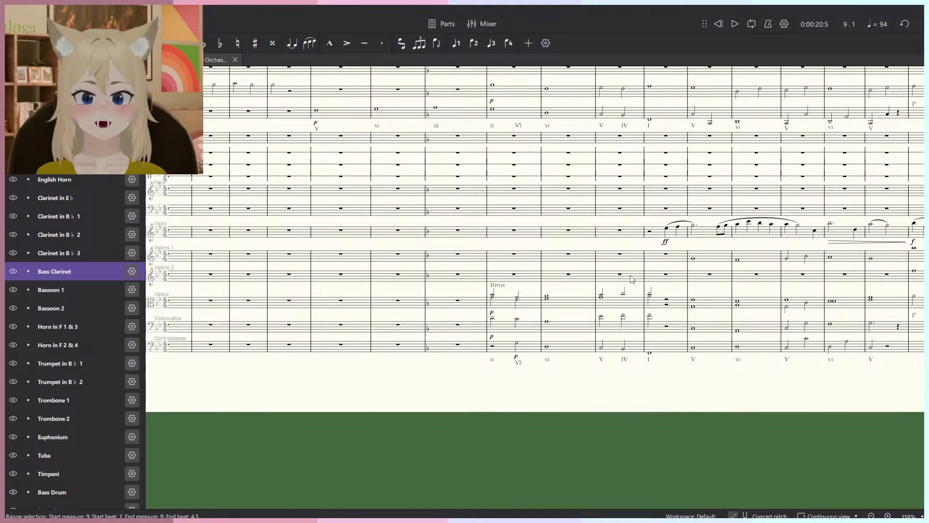
Review measures 9–15 of Clarinets in B♭ 2 and 3 and Bass Clarinet, and return the playback position to the start.
{"action": "scroll", "coordinate": [630, 275], "scroll_direction": "up", "scroll_amount": 8}
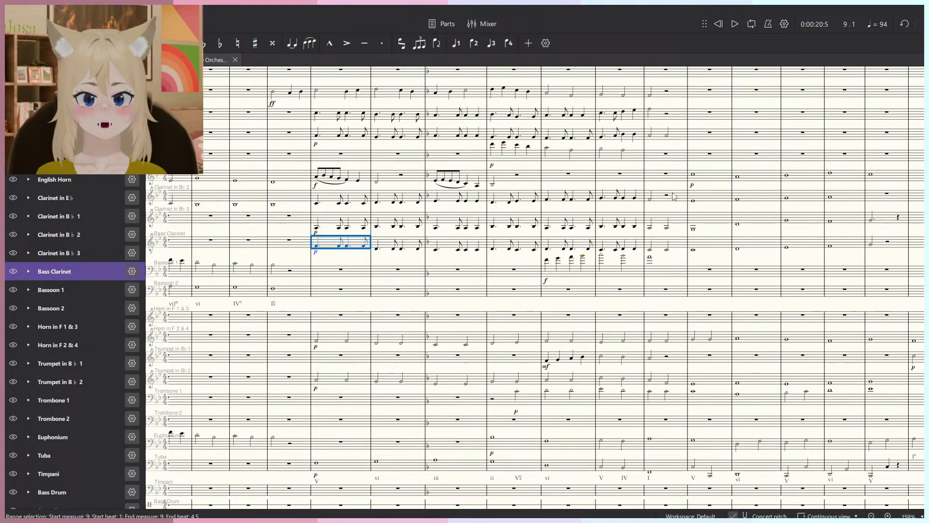
{"action": "left_click", "coordinate": [672, 194], "text": "shift"}
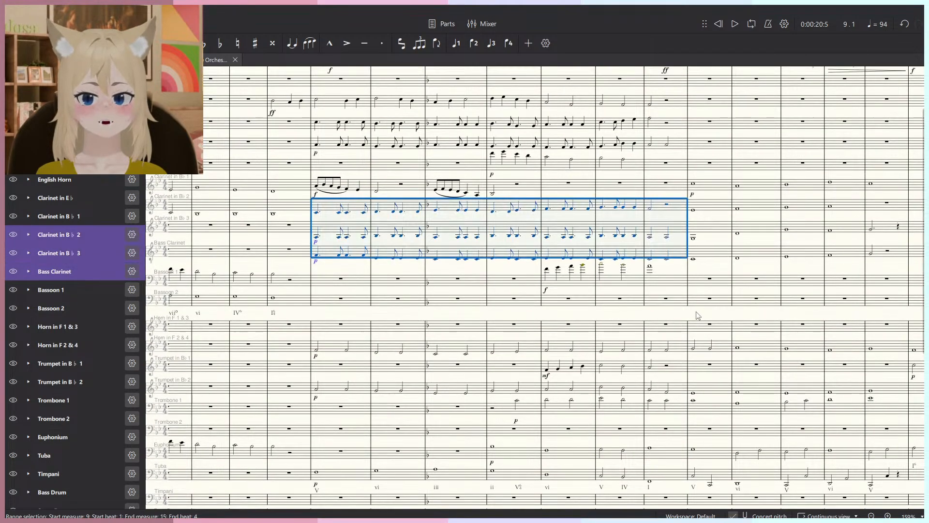
{"action": "left_click_drag", "start_coordinate": [697, 313], "coordinate": [739, 479]}
{"action": "left_click", "coordinate": [692, 362]}
{"action": "left_click_drag", "start_coordinate": [620, 363], "coordinate": [659, 363]}
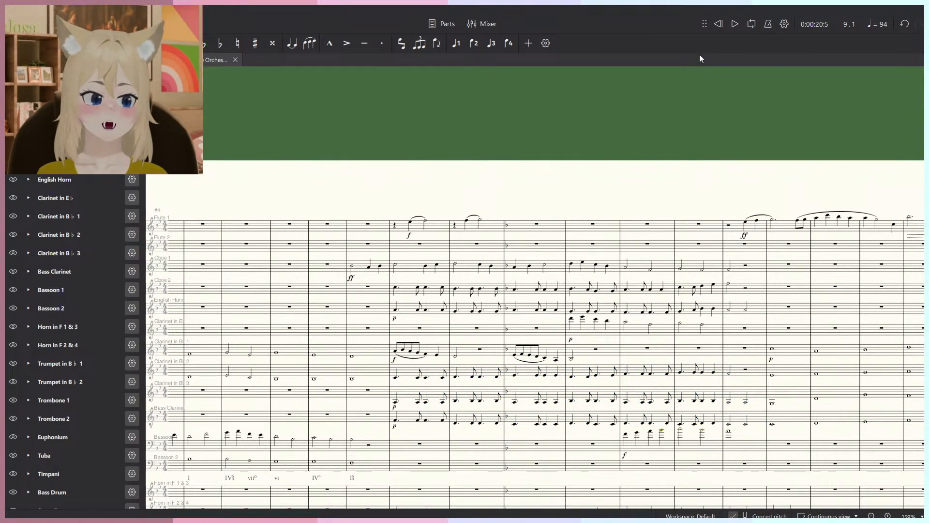
{"action": "left_click", "coordinate": [717, 24]}
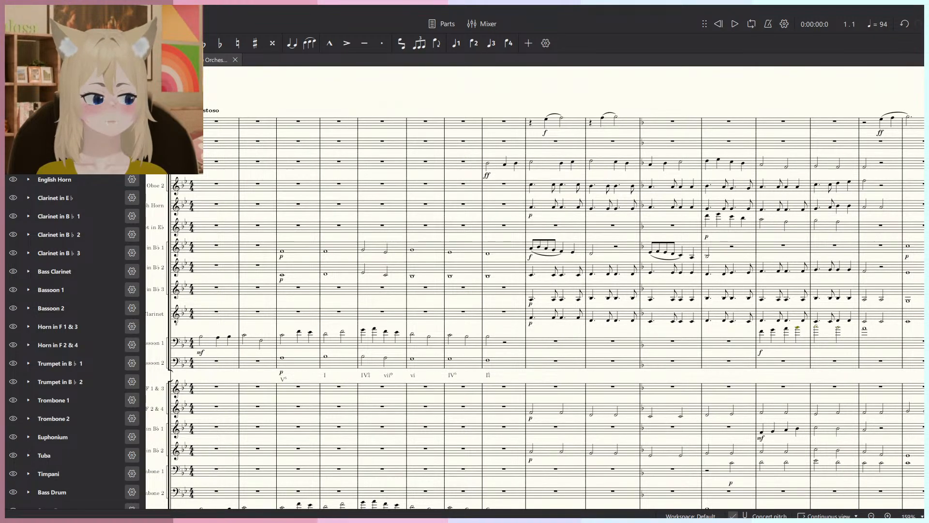
Switch to the Composition Toolbox board and examine its orchestration notes on balancing and voicing brass with bassoons.
{"action": "left_click_drag", "start_coordinate": [924, 317], "coordinate": [82, 205]}
{"action": "scroll", "coordinate": [489, 262], "scroll_direction": "up", "scroll_amount": 2}
{"action": "left_click_drag", "start_coordinate": [382, 240], "coordinate": [394, 335]}
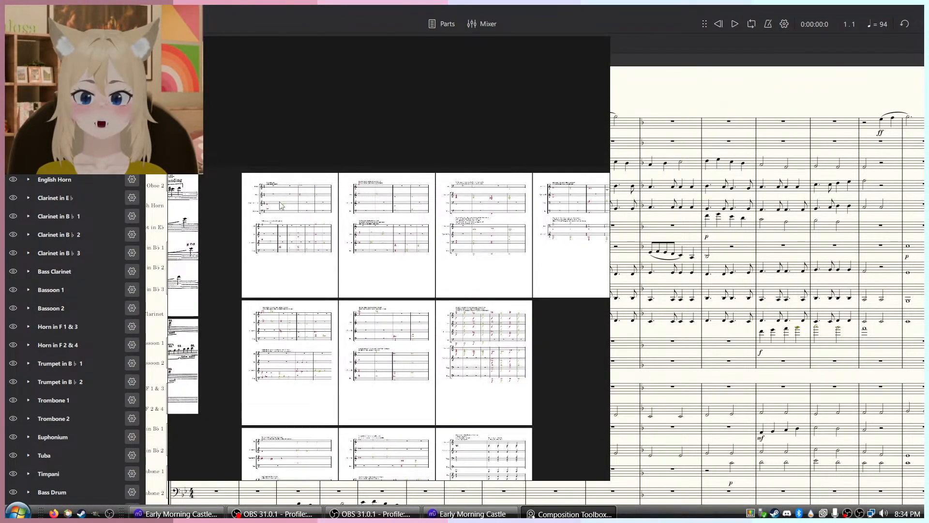
{"action": "left_click_drag", "start_coordinate": [291, 221], "coordinate": [350, 250]}
{"action": "scroll", "coordinate": [363, 278], "scroll_direction": "up", "scroll_amount": 6}
{"action": "scroll", "coordinate": [387, 170], "scroll_direction": "up", "scroll_amount": 4}
{"action": "left_click_drag", "start_coordinate": [389, 167], "coordinate": [248, 222]}
{"action": "scroll", "coordinate": [508, 284], "scroll_direction": "down", "scroll_amount": 2}
{"action": "left_click_drag", "start_coordinate": [557, 203], "coordinate": [315, 234]}
{"action": "left_click_drag", "start_coordinate": [600, 261], "coordinate": [371, 203]}
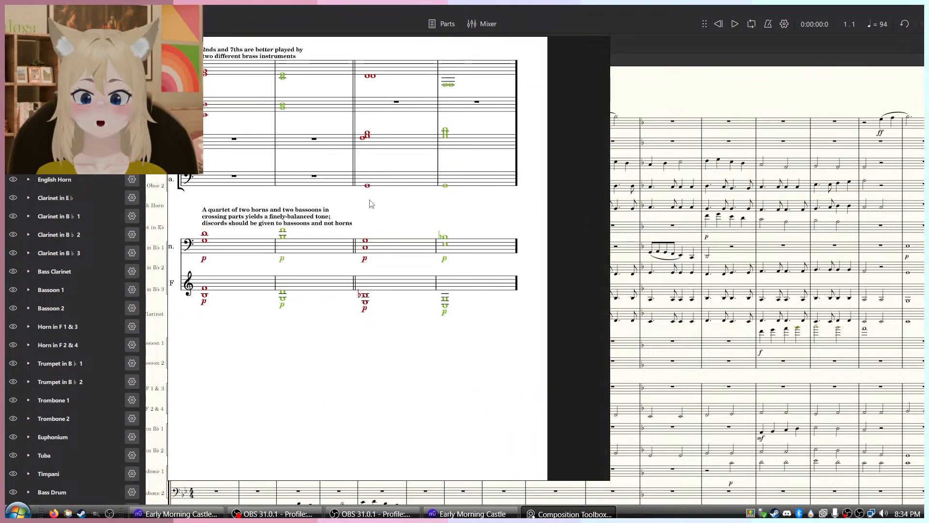
{"action": "left_click_drag", "start_coordinate": [242, 474], "coordinate": [348, 304]}
{"action": "scroll", "coordinate": [348, 304], "scroll_direction": "up", "scroll_amount": 2}
{"action": "scroll", "coordinate": [348, 304], "scroll_direction": "down", "scroll_amount": 3}
{"action": "left_click_drag", "start_coordinate": [260, 417], "coordinate": [463, 289]}
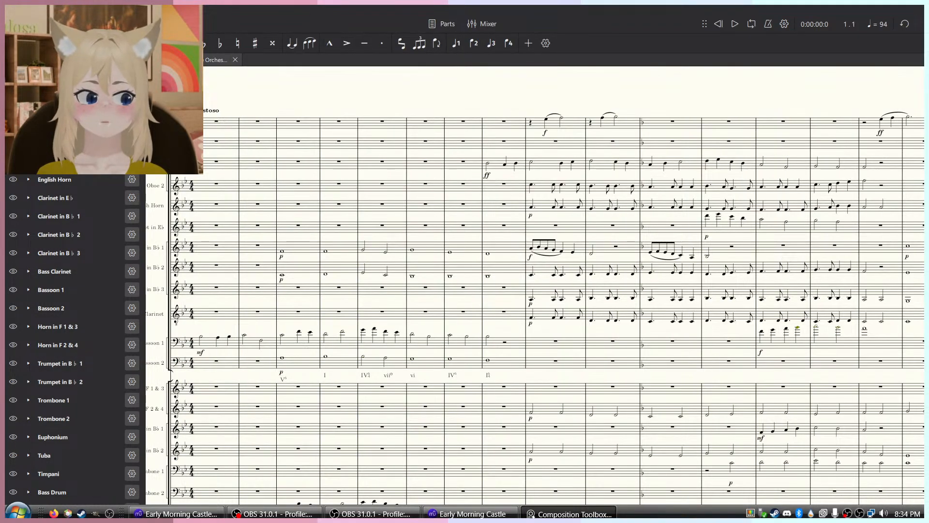
Return to the orchestral score, play it from the beginning, and check the channel levels in the mixer up to the Master.
{"action": "left_click_drag", "start_coordinate": [923, 218], "coordinate": [923, 276]}
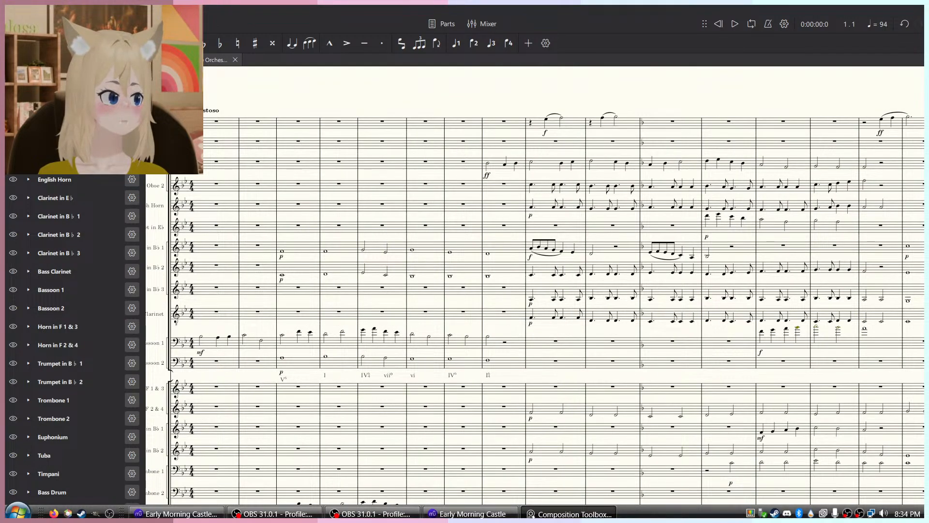
{"action": "left_click_drag", "start_coordinate": [369, 360], "coordinate": [391, 364]}
{"action": "scroll", "coordinate": [484, 317], "scroll_direction": "up", "scroll_amount": 1}
{"action": "scroll", "coordinate": [269, 340], "scroll_direction": "down", "scroll_amount": 5}
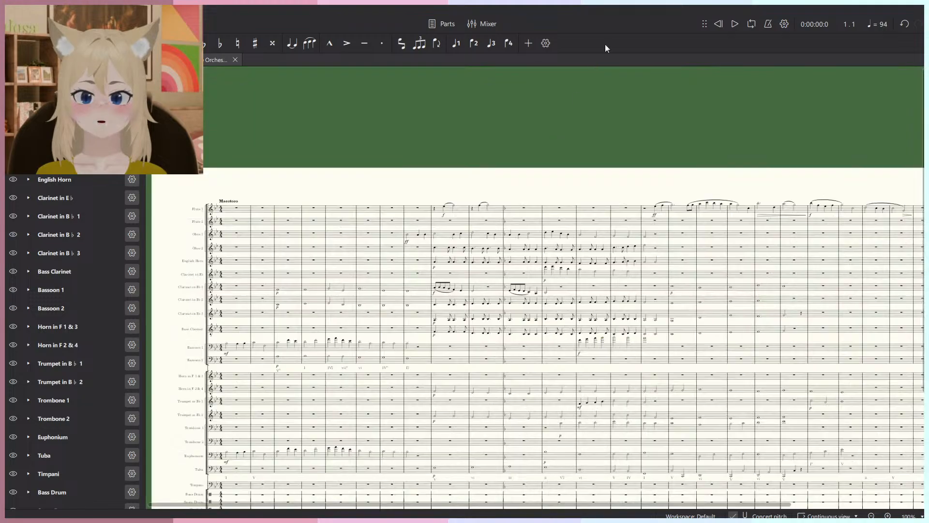
{"action": "scroll", "coordinate": [494, 230], "scroll_direction": "up", "scroll_amount": 6}
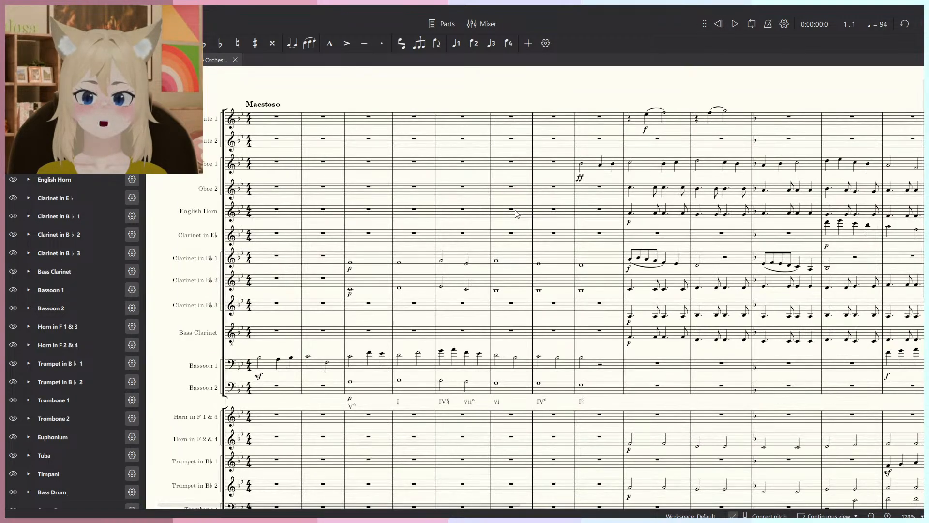
{"action": "key", "text": "space"}
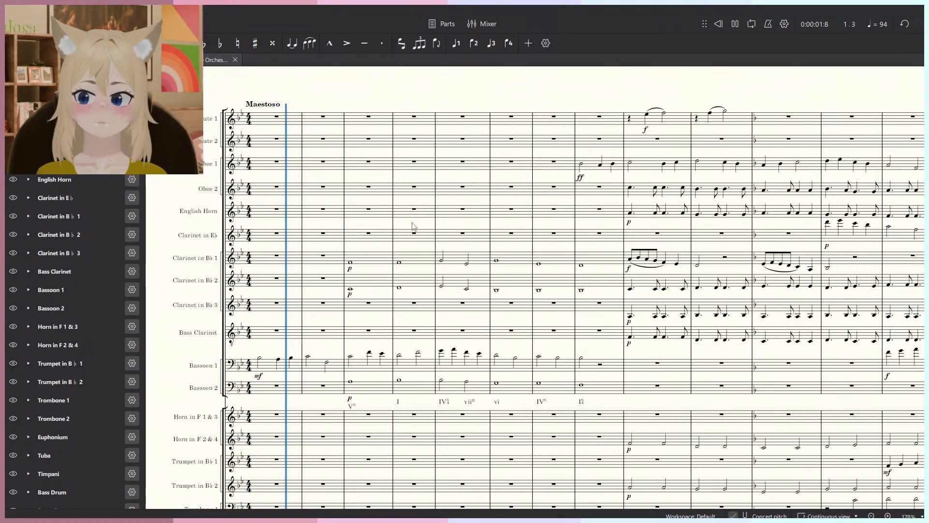
{"action": "key", "text": "F10"}
{"action": "left_click_drag", "start_coordinate": [298, 506], "coordinate": [823, 507]}
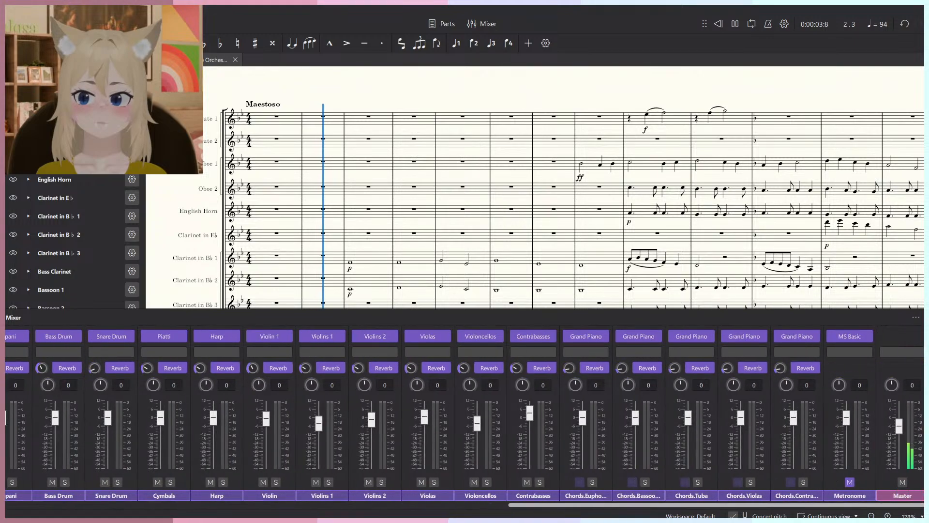
{"action": "key", "text": "F10"}
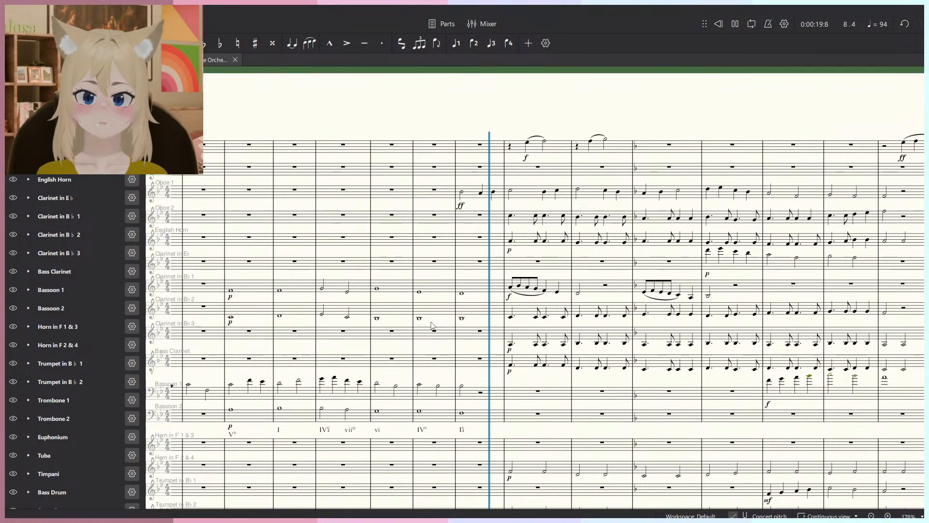
Follow the playback through the woodwind, brass and string staves, and stop it at measure 23.
{"action": "scroll", "coordinate": [384, 191], "scroll_direction": "down", "scroll_amount": 5}
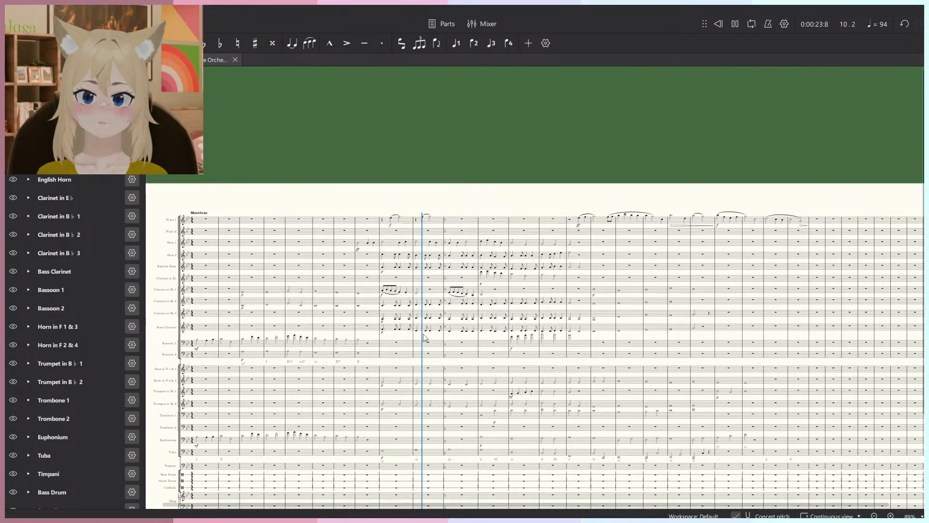
{"action": "scroll", "coordinate": [426, 252], "scroll_direction": "up", "scroll_amount": 5}
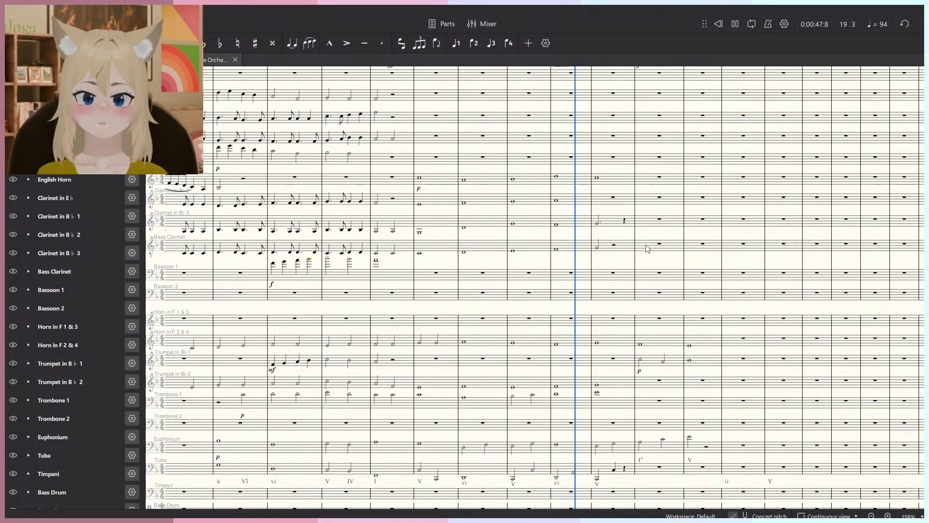
{"action": "scroll", "coordinate": [654, 313], "scroll_direction": "down", "scroll_amount": 5}
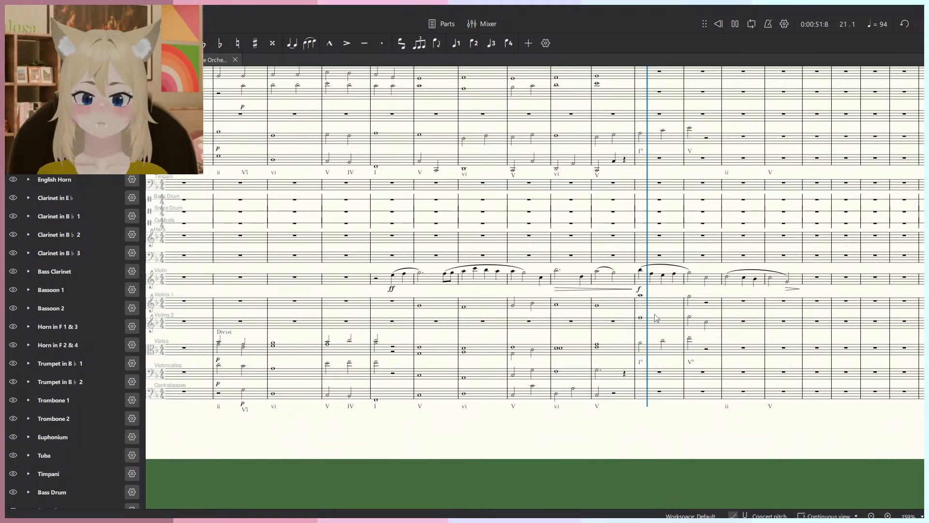
{"action": "scroll", "coordinate": [658, 320], "scroll_direction": "up", "scroll_amount": 4}
{"action": "scroll", "coordinate": [659, 320], "scroll_direction": "up", "scroll_amount": 5}
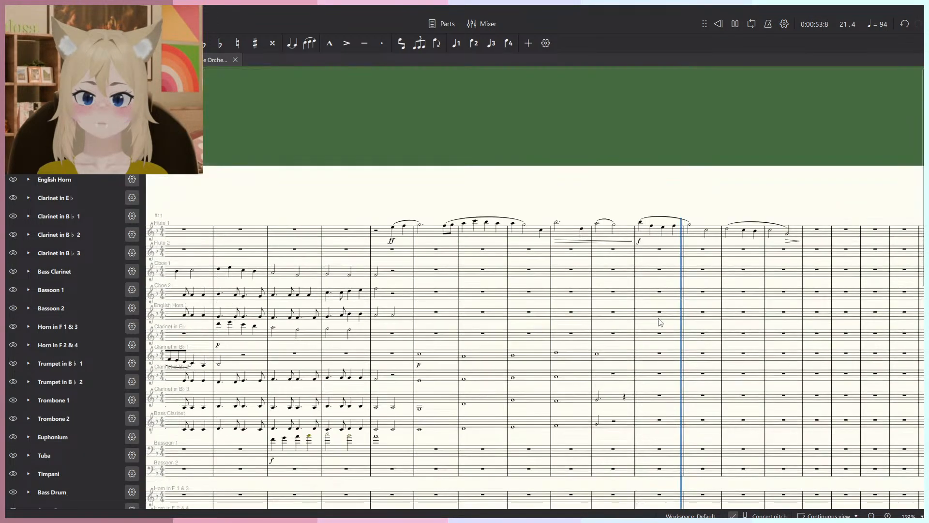
{"action": "scroll", "coordinate": [661, 322], "scroll_direction": "down", "scroll_amount": 9}
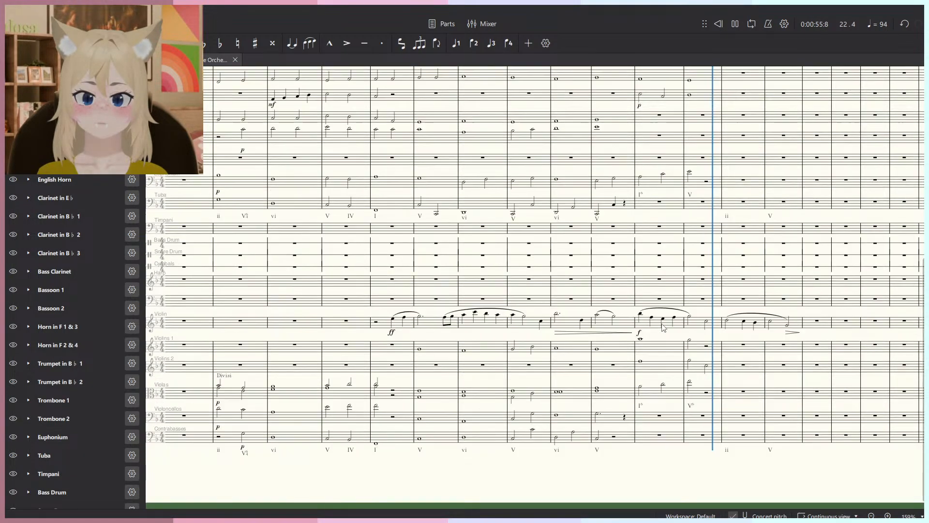
{"action": "scroll", "coordinate": [663, 283], "scroll_direction": "up", "scroll_amount": 8}
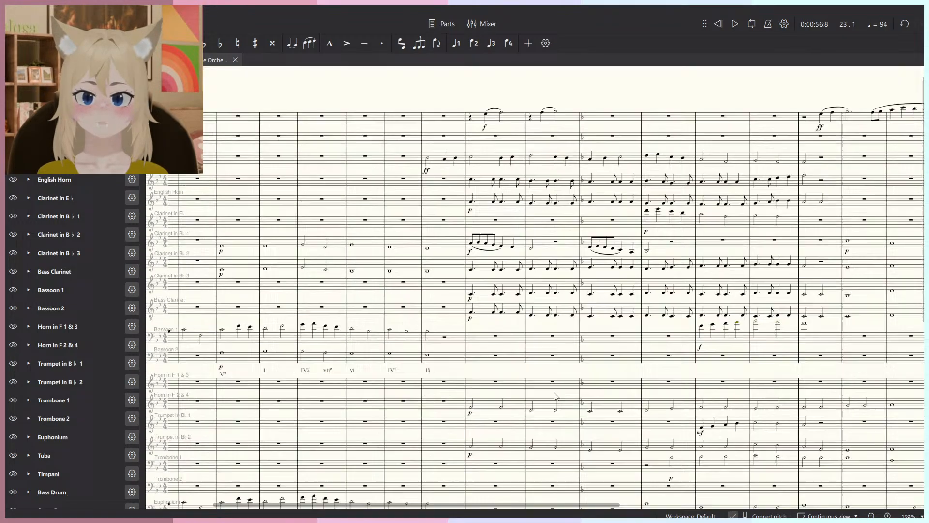
Change the Oboe 1 dynamic at measure 8 to f (forte).
{"action": "left_click_drag", "start_coordinate": [555, 393], "coordinate": [416, 443]}
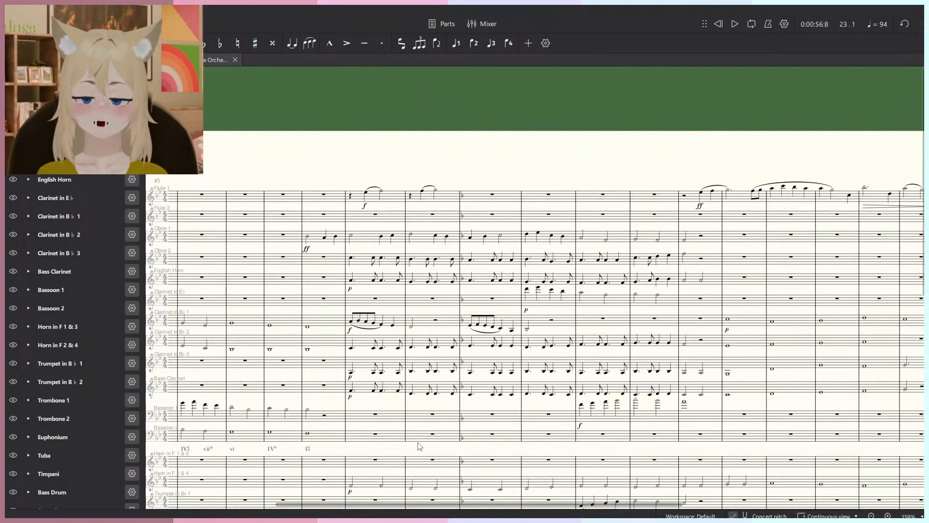
{"action": "left_click_drag", "start_coordinate": [431, 409], "coordinate": [424, 400]}
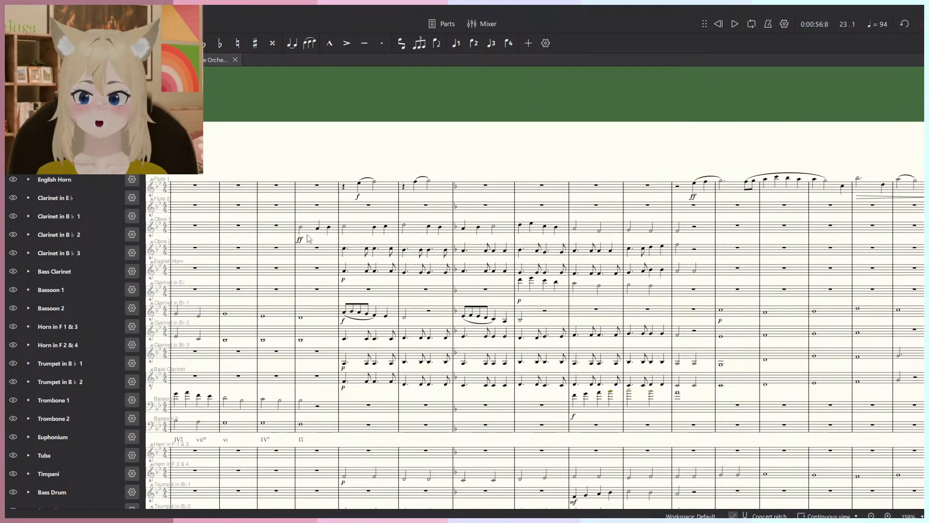
{"action": "left_click", "coordinate": [707, 236], "text": "shift"}
{"action": "scroll", "coordinate": [360, 249], "scroll_direction": "up", "scroll_amount": 5}
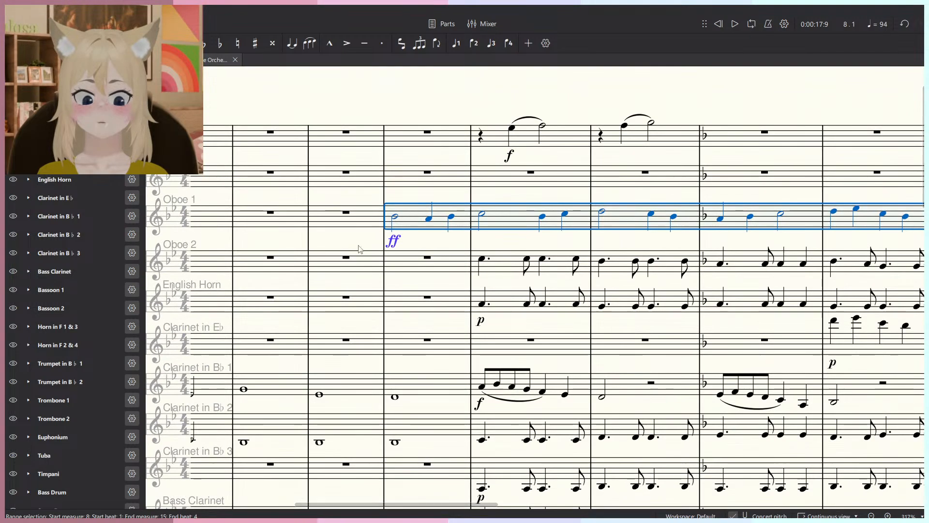
{"action": "left_click", "coordinate": [393, 243]}
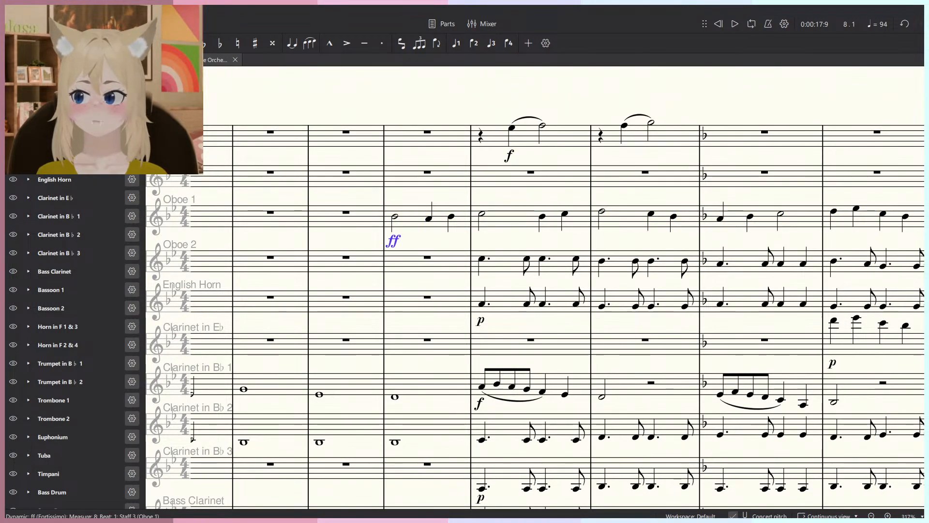
{"action": "key", "text": "F9"}
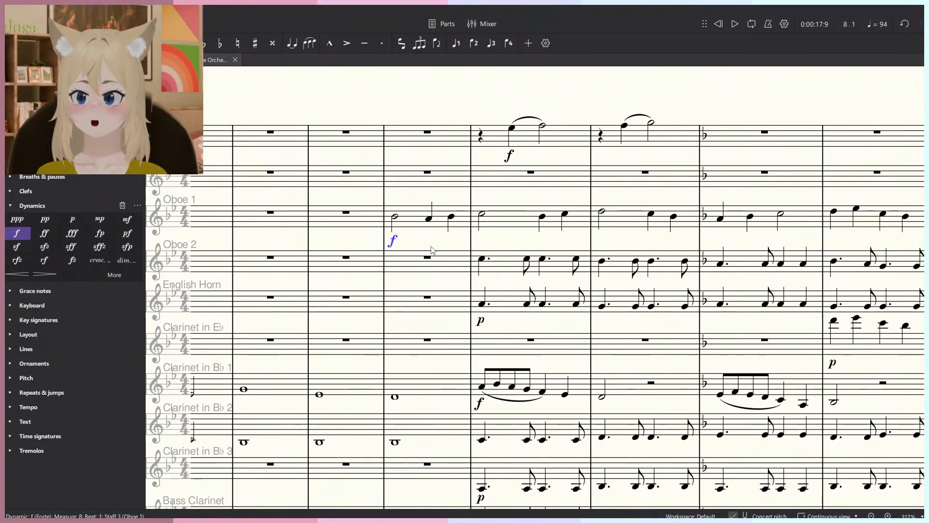
{"action": "key", "text": "Escape"}
Clear measures 9–15 in Oboe 2, English Horn, Clarinets in B♭ 2 and 3, and Bass Clarinet.
{"action": "scroll", "coordinate": [432, 250], "scroll_direction": "down", "scroll_amount": 3}
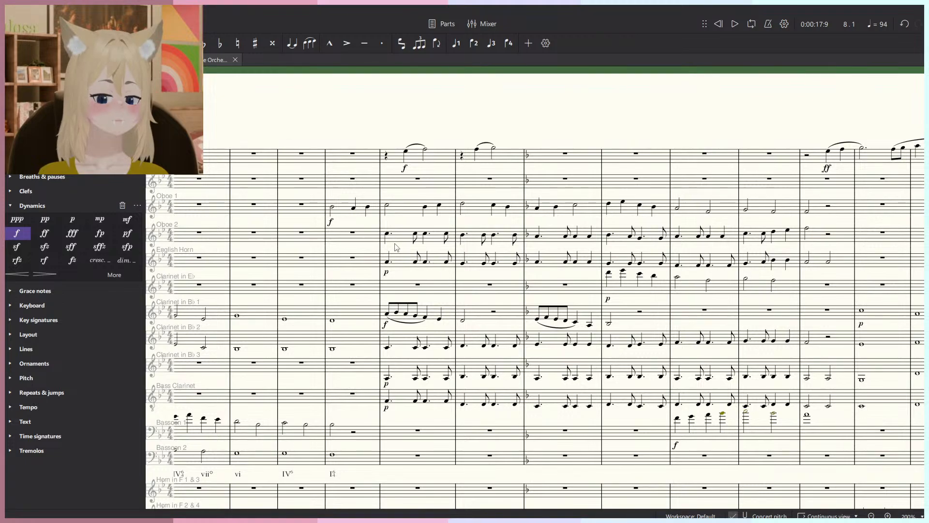
{"action": "scroll", "coordinate": [772, 292], "scroll_direction": "right", "scroll_amount": 3}
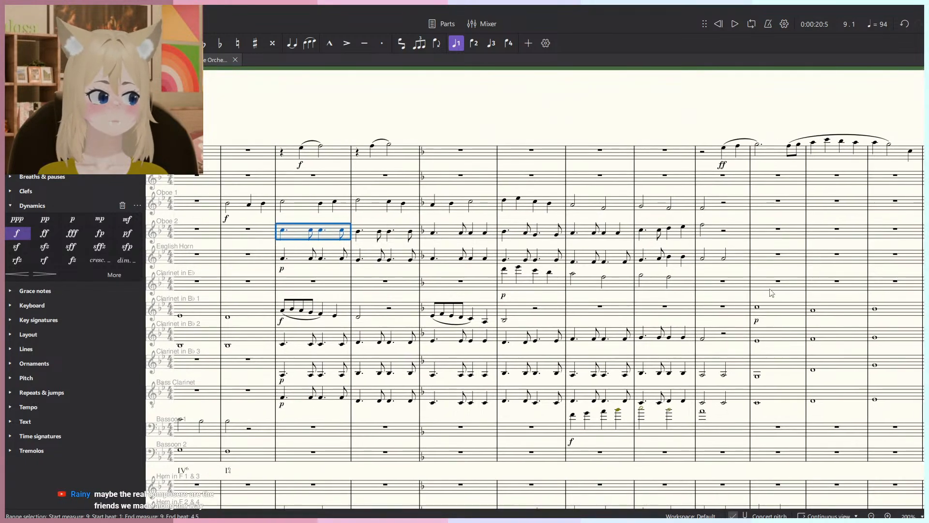
{"action": "left_click", "coordinate": [739, 259], "text": "shift"}
{"action": "left_click_drag", "start_coordinate": [477, 298], "coordinate": [476, 297]}
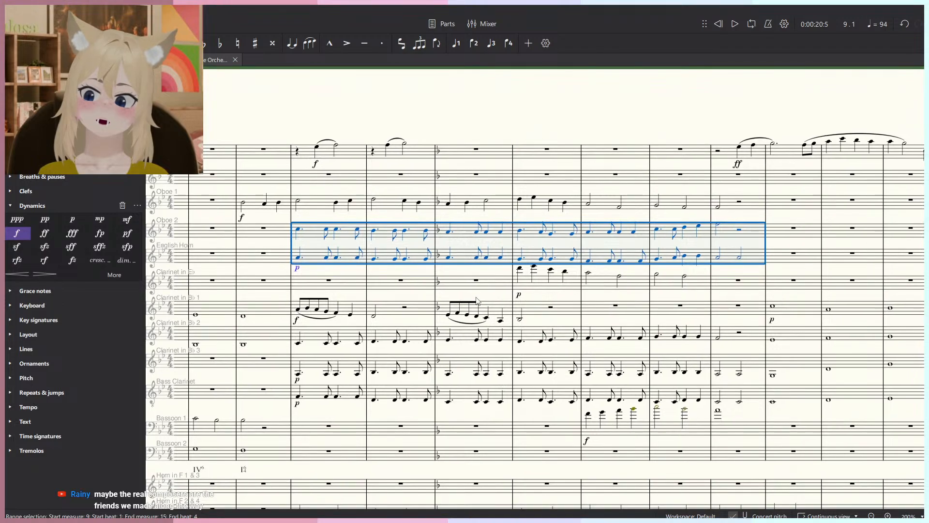
{"action": "key", "text": "Delete"}
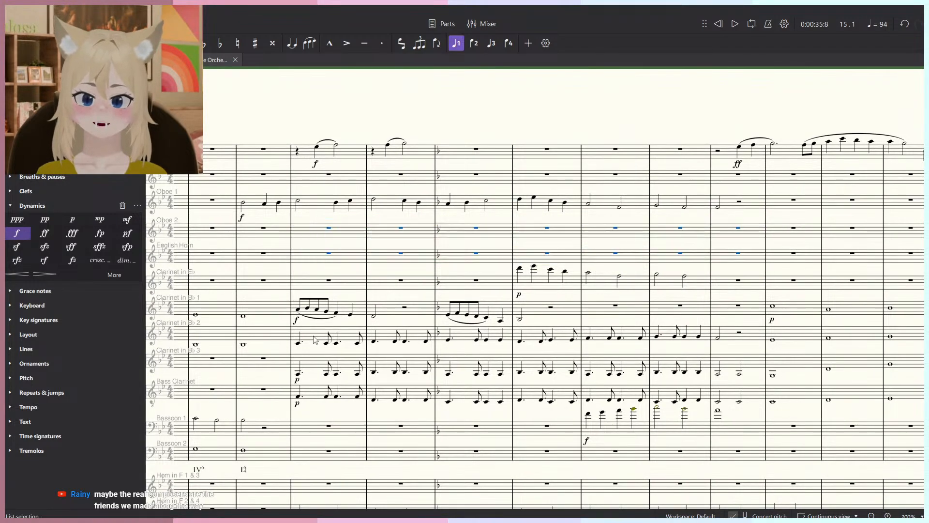
{"action": "left_click", "coordinate": [757, 394], "text": "shift"}
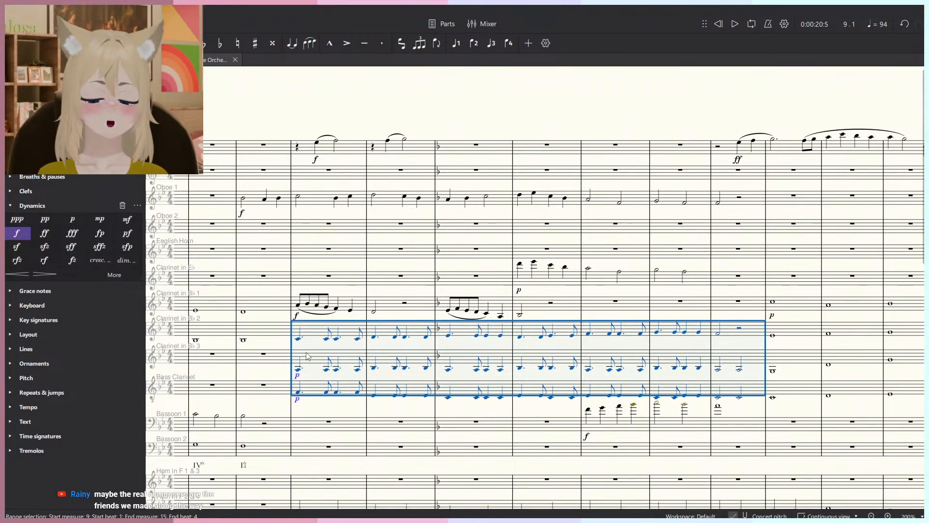
{"action": "key", "text": "Delete"}
Clear the accompaniment notes in measures 9–16 of the Horn in F 2 & 4 and Trumpet in B♭ 2 staves.
{"action": "scroll", "coordinate": [245, 202], "scroll_direction": "down", "scroll_amount": 5}
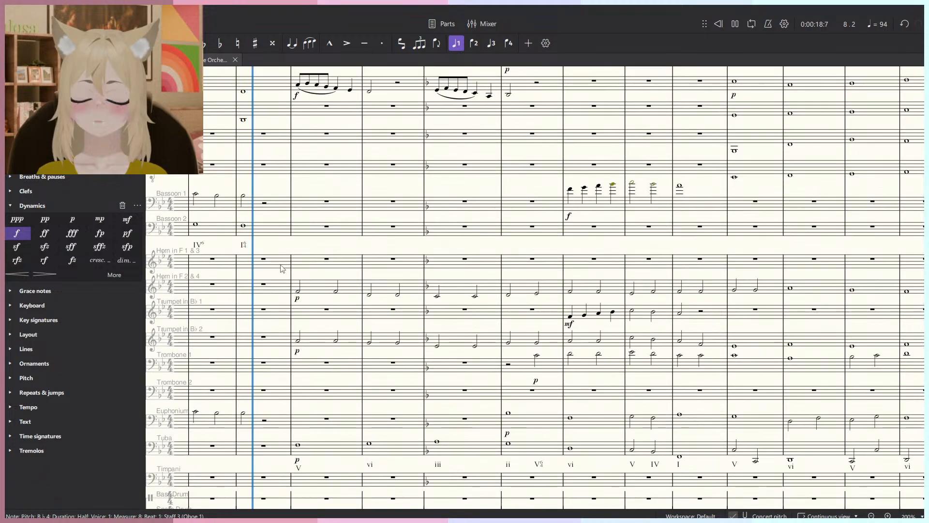
{"action": "left_click", "coordinate": [335, 294]}
{"action": "left_click", "coordinate": [757, 290], "text": "shift"}
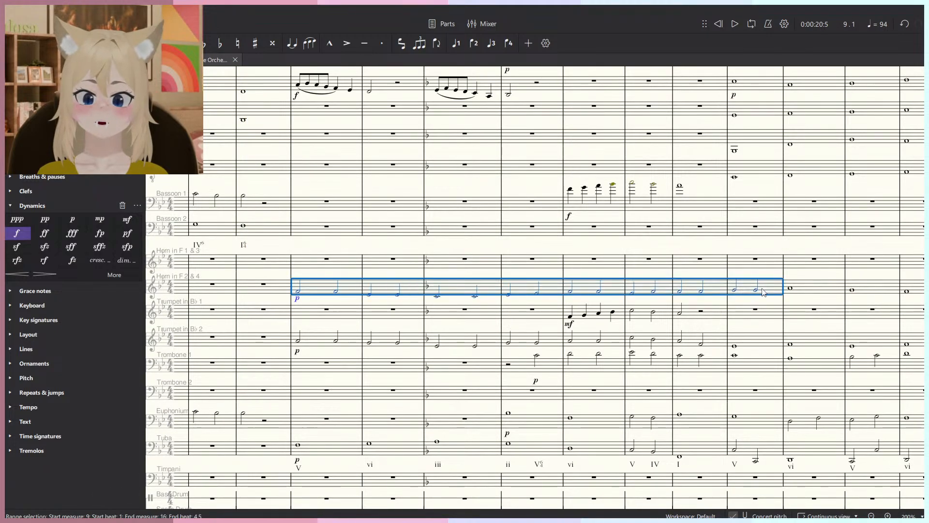
{"action": "key", "text": "Delete"}
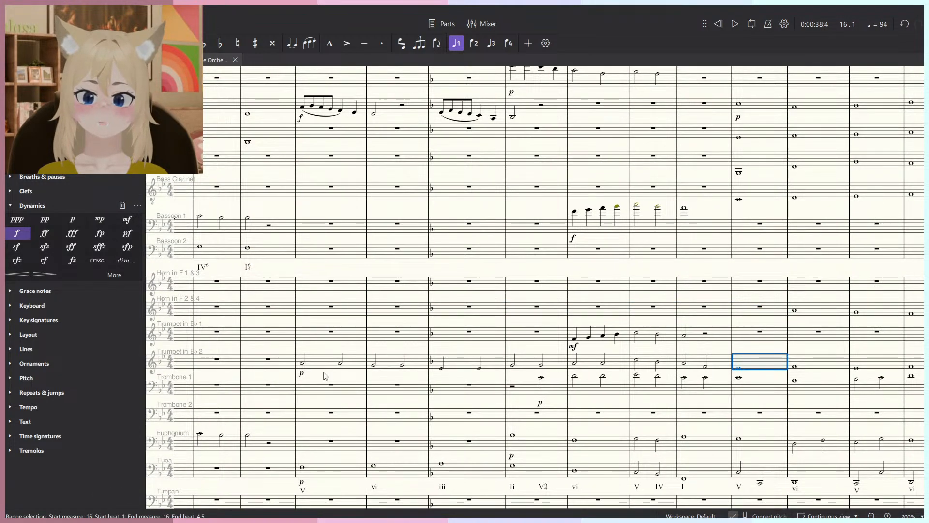
{"action": "left_click", "coordinate": [310, 368], "text": "shift"}
Clear the notes in measures 12–16 of the Trombone 1 and Euphonium staves.
{"action": "left_click", "coordinate": [760, 390]}
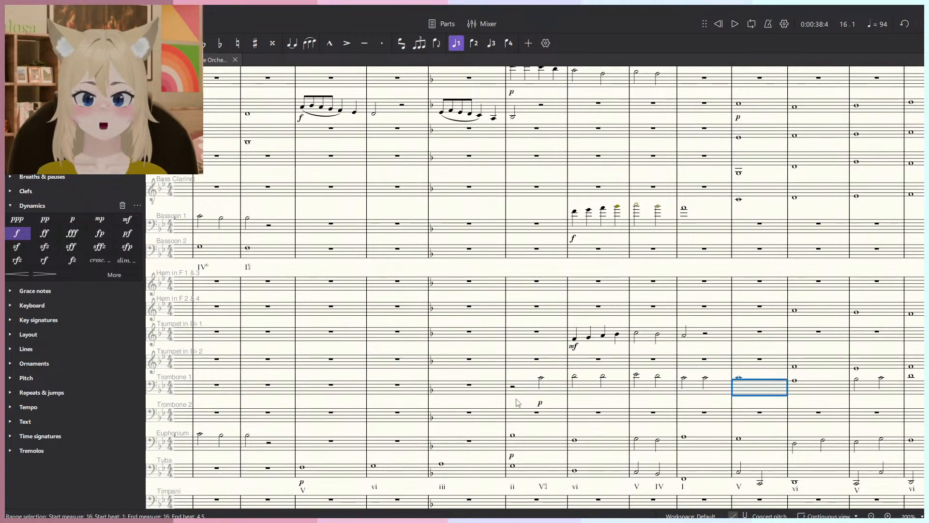
{"action": "left_click", "coordinate": [518, 390], "text": "shift"}
{"action": "key", "text": "Delete"}
{"action": "scroll", "coordinate": [533, 368], "scroll_direction": "right", "scroll_amount": 5}
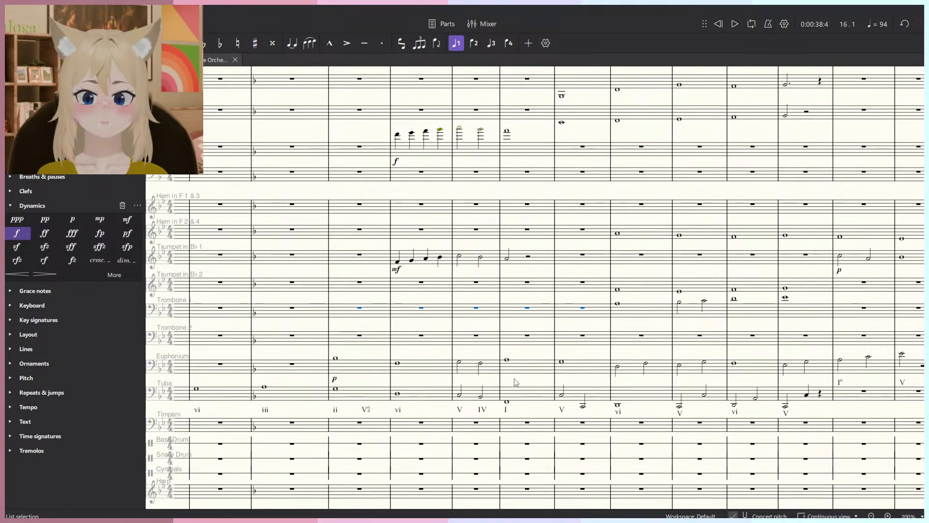
{"action": "scroll", "coordinate": [705, 393], "scroll_direction": "left", "scroll_amount": 3}
{"action": "left_click", "coordinate": [440, 398], "text": "shift"}
{"action": "key", "text": "Delete"}
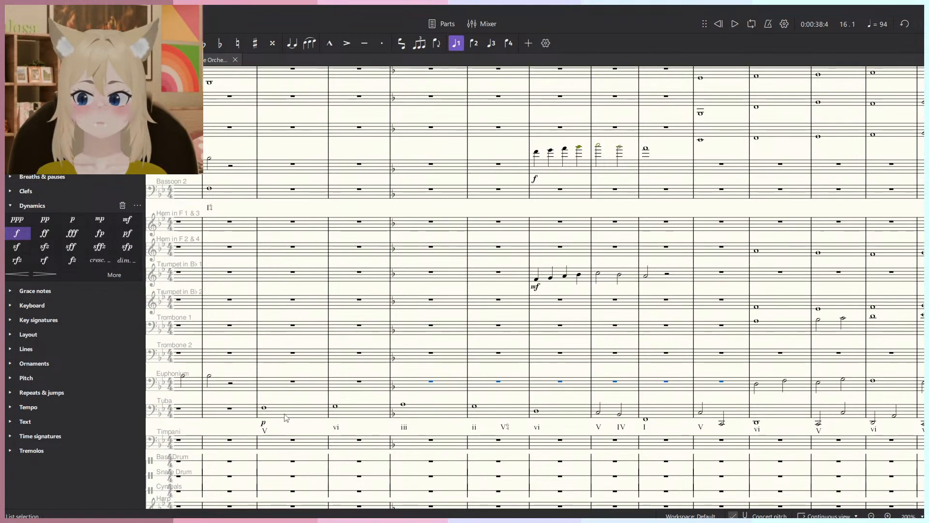
Play back the score from measure 9, including the Tuba line in measures 9–16.
{"action": "key", "text": "space"}
{"action": "key", "text": "space"}
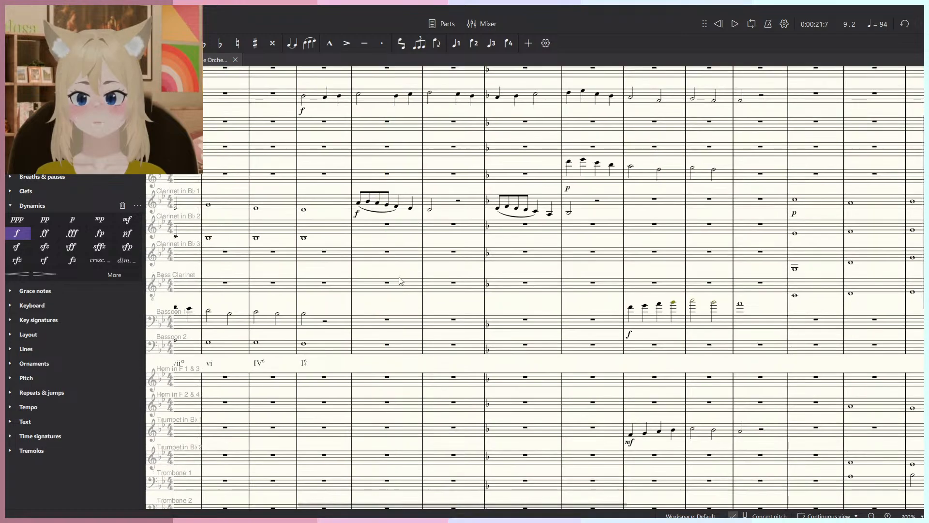
{"action": "left_click_drag", "start_coordinate": [623, 352], "coordinate": [574, 365]}
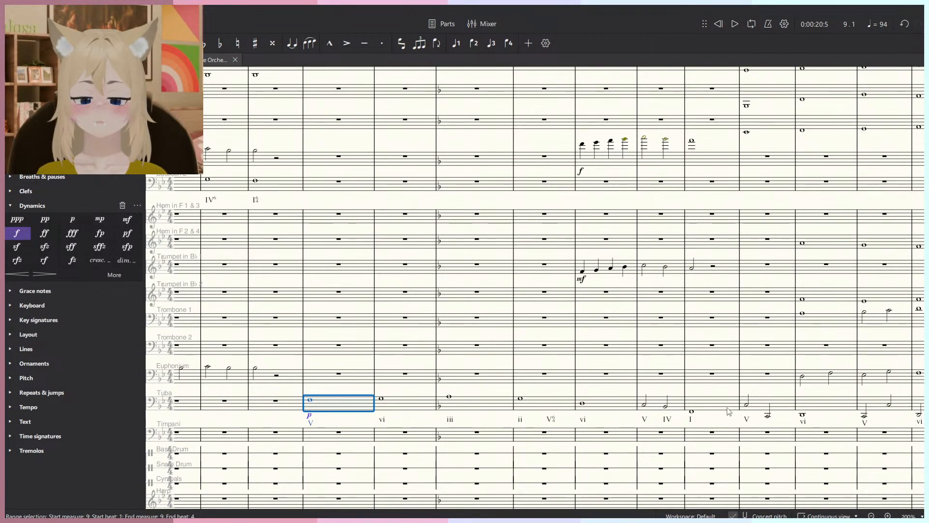
{"action": "left_click_drag", "start_coordinate": [729, 412], "coordinate": [649, 424]}
{"action": "left_click", "coordinate": [697, 429], "text": "shift"}
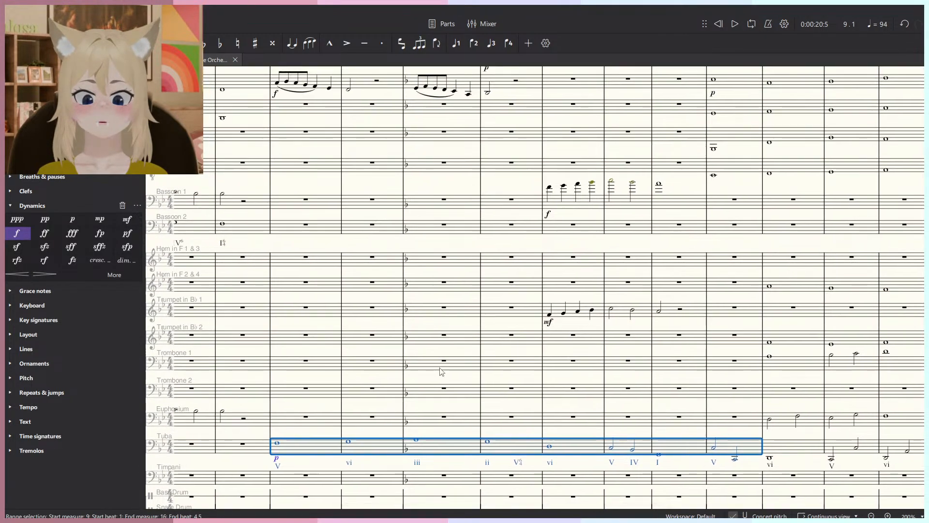
{"action": "key", "text": "space"}
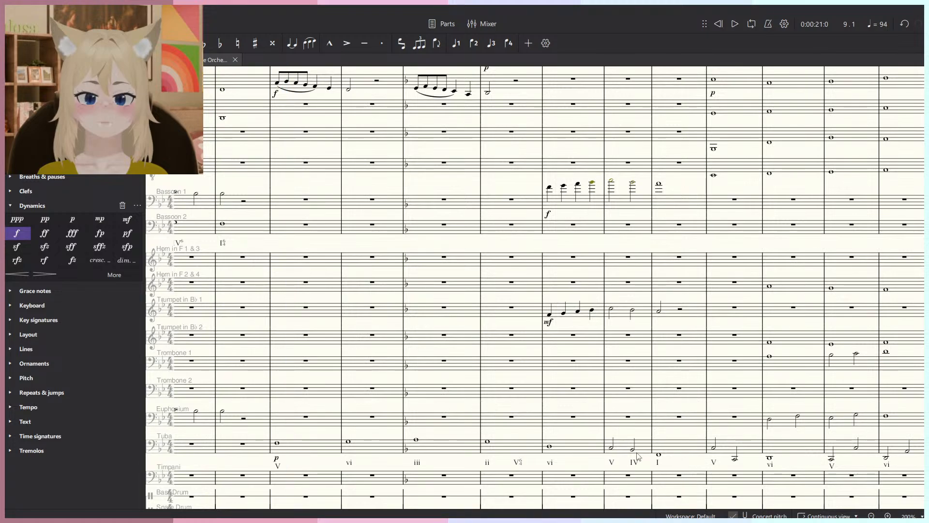
Move the Tuba line of measures 9–15 to the Bassoon 2 staff, starting at measure 9.
{"action": "left_click", "coordinate": [632, 447]}
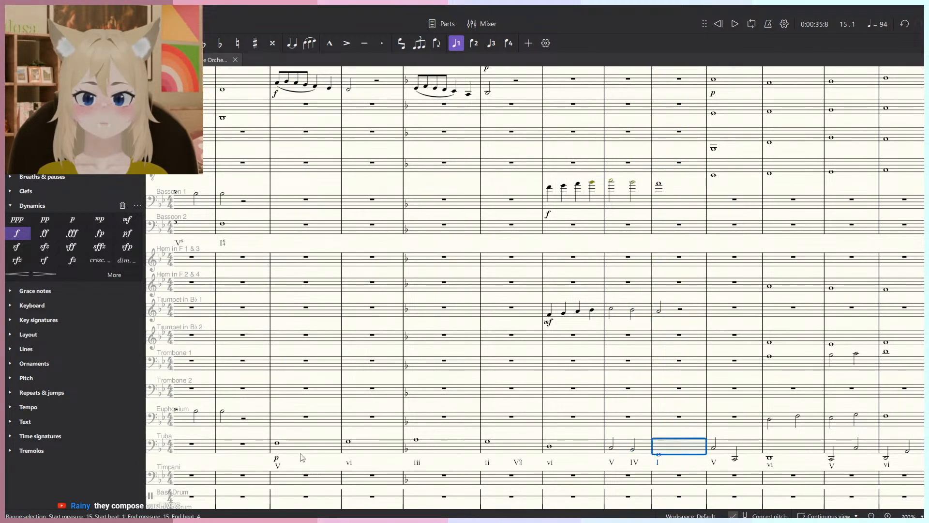
{"action": "left_click", "coordinate": [306, 435], "text": "shift"}
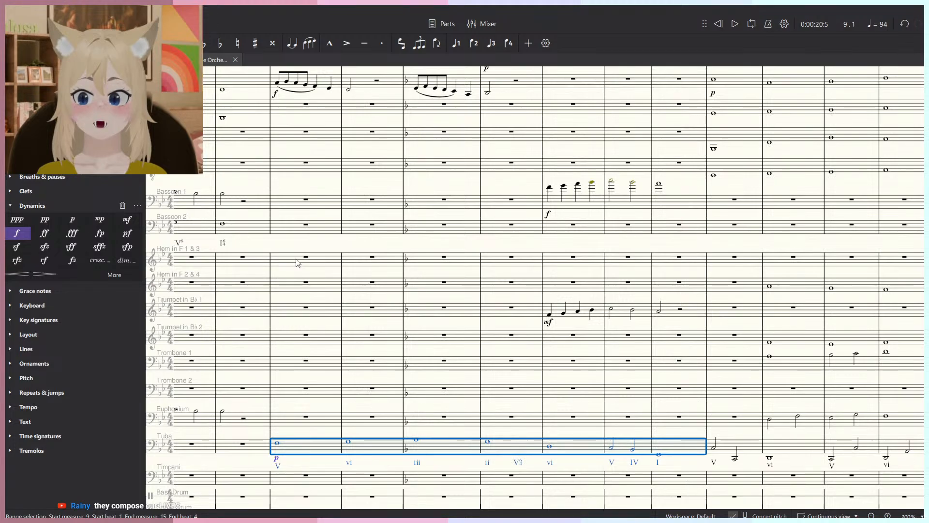
{"action": "key", "text": "ctrl+x"}
{"action": "left_click", "coordinate": [293, 225]}
{"action": "key", "text": "ctrl+v"}
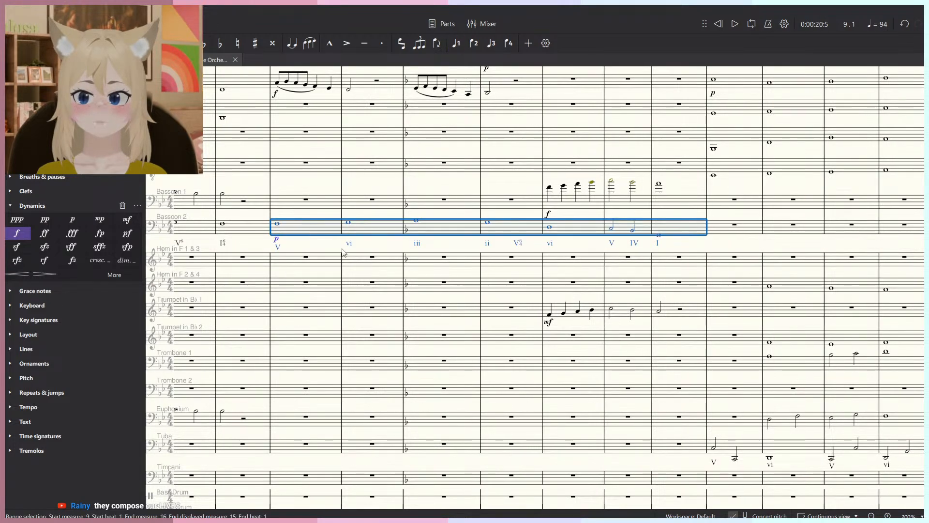
Play back the moved bass line and delete its p dynamic in Bassoon 2 at measure 9.
{"action": "key", "text": "space"}
{"action": "scroll", "coordinate": [309, 271], "scroll_direction": "up", "scroll_amount": 2}
{"action": "key", "text": "space"}
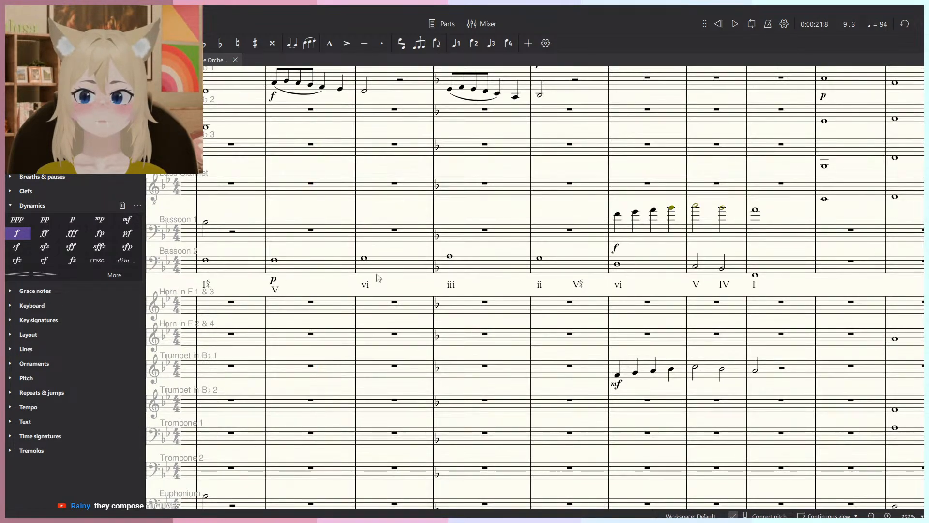
{"action": "left_click_drag", "start_coordinate": [376, 278], "coordinate": [502, 309]}
{"action": "scroll", "coordinate": [780, 279], "scroll_direction": "down", "scroll_amount": 1}
{"action": "scroll", "coordinate": [514, 355], "scroll_direction": "up", "scroll_amount": 2}
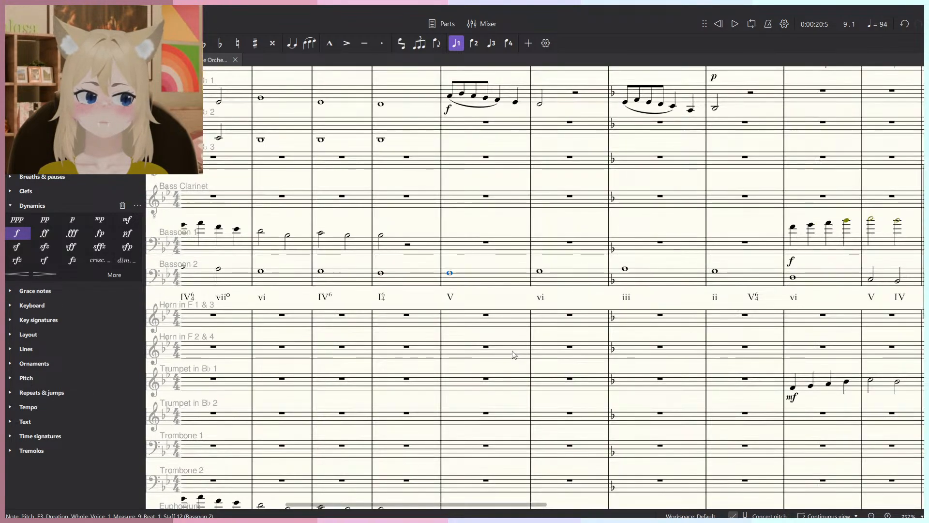
Play back the transition from measure 8 into measure 9.
{"action": "left_click_drag", "start_coordinate": [598, 358], "coordinate": [472, 306]}
{"action": "scroll", "coordinate": [521, 308], "scroll_direction": "down", "scroll_amount": 1}
{"action": "scroll", "coordinate": [521, 308], "scroll_direction": "down", "scroll_amount": 1}
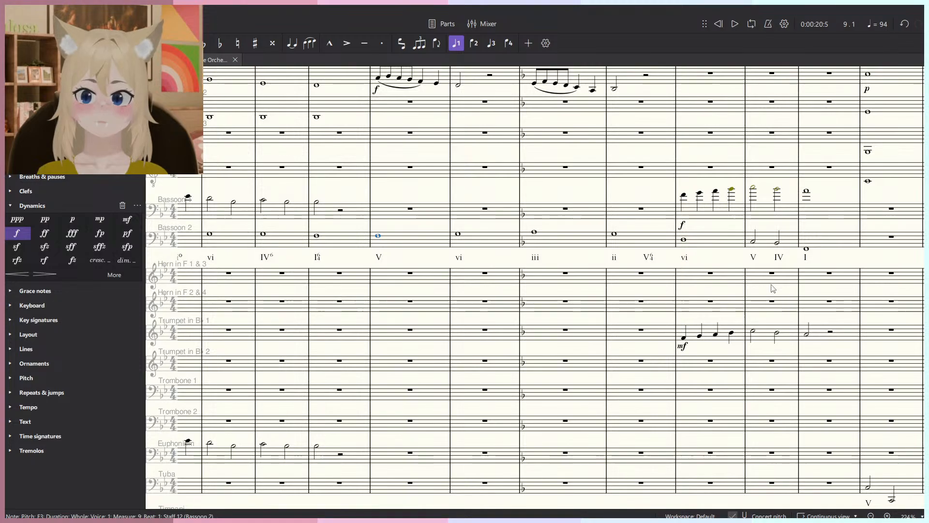
{"action": "left_click_drag", "start_coordinate": [751, 359], "coordinate": [715, 358]}
{"action": "left_click", "coordinate": [583, 320]}
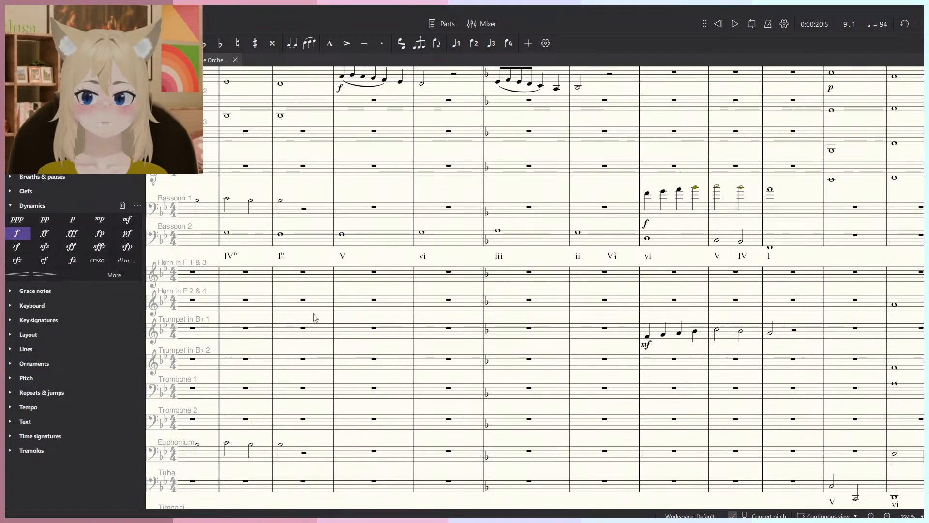
{"action": "scroll", "coordinate": [350, 329], "scroll_direction": "up", "scroll_amount": 2}
{"action": "left_click_drag", "start_coordinate": [358, 330], "coordinate": [444, 412]}
{"action": "left_click", "coordinate": [349, 290]}
{"action": "key", "text": "space"}
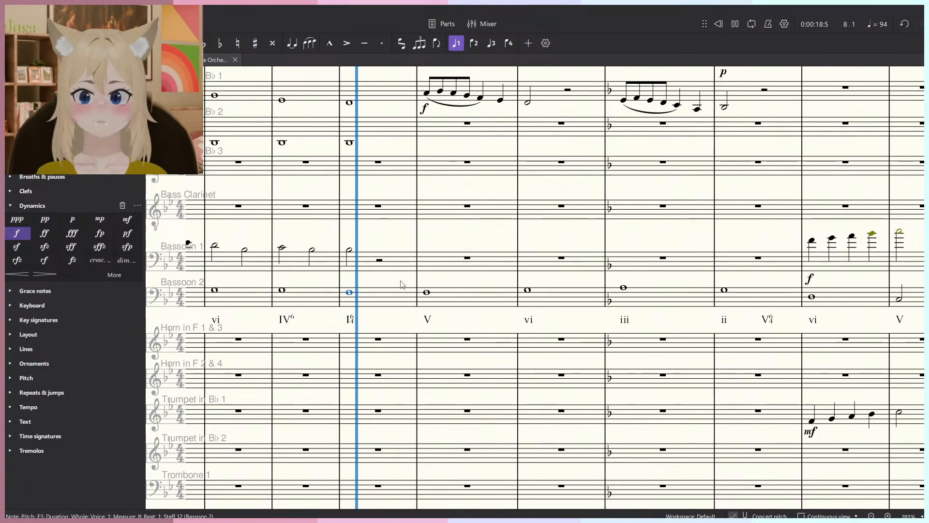
{"action": "left_click_drag", "start_coordinate": [457, 347], "coordinate": [463, 347]}
{"action": "left_click", "coordinate": [465, 318]}
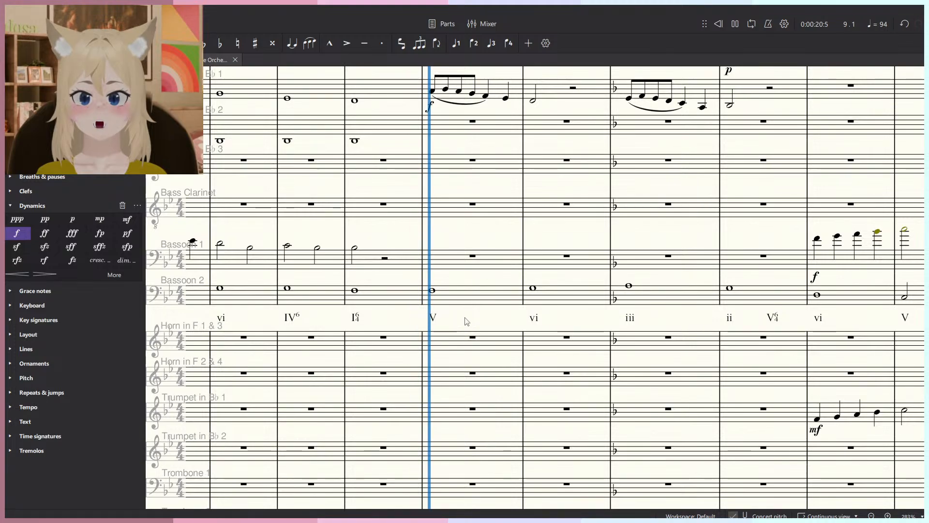
Shorten the measure 8 notes of Clarinets in B♭ 1 and 2 to half notes.
{"action": "scroll", "coordinate": [464, 328], "scroll_direction": "down", "scroll_amount": 2}
{"action": "scroll", "coordinate": [378, 262], "scroll_direction": "up", "scroll_amount": 3}
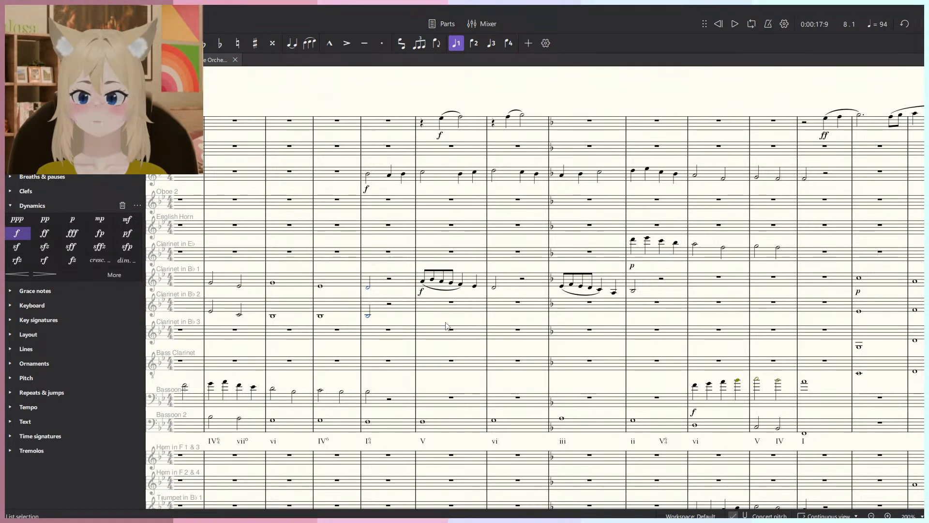
{"action": "left_click_drag", "start_coordinate": [388, 395], "coordinate": [400, 342]}
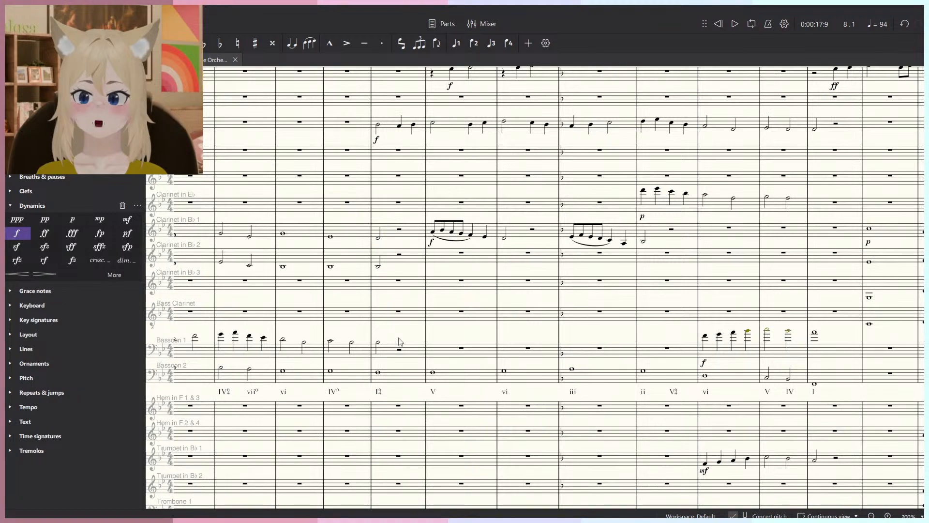
Examine the Bassoon 2 bass line and chord labels from measure 9 against the surrounding staves.
{"action": "scroll", "coordinate": [414, 348], "scroll_direction": "down", "scroll_amount": 1}
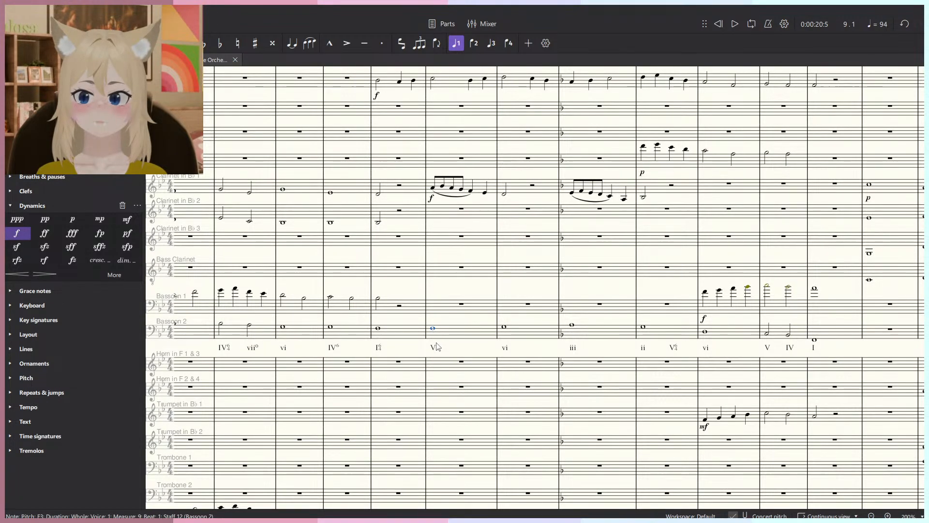
{"action": "scroll", "coordinate": [437, 346], "scroll_direction": "up", "scroll_amount": 5}
{"action": "scroll", "coordinate": [435, 344], "scroll_direction": "down", "scroll_amount": 1}
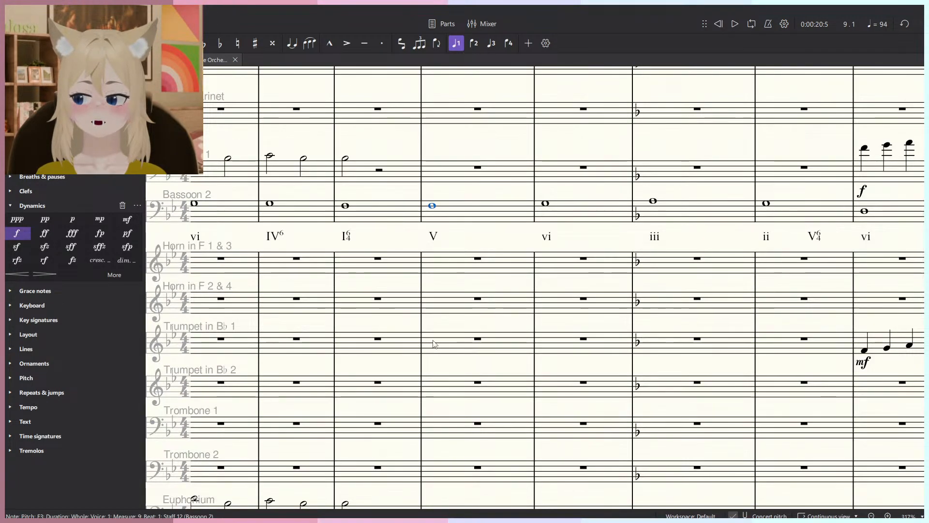
{"action": "left_click_drag", "start_coordinate": [433, 344], "coordinate": [438, 350]}
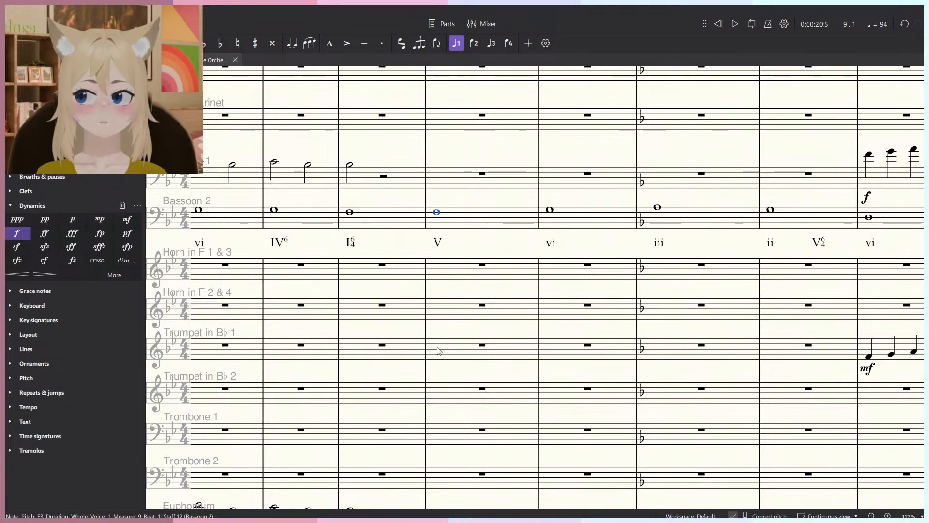
{"action": "scroll", "coordinate": [437, 350], "scroll_direction": "down", "scroll_amount": 5}
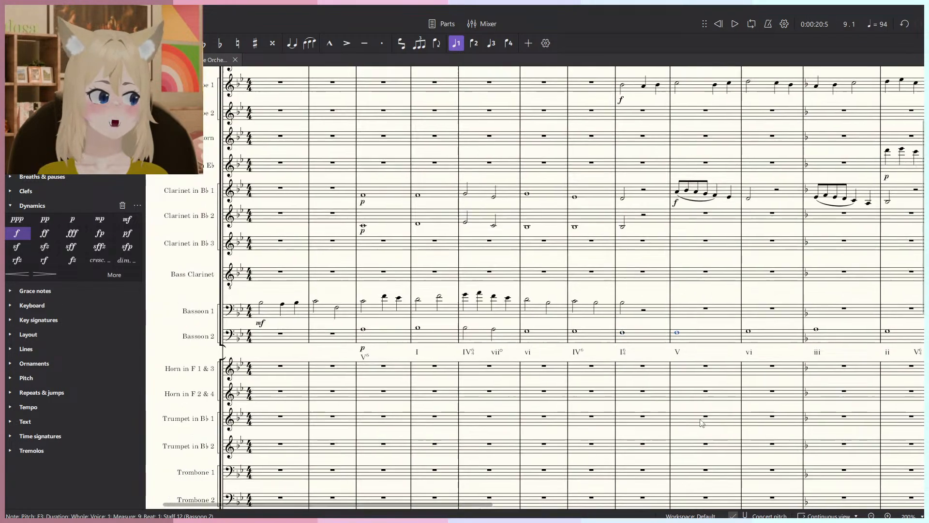
{"action": "scroll", "coordinate": [581, 376], "scroll_direction": "up", "scroll_amount": 5}
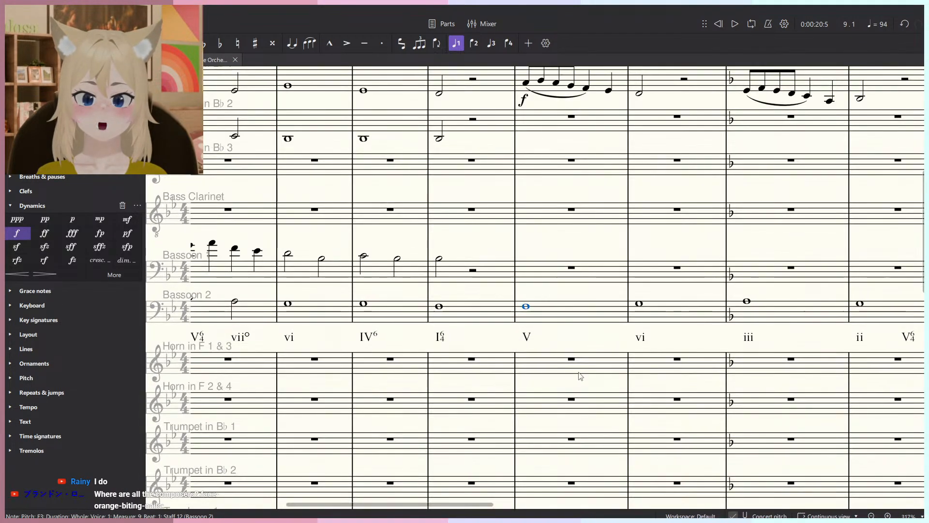
{"action": "left_click_drag", "start_coordinate": [581, 376], "coordinate": [483, 360]}
{"action": "scroll", "coordinate": [474, 361], "scroll_direction": "down", "scroll_amount": 2}
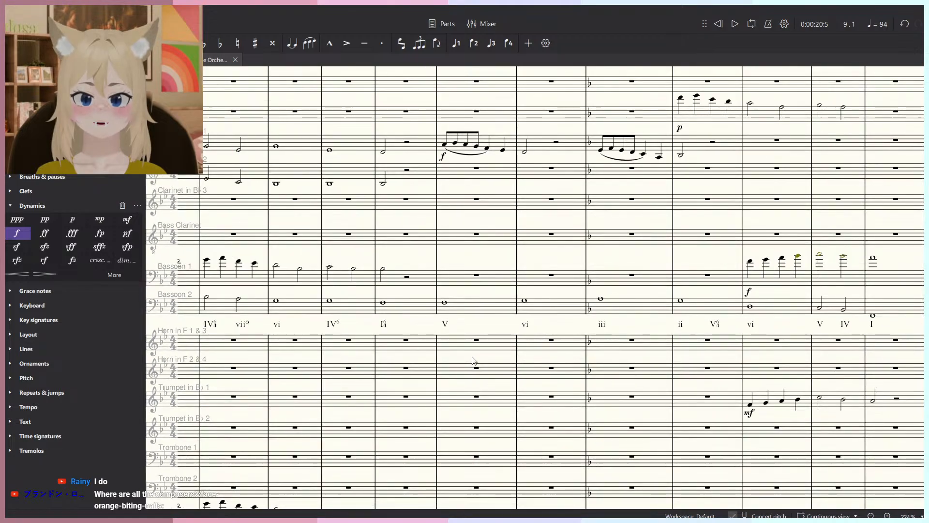
Enter whole notes at measure 9, A3 and C4 in Horn in F 2 & 4 and F4 in Horn in F 1 & 3, marked p.
{"action": "scroll", "coordinate": [478, 365], "scroll_direction": "up", "scroll_amount": 8}
{"action": "key", "text": "n"}
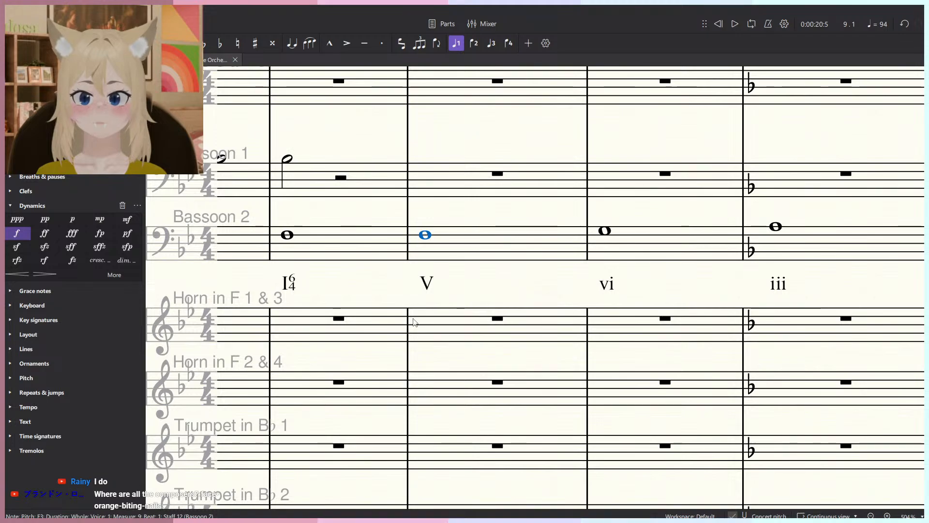
{"action": "scroll", "coordinate": [415, 323], "scroll_direction": "down", "scroll_amount": 1}
{"action": "key", "text": "n"}
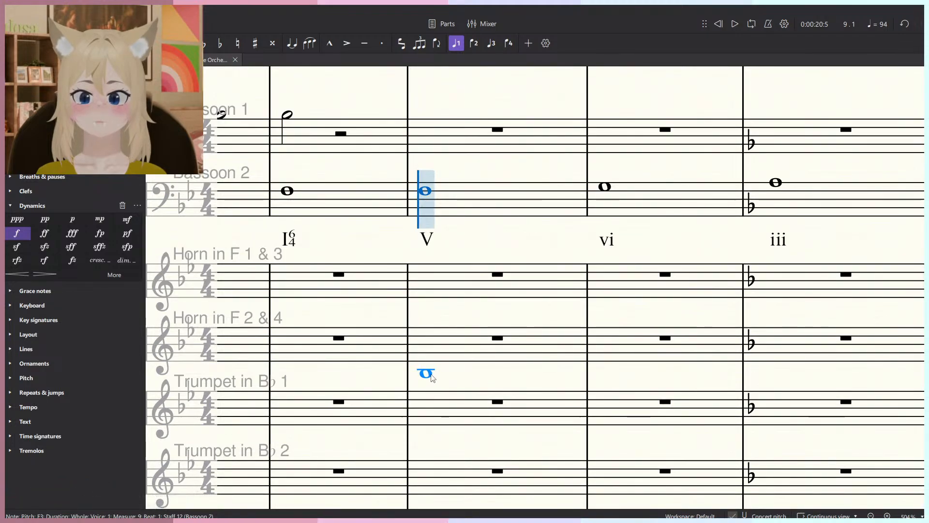
{"action": "left_click", "coordinate": [443, 340]}
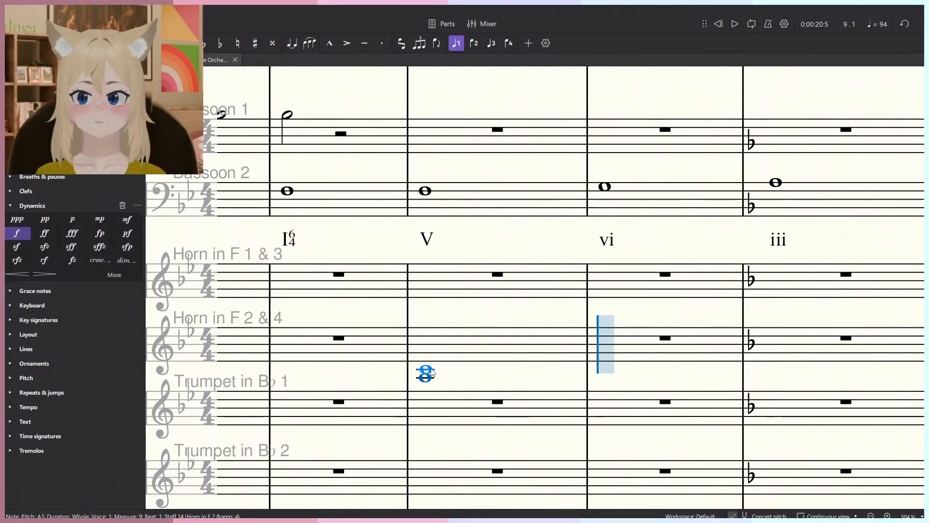
{"action": "left_click", "coordinate": [430, 294]}
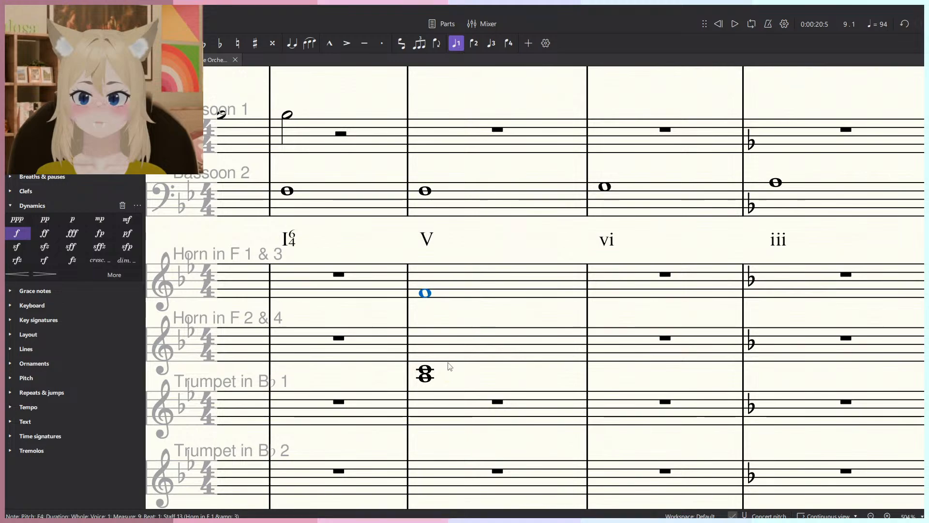
{"action": "left_click", "coordinate": [458, 346], "text": "shift"}
Play back the move from measure 8 into the new horn chord at measure 9.
{"action": "left_click", "coordinate": [288, 189]}
{"action": "key", "text": "space"}
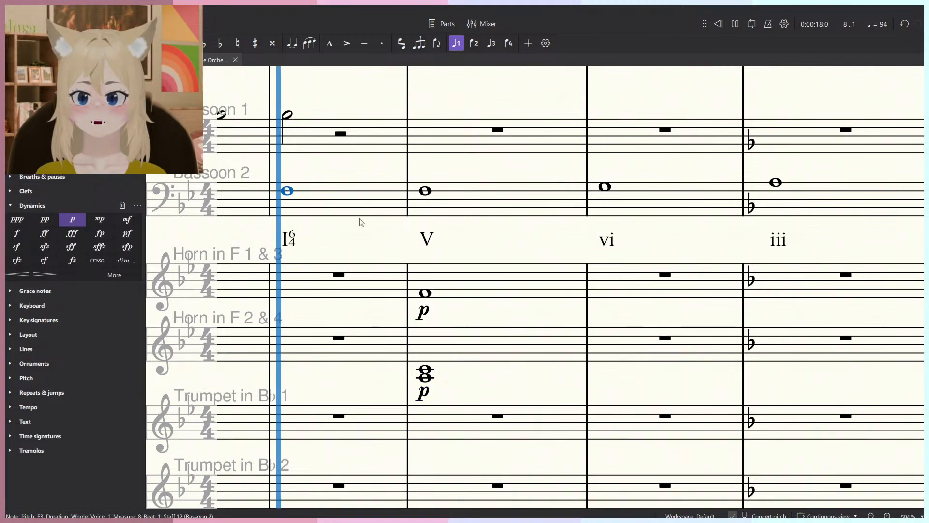
{"action": "left_click", "coordinate": [489, 256]}
{"action": "key", "text": "space"}
{"action": "left_click", "coordinate": [482, 207]}
{"action": "left_click", "coordinate": [465, 352]}
{"action": "key", "text": "space"}
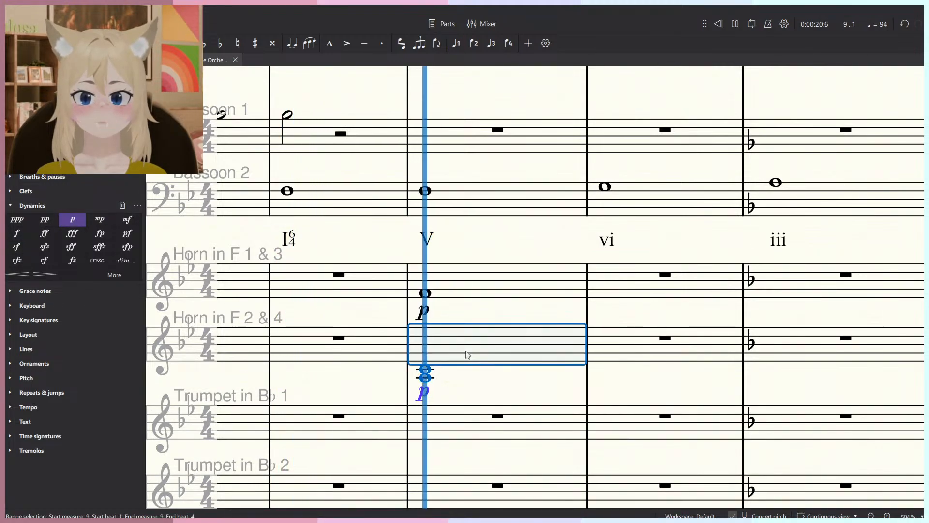
{"action": "key", "text": "space"}
{"action": "left_click", "coordinate": [465, 205], "text": "shift"}
{"action": "key", "text": "space"}
{"action": "key", "text": "space"}
{"action": "left_click", "coordinate": [473, 258]}
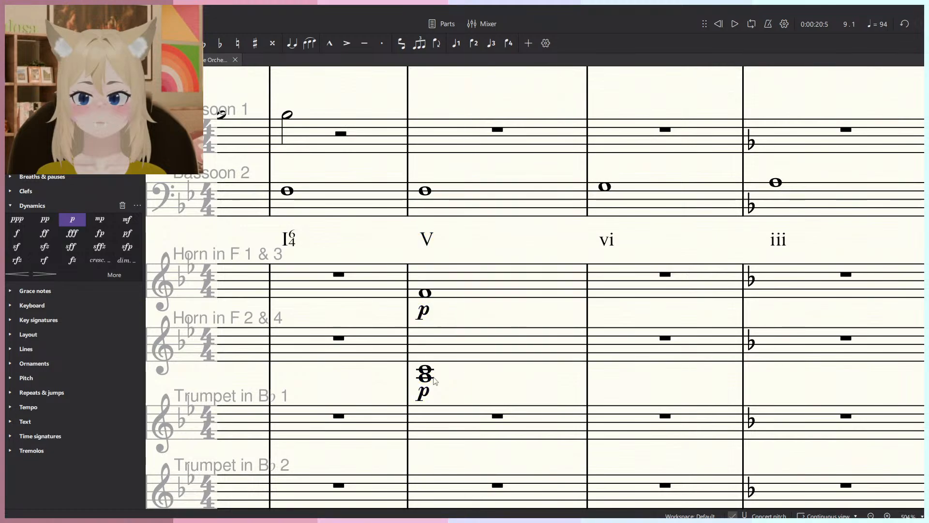
Sound the individual Bassoon 2 and horn notes of the measure 9 chord.
{"action": "left_click", "coordinate": [425, 377]}
{"action": "left_click", "coordinate": [424, 194]}
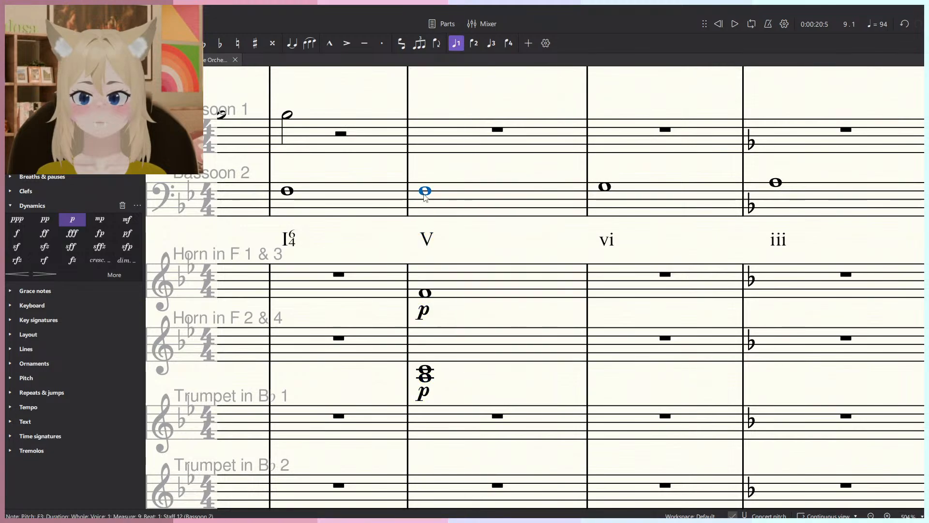
{"action": "left_click", "coordinate": [425, 377]}
{"action": "left_click", "coordinate": [425, 369]}
{"action": "left_click", "coordinate": [424, 293]}
Add a whole note A4 above the F4 in Horn in F 1 & 3 at measure 9 and play the chord.
{"action": "key", "text": "n"}
{"action": "left_click", "coordinate": [431, 289]}
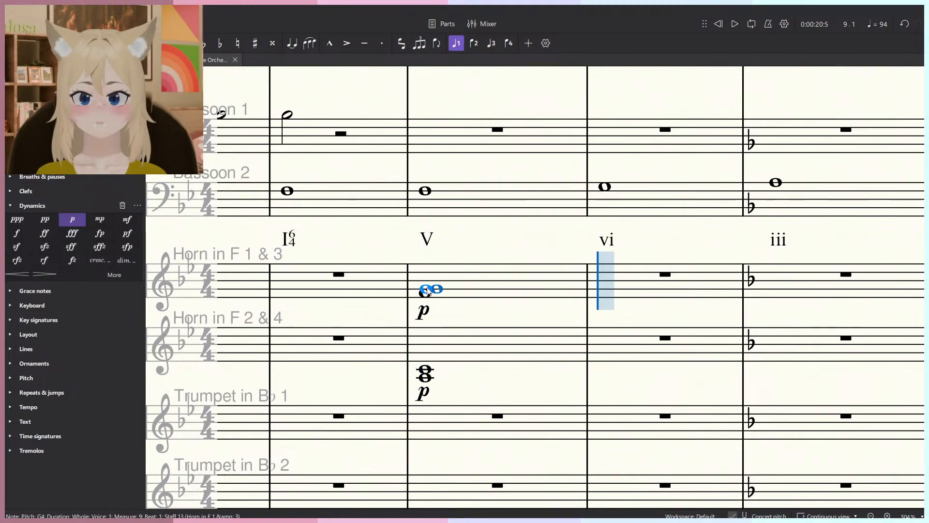
{"action": "key", "text": "Escape"}
{"action": "key", "text": "space"}
{"action": "scroll", "coordinate": [460, 317], "scroll_direction": "down", "scroll_amount": 3}
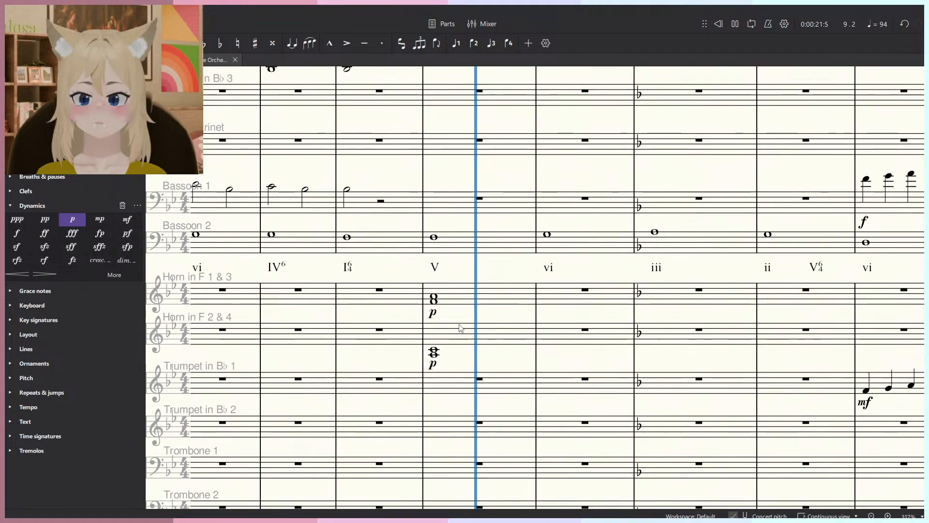
{"action": "key", "text": "space"}
{"action": "scroll", "coordinate": [421, 297], "scroll_direction": "up", "scroll_amount": 3}
Delete the A3 from the Horn in F 2 & 4 chord at measure 9 and play the result.
{"action": "left_click", "coordinate": [393, 281]}
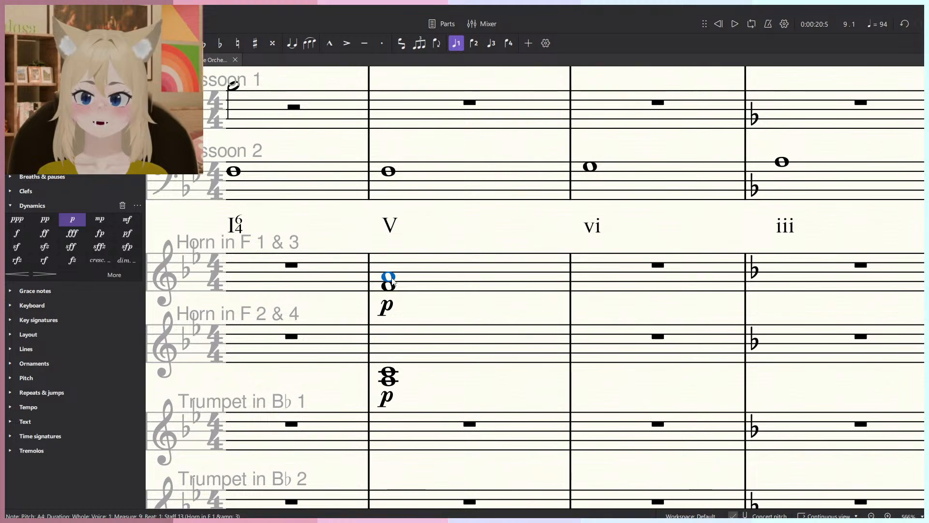
{"action": "left_click", "coordinate": [391, 381]}
{"action": "key", "text": "Delete"}
{"action": "key", "text": "space"}
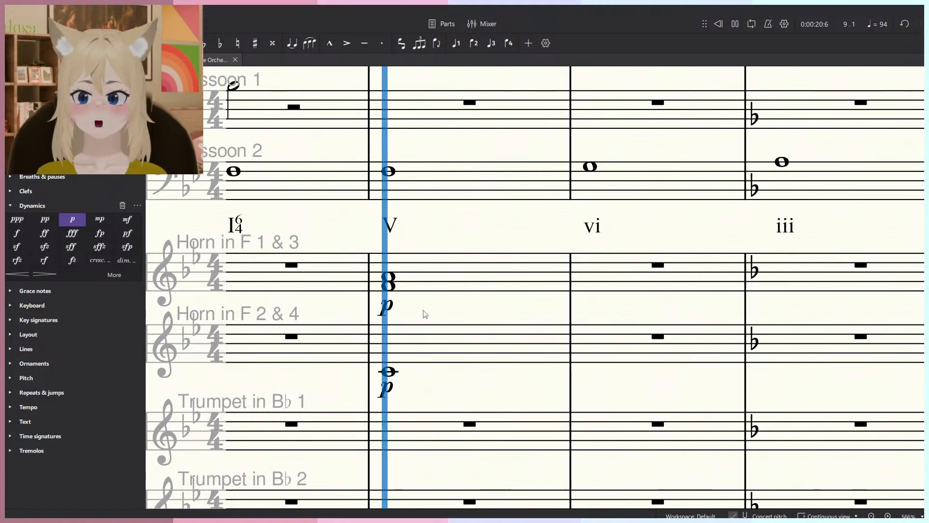
{"action": "key", "text": "space"}
Enter a whole note A4 in Trumpet in B♭ 1 at measure 9.
{"action": "left_click", "coordinate": [391, 277]}
{"action": "scroll", "coordinate": [393, 312], "scroll_direction": "down", "scroll_amount": 1}
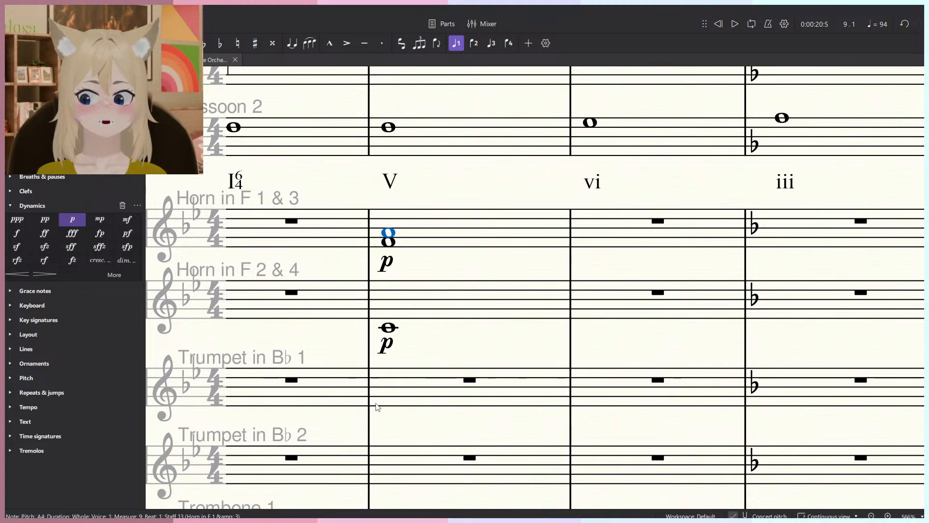
{"action": "key", "text": "n"}
{"action": "left_click", "coordinate": [393, 393]}
{"action": "key", "text": "Escape"}
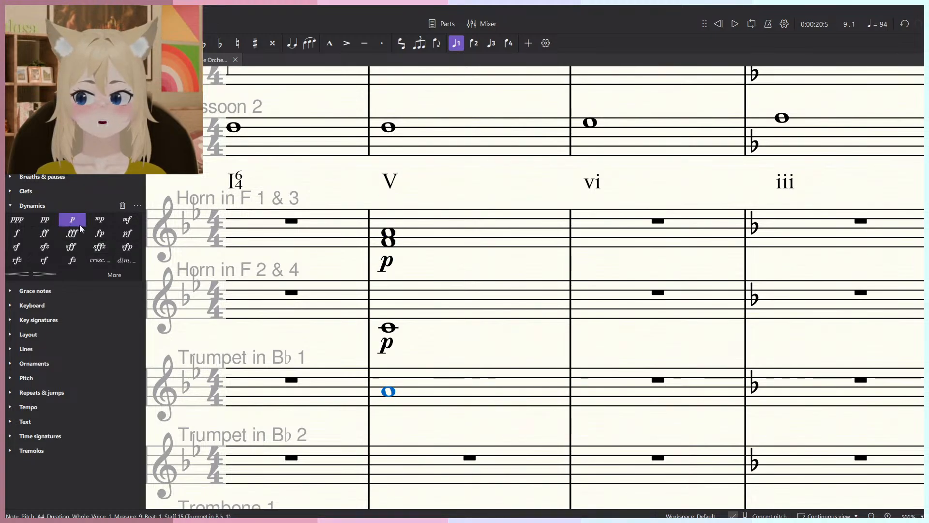
Add a p dynamic to the Trumpet in B♭ 1 note at measure 9 and try removing the A4 from Horn in F 1 & 3.
{"action": "left_click", "coordinate": [78, 222]}
{"action": "left_click", "coordinate": [388, 238]}
{"action": "left_click", "coordinate": [390, 327]}
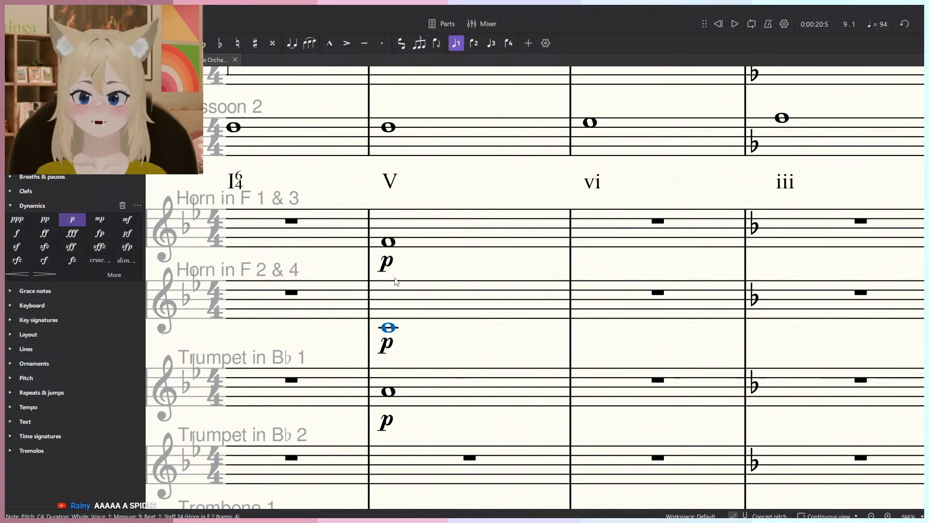
{"action": "key", "text": "n"}
{"action": "key", "text": "ctrl+z"}
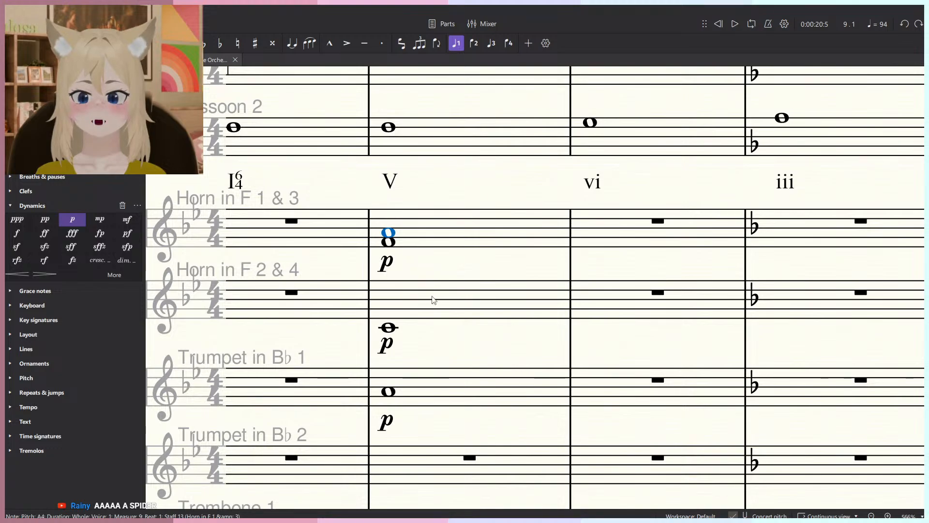
Lower the Trumpet in B♭ 1 note at measure 9 to F4 and delete the F4 from Horn in F 1 & 3.
{"action": "left_click", "coordinate": [392, 245]}
{"action": "left_click", "coordinate": [414, 403]}
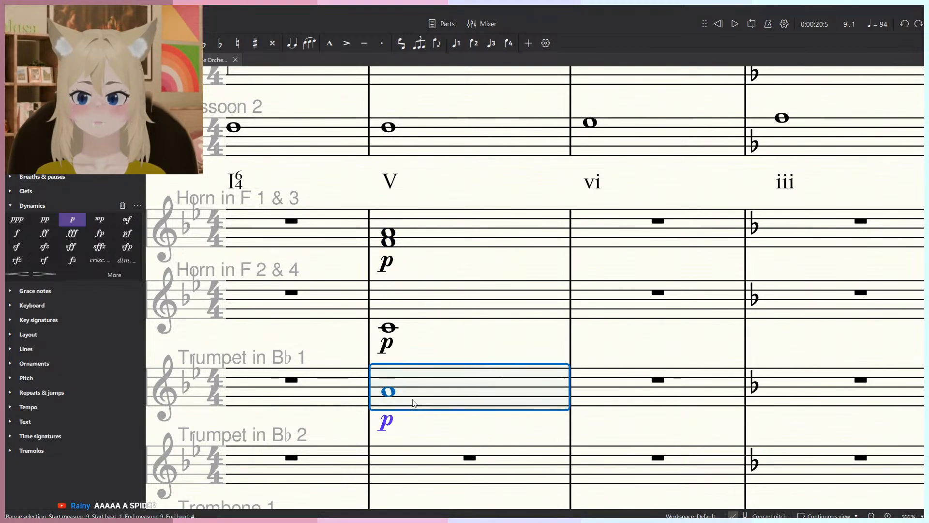
{"action": "left_click", "coordinate": [390, 242]}
{"action": "left_click_drag", "start_coordinate": [392, 393], "coordinate": [393, 404]}
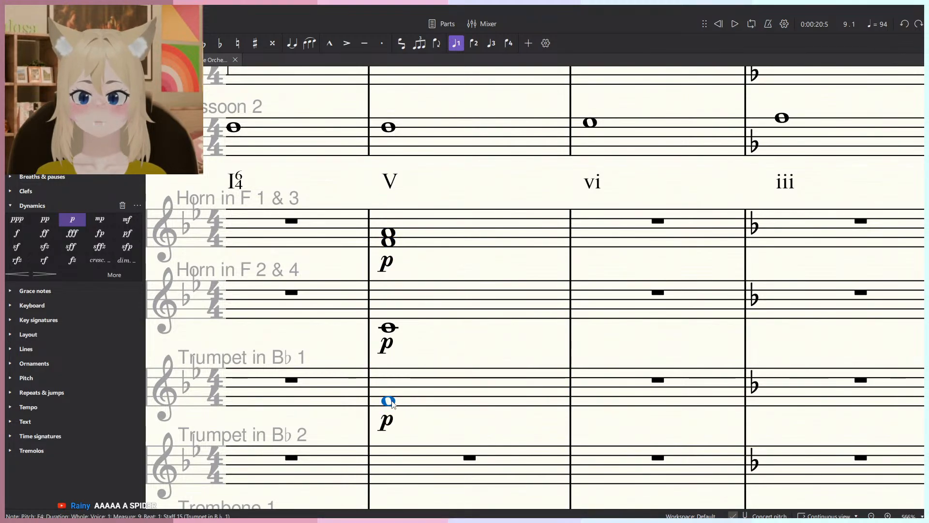
{"action": "left_click", "coordinate": [391, 243]}
{"action": "key", "text": "Delete"}
{"action": "left_click", "coordinate": [423, 268]}
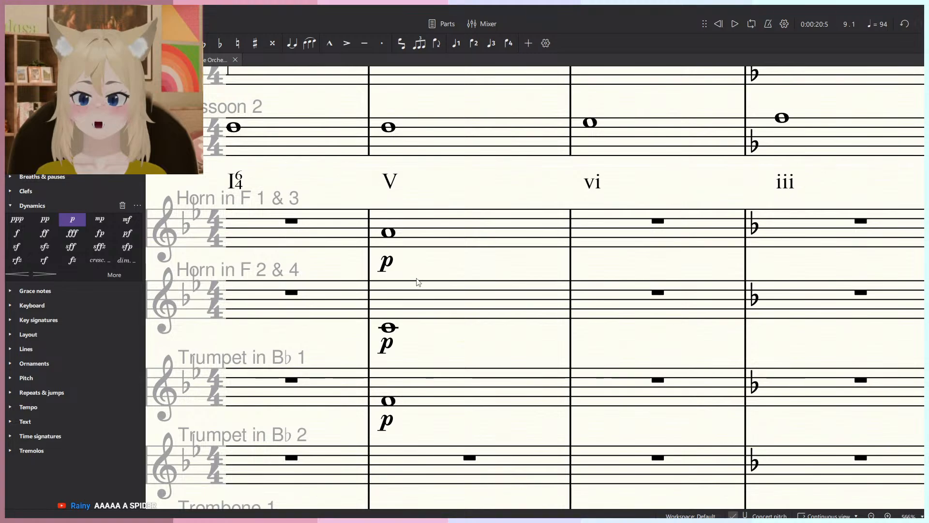
Add a whole note C4 below the A4 in Horn in F 1 & 3 at measure 9 and clear that measure in Horn in F 2 & 4.
{"action": "key", "text": "n"}
{"action": "left_click", "coordinate": [393, 257]}
{"action": "key", "text": "Escape"}
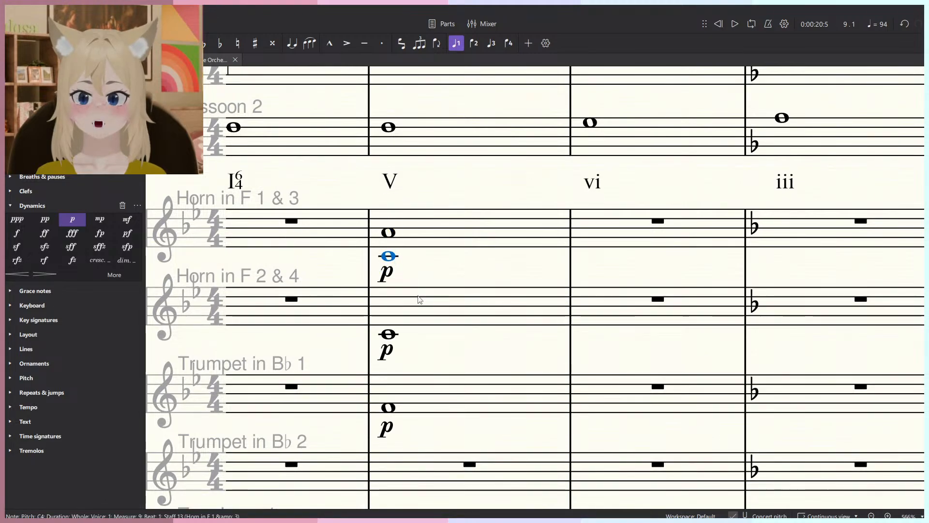
{"action": "left_click", "coordinate": [419, 301]}
{"action": "key", "text": "Delete"}
Sound the individual Horn in F 1 & 3 and Trumpet in B♭ 1 notes of the measure 9 chord.
{"action": "left_click", "coordinate": [393, 258]}
{"action": "left_click", "coordinate": [415, 270]}
{"action": "left_click", "coordinate": [388, 407]}
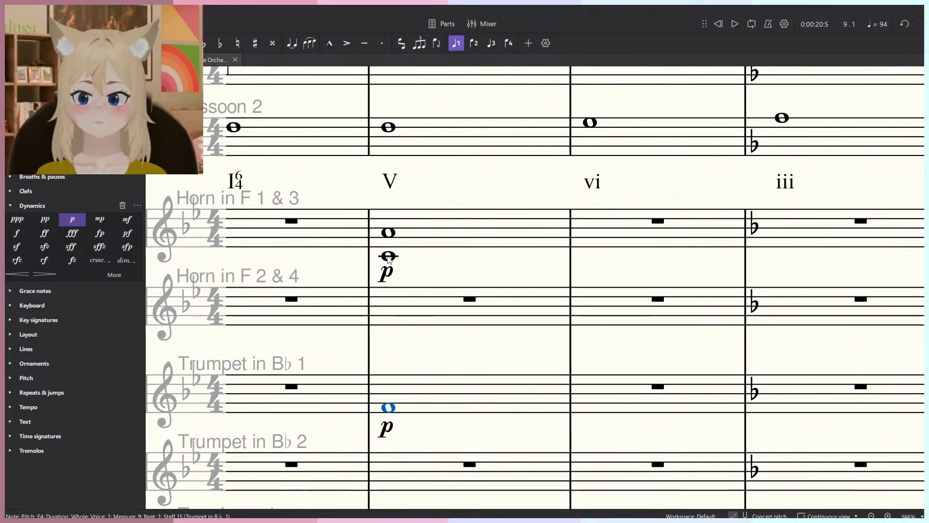
{"action": "left_click", "coordinate": [388, 256]}
{"action": "left_click", "coordinate": [388, 407]}
{"action": "left_click", "coordinate": [388, 233]}
{"action": "left_click", "coordinate": [434, 281]}
Sound the Bassoon 2 note and play back the full score from measure 9.
{"action": "scroll", "coordinate": [435, 281], "scroll_direction": "down", "scroll_amount": 1}
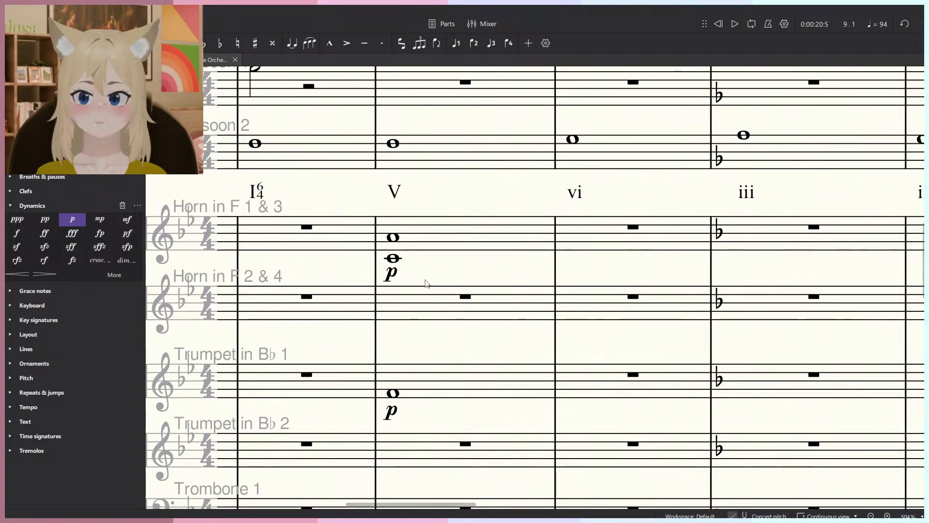
{"action": "left_click", "coordinate": [394, 143]}
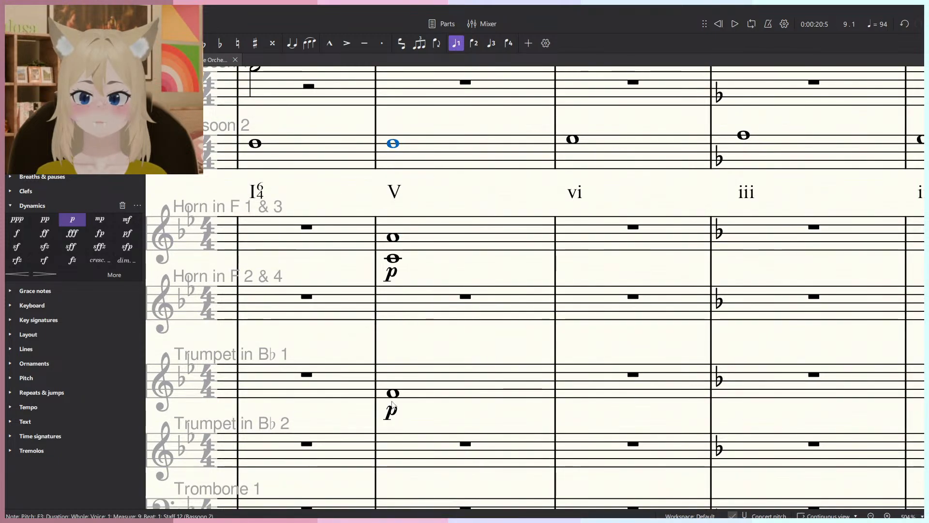
{"action": "left_click", "coordinate": [393, 393]}
{"action": "key", "text": "space"}
{"action": "scroll", "coordinate": [420, 340], "scroll_direction": "down", "scroll_amount": 4}
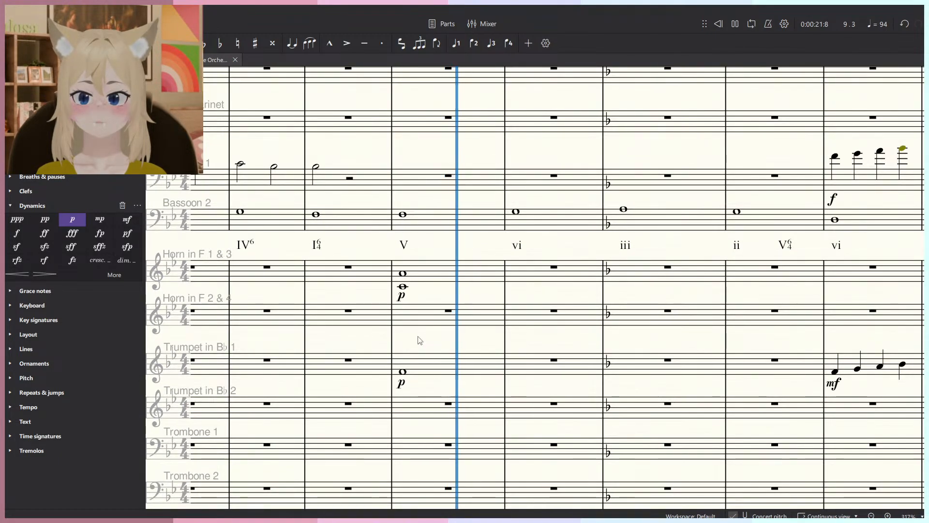
{"action": "key", "text": "space"}
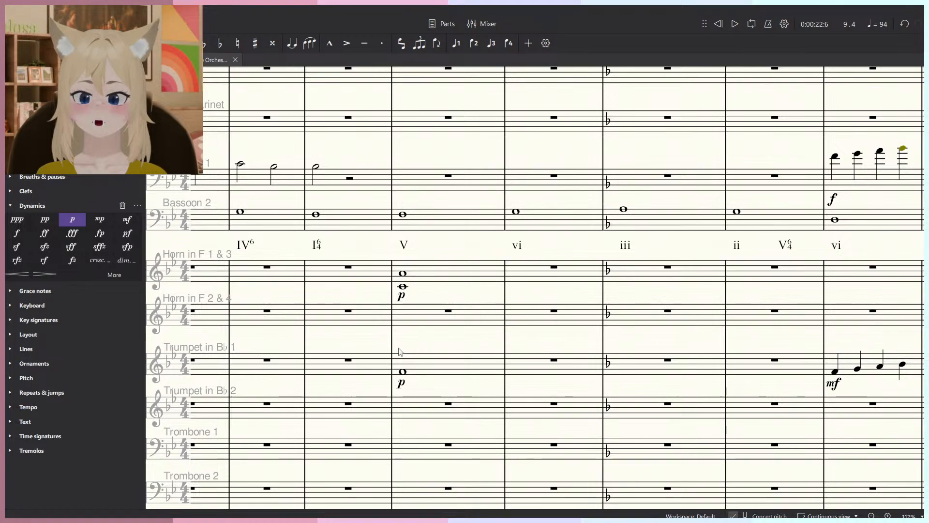
{"action": "scroll", "coordinate": [471, 332], "scroll_direction": "down", "scroll_amount": 5}
{"action": "key", "text": "space"}
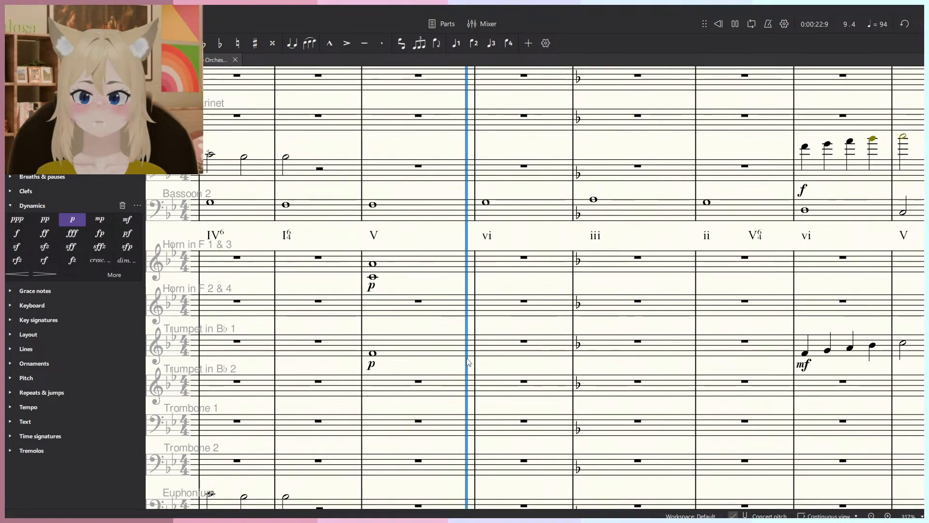
{"action": "key", "text": "space"}
Play the score from measure 8 into measure 9 to hear how the new chord enters.
{"action": "scroll", "coordinate": [427, 291], "scroll_direction": "up", "scroll_amount": 6}
{"action": "left_click", "coordinate": [426, 284]}
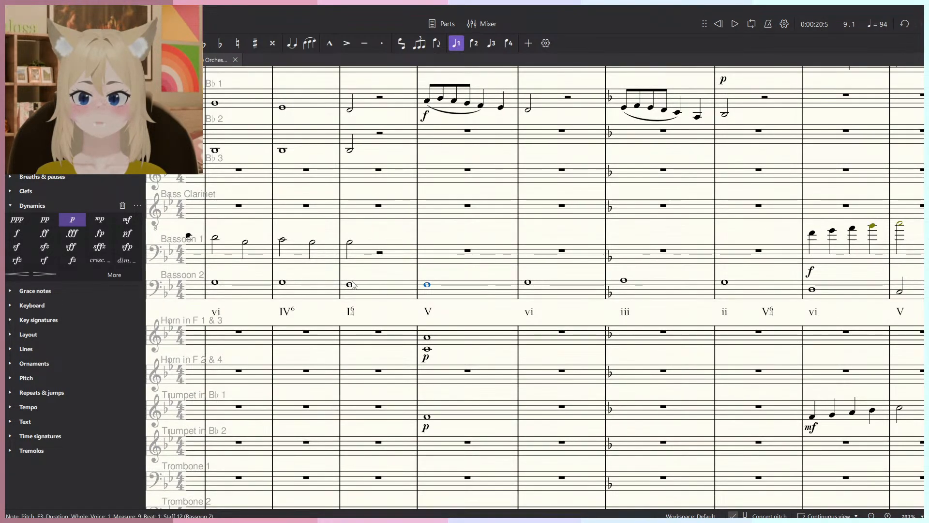
{"action": "left_click", "coordinate": [366, 284]}
{"action": "key", "text": "space"}
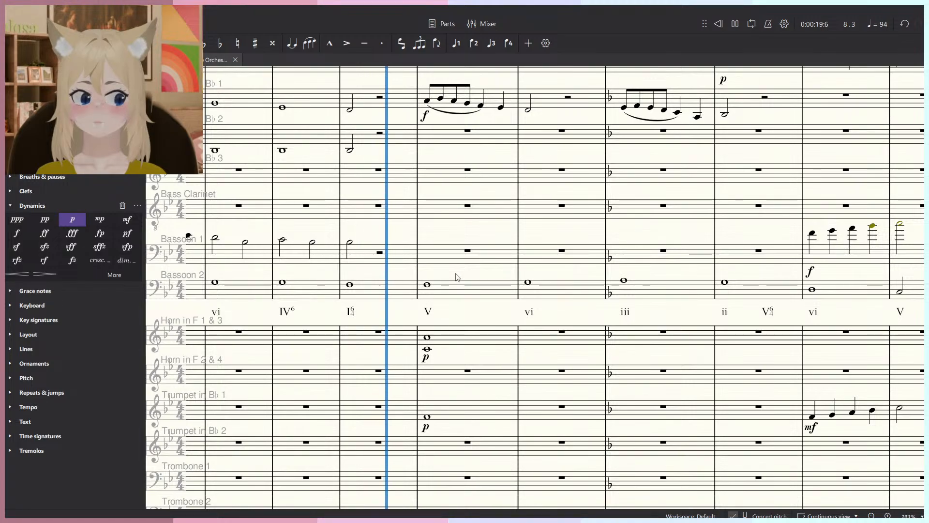
{"action": "scroll", "coordinate": [456, 277], "scroll_direction": "down", "scroll_amount": 3}
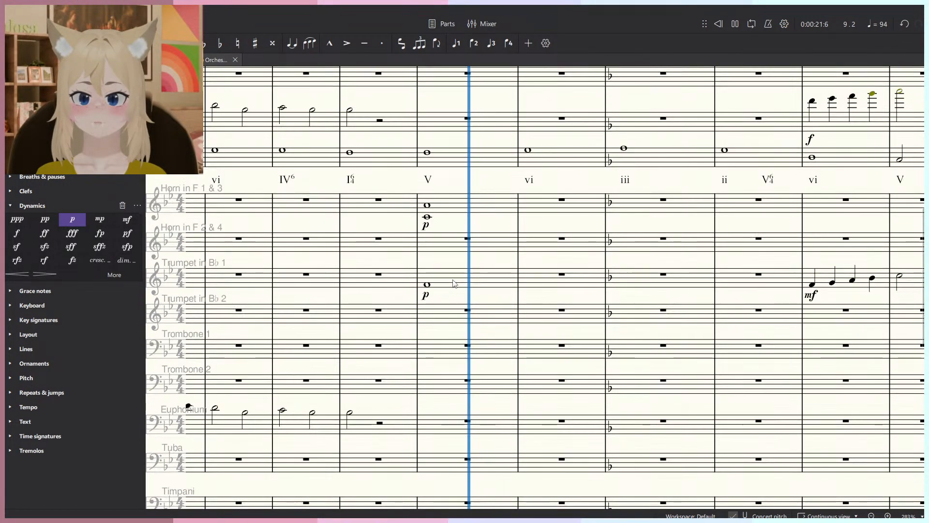
{"action": "key", "text": "space"}
Lower the Bassoon 2 whole note at measure 9 by an octave to F2 and play the measure.
{"action": "left_click", "coordinate": [427, 152]}
{"action": "key", "text": "ctrl+Down"}
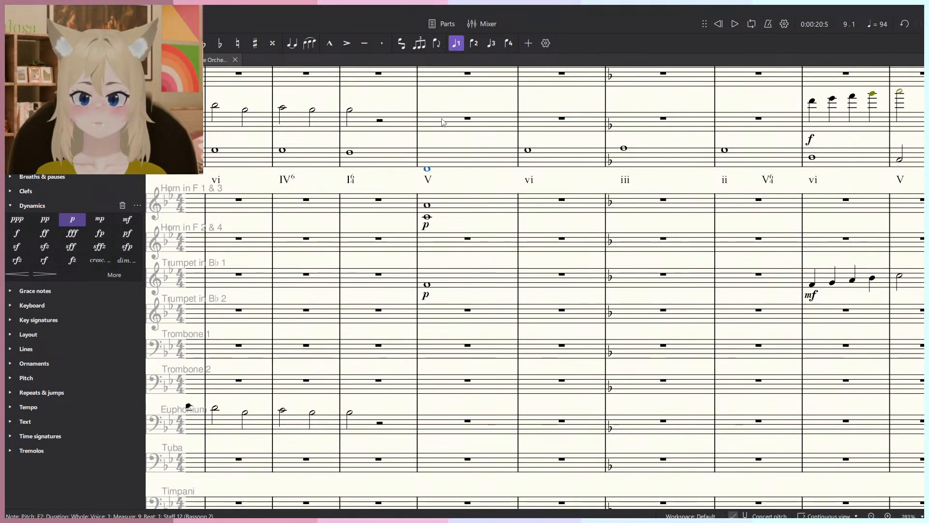
{"action": "scroll", "coordinate": [442, 122], "scroll_direction": "down", "scroll_amount": 3}
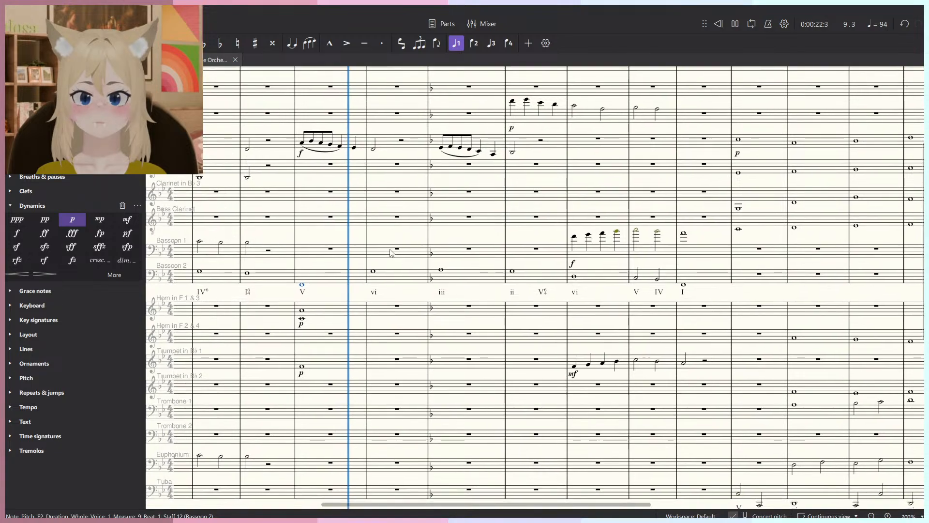
{"action": "key", "text": "space"}
Transpose Bassoon 2 down an octave across measures 10 to 15, returning the measure 15 note to F2.
{"action": "left_click", "coordinate": [410, 280]}
{"action": "left_click", "coordinate": [720, 281], "text": "shift"}
{"action": "key", "text": "ctrl+Down"}
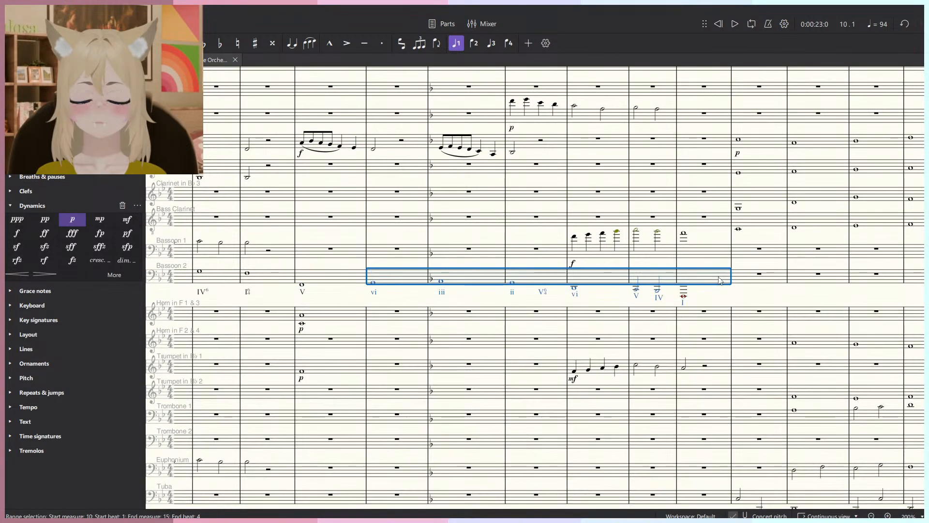
{"action": "key", "text": "Escape"}
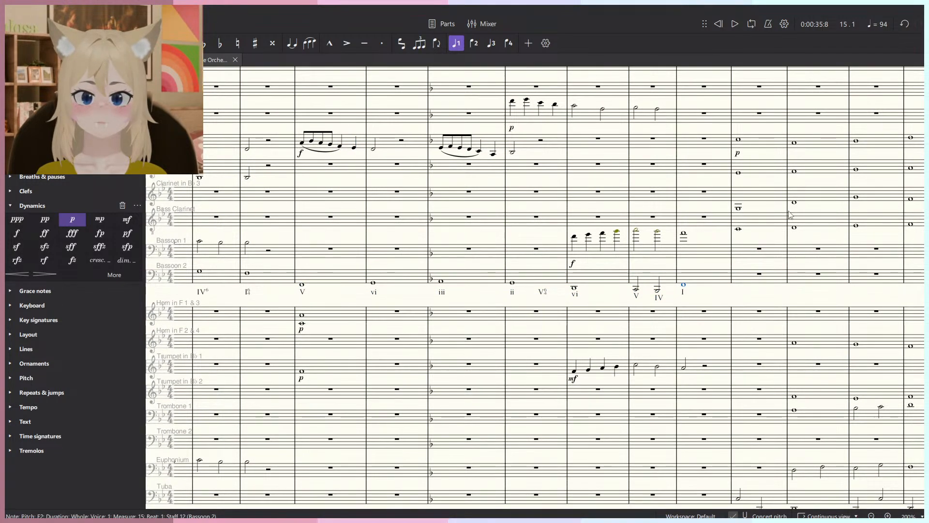
Play back the score at measure 15 to hear the end of the lowered Bassoon 2 line.
{"action": "key", "text": "space"}
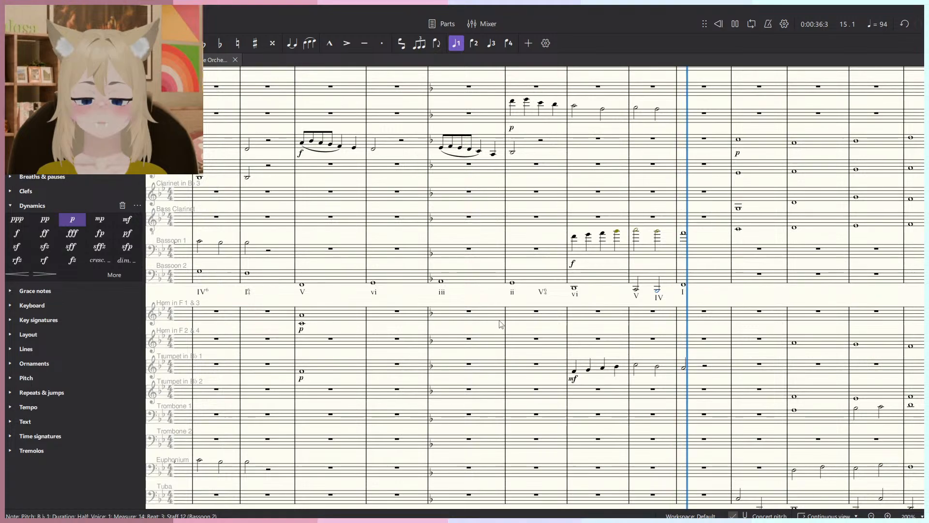
{"action": "left_click_drag", "start_coordinate": [500, 321], "coordinate": [558, 312]}
{"action": "key", "text": "space"}
Clear measure 9 in Horn in F 1 & 3, Horn in F 2 & 4 and Trumpet in B♭ 1, including the dynamics.
{"action": "left_click", "coordinate": [360, 275]}
{"action": "left_click_drag", "start_coordinate": [393, 268], "coordinate": [468, 254]}
{"action": "scroll", "coordinate": [469, 248], "scroll_direction": "up", "scroll_amount": 1}
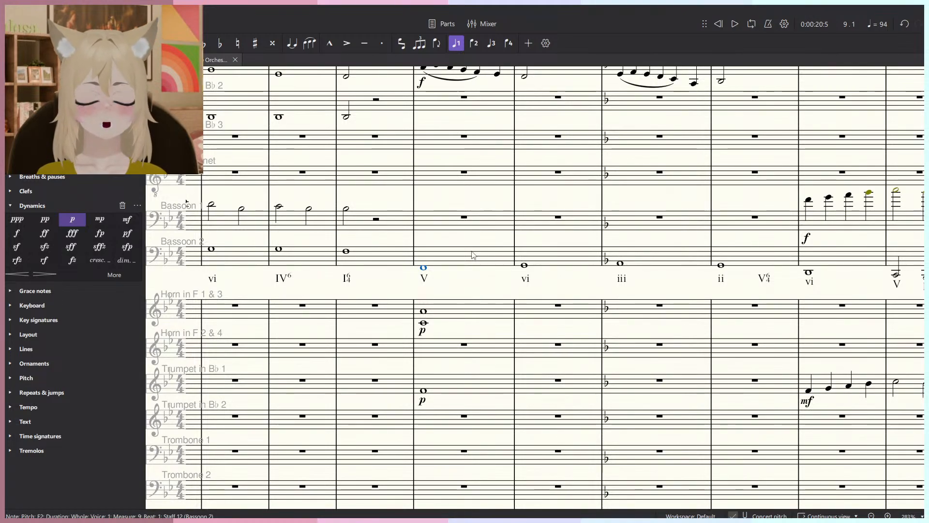
{"action": "scroll", "coordinate": [473, 255], "scroll_direction": "up", "scroll_amount": 4, "text": "ctrl"}
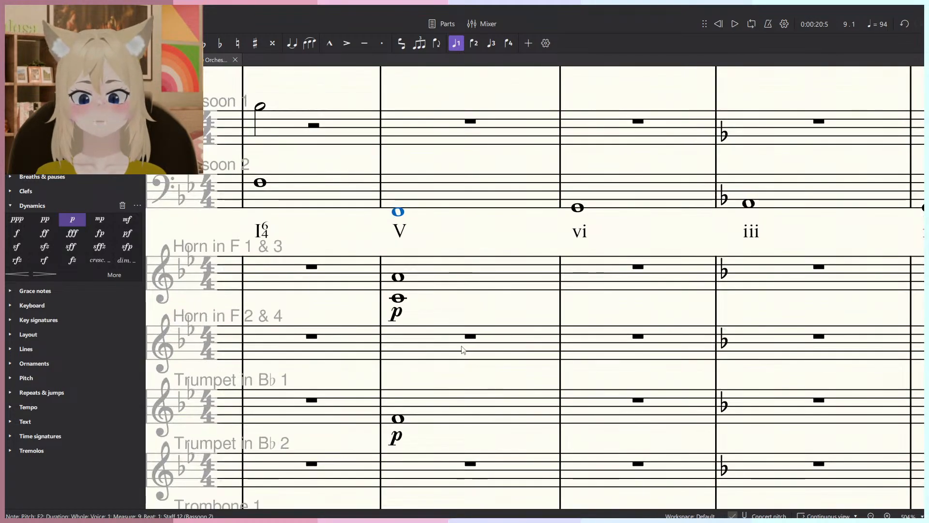
{"action": "scroll", "coordinate": [491, 316], "scroll_direction": "down", "scroll_amount": 2}
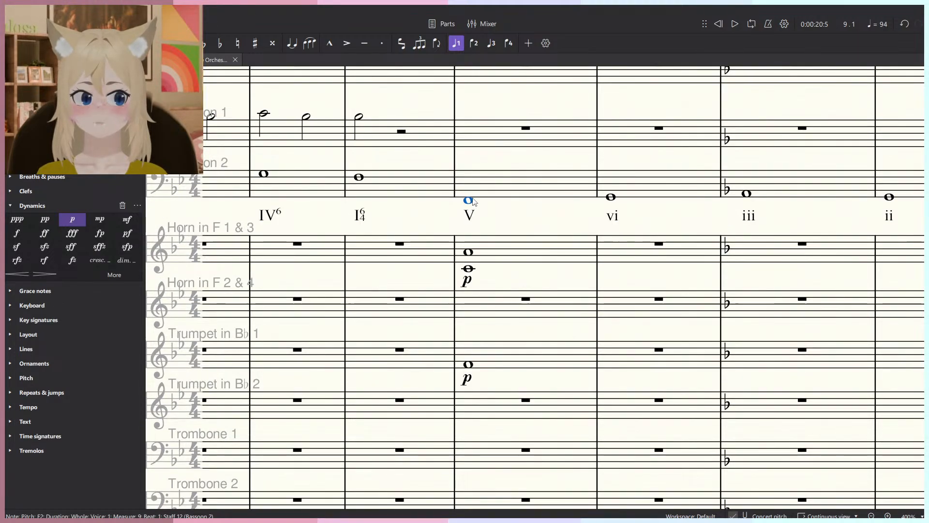
{"action": "left_click", "coordinate": [503, 249]}
{"action": "left_click", "coordinate": [517, 357], "text": "shift"}
{"action": "key", "text": "Delete"}
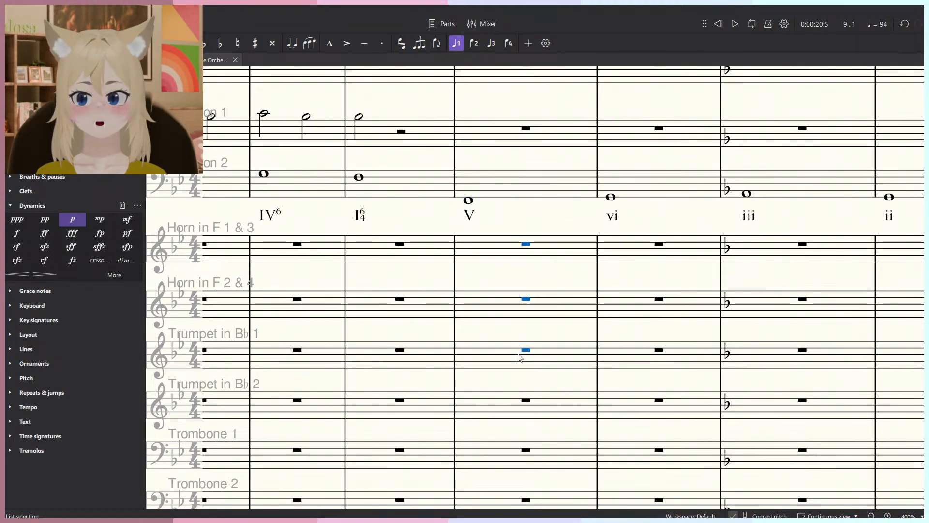
Enter a whole note F3 in Bassoon 1 at measure 9, an octave above the Bassoon 2 note.
{"action": "left_click", "coordinate": [469, 202]}
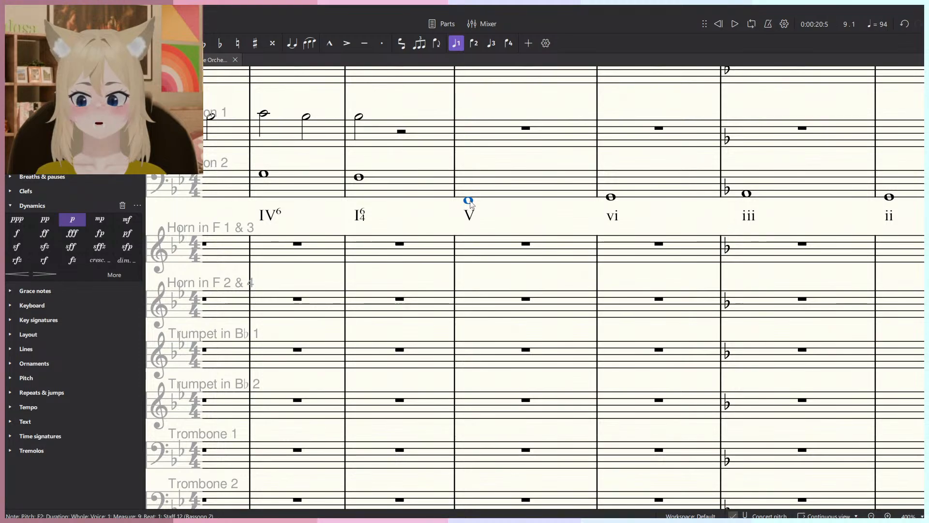
{"action": "scroll", "coordinate": [483, 307], "scroll_direction": "down", "scroll_amount": 1, "text": "ctrl"}
{"action": "scroll", "coordinate": [483, 306], "scroll_direction": "down", "scroll_amount": 3}
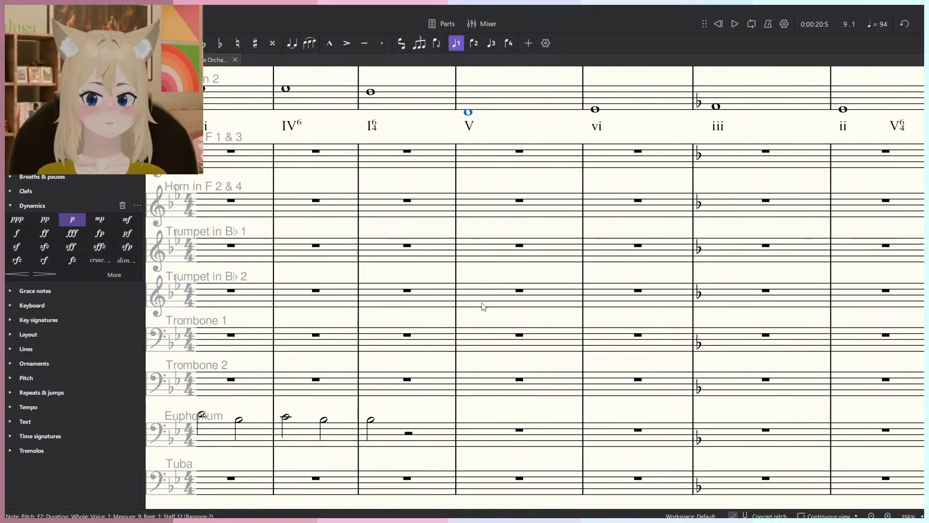
{"action": "scroll", "coordinate": [483, 307], "scroll_direction": "up", "scroll_amount": 3}
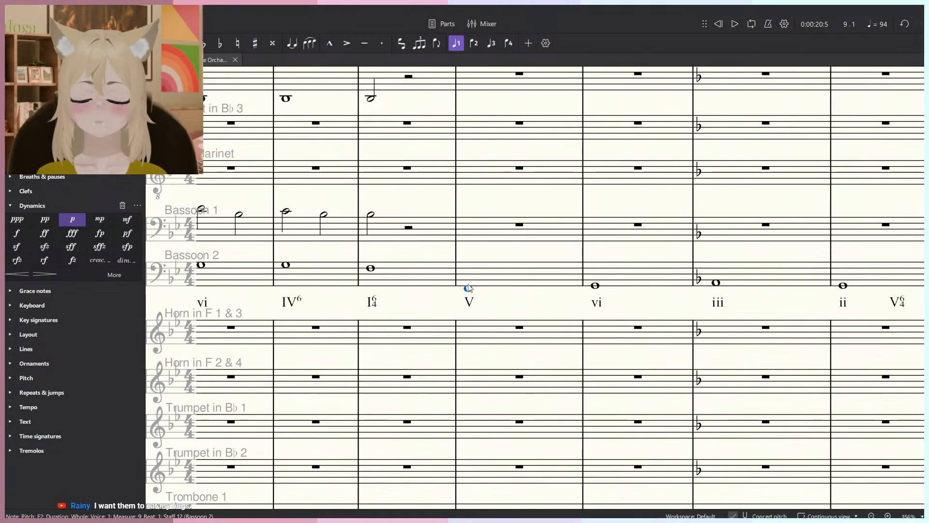
{"action": "key", "text": "n"}
{"action": "left_click", "coordinate": [478, 224]}
{"action": "key", "text": "Escape"}
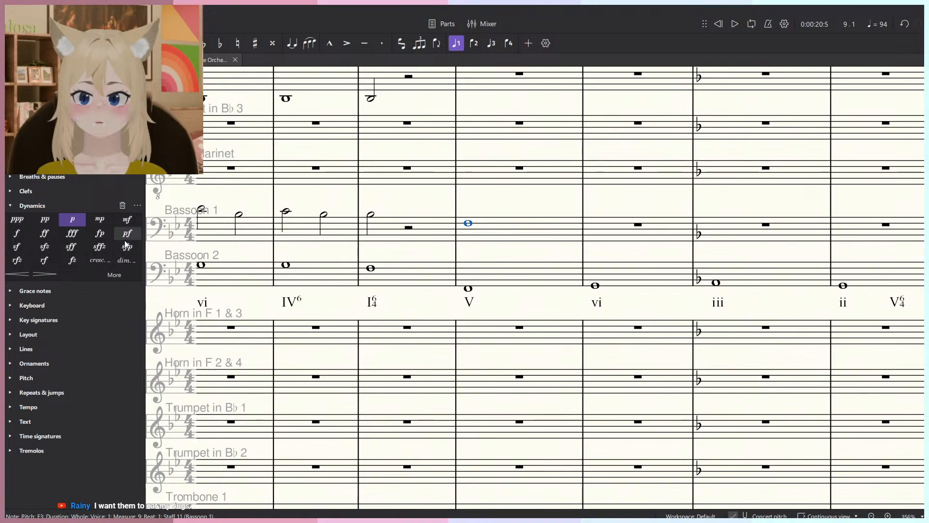
Mark the Bassoon 1 whole note at measure 9 with a p dynamic.
{"action": "left_click", "coordinate": [100, 220]}
{"action": "scroll", "coordinate": [516, 243], "scroll_direction": "down", "scroll_amount": 1}
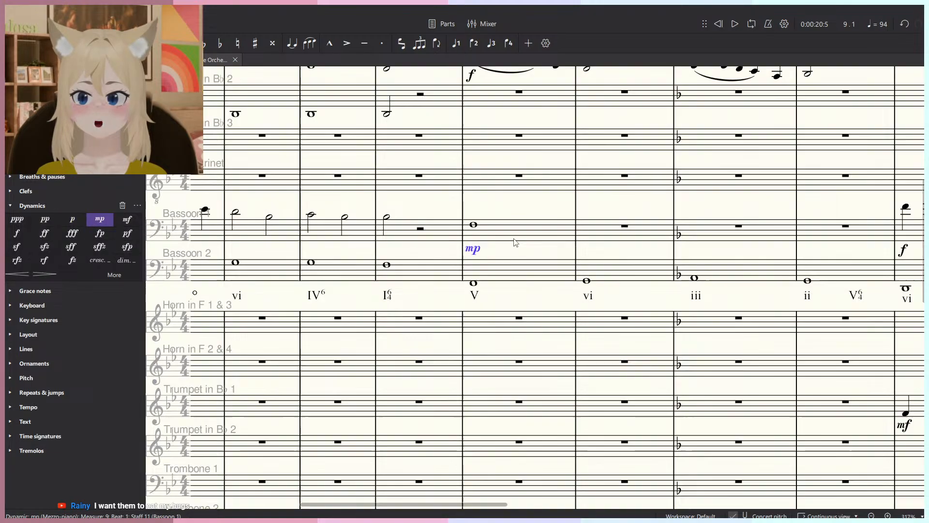
{"action": "left_click", "coordinate": [78, 221]}
Enter whole notes C4 and A4 in Horn in F 1 & 3 and a whole note F4 in Trumpet in B♭ 1 at measure 9.
{"action": "left_click_drag", "start_coordinate": [496, 267], "coordinate": [443, 294]}
{"action": "scroll", "coordinate": [444, 297], "scroll_direction": "up", "scroll_amount": 1}
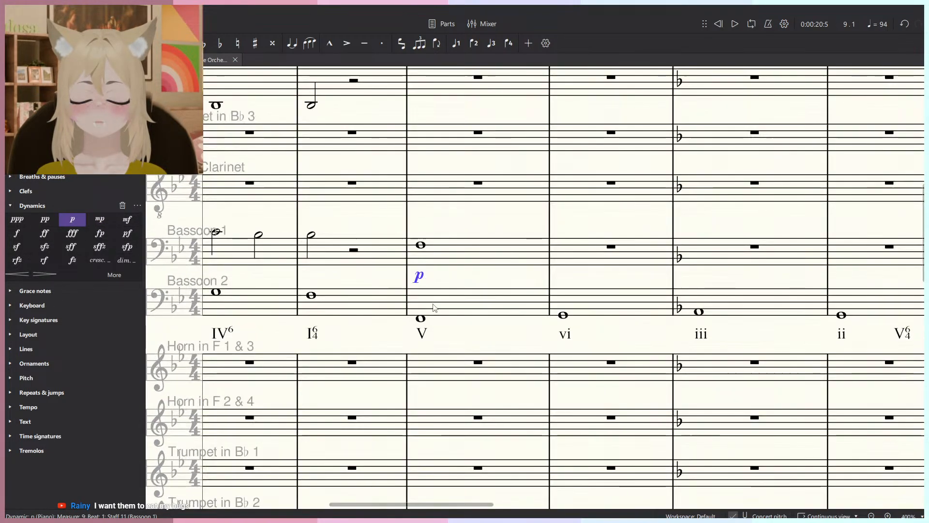
{"action": "scroll", "coordinate": [435, 329], "scroll_direction": "down", "scroll_amount": 2}
{"action": "key", "text": "n"}
{"action": "scroll", "coordinate": [429, 357], "scroll_direction": "up", "scroll_amount": 1}
{"action": "left_click", "coordinate": [428, 356]}
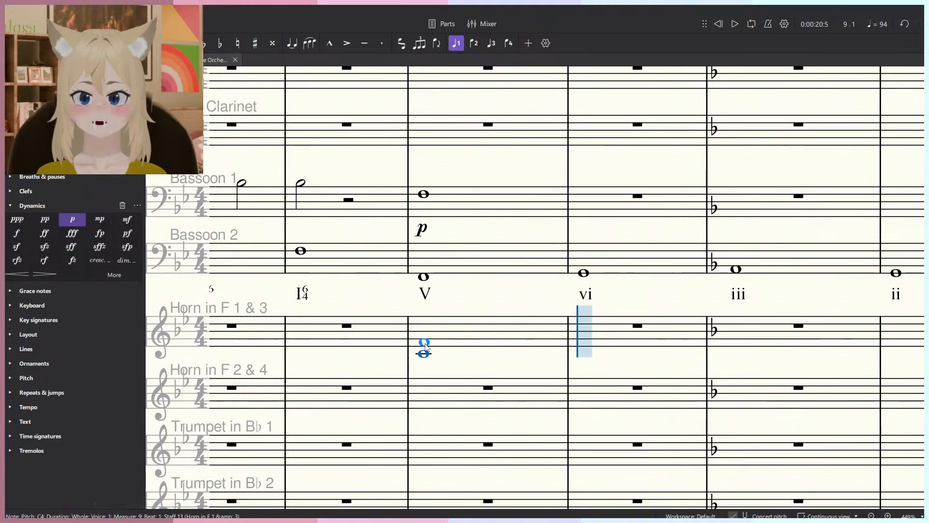
{"action": "left_click", "coordinate": [425, 335]}
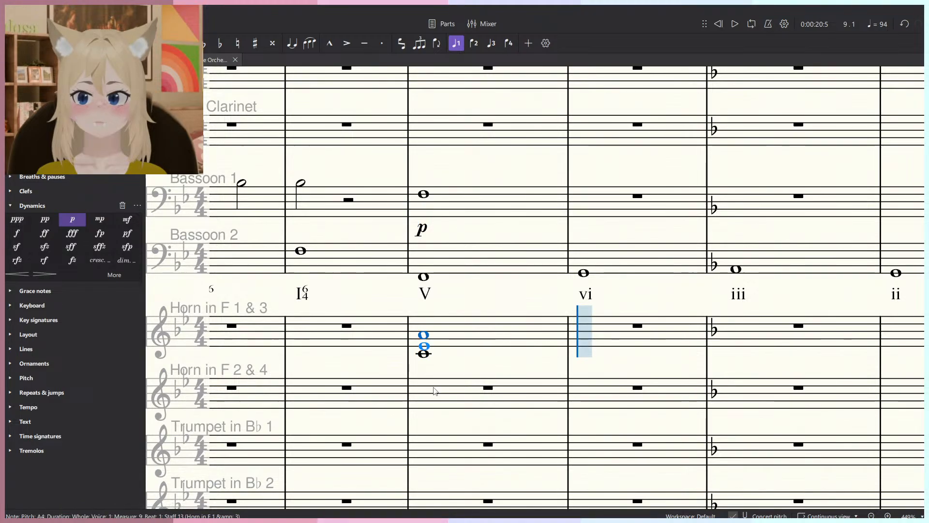
{"action": "left_click", "coordinate": [431, 466]}
{"action": "key", "text": "Escape"}
Add p dynamics to the Horn in F 1 & 3 chord and the Trumpet in B♭ 1 note at measure 9 and play the result.
{"action": "left_click", "coordinate": [425, 355], "text": "ctrl"}
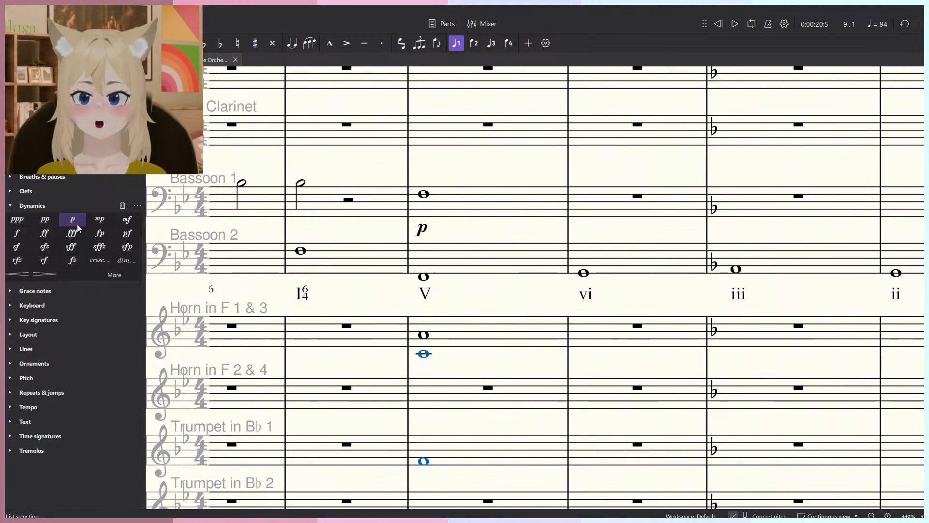
{"action": "left_click", "coordinate": [76, 223]}
{"action": "key", "text": "space"}
{"action": "left_click", "coordinate": [440, 290]}
{"action": "key", "text": "space"}
Sound the bassoon, trumpet and horn notes of the measure 9 chord one by one.
{"action": "left_click", "coordinate": [424, 277]}
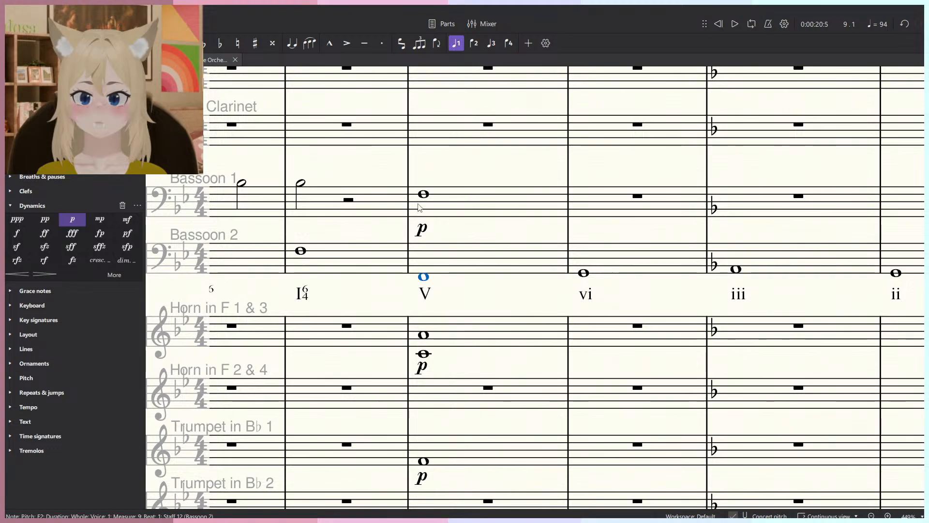
{"action": "left_click", "coordinate": [424, 195]}
{"action": "left_click", "coordinate": [424, 462]}
{"action": "left_click", "coordinate": [425, 355]}
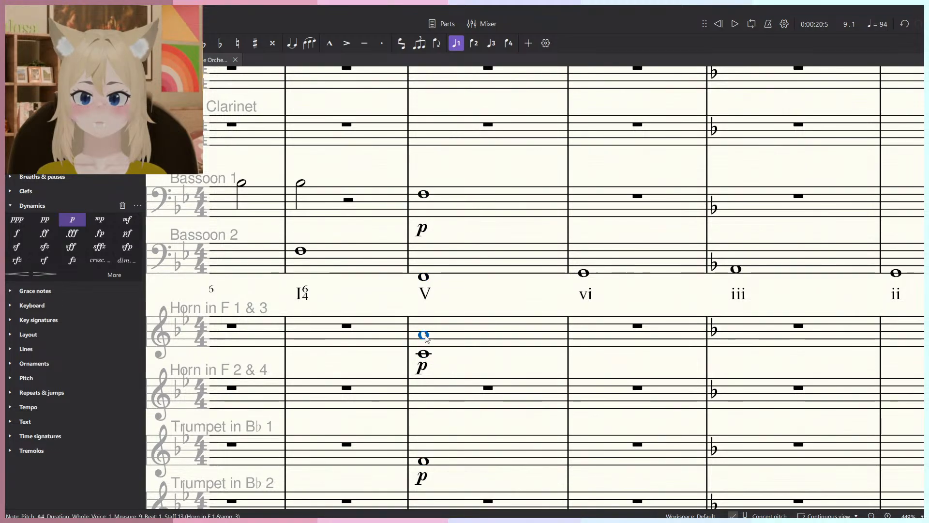
Play the score from measure 9, then select measure 9 from Bassoon 1 through Trumpet in B♭ 1 for playback.
{"action": "key", "text": "Escape"}
{"action": "left_click", "coordinate": [423, 194]}
{"action": "key", "text": "space"}
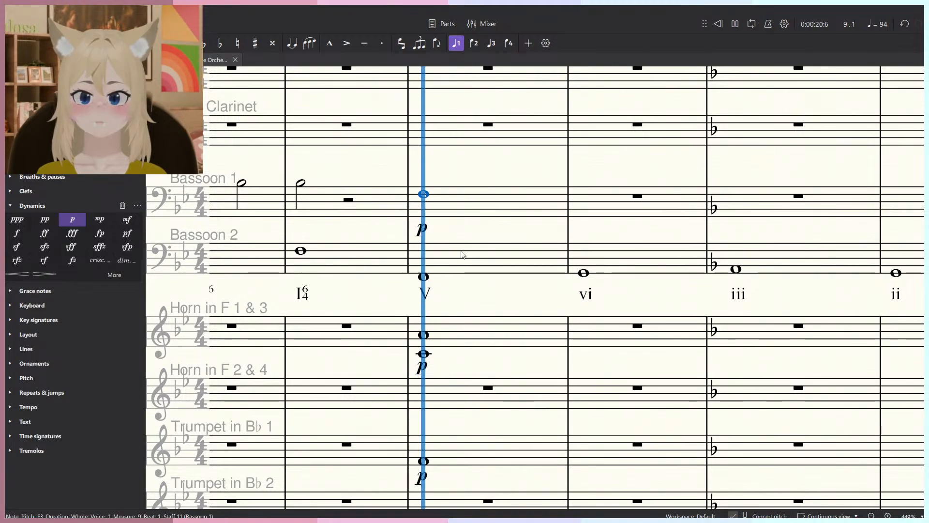
{"action": "scroll", "coordinate": [465, 258], "scroll_direction": "down", "scroll_amount": 4}
{"action": "key", "text": "space"}
{"action": "left_click", "coordinate": [463, 230]}
{"action": "left_click", "coordinate": [477, 375], "text": "shift"}
{"action": "key", "text": "space"}
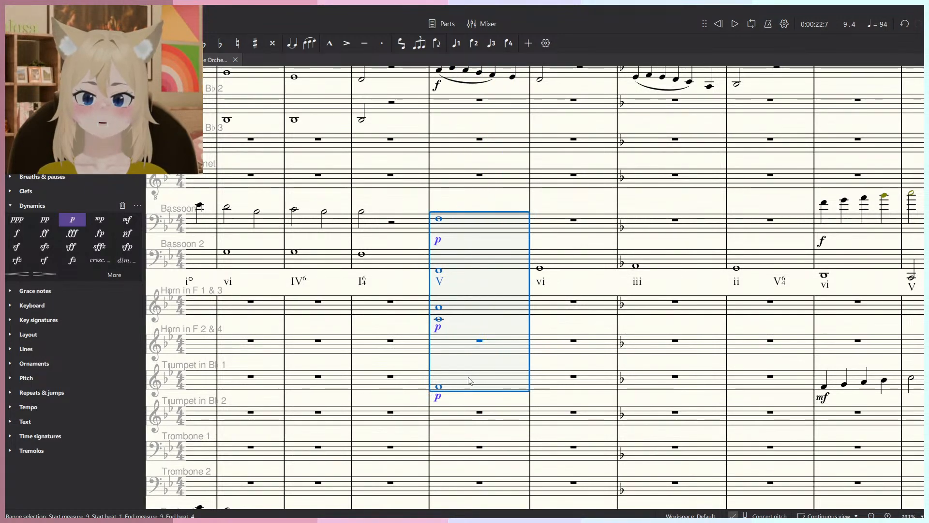
Sound the Trumpet in B♭ 1 and Bassoon 1 whole notes of measure 9 and check the Bassoon 2 measure.
{"action": "left_click", "coordinate": [451, 280]}
{"action": "scroll", "coordinate": [451, 281], "scroll_direction": "up", "scroll_amount": 5}
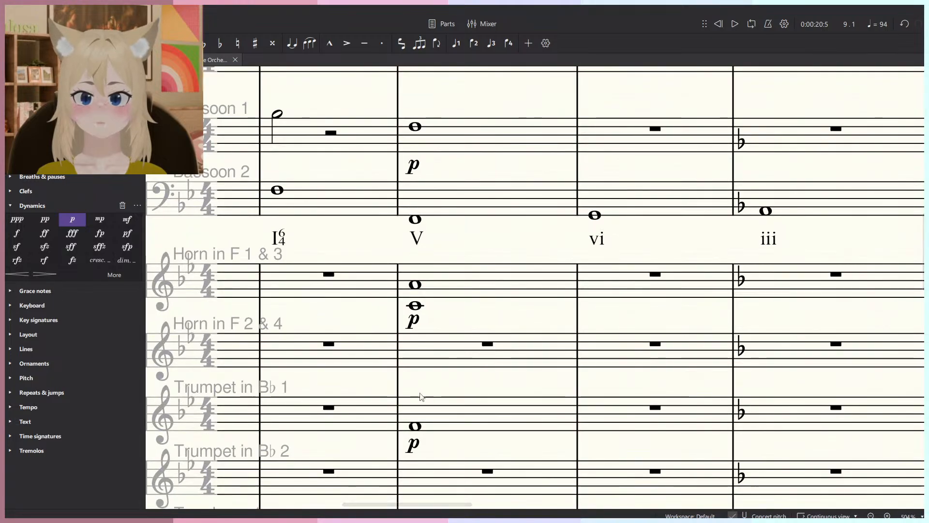
{"action": "left_click", "coordinate": [414, 426]}
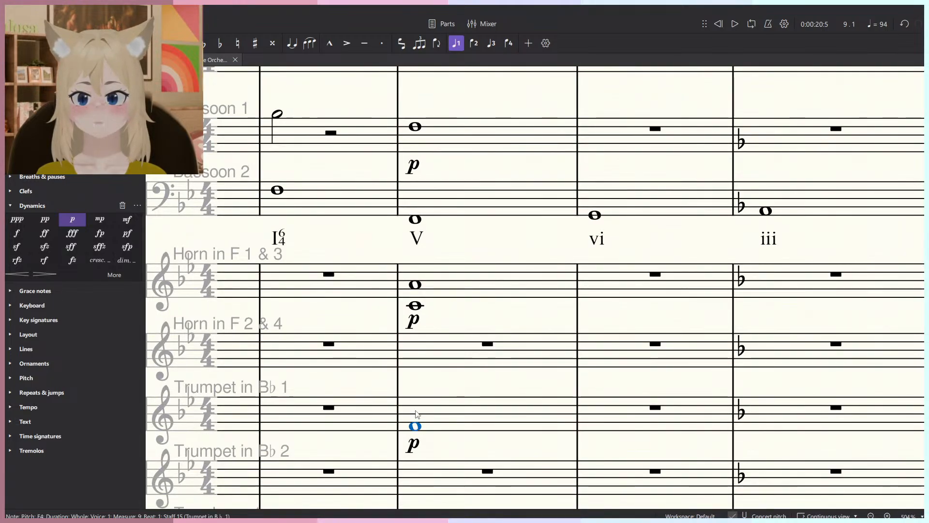
{"action": "left_click", "coordinate": [420, 211]}
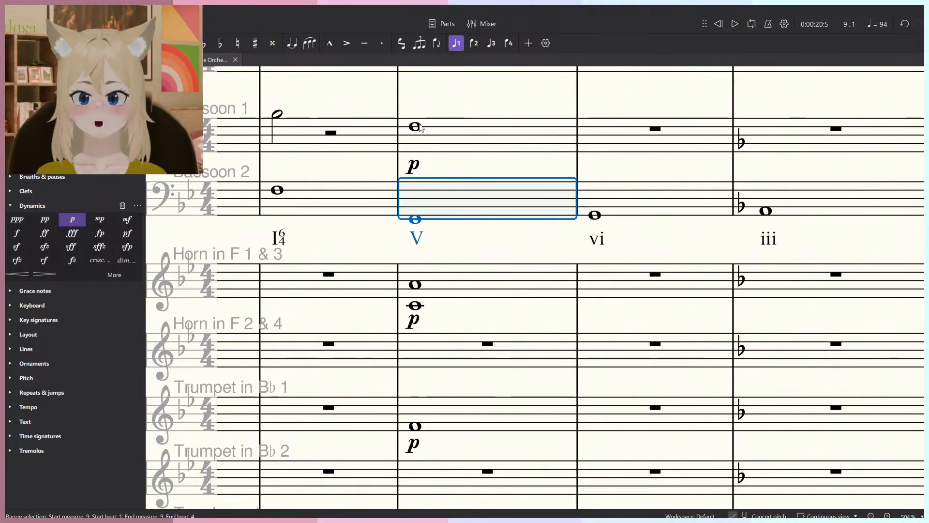
{"action": "mouse_move", "coordinate": [418, 126]}
{"action": "left_mouse_down"}
{"action": "mouse_move", "coordinate": [415, 143]}
{"action": "mouse_move", "coordinate": [416, 129]}
{"action": "left_mouse_up"}
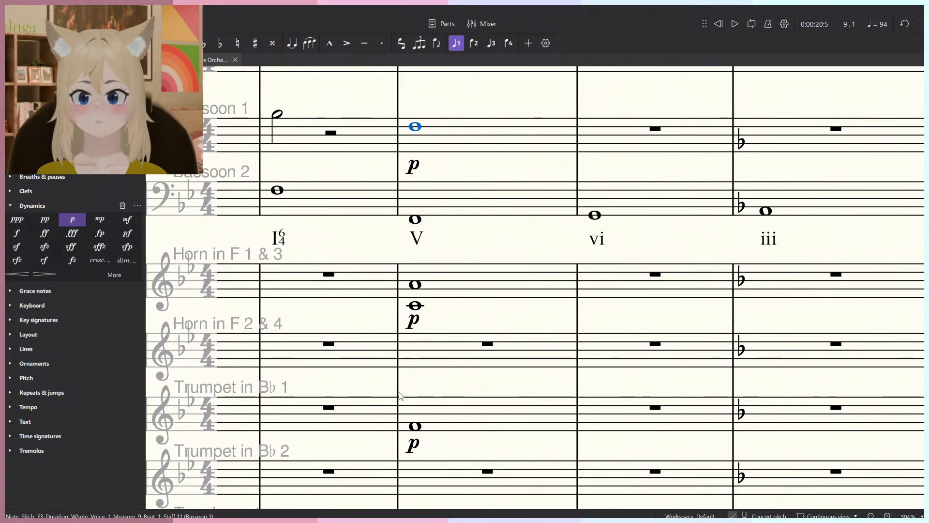
Enter a whole note C3 in Horn in F 2 & 4 at measure 9 and put a bass clef before it.
{"action": "key", "text": "n"}
{"action": "left_click", "coordinate": [417, 375]}
{"action": "key", "text": "Escape"}
{"action": "key", "text": "ctrl+Down"}
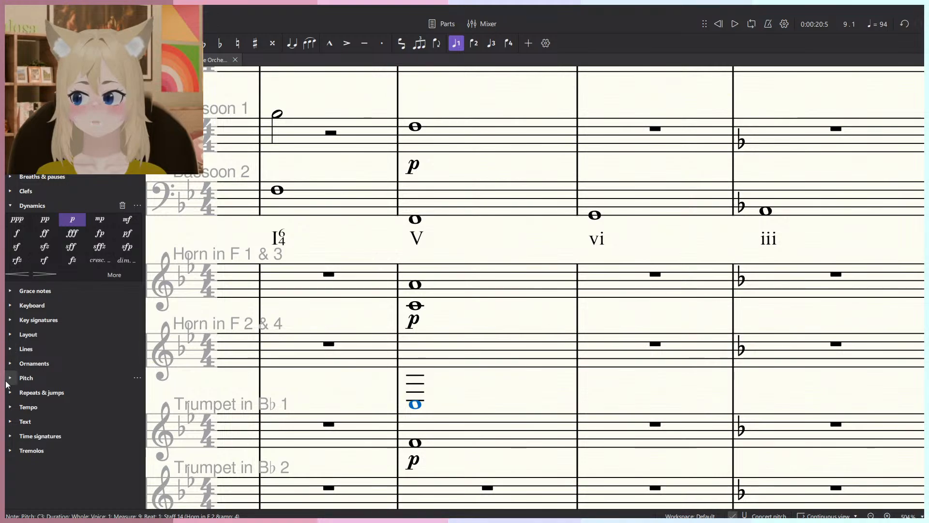
{"action": "left_click", "coordinate": [26, 190]}
{"action": "left_click_drag", "start_coordinate": [130, 210], "coordinate": [444, 382]}
{"action": "left_click", "coordinate": [411, 383]}
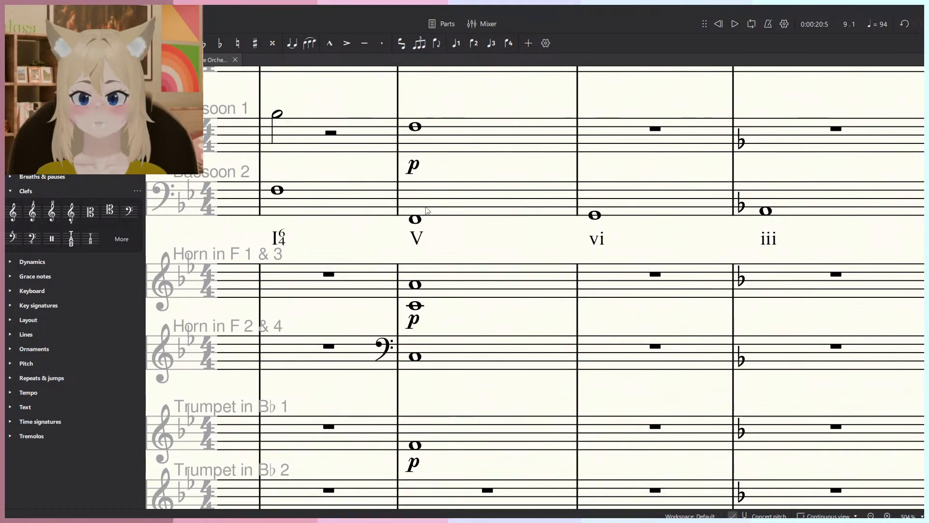
Sound the measure 9 whole notes of both bassoons, both horn staves and Trumpet in B♭ 1 one by one.
{"action": "left_click", "coordinate": [415, 219]}
{"action": "left_click", "coordinate": [415, 356]}
{"action": "left_click", "coordinate": [415, 126]}
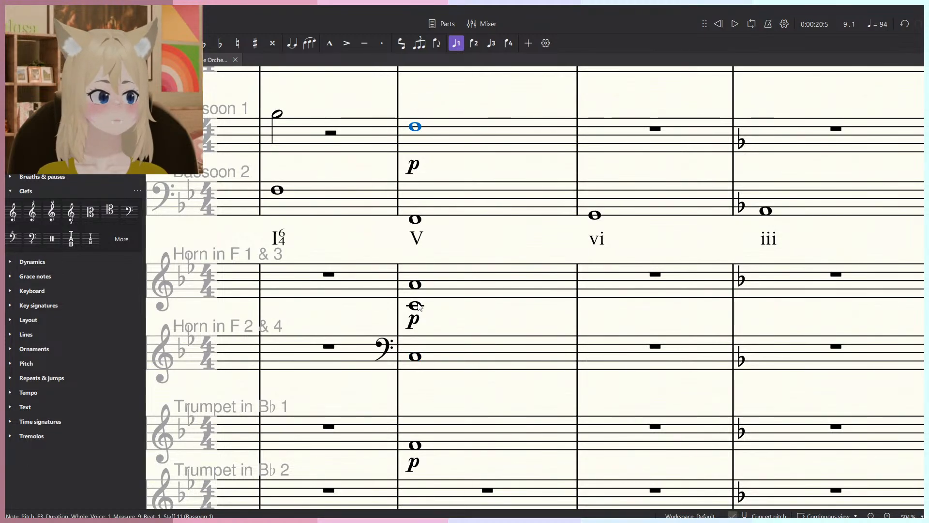
{"action": "left_click", "coordinate": [417, 305]}
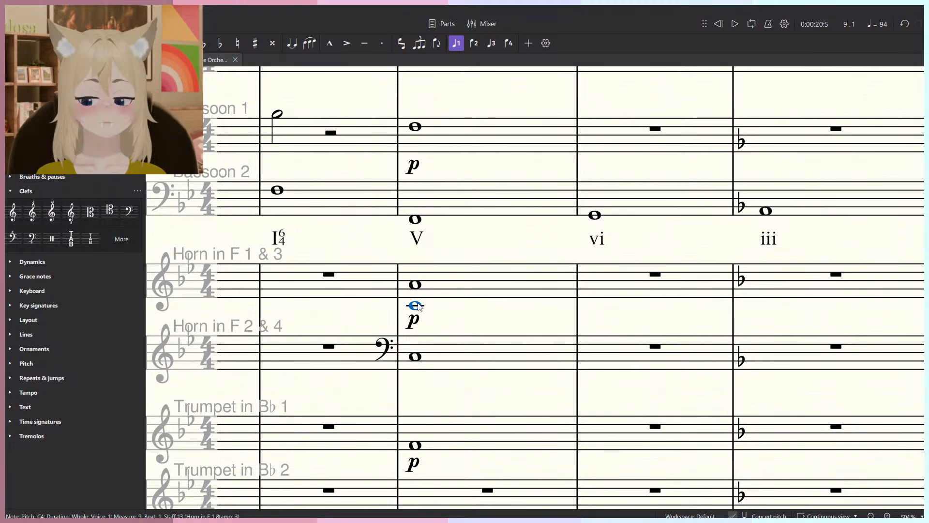
{"action": "left_click", "coordinate": [411, 360]}
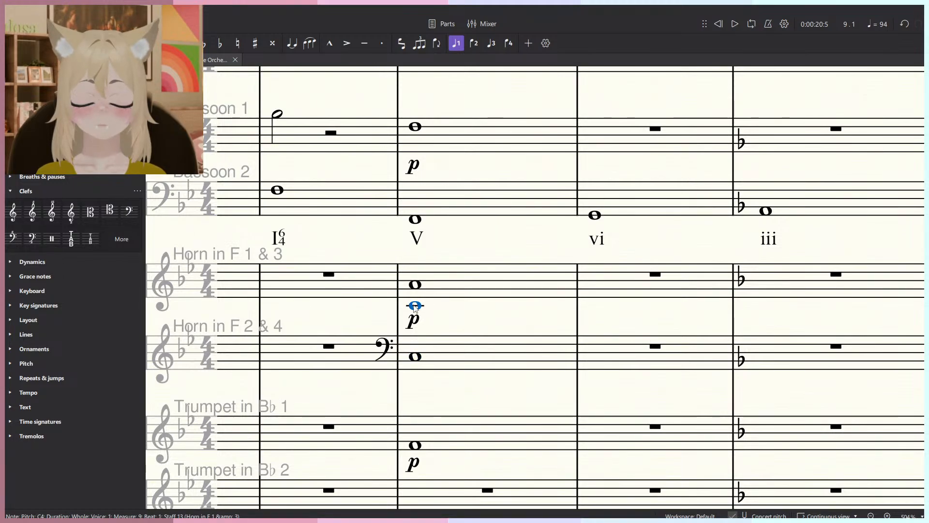
{"action": "left_click", "coordinate": [415, 444]}
{"action": "left_click", "coordinate": [416, 287]}
{"action": "left_click", "coordinate": [468, 327]}
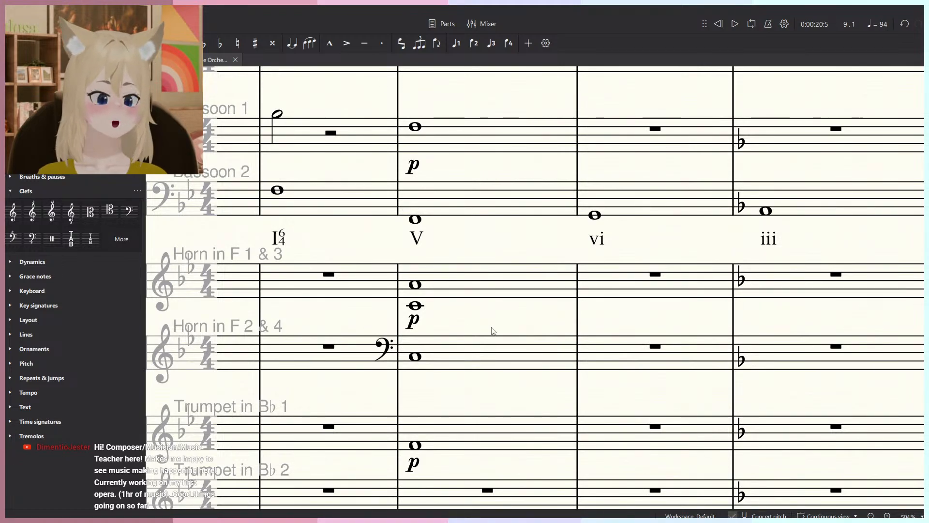
Select measure 9 from Bassoon 1 through Trumpet in B♭ 1 and examine how the chord is spread across the instruments.
{"action": "scroll", "coordinate": [493, 331], "scroll_direction": "down", "scroll_amount": 1}
{"action": "scroll", "coordinate": [504, 346], "scroll_direction": "right", "scroll_amount": 1}
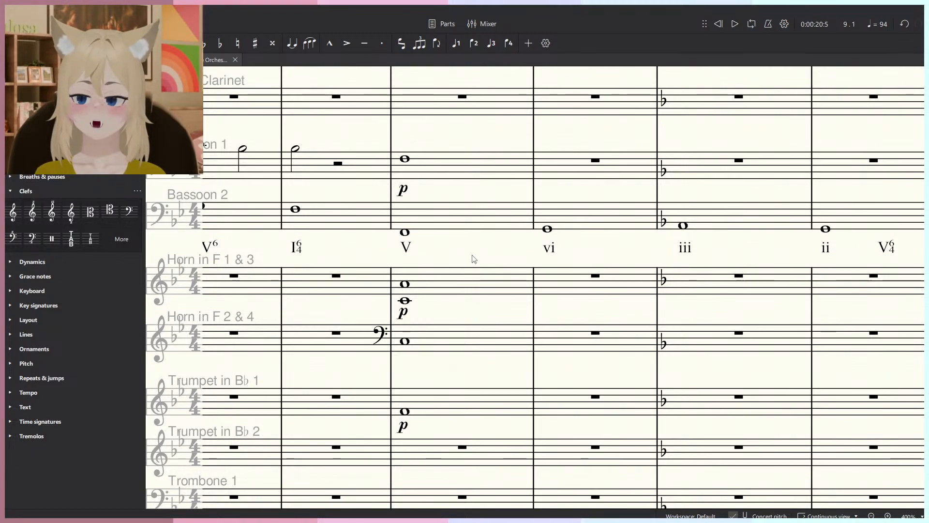
{"action": "scroll", "coordinate": [474, 259], "scroll_direction": "down", "scroll_amount": 2}
{"action": "left_click", "coordinate": [406, 281]}
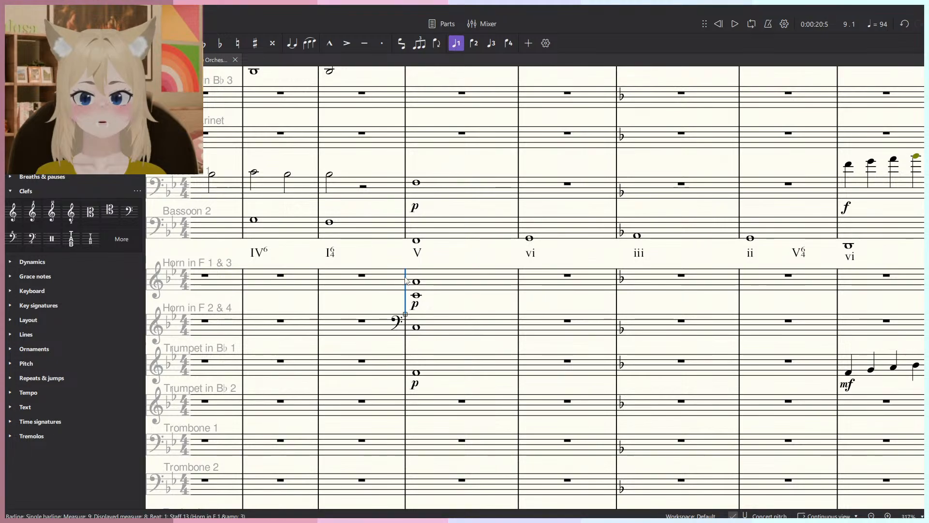
{"action": "scroll", "coordinate": [450, 259], "scroll_direction": "up", "scroll_amount": 2}
{"action": "left_click", "coordinate": [473, 256]}
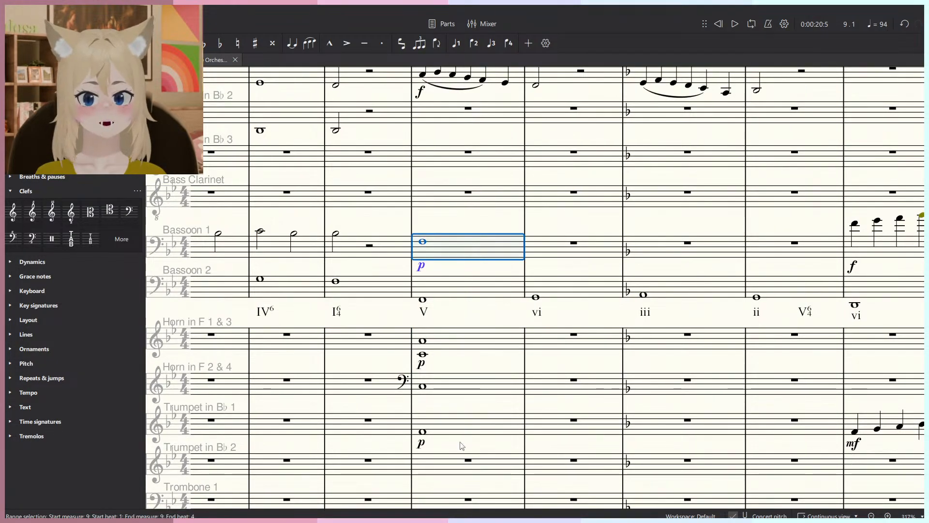
{"action": "left_click", "coordinate": [457, 420], "text": "shift"}
{"action": "scroll", "coordinate": [455, 324], "scroll_direction": "up", "scroll_amount": 2}
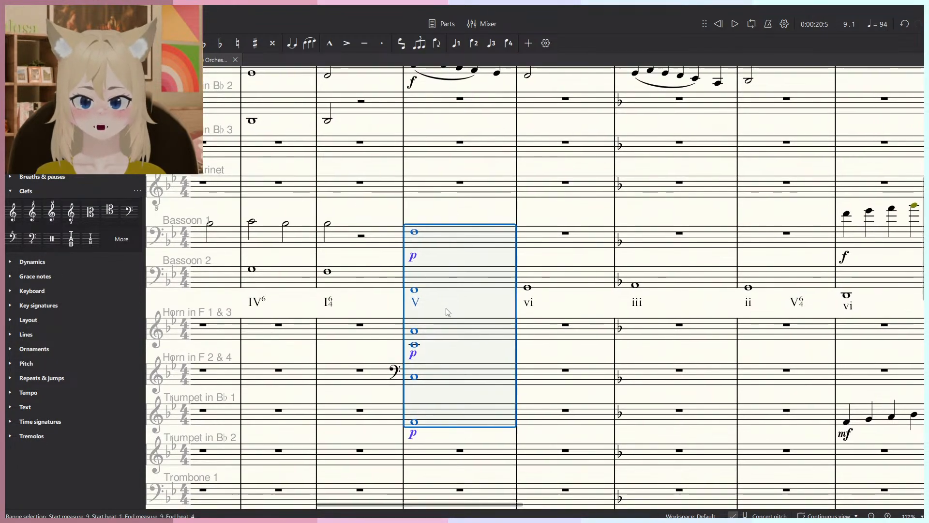
{"action": "scroll", "coordinate": [456, 305], "scroll_direction": "up", "scroll_amount": 1}
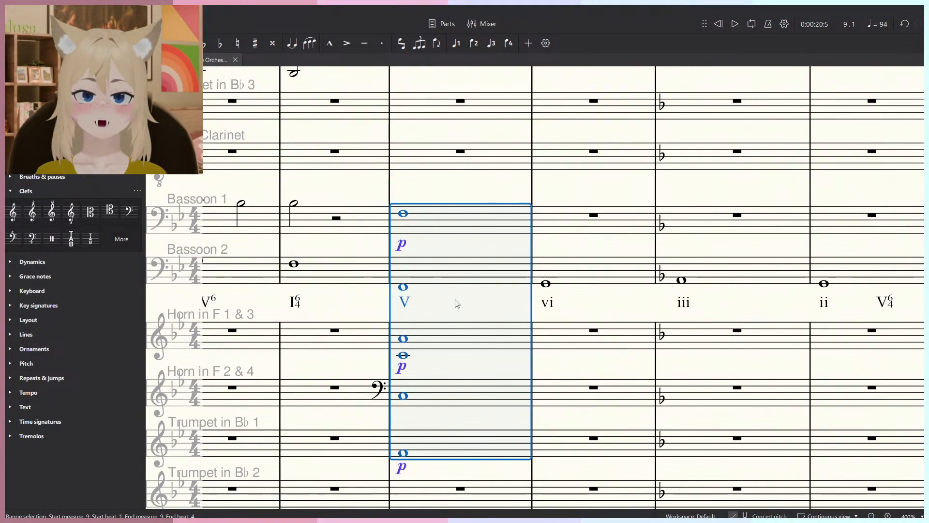
{"action": "scroll", "coordinate": [457, 303], "scroll_direction": "down", "scroll_amount": 1}
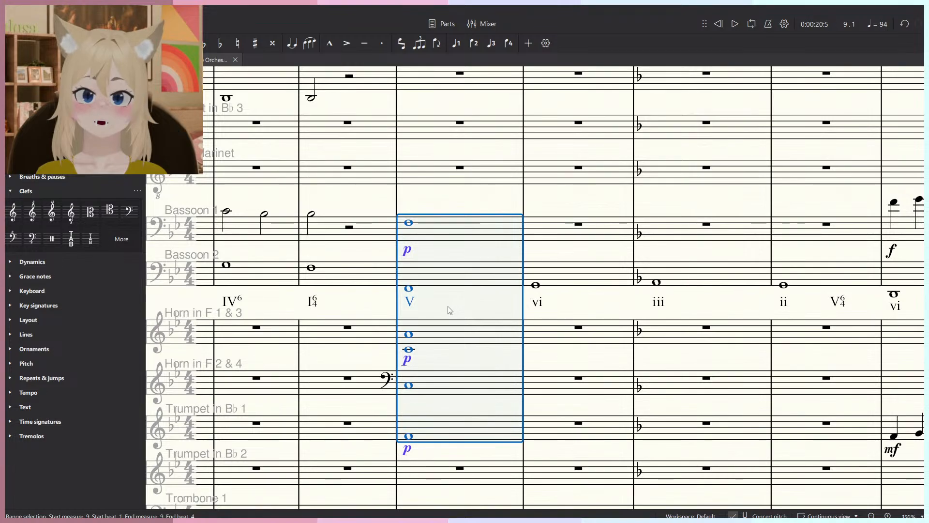
{"action": "scroll", "coordinate": [451, 318], "scroll_direction": "down", "scroll_amount": 6}
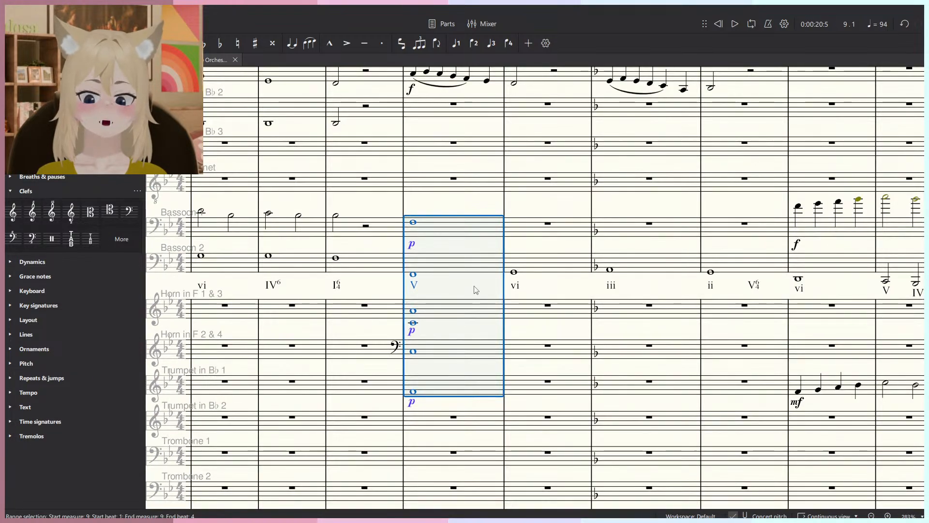
{"action": "scroll", "coordinate": [476, 291], "scroll_direction": "up", "scroll_amount": 7}
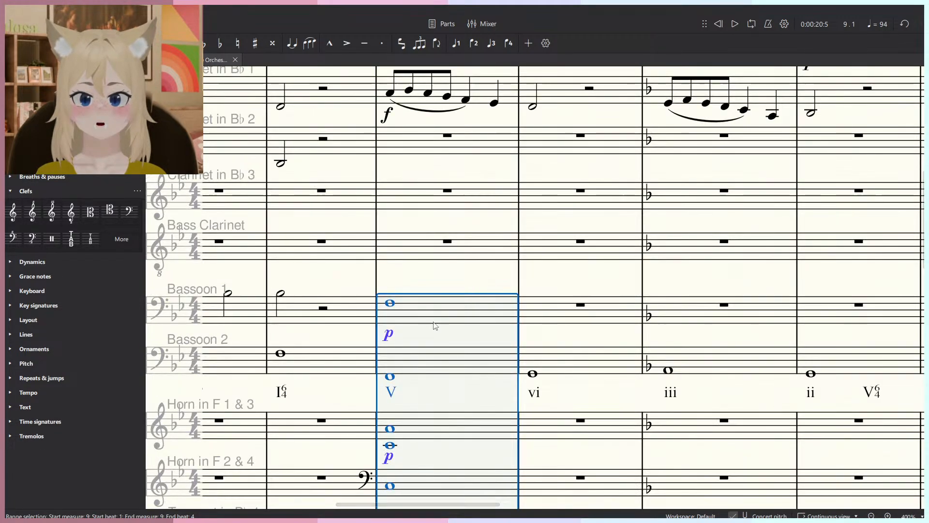
{"action": "key", "text": "Escape"}
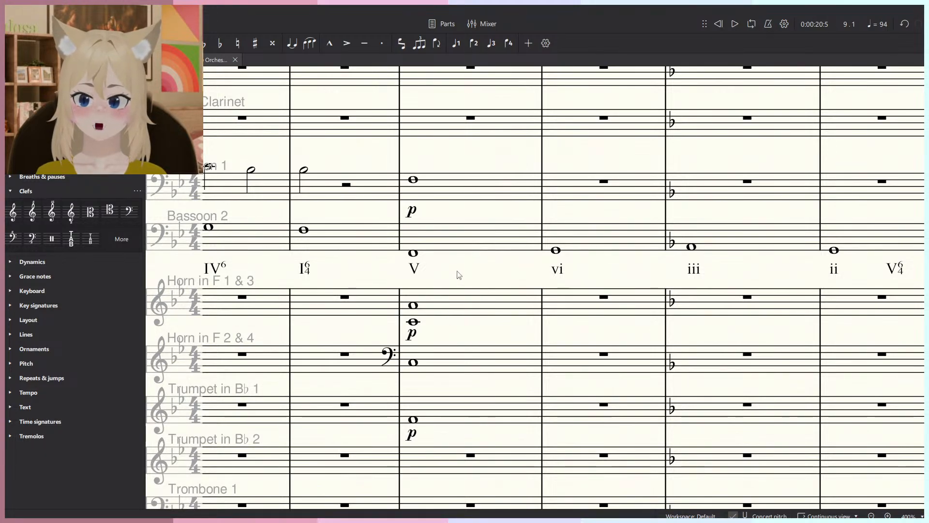
Sound the Bassoon 1 and Bassoon 2 whole notes of measure 9 in alternation to examine their spacing.
{"action": "left_click", "coordinate": [412, 254]}
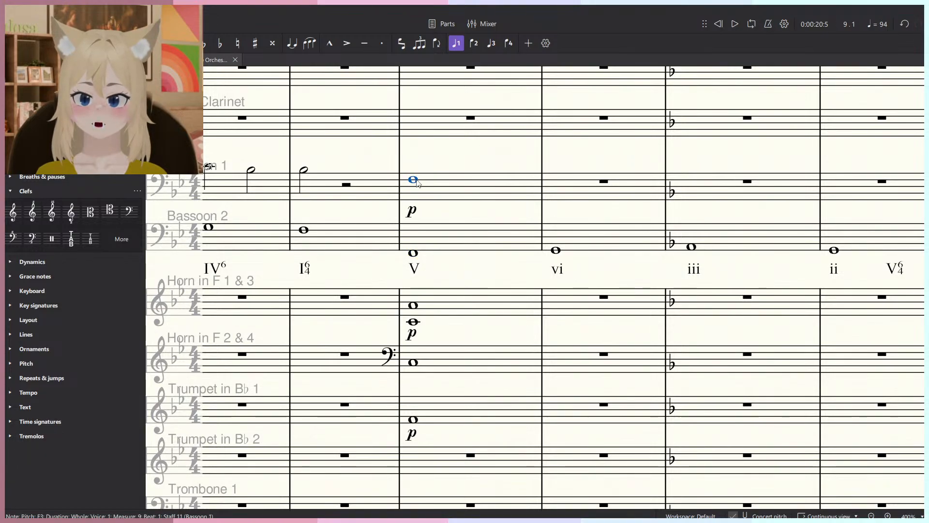
{"action": "left_click_drag", "start_coordinate": [445, 185], "coordinate": [456, 210]}
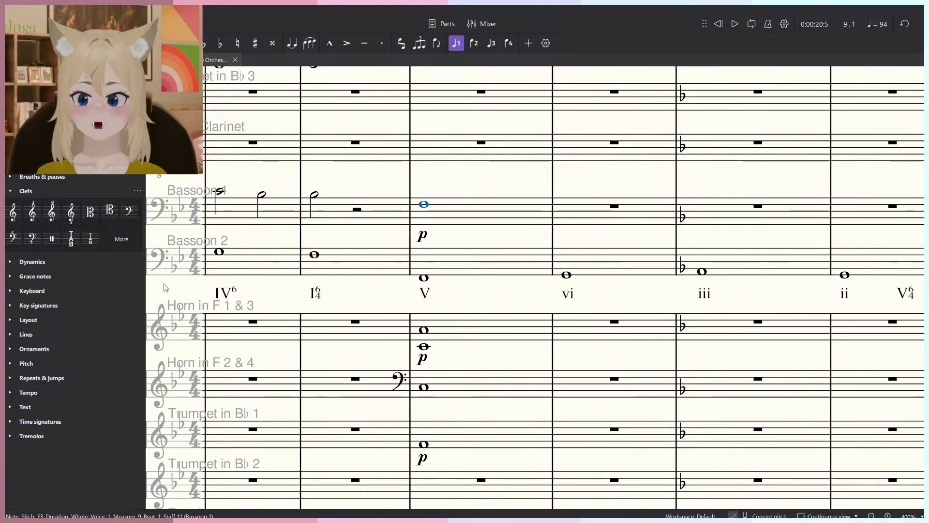
{"action": "left_click", "coordinate": [424, 278]}
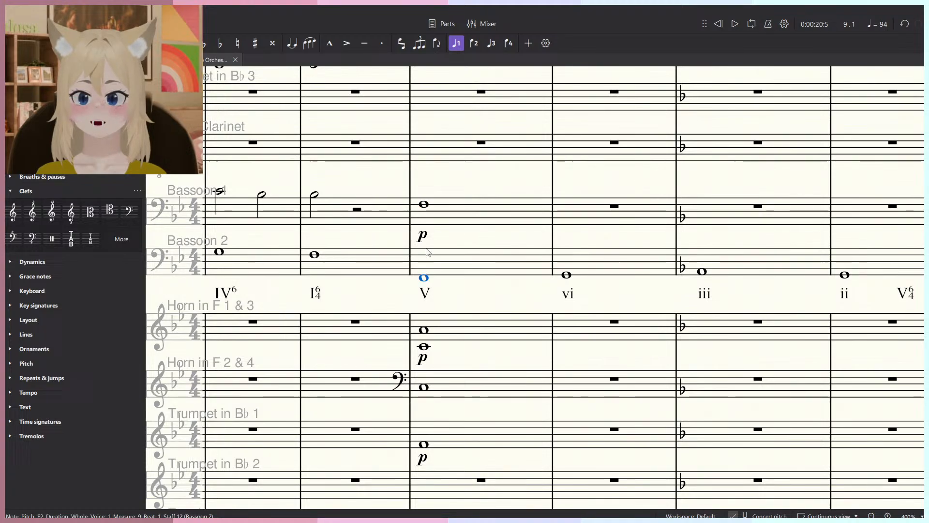
{"action": "left_click", "coordinate": [425, 209]}
{"action": "left_click", "coordinate": [424, 205]}
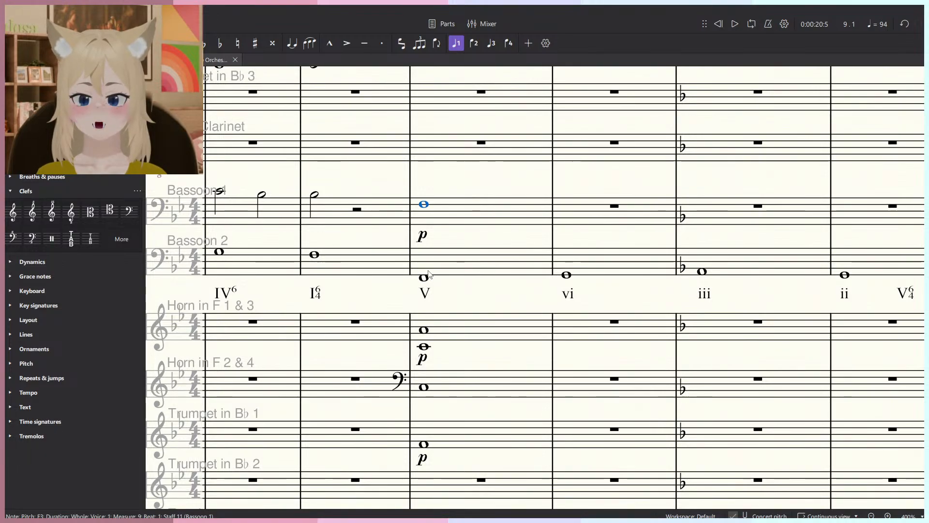
{"action": "left_click", "coordinate": [424, 204], "text": "shift"}
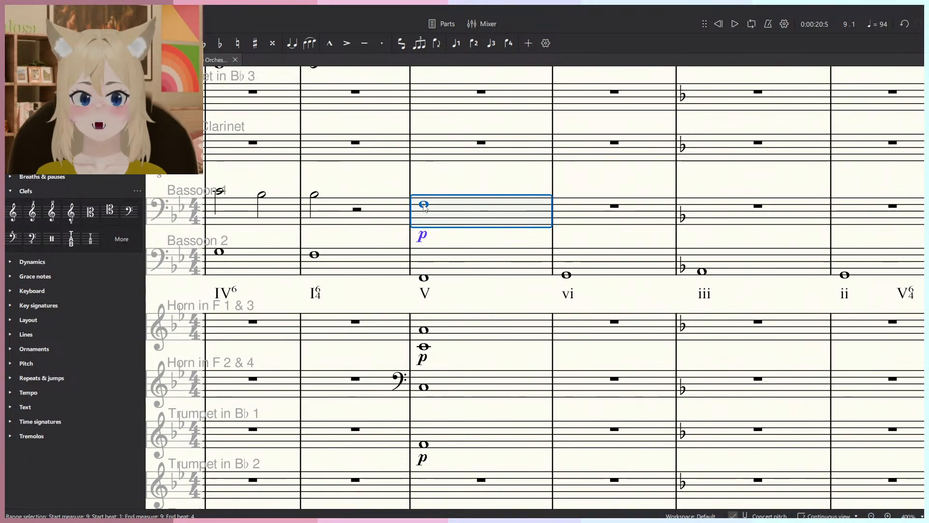
{"action": "left_click", "coordinate": [424, 278]}
{"action": "key", "text": "alt+Up"}
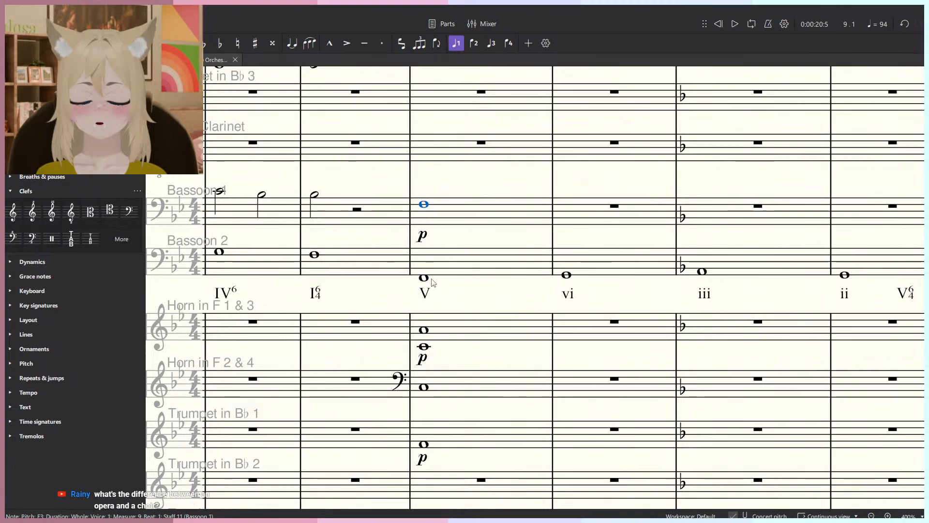
Sound the Bassoon 2, Bassoon 1 and Trumpet in B♭ 1 notes of measure 9 repeatedly, followed by the Horn in F 2 & 4 note.
{"action": "left_click", "coordinate": [426, 278]}
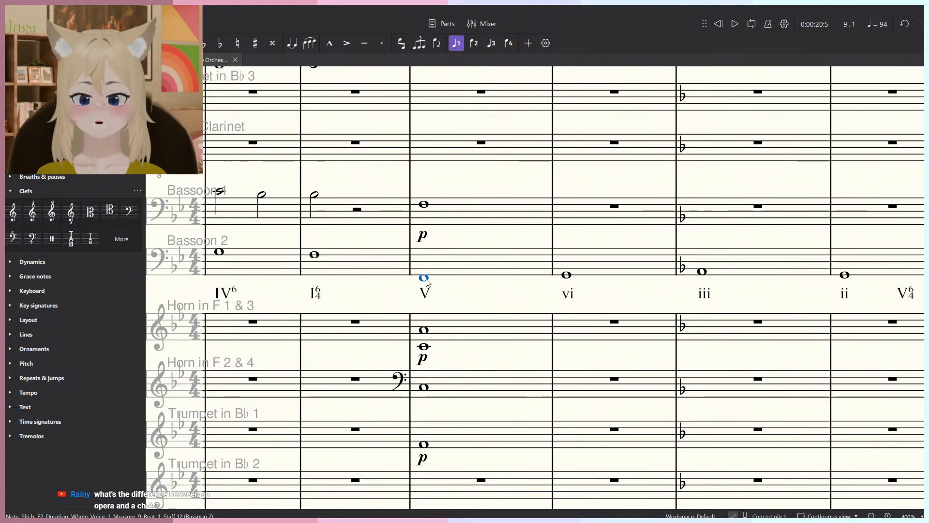
{"action": "left_click", "coordinate": [425, 204]}
{"action": "left_click", "coordinate": [424, 444]}
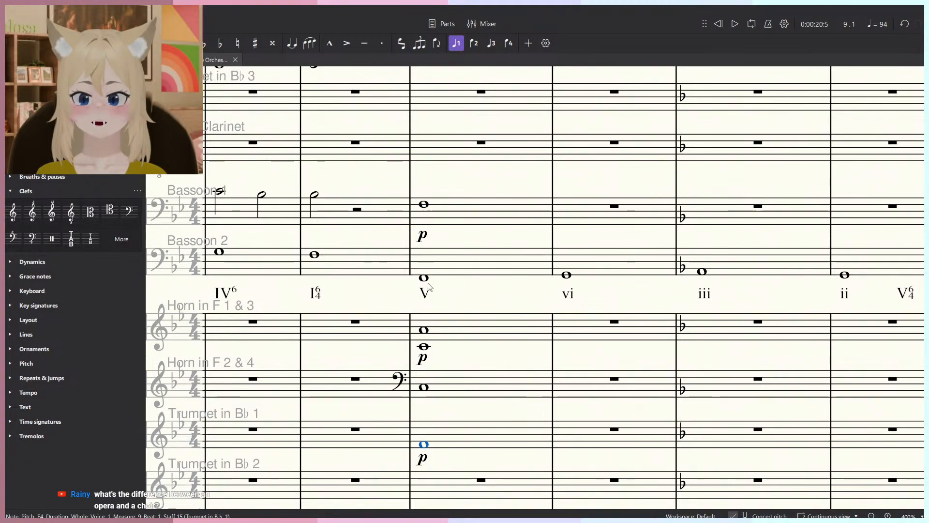
{"action": "left_click", "coordinate": [424, 278]}
{"action": "left_click", "coordinate": [424, 204]}
{"action": "left_click", "coordinate": [424, 444]}
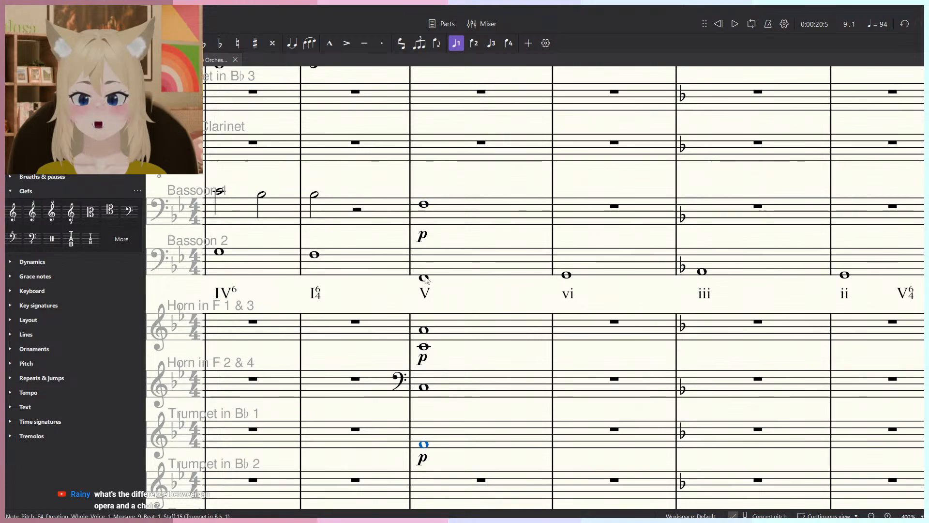
{"action": "left_click", "coordinate": [424, 278]}
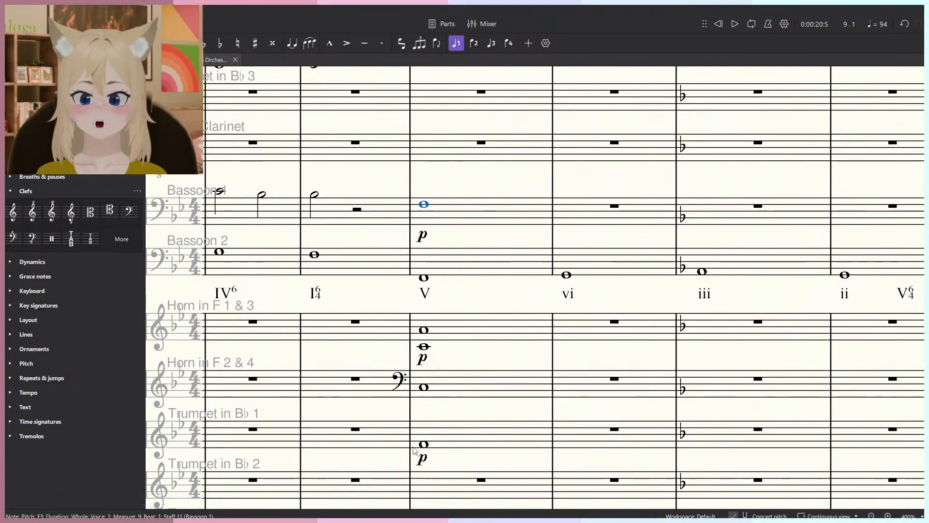
{"action": "left_click", "coordinate": [425, 388]}
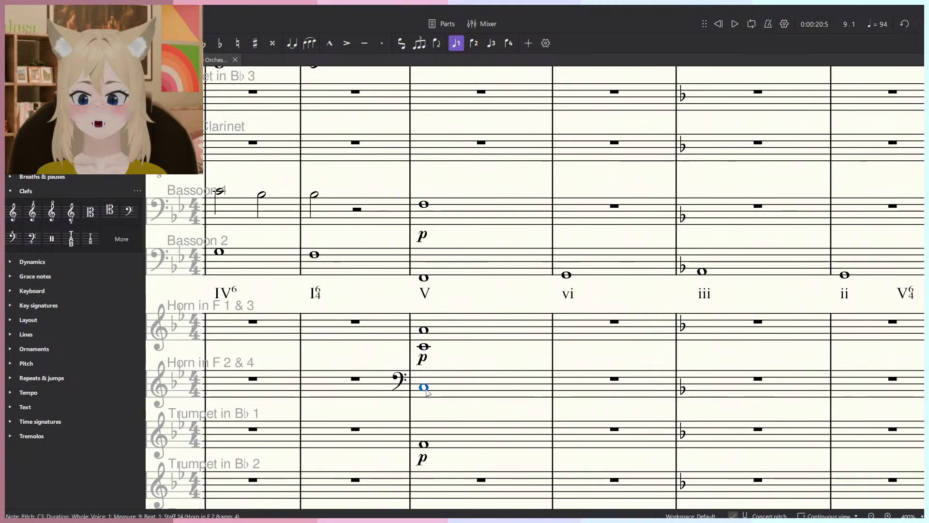
Try lowering the Bassoon 1 whole note at measure 9 to C3, sound it with Bassoon 2, and undo the change.
{"action": "left_click_drag", "start_coordinate": [427, 208], "coordinate": [425, 216]}
{"action": "left_click", "coordinate": [426, 278]}
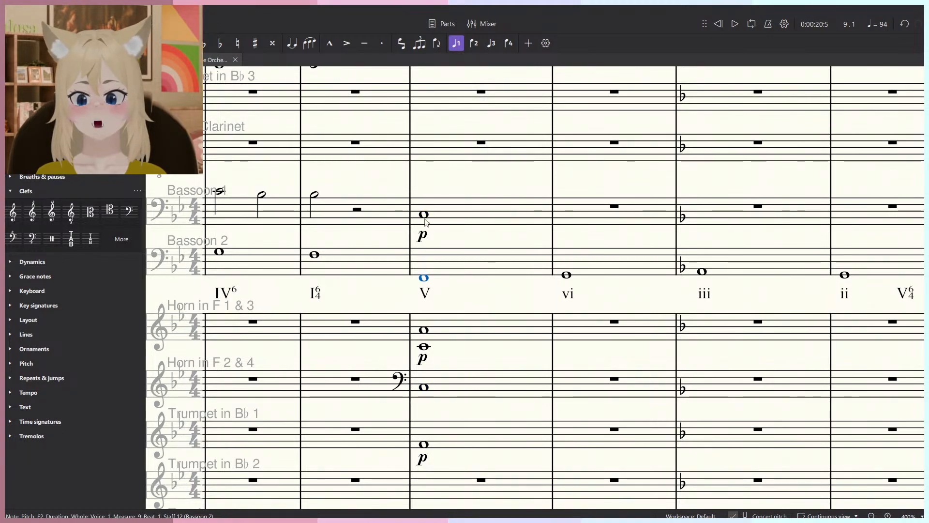
{"action": "left_click", "coordinate": [425, 216]}
{"action": "key", "text": "ctrl+z"}
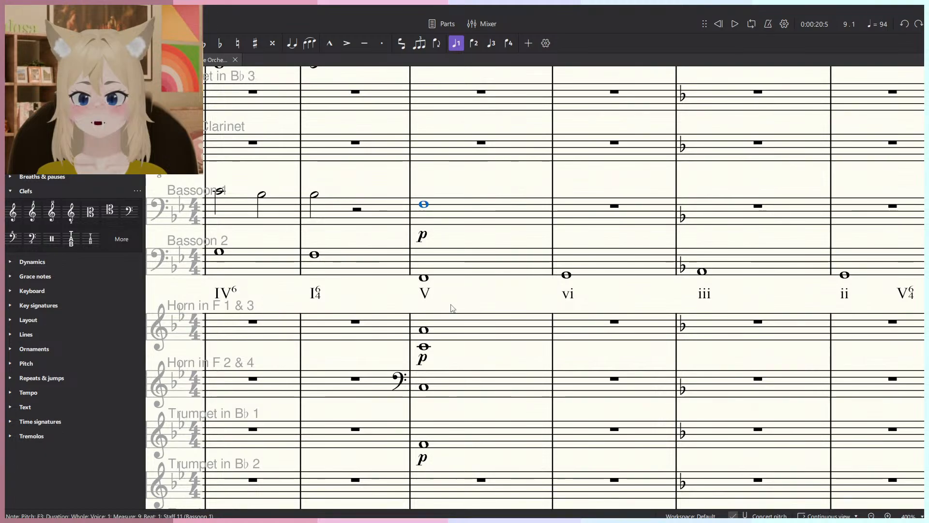
{"action": "key", "text": "Escape"}
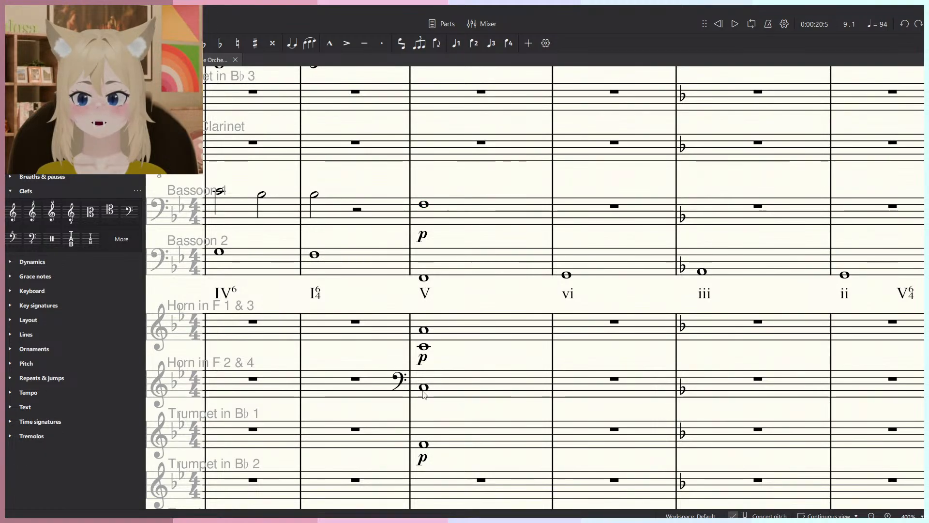
Add a p dynamic to the Horn in F 2 & 4 whole note at measure 9.
{"action": "left_click", "coordinate": [428, 390]}
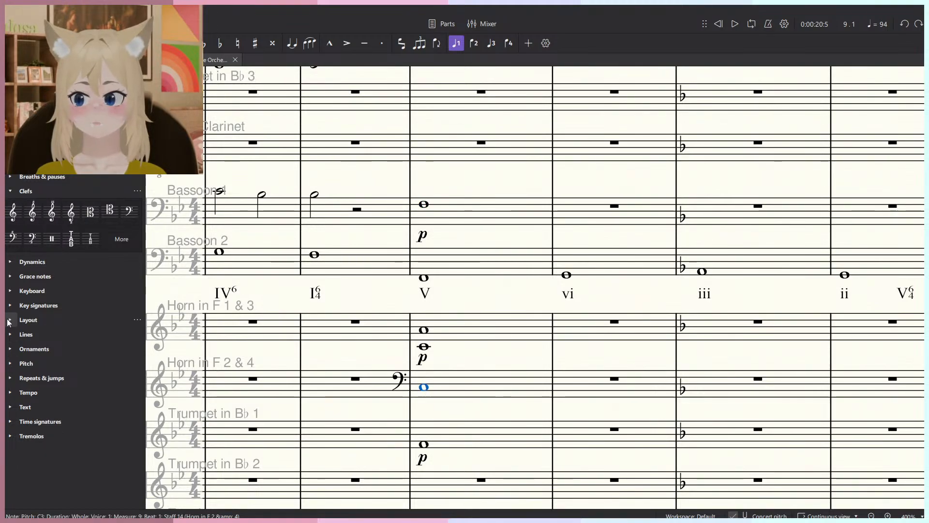
{"action": "left_click", "coordinate": [11, 262]}
{"action": "left_click", "coordinate": [67, 221]}
Sound the Bassoon 2 and Horn in F 2 & 4 notes of measure 9, and play the measure back.
{"action": "left_click", "coordinate": [424, 277]}
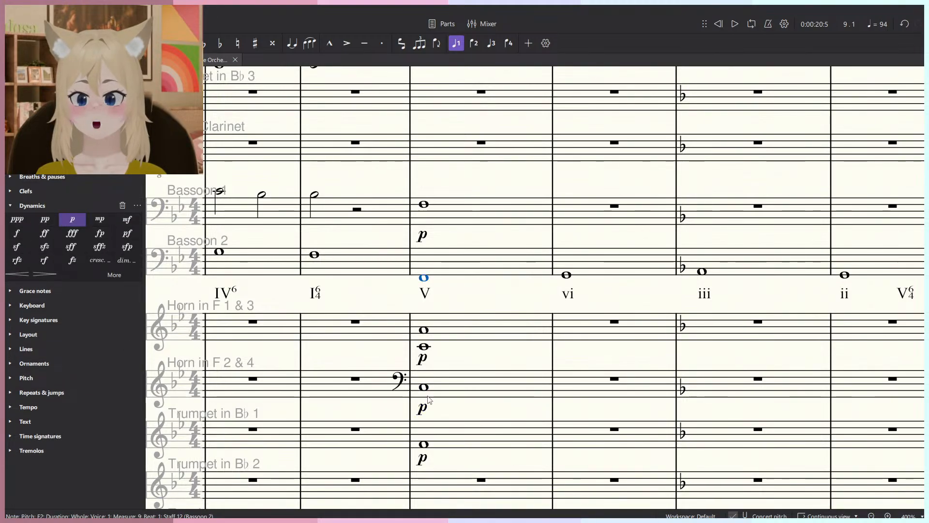
{"action": "left_click", "coordinate": [424, 388]}
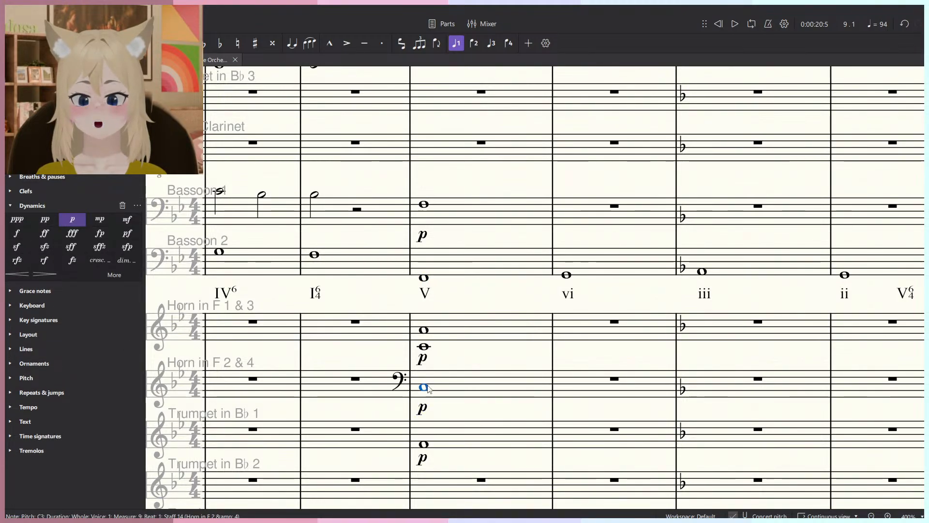
{"action": "left_click", "coordinate": [460, 388]}
{"action": "scroll", "coordinate": [464, 382], "scroll_direction": "down", "scroll_amount": 1}
{"action": "key", "text": "space"}
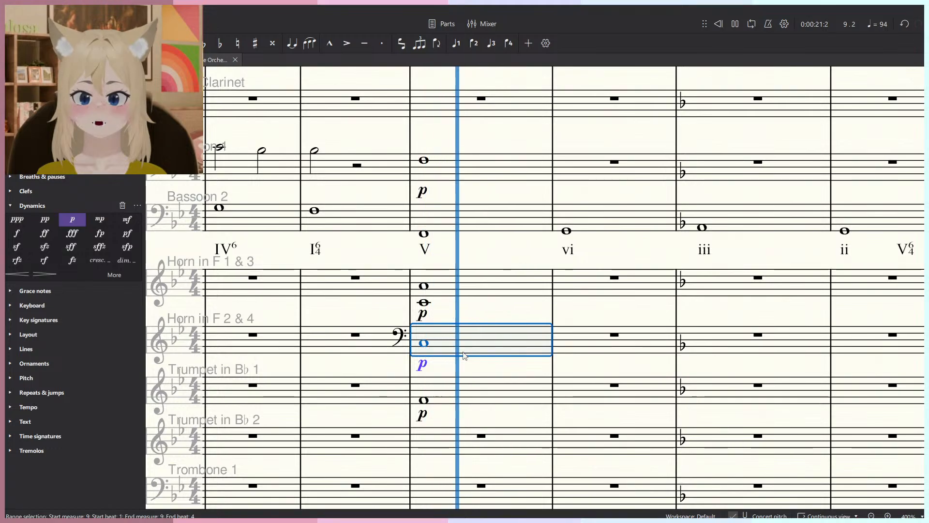
{"action": "key", "text": "space"}
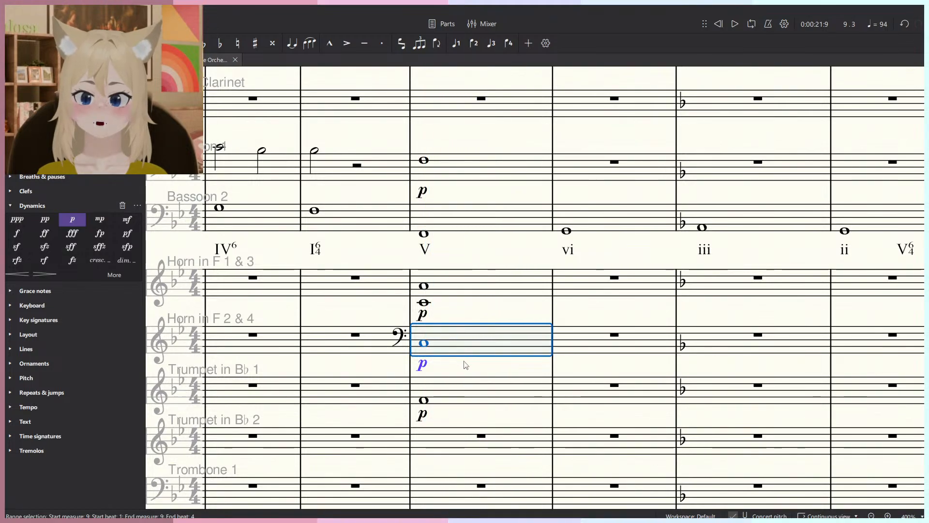
{"action": "key", "text": "Escape"}
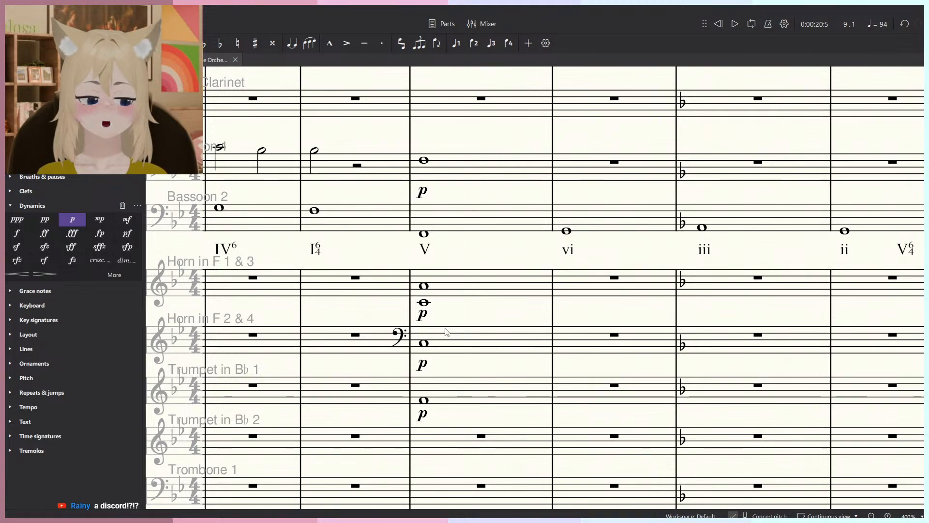
Move the Horn in F 2 & 4 whole note of measure 9 with its p to the Euphonium, and remove the leftover bass clef.
{"action": "left_click", "coordinate": [424, 343]}
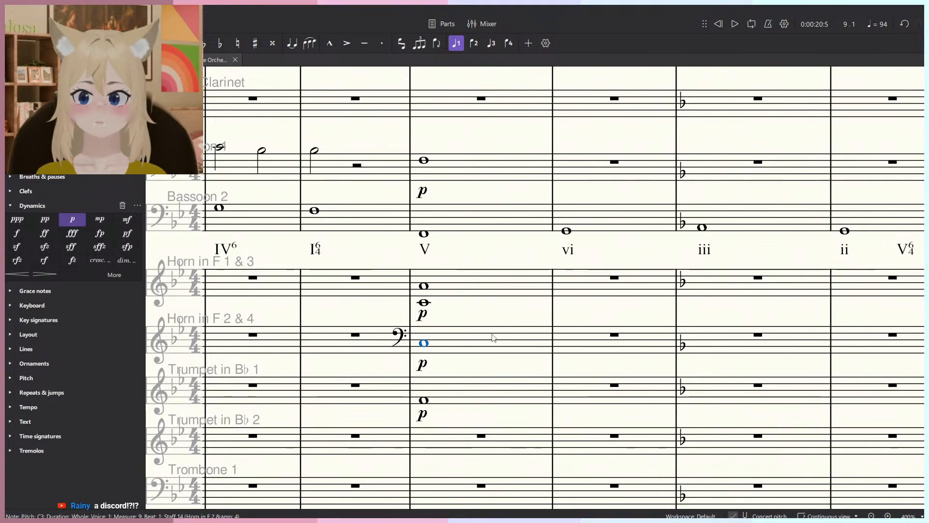
{"action": "scroll", "coordinate": [492, 337], "scroll_direction": "down", "scroll_amount": 1}
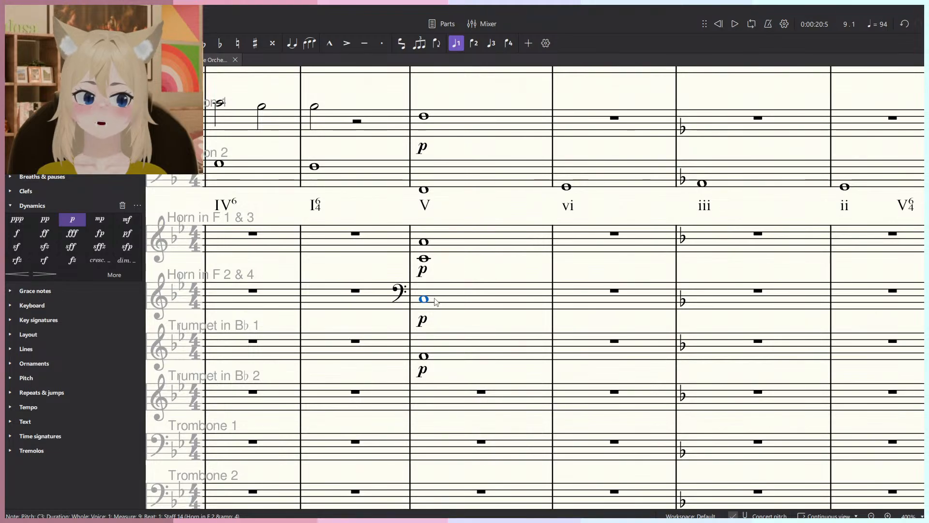
{"action": "key", "text": "Delete"}
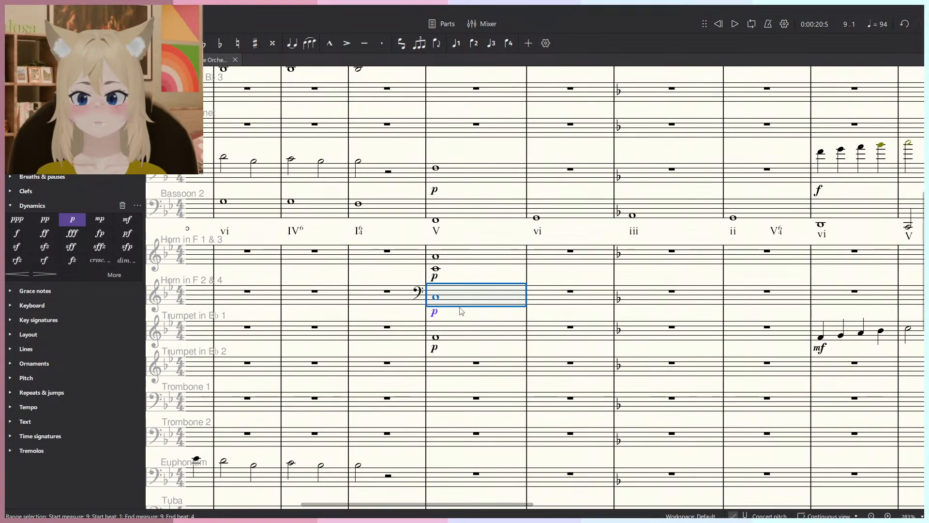
{"action": "scroll", "coordinate": [448, 387], "scroll_direction": "down", "scroll_amount": 4}
{"action": "left_click", "coordinate": [455, 437]}
{"action": "key", "text": "ctrl+v"}
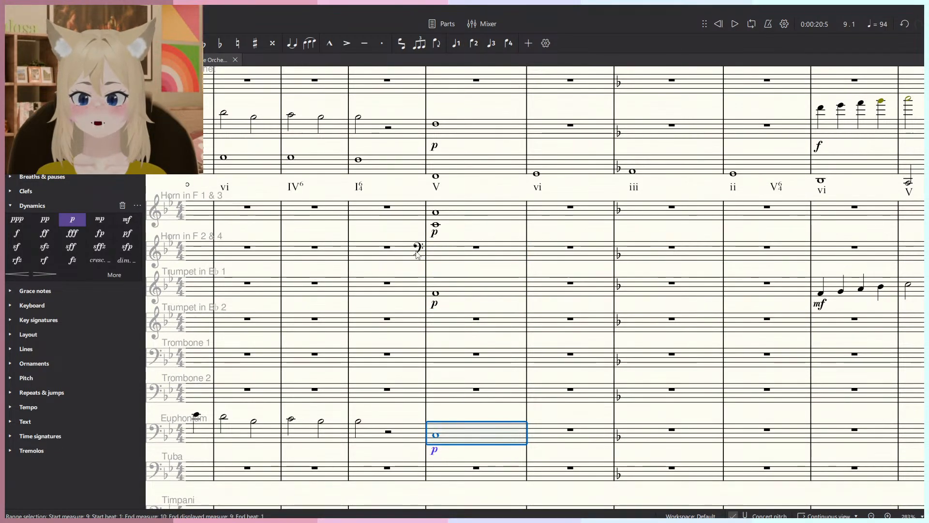
Sound the Euphonium and Bassoon 2 notes of measure 9 in alternation to compare their spacing.
{"action": "left_click", "coordinate": [435, 436]}
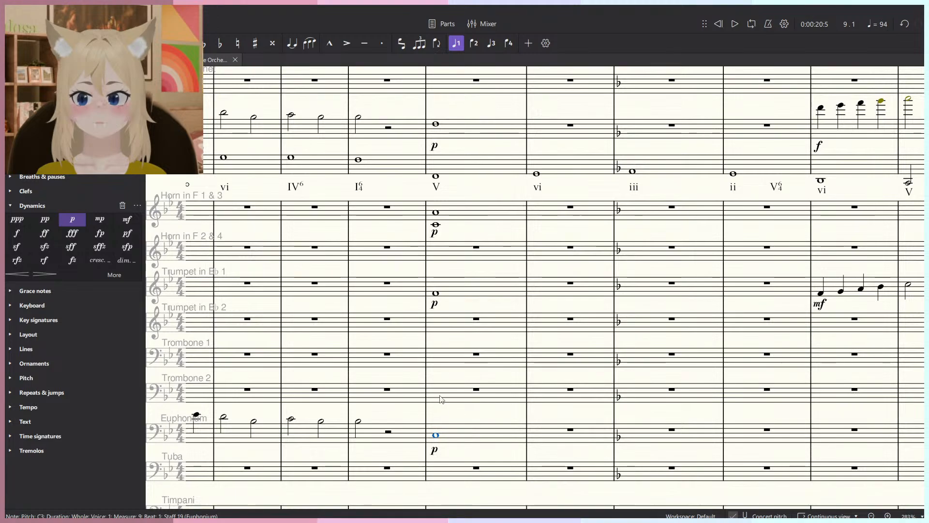
{"action": "left_click", "coordinate": [441, 419]}
{"action": "left_click", "coordinate": [436, 178]}
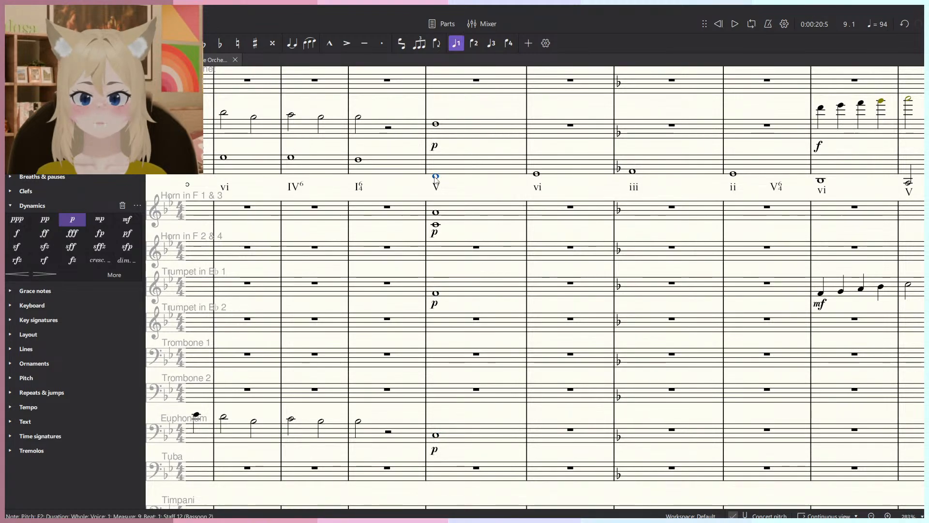
{"action": "left_click", "coordinate": [435, 436]}
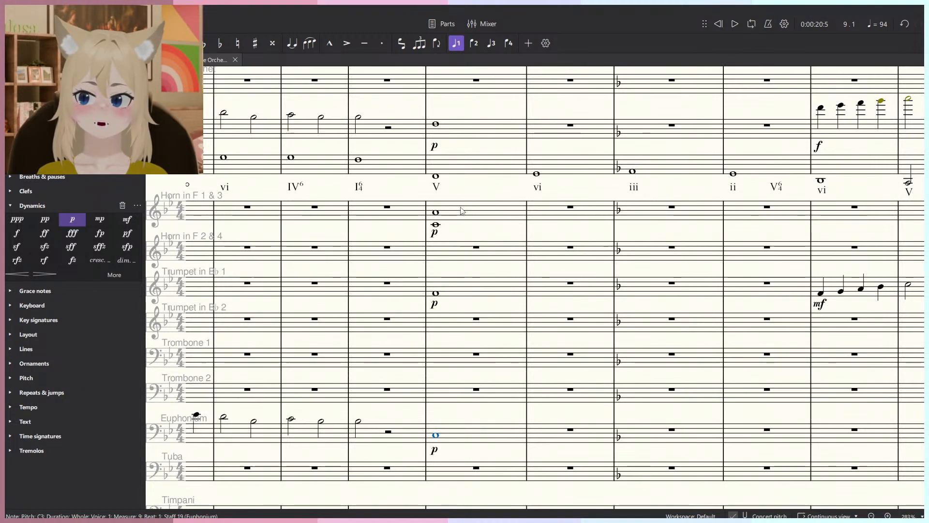
{"action": "left_click", "coordinate": [493, 435]}
{"action": "scroll", "coordinate": [464, 375], "scroll_direction": "up", "scroll_amount": 1, "text": "ctrl"}
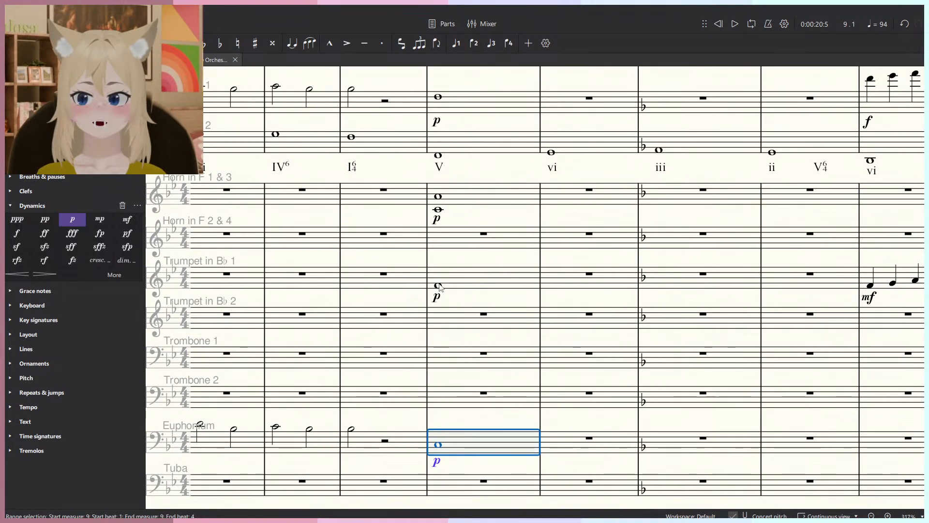
Sound the Trumpet in B♭ 1, Bassoon 2 and Euphonium notes of measure 9 to check the low voices of the chord.
{"action": "left_click", "coordinate": [442, 286]}
{"action": "left_click_drag", "start_coordinate": [461, 220], "coordinate": [476, 228]}
{"action": "left_click", "coordinate": [456, 218]}
{"action": "left_click", "coordinate": [461, 160]}
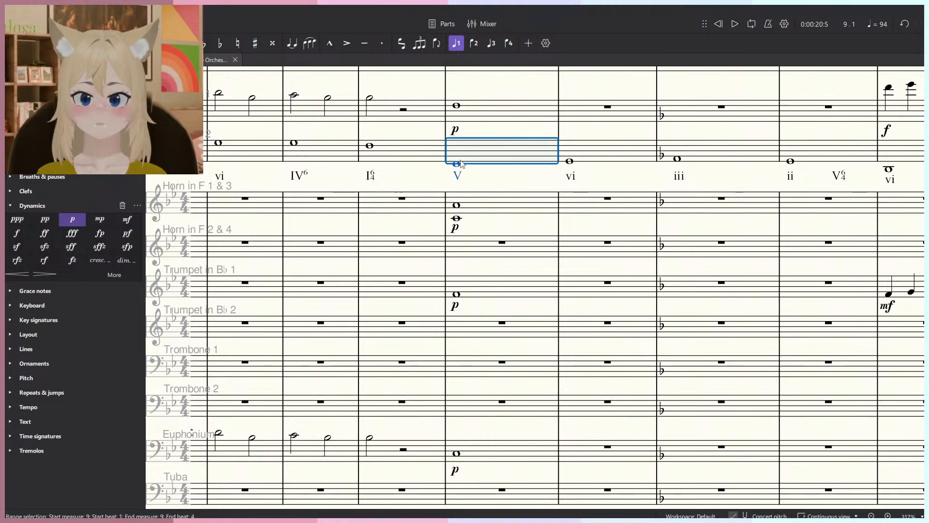
{"action": "left_click", "coordinate": [456, 168]}
{"action": "left_click", "coordinate": [456, 164]}
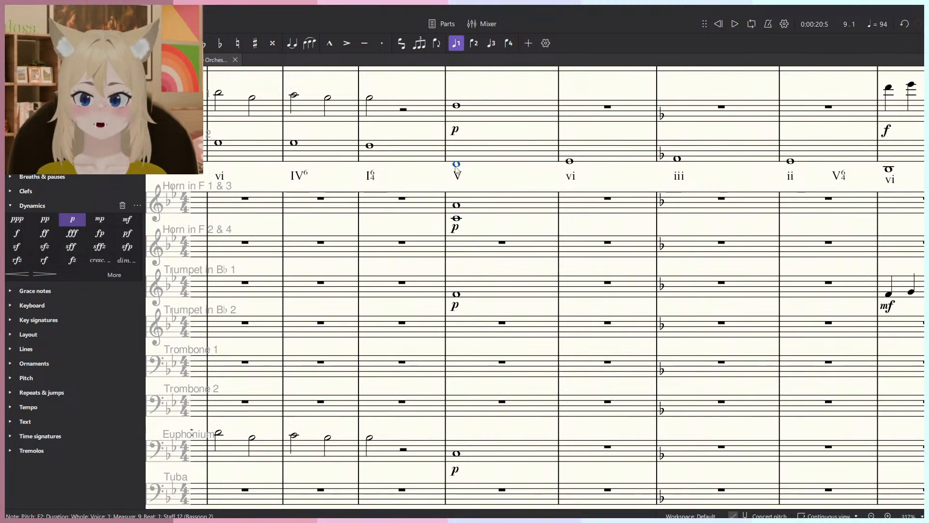
{"action": "left_click", "coordinate": [457, 453]}
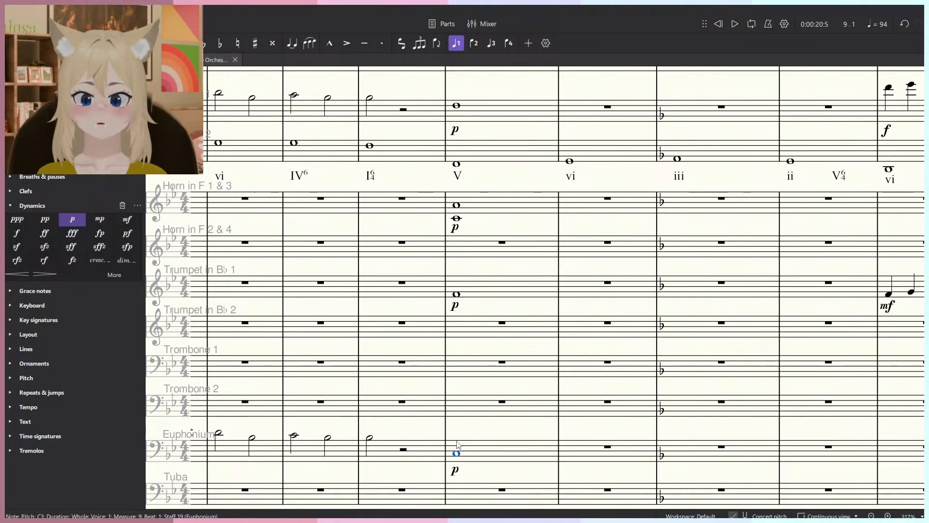
Sound the Bassoon 1, Trumpet in B♭ 1 and both Horn in F 1 & 3 notes of measure 9 one after another.
{"action": "left_click", "coordinate": [457, 106]}
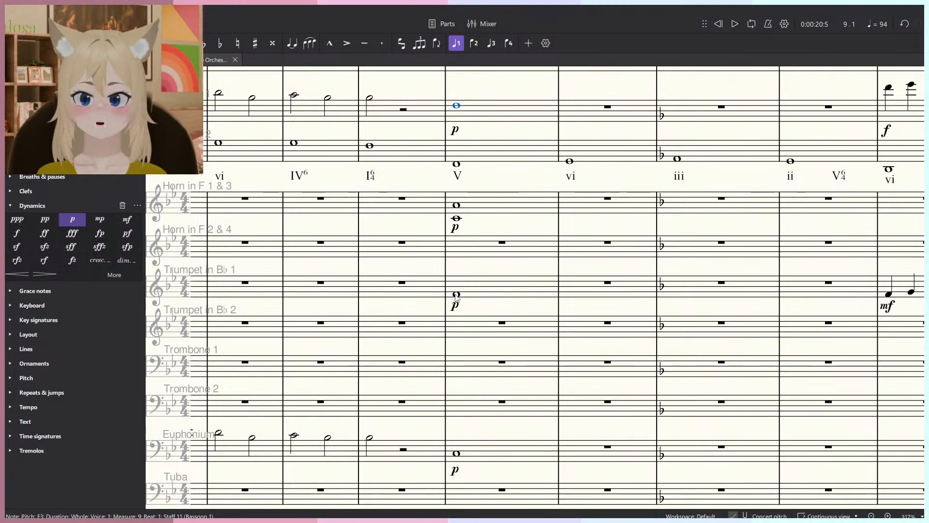
{"action": "left_click", "coordinate": [457, 219]}
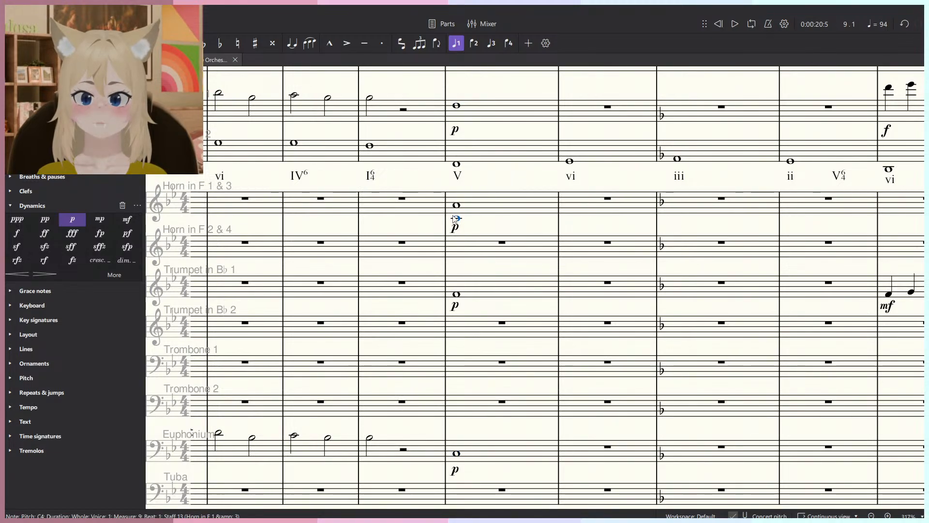
{"action": "left_click", "coordinate": [455, 297]}
{"action": "left_click", "coordinate": [458, 206]}
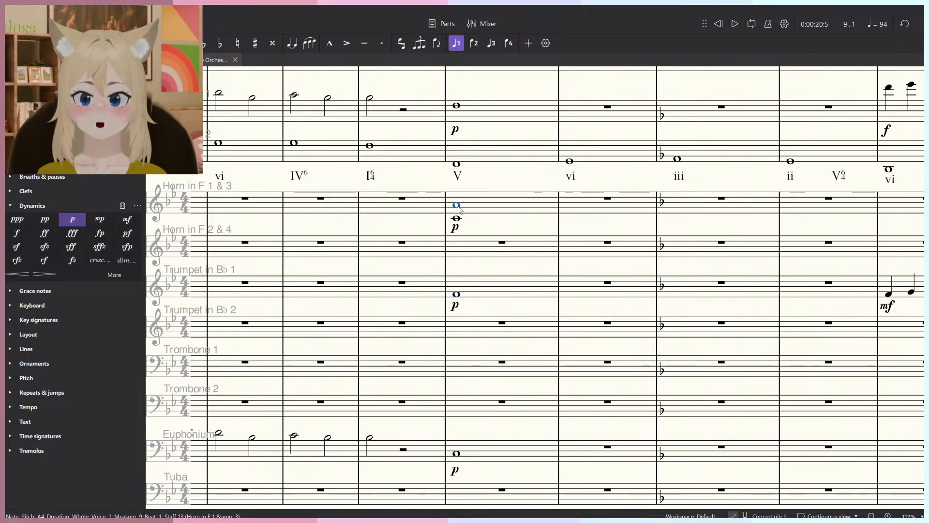
Play the score from measure 8 to hear the transition into measure 9.
{"action": "left_click", "coordinate": [478, 222]}
{"action": "scroll", "coordinate": [463, 224], "scroll_direction": "up", "scroll_amount": 1}
{"action": "left_click", "coordinate": [475, 252]}
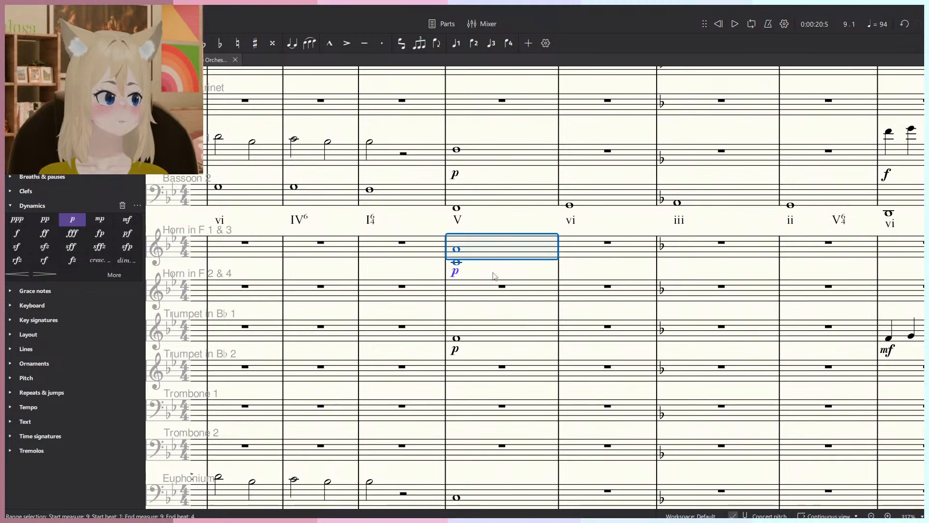
{"action": "scroll", "coordinate": [485, 276], "scroll_direction": "up", "scroll_amount": 5}
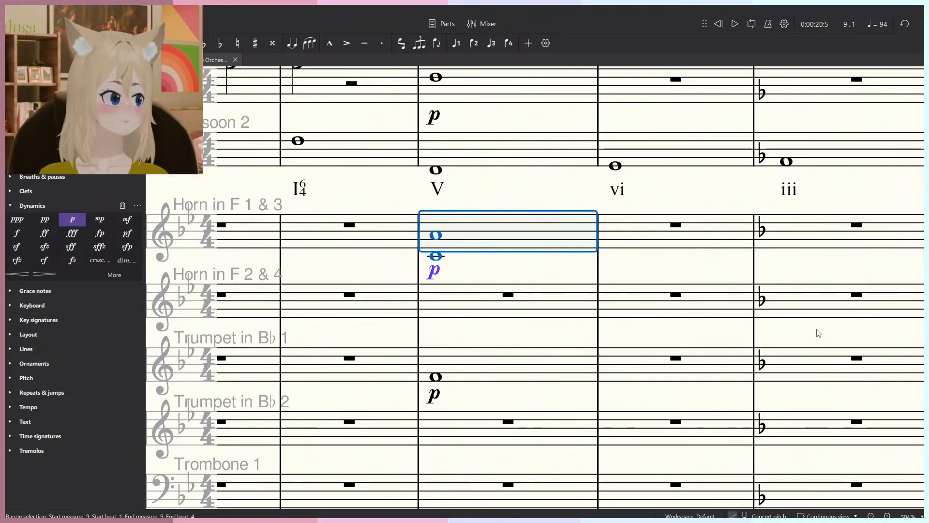
{"action": "left_click", "coordinate": [400, 215]}
{"action": "key", "text": "space"}
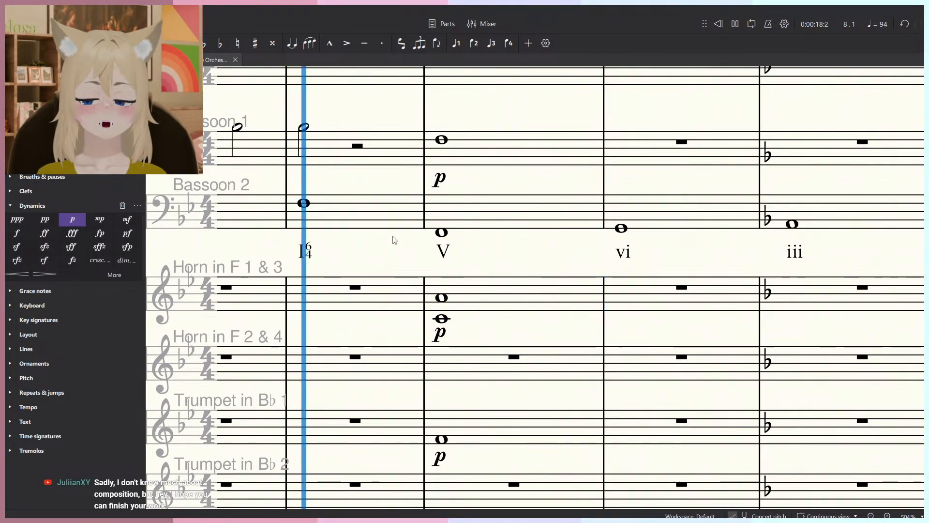
Select measure 9 from Bassoon 1 through Euphonium and play the chord back twice.
{"action": "scroll", "coordinate": [405, 244], "scroll_direction": "down", "scroll_amount": 5}
{"action": "left_click", "coordinate": [444, 189]}
{"action": "scroll", "coordinate": [444, 218], "scroll_direction": "down", "scroll_amount": 6}
{"action": "left_click", "coordinate": [445, 233], "text": "shift"}
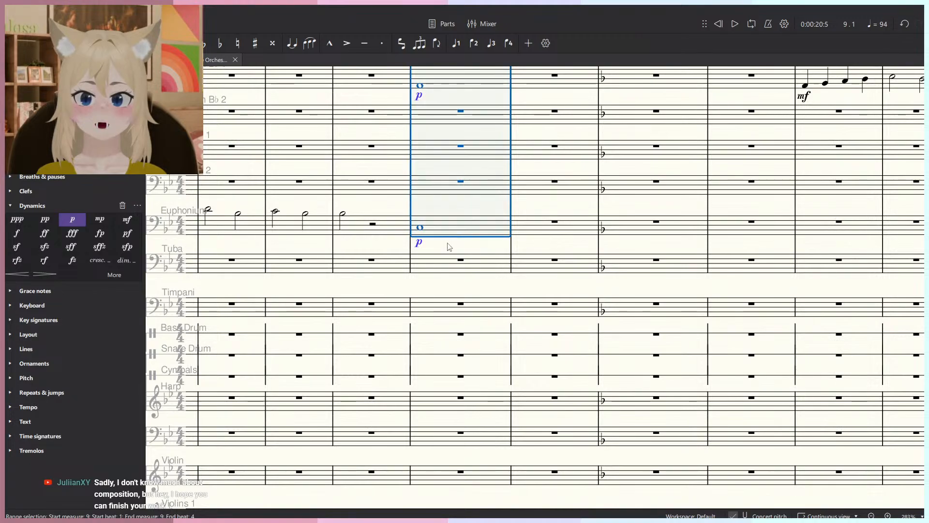
{"action": "left_click_drag", "start_coordinate": [450, 184], "coordinate": [435, 471]}
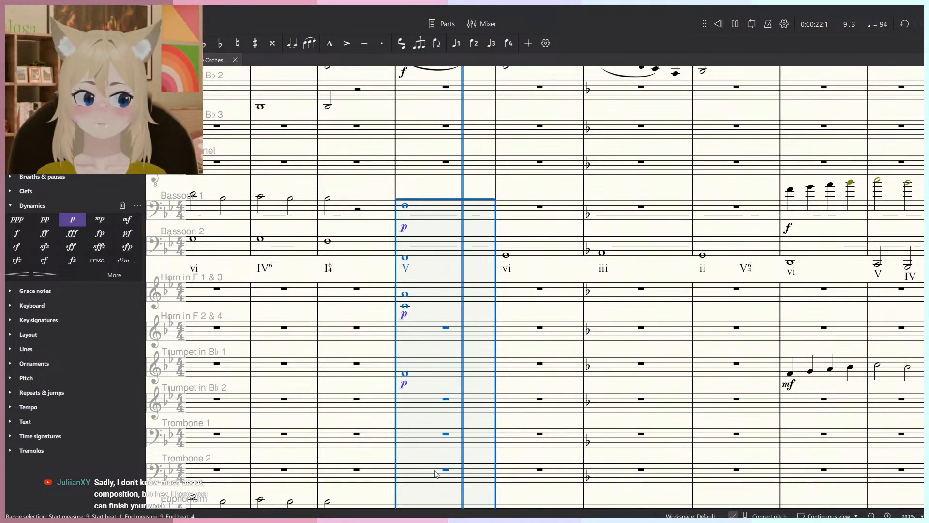
{"action": "key", "text": "space"}
{"action": "scroll", "coordinate": [436, 473], "scroll_direction": "down", "scroll_amount": 1}
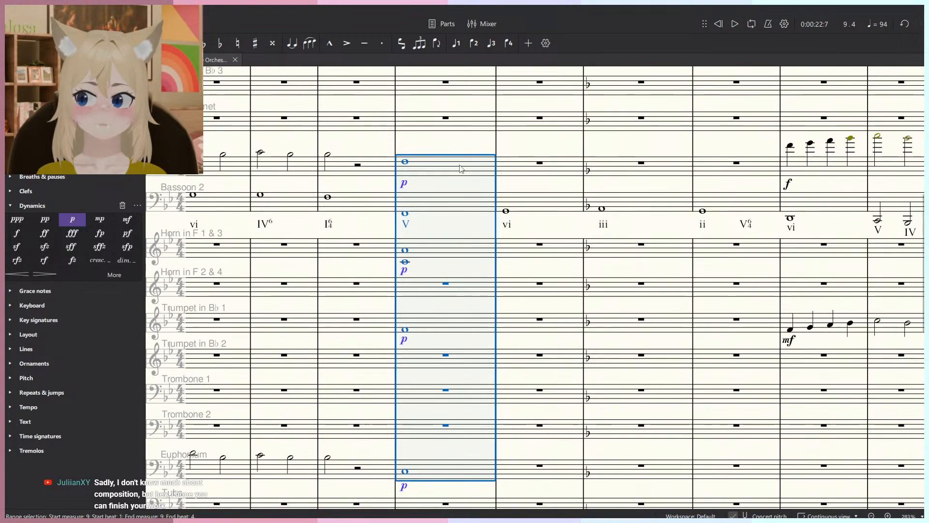
{"action": "left_click", "coordinate": [459, 170]}
{"action": "left_click", "coordinate": [457, 462], "text": "shift"}
{"action": "key", "text": "space"}
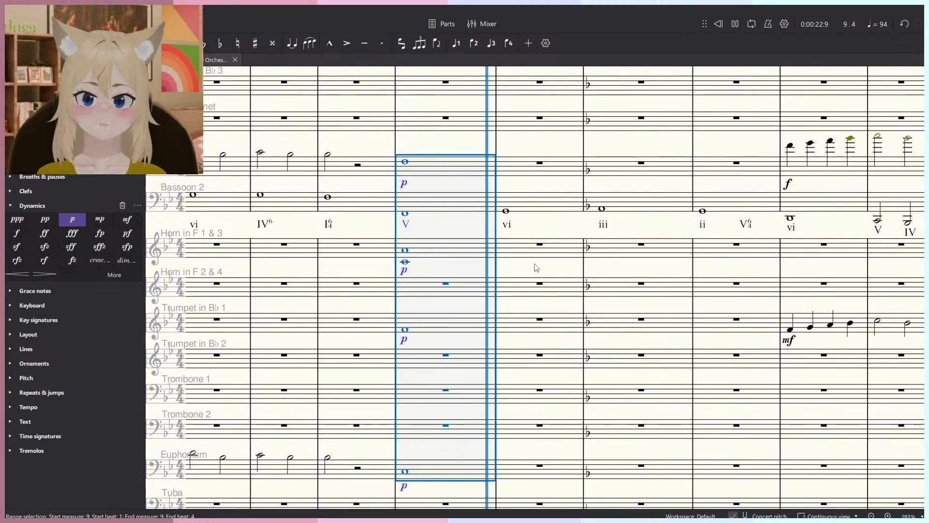
{"action": "key", "text": "Escape"}
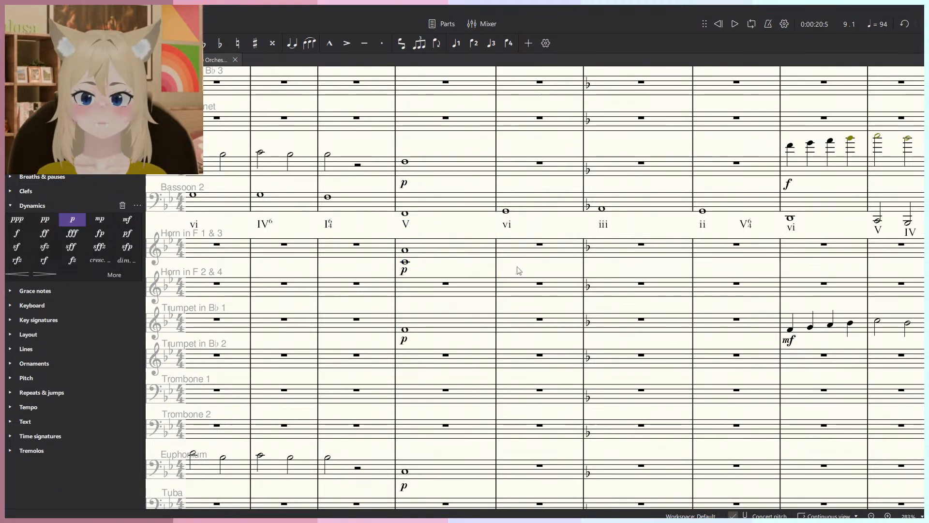
Enter a whole note in Horn in F 2 & 4 at measure 9 and lower it to A3.
{"action": "scroll", "coordinate": [421, 280], "scroll_direction": "up", "scroll_amount": 4}
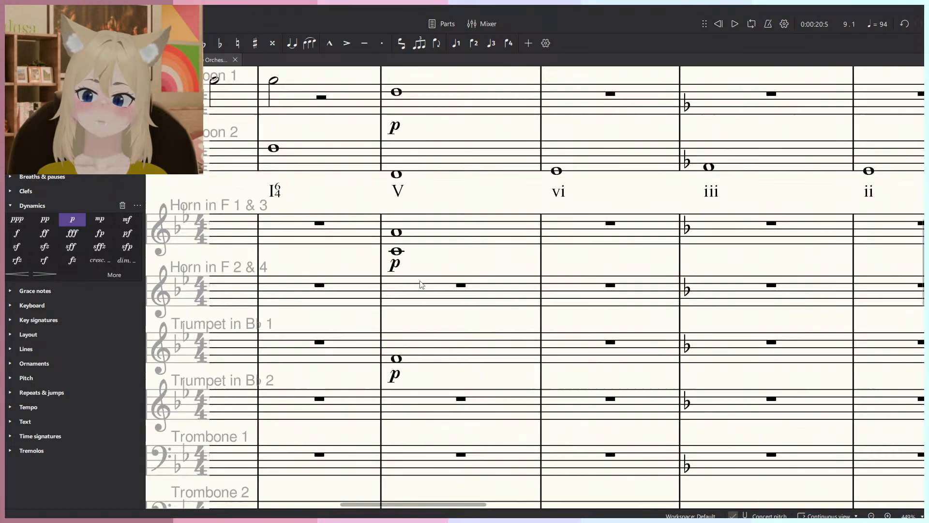
{"action": "left_click", "coordinate": [404, 250]}
{"action": "key", "text": "n"}
{"action": "left_click", "coordinate": [402, 320]}
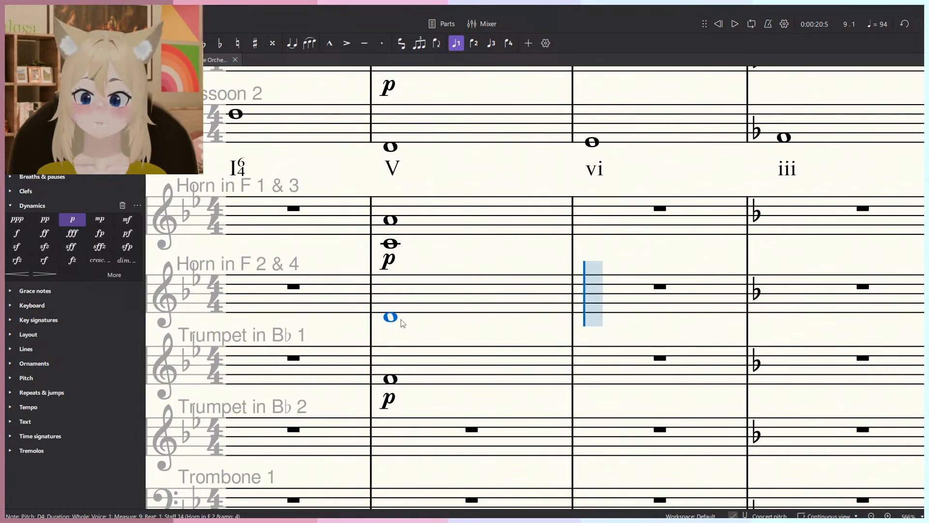
{"action": "key", "text": "Down"}
{"action": "key", "text": "Down"}
{"action": "key", "text": "Down"}
{"action": "key", "text": "Down"}
{"action": "key", "text": "Down"}
{"action": "key", "text": "Down"}
{"action": "key", "text": "Up"}
{"action": "key", "text": "Escape"}
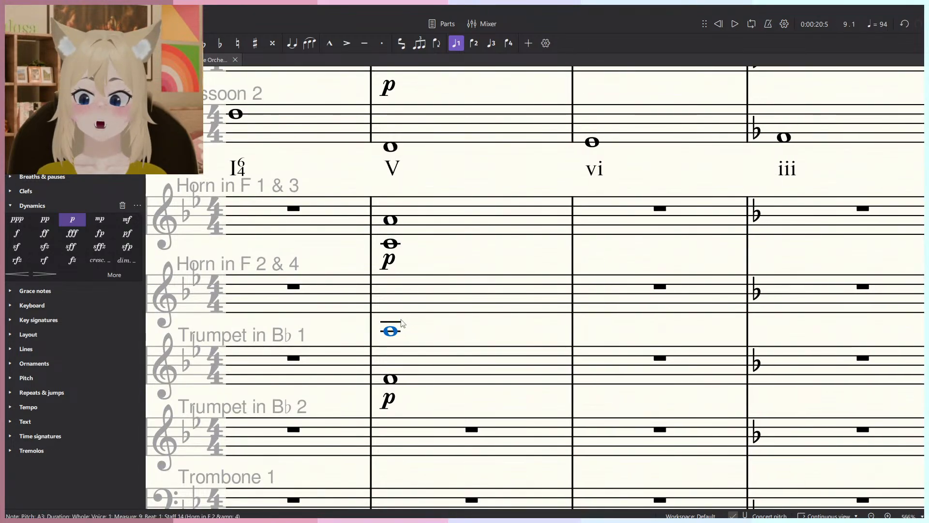
Play measure 9 briefly and add a p dynamic to the Horn in F 2 & 4 whole note.
{"action": "scroll", "coordinate": [410, 314], "scroll_direction": "down", "scroll_amount": 2}
{"action": "scroll", "coordinate": [407, 338], "scroll_direction": "down", "scroll_amount": 2}
{"action": "key", "text": "space"}
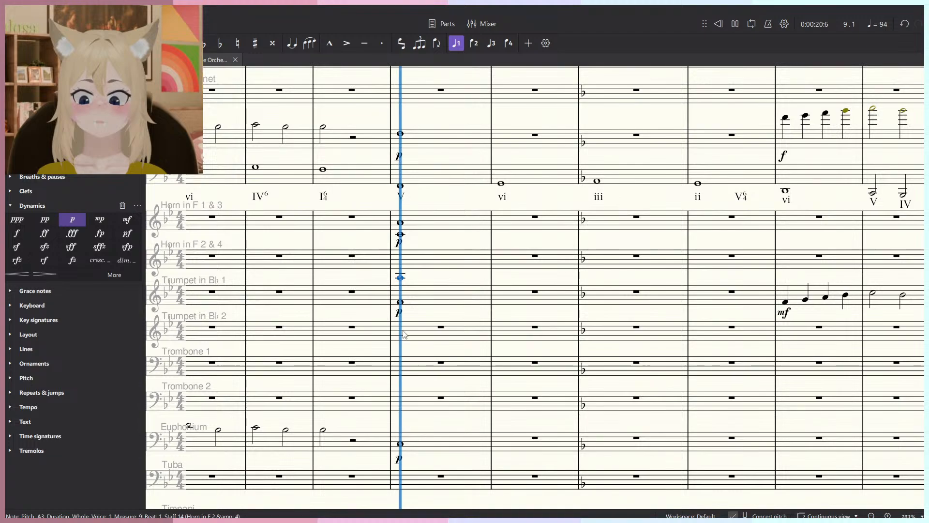
{"action": "key", "text": "space"}
{"action": "left_click", "coordinate": [432, 144]}
{"action": "left_click", "coordinate": [400, 277]}
{"action": "left_click", "coordinate": [73, 219]}
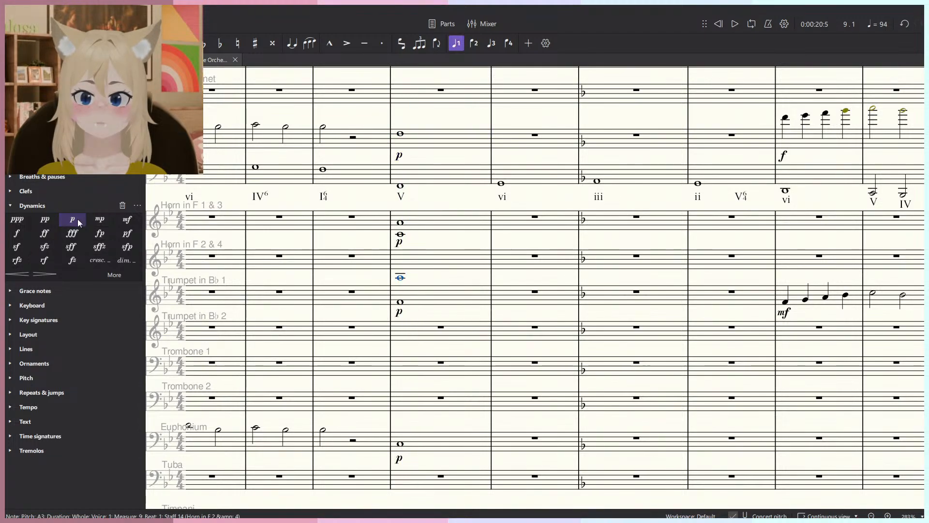
Play back measure 9 with Bassoon 1 through Euphonium selected to hear the revised chord.
{"action": "left_click", "coordinate": [420, 455], "text": "shift"}
{"action": "key", "text": "space"}
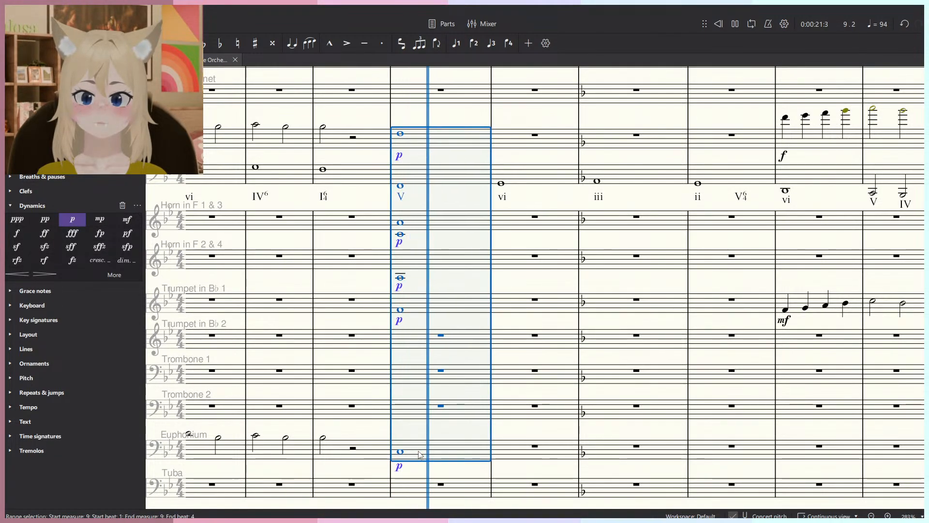
{"action": "key", "text": "space"}
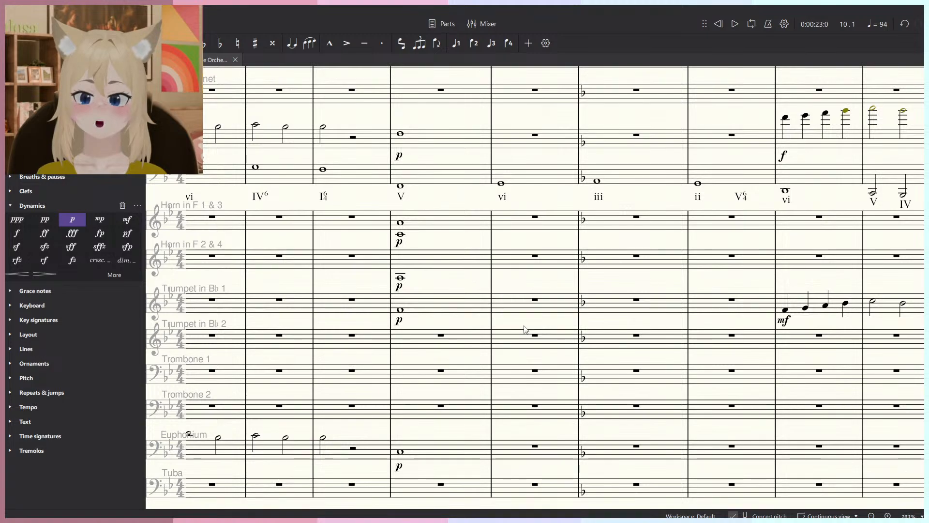
Audition the measure 9 chord notes one by one in Bassoon 1 and 2, Euphonium and both horn staves.
{"action": "key", "text": "Escape"}
{"action": "left_click", "coordinate": [400, 193]}
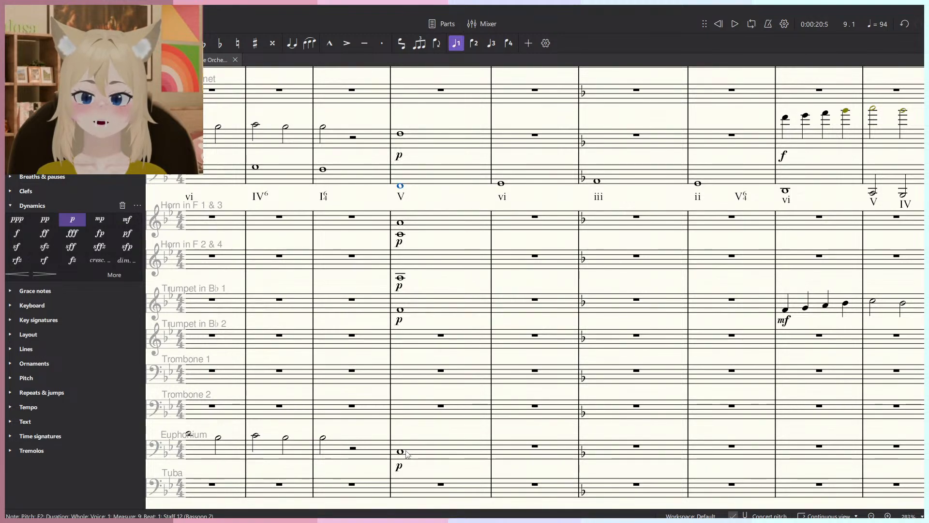
{"action": "left_click", "coordinate": [402, 452]}
{"action": "left_click", "coordinate": [401, 135]}
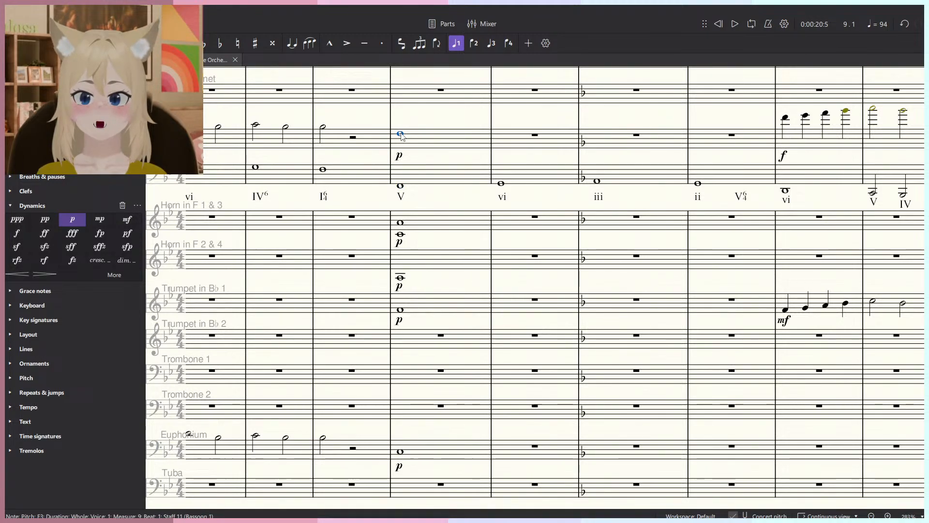
{"action": "left_click", "coordinate": [401, 278]}
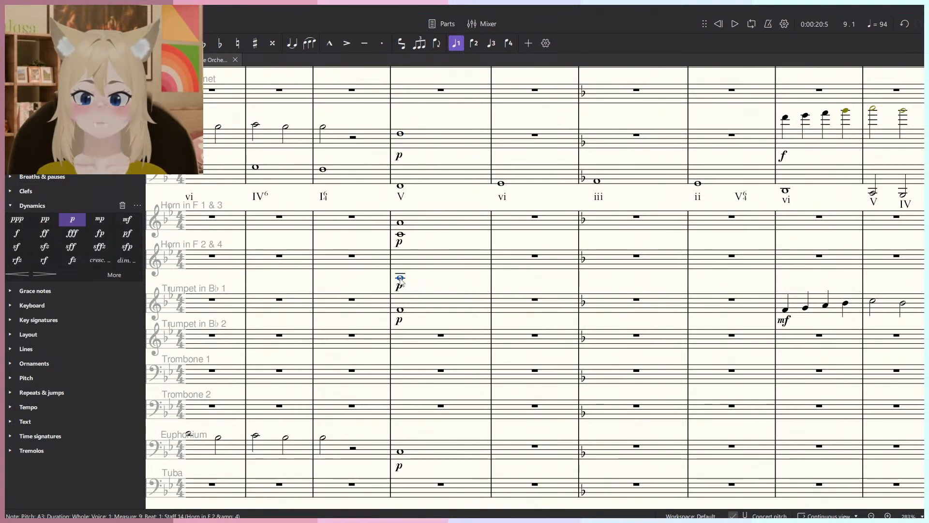
{"action": "key", "text": "alt+Up"}
{"action": "left_click", "coordinate": [402, 223]}
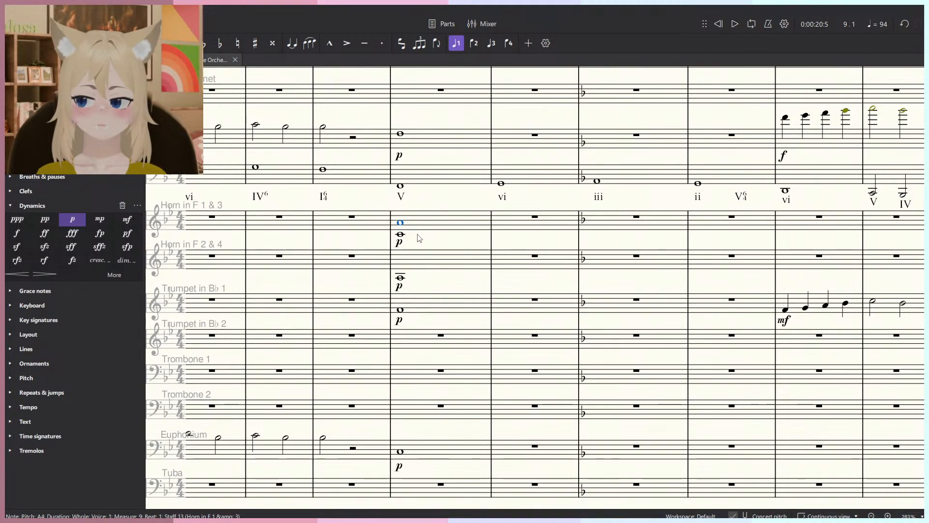
{"action": "key", "text": "Escape"}
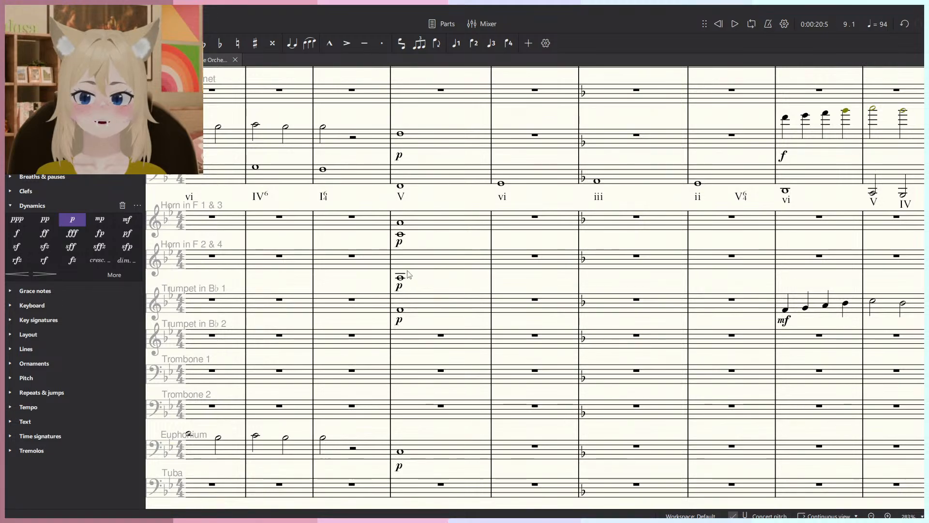
{"action": "scroll", "coordinate": [415, 255], "scroll_direction": "down", "scroll_amount": 1, "text": "ctrl"}
{"action": "scroll", "coordinate": [415, 256], "scroll_direction": "up", "scroll_amount": 2, "text": "ctrl"}
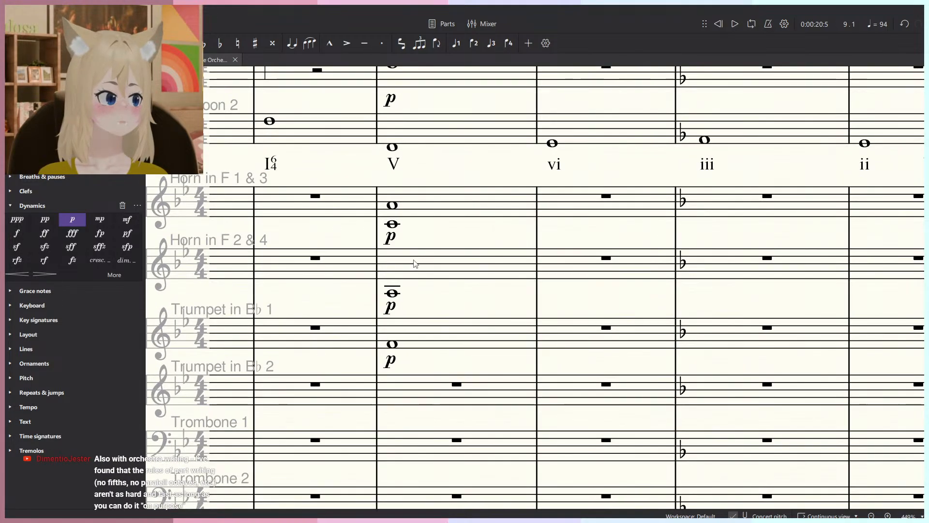
{"action": "scroll", "coordinate": [414, 262], "scroll_direction": "down", "scroll_amount": 2, "text": "ctrl"}
{"action": "scroll", "coordinate": [415, 263], "scroll_direction": "up", "scroll_amount": 1, "text": "ctrl"}
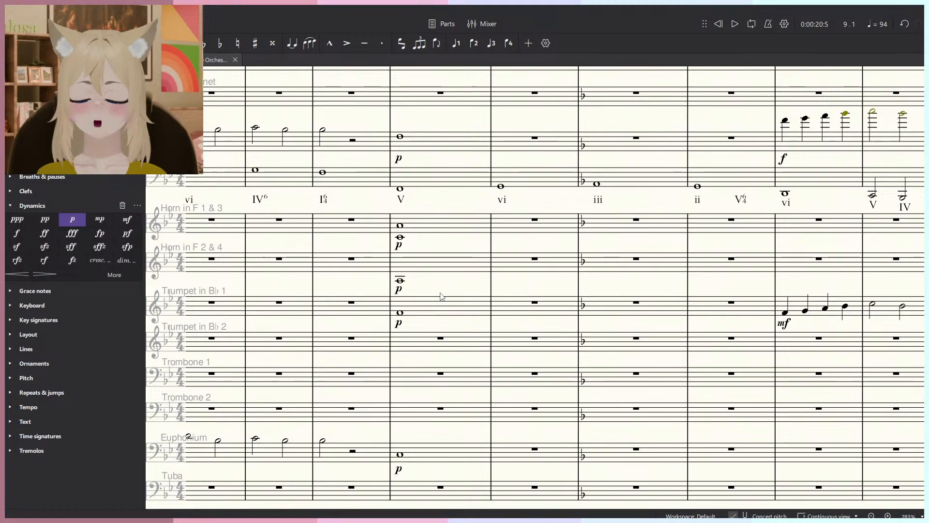
{"action": "scroll", "coordinate": [443, 292], "scroll_direction": "down", "scroll_amount": 2}
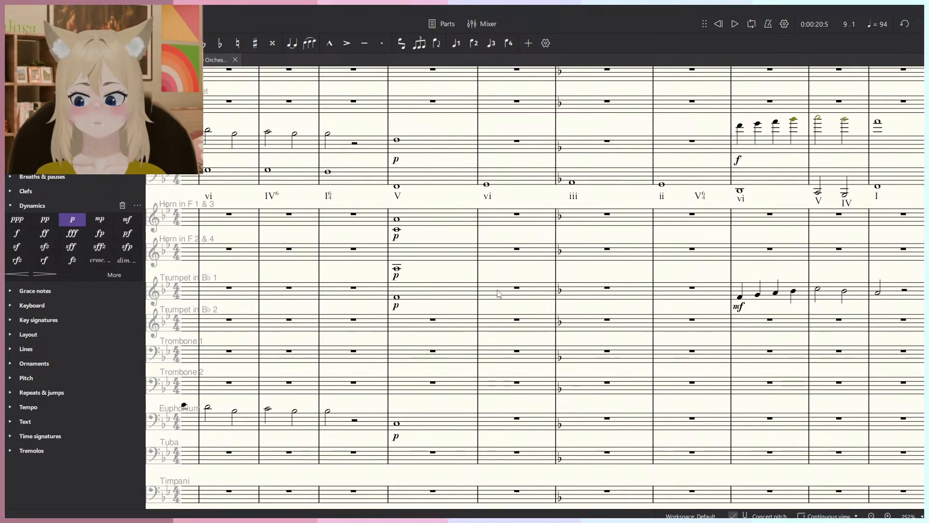
{"action": "scroll", "coordinate": [478, 234], "scroll_direction": "up", "scroll_amount": 2}
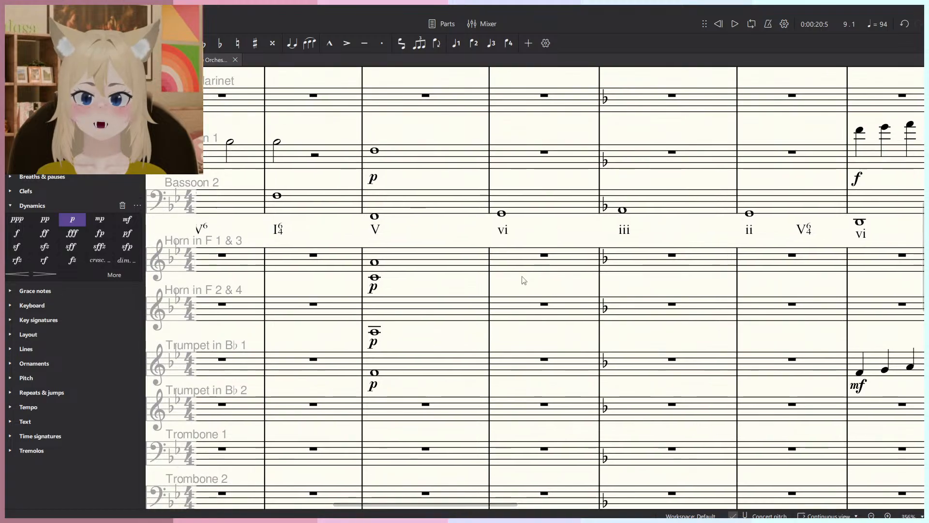
{"action": "scroll", "coordinate": [525, 278], "scroll_direction": "down", "scroll_amount": 1}
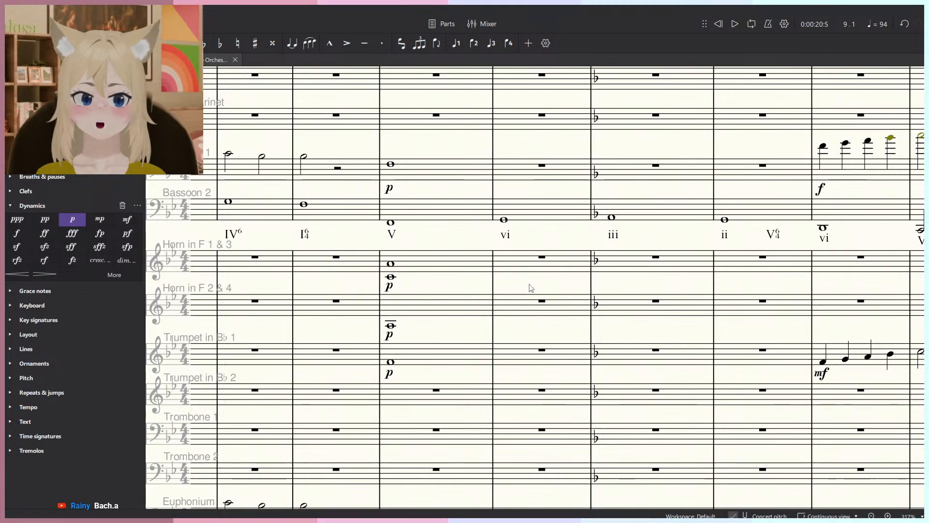
{"action": "scroll", "coordinate": [542, 311], "scroll_direction": "down", "scroll_amount": 2}
Enter a whole note G3 in Bassoon 1 at measure 10.
{"action": "scroll", "coordinate": [542, 312], "scroll_direction": "up", "scroll_amount": 4}
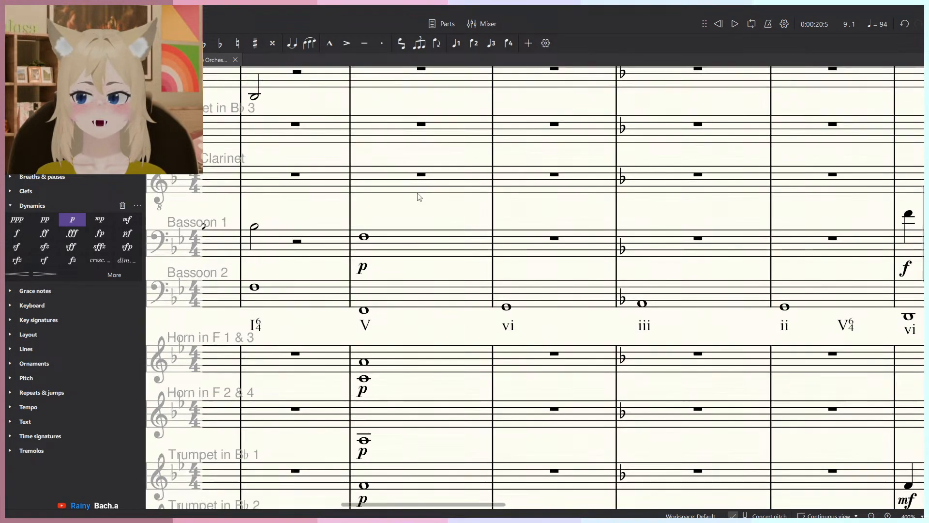
{"action": "left_click", "coordinate": [506, 307]}
{"action": "key", "text": "n"}
{"action": "left_click", "coordinate": [508, 233]}
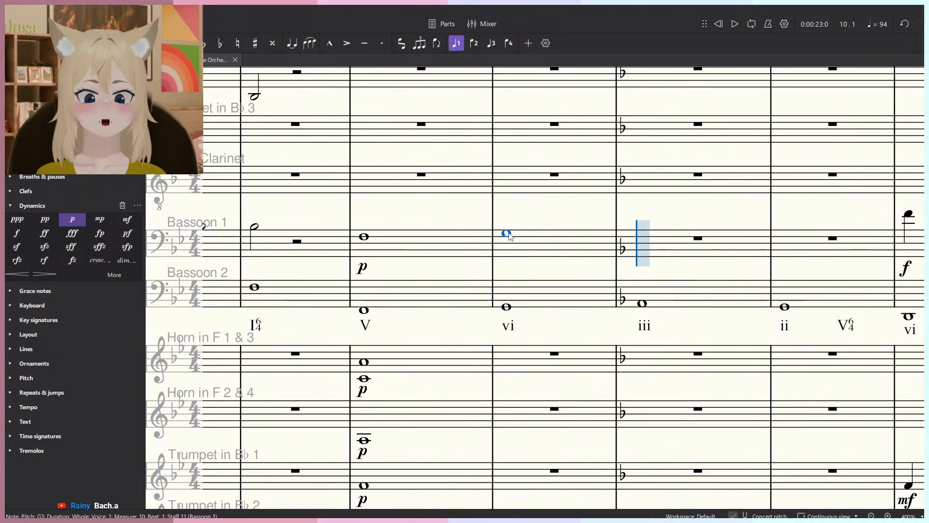
{"action": "key", "text": "Escape"}
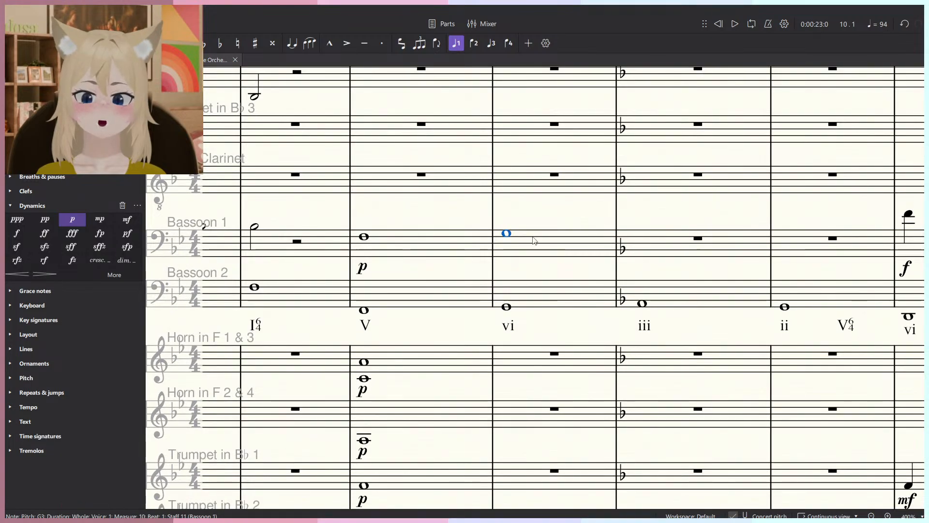
Review the measure 9 voicing from Bassoon 2 down through Euphonium and audition the upper Horn in F 1 & 3 note.
{"action": "scroll", "coordinate": [432, 310], "scroll_direction": "down", "scroll_amount": 3}
{"action": "left_click", "coordinate": [430, 310]}
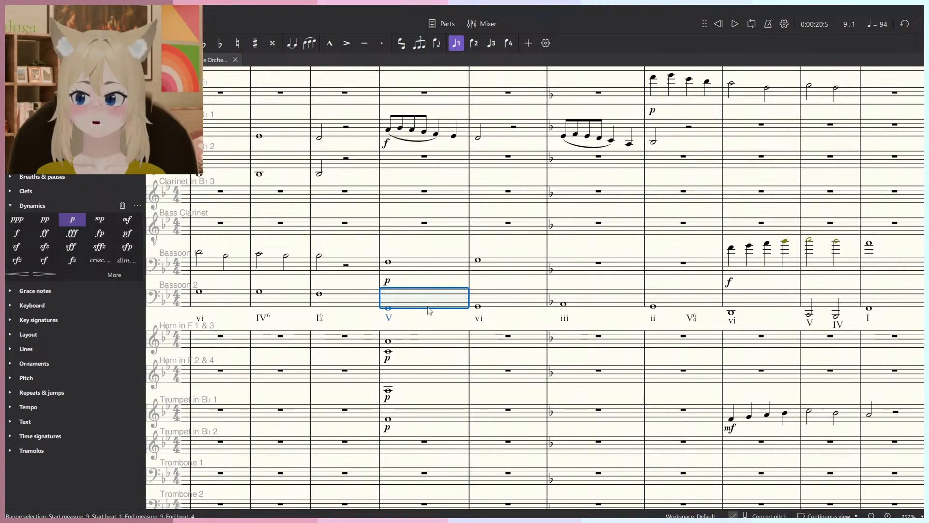
{"action": "scroll", "coordinate": [511, 259], "scroll_direction": "up", "scroll_amount": 4}
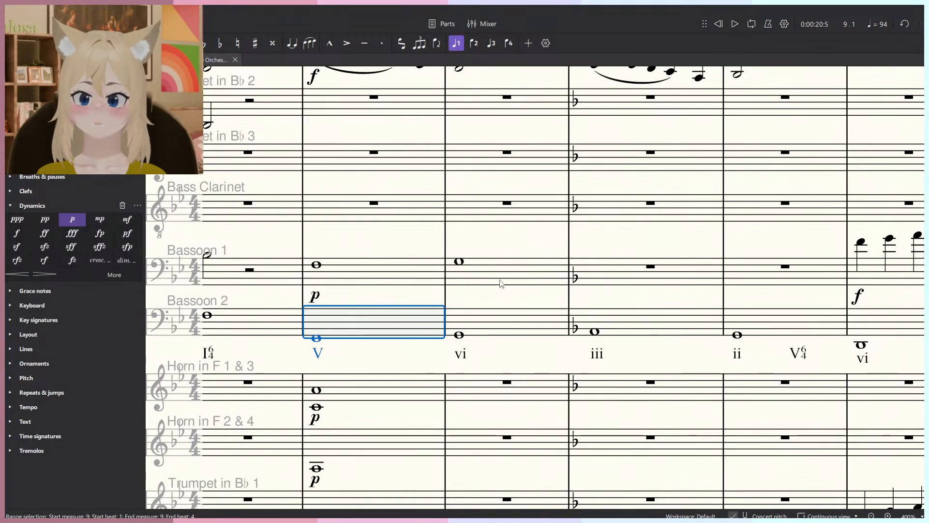
{"action": "scroll", "coordinate": [500, 279], "scroll_direction": "down", "scroll_amount": 4}
{"action": "left_click", "coordinate": [499, 328]}
{"action": "left_click_drag", "start_coordinate": [487, 314], "coordinate": [464, 225]}
{"action": "scroll", "coordinate": [412, 373], "scroll_direction": "up", "scroll_amount": 2}
{"action": "left_click_drag", "start_coordinate": [411, 371], "coordinate": [400, 334]}
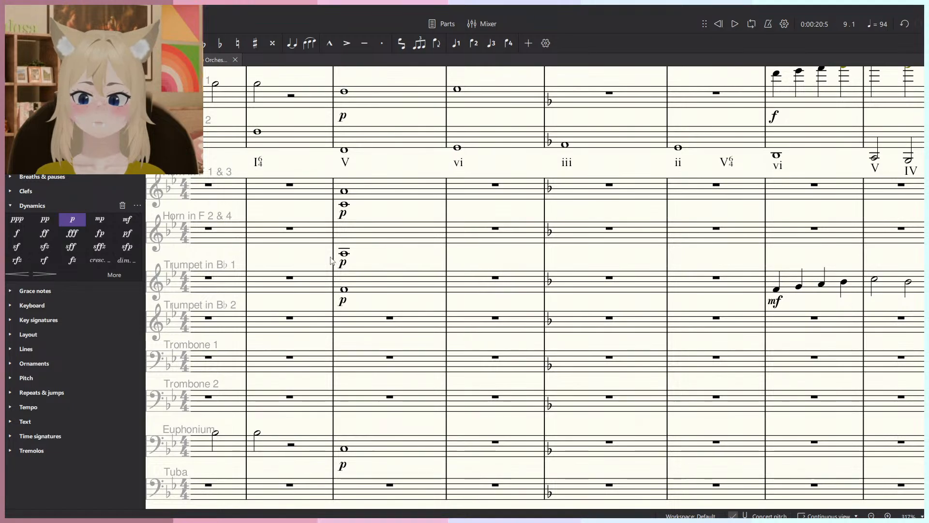
{"action": "scroll", "coordinate": [313, 255], "scroll_direction": "right", "scroll_amount": 1}
{"action": "scroll", "coordinate": [377, 273], "scroll_direction": "up", "scroll_amount": 1}
{"action": "key", "text": "ctrl+plus"}
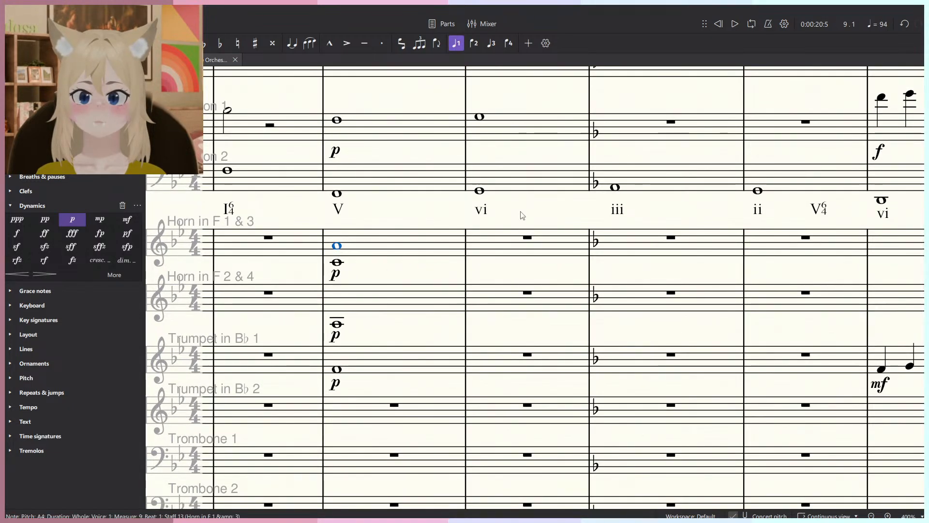
Play back briefly from measure 10 of Bassoon 2 to hear the vi chord's bassoon notes.
{"action": "scroll", "coordinate": [518, 266], "scroll_direction": "up", "scroll_amount": 4}
{"action": "left_click", "coordinate": [516, 284]}
{"action": "scroll", "coordinate": [476, 310], "scroll_direction": "down", "scroll_amount": 1}
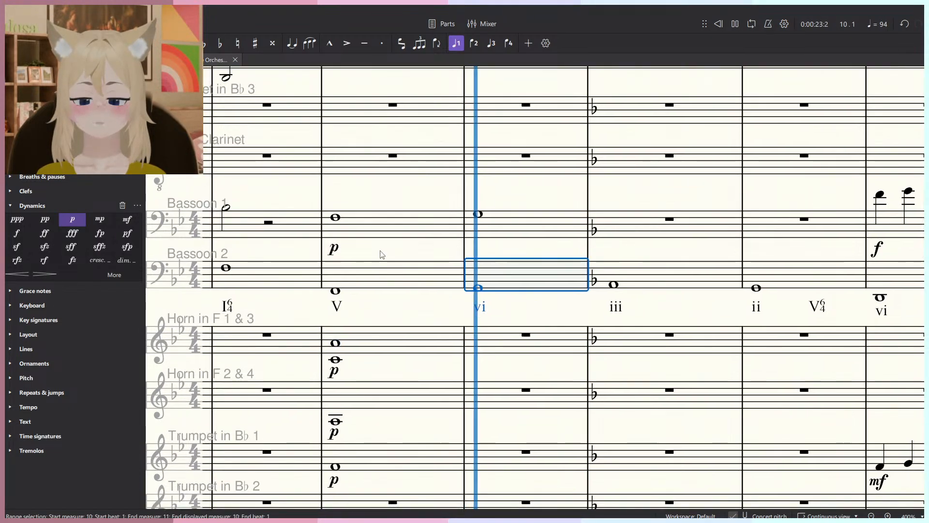
{"action": "left_click", "coordinate": [478, 309]}
{"action": "key", "text": "Escape"}
Enter whole notes G4 and B♭3 as a chord in Horn in F 1 & 3 at measure 10.
{"action": "scroll", "coordinate": [449, 318], "scroll_direction": "down", "scroll_amount": 5}
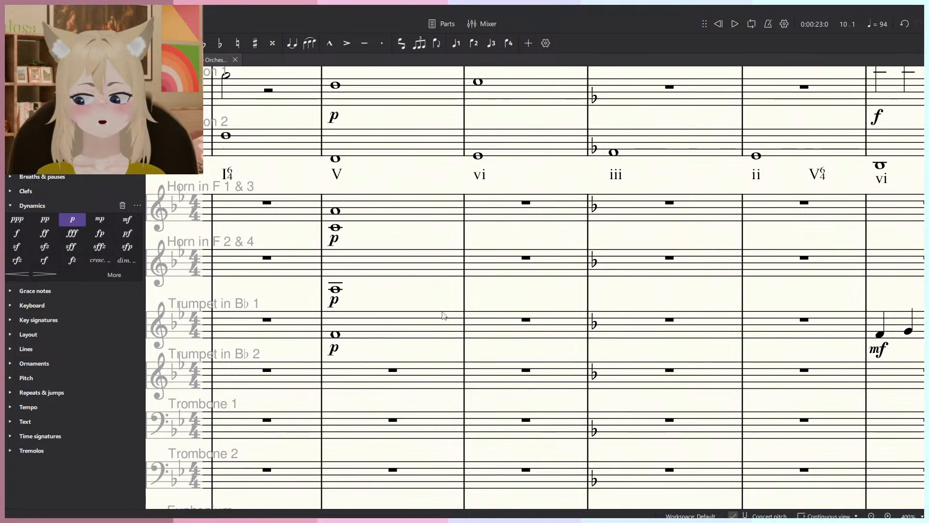
{"action": "scroll", "coordinate": [437, 381], "scroll_direction": "up", "scroll_amount": 2}
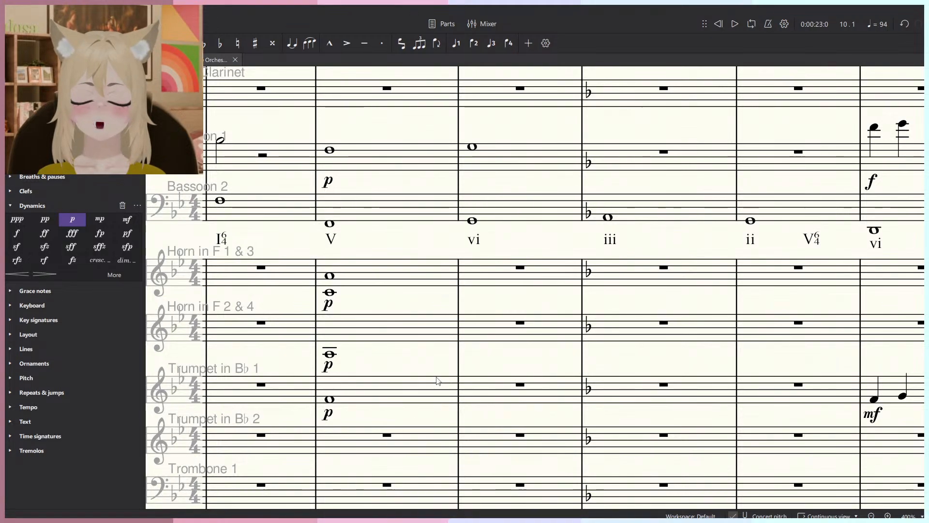
{"action": "left_click_drag", "start_coordinate": [437, 381], "coordinate": [491, 365]}
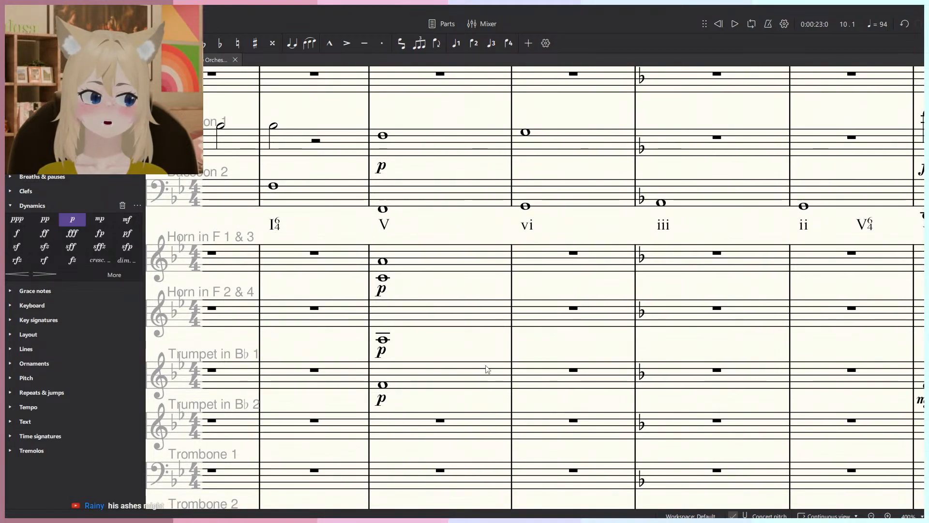
{"action": "scroll", "coordinate": [579, 232], "scroll_direction": "up", "scroll_amount": 2}
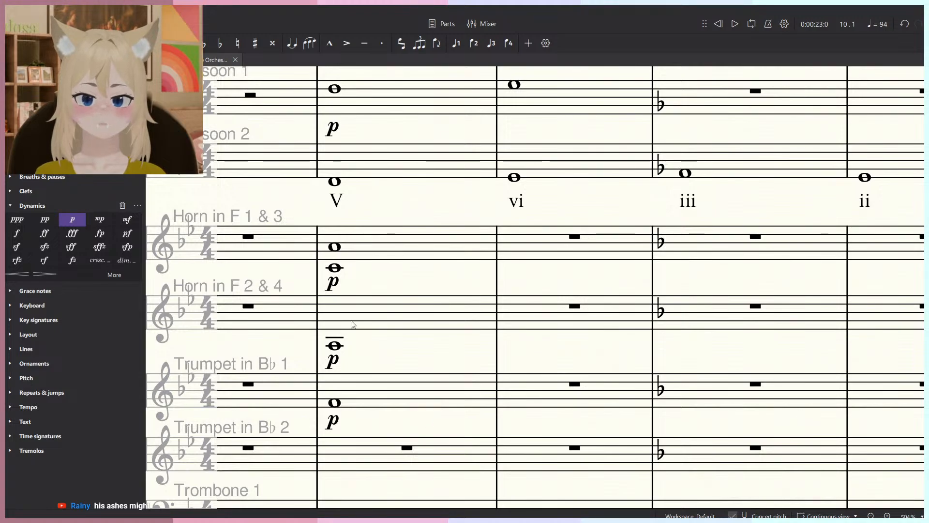
{"action": "left_click", "coordinate": [334, 268]}
{"action": "left_click_drag", "start_coordinate": [588, 283], "coordinate": [611, 300]}
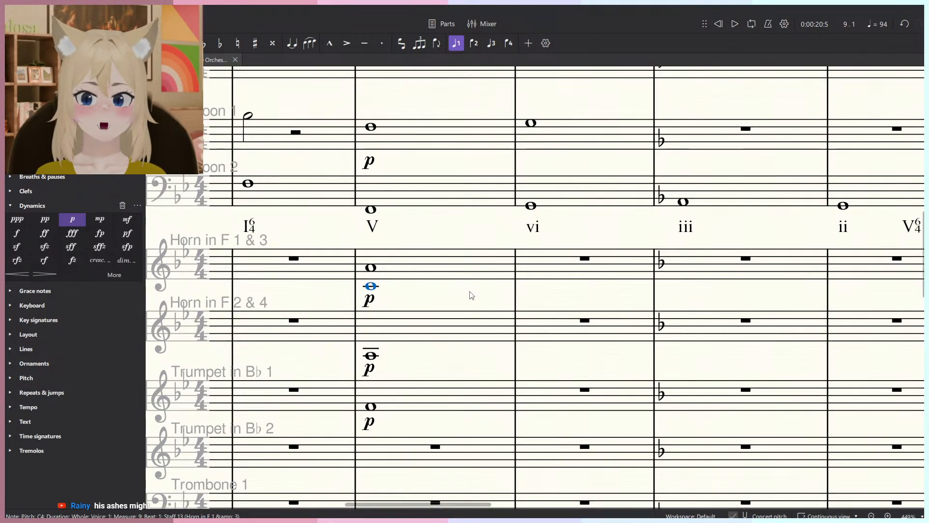
{"action": "left_click", "coordinate": [377, 271], "text": "shift"}
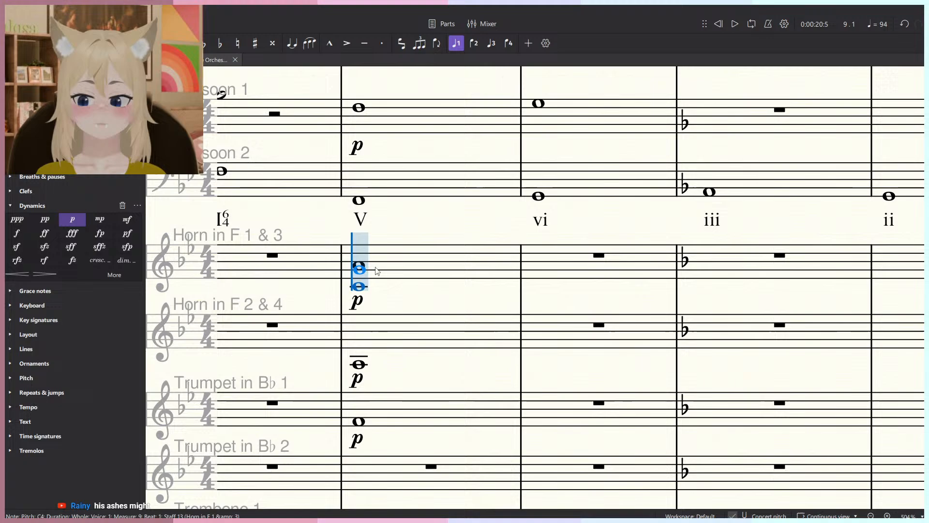
{"action": "left_click", "coordinate": [571, 275]}
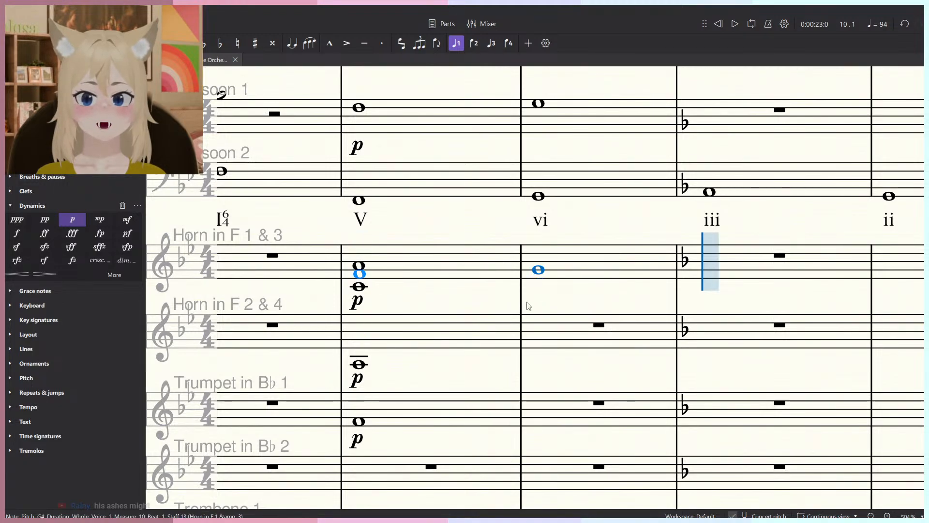
{"action": "left_click", "coordinate": [541, 292], "text": "shift"}
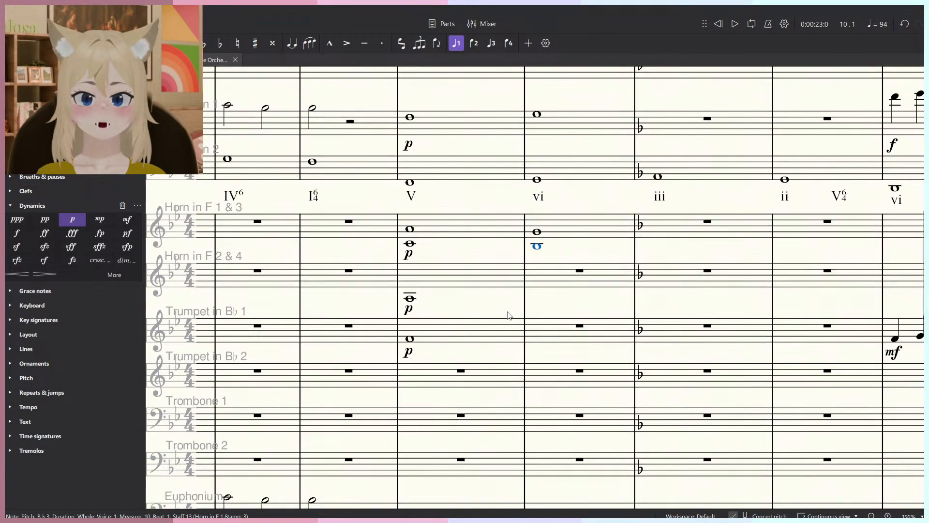
Enter a whole note G3 in Horn in F 2 & 4 at measure 10.
{"action": "left_click", "coordinate": [346, 330]}
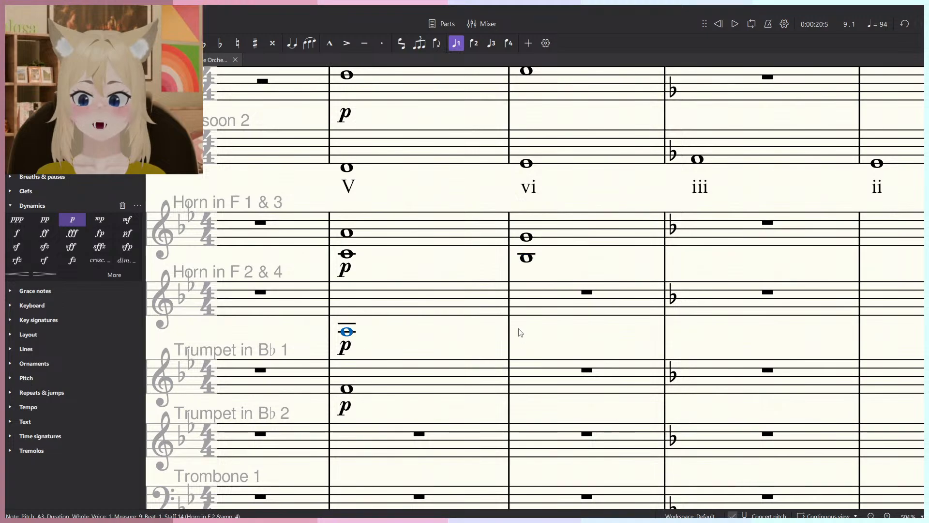
{"action": "key", "text": "Escape"}
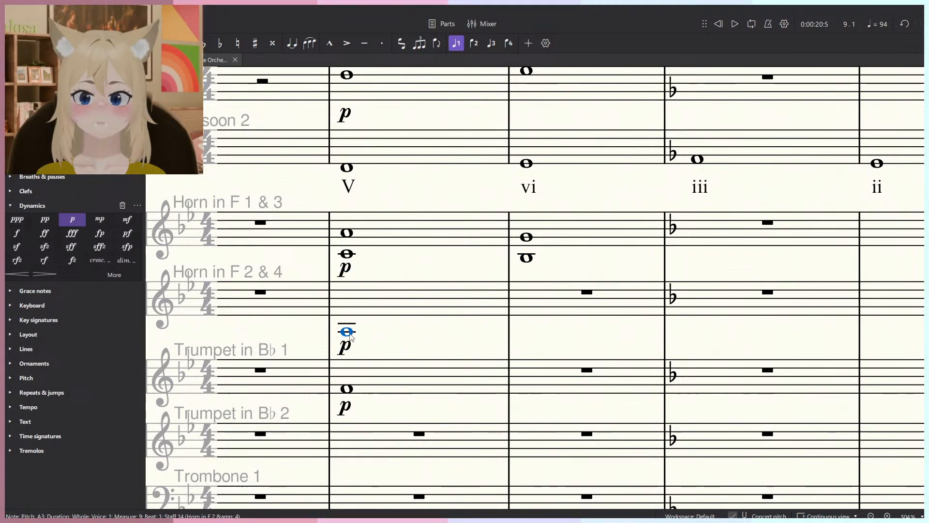
{"action": "left_click", "coordinate": [346, 235]}
{"action": "left_click", "coordinate": [352, 334]}
{"action": "key", "text": "n"}
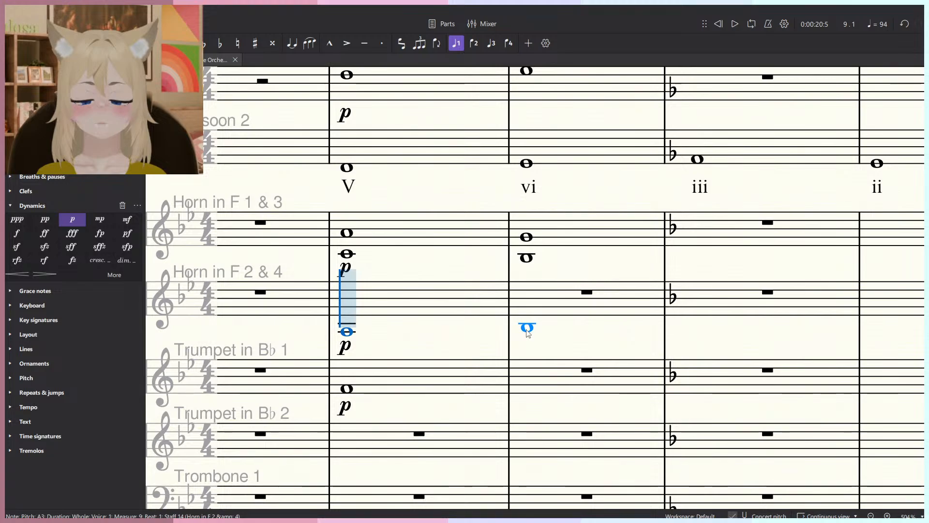
{"action": "left_click", "coordinate": [529, 336]}
{"action": "key", "text": "Escape"}
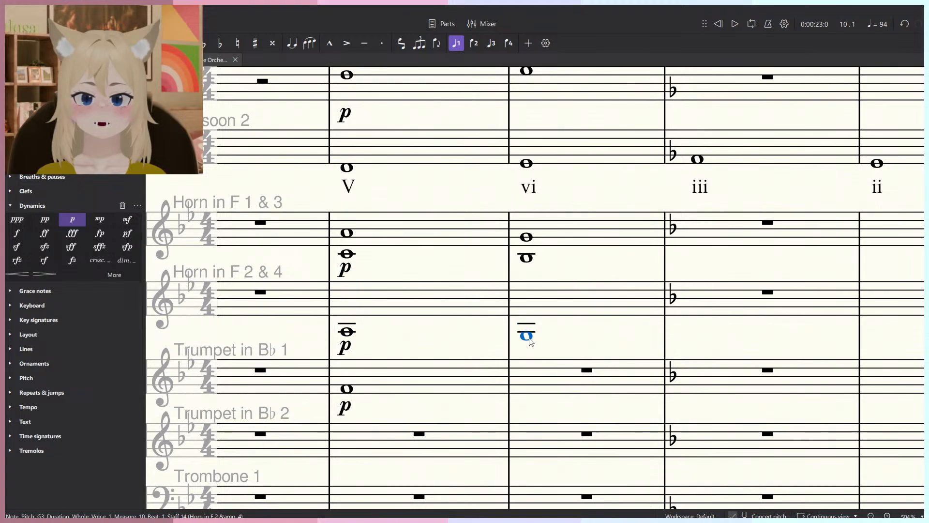
Audition the outer horn notes of measures 9 and 10 to compare how the voices move.
{"action": "left_click", "coordinate": [346, 234]}
{"action": "left_click", "coordinate": [352, 331]}
{"action": "left_click", "coordinate": [347, 234]}
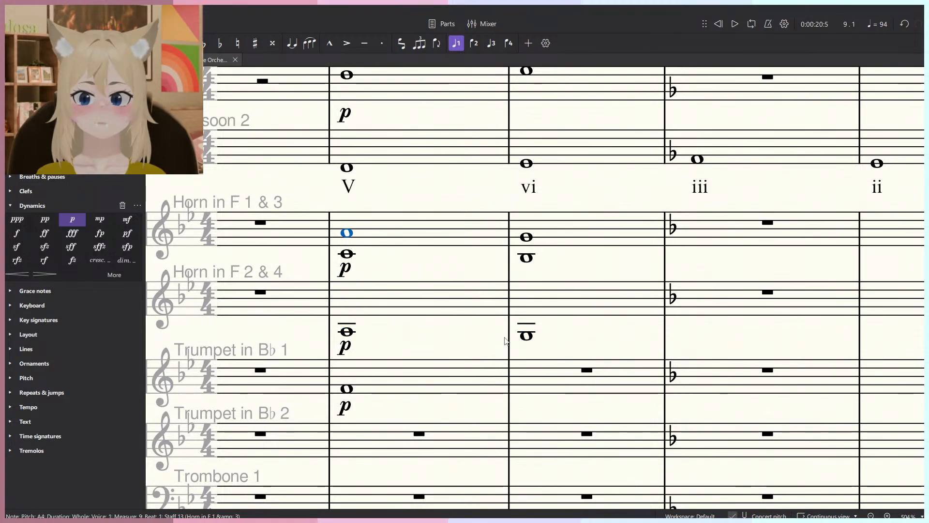
{"action": "left_click", "coordinate": [526, 335]}
{"action": "scroll", "coordinate": [527, 238], "scroll_direction": "down", "scroll_amount": 1, "text": "ctrl"}
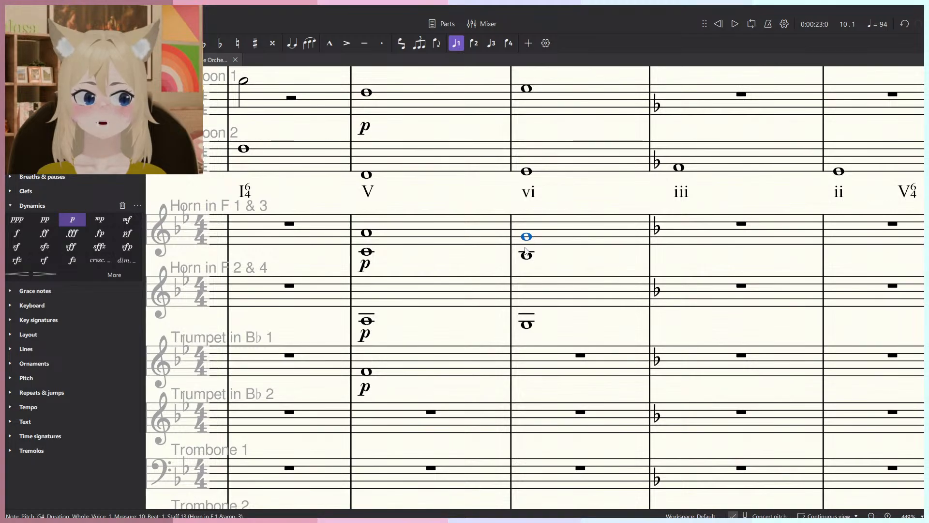
Enter a whole note D4 in Trumpet in B♭ 1 at measure 10.
{"action": "left_click", "coordinate": [366, 371]}
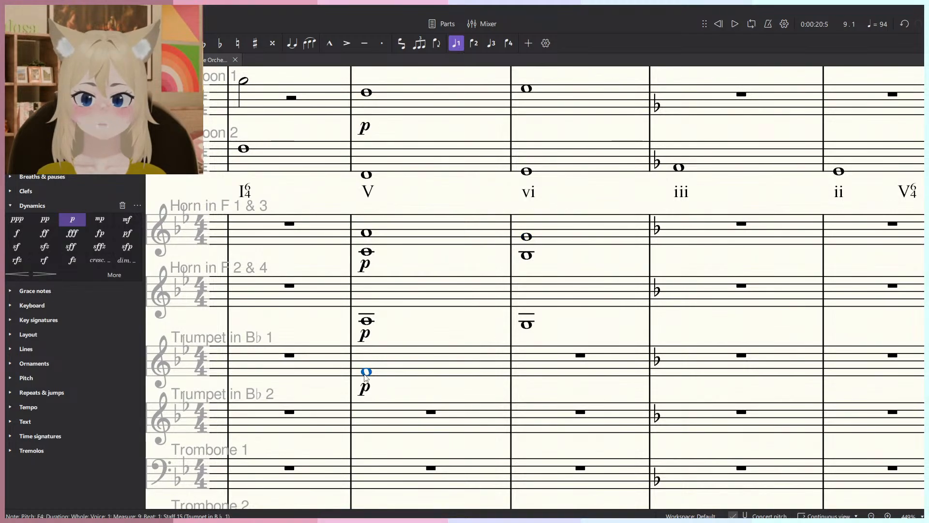
{"action": "scroll", "coordinate": [365, 379], "scroll_direction": "down", "scroll_amount": 1}
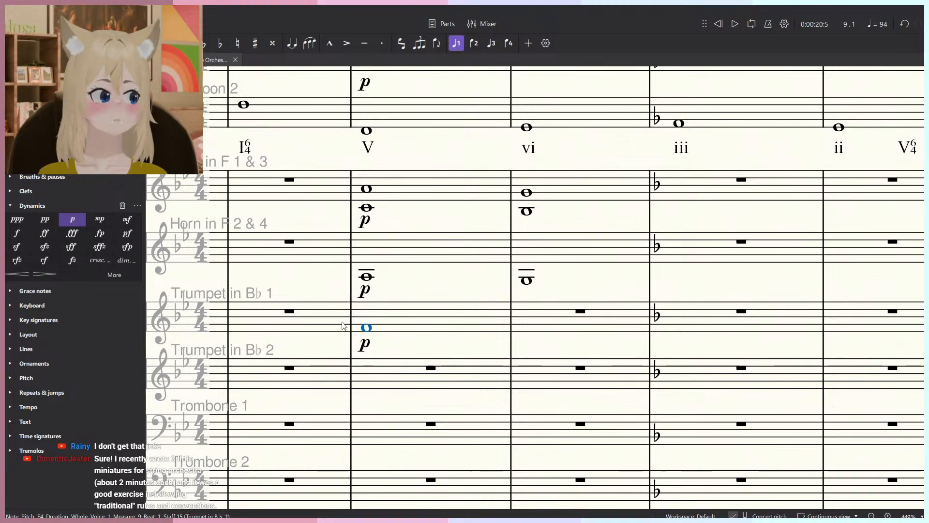
{"action": "scroll", "coordinate": [421, 305], "scroll_direction": "down", "scroll_amount": 2}
{"action": "scroll", "coordinate": [479, 308], "scroll_direction": "up", "scroll_amount": 4}
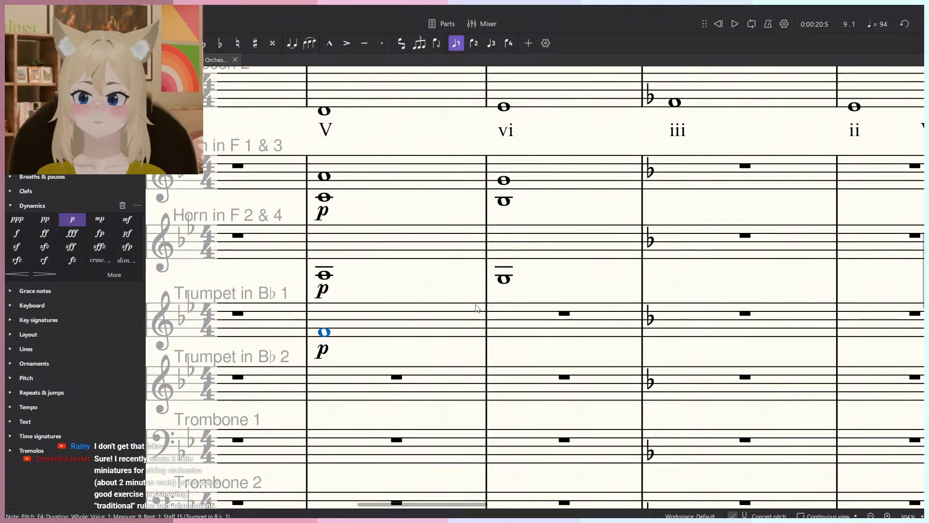
{"action": "key", "text": "n"}
{"action": "left_click", "coordinate": [518, 346]}
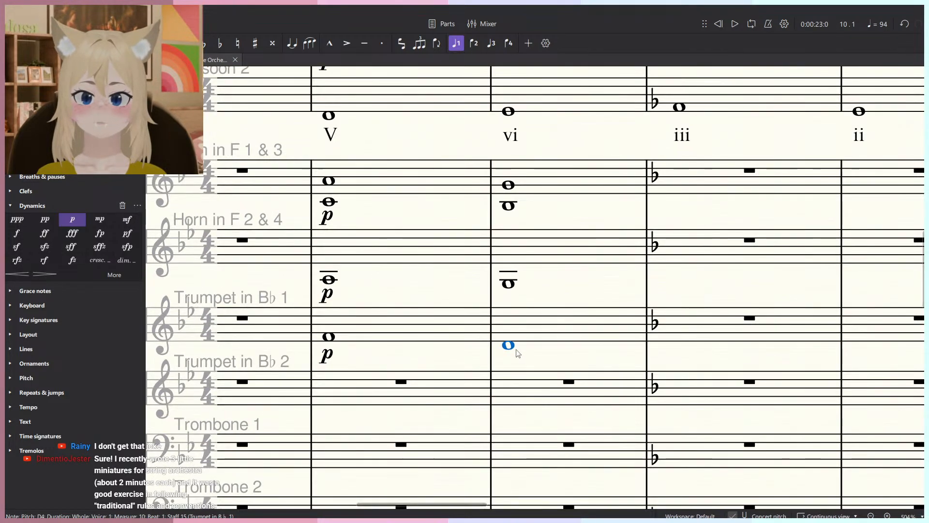
Audition the Trumpet in B♭ 1 notes of measures 9 and 10 to hear how the voice moves.
{"action": "scroll", "coordinate": [519, 345], "scroll_direction": "down", "scroll_amount": 1}
{"action": "key", "text": "space"}
{"action": "key", "text": "space"}
{"action": "left_click", "coordinate": [331, 337]}
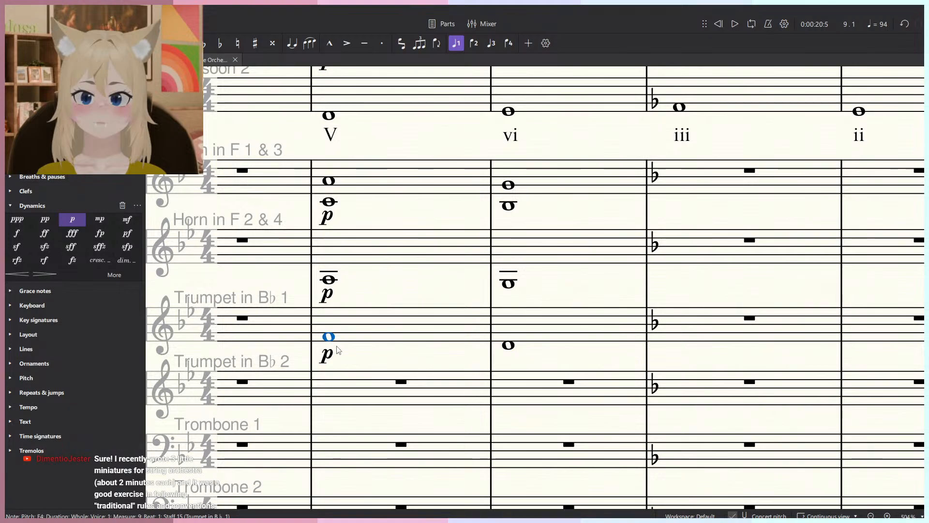
{"action": "left_click", "coordinate": [512, 345]}
Enter a whole note D3 in the Euphonium at measure 10.
{"action": "scroll", "coordinate": [513, 342], "scroll_direction": "down", "scroll_amount": 1}
{"action": "scroll", "coordinate": [510, 335], "scroll_direction": "down", "scroll_amount": 2}
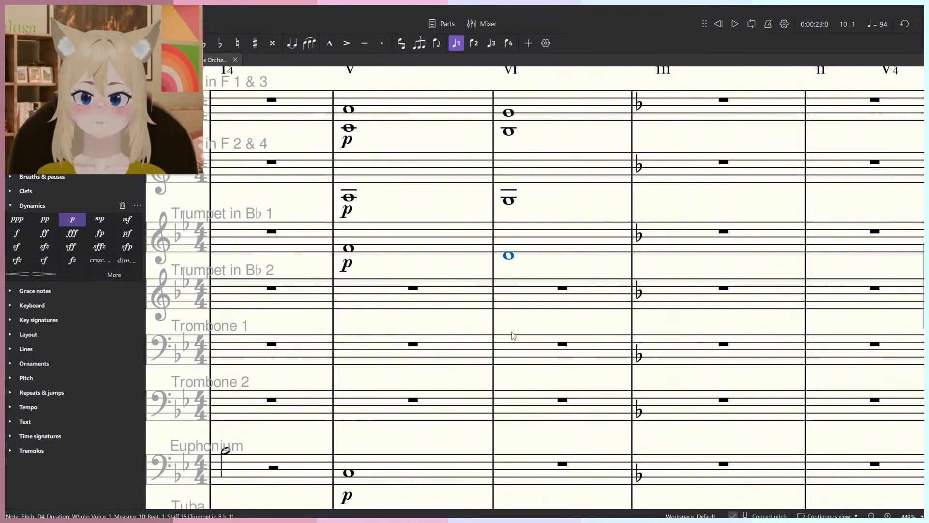
{"action": "scroll", "coordinate": [511, 333], "scroll_direction": "down", "scroll_amount": 1}
{"action": "left_click", "coordinate": [366, 458]}
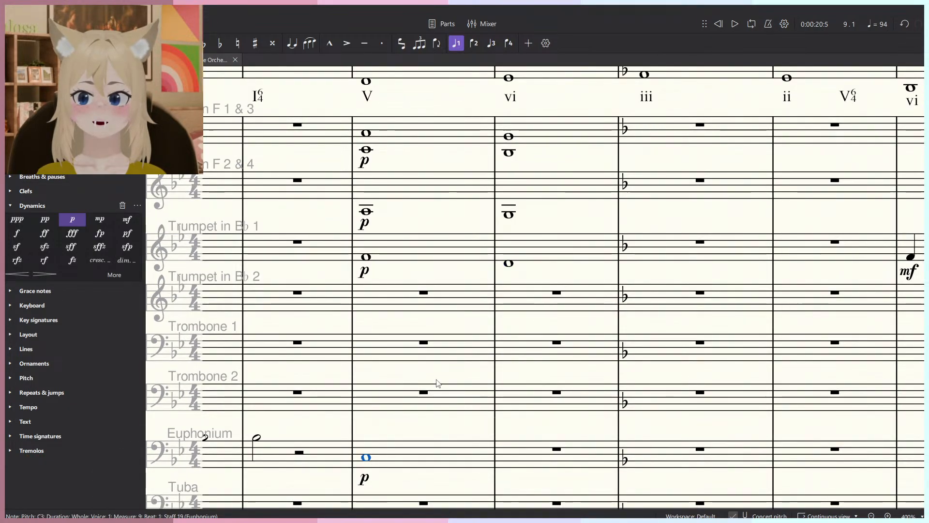
{"action": "scroll", "coordinate": [489, 387], "scroll_direction": "down", "scroll_amount": 1}
{"action": "key", "text": "n"}
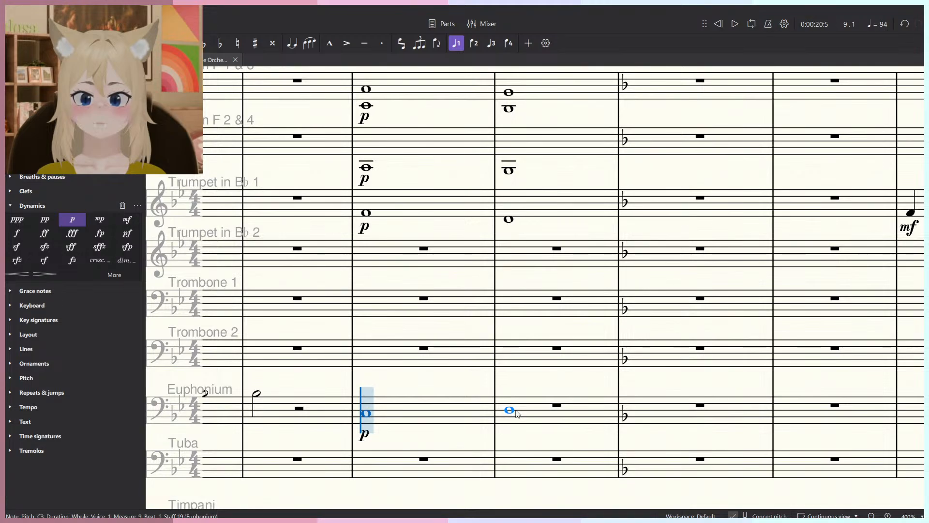
{"action": "left_click", "coordinate": [514, 412]}
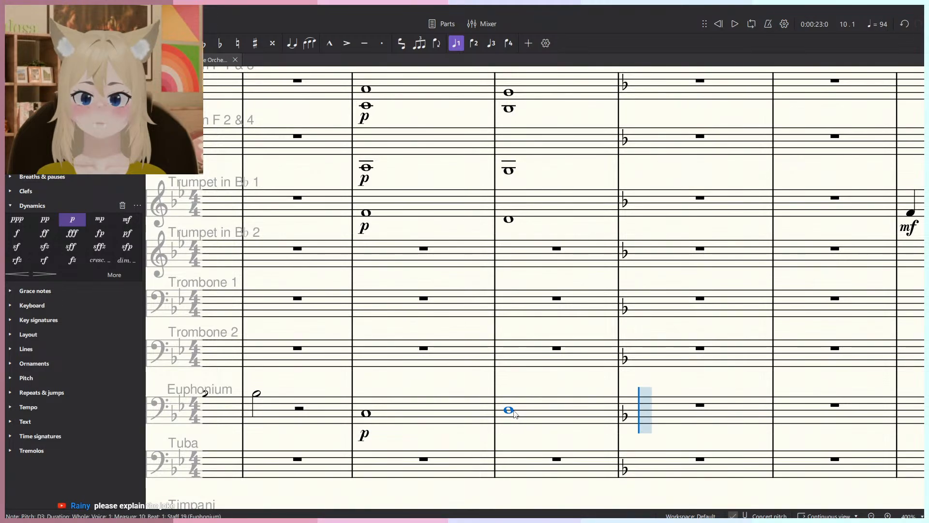
Try lowering the Euphonium's whole note in measure 10 to B♭2.
{"action": "scroll", "coordinate": [542, 414], "scroll_direction": "up", "scroll_amount": 5}
{"action": "key", "text": "Down"}
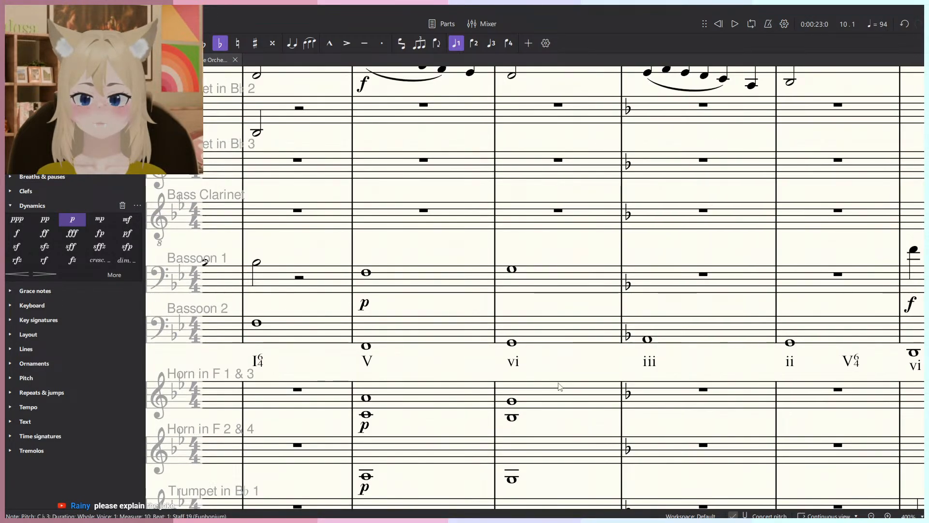
{"action": "scroll", "coordinate": [559, 386], "scroll_direction": "down", "scroll_amount": 2}
{"action": "key", "text": "Down"}
{"action": "scroll", "coordinate": [444, 278], "scroll_direction": "down", "scroll_amount": 1}
{"action": "scroll", "coordinate": [484, 306], "scroll_direction": "up", "scroll_amount": 3}
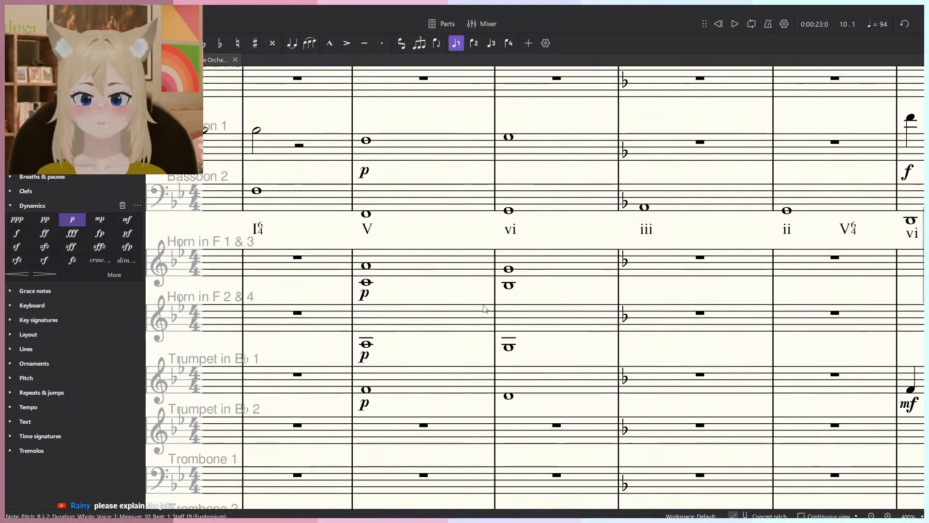
Compare the Euphonium's measure 10 note with the bassoon, horn and trumpet notes of the vi chord.
{"action": "scroll", "coordinate": [513, 271], "scroll_direction": "down", "scroll_amount": 1, "text": "ctrl"}
{"action": "scroll", "coordinate": [514, 274], "scroll_direction": "down", "scroll_amount": 1, "text": "ctrl"}
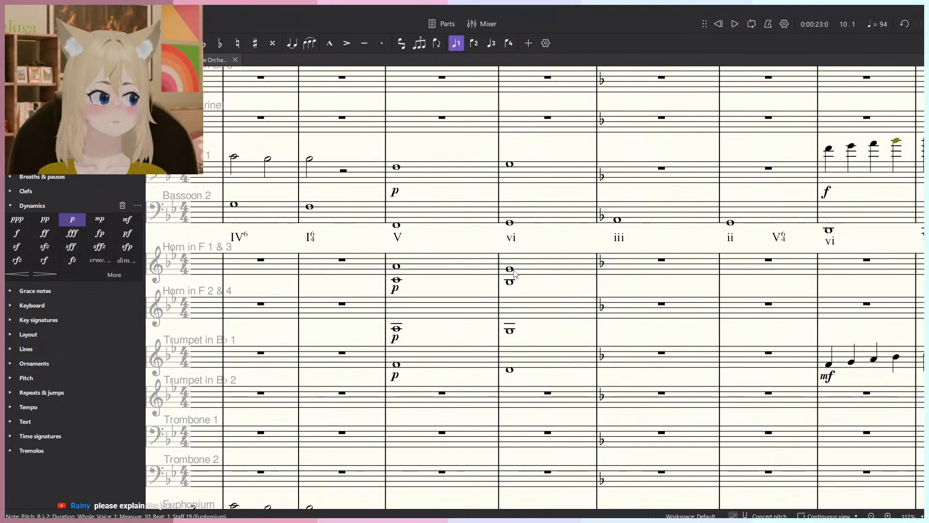
{"action": "scroll", "coordinate": [518, 242], "scroll_direction": "down", "scroll_amount": 1}
{"action": "scroll", "coordinate": [520, 291], "scroll_direction": "down", "scroll_amount": 1}
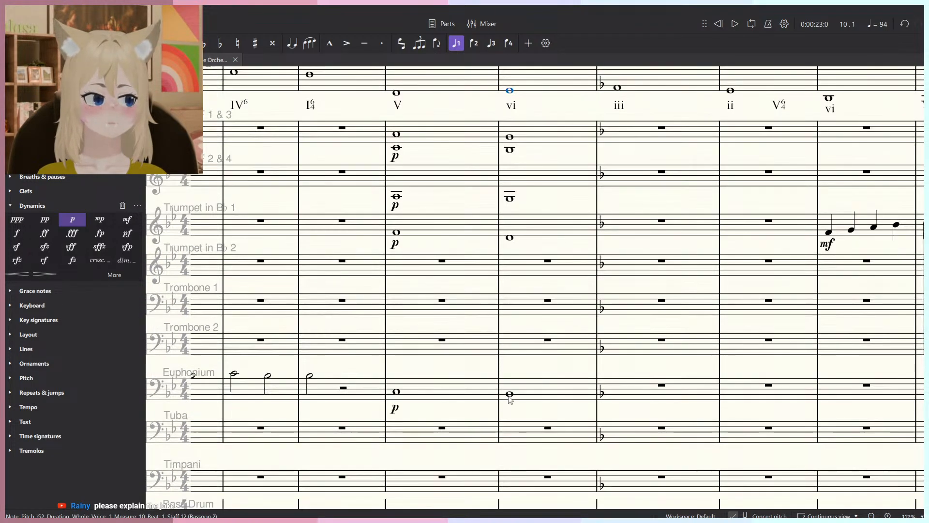
{"action": "scroll", "coordinate": [523, 386], "scroll_direction": "up", "scroll_amount": 1}
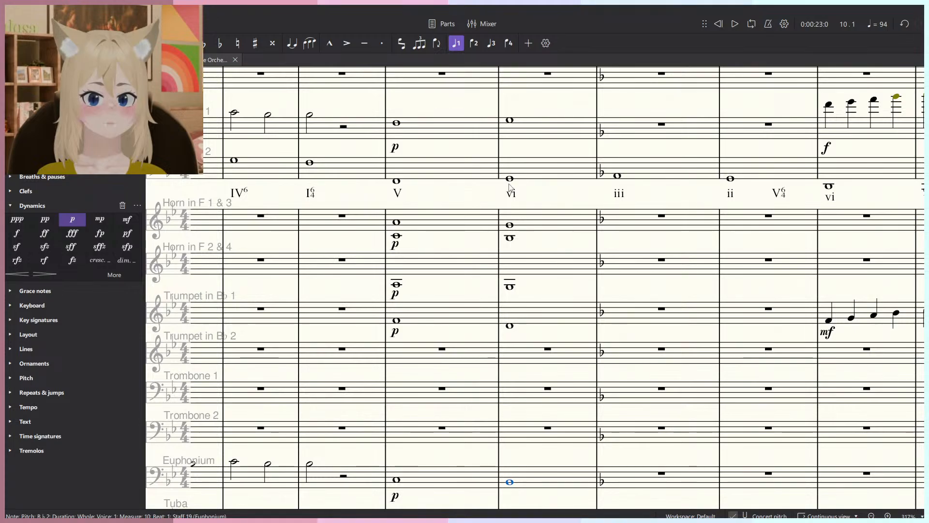
{"action": "scroll", "coordinate": [511, 182], "scroll_direction": "down", "scroll_amount": 3}
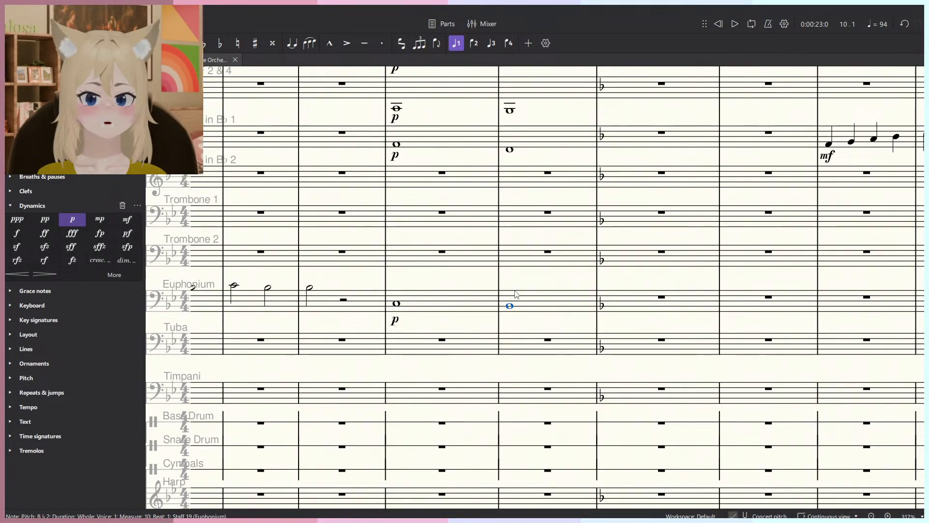
Raise the Euphonium's whole note in measure 10 to D3.
{"action": "scroll", "coordinate": [509, 317], "scroll_direction": "up", "scroll_amount": 3, "text": "ctrl"}
{"action": "mouse_move", "coordinate": [507, 322]}
{"action": "left_mouse_down"}
{"action": "mouse_move", "coordinate": [512, 293]}
{"action": "mouse_move", "coordinate": [512, 309]}
{"action": "left_mouse_up"}
{"action": "scroll", "coordinate": [512, 310], "scroll_direction": "down", "scroll_amount": 3, "text": "ctrl"}
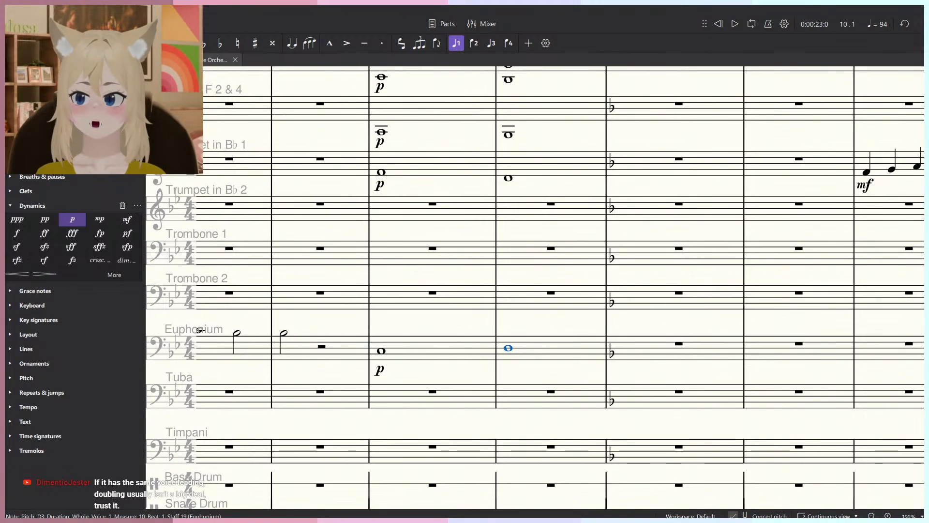
Play back measures 9 and 10 from Bassoon 1 down to the Euphonium to check the V to vi progression.
{"action": "scroll", "coordinate": [411, 372], "scroll_direction": "up", "scroll_amount": 5}
{"action": "left_click", "coordinate": [452, 306]}
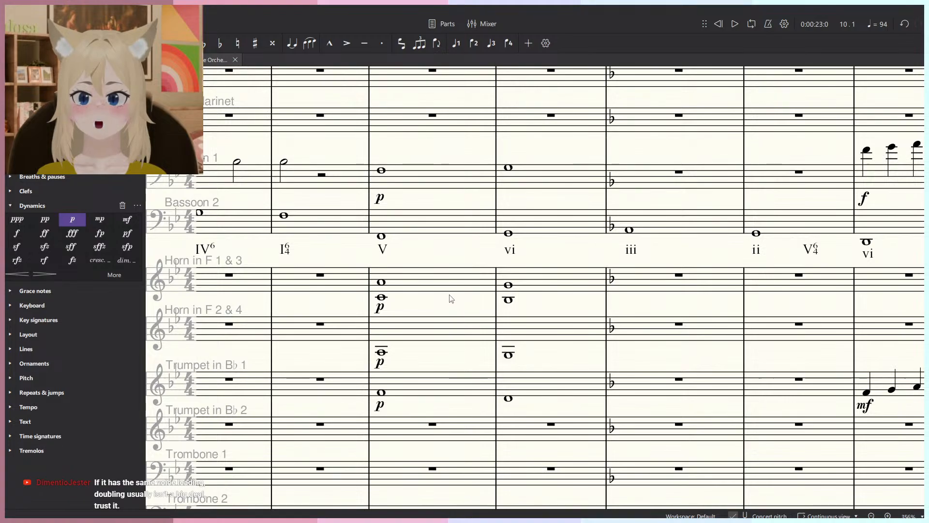
{"action": "scroll", "coordinate": [449, 302], "scroll_direction": "down", "scroll_amount": 2}
{"action": "scroll", "coordinate": [474, 267], "scroll_direction": "up", "scroll_amount": 5}
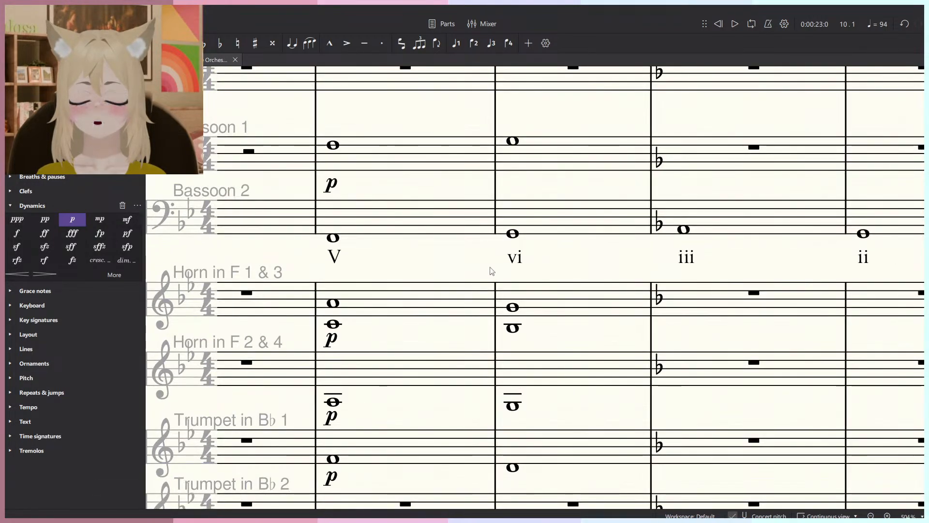
{"action": "scroll", "coordinate": [494, 290], "scroll_direction": "up", "scroll_amount": 2}
{"action": "scroll", "coordinate": [384, 357], "scroll_direction": "down", "scroll_amount": 5}
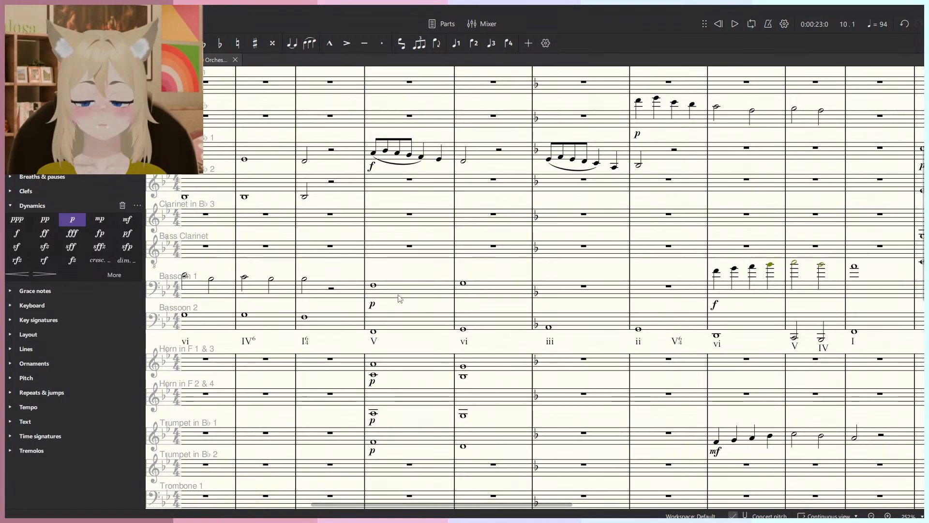
{"action": "left_click", "coordinate": [400, 298]}
{"action": "scroll", "coordinate": [414, 300], "scroll_direction": "down", "scroll_amount": 3}
{"action": "scroll", "coordinate": [426, 301], "scroll_direction": "down", "scroll_amount": 3}
{"action": "left_click", "coordinate": [495, 306], "text": "shift"}
{"action": "scroll", "coordinate": [495, 317], "scroll_direction": "up", "scroll_amount": 4}
{"action": "key", "text": "space"}
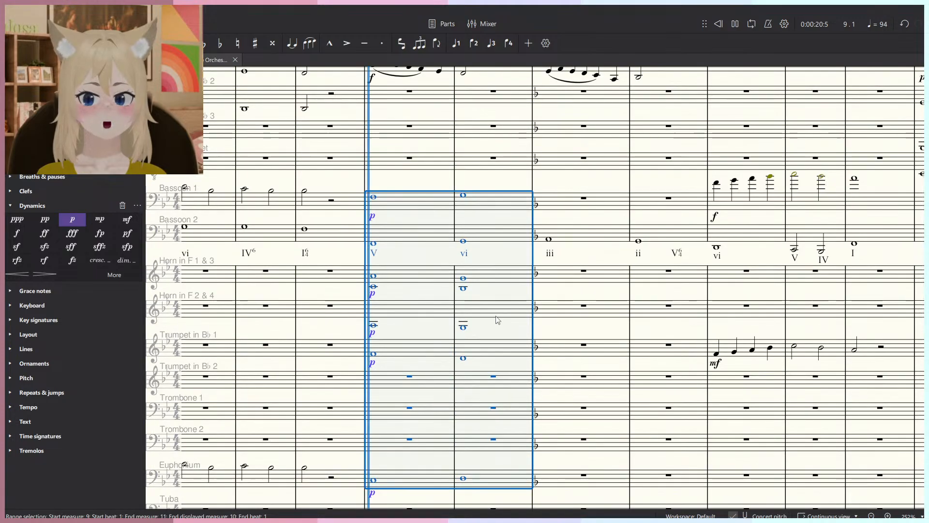
{"action": "key", "text": "space"}
{"action": "key", "text": "Escape"}
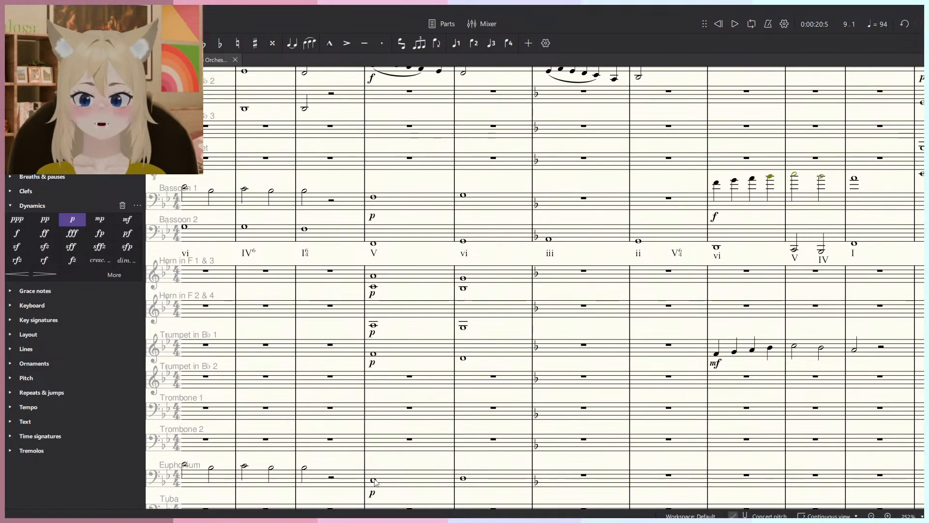
Audition the Euphonium and Bassoon 1 notes of measures 9 and 10 to compare their parallel movement.
{"action": "left_click", "coordinate": [374, 480]}
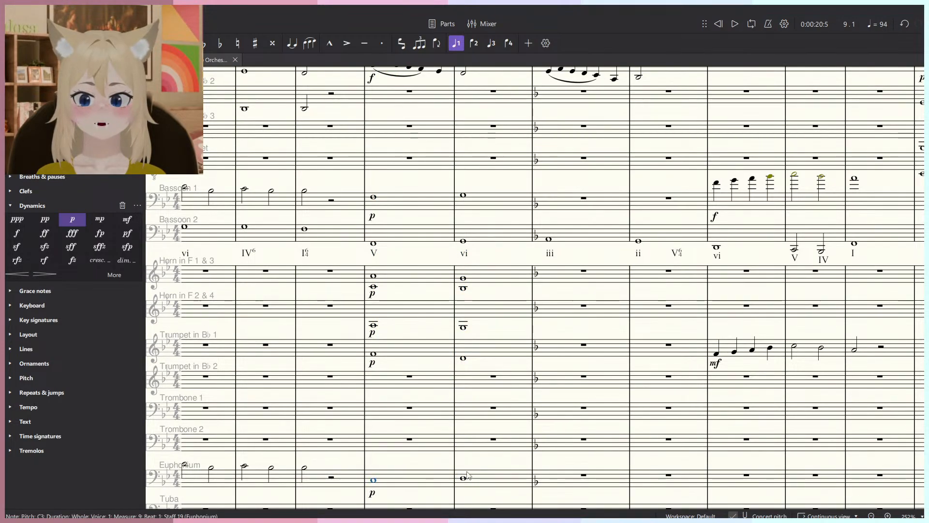
{"action": "left_click", "coordinate": [374, 196]}
{"action": "left_click", "coordinate": [464, 195]}
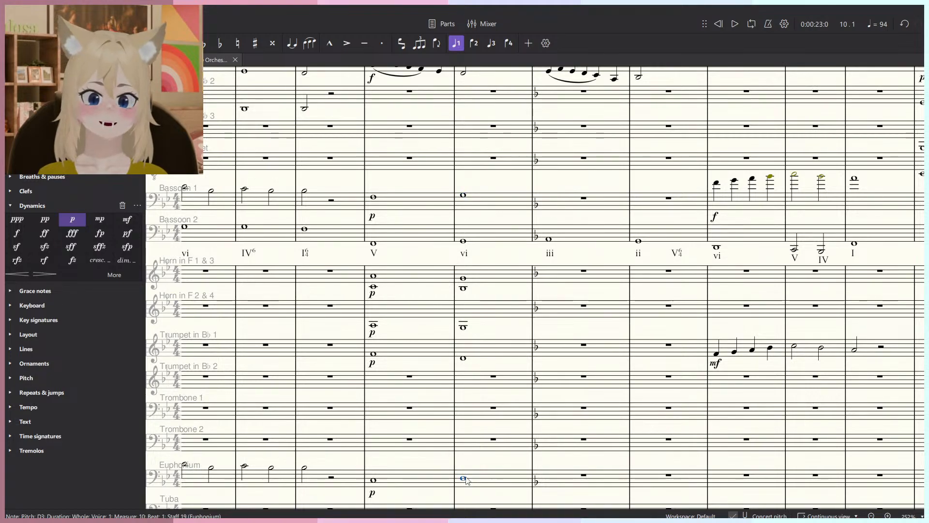
Play back the V and vi chords of measures 9 and 10 again in the Bassoon 1 through Euphonium staves.
{"action": "left_click", "coordinate": [426, 479]}
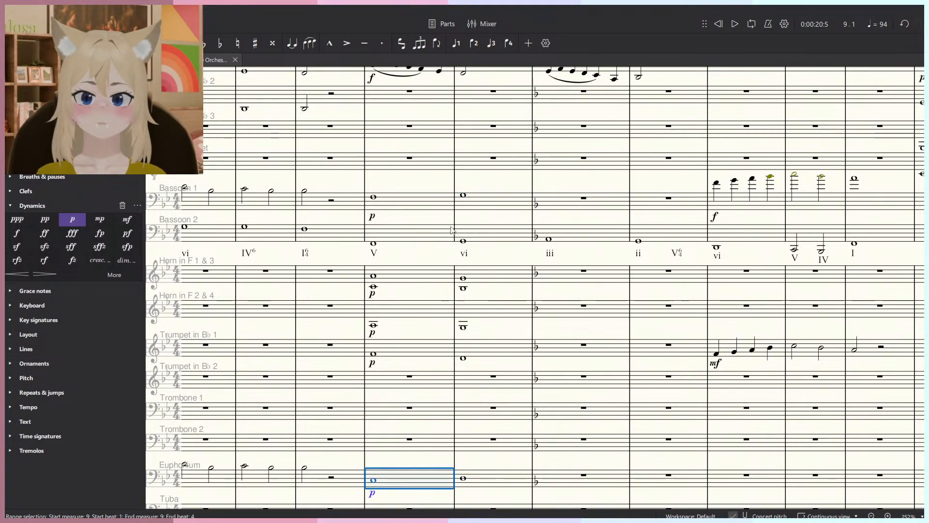
{"action": "left_click", "coordinate": [482, 203], "text": "shift"}
{"action": "key", "text": "space"}
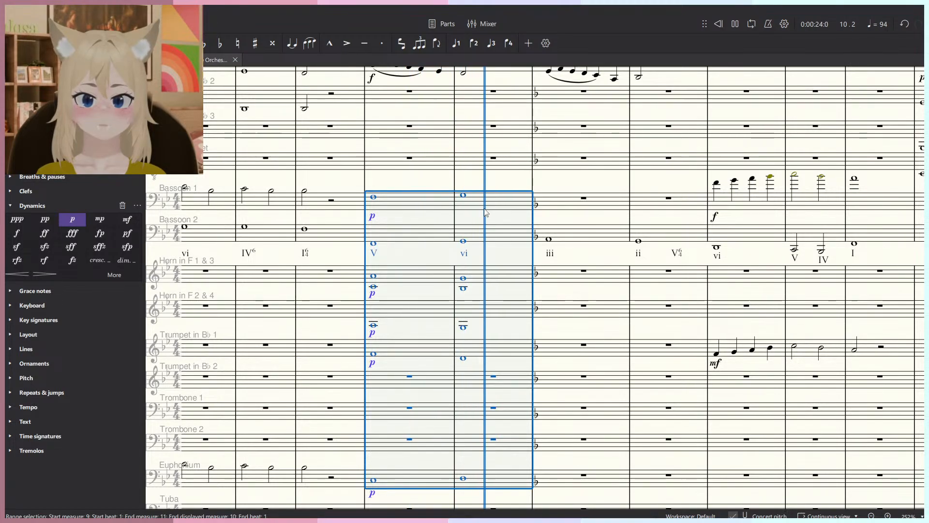
{"action": "key", "text": "space"}
{"action": "left_click", "coordinate": [501, 458]}
{"action": "scroll", "coordinate": [462, 478], "scroll_direction": "up", "scroll_amount": 1}
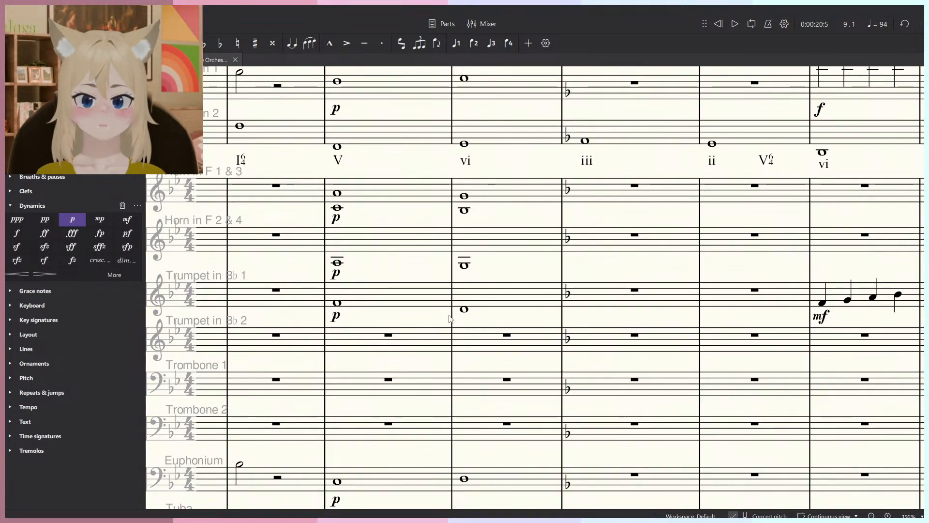
Change the Euphonium's whole note in measure 10 to G2.
{"action": "left_click", "coordinate": [465, 479]}
{"action": "key", "text": "g"}
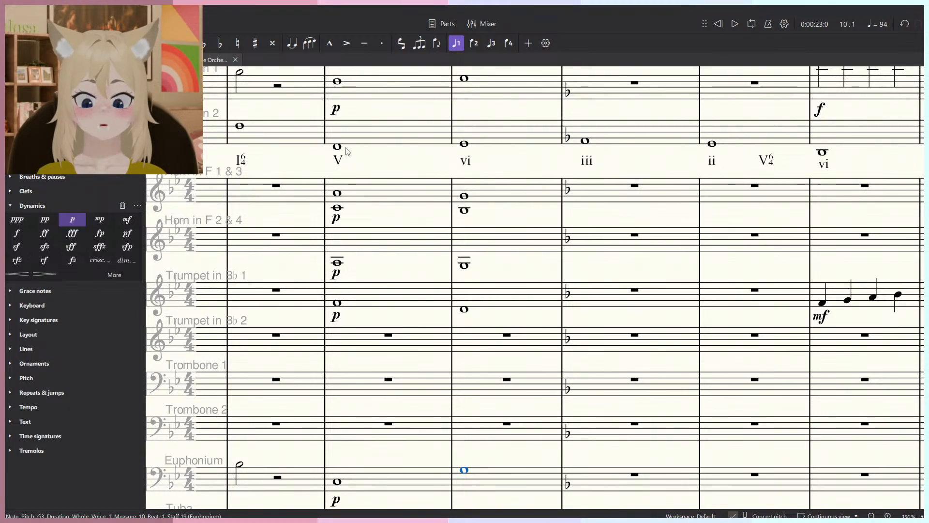
{"action": "key", "text": "shift+Right"}
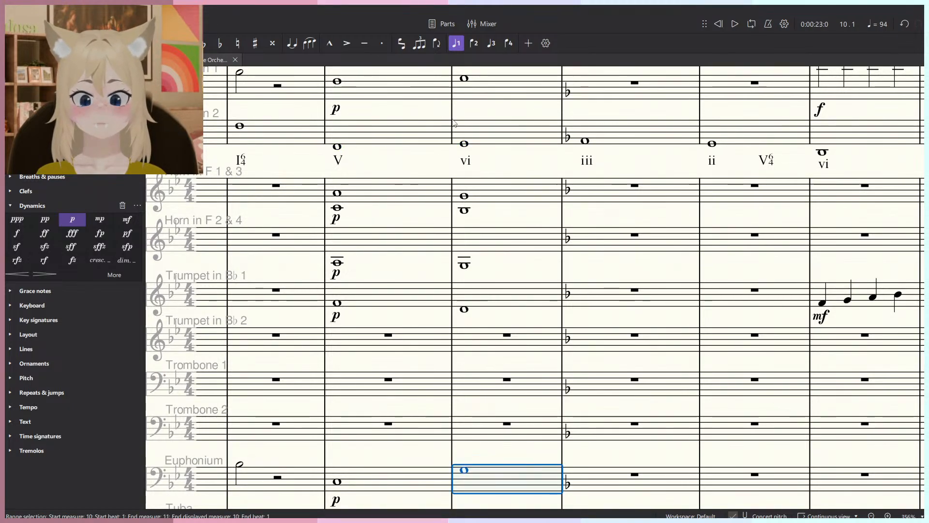
{"action": "key", "text": "shift+Left"}
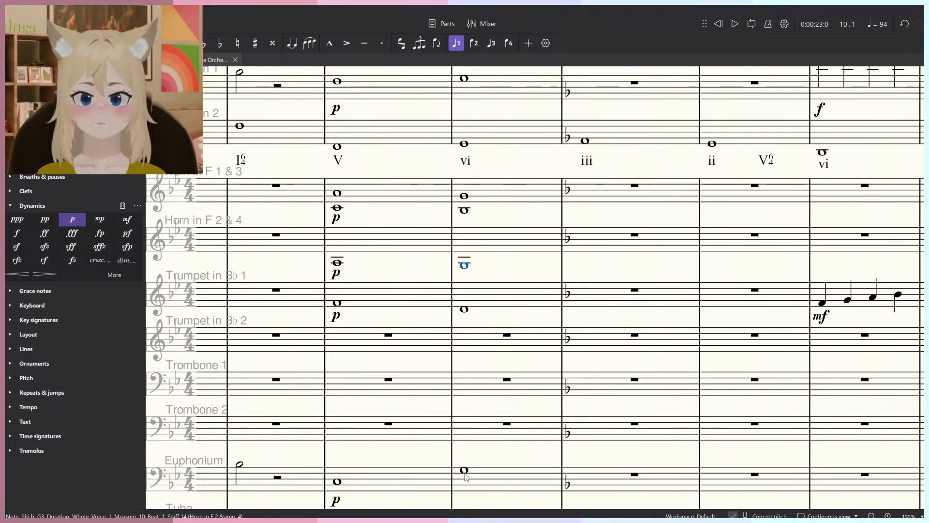
{"action": "left_click_drag", "start_coordinate": [465, 474], "coordinate": [463, 494]}
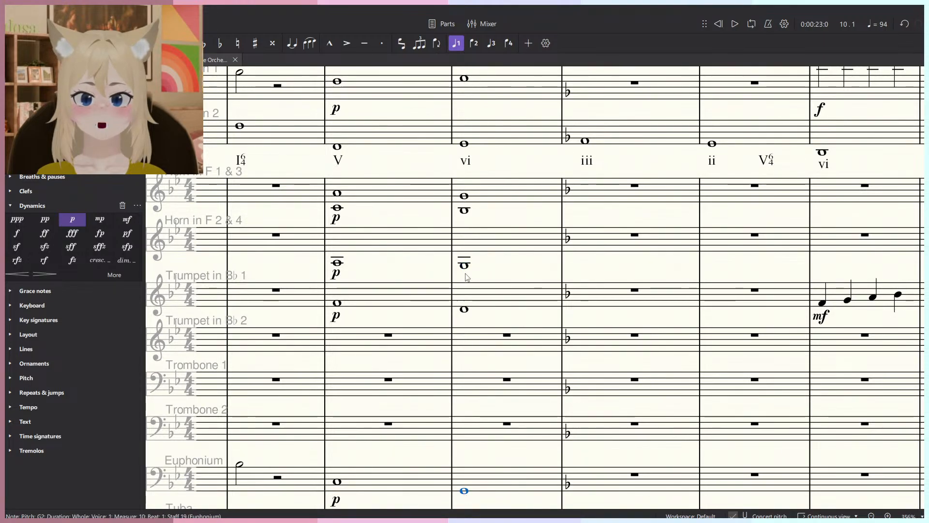
Audition the measure 10 notes of Trumpet in B♭ 1 and Horn in F 1 & 3.
{"action": "left_click", "coordinate": [465, 310]}
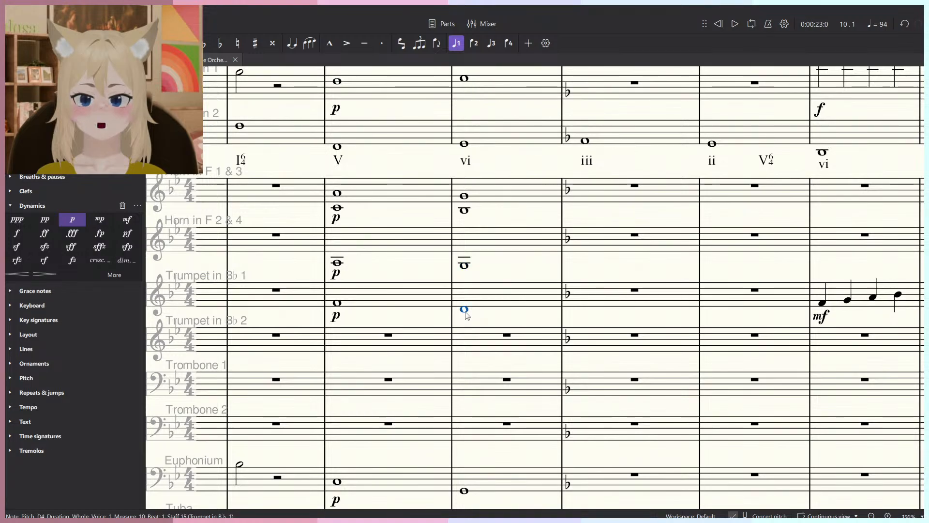
{"action": "left_click", "coordinate": [466, 210]}
{"action": "left_click", "coordinate": [466, 196]}
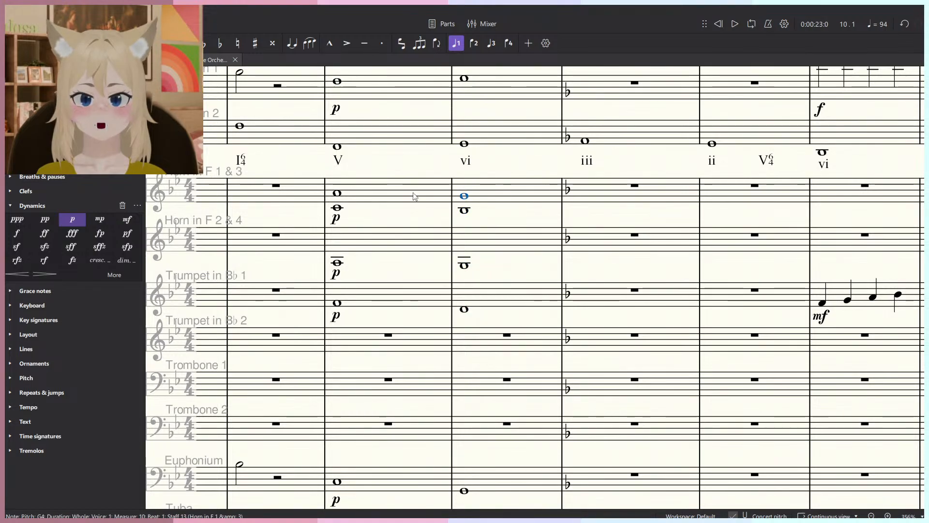
Play back measures 9 and 10 from Bassoon 1 to the Euphonium to hear the revised vi chord voicing.
{"action": "left_click", "coordinate": [406, 192]}
{"action": "left_click", "coordinate": [486, 484], "text": "shift"}
{"action": "key", "text": "space"}
{"action": "key", "text": "space"}
{"action": "left_click_drag", "start_coordinate": [395, 94], "coordinate": [393, 88]}
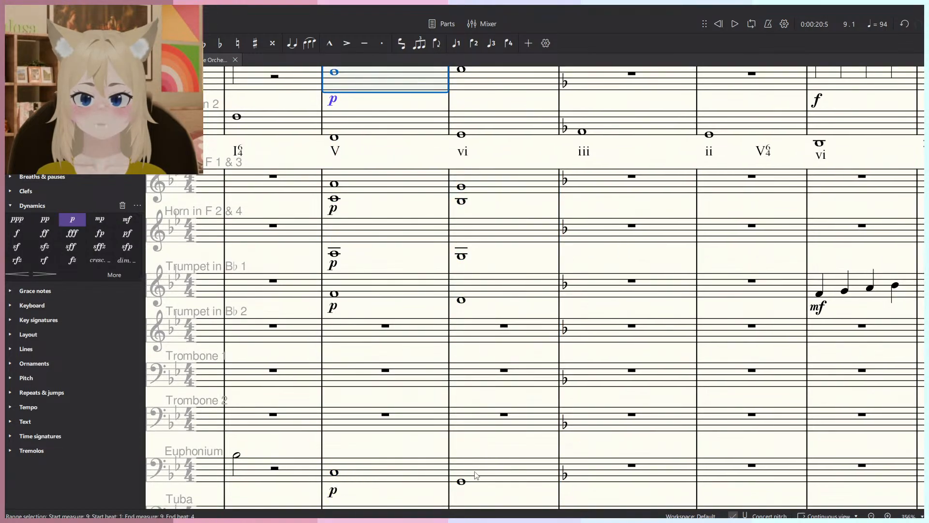
{"action": "left_click", "coordinate": [484, 484], "text": "shift"}
{"action": "key", "text": "space"}
{"action": "scroll", "coordinate": [483, 317], "scroll_direction": "down", "scroll_amount": 2}
{"action": "scroll", "coordinate": [482, 317], "scroll_direction": "down", "scroll_amount": 1}
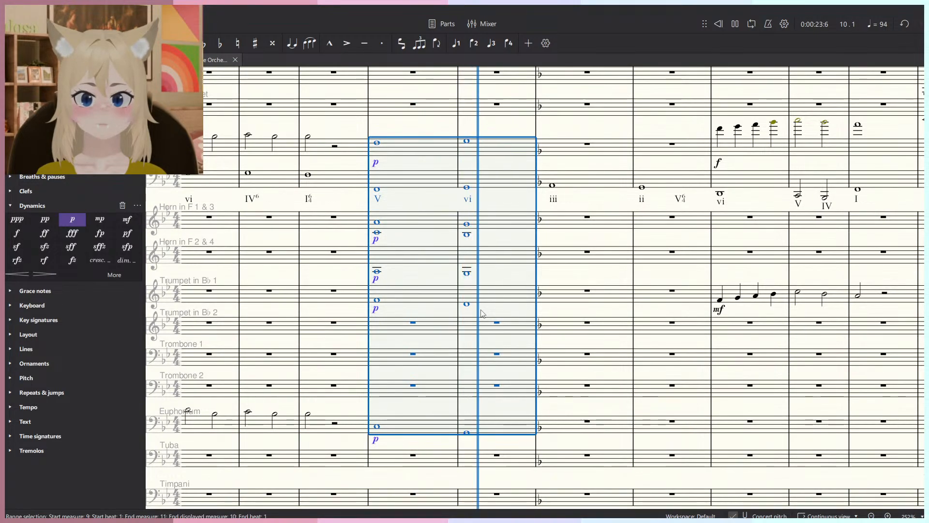
{"action": "key", "text": "space"}
{"action": "scroll", "coordinate": [472, 279], "scroll_direction": "up", "scroll_amount": 4}
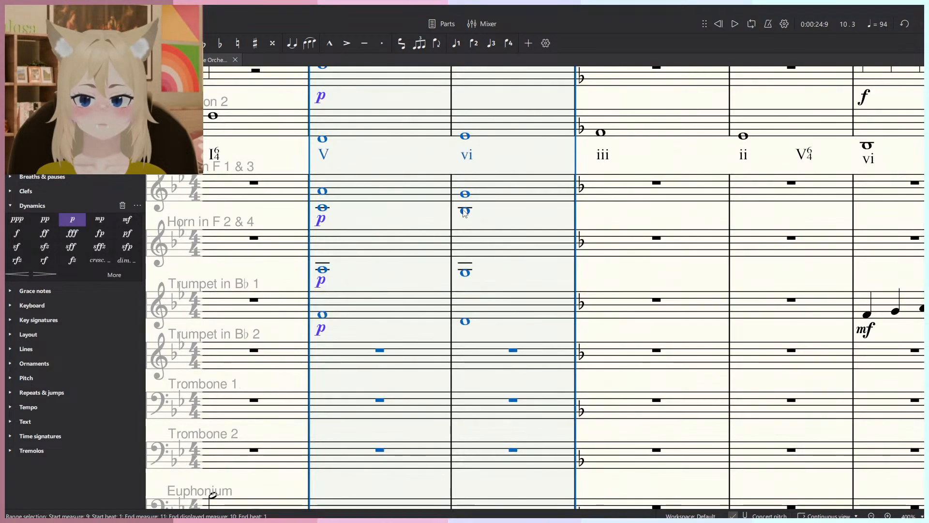
Audition the lower Horn in F 1 & 3 note in measure 10 and replay measures 9 and 10 from Bassoon 1 to Euphonium.
{"action": "left_click", "coordinate": [465, 211]}
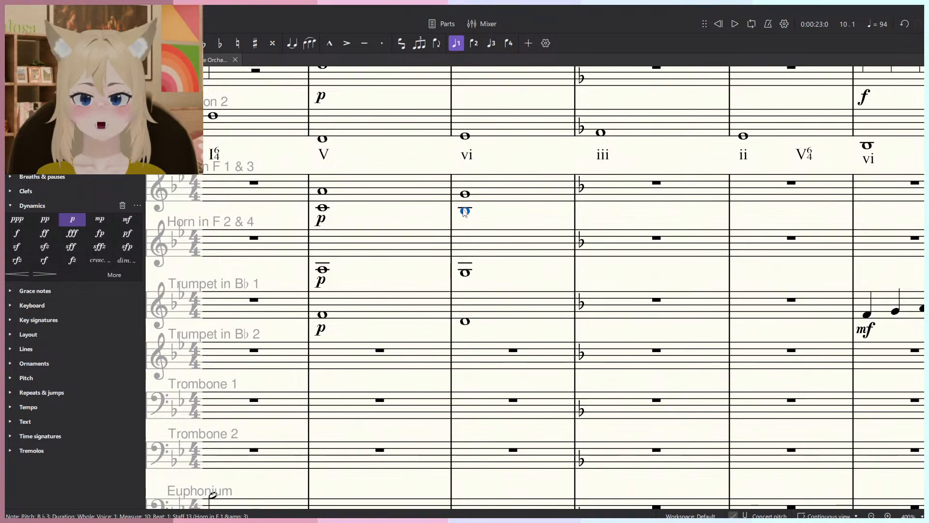
{"action": "scroll", "coordinate": [465, 212], "scroll_direction": "down", "scroll_amount": 5}
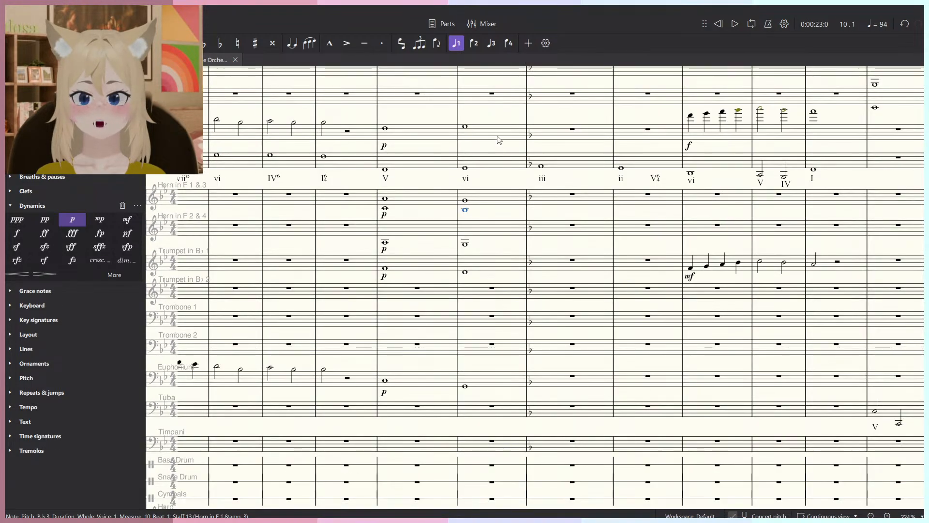
{"action": "left_click", "coordinate": [497, 138]}
{"action": "left_click", "coordinate": [424, 381], "text": "shift"}
{"action": "key", "text": "space"}
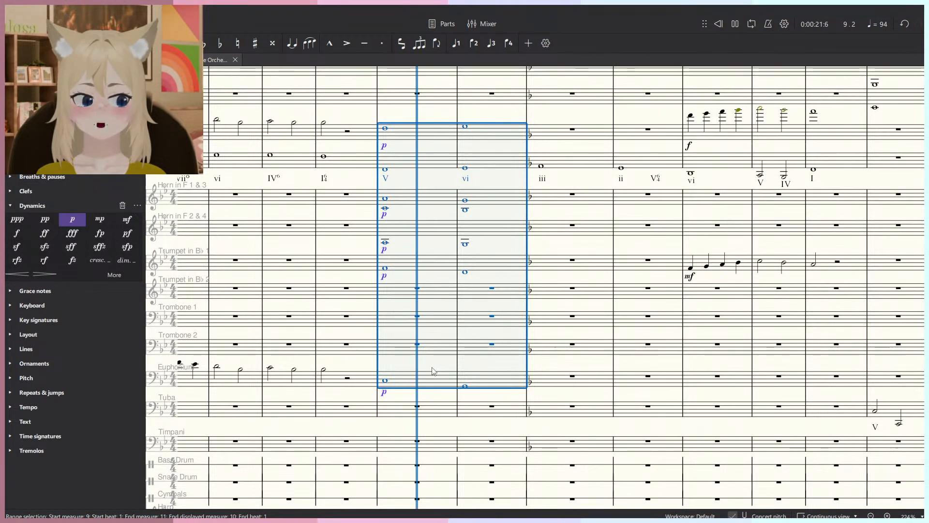
{"action": "scroll", "coordinate": [498, 224], "scroll_direction": "up", "scroll_amount": 5}
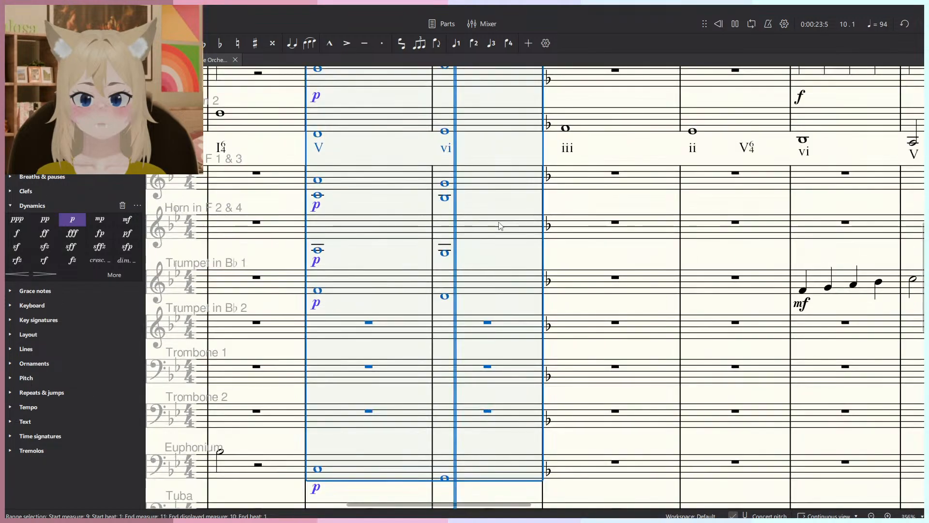
{"action": "left_click", "coordinate": [494, 194]}
Audition the lower Horn in F 1 & 3 note in measure 9 and replay the V and vi chords from Bassoon 1 through Euphonium.
{"action": "scroll", "coordinate": [494, 199], "scroll_direction": "up", "scroll_amount": 2}
{"action": "scroll", "coordinate": [491, 201], "scroll_direction": "down", "scroll_amount": 1}
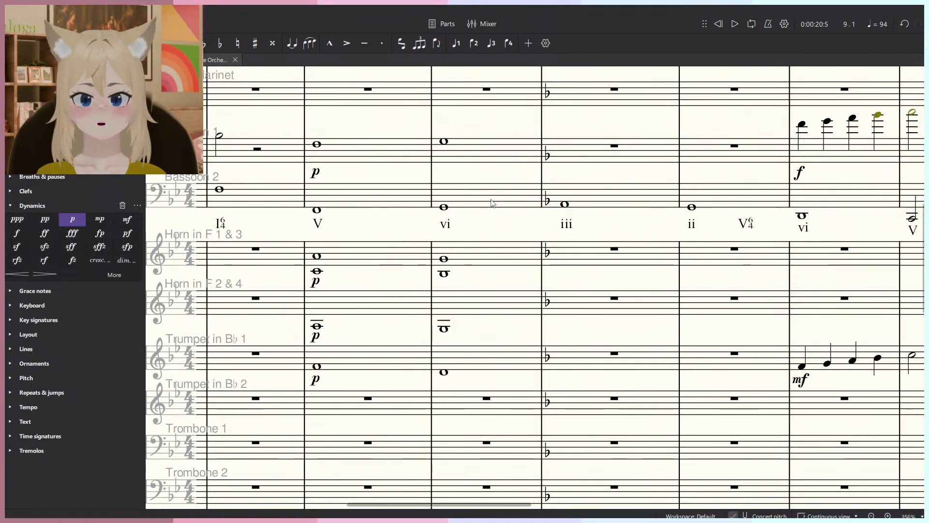
{"action": "scroll", "coordinate": [428, 249], "scroll_direction": "up", "scroll_amount": 3}
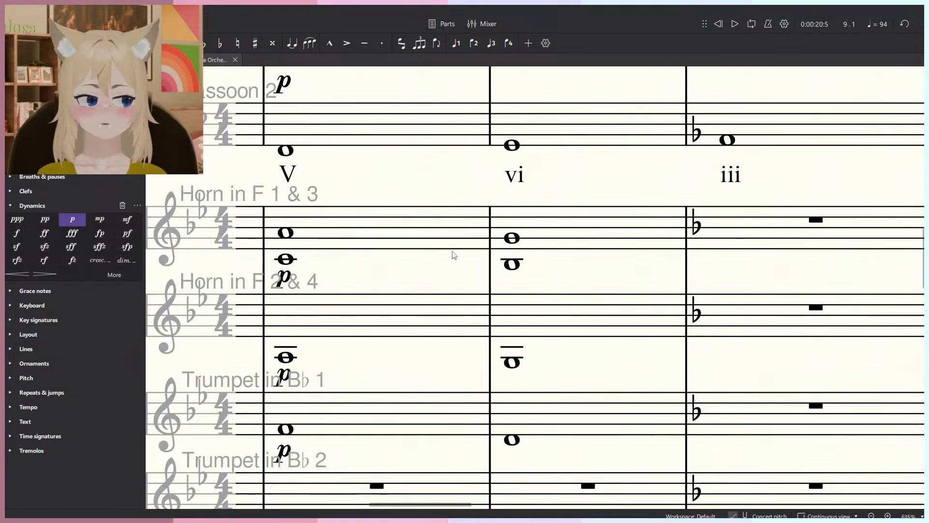
{"action": "scroll", "coordinate": [326, 275], "scroll_direction": "down", "scroll_amount": 2}
{"action": "left_click", "coordinate": [339, 267]}
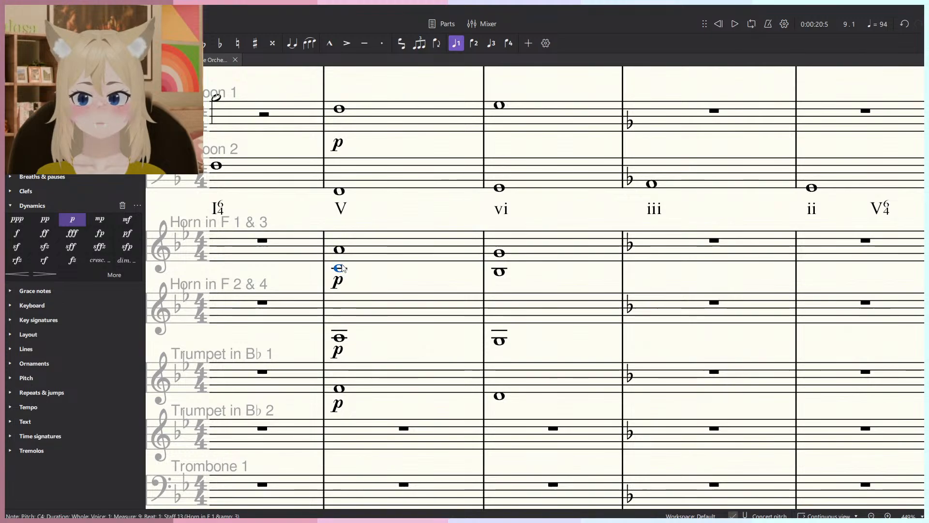
{"action": "scroll", "coordinate": [372, 268], "scroll_direction": "down", "scroll_amount": 5}
{"action": "left_click", "coordinate": [376, 262]}
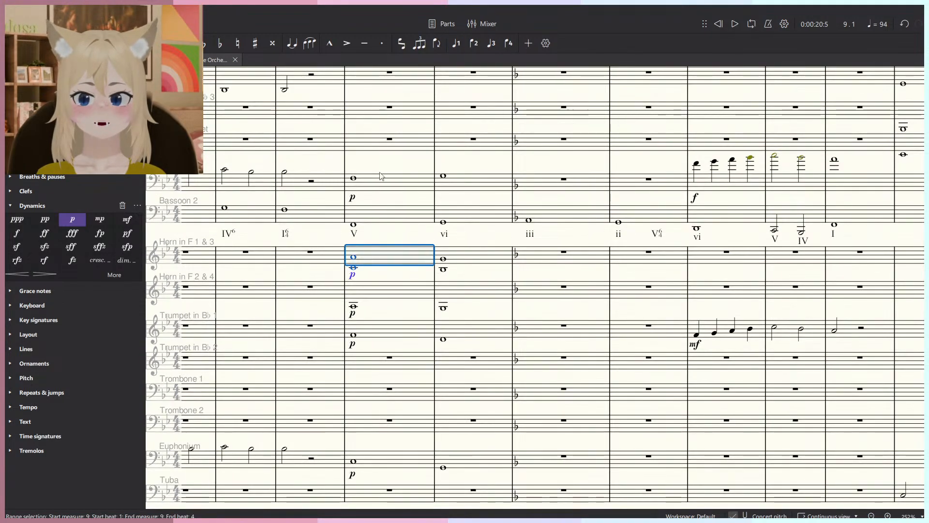
{"action": "left_click", "coordinate": [382, 179]}
{"action": "left_click", "coordinate": [474, 452], "text": "shift"}
{"action": "key", "text": "space"}
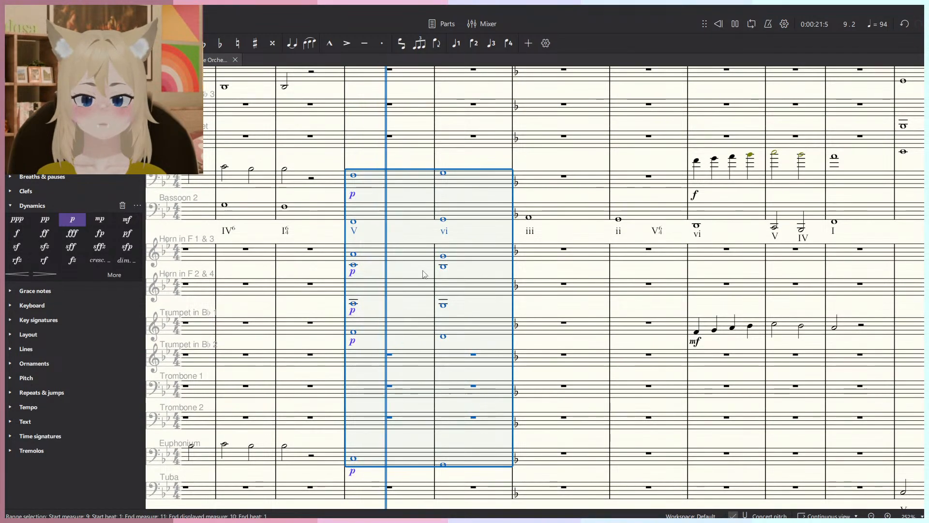
{"action": "scroll", "coordinate": [472, 217], "scroll_direction": "up", "scroll_amount": 4}
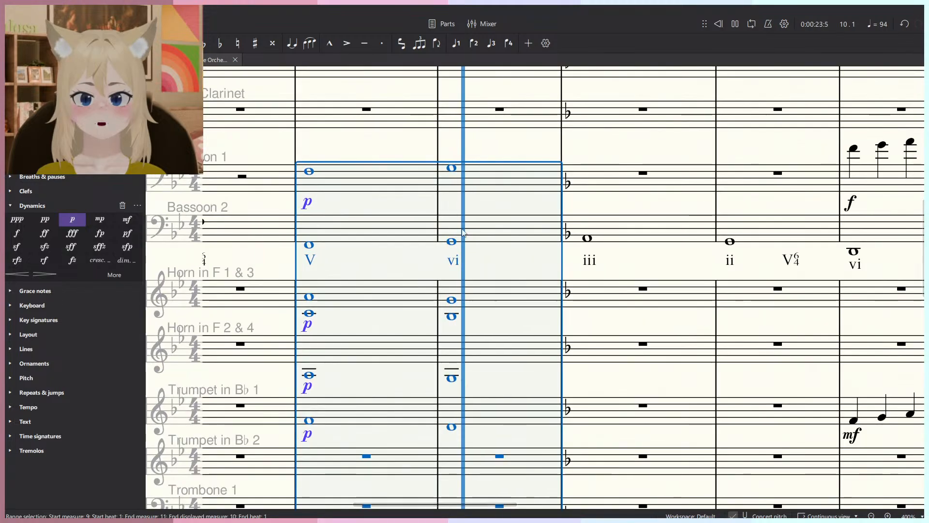
{"action": "key", "text": "Escape"}
Audition the measure 10 notes of Trumpet in B♭ 1 and Horn in F 2 & 4.
{"action": "left_click", "coordinate": [452, 427]}
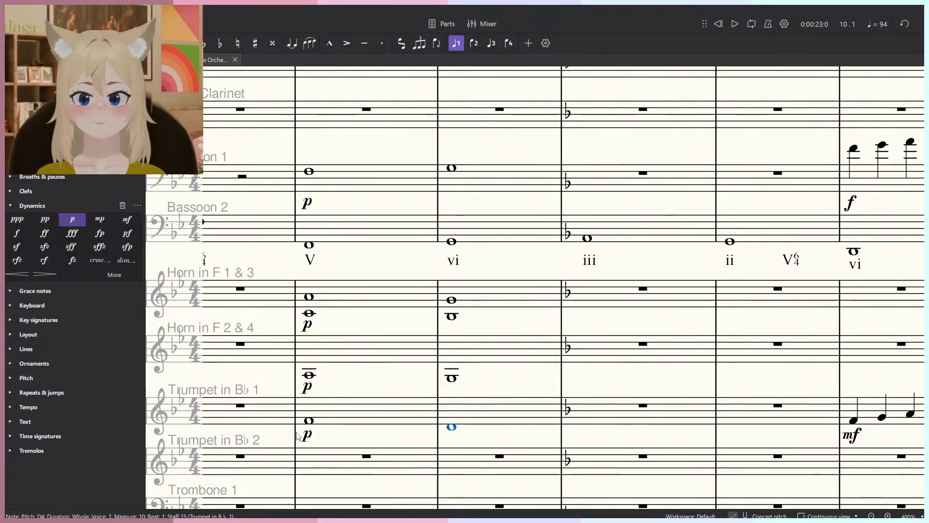
{"action": "key", "text": "Left"}
{"action": "scroll", "coordinate": [451, 401], "scroll_direction": "up", "scroll_amount": 1}
{"action": "left_click", "coordinate": [453, 424]}
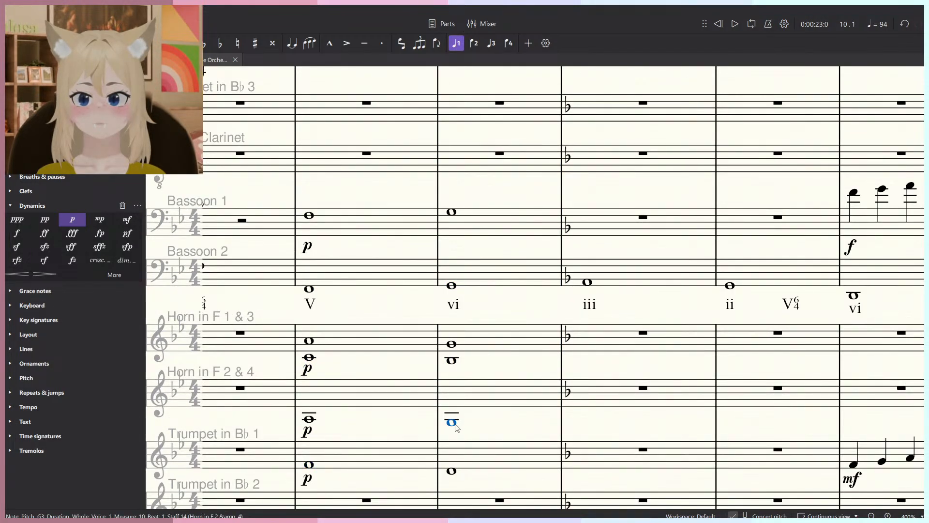
{"action": "scroll", "coordinate": [455, 429], "scroll_direction": "down", "scroll_amount": 4}
{"action": "scroll", "coordinate": [454, 411], "scroll_direction": "up", "scroll_amount": 1}
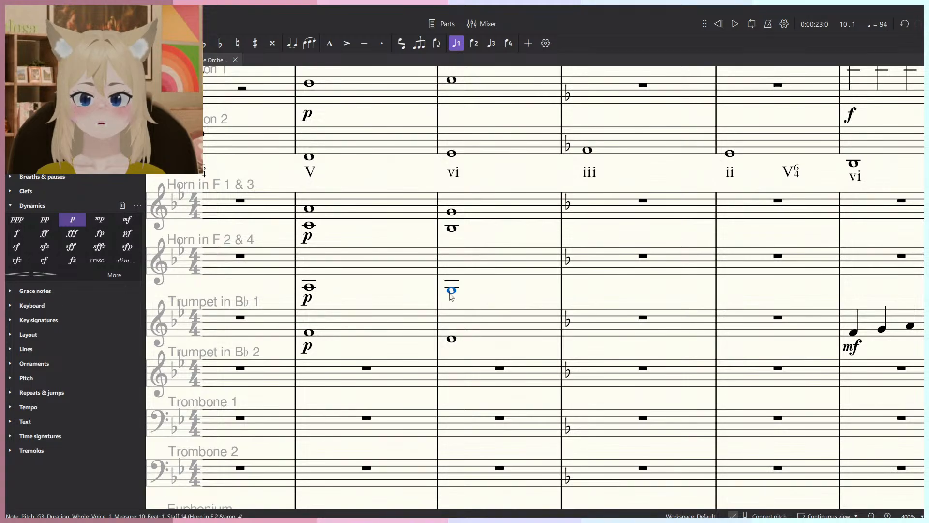
Try the Horn in F 2 & 4 note in measure 10 at B♭3 and play back measures 9 and 10 from the horns to Euphonium.
{"action": "left_click_drag", "start_coordinate": [453, 293], "coordinate": [454, 288]}
{"action": "scroll", "coordinate": [454, 286], "scroll_direction": "down", "scroll_amount": 2}
{"action": "left_click", "coordinate": [487, 234]}
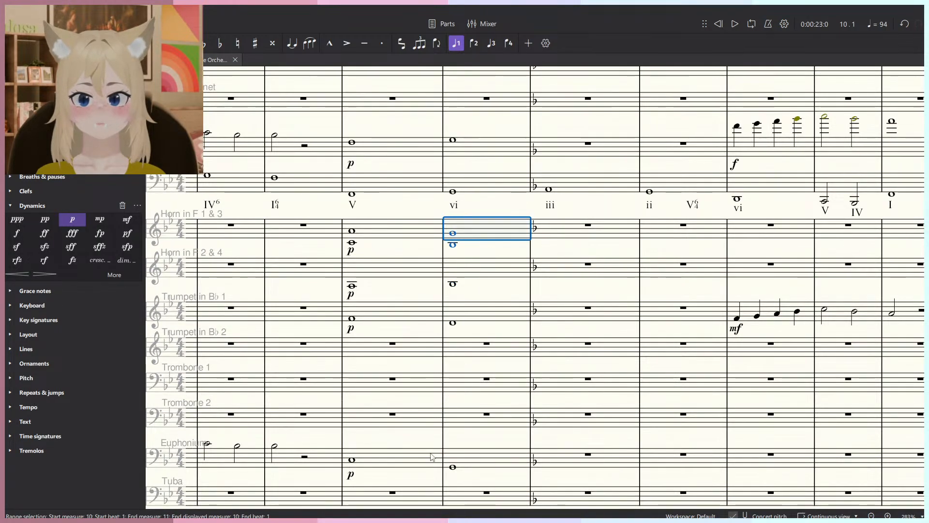
{"action": "left_click", "coordinate": [429, 455], "text": "shift"}
{"action": "key", "text": "space"}
{"action": "scroll", "coordinate": [472, 441], "scroll_direction": "down", "scroll_amount": 3}
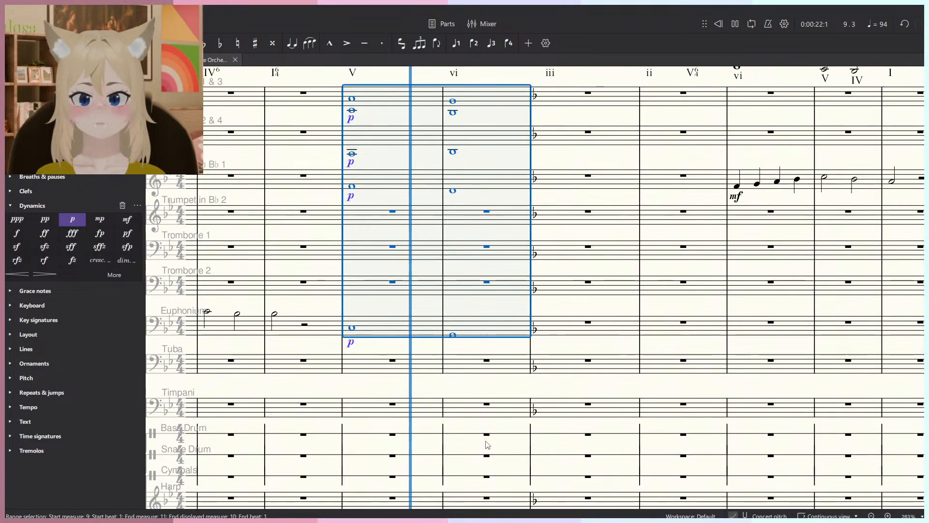
{"action": "scroll", "coordinate": [481, 438], "scroll_direction": "up", "scroll_amount": 2}
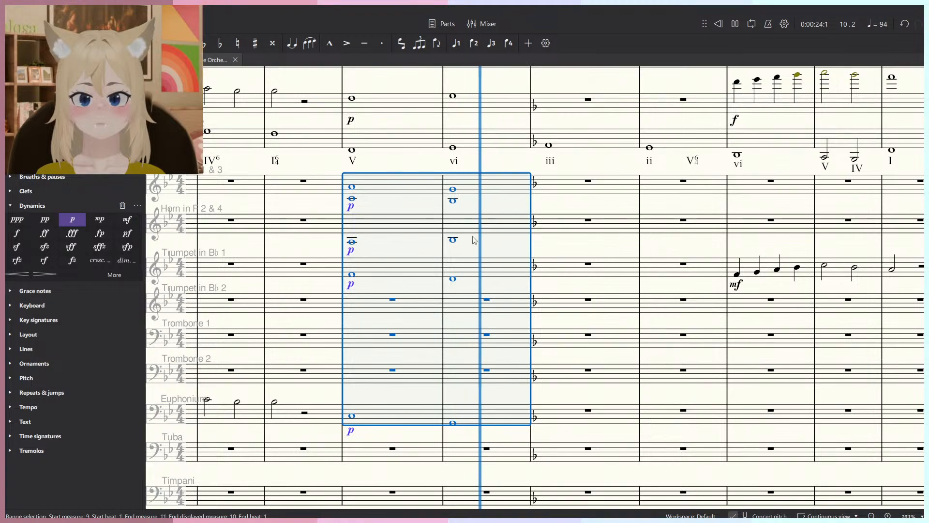
{"action": "key", "text": "space"}
{"action": "key", "text": "Escape"}
Return the Horn in F 2 & 4 note in measure 10 to G3 and audition the Trumpet in B♭ 1 note in that measure.
{"action": "scroll", "coordinate": [451, 218], "scroll_direction": "up", "scroll_amount": 1}
{"action": "scroll", "coordinate": [446, 224], "scroll_direction": "up", "scroll_amount": 5}
{"action": "left_click", "coordinate": [457, 274]}
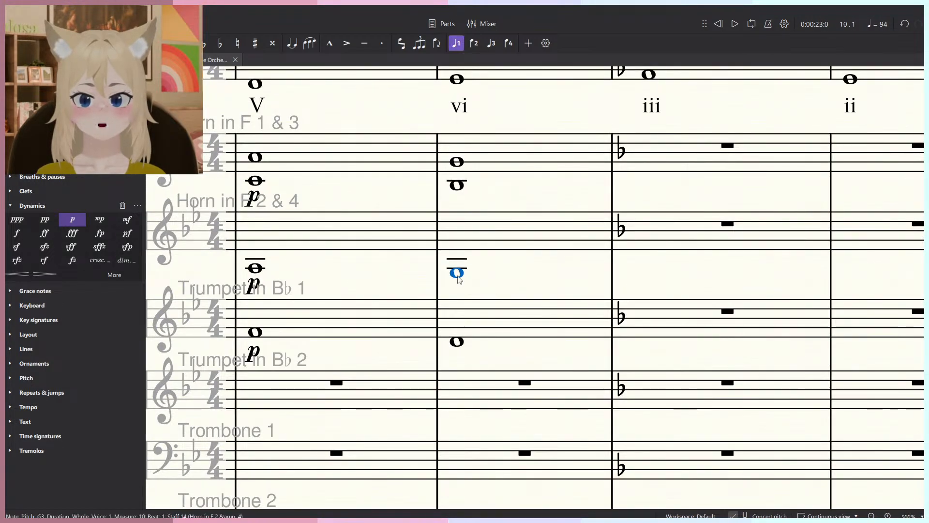
{"action": "scroll", "coordinate": [457, 276], "scroll_direction": "down", "scroll_amount": 3}
{"action": "left_click", "coordinate": [458, 322]}
{"action": "scroll", "coordinate": [446, 276], "scroll_direction": "down", "scroll_amount": 1}
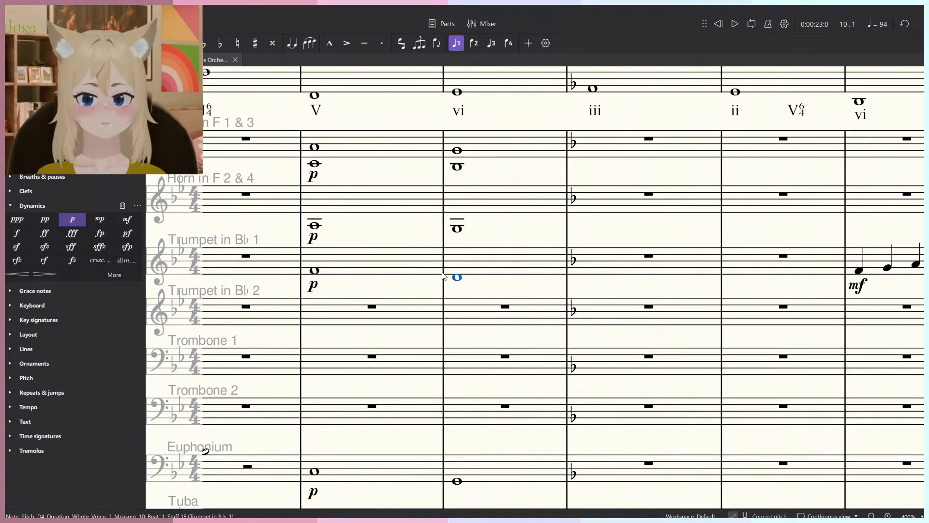
{"action": "scroll", "coordinate": [431, 273], "scroll_direction": "up", "scroll_amount": 1}
{"action": "scroll", "coordinate": [447, 312], "scroll_direction": "up", "scroll_amount": 1}
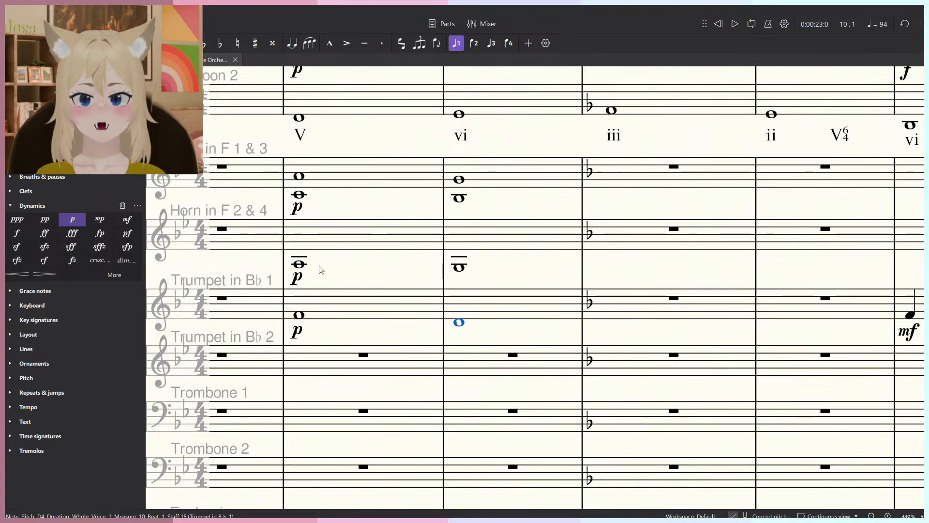
Revoice the Horn in F 1 & 3 whole notes in measure 10 as D4 and B♭4.
{"action": "left_click", "coordinate": [307, 177]}
{"action": "left_click", "coordinate": [299, 176]}
{"action": "left_click", "coordinate": [459, 180]}
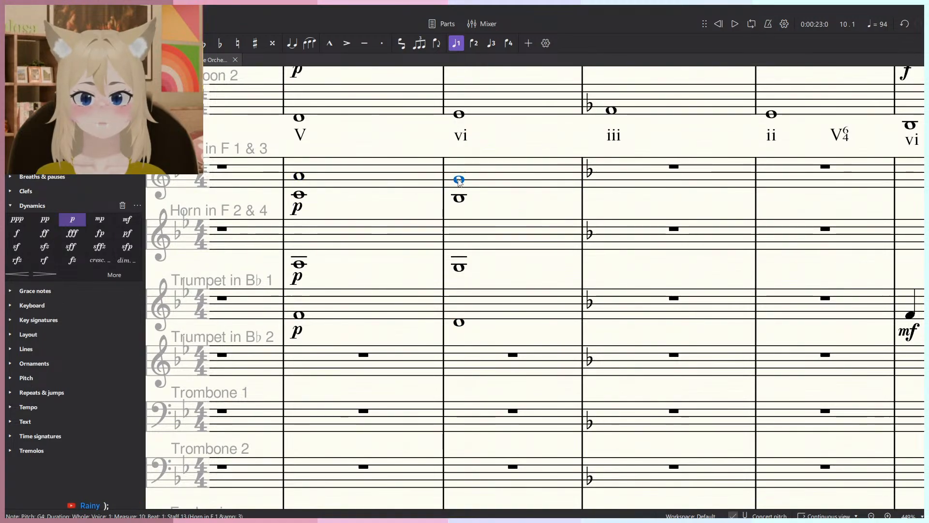
{"action": "mouse_move", "coordinate": [461, 181]}
{"action": "left_mouse_down"}
{"action": "mouse_move", "coordinate": [467, 174]}
{"action": "mouse_move", "coordinate": [462, 190]}
{"action": "left_mouse_up"}
{"action": "scroll", "coordinate": [458, 200], "scroll_direction": "down", "scroll_amount": 4}
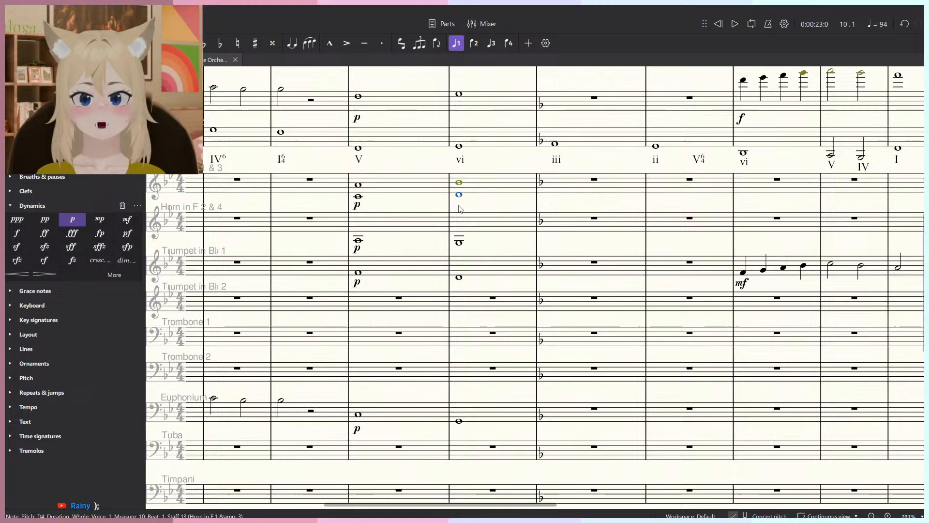
Play back measures 9 and 10 from Bassoon 1 to Euphonium to hear the revoiced Horn in F 1 & 3 part.
{"action": "left_click", "coordinate": [458, 243]}
{"action": "scroll", "coordinate": [459, 256], "scroll_direction": "up", "scroll_amount": 4}
{"action": "scroll", "coordinate": [459, 290], "scroll_direction": "down", "scroll_amount": 5}
{"action": "left_click", "coordinate": [409, 127]}
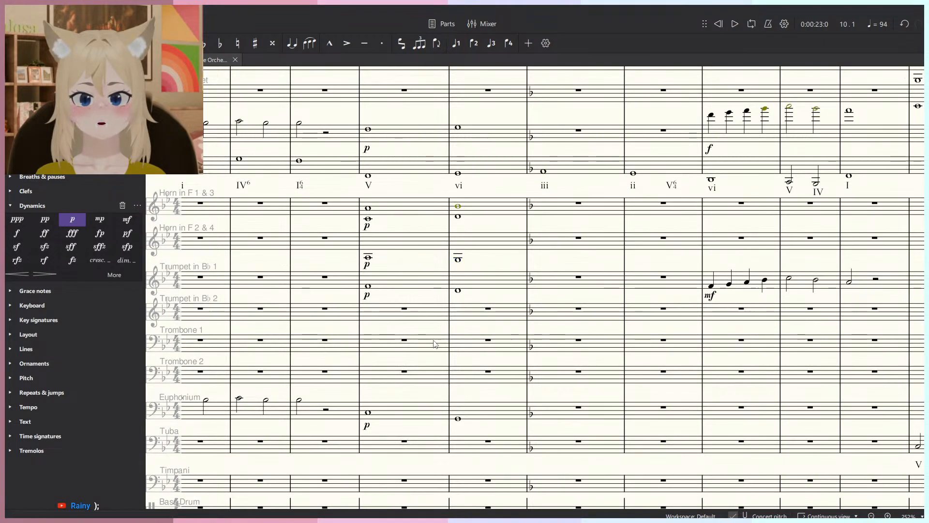
{"action": "left_click", "coordinate": [402, 138]}
{"action": "left_click", "coordinate": [470, 418], "text": "shift"}
{"action": "key", "text": "space"}
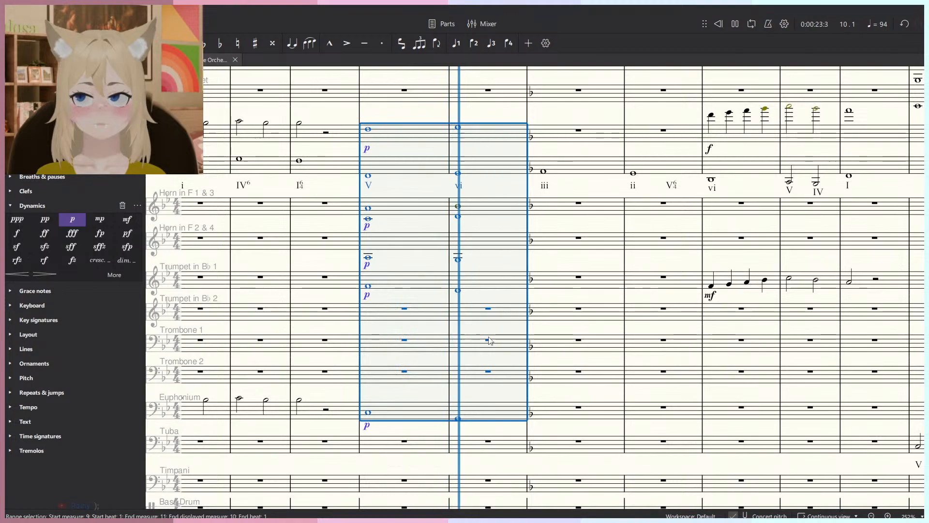
{"action": "scroll", "coordinate": [466, 214], "scroll_direction": "up", "scroll_amount": 2, "text": "ctrl"}
{"action": "key", "text": "space"}
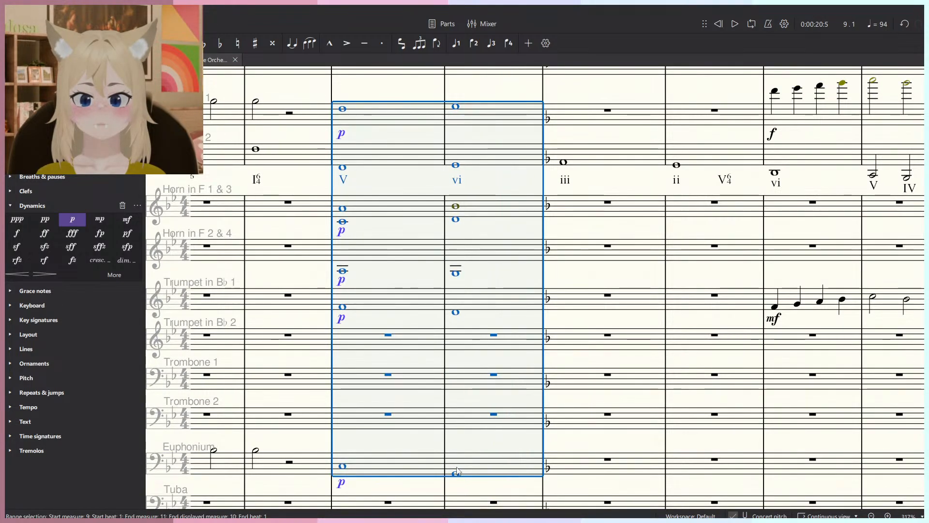
Raise the Euphonium's whole note in measure 10 to B♭2 and play back the vi chord from Bassoon 1 to Euphonium.
{"action": "left_click_drag", "start_coordinate": [470, 280], "coordinate": [470, 278]}
{"action": "left_click", "coordinate": [476, 154]}
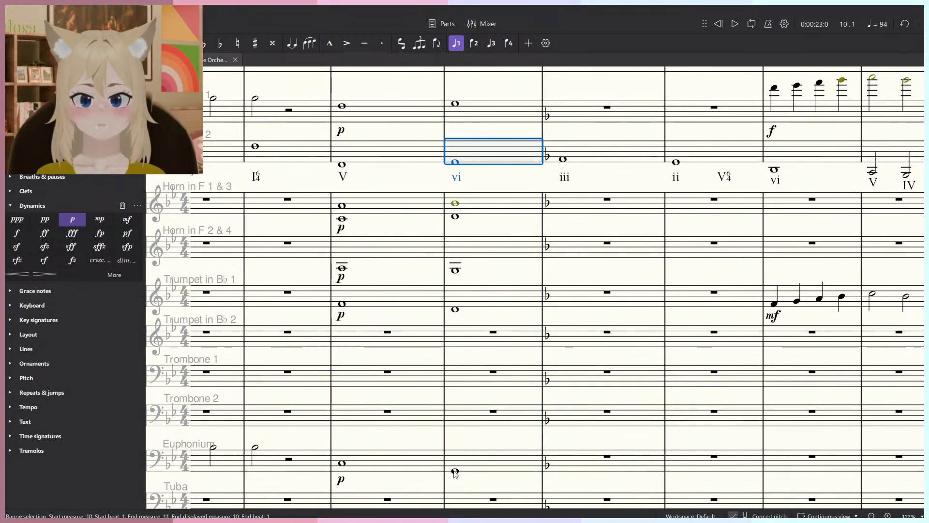
{"action": "left_click_drag", "start_coordinate": [456, 471], "coordinate": [456, 468]}
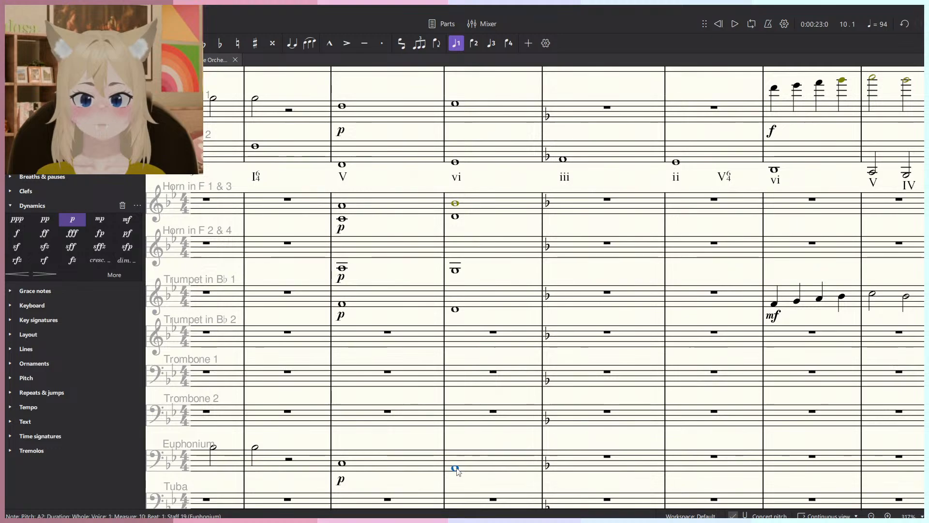
{"action": "left_click", "coordinate": [466, 455]}
{"action": "left_click", "coordinate": [521, 99], "text": "shift"}
{"action": "key", "text": "space"}
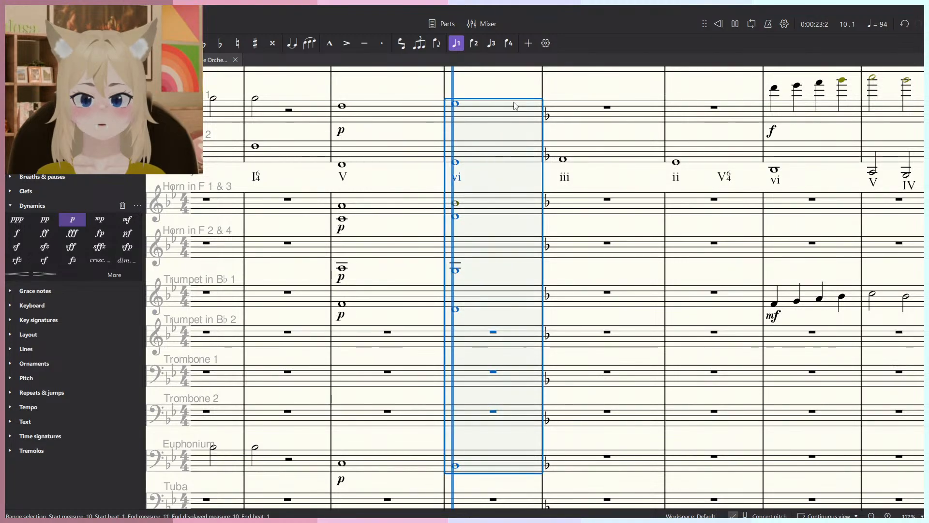
{"action": "key", "text": "Escape"}
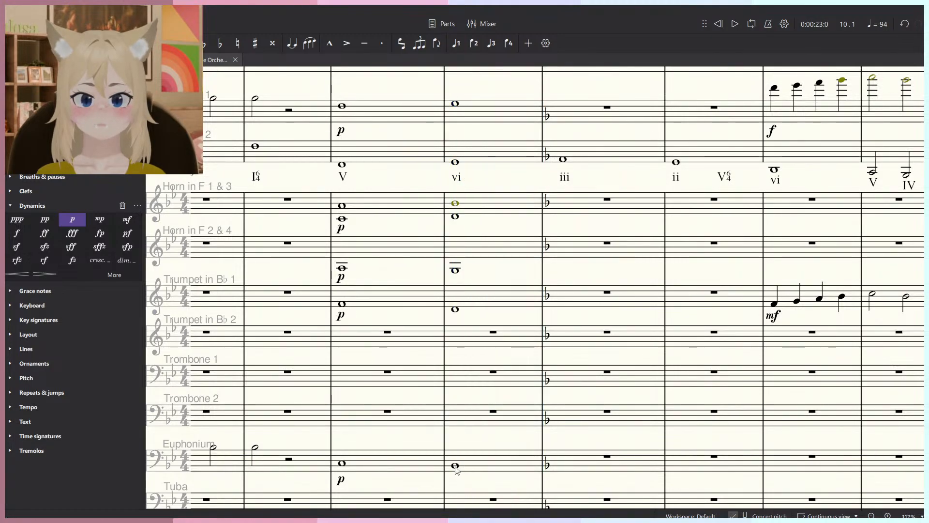
Raise the Euphonium's whole note in measure 10 to D3 and play back that measure from Bassoon 1 to Euphonium.
{"action": "left_click_drag", "start_coordinate": [456, 467], "coordinate": [456, 462]}
{"action": "left_click", "coordinate": [481, 460]}
{"action": "left_click", "coordinate": [494, 118], "text": "shift"}
{"action": "key", "text": "space"}
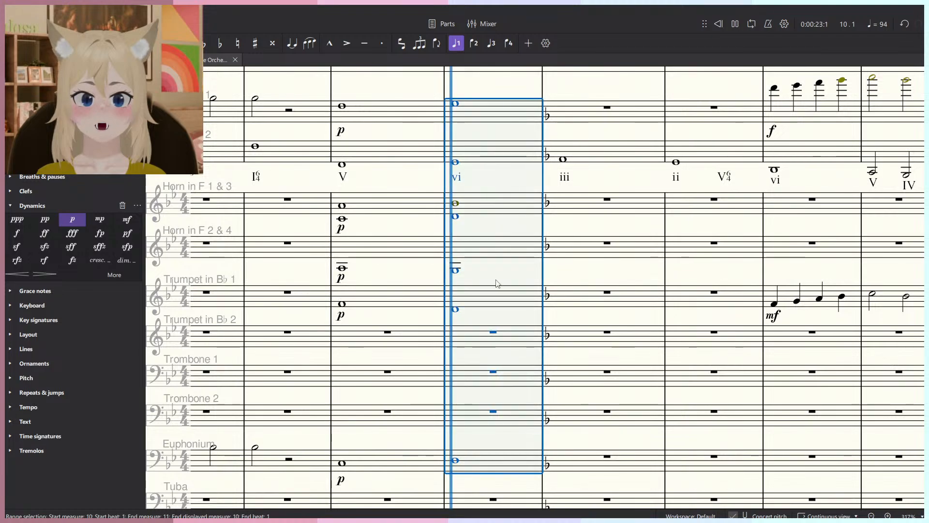
{"action": "key", "text": "space"}
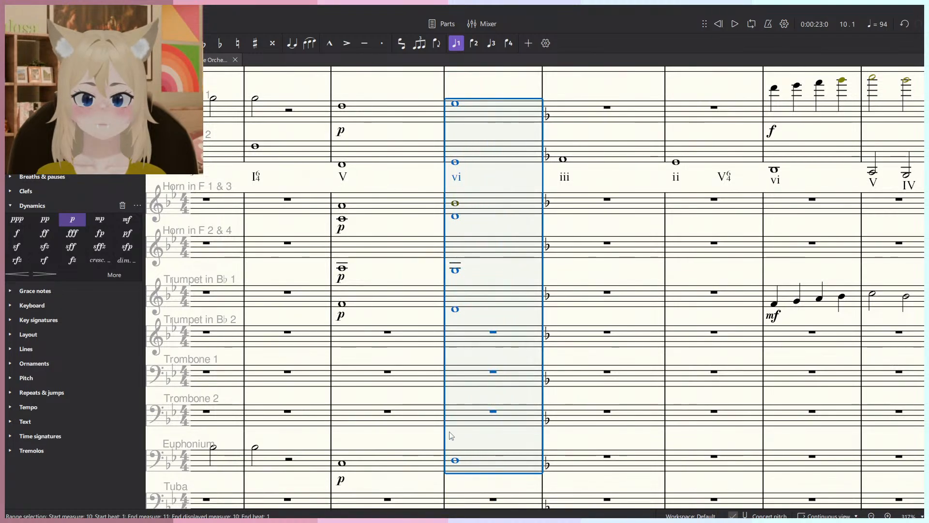
Raise the measure 10 notes of Horn in F 2 & 4 to B♭3 and Trumpet in B♭ 1 to G4.
{"action": "left_click", "coordinate": [455, 461]}
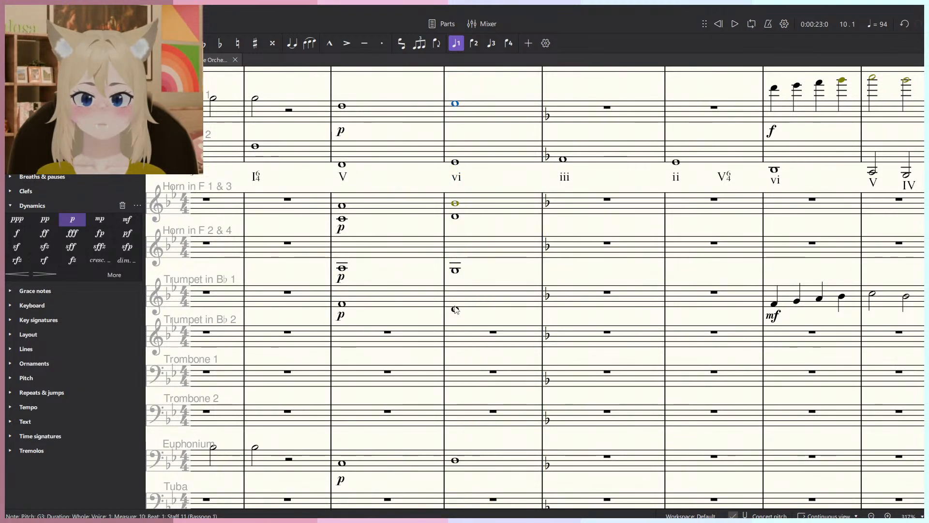
{"action": "left_click_drag", "start_coordinate": [456, 270], "coordinate": [455, 263]}
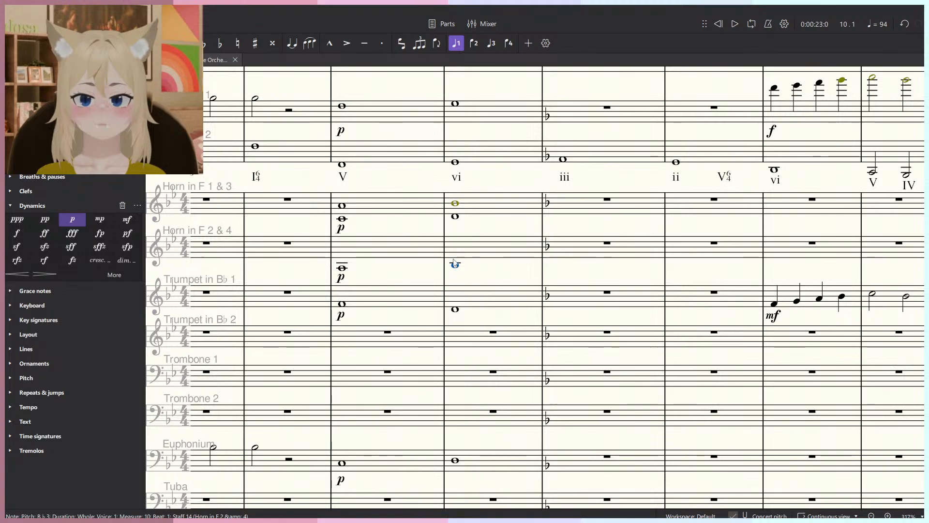
{"action": "left_click", "coordinate": [455, 310]}
{"action": "left_click", "coordinate": [456, 218]}
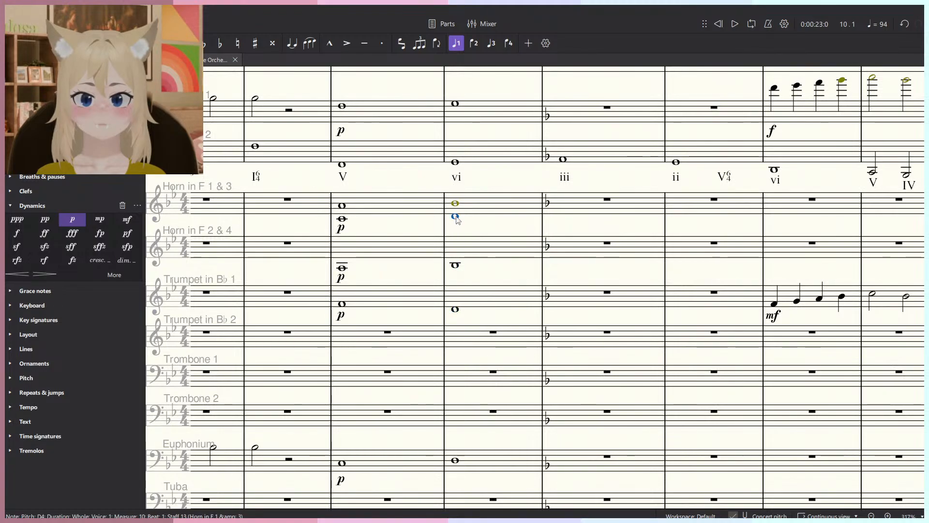
{"action": "left_click_drag", "start_coordinate": [459, 312], "coordinate": [459, 304]}
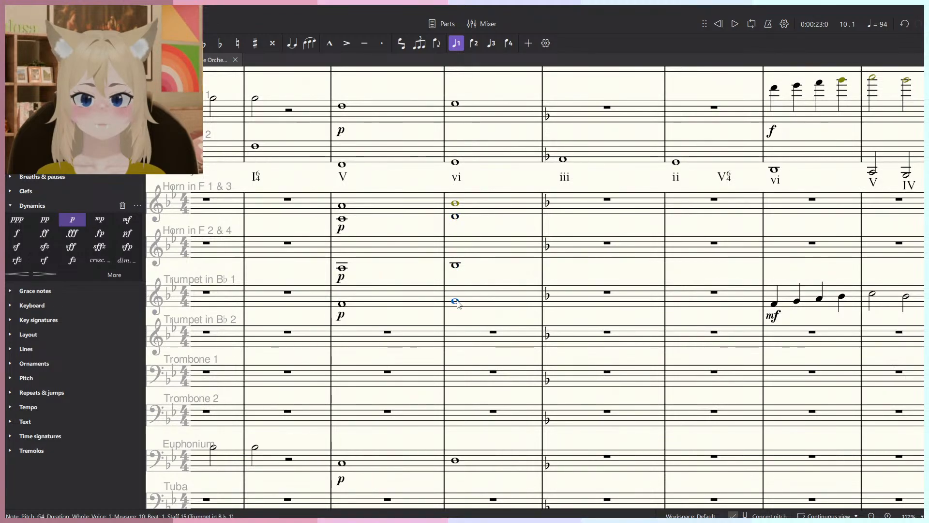
Play back measure 10 from Bassoon 1 to Euphonium to hear the vi chord with the raised horn and trumpet notes.
{"action": "left_click", "coordinate": [475, 466]}
{"action": "left_click", "coordinate": [481, 118], "text": "shift"}
{"action": "key", "text": "space"}
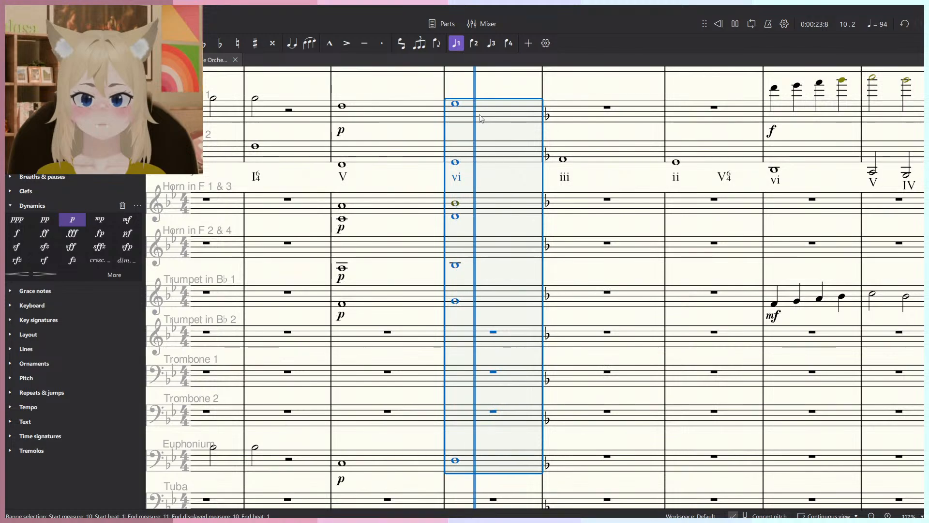
Play back measures 9 and 10 from Bassoon 1 to Euphonium.
{"action": "key", "text": "space"}
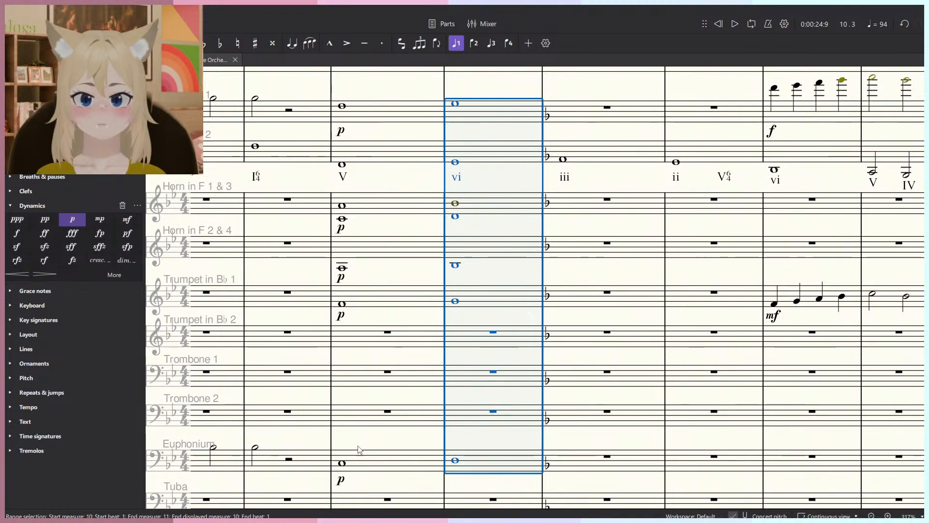
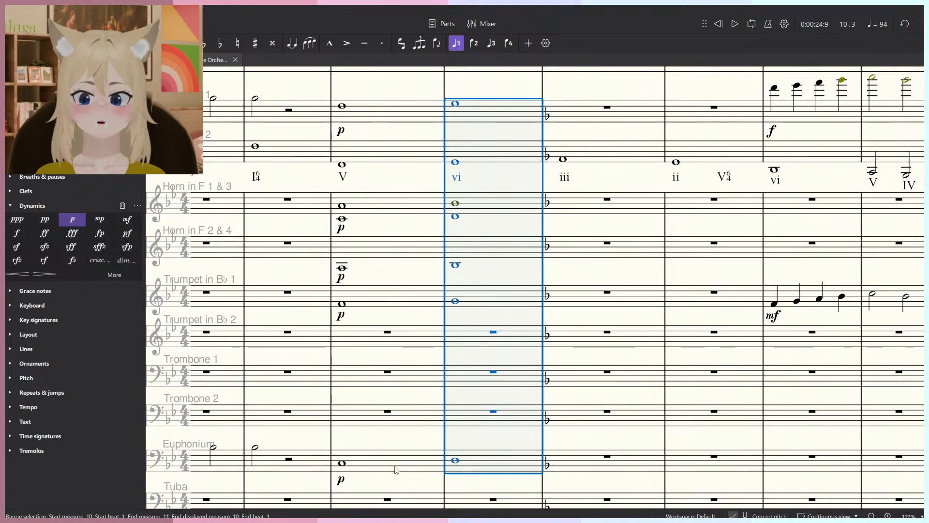
{"action": "left_click", "coordinate": [393, 470]}
{"action": "left_click", "coordinate": [481, 109], "text": "shift"}
{"action": "key", "text": "space"}
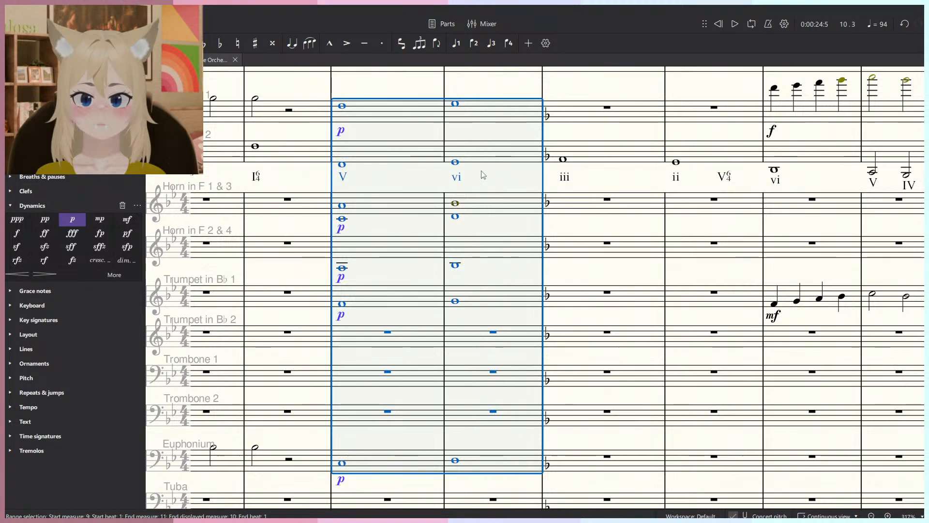
{"action": "key", "text": "Escape"}
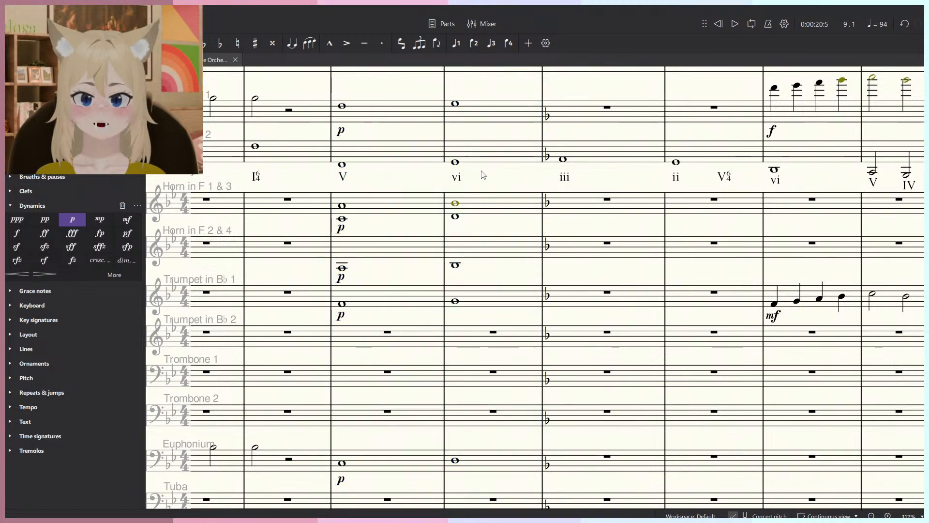
Lower the measure 10 whole notes of Bassoon 1 to D3 and Bassoon 2 to D2.
{"action": "left_click", "coordinate": [479, 213]}
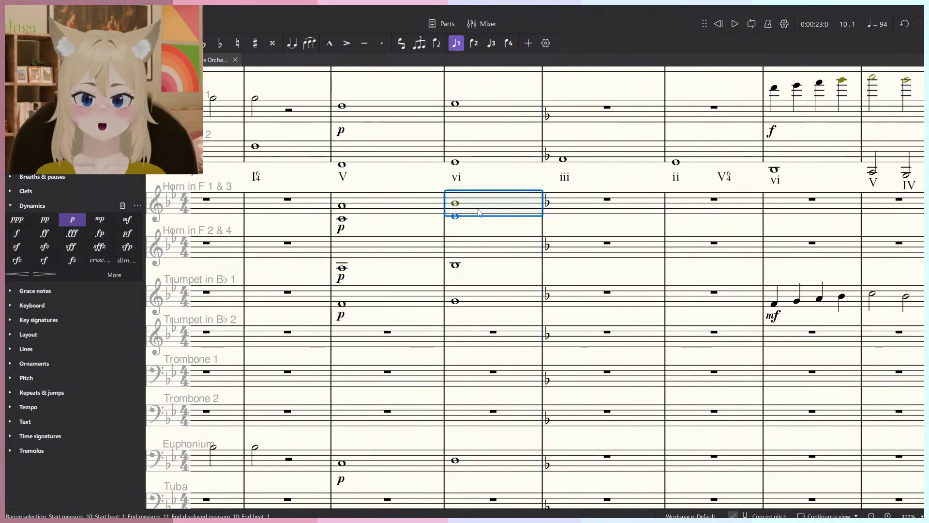
{"action": "left_click", "coordinate": [479, 467], "text": "shift"}
{"action": "left_click", "coordinate": [455, 162]}
{"action": "scroll", "coordinate": [457, 115], "scroll_direction": "up", "scroll_amount": 5}
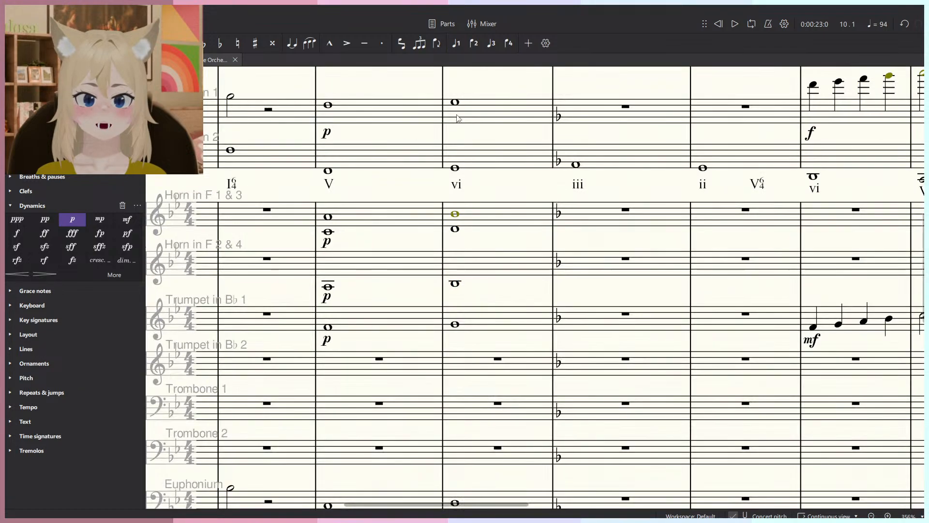
{"action": "left_click", "coordinate": [455, 98], "text": "ctrl"}
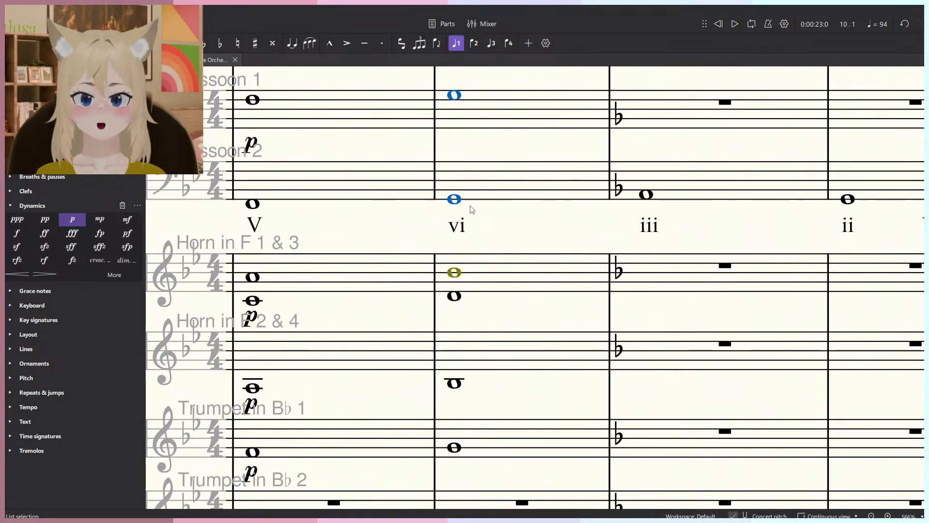
{"action": "key", "text": "alt+shift+Down"}
{"action": "key", "text": "alt+shift+Up"}
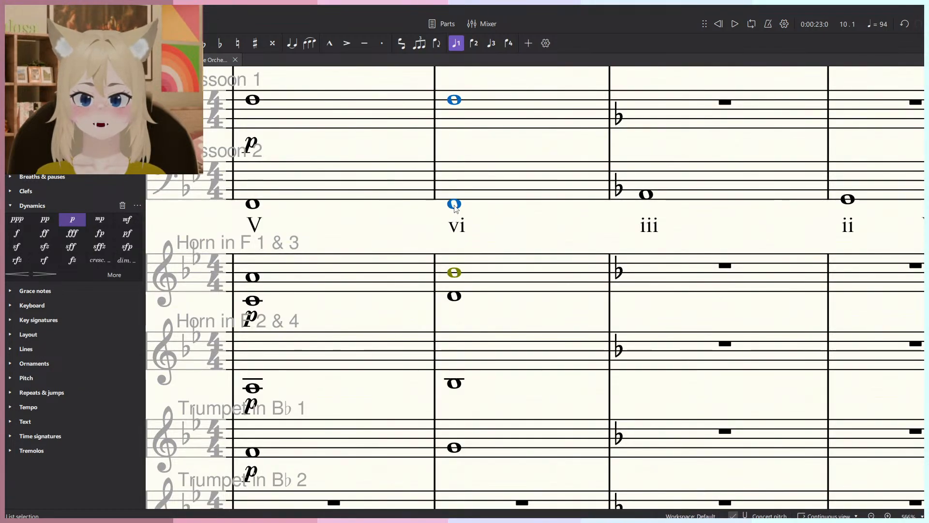
{"action": "key", "text": "alt+shift+Down"}
{"action": "key", "text": "alt+shift+Down"}
{"action": "left_click", "coordinate": [455, 213]}
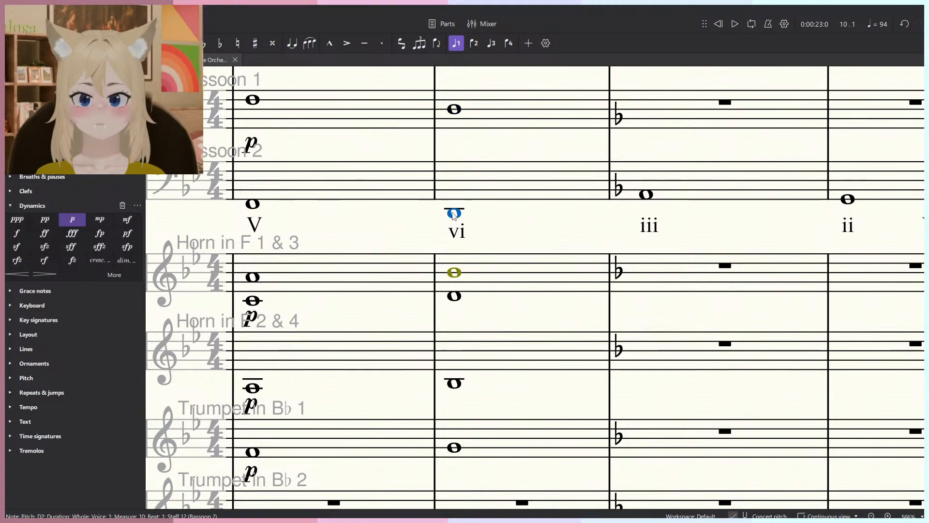
{"action": "scroll", "coordinate": [455, 213], "scroll_direction": "down", "scroll_amount": 5}
Play back measures 9 and 10 from Bassoon 1 to Euphonium to hear the lowered bassoon notes.
{"action": "key", "text": "space"}
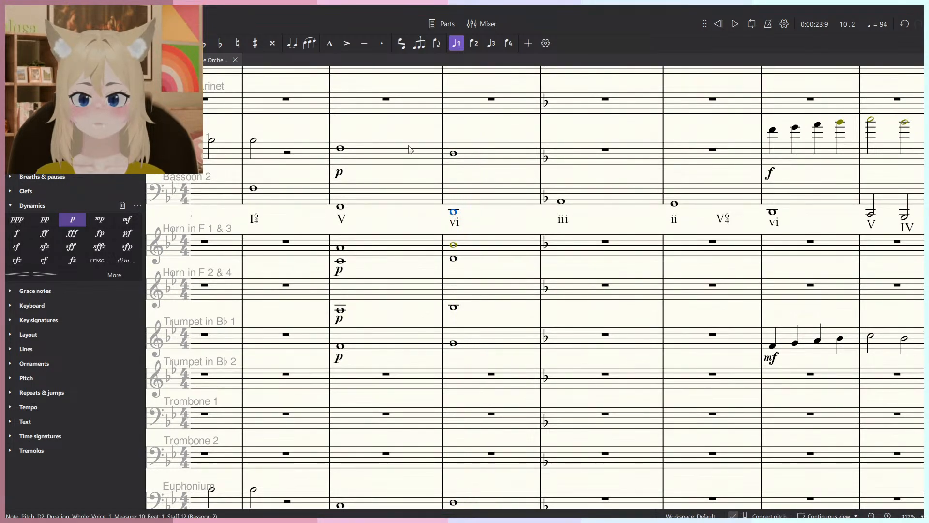
{"action": "key", "text": "space"}
{"action": "left_click", "coordinate": [404, 152]}
{"action": "scroll", "coordinate": [405, 151], "scroll_direction": "down", "scroll_amount": 2}
{"action": "left_click", "coordinate": [461, 437], "text": "shift"}
{"action": "key", "text": "space"}
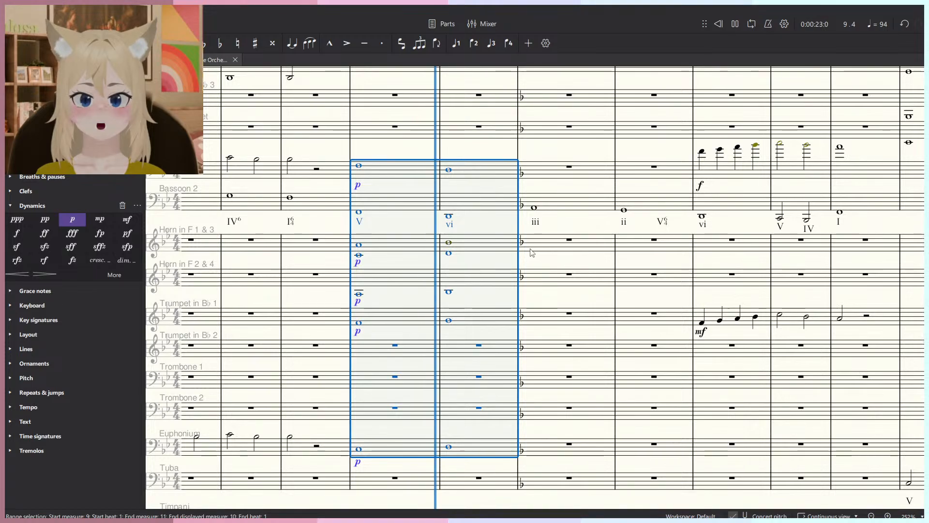
{"action": "key", "text": "space"}
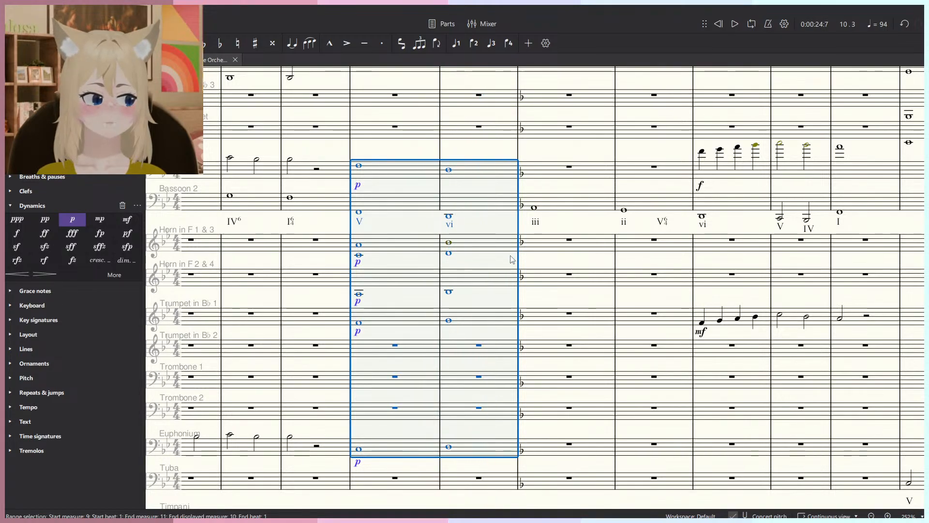
Raise the measure 10 whole notes of Bassoon 1 back to G3 and Bassoon 2 back to G2.
{"action": "left_click", "coordinate": [503, 244]}
{"action": "scroll", "coordinate": [444, 220], "scroll_direction": "up", "scroll_amount": 5}
{"action": "left_click", "coordinate": [443, 221]}
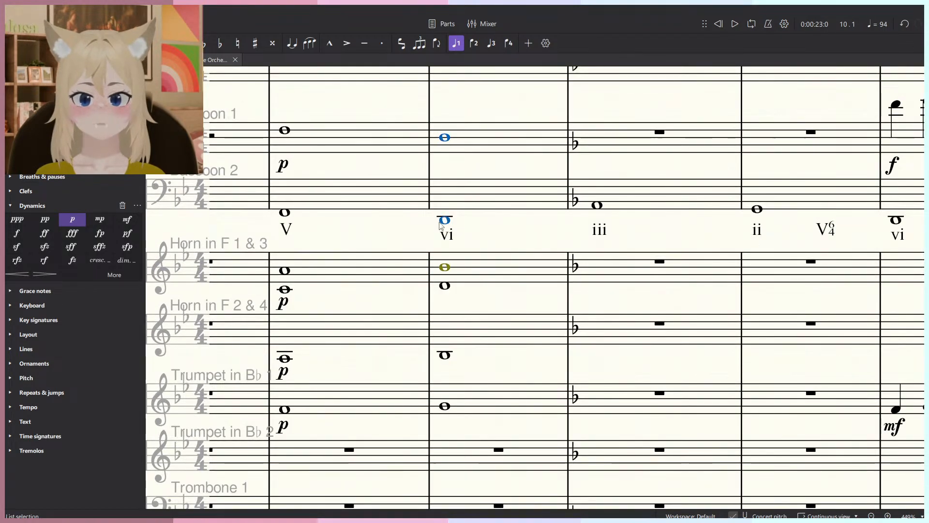
{"action": "left_click", "coordinate": [444, 210]}
{"action": "scroll", "coordinate": [445, 210], "scroll_direction": "down", "scroll_amount": 2}
Apply a microtonal flat accidental with a downward arrow to all measure 10 notes from Bassoon 1 to Euphonium and play it back.
{"action": "left_click", "coordinate": [467, 160]}
{"action": "scroll", "coordinate": [477, 198], "scroll_direction": "down", "scroll_amount": 2}
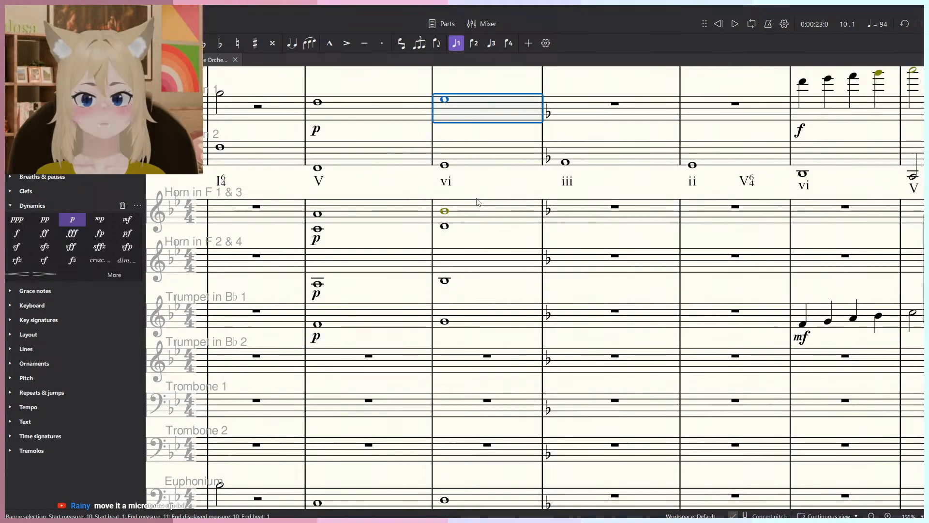
{"action": "scroll", "coordinate": [471, 387], "scroll_direction": "down", "scroll_amount": 3}
{"action": "left_click", "coordinate": [474, 438], "text": "shift"}
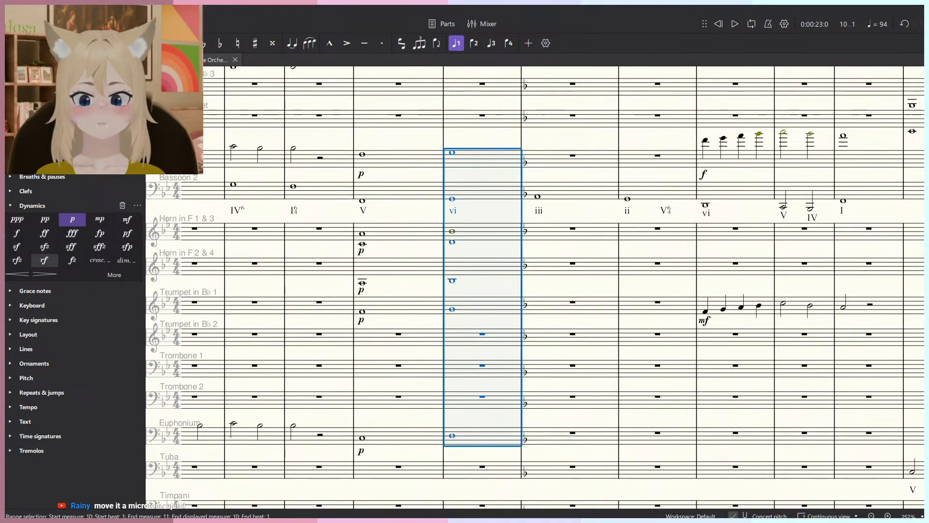
{"action": "left_click", "coordinate": [16, 207]}
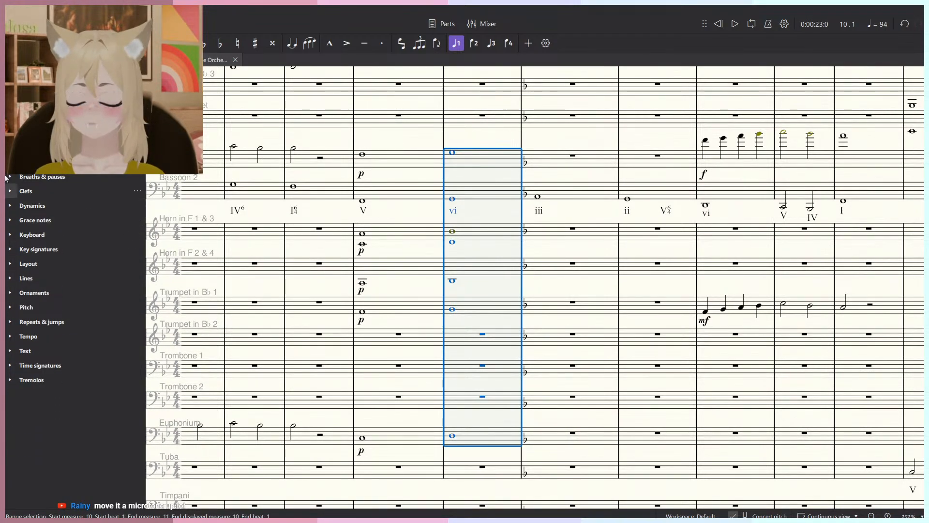
{"action": "left_click", "coordinate": [16, 103]}
{"action": "left_click", "coordinate": [121, 121]}
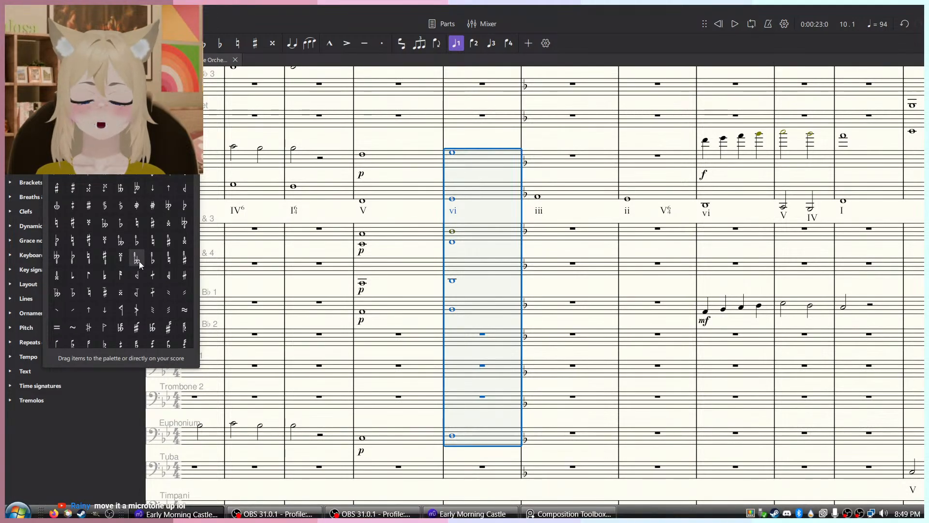
{"action": "left_click", "coordinate": [152, 177]}
{"action": "key", "text": "space"}
{"action": "key", "text": "space"}
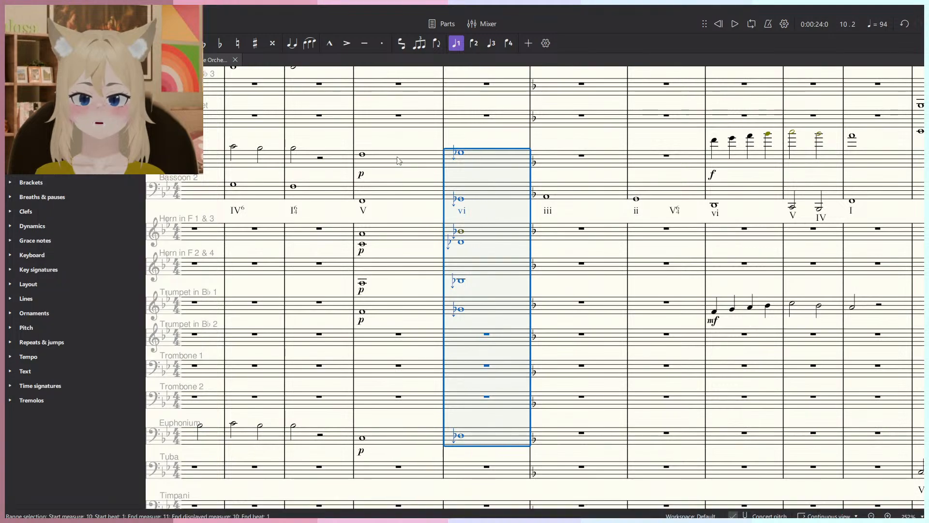
Play back measures 9 and 10 with the microtonal flats, and undo those accidentals.
{"action": "left_click", "coordinate": [399, 162]}
{"action": "left_click", "coordinate": [480, 439], "text": "shift"}
{"action": "key", "text": "space"}
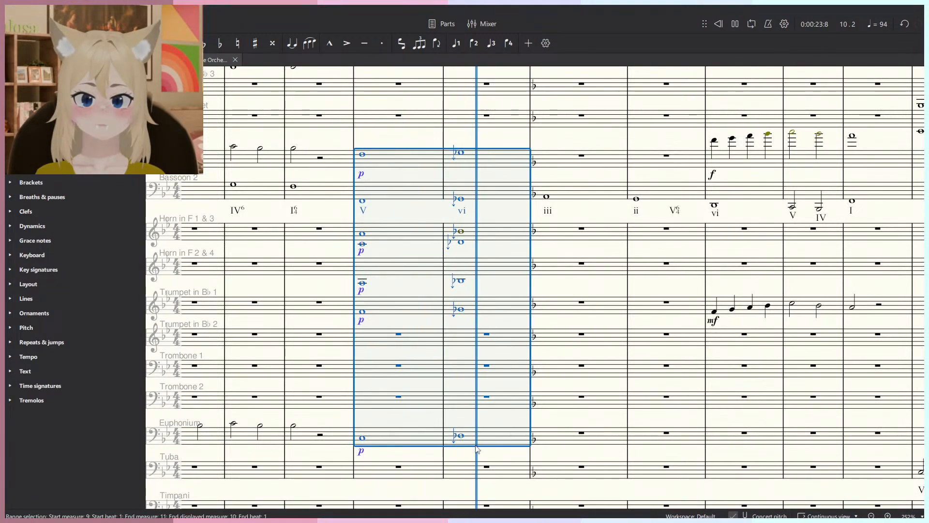
{"action": "key", "text": "space"}
{"action": "key", "text": "ctrl+z"}
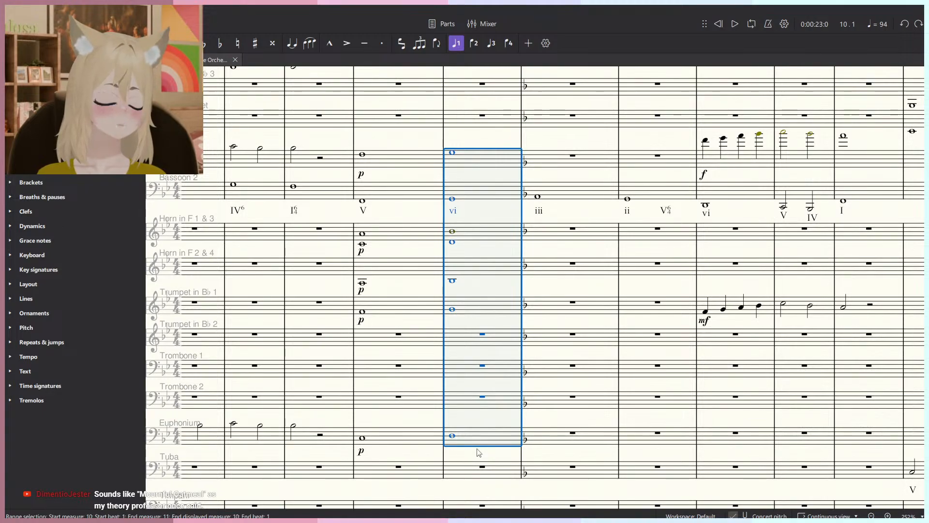
{"action": "left_click", "coordinate": [492, 449]}
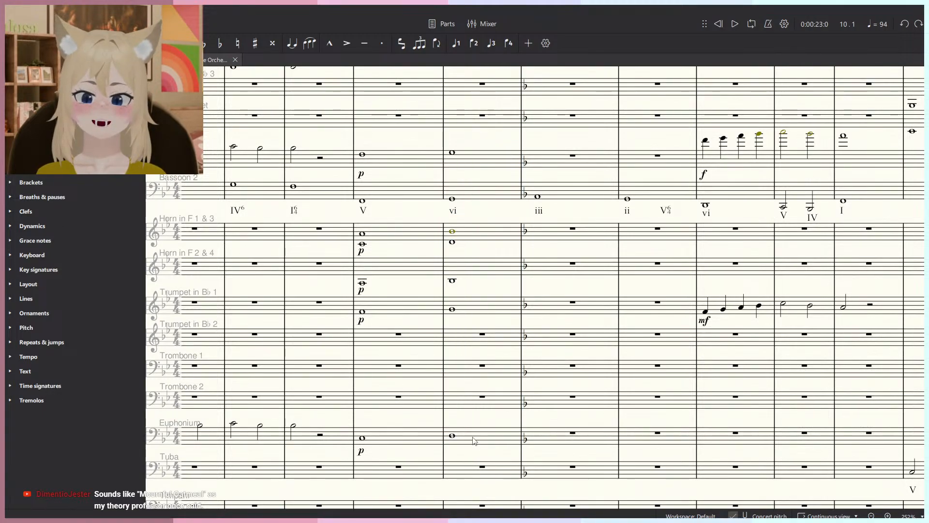
{"action": "left_click", "coordinate": [474, 441]}
{"action": "left_click", "coordinate": [502, 159], "text": "shift"}
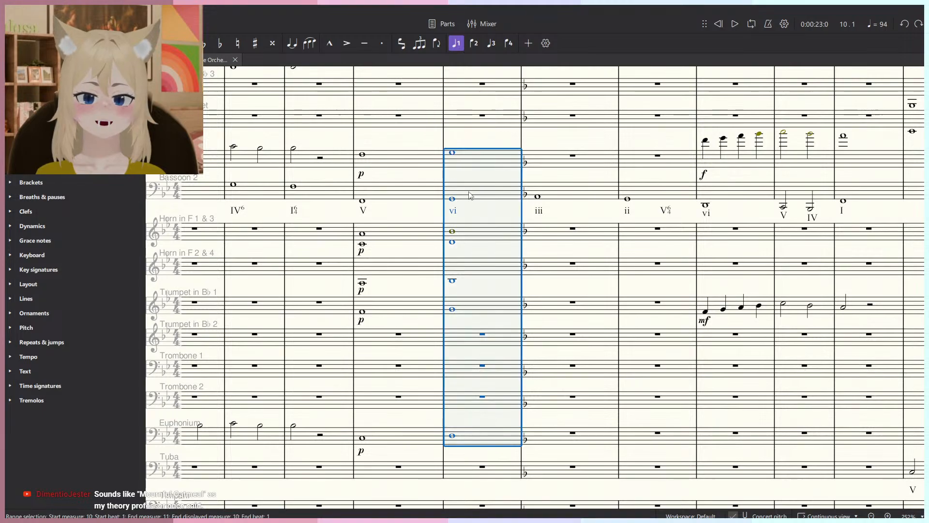
{"action": "scroll", "coordinate": [468, 195], "scroll_direction": "up", "scroll_amount": 3, "text": "ctrl"}
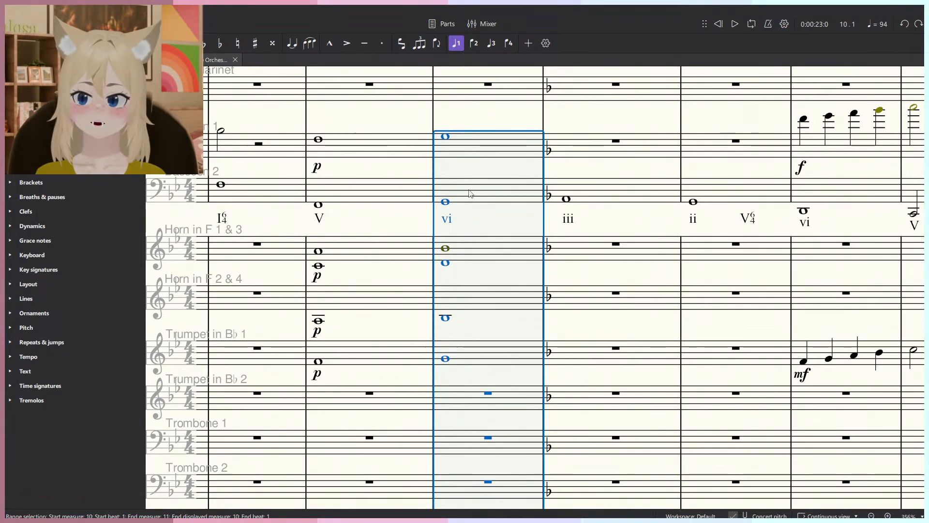
{"action": "left_click", "coordinate": [478, 228]}
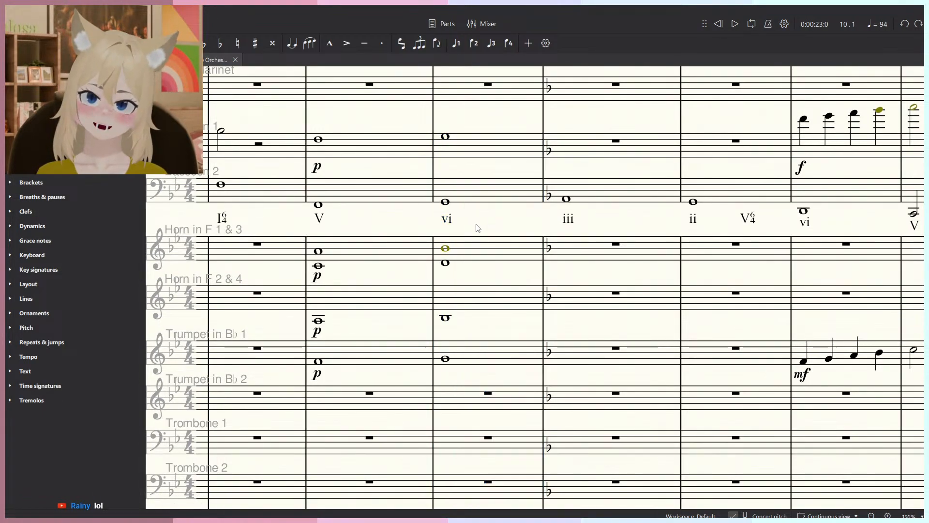
Lower the two measure 10 whole notes of Horn in F 1 & 3 to G4 and B♭3.
{"action": "left_click", "coordinate": [445, 256]}
{"action": "scroll", "coordinate": [446, 259], "scroll_direction": "up", "scroll_amount": 3, "text": "ctrl"}
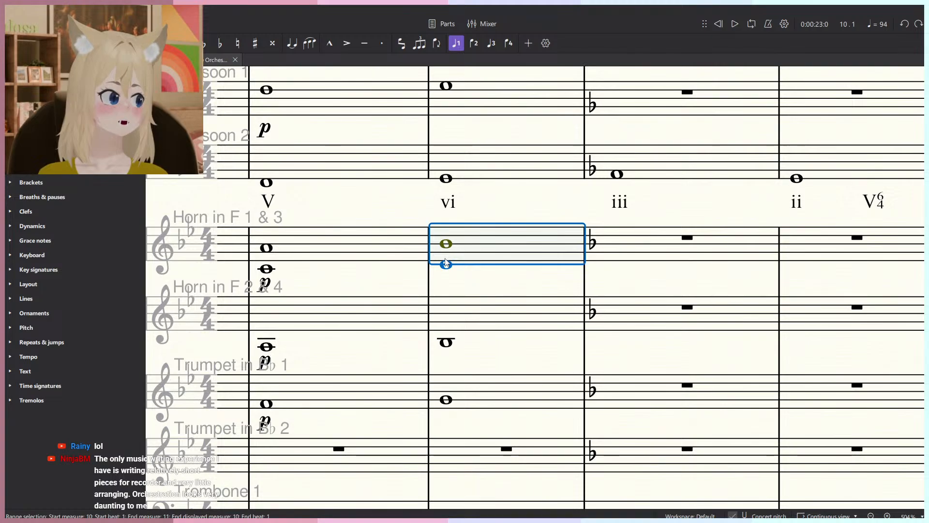
{"action": "scroll", "coordinate": [447, 263], "scroll_direction": "down", "scroll_amount": 2, "text": "ctrl"}
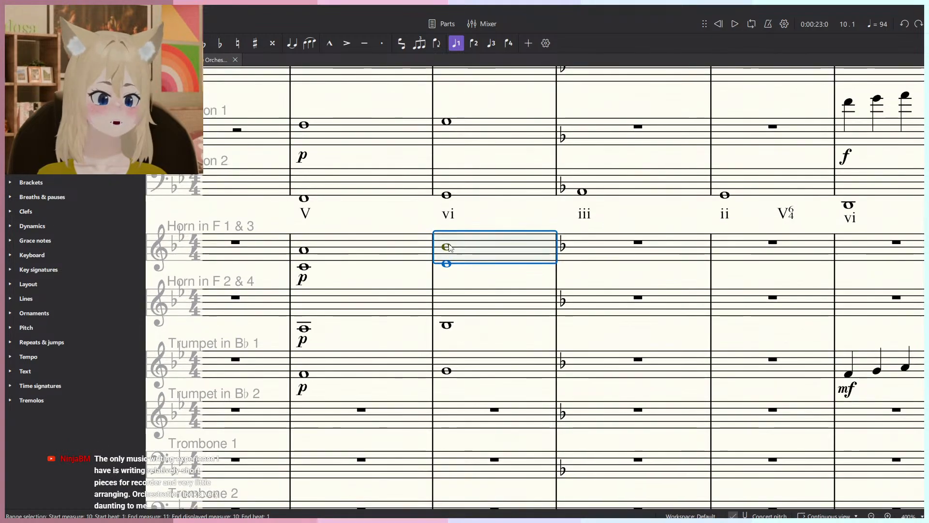
{"action": "scroll", "coordinate": [470, 261], "scroll_direction": "up", "scroll_amount": 1}
{"action": "scroll", "coordinate": [492, 307], "scroll_direction": "up", "scroll_amount": 2, "text": "ctrl"}
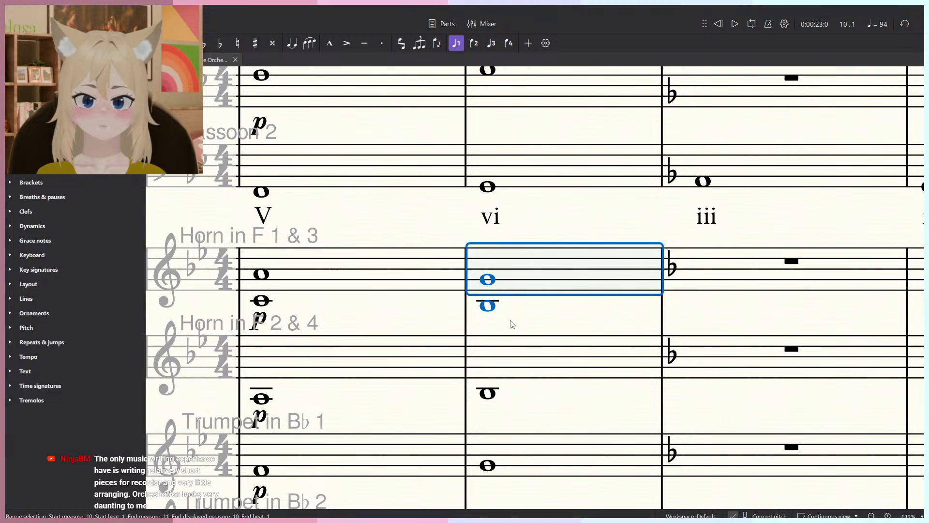
{"action": "key", "text": "Escape"}
Lower the whole note of Horn in F 2 & 4 in measure 10 to G3.
{"action": "scroll", "coordinate": [512, 322], "scroll_direction": "down", "scroll_amount": 2, "text": "ctrl"}
{"action": "left_click", "coordinate": [494, 370]}
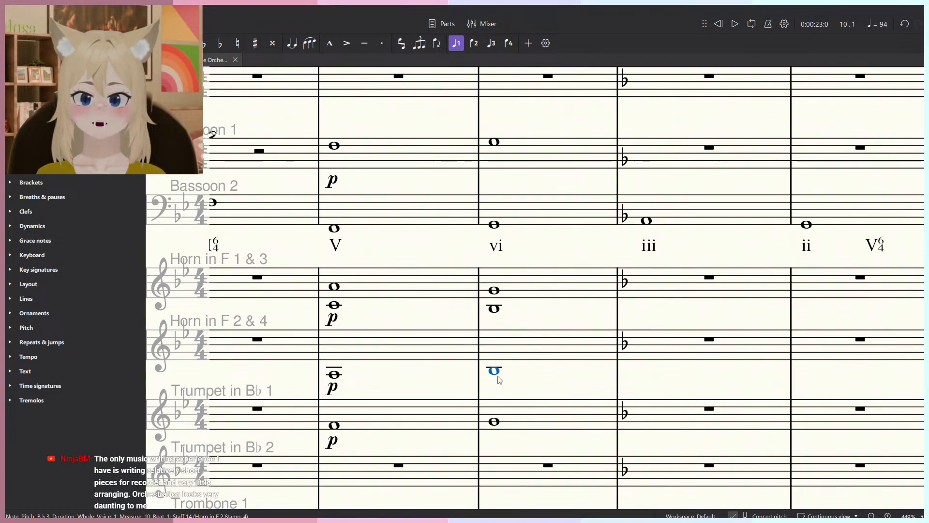
{"action": "key", "text": "Down"}
{"action": "key", "text": "Down"}
{"action": "key", "text": "Down"}
{"action": "scroll", "coordinate": [500, 380], "scroll_direction": "down", "scroll_amount": 2, "text": "ctrl"}
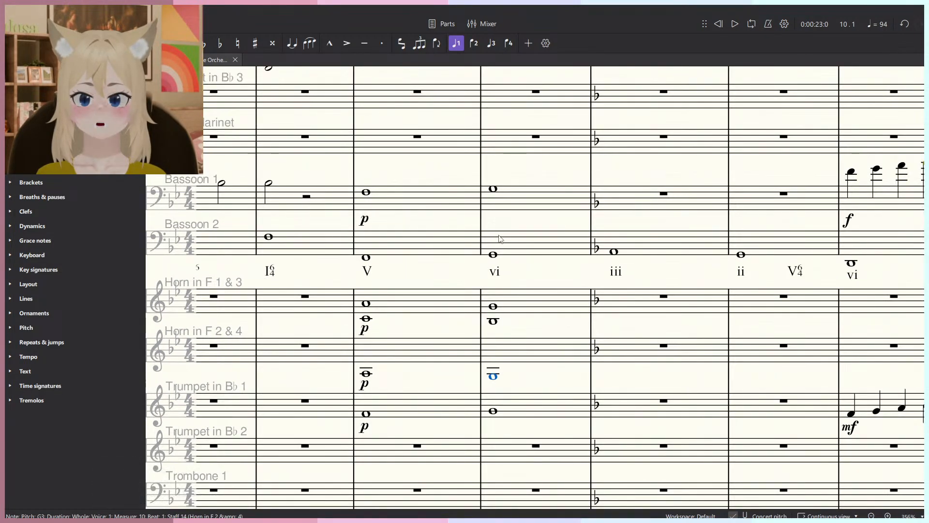
Lower Trumpet in B♭ 1's whole note in measure 10 to D4, and try a lower pitch on the Euphonium's whole note.
{"action": "scroll", "coordinate": [500, 238], "scroll_direction": "down", "scroll_amount": 1}
{"action": "left_click", "coordinate": [493, 368]}
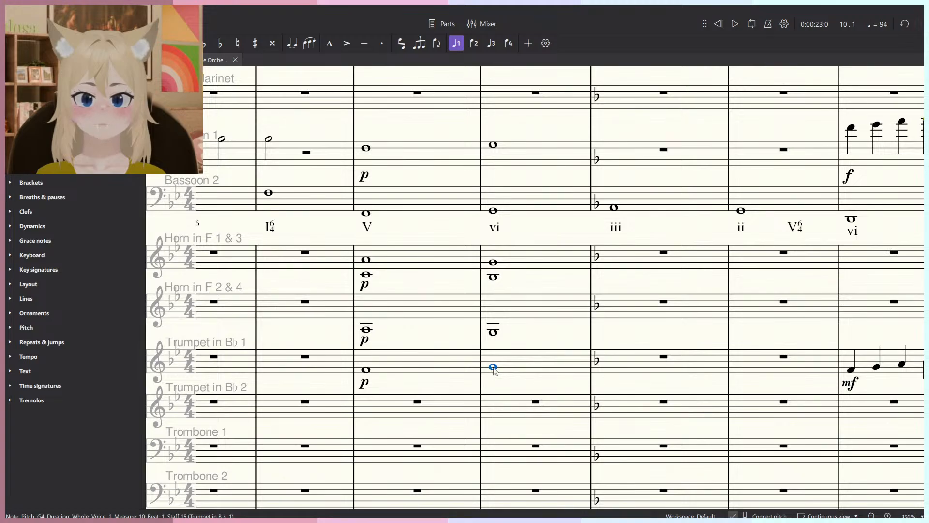
{"action": "left_click_drag", "start_coordinate": [493, 367], "coordinate": [495, 376]}
{"action": "scroll", "coordinate": [496, 382], "scroll_direction": "down", "scroll_amount": 5}
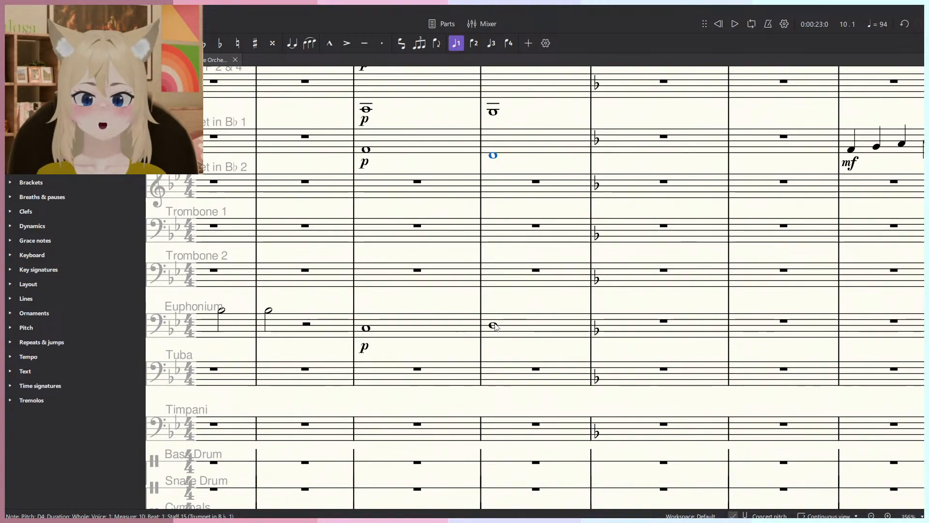
{"action": "left_click_drag", "start_coordinate": [494, 327], "coordinate": [495, 334]}
{"action": "mouse_move", "coordinate": [494, 329]}
{"action": "left_mouse_down"}
{"action": "mouse_move", "coordinate": [494, 343]}
{"action": "mouse_move", "coordinate": [494, 328]}
{"action": "left_mouse_up"}
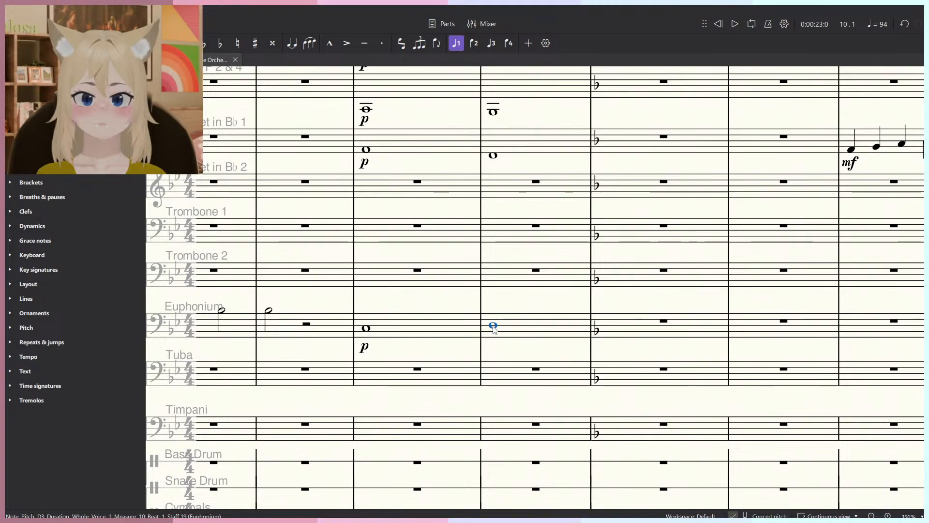
Play back measures 9 and 10 from Bassoon 1 to Euphonium to hear the lowered horn and trumpet notes.
{"action": "scroll", "coordinate": [491, 328], "scroll_direction": "up", "scroll_amount": 3}
{"action": "scroll", "coordinate": [491, 329], "scroll_direction": "down", "scroll_amount": 5}
{"action": "left_click", "coordinate": [514, 409]}
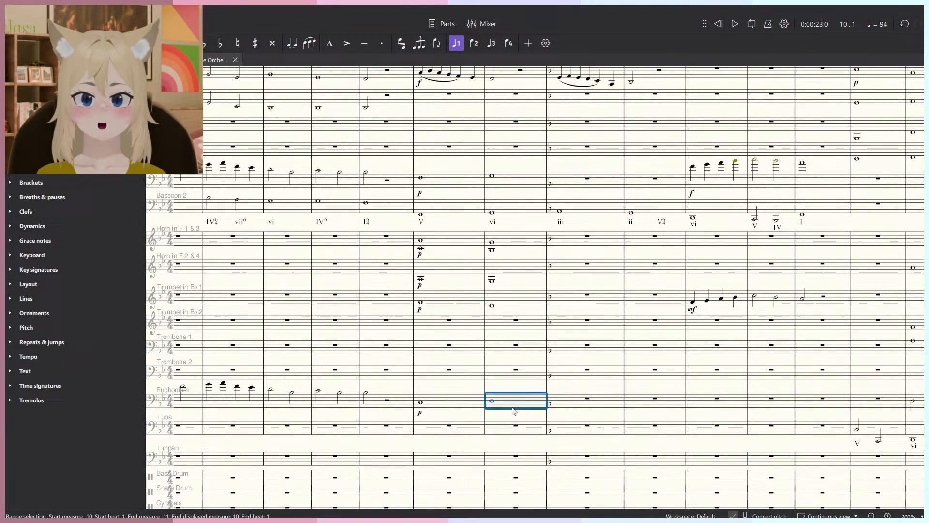
{"action": "left_click", "coordinate": [440, 185], "text": "shift"}
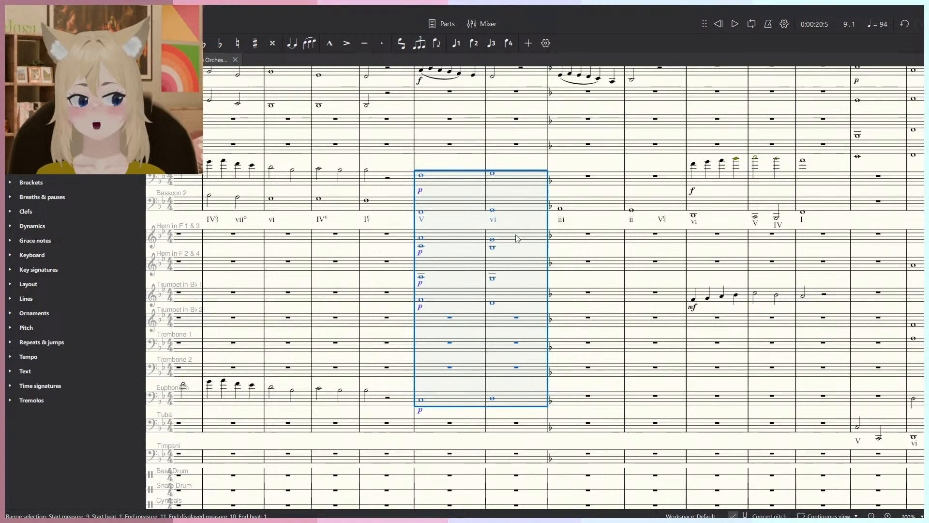
{"action": "key", "text": "space"}
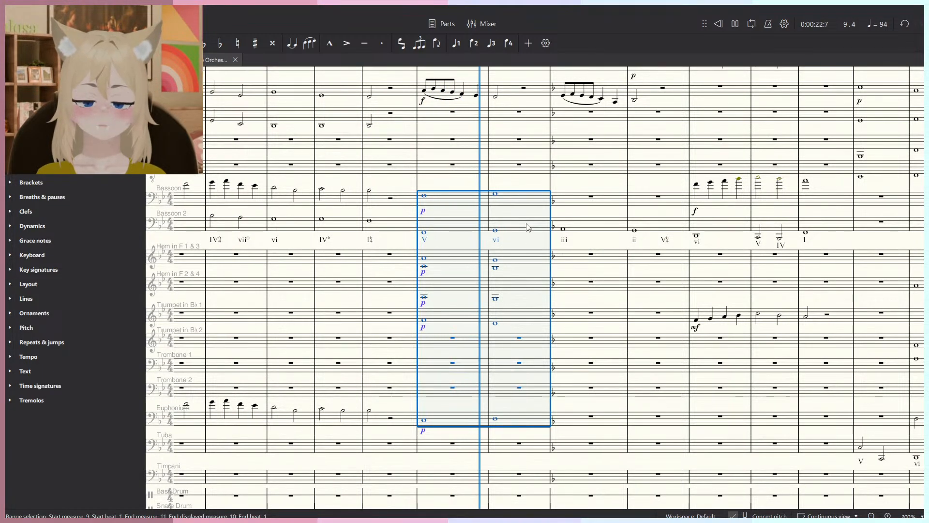
Stop the playback and check Bassoon 1's whole notes in measures 9 and 10 against the parts below.
{"action": "scroll", "coordinate": [529, 227], "scroll_direction": "up", "scroll_amount": 2}
{"action": "scroll", "coordinate": [529, 227], "scroll_direction": "up", "scroll_amount": 1}
{"action": "key", "text": "space"}
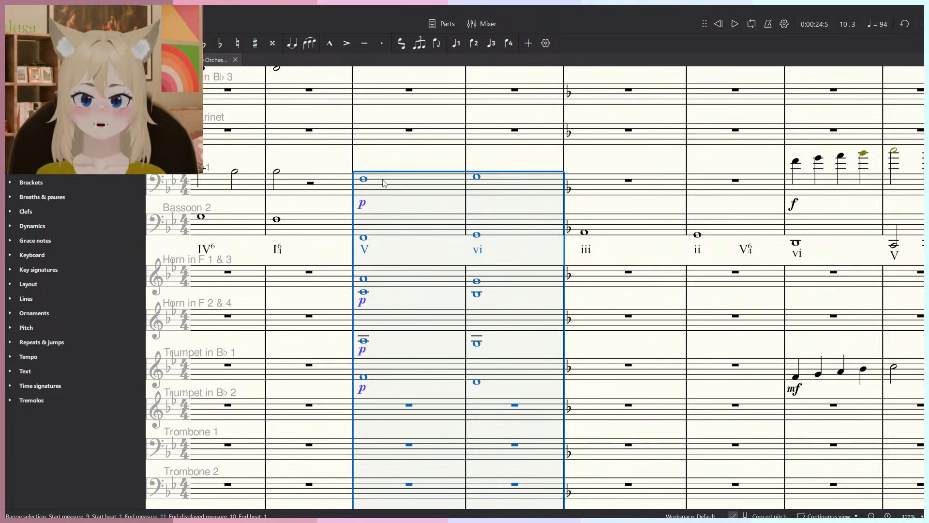
{"action": "left_click", "coordinate": [368, 175]}
{"action": "left_click", "coordinate": [477, 176]}
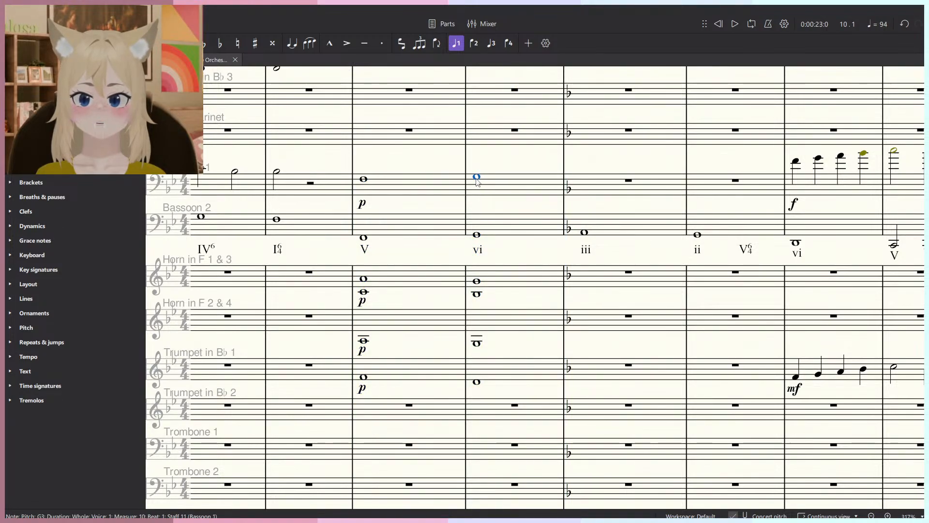
{"action": "scroll", "coordinate": [477, 178], "scroll_direction": "up", "scroll_amount": 2}
{"action": "scroll", "coordinate": [477, 179], "scroll_direction": "down", "scroll_amount": 5}
{"action": "scroll", "coordinate": [479, 184], "scroll_direction": "down", "scroll_amount": 2}
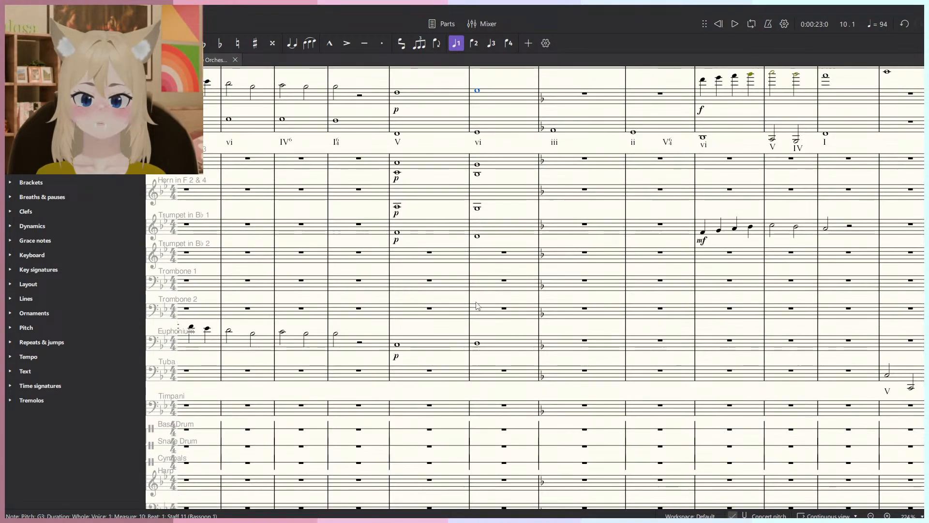
{"action": "scroll", "coordinate": [477, 305], "scroll_direction": "up", "scroll_amount": 4}
{"action": "scroll", "coordinate": [483, 373], "scroll_direction": "up", "scroll_amount": 3}
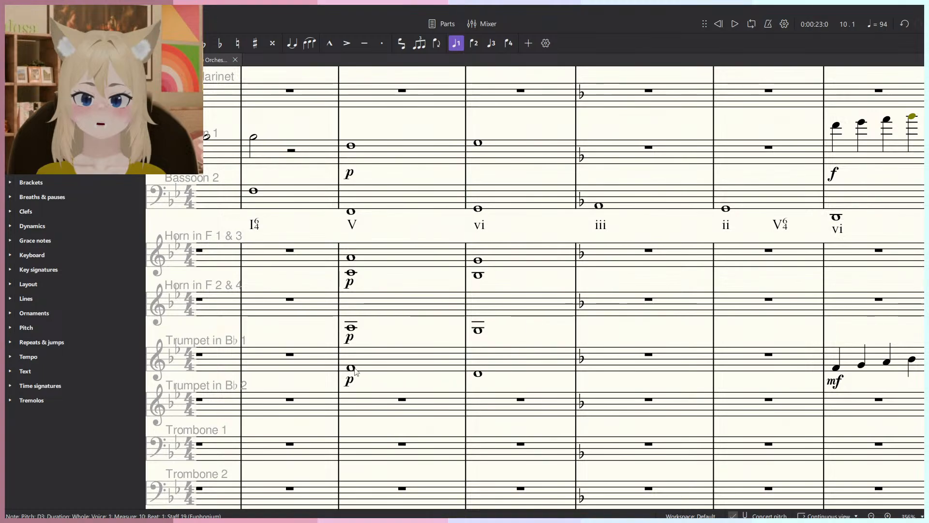
Compare the chord tones of measures 9 and 10 across the two horn staves, Trumpet in B♭ 1 and Euphonium.
{"action": "left_click", "coordinate": [479, 330]}
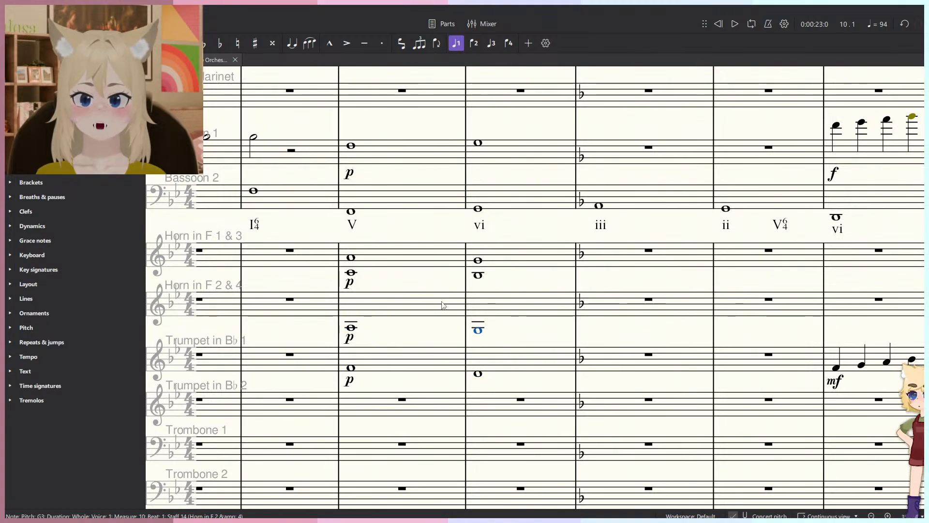
{"action": "left_click", "coordinate": [351, 273]}
{"action": "left_click", "coordinate": [463, 264]}
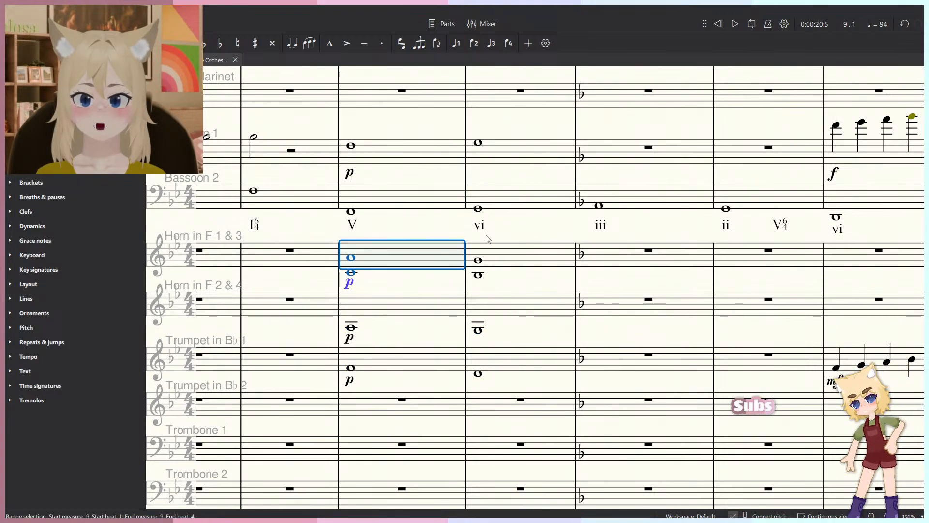
{"action": "scroll", "coordinate": [472, 290], "scroll_direction": "down", "scroll_amount": 4}
{"action": "left_click", "coordinate": [473, 313]}
{"action": "scroll", "coordinate": [475, 315], "scroll_direction": "up", "scroll_amount": 7}
{"action": "scroll", "coordinate": [474, 313], "scroll_direction": "down", "scroll_amount": 7}
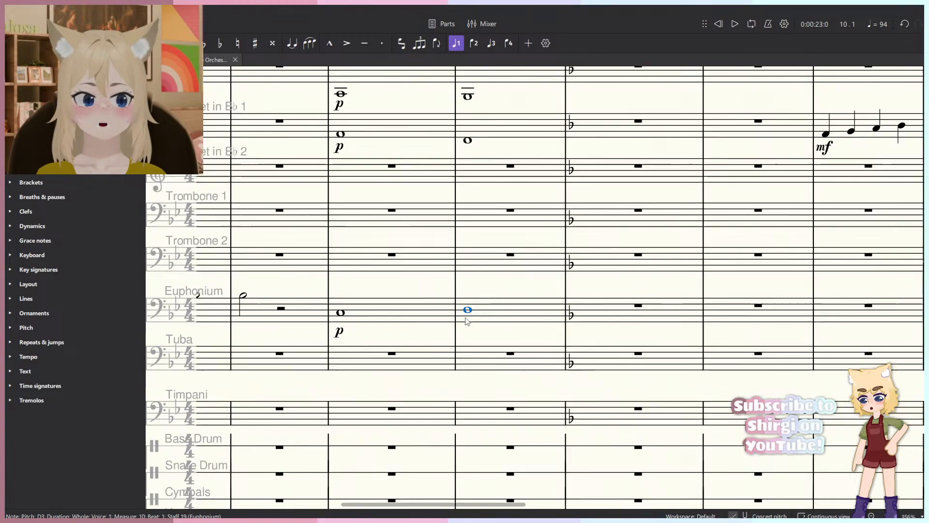
{"action": "scroll", "coordinate": [466, 320], "scroll_direction": "up", "scroll_amount": 6}
{"action": "scroll", "coordinate": [466, 321], "scroll_direction": "down", "scroll_amount": 7}
{"action": "scroll", "coordinate": [467, 319], "scroll_direction": "up", "scroll_amount": 5}
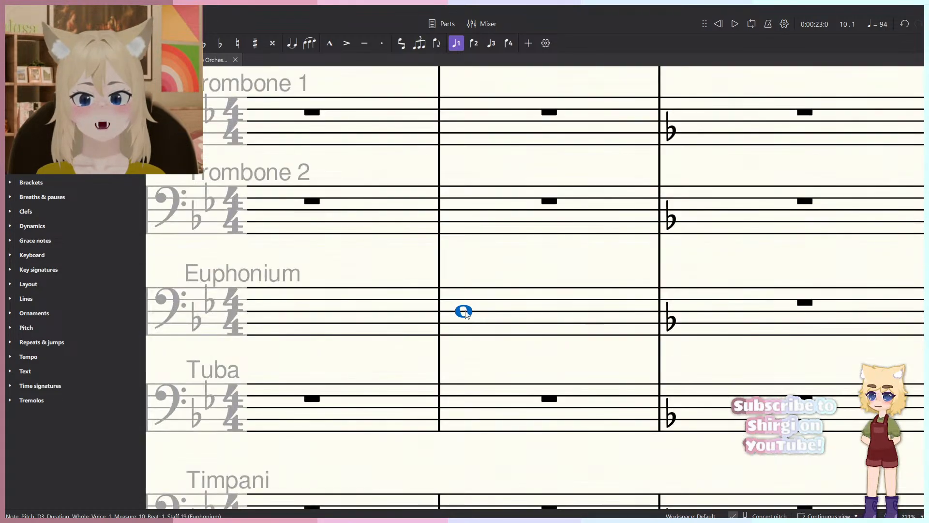
{"action": "scroll", "coordinate": [466, 315], "scroll_direction": "down", "scroll_amount": 4}
{"action": "scroll", "coordinate": [469, 309], "scroll_direction": "up", "scroll_amount": 6}
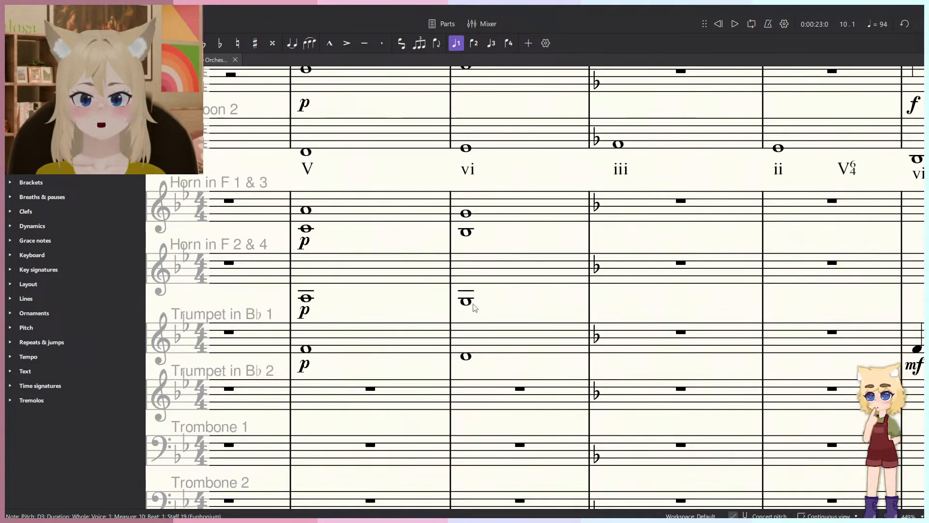
{"action": "scroll", "coordinate": [473, 308], "scroll_direction": "down", "scroll_amount": 5}
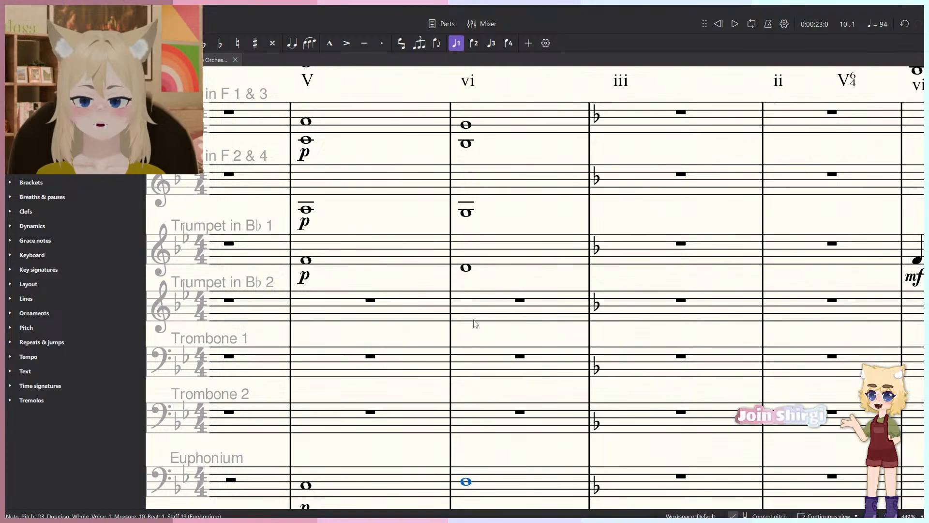
{"action": "scroll", "coordinate": [468, 469], "scroll_direction": "down", "scroll_amount": 1}
Delete the Euphonium's whole notes in measures 10 and 9.
{"action": "key", "text": "Escape"}
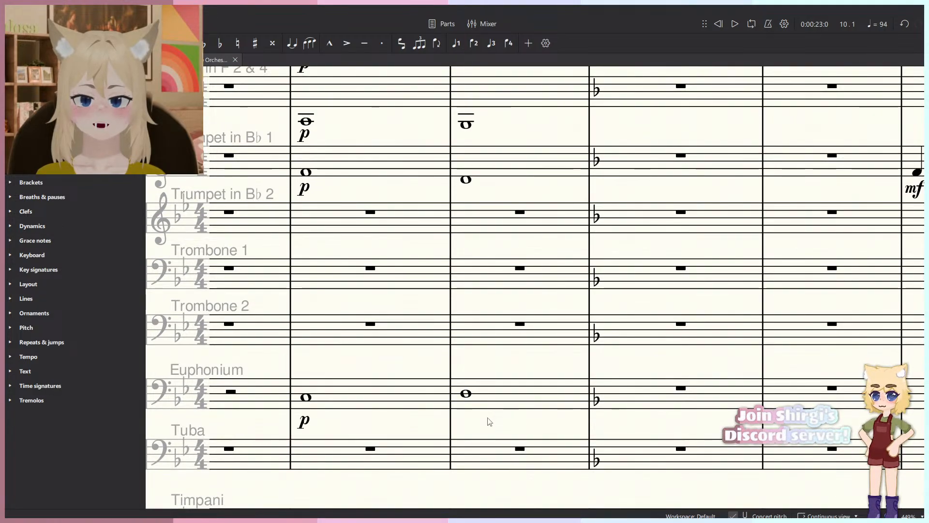
{"action": "left_click", "coordinate": [466, 393]}
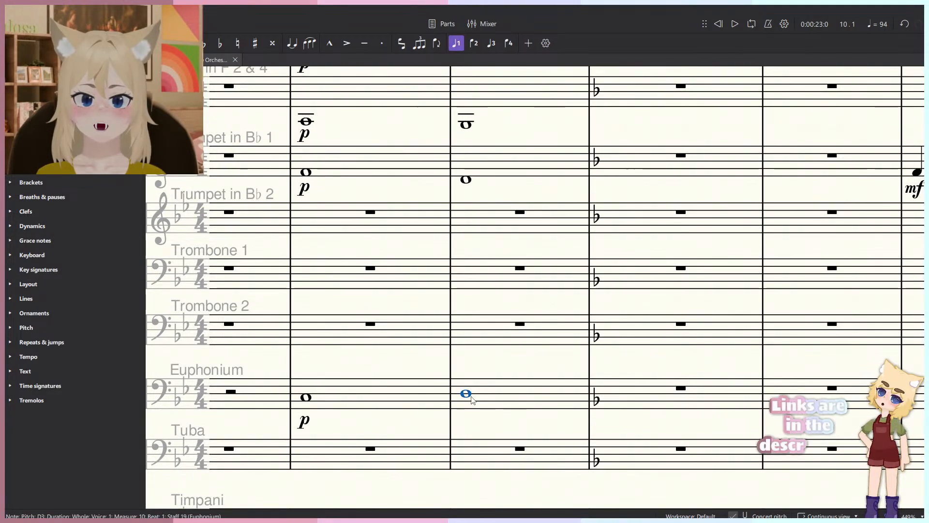
{"action": "key", "text": "d"}
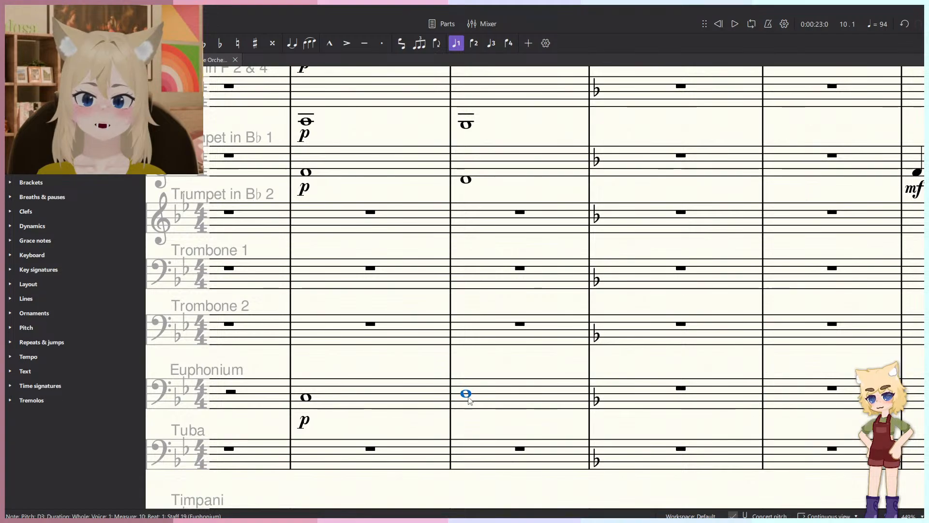
{"action": "scroll", "coordinate": [469, 400], "scroll_direction": "down", "scroll_amount": 2, "text": "ctrl"}
{"action": "scroll", "coordinate": [474, 404], "scroll_direction": "up", "scroll_amount": 3}
{"action": "scroll", "coordinate": [475, 403], "scroll_direction": "down", "scroll_amount": 5}
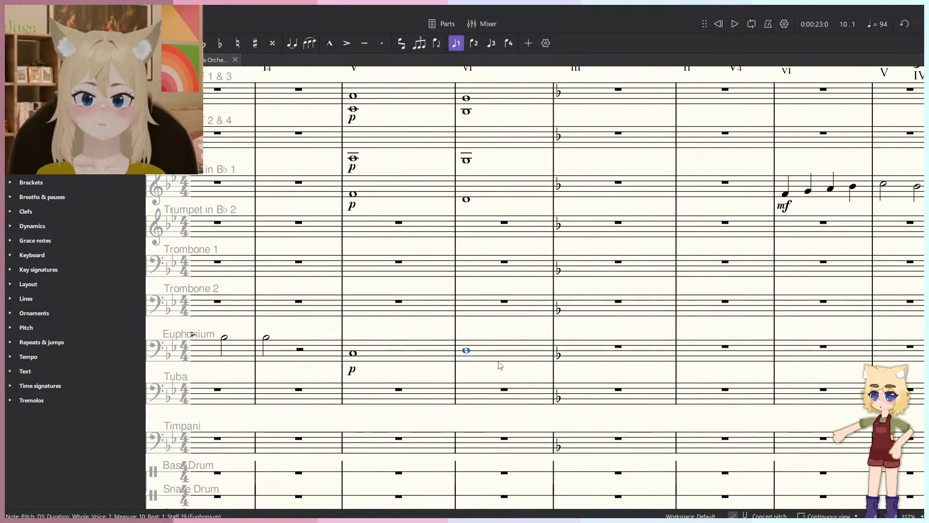
{"action": "left_click", "coordinate": [500, 367]}
{"action": "key", "text": "Escape"}
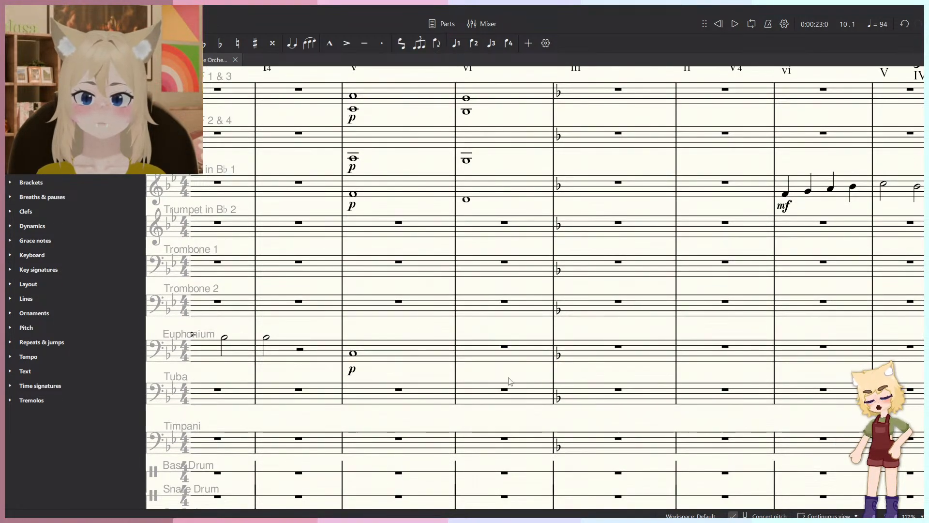
{"action": "scroll", "coordinate": [468, 383], "scroll_direction": "up", "scroll_amount": 1}
{"action": "left_click", "coordinate": [382, 397]}
Play back from measure 9 with Bassoon 1 to Trumpet in B♭ 1 selected, to hear the chords without the Euphonium.
{"action": "scroll", "coordinate": [390, 378], "scroll_direction": "up", "scroll_amount": 3}
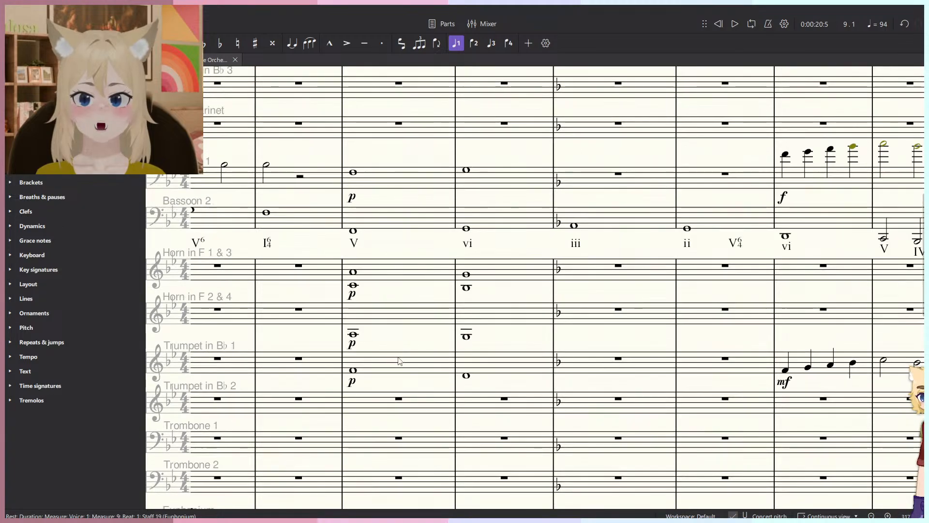
{"action": "left_click", "coordinate": [398, 359]}
{"action": "left_click", "coordinate": [403, 187], "text": "shift"}
{"action": "key", "text": "space"}
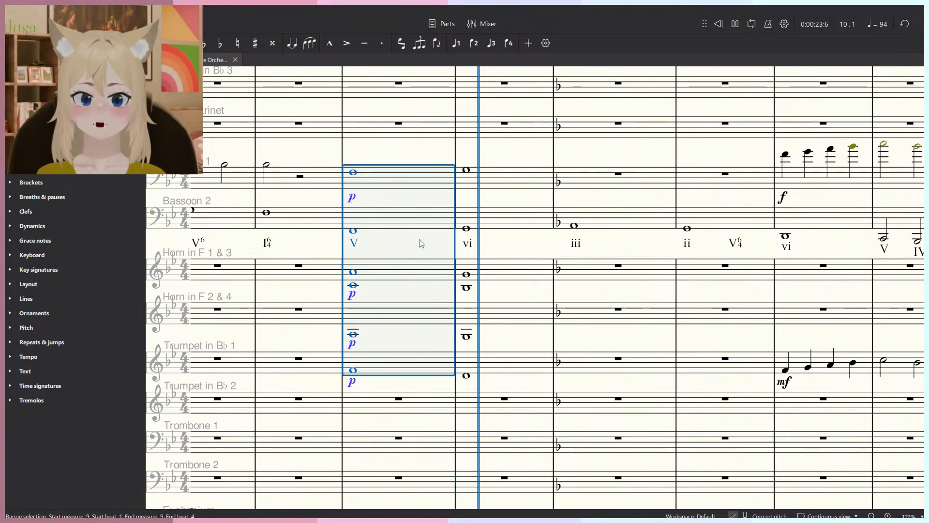
{"action": "key", "text": "space"}
{"action": "key", "text": "Escape"}
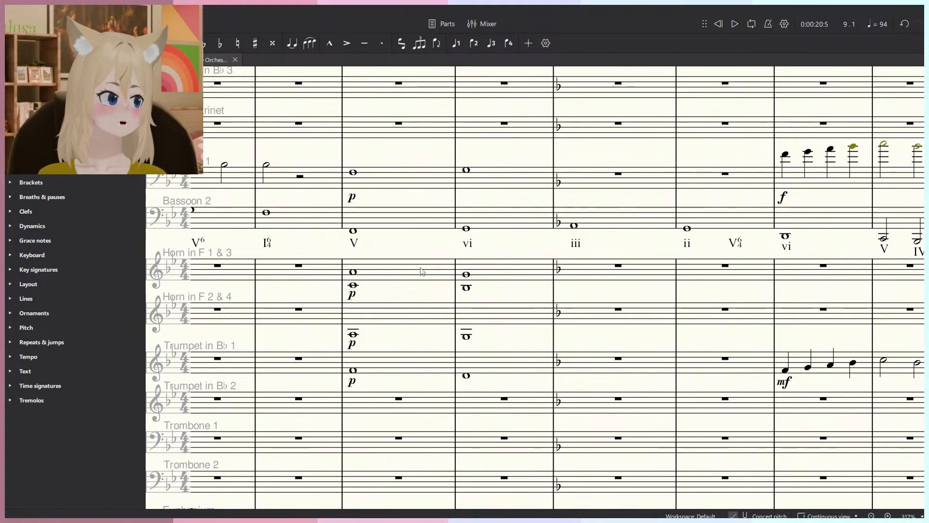
Try adding a D4 whole note above the existing note of Horn in F 2 & 4 in measure 10.
{"action": "scroll", "coordinate": [508, 297], "scroll_direction": "up", "scroll_amount": 2, "text": "ctrl"}
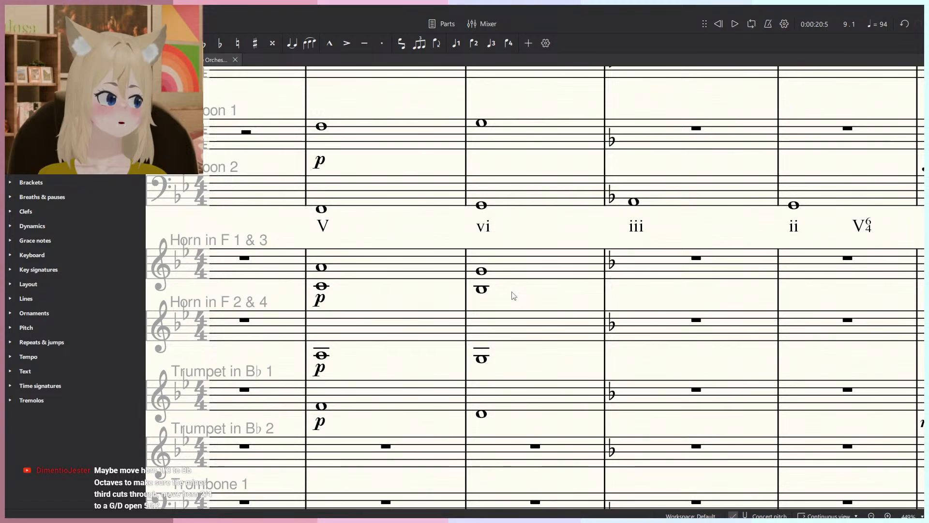
{"action": "left_click_drag", "start_coordinate": [513, 294], "coordinate": [489, 276]}
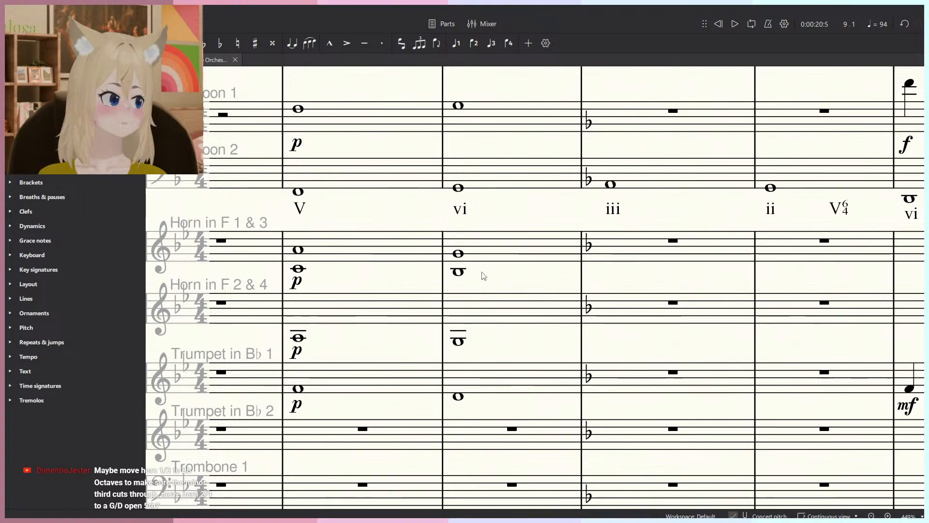
{"action": "scroll", "coordinate": [485, 276], "scroll_direction": "down", "scroll_amount": 1, "text": "ctrl"}
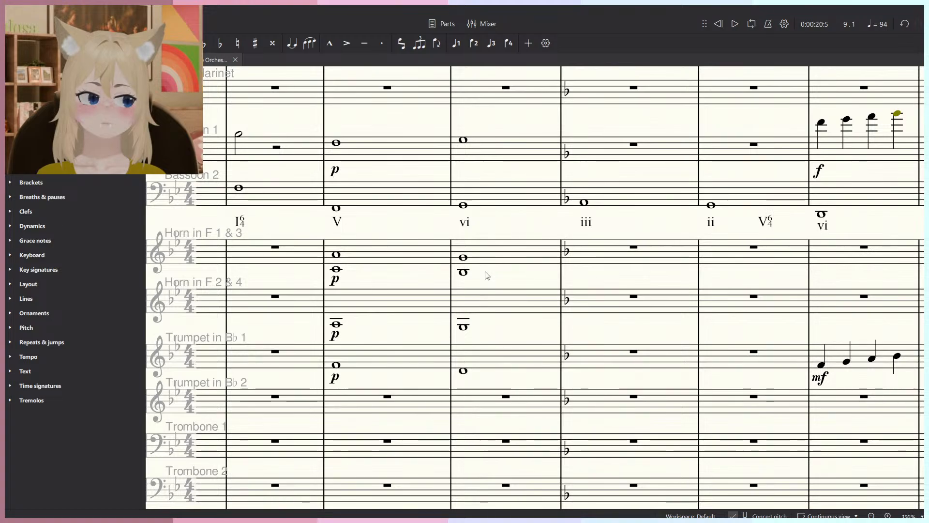
{"action": "scroll", "coordinate": [490, 283], "scroll_direction": "up", "scroll_amount": 3}
{"action": "key", "text": "n"}
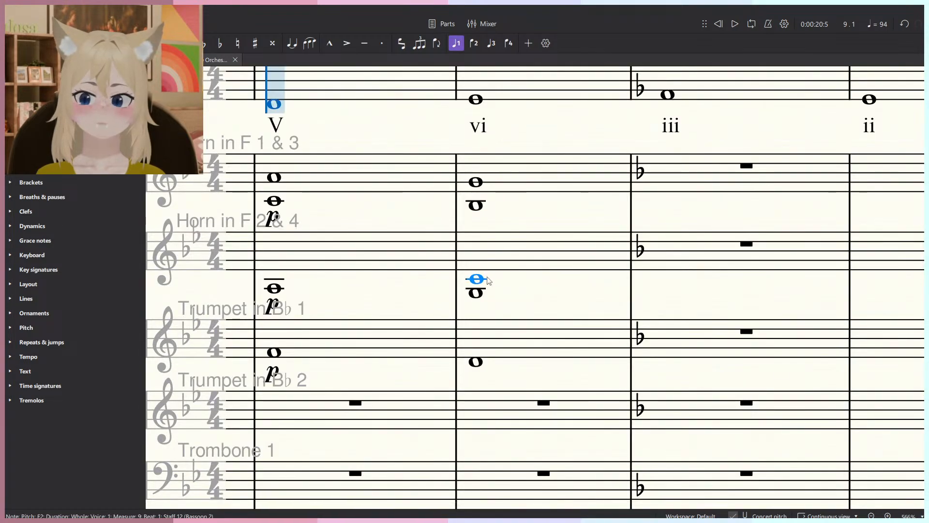
{"action": "left_click", "coordinate": [484, 275], "text": "shift"}
{"action": "key", "text": "Escape"}
{"action": "scroll", "coordinate": [485, 275], "scroll_direction": "down", "scroll_amount": 3}
{"action": "scroll", "coordinate": [487, 227], "scroll_direction": "up", "scroll_amount": 1}
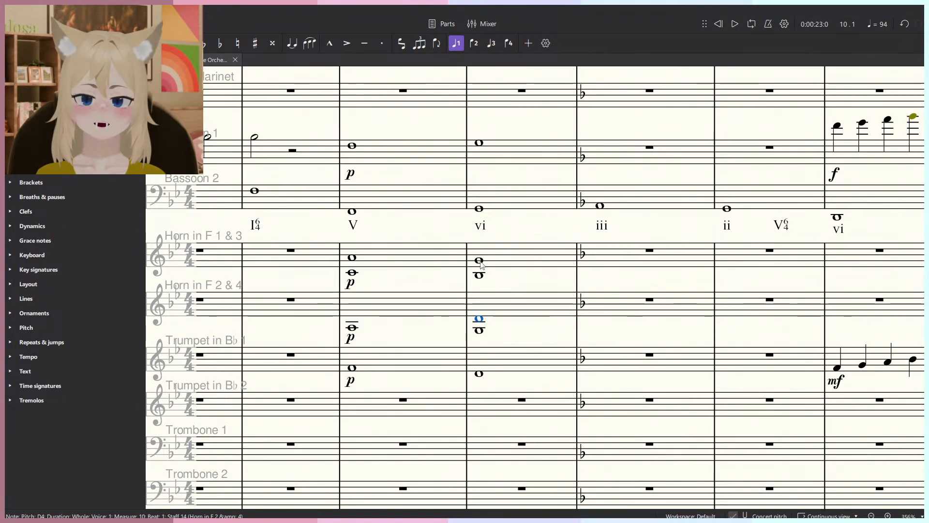
Play back measure 10 of the two horn staves and remove the added D4 from Horn in F 2 & 4.
{"action": "left_click", "coordinate": [502, 262]}
{"action": "scroll", "coordinate": [501, 264], "scroll_direction": "up", "scroll_amount": 3}
{"action": "key", "text": "space"}
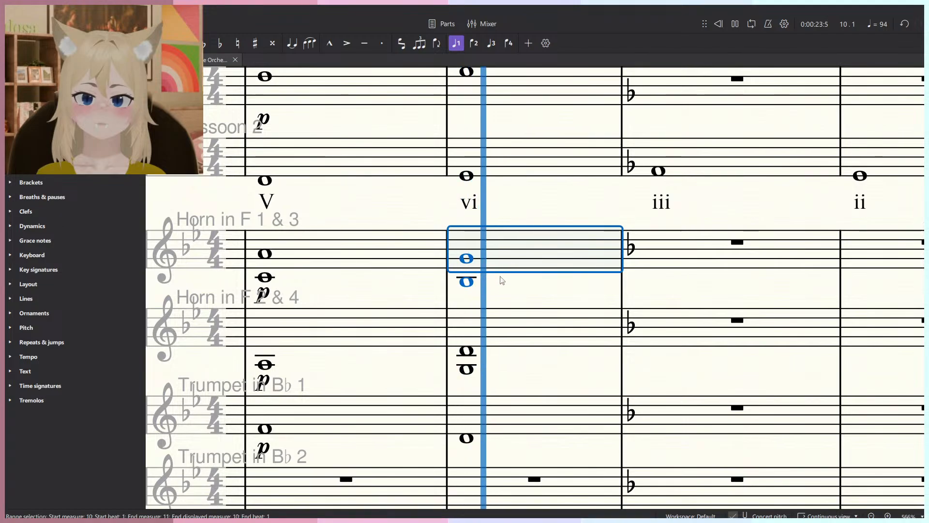
{"action": "left_click", "coordinate": [525, 337], "text": "shift"}
{"action": "scroll", "coordinate": [526, 338], "scroll_direction": "up", "scroll_amount": 1}
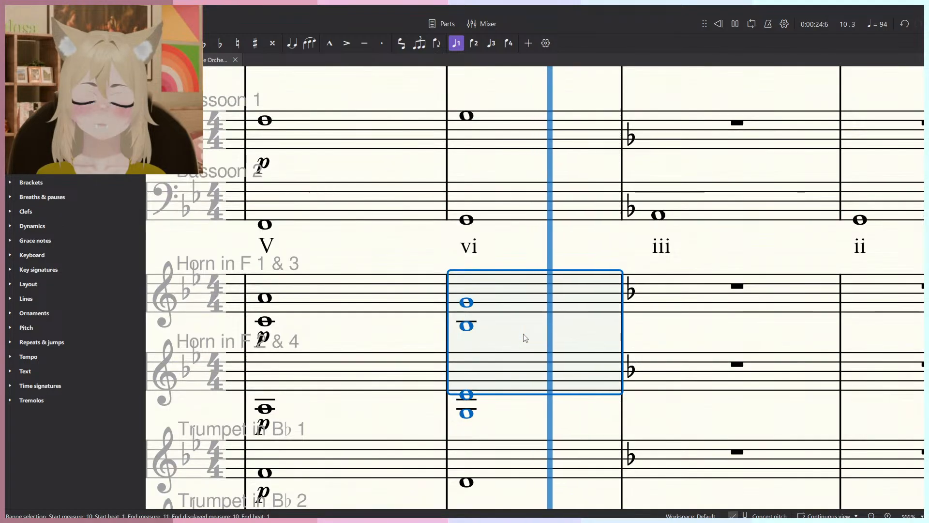
{"action": "key", "text": "Escape"}
{"action": "scroll", "coordinate": [524, 337], "scroll_direction": "down", "scroll_amount": 3}
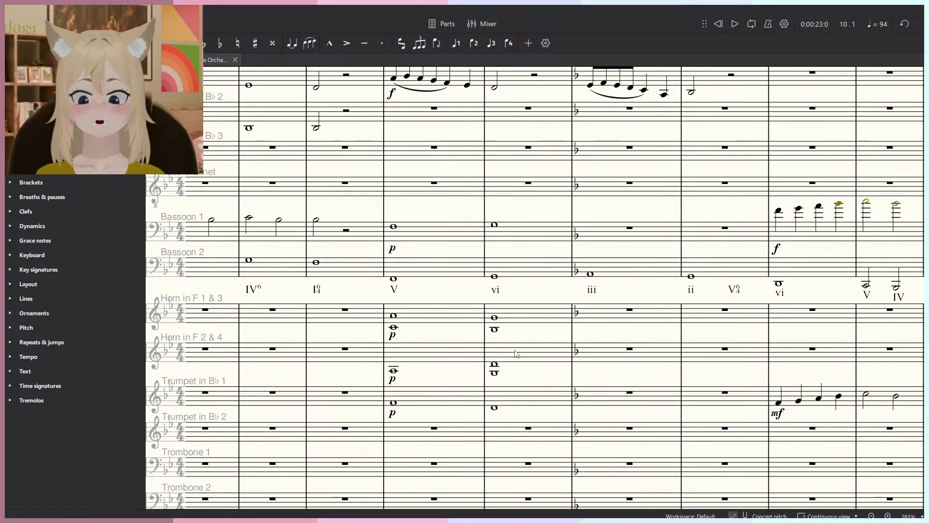
{"action": "scroll", "coordinate": [498, 369], "scroll_direction": "up", "scroll_amount": 1}
{"action": "left_click", "coordinate": [496, 372]}
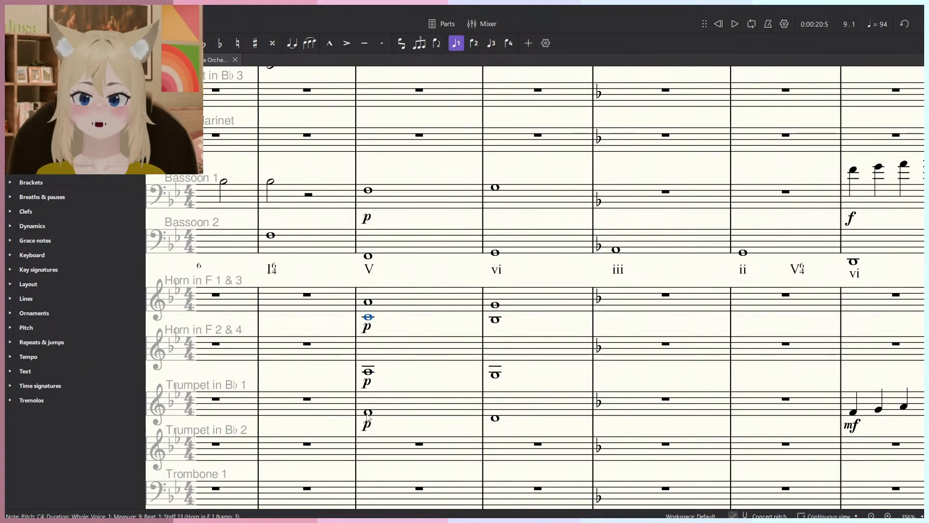
Play back measures 9 and 10 from Horn in F 1 & 3 to Trumpet in B♭ 1.
{"action": "left_click", "coordinate": [405, 308]}
{"action": "left_click", "coordinate": [539, 413], "text": "shift"}
{"action": "key", "text": "space"}
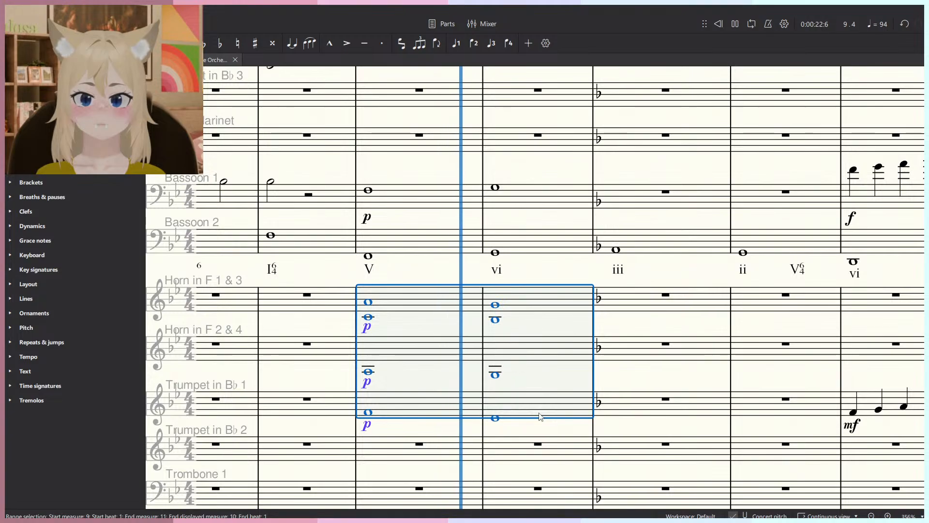
{"action": "key", "text": "space"}
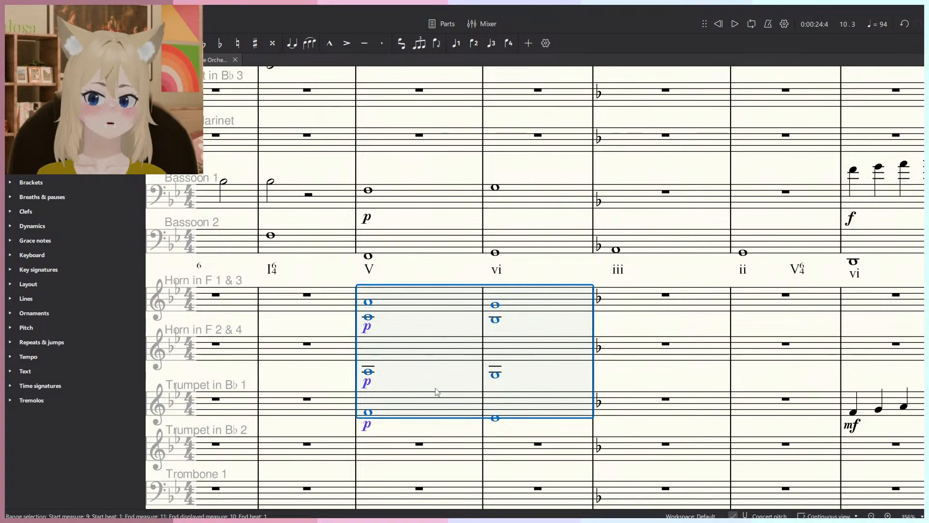
{"action": "key", "text": "Escape"}
Lower Trumpet in B♭ 1's measure 9 and 10 notes to C4 and B♭3, and raise Horn in F 1 & 3's lower measure 10 note to D4.
{"action": "left_click", "coordinate": [396, 416]}
{"action": "scroll", "coordinate": [430, 417], "scroll_direction": "up", "scroll_amount": 2}
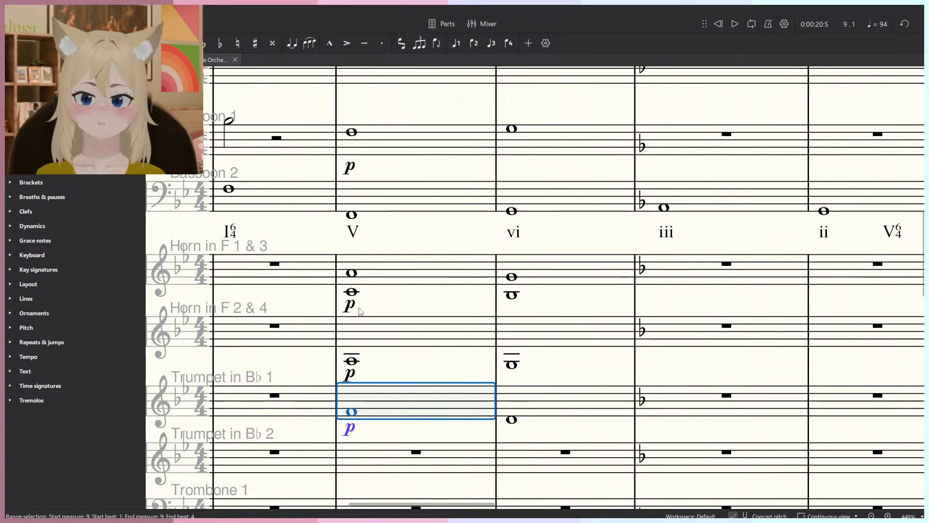
{"action": "left_click", "coordinate": [351, 291]}
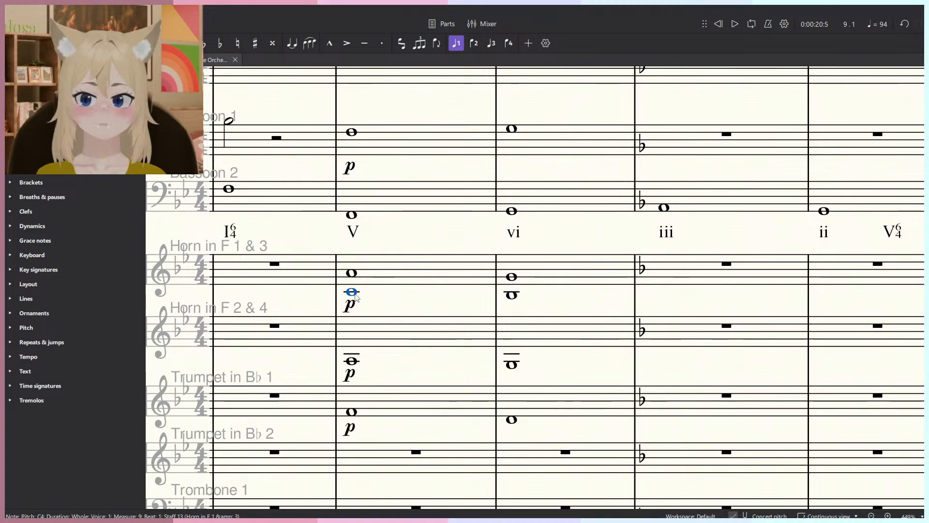
{"action": "left_click", "coordinate": [409, 406]}
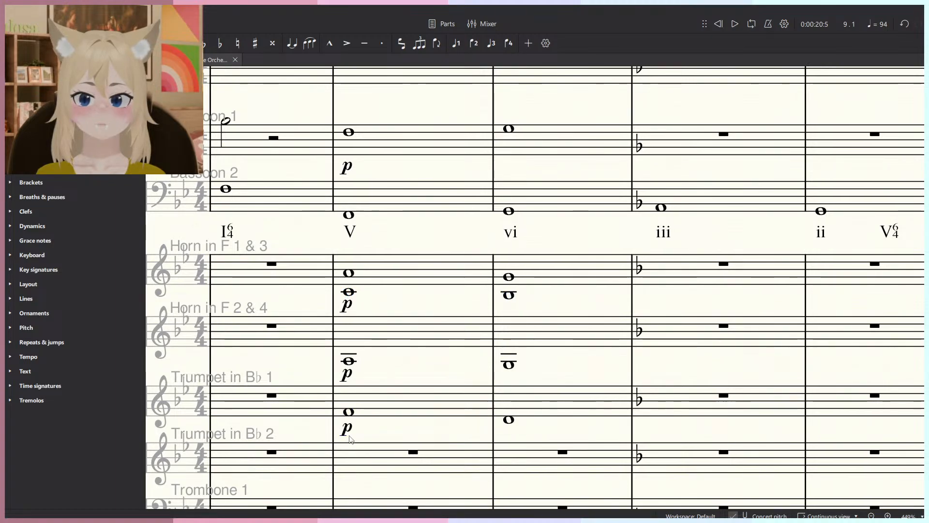
{"action": "left_click_drag", "start_coordinate": [349, 411], "coordinate": [348, 423]}
{"action": "left_click_drag", "start_coordinate": [510, 422], "coordinate": [510, 430]}
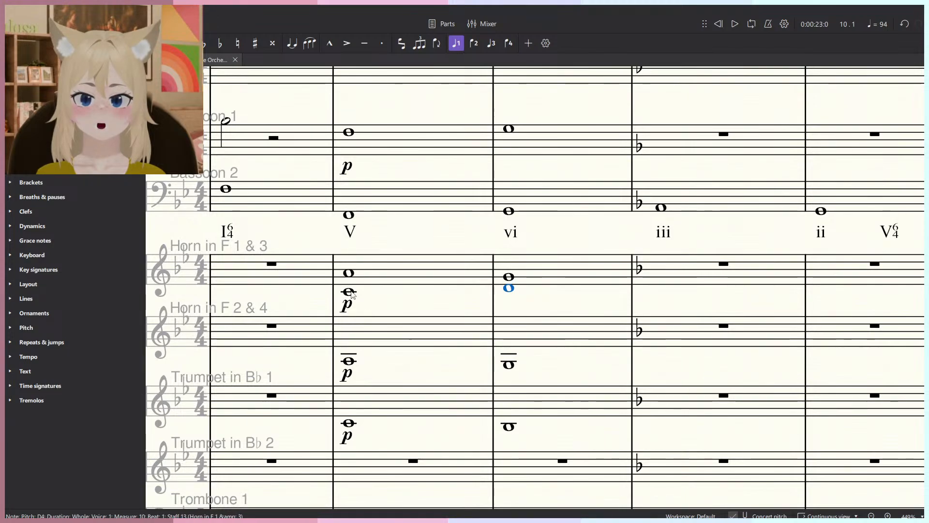
Raise Horn in F 1 & 3's lower note in measure 9 to F4 and play back measures 9 and 10 of the horns and first trumpet.
{"action": "left_click_drag", "start_coordinate": [352, 294], "coordinate": [570, 413]}
{"action": "key", "text": "space"}
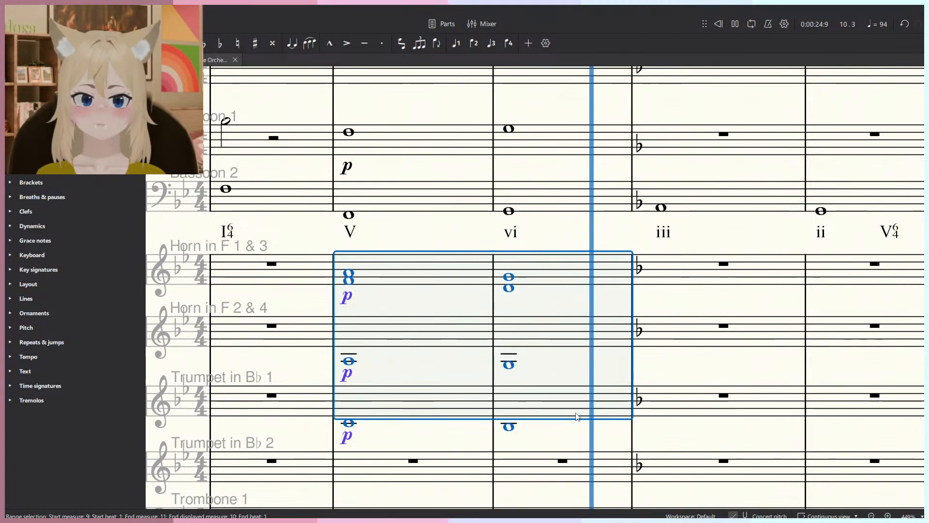
{"action": "key", "text": "space"}
{"action": "key", "text": "Escape"}
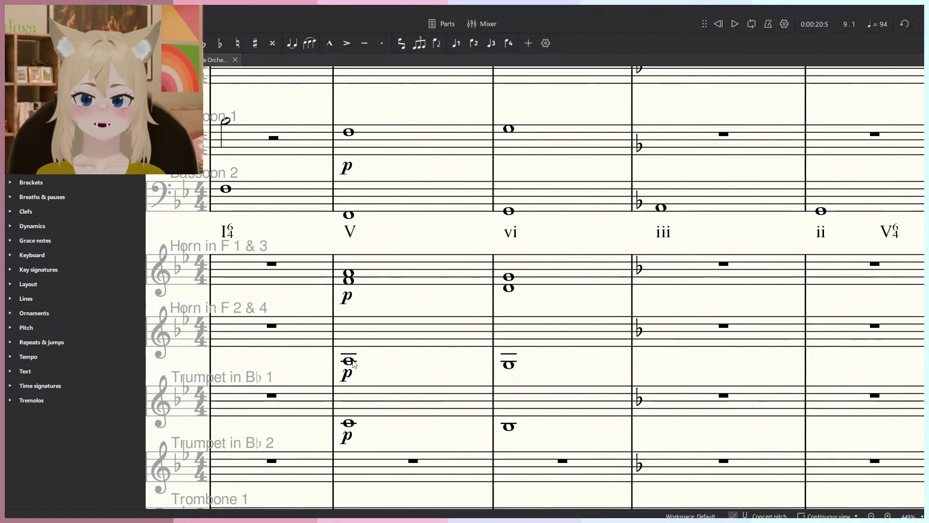
Play back measure 10 of the two horn staves.
{"action": "left_click", "coordinate": [349, 361]}
{"action": "key", "text": "Right"}
{"action": "left_click", "coordinate": [509, 278]}
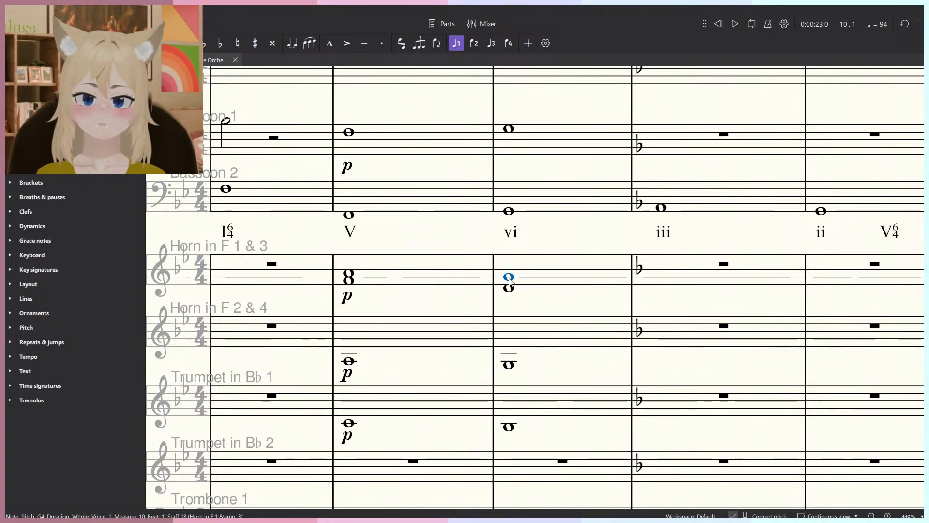
{"action": "left_click", "coordinate": [544, 273], "text": "shift"}
{"action": "left_click", "coordinate": [543, 341], "text": "shift"}
{"action": "key", "text": "space"}
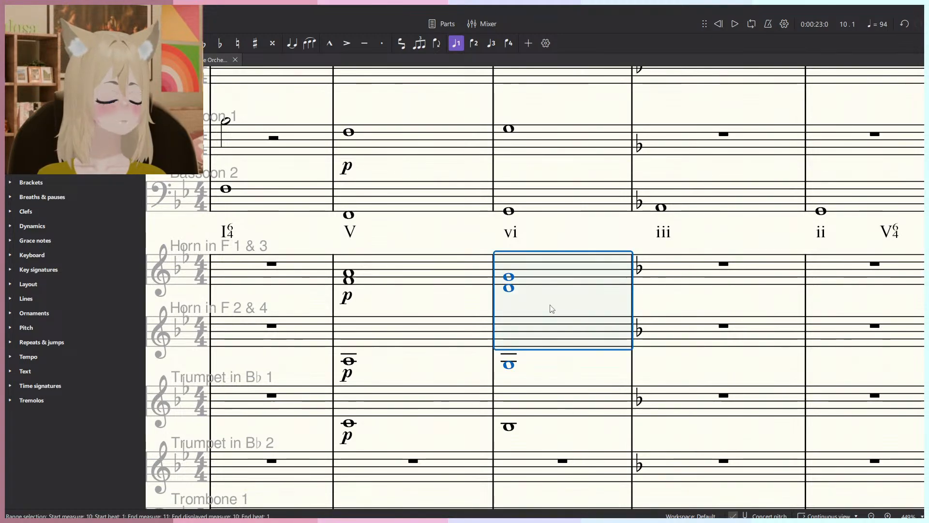
{"action": "left_click_drag", "start_coordinate": [550, 305], "coordinate": [577, 289]}
{"action": "key", "text": "space"}
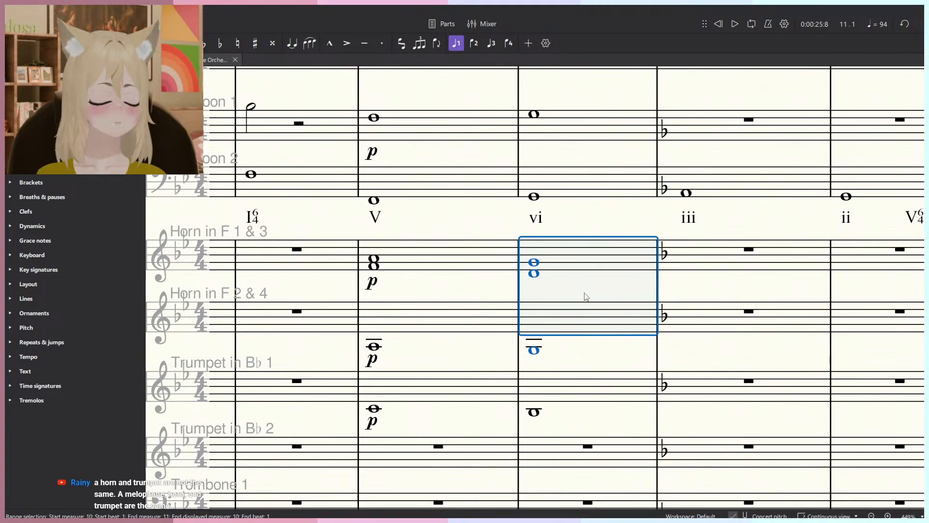
{"action": "key", "text": "Escape"}
Lower Horn in F 1 & 3's lower notes to C4 in measure 9 and B♭3 in measure 10, and raise Trumpet in B♭ 1's to F4 and D4.
{"action": "left_click", "coordinate": [536, 350]}
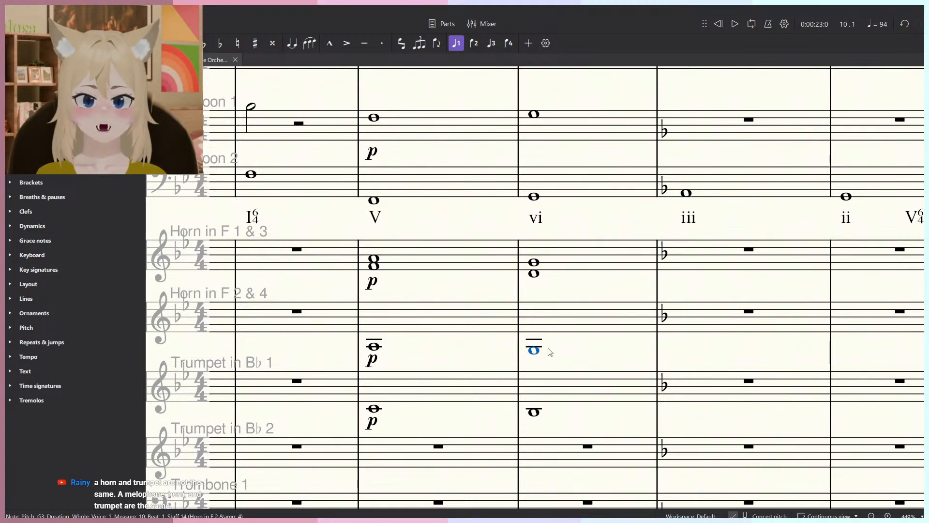
{"action": "left_click_drag", "start_coordinate": [532, 273], "coordinate": [532, 279]}
{"action": "left_click_drag", "start_coordinate": [375, 269], "coordinate": [377, 280]}
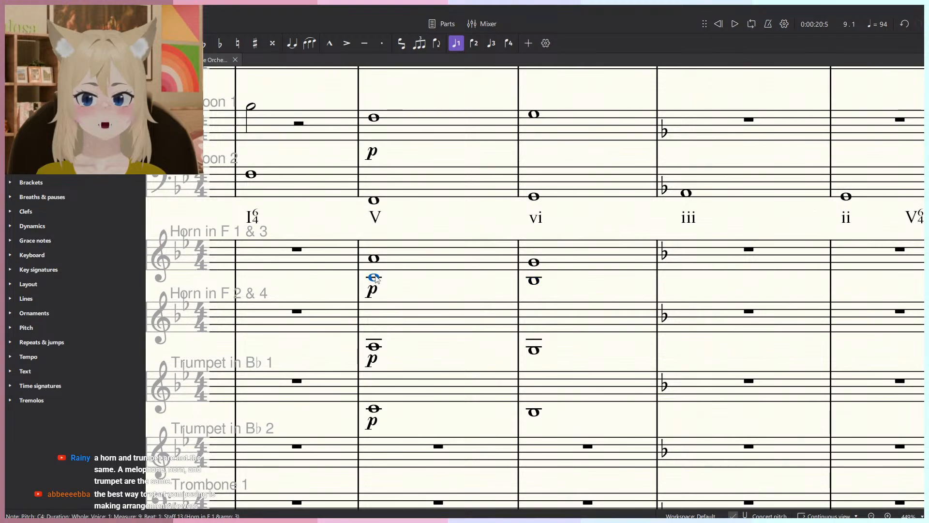
{"action": "left_click_drag", "start_coordinate": [377, 412], "coordinate": [378, 401]}
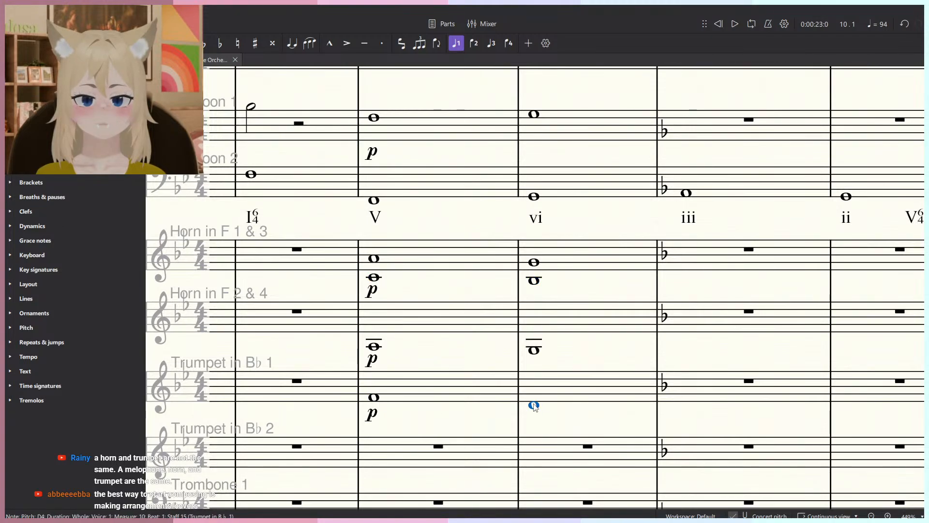
Play back measure 10 of the horn staves, followed by measures 9 and 10 of the horns and Trumpet in B♭ 1.
{"action": "left_click", "coordinate": [582, 268]}
{"action": "left_click", "coordinate": [557, 316], "text": "shift"}
{"action": "key", "text": "space"}
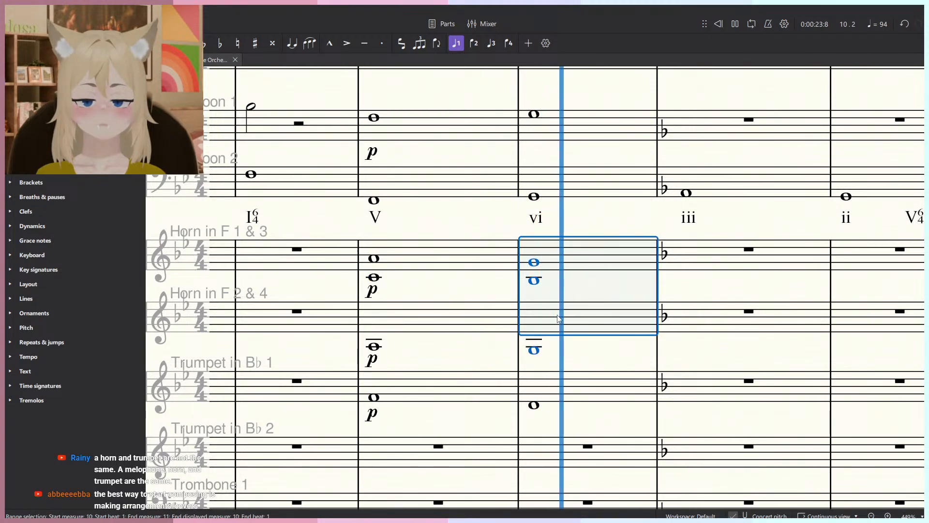
{"action": "key", "text": "space"}
{"action": "left_click", "coordinate": [552, 381]}
{"action": "left_click", "coordinate": [421, 247], "text": "shift"}
{"action": "key", "text": "space"}
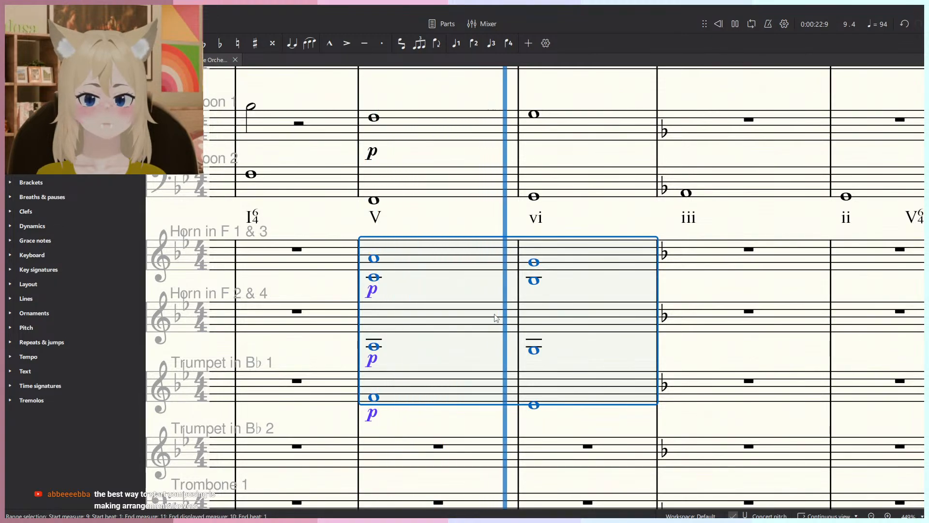
{"action": "scroll", "coordinate": [494, 317], "scroll_direction": "down", "scroll_amount": 1}
{"action": "key", "text": "Escape"}
Add F4 in measure 9 and D4 in measure 10 to Horn in F 1 & 3's chords and clear Trumpet in B♭ 1's notes there.
{"action": "scroll", "coordinate": [501, 332], "scroll_direction": "up", "scroll_amount": 2}
{"action": "left_click", "coordinate": [385, 385]}
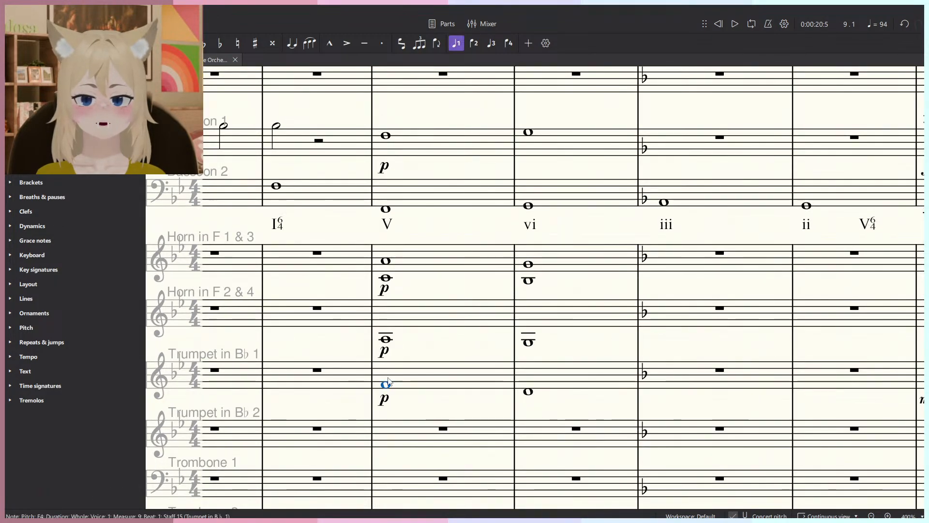
{"action": "scroll", "coordinate": [400, 269], "scroll_direction": "up", "scroll_amount": 1}
{"action": "key", "text": "n"}
{"action": "left_click", "coordinate": [573, 273]}
{"action": "key", "text": "Escape"}
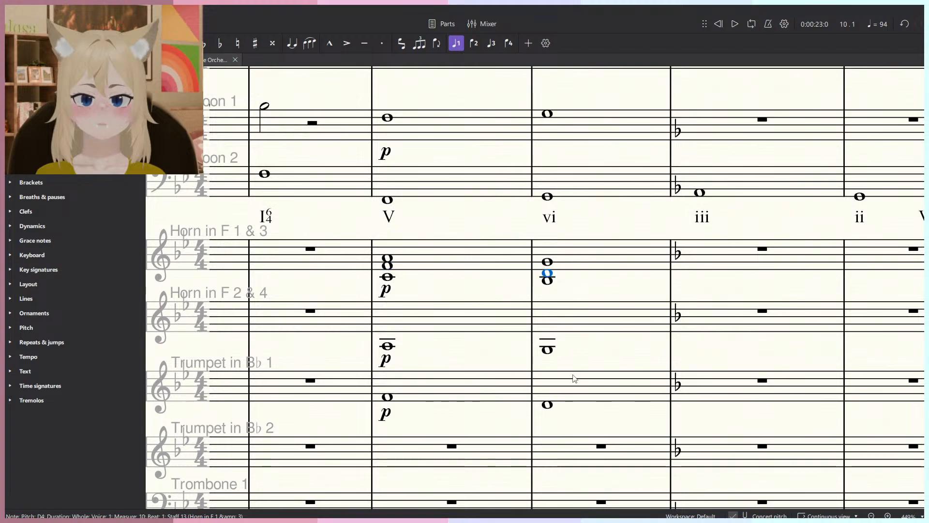
{"action": "left_click", "coordinate": [573, 378]}
{"action": "left_click", "coordinate": [425, 383], "text": "shift"}
{"action": "key", "text": "Delete"}
Play back measures 9 and 10 of the two horn staves with the three-note upper chords.
{"action": "left_click", "coordinate": [388, 259]}
{"action": "left_click", "coordinate": [567, 326], "text": "shift"}
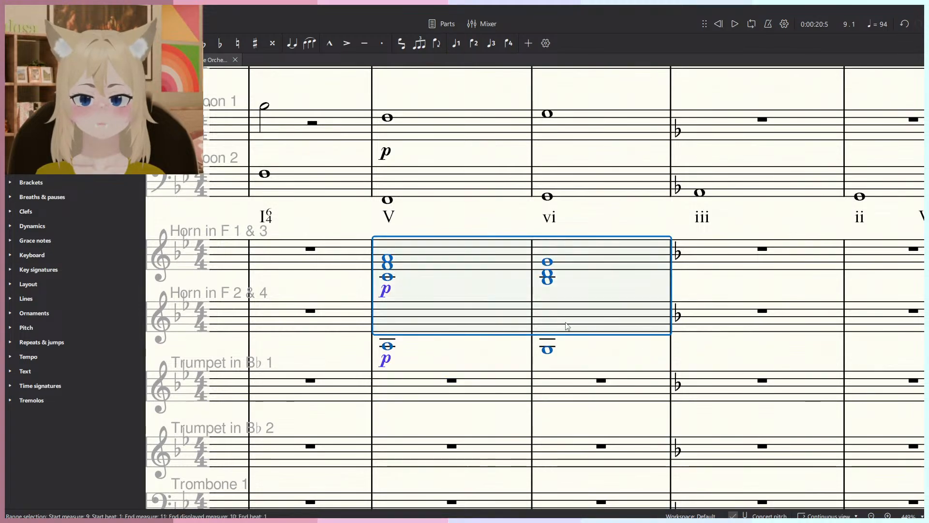
{"action": "key", "text": "space"}
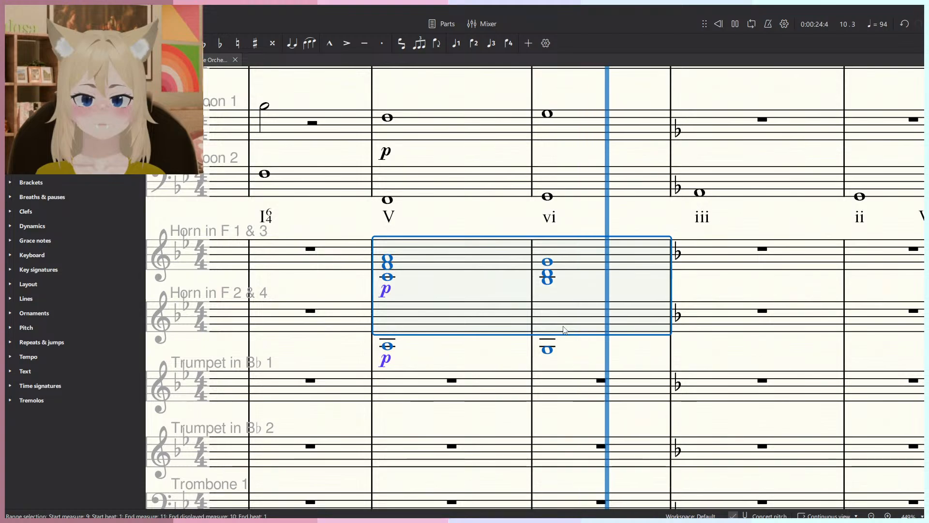
{"action": "key", "text": "space"}
{"action": "key", "text": "Escape"}
Add C4 in measure 9 and B♭3 in measure 10 to Horn in F 2 & 4 and remove those pitches from Horn in F 1 & 3.
{"action": "scroll", "coordinate": [388, 265], "scroll_direction": "up", "scroll_amount": 3}
{"action": "left_click", "coordinate": [388, 266]}
{"action": "scroll", "coordinate": [387, 265], "scroll_direction": "down", "scroll_amount": 3}
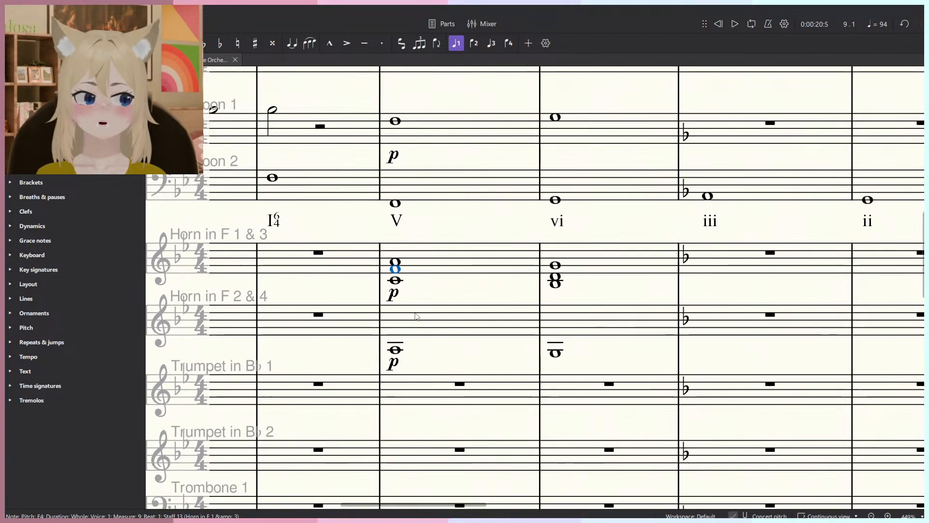
{"action": "key", "text": "n"}
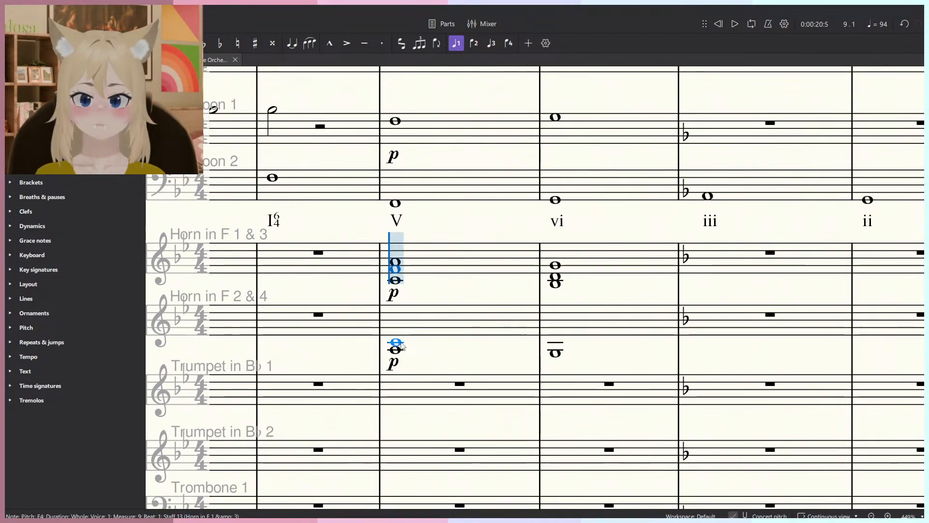
{"action": "left_click", "coordinate": [401, 344]}
{"action": "left_click", "coordinate": [554, 347]}
{"action": "key", "text": "Escape"}
{"action": "left_click", "coordinate": [556, 277]}
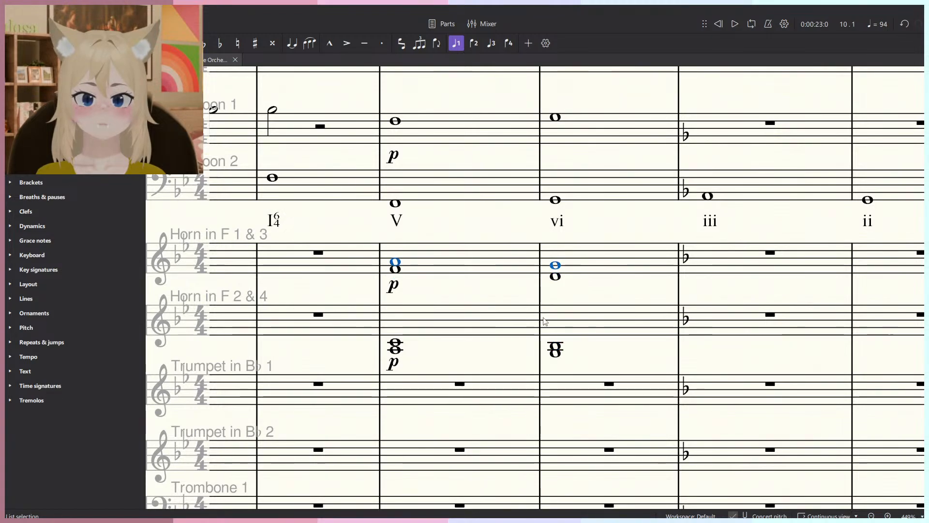
Play back the horns' redistributed two-note chords in measures 9 and 10 and check Horn in F 2 & 4's lower note in measure 9.
{"action": "left_click", "coordinate": [396, 274]}
{"action": "left_click", "coordinate": [558, 334], "text": "shift"}
{"action": "key", "text": "space"}
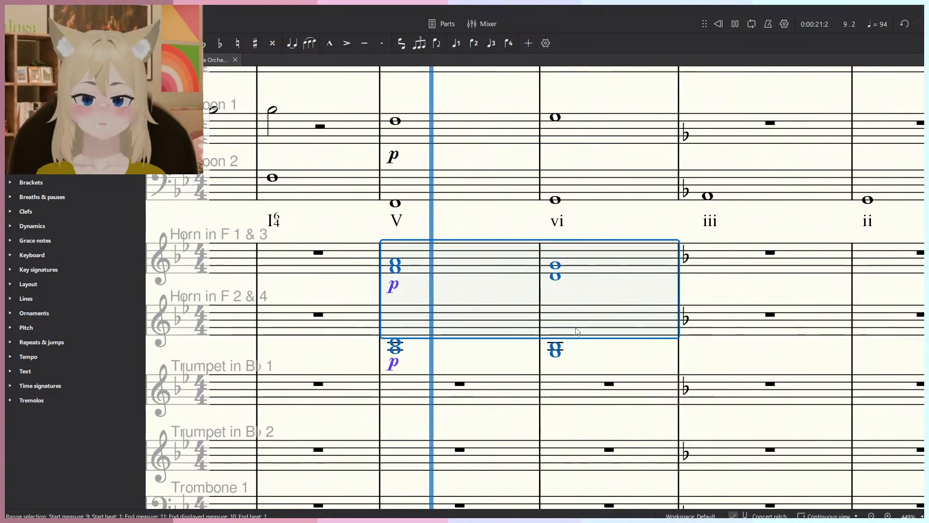
{"action": "scroll", "coordinate": [558, 334], "scroll_direction": "down", "scroll_amount": 2}
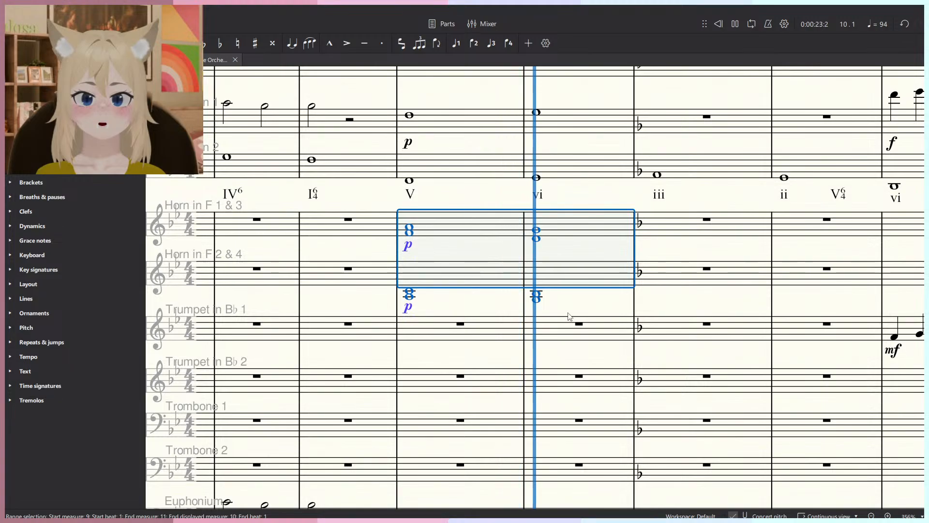
{"action": "left_click", "coordinate": [409, 296]}
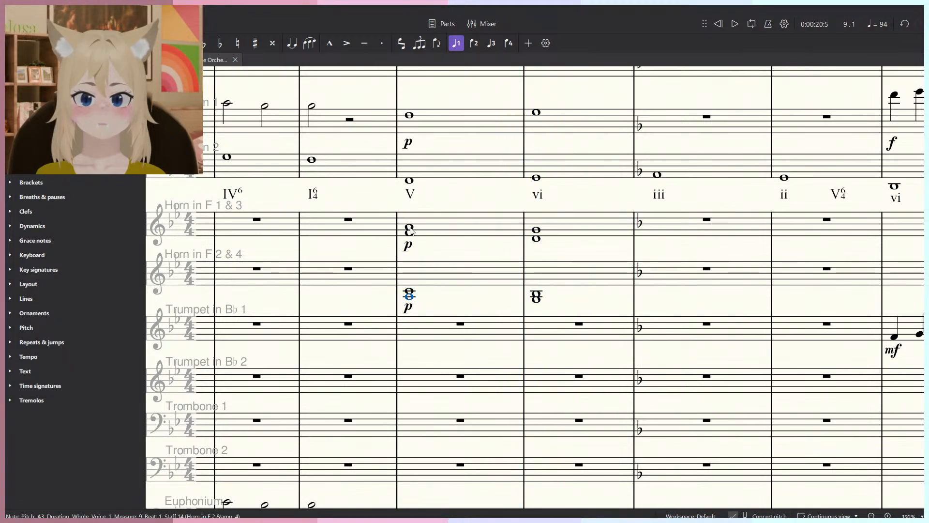
Play back measures 9 and 10 from Bassoon 1 to Horn in F 2 & 4.
{"action": "scroll", "coordinate": [587, 268], "scroll_direction": "down", "scroll_amount": 2}
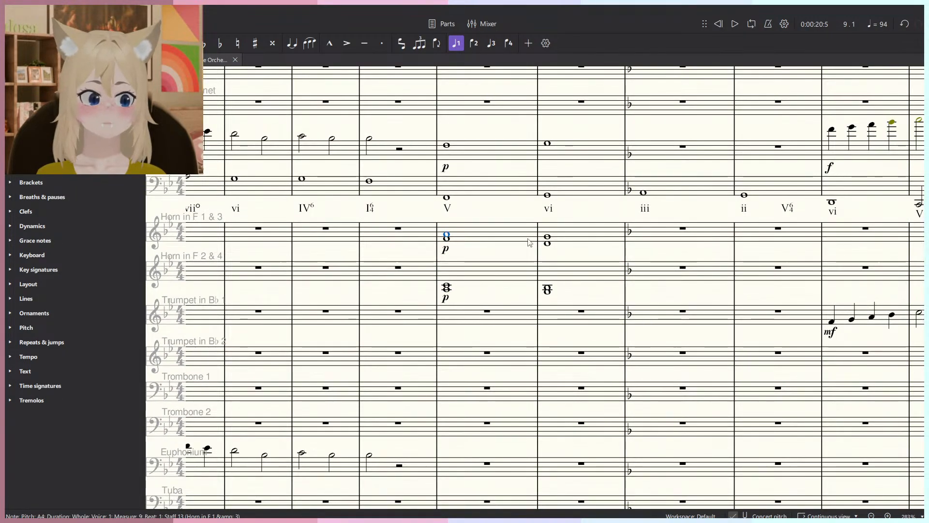
{"action": "scroll", "coordinate": [484, 206], "scroll_direction": "up", "scroll_amount": 2}
{"action": "left_click", "coordinate": [438, 200]}
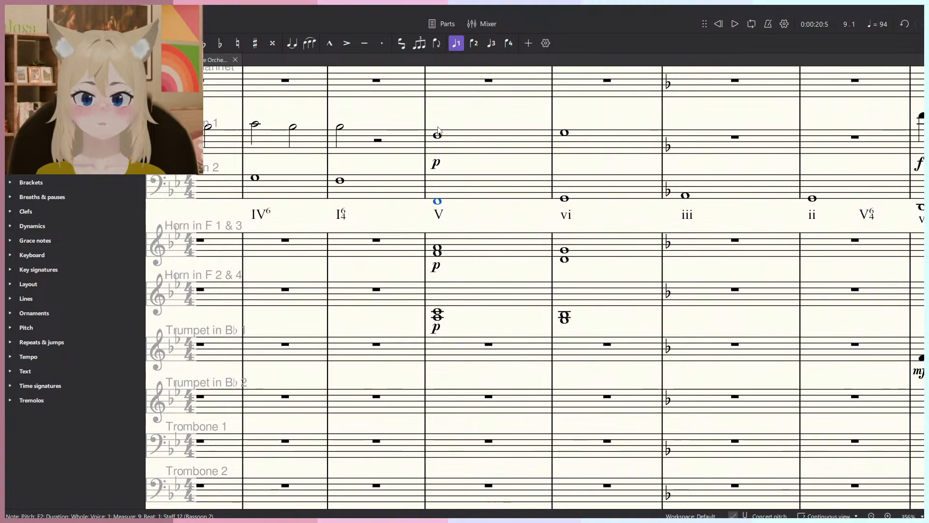
{"action": "left_click", "coordinate": [483, 145]}
{"action": "left_click", "coordinate": [596, 305], "text": "shift"}
{"action": "key", "text": "space"}
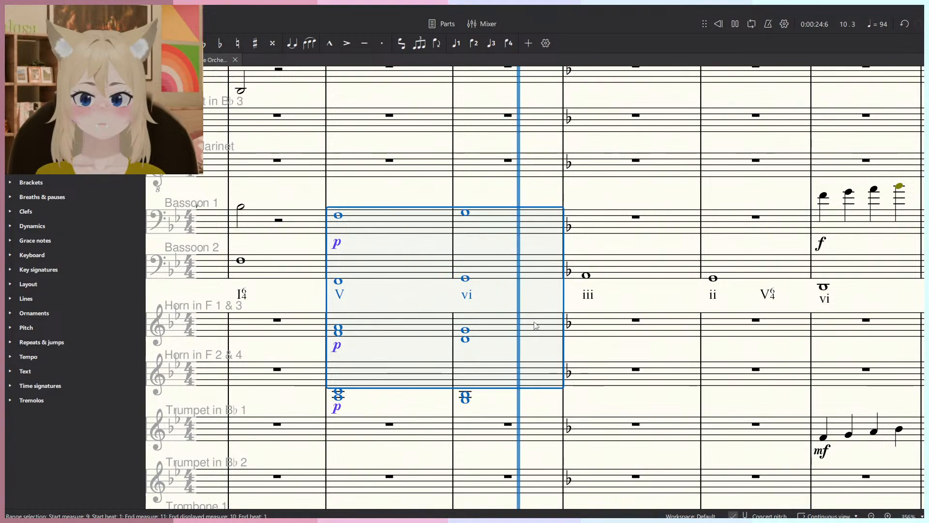
{"action": "scroll", "coordinate": [624, 301], "scroll_direction": "down", "scroll_amount": 4, "text": "ctrl"}
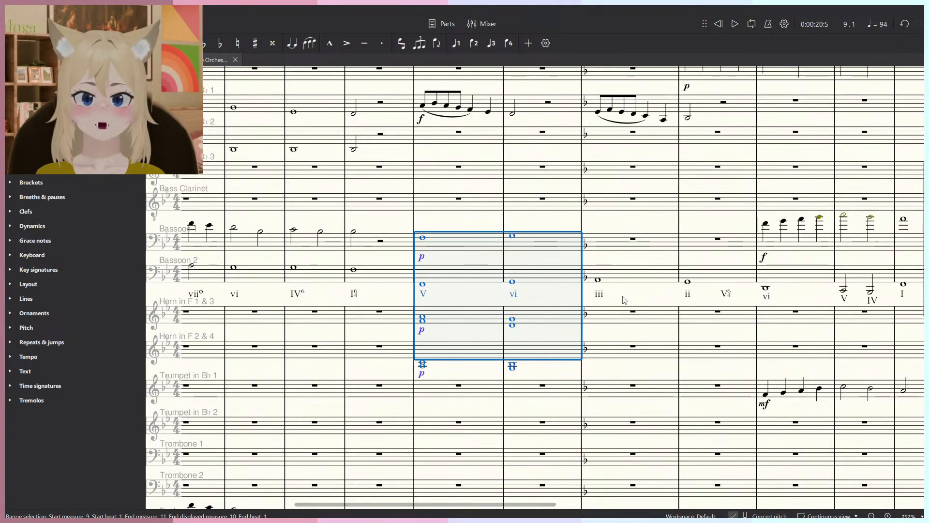
{"action": "key", "text": "Escape"}
Cut Bassoon 1's melody in measures 13 to 15 and paste it into the English Horn staff from measure 13.
{"action": "scroll", "coordinate": [616, 305], "scroll_direction": "up", "scroll_amount": 2, "text": "ctrl"}
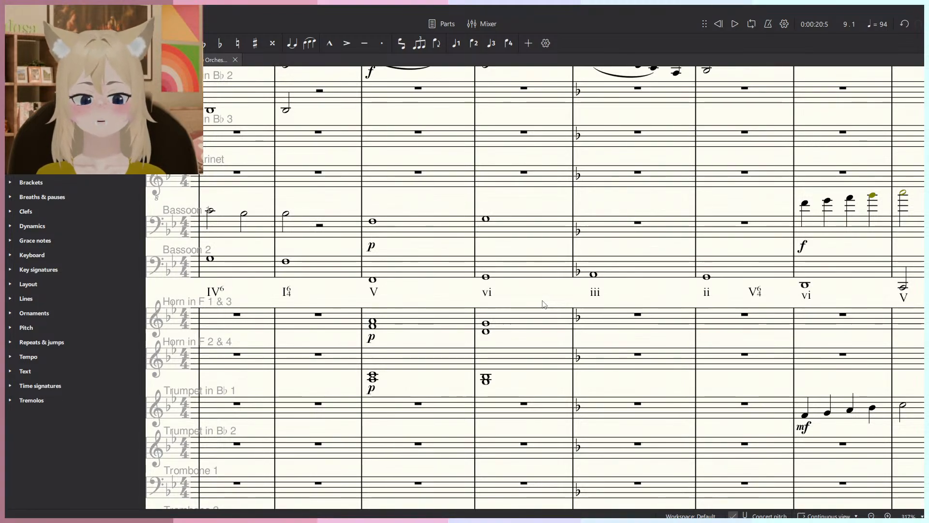
{"action": "left_click_drag", "start_coordinate": [569, 308], "coordinate": [505, 318]}
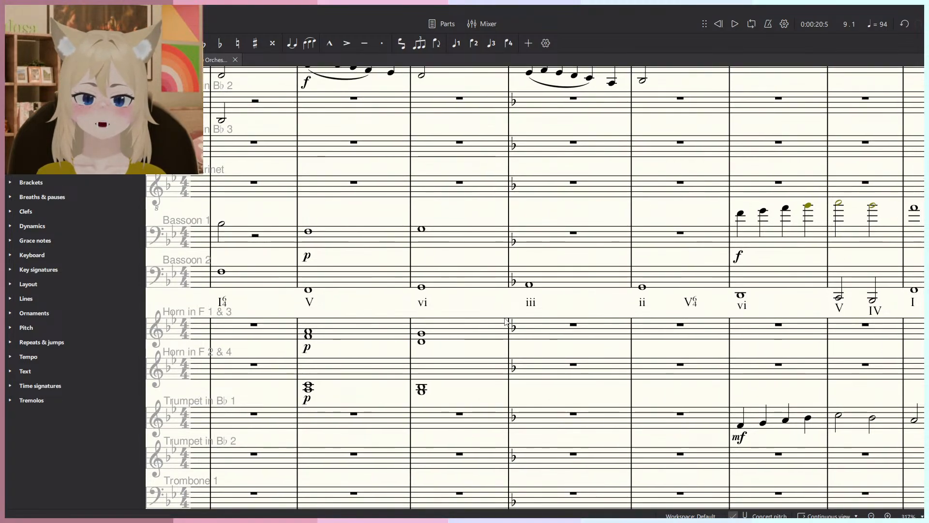
{"action": "scroll", "coordinate": [579, 335], "scroll_direction": "down", "scroll_amount": 2, "text": "ctrl"}
{"action": "left_click_drag", "start_coordinate": [584, 338], "coordinate": [405, 367]}
{"action": "left_click", "coordinate": [691, 296]}
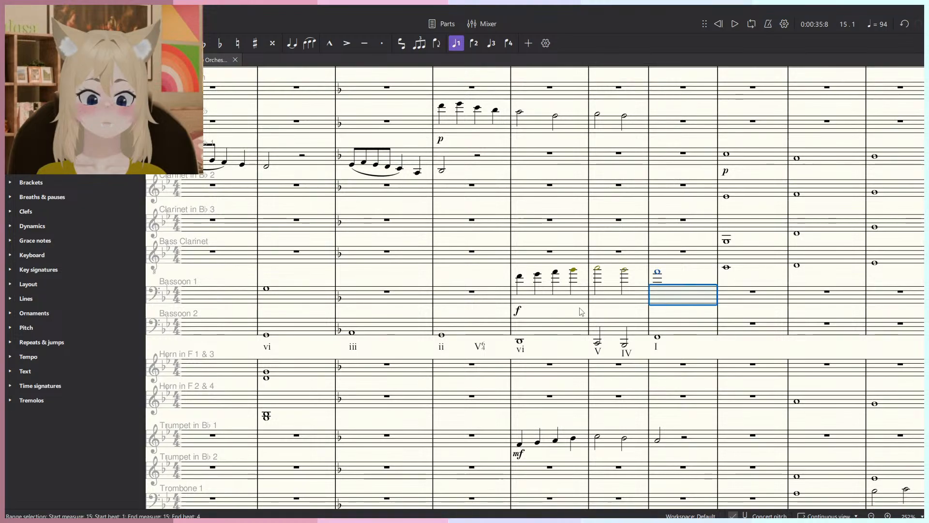
{"action": "left_click", "coordinate": [532, 297], "text": "shift"}
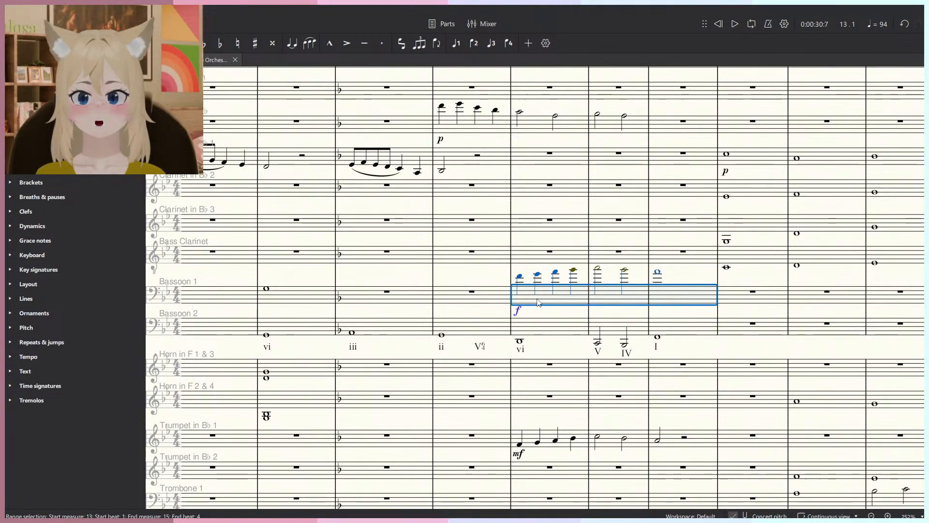
{"action": "scroll", "coordinate": [539, 302], "scroll_direction": "up", "scroll_amount": 2}
{"action": "key", "text": "Delete"}
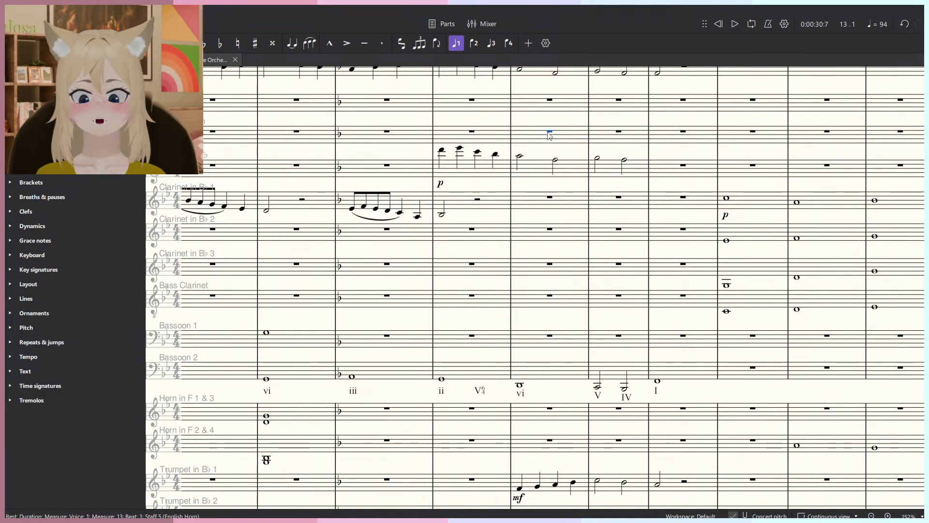
{"action": "key", "text": "ctrl+v"}
{"action": "key", "text": "space"}
{"action": "key", "text": "space"}
{"action": "key", "text": "Escape"}
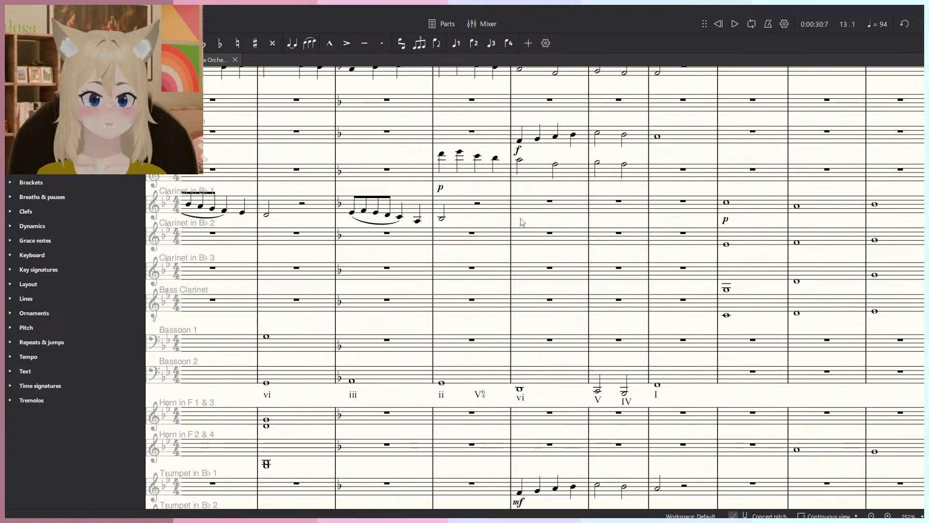
Copy Bassoon 2's notes in measures 11 to 15 into Bassoon 1 and raise the copy by an octave.
{"action": "left_click_drag", "start_coordinate": [381, 300], "coordinate": [608, 195]}
{"action": "scroll", "coordinate": [372, 359], "scroll_direction": "down", "scroll_amount": 1}
{"action": "scroll", "coordinate": [373, 359], "scroll_direction": "down", "scroll_amount": 1}
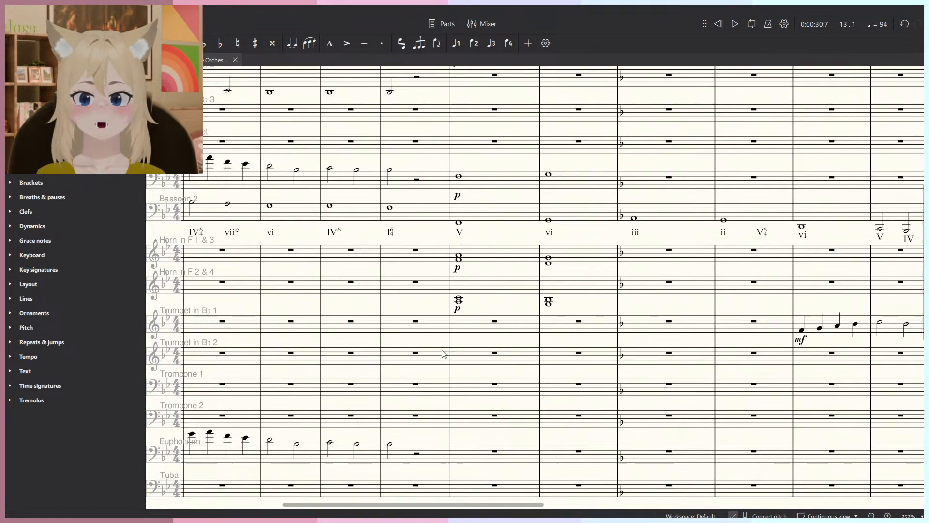
{"action": "scroll", "coordinate": [510, 332], "scroll_direction": "left", "scroll_amount": 2}
{"action": "scroll", "coordinate": [718, 378], "scroll_direction": "up", "scroll_amount": 3}
{"action": "left_click_drag", "start_coordinate": [718, 378], "coordinate": [583, 355]}
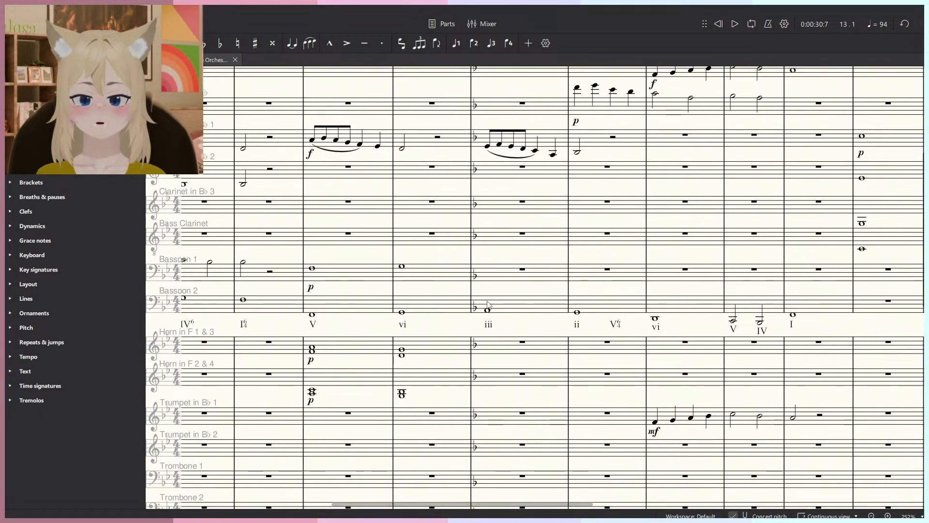
{"action": "scroll", "coordinate": [484, 314], "scroll_direction": "up", "scroll_amount": 4}
{"action": "key", "text": "n"}
{"action": "key", "text": "Escape"}
{"action": "left_click", "coordinate": [527, 309]}
{"action": "scroll", "coordinate": [595, 302], "scroll_direction": "down", "scroll_amount": 5}
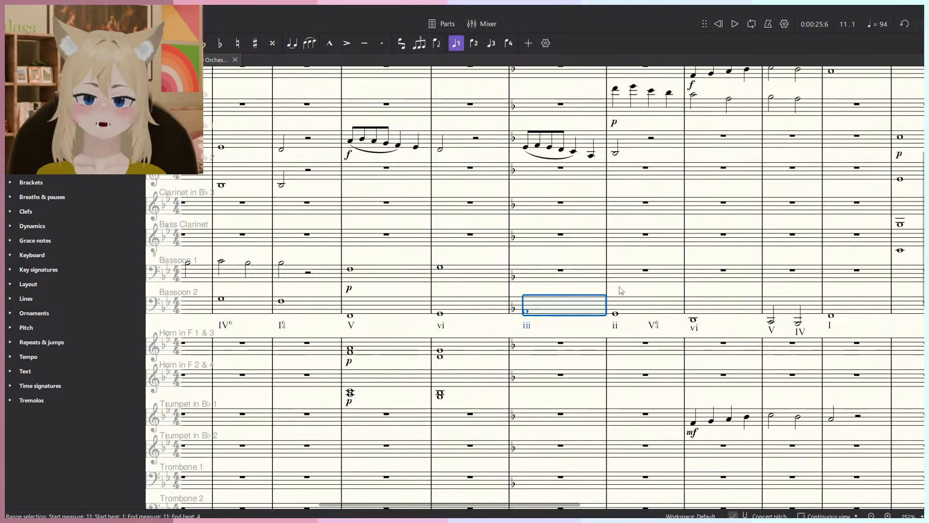
{"action": "left_click_drag", "start_coordinate": [837, 292], "coordinate": [716, 313]}
{"action": "left_click", "coordinate": [697, 323], "text": "shift"}
{"action": "key", "text": "ctrl+c"}
{"action": "left_click", "coordinate": [450, 299]}
{"action": "key", "text": "ctrl+v"}
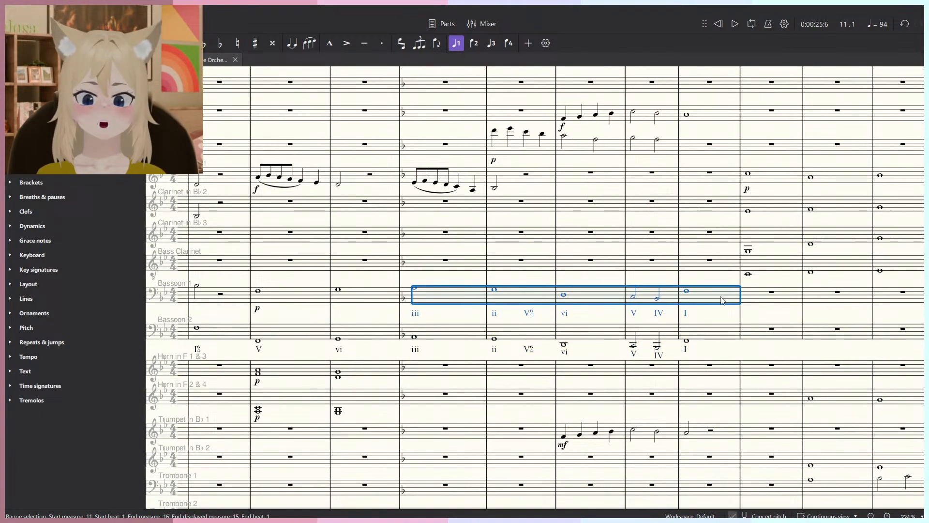
Delete the duplicated Roman numerals from iii to I below Bassoon 1 in measures 11 to 15.
{"action": "left_click", "coordinate": [414, 314]}
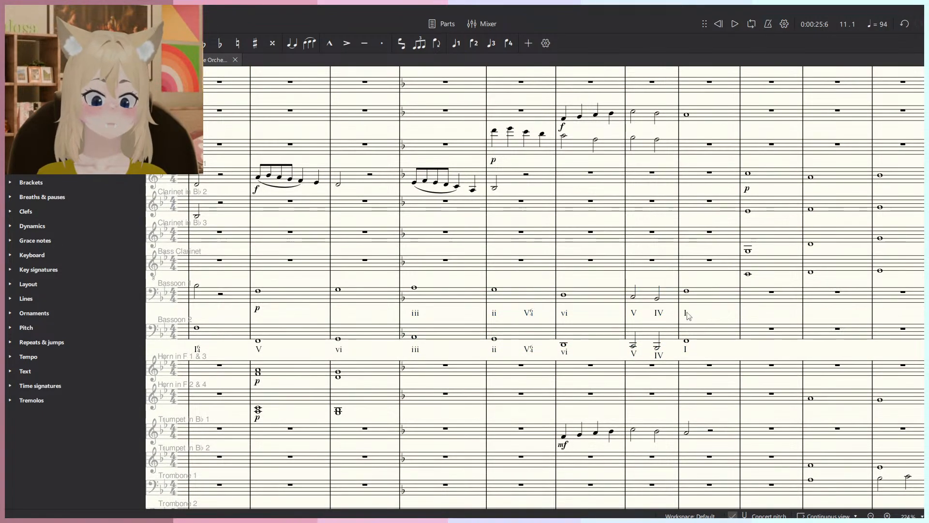
{"action": "key", "text": "Delete"}
{"action": "scroll", "coordinate": [470, 340], "scroll_direction": "up", "scroll_amount": 3, "text": "ctrl"}
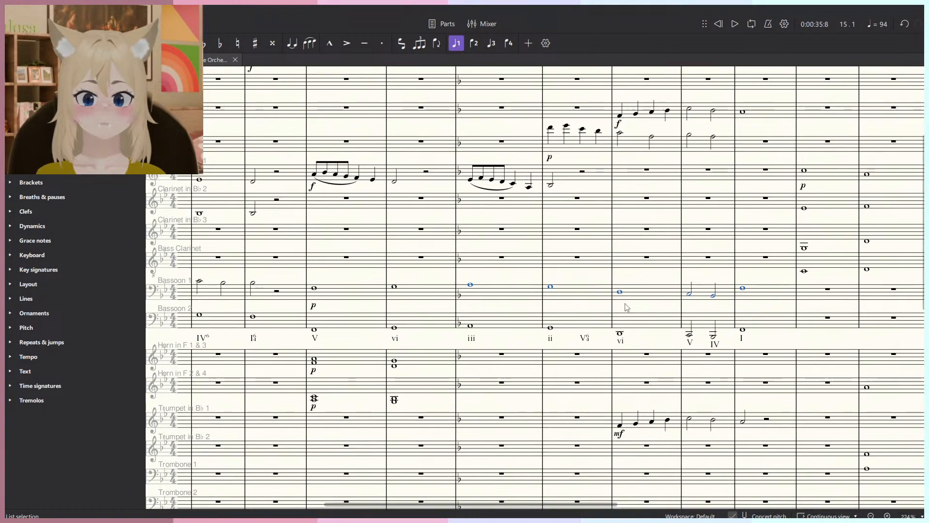
{"action": "scroll", "coordinate": [469, 340], "scroll_direction": "up", "scroll_amount": 1, "text": "ctrl"}
{"action": "key", "text": "Escape"}
{"action": "scroll", "coordinate": [532, 380], "scroll_direction": "up", "scroll_amount": 2, "text": "ctrl"}
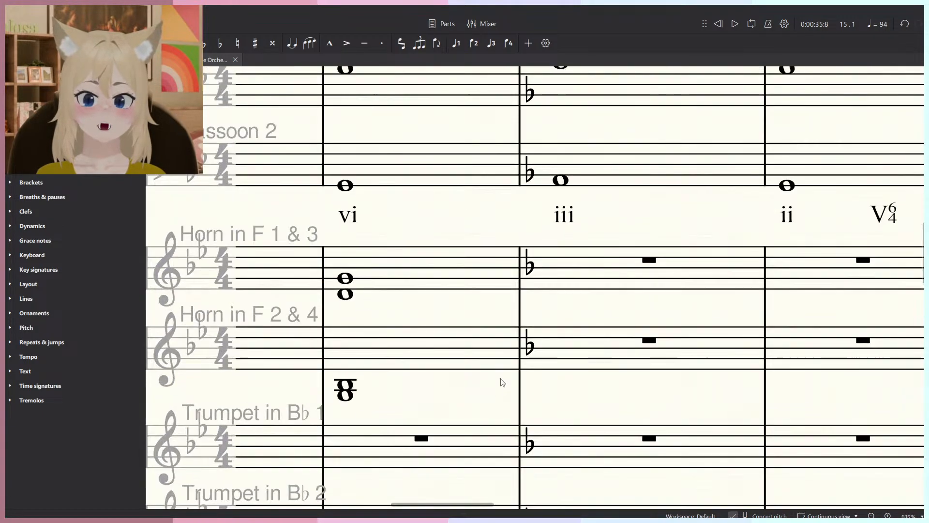
Enter a whole-note chord of F4 and D4 in the Horn in F 1 & 3 staff at measure 11.
{"action": "scroll", "coordinate": [533, 380], "scroll_direction": "up", "scroll_amount": 1, "text": "ctrl"}
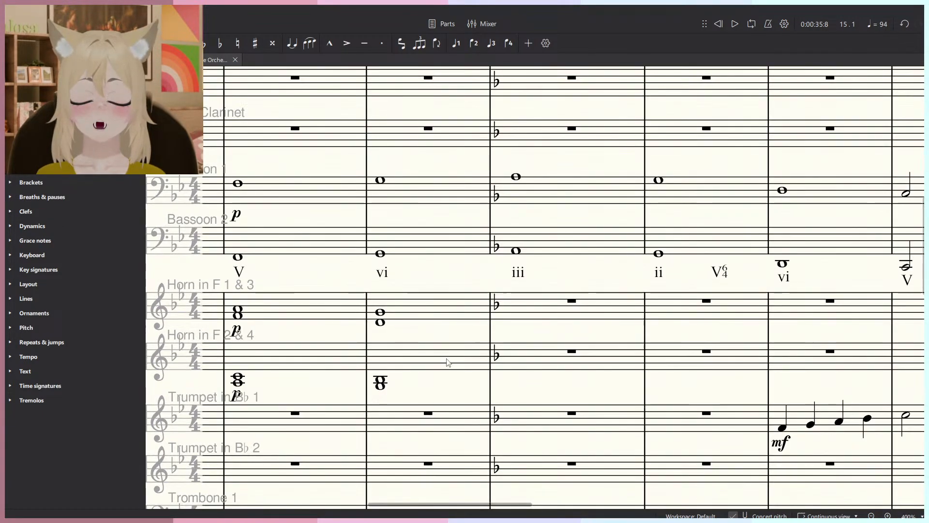
{"action": "left_click", "coordinate": [380, 311]}
{"action": "scroll", "coordinate": [555, 331], "scroll_direction": "up", "scroll_amount": 1, "text": "ctrl"}
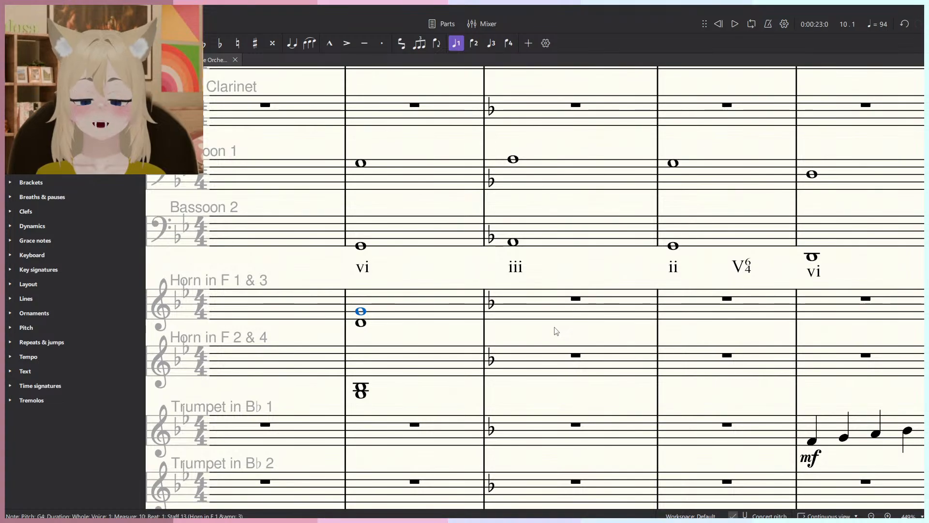
{"action": "left_click_drag", "start_coordinate": [556, 331], "coordinate": [569, 332]}
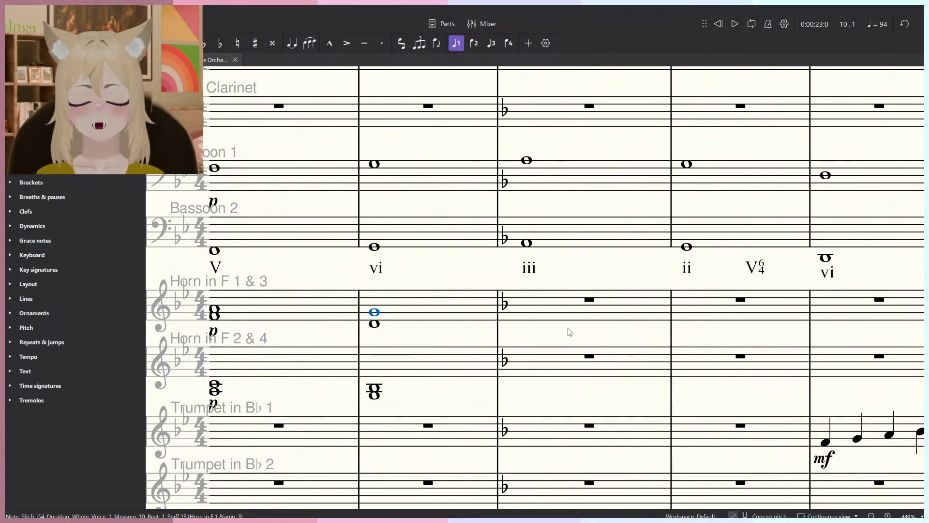
{"action": "scroll", "coordinate": [579, 293], "scroll_direction": "up", "scroll_amount": 2, "text": "ctrl"}
{"action": "key", "text": "n"}
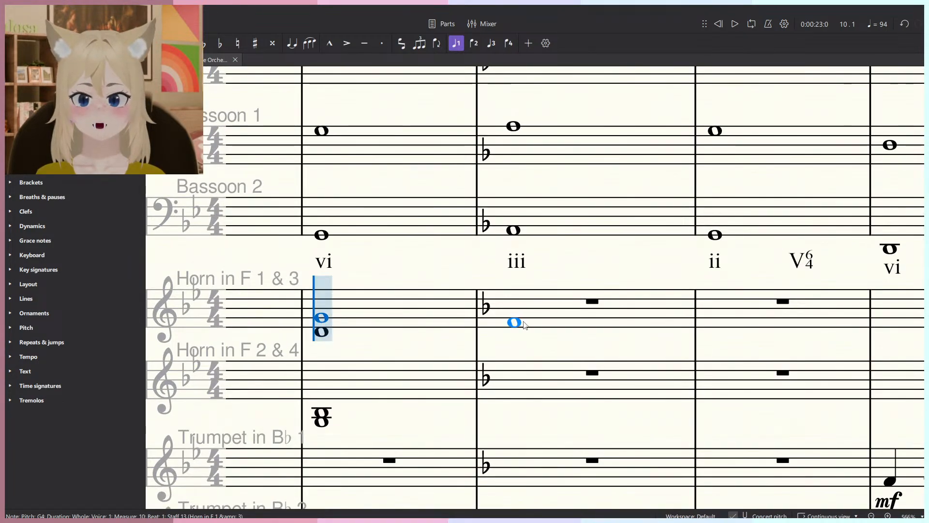
{"action": "left_click", "coordinate": [523, 323]}
{"action": "left_click", "coordinate": [522, 333]}
{"action": "key", "text": "Escape"}
Enter a whole-note chord of F3 and A3 in the Horn in F 2 & 4 staff at measure 11.
{"action": "left_click", "coordinate": [322, 423]}
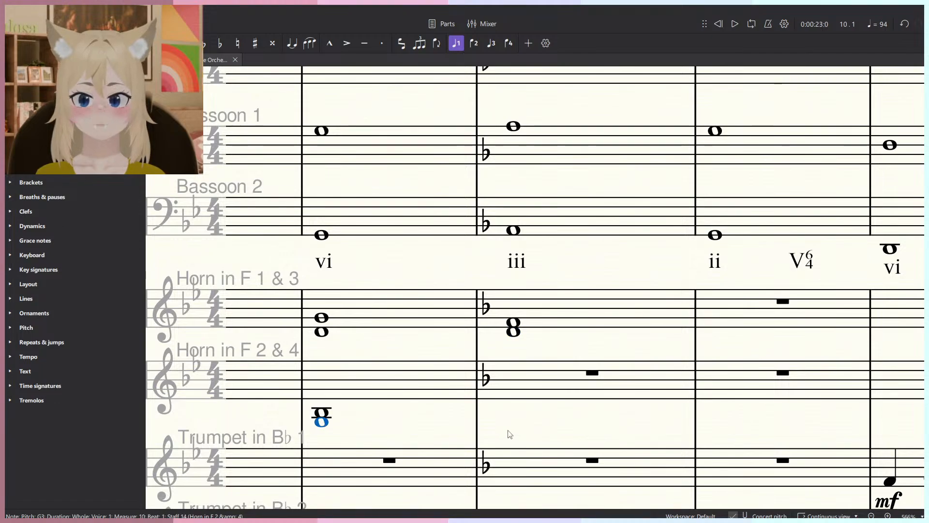
{"action": "key", "text": "n"}
{"action": "left_click", "coordinate": [521, 428]}
{"action": "left_click", "coordinate": [522, 419]}
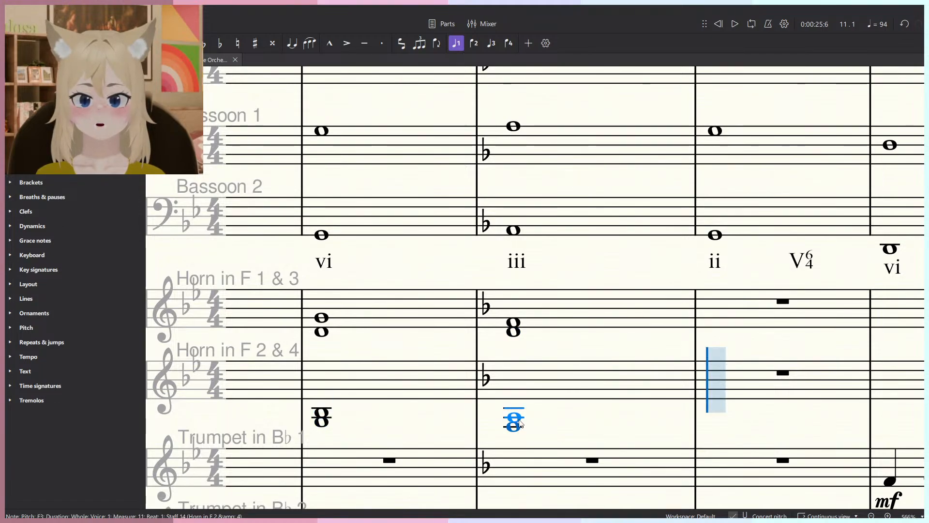
{"action": "key", "text": "Escape"}
Play back measure 11 of both horn staves.
{"action": "left_click", "coordinate": [564, 377]}
{"action": "left_click", "coordinate": [567, 312], "text": "shift"}
{"action": "key", "text": "space"}
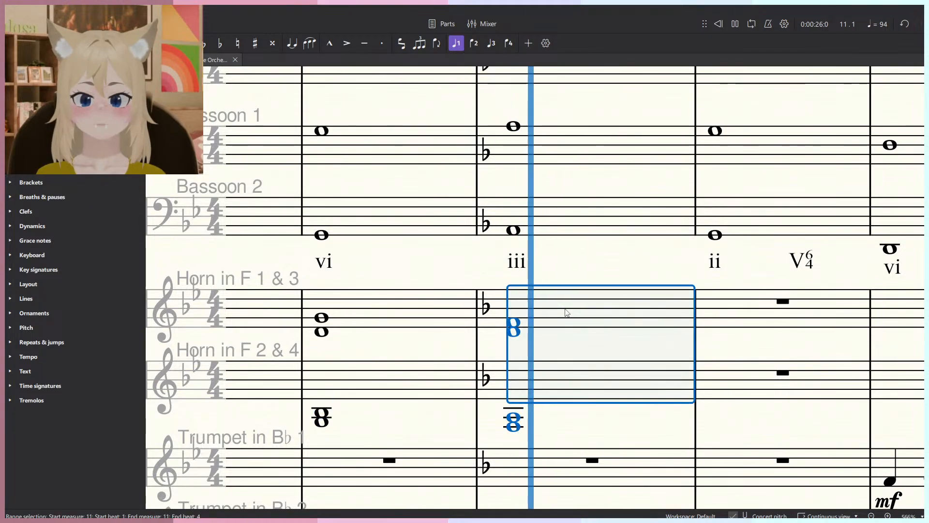
{"action": "key", "text": "space"}
{"action": "key", "text": "Escape"}
Enter a whole-note chord of E4 and C4 in the Horn in F 1 & 3 staff at measure 12.
{"action": "scroll", "coordinate": [576, 340], "scroll_direction": "down", "scroll_amount": 4}
{"action": "left_click_drag", "start_coordinate": [558, 327], "coordinate": [397, 310]}
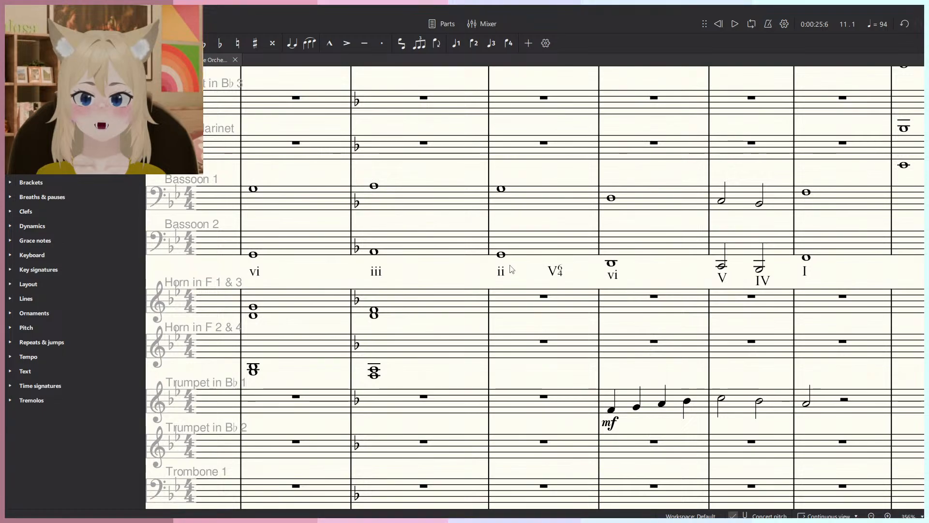
{"action": "scroll", "coordinate": [509, 270], "scroll_direction": "up", "scroll_amount": 2}
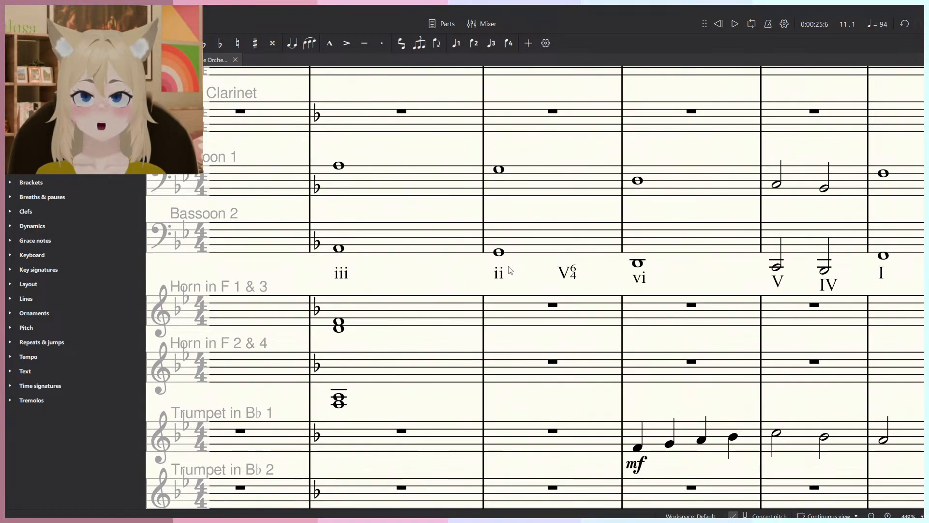
{"action": "scroll", "coordinate": [499, 339], "scroll_direction": "up", "scroll_amount": 2}
{"action": "key", "text": "n"}
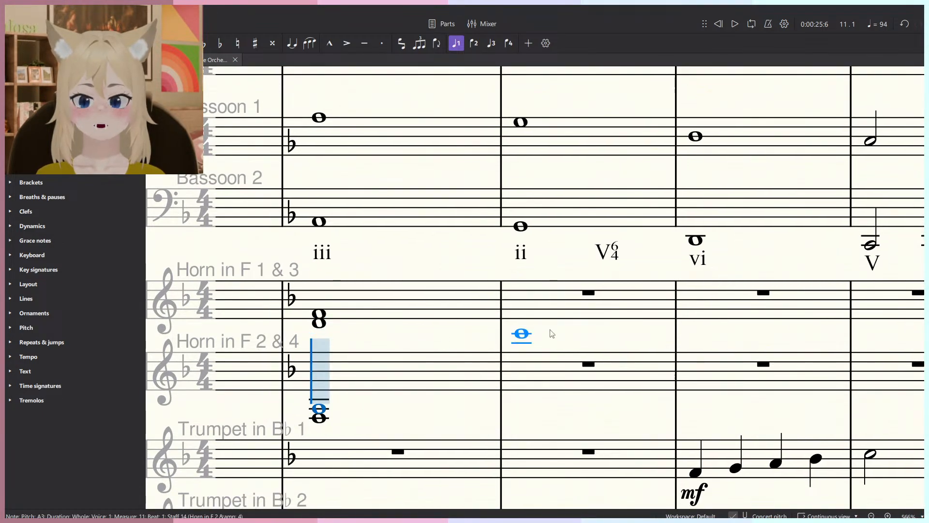
{"action": "left_click", "coordinate": [534, 322]}
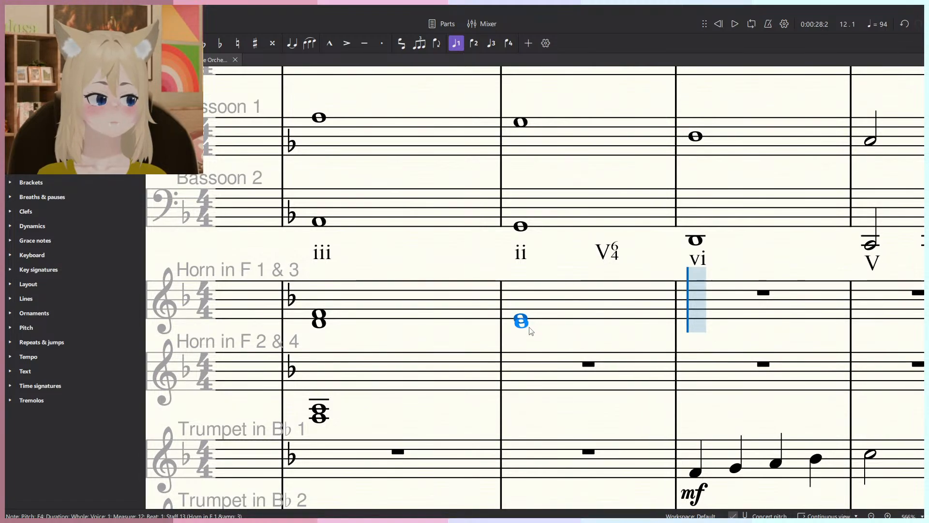
{"action": "left_click", "coordinate": [529, 328], "text": "shift"}
{"action": "key", "text": "Escape"}
Begin entering whole notes in the Horn in F 2 & 4 staff for measure 12.
{"action": "left_click", "coordinate": [320, 409]}
{"action": "left_click_drag", "start_coordinate": [543, 401], "coordinate": [592, 360]}
{"action": "key", "text": "n"}
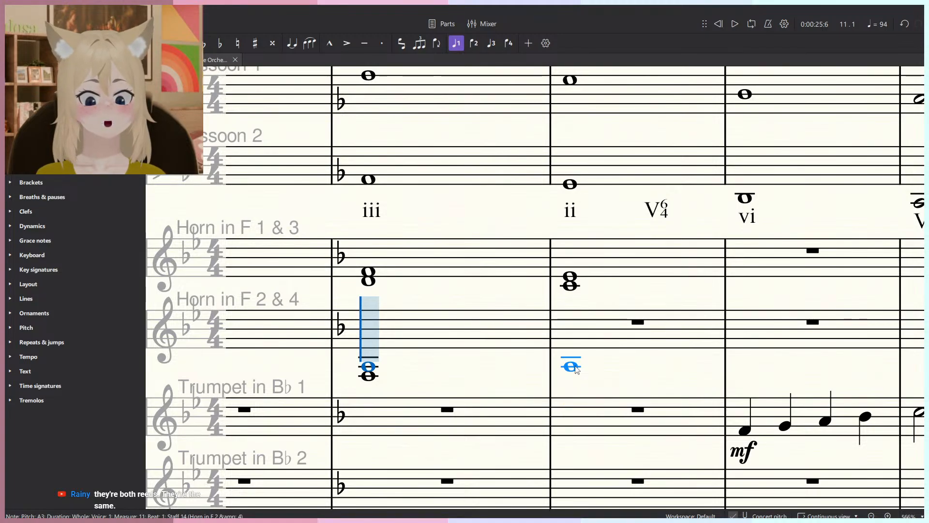
Enter a whole-note chord of G3 and E3 in measure 12 of the Horn in F 2 & 4 staff.
{"action": "left_click", "coordinate": [575, 367]}
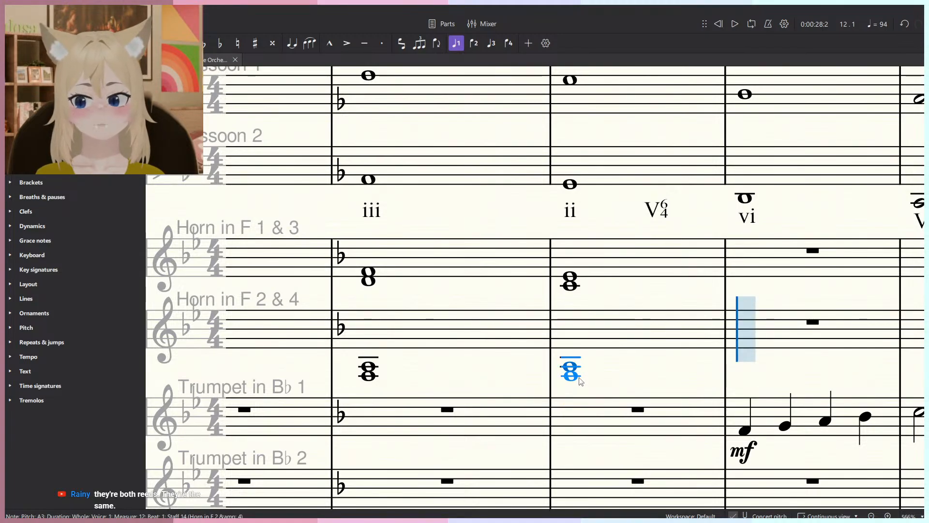
{"action": "key", "text": "Escape"}
{"action": "key", "text": "Down"}
{"action": "key", "text": "Down"}
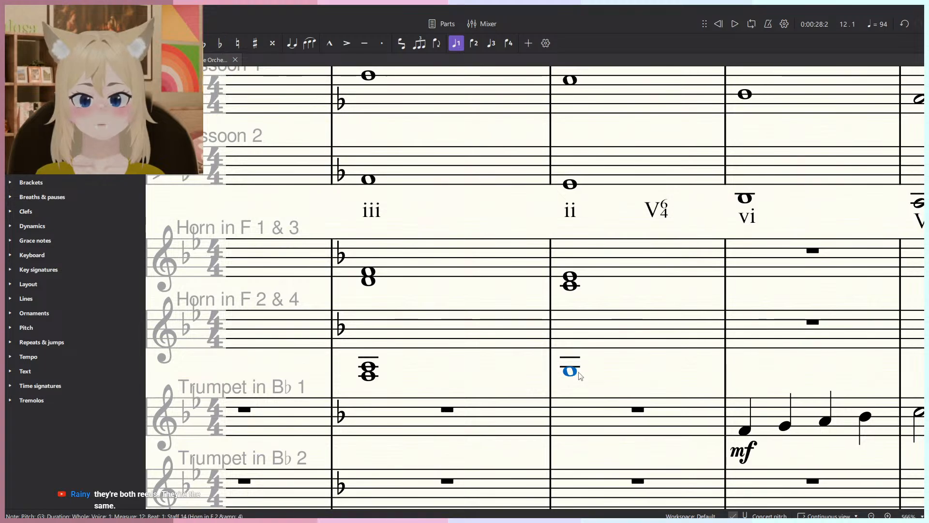
{"action": "key", "text": "n"}
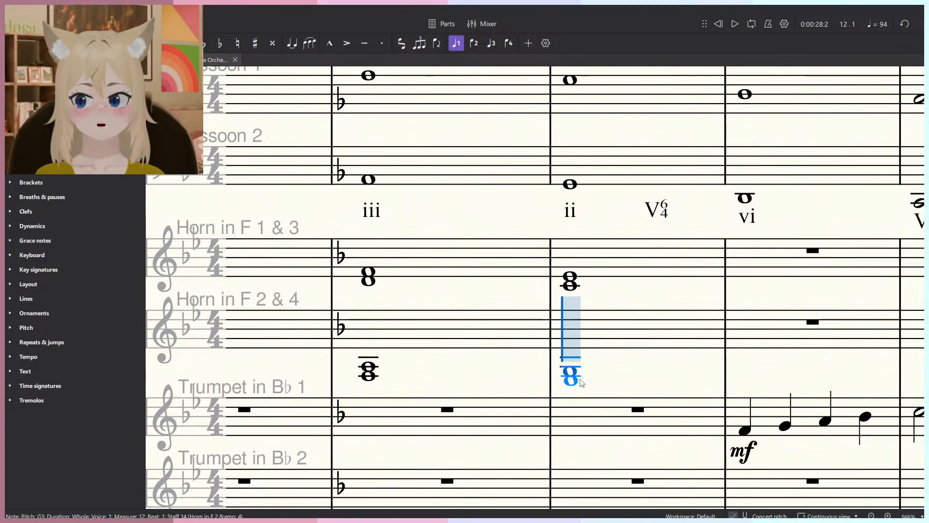
{"action": "left_click", "coordinate": [581, 383]}
{"action": "key", "text": "Escape"}
Play back measure 12 of both horn staves.
{"action": "left_click", "coordinate": [638, 258]}
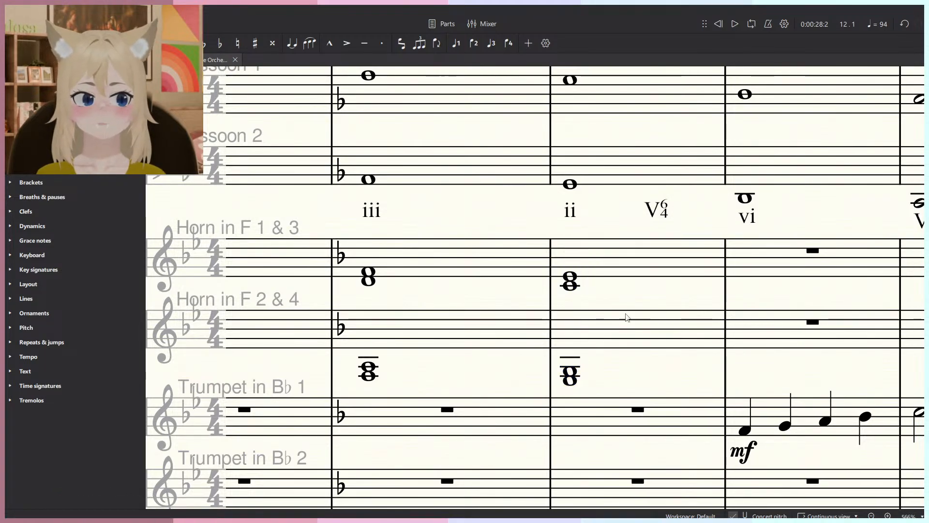
{"action": "left_click", "coordinate": [628, 315]}
{"action": "left_click", "coordinate": [639, 255], "text": "shift"}
{"action": "key", "text": "space"}
{"action": "scroll", "coordinate": [638, 258], "scroll_direction": "down", "scroll_amount": 3}
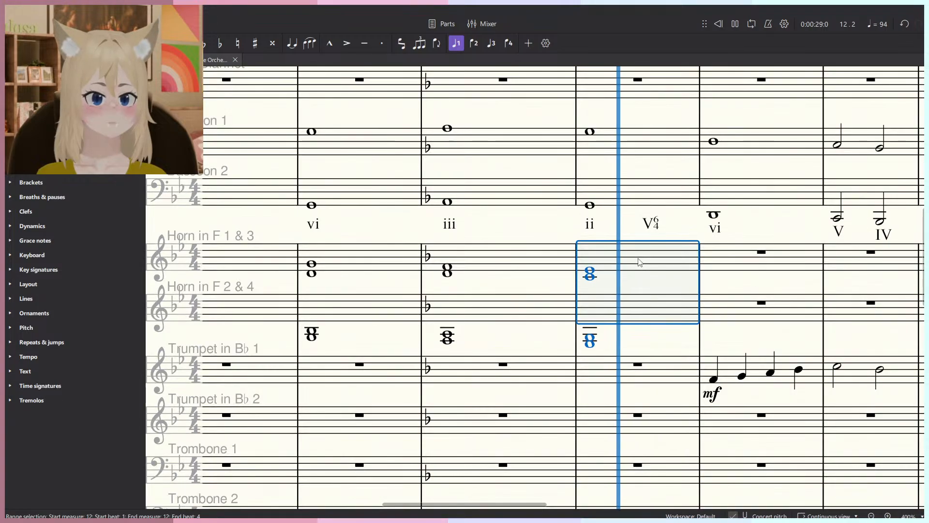
{"action": "key", "text": "space"}
Check the individual notes of Bassoon 1 and Horn in F 2 & 4 in measure 12 against each other.
{"action": "left_click", "coordinate": [590, 132]}
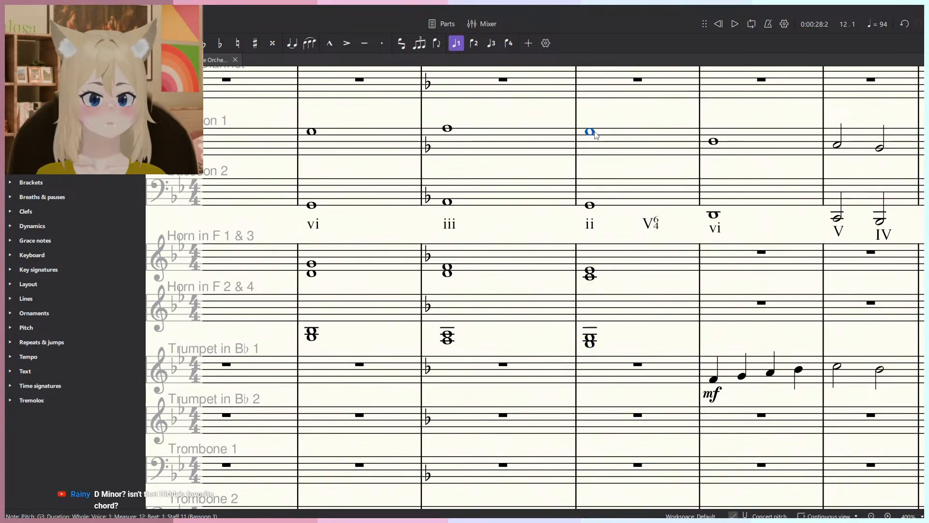
{"action": "left_click", "coordinate": [590, 344]}
{"action": "left_click", "coordinate": [590, 337]}
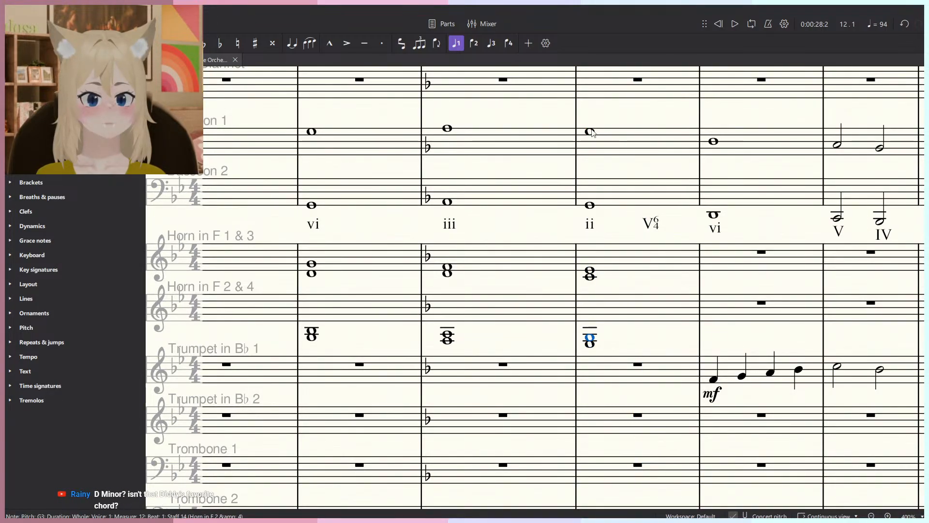
{"action": "scroll", "coordinate": [606, 217], "scroll_direction": "down", "scroll_amount": 5}
{"action": "left_click_drag", "start_coordinate": [617, 255], "coordinate": [642, 275]}
{"action": "scroll", "coordinate": [634, 212], "scroll_direction": "up", "scroll_amount": 5}
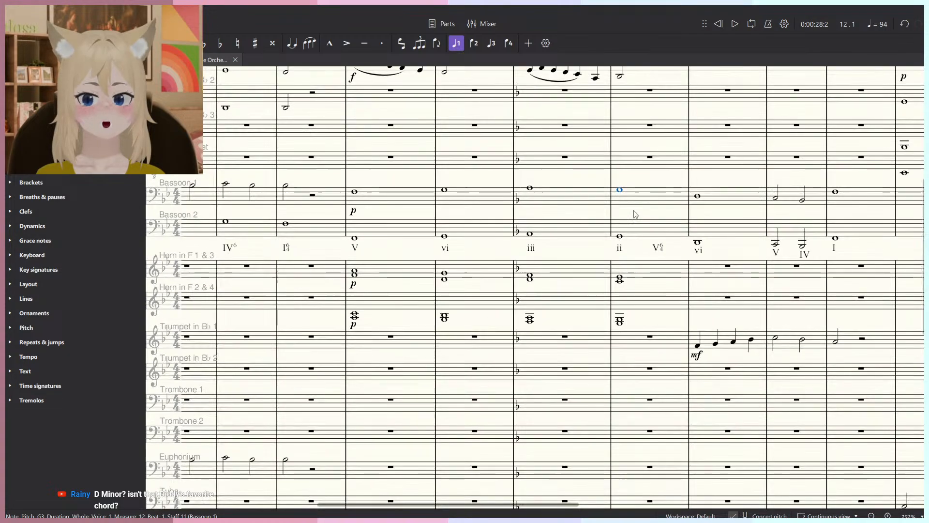
{"action": "scroll", "coordinate": [631, 205], "scroll_direction": "down", "scroll_amount": 1}
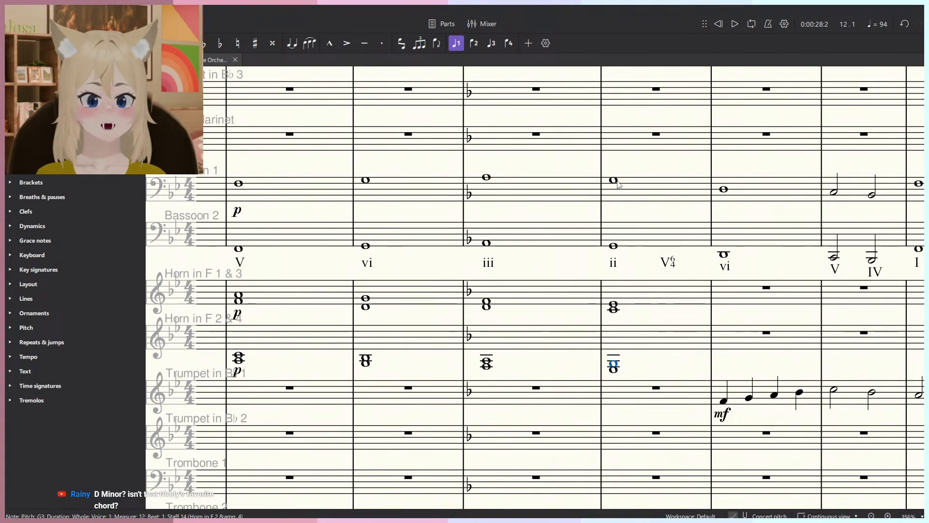
{"action": "left_click", "coordinate": [613, 370]}
{"action": "scroll", "coordinate": [625, 233], "scroll_direction": "down", "scroll_amount": 3}
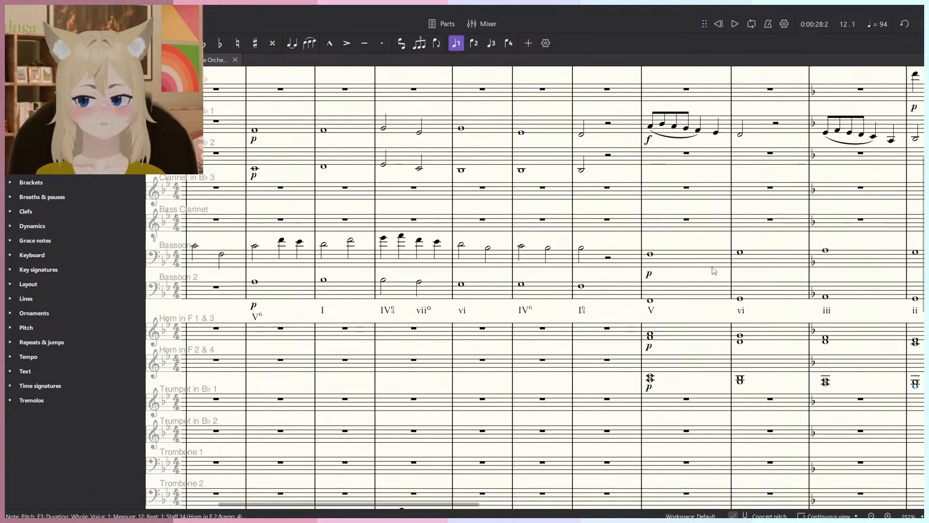
Raise the Bassoon 2 part in measures 9 to 15 by one octave.
{"action": "scroll", "coordinate": [678, 257], "scroll_direction": "down", "scroll_amount": 2}
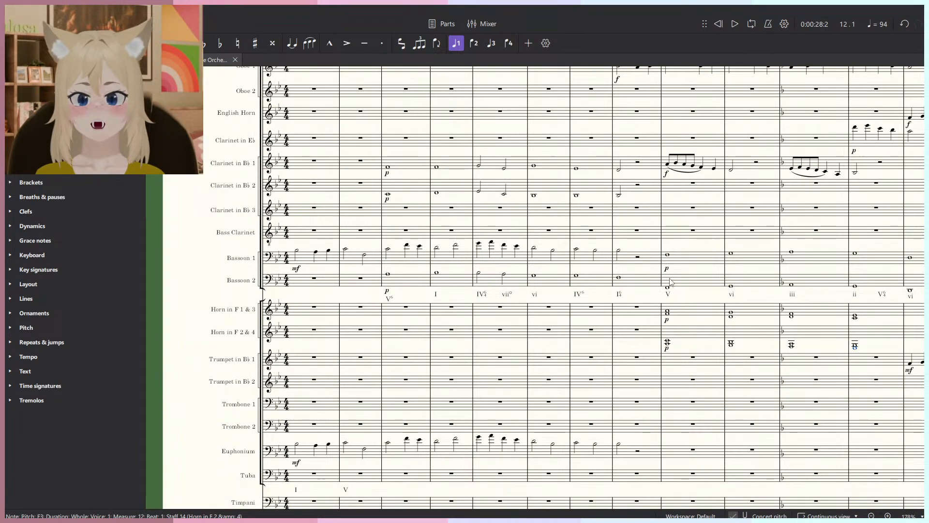
{"action": "scroll", "coordinate": [619, 284], "scroll_direction": "right", "scroll_amount": 3}
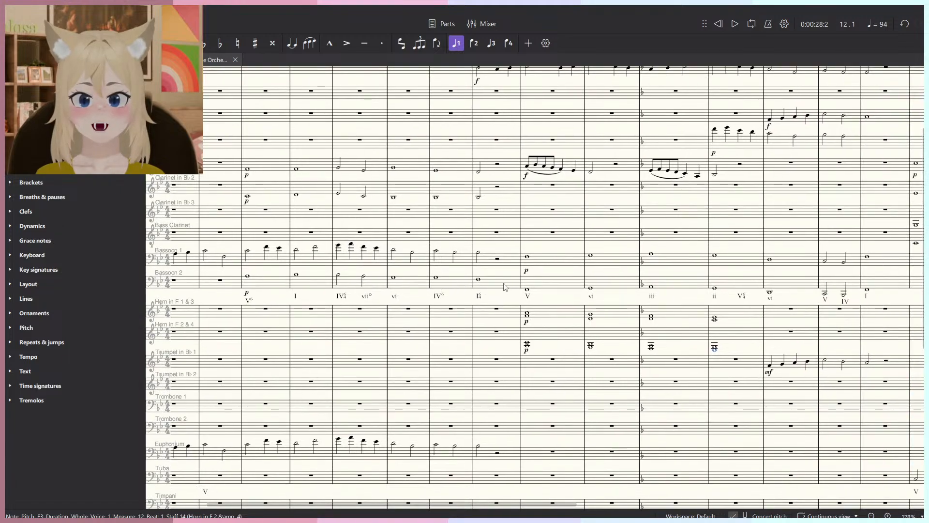
{"action": "left_click", "coordinate": [551, 283]}
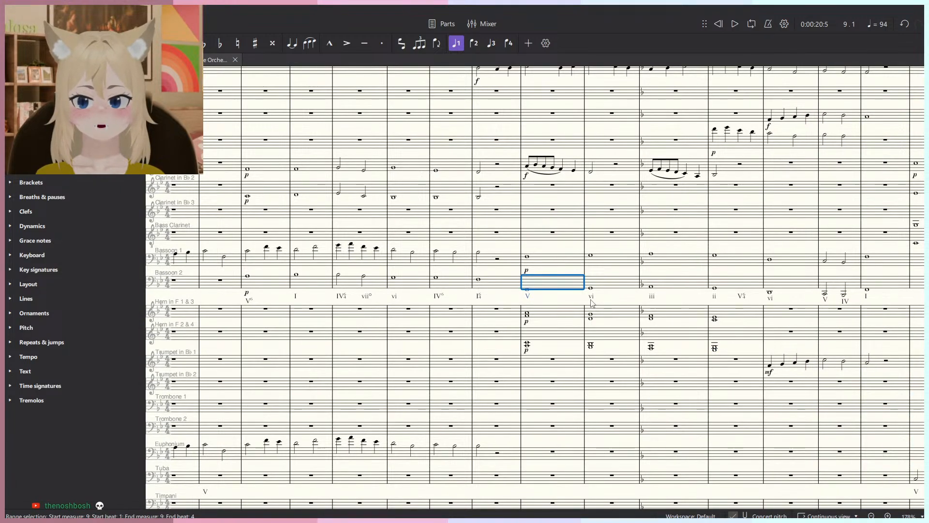
{"action": "left_click_drag", "start_coordinate": [581, 308], "coordinate": [423, 320]}
{"action": "left_click", "coordinate": [608, 315]}
{"action": "left_click", "coordinate": [500, 308]}
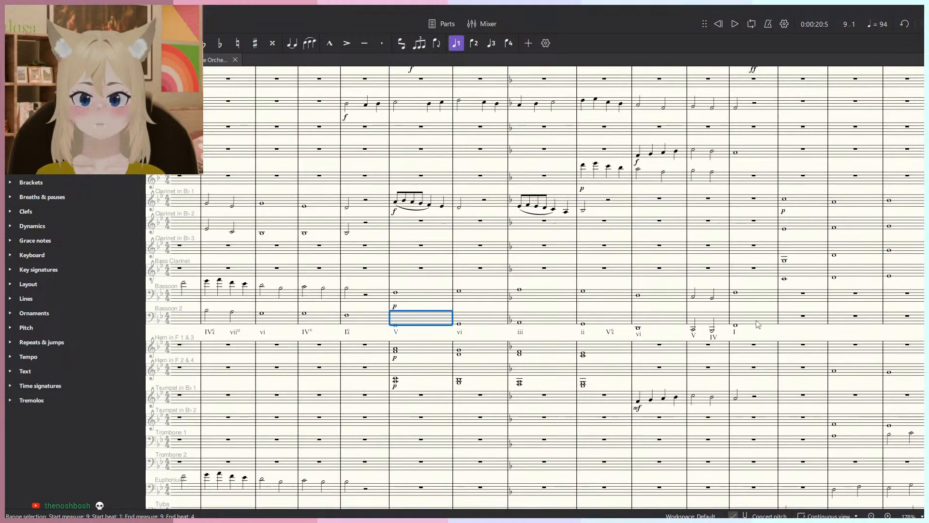
{"action": "left_click", "coordinate": [758, 324], "text": "shift"}
{"action": "left_click", "coordinate": [752, 296]}
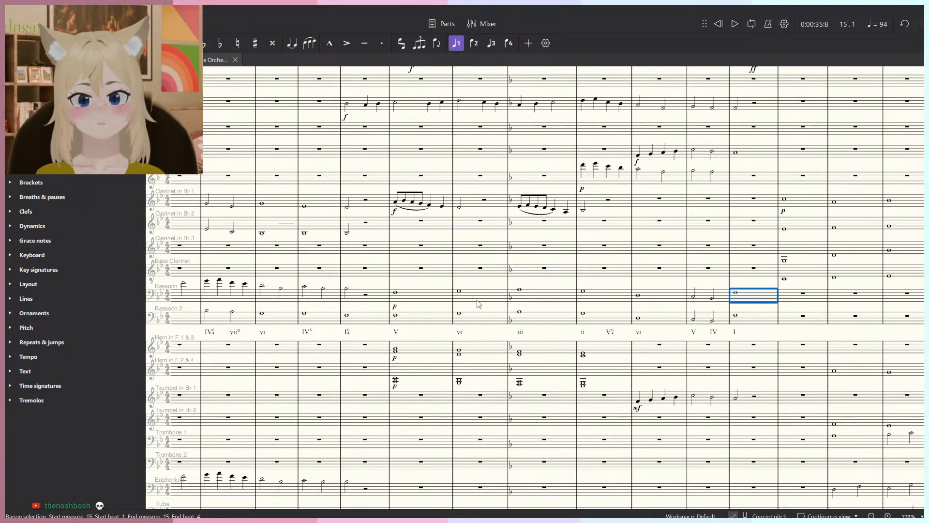
Check Bassoon 1's first note in measure 9 and lower Bassoon 2's measures 9 to 15 by one octave.
{"action": "left_click", "coordinate": [412, 288]}
{"action": "scroll", "coordinate": [419, 287], "scroll_direction": "up", "scroll_amount": 6}
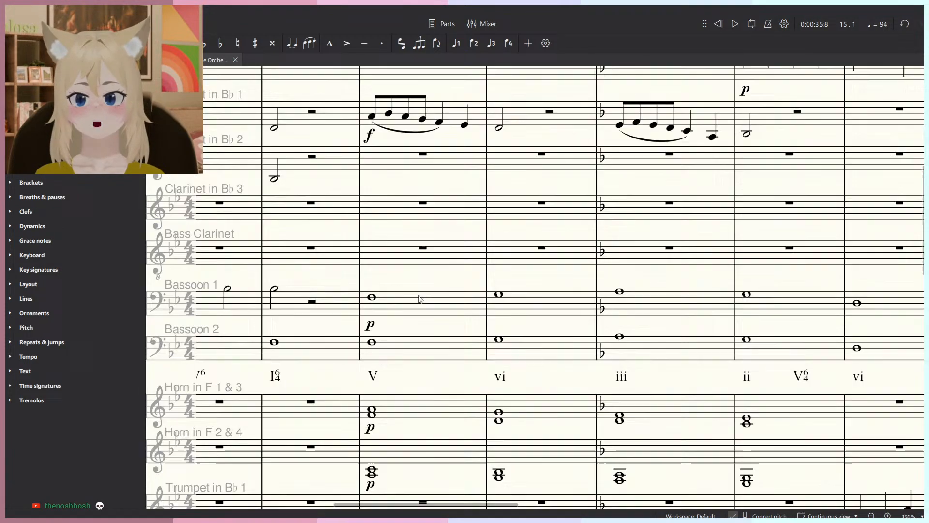
{"action": "left_click", "coordinate": [371, 298]}
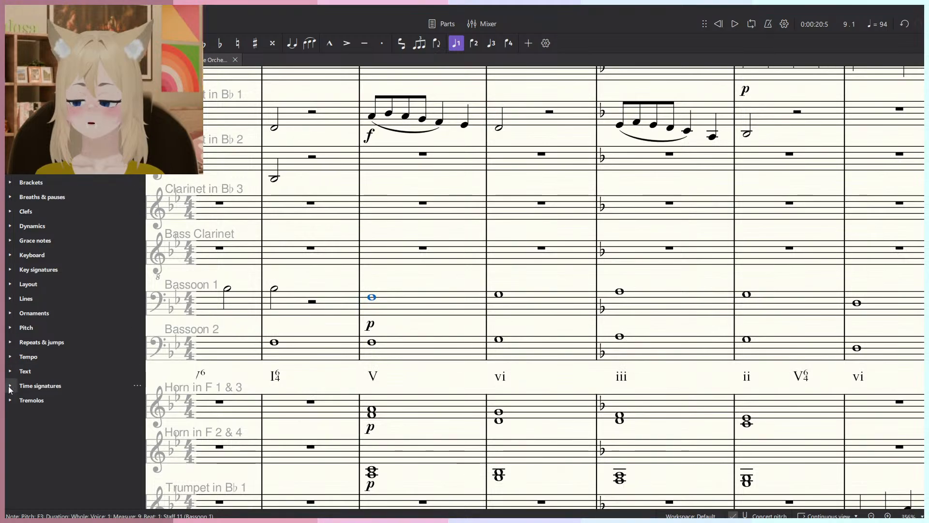
{"action": "scroll", "coordinate": [408, 326], "scroll_direction": "down", "scroll_amount": 3}
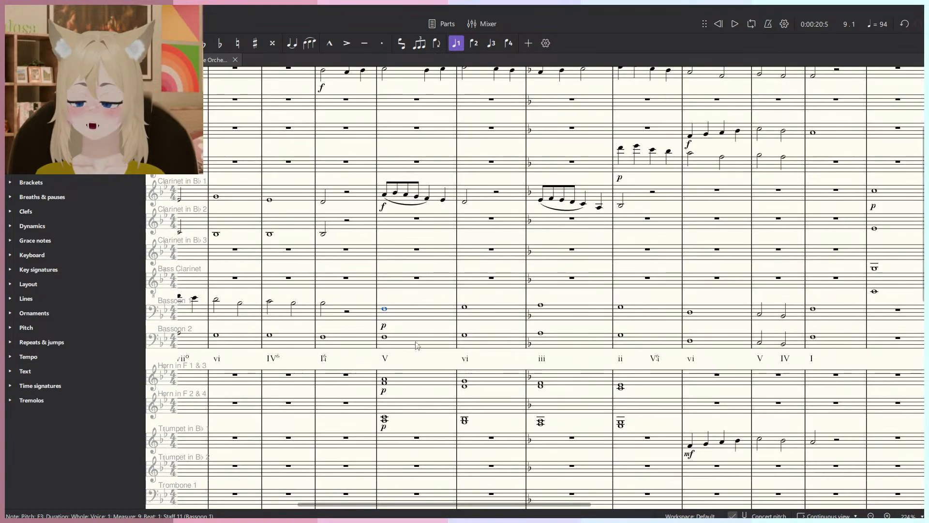
{"action": "left_click", "coordinate": [409, 331]}
{"action": "left_click", "coordinate": [840, 346], "text": "shift"}
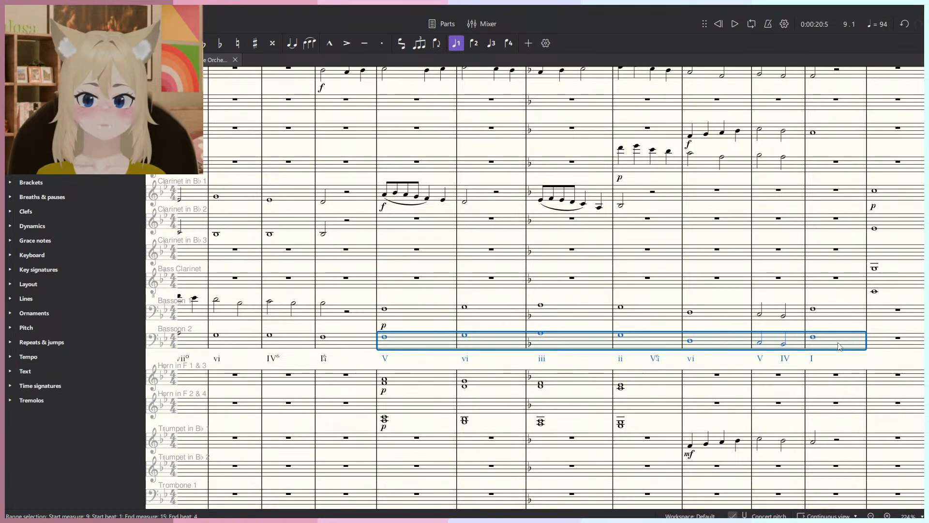
{"action": "key", "text": "ctrl+Down"}
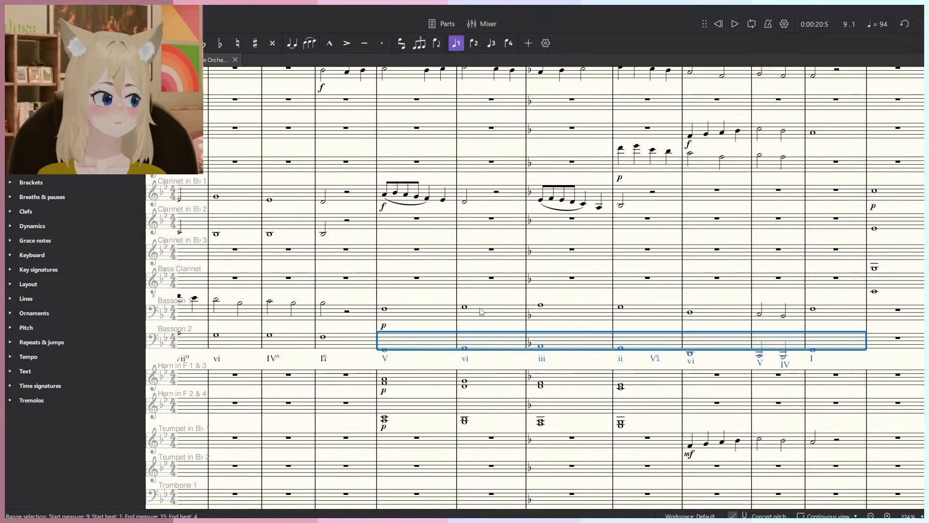
Lower both bassoon parts together by one octave in measures 9 to 15.
{"action": "left_click", "coordinate": [424, 319]}
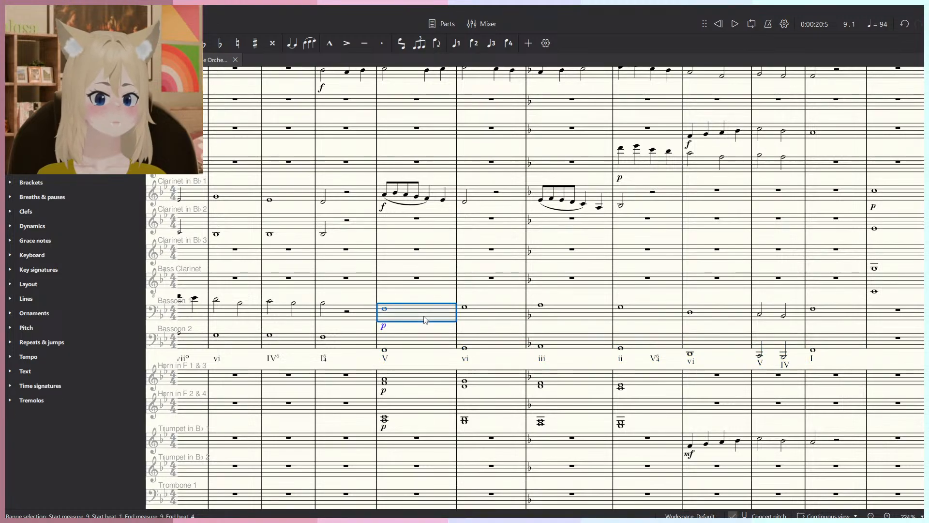
{"action": "left_click", "coordinate": [386, 309]}
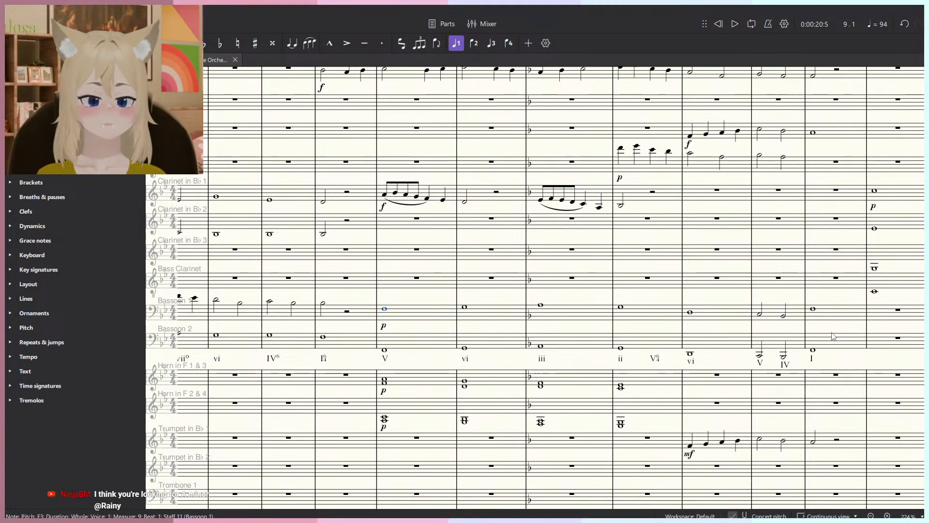
{"action": "left_click", "coordinate": [842, 347]}
{"action": "left_click", "coordinate": [407, 312], "text": "shift"}
{"action": "key", "text": "ctrl+Down"}
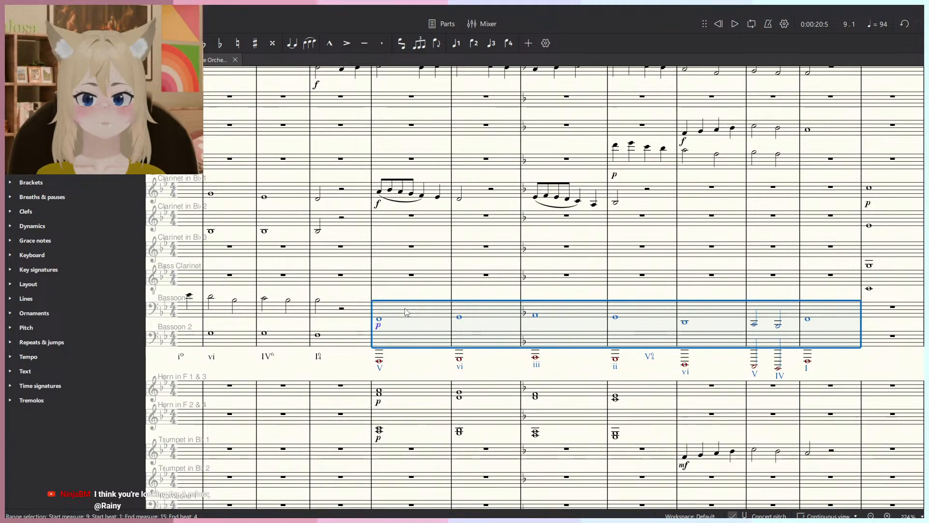
{"action": "left_click", "coordinate": [385, 390]}
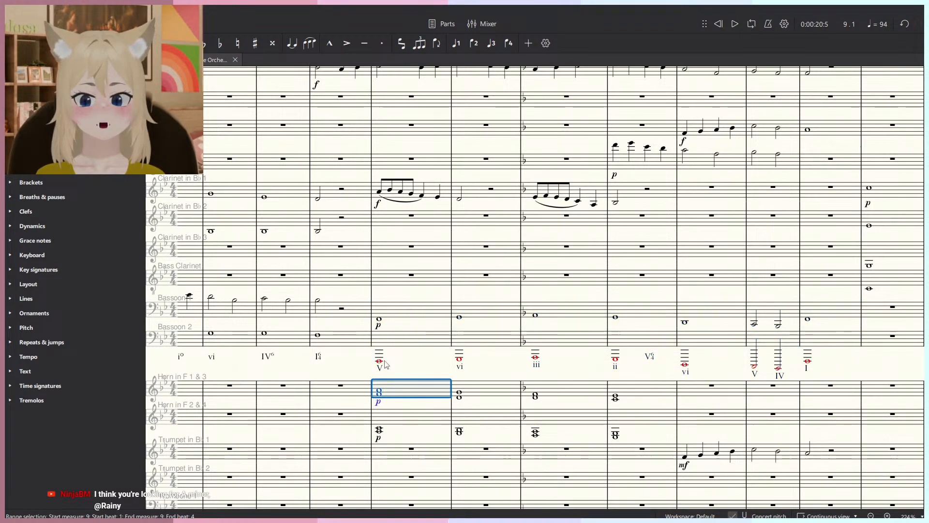
Review the bassoon parts in measures 1 to 8 and undo the octave drop applied to both bassoons.
{"action": "scroll", "coordinate": [431, 354], "scroll_direction": "left", "scroll_amount": 5}
{"action": "left_click", "coordinate": [591, 350]}
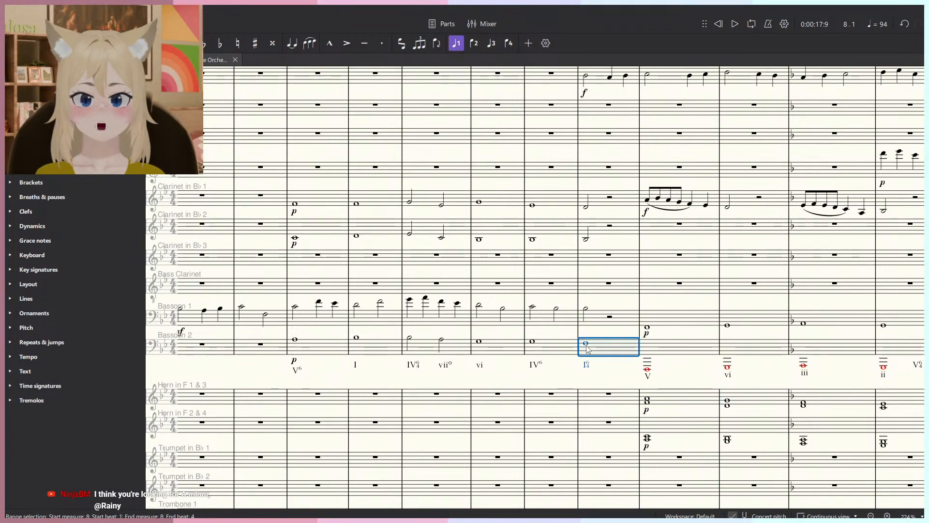
{"action": "left_click", "coordinate": [586, 344]}
{"action": "left_click_drag", "start_coordinate": [630, 357], "coordinate": [669, 374]}
{"action": "left_click", "coordinate": [644, 342]}
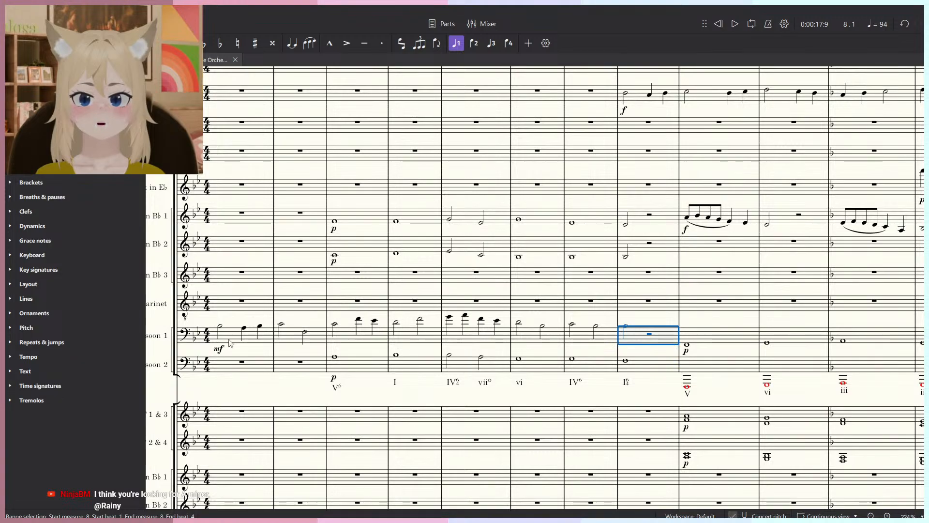
{"action": "left_click", "coordinate": [245, 334], "text": "shift"}
{"action": "left_click_drag", "start_coordinate": [246, 333], "coordinate": [453, 316]}
{"action": "scroll", "coordinate": [454, 320], "scroll_direction": "down", "scroll_amount": 1}
{"action": "scroll", "coordinate": [454, 319], "scroll_direction": "right", "scroll_amount": 5}
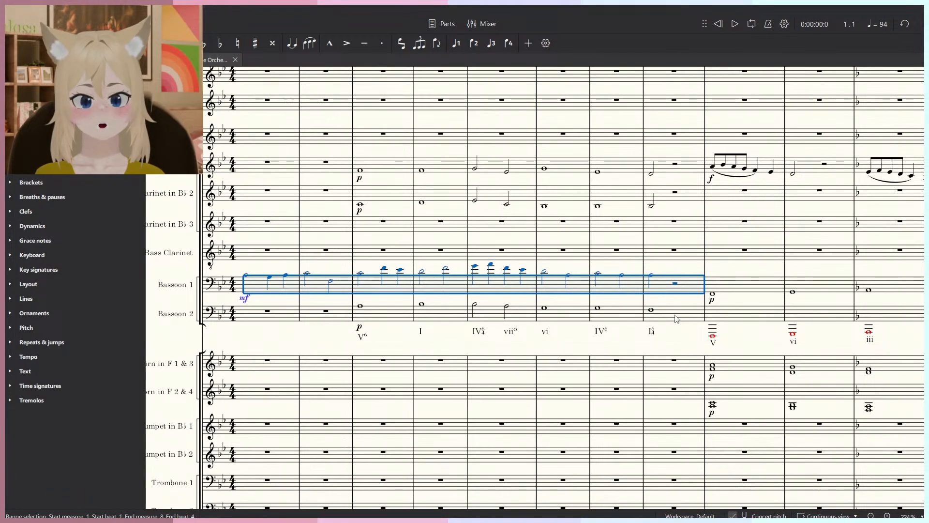
{"action": "key", "text": "ctrl+z"}
Add a Contrabassoon to the score's instruments.
{"action": "key", "text": "i"}
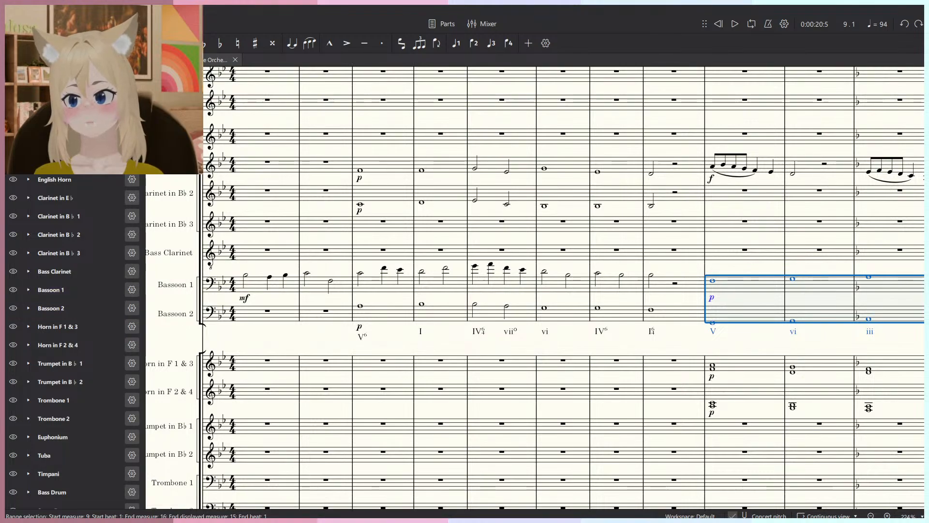
{"action": "type", "text": "contrabasson"}
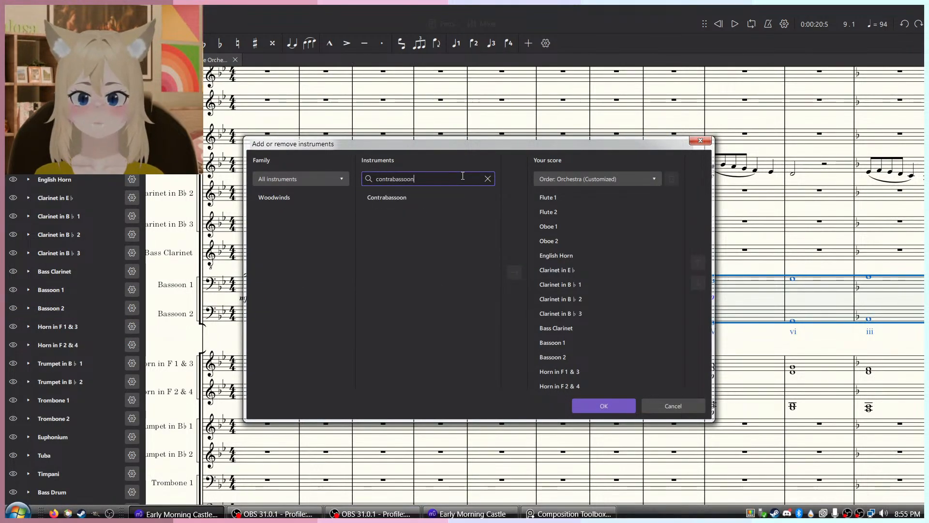
{"action": "left_click", "coordinate": [442, 198]}
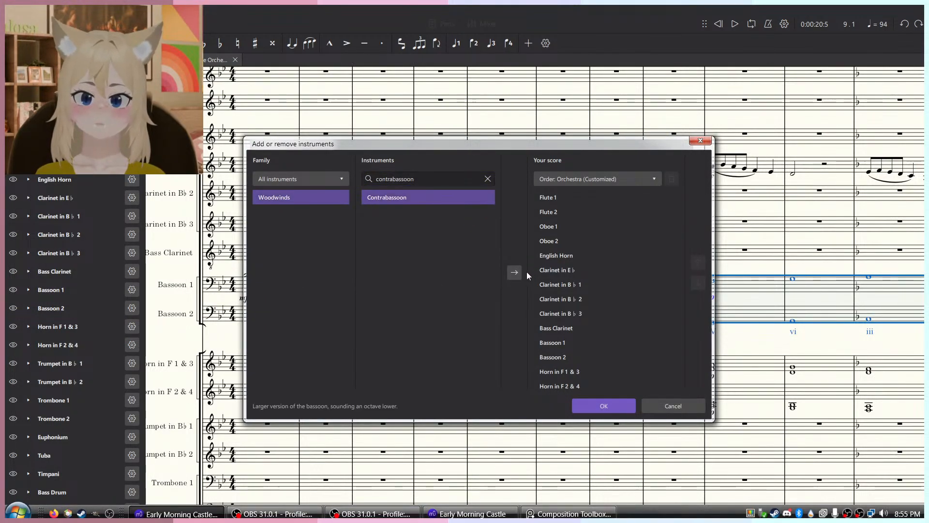
{"action": "left_click", "coordinate": [514, 272]}
{"action": "key", "text": "Return"}
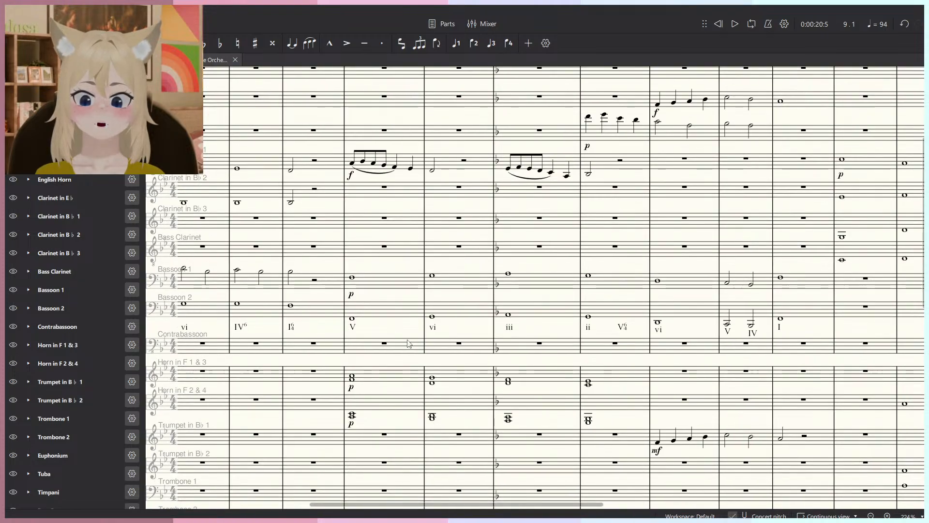
Move Bassoon 2's measures 9 to 15 onto the Contrabassoon staff and lower them by one octave.
{"action": "left_click", "coordinate": [806, 311], "text": "shift"}
{"action": "key", "text": "ctrl+x"}
{"action": "left_click", "coordinate": [378, 345]}
{"action": "key", "text": "ctrl+v"}
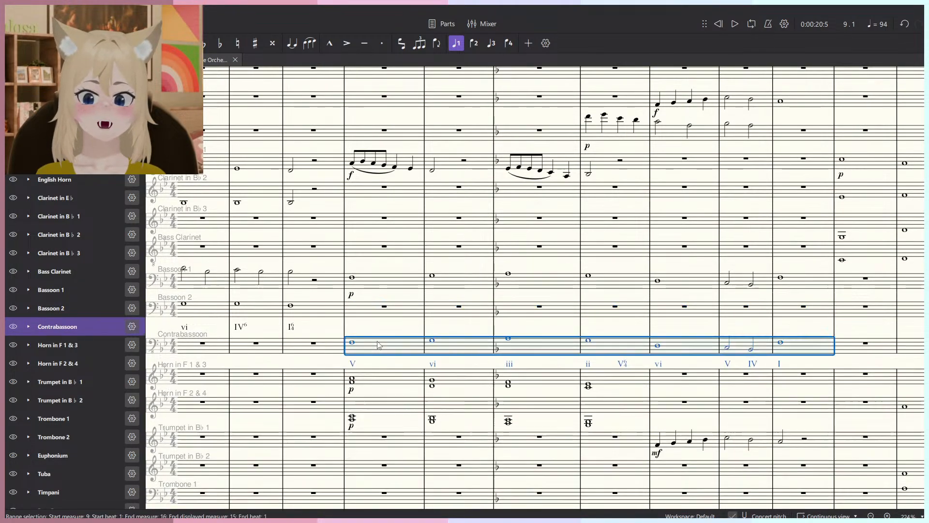
{"action": "key", "text": "ctrl+Down"}
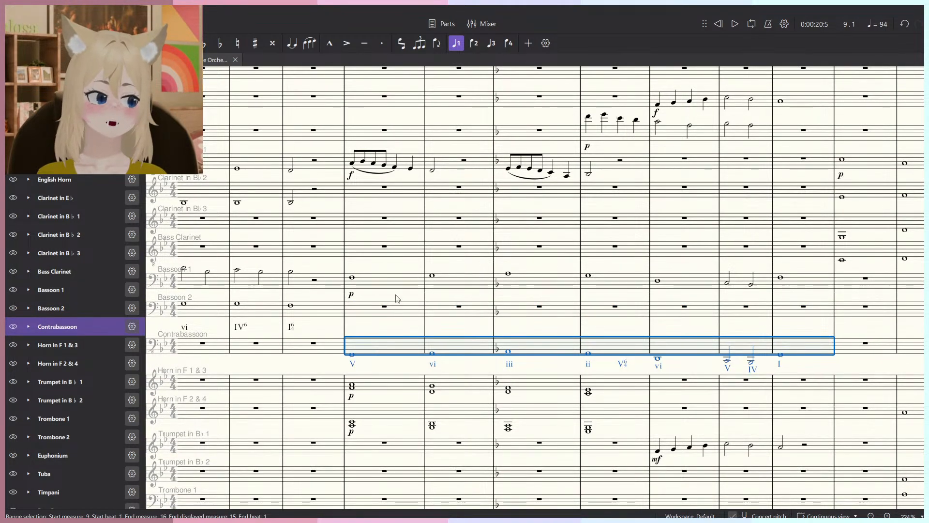
{"action": "key", "text": "Escape"}
Lower Bassoon 1's measures 9 to 15 by one octave.
{"action": "scroll", "coordinate": [373, 317], "scroll_direction": "up", "scroll_amount": 2, "text": "ctrl"}
{"action": "left_click", "coordinate": [342, 257]}
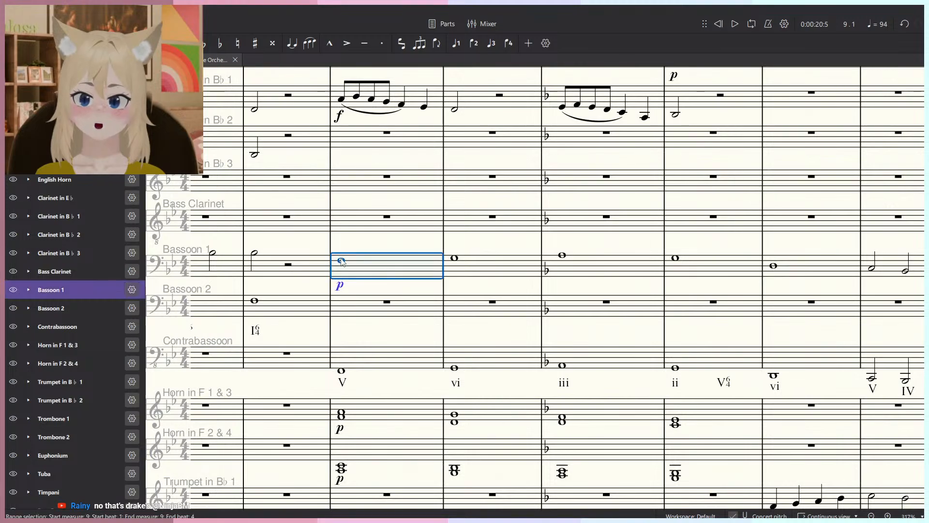
{"action": "left_click", "coordinate": [342, 260]}
{"action": "scroll", "coordinate": [363, 322], "scroll_direction": "down", "scroll_amount": 2, "text": "ctrl"}
{"action": "left_click", "coordinate": [393, 278]}
{"action": "left_click_drag", "start_coordinate": [512, 300], "coordinate": [467, 291]}
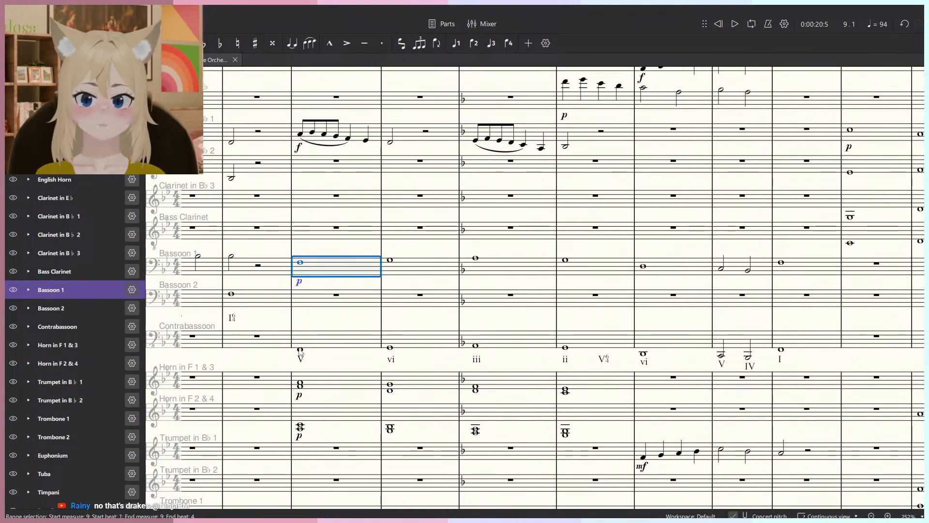
{"action": "left_click", "coordinate": [300, 349]}
{"action": "left_click", "coordinate": [301, 262]}
{"action": "left_click", "coordinate": [820, 268], "text": "shift"}
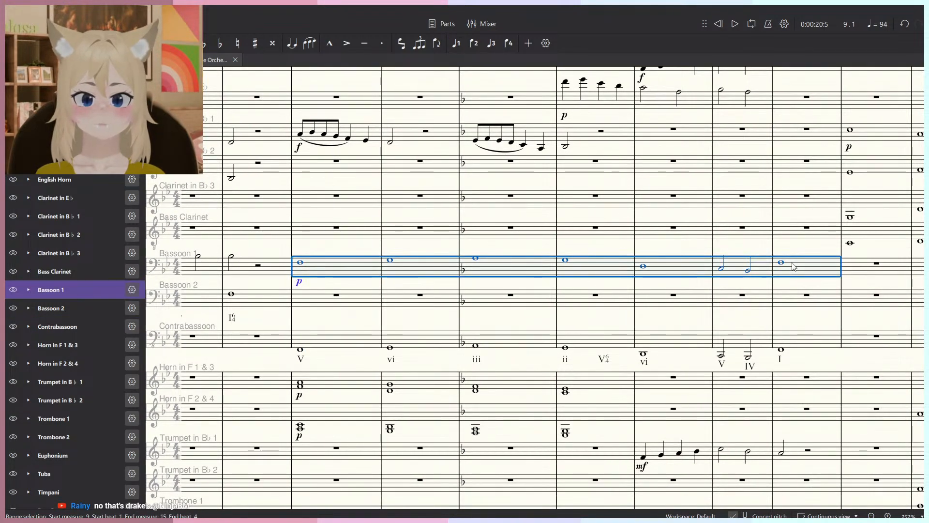
{"action": "key", "text": "ctrl+Down"}
Play back the passage from measure 9 to hear the lowered Bassoon 1 line.
{"action": "key", "text": "space"}
{"action": "key", "text": "Escape"}
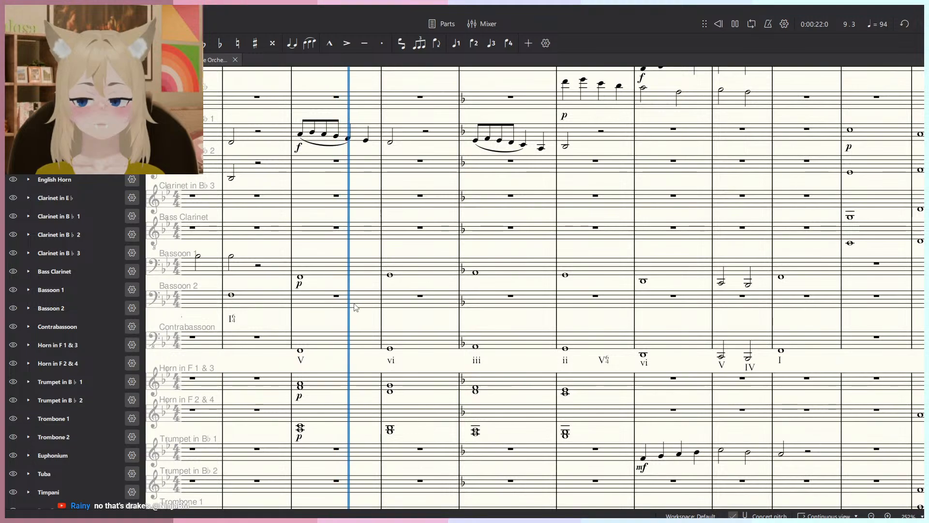
{"action": "left_click_drag", "start_coordinate": [357, 303], "coordinate": [361, 285]}
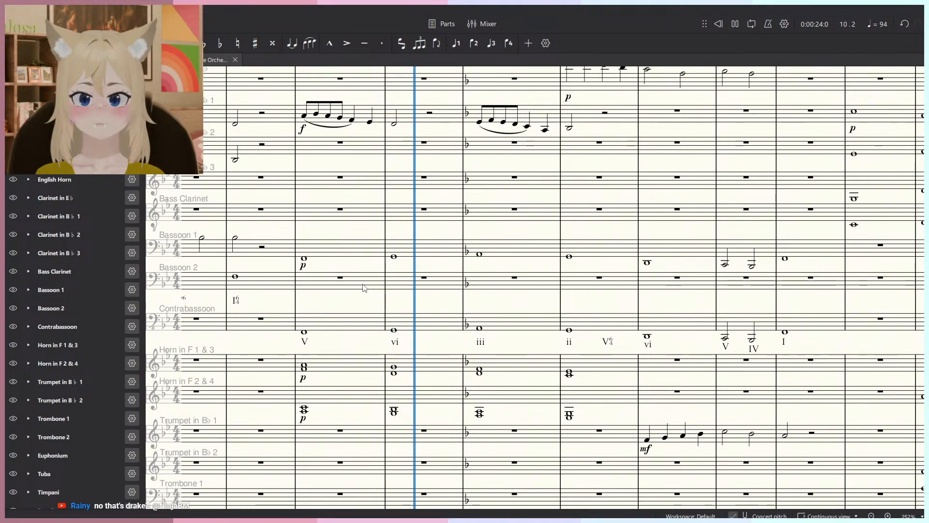
{"action": "key", "text": "space"}
Add a p dynamic to the Contrabassoon's first note in measure 9.
{"action": "left_click", "coordinate": [304, 332]}
{"action": "left_click", "coordinate": [23, 60]}
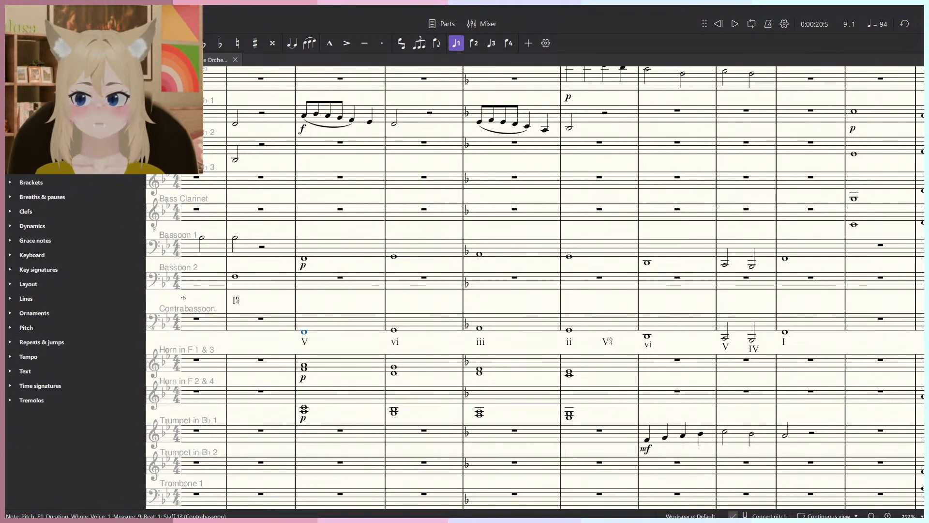
{"action": "left_click", "coordinate": [109, 60]}
{"action": "left_click", "coordinate": [22, 60]}
{"action": "left_click", "coordinate": [12, 226]}
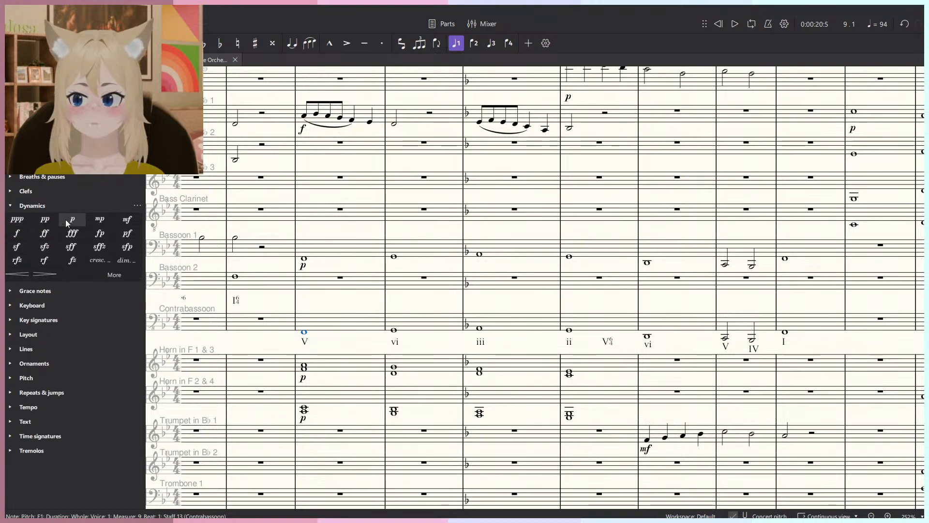
{"action": "left_click", "coordinate": [73, 219]}
Play back the bassoon, contrabassoon and horn parts, auditioning measure 11 and the passage from measure 9 into measure 12.
{"action": "left_click", "coordinate": [499, 363]}
{"action": "key", "text": "space"}
{"action": "key", "text": "space"}
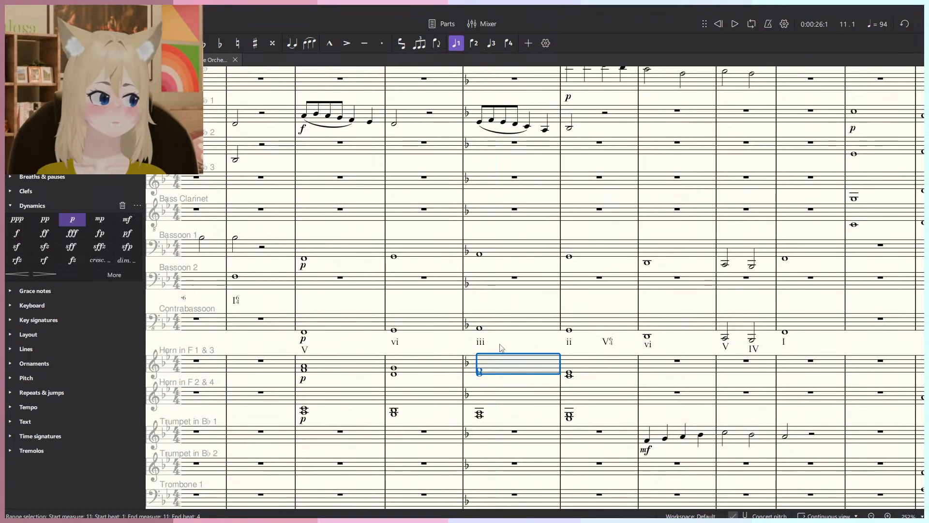
{"action": "left_click", "coordinate": [501, 346]}
{"action": "key", "text": "space"}
{"action": "key", "text": "space"}
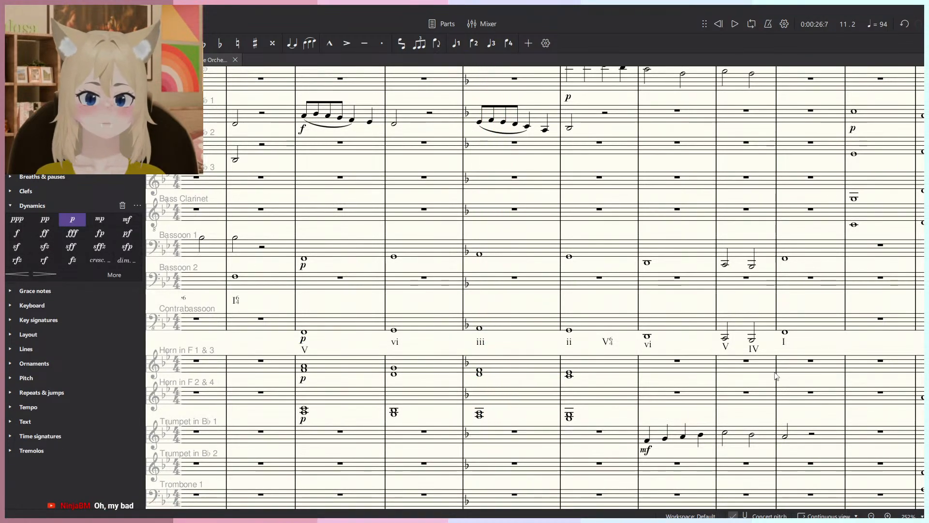
{"action": "left_click", "coordinate": [813, 393]}
{"action": "left_click", "coordinate": [362, 251], "text": "shift"}
{"action": "key", "text": "space"}
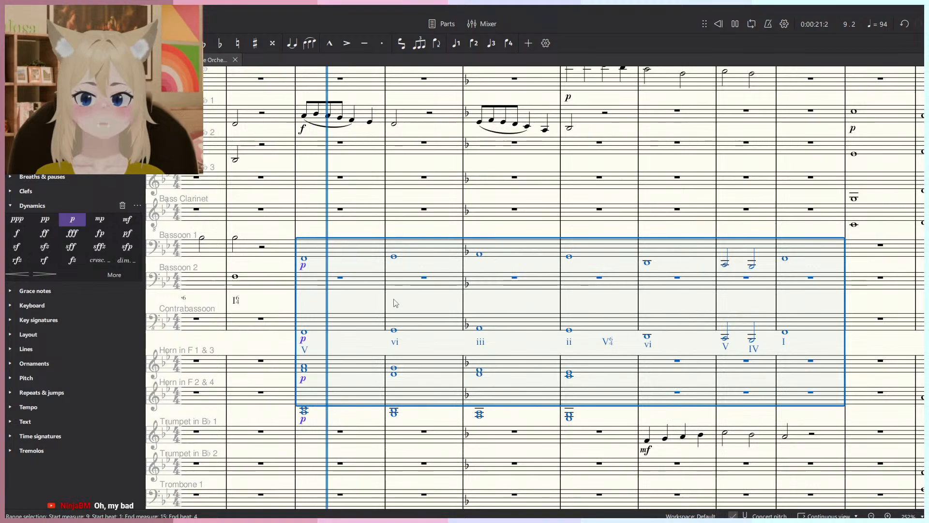
{"action": "scroll", "coordinate": [394, 303], "scroll_direction": "up", "scroll_amount": 2, "text": "ctrl"}
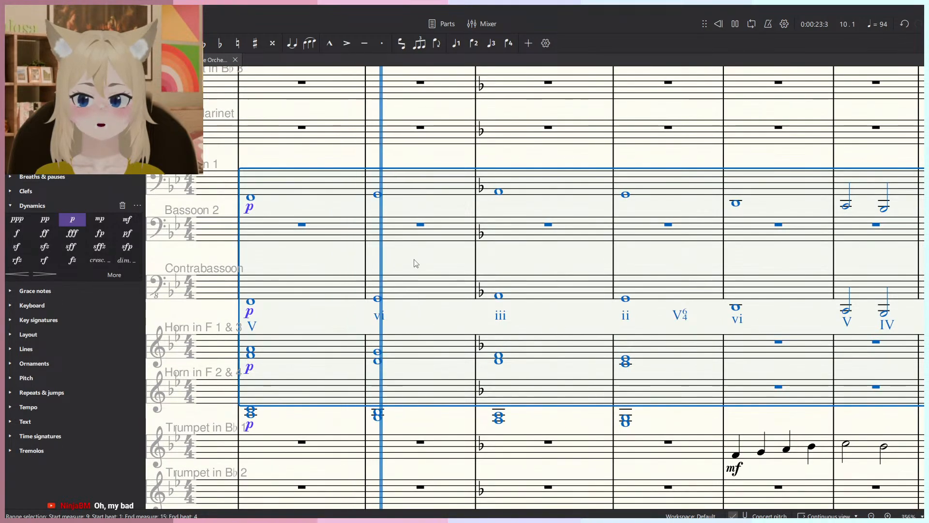
{"action": "scroll", "coordinate": [428, 310], "scroll_direction": "down", "scroll_amount": 2, "text": "ctrl"}
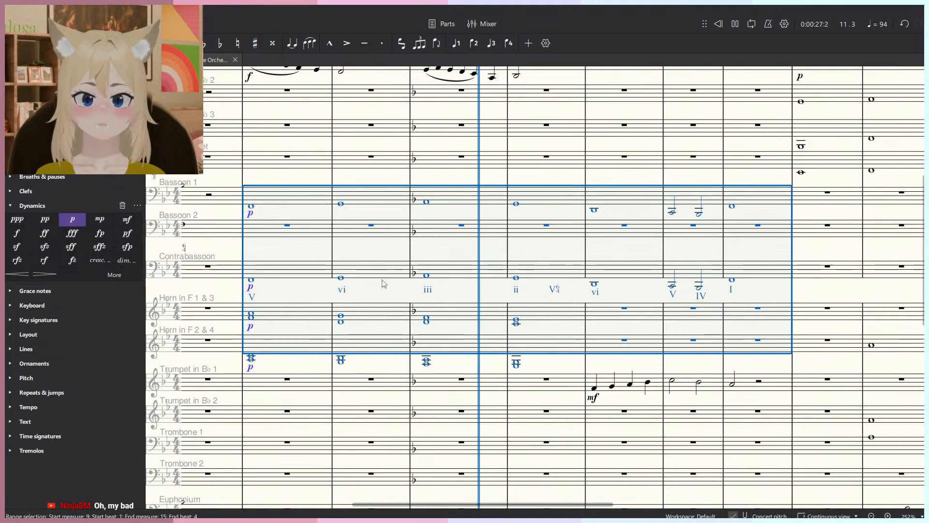
{"action": "scroll", "coordinate": [440, 308], "scroll_direction": "up", "scroll_amount": 1, "text": "ctrl"}
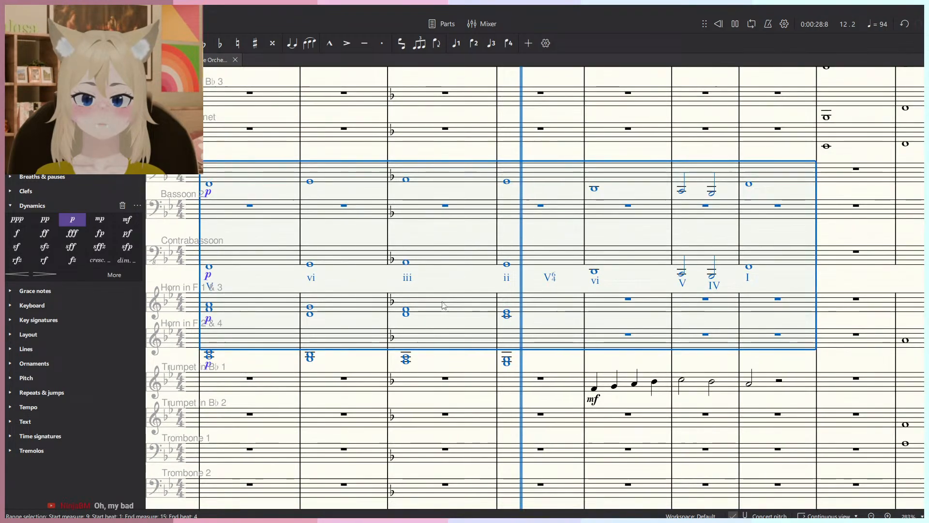
{"action": "left_click_drag", "start_coordinate": [509, 336], "coordinate": [439, 343]}
{"action": "key", "text": "space"}
{"action": "key", "text": "Escape"}
Shorten both notes of the Horn in F 2 & 4 chord in measure 12 to half notes.
{"action": "scroll", "coordinate": [465, 359], "scroll_direction": "up", "scroll_amount": 5, "text": "ctrl"}
{"action": "left_click", "coordinate": [418, 381]}
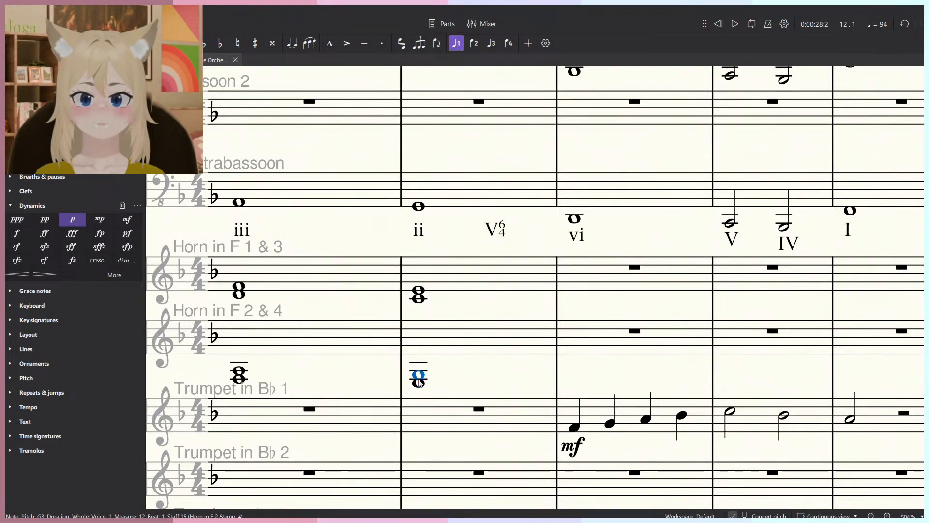
{"action": "scroll", "coordinate": [420, 384], "scroll_direction": "down", "scroll_amount": 1, "text": "ctrl"}
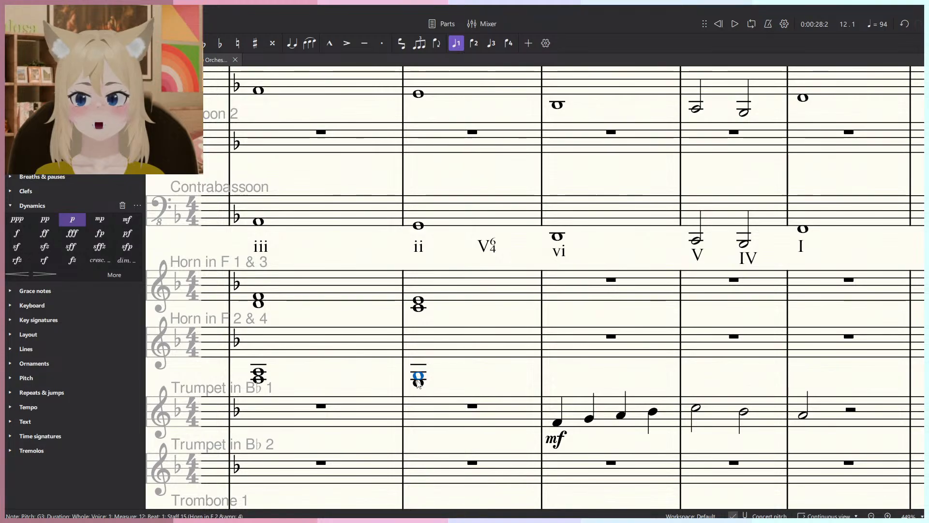
{"action": "left_click", "coordinate": [417, 385], "text": "ctrl"}
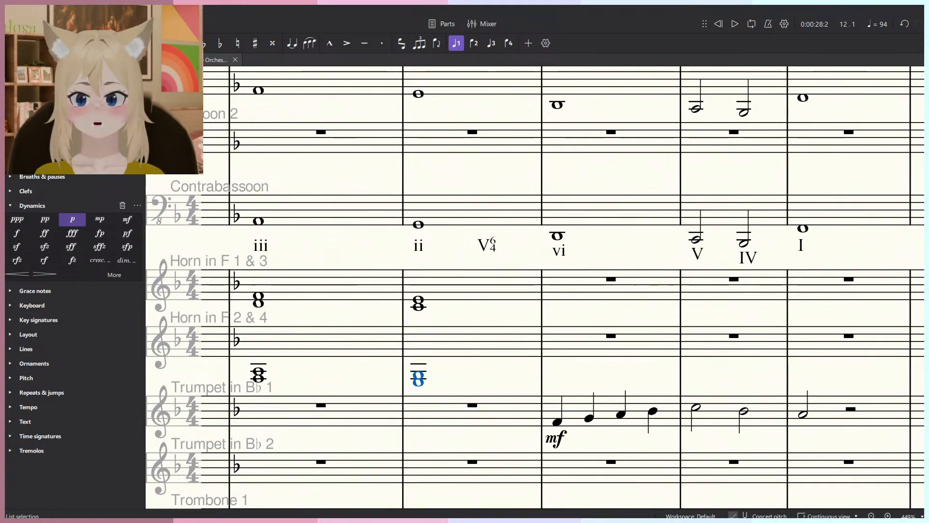
{"action": "key", "text": "6"}
{"action": "left_click", "coordinate": [441, 377]}
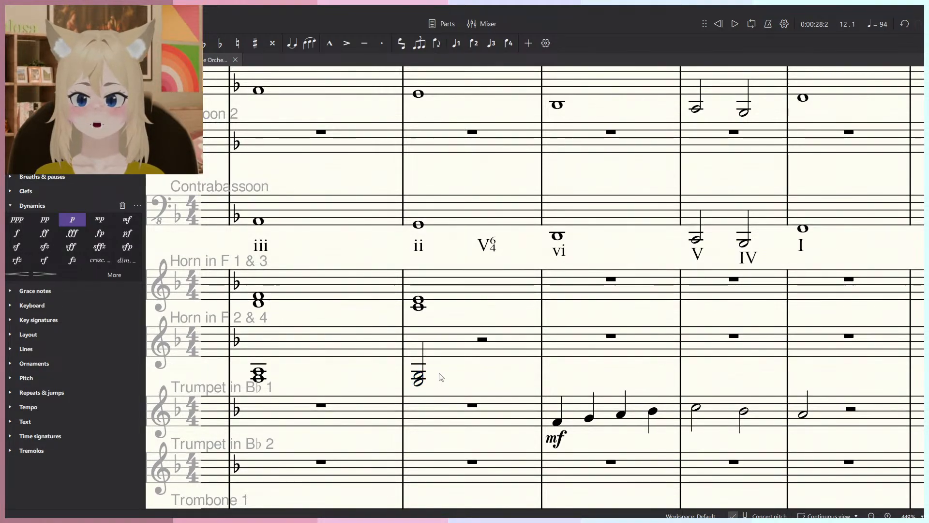
Listen to the individual notes of both horn staves in measures 11 and 12 to compare how the voices move.
{"action": "scroll", "coordinate": [415, 384], "scroll_direction": "left", "scroll_amount": 5}
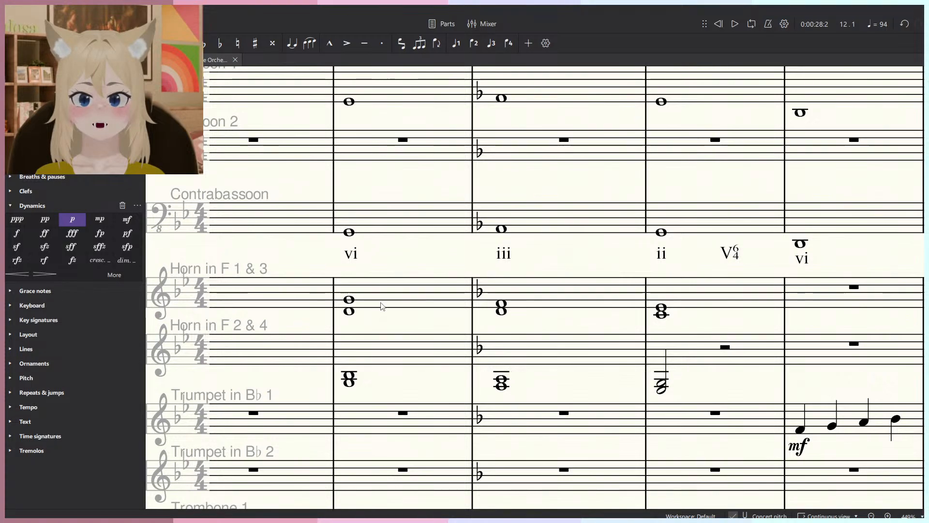
{"action": "left_click", "coordinate": [500, 382]}
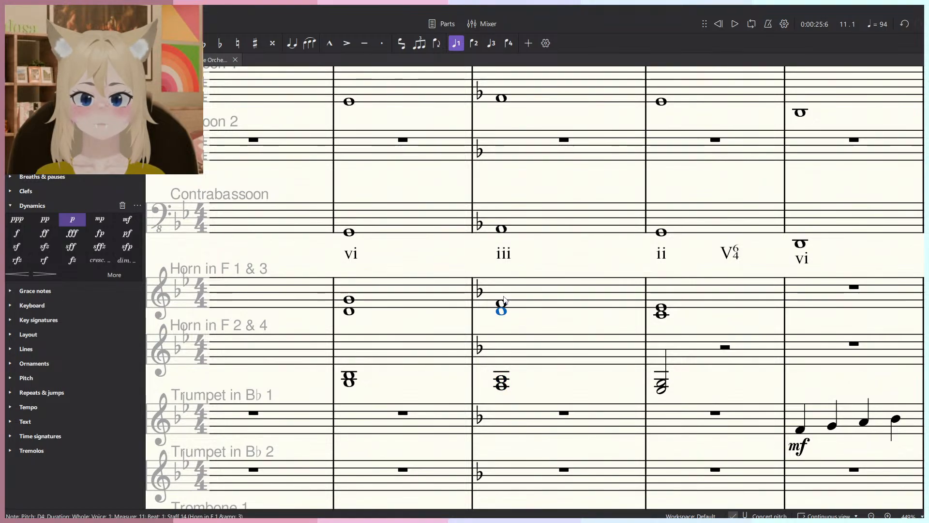
{"action": "left_click", "coordinate": [504, 301]}
{"action": "left_click", "coordinate": [505, 302]}
{"action": "left_click", "coordinate": [503, 379]}
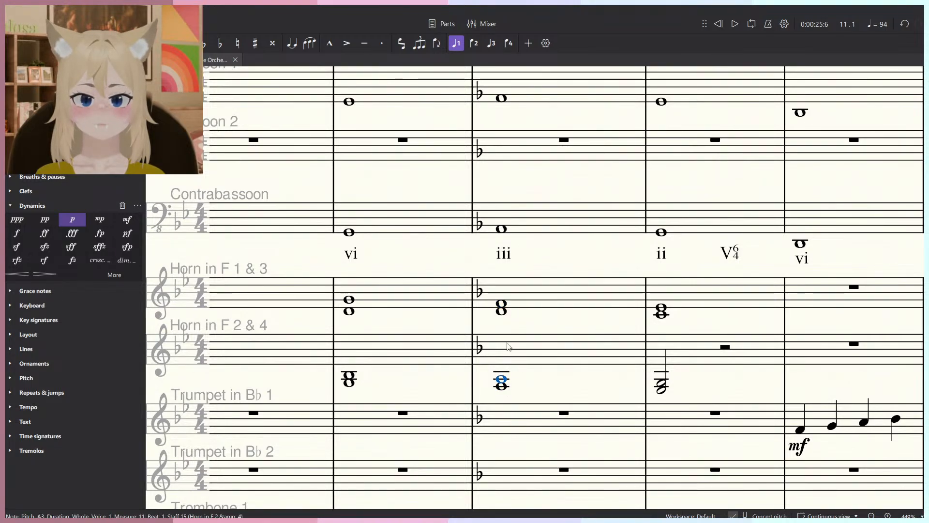
{"action": "left_click", "coordinate": [503, 386]}
{"action": "left_click", "coordinate": [504, 312]}
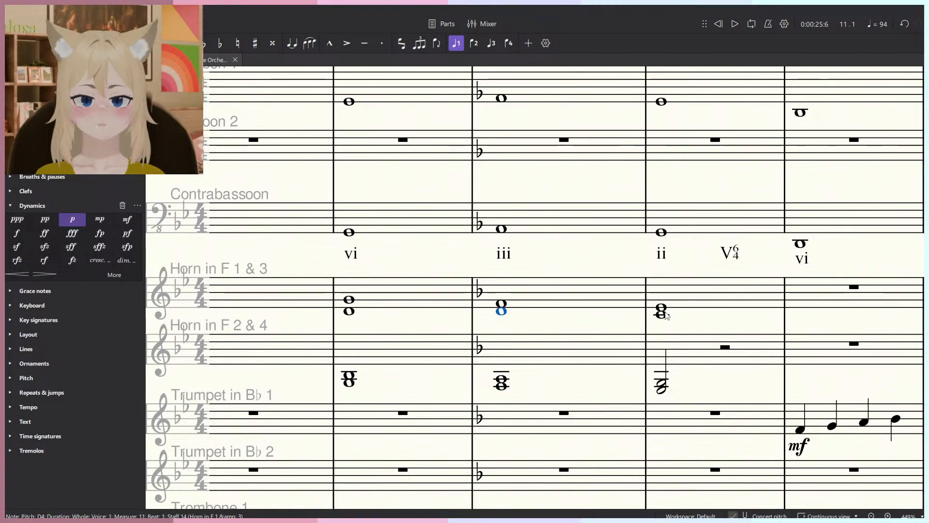
{"action": "left_click", "coordinate": [664, 314]}
{"action": "left_click", "coordinate": [664, 390]}
{"action": "left_click", "coordinate": [663, 315]}
{"action": "left_click", "coordinate": [663, 389]}
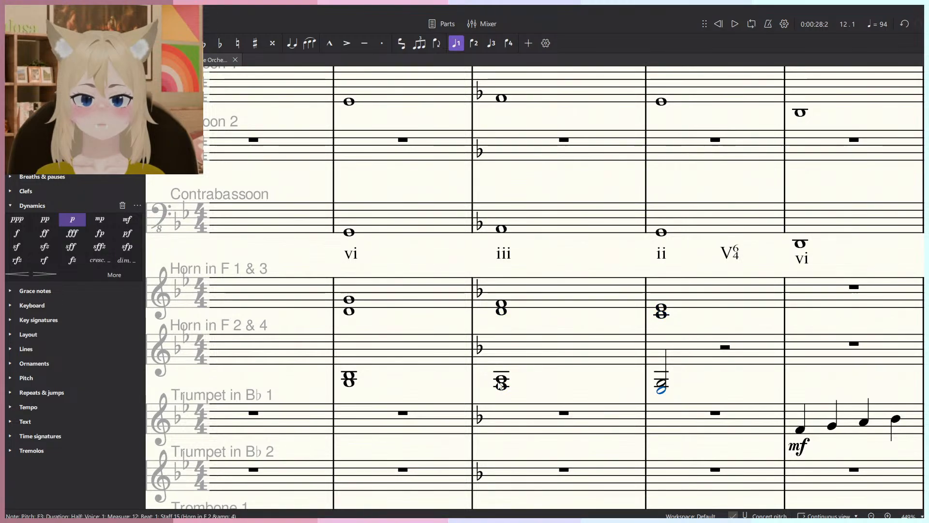
{"action": "left_click", "coordinate": [502, 386]}
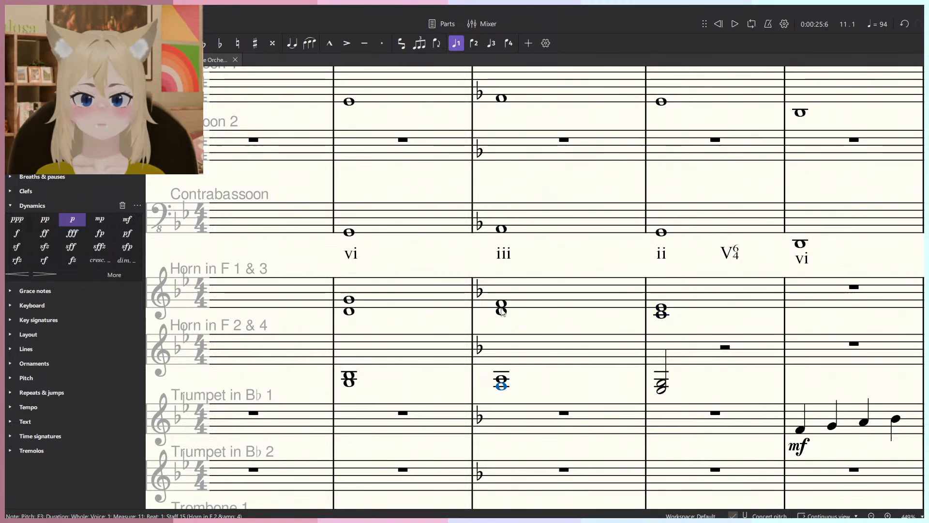
{"action": "left_click", "coordinate": [502, 385]}
{"action": "left_click", "coordinate": [501, 379]}
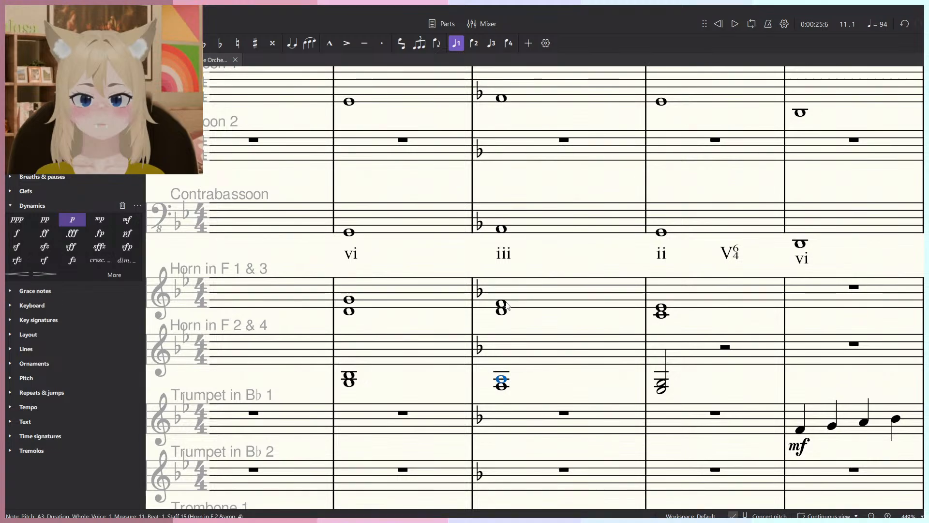
{"action": "left_click", "coordinate": [502, 321]}
{"action": "left_click", "coordinate": [502, 311]}
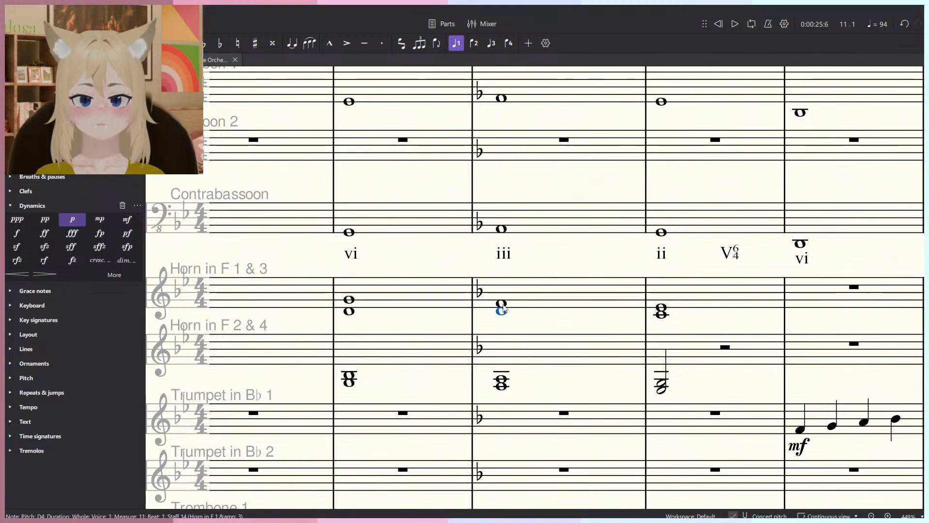
{"action": "left_click", "coordinate": [502, 386]}
{"action": "left_click", "coordinate": [502, 311]}
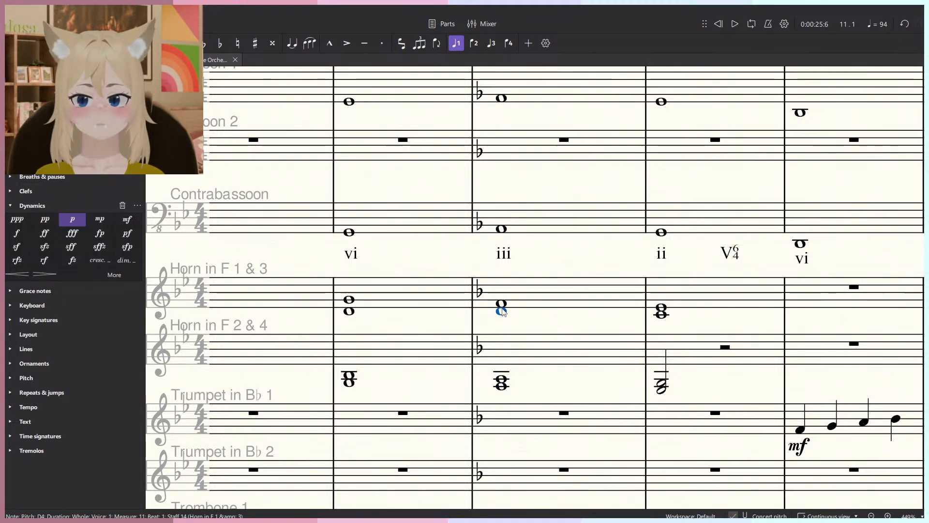
{"action": "left_click", "coordinate": [502, 304]}
{"action": "left_click", "coordinate": [502, 379]}
{"action": "left_click", "coordinate": [503, 312]}
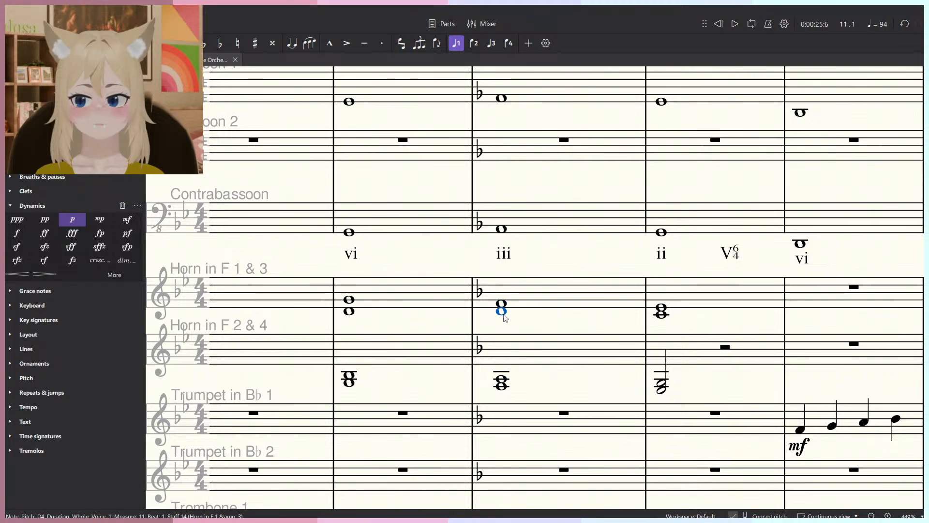
{"action": "left_click", "coordinate": [662, 385]}
{"action": "left_click", "coordinate": [662, 315]}
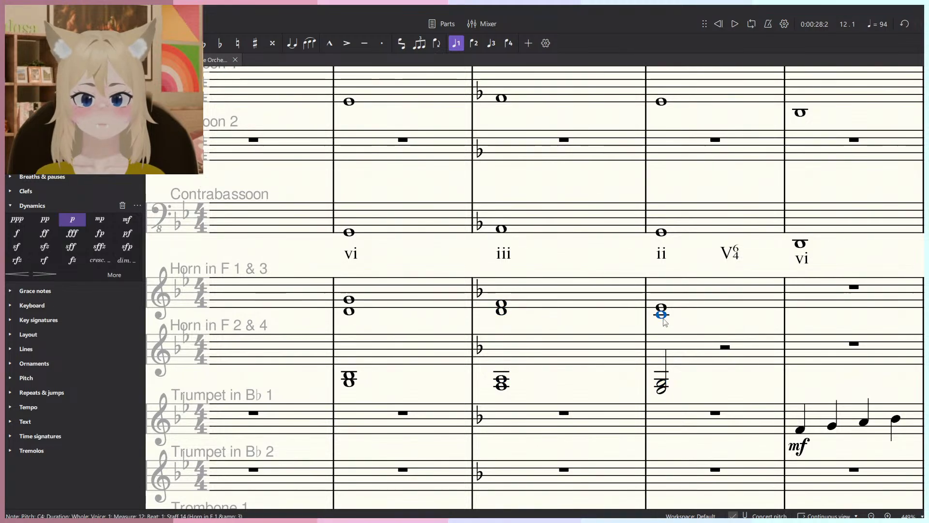
Try raising the upper note of the Horn in F 2 & 4 chord in measure 12 to C4, and return it to G3.
{"action": "left_click_drag", "start_coordinate": [649, 364], "coordinate": [566, 365]}
{"action": "scroll", "coordinate": [566, 365], "scroll_direction": "up", "scroll_amount": 3}
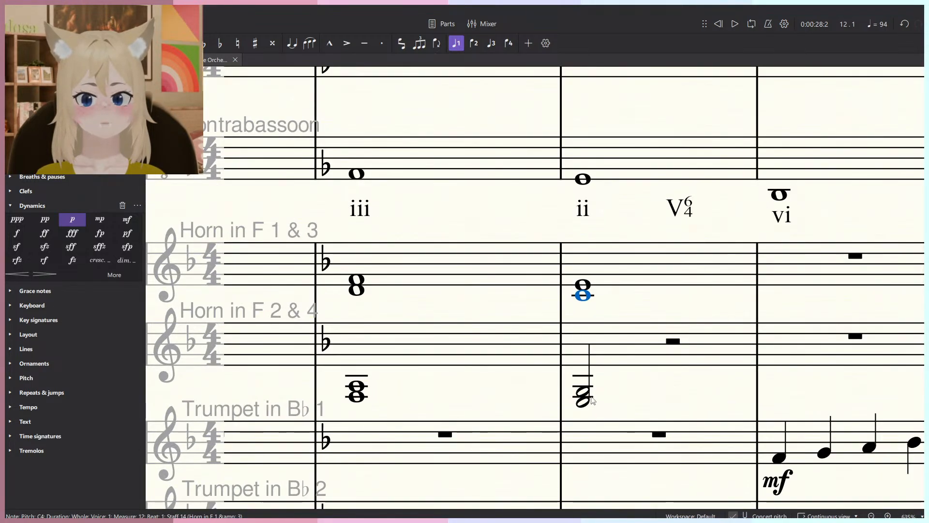
{"action": "left_click", "coordinate": [583, 402]}
{"action": "left_click_drag", "start_coordinate": [582, 400], "coordinate": [584, 380]}
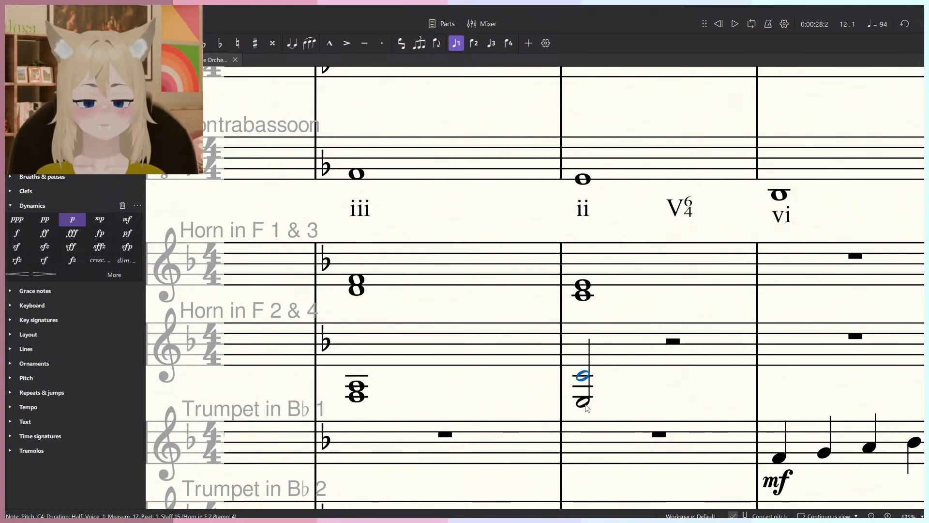
{"action": "left_click_drag", "start_coordinate": [588, 381], "coordinate": [581, 392]}
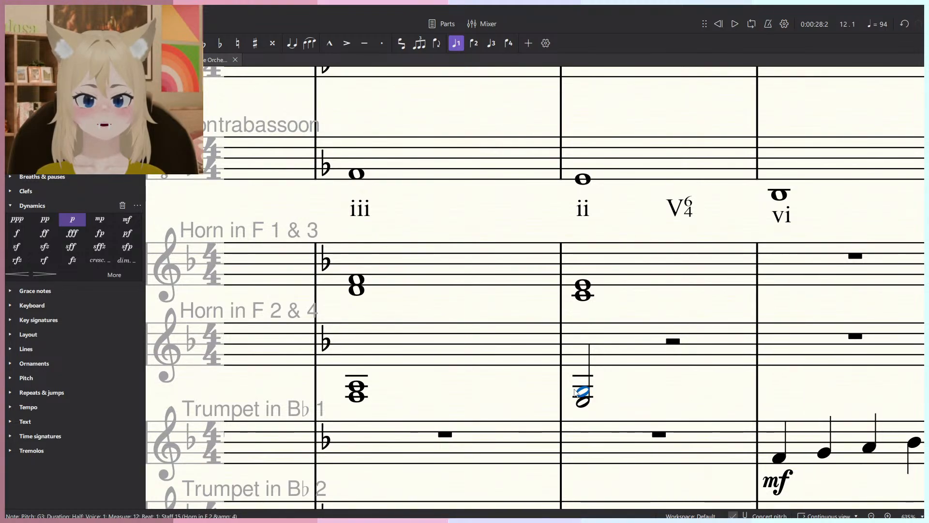
Play back both horn staves in measures 11 and 12 and recheck their individual chord notes.
{"action": "left_click_drag", "start_coordinate": [362, 283], "coordinate": [611, 349]}
{"action": "key", "text": "space"}
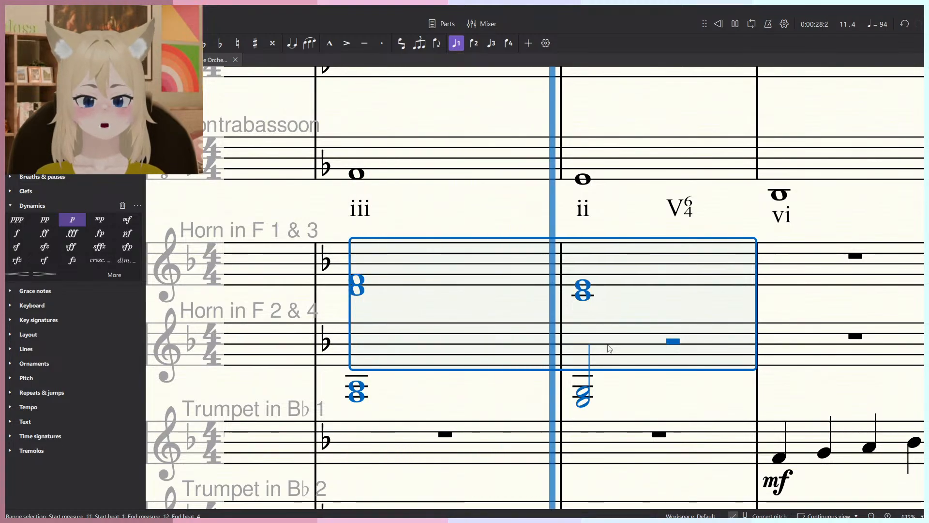
{"action": "left_click", "coordinate": [358, 286]}
{"action": "left_click", "coordinate": [582, 291]}
{"action": "left_click", "coordinate": [583, 401]}
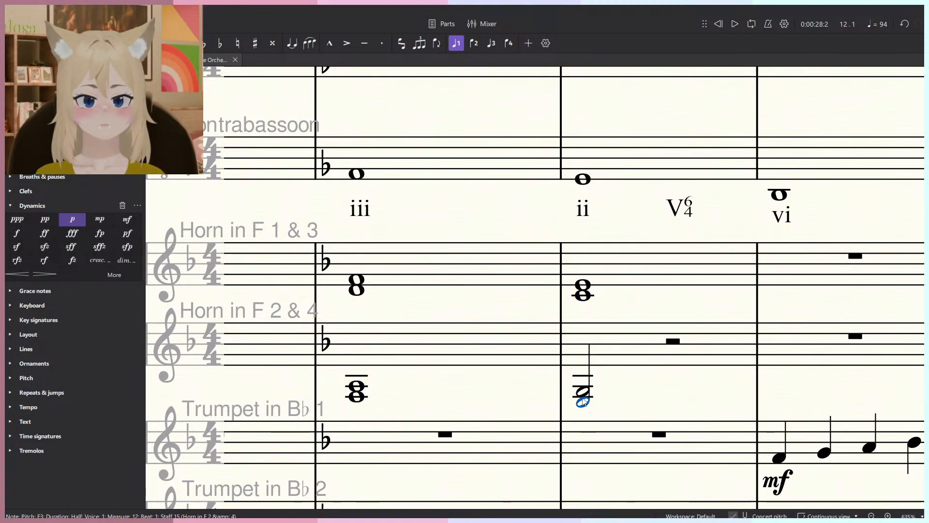
Raise the upper note of the Horn in F 1 & 3 chord in measure 12 to G4.
{"action": "left_click", "coordinate": [582, 287]}
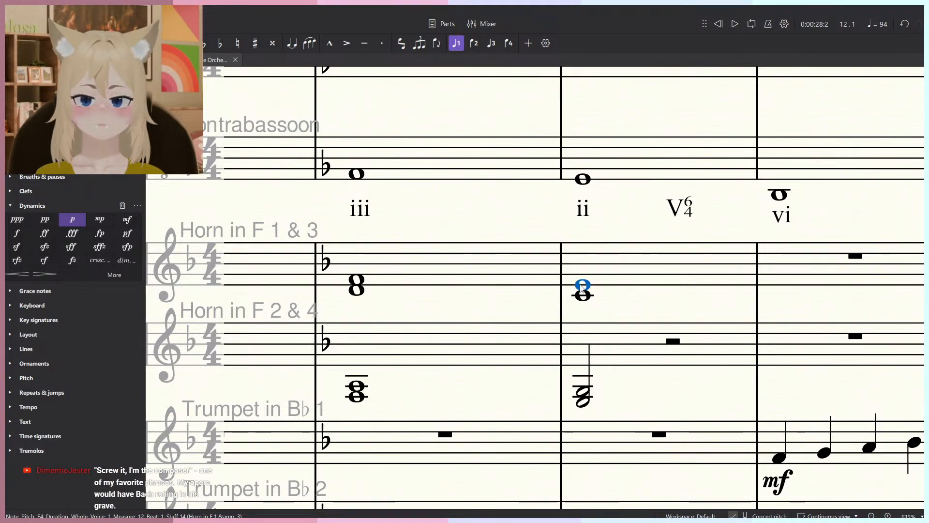
{"action": "key", "text": "Up"}
{"action": "key", "text": "Up"}
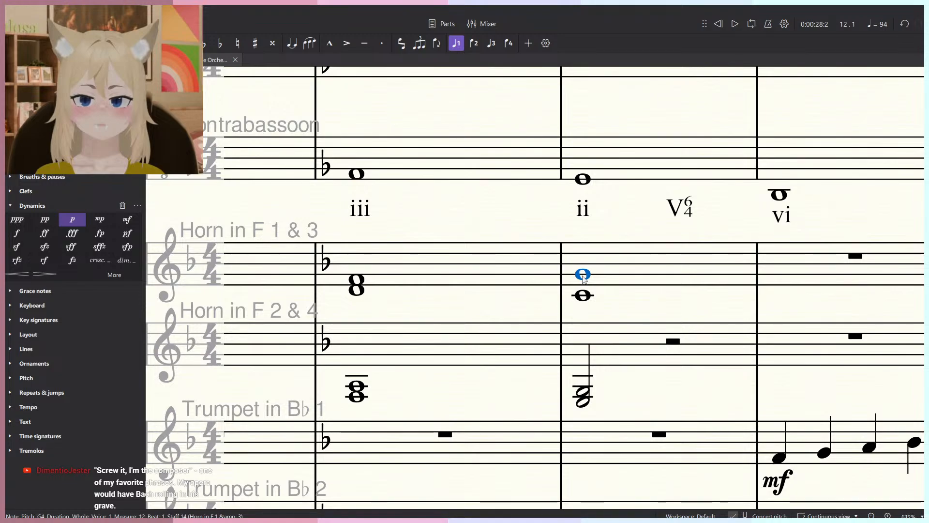
In measure 12, raise the lower Horn in F 1 & 3 note to E4 and the Horn in F 2 & 4 chord to G3 and C4.
{"action": "scroll", "coordinate": [584, 284], "scroll_direction": "down", "scroll_amount": 3}
{"action": "scroll", "coordinate": [584, 280], "scroll_direction": "down", "scroll_amount": 2}
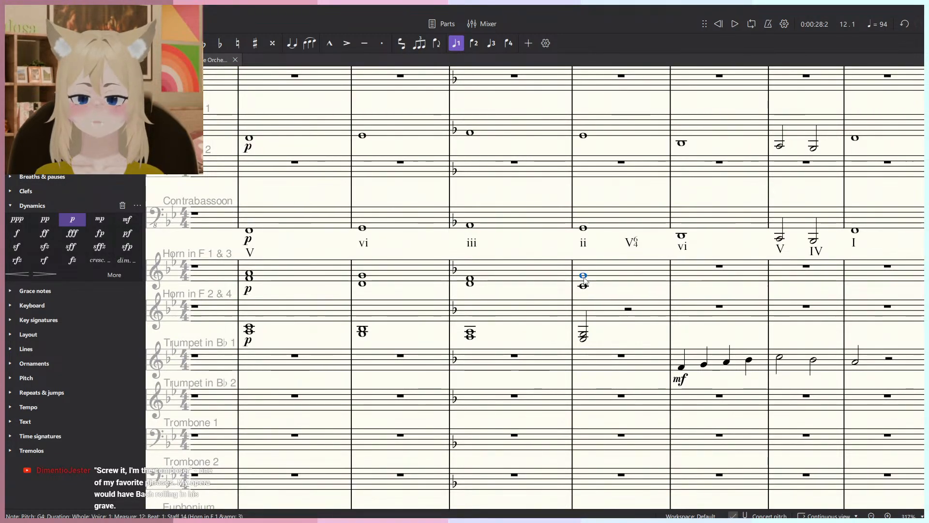
{"action": "scroll", "coordinate": [583, 279], "scroll_direction": "up", "scroll_amount": 4}
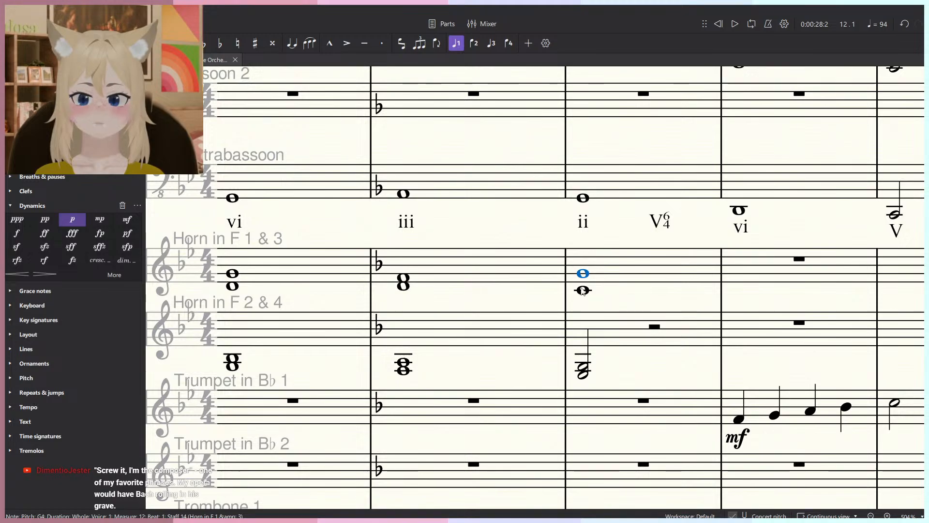
{"action": "left_click", "coordinate": [583, 290]}
{"action": "key", "text": "Up"}
{"action": "key", "text": "Up"}
{"action": "key", "text": "Up"}
{"action": "key", "text": "Up"}
{"action": "left_click", "coordinate": [583, 372]}
{"action": "key", "text": "Up"}
{"action": "key", "text": "Up"}
{"action": "key", "text": "Up"}
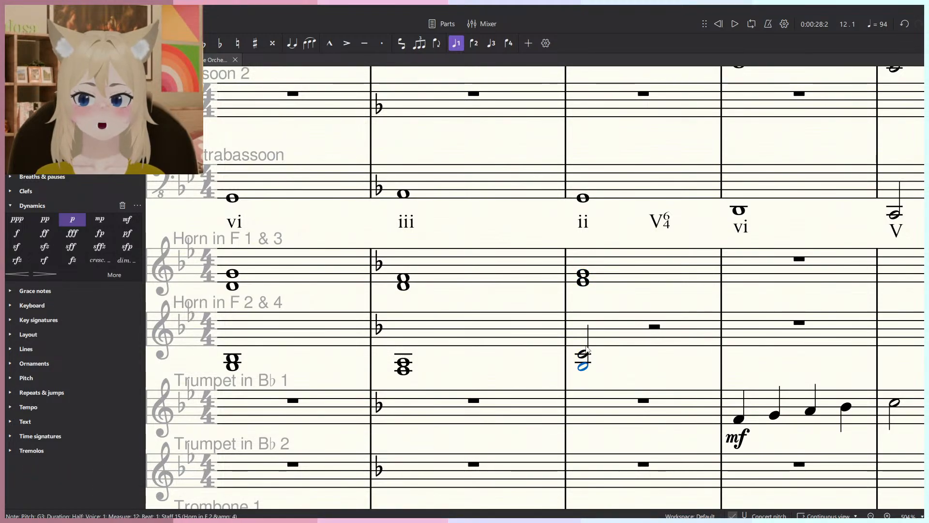
Shorten the Horn in F 1 & 3 chord in measure 12 to a half note.
{"action": "left_click", "coordinate": [571, 284]}
{"action": "left_click", "coordinate": [584, 283]}
{"action": "key", "text": "6"}
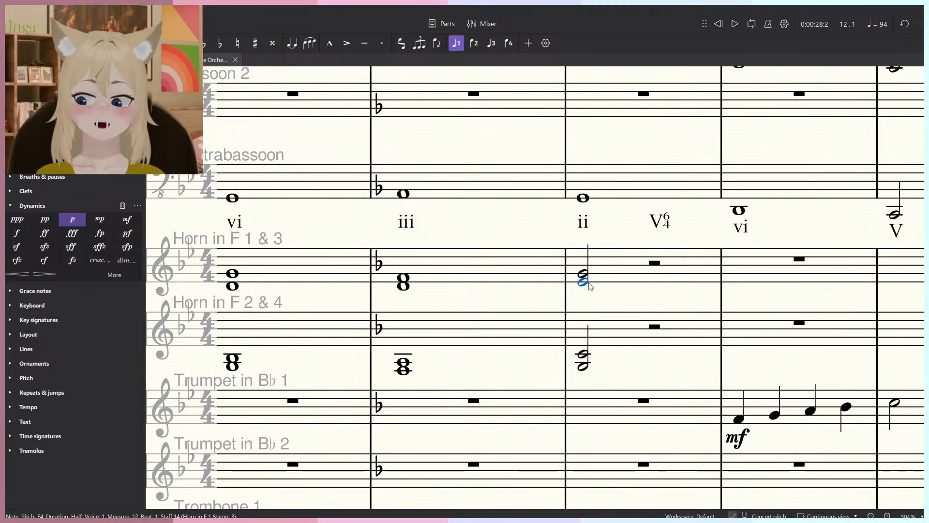
{"action": "key", "text": "Escape"}
{"action": "scroll", "coordinate": [636, 315], "scroll_direction": "right", "scroll_amount": 2}
{"action": "scroll", "coordinate": [514, 312], "scroll_direction": "up", "scroll_amount": 2}
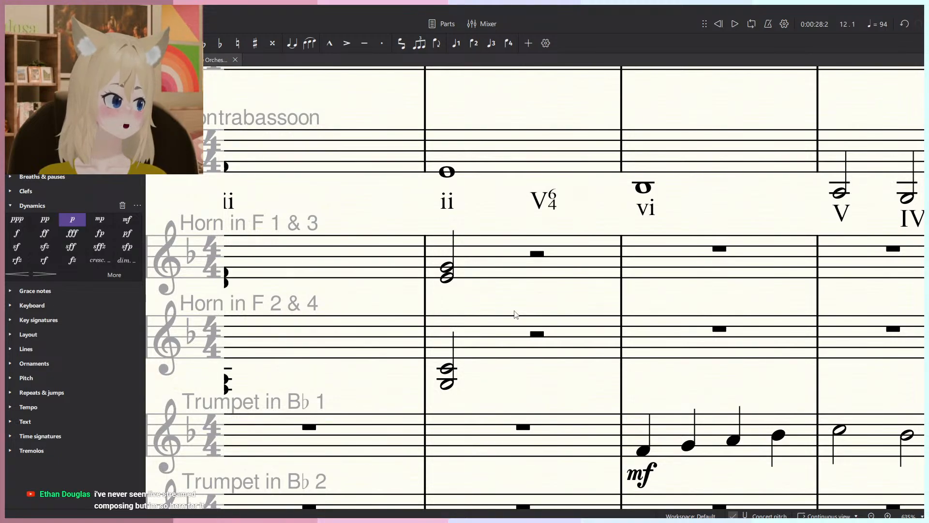
{"action": "scroll", "coordinate": [515, 311], "scroll_direction": "down", "scroll_amount": 4}
{"action": "scroll", "coordinate": [522, 301], "scroll_direction": "up", "scroll_amount": 4}
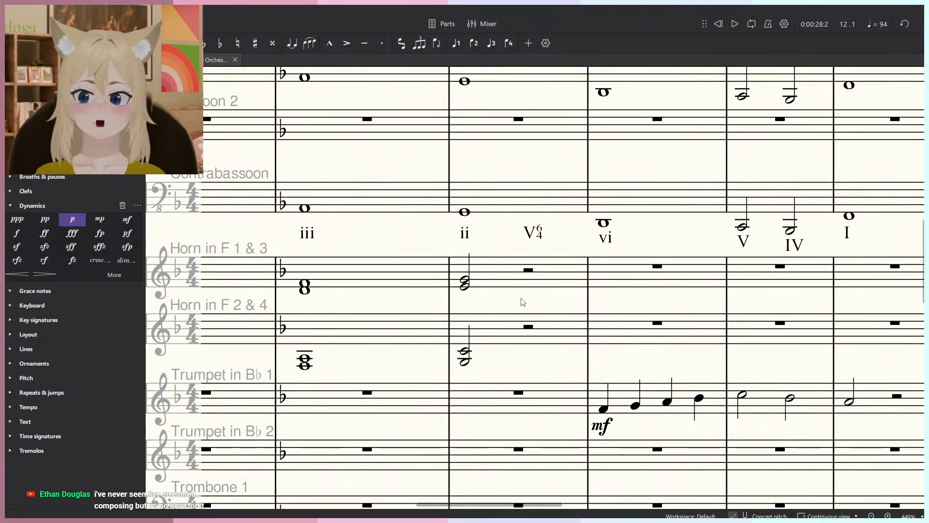
{"action": "left_click_drag", "start_coordinate": [531, 325], "coordinate": [517, 358]}
{"action": "left_click", "coordinate": [464, 318]}
{"action": "left_click", "coordinate": [555, 339]}
{"action": "key", "text": "n"}
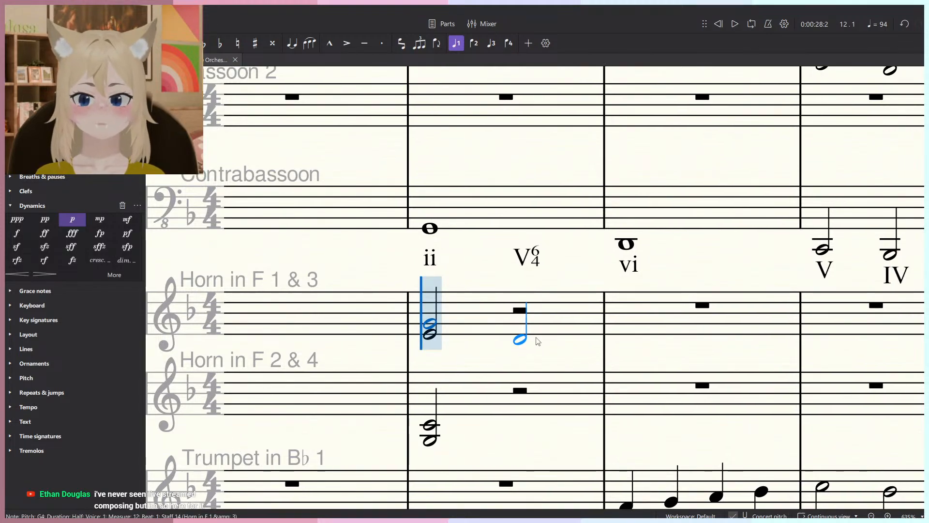
{"action": "key", "text": "Escape"}
{"action": "left_click", "coordinate": [522, 292]}
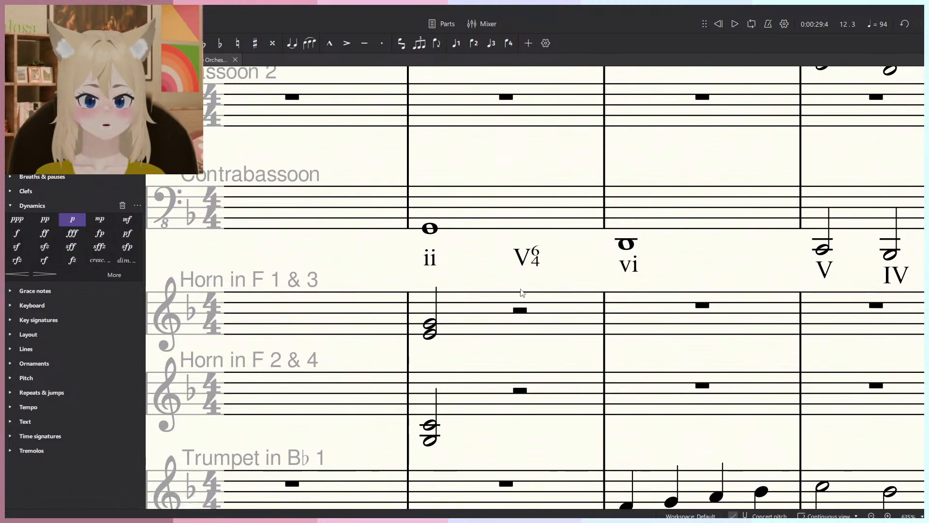
{"action": "left_click", "coordinate": [430, 325]}
{"action": "scroll", "coordinate": [471, 325], "scroll_direction": "down", "scroll_amount": 2}
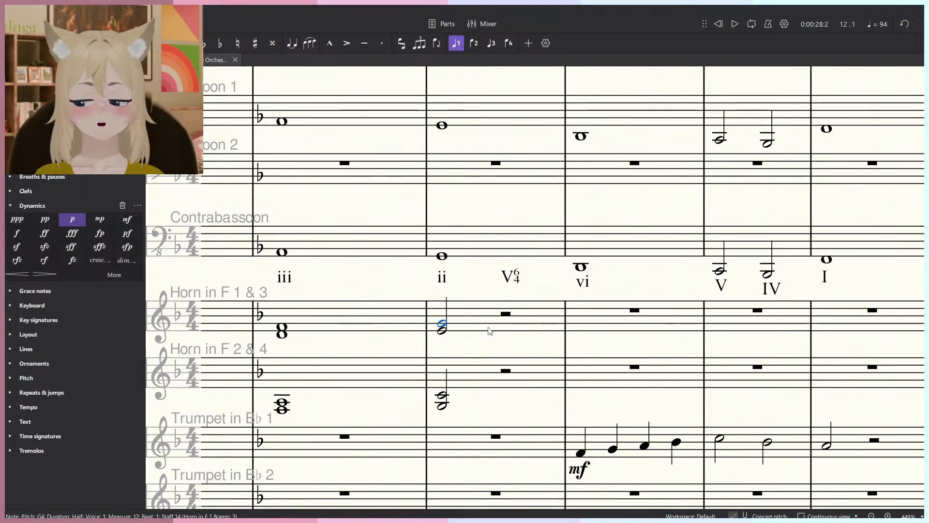
{"action": "left_click_drag", "start_coordinate": [541, 363], "coordinate": [534, 358]}
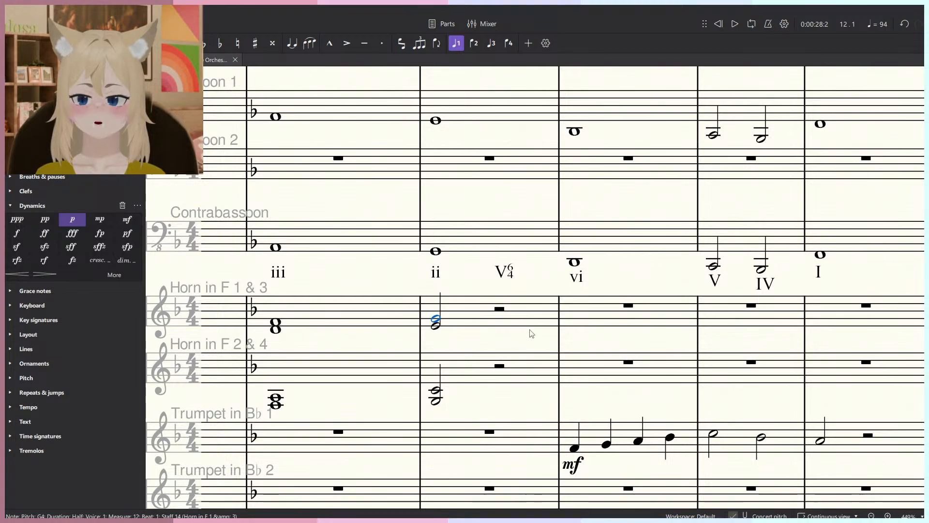
{"action": "key", "text": "n"}
{"action": "scroll", "coordinate": [496, 344], "scroll_direction": "up", "scroll_amount": 2, "text": "ctrl"}
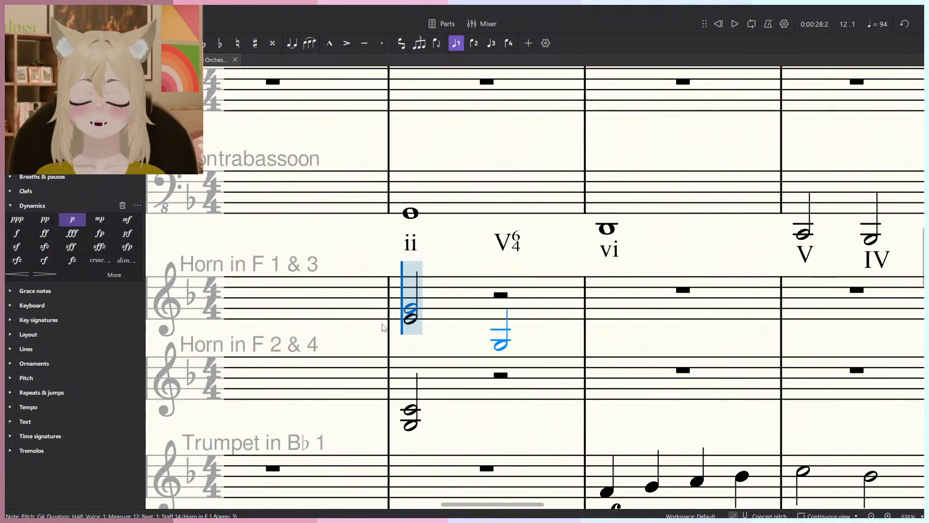
{"action": "key", "text": "Escape"}
{"action": "scroll", "coordinate": [513, 310], "scroll_direction": "down", "scroll_amount": 3, "text": "ctrl"}
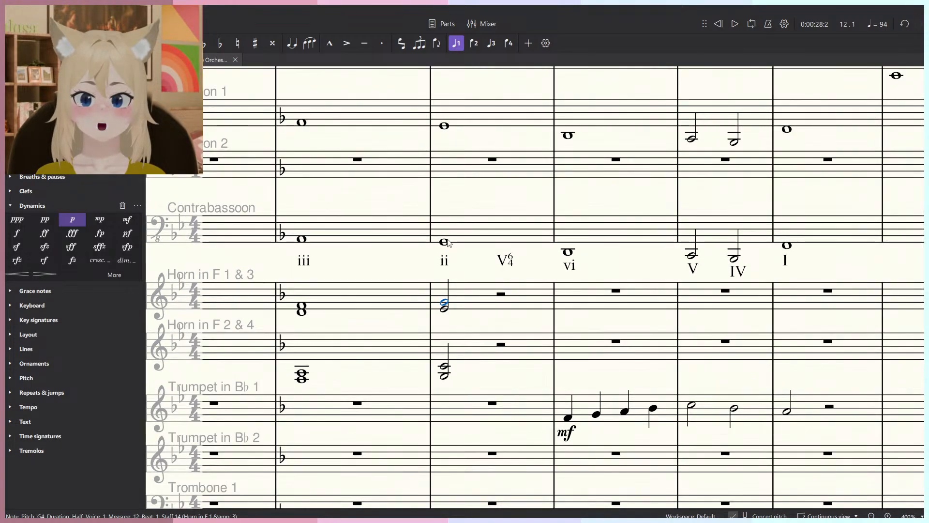
Shorten the Bassoon 1 and Contrabassoon notes in measure 12 to half notes.
{"action": "left_click", "coordinate": [414, 213]}
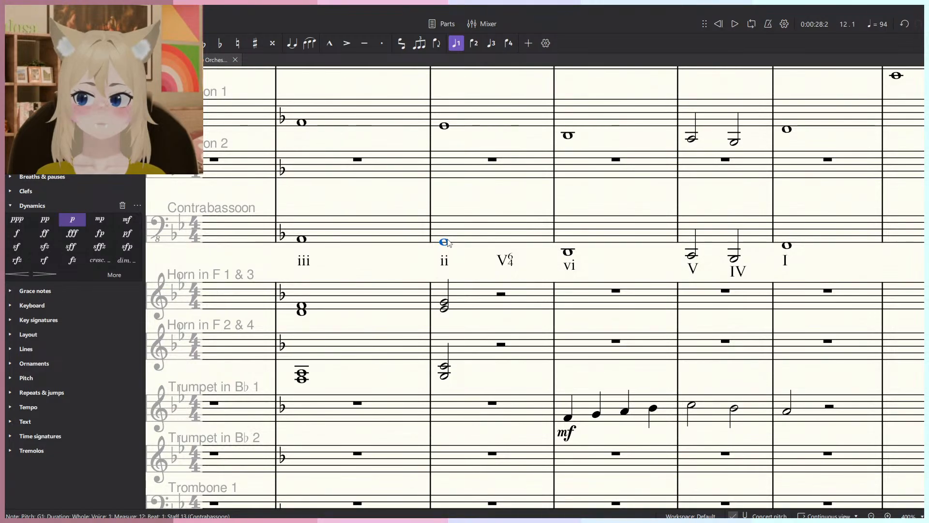
{"action": "scroll", "coordinate": [501, 242], "scroll_direction": "up", "scroll_amount": 2, "text": "ctrl"}
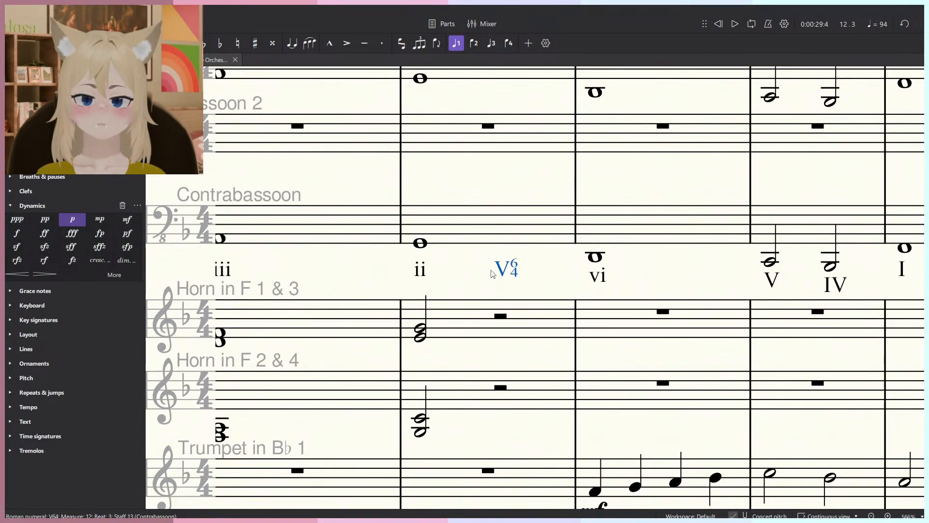
{"action": "scroll", "coordinate": [445, 250], "scroll_direction": "up", "scroll_amount": 2}
{"action": "left_click", "coordinate": [419, 167], "text": "ctrl"}
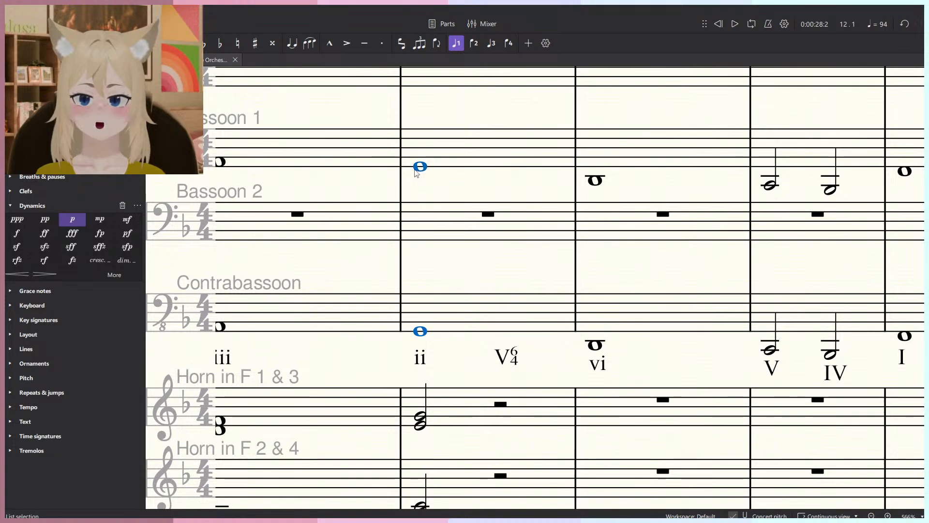
{"action": "key", "text": "6"}
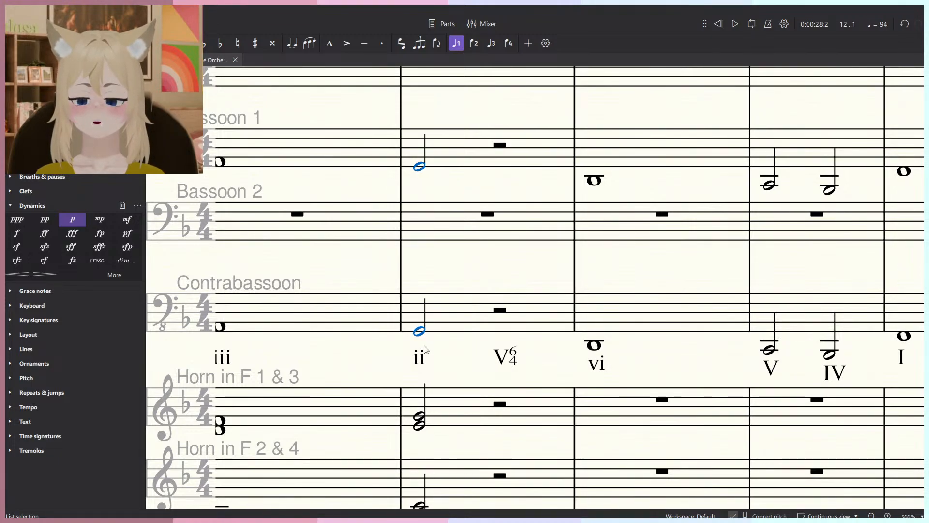
{"action": "key", "text": "ctrl+z"}
Switch to the original Early Morning Castle score, check the Bassoon 2 note in measure 11, and return to the orchestra score.
{"action": "key", "text": "alt+Tab"}
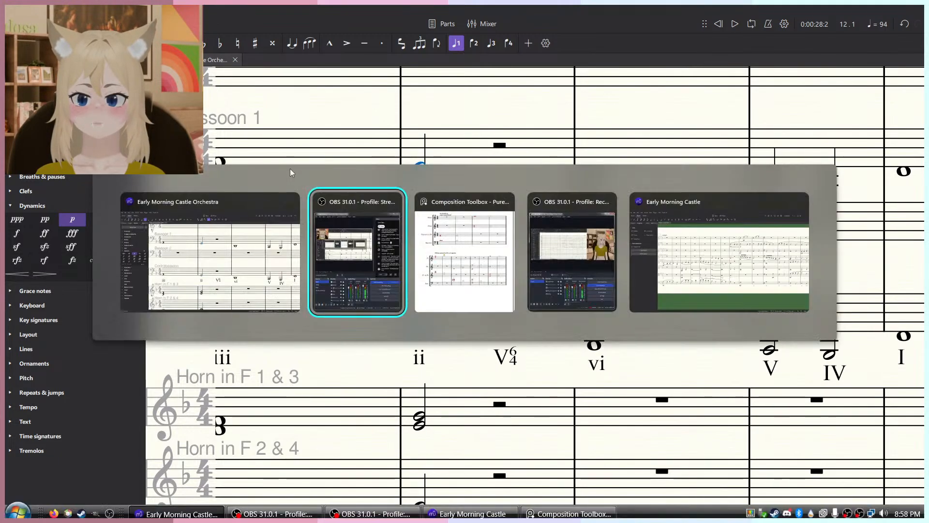
{"action": "key", "text": "alt+Tab"}
{"action": "key", "text": "alt+Tab"}
{"action": "key", "text": "alt+shift+Tab"}
{"action": "scroll", "coordinate": [609, 283], "scroll_direction": "down", "scroll_amount": 2}
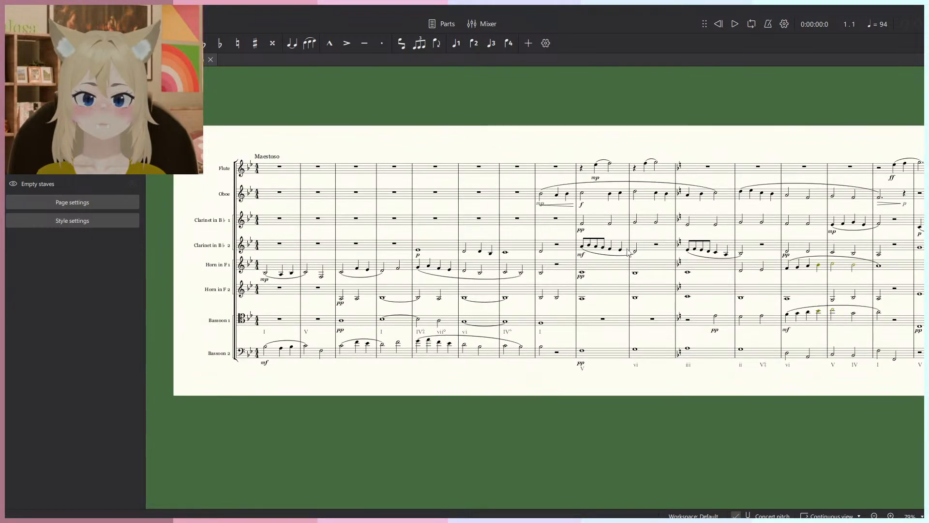
{"action": "left_click_drag", "start_coordinate": [628, 250], "coordinate": [334, 262]}
{"action": "scroll", "coordinate": [397, 420], "scroll_direction": "up", "scroll_amount": 4}
{"action": "left_click", "coordinate": [393, 424]}
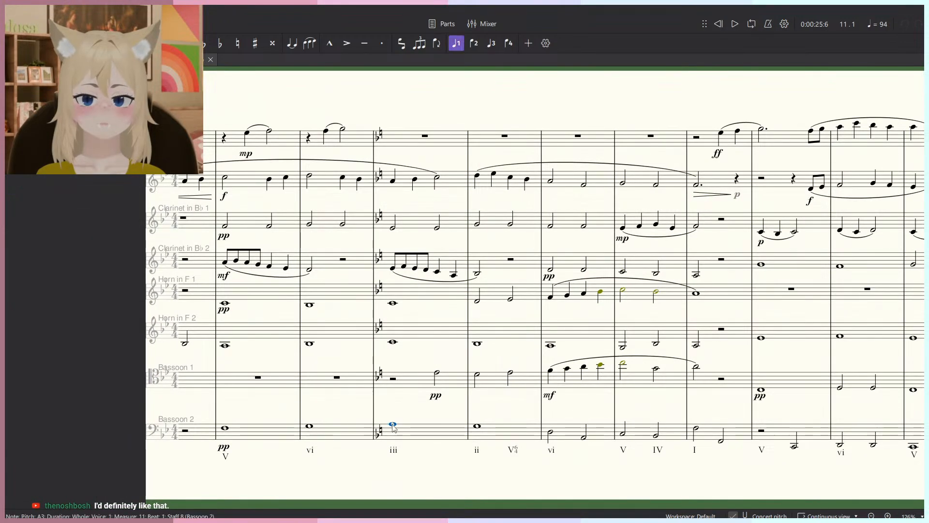
{"action": "key", "text": "alt+Tab"}
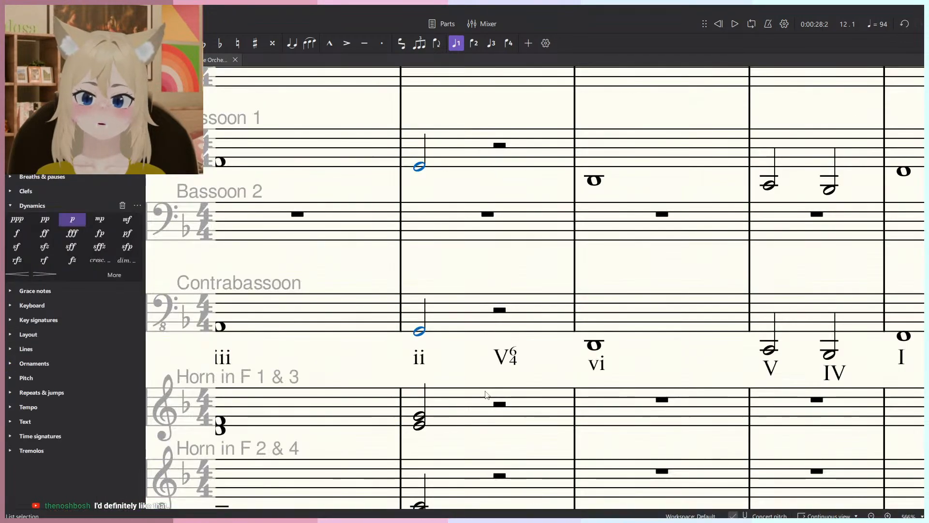
In measure 11, lower the bottom Horn in F 2 & 4 note to E3 and the Horn in F 1 & 3 chord to C4 and E4.
{"action": "scroll", "coordinate": [515, 379], "scroll_direction": "down", "scroll_amount": 5}
{"action": "scroll", "coordinate": [460, 405], "scroll_direction": "up", "scroll_amount": 6}
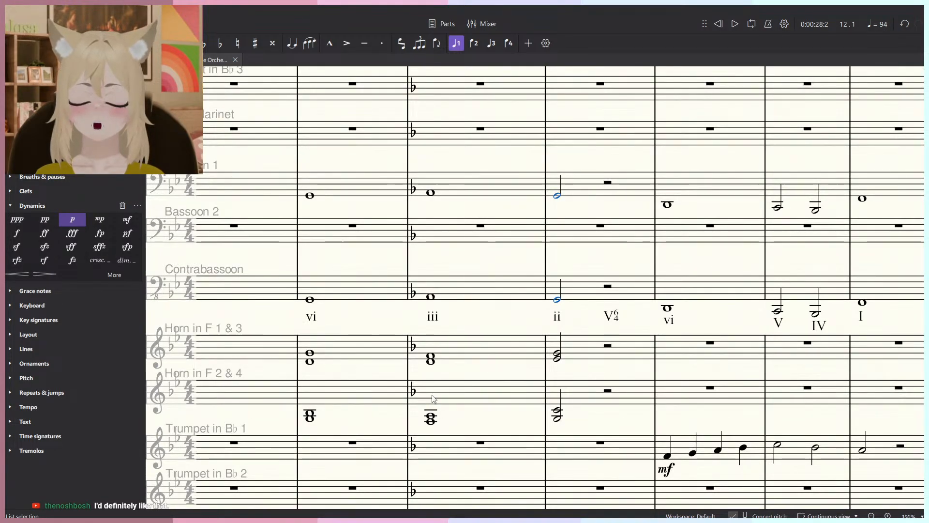
{"action": "scroll", "coordinate": [419, 402], "scroll_direction": "up", "scroll_amount": 3}
{"action": "key", "text": "Escape"}
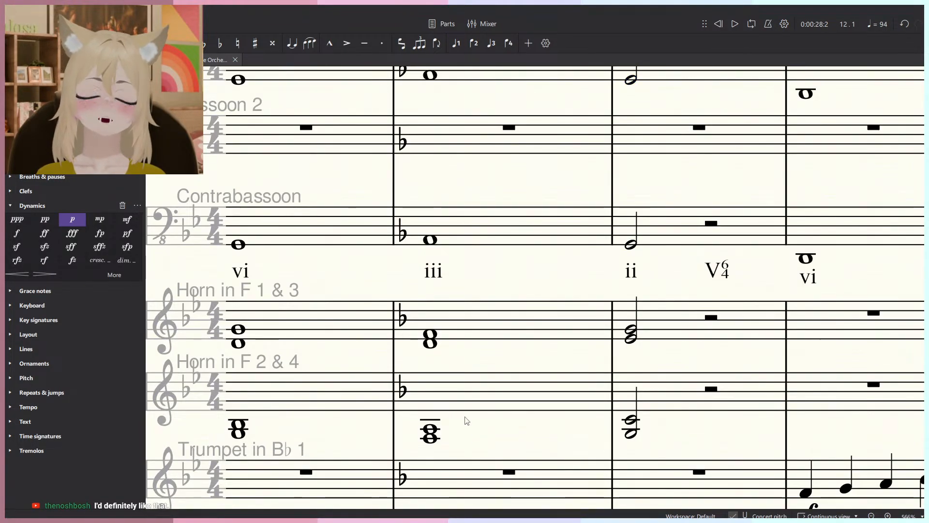
{"action": "scroll", "coordinate": [430, 429], "scroll_direction": "down", "scroll_amount": 1}
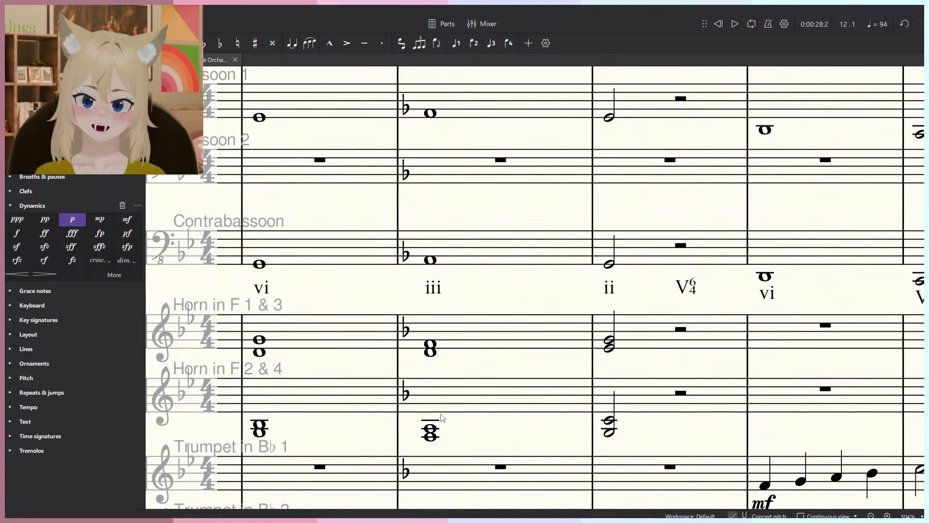
{"action": "left_click", "coordinate": [434, 438]}
{"action": "scroll", "coordinate": [433, 437], "scroll_direction": "up", "scroll_amount": 2}
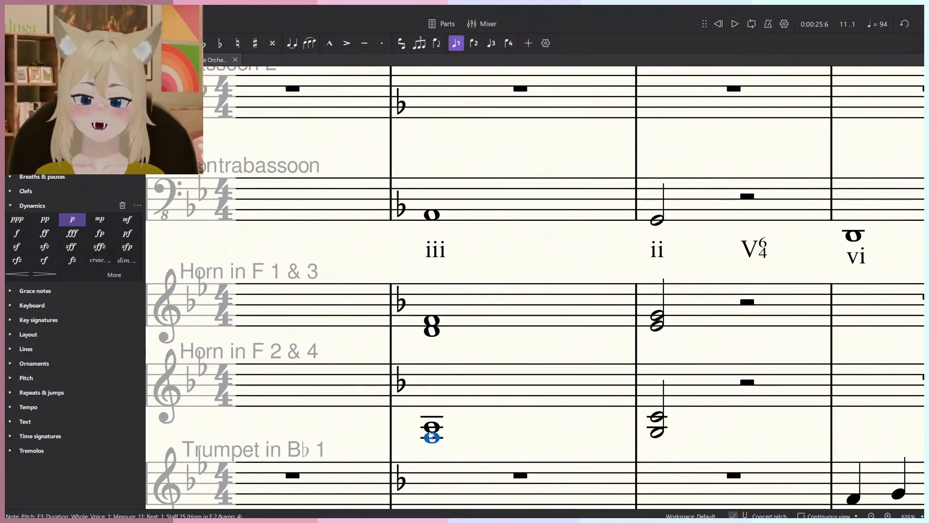
{"action": "scroll", "coordinate": [432, 432], "scroll_direction": "down", "scroll_amount": 3}
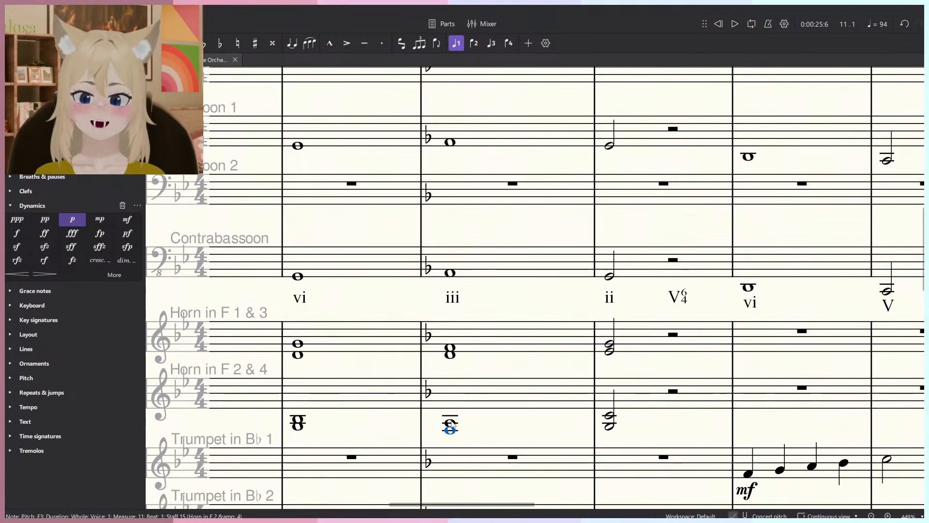
{"action": "left_click", "coordinate": [450, 352]}
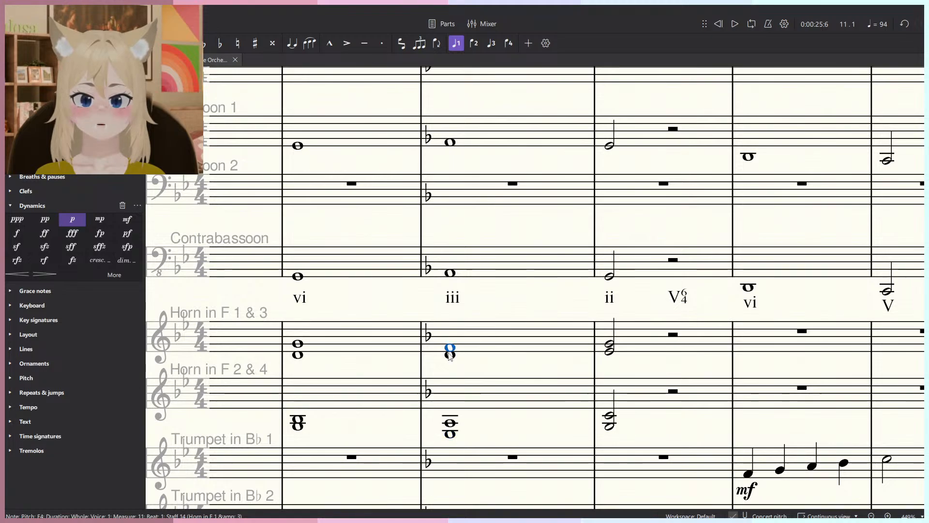
{"action": "left_click", "coordinate": [448, 356]}
{"action": "key", "text": "Down"}
{"action": "key", "text": "Down"}
{"action": "left_click", "coordinate": [447, 350]}
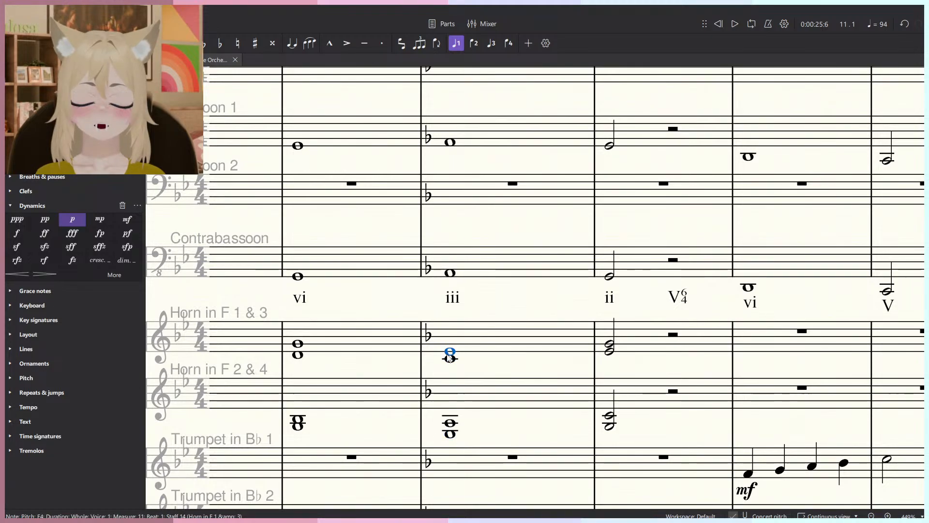
Play back measures 10 and 11 of the bassoon, contrabassoon and horn staves together to check the revised voicing.
{"action": "scroll", "coordinate": [454, 358], "scroll_direction": "down", "scroll_amount": 5}
{"action": "left_click", "coordinate": [464, 362]}
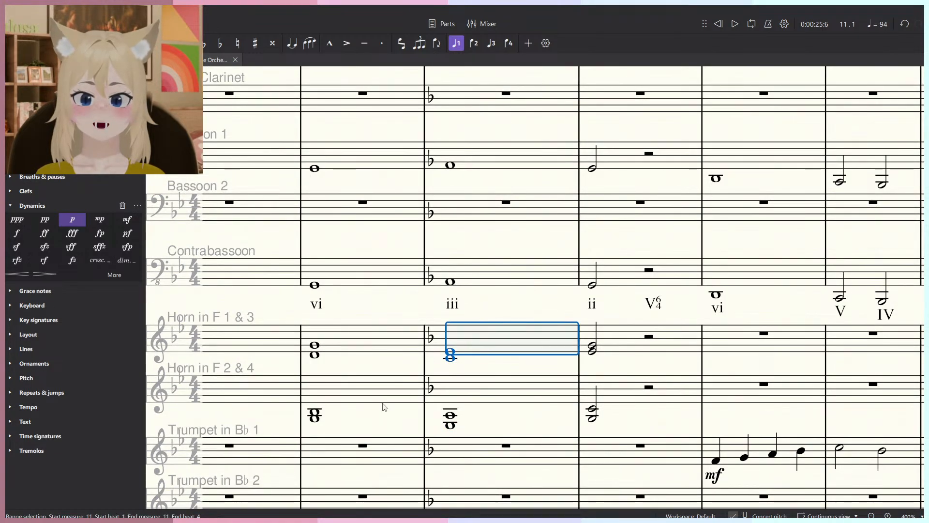
{"action": "key", "text": "Escape"}
{"action": "scroll", "coordinate": [411, 340], "scroll_direction": "up", "scroll_amount": 5}
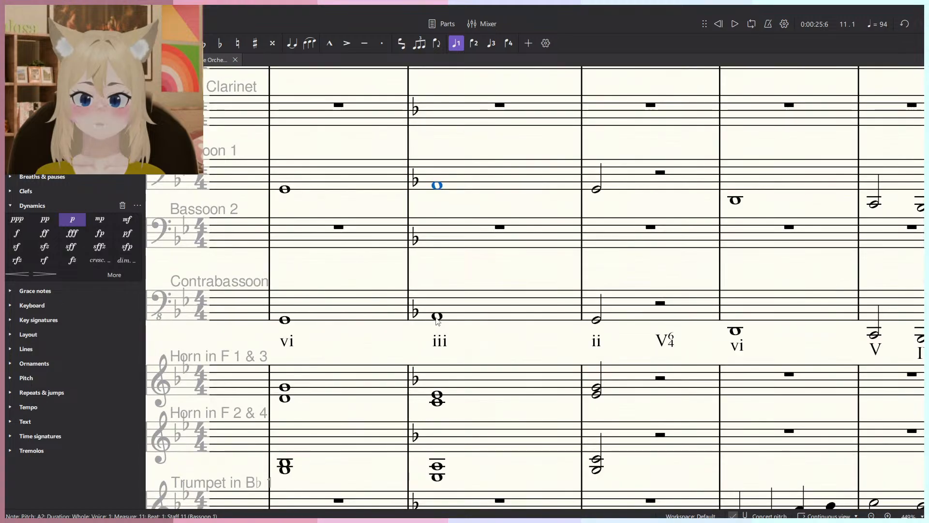
{"action": "left_click", "coordinate": [425, 326]}
{"action": "left_click", "coordinate": [474, 185]}
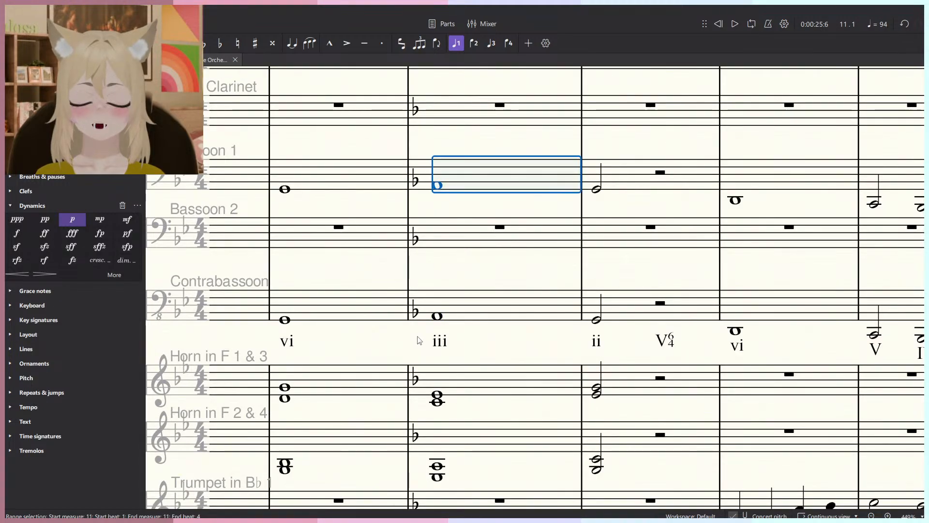
{"action": "scroll", "coordinate": [473, 185], "scroll_direction": "down", "scroll_amount": 4}
{"action": "left_click", "coordinate": [386, 405], "text": "shift"}
{"action": "key", "text": "space"}
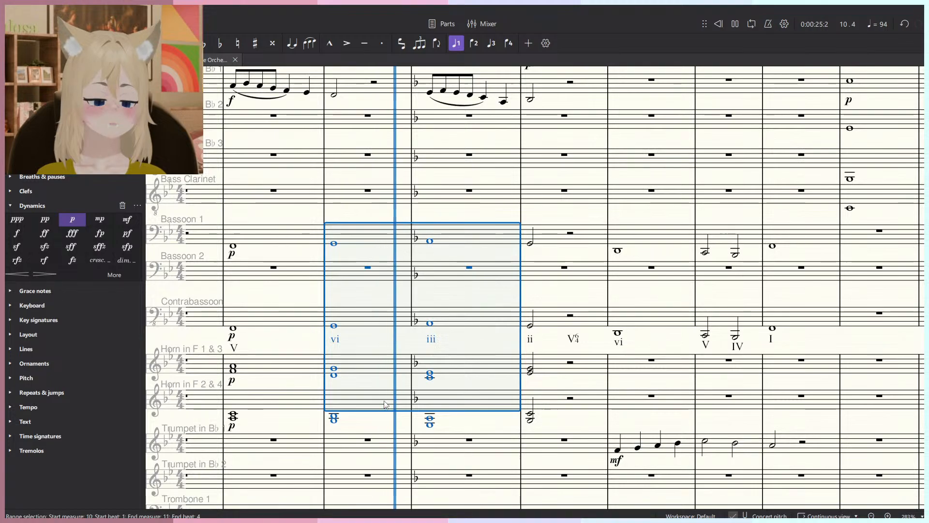
{"action": "key", "text": "space"}
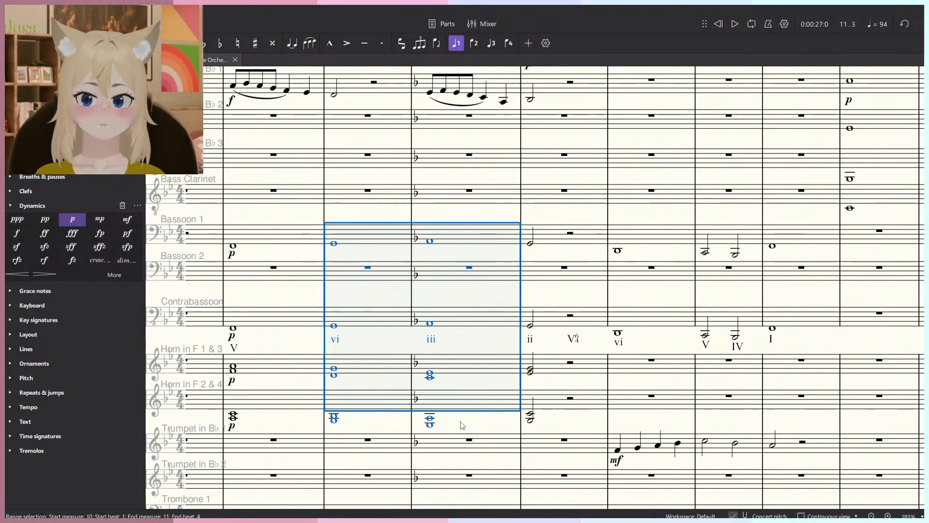
{"action": "key", "text": "Escape"}
{"action": "scroll", "coordinate": [460, 424], "scroll_direction": "up", "scroll_amount": 6}
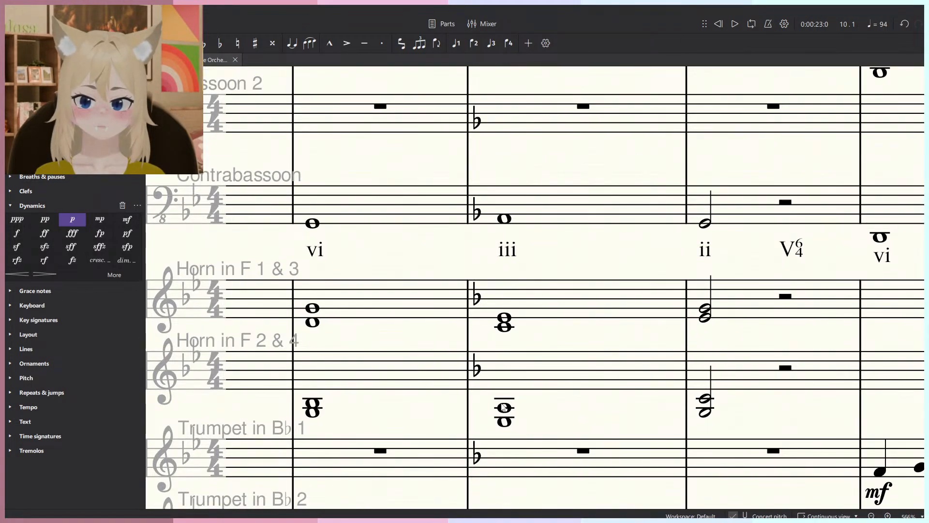
{"action": "scroll", "coordinate": [577, 408], "scroll_direction": "right", "scroll_amount": 3}
{"action": "scroll", "coordinate": [581, 387], "scroll_direction": "down", "scroll_amount": 1}
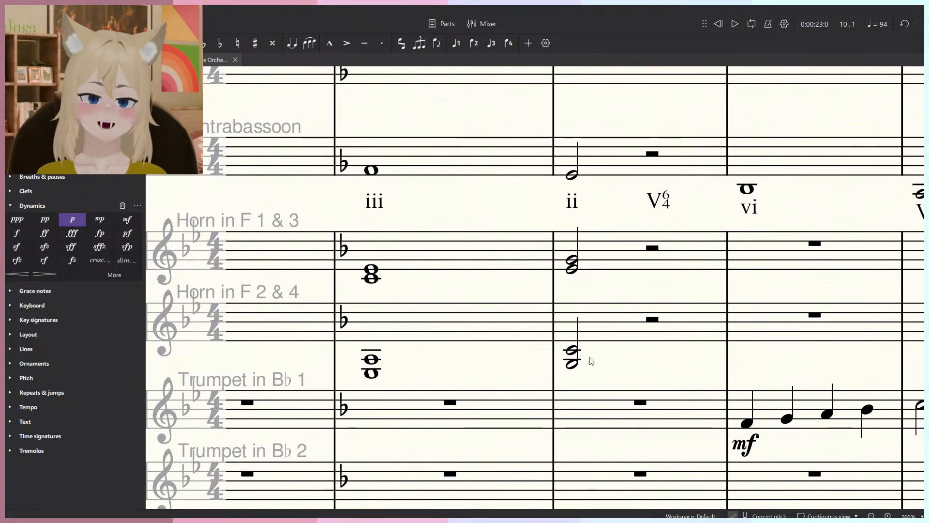
{"action": "scroll", "coordinate": [598, 335], "scroll_direction": "up", "scroll_amount": 1}
{"action": "scroll", "coordinate": [598, 335], "scroll_direction": "right", "scroll_amount": 1}
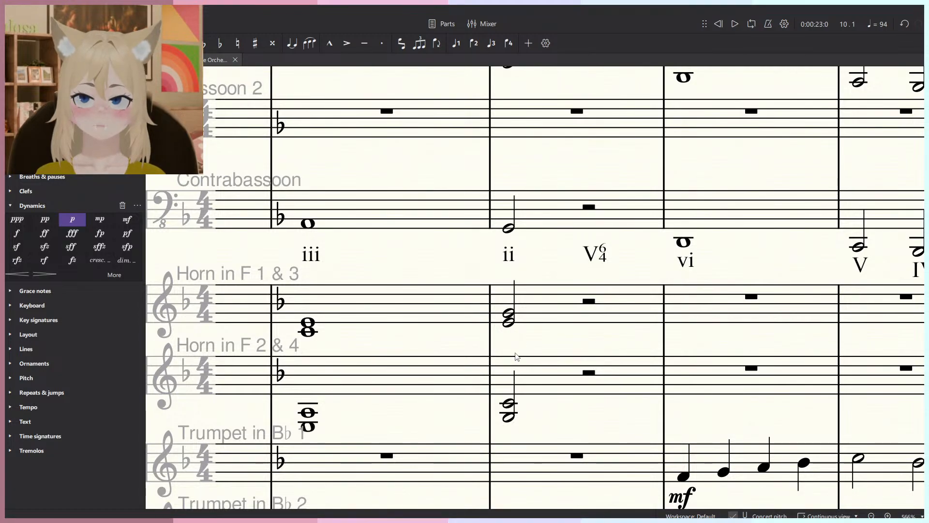
In measure 12, lower the bottom Horn in F 1 & 3 note to D4 and the upper Horn in F 2 & 4 note to B♭3.
{"action": "left_click", "coordinate": [505, 320]}
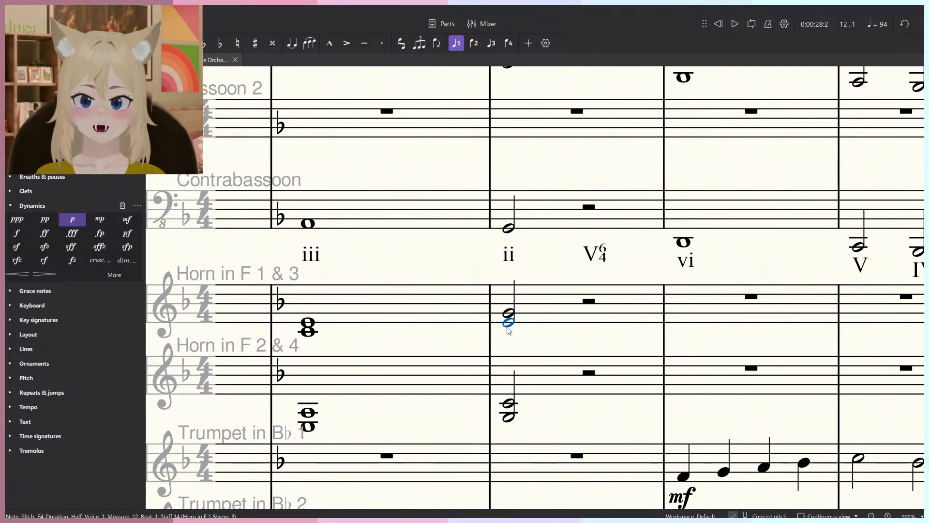
{"action": "key", "text": "Down"}
{"action": "key", "text": "Down"}
{"action": "key", "text": "Down"}
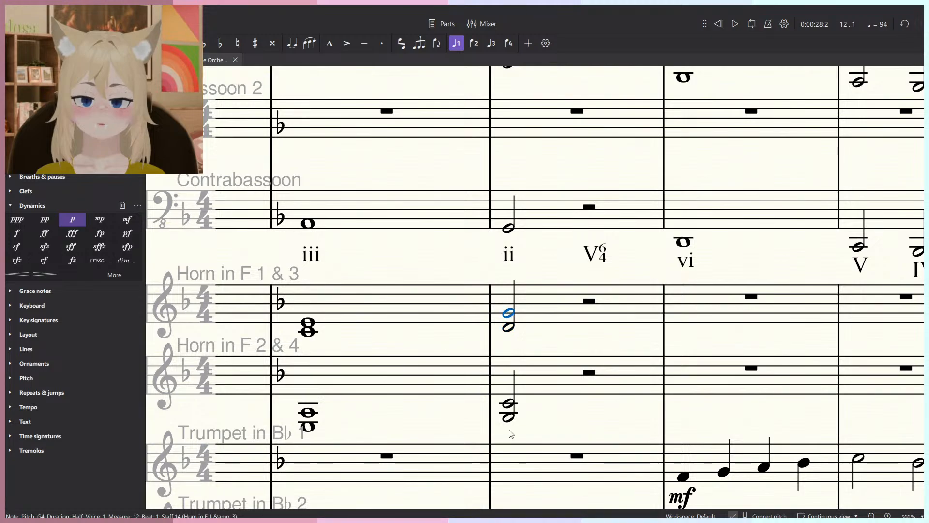
{"action": "left_click", "coordinate": [509, 418]}
{"action": "key", "text": "Left"}
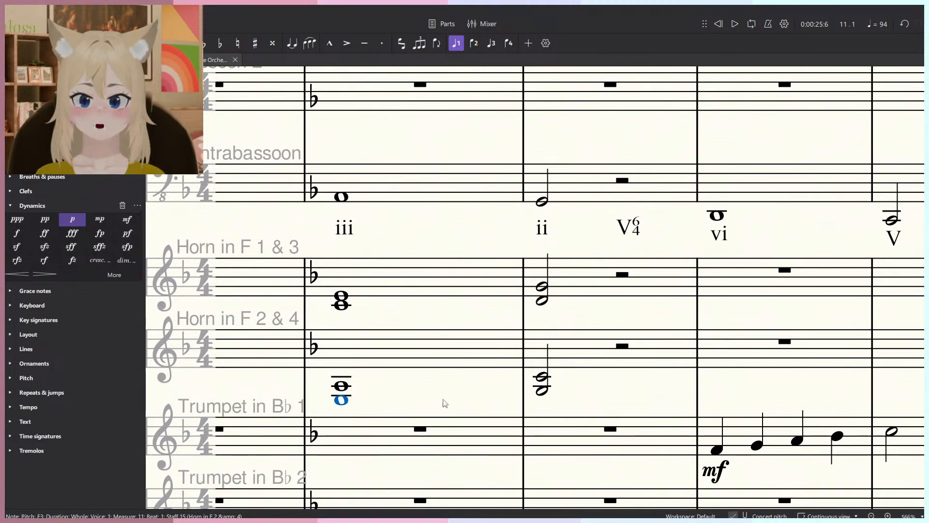
{"action": "left_click", "coordinate": [544, 390]}
{"action": "left_click", "coordinate": [545, 381]}
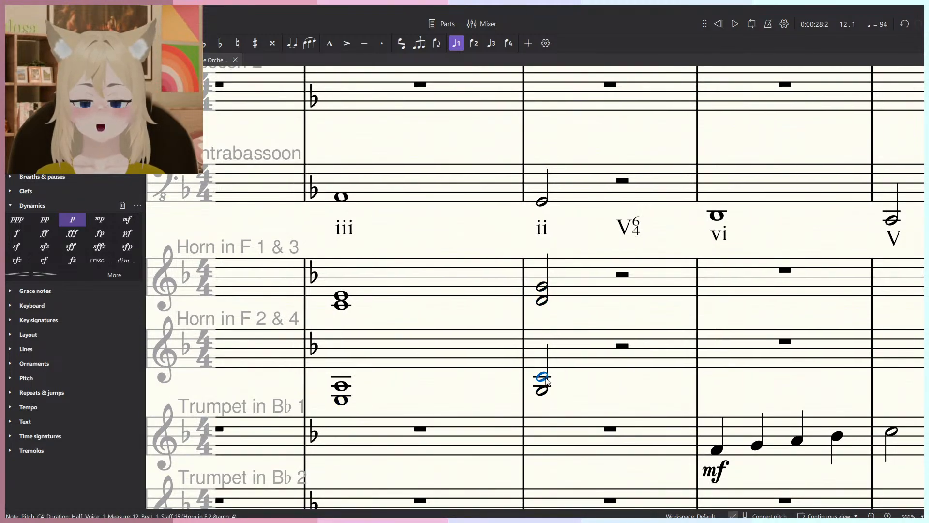
Play back measure 12 of both horn staves to check the ii chord voicing.
{"action": "left_click", "coordinate": [571, 293], "text": "shift"}
{"action": "key", "text": "space"}
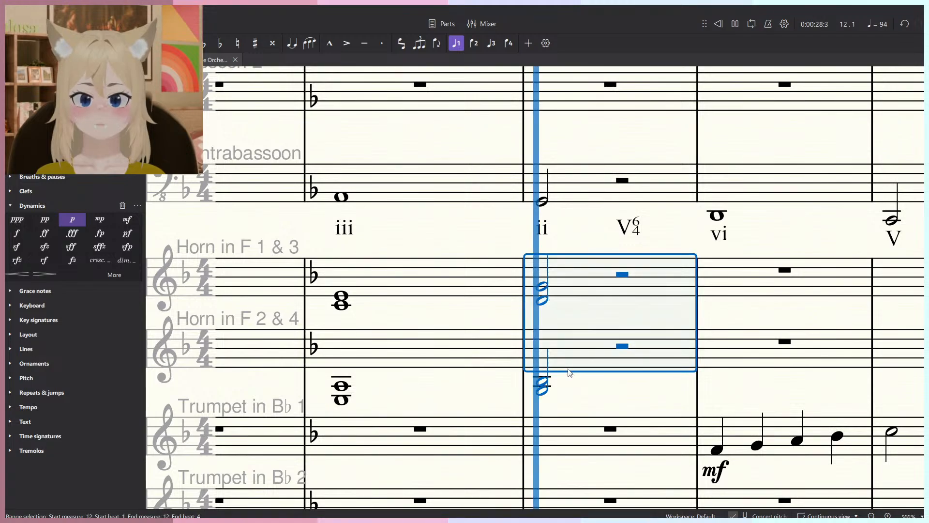
{"action": "key", "text": "Escape"}
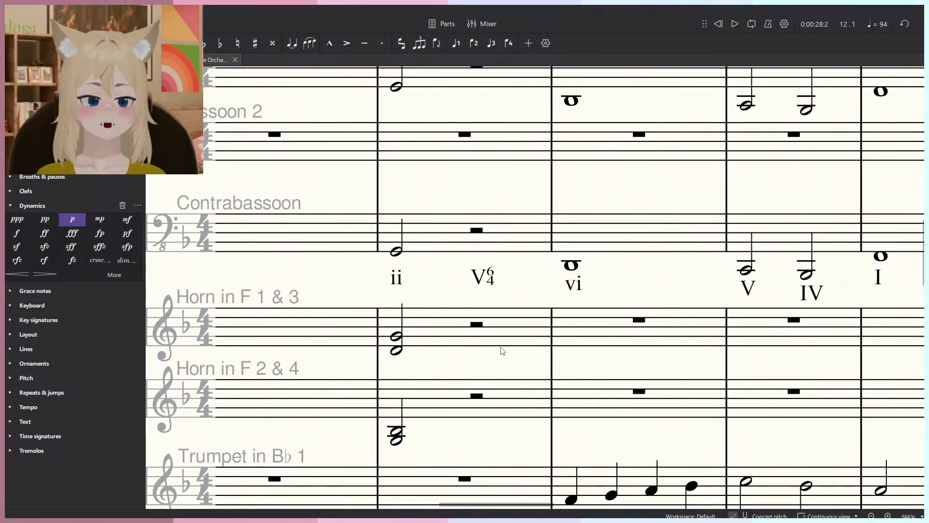
Lengthen the Bassoon 1 and Contrabassoon notes in measure 12 to whole notes.
{"action": "left_click", "coordinate": [395, 251]}
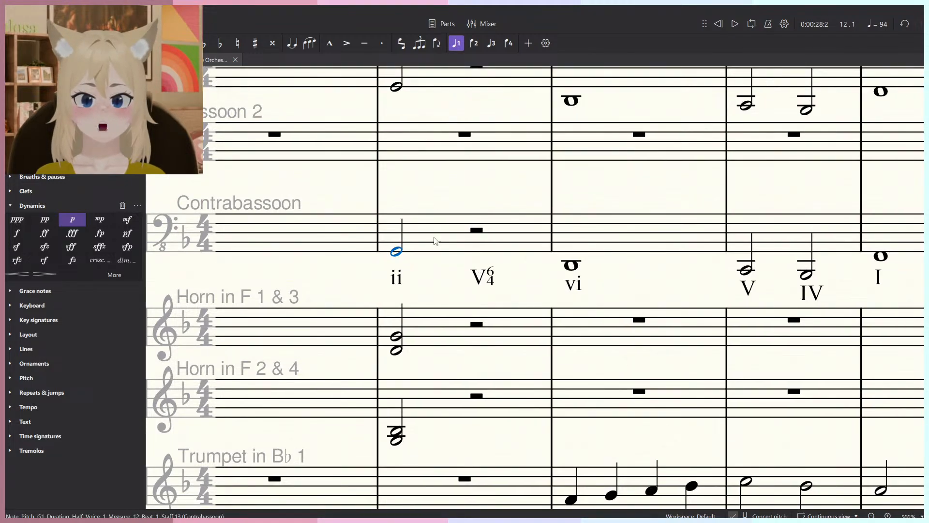
{"action": "left_click", "coordinate": [396, 87], "text": "ctrl"}
{"action": "key", "text": "7"}
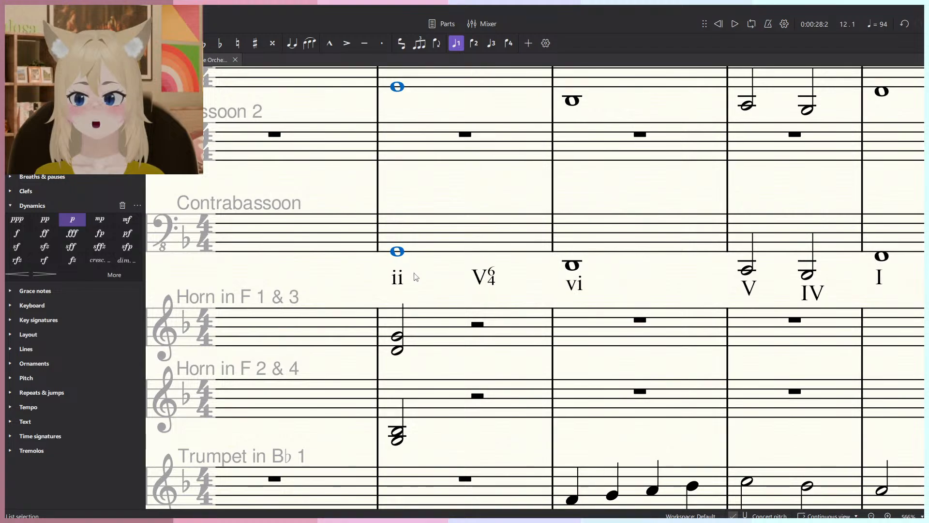
{"action": "key", "text": "Escape"}
In measure 12 of Horn in F 1 & 3, move the D4 to voice 2 and lengthen the G4 to a whole note.
{"action": "left_click", "coordinate": [399, 349]}
{"action": "key", "text": "n"}
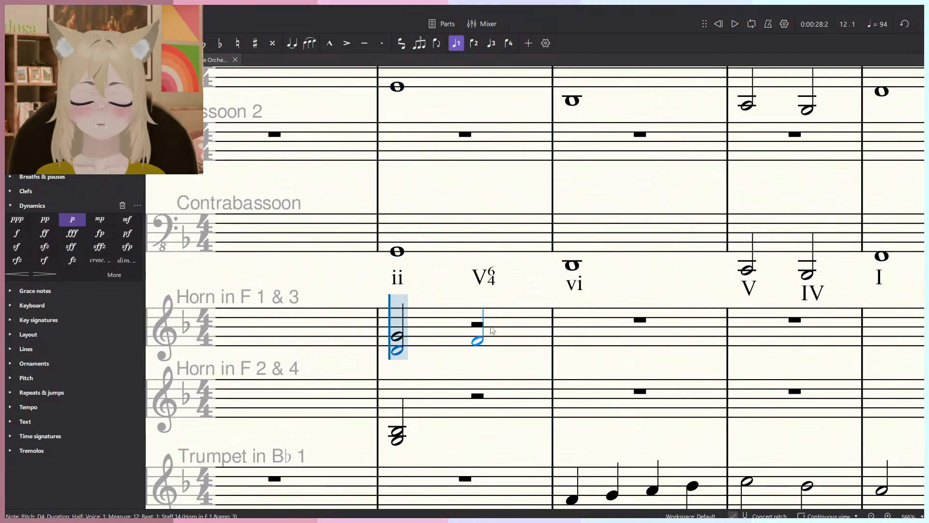
{"action": "key", "text": "Escape"}
{"action": "left_click", "coordinate": [396, 352]}
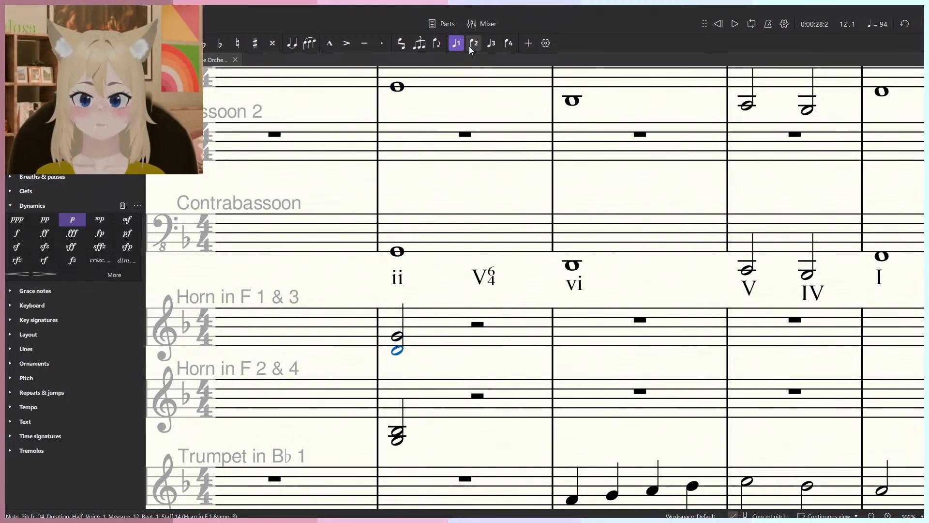
{"action": "left_click", "coordinate": [474, 44]}
{"action": "left_click", "coordinate": [398, 337]}
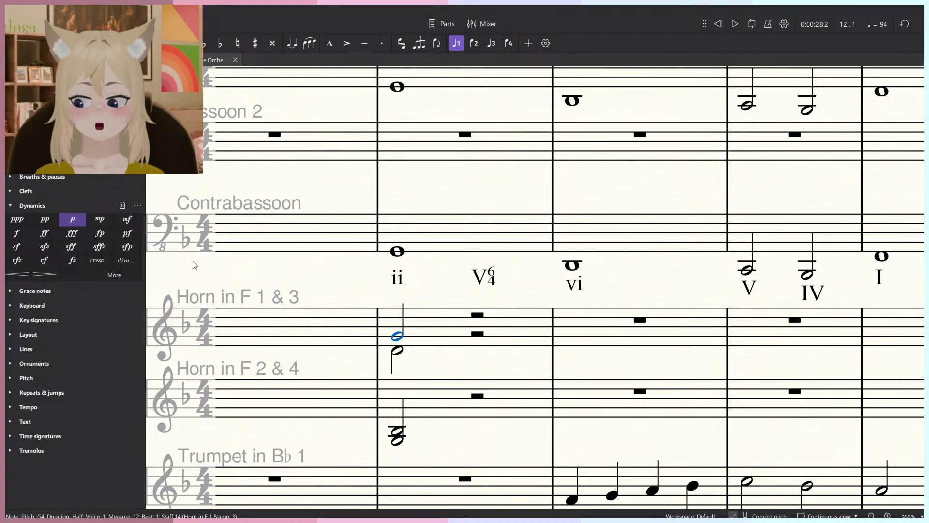
{"action": "key", "text": "7"}
{"action": "key", "text": "n"}
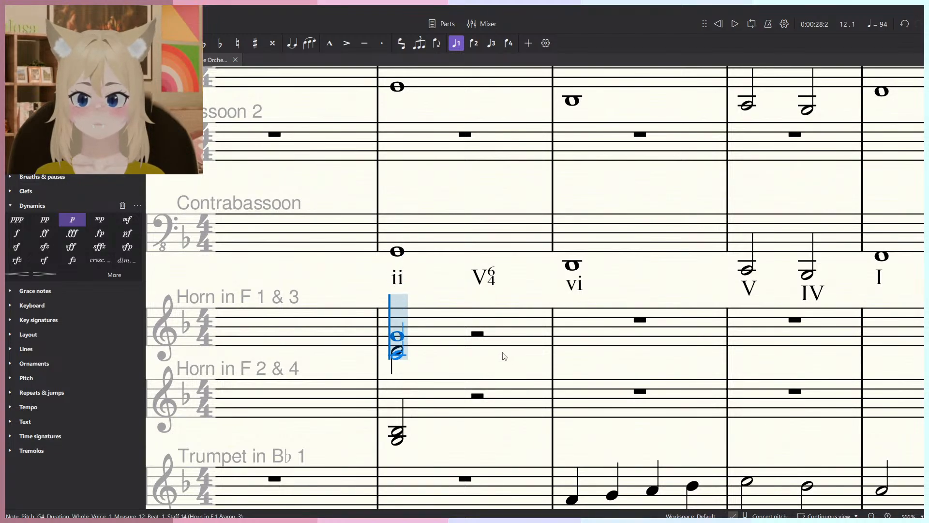
{"action": "key", "text": "Escape"}
Add a C4 half note in voice 2 on beat 3 of measure 12 in Horn in F 1 & 3.
{"action": "key", "text": "alt+Down"}
{"action": "key", "text": "r"}
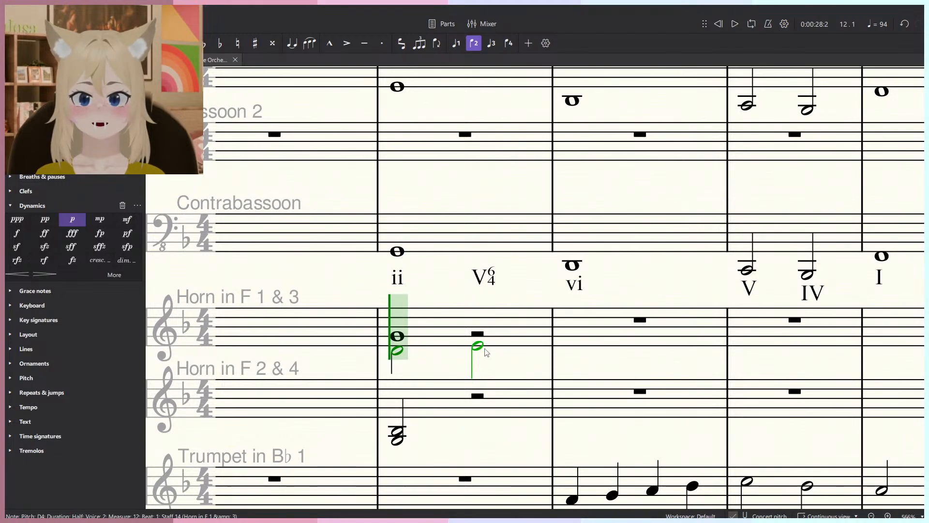
{"action": "scroll", "coordinate": [487, 357], "scroll_direction": "down", "scroll_amount": 3}
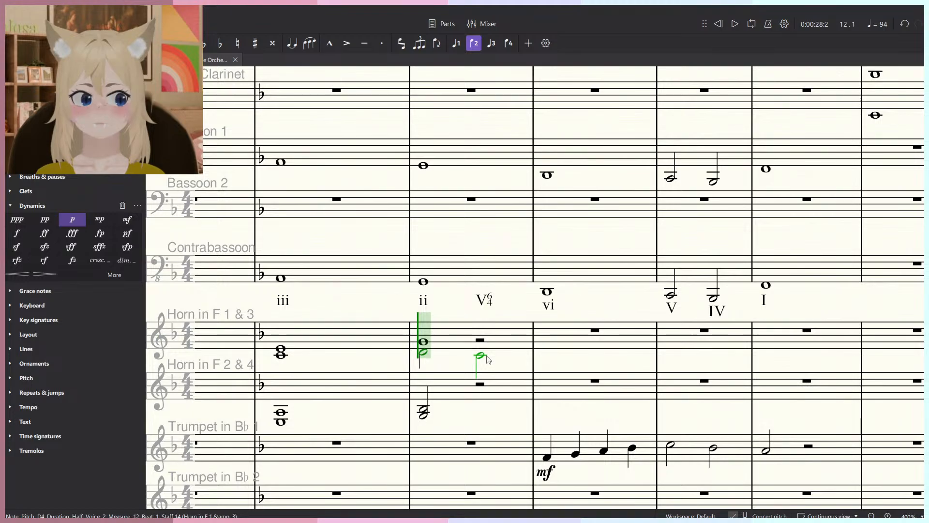
{"action": "scroll", "coordinate": [487, 357], "scroll_direction": "up", "scroll_amount": 5}
{"action": "scroll", "coordinate": [488, 359], "scroll_direction": "down", "scroll_amount": 4}
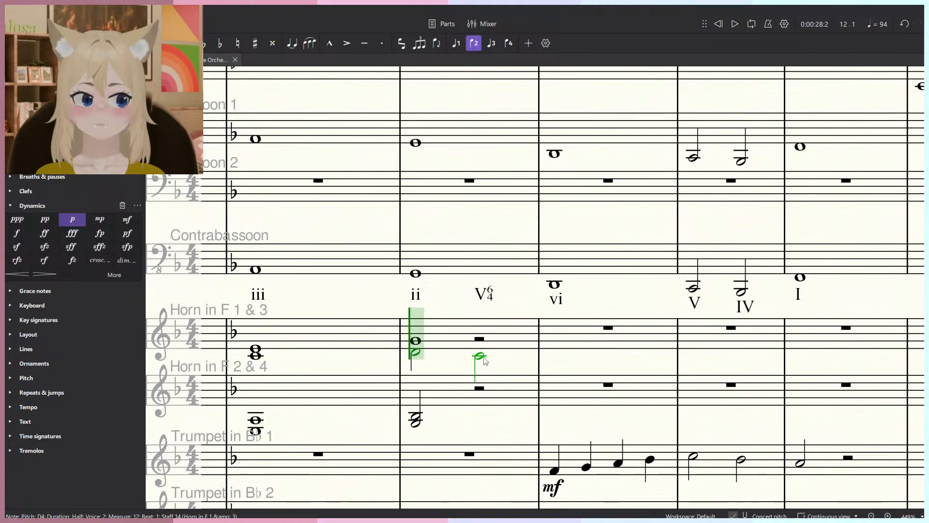
{"action": "left_click", "coordinate": [484, 358]}
{"action": "scroll", "coordinate": [484, 357], "scroll_direction": "up", "scroll_amount": 1}
{"action": "key", "text": "Escape"}
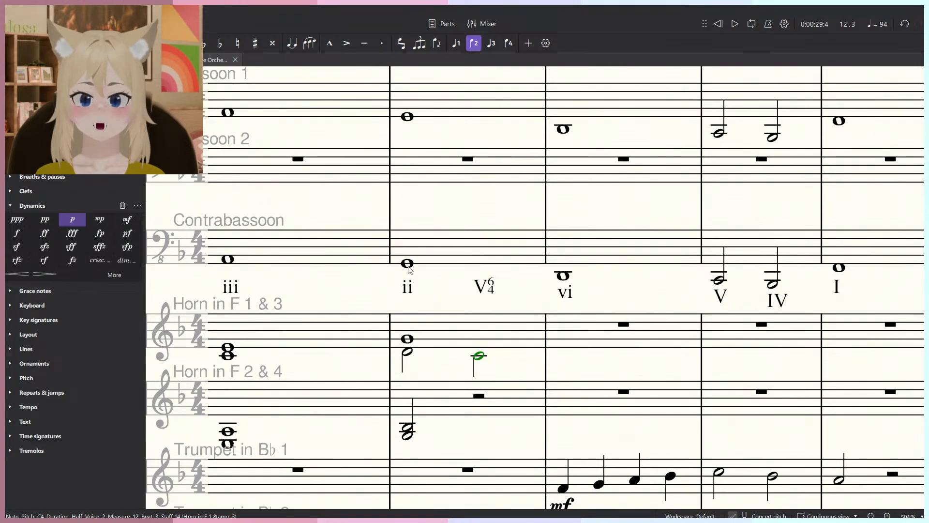
Check the Contrabassoon notes in measures 12 and 13, and add a G3 half note on beat 3 of measure 12 in Horn in F 2 & 4.
{"action": "left_click", "coordinate": [408, 266]}
{"action": "left_click", "coordinate": [564, 278]}
{"action": "scroll", "coordinate": [419, 390], "scroll_direction": "down", "scroll_amount": 1}
{"action": "key", "text": "Escape"}
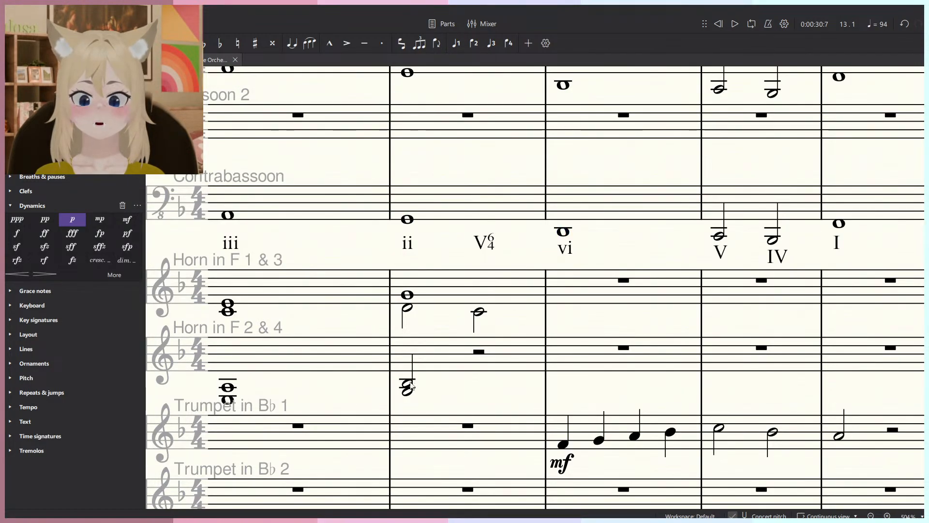
{"action": "left_click", "coordinate": [411, 387]}
{"action": "key", "text": "n"}
{"action": "scroll", "coordinate": [478, 388], "scroll_direction": "up", "scroll_amount": 1}
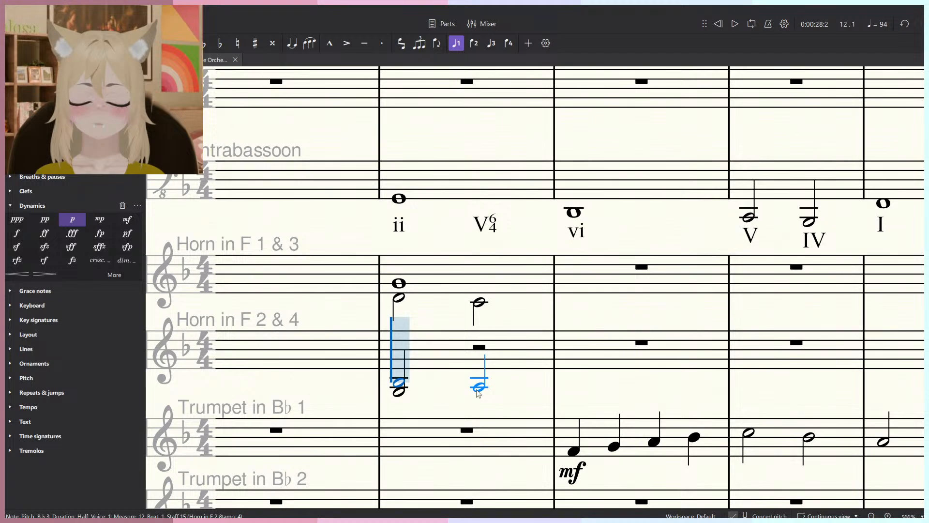
{"action": "left_click", "coordinate": [478, 391]}
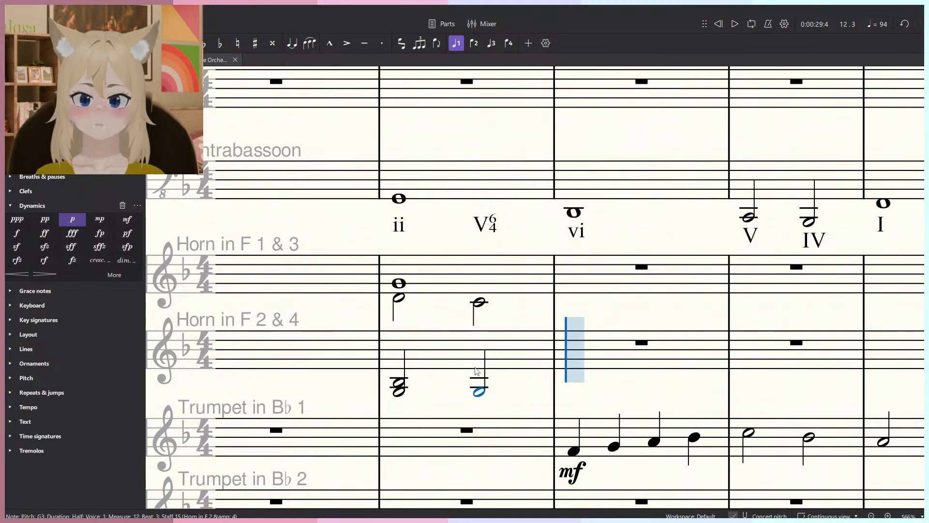
{"action": "key", "text": "Escape"}
Add a second note below the G3 on beat 3 of measure 12 in Horn in F 2 & 4 and set it to E3.
{"action": "key", "text": "Left"}
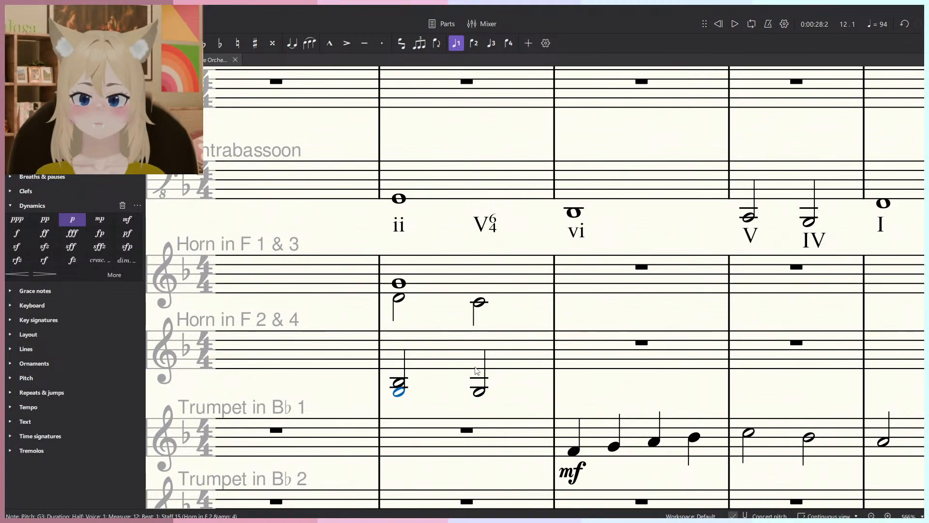
{"action": "key", "text": "n"}
{"action": "left_click", "coordinate": [487, 408], "text": "shift"}
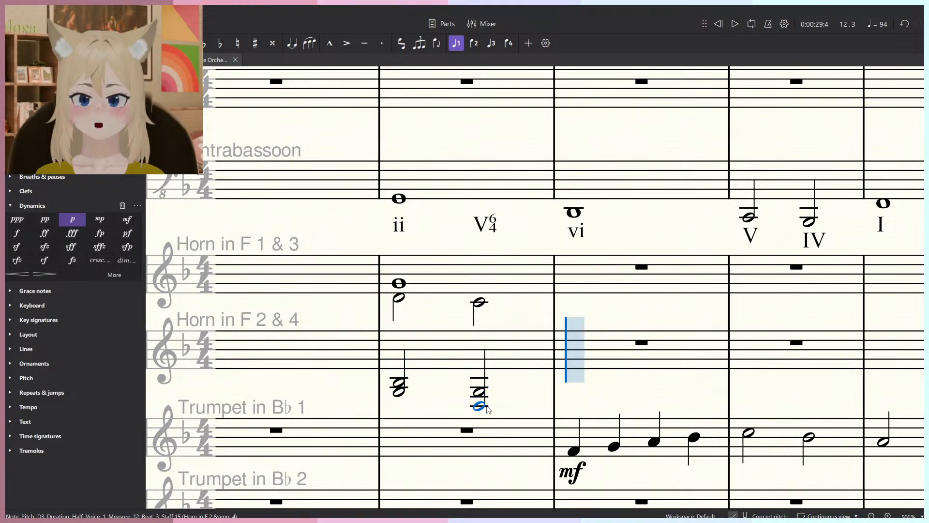
{"action": "key", "text": "Escape"}
{"action": "key", "text": "Up"}
{"action": "key", "text": "Up"}
{"action": "key", "text": "Up"}
Select measures 9 to 12 of both horn staves and play them back.
{"action": "scroll", "coordinate": [519, 311], "scroll_direction": "down", "scroll_amount": 5}
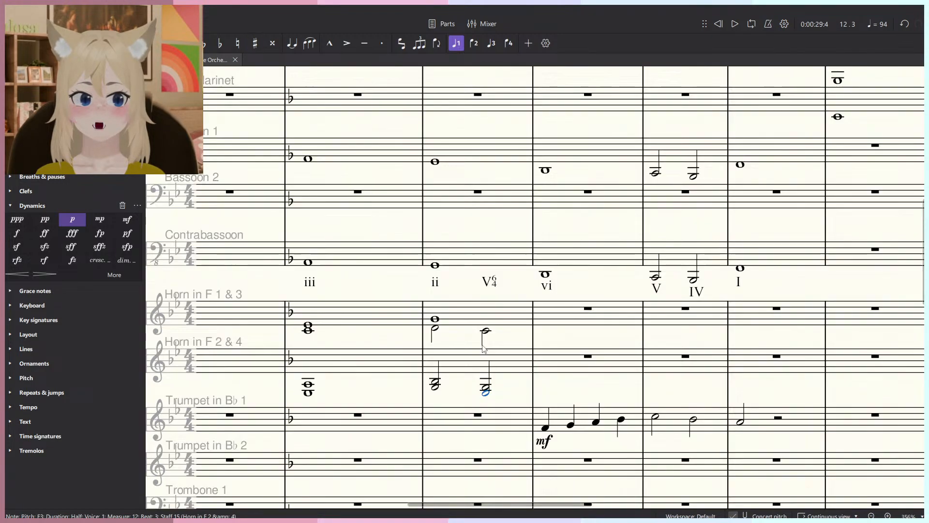
{"action": "left_click", "coordinate": [519, 311]}
{"action": "scroll", "coordinate": [376, 365], "scroll_direction": "down", "scroll_amount": 3}
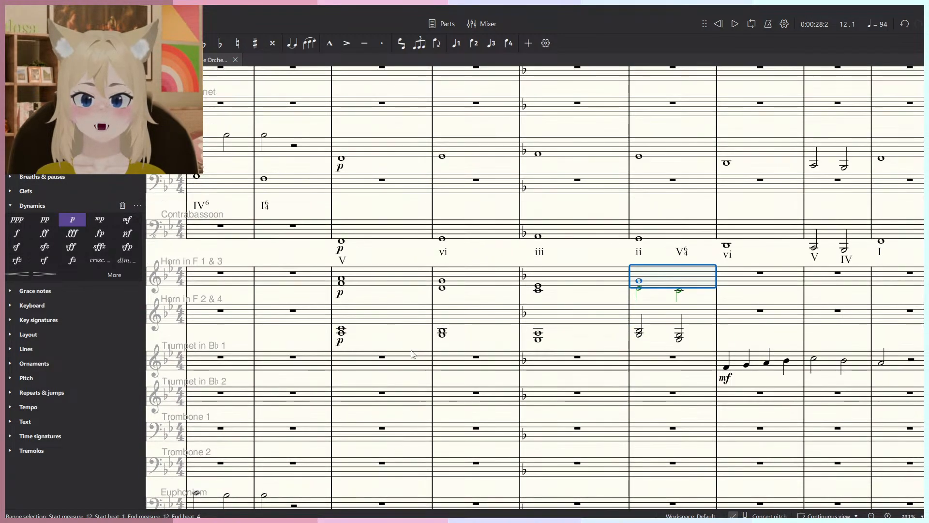
{"action": "left_click", "coordinate": [398, 315], "text": "shift"}
{"action": "key", "text": "space"}
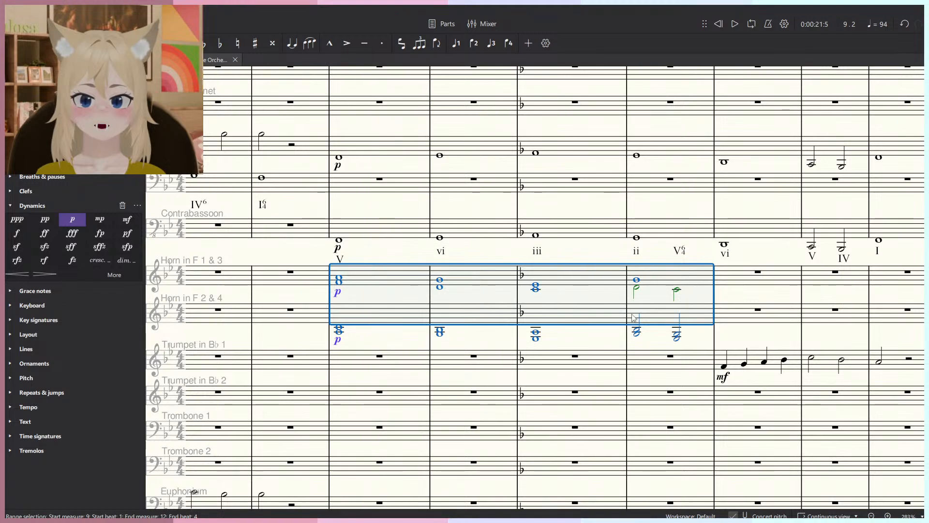
Play back only measure 12 of the horn staves to check the move from ii to V6/4.
{"action": "left_click", "coordinate": [640, 324]}
{"action": "left_click", "coordinate": [638, 330]}
{"action": "key", "text": "space"}
{"action": "left_click_drag", "start_coordinate": [611, 349], "coordinate": [529, 384]}
{"action": "key", "text": "space"}
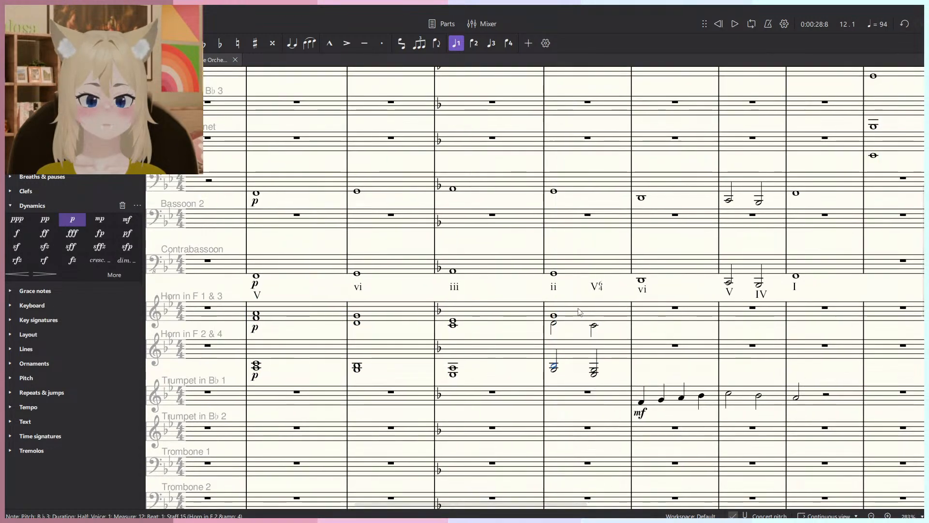
{"action": "left_click", "coordinate": [579, 312]}
{"action": "key", "text": "space"}
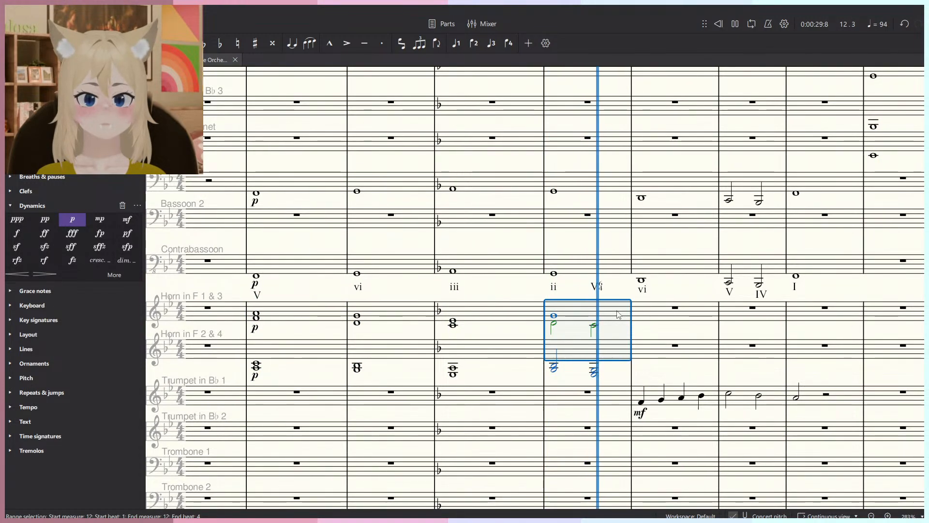
{"action": "key", "text": "space"}
{"action": "scroll", "coordinate": [618, 315], "scroll_direction": "up", "scroll_amount": 5}
{"action": "key", "text": "Escape"}
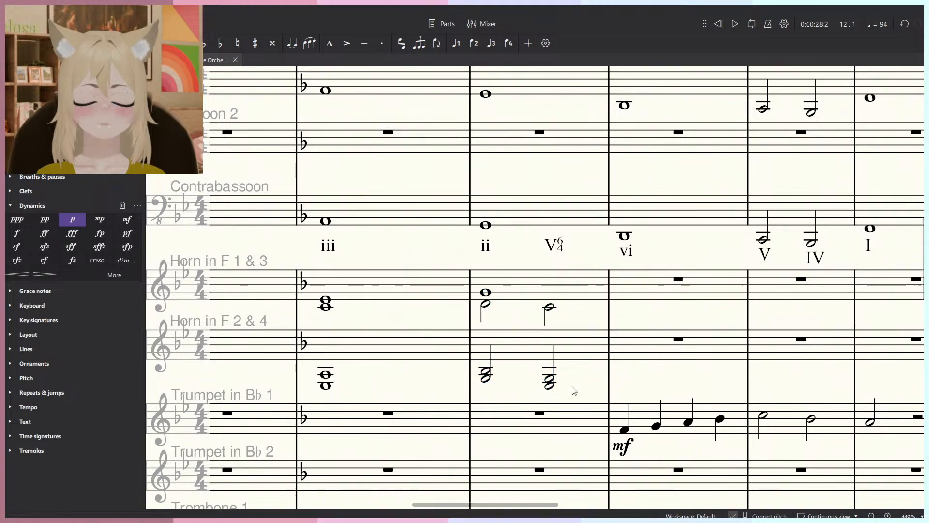
Enter a whole-note chord of F3 and A3 in measure 13 of Horn in F 2 & 4.
{"action": "left_click", "coordinate": [549, 379]}
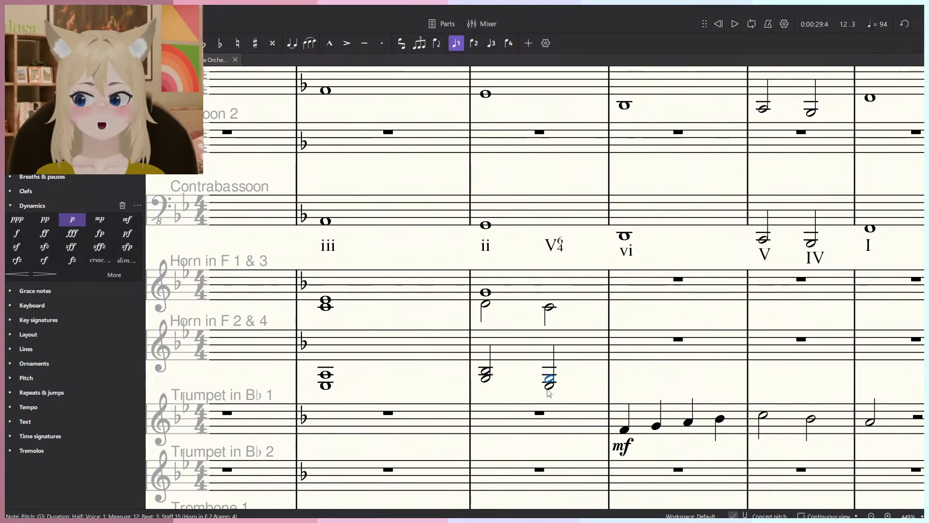
{"action": "key", "text": "Escape"}
{"action": "left_click", "coordinate": [549, 385]}
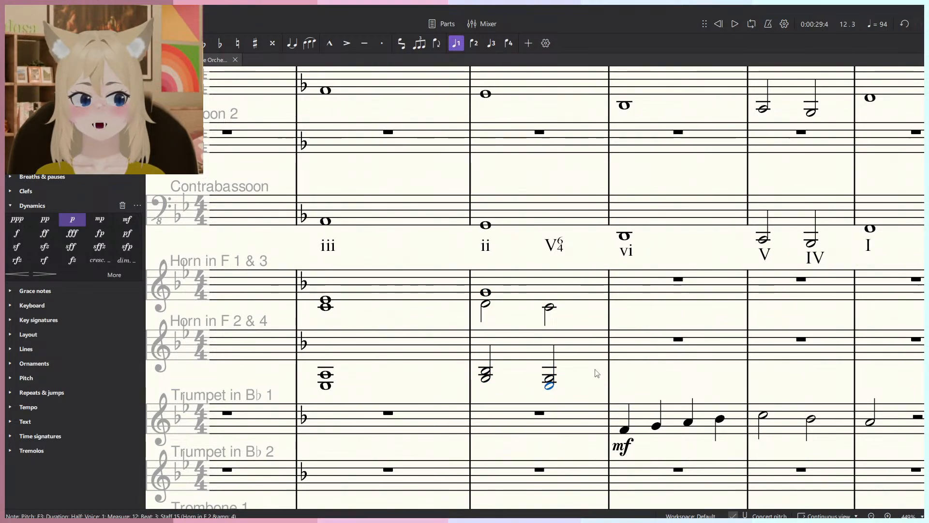
{"action": "key", "text": "n"}
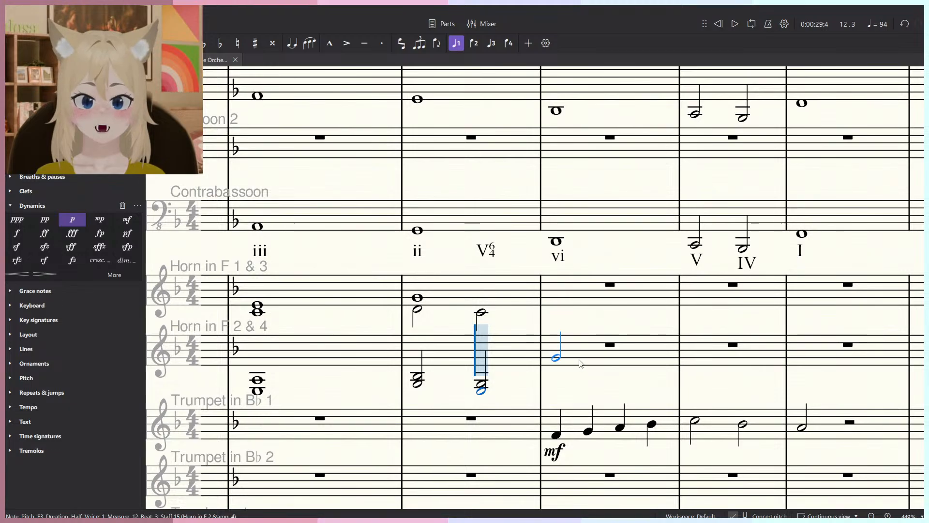
{"action": "scroll", "coordinate": [566, 382], "scroll_direction": "up", "scroll_amount": 1}
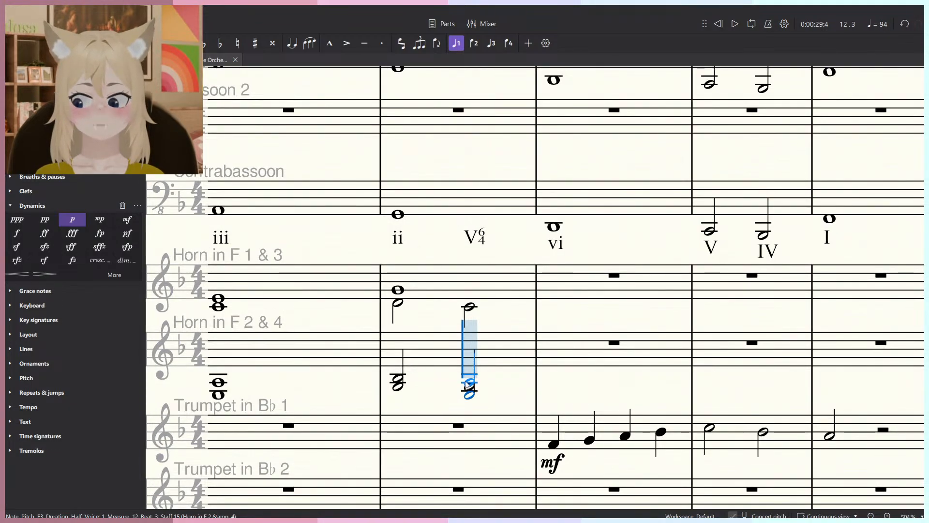
{"action": "left_click", "coordinate": [564, 392]}
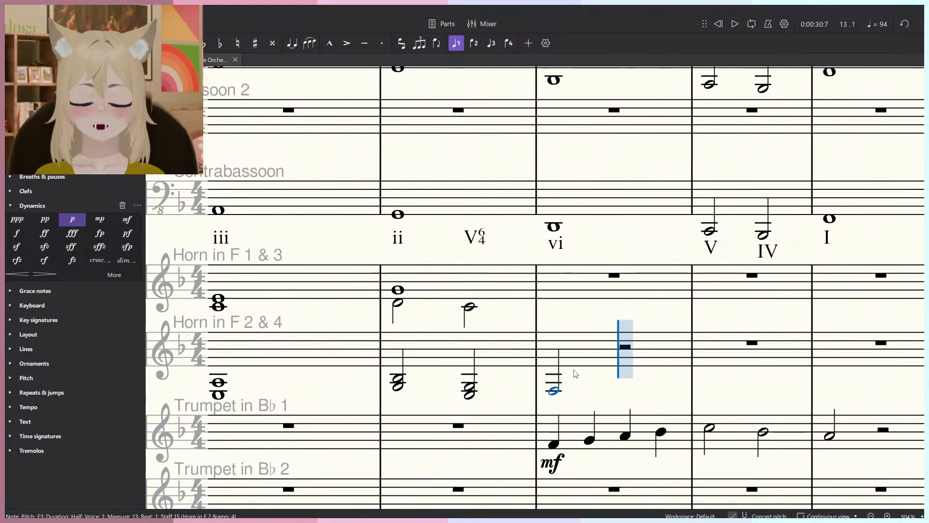
{"action": "key", "text": "shift+a"}
{"action": "key", "text": "Escape"}
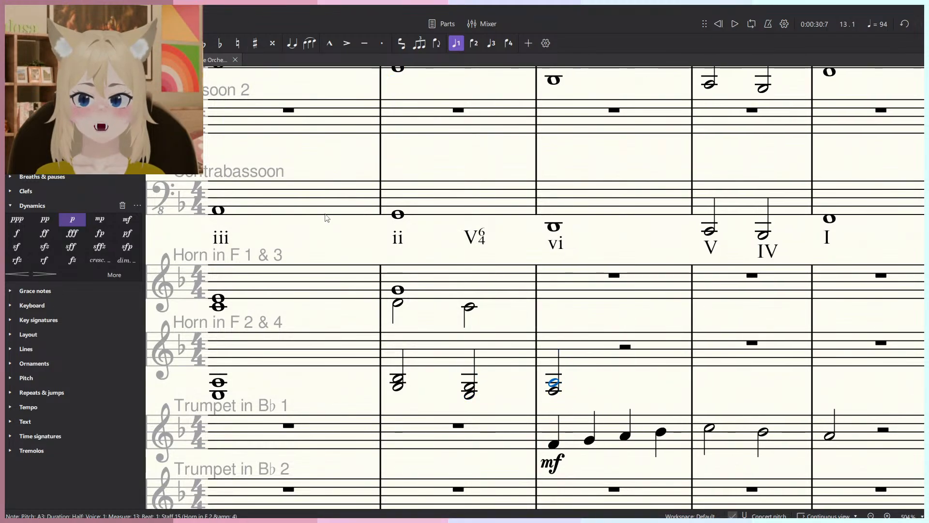
{"action": "key", "text": "n"}
{"action": "key", "text": "Escape"}
{"action": "key", "text": "7"}
Enter a whole-note chord of D4 and A4 in measure 13 of Horn in F 1 & 3.
{"action": "key", "text": "n"}
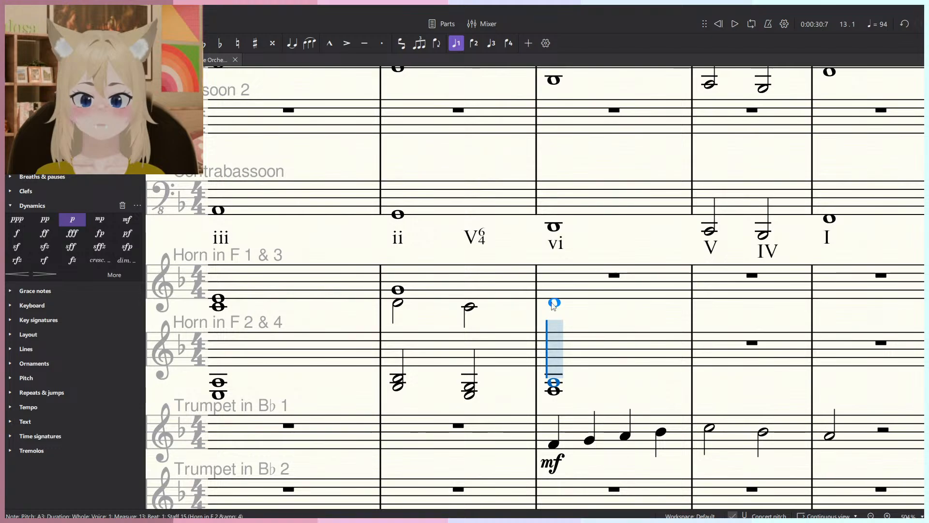
{"action": "left_click", "coordinate": [555, 302]}
{"action": "key", "text": "shift+a"}
{"action": "key", "text": "Escape"}
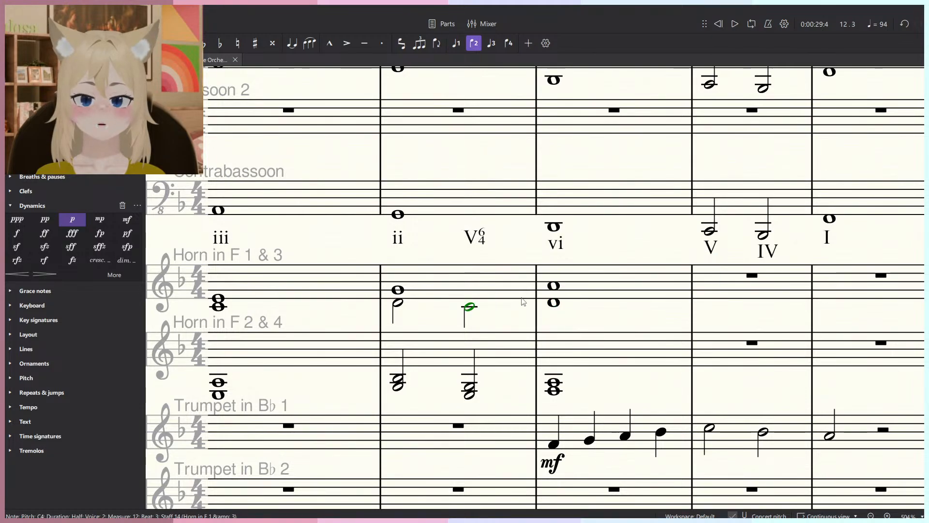
Select measures 12 and 13 of both horn staves and play them back.
{"action": "left_click", "coordinate": [397, 289]}
{"action": "left_click", "coordinate": [602, 356], "text": "shift"}
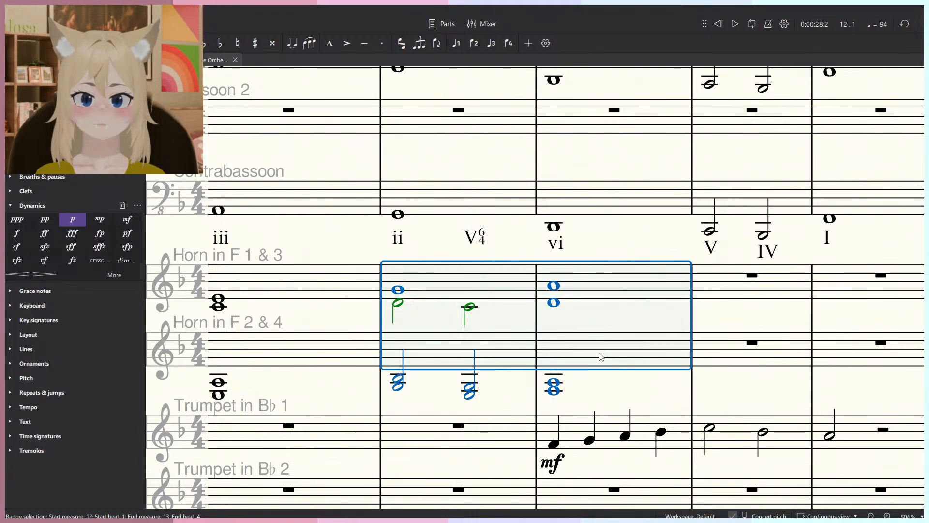
{"action": "key", "text": "Escape"}
{"action": "left_click", "coordinate": [398, 290]}
{"action": "left_click", "coordinate": [605, 344], "text": "shift"}
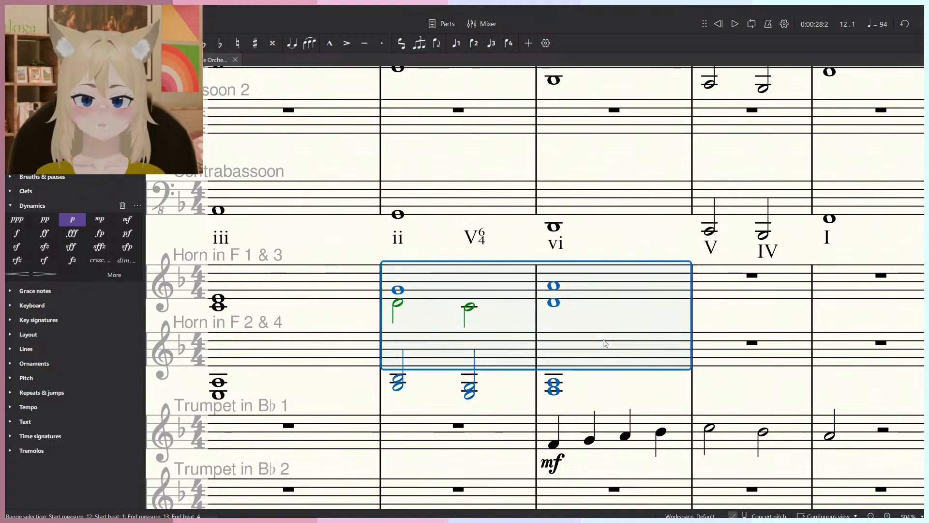
{"action": "key", "text": "Escape"}
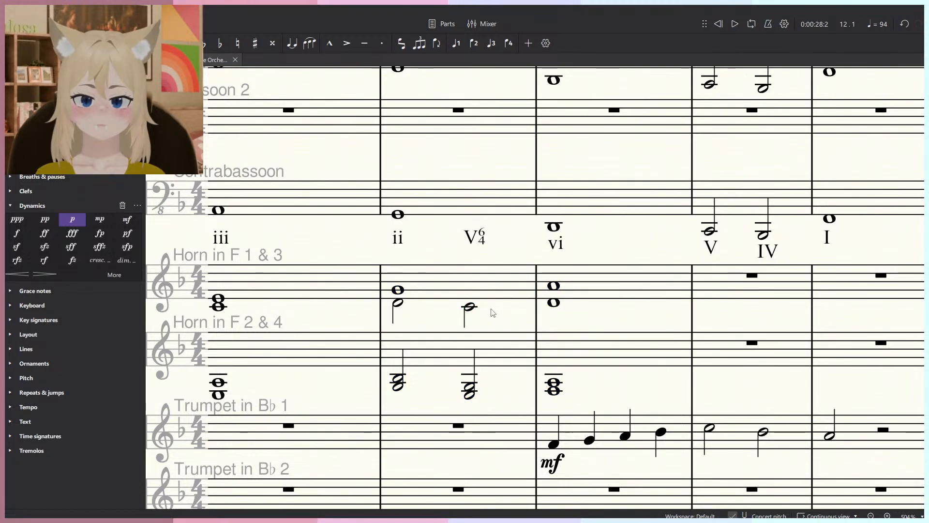
{"action": "left_click", "coordinate": [492, 309]}
{"action": "left_click", "coordinate": [607, 351], "text": "shift"}
{"action": "key", "text": "space"}
{"action": "key", "text": "space"}
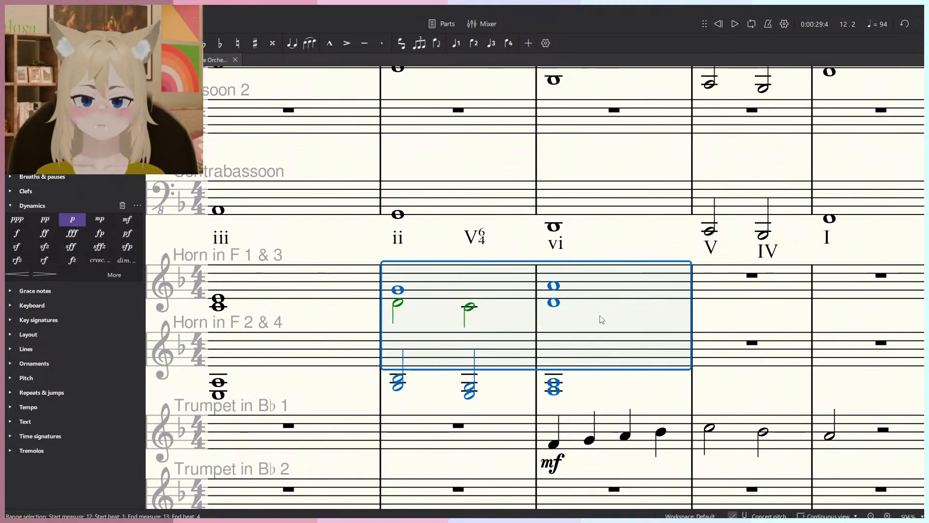
Audition individual notes of Horn in F 1 & 3 in measures 12 and 13 to compare the voice leading.
{"action": "key", "text": "Escape"}
{"action": "left_click", "coordinate": [469, 306]}
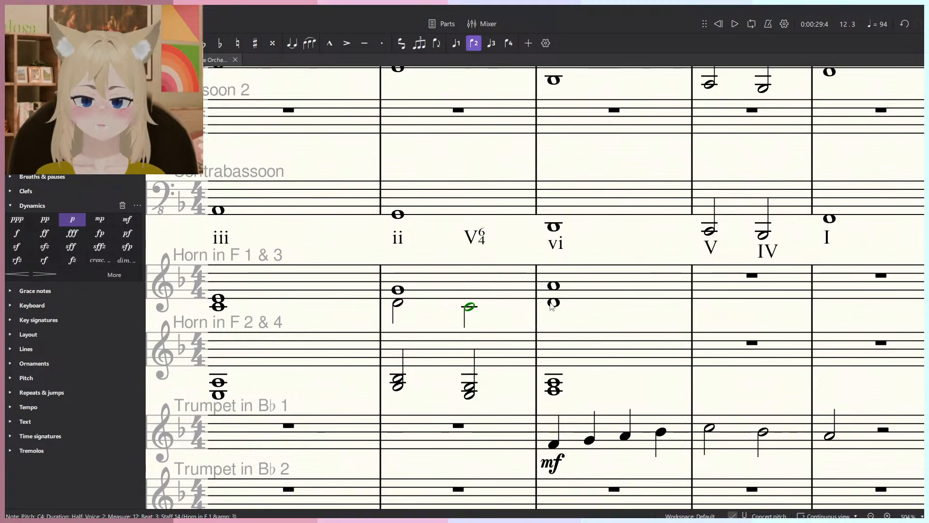
{"action": "left_click", "coordinate": [551, 303]}
{"action": "left_click", "coordinate": [394, 290]}
{"action": "left_click", "coordinate": [554, 287]}
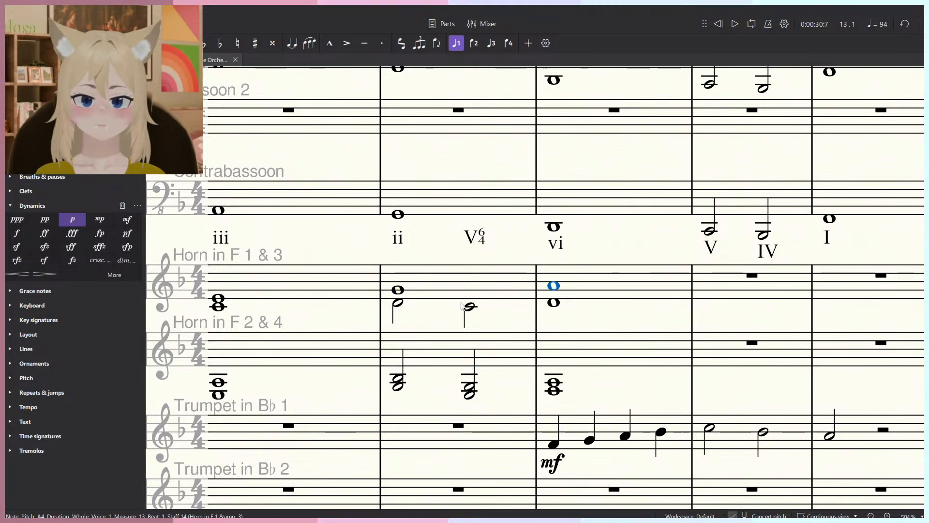
{"action": "left_click", "coordinate": [433, 294]}
{"action": "left_click", "coordinate": [468, 308]}
{"action": "left_click", "coordinate": [402, 291]}
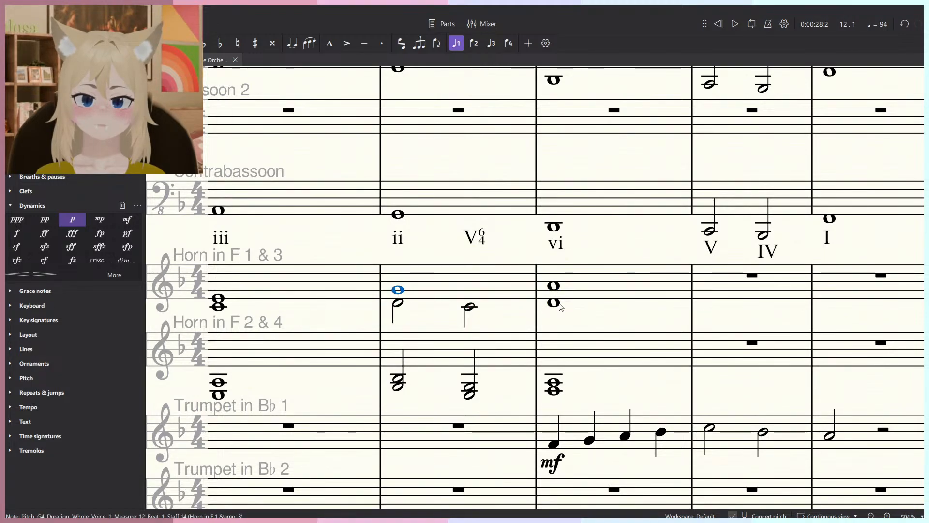
{"action": "left_click", "coordinate": [557, 303]}
{"action": "left_click", "coordinate": [554, 285]}
{"action": "left_click", "coordinate": [469, 306]}
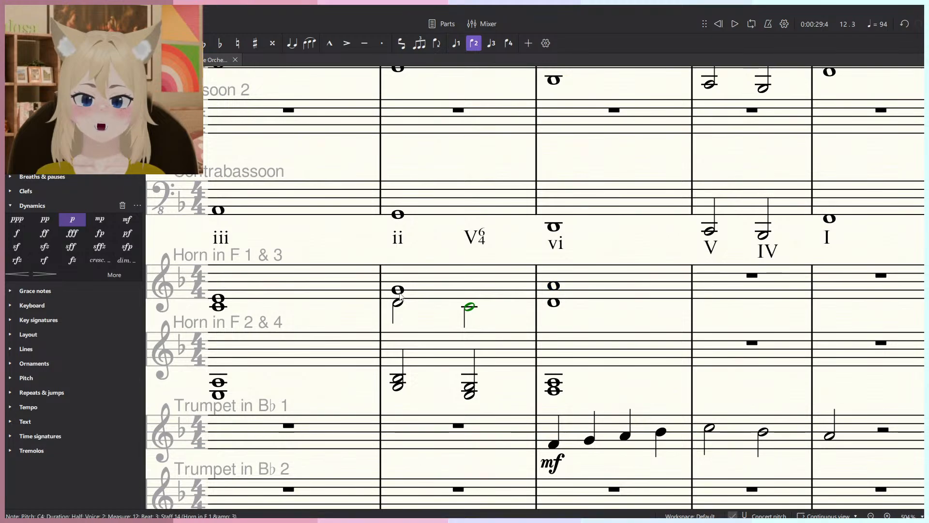
{"action": "left_click", "coordinate": [398, 290]}
{"action": "left_click", "coordinate": [468, 307]}
Lower the top note of Horn in F 1 & 3 in measure 13 to F4 and play back measures 12 and 13.
{"action": "left_click", "coordinate": [554, 286]}
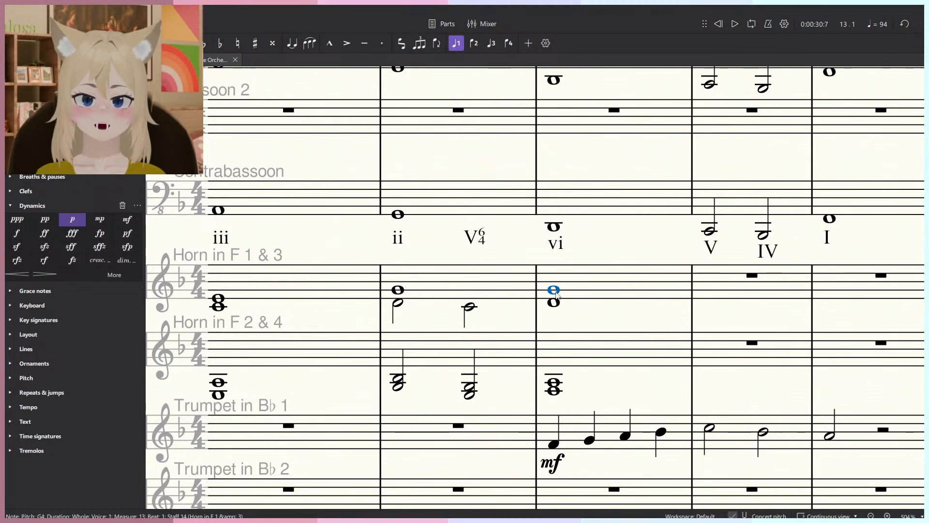
{"action": "left_click_drag", "start_coordinate": [556, 292], "coordinate": [555, 298]}
{"action": "left_click", "coordinate": [458, 296]}
{"action": "left_click", "coordinate": [603, 351], "text": "shift"}
{"action": "key", "text": "space"}
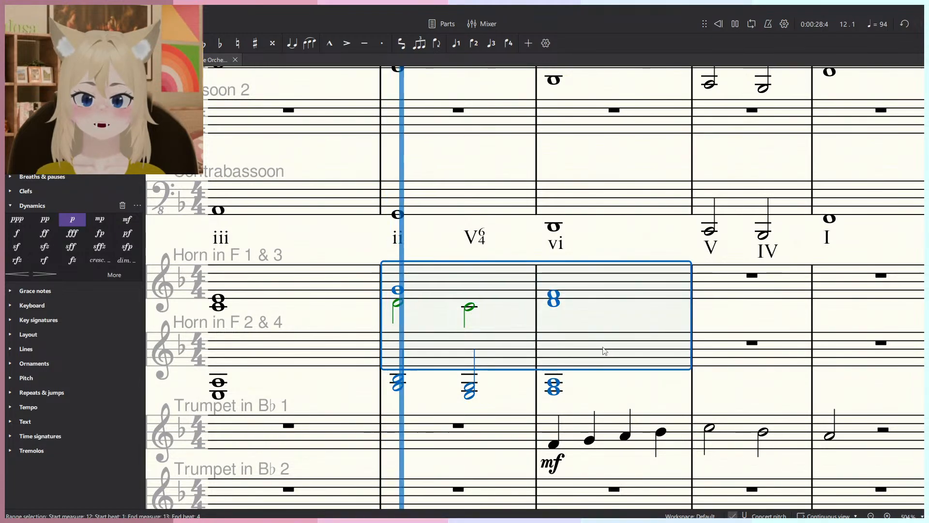
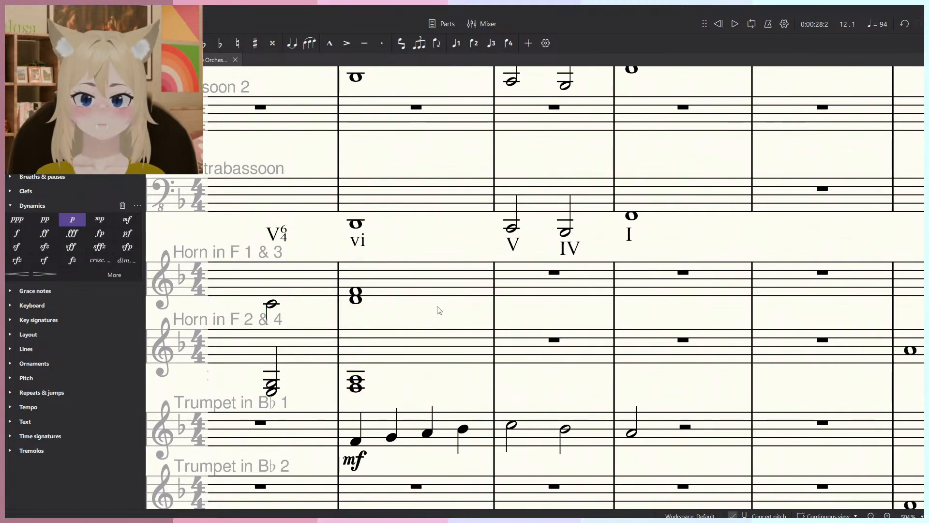
{"action": "scroll", "coordinate": [475, 323], "scroll_direction": "left", "scroll_amount": 2}
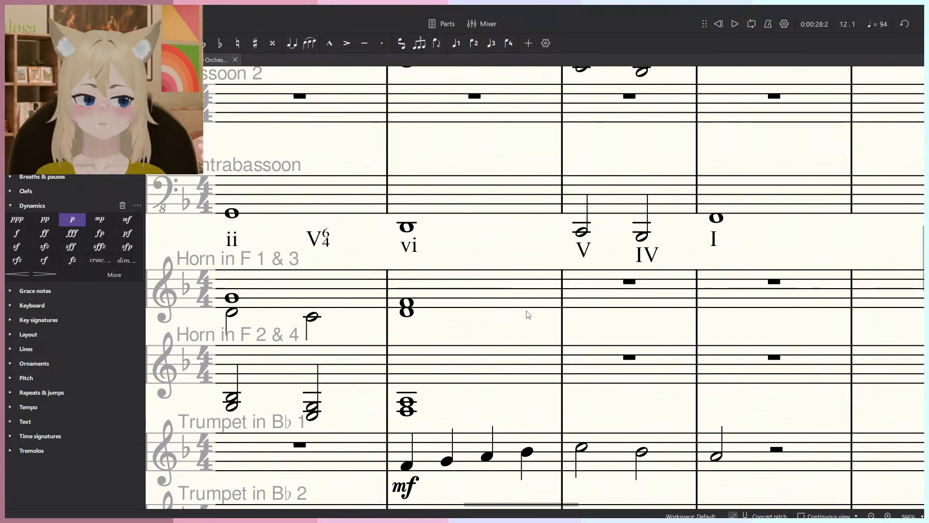
{"action": "left_click", "coordinate": [525, 313]}
{"action": "key", "text": "Escape"}
{"action": "scroll", "coordinate": [604, 336], "scroll_direction": "down", "scroll_amount": 3}
{"action": "left_click_drag", "start_coordinate": [576, 320], "coordinate": [526, 353]}
{"action": "scroll", "coordinate": [480, 323], "scroll_direction": "up", "scroll_amount": 2}
{"action": "key", "text": "n"}
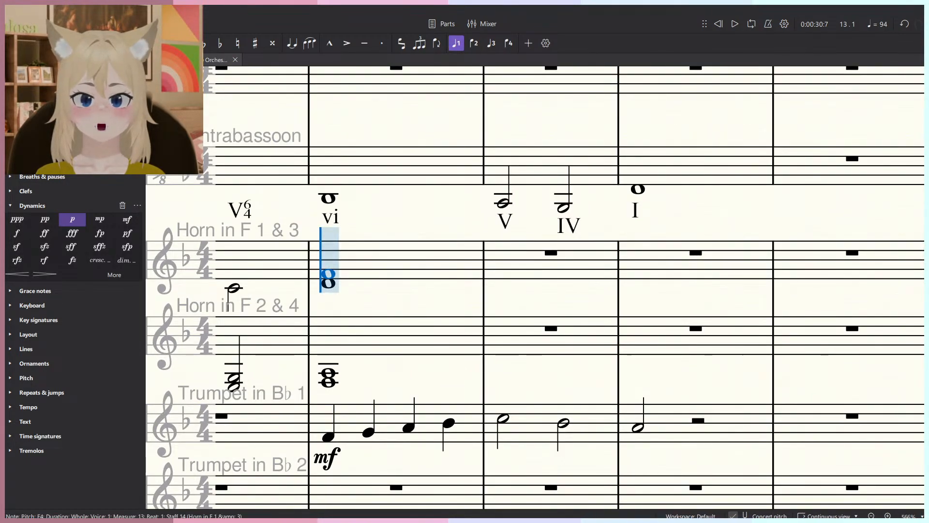
{"action": "left_click_drag", "start_coordinate": [552, 307], "coordinate": [572, 316]}
{"action": "key", "text": "Escape"}
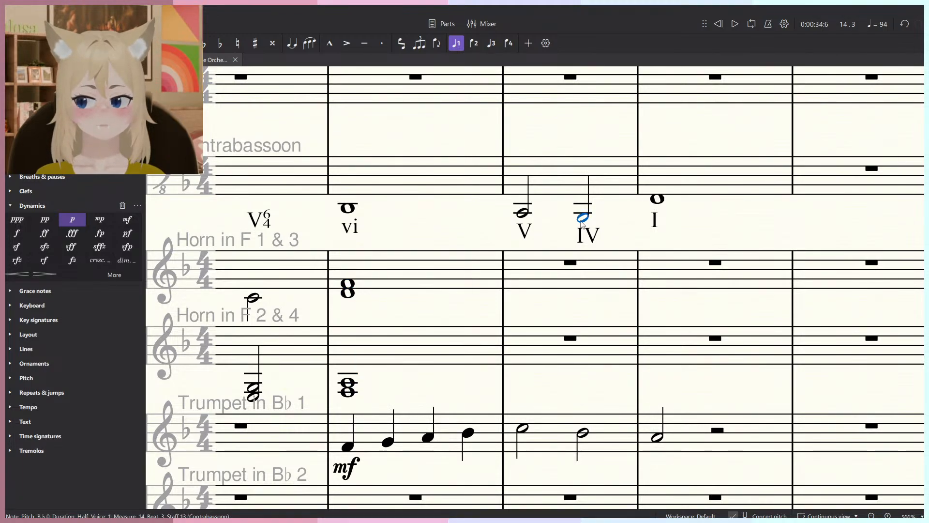
Examine the bass notes and Roman numerals in measures 13 and 14 against the horn chords.
{"action": "key", "text": "Down"}
{"action": "scroll", "coordinate": [588, 211], "scroll_direction": "down", "scroll_amount": 4}
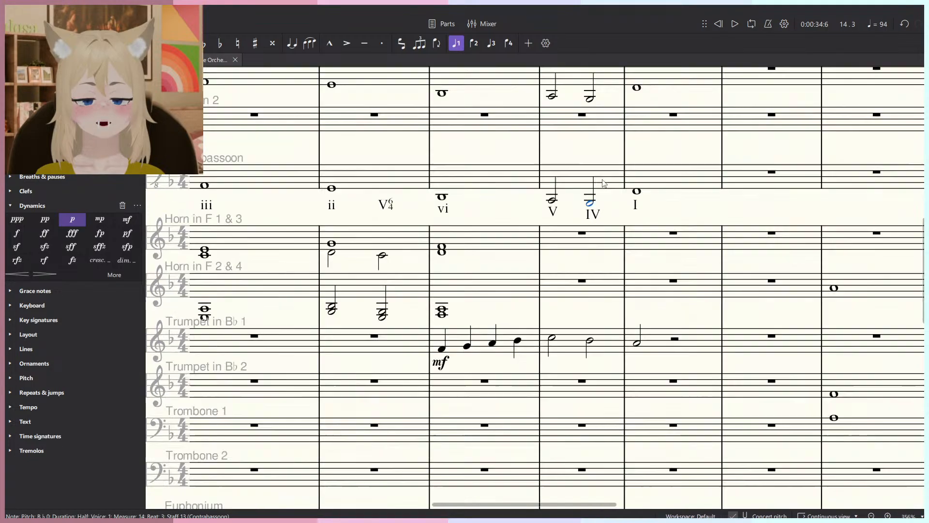
{"action": "scroll", "coordinate": [663, 276], "scroll_direction": "up", "scroll_amount": 4}
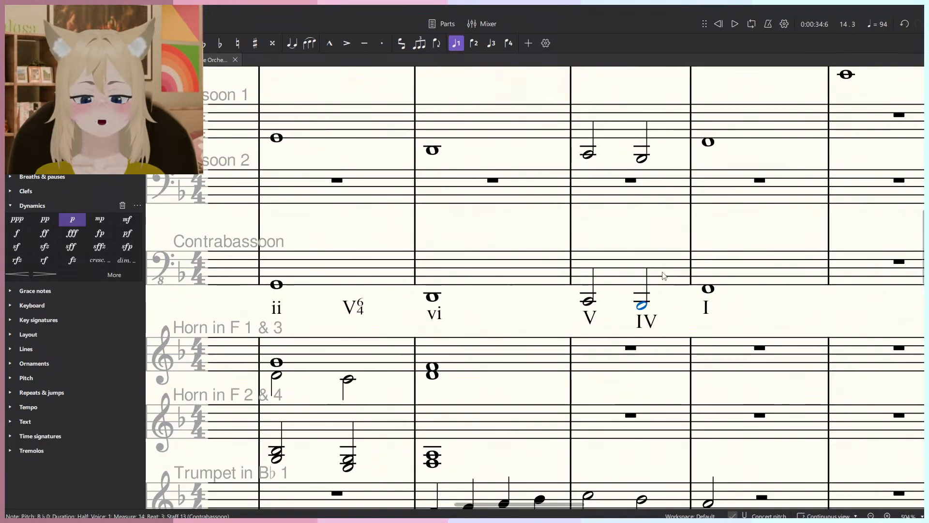
{"action": "key", "text": "shift+Left"}
{"action": "left_click", "coordinate": [634, 320]}
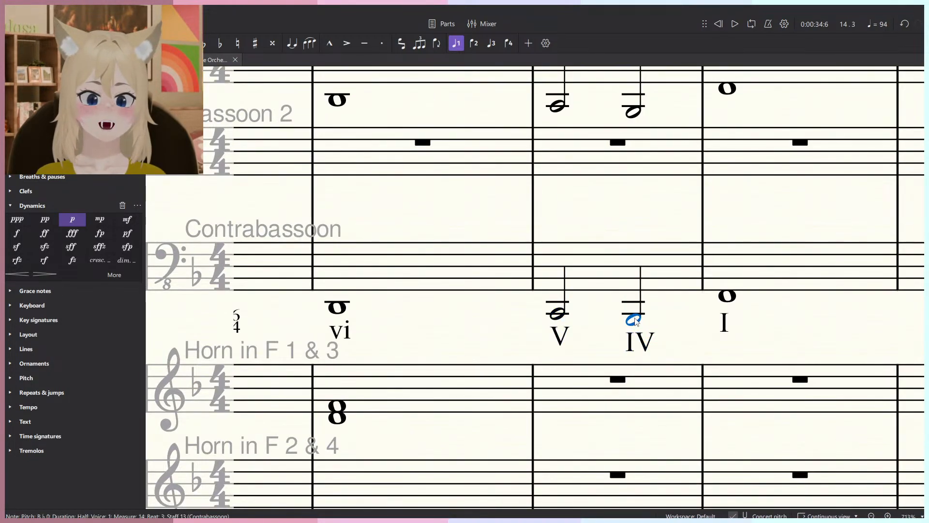
{"action": "scroll", "coordinate": [635, 320], "scroll_direction": "down", "scroll_amount": 3}
{"action": "left_click_drag", "start_coordinate": [481, 432], "coordinate": [417, 333]}
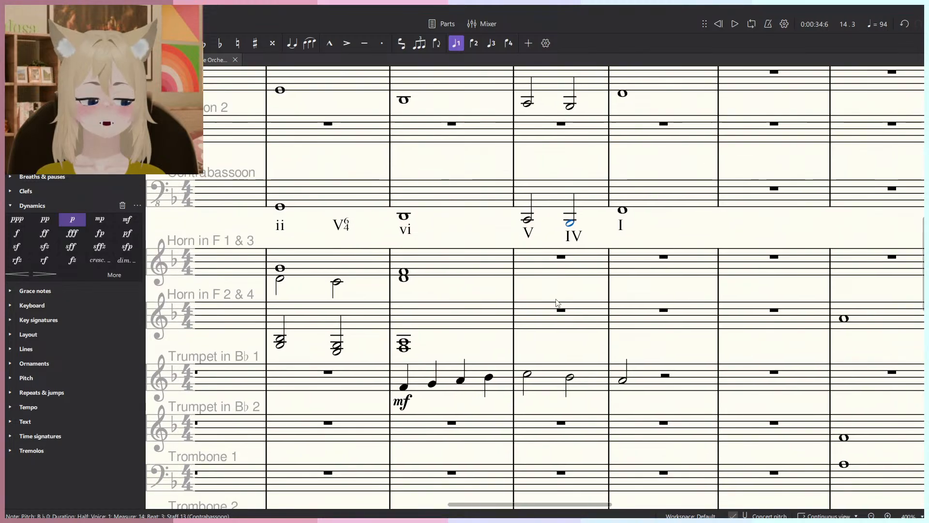
{"action": "scroll", "coordinate": [416, 332], "scroll_direction": "up", "scroll_amount": 3}
{"action": "scroll", "coordinate": [624, 338], "scroll_direction": "down", "scroll_amount": 2}
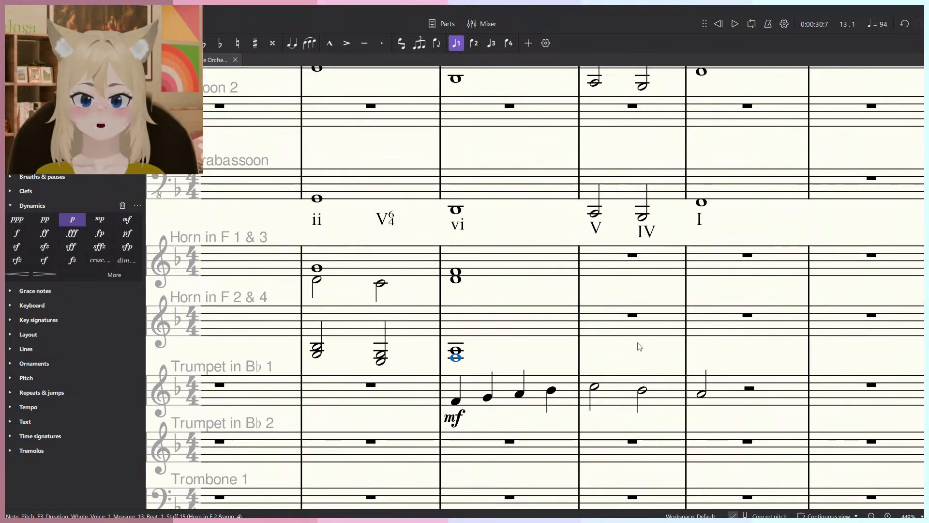
{"action": "scroll", "coordinate": [621, 290], "scroll_direction": "down", "scroll_amount": 1}
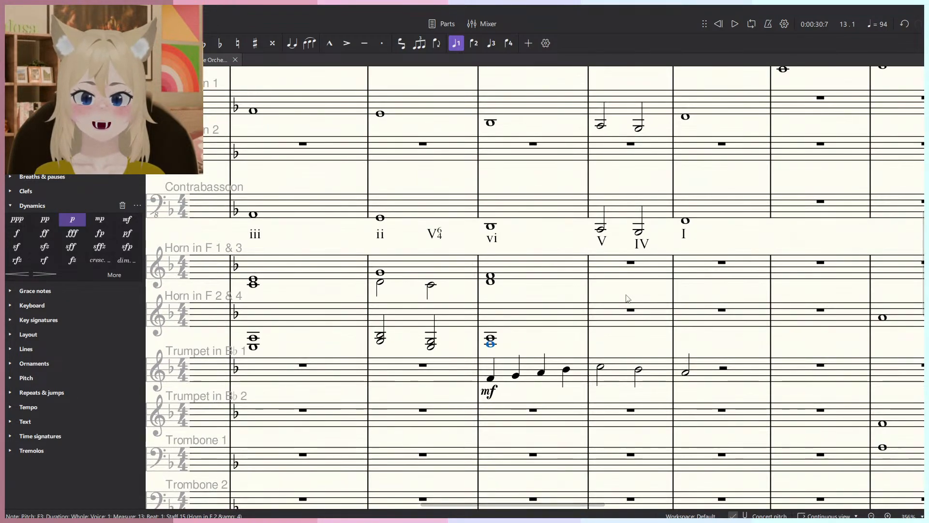
{"action": "scroll", "coordinate": [600, 303], "scroll_direction": "up", "scroll_amount": 2}
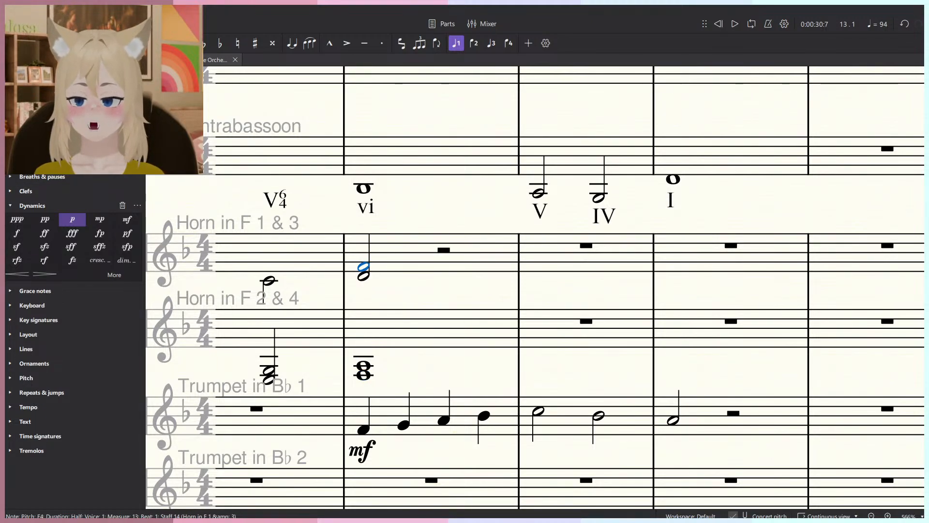
Enter a half-note chord of E4 and G4 on beat 1 of measure 14 in Horn in F 1 & 3.
{"action": "key", "text": "n"}
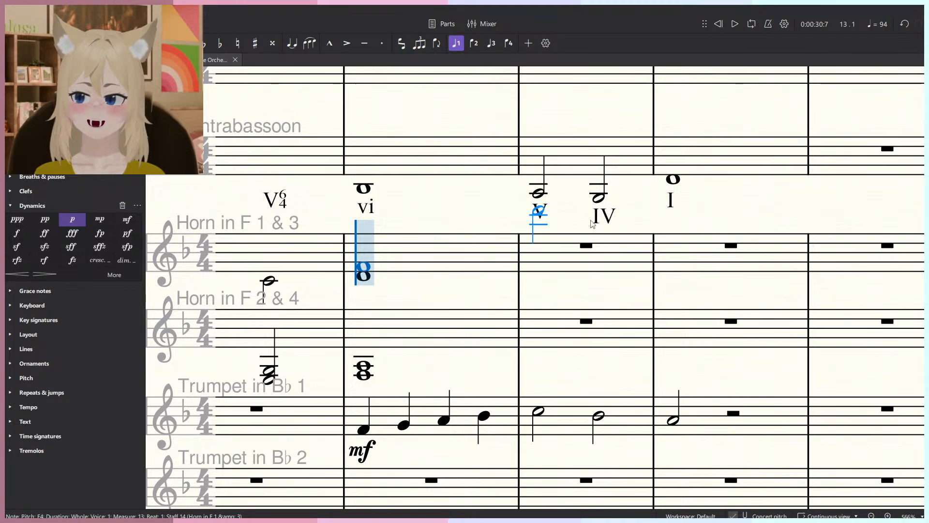
{"action": "scroll", "coordinate": [532, 250], "scroll_direction": "up", "scroll_amount": 1}
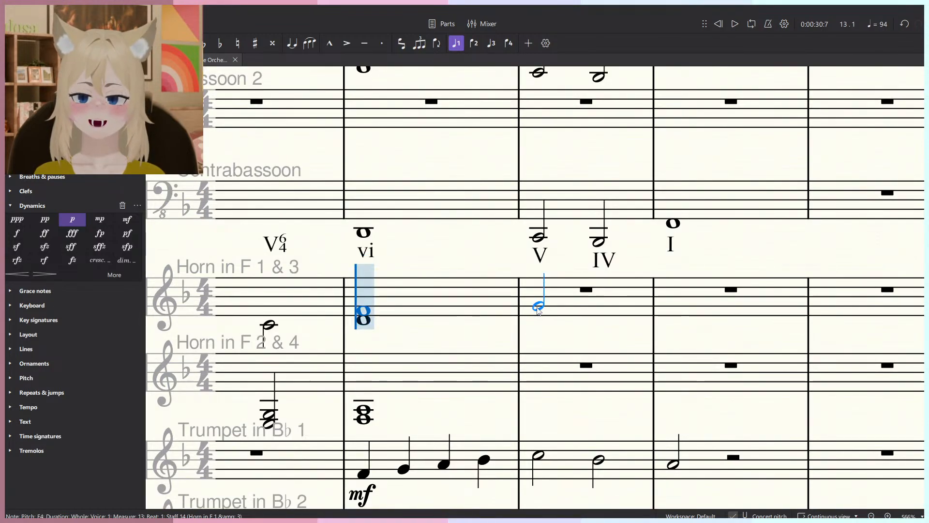
{"action": "left_click", "coordinate": [538, 308]}
{"action": "left_click", "coordinate": [538, 316]}
{"action": "key", "text": "Escape"}
Enter a half-note chord of G3 and C4 on beat 1 of measure 14 in Horn in F 2 & 4.
{"action": "left_click", "coordinate": [363, 410]}
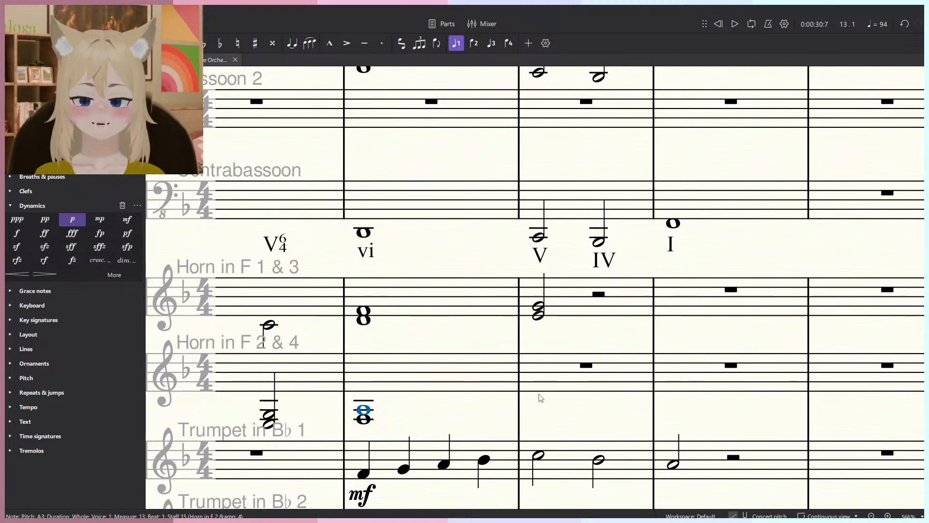
{"action": "key", "text": "n"}
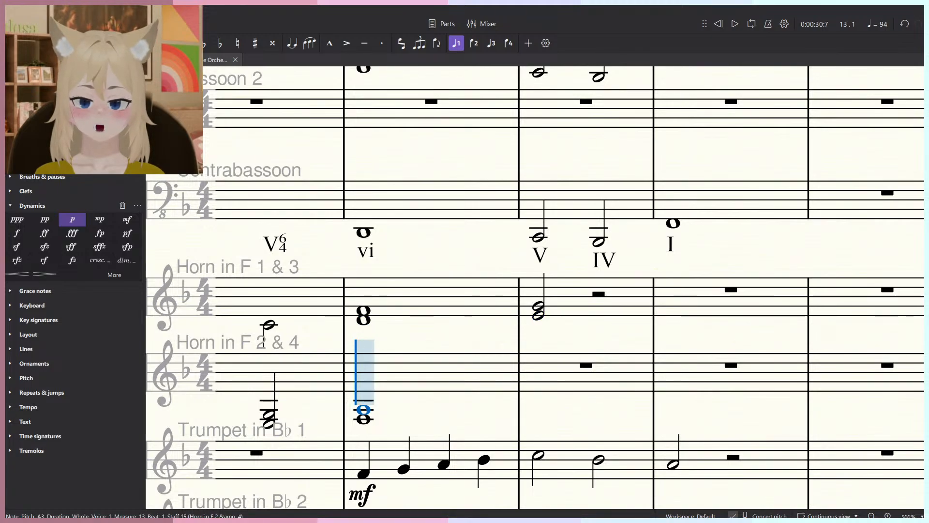
{"action": "left_click", "coordinate": [551, 404]}
{"action": "left_click", "coordinate": [545, 414]}
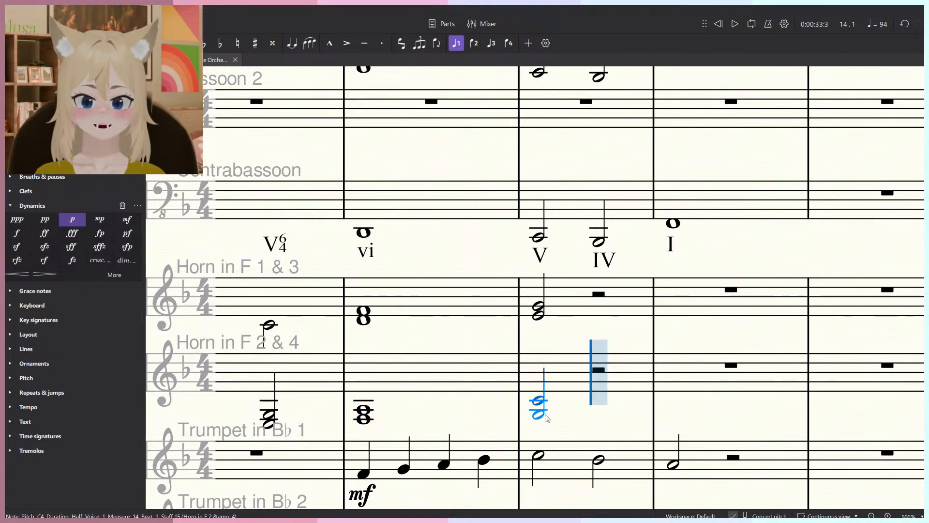
{"action": "key", "text": "Escape"}
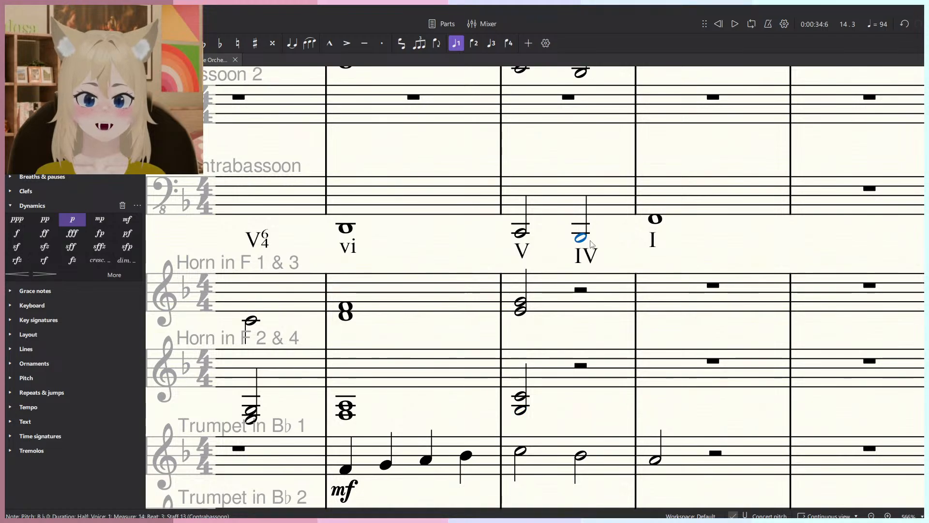
Enter a half-note chord of F4 and B♭4 on beat 3 of measure 14 in Horn in F 1 & 3.
{"action": "left_click_drag", "start_coordinate": [535, 324], "coordinate": [494, 315]}
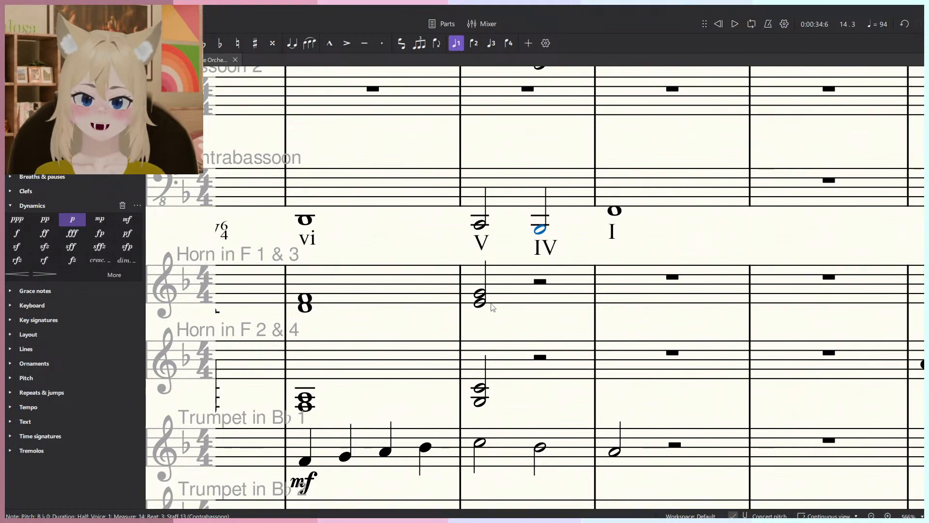
{"action": "key", "text": "n"}
{"action": "left_click", "coordinate": [548, 287]}
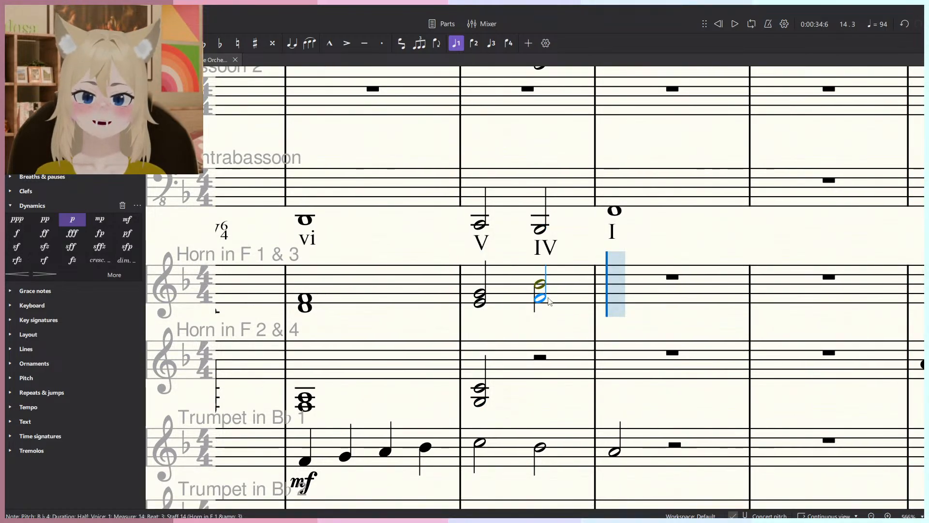
{"action": "left_click", "coordinate": [549, 297]}
{"action": "key", "text": "Escape"}
Enter a half-note chord of B♭3 and D4 on beat 3 of measure 14 in Horn in F 2 & 4.
{"action": "left_click", "coordinate": [485, 392]}
{"action": "key", "text": "n"}
{"action": "left_click", "coordinate": [547, 388]}
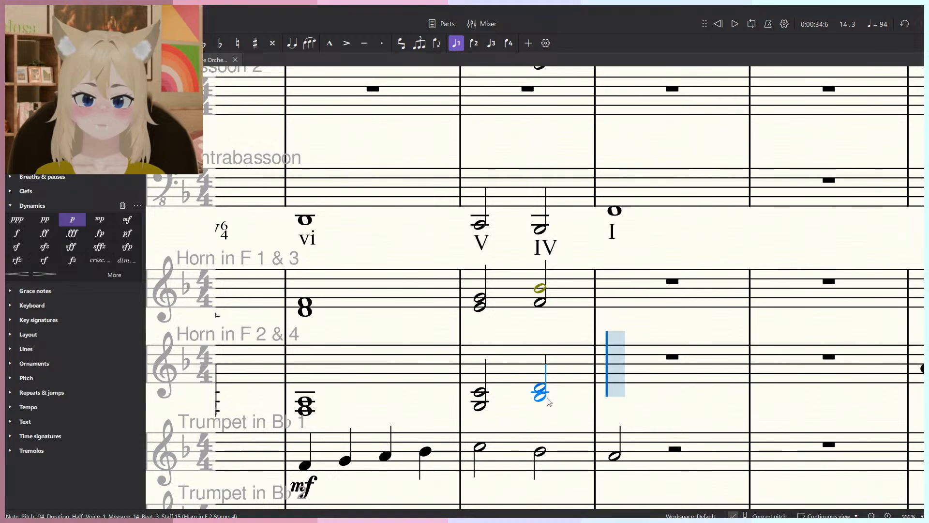
{"action": "left_click", "coordinate": [547, 399]}
{"action": "key", "text": "Escape"}
Play back measure 14 to check the horn chords moving from V to IV.
{"action": "scroll", "coordinate": [542, 375], "scroll_direction": "down", "scroll_amount": 4}
{"action": "left_click", "coordinate": [522, 323]}
{"action": "key", "text": "space"}
{"action": "left_click", "coordinate": [556, 348]}
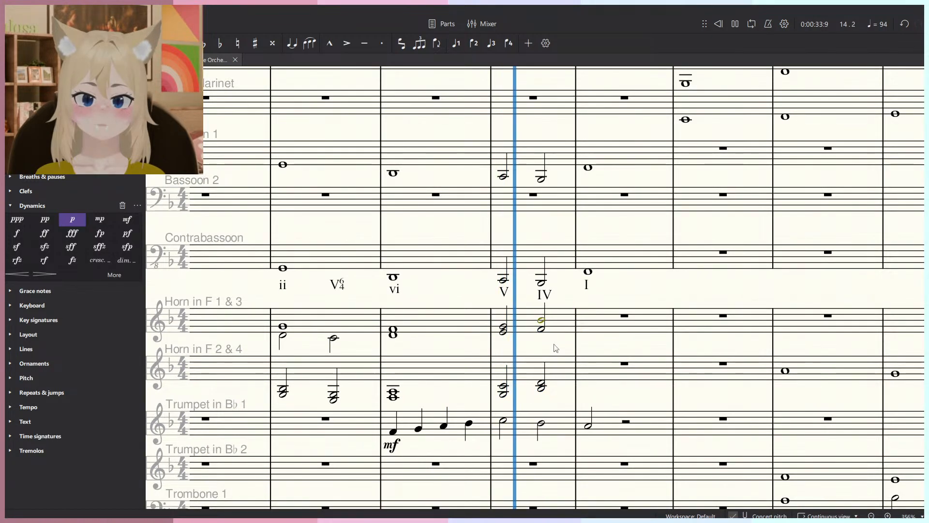
{"action": "key", "text": "space"}
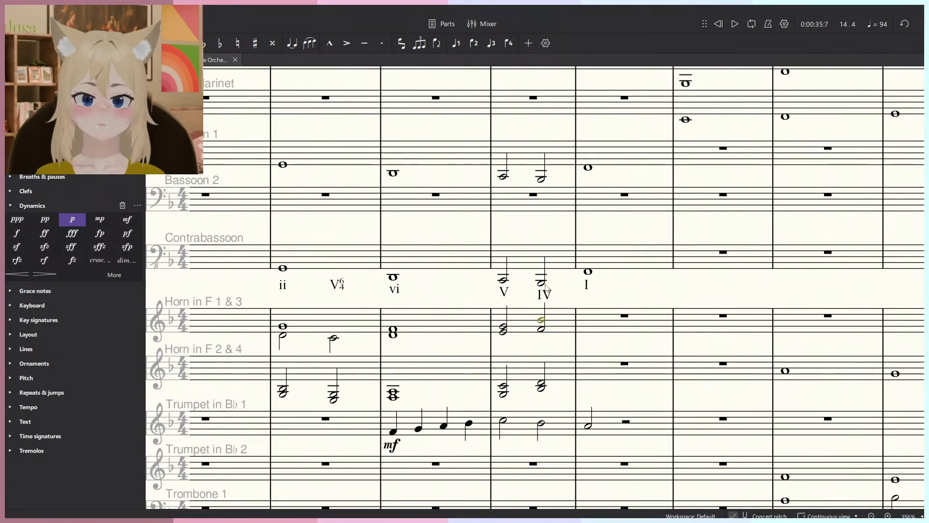
Move the Contrabassoon line of measures 9 to 15, with its dynamic and Roman numerals, to the Contrabasses.
{"action": "left_click", "coordinate": [556, 262]}
{"action": "scroll", "coordinate": [556, 263], "scroll_direction": "down", "scroll_amount": 4}
{"action": "left_click_drag", "start_coordinate": [592, 263], "coordinate": [894, 273]}
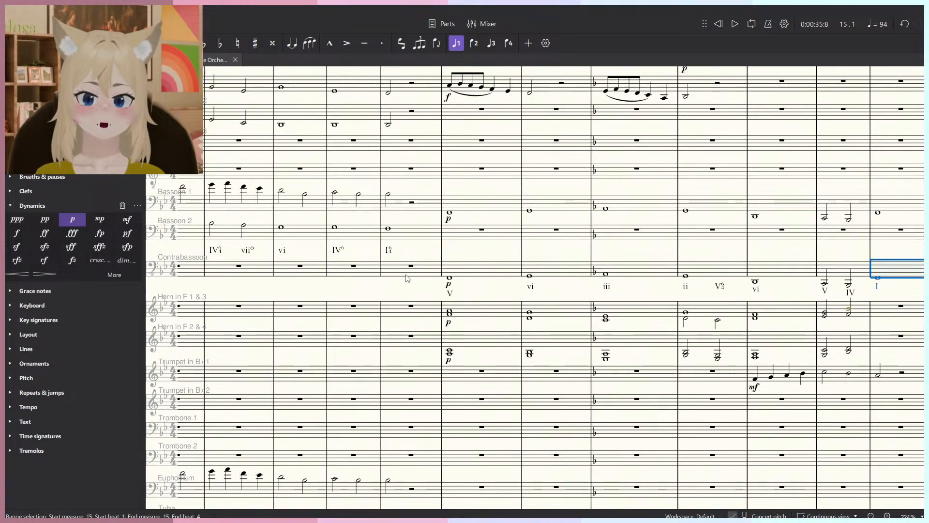
{"action": "left_click", "coordinate": [472, 275], "text": "shift"}
{"action": "scroll", "coordinate": [472, 275], "scroll_direction": "down", "scroll_amount": 5}
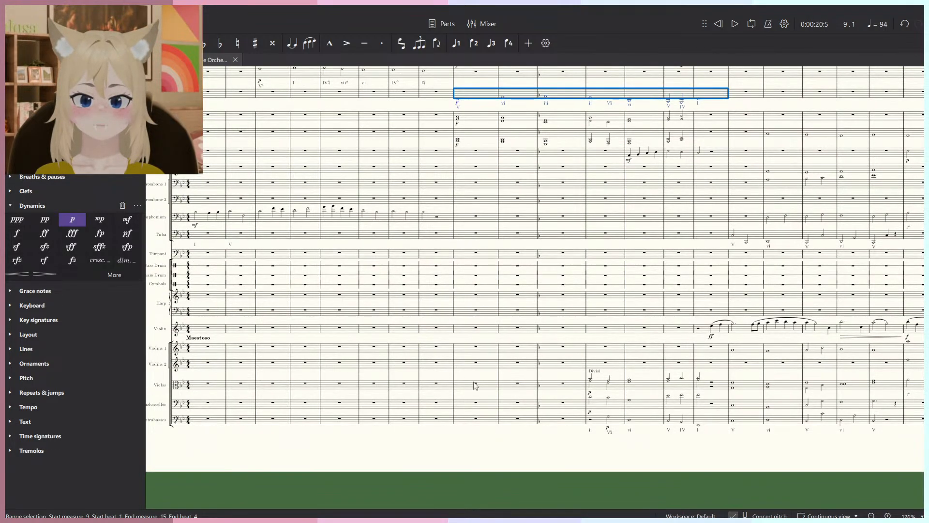
{"action": "key", "text": "Delete"}
{"action": "left_click", "coordinate": [472, 414]}
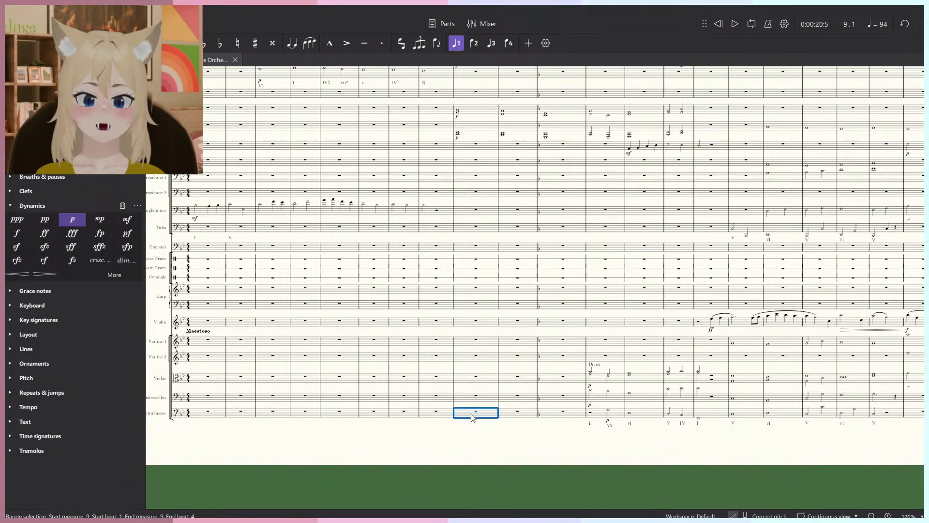
{"action": "key", "text": "ctrl+v"}
{"action": "key", "text": "Escape"}
Delete the Violas and Violoncellos notes in measures 12 to 15.
{"action": "left_click", "coordinate": [719, 402]}
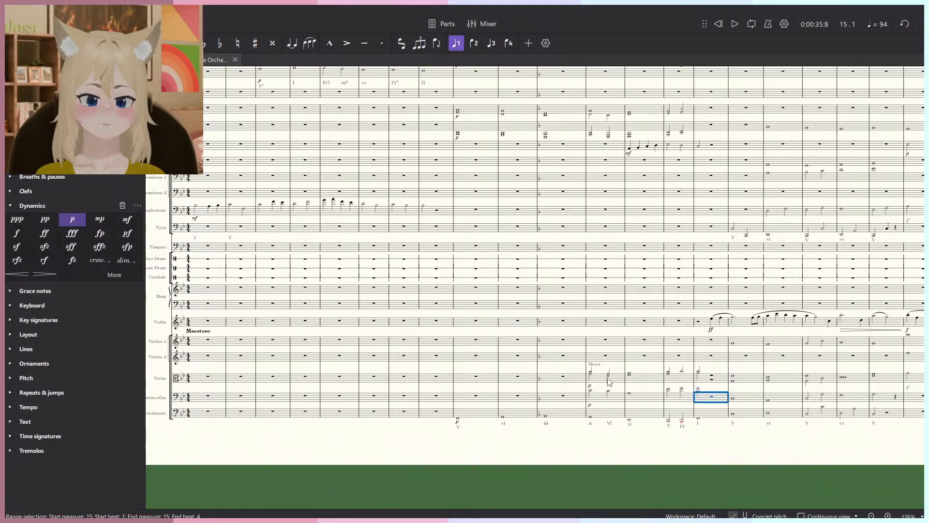
{"action": "left_click", "coordinate": [609, 379], "text": "shift"}
{"action": "key", "text": "Delete"}
Play back the Contrabasses from measure 9 and examine the range of the low notes in measures 13 and 14.
{"action": "left_click_drag", "start_coordinate": [652, 351], "coordinate": [592, 393]}
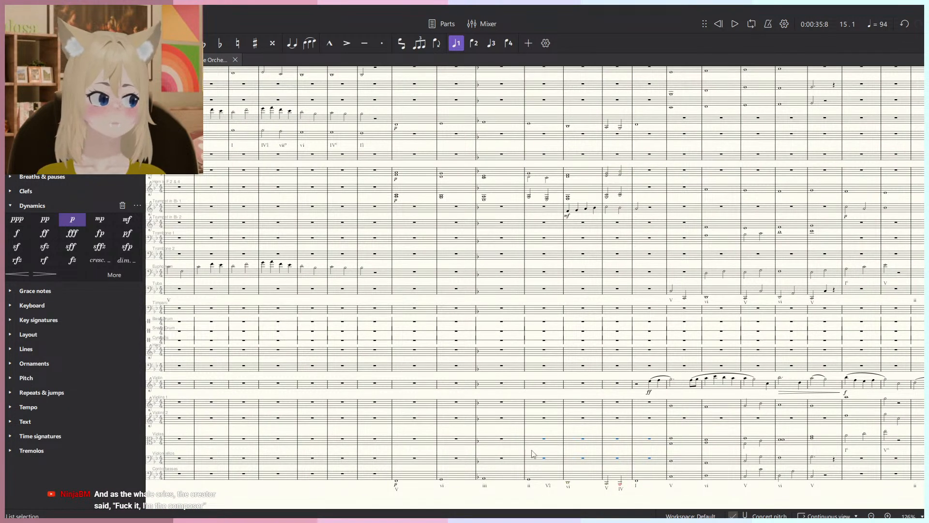
{"action": "scroll", "coordinate": [529, 454], "scroll_direction": "up", "scroll_amount": 2, "text": "ctrl"}
{"action": "scroll", "coordinate": [519, 411], "scroll_direction": "down", "scroll_amount": 3}
{"action": "scroll", "coordinate": [433, 373], "scroll_direction": "up", "scroll_amount": 2, "text": "ctrl"}
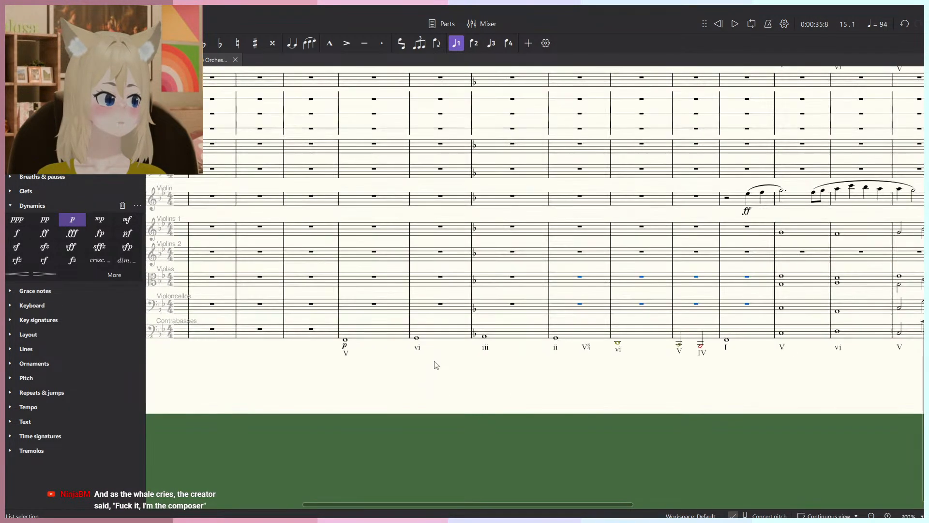
{"action": "left_click", "coordinate": [345, 341]}
{"action": "key", "text": "space"}
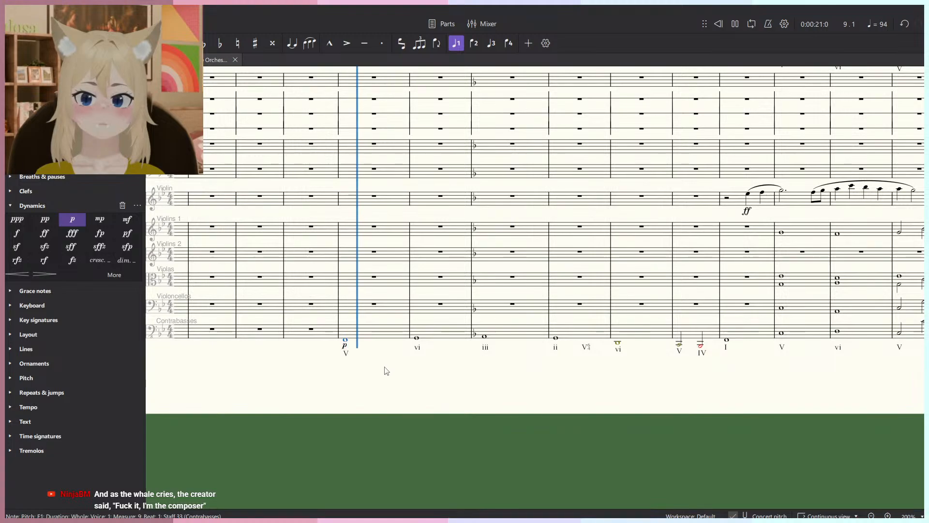
{"action": "key", "text": "space"}
{"action": "scroll", "coordinate": [712, 337], "scroll_direction": "up", "scroll_amount": 1, "text": "ctrl"}
{"action": "scroll", "coordinate": [711, 337], "scroll_direction": "up", "scroll_amount": 6, "text": "ctrl"}
{"action": "right_click", "coordinate": [708, 333]}
{"action": "left_click", "coordinate": [630, 407]}
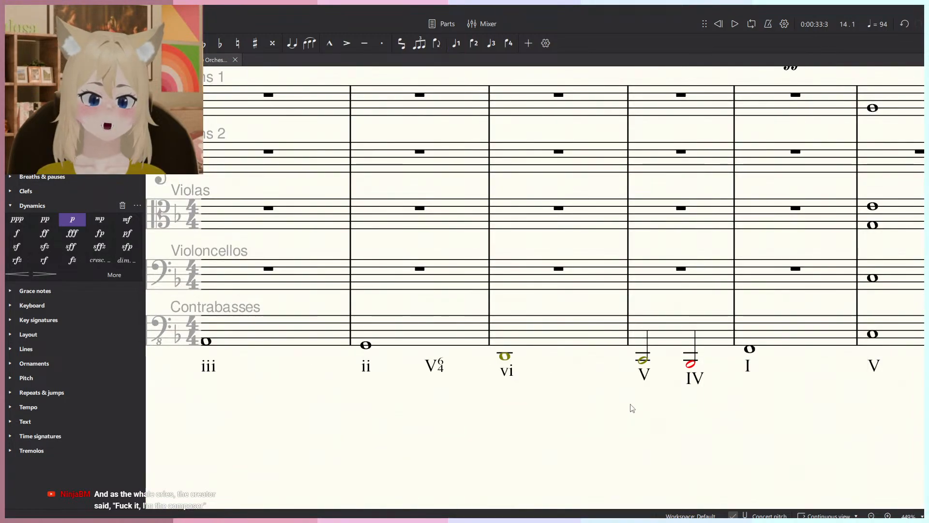
{"action": "scroll", "coordinate": [572, 366], "scroll_direction": "up", "scroll_amount": 8, "text": "ctrl"}
{"action": "scroll", "coordinate": [578, 375], "scroll_direction": "down", "scroll_amount": 13, "text": "ctrl"}
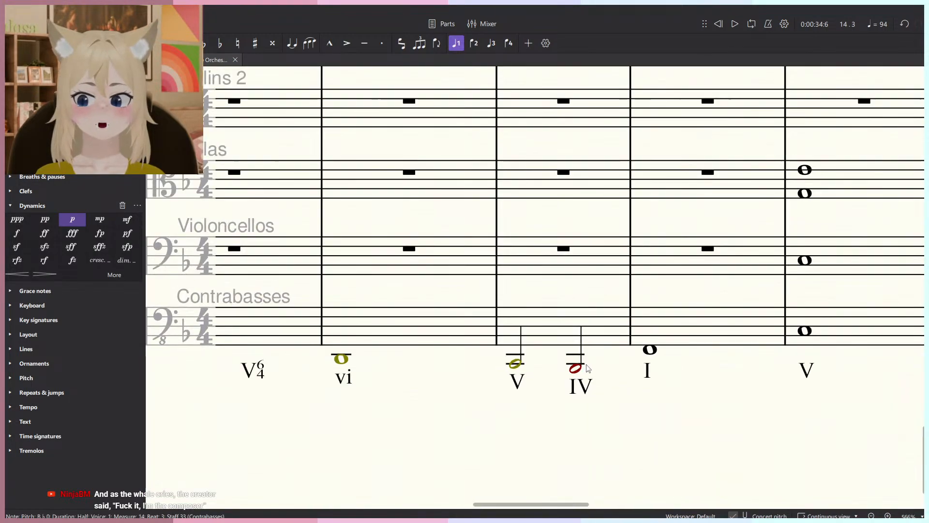
Try moving the Contrabasses line of measures 9 to 15 to the Tuba, and undo the paste.
{"action": "left_click", "coordinate": [624, 352]}
{"action": "left_click_drag", "start_coordinate": [403, 357], "coordinate": [555, 388]}
{"action": "scroll", "coordinate": [555, 388], "scroll_direction": "down", "scroll_amount": 2, "text": "ctrl"}
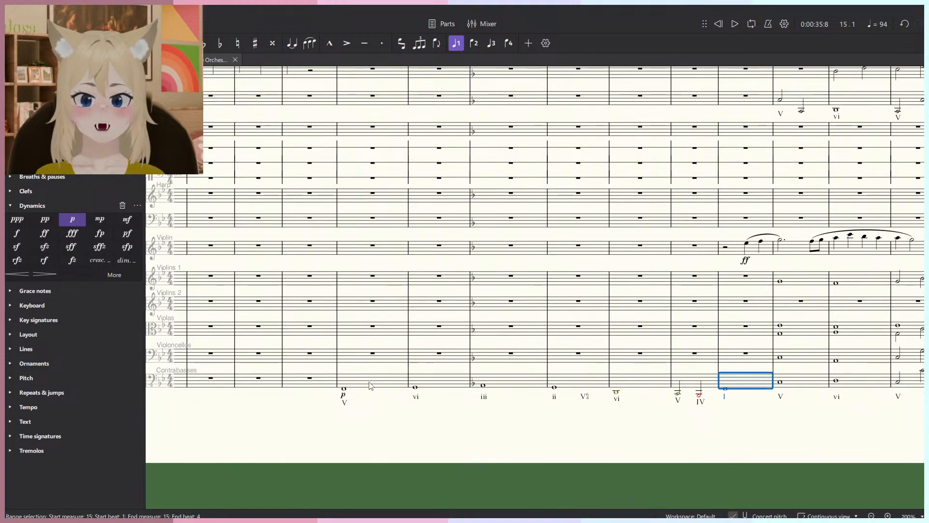
{"action": "left_click", "coordinate": [374, 383], "text": "shift"}
{"action": "scroll", "coordinate": [388, 385], "scroll_direction": "down", "scroll_amount": 5, "text": "ctrl"}
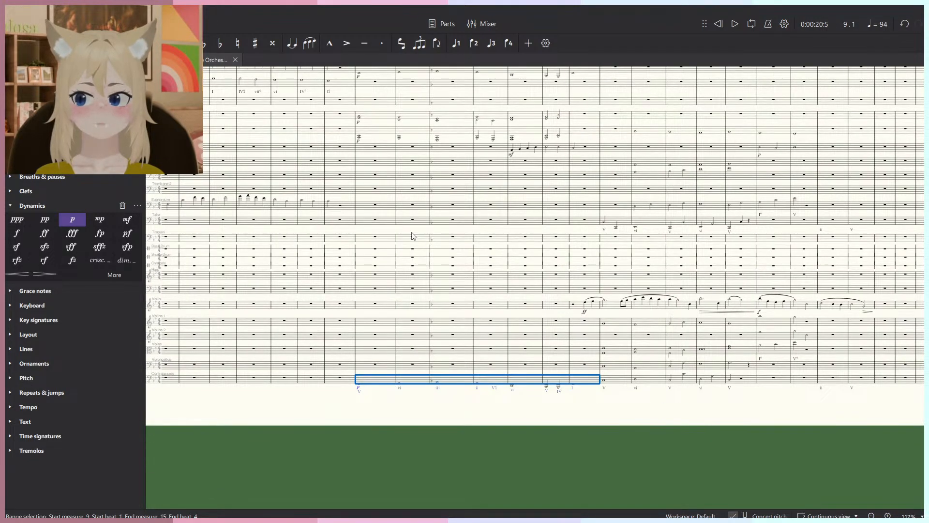
{"action": "left_click", "coordinate": [378, 220]}
{"action": "key", "text": "ctrl+v"}
{"action": "scroll", "coordinate": [499, 278], "scroll_direction": "up", "scroll_amount": 8, "text": "ctrl"}
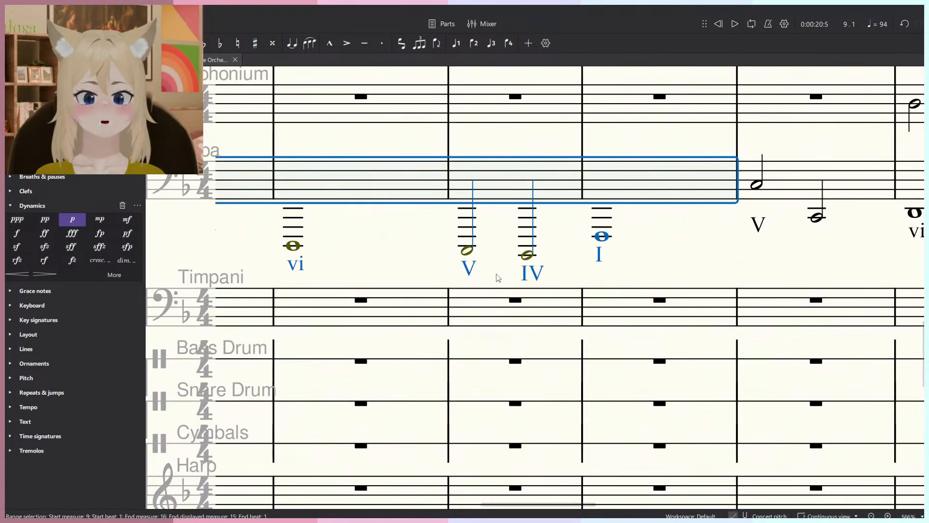
{"action": "scroll", "coordinate": [504, 267], "scroll_direction": "left", "scroll_amount": 3}
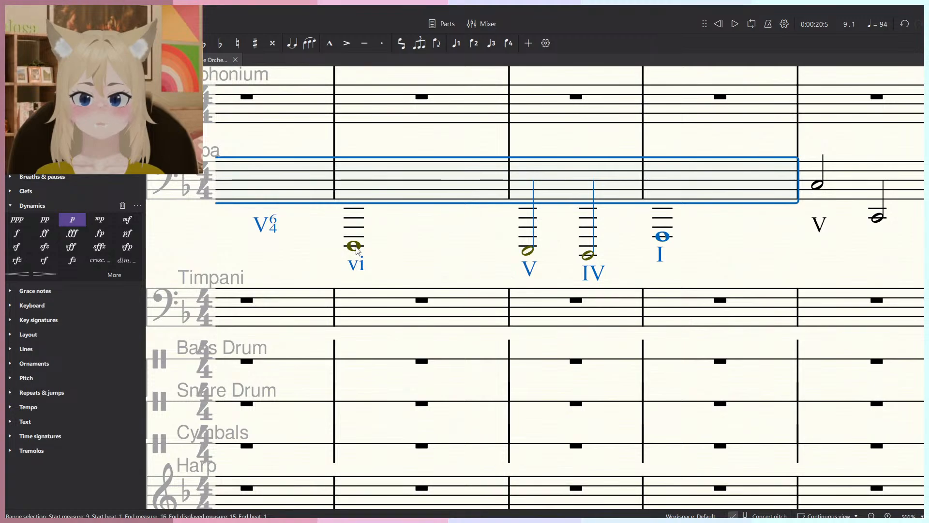
{"action": "scroll", "coordinate": [373, 254], "scroll_direction": "down", "scroll_amount": 13, "text": "ctrl"}
{"action": "left_click_drag", "start_coordinate": [373, 254], "coordinate": [488, 228]}
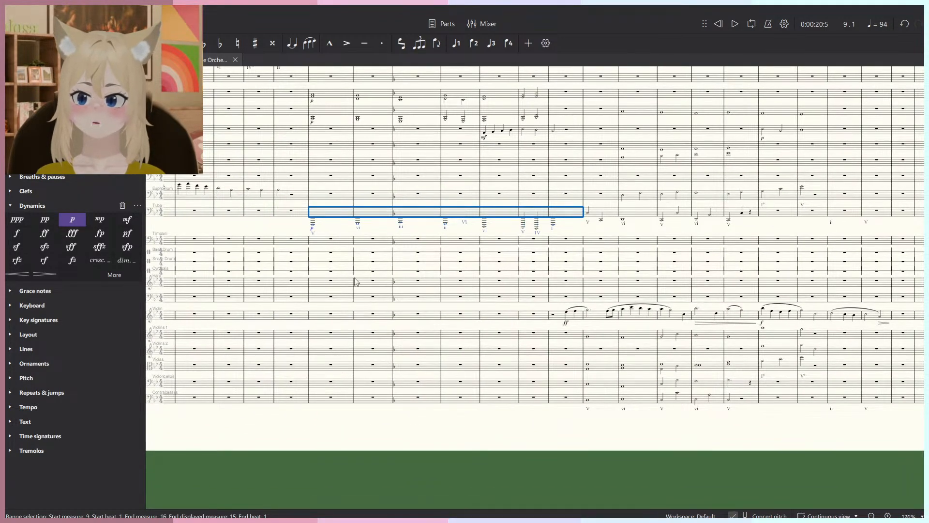
{"action": "key", "text": "ctrl+z"}
Paste the bass line back into the Contrabasses at measure 9 and raise it one octave.
{"action": "left_click", "coordinate": [349, 397]}
{"action": "key", "text": "ctrl+v"}
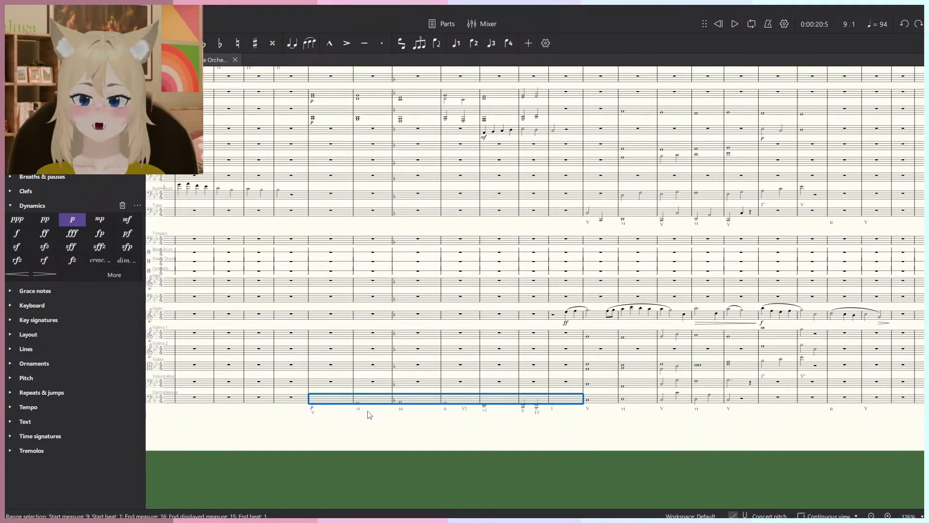
{"action": "scroll", "coordinate": [450, 412], "scroll_direction": "up", "scroll_amount": 3}
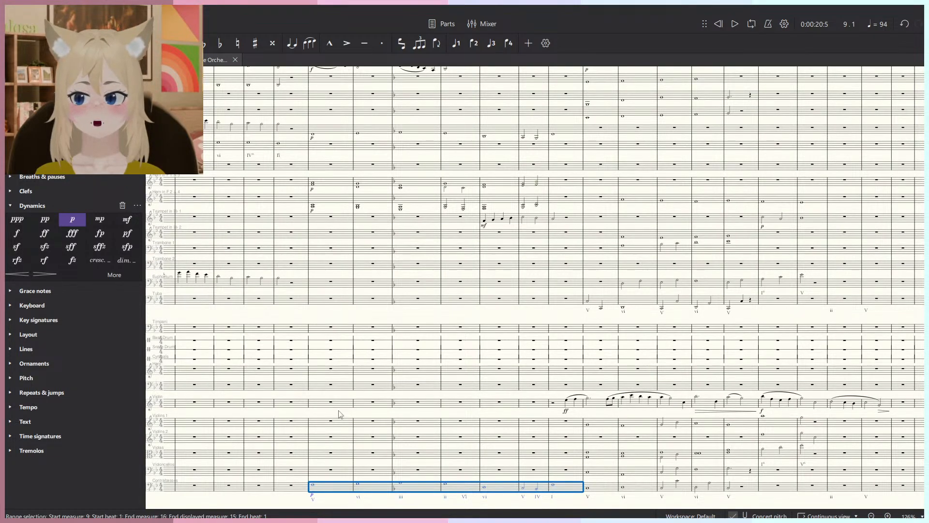
Try clearing the Contrabasses line in measures 9 to 15, and undo the deletion.
{"action": "left_click", "coordinate": [313, 486]}
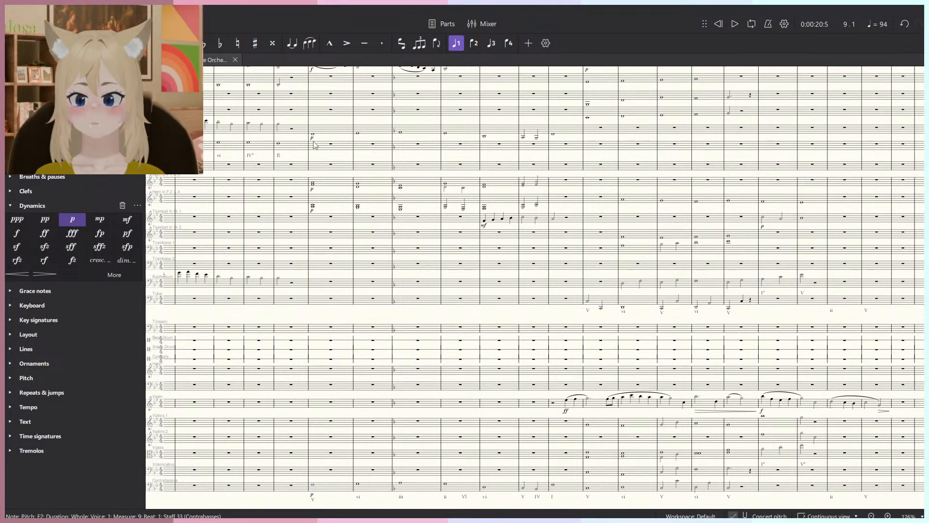
{"action": "left_click", "coordinate": [579, 131]}
{"action": "left_click", "coordinate": [341, 136], "text": "shift"}
{"action": "key", "text": "Escape"}
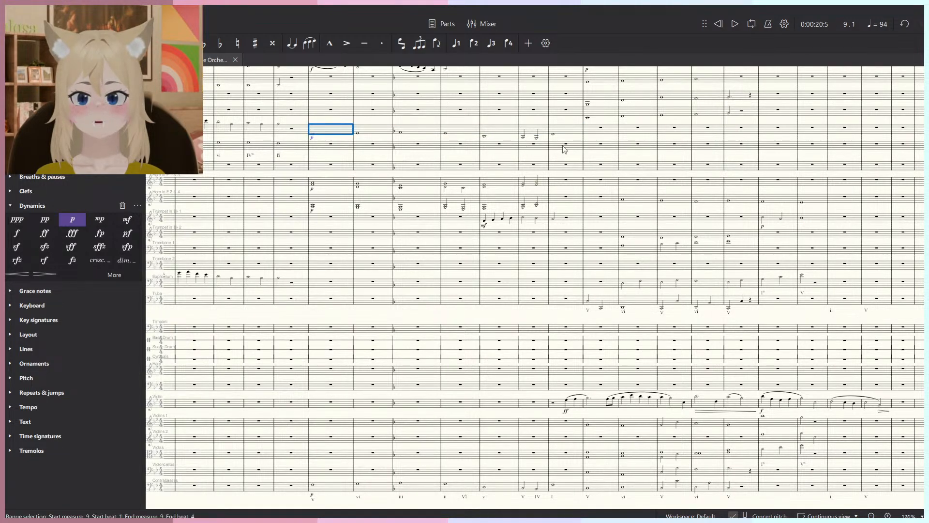
{"action": "left_click", "coordinate": [568, 487]}
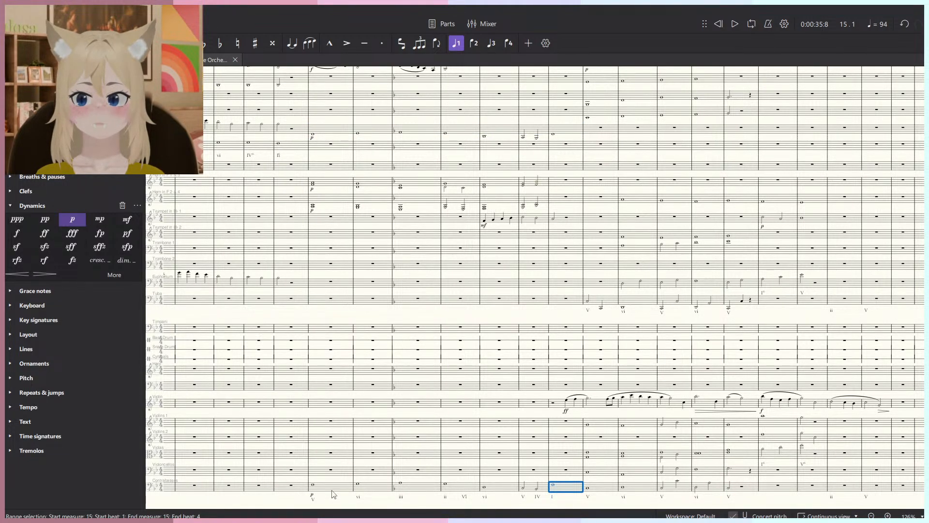
{"action": "left_click", "coordinate": [333, 491], "text": "shift"}
{"action": "key", "text": "Delete"}
{"action": "scroll", "coordinate": [361, 185], "scroll_direction": "up", "scroll_amount": 2}
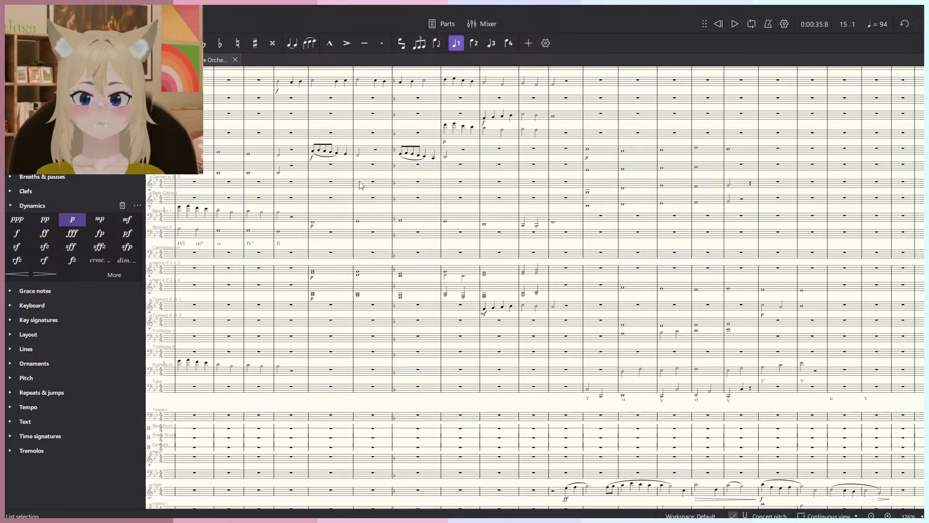
{"action": "key", "text": "ctrl+z"}
Move the Roman numerals of measures 9 to 15 from the Contrabasses to Bassoon 1.
{"action": "scroll", "coordinate": [548, 420], "scroll_direction": "down", "scroll_amount": 4}
{"action": "key", "text": "Escape"}
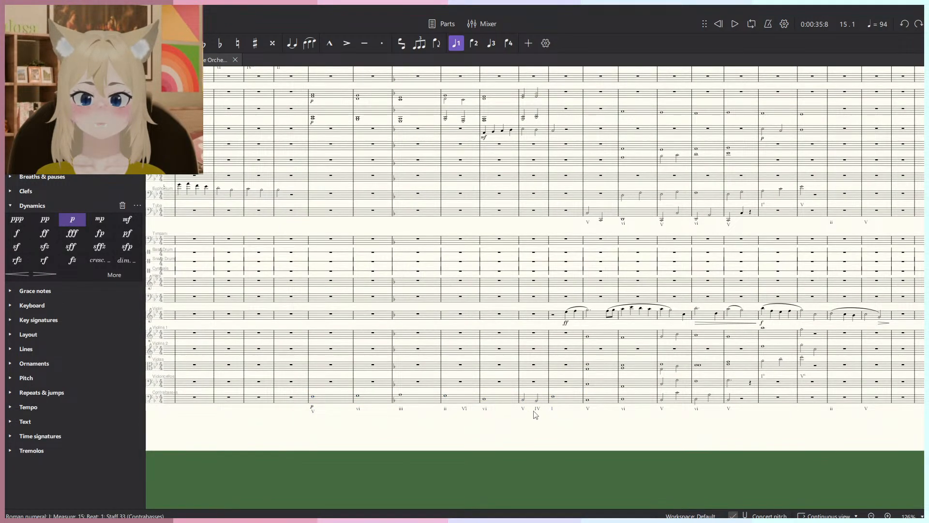
{"action": "scroll", "coordinate": [303, 423], "scroll_direction": "up", "scroll_amount": 5}
{"action": "left_click", "coordinate": [369, 409], "text": "shift"}
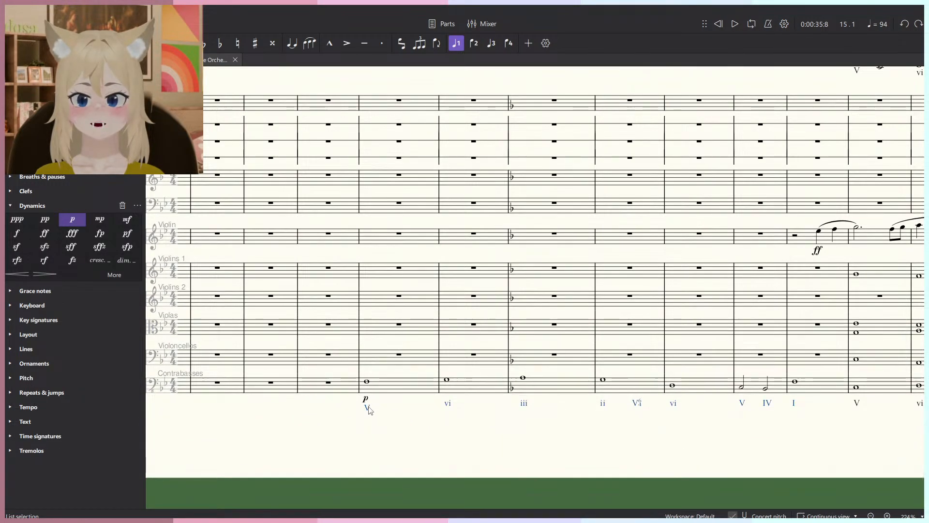
{"action": "scroll", "coordinate": [364, 342], "scroll_direction": "up", "scroll_amount": 10}
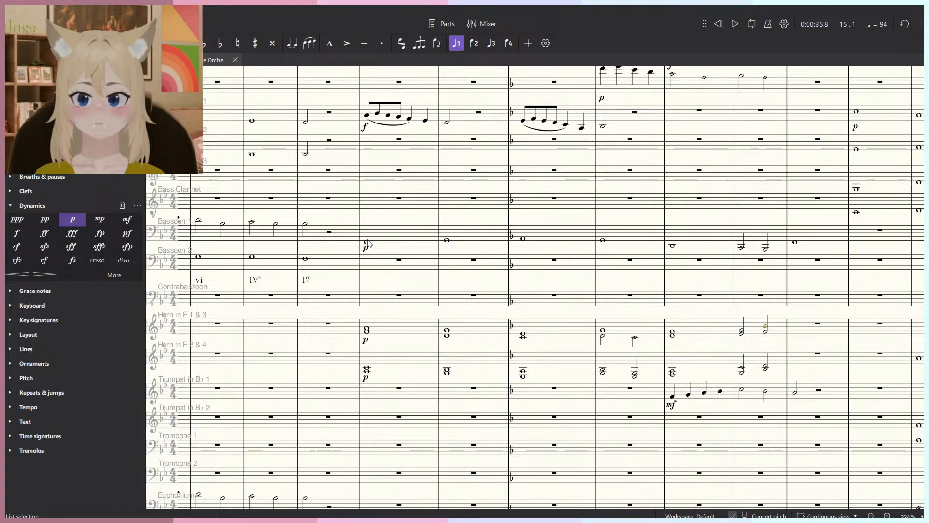
{"action": "left_click", "coordinate": [367, 242]}
{"action": "key", "text": "ctrl+v"}
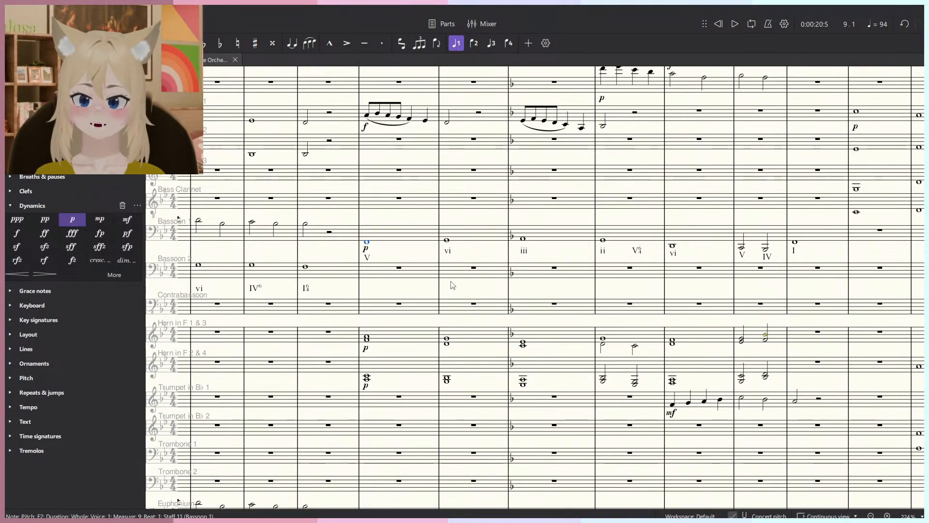
Delete the notes and the piano marking from the Contrabasses in measures 9 to 15.
{"action": "scroll", "coordinate": [454, 286], "scroll_direction": "down", "scroll_amount": 10}
{"action": "left_click", "coordinate": [416, 288]}
{"action": "left_click", "coordinate": [816, 290], "text": "shift"}
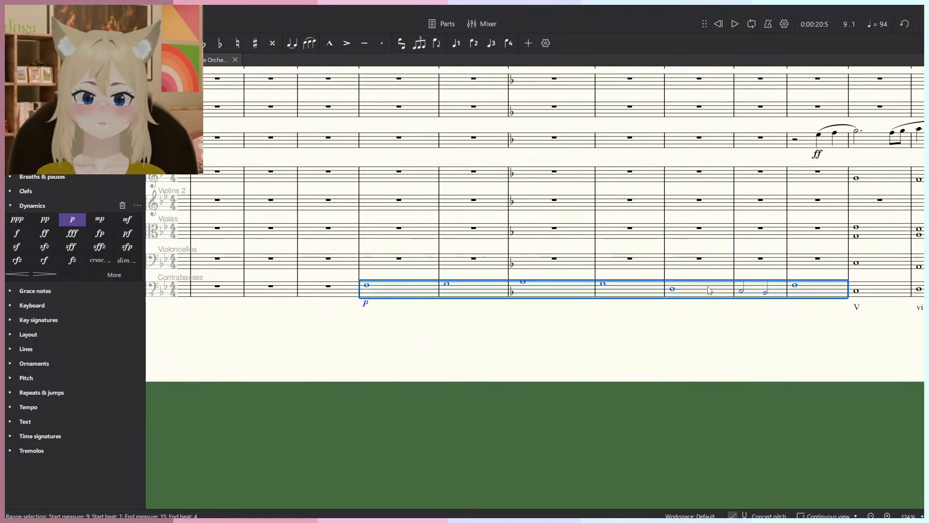
{"action": "key", "text": "Delete"}
Move the Bassoon 1 line of measures 9 to 15, with its Roman numerals, to Bassoon 2.
{"action": "scroll", "coordinate": [718, 296], "scroll_direction": "up", "scroll_amount": 10}
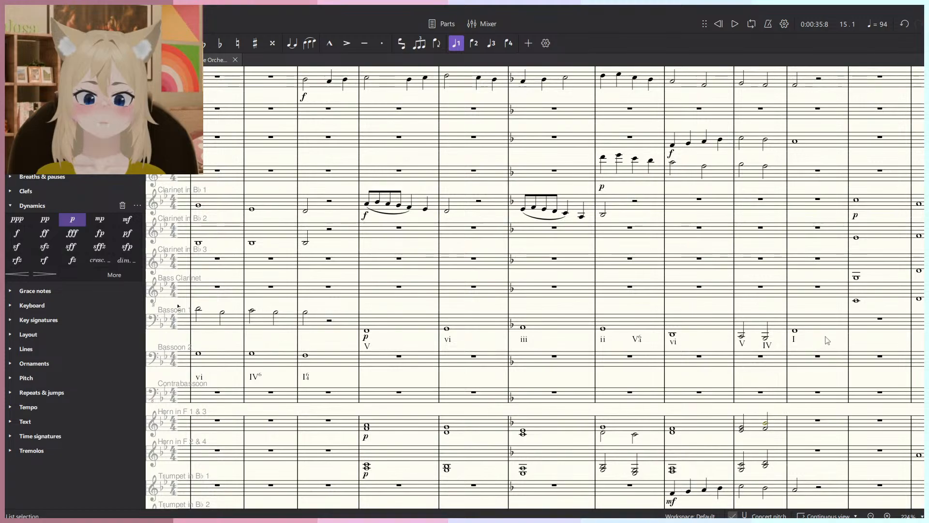
{"action": "left_click", "coordinate": [421, 322], "text": "shift"}
{"action": "key", "text": "ctrl+x"}
{"action": "left_click", "coordinate": [414, 359]}
{"action": "key", "text": "ctrl+v"}
Delete the piano dynamic under measure 9 of Bassoon 2.
{"action": "left_click", "coordinate": [368, 376]}
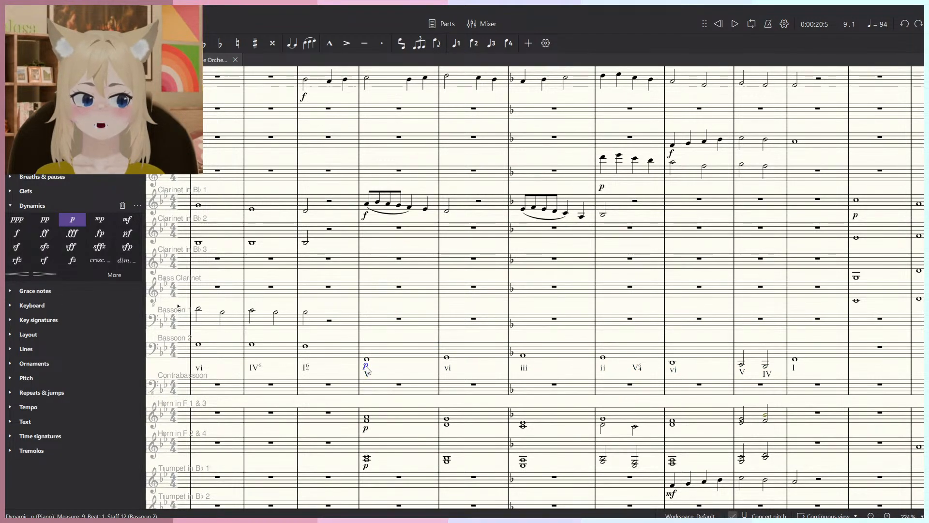
{"action": "scroll", "coordinate": [406, 359], "scroll_direction": "down", "scroll_amount": 2}
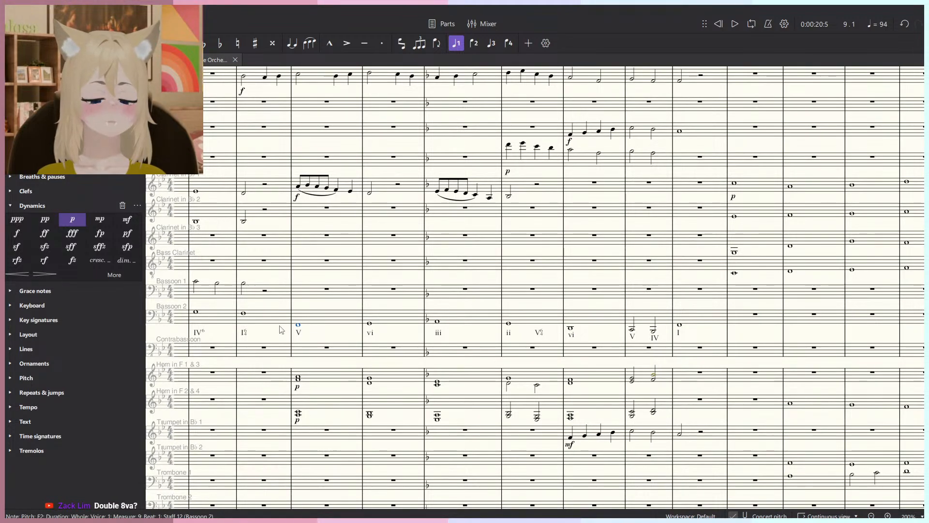
{"action": "scroll", "coordinate": [280, 330], "scroll_direction": "up", "scroll_amount": 2}
{"action": "scroll", "coordinate": [340, 342], "scroll_direction": "down", "scroll_amount": 1}
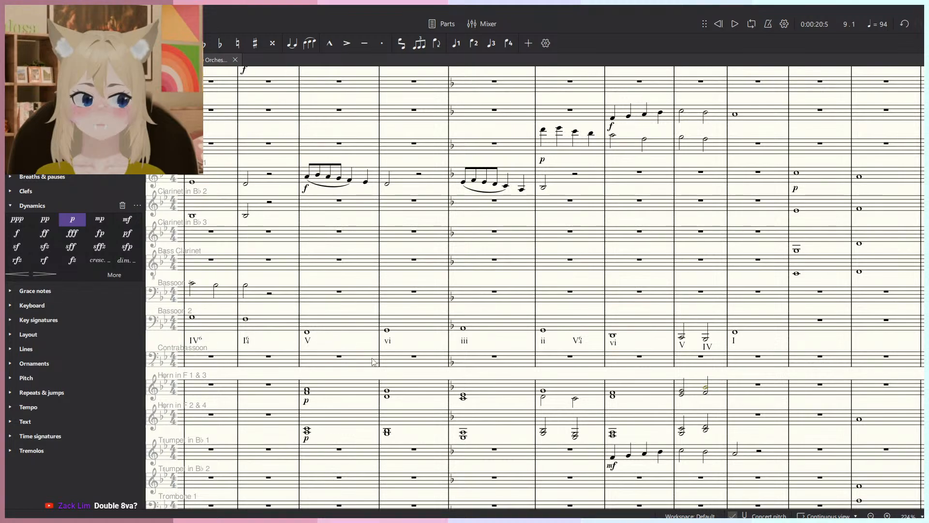
Enter a half-note chord of F4 and A4 on beat 1 of measure 15 in Horn in F 1 & 3.
{"action": "left_click_drag", "start_coordinate": [546, 354], "coordinate": [426, 299]}
{"action": "left_click_drag", "start_coordinate": [618, 353], "coordinate": [557, 342]}
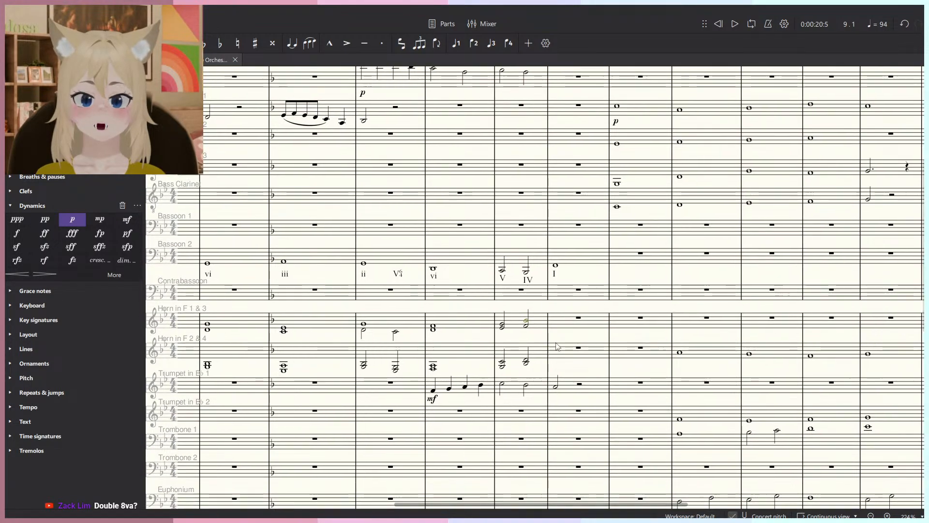
{"action": "scroll", "coordinate": [557, 342], "scroll_direction": "up", "scroll_amount": 7}
{"action": "left_click", "coordinate": [545, 173]}
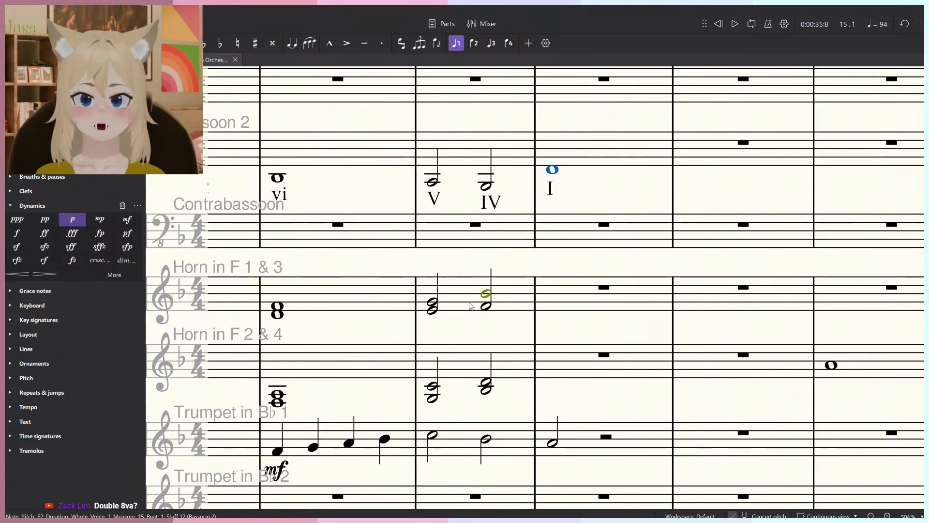
{"action": "scroll", "coordinate": [491, 300], "scroll_direction": "up", "scroll_amount": 1}
{"action": "key", "text": "n"}
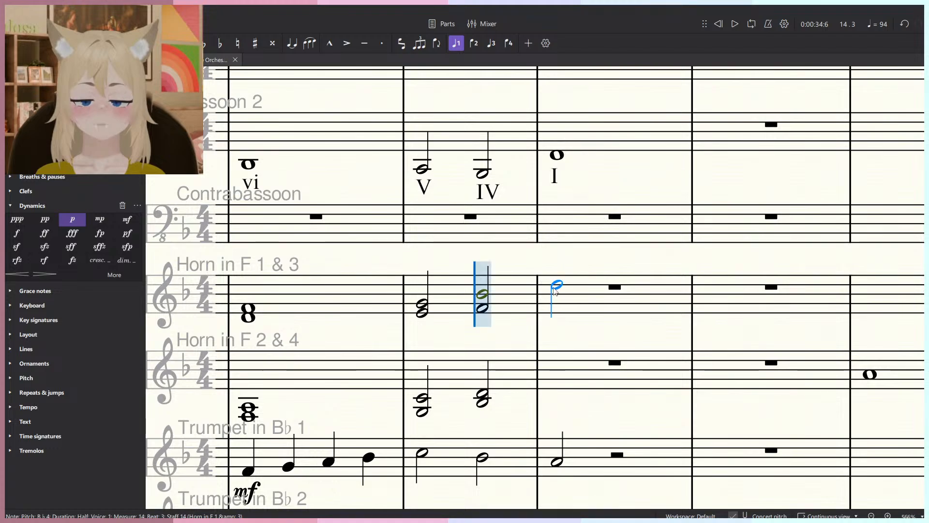
{"action": "left_click", "coordinate": [552, 289]}
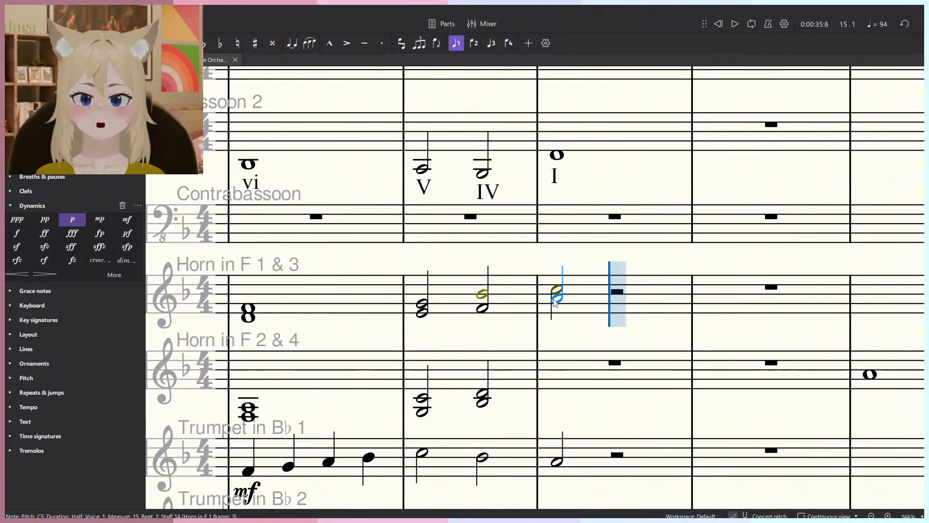
{"action": "key", "text": "Escape"}
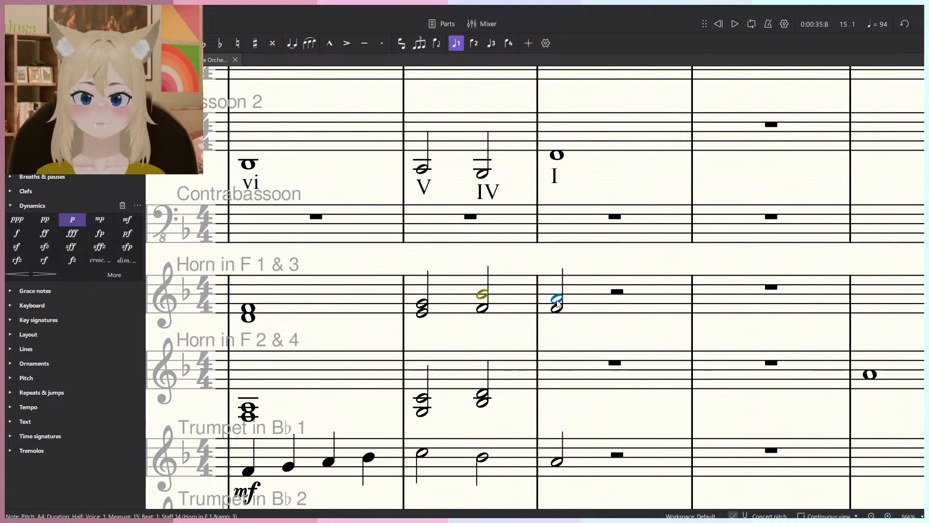
{"action": "left_click", "coordinate": [557, 309]}
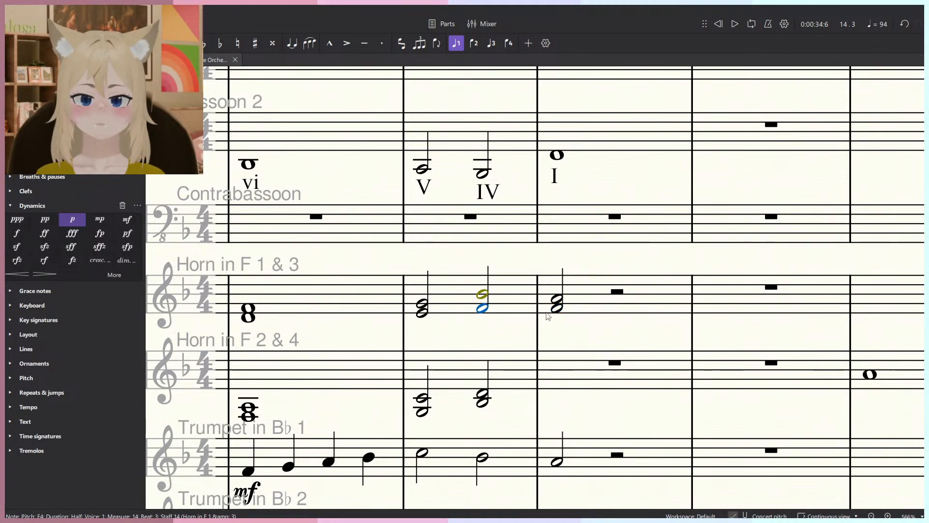
Tie the F4 of Horn in F 1 & 3 into measure 15 and enter a half-note chord of A3 and C4 there in Horn in F 2 & 4.
{"action": "left_click", "coordinate": [482, 394]}
{"action": "key", "text": "n"}
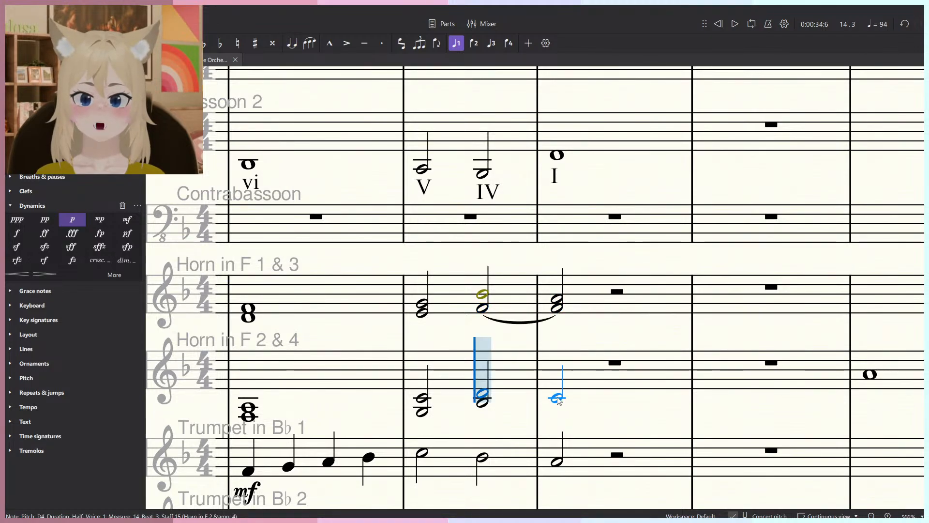
{"action": "left_click", "coordinate": [558, 394]}
{"action": "key", "text": "Escape"}
{"action": "key", "text": "Down"}
{"action": "key", "text": "Down"}
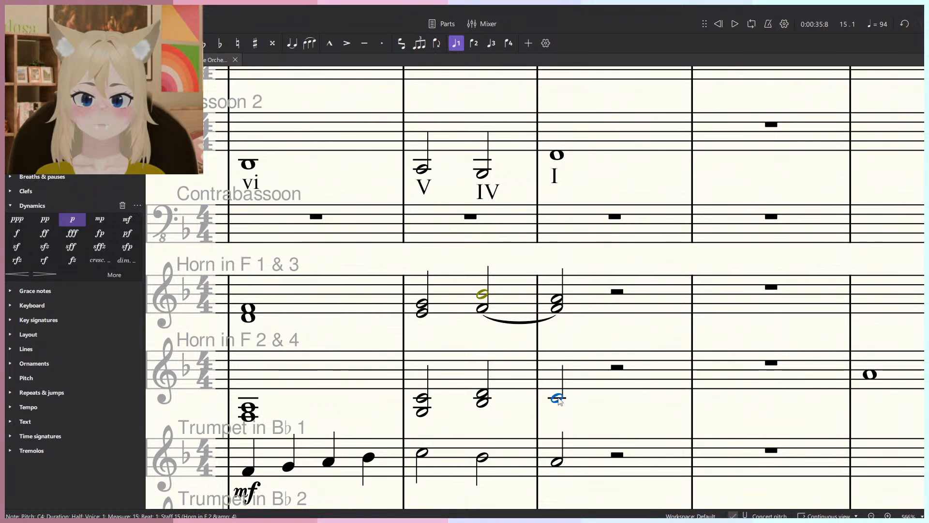
{"action": "key", "text": "n"}
{"action": "left_click", "coordinate": [557, 407]}
{"action": "key", "text": "Escape"}
{"action": "key", "text": "Escape"}
Play back measures 9 to 15 of the selected Bassoon 2 to Horn in F 2 & 4 staves.
{"action": "left_click", "coordinate": [578, 451]}
{"action": "scroll", "coordinate": [578, 451], "scroll_direction": "down", "scroll_amount": 2}
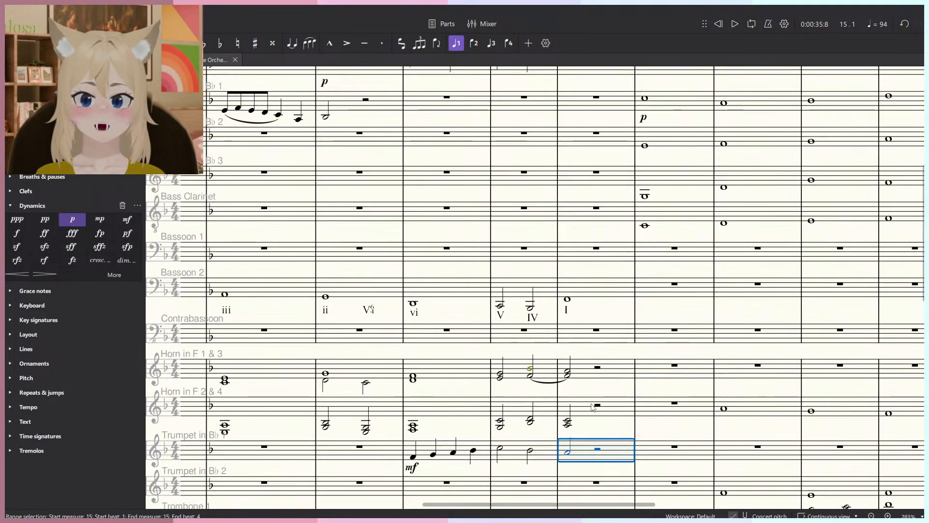
{"action": "left_click", "coordinate": [580, 409]}
{"action": "scroll", "coordinate": [465, 368], "scroll_direction": "down", "scroll_amount": 1}
{"action": "left_click_drag", "start_coordinate": [465, 368], "coordinate": [582, 366]}
{"action": "left_click", "coordinate": [306, 319], "text": "shift"}
{"action": "key", "text": "space"}
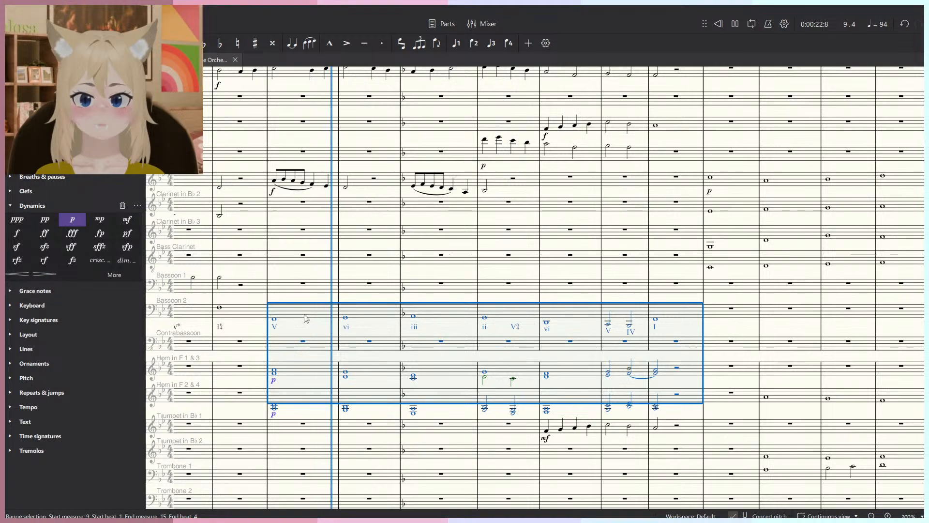
{"action": "scroll", "coordinate": [306, 319], "scroll_direction": "up", "scroll_amount": 2}
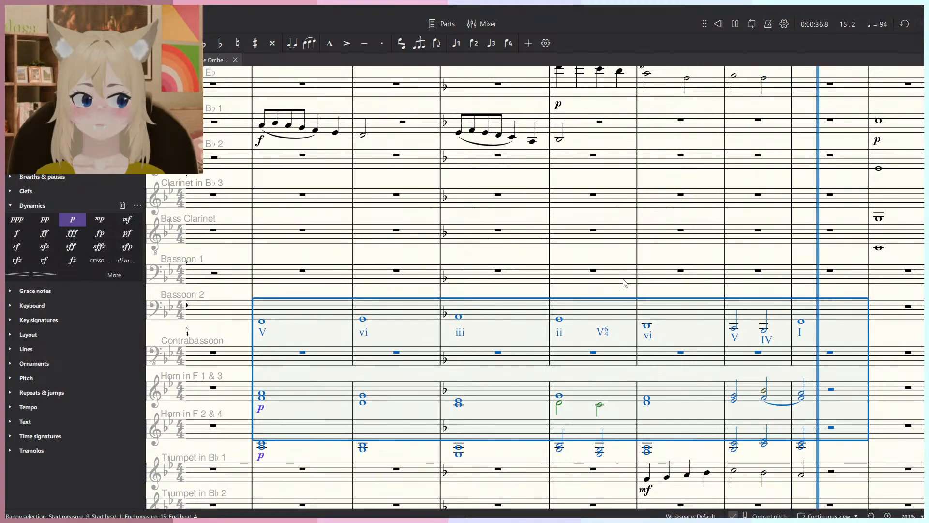
{"action": "key", "text": "Escape"}
Play back the full score from measure 8 into measure 13.
{"action": "scroll", "coordinate": [460, 294], "scroll_direction": "down", "scroll_amount": 2}
{"action": "left_click_drag", "start_coordinate": [318, 292], "coordinate": [466, 300]}
{"action": "scroll", "coordinate": [468, 303], "scroll_direction": "down", "scroll_amount": 1}
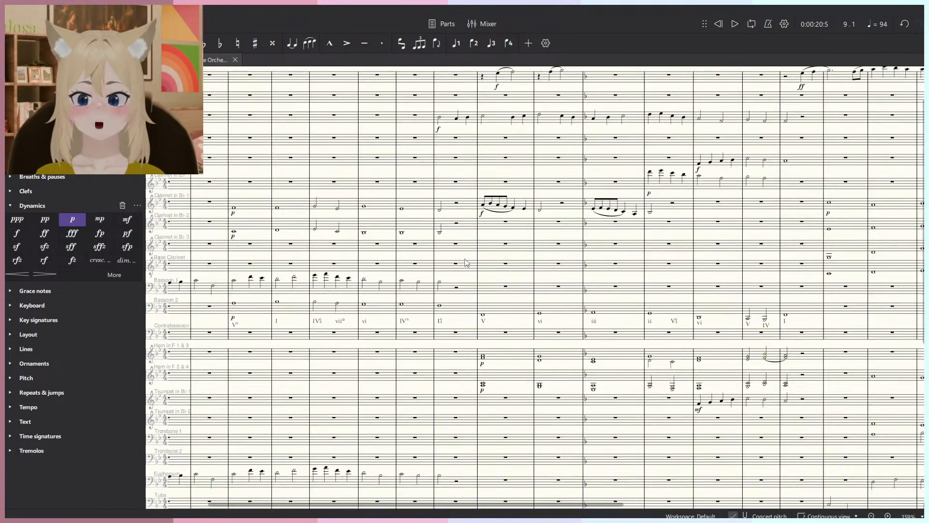
{"action": "left_click", "coordinate": [440, 209]}
{"action": "key", "text": "space"}
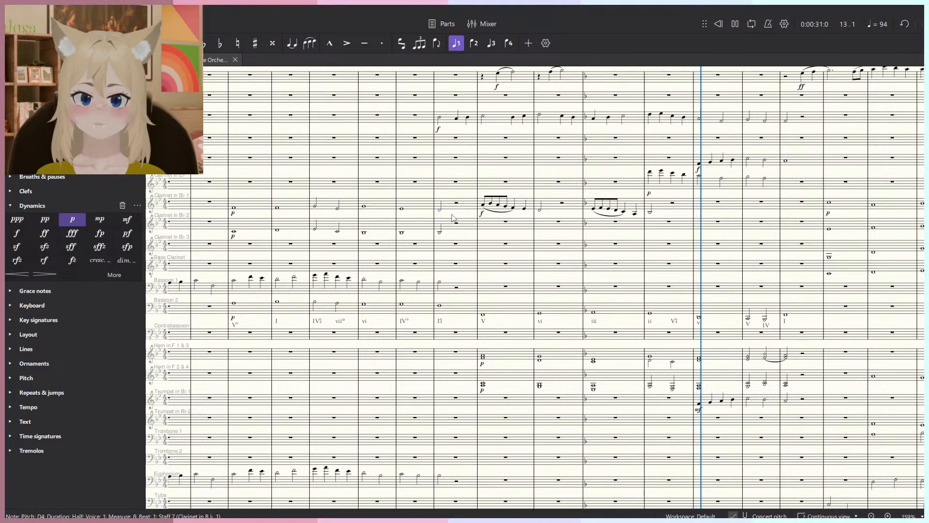
{"action": "key", "text": "space"}
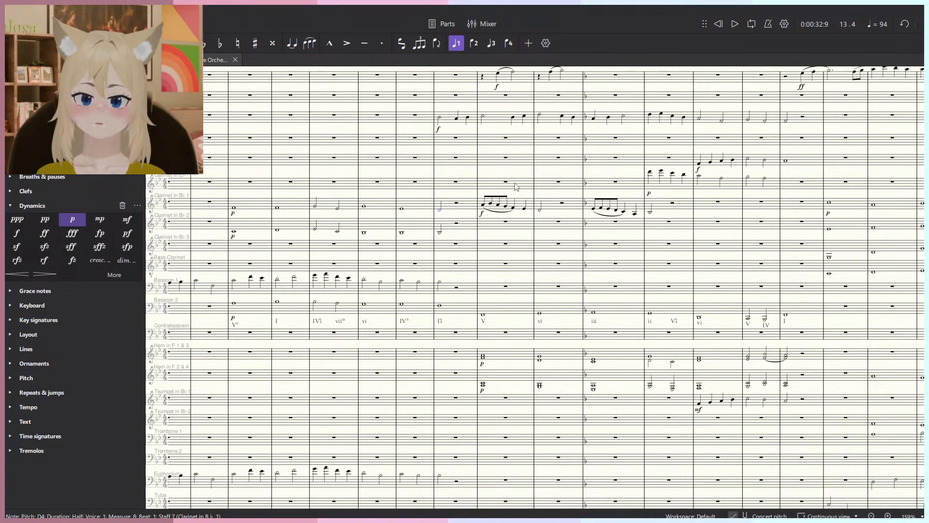
Examine the Trumpet in B♭ 1 entry at measure 13 and the woodwind lines around it.
{"action": "scroll", "coordinate": [766, 265], "scroll_direction": "up", "scroll_amount": 5}
{"action": "left_click_drag", "start_coordinate": [621, 446], "coordinate": [510, 286]}
{"action": "left_click", "coordinate": [533, 364]}
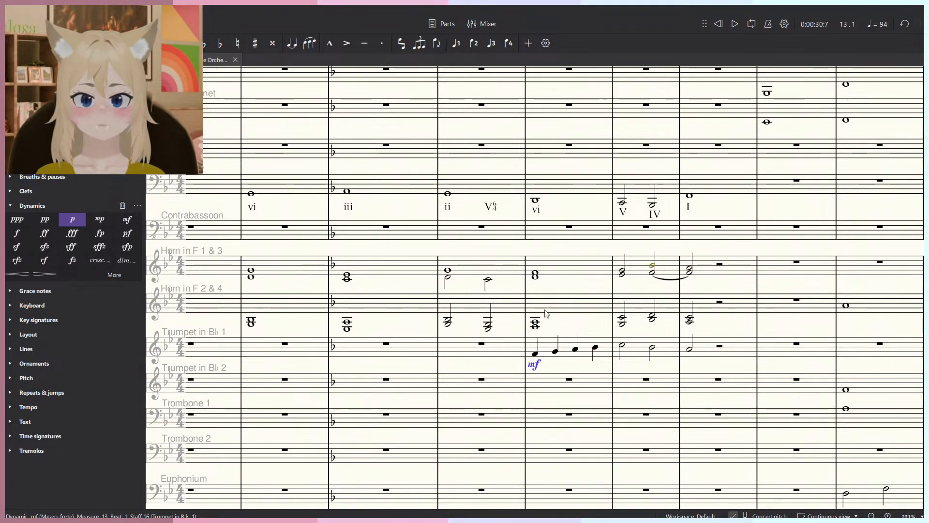
{"action": "scroll", "coordinate": [484, 339], "scroll_direction": "down", "scroll_amount": 3}
{"action": "scroll", "coordinate": [383, 283], "scroll_direction": "up", "scroll_amount": 6}
{"action": "scroll", "coordinate": [382, 284], "scroll_direction": "left", "scroll_amount": 1}
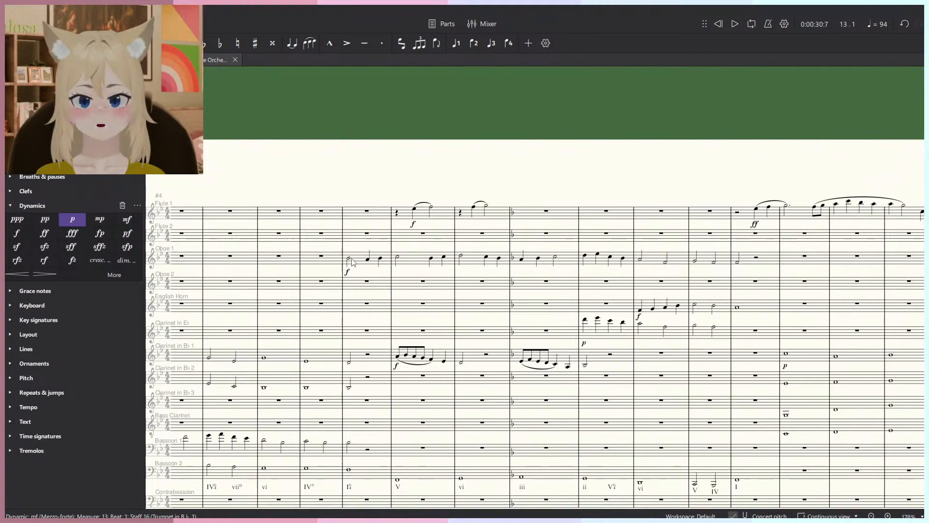
{"action": "key", "text": "space"}
{"action": "left_click", "coordinate": [462, 167]}
{"action": "key", "text": "space"}
Mark Oboe 1 fortissimo (ff) at measure 12 and add a crescendo hairpin across measures 10 and 11.
{"action": "left_click", "coordinate": [525, 260]}
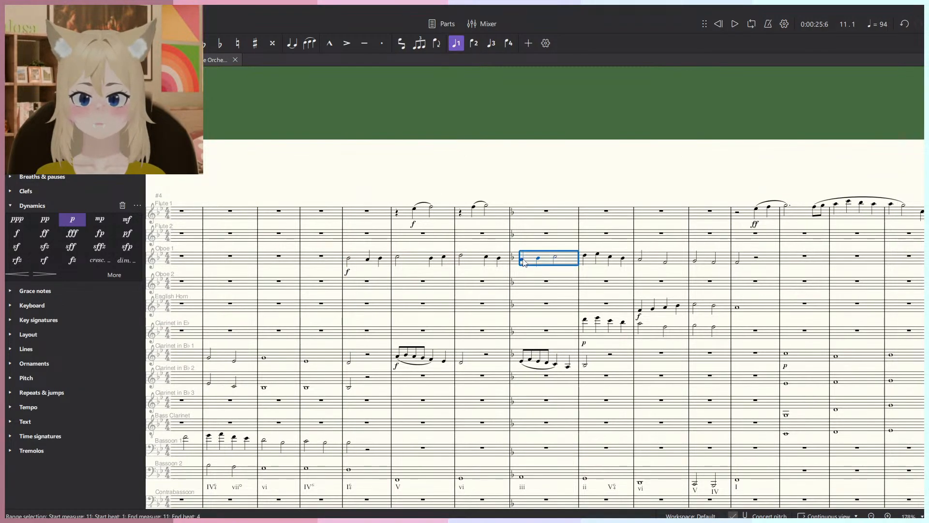
{"action": "left_click", "coordinate": [522, 259]}
{"action": "left_click", "coordinate": [35, 235]}
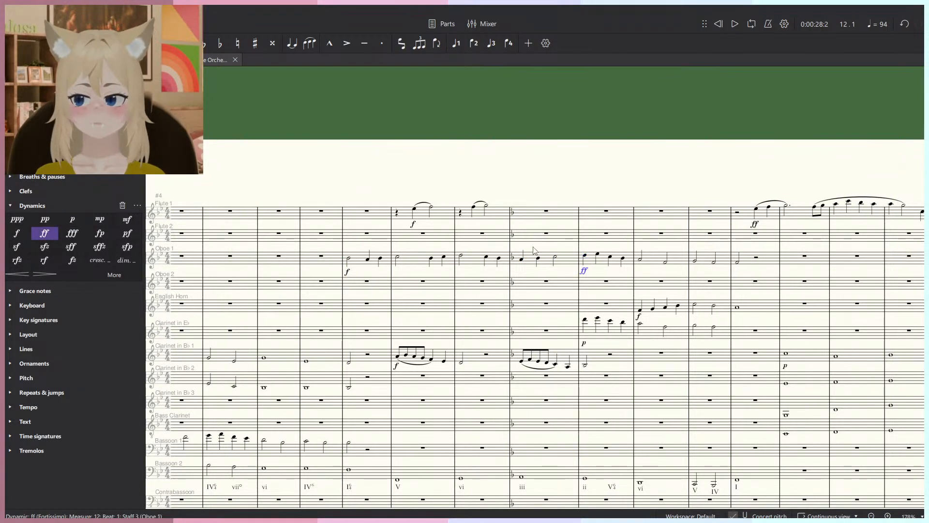
{"action": "left_click", "coordinate": [564, 269]}
{"action": "key", "text": "shift+comma"}
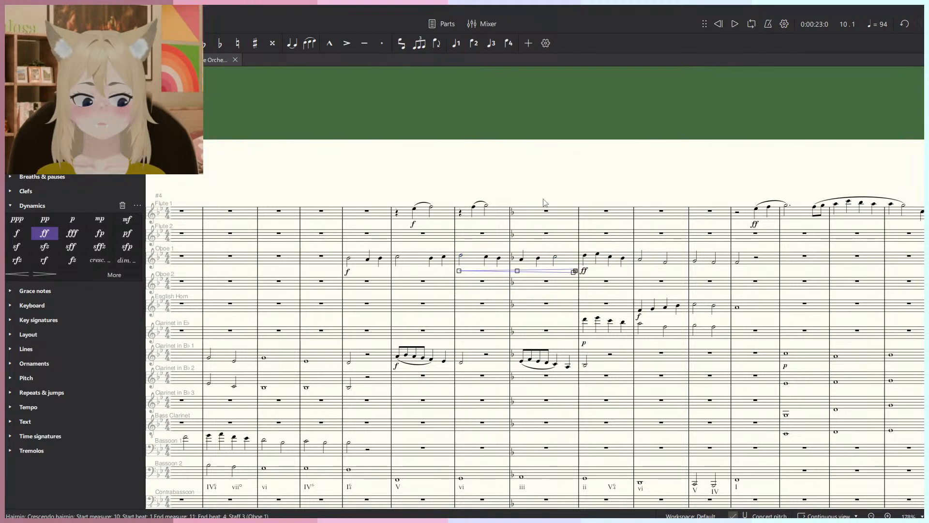
Play back measures 10 to 12 to check the oboe crescendo.
{"action": "key", "text": "space"}
{"action": "scroll", "coordinate": [560, 204], "scroll_direction": "up", "scroll_amount": 5}
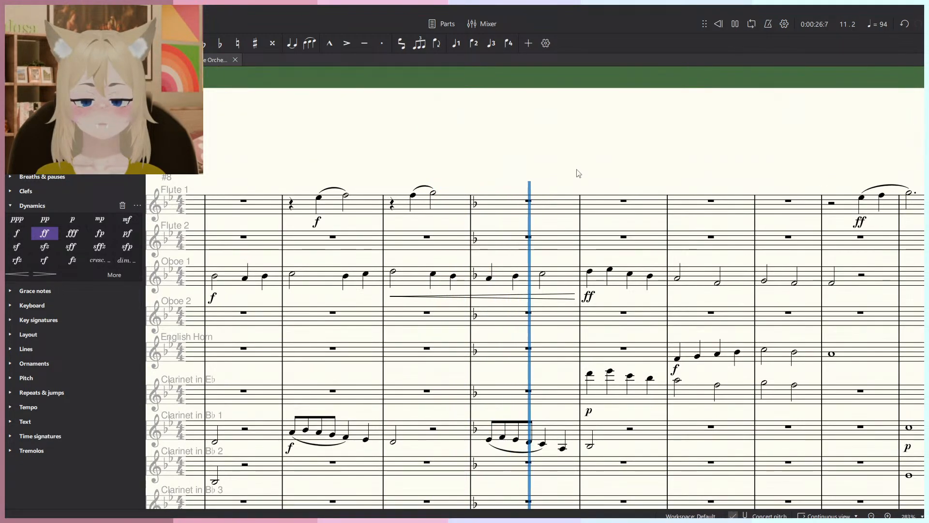
{"action": "scroll", "coordinate": [576, 174], "scroll_direction": "down", "scroll_amount": 2}
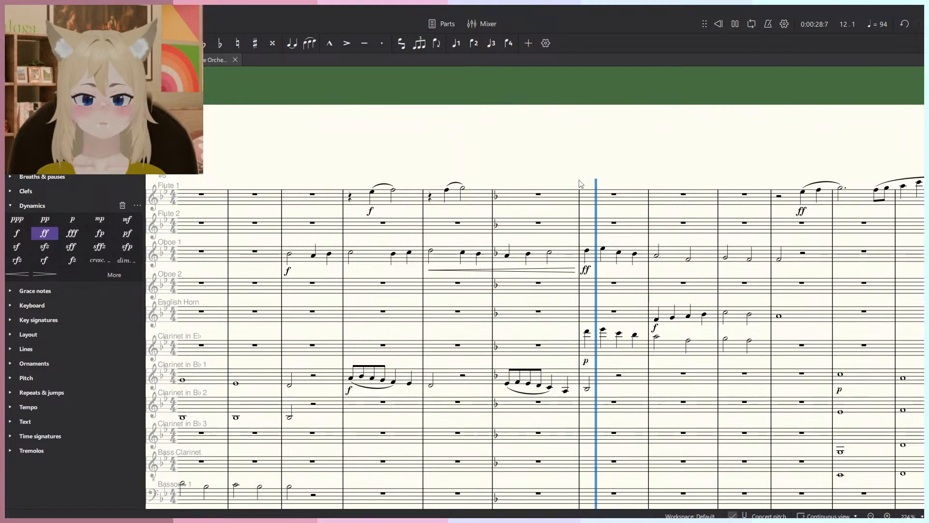
{"action": "left_click_drag", "start_coordinate": [741, 343], "coordinate": [679, 330]}
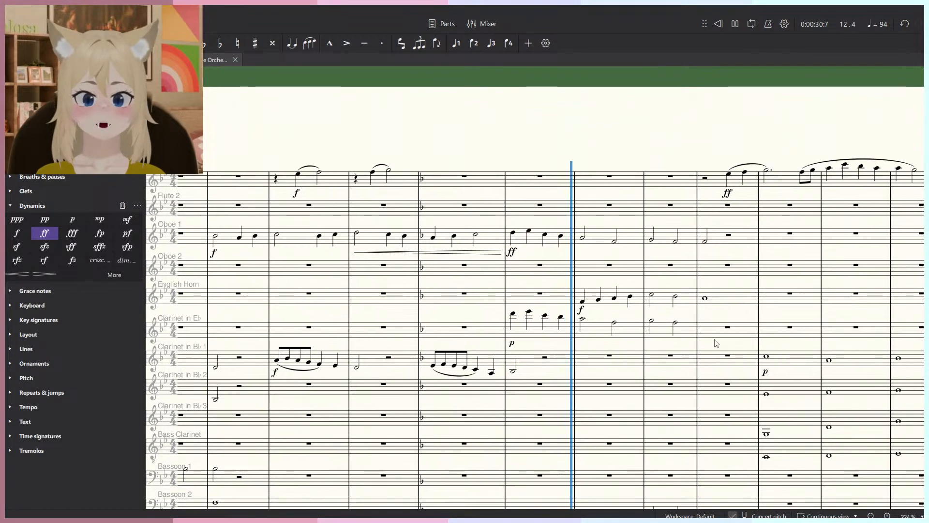
{"action": "key", "text": "space"}
Move the Clarinet in E♭ line of measures 12 to 14, with its piano marking, to Flute 2.
{"action": "left_click", "coordinate": [690, 331]}
{"action": "left_click", "coordinate": [522, 333], "text": "shift"}
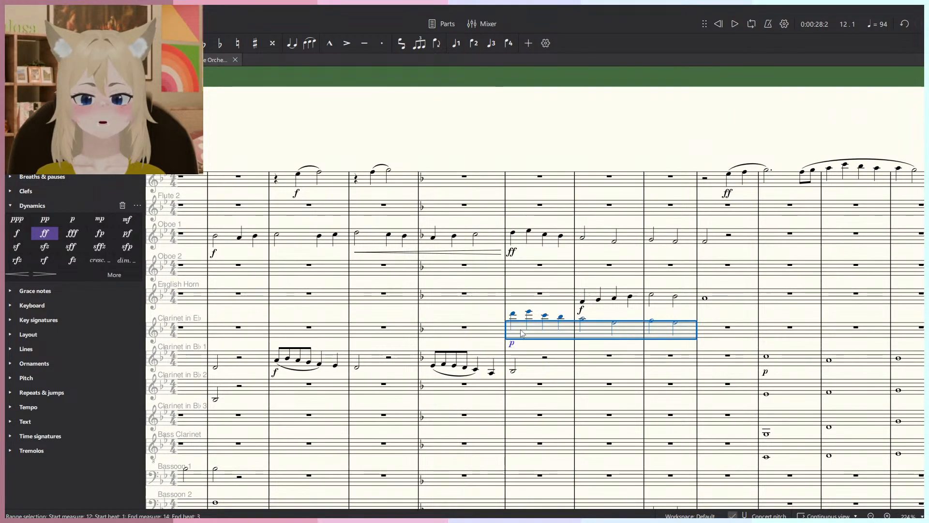
{"action": "key", "text": "ctrl+x"}
{"action": "left_click", "coordinate": [531, 212]}
{"action": "key", "text": "ctrl+v"}
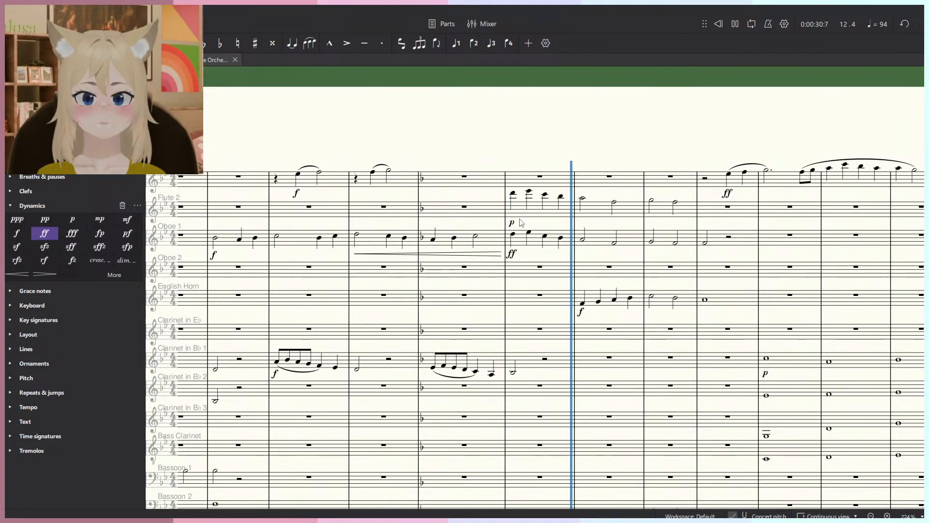
Change the dynamic of Flute 2 at measure 12 to forte (f) and play the passage back.
{"action": "key", "text": "space"}
{"action": "left_click", "coordinate": [17, 237]}
{"action": "key", "text": "space"}
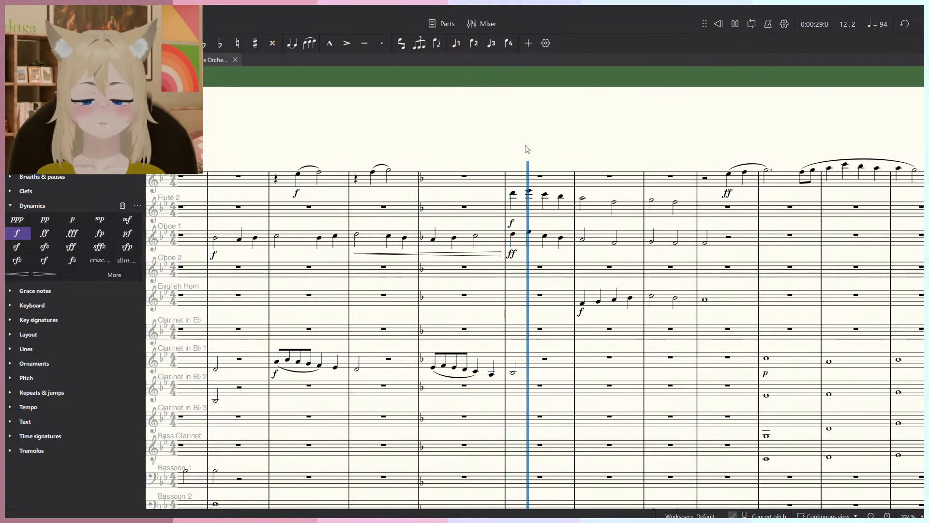
{"action": "scroll", "coordinate": [513, 160], "scroll_direction": "up", "scroll_amount": 2}
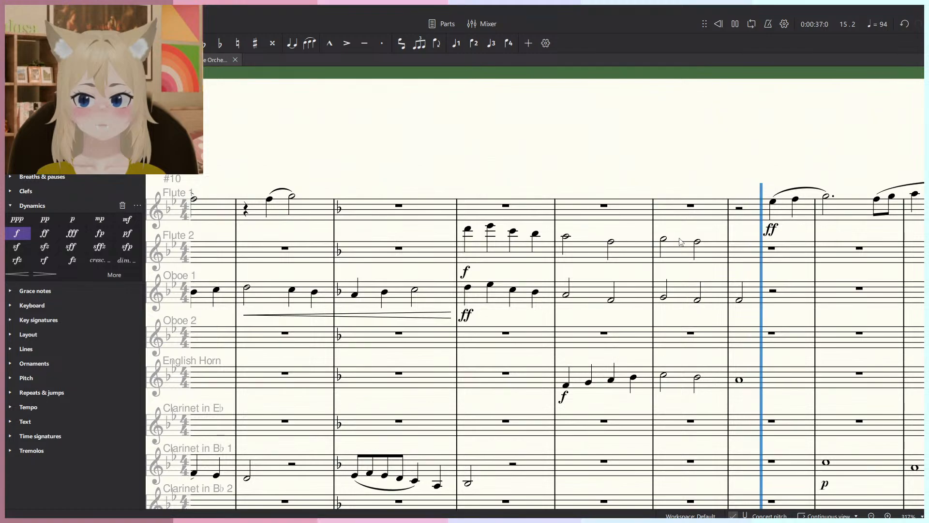
Move the Flute 2 line of measures 12 to 14, with its forte marking, back to Clarinet in E♭.
{"action": "left_click", "coordinate": [469, 251], "text": "shift"}
{"action": "scroll", "coordinate": [487, 290], "scroll_direction": "down", "scroll_amount": 1}
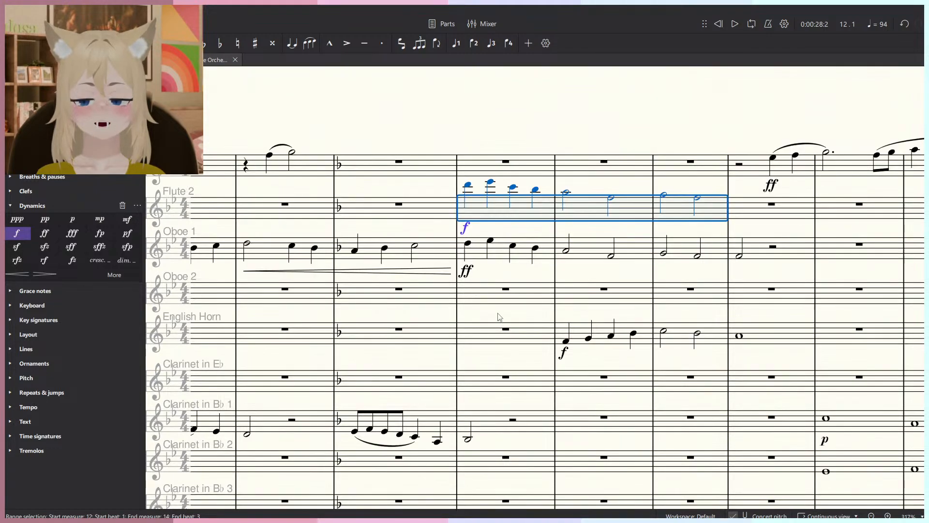
{"action": "key", "text": "ctrl+x"}
{"action": "left_click", "coordinate": [499, 385]}
{"action": "key", "text": "ctrl+v"}
{"action": "key", "text": "Escape"}
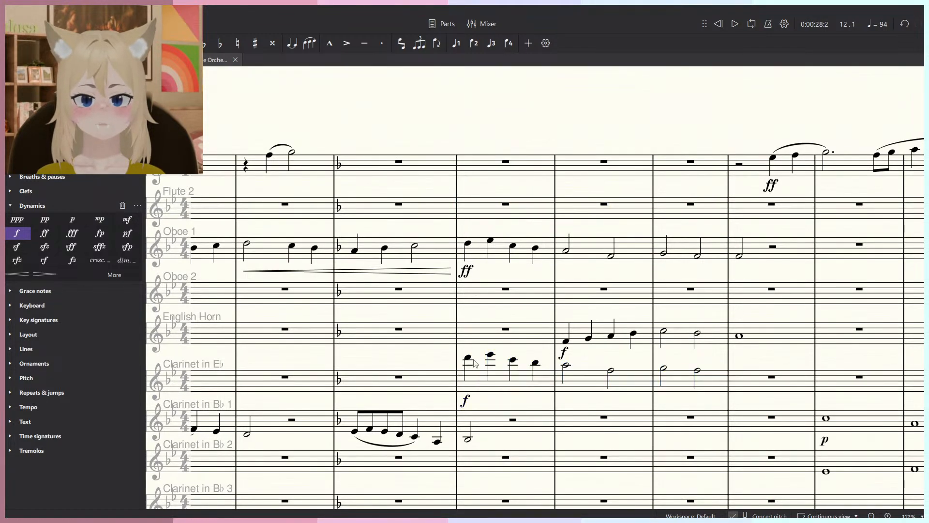
Copy measure 11 of Oboe 1 into Clarinet in E♭ and raise the copied notes one octave.
{"action": "left_click", "coordinate": [436, 269]}
{"action": "key", "text": "ctrl+c"}
{"action": "left_click", "coordinate": [427, 382]}
{"action": "key", "text": "ctrl+v"}
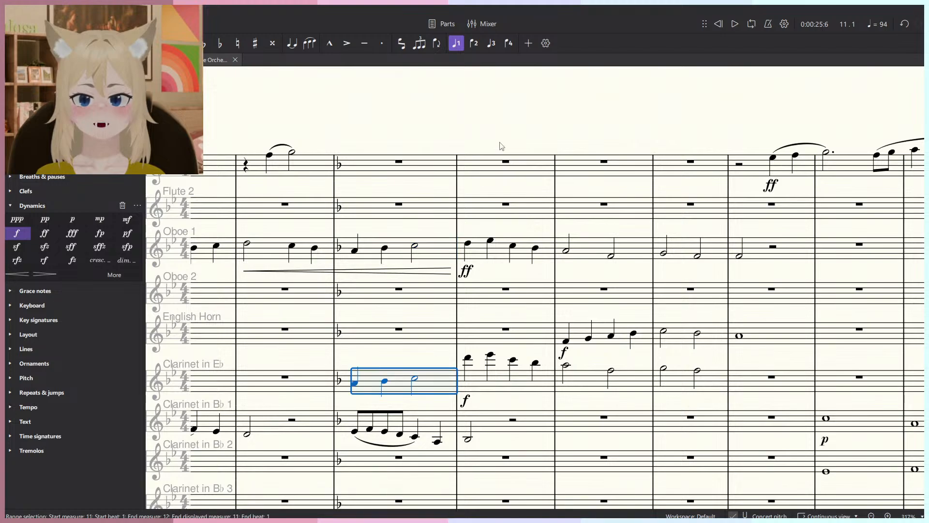
{"action": "key", "text": "Escape"}
{"action": "left_click", "coordinate": [437, 385]}
{"action": "key", "text": "ctrl+Up"}
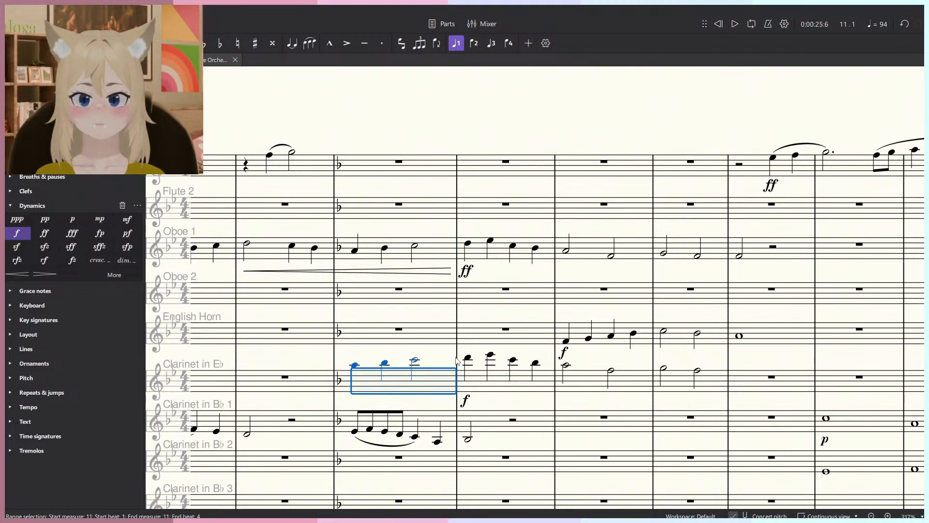
Remove the forte at measure 12 of Clarinet in E♭ and add a piano (p) dynamic at measure 11.
{"action": "key", "text": "space"}
{"action": "key", "text": "Escape"}
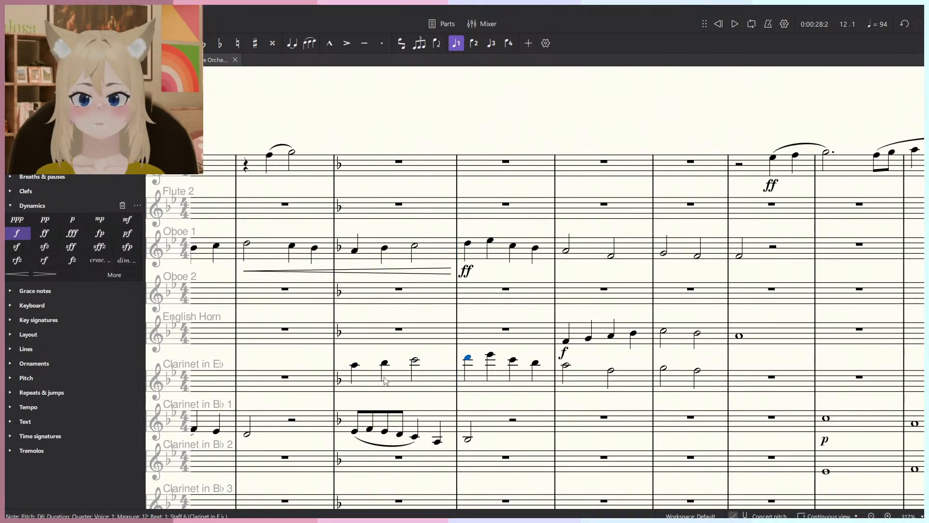
{"action": "left_click", "coordinate": [74, 221]}
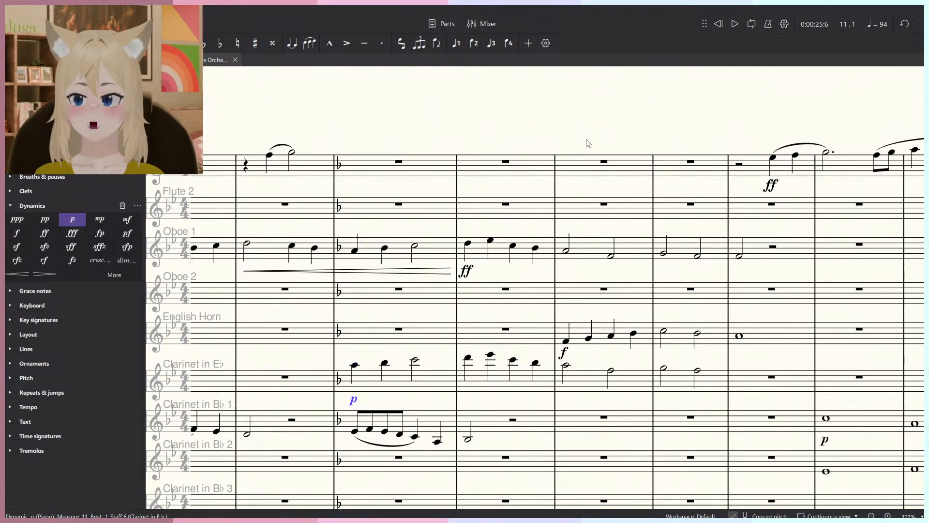
Play back the score from measure 11 into measure 13.
{"action": "key", "text": "space"}
{"action": "scroll", "coordinate": [551, 112], "scroll_direction": "down", "scroll_amount": 2, "text": "ctrl"}
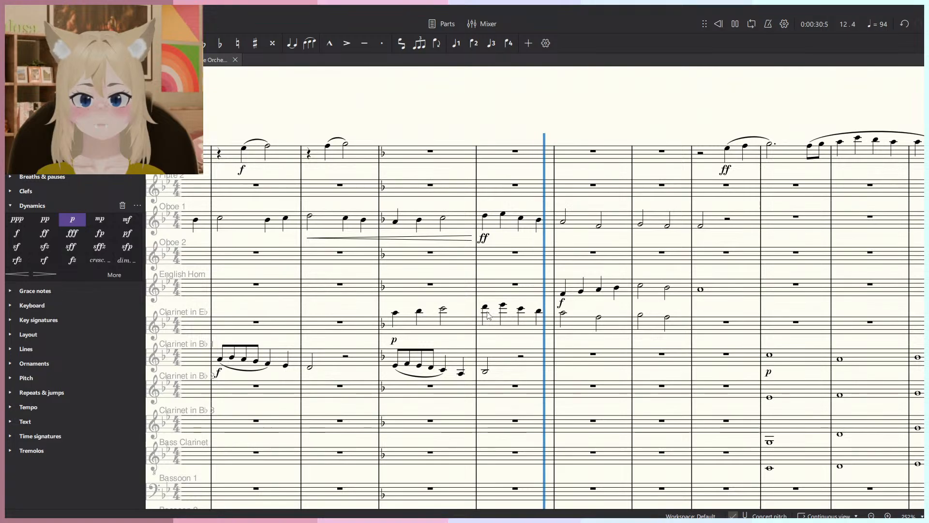
{"action": "scroll", "coordinate": [509, 324], "scroll_direction": "down", "scroll_amount": 2, "text": "ctrl"}
{"action": "scroll", "coordinate": [513, 321], "scroll_direction": "down", "scroll_amount": 3}
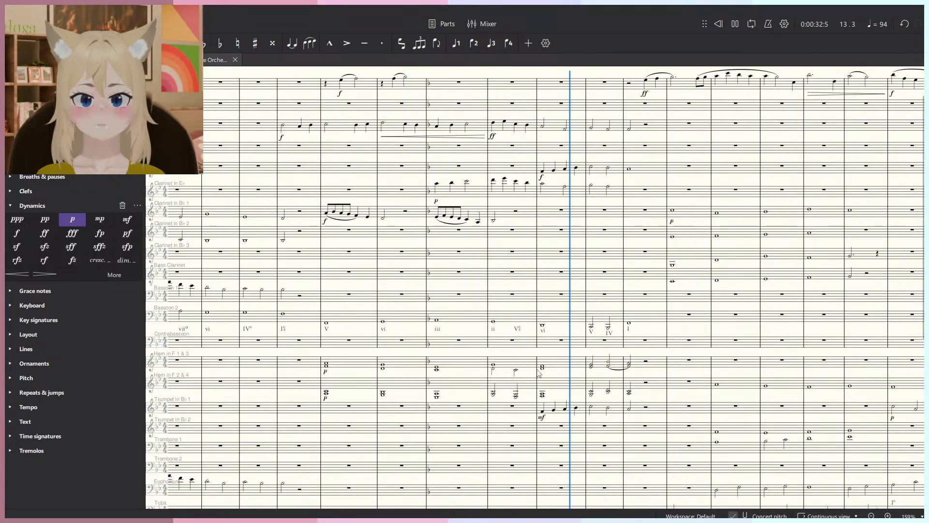
Change the dynamic of Trumpet in B♭ 1 at measure 13 to piano (p) and play back from there.
{"action": "key", "text": "space"}
{"action": "left_click", "coordinate": [542, 417]}
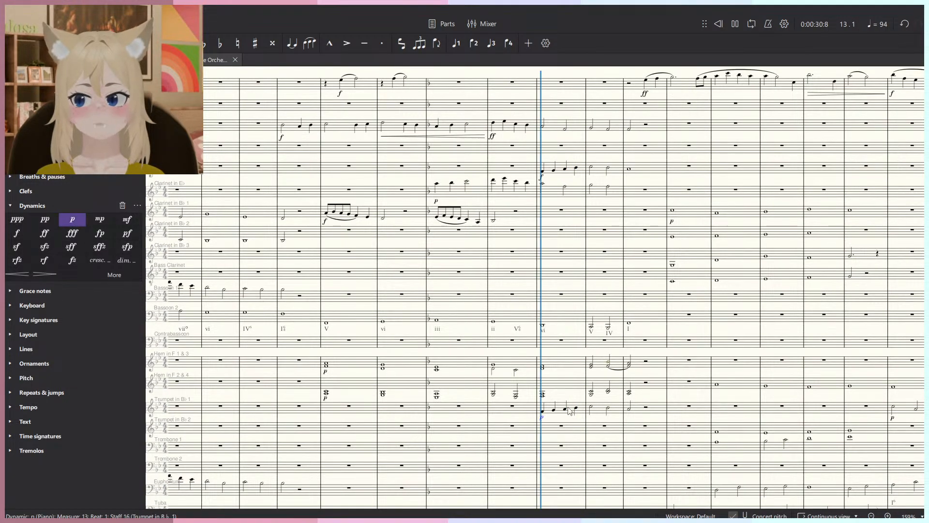
{"action": "scroll", "coordinate": [570, 411], "scroll_direction": "up", "scroll_amount": 1, "text": "ctrl"}
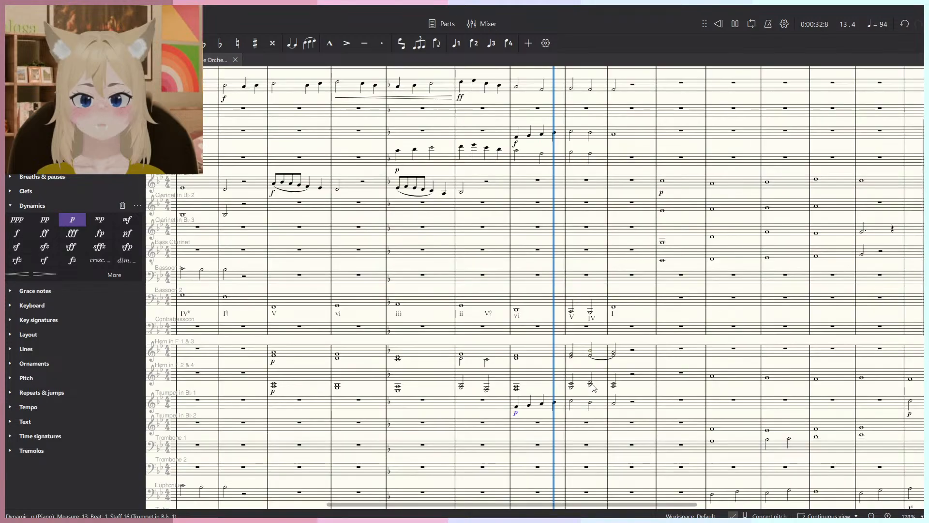
{"action": "scroll", "coordinate": [594, 387], "scroll_direction": "down", "scroll_amount": 1, "text": "ctrl"}
Delete the English Horn notes and forte marking in measures 13 to 15.
{"action": "scroll", "coordinate": [557, 339], "scroll_direction": "up", "scroll_amount": 3}
{"action": "key", "text": "space"}
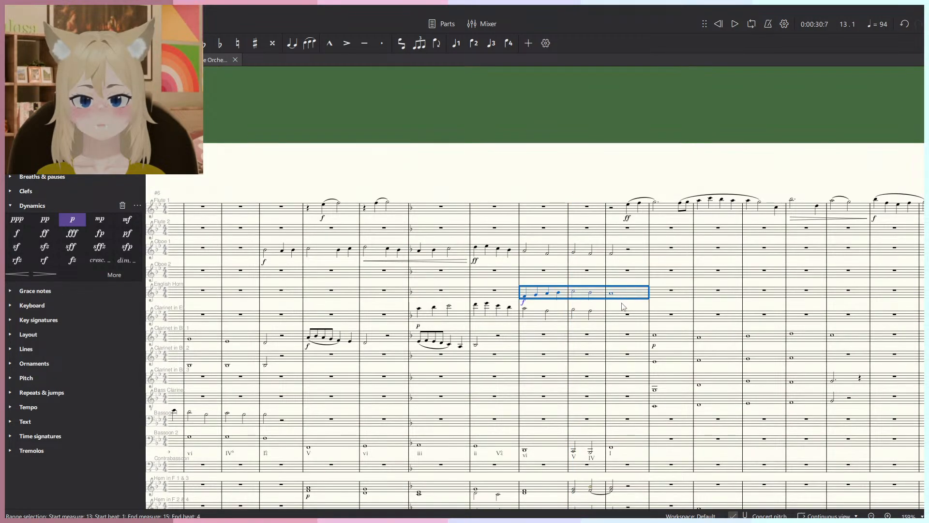
{"action": "key", "text": "Delete"}
Copy the Trumpet in B♭ 1 line of measures 13 to 15, with its piano marking, into Trumpet in B♭ 2.
{"action": "scroll", "coordinate": [542, 381], "scroll_direction": "down", "scroll_amount": 4}
{"action": "scroll", "coordinate": [532, 387], "scroll_direction": "up", "scroll_amount": 3}
{"action": "scroll", "coordinate": [528, 465], "scroll_direction": "down", "scroll_amount": 1}
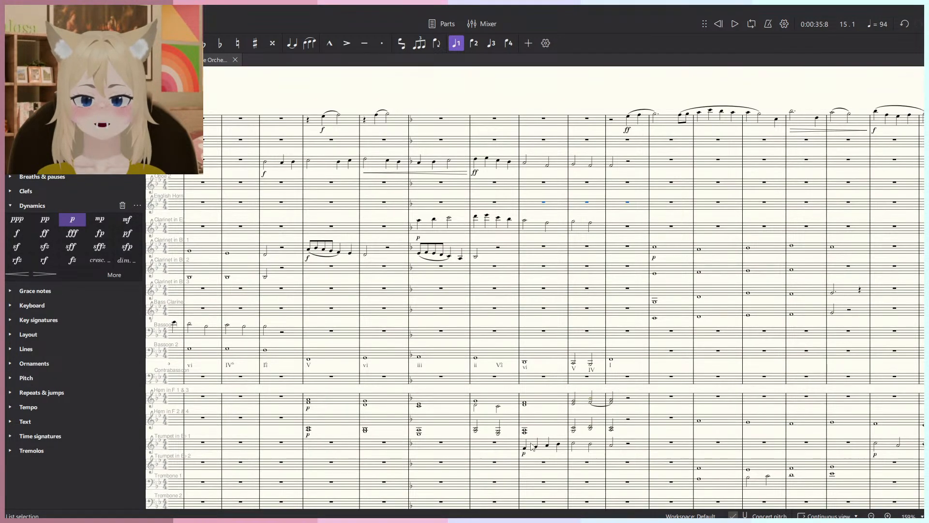
{"action": "left_click", "coordinate": [532, 446]}
{"action": "left_click", "coordinate": [639, 446], "text": "shift"}
{"action": "scroll", "coordinate": [516, 434], "scroll_direction": "up", "scroll_amount": 2, "text": "ctrl"}
{"action": "key", "text": "ctrl+c"}
{"action": "left_click", "coordinate": [506, 383]}
{"action": "key", "text": "ctrl+v"}
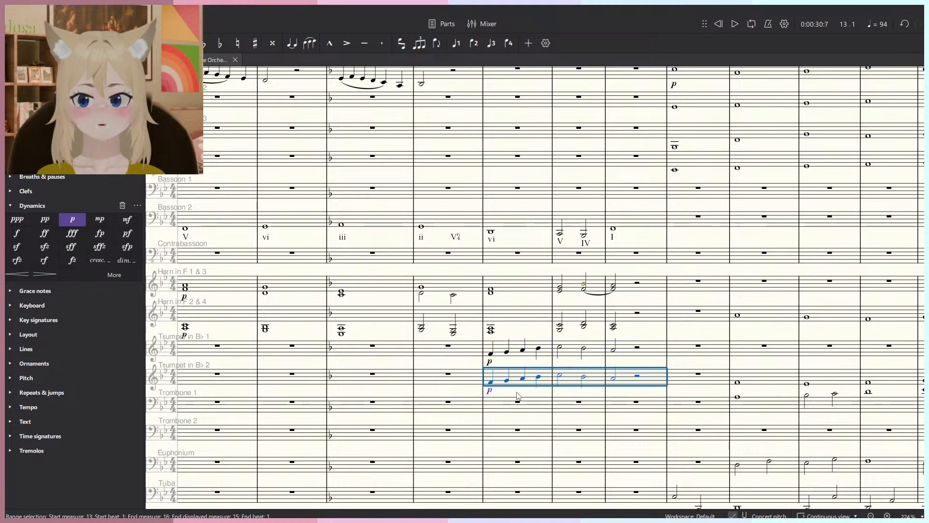
Play back the passage from measure 13, and delete the Trumpet in B♭ 2 notes and piano marking in measures 13 to 15.
{"action": "key", "text": "space"}
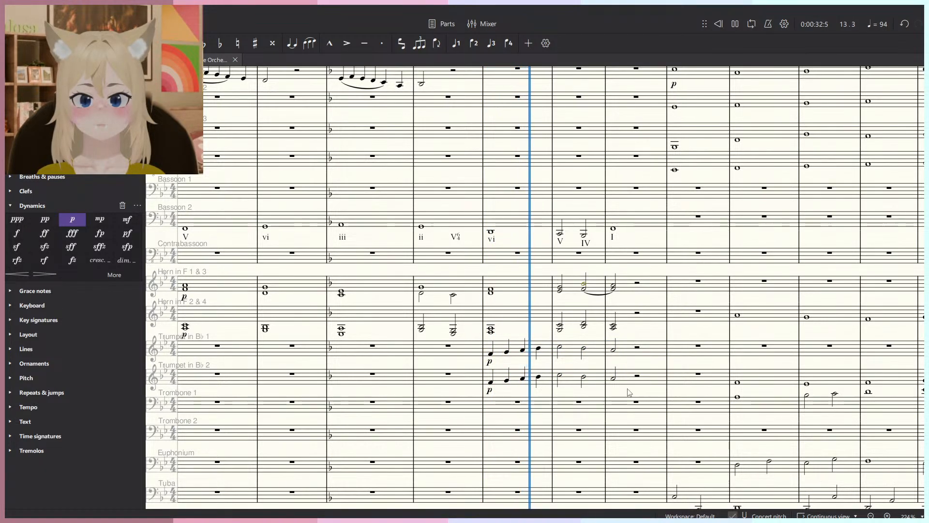
{"action": "key", "text": "space"}
{"action": "left_click", "coordinate": [643, 385]}
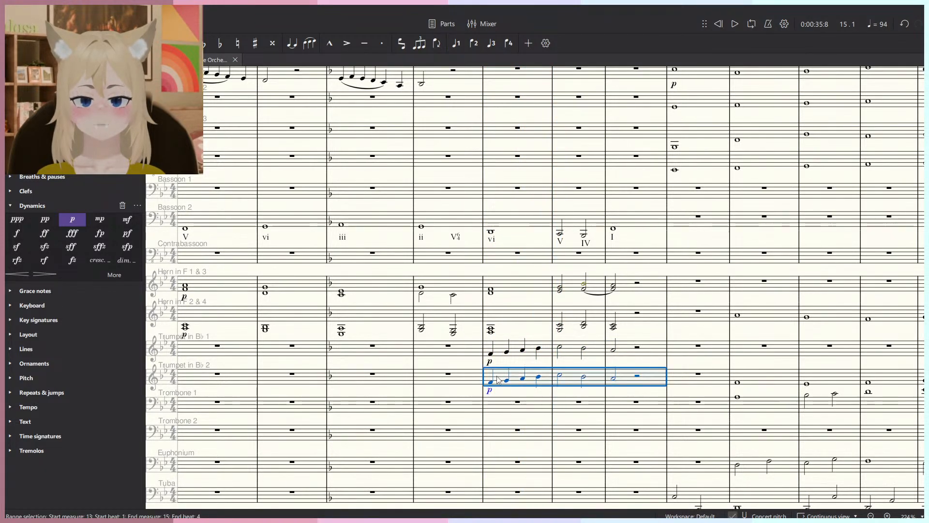
{"action": "key", "text": "Delete"}
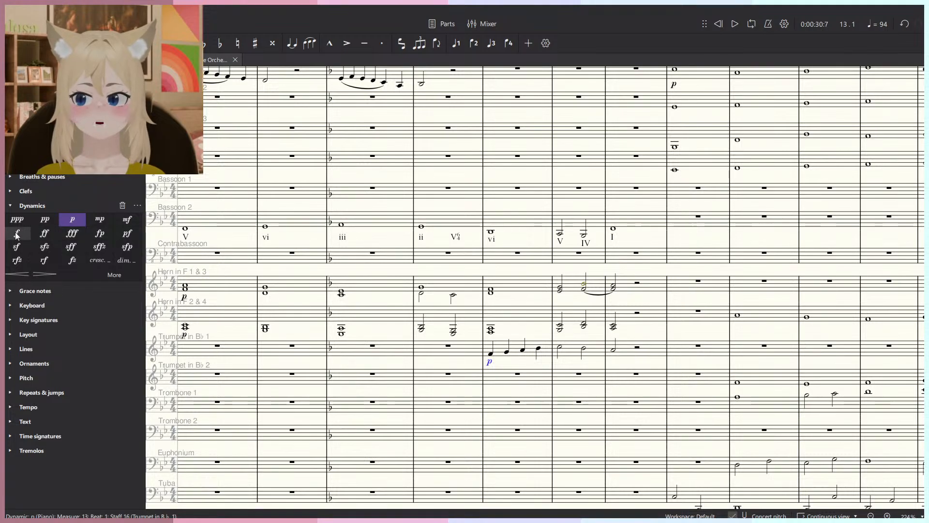
Change the Trumpet in B♭ 1 dynamic at measure 13 to forte (f) and play back into measure 15.
{"action": "key", "text": "space"}
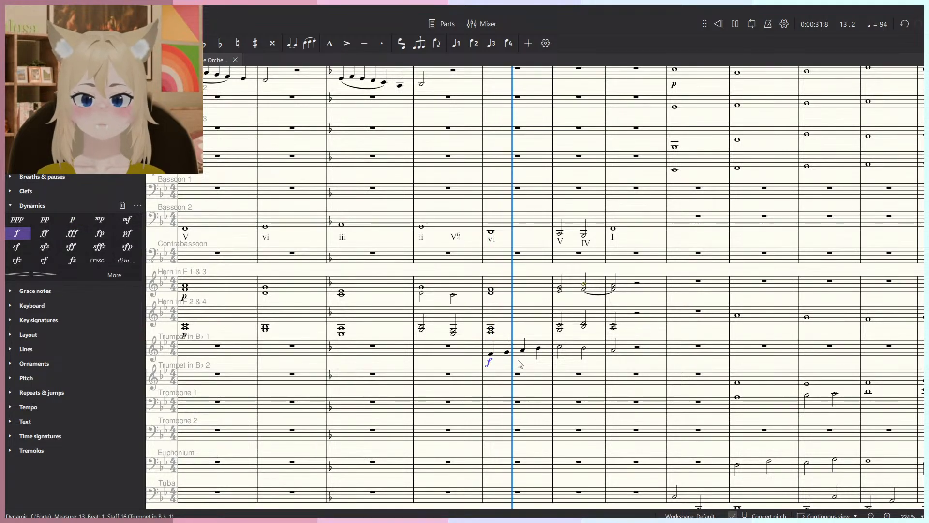
{"action": "scroll", "coordinate": [517, 338], "scroll_direction": "down", "scroll_amount": 5}
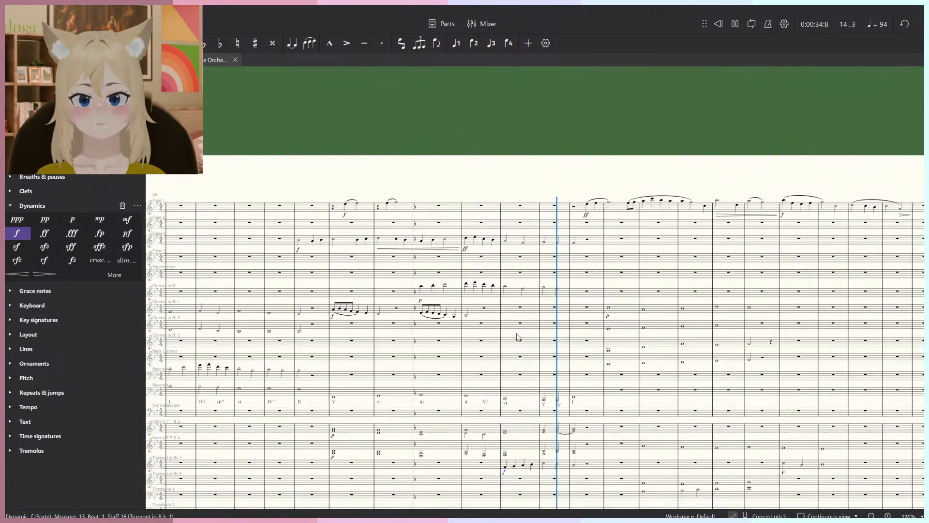
{"action": "left_click_drag", "start_coordinate": [518, 338], "coordinate": [537, 323]}
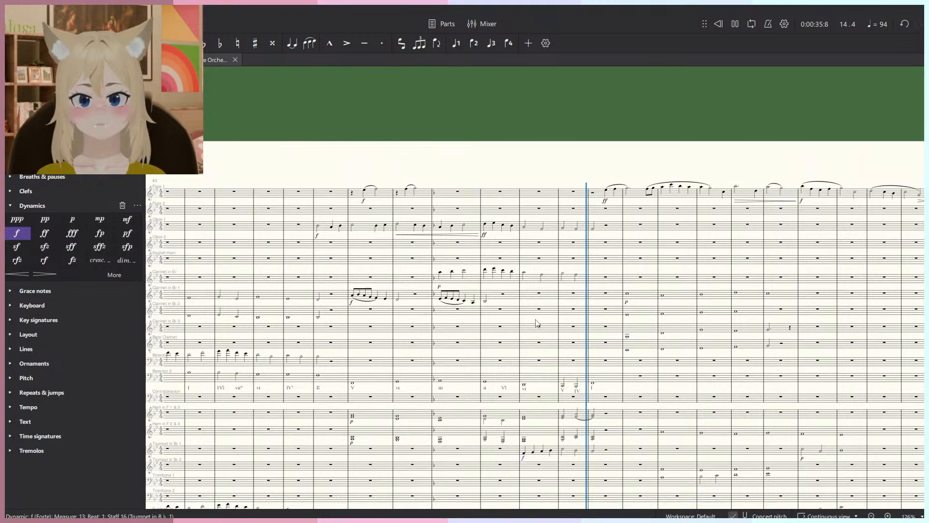
{"action": "key", "text": "space"}
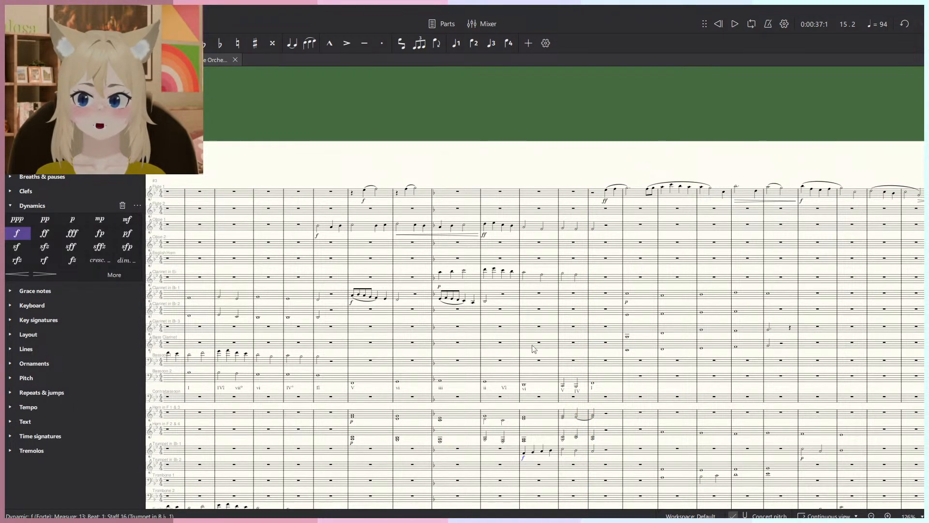
Move the Trumpet in B♭ 1 line of measures 13 to 15, with its forte marking, into the English Horn and play it back.
{"action": "scroll", "coordinate": [563, 216], "scroll_direction": "up", "scroll_amount": 5}
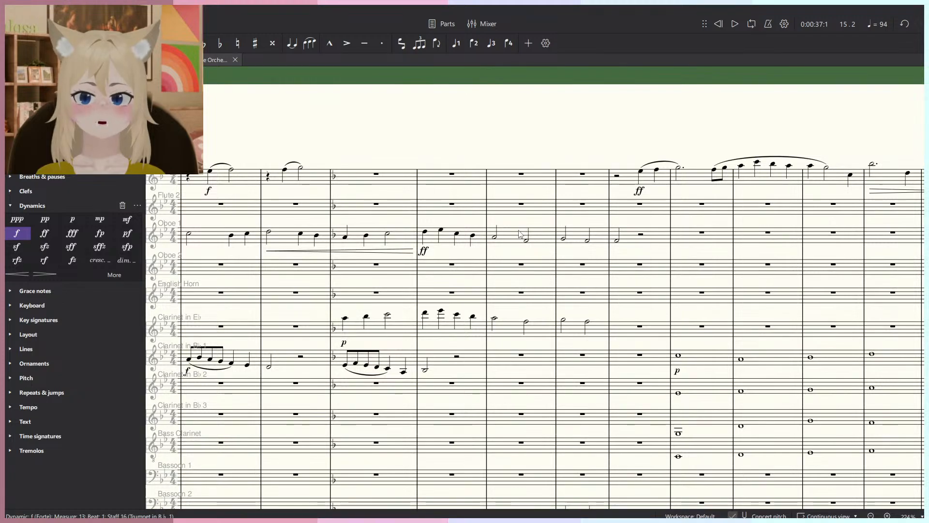
{"action": "left_click", "coordinate": [639, 236]}
{"action": "scroll", "coordinate": [605, 262], "scroll_direction": "down", "scroll_amount": 4}
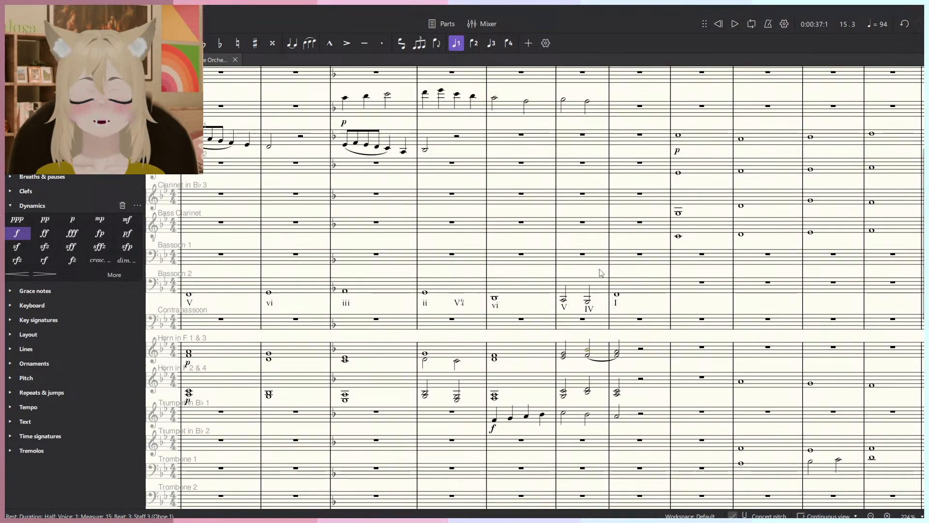
{"action": "scroll", "coordinate": [564, 328], "scroll_direction": "down", "scroll_amount": 1}
{"action": "left_click", "coordinate": [634, 405]}
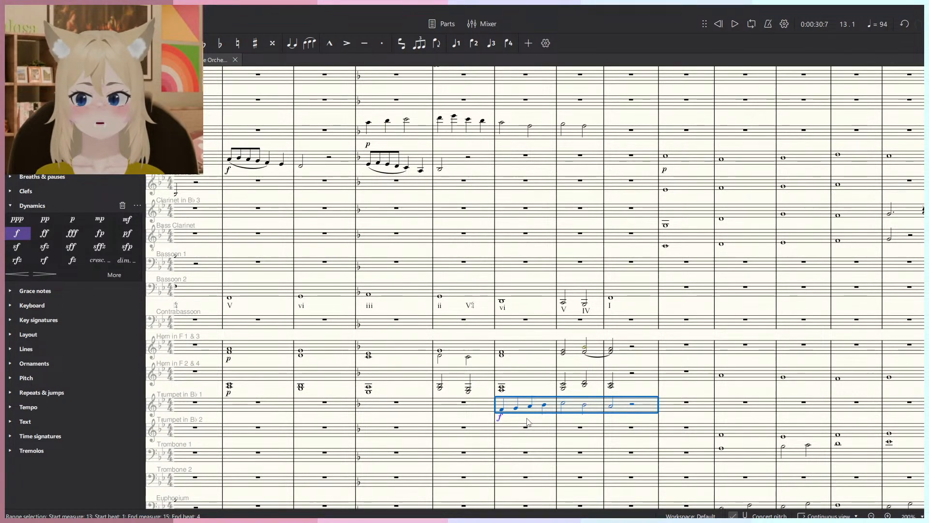
{"action": "scroll", "coordinate": [500, 209], "scroll_direction": "up", "scroll_amount": 2}
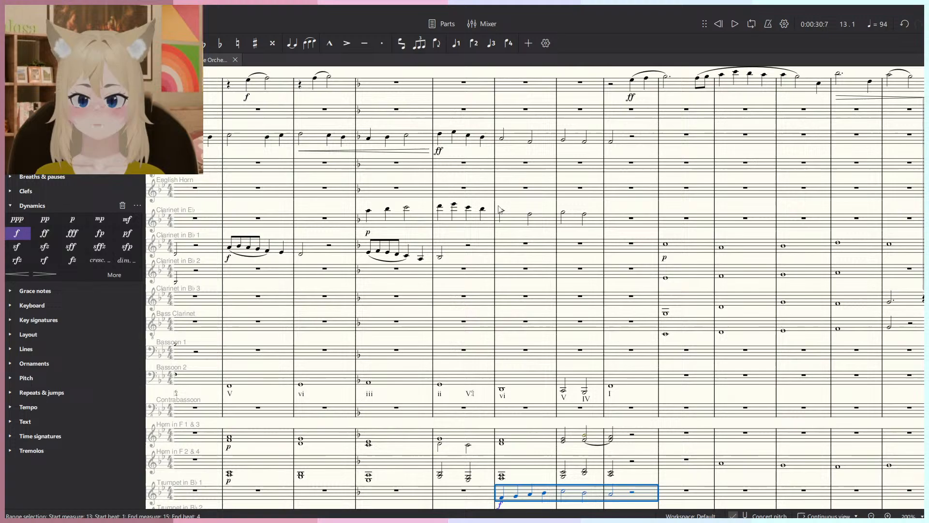
{"action": "key", "text": "ctrl+x"}
{"action": "left_click", "coordinate": [526, 185]}
{"action": "key", "text": "ctrl+v"}
{"action": "key", "text": "space"}
{"action": "key", "text": "Escape"}
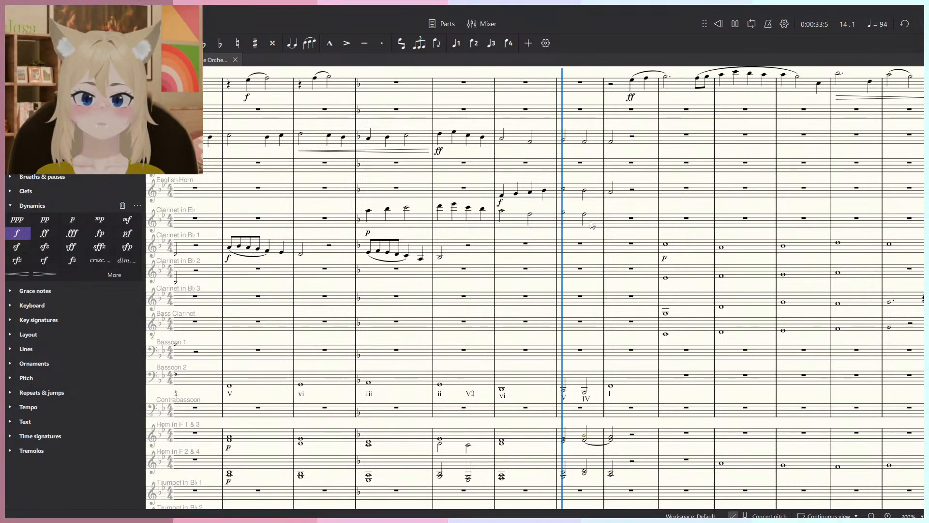
Browse the Muse Sounds alternatives for the English Horn in the mixer, and close the mixer.
{"action": "key", "text": "F10"}
{"action": "key", "text": "space"}
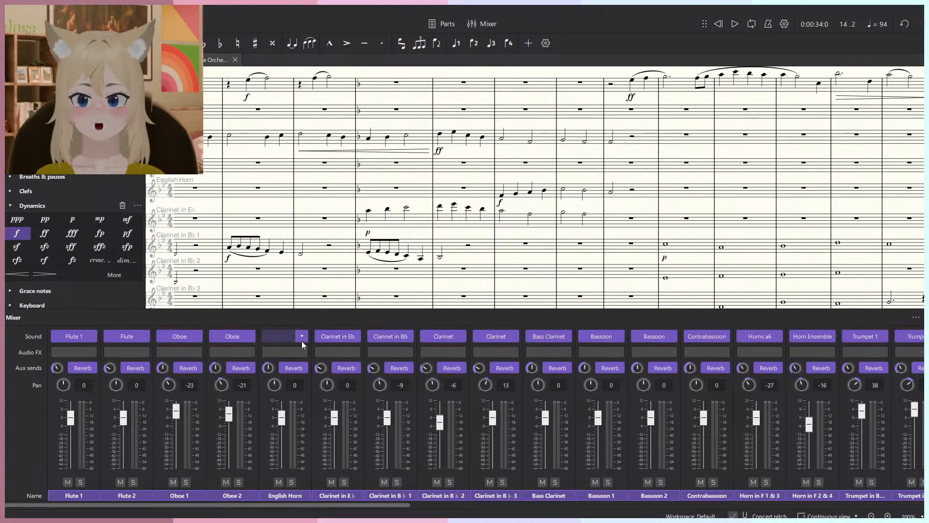
{"action": "left_click", "coordinate": [303, 338]}
{"action": "mouse_move", "coordinate": [331, 366]}
{"action": "mouse_move", "coordinate": [442, 415]}
{"action": "mouse_move", "coordinate": [523, 415]}
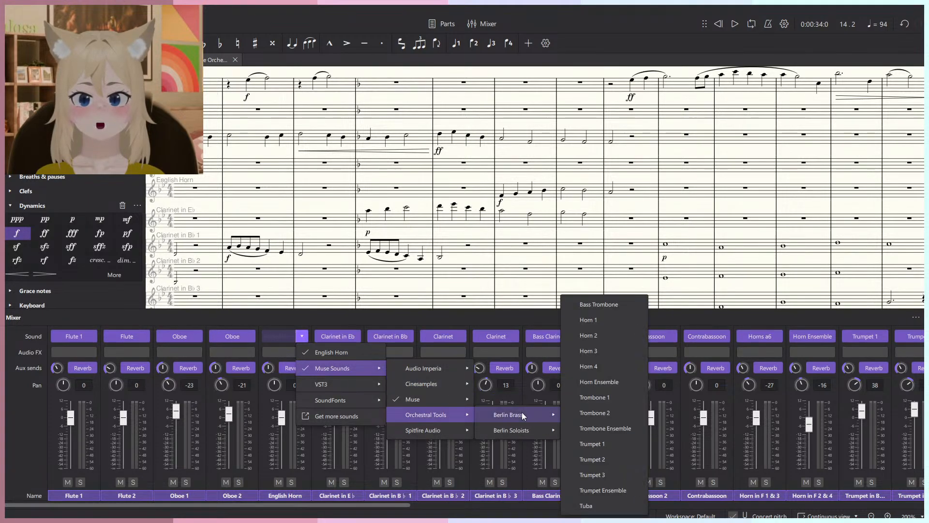
{"action": "mouse_move", "coordinate": [442, 372]}
{"action": "left_click", "coordinate": [534, 381]}
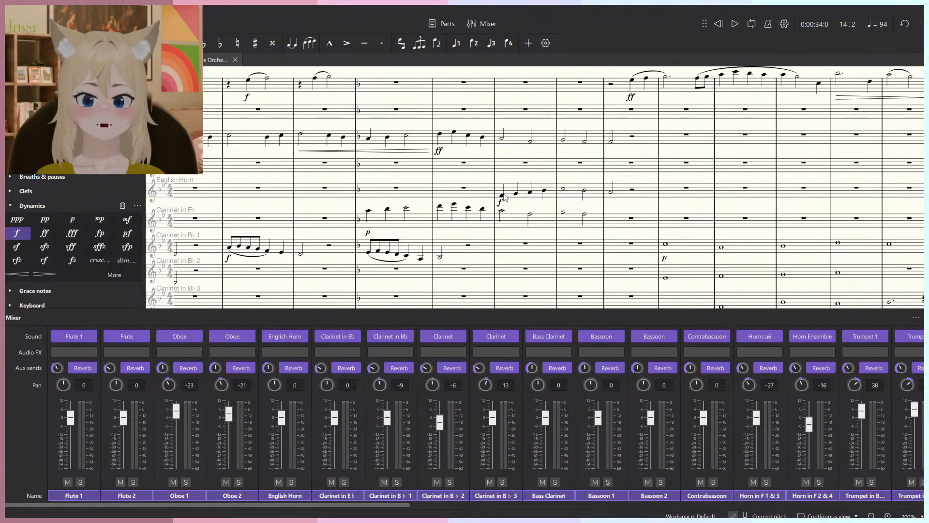
{"action": "key", "text": "F10"}
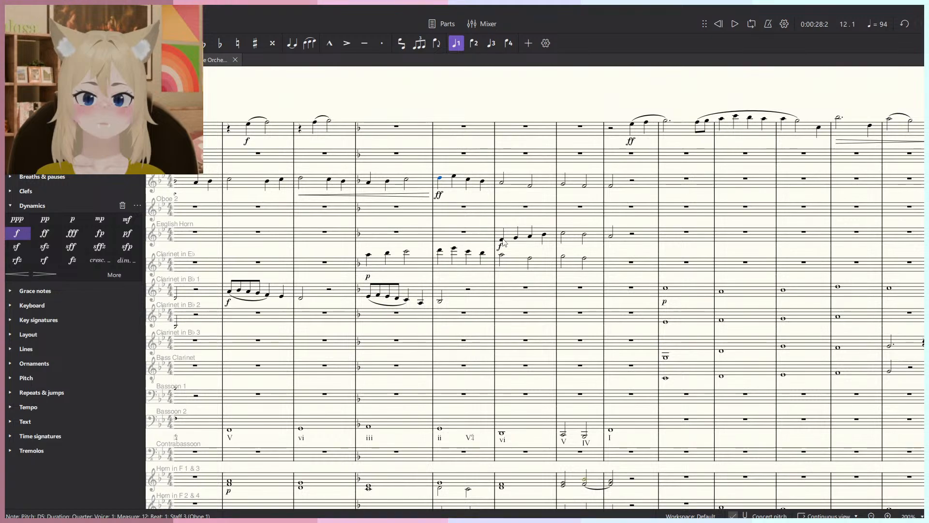
Play back from measure 13, and move the English Horn line of measures 13 to 15, with its forte marking, into Trumpet in B♭ 2.
{"action": "left_click", "coordinate": [501, 240]}
{"action": "key", "text": "space"}
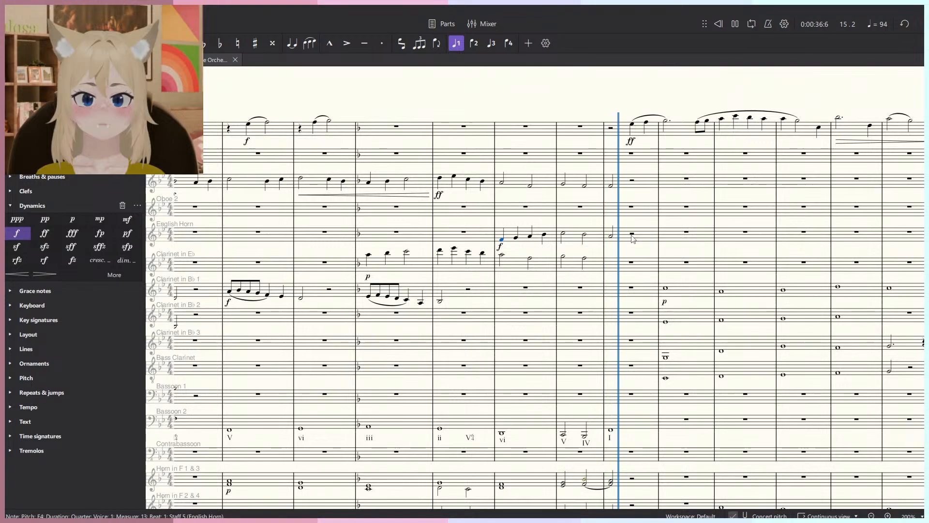
{"action": "scroll", "coordinate": [513, 262], "scroll_direction": "down", "scroll_amount": 5}
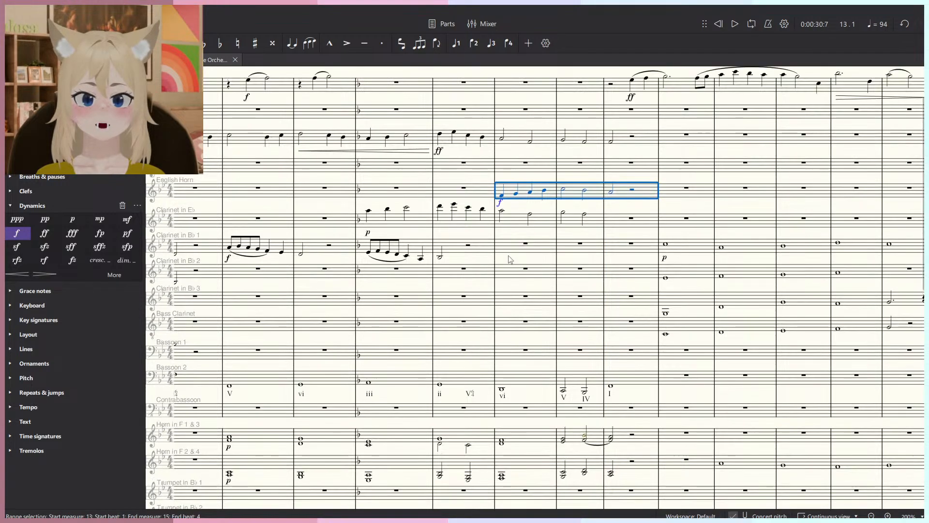
{"action": "key", "text": "ctrl+x"}
{"action": "left_click", "coordinate": [520, 343]}
{"action": "key", "text": "ctrl+v"}
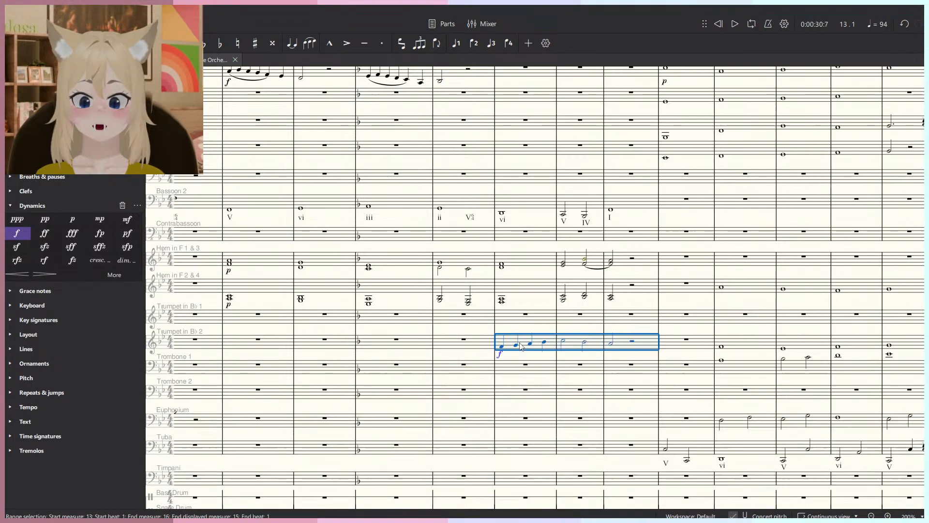
Remove the Oboe 1 crescendo and ff marking, and move its line of measures 11 to 15 into Trumpet in B♭ 1.
{"action": "scroll", "coordinate": [519, 343], "scroll_direction": "up", "scroll_amount": 6}
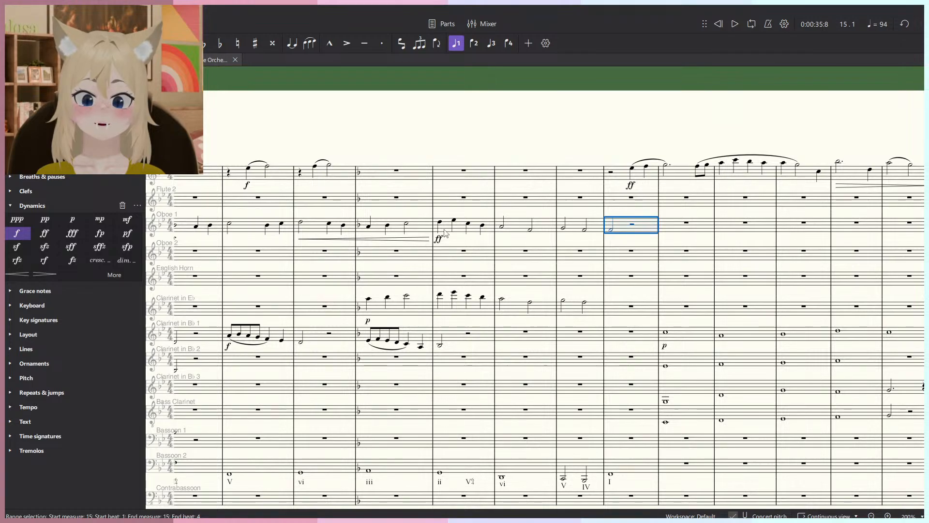
{"action": "key", "text": "ctrl+z"}
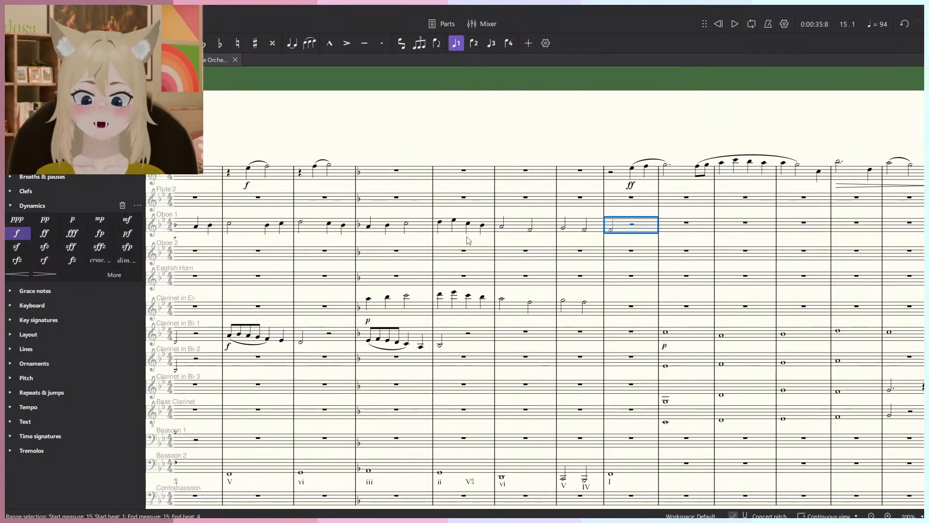
{"action": "left_click", "coordinate": [423, 231], "text": "shift"}
{"action": "scroll", "coordinate": [425, 235], "scroll_direction": "down", "scroll_amount": 1}
{"action": "scroll", "coordinate": [406, 339], "scroll_direction": "down", "scroll_amount": 5}
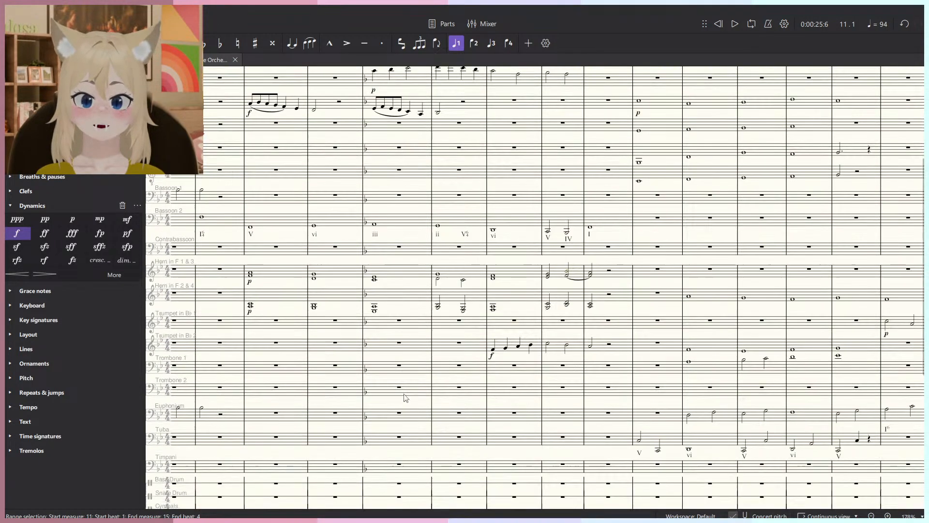
{"action": "key", "text": "ctrl+v"}
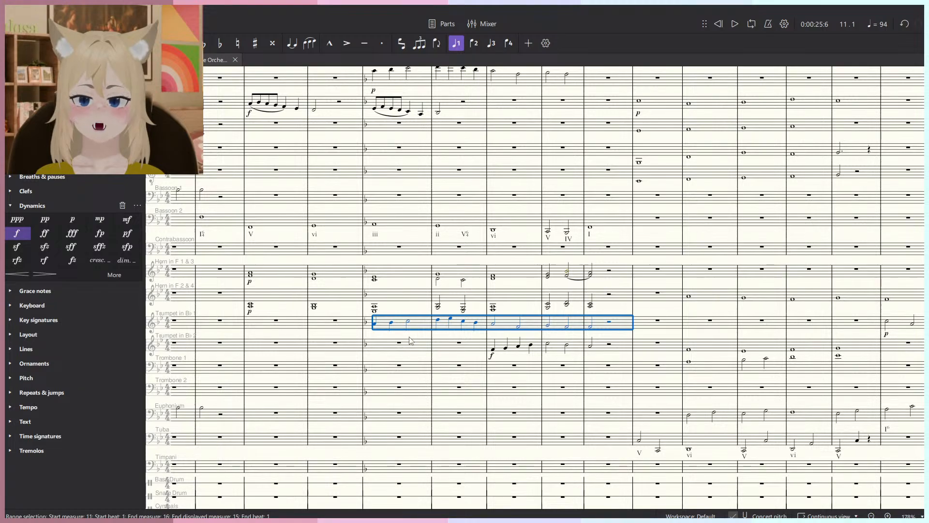
Mark Trumpet in B♭ 1 piano at measure 11 and forte at measure 13, with a crescendo between them.
{"action": "key", "text": "Escape"}
{"action": "left_click", "coordinate": [81, 220]}
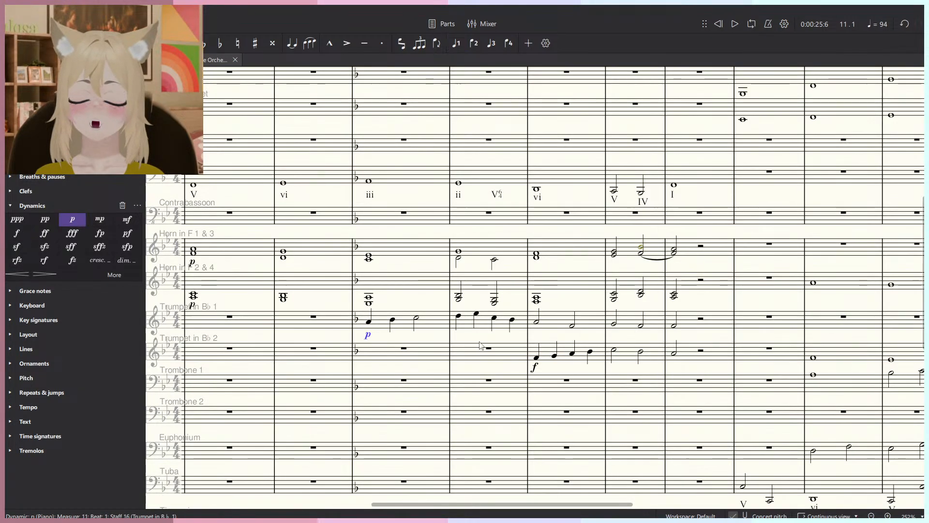
{"action": "scroll", "coordinate": [387, 327], "scroll_direction": "up", "scroll_amount": 4, "text": "ctrl"}
{"action": "left_click", "coordinate": [16, 233]}
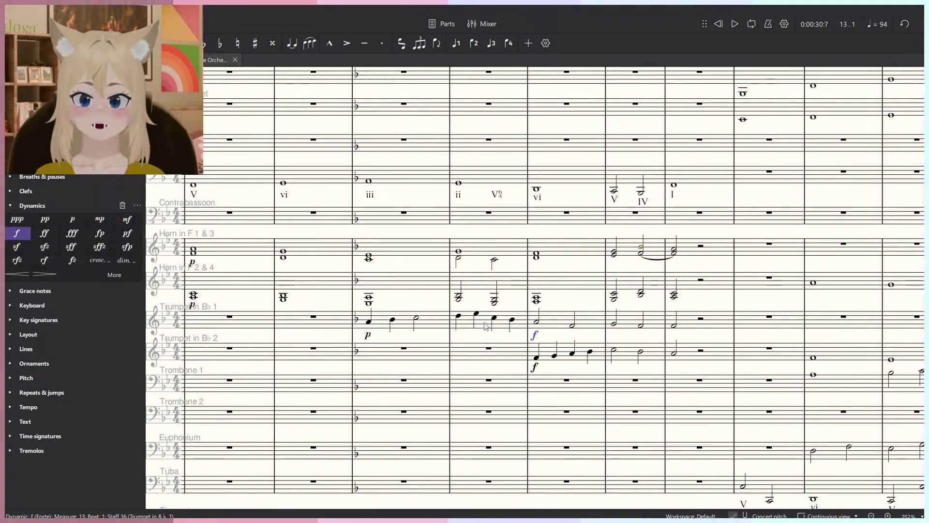
{"action": "key", "text": "shift+less"}
{"action": "scroll", "coordinate": [445, 325], "scroll_direction": "down", "scroll_amount": 5, "text": "ctrl"}
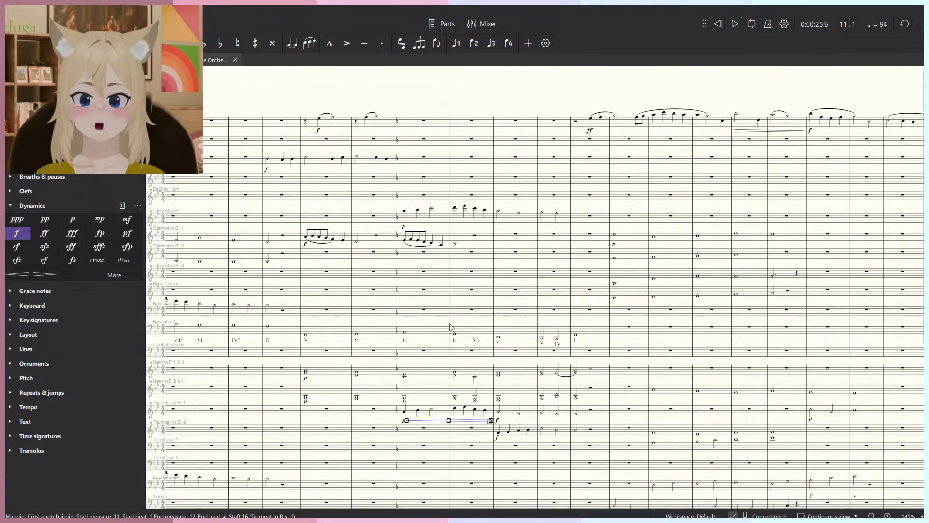
{"action": "scroll", "coordinate": [430, 402], "scroll_direction": "up", "scroll_amount": 1, "text": "ctrl"}
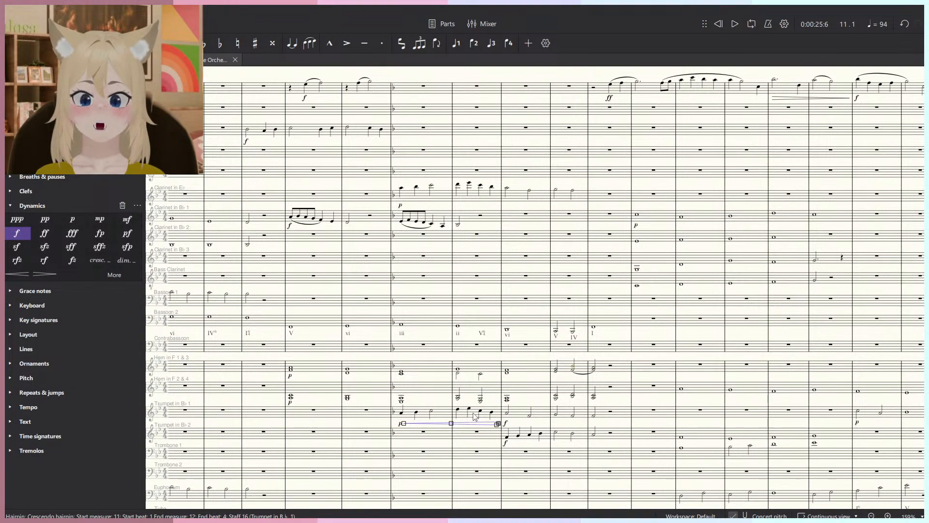
Copy the Trumpet in B♭ 1 notes of measures 11 and 12 into Oboe 1, and remove the pasted dynamic and crescendo.
{"action": "left_click", "coordinate": [475, 417]}
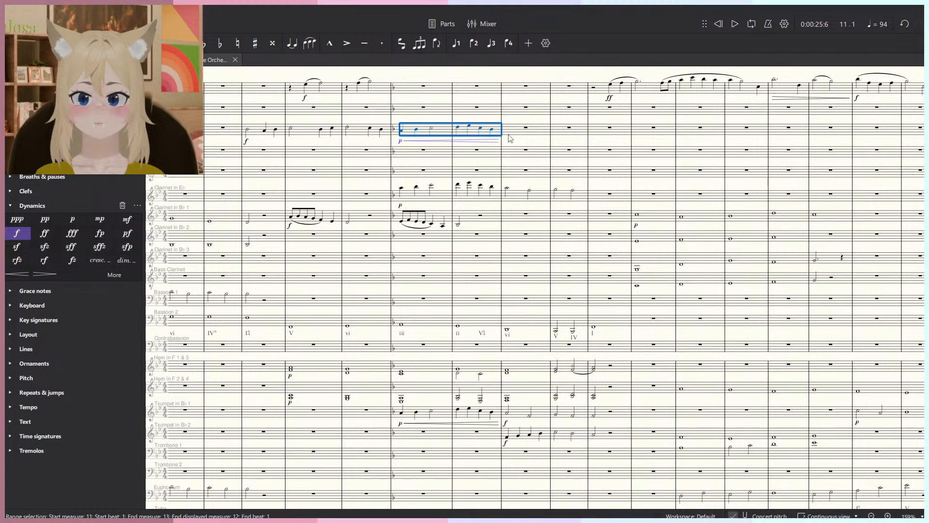
{"action": "key", "text": "Escape"}
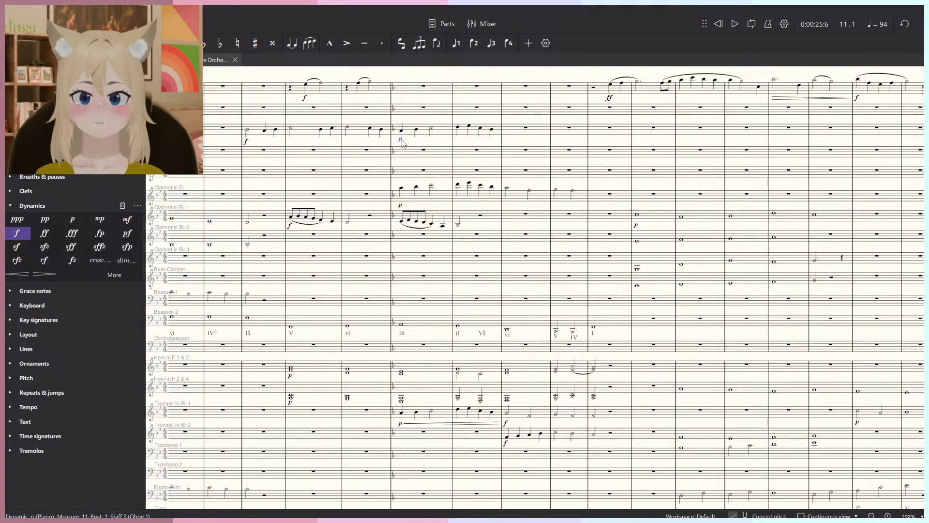
Add a piano marking at measure 13 and a hairpin over measures 11 and 12 in Oboe 1, and play back the passage.
{"action": "left_click", "coordinate": [525, 128]}
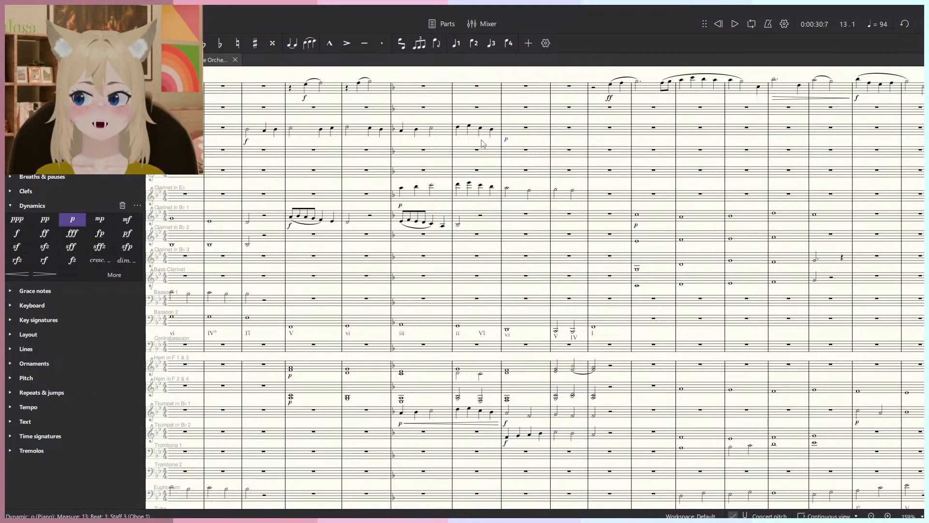
{"action": "key", "text": "shift+period"}
{"action": "key", "text": "space"}
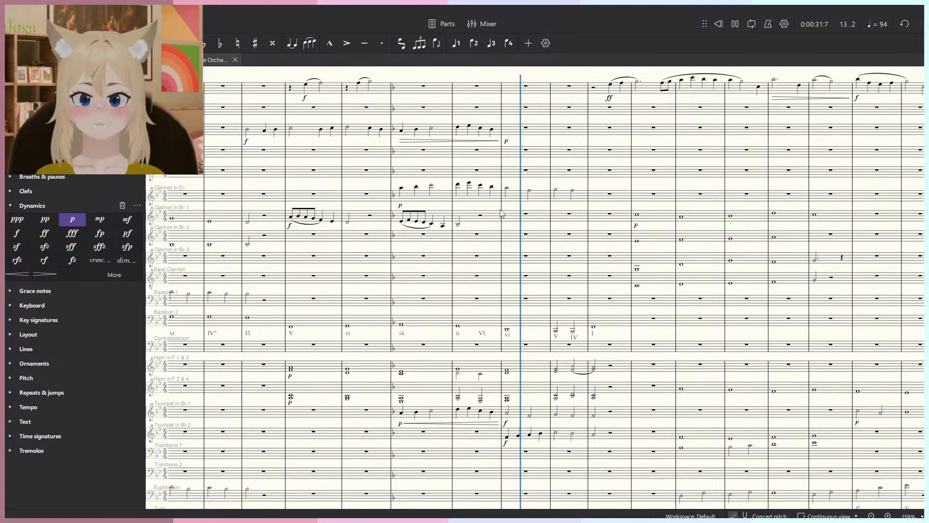
{"action": "scroll", "coordinate": [604, 440], "scroll_direction": "up", "scroll_amount": 3, "text": "ctrl"}
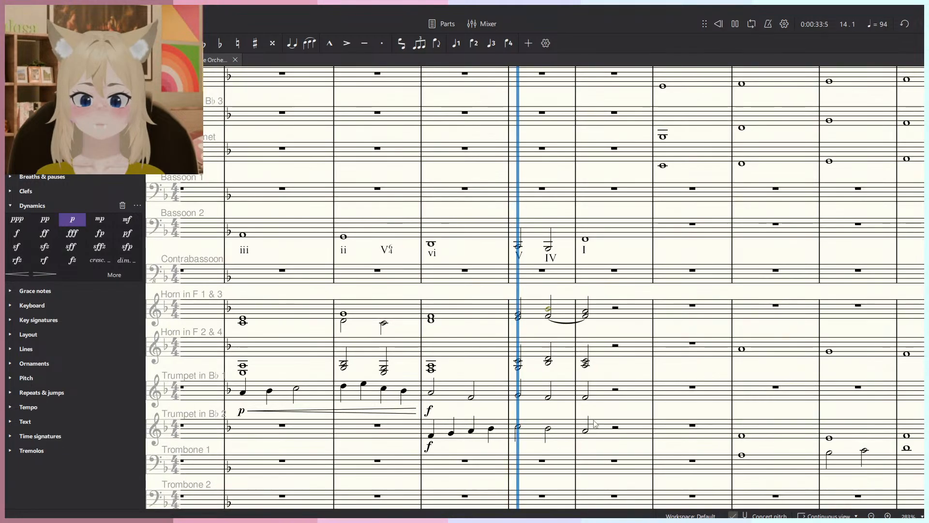
{"action": "scroll", "coordinate": [593, 416], "scroll_direction": "up", "scroll_amount": 2, "text": "ctrl"}
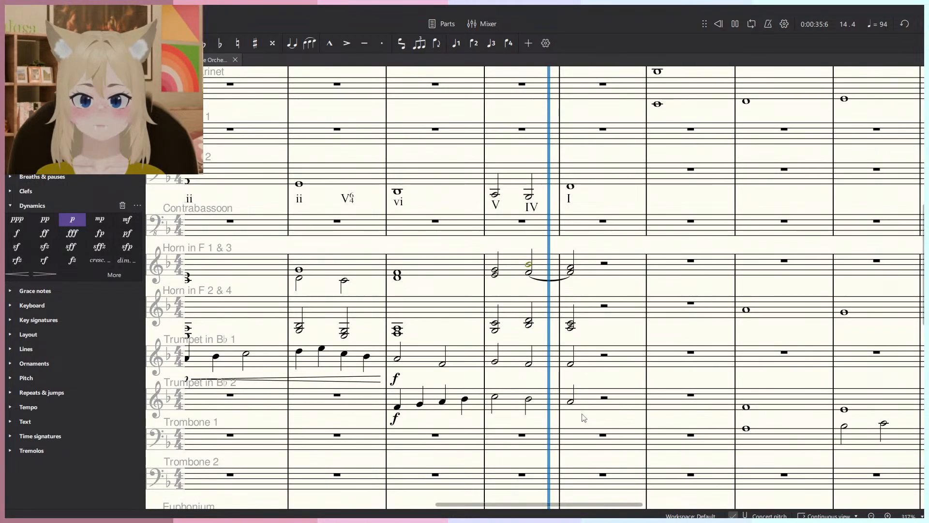
{"action": "key", "text": "space"}
Change the second half note of Trumpet in B♭ 2 in measure 14 to D5.
{"action": "scroll", "coordinate": [509, 409], "scroll_direction": "up", "scroll_amount": 2, "text": "ctrl"}
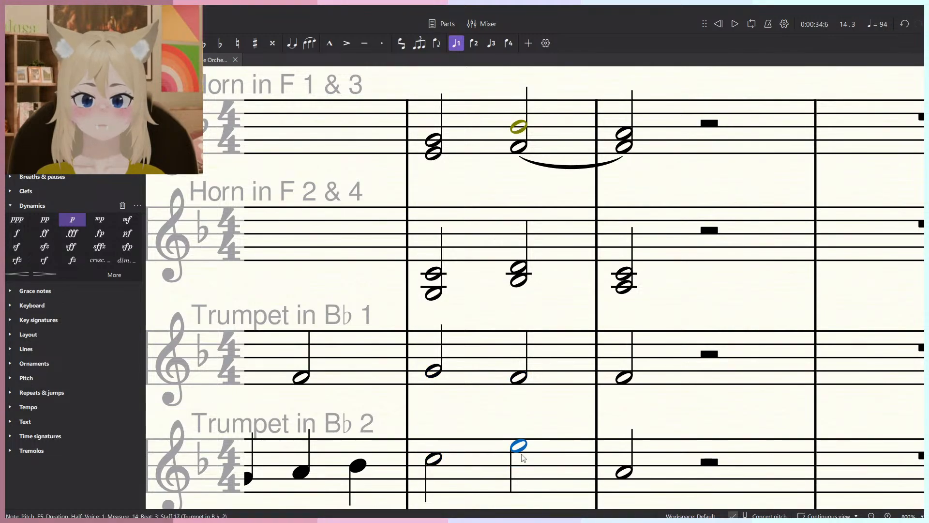
{"action": "left_click", "coordinate": [521, 454]}
{"action": "left_click", "coordinate": [517, 451]}
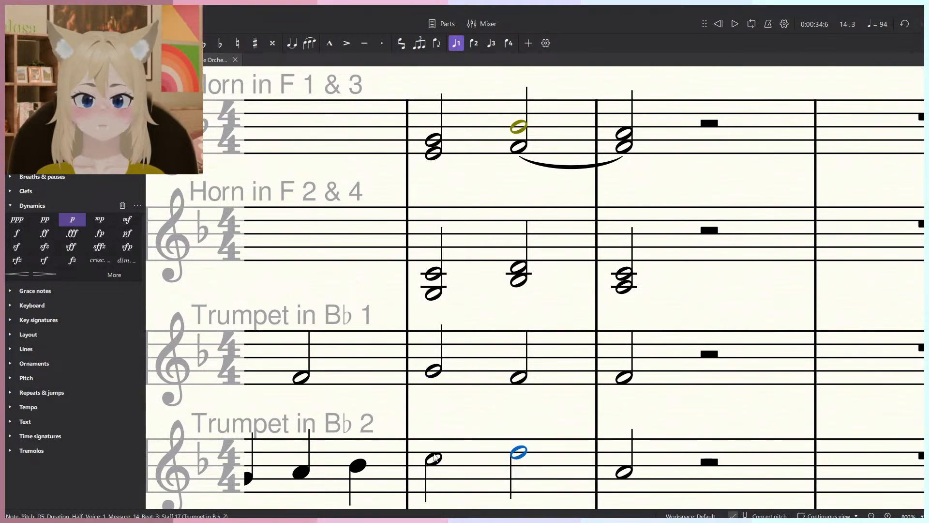
Try raising the measure 15 half note of Trumpet in B♭ 2 to C5, playing back the passage around it.
{"action": "key", "text": "space"}
{"action": "scroll", "coordinate": [523, 416], "scroll_direction": "down", "scroll_amount": 2, "text": "ctrl"}
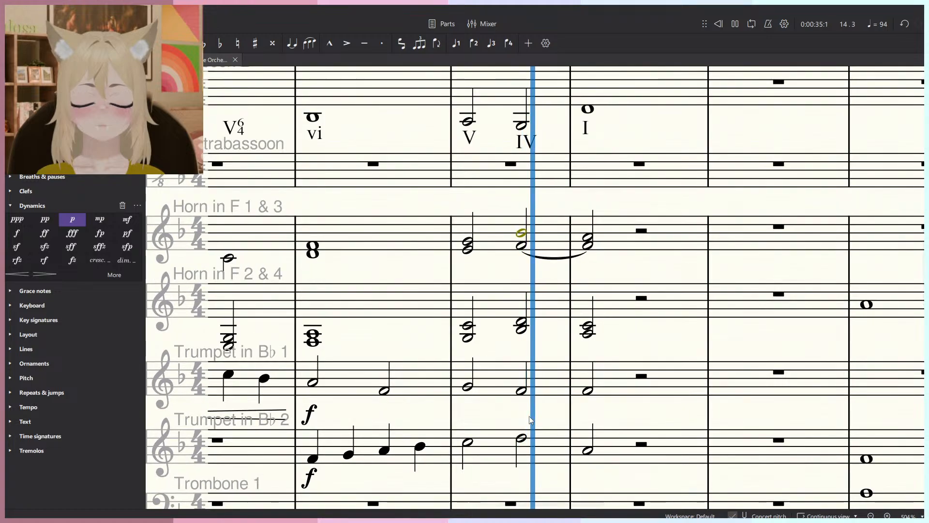
{"action": "key", "text": "space"}
{"action": "left_click", "coordinate": [574, 420]}
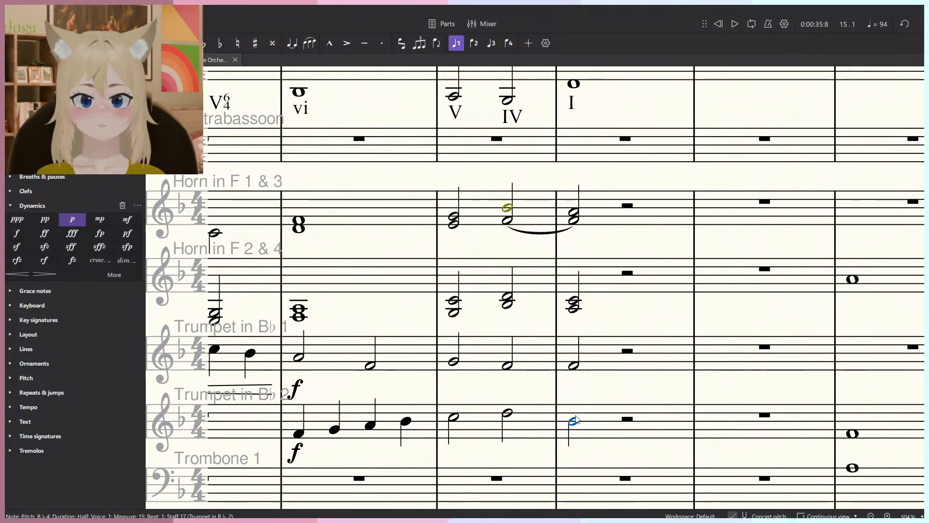
{"action": "key", "text": "space"}
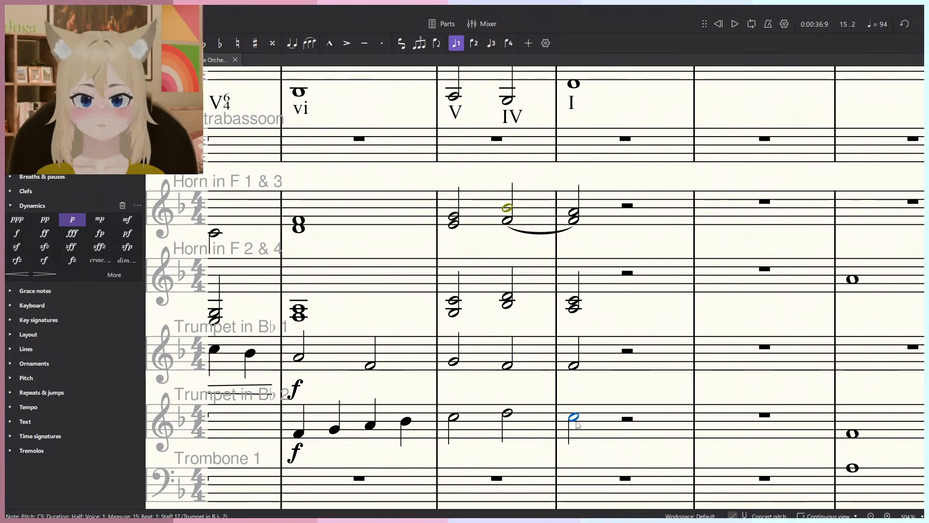
Move the Trumpet in B♭ 2 line of measures 13 to 15 into Trombone 1.
{"action": "scroll", "coordinate": [586, 419], "scroll_direction": "down", "scroll_amount": 3, "text": "ctrl"}
{"action": "left_click", "coordinate": [588, 419]}
{"action": "left_click_drag", "start_coordinate": [386, 397], "coordinate": [432, 365]}
{"action": "scroll", "coordinate": [433, 365], "scroll_direction": "down", "scroll_amount": 3, "text": "ctrl"}
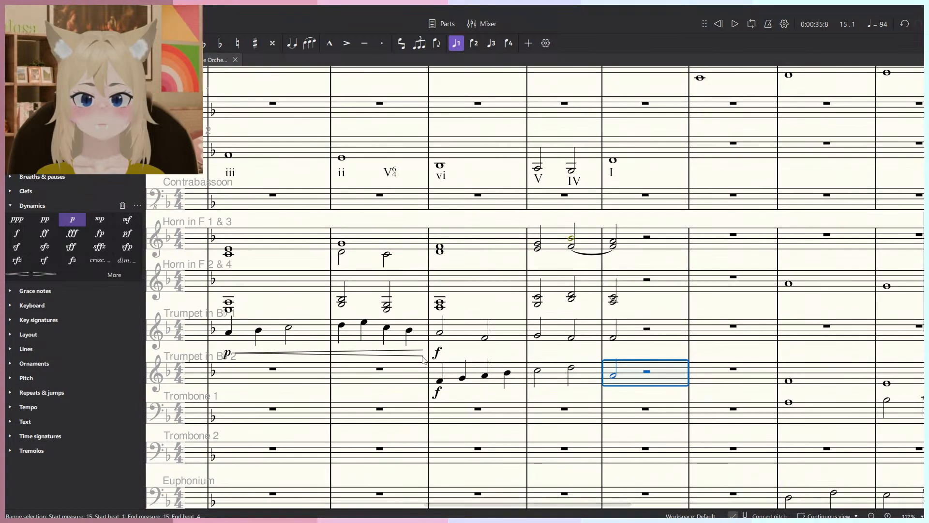
{"action": "left_click", "coordinate": [433, 365], "text": "shift"}
{"action": "scroll", "coordinate": [455, 377], "scroll_direction": "down", "scroll_amount": 1}
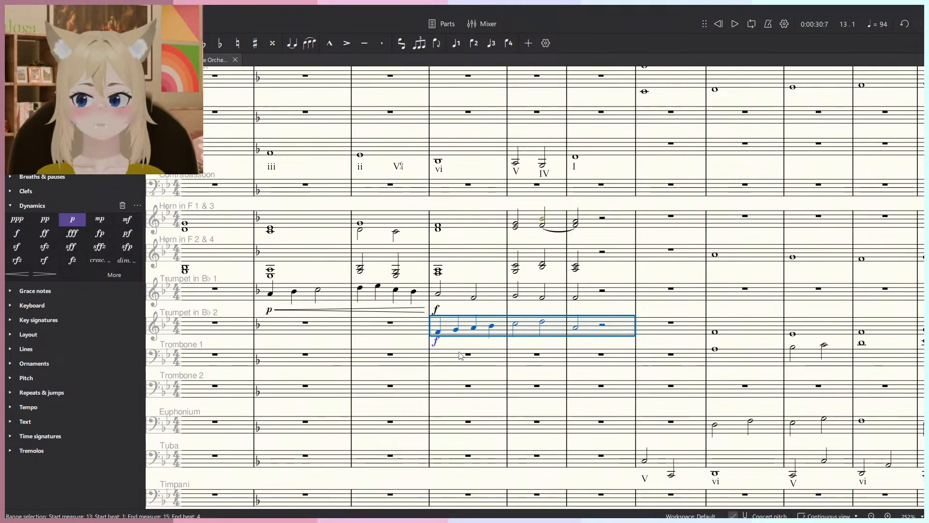
{"action": "key", "text": "ctrl+x"}
{"action": "left_click", "coordinate": [461, 359]}
{"action": "key", "text": "ctrl+v"}
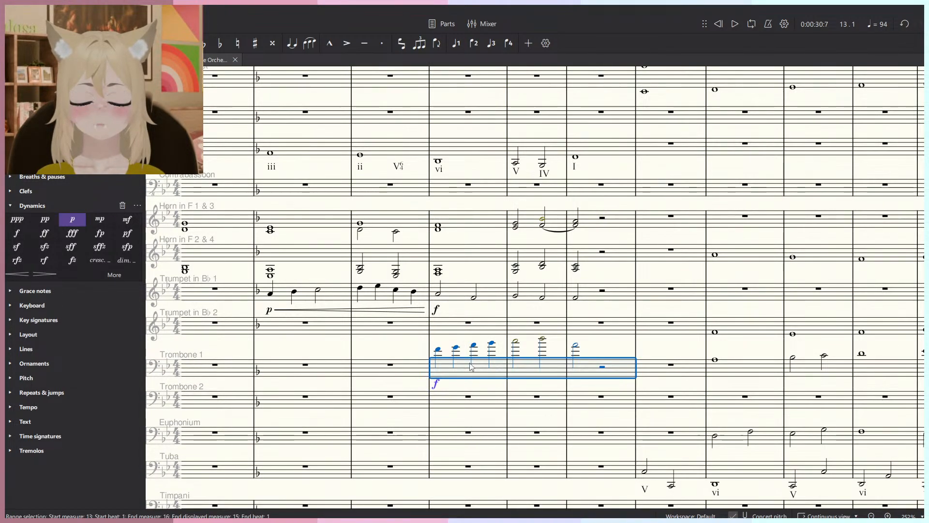
Try the Trombone 1 line of measures 13 to 15 an octave lower and play it back.
{"action": "scroll", "coordinate": [472, 367], "scroll_direction": "down", "scroll_amount": 1, "text": "ctrl"}
{"action": "key", "text": "space"}
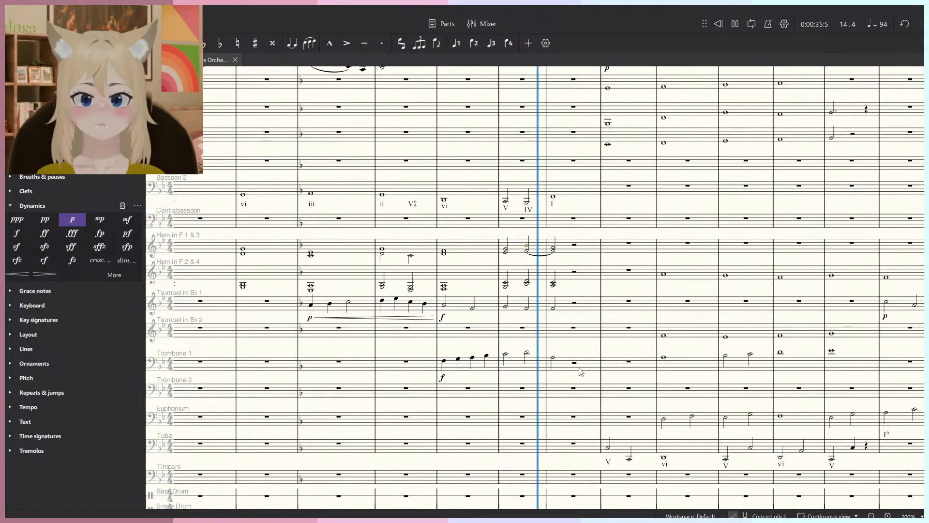
{"action": "key", "text": "space"}
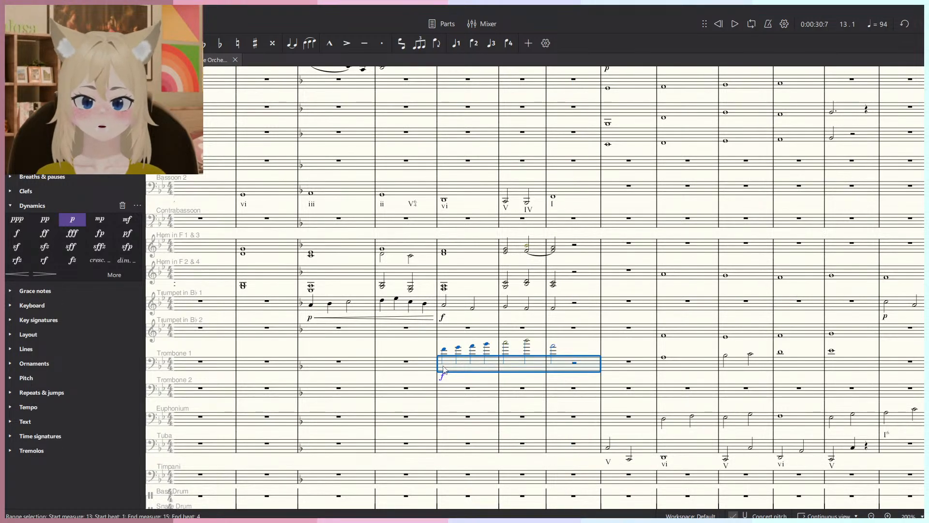
Move the Trombone 1 line of measures 13 to 15 back to Trumpet in B♭ 2 at its original octave.
{"action": "key", "text": "ctrl+x"}
{"action": "left_click", "coordinate": [467, 331]}
{"action": "key", "text": "ctrl+v"}
{"action": "key", "text": "Escape"}
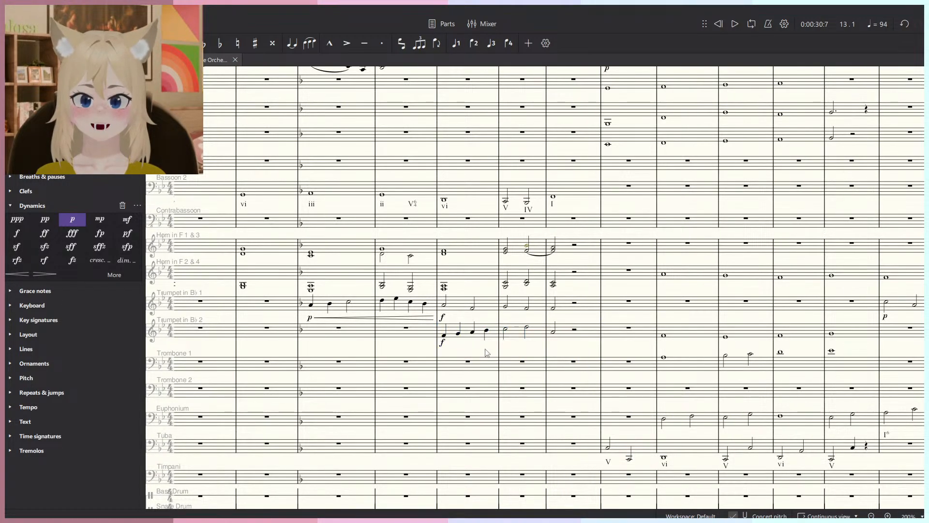
Move the Trumpet in B♭ 2 line of measures 13 to 15 into the English Horn, starting at measure 13.
{"action": "scroll", "coordinate": [551, 291], "scroll_direction": "up", "scroll_amount": 1}
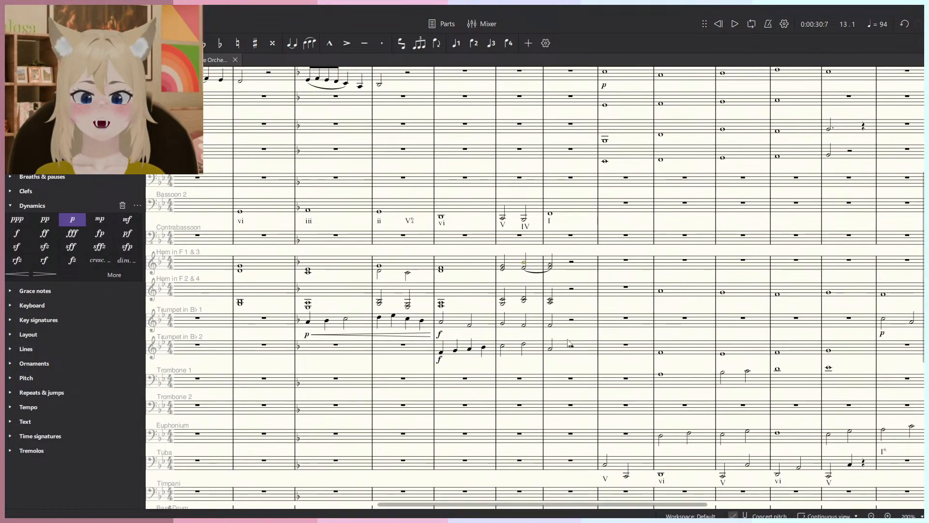
{"action": "left_click", "coordinate": [572, 348]}
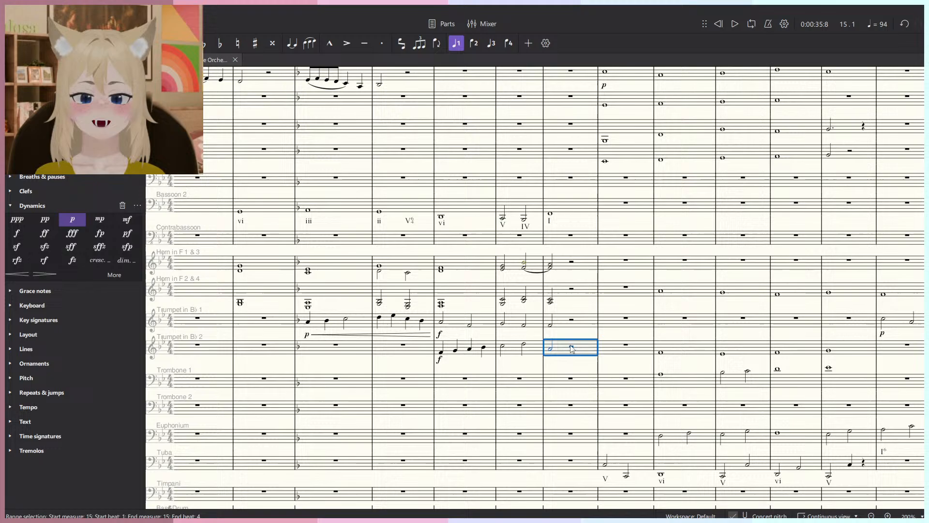
{"action": "left_click", "coordinate": [453, 350], "text": "shift"}
{"action": "scroll", "coordinate": [457, 315], "scroll_direction": "up", "scroll_amount": 3}
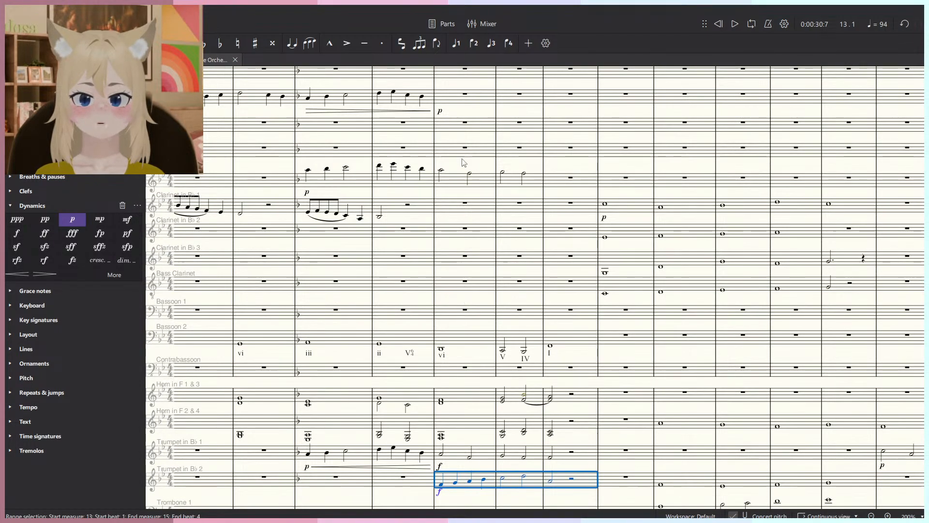
{"action": "scroll", "coordinate": [467, 142], "scroll_direction": "up", "scroll_amount": 1}
{"action": "left_click", "coordinate": [461, 189]}
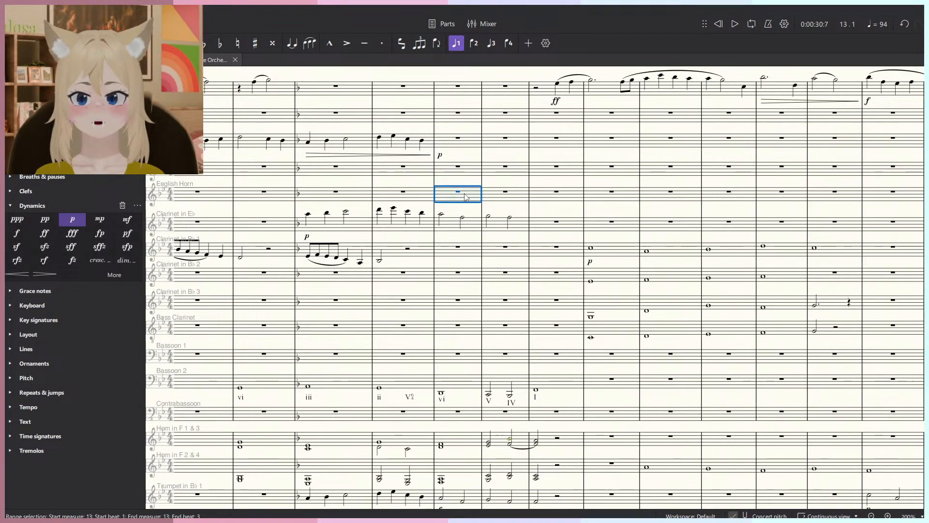
{"action": "key", "text": "ctrl+v"}
Play back measures 11 to 15 to hear the English Horn line against the oboe, trumpet and horns.
{"action": "key", "text": "space"}
{"action": "scroll", "coordinate": [484, 185], "scroll_direction": "down", "scroll_amount": 3}
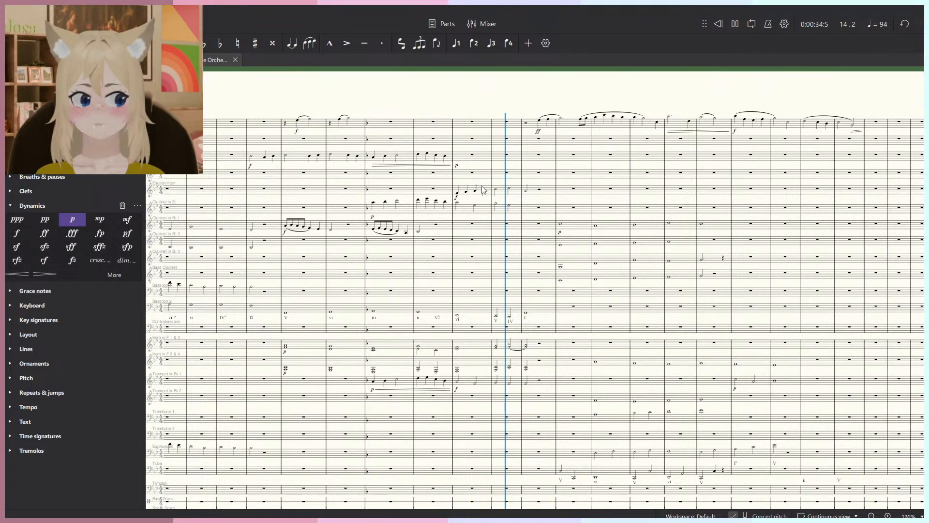
{"action": "scroll", "coordinate": [487, 184], "scroll_direction": "up", "scroll_amount": 3}
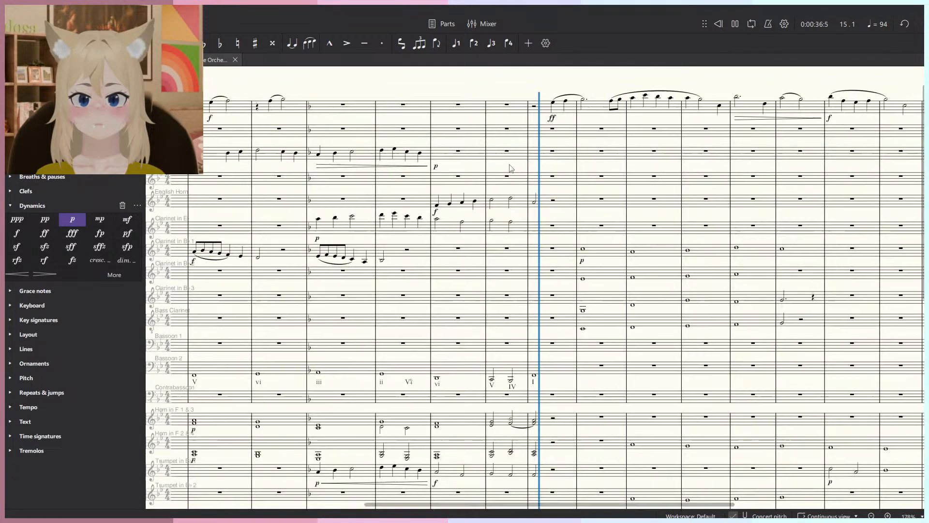
{"action": "key", "text": "space"}
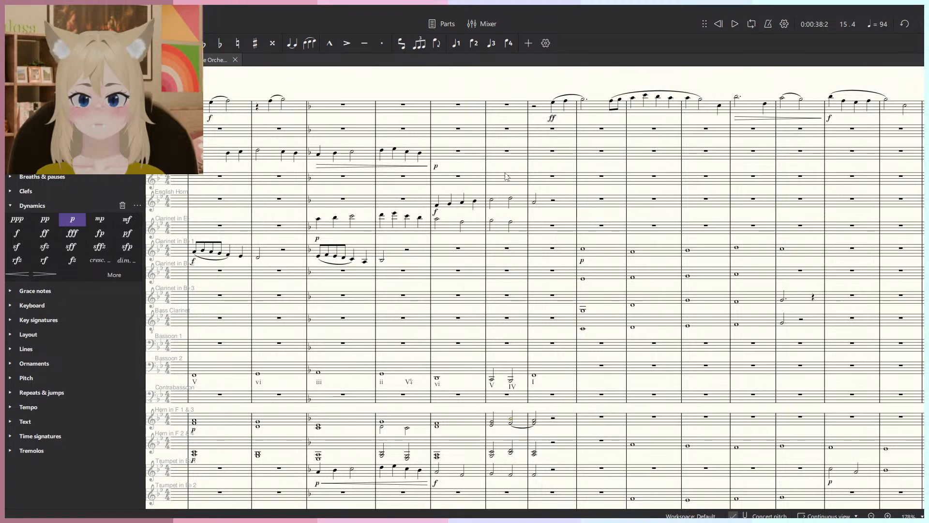
{"action": "left_click_drag", "start_coordinate": [463, 262], "coordinate": [474, 238]}
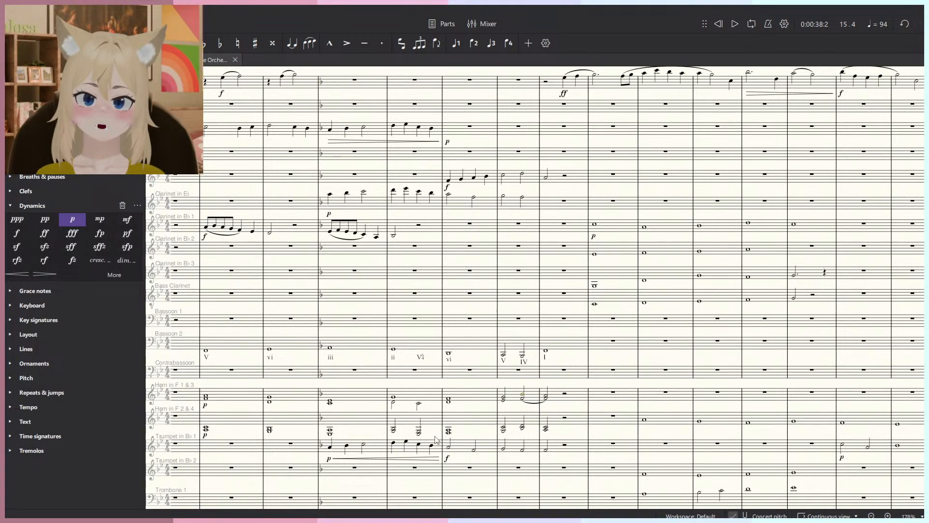
{"action": "key", "text": "space"}
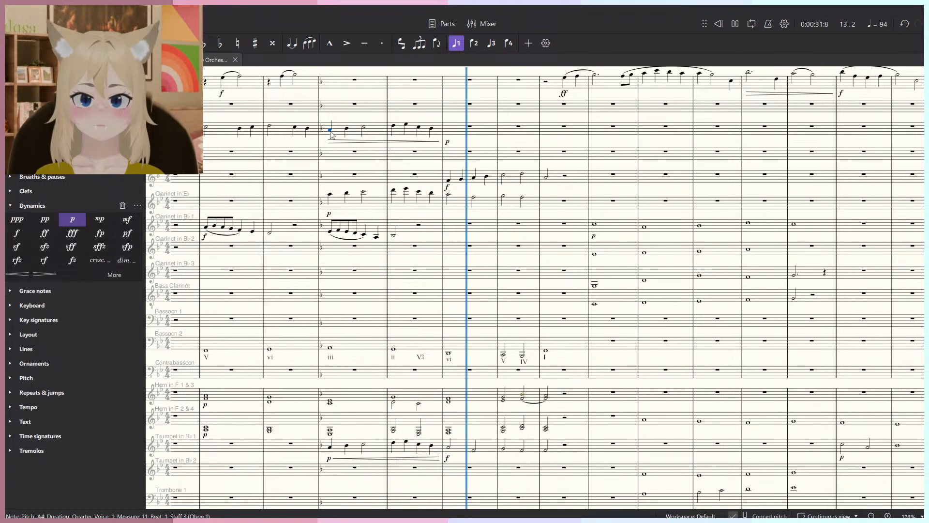
{"action": "key", "text": "space"}
Delete the Clarinet in E♭ notes and dynamic from measures 11 to 15.
{"action": "left_click", "coordinate": [560, 207]}
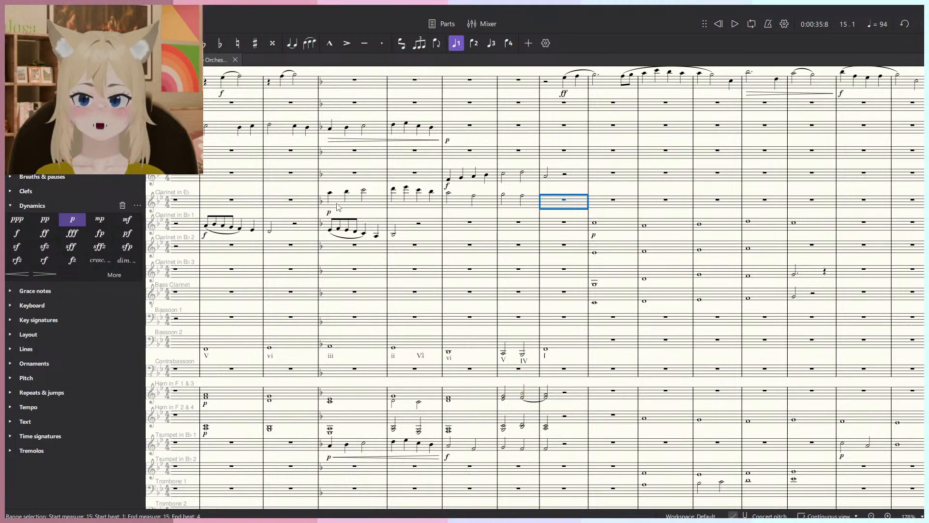
{"action": "left_click", "coordinate": [339, 207], "text": "shift"}
{"action": "key", "text": "Delete"}
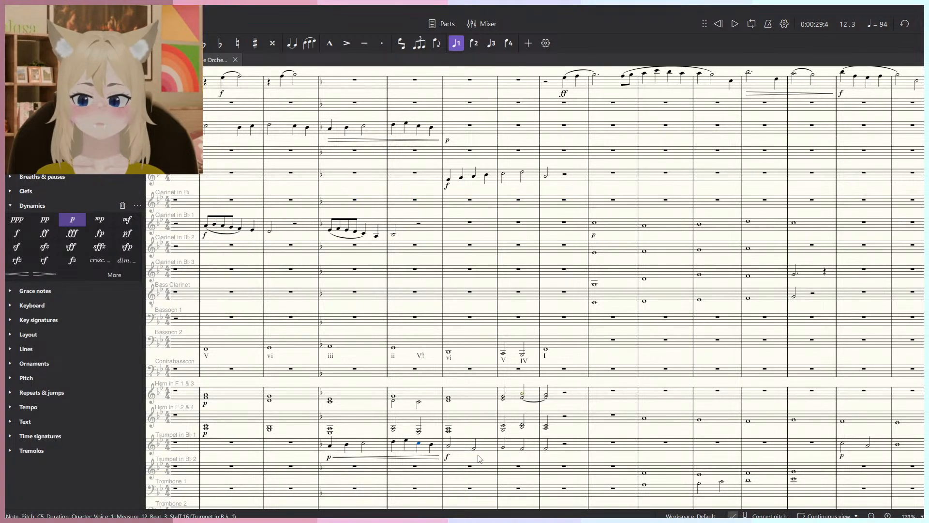
Play back the score from the first Trumpet in B♭ 1 note of measure 13 through measure 15.
{"action": "left_click", "coordinate": [447, 446]}
{"action": "key", "text": "space"}
{"action": "scroll", "coordinate": [446, 448], "scroll_direction": "down", "scroll_amount": 3}
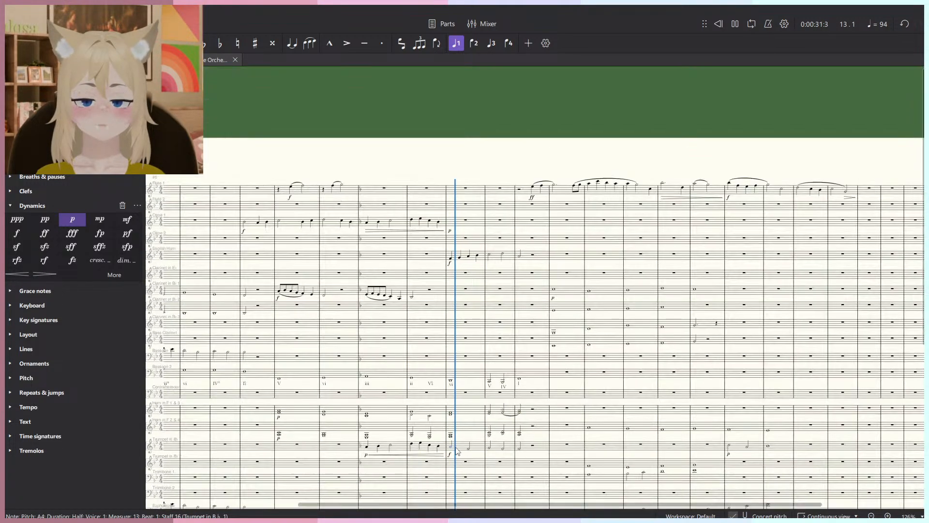
{"action": "left_click_drag", "start_coordinate": [448, 403], "coordinate": [436, 393]}
{"action": "scroll", "coordinate": [435, 393], "scroll_direction": "up", "scroll_amount": 4}
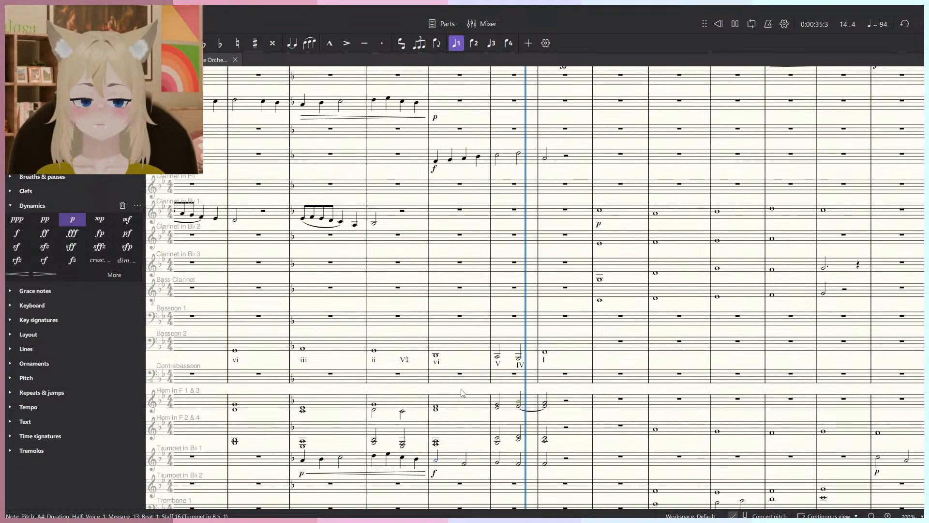
{"action": "scroll", "coordinate": [465, 391], "scroll_direction": "down", "scroll_amount": 2}
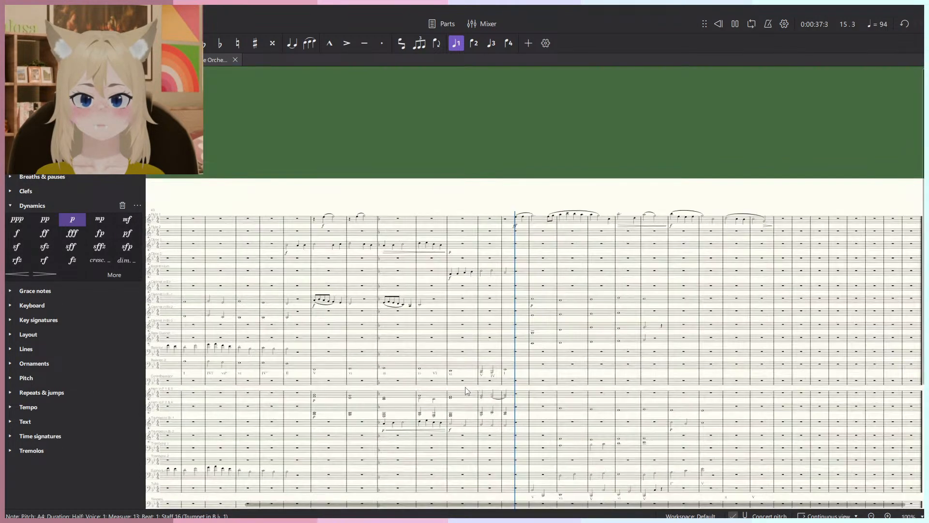
{"action": "key", "text": "space"}
{"action": "scroll", "coordinate": [514, 259], "scroll_direction": "up", "scroll_amount": 2}
{"action": "scroll", "coordinate": [514, 259], "scroll_direction": "down", "scroll_amount": 4}
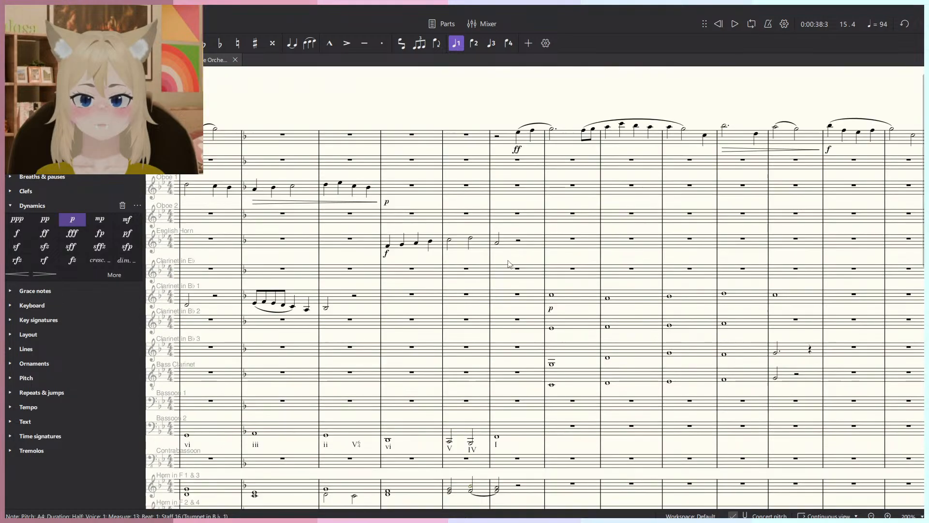
Move the Trumpet in B♭ 1 line of measures 11 to 15, with its dynamics and crescendo, into Trumpet in B♭ 2.
{"action": "left_click_drag", "start_coordinate": [511, 269], "coordinate": [591, 300]}
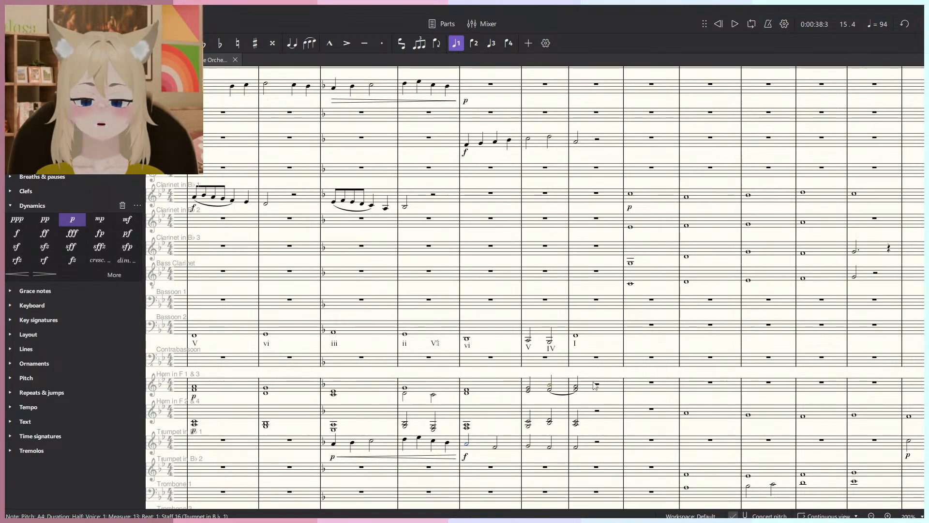
{"action": "scroll", "coordinate": [598, 388], "scroll_direction": "down", "scroll_amount": 3}
{"action": "scroll", "coordinate": [594, 391], "scroll_direction": "up", "scroll_amount": 4}
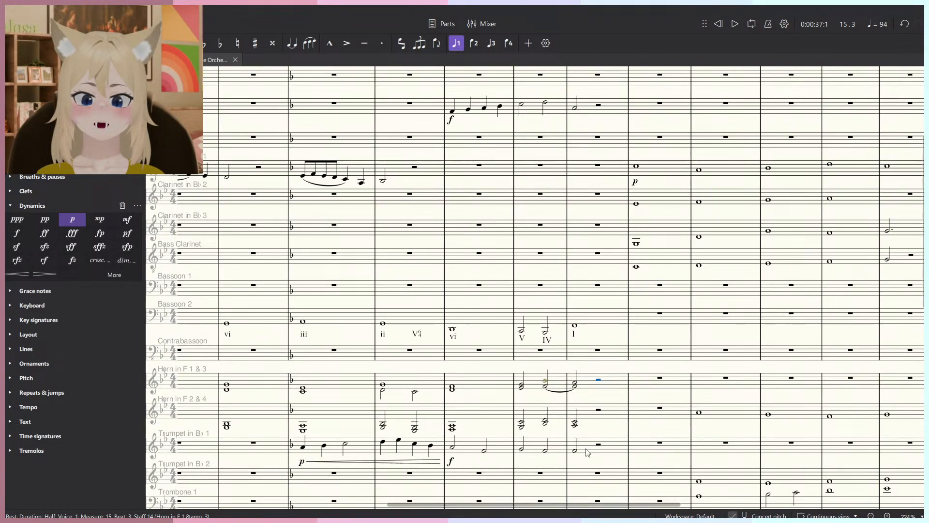
{"action": "left_click", "coordinate": [587, 448]}
{"action": "left_click", "coordinate": [333, 454], "text": "shift"}
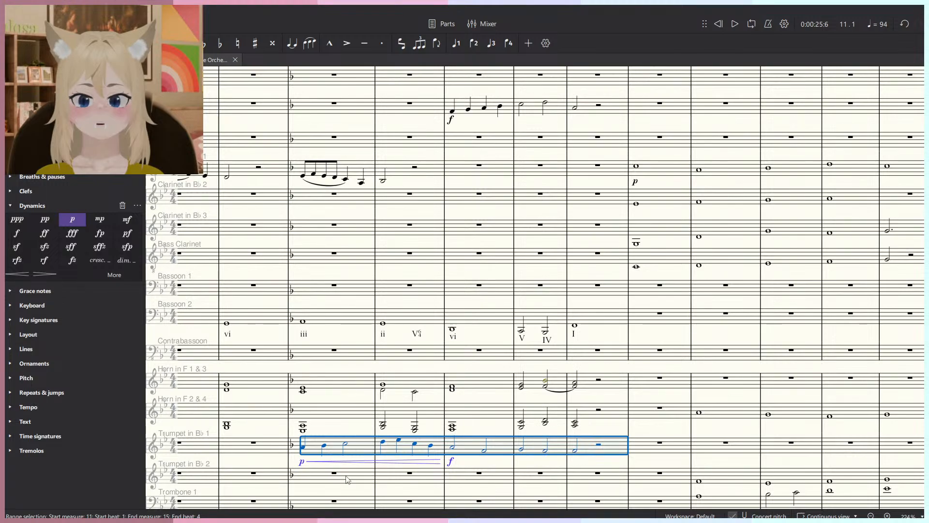
{"action": "scroll", "coordinate": [346, 479], "scroll_direction": "down", "scroll_amount": 2}
{"action": "key", "text": "ctrl+x"}
{"action": "left_click", "coordinate": [334, 429]}
{"action": "key", "text": "ctrl+v"}
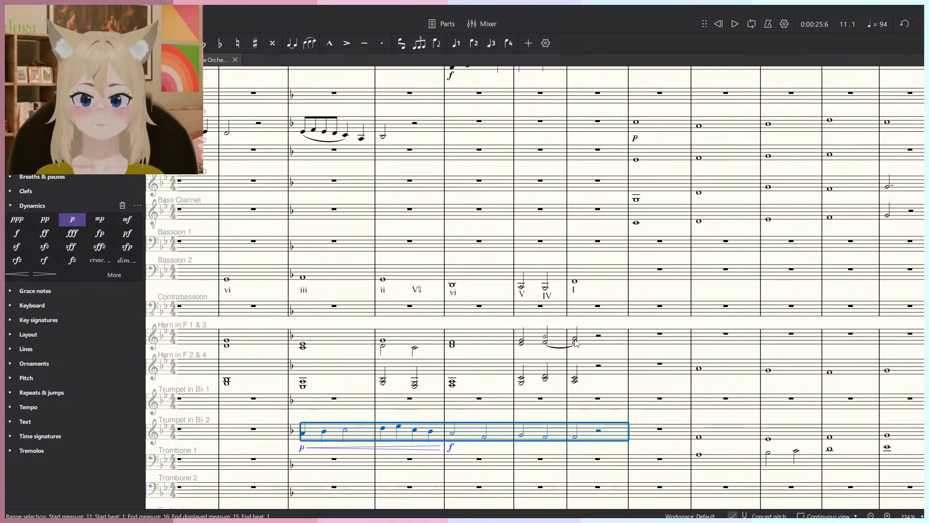
Examine the individual chord notes of Horn in F 1 & 3 in measures 13 to 15.
{"action": "left_click", "coordinate": [576, 342]}
{"action": "left_click_drag", "start_coordinate": [580, 350], "coordinate": [747, 377]}
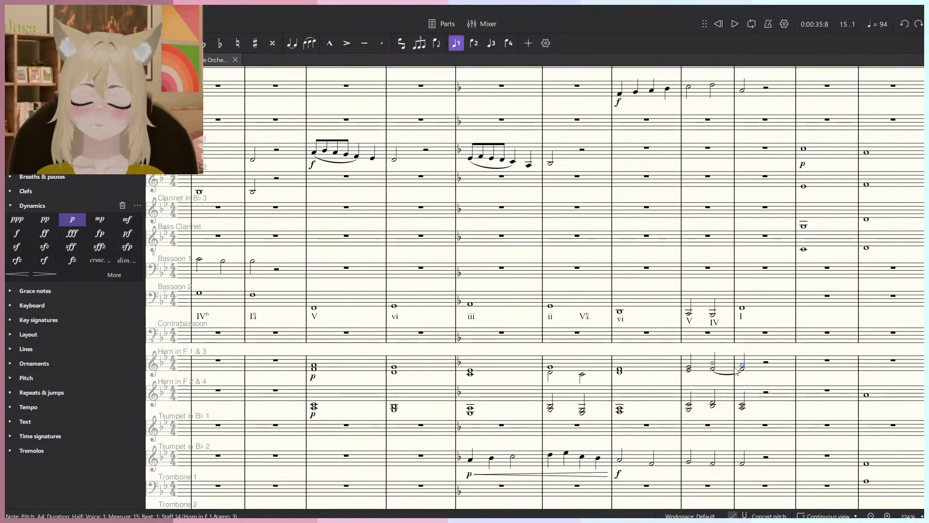
{"action": "scroll", "coordinate": [733, 368], "scroll_direction": "up", "scroll_amount": 3}
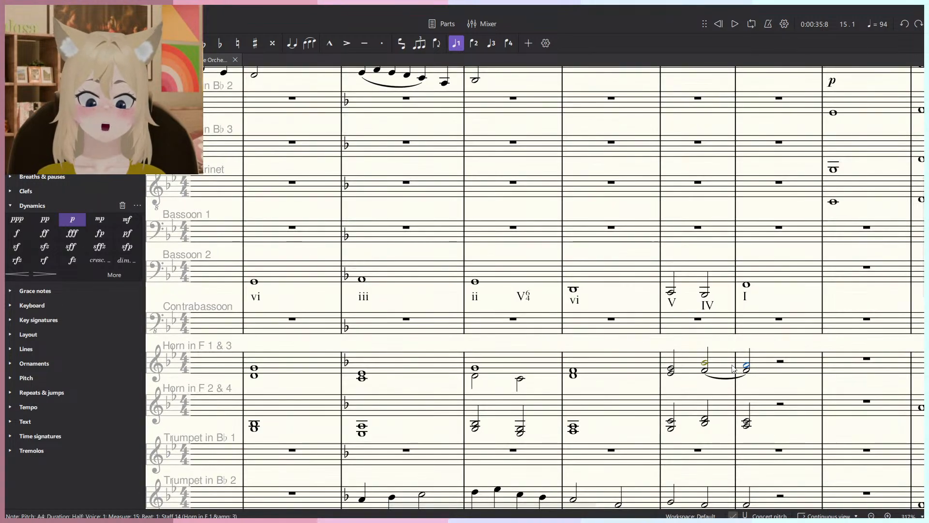
{"action": "key", "text": "Escape"}
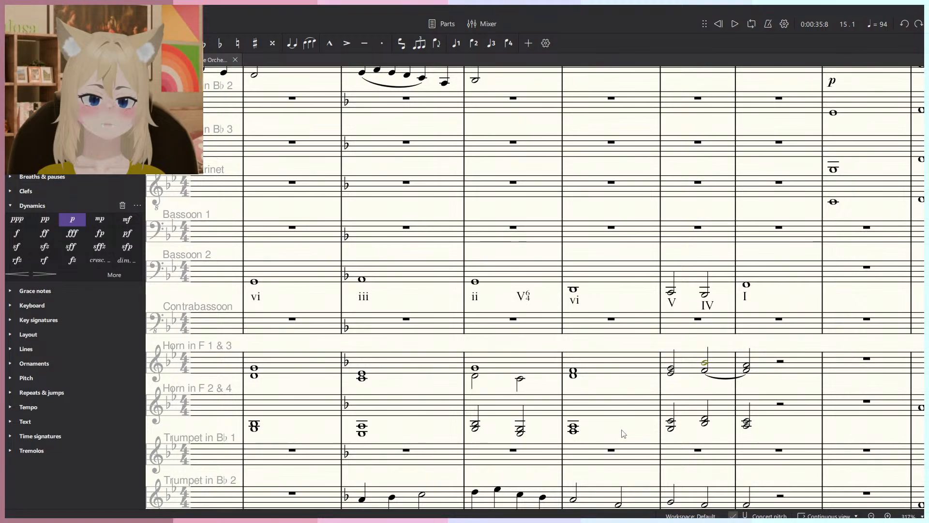
{"action": "left_click", "coordinate": [572, 431]}
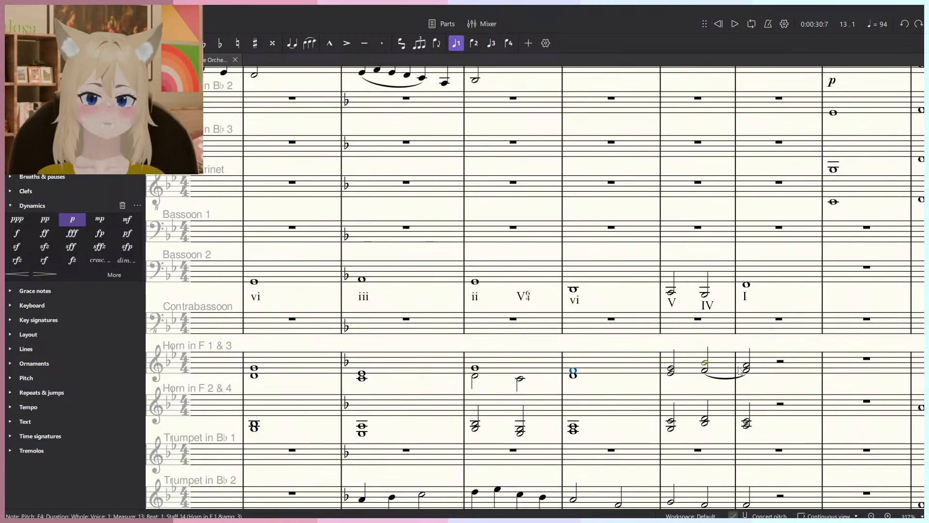
{"action": "left_click", "coordinate": [747, 365]}
{"action": "left_click", "coordinate": [671, 369], "text": "ctrl"}
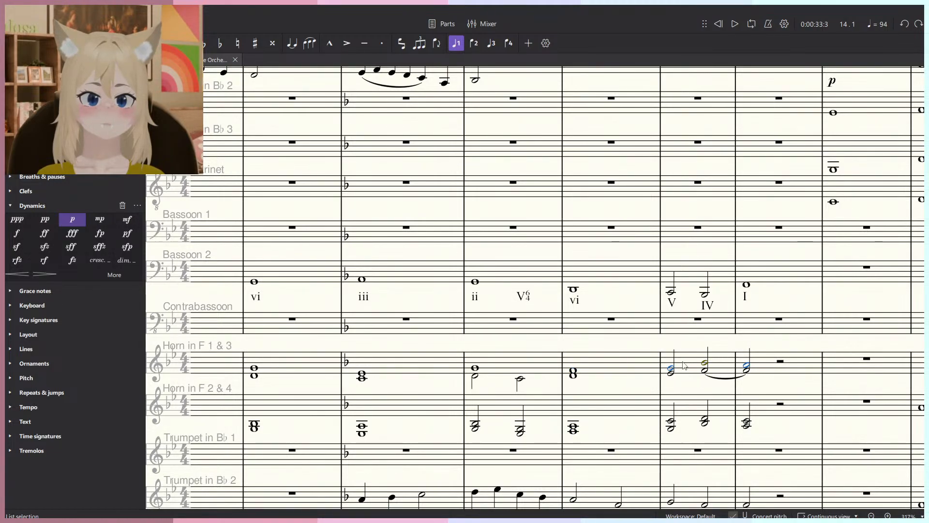
{"action": "left_click", "coordinate": [705, 367]}
{"action": "left_click", "coordinate": [746, 369], "text": "ctrl"}
{"action": "scroll", "coordinate": [637, 371], "scroll_direction": "down", "scroll_amount": 1, "text": "ctrl"}
Move the Horn in F 1 & 3 chords of measures 9 to 15, with their p dynamic, into the Contrabassoon staff.
{"action": "left_click", "coordinate": [769, 363]}
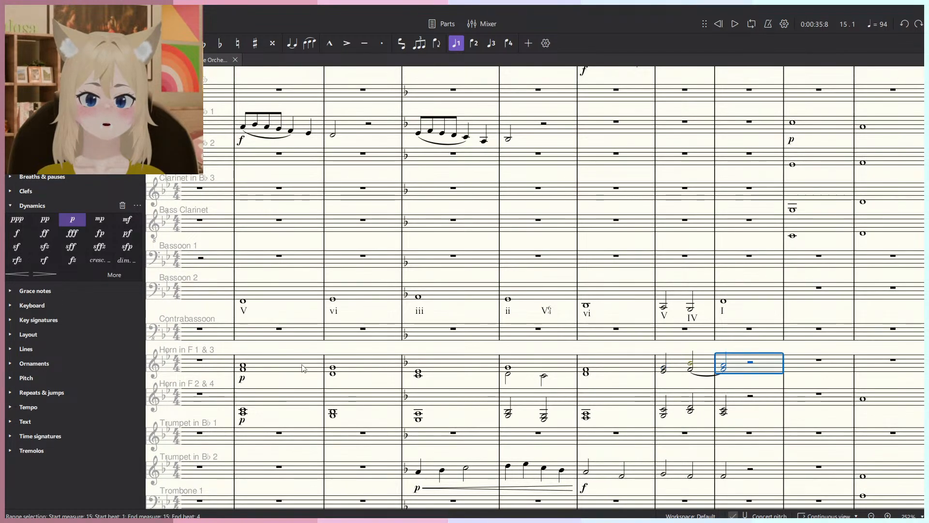
{"action": "left_click", "coordinate": [297, 359], "text": "shift"}
{"action": "scroll", "coordinate": [296, 358], "scroll_direction": "down", "scroll_amount": 1, "text": "ctrl"}
{"action": "left_click_drag", "start_coordinate": [302, 358], "coordinate": [356, 339]}
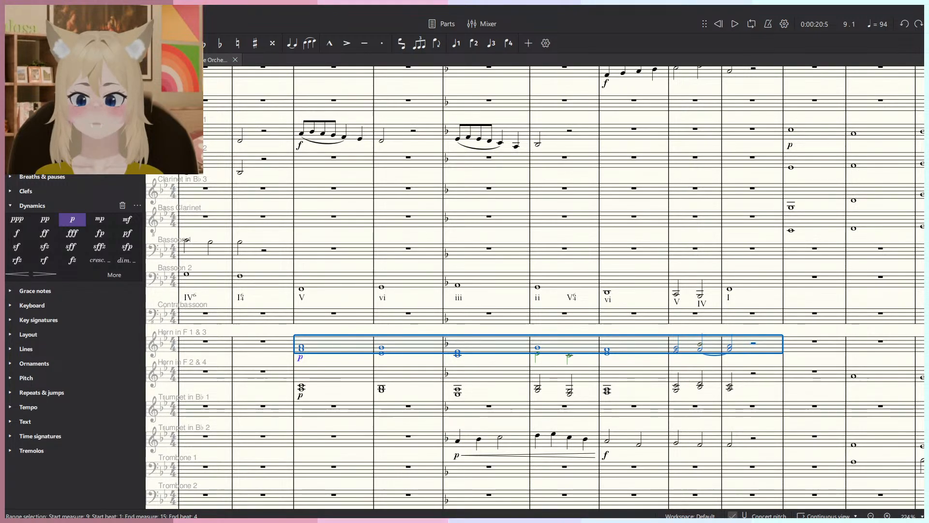
{"action": "key", "text": "ctrl+x"}
{"action": "left_click", "coordinate": [315, 320]}
{"action": "key", "text": "ctrl+v"}
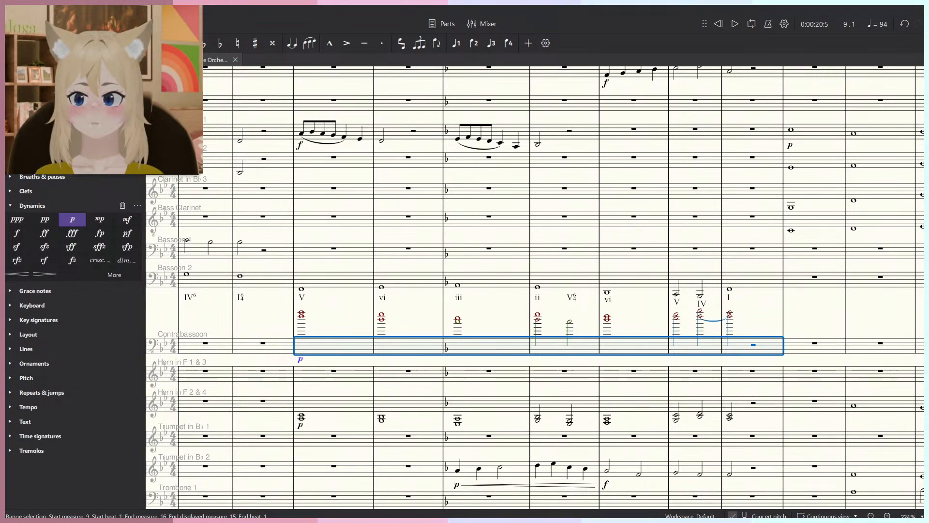
Try to explode the Contrabassoon chords of measures 9 to 15 across the staves below, and undo it.
{"action": "left_click", "coordinate": [110, 10]}
{"action": "left_click", "coordinate": [131, 55]}
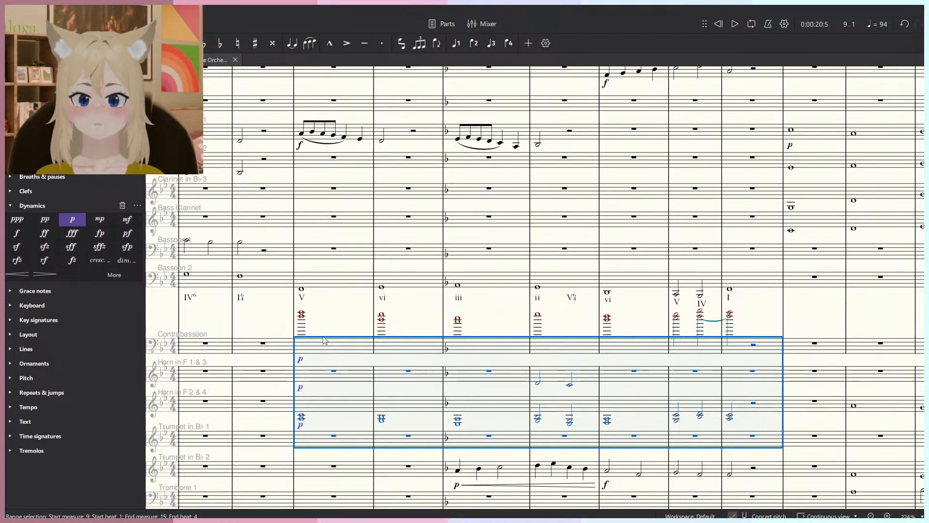
{"action": "key", "text": "ctrl+z"}
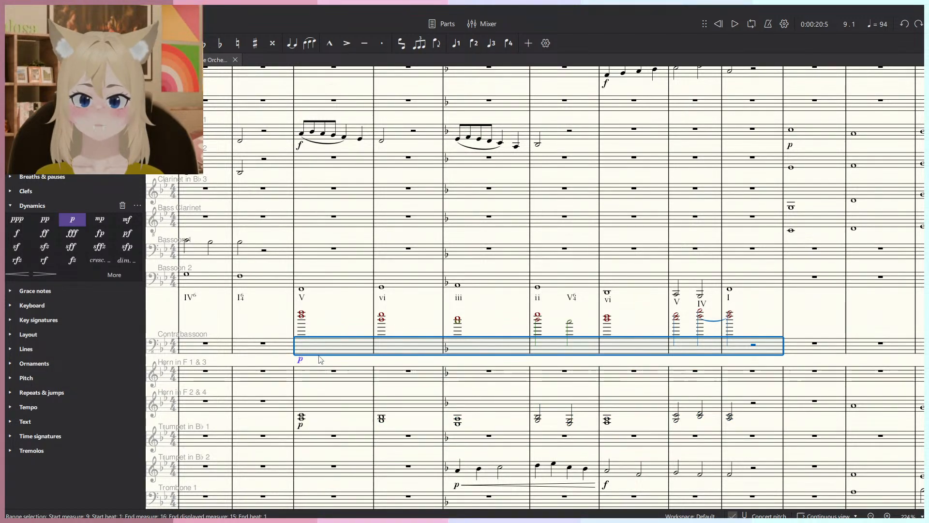
{"action": "key", "text": "Escape"}
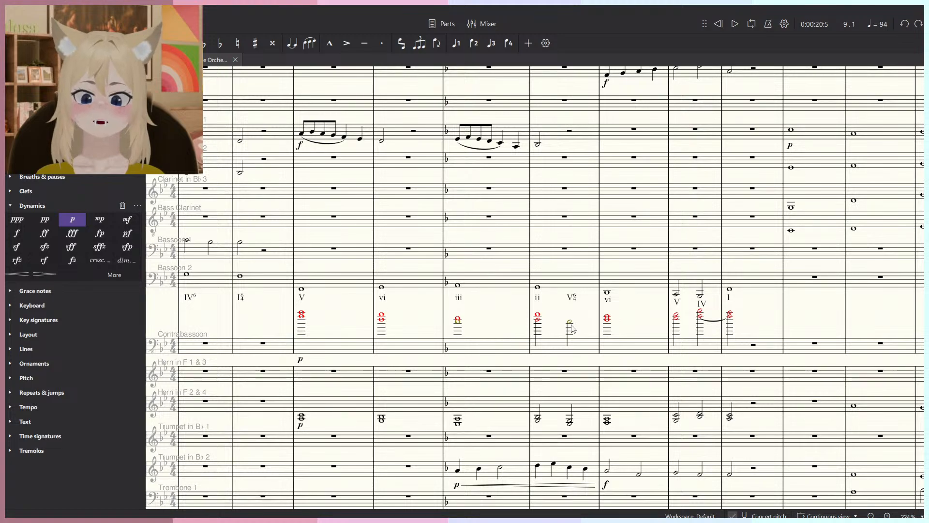
Move the voice 2 half notes of Contrabassoon measure 12 into voice 1.
{"action": "left_click", "coordinate": [537, 317]}
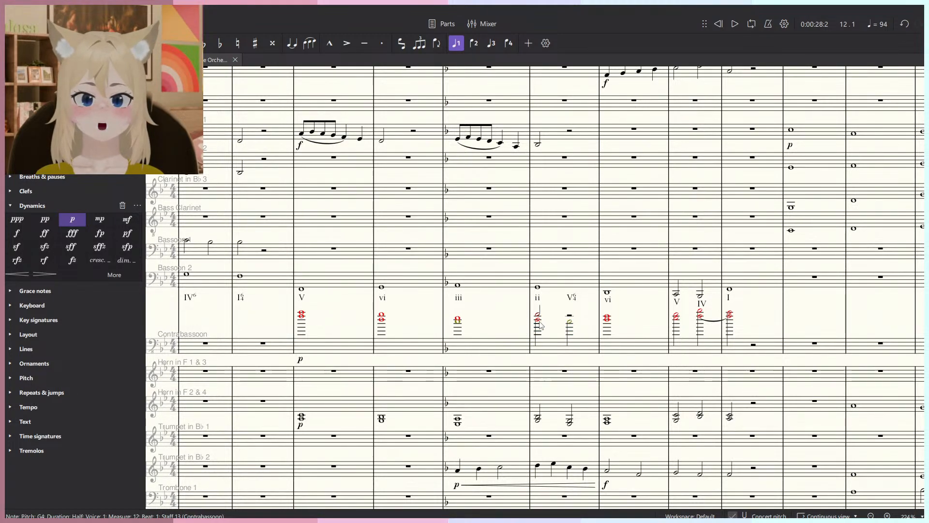
{"action": "left_click", "coordinate": [571, 348]}
{"action": "left_click", "coordinate": [456, 43]}
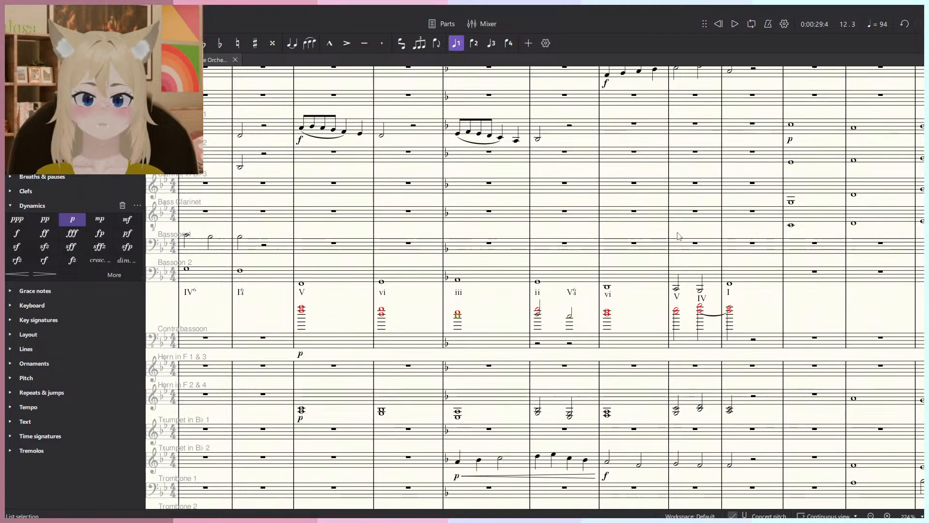
Try again to explode the Contrabassoon chords of measures 9 to 15.
{"action": "left_click", "coordinate": [754, 340]}
{"action": "left_click", "coordinate": [333, 340], "text": "shift"}
{"action": "left_click", "coordinate": [108, 10]}
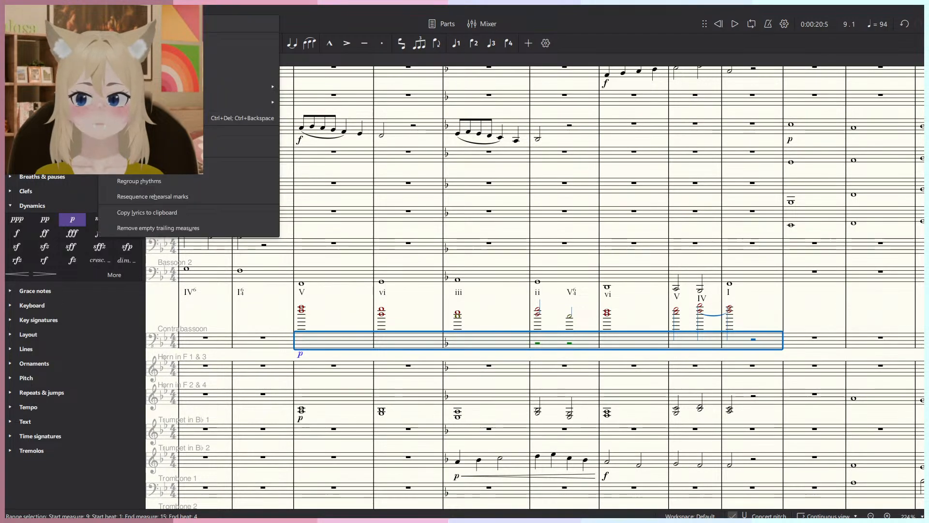
{"action": "left_click", "coordinate": [241, 56]}
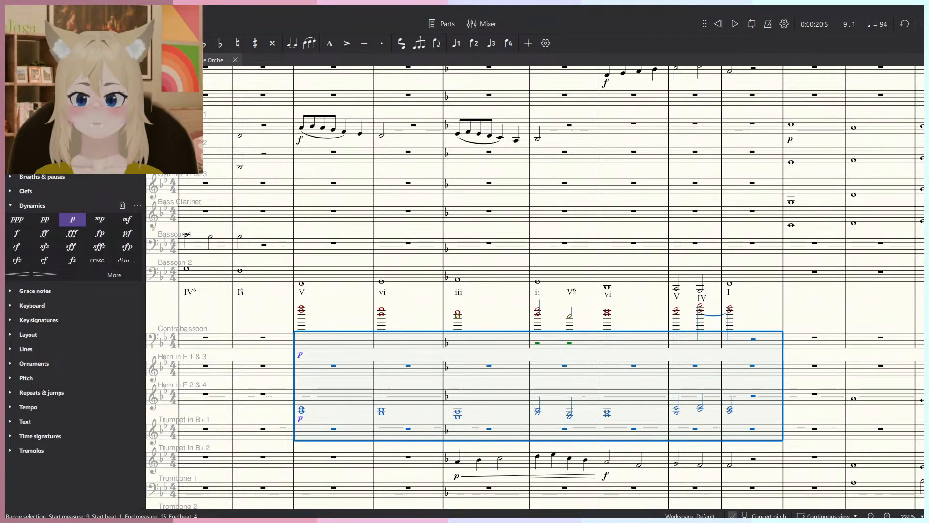
Delete the two voice 2 half rests left in Contrabassoon measure 12.
{"action": "left_click", "coordinate": [591, 337]}
{"action": "scroll", "coordinate": [576, 347], "scroll_direction": "up", "scroll_amount": 5}
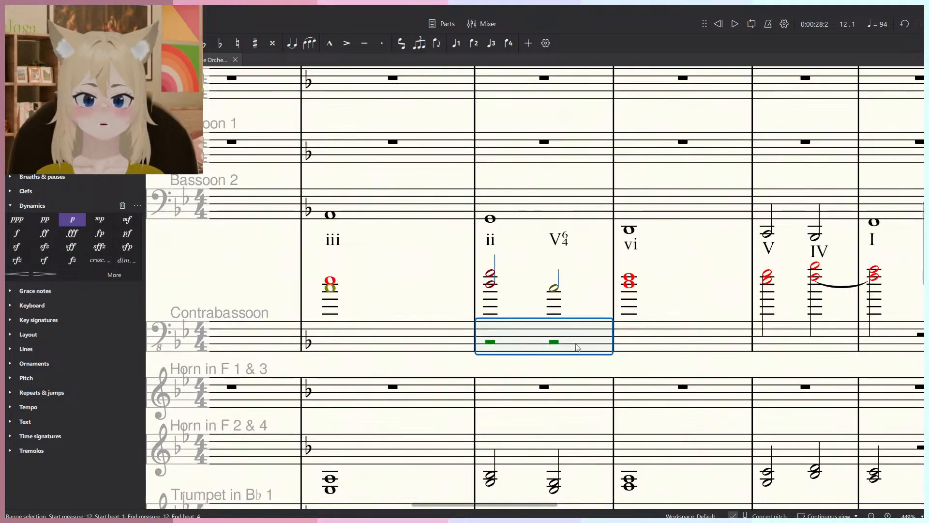
{"action": "left_click", "coordinate": [545, 370]}
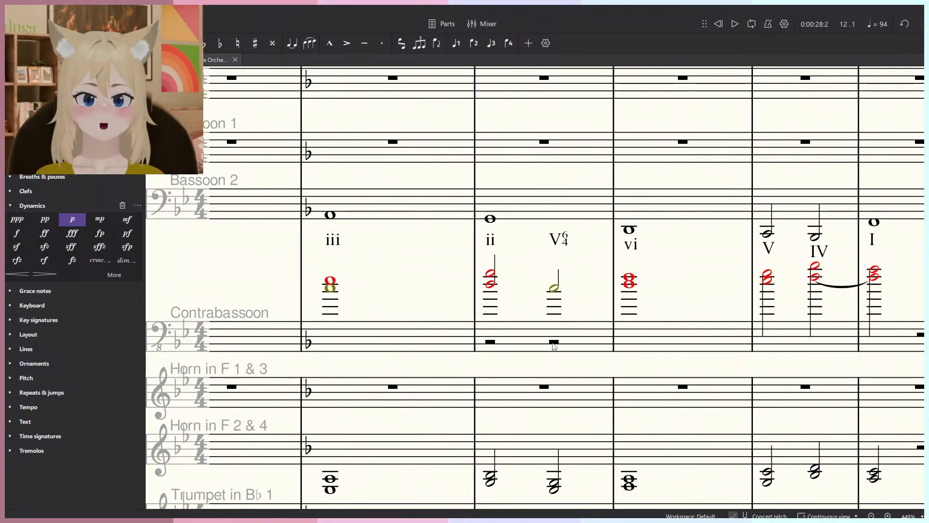
{"action": "left_click", "coordinate": [553, 343]}
{"action": "key", "text": "Delete"}
{"action": "left_click", "coordinate": [490, 342]}
{"action": "key", "text": "Delete"}
Explode the Contrabassoon chords of measures 9 to 15 into separate lines for Contrabassoon and Horn in F 1 & 3.
{"action": "scroll", "coordinate": [601, 307], "scroll_direction": "down", "scroll_amount": 5}
{"action": "left_click", "coordinate": [780, 320]}
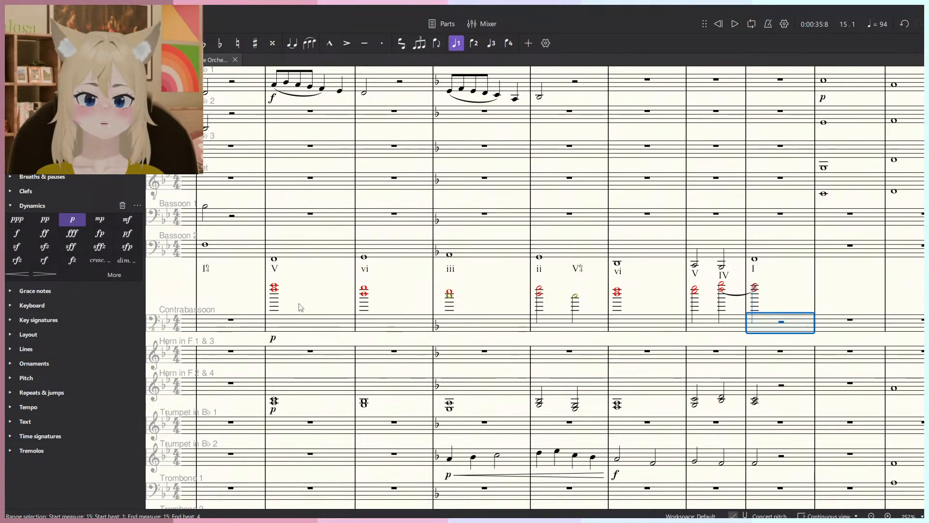
{"action": "left_click", "coordinate": [299, 324], "text": "shift"}
{"action": "left_click", "coordinate": [111, 9]}
{"action": "left_click", "coordinate": [127, 40]}
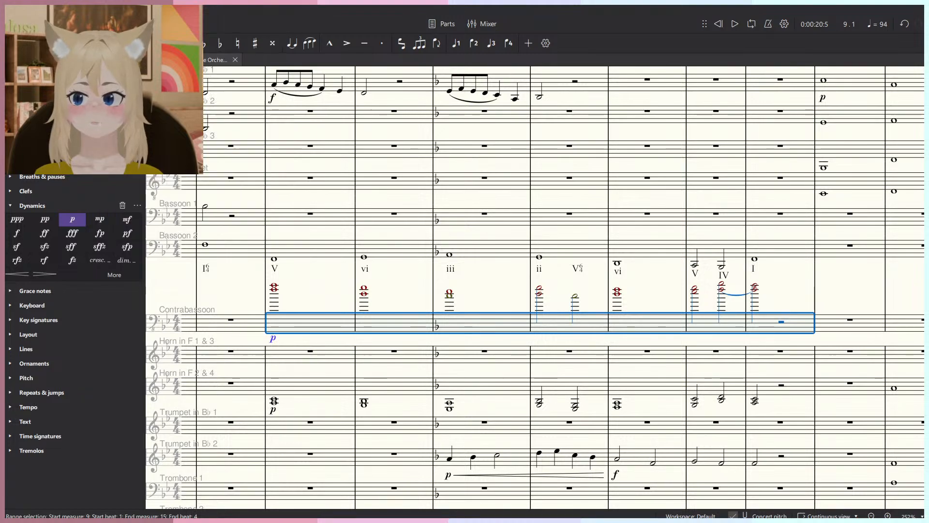
{"action": "key", "text": "Escape"}
Move the Contrabassoon line of measures 9 to 15, with its p dynamic, into Trumpet in B♭ 1.
{"action": "left_click", "coordinate": [305, 328]}
{"action": "left_click", "coordinate": [784, 321], "text": "shift"}
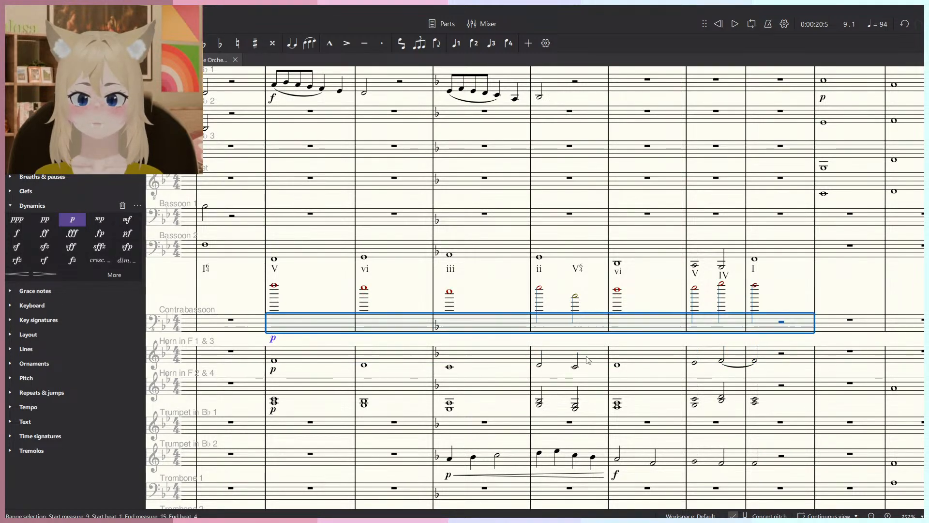
{"action": "key", "text": "ctrl+x"}
{"action": "left_click", "coordinate": [336, 424]}
{"action": "key", "text": "ctrl+v"}
Move the Trumpet in B♭ 1 line of measures 9 to 15, with its p dynamic, into Trombone 1.
{"action": "scroll", "coordinate": [346, 422], "scroll_direction": "down", "scroll_amount": 1}
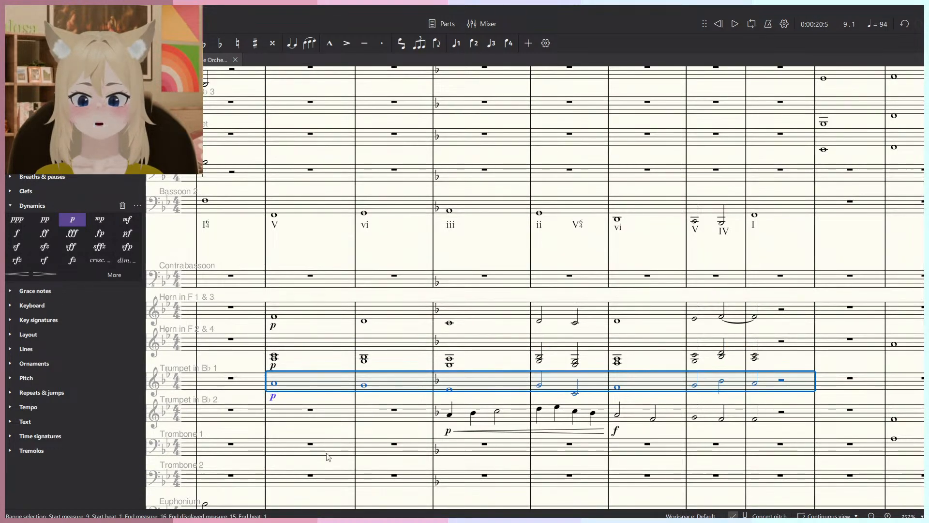
{"action": "key", "text": "ctrl+x"}
{"action": "left_click", "coordinate": [332, 455]}
{"action": "key", "text": "ctrl+v"}
{"action": "key", "text": "Escape"}
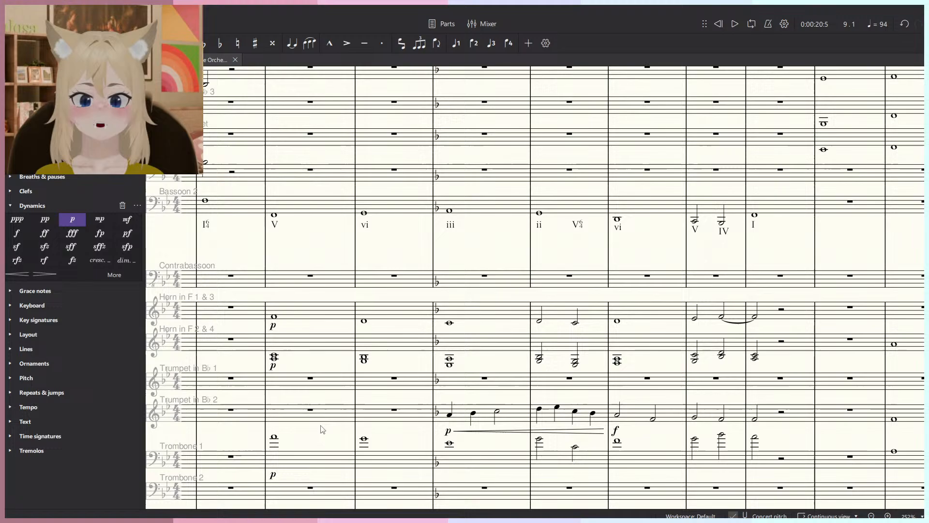
Play back the score from measure 9 through measure 13.
{"action": "left_click", "coordinate": [292, 318]}
{"action": "key", "text": "space"}
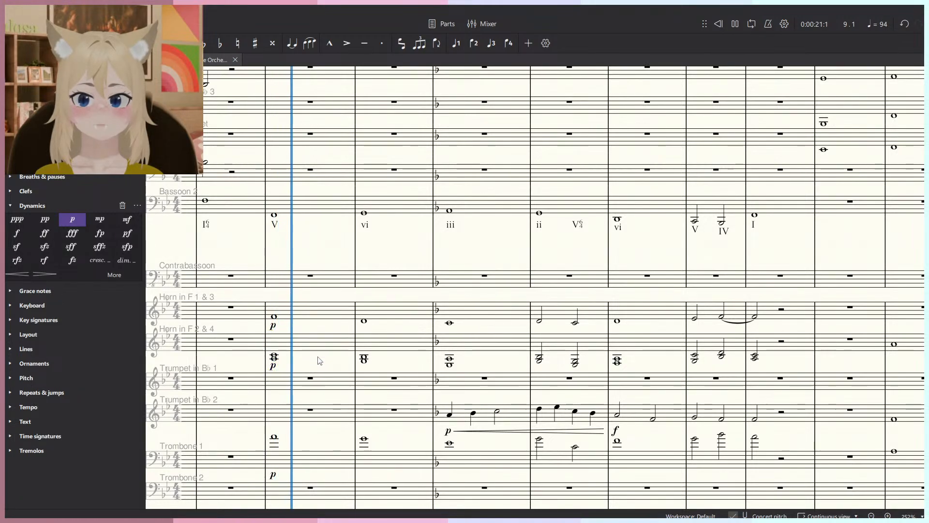
{"action": "scroll", "coordinate": [438, 352], "scroll_direction": "up", "scroll_amount": 2}
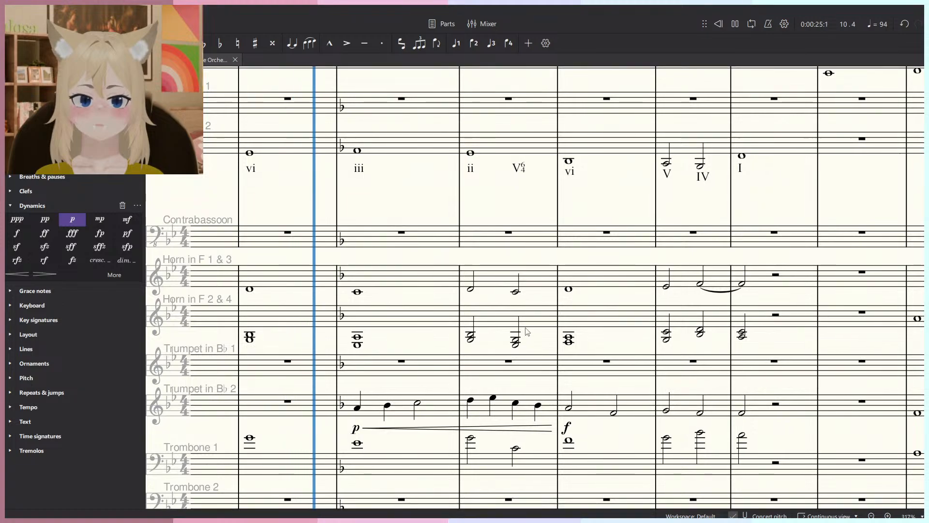
{"action": "scroll", "coordinate": [529, 329], "scroll_direction": "down", "scroll_amount": 2}
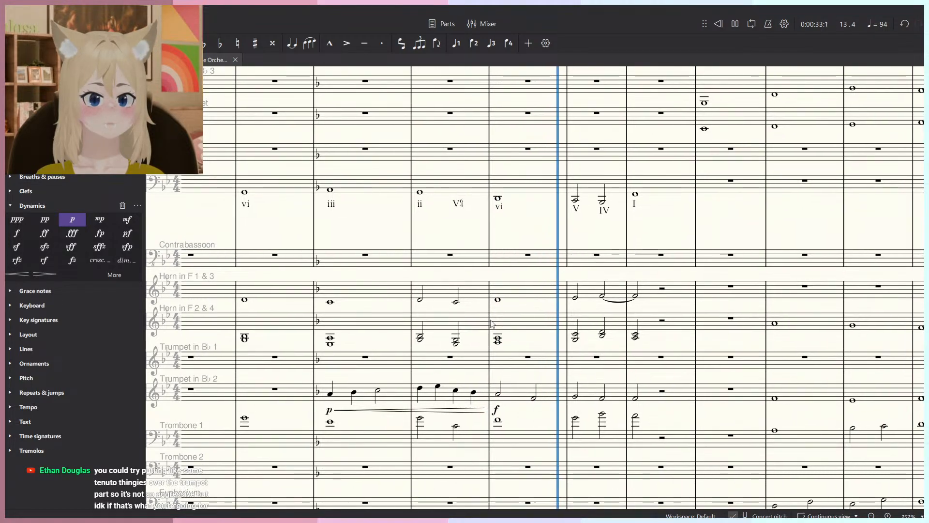
{"action": "scroll", "coordinate": [496, 319], "scroll_direction": "up", "scroll_amount": 5}
{"action": "key", "text": "space"}
Move the Horn in F 1 & 3 notes of measures 13 to 15 into voice 2.
{"action": "left_click", "coordinate": [651, 177]}
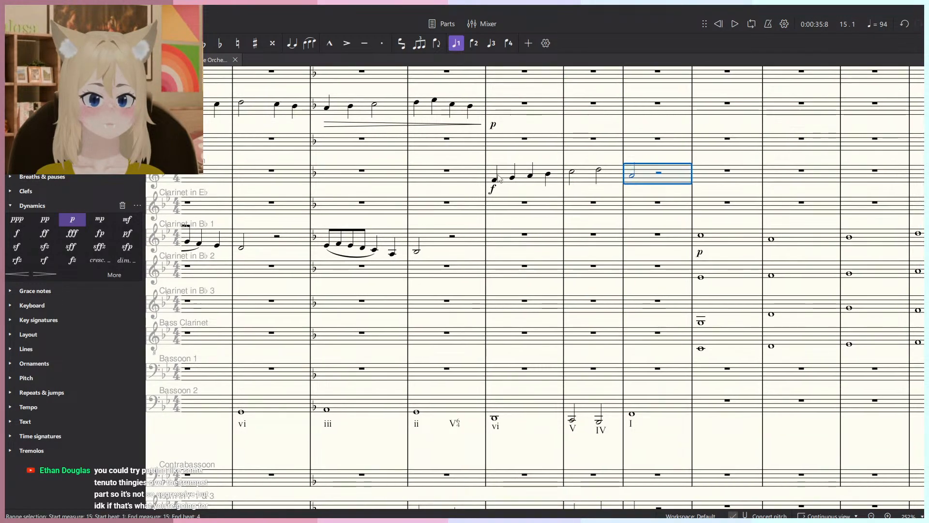
{"action": "left_click", "coordinate": [497, 176]}
{"action": "scroll", "coordinate": [525, 294], "scroll_direction": "down", "scroll_amount": 4}
{"action": "scroll", "coordinate": [527, 356], "scroll_direction": "down", "scroll_amount": 4}
{"action": "left_click", "coordinate": [526, 341]}
{"action": "left_click", "coordinate": [605, 341], "text": "shift"}
{"action": "scroll", "coordinate": [605, 329], "scroll_direction": "up", "scroll_amount": 3}
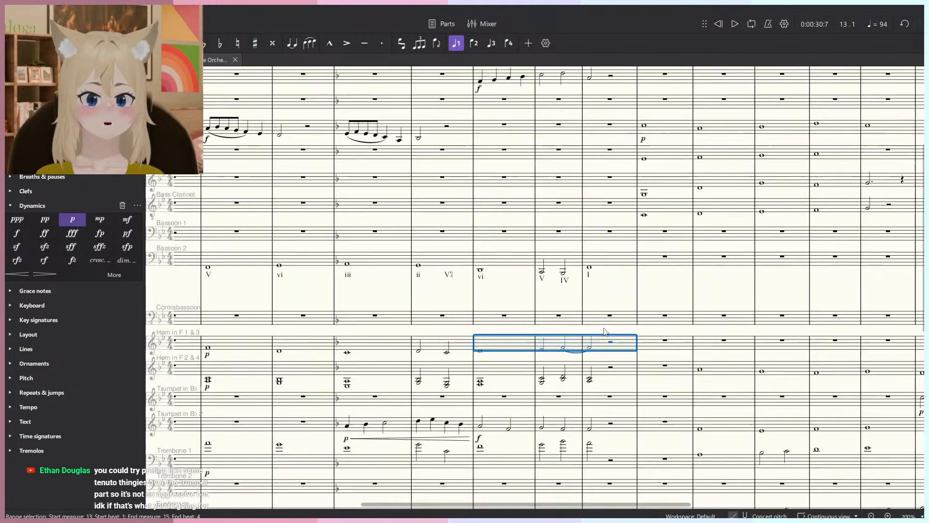
{"action": "left_click", "coordinate": [472, 44]}
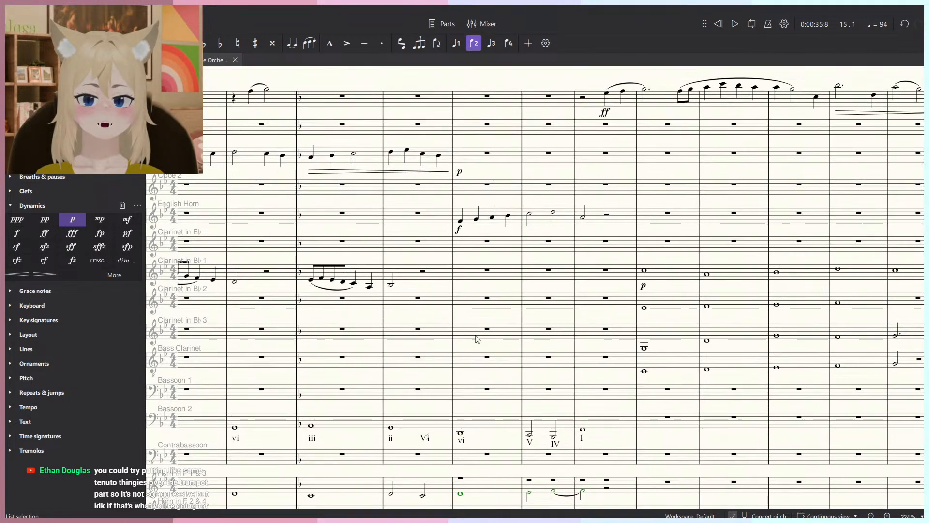
Enter the English Horn melody in voice 1 of Horn in F 1 & 3 from measure 13: quarters F4, G4, A4, B♭4, halves C5, D5, A4.
{"action": "scroll", "coordinate": [484, 472], "scroll_direction": "up", "scroll_amount": 1}
{"action": "scroll", "coordinate": [485, 472], "scroll_direction": "down", "scroll_amount": 1}
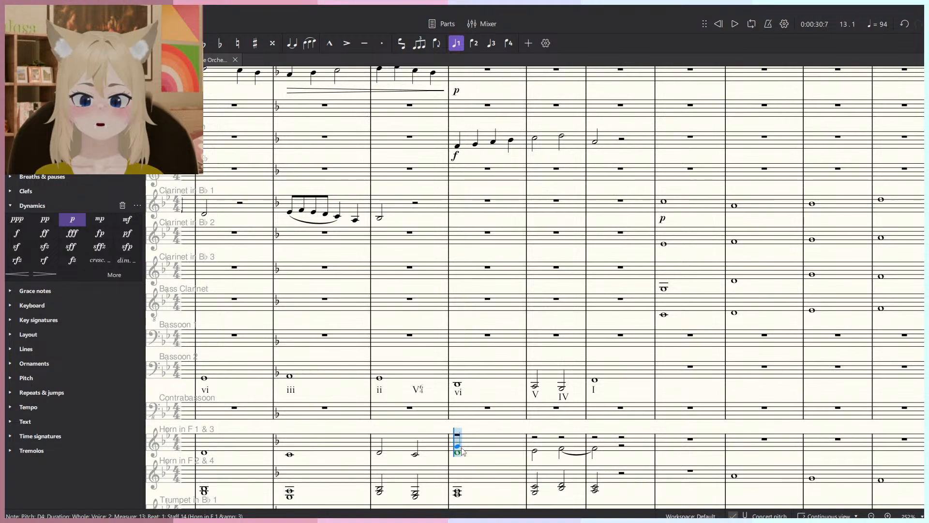
{"action": "left_click", "coordinate": [459, 448]}
{"action": "left_click", "coordinate": [471, 444]}
{"action": "key", "text": "Down"}
{"action": "key", "text": "Down"}
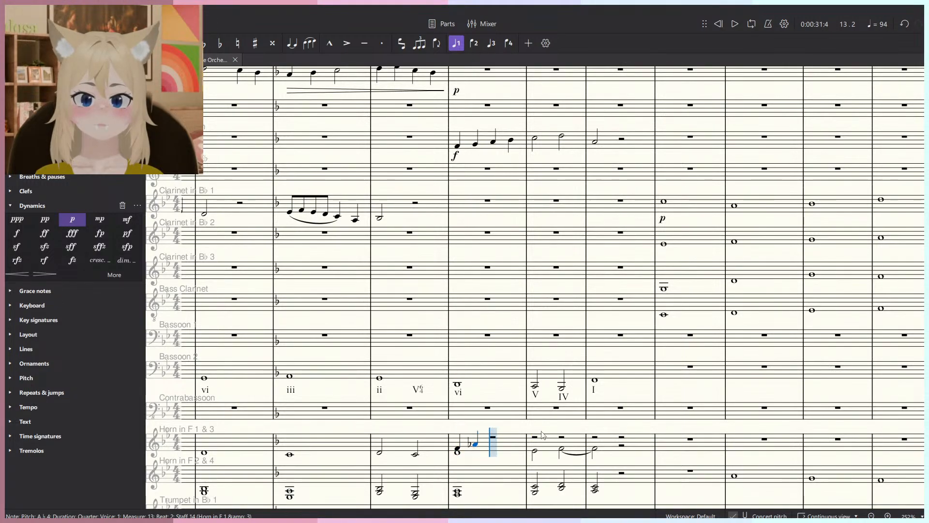
{"action": "scroll", "coordinate": [448, 425], "scroll_direction": "up", "scroll_amount": 1}
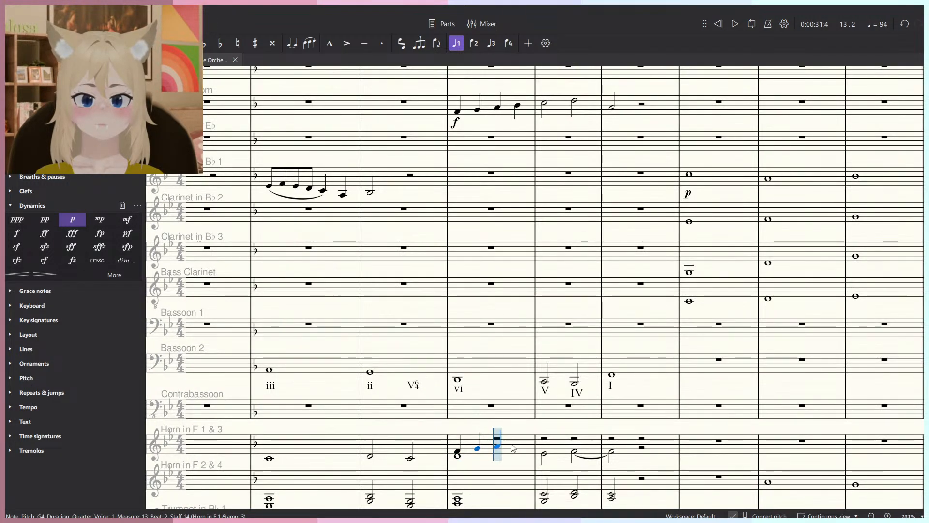
{"action": "left_click", "coordinate": [513, 447]}
{"action": "left_click", "coordinate": [520, 444]}
{"action": "left_click", "coordinate": [543, 444]}
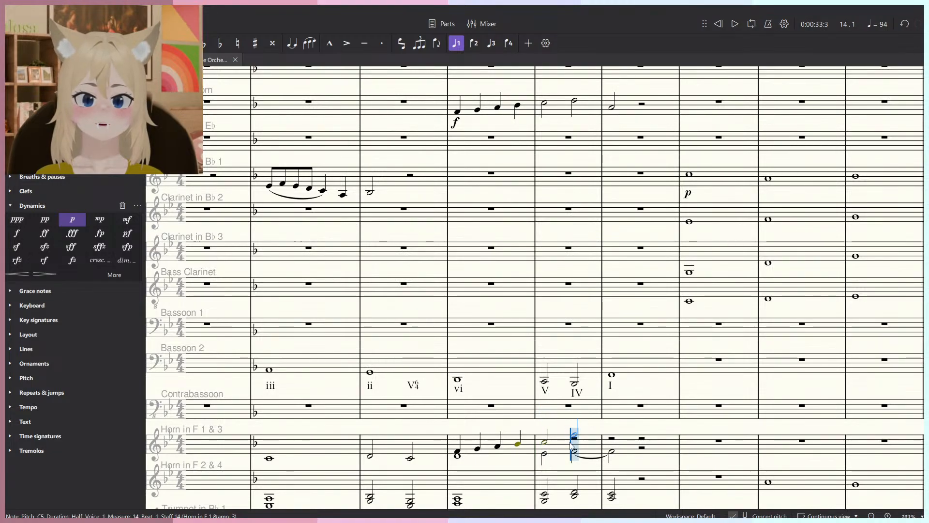
{"action": "left_click", "coordinate": [575, 439]}
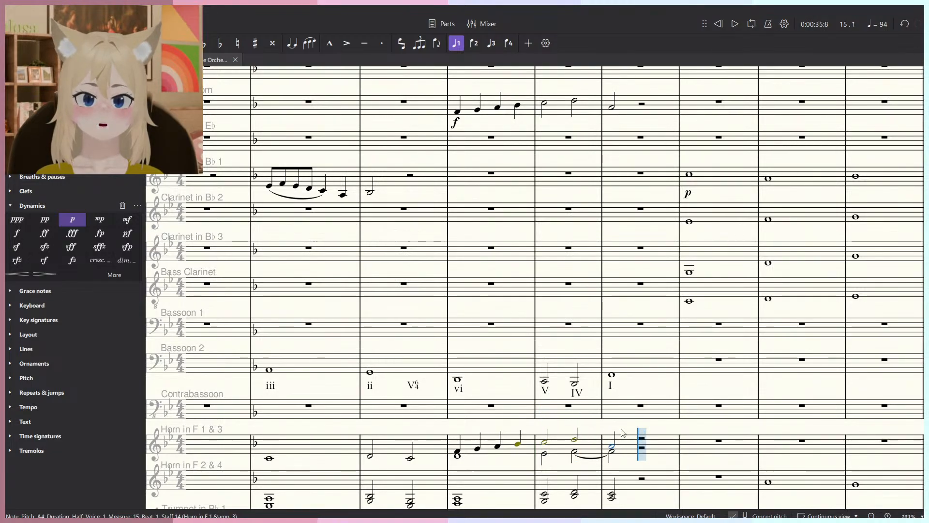
{"action": "key", "text": "Escape"}
Delete the English Horn melody and its f dynamic in measures 13 to 15, and play back the horn melody from measure 13.
{"action": "scroll", "coordinate": [619, 217], "scroll_direction": "down", "scroll_amount": 2}
{"action": "left_click", "coordinate": [627, 132]}
{"action": "left_click", "coordinate": [498, 130], "text": "shift"}
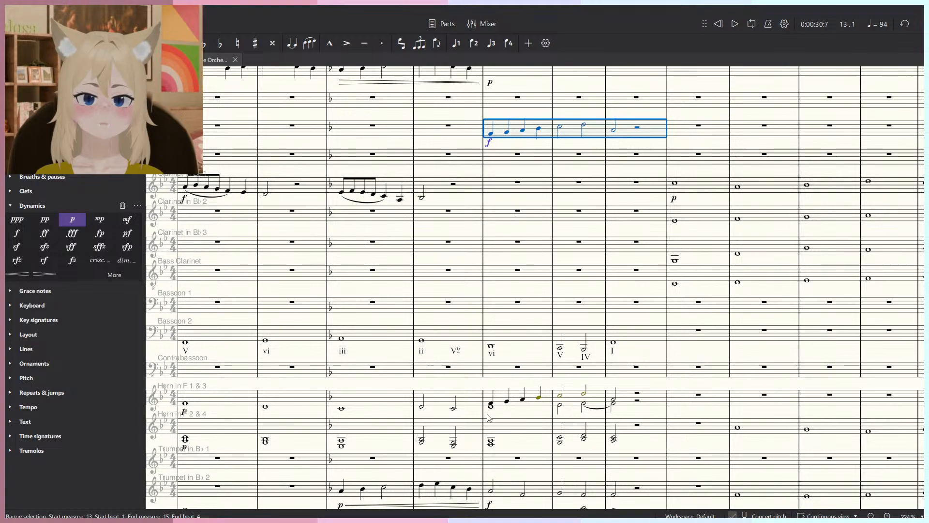
{"action": "key", "text": "Escape"}
{"action": "key", "text": "space"}
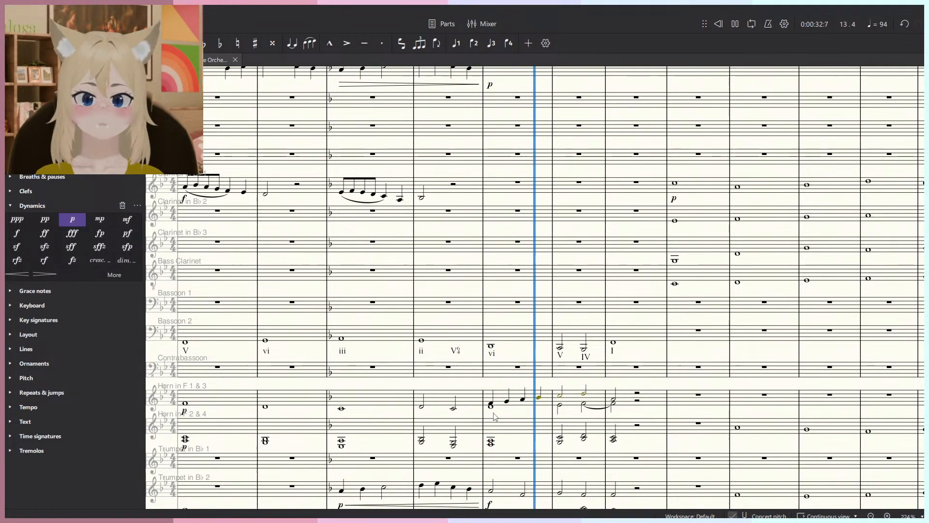
{"action": "key", "text": "space"}
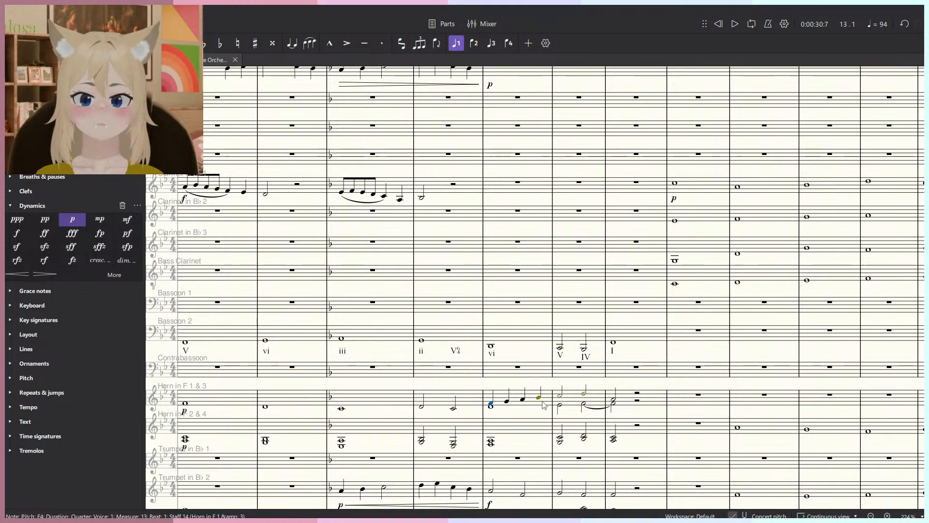
Add an f dynamic to Horn in F 1 & 3 at measure 13 and assign it to voice 1 only.
{"action": "scroll", "coordinate": [544, 404], "scroll_direction": "up", "scroll_amount": 5}
{"action": "left_click", "coordinate": [18, 235]}
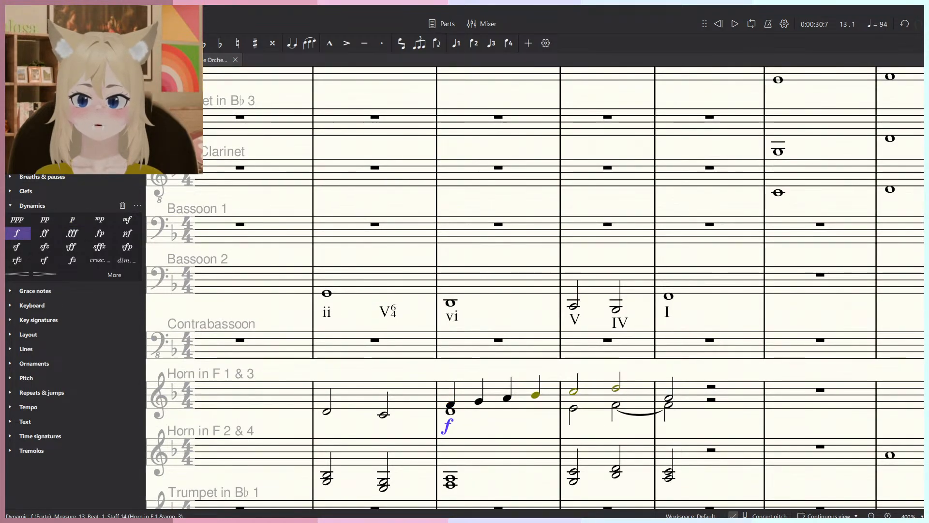
{"action": "left_click", "coordinate": [103, 60]}
{"action": "left_click", "coordinate": [105, 141]}
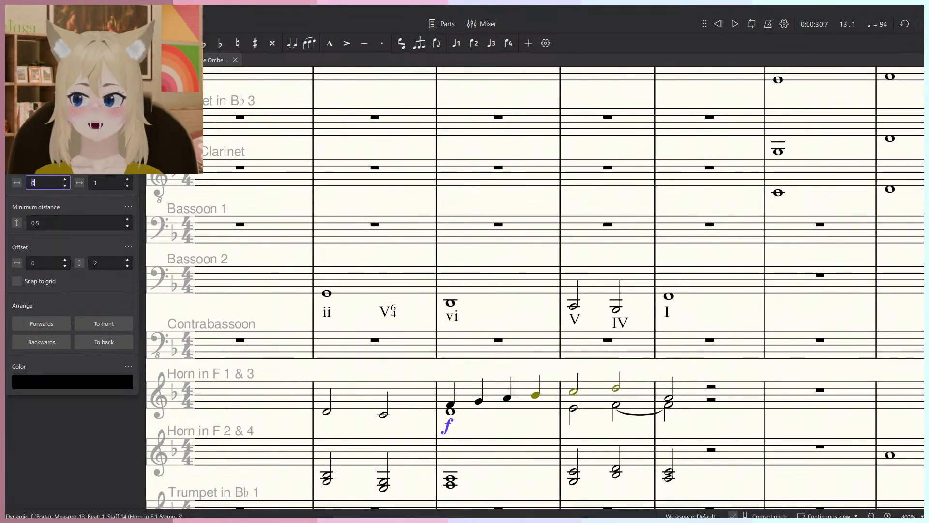
{"action": "left_click", "coordinate": [104, 141]}
{"action": "left_click", "coordinate": [61, 246]}
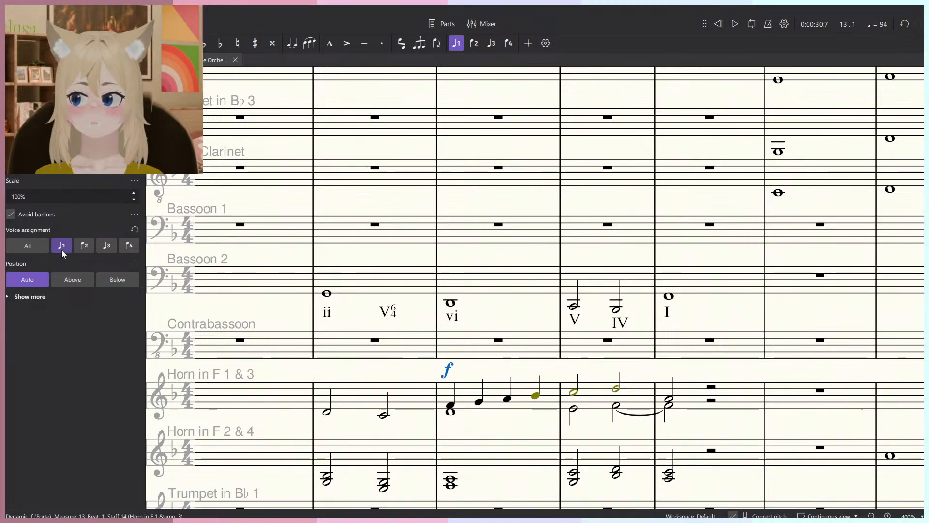
Change the Horn in F 1 & 3 dynamic at measure 13 to mf and play back the passage from measure 12.
{"action": "key", "text": "space"}
{"action": "scroll", "coordinate": [519, 384], "scroll_direction": "down", "scroll_amount": 3}
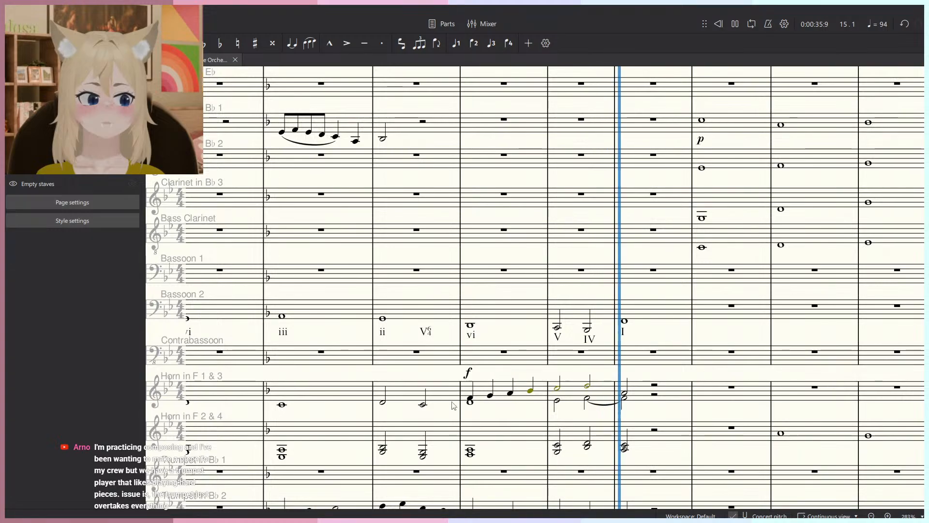
{"action": "key", "text": "space"}
{"action": "left_click", "coordinate": [468, 374]}
{"action": "left_click", "coordinate": [23, 60]}
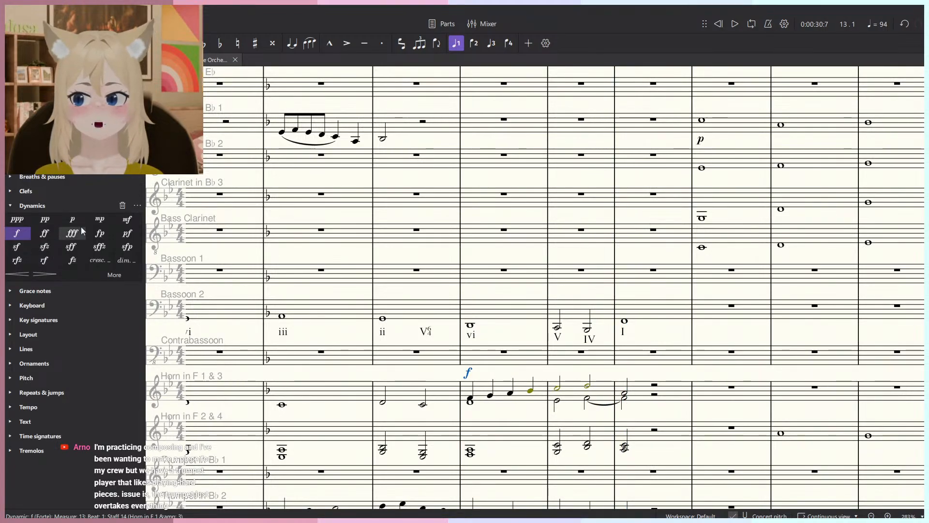
{"action": "left_click", "coordinate": [127, 220]}
{"action": "left_click", "coordinate": [383, 402]}
{"action": "key", "text": "space"}
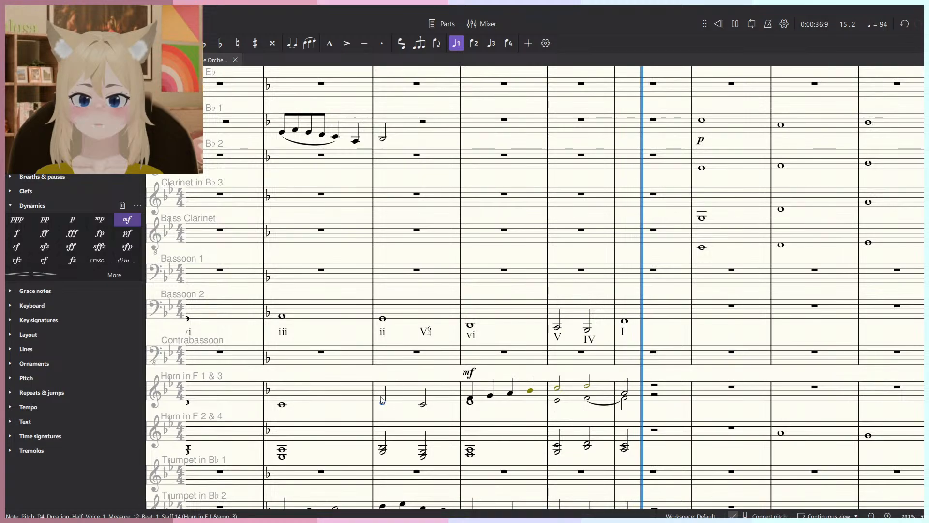
{"action": "key", "text": "space"}
Examine the Trumpet in B♭ 2 and Trombone 1 lines in measures 13 to 15 against the horns and the following violin entry.
{"action": "scroll", "coordinate": [487, 367], "scroll_direction": "down", "scroll_amount": 5, "text": "ctrl"}
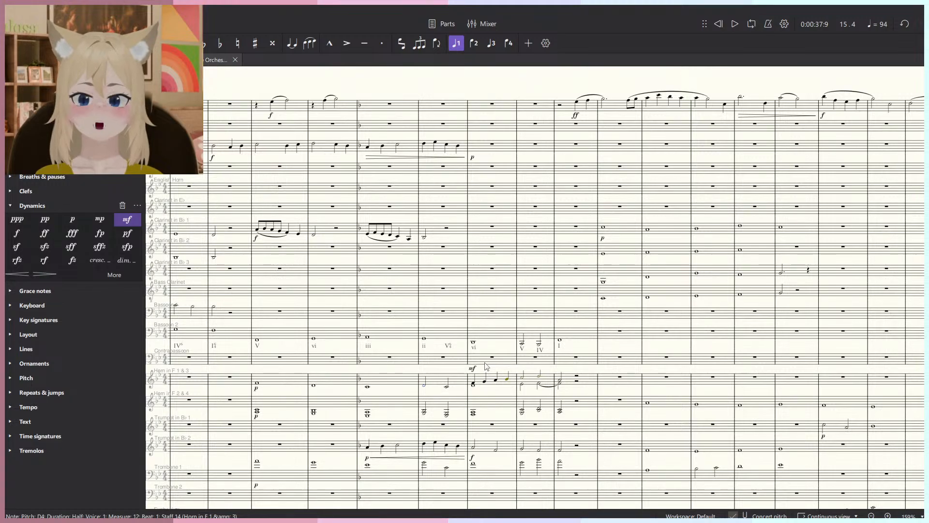
{"action": "scroll", "coordinate": [494, 336], "scroll_direction": "down", "scroll_amount": 5}
{"action": "scroll", "coordinate": [494, 337], "scroll_direction": "left", "scroll_amount": 2}
{"action": "left_click", "coordinate": [623, 365]}
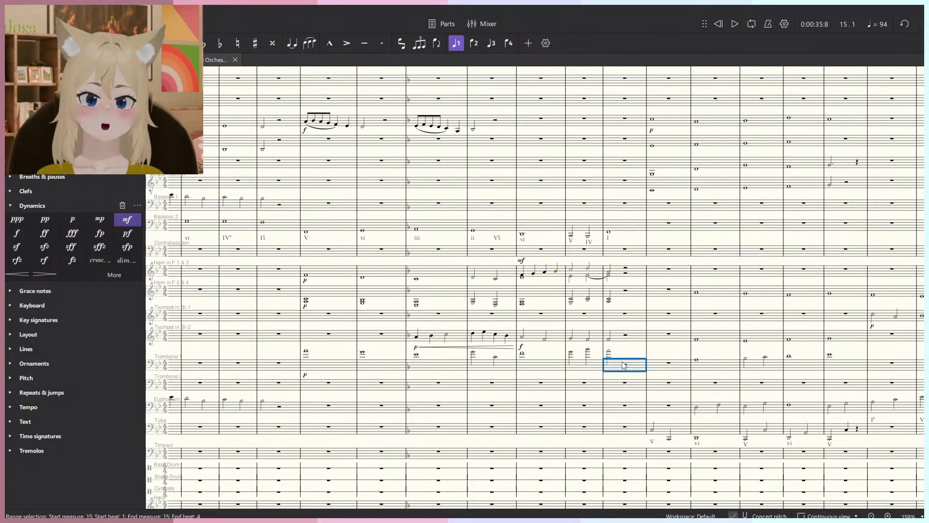
{"action": "scroll", "coordinate": [623, 365], "scroll_direction": "up", "scroll_amount": 2}
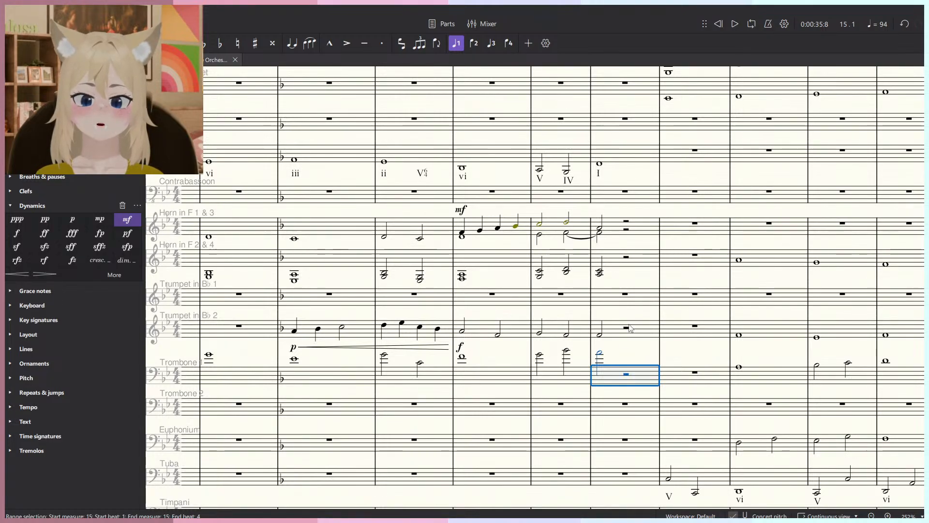
{"action": "left_click", "coordinate": [605, 334]}
{"action": "scroll", "coordinate": [472, 342], "scroll_direction": "down", "scroll_amount": 7}
{"action": "scroll", "coordinate": [482, 356], "scroll_direction": "down", "scroll_amount": 3}
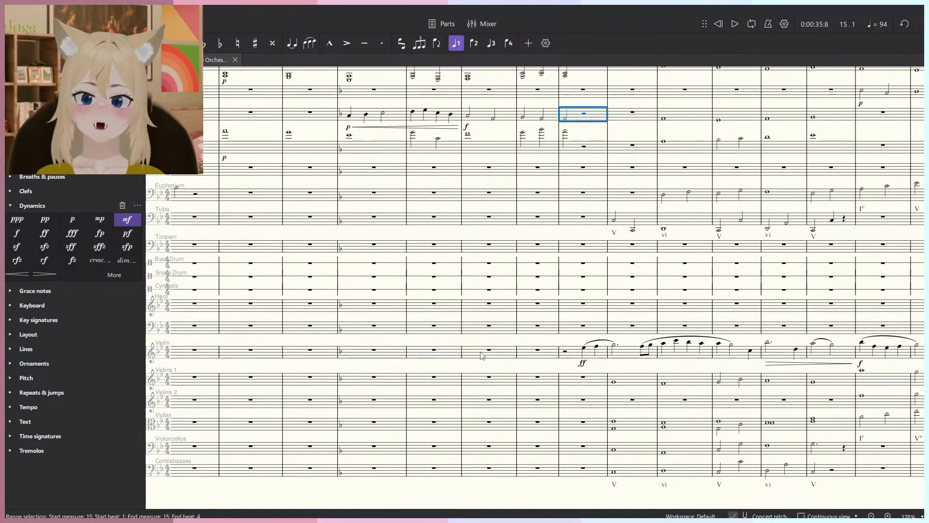
{"action": "scroll", "coordinate": [483, 133], "scroll_direction": "up", "scroll_amount": 5}
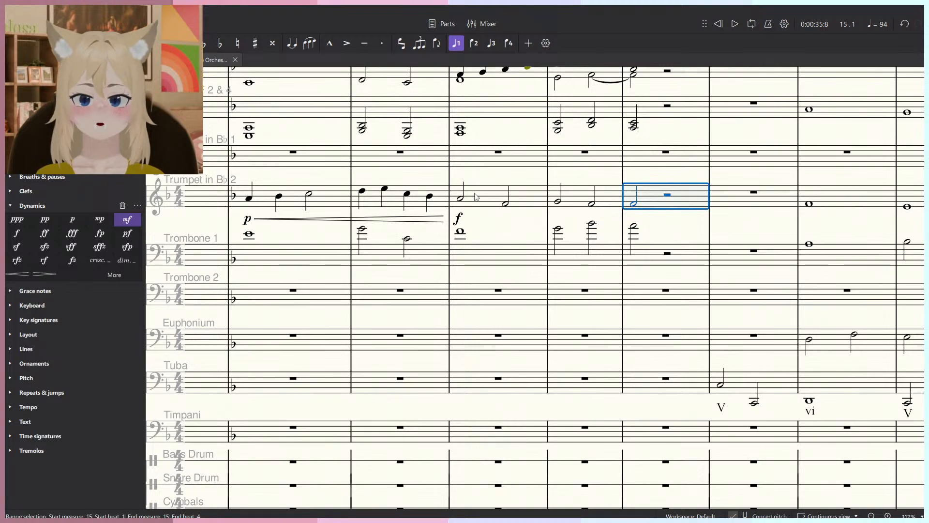
{"action": "scroll", "coordinate": [474, 197], "scroll_direction": "down", "scroll_amount": 3}
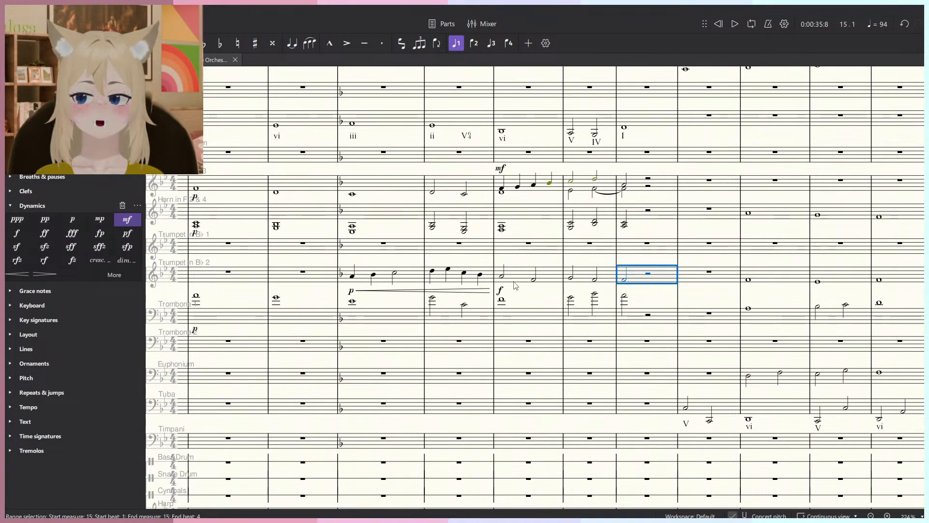
{"action": "left_click", "coordinate": [516, 286]}
{"action": "scroll", "coordinate": [517, 290], "scroll_direction": "up", "scroll_amount": 3}
{"action": "key", "text": "Escape"}
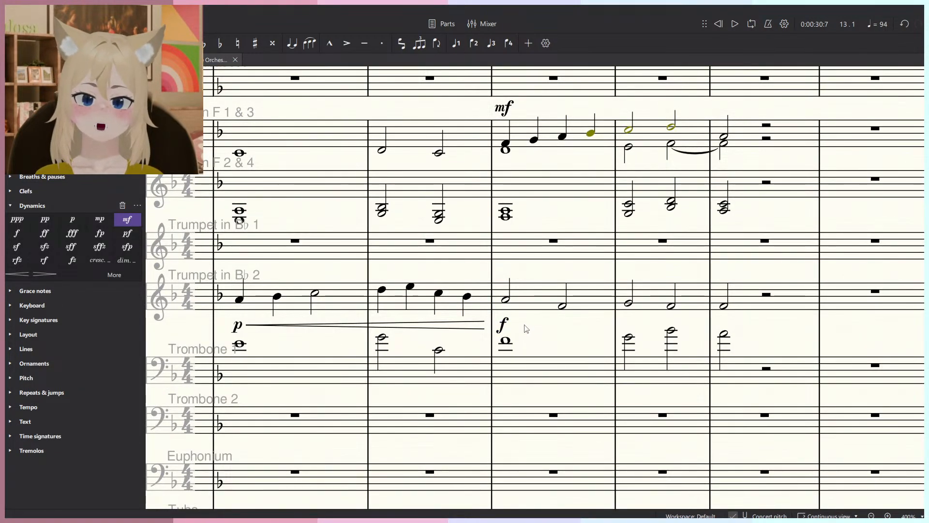
{"action": "left_click", "coordinate": [507, 305]}
{"action": "scroll", "coordinate": [532, 315], "scroll_direction": "down", "scroll_amount": 4}
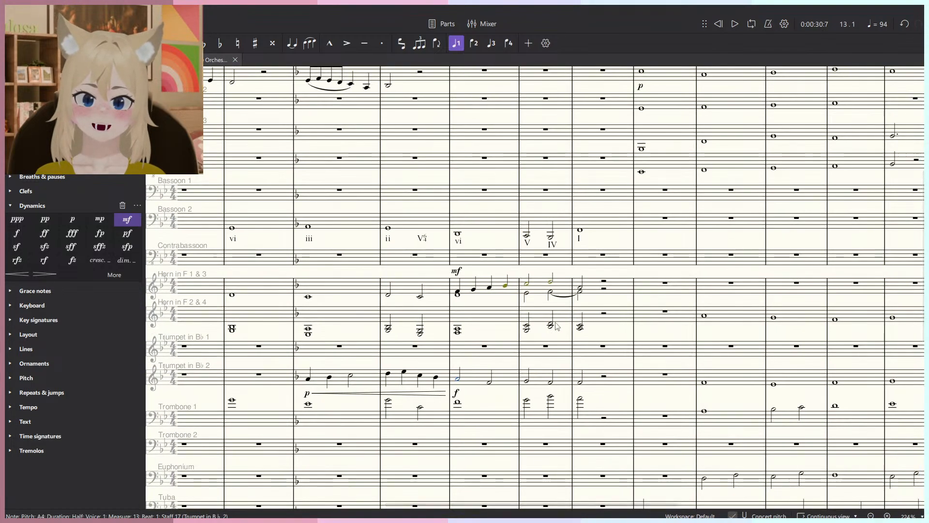
Play back the score from measure 15 to hear the transition into measure 16.
{"action": "left_click", "coordinate": [610, 290]}
{"action": "left_click", "coordinate": [613, 299]}
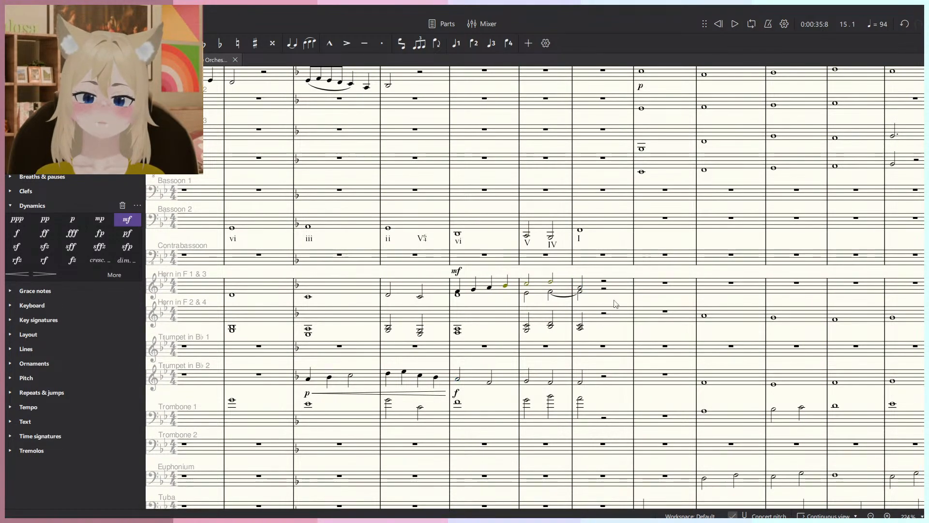
{"action": "left_click_drag", "start_coordinate": [627, 297], "coordinate": [577, 311]}
{"action": "key", "text": "space"}
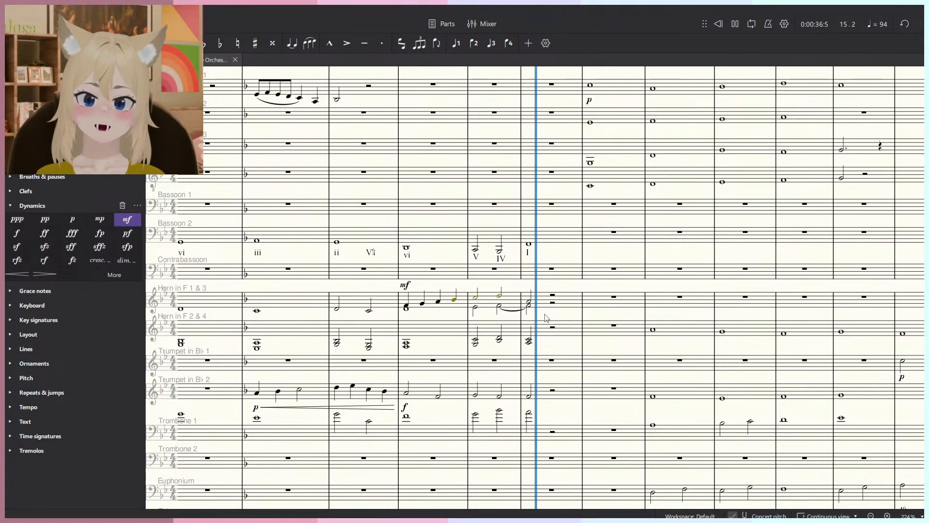
{"action": "scroll", "coordinate": [581, 294], "scroll_direction": "down", "scroll_amount": 10}
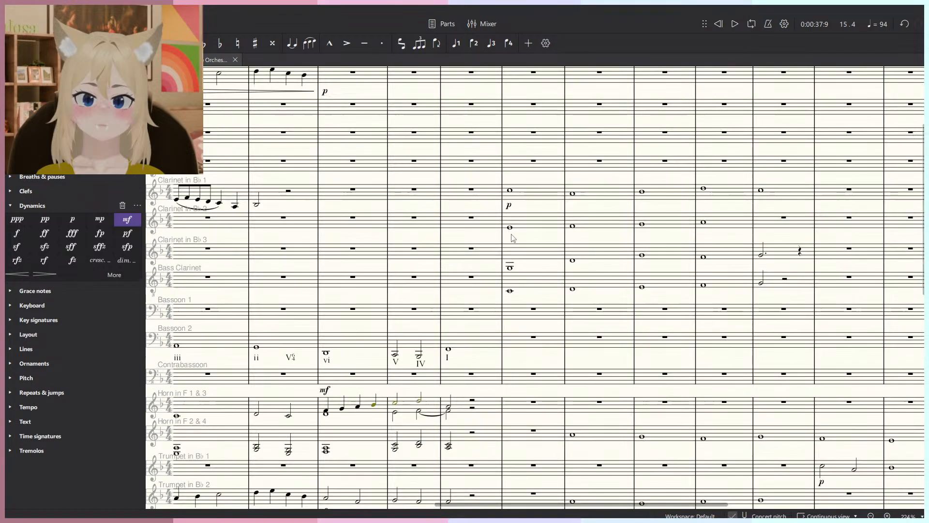
{"action": "scroll", "coordinate": [522, 321], "scroll_direction": "down", "scroll_amount": 6}
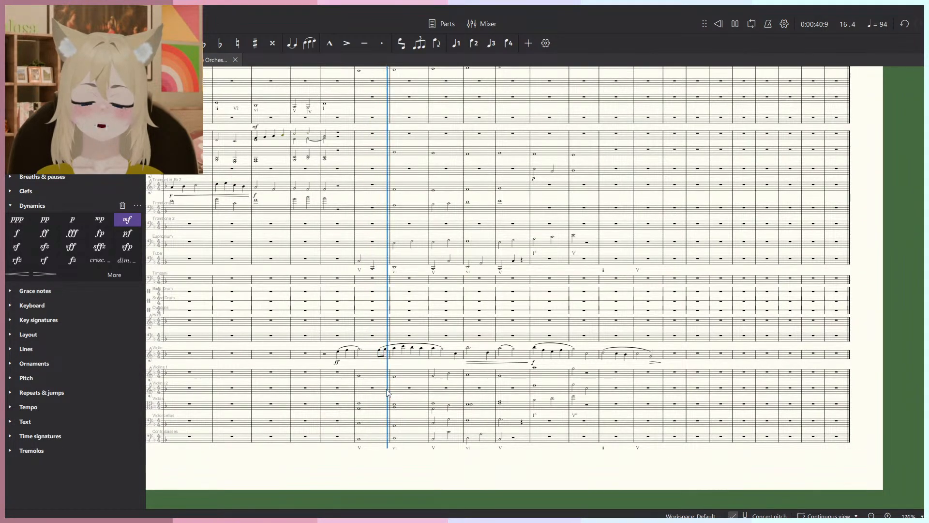
{"action": "scroll", "coordinate": [388, 367], "scroll_direction": "up", "scroll_amount": 7}
{"action": "key", "text": "space"}
Add a p dynamic to the Violins 1, Violas, Violoncellos and Contrabasses at measure 16 and play back from there.
{"action": "left_click", "coordinate": [388, 357]}
{"action": "left_click", "coordinate": [378, 487], "text": "shift"}
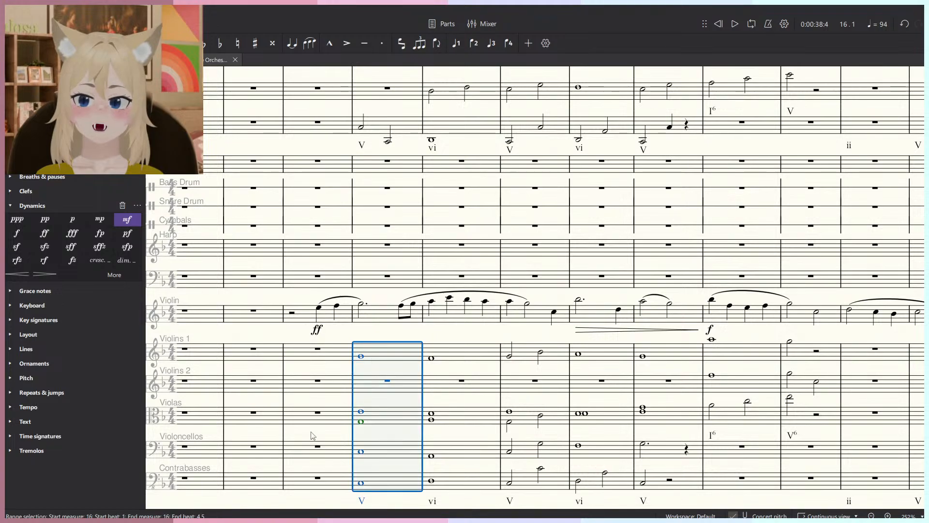
{"action": "left_click", "coordinate": [72, 220]}
{"action": "key", "text": "space"}
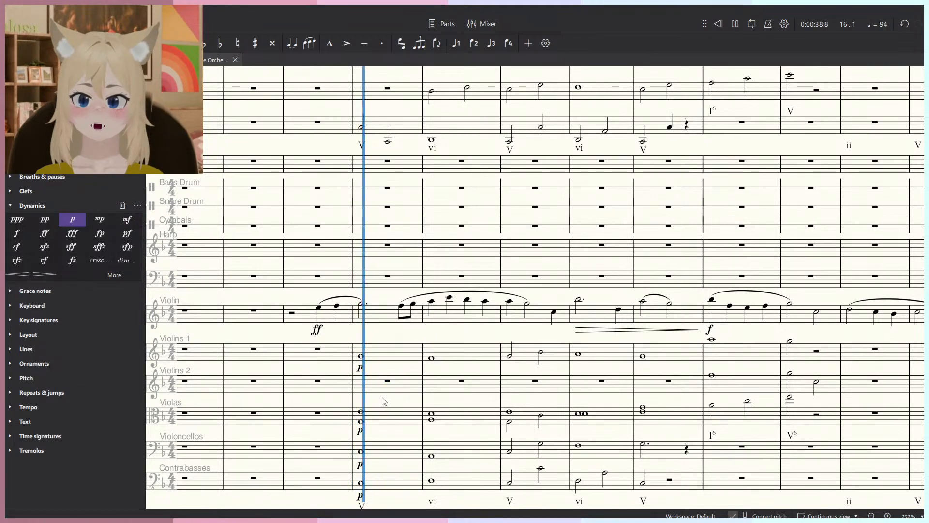
{"action": "scroll", "coordinate": [372, 402], "scroll_direction": "down", "scroll_amount": 6}
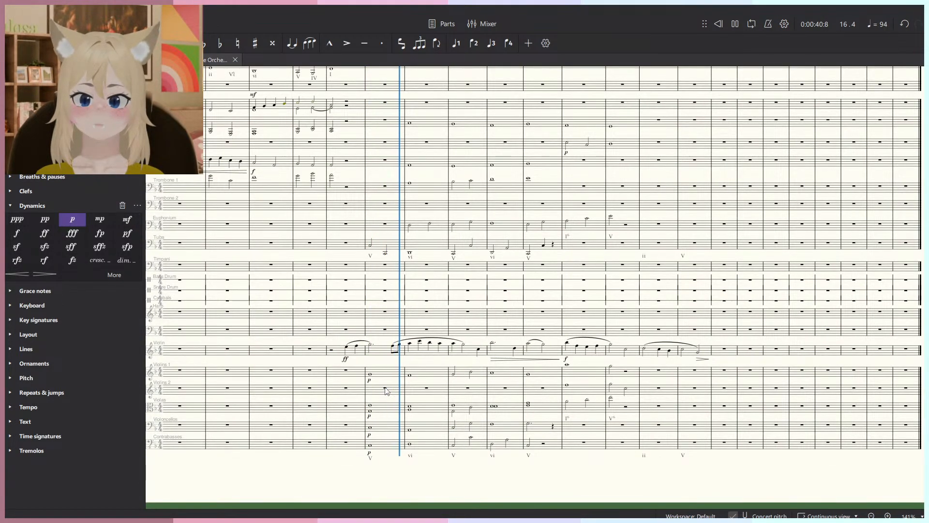
{"action": "scroll", "coordinate": [385, 386], "scroll_direction": "up", "scroll_amount": 1}
{"action": "scroll", "coordinate": [384, 387], "scroll_direction": "up", "scroll_amount": 4}
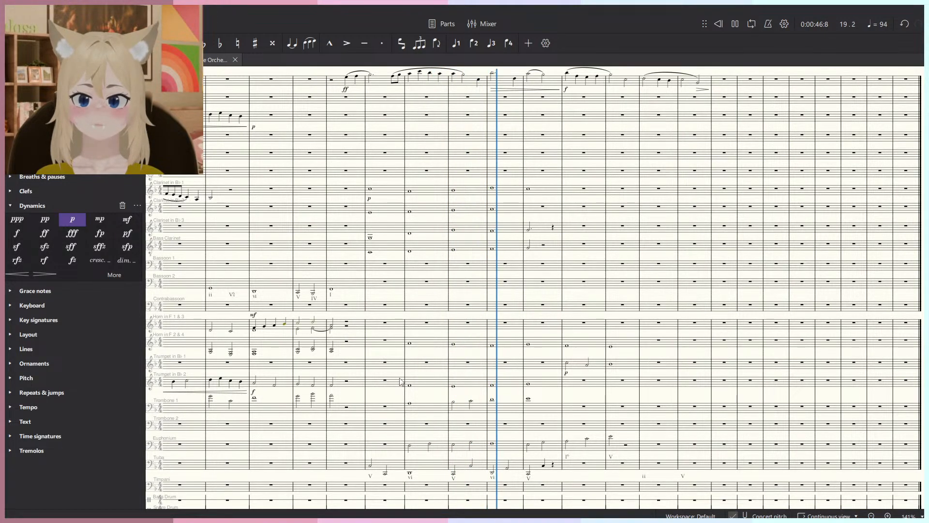
{"action": "key", "text": "space"}
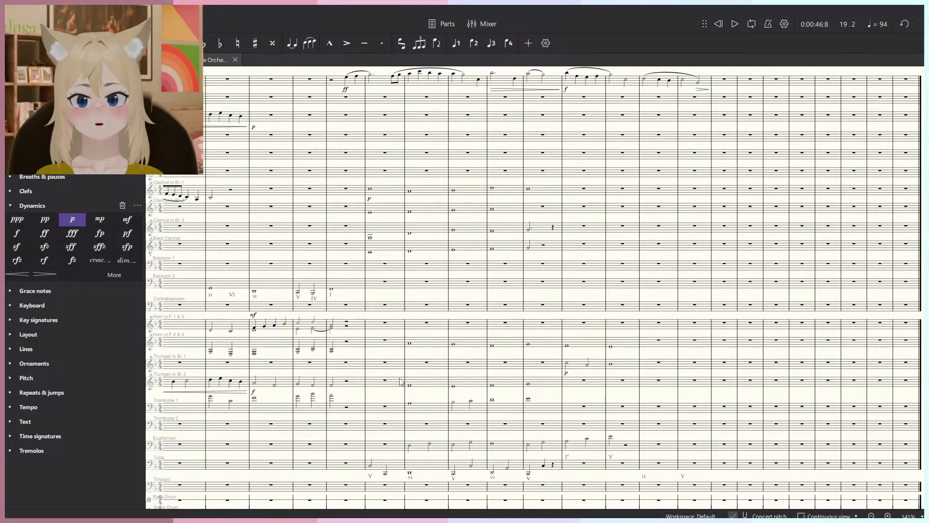
Delete the notes and dynamic in measures 17 to 22 from Horn in F 2 & 4 through Trombone 1.
{"action": "left_click", "coordinate": [623, 403]}
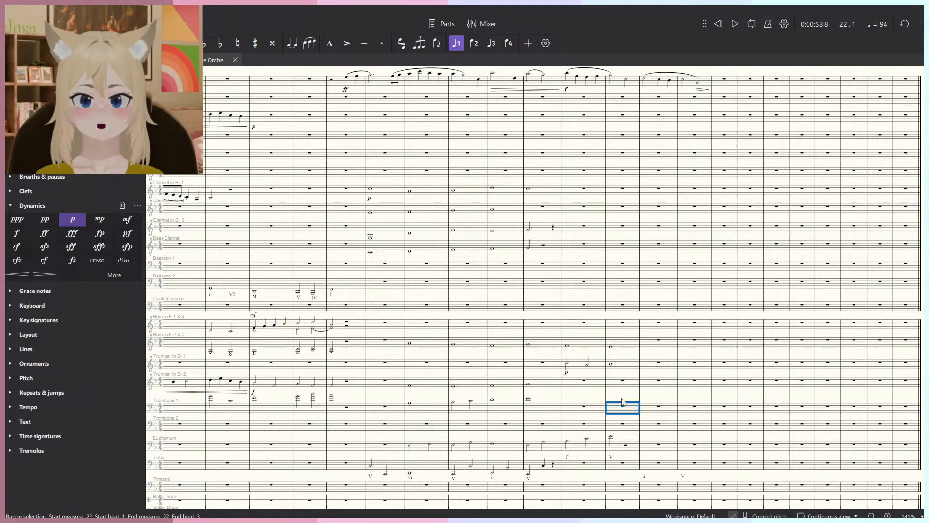
{"action": "left_click", "coordinate": [431, 348], "text": "shift"}
{"action": "key", "text": "Delete"}
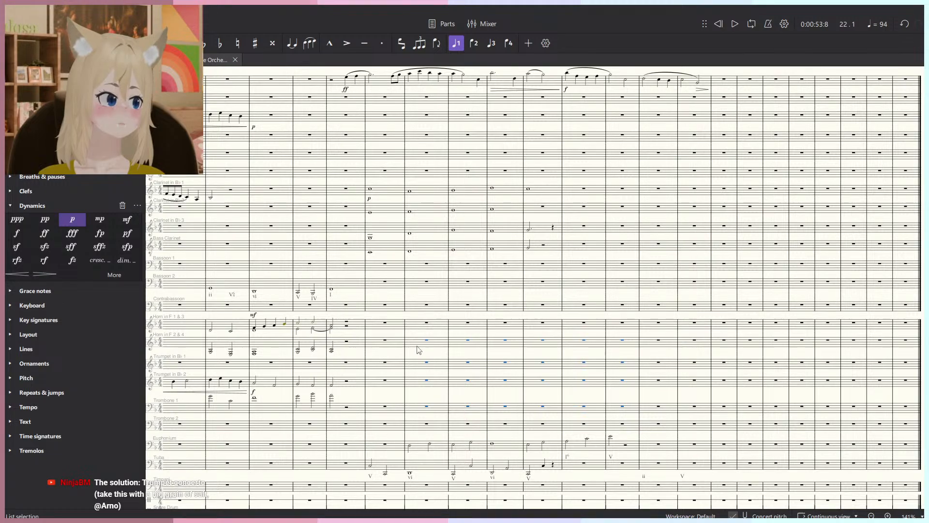
{"action": "scroll", "coordinate": [419, 369], "scroll_direction": "down", "scroll_amount": 3}
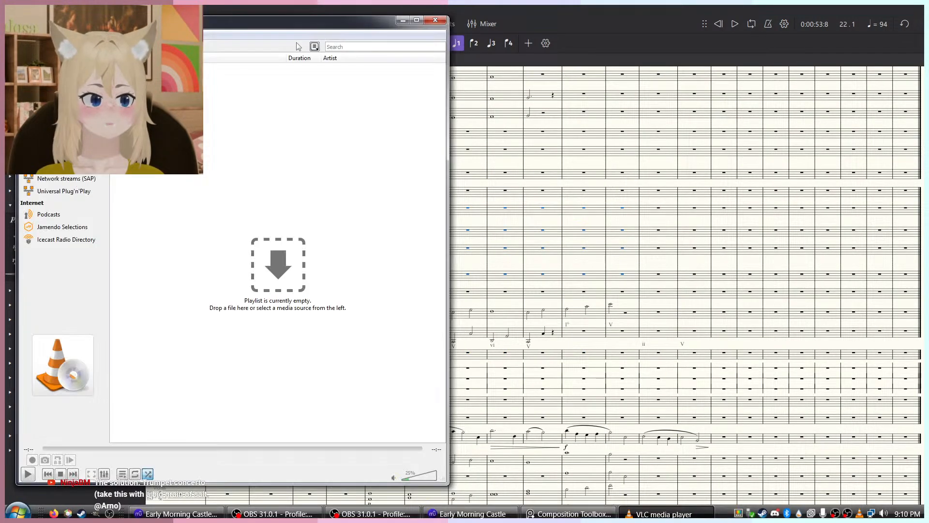
Switch to VLC media player and sample the first and fourth movements of Brandenburg Concerto No. 1 and the third movement of No. 2.
{"action": "left_click_drag", "start_coordinate": [309, 25], "coordinate": [927, 126]}
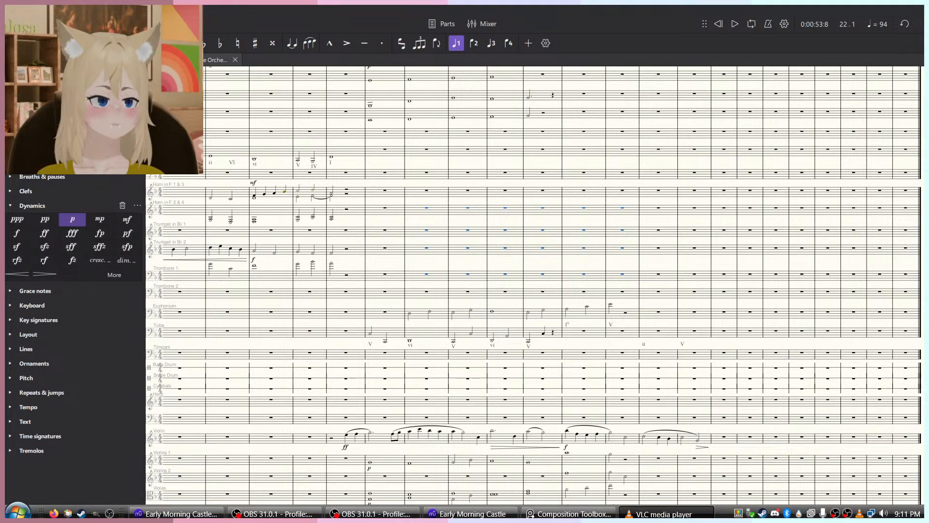
{"action": "left_click_drag", "start_coordinate": [927, 48], "coordinate": [668, 23]}
{"action": "double_click", "coordinate": [668, 71]}
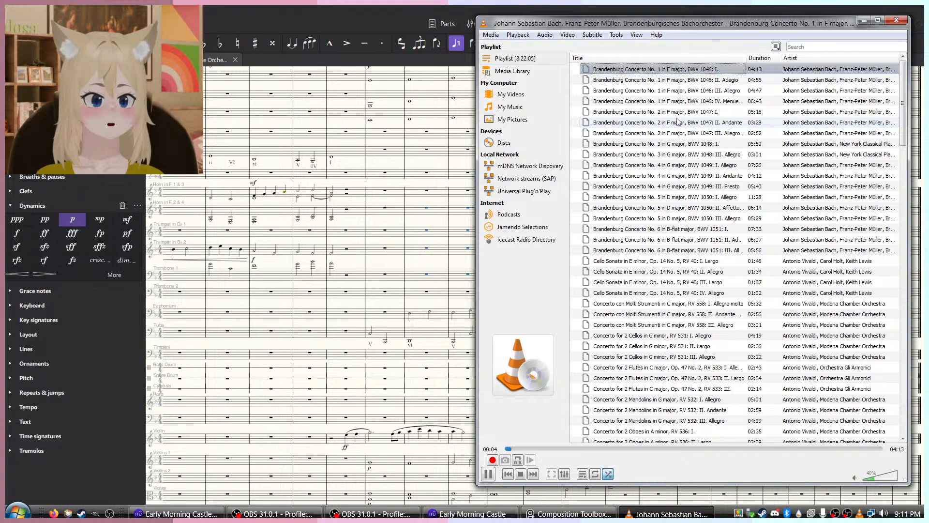
{"action": "double_click", "coordinate": [686, 101]}
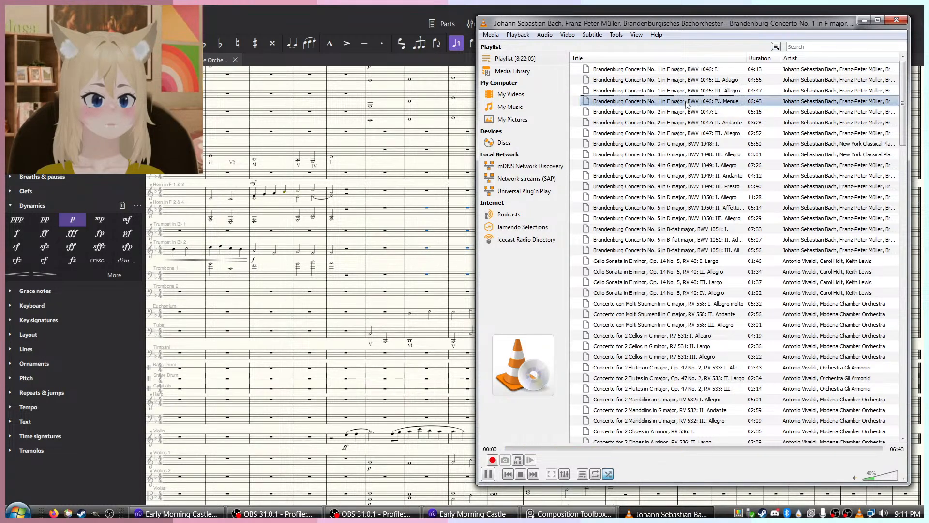
{"action": "double_click", "coordinate": [687, 134]}
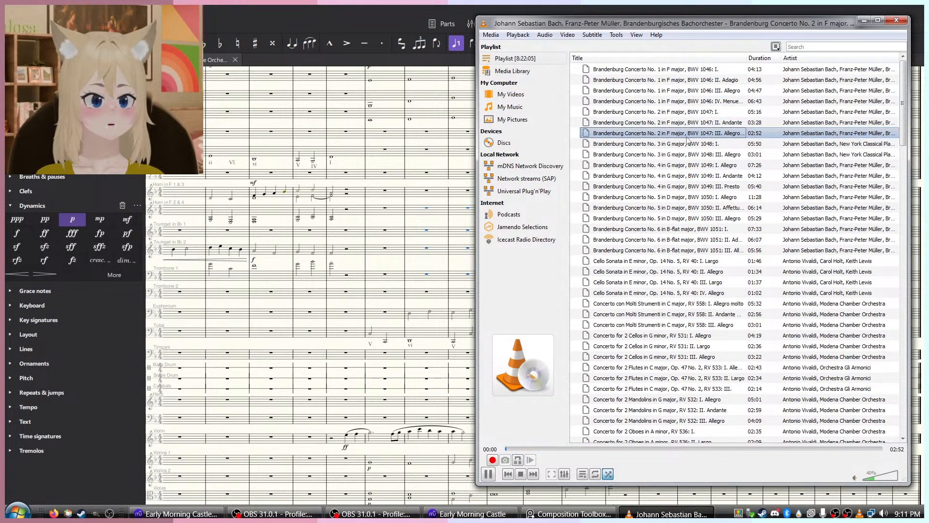
Find and play the Trumpet Concerto in D major "Estienne Roger 188": I. Allegro, skip ahead in it and adjust the volume.
{"action": "scroll", "coordinate": [673, 223], "scroll_direction": "down", "scroll_amount": 5}
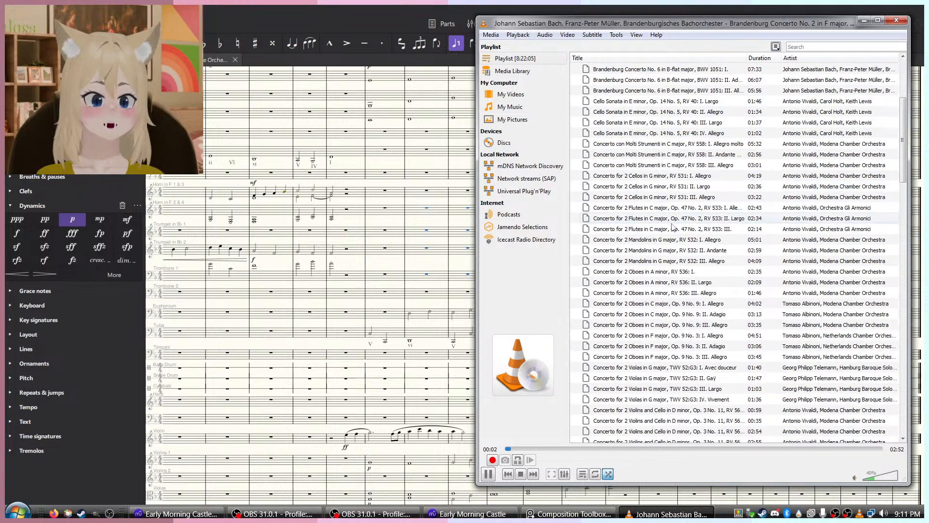
{"action": "scroll", "coordinate": [672, 226], "scroll_direction": "down", "scroll_amount": 11}
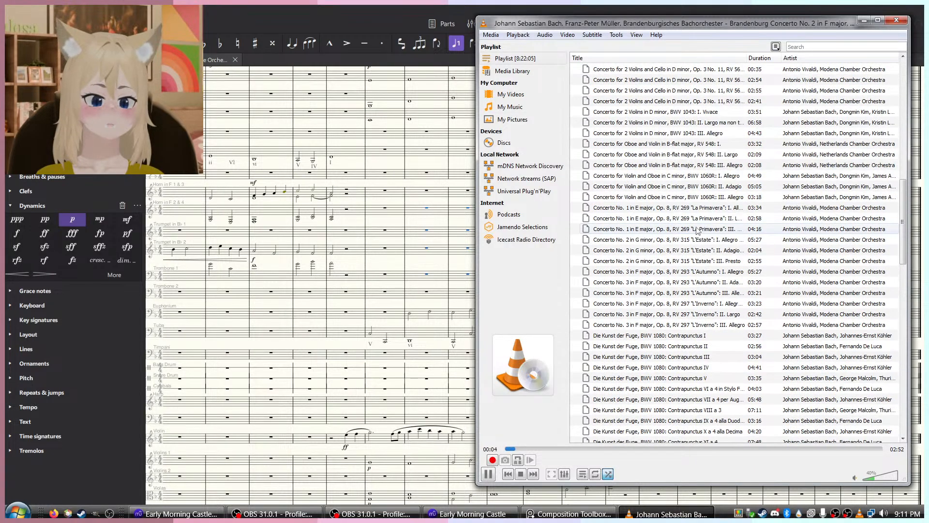
{"action": "scroll", "coordinate": [697, 231], "scroll_direction": "down", "scroll_amount": 20}
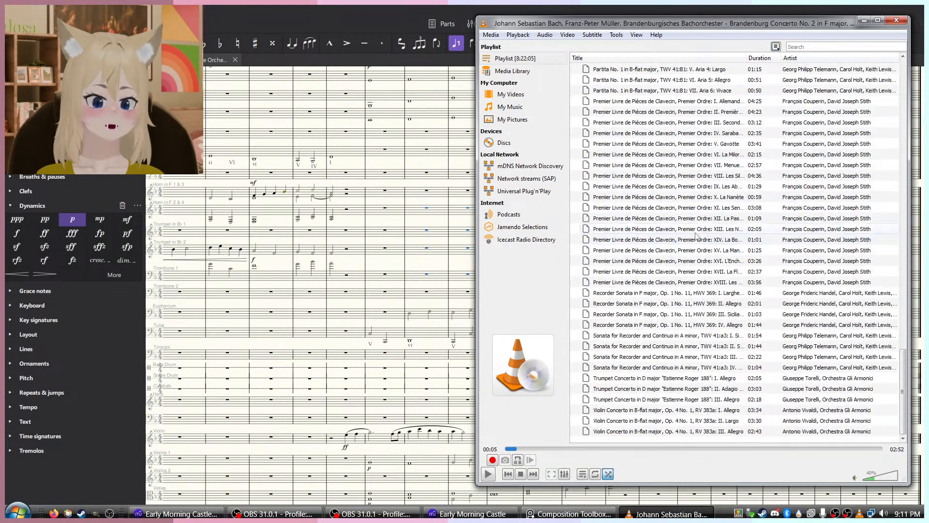
{"action": "left_click", "coordinate": [841, 380]}
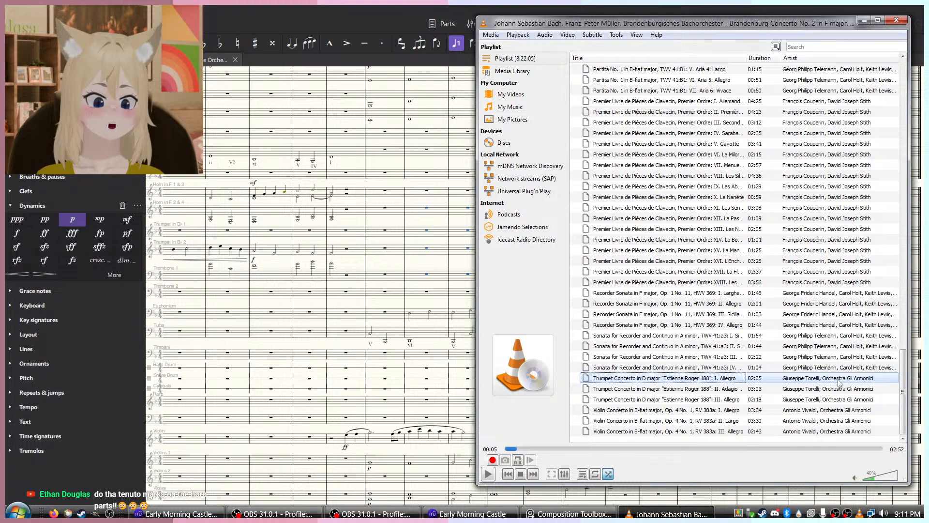
{"action": "double_click", "coordinate": [840, 382]}
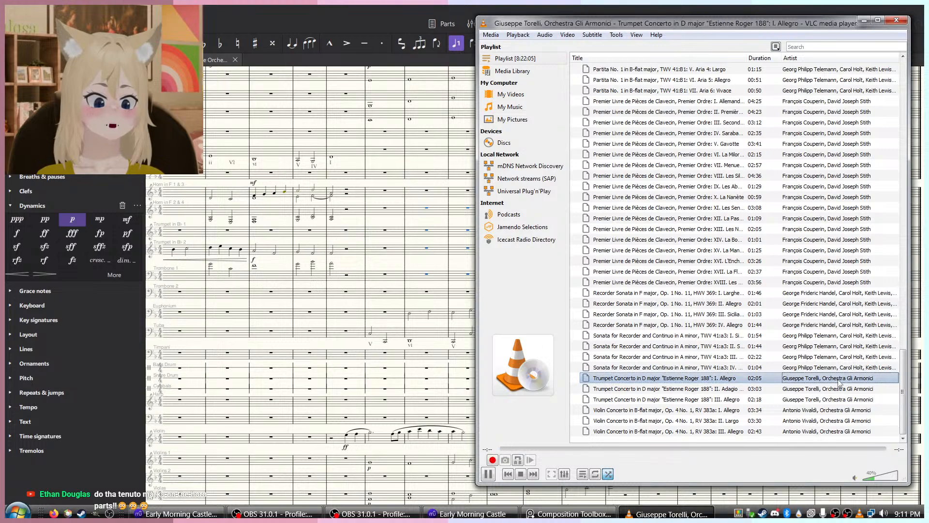
{"action": "left_click", "coordinate": [581, 450]}
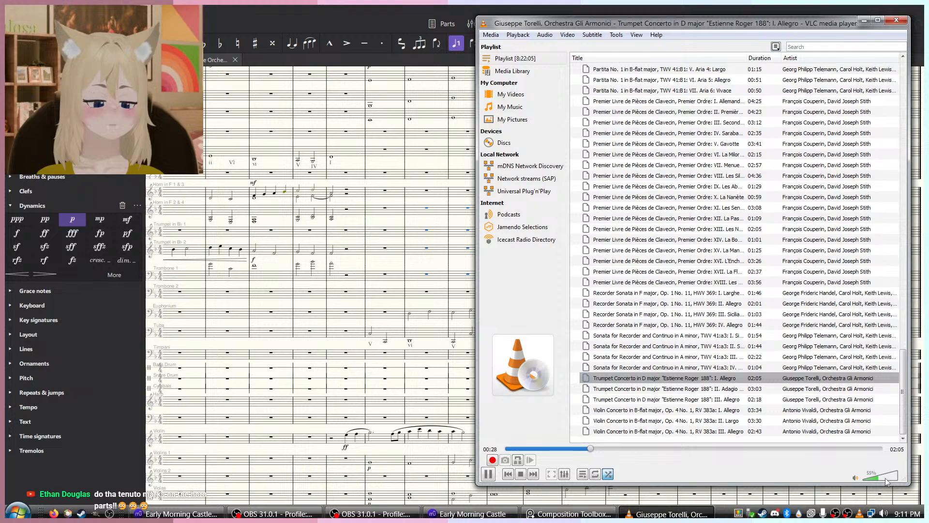
{"action": "mouse_move", "coordinate": [888, 480]}
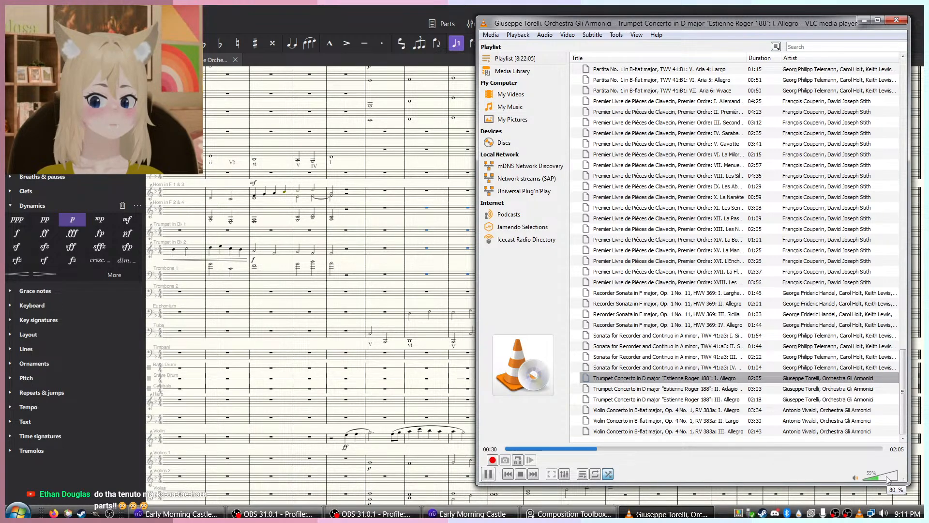
{"action": "left_click", "coordinate": [887, 479]}
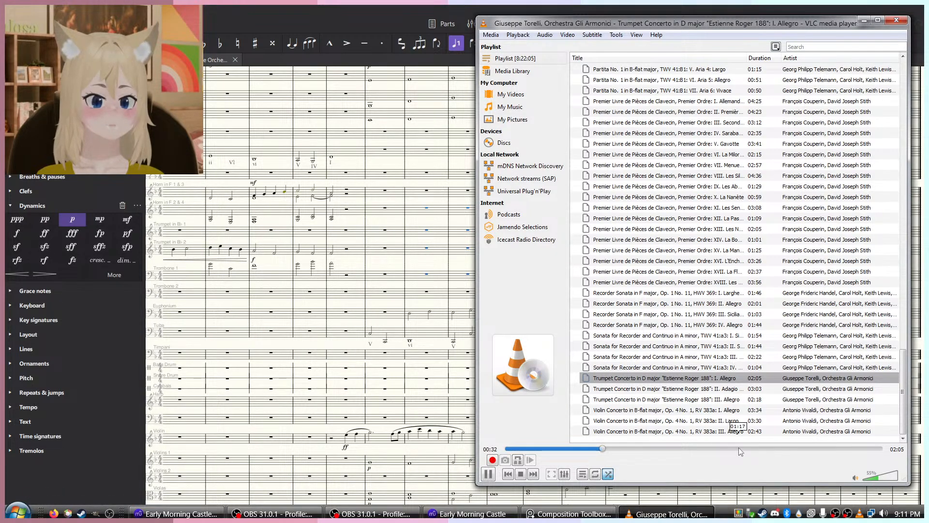
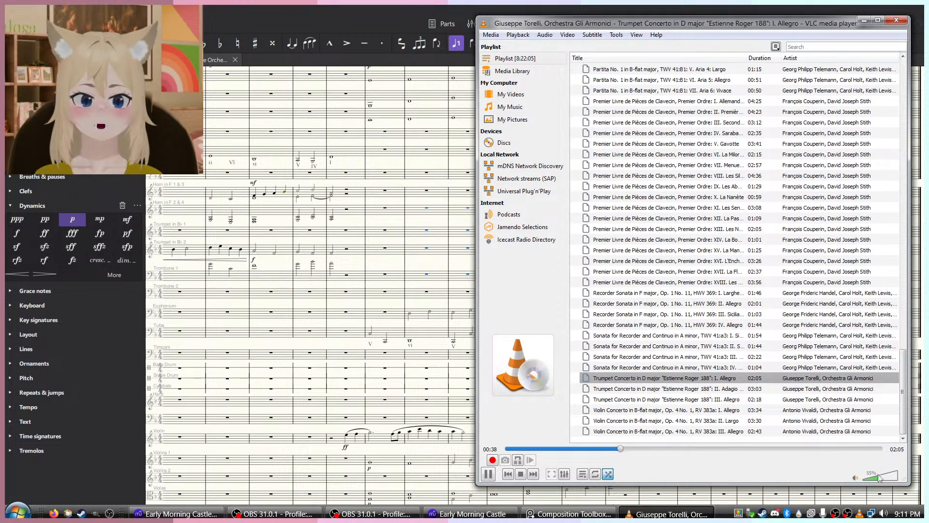
Raise the playback volume to 40%, pause the Torelli Trumpet Concerto and close the media player.
{"action": "scroll", "coordinate": [879, 479], "scroll_direction": "down", "scroll_amount": 3}
{"action": "key", "text": "space"}
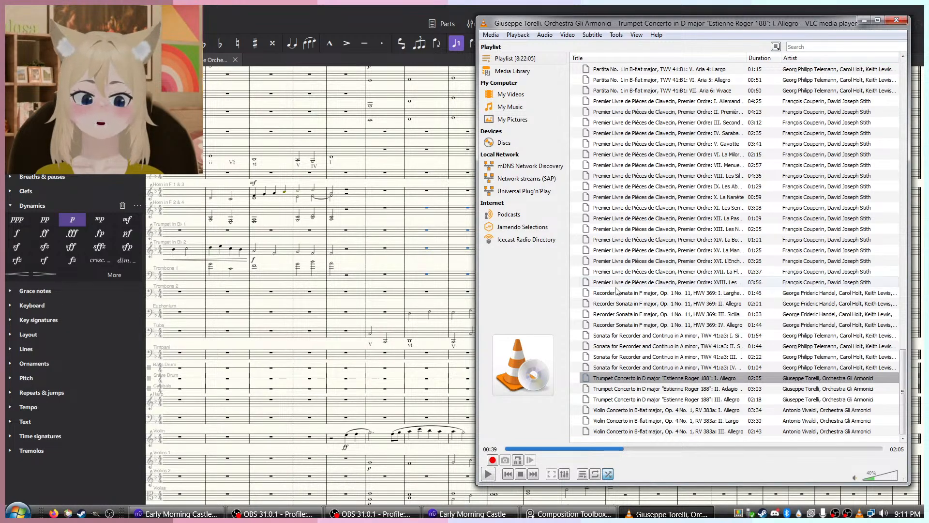
{"action": "scroll", "coordinate": [720, 300], "scroll_direction": "up", "scroll_amount": 11}
{"action": "scroll", "coordinate": [719, 300], "scroll_direction": "down", "scroll_amount": 10}
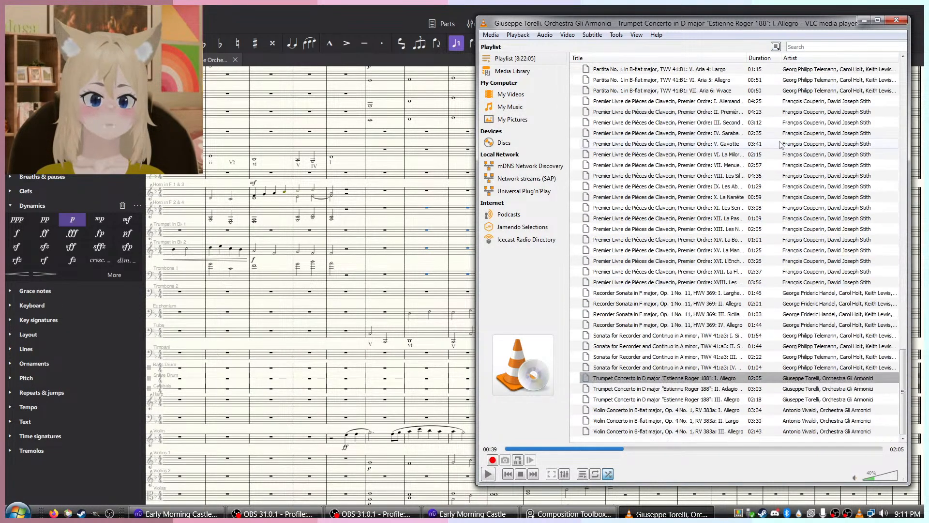
{"action": "left_click", "coordinate": [897, 20]}
Collapse the Dynamics palette and look through the remaining palettes, including Ornaments.
{"action": "scroll", "coordinate": [611, 258], "scroll_direction": "up", "scroll_amount": 3}
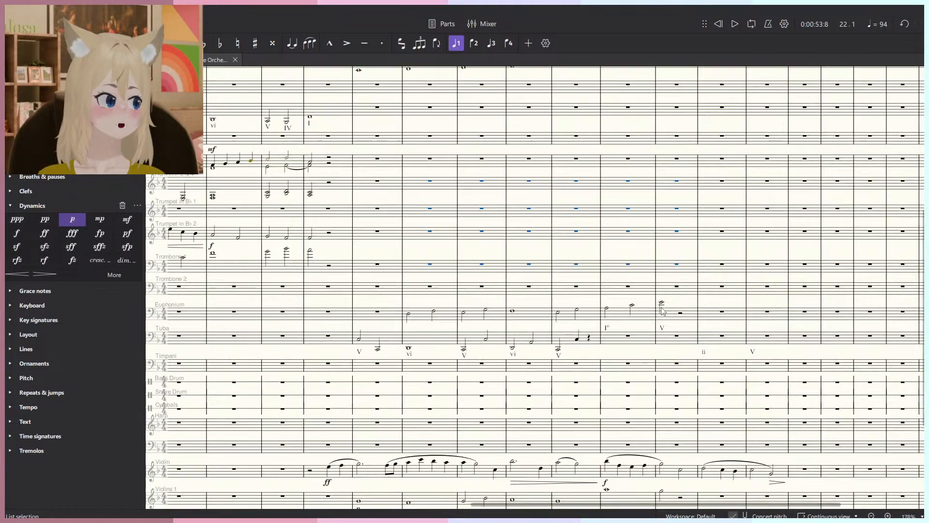
{"action": "scroll", "coordinate": [683, 352], "scroll_direction": "down", "scroll_amount": 3}
{"action": "scroll", "coordinate": [684, 353], "scroll_direction": "up", "scroll_amount": 4}
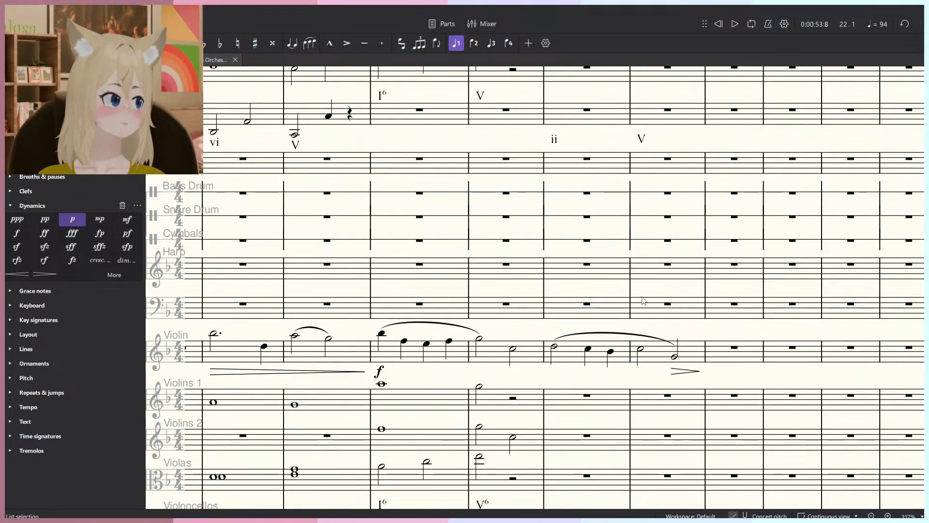
{"action": "scroll", "coordinate": [613, 275], "scroll_direction": "down", "scroll_amount": 4}
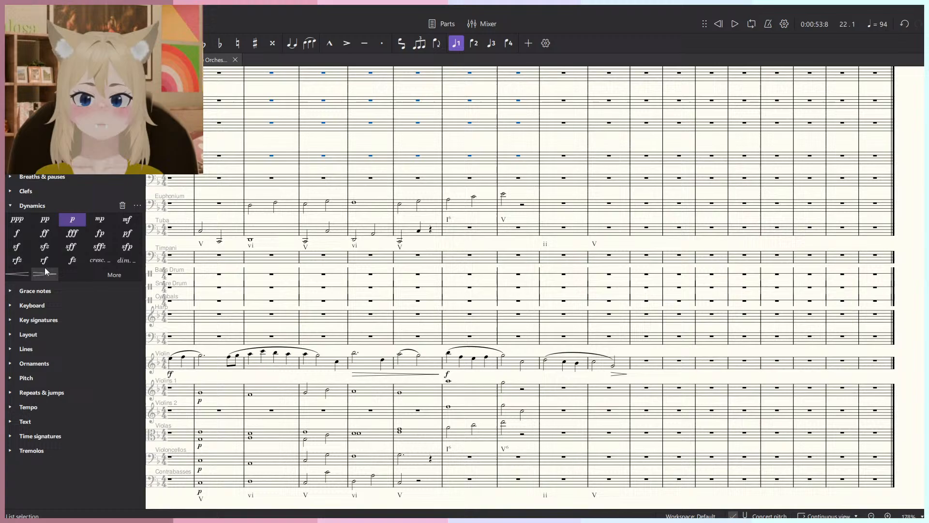
{"action": "left_click", "coordinate": [10, 205]}
{"action": "scroll", "coordinate": [328, 246], "scroll_direction": "up", "scroll_amount": 2}
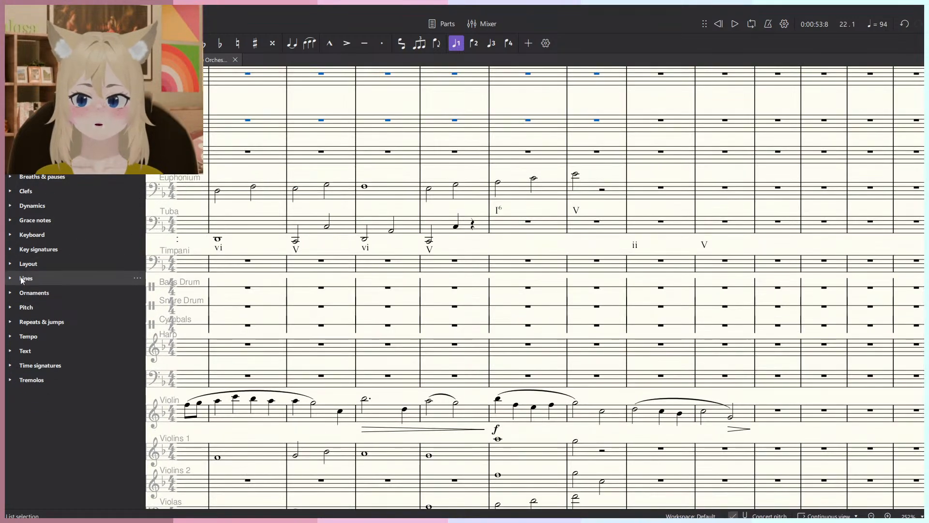
{"action": "left_click", "coordinate": [10, 293]}
{"action": "left_click", "coordinate": [11, 292]}
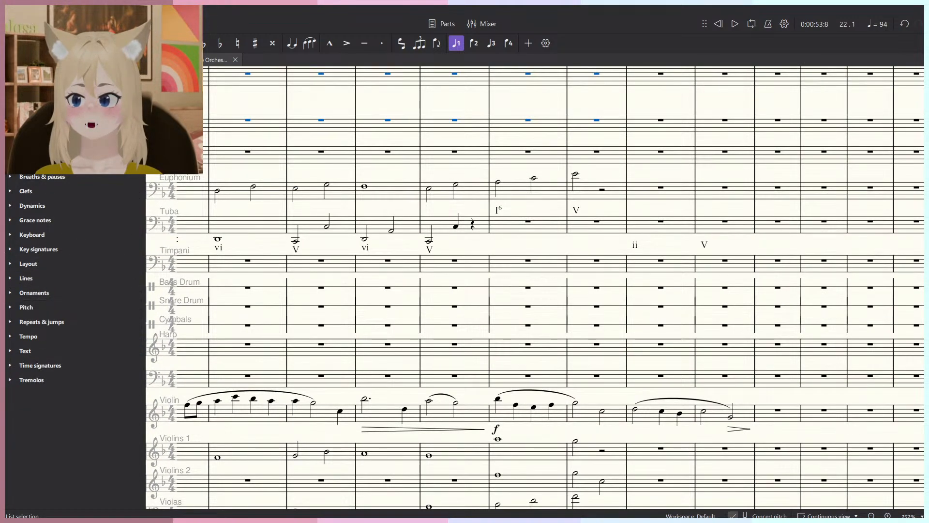
{"action": "scroll", "coordinate": [73, 300], "scroll_direction": "up", "scroll_amount": 2}
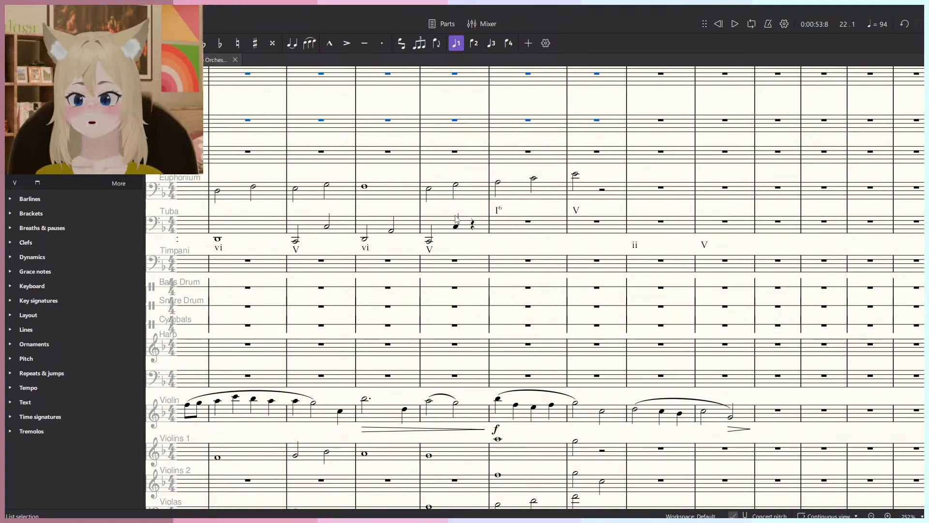
Try to apply tenuto to the upper-voice notes of Horn in F 1 & 3 in measures 13 to 15.
{"action": "left_click_drag", "start_coordinate": [373, 307], "coordinate": [546, 229]}
{"action": "left_click_drag", "start_coordinate": [467, 261], "coordinate": [582, 474]}
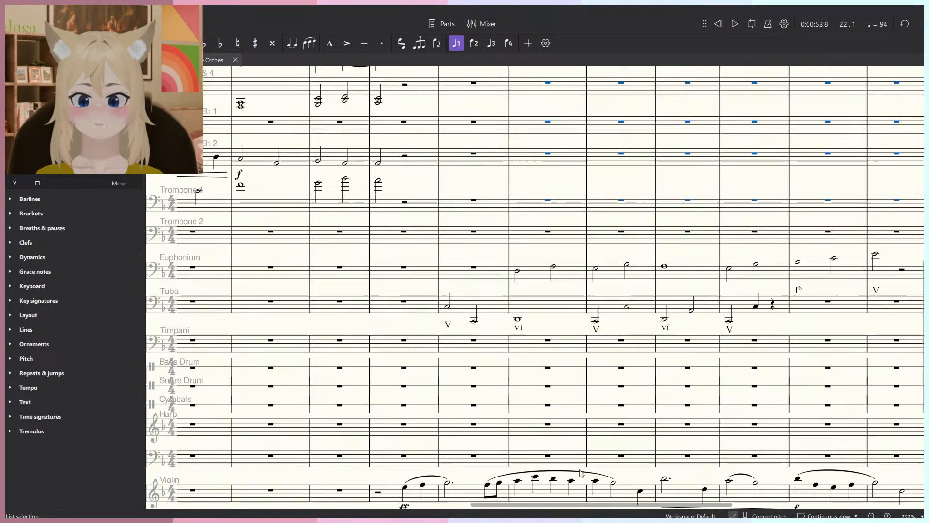
{"action": "left_click_drag", "start_coordinate": [248, 320], "coordinate": [513, 435]}
{"action": "left_click_drag", "start_coordinate": [531, 98], "coordinate": [500, 254]}
{"action": "scroll", "coordinate": [600, 339], "scroll_direction": "up", "scroll_amount": 6}
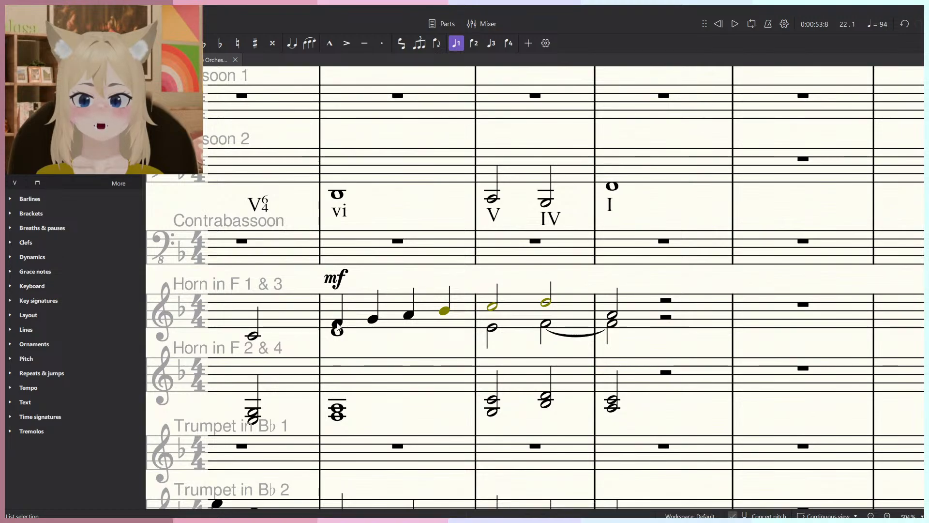
{"action": "left_click", "coordinate": [338, 324]}
{"action": "left_click", "coordinate": [372, 319], "text": "ctrl"}
{"action": "left_click", "coordinate": [409, 316], "text": "ctrl"}
{"action": "left_click", "coordinate": [444, 312], "text": "ctrl"}
{"action": "left_click", "coordinate": [493, 308], "text": "ctrl"}
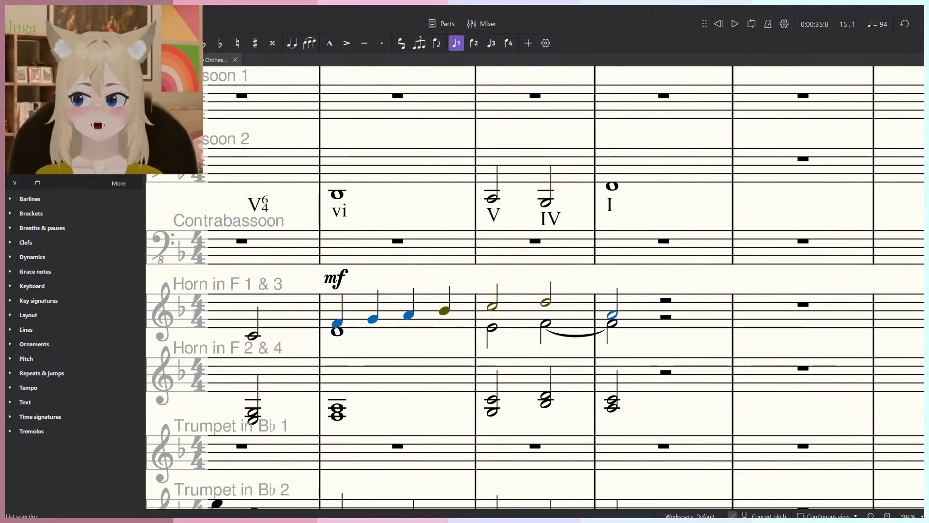
{"action": "key", "text": "shift+n"}
{"action": "key", "text": "ctrl+z"}
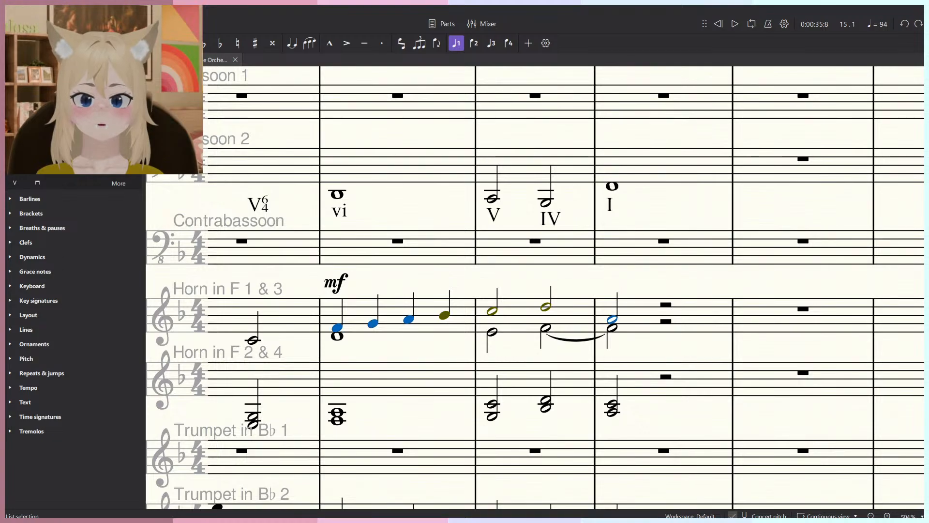
Add the italic staff text "tenuto" to the first note of measure 13 in Horn in F 1 & 3.
{"action": "left_click", "coordinate": [339, 329]}
{"action": "key", "text": "ctrl+t"}
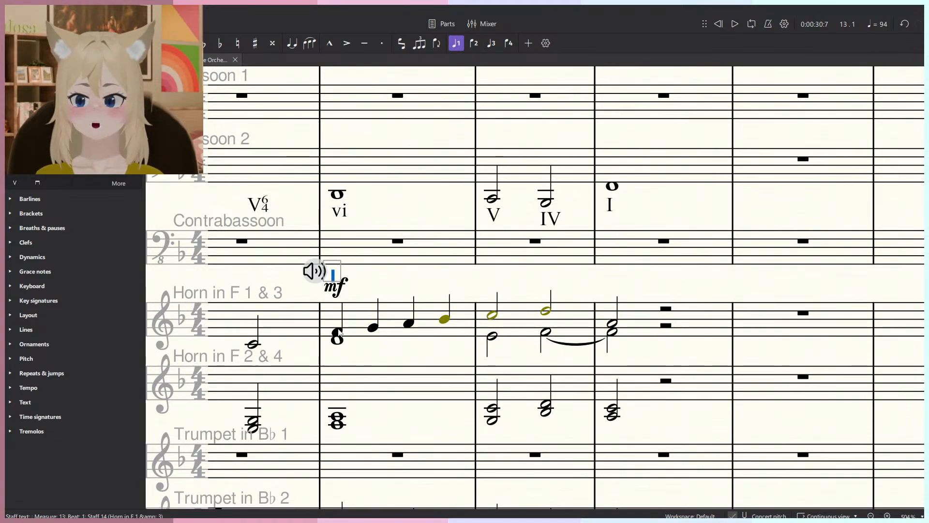
{"action": "type", "text": "tenuto"}
{"action": "key", "text": "Escape"}
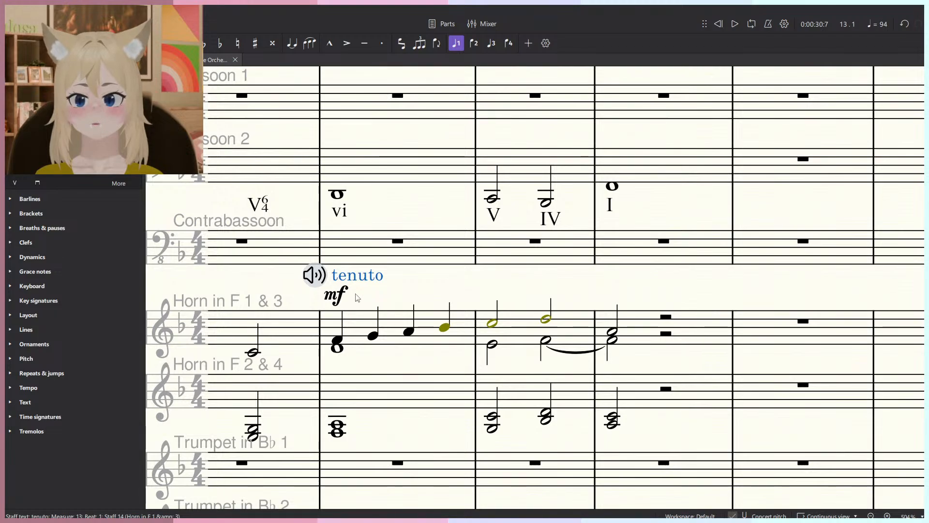
{"action": "left_click", "coordinate": [104, 59]}
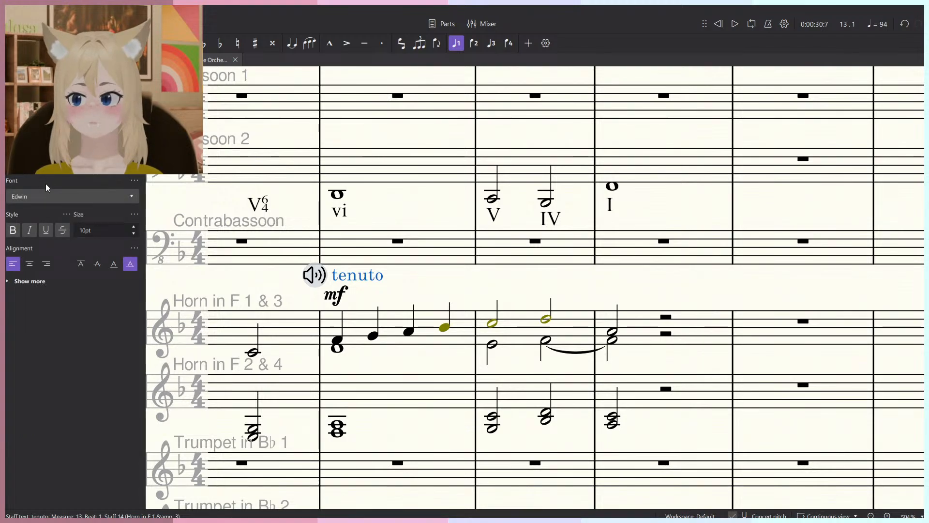
{"action": "left_click", "coordinate": [32, 231]}
{"action": "key", "text": "Escape"}
Replace the wording of the staff text above measure 13 of Horn in F 1 & 3 with "legato".
{"action": "scroll", "coordinate": [456, 292], "scroll_direction": "down", "scroll_amount": 3}
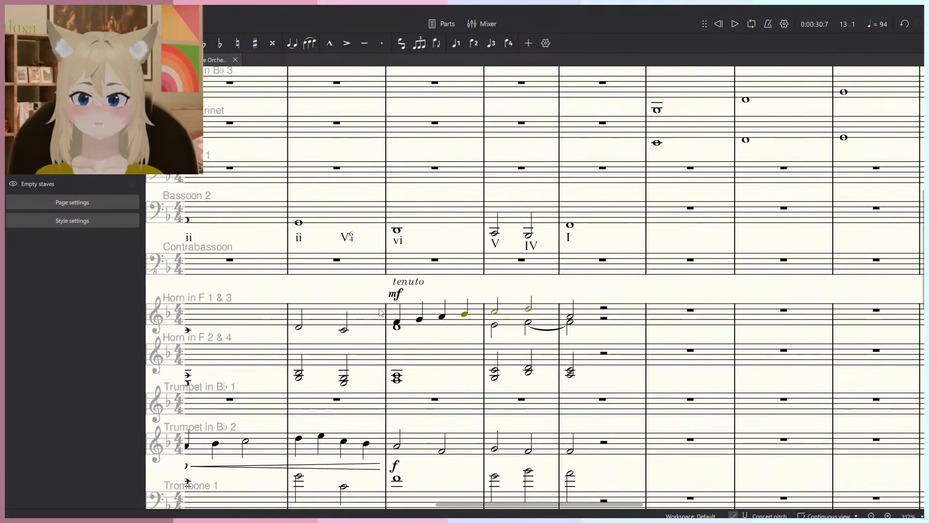
{"action": "left_click", "coordinate": [395, 326]}
{"action": "key", "text": "Escape"}
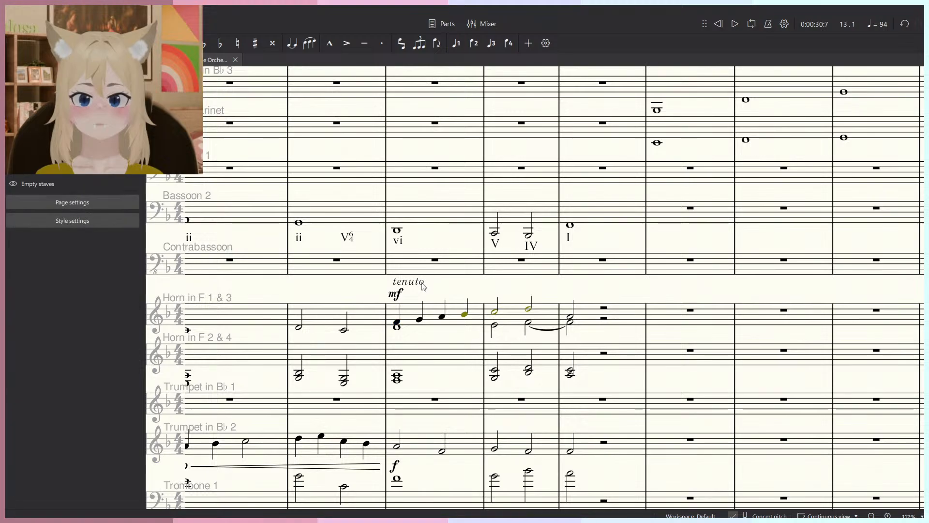
{"action": "double_click", "coordinate": [422, 283]}
{"action": "key", "text": "ctrl+a"}
{"action": "type", "text": "legato"}
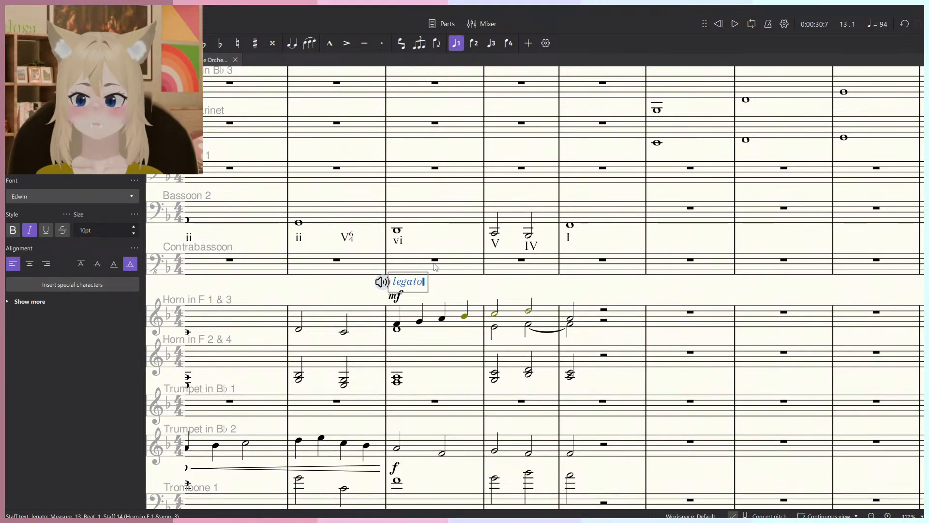
Delete the "legato" staff text above the Horn in F 1 & 3 staff in measure 13.
{"action": "key", "text": "Escape"}
{"action": "scroll", "coordinate": [453, 294], "scroll_direction": "up", "scroll_amount": 2}
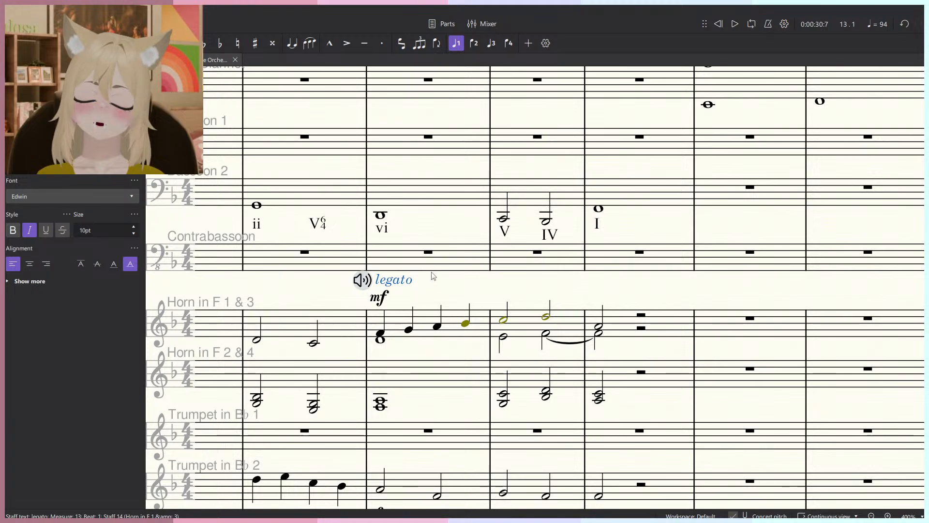
{"action": "key", "text": "Delete"}
Add a slur in Horn in F 1 & 3 from the first upper-voice quarter note of measure 13 to the first upper-voice half note of measure 14.
{"action": "left_click", "coordinate": [380, 333]}
{"action": "left_click", "coordinate": [505, 320], "text": "ctrl"}
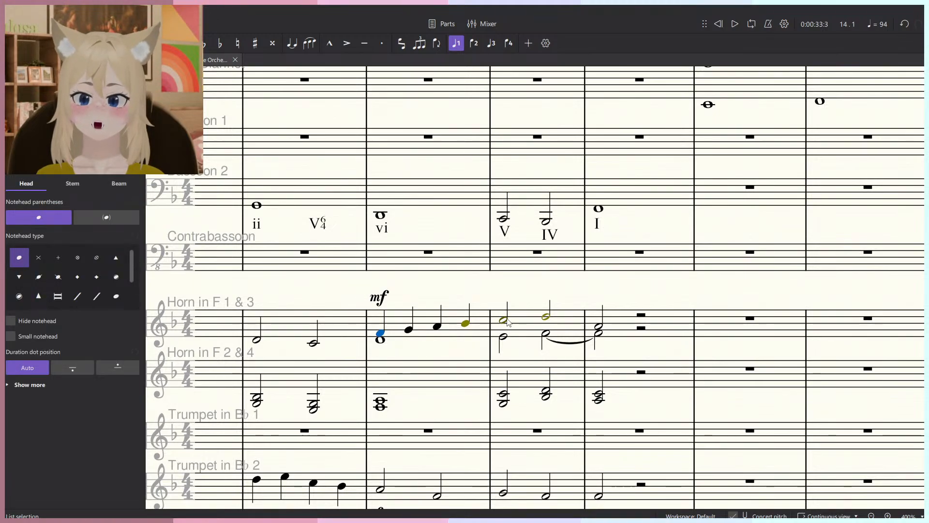
{"action": "key", "text": "s"}
{"action": "key", "text": "Escape"}
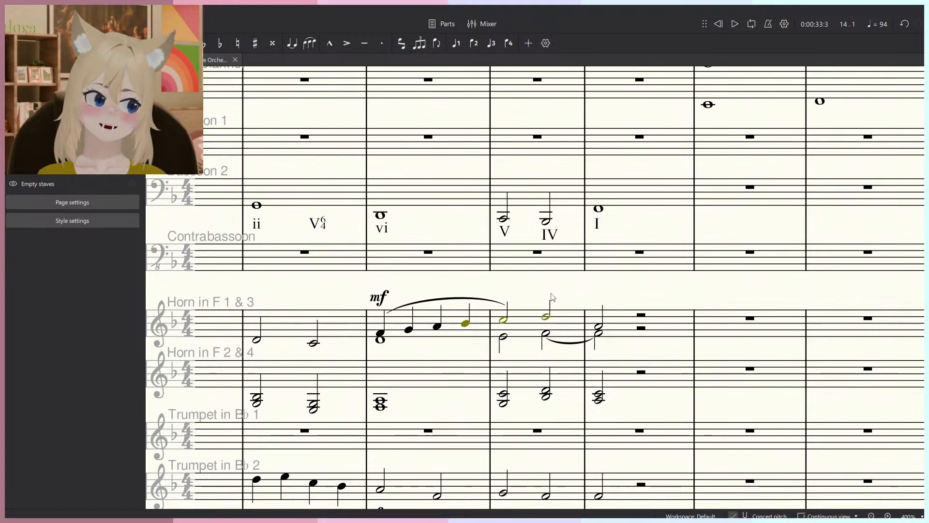
{"action": "scroll", "coordinate": [555, 297], "scroll_direction": "down", "scroll_amount": 2}
{"action": "left_click", "coordinate": [430, 324]}
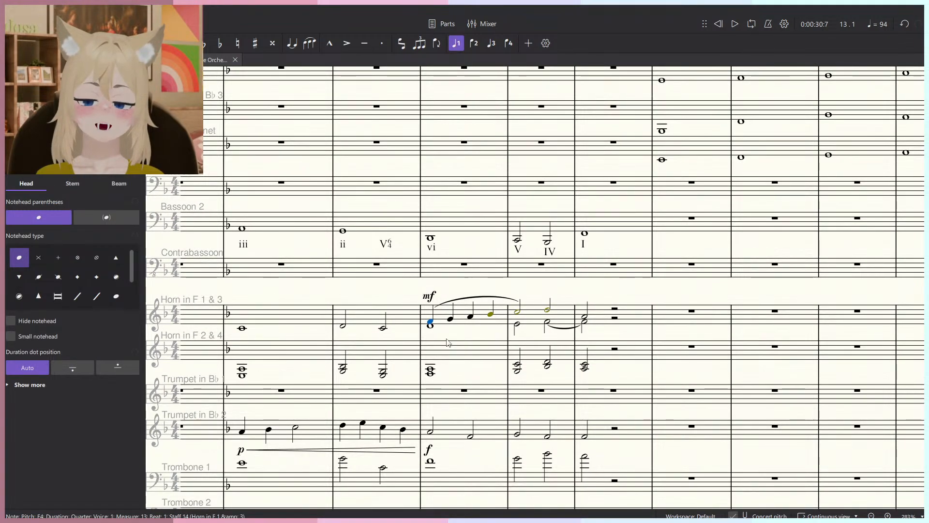
{"action": "key", "text": "Escape"}
{"action": "scroll", "coordinate": [451, 340], "scroll_direction": "down", "scroll_amount": 1}
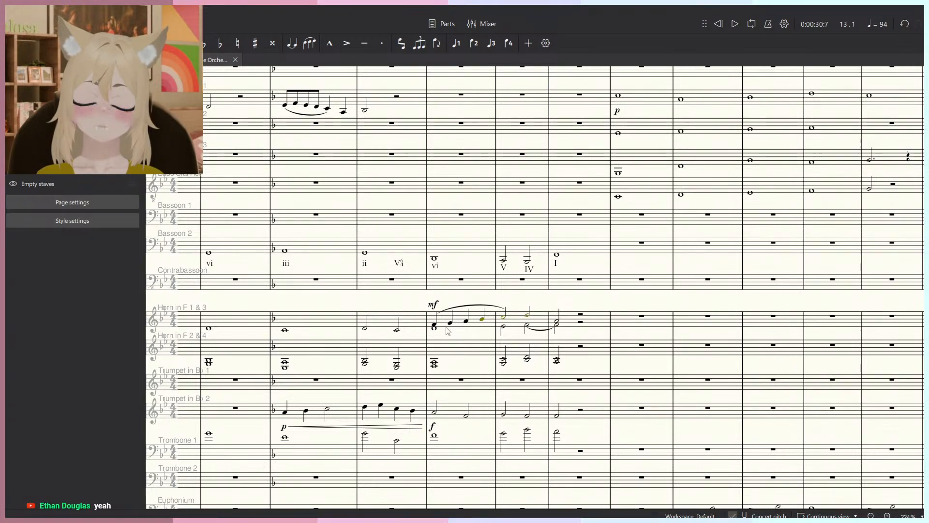
{"action": "left_click", "coordinate": [447, 331]}
{"action": "left_click", "coordinate": [585, 410]}
{"action": "scroll", "coordinate": [584, 409], "scroll_direction": "up", "scroll_amount": 4}
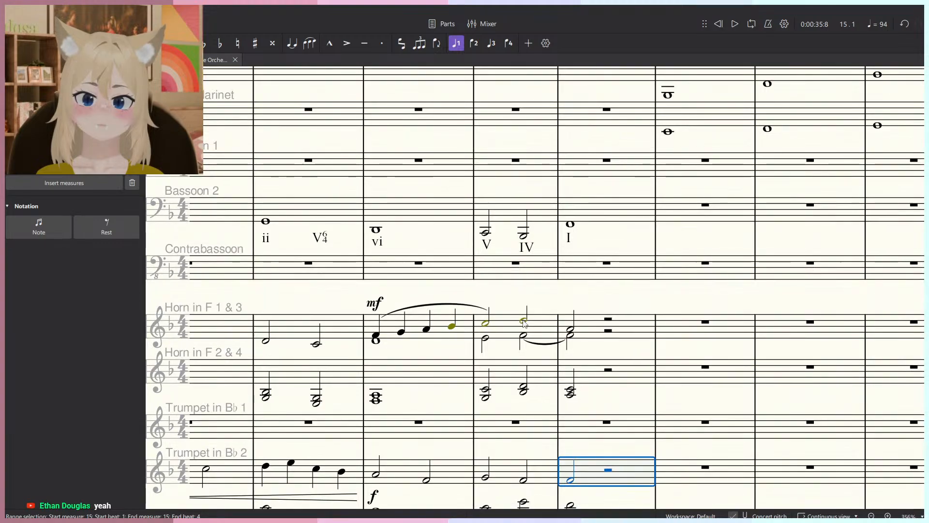
{"action": "left_click", "coordinate": [571, 332]}
{"action": "left_click", "coordinate": [592, 304]}
{"action": "scroll", "coordinate": [577, 305], "scroll_direction": "down", "scroll_amount": 3}
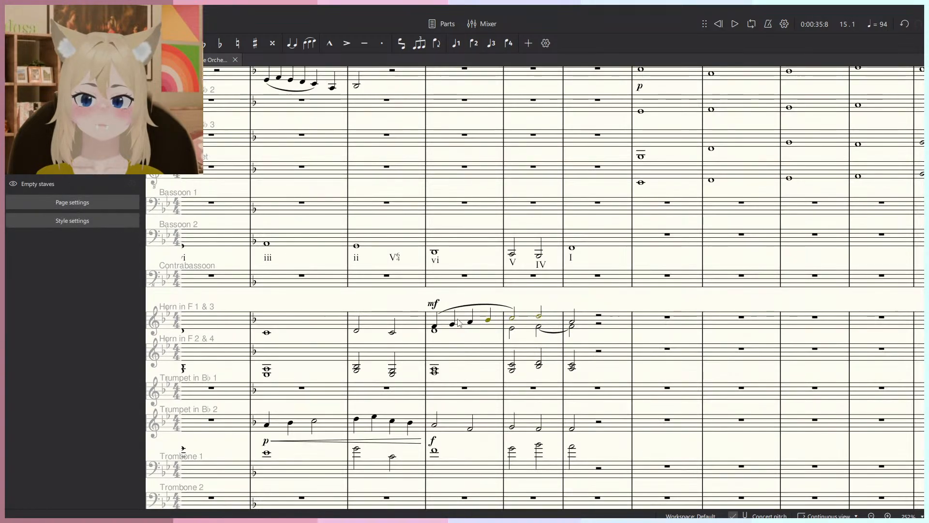
Start playback of measures 13 to 15 for the staves from Horn in F 1 & 3 down to Trombone 1, stopping it early.
{"action": "left_click", "coordinate": [446, 315]}
{"action": "left_click", "coordinate": [598, 477], "text": "shift"}
{"action": "key", "text": "space"}
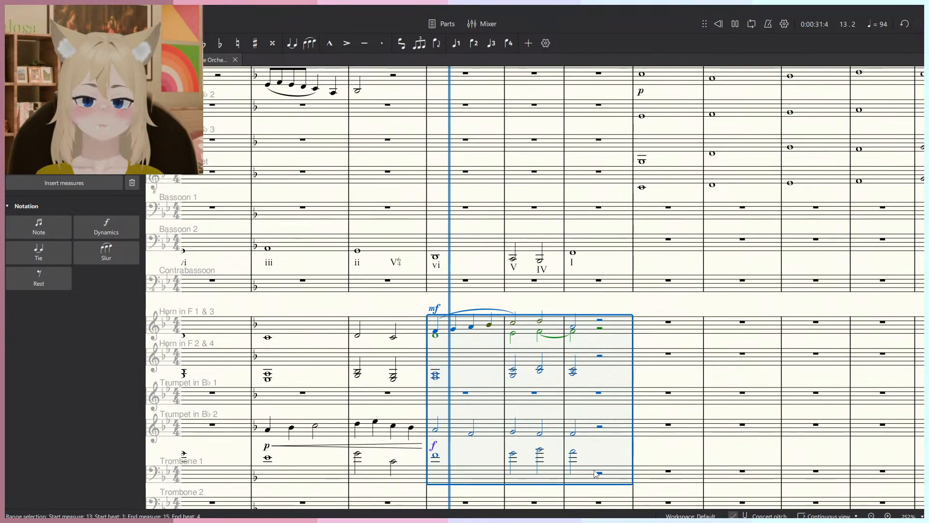
{"action": "key", "text": "space"}
Play back measures 13 to 15 for the staves from Bassoon 2 down to Trombone 1.
{"action": "left_click", "coordinate": [476, 243]}
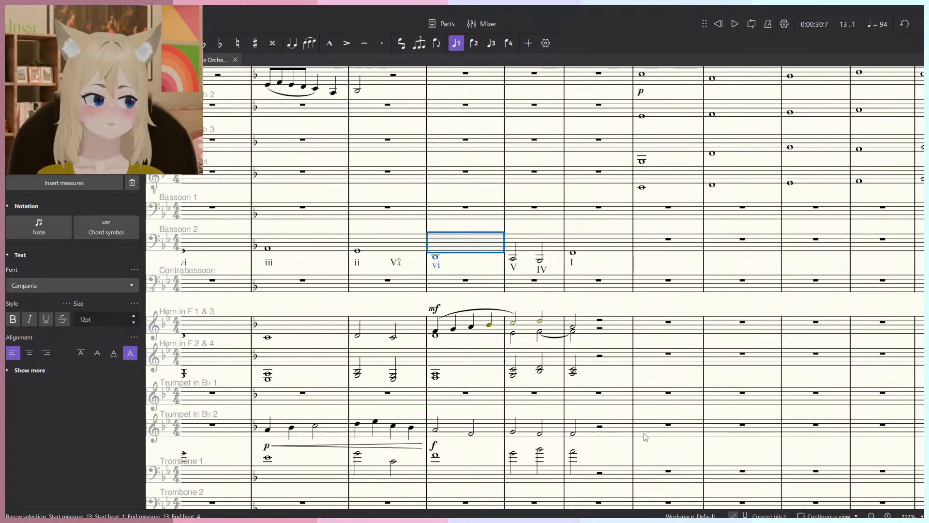
{"action": "scroll", "coordinate": [645, 437], "scroll_direction": "down", "scroll_amount": 2}
{"action": "left_click", "coordinate": [590, 415], "text": "shift"}
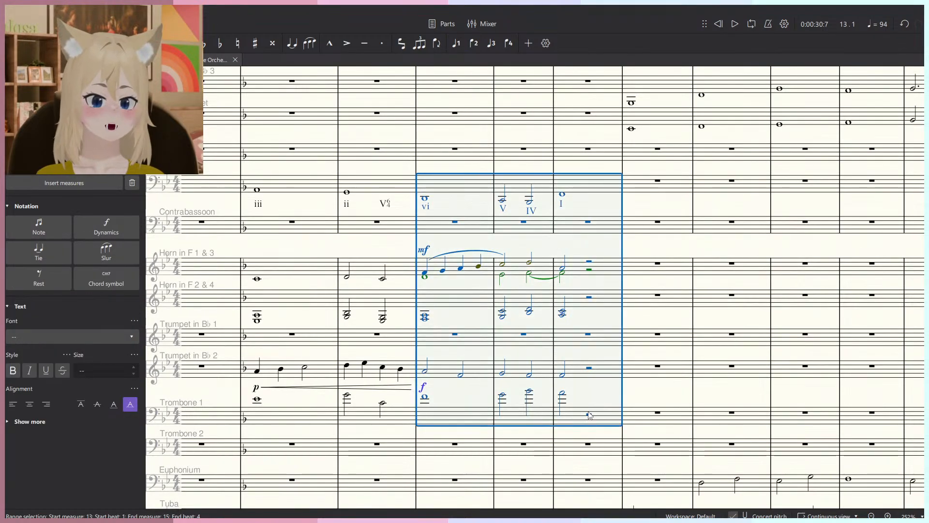
{"action": "key", "text": "space"}
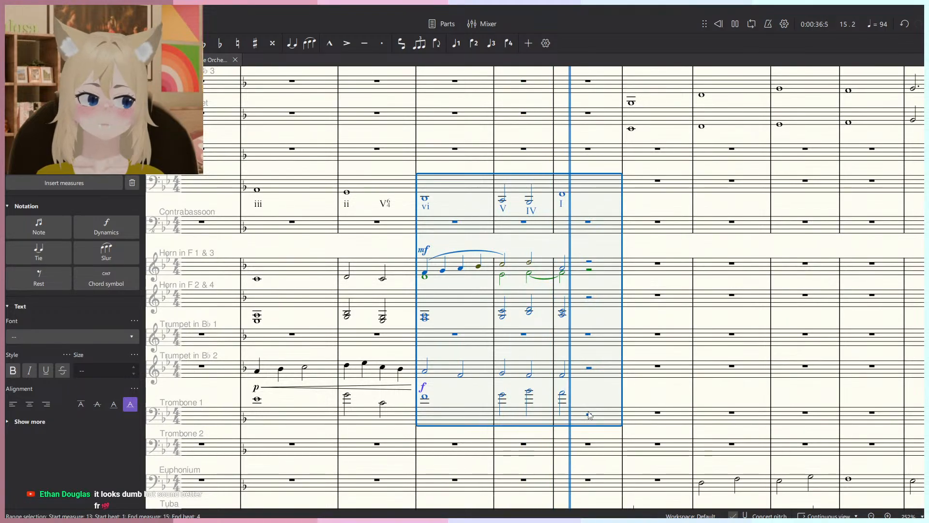
{"action": "key", "text": "space"}
{"action": "key", "text": "Escape"}
{"action": "scroll", "coordinate": [591, 402], "scroll_direction": "down", "scroll_amount": 2}
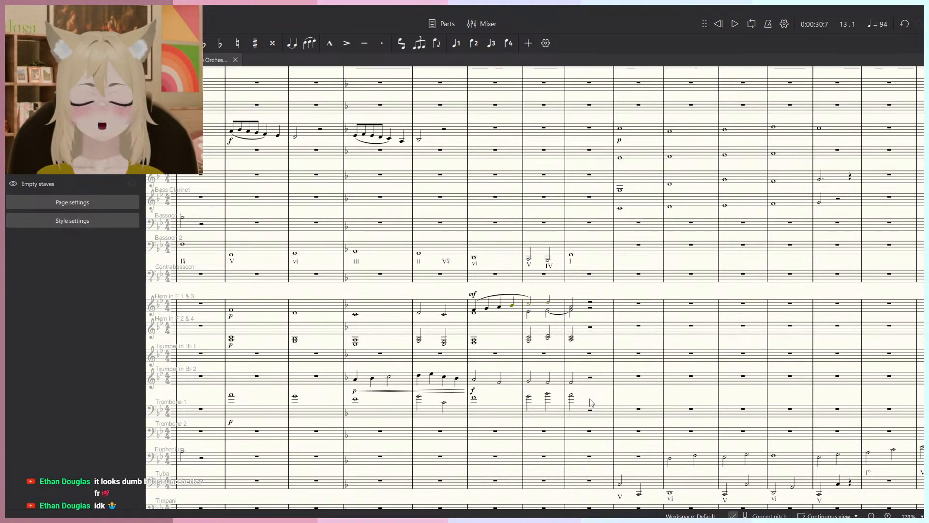
Look over the brass, percussion and string staves around measures 13 to 20.
{"action": "left_click_drag", "start_coordinate": [511, 290], "coordinate": [437, 208]}
{"action": "scroll", "coordinate": [427, 196], "scroll_direction": "up", "scroll_amount": 1}
{"action": "scroll", "coordinate": [427, 195], "scroll_direction": "down", "scroll_amount": 5}
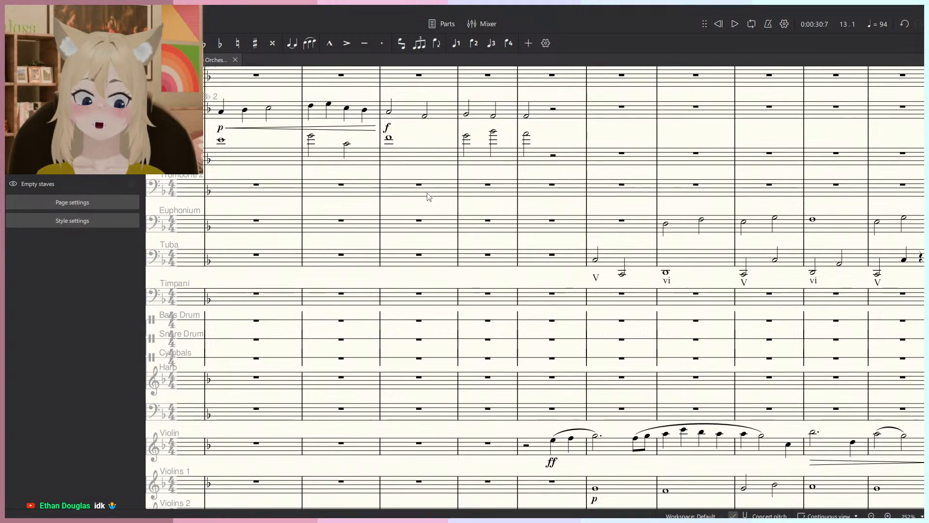
{"action": "scroll", "coordinate": [513, 130], "scroll_direction": "down", "scroll_amount": 3}
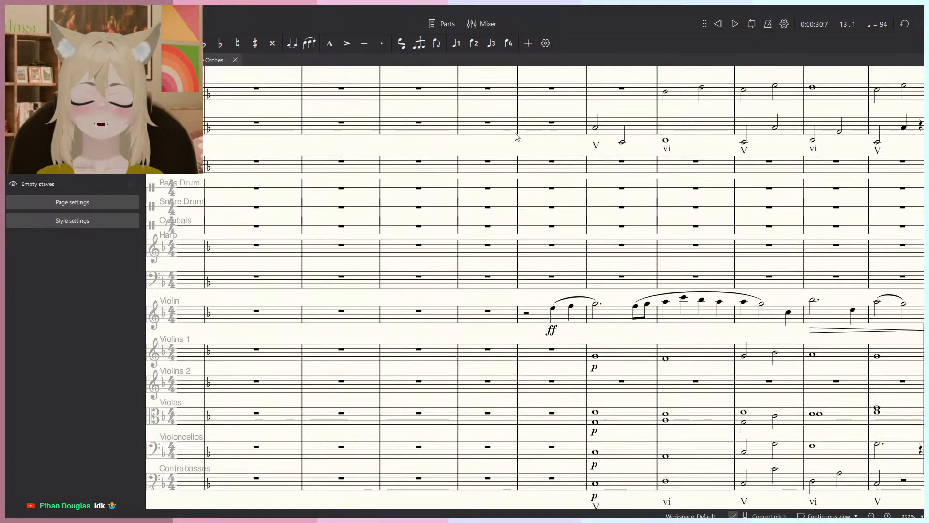
{"action": "scroll", "coordinate": [502, 215], "scroll_direction": "down", "scroll_amount": 1}
{"action": "left_click_drag", "start_coordinate": [515, 271], "coordinate": [514, 398]}
{"action": "scroll", "coordinate": [514, 398], "scroll_direction": "up", "scroll_amount": 3}
{"action": "scroll", "coordinate": [480, 210], "scroll_direction": "up", "scroll_amount": 2}
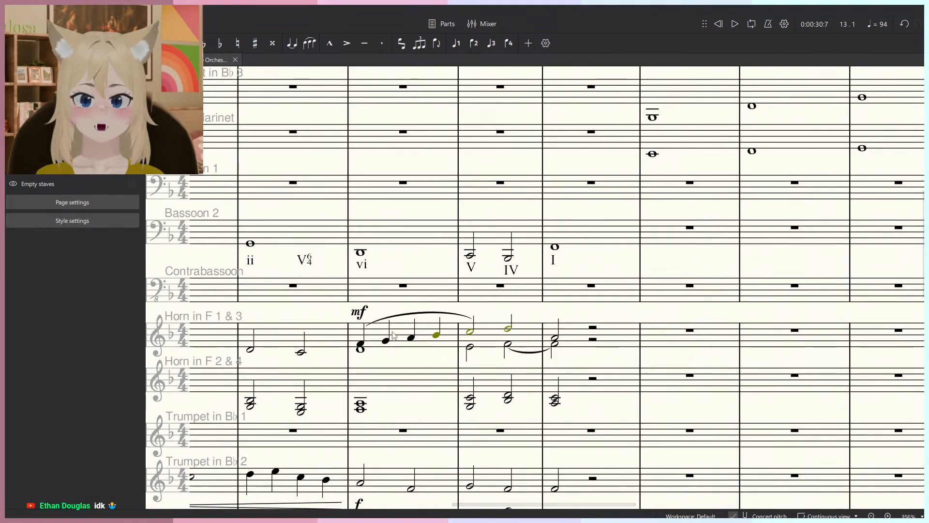
Step through the upper-voice quarter notes of Horn in F 1 & 3 in measure 13 to check the melody.
{"action": "left_click", "coordinate": [361, 343]}
{"action": "left_click", "coordinate": [396, 318]}
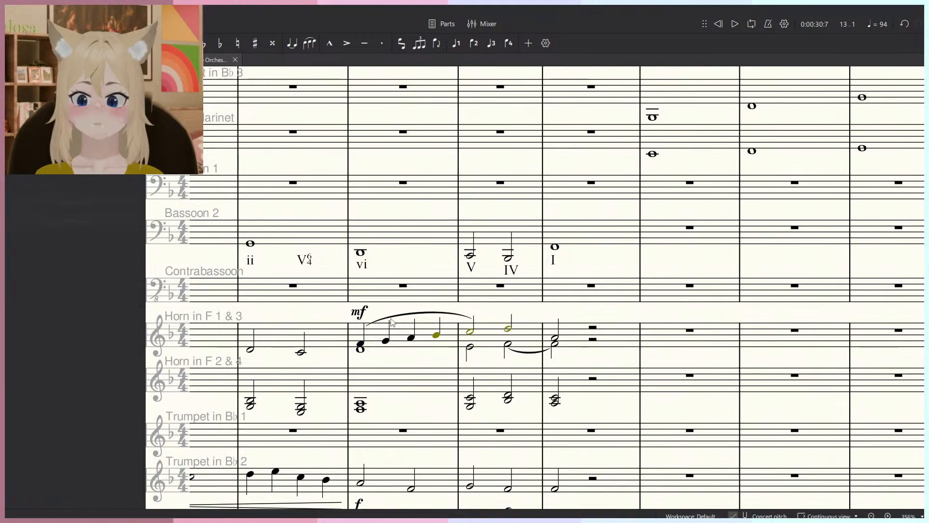
{"action": "left_click", "coordinate": [361, 345]}
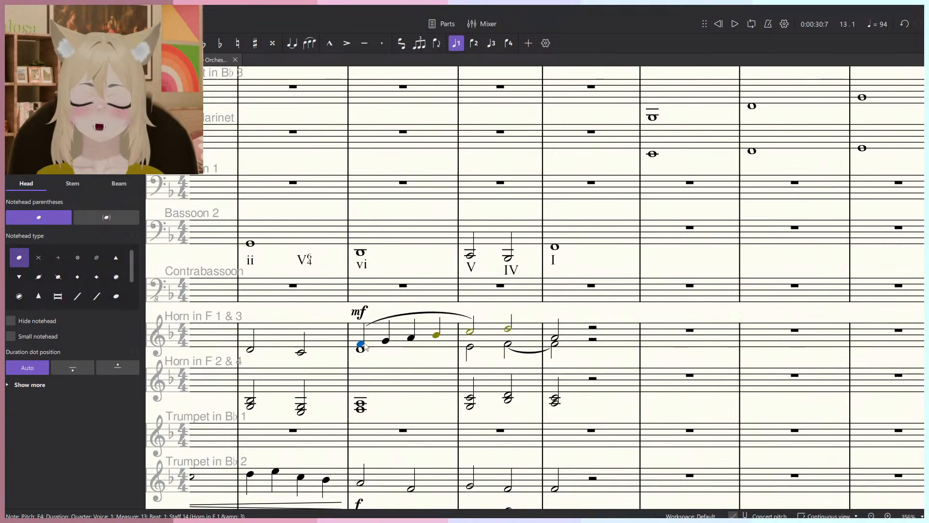
{"action": "scroll", "coordinate": [356, 260], "scroll_direction": "down", "scroll_amount": 5}
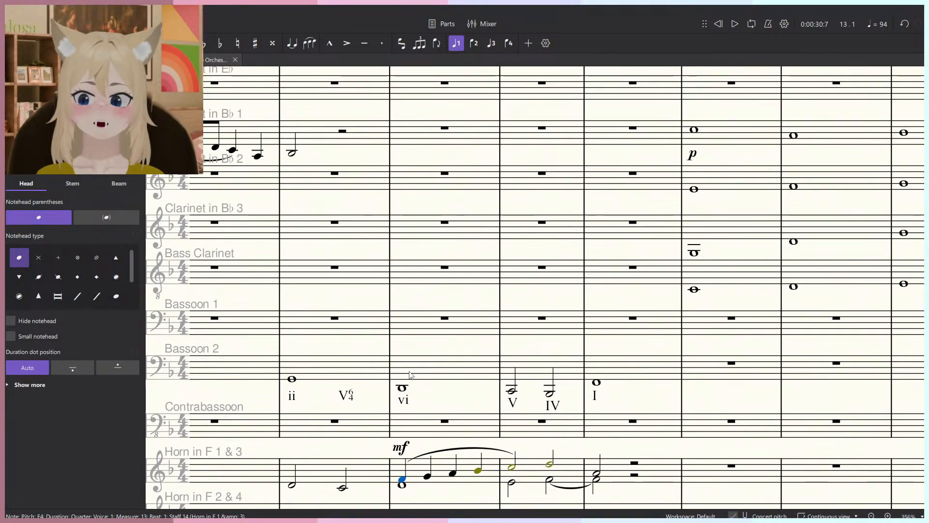
{"action": "scroll", "coordinate": [440, 417], "scroll_direction": "up", "scroll_amount": 5}
{"action": "key", "text": "Right"}
{"action": "key", "text": "Right"}
{"action": "key", "text": "Right"}
{"action": "key", "text": "Right"}
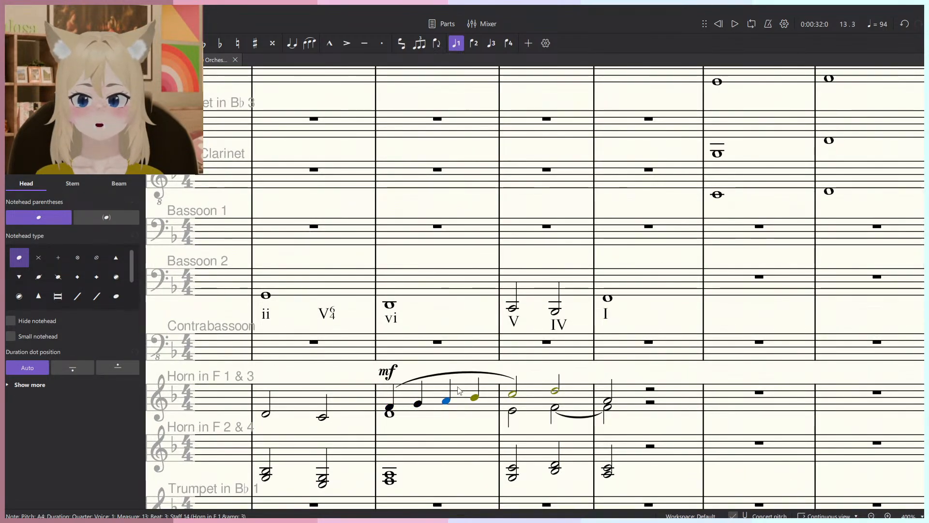
{"action": "key", "text": "Left"}
{"action": "key", "text": "Left"}
{"action": "key", "text": "Left"}
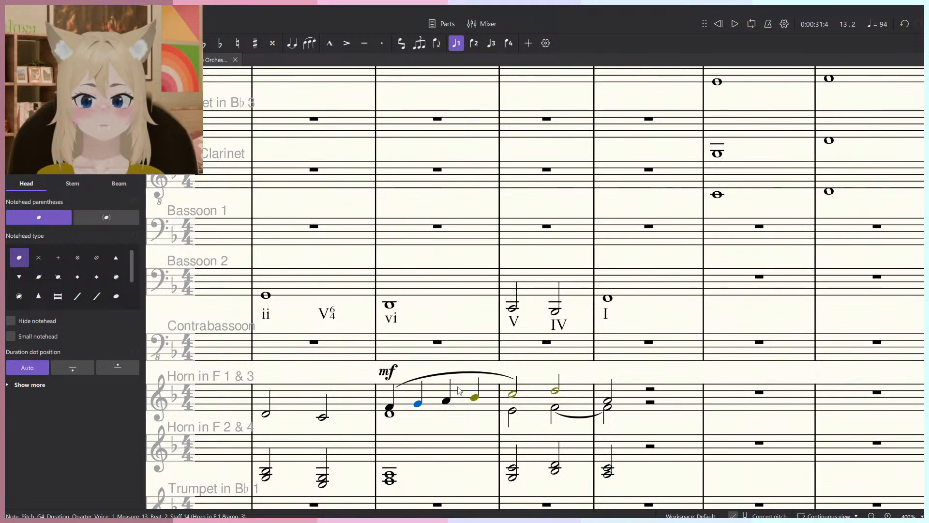
{"action": "key", "text": "Left"}
{"action": "scroll", "coordinate": [465, 392], "scroll_direction": "down", "scroll_amount": 2}
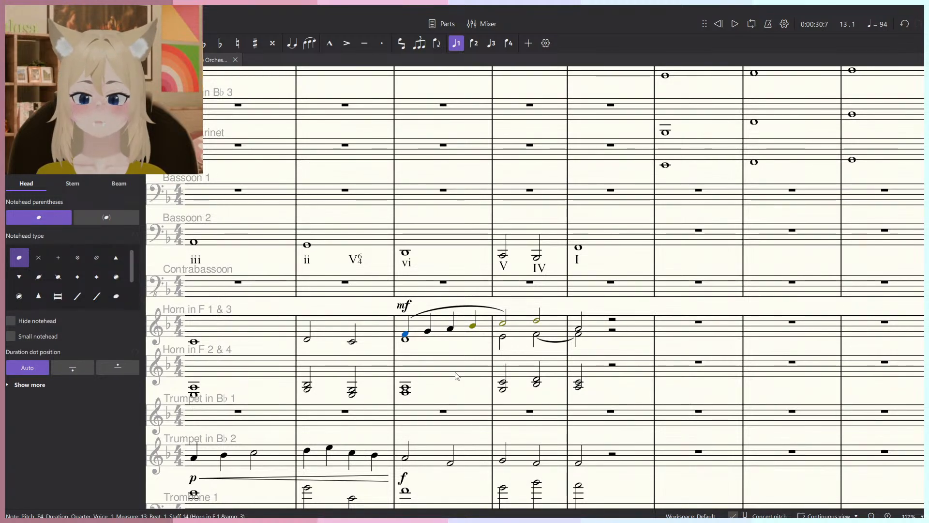
Play back measures 14 and 15 for the staves from Bassoon 2 down to Trombone 1.
{"action": "scroll", "coordinate": [501, 334], "scroll_direction": "down", "scroll_amount": 3}
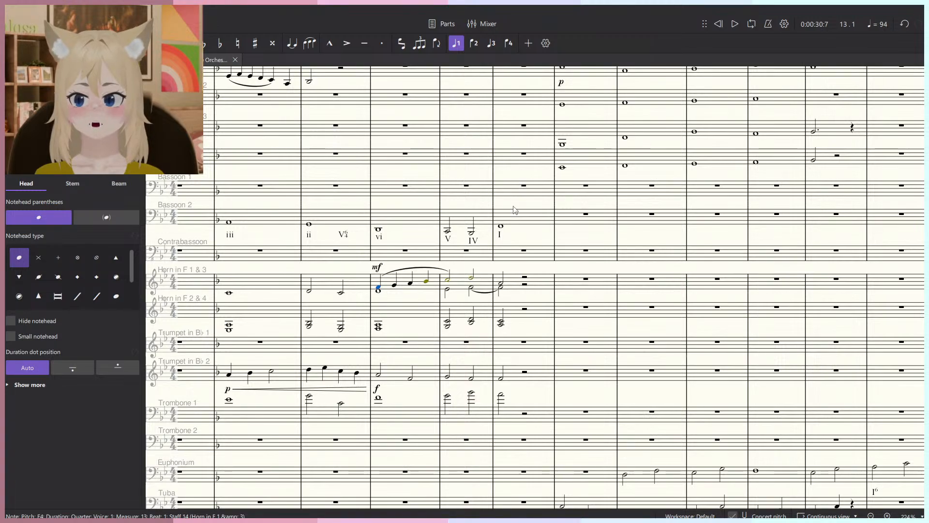
{"action": "scroll", "coordinate": [514, 209], "scroll_direction": "up", "scroll_amount": 4}
{"action": "key", "text": "Escape"}
{"action": "scroll", "coordinate": [477, 273], "scroll_direction": "down", "scroll_amount": 4}
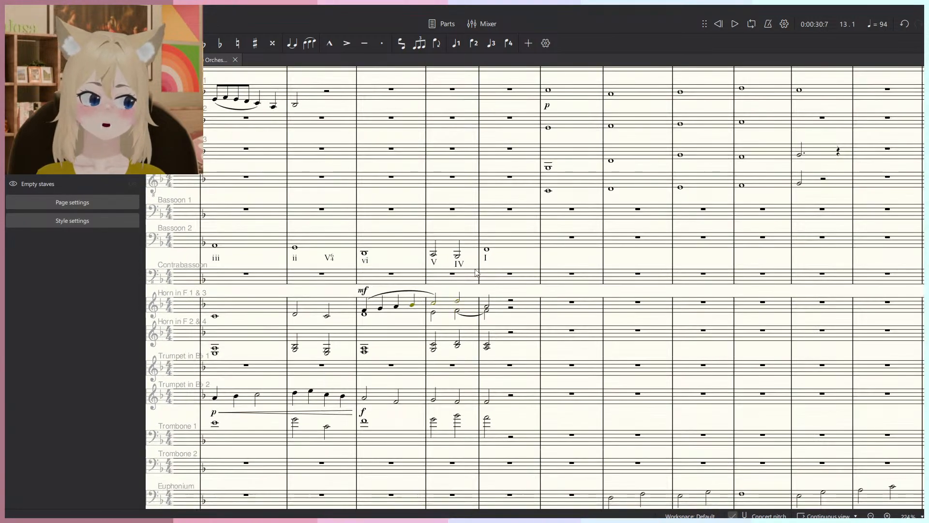
{"action": "scroll", "coordinate": [444, 311], "scroll_direction": "down", "scroll_amount": 1}
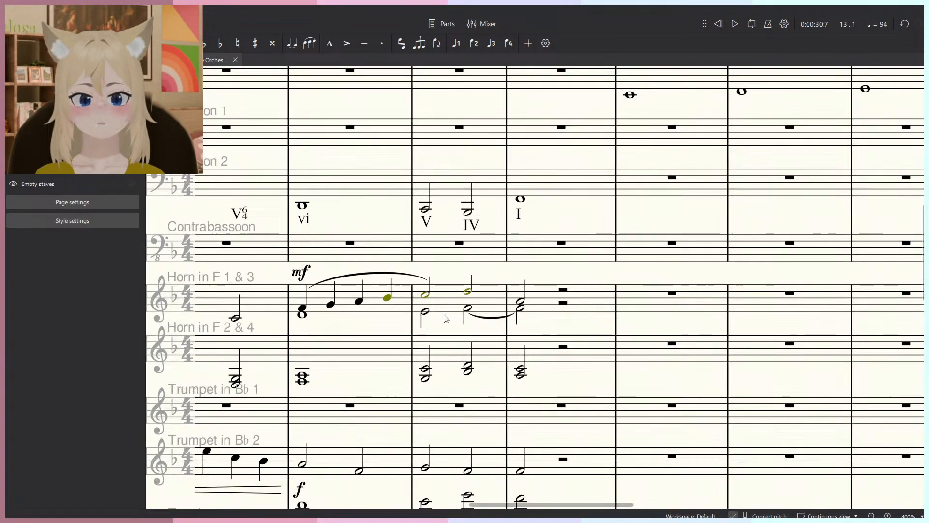
{"action": "left_click", "coordinate": [424, 314]}
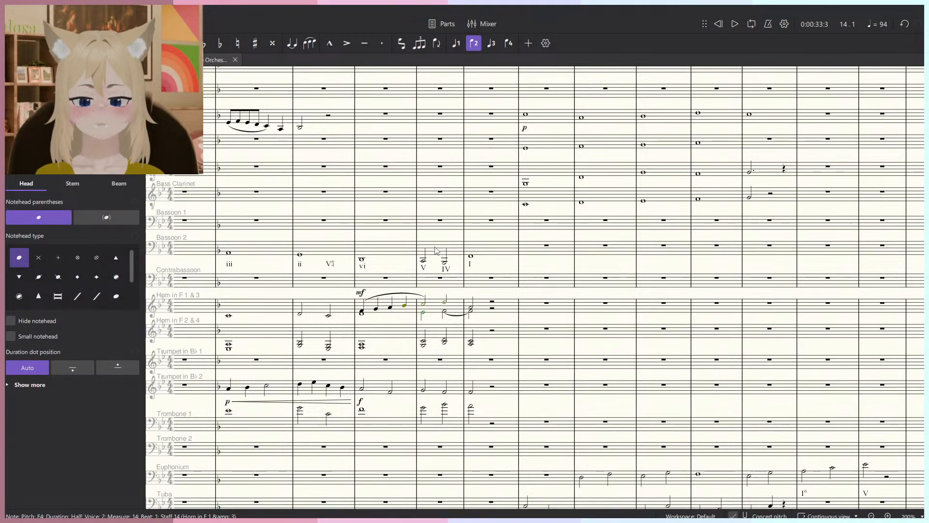
{"action": "left_click", "coordinate": [455, 247]}
{"action": "left_click", "coordinate": [485, 430], "text": "shift"}
{"action": "key", "text": "space"}
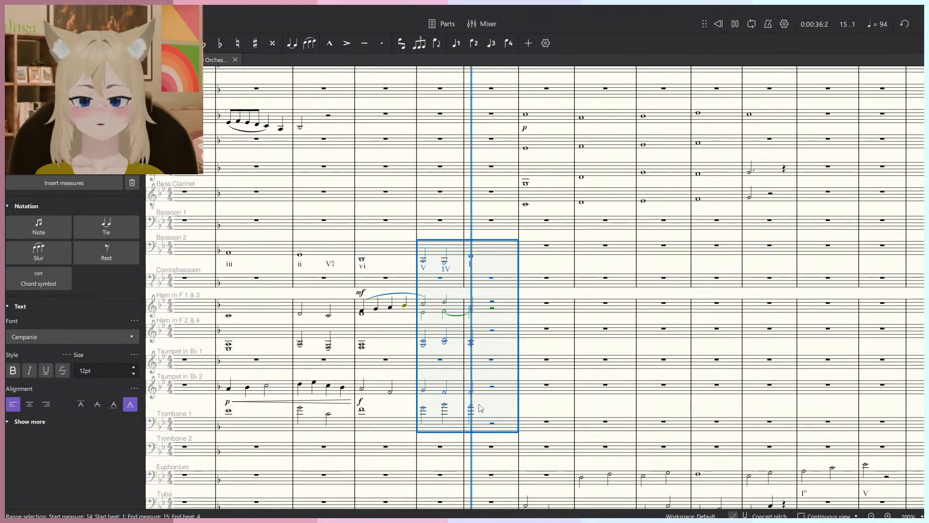
{"action": "key", "text": "Escape"}
{"action": "scroll", "coordinate": [484, 402], "scroll_direction": "down", "scroll_amount": 4}
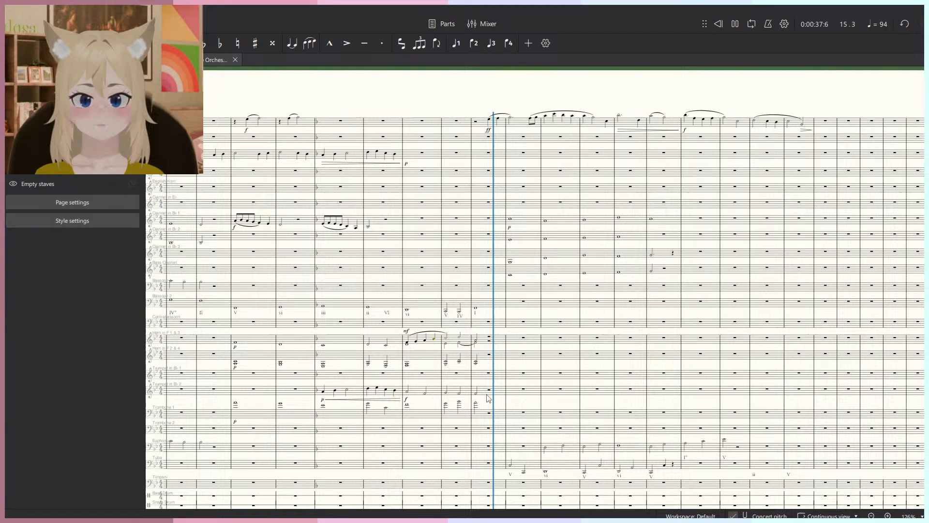
{"action": "left_click", "coordinate": [523, 221]}
Move the I⁶ and V⁶ chord symbols of measures 21 and 22 from below the Violas to below the Contrabasses staff.
{"action": "scroll", "coordinate": [701, 294], "scroll_direction": "down", "scroll_amount": 1}
{"action": "scroll", "coordinate": [702, 294], "scroll_direction": "down", "scroll_amount": 7}
{"action": "scroll", "coordinate": [576, 257], "scroll_direction": "up", "scroll_amount": 6}
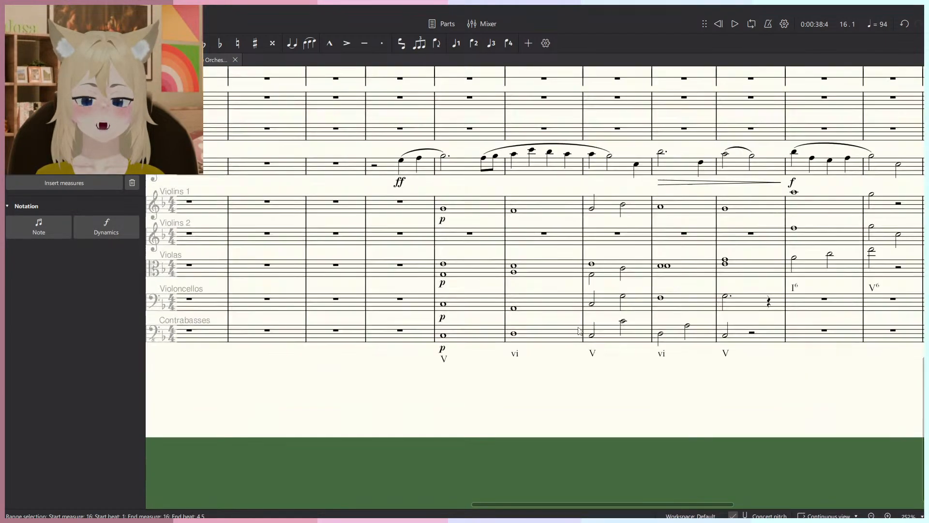
{"action": "left_click_drag", "start_coordinate": [558, 256], "coordinate": [382, 284]}
{"action": "scroll", "coordinate": [381, 284], "scroll_direction": "down", "scroll_amount": 5}
{"action": "scroll", "coordinate": [557, 301], "scroll_direction": "up", "scroll_amount": 6}
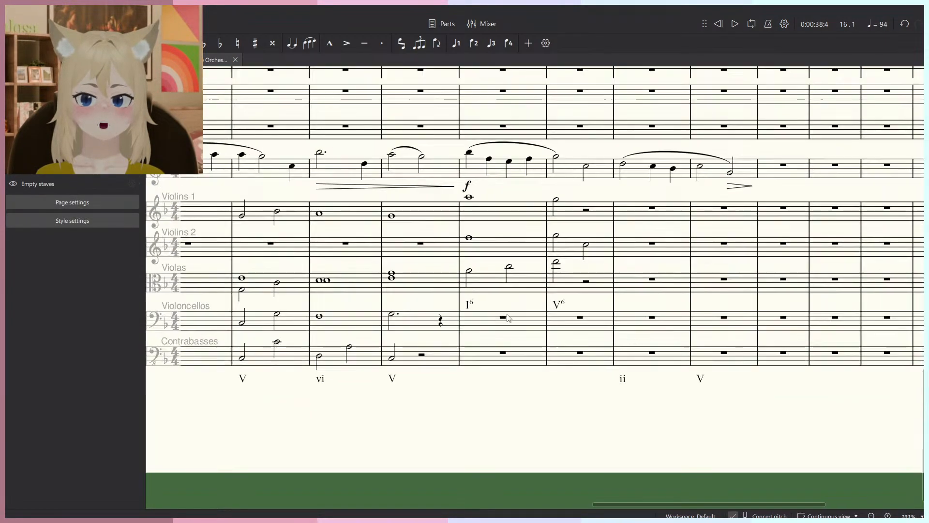
{"action": "left_click", "coordinate": [469, 305]}
{"action": "left_click", "coordinate": [557, 305], "text": "ctrl"}
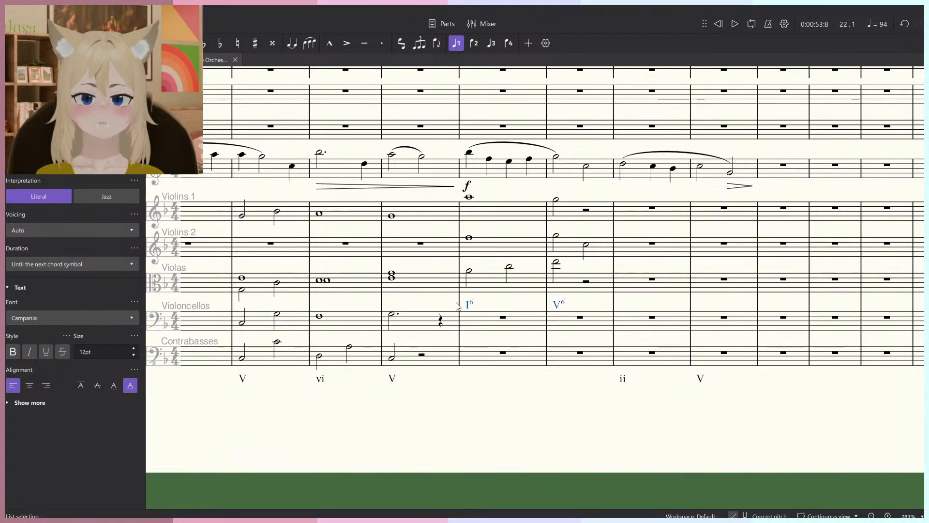
{"action": "left_click_drag", "start_coordinate": [329, 303], "coordinate": [570, 356]}
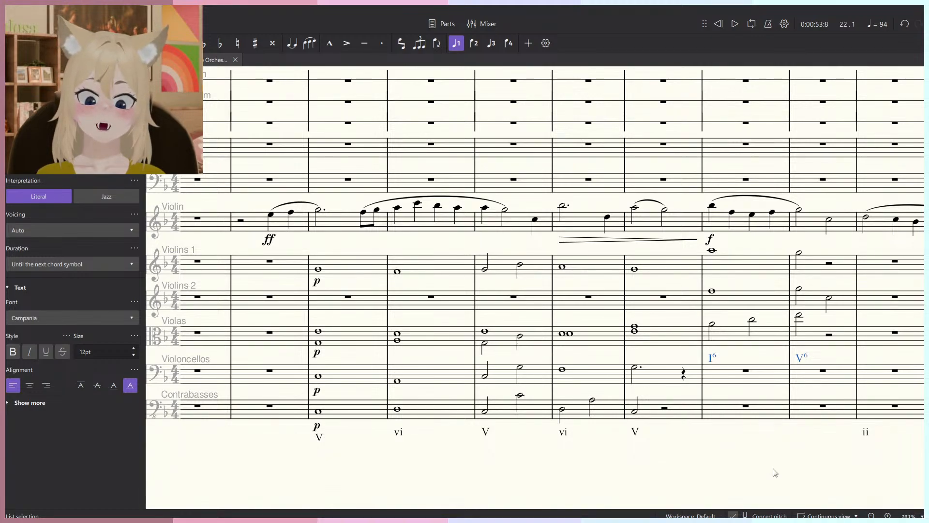
{"action": "key", "text": "Delete"}
{"action": "key", "text": "ctrl+z"}
{"action": "left_click", "coordinate": [746, 404]}
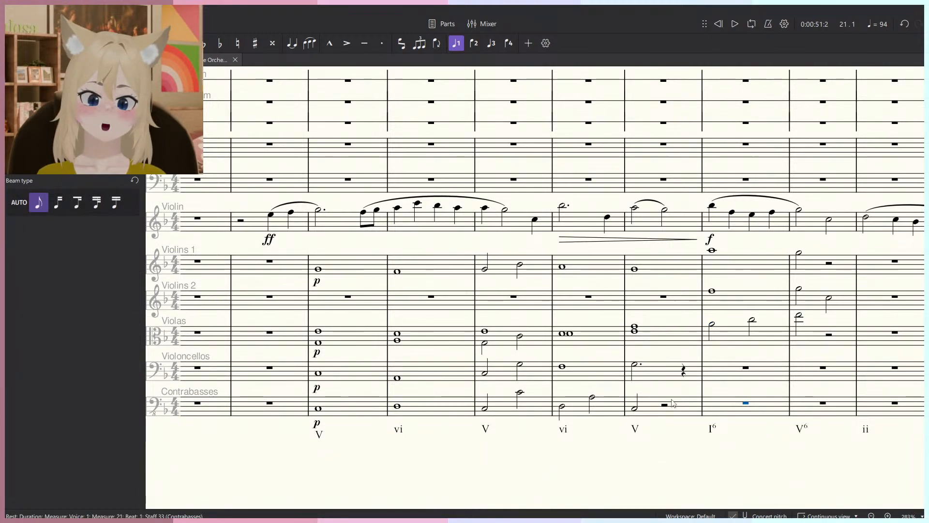
{"action": "left_click", "coordinate": [666, 401]}
{"action": "left_click", "coordinate": [350, 378]}
{"action": "left_click_drag", "start_coordinate": [565, 316], "coordinate": [376, 336]}
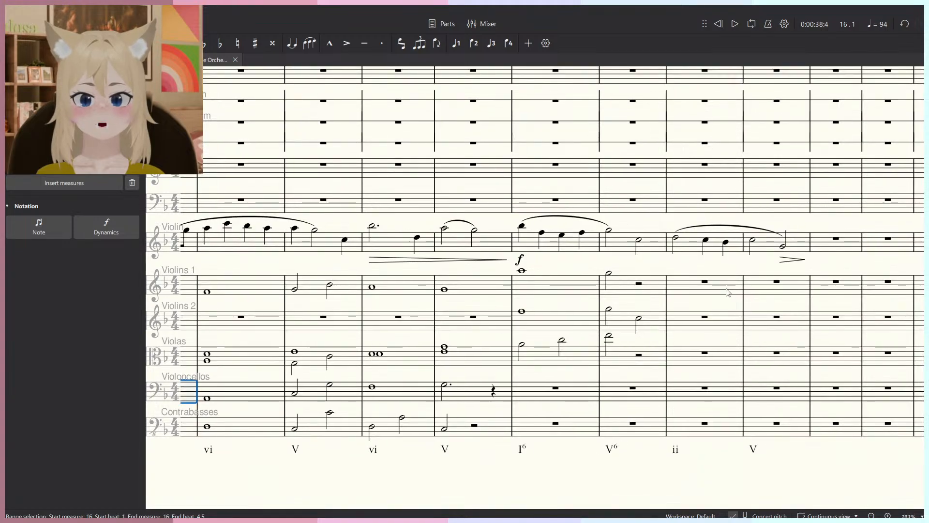
{"action": "left_click", "coordinate": [711, 291], "text": "shift"}
{"action": "key", "text": "Delete"}
{"action": "scroll", "coordinate": [569, 320], "scroll_direction": "down", "scroll_amount": 3, "text": "ctrl"}
{"action": "scroll", "coordinate": [428, 286], "scroll_direction": "up", "scroll_amount": 10}
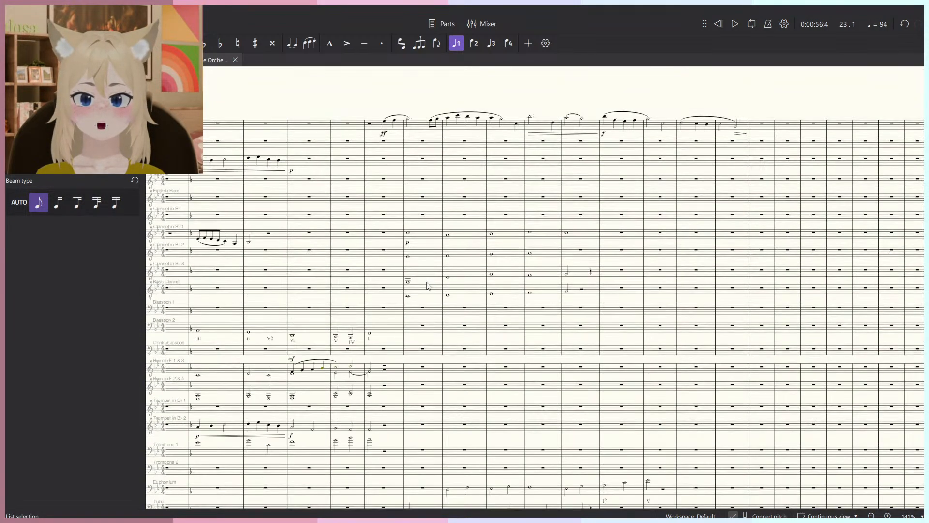
{"action": "left_click", "coordinate": [428, 286]}
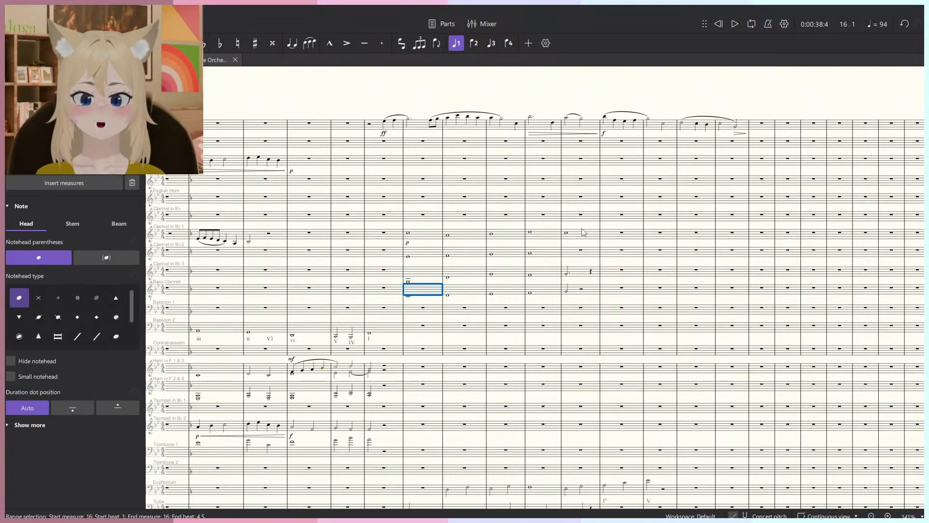
Delete the notes of the three B♭ clarinets and the Bass Clarinet in measures 16 to 20.
{"action": "left_click", "coordinate": [587, 236], "text": "shift"}
{"action": "key", "text": "Delete"}
Switch to the Composition Toolbox reference image and examine the example on combining woodwinds and brass.
{"action": "left_click_drag", "start_coordinate": [924, 276], "coordinate": [585, 298], "text": "super"}
{"action": "scroll", "coordinate": [584, 298], "scroll_direction": "down", "scroll_amount": 5, "text": "ctrl"}
{"action": "scroll", "coordinate": [537, 385], "scroll_direction": "up", "scroll_amount": 5, "text": "ctrl"}
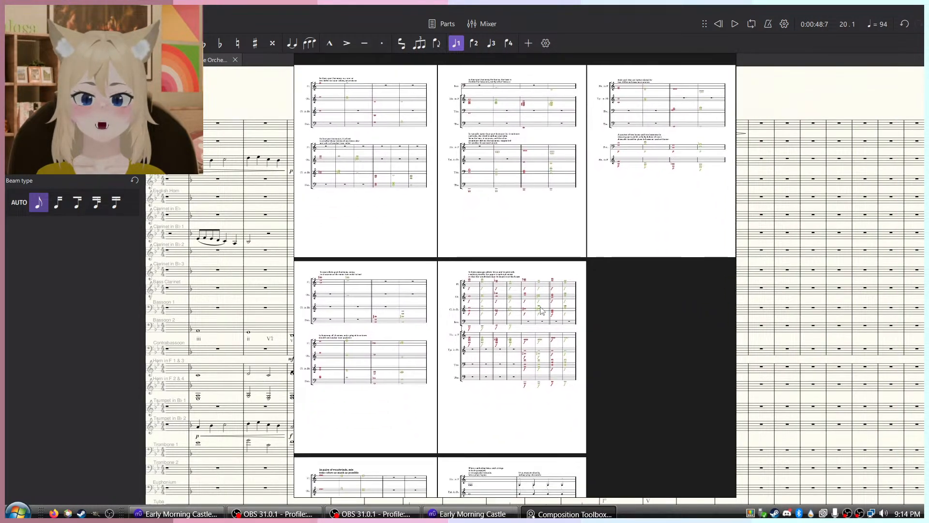
{"action": "scroll", "coordinate": [538, 385], "scroll_direction": "down", "scroll_amount": 5, "text": "ctrl"}
{"action": "scroll", "coordinate": [471, 332], "scroll_direction": "up", "scroll_amount": 5, "text": "ctrl"}
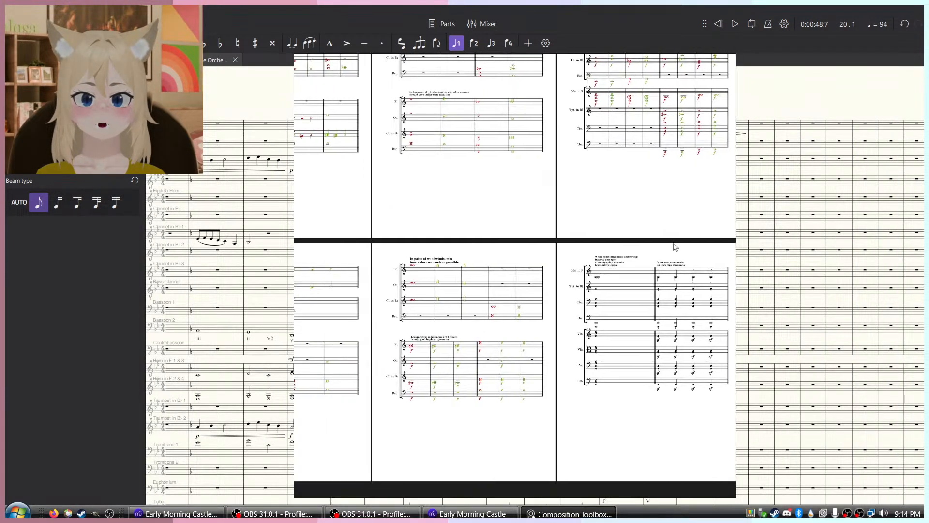
{"action": "left_click_drag", "start_coordinate": [490, 344], "coordinate": [611, 363]}
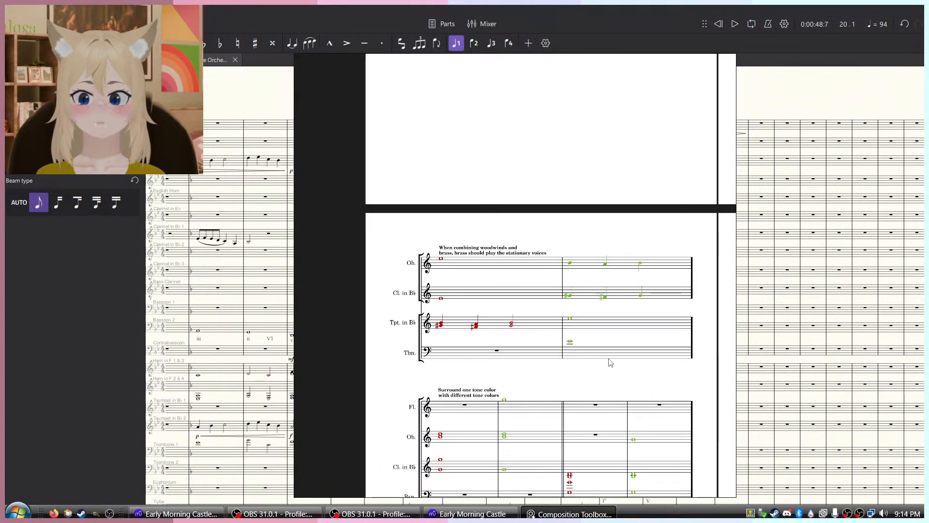
{"action": "left_click_drag", "start_coordinate": [449, 268], "coordinate": [435, 249]}
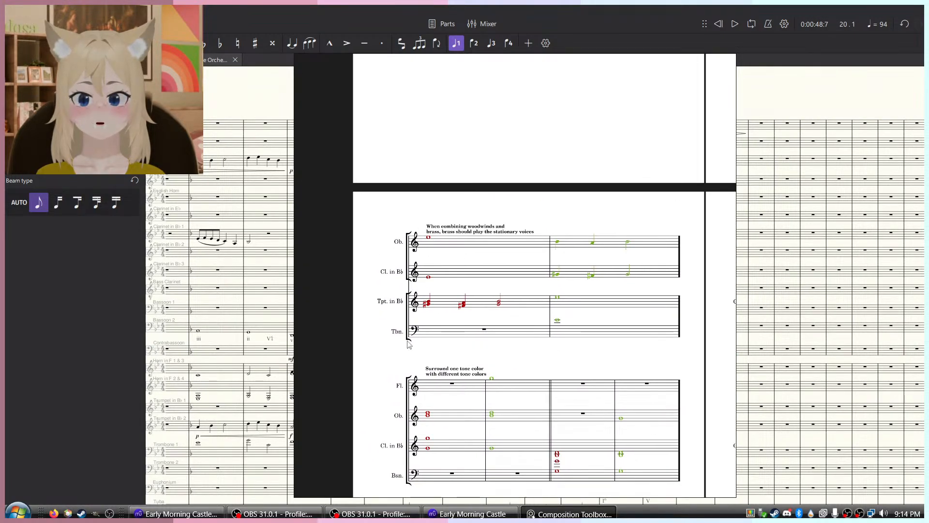
{"action": "left_click_drag", "start_coordinate": [644, 360], "coordinate": [351, 290]}
{"action": "left_click_drag", "start_coordinate": [596, 342], "coordinate": [380, 314]}
Examine the reference example on combining brass and strings in forte passages.
{"action": "scroll", "coordinate": [381, 313], "scroll_direction": "down", "scroll_amount": 2}
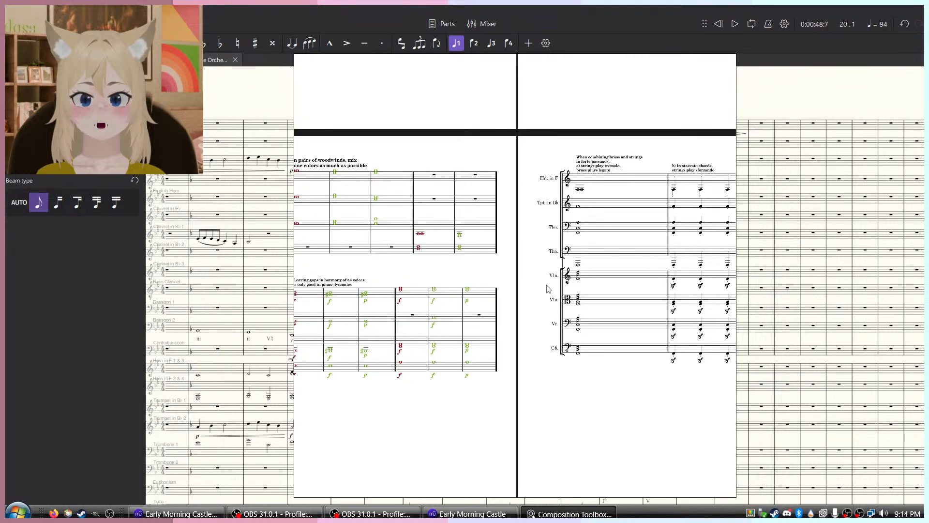
{"action": "left_click_drag", "start_coordinate": [641, 277], "coordinate": [445, 317]}
{"action": "scroll", "coordinate": [402, 267], "scroll_direction": "up", "scroll_amount": 3}
{"action": "left_click_drag", "start_coordinate": [402, 267], "coordinate": [434, 193]}
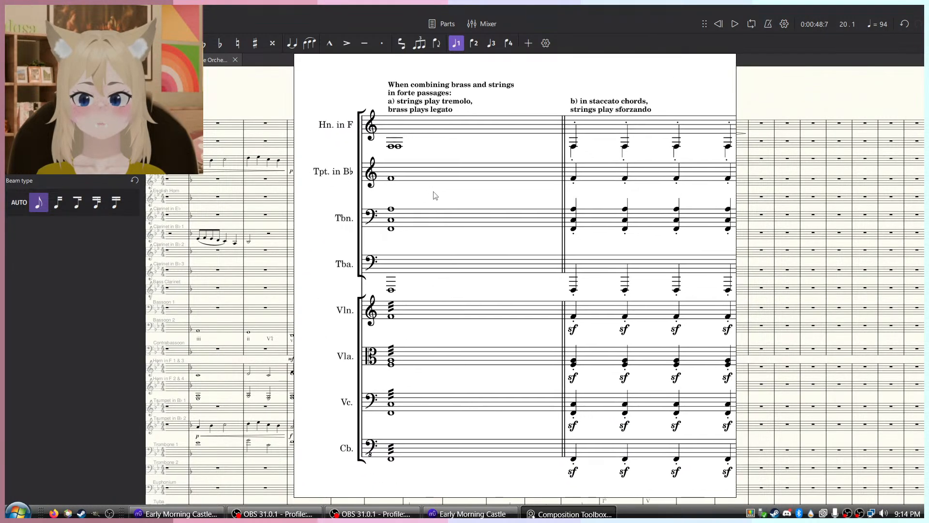
{"action": "scroll", "coordinate": [429, 196], "scroll_direction": "down", "scroll_amount": 1}
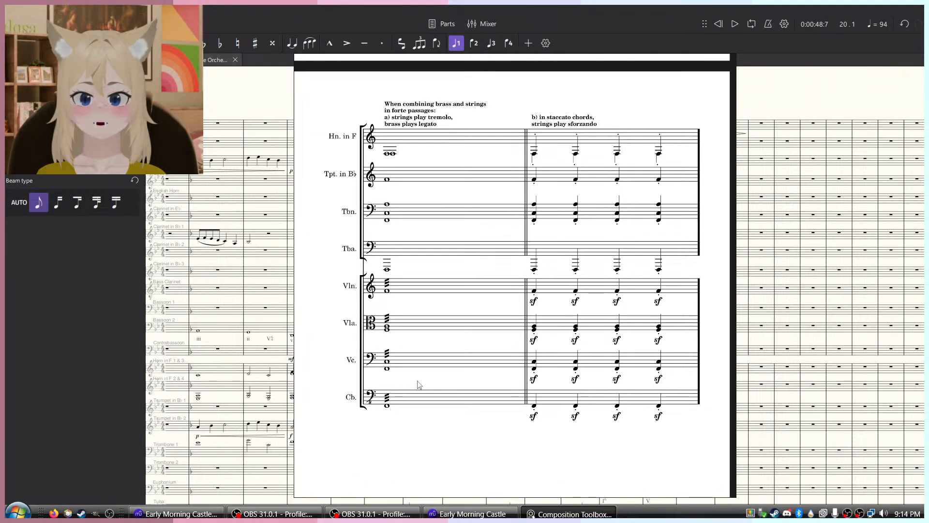
{"action": "left_click_drag", "start_coordinate": [384, 368], "coordinate": [413, 375]}
{"action": "scroll", "coordinate": [426, 300], "scroll_direction": "down", "scroll_amount": 1}
Review the reference examples on woodwind pairs, gapped harmony, doubling woodwinds over brass and surrounding tone colors, and return to the score.
{"action": "left_click_drag", "start_coordinate": [426, 300], "coordinate": [707, 297]}
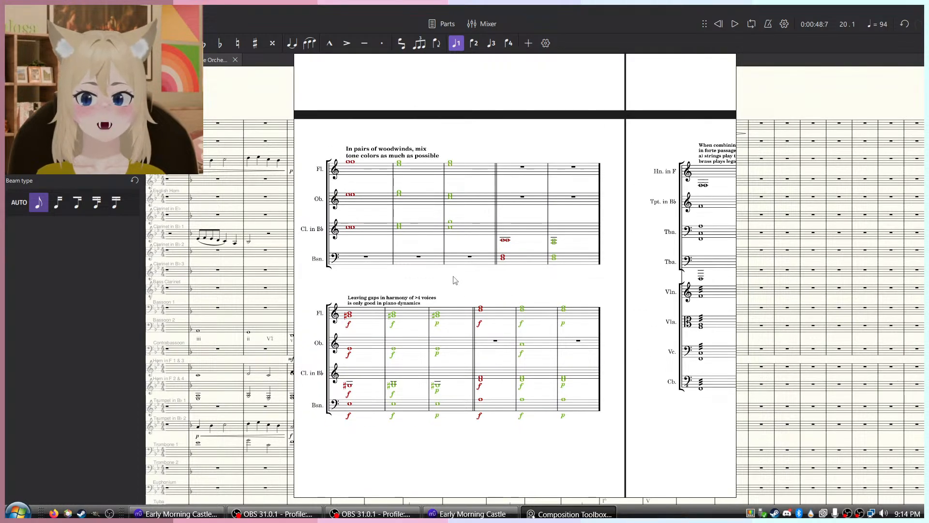
{"action": "left_click_drag", "start_coordinate": [465, 286], "coordinate": [329, 472]}
{"action": "left_click_drag", "start_coordinate": [544, 162], "coordinate": [444, 432]}
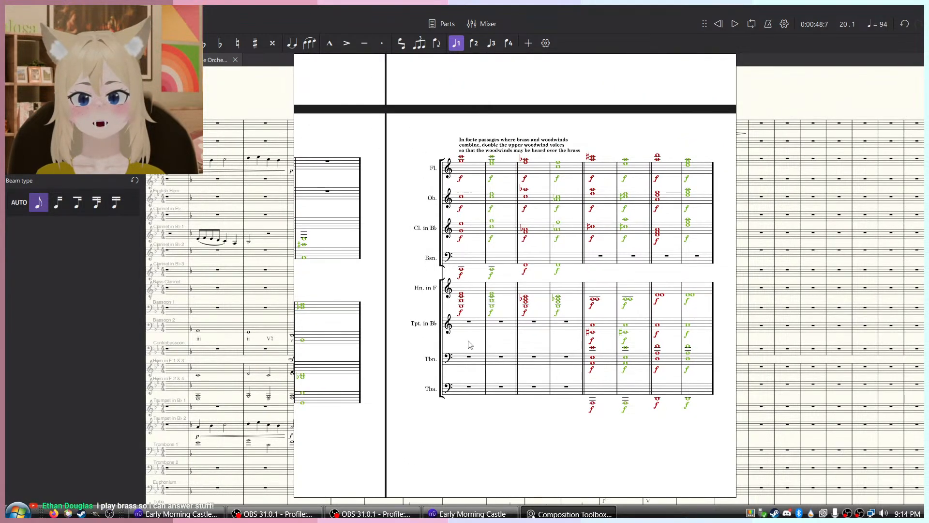
{"action": "scroll", "coordinate": [468, 344], "scroll_direction": "down", "scroll_amount": 4}
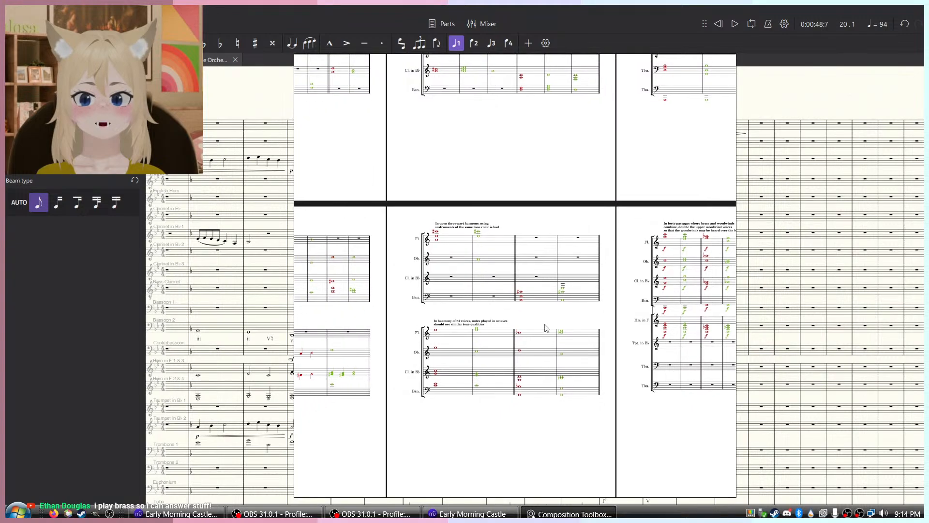
{"action": "scroll", "coordinate": [651, 329], "scroll_direction": "up", "scroll_amount": 1}
{"action": "left_click_drag", "start_coordinate": [655, 329], "coordinate": [697, 223]}
{"action": "scroll", "coordinate": [513, 329], "scroll_direction": "up", "scroll_amount": 2}
{"action": "scroll", "coordinate": [514, 329], "scroll_direction": "down", "scroll_amount": 3}
{"action": "left_click_drag", "start_coordinate": [466, 325], "coordinate": [514, 236]}
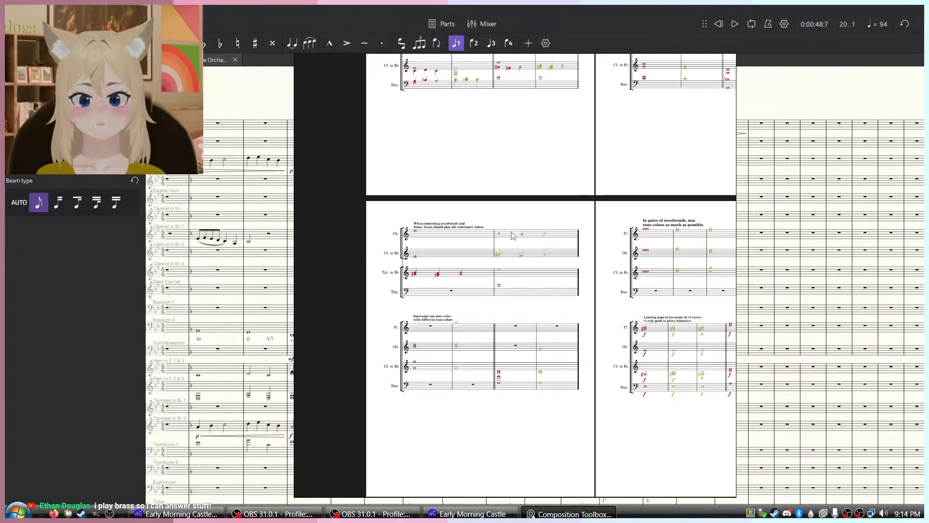
{"action": "scroll", "coordinate": [519, 369], "scroll_direction": "up", "scroll_amount": 4}
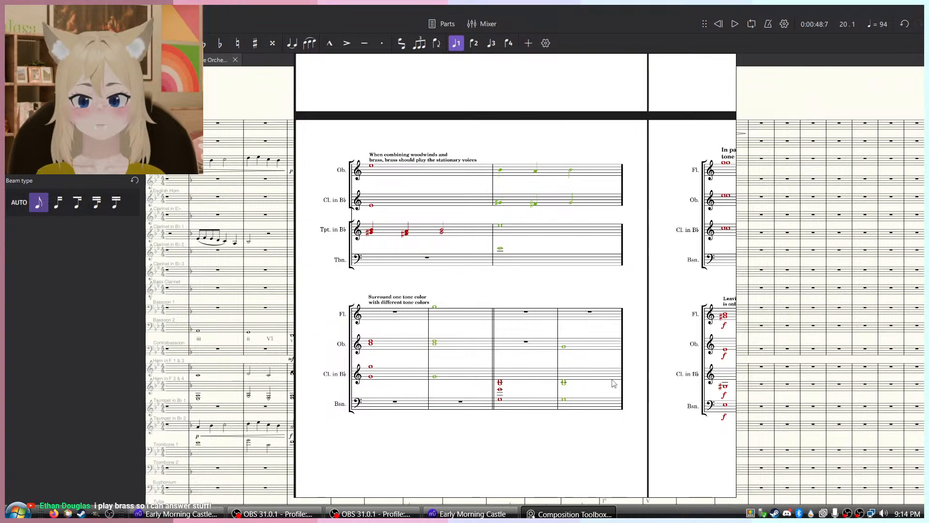
{"action": "left_click_drag", "start_coordinate": [612, 380], "coordinate": [398, 425]}
{"action": "left_click_drag", "start_coordinate": [681, 394], "coordinate": [388, 347]}
{"action": "left_click_drag", "start_coordinate": [615, 363], "coordinate": [437, 346]}
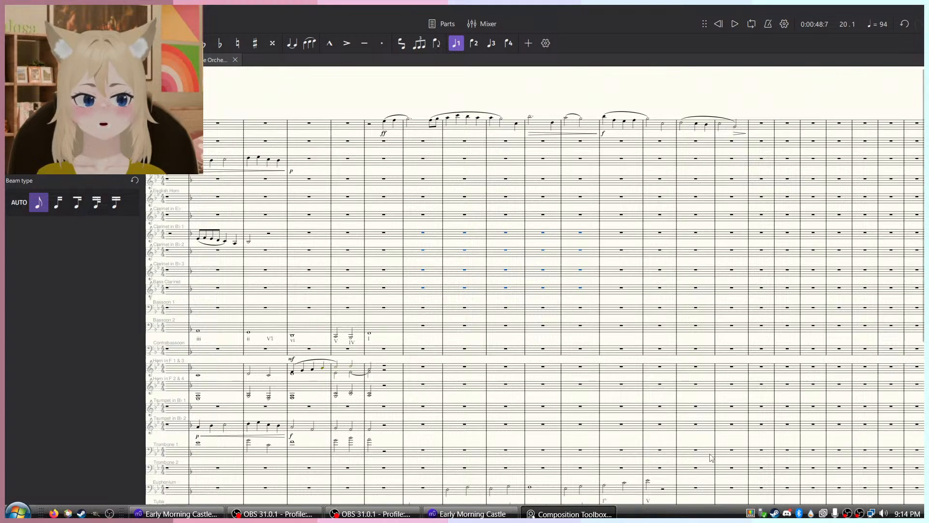
Examine the Contrabasses line and its chord symbols in measures 16 to 20.
{"action": "scroll", "coordinate": [494, 348], "scroll_direction": "down", "scroll_amount": 10}
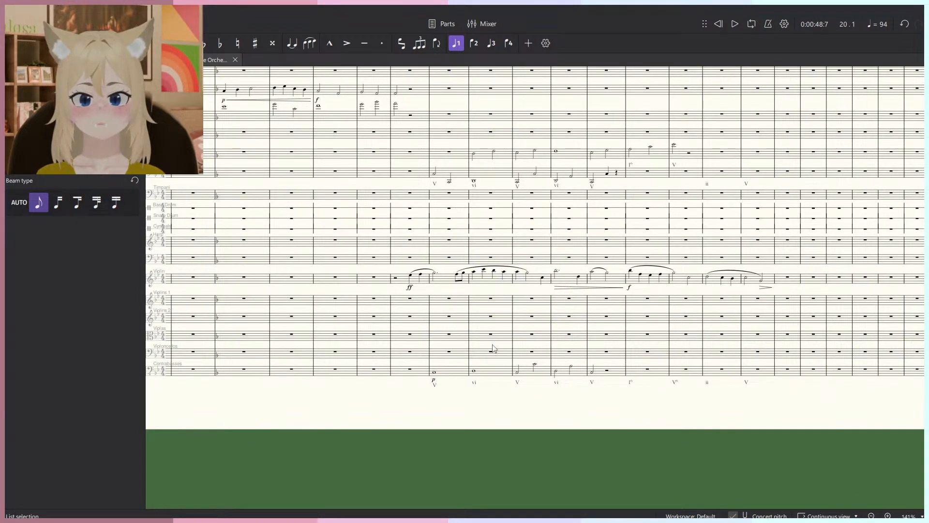
{"action": "scroll", "coordinate": [501, 345], "scroll_direction": "up", "scroll_amount": 10}
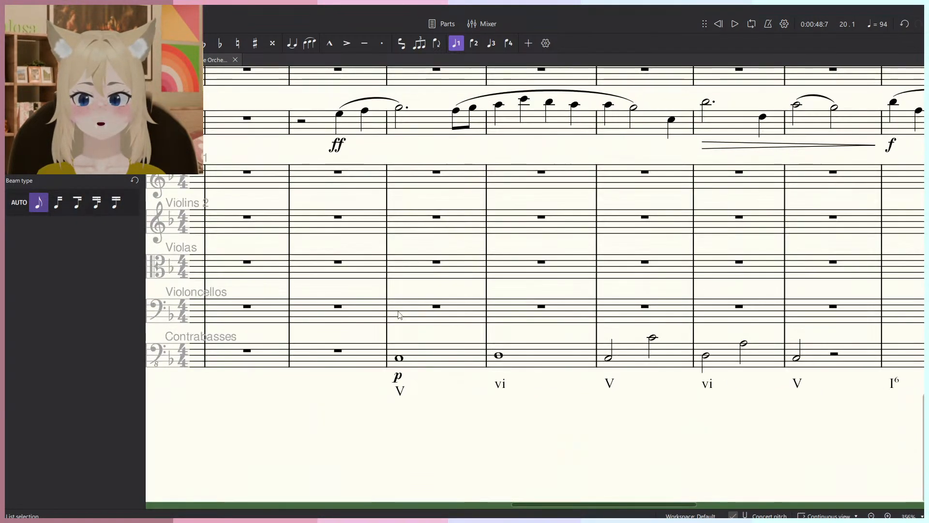
{"action": "left_click", "coordinate": [399, 366]}
{"action": "scroll", "coordinate": [383, 372], "scroll_direction": "down", "scroll_amount": 2}
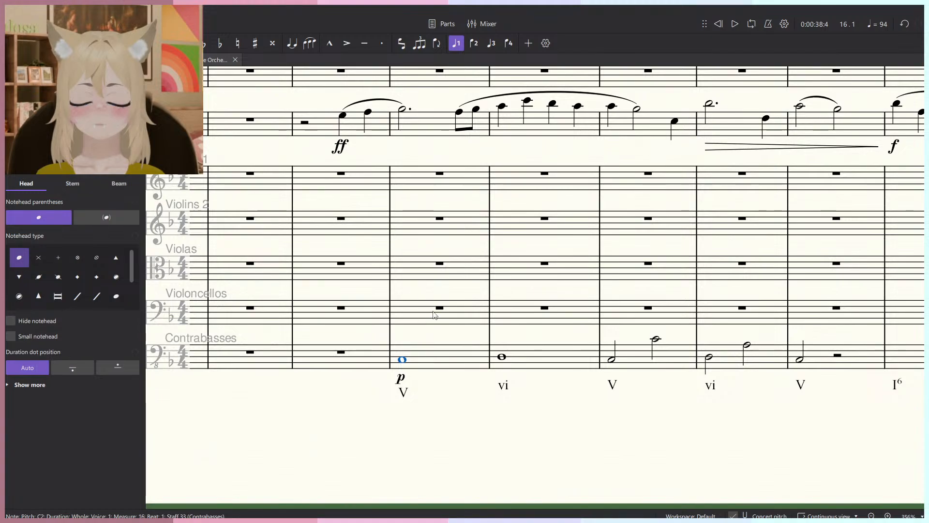
{"action": "left_click", "coordinate": [382, 371]}
{"action": "scroll", "coordinate": [337, 351], "scroll_direction": "up", "scroll_amount": 5}
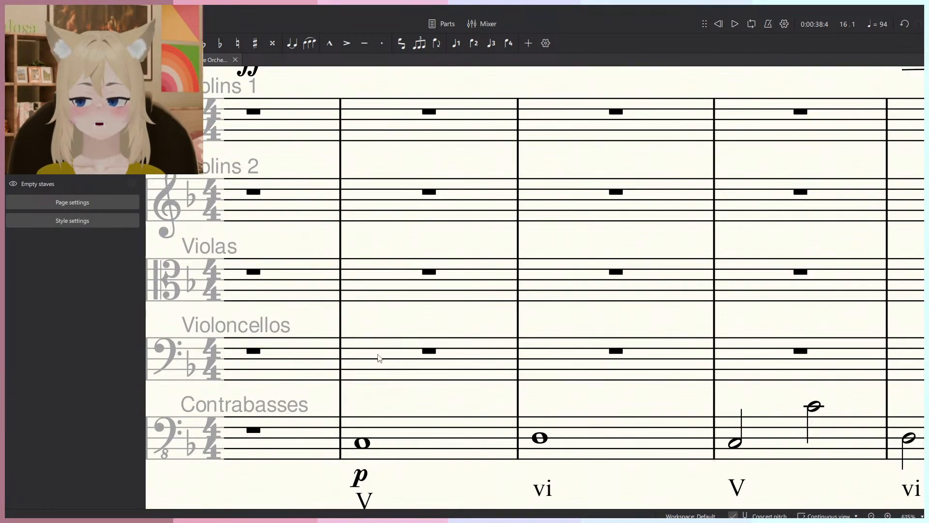
{"action": "left_click", "coordinate": [394, 447]}
{"action": "scroll", "coordinate": [347, 325], "scroll_direction": "down", "scroll_amount": 6}
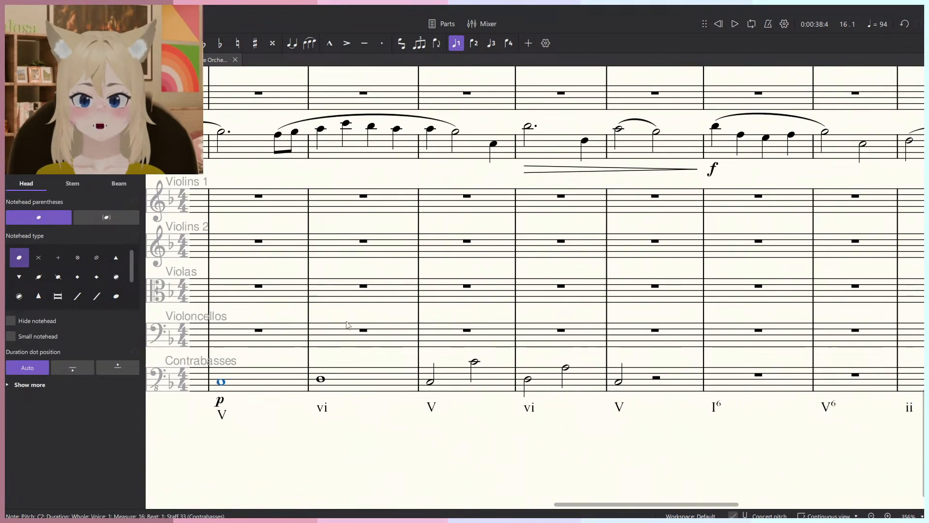
{"action": "scroll", "coordinate": [348, 325], "scroll_direction": "down", "scroll_amount": 3}
{"action": "left_click", "coordinate": [567, 362]}
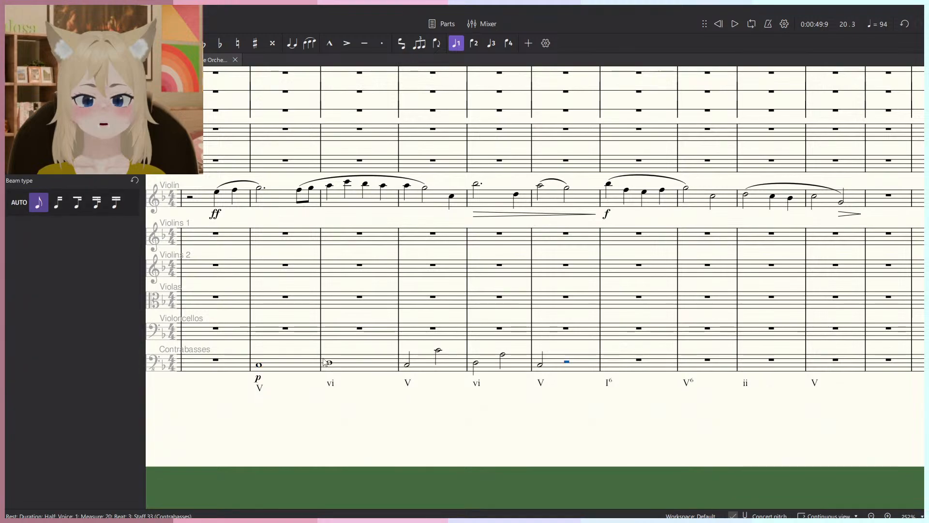
{"action": "left_click", "coordinate": [285, 364], "text": "shift"}
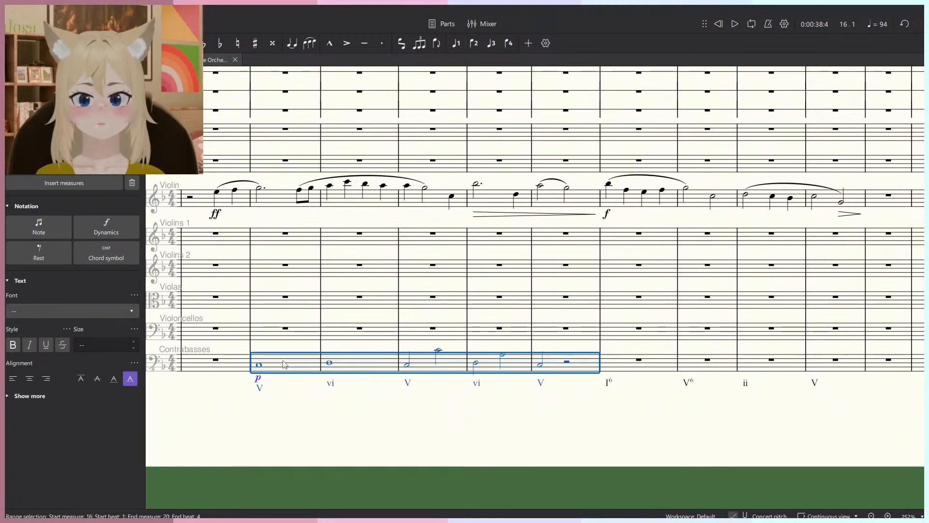
Enter whole notes C3 and D3 for the Violoncellos in measures 16 and 17, an octave above the Contrabasses.
{"action": "scroll", "coordinate": [278, 344], "scroll_direction": "up", "scroll_amount": 6}
{"action": "left_click", "coordinate": [239, 384]}
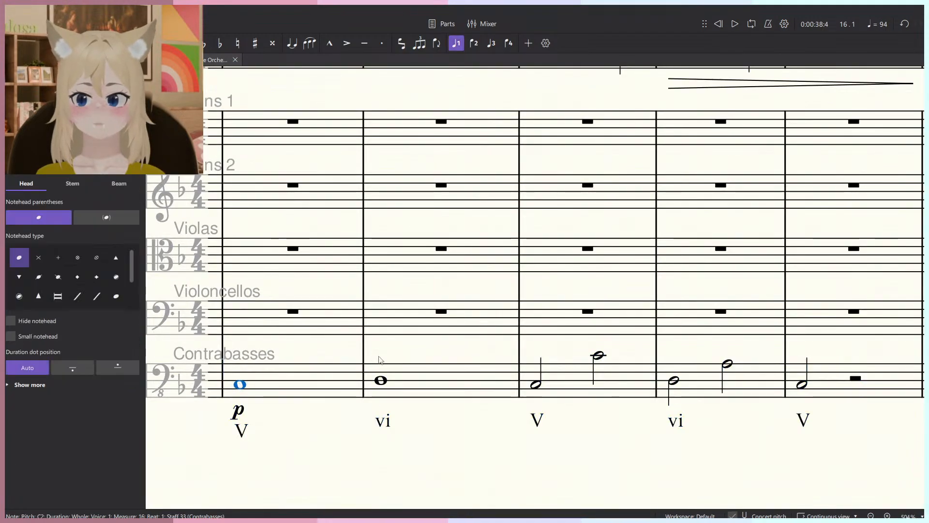
{"action": "scroll", "coordinate": [377, 356], "scroll_direction": "down", "scroll_amount": 2}
{"action": "left_click", "coordinate": [274, 331]}
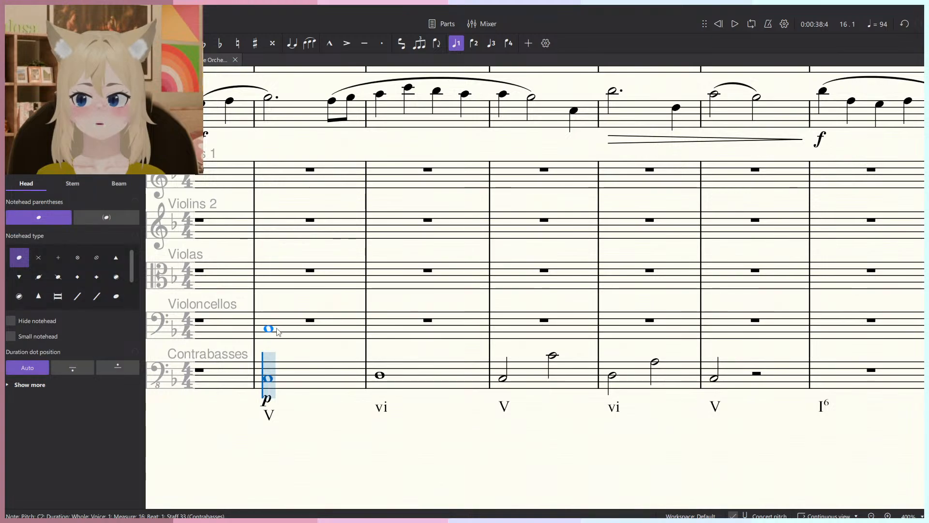
{"action": "left_click", "coordinate": [530, 335]}
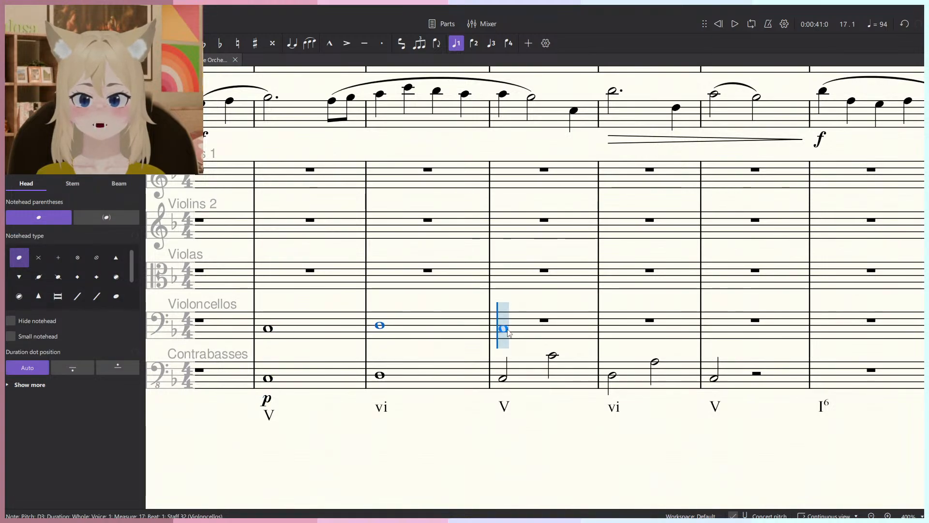
Enter a half note C3 at the start of measure 18 in the Violoncellos.
{"action": "left_click", "coordinate": [506, 330]}
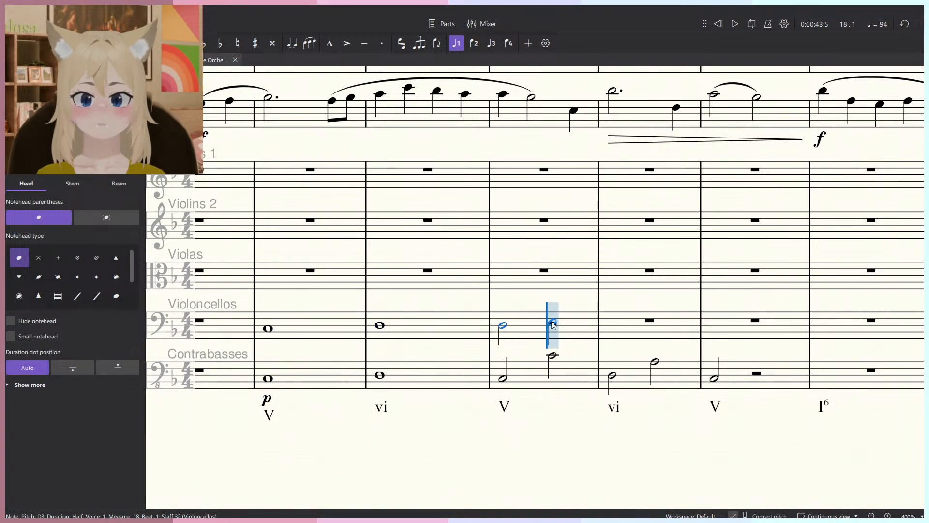
{"action": "key", "text": "ctrl+z"}
{"action": "left_click", "coordinate": [502, 333]}
{"action": "key", "text": "Escape"}
Delete the Contrabasses' half note on beat 3 of measure 18 and lengthen the Violoncellos' C3 there to a whole note.
{"action": "left_click", "coordinate": [553, 356]}
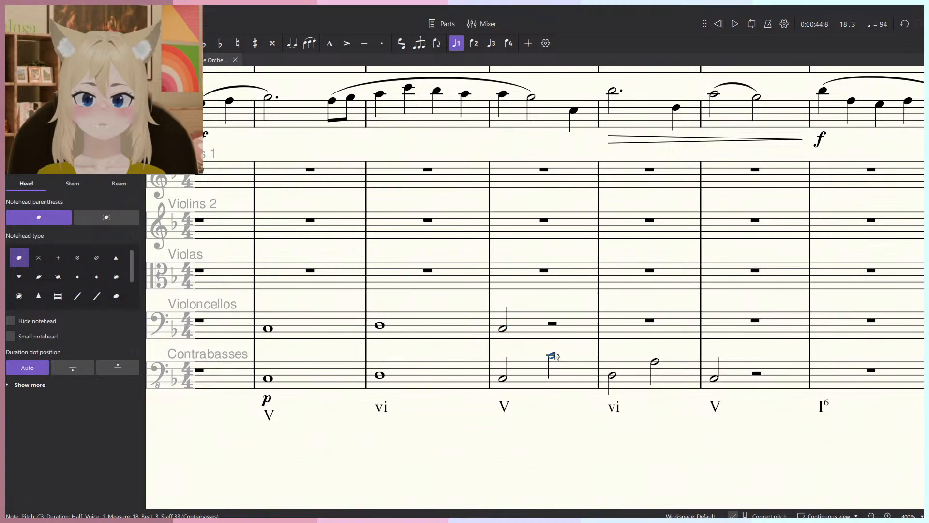
{"action": "key", "text": "Delete"}
{"action": "left_click", "coordinate": [503, 328]}
{"action": "key", "text": "7"}
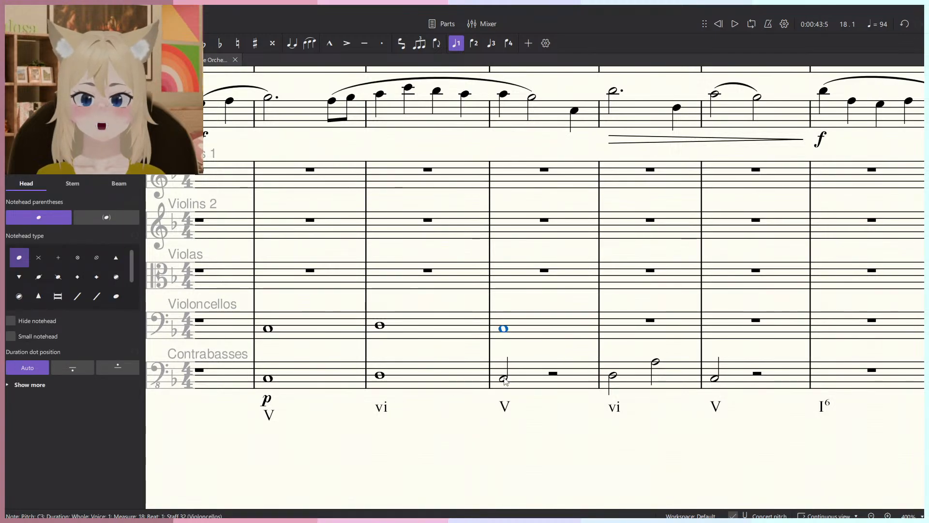
Delete the Contrabasses' half note on beat 3 of measure 19 and enter Violoncello whole notes D3 and C3 in measures 19 and 20.
{"action": "left_click", "coordinate": [657, 362]}
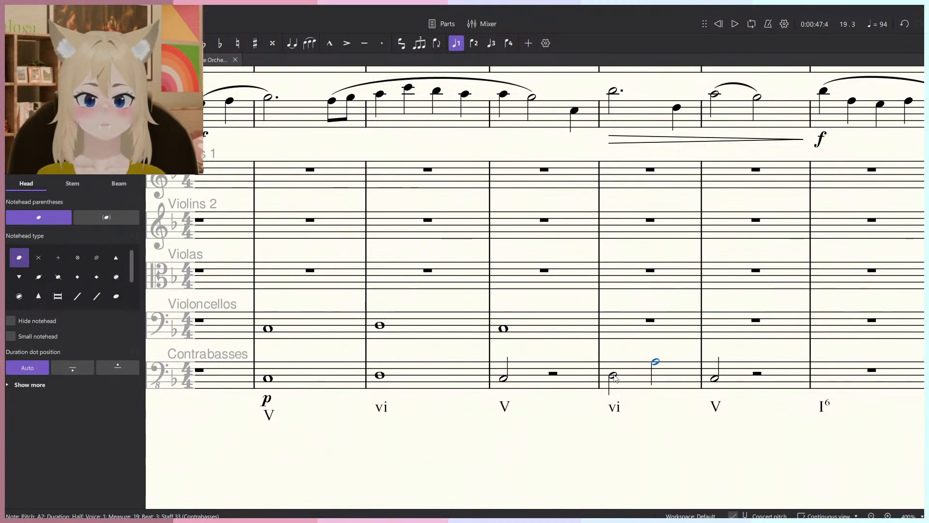
{"action": "key", "text": "Delete"}
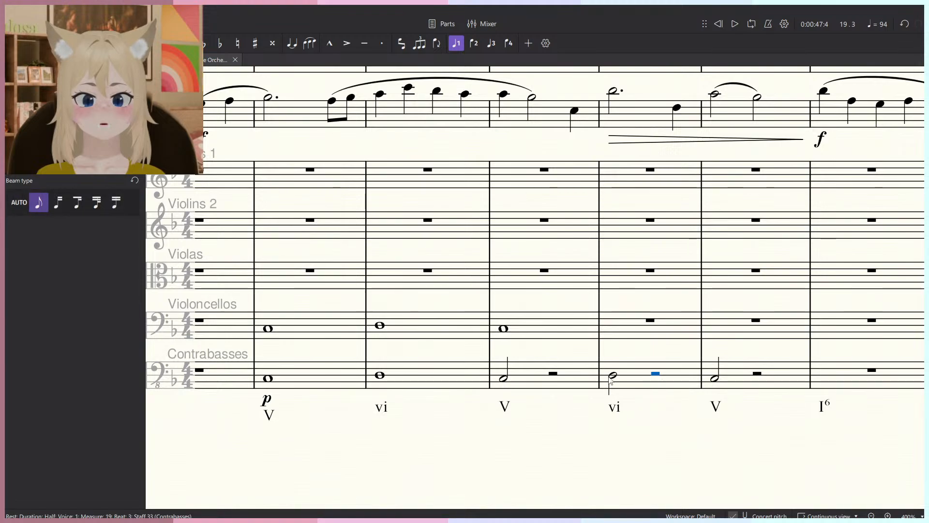
{"action": "key", "text": "Left"}
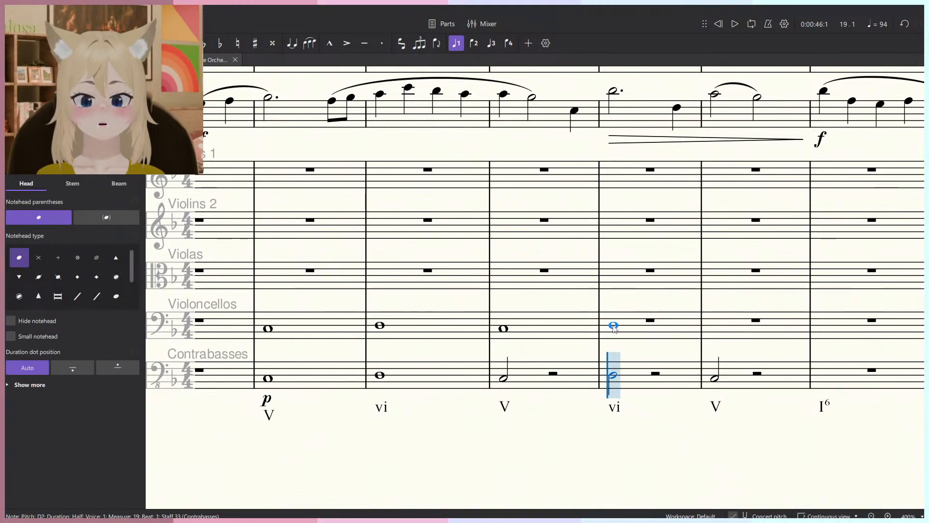
{"action": "left_click", "coordinate": [614, 328]}
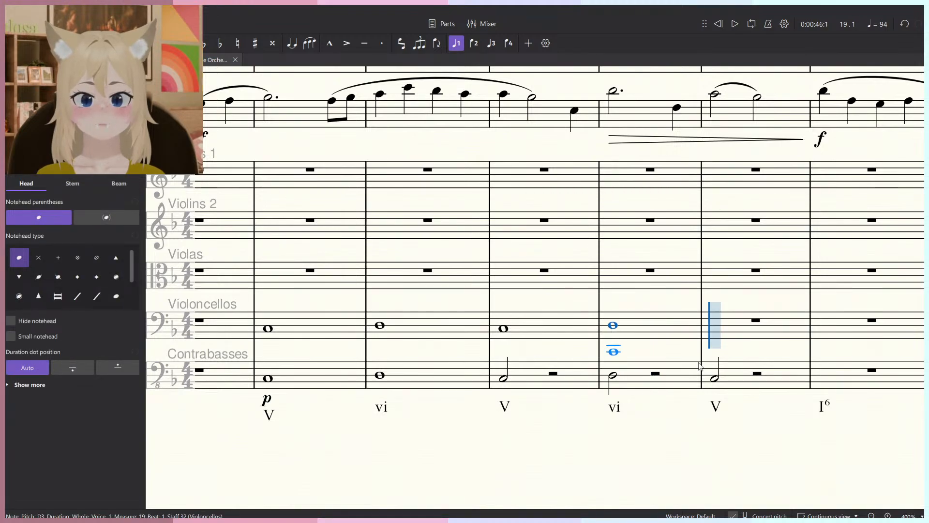
{"action": "left_click", "coordinate": [716, 331]}
{"action": "key", "text": "Escape"}
Try adding a whole note G3 above the Violoncellos' C3 in measure 16.
{"action": "scroll", "coordinate": [717, 333], "scroll_direction": "down", "scroll_amount": 4}
{"action": "scroll", "coordinate": [714, 338], "scroll_direction": "up", "scroll_amount": 5}
{"action": "left_click_drag", "start_coordinate": [428, 309], "coordinate": [583, 349]}
{"action": "scroll", "coordinate": [583, 349], "scroll_direction": "down", "scroll_amount": 3}
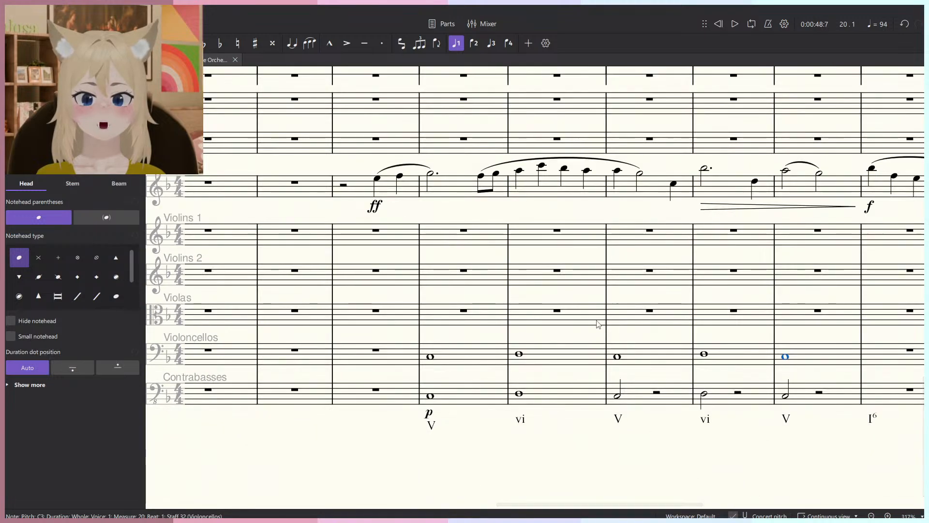
{"action": "scroll", "coordinate": [427, 340], "scroll_direction": "up", "scroll_amount": 4}
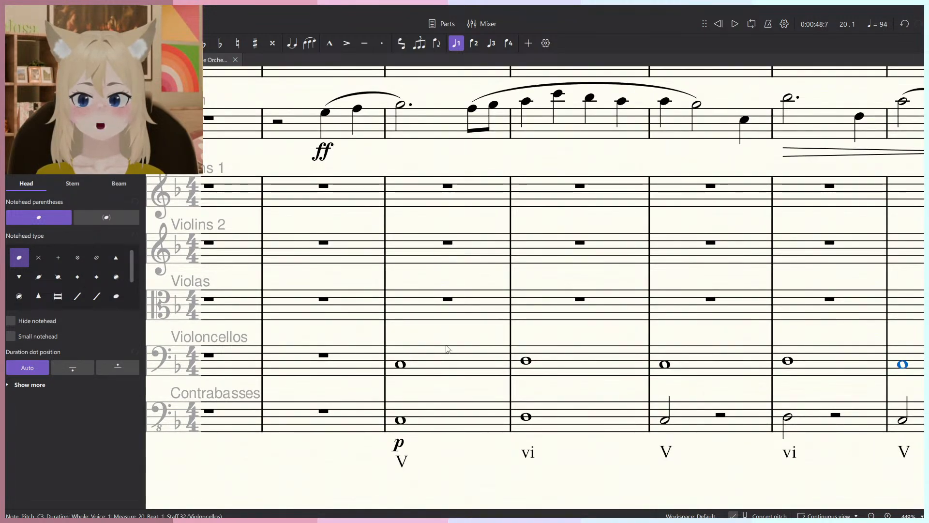
{"action": "scroll", "coordinate": [401, 312], "scroll_direction": "up", "scroll_amount": 1}
{"action": "left_click", "coordinate": [401, 373]}
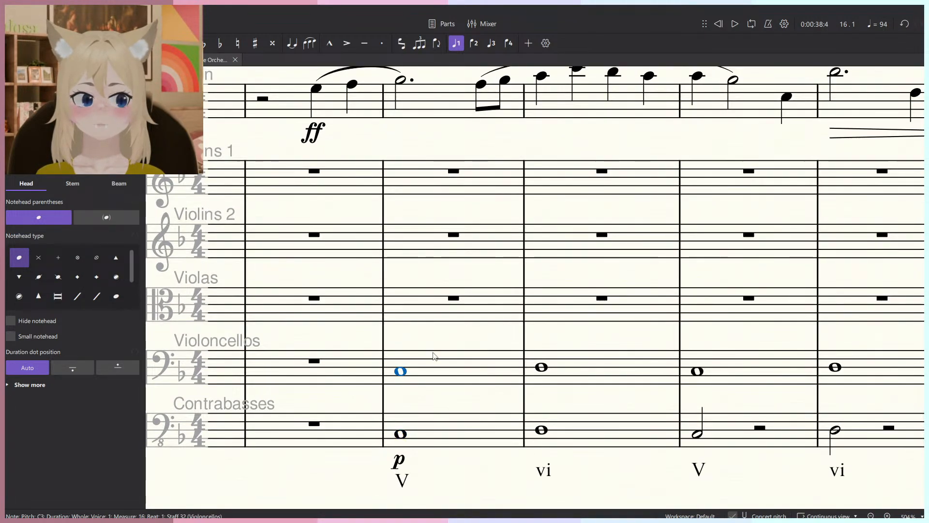
{"action": "scroll", "coordinate": [431, 363], "scroll_direction": "up", "scroll_amount": 1}
{"action": "scroll", "coordinate": [430, 356], "scroll_direction": "up", "scroll_amount": 1}
{"action": "key", "text": "n"}
{"action": "scroll", "coordinate": [392, 319], "scroll_direction": "up", "scroll_amount": 1}
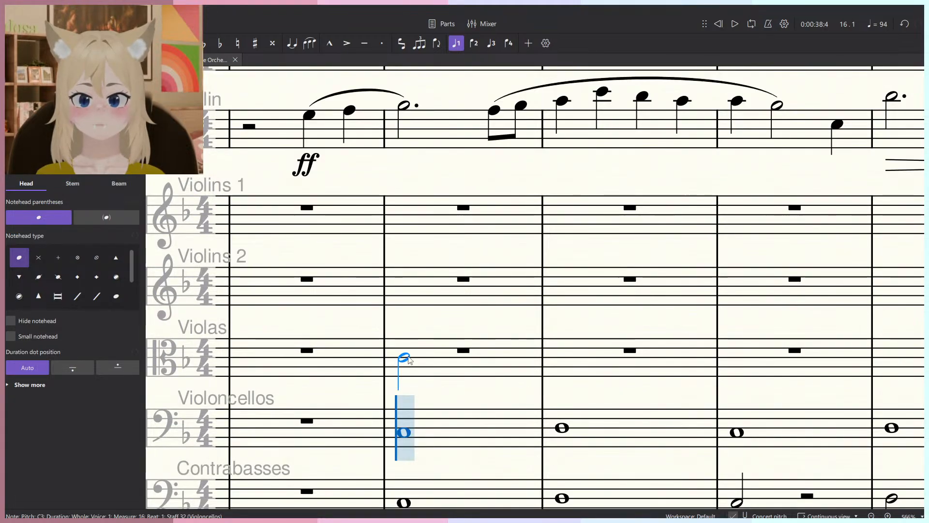
{"action": "key", "text": "Escape"}
{"action": "key", "text": "n"}
{"action": "key", "text": "n"}
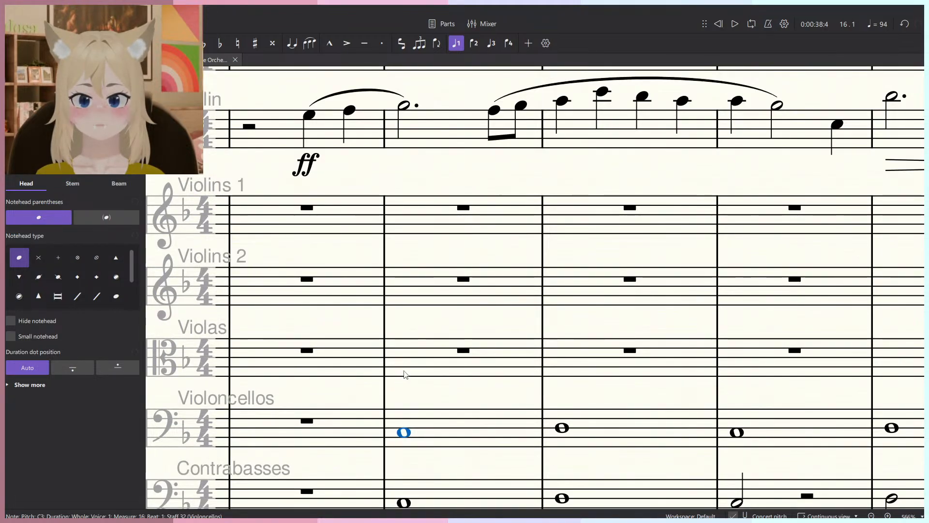
{"action": "key", "text": "n"}
{"action": "key", "text": "n"}
{"action": "key", "text": "n"}
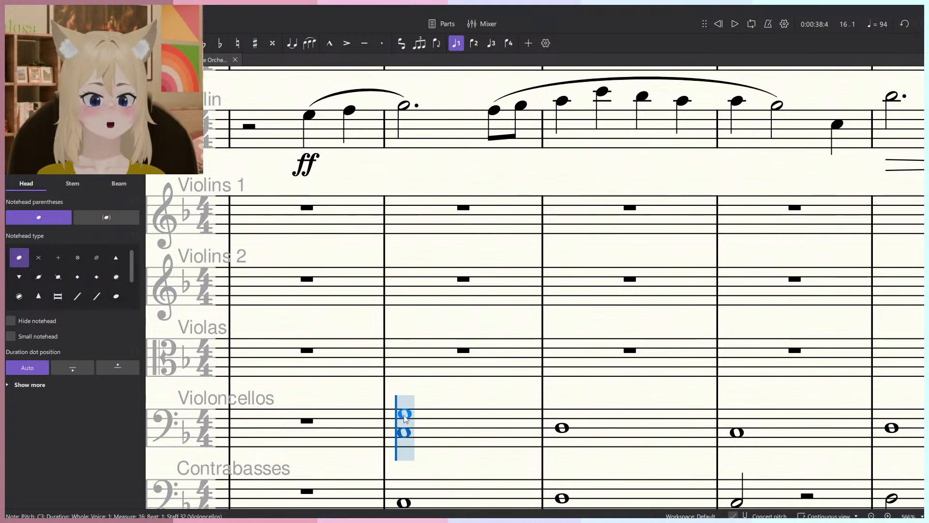
{"action": "left_click", "coordinate": [404, 413]}
{"action": "scroll", "coordinate": [442, 368], "scroll_direction": "down", "scroll_amount": 2}
{"action": "key", "text": "Escape"}
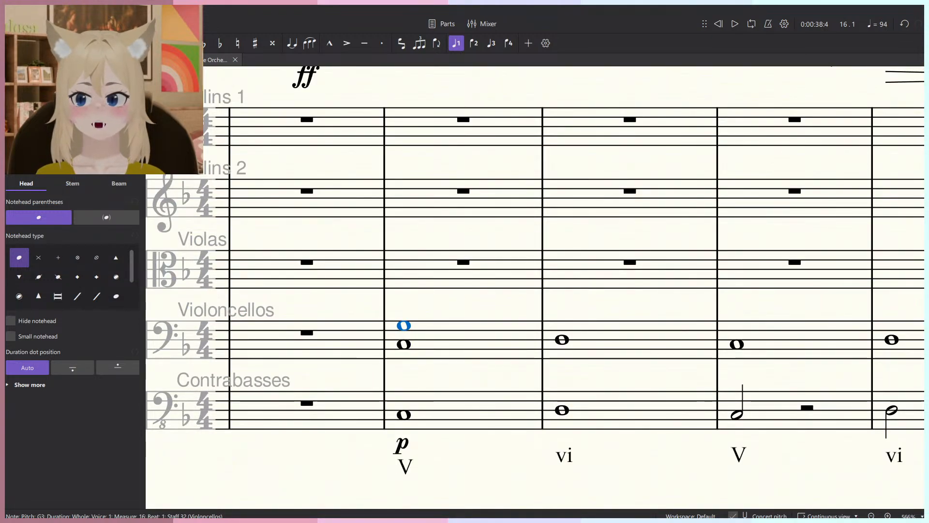
Try adding a whole note A3 above the Violoncellos' D3 in measure 17.
{"action": "key", "text": "6"}
{"action": "key", "text": "ctrl+z"}
{"action": "key", "text": "n"}
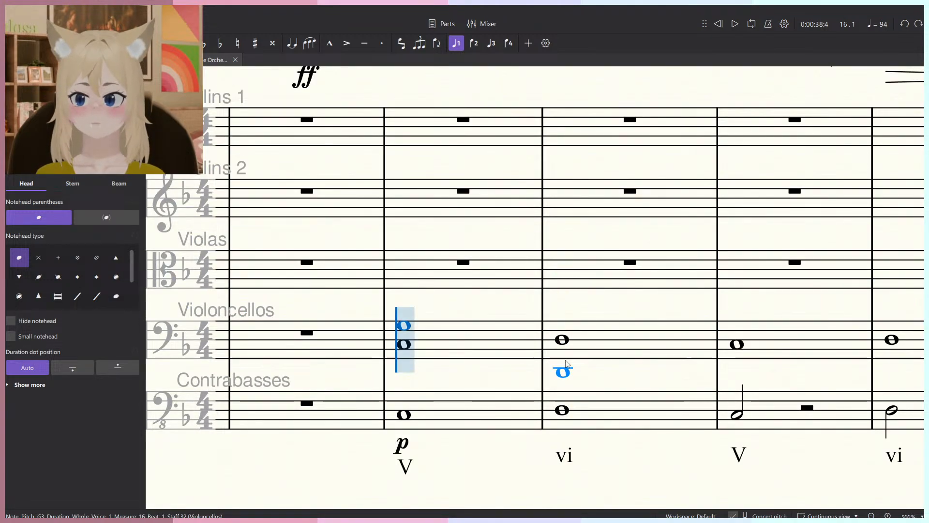
{"action": "left_click", "coordinate": [565, 327]}
{"action": "scroll", "coordinate": [612, 272], "scroll_direction": "down", "scroll_amount": 1}
{"action": "scroll", "coordinate": [596, 246], "scroll_direction": "right", "scroll_amount": 1}
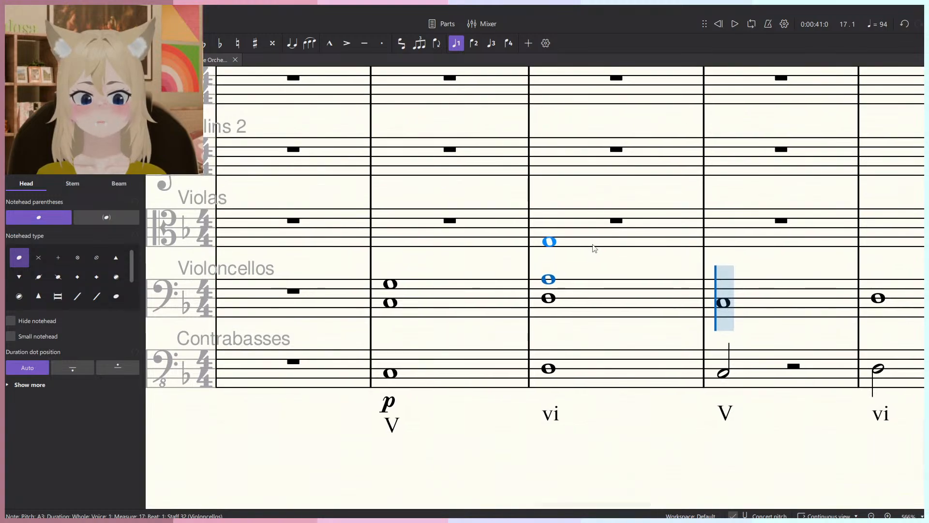
Delete the Violoncellos' upper notes A3 and G3 in measures 17 and 16.
{"action": "key", "text": "Escape"}
{"action": "key", "text": "Delete"}
{"action": "left_click", "coordinate": [390, 285]}
{"action": "key", "text": "Delete"}
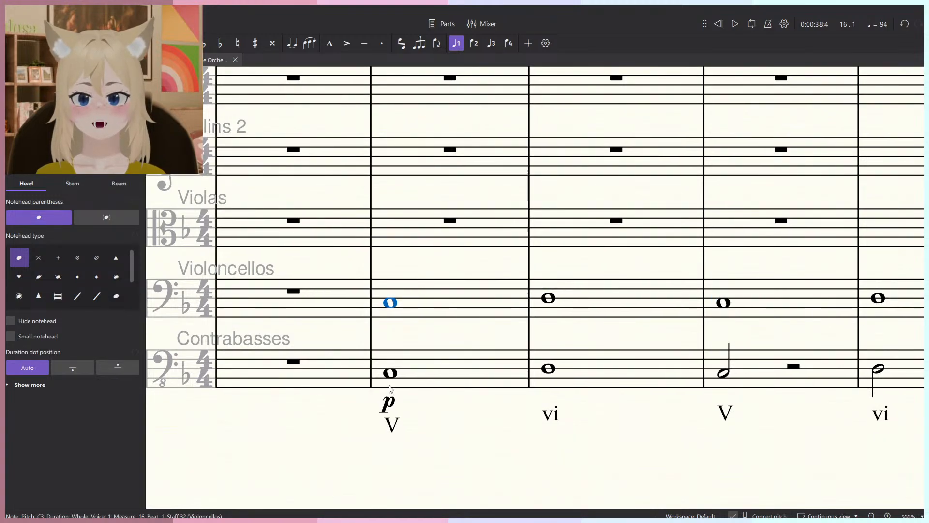
Enter whole notes in measure 16: C4 for the Violas, E4 for Violins 2 and G4 for Violins 1.
{"action": "key", "text": "n"}
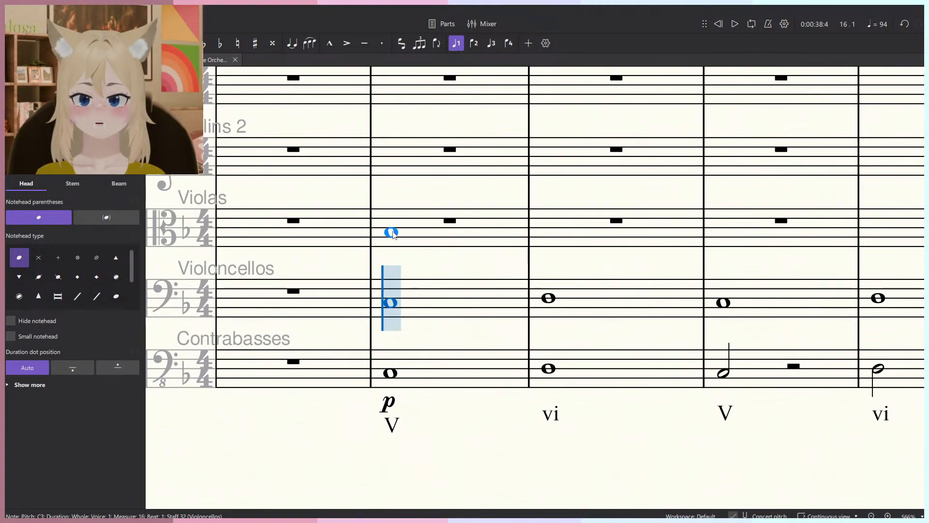
{"action": "left_click", "coordinate": [392, 233]}
{"action": "scroll", "coordinate": [392, 234], "scroll_direction": "up", "scroll_amount": 1}
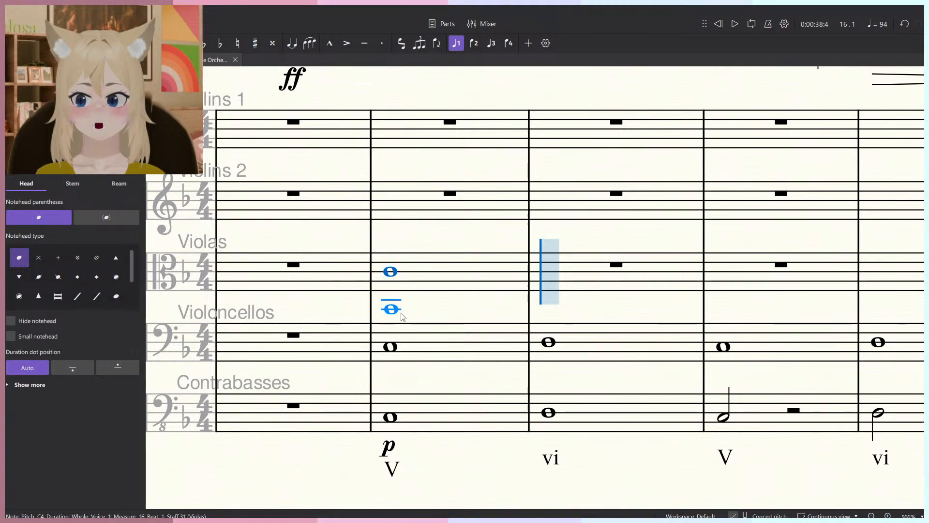
{"action": "key", "text": "ctrl+z"}
{"action": "left_click", "coordinate": [391, 272]}
{"action": "scroll", "coordinate": [391, 273], "scroll_direction": "up", "scroll_amount": 1}
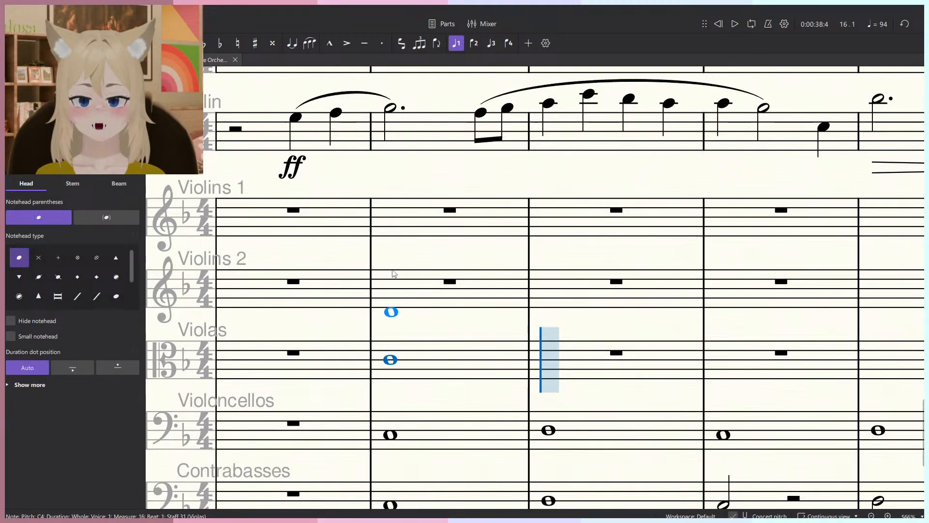
{"action": "left_click", "coordinate": [387, 304]}
{"action": "left_click", "coordinate": [396, 227]}
{"action": "key", "text": "Escape"}
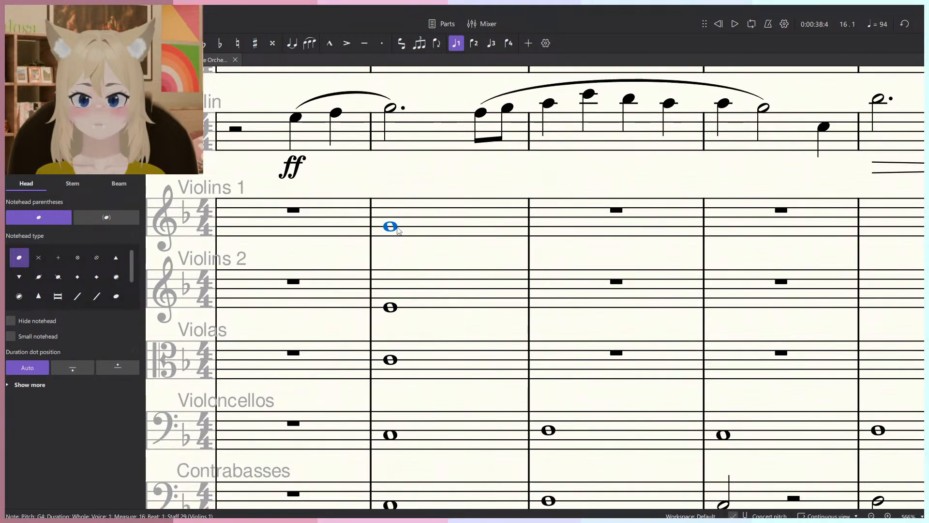
Play back measure 16 of the string section, from Violins 1 down to the Contrabasses.
{"action": "scroll", "coordinate": [397, 228], "scroll_direction": "down", "scroll_amount": 4}
{"action": "left_click", "coordinate": [416, 226]}
{"action": "left_click", "coordinate": [419, 398], "text": "shift"}
{"action": "key", "text": "space"}
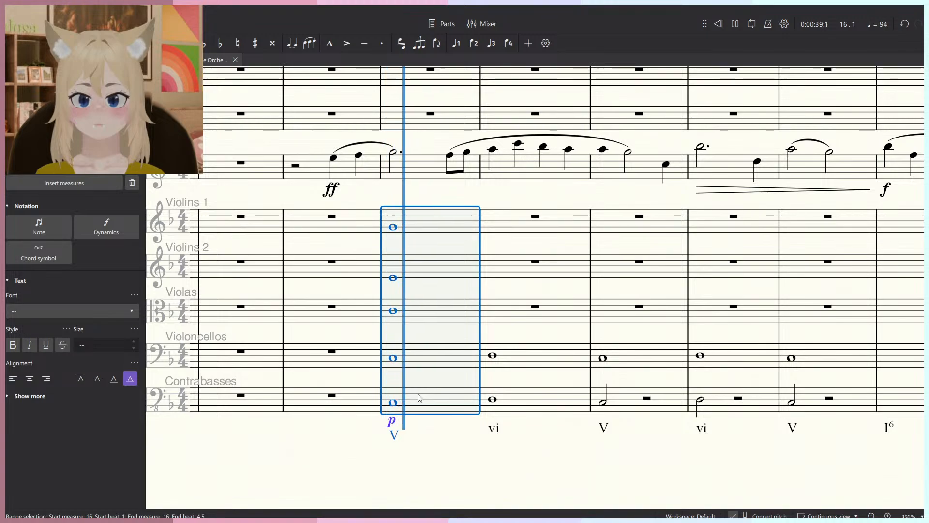
{"action": "key", "text": "space"}
Add a whole note G3 below the Violas' C4 in measure 16.
{"action": "scroll", "coordinate": [427, 425], "scroll_direction": "up", "scroll_amount": 2}
{"action": "left_click", "coordinate": [381, 393]}
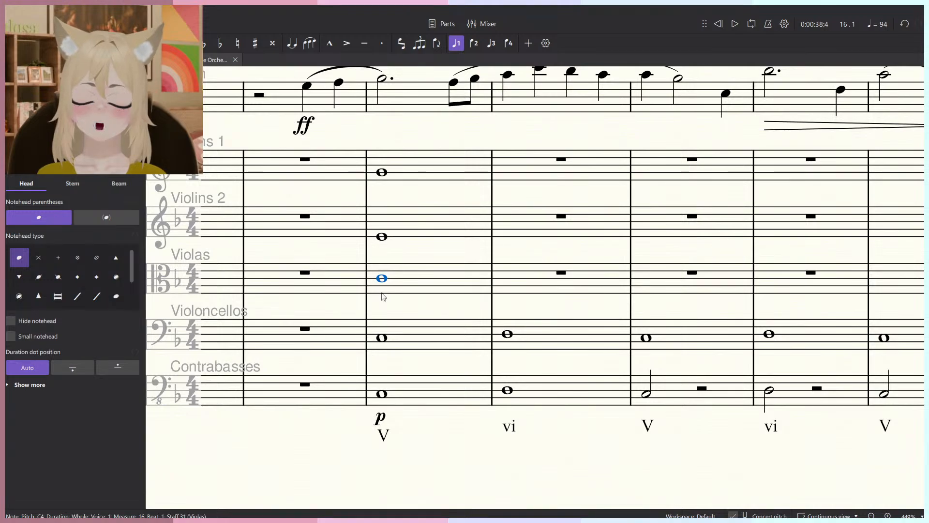
{"action": "key", "text": "n"}
{"action": "scroll", "coordinate": [382, 285], "scroll_direction": "up", "scroll_amount": 3}
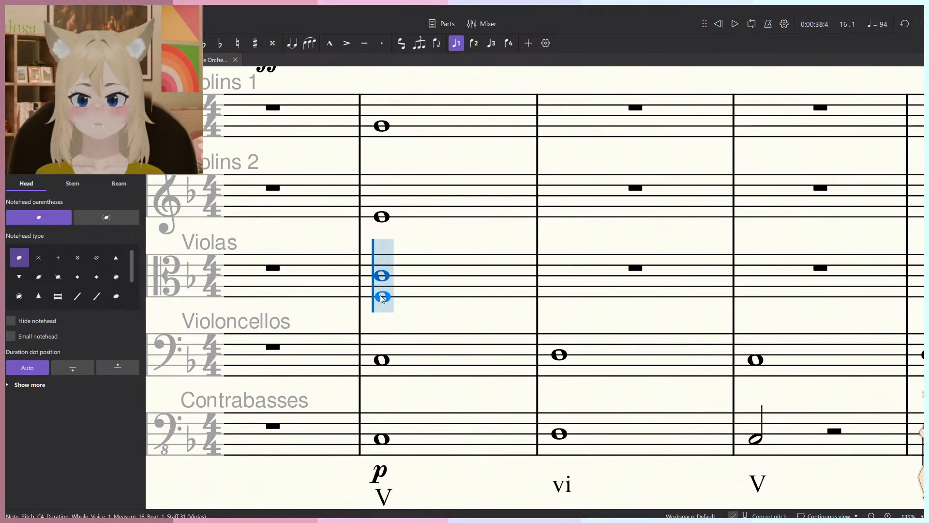
{"action": "left_click", "coordinate": [380, 296], "text": "shift"}
{"action": "key", "text": "ctrl+z"}
{"action": "left_click", "coordinate": [388, 293], "text": "shift"}
{"action": "key", "text": "Escape"}
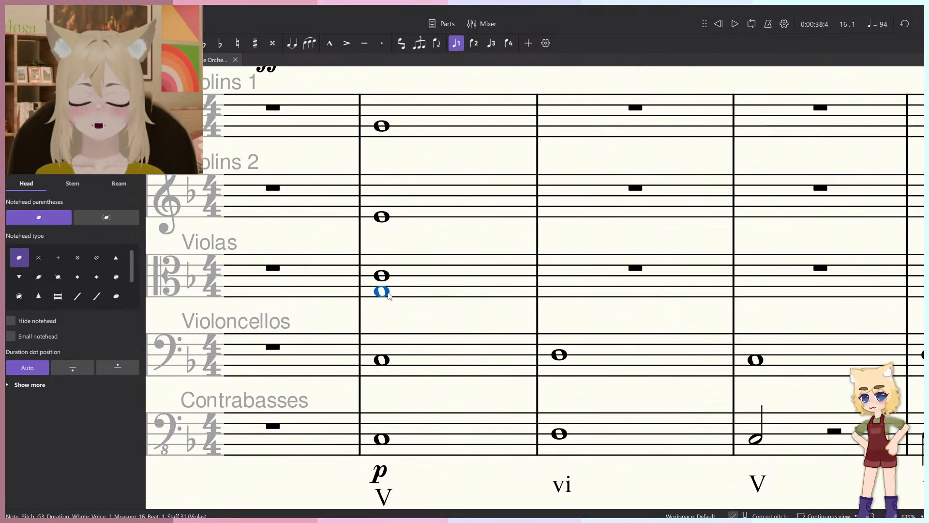
Play back the strings' measure 16 chord again with the divided Violas.
{"action": "scroll", "coordinate": [389, 296], "scroll_direction": "down", "scroll_amount": 2}
{"action": "left_click", "coordinate": [431, 169]}
{"action": "key", "text": "space"}
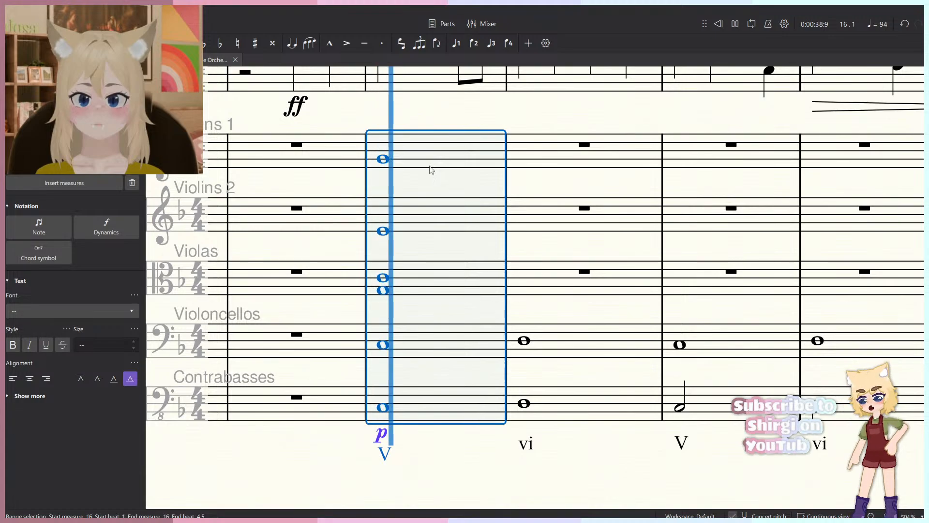
{"action": "key", "text": "space"}
Add a p dynamic to measure 16 of Violins 1, Violins 2, Violas and Violoncellos.
{"action": "left_click", "coordinate": [403, 334]}
{"action": "left_click", "coordinate": [427, 153], "text": "shift"}
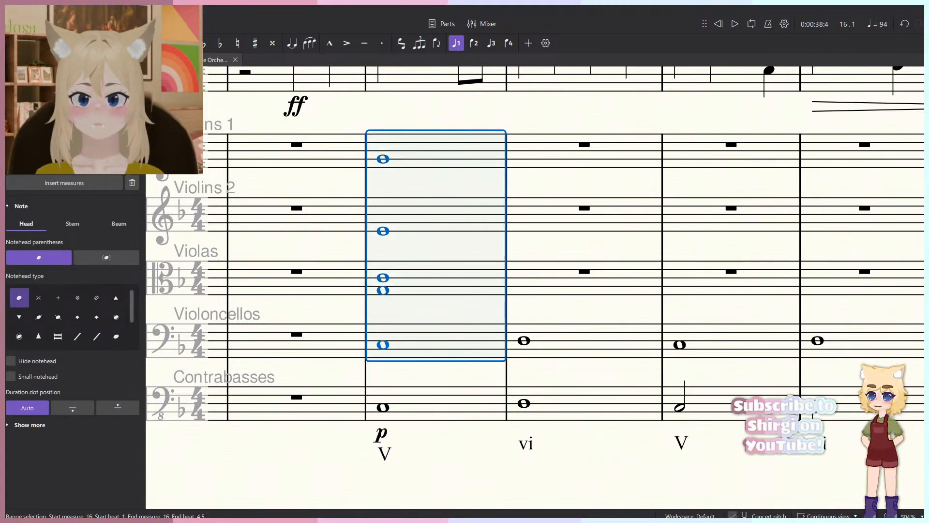
{"action": "left_click", "coordinate": [23, 60]}
{"action": "left_click", "coordinate": [25, 258]}
{"action": "left_click", "coordinate": [73, 220]}
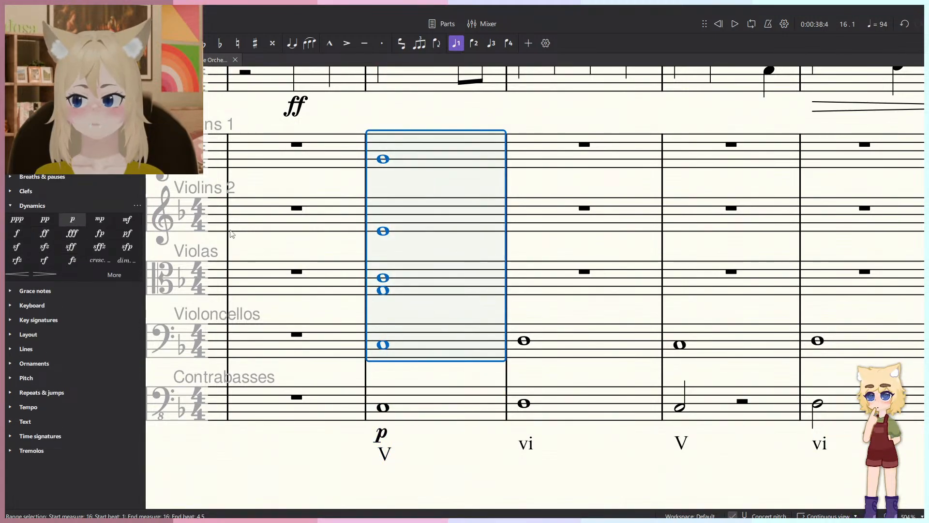
Step through the individual notes of the measure 16 chord from the Violas down to the Contrabasses.
{"action": "left_click", "coordinate": [386, 291]}
{"action": "left_click", "coordinate": [384, 278]}
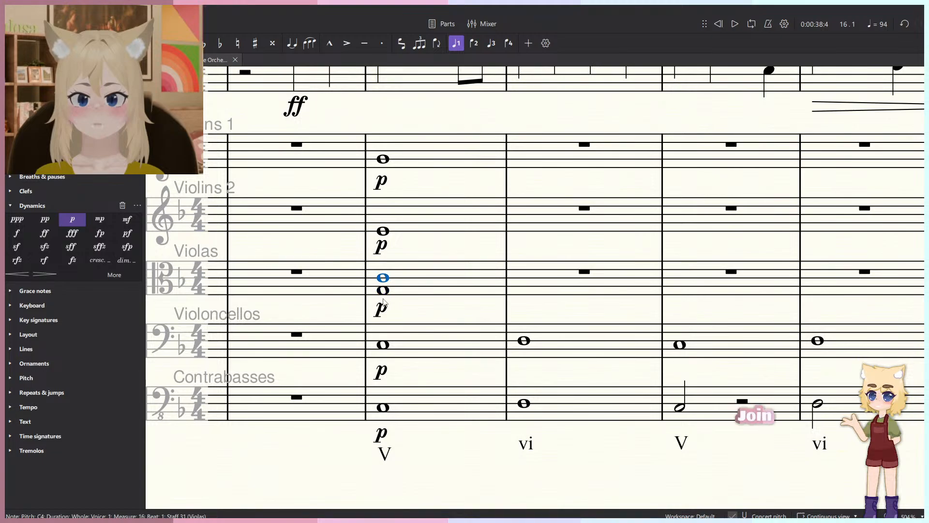
{"action": "key", "text": "alt+Down"}
{"action": "key", "text": "alt+Down"}
{"action": "key", "text": "alt+Down"}
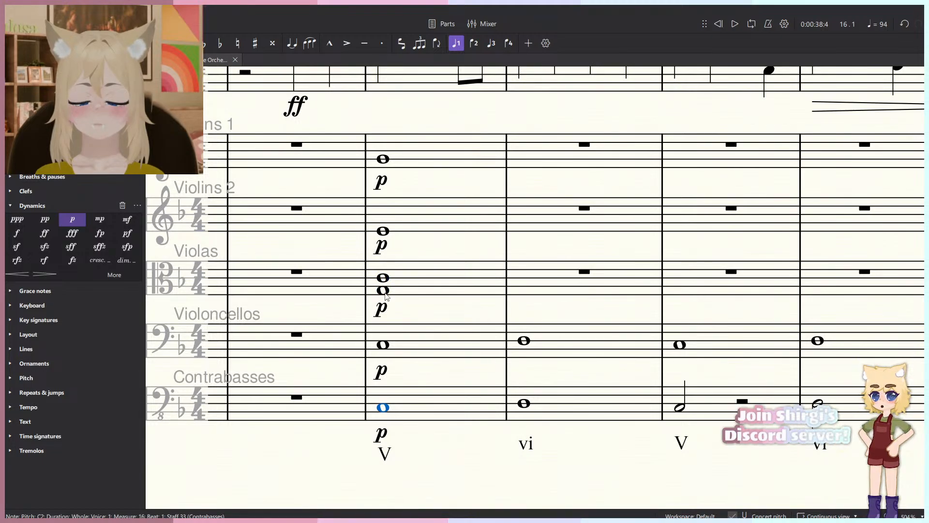
{"action": "left_click", "coordinate": [386, 293]}
{"action": "key", "text": "n"}
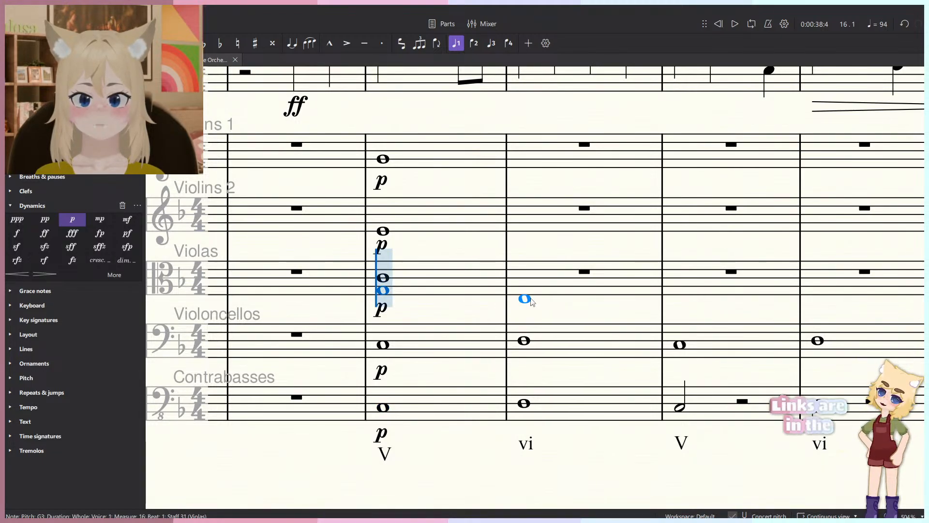
{"action": "scroll", "coordinate": [531, 301], "scroll_direction": "up", "scroll_amount": 1}
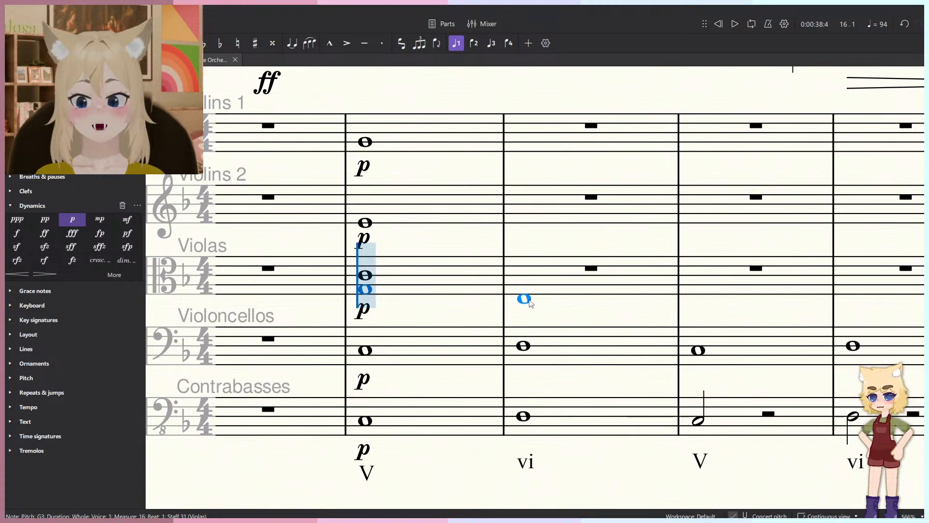
{"action": "key", "text": "Escape"}
{"action": "scroll", "coordinate": [519, 350], "scroll_direction": "up", "scroll_amount": 1}
{"action": "left_click", "coordinate": [518, 350]}
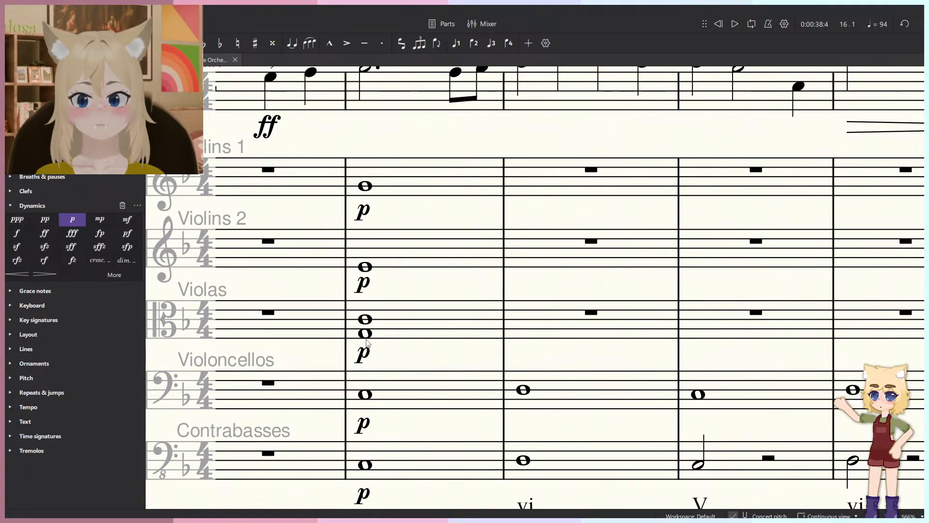
{"action": "scroll", "coordinate": [527, 400], "scroll_direction": "down", "scroll_amount": 2}
{"action": "left_click", "coordinate": [524, 449]}
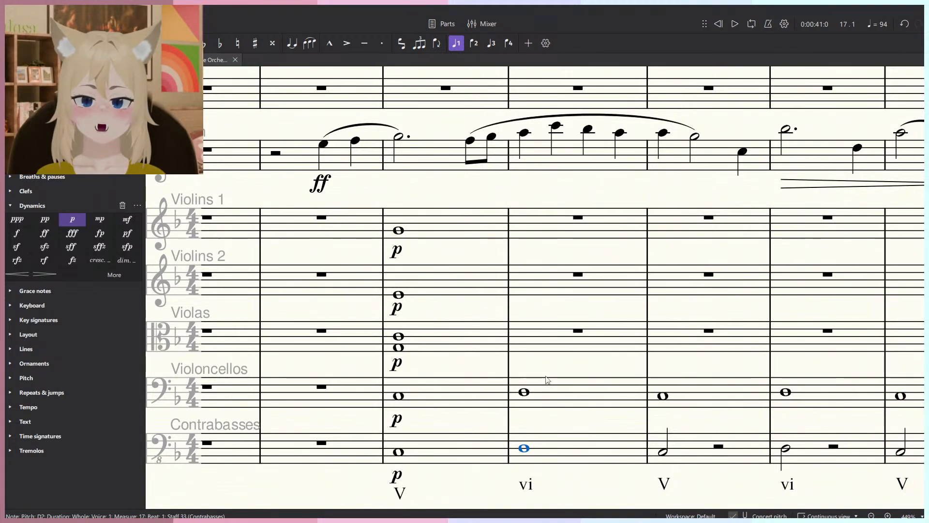
{"action": "key", "text": "Escape"}
{"action": "scroll", "coordinate": [540, 361], "scroll_direction": "up", "scroll_amount": 1}
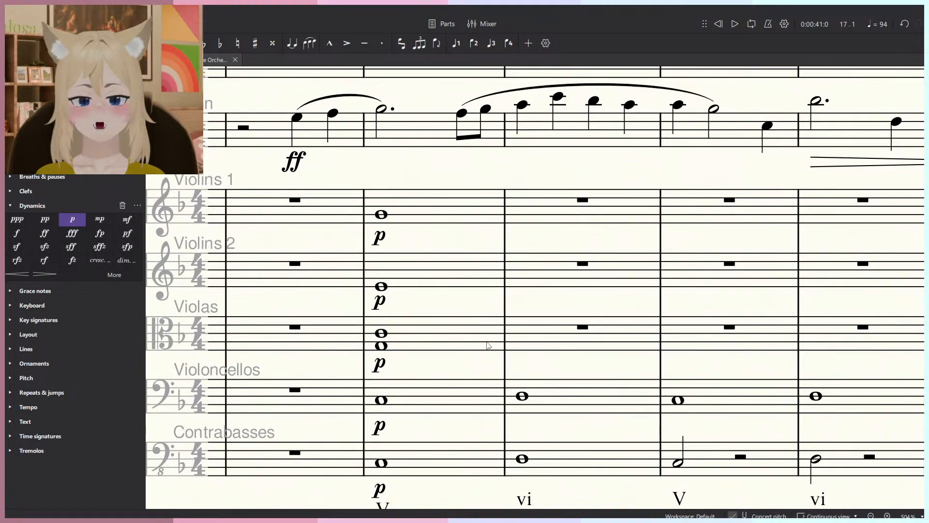
Enter whole notes F3 and A3 as a chord for the Violas in measure 17.
{"action": "key", "text": "n"}
{"action": "key", "text": "Escape"}
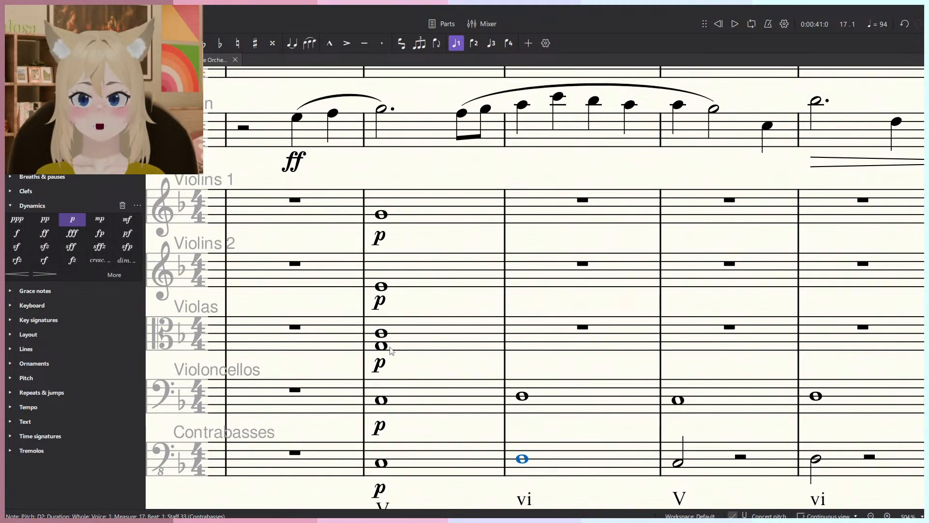
{"action": "key", "text": "n"}
{"action": "left_click", "coordinate": [523, 350]}
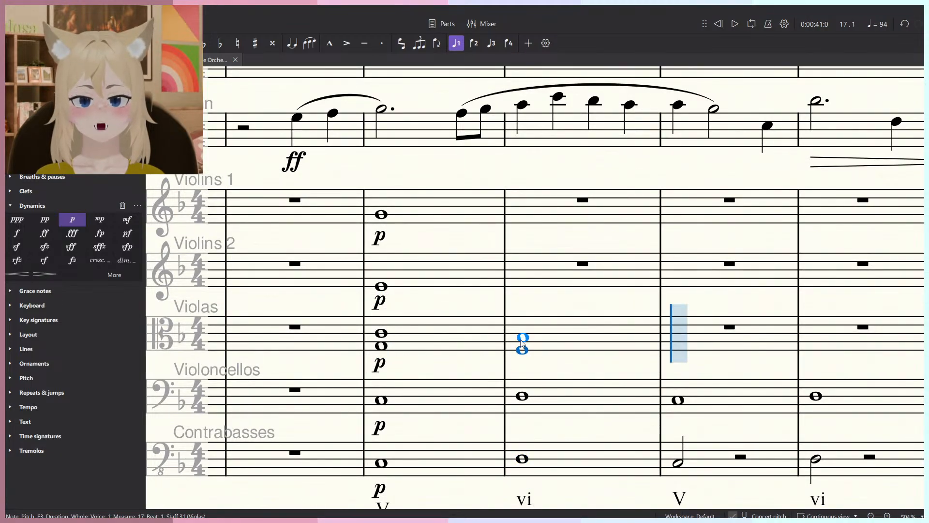
{"action": "left_click", "coordinate": [523, 342]}
{"action": "key", "text": "Escape"}
Enter whole notes D4 for Violins 2 and F4 for Violins 1 in measure 17.
{"action": "left_click", "coordinate": [382, 287]}
{"action": "key", "text": "n"}
{"action": "left_click", "coordinate": [522, 290]}
{"action": "left_click", "coordinate": [523, 240]}
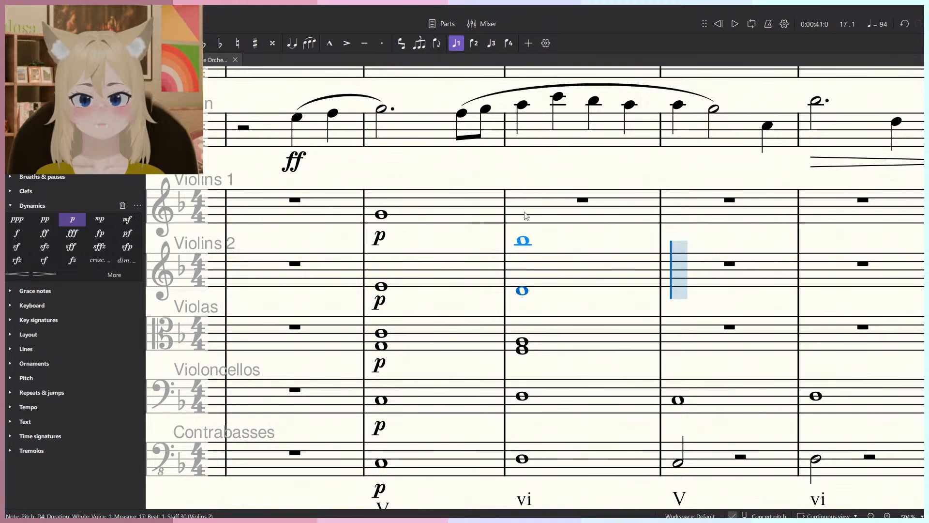
{"action": "left_click", "coordinate": [536, 218]}
{"action": "key", "text": "Escape"}
Play back measures 16 and 17 of the whole string section.
{"action": "left_click", "coordinate": [458, 210]}
{"action": "left_click", "coordinate": [602, 463], "text": "shift"}
{"action": "key", "text": "space"}
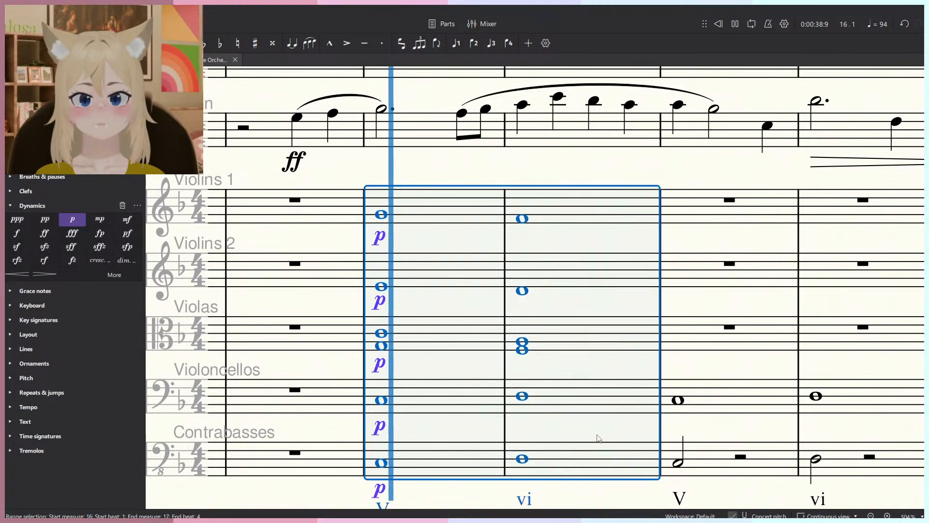
{"action": "left_click_drag", "start_coordinate": [592, 407], "coordinate": [524, 356]}
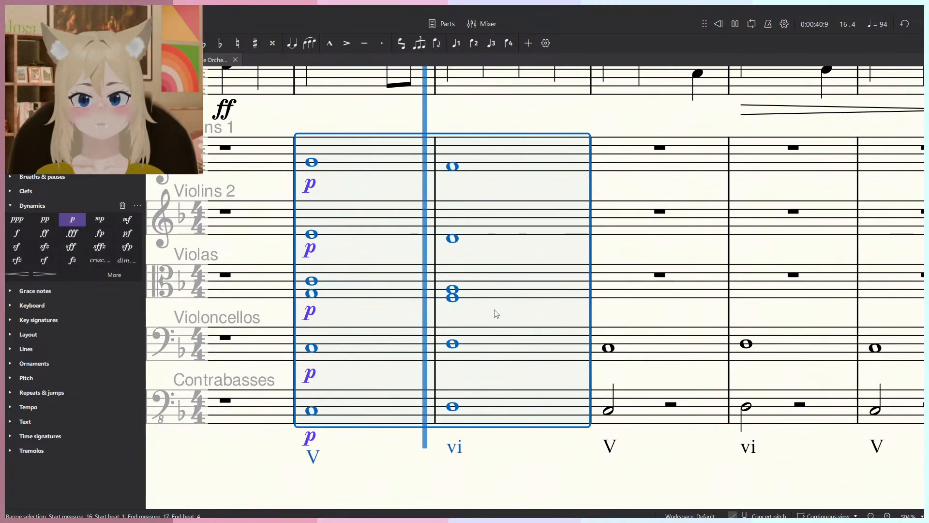
{"action": "key", "text": "space"}
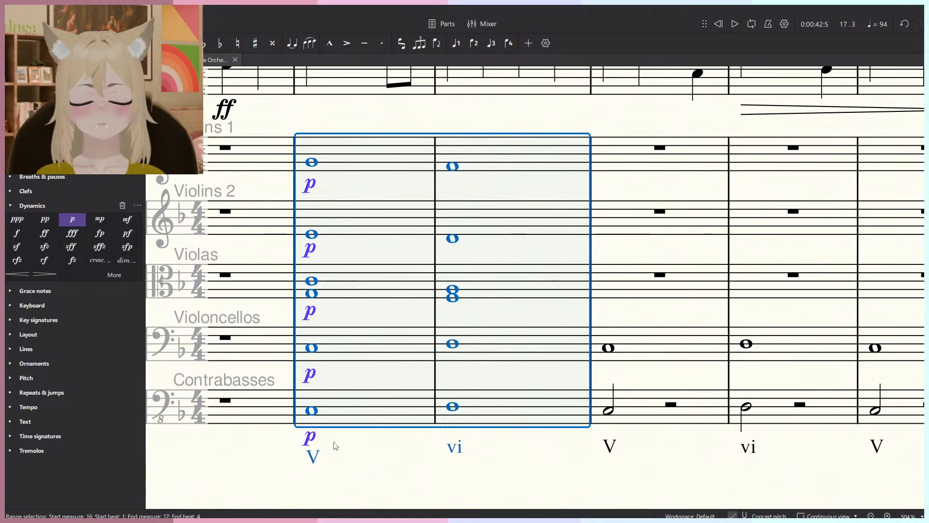
Change the Contrabasses' dynamic in measure 16 to pp.
{"action": "left_click", "coordinate": [335, 445]}
{"action": "left_click", "coordinate": [310, 438]}
{"action": "left_click", "coordinate": [45, 219]}
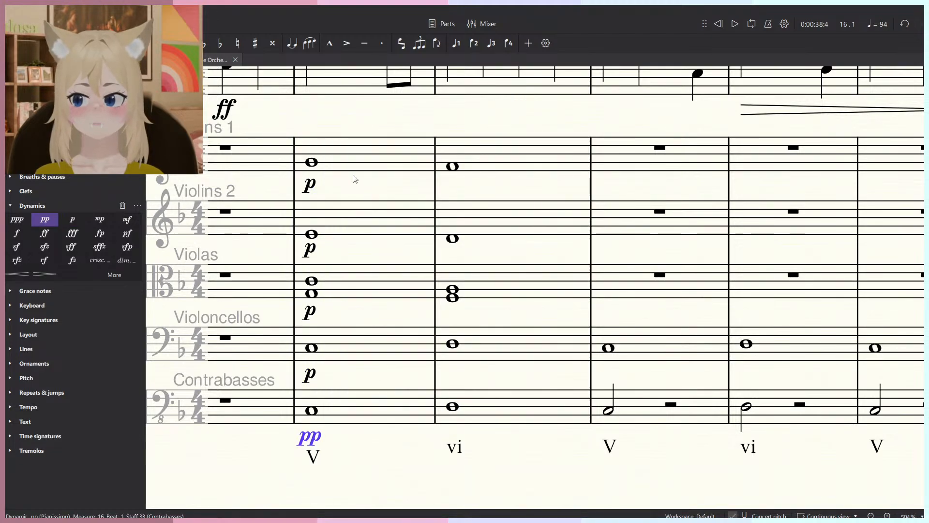
Play back measures 16 and 17 from Violins 1 down to the Contrabasses to hear the new dynamic.
{"action": "left_click", "coordinate": [368, 156]}
{"action": "left_click", "coordinate": [532, 406], "text": "shift"}
{"action": "key", "text": "space"}
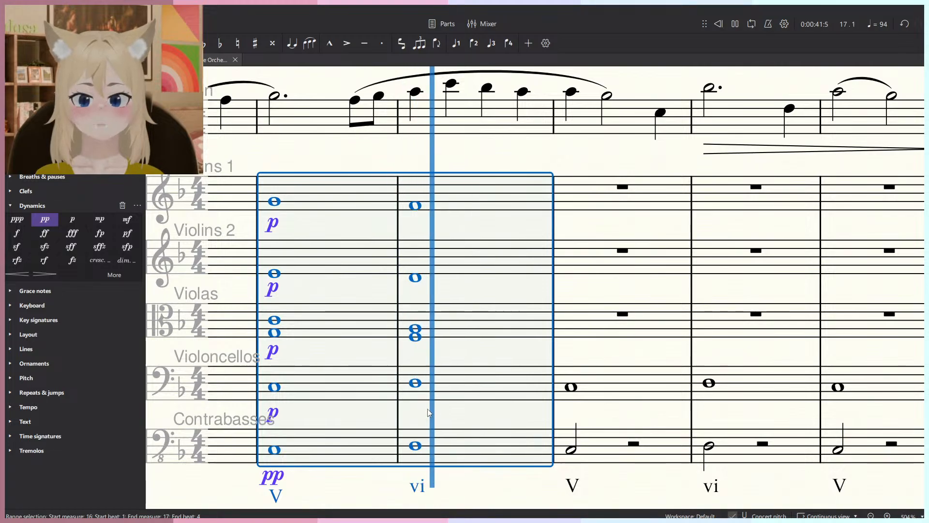
{"action": "key", "text": "space"}
{"action": "left_click", "coordinate": [368, 393]}
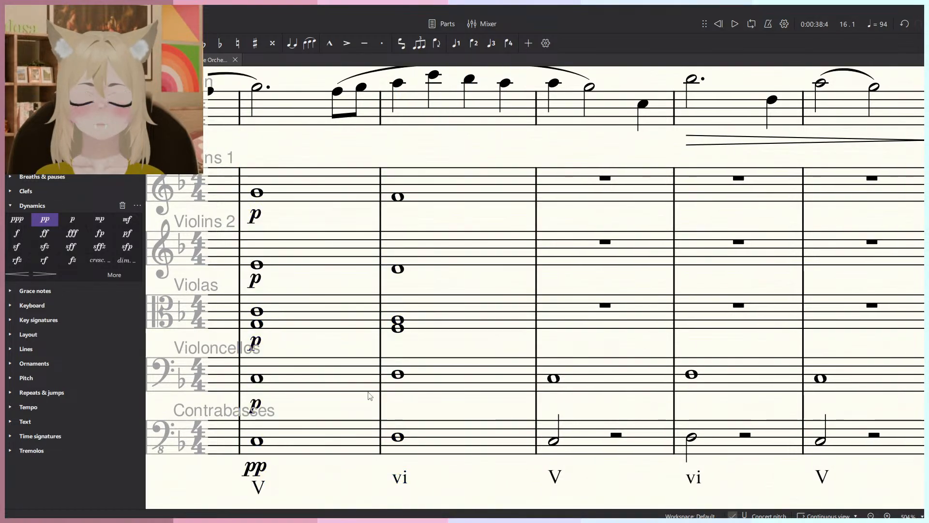
Enter whole notes G3 and C4 as a chord for the Violas in measure 18.
{"action": "left_click", "coordinate": [250, 441]}
{"action": "key", "text": "Right"}
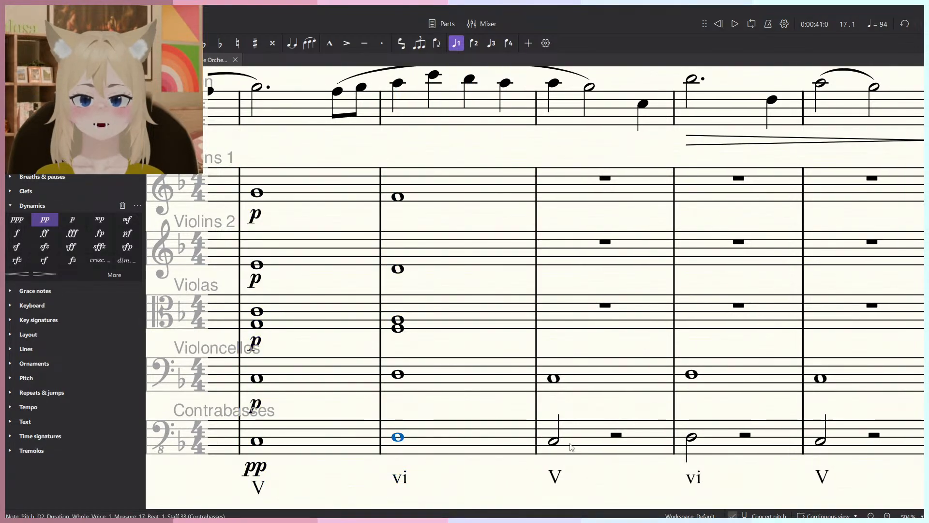
{"action": "key", "text": "Right"}
{"action": "key", "text": "n"}
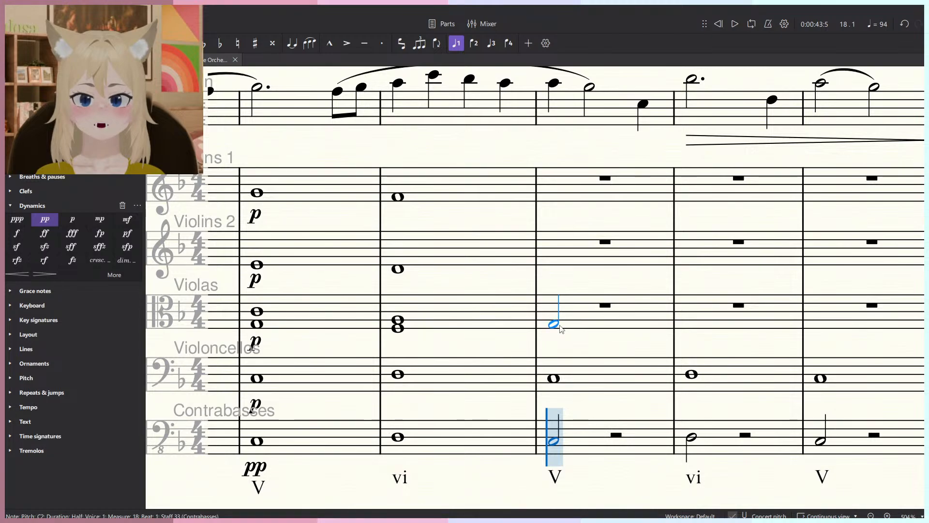
{"action": "left_click", "coordinate": [555, 325]}
{"action": "left_click", "coordinate": [554, 311], "text": "shift"}
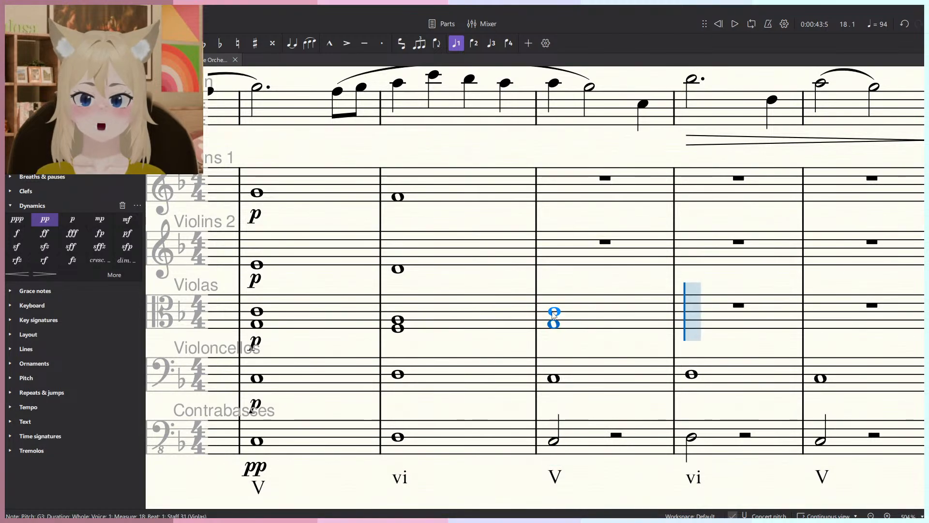
Enter whole notes E4 for Violins 2 and G4 for Violins 1 in measure 18.
{"action": "left_click", "coordinate": [552, 268]}
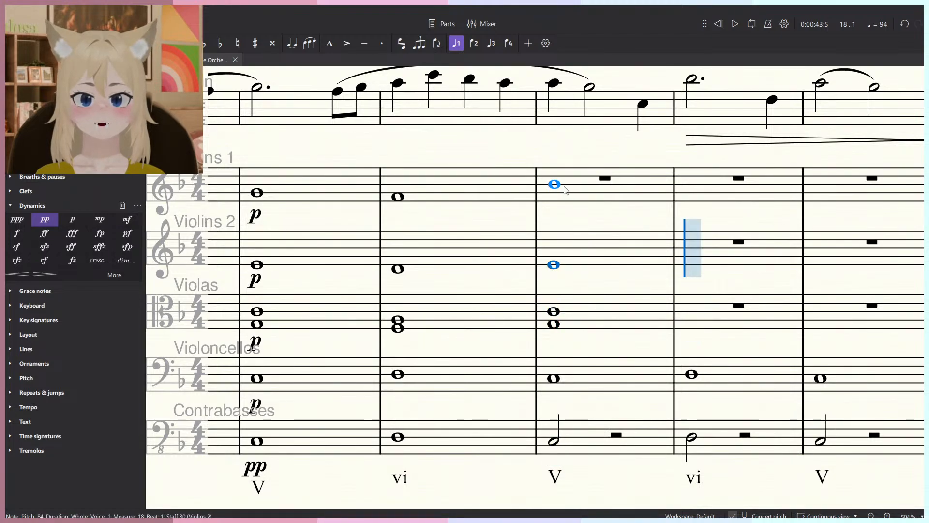
{"action": "left_click", "coordinate": [556, 193]}
{"action": "key", "text": "Escape"}
Switch to the wind score, examine its writing from measure 16 onward, and return to the orchestral score.
{"action": "left_click_drag", "start_coordinate": [592, 267], "coordinate": [528, 253]}
{"action": "scroll", "coordinate": [606, 275], "scroll_direction": "down", "scroll_amount": 4}
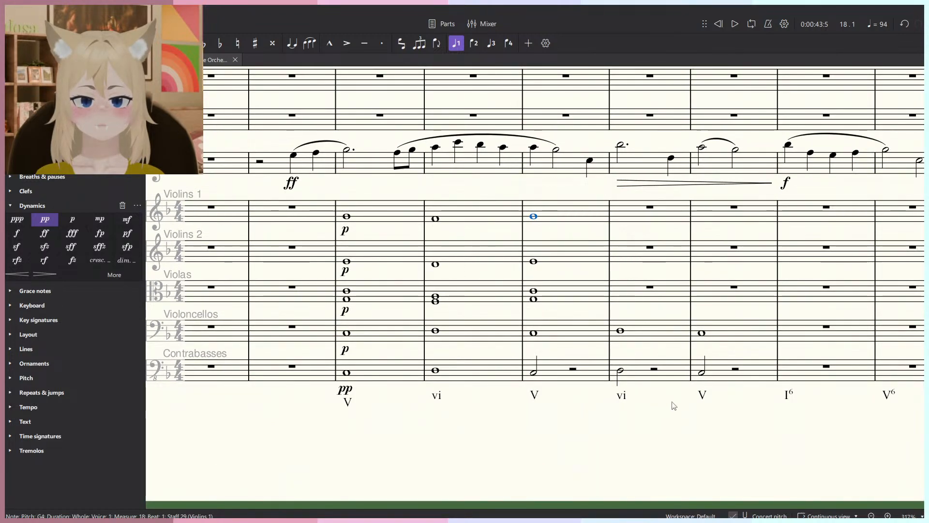
{"action": "scroll", "coordinate": [682, 403], "scroll_direction": "down", "scroll_amount": 3}
{"action": "key", "text": "alt+Tab"}
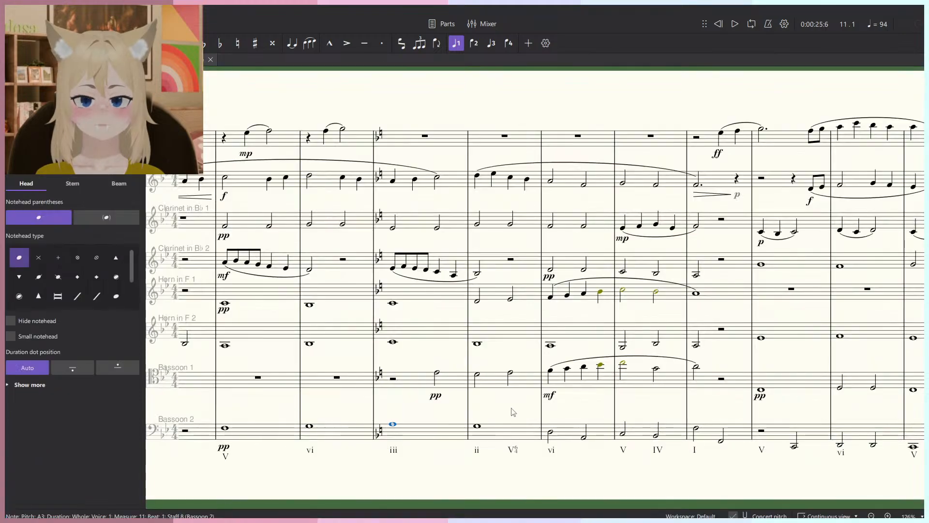
{"action": "scroll", "coordinate": [452, 368], "scroll_direction": "down", "scroll_amount": 3}
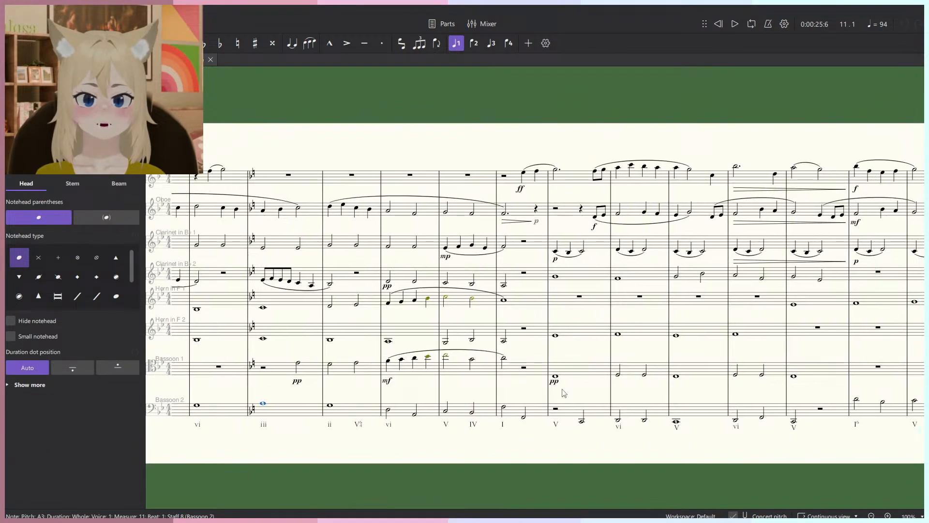
{"action": "left_click_drag", "start_coordinate": [609, 437], "coordinate": [499, 436]}
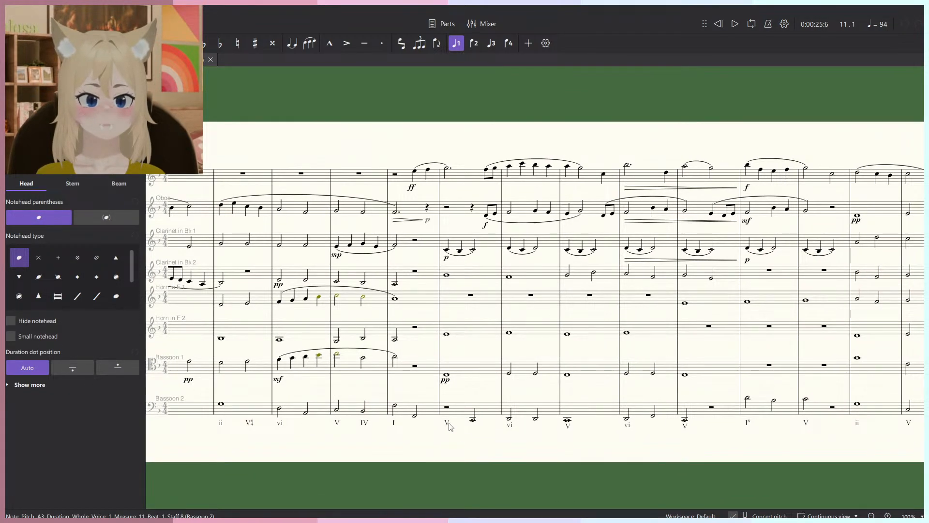
{"action": "key", "text": "alt+Tab"}
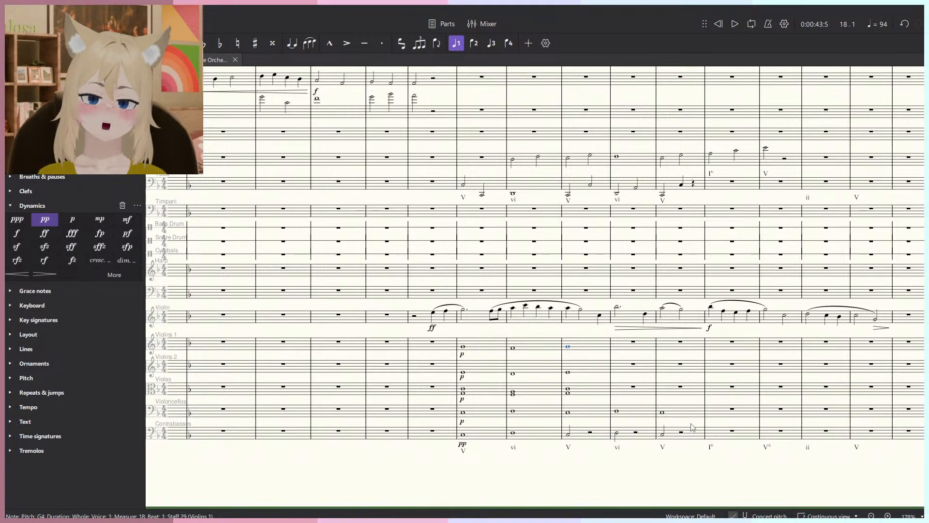
Enter a whole note F3 for the Violas in measure 19.
{"action": "key", "text": "super"}
{"action": "scroll", "coordinate": [670, 415], "scroll_direction": "up", "scroll_amount": 5}
{"action": "scroll", "coordinate": [623, 387], "scroll_direction": "up", "scroll_amount": 2}
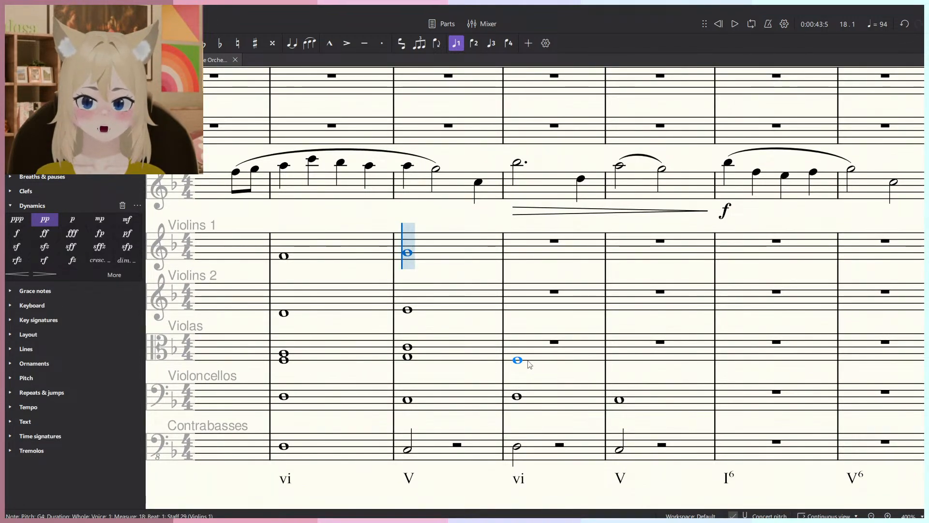
{"action": "left_click", "coordinate": [526, 360]}
{"action": "key", "text": "Escape"}
Copy measures 17 and 18 of Violins 1, Violins 2 and Violas into measures 19 and 20.
{"action": "left_click", "coordinate": [352, 359]}
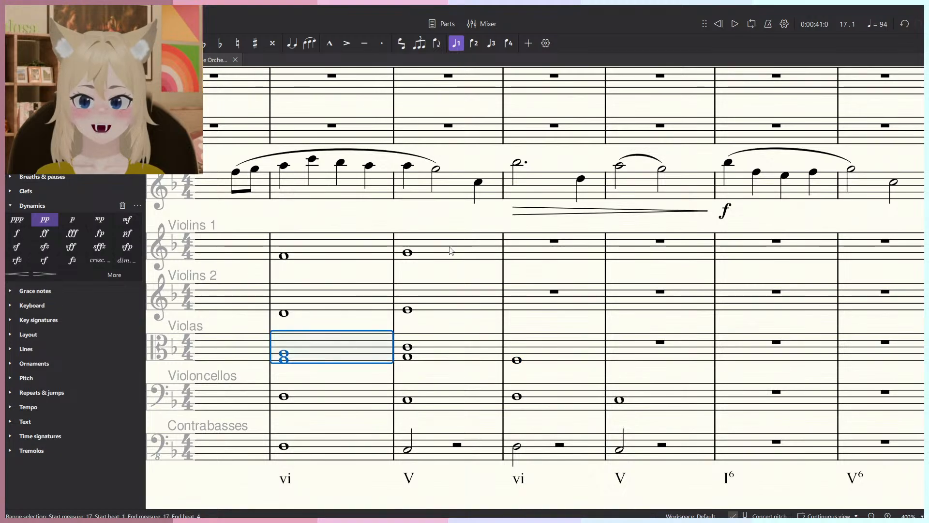
{"action": "left_click", "coordinate": [450, 248], "text": "shift"}
{"action": "left_click", "coordinate": [555, 236]}
{"action": "key", "text": "ctrl+v"}
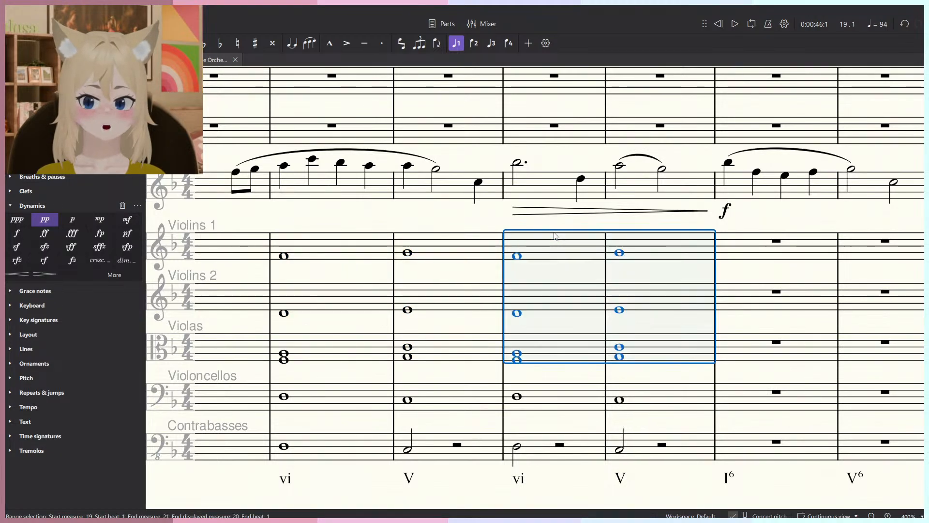
{"action": "key", "text": "Escape"}
Enter a half note A3 for the Violoncellos at the start of measure 21.
{"action": "scroll", "coordinate": [576, 271], "scroll_direction": "down", "scroll_amount": 5}
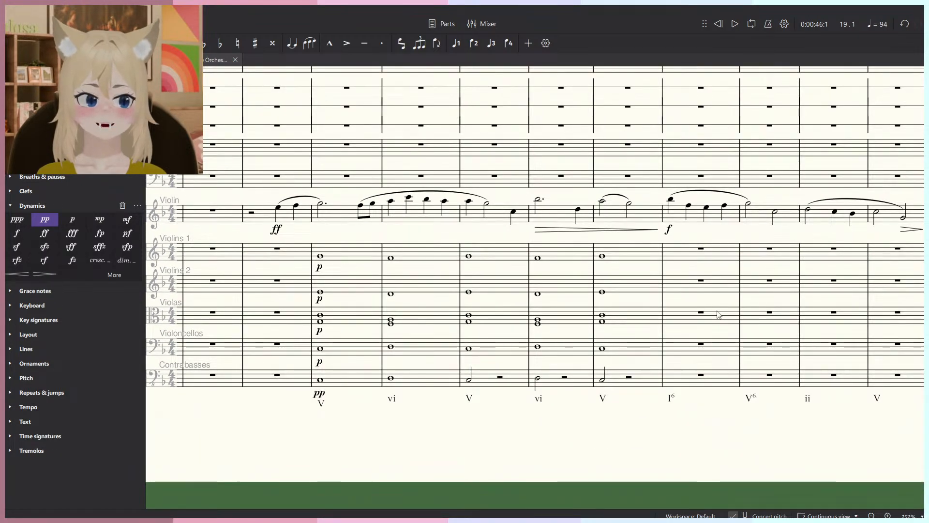
{"action": "scroll", "coordinate": [659, 318], "scroll_direction": "up", "scroll_amount": 5}
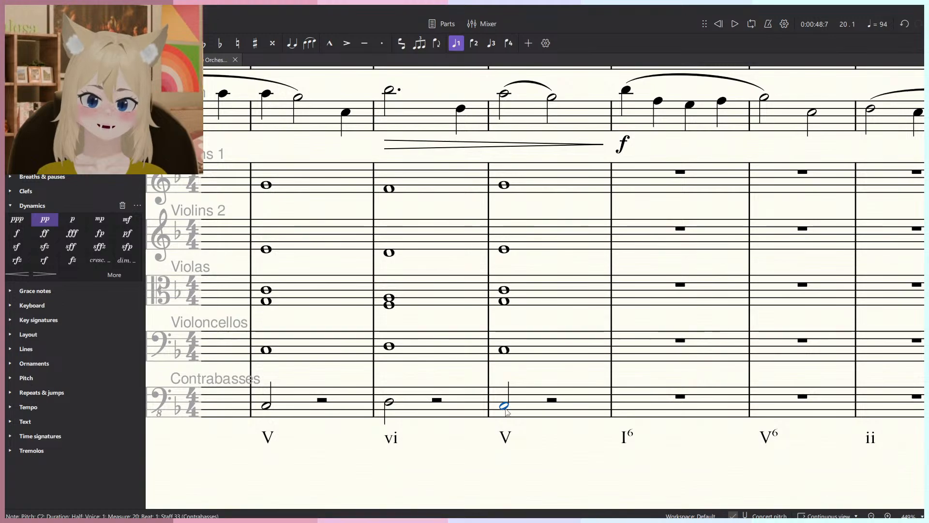
{"action": "scroll", "coordinate": [520, 337], "scroll_direction": "right", "scroll_amount": 2}
{"action": "scroll", "coordinate": [552, 307], "scroll_direction": "up", "scroll_amount": 2}
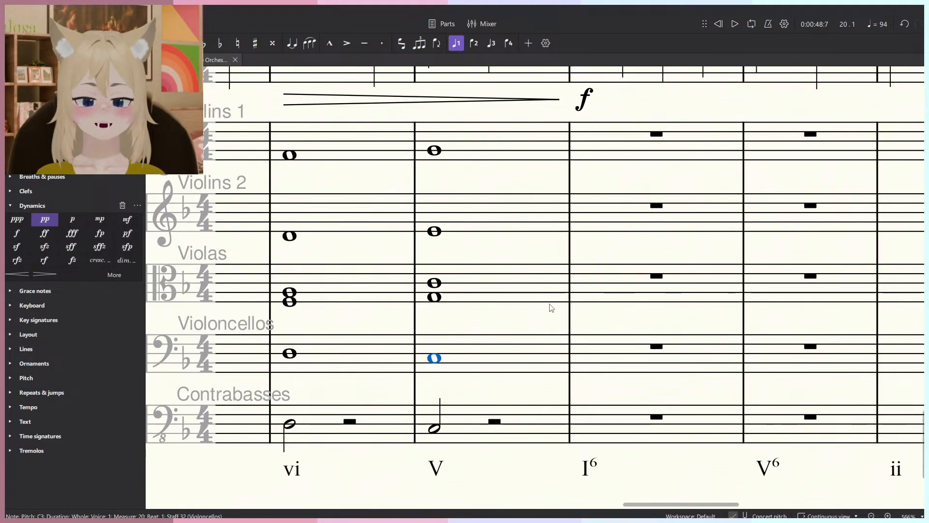
{"action": "scroll", "coordinate": [542, 303], "scroll_direction": "right", "scroll_amount": 2}
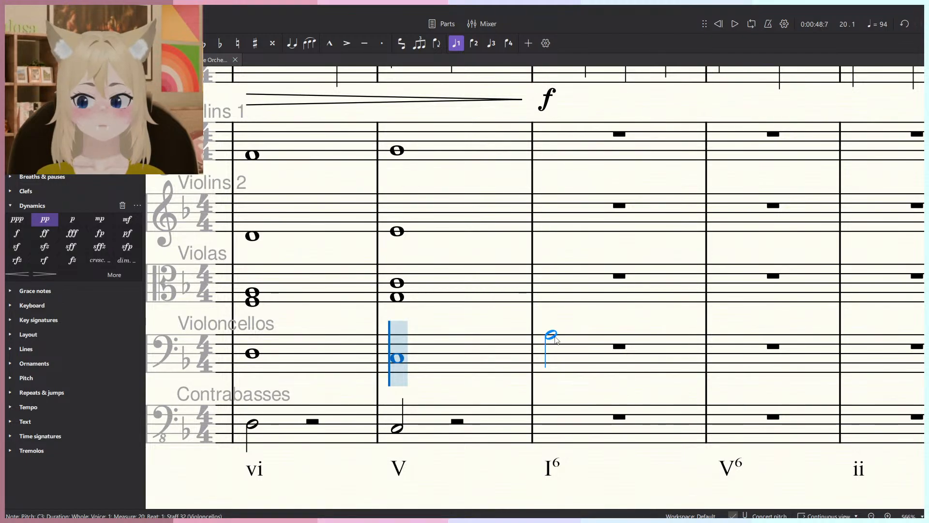
{"action": "left_click", "coordinate": [554, 337]}
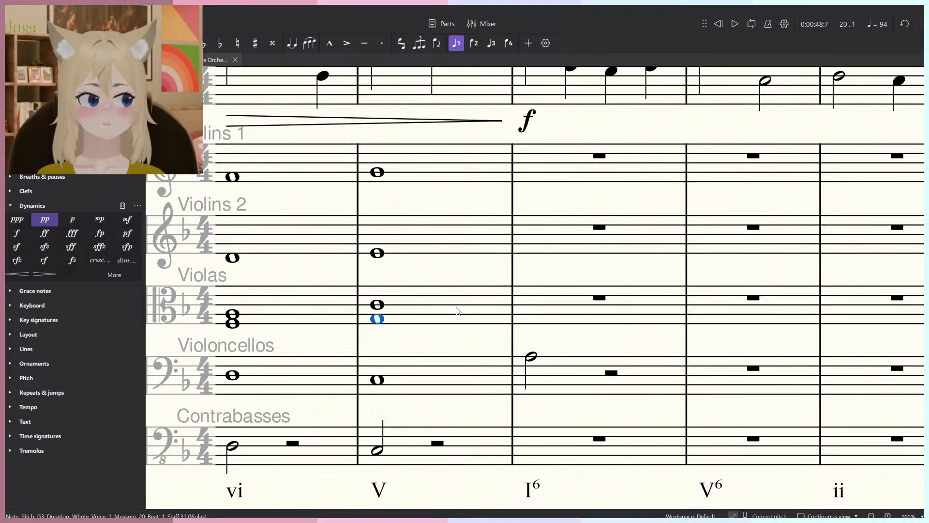
Enter whole notes A3 and C4 as a chord for the Violas in measure 21.
{"action": "scroll", "coordinate": [457, 310], "scroll_direction": "up", "scroll_amount": 1}
{"action": "key", "text": "n"}
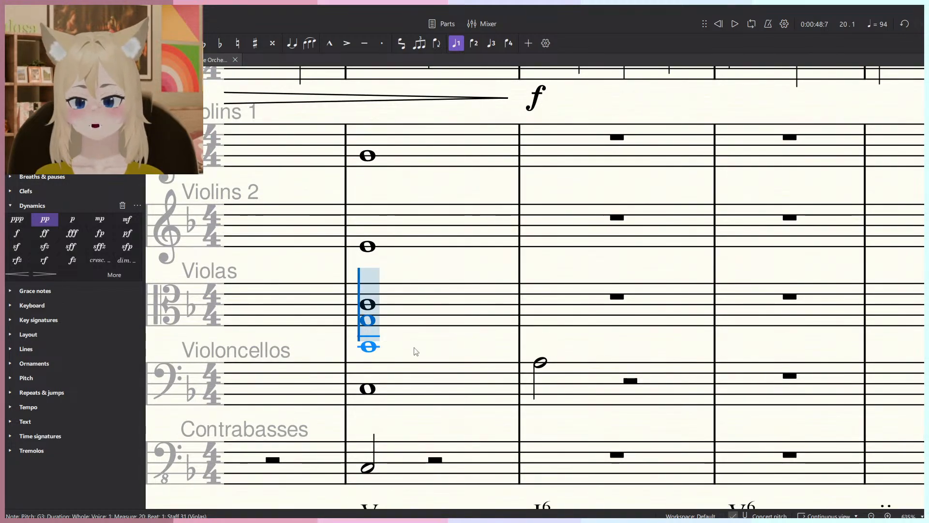
{"action": "left_click", "coordinate": [532, 318]}
{"action": "key", "text": "shift+c"}
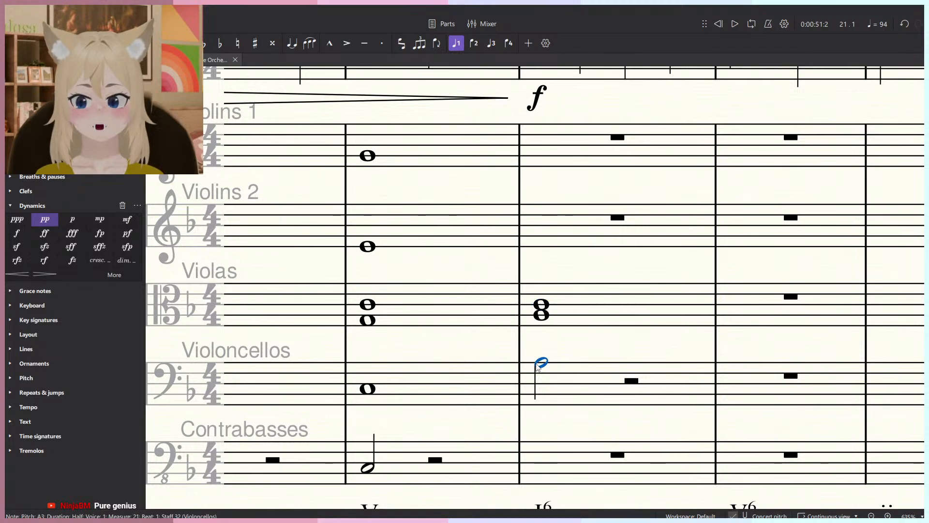
{"action": "left_click", "coordinate": [541, 313]}
{"action": "left_click", "coordinate": [542, 294]}
Enter whole notes F4 for Violins 2 and A4 for Violins 1 in measure 21.
{"action": "key", "text": "n"}
{"action": "left_click", "coordinate": [545, 242]}
{"action": "key", "text": "Escape"}
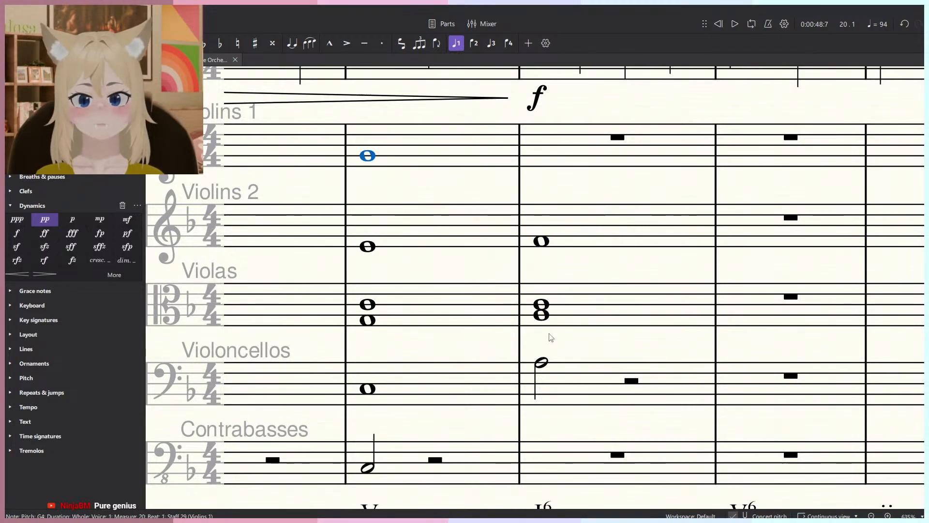
{"action": "left_click_drag", "start_coordinate": [550, 366], "coordinate": [543, 340]}
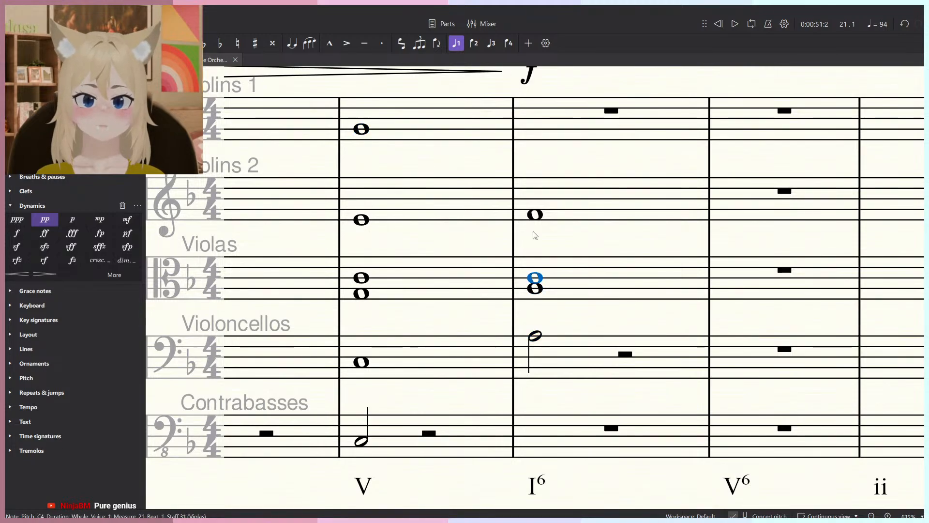
{"action": "key", "text": "n"}
{"action": "left_click", "coordinate": [544, 125]}
{"action": "key", "text": "Escape"}
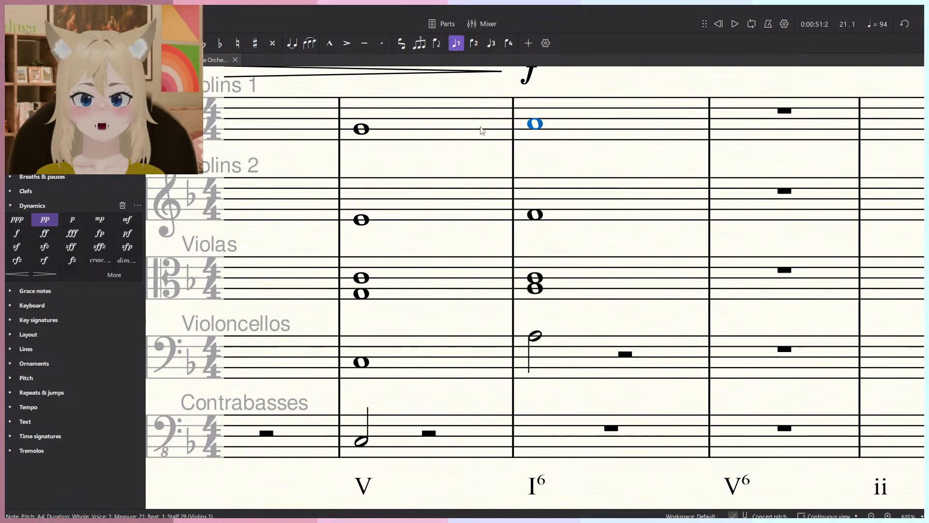
Play back measures 20 and 21 from Violins 1 to Violoncellos, and measure 21 on its own.
{"action": "left_click", "coordinate": [455, 126]}
{"action": "left_click", "coordinate": [568, 373], "text": "shift"}
{"action": "key", "text": "space"}
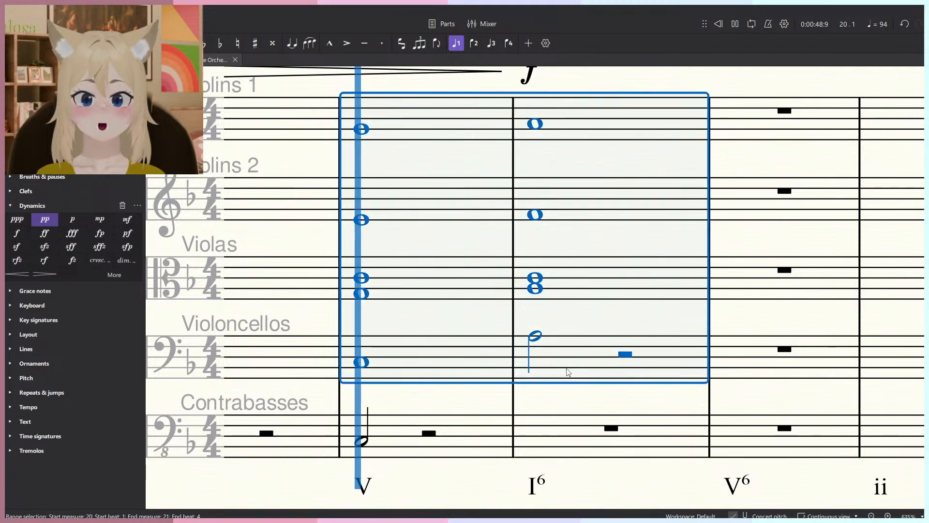
{"action": "left_click", "coordinate": [536, 333]}
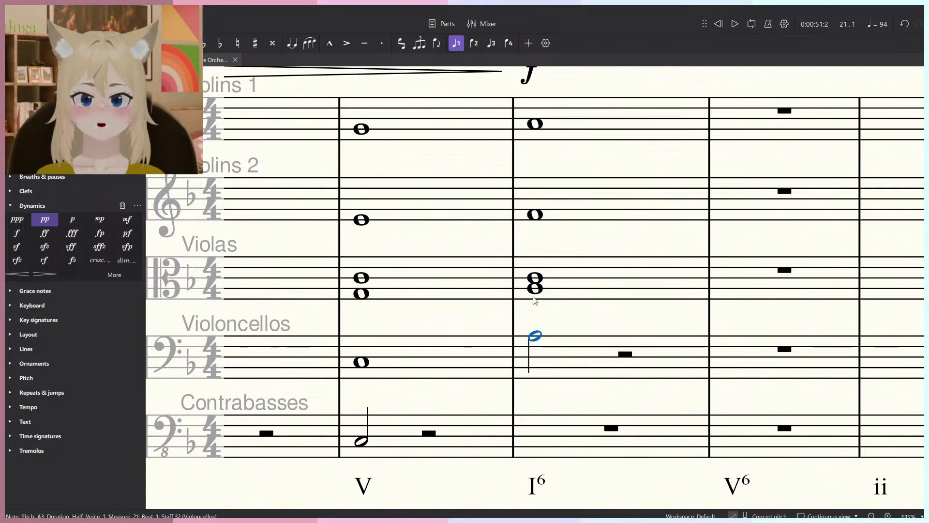
{"action": "left_click", "coordinate": [584, 354]}
{"action": "left_click", "coordinate": [573, 124], "text": "shift"}
{"action": "key", "text": "space"}
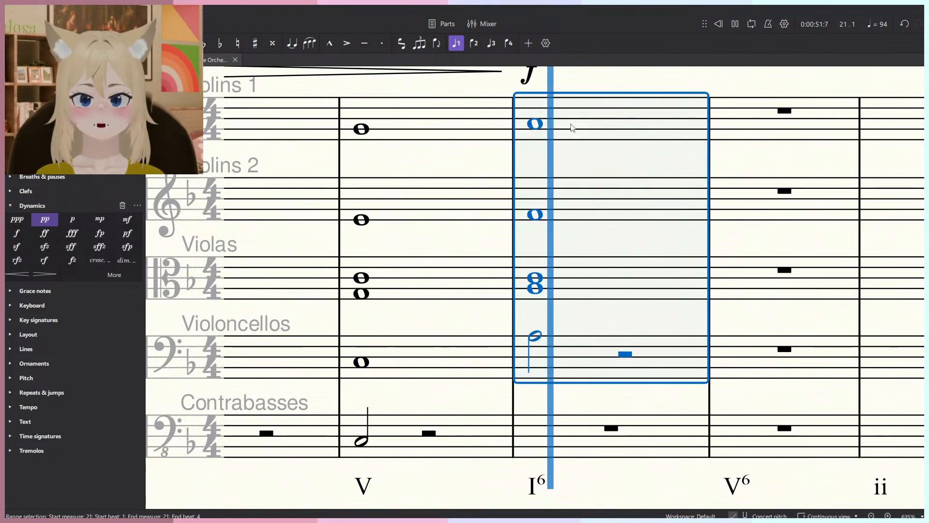
{"action": "key", "text": "space"}
Replay measures 20 and 21 from Violins 1 to Violoncellos.
{"action": "left_click", "coordinate": [459, 127]}
{"action": "left_click", "coordinate": [600, 356], "text": "shift"}
{"action": "key", "text": "space"}
{"action": "scroll", "coordinate": [589, 353], "scroll_direction": "down", "scroll_amount": 3}
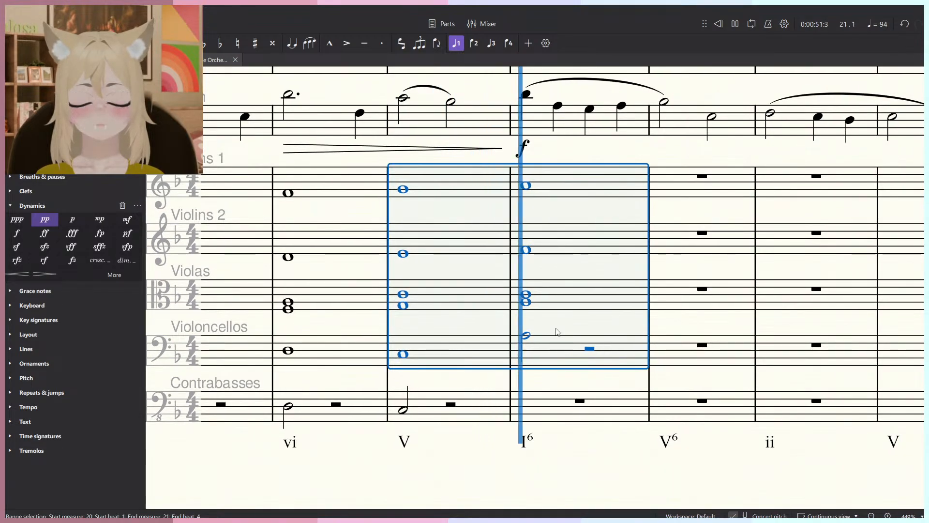
{"action": "scroll", "coordinate": [543, 303], "scroll_direction": "up", "scroll_amount": 4}
{"action": "key", "text": "space"}
Delete the lower note A3 from the Violas' chord in measure 21.
{"action": "left_click", "coordinate": [512, 303]}
{"action": "left_click", "coordinate": [517, 334]}
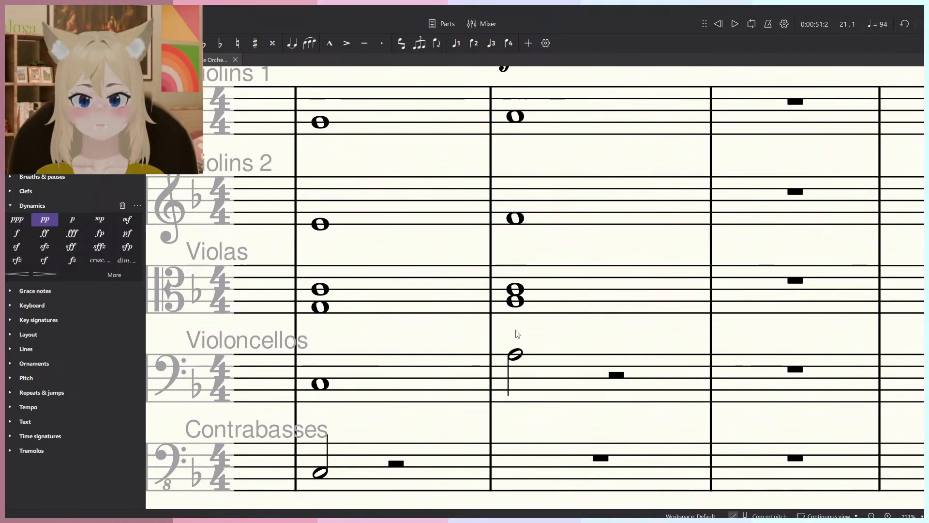
{"action": "left_click", "coordinate": [516, 304]}
{"action": "key", "text": "Delete"}
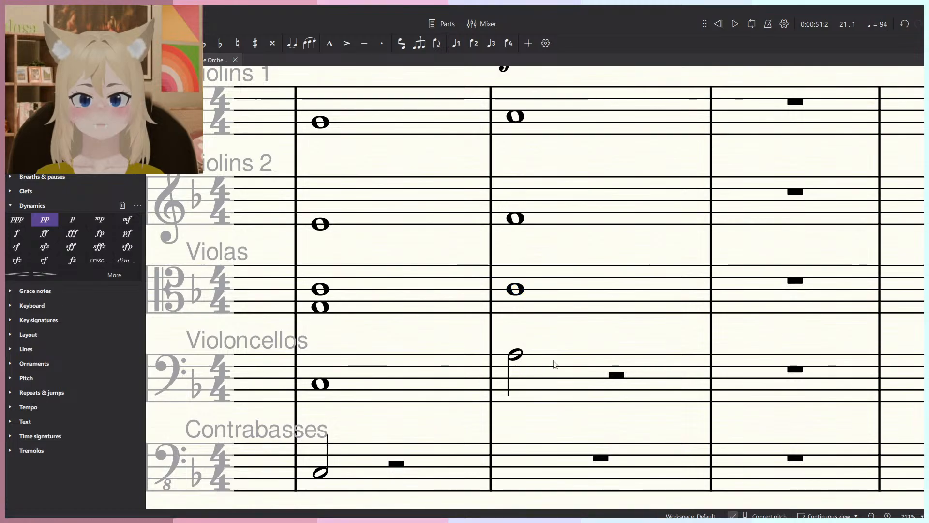
Play back measure 21 from Violins 1 to Violoncellos.
{"action": "left_click", "coordinate": [554, 364]}
{"action": "scroll", "coordinate": [555, 364], "scroll_direction": "down", "scroll_amount": 4}
{"action": "left_click", "coordinate": [588, 165], "text": "shift"}
{"action": "key", "text": "space"}
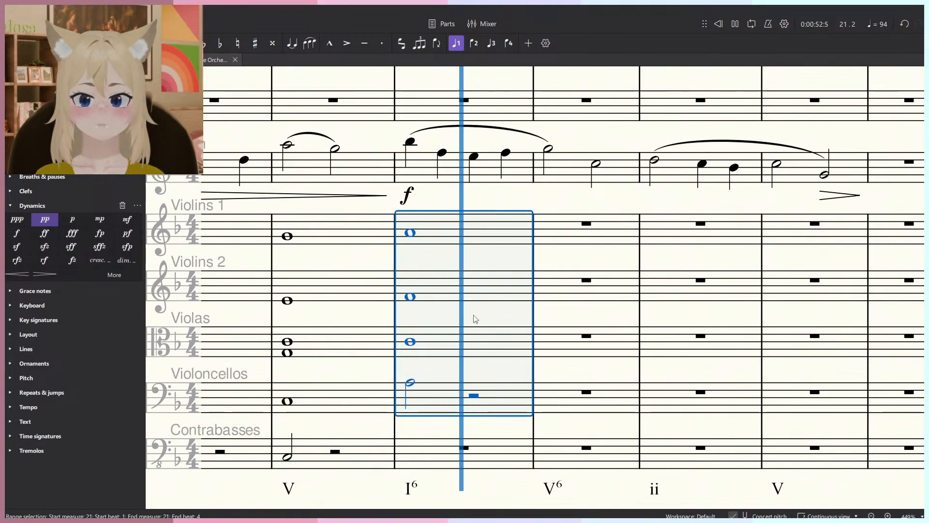
{"action": "key", "text": "space"}
{"action": "key", "text": "Escape"}
Try half notes A2 and A3 for the Violoncellos in measure 21 and play them back.
{"action": "scroll", "coordinate": [491, 352], "scroll_direction": "up", "scroll_amount": 2}
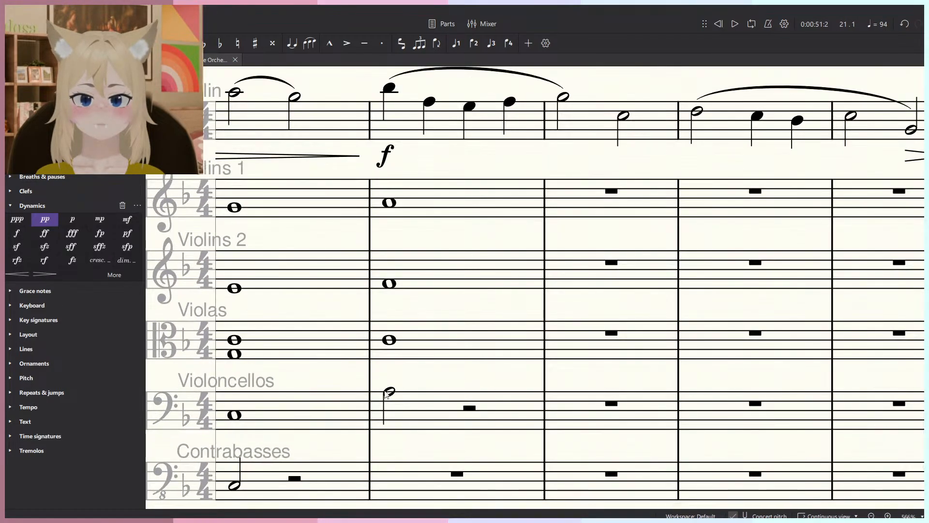
{"action": "scroll", "coordinate": [392, 392], "scroll_direction": "down", "scroll_amount": 2}
{"action": "left_click_drag", "start_coordinate": [458, 374], "coordinate": [443, 412]}
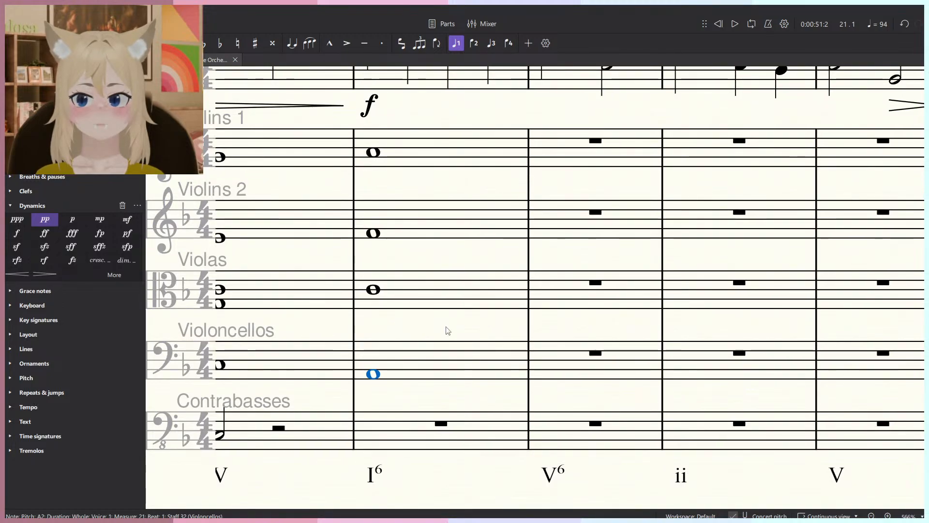
{"action": "key", "text": "5"}
{"action": "left_click", "coordinate": [451, 345]}
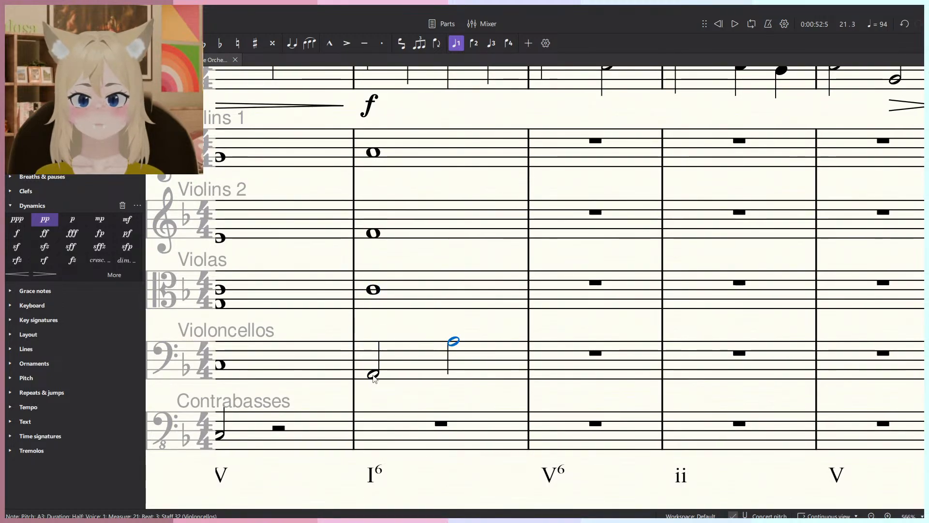
{"action": "key", "text": "space"}
{"action": "key", "text": "space"}
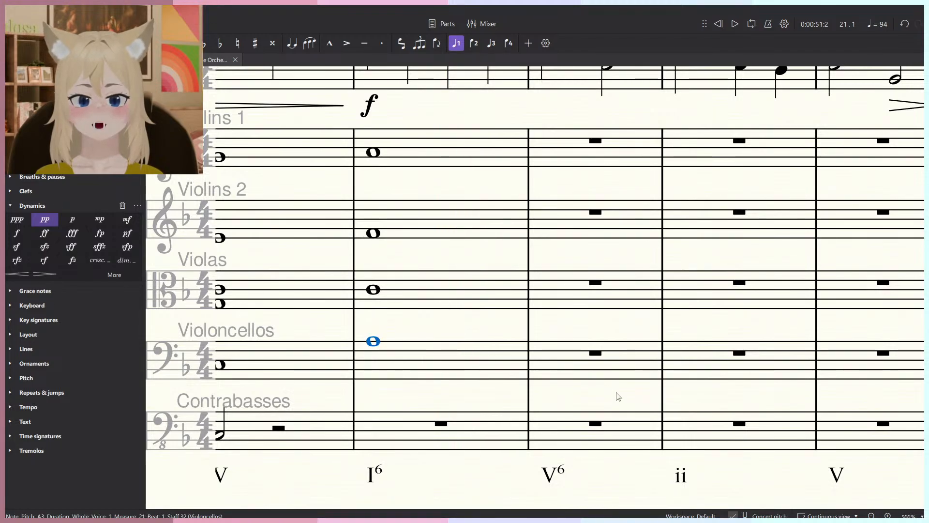
Enter a whole note E3 for the Violoncellos in measure 22 and play back from measure 21.
{"action": "key", "text": "n"}
{"action": "scroll", "coordinate": [547, 338], "scroll_direction": "down", "scroll_amount": 2}
{"action": "scroll", "coordinate": [548, 337], "scroll_direction": "up", "scroll_amount": 4}
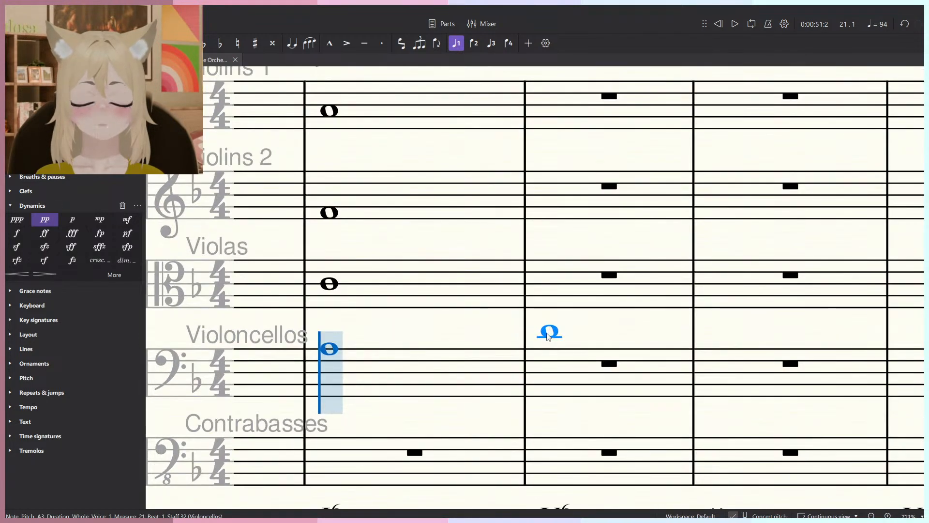
{"action": "scroll", "coordinate": [544, 338], "scroll_direction": "up", "scroll_amount": 1}
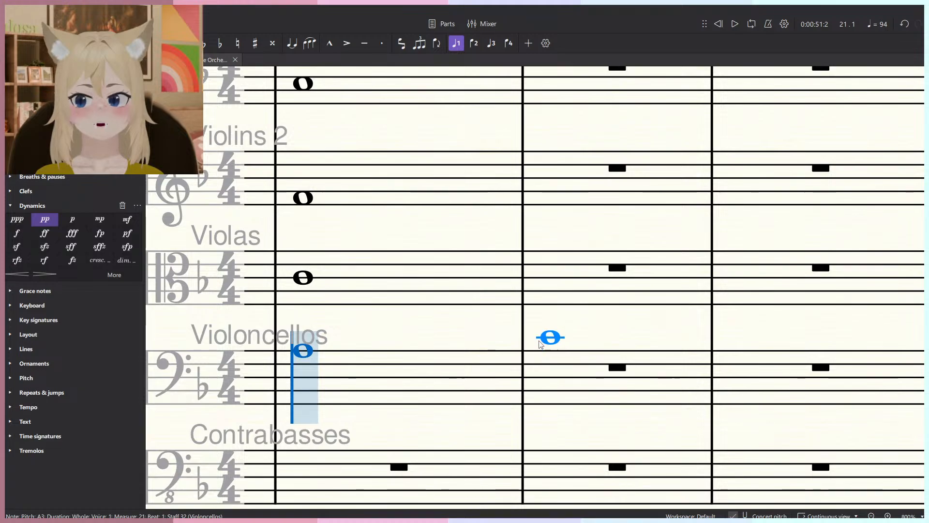
{"action": "left_click", "coordinate": [543, 371]}
{"action": "scroll", "coordinate": [543, 368], "scroll_direction": "down", "scroll_amount": 3}
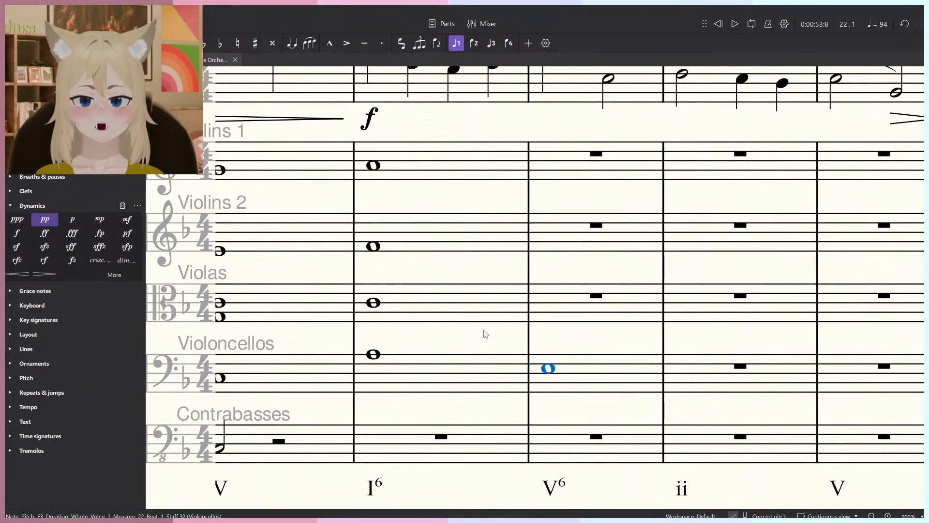
{"action": "left_click", "coordinate": [374, 303]}
{"action": "key", "text": "space"}
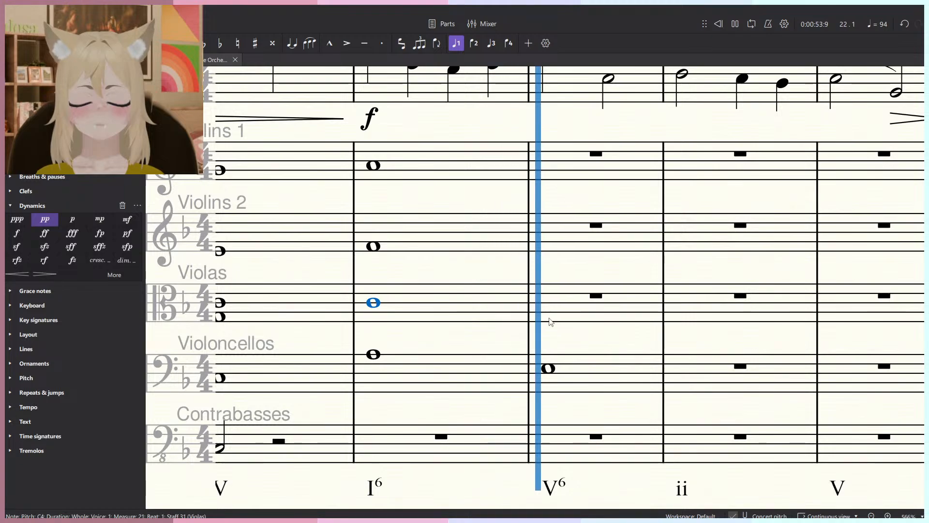
{"action": "key", "text": "space"}
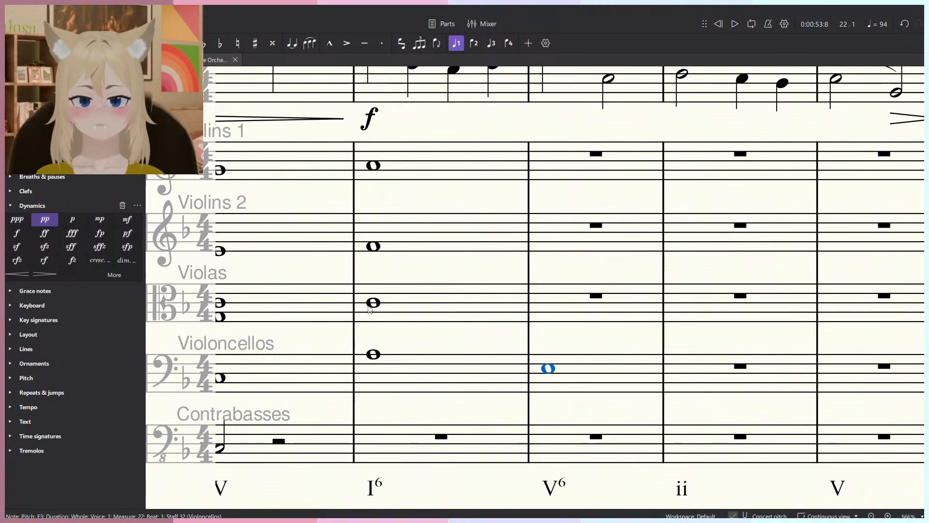
Enter whole notes in measure 22: C4 for the Violas, G4 for Violins 2 and C5 for Violins 1.
{"action": "left_click", "coordinate": [369, 307]}
{"action": "left_click", "coordinate": [559, 306]}
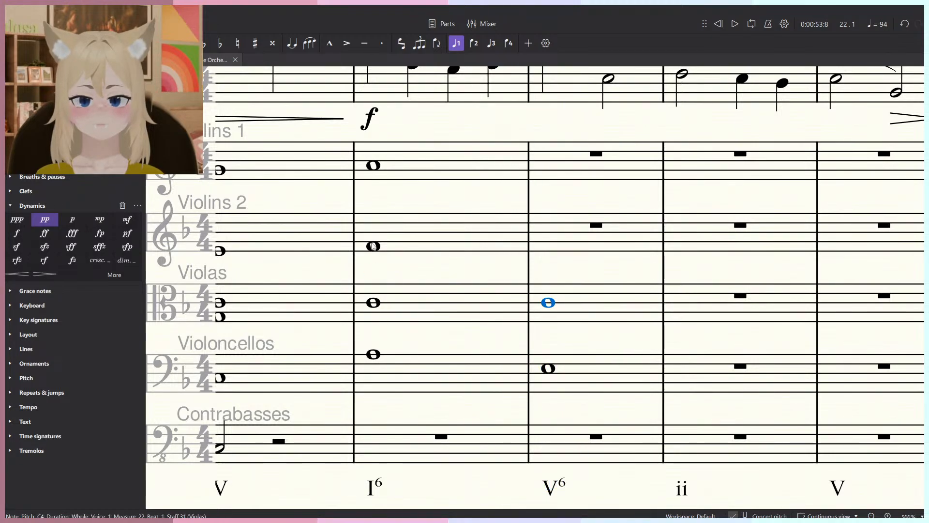
{"action": "left_click", "coordinate": [550, 242]}
{"action": "left_click", "coordinate": [553, 161]}
{"action": "key", "text": "Escape"}
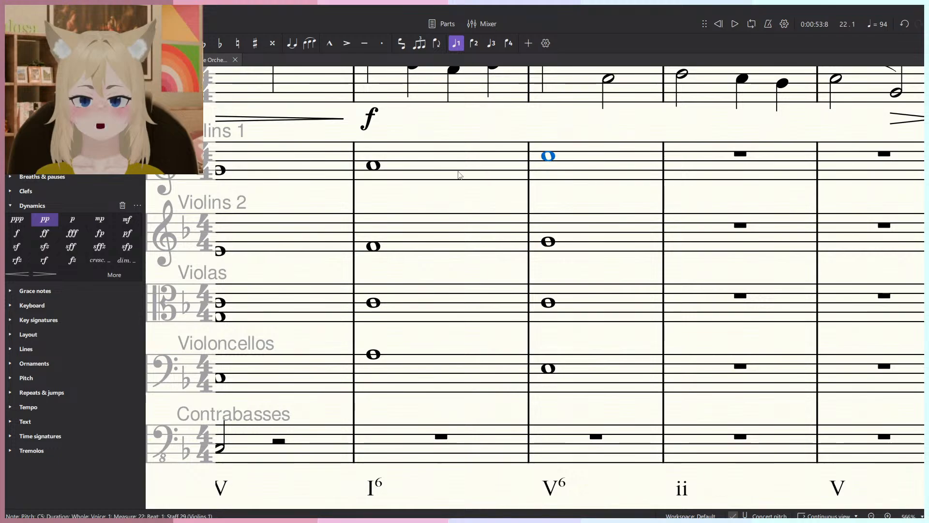
Play back measures 21 and 22 from Violins 1 to Violoncellos.
{"action": "left_click", "coordinate": [458, 175]}
{"action": "left_click", "coordinate": [628, 375], "text": "shift"}
{"action": "key", "text": "Escape"}
{"action": "left_click", "coordinate": [550, 303]}
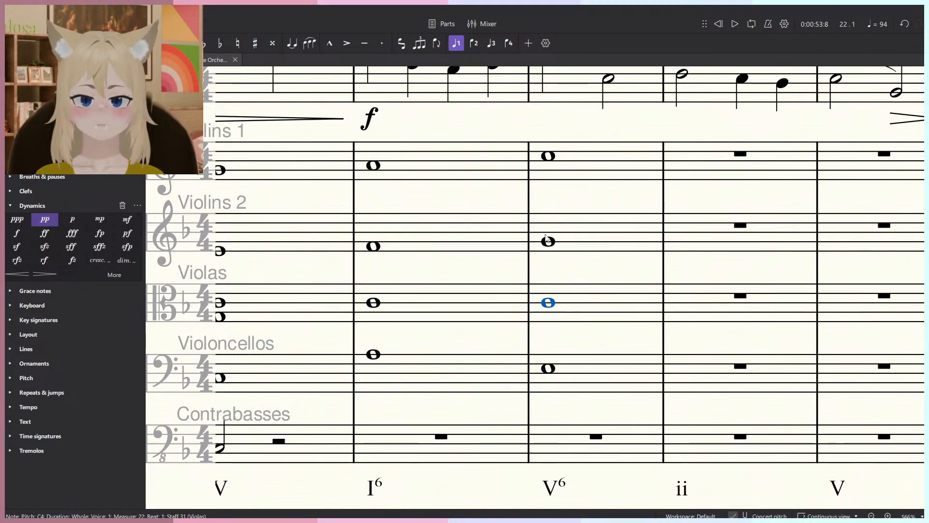
{"action": "left_click", "coordinate": [561, 355]}
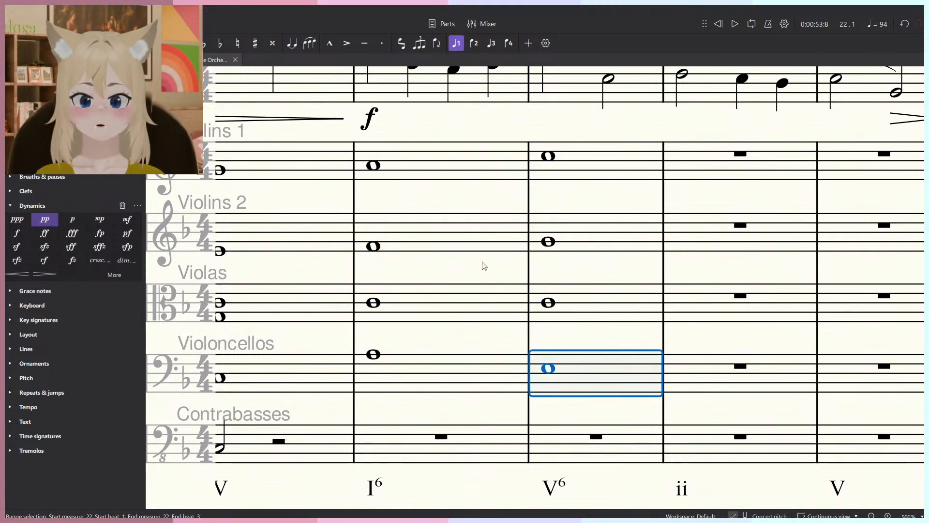
{"action": "left_click", "coordinate": [438, 149], "text": "shift"}
{"action": "key", "text": "space"}
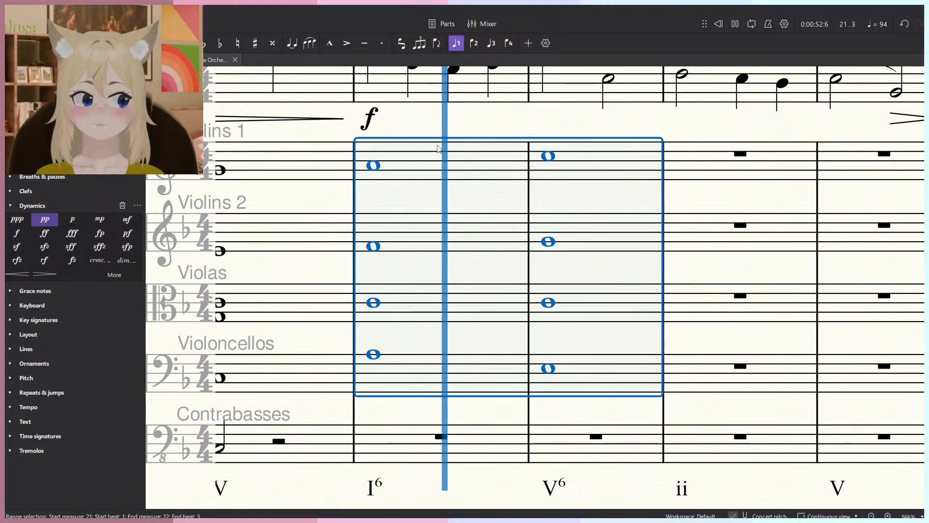
{"action": "scroll", "coordinate": [439, 151], "scroll_direction": "down", "scroll_amount": 2}
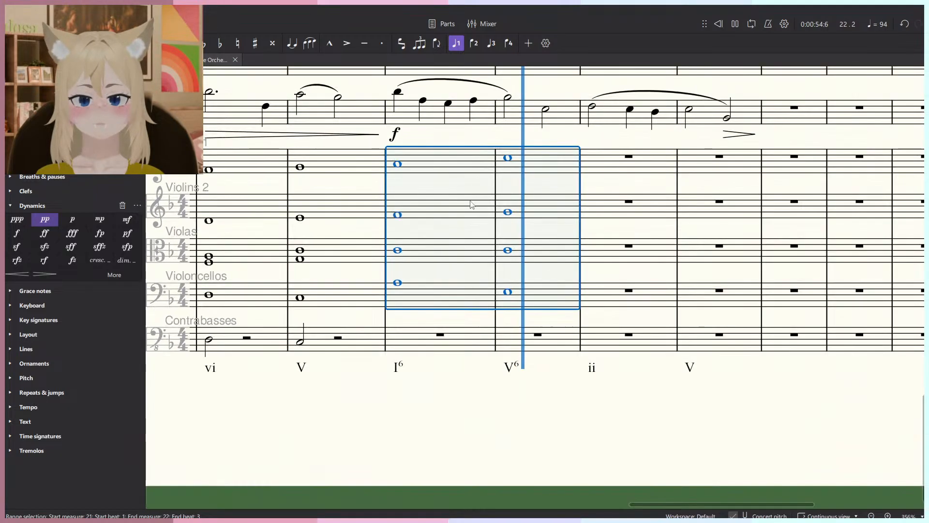
{"action": "left_click", "coordinate": [548, 229]}
Select the string section from measure 16 to 22 and play the score back from measure 16.
{"action": "scroll", "coordinate": [548, 228], "scroll_direction": "down", "scroll_amount": 2}
{"action": "scroll", "coordinate": [543, 229], "scroll_direction": "down", "scroll_amount": 3}
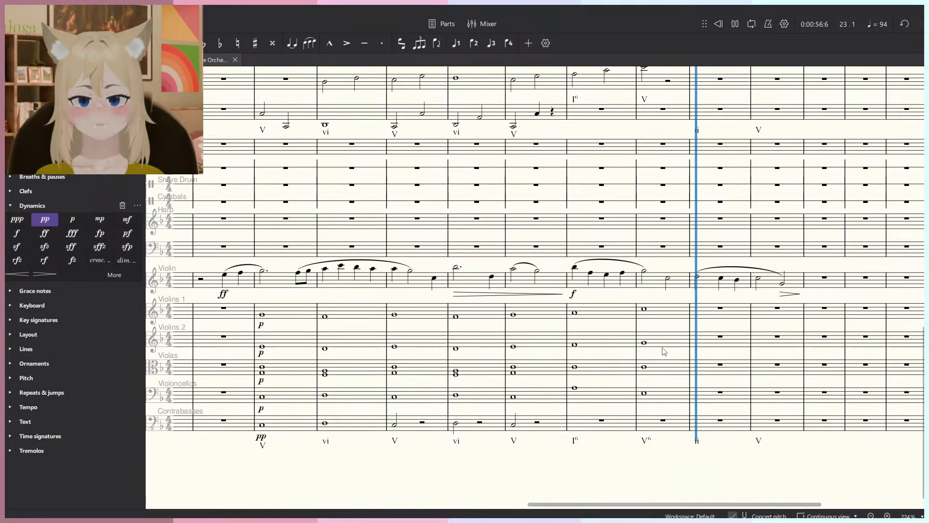
{"action": "left_click", "coordinate": [426, 329]}
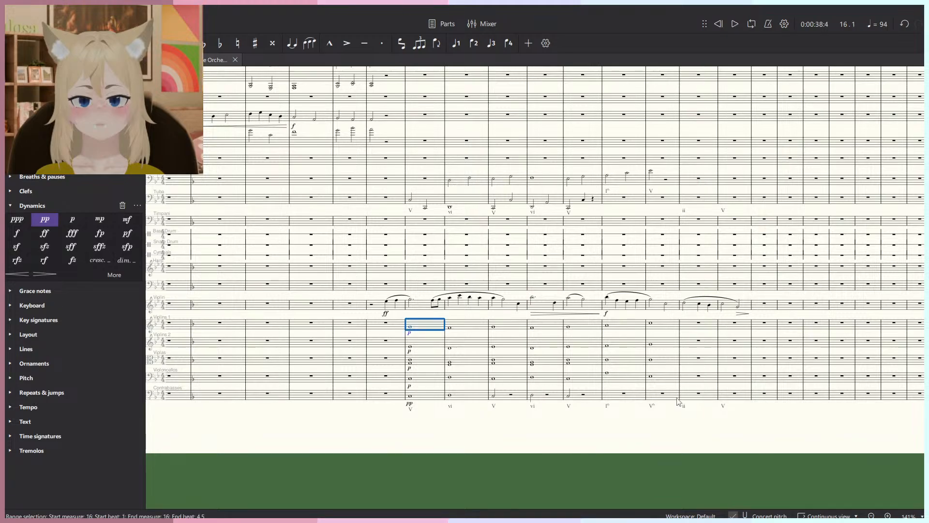
{"action": "left_click", "coordinate": [676, 395], "text": "shift"}
{"action": "left_click", "coordinate": [426, 422]}
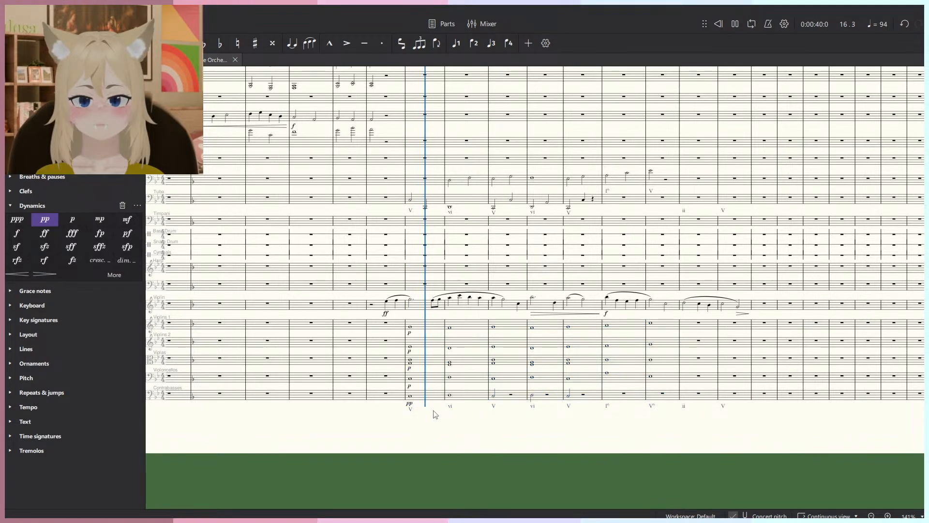
{"action": "scroll", "coordinate": [440, 410], "scroll_direction": "down", "scroll_amount": 2}
{"action": "scroll", "coordinate": [444, 258], "scroll_direction": "up", "scroll_amount": 4}
{"action": "key", "text": "space"}
Switch to the original woodwind score and play it back from measure 16.
{"action": "key", "text": "alt+Tab"}
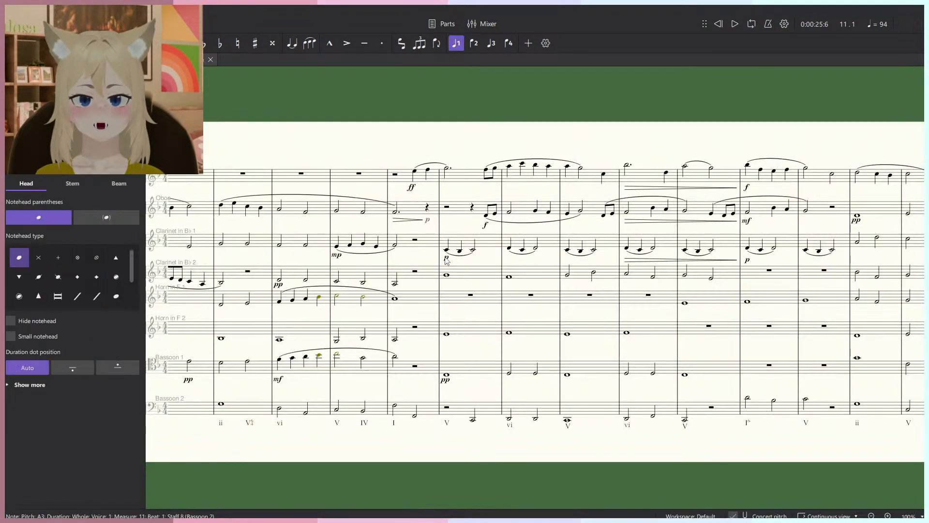
{"action": "left_click_drag", "start_coordinate": [490, 199], "coordinate": [436, 231]}
{"action": "left_click", "coordinate": [416, 276]}
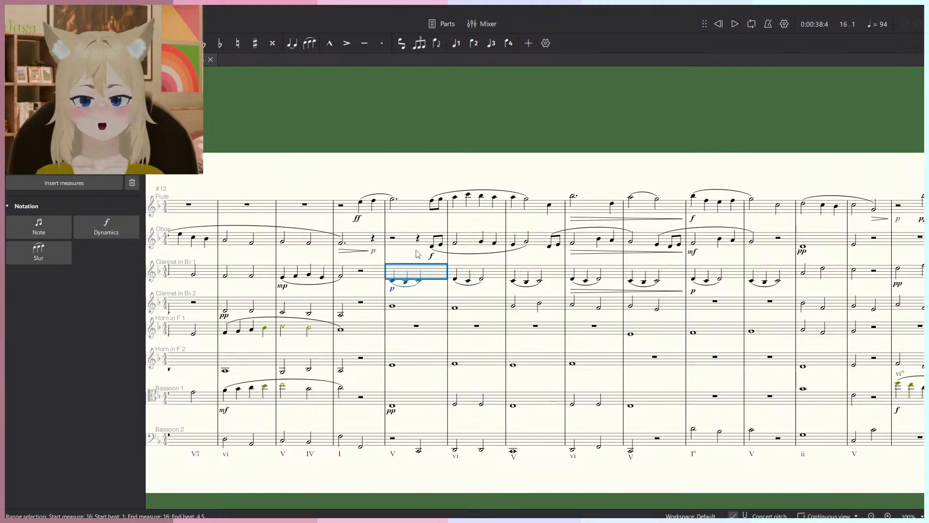
{"action": "left_click", "coordinate": [413, 241]}
{"action": "key", "text": "space"}
{"action": "key", "text": "Escape"}
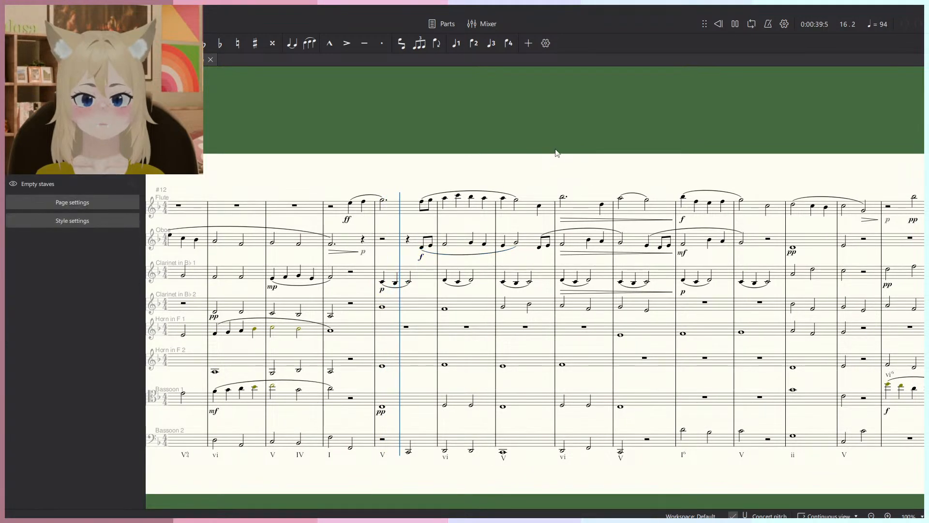
{"action": "scroll", "coordinate": [557, 154], "scroll_direction": "up", "scroll_amount": 5}
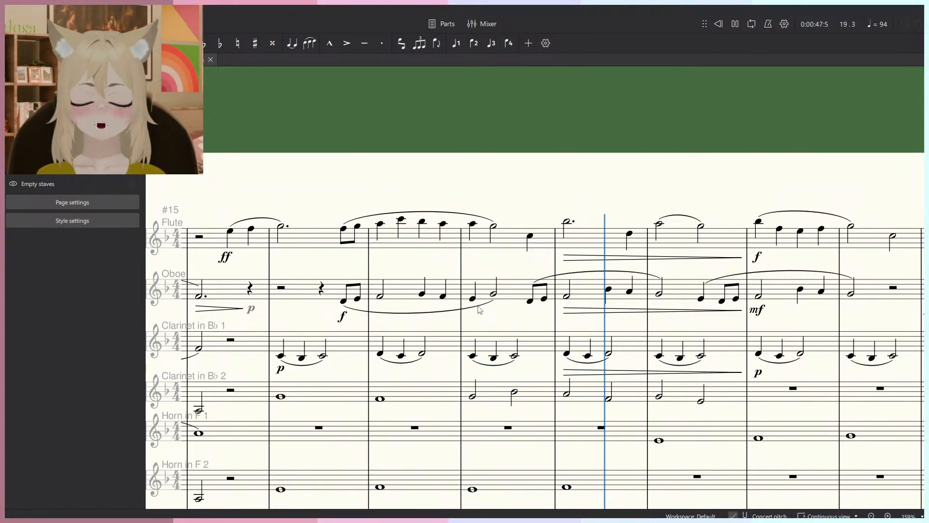
{"action": "key", "text": "space"}
Copy the Oboe part of measures 16 to 22 and paste it into the orchestral score's English Horn at measure 16.
{"action": "left_click", "coordinate": [301, 291]}
{"action": "scroll", "coordinate": [604, 289], "scroll_direction": "down", "scroll_amount": 2}
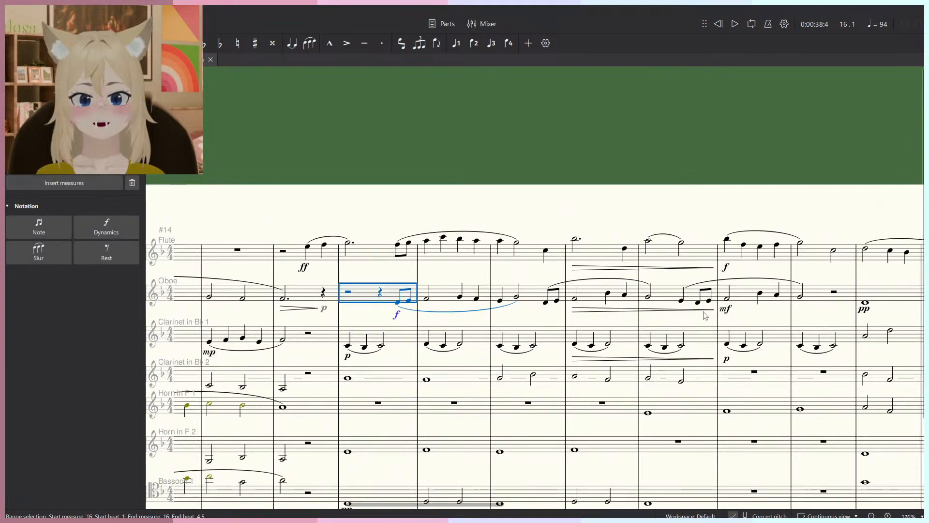
{"action": "left_click", "coordinate": [816, 291], "text": "shift"}
{"action": "left_click_drag", "start_coordinate": [437, 269], "coordinate": [501, 282]}
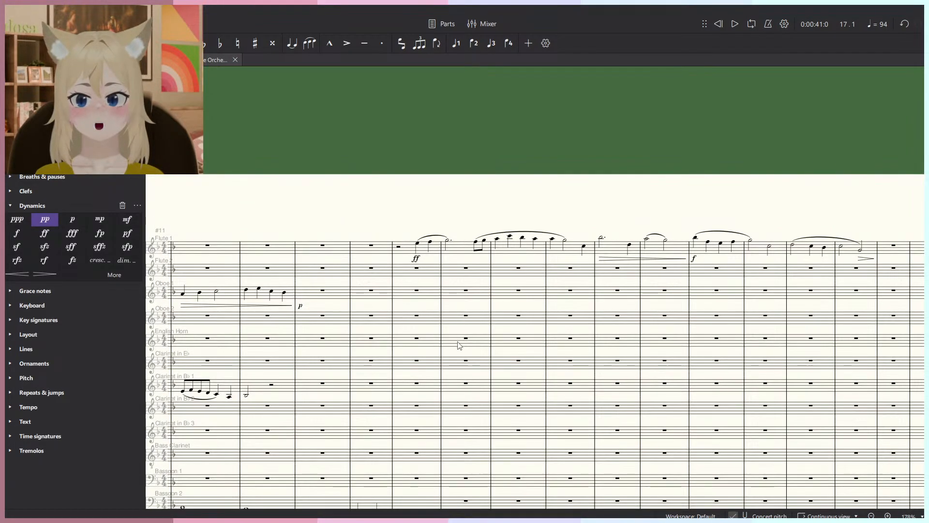
{"action": "key", "text": "ctrl+v"}
Play back the orchestral score from measure 16 to hear the English Horn line against the other parts.
{"action": "key", "text": "space"}
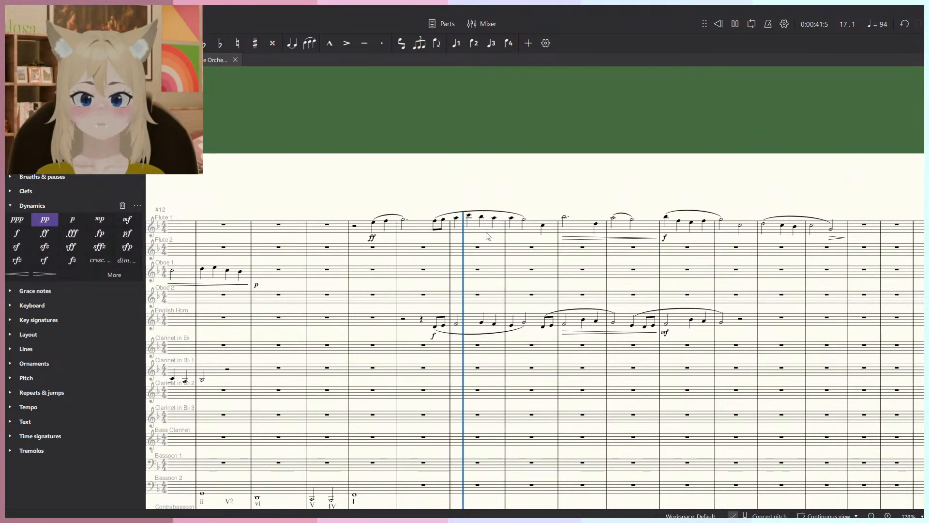
{"action": "scroll", "coordinate": [492, 227], "scroll_direction": "down", "scroll_amount": 4}
{"action": "scroll", "coordinate": [494, 228], "scroll_direction": "up", "scroll_amount": 5}
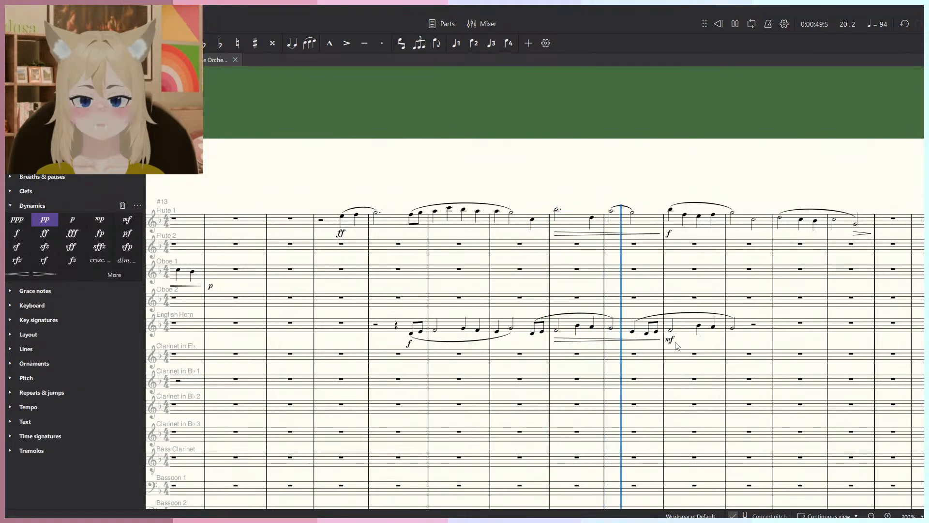
{"action": "scroll", "coordinate": [676, 345], "scroll_direction": "down", "scroll_amount": 2}
{"action": "scroll", "coordinate": [667, 347], "scroll_direction": "down", "scroll_amount": 5}
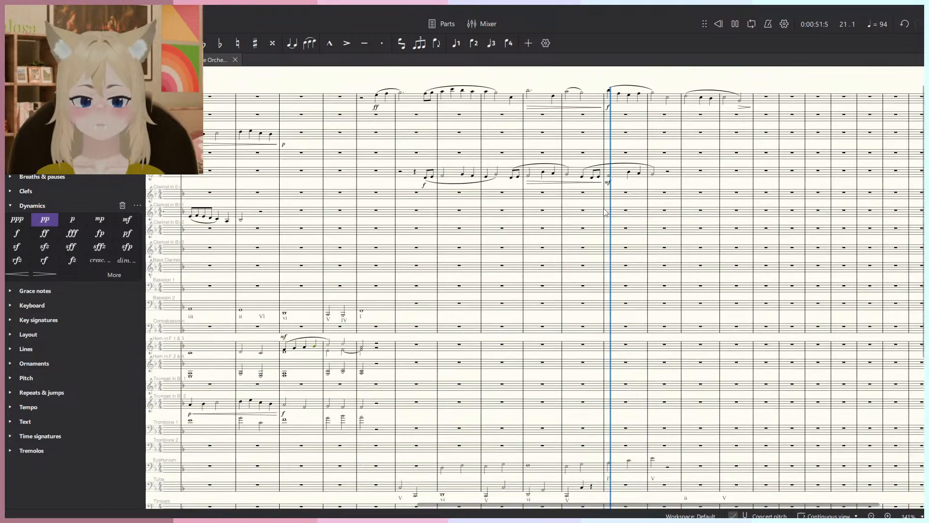
Delete the Euphonium and Tuba notes and their chord numerals from measure 16 to measure 24.
{"action": "scroll", "coordinate": [663, 344], "scroll_direction": "up", "scroll_amount": 3}
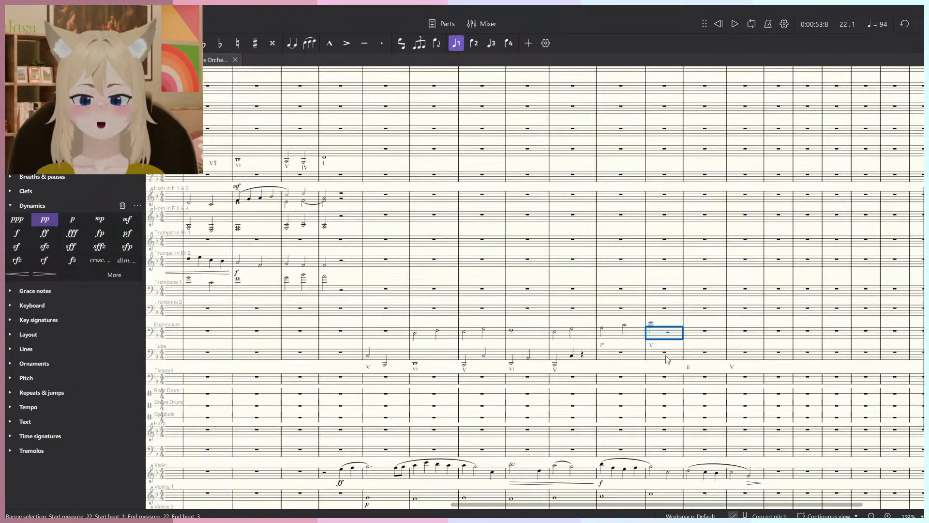
{"action": "left_click", "coordinate": [778, 351]}
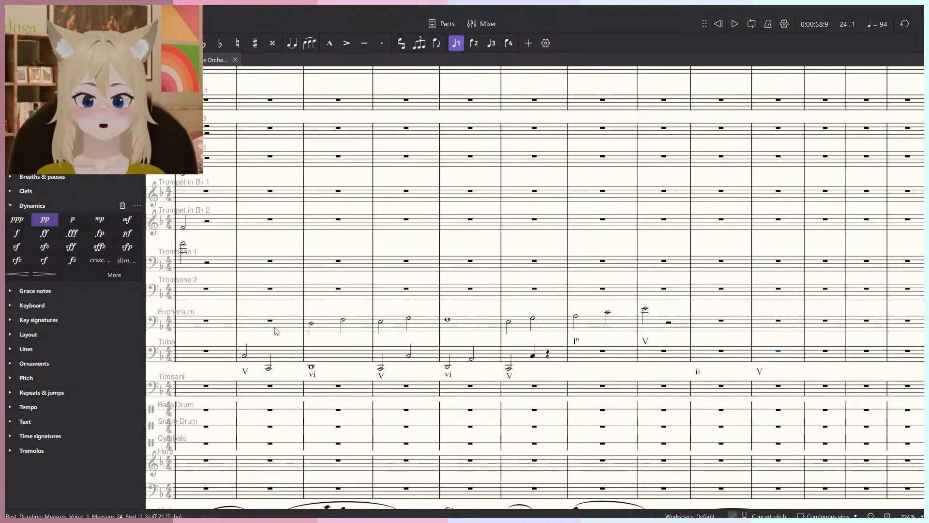
{"action": "left_click", "coordinate": [784, 361], "text": "shift"}
{"action": "key", "text": "Delete"}
Play back the orchestral score from measure 16 without the Euphonium and Tuba parts.
{"action": "scroll", "coordinate": [290, 368], "scroll_direction": "down", "scroll_amount": 5}
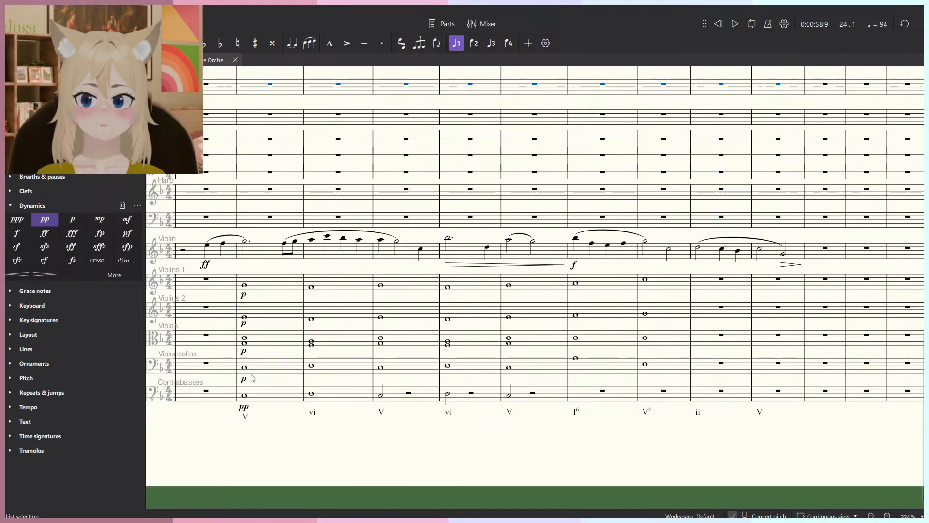
{"action": "key", "text": "space"}
{"action": "scroll", "coordinate": [291, 363], "scroll_direction": "up", "scroll_amount": 6}
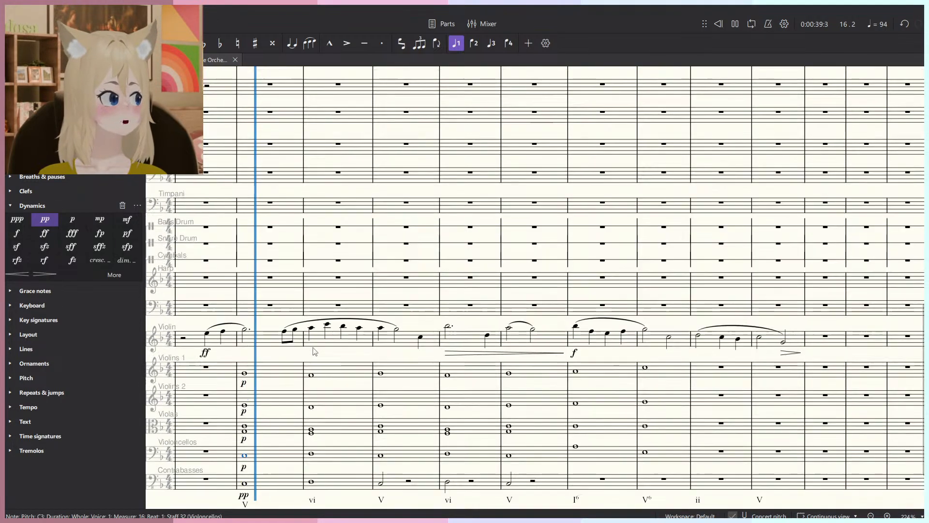
{"action": "scroll", "coordinate": [301, 355], "scroll_direction": "up", "scroll_amount": 8}
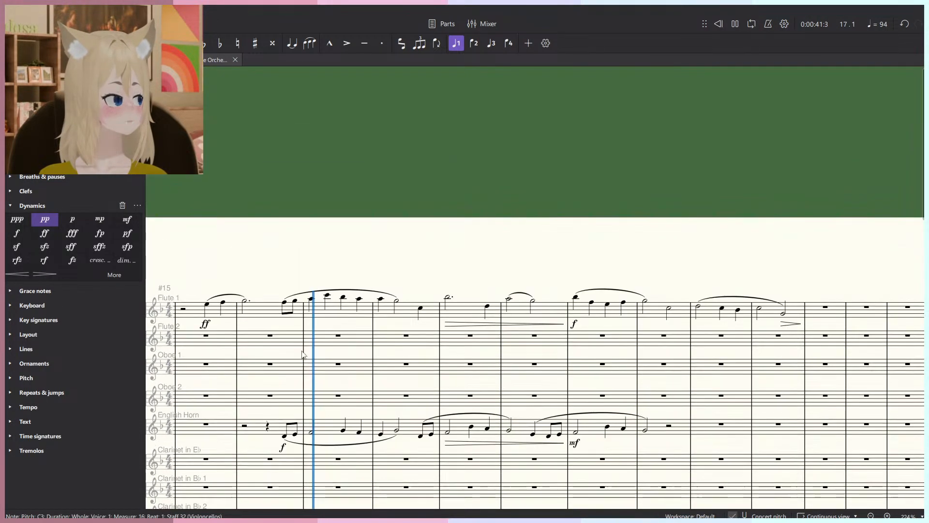
{"action": "scroll", "coordinate": [370, 271], "scroll_direction": "down", "scroll_amount": 7}
{"action": "scroll", "coordinate": [371, 272], "scroll_direction": "down", "scroll_amount": 7}
{"action": "scroll", "coordinate": [324, 320], "scroll_direction": "down", "scroll_amount": 4}
{"action": "scroll", "coordinate": [324, 316], "scroll_direction": "up", "scroll_amount": 6}
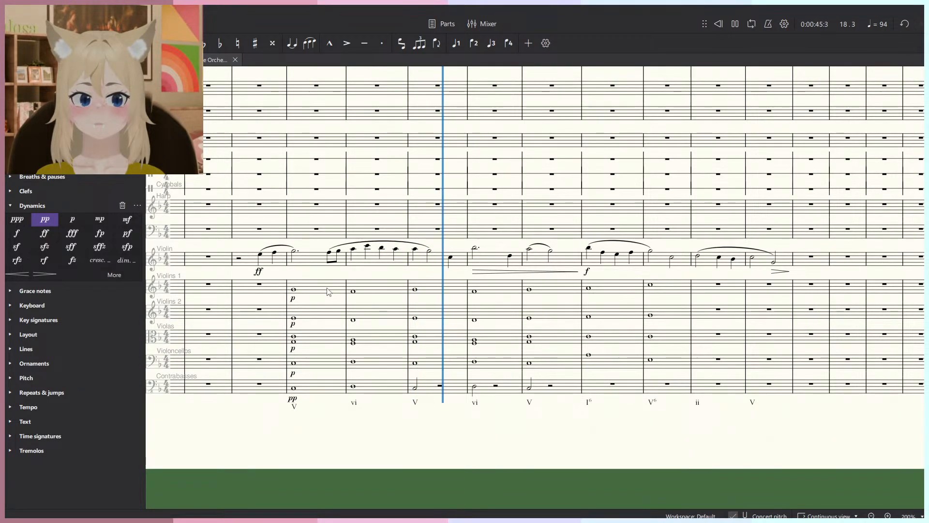
{"action": "key", "text": "space"}
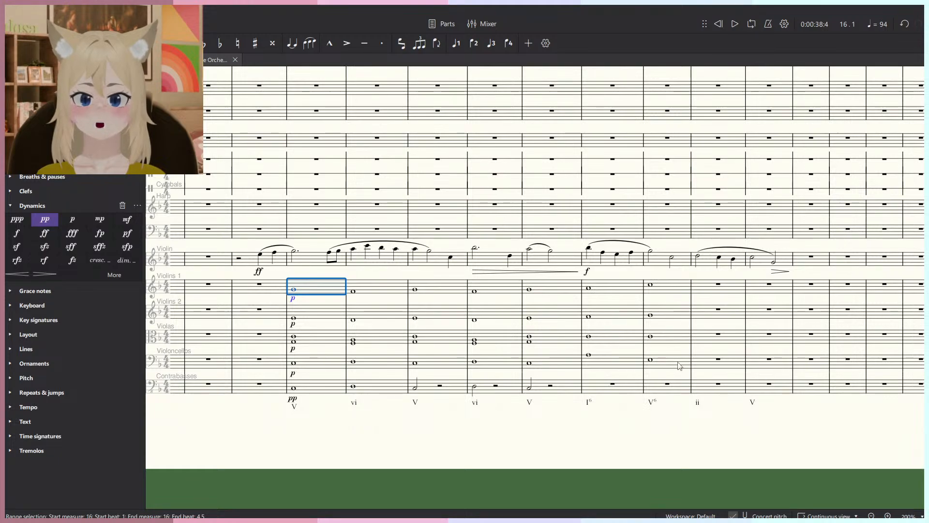
Try measures 16 to 22 from Violins 1 to Violoncellos an octave higher and play them back.
{"action": "left_click", "coordinate": [673, 365], "text": "shift"}
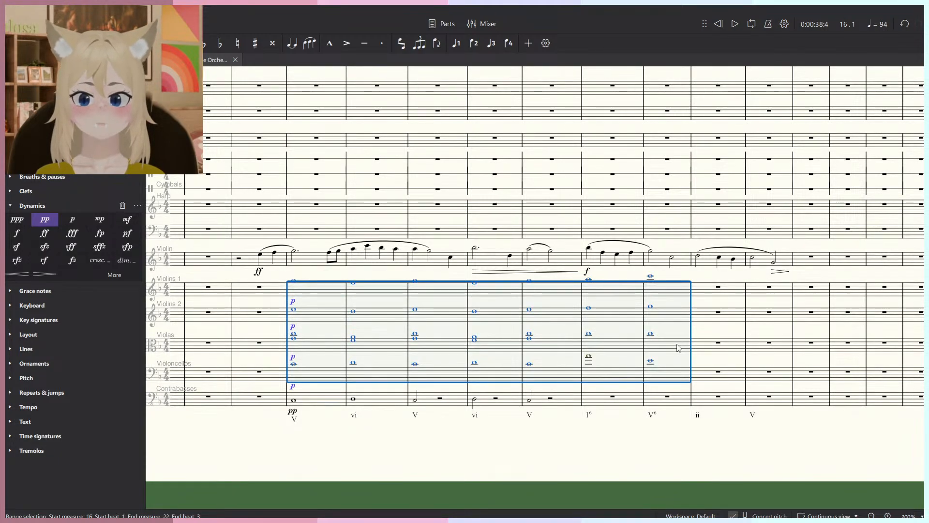
{"action": "key", "text": "space"}
{"action": "key", "text": "Escape"}
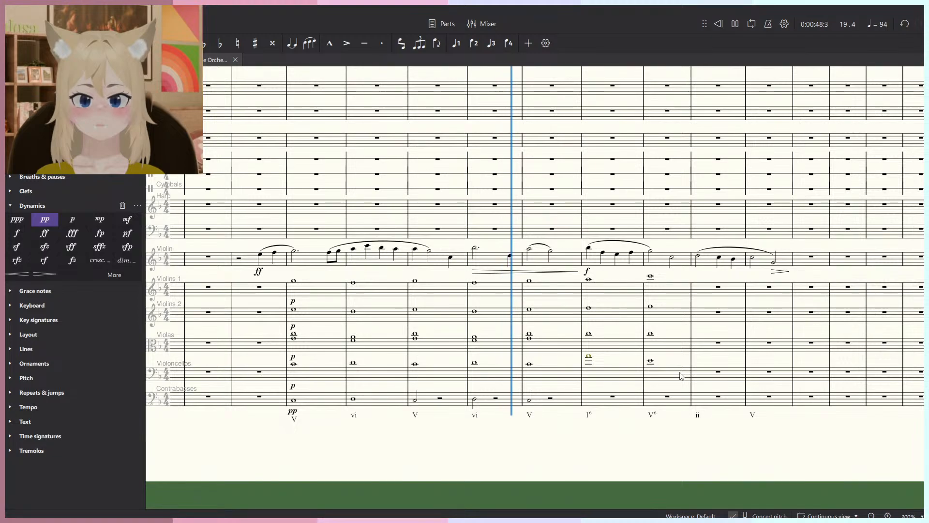
Replay the raised string parts of measures 16 to 22 and move them back down an octave.
{"action": "left_click", "coordinate": [323, 292], "text": "shift"}
{"action": "key", "text": "space"}
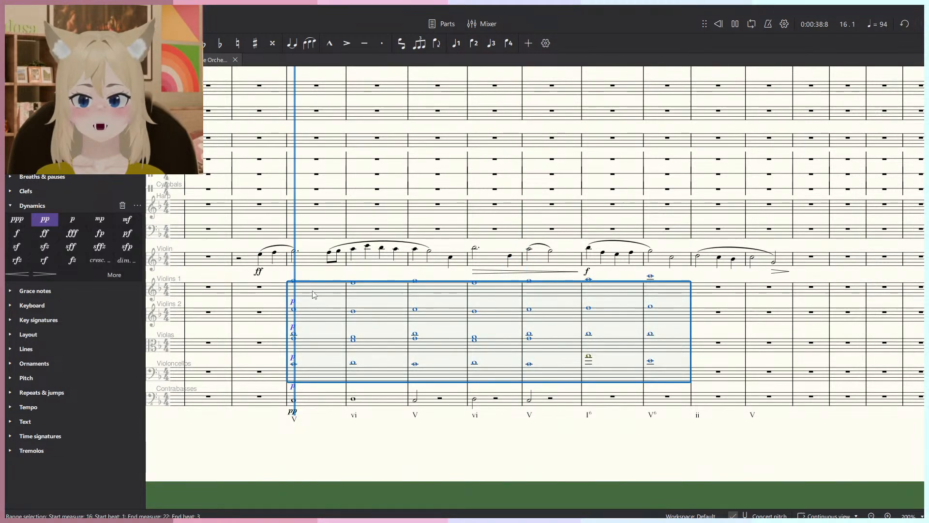
{"action": "scroll", "coordinate": [333, 403], "scroll_direction": "up", "scroll_amount": 4}
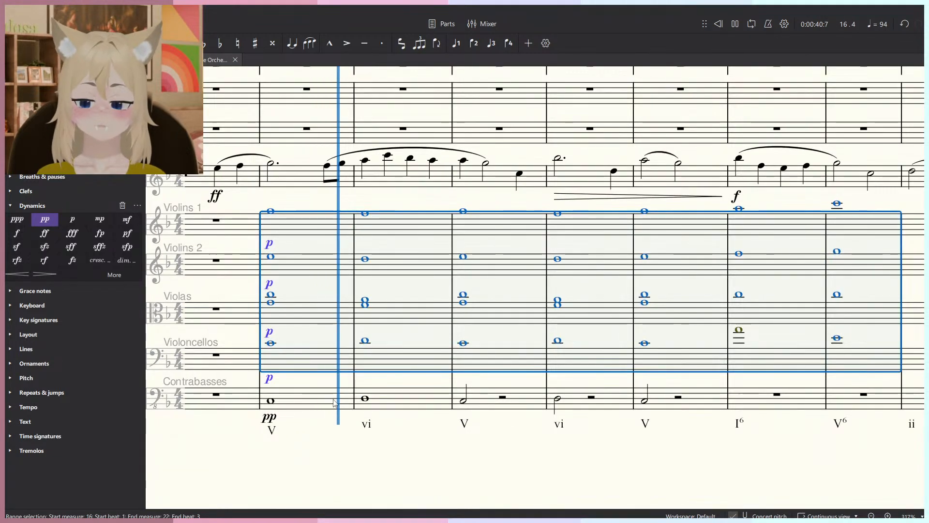
{"action": "key", "text": "ctrl+Down"}
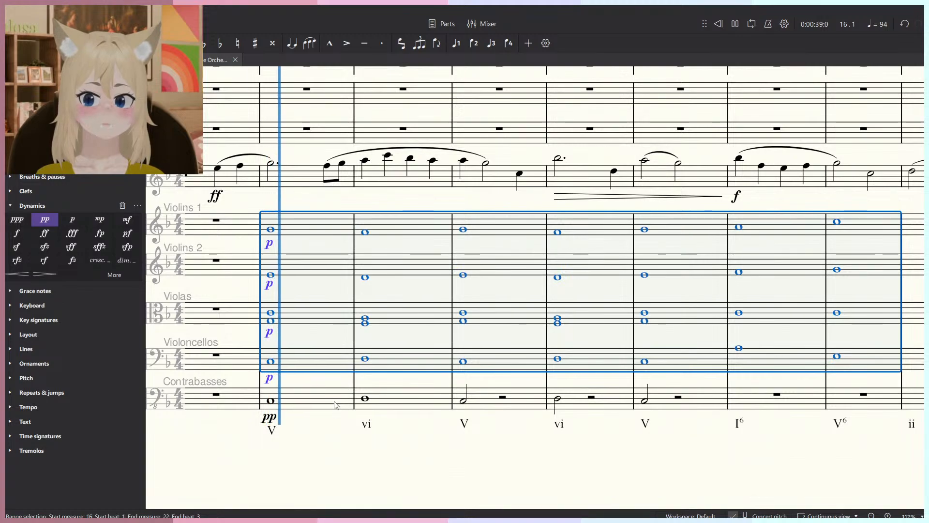
Stop playback and copy measures 16 to 22 of Violins 1 through Violoncellos onto Clarinet in B♭ 1 through Bass Clarinet.
{"action": "key", "text": "Escape"}
{"action": "scroll", "coordinate": [300, 441], "scroll_direction": "down", "scroll_amount": 1}
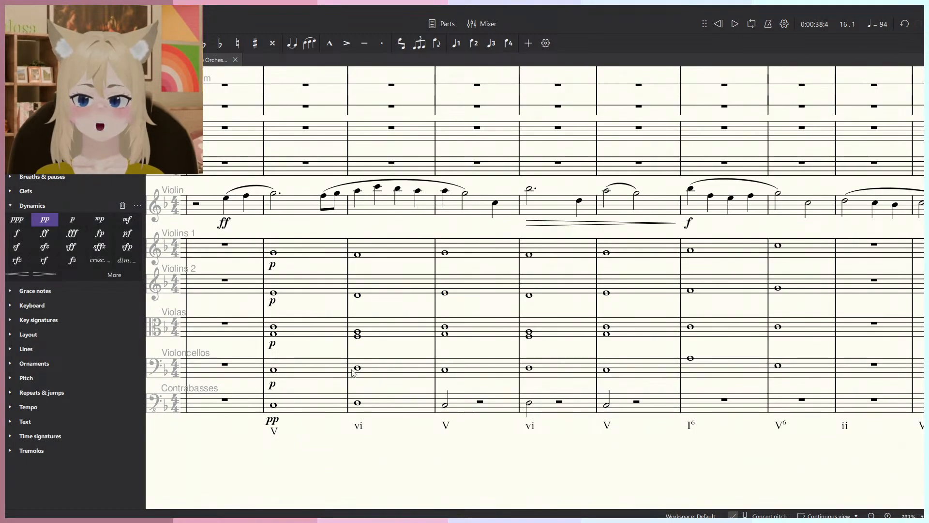
{"action": "left_click_drag", "start_coordinate": [268, 320], "coordinate": [400, 421]}
{"action": "left_click", "coordinate": [448, 347]}
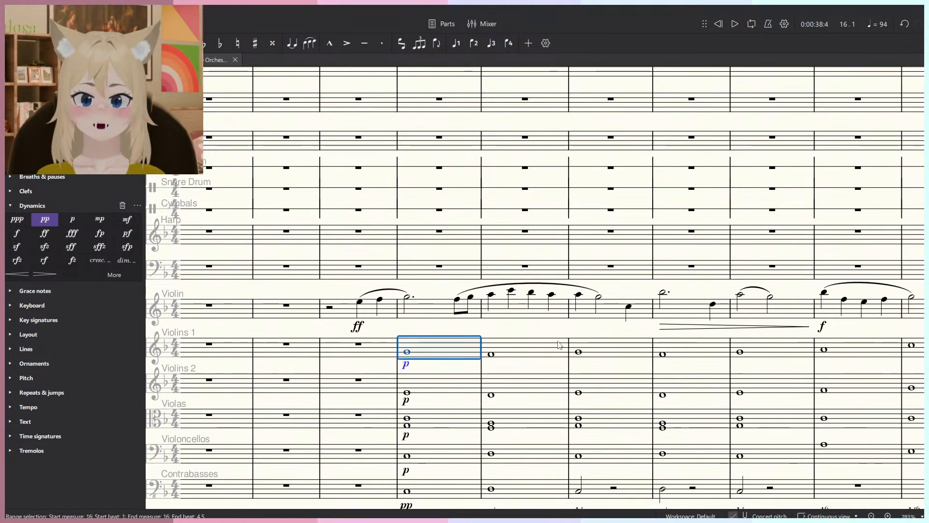
{"action": "left_click_drag", "start_coordinate": [887, 412], "coordinate": [653, 374]}
{"action": "scroll", "coordinate": [652, 375], "scroll_direction": "down", "scroll_amount": 1}
{"action": "left_click_drag", "start_coordinate": [475, 458], "coordinate": [489, 482]}
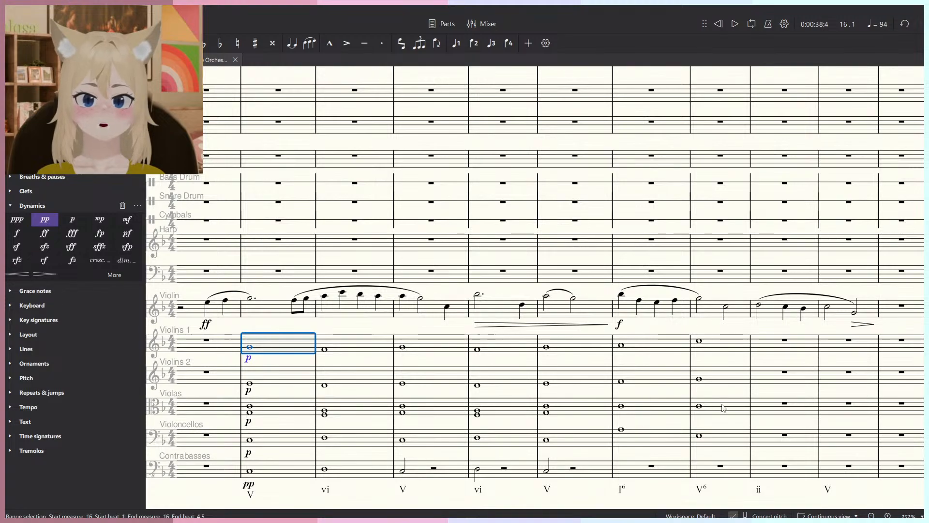
{"action": "left_click", "coordinate": [724, 409], "text": "shift"}
{"action": "left_click_drag", "start_coordinate": [291, 383], "coordinate": [376, 419]}
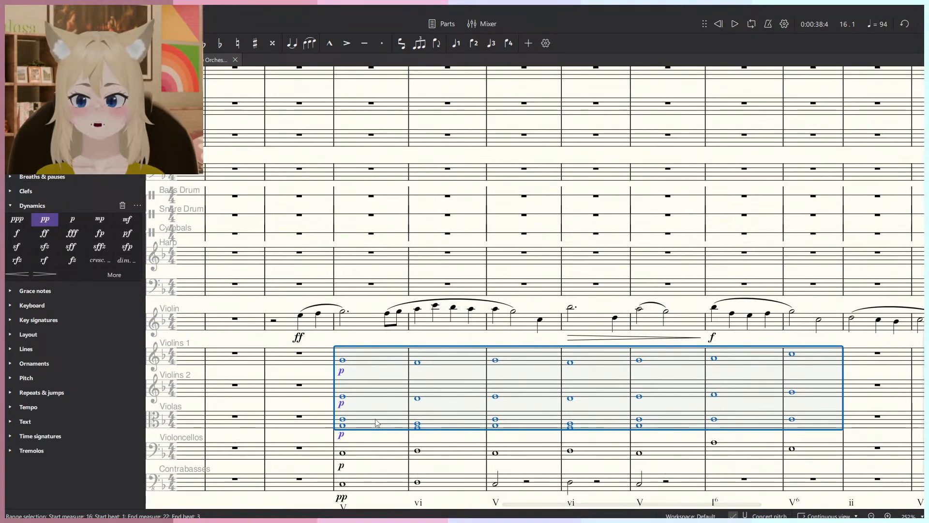
{"action": "scroll", "coordinate": [374, 383], "scroll_direction": "up", "scroll_amount": 8}
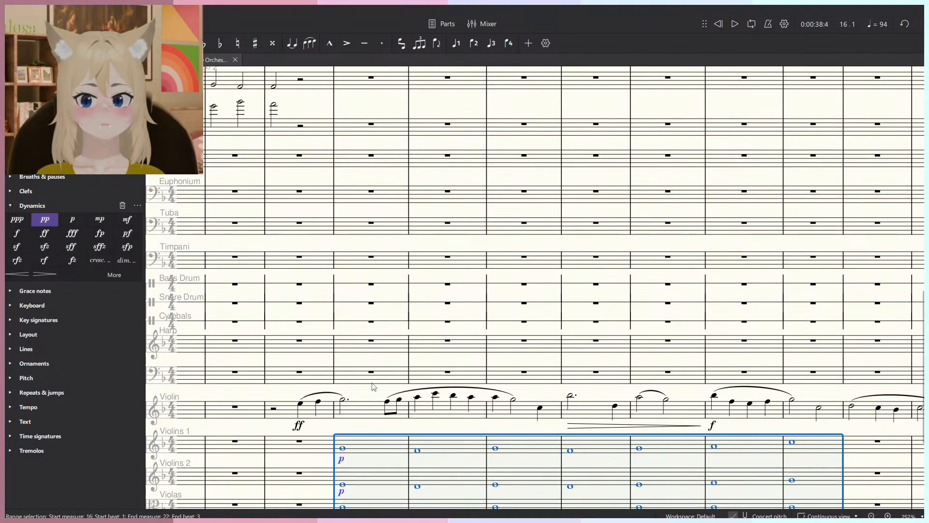
{"action": "scroll", "coordinate": [373, 388], "scroll_direction": "up", "scroll_amount": 2}
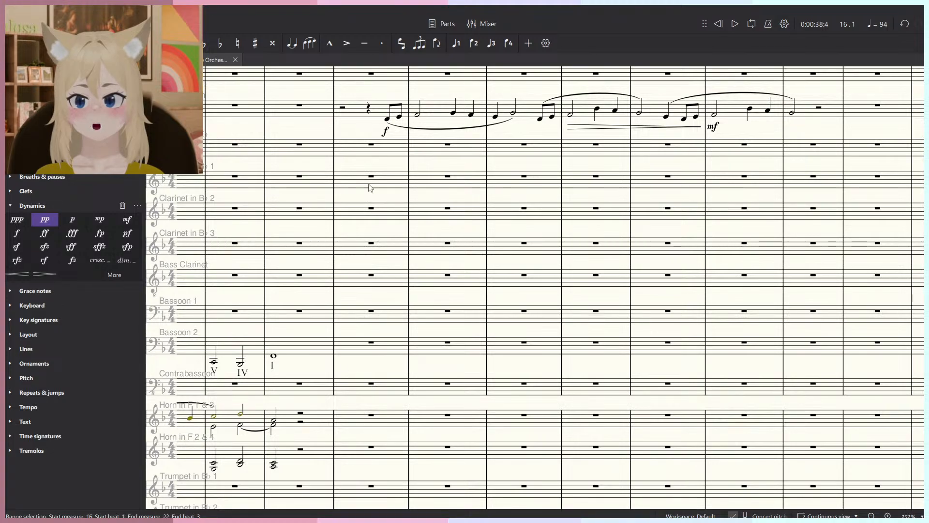
{"action": "key", "text": "ctrl+v"}
Move the Bass Clarinet notes of measures 16 to 22 to Bassoon 2.
{"action": "left_click", "coordinate": [378, 211]}
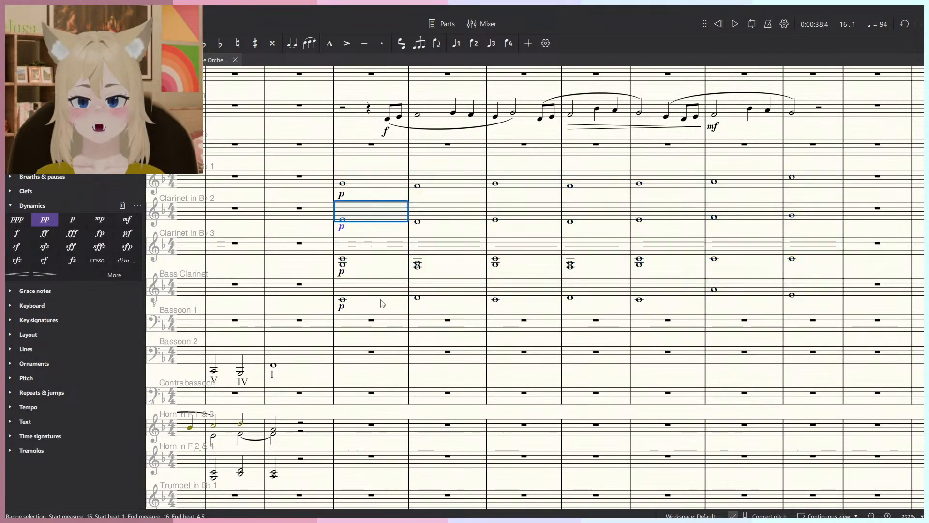
{"action": "left_click", "coordinate": [843, 292]}
{"action": "left_click", "coordinate": [380, 286], "text": "shift"}
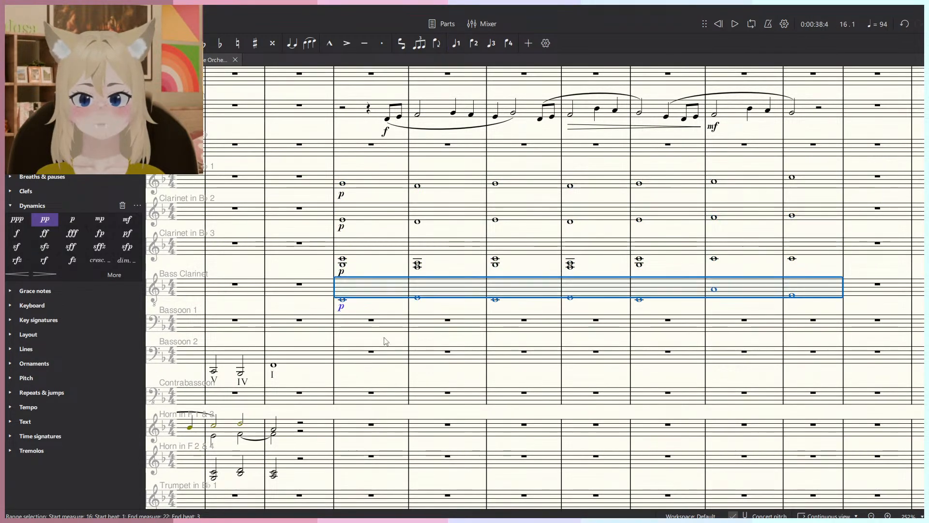
{"action": "key", "text": "ctrl+x"}
{"action": "left_click", "coordinate": [364, 362]}
{"action": "key", "text": "ctrl+v"}
{"action": "key", "text": "Escape"}
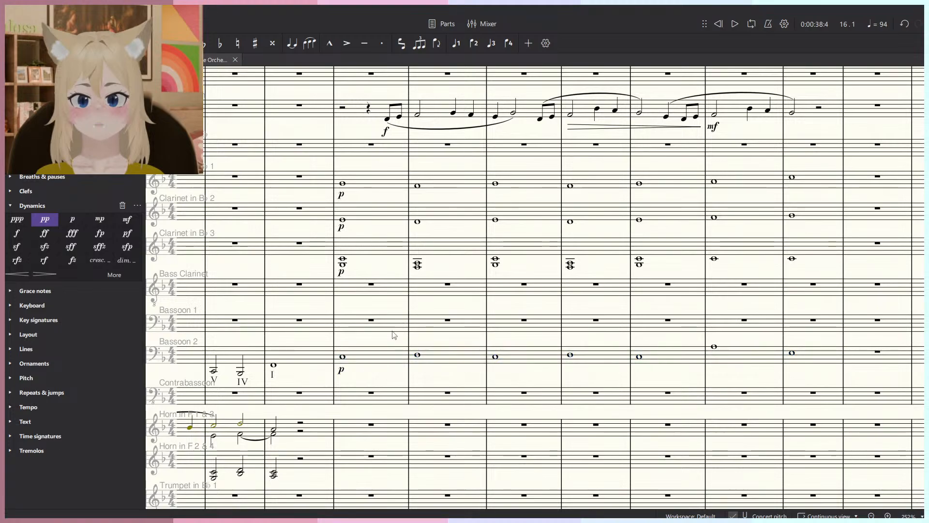
Explode the Clarinet in B♭ 3 chords of measures 16 to 22 onto Clarinet in B♭ 3 and Bass Clarinet.
{"action": "left_click_drag", "start_coordinate": [367, 248], "coordinate": [355, 259]}
{"action": "left_click", "coordinate": [355, 259]}
{"action": "left_click", "coordinate": [794, 260], "text": "shift"}
{"action": "left_click", "coordinate": [109, 9]}
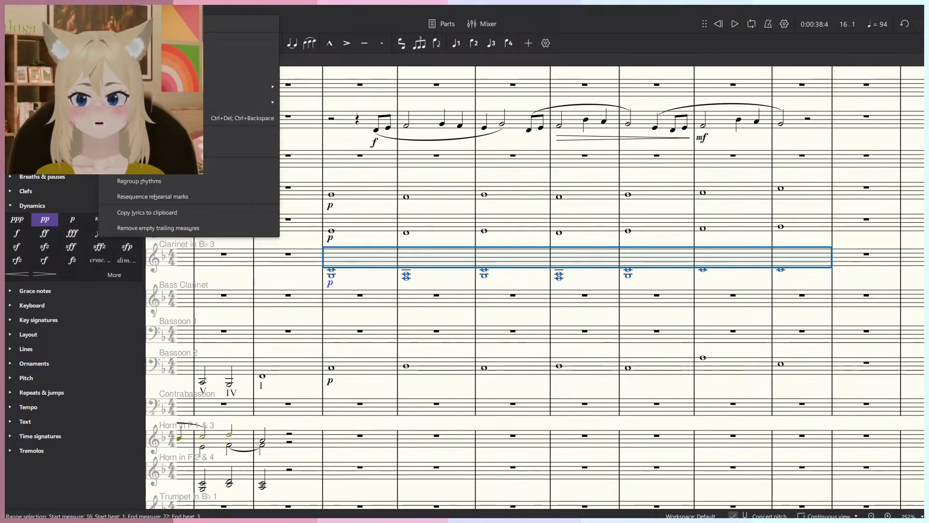
{"action": "left_click", "coordinate": [160, 56]}
{"action": "left_click", "coordinate": [367, 300]}
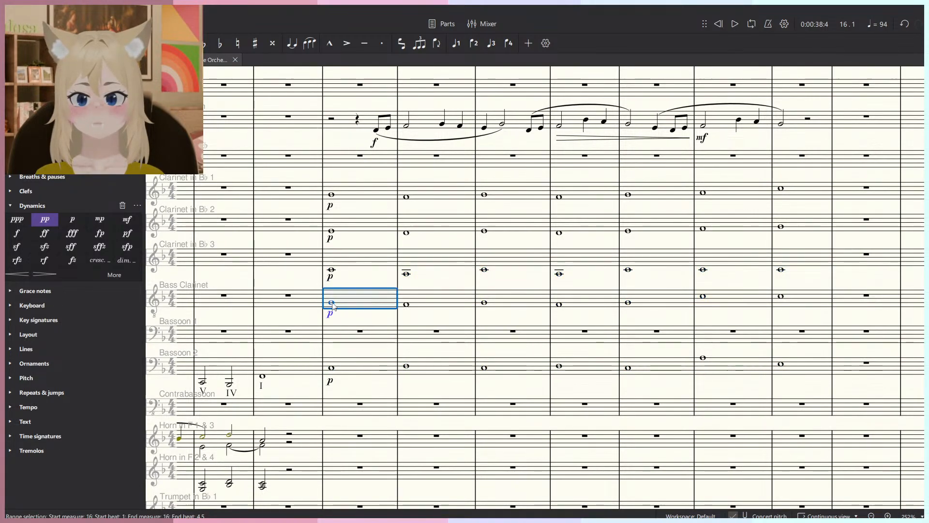
{"action": "left_click", "coordinate": [330, 270]}
{"action": "left_click", "coordinate": [332, 236]}
{"action": "left_click", "coordinate": [332, 231]}
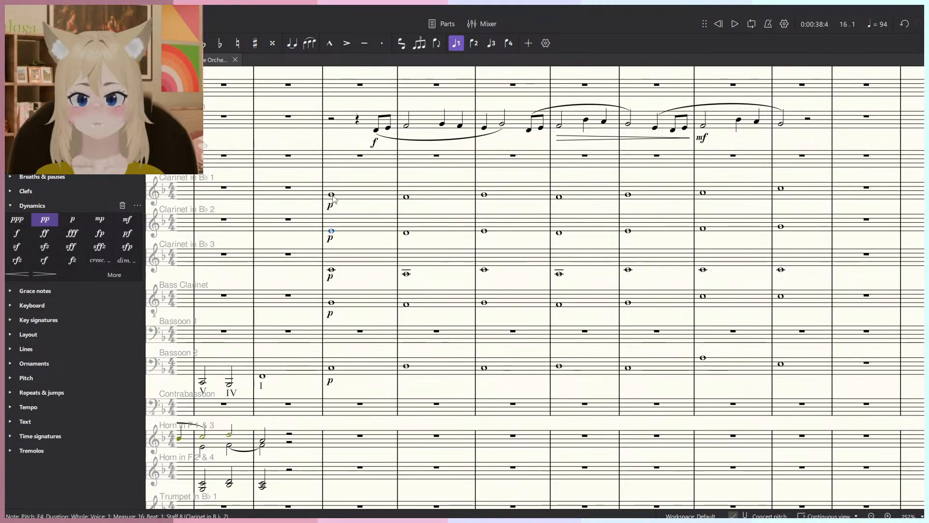
Try moving the Bass Clarinet notes of measures 16 to 22 to Bassoon 1, and undo the move.
{"action": "left_click_drag", "start_coordinate": [322, 238], "coordinate": [309, 284]}
{"action": "left_click", "coordinate": [308, 284]}
{"action": "left_click", "coordinate": [769, 286], "text": "shift"}
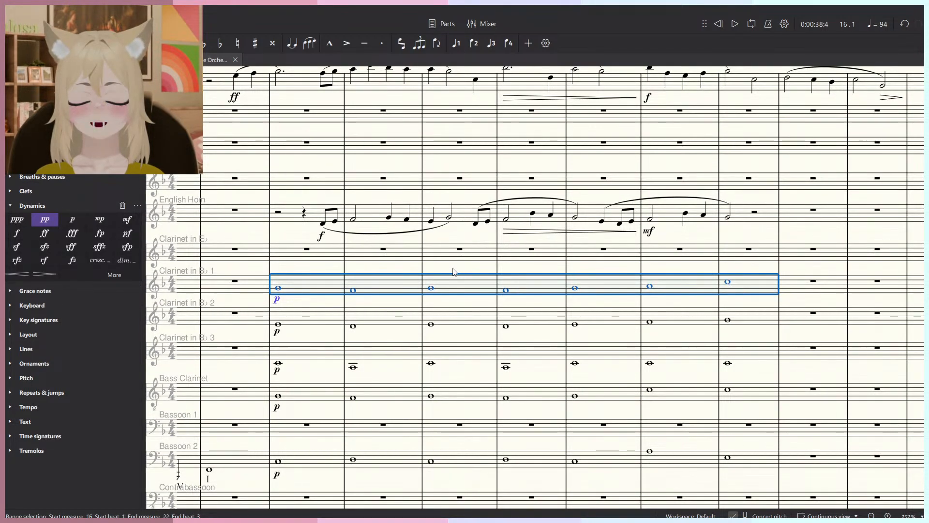
{"action": "left_click", "coordinate": [298, 391]}
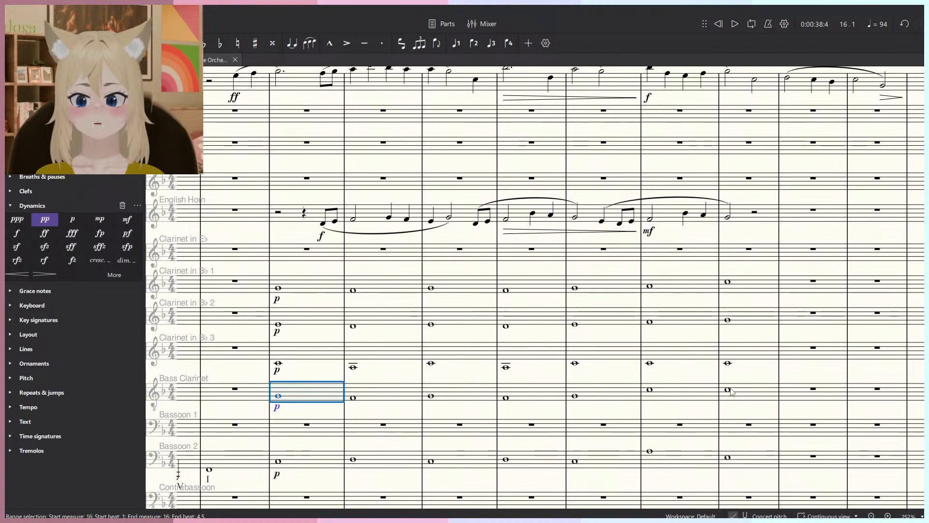
{"action": "left_click", "coordinate": [745, 393]}
{"action": "left_click", "coordinate": [297, 461]}
{"action": "left_click", "coordinate": [326, 461]}
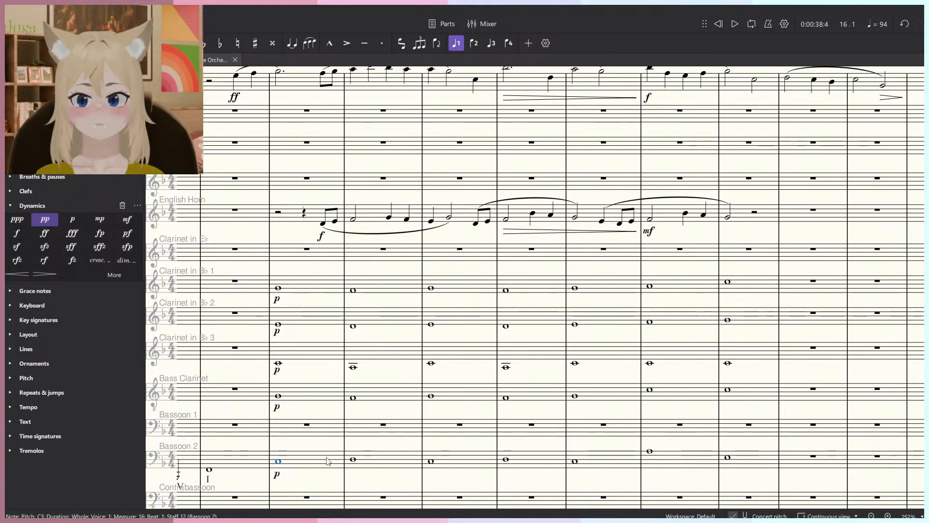
{"action": "left_click", "coordinate": [728, 390], "text": "shift"}
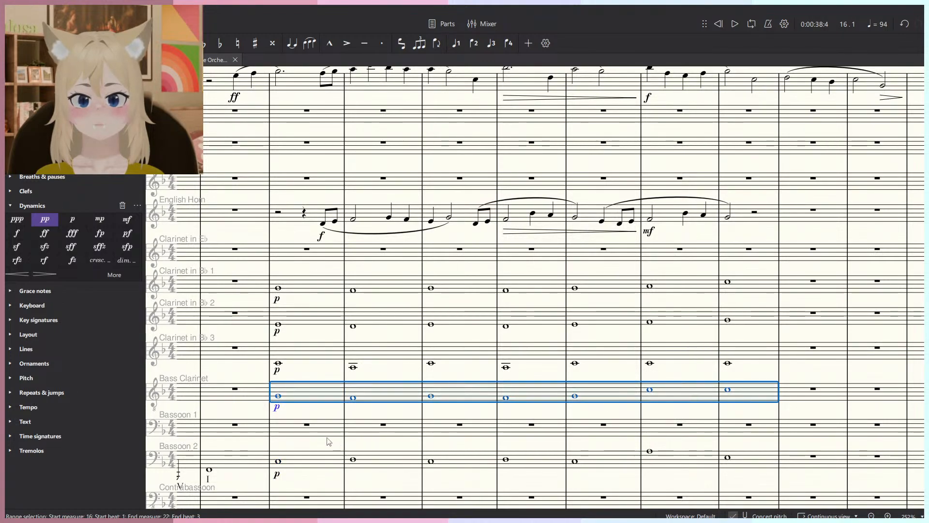
{"action": "key", "text": "ctrl+x"}
{"action": "left_click", "coordinate": [332, 423]}
{"action": "key", "text": "ctrl+v"}
{"action": "left_click", "coordinate": [282, 472]}
{"action": "left_click", "coordinate": [279, 462]}
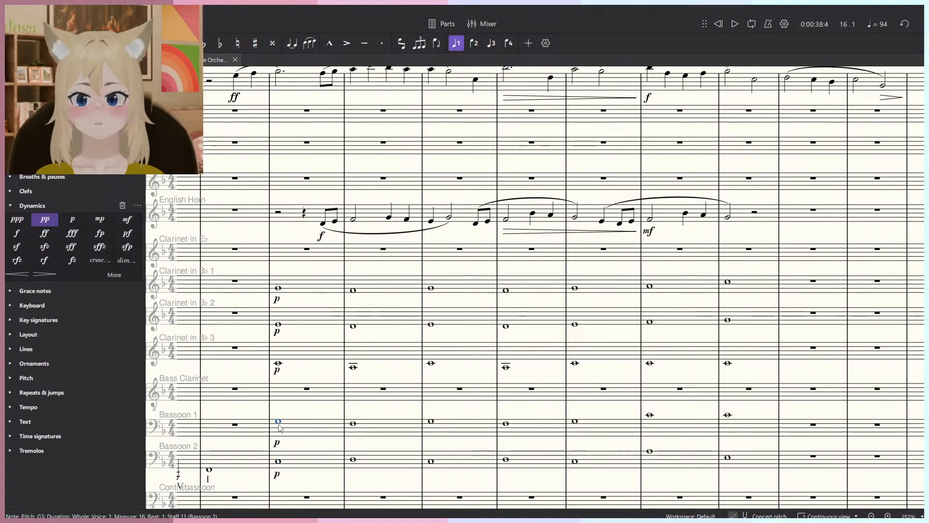
{"action": "key", "text": "ctrl+z"}
{"action": "key", "text": "ctrl+z"}
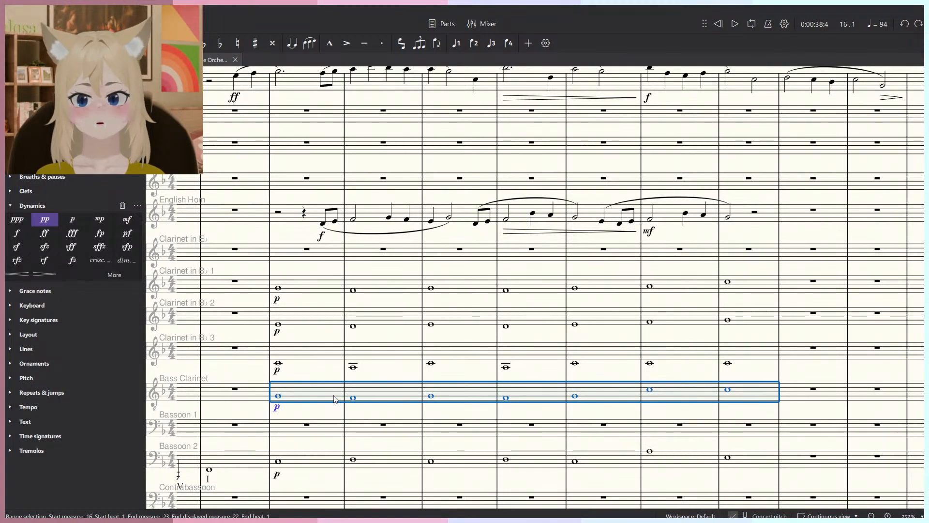
Try the Clarinet in B♭ 2 notes of measures 16 to 22 on Bassoon 1 and audition the measure 16 chord.
{"action": "left_click", "coordinate": [287, 320]}
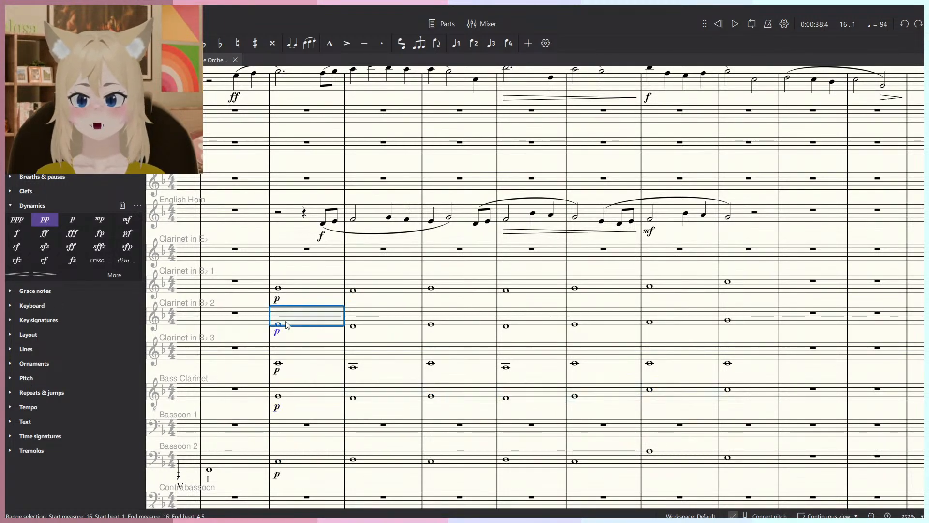
{"action": "left_click", "coordinate": [747, 324], "text": "shift"}
{"action": "key", "text": "ctrl+x"}
{"action": "left_click", "coordinate": [306, 433]}
{"action": "key", "text": "ctrl+v"}
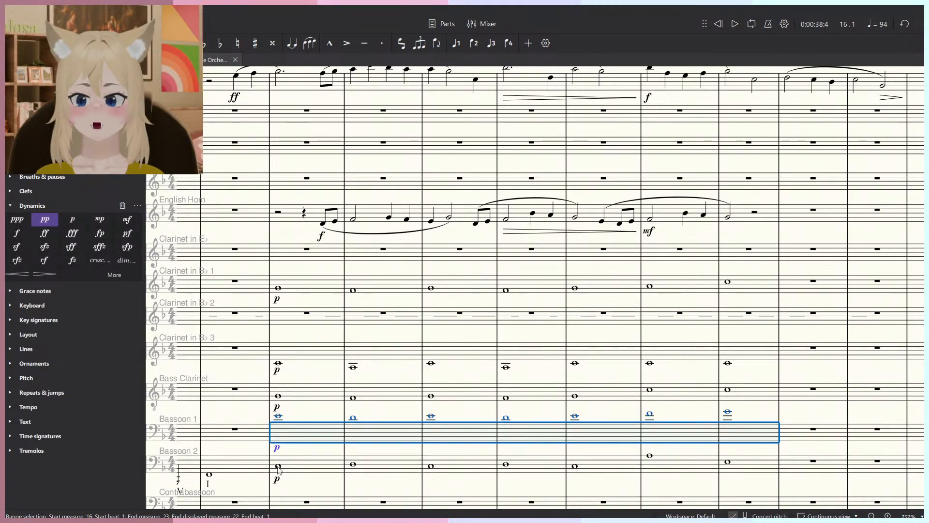
{"action": "left_click", "coordinate": [279, 467]}
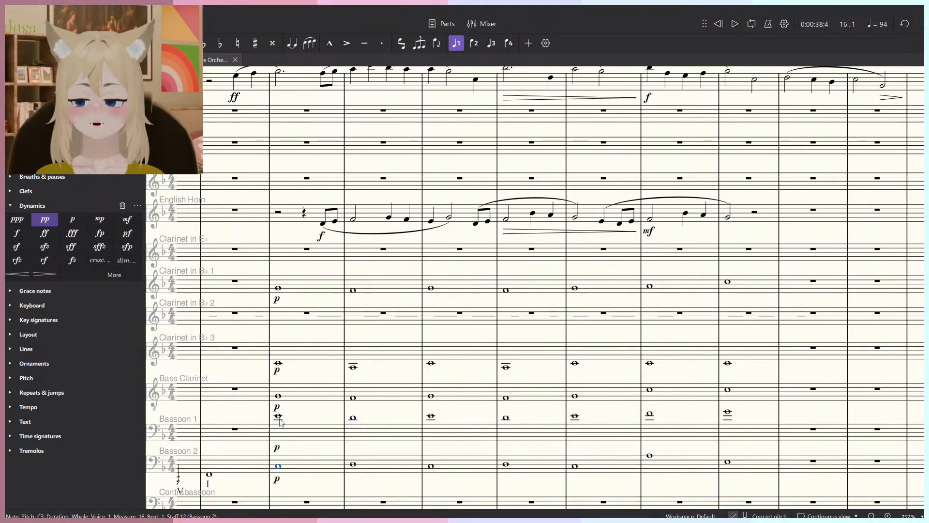
{"action": "left_click", "coordinate": [278, 466]}
{"action": "scroll", "coordinate": [278, 462], "scroll_direction": "up", "scroll_amount": 4, "text": "ctrl"}
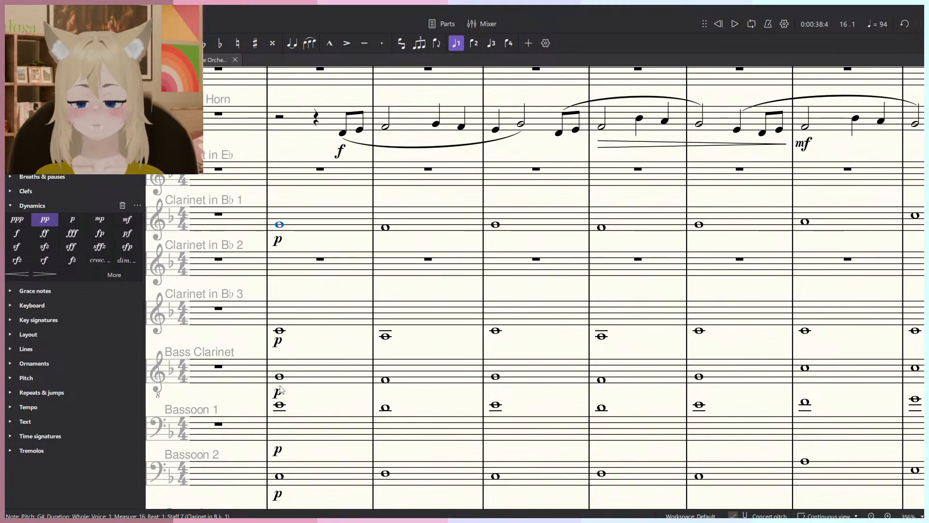
{"action": "scroll", "coordinate": [277, 402], "scroll_direction": "down", "scroll_amount": 2}
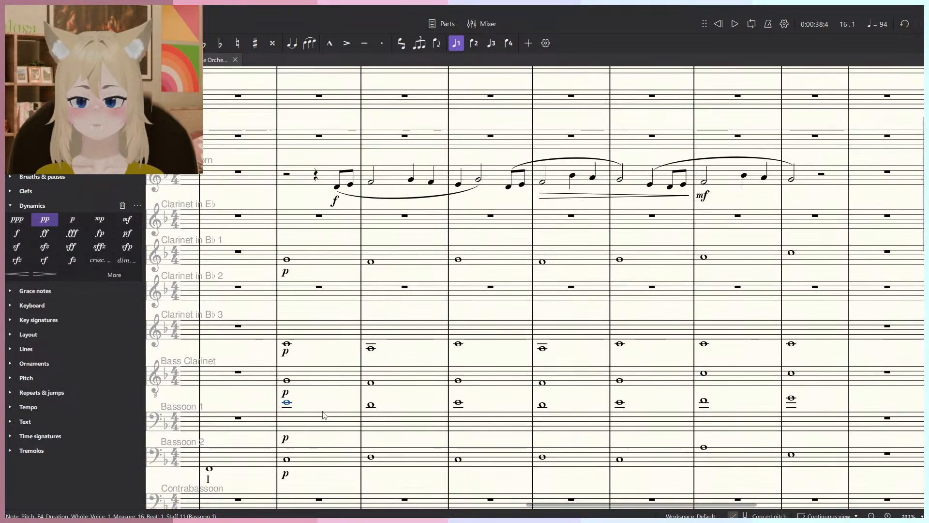
Check the Bassoon 1 notes of measures 16 to 22 and move them back to Clarinet in B♭ 2.
{"action": "key", "text": "Right"}
{"action": "key", "text": "Right"}
{"action": "key", "text": "Right"}
{"action": "key", "text": "Right"}
{"action": "key", "text": "Right"}
{"action": "key", "text": "Right"}
{"action": "left_click", "coordinate": [326, 428], "text": "shift"}
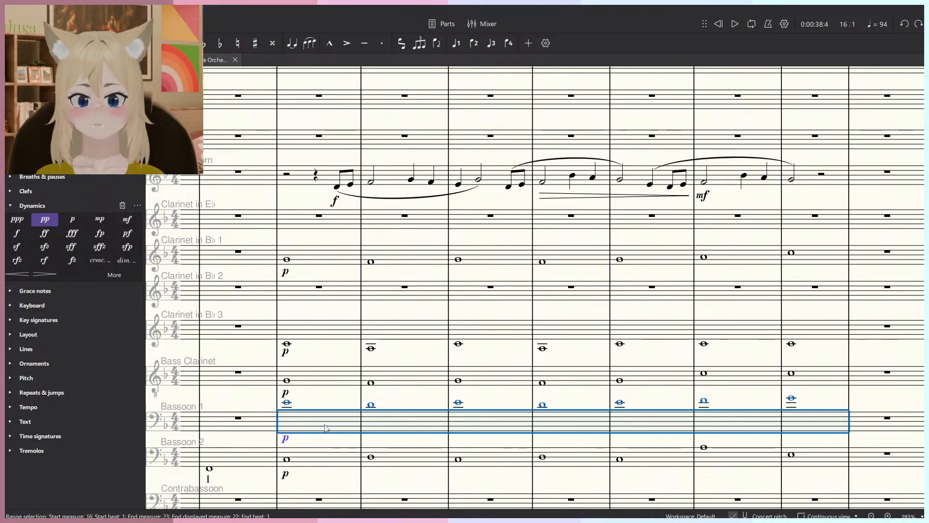
{"action": "key", "text": "ctrl+x"}
{"action": "left_click", "coordinate": [309, 294]}
{"action": "key", "text": "ctrl+v"}
Move the Clarinet in B♭ 3 notes of measures 16 to 22 to Bassoon 1.
{"action": "left_click", "coordinate": [313, 334]}
{"action": "left_click", "coordinate": [789, 334], "text": "shift"}
{"action": "key", "text": "ctrl+x"}
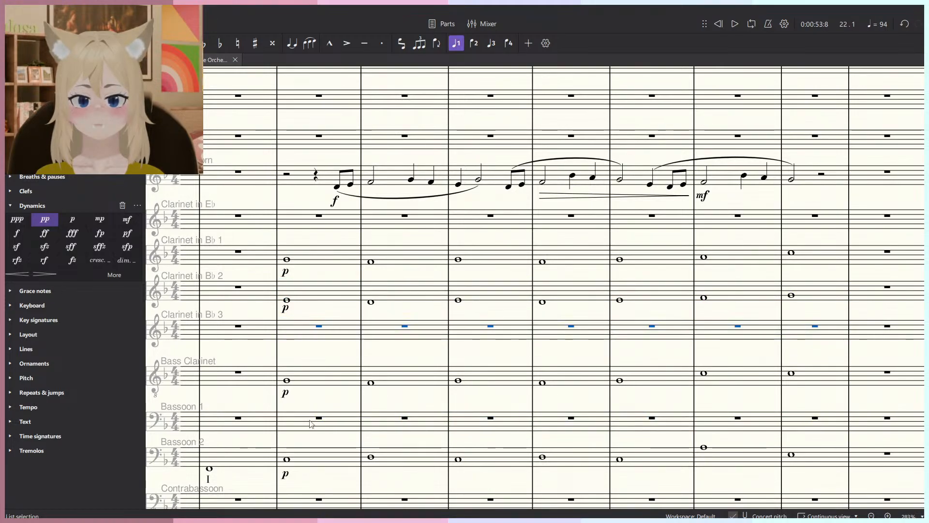
{"action": "left_click", "coordinate": [312, 424]}
{"action": "key", "text": "ctrl+v"}
{"action": "key", "text": "Escape"}
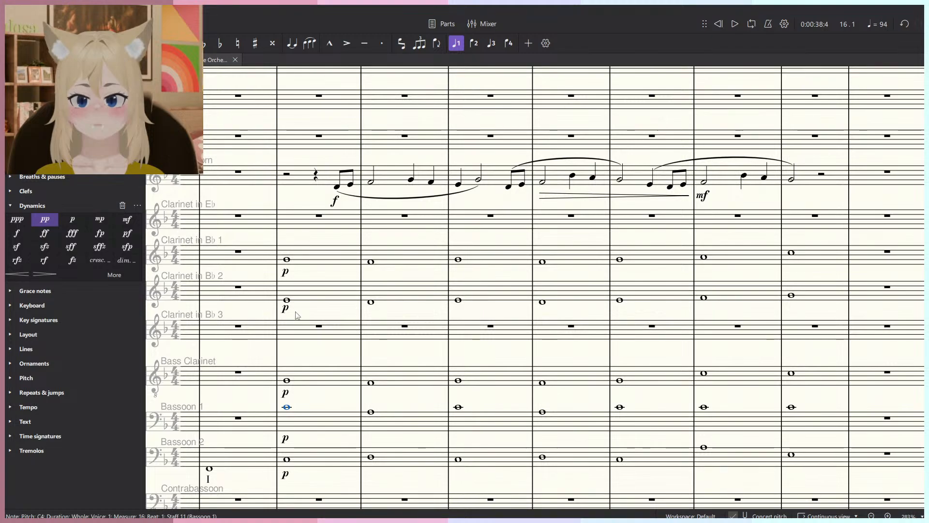
Play back the clarinet and bassoon parts from measure 16 and audition single notes of the measure 17 chord.
{"action": "left_click", "coordinate": [290, 261]}
{"action": "left_click", "coordinate": [814, 455], "text": "shift"}
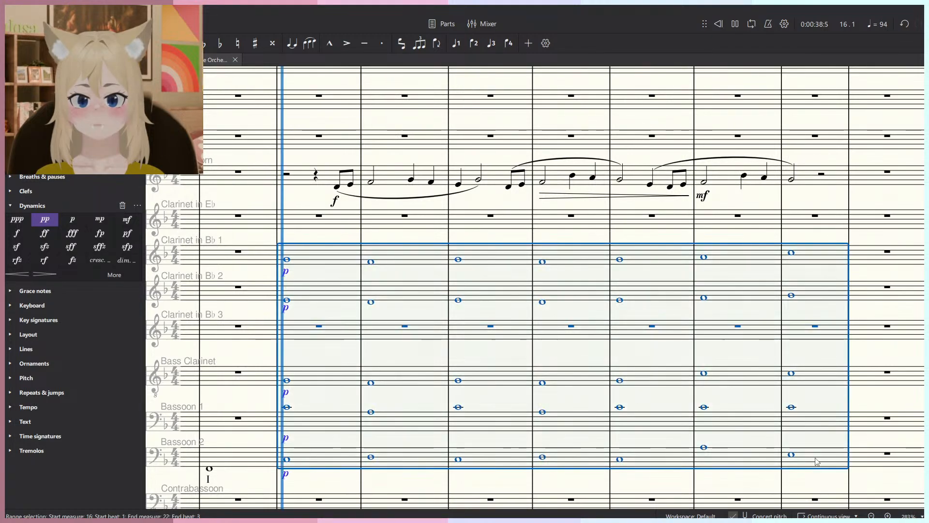
{"action": "key", "text": "space"}
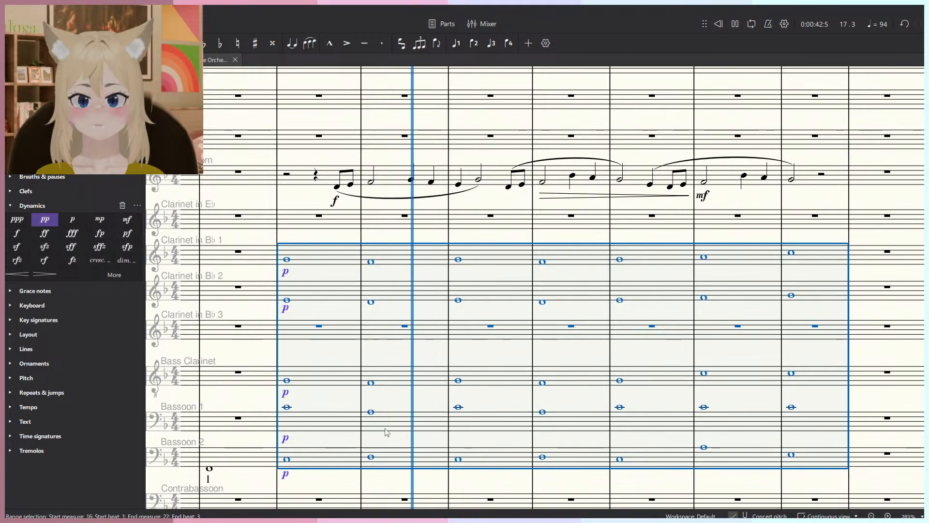
{"action": "key", "text": "space"}
{"action": "left_click", "coordinate": [371, 459]}
{"action": "left_click", "coordinate": [371, 458]}
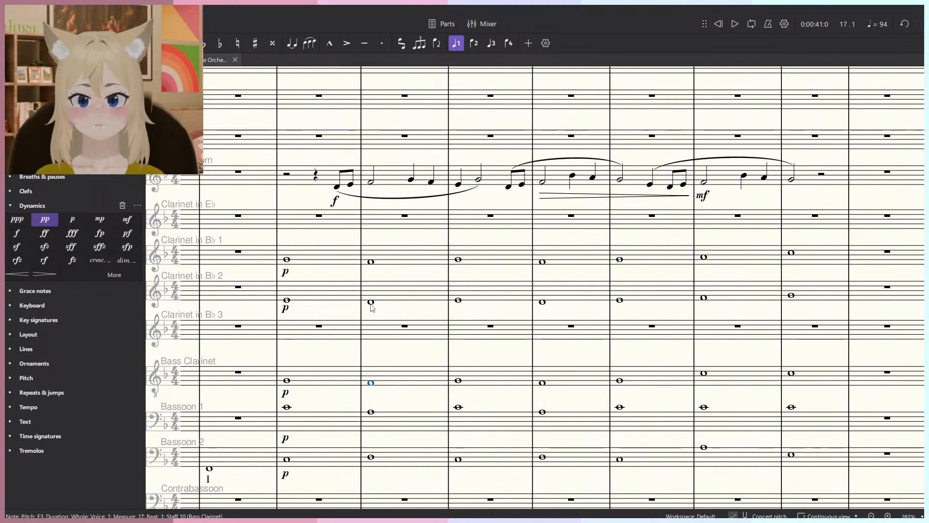
{"action": "left_click", "coordinate": [371, 383]}
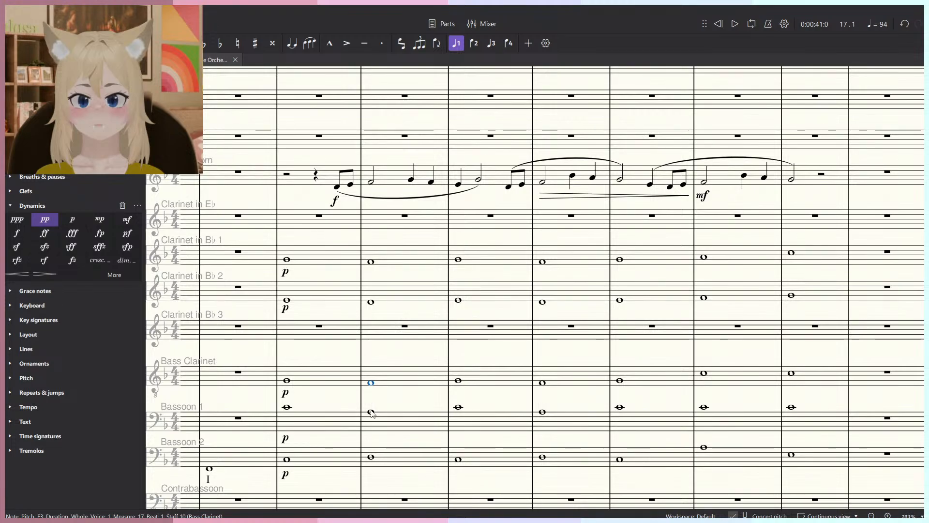
{"action": "left_click", "coordinate": [339, 250]}
{"action": "left_click", "coordinate": [377, 385]}
{"action": "scroll", "coordinate": [503, 334], "scroll_direction": "down", "scroll_amount": 5, "text": "ctrl"}
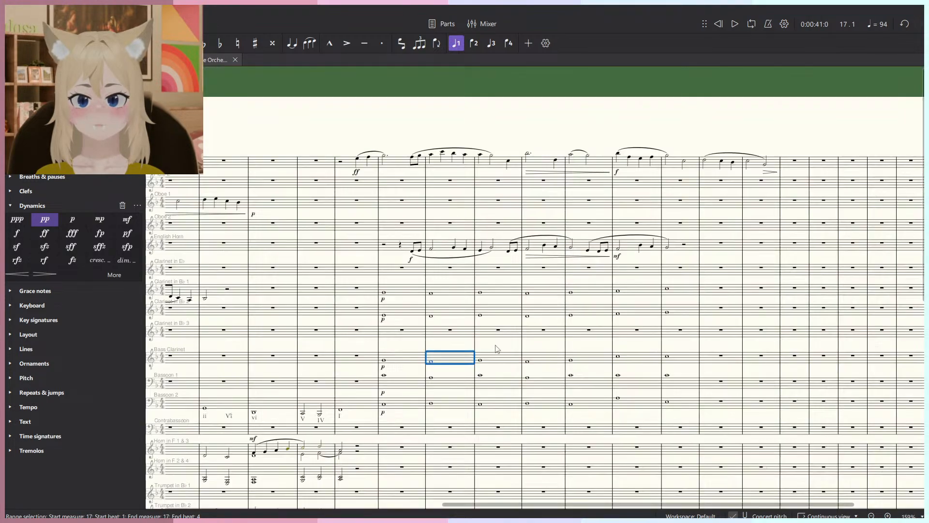
Play back the full score from measure 16 with the woodwind and string harmony together.
{"action": "left_click", "coordinate": [400, 292]}
{"action": "scroll", "coordinate": [693, 419], "scroll_direction": "down", "scroll_amount": 6}
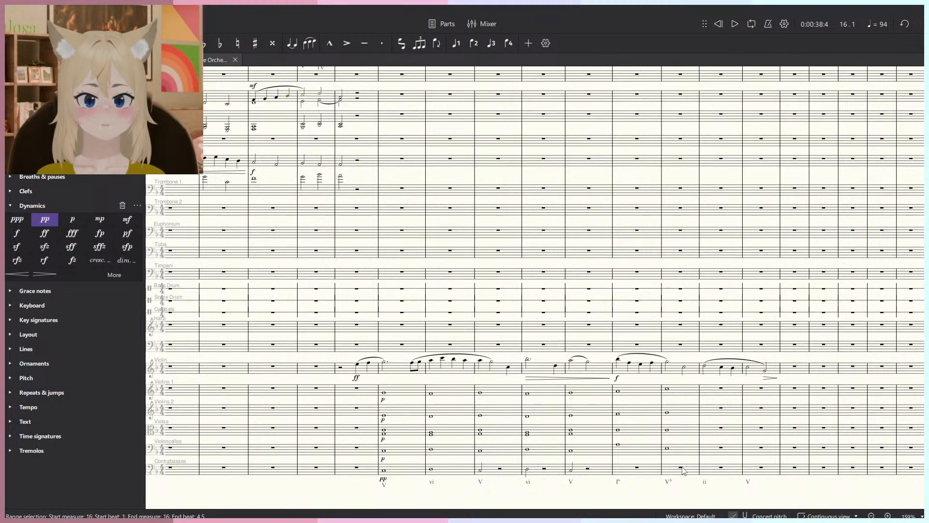
{"action": "key", "text": "space"}
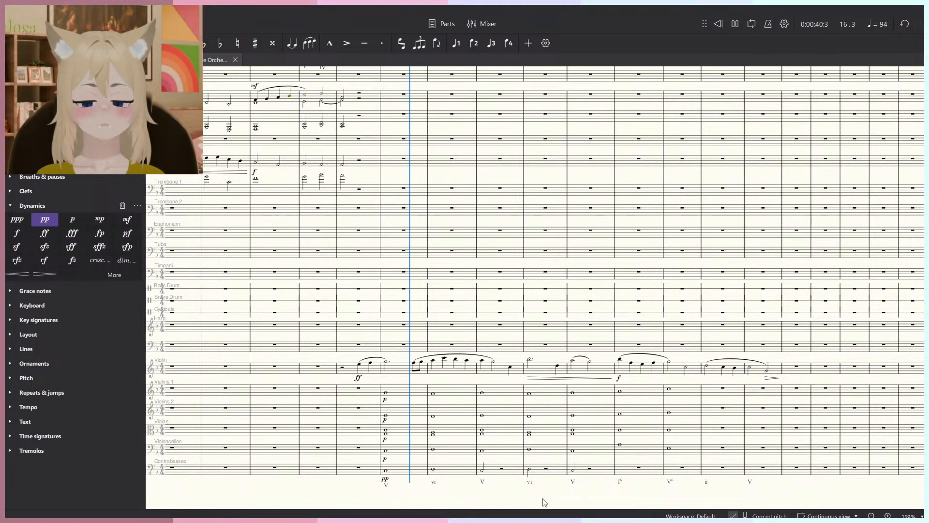
{"action": "scroll", "coordinate": [448, 378], "scroll_direction": "up", "scroll_amount": 5}
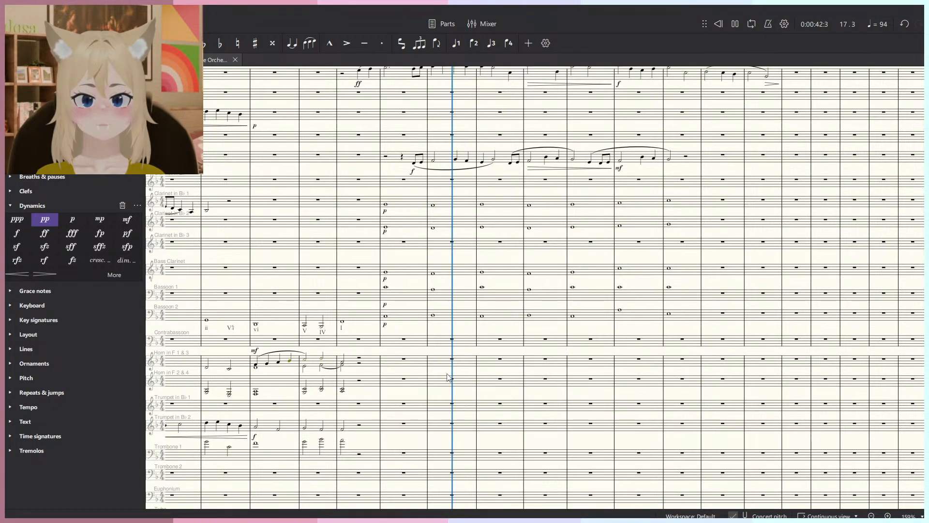
{"action": "scroll", "coordinate": [448, 378], "scroll_direction": "down", "scroll_amount": 4}
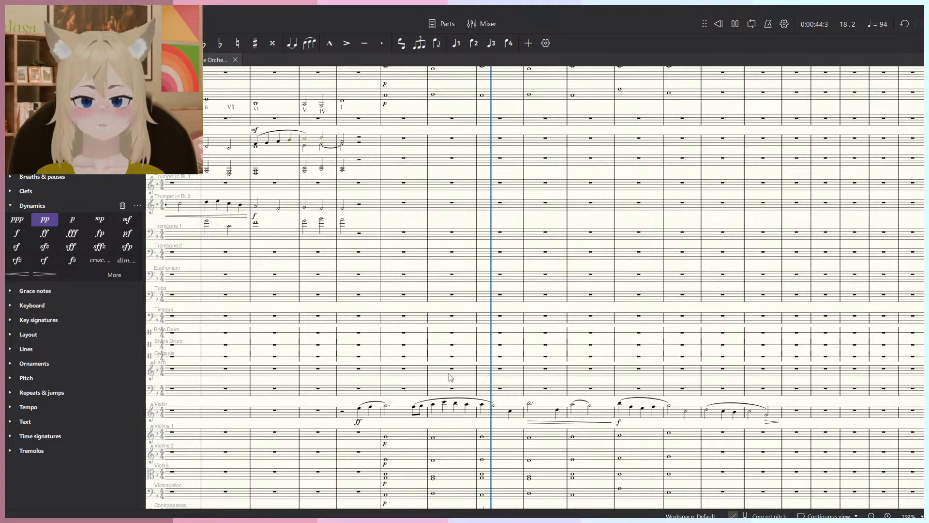
Follow the running playback through the string and woodwind staves around measures 18 and 19, and stop it.
{"action": "scroll", "coordinate": [452, 380], "scroll_direction": "down", "scroll_amount": 1}
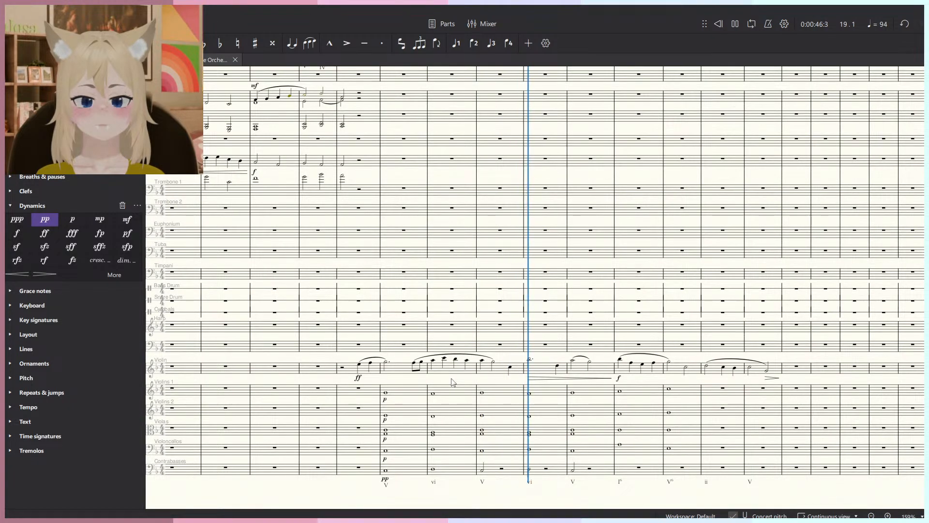
{"action": "scroll", "coordinate": [451, 383], "scroll_direction": "up", "scroll_amount": 6}
{"action": "scroll", "coordinate": [462, 384], "scroll_direction": "up", "scroll_amount": 3}
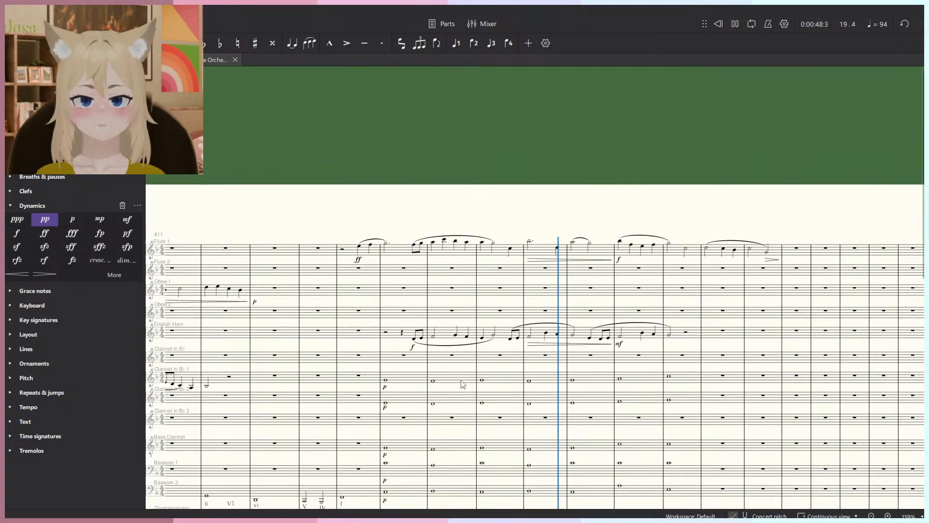
{"action": "left_click_drag", "start_coordinate": [462, 383], "coordinate": [441, 350]}
{"action": "key", "text": "space"}
Set the measure 16 dynamics of Clarinets in B♭ 1 and 2, Bass Clarinet and both Bassoons to mp.
{"action": "left_click", "coordinate": [381, 348]}
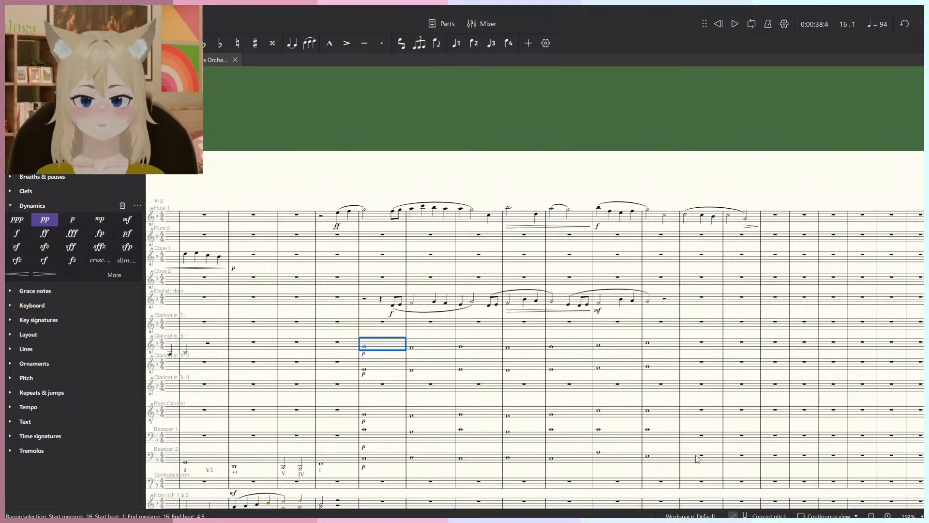
{"action": "left_click", "coordinate": [674, 451], "text": "shift"}
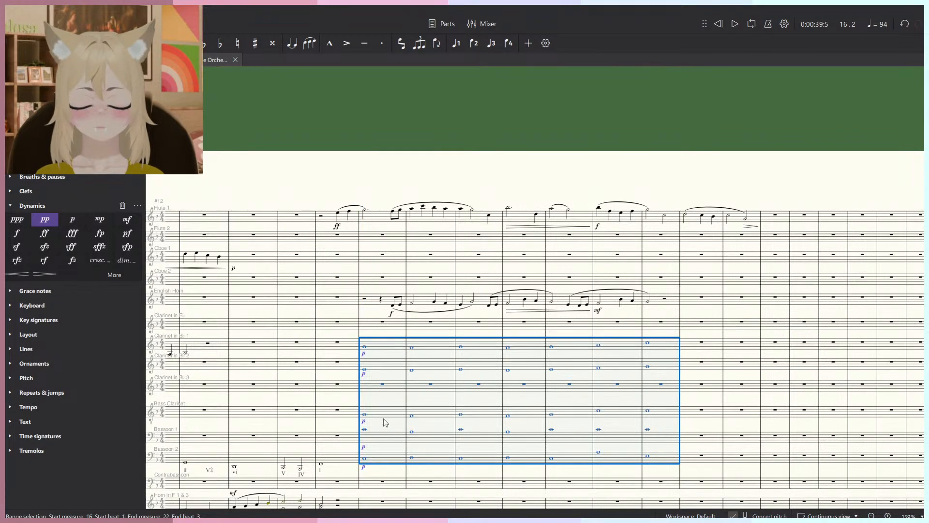
{"action": "key", "text": "F10"}
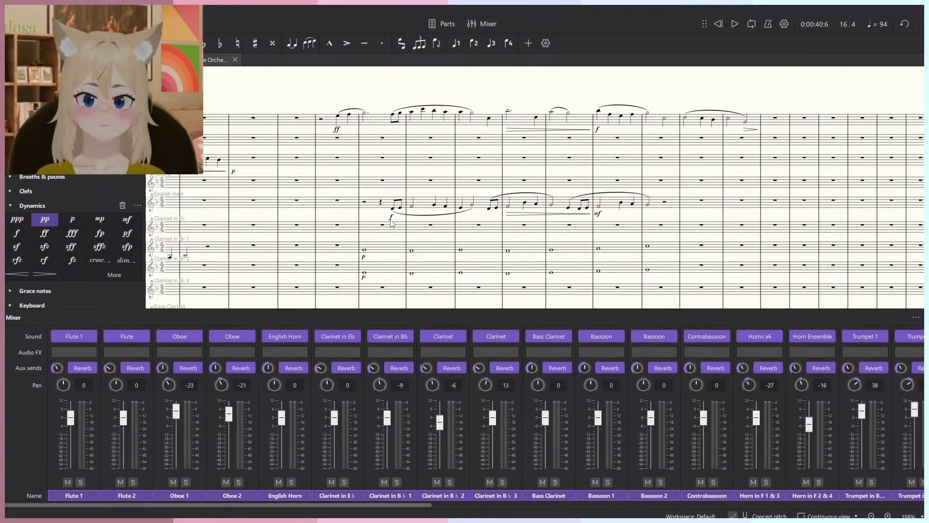
{"action": "key", "text": "F10"}
{"action": "scroll", "coordinate": [362, 339], "scroll_direction": "up", "scroll_amount": 4, "text": "ctrl"}
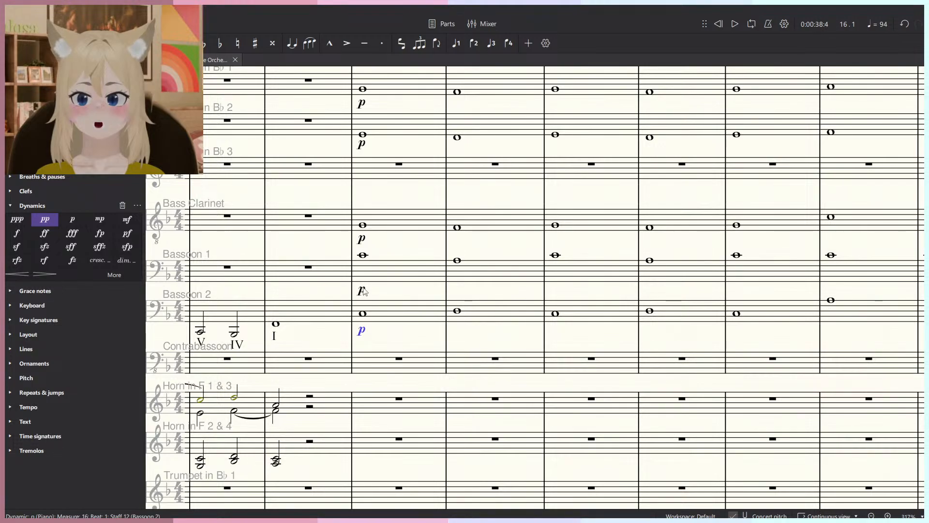
{"action": "scroll", "coordinate": [364, 244], "scroll_direction": "up", "scroll_amount": 3}
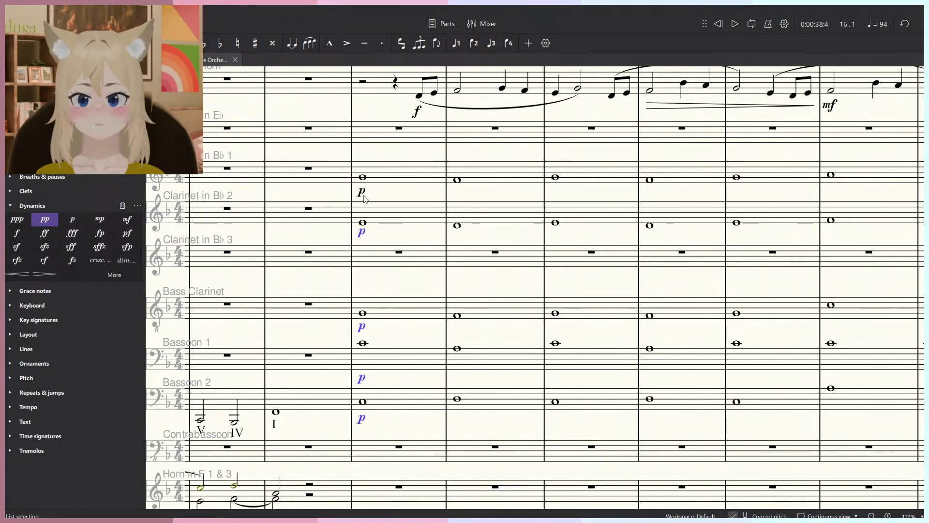
{"action": "left_click", "coordinate": [100, 220]}
Play back the score from measure 16 to judge the louder woodwind harmony against the melody and strings.
{"action": "key", "text": "space"}
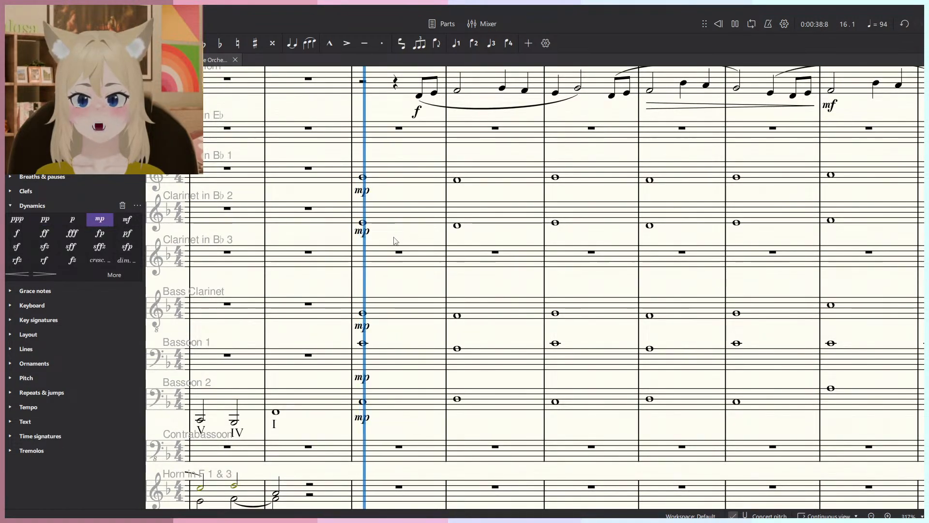
{"action": "scroll", "coordinate": [395, 240], "scroll_direction": "down", "scroll_amount": 3, "text": "ctrl"}
{"action": "scroll", "coordinate": [395, 242], "scroll_direction": "down", "scroll_amount": 4, "text": "ctrl"}
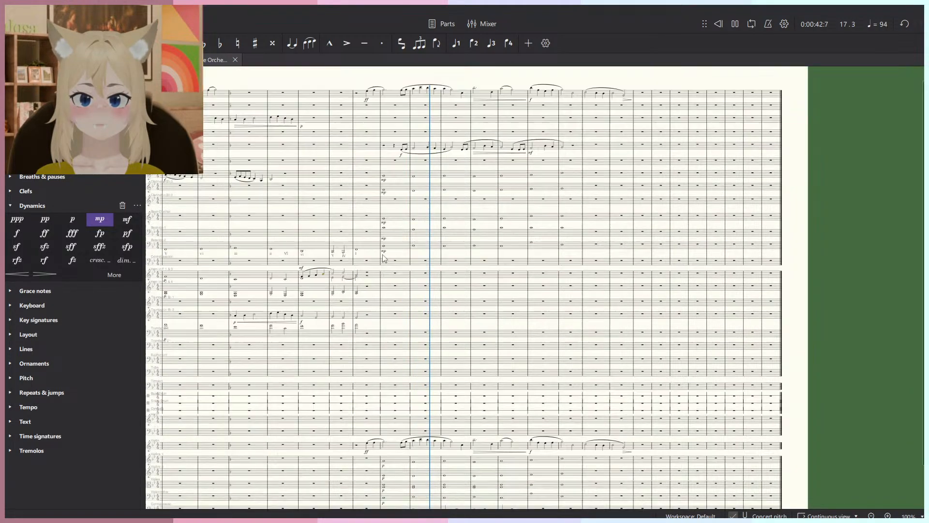
{"action": "scroll", "coordinate": [387, 254], "scroll_direction": "down", "scroll_amount": 3}
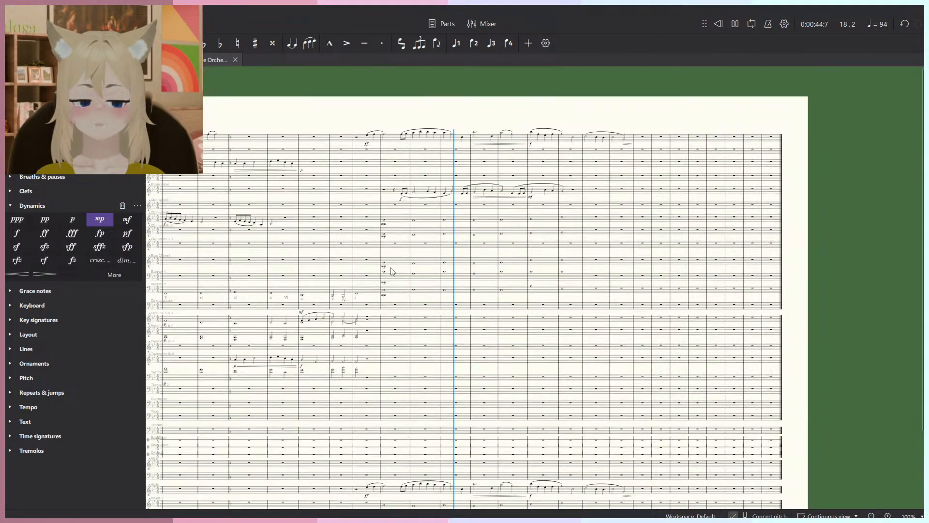
{"action": "scroll", "coordinate": [387, 266], "scroll_direction": "up", "scroll_amount": 3}
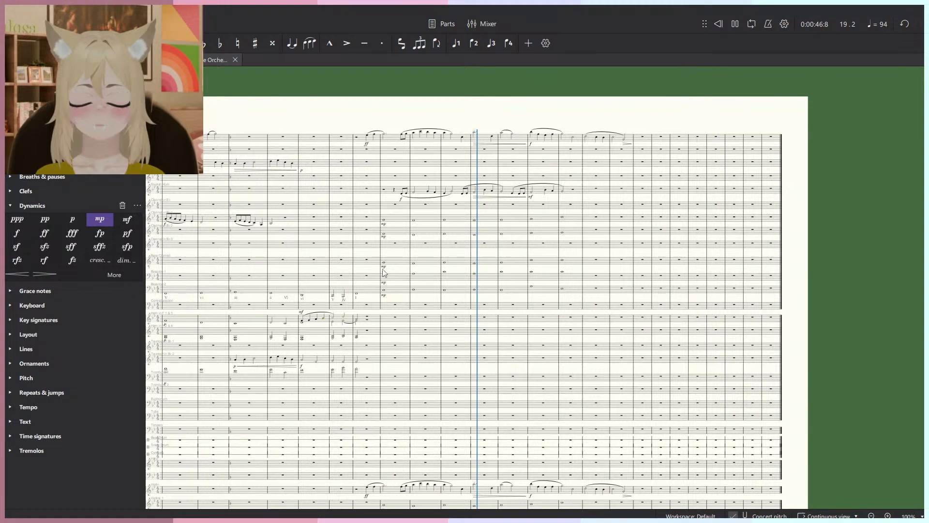
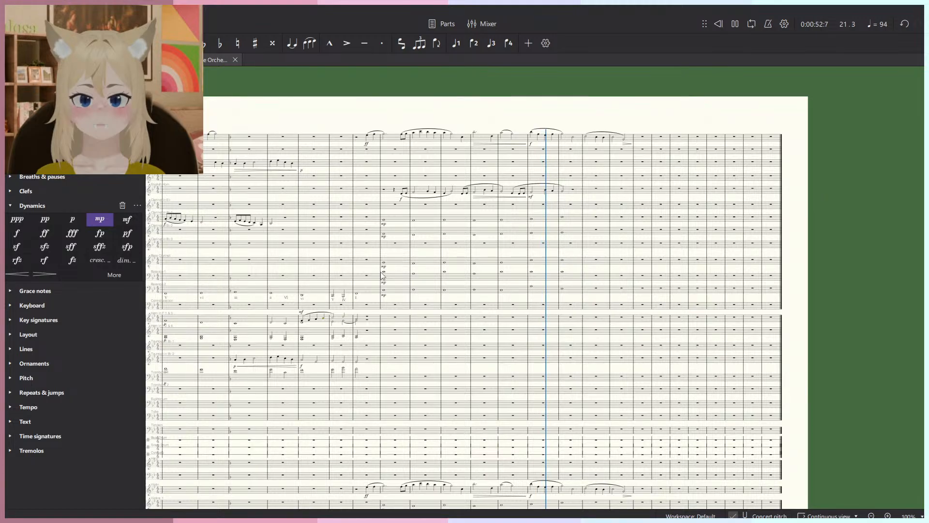
Delete the sustained notes of Violins 1, Violins 2, Violas and Violoncellos in measures 21 and 22.
{"action": "scroll", "coordinate": [382, 275], "scroll_direction": "down", "scroll_amount": 3}
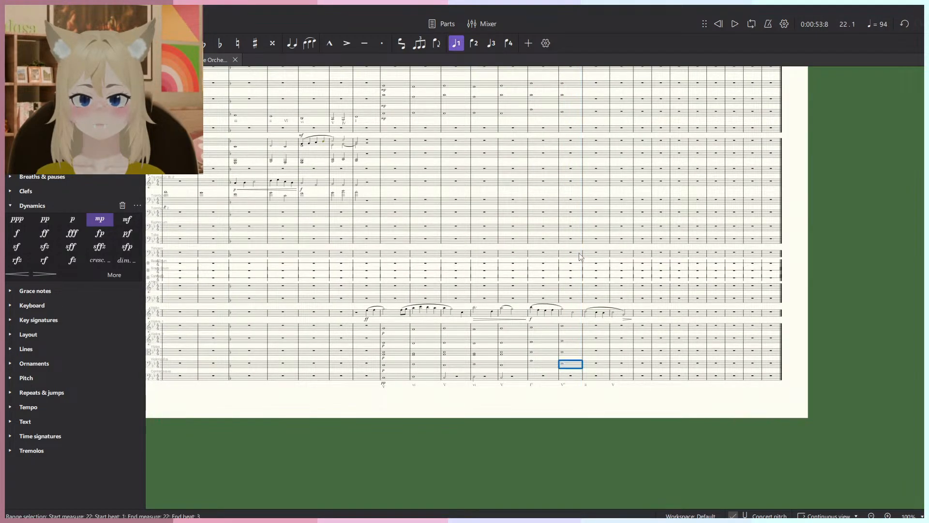
{"action": "scroll", "coordinate": [581, 257], "scroll_direction": "up", "scroll_amount": 6}
{"action": "left_click", "coordinate": [528, 385], "text": "shift"}
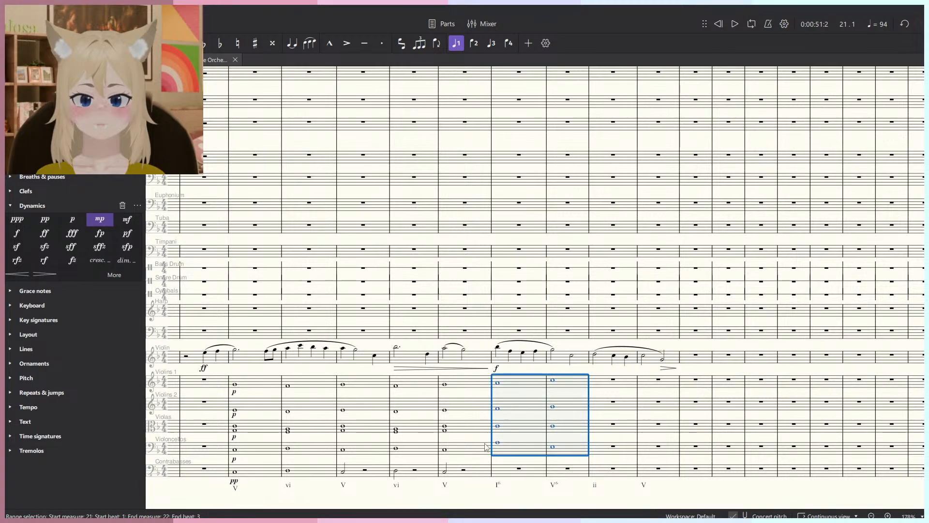
{"action": "key", "text": "Delete"}
Play back the full score from measure 20 through the passage where the strings drop out.
{"action": "left_click", "coordinate": [444, 450]}
{"action": "key", "text": "space"}
{"action": "scroll", "coordinate": [483, 449], "scroll_direction": "down", "scroll_amount": 6}
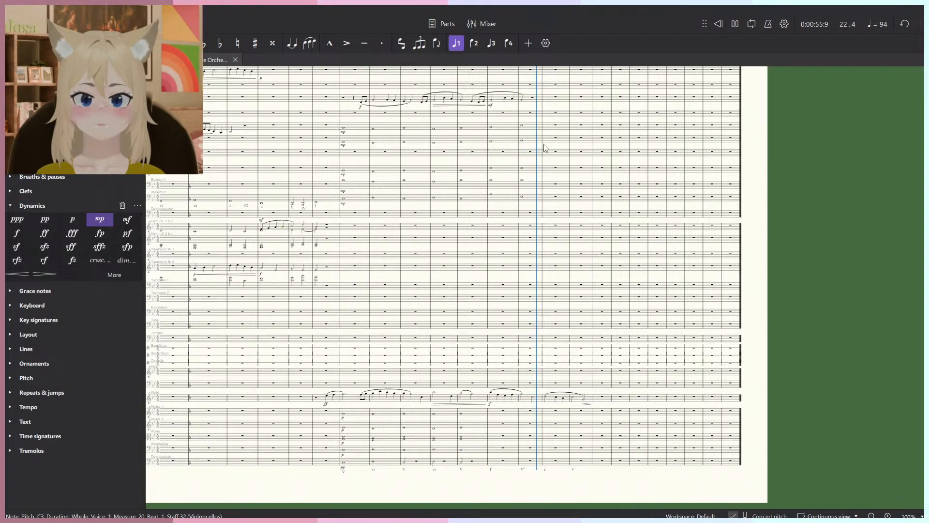
{"action": "key", "text": "space"}
Play back the clarinet and bassoon chord in measure 22 on its own and examine its notes.
{"action": "scroll", "coordinate": [567, 131], "scroll_direction": "up", "scroll_amount": 5}
{"action": "left_click", "coordinate": [505, 249]}
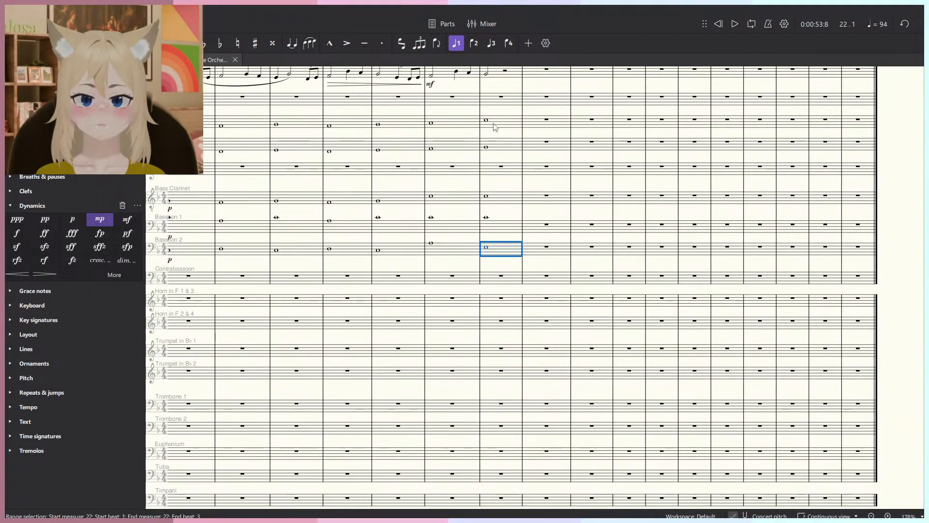
{"action": "left_click", "coordinate": [509, 252], "text": "shift"}
{"action": "key", "text": "space"}
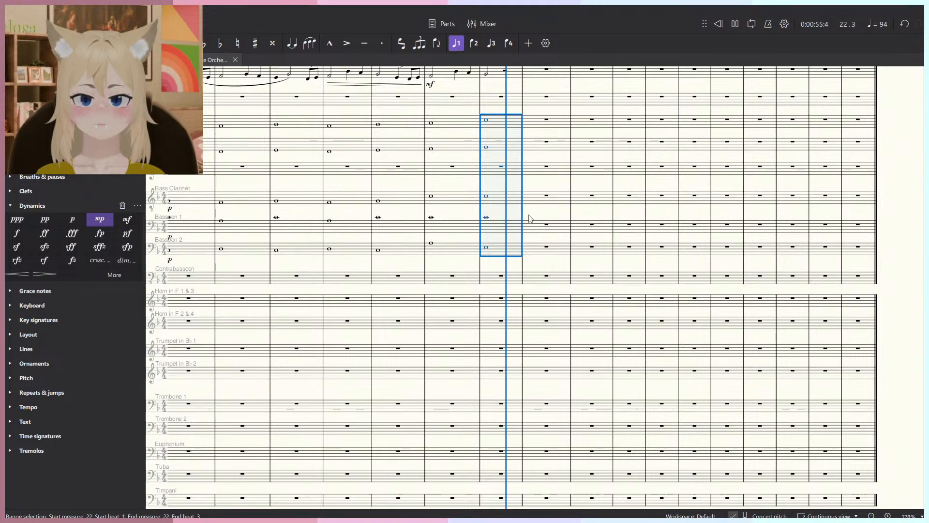
{"action": "key", "text": "space"}
{"action": "key", "text": "Escape"}
{"action": "scroll", "coordinate": [530, 218], "scroll_direction": "up", "scroll_amount": 4}
{"action": "scroll", "coordinate": [487, 221], "scroll_direction": "up", "scroll_amount": 3}
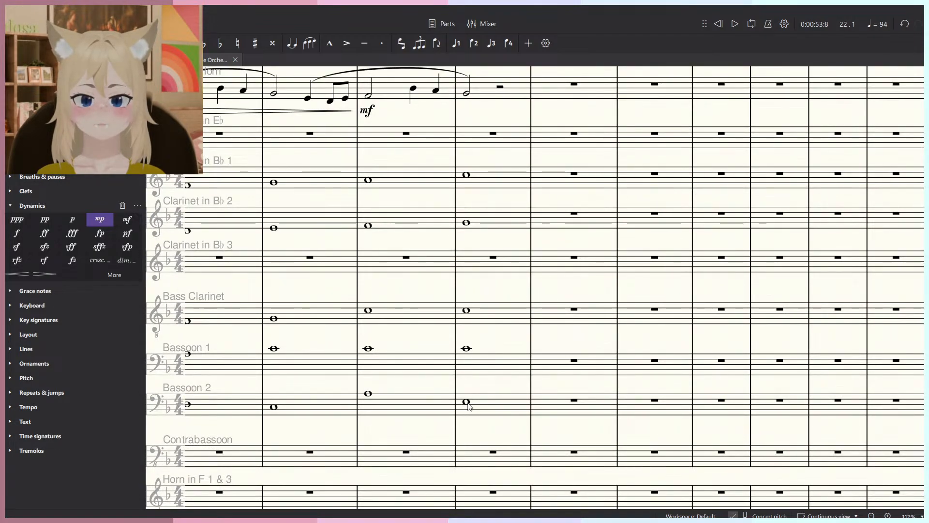
Switch to the Early Morning Castle score and audition the clarinet, horn and bassoon chord in measure 24.
{"action": "key", "text": "alt+Tab"}
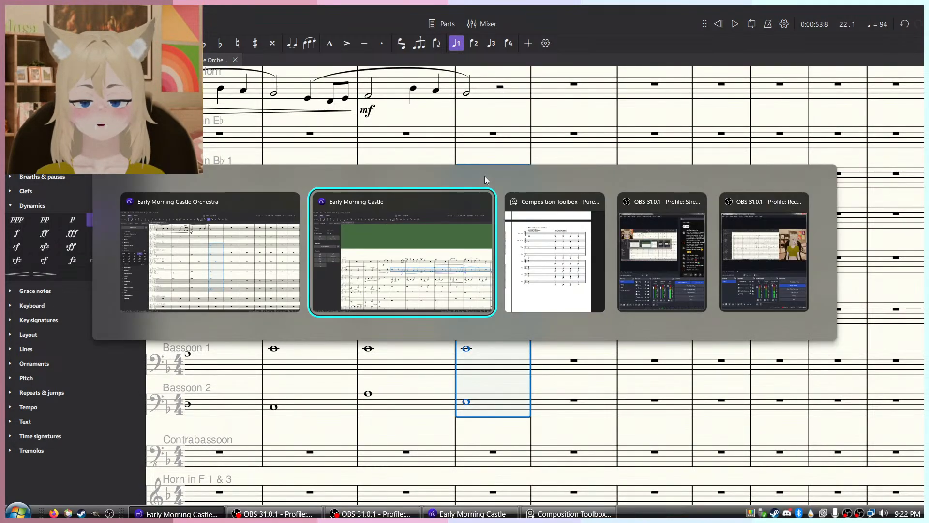
{"action": "scroll", "coordinate": [374, 256], "scroll_direction": "up", "scroll_amount": 2}
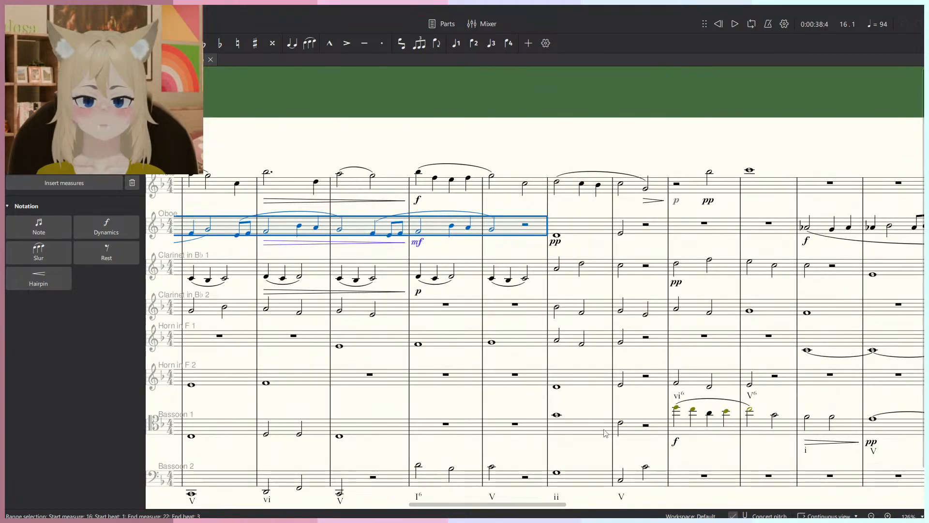
{"action": "left_click", "coordinate": [629, 479]}
{"action": "left_click", "coordinate": [636, 276], "text": "shift"}
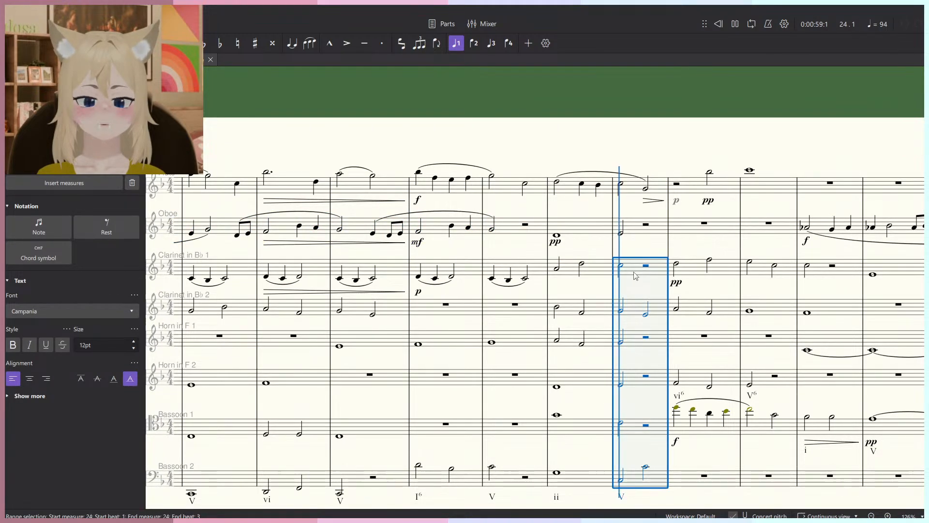
{"action": "key", "text": "space"}
{"action": "key", "text": "Escape"}
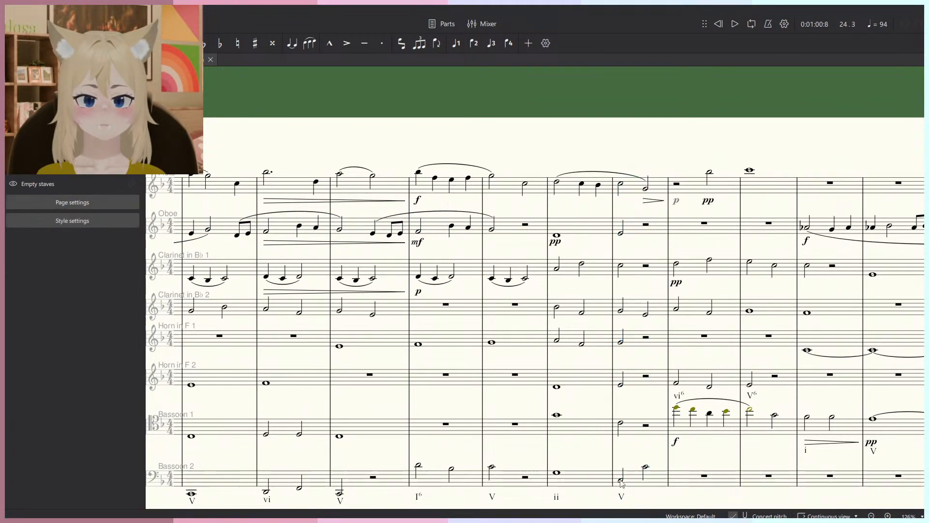
{"action": "left_click", "coordinate": [621, 480]}
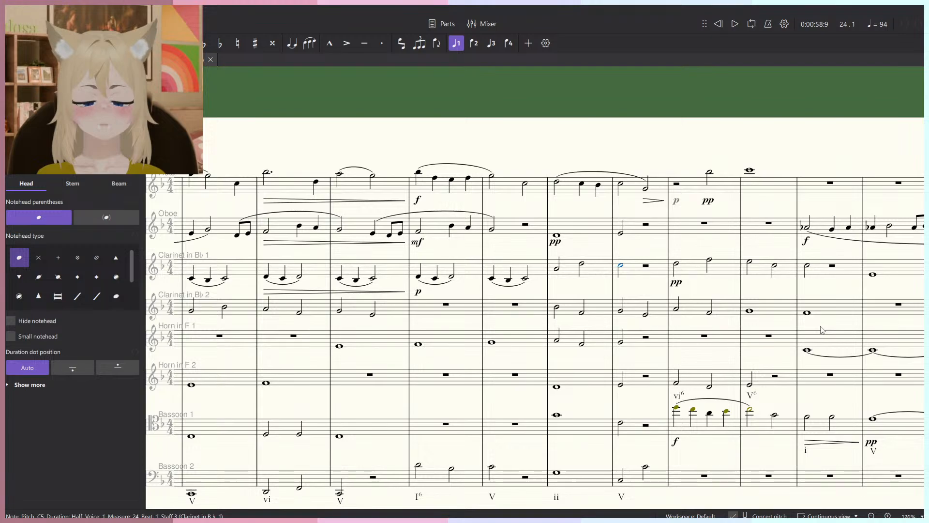
Play back the Clarinet in B♭ 1 figure from measure 16 in the Early Morning Castle score.
{"action": "key", "text": "Escape"}
{"action": "scroll", "coordinate": [443, 308], "scroll_direction": "down", "scroll_amount": 2}
{"action": "scroll", "coordinate": [443, 308], "scroll_direction": "right", "scroll_amount": 3}
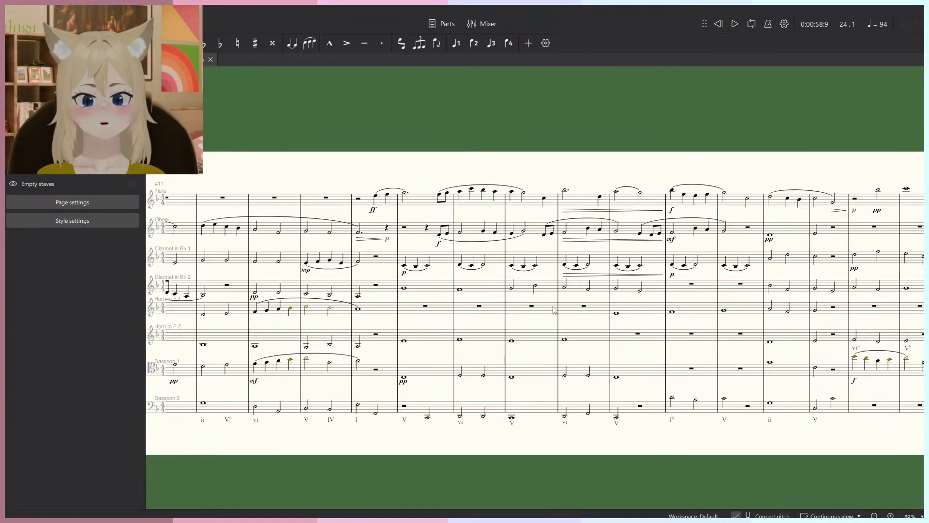
{"action": "scroll", "coordinate": [349, 259], "scroll_direction": "up", "scroll_amount": 5}
{"action": "left_click", "coordinate": [295, 266]}
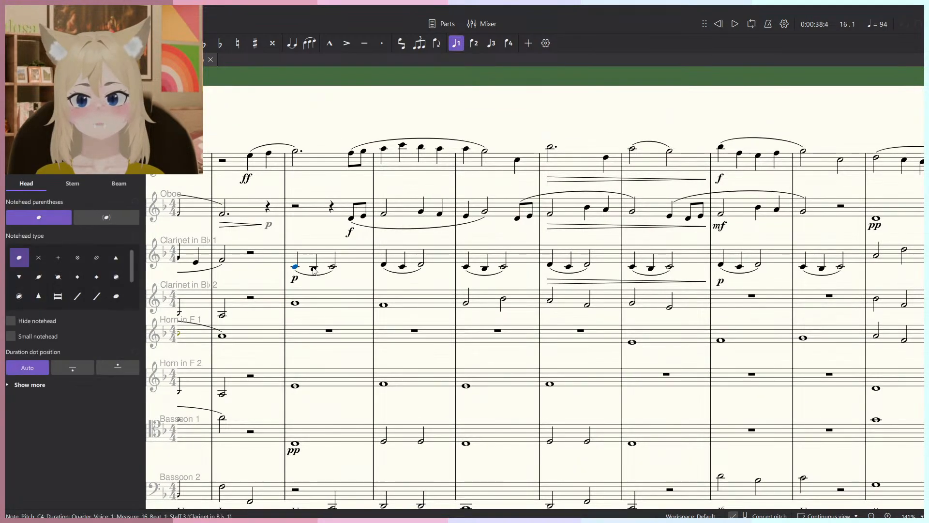
{"action": "key", "text": "space"}
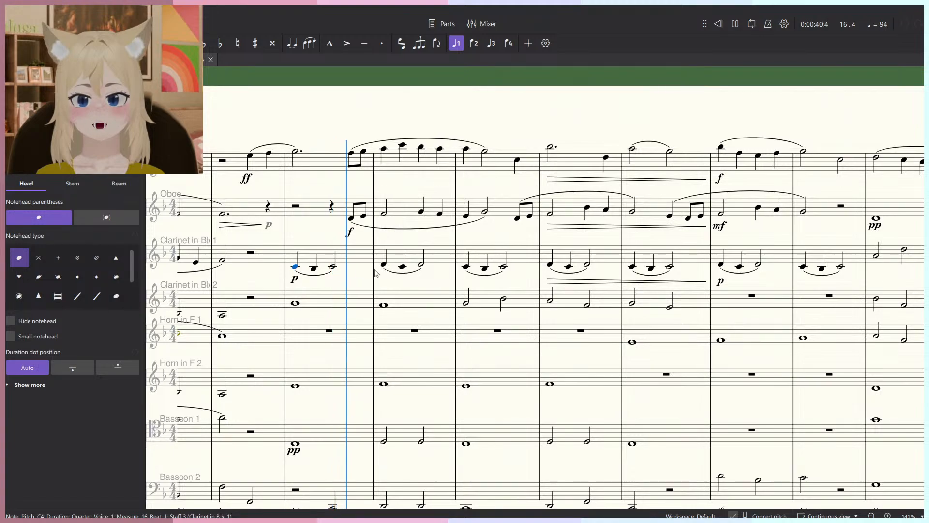
Copy the Clarinet in B♭ 1 figure of measures 16 to 22 into the Clarinet in E♭ staff of Early Morning Castle Orchestra.
{"action": "left_click", "coordinate": [357, 258]}
{"action": "left_click", "coordinate": [831, 252], "text": "shift"}
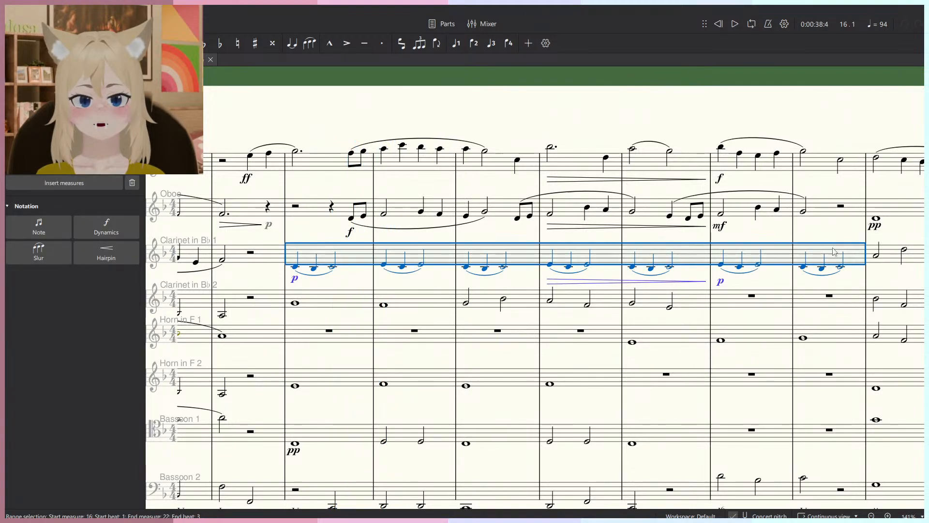
{"action": "left_click_drag", "start_coordinate": [811, 242], "coordinate": [786, 276]}
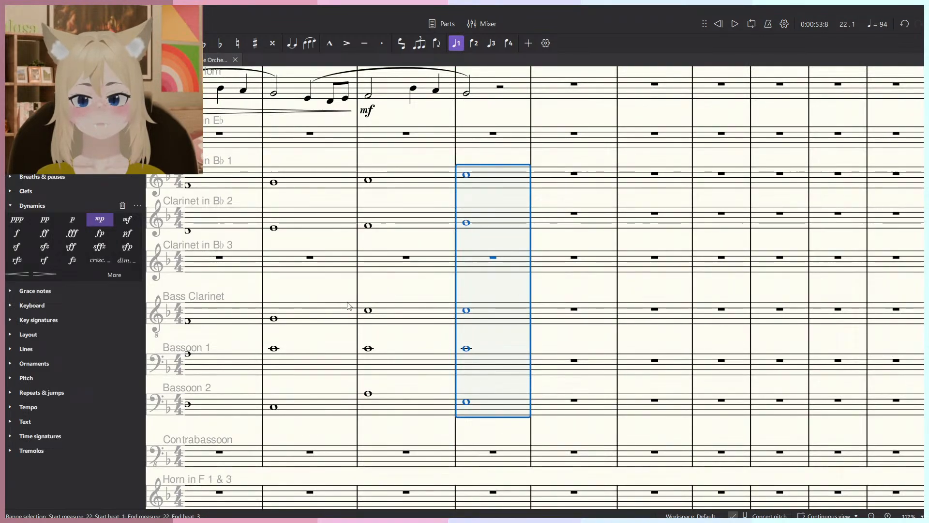
{"action": "scroll", "coordinate": [358, 305], "scroll_direction": "down", "scroll_amount": 2}
{"action": "left_click_drag", "start_coordinate": [414, 297], "coordinate": [785, 333]}
{"action": "scroll", "coordinate": [492, 267], "scroll_direction": "down", "scroll_amount": 2}
{"action": "left_click", "coordinate": [421, 245]}
{"action": "left_click", "coordinate": [416, 223]}
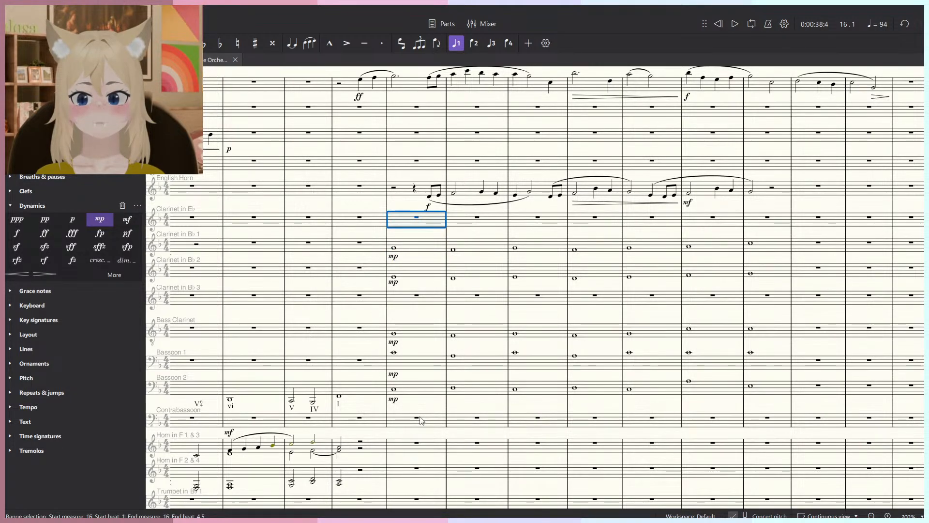
{"action": "key", "text": "ctrl+v"}
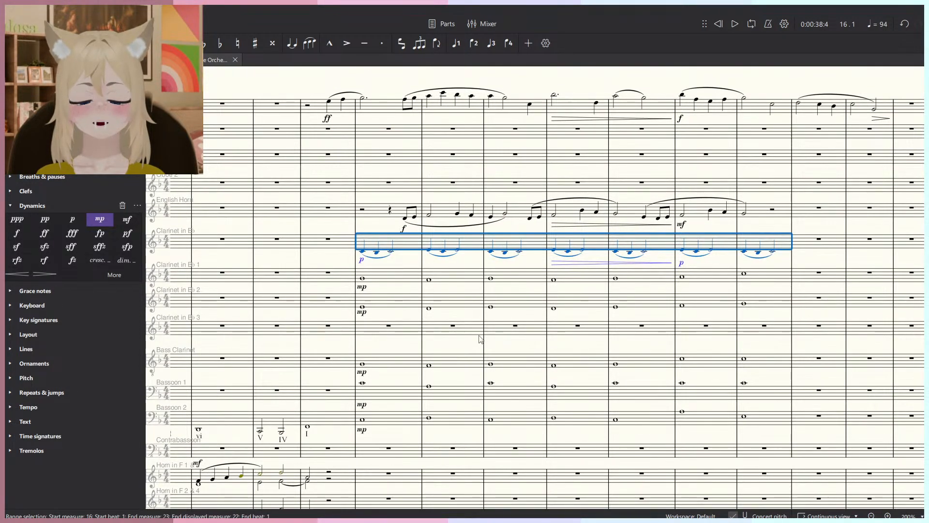
Delete the Clarinet in E♭ hairpin and the p in measure 21, and set its measure 16 dynamic to mf.
{"action": "left_click", "coordinate": [682, 264]}
{"action": "key", "text": "Delete"}
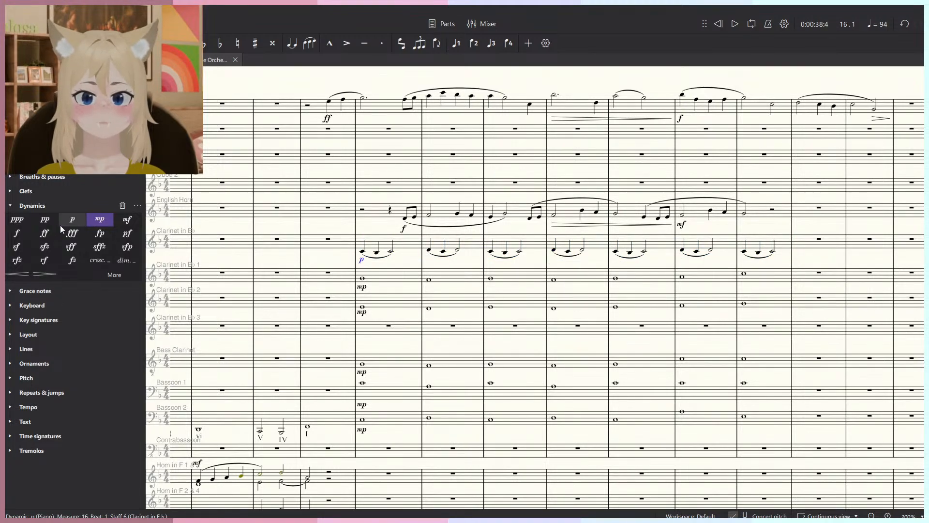
{"action": "left_click", "coordinate": [127, 219]}
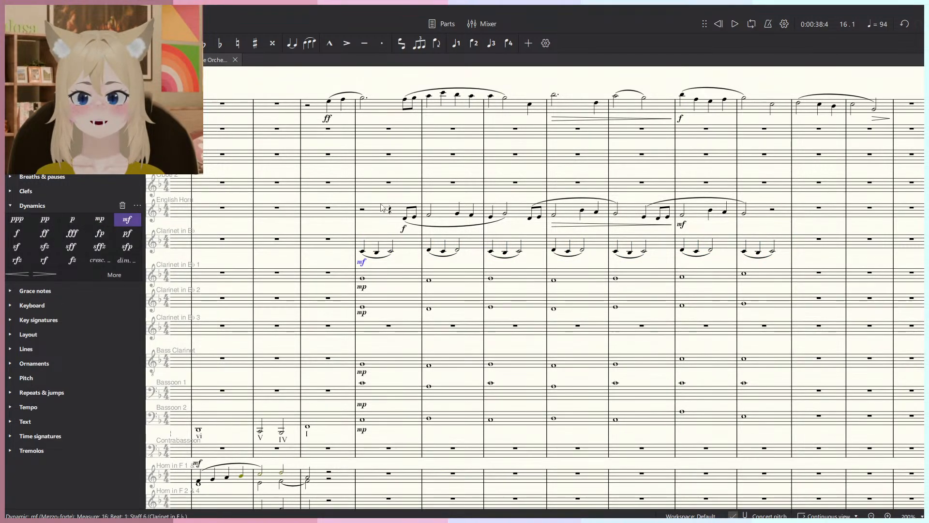
Remove the Contrabassoon from the score's instruments.
{"action": "left_click", "coordinate": [750, 219]}
{"action": "left_click", "coordinate": [378, 218], "text": "shift"}
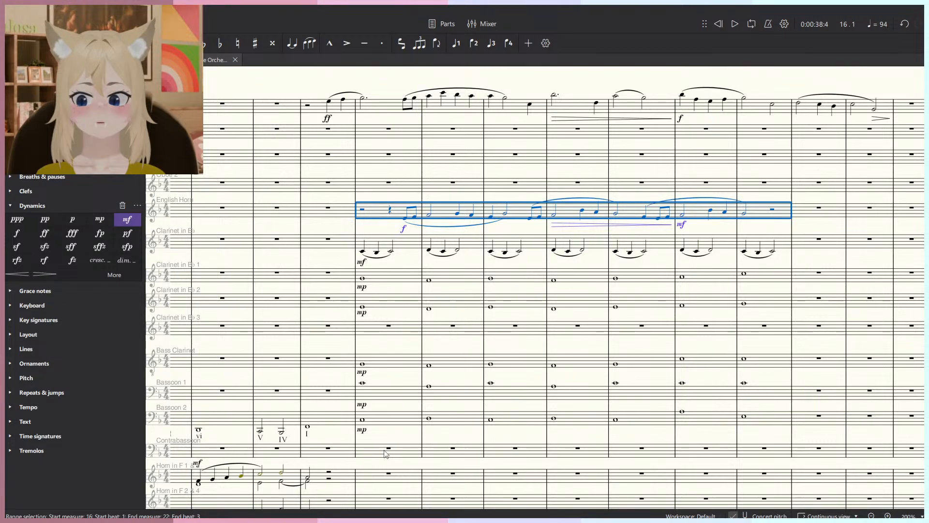
{"action": "left_click", "coordinate": [384, 451]}
{"action": "scroll", "coordinate": [393, 420], "scroll_direction": "down", "scroll_amount": 4}
{"action": "left_click_drag", "start_coordinate": [397, 419], "coordinate": [794, 390]}
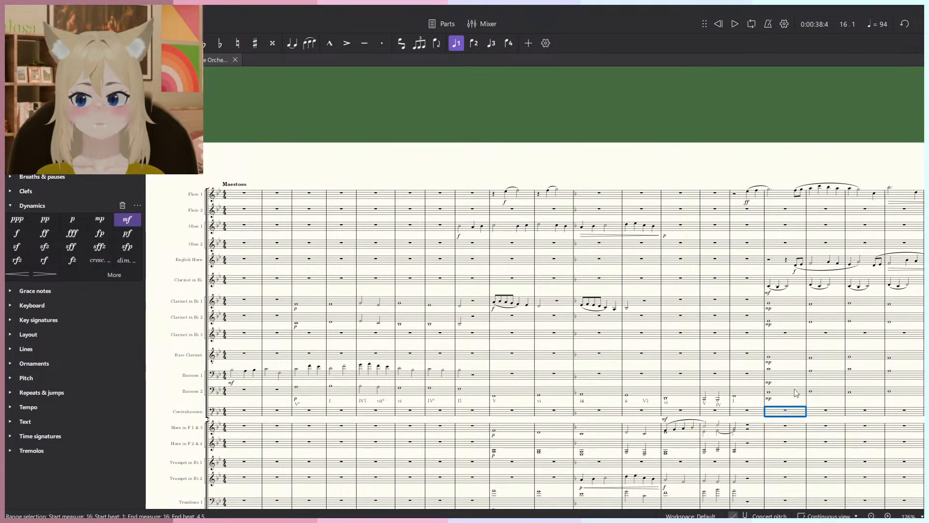
{"action": "left_click_drag", "start_coordinate": [795, 389], "coordinate": [771, 391]}
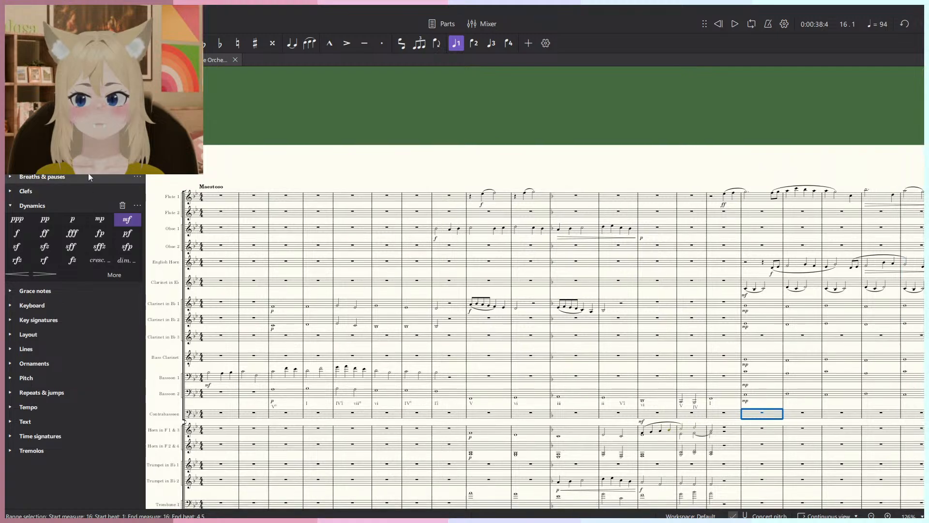
{"action": "left_click", "coordinate": [65, 60]}
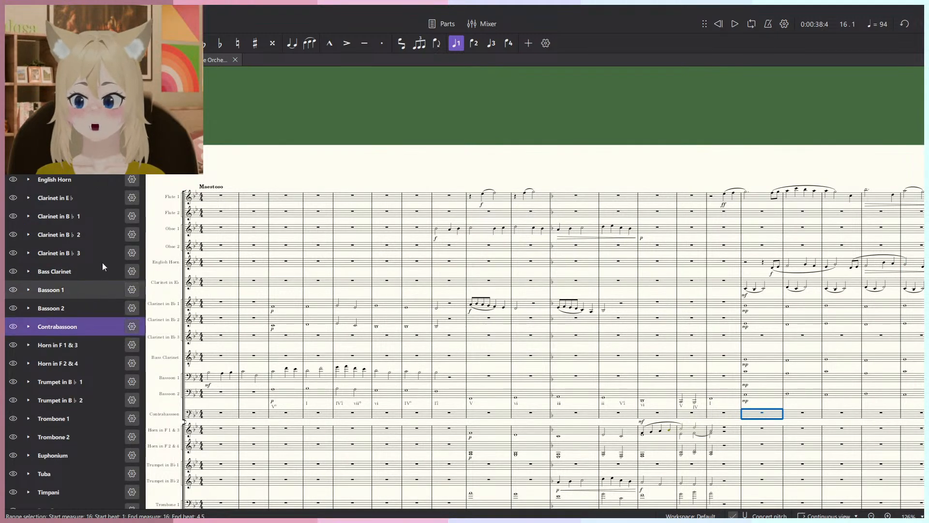
{"action": "left_click", "coordinate": [132, 81]}
{"action": "left_click", "coordinate": [47, 82]}
{"action": "left_click", "coordinate": [468, 175]}
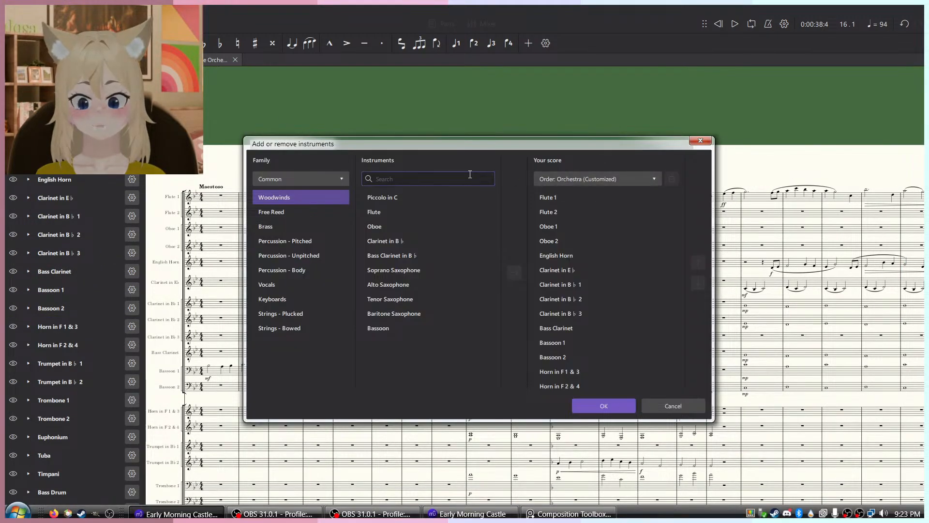
{"action": "type", "text": "bassoon"}
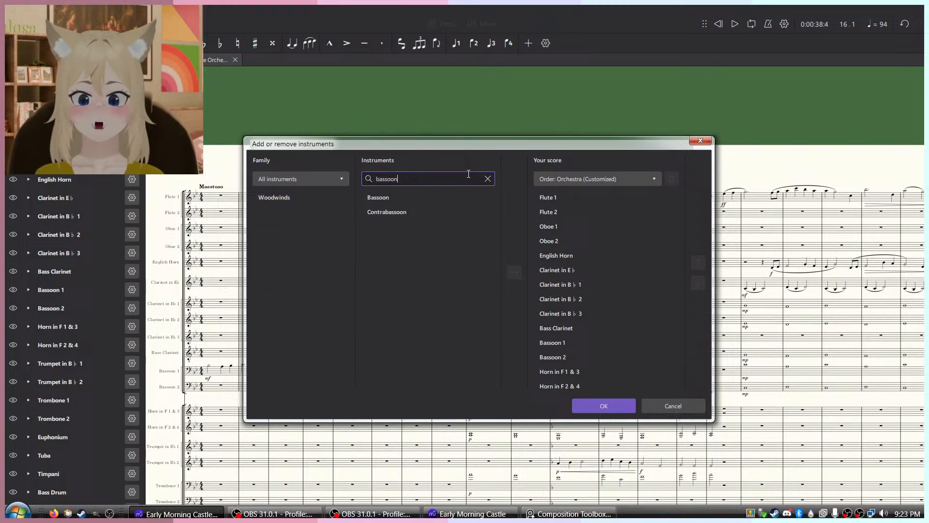
{"action": "left_click", "coordinate": [430, 197]}
{"action": "left_click", "coordinate": [515, 272]}
{"action": "left_click", "coordinate": [656, 409]}
Move the Clarinet in E♭ figure of measures 16 to 22 to the Trumpet in B♭ 1 staff.
{"action": "scroll", "coordinate": [680, 306], "scroll_direction": "up", "scroll_amount": 5}
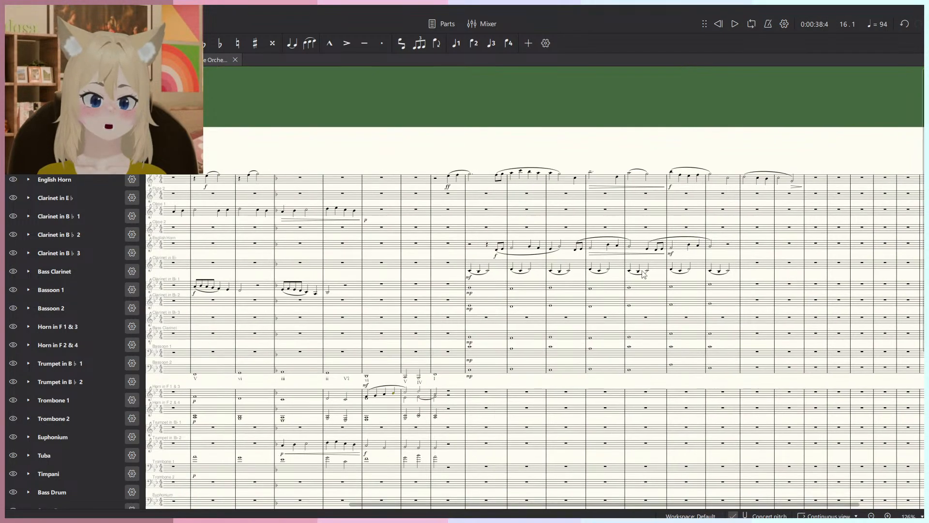
{"action": "left_click", "coordinate": [745, 264]}
{"action": "left_click", "coordinate": [439, 263], "text": "shift"}
{"action": "scroll", "coordinate": [433, 350], "scroll_direction": "down", "scroll_amount": 3}
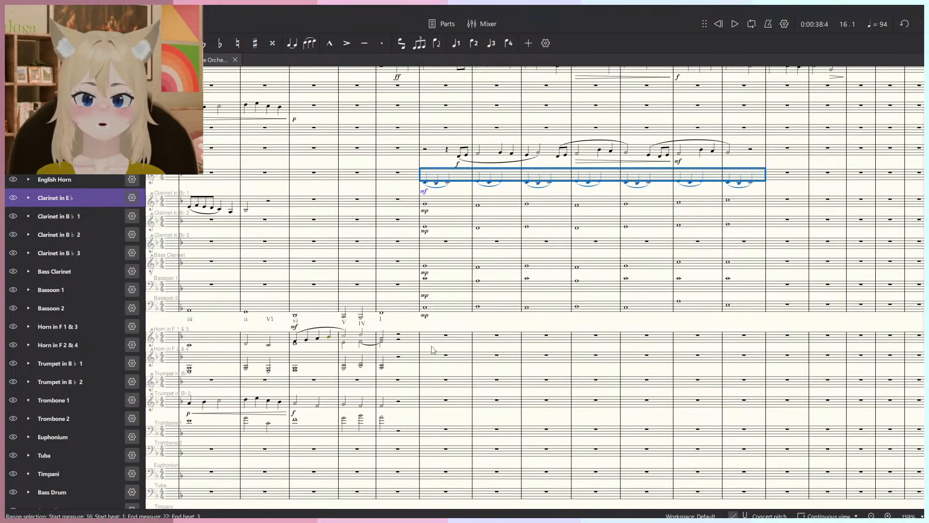
{"action": "key", "text": "Delete"}
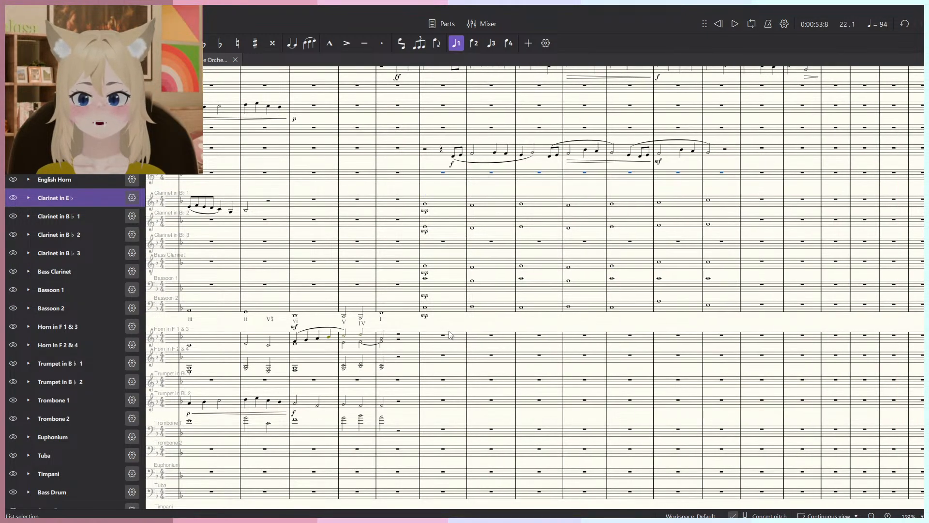
{"action": "left_click", "coordinate": [445, 380]}
{"action": "key", "text": "ctrl+v"}
{"action": "key", "text": "Escape"}
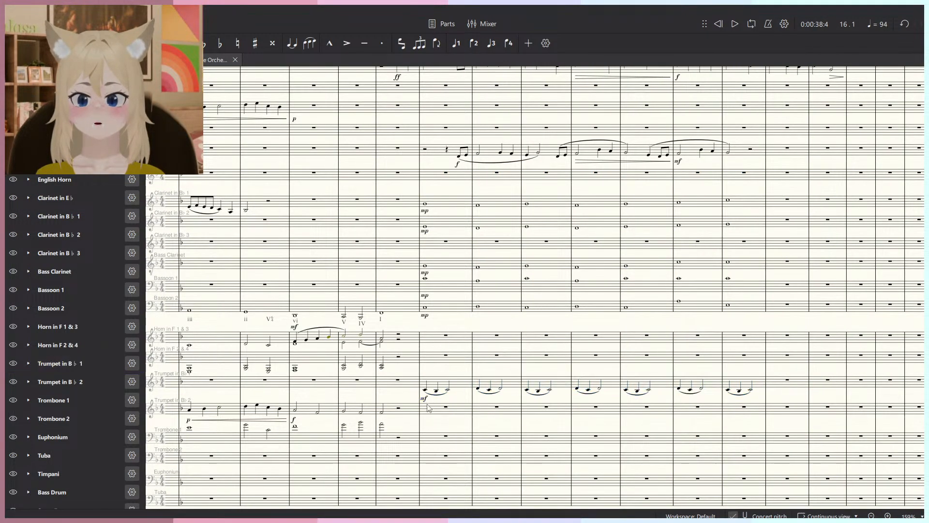
Set the Trumpet in B♭ 1 dynamic in measure 16 to p and play back the passage.
{"action": "left_click", "coordinate": [424, 399]}
{"action": "key", "text": "F9"}
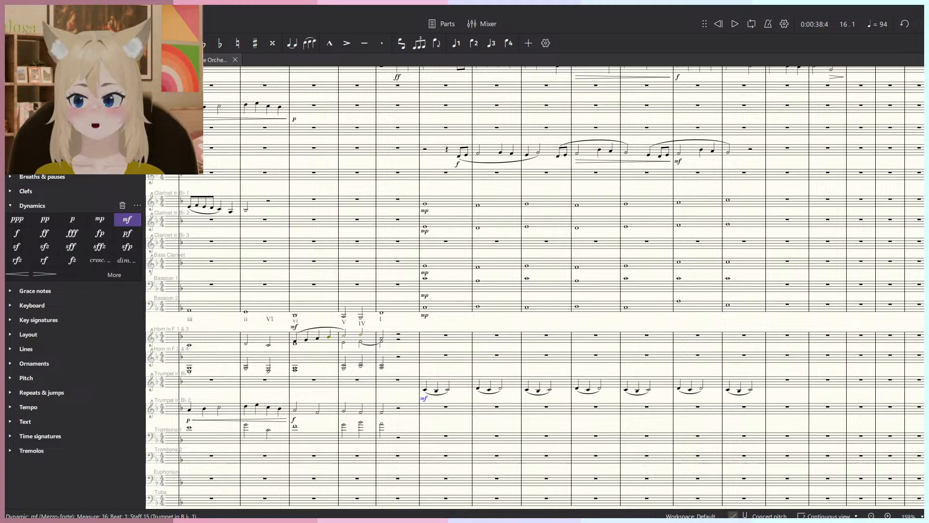
{"action": "left_click", "coordinate": [73, 220]}
{"action": "key", "text": "space"}
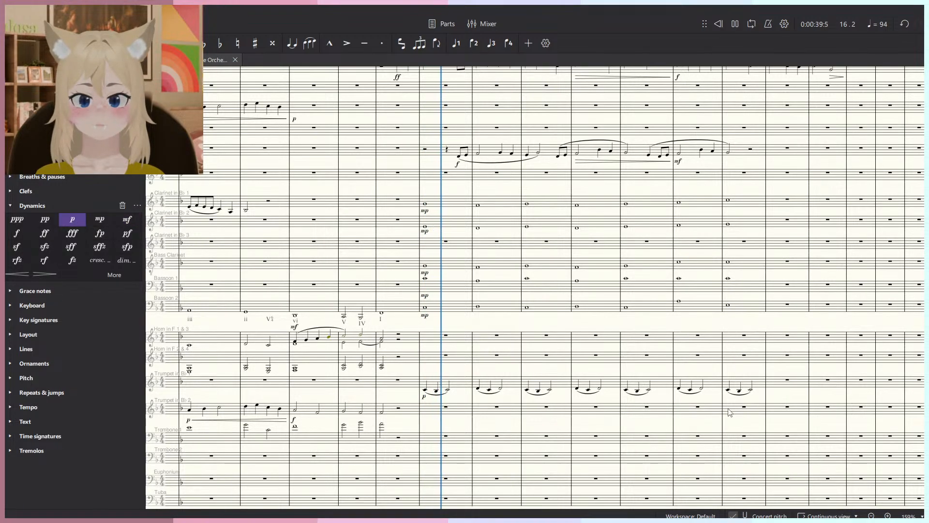
{"action": "scroll", "coordinate": [729, 392], "scroll_direction": "down", "scroll_amount": 3}
{"action": "scroll", "coordinate": [764, 363], "scroll_direction": "up", "scroll_amount": 4}
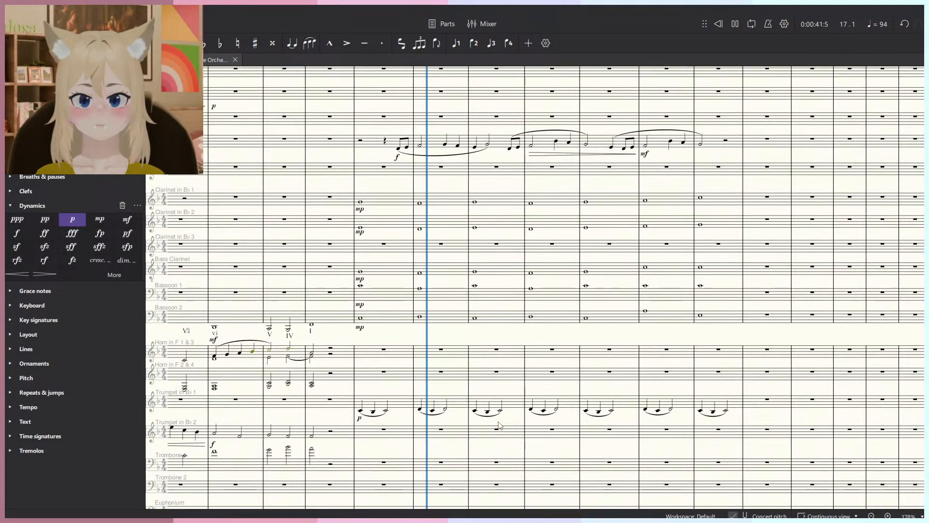
{"action": "key", "text": "space"}
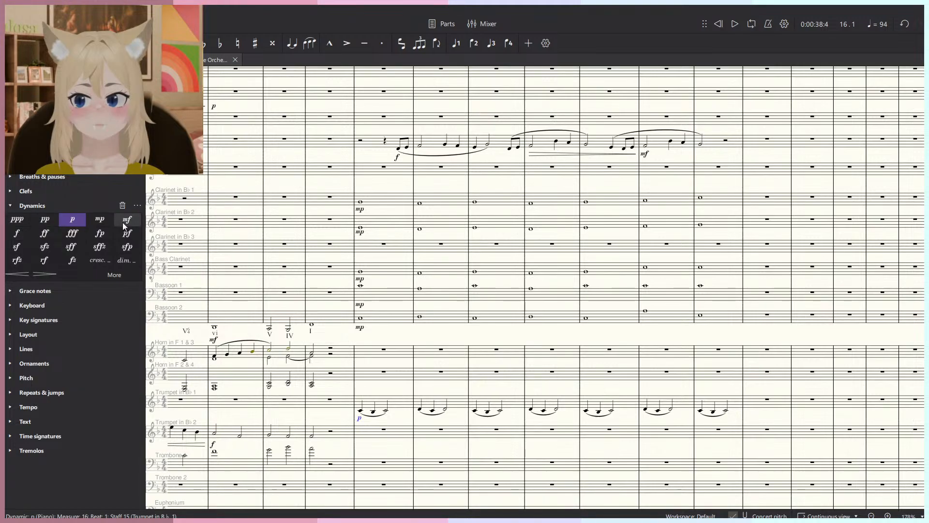
Audition the Trumpet in B♭ 1 figure from measure 16 with its dynamic set first to mf and then to mp.
{"action": "left_click", "coordinate": [124, 222]}
{"action": "key", "text": "space"}
{"action": "key", "text": "space"}
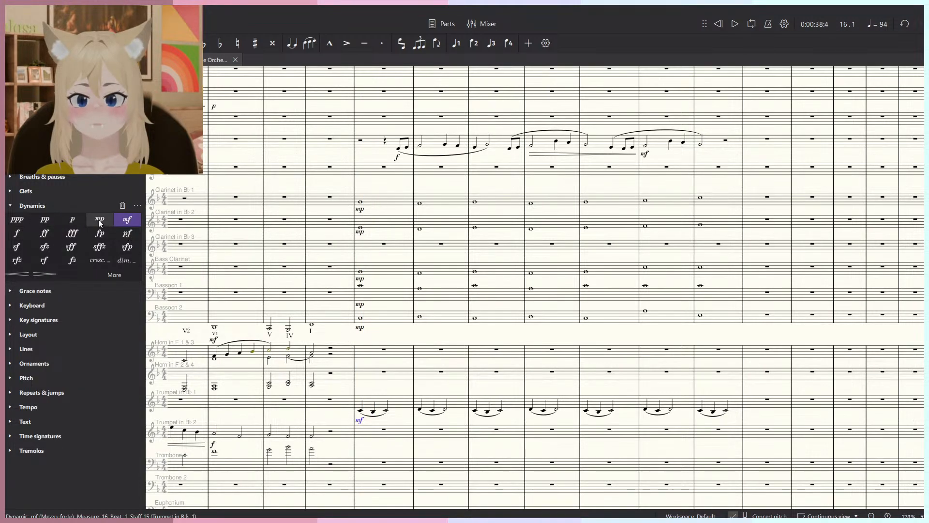
{"action": "left_click", "coordinate": [99, 220]}
{"action": "key", "text": "space"}
{"action": "scroll", "coordinate": [593, 371], "scroll_direction": "down", "scroll_amount": 2}
{"action": "scroll", "coordinate": [593, 371], "scroll_direction": "up", "scroll_amount": 3}
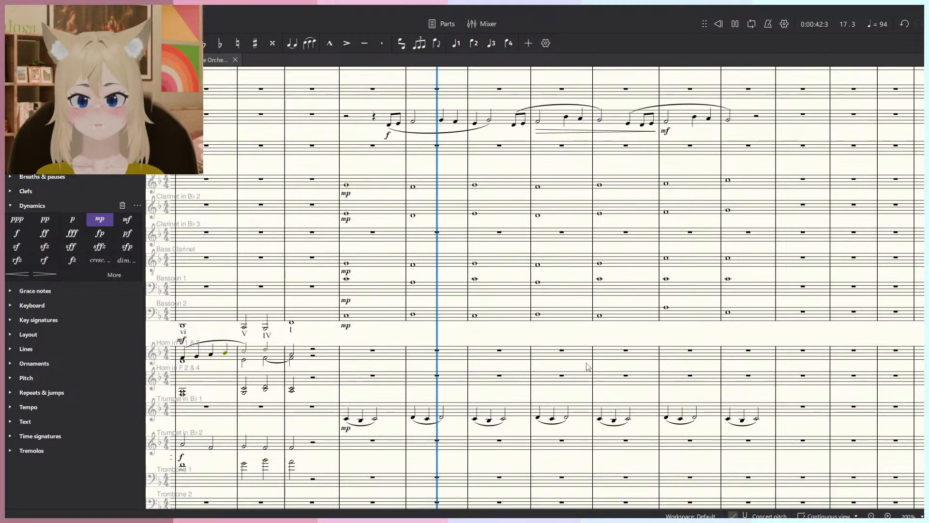
{"action": "key", "text": "space"}
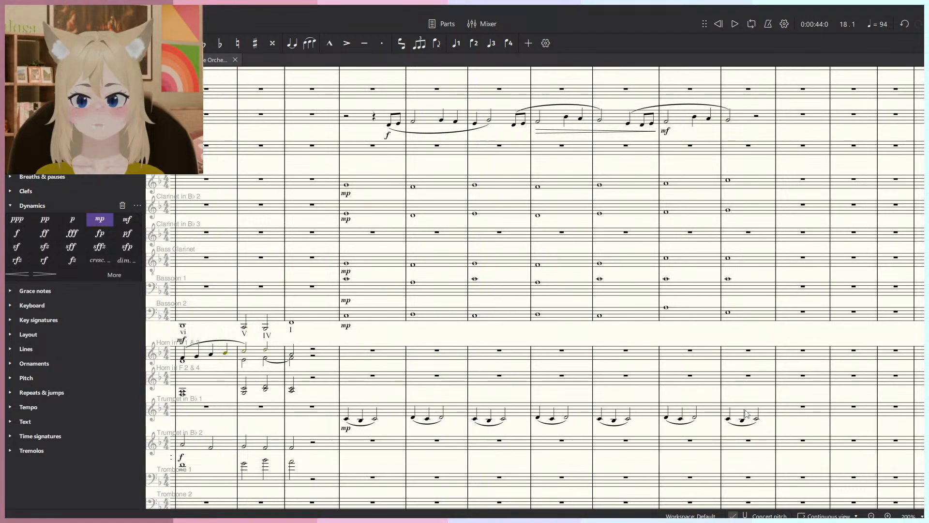
Move the Trumpet in B♭ 1 figure of measures 16 to 22 to the Trombone 1 staff.
{"action": "scroll", "coordinate": [745, 381], "scroll_direction": "down", "scroll_amount": 1}
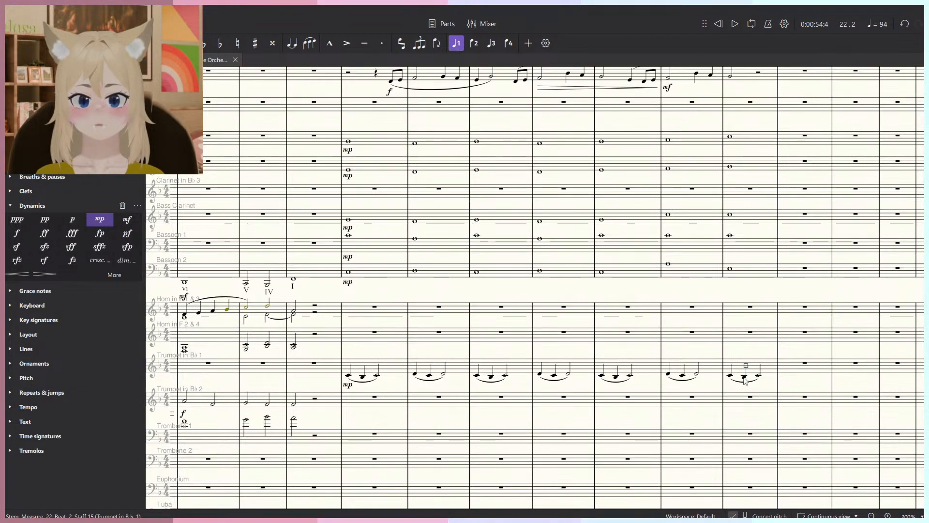
{"action": "left_click", "coordinate": [360, 368], "text": "shift"}
{"action": "key", "text": "ctrl+x"}
{"action": "left_click", "coordinate": [356, 435]}
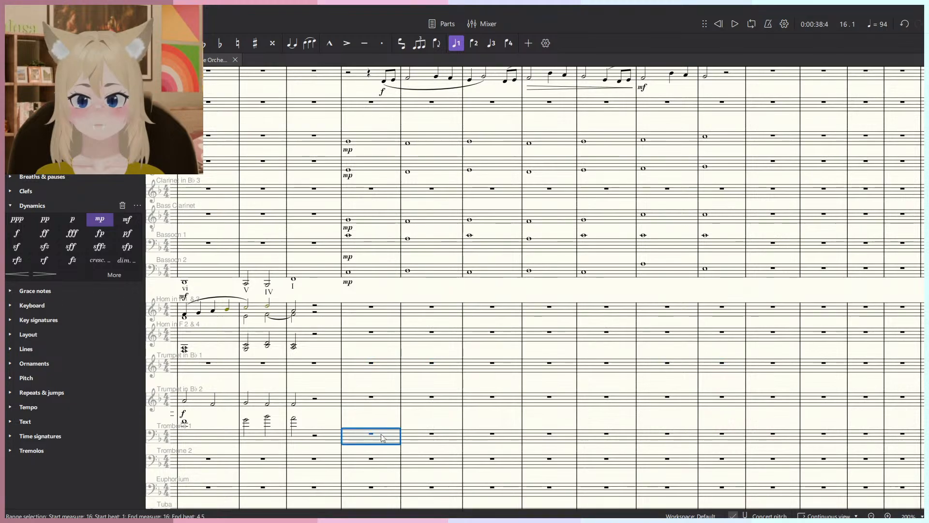
{"action": "key", "text": "ctrl+v"}
{"action": "key", "text": "Escape"}
Set the Trombone 1 dynamic in measure 16 to mf and play back the passage.
{"action": "left_click", "coordinate": [127, 220]}
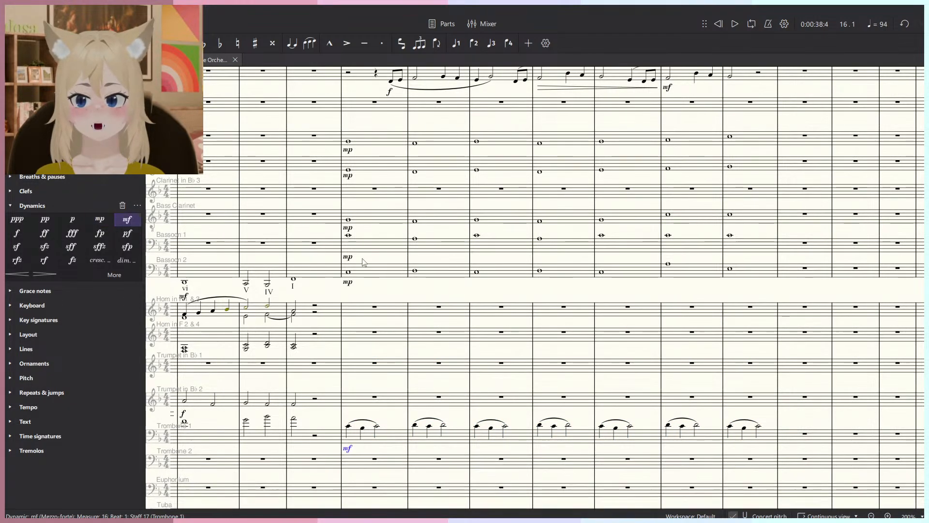
{"action": "key", "text": "space"}
{"action": "scroll", "coordinate": [445, 294], "scroll_direction": "down", "scroll_amount": 2}
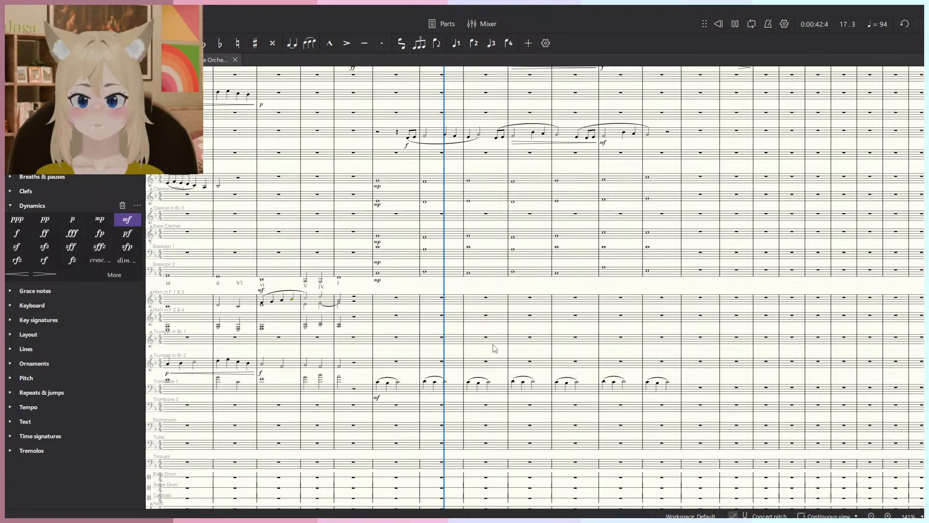
{"action": "scroll", "coordinate": [492, 347], "scroll_direction": "up", "scroll_amount": 1}
{"action": "key", "text": "space"}
Set the Trombone 1 dynamic in measure 16 to f and start playback from there.
{"action": "left_click", "coordinate": [16, 233]}
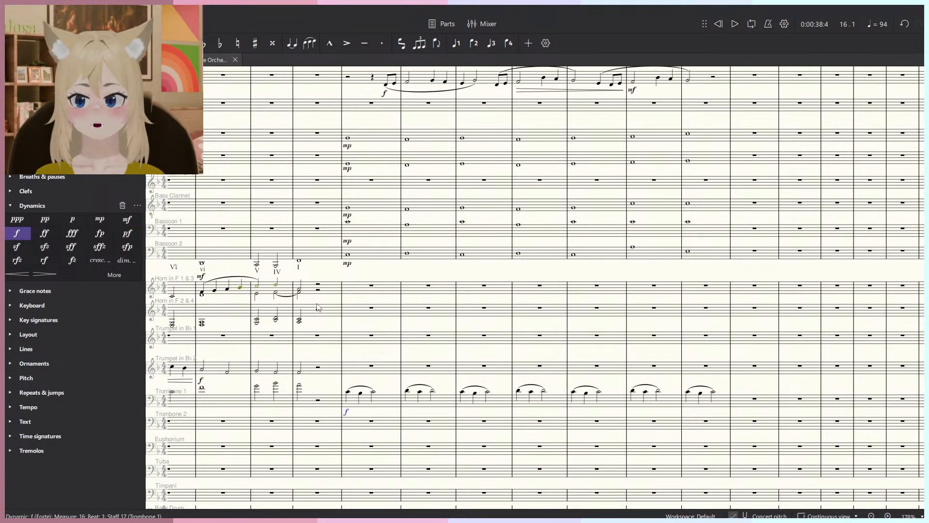
{"action": "key", "text": "space"}
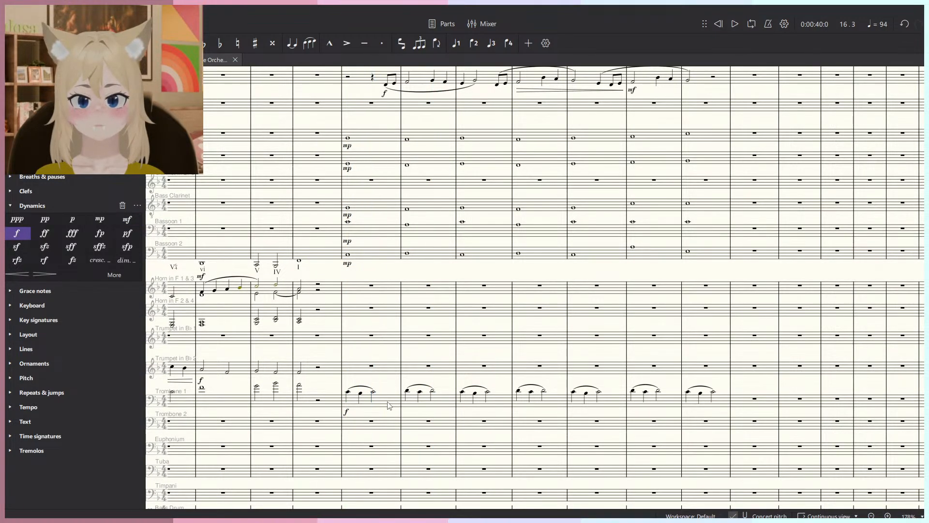
{"action": "left_click", "coordinate": [390, 400]}
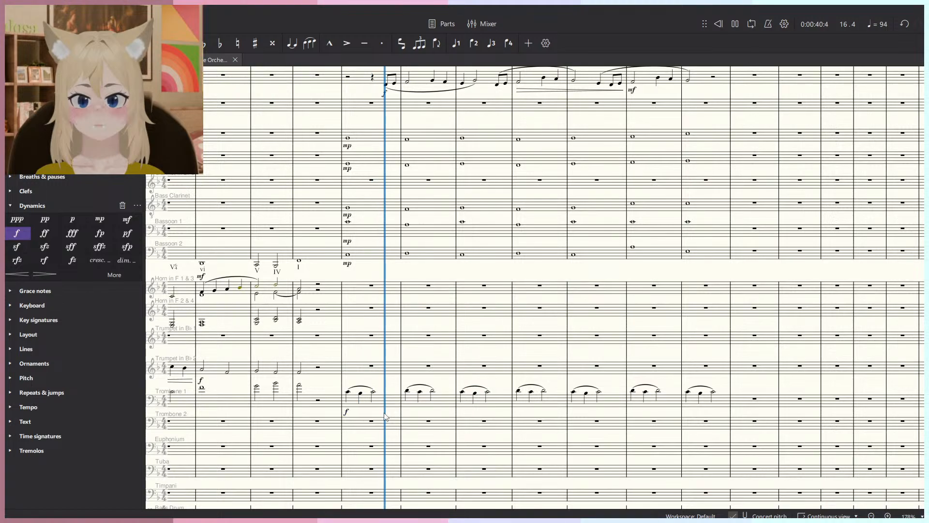
In the mixer, raise the Trombone 1 volume and lower the Trumpet in B♭ 2 volume to the Euphonium's fader level.
{"action": "key", "text": "F10"}
{"action": "left_click_drag", "start_coordinate": [577, 504], "coordinate": [617, 503]}
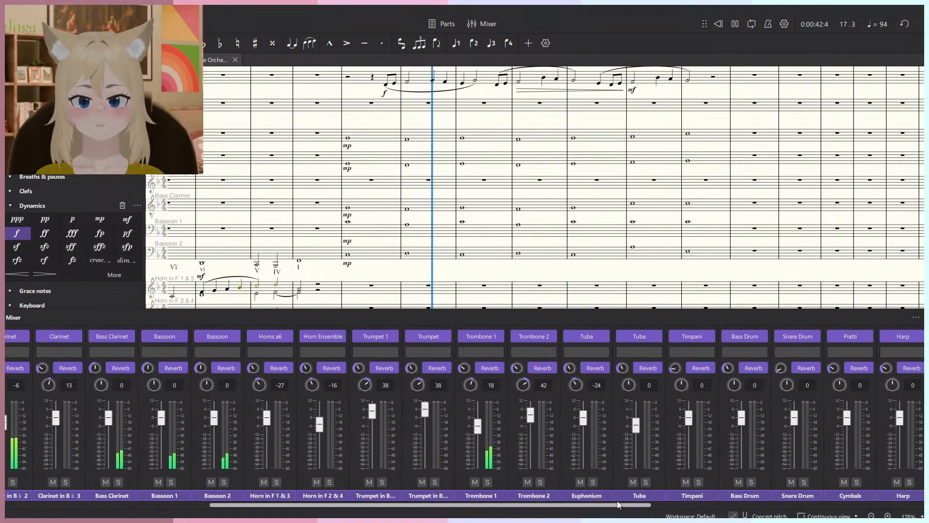
{"action": "left_click_drag", "start_coordinate": [474, 431], "coordinate": [475, 424]}
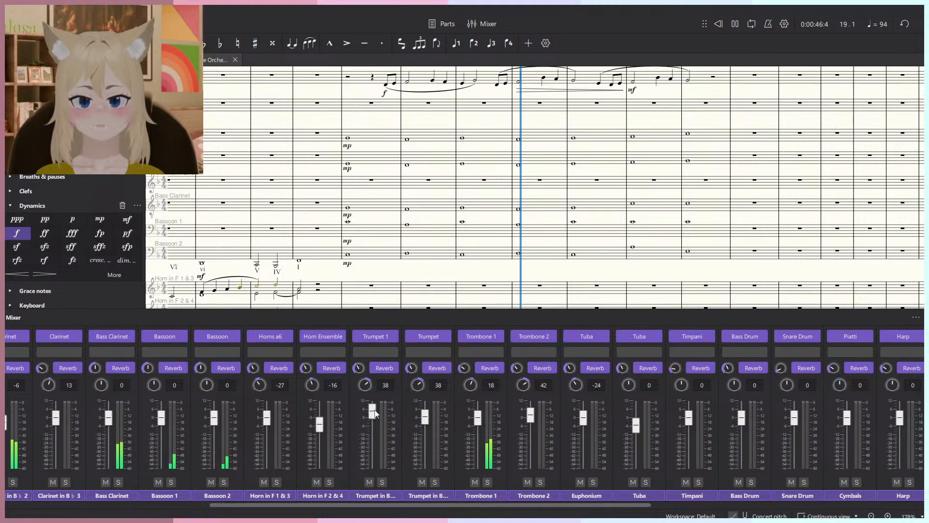
{"action": "key", "text": "F10"}
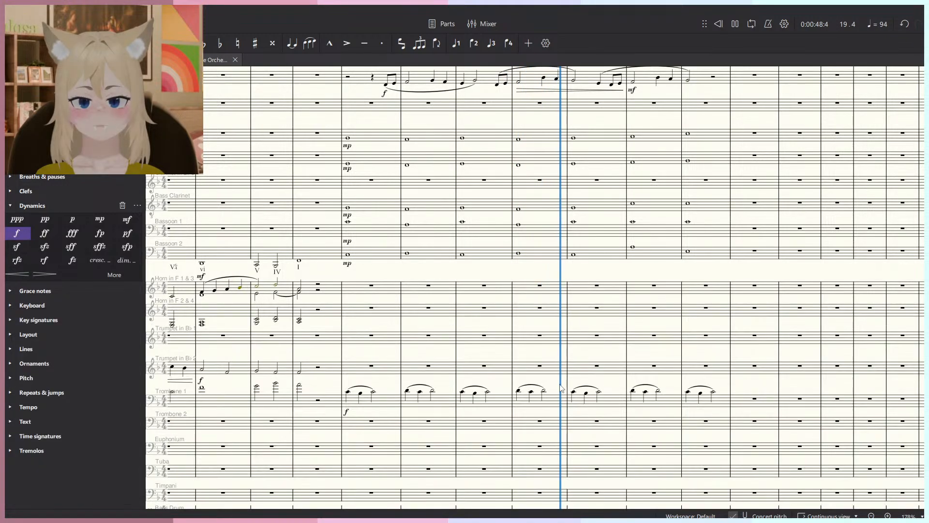
Move the Trombone 1 figure of measures 16 to 22 to the Euphonium staff and play it back.
{"action": "left_click", "coordinate": [723, 402]}
{"action": "left_click", "coordinate": [380, 406], "text": "shift"}
{"action": "key", "text": "ctrl+x"}
{"action": "left_click", "coordinate": [386, 445]}
{"action": "key", "text": "ctrl+v"}
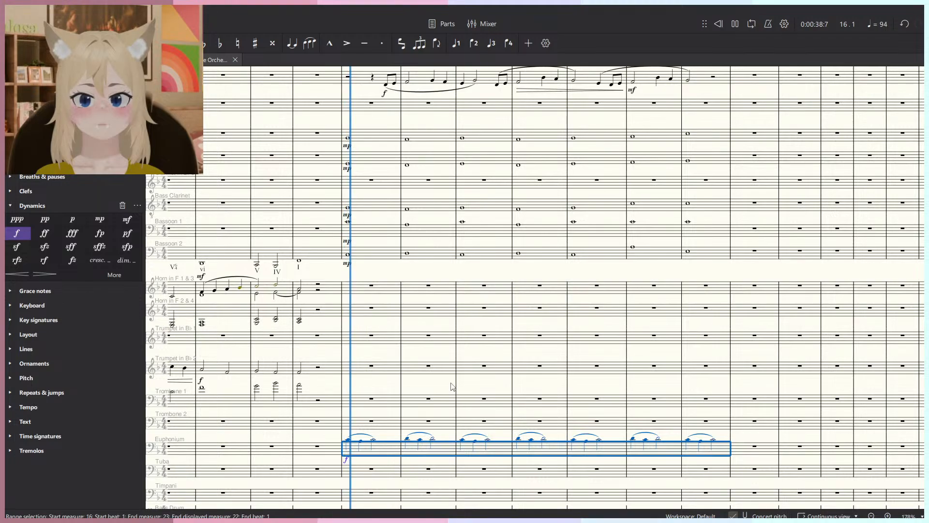
{"action": "key", "text": "Escape"}
{"action": "scroll", "coordinate": [372, 437], "scroll_direction": "down", "scroll_amount": 5}
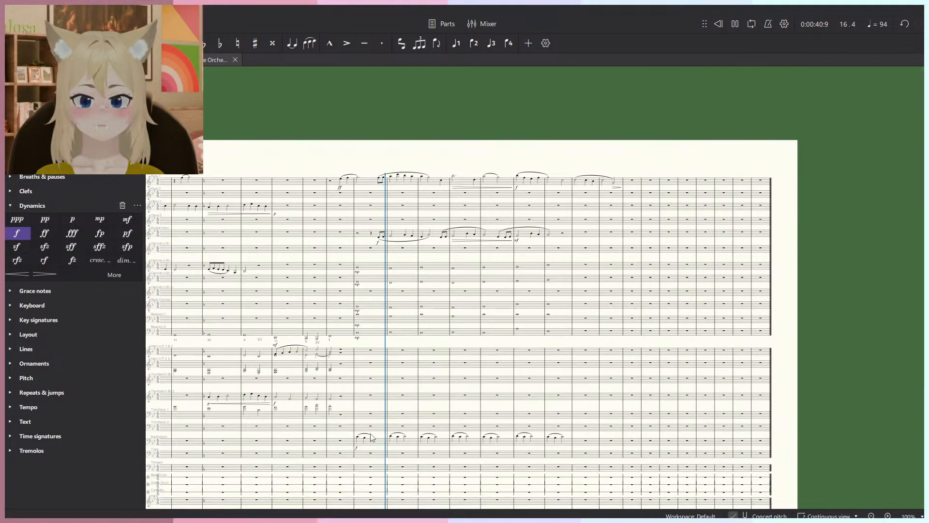
{"action": "scroll", "coordinate": [372, 438], "scroll_direction": "up", "scroll_amount": 4}
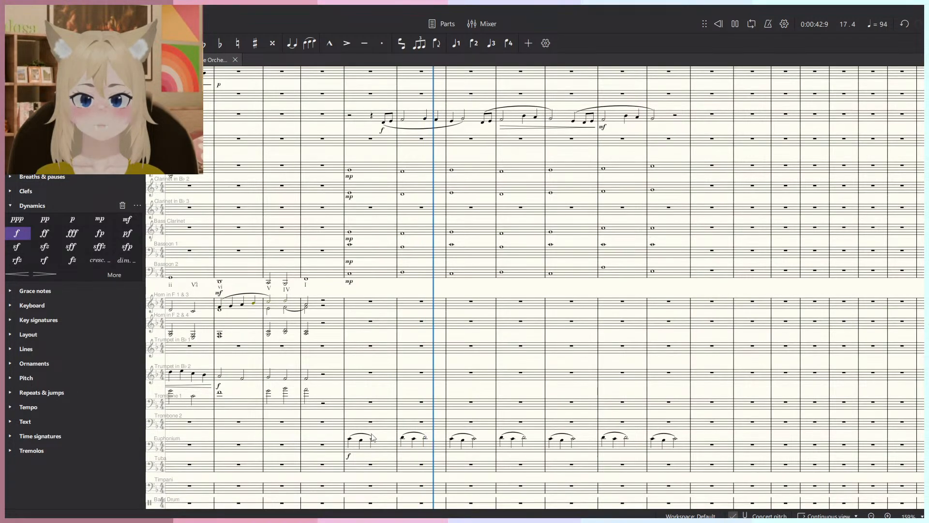
{"action": "scroll", "coordinate": [371, 438], "scroll_direction": "down", "scroll_amount": 1}
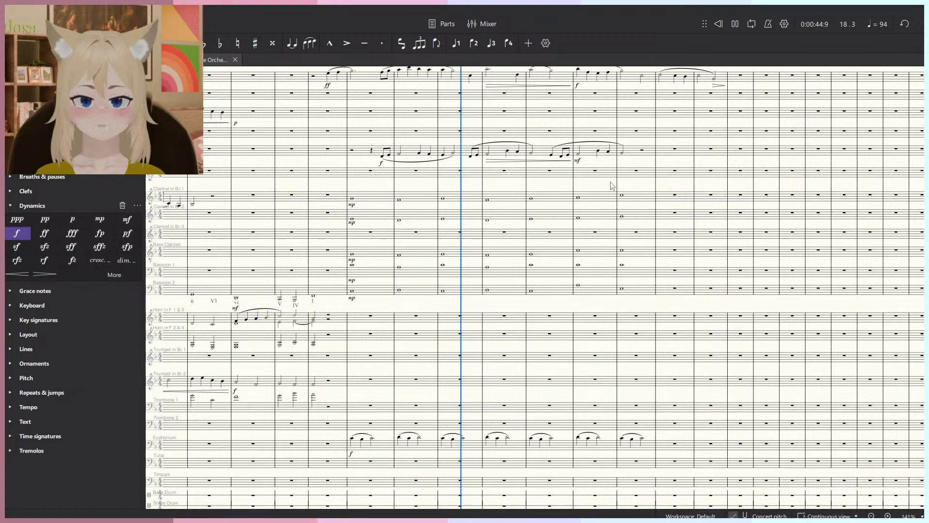
{"action": "key", "text": "space"}
Move the English Horn melody of measures 16 to 22 to the Trumpet in B♭ 1 staff.
{"action": "left_click", "coordinate": [355, 154]}
{"action": "left_click", "coordinate": [640, 152], "text": "shift"}
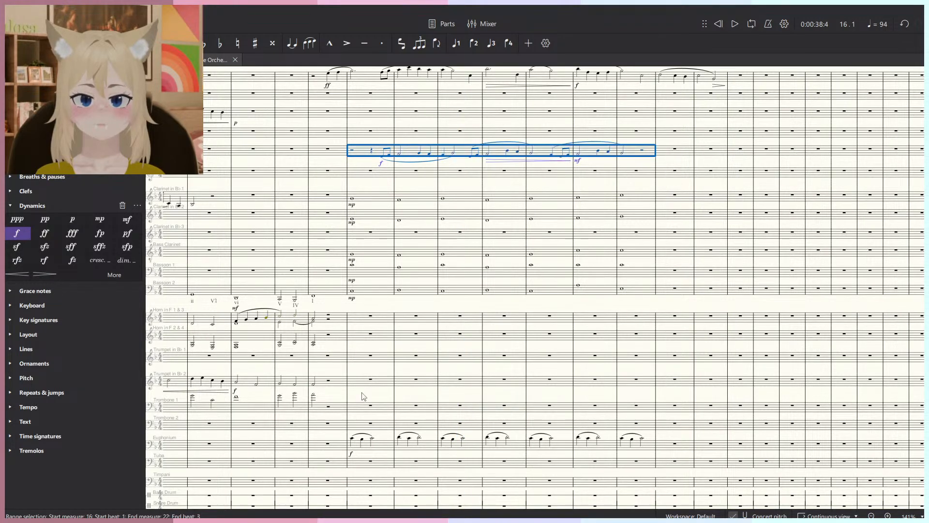
{"action": "key", "text": "ctrl+x"}
{"action": "left_click", "coordinate": [363, 359]}
{"action": "key", "text": "ctrl+v"}
Set the Trumpet in B♭ 1 entrance in measure 16 to mf, and delete its hairpin and the mf in measure 21.
{"action": "left_click", "coordinate": [386, 372]}
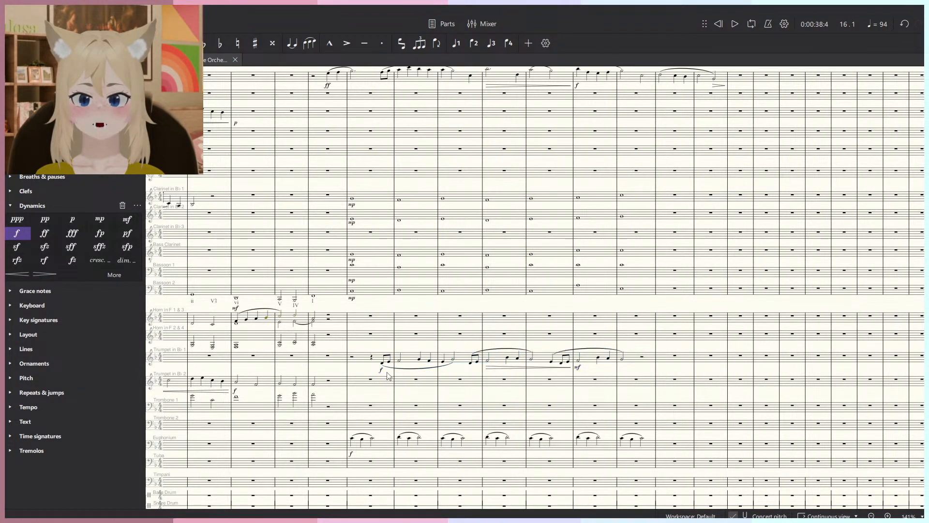
{"action": "scroll", "coordinate": [387, 372], "scroll_direction": "up", "scroll_amount": 5}
{"action": "left_click", "coordinate": [126, 220]}
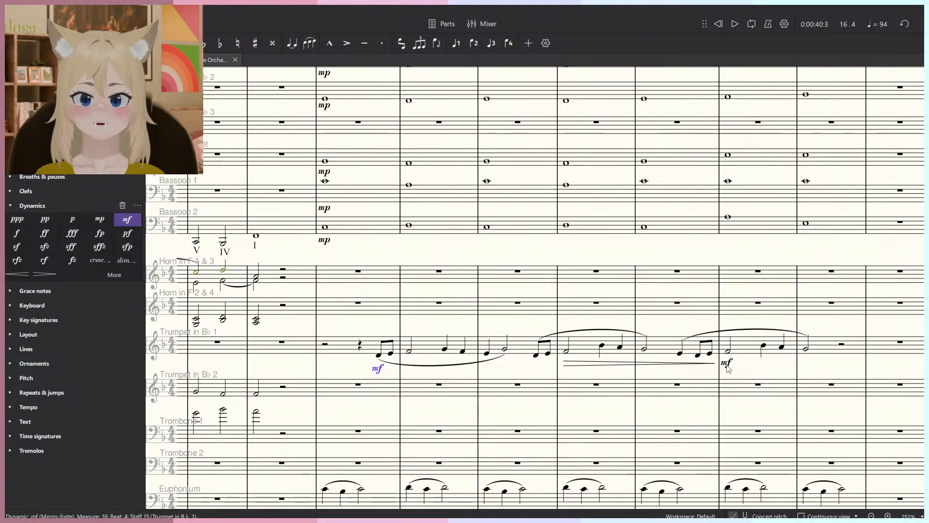
{"action": "left_click", "coordinate": [727, 365]}
{"action": "key", "text": "Delete"}
{"action": "left_click", "coordinate": [358, 346]}
{"action": "key", "text": "space"}
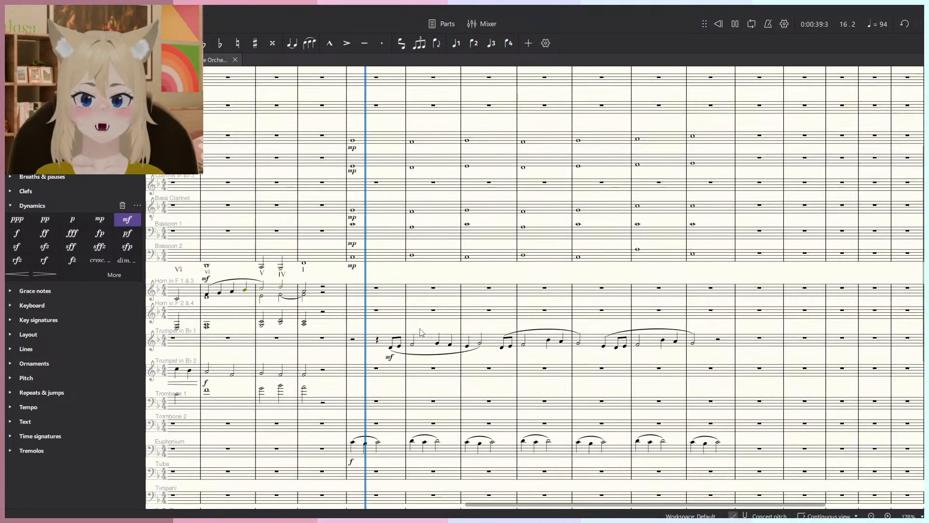
Move the Euphonium figure of measures 16 to 22 to the English Horn staff.
{"action": "scroll", "coordinate": [423, 334], "scroll_direction": "down", "scroll_amount": 2}
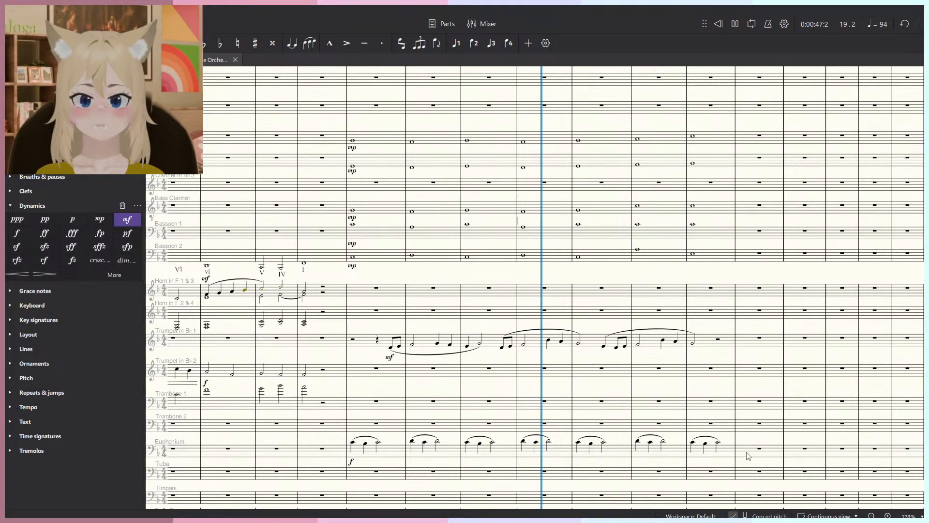
{"action": "key", "text": "space"}
{"action": "left_click", "coordinate": [721, 458], "text": "shift"}
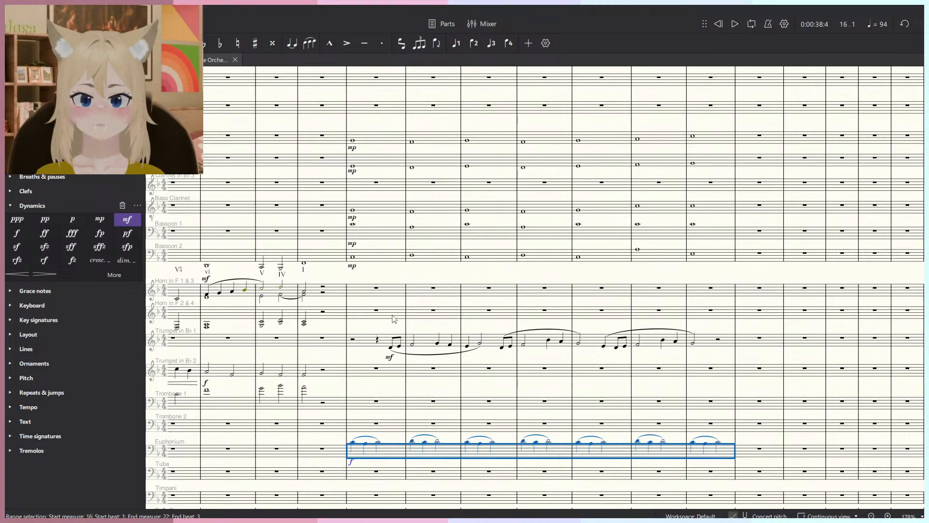
{"action": "scroll", "coordinate": [403, 323], "scroll_direction": "down", "scroll_amount": 1}
{"action": "key", "text": "ctrl+x"}
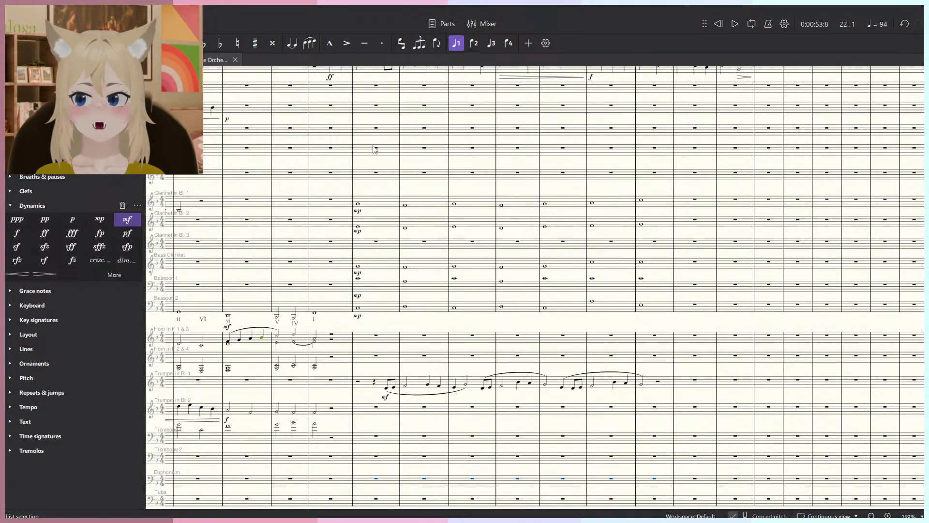
{"action": "left_click", "coordinate": [365, 153]}
{"action": "key", "text": "ctrl+v"}
{"action": "key", "text": "Escape"}
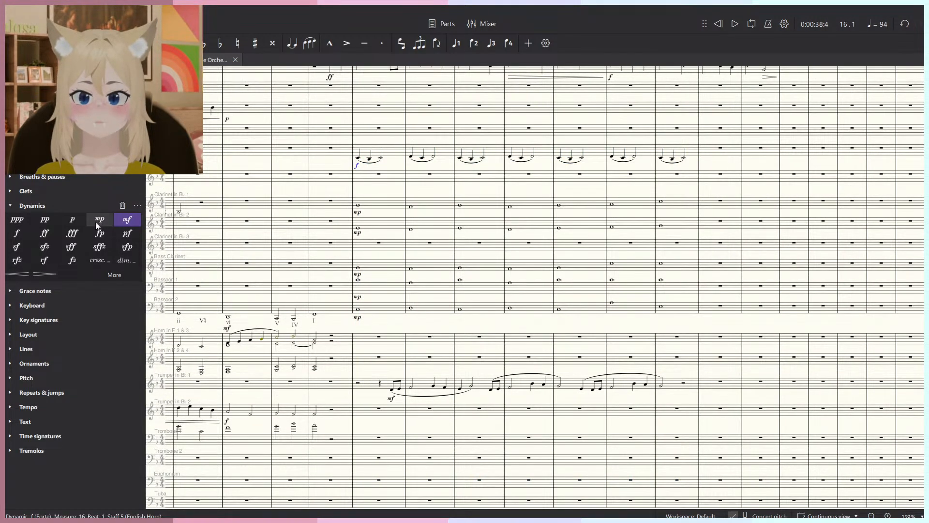
Set the English Horn dynamic in measure 16 to mp, after trying p, and play the passage back.
{"action": "left_click", "coordinate": [72, 220]}
{"action": "key", "text": "space"}
{"action": "scroll", "coordinate": [356, 151], "scroll_direction": "up", "scroll_amount": 5}
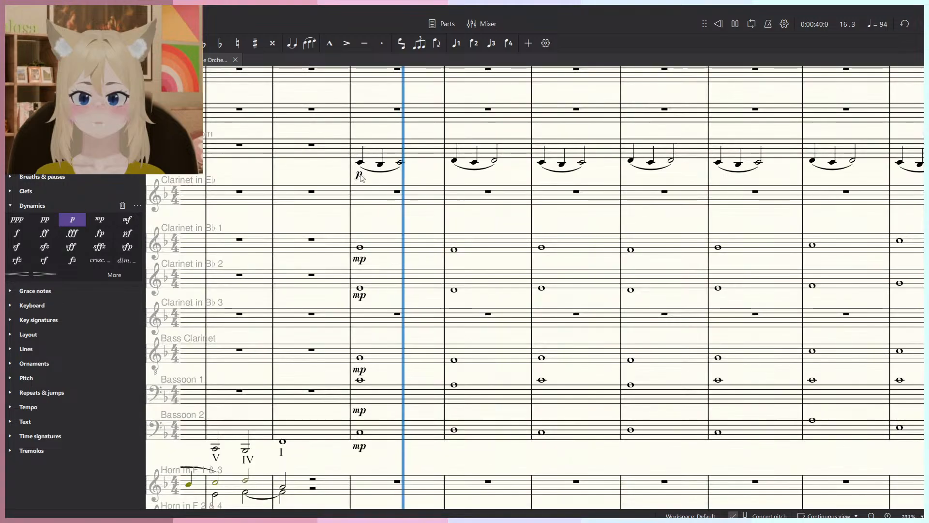
{"action": "key", "text": "space"}
{"action": "left_click", "coordinate": [99, 220]}
{"action": "key", "text": "space"}
{"action": "scroll", "coordinate": [409, 189], "scroll_direction": "down", "scroll_amount": 5}
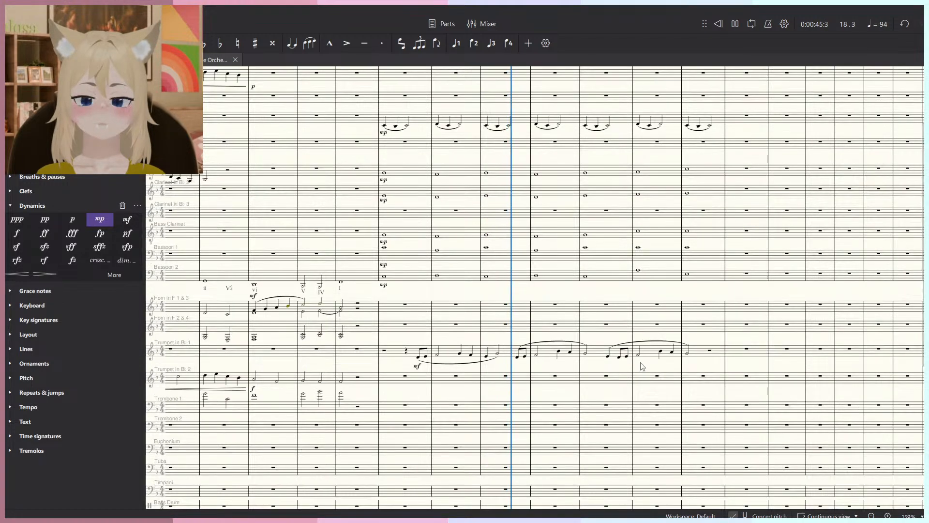
{"action": "scroll", "coordinate": [425, 367], "scroll_direction": "down", "scroll_amount": 1}
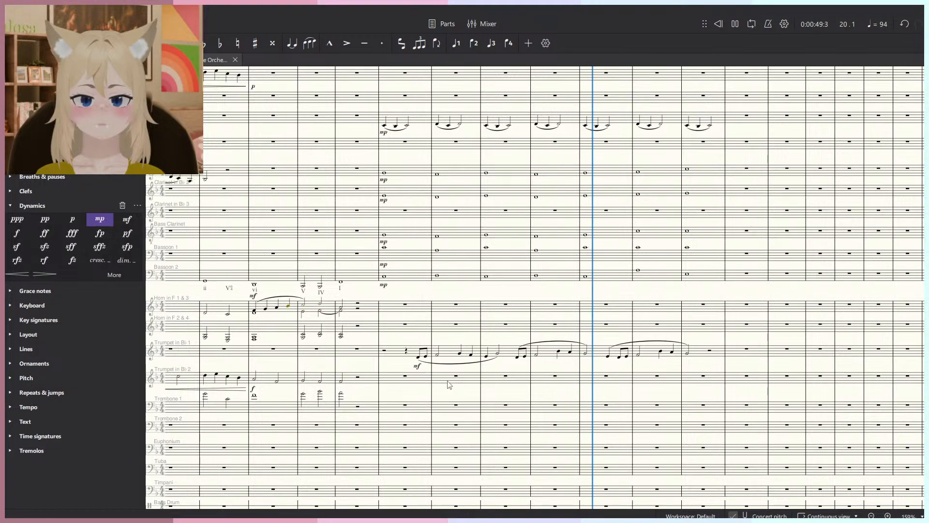
Delete the Flute 1 hairpin before measure 21 and the f in measure 21, and play back from measure 19.
{"action": "scroll", "coordinate": [593, 263], "scroll_direction": "up", "scroll_amount": 6}
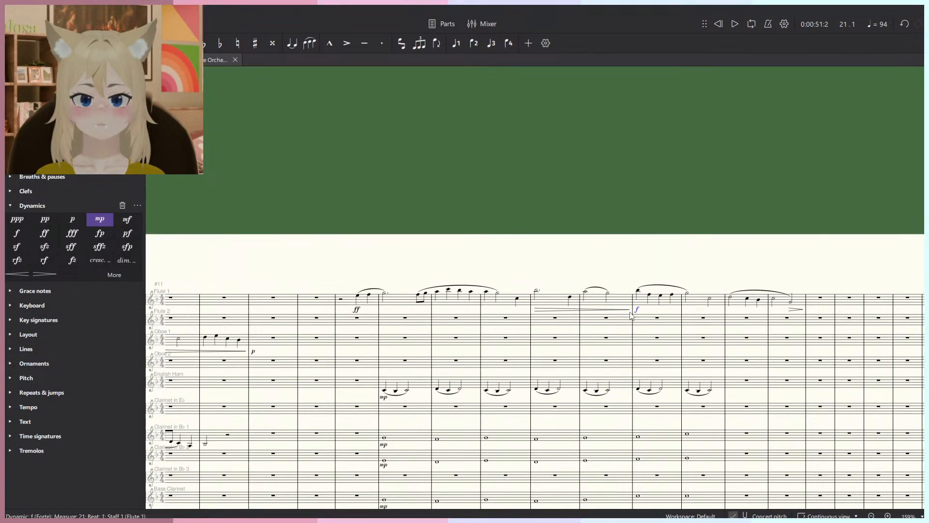
{"action": "left_click", "coordinate": [626, 266]}
{"action": "scroll", "coordinate": [618, 272], "scroll_direction": "down", "scroll_amount": 5}
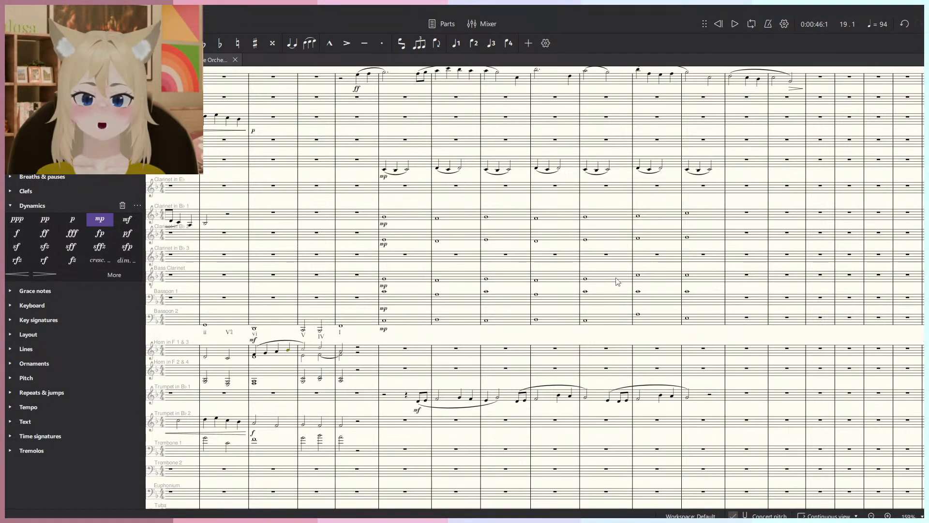
{"action": "scroll", "coordinate": [615, 285], "scroll_direction": "up", "scroll_amount": 5}
{"action": "scroll", "coordinate": [560, 301], "scroll_direction": "up", "scroll_amount": 5}
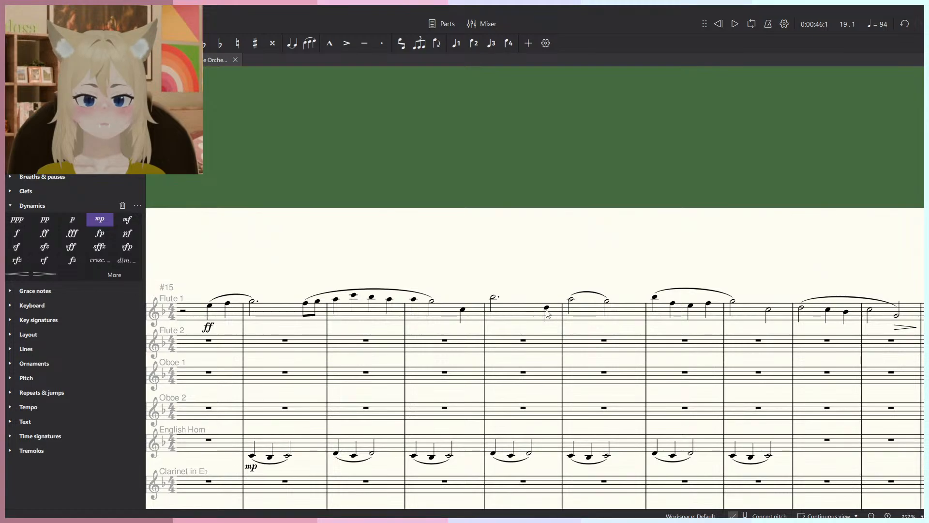
{"action": "left_click", "coordinate": [547, 309]}
{"action": "scroll", "coordinate": [587, 265], "scroll_direction": "down", "scroll_amount": 6}
{"action": "key", "text": "space"}
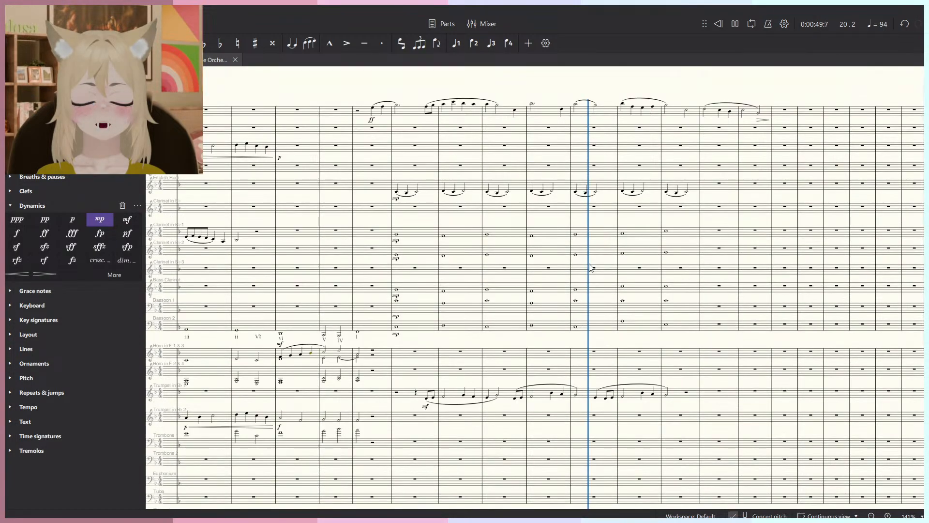
Stop playback and delete the Flute 1 hairpin in measure 24.
{"action": "scroll", "coordinate": [593, 267], "scroll_direction": "up", "scroll_amount": 2}
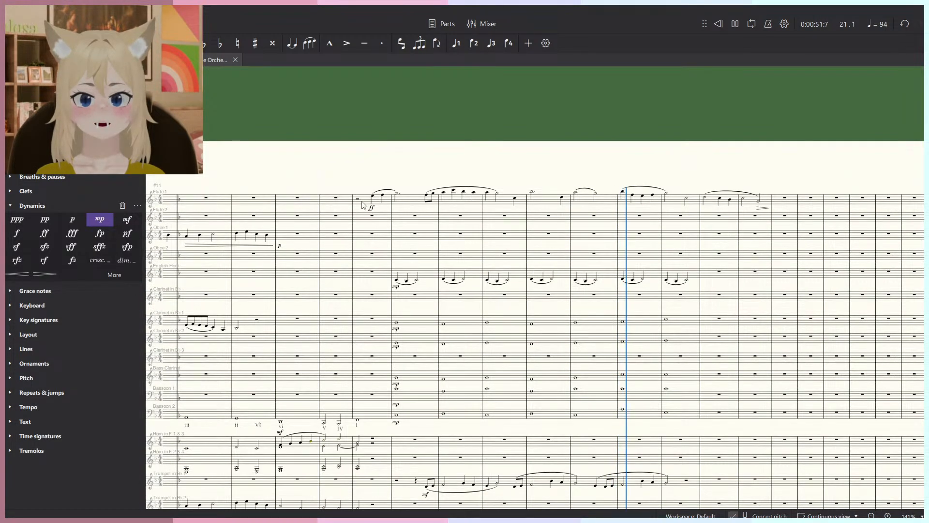
{"action": "key", "text": "space"}
{"action": "left_click", "coordinate": [764, 204]}
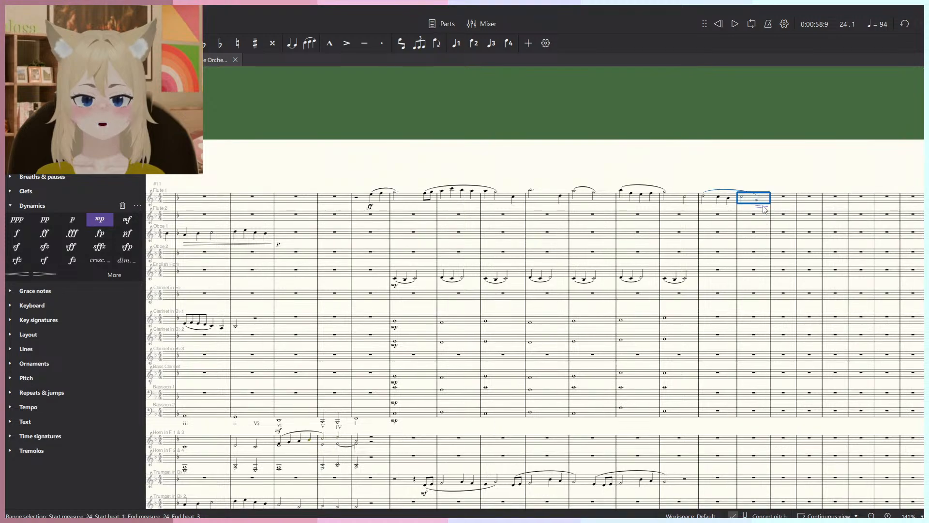
Copy the Flute 1 melody of measures 15 to 24 to the Flute 2 staff and play it back.
{"action": "left_click", "coordinate": [356, 201], "text": "shift"}
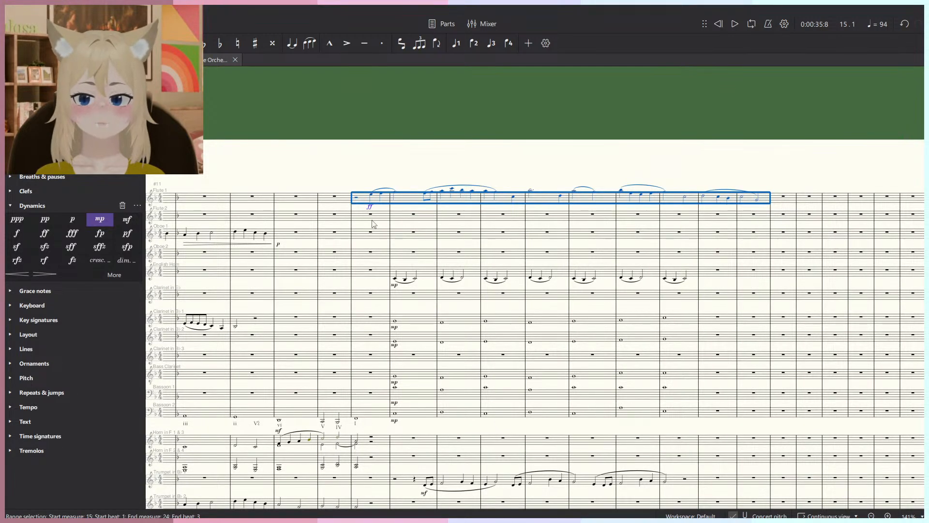
{"action": "left_click", "coordinate": [372, 221]}
{"action": "key", "text": "ctrl+v"}
{"action": "key", "text": "space"}
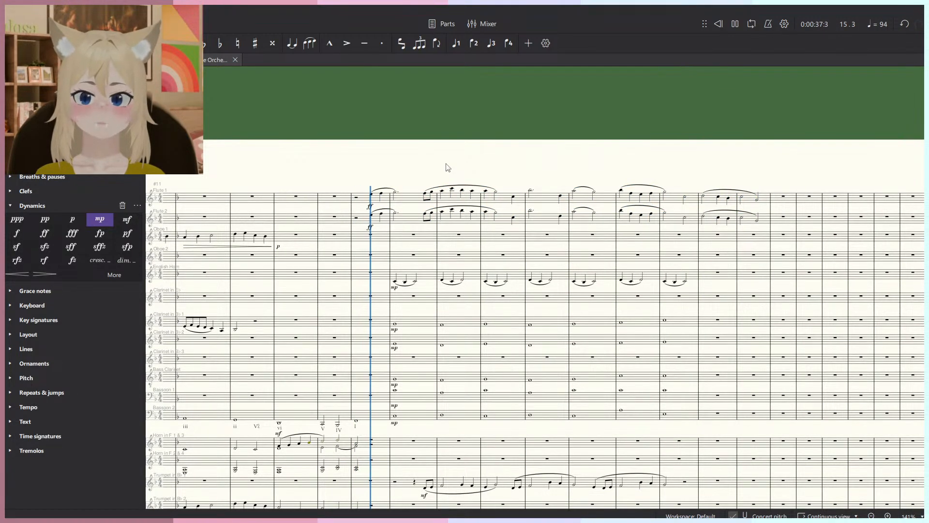
{"action": "scroll", "coordinate": [492, 217], "scroll_direction": "down", "scroll_amount": 6}
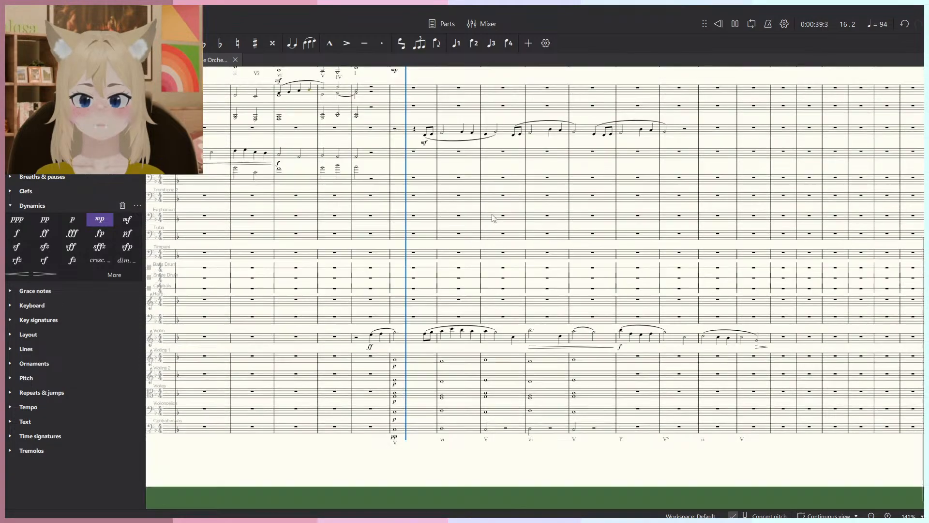
{"action": "scroll", "coordinate": [493, 218], "scroll_direction": "up", "scroll_amount": 8}
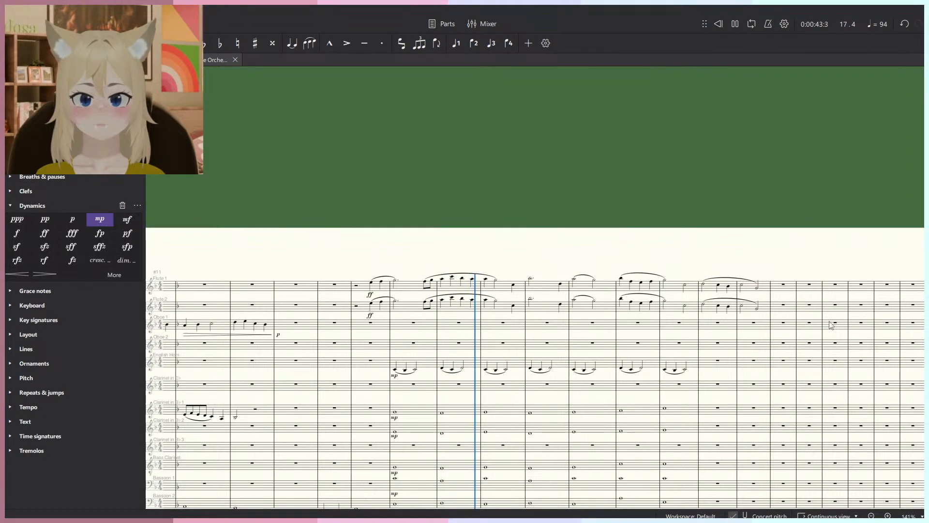
Delete the copied melody in measures 15 to 24 of the Flute 2 staff.
{"action": "left_click", "coordinate": [753, 305]}
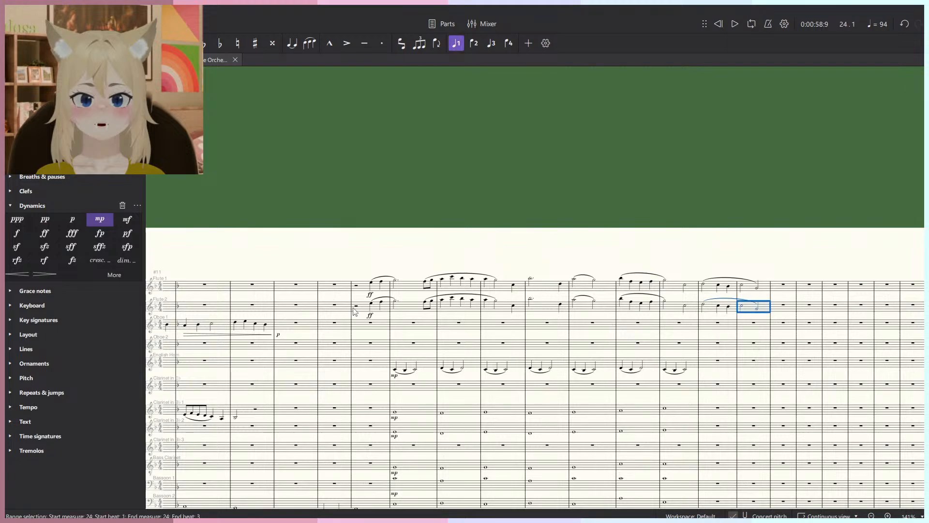
{"action": "left_click", "coordinate": [370, 305], "text": "shift"}
{"action": "key", "text": "Delete"}
Play back the orchestration from measure 19 of Flute 1, following the string parts and chord labels.
{"action": "left_click", "coordinate": [530, 285]}
{"action": "key", "text": "space"}
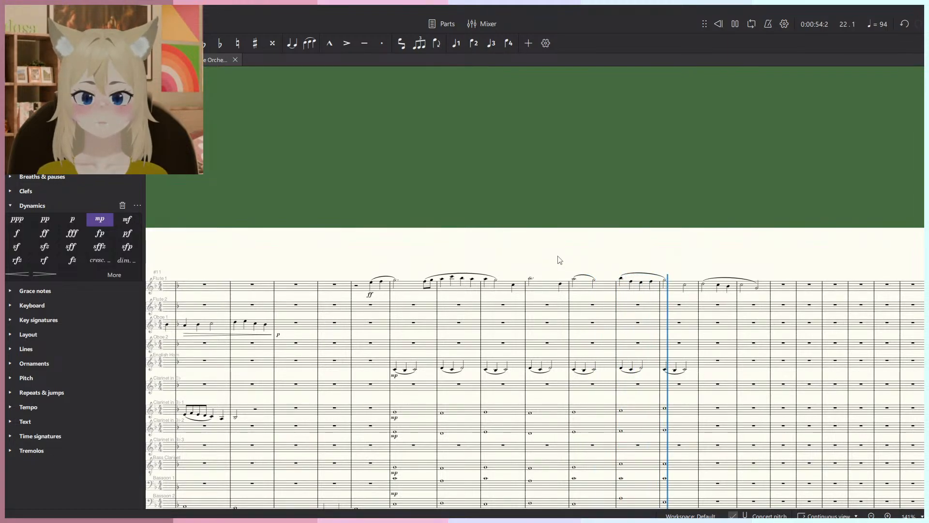
{"action": "scroll", "coordinate": [558, 260], "scroll_direction": "down", "scroll_amount": 5}
{"action": "scroll", "coordinate": [671, 352], "scroll_direction": "down", "scroll_amount": 5}
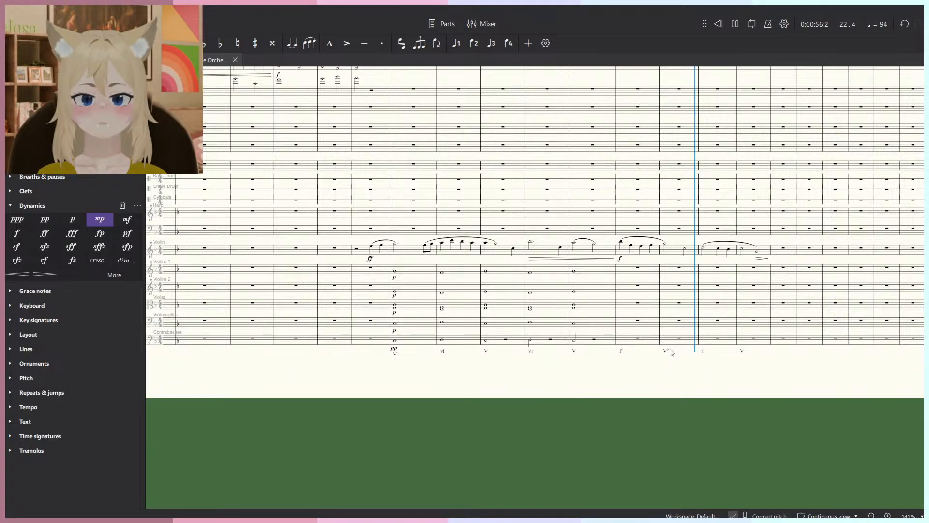
{"action": "key", "text": "space"}
Play back the entrance from the Trombone 1 note in measure 15 and look closely at the brass chord.
{"action": "scroll", "coordinate": [397, 328], "scroll_direction": "up", "scroll_amount": 10}
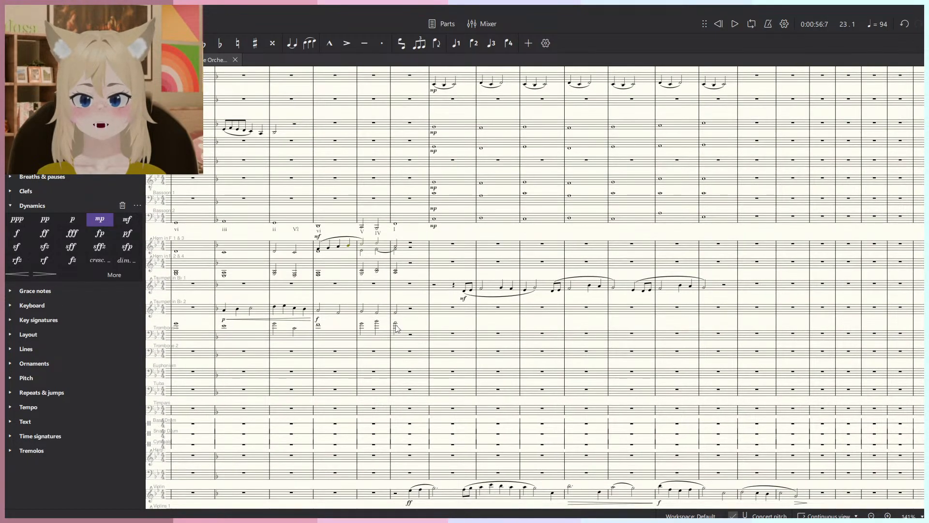
{"action": "key", "text": "space"}
{"action": "scroll", "coordinate": [397, 328], "scroll_direction": "down", "scroll_amount": 5}
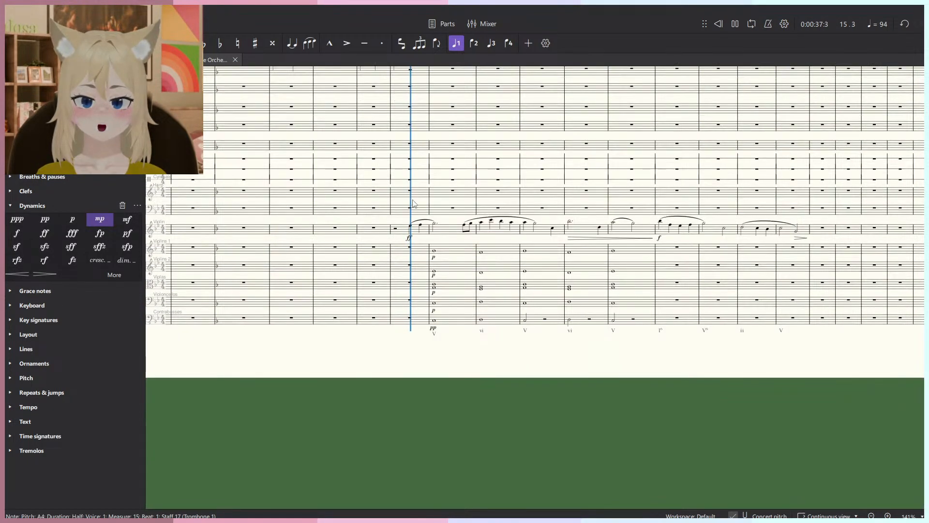
{"action": "scroll", "coordinate": [412, 188], "scroll_direction": "up", "scroll_amount": 6}
{"action": "key", "text": "space"}
{"action": "scroll", "coordinate": [402, 389], "scroll_direction": "up", "scroll_amount": 7, "text": "ctrl"}
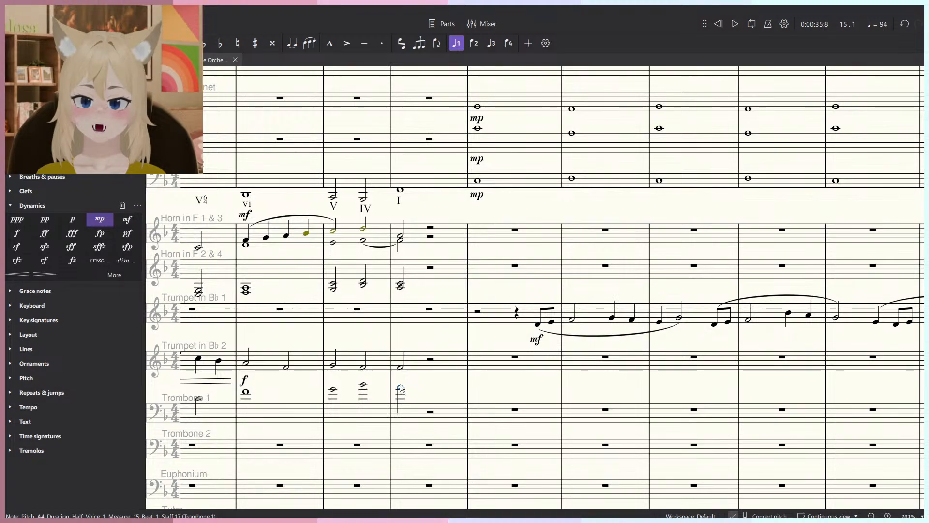
Split the measure 15 rests of the Violins 1, Violins 2, Violas and Violoncellos staves into half rests.
{"action": "scroll", "coordinate": [402, 373], "scroll_direction": "down", "scroll_amount": 8, "text": "ctrl"}
{"action": "scroll", "coordinate": [404, 291], "scroll_direction": "down", "scroll_amount": 3}
{"action": "scroll", "coordinate": [404, 272], "scroll_direction": "up", "scroll_amount": 7, "text": "ctrl"}
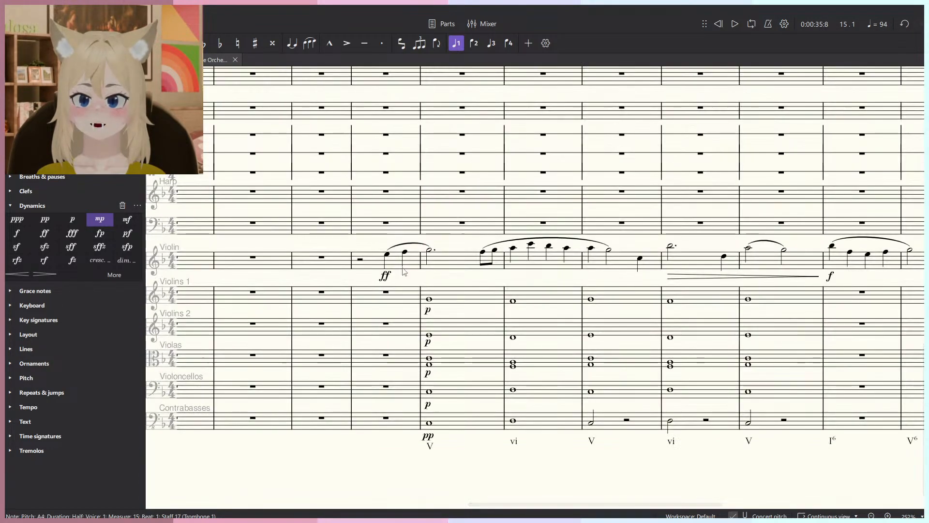
{"action": "left_click", "coordinate": [391, 297]}
{"action": "left_click", "coordinate": [386, 403], "text": "shift"}
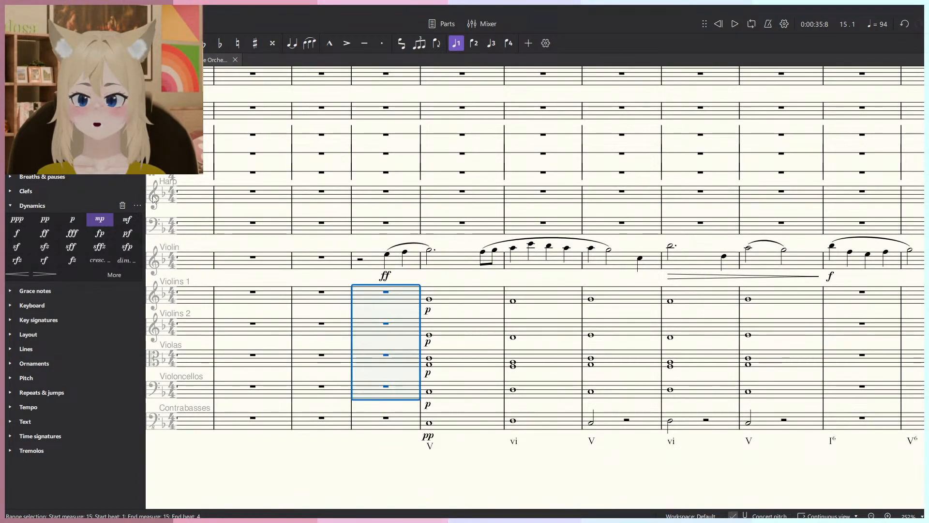
{"action": "key", "text": "Delete"}
Enter an F2 half note on beat 3 of measure 15 in the Contrabasses, taking the Bassoon 2 pitch as reference.
{"action": "scroll", "coordinate": [350, 325], "scroll_direction": "up", "scroll_amount": 4}
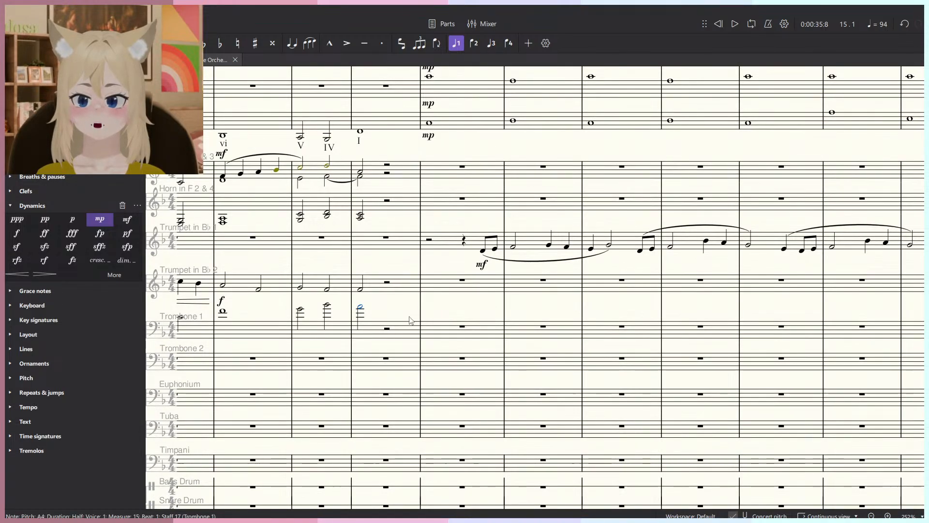
{"action": "scroll", "coordinate": [410, 320], "scroll_direction": "up", "scroll_amount": 2}
{"action": "scroll", "coordinate": [411, 321], "scroll_direction": "left", "scroll_amount": 2}
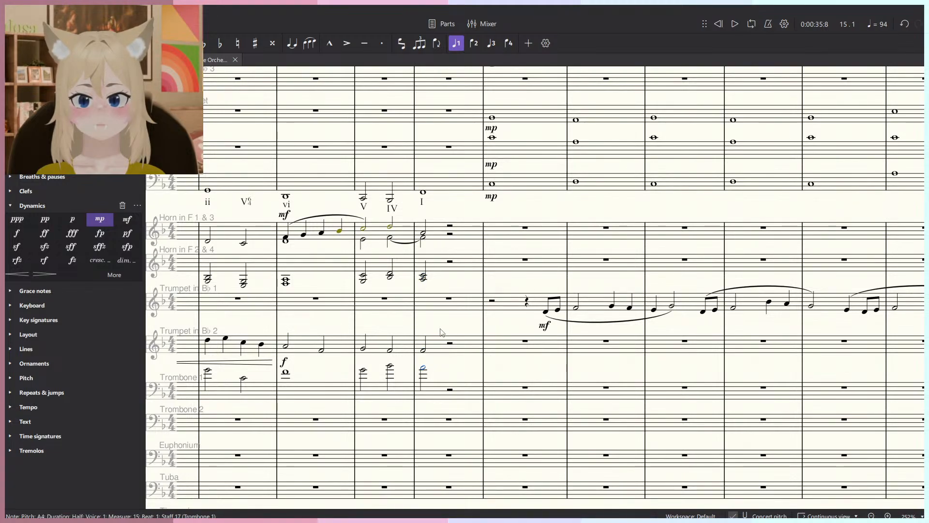
{"action": "left_click_drag", "start_coordinate": [442, 332], "coordinate": [490, 395]}
{"action": "left_click", "coordinate": [471, 255]}
{"action": "scroll", "coordinate": [503, 314], "scroll_direction": "down", "scroll_amount": 7}
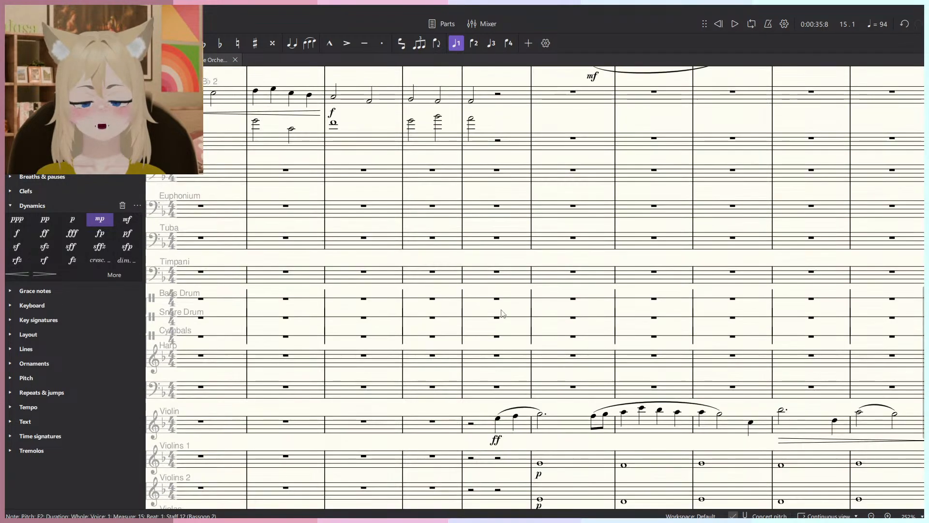
{"action": "scroll", "coordinate": [502, 314], "scroll_direction": "down", "scroll_amount": 5}
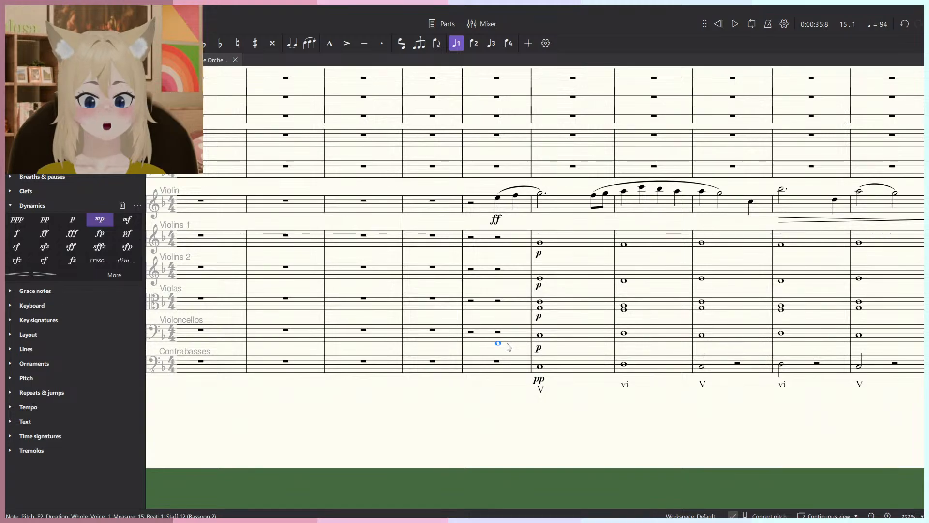
{"action": "scroll", "coordinate": [508, 347], "scroll_direction": "up", "scroll_amount": 8}
{"action": "scroll", "coordinate": [504, 353], "scroll_direction": "down", "scroll_amount": 7}
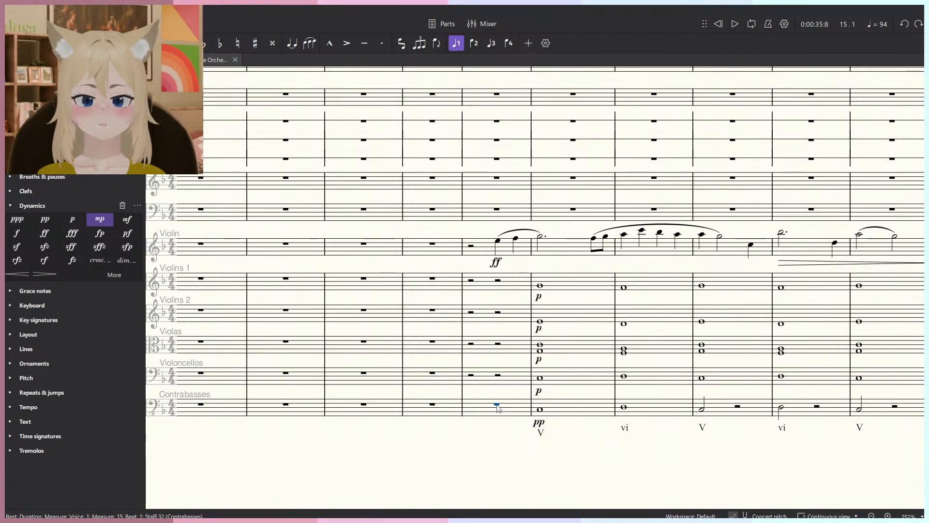
{"action": "left_click", "coordinate": [509, 384]}
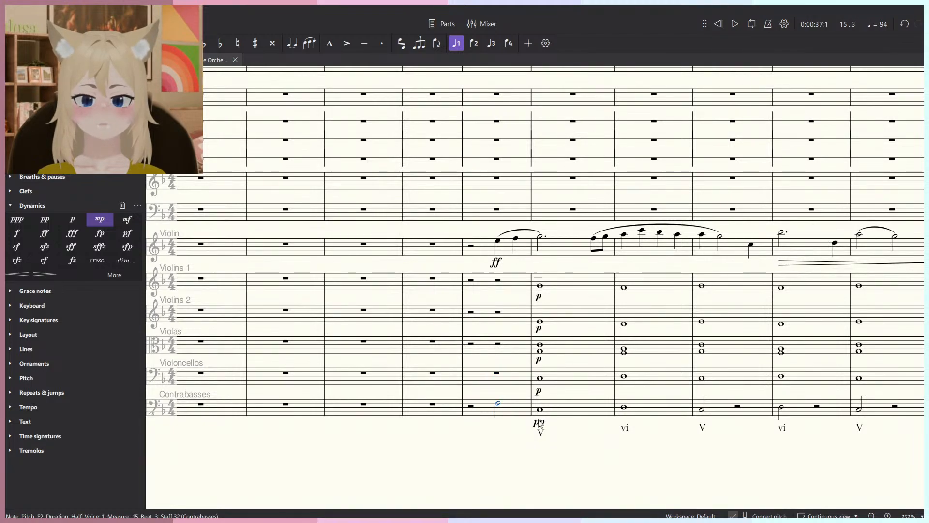
Remove the pp under measure 16 of the Contrabasses and undo the last unwanted change.
{"action": "key", "text": "ctrl+z"}
{"action": "key", "text": "ctrl+z"}
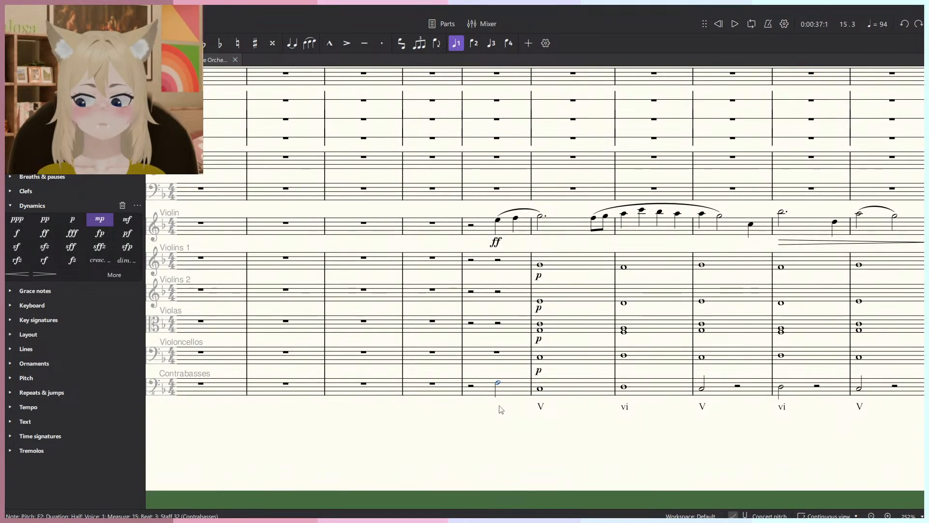
{"action": "scroll", "coordinate": [514, 403], "scroll_direction": "up", "scroll_amount": 6}
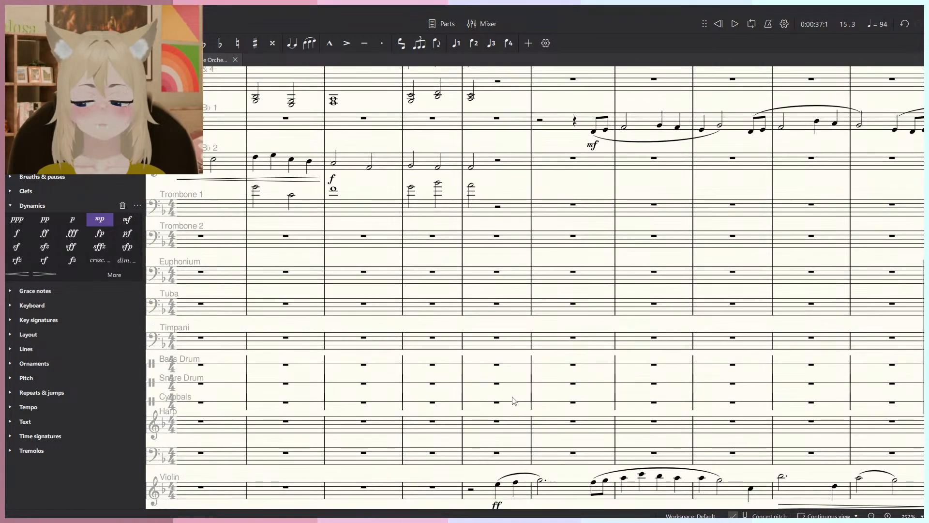
Examine the measure 15 pitches in the Horns, Trumpet 2, Trombone 1 and Bassoon 2 as reference for the strings.
{"action": "scroll", "coordinate": [515, 400], "scroll_direction": "down", "scroll_amount": 5}
{"action": "scroll", "coordinate": [499, 270], "scroll_direction": "up", "scroll_amount": 6}
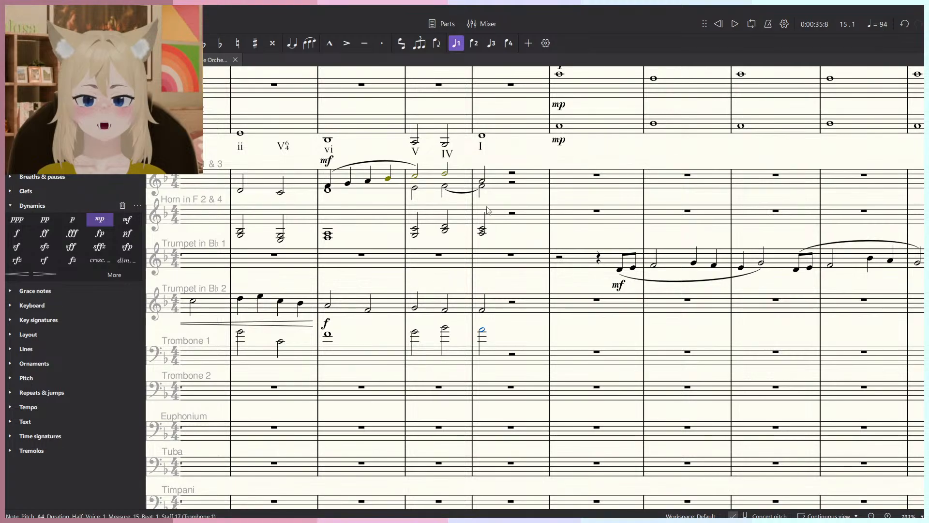
{"action": "left_click", "coordinate": [480, 188]}
{"action": "left_click", "coordinate": [482, 234]}
{"action": "scroll", "coordinate": [481, 233], "scroll_direction": "down", "scroll_amount": 2}
{"action": "scroll", "coordinate": [479, 227], "scroll_direction": "down", "scroll_amount": 2}
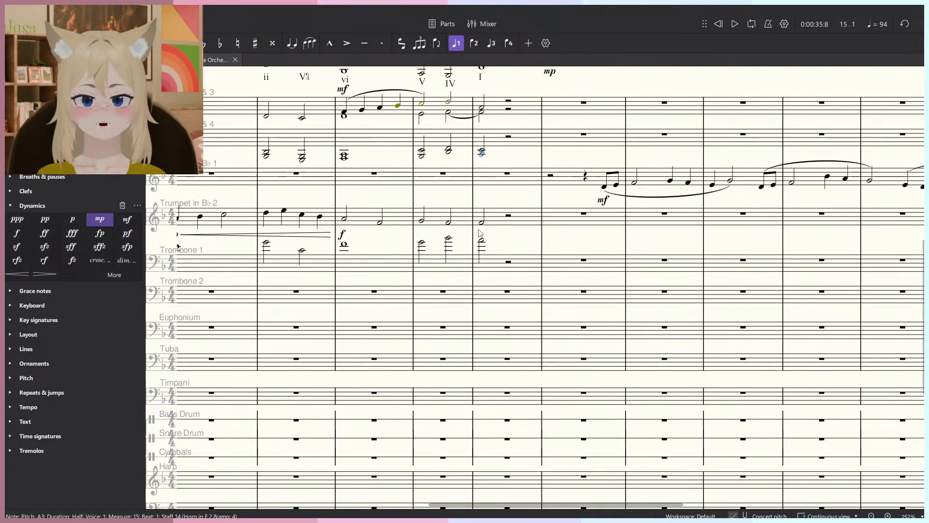
{"action": "scroll", "coordinate": [482, 229], "scroll_direction": "down", "scroll_amount": 3}
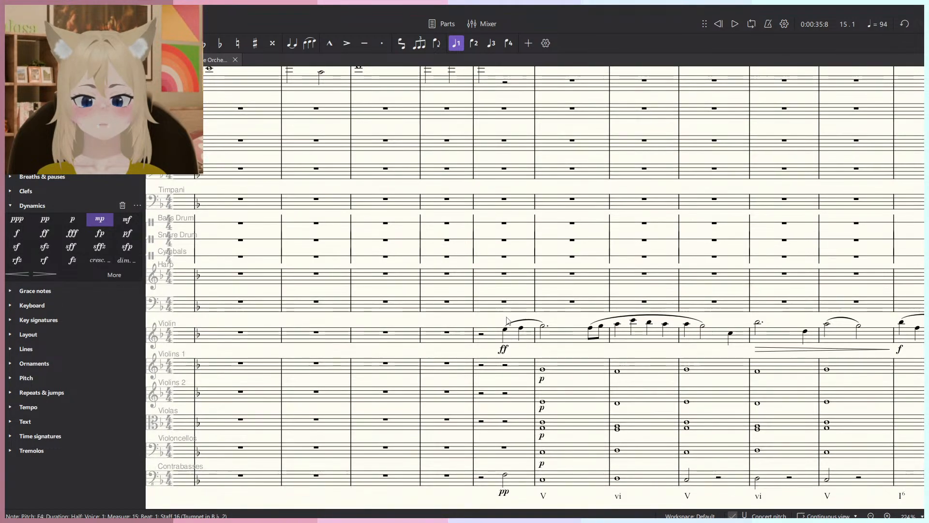
{"action": "scroll", "coordinate": [509, 315], "scroll_direction": "up", "scroll_amount": 4}
{"action": "left_click", "coordinate": [481, 129]}
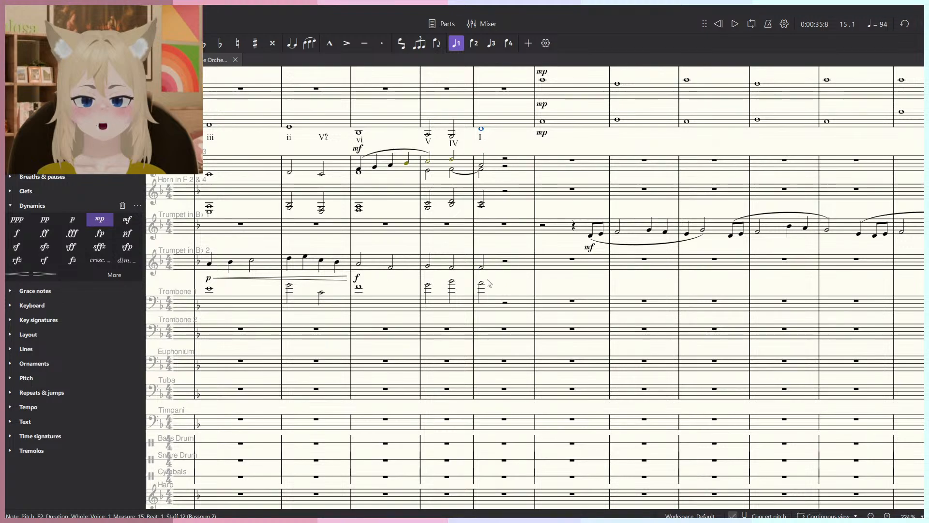
{"action": "left_click", "coordinate": [482, 265]}
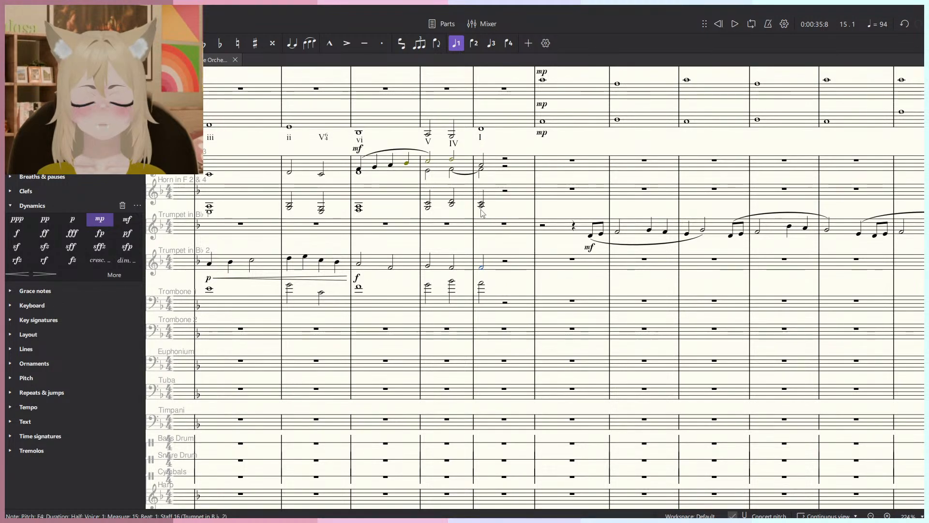
Enter A3 and C4 as a half-note chord on beat 3 of measure 15 in the Violas.
{"action": "scroll", "coordinate": [482, 215], "scroll_direction": "down", "scroll_amount": 6}
{"action": "scroll", "coordinate": [514, 436], "scroll_direction": "up", "scroll_amount": 6}
{"action": "key", "text": "n"}
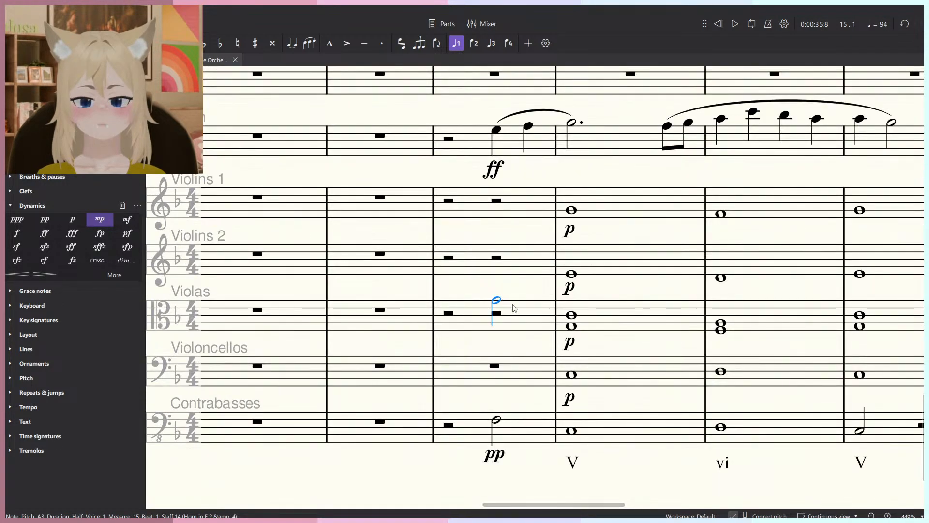
{"action": "left_click", "coordinate": [497, 324]}
{"action": "scroll", "coordinate": [498, 319], "scroll_direction": "down", "scroll_amount": 3}
{"action": "scroll", "coordinate": [479, 252], "scroll_direction": "up", "scroll_amount": 5}
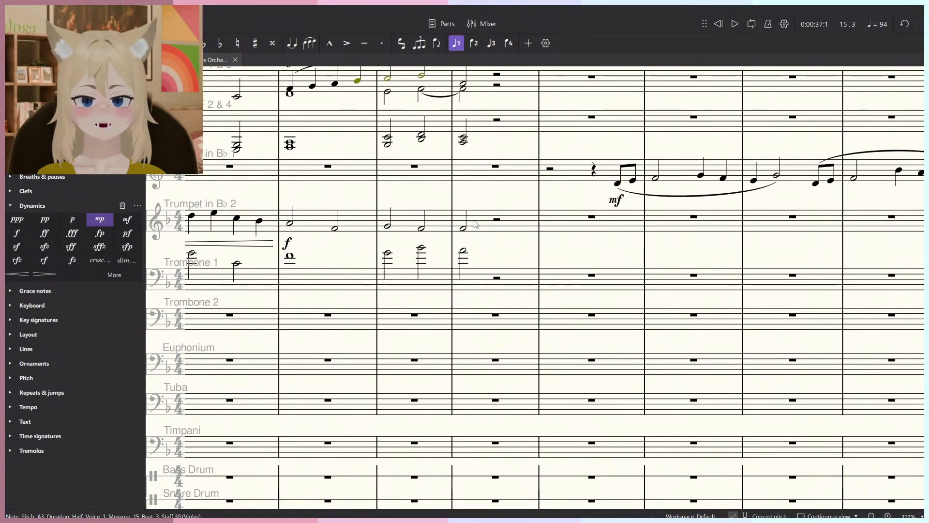
{"action": "scroll", "coordinate": [474, 225], "scroll_direction": "down", "scroll_amount": 5}
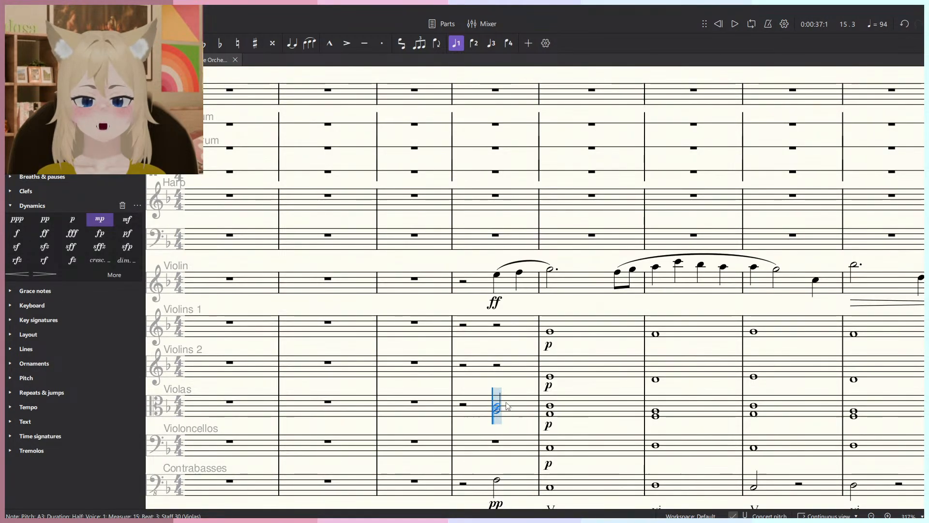
{"action": "left_click", "coordinate": [506, 404]}
Enter half notes on beat 3 of measure 15, F4 in Violins 2 and A4 in Violins 1.
{"action": "scroll", "coordinate": [513, 401], "scroll_direction": "up", "scroll_amount": 5}
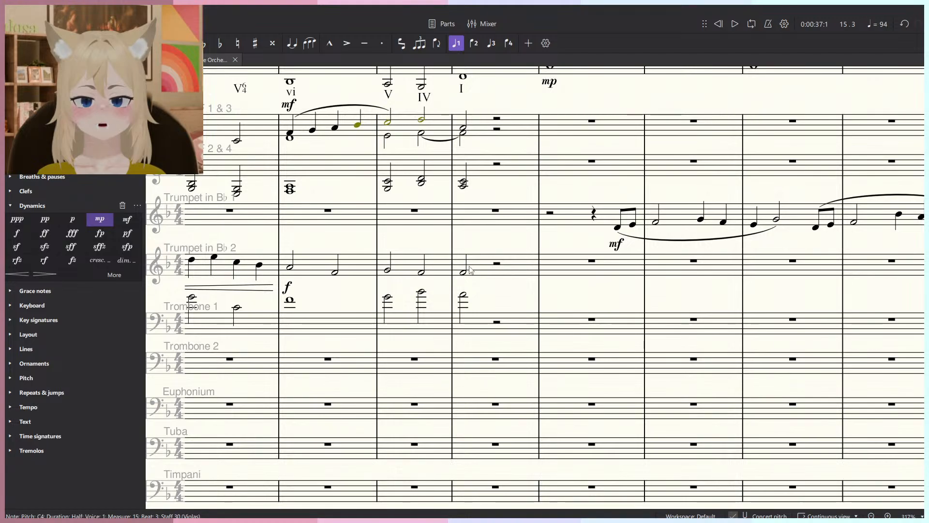
{"action": "scroll", "coordinate": [489, 339], "scroll_direction": "down", "scroll_amount": 5}
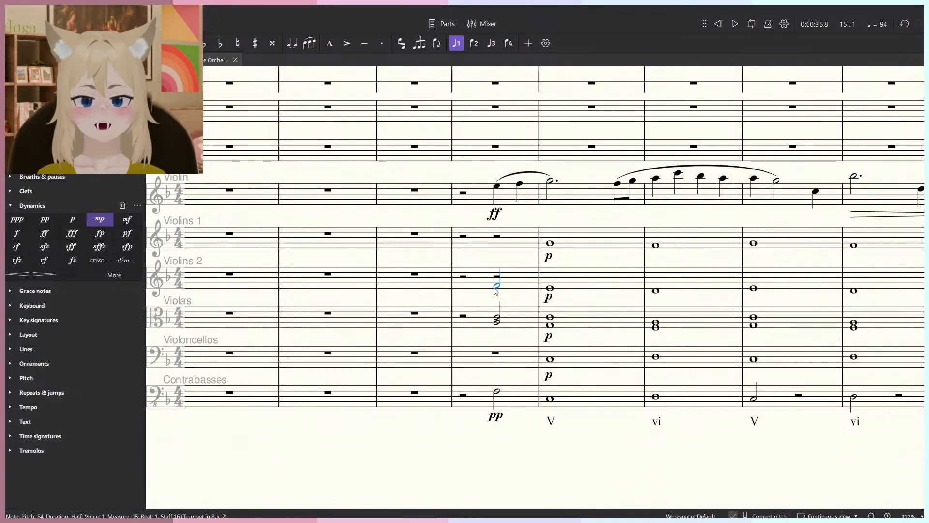
{"action": "scroll", "coordinate": [497, 295], "scroll_direction": "up", "scroll_amount": 9}
{"action": "key", "text": "Escape"}
{"action": "key", "text": "Escape"}
{"action": "scroll", "coordinate": [487, 310], "scroll_direction": "down", "scroll_amount": 6}
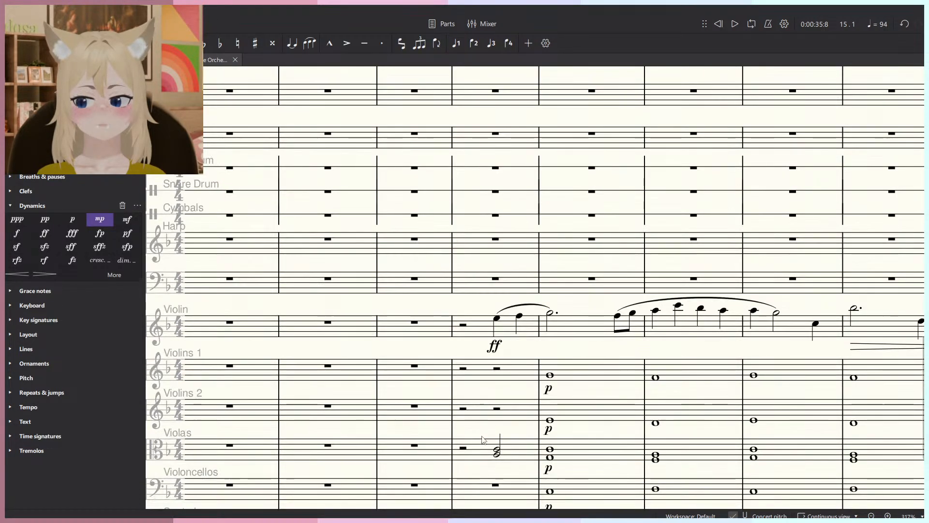
{"action": "key", "text": "n"}
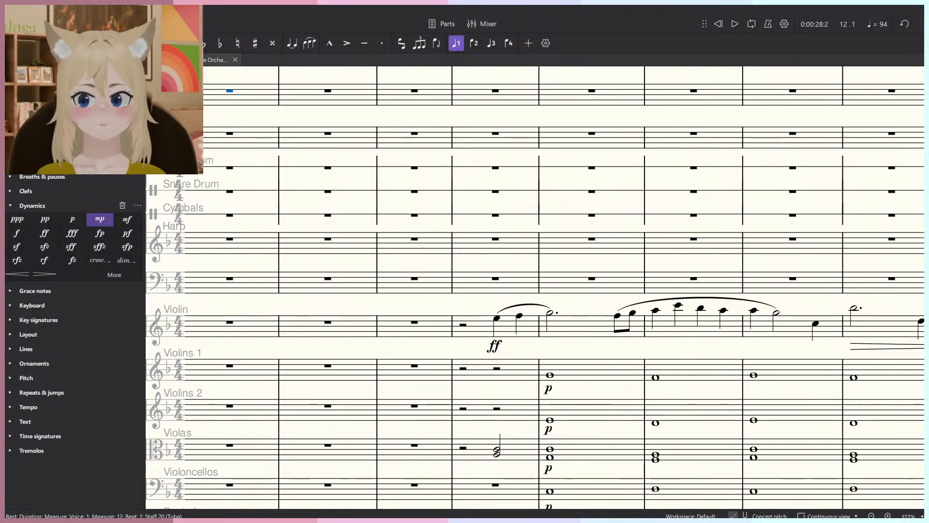
{"action": "left_click", "coordinate": [500, 419]}
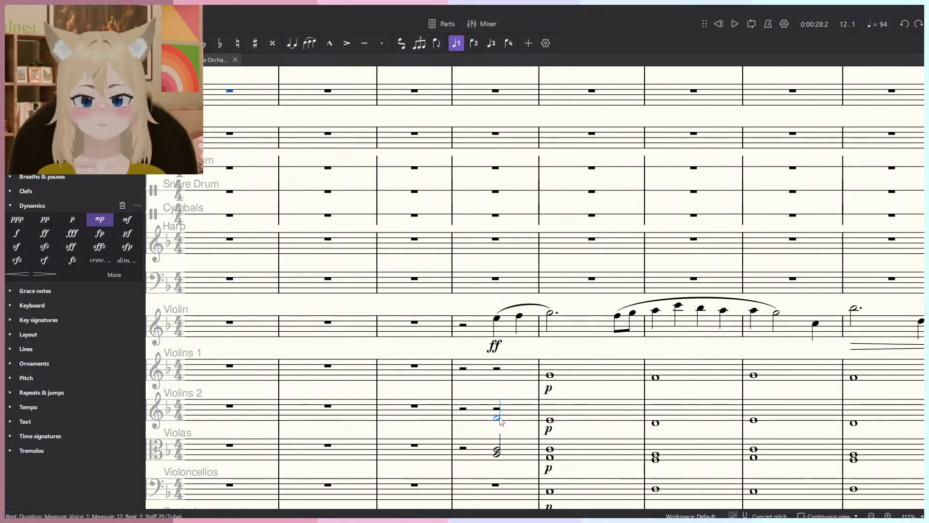
{"action": "left_click", "coordinate": [502, 375]}
Move the p dynamics of Violins 1, Violins 2 and Violas from measure 16 to beat 3 of measure 15.
{"action": "scroll", "coordinate": [534, 381], "scroll_direction": "down", "scroll_amount": 3}
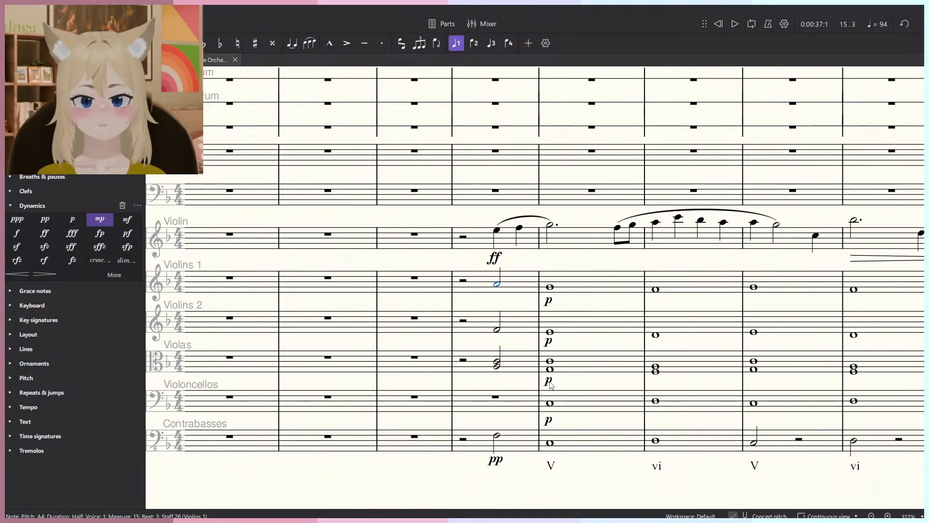
{"action": "left_click", "coordinate": [498, 284]}
{"action": "key", "text": "ctrl+v"}
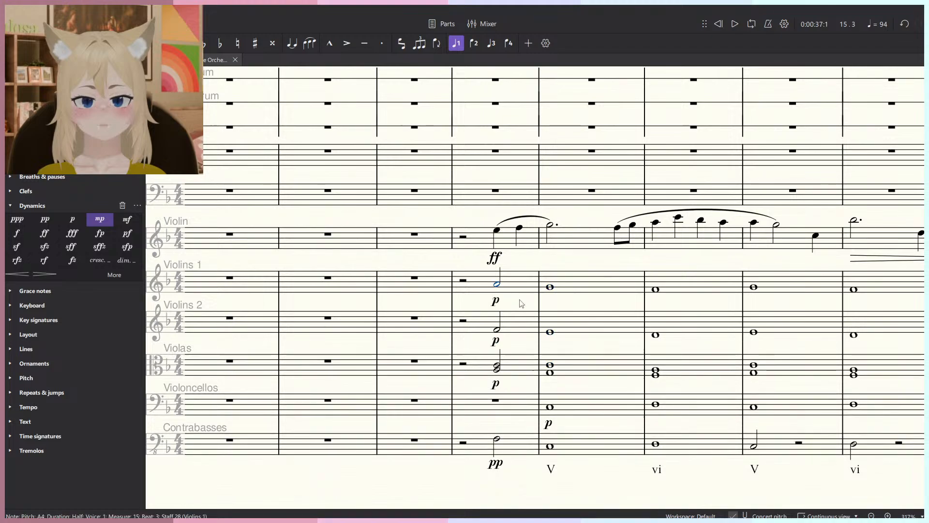
{"action": "left_click", "coordinate": [519, 291]}
Add the staff text "Divisi" above the Violas chord on beat 3 of measure 15.
{"action": "left_click", "coordinate": [498, 367]}
{"action": "key", "text": "ctrl+t"}
{"action": "type", "text": "Di"}
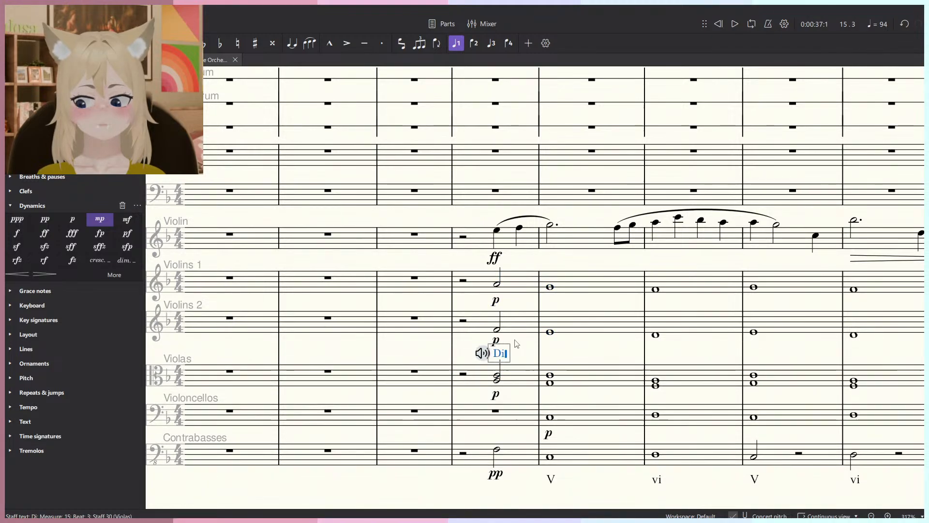
{"action": "left_click", "coordinate": [569, 352]}
Play back the string lead-in, including once from the Horn in F 1 & 3 note in measure 14.
{"action": "key", "text": "space"}
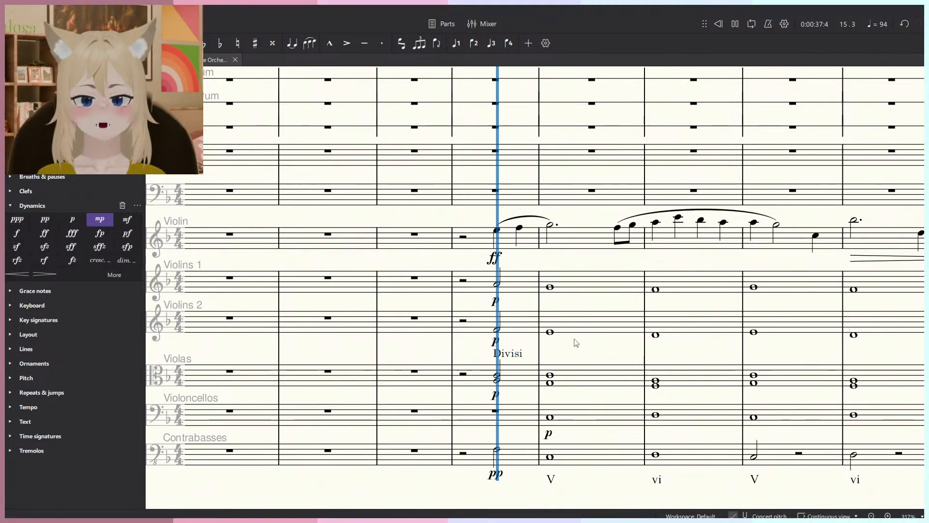
{"action": "scroll", "coordinate": [574, 335], "scroll_direction": "down", "scroll_amount": 5}
{"action": "left_click_drag", "start_coordinate": [533, 198], "coordinate": [473, 286]}
{"action": "left_click_drag", "start_coordinate": [458, 153], "coordinate": [458, 199]}
{"action": "scroll", "coordinate": [436, 203], "scroll_direction": "up", "scroll_amount": 2}
{"action": "key", "text": "space"}
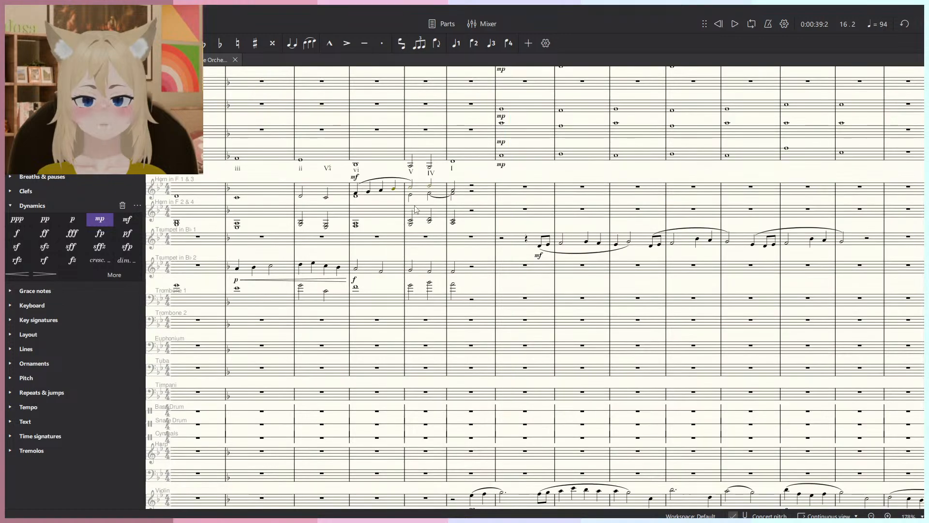
{"action": "left_click", "coordinate": [410, 195]}
{"action": "key", "text": "space"}
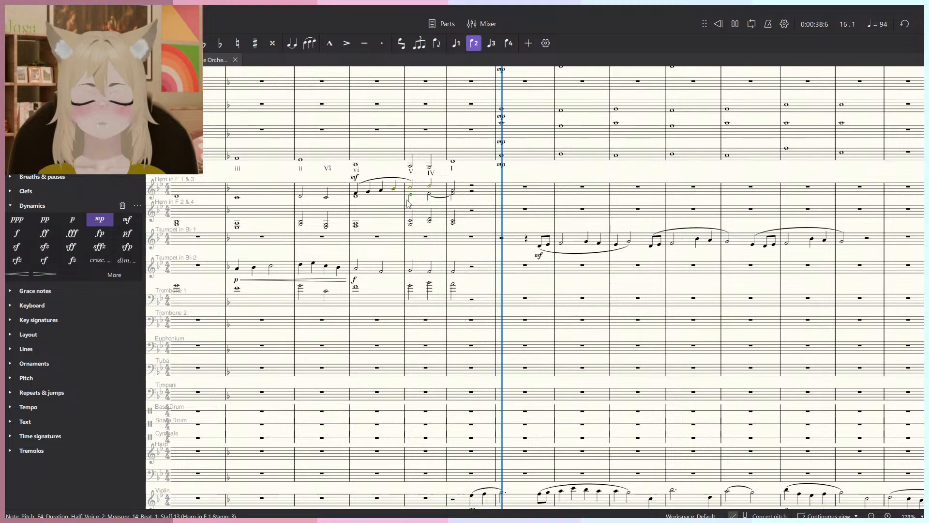
{"action": "key", "text": "space"}
Lengthen Horn 1 & 3's upper measure 15 note to a whole note, and its lower note and Trumpet 2's to dotted halves.
{"action": "left_click", "coordinate": [453, 286]}
{"action": "scroll", "coordinate": [453, 286], "scroll_direction": "up", "scroll_amount": 5, "text": "ctrl"}
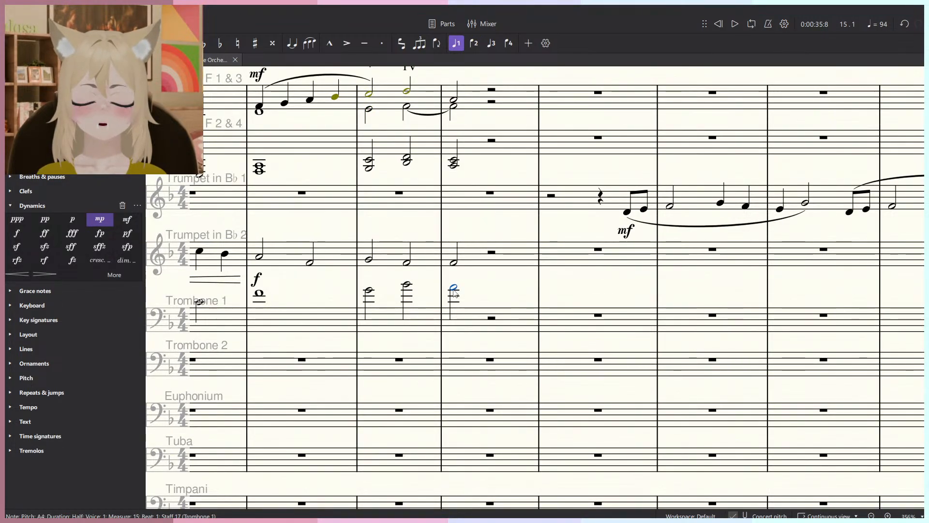
{"action": "scroll", "coordinate": [454, 293], "scroll_direction": "up", "scroll_amount": 3}
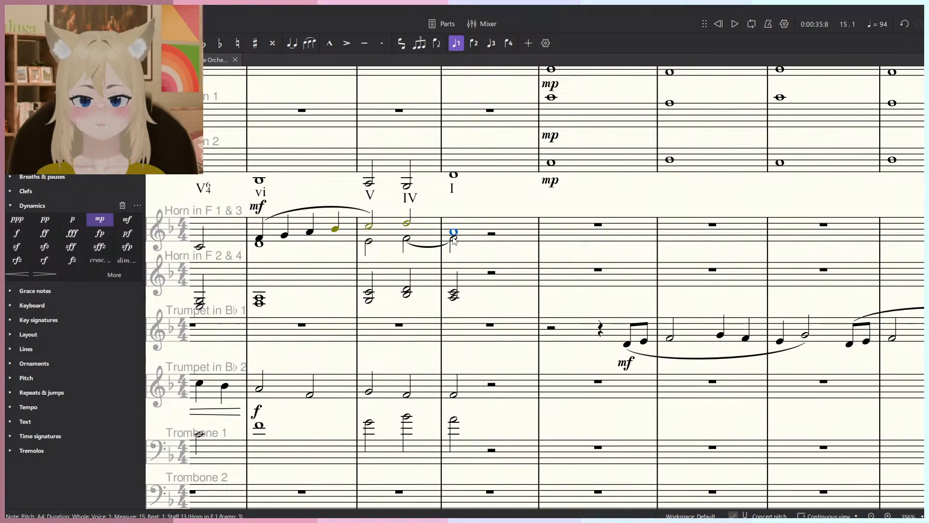
{"action": "left_click", "coordinate": [454, 239]}
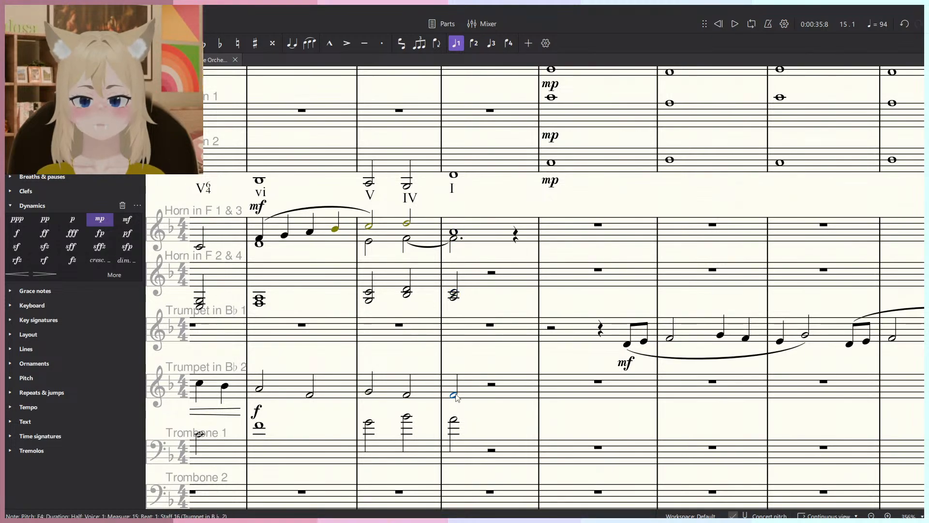
Play back from measure 15 into measure 16 while following the string staves.
{"action": "key", "text": "space"}
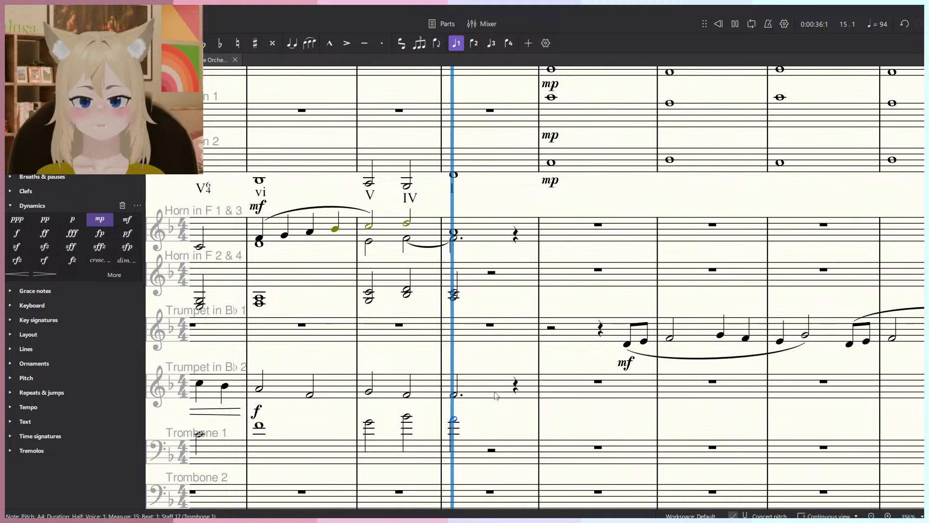
{"action": "scroll", "coordinate": [494, 409], "scroll_direction": "down", "scroll_amount": 5}
{"action": "scroll", "coordinate": [535, 391], "scroll_direction": "down", "scroll_amount": 5}
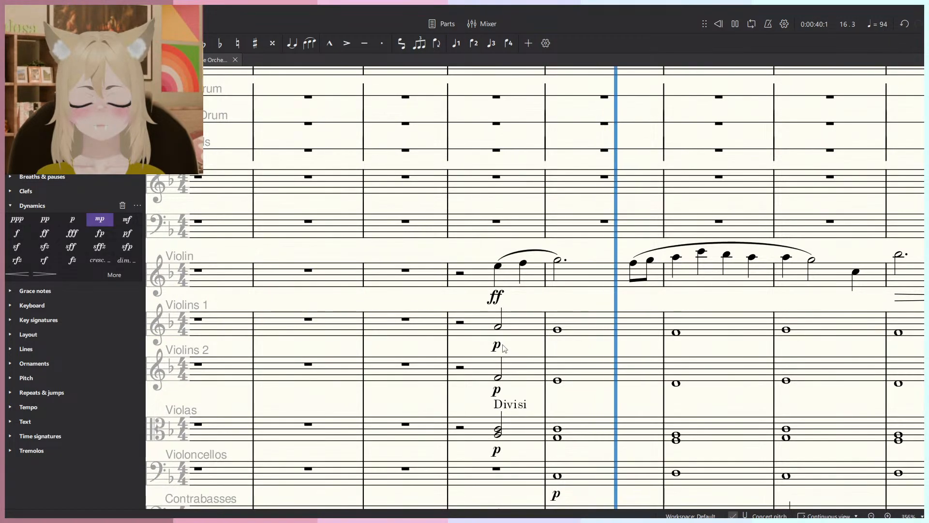
{"action": "scroll", "coordinate": [512, 363], "scroll_direction": "down", "scroll_amount": 3}
{"action": "key", "text": "space"}
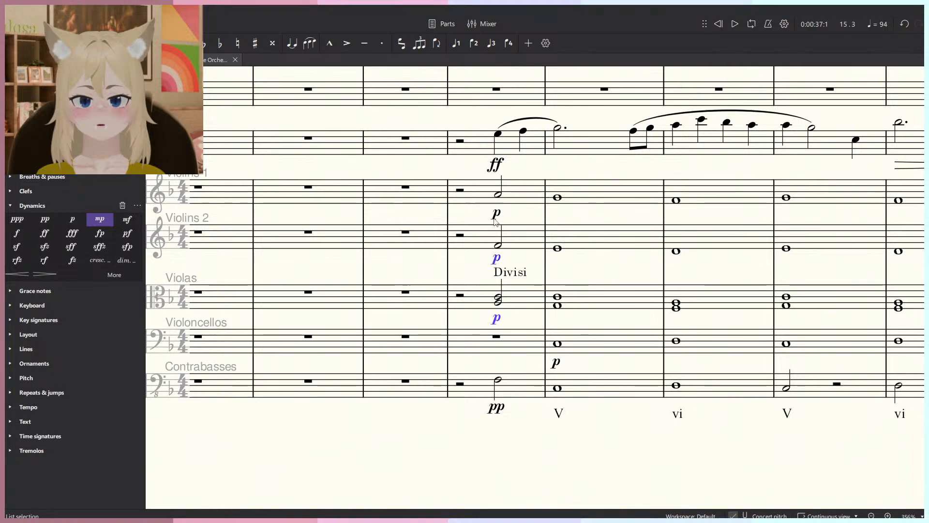
Return the upper strings' p dynamics to measure 16 and add crescendo hairpins under their beat 3 half notes in measure 15.
{"action": "key", "text": "ctrl+z"}
{"action": "left_click", "coordinate": [555, 201]}
{"action": "left_click", "coordinate": [506, 201]}
{"action": "left_click", "coordinate": [499, 197]}
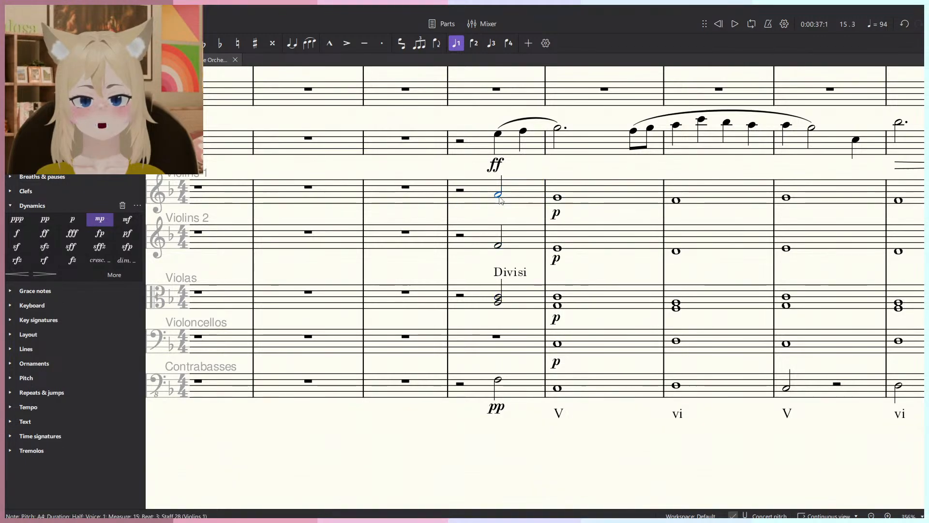
{"action": "left_click", "coordinate": [499, 303], "text": "shift"}
{"action": "key", "text": "shift+comma"}
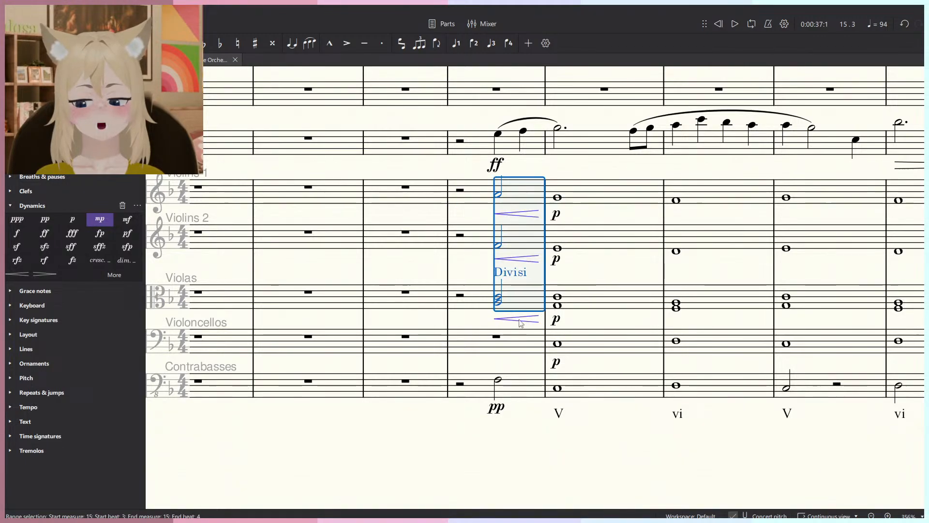
Move the Contrabasses pp from beat 3 of measure 15 to the start of measure 16.
{"action": "left_click", "coordinate": [498, 408]}
{"action": "key", "text": "ctrl+x"}
{"action": "key", "text": "Right"}
{"action": "key", "text": "ctrl+v"}
Add a crescendo hairpin under the Contrabasses half note in measure 15, leaving no tenuto on it.
{"action": "left_click", "coordinate": [499, 381]}
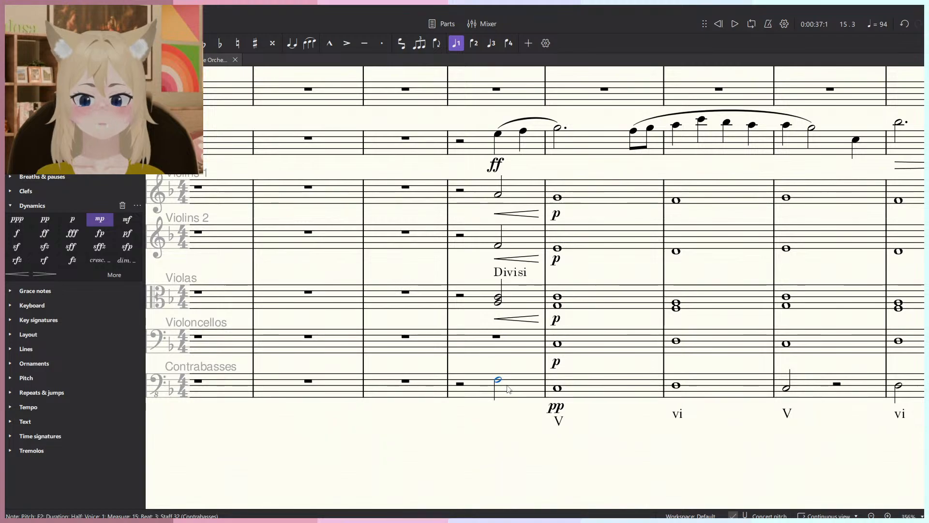
{"action": "left_click", "coordinate": [506, 388]}
{"action": "left_click", "coordinate": [500, 382]}
{"action": "left_click", "coordinate": [498, 380]}
{"action": "key", "text": "shift+n"}
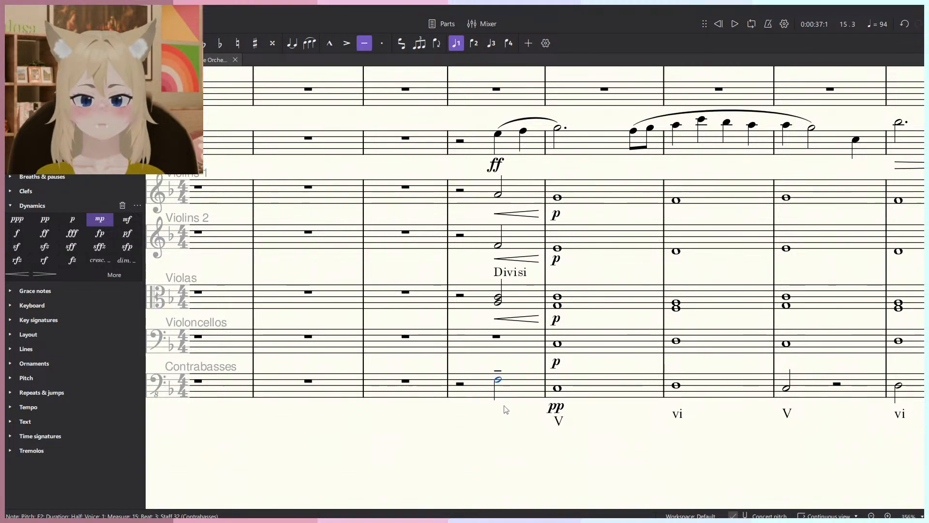
{"action": "key", "text": "shift+comma"}
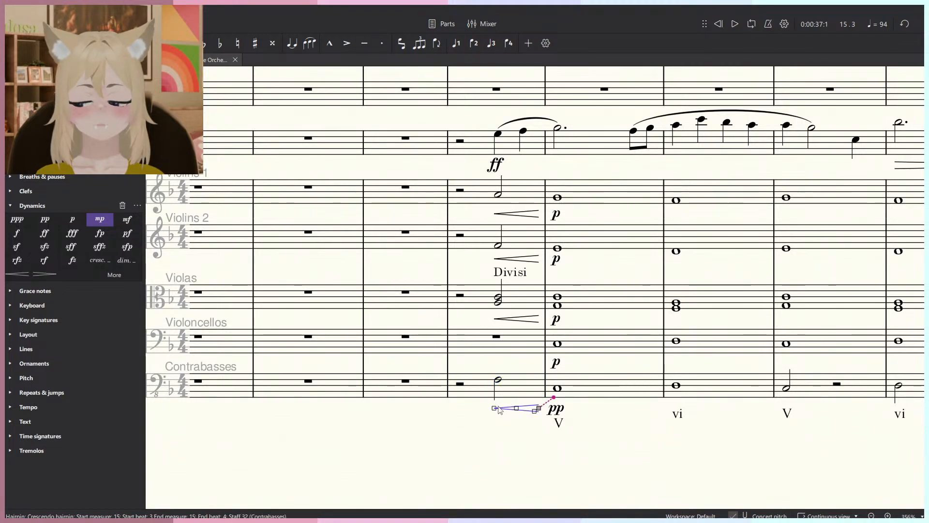
Add invisible dynamics on beat 3 of measure 15: pp for Violins 1, Violins 2 and Violas, ppp for Contrabasses.
{"action": "left_click", "coordinate": [499, 381]}
{"action": "left_click", "coordinate": [498, 301], "text": "ctrl"}
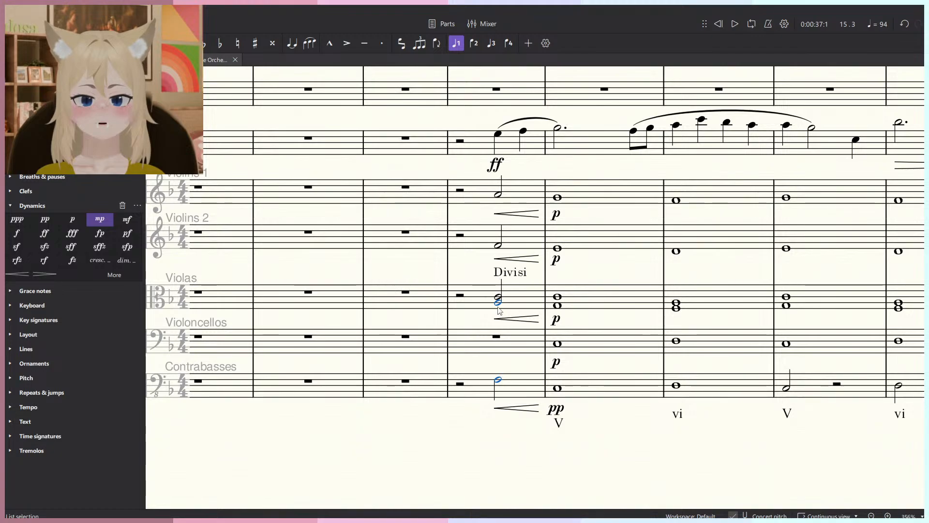
{"action": "left_click", "coordinate": [499, 302]}
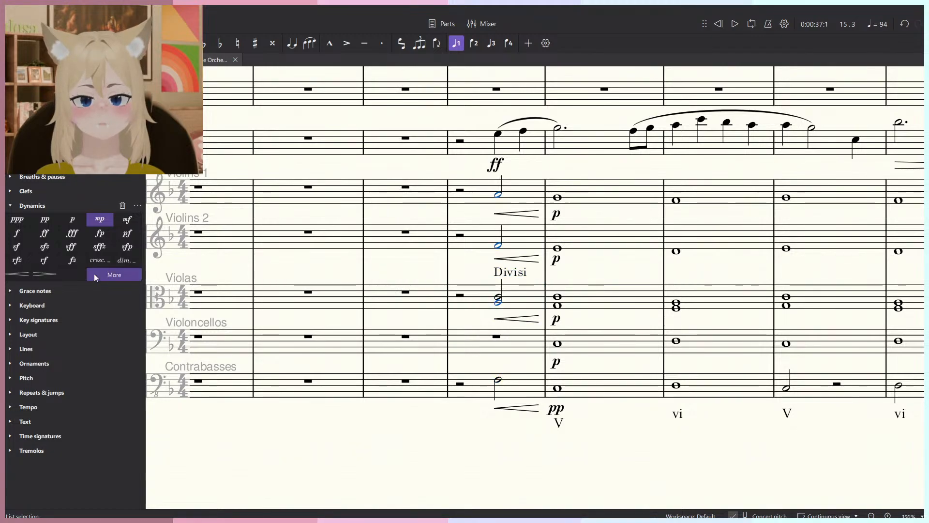
{"action": "left_click", "coordinate": [45, 219]}
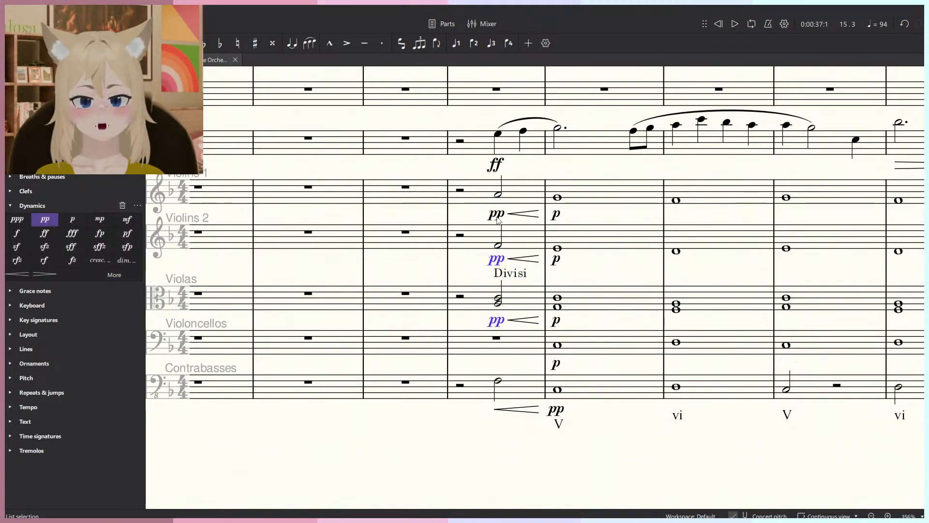
{"action": "left_click", "coordinate": [500, 383]}
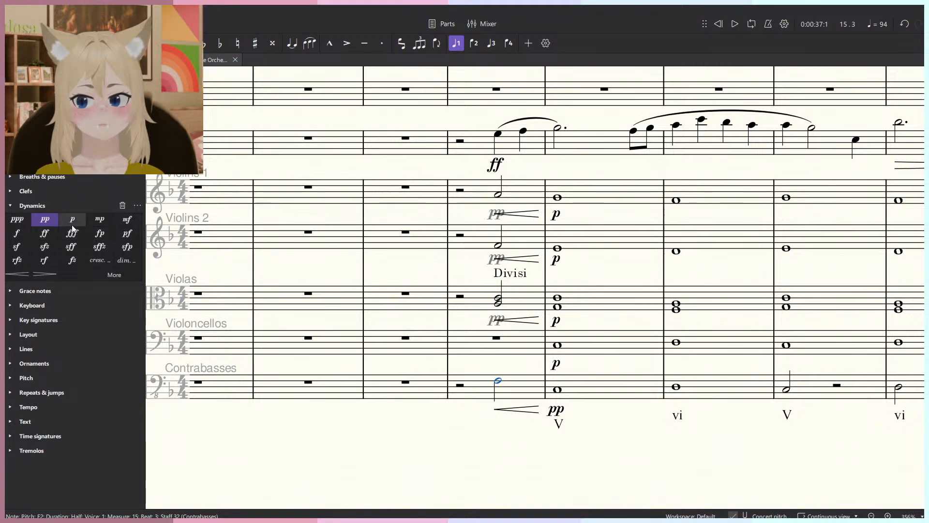
{"action": "left_click", "coordinate": [17, 220]}
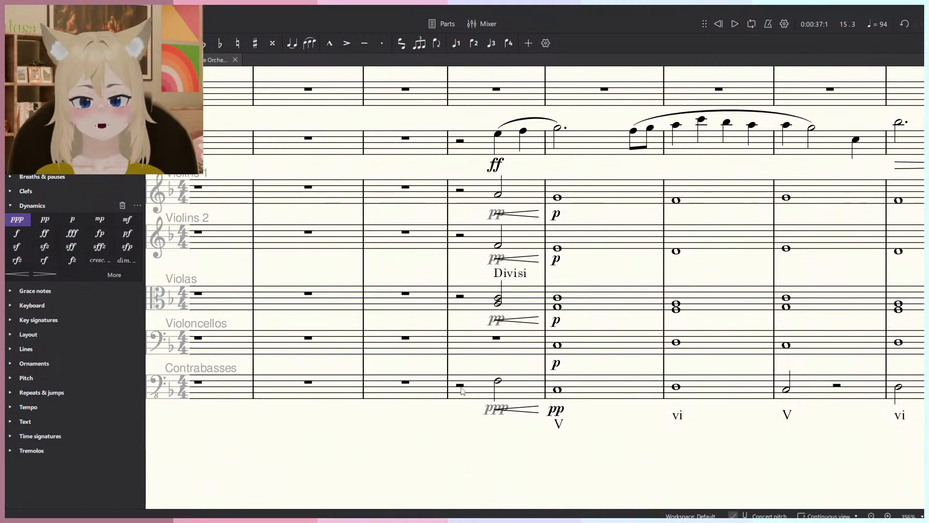
Move the string lead-in of measure 15 from beat 3 to beat 1 and lengthen its notes to whole notes.
{"action": "key", "text": "space"}
{"action": "scroll", "coordinate": [481, 425], "scroll_direction": "down", "scroll_amount": 5}
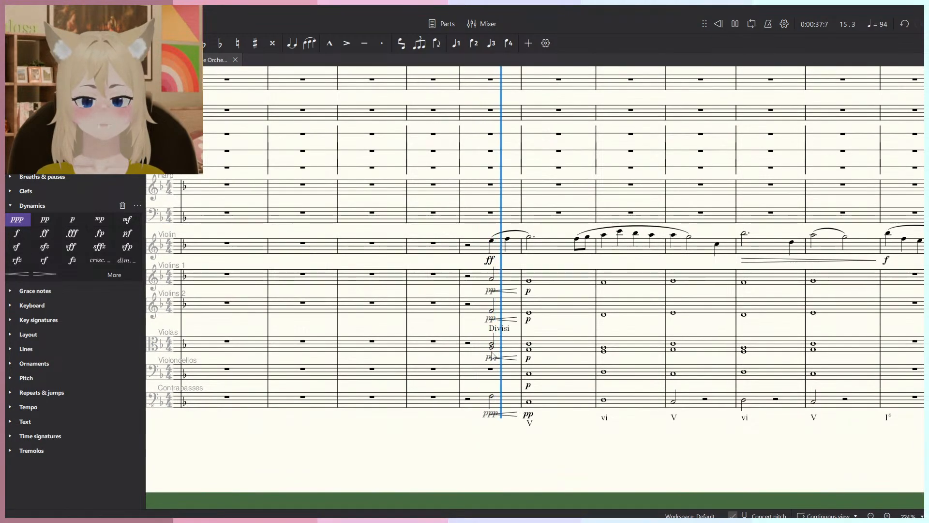
{"action": "scroll", "coordinate": [492, 356], "scroll_direction": "up", "scroll_amount": 5}
{"action": "key", "text": "space"}
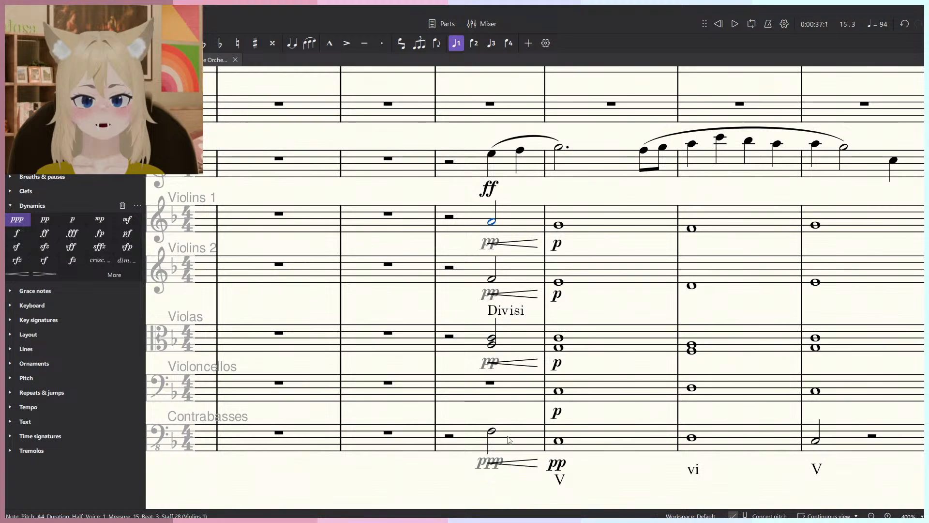
{"action": "left_click", "coordinate": [495, 436], "text": "shift"}
{"action": "key", "text": "ctrl+x"}
{"action": "left_click", "coordinate": [451, 217]}
{"action": "key", "text": "ctrl+v"}
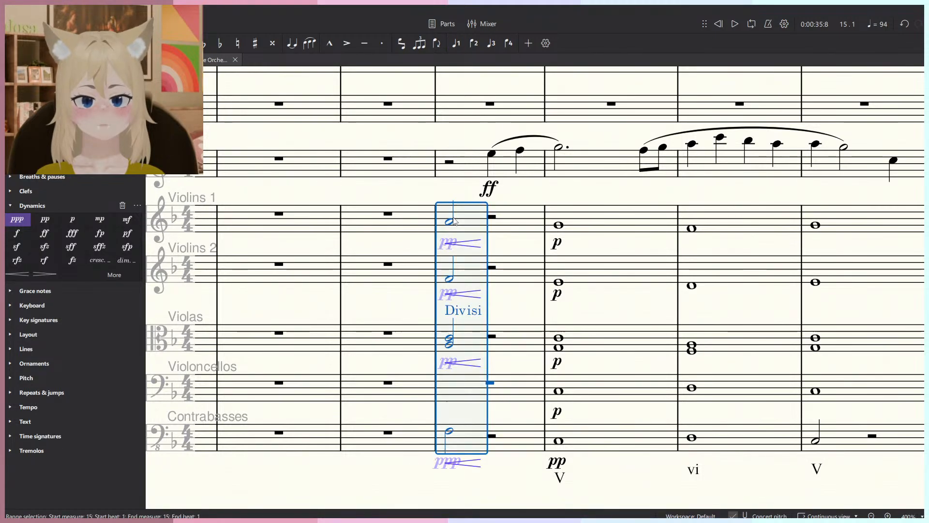
{"action": "key", "text": "7"}
Delete the short crescendo hairpins in measure 15 under Violins 1, Violins 2, Violas and Contrabasses.
{"action": "left_click", "coordinate": [472, 246]}
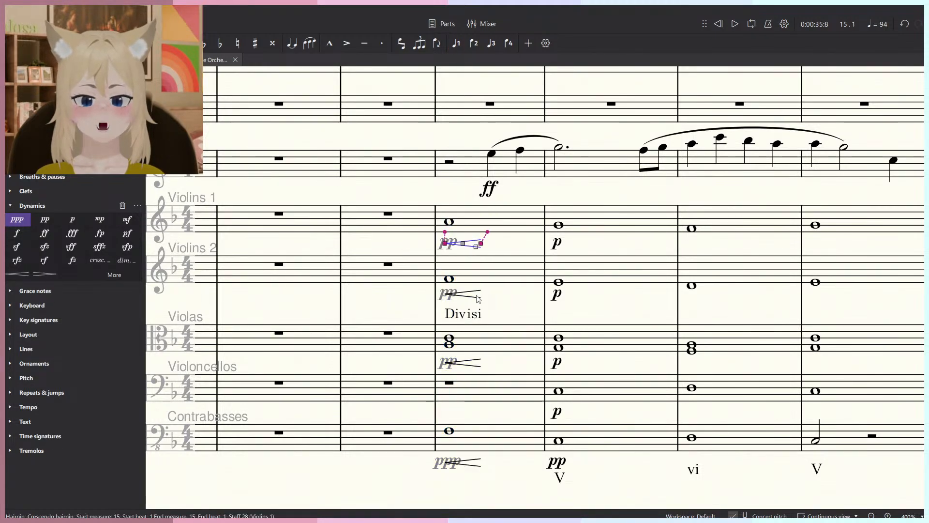
{"action": "key", "text": "Delete"}
{"action": "left_click", "coordinate": [477, 295]}
{"action": "key", "text": "Delete"}
{"action": "left_click", "coordinate": [478, 363]}
{"action": "key", "text": "Delete"}
{"action": "left_click", "coordinate": [473, 467]}
{"action": "key", "text": "Delete"}
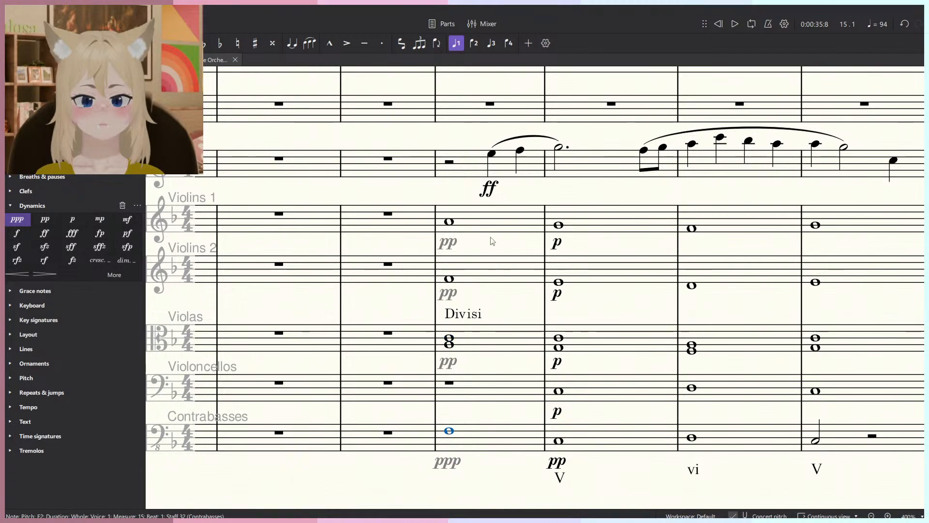
Add full-measure crescendo hairpins in measure 15 to all string sections except the Violoncellos.
{"action": "left_click", "coordinate": [491, 227]}
{"action": "left_click", "coordinate": [496, 441], "text": "shift"}
{"action": "key", "text": "shift+comma"}
{"action": "left_click", "coordinate": [508, 413]}
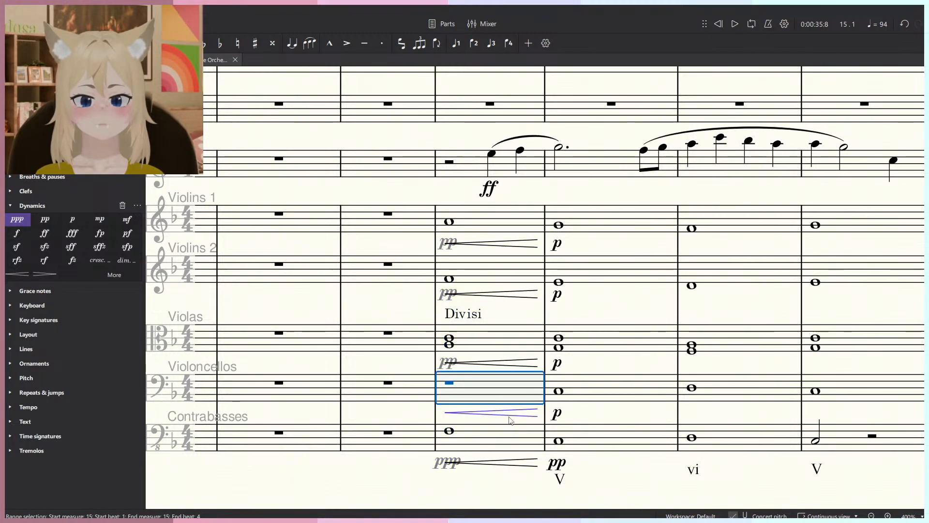
{"action": "key", "text": "Delete"}
Play the passage from measure 15 and remove the solo Violin's ff in measure 15, diminuendo in measures 19 to 20 and f in measure 21.
{"action": "key", "text": "space"}
{"action": "scroll", "coordinate": [607, 468], "scroll_direction": "down", "scroll_amount": 3, "text": "ctrl"}
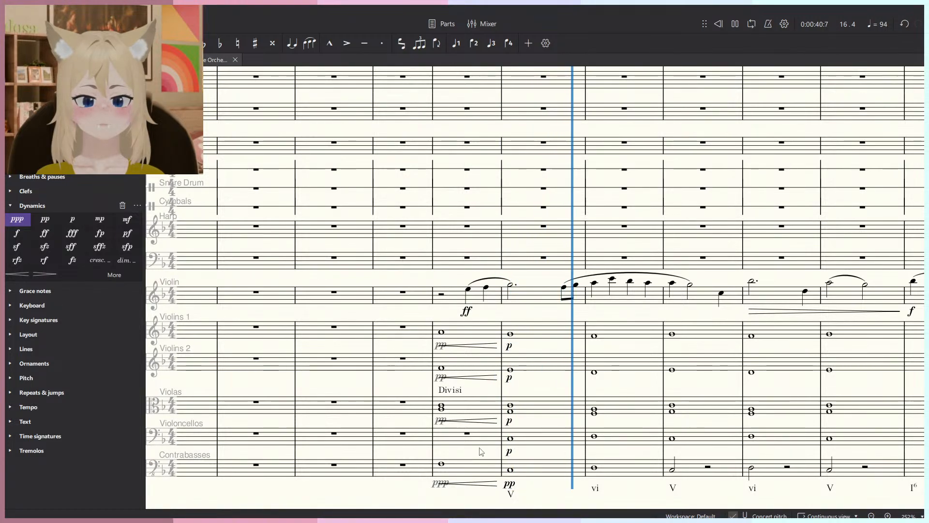
{"action": "left_click_drag", "start_coordinate": [590, 299], "coordinate": [389, 459]}
{"action": "scroll", "coordinate": [389, 458], "scroll_direction": "down", "scroll_amount": 4}
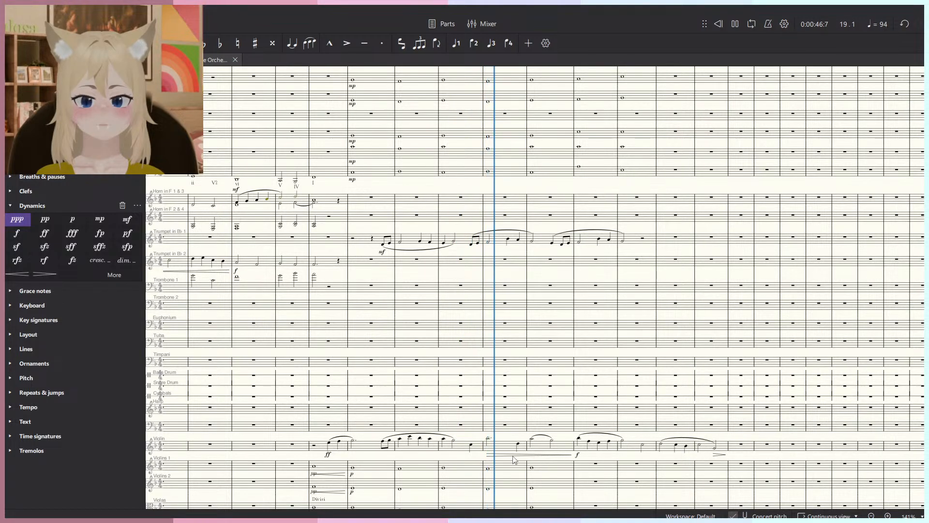
{"action": "key", "text": "space"}
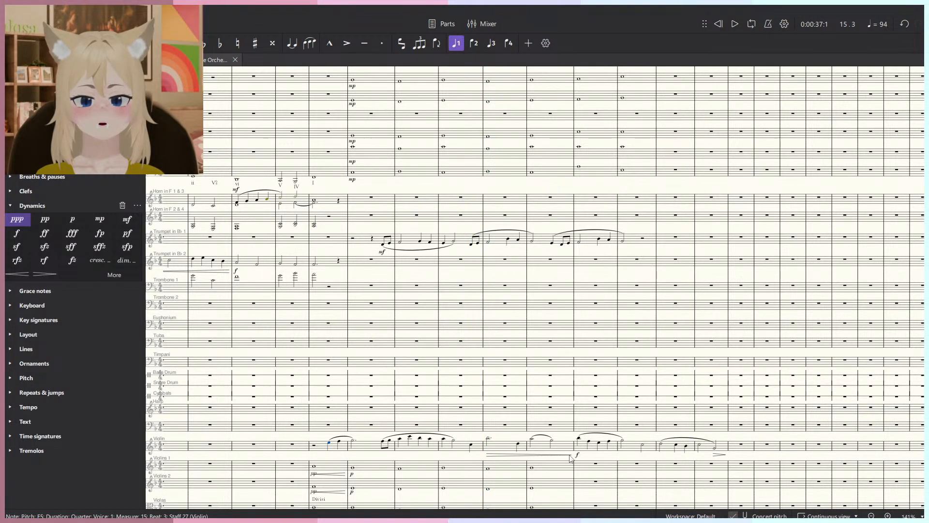
{"action": "key", "text": "ctrl+z"}
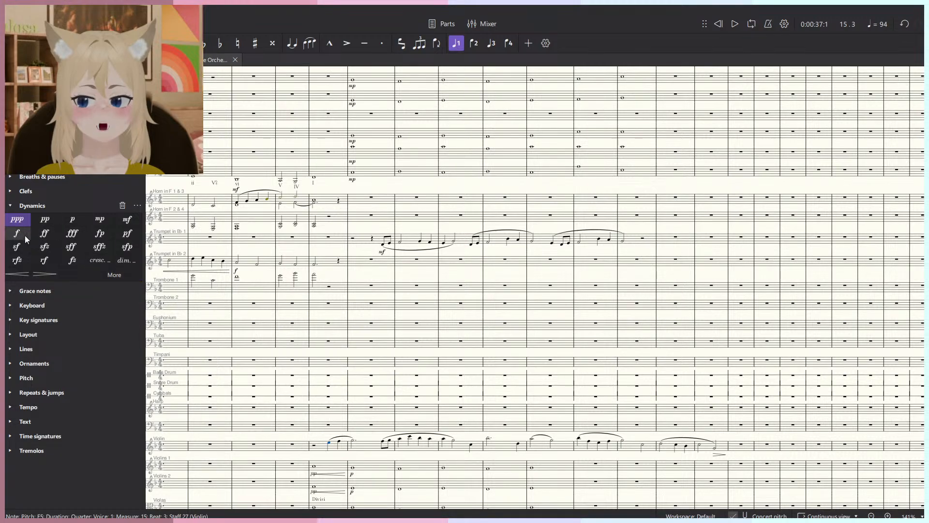
Try f on the solo Violin's beat 3 entry in measure 15, listen to it, and replace it with mf.
{"action": "left_click", "coordinate": [25, 235]}
{"action": "key", "text": "space"}
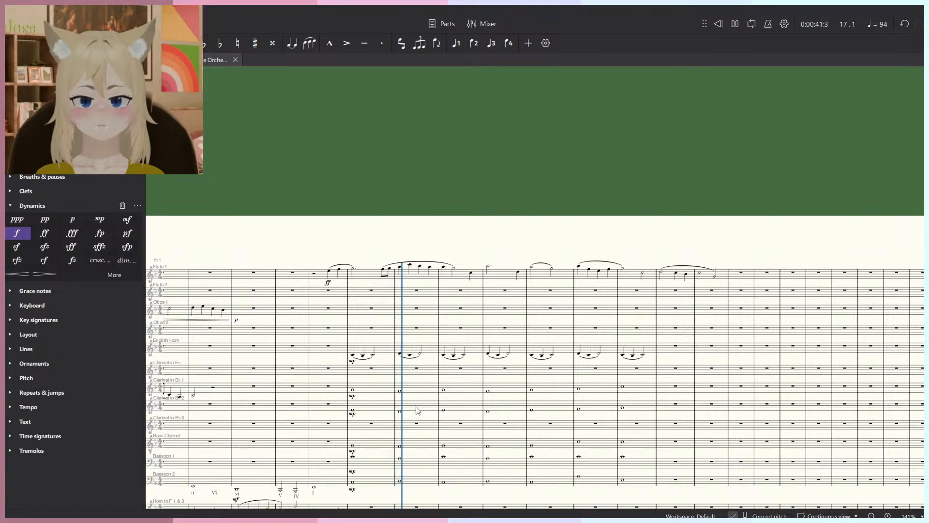
{"action": "scroll", "coordinate": [413, 421], "scroll_direction": "down", "scroll_amount": 5}
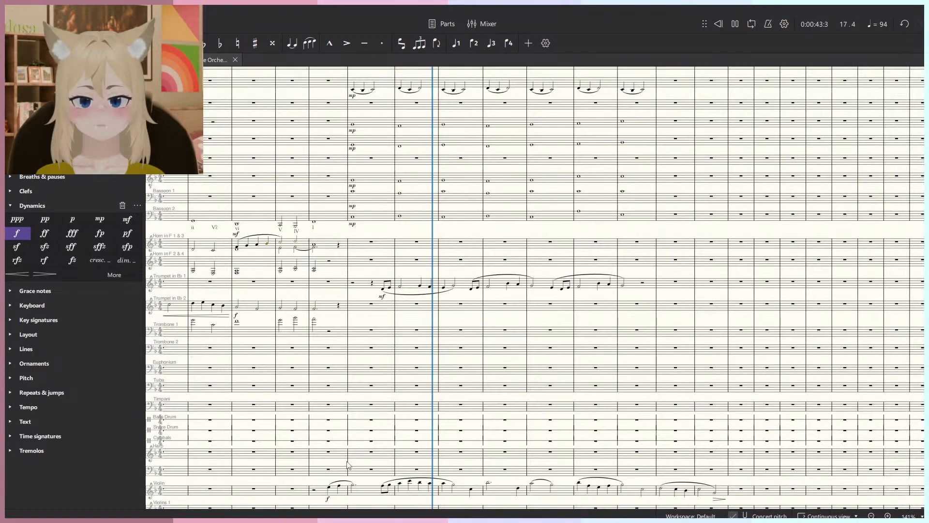
{"action": "key", "text": "space"}
{"action": "left_click", "coordinate": [126, 220]}
{"action": "key", "text": "space"}
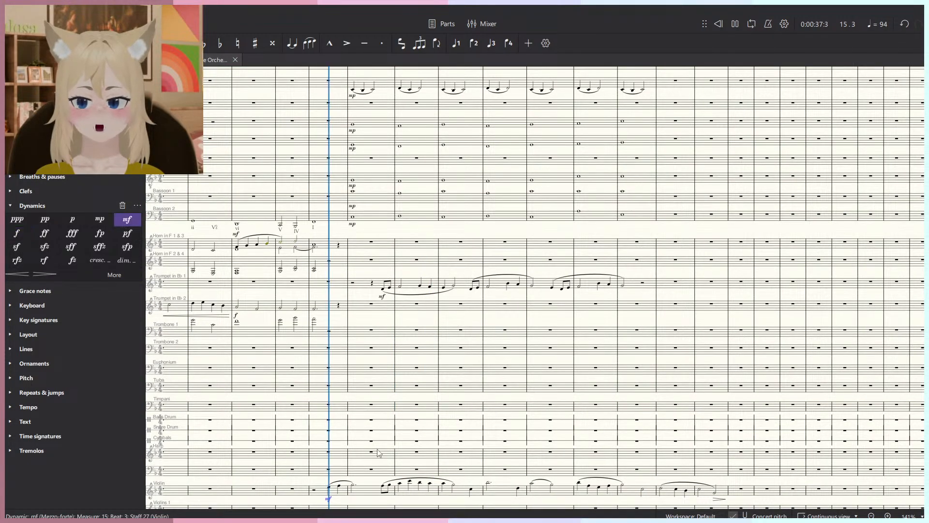
{"action": "key", "text": "space"}
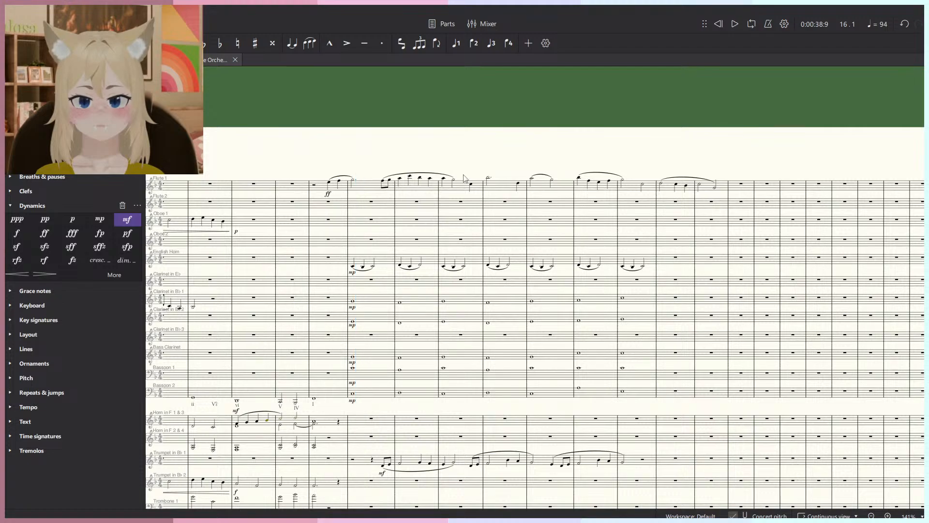
Play back the Flute 1 melody from measure 15 with the ensemble and check its mixer channel and the solo Violin line.
{"action": "left_click", "coordinate": [722, 187], "text": "shift"}
{"action": "key", "text": "space"}
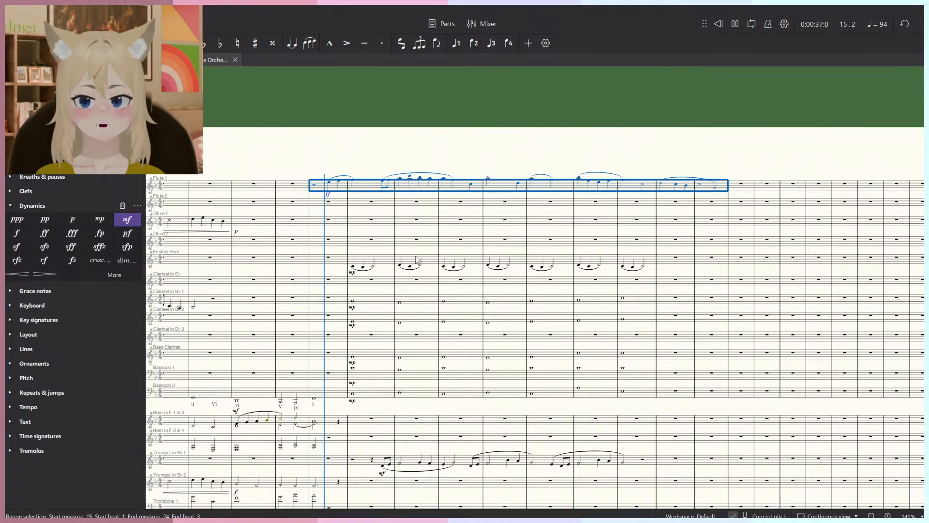
{"action": "key", "text": "F10"}
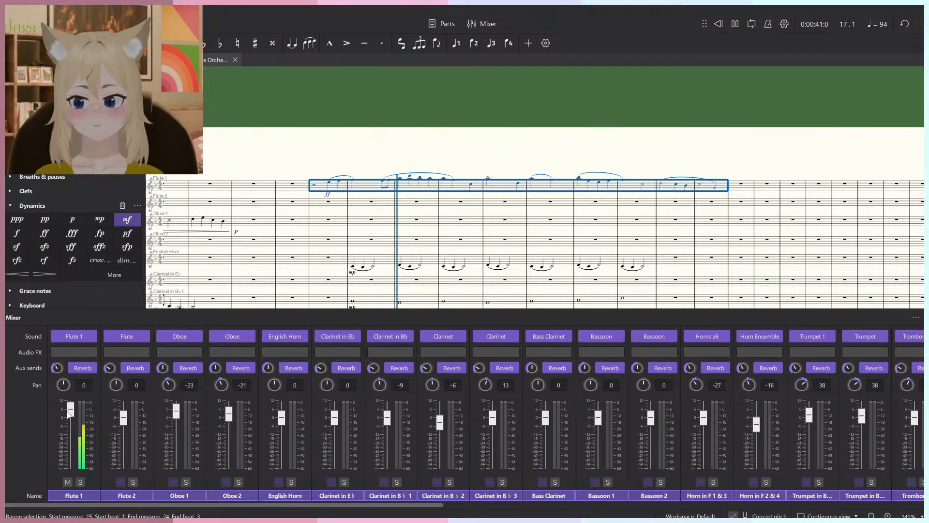
{"action": "key", "text": "F10"}
{"action": "left_click", "coordinate": [353, 125]}
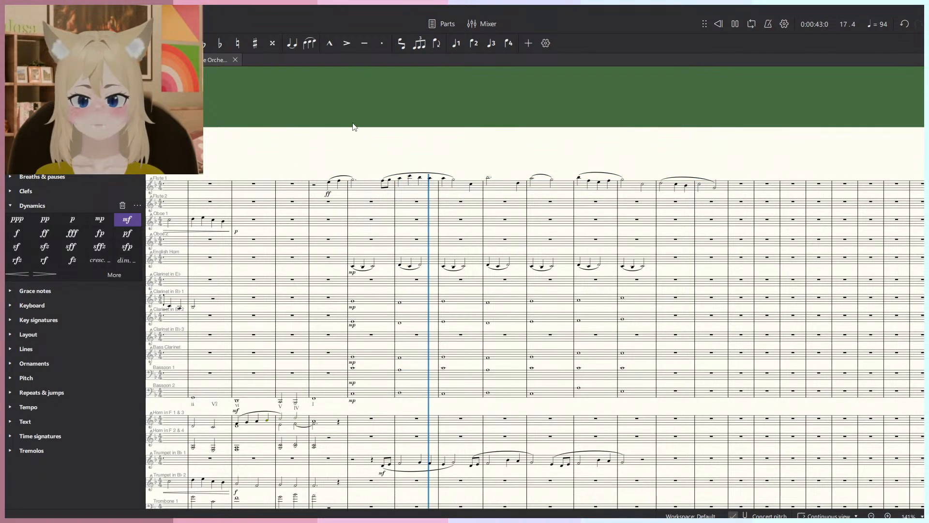
{"action": "scroll", "coordinate": [353, 140], "scroll_direction": "down", "scroll_amount": 5}
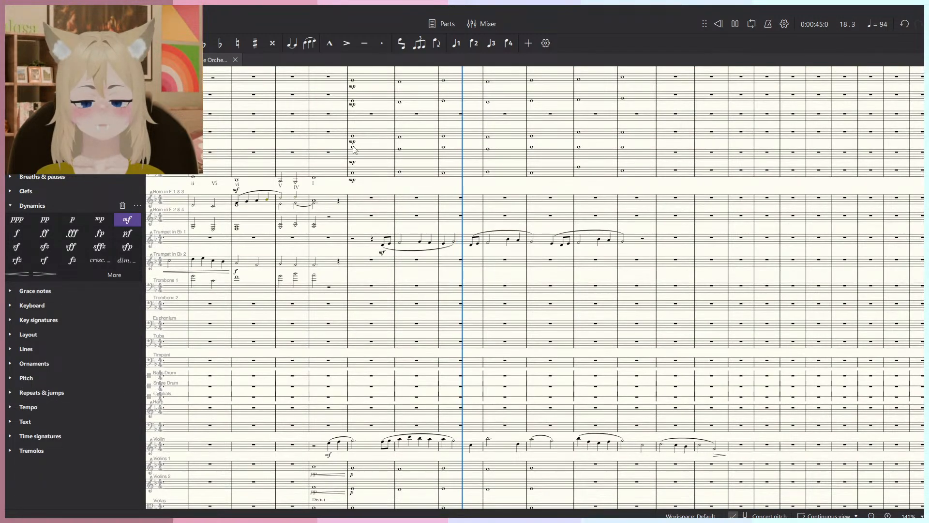
{"action": "scroll", "coordinate": [374, 204], "scroll_direction": "down", "scroll_amount": 5}
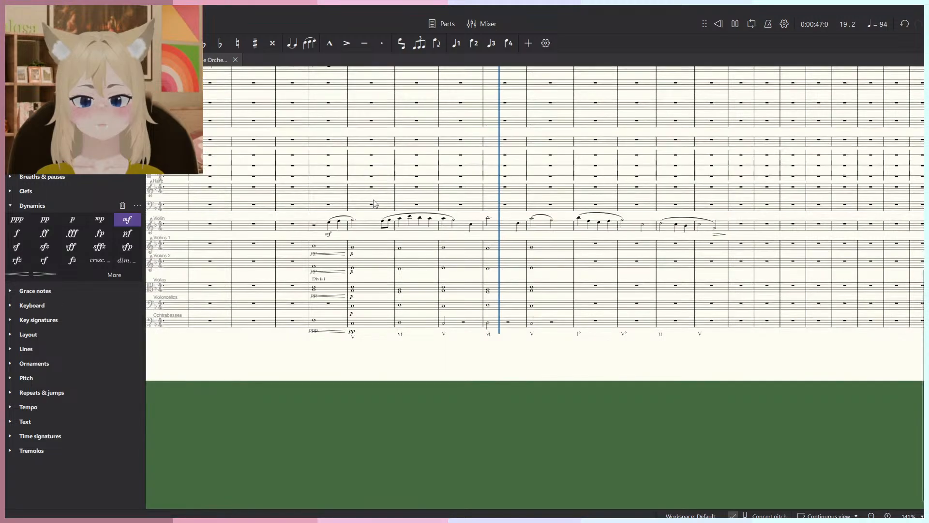
{"action": "scroll", "coordinate": [472, 322], "scroll_direction": "up", "scroll_amount": 6}
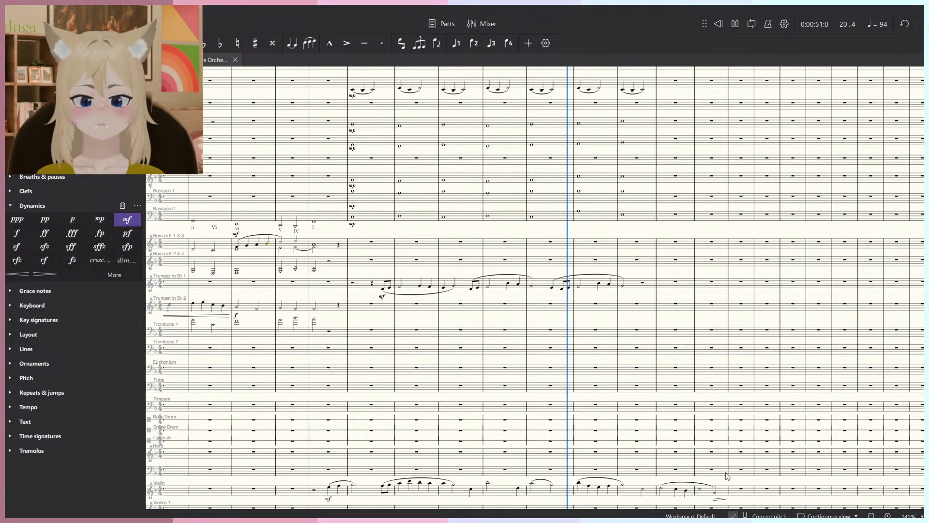
Delete the solo Violin's phrase and diminuendo hairpin from measure 23 onwards and play back from that point.
{"action": "left_click", "coordinate": [742, 490]}
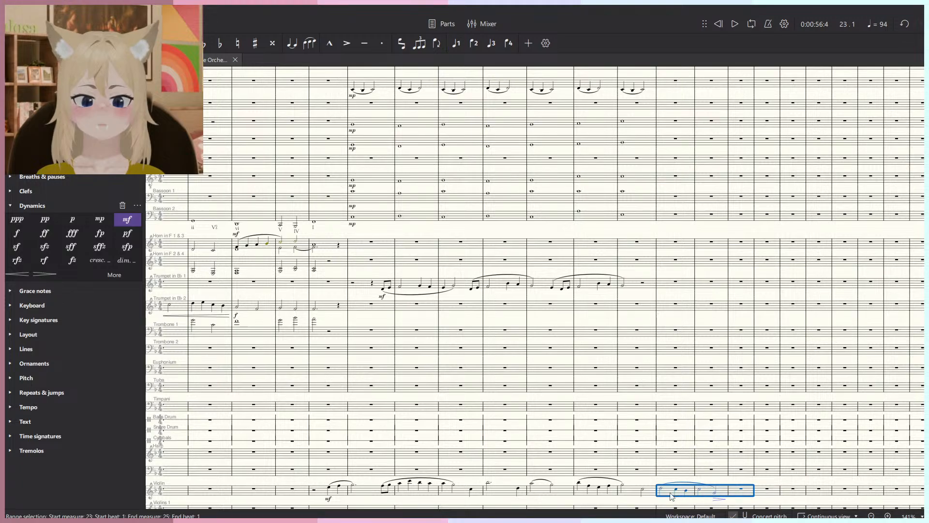
{"action": "key", "text": "Delete"}
{"action": "key", "text": "space"}
{"action": "key", "text": "ctrl+0"}
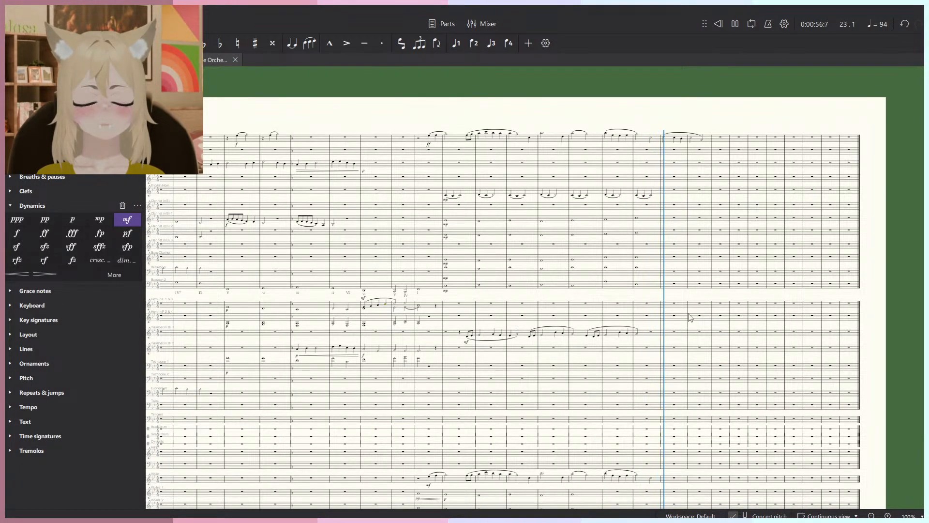
{"action": "key", "text": "space"}
Look at measures 16 to 22 in the smaller ensemble score, and listen to the orchestral score from measure 15 to 21.
{"action": "scroll", "coordinate": [446, 149], "scroll_direction": "up", "scroll_amount": 5}
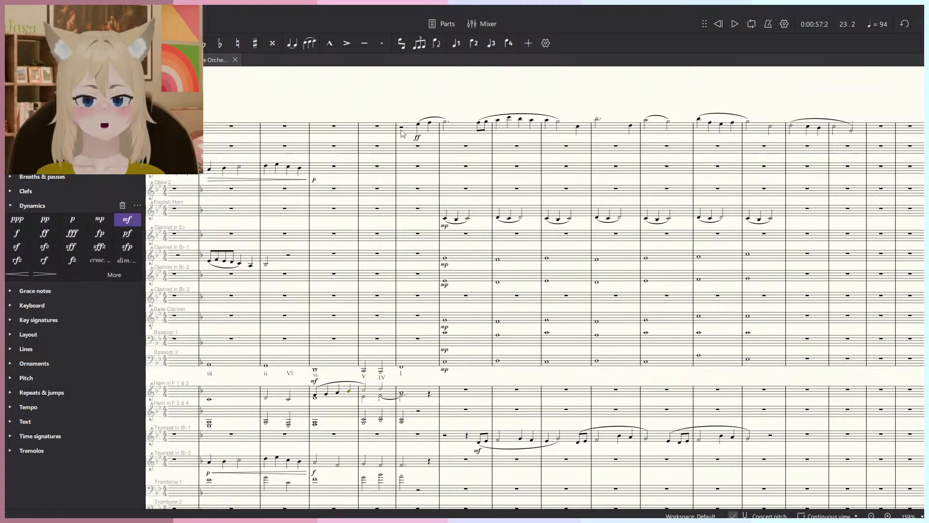
{"action": "left_click", "coordinate": [401, 131]}
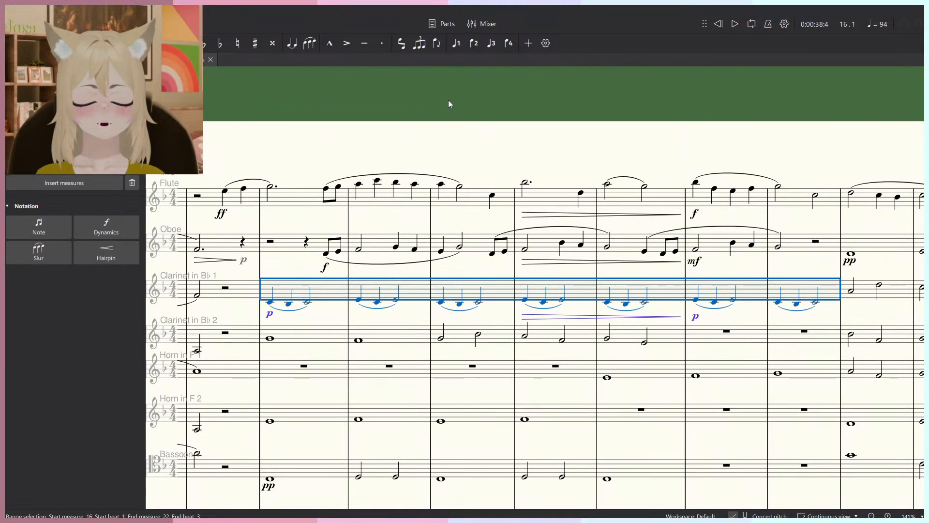
{"action": "scroll", "coordinate": [448, 100], "scroll_direction": "down", "scroll_amount": 5}
{"action": "key", "text": "Escape"}
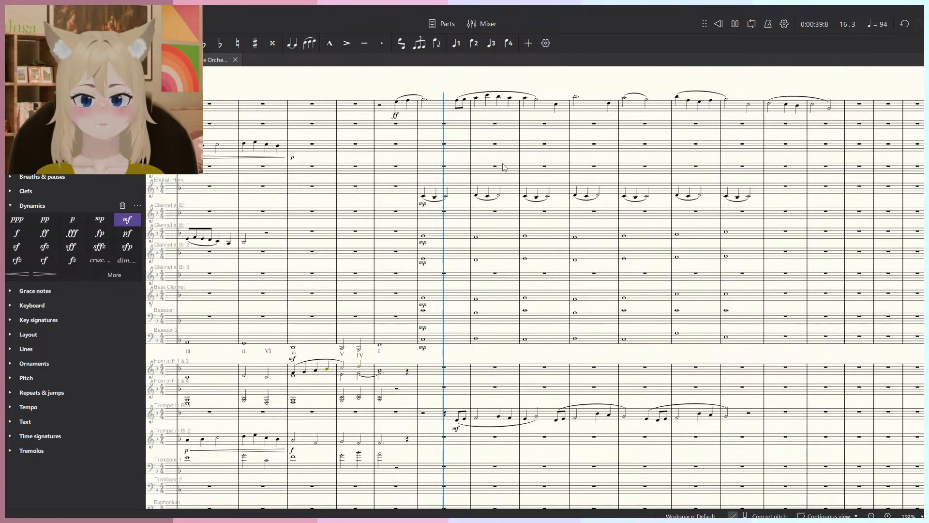
{"action": "scroll", "coordinate": [504, 164], "scroll_direction": "up", "scroll_amount": 3}
{"action": "scroll", "coordinate": [512, 172], "scroll_direction": "down", "scroll_amount": 5}
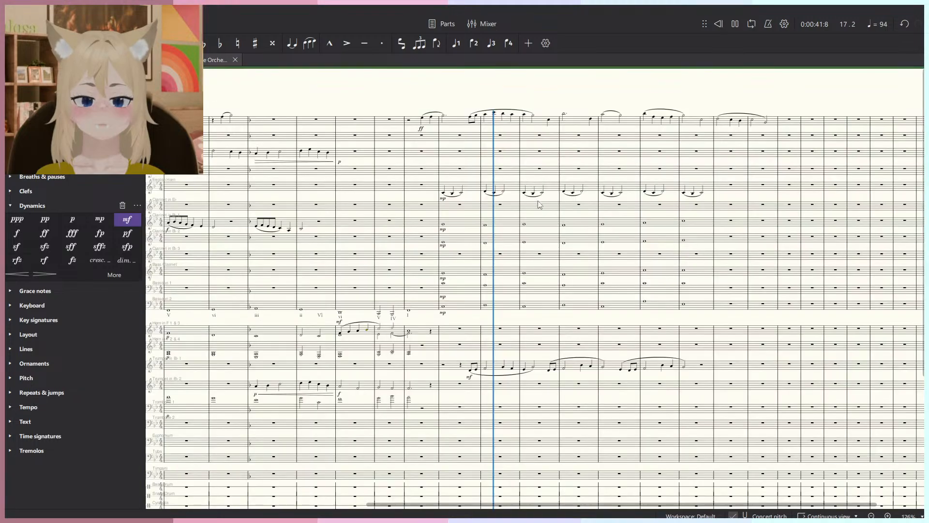
{"action": "scroll", "coordinate": [561, 198], "scroll_direction": "down", "scroll_amount": 3}
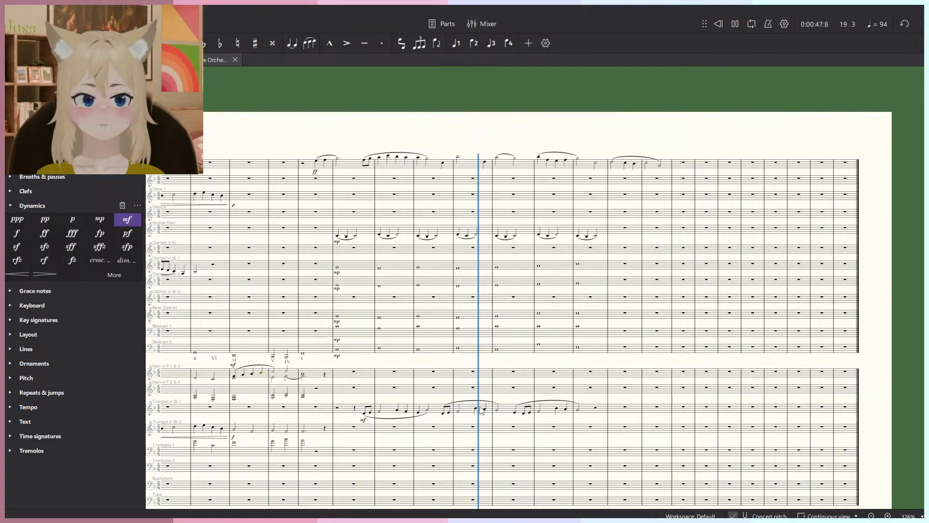
{"action": "scroll", "coordinate": [481, 411], "scroll_direction": "down", "scroll_amount": 5}
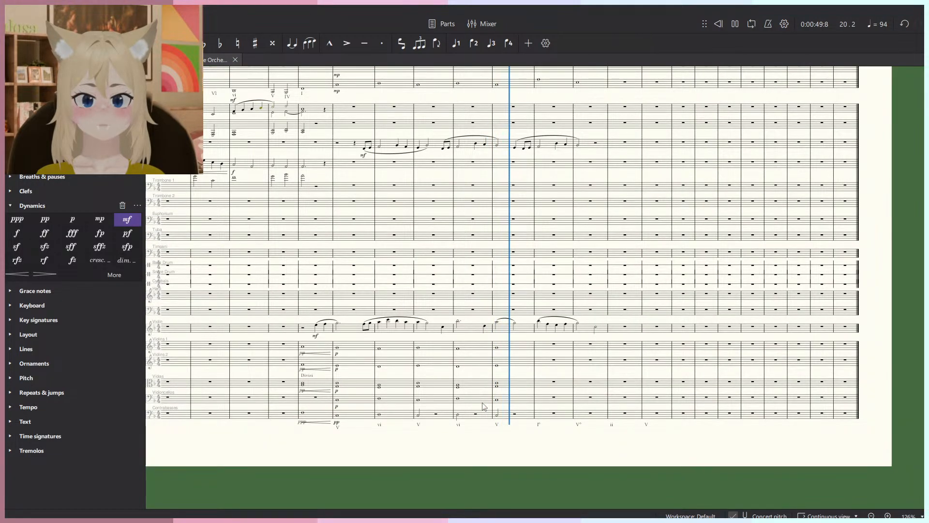
{"action": "key", "text": "space"}
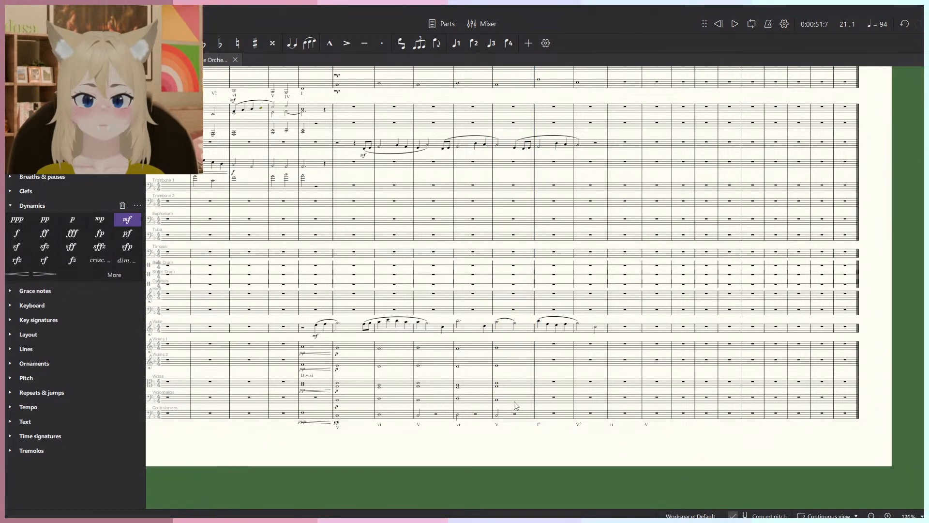
Shorten the Violoncellos note and the Violas chord in measure 20 to dotted half notes.
{"action": "scroll", "coordinate": [516, 405], "scroll_direction": "up", "scroll_amount": 8}
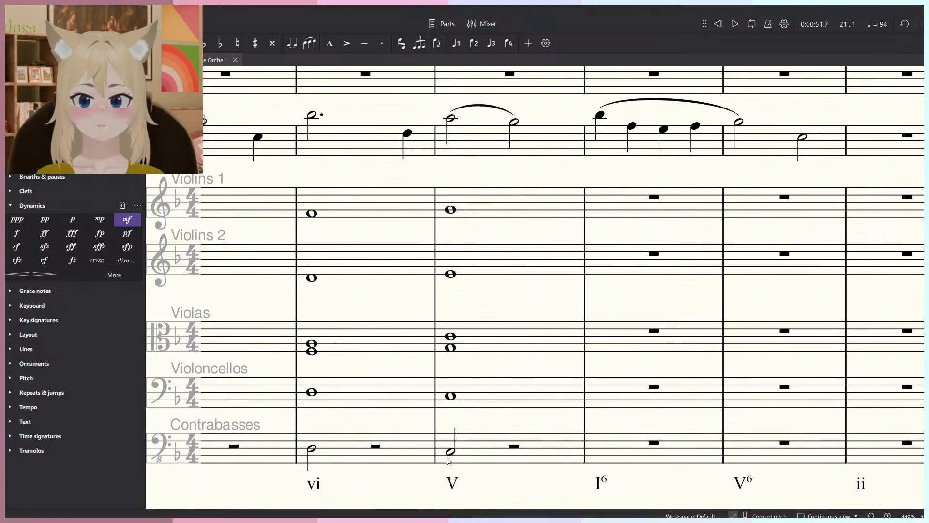
{"action": "left_click", "coordinate": [463, 466]}
{"action": "left_click", "coordinate": [450, 453]}
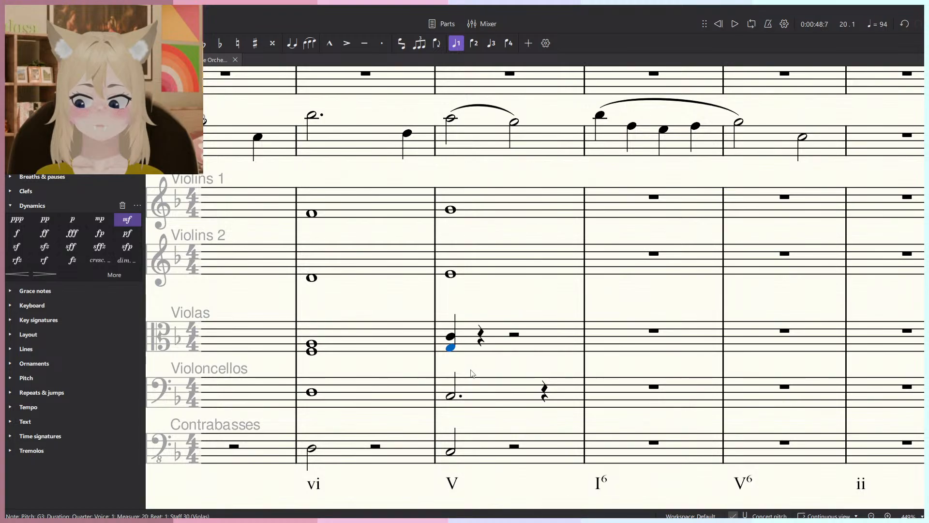
{"action": "left_click", "coordinate": [450, 349]}
{"action": "left_click", "coordinate": [450, 341]}
{"action": "left_click", "coordinate": [450, 336]}
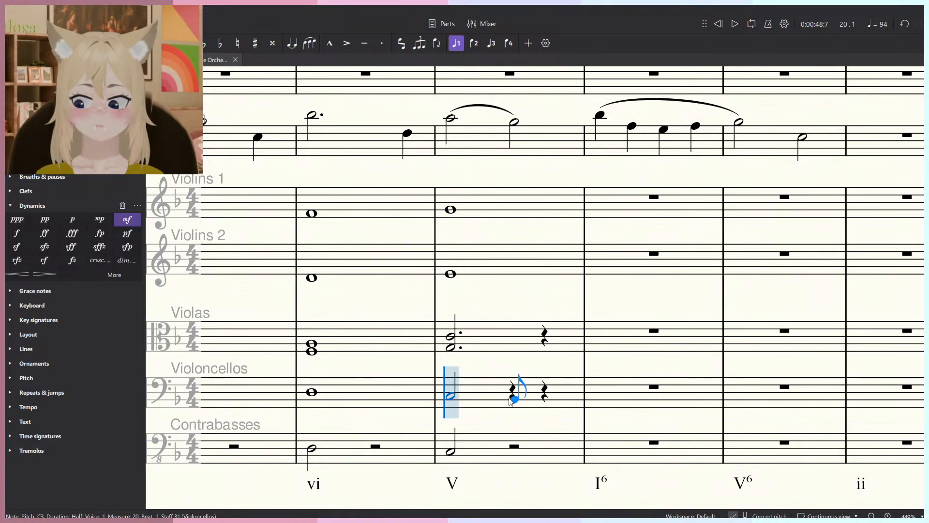
Rewrite the Violoncellos C in measure 20 as a half note tied to an eighth note.
{"action": "left_click", "coordinate": [514, 395]}
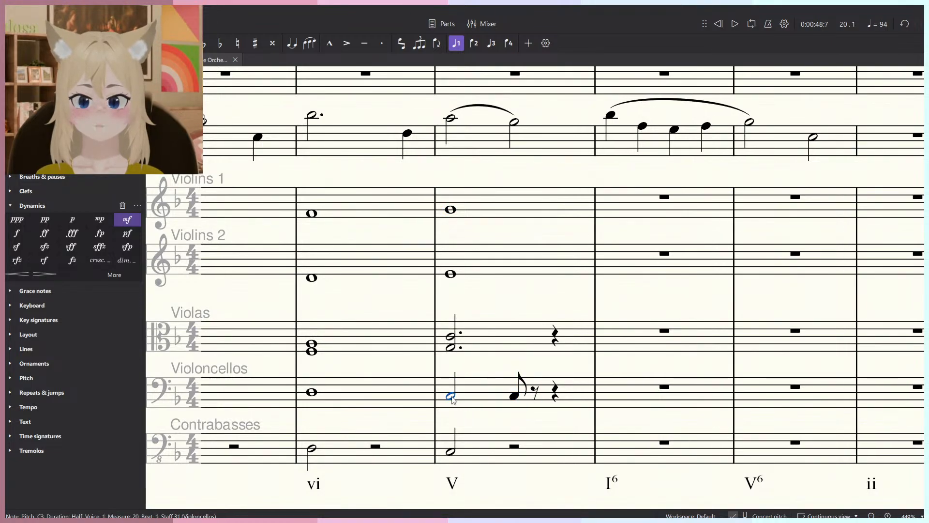
{"action": "key", "text": "Escape"}
{"action": "left_click_drag", "start_coordinate": [485, 372], "coordinate": [459, 408]}
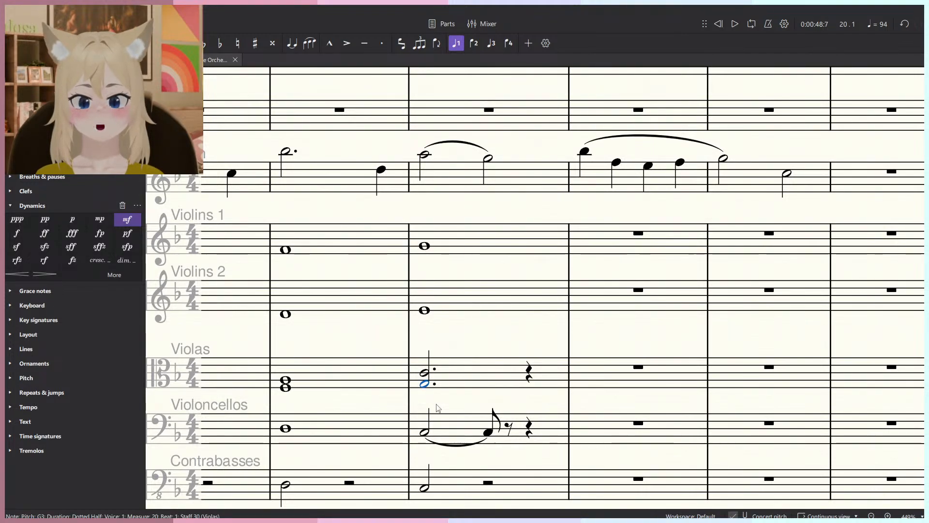
{"action": "left_click", "coordinate": [426, 384]}
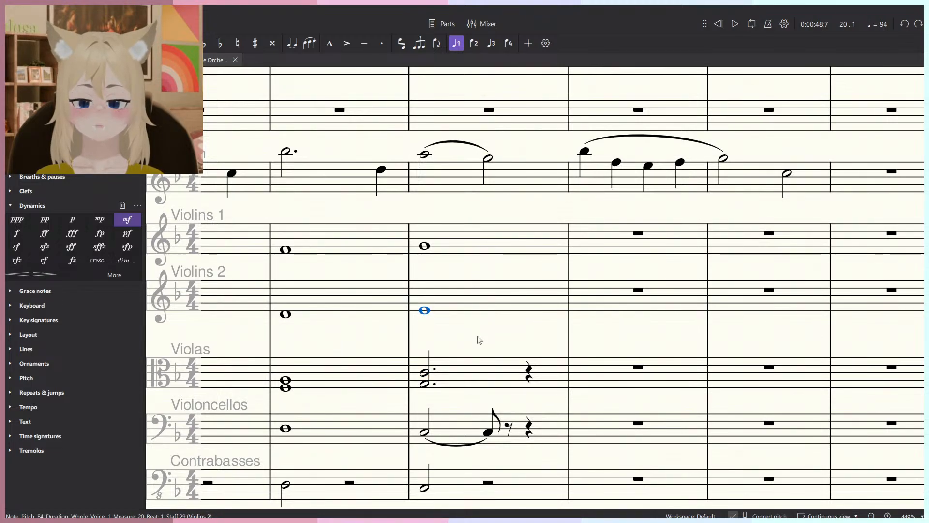
Mark pp under the Violoncellos eighth rest and the Violas quarter rest in measure 20.
{"action": "left_click", "coordinate": [473, 254]}
{"action": "left_click", "coordinate": [473, 378]}
{"action": "left_click", "coordinate": [488, 432]}
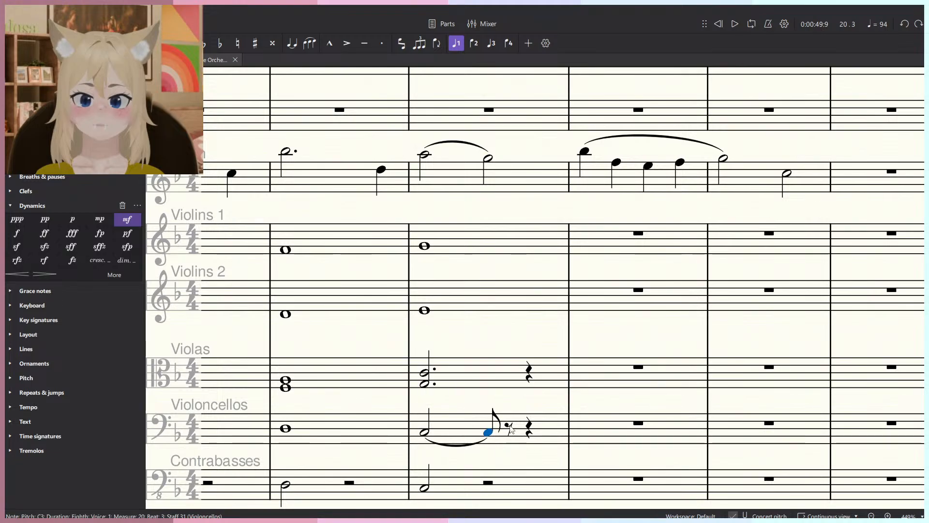
{"action": "scroll", "coordinate": [520, 340], "scroll_direction": "down", "scroll_amount": 4}
{"action": "left_click_drag", "start_coordinate": [494, 340], "coordinate": [441, 312]}
{"action": "scroll", "coordinate": [442, 313], "scroll_direction": "up", "scroll_amount": 3}
{"action": "left_click", "coordinate": [47, 219]}
{"action": "left_click", "coordinate": [491, 345]}
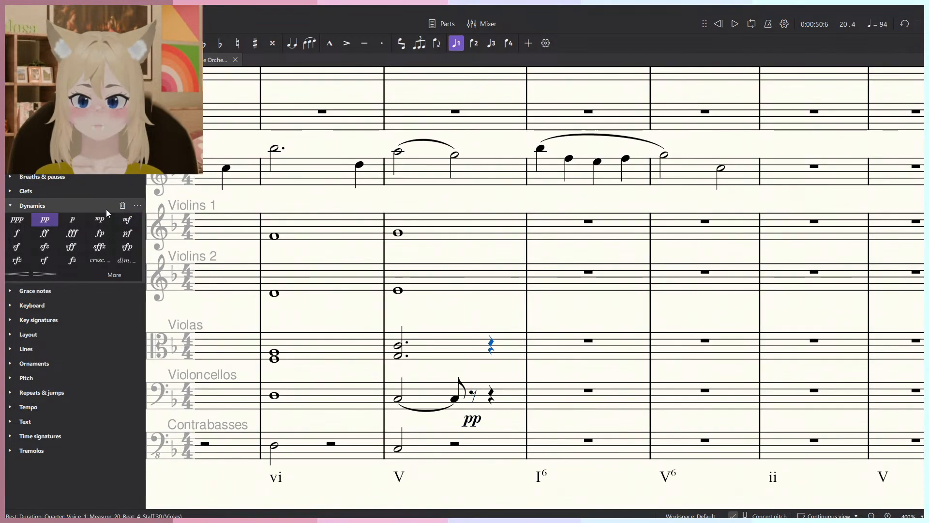
{"action": "left_click", "coordinate": [45, 220]}
Mark pp at the start of measure 21 for Violins 2 and Violins 1.
{"action": "left_click", "coordinate": [588, 273]}
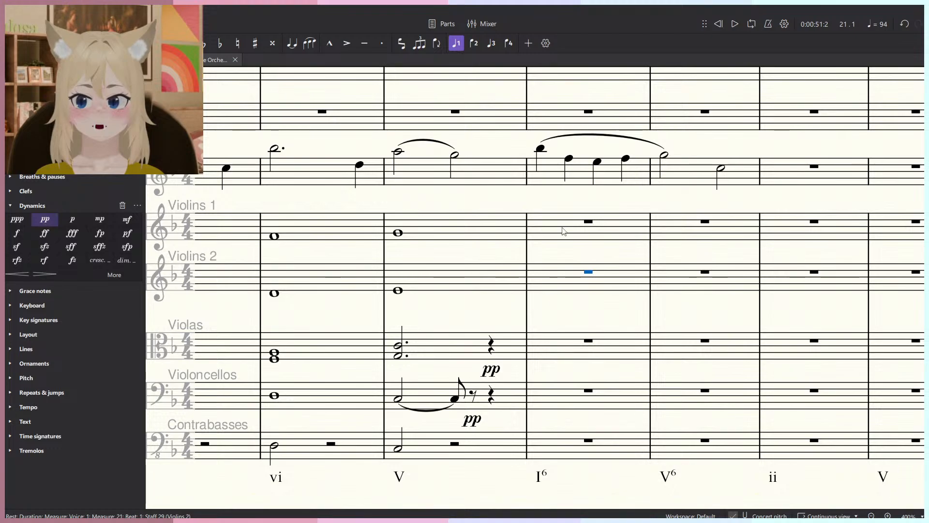
{"action": "left_click", "coordinate": [45, 219]}
{"action": "left_click", "coordinate": [588, 222]}
{"action": "left_click", "coordinate": [45, 220]}
Try to add crescendo hairpins under the Violins 1, Violins 2, Violas and Violoncellos notes in measure 20.
{"action": "left_click", "coordinate": [467, 226]}
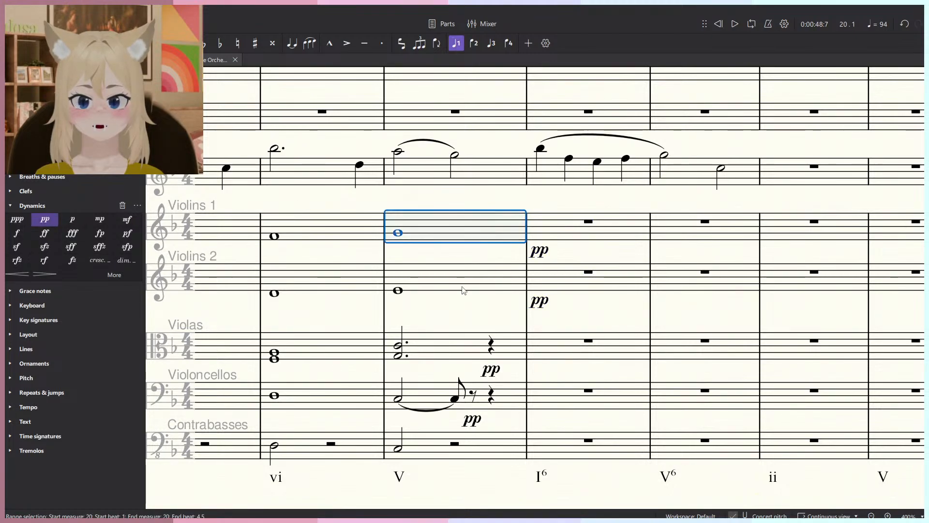
{"action": "left_click", "coordinate": [460, 283], "text": "shift"}
{"action": "key", "text": "shift+comma"}
{"action": "left_click", "coordinate": [399, 346]}
{"action": "key", "text": "shift+comma"}
{"action": "left_click", "coordinate": [399, 401]}
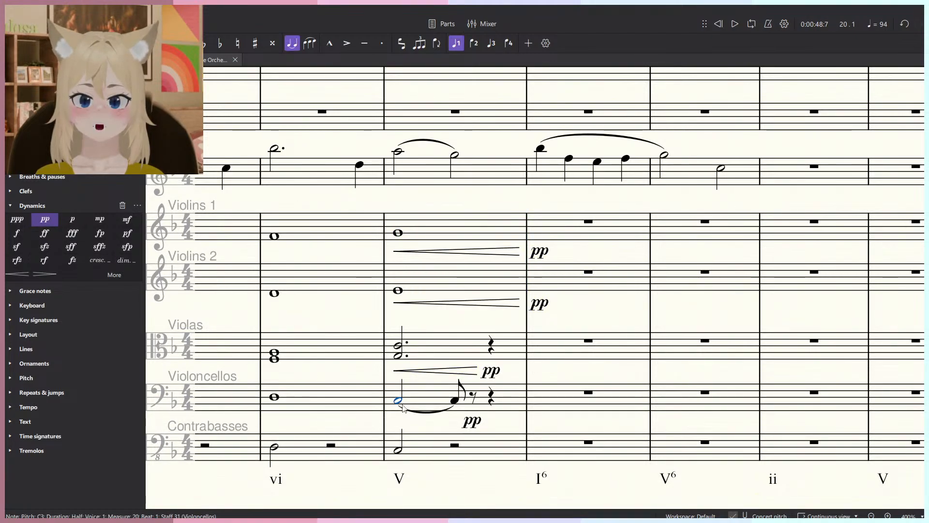
{"action": "key", "text": "shift+comma"}
Undo the crescendo hairpins in measure 20, keeping the pp for Violins 1 in measure 21.
{"action": "key", "text": "ctrl+z"}
{"action": "key", "text": "ctrl+z"}
{"action": "key", "text": "ctrl+z"}
{"action": "key", "text": "ctrl+z"}
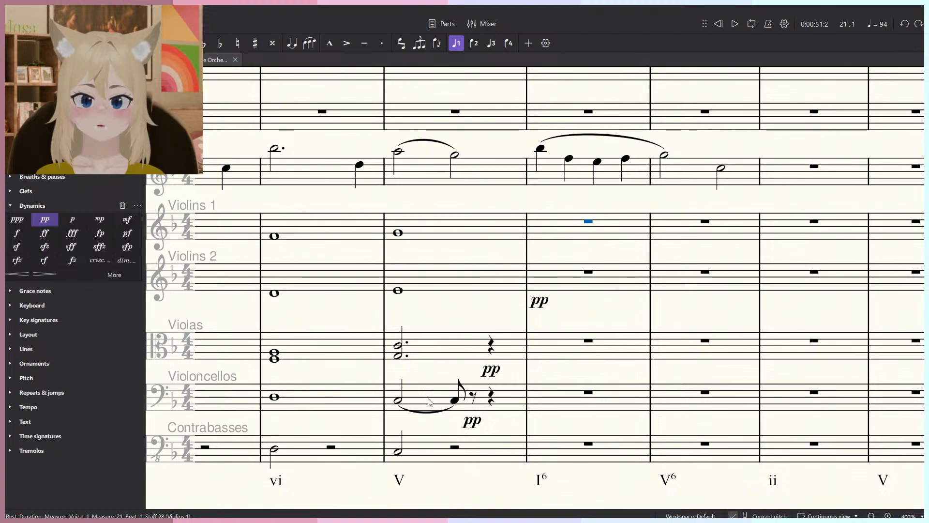
{"action": "key", "text": "ctrl+shift+z"}
Add diminuendo hairpins under the measure 20 notes of Violins 1, Violins 2, Violas, Violoncellos and Contrabasses.
{"action": "left_click", "coordinate": [400, 234]}
{"action": "left_click", "coordinate": [437, 279], "text": "shift"}
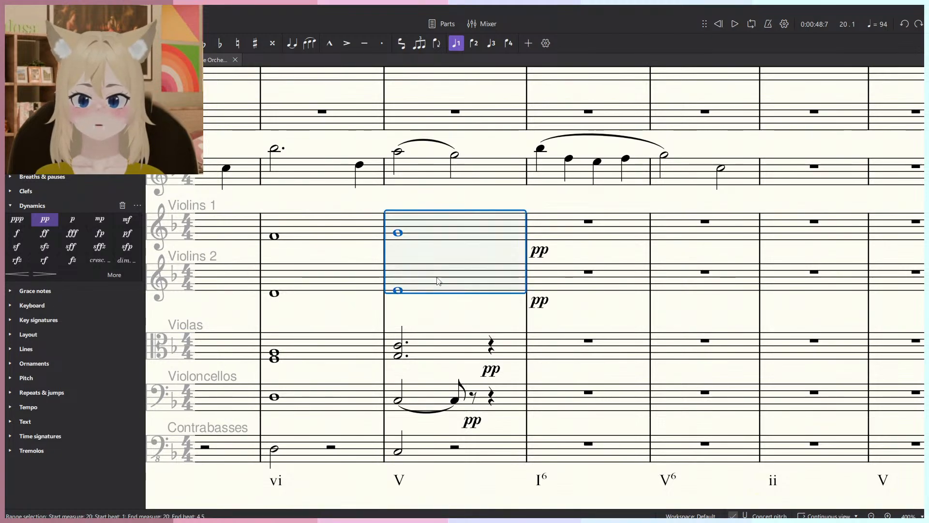
{"action": "key", "text": "shift+period"}
{"action": "left_click", "coordinate": [400, 350]}
{"action": "key", "text": "shift+period"}
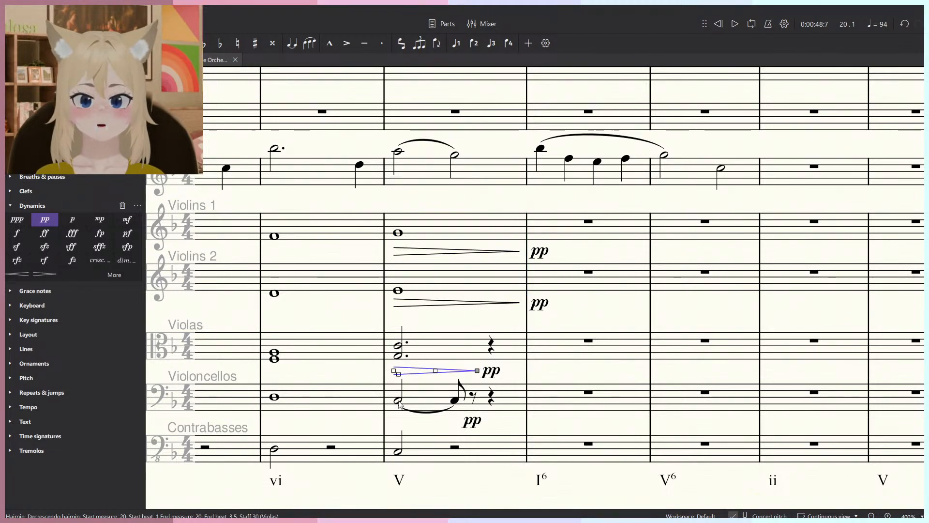
{"action": "left_click", "coordinate": [399, 402]}
{"action": "key", "text": "shift+period"}
{"action": "left_click", "coordinate": [398, 451]}
{"action": "key", "text": "shift+period"}
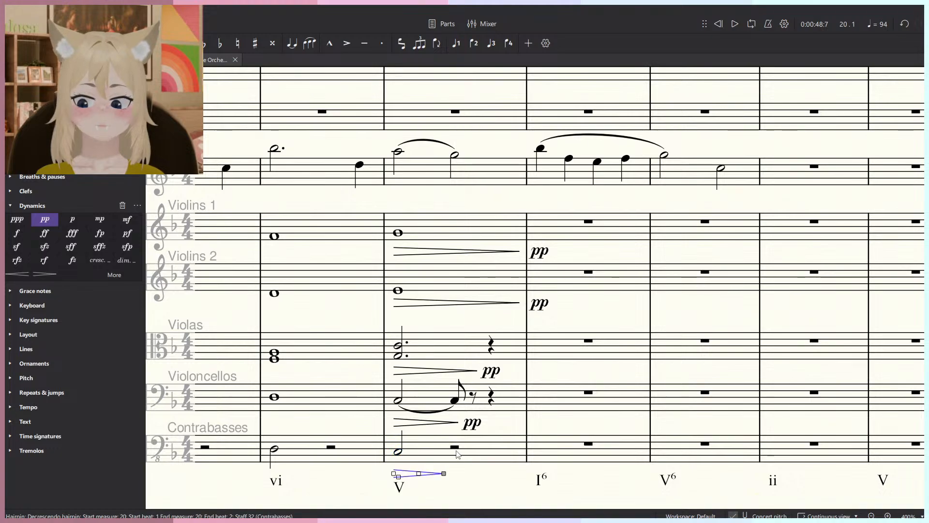
Mark ppp under the Contrabasses half rest in measure 20, and make all five string dynamics ending the hairpins invisible.
{"action": "left_click", "coordinate": [456, 449]}
{"action": "left_click", "coordinate": [18, 219]}
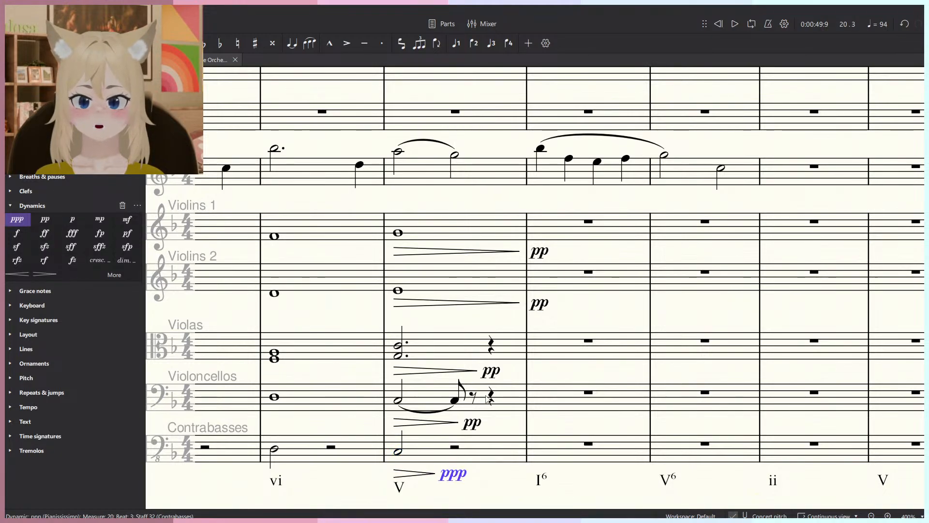
{"action": "key", "text": "v"}
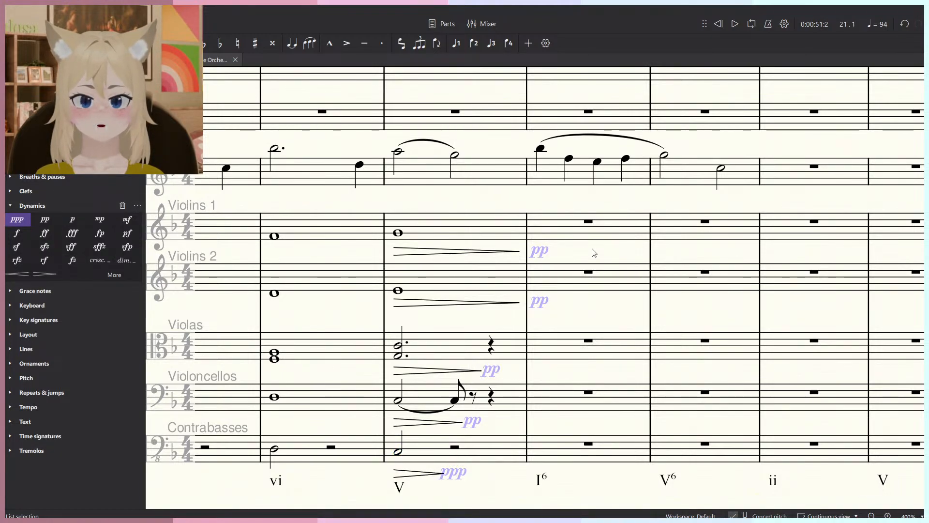
Listen to the score from measure 21 to the start of measure 23 while following the woodwind and brass staves.
{"action": "scroll", "coordinate": [599, 256], "scroll_direction": "down", "scroll_amount": 3}
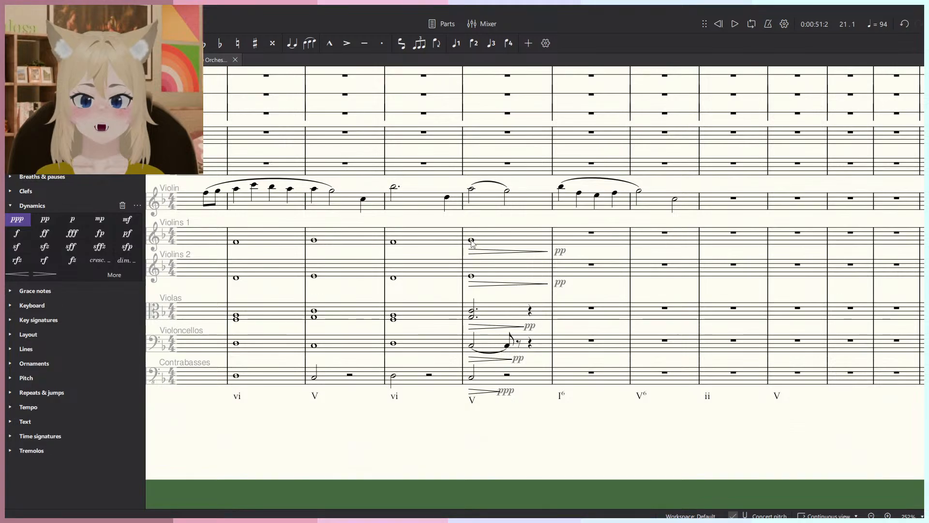
{"action": "scroll", "coordinate": [457, 435], "scroll_direction": "down", "scroll_amount": 3}
{"action": "key", "text": "space"}
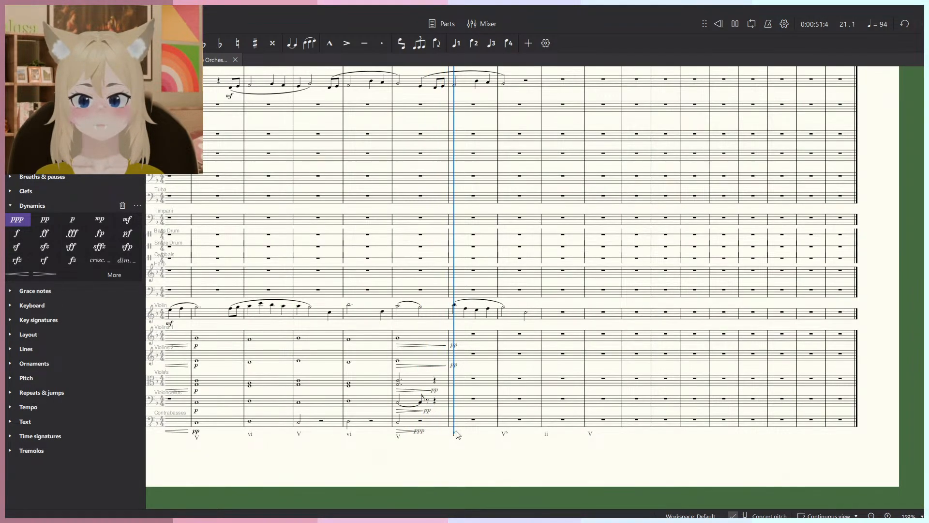
{"action": "scroll", "coordinate": [458, 433], "scroll_direction": "up", "scroll_amount": 7}
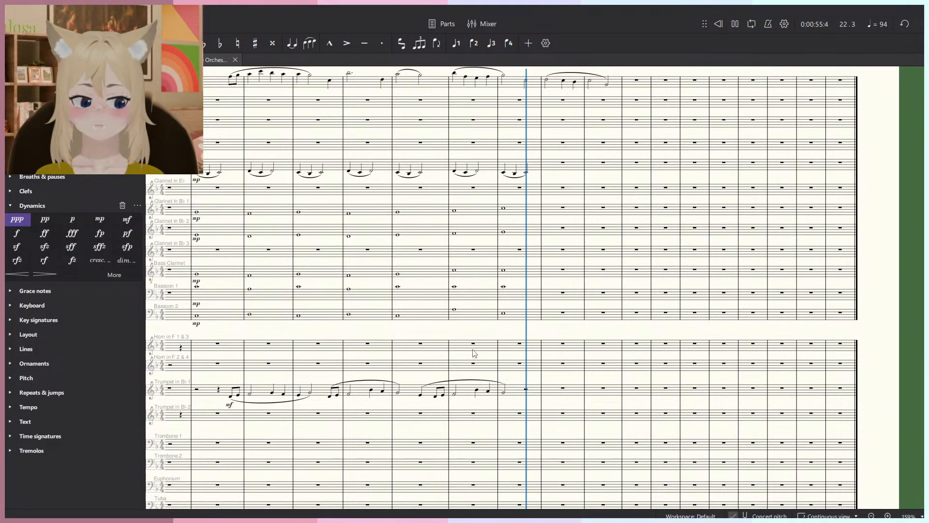
{"action": "key", "text": "space"}
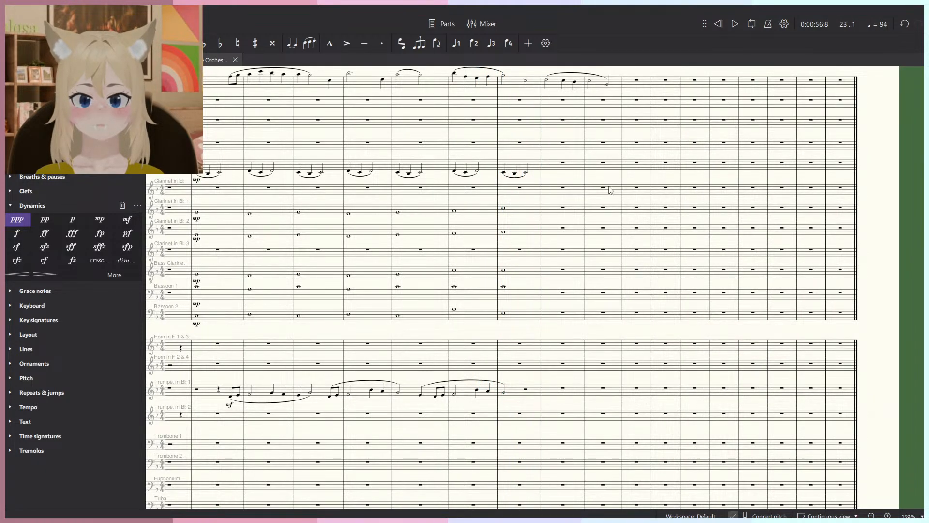
Play back the score from the Bassoon 2 note in measure 20.
{"action": "scroll", "coordinate": [624, 349], "scroll_direction": "down", "scroll_amount": 2}
{"action": "scroll", "coordinate": [560, 233], "scroll_direction": "up", "scroll_amount": 1}
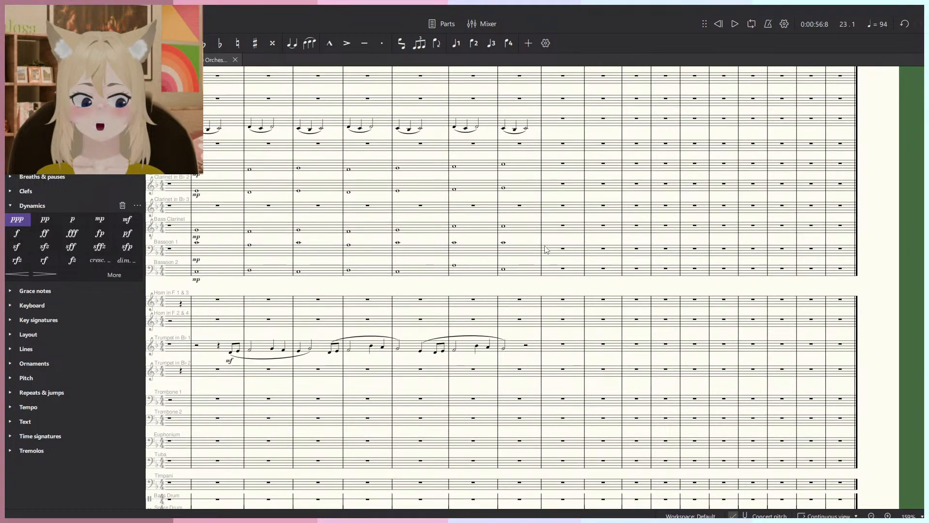
{"action": "scroll", "coordinate": [472, 440], "scroll_direction": "up", "scroll_amount": 2}
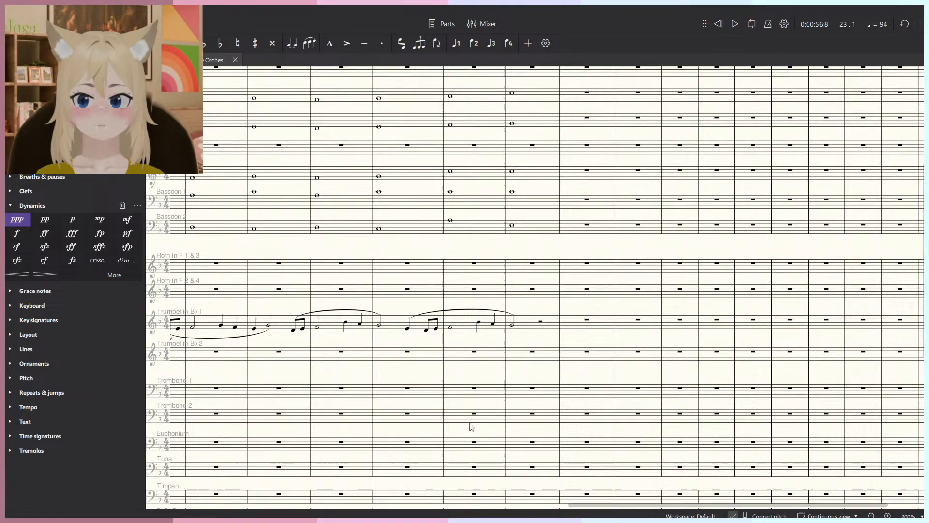
{"action": "left_click", "coordinate": [474, 229]}
{"action": "left_click", "coordinate": [380, 229]}
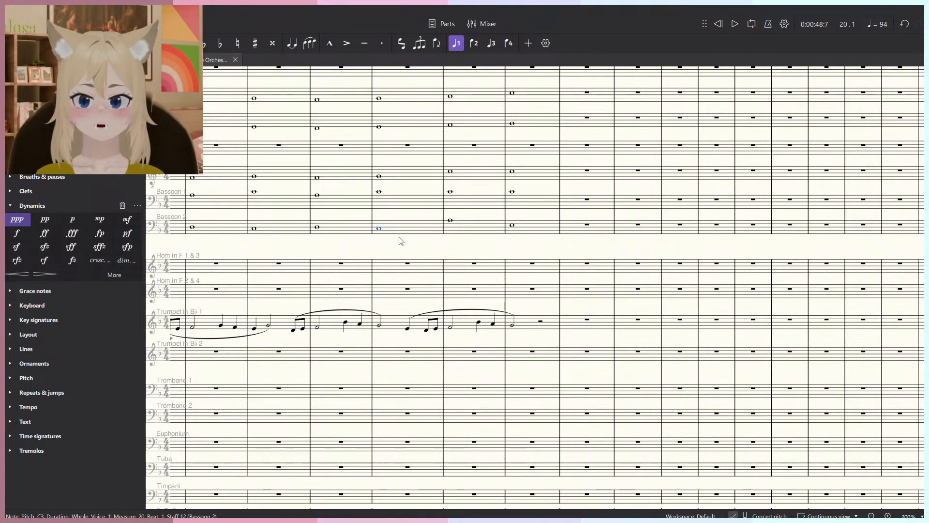
{"action": "key", "text": "space"}
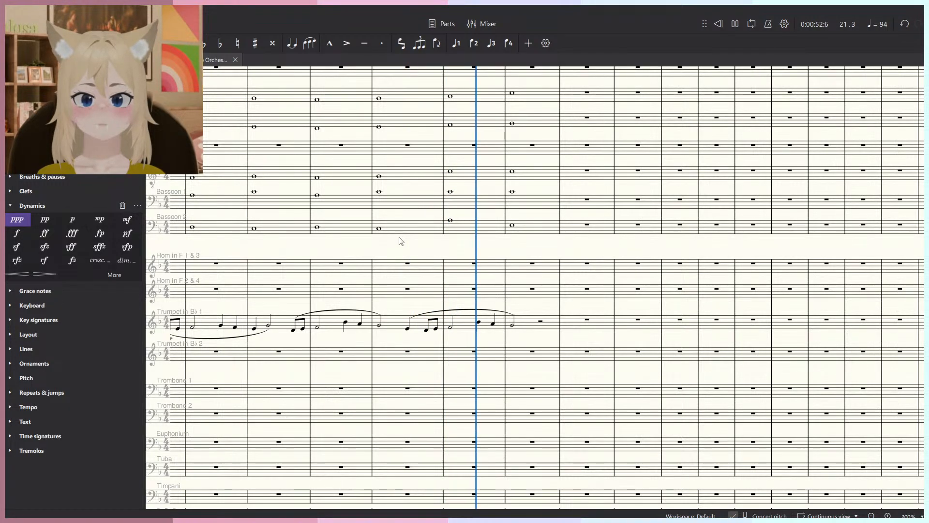
Stop playback and switch to the Composition Toolbox score to read its advice on combining woodwinds and brass.
{"action": "key", "text": "space"}
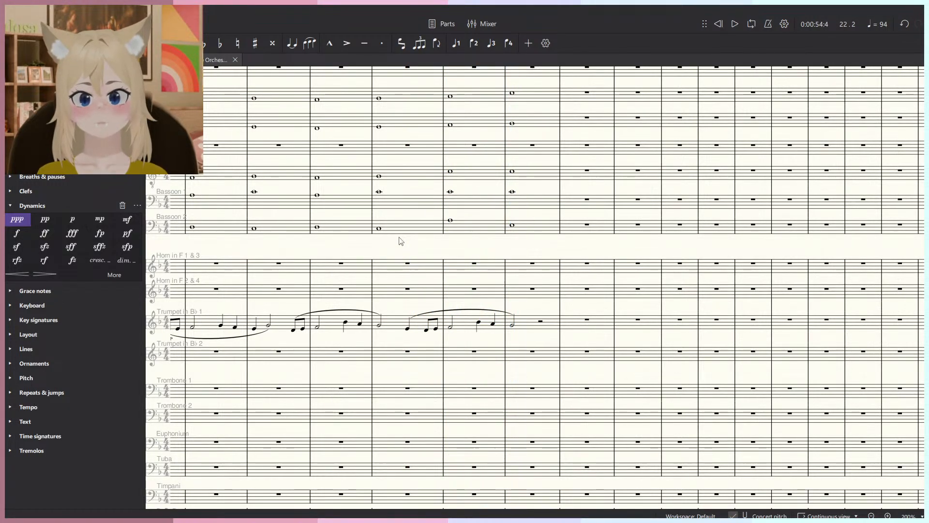
{"action": "left_click_drag", "start_coordinate": [396, 158], "coordinate": [496, 182]}
{"action": "scroll", "coordinate": [433, 228], "scroll_direction": "down", "scroll_amount": 3}
{"action": "left_click_drag", "start_coordinate": [453, 237], "coordinate": [527, 255]}
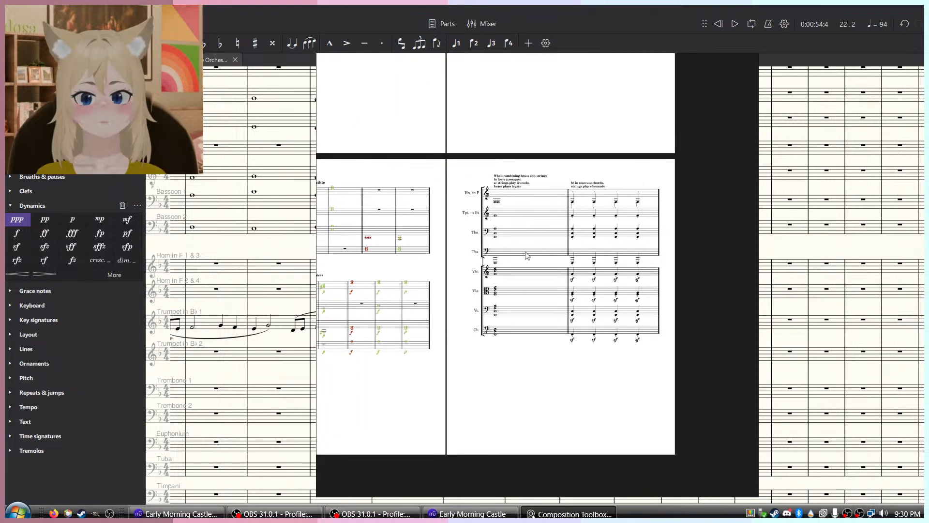
{"action": "left_click_drag", "start_coordinate": [421, 227], "coordinate": [607, 277]}
{"action": "scroll", "coordinate": [455, 227], "scroll_direction": "up", "scroll_amount": 2}
{"action": "left_click_drag", "start_coordinate": [455, 226], "coordinate": [740, 212]}
{"action": "left_click_drag", "start_coordinate": [569, 229], "coordinate": [737, 236]}
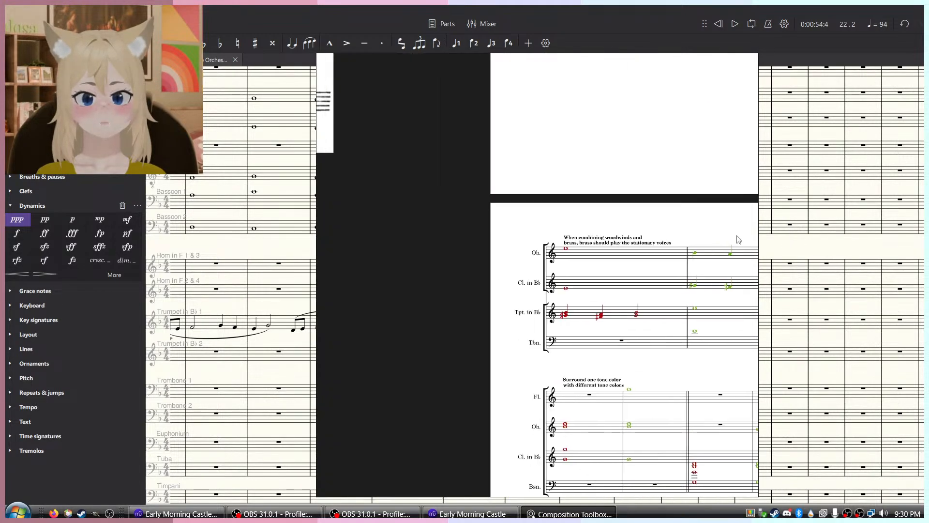
{"action": "scroll", "coordinate": [649, 248], "scroll_direction": "up", "scroll_amount": 2}
{"action": "left_click_drag", "start_coordinate": [648, 247], "coordinate": [558, 158]}
{"action": "scroll", "coordinate": [553, 188], "scroll_direction": "down", "scroll_amount": 2}
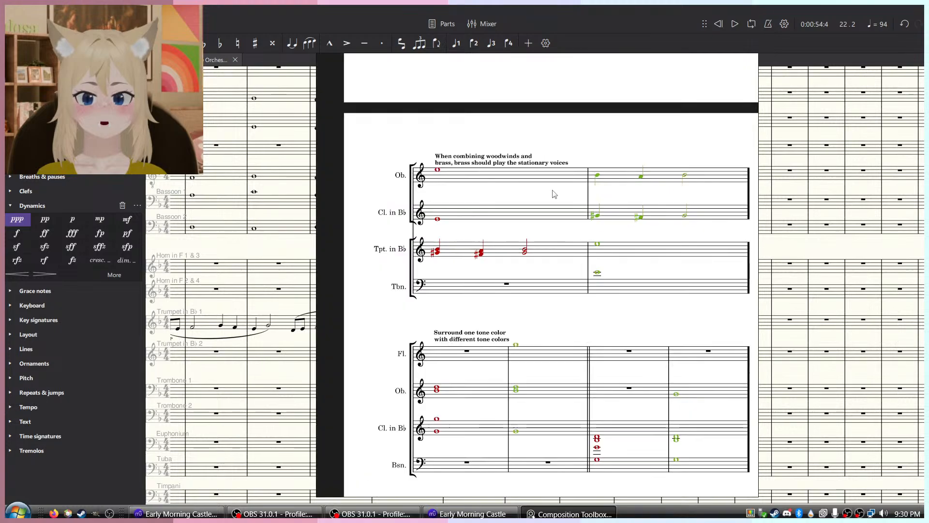
{"action": "left_click_drag", "start_coordinate": [572, 243], "coordinate": [559, 279]}
{"action": "scroll", "coordinate": [568, 222], "scroll_direction": "down", "scroll_amount": 2}
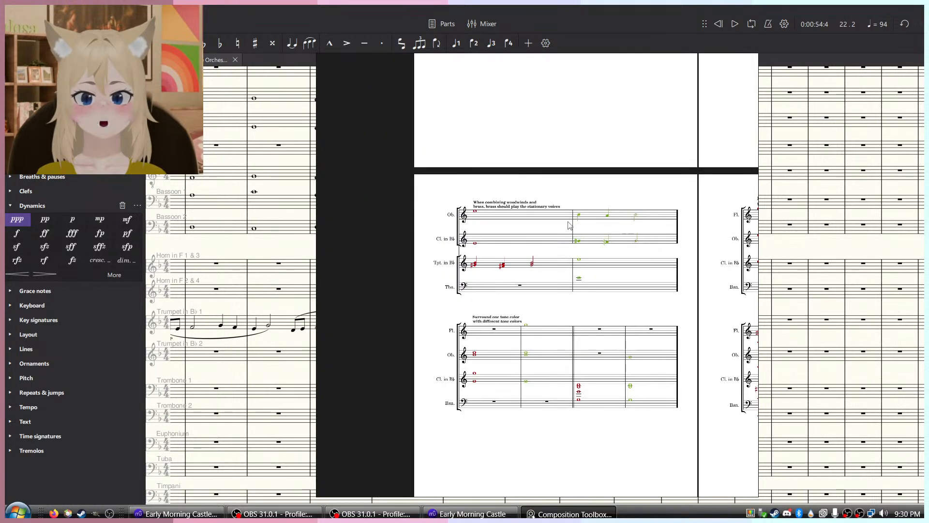
{"action": "scroll", "coordinate": [581, 259], "scroll_direction": "up", "scroll_amount": 3}
{"action": "scroll", "coordinate": [598, 272], "scroll_direction": "down", "scroll_amount": 5}
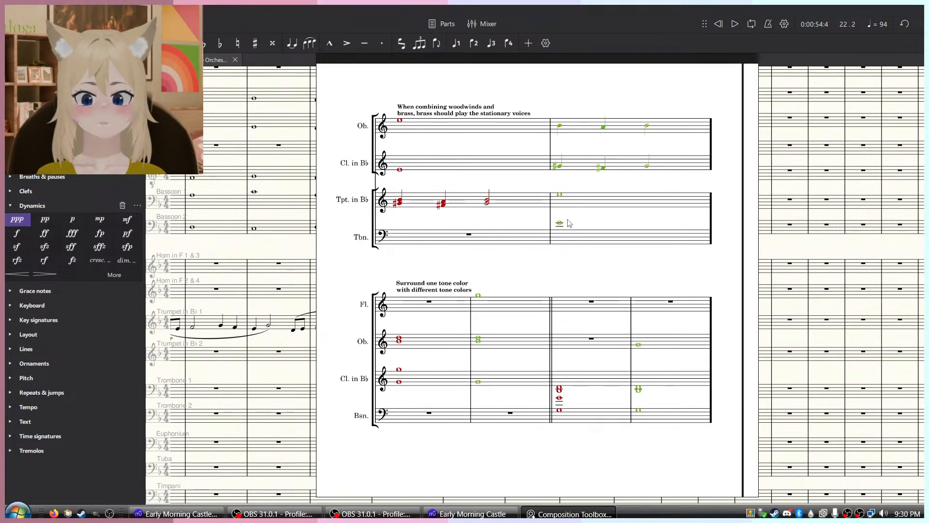
Examine the examples on forte brass and woodwind passages and open three-part harmony, and return to the orchestral score.
{"action": "scroll", "coordinate": [699, 234], "scroll_direction": "up", "scroll_amount": 4}
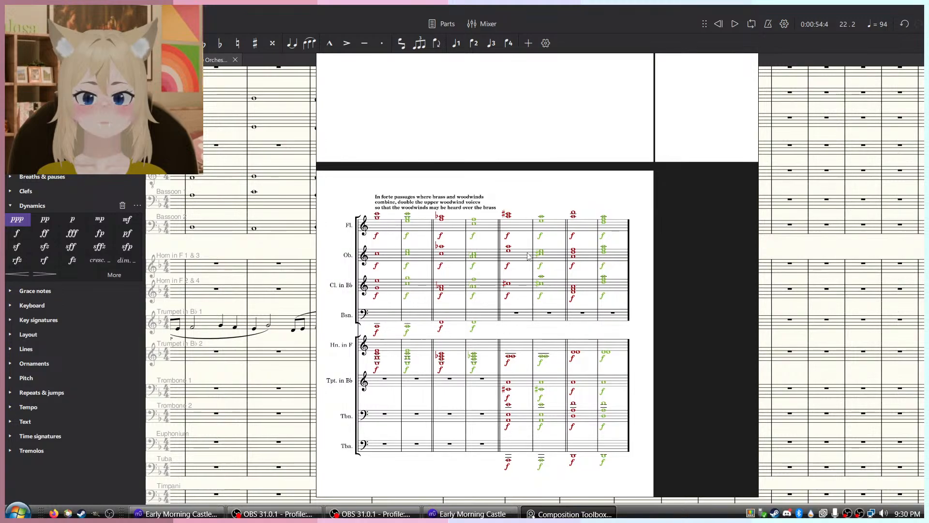
{"action": "scroll", "coordinate": [513, 224], "scroll_direction": "up", "scroll_amount": 1}
{"action": "left_click_drag", "start_coordinate": [427, 235], "coordinate": [725, 259]}
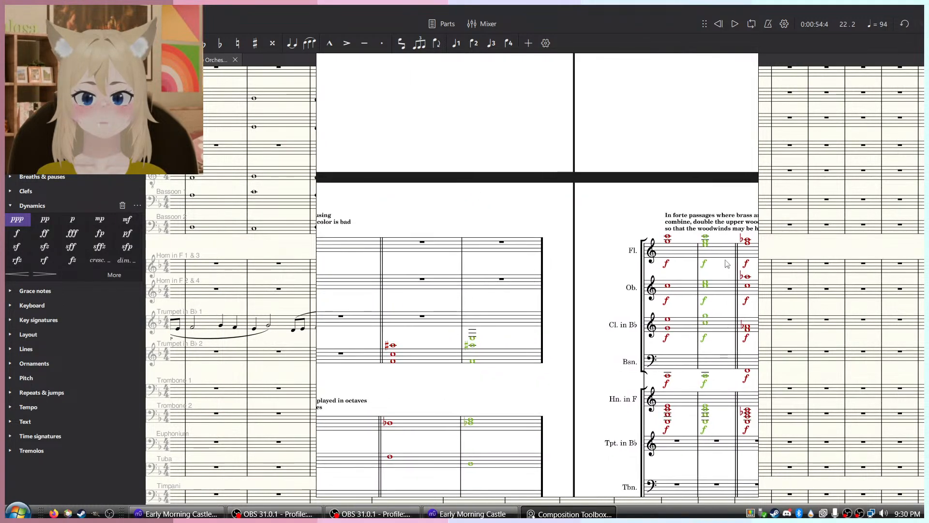
{"action": "left_click_drag", "start_coordinate": [520, 271], "coordinate": [728, 279]}
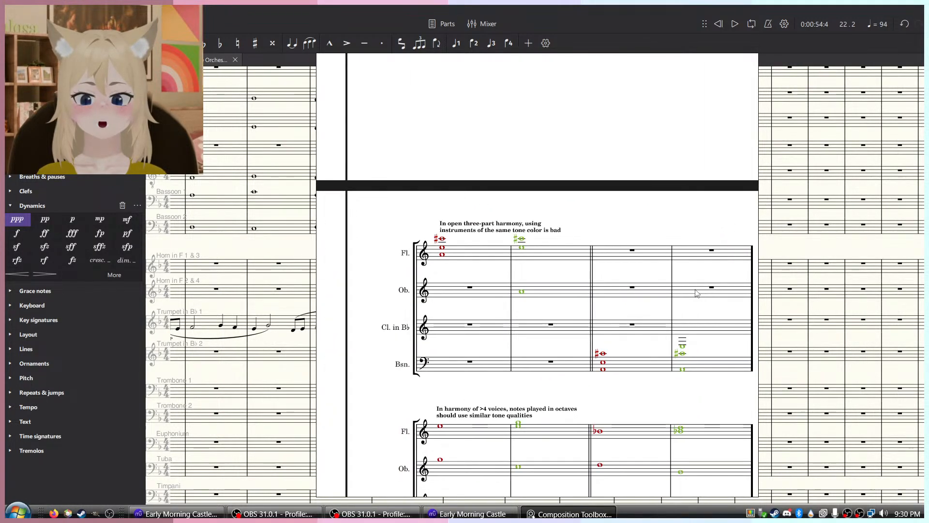
{"action": "scroll", "coordinate": [678, 294], "scroll_direction": "down", "scroll_amount": 2}
{"action": "key", "text": "alt+Tab"}
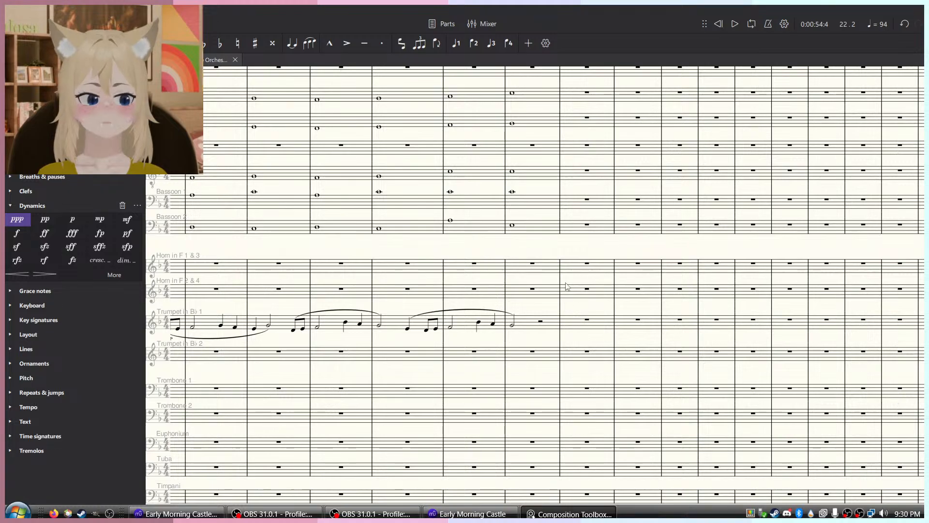
Check the measure 21 chord by auditioning its notes in the Bass Clarinet, Bassoon and Clarinet in B♭ parts.
{"action": "left_click_drag", "start_coordinate": [587, 242], "coordinate": [571, 389]}
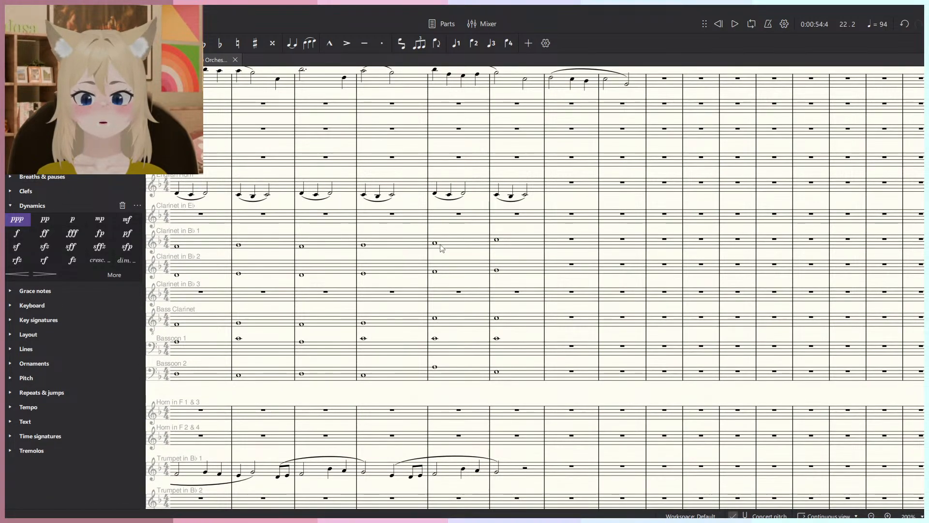
{"action": "left_click", "coordinate": [448, 270]}
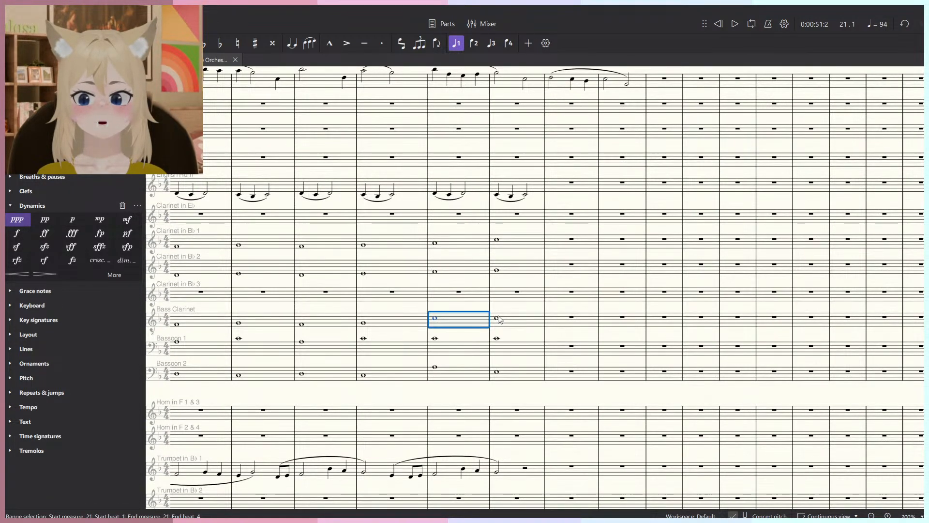
{"action": "left_click", "coordinate": [512, 353]}
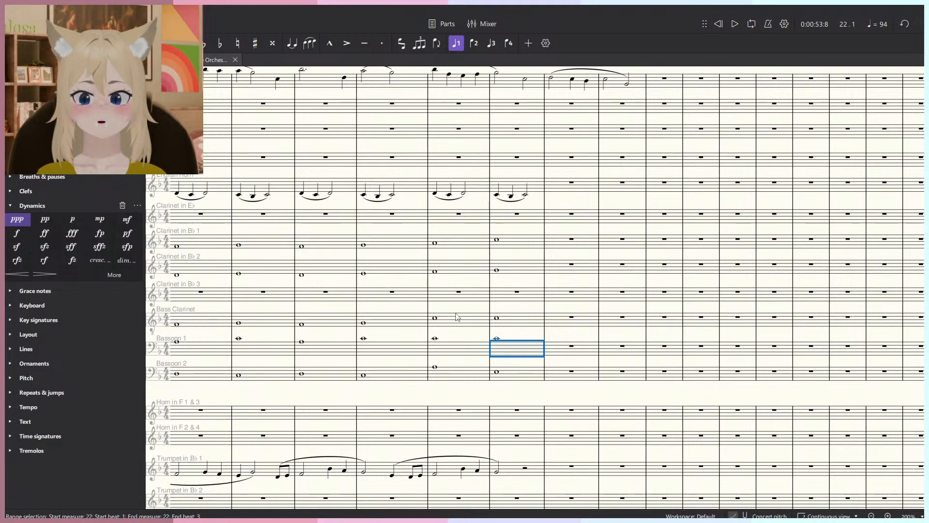
{"action": "left_click", "coordinate": [430, 321]}
{"action": "scroll", "coordinate": [430, 321], "scroll_direction": "up", "scroll_amount": 5}
{"action": "left_click", "coordinate": [429, 319]}
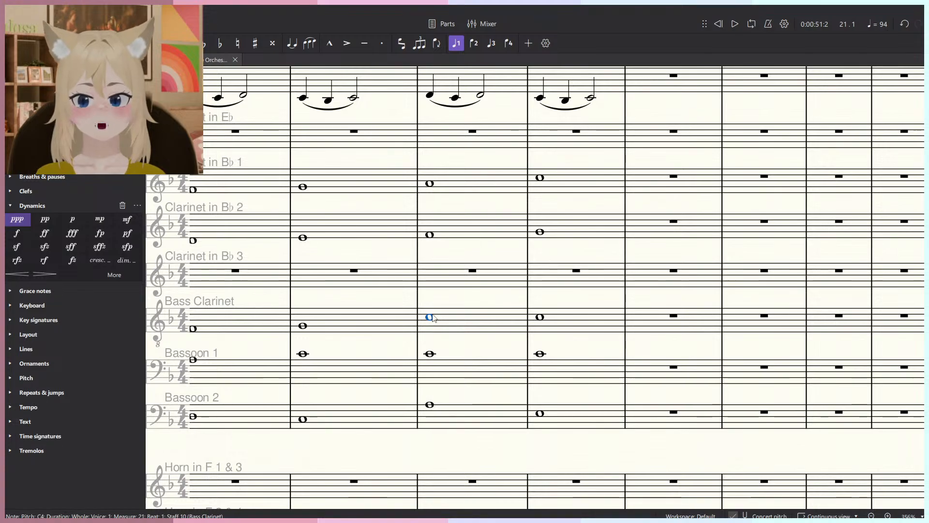
{"action": "left_click", "coordinate": [430, 354]}
{"action": "left_click", "coordinate": [430, 317]}
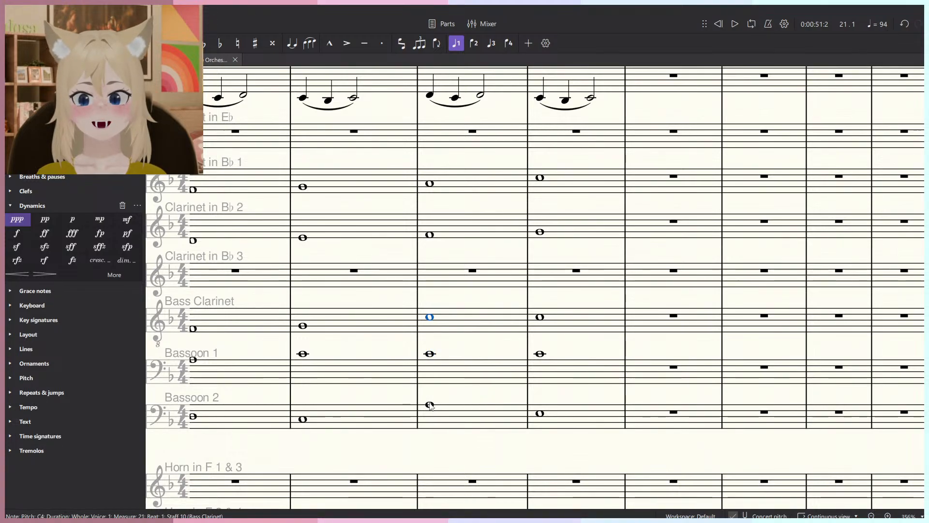
{"action": "left_click", "coordinate": [430, 406]}
{"action": "left_click", "coordinate": [430, 235]}
{"action": "left_click", "coordinate": [430, 183]}
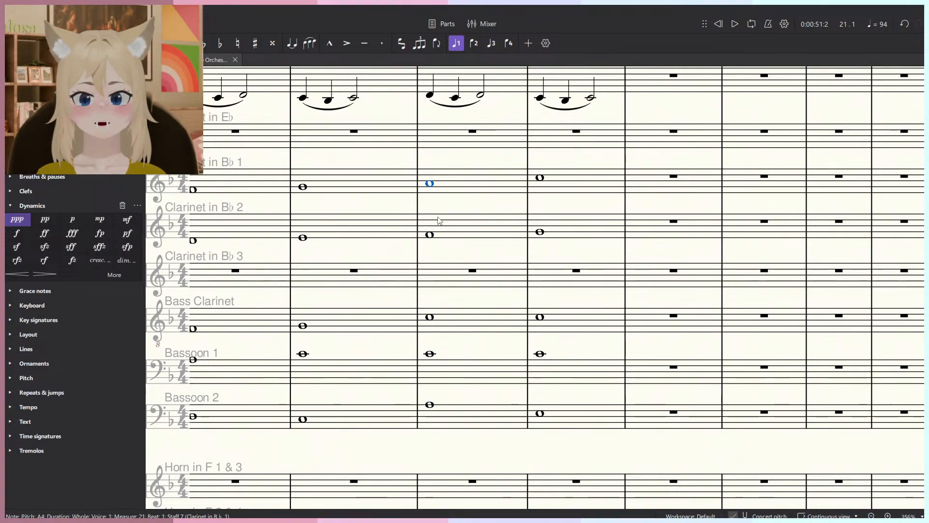
Move the Bass Clarinet and Bassoon 1 notes in measures 21–22 to Trombone 1 and Trombone 2, and play them briefly.
{"action": "left_click", "coordinate": [469, 312]}
{"action": "left_click", "coordinate": [560, 373], "text": "shift"}
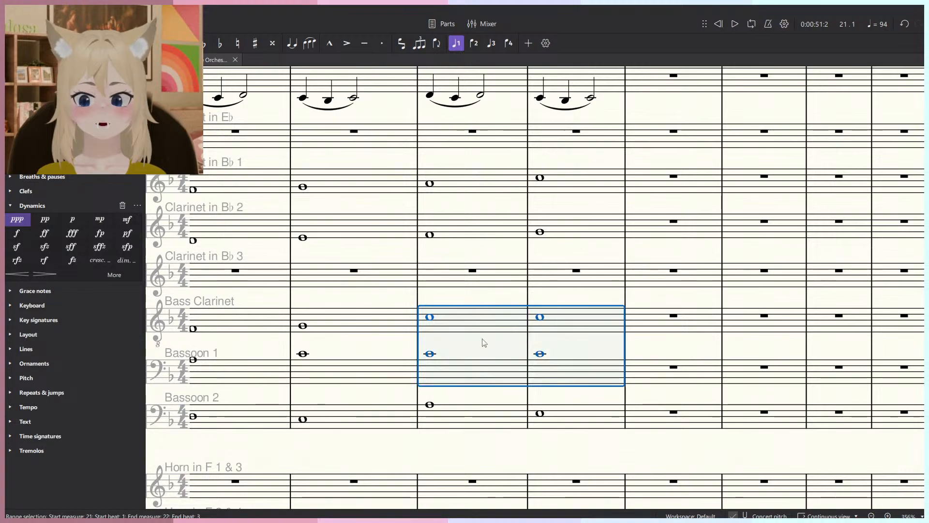
{"action": "scroll", "coordinate": [465, 352], "scroll_direction": "down", "scroll_amount": 4}
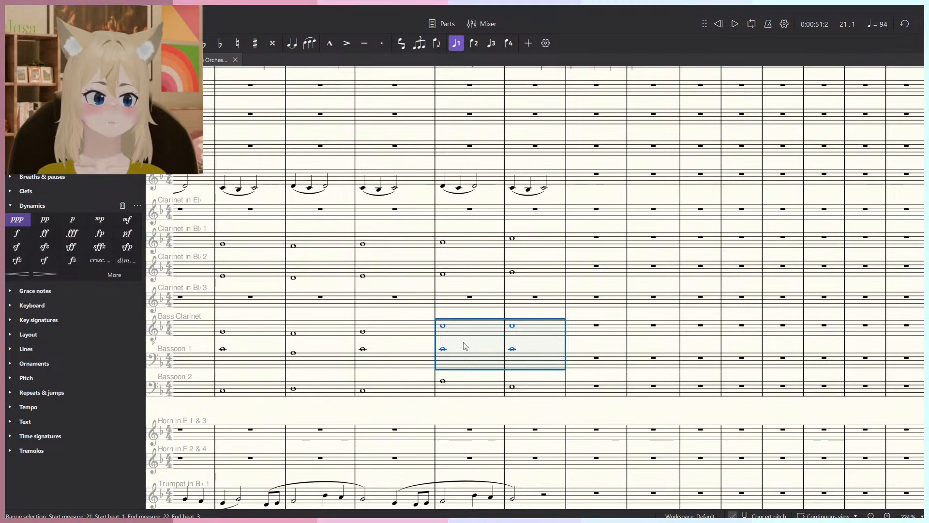
{"action": "scroll", "coordinate": [465, 346], "scroll_direction": "down", "scroll_amount": 3}
{"action": "scroll", "coordinate": [549, 254], "scroll_direction": "down", "scroll_amount": 3}
{"action": "scroll", "coordinate": [548, 254], "scroll_direction": "right", "scroll_amount": 2}
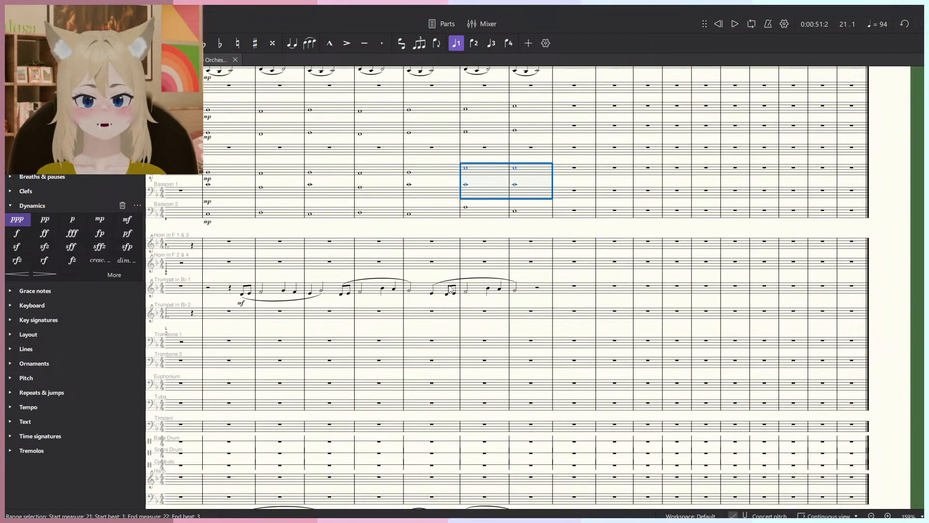
{"action": "key", "text": "ctrl+x"}
{"action": "left_click", "coordinate": [492, 344]}
{"action": "key", "text": "ctrl+v"}
{"action": "key", "text": "space"}
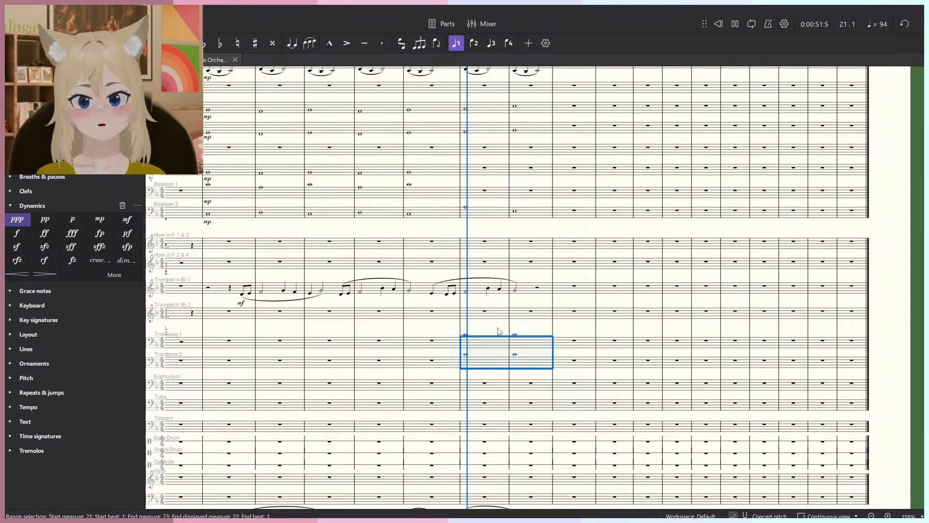
{"action": "key", "text": "Escape"}
{"action": "key", "text": "space"}
Add a p dynamic to Trombone 1 and Trombone 2 in measure 21 and play the passage.
{"action": "left_click", "coordinate": [478, 344]}
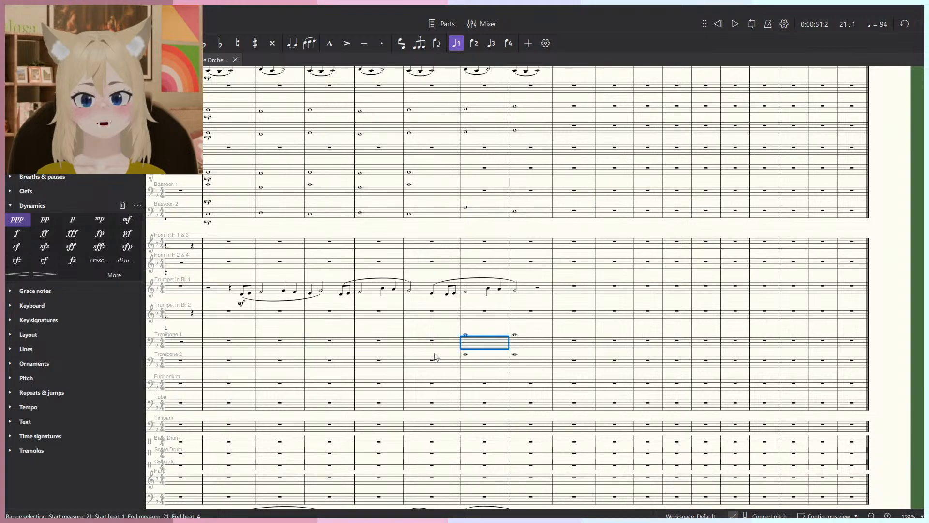
{"action": "key", "text": "shift+Down"}
{"action": "left_click", "coordinate": [72, 219]}
{"action": "key", "text": "space"}
{"action": "key", "text": "Escape"}
{"action": "scroll", "coordinate": [518, 316], "scroll_direction": "up", "scroll_amount": 1}
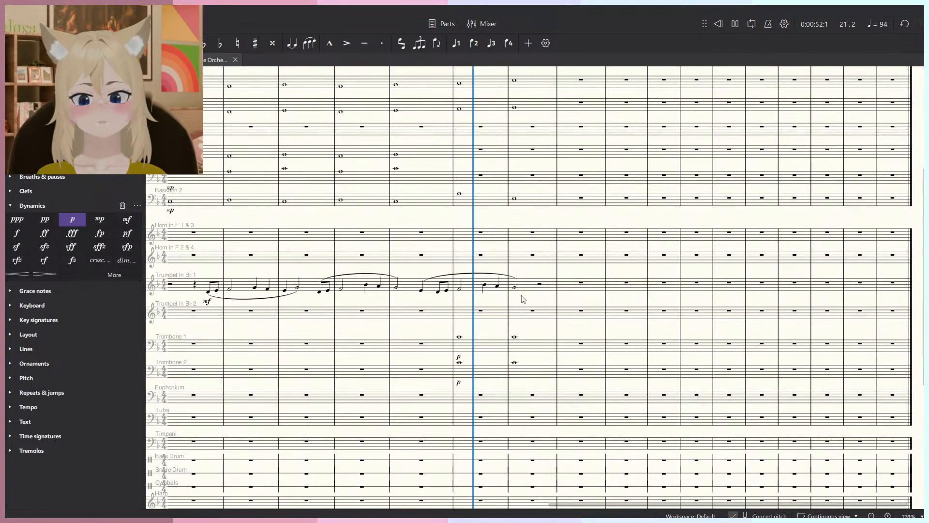
{"action": "left_click_drag", "start_coordinate": [521, 296], "coordinate": [520, 365]}
{"action": "key", "text": "space"}
Play measures 21–22 and move the Bassoon 2 notes there to the Euphonium staff.
{"action": "left_click", "coordinate": [481, 271]}
{"action": "left_click", "coordinate": [516, 274], "text": "shift"}
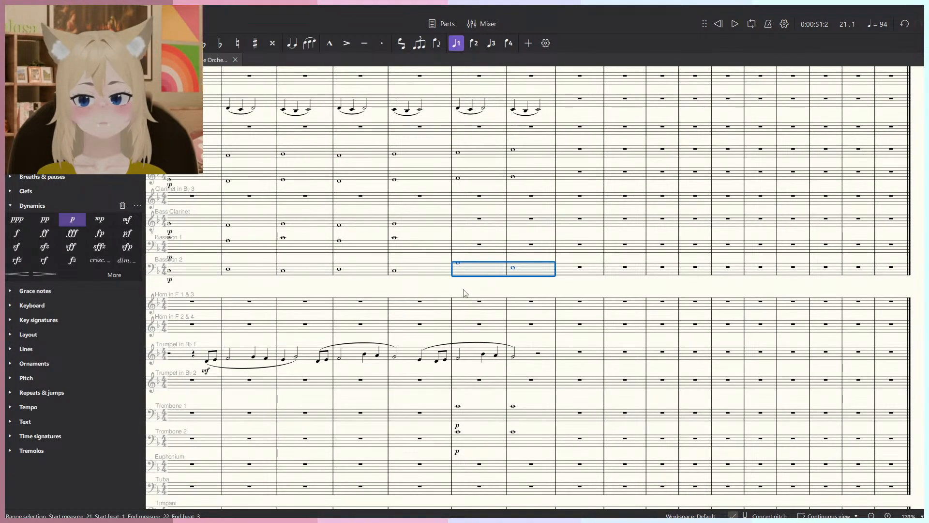
{"action": "key", "text": "space"}
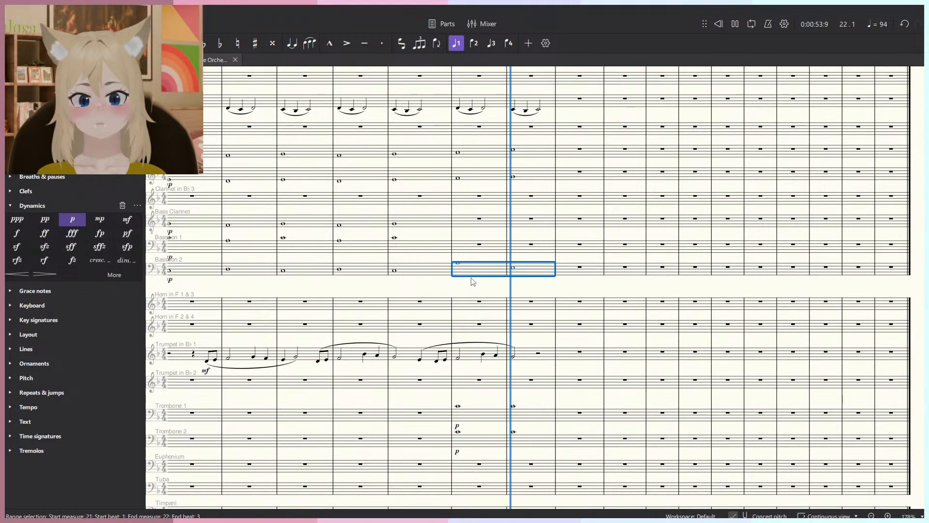
{"action": "key", "text": "space"}
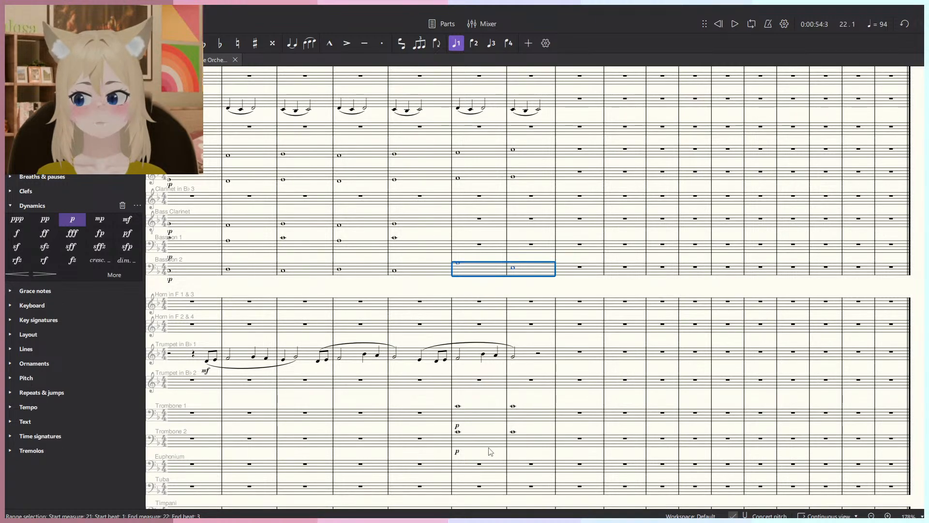
{"action": "key", "text": "ctrl+x"}
{"action": "left_click", "coordinate": [476, 465]}
{"action": "key", "text": "ctrl+v"}
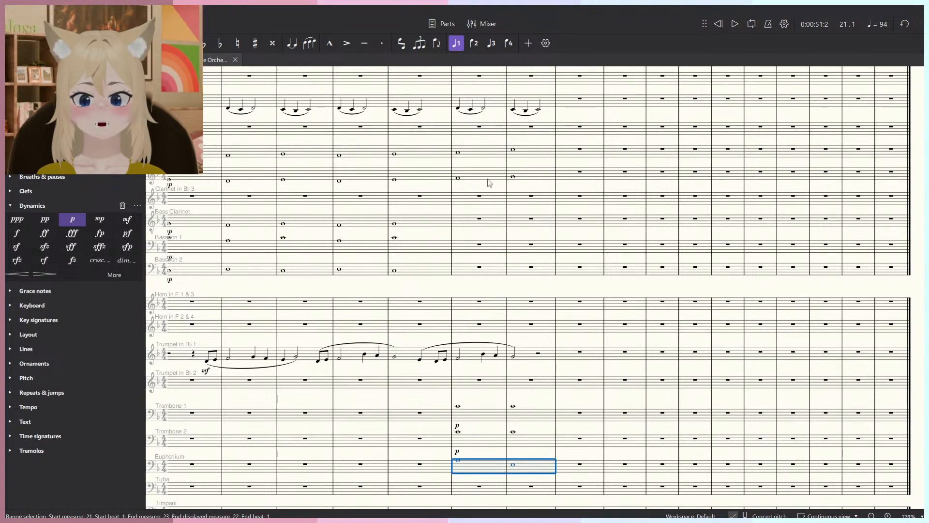
Move the Clarinet in B♭ 1 and 2 notes in measures 21–22 to the two Horn in F staves.
{"action": "left_click", "coordinate": [486, 158]}
{"action": "left_click", "coordinate": [522, 180], "text": "shift"}
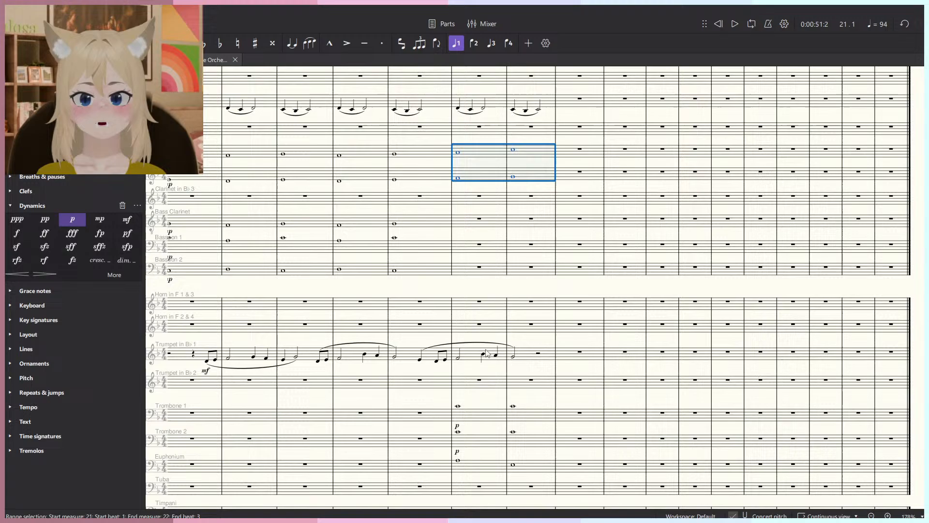
{"action": "left_click", "coordinate": [483, 415]}
{"action": "left_click", "coordinate": [532, 180]}
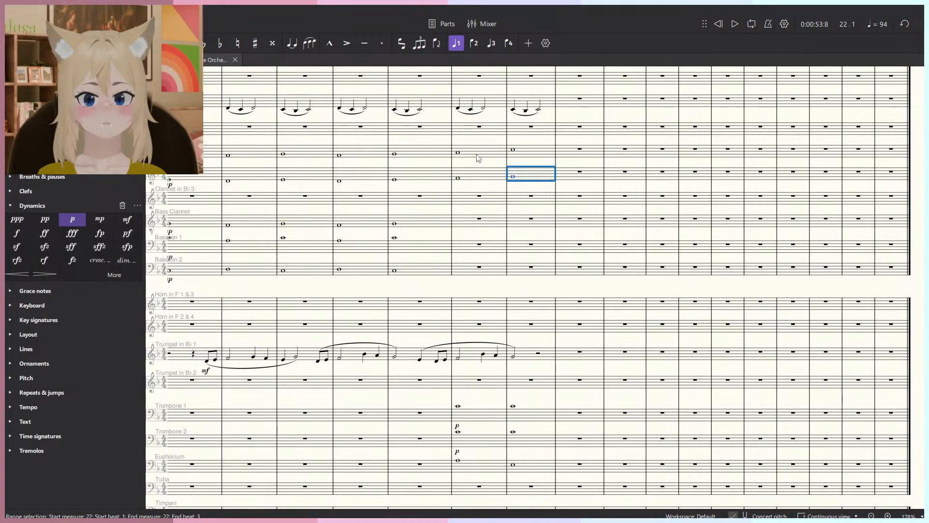
{"action": "left_click", "coordinate": [480, 159], "text": "shift"}
{"action": "key", "text": "ctrl+x"}
{"action": "left_click", "coordinate": [484, 304]}
{"action": "key", "text": "ctrl+v"}
Try to move the Horn in F 1 & 3 notes in measures 21–22 to the Trumpet in B♭ 2 staff.
{"action": "scroll", "coordinate": [531, 293], "scroll_direction": "up", "scroll_amount": 5}
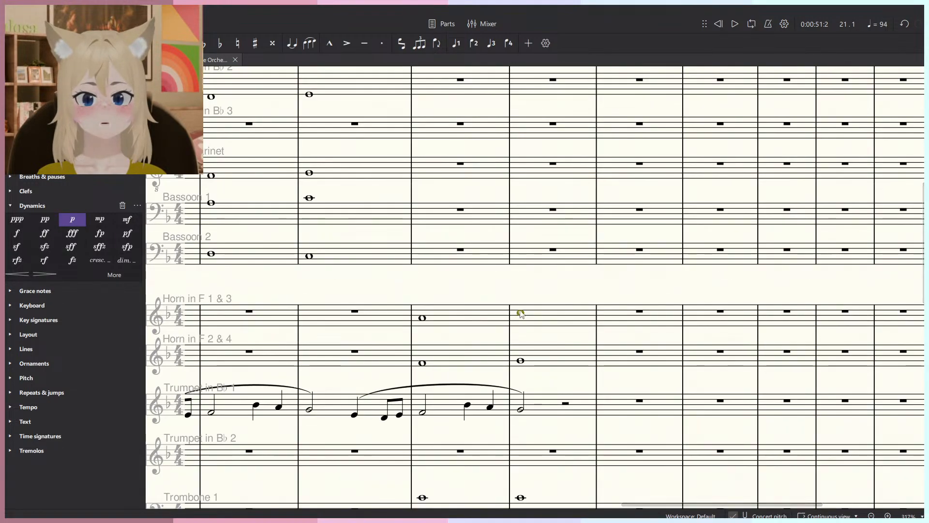
{"action": "left_click", "coordinate": [542, 356]}
{"action": "left_click", "coordinate": [538, 318]}
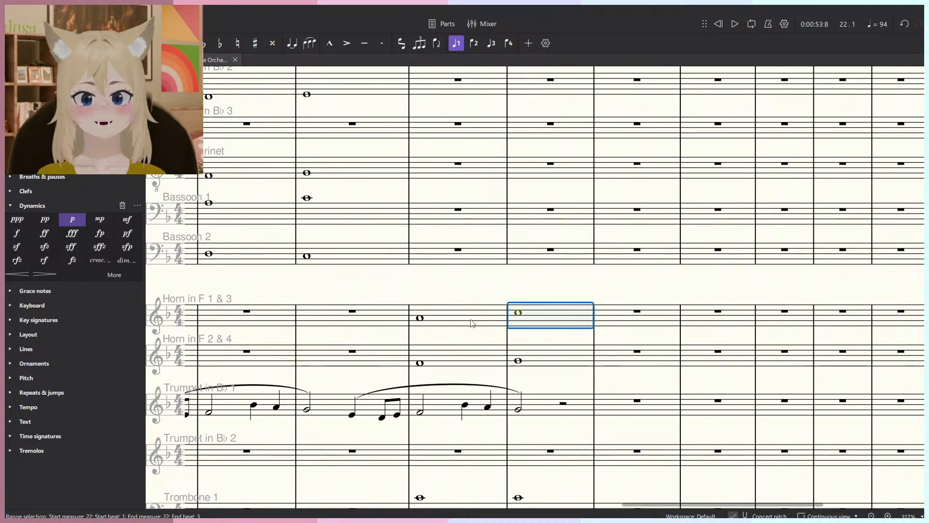
{"action": "left_click", "coordinate": [471, 321], "text": "shift"}
{"action": "key", "text": "ctrl+x"}
{"action": "left_click", "coordinate": [482, 460]}
{"action": "key", "text": "ctrl+v"}
{"action": "scroll", "coordinate": [523, 329], "scroll_direction": "down", "scroll_amount": 3}
{"action": "key", "text": "ctrl+z"}
{"action": "key", "text": "ctrl+z"}
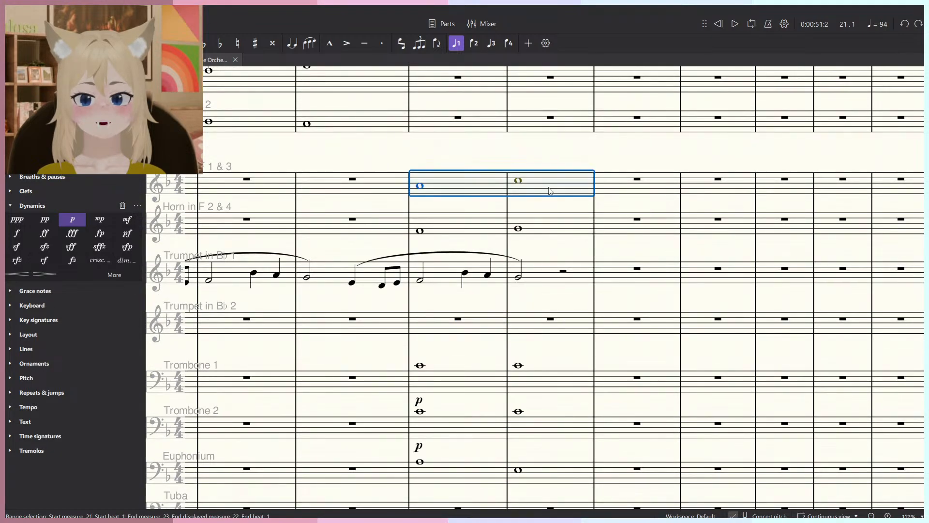
{"action": "key", "text": "Escape"}
Delete the Trombone 2 notes and p dynamic in measures 21–22.
{"action": "left_click", "coordinate": [420, 411]}
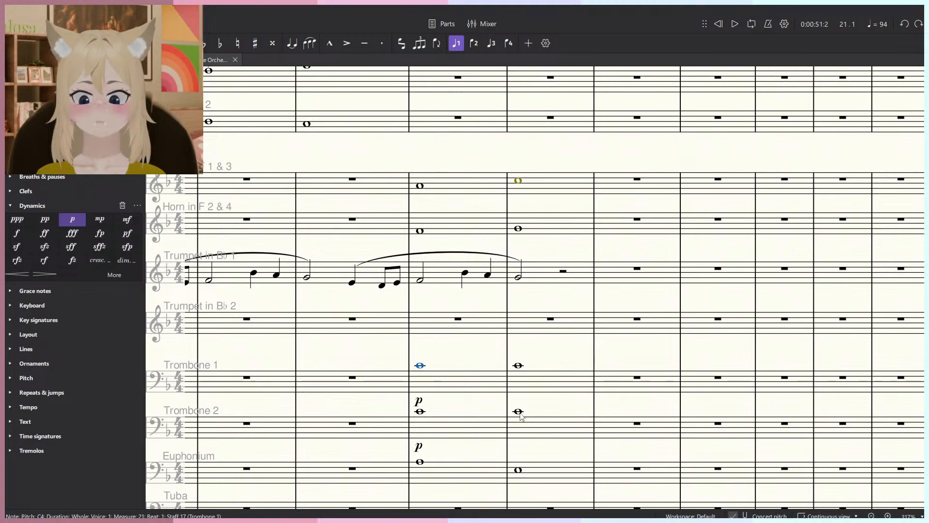
{"action": "left_click", "coordinate": [550, 381]}
{"action": "left_click", "coordinate": [560, 432]}
{"action": "left_click", "coordinate": [474, 422], "text": "shift"}
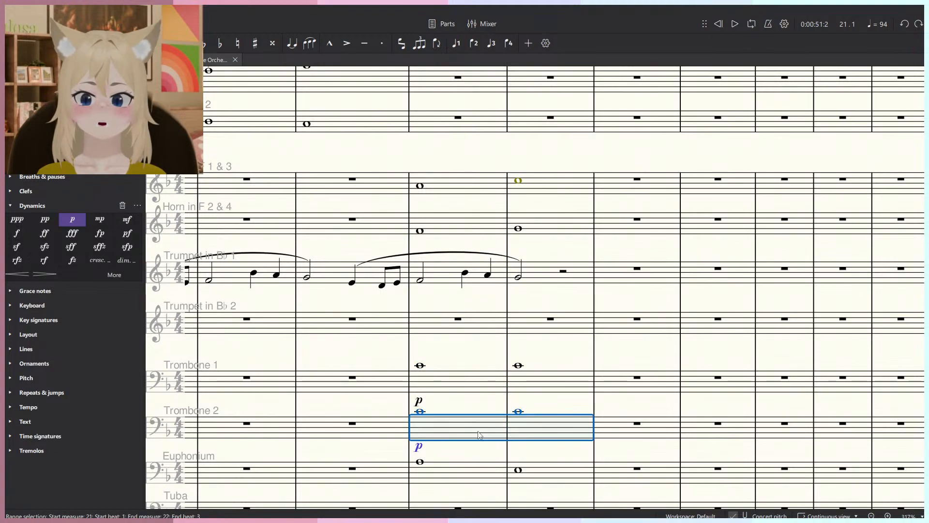
{"action": "key", "text": "Delete"}
Move the Horn in F 1 & 3 notes in measures 21–22 to the Trumpet in B♭ 2 staff.
{"action": "left_click", "coordinate": [422, 366]}
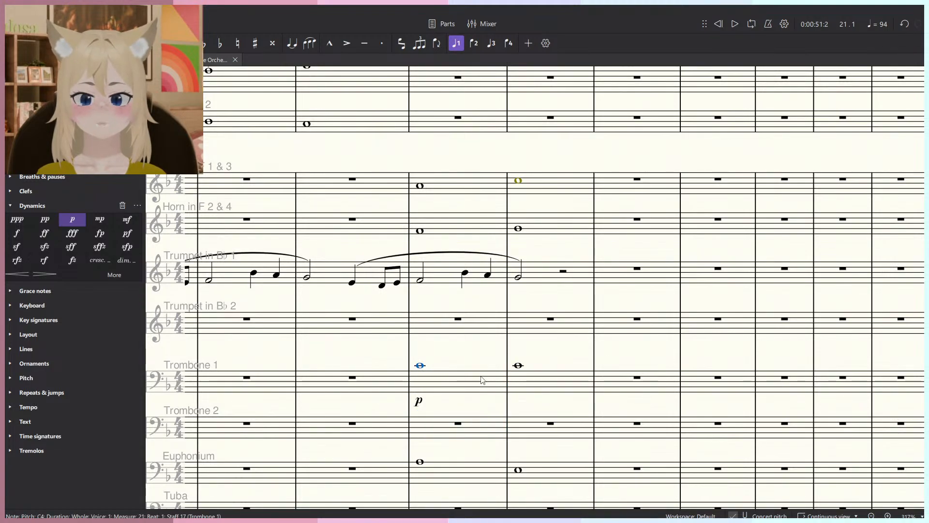
{"action": "left_click", "coordinate": [420, 230]}
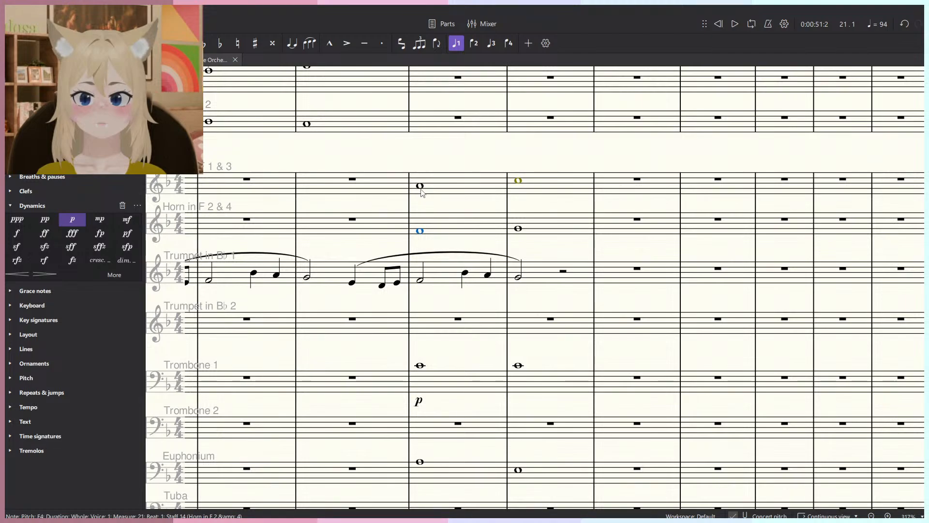
{"action": "left_click", "coordinate": [421, 189]}
{"action": "left_click", "coordinate": [420, 186]}
{"action": "left_click", "coordinate": [532, 235]}
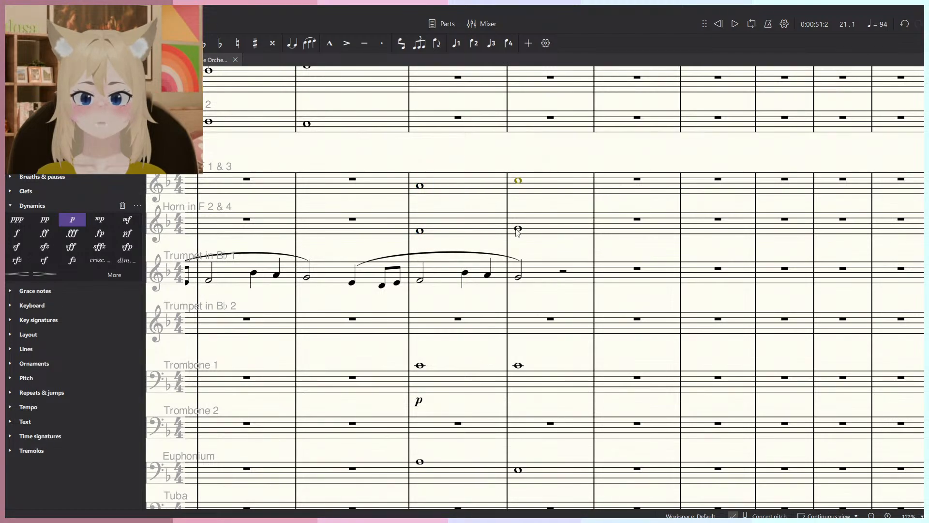
{"action": "left_click", "coordinate": [513, 188]}
{"action": "left_click", "coordinate": [466, 182], "text": "shift"}
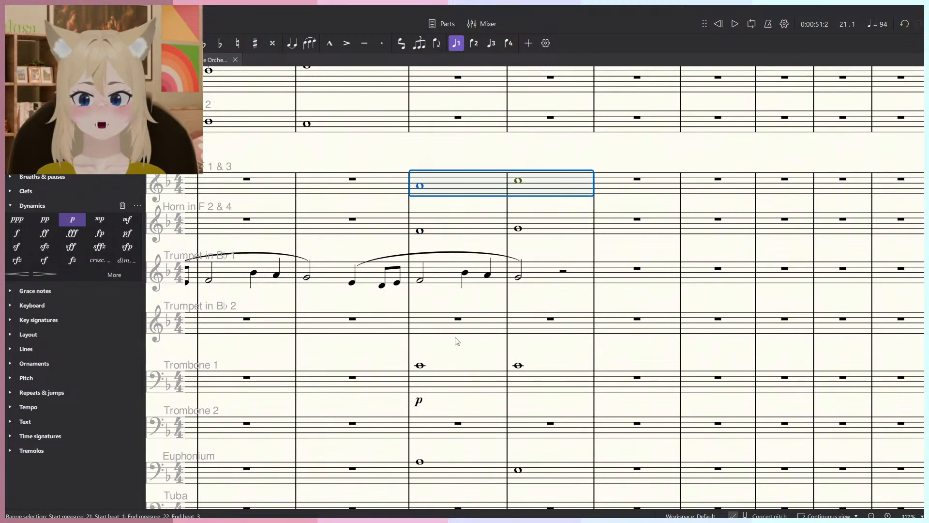
{"action": "key", "text": "ctrl+x"}
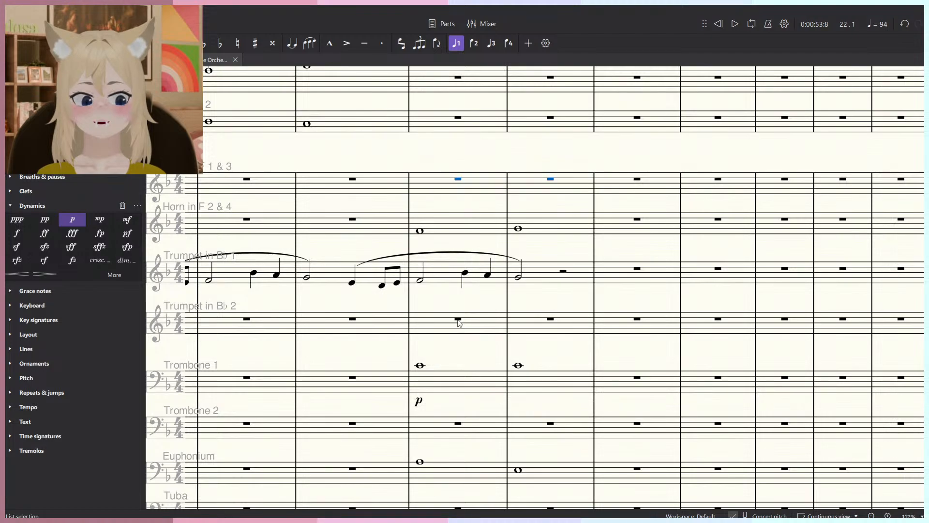
{"action": "left_click", "coordinate": [457, 319]}
{"action": "key", "text": "ctrl+v"}
Audition the individual chord notes of measures 21–22 in the Horn in F 2 & 4, Trumpet in B♭ 2, Trombone 1 and Euphonium staves.
{"action": "left_click", "coordinate": [552, 234]}
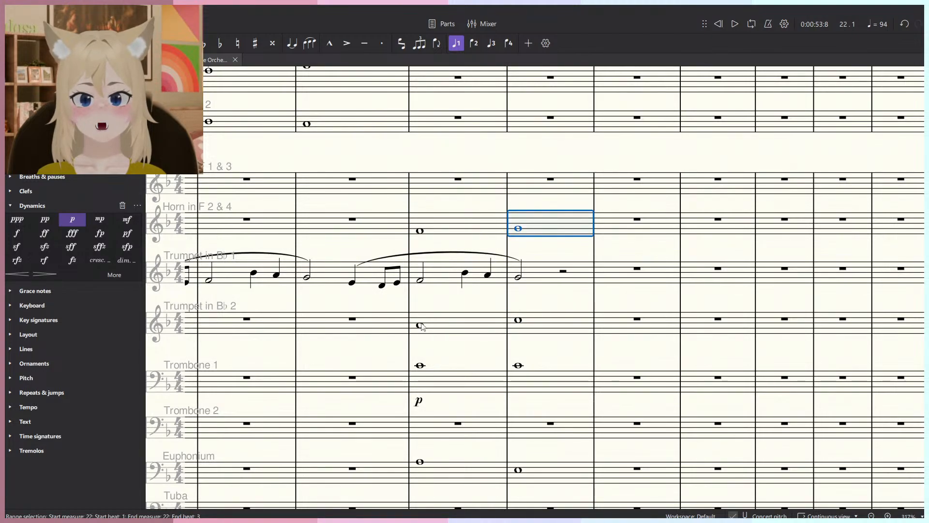
{"action": "left_click", "coordinate": [419, 232]}
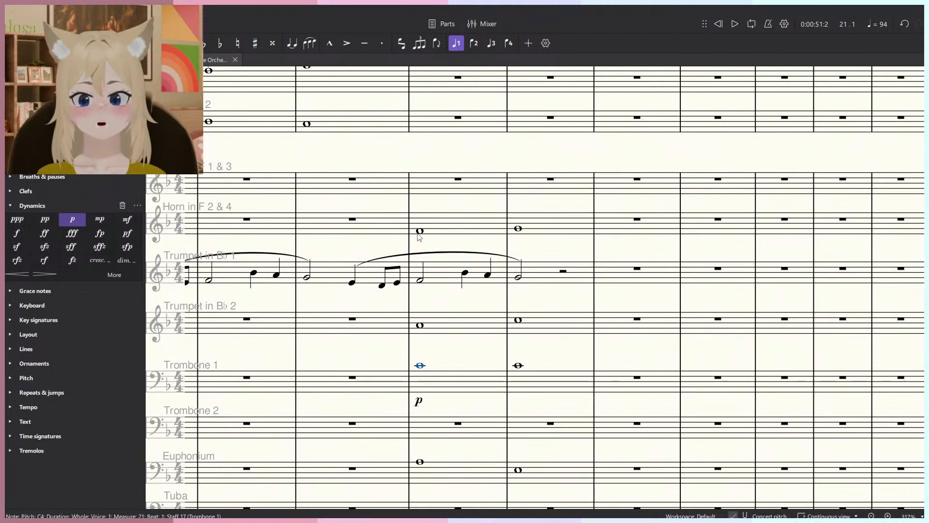
{"action": "left_click", "coordinate": [421, 325]}
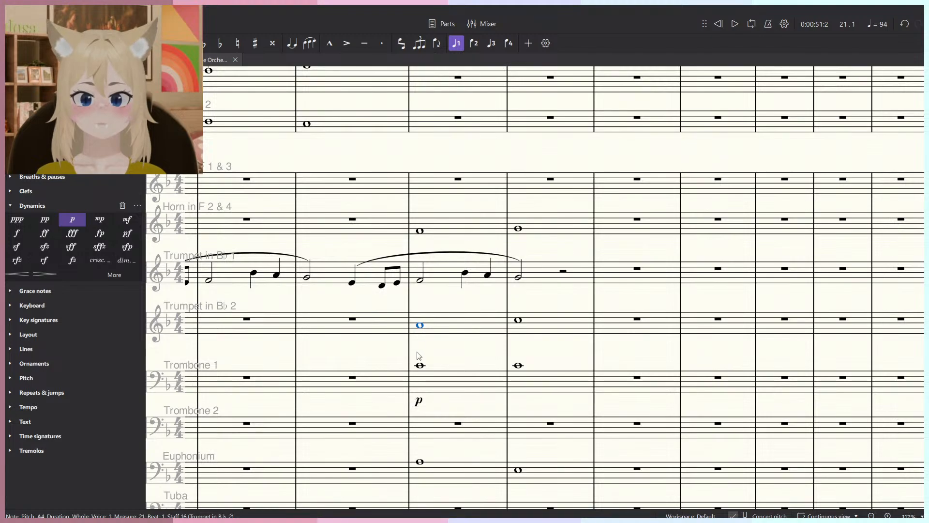
{"action": "left_click", "coordinate": [420, 231]}
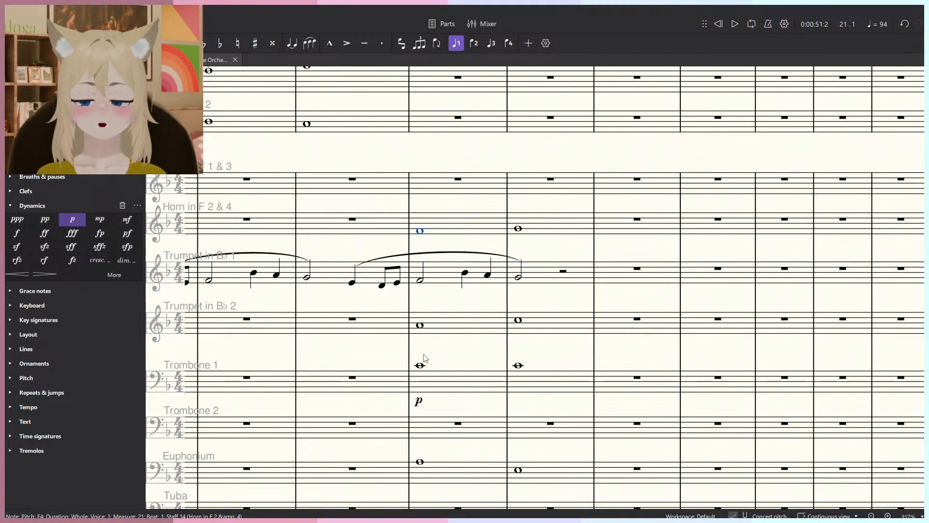
{"action": "left_click", "coordinate": [420, 365]}
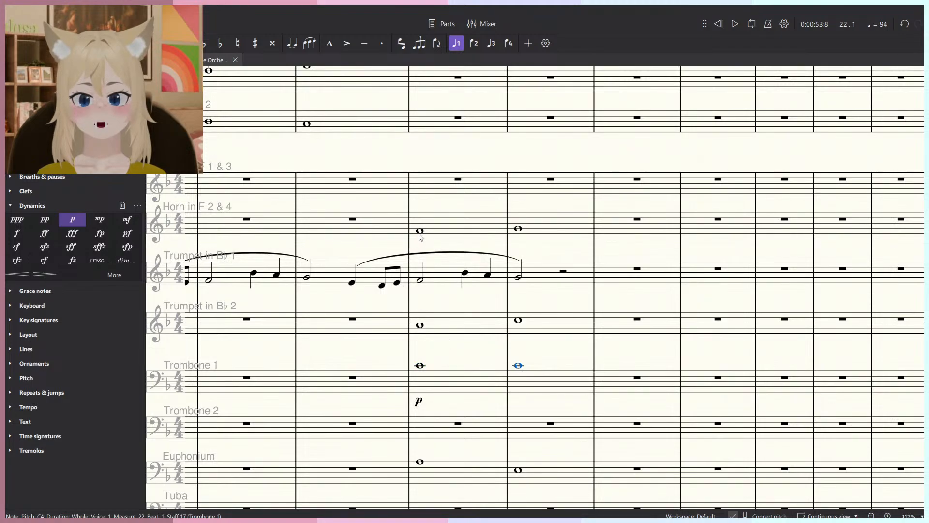
{"action": "left_click", "coordinate": [420, 325]}
{"action": "left_click", "coordinate": [420, 465]}
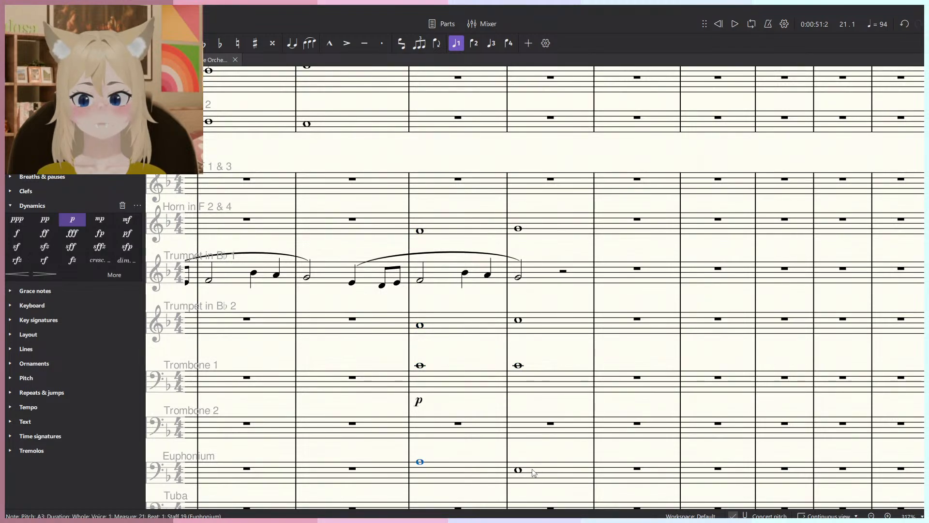
{"action": "left_click", "coordinate": [523, 467]}
Try to move the Euphonium note in measure 21 to the Trombone 2 staff.
{"action": "scroll", "coordinate": [526, 411], "scroll_direction": "down", "scroll_amount": 1}
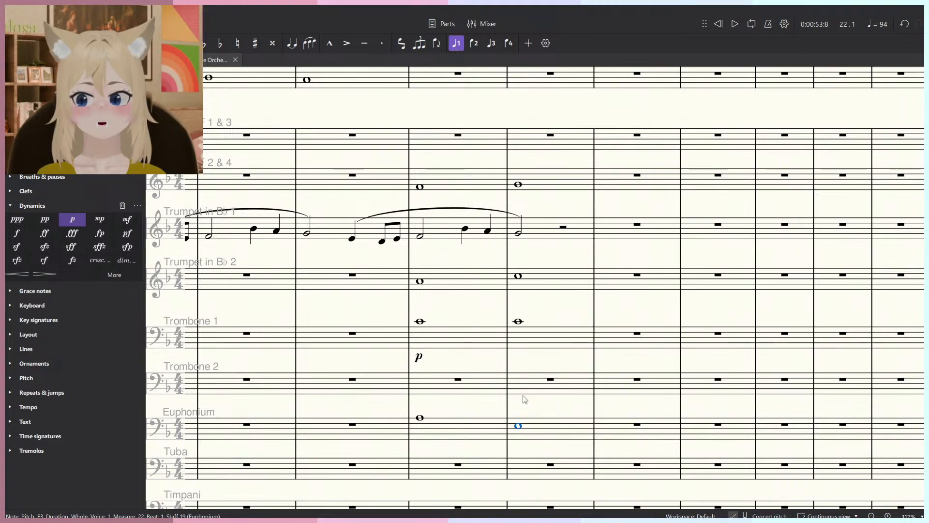
{"action": "left_click", "coordinate": [475, 429]}
{"action": "key", "text": "ctrl+x"}
{"action": "left_click", "coordinate": [444, 373]}
{"action": "key", "text": "ctrl+v"}
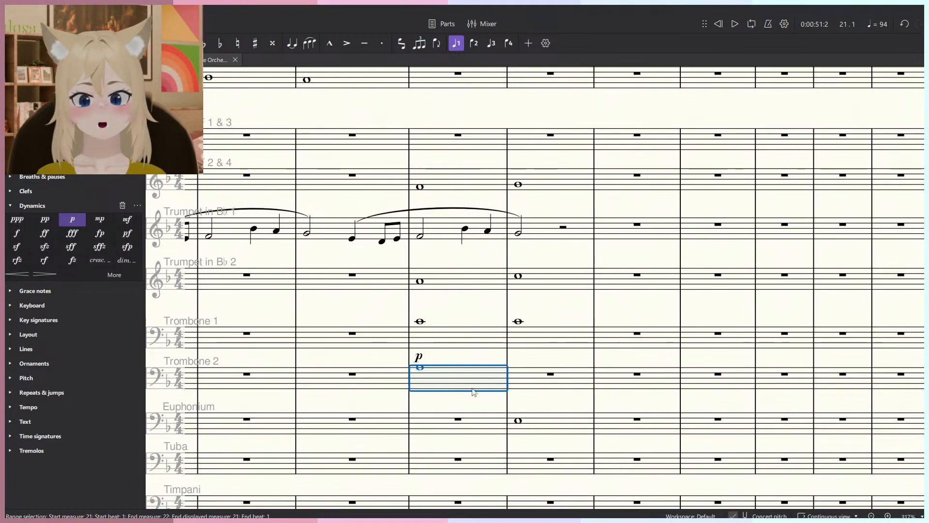
{"action": "left_click", "coordinate": [538, 425]}
{"action": "key", "text": "ctrl+z"}
Move the Euphonium notes in measures 21–22 together to the Trombone 2 staff.
{"action": "left_click", "coordinate": [543, 427]}
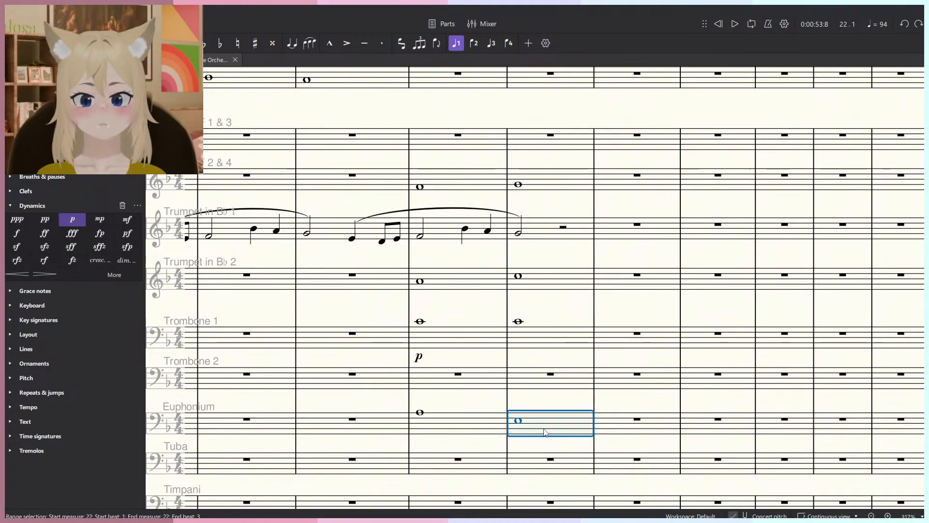
{"action": "left_click", "coordinate": [488, 420]}
{"action": "key", "text": "shift+Right"}
{"action": "key", "text": "ctrl+x"}
{"action": "left_click", "coordinate": [478, 381]}
{"action": "key", "text": "ctrl+v"}
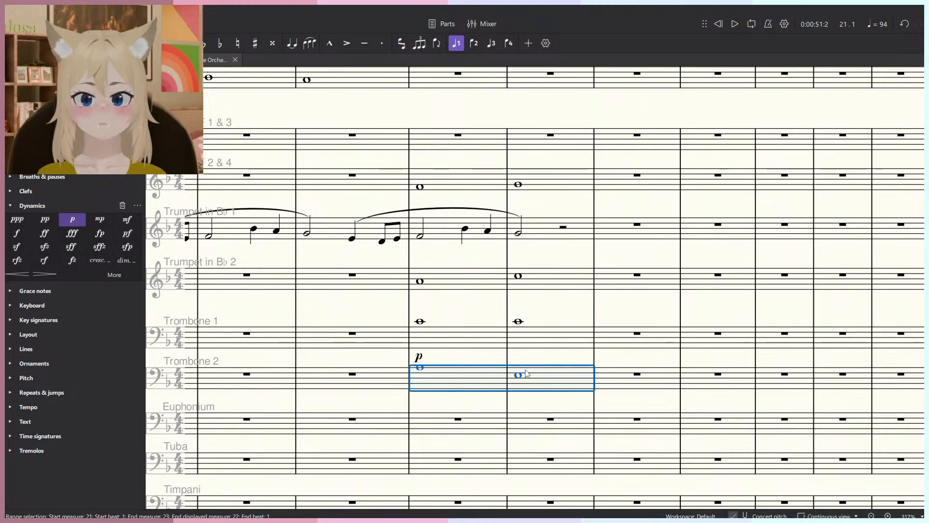
{"action": "key", "text": "Escape"}
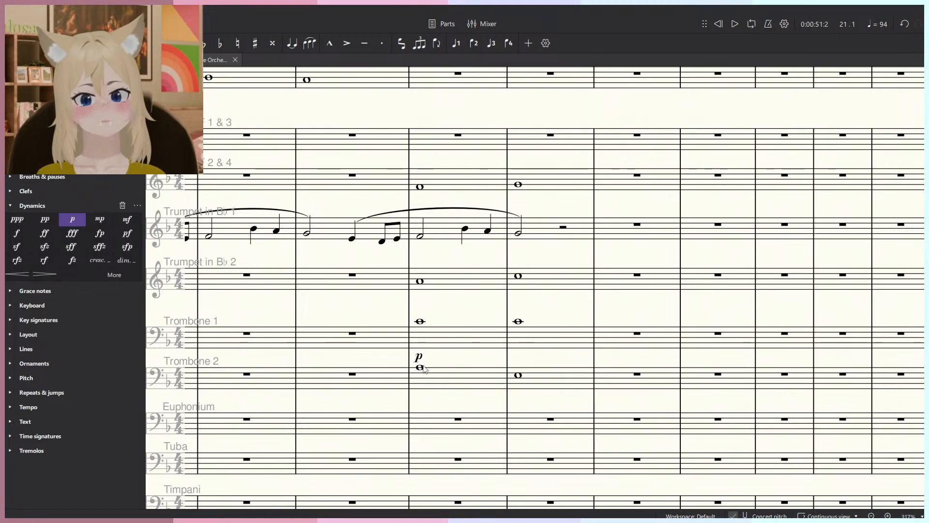
Audition the measure 22 chord notes from Trombone 2 up through Horn in F 2 & 4.
{"action": "left_click", "coordinate": [518, 376]}
{"action": "left_click", "coordinate": [518, 322]}
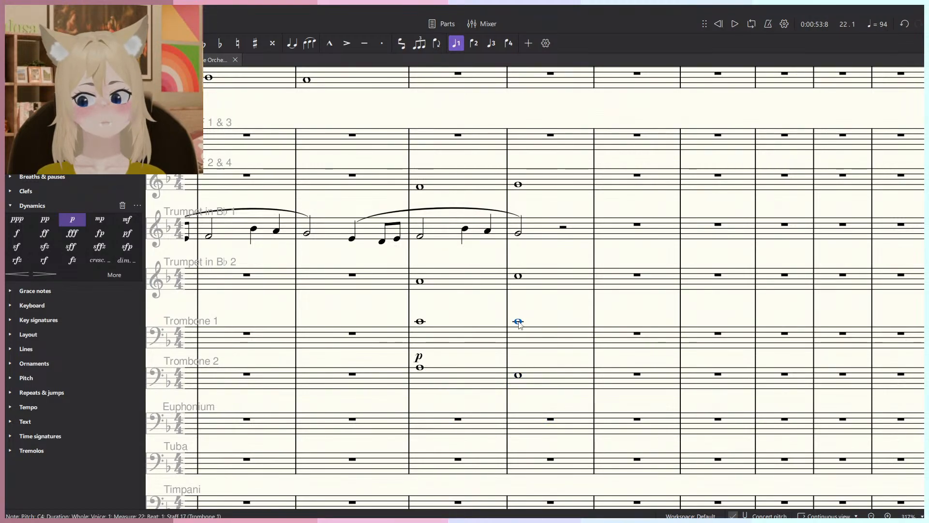
{"action": "scroll", "coordinate": [520, 321], "scroll_direction": "up", "scroll_amount": 1}
{"action": "left_click", "coordinate": [518, 321]}
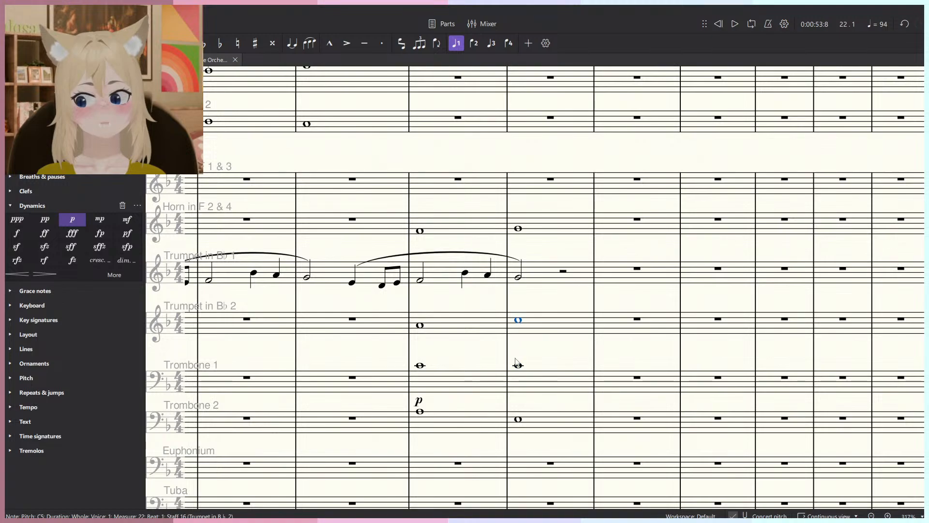
{"action": "key", "text": "alt+Up"}
{"action": "key", "text": "alt+Up"}
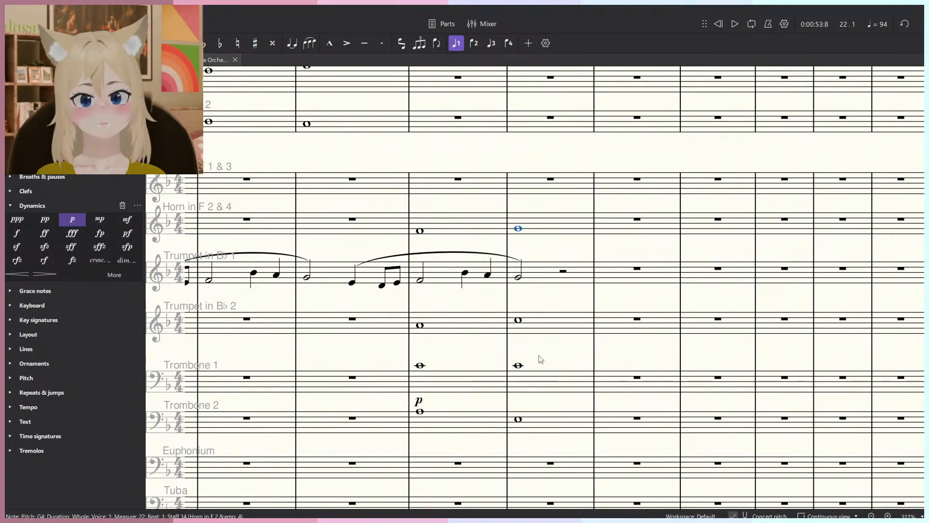
{"action": "left_click", "coordinate": [523, 334]}
Add p dynamics in measure 21 to the Trombone 2, Trumpet in B♭ 2 and Horn in F 2 & 4 staves.
{"action": "left_click", "coordinate": [431, 419]}
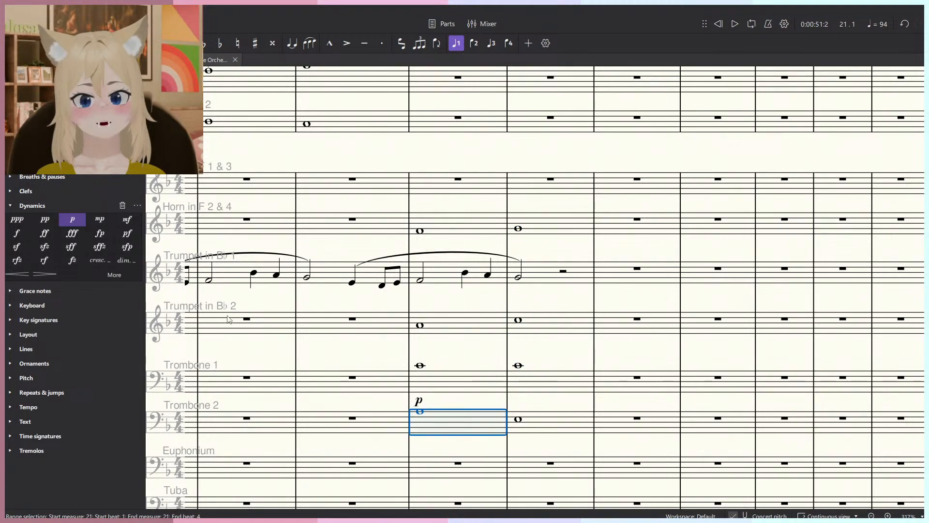
{"action": "left_click", "coordinate": [72, 219]}
{"action": "left_click", "coordinate": [409, 321]}
{"action": "left_click", "coordinate": [71, 220]}
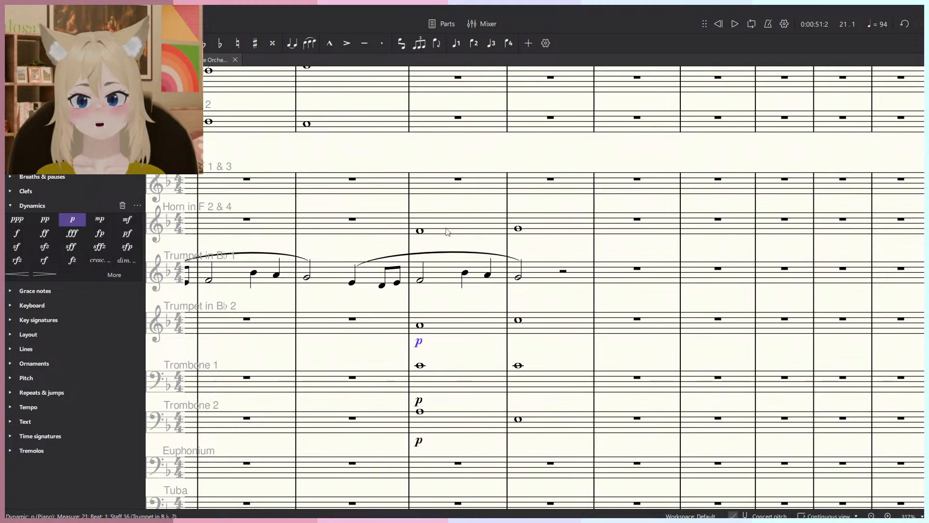
{"action": "key", "text": "alt+Up"}
{"action": "left_click", "coordinate": [70, 220]}
Play back measures 20–22 of the brass staves from Horn in F 2 & 4 to Trombone 2.
{"action": "left_click", "coordinate": [352, 223]}
{"action": "left_click", "coordinate": [557, 412], "text": "shift"}
{"action": "key", "text": "space"}
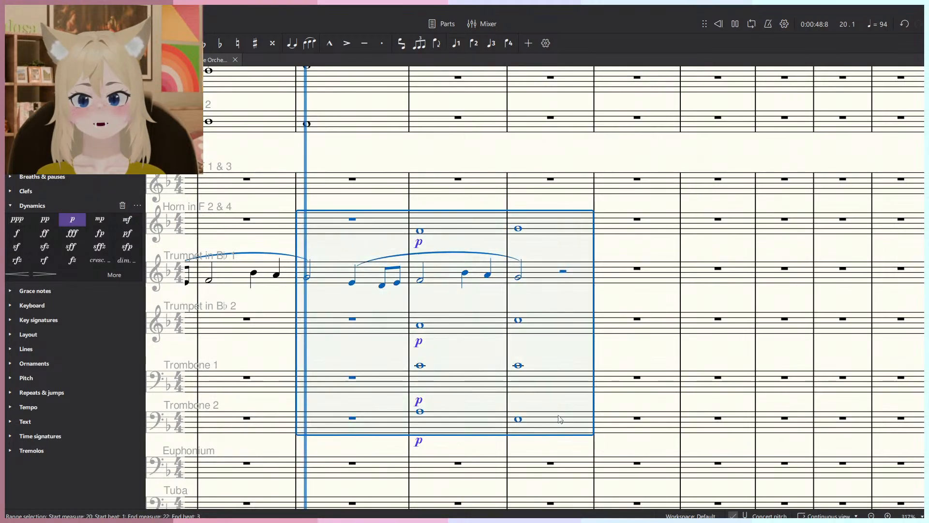
{"action": "left_click", "coordinate": [535, 167]}
{"action": "scroll", "coordinate": [535, 168], "scroll_direction": "down", "scroll_amount": 4}
{"action": "scroll", "coordinate": [546, 190], "scroll_direction": "up", "scroll_amount": 3}
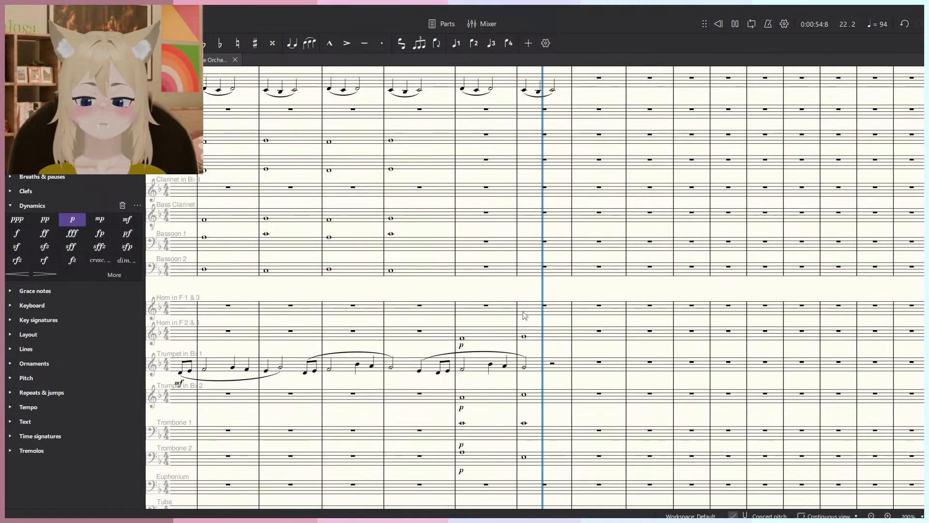
Switch to the original Early Morning Castle score and play it from measure 20 through measure 22.
{"action": "key", "text": "alt+Tab"}
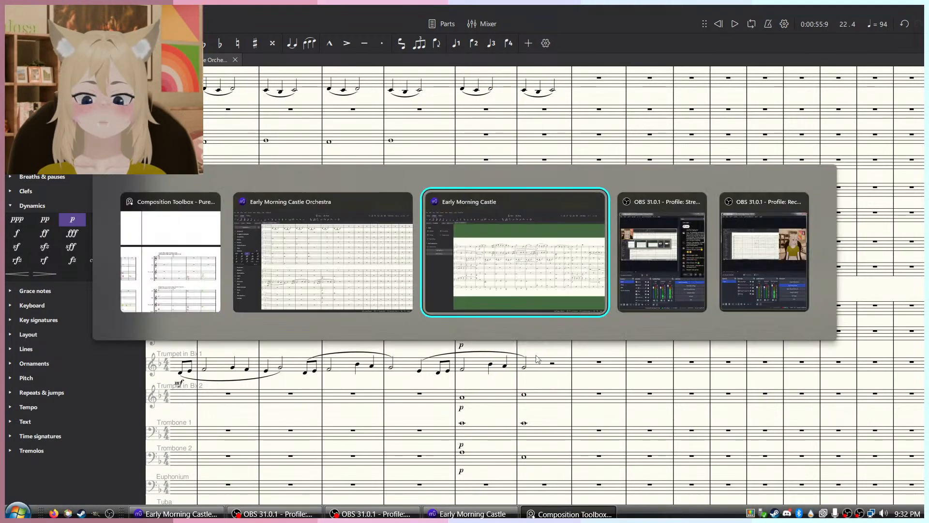
{"action": "scroll", "coordinate": [573, 410], "scroll_direction": "up", "scroll_amount": 2}
{"action": "left_click", "coordinate": [492, 395]}
{"action": "key", "text": "space"}
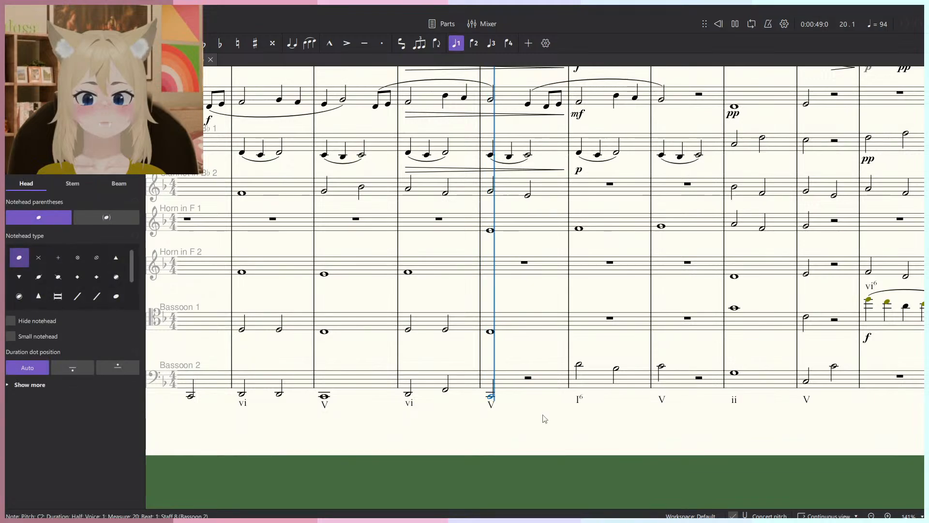
{"action": "left_click", "coordinate": [662, 366]}
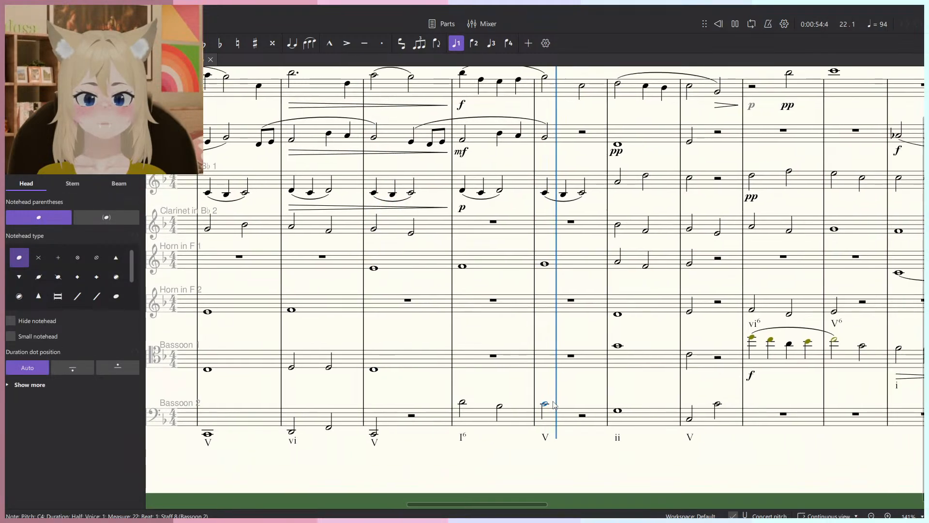
{"action": "key", "text": "space"}
Switch back to the orchestra score and raise the Trombone 2 note in measure 22 to C4.
{"action": "key", "text": "alt+Tab"}
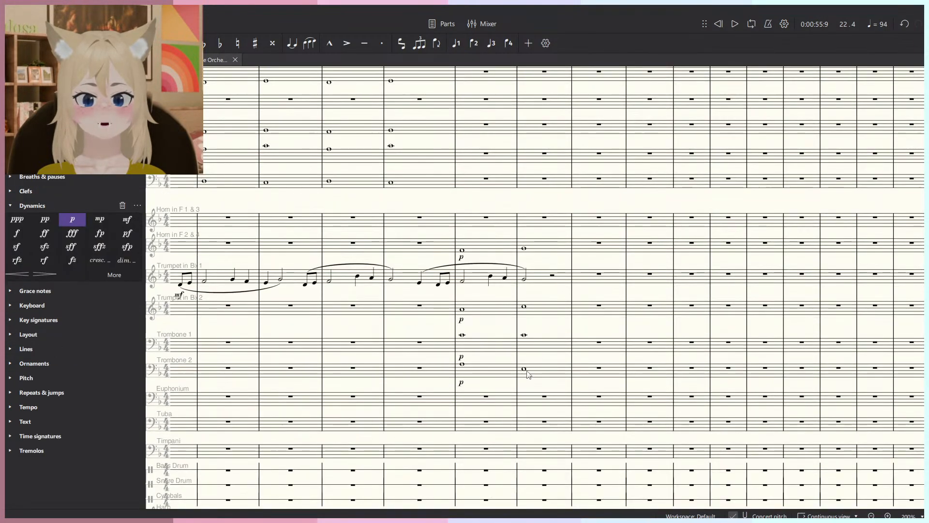
{"action": "left_click", "coordinate": [529, 375]}
{"action": "scroll", "coordinate": [529, 375], "scroll_direction": "up", "scroll_amount": 5}
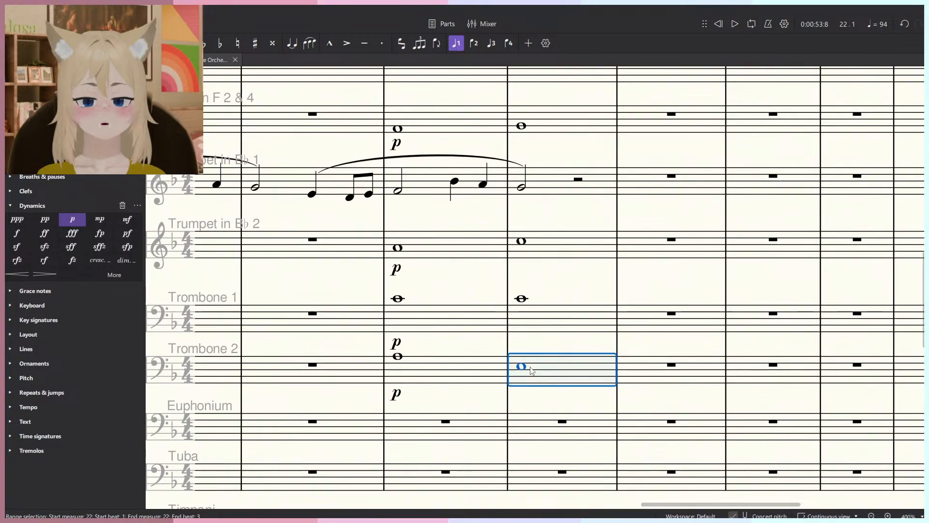
{"action": "left_click", "coordinate": [537, 344]}
{"action": "left_click", "coordinate": [399, 358]}
{"action": "key", "text": "alt+Tab"}
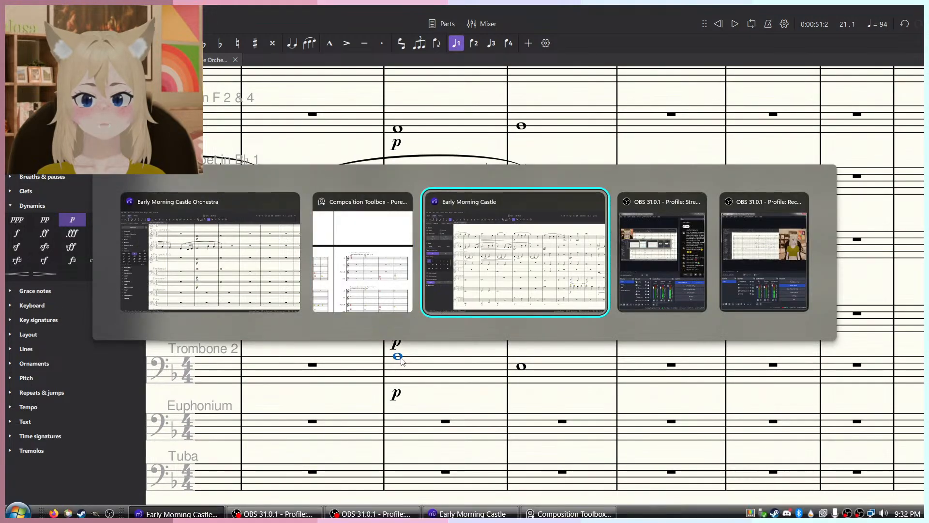
{"action": "key", "text": "alt+Tab"}
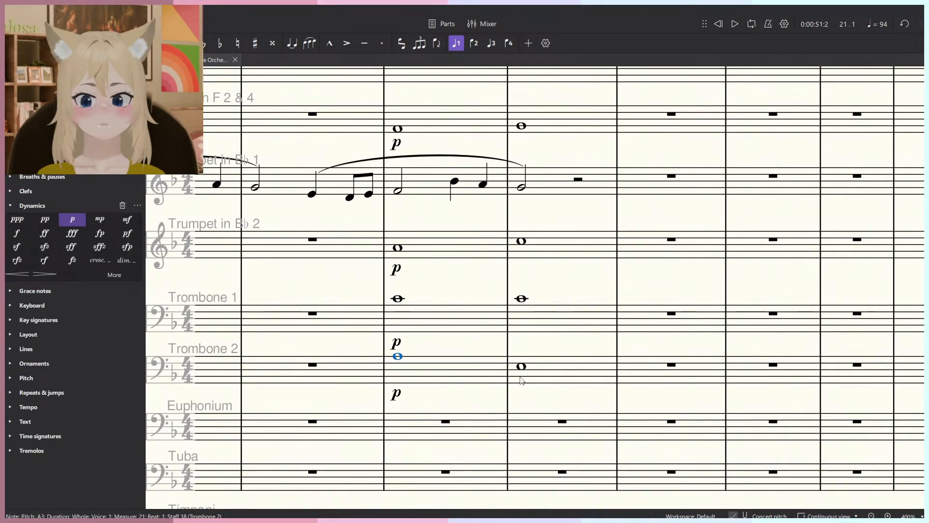
{"action": "left_click", "coordinate": [522, 351]}
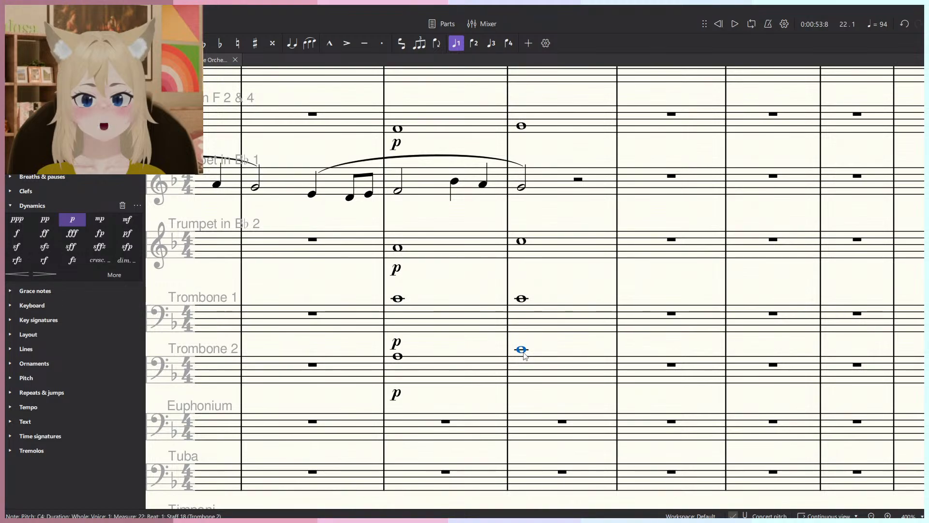
Audition the trombone notes in measures 21–22 and lower the Trumpet in B♭ 2 note in measure 22 to G4.
{"action": "scroll", "coordinate": [523, 326], "scroll_direction": "up", "scroll_amount": 2}
{"action": "left_click", "coordinate": [367, 342]}
{"action": "left_click", "coordinate": [524, 342]}
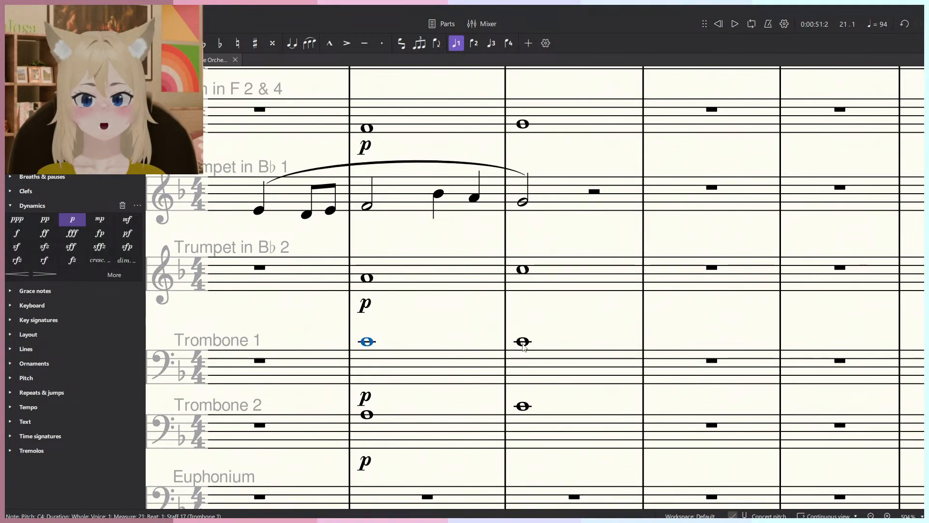
{"action": "left_click", "coordinate": [537, 420]}
{"action": "scroll", "coordinate": [538, 402], "scroll_direction": "up", "scroll_amount": 2}
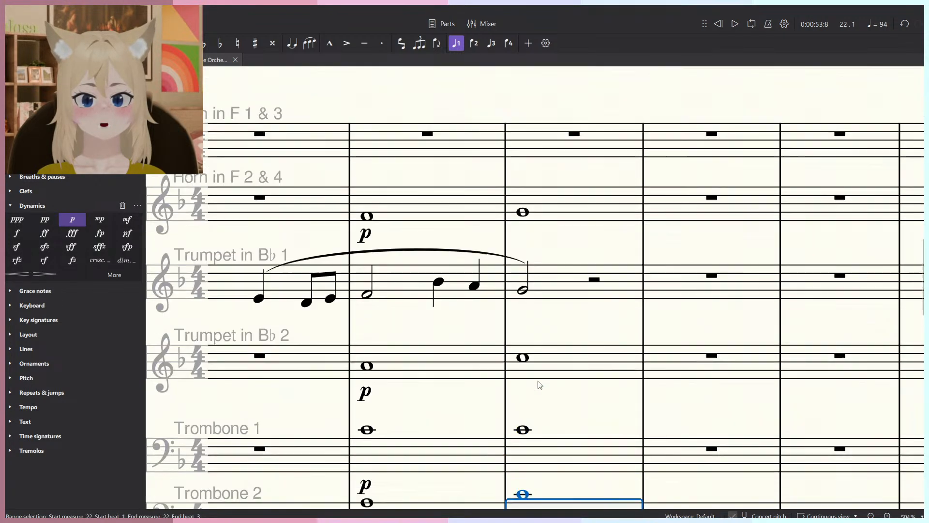
{"action": "left_click", "coordinate": [524, 358]}
{"action": "left_click_drag", "start_coordinate": [522, 372], "coordinate": [521, 369]}
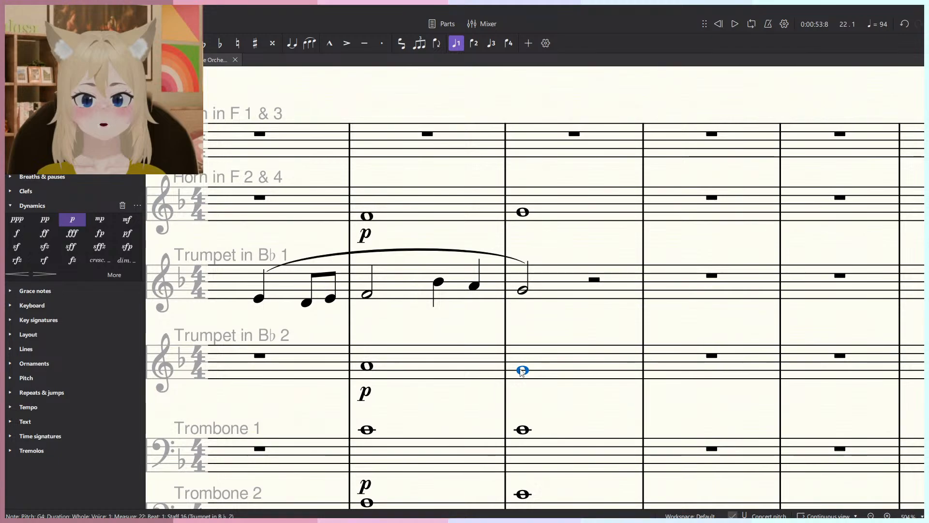
Lower the Horn in F 2 & 4 note in measure 22 to E4.
{"action": "left_click_drag", "start_coordinate": [524, 215], "coordinate": [524, 224]}
{"action": "left_click", "coordinate": [431, 210]}
{"action": "key", "text": "ctrl"}
{"action": "scroll", "coordinate": [470, 233], "scroll_direction": "down", "scroll_amount": 5}
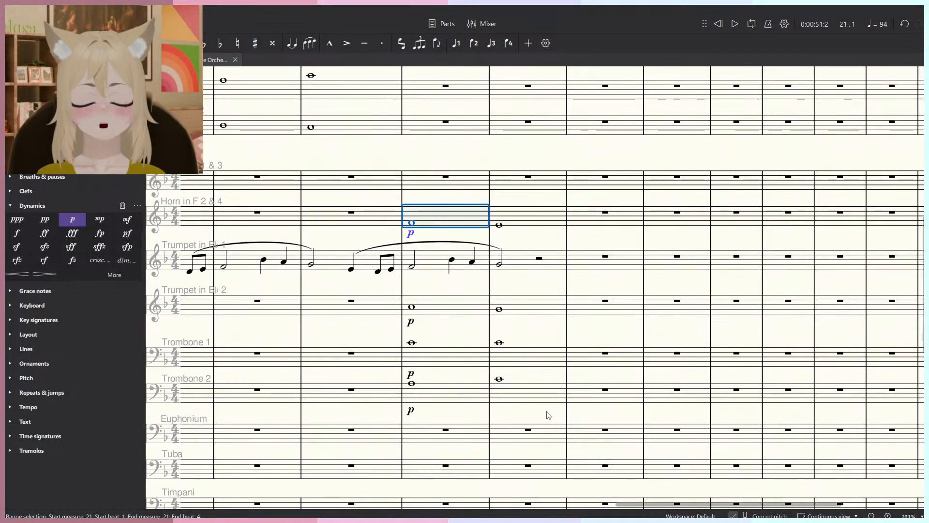
Audition the measure 22 notes of Trombone 2, Trombone 1, Horn in F 2 & 4 and Trumpet in B♭ 2.
{"action": "left_click", "coordinate": [500, 380]}
{"action": "left_click", "coordinate": [499, 343]}
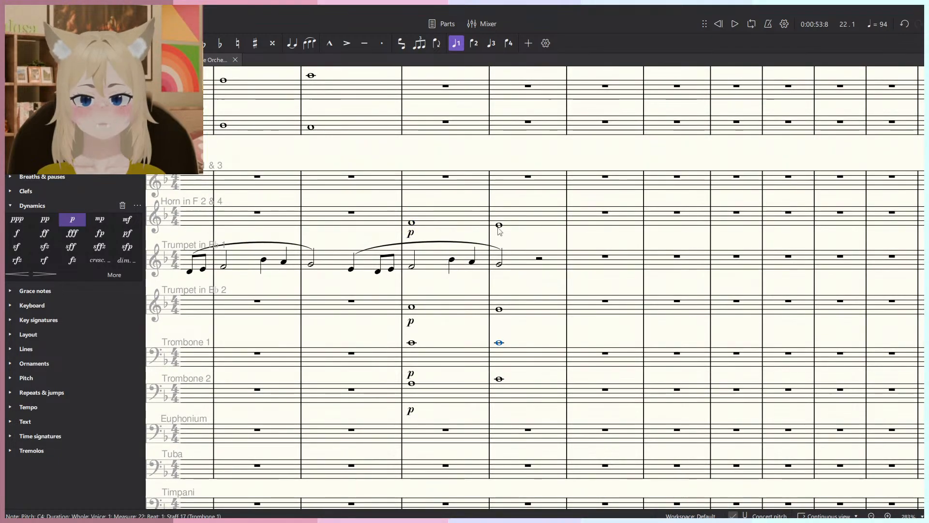
{"action": "left_click", "coordinate": [500, 225]}
{"action": "left_click", "coordinate": [500, 309]}
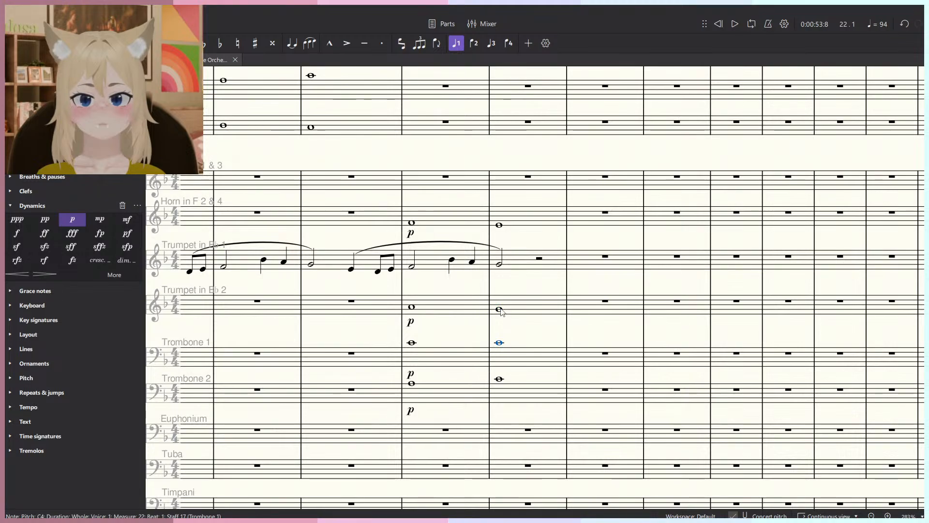
{"action": "scroll", "coordinate": [501, 312], "scroll_direction": "up", "scroll_amount": 3}
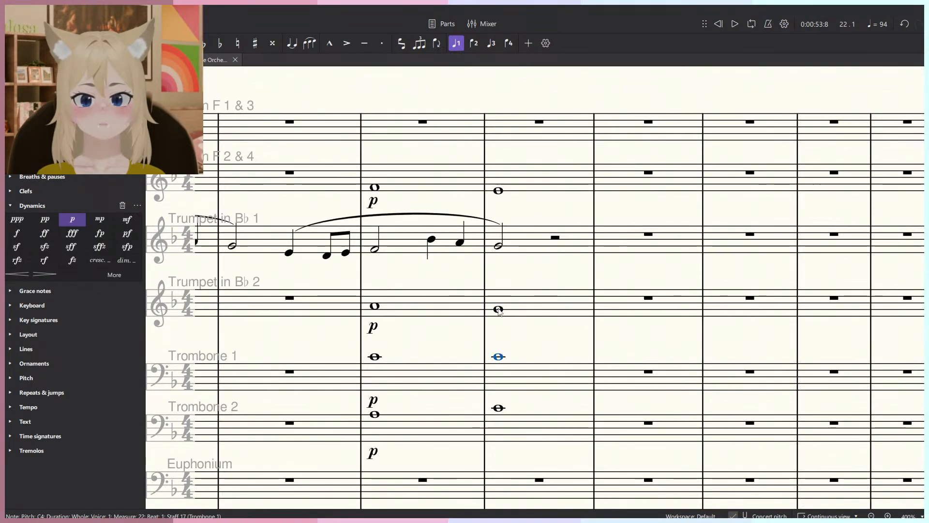
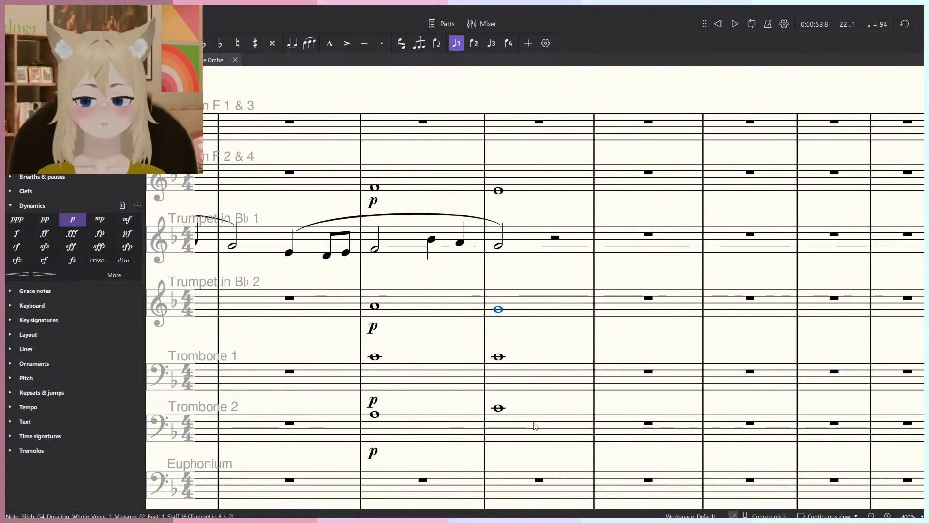
Delete the Trombone 2 note in measure 22 and audition the Trumpet in B♭ 2 and Trombone 1 notes there.
{"action": "left_click", "coordinate": [534, 425]}
{"action": "key", "text": "Delete"}
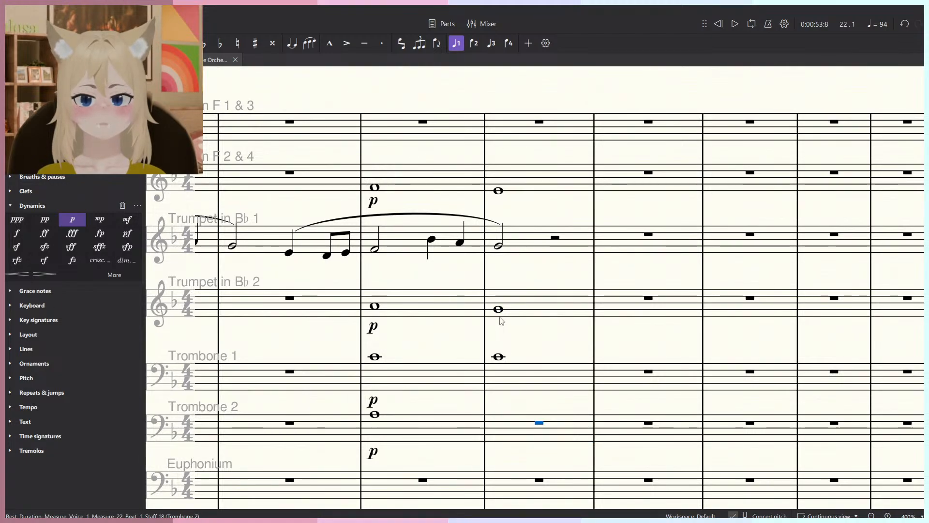
{"action": "left_click", "coordinate": [499, 310]}
{"action": "left_click", "coordinate": [498, 357]}
{"action": "left_click", "coordinate": [526, 379]}
Move the Trombone 2 note with its p from measure 21 and the Trombone 1 note from measure 22 to the Euphonium staff.
{"action": "left_click", "coordinate": [450, 430]}
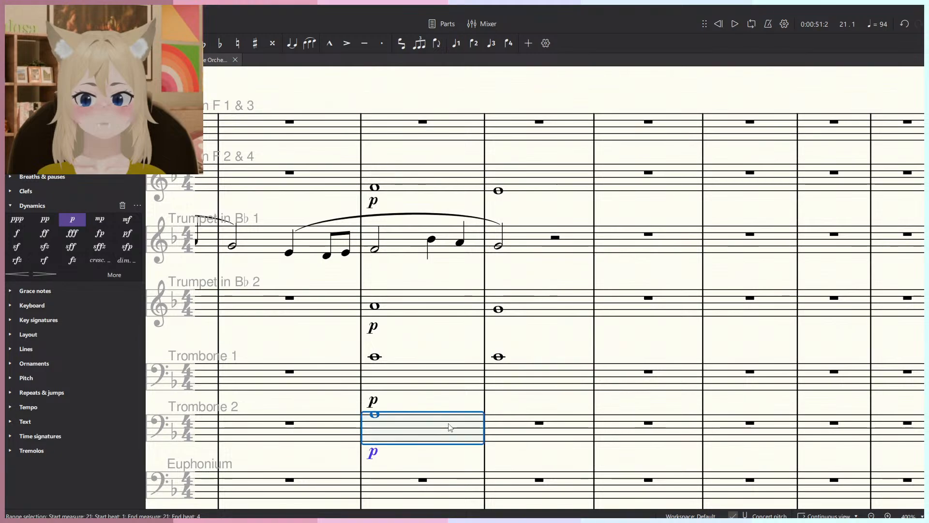
{"action": "scroll", "coordinate": [450, 430], "scroll_direction": "down", "scroll_amount": 2}
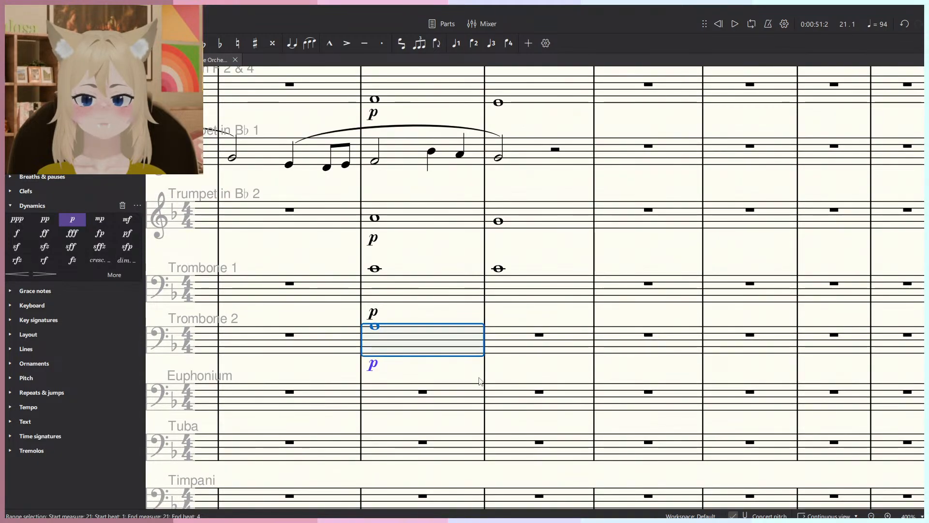
{"action": "key", "text": "ctrl+x"}
{"action": "left_click", "coordinate": [443, 398]}
{"action": "key", "text": "ctrl+v"}
{"action": "left_click", "coordinate": [540, 386]}
{"action": "key", "text": "ctrl+v"}
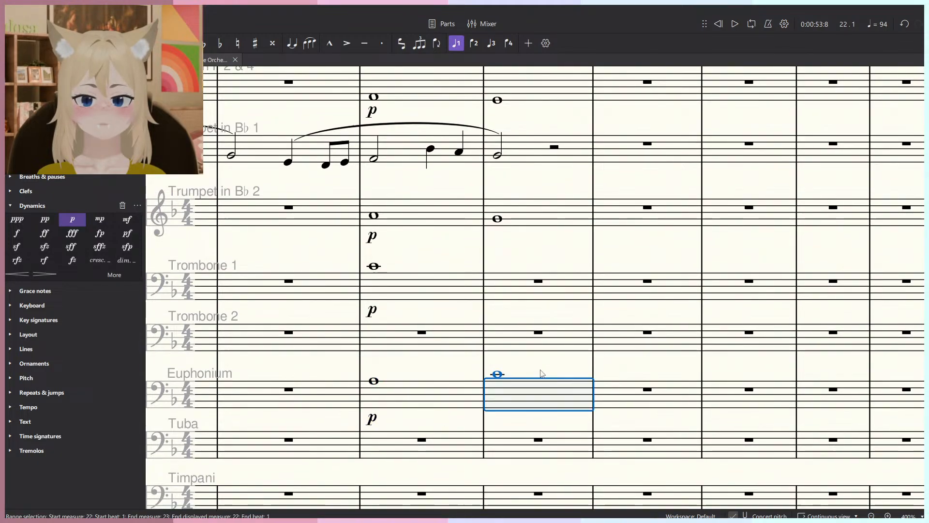
{"action": "left_click", "coordinate": [529, 373]}
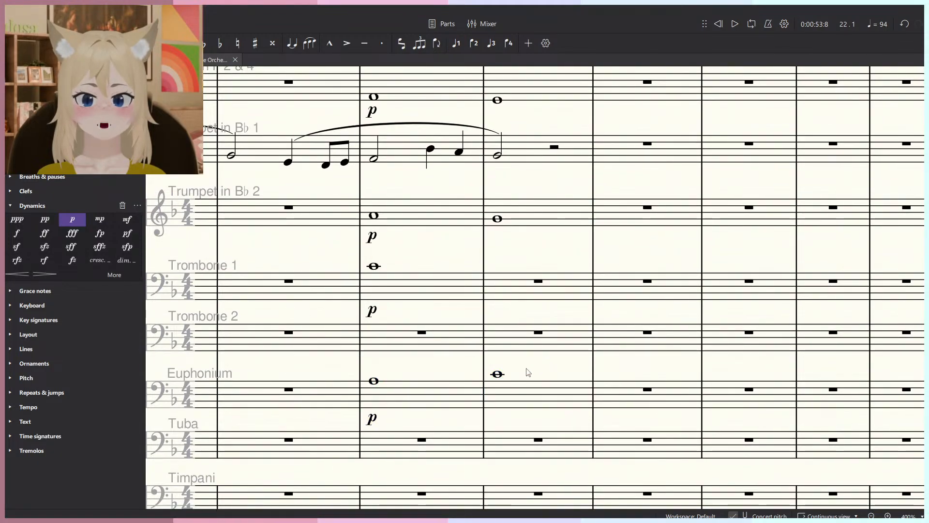
Audition the Euphonium, Trumpet in B♭ 2 and Horn in F 2 & 4 notes and briefly play back from measure 22.
{"action": "left_click", "coordinate": [375, 381]}
{"action": "left_click", "coordinate": [497, 374]}
{"action": "left_click", "coordinate": [498, 219]}
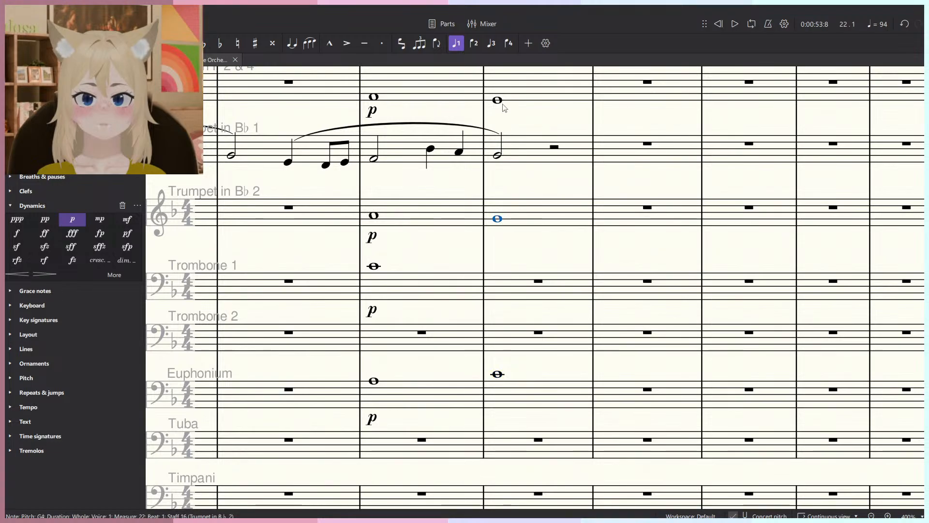
{"action": "left_click", "coordinate": [498, 101]}
{"action": "left_click", "coordinate": [374, 381]}
{"action": "key", "text": "space"}
{"action": "scroll", "coordinate": [438, 373], "scroll_direction": "down", "scroll_amount": 2}
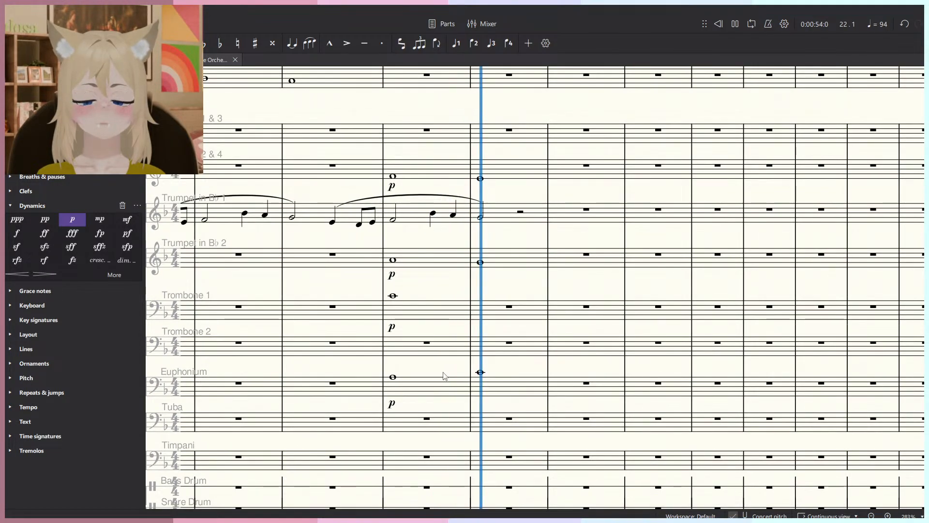
{"action": "key", "text": "space"}
Move the Euphonium notes and p dynamic of measures 21–22 to Horn in F 1 & 3.
{"action": "left_click", "coordinate": [514, 388], "text": "shift"}
{"action": "left_click", "coordinate": [430, 135]}
{"action": "left_click", "coordinate": [508, 136], "text": "shift"}
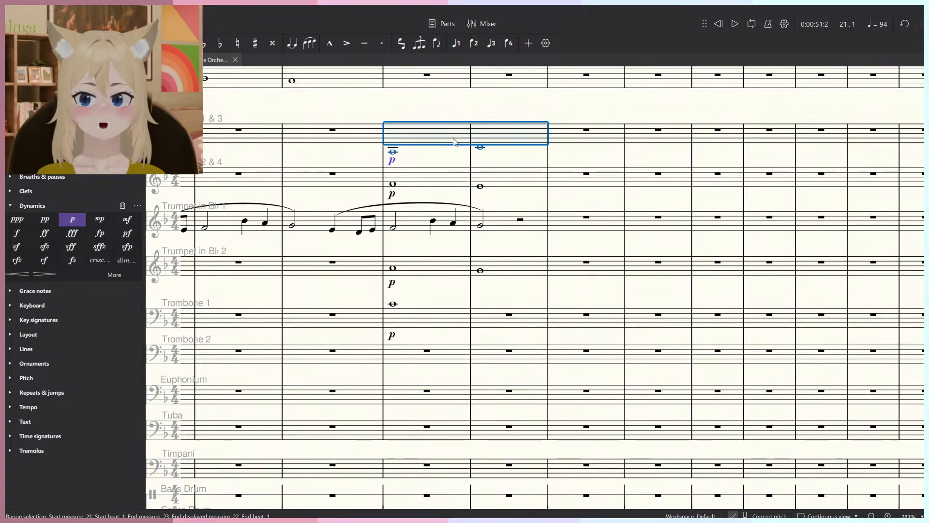
Swap the measures 21–22 contents of Horn in F 1 & 3 and Horn in F 2 & 4.
{"action": "scroll", "coordinate": [508, 154], "scroll_direction": "up", "scroll_amount": 2}
{"action": "left_click_drag", "start_coordinate": [522, 176], "coordinate": [549, 268]}
{"action": "key", "text": "ctrl+x"}
{"action": "left_click", "coordinate": [433, 288]}
{"action": "left_click", "coordinate": [501, 285], "text": "shift"}
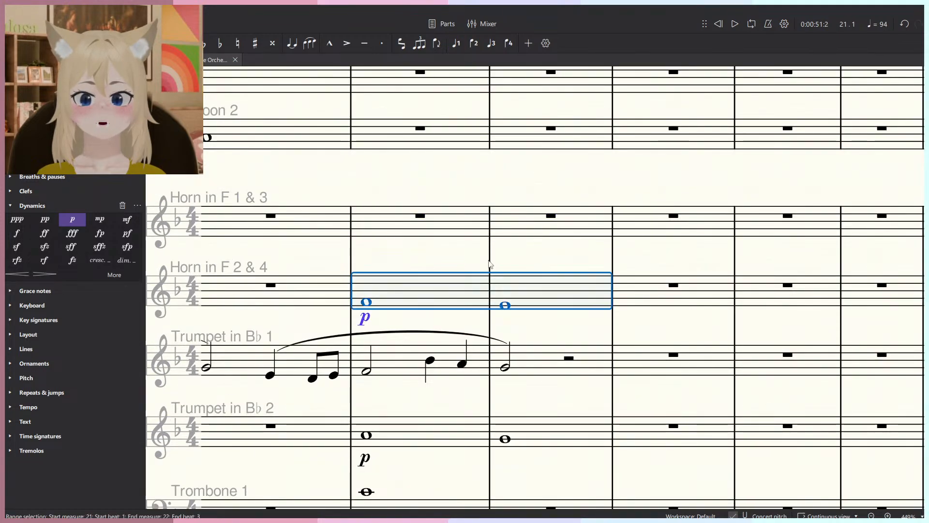
{"action": "key", "text": "ctrl+shift+x"}
{"action": "left_click", "coordinate": [472, 223]}
{"action": "key", "text": "ctrl+v"}
{"action": "scroll", "coordinate": [525, 261], "scroll_direction": "down", "scroll_amount": 3}
{"action": "left_click_drag", "start_coordinate": [474, 284], "coordinate": [458, 262]}
{"action": "left_click", "coordinate": [458, 262]}
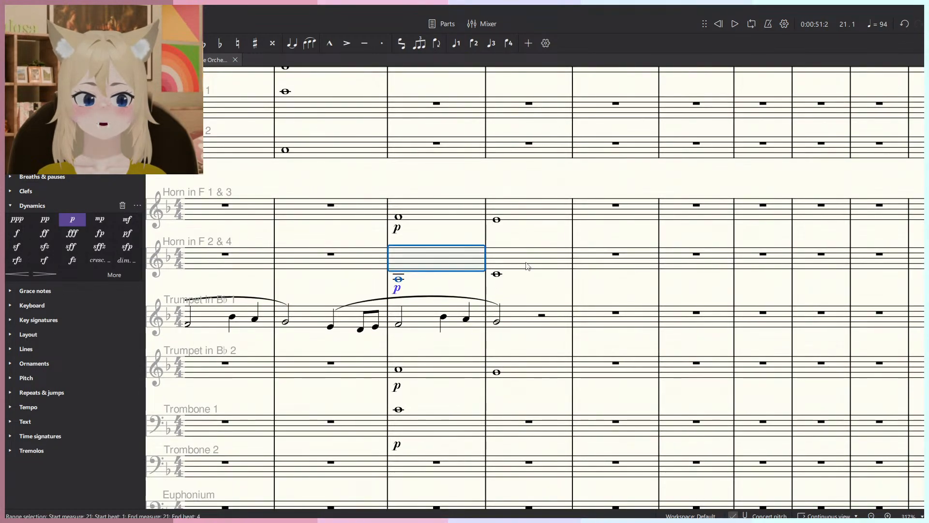
Implode measures 21–22 of both horn staves into Horn in F 1 & 3.
{"action": "left_click", "coordinate": [526, 261], "text": "shift"}
{"action": "left_click", "coordinate": [526, 214]}
{"action": "left_click", "coordinate": [460, 211], "text": "shift"}
{"action": "left_click", "coordinate": [530, 261], "text": "shift"}
{"action": "left_click", "coordinate": [111, 10]}
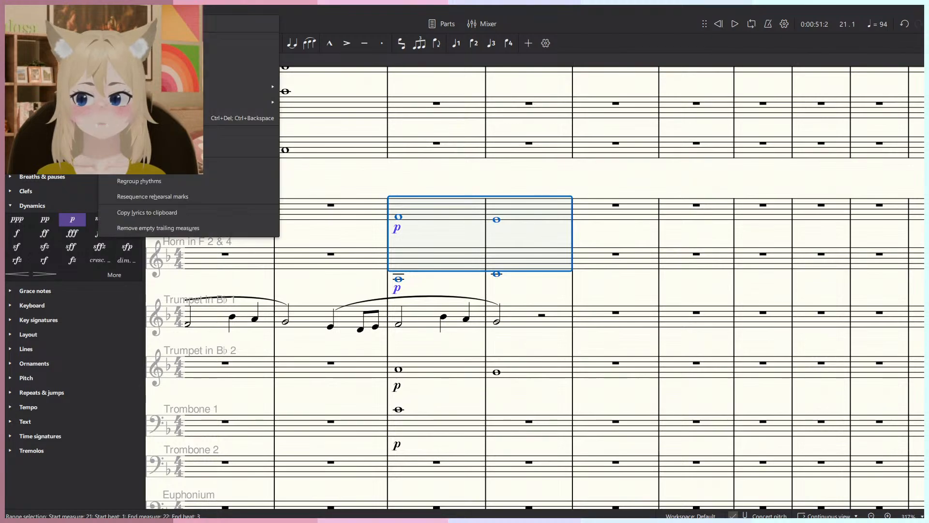
{"action": "left_click", "coordinate": [141, 56]}
{"action": "key", "text": "Escape"}
Clear the notes and p dynamic from Horn in F 2 & 4 in measures 21–22.
{"action": "left_click", "coordinate": [470, 256]}
{"action": "left_click", "coordinate": [528, 261], "text": "shift"}
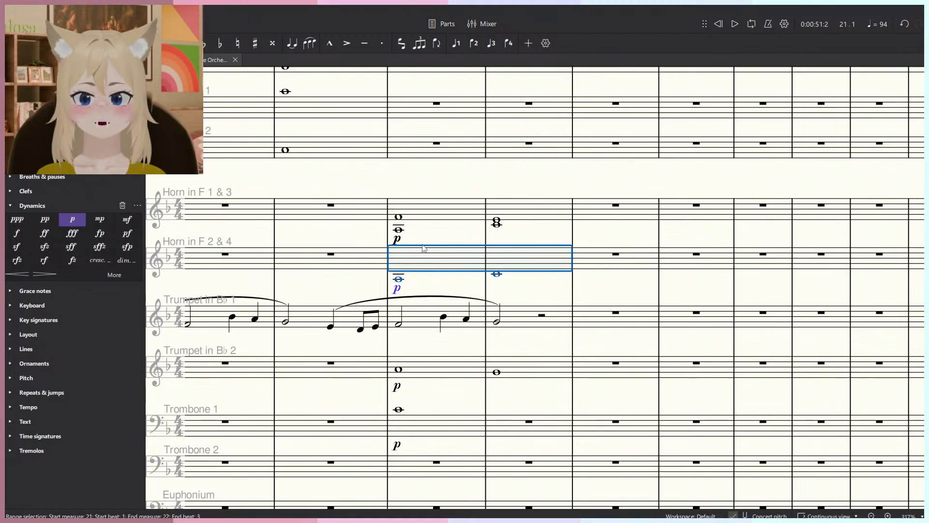
{"action": "key", "text": "Delete"}
{"action": "left_click", "coordinate": [397, 239]}
{"action": "key", "text": "Escape"}
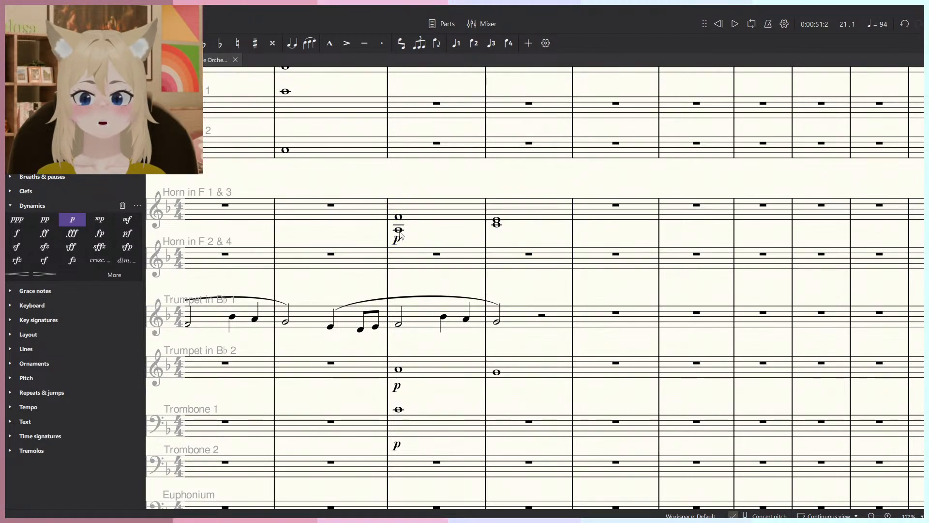
Compare by ear the measure 21 notes of Horn in F 1 & 3, Trumpet in B♭ 2 and Trombone 1.
{"action": "left_click", "coordinate": [399, 230]}
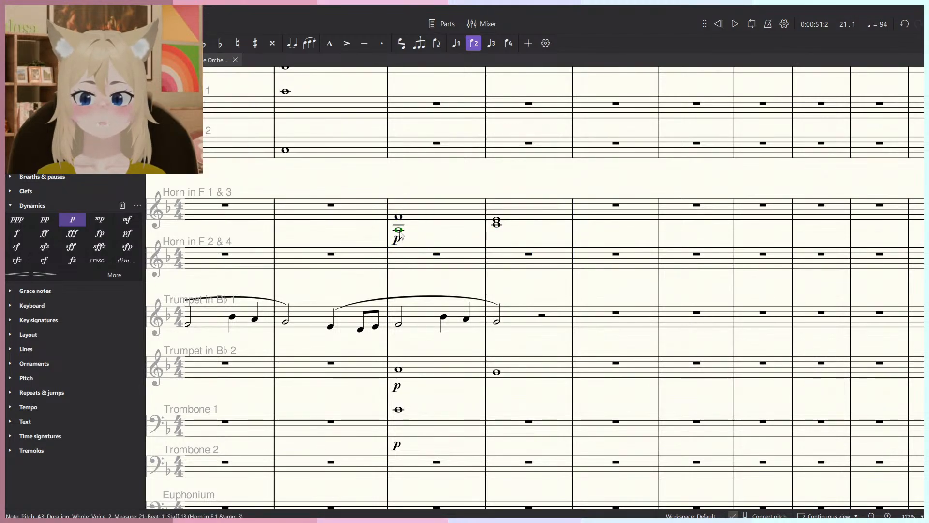
{"action": "left_click", "coordinate": [399, 410]}
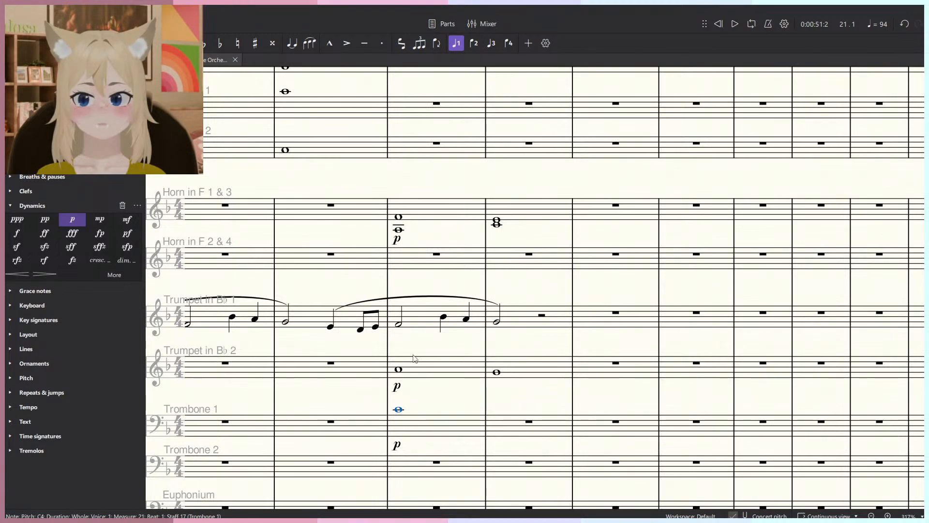
{"action": "left_click", "coordinate": [400, 217]}
{"action": "left_click", "coordinate": [399, 371]}
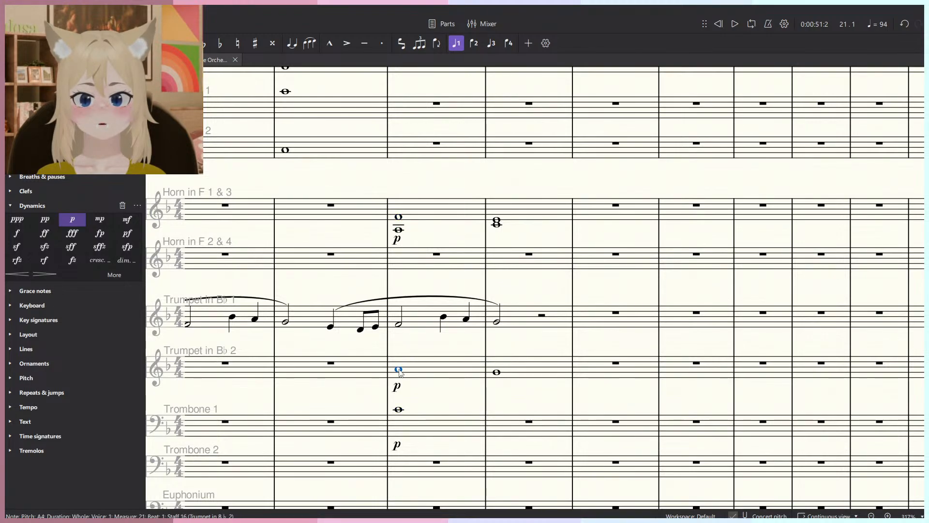
{"action": "left_click", "coordinate": [399, 231]}
{"action": "left_click", "coordinate": [399, 370]}
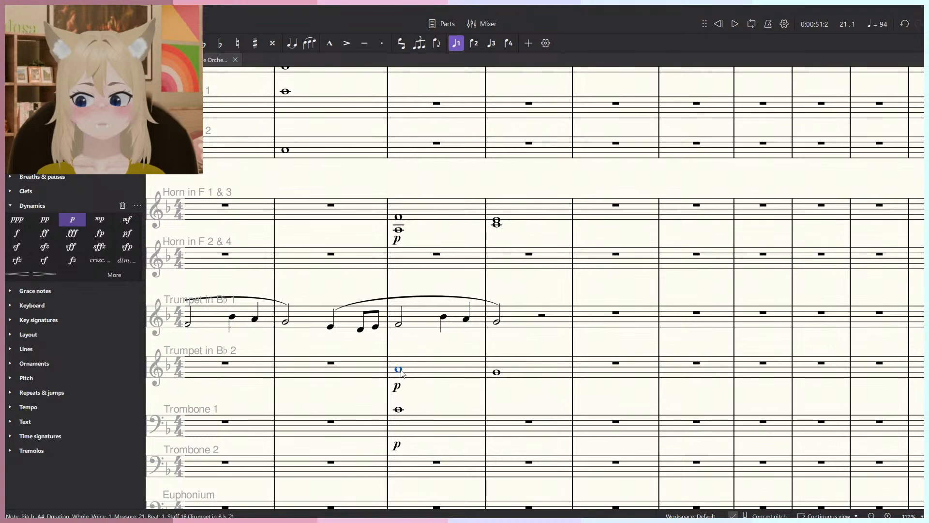
Add A4 to the Horn in F 1 & 3 chord in measure 21 and clear Trumpet in B♭ 2 there.
{"action": "scroll", "coordinate": [400, 214], "scroll_direction": "up", "scroll_amount": 2}
{"action": "left_click", "coordinate": [399, 215]}
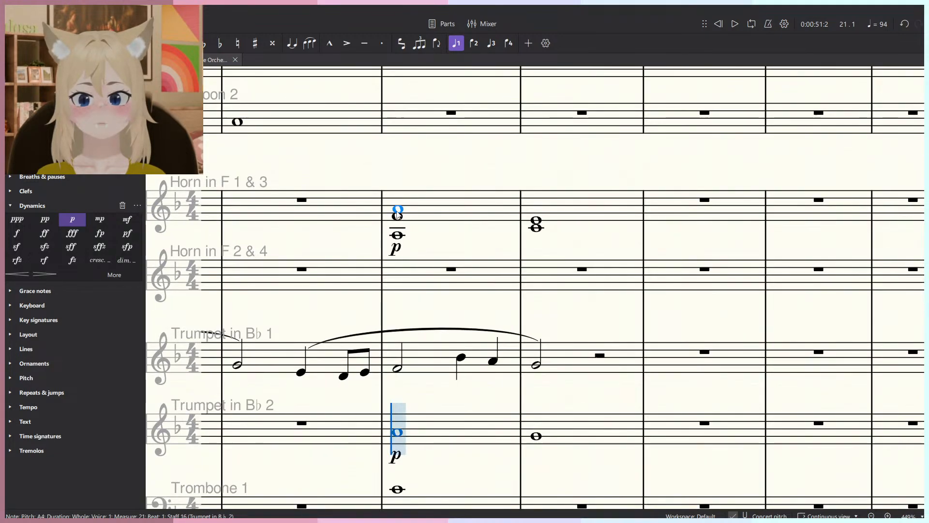
{"action": "left_click", "coordinate": [439, 436]}
{"action": "key", "text": "Delete"}
Add G4 to the Horn in F 1 & 3 chord in measure 22 and delete the Trumpet in B♭ 2 note there.
{"action": "key", "text": "n"}
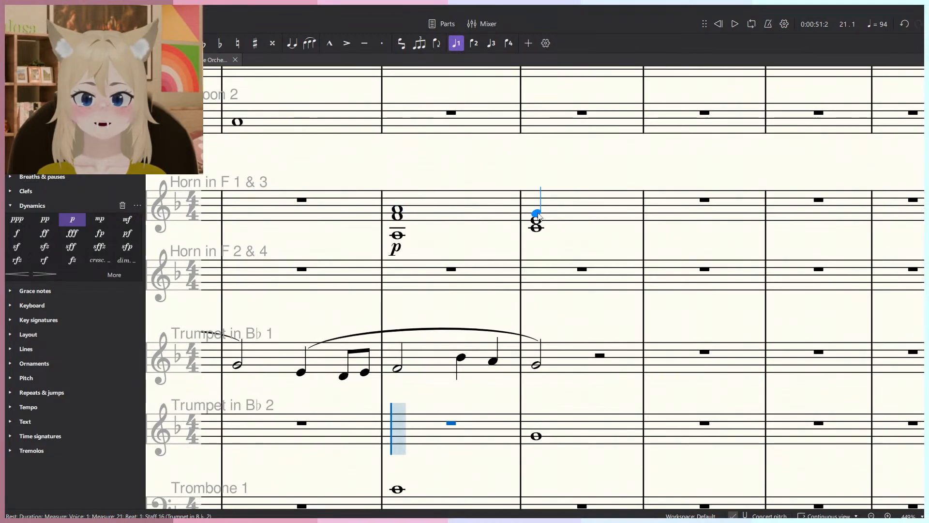
{"action": "key", "text": "Escape"}
{"action": "left_click", "coordinate": [556, 431]}
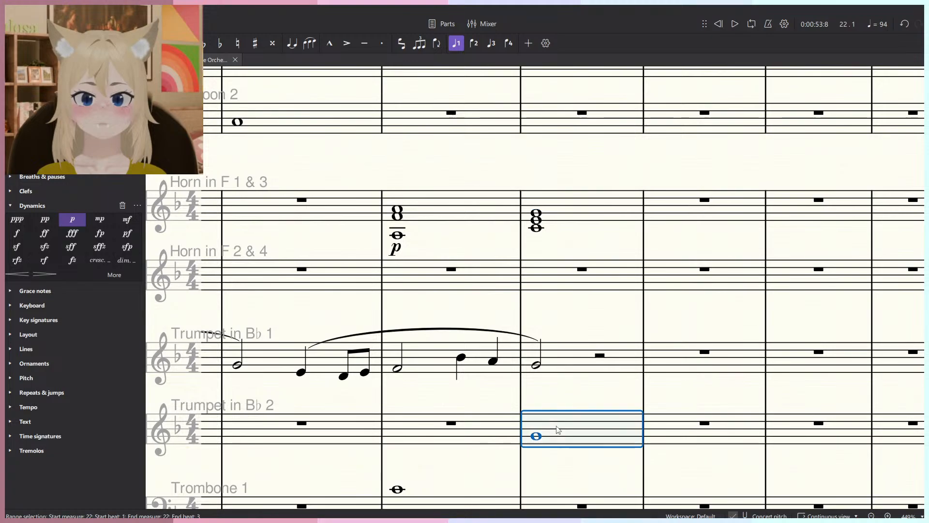
{"action": "key", "text": "Delete"}
{"action": "scroll", "coordinate": [473, 270], "scroll_direction": "down", "scroll_amount": 1}
{"action": "key", "text": "Escape"}
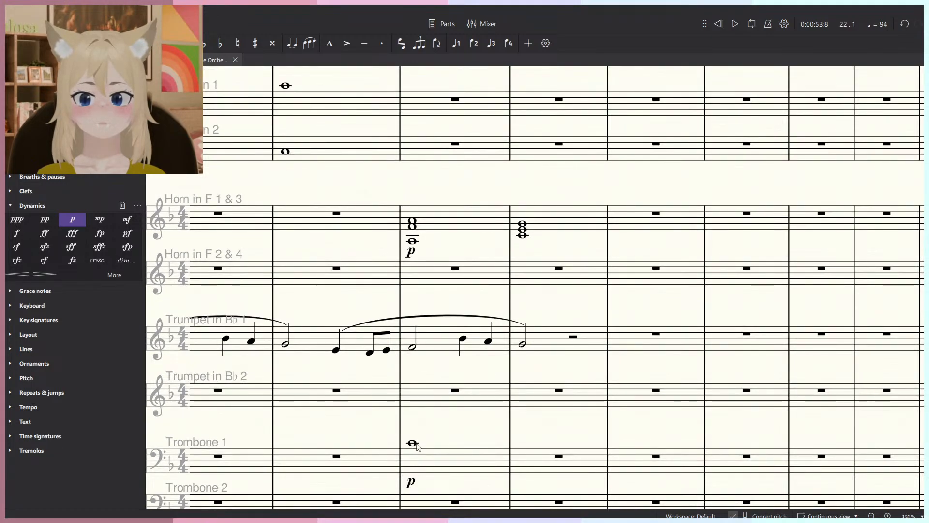
Add C4 to the Horn in F 1 & 3 chord in measure 21 and clear the Trombone 1 note and p there.
{"action": "left_click", "coordinate": [417, 445]}
{"action": "left_click", "coordinate": [414, 241]}
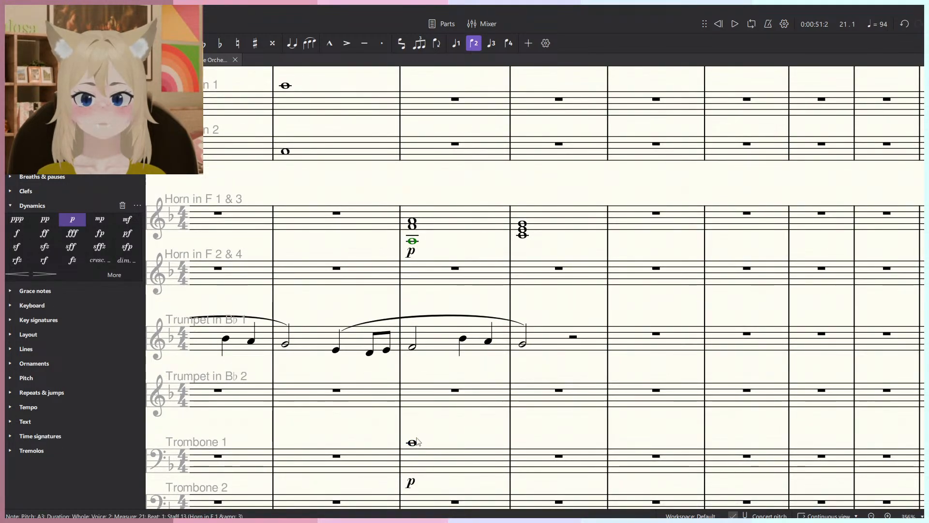
{"action": "left_click", "coordinate": [416, 442]}
{"action": "key", "text": "n"}
{"action": "key", "text": "Escape"}
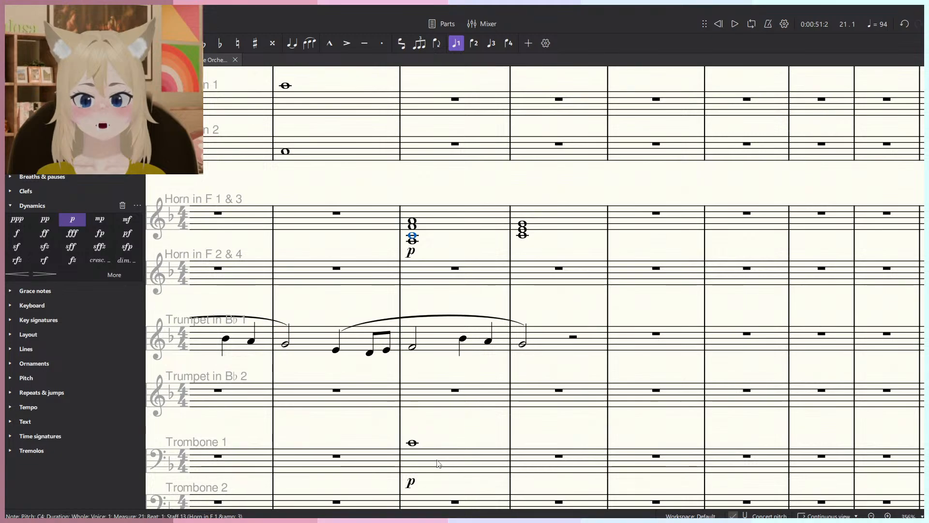
{"action": "key", "text": "Delete"}
Check the Horn in F 1 & 3 chord notes in measure 21 and move the low A3 from voice 2 to voice 1.
{"action": "left_click", "coordinate": [416, 237]}
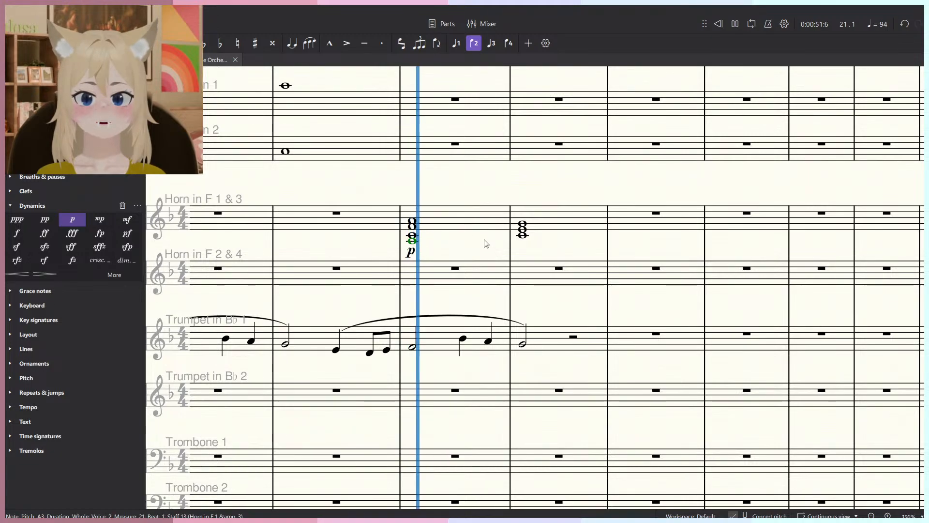
{"action": "scroll", "coordinate": [483, 242], "scroll_direction": "up", "scroll_amount": 2}
{"action": "left_click", "coordinate": [386, 235]}
{"action": "left_click", "coordinate": [383, 242]}
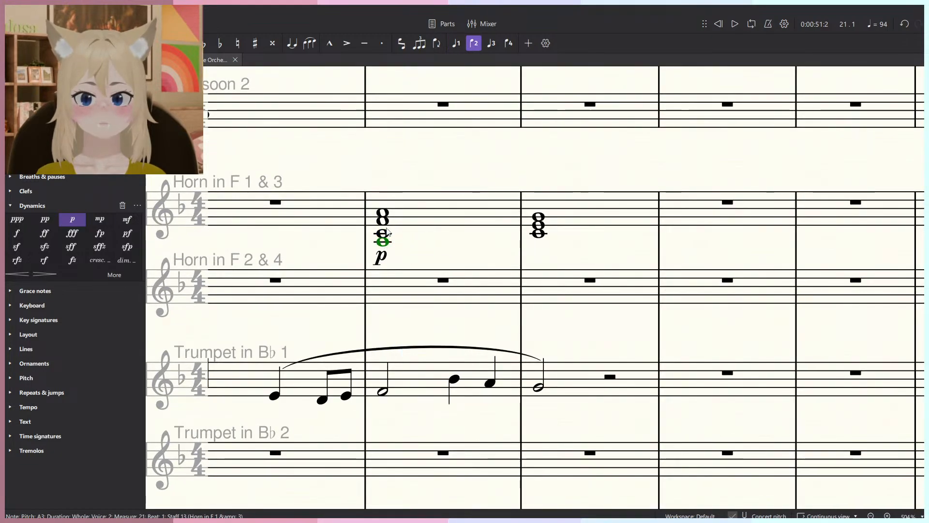
{"action": "left_click", "coordinate": [383, 222]}
{"action": "left_click", "coordinate": [383, 213]}
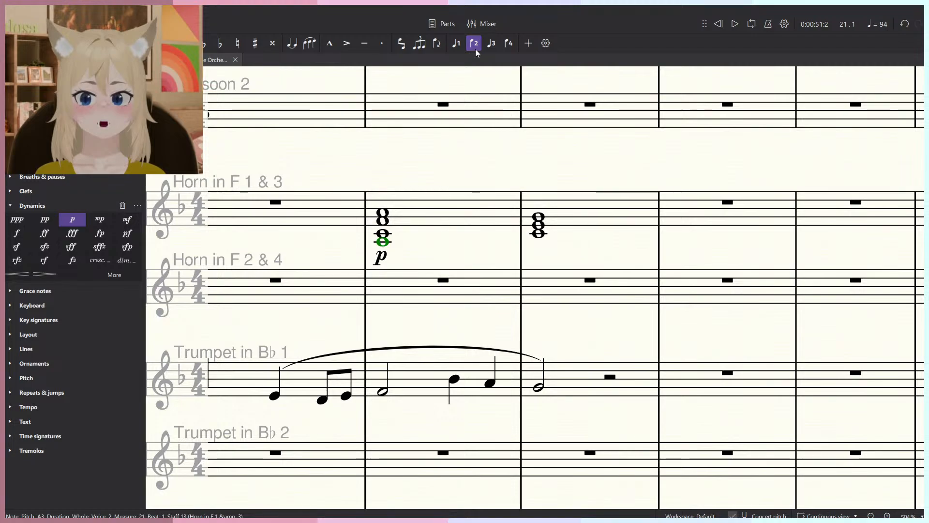
{"action": "key", "text": "Delete"}
{"action": "key", "text": "Delete"}
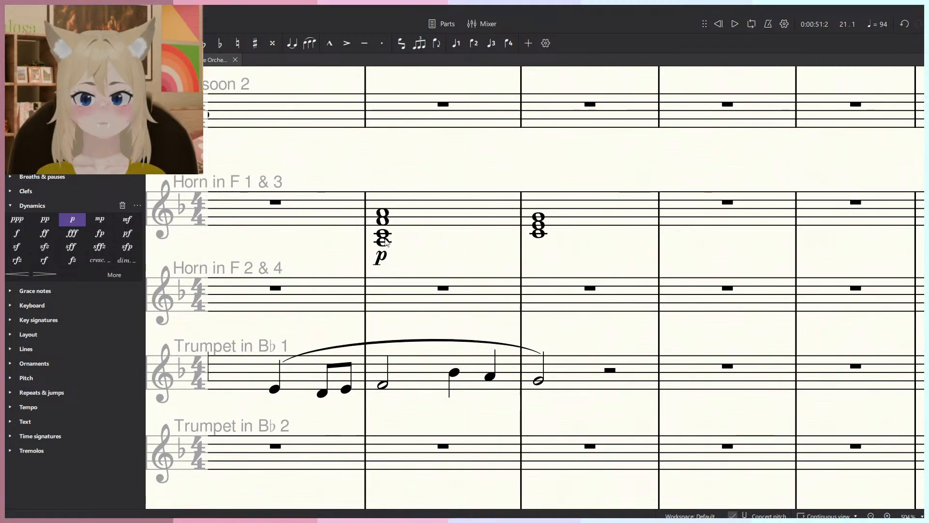
Audition each note of the Horn in F 1 & 3 chords in measures 21 and 22 from lowest to highest.
{"action": "left_click", "coordinate": [383, 242]}
{"action": "left_click", "coordinate": [382, 233]}
{"action": "left_click", "coordinate": [383, 221]}
{"action": "left_click", "coordinate": [383, 213]}
{"action": "left_click", "coordinate": [544, 235]}
{"action": "left_click", "coordinate": [538, 225]}
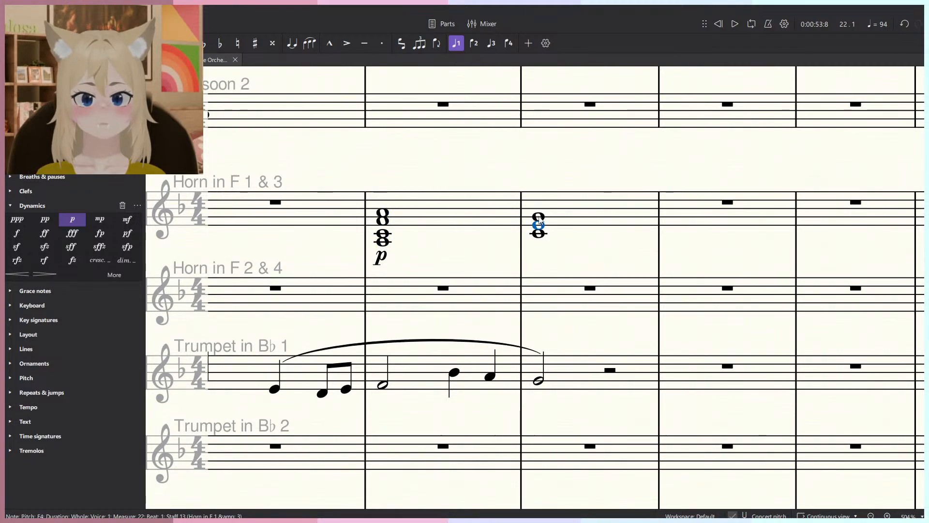
{"action": "left_click", "coordinate": [539, 216]}
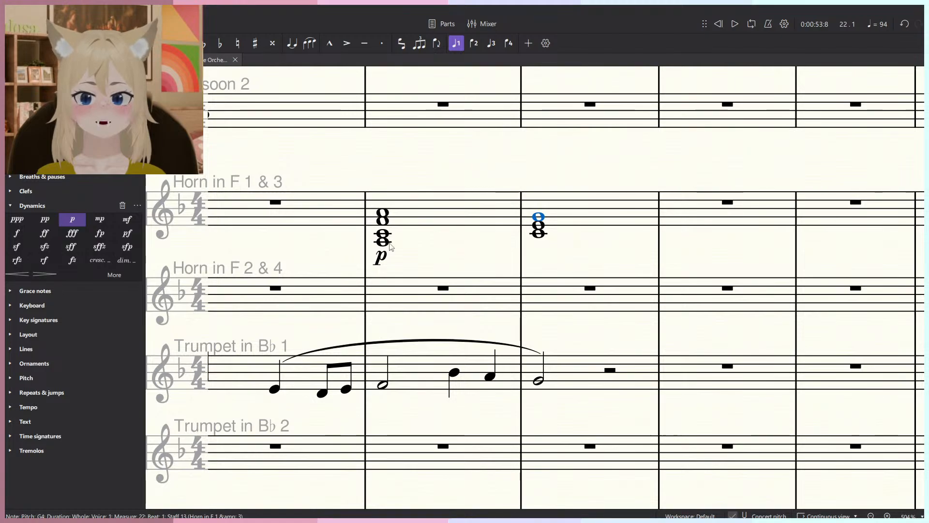
{"action": "left_click", "coordinate": [401, 220]}
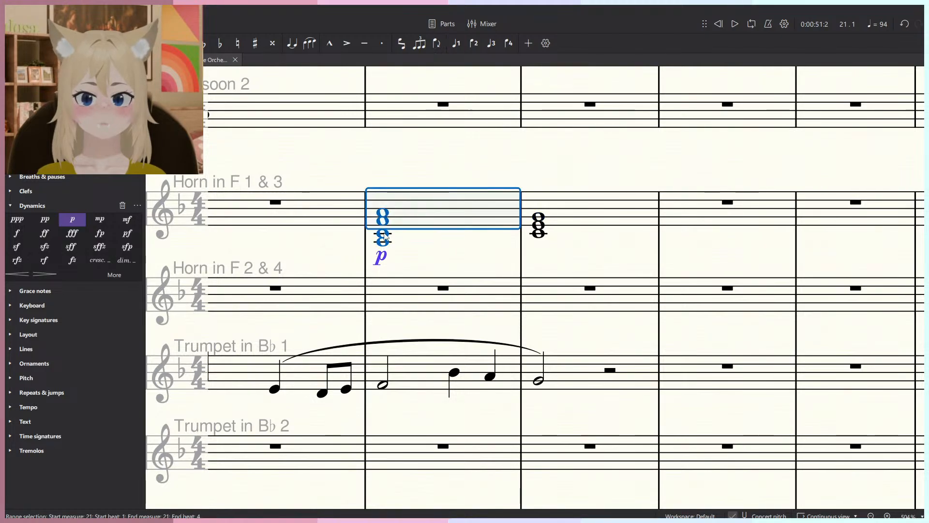
{"action": "key", "text": "Escape"}
{"action": "left_click", "coordinate": [614, 213]}
{"action": "left_click", "coordinate": [475, 210]}
{"action": "left_click", "coordinate": [562, 204], "text": "shift"}
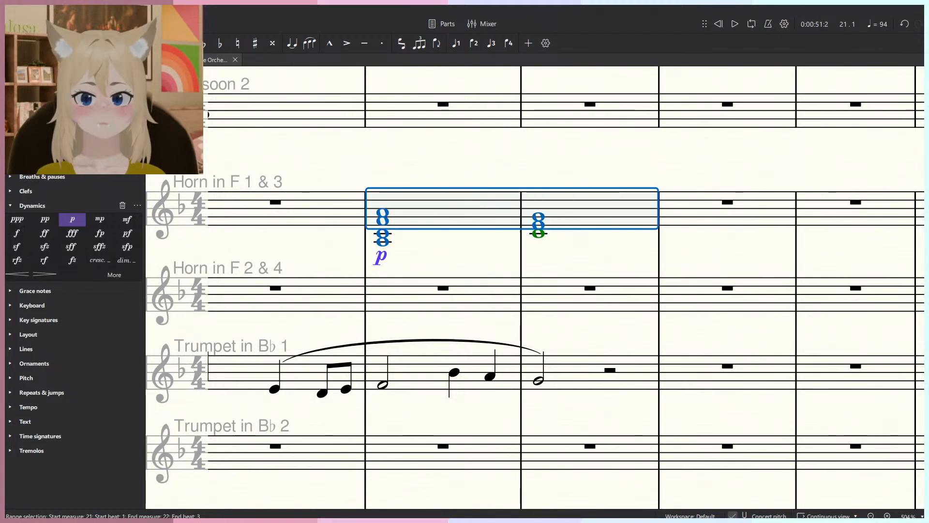
{"action": "key", "text": "Escape"}
Enter whole notes C4 and A3 in measure 21 and C4 in measure 22 of the Horn in F 2 & 4 staff.
{"action": "key", "text": "n"}
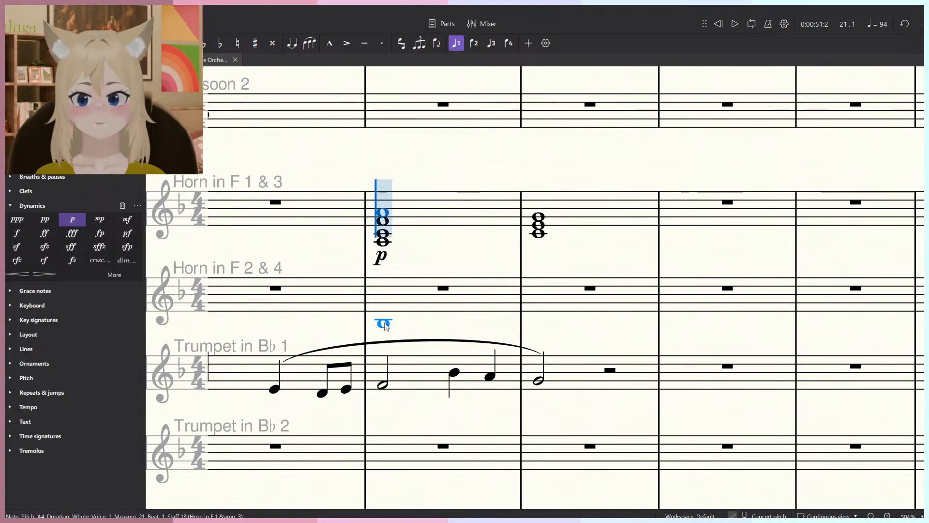
{"action": "left_click", "coordinate": [382, 320]}
{"action": "left_click", "coordinate": [383, 327]}
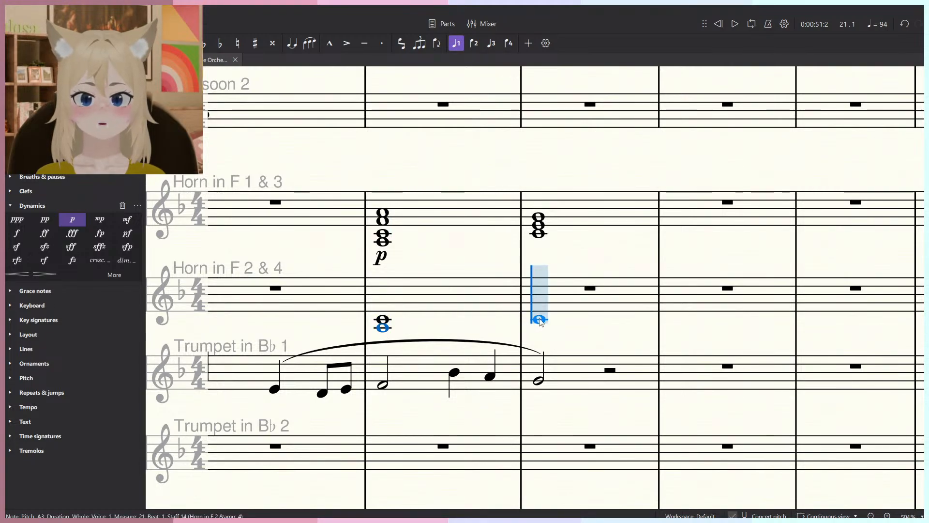
{"action": "left_click", "coordinate": [541, 320]}
{"action": "key", "text": "Escape"}
{"action": "key", "text": "n"}
{"action": "key", "text": "ctrl+alt+2"}
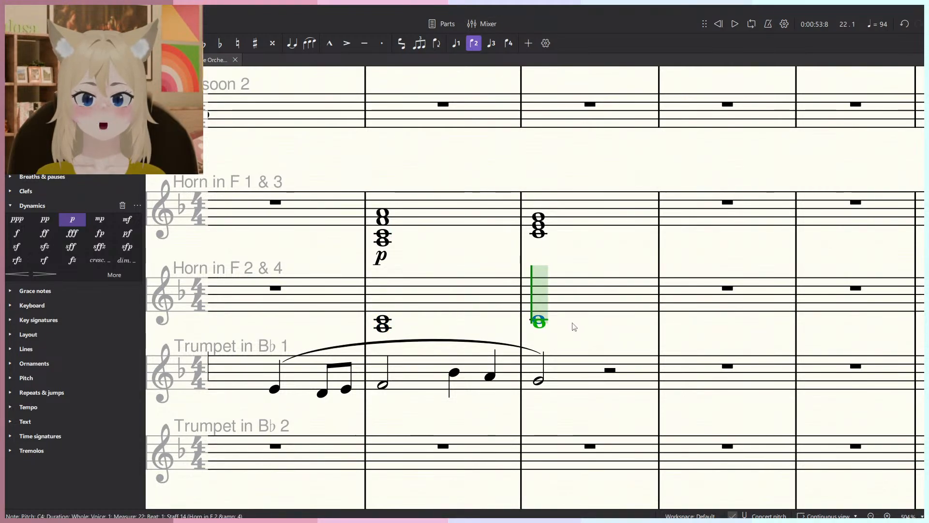
{"action": "key", "text": "Escape"}
Delete A3 and C4 from the Horn in F 1 & 3 chord in measure 21, and C4 with its leftover rest in measure 22.
{"action": "left_click", "coordinate": [541, 235]}
{"action": "key", "text": "Delete"}
{"action": "left_click", "coordinate": [382, 241]}
{"action": "key", "text": "Delete"}
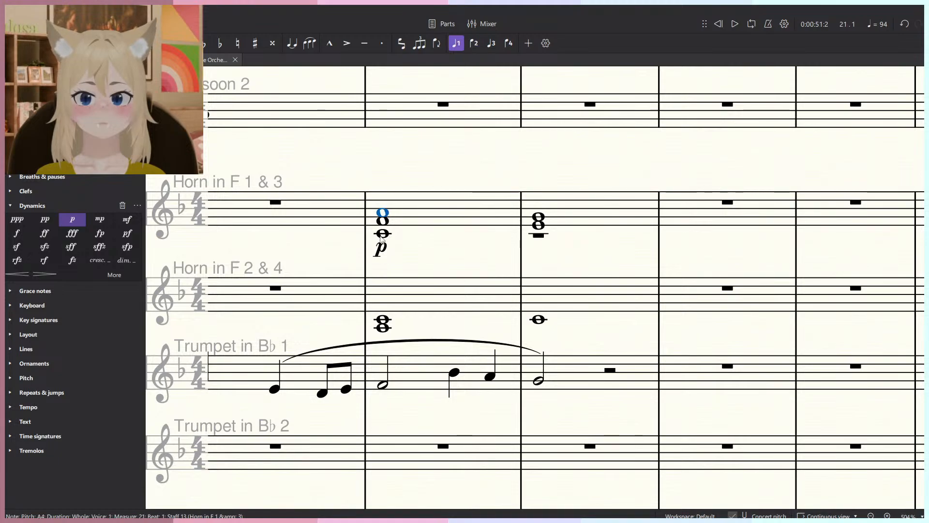
{"action": "left_click", "coordinate": [382, 234]}
{"action": "key", "text": "Delete"}
{"action": "left_click", "coordinate": [540, 235]}
{"action": "key", "text": "Delete"}
{"action": "left_click", "coordinate": [386, 328]}
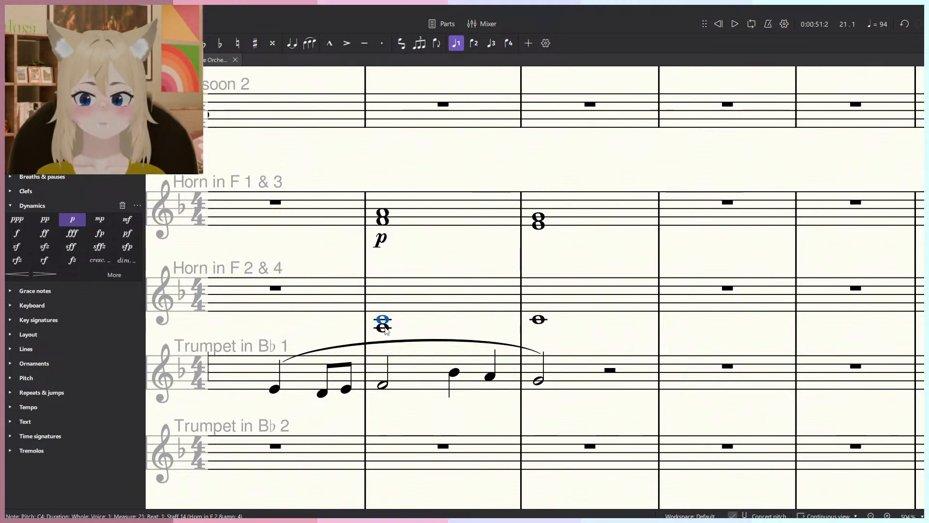
{"action": "left_click", "coordinate": [543, 319]}
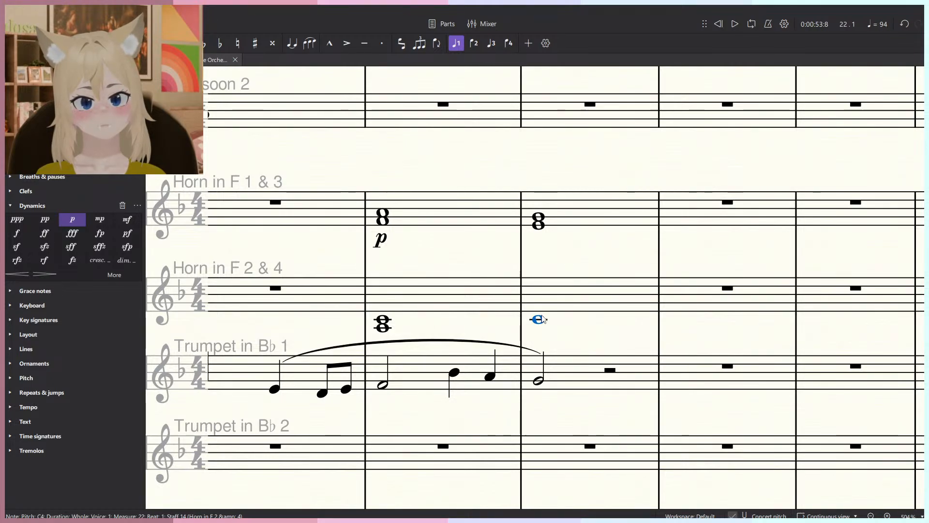
Change the Roman numeral below the Contrabasses in measure 22 to a plain V.
{"action": "scroll", "coordinate": [543, 319], "scroll_direction": "down", "scroll_amount": 8, "text": "ctrl"}
{"action": "scroll", "coordinate": [544, 339], "scroll_direction": "down", "scroll_amount": 10}
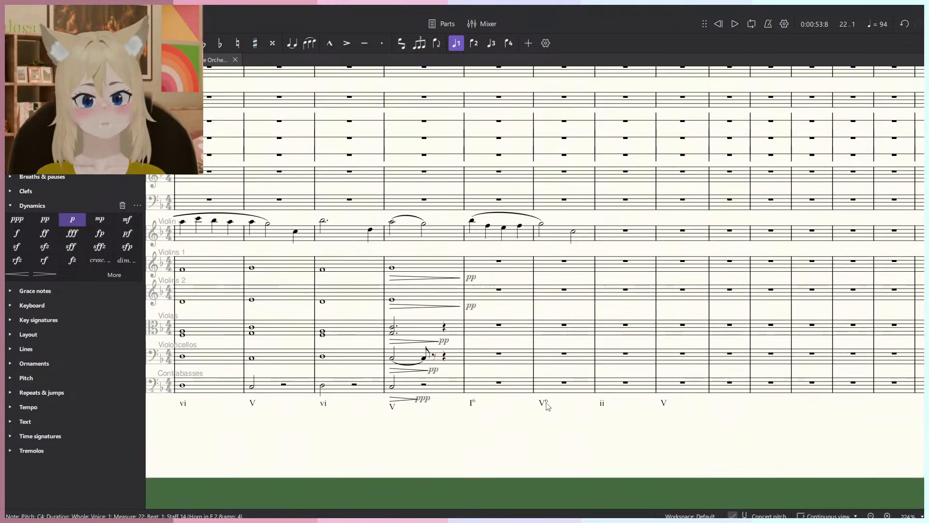
{"action": "double_click", "coordinate": [545, 403]}
{"action": "key", "text": "BackSpace"}
{"action": "left_click", "coordinate": [692, 382]}
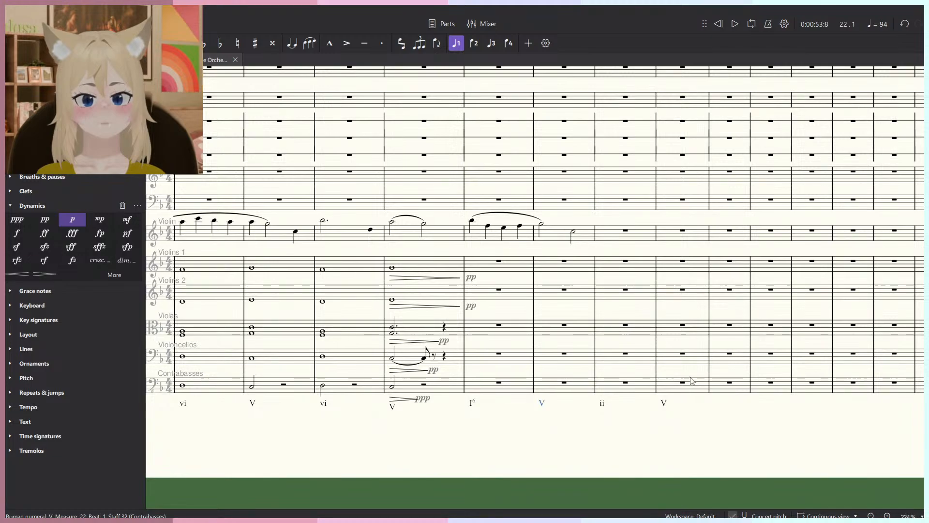
Copy the Roman numerals I⁶, V, ii and V from below the Contrabasses to below Horn in F 2 & 4 from measure 21, and start playback.
{"action": "left_click", "coordinate": [472, 405]}
{"action": "left_click", "coordinate": [663, 404], "text": "shift"}
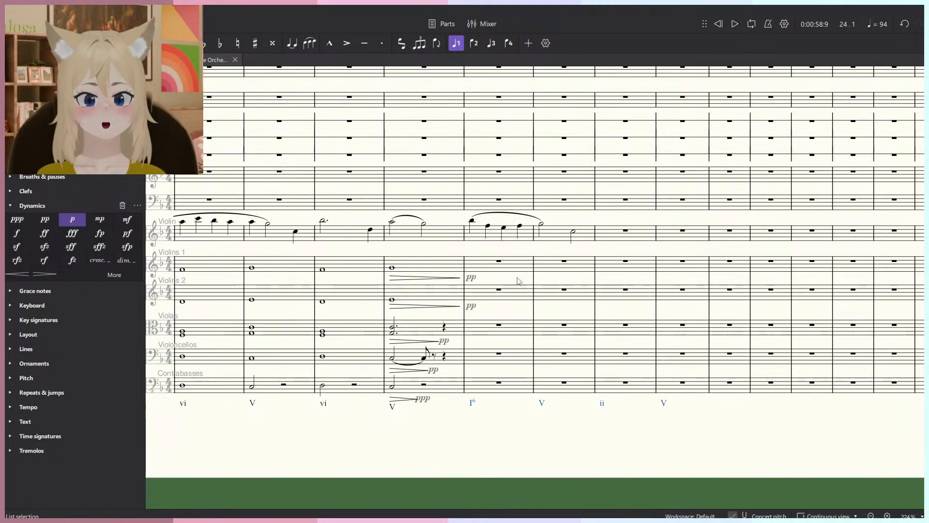
{"action": "scroll", "coordinate": [505, 266], "scroll_direction": "up", "scroll_amount": 7}
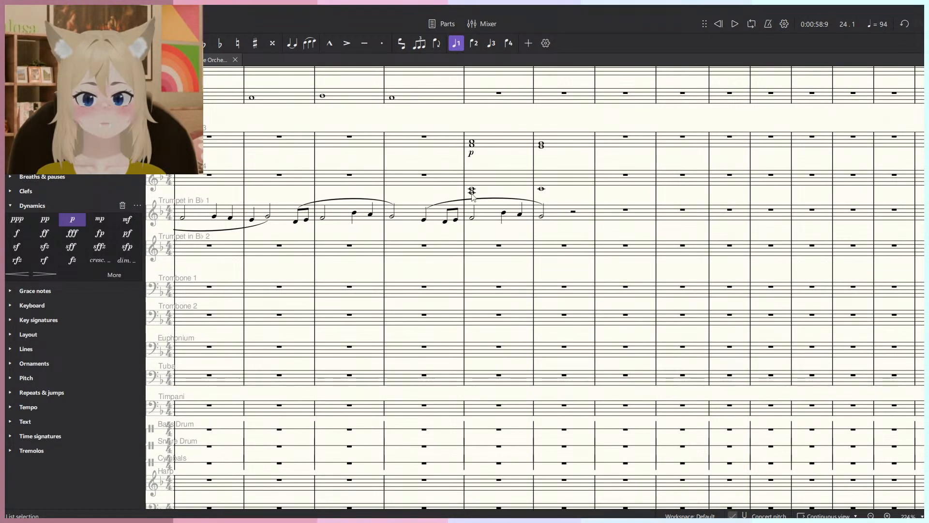
{"action": "key", "text": "space"}
{"action": "scroll", "coordinate": [473, 193], "scroll_direction": "up", "scroll_amount": 6}
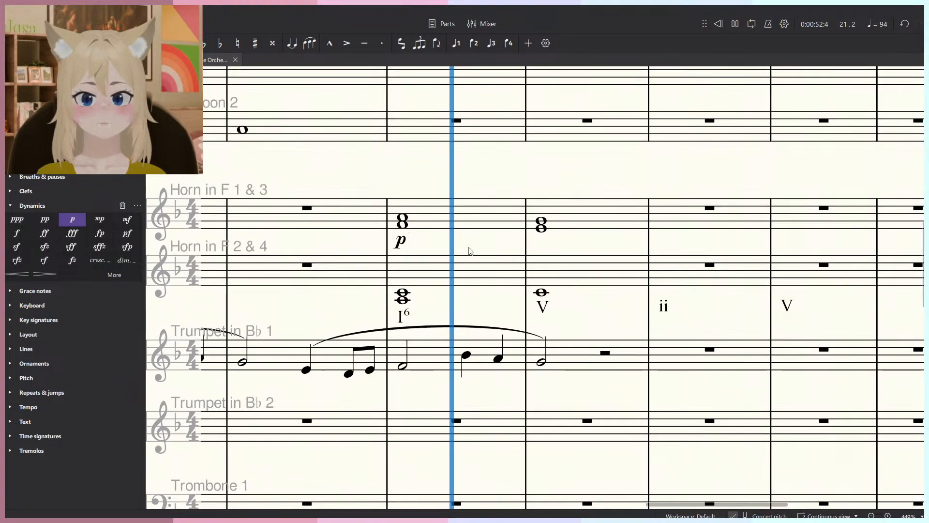
Add a p dynamic to the Horn in F 2 & 4 chord in measure 21 and play the passage.
{"action": "left_click", "coordinate": [402, 296]}
{"action": "left_click", "coordinate": [72, 220]}
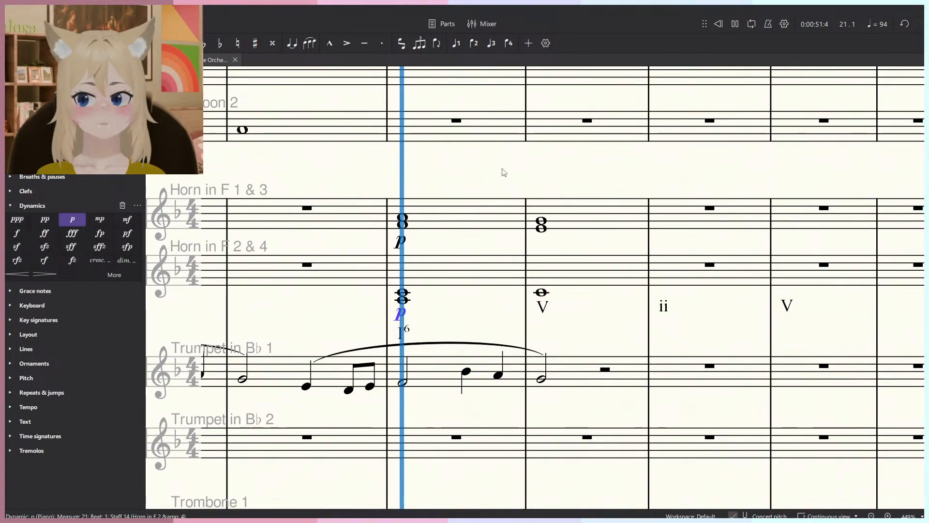
{"action": "scroll", "coordinate": [503, 173], "scroll_direction": "down", "scroll_amount": 5}
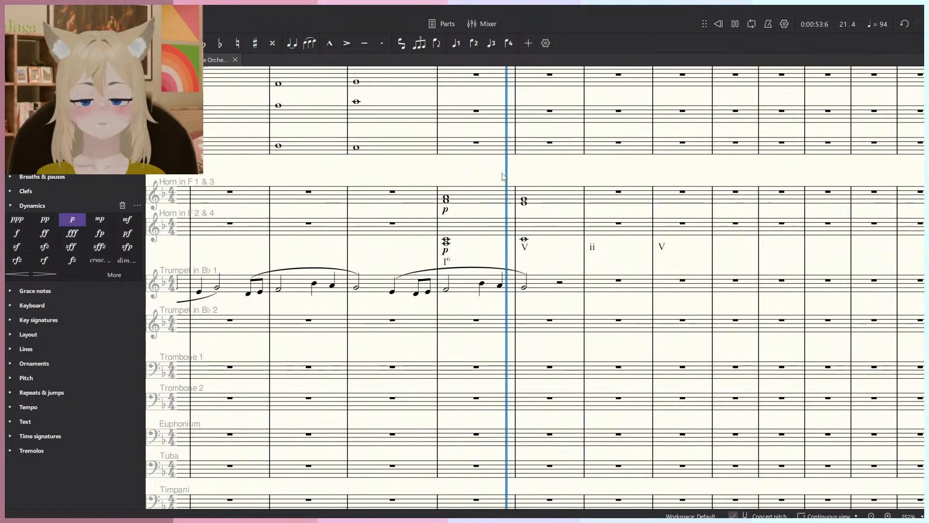
{"action": "key", "text": "space"}
{"action": "scroll", "coordinate": [431, 255], "scroll_direction": "up", "scroll_amount": 5}
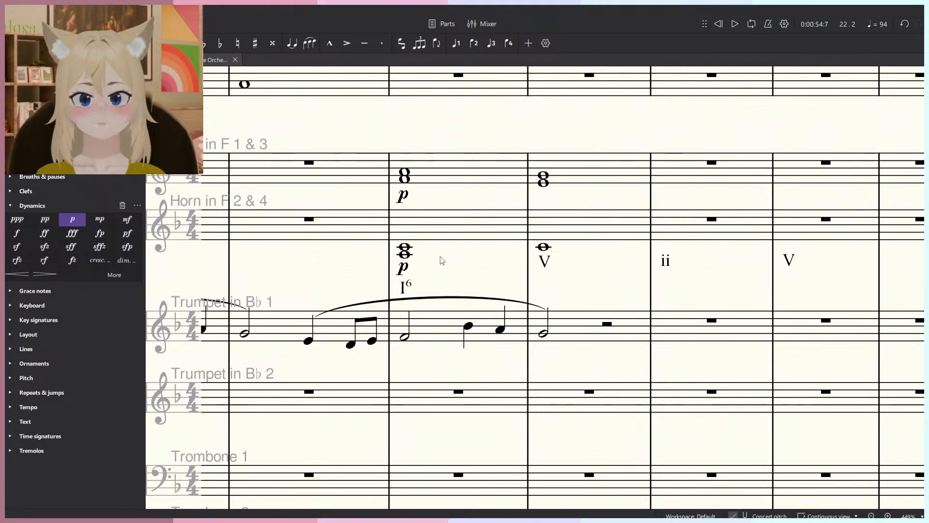
Double the Horn in F 2 & 4 note in measure 22 with a whole-note C4 in voice 2.
{"action": "left_click", "coordinate": [405, 254]}
{"action": "left_click", "coordinate": [542, 249]}
{"action": "scroll", "coordinate": [544, 234], "scroll_direction": "up", "scroll_amount": 3}
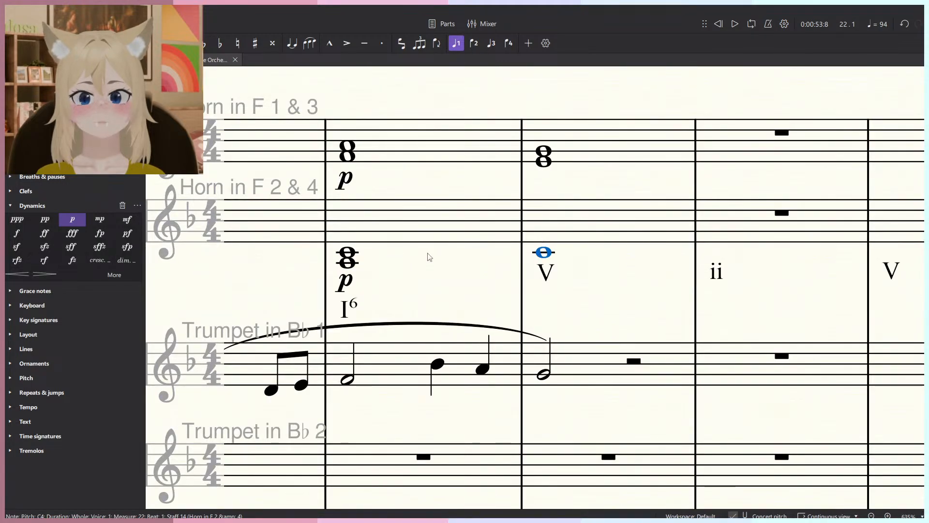
{"action": "key", "text": "n"}
{"action": "key", "text": "ctrl+alt+2"}
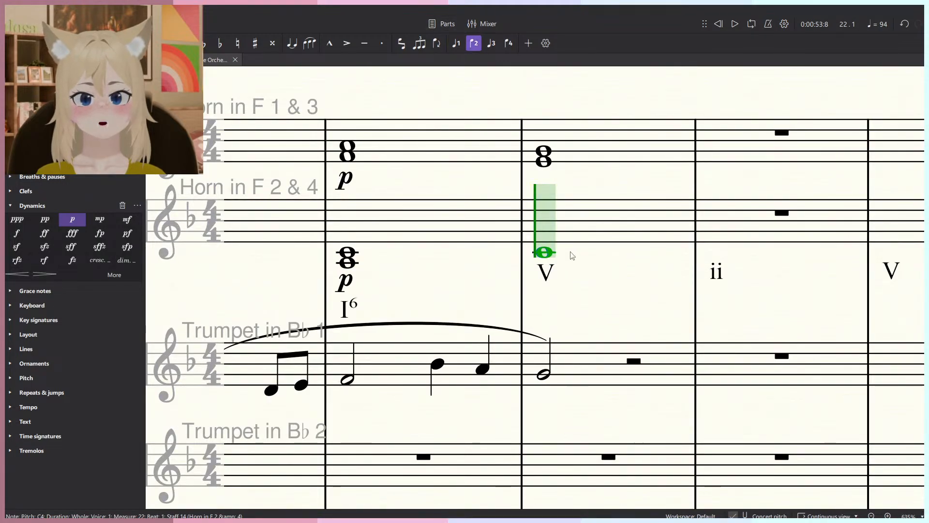
{"action": "key", "text": "c"}
{"action": "key", "text": "Escape"}
Play back the horn chords in measures 21–22, and replay from measure 22 to check the doubled C4.
{"action": "left_click", "coordinate": [361, 153]}
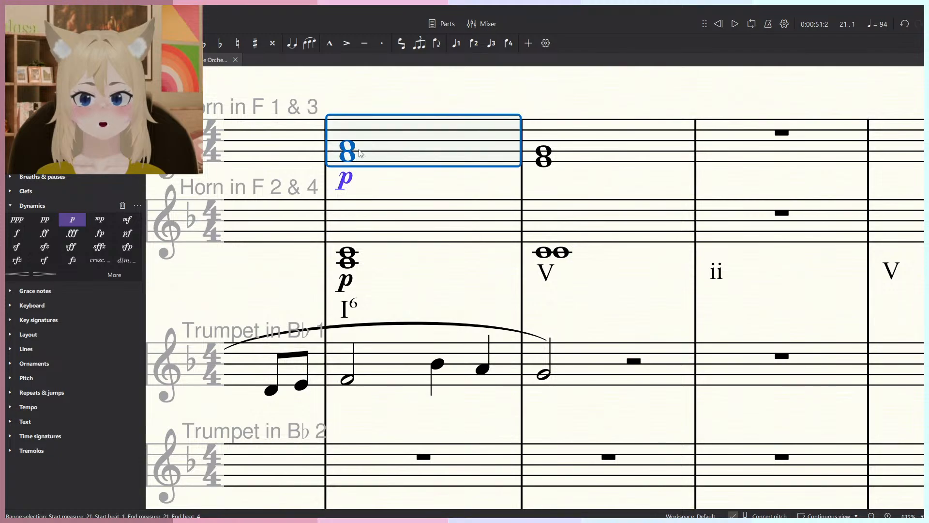
{"action": "key", "text": "space"}
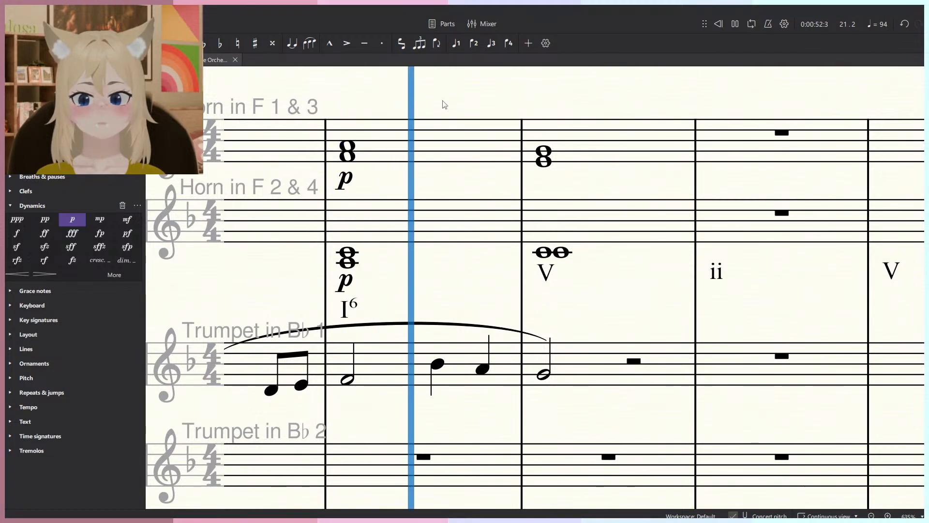
{"action": "scroll", "coordinate": [445, 106], "scroll_direction": "down", "scroll_amount": 2, "text": "ctrl"}
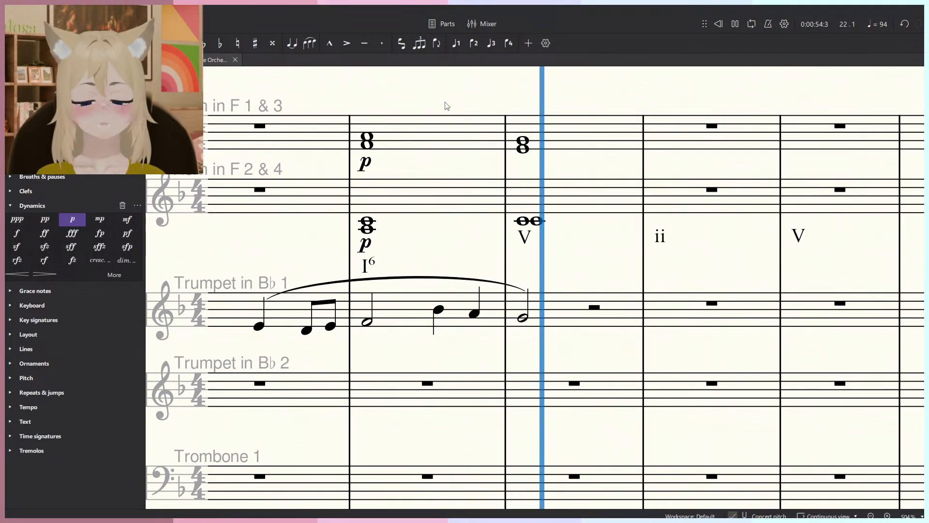
{"action": "key", "text": "space"}
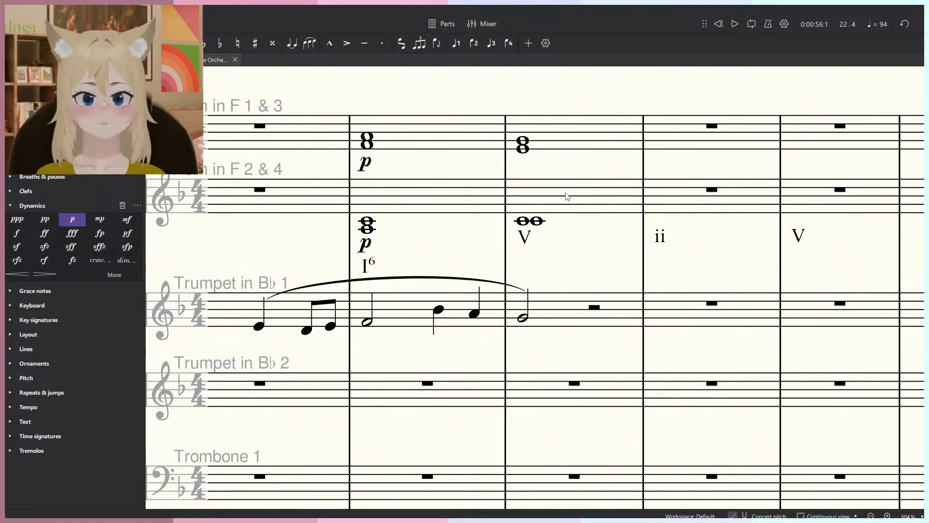
{"action": "left_click", "coordinate": [566, 196]}
{"action": "left_click", "coordinate": [540, 142], "text": "shift"}
{"action": "key", "text": "space"}
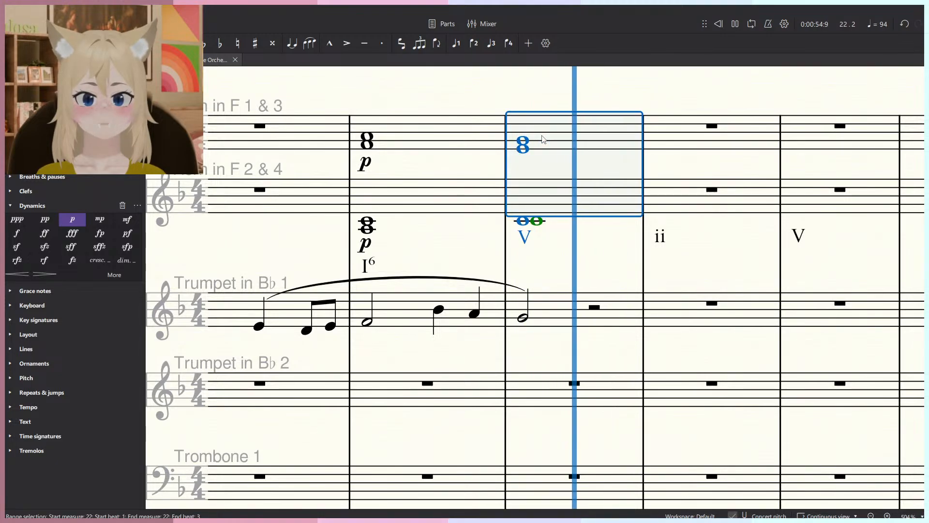
{"action": "key", "text": "space"}
{"action": "left_click", "coordinate": [564, 257]}
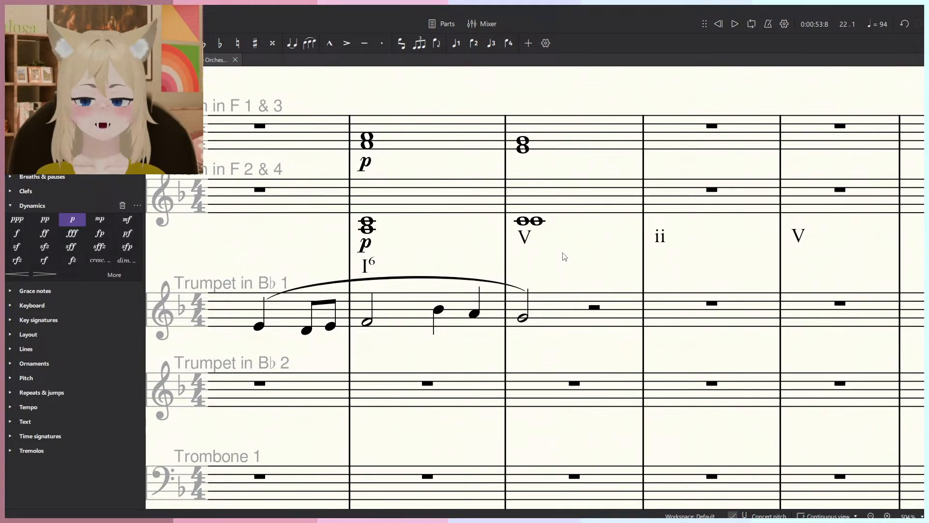
Enter whole notes A2 in measure 21 and C3 in measure 22 of Bassoon 1, with a p dynamic on the first note.
{"action": "scroll", "coordinate": [564, 257], "scroll_direction": "down", "scroll_amount": 3}
{"action": "scroll", "coordinate": [469, 216], "scroll_direction": "up", "scroll_amount": 5}
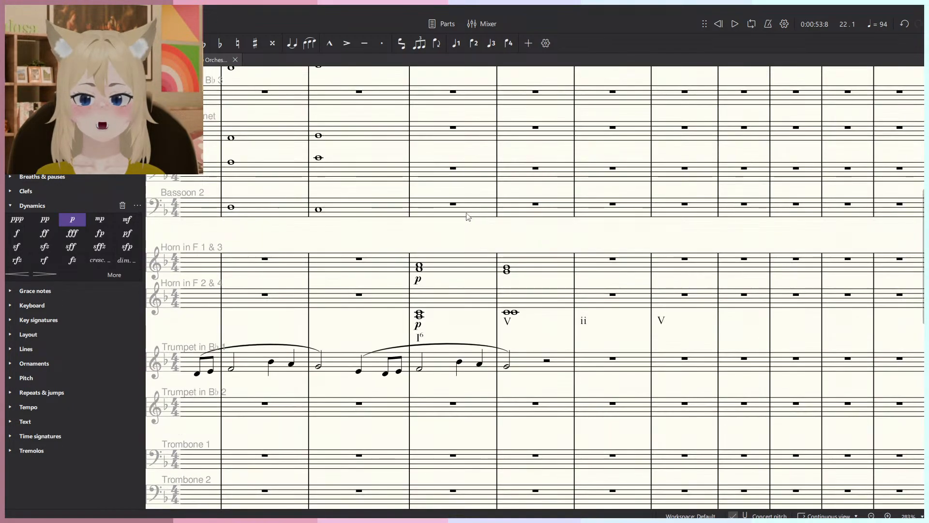
{"action": "scroll", "coordinate": [446, 343], "scroll_direction": "down", "scroll_amount": 2}
{"action": "scroll", "coordinate": [397, 408], "scroll_direction": "up", "scroll_amount": 4}
{"action": "left_click", "coordinate": [434, 401]}
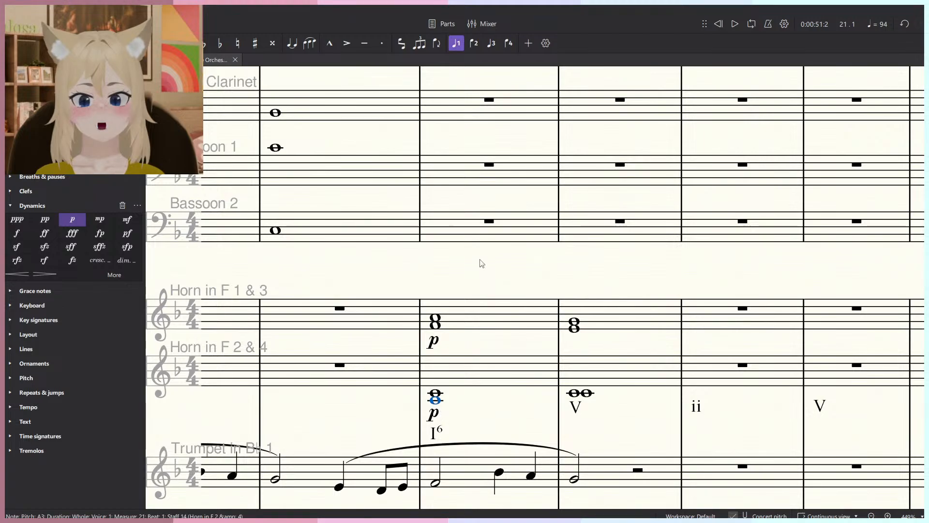
{"action": "left_click_drag", "start_coordinate": [480, 262], "coordinate": [438, 302]}
{"action": "key", "text": "n"}
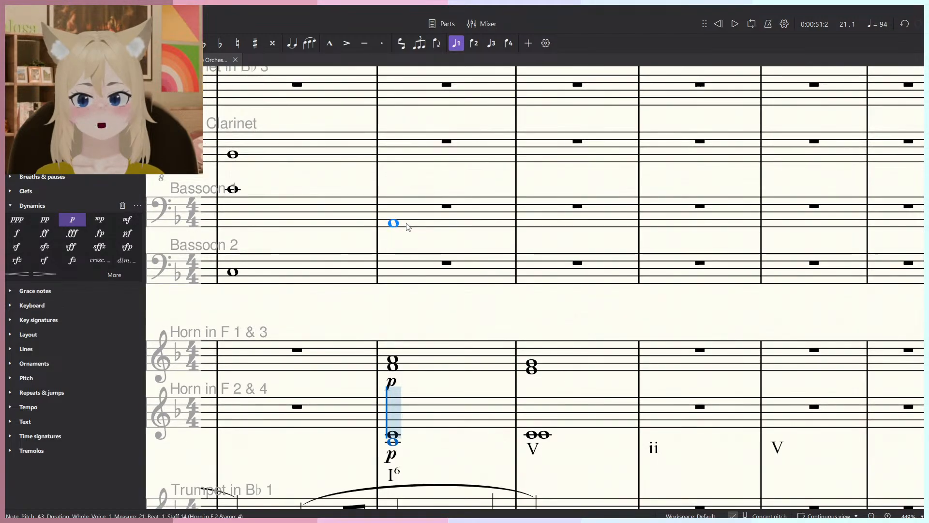
{"action": "left_click", "coordinate": [406, 225]}
{"action": "left_click", "coordinate": [554, 217]}
{"action": "key", "text": "Escape"}
{"action": "left_click", "coordinate": [393, 223]}
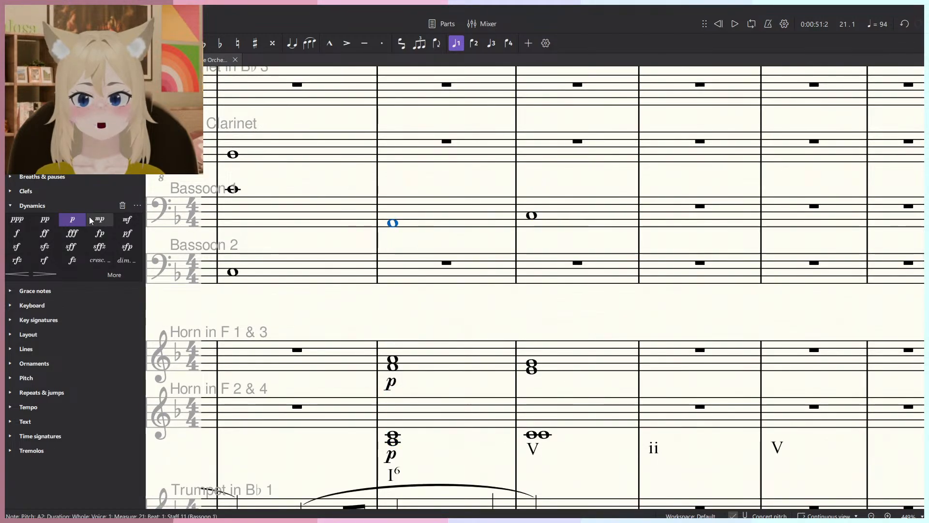
{"action": "left_click", "coordinate": [72, 219]}
Move the Bassoon 1 notes in measures 21–22, including the p dynamic, to the Bassoon 2 staff.
{"action": "left_click", "coordinate": [464, 216]}
{"action": "left_click", "coordinate": [611, 212], "text": "shift"}
{"action": "key", "text": "ctrl+x"}
{"action": "left_click", "coordinate": [446, 263]}
{"action": "key", "text": "ctrl+v"}
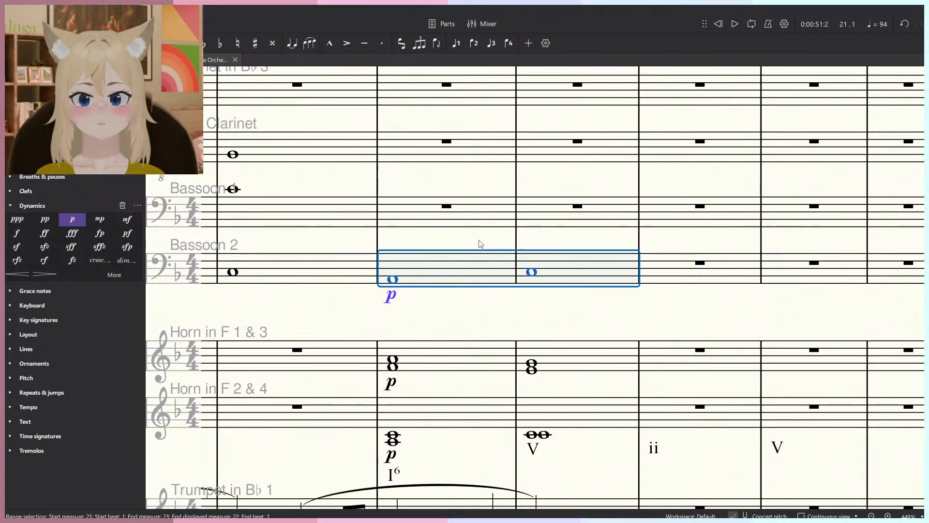
Play the score from measure 21 to check the Bassoon 2 line with the horn chords.
{"action": "key", "text": "Escape"}
{"action": "key", "text": "space"}
{"action": "scroll", "coordinate": [487, 240], "scroll_direction": "down", "scroll_amount": 4}
{"action": "scroll", "coordinate": [492, 242], "scroll_direction": "down", "scroll_amount": 1}
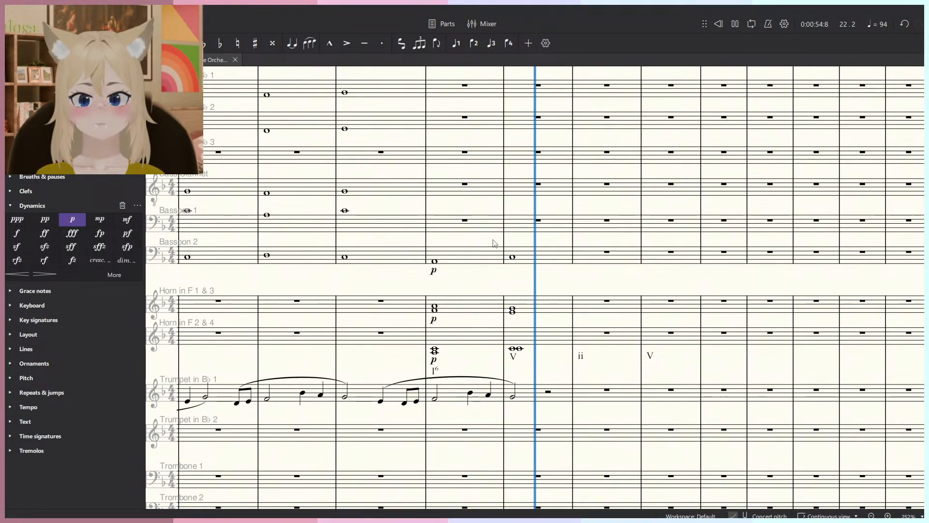
{"action": "key", "text": "space"}
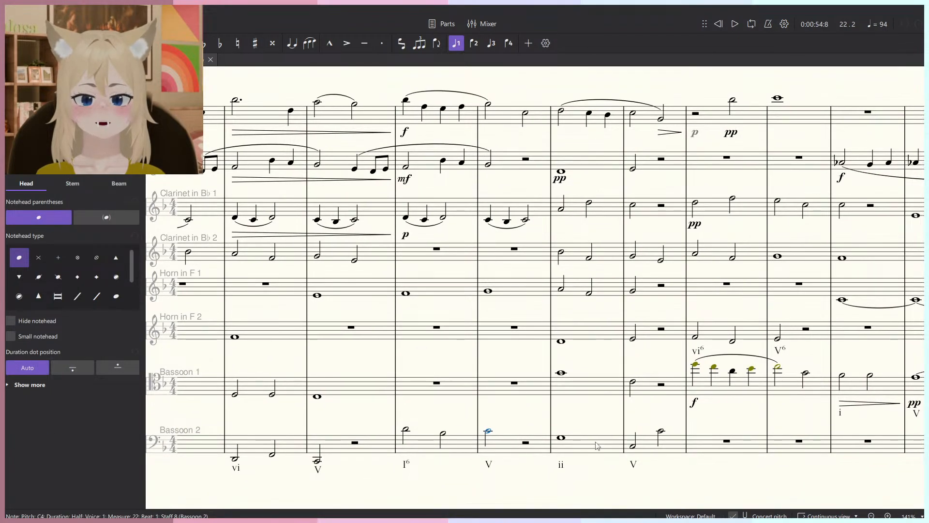
In the original smaller-ensemble score, play from measure 23 and examine the clarinet, horn and bassoon parts.
{"action": "left_click", "coordinate": [577, 256], "text": "shift"}
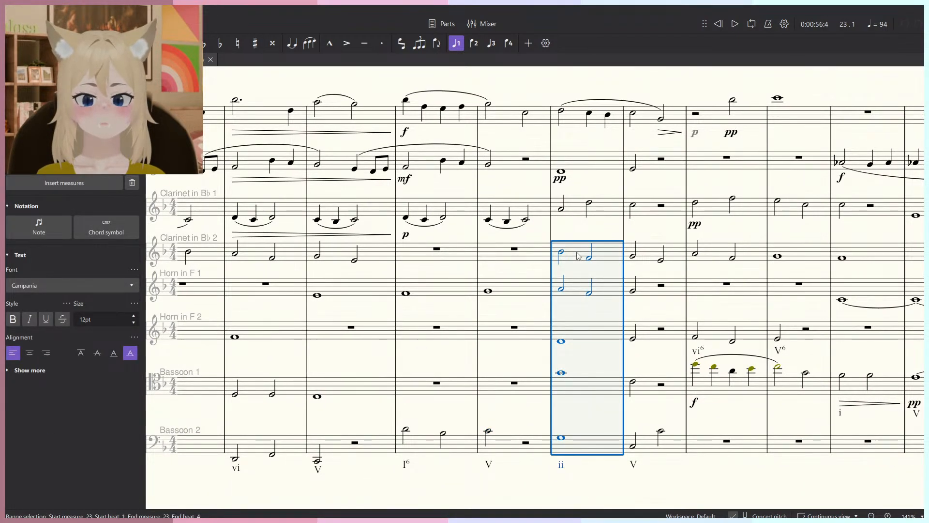
{"action": "left_click", "coordinate": [554, 115]}
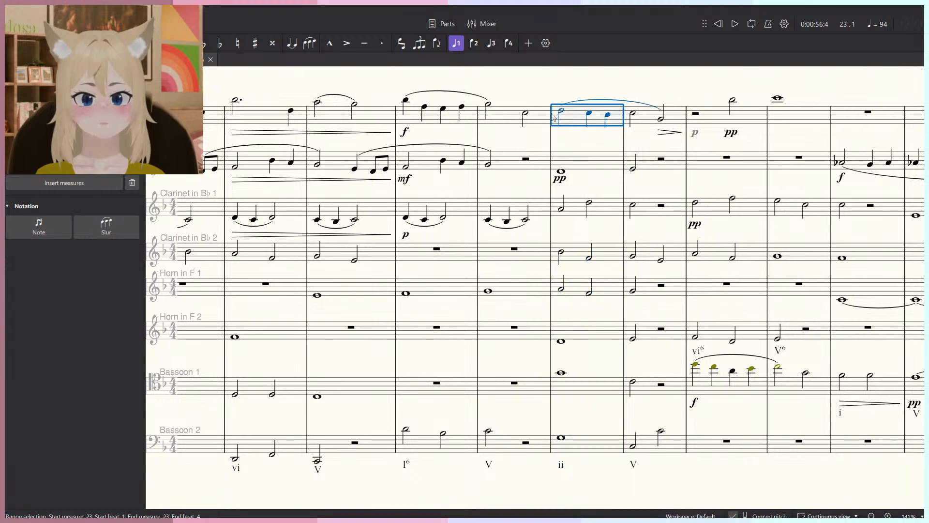
{"action": "left_click", "coordinate": [551, 115]}
{"action": "key", "text": "space"}
{"action": "left_click", "coordinate": [562, 96]}
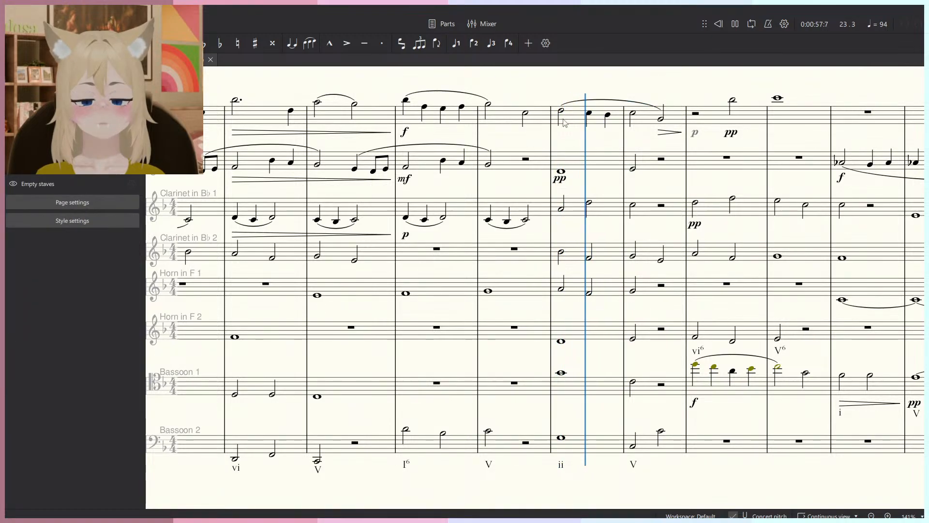
{"action": "scroll", "coordinate": [550, 238], "scroll_direction": "up", "scroll_amount": 3}
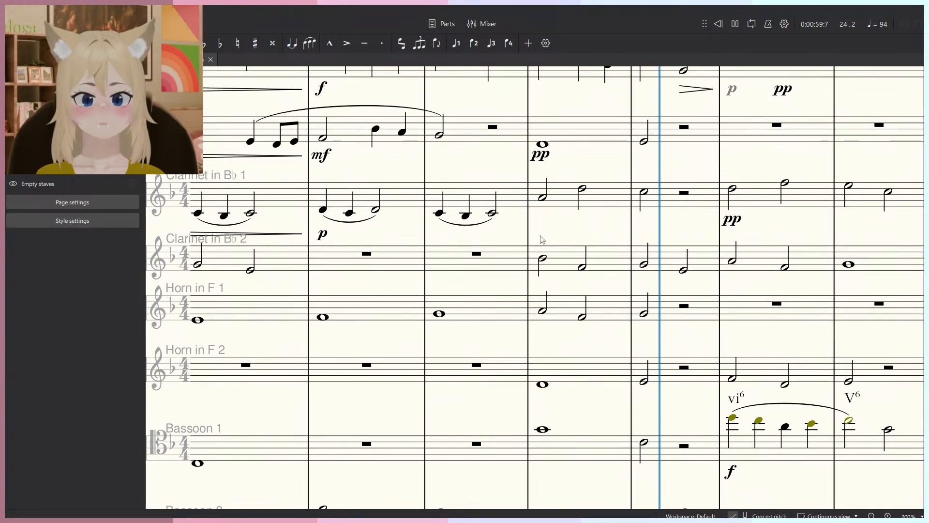
In the original smaller-ensemble score, audition the first-beat notes of Horn 2, Bassoon 1 and Bassoon 2 in measure 23.
{"action": "left_click_drag", "start_coordinate": [541, 237], "coordinate": [504, 220]}
{"action": "scroll", "coordinate": [504, 220], "scroll_direction": "down", "scroll_amount": 4}
{"action": "scroll", "coordinate": [537, 331], "scroll_direction": "up", "scroll_amount": 3}
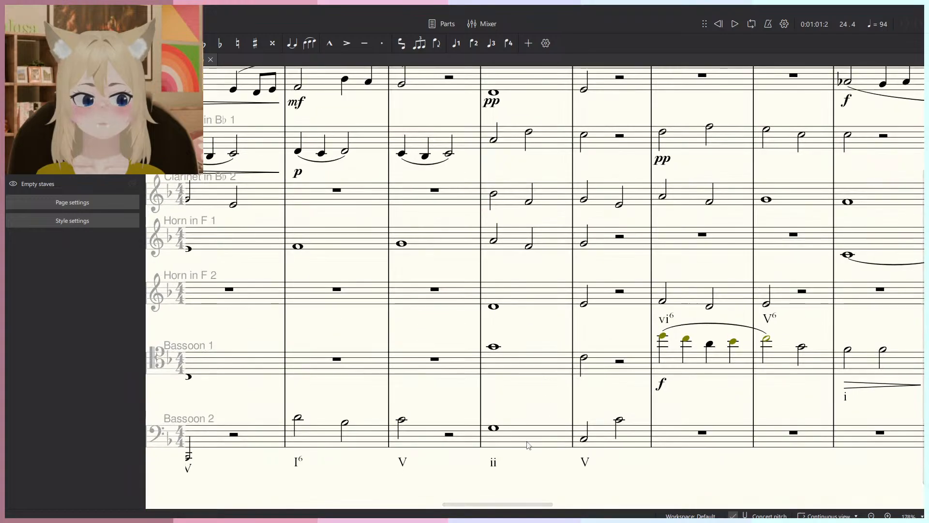
{"action": "left_click", "coordinate": [506, 399]}
{"action": "left_click", "coordinate": [493, 346]}
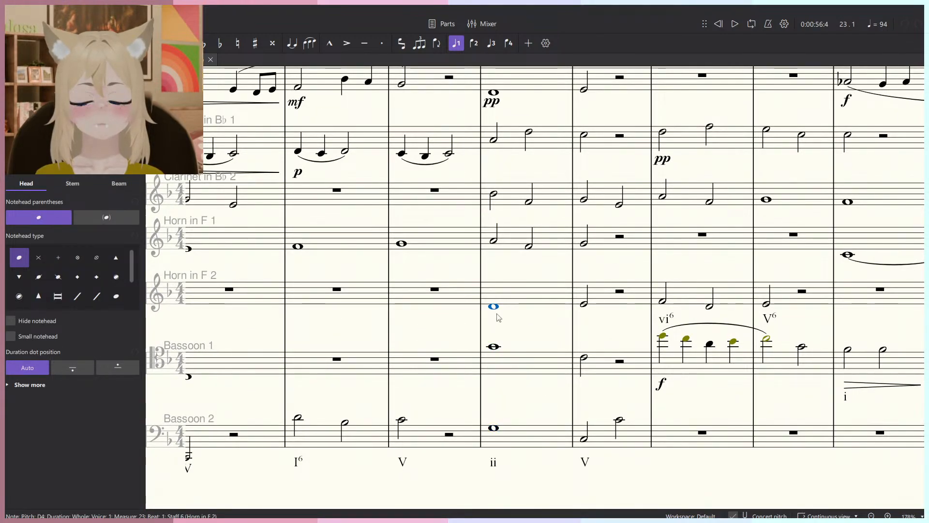
{"action": "key", "text": "space"}
{"action": "key", "text": "space"}
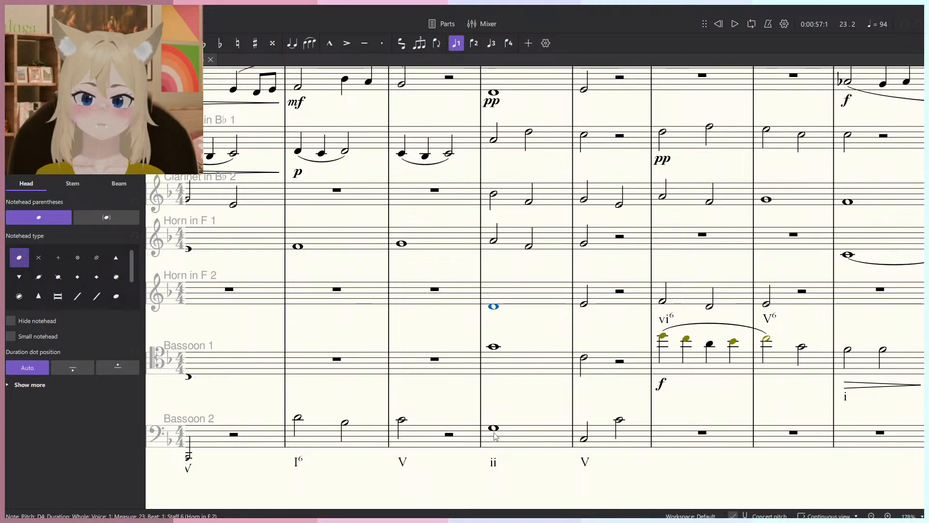
{"action": "left_click", "coordinate": [494, 429]}
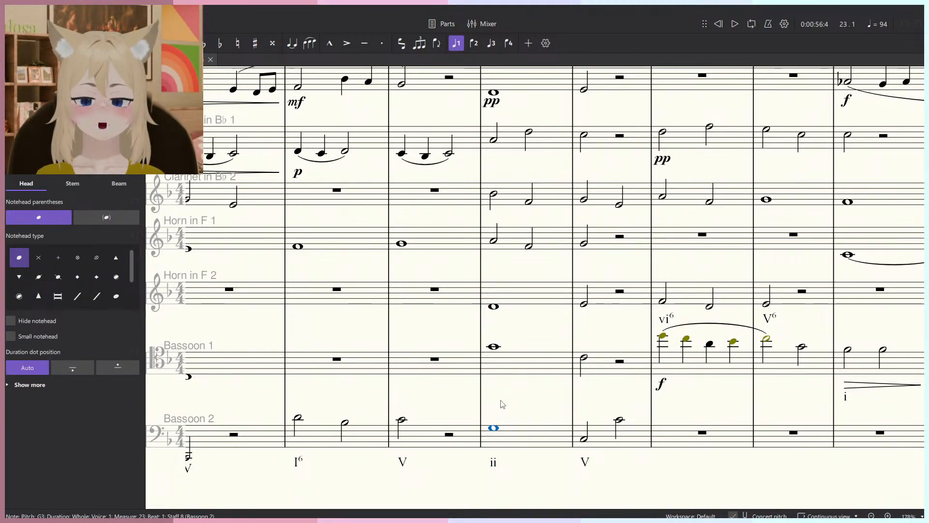
{"action": "left_click", "coordinate": [481, 319]}
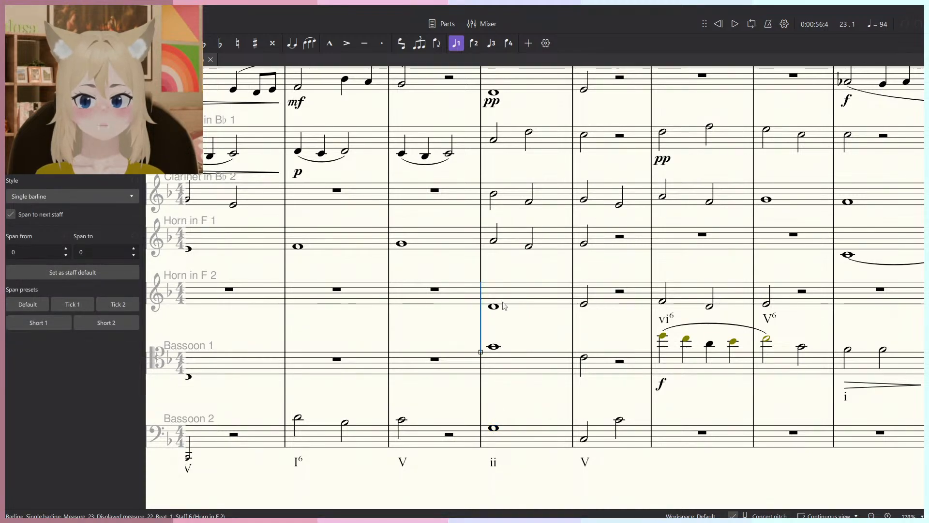
{"action": "left_click", "coordinate": [494, 347]}
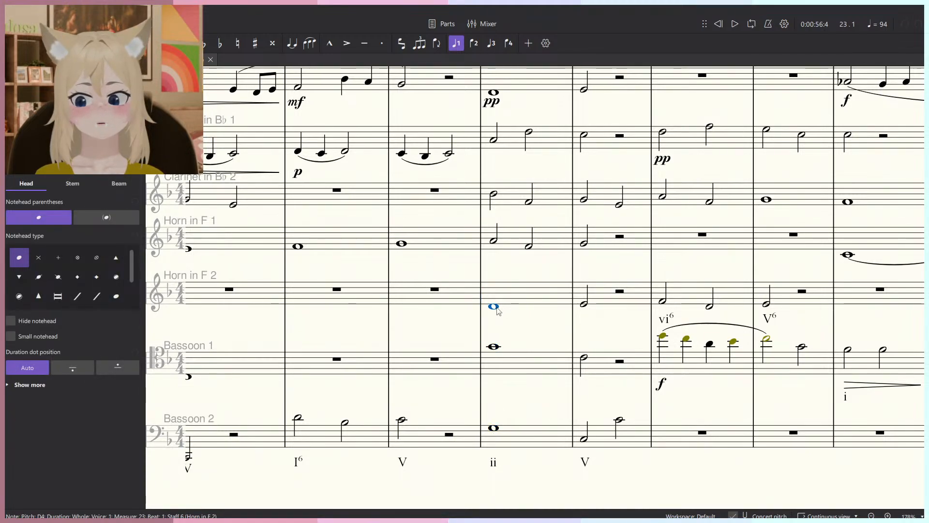
{"action": "left_click", "coordinate": [494, 347]}
{"action": "scroll", "coordinate": [490, 339], "scroll_direction": "up", "scroll_amount": 2}
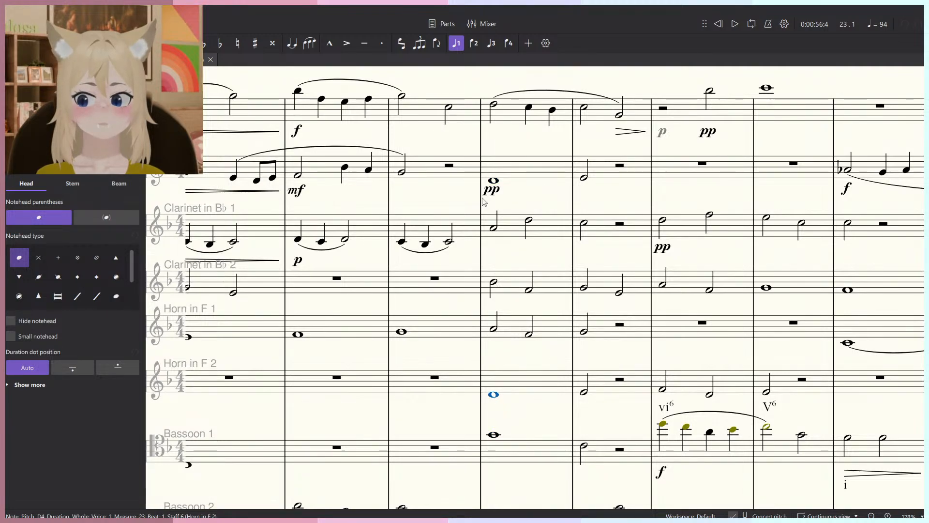
Compare the opening notes of Clarinet 2, Horn 1 and Bassoon 1 in measure 23 of the original score.
{"action": "left_click", "coordinate": [494, 329]}
{"action": "left_click", "coordinate": [495, 284]}
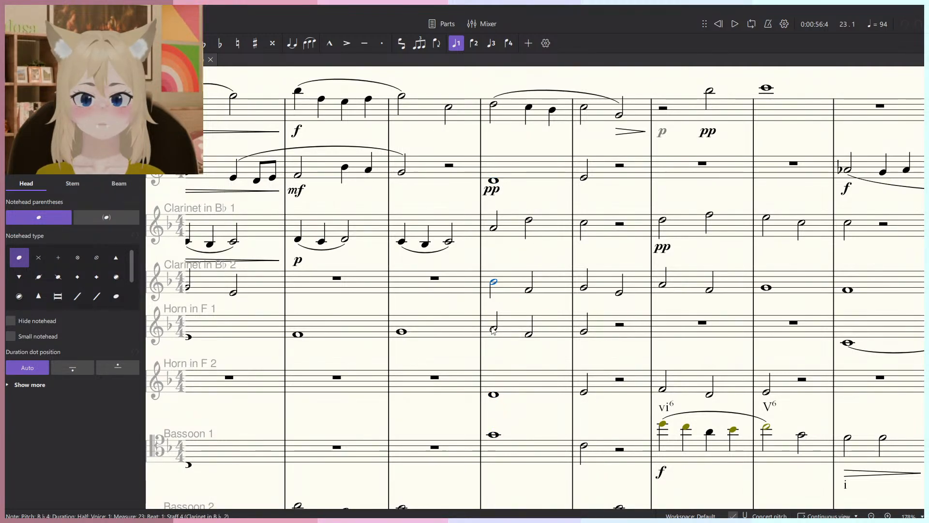
{"action": "left_click", "coordinate": [494, 330]}
{"action": "scroll", "coordinate": [494, 286], "scroll_direction": "down", "scroll_amount": 2}
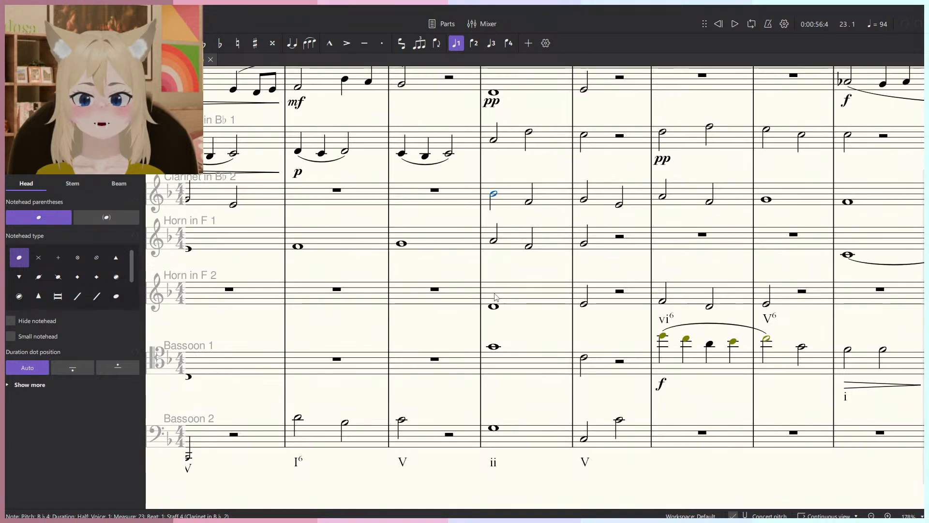
{"action": "left_click", "coordinate": [494, 195]}
{"action": "left_click", "coordinate": [494, 347]}
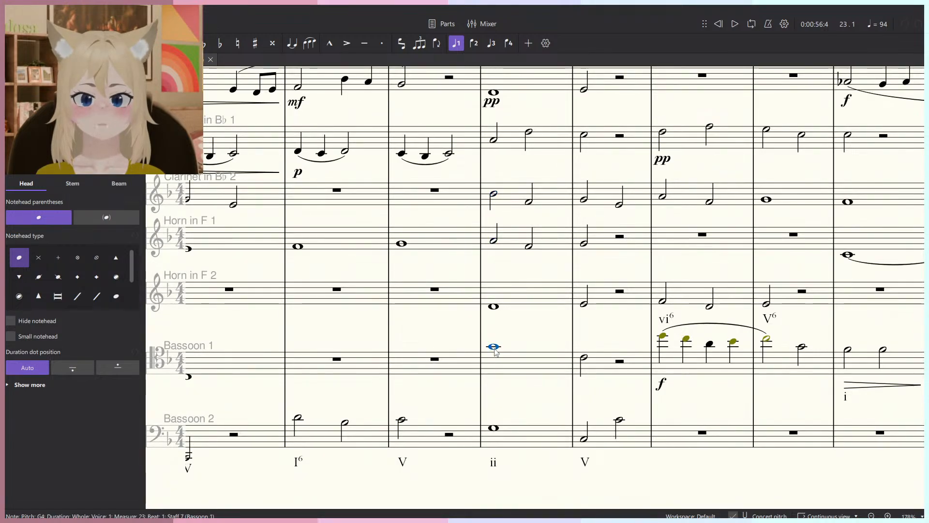
{"action": "left_click", "coordinate": [493, 195]}
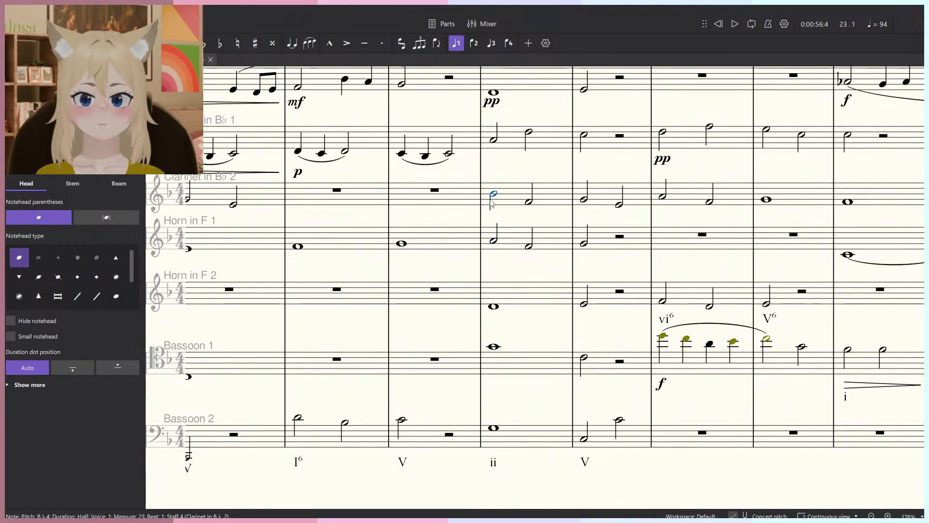
{"action": "left_click", "coordinate": [493, 241]}
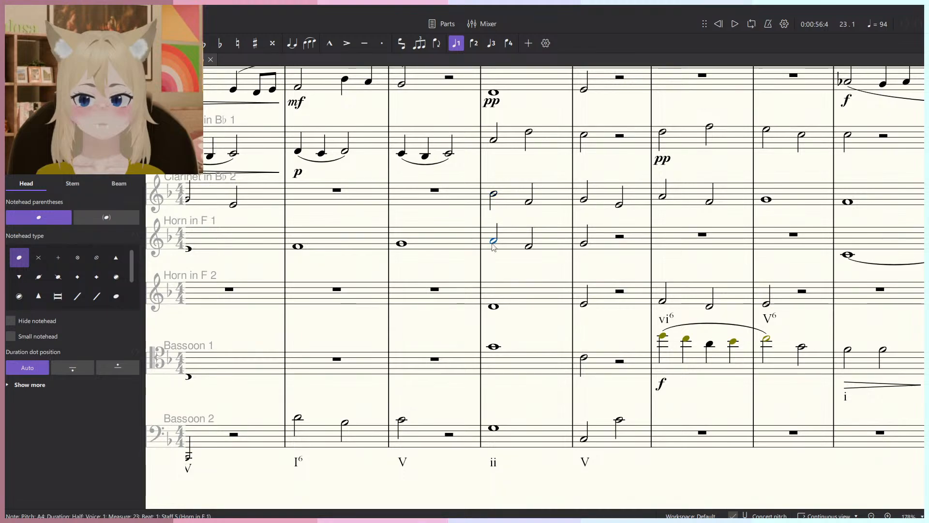
{"action": "left_click", "coordinate": [494, 195]}
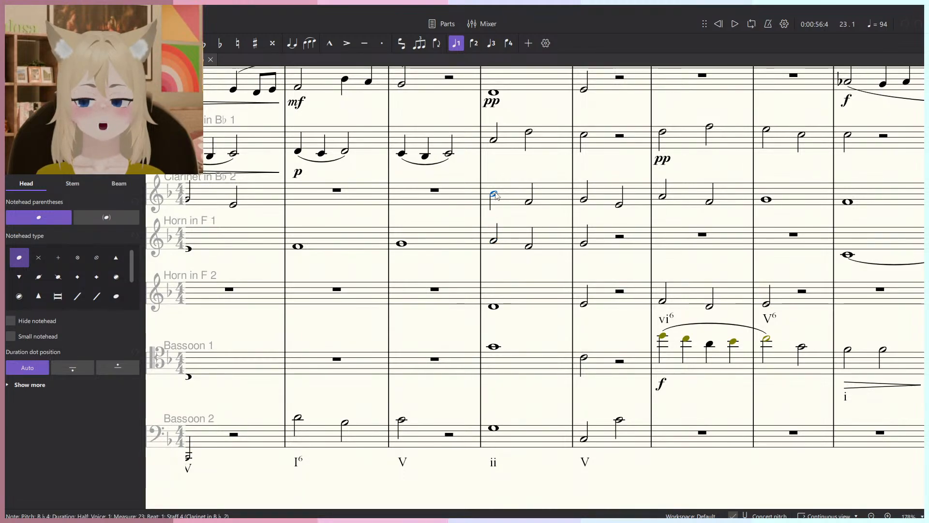
{"action": "left_click", "coordinate": [494, 240]}
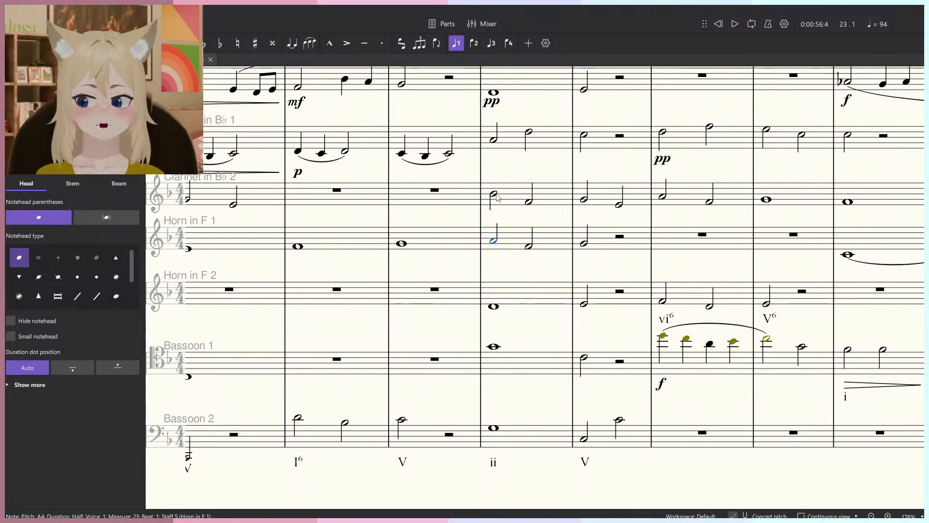
{"action": "left_click", "coordinate": [479, 204]}
{"action": "left_click", "coordinate": [481, 208]}
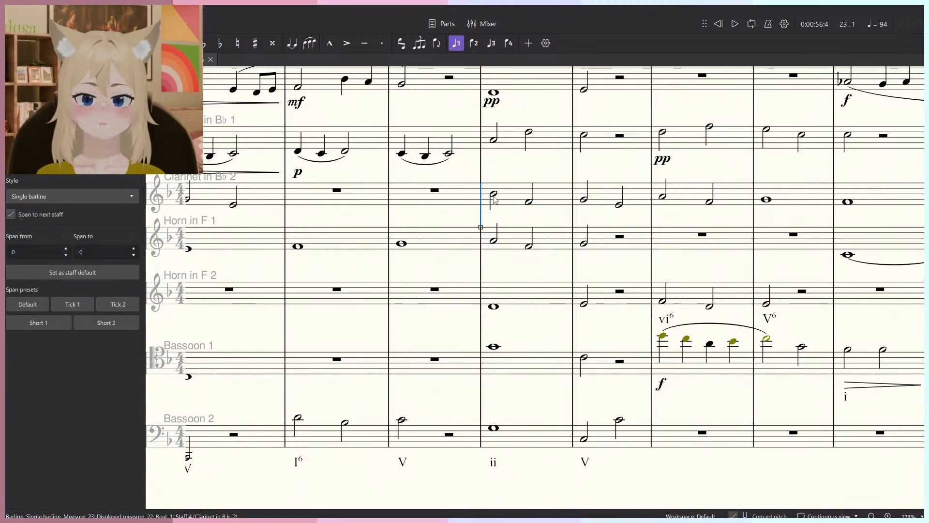
{"action": "left_click", "coordinate": [494, 195]}
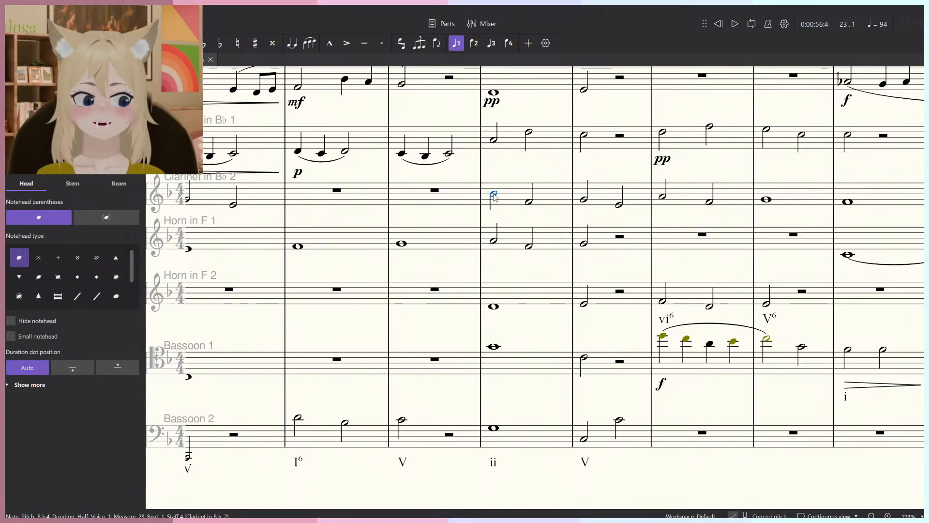
{"action": "left_click", "coordinate": [482, 222]}
In the orchestral score, play from the Horn 1 & 3 chord in measure 22 to hear how it leads into measure 23.
{"action": "key", "text": "space"}
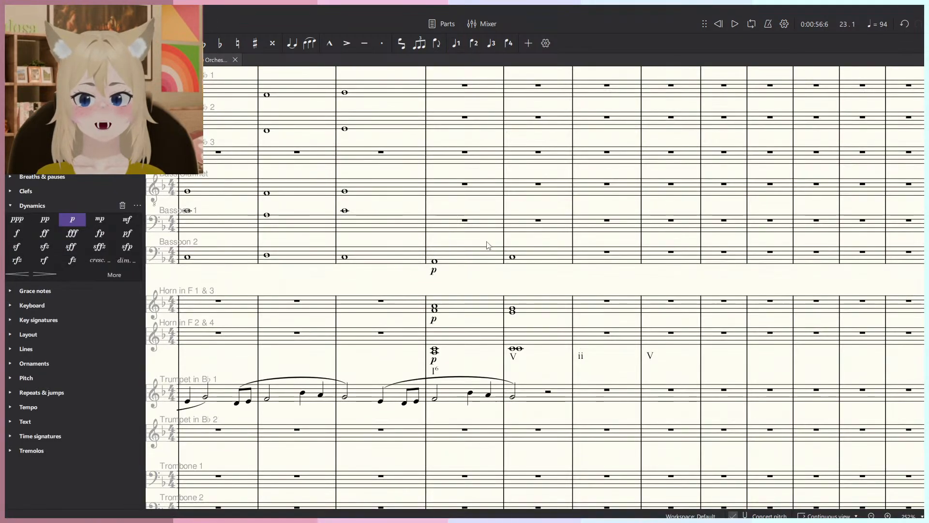
{"action": "scroll", "coordinate": [478, 343], "scroll_direction": "up", "scroll_amount": 4}
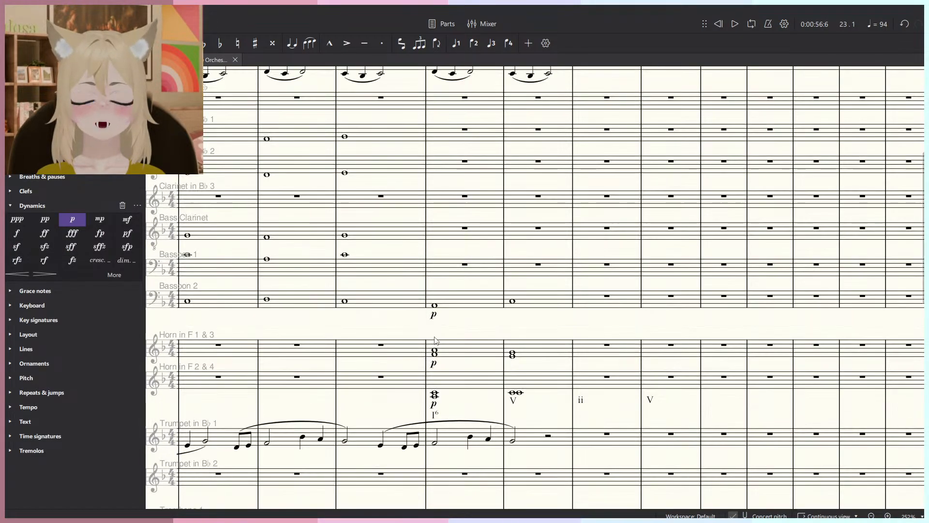
{"action": "scroll", "coordinate": [478, 345], "scroll_direction": "down", "scroll_amount": 4}
{"action": "scroll", "coordinate": [534, 340], "scroll_direction": "up", "scroll_amount": 3, "text": "ctrl"}
{"action": "left_click", "coordinate": [512, 310]}
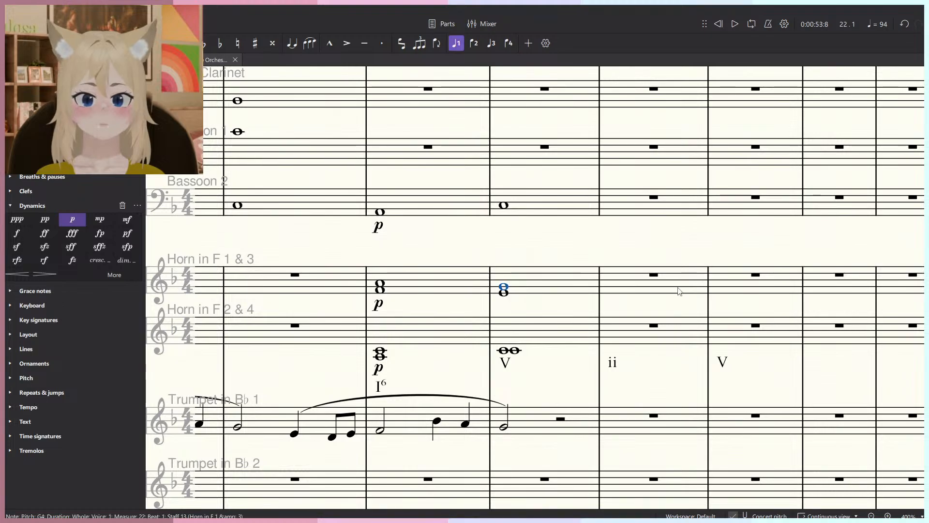
{"action": "key", "text": "space"}
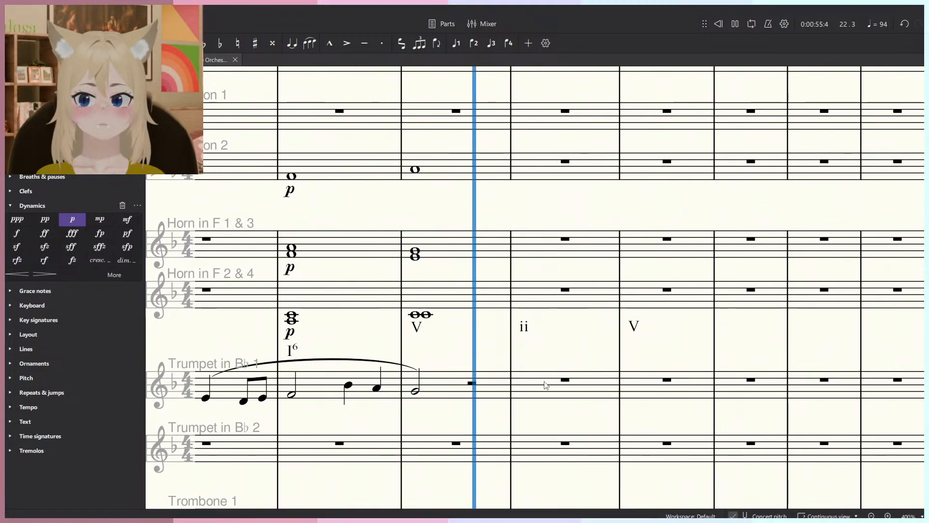
{"action": "key", "text": "space"}
Enter a whole note B♭4 in measure 23 of Trumpet 1 with a p dynamic, and play it back.
{"action": "key", "text": "n"}
{"action": "left_click", "coordinate": [527, 391]}
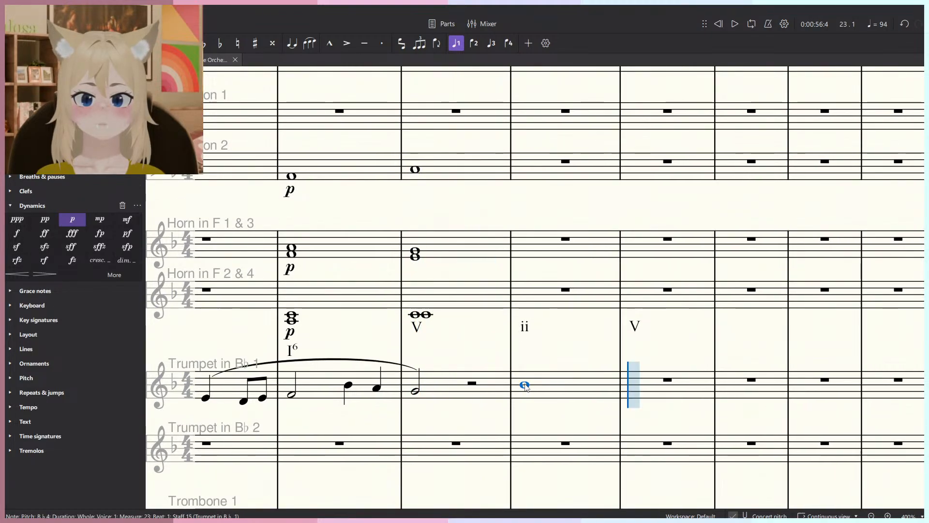
{"action": "left_click", "coordinate": [72, 219]}
{"action": "key", "text": "space"}
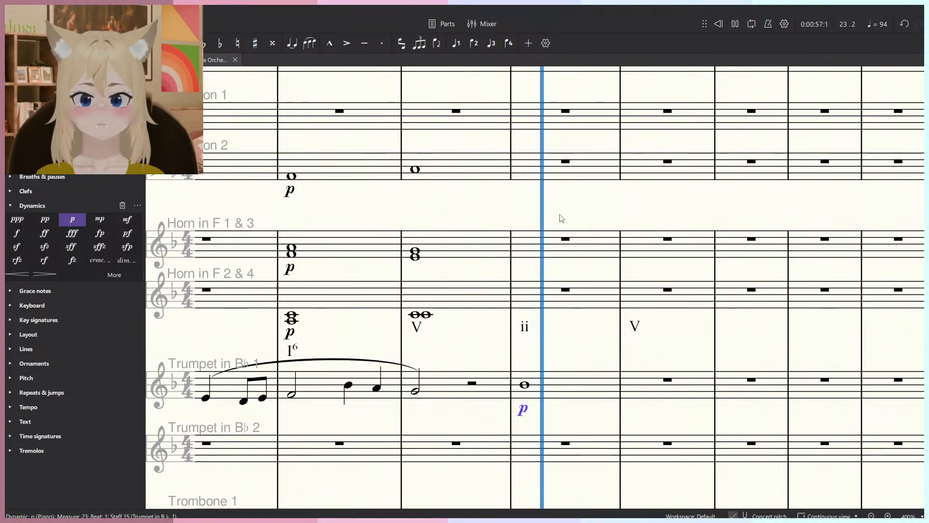
{"action": "key", "text": "space"}
Enter a whole note A4 in measure 23 of the Horn in F 1 & 3 staff.
{"action": "scroll", "coordinate": [562, 233], "scroll_direction": "down", "scroll_amount": 4, "text": "ctrl"}
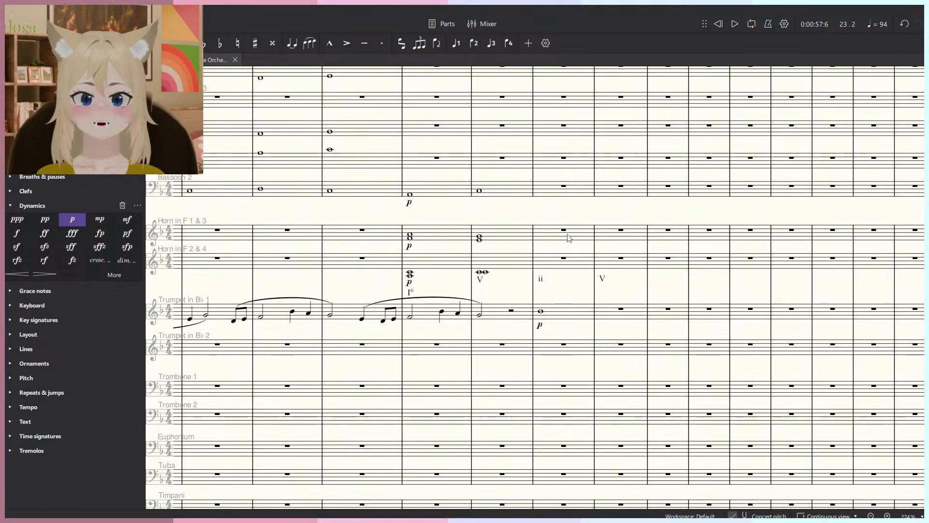
{"action": "scroll", "coordinate": [567, 237], "scroll_direction": "up", "scroll_amount": 2, "text": "ctrl"}
{"action": "scroll", "coordinate": [562, 233], "scroll_direction": "up", "scroll_amount": 2, "text": "ctrl"}
{"action": "key", "text": "n"}
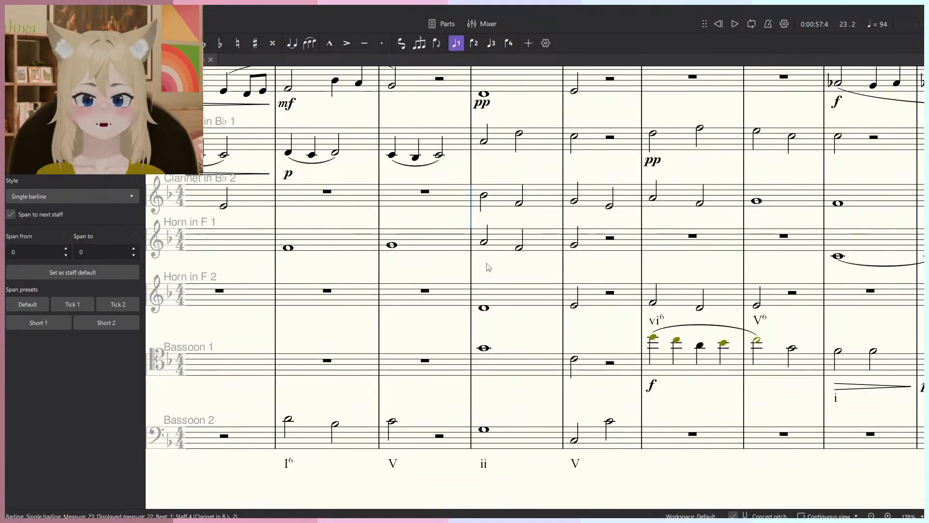
Recheck the measure 23 chord in the original score by auditioning Clarinet 2, both horns and Bassoon 1 individually.
{"action": "left_click", "coordinate": [485, 197]}
{"action": "left_click", "coordinate": [485, 240]}
{"action": "left_click", "coordinate": [485, 348]}
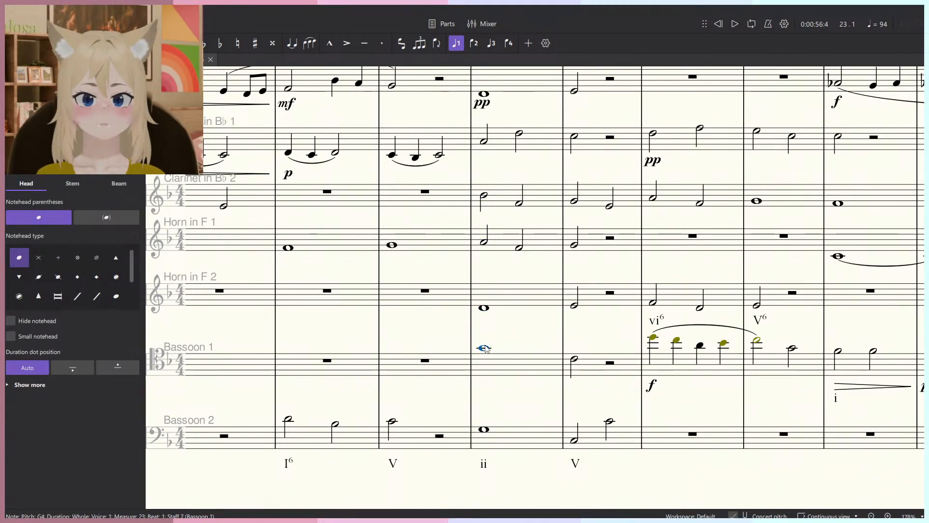
{"action": "left_click", "coordinate": [484, 308]}
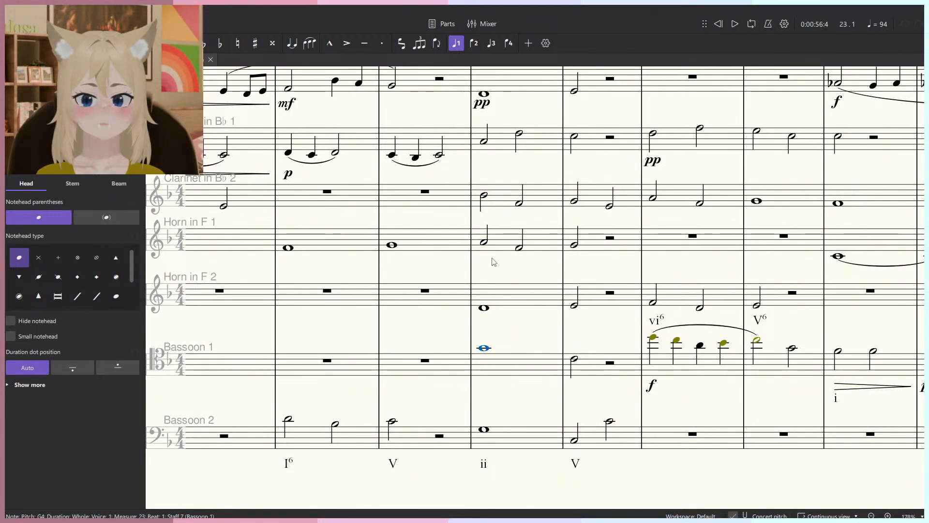
{"action": "left_click", "coordinate": [485, 242]}
{"action": "left_click", "coordinate": [485, 348]}
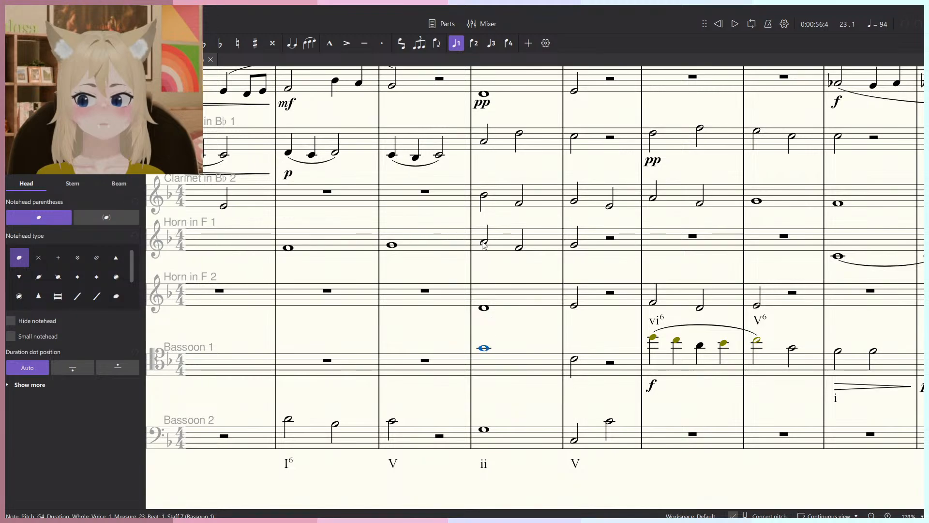
{"action": "left_click", "coordinate": [483, 243]}
{"action": "left_click", "coordinate": [484, 197]}
{"action": "left_click", "coordinate": [485, 348]}
{"action": "left_click", "coordinate": [483, 242]}
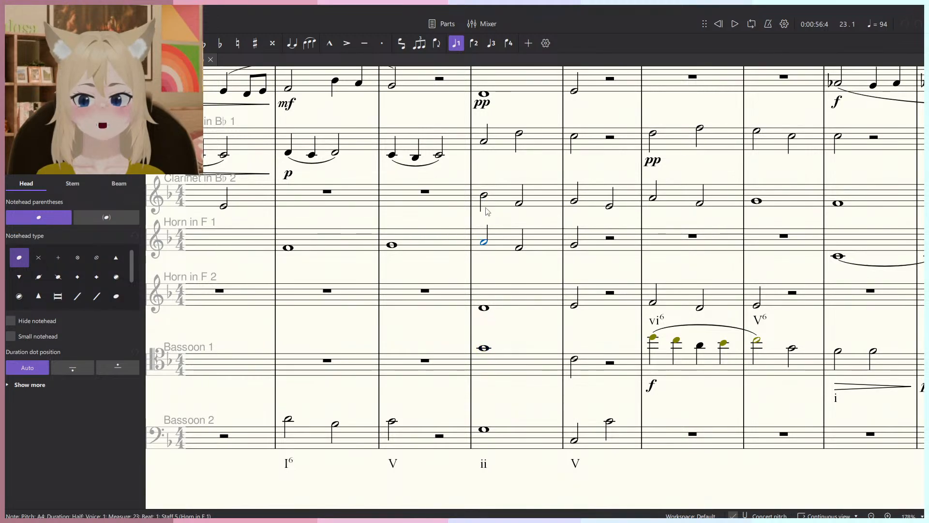
{"action": "left_click", "coordinate": [484, 197]}
In the orchestral score, enter a whole note G4 in measure 23 of Trumpet 2 with a p dynamic.
{"action": "key", "text": "ctrl+Tab"}
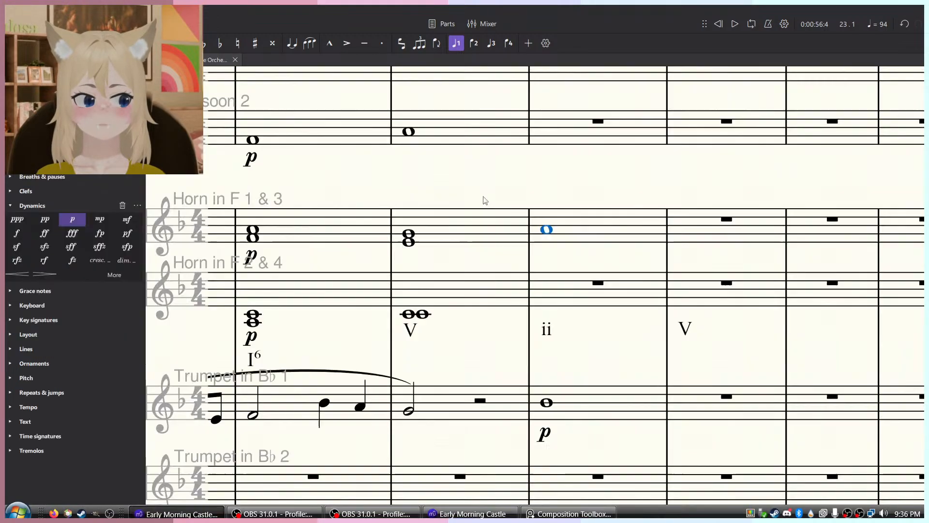
{"action": "left_click", "coordinate": [546, 402]}
{"action": "key", "text": "n"}
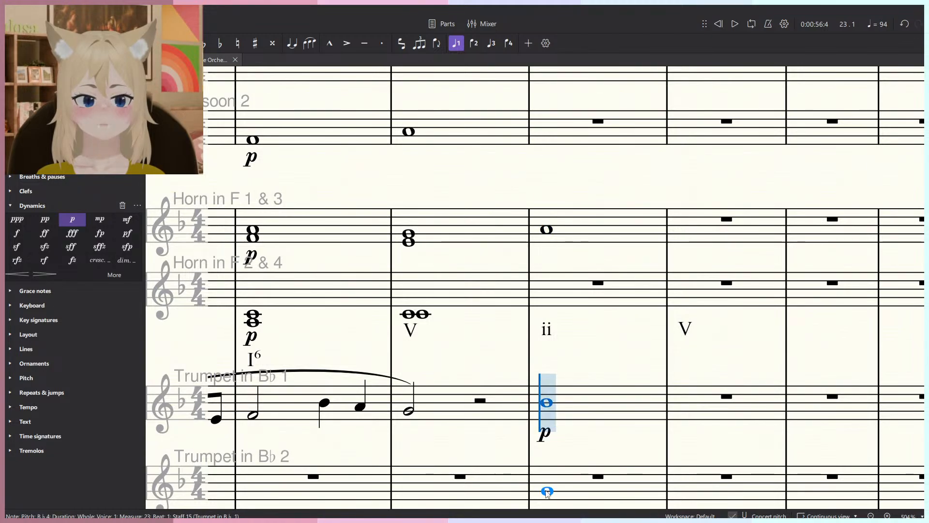
{"action": "left_click", "coordinate": [548, 488]}
{"action": "key", "text": "Escape"}
{"action": "scroll", "coordinate": [557, 426], "scroll_direction": "down", "scroll_amount": 2}
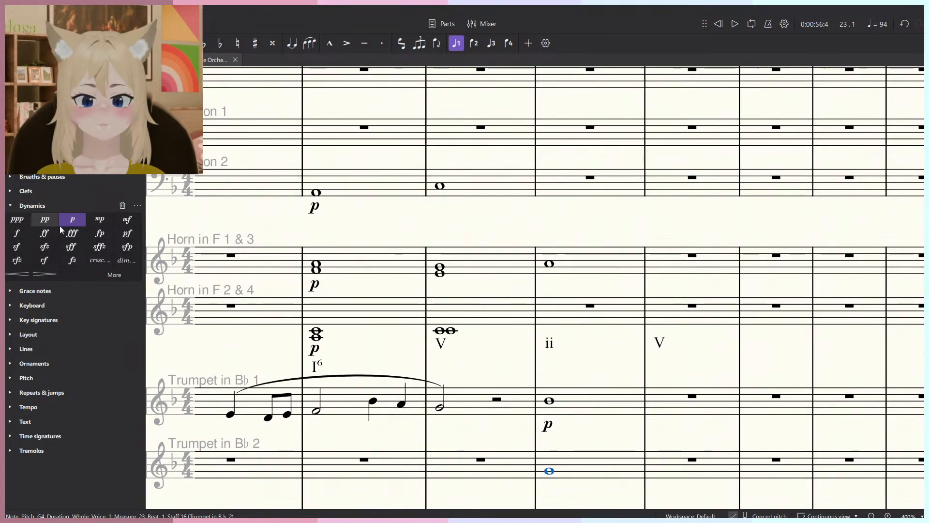
{"action": "left_click", "coordinate": [72, 219]}
Check the measure 23 horn and Trumpet 1 notes against the Bassoon 1 and Bassoon 2 notes in the original score.
{"action": "scroll", "coordinate": [551, 232], "scroll_direction": "down", "scroll_amount": 1}
{"action": "left_click", "coordinate": [550, 234]}
{"action": "key", "text": "Escape"}
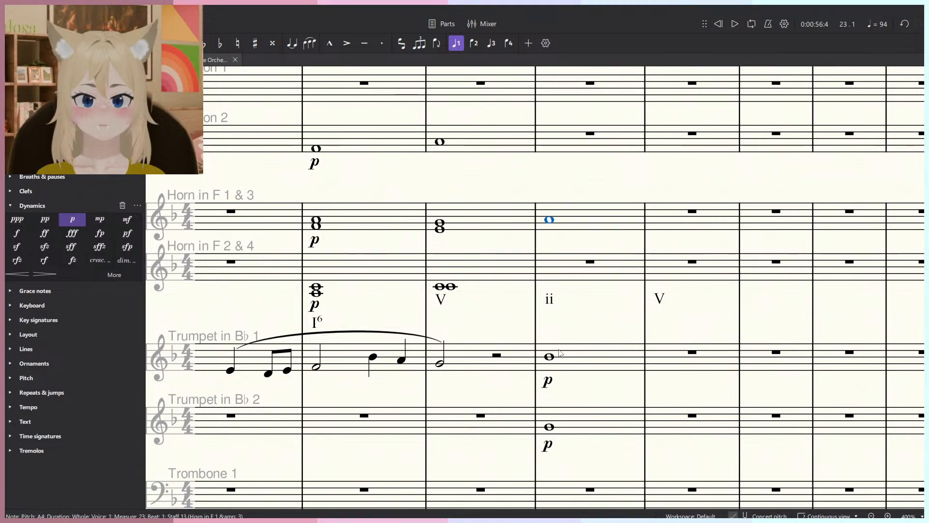
{"action": "left_click", "coordinate": [552, 360]}
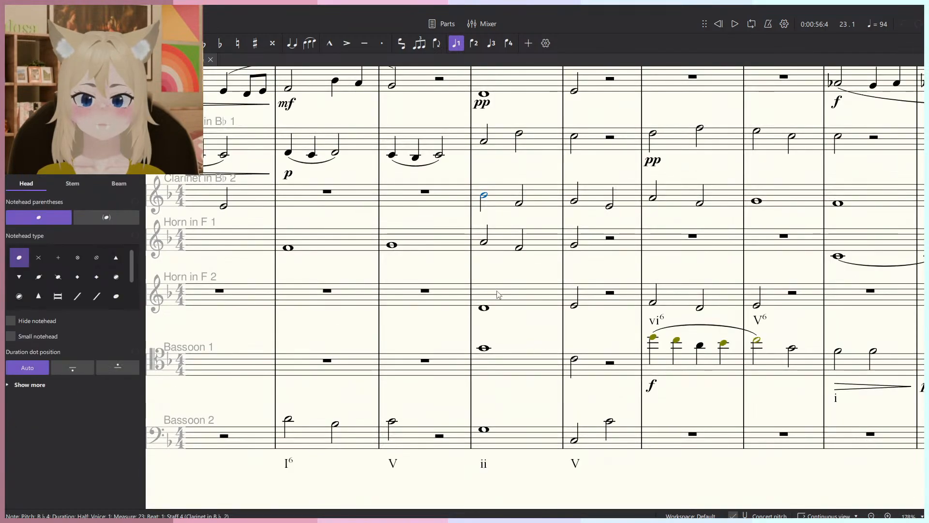
{"action": "scroll", "coordinate": [499, 294], "scroll_direction": "up", "scroll_amount": 1}
{"action": "left_click", "coordinate": [484, 347]}
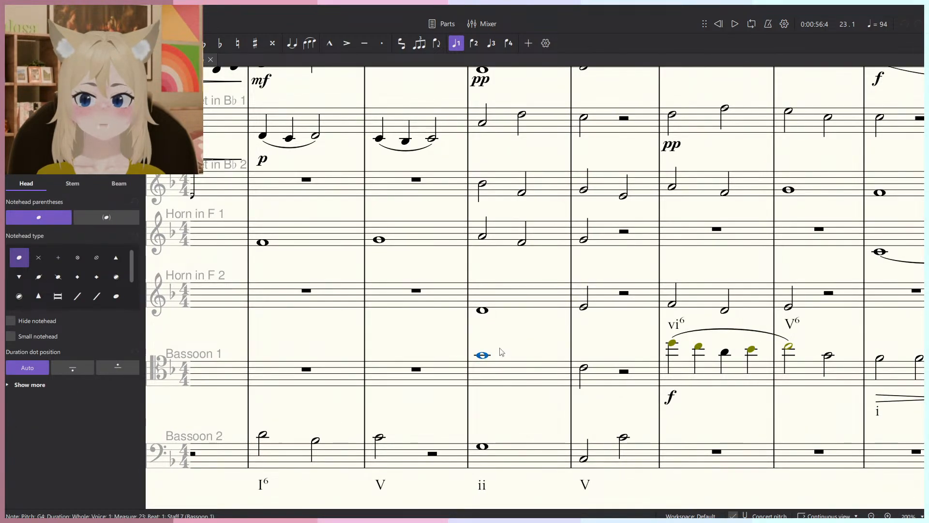
{"action": "scroll", "coordinate": [483, 311], "scroll_direction": "down", "scroll_amount": 1}
{"action": "left_click", "coordinate": [484, 430]}
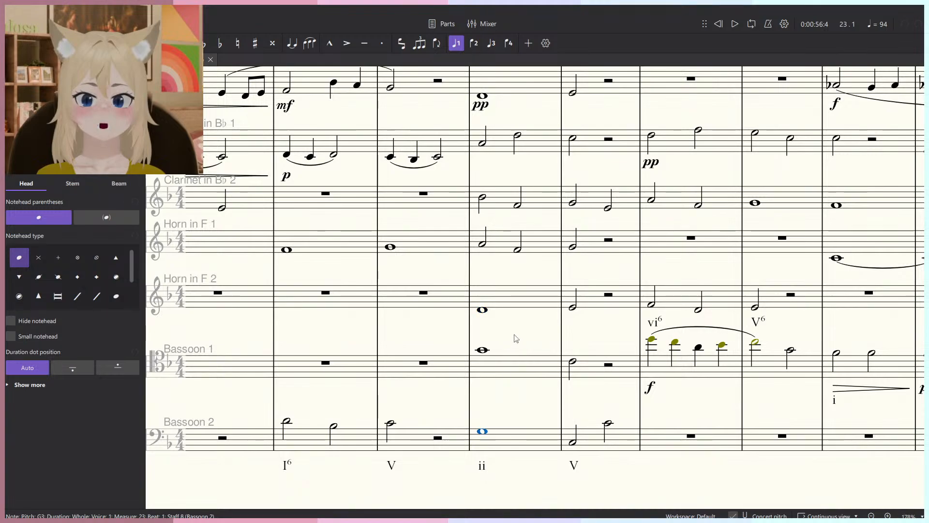
Enter a voice 1 whole note G3 in measure 23 of Horn in F 2 & 4 and delete the stray rest below it.
{"action": "scroll", "coordinate": [514, 336], "scroll_direction": "up", "scroll_amount": 2}
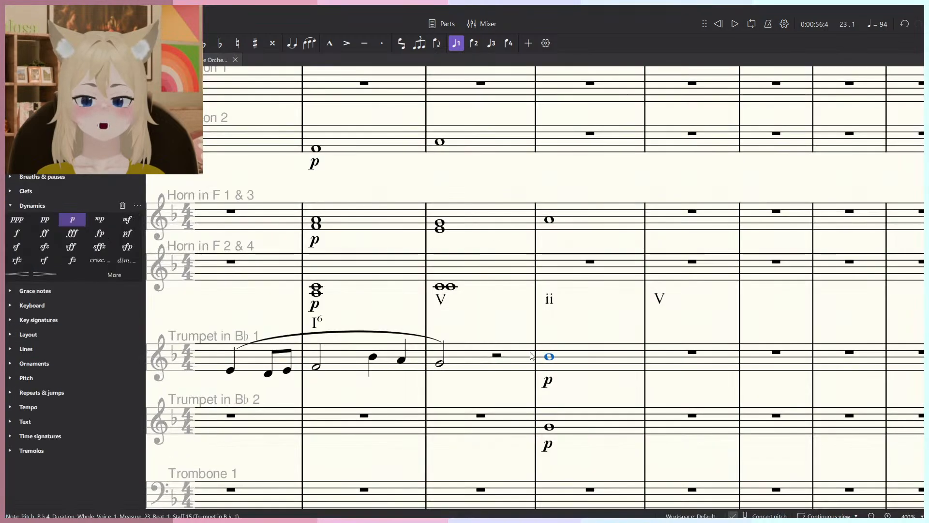
{"action": "scroll", "coordinate": [557, 197], "scroll_direction": "up", "scroll_amount": 1}
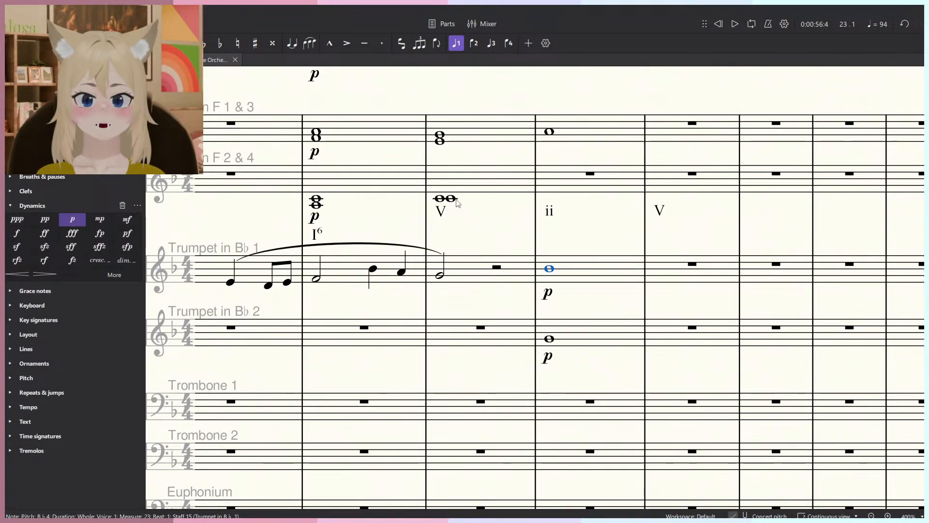
{"action": "key", "text": "ctrl+alt+2"}
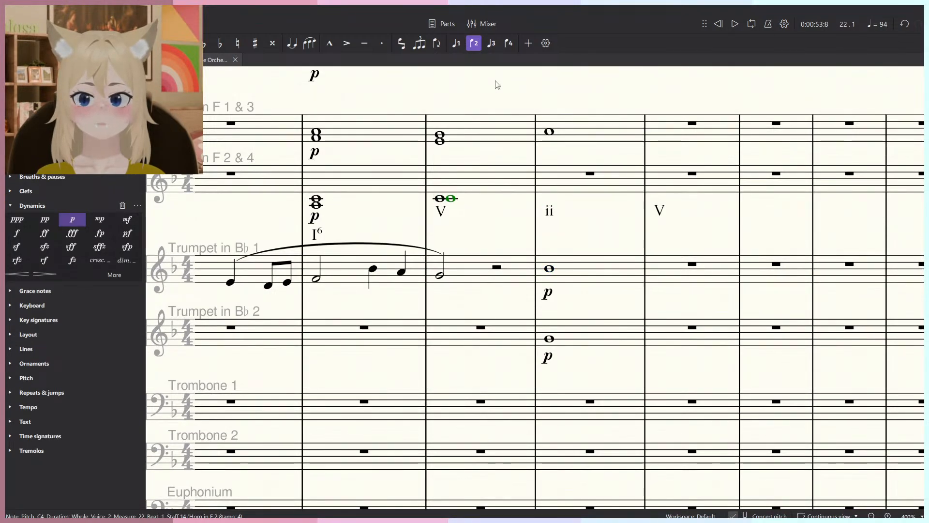
{"action": "key", "text": "n"}
{"action": "key", "text": "ctrl+alt+1"}
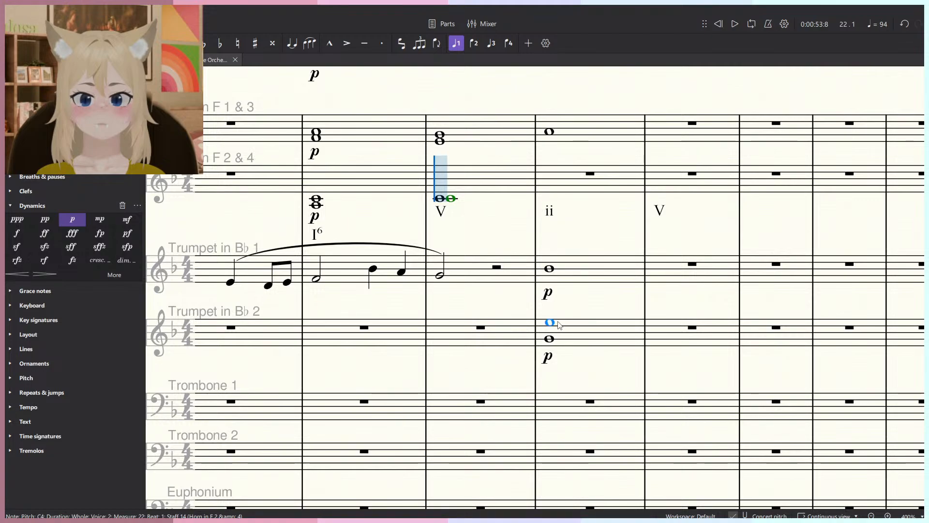
{"action": "key", "text": "Escape"}
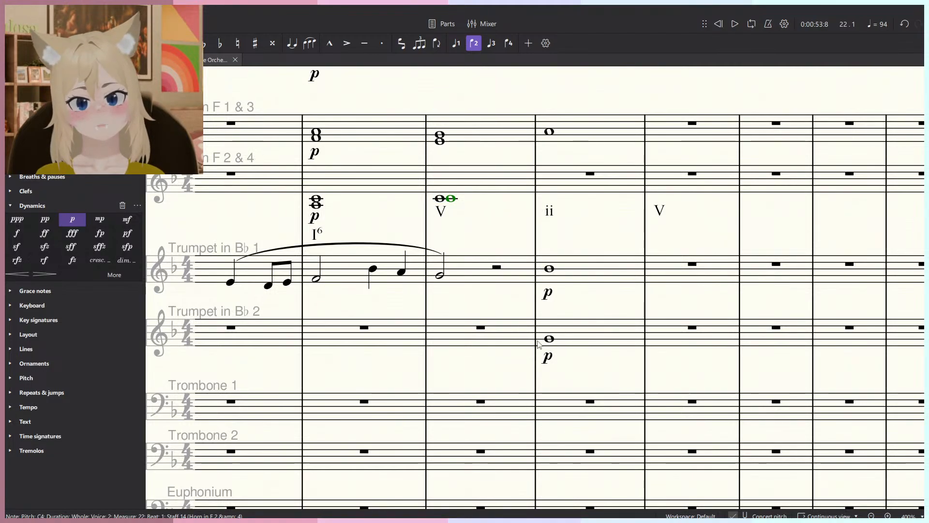
{"action": "key", "text": "n"}
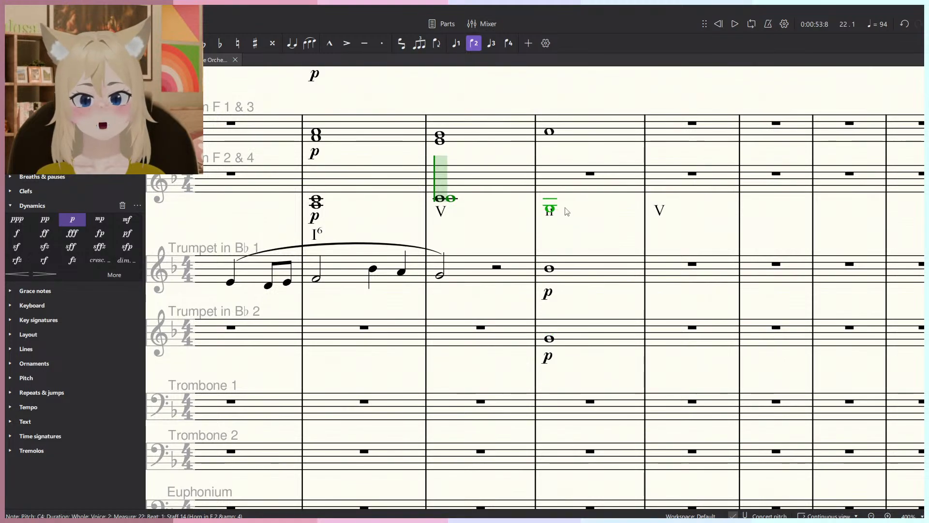
{"action": "left_click", "coordinate": [568, 203]}
{"action": "key", "text": "Escape"}
{"action": "key", "text": "ctrl+alt+1"}
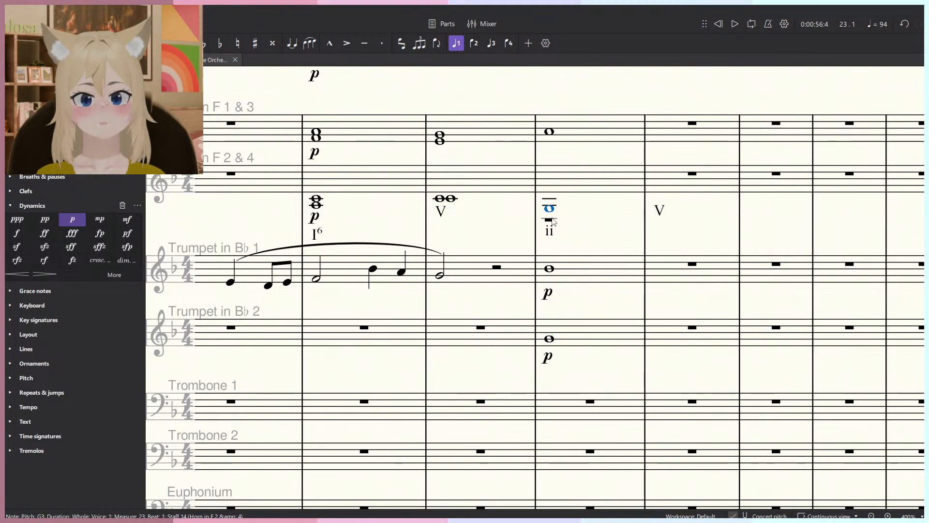
{"action": "left_click", "coordinate": [553, 220]}
{"action": "key", "text": "Delete"}
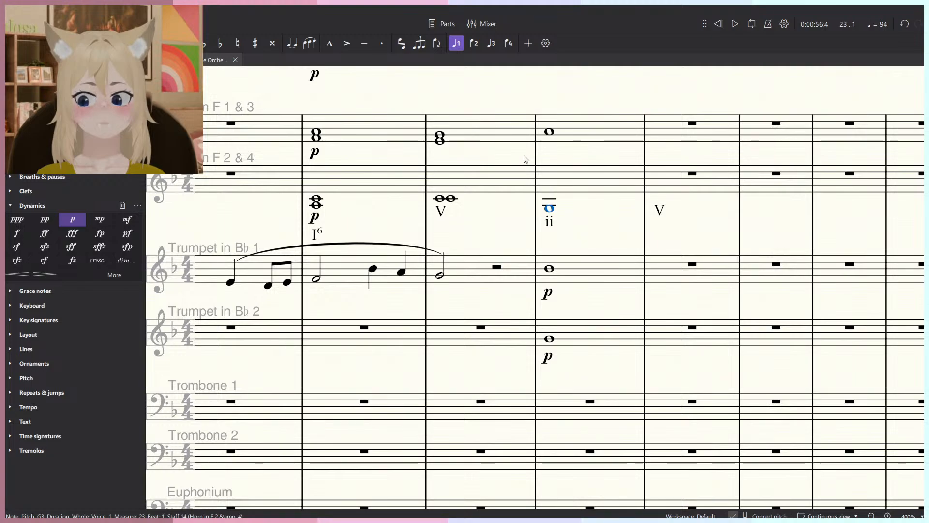
Add a whole note D4 above the G3 in measure 23 of the Horn in F 2 & 4 staff.
{"action": "scroll", "coordinate": [524, 155], "scroll_direction": "up", "scroll_amount": 1}
{"action": "key", "text": "n"}
{"action": "left_click", "coordinate": [560, 213]}
{"action": "key", "text": "Escape"}
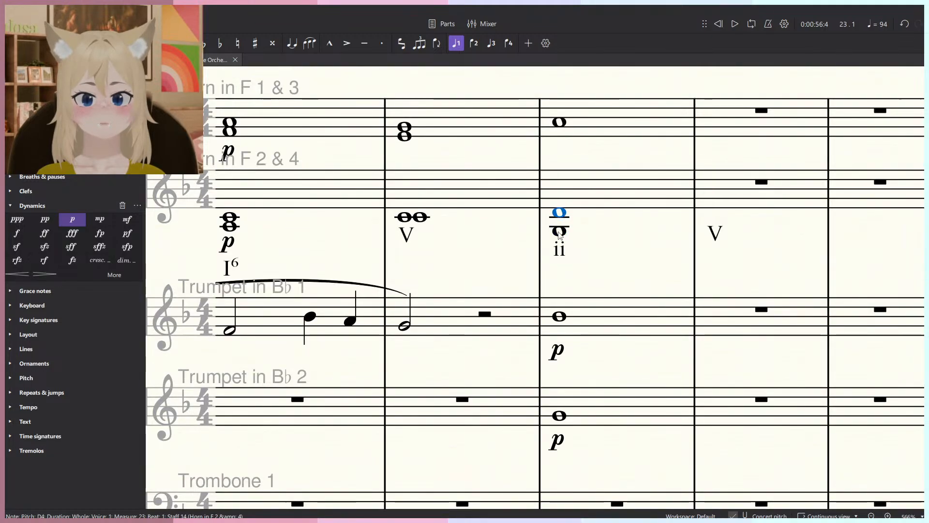
Play back the measure 23 brass chord, first alone and then with the music from measure 21.
{"action": "key", "text": "space"}
{"action": "scroll", "coordinate": [561, 242], "scroll_direction": "down", "scroll_amount": 3}
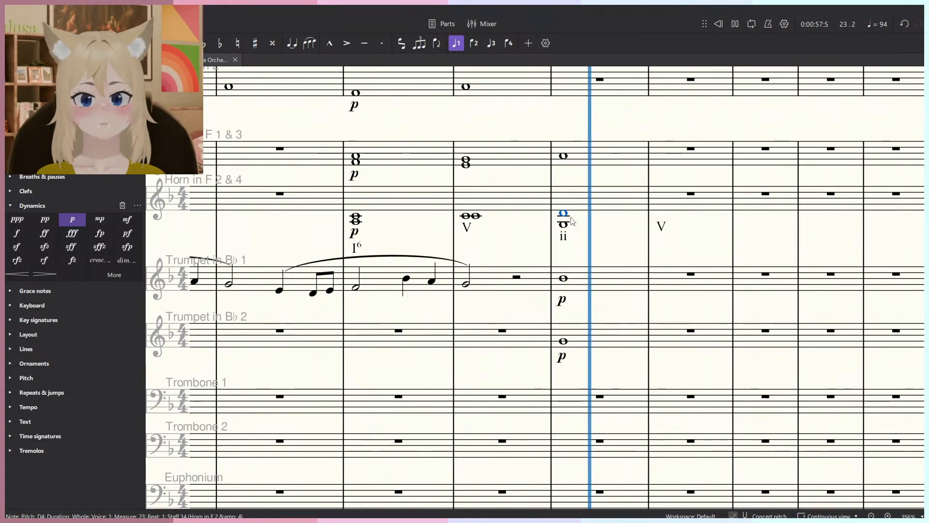
{"action": "key", "text": "space"}
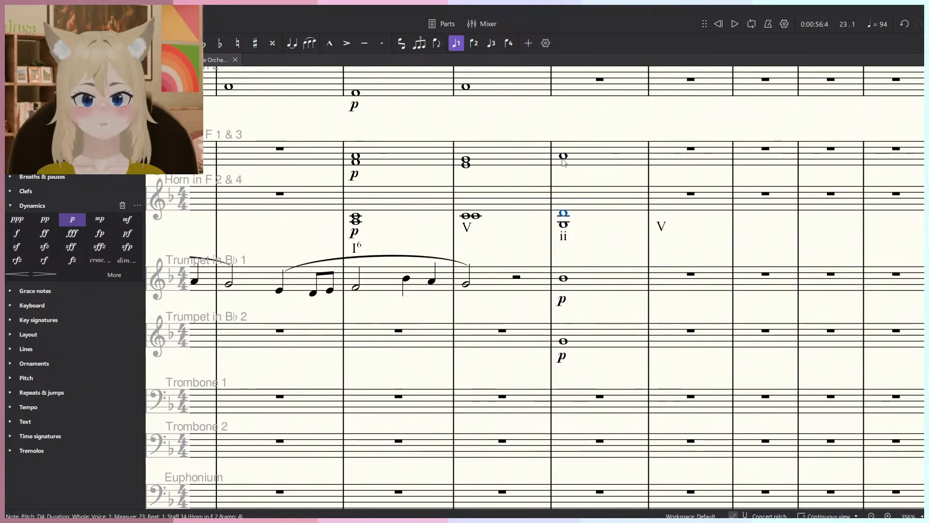
{"action": "left_click", "coordinate": [531, 200]}
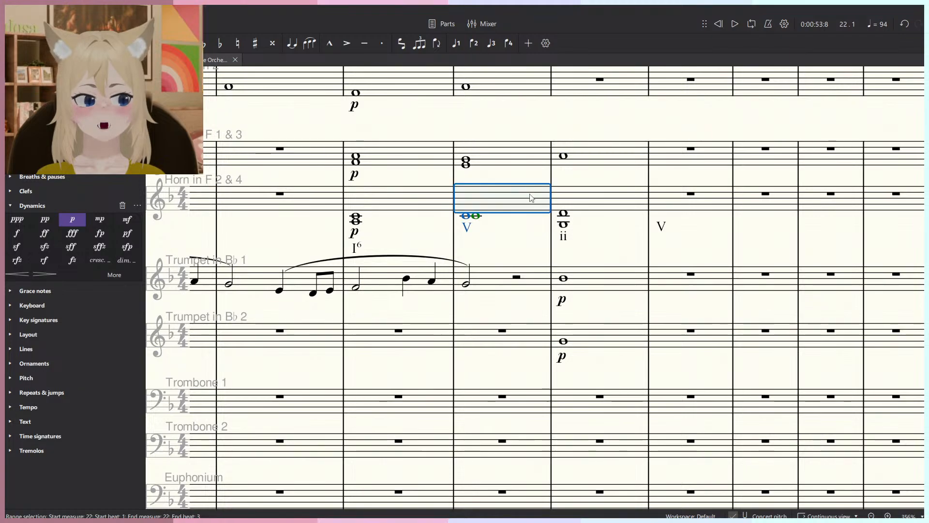
{"action": "left_click", "coordinate": [503, 156]}
{"action": "left_click", "coordinate": [400, 156]}
{"action": "key", "text": "space"}
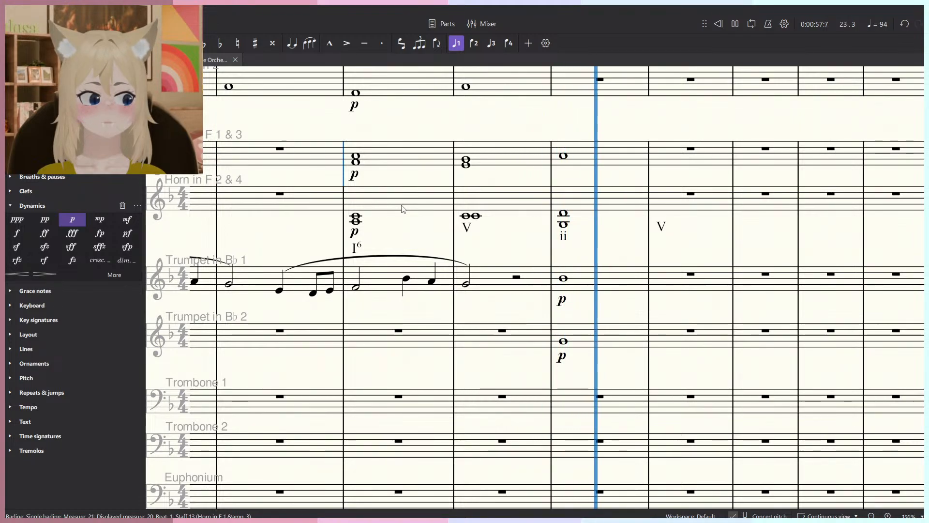
{"action": "key", "text": "space"}
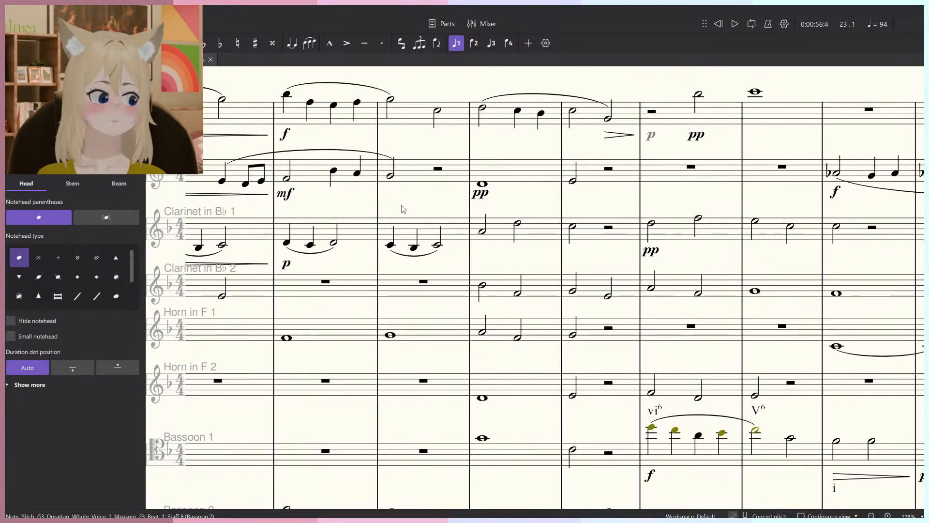
In the original score, check the first Clarinet 2 note of measure 23 and go back to measure 22.
{"action": "scroll", "coordinate": [475, 303], "scroll_direction": "up", "scroll_amount": 3}
{"action": "left_click", "coordinate": [488, 283]}
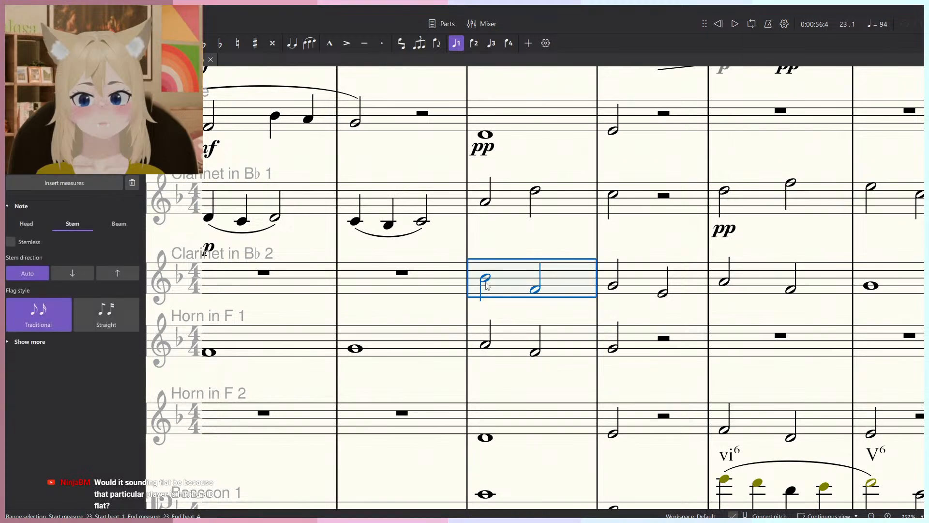
{"action": "left_click", "coordinate": [486, 281]}
{"action": "scroll", "coordinate": [544, 311], "scroll_direction": "down", "scroll_amount": 2}
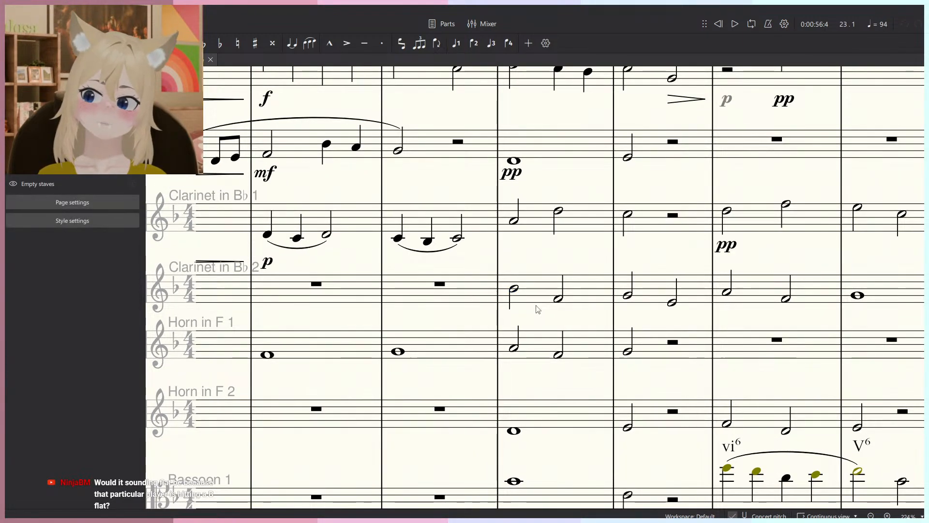
{"action": "scroll", "coordinate": [537, 308], "scroll_direction": "down", "scroll_amount": 2}
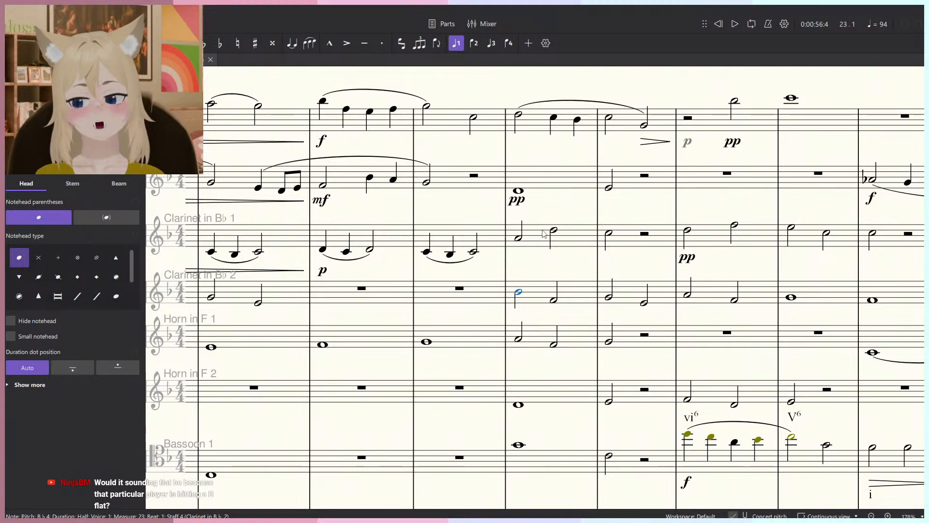
{"action": "key", "text": "Left"}
{"action": "key", "text": "Left"}
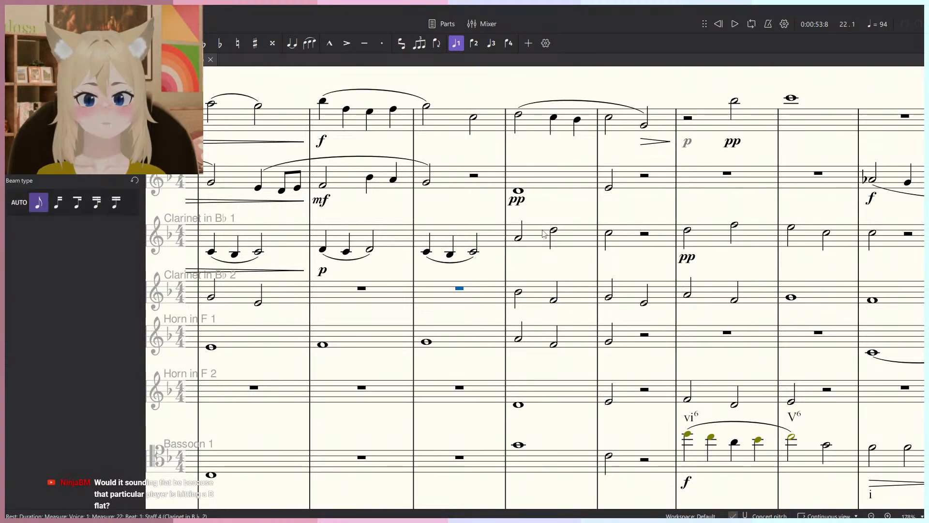
Compare the measure 23 chord in the original score with the orchestral version, starting from the measure's opening barline.
{"action": "scroll", "coordinate": [555, 238], "scroll_direction": "down", "scroll_amount": 3}
{"action": "left_click", "coordinate": [531, 276]}
{"action": "left_click_drag", "start_coordinate": [594, 268], "coordinate": [491, 227]}
{"action": "scroll", "coordinate": [541, 251], "scroll_direction": "up", "scroll_amount": 1}
{"action": "left_click", "coordinate": [497, 242]}
{"action": "key", "text": "alt+Tab"}
{"action": "key", "text": "alt+Tab"}
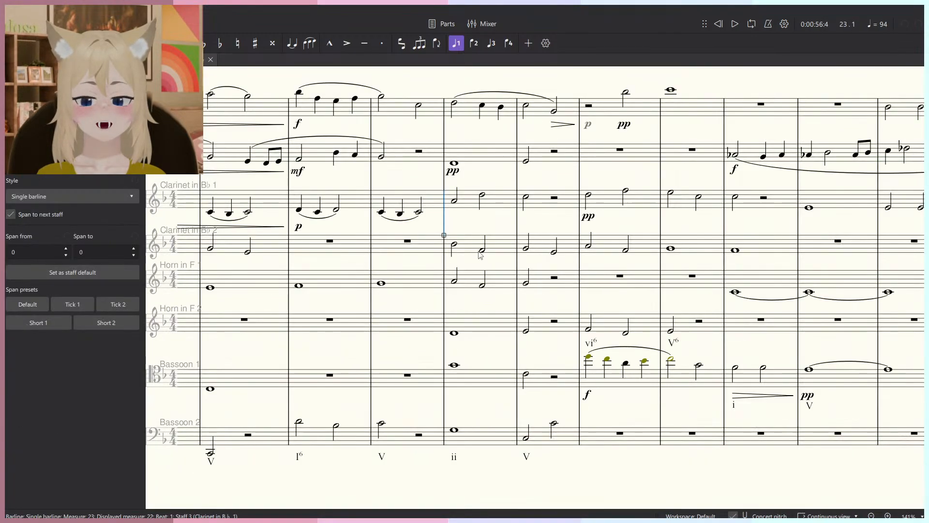
{"action": "scroll", "coordinate": [479, 249], "scroll_direction": "up", "scroll_amount": 2}
{"action": "left_click", "coordinate": [448, 243]}
Return to the orchestral score and play the transition from measure 22 into measure 23.
{"action": "key", "text": "alt+Tab"}
{"action": "left_click_drag", "start_coordinate": [584, 255], "coordinate": [532, 241]}
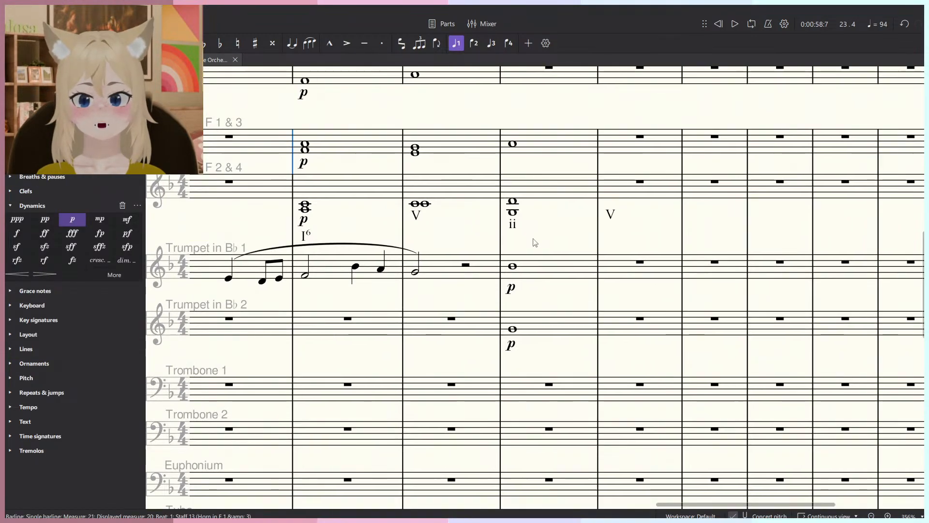
{"action": "scroll", "coordinate": [533, 241], "scroll_direction": "down", "scroll_amount": 2}
{"action": "left_click", "coordinate": [505, 239]}
{"action": "left_click", "coordinate": [507, 242]}
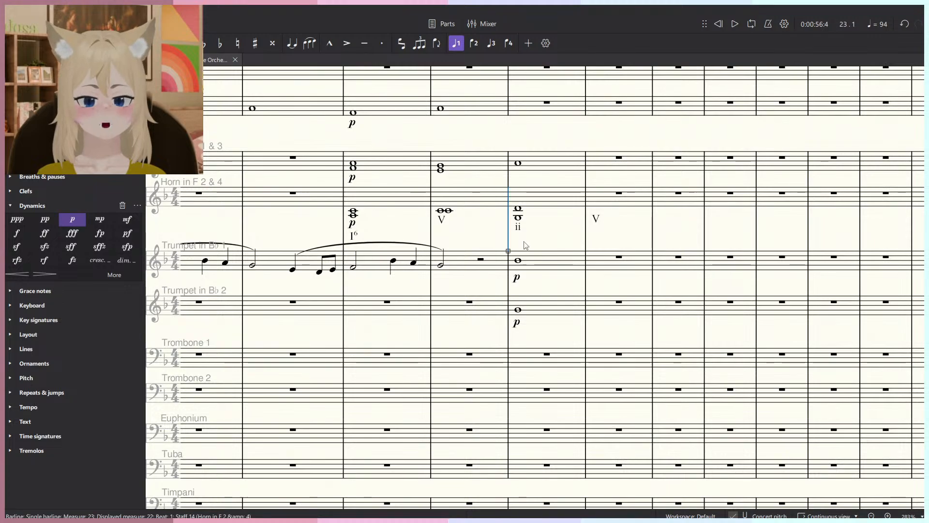
{"action": "key", "text": "space"}
{"action": "key", "text": "space"}
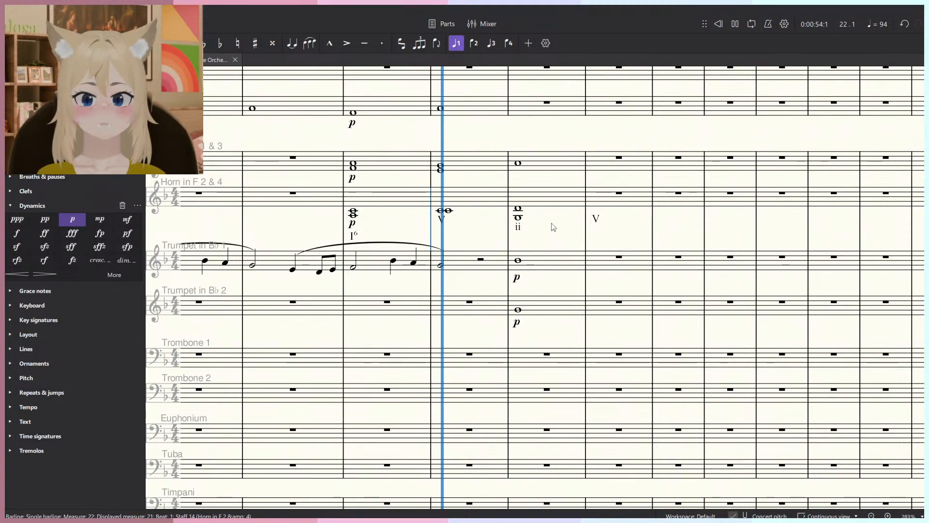
{"action": "scroll", "coordinate": [550, 224], "scroll_direction": "down", "scroll_amount": 4}
{"action": "scroll", "coordinate": [524, 233], "scroll_direction": "up", "scroll_amount": 5}
Try removing the low G3 from the measure 23 chord in Horn in F 2 & 4.
{"action": "left_click", "coordinate": [525, 227]}
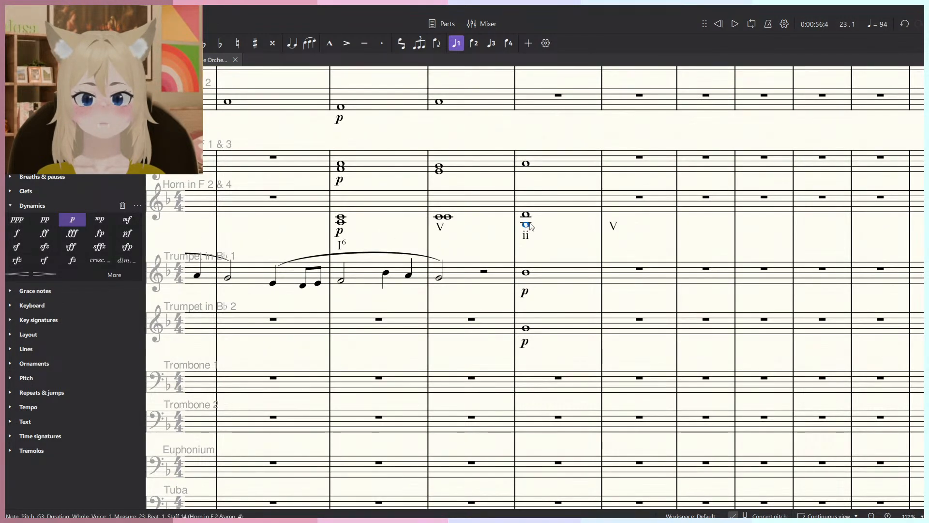
{"action": "key", "text": "Delete"}
{"action": "scroll", "coordinate": [535, 237], "scroll_direction": "up", "scroll_amount": 3}
{"action": "left_click", "coordinate": [555, 358]}
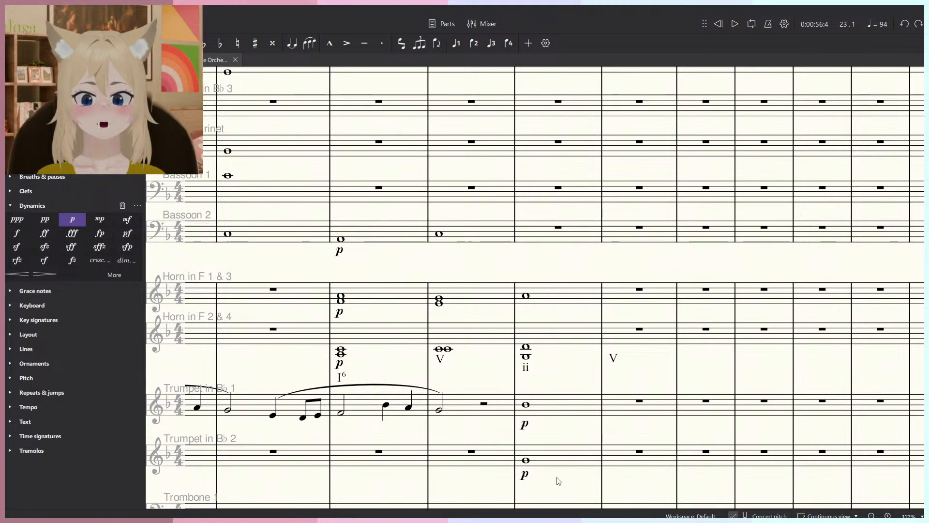
{"action": "left_click", "coordinate": [556, 467]}
Play from measure 22 of the Horn in F 1 & 3 staff into the measure 23 chord.
{"action": "left_click", "coordinate": [428, 303]}
{"action": "key", "text": "space"}
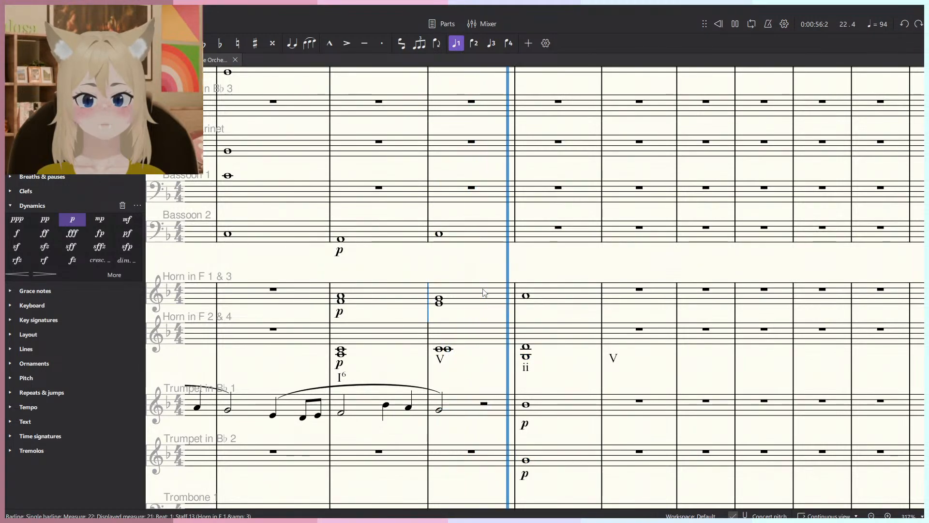
{"action": "scroll", "coordinate": [484, 293], "scroll_direction": "up", "scroll_amount": 1}
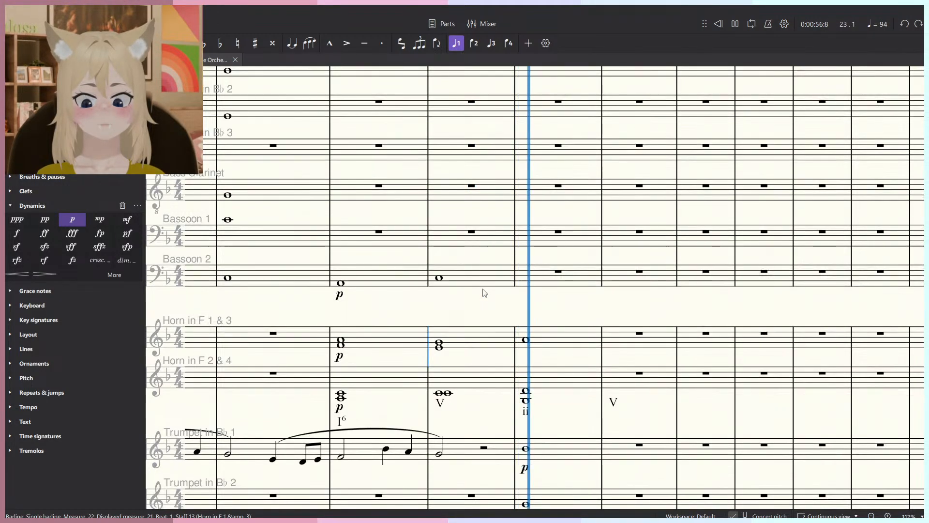
{"action": "key", "text": "space"}
Delete the G3 from measure 23 of Horn in F 2 & 4 and enter it as a whole note in Bassoon 1 at p.
{"action": "left_click", "coordinate": [525, 402]}
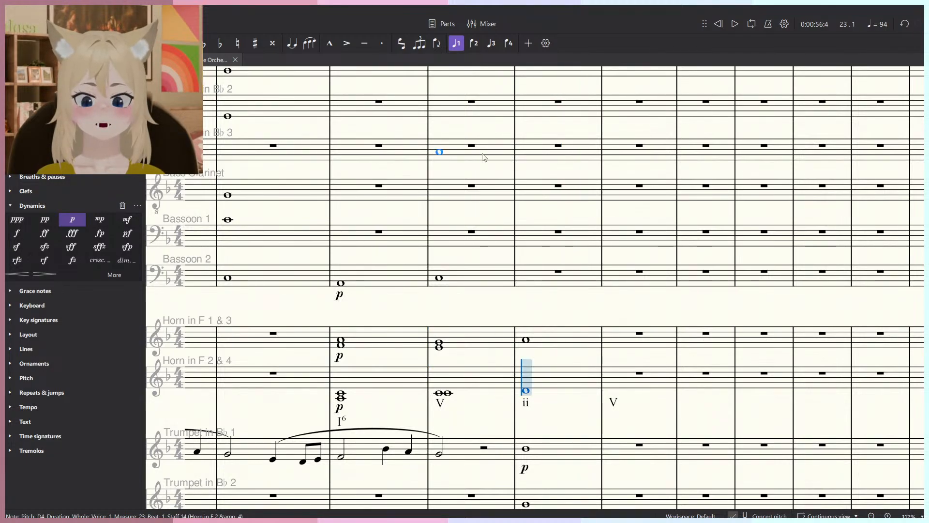
{"action": "left_click", "coordinate": [527, 227]}
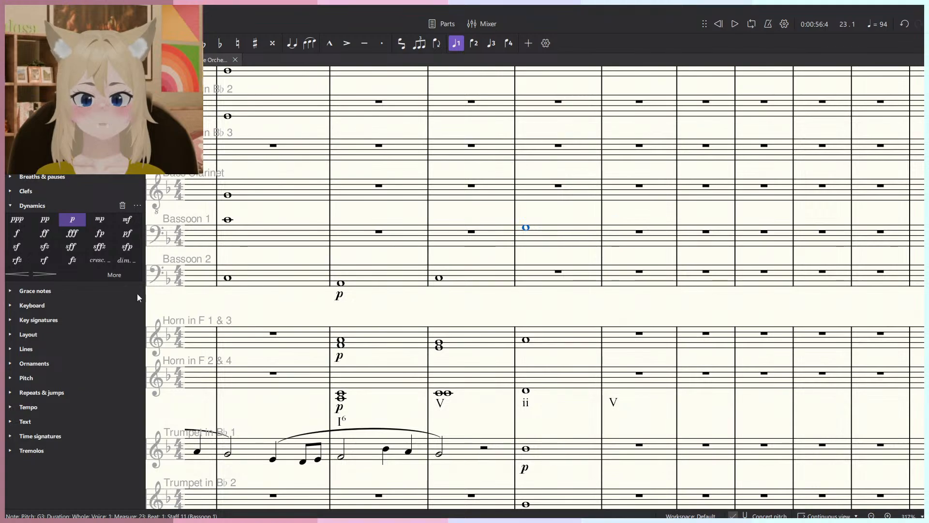
{"action": "left_click", "coordinate": [77, 219]}
Play from the Bassoon 2 note in measure 22 through the measure 23 chord.
{"action": "scroll", "coordinate": [564, 217], "scroll_direction": "down", "scroll_amount": 5}
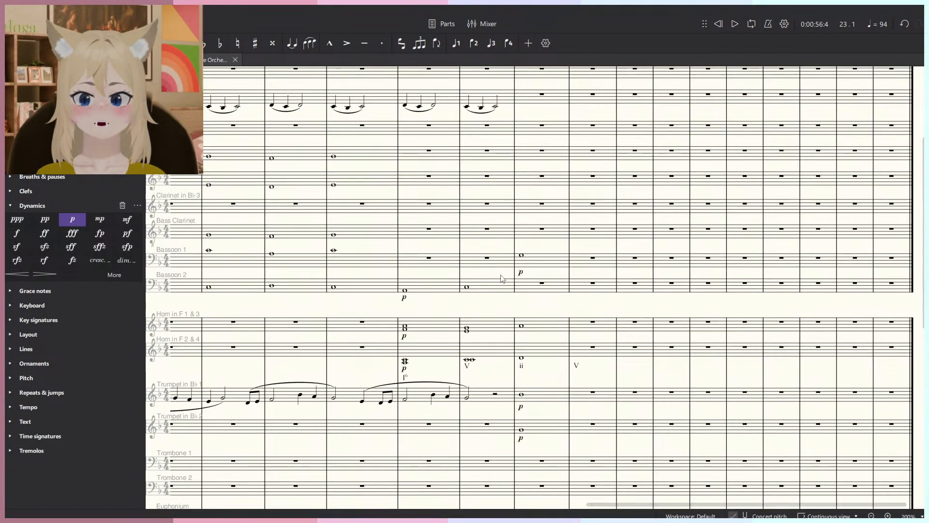
{"action": "left_click", "coordinate": [467, 287]}
{"action": "key", "text": "space"}
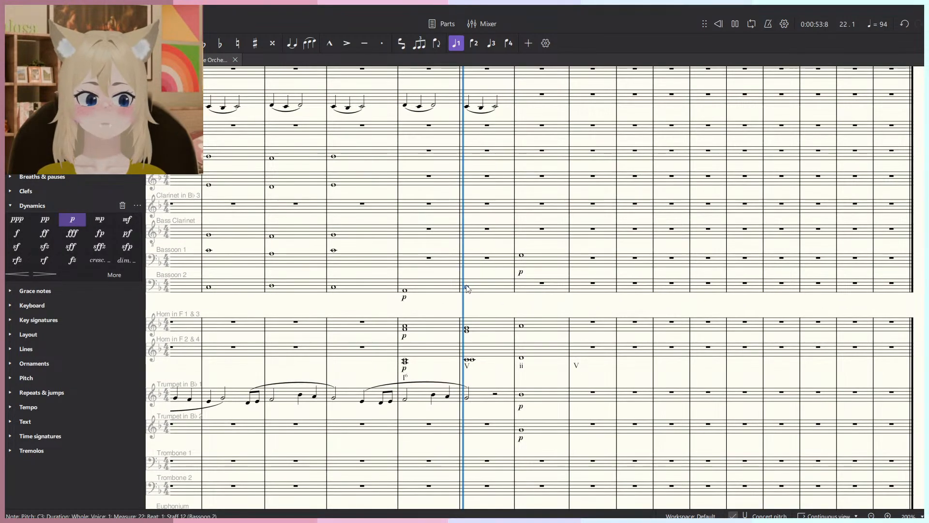
{"action": "scroll", "coordinate": [481, 289], "scroll_direction": "up", "scroll_amount": 2}
{"action": "scroll", "coordinate": [481, 289], "scroll_direction": "up", "scroll_amount": 2}
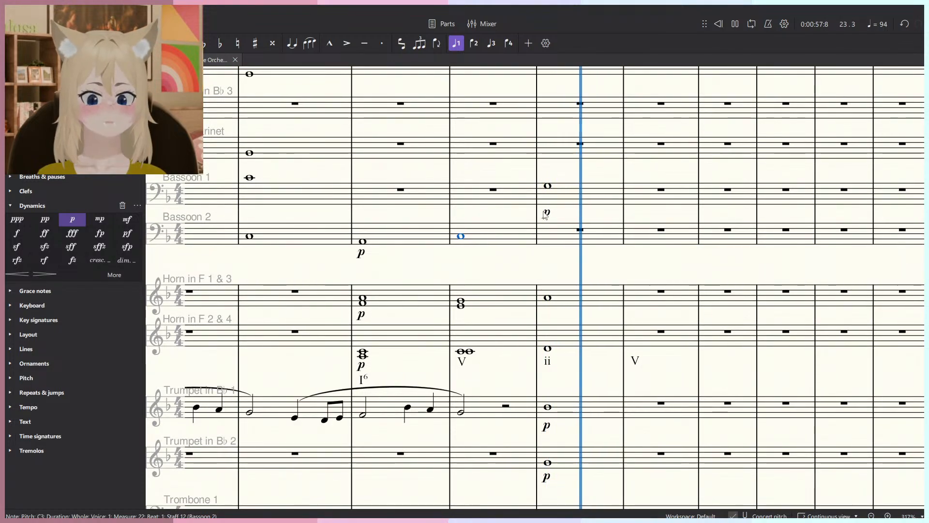
{"action": "key", "text": "space"}
{"action": "key", "text": "Escape"}
Play from the Bassoon 1 note in measure 23 and raise the Bassoon 1 volume in the Mixer.
{"action": "left_click", "coordinate": [557, 195]}
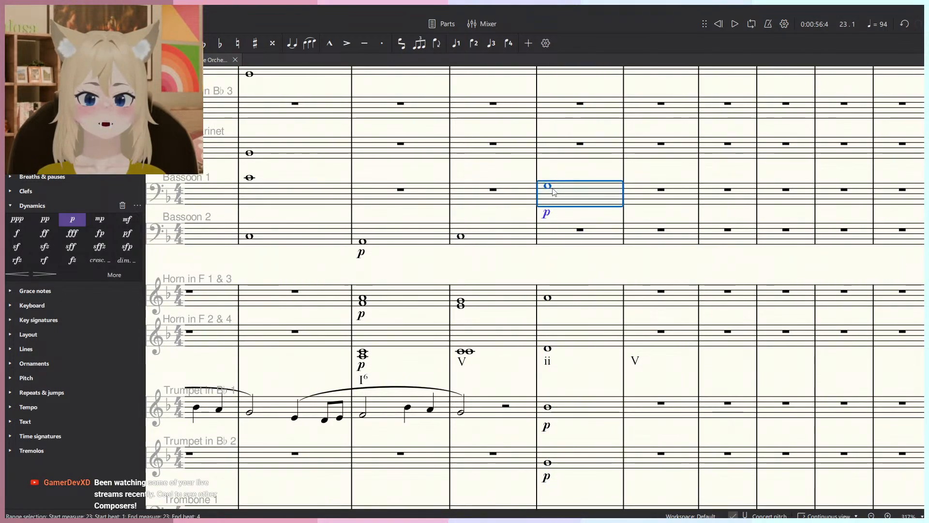
{"action": "left_click", "coordinate": [547, 186]}
{"action": "key", "text": "space"}
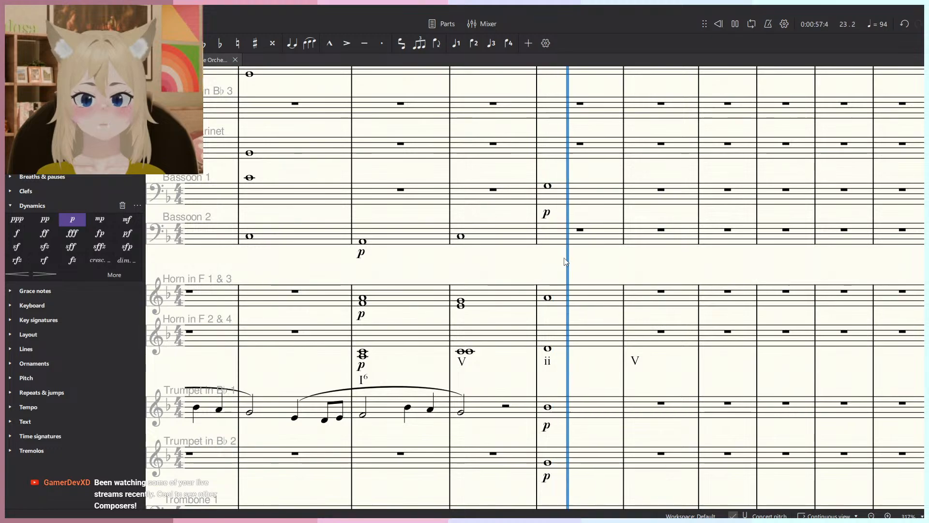
{"action": "key", "text": "F10"}
{"action": "scroll", "coordinate": [438, 506], "scroll_direction": "right", "scroll_amount": 2}
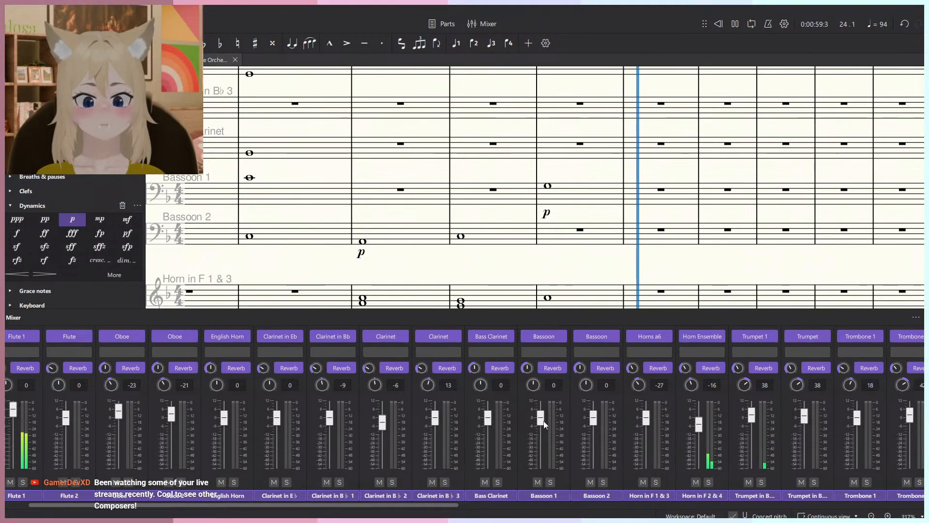
{"action": "key", "text": "space"}
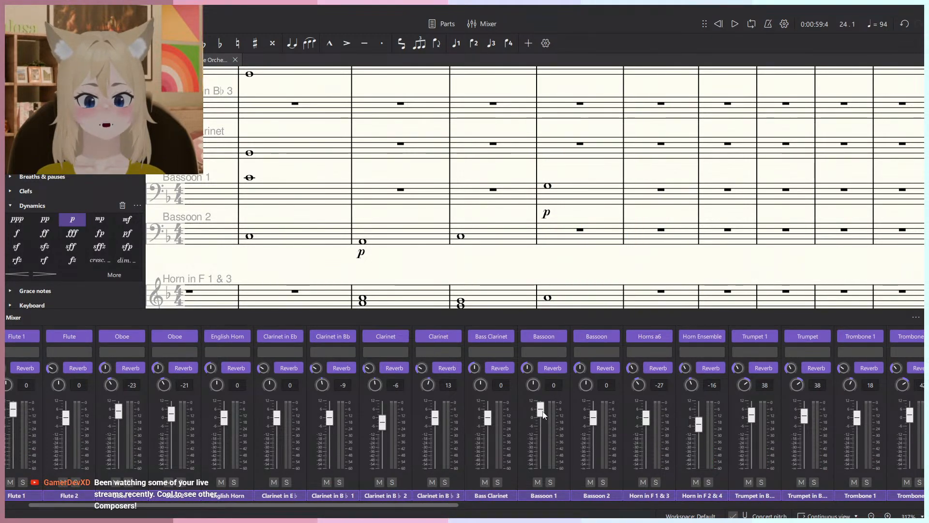
Close the Mixer and play from measure 22 of the Bassoon 1 staff through the measure 23 chord.
{"action": "left_click", "coordinate": [449, 215]}
{"action": "key", "text": "space"}
{"action": "key", "text": "F10"}
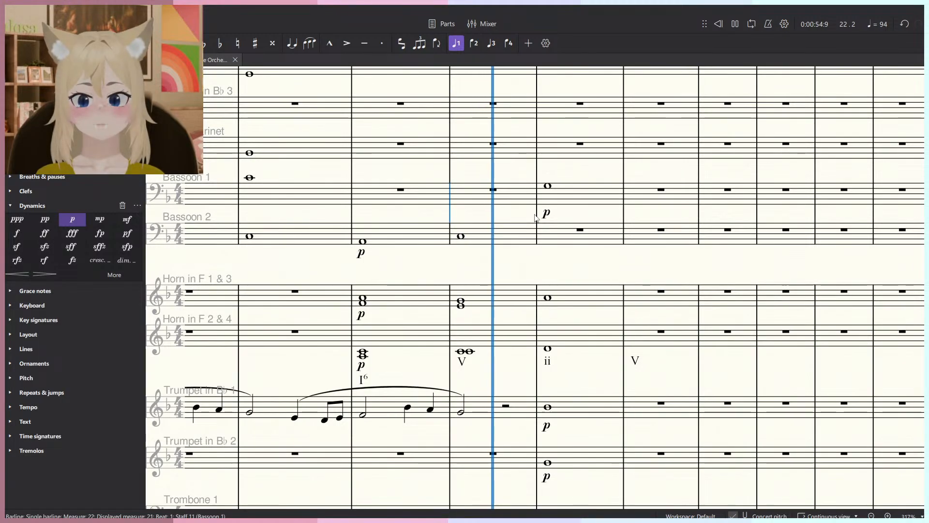
{"action": "left_click", "coordinate": [535, 215]}
{"action": "scroll", "coordinate": [535, 215], "scroll_direction": "down", "scroll_amount": 1}
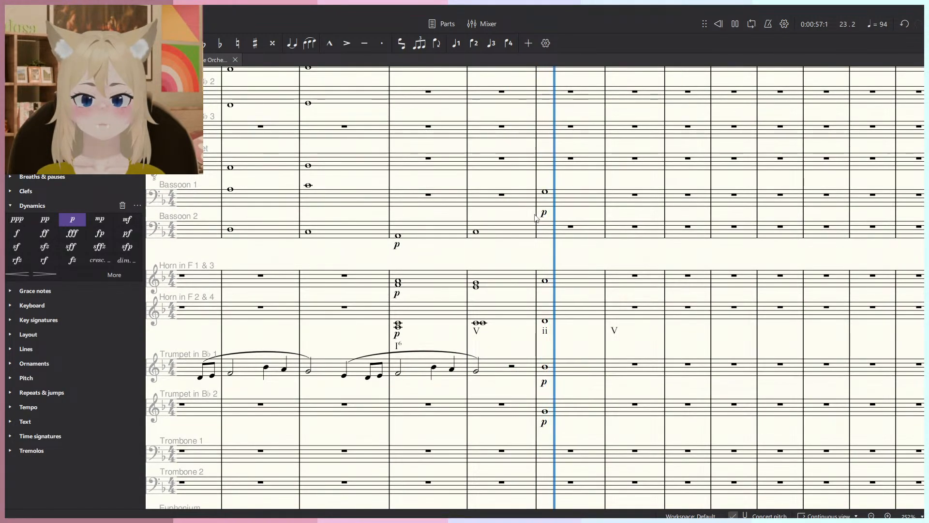
{"action": "left_click", "coordinate": [562, 203]}
{"action": "left_click", "coordinate": [563, 401], "text": "shift"}
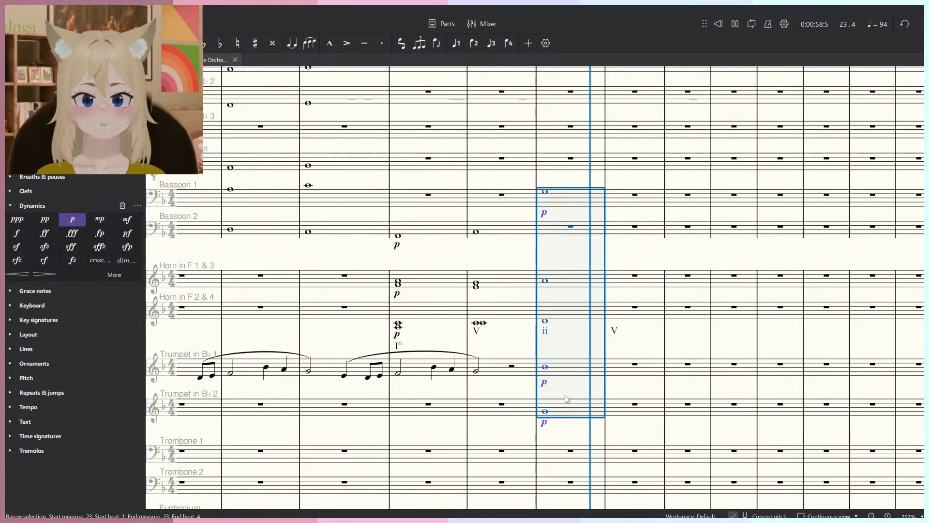
{"action": "key", "text": "Escape"}
{"action": "scroll", "coordinate": [591, 343], "scroll_direction": "down", "scroll_amount": 1}
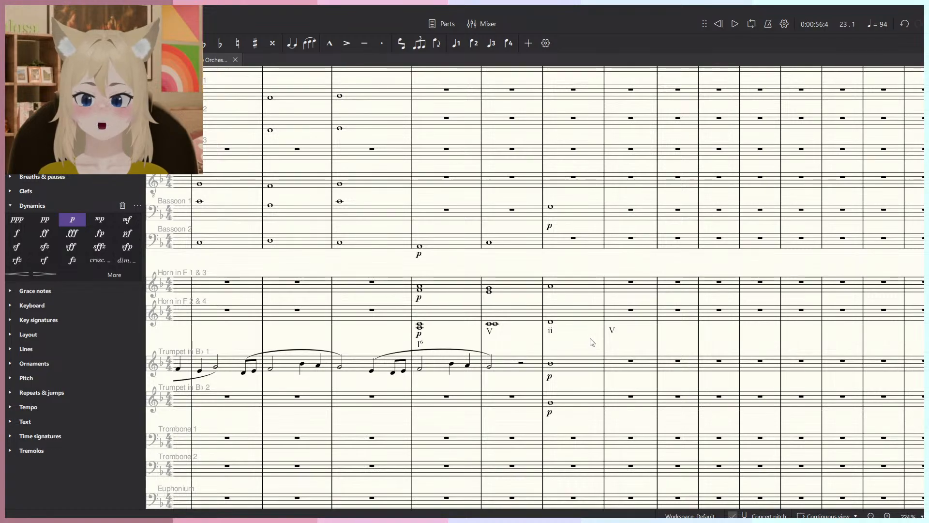
{"action": "scroll", "coordinate": [590, 339], "scroll_direction": "up", "scroll_amount": 4}
{"action": "left_click_drag", "start_coordinate": [522, 310], "coordinate": [537, 331]}
{"action": "scroll", "coordinate": [537, 331], "scroll_direction": "down", "scroll_amount": 4}
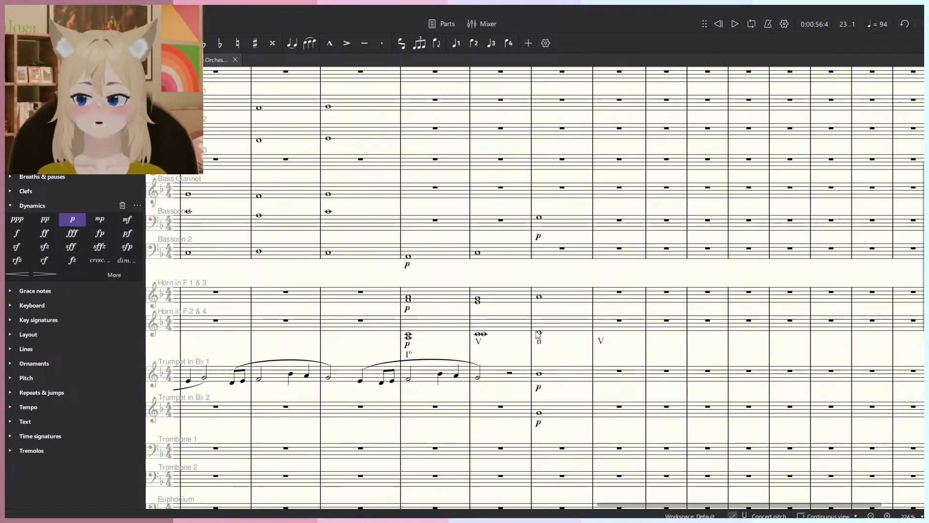
{"action": "left_click", "coordinate": [470, 310]}
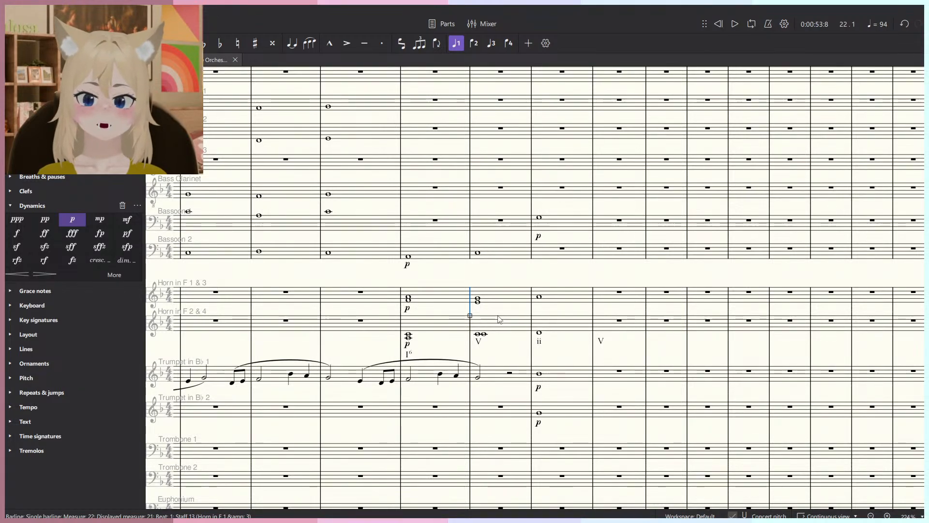
{"action": "scroll", "coordinate": [550, 305], "scroll_direction": "up", "scroll_amount": 2, "text": "ctrl"}
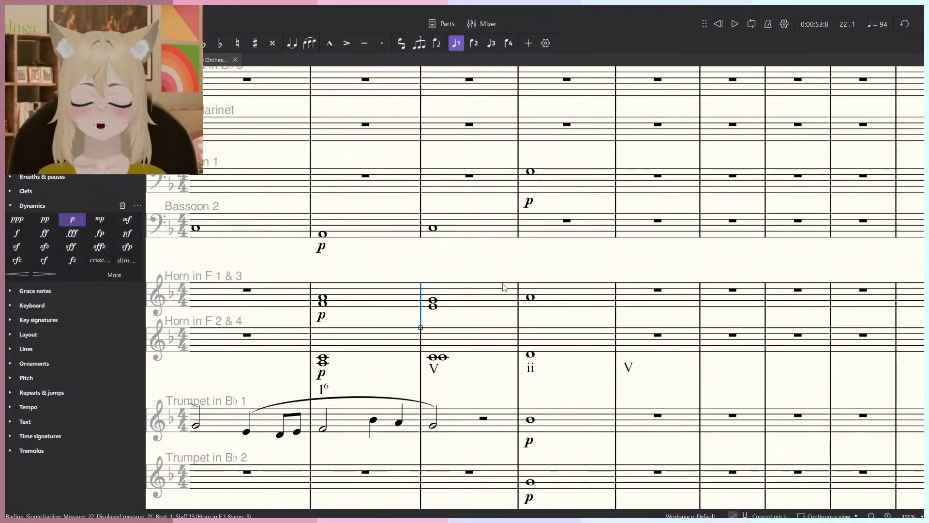
{"action": "left_click", "coordinate": [478, 252]}
{"action": "scroll", "coordinate": [479, 251], "scroll_direction": "down", "scroll_amount": 5, "text": "ctrl"}
{"action": "left_click", "coordinate": [413, 242]}
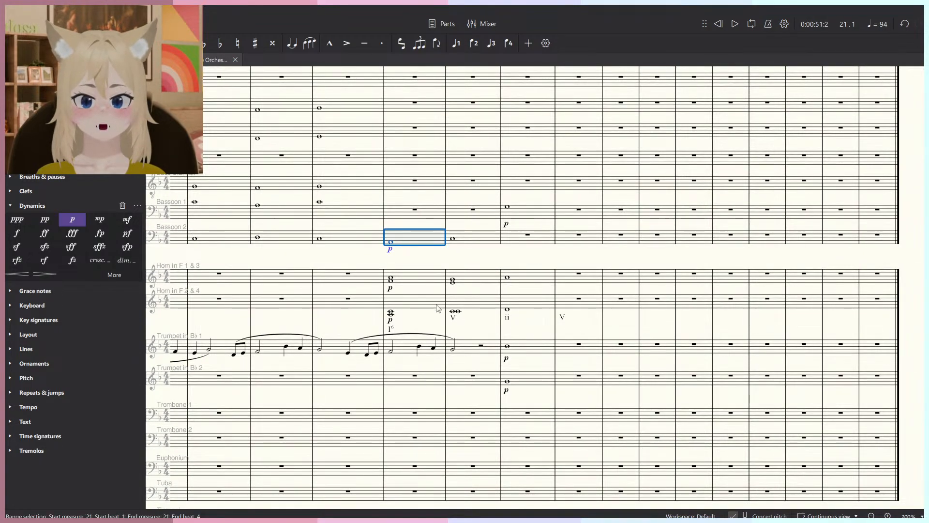
Play from measure 20 into measure 22, and replay the passage from measure 21.
{"action": "left_click", "coordinate": [319, 239]}
{"action": "key", "text": "space"}
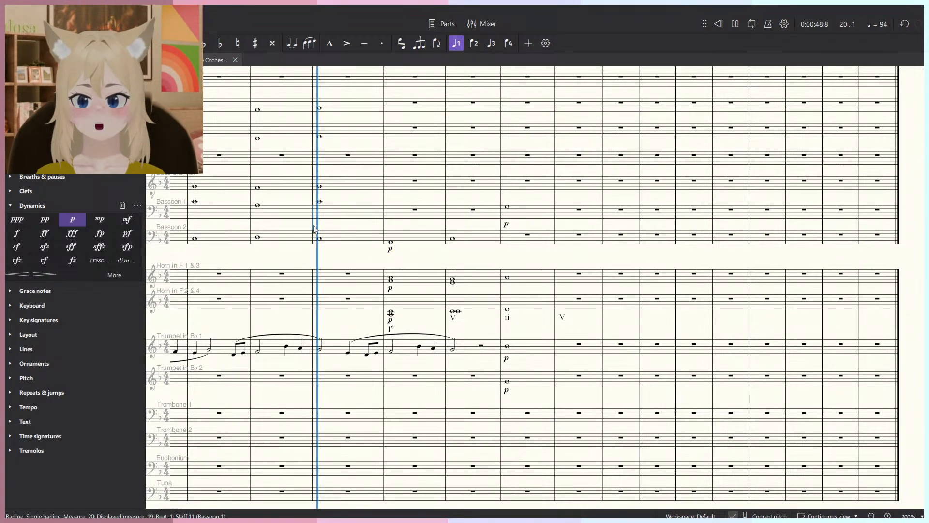
{"action": "scroll", "coordinate": [362, 247], "scroll_direction": "down", "scroll_amount": 3, "text": "ctrl"}
{"action": "left_click", "coordinate": [371, 253]}
{"action": "scroll", "coordinate": [371, 253], "scroll_direction": "down", "scroll_amount": 1}
{"action": "scroll", "coordinate": [369, 254], "scroll_direction": "down", "scroll_amount": 5}
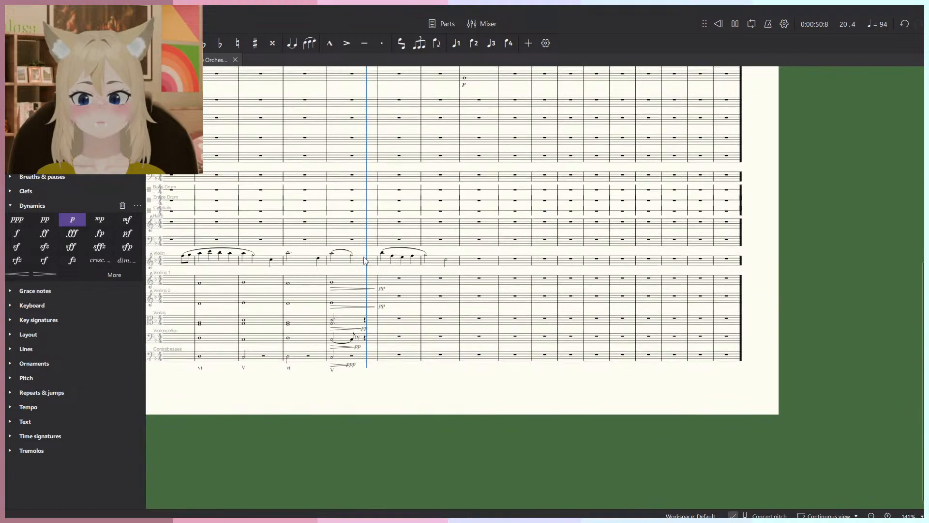
{"action": "scroll", "coordinate": [364, 260], "scroll_direction": "up", "scroll_amount": 6}
{"action": "scroll", "coordinate": [339, 189], "scroll_direction": "up", "scroll_amount": 5, "text": "ctrl"}
{"action": "scroll", "coordinate": [349, 218], "scroll_direction": "up", "scroll_amount": 1}
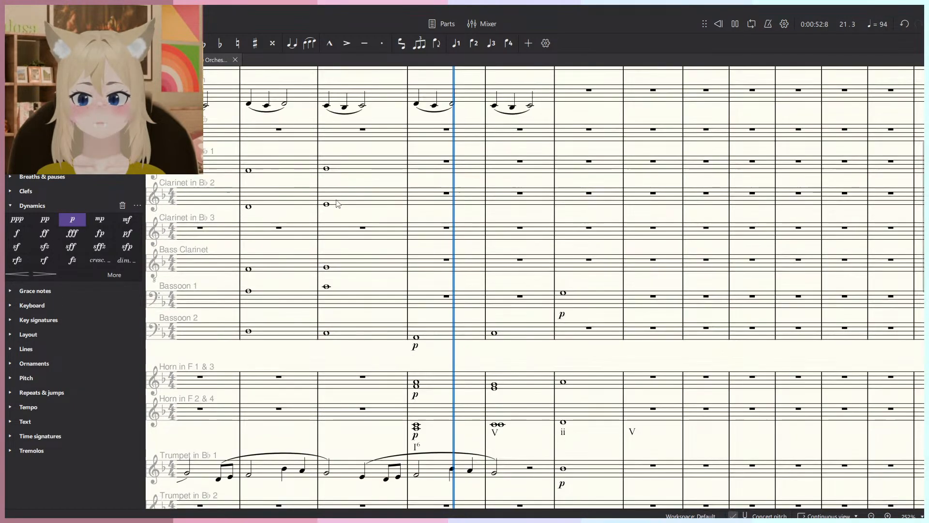
{"action": "key", "text": "space"}
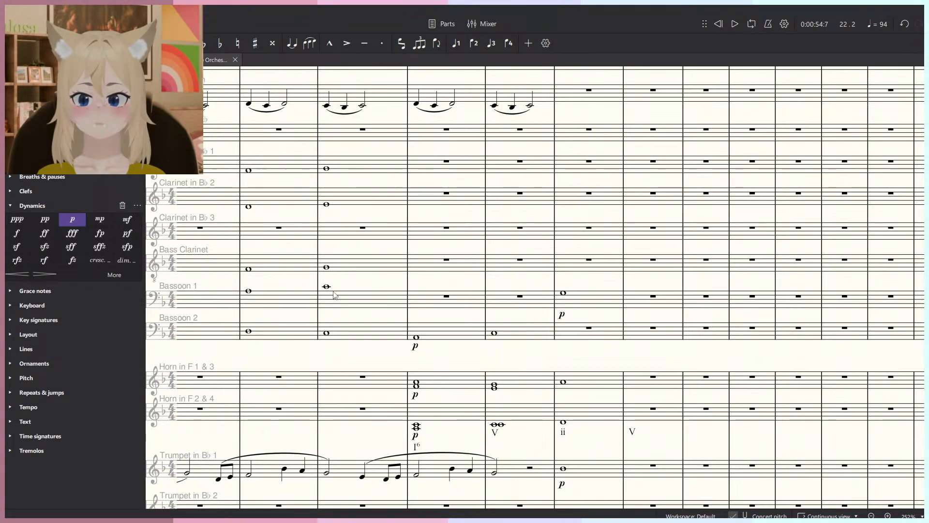
{"action": "key", "text": "space"}
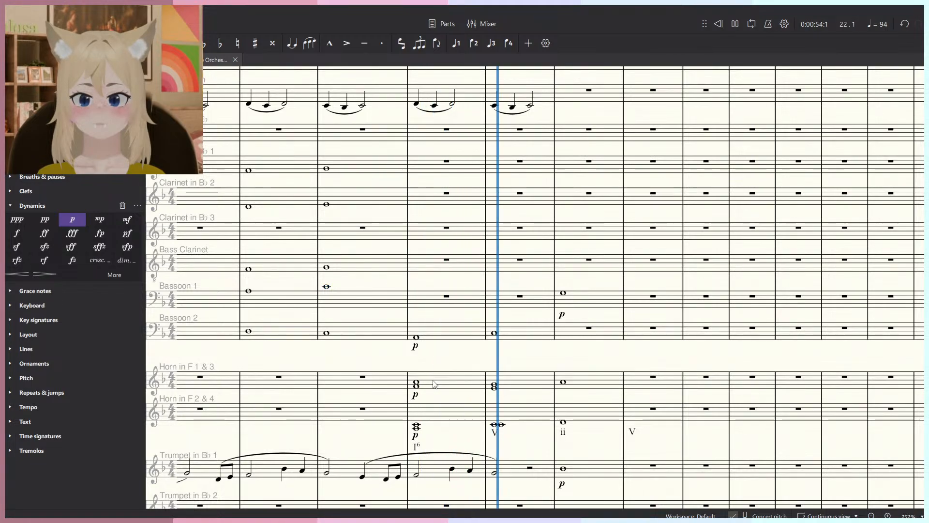
{"action": "key", "text": "space"}
Raise the Bassoon 2 whole notes in measures 21 and 22 by an octave.
{"action": "scroll", "coordinate": [466, 428], "scroll_direction": "up", "scroll_amount": 3}
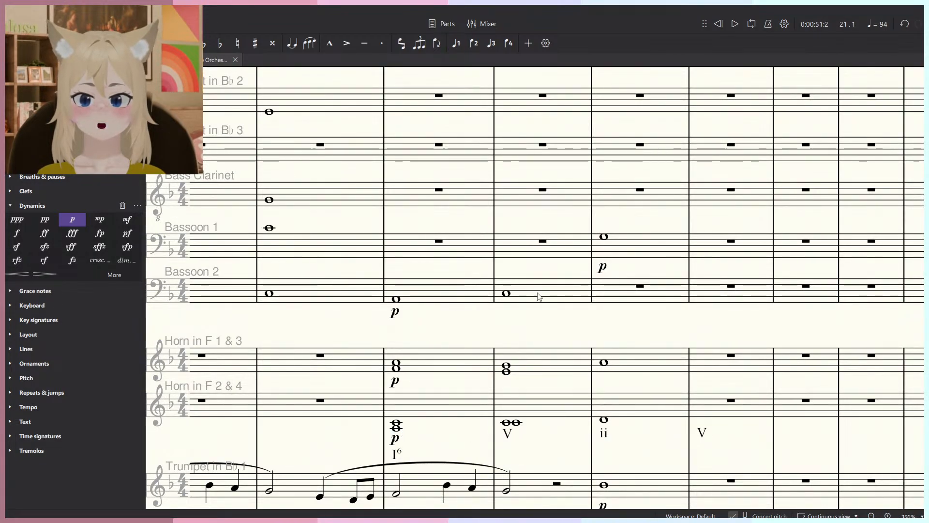
{"action": "left_click", "coordinate": [457, 295]}
{"action": "left_click", "coordinate": [533, 297], "text": "shift"}
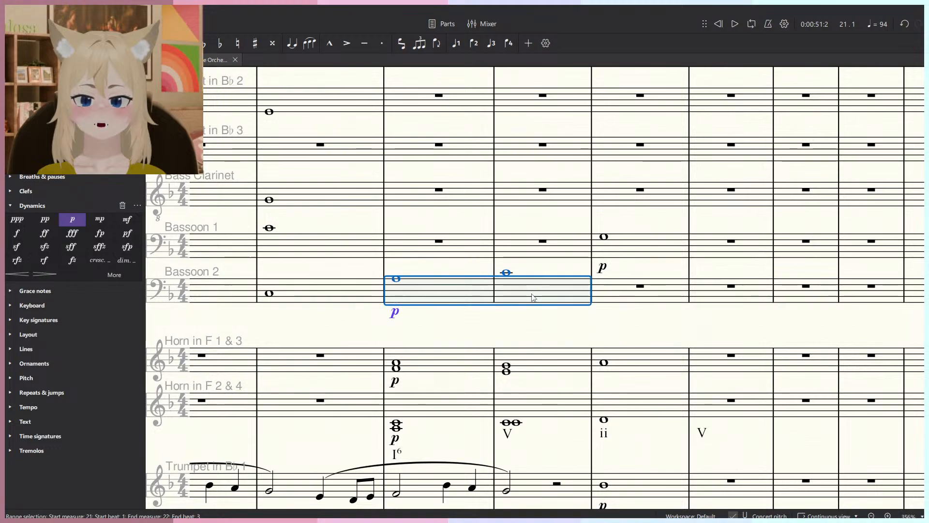
Delete the duplicate second-voice note and its rest from measure 22 and the lower note from measure 21 of Horn in F 2 & 4.
{"action": "left_click_drag", "start_coordinate": [519, 427], "coordinate": [518, 422]}
{"action": "left_click", "coordinate": [516, 417]}
{"action": "key", "text": "Delete"}
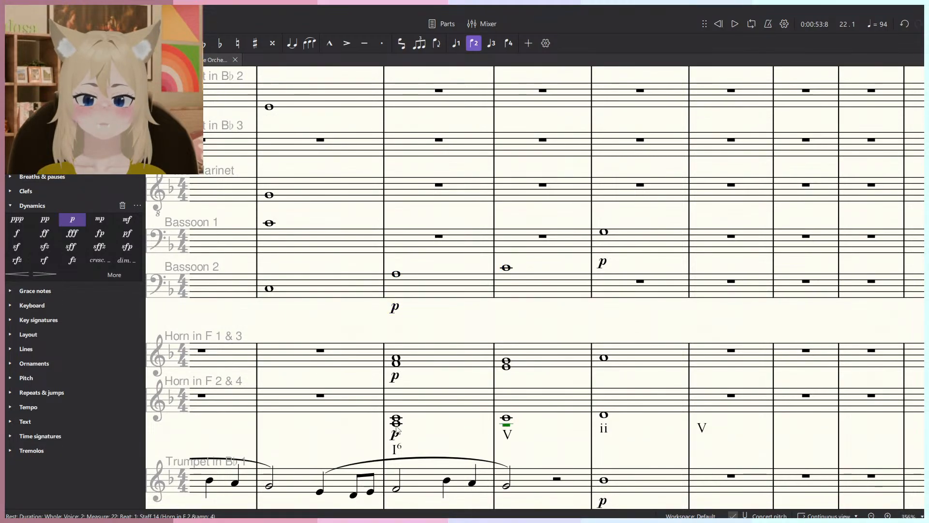
{"action": "left_click", "coordinate": [396, 425]}
{"action": "key", "text": "Delete"}
{"action": "left_click", "coordinate": [504, 426]}
{"action": "key", "text": "Delete"}
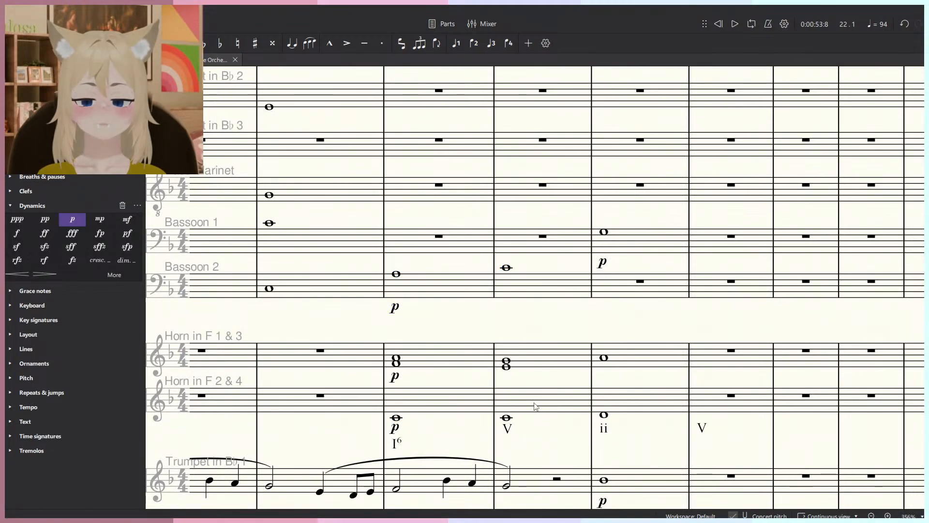
Move the Bassoon 2 notes and p dynamic of measures 21 and 22 to the same measures of Bassoon 1.
{"action": "left_click", "coordinate": [441, 286]}
{"action": "left_click", "coordinate": [550, 283], "text": "shift"}
{"action": "key", "text": "ctrl+x"}
{"action": "left_click", "coordinate": [467, 246]}
{"action": "key", "text": "ctrl+v"}
{"action": "key", "text": "Escape"}
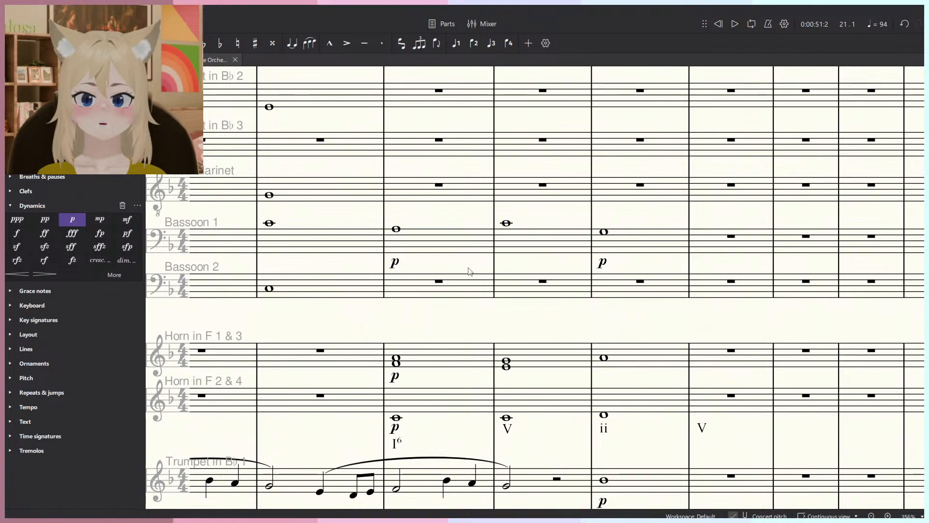
Play from measure 21 through the measure 23 chord.
{"action": "key", "text": "space"}
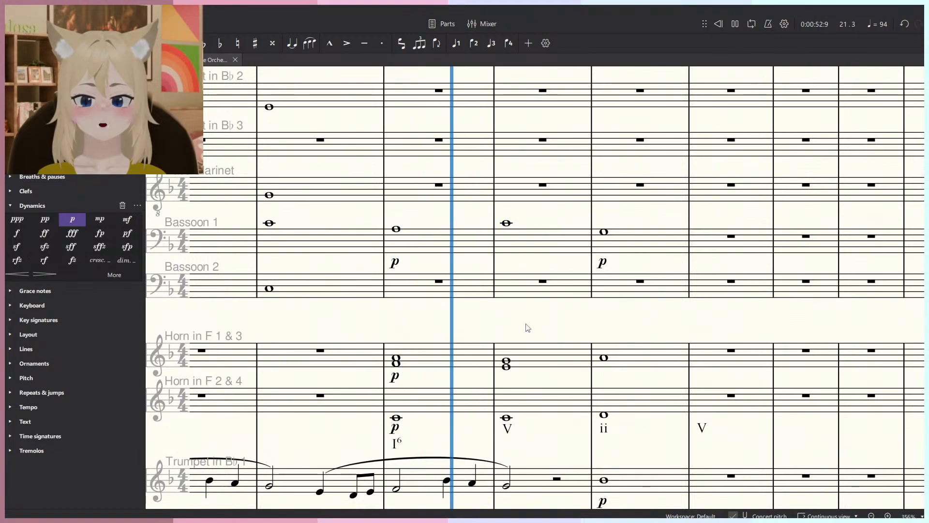
{"action": "scroll", "coordinate": [527, 326], "scroll_direction": "down", "scroll_amount": 3, "text": "ctrl"}
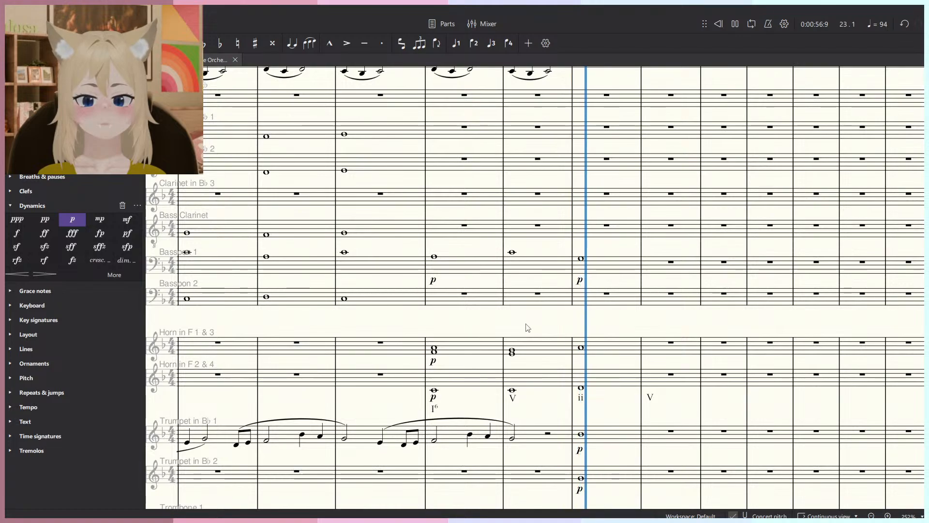
{"action": "scroll", "coordinate": [528, 327], "scroll_direction": "down", "scroll_amount": 3}
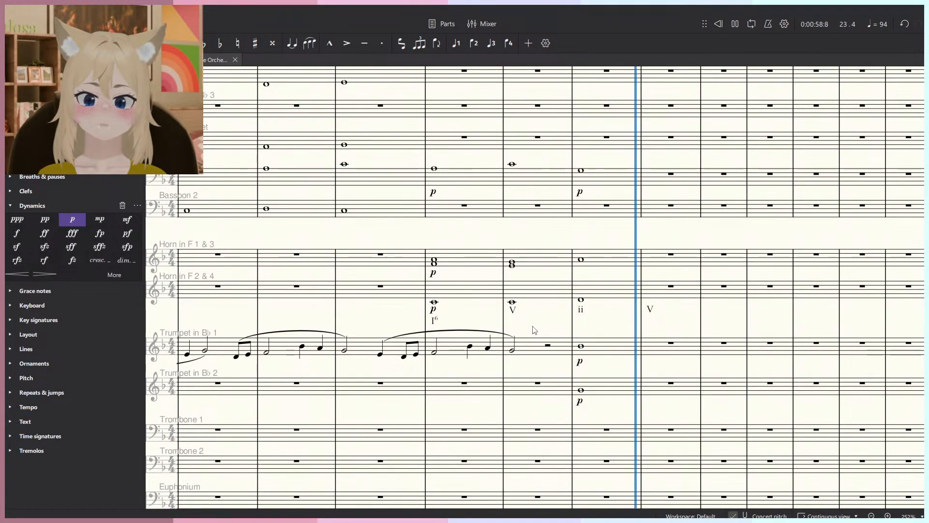
{"action": "key", "text": "space"}
Play from the last quarter-note pickup of Trumpet in B♭ 1 in measure 20 into the measure 23 chord.
{"action": "left_click", "coordinate": [380, 353]}
{"action": "key", "text": "space"}
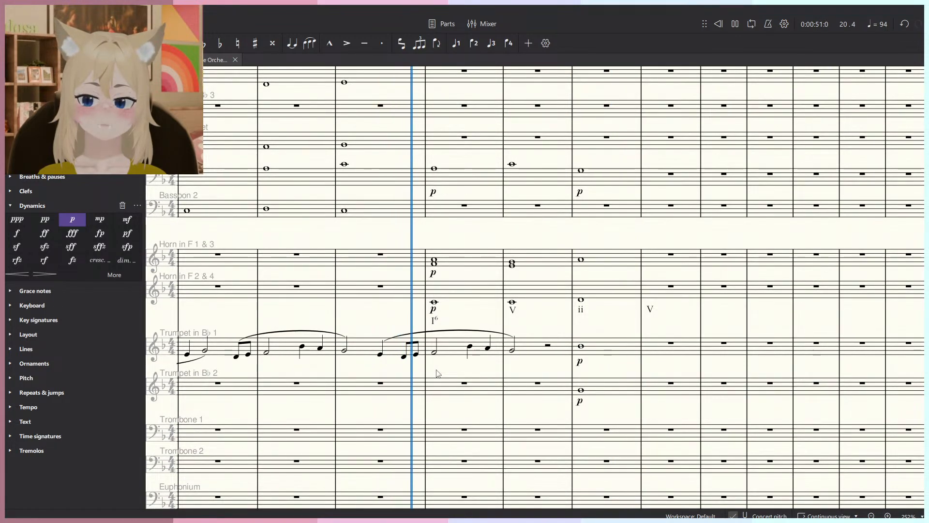
{"action": "left_click_drag", "start_coordinate": [443, 363], "coordinate": [507, 420]}
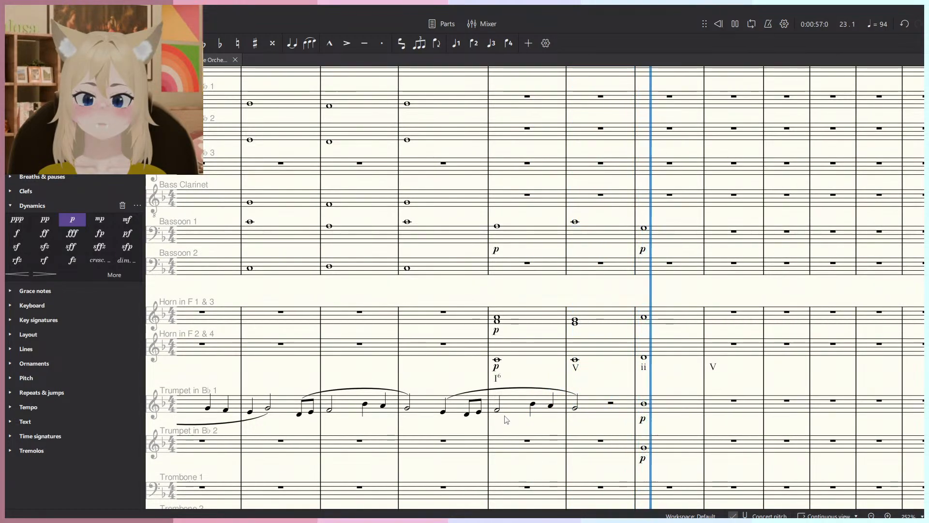
{"action": "key", "text": "space"}
Move the measure 23 notes and p dynamics of Trumpet in B♭ 1 and 2 to Trombone 1 and 2.
{"action": "left_click", "coordinate": [498, 359]}
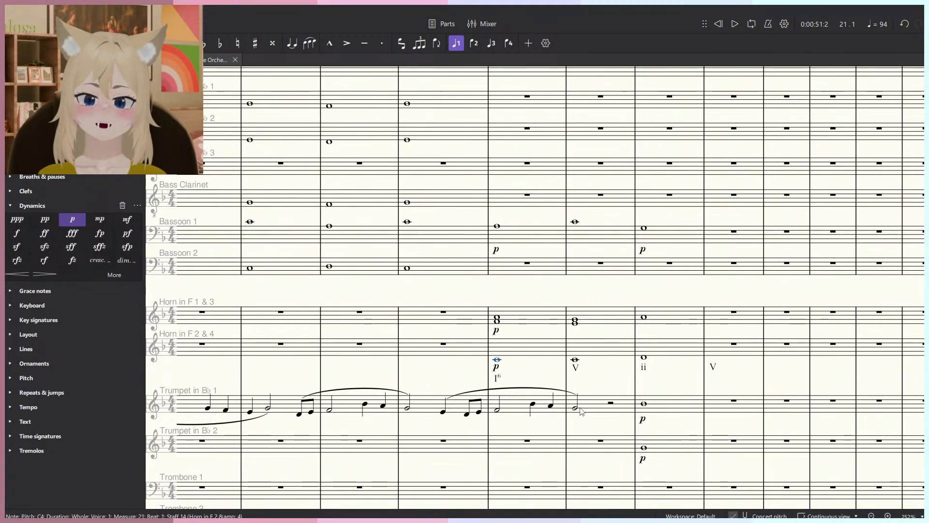
{"action": "left_click", "coordinate": [662, 401]}
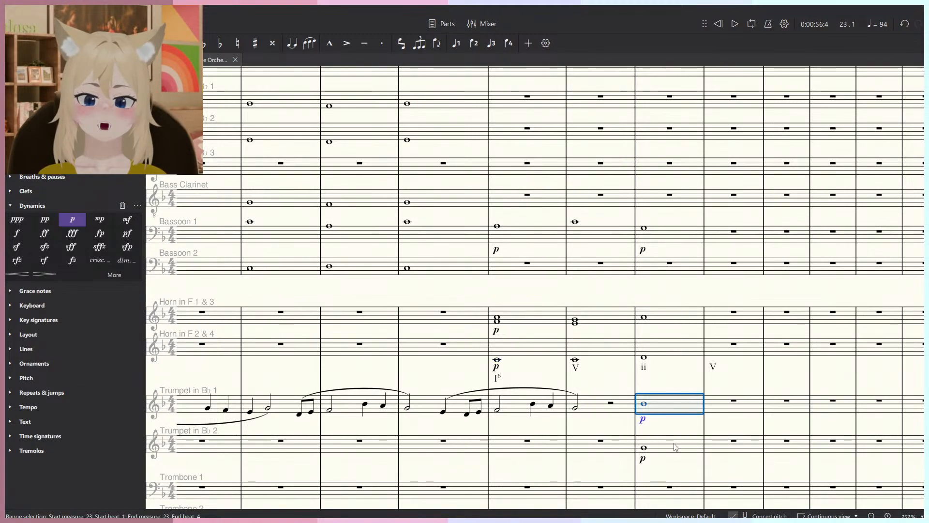
{"action": "left_click", "coordinate": [672, 444], "text": "shift"}
{"action": "scroll", "coordinate": [671, 440], "scroll_direction": "down", "scroll_amount": 3}
{"action": "key", "text": "ctrl+x"}
{"action": "left_click", "coordinate": [674, 359]}
{"action": "key", "text": "ctrl+v"}
{"action": "left_click", "coordinate": [688, 335]}
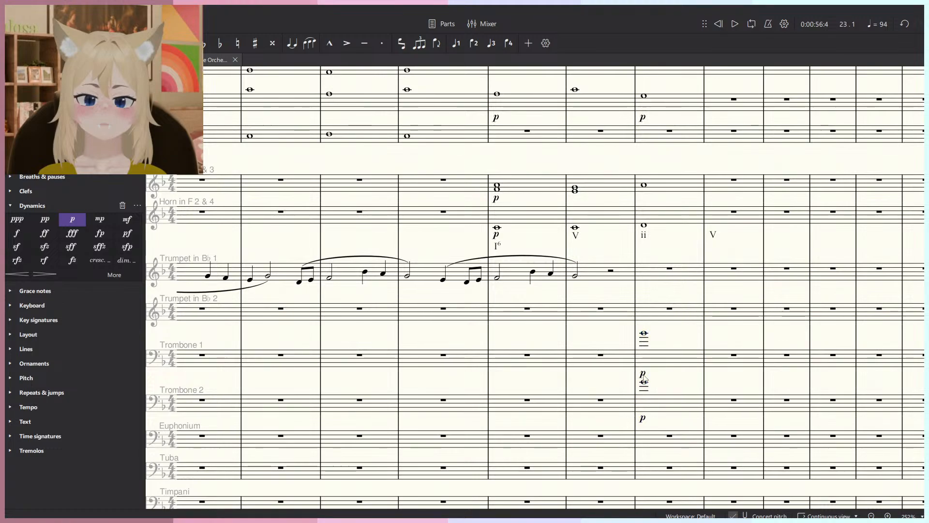
Play from the Horn in F 2 & 4 note in measure 22, and replay from the start of measure 23.
{"action": "left_click_drag", "start_coordinate": [648, 325], "coordinate": [552, 401]}
{"action": "scroll", "coordinate": [563, 421], "scroll_direction": "down", "scroll_amount": 2}
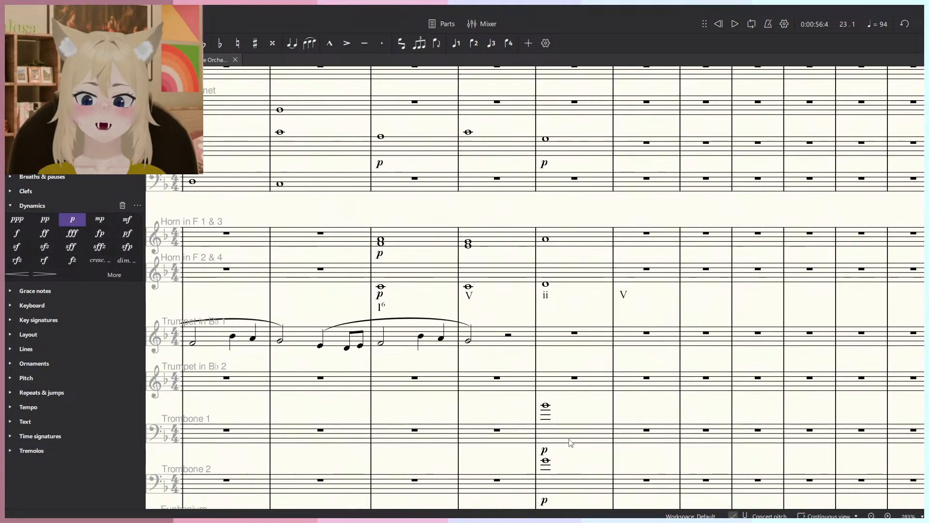
{"action": "left_click", "coordinate": [489, 318]}
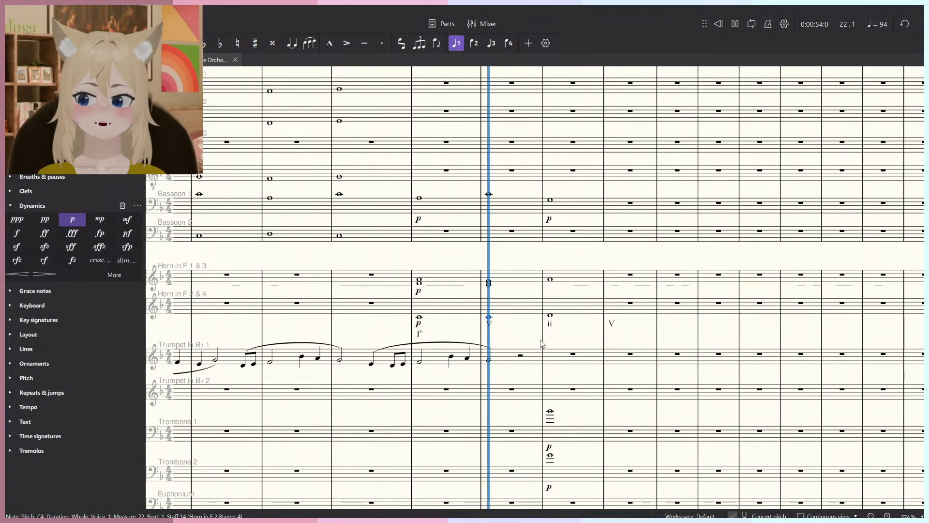
{"action": "left_click", "coordinate": [544, 294]}
{"action": "key", "text": "space"}
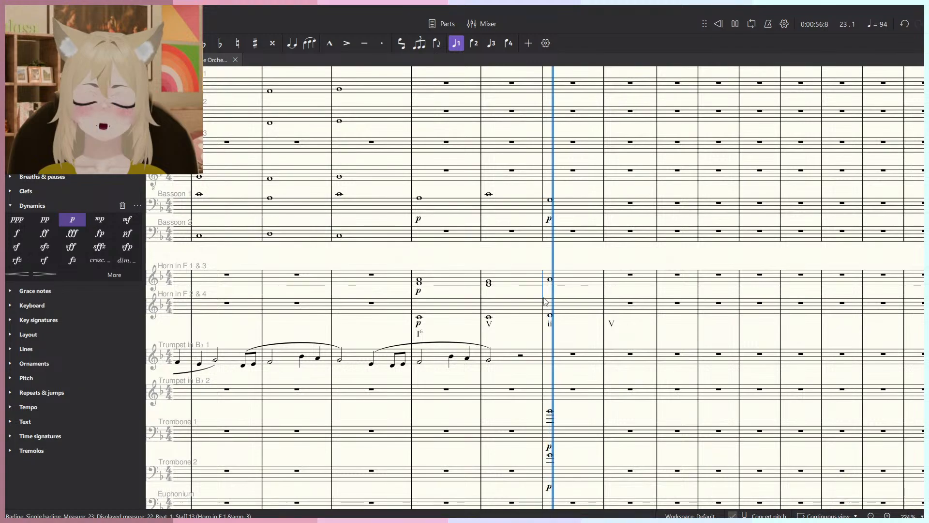
Play the measure 23 trombone notes, and move them to Trumpet in B♭ 1 and 2 for a comparison playback.
{"action": "left_click_drag", "start_coordinate": [574, 441], "coordinate": [576, 477]}
{"action": "key", "text": "space"}
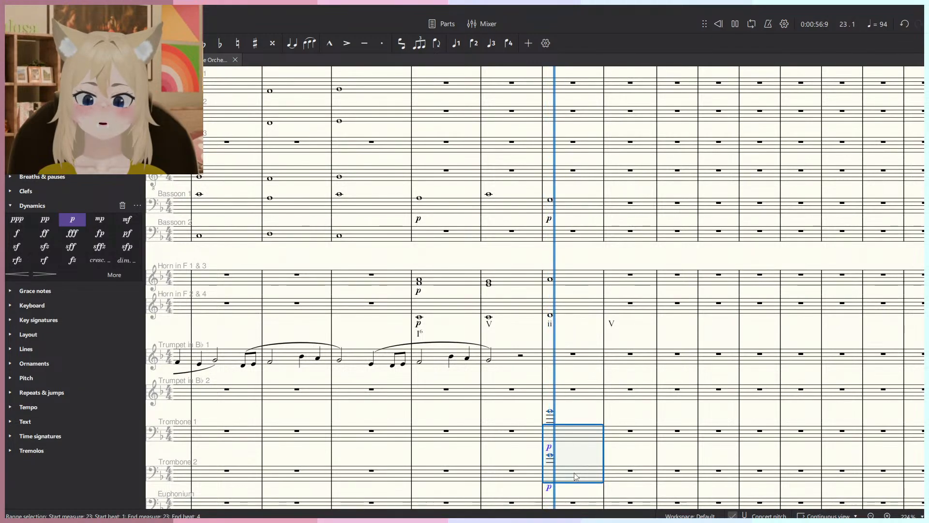
{"action": "key", "text": "space"}
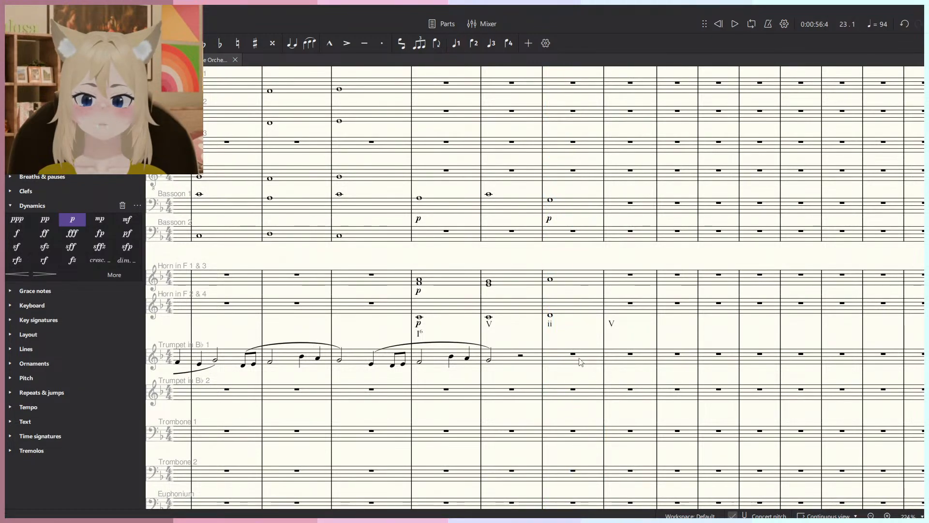
{"action": "left_click", "coordinate": [581, 362]}
{"action": "key", "text": "ctrl+v"}
{"action": "key", "text": "space"}
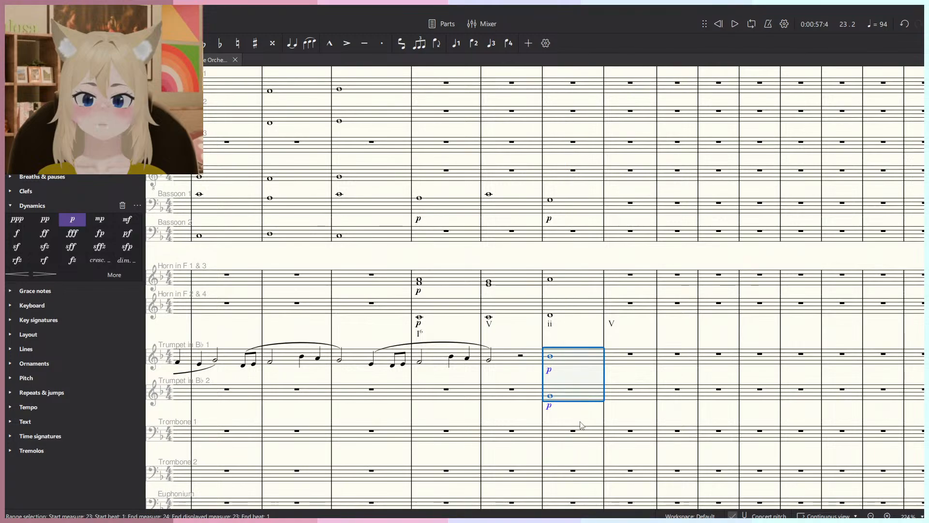
Move the measure 23 trumpet notes back to Trombone 1 and 2 and play the chord.
{"action": "key", "text": "ctrl+x"}
{"action": "left_click", "coordinate": [581, 435]}
{"action": "key", "text": "ctrl+v"}
{"action": "key", "text": "space"}
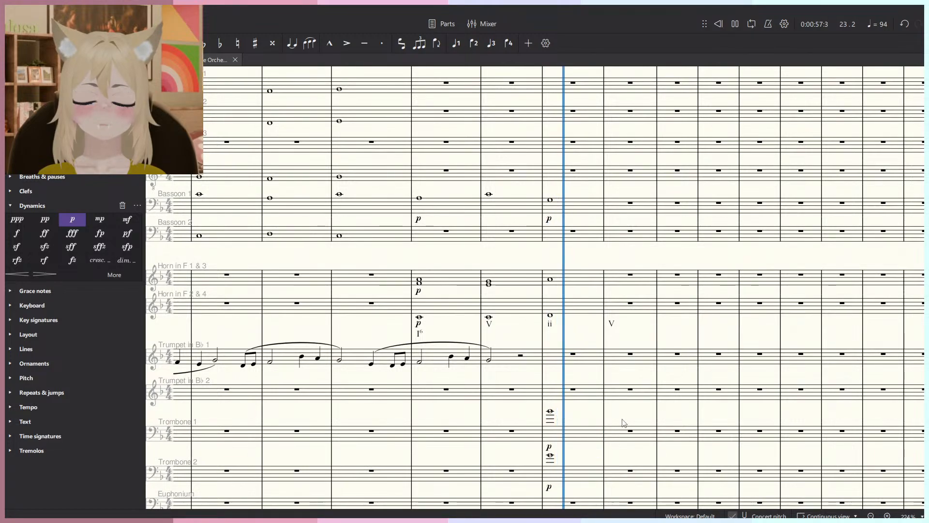
{"action": "key", "text": "space"}
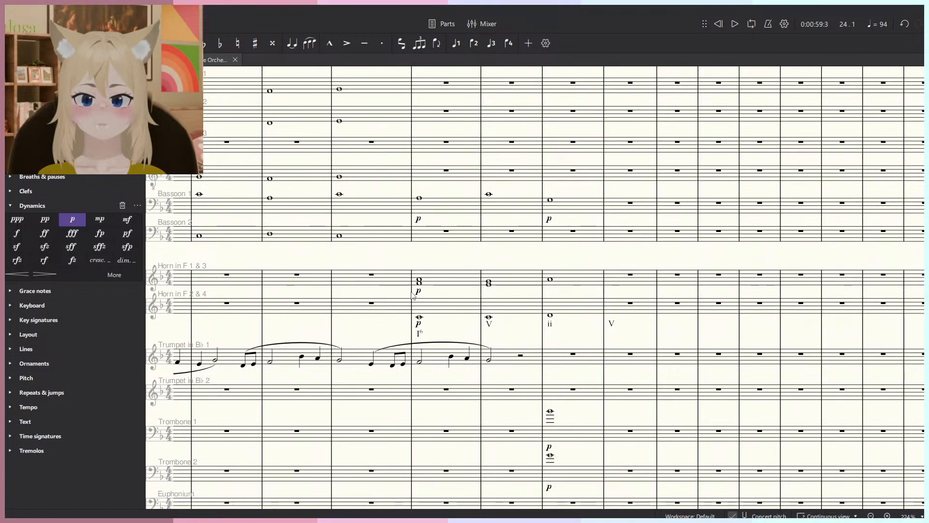
Examine the horn chord notes in measures 21 to 23 across Horn in F 1 & 3 and Horn in F 2 & 4.
{"action": "left_click", "coordinate": [420, 282]}
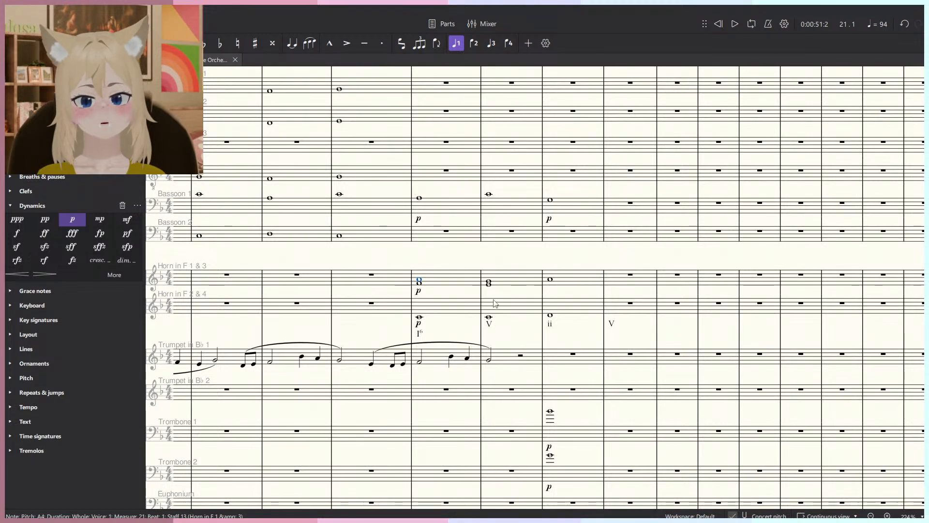
{"action": "scroll", "coordinate": [496, 303], "scroll_direction": "up", "scroll_amount": 4}
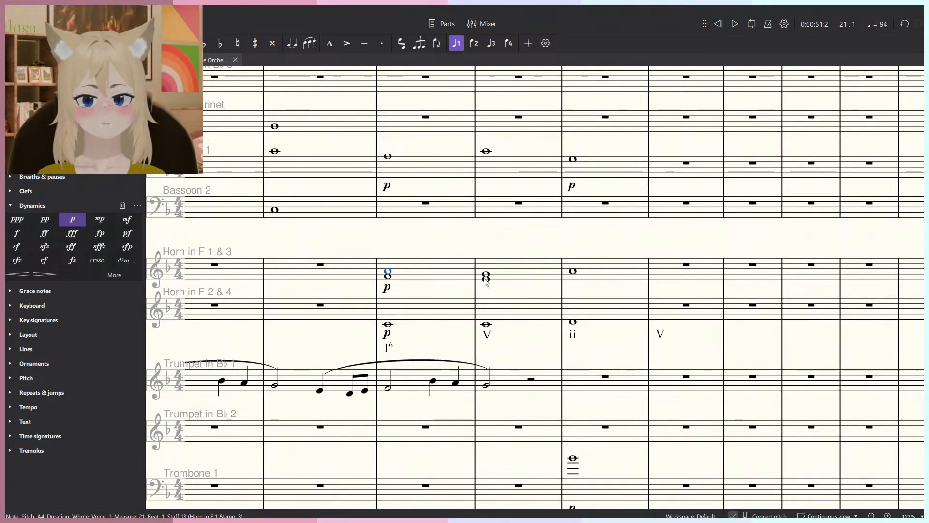
{"action": "key", "text": "Right"}
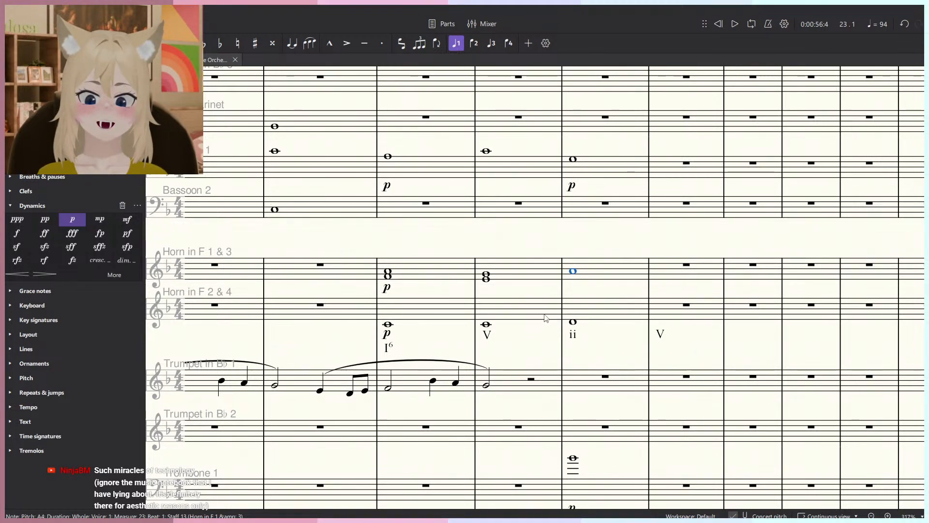
{"action": "scroll", "coordinate": [576, 304], "scroll_direction": "right", "scroll_amount": 1}
{"action": "scroll", "coordinate": [537, 216], "scroll_direction": "down", "scroll_amount": 2}
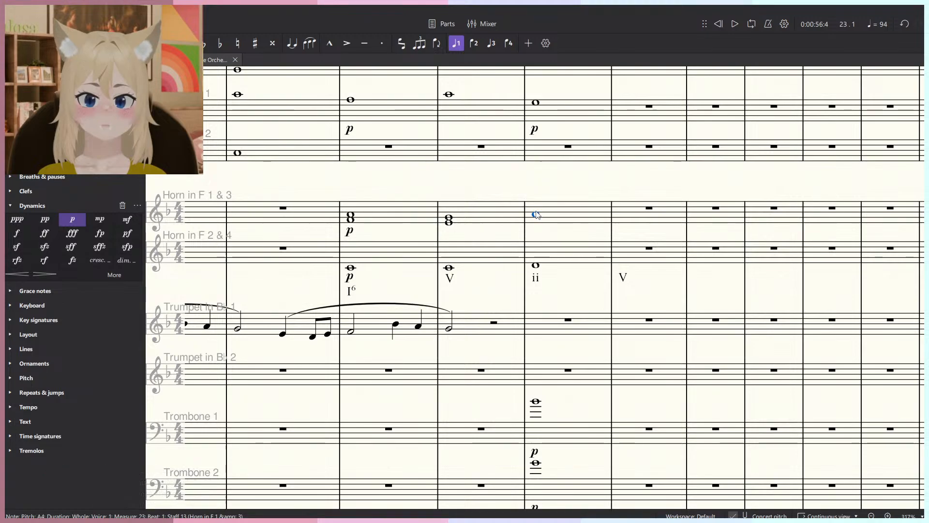
{"action": "left_click", "coordinate": [537, 216], "text": "shift"}
{"action": "scroll", "coordinate": [552, 313], "scroll_direction": "up", "scroll_amount": 3}
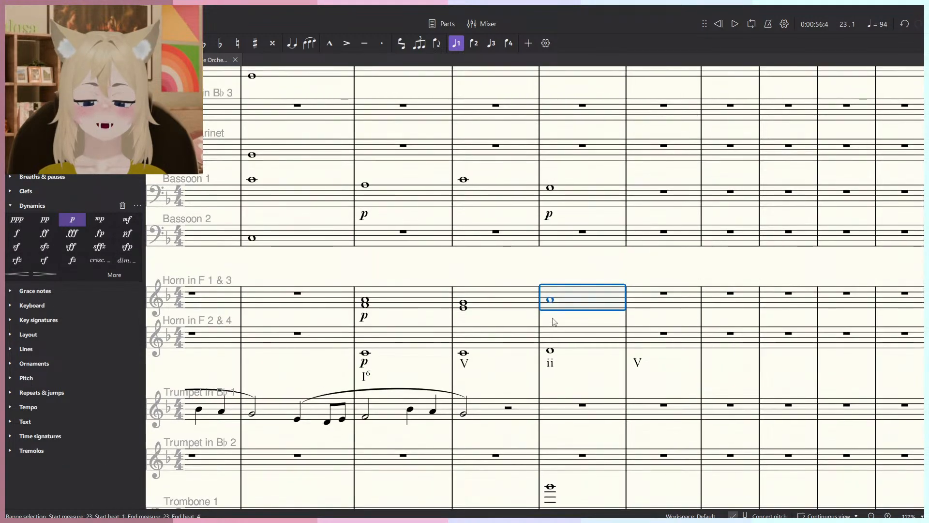
{"action": "key", "text": "Escape"}
{"action": "left_click", "coordinate": [463, 353]}
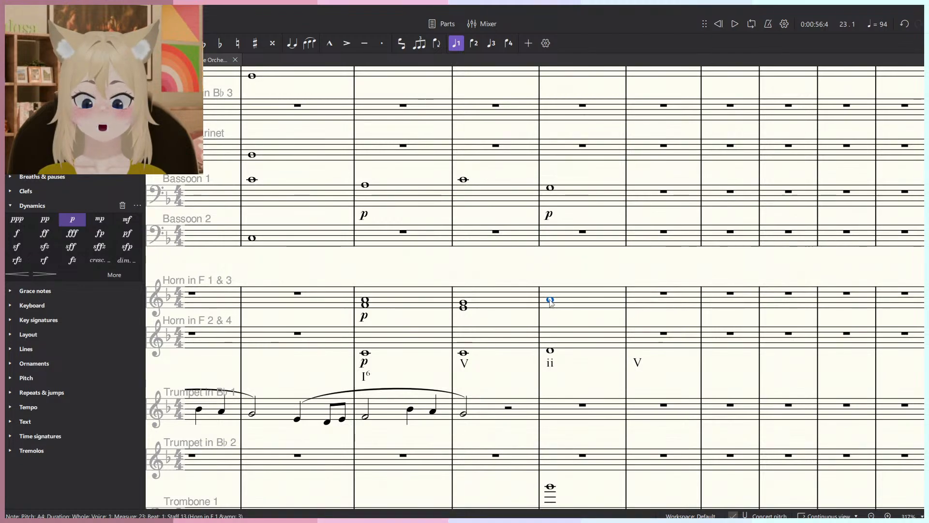
{"action": "scroll", "coordinate": [449, 293], "scroll_direction": "up", "scroll_amount": 5}
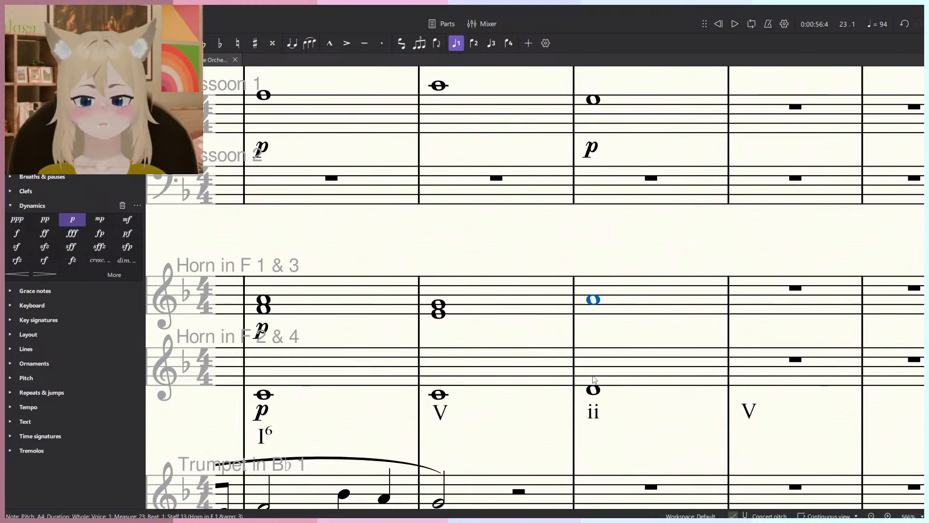
{"action": "left_click", "coordinate": [595, 379]}
{"action": "left_click", "coordinate": [597, 301]}
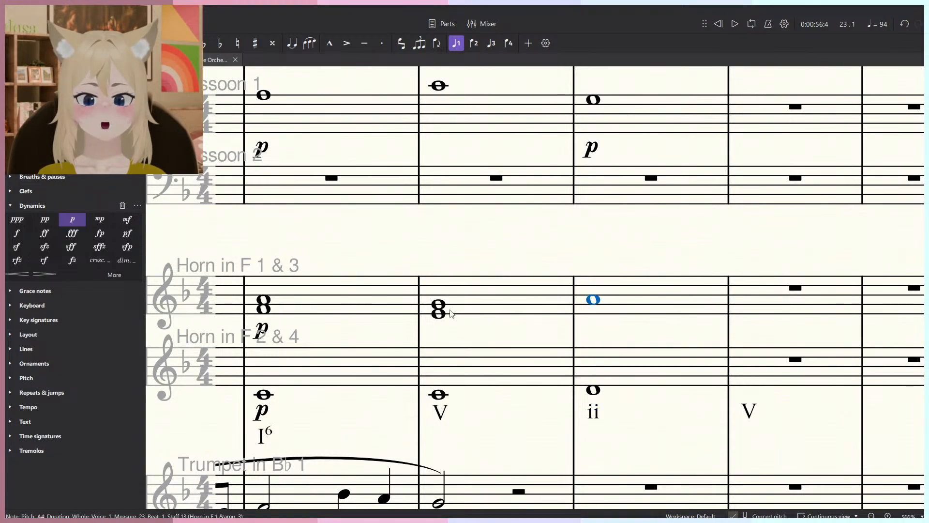
Play the score from measure 22 through measure 23.
{"action": "scroll", "coordinate": [458, 306], "scroll_direction": "down", "scroll_amount": 3}
{"action": "key", "text": "space"}
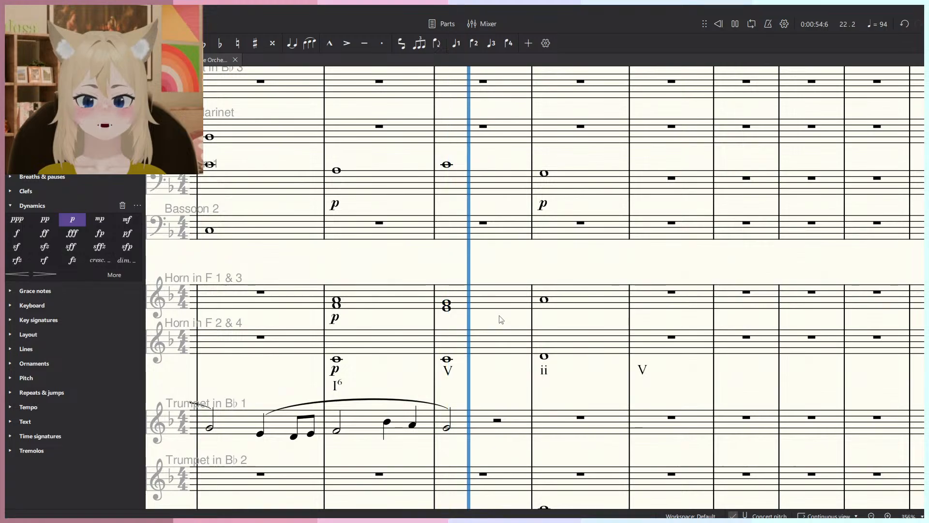
{"action": "scroll", "coordinate": [501, 320], "scroll_direction": "down", "scroll_amount": 3}
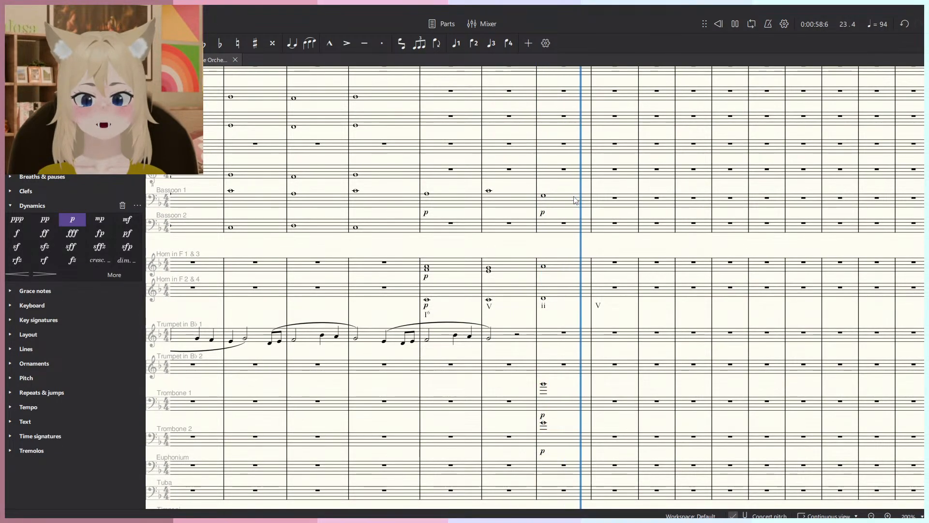
{"action": "key", "text": "space"}
Play the score from the chord at the start of measure 21.
{"action": "scroll", "coordinate": [501, 291], "scroll_direction": "up", "scroll_amount": 5}
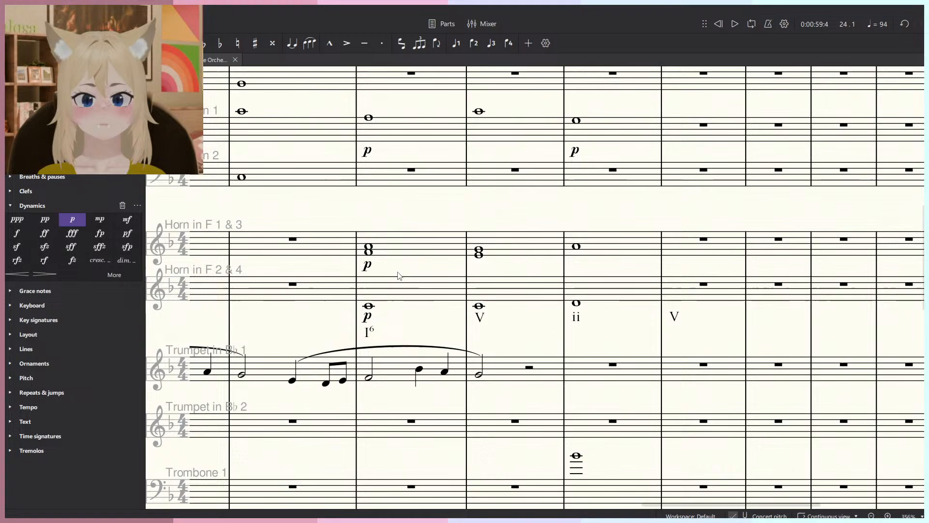
{"action": "left_click", "coordinate": [357, 267]}
{"action": "key", "text": "space"}
{"action": "scroll", "coordinate": [403, 270], "scroll_direction": "down", "scroll_amount": 7}
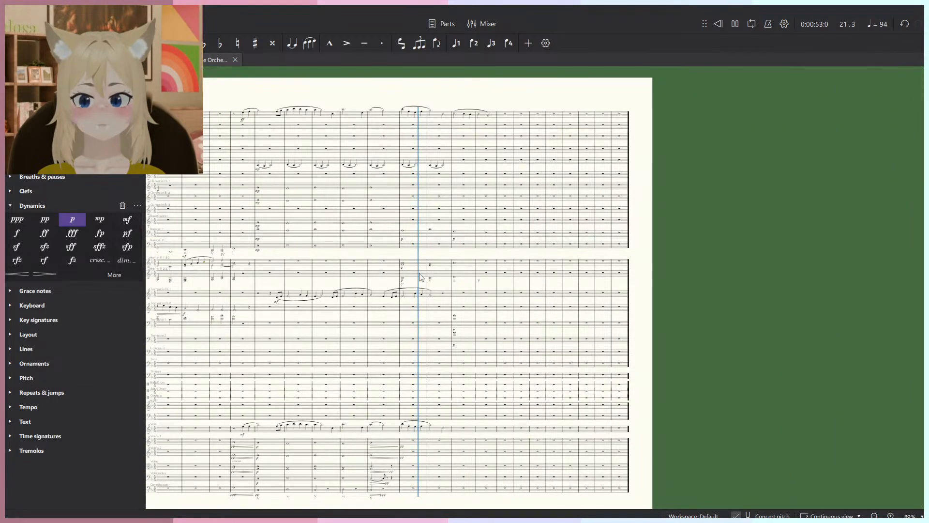
{"action": "scroll", "coordinate": [430, 280], "scroll_direction": "up", "scroll_amount": 6}
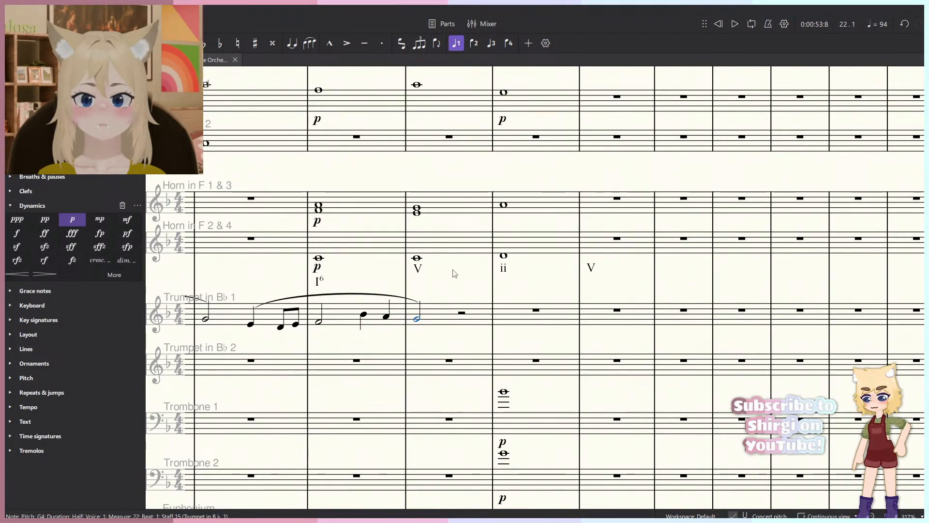
{"action": "key", "text": "space"}
Play the score from the Trumpet in B♭ 1 half note in measure 20 into measure 22.
{"action": "left_click", "coordinate": [339, 352]}
{"action": "key", "text": "space"}
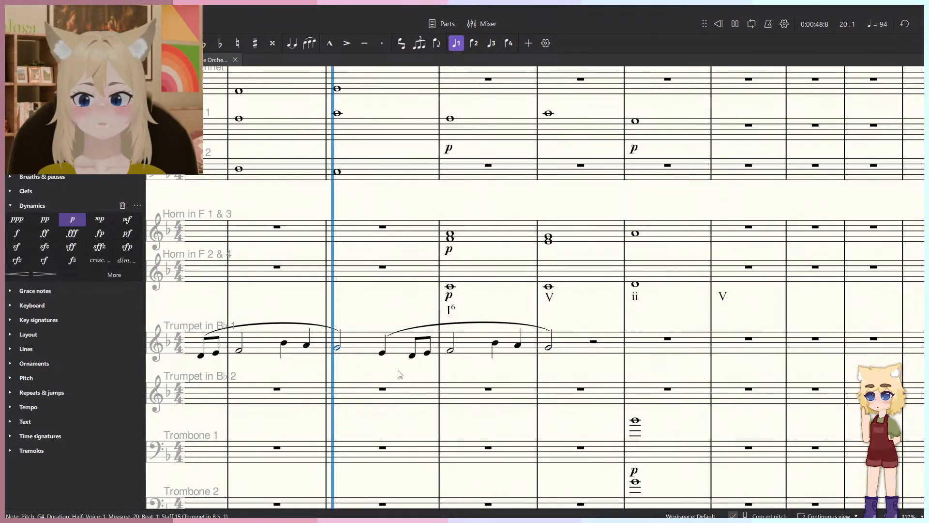
{"action": "scroll", "coordinate": [400, 373], "scroll_direction": "down", "scroll_amount": 5}
{"action": "scroll", "coordinate": [475, 348], "scroll_direction": "up", "scroll_amount": 5}
{"action": "scroll", "coordinate": [474, 347], "scroll_direction": "down", "scroll_amount": 5}
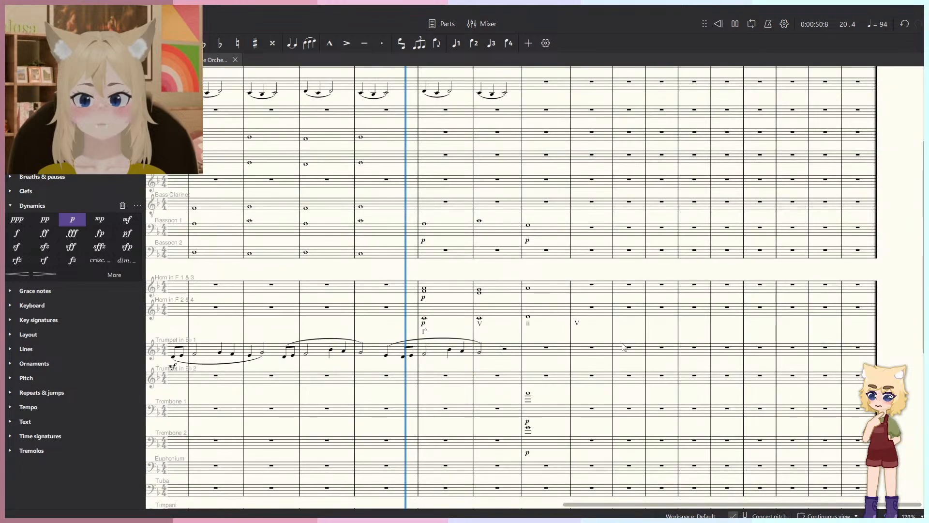
{"action": "scroll", "coordinate": [352, 339], "scroll_direction": "up", "scroll_amount": 5}
{"action": "key", "text": "space"}
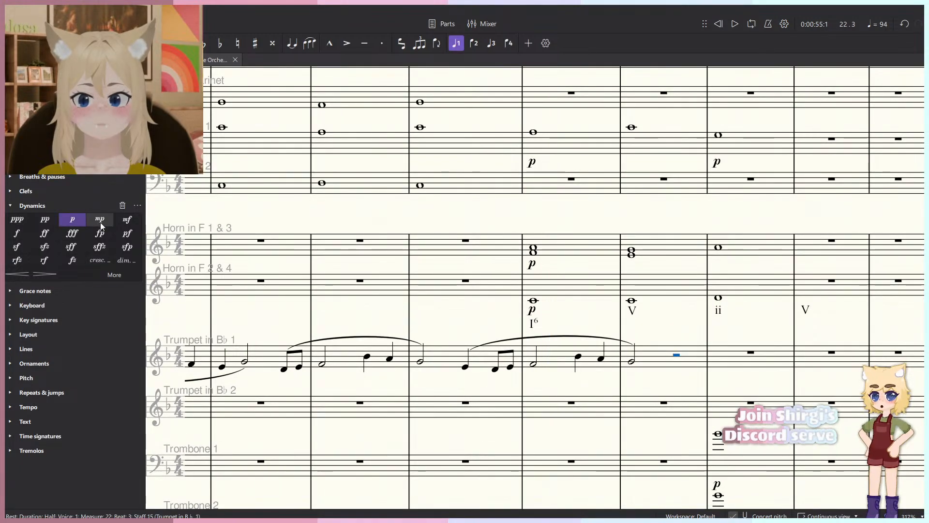
Add a diminuendo hairpin under the last Trumpet in B♭ 1 phrase, ending in p on the measure 22 half note.
{"action": "left_click", "coordinate": [632, 360]}
{"action": "left_click", "coordinate": [100, 219]}
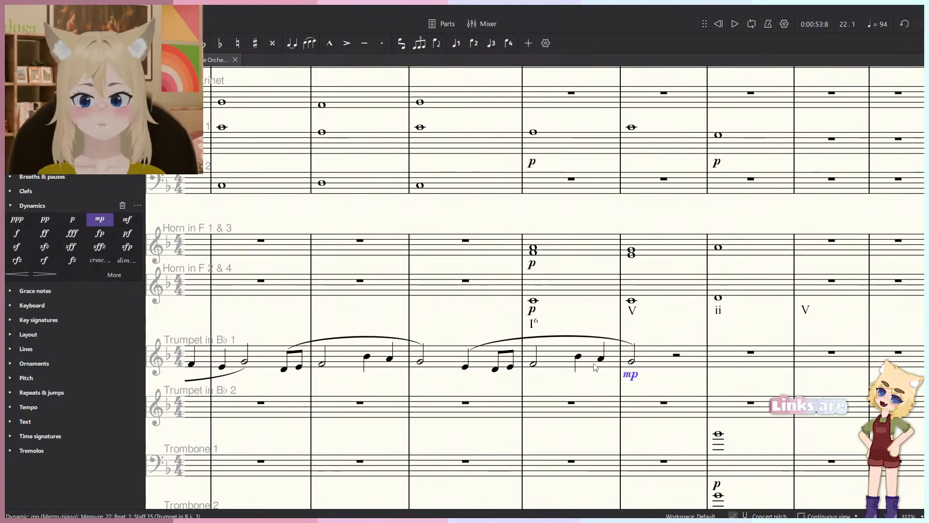
{"action": "left_click", "coordinate": [601, 358]}
{"action": "left_click", "coordinate": [465, 366], "text": "shift"}
{"action": "key", "text": "shift+period"}
{"action": "left_click", "coordinate": [631, 379]}
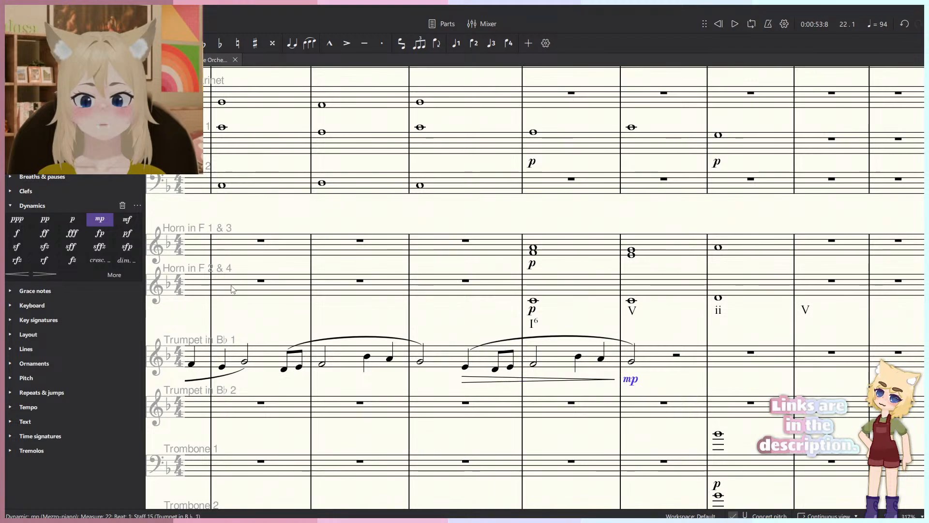
{"action": "left_click", "coordinate": [72, 219]}
Play the last Trumpet in B♭ 1 phrase from measure 20, and delete its diminuendo hairpin.
{"action": "left_click", "coordinate": [465, 367]}
{"action": "key", "text": "space"}
{"action": "scroll", "coordinate": [448, 378], "scroll_direction": "down", "scroll_amount": 5}
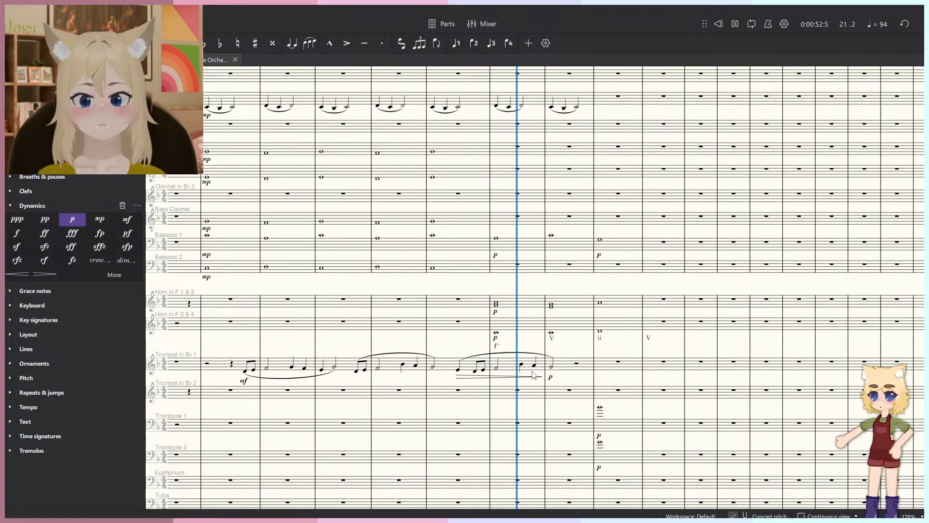
{"action": "key", "text": "space"}
{"action": "left_click", "coordinate": [580, 365]}
{"action": "left_click", "coordinate": [540, 376]}
{"action": "key", "text": "Delete"}
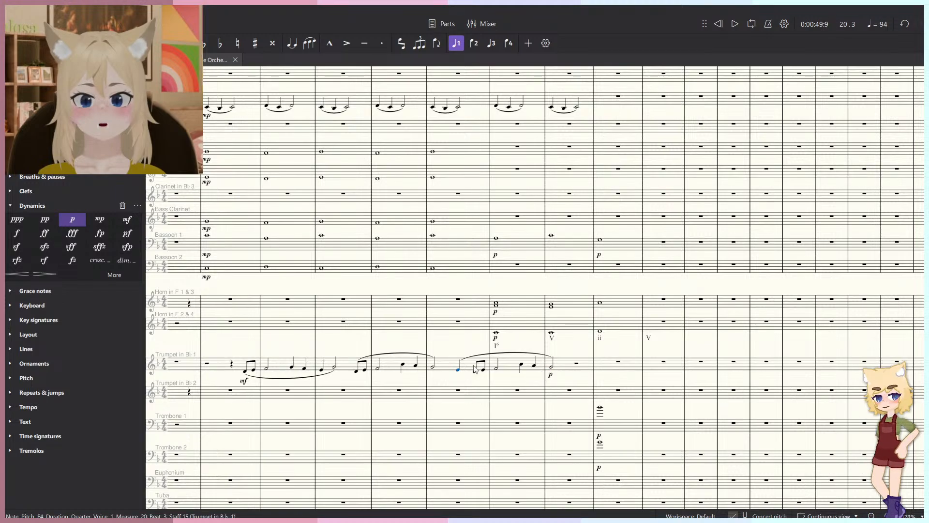
Move the Trumpet in B♭ 1 phrase from measure 20 beat 3 through measure 22 to Oboe 2, and mark its first note mf.
{"action": "left_click", "coordinate": [568, 367]}
{"action": "left_click", "coordinate": [459, 365], "text": "shift"}
{"action": "scroll", "coordinate": [451, 277], "scroll_direction": "up", "scroll_amount": 3}
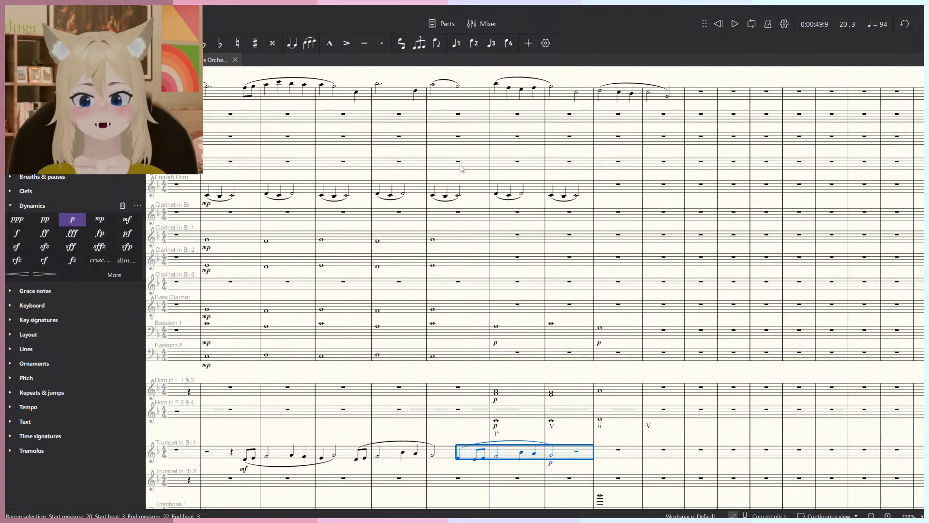
{"action": "key", "text": "Delete"}
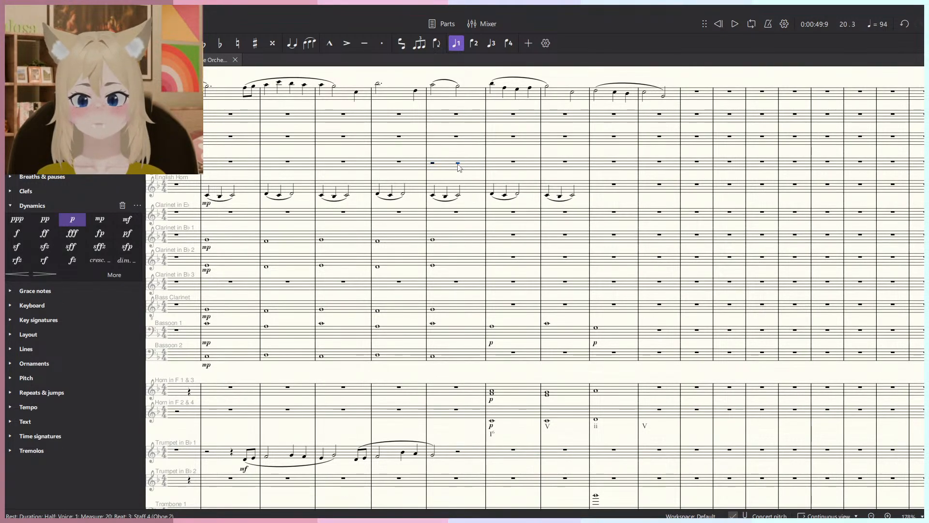
{"action": "key", "text": "ctrl+v"}
{"action": "key", "text": "Escape"}
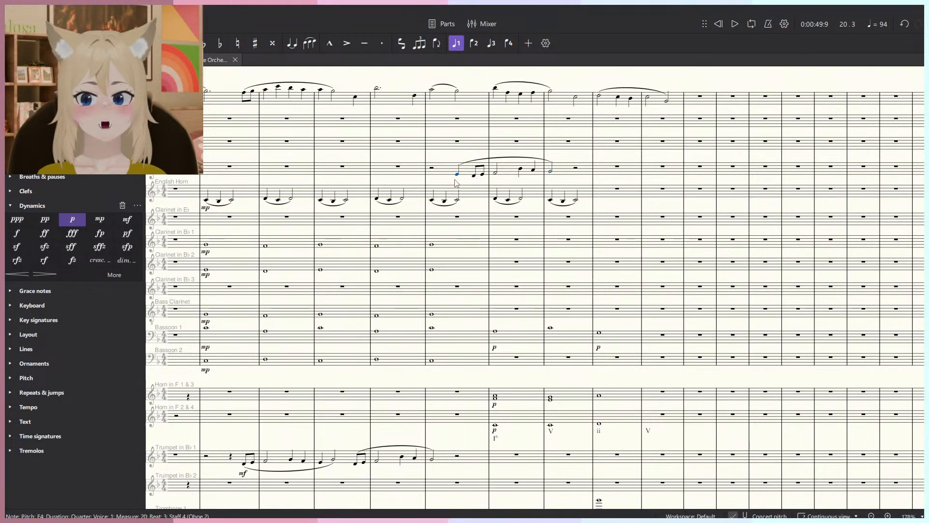
{"action": "left_click", "coordinate": [126, 219]}
Play from the Oboe 2 entry in measure 20, and replay from measure 21 into measure 23.
{"action": "key", "text": "space"}
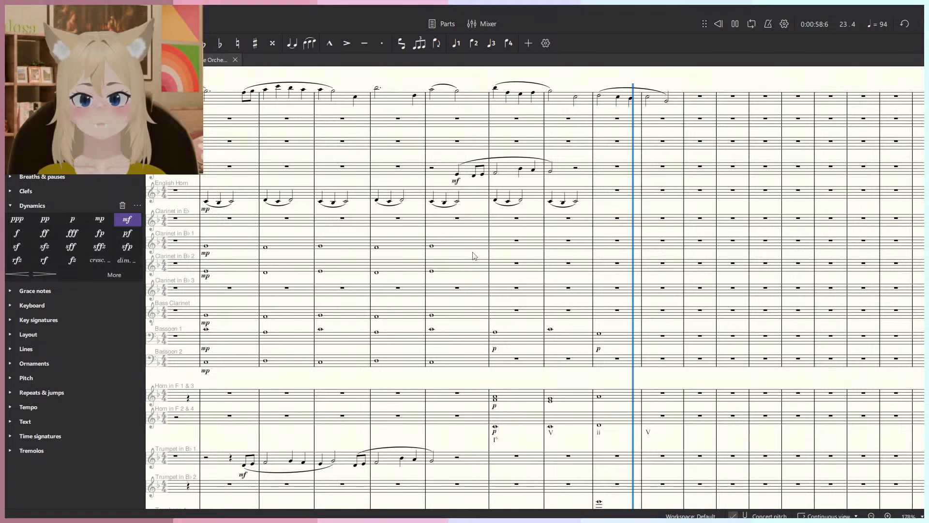
{"action": "scroll", "coordinate": [479, 242], "scroll_direction": "down", "scroll_amount": 3}
{"action": "key", "text": "space"}
{"action": "left_click", "coordinate": [516, 199]}
{"action": "key", "text": "space"}
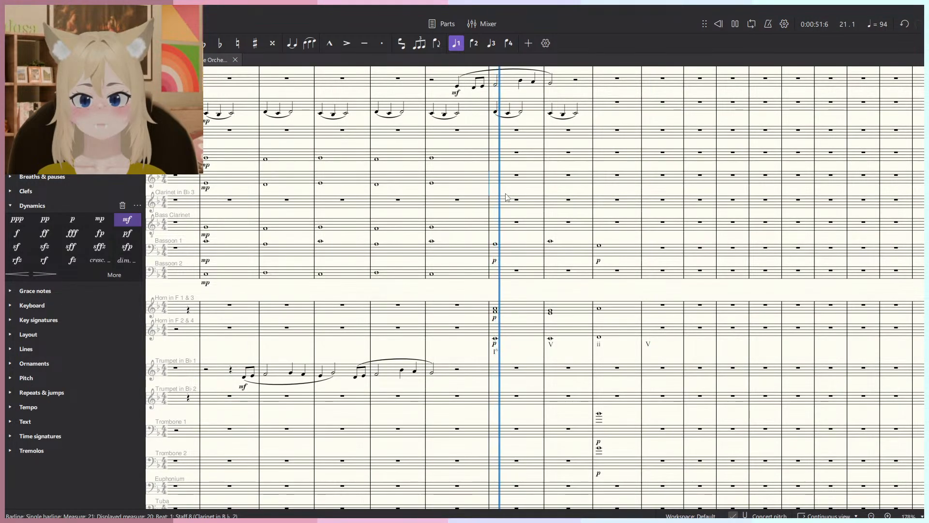
{"action": "scroll", "coordinate": [506, 193], "scroll_direction": "down", "scroll_amount": 4}
{"action": "scroll", "coordinate": [538, 156], "scroll_direction": "down", "scroll_amount": 4}
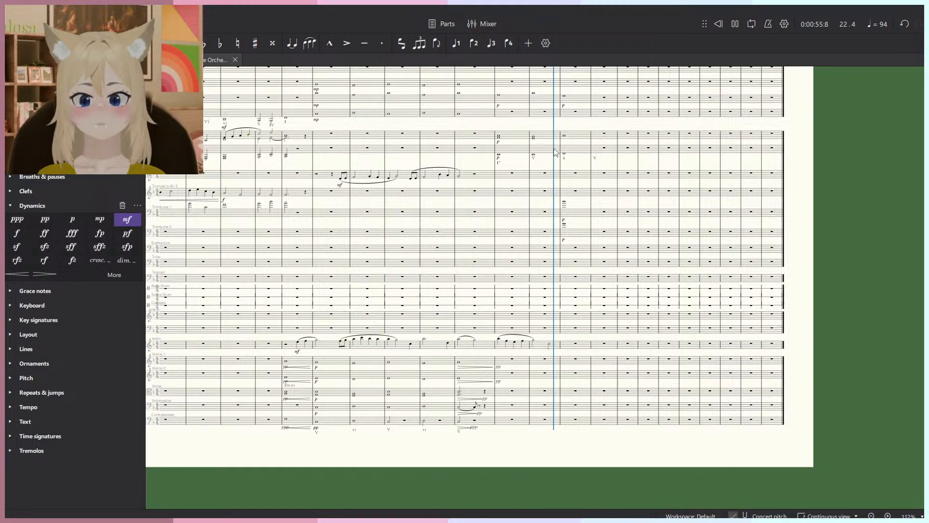
{"action": "scroll", "coordinate": [557, 161], "scroll_direction": "up", "scroll_amount": 8}
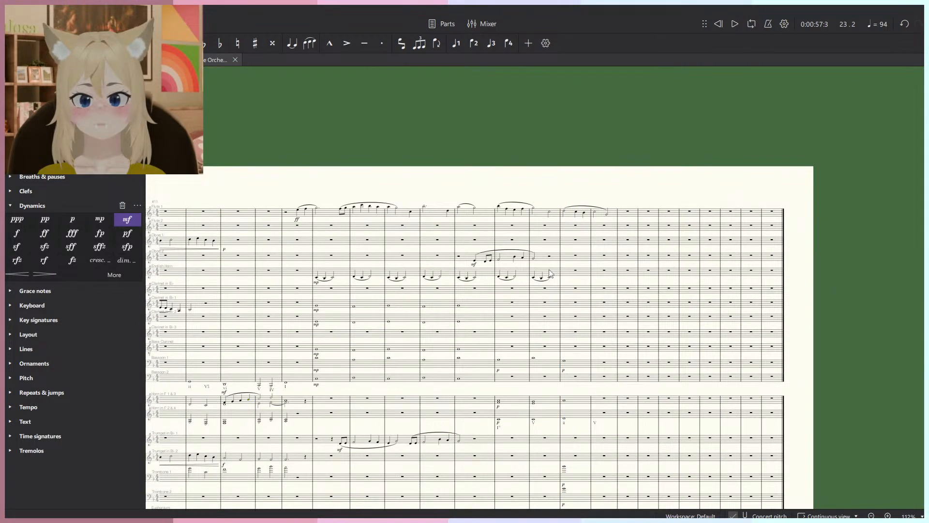
Move the Horn in F 2 & 4 whole note of measure 23 and its ii label to English Horn.
{"action": "scroll", "coordinate": [550, 274], "scroll_direction": "up", "scroll_amount": 3}
{"action": "left_click_drag", "start_coordinate": [481, 281], "coordinate": [564, 276]}
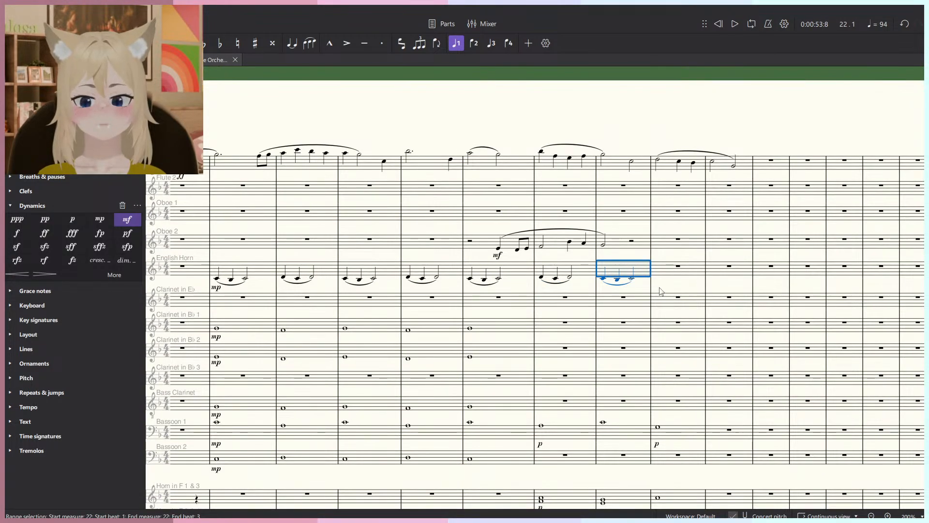
{"action": "left_click", "coordinate": [661, 292]}
{"action": "left_click_drag", "start_coordinate": [659, 285], "coordinate": [609, 257]}
{"action": "scroll", "coordinate": [581, 293], "scroll_direction": "down", "scroll_amount": 3}
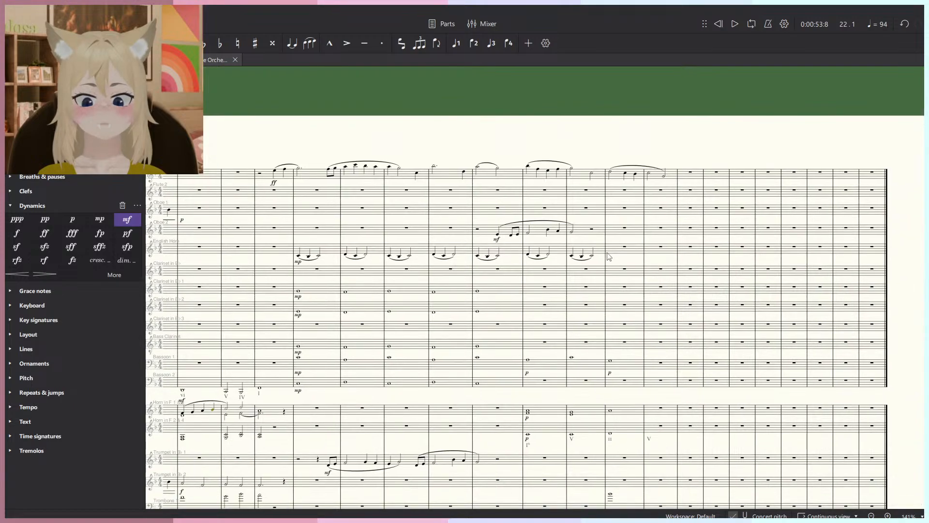
{"action": "scroll", "coordinate": [642, 393], "scroll_direction": "up", "scroll_amount": 2}
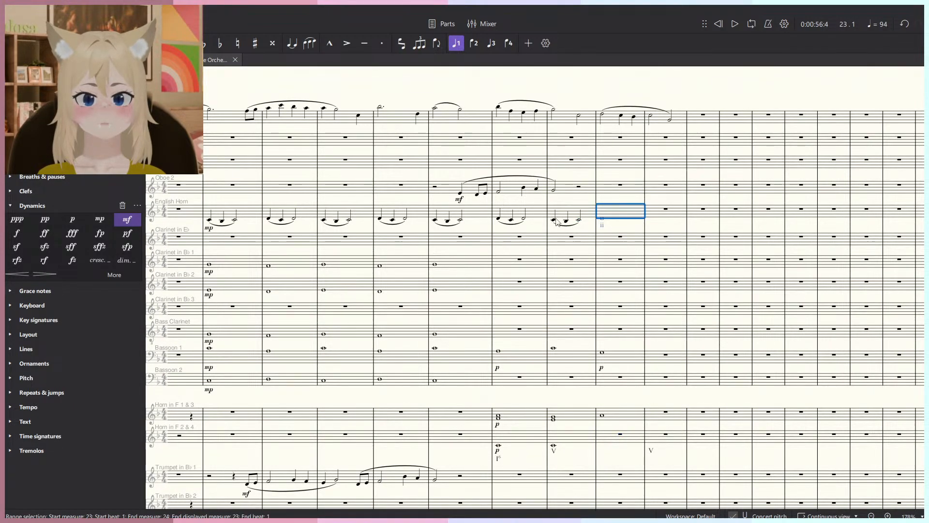
Play from measure 22 through measure 23 with the English Horn whole note.
{"action": "key", "text": "space"}
{"action": "scroll", "coordinate": [624, 237], "scroll_direction": "down", "scroll_amount": 1}
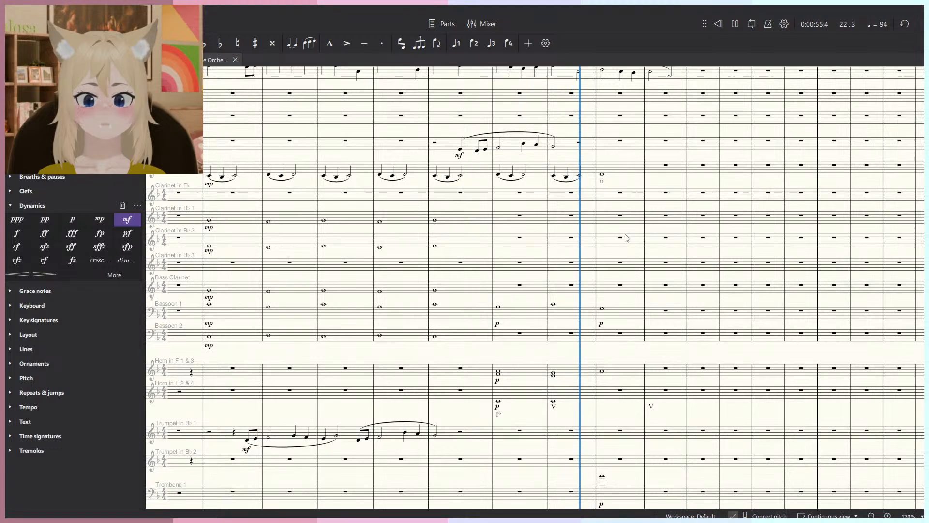
{"action": "left_click_drag", "start_coordinate": [626, 238], "coordinate": [549, 329]}
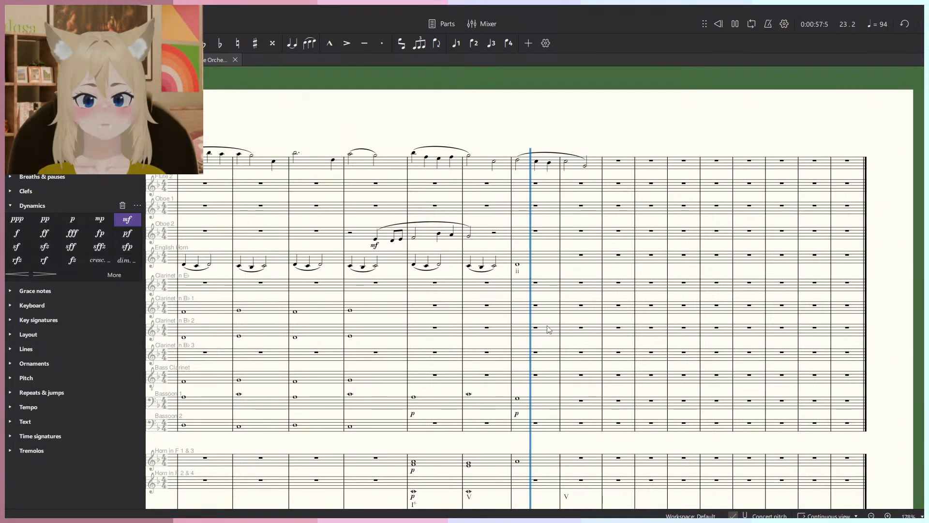
{"action": "key", "text": "space"}
Move the ii label from English Horn to Bassoon 1 in measure 23, and clear the English Horn whole note there.
{"action": "scroll", "coordinate": [534, 269], "scroll_direction": "up", "scroll_amount": 1}
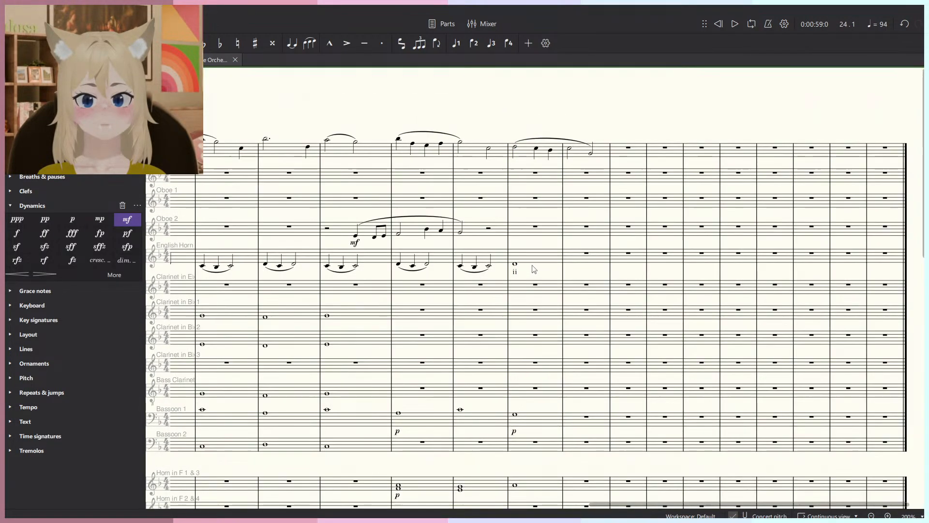
{"action": "scroll", "coordinate": [534, 269], "scroll_direction": "up", "scroll_amount": 3}
{"action": "left_click", "coordinate": [514, 266]}
{"action": "scroll", "coordinate": [513, 271], "scroll_direction": "down", "scroll_amount": 2}
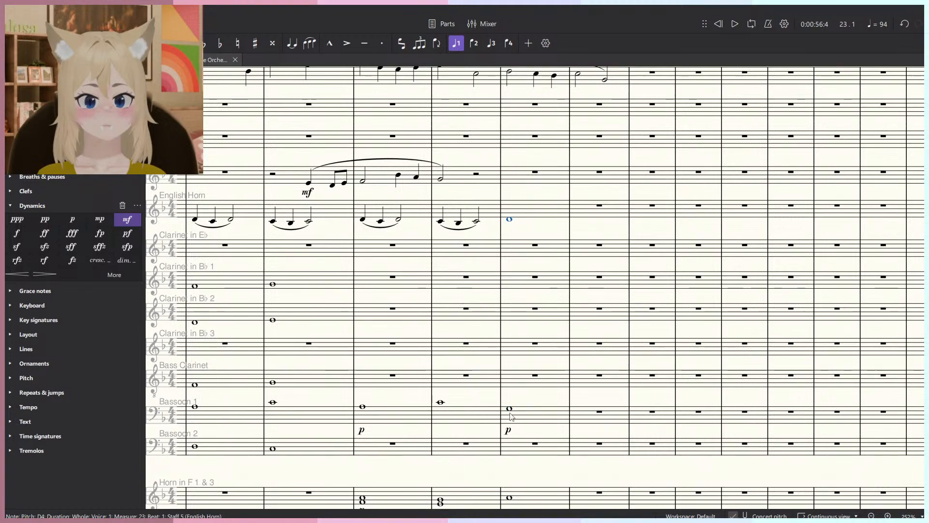
{"action": "type", "text": "ii"}
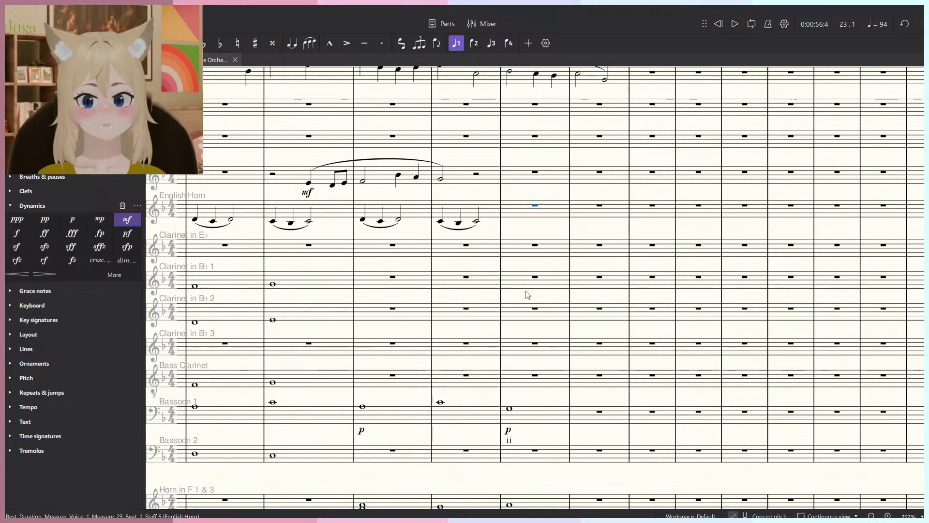
Move the I6, V and V Roman numerals of measures 21, 22 and 24 from Horn in F 2 & 4 to Bassoon 1.
{"action": "scroll", "coordinate": [525, 290], "scroll_direction": "down", "scroll_amount": 3}
{"action": "key", "text": "Escape"}
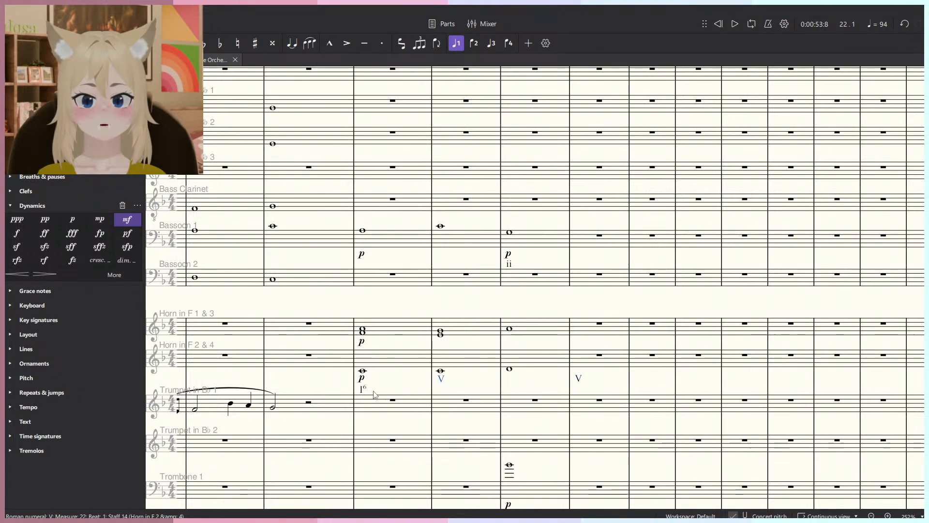
{"action": "left_click", "coordinate": [363, 231]}
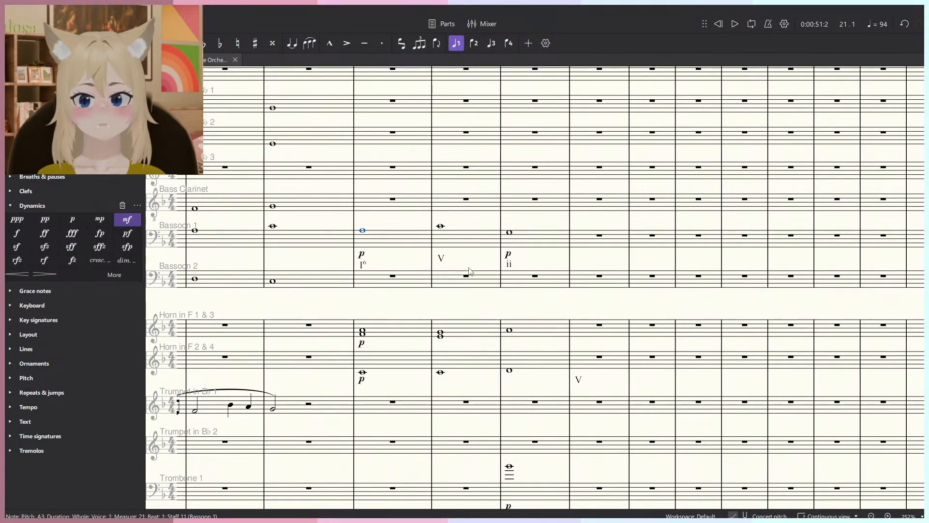
{"action": "key", "text": "Delete"}
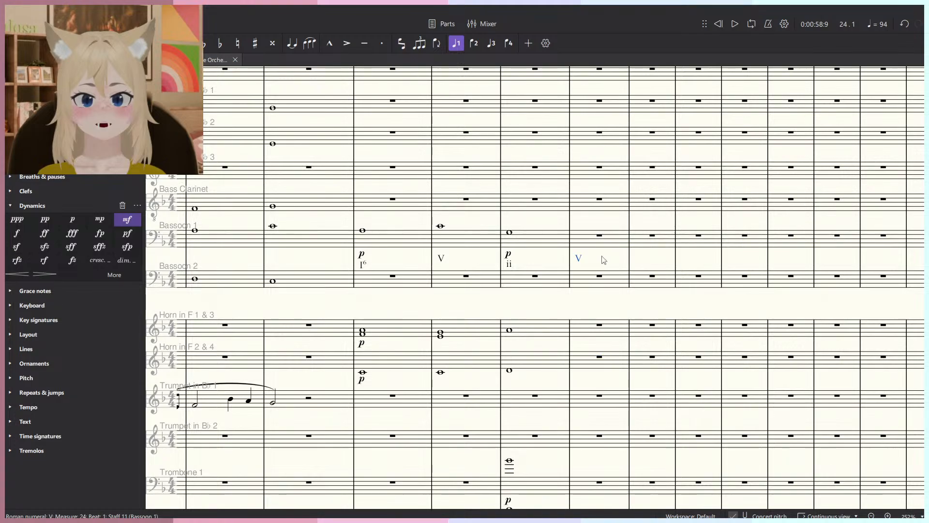
{"action": "key", "text": "Escape"}
{"action": "scroll", "coordinate": [518, 309], "scroll_direction": "up", "scroll_amount": 3}
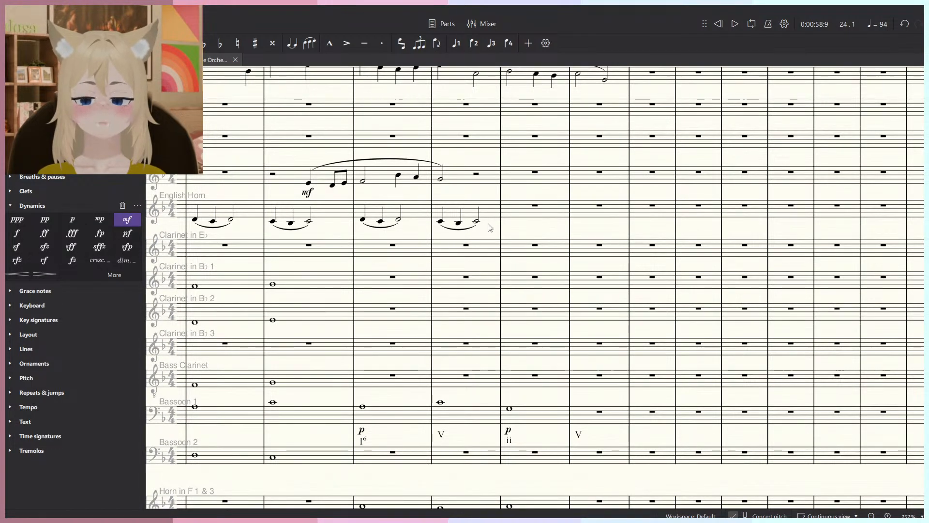
Play from the English Horn notes in measure 22.
{"action": "left_click_drag", "start_coordinate": [489, 224], "coordinate": [614, 219]}
{"action": "scroll", "coordinate": [600, 170], "scroll_direction": "down", "scroll_amount": 2}
{"action": "left_click", "coordinate": [580, 159]}
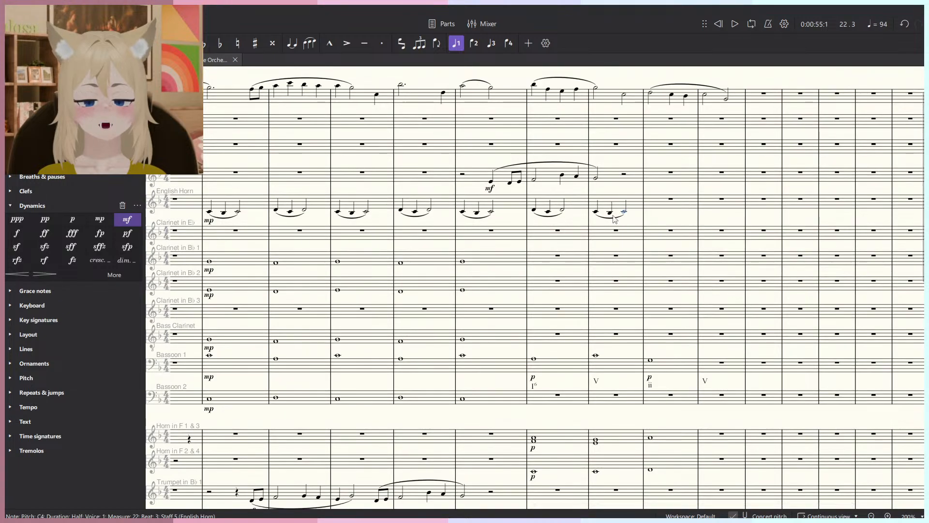
{"action": "left_click", "coordinate": [596, 213]}
{"action": "key", "text": "space"}
{"action": "scroll", "coordinate": [629, 223], "scroll_direction": "up", "scroll_amount": 5}
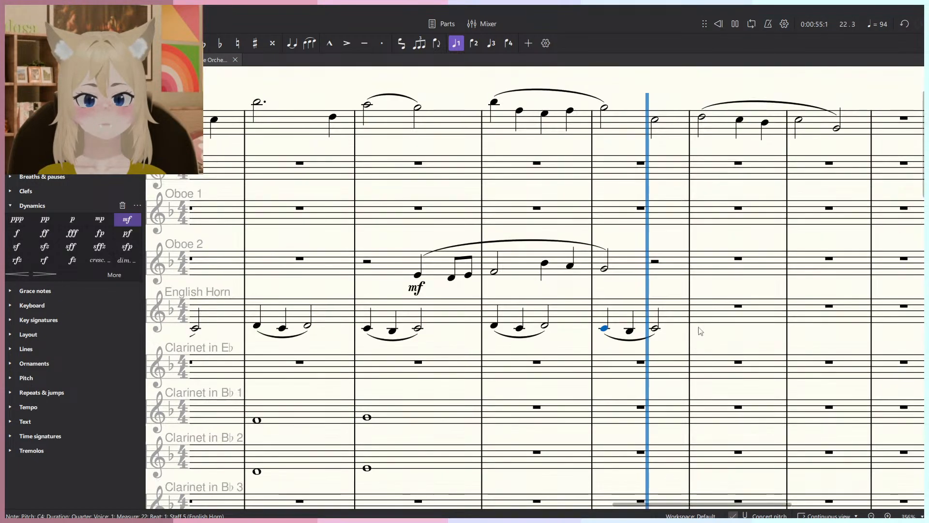
{"action": "key", "text": "space"}
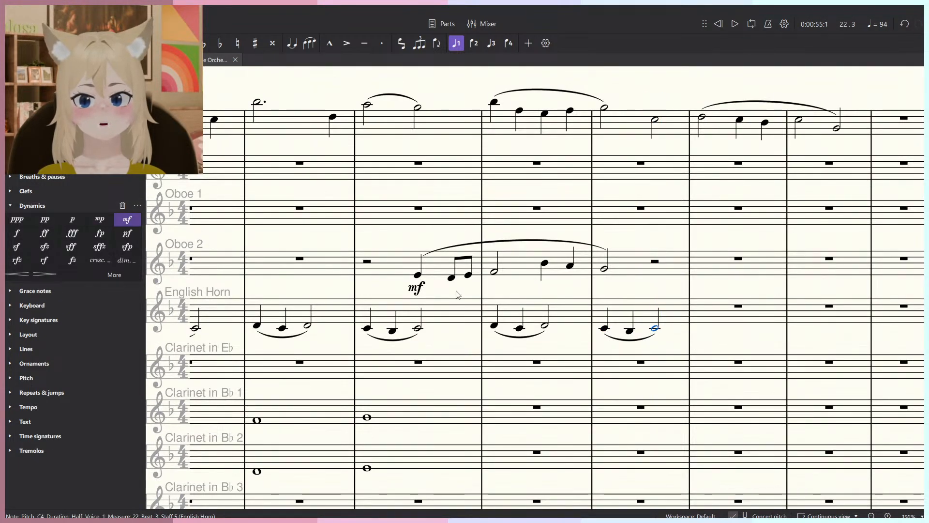
Mark English Horn pp at the start of measure 22, and add a decrescendo hairpin across its measures 20 and 21.
{"action": "left_click", "coordinate": [45, 219]}
{"action": "left_click", "coordinate": [556, 316]}
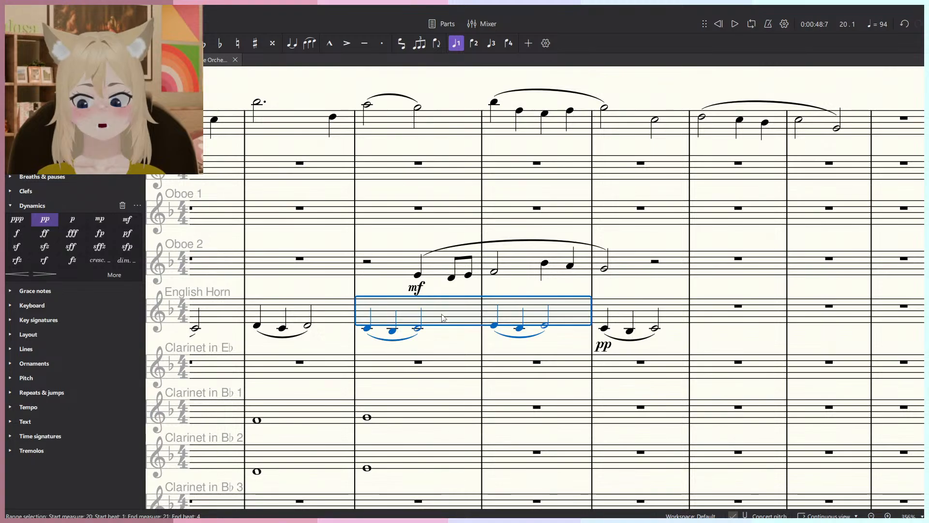
{"action": "key", "text": "greater"}
Play from measure 20 into measure 23, and delete the English Horn hairpin and pp.
{"action": "key", "text": "space"}
{"action": "scroll", "coordinate": [470, 330], "scroll_direction": "down", "scroll_amount": 5}
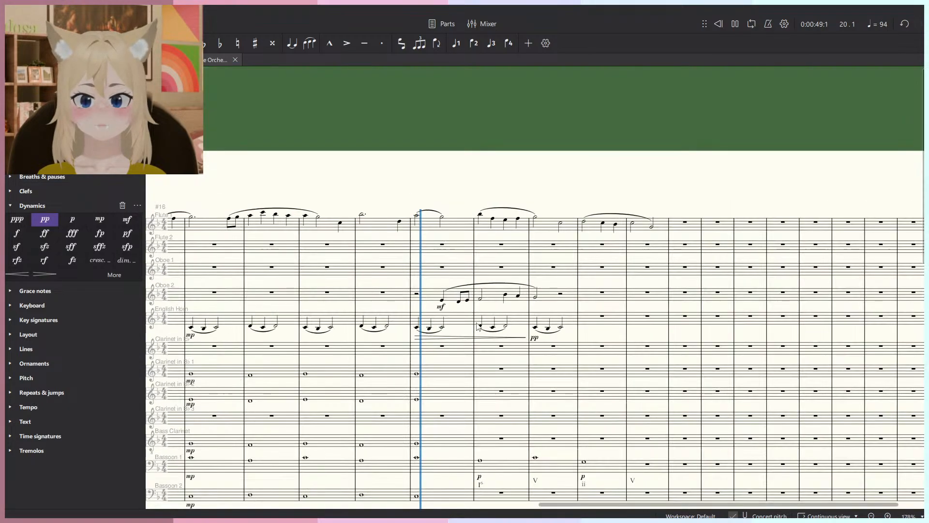
{"action": "scroll", "coordinate": [480, 330], "scroll_direction": "down", "scroll_amount": 5}
{"action": "scroll", "coordinate": [490, 343], "scroll_direction": "up", "scroll_amount": 4}
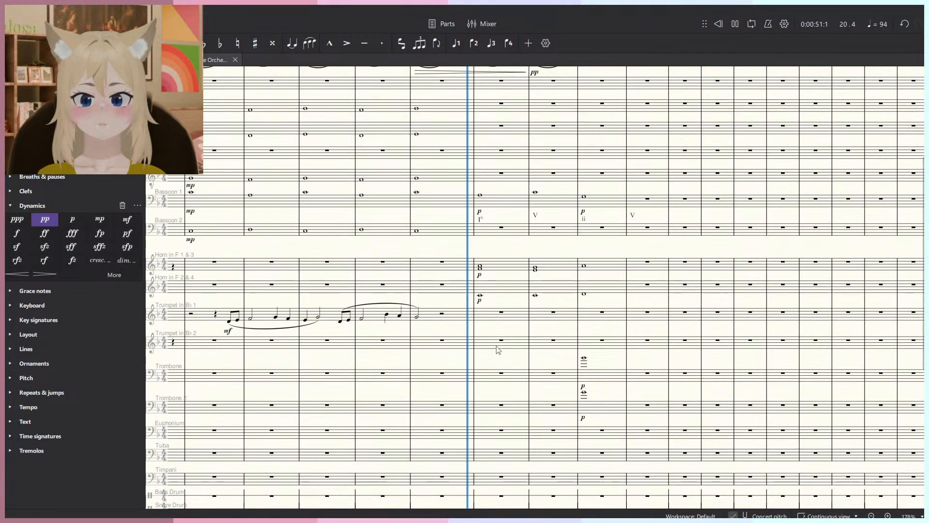
{"action": "scroll", "coordinate": [499, 356], "scroll_direction": "up", "scroll_amount": 4}
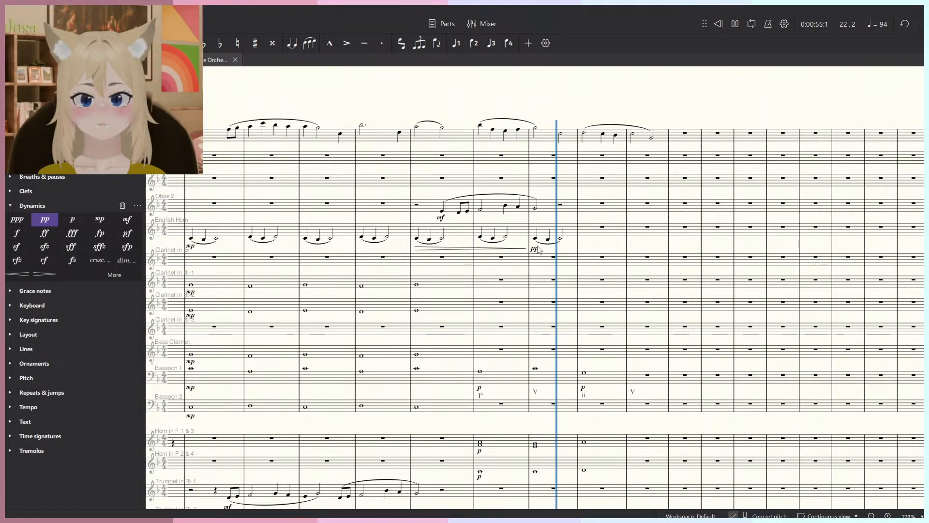
{"action": "scroll", "coordinate": [541, 250], "scroll_direction": "up", "scroll_amount": 4}
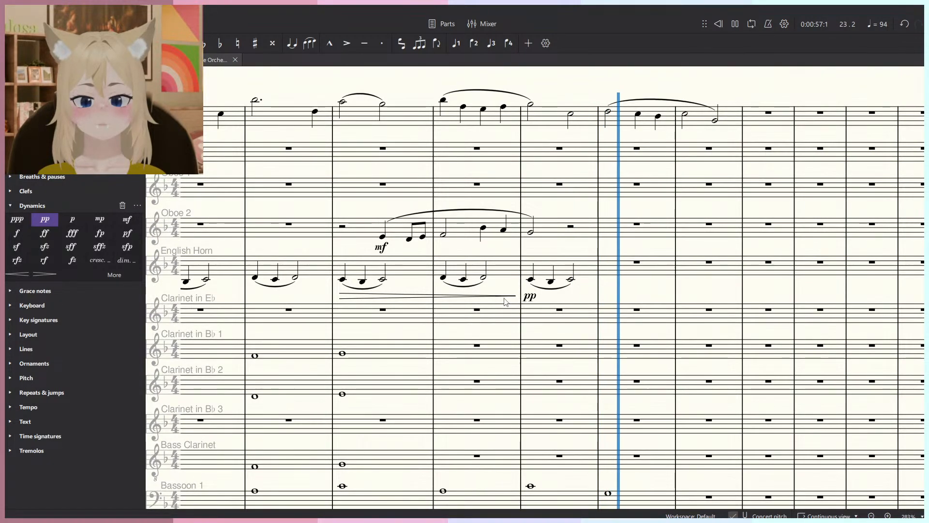
{"action": "key", "text": "Delete"}
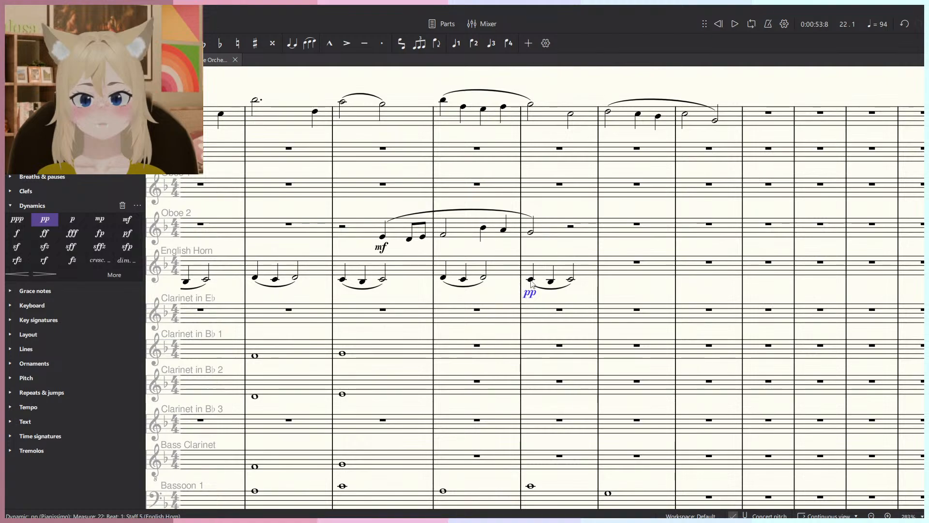
{"action": "key", "text": "Delete"}
Shorten the last English Horn note of measure 22 to a quarter note, and play it back.
{"action": "key", "text": "space"}
{"action": "key", "text": "space"}
{"action": "left_click", "coordinate": [572, 281]}
{"action": "key", "text": "5"}
{"action": "key", "text": "space"}
{"action": "key", "text": "space"}
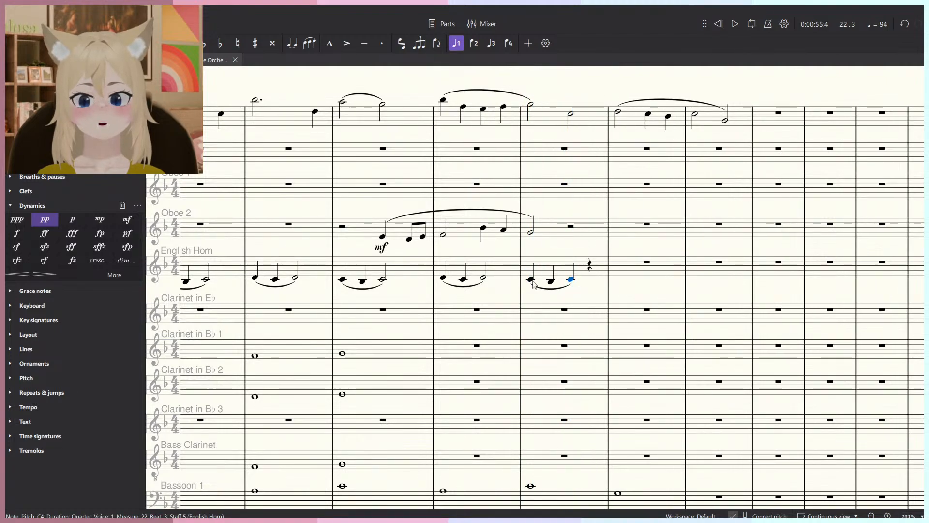
{"action": "key", "text": "space"}
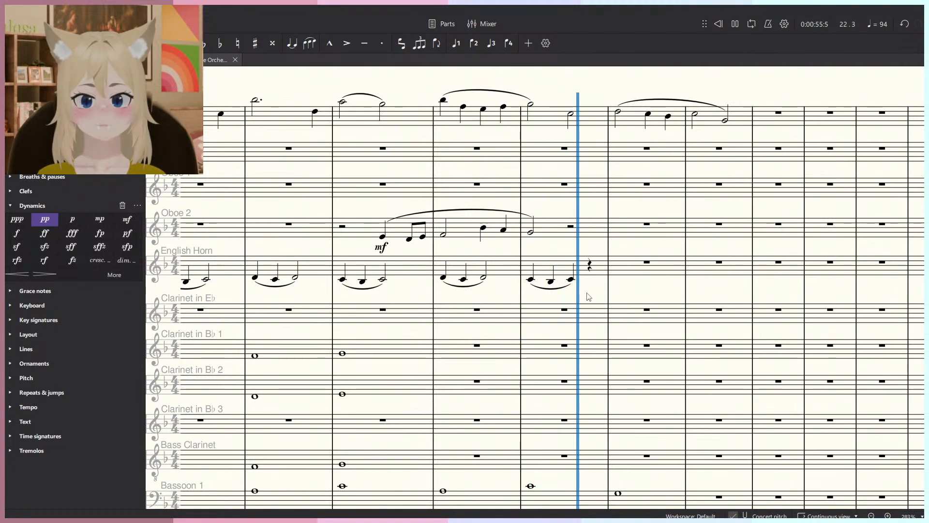
{"action": "key", "text": "space"}
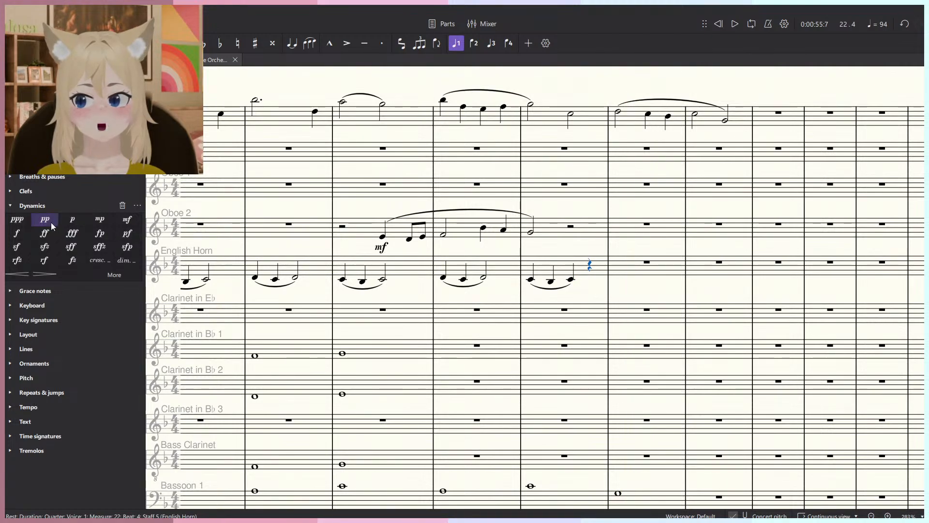
Put pp on English Horn's beat-4 rest in measure 22, with a decrescendo hairpin over the notes leading to it.
{"action": "left_click", "coordinate": [530, 281], "text": "shift"}
{"action": "key", "text": "shift+period"}
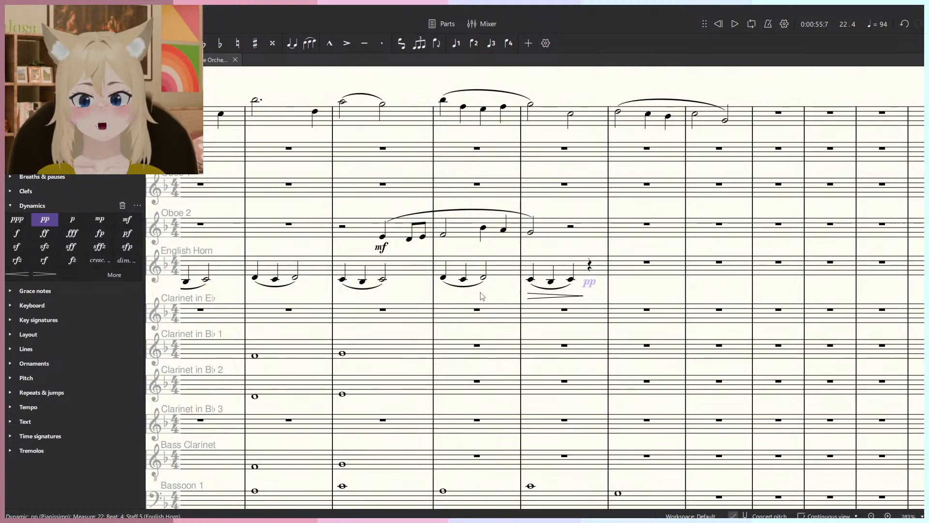
{"action": "key", "text": "space"}
{"action": "scroll", "coordinate": [485, 291], "scroll_direction": "down", "scroll_amount": 1}
{"action": "key", "text": "space"}
Play from English Horn measure 21 into measure 24, checking the woodwinds, brass and solo Violin.
{"action": "left_click", "coordinate": [449, 279]}
{"action": "key", "text": "space"}
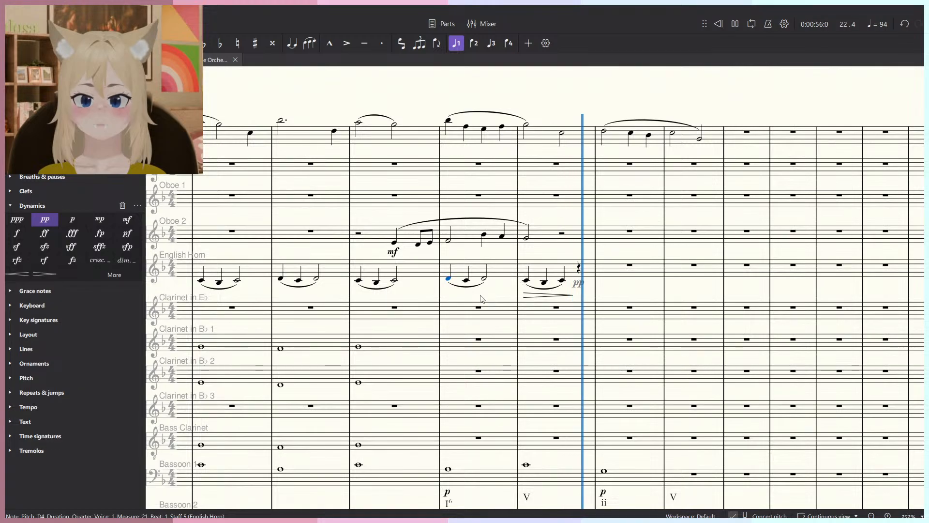
{"action": "scroll", "coordinate": [603, 338], "scroll_direction": "down", "scroll_amount": 6}
{"action": "scroll", "coordinate": [606, 337], "scroll_direction": "down", "scroll_amount": 2}
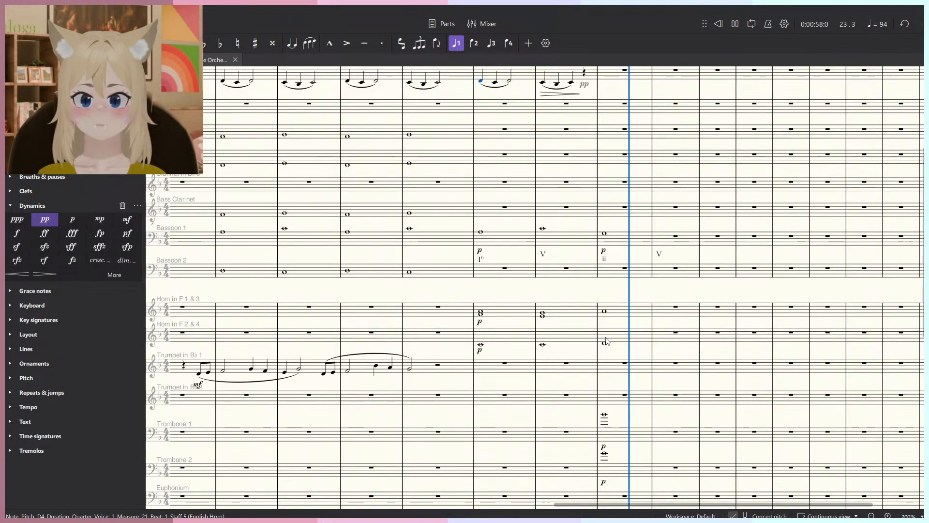
{"action": "scroll", "coordinate": [610, 351], "scroll_direction": "up", "scroll_amount": 5}
{"action": "scroll", "coordinate": [616, 366], "scroll_direction": "down", "scroll_amount": 10}
{"action": "key", "text": "space"}
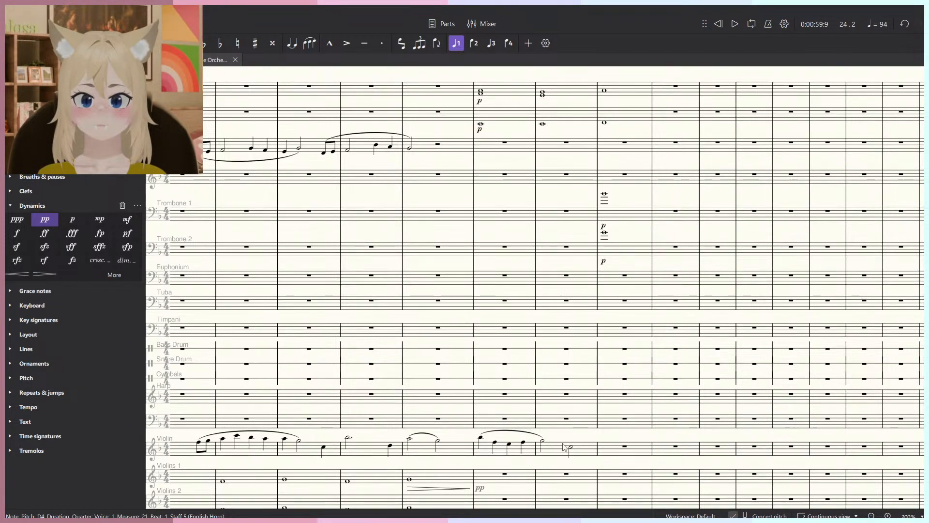
{"action": "scroll", "coordinate": [654, 421], "scroll_direction": "down", "scroll_amount": 5}
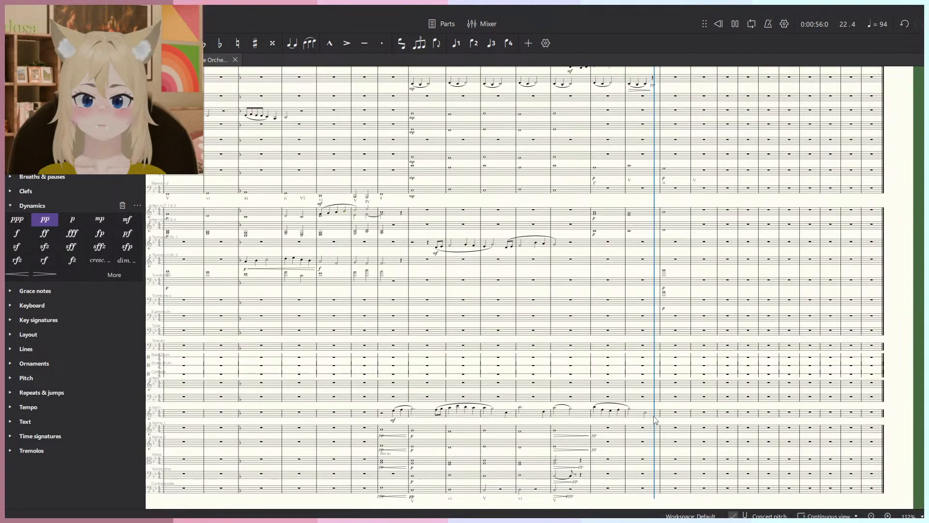
{"action": "scroll", "coordinate": [654, 417], "scroll_direction": "up", "scroll_amount": 1}
{"action": "key", "text": "space"}
Mark the solo Violin pp at measure 23, and add a decrescendo hairpin across its measures 21 and 22.
{"action": "left_click", "coordinate": [650, 414]}
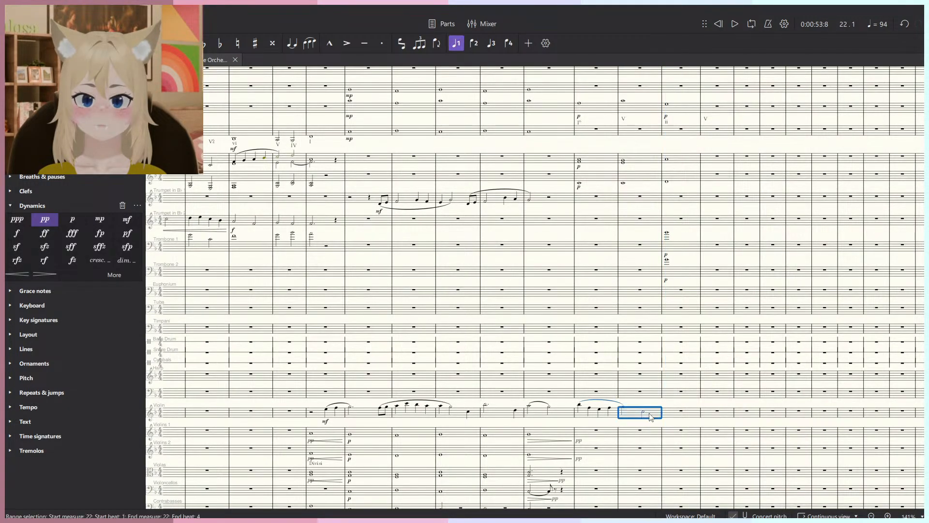
{"action": "scroll", "coordinate": [648, 413], "scroll_direction": "up", "scroll_amount": 3}
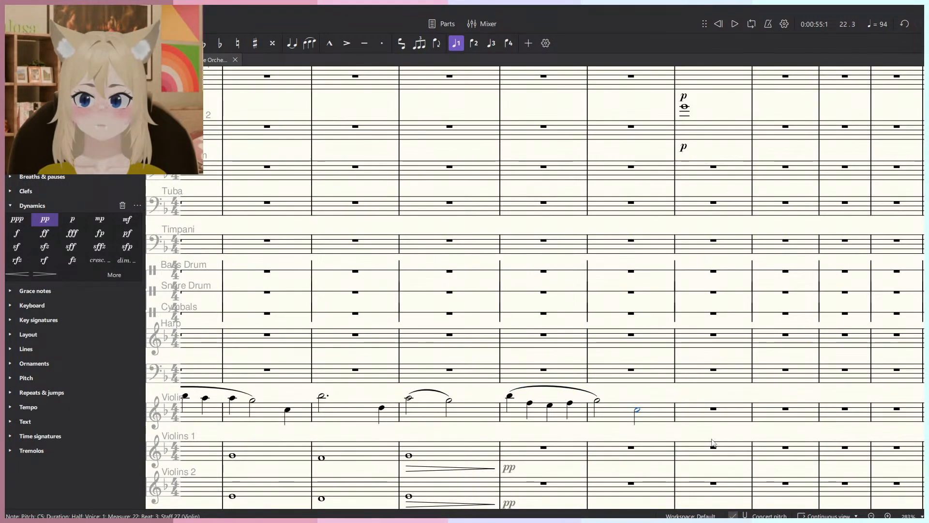
{"action": "left_click", "coordinate": [715, 410]}
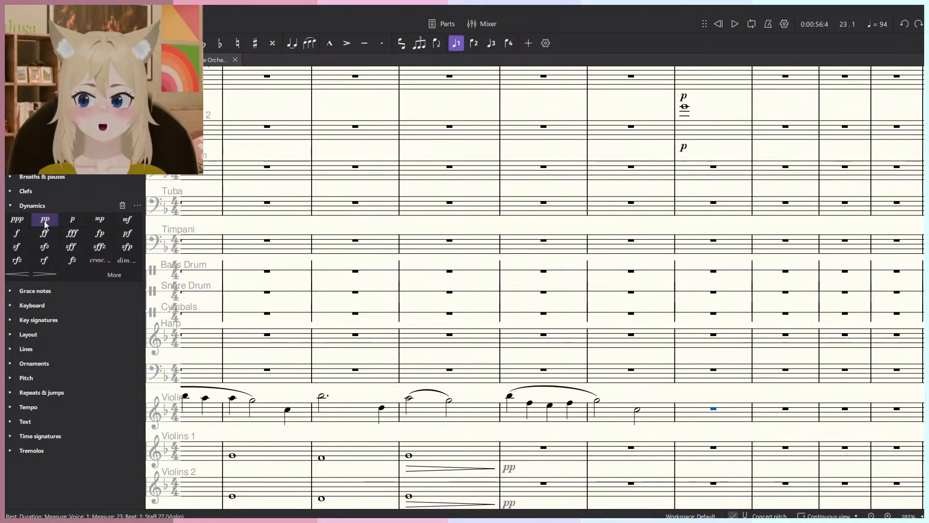
{"action": "left_click", "coordinate": [652, 415]}
{"action": "left_click", "coordinate": [504, 420], "text": "shift"}
{"action": "key", "text": "shift+period"}
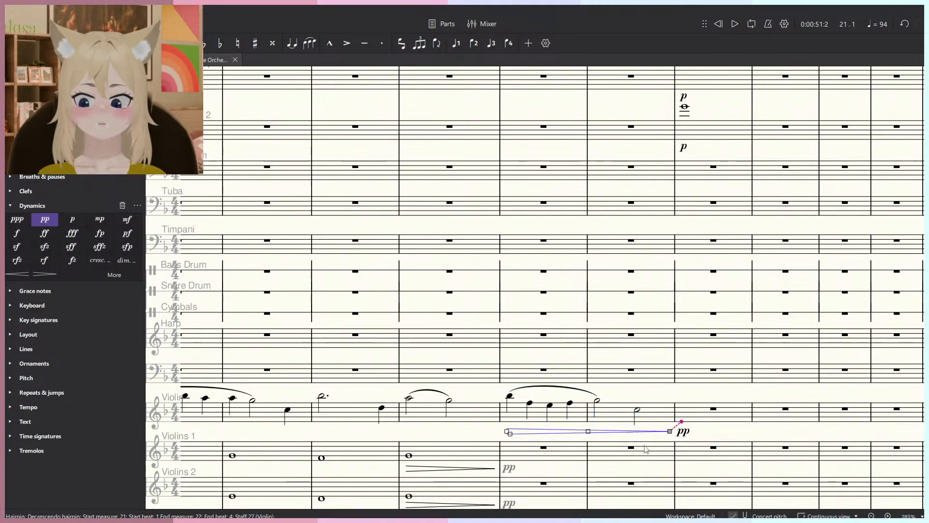
{"action": "key", "text": "Escape"}
Play from measure 21 to measure 24, and review the woodwind and brass parts around measure 23.
{"action": "key", "text": "space"}
{"action": "scroll", "coordinate": [652, 401], "scroll_direction": "down", "scroll_amount": 5}
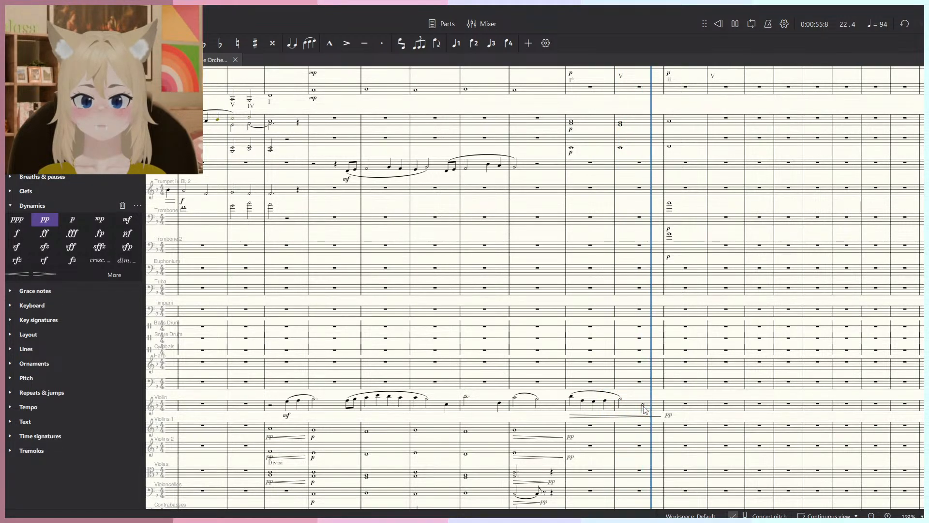
{"action": "scroll", "coordinate": [605, 382], "scroll_direction": "up", "scroll_amount": 5}
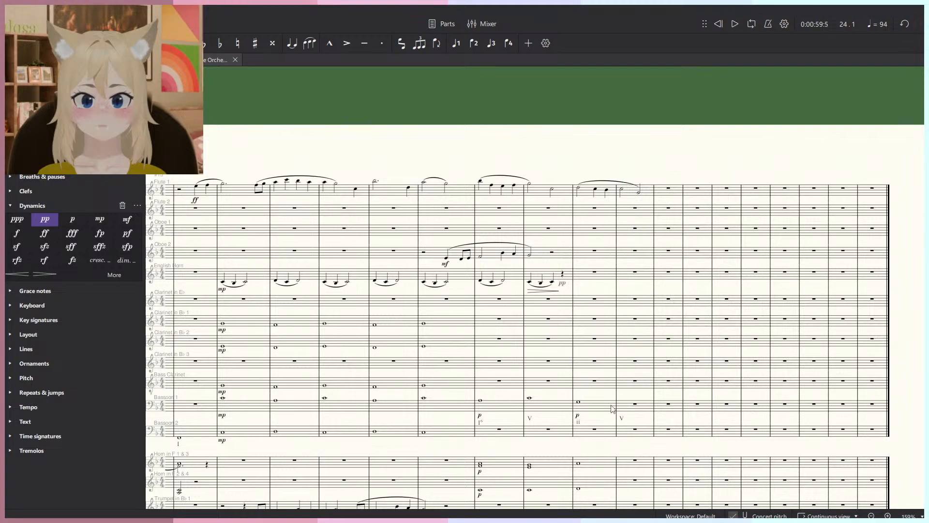
{"action": "scroll", "coordinate": [613, 409], "scroll_direction": "up", "scroll_amount": 1}
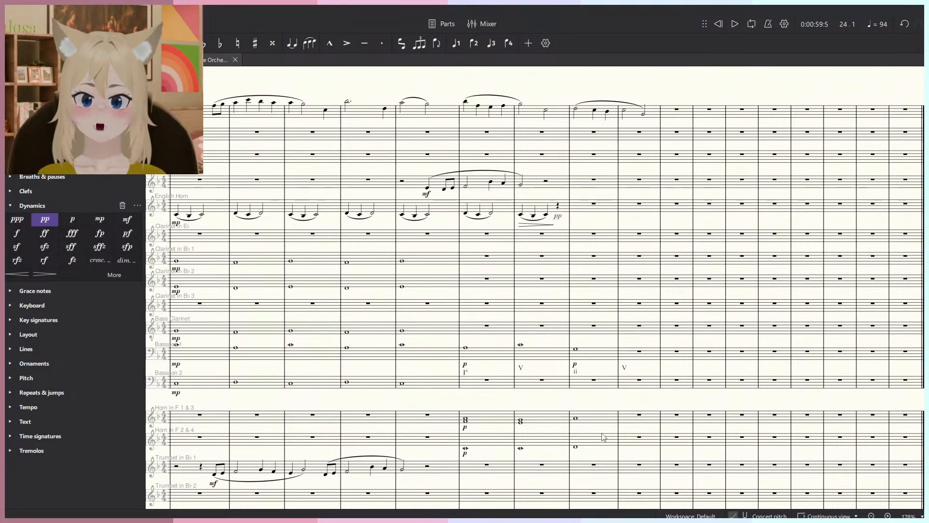
{"action": "scroll", "coordinate": [608, 424], "scroll_direction": "down", "scroll_amount": 3}
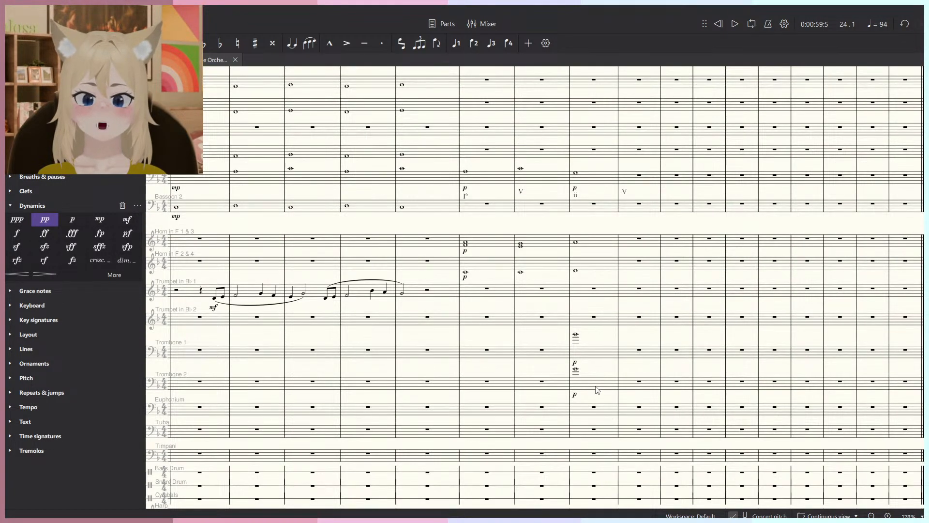
{"action": "scroll", "coordinate": [595, 387], "scroll_direction": "up", "scroll_amount": 3}
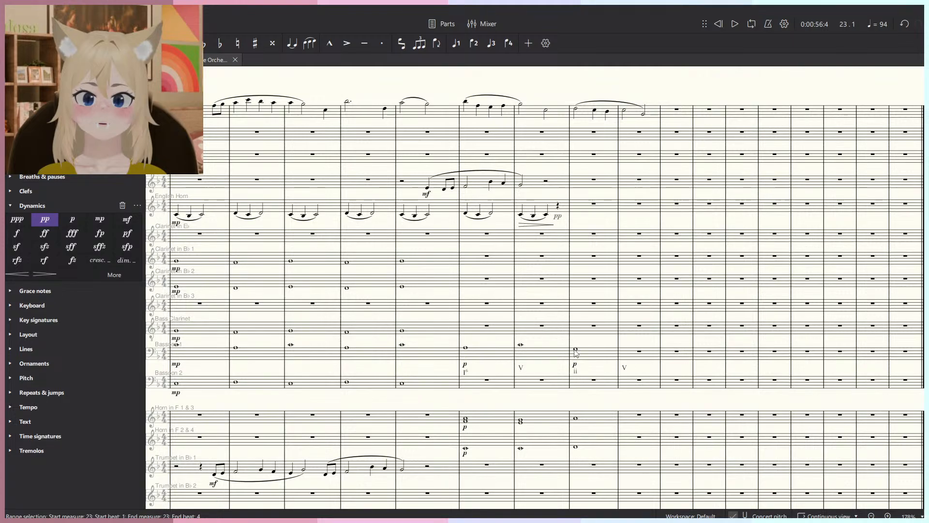
Enter a G2 whole note in Bassoon 2 at measure 23, and mark it p.
{"action": "left_click", "coordinate": [575, 349]}
{"action": "scroll", "coordinate": [561, 377], "scroll_direction": "up", "scroll_amount": 5}
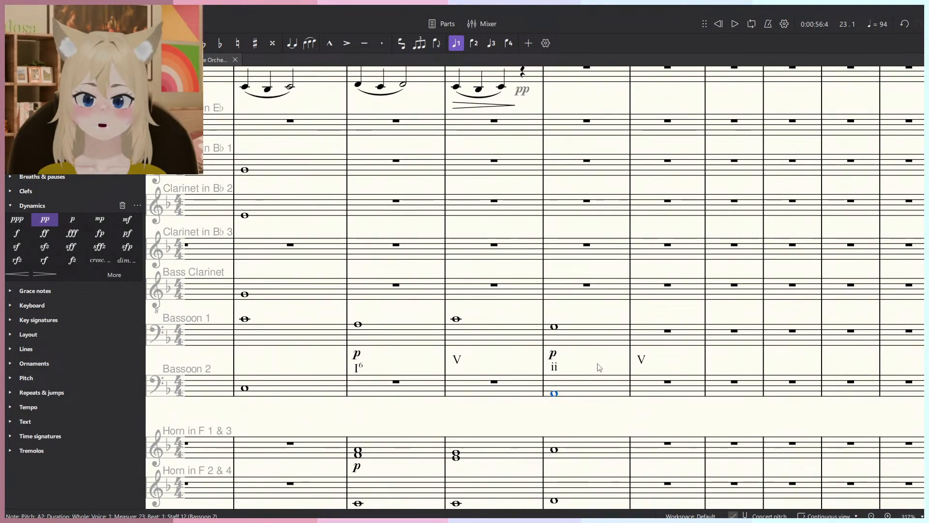
{"action": "key", "text": "Down"}
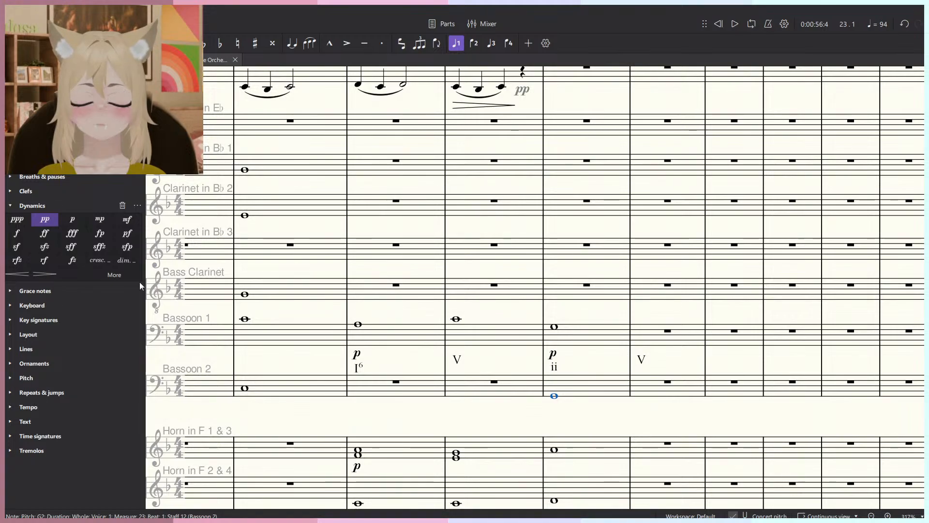
{"action": "left_click", "coordinate": [72, 219]}
Play measure 23 with the new Bassoon 2 note, and replay it from the start of the measure.
{"action": "key", "text": "space"}
{"action": "scroll", "coordinate": [605, 425], "scroll_direction": "down", "scroll_amount": 4}
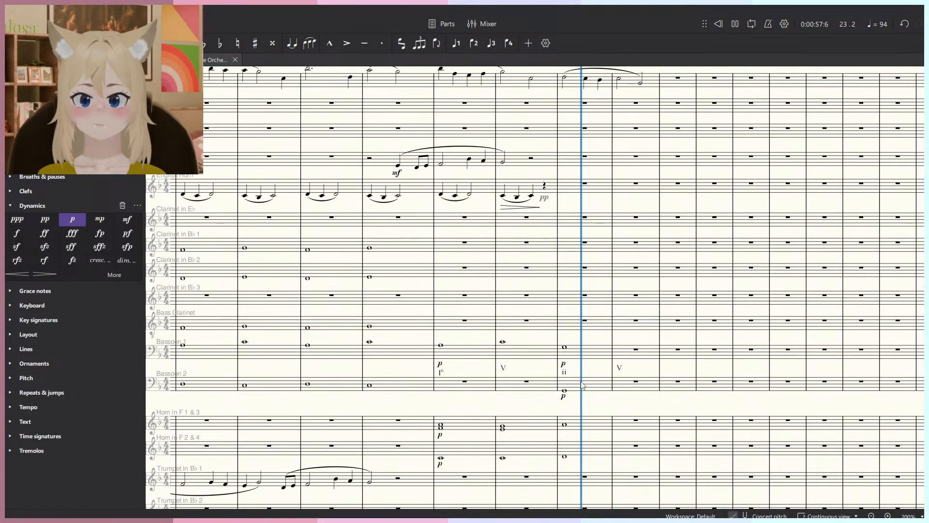
{"action": "key", "text": "space"}
{"action": "scroll", "coordinate": [586, 386], "scroll_direction": "down", "scroll_amount": 3}
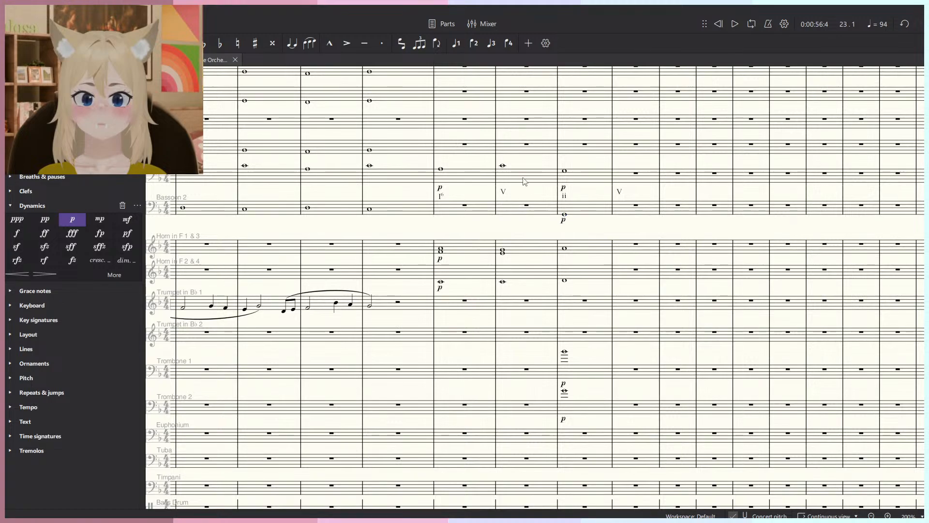
{"action": "left_click", "coordinate": [552, 176]}
{"action": "key", "text": "space"}
{"action": "key", "text": "Escape"}
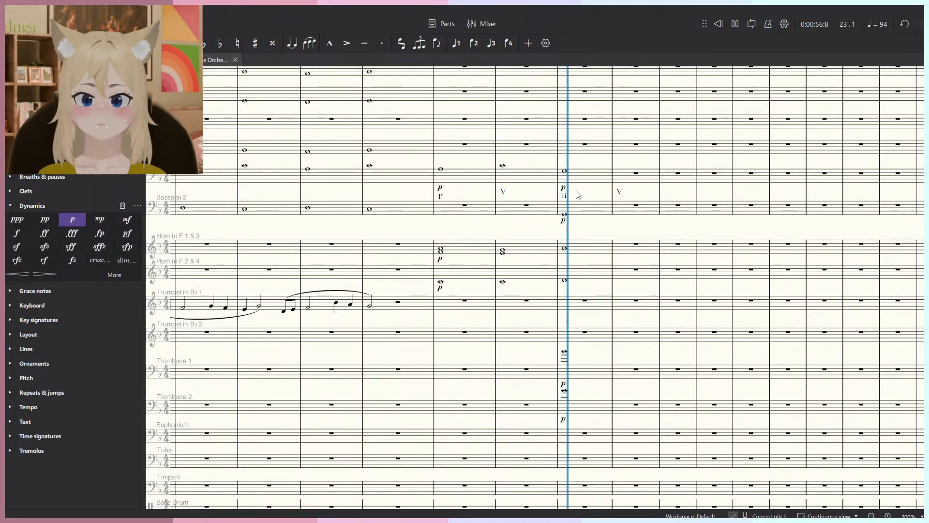
Stop playback, switch to the original score, and play measure 23 from Clarinet in B♭ 1 down to Bassoon 2.
{"action": "key", "text": "space"}
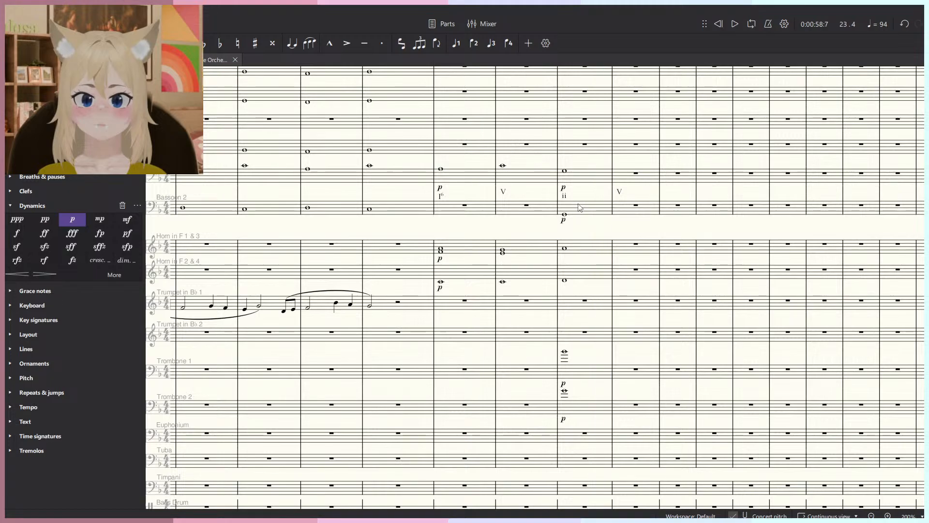
{"action": "scroll", "coordinate": [612, 190], "scroll_direction": "up", "scroll_amount": 3}
{"action": "key", "text": "alt+Tab"}
{"action": "scroll", "coordinate": [589, 319], "scroll_direction": "down", "scroll_amount": 4}
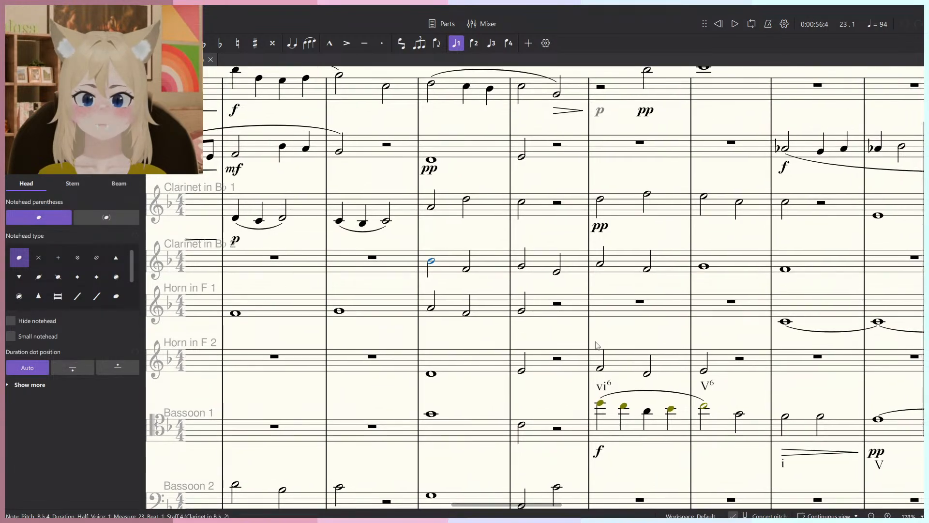
{"action": "left_click", "coordinate": [498, 433]}
{"action": "left_click", "coordinate": [497, 255], "text": "shift"}
{"action": "key", "text": "space"}
{"action": "scroll", "coordinate": [497, 255], "scroll_direction": "up", "scroll_amount": 6}
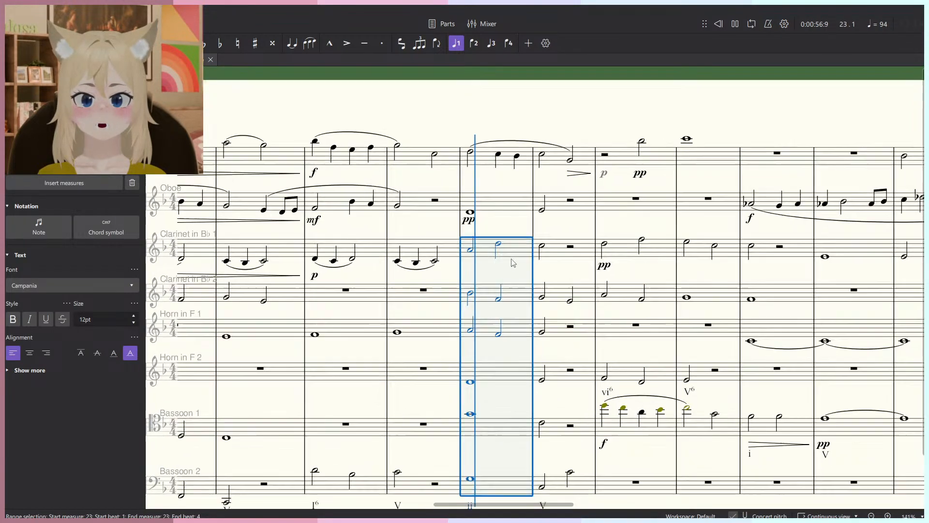
{"action": "key", "text": "space"}
{"action": "key", "text": "Escape"}
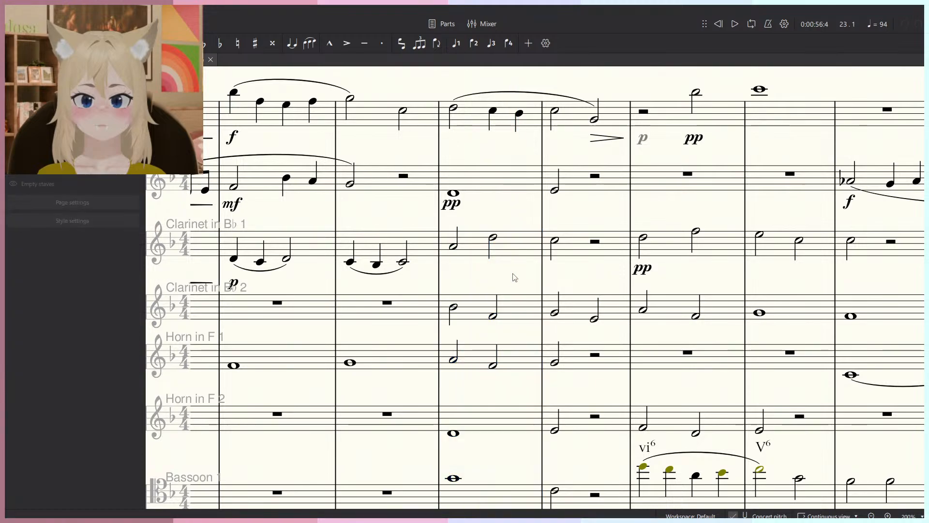
Check the pitches of the two Clarinet in B♭ 2 half notes at measure 23.
{"action": "left_click", "coordinate": [497, 342]}
{"action": "left_click", "coordinate": [454, 308]}
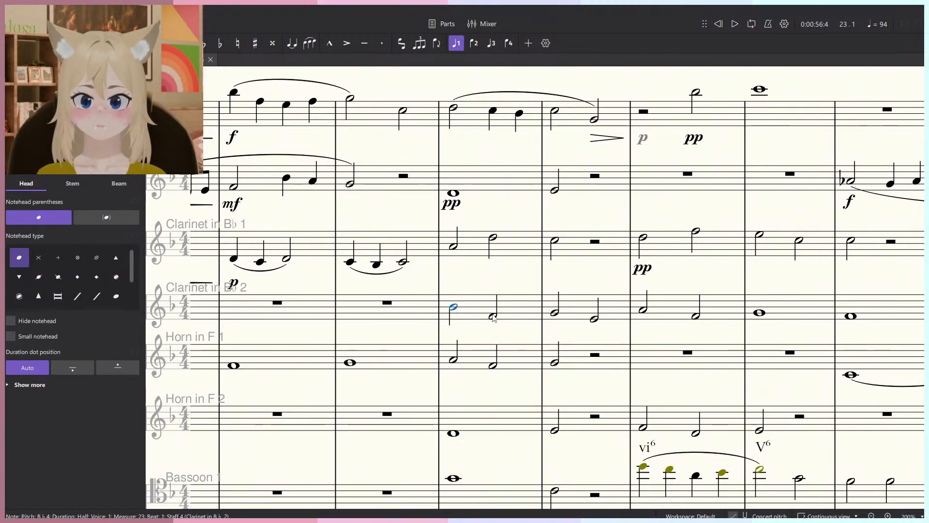
{"action": "left_click", "coordinate": [493, 316]}
{"action": "scroll", "coordinate": [561, 281], "scroll_direction": "up", "scroll_amount": 2}
{"action": "scroll", "coordinate": [523, 247], "scroll_direction": "down", "scroll_amount": 1}
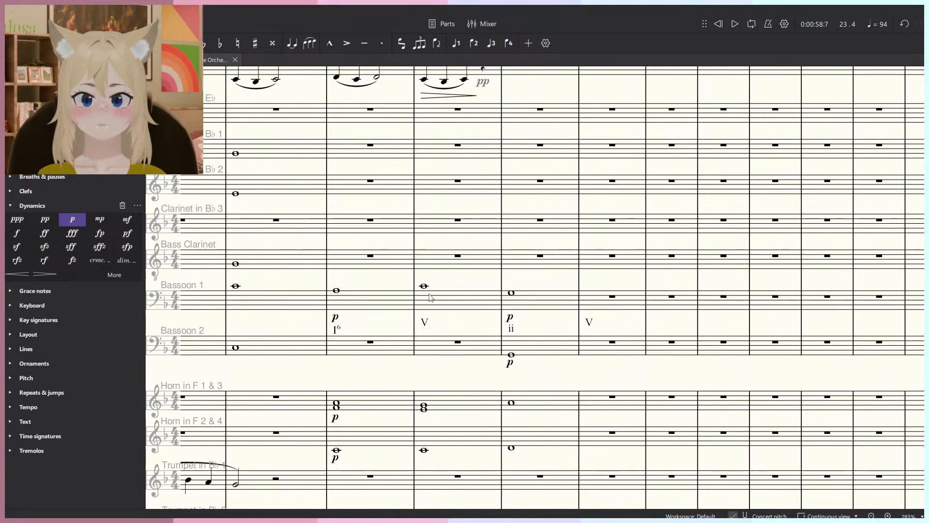
Play the orchestra score from Bassoon 1 at measure 22, and from the Horn in F 1 & 3 note at measure 23.
{"action": "left_click", "coordinate": [426, 287]}
{"action": "scroll", "coordinate": [439, 321], "scroll_direction": "down", "scroll_amount": 3}
{"action": "key", "text": "space"}
{"action": "key", "text": "space"}
{"action": "left_click", "coordinate": [513, 271]}
{"action": "key", "text": "space"}
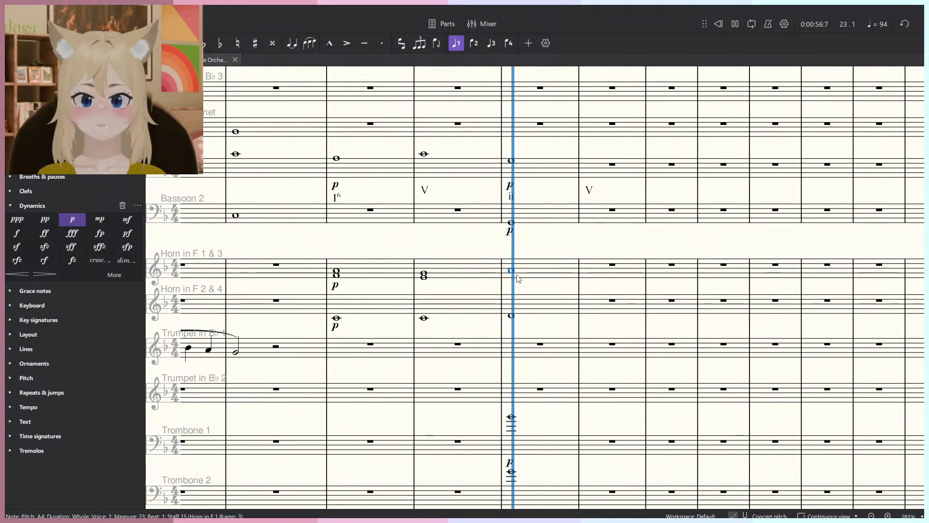
{"action": "key", "text": "space"}
Move the measure 23 whole notes and their p markings from Trombones 1 and 2 to Trumpets in B♭ 1 and 2.
{"action": "left_click", "coordinate": [511, 418]}
{"action": "scroll", "coordinate": [530, 426], "scroll_direction": "up", "scroll_amount": 5}
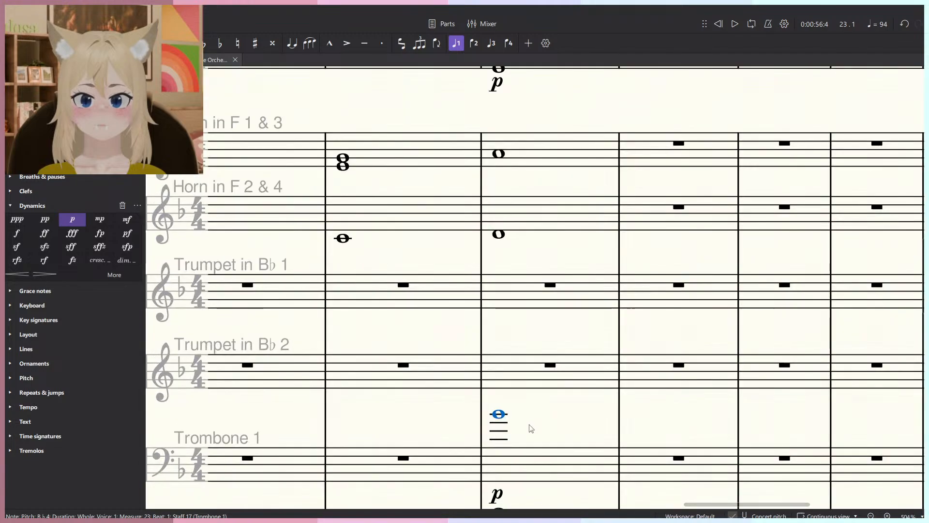
{"action": "scroll", "coordinate": [525, 437], "scroll_direction": "down", "scroll_amount": 4}
{"action": "left_click", "coordinate": [530, 452]}
{"action": "scroll", "coordinate": [525, 431], "scroll_direction": "down", "scroll_amount": 2}
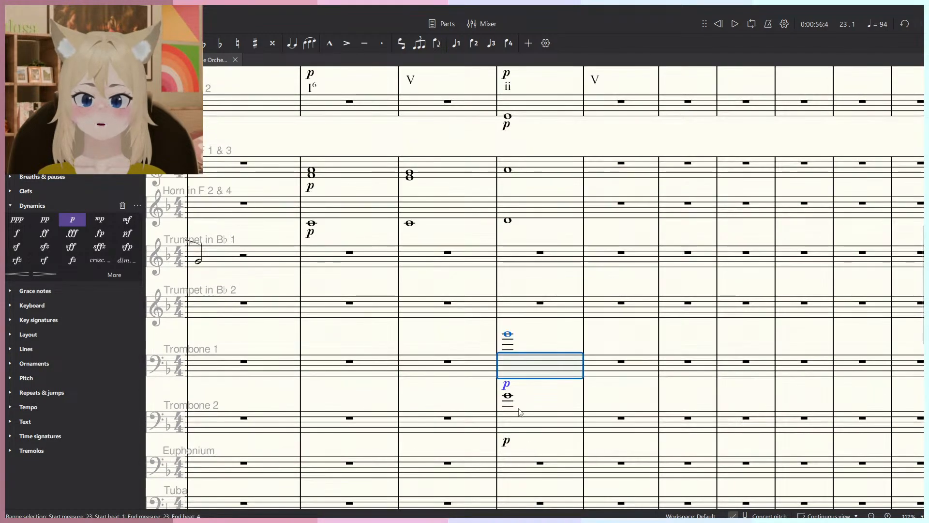
{"action": "key", "text": "ctrl+z"}
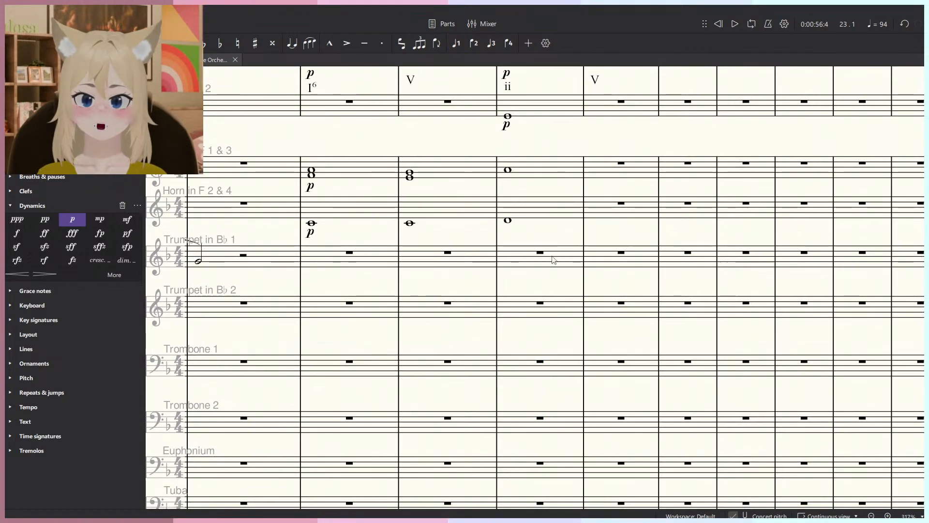
{"action": "left_click", "coordinate": [553, 260]}
{"action": "key", "text": "ctrl+v"}
{"action": "left_click", "coordinate": [573, 282]}
{"action": "left_click", "coordinate": [507, 257]}
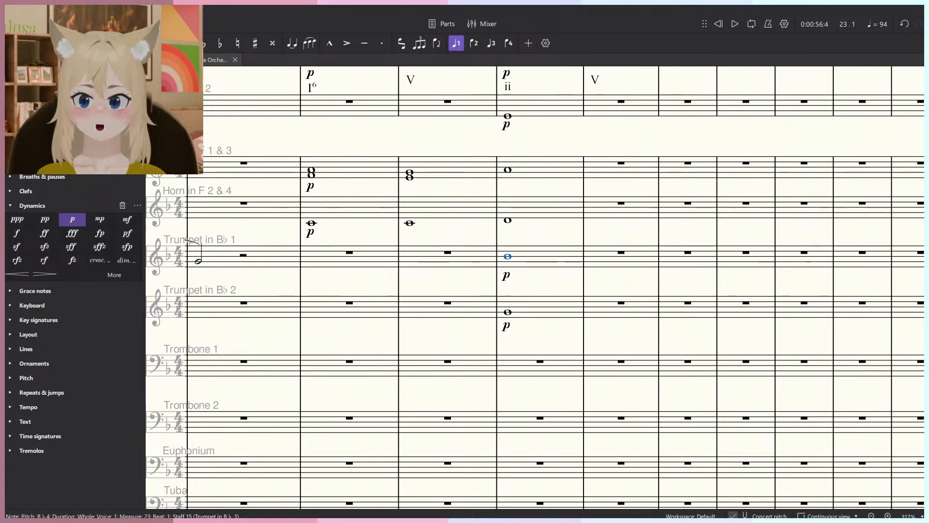
Make Trumpet in B♭ 1 play half notes B♭4 and D5 in measure 23 and a half note C5 at measure 24.
{"action": "left_click", "coordinate": [131, 43]}
{"action": "scroll", "coordinate": [511, 247], "scroll_direction": "up", "scroll_amount": 4}
{"action": "key", "text": "n"}
{"action": "left_click", "coordinate": [560, 254]}
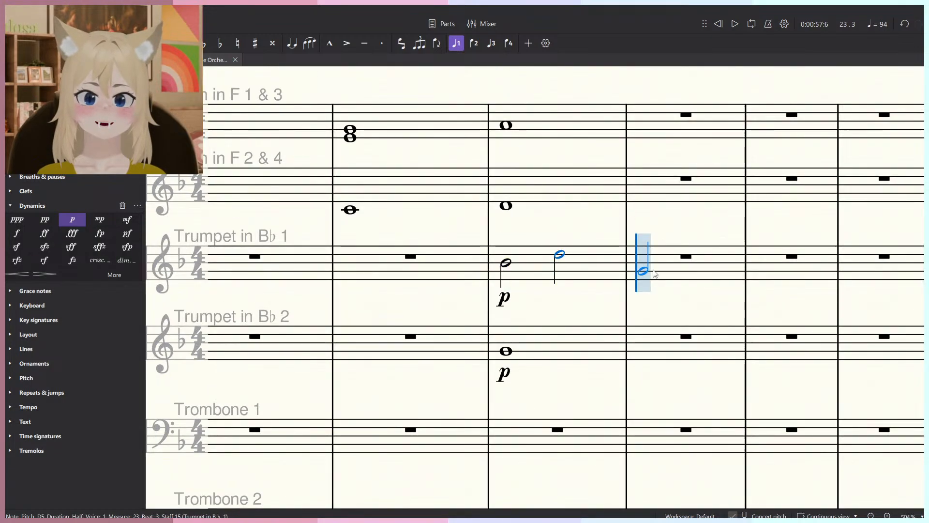
{"action": "left_click", "coordinate": [645, 262]}
{"action": "key", "text": "Escape"}
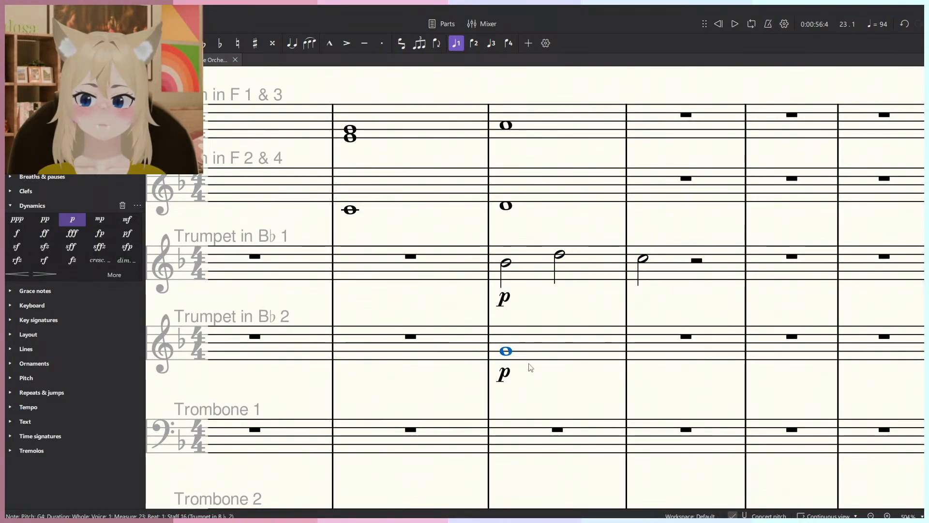
Switch to the original score, play it around measure 24, and check the Clarinet in B♭ 1 note at measure 23.
{"action": "key", "text": "alt+Tab"}
{"action": "scroll", "coordinate": [464, 420], "scroll_direction": "down", "scroll_amount": 2}
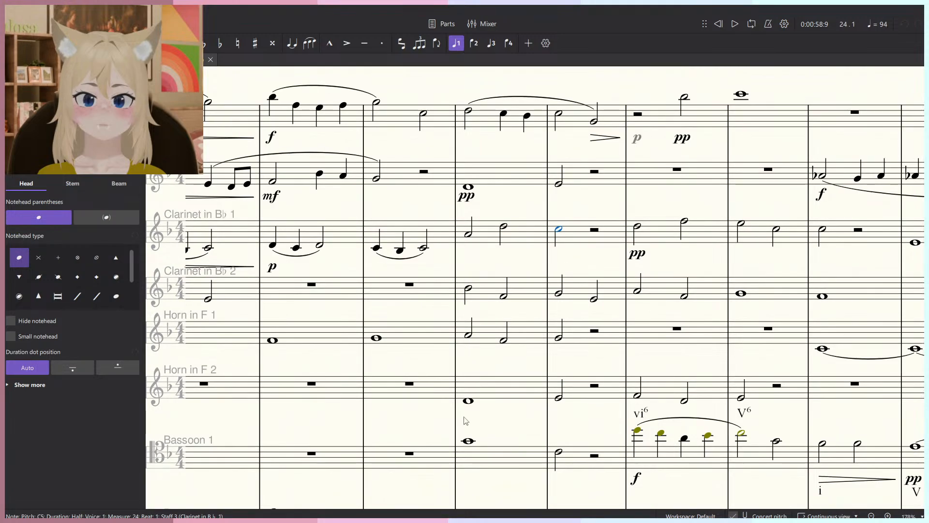
{"action": "key", "text": "space"}
{"action": "scroll", "coordinate": [512, 359], "scroll_direction": "down", "scroll_amount": 2}
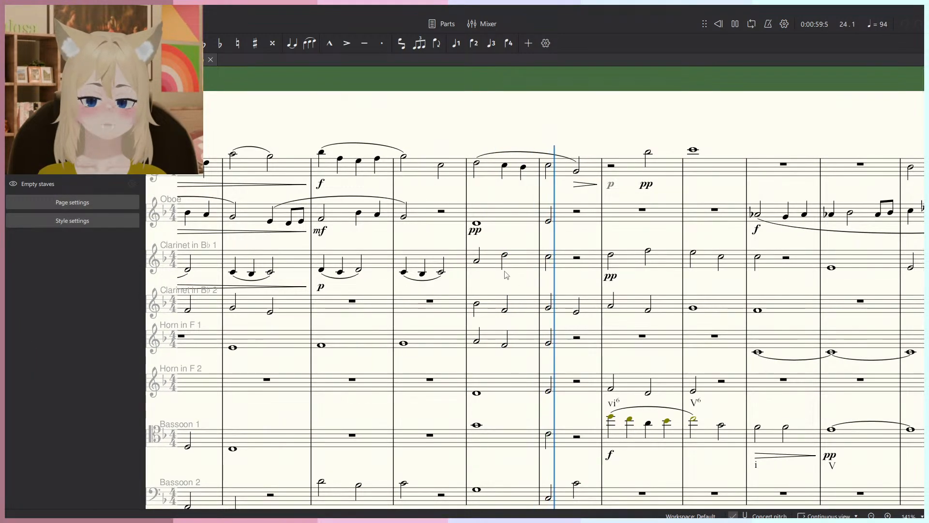
{"action": "key", "text": "space"}
{"action": "left_click", "coordinate": [477, 259]}
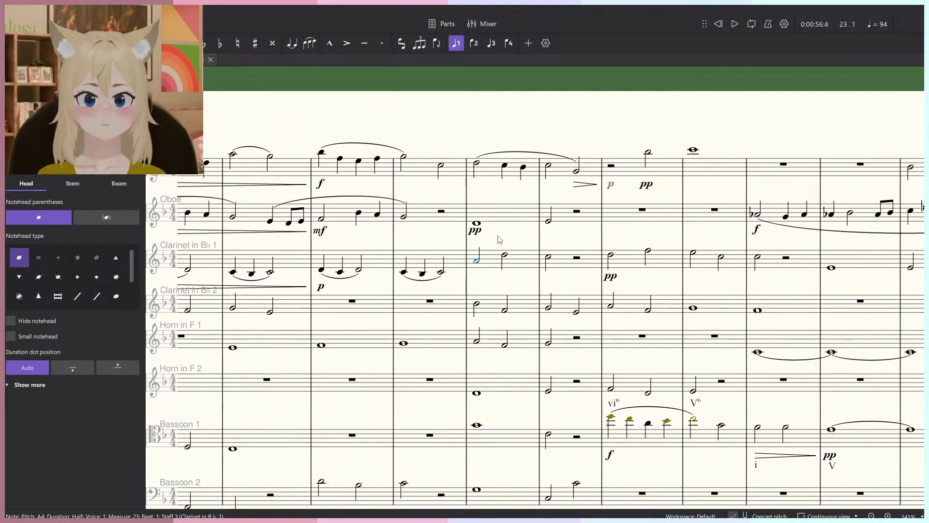
{"action": "scroll", "coordinate": [548, 241], "scroll_direction": "down", "scroll_amount": 2}
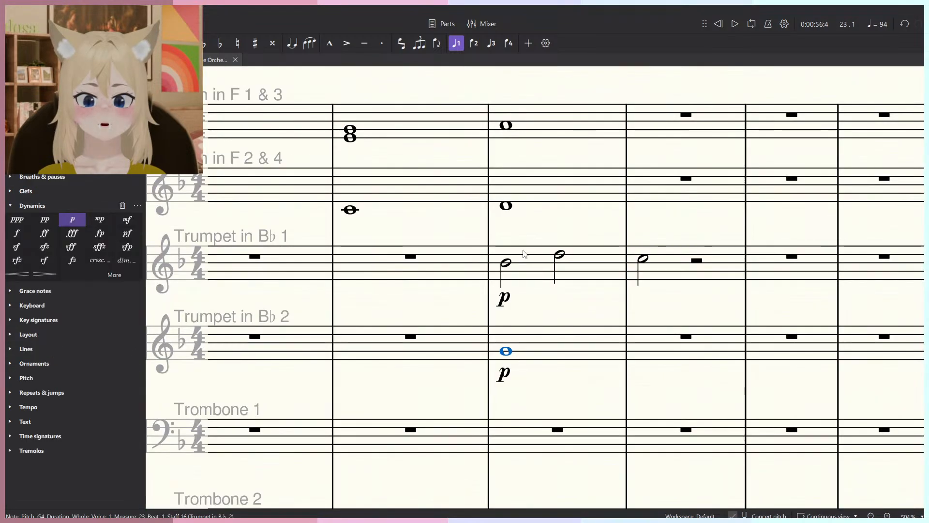
Enter whole notes at measure 24 of the orchestra score: C2 in Bassoon 2 and C3 in Bassoon 1.
{"action": "scroll", "coordinate": [456, 247], "scroll_direction": "up", "scroll_amount": 3}
{"action": "left_click", "coordinate": [454, 243]}
{"action": "scroll", "coordinate": [537, 222], "scroll_direction": "up", "scroll_amount": 3}
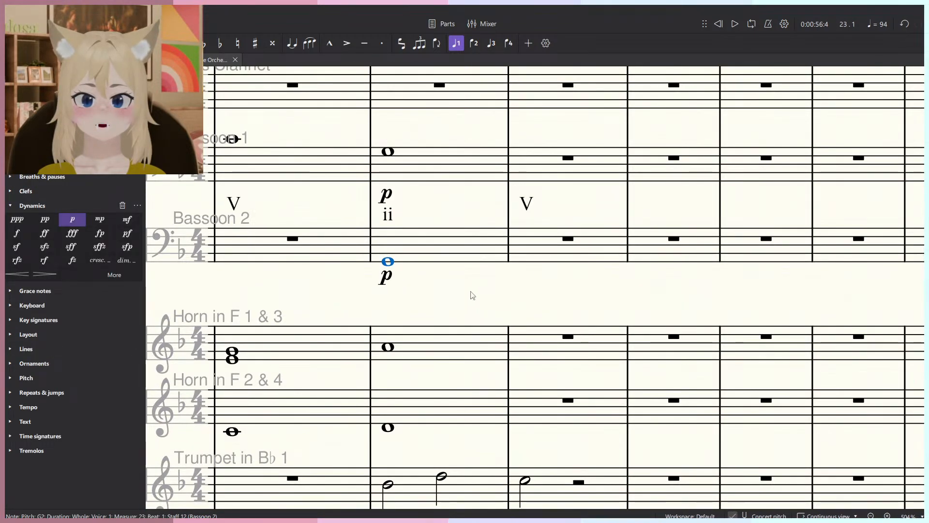
{"action": "key", "text": "n"}
{"action": "left_click", "coordinate": [531, 281]}
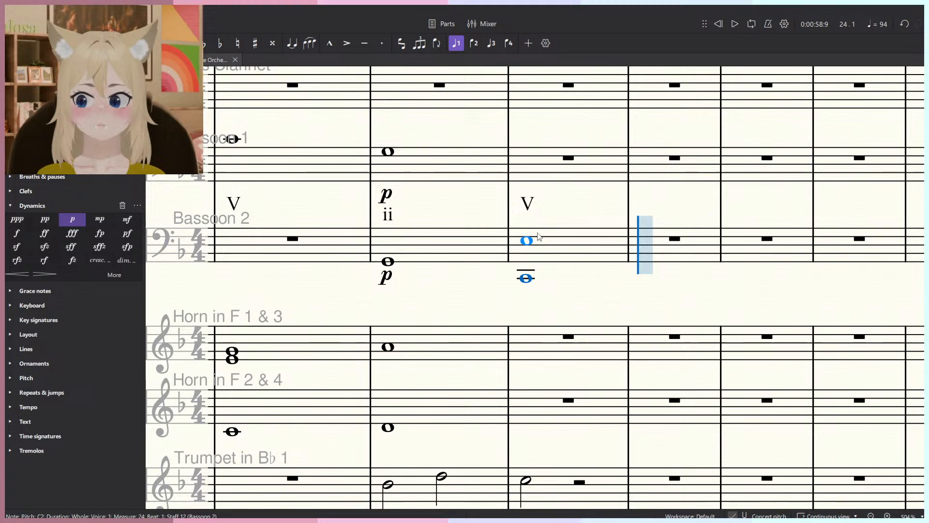
{"action": "left_click", "coordinate": [534, 171]}
{"action": "key", "text": "Escape"}
{"action": "scroll", "coordinate": [441, 203], "scroll_direction": "down", "scroll_amount": 3}
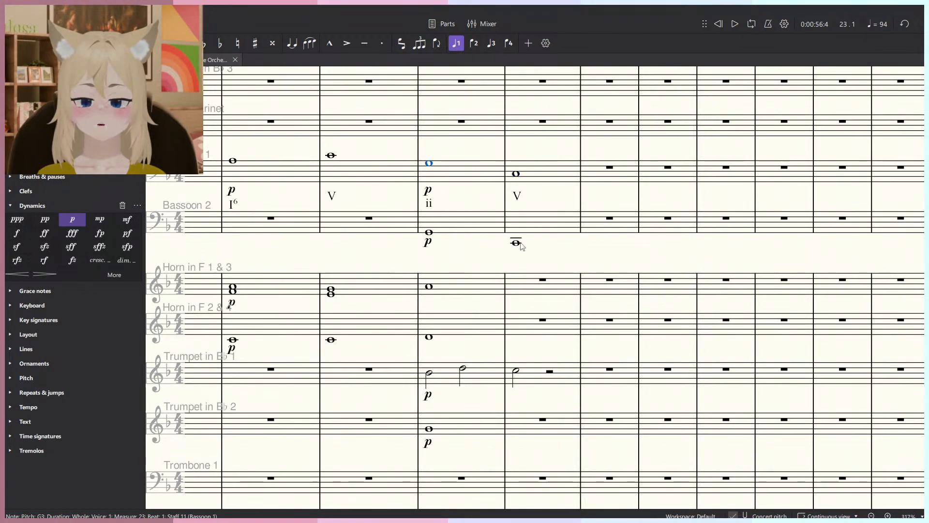
Review the bassoon, horn and trumpet parts around measure 23, and play from the start of that measure.
{"action": "scroll", "coordinate": [513, 245], "scroll_direction": "down", "scroll_amount": 1}
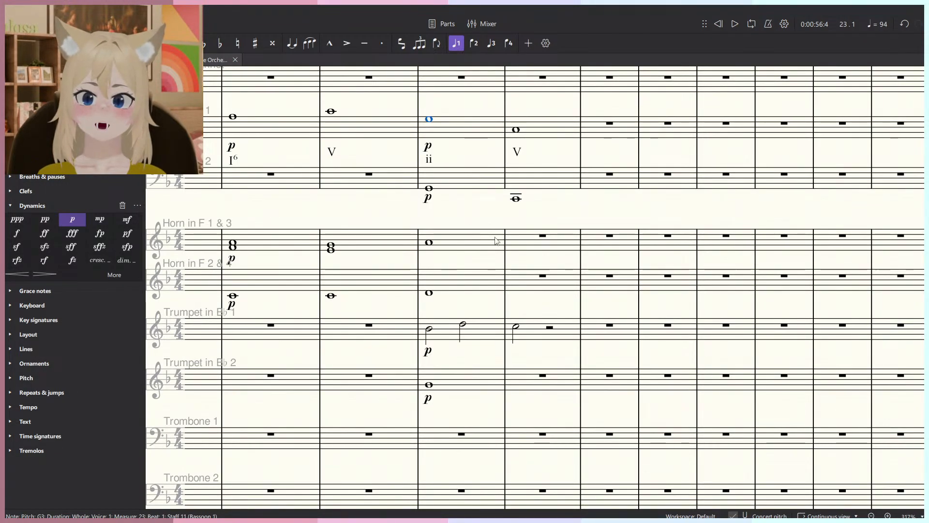
{"action": "scroll", "coordinate": [498, 241], "scroll_direction": "down", "scroll_amount": 1}
{"action": "scroll", "coordinate": [459, 303], "scroll_direction": "down", "scroll_amount": 1}
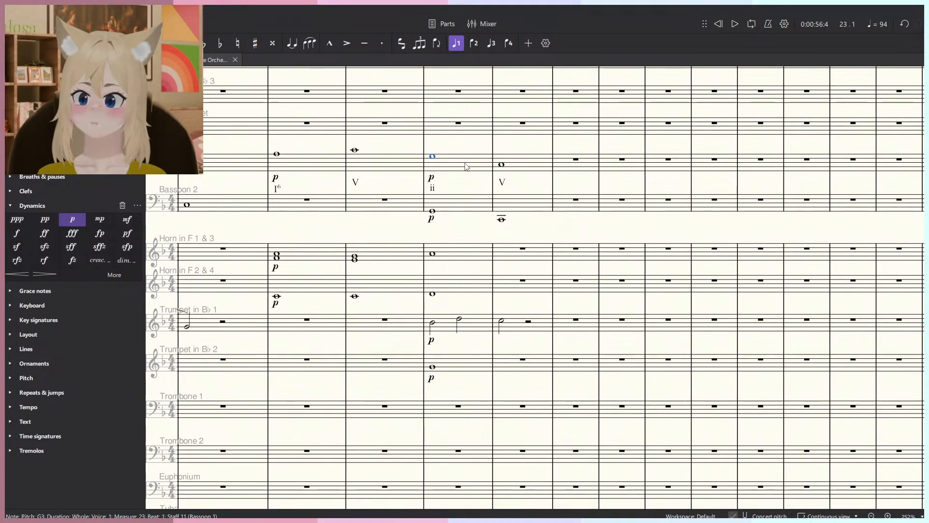
{"action": "left_click", "coordinate": [466, 167]}
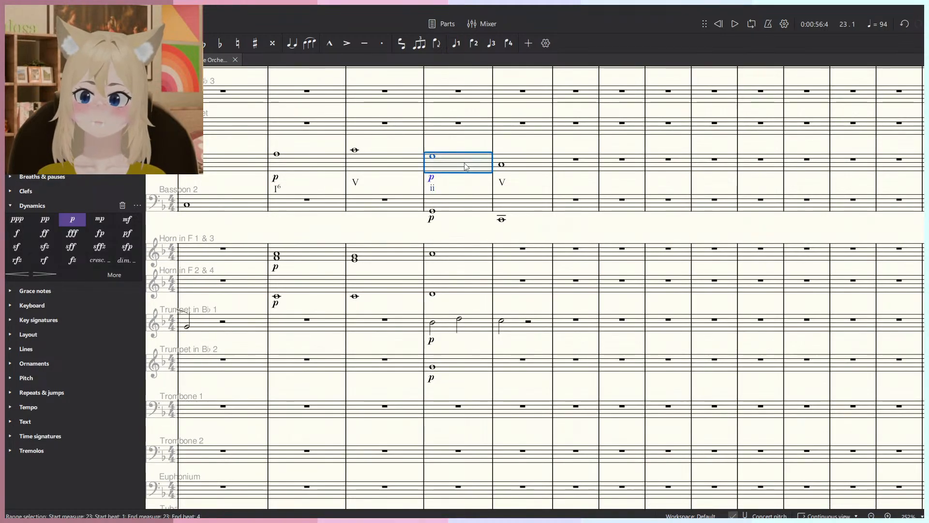
{"action": "left_click", "coordinate": [433, 366]}
{"action": "scroll", "coordinate": [438, 360], "scroll_direction": "up", "scroll_amount": 2}
{"action": "key", "text": "space"}
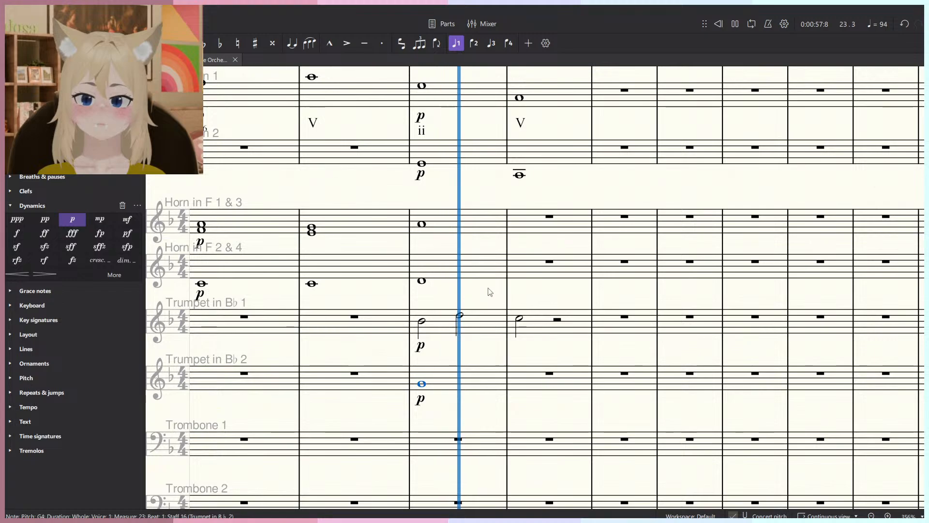
{"action": "key", "text": "space"}
Enter whole notes at measure 24: E4 in Horn in F 2 & 4 and C5 in Horn in F 1 & 3.
{"action": "left_click", "coordinate": [422, 281]}
{"action": "scroll", "coordinate": [458, 266], "scroll_direction": "up", "scroll_amount": 3}
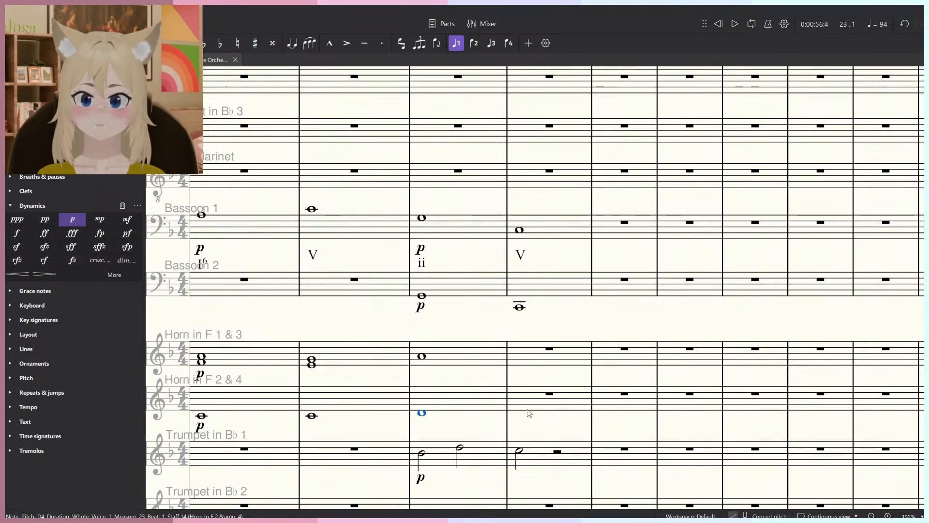
{"action": "left_click", "coordinate": [422, 357]}
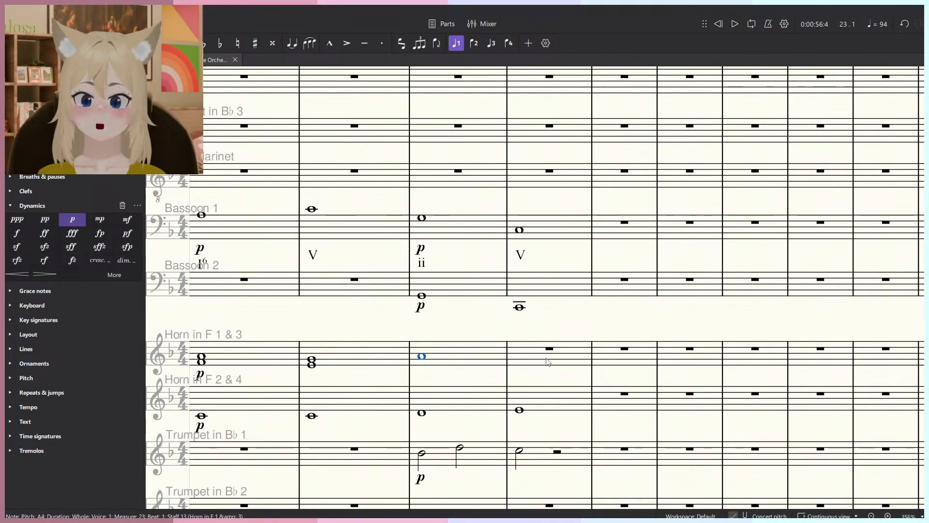
{"action": "left_click", "coordinate": [520, 350]}
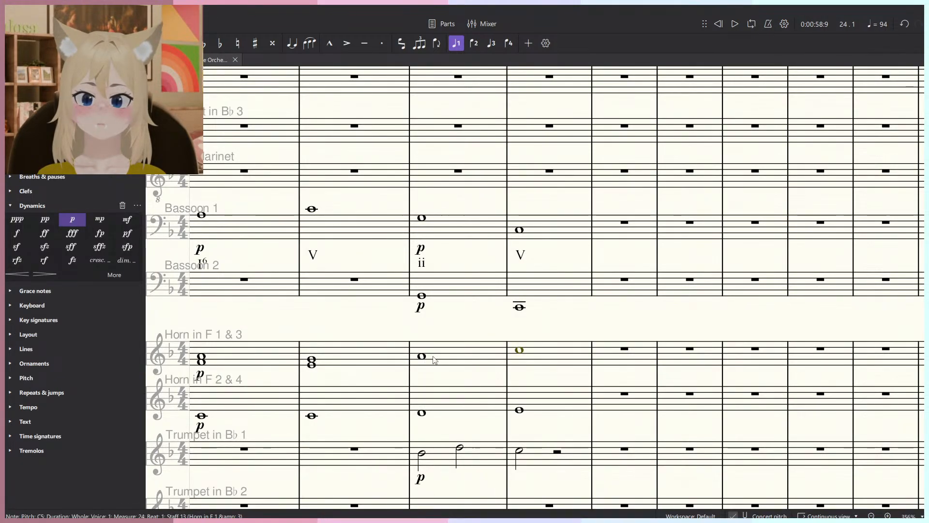
Replace the Horn in F 1 & 3 whole note in measure 23 with half notes A4 and F4.
{"action": "left_click", "coordinate": [424, 357]}
{"action": "scroll", "coordinate": [451, 365], "scroll_direction": "down", "scroll_amount": 1}
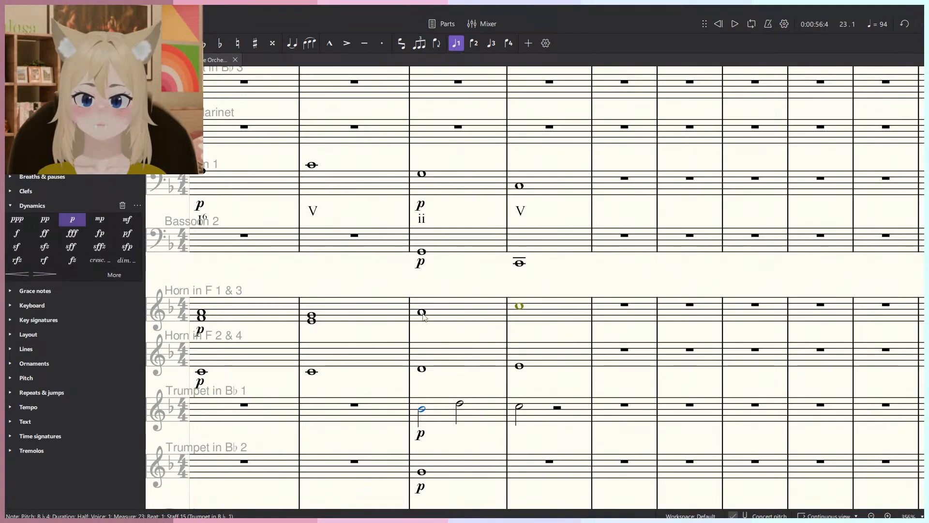
{"action": "key", "text": "6"}
{"action": "key", "text": "n"}
{"action": "left_click", "coordinate": [469, 319]}
{"action": "key", "text": "Escape"}
Change the Horn in F 1 & 3 whole note at measure 24 to G4.
{"action": "key", "text": "alt+Tab"}
{"action": "key", "text": "alt+Tab"}
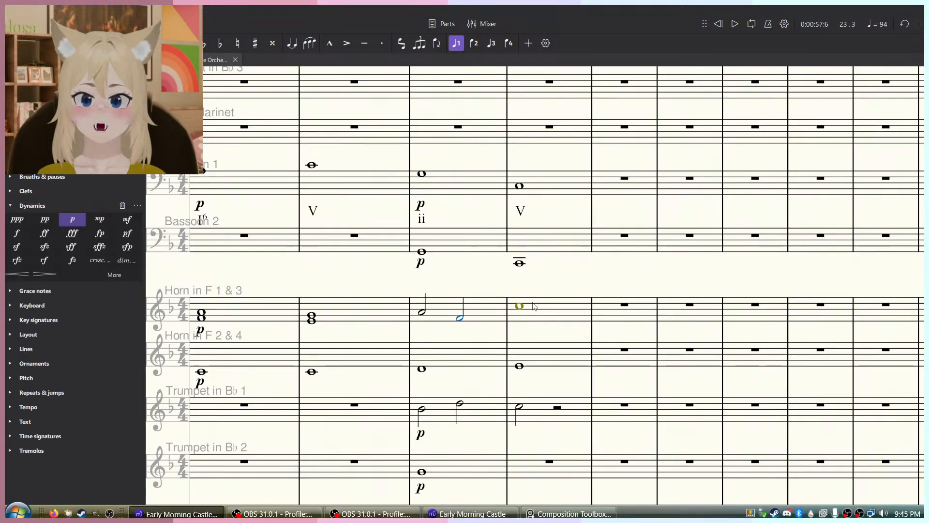
{"action": "left_click", "coordinate": [423, 313]}
{"action": "scroll", "coordinate": [446, 306], "scroll_direction": "down", "scroll_amount": 5}
Select measures 23 and 24 from Bassoon 1 through Trumpet in B♭ 2, and play them.
{"action": "left_click", "coordinate": [454, 238]}
{"action": "left_click", "coordinate": [504, 400], "text": "shift"}
{"action": "key", "text": "space"}
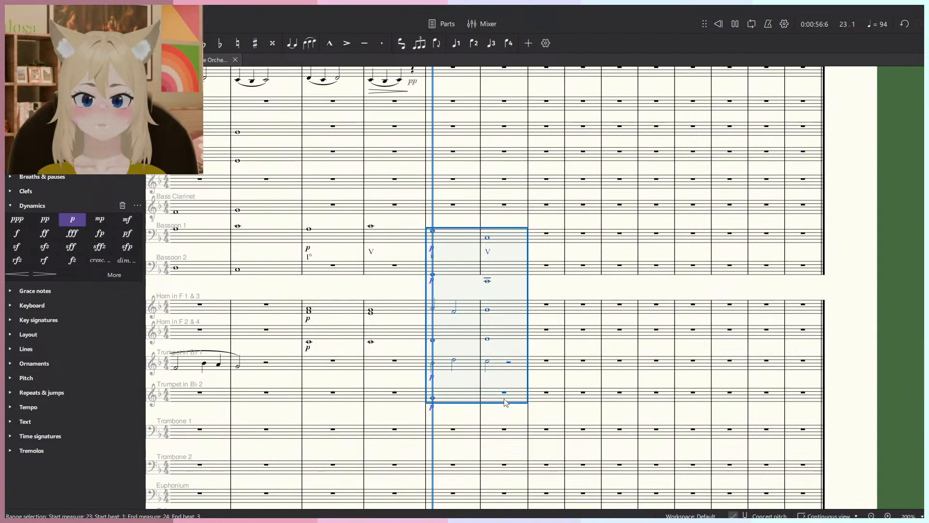
{"action": "key", "text": "space"}
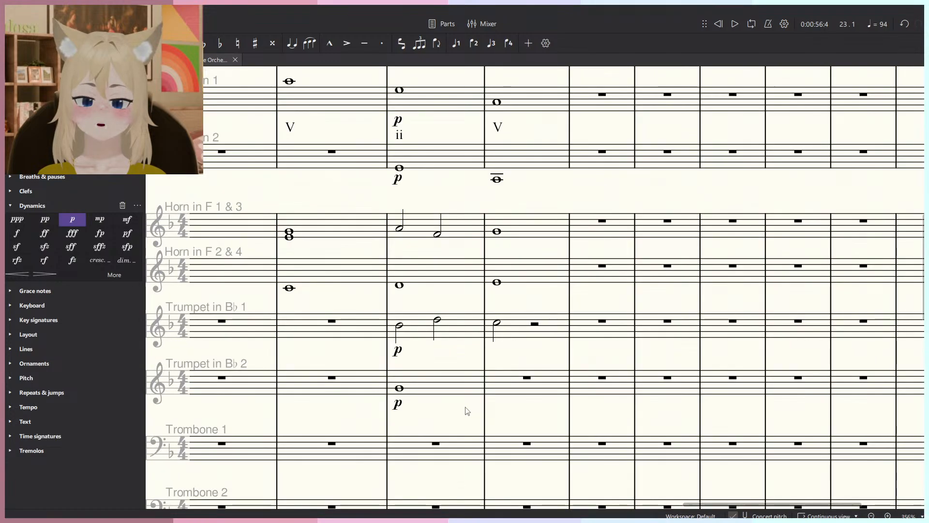
Enter a G4 whole note in Trumpet in B♭ 2 at measure 24.
{"action": "left_click", "coordinate": [498, 388]}
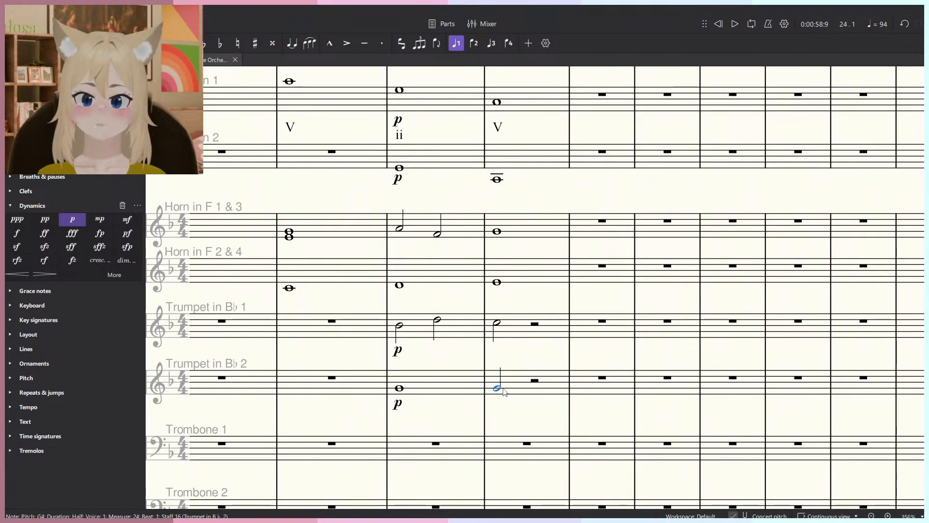
{"action": "left_click", "coordinate": [500, 239]}
{"action": "left_click", "coordinate": [527, 389]}
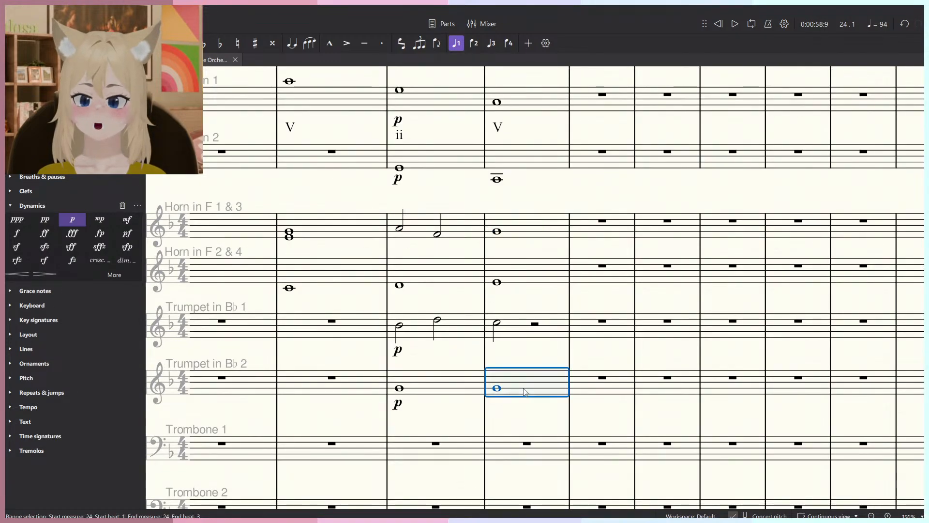
Play measures 23 and 24 of the bassoons, horns and trumpets with the new Trumpet in B♭ 2 note.
{"action": "scroll", "coordinate": [526, 382], "scroll_direction": "down", "scroll_amount": 4, "text": "ctrl"}
{"action": "left_click", "coordinate": [478, 207], "text": "shift"}
{"action": "key", "text": "space"}
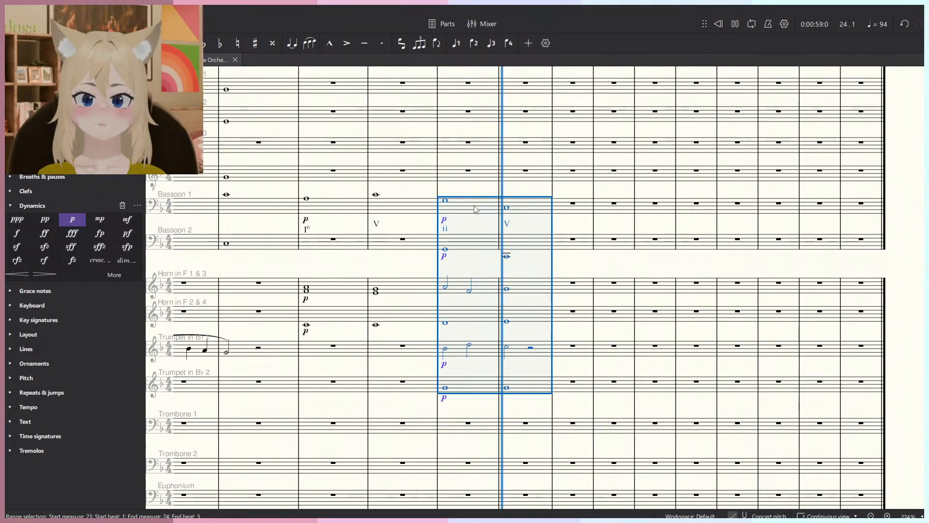
{"action": "key", "text": "space"}
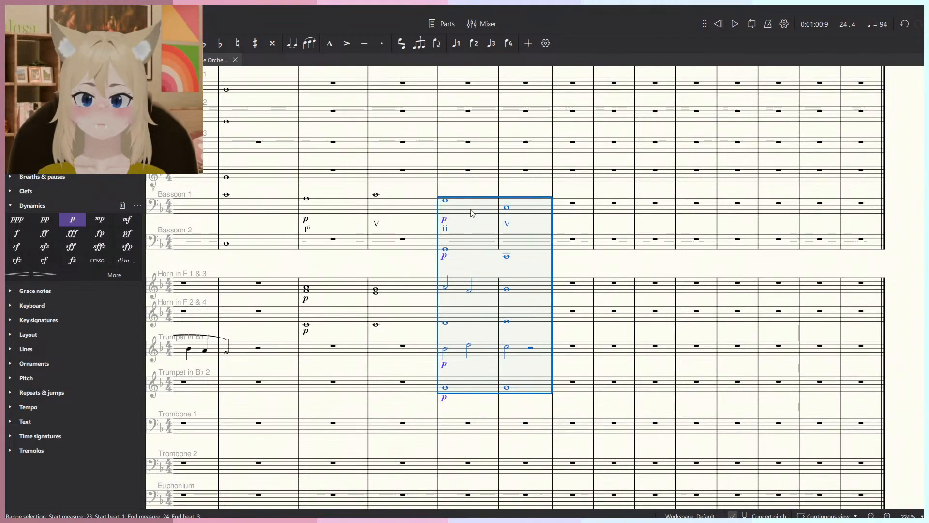
Check the individual notes of Horn in F 2 & 4 and both trumpets in measures 23 and 24.
{"action": "scroll", "coordinate": [517, 305], "scroll_direction": "up", "scroll_amount": 5, "text": "ctrl"}
{"action": "left_click", "coordinate": [534, 356]}
{"action": "left_click", "coordinate": [499, 337]}
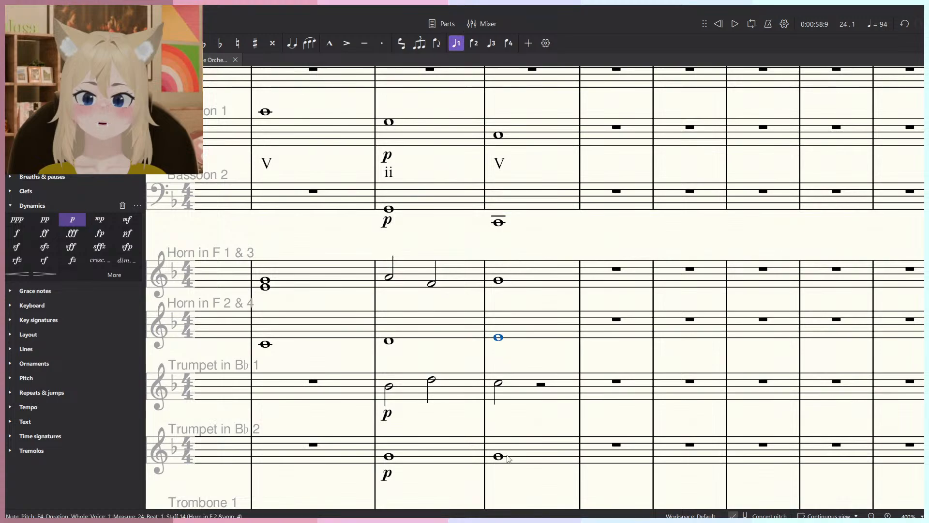
{"action": "left_click", "coordinate": [502, 456]}
{"action": "left_click", "coordinate": [500, 456]}
{"action": "scroll", "coordinate": [496, 454], "scroll_direction": "down", "scroll_amount": 5, "text": "ctrl"}
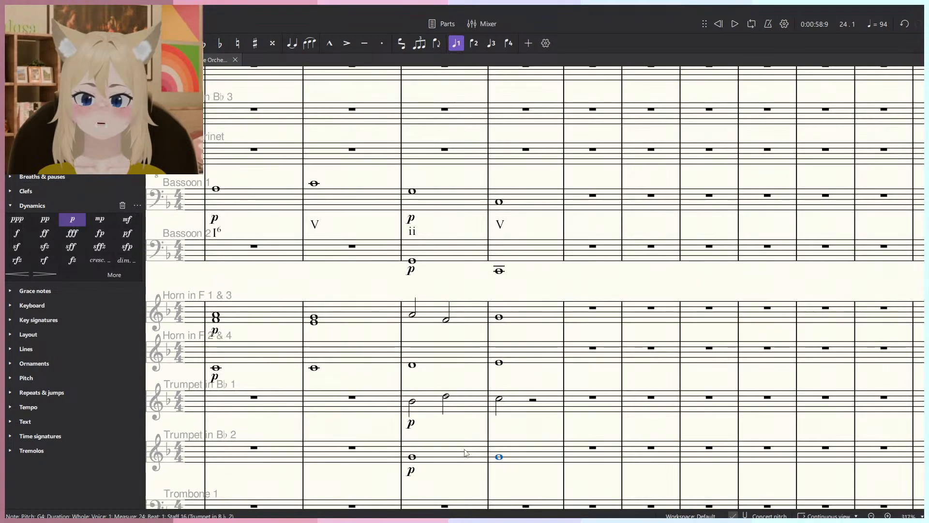
{"action": "left_click", "coordinate": [456, 450]}
{"action": "left_click", "coordinate": [429, 452]}
{"action": "scroll", "coordinate": [436, 456], "scroll_direction": "up", "scroll_amount": 5, "text": "ctrl"}
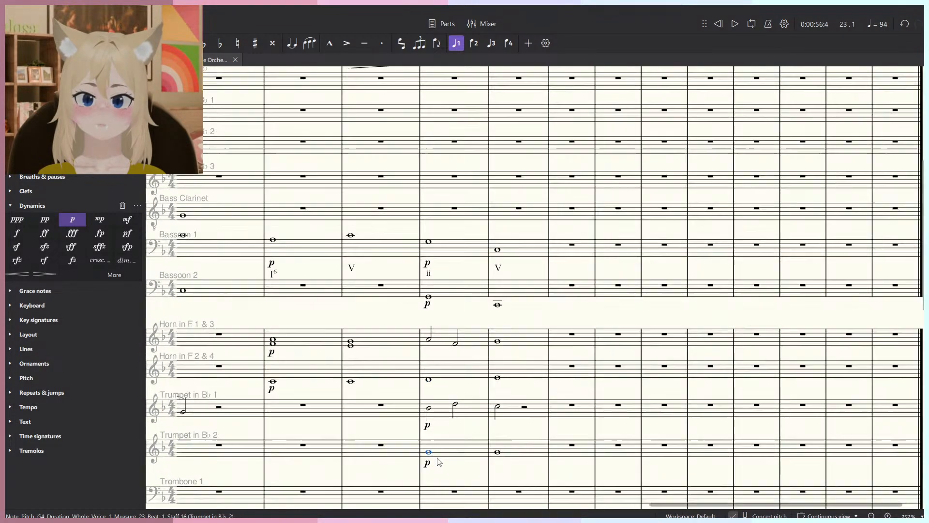
{"action": "left_click", "coordinate": [529, 333]}
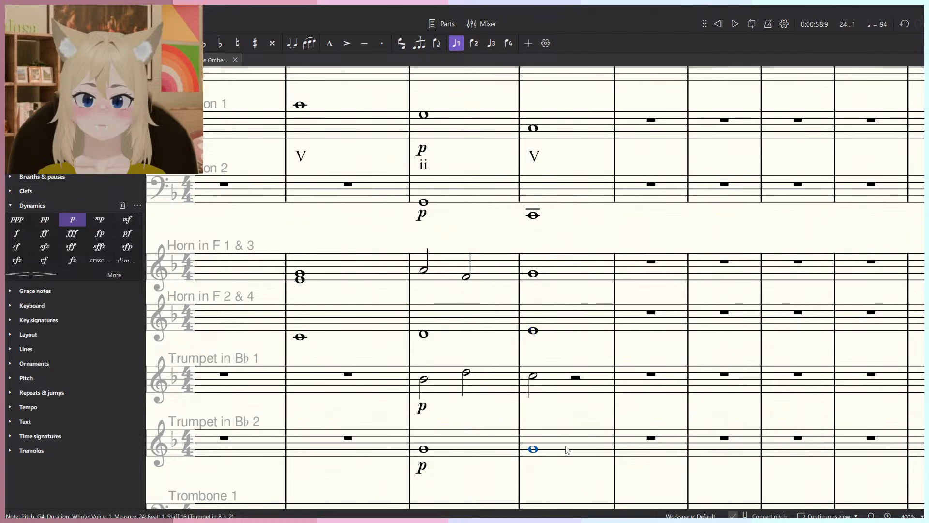
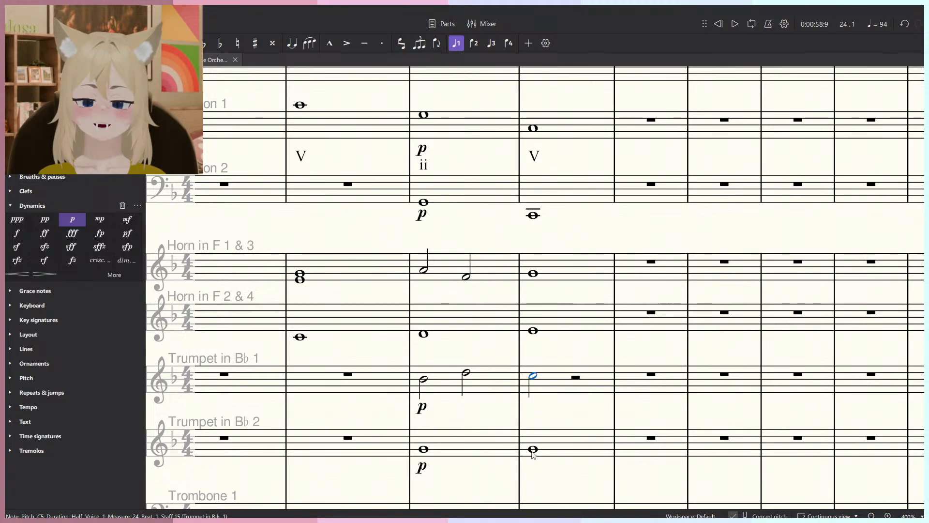
Delete the Trumpet in B♭ 2 whole note at measure 24.
{"action": "left_click", "coordinate": [531, 449]}
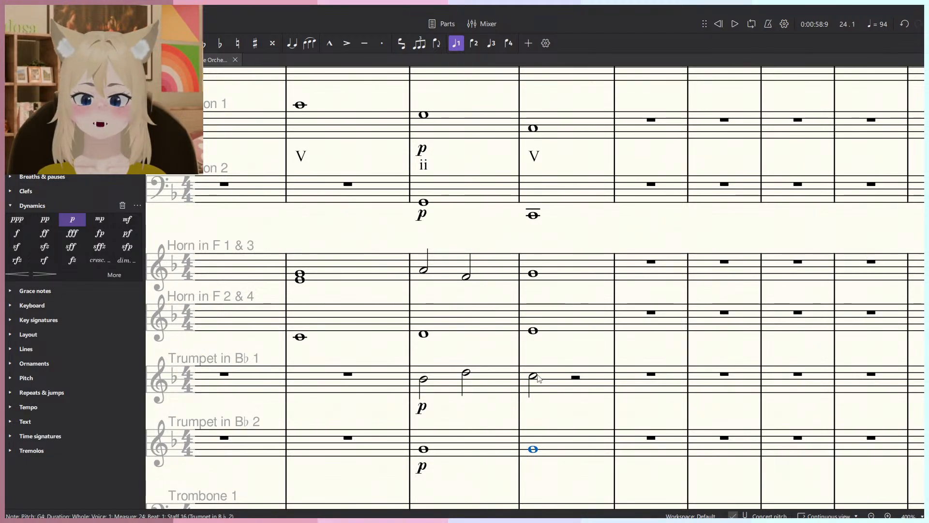
{"action": "left_click", "coordinate": [552, 448]}
{"action": "key", "text": "Delete"}
{"action": "key", "text": "shift+Left"}
Play measures 23 and 24 from Bassoon 1 through Trumpet in B♭ 2 without the deleted trumpet note.
{"action": "scroll", "coordinate": [559, 266], "scroll_direction": "down", "scroll_amount": 2}
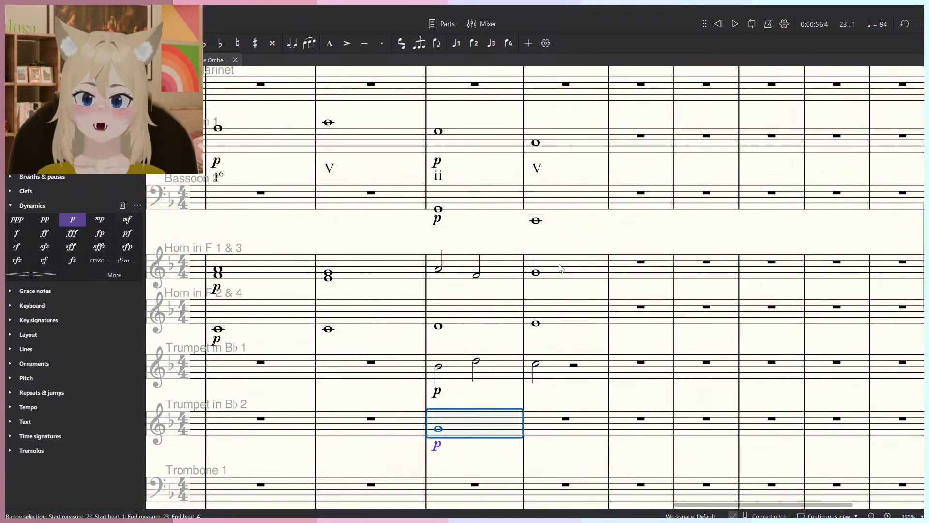
{"action": "left_click", "coordinate": [571, 170], "text": "shift"}
{"action": "key", "text": "space"}
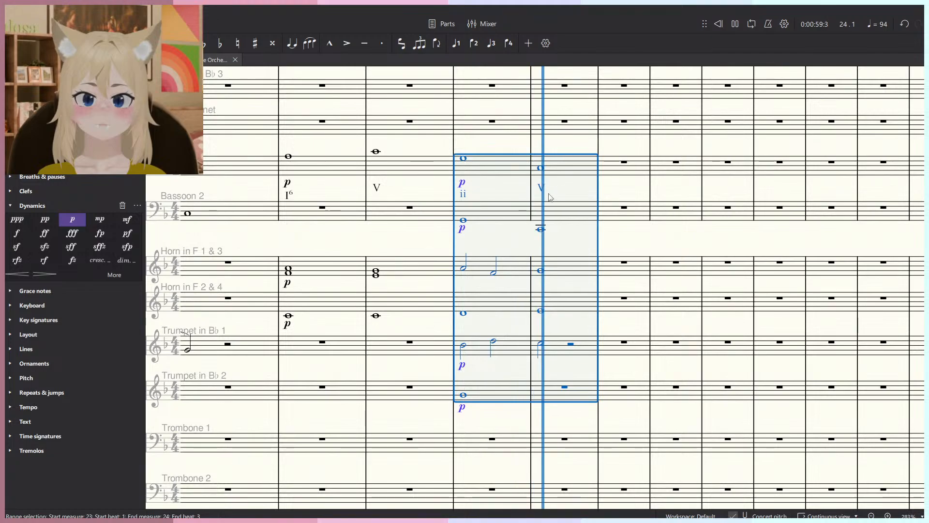
{"action": "key", "text": "Escape"}
Examine the horn, trumpet and low brass writing in the measures leading up to measure 24.
{"action": "scroll", "coordinate": [572, 240], "scroll_direction": "down", "scroll_amount": 2}
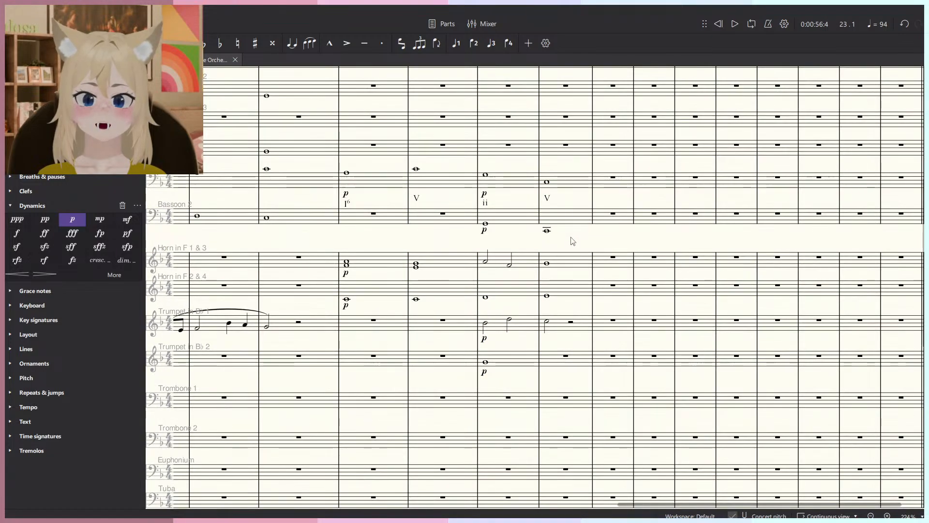
{"action": "scroll", "coordinate": [572, 240], "scroll_direction": "down", "scroll_amount": 1}
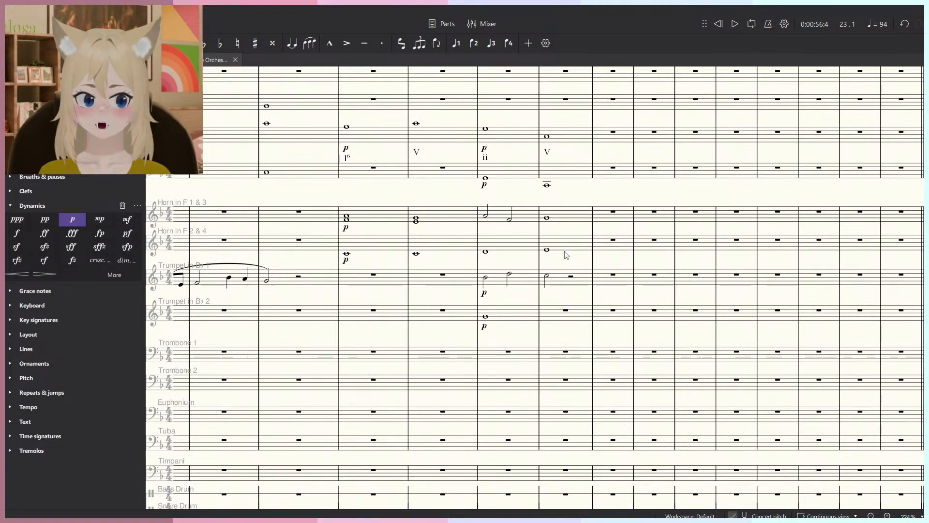
{"action": "scroll", "coordinate": [541, 221], "scroll_direction": "up", "scroll_amount": 4}
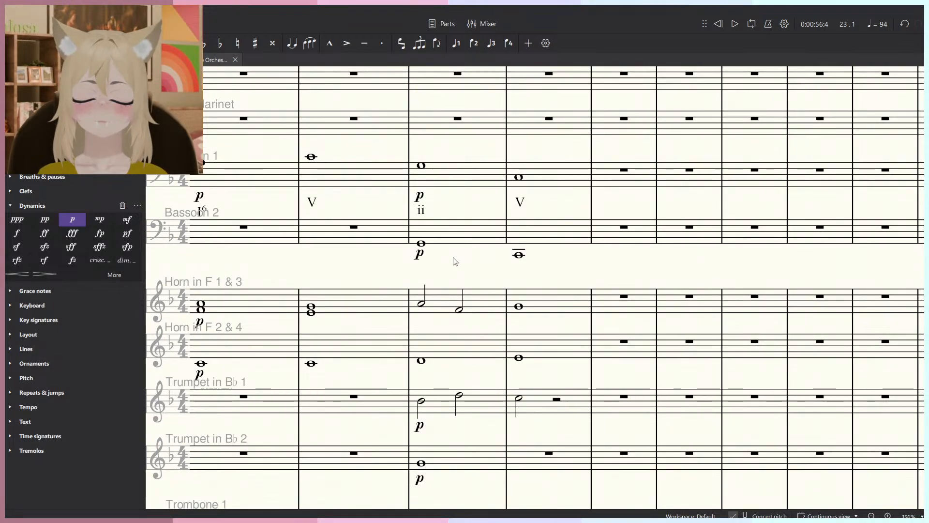
{"action": "scroll", "coordinate": [409, 321], "scroll_direction": "up", "scroll_amount": 1}
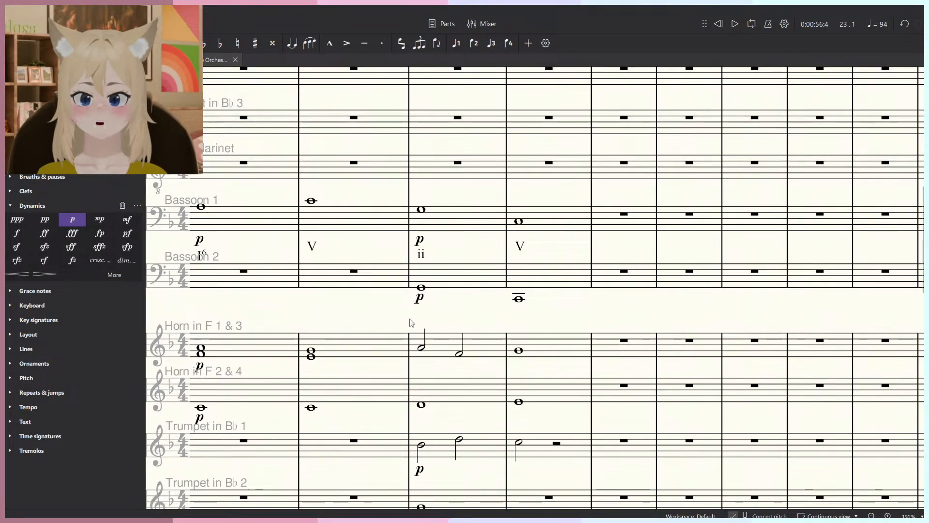
{"action": "scroll", "coordinate": [426, 324], "scroll_direction": "down", "scroll_amount": 5}
{"action": "scroll", "coordinate": [429, 319], "scroll_direction": "down", "scroll_amount": 4}
{"action": "left_click_drag", "start_coordinate": [432, 317], "coordinate": [776, 349]}
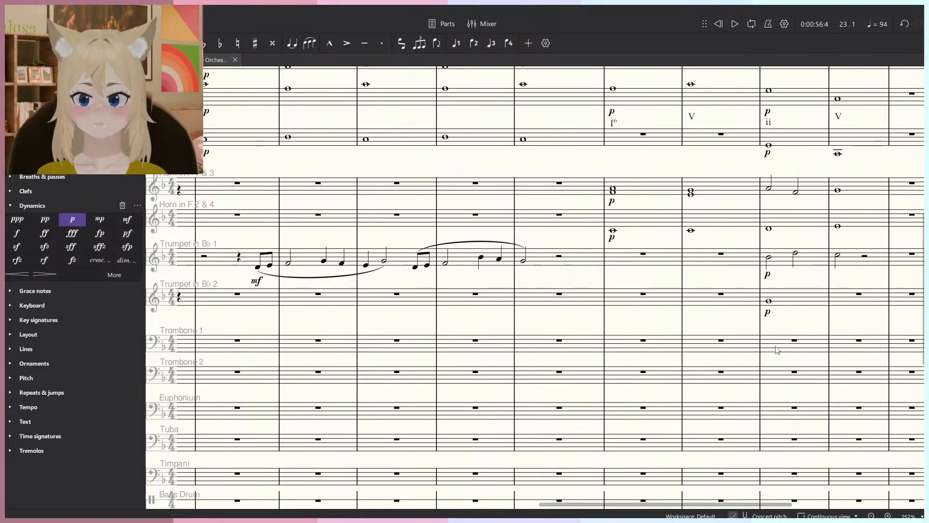
{"action": "left_click_drag", "start_coordinate": [184, 344], "coordinate": [352, 332]}
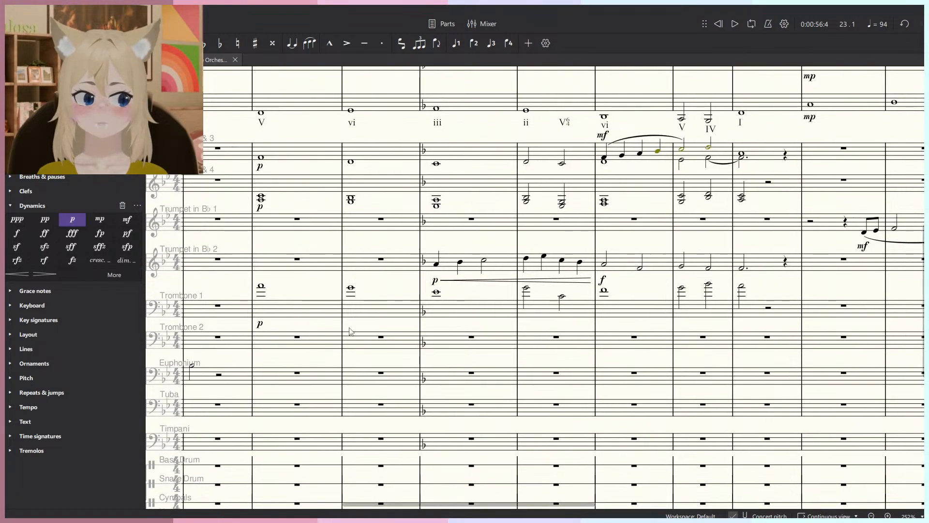
{"action": "left_click_drag", "start_coordinate": [755, 312], "coordinate": [265, 327]}
{"action": "left_click_drag", "start_coordinate": [591, 306], "coordinate": [535, 304]}
{"action": "scroll", "coordinate": [534, 304], "scroll_direction": "up", "scroll_amount": 4}
{"action": "scroll", "coordinate": [535, 304], "scroll_direction": "down", "scroll_amount": 5}
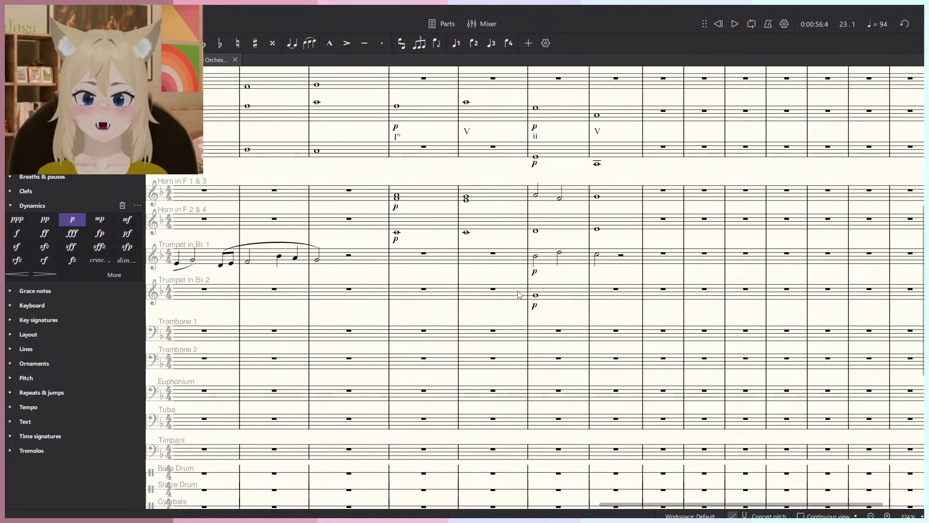
Play the orchestral passage from measure 22 through measure 24.
{"action": "key", "text": "space"}
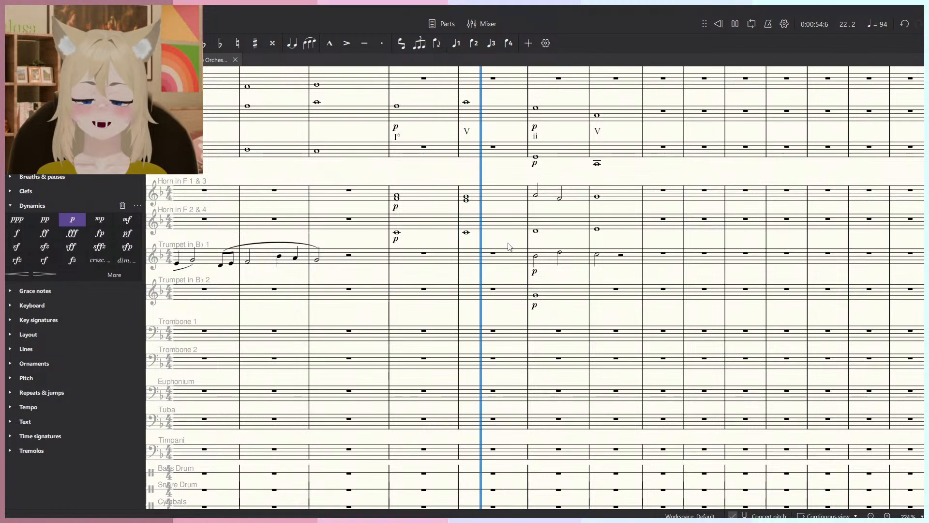
{"action": "scroll", "coordinate": [533, 290], "scroll_direction": "up", "scroll_amount": 2}
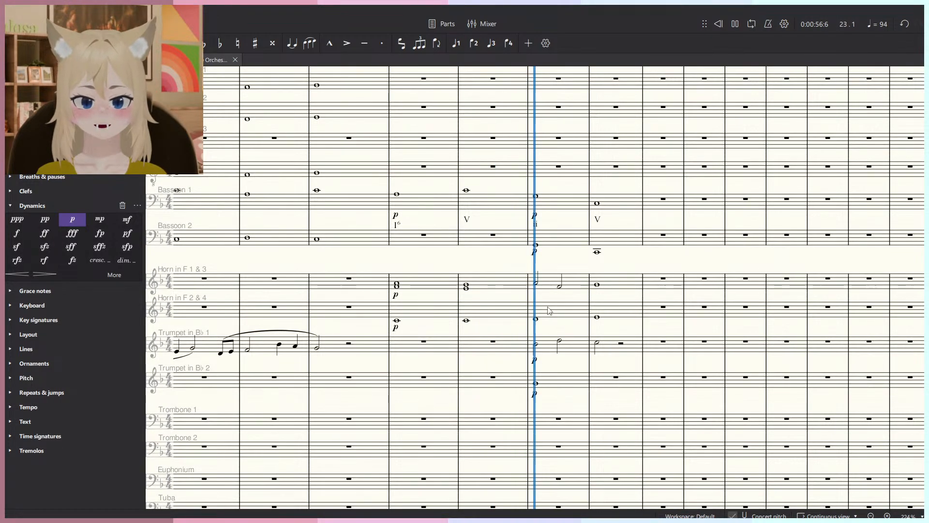
{"action": "scroll", "coordinate": [574, 289], "scroll_direction": "up", "scroll_amount": 1}
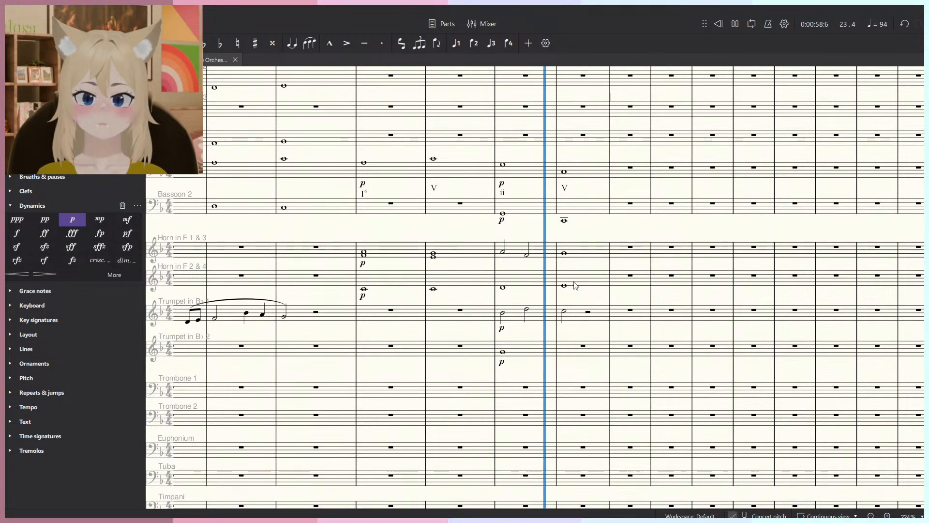
{"action": "scroll", "coordinate": [576, 282], "scroll_direction": "up", "scroll_amount": 3}
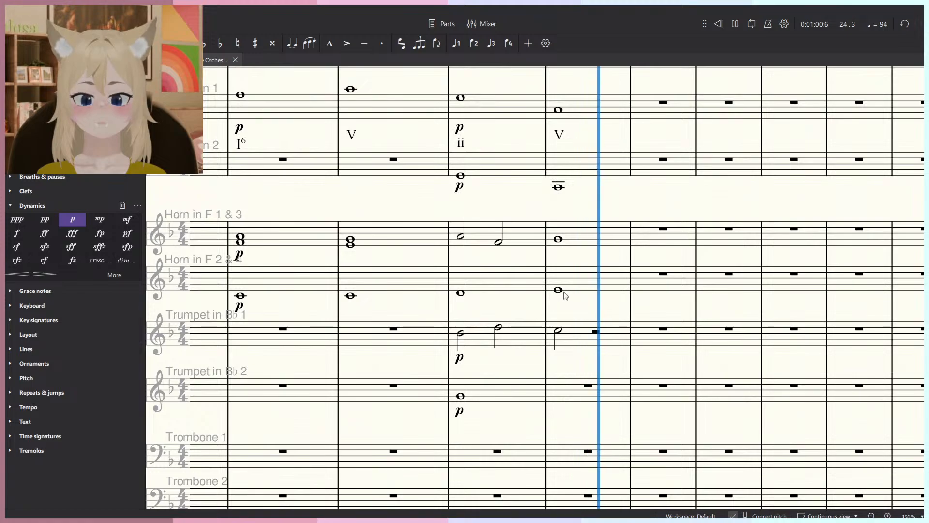
{"action": "key", "text": "space"}
{"action": "scroll", "coordinate": [561, 290], "scroll_direction": "up", "scroll_amount": 2}
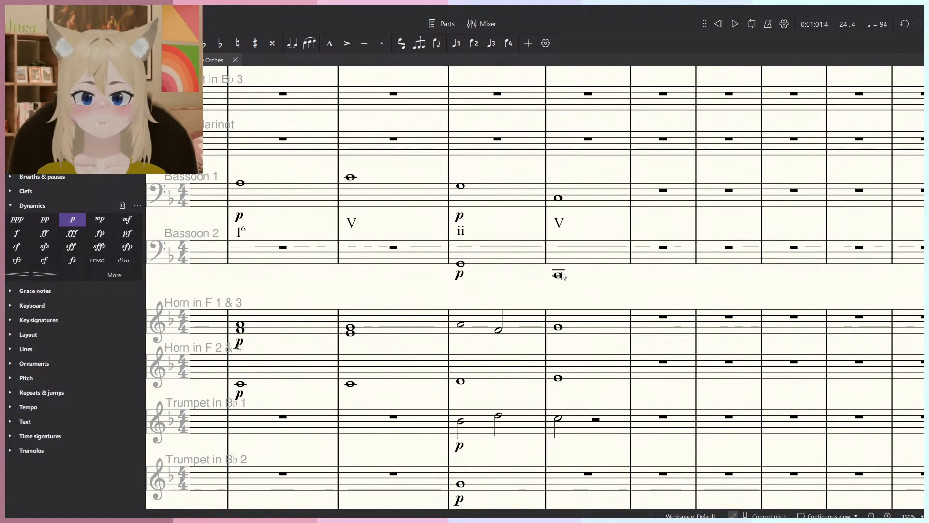
Shorten the Bassoon 2 note at measure 24 to a half note and move the ii and V chord labels from Bassoon 1 to Bassoon 2.
{"action": "left_click", "coordinate": [559, 275]}
{"action": "left_click", "coordinate": [557, 199]}
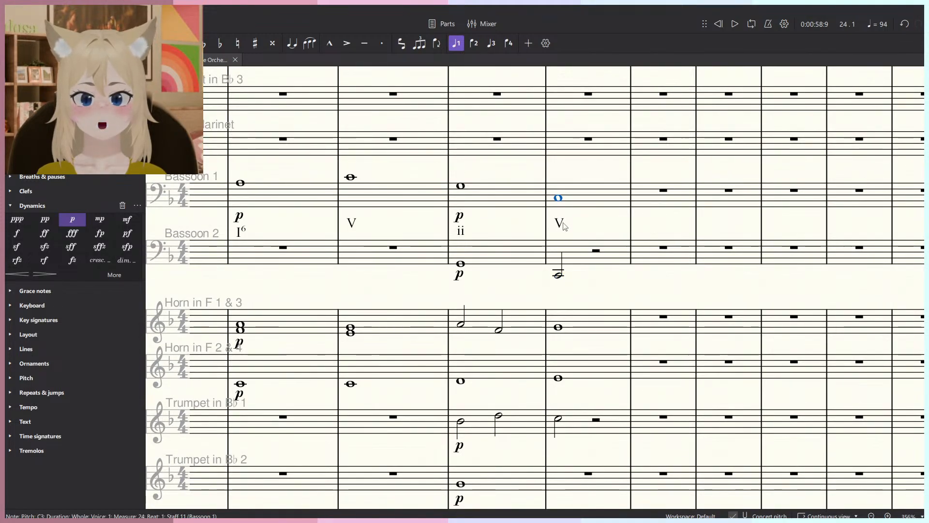
{"action": "key", "text": "ctrl+x"}
{"action": "left_click", "coordinate": [461, 264]}
{"action": "key", "text": "ctrl+v"}
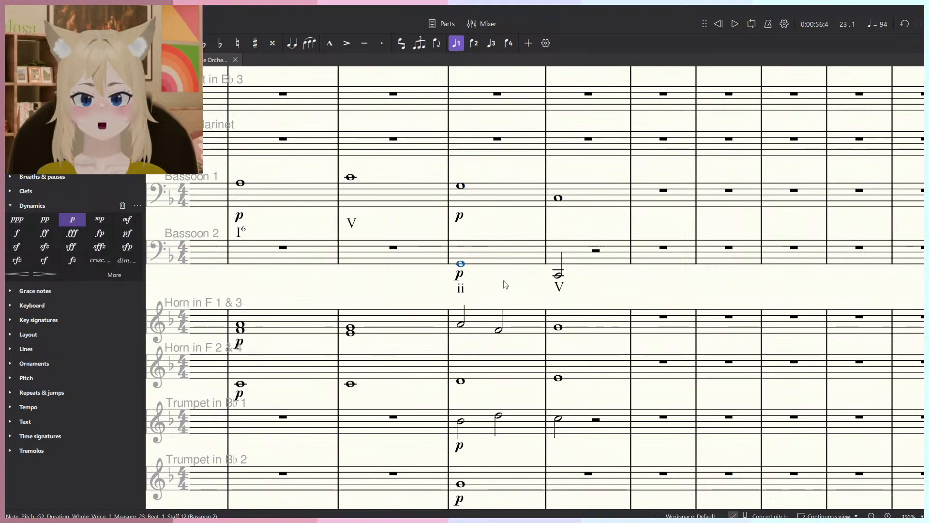
Play from measure 23 through measure 24, and shorten the Bassoon 1 note at measure 24 to a dotted half note.
{"action": "key", "text": "space"}
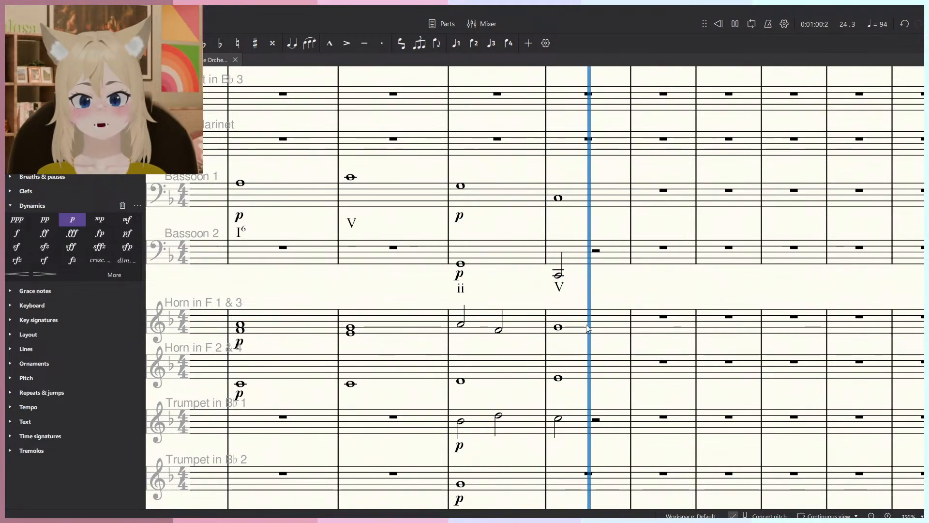
{"action": "key", "text": "space"}
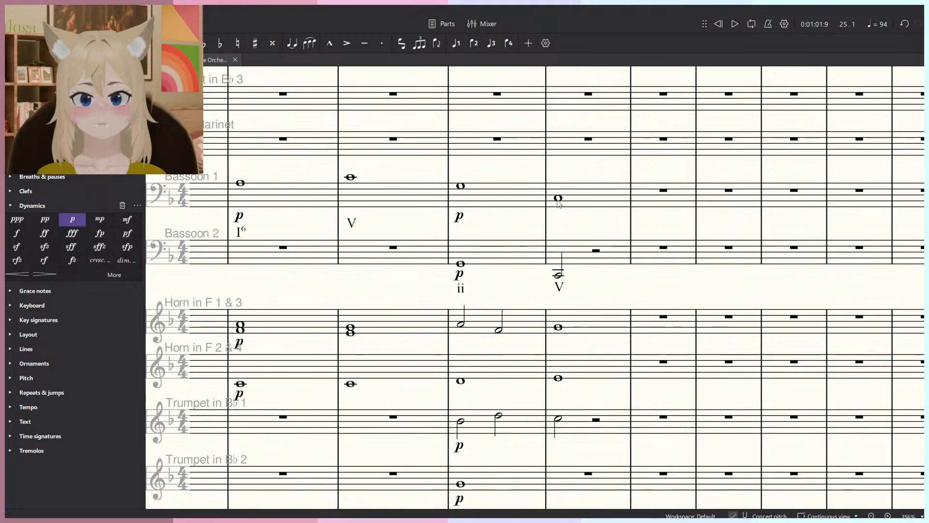
{"action": "key", "text": "6"}
{"action": "key", "text": "period"}
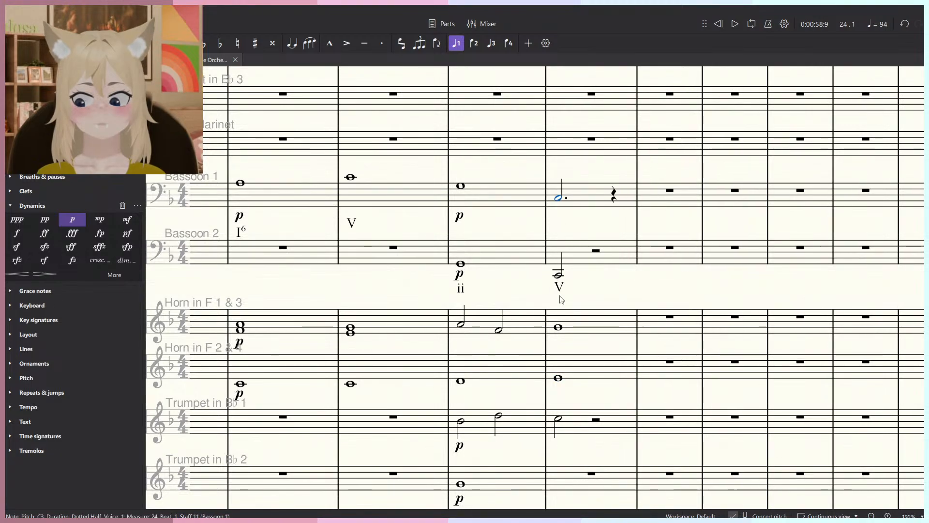
Check the horn and trumpet notes at measure 24, and play that measure with the shortened bassoon notes.
{"action": "left_click", "coordinate": [558, 379]}
{"action": "left_click", "coordinate": [558, 419]}
{"action": "left_click", "coordinate": [568, 369]}
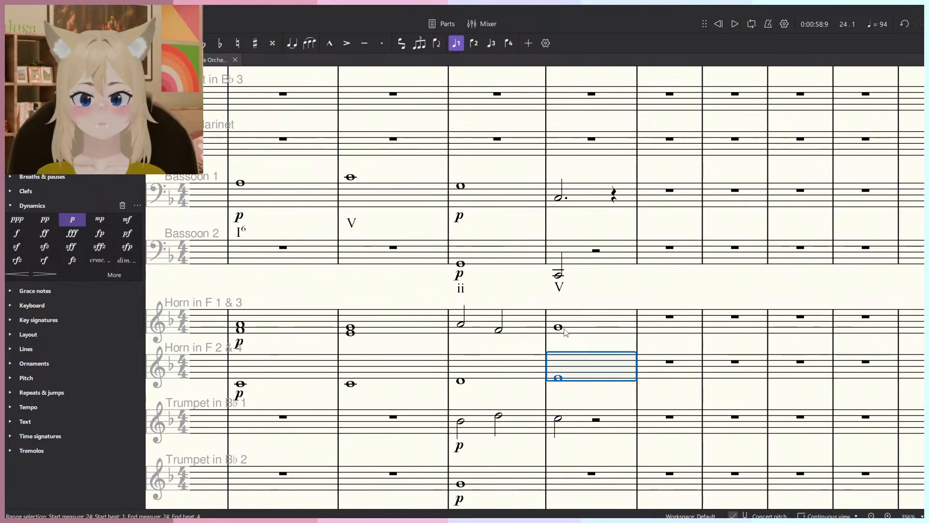
{"action": "key", "text": "space"}
{"action": "scroll", "coordinate": [581, 348], "scroll_direction": "down", "scroll_amount": 3}
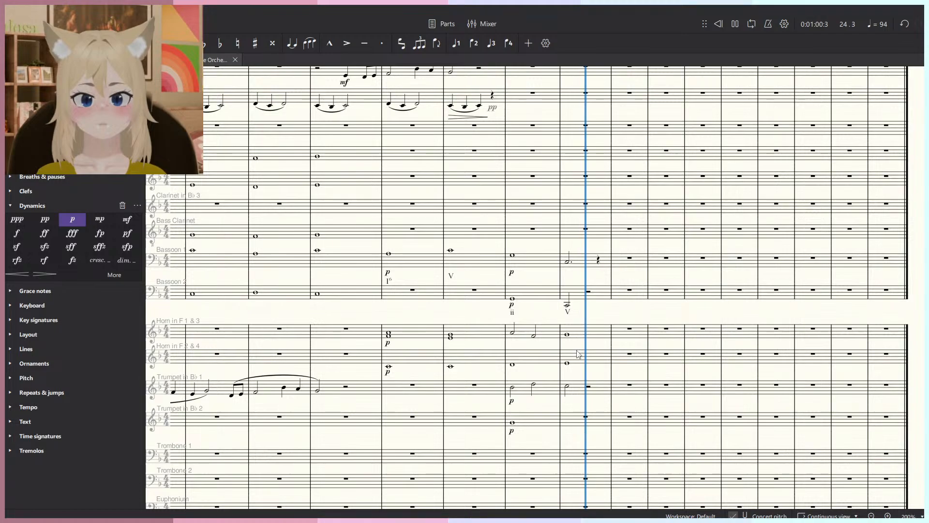
{"action": "key", "text": "space"}
{"action": "scroll", "coordinate": [574, 365], "scroll_direction": "up", "scroll_amount": 4}
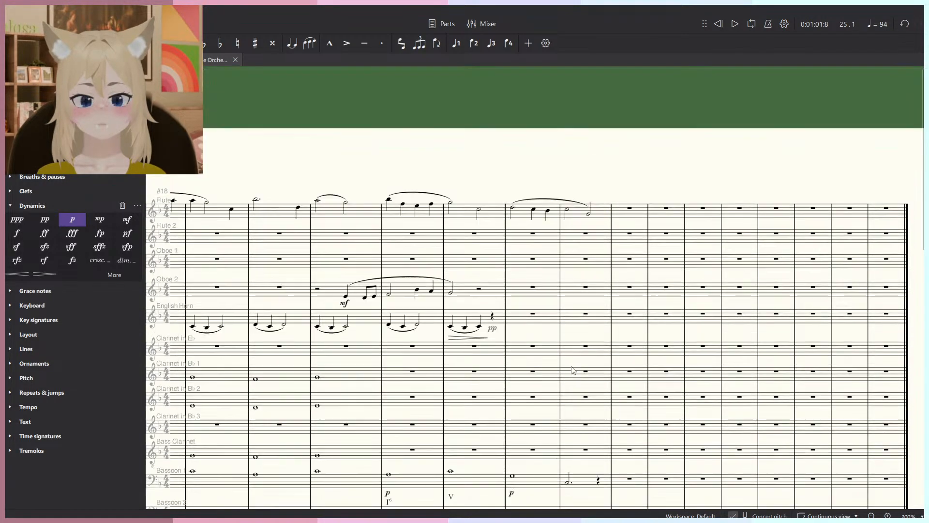
Switch to the smaller source score and play it from measure 23 into measure 26.
{"action": "key", "text": "alt+Tab"}
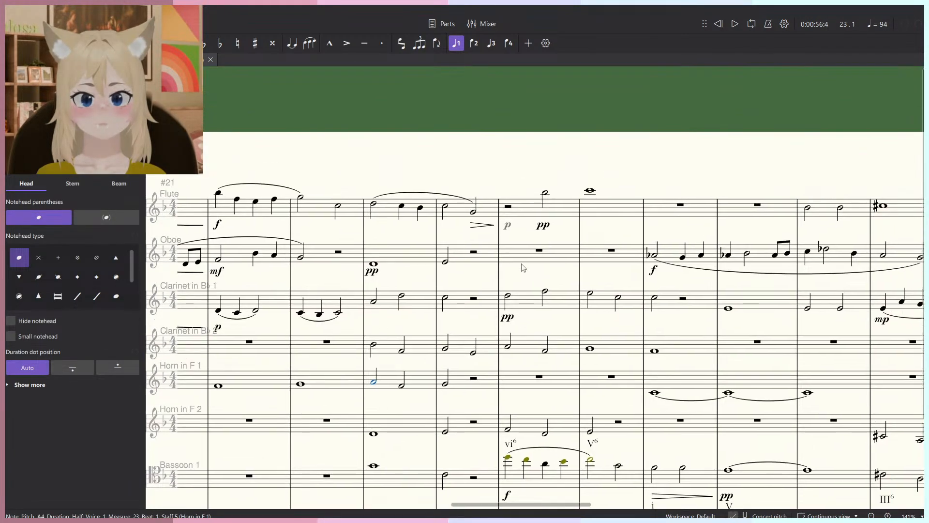
{"action": "key", "text": "space"}
{"action": "scroll", "coordinate": [405, 166], "scroll_direction": "down", "scroll_amount": 3}
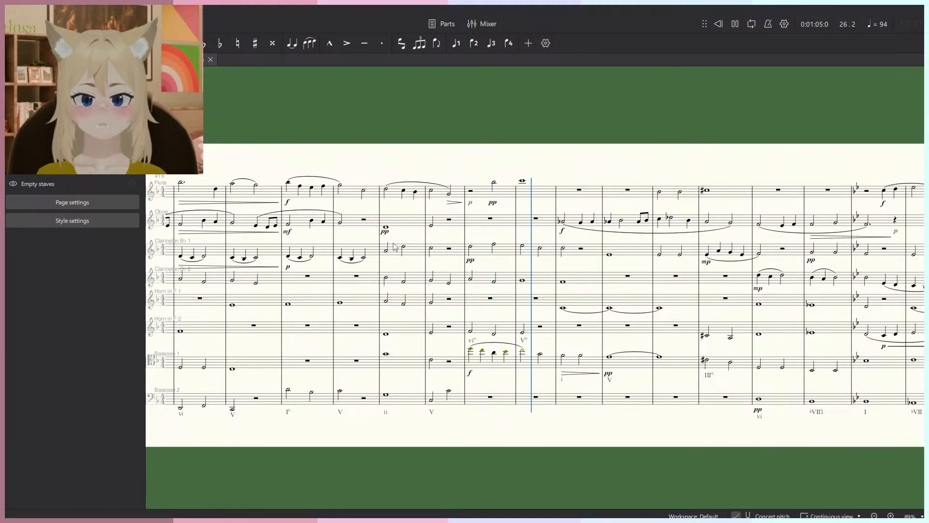
{"action": "key", "text": "space"}
Select the Bassoon 1 melody in measures 25 and 26 of the source score.
{"action": "left_click", "coordinate": [506, 365]}
{"action": "left_click", "coordinate": [549, 364], "text": "shift"}
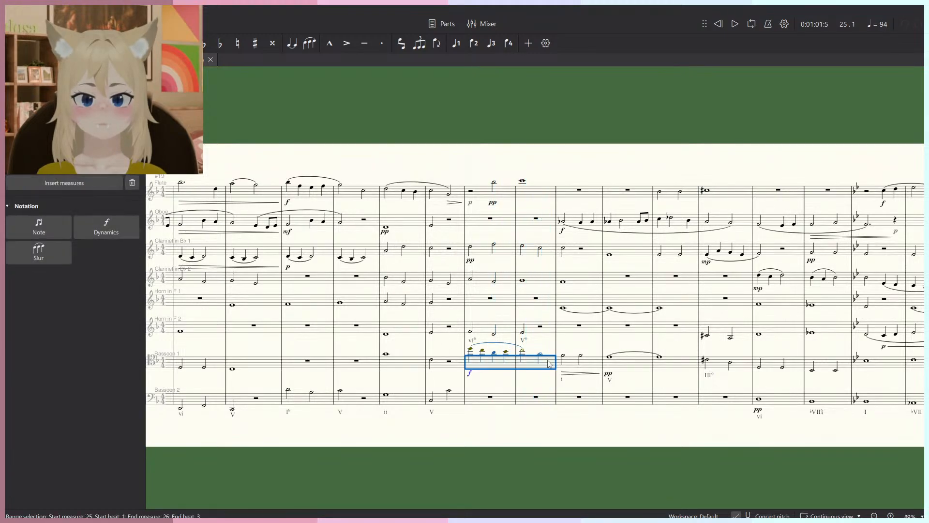
{"action": "key", "text": "alt+Tab"}
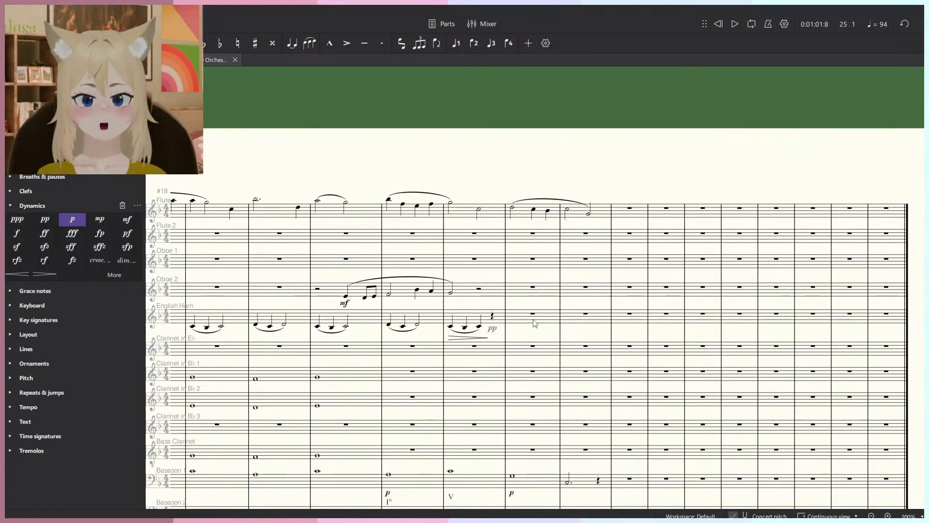
{"action": "key", "text": "alt+Tab"}
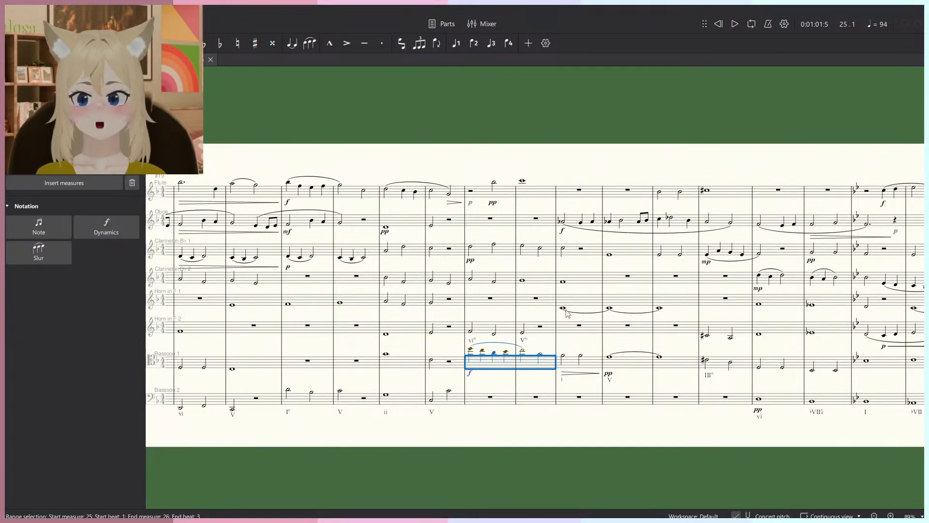
{"action": "left_click_drag", "start_coordinate": [567, 311], "coordinate": [557, 309]}
Return to the orchestral score and paste the copied bassoon melody into the English Horn at measures 25 and 26.
{"action": "key", "text": "alt+Tab"}
{"action": "left_click", "coordinate": [528, 376]}
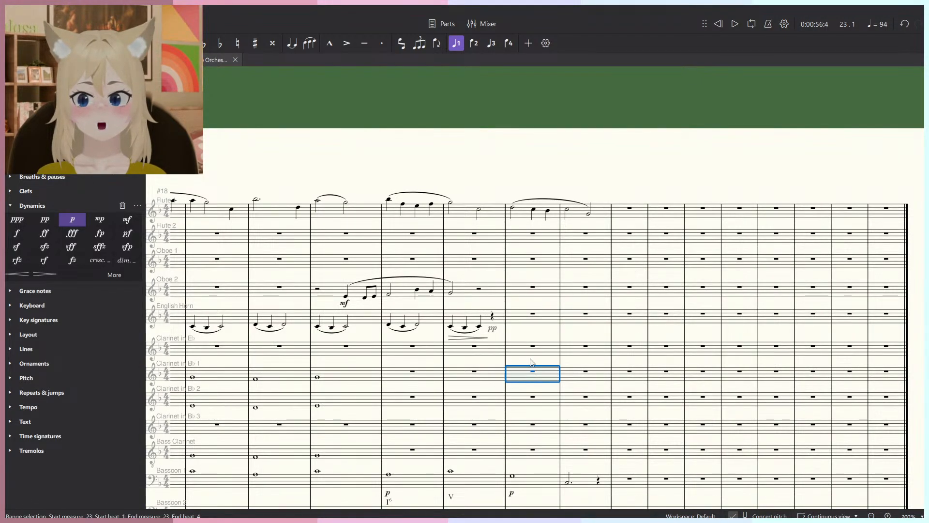
{"action": "left_click_drag", "start_coordinate": [534, 348], "coordinate": [497, 307]}
{"action": "left_click", "coordinate": [499, 276]}
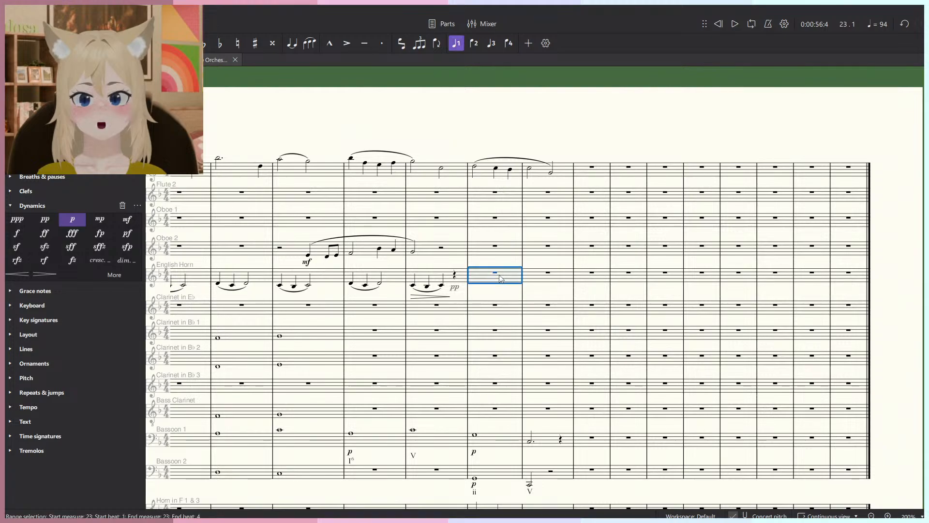
{"action": "left_click", "coordinate": [552, 276]}
{"action": "left_click", "coordinate": [593, 277]}
{"action": "key", "text": "ctrl+v"}
Play the pasted English Horn melody through measures 25 and 26.
{"action": "key", "text": "space"}
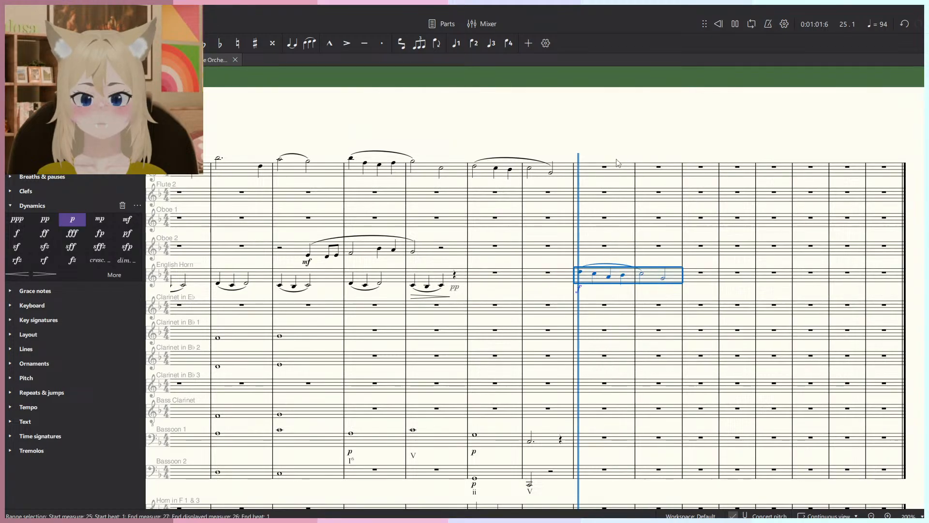
{"action": "left_click", "coordinate": [631, 136]}
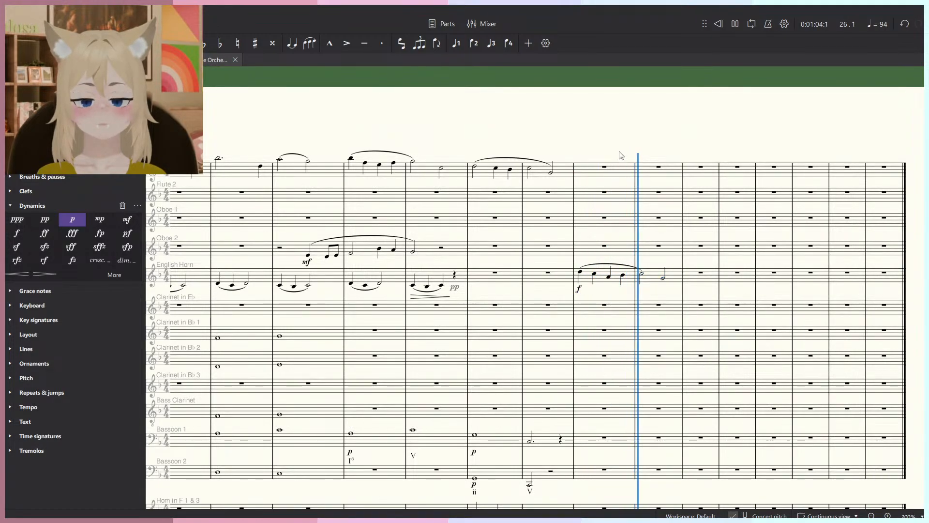
{"action": "scroll", "coordinate": [596, 282], "scroll_direction": "up", "scroll_amount": 3}
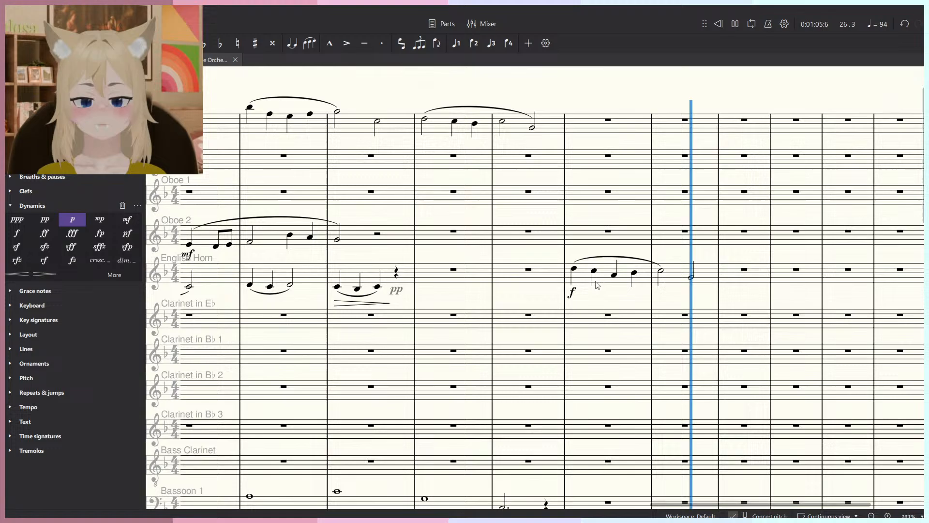
{"action": "key", "text": "space"}
Change the English Horn dynamic at measure 25 to mf and play the start of the phrase.
{"action": "left_click", "coordinate": [573, 292]}
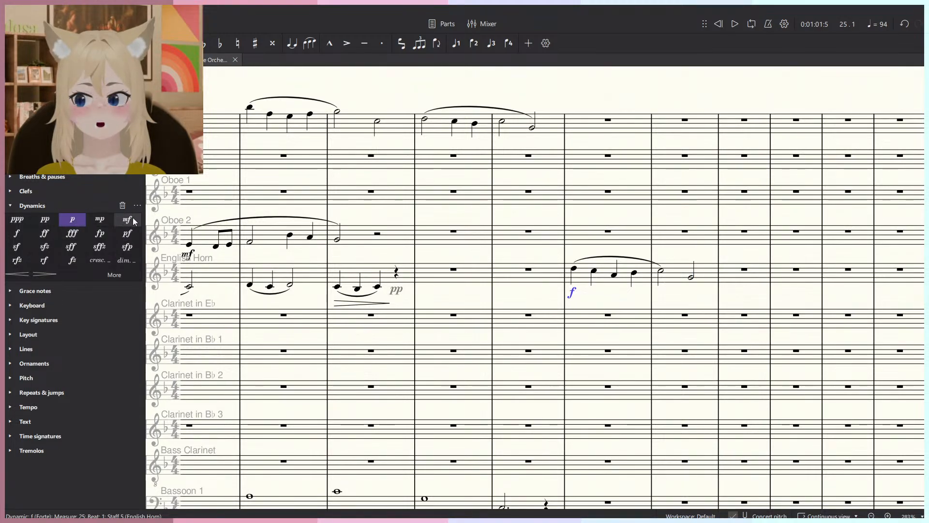
{"action": "left_click", "coordinate": [132, 218]}
{"action": "key", "text": "space"}
{"action": "scroll", "coordinate": [567, 100], "scroll_direction": "down", "scroll_amount": 3}
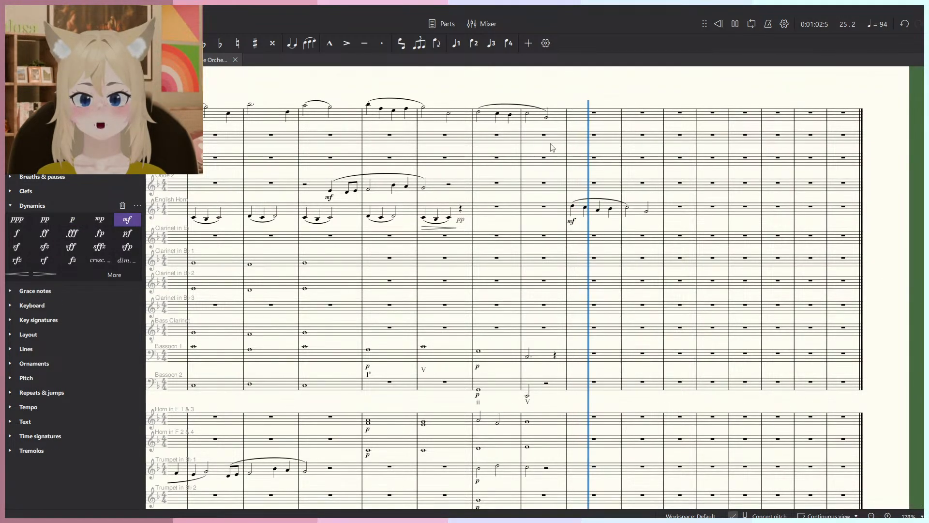
{"action": "scroll", "coordinate": [632, 184], "scroll_direction": "up", "scroll_amount": 3}
{"action": "key", "text": "space"}
Copy the English Horn melody of measures 25 and 26 into the Clarinet in E♭ and play the doubled phrase.
{"action": "left_click", "coordinate": [665, 219]}
{"action": "left_click", "coordinate": [557, 223], "text": "shift"}
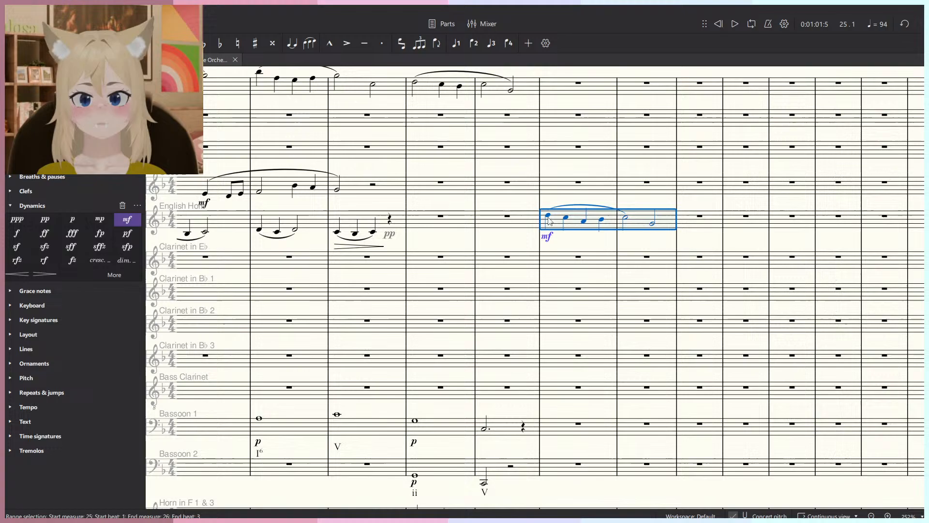
{"action": "left_click", "coordinate": [573, 272]}
{"action": "left_click", "coordinate": [576, 297]}
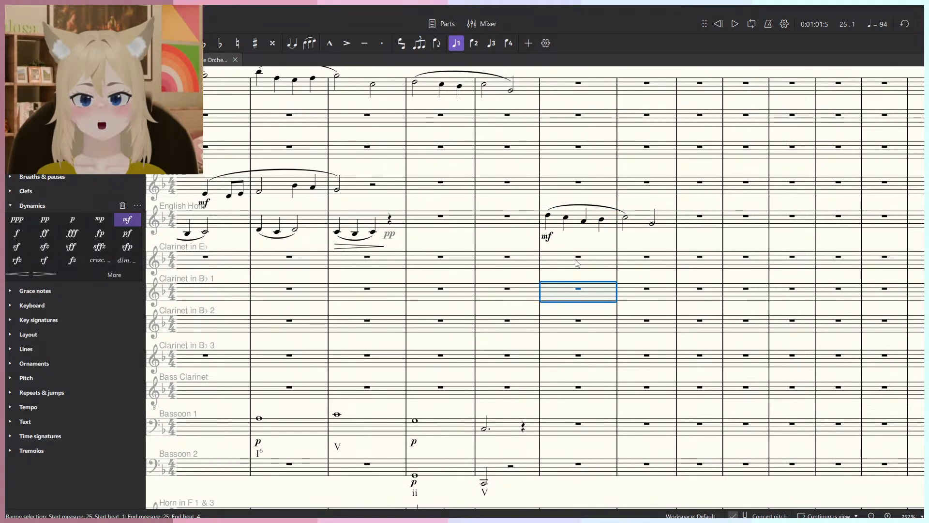
{"action": "key", "text": "ctrl+v"}
{"action": "key", "text": "space"}
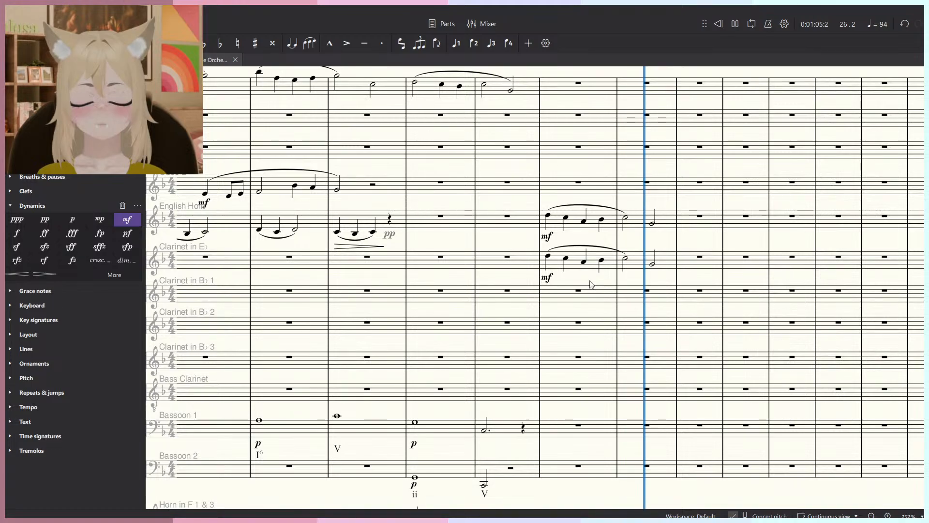
{"action": "key", "text": "space"}
Lower the English Horn dynamic at measure 25 to mp and play it against the Clarinet in E♭.
{"action": "left_click", "coordinate": [547, 237]}
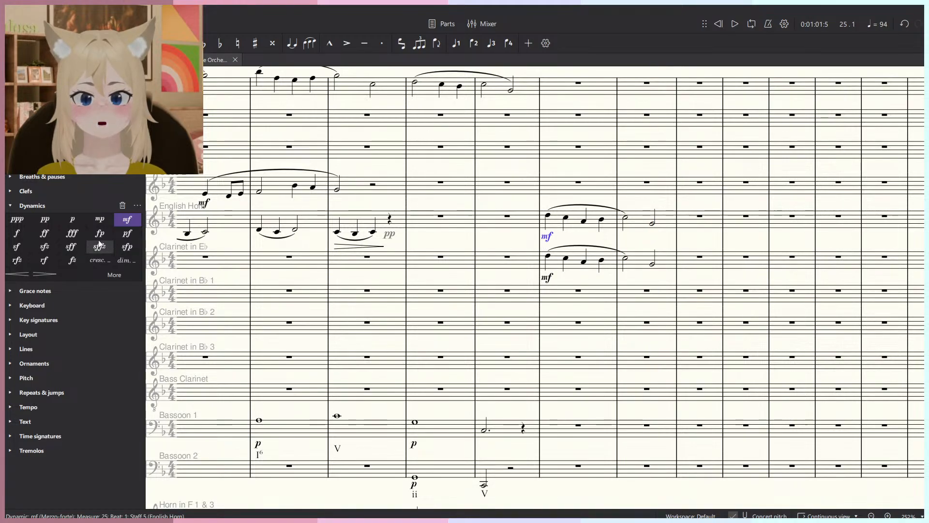
{"action": "left_click", "coordinate": [100, 219]}
{"action": "key", "text": "space"}
{"action": "scroll", "coordinate": [670, 243], "scroll_direction": "down", "scroll_amount": 2}
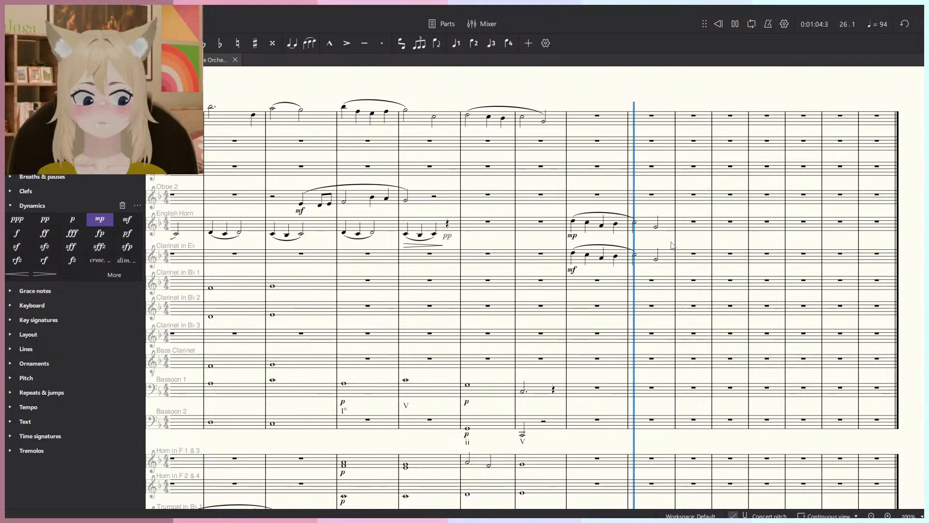
{"action": "key", "text": "space"}
Play briefly from measure 22, and examine the accompaniment and harmony of measures 25 and 26 in the source score.
{"action": "left_click", "coordinate": [459, 120]}
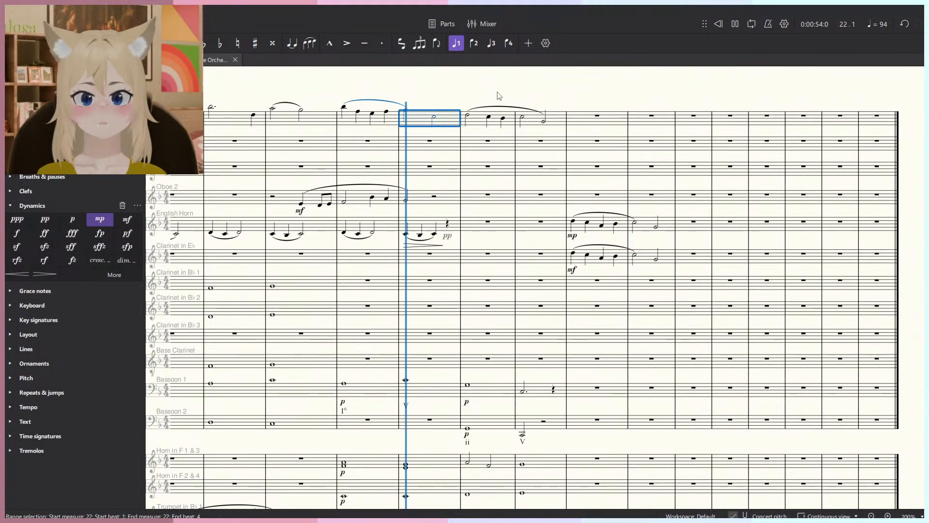
{"action": "key", "text": "Escape"}
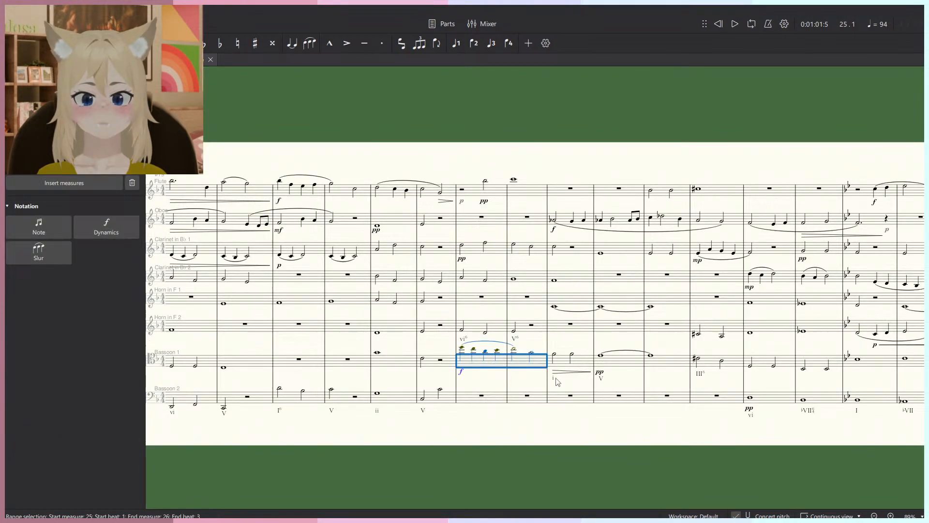
{"action": "scroll", "coordinate": [558, 382], "scroll_direction": "up", "scroll_amount": 4}
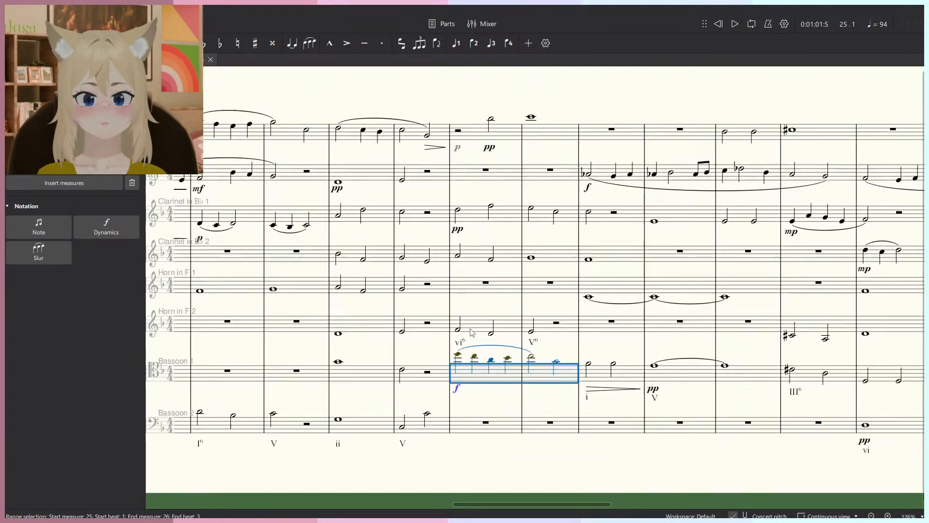
{"action": "left_click", "coordinate": [544, 344]}
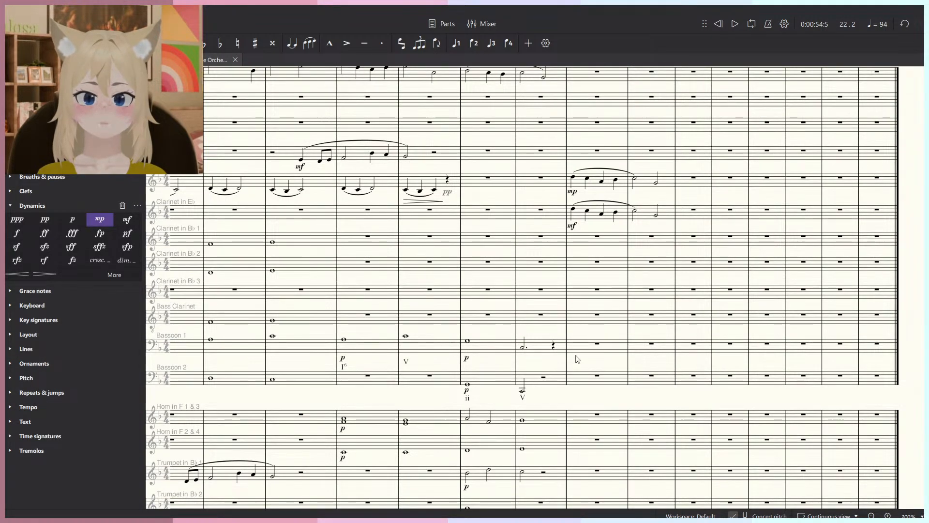
Paste the copied Roman numeral labels vi6 and V6 onto the Trumpet in B♭ 2 staff starting at measure 25.
{"action": "scroll", "coordinate": [574, 358], "scroll_direction": "up", "scroll_amount": 5}
{"action": "scroll", "coordinate": [577, 359], "scroll_direction": "down", "scroll_amount": 5}
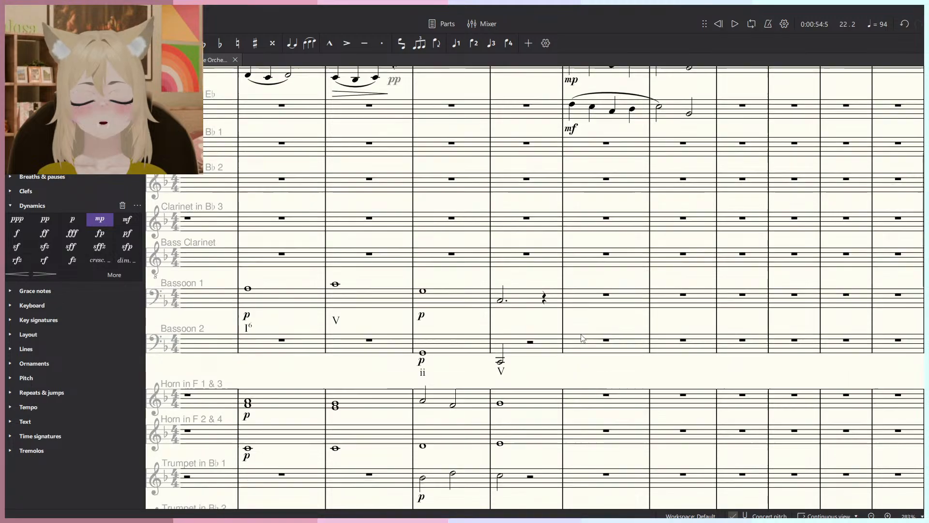
{"action": "left_click", "coordinate": [606, 297]}
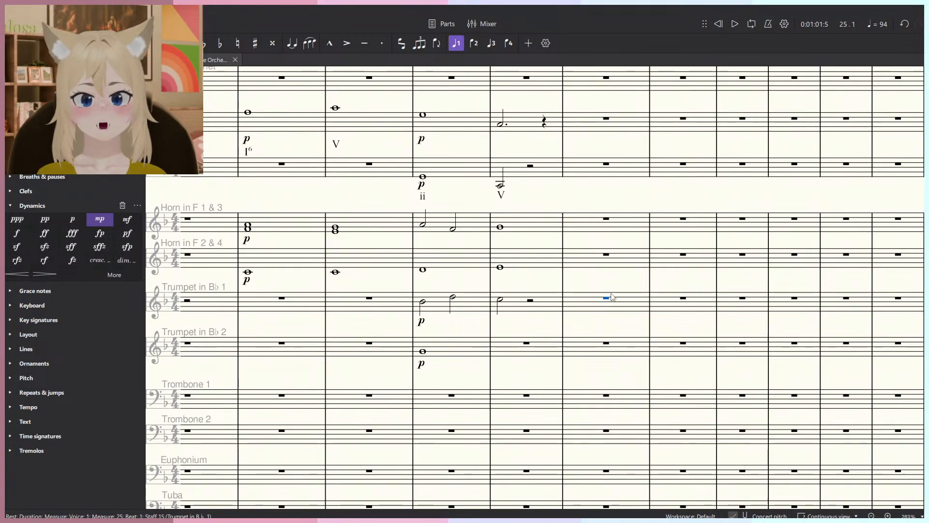
{"action": "left_click", "coordinate": [608, 345]}
{"action": "left_click", "coordinate": [608, 343]}
{"action": "key", "text": "ctrl+v"}
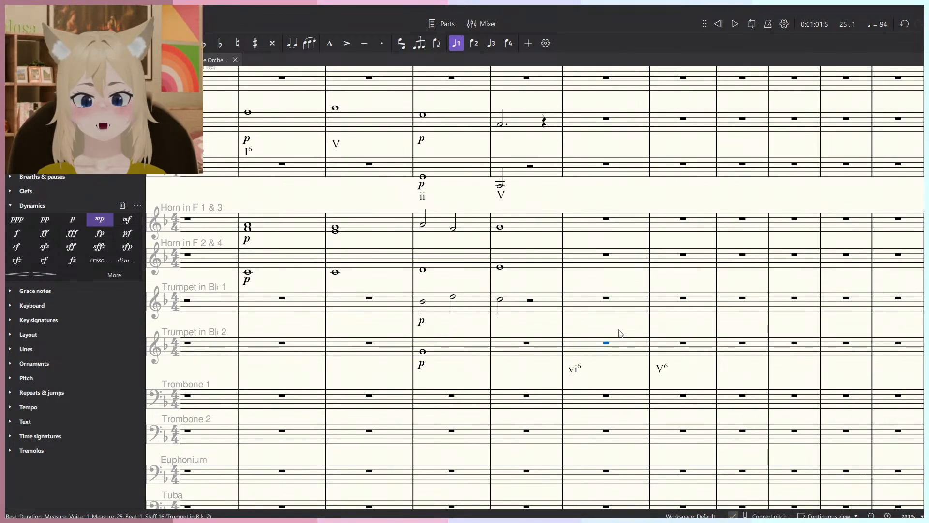
{"action": "left_click_drag", "start_coordinate": [619, 328], "coordinate": [539, 346]}
{"action": "scroll", "coordinate": [513, 352], "scroll_direction": "up", "scroll_amount": 2}
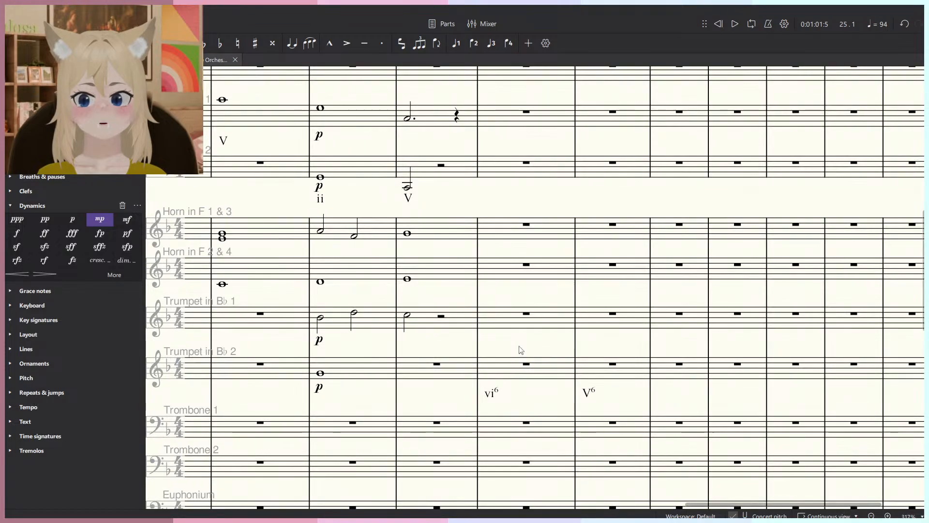
Check the horn pitches in measure 24 and enter a whole note F4 in measure 25 of Horn in F 2 & 4.
{"action": "scroll", "coordinate": [464, 332], "scroll_direction": "down", "scroll_amount": 3}
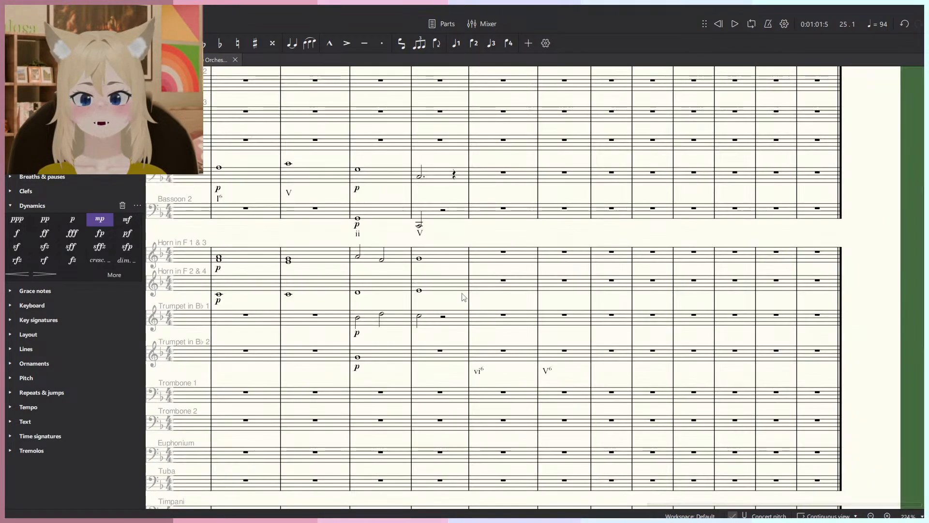
{"action": "left_click", "coordinate": [420, 290]}
{"action": "scroll", "coordinate": [510, 324], "scroll_direction": "up", "scroll_amount": 3}
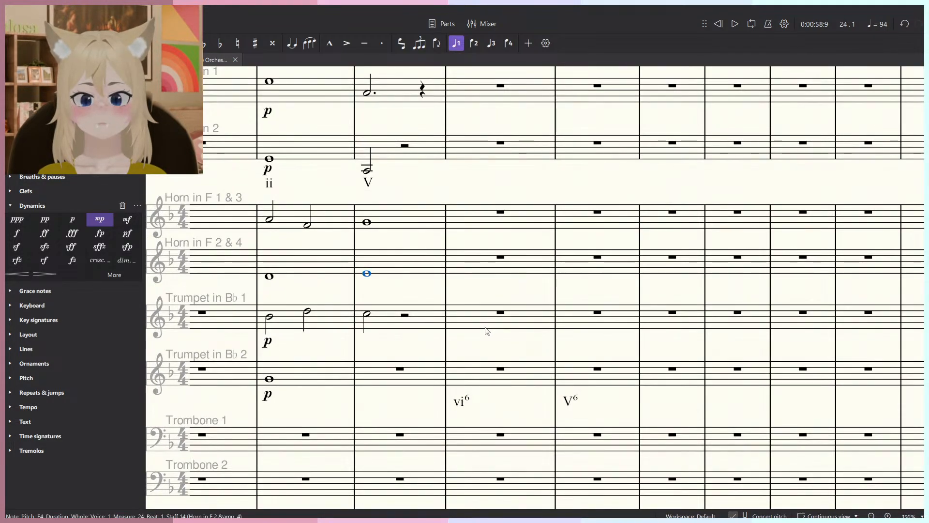
{"action": "scroll", "coordinate": [430, 299], "scroll_direction": "up", "scroll_amount": 2}
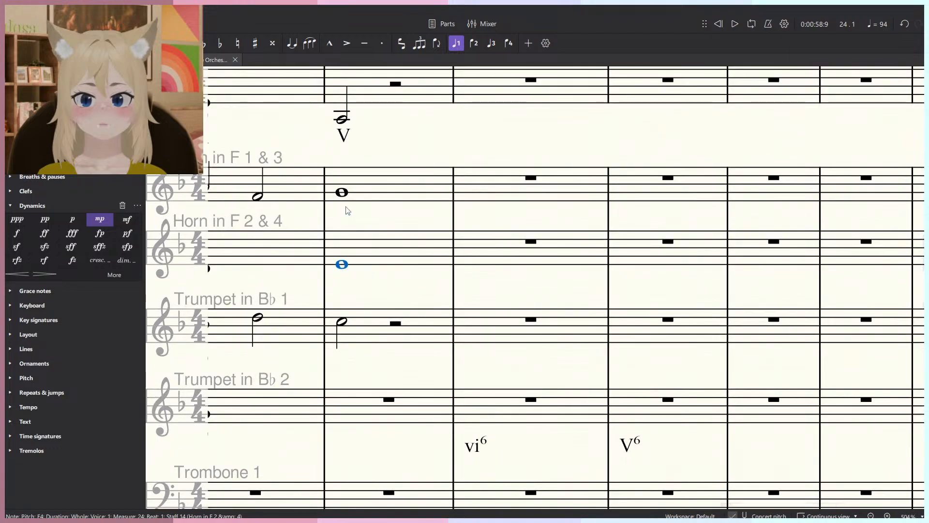
{"action": "left_click", "coordinate": [343, 193]}
{"action": "scroll", "coordinate": [406, 292], "scroll_direction": "down", "scroll_amount": 2}
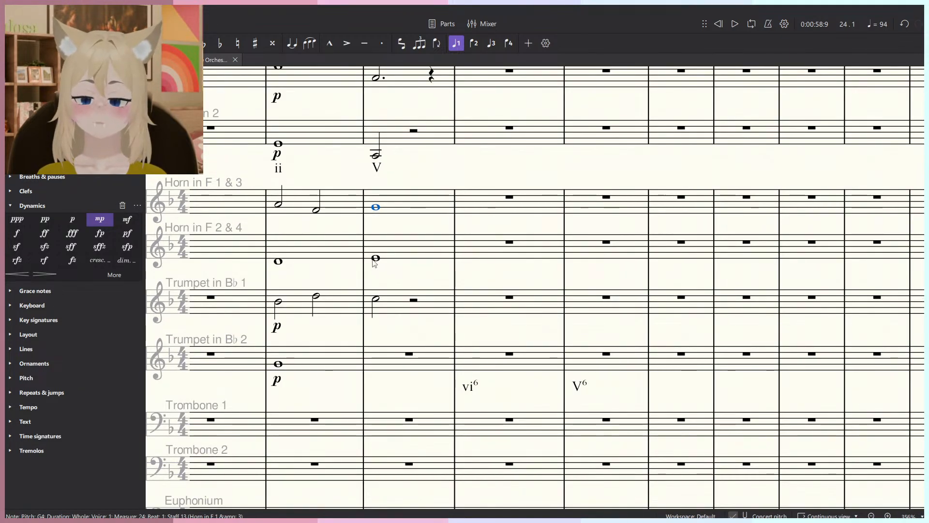
{"action": "left_click", "coordinate": [377, 259]}
{"action": "scroll", "coordinate": [393, 249], "scroll_direction": "up", "scroll_amount": 1}
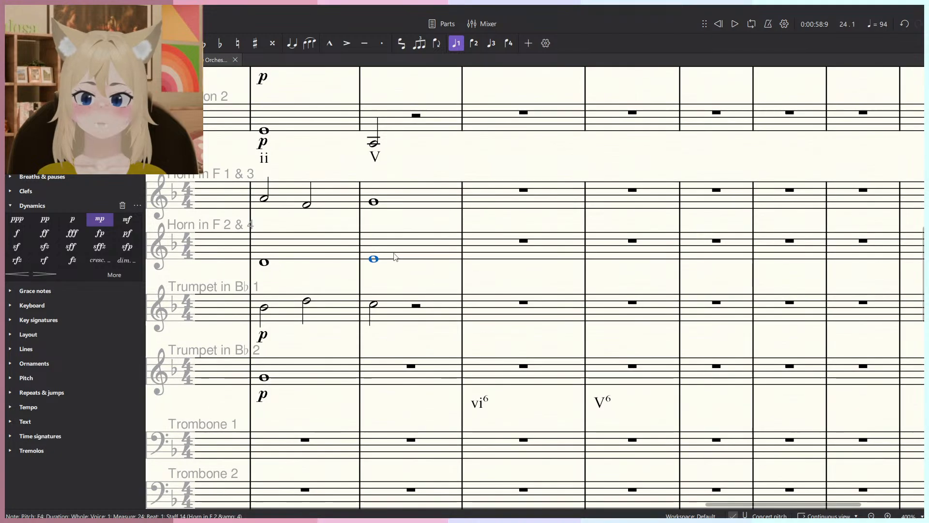
{"action": "key", "text": "n"}
{"action": "left_click", "coordinate": [488, 258]}
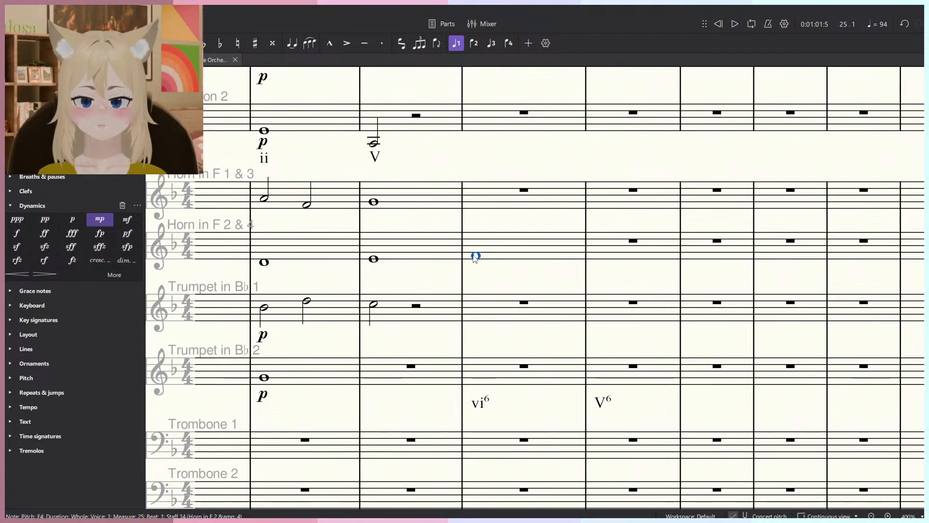
Enter a whole note in measure 25 of Horn in F 1 & 3 and set its pitch to A4.
{"action": "scroll", "coordinate": [724, 275], "scroll_direction": "down", "scroll_amount": 3}
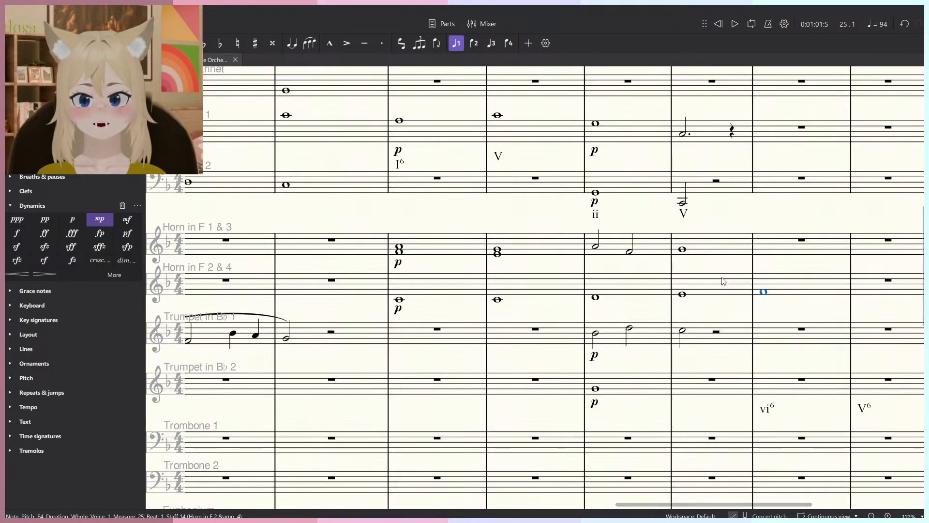
{"action": "scroll", "coordinate": [704, 280], "scroll_direction": "up", "scroll_amount": 3}
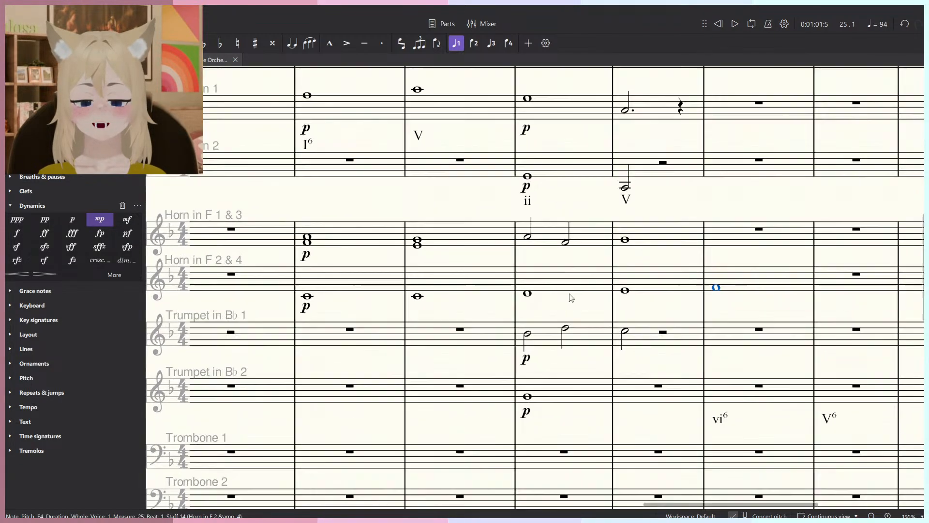
{"action": "scroll", "coordinate": [601, 287], "scroll_direction": "up", "scroll_amount": 2}
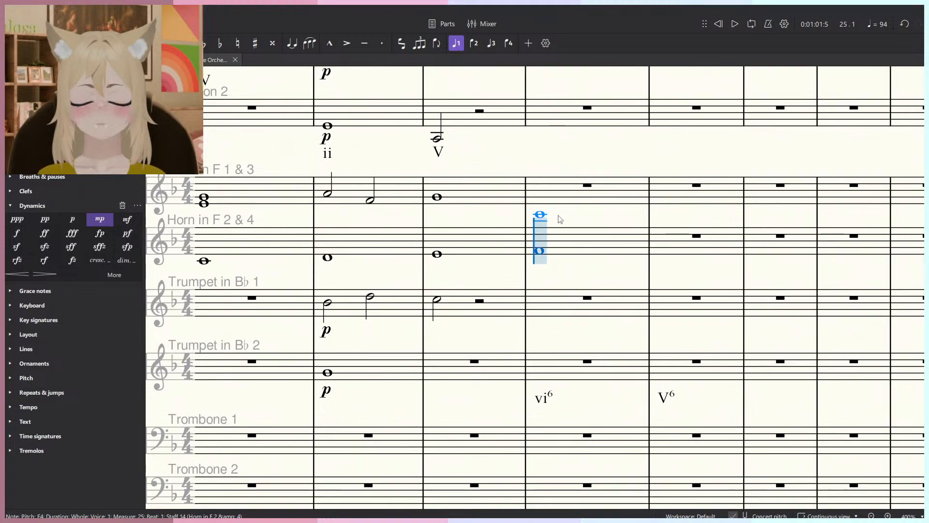
{"action": "left_click_drag", "start_coordinate": [547, 200], "coordinate": [495, 204]}
{"action": "key", "text": "Escape"}
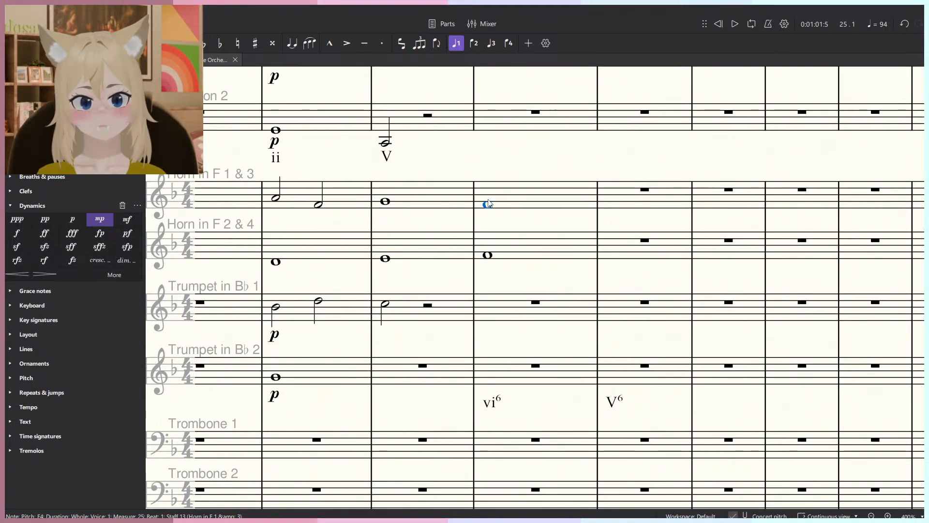
{"action": "left_click_drag", "start_coordinate": [488, 204], "coordinate": [489, 200]}
Enter a whole note D5 in measure 25 of Trumpet in B♭ 1.
{"action": "key", "text": "n"}
{"action": "left_click", "coordinate": [492, 310]}
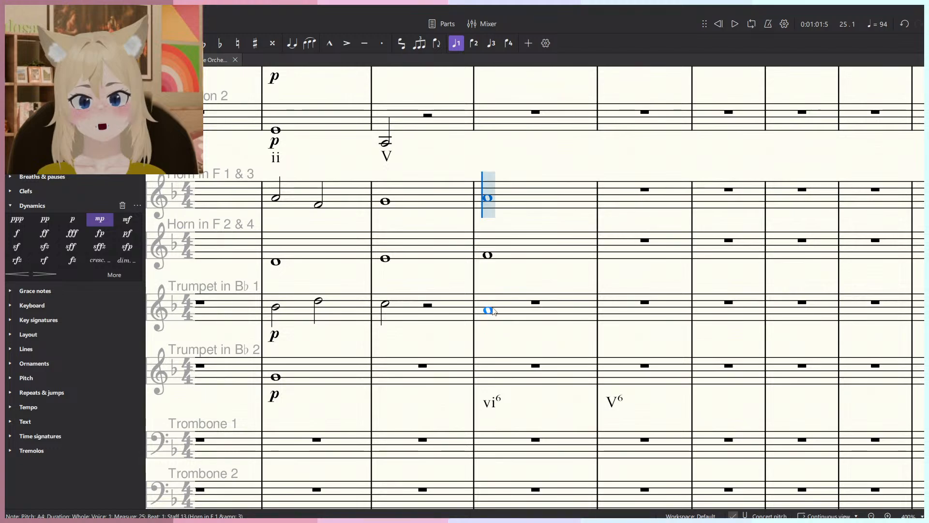
{"action": "key", "text": "Escape"}
Play back measure 25 and compare its chord with the vi6 passage in the other score.
{"action": "key", "text": "space"}
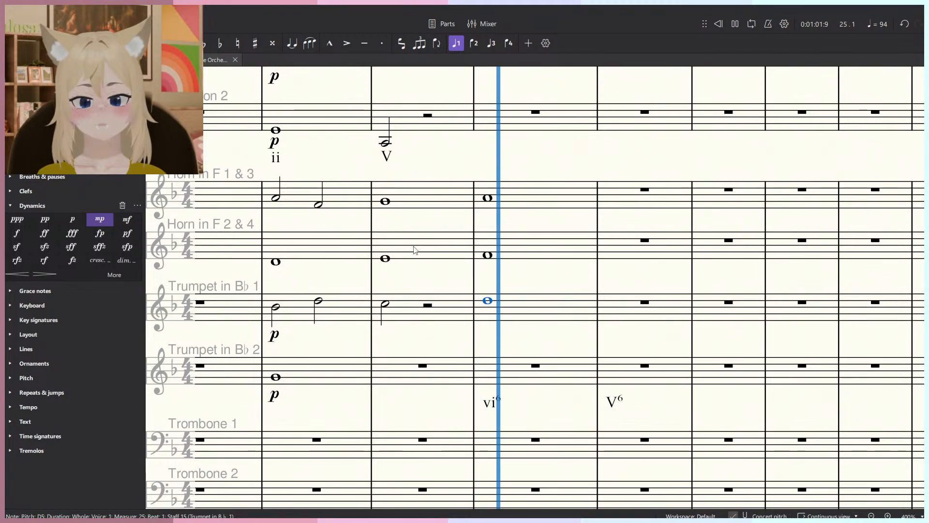
{"action": "key", "text": "space"}
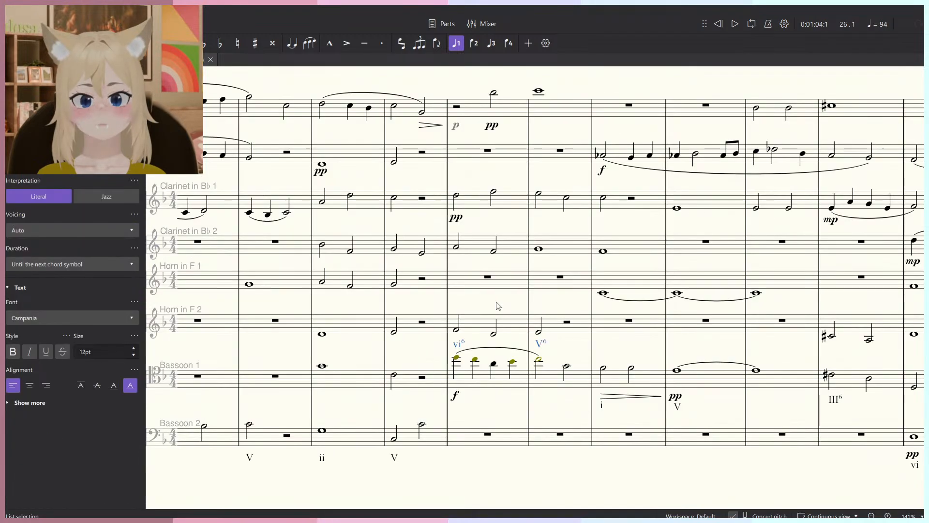
{"action": "left_click_drag", "start_coordinate": [508, 274], "coordinate": [492, 275]}
{"action": "scroll", "coordinate": [460, 230], "scroll_direction": "up", "scroll_amount": 1}
{"action": "left_click", "coordinate": [435, 189]}
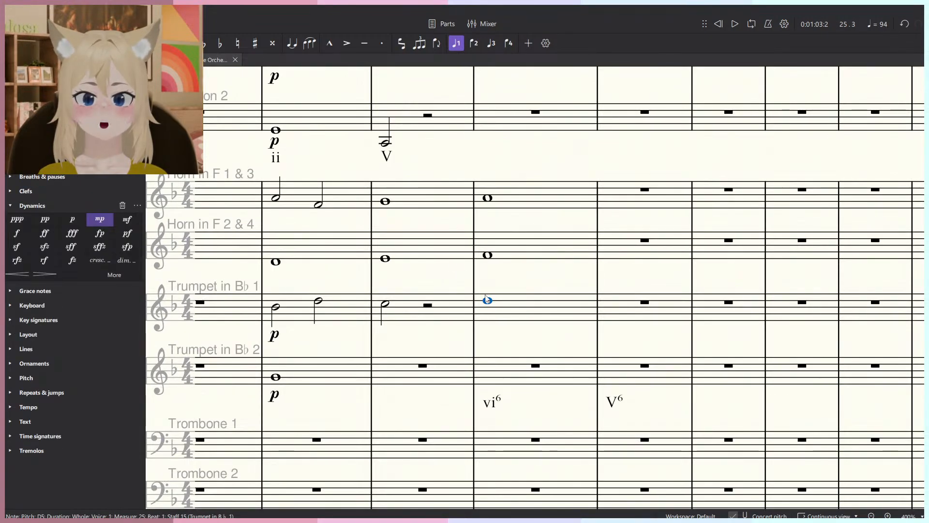
Shorten the Horn in F 2 & 4 note in measure 25 to a half note and add a half note D4 on beat 3.
{"action": "left_click", "coordinate": [485, 254]}
{"action": "key", "text": "6"}
{"action": "key", "text": "n"}
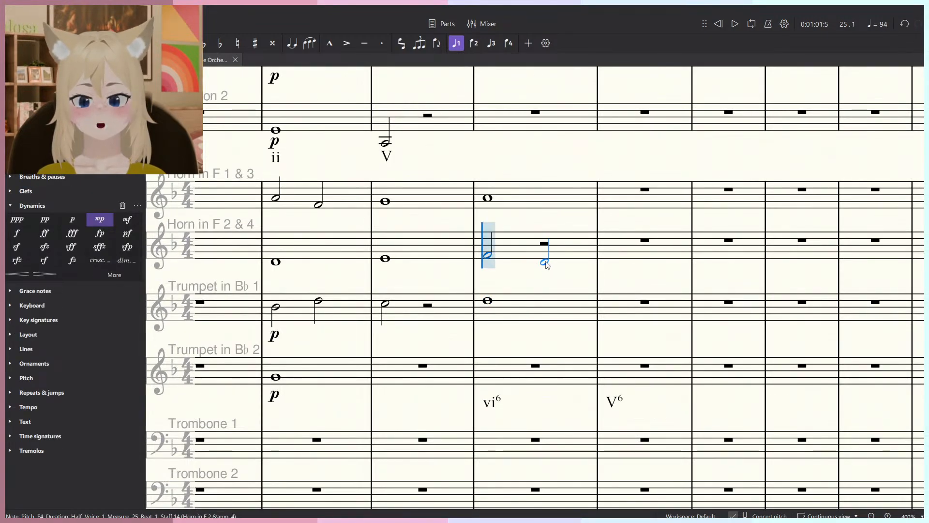
{"action": "left_click", "coordinate": [545, 261]}
{"action": "key", "text": "Escape"}
Play back measure 25 to hear the moving Horn in F 2 & 4 line against the other brass.
{"action": "left_click", "coordinate": [489, 200]}
{"action": "left_click", "coordinate": [488, 301]}
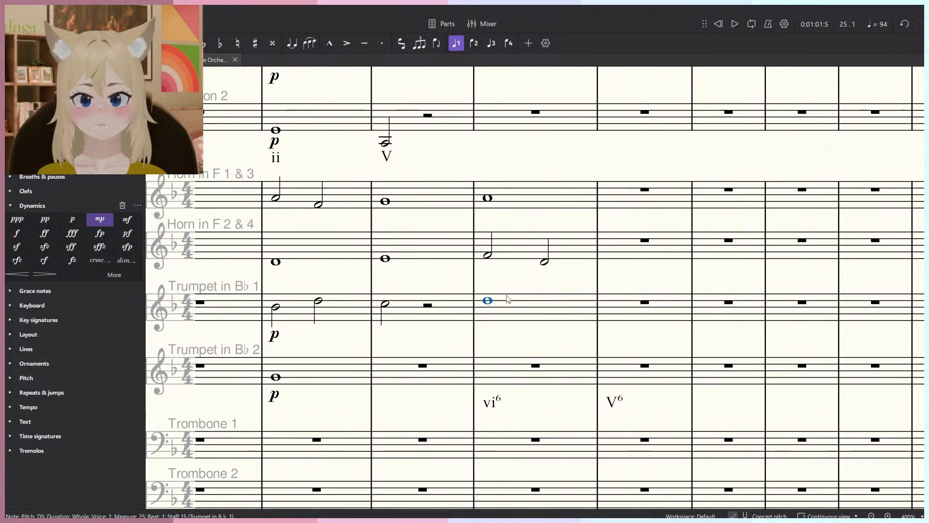
{"action": "key", "text": "space"}
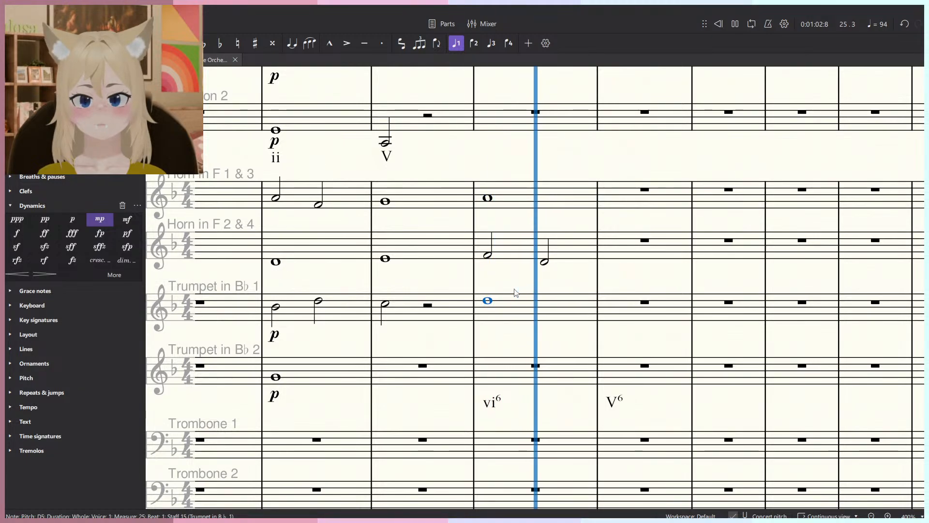
{"action": "key", "text": "space"}
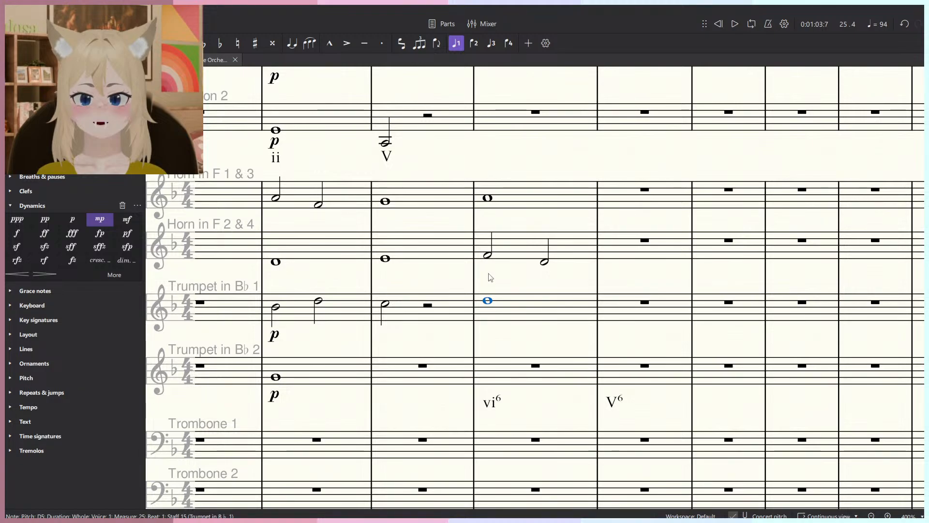
Shorten the Trumpet in B♭ 1 note in measure 25 to a half note and add a half note F5 on beat 3.
{"action": "left_click_drag", "start_coordinate": [521, 289], "coordinate": [479, 284]}
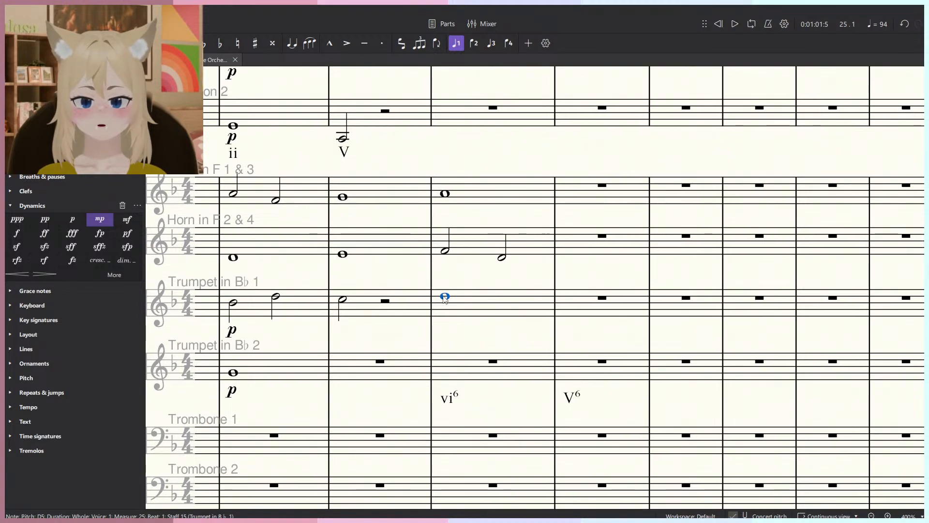
{"action": "key", "text": "6"}
{"action": "key", "text": "n"}
{"action": "left_click", "coordinate": [502, 290]}
{"action": "key", "text": "Escape"}
Try splitting the Horn in F 1 & 3 whole note in measure 25 into two half notes on A4.
{"action": "left_click", "coordinate": [445, 195]}
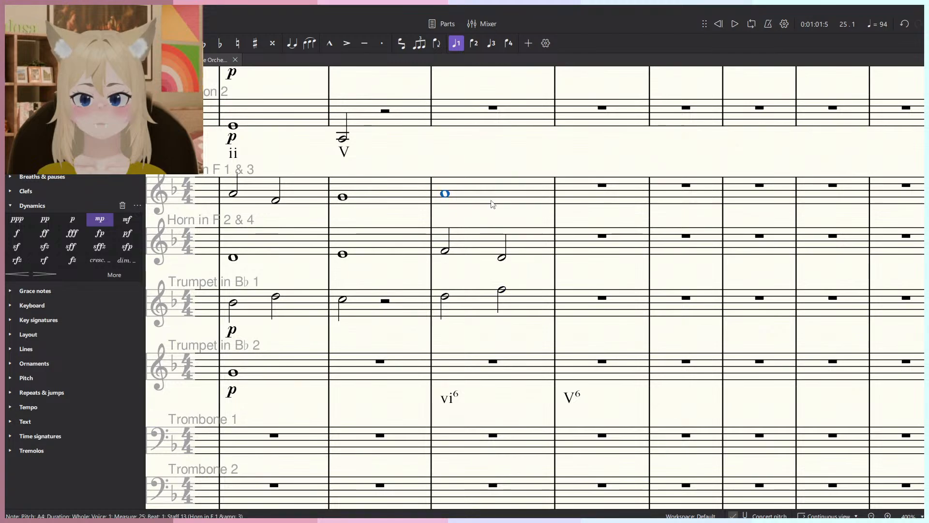
{"action": "key", "text": "6"}
{"action": "key", "text": "n"}
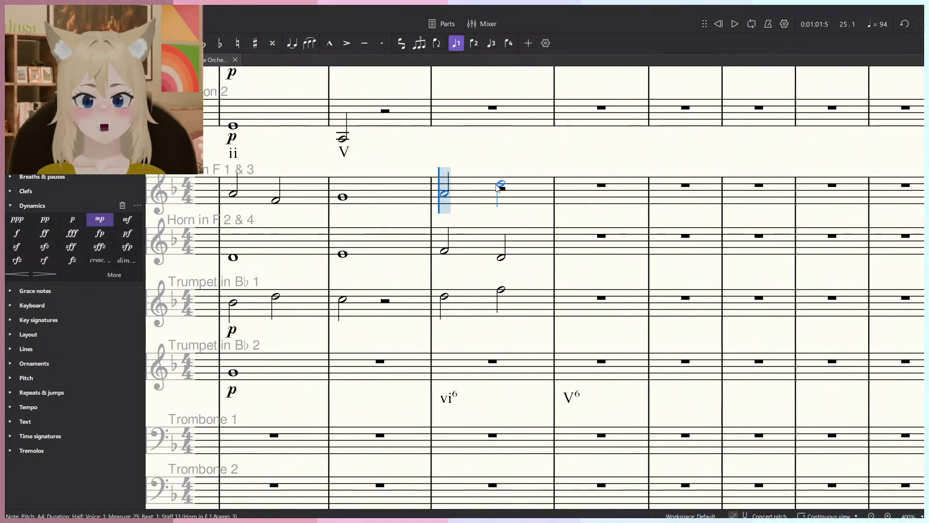
{"action": "left_click", "coordinate": [498, 187]}
{"action": "key", "text": "Escape"}
{"action": "key", "text": "Down"}
{"action": "key", "text": "Down"}
{"action": "key", "text": "Down"}
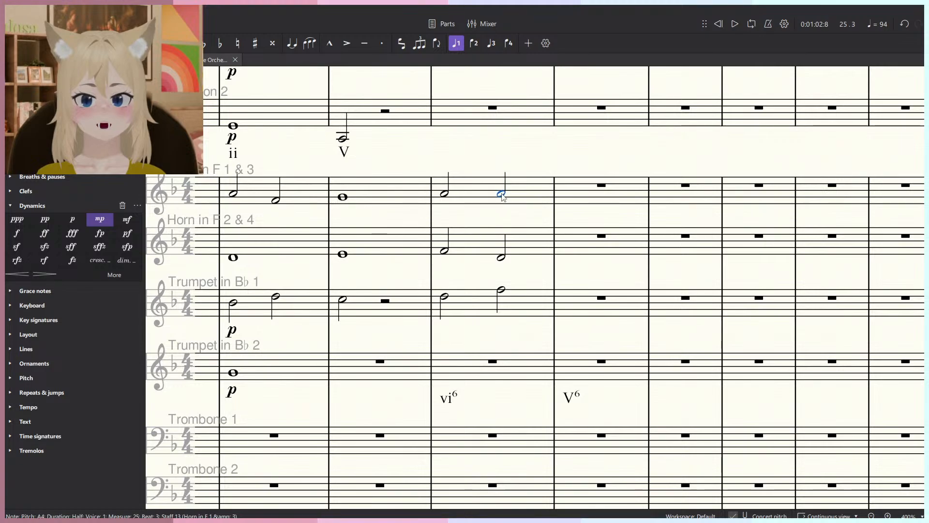
Lengthen the first Horn in F 1 & 3 note in measure 25 back to a whole note.
{"action": "left_click", "coordinate": [502, 291]}
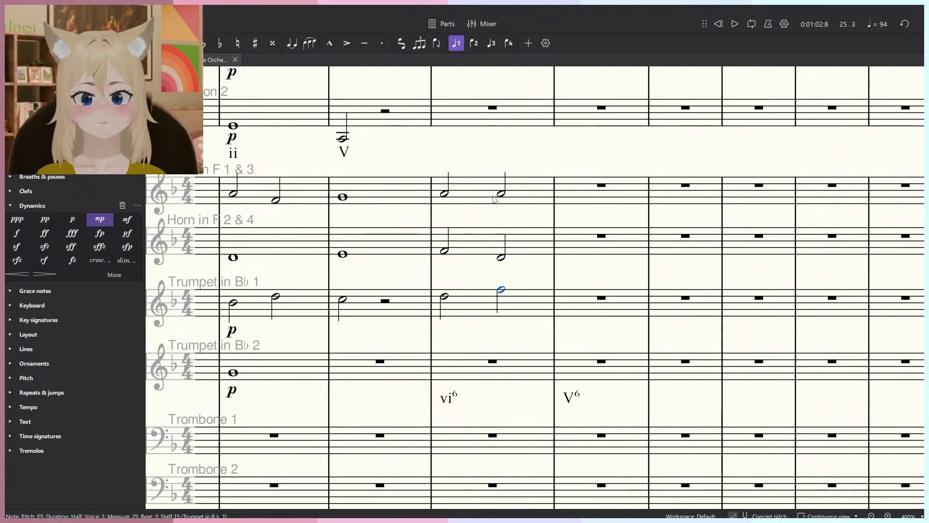
{"action": "left_click", "coordinate": [445, 193]}
{"action": "key", "text": "7"}
Play back measure 25 of the horns and Trumpet in B♭ 1, and check the trumpet's beat 3 note.
{"action": "left_click", "coordinate": [475, 304], "text": "shift"}
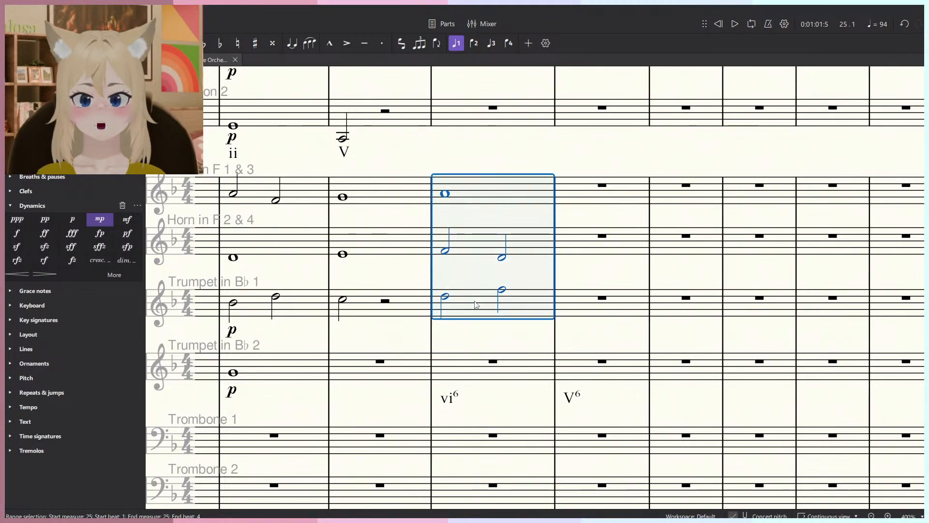
{"action": "key", "text": "space"}
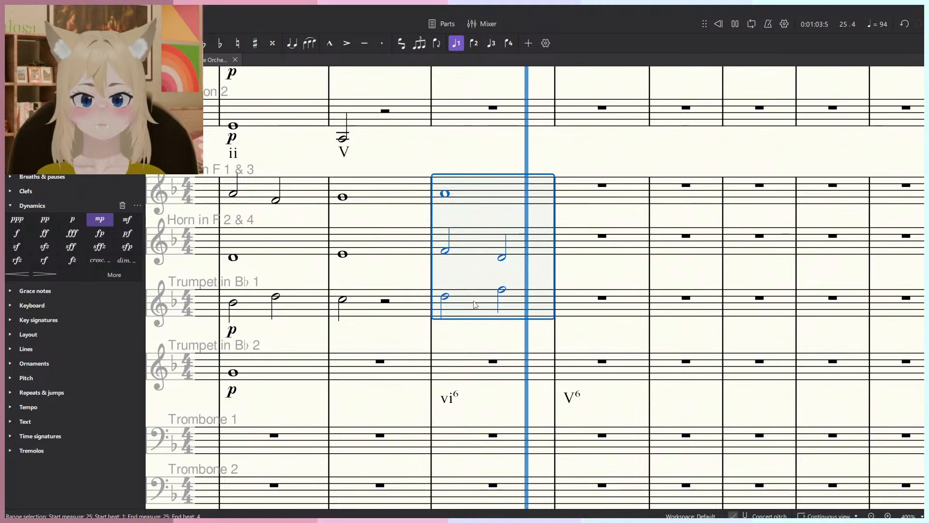
{"action": "key", "text": "space"}
{"action": "left_click", "coordinate": [509, 306]}
{"action": "left_click", "coordinate": [503, 291]}
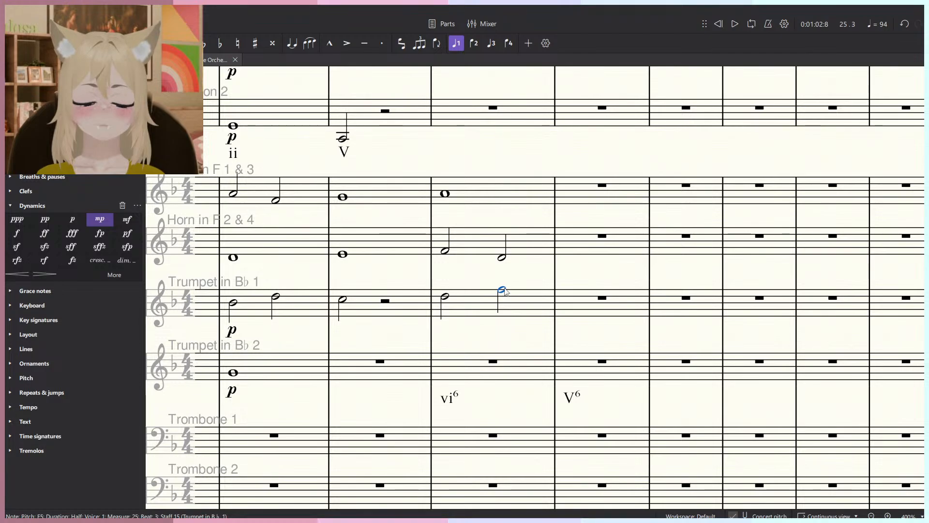
{"action": "left_click", "coordinate": [488, 304]}
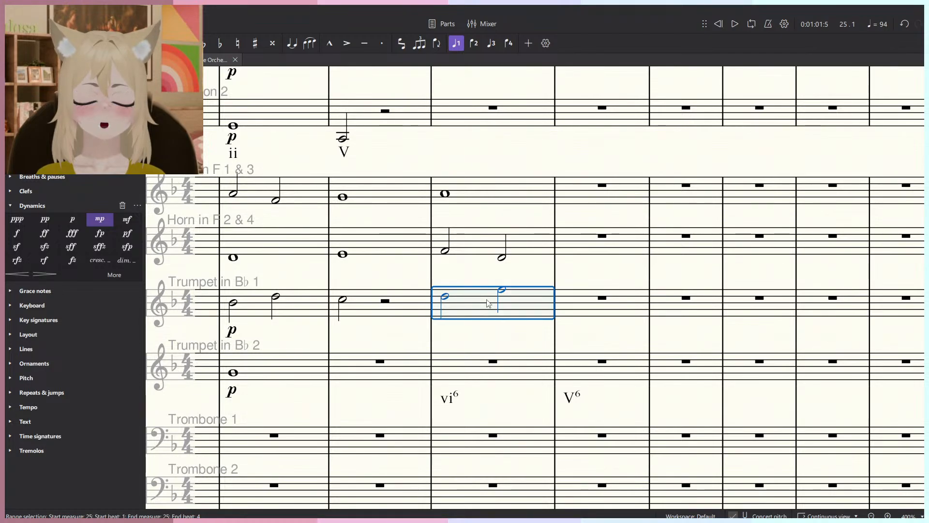
Enter a half note E4 on beat 1 of measure 26 in Horn in F 2 & 4.
{"action": "scroll", "coordinate": [487, 305], "scroll_direction": "down", "scroll_amount": 5}
{"action": "scroll", "coordinate": [487, 309], "scroll_direction": "up", "scroll_amount": 4}
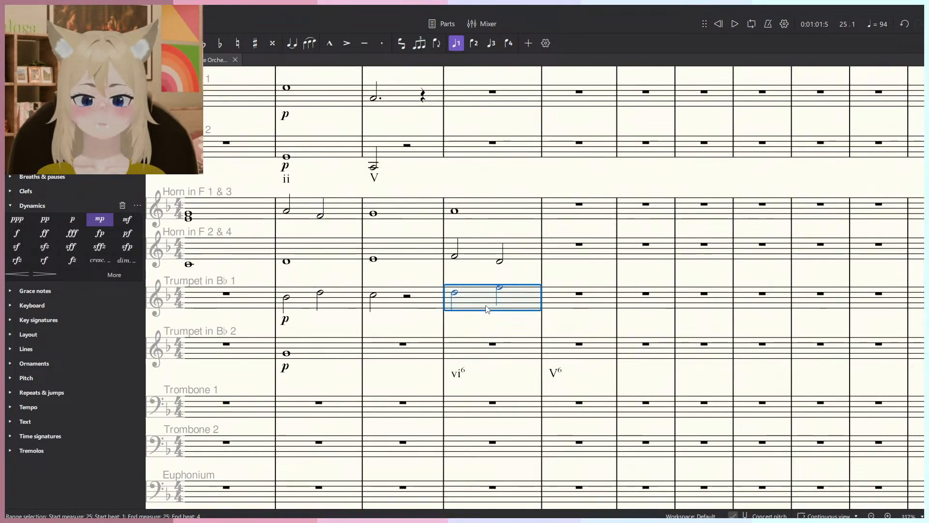
{"action": "left_click", "coordinate": [494, 323]}
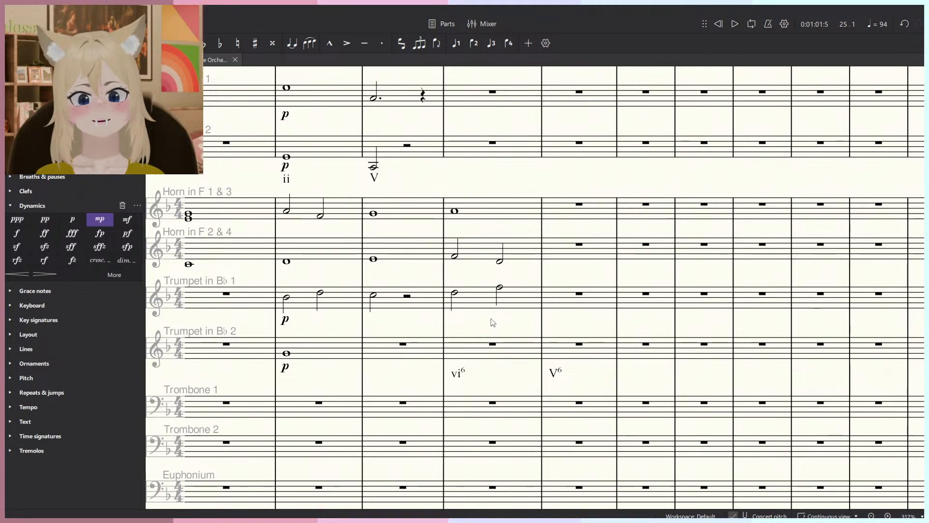
{"action": "scroll", "coordinate": [510, 302], "scroll_direction": "up", "scroll_amount": 8}
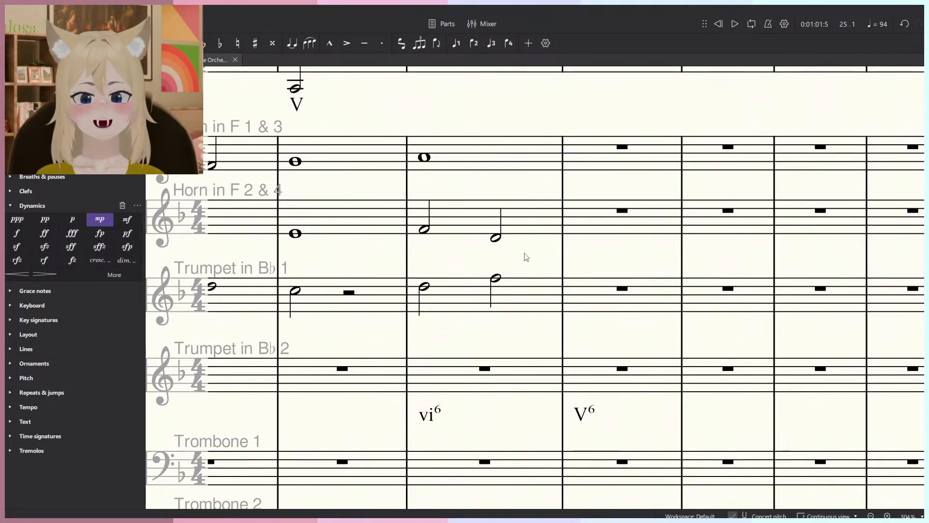
{"action": "left_click_drag", "start_coordinate": [499, 300], "coordinate": [541, 324]}
{"action": "scroll", "coordinate": [554, 341], "scroll_direction": "down", "scroll_amount": 4}
{"action": "key", "text": "n"}
{"action": "left_click", "coordinate": [535, 275]}
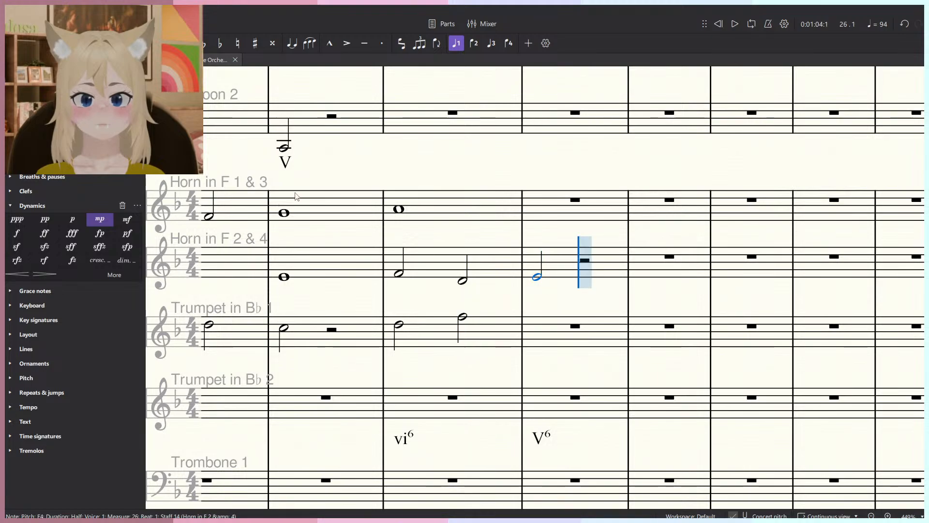
Lengthen the Horn in F 2 & 4 note in measure 26 to a whole note and enter a whole note G4 in Horn in F 1 & 3.
{"action": "key", "text": "Escape"}
{"action": "key", "text": "7"}
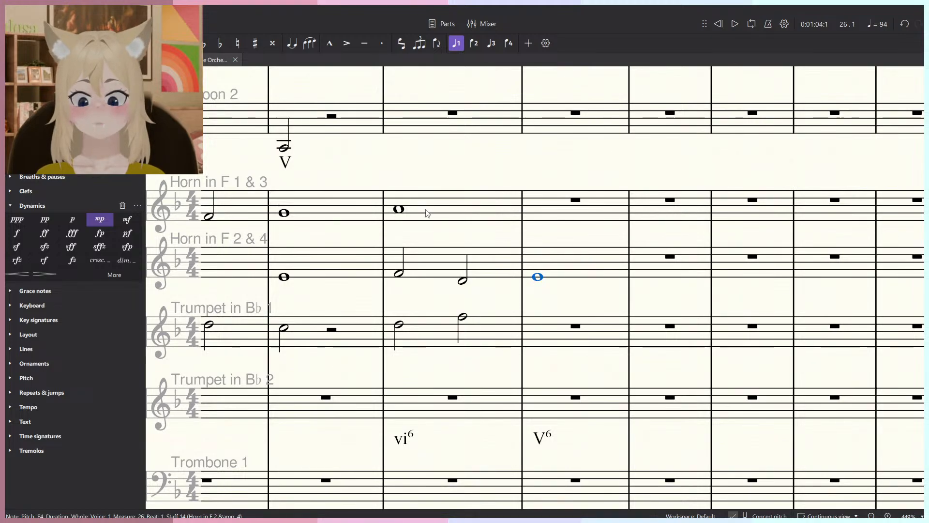
{"action": "left_click", "coordinate": [398, 210]}
{"action": "key", "text": "n"}
{"action": "left_click", "coordinate": [541, 215]}
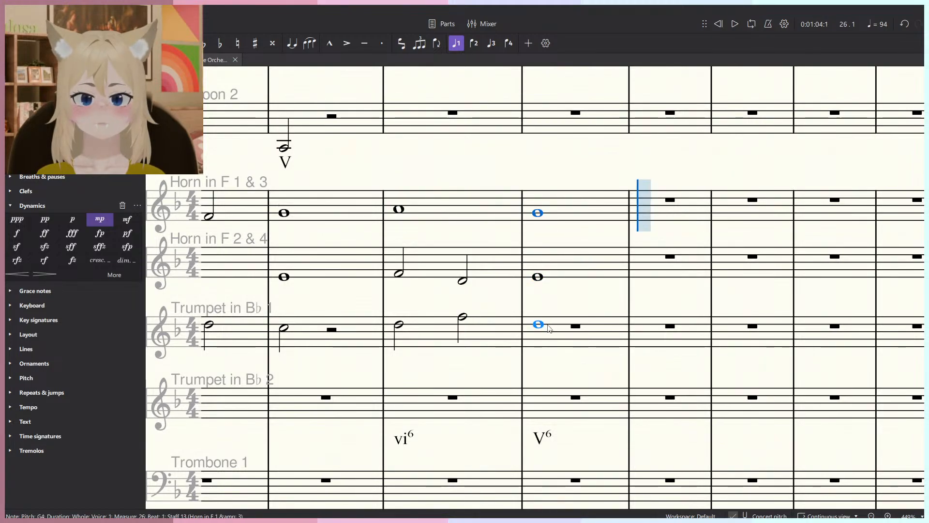
Enter a whole note E5 in Trumpet in B♭ 1 in measure 26 and listen to it with the horns.
{"action": "left_click", "coordinate": [542, 321]}
{"action": "key", "text": "Escape"}
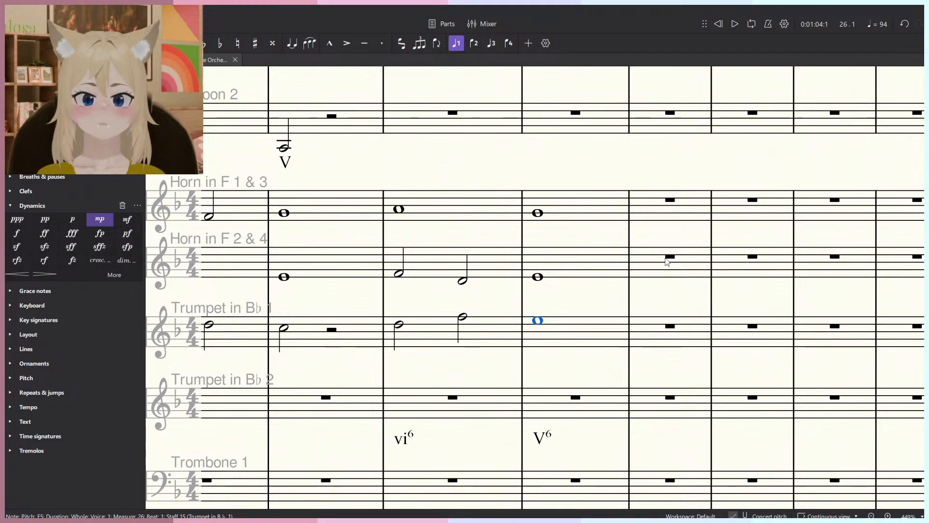
{"action": "key", "text": "space"}
{"action": "key", "text": "space"}
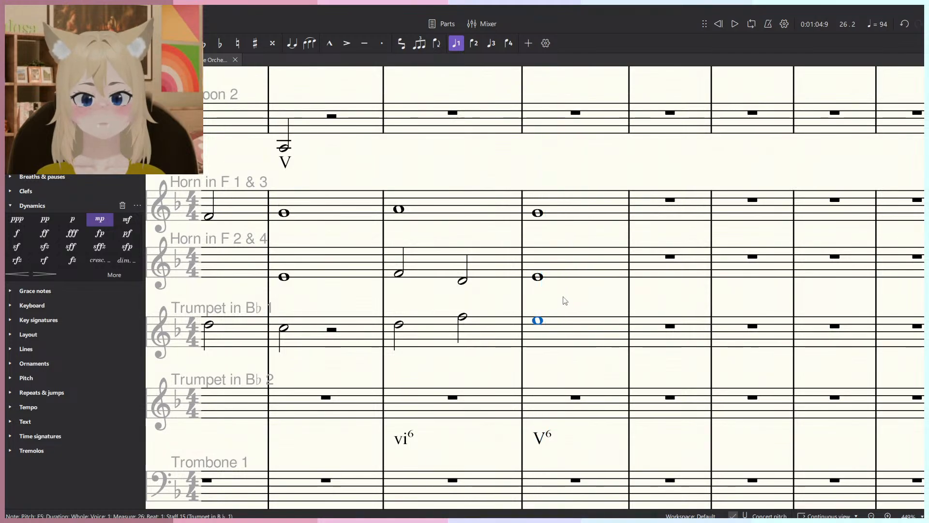
{"action": "key", "text": "Escape"}
{"action": "left_click", "coordinate": [539, 321]}
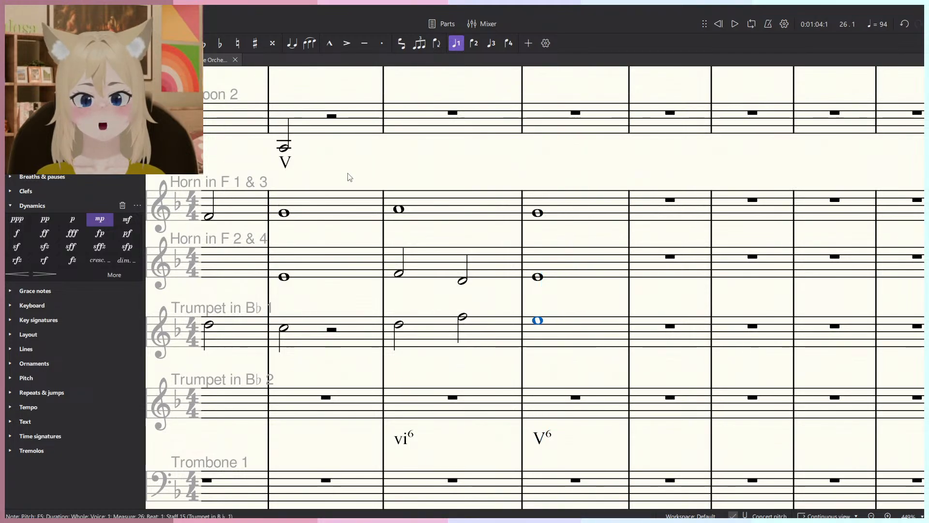
{"action": "left_click", "coordinate": [537, 279]}
{"action": "left_click", "coordinate": [539, 321]}
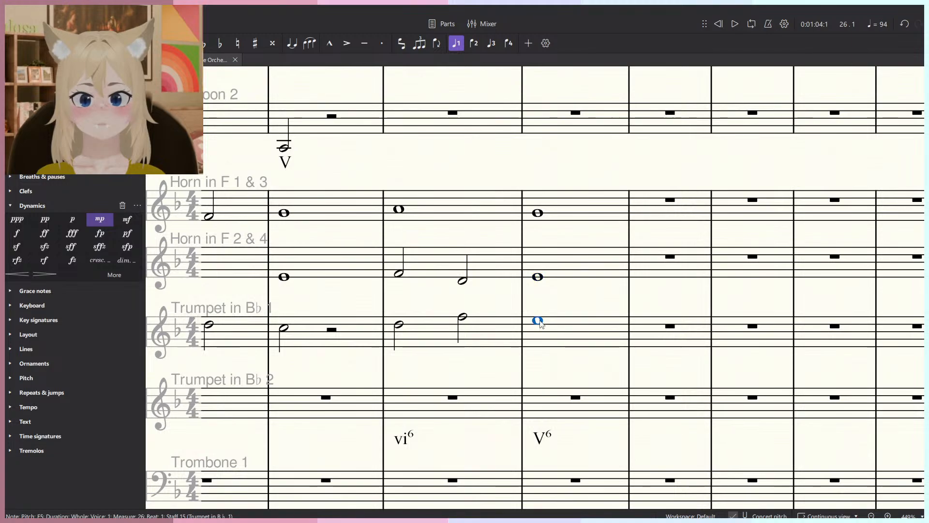
Enter a whole note C5 in Trumpet in B♭ 2 in measure 26 and play back the chord.
{"action": "key", "text": "n"}
{"action": "left_click", "coordinate": [546, 405]}
{"action": "key", "text": "Escape"}
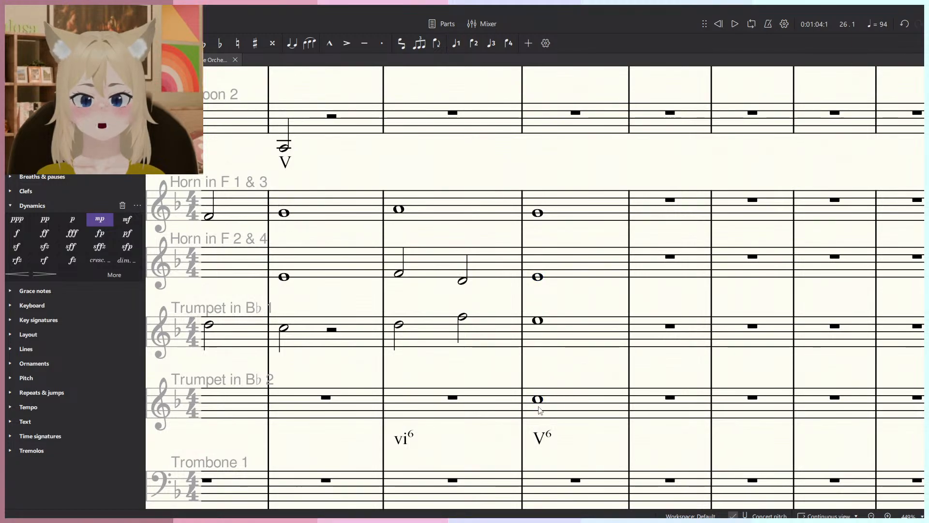
{"action": "key", "text": "space"}
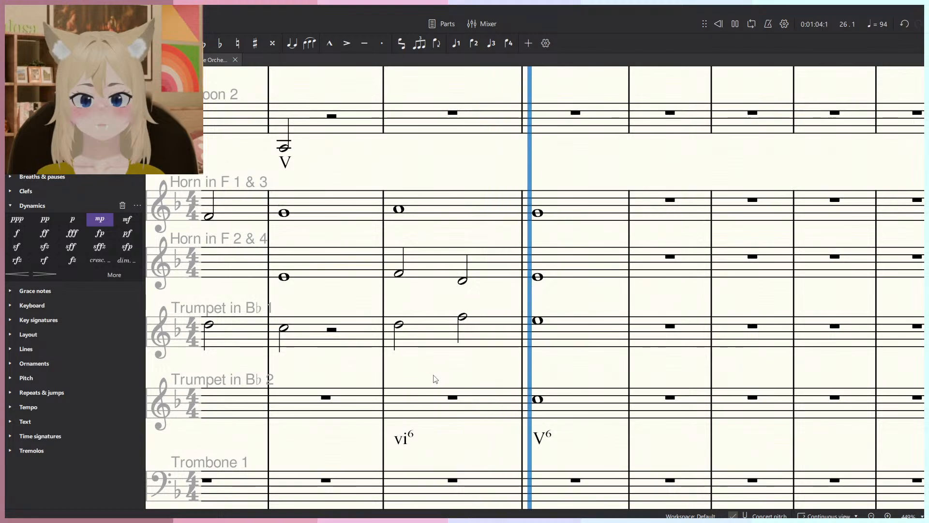
{"action": "key", "text": "space"}
Examine the horn and trumpet voicing across measures 23 to 26, checking the trumpet notes under the V6 chord.
{"action": "left_click", "coordinate": [399, 324]}
{"action": "key", "text": "Escape"}
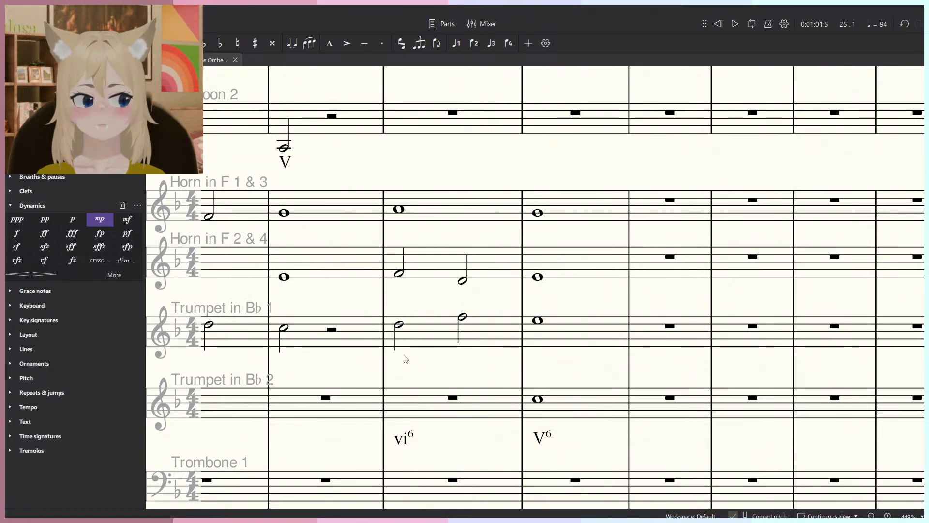
{"action": "scroll", "coordinate": [404, 355], "scroll_direction": "down", "scroll_amount": 3}
{"action": "left_click", "coordinate": [404, 385]}
{"action": "key", "text": "Escape"}
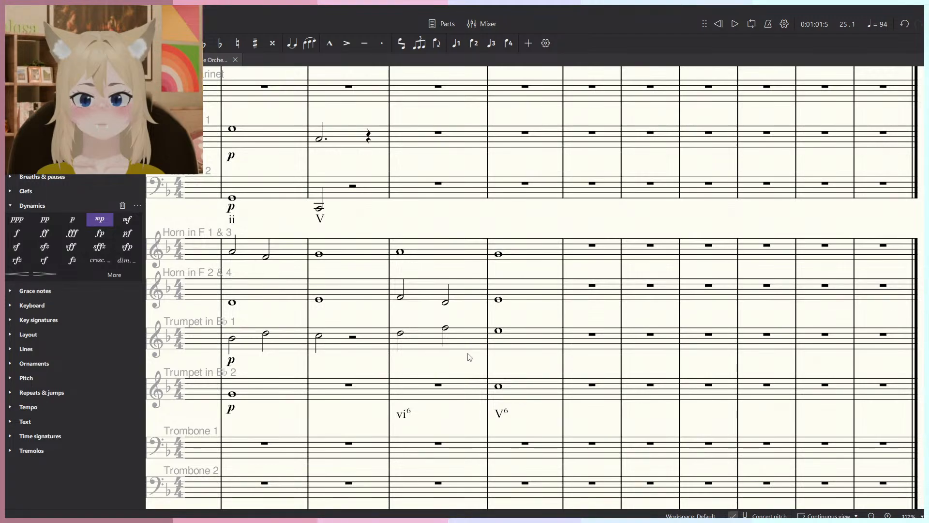
{"action": "scroll", "coordinate": [476, 360], "scroll_direction": "left", "scroll_amount": 2}
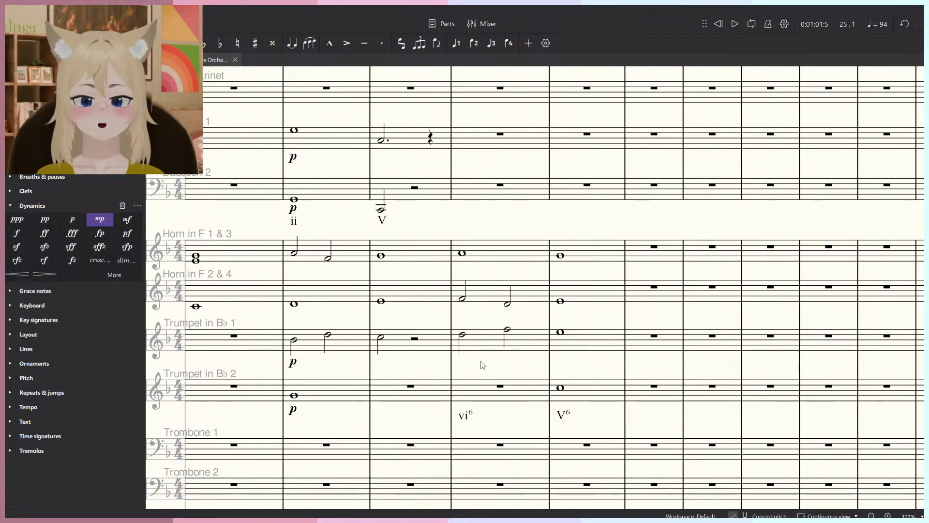
{"action": "scroll", "coordinate": [644, 330], "scroll_direction": "up", "scroll_amount": 2}
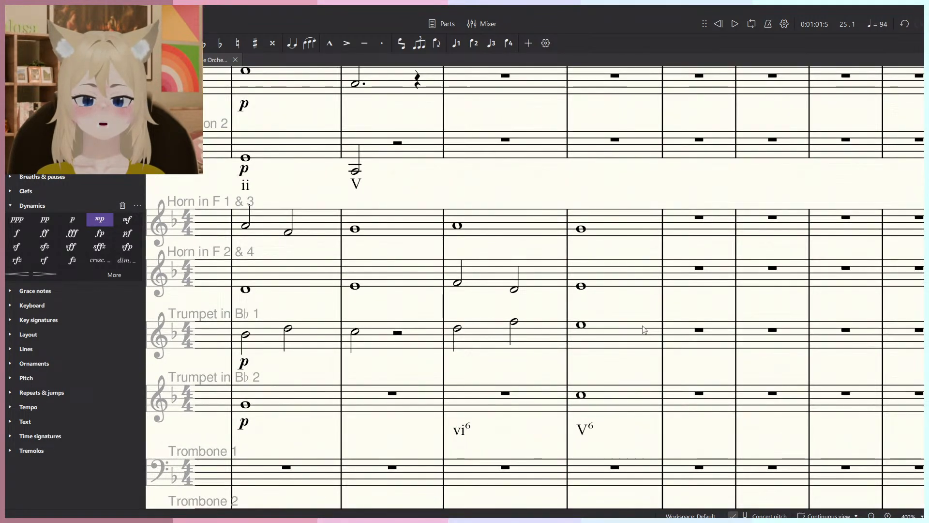
{"action": "left_click", "coordinate": [584, 327]}
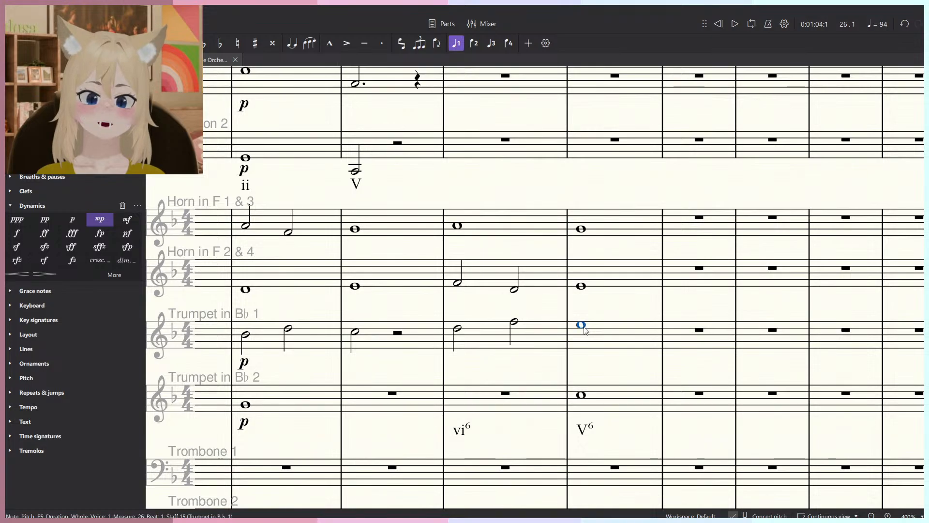
{"action": "left_click", "coordinate": [582, 396]}
{"action": "left_click", "coordinate": [592, 369]}
{"action": "scroll", "coordinate": [594, 373], "scroll_direction": "down", "scroll_amount": 2}
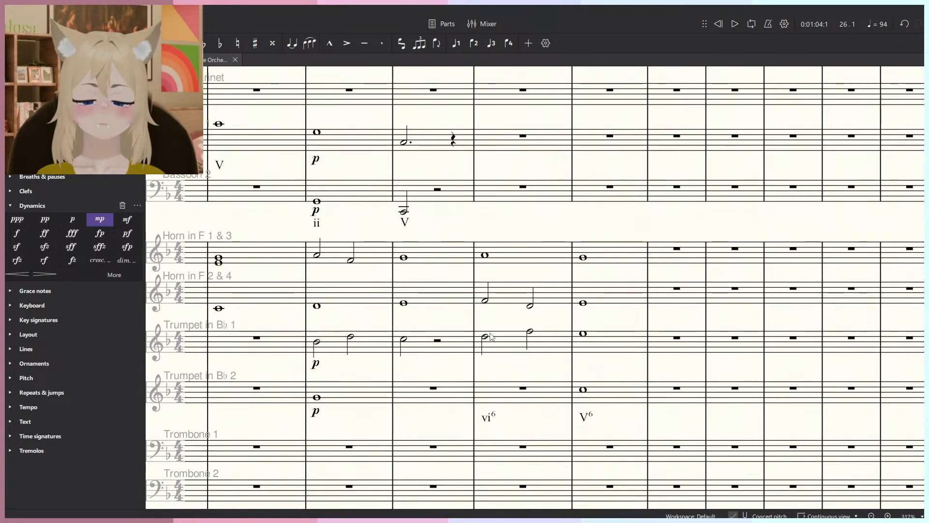
{"action": "left_click", "coordinate": [474, 315]}
{"action": "scroll", "coordinate": [590, 317], "scroll_direction": "up", "scroll_amount": 2}
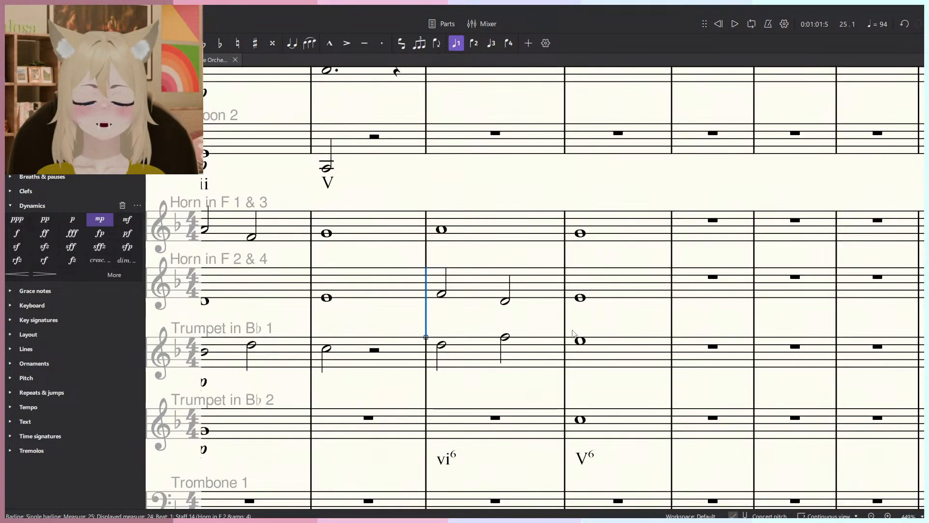
Try lowering the Trumpet in B♭ 2 whole note in measure 26 to E4.
{"action": "left_click", "coordinate": [580, 341]}
{"action": "left_click", "coordinate": [581, 419]}
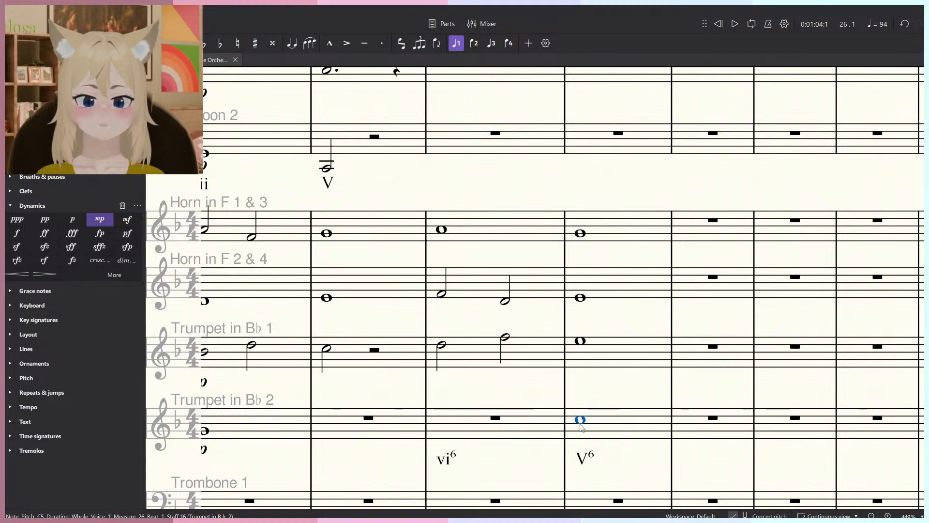
{"action": "left_click_drag", "start_coordinate": [581, 420], "coordinate": [582, 444]}
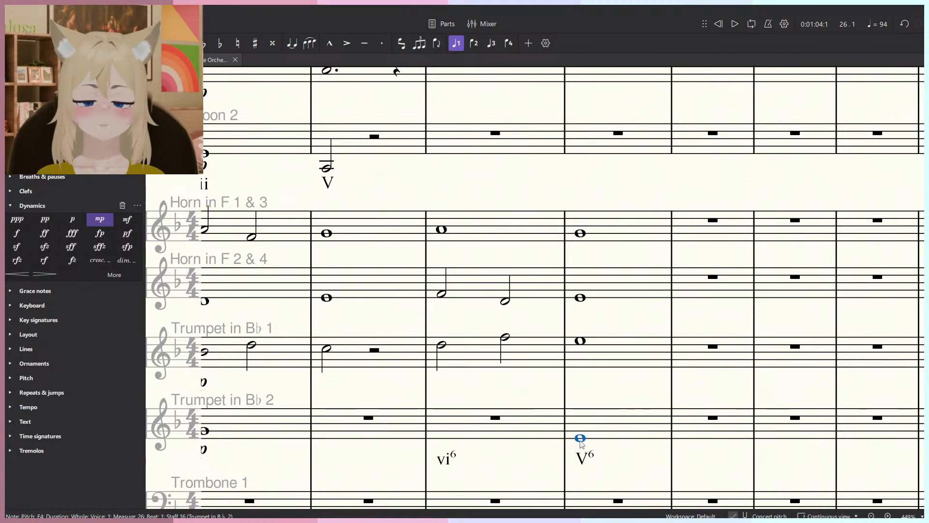
{"action": "key", "text": "ctrl+z"}
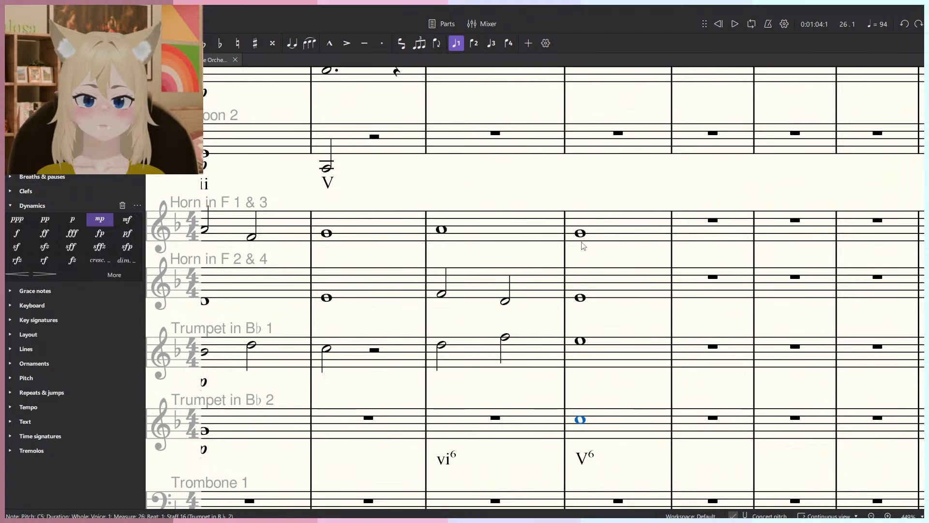
Try raising the measure 26 whole notes to G4 in Horn in F 2 & 4 and B♭4 in Horn in F 1 & 3.
{"action": "left_click_drag", "start_coordinate": [579, 296], "coordinate": [579, 288]}
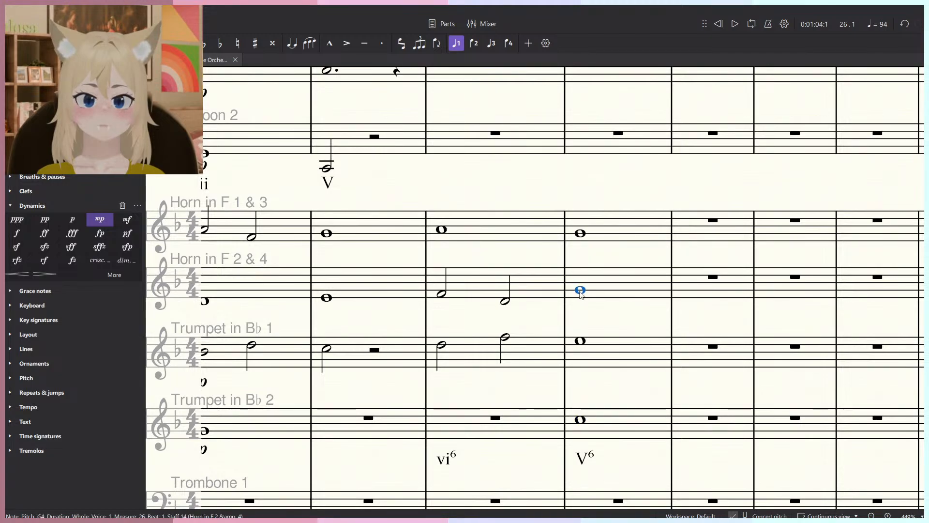
{"action": "left_click_drag", "start_coordinate": [581, 223], "coordinate": [583, 222]}
{"action": "key", "text": "ctrl+z"}
{"action": "key", "text": "ctrl+z"}
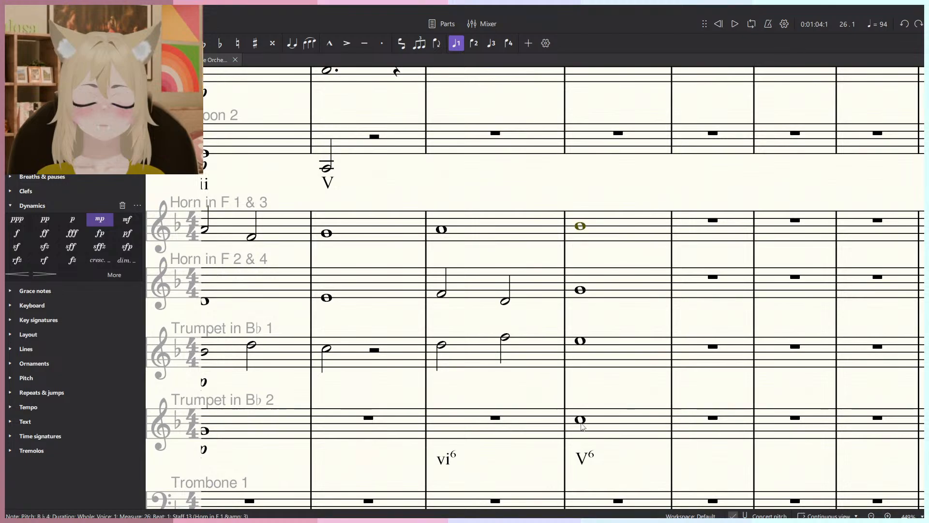
{"action": "key", "text": "ctrl+z"}
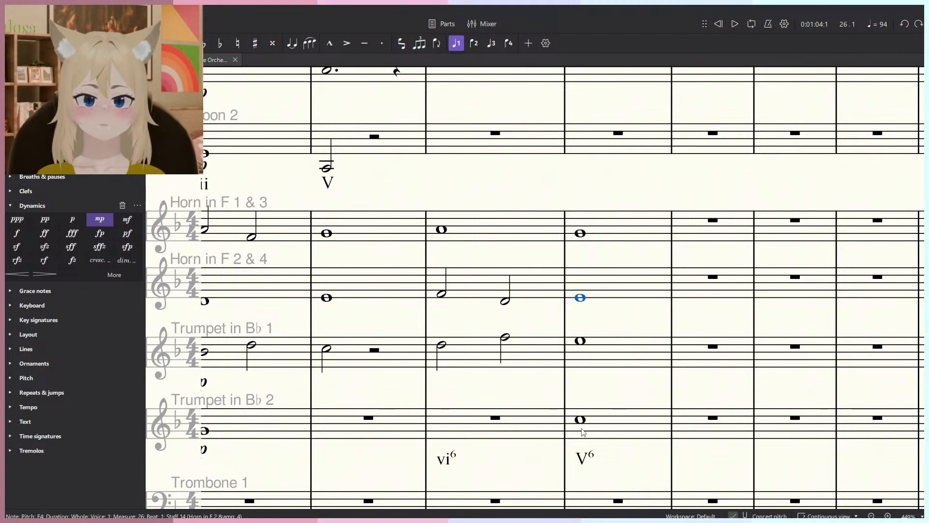
{"action": "key", "text": "Escape"}
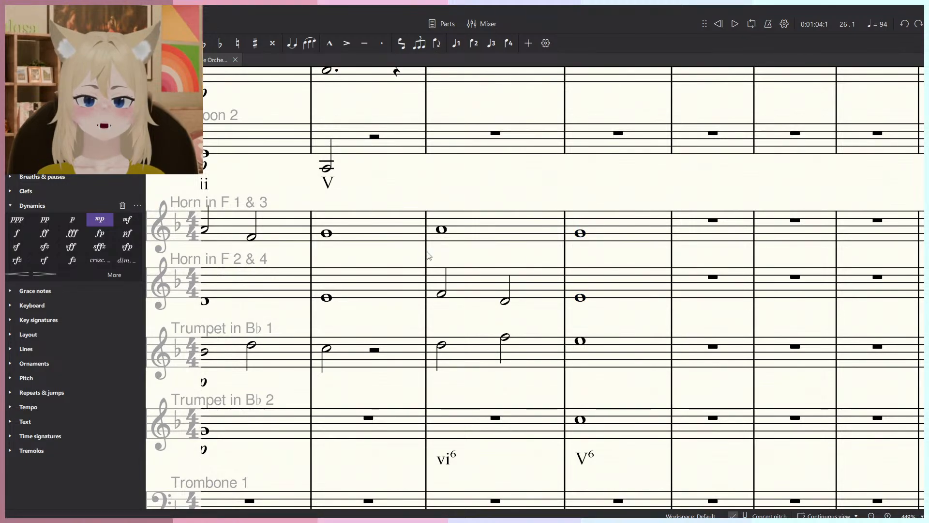
Play back measures 25 and 26 with the horn and trumpet harmony.
{"action": "key", "text": "space"}
{"action": "scroll", "coordinate": [484, 242], "scroll_direction": "down", "scroll_amount": 3, "text": "ctrl"}
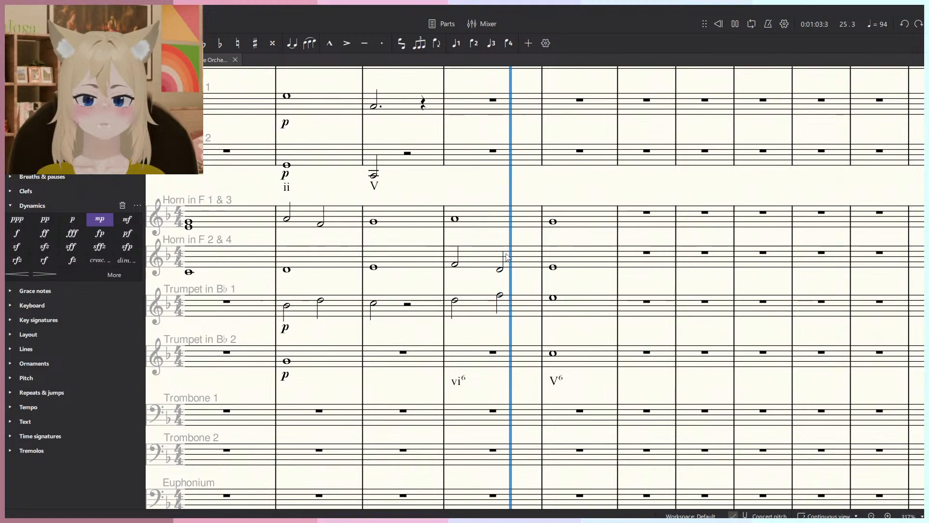
{"action": "scroll", "coordinate": [508, 256], "scroll_direction": "down", "scroll_amount": 3, "text": "ctrl"}
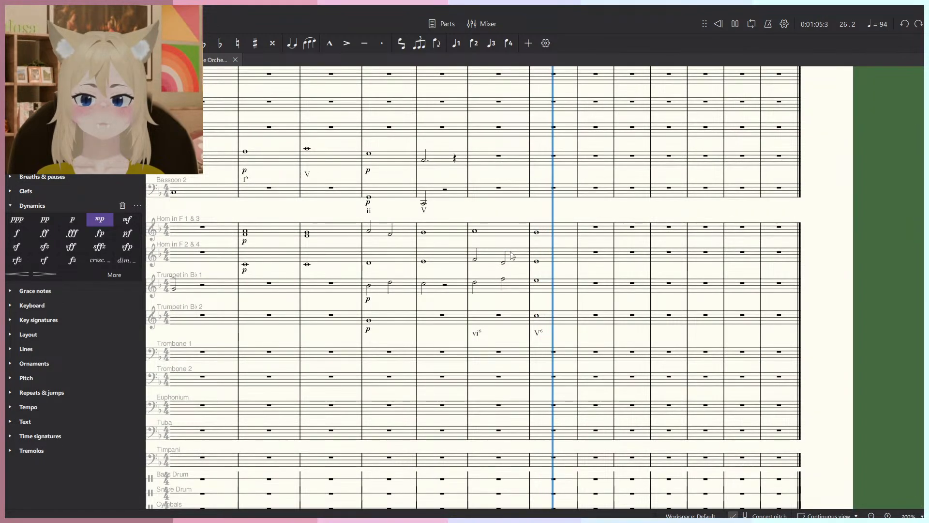
{"action": "key", "text": "space"}
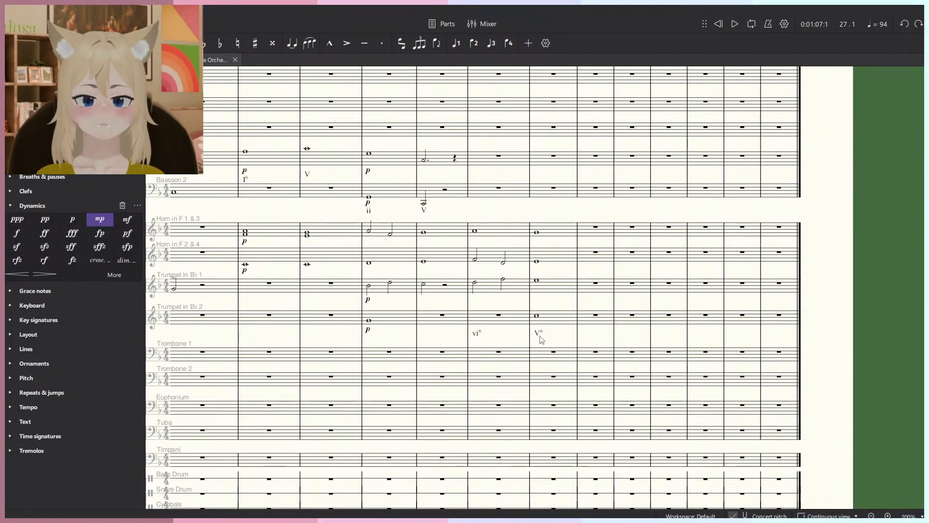
Move the vi6 and V6 chord labels up between the Horn in F 2 & 4 and Trumpet in B♭ 1 staves.
{"action": "left_click", "coordinate": [475, 258]}
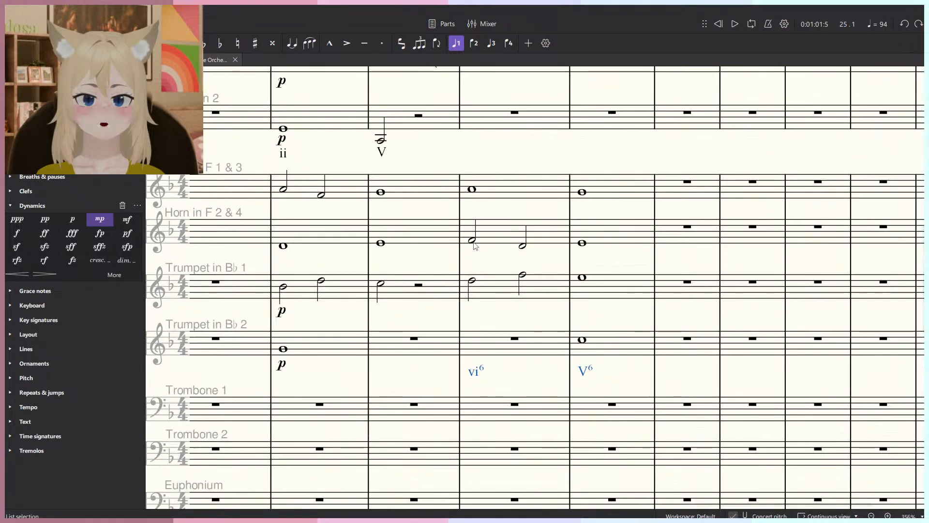
{"action": "scroll", "coordinate": [490, 269], "scroll_direction": "up", "scroll_amount": 3, "text": "ctrl"}
{"action": "scroll", "coordinate": [498, 261], "scroll_direction": "down", "scroll_amount": 3, "text": "ctrl"}
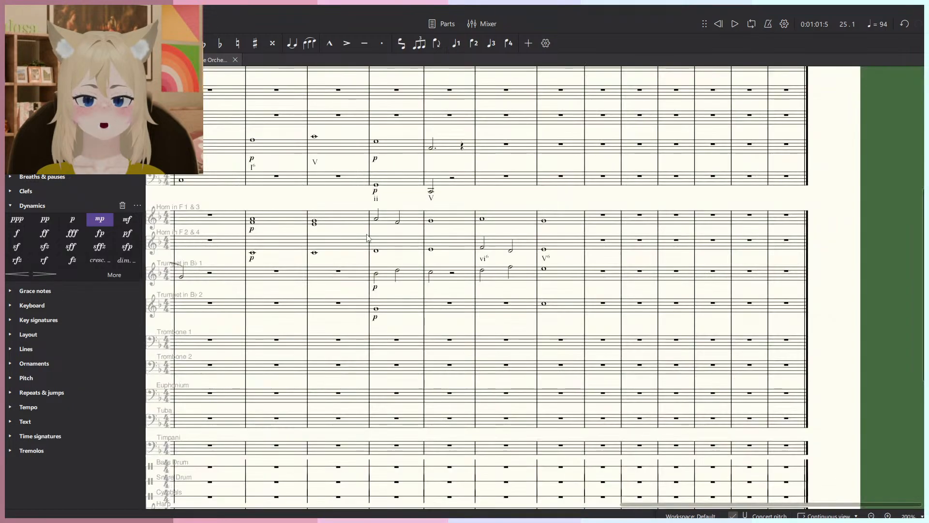
Play back the full score from measure 23 into measure 25, following the woodwind melody.
{"action": "left_click_drag", "start_coordinate": [351, 193], "coordinate": [423, 305]}
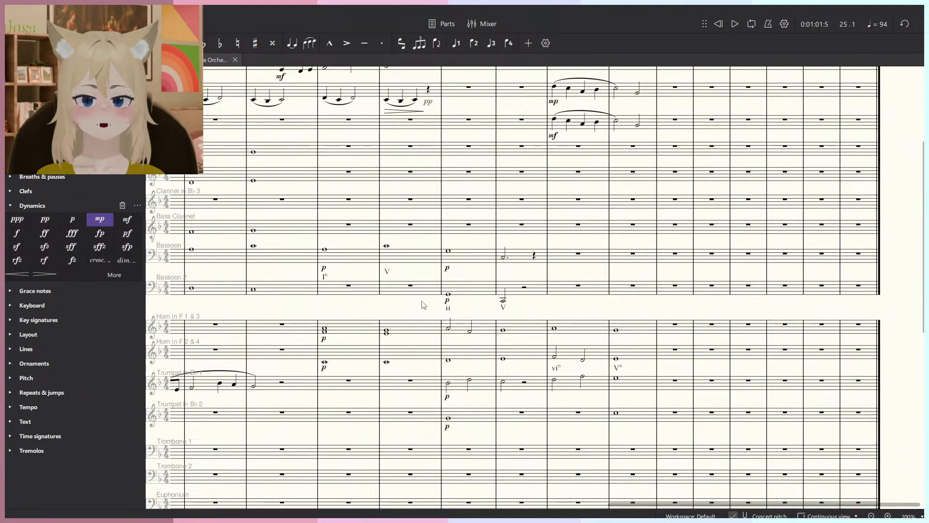
{"action": "left_click", "coordinate": [442, 272]}
{"action": "key", "text": "space"}
{"action": "scroll", "coordinate": [460, 276], "scroll_direction": "down", "scroll_amount": 3, "text": "ctrl"}
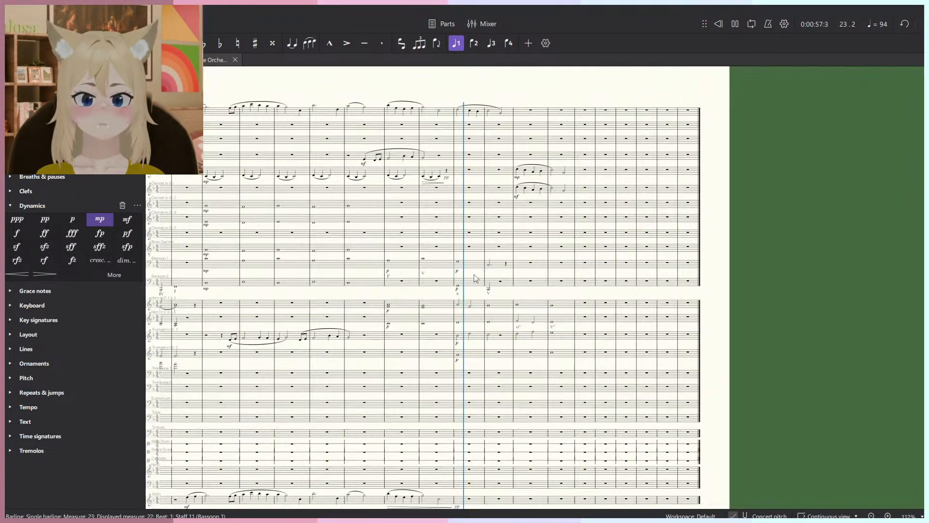
{"action": "scroll", "coordinate": [477, 278], "scroll_direction": "up", "scroll_amount": 2, "text": "ctrl"}
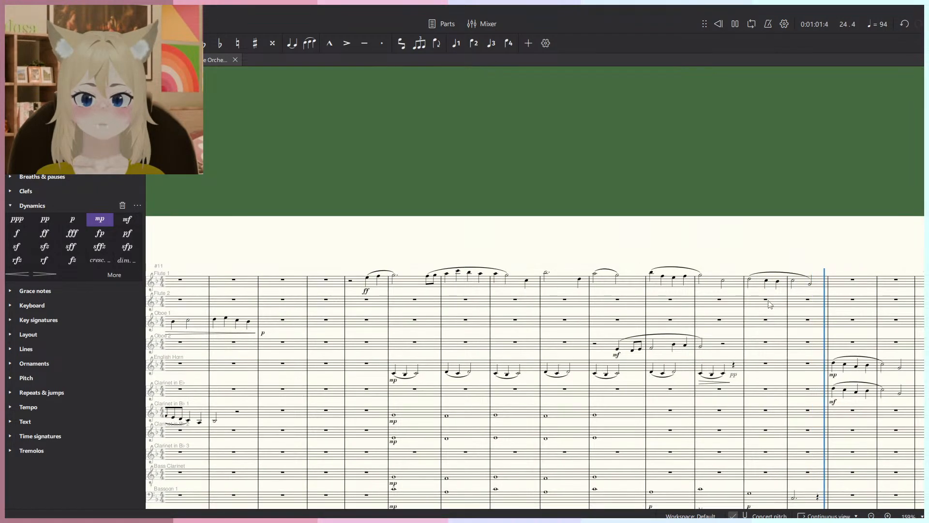
{"action": "key", "text": "space"}
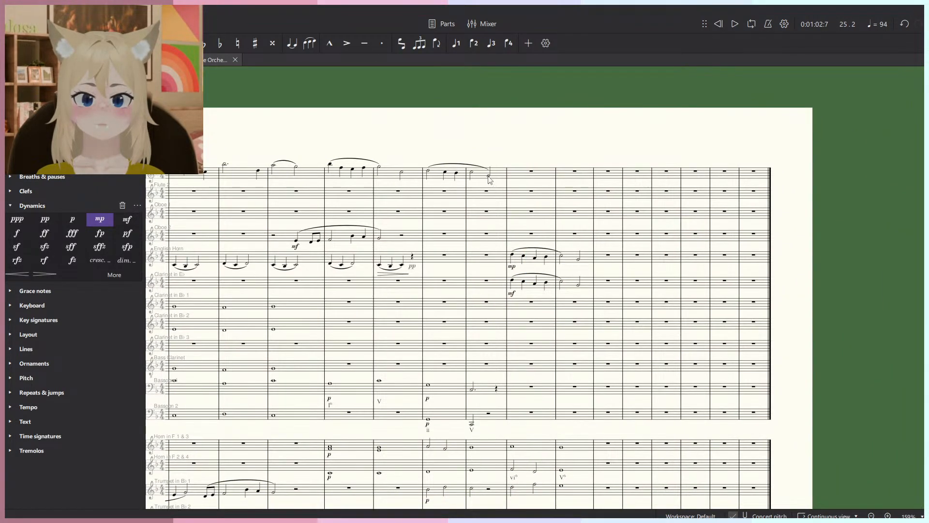
Add a diminuendo hairpin under Flute 1's last half note in measure 24 and a pp dynamic at the start of measure 25.
{"action": "left_click", "coordinate": [489, 177]}
{"action": "scroll", "coordinate": [515, 122], "scroll_direction": "up", "scroll_amount": 2, "text": "ctrl"}
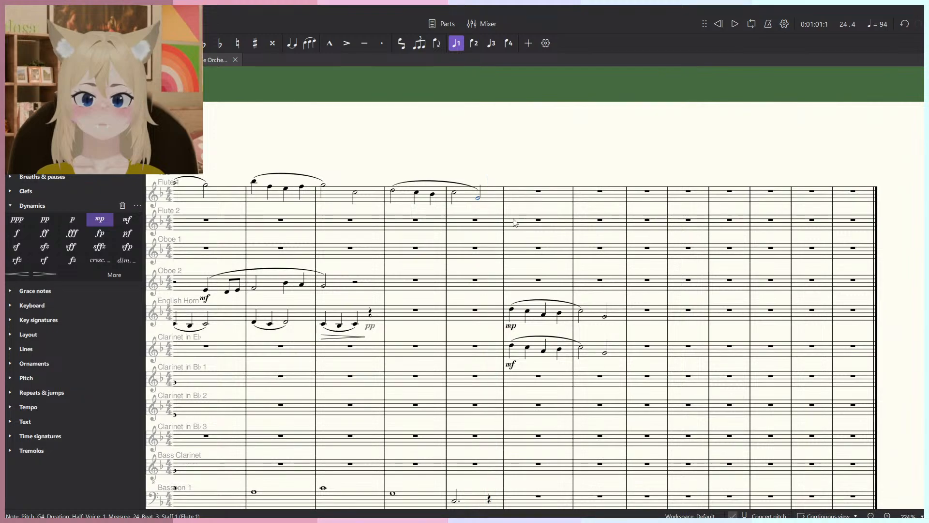
{"action": "key", "text": "shift+period"}
{"action": "scroll", "coordinate": [531, 212], "scroll_direction": "up", "scroll_amount": 4, "text": "ctrl"}
{"action": "left_click", "coordinate": [543, 184]}
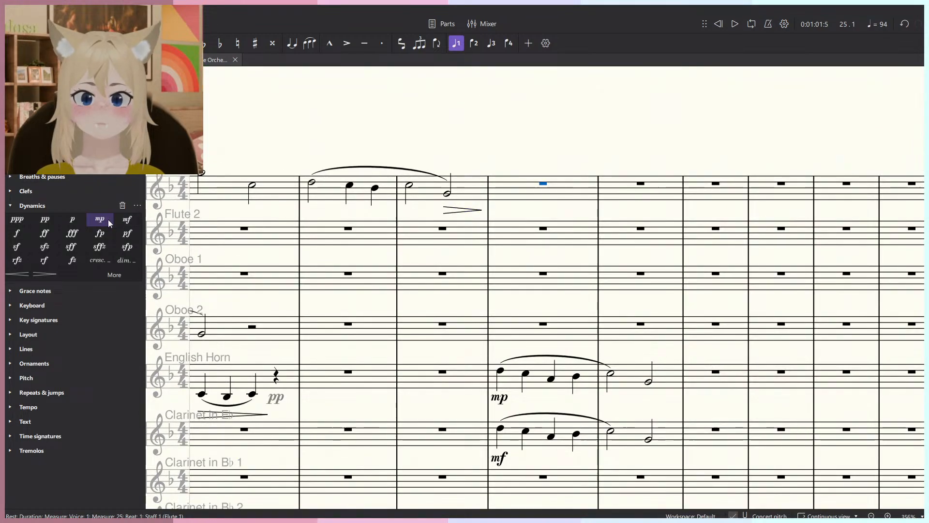
{"action": "left_click", "coordinate": [50, 222]}
Play back measure 25 of the full score with the English Horn and Clarinet in E♭ melody.
{"action": "left_click", "coordinate": [410, 187]}
{"action": "key", "text": "space"}
{"action": "scroll", "coordinate": [461, 152], "scroll_direction": "down", "scroll_amount": 5, "text": "ctrl"}
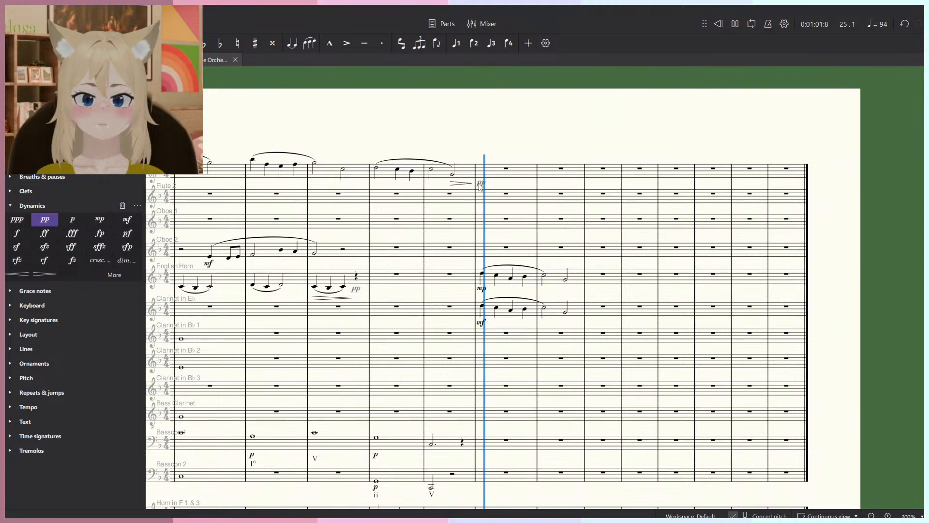
{"action": "scroll", "coordinate": [498, 255], "scroll_direction": "up", "scroll_amount": 5, "text": "ctrl"}
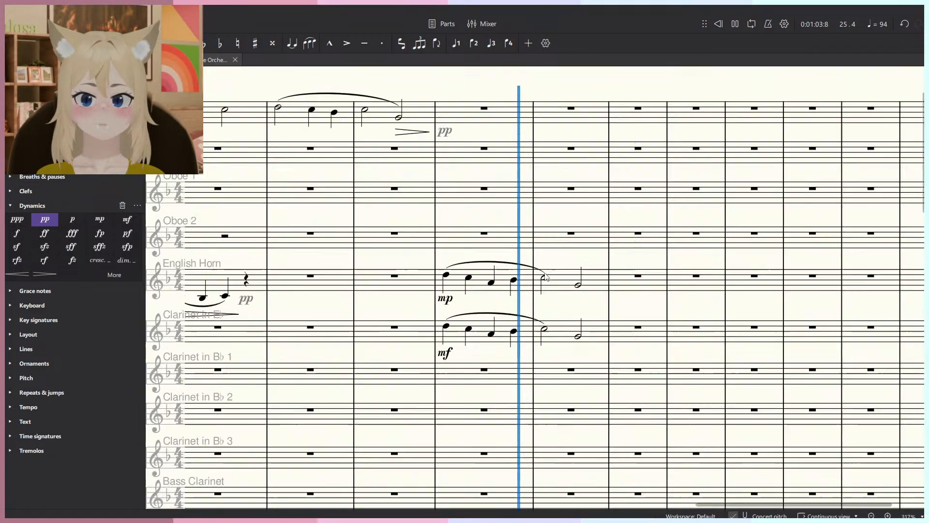
{"action": "key", "text": "space"}
Move the English Horn melody of measures 25 and 26, with its mp dynamic, to the Bassoon 1 staff.
{"action": "left_click", "coordinate": [441, 287], "text": "shift"}
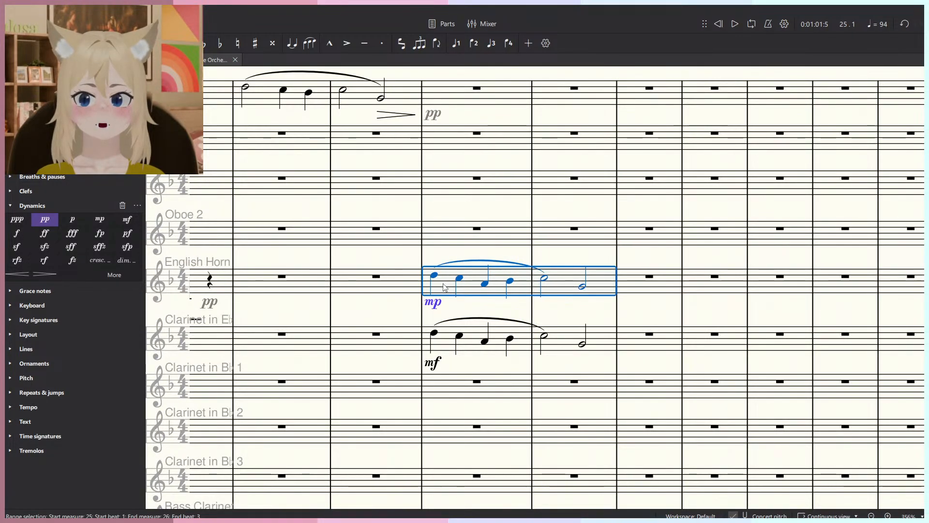
{"action": "scroll", "coordinate": [446, 287], "scroll_direction": "down", "scroll_amount": 2, "text": "ctrl"}
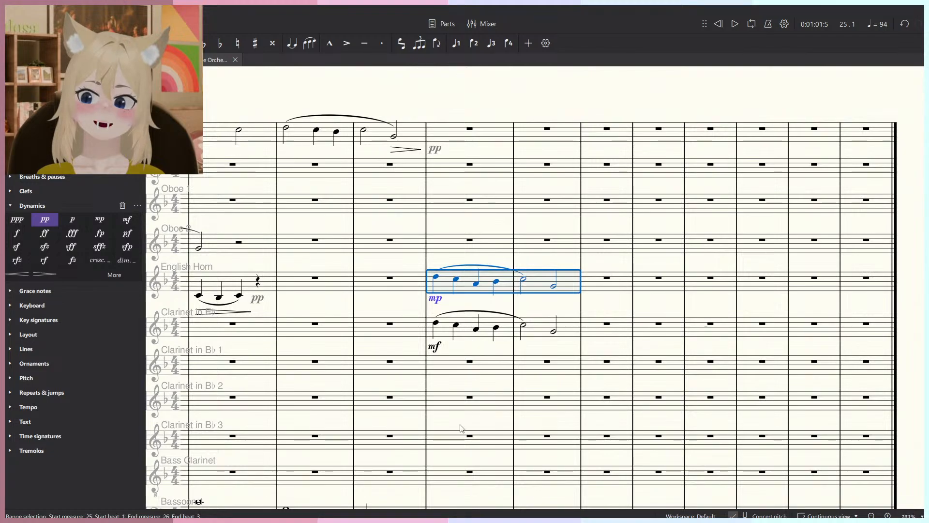
{"action": "scroll", "coordinate": [462, 429], "scroll_direction": "down", "scroll_amount": 3}
{"action": "key", "text": "Delete"}
{"action": "left_click", "coordinate": [463, 391]}
{"action": "key", "text": "ctrl+v"}
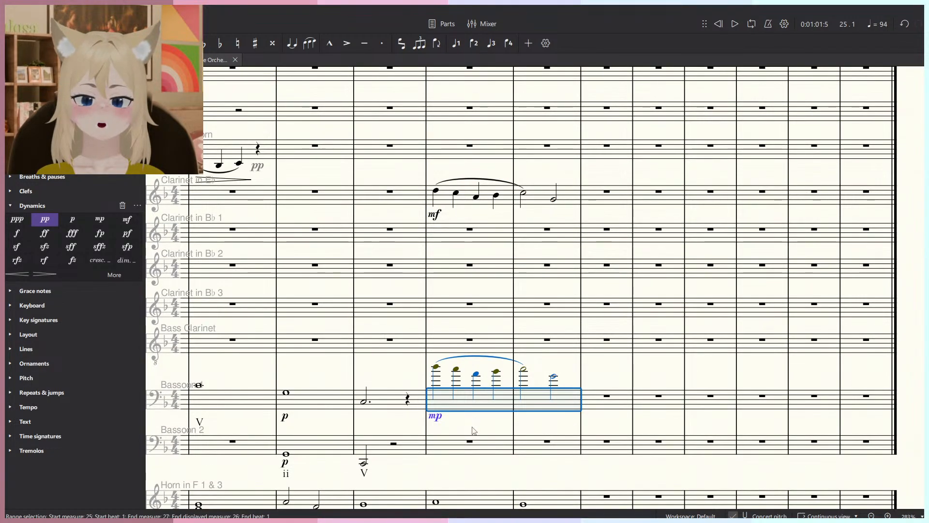
Change Bassoon 1's dynamic at measure 25 to f and delete the Clarinet in E♭ melody in measures 25 and 26.
{"action": "key", "text": "Escape"}
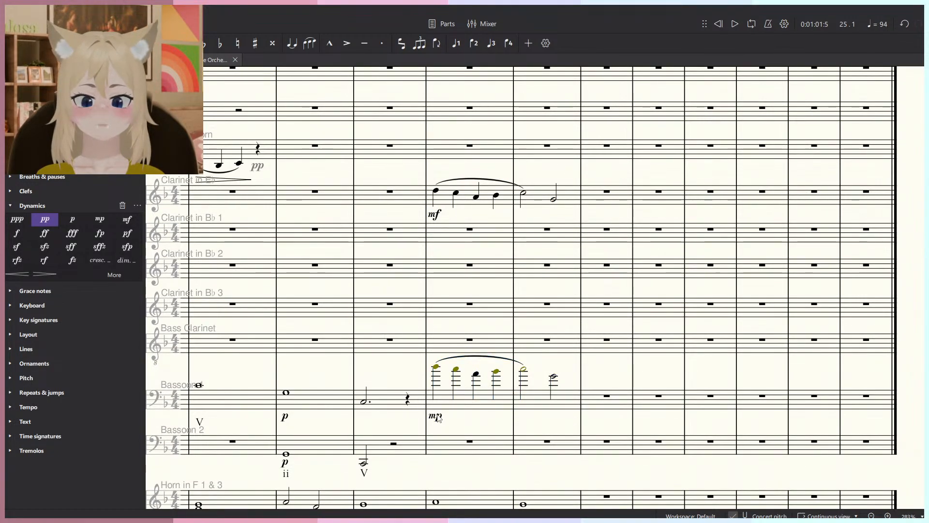
{"action": "left_click", "coordinate": [32, 236]}
{"action": "key", "text": "ctrl+z"}
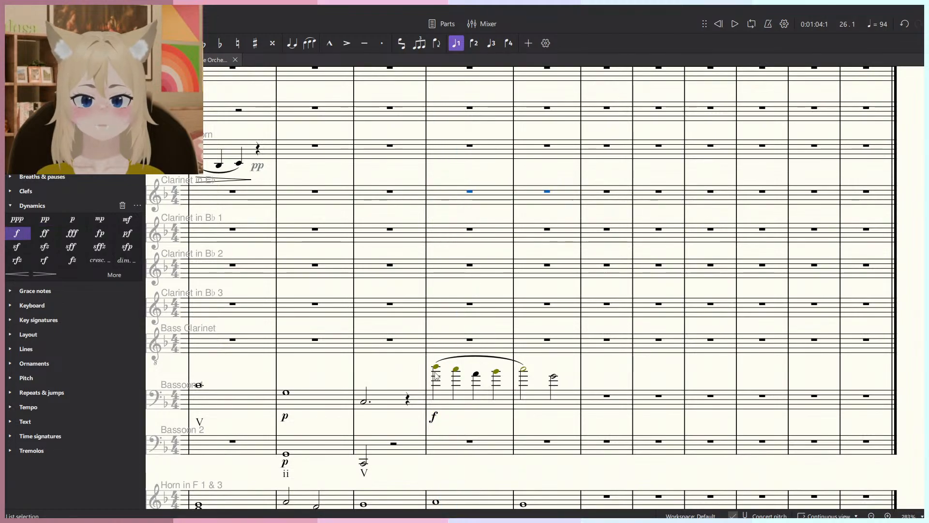
Play back measures 25 and 26 with the high Bassoon 1 melody over the horn and trumpet harmony.
{"action": "left_click", "coordinate": [474, 422]}
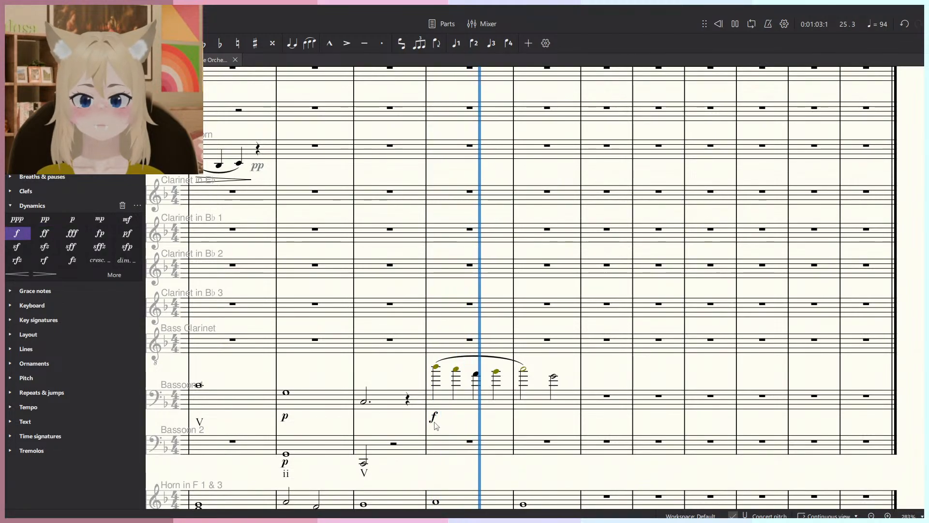
{"action": "scroll", "coordinate": [434, 425], "scroll_direction": "down", "scroll_amount": 3}
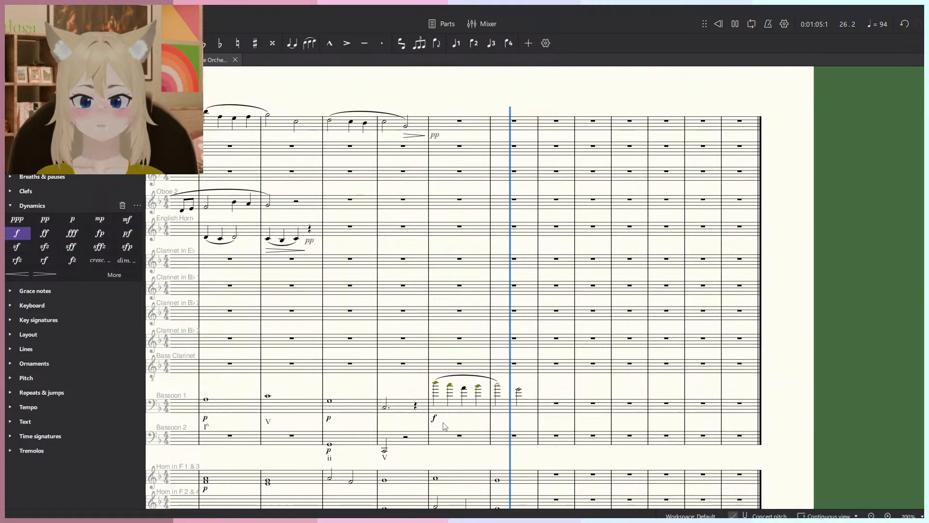
{"action": "key", "text": "space"}
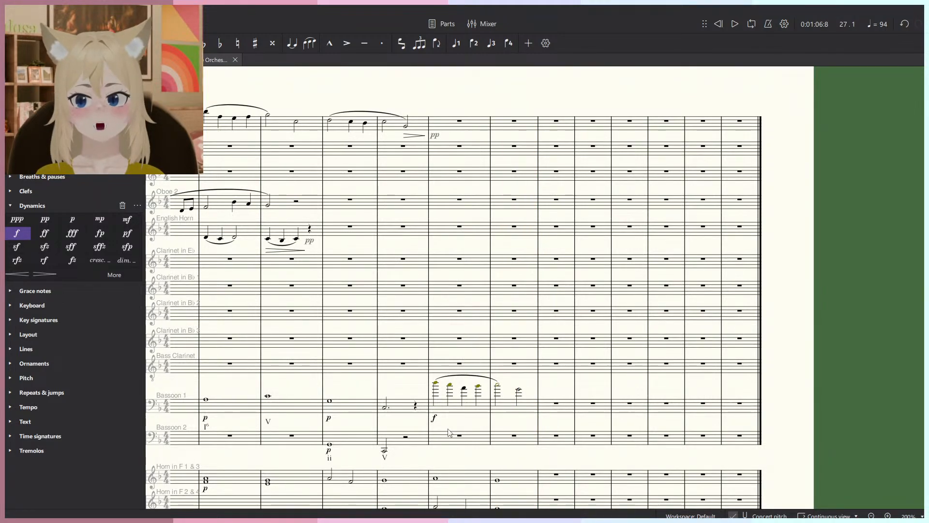
{"action": "scroll", "coordinate": [463, 426], "scroll_direction": "down", "scroll_amount": 3}
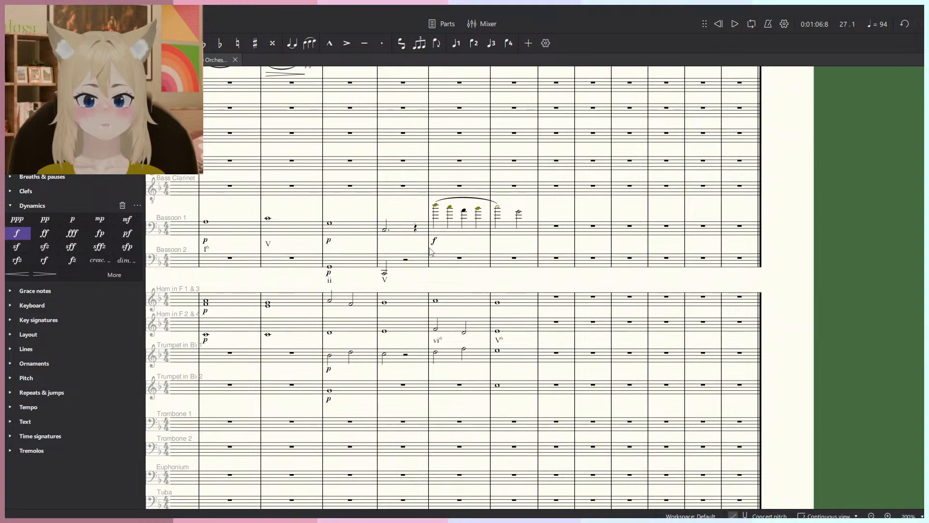
{"action": "scroll", "coordinate": [447, 291], "scroll_direction": "down", "scroll_amount": 3}
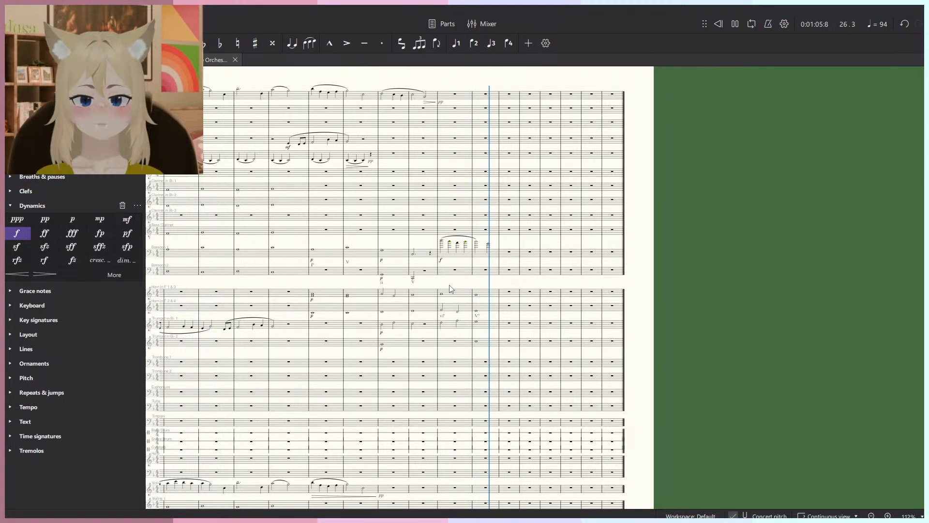
{"action": "scroll", "coordinate": [453, 283], "scroll_direction": "up", "scroll_amount": 4}
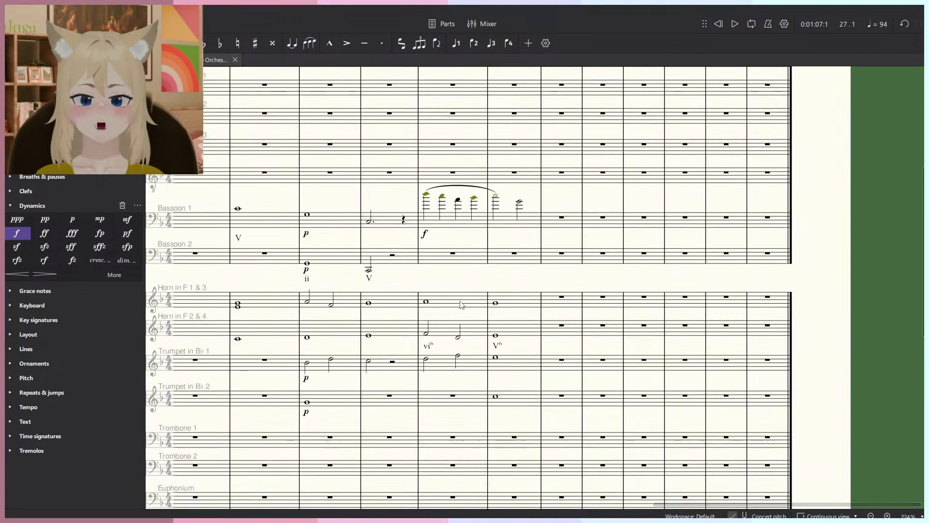
Play back measures 23 to 26 from the horn and trumpet selection, clearing the selection to hear the full score.
{"action": "left_click", "coordinate": [351, 309], "text": "shift"}
{"action": "key", "text": "space"}
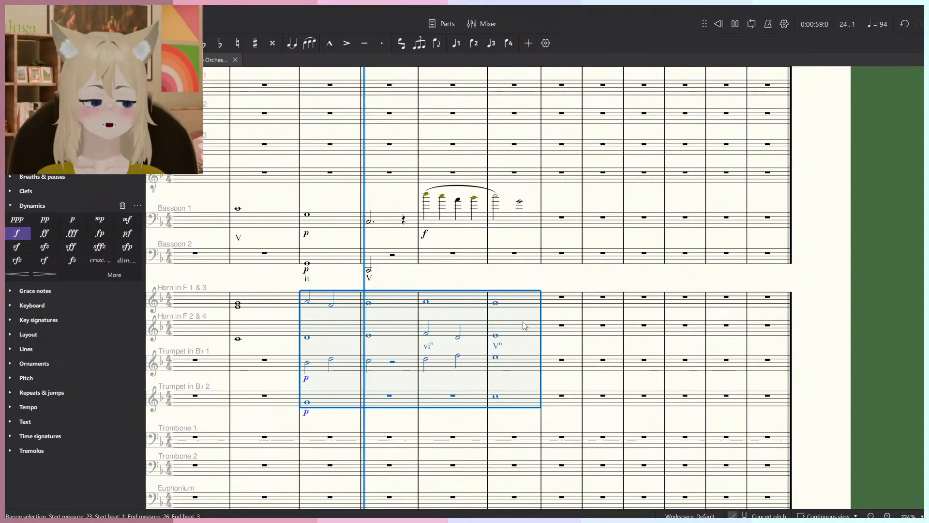
{"action": "key", "text": "Escape"}
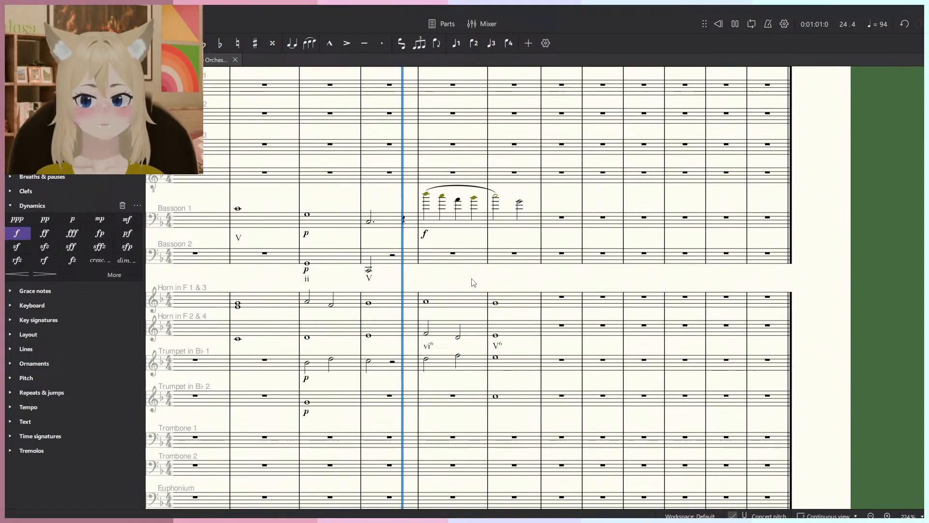
{"action": "scroll", "coordinate": [473, 283], "scroll_direction": "down", "scroll_amount": 1}
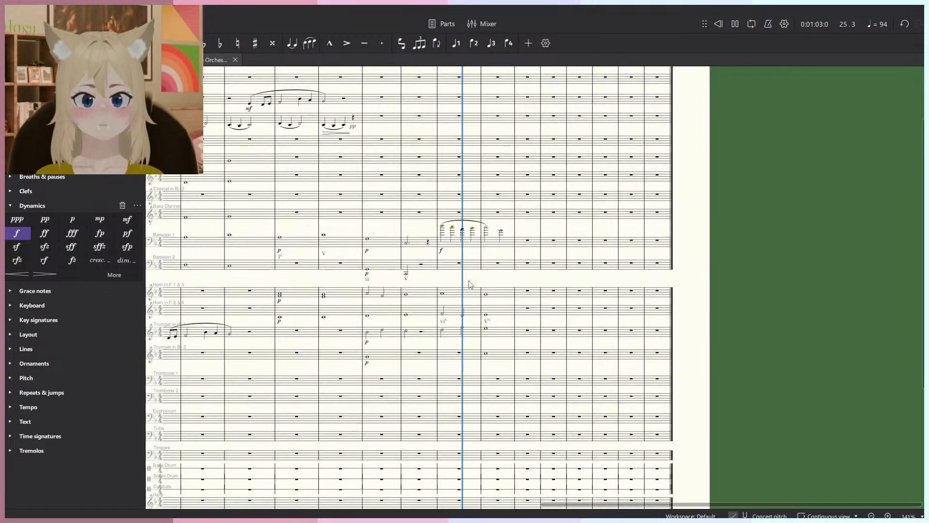
{"action": "scroll", "coordinate": [473, 283], "scroll_direction": "down", "scroll_amount": 1}
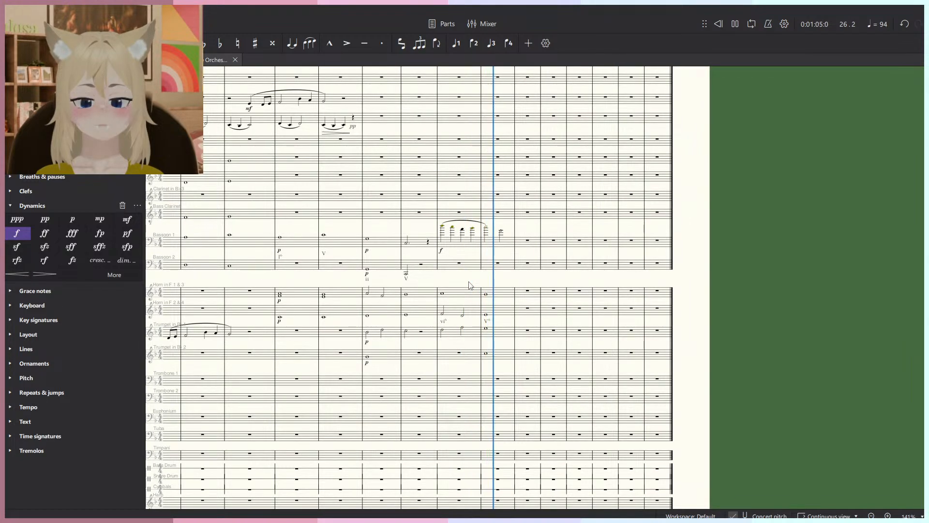
{"action": "key", "text": "space"}
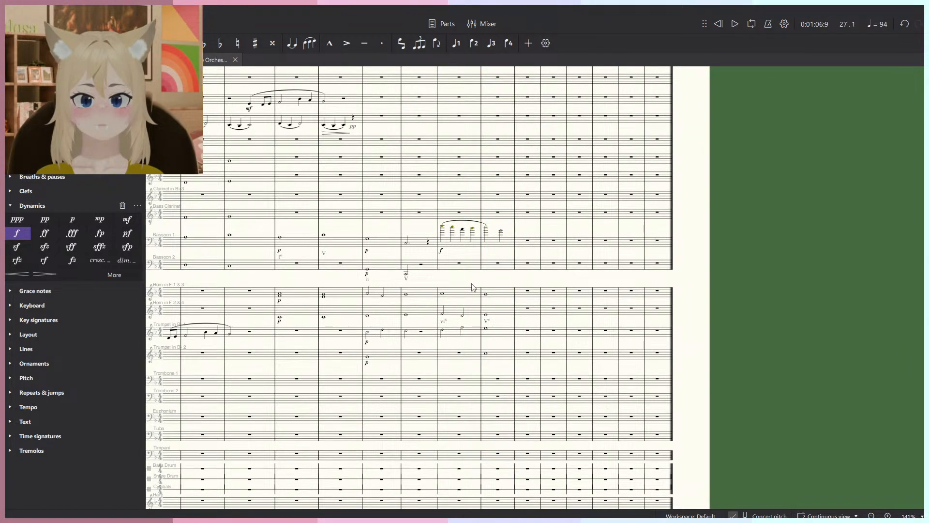
Change the Euphonium's opening dynamic in measure 1 to mp.
{"action": "scroll", "coordinate": [473, 287], "scroll_direction": "down", "scroll_amount": 3}
{"action": "scroll", "coordinate": [486, 306], "scroll_direction": "up", "scroll_amount": 4}
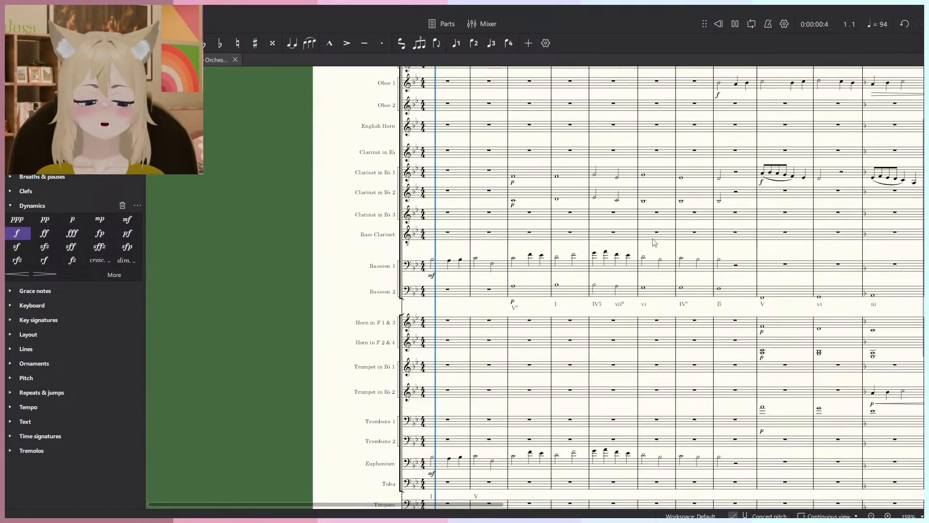
{"action": "scroll", "coordinate": [640, 244], "scroll_direction": "down", "scroll_amount": 3}
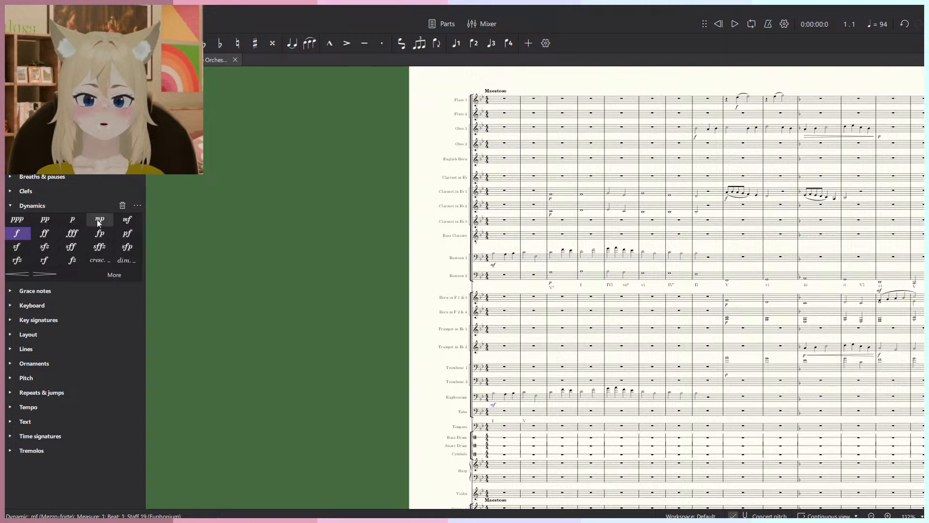
Play back the opening of the score from measure 1 into measure 4.
{"action": "left_click_drag", "start_coordinate": [357, 341], "coordinate": [276, 319]}
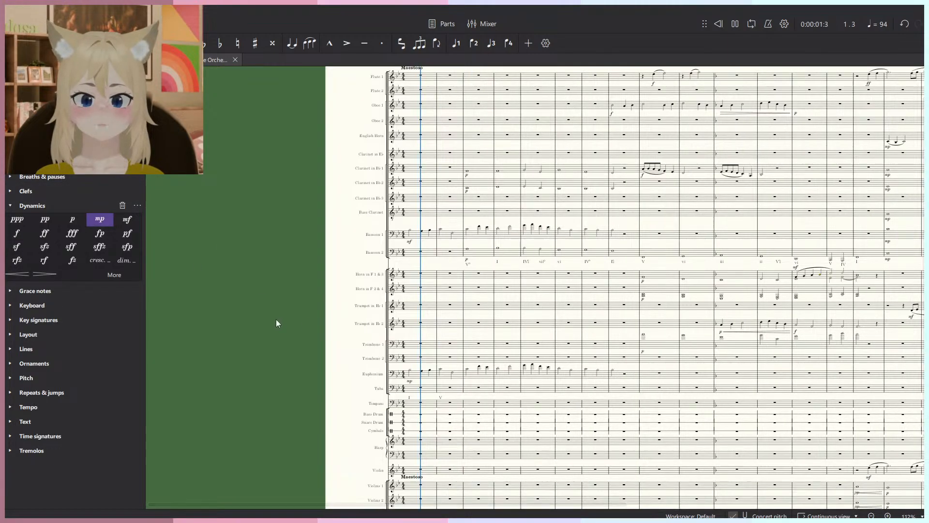
{"action": "scroll", "coordinate": [477, 316], "scroll_direction": "up", "scroll_amount": 2}
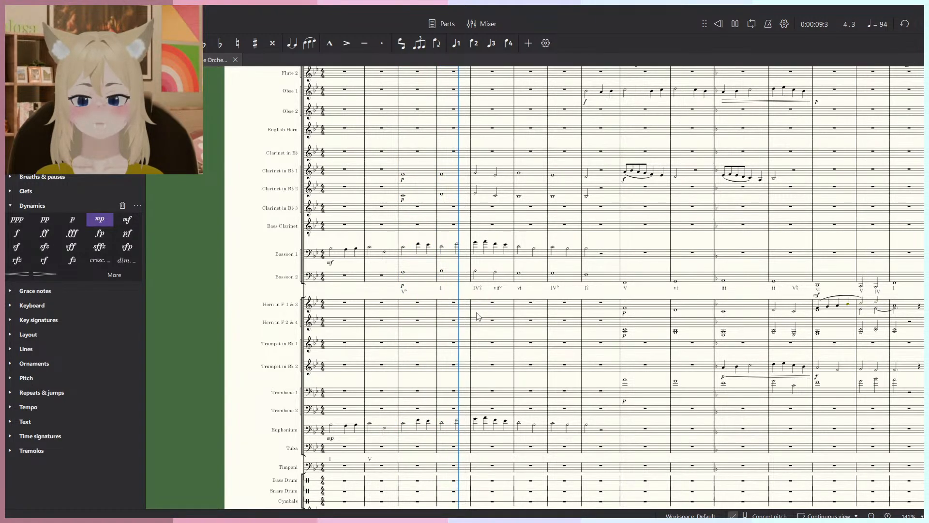
{"action": "key", "text": "space"}
Play back from measure 3, following the Clarinet in B♭ 1 and 2 harmony against the rest of the score.
{"action": "scroll", "coordinate": [410, 128], "scroll_direction": "up", "scroll_amount": 5}
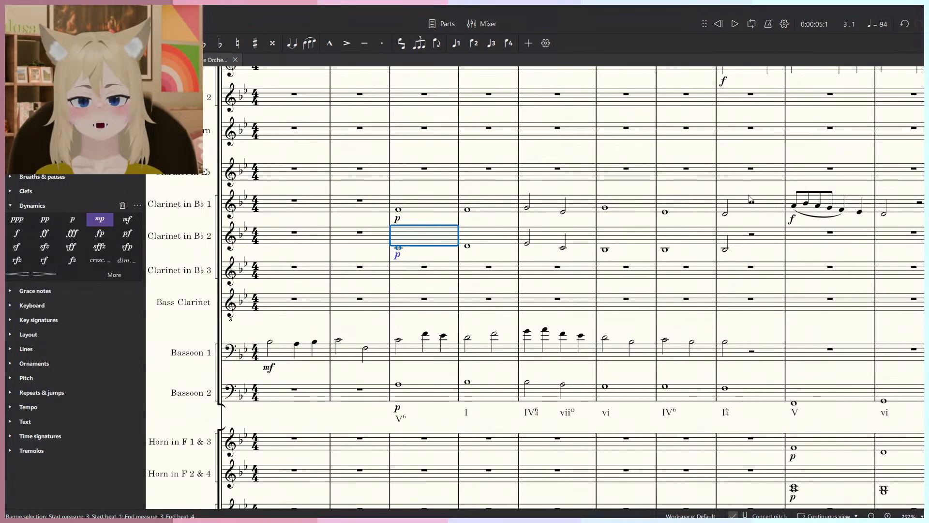
{"action": "key", "text": "space"}
{"action": "left_click", "coordinate": [736, 211], "text": "shift"}
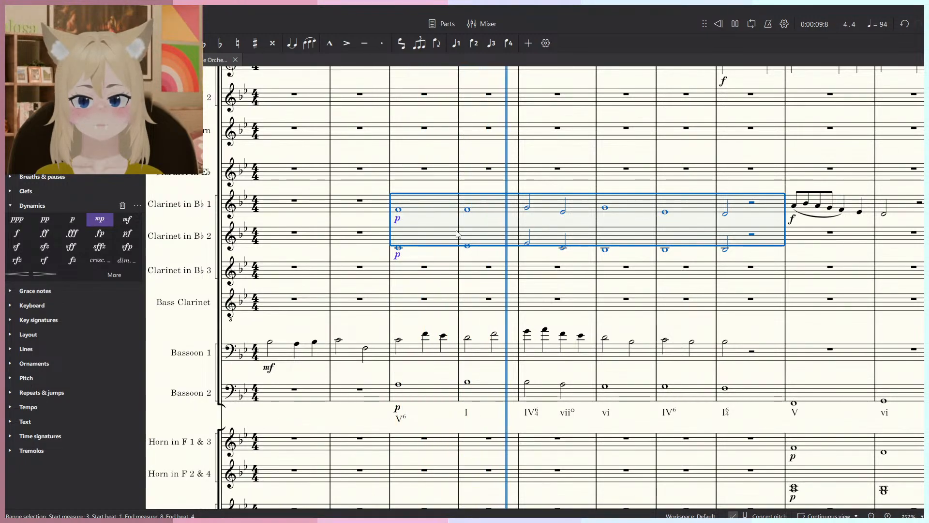
{"action": "key", "text": "Escape"}
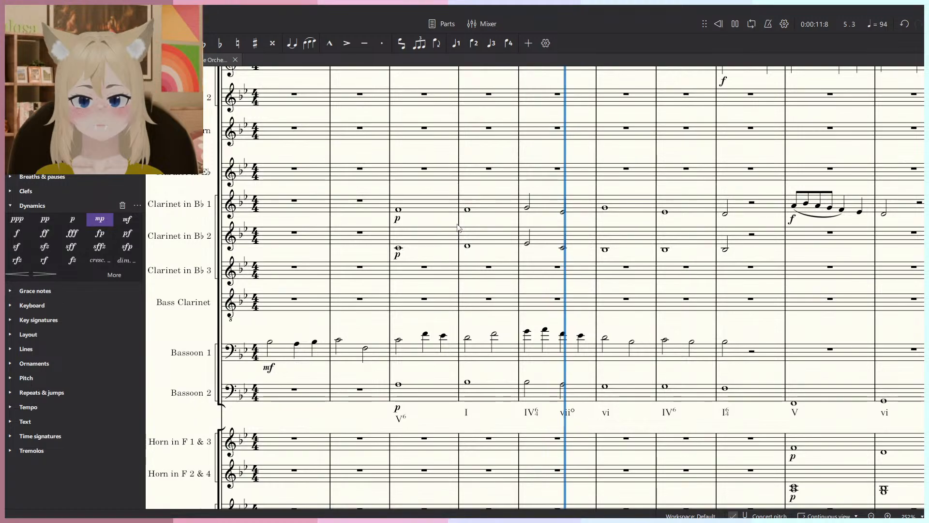
{"action": "scroll", "coordinate": [458, 227], "scroll_direction": "down", "scroll_amount": 1}
{"action": "scroll", "coordinate": [450, 252], "scroll_direction": "down", "scroll_amount": 1}
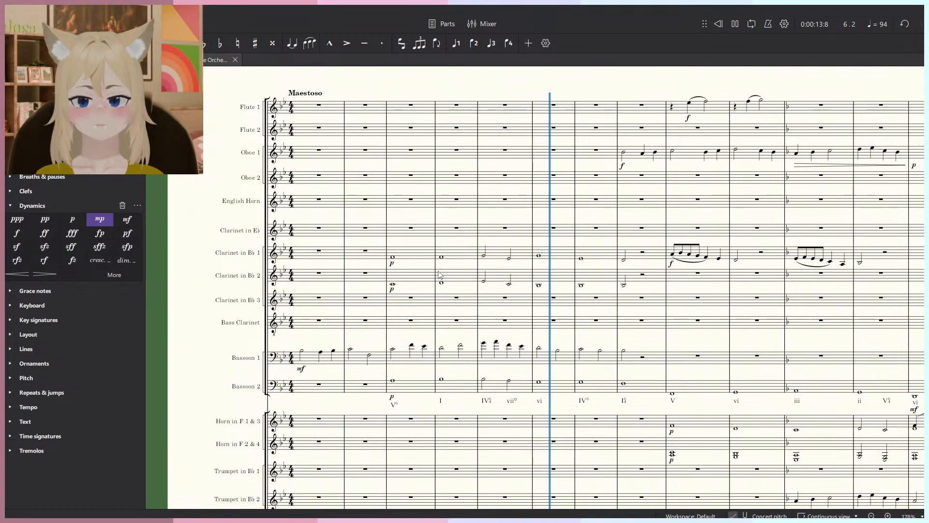
Move Bassoon 2's notes and chord labels of measures 3 to 8 to the Trombone 1 staff.
{"action": "scroll", "coordinate": [441, 276], "scroll_direction": "down", "scroll_amount": 3}
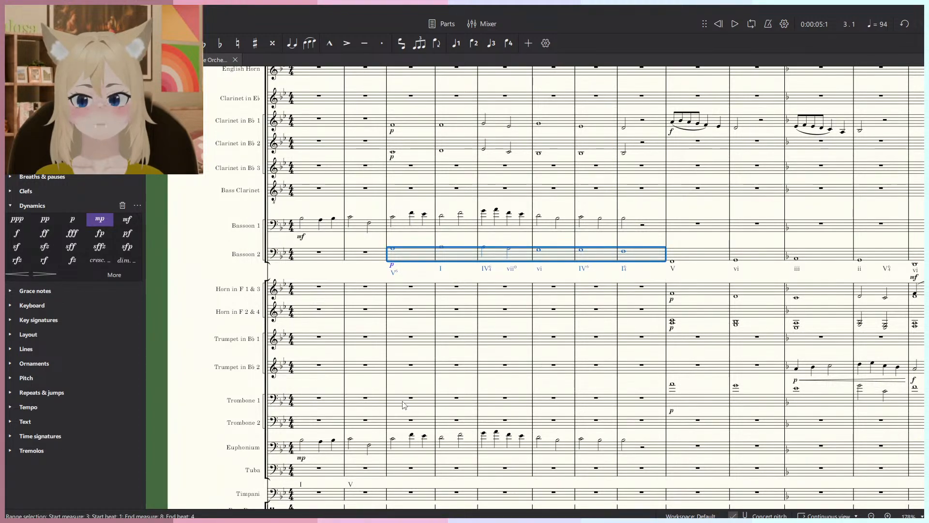
{"action": "key", "text": "ctrl+x"}
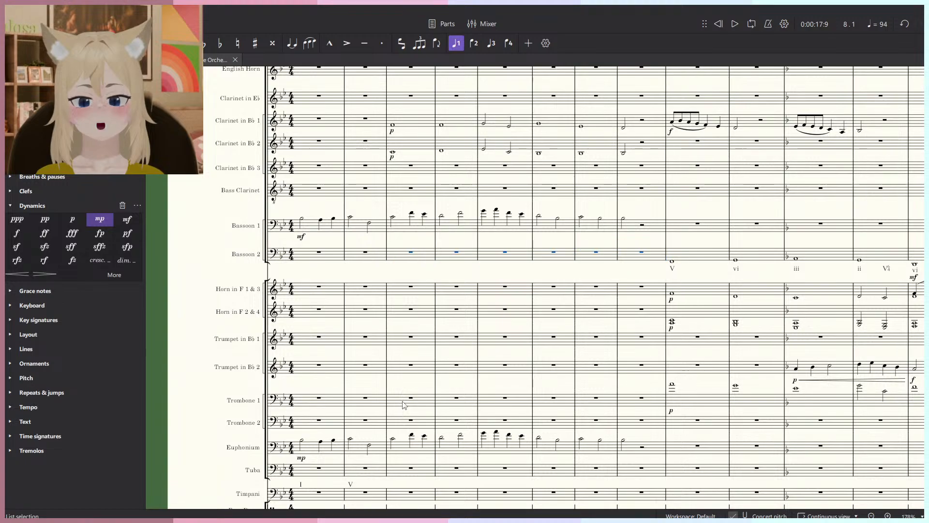
{"action": "left_click", "coordinate": [404, 405]}
{"action": "key", "text": "ctrl+v"}
Move the Clarinet in B♭ 1 and 2 harmony of measures 3 to 8 to the two Horn in F staves.
{"action": "scroll", "coordinate": [404, 405], "scroll_direction": "up", "scroll_amount": 3}
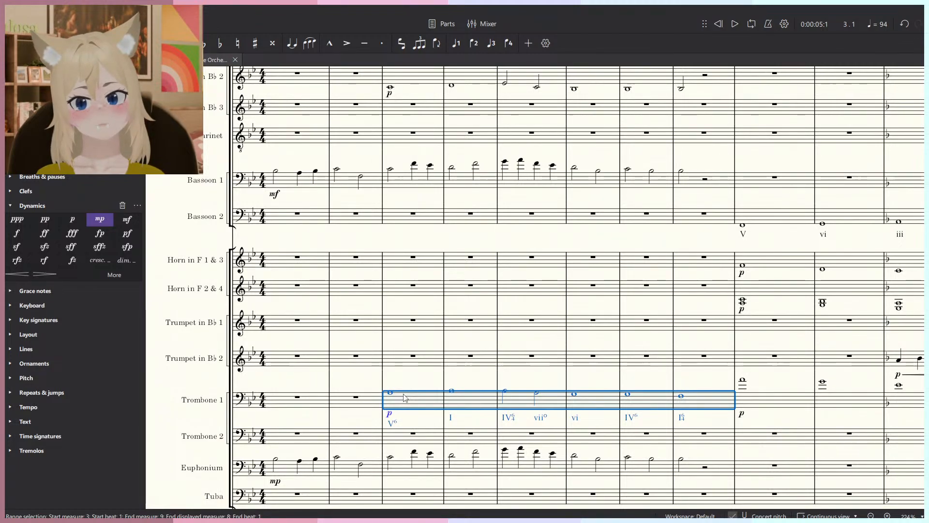
{"action": "scroll", "coordinate": [384, 222], "scroll_direction": "up", "scroll_amount": 1}
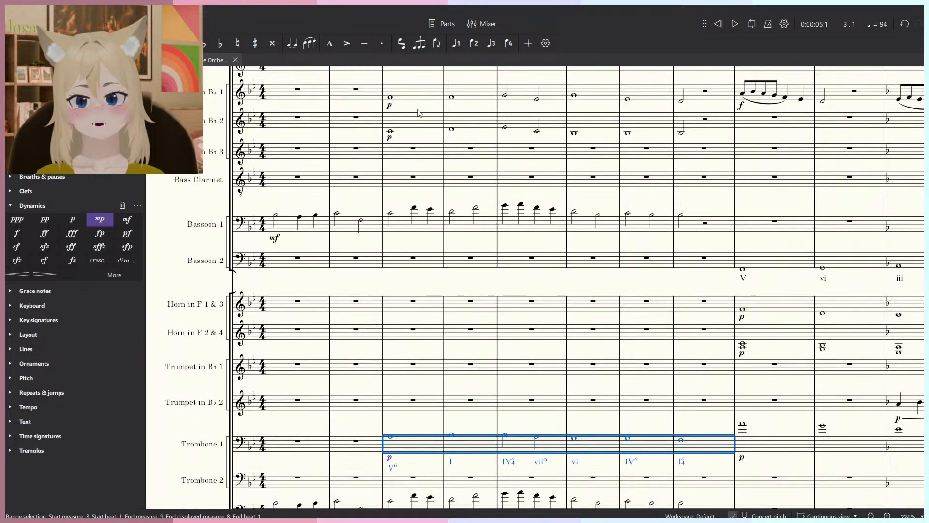
{"action": "left_click", "coordinate": [419, 93]}
{"action": "left_click", "coordinate": [422, 93], "text": "shift"}
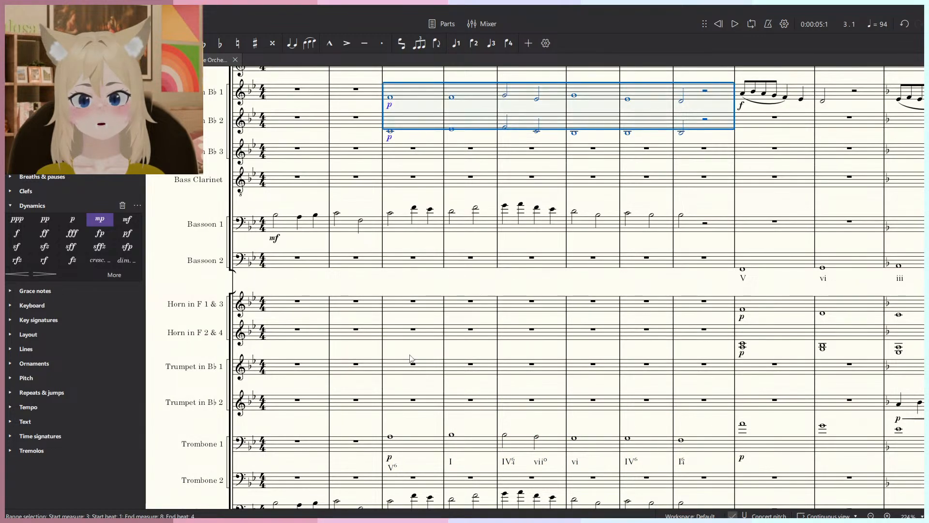
{"action": "key", "text": "ctrl+x"}
{"action": "left_click", "coordinate": [428, 311]}
{"action": "key", "text": "ctrl+v"}
{"action": "left_click", "coordinate": [509, 283]}
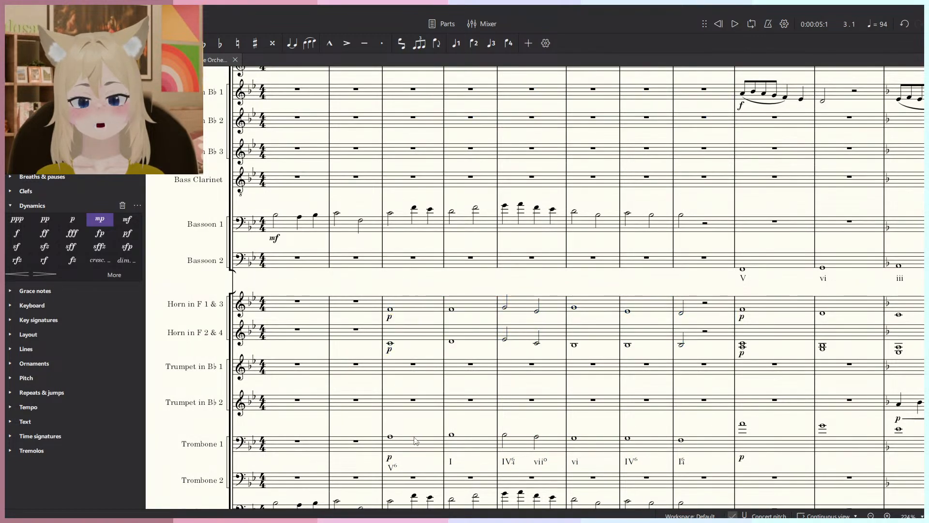
Play back the horn and Trombone 1 harmony from measure 3 into measure 7.
{"action": "left_click", "coordinate": [426, 424]}
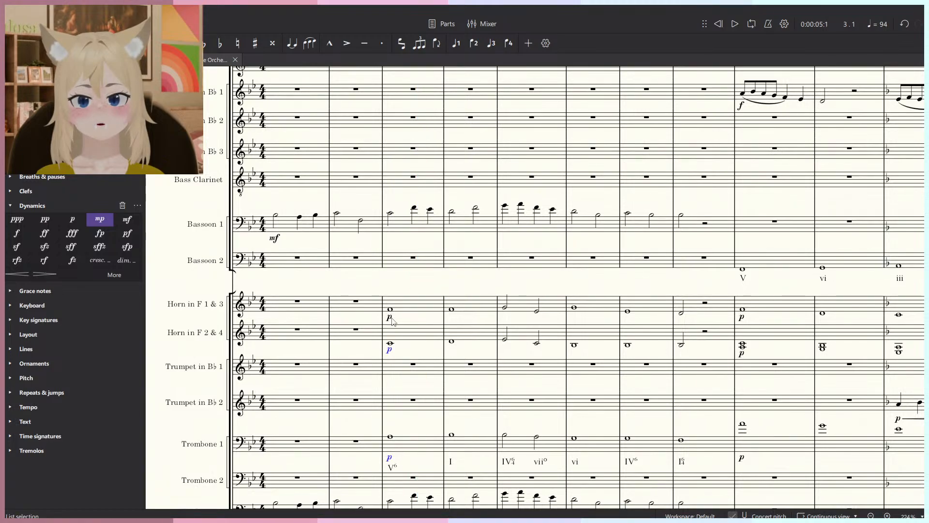
{"action": "left_click", "coordinate": [709, 451], "text": "shift"}
{"action": "key", "text": "space"}
{"action": "scroll", "coordinate": [376, 390], "scroll_direction": "up", "scroll_amount": 3, "text": "ctrl"}
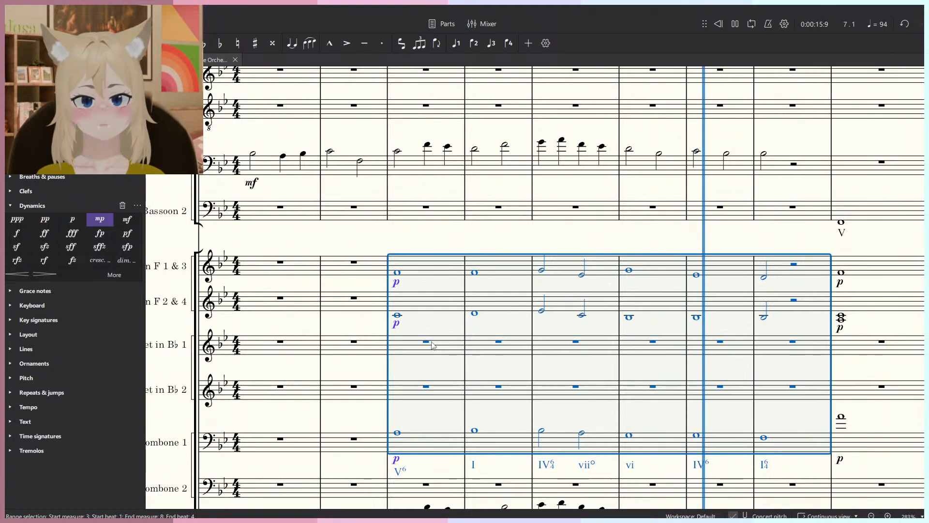
{"action": "key", "text": "space"}
Implode the two horn parts of measures 3 to 8 onto the Horn in F 1 & 3 staff and clear Horn in F 2 & 4 there.
{"action": "left_click", "coordinate": [434, 311], "text": "shift"}
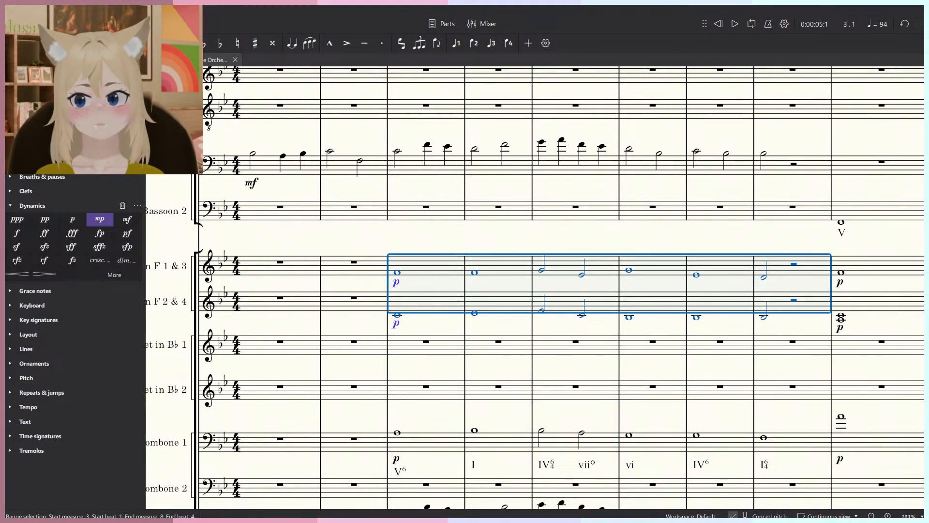
{"action": "left_click", "coordinate": [107, 11]}
{"action": "left_click", "coordinate": [126, 56]}
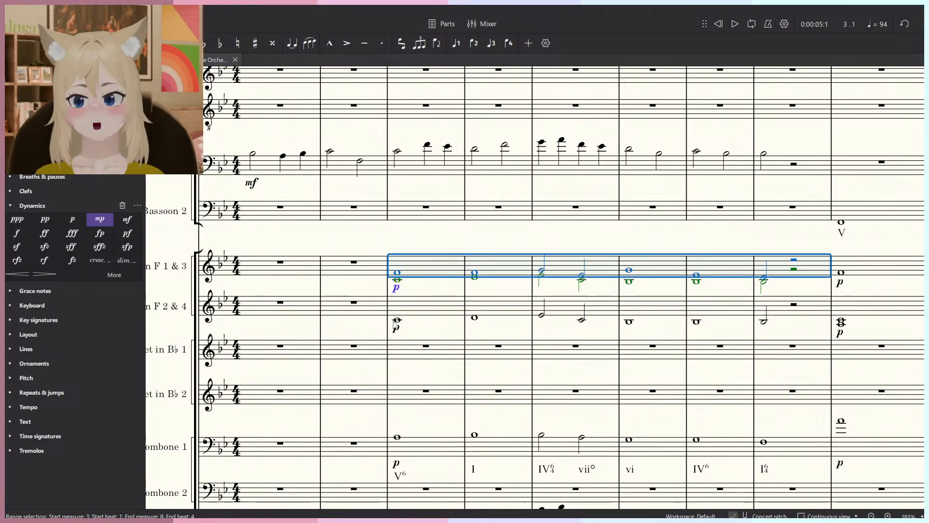
{"action": "left_click", "coordinate": [396, 328]}
{"action": "key", "text": "Delete"}
{"action": "left_click", "coordinate": [777, 318], "text": "shift"}
{"action": "key", "text": "Delete"}
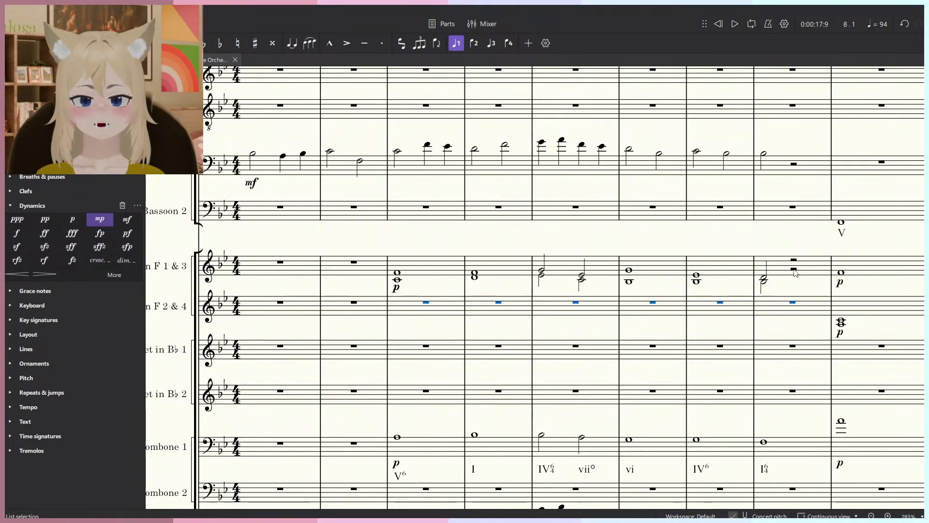
Play back the score from measure 3 into measure 4, following the combined horn part.
{"action": "left_click", "coordinate": [444, 269], "text": "shift"}
{"action": "key", "text": "space"}
{"action": "scroll", "coordinate": [341, 281], "scroll_direction": "down", "scroll_amount": 2}
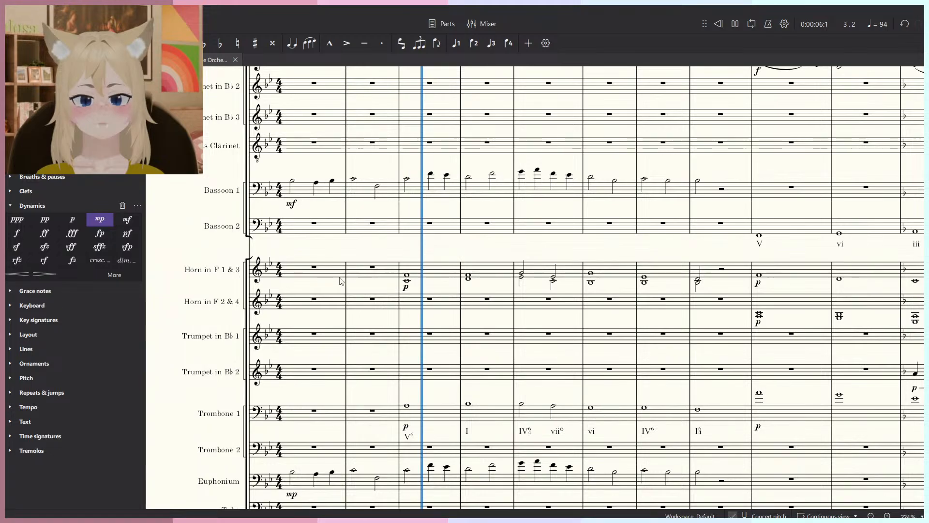
{"action": "scroll", "coordinate": [342, 281], "scroll_direction": "down", "scroll_amount": 4}
{"action": "scroll", "coordinate": [487, 328], "scroll_direction": "up", "scroll_amount": 5}
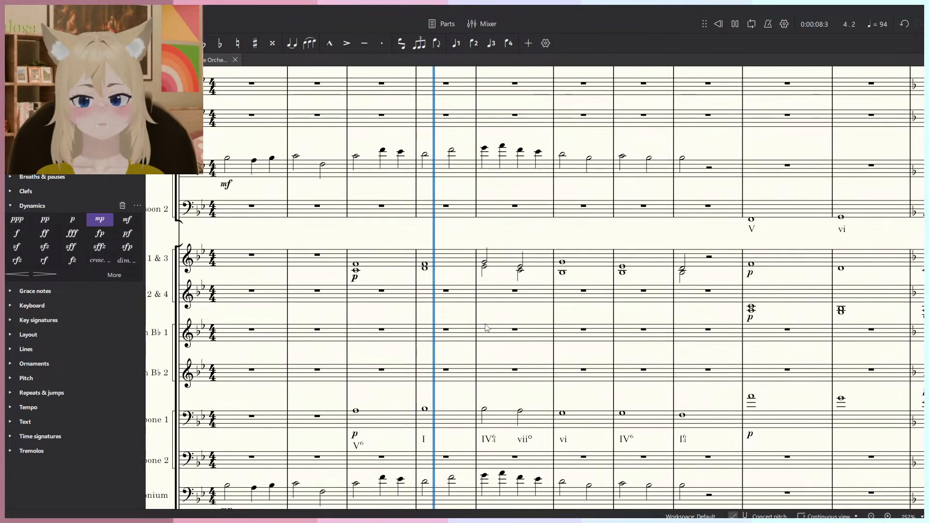
{"action": "key", "text": "space"}
Try marking the Horn in F 1 & 3 melody at measure 13 with the staff text "1.".
{"action": "scroll", "coordinate": [567, 306], "scroll_direction": "up", "scroll_amount": 2}
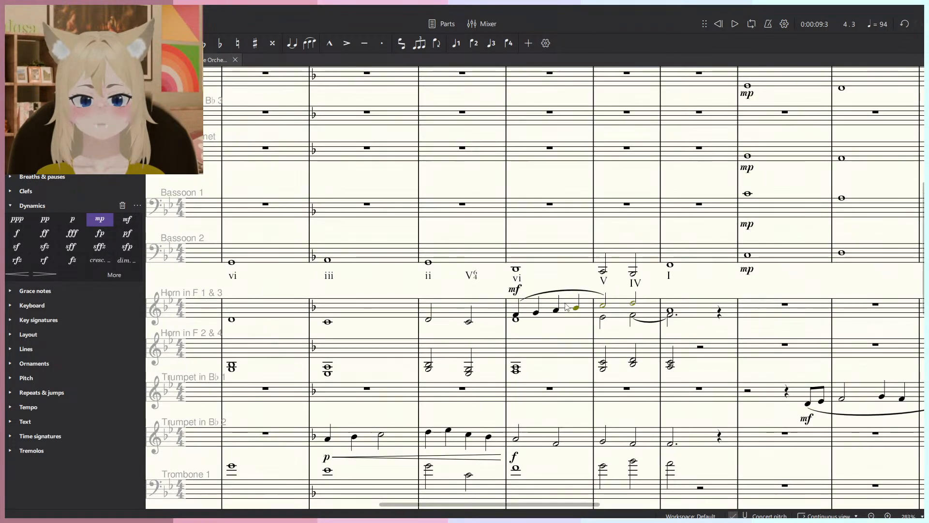
{"action": "scroll", "coordinate": [567, 306], "scroll_direction": "up", "scroll_amount": 4}
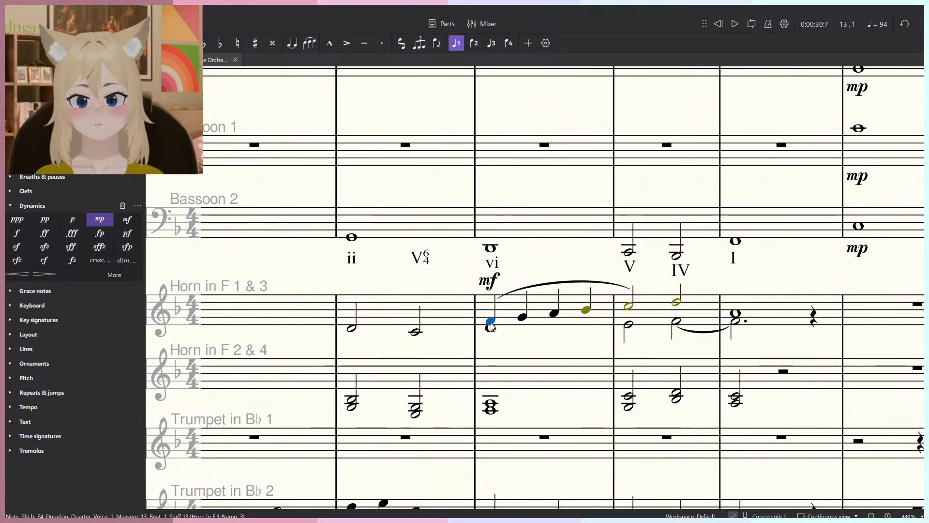
{"action": "key", "text": "ctrl+t"}
{"action": "type", "text": "1."}
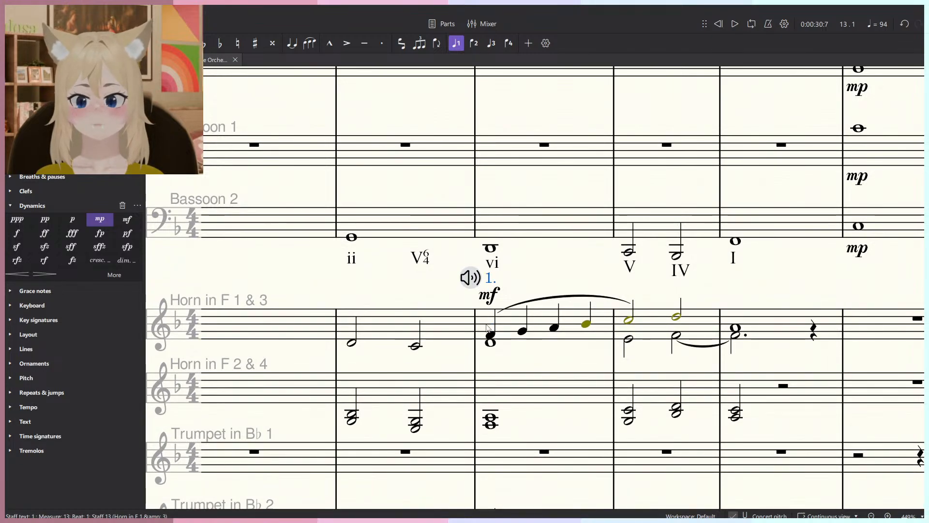
{"action": "key", "text": "Escape"}
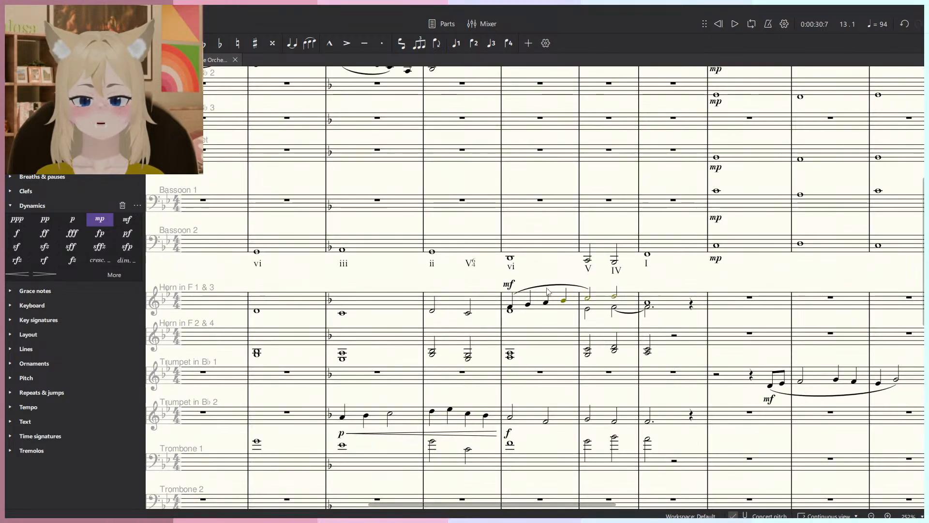
{"action": "scroll", "coordinate": [536, 274], "scroll_direction": "down", "scroll_amount": 5}
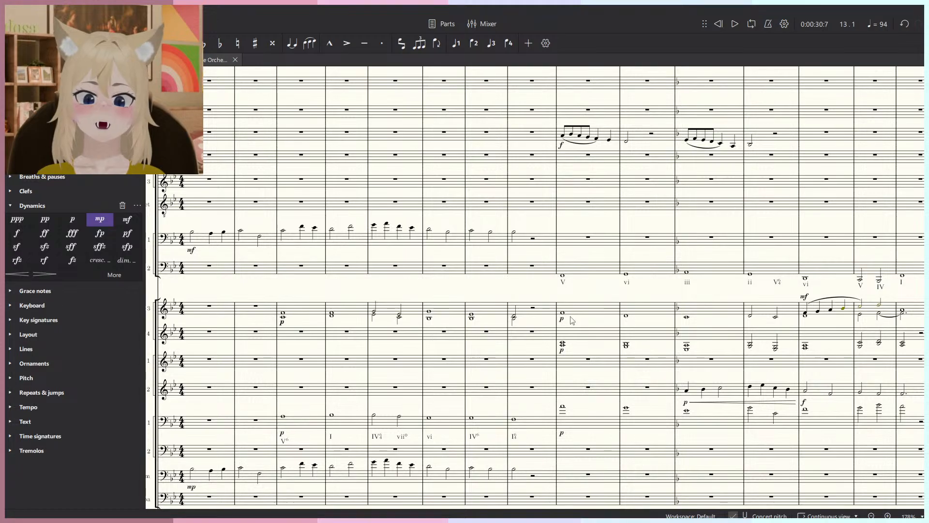
{"action": "scroll", "coordinate": [723, 327], "scroll_direction": "up", "scroll_amount": 4}
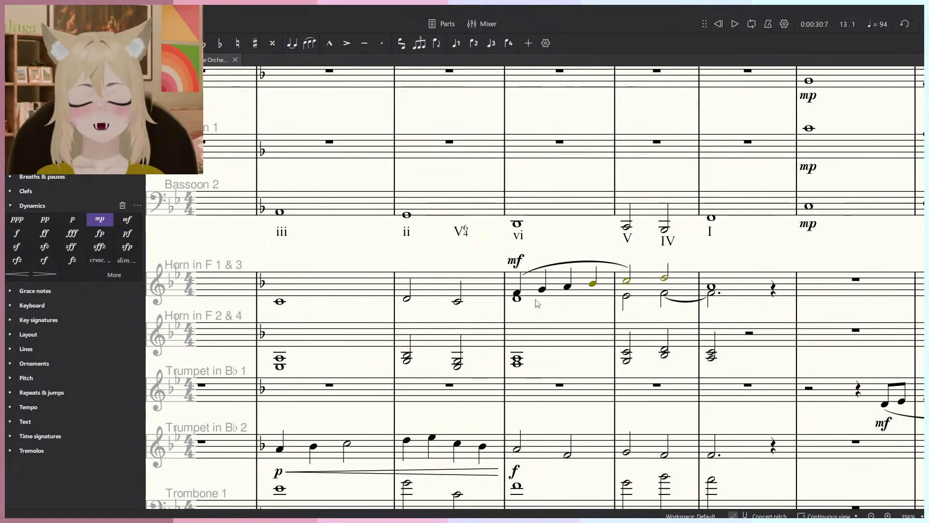
{"action": "scroll", "coordinate": [542, 310], "scroll_direction": "down", "scroll_amount": 5}
{"action": "scroll", "coordinate": [570, 321], "scroll_direction": "up", "scroll_amount": 1}
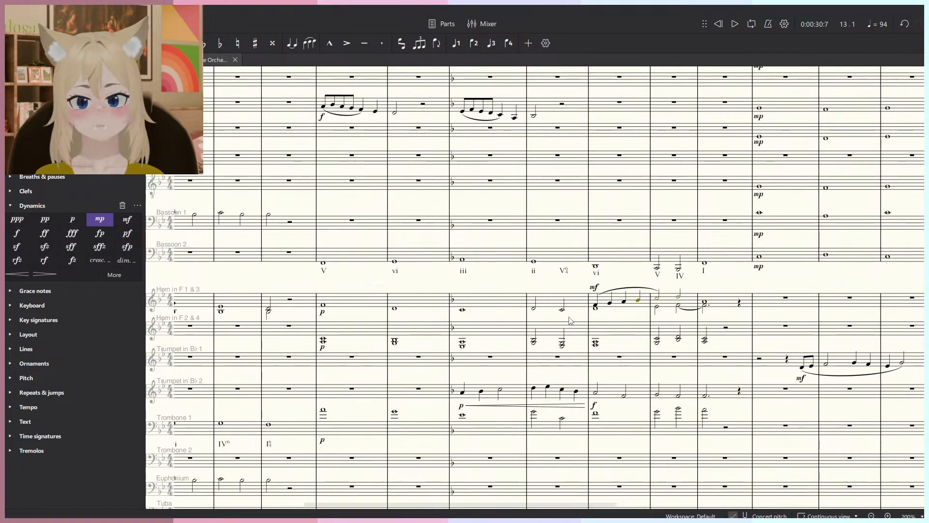
{"action": "scroll", "coordinate": [571, 321], "scroll_direction": "down", "scroll_amount": 4}
{"action": "scroll", "coordinate": [557, 291], "scroll_direction": "up", "scroll_amount": 7}
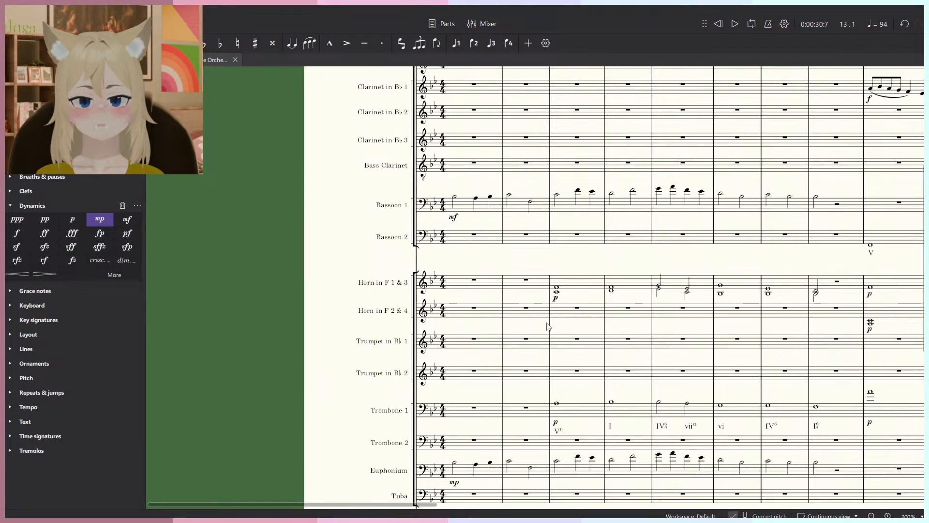
Play back from measure 3 and set the Horn in F 1 & 3 and Trombone 1 dynamics at measure 3 to pp.
{"action": "scroll", "coordinate": [601, 282], "scroll_direction": "down", "scroll_amount": 7}
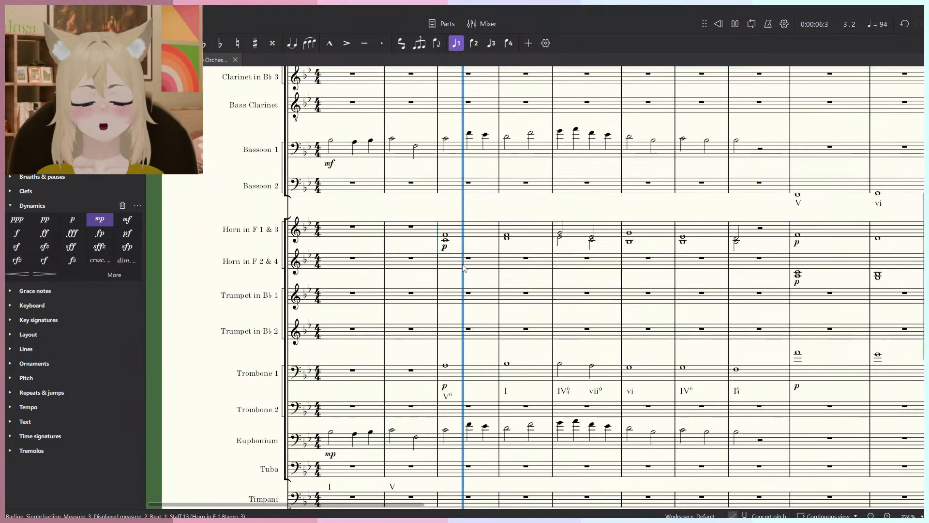
{"action": "key", "text": "alt+e"}
{"action": "key", "text": "Escape"}
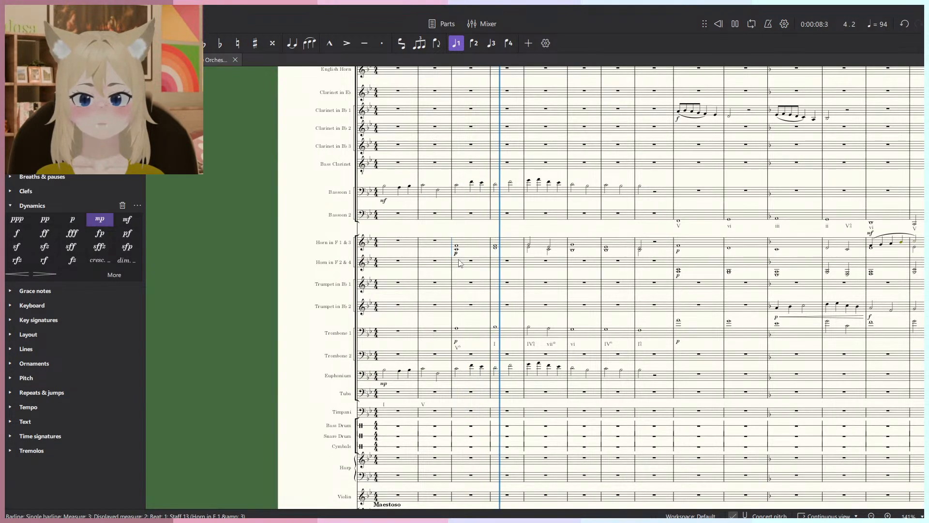
{"action": "key", "text": "alt+e"}
{"action": "scroll", "coordinate": [459, 257], "scroll_direction": "up", "scroll_amount": 6}
{"action": "key", "text": "Escape"}
{"action": "key", "text": "space"}
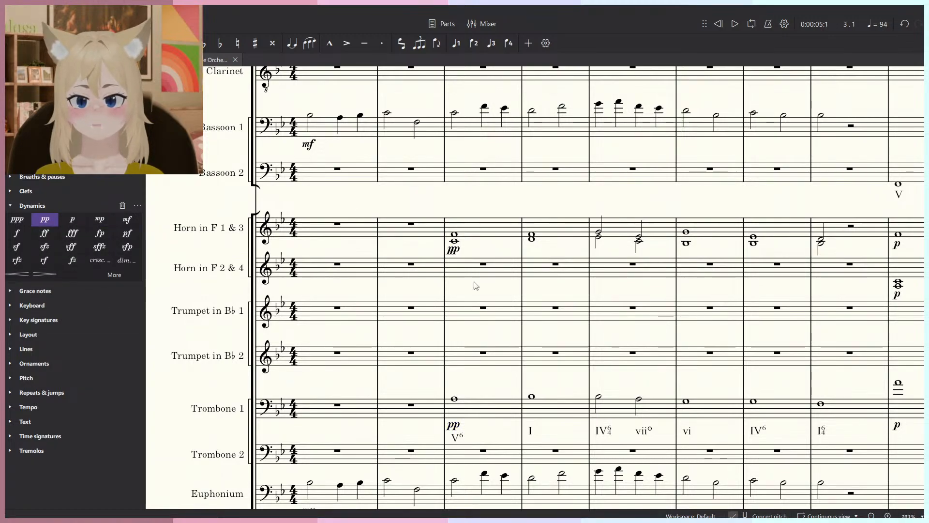
Remove the overlapping duplicate dynamic under the Horn in F 1 & 3 chord in measure 3, keeping a single pp.
{"action": "scroll", "coordinate": [446, 237], "scroll_direction": "up", "scroll_amount": 4}
{"action": "key", "text": "Escape"}
{"action": "scroll", "coordinate": [470, 239], "scroll_direction": "up", "scroll_amount": 11}
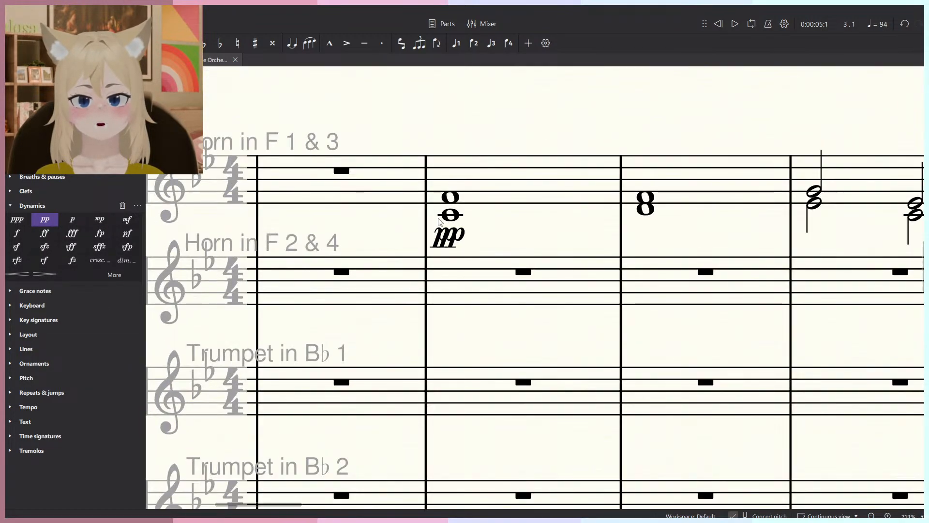
{"action": "left_click_drag", "start_coordinate": [747, 251], "coordinate": [776, 268]}
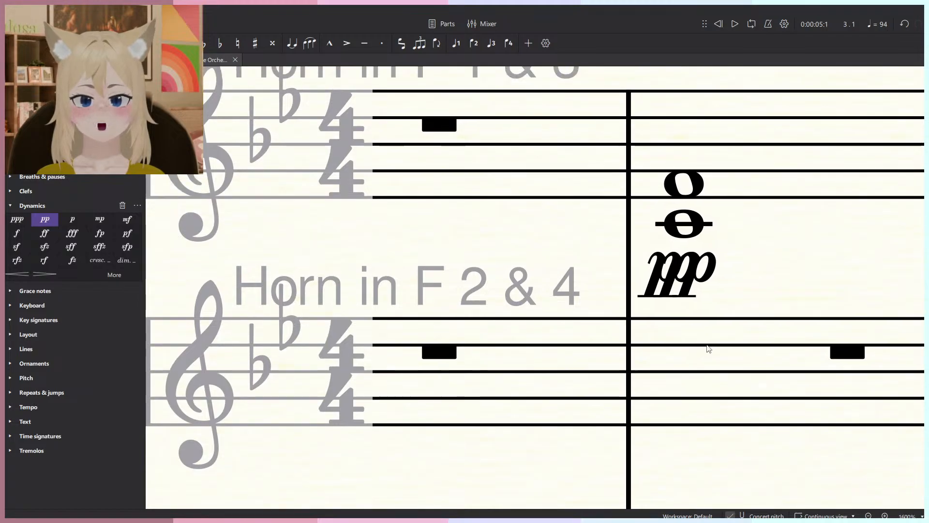
{"action": "left_click", "coordinate": [676, 284]}
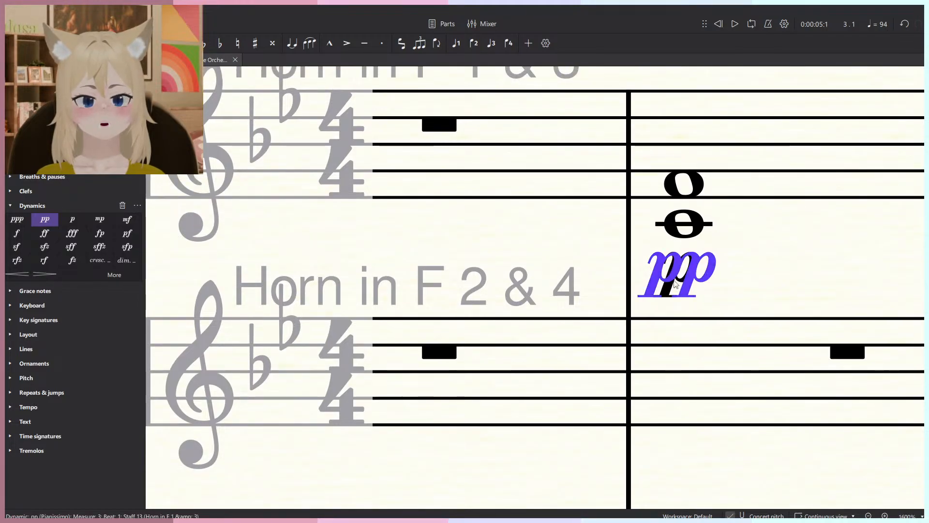
{"action": "key", "text": "ctrl+z"}
{"action": "key", "text": "ctrl+z"}
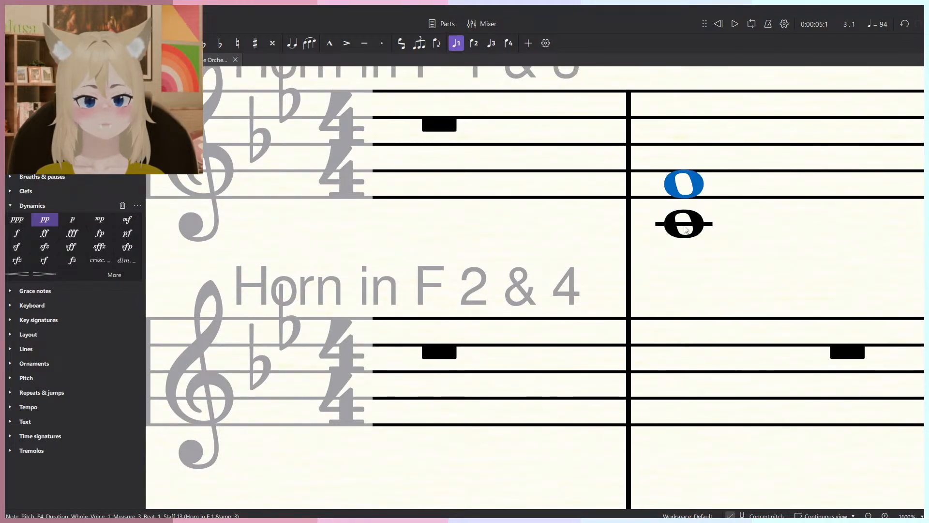
{"action": "scroll", "coordinate": [715, 239], "scroll_direction": "down", "scroll_amount": 15}
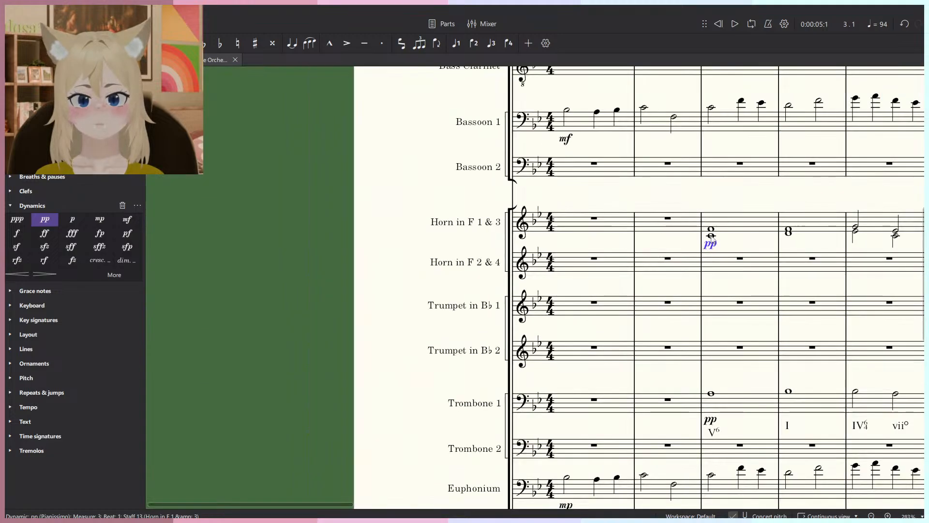
Play back from measure 3 into measure 6, following the horn and Trombone 1 harmony at pp.
{"action": "key", "text": "space"}
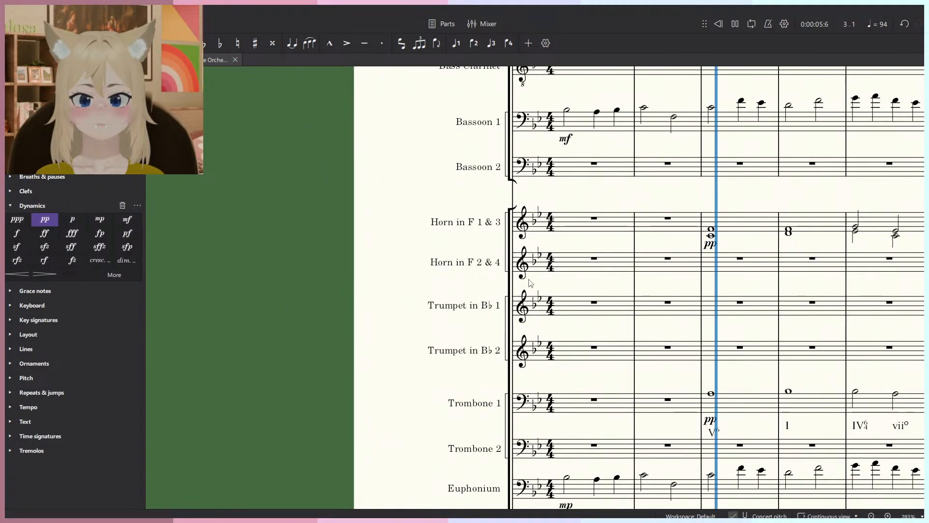
{"action": "left_click", "coordinate": [734, 30]}
{"action": "scroll", "coordinate": [526, 231], "scroll_direction": "down", "scroll_amount": 6}
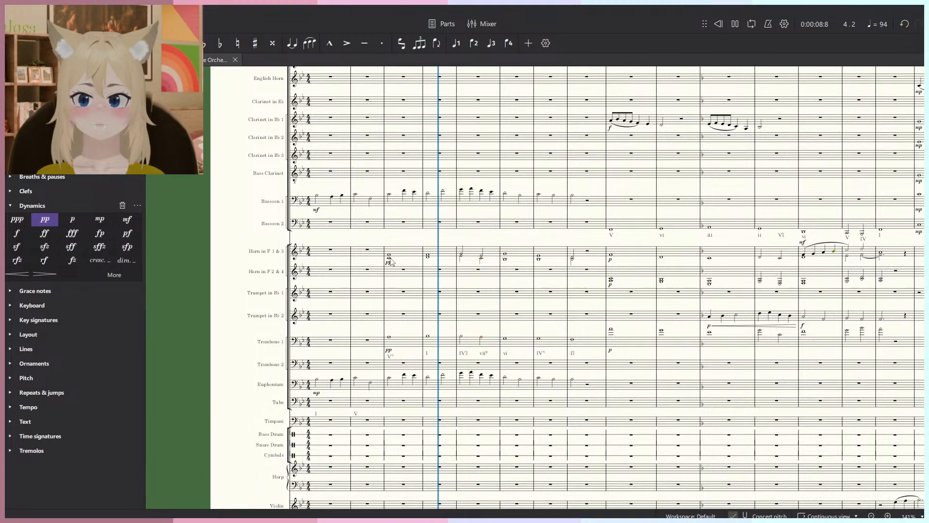
{"action": "scroll", "coordinate": [391, 262], "scroll_direction": "up", "scroll_amount": 5}
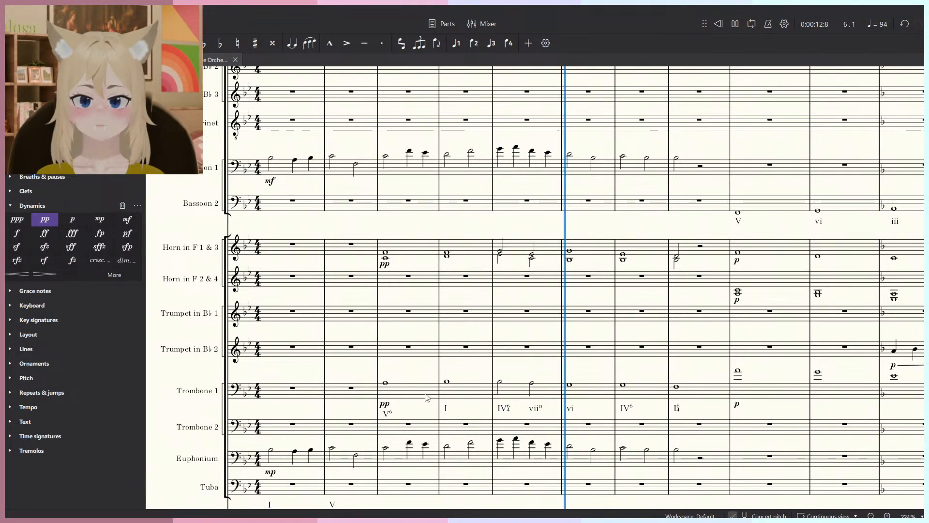
Move the Trombone 1 line of measures 3 to 8 to Bassoon 2 and set the Bassoon 2 and Horn in F 1 & 3 dynamics to p.
{"action": "key", "text": "ctrl+x"}
{"action": "left_click", "coordinate": [399, 205]}
{"action": "key", "text": "ctrl+v"}
{"action": "left_click", "coordinate": [382, 264]}
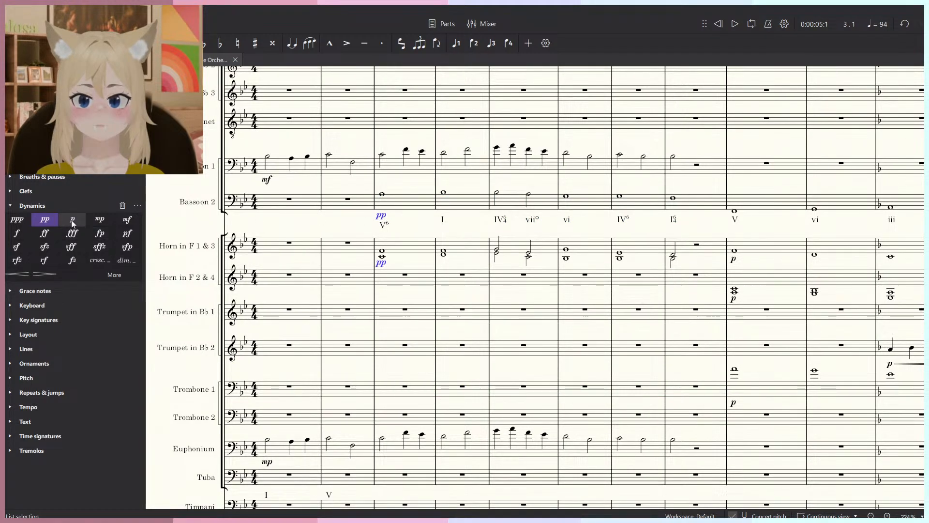
{"action": "key", "text": "space"}
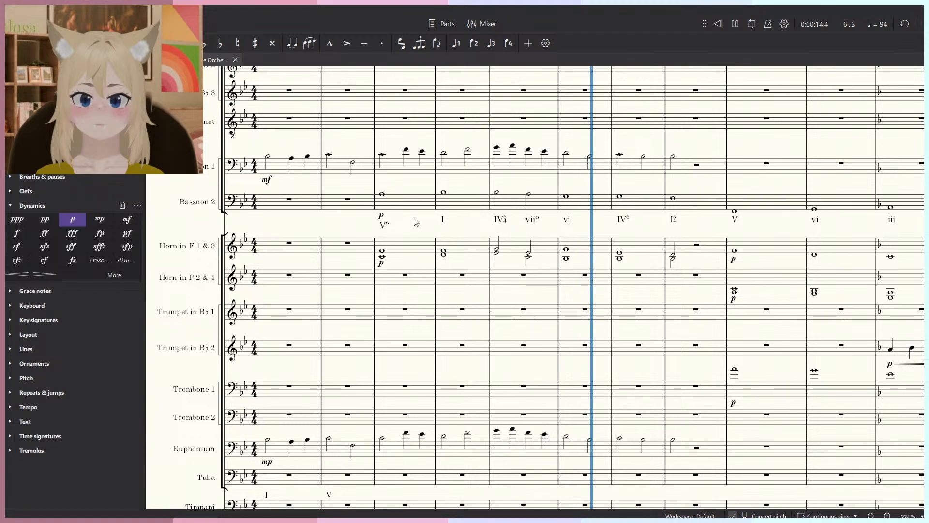
{"action": "key", "text": "space"}
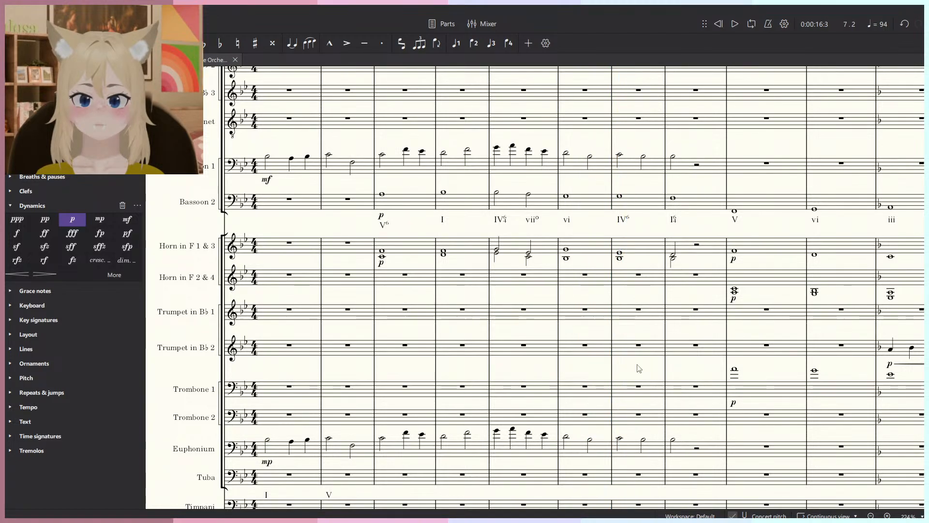
Try moving the Bassoon 2 line and chord labels of measures 3 to 8 to the Horn in F 2 & 4 staff.
{"action": "left_click", "coordinate": [410, 207], "text": "shift"}
{"action": "key", "text": "ctrl+x"}
{"action": "left_click", "coordinate": [408, 276]}
{"action": "key", "text": "ctrl+v"}
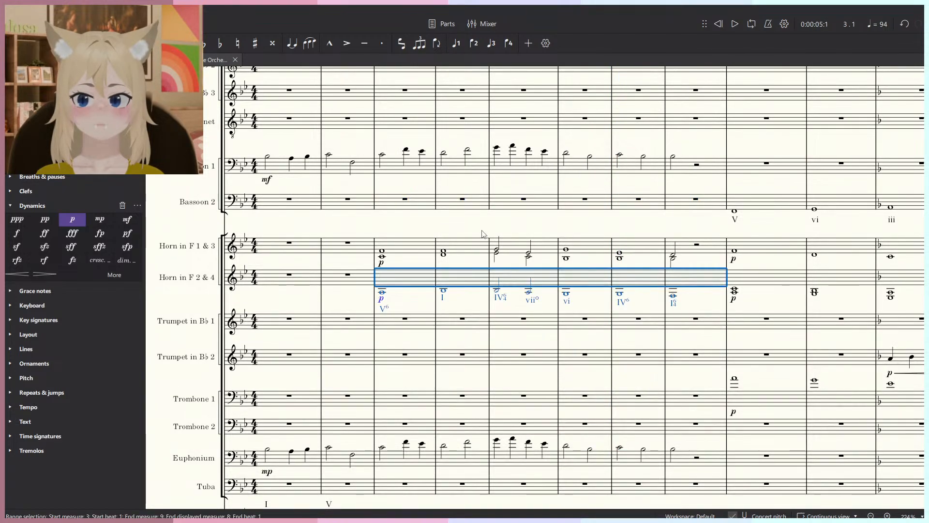
{"action": "key", "text": "space"}
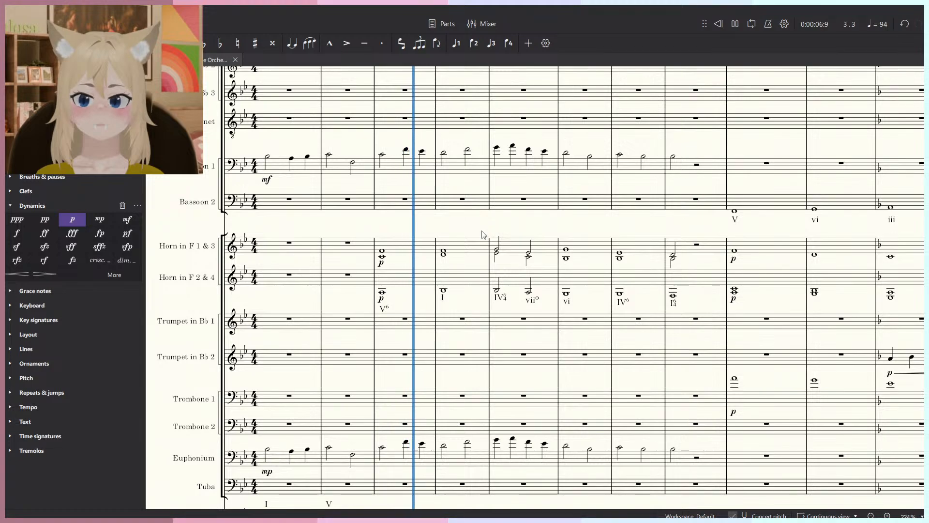
{"action": "key", "text": "space"}
{"action": "key", "text": "ctrl+z"}
{"action": "key", "text": "ctrl+z"}
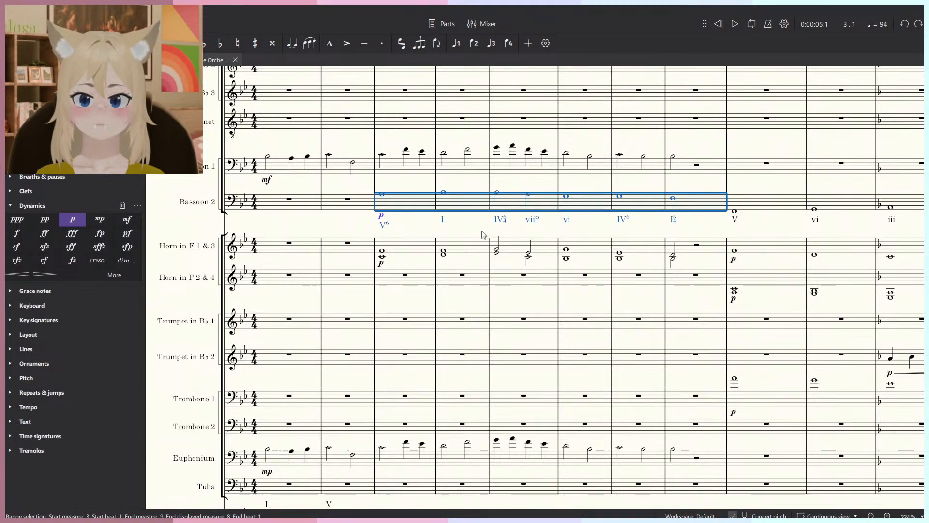
Redo the move of the Bassoon 2 line to Horn in F 2 & 4 and play back from measure 1.
{"action": "key", "text": "ctrl+y"}
{"action": "key", "text": "ctrl+y"}
{"action": "left_click", "coordinate": [269, 158]}
{"action": "key", "text": "space"}
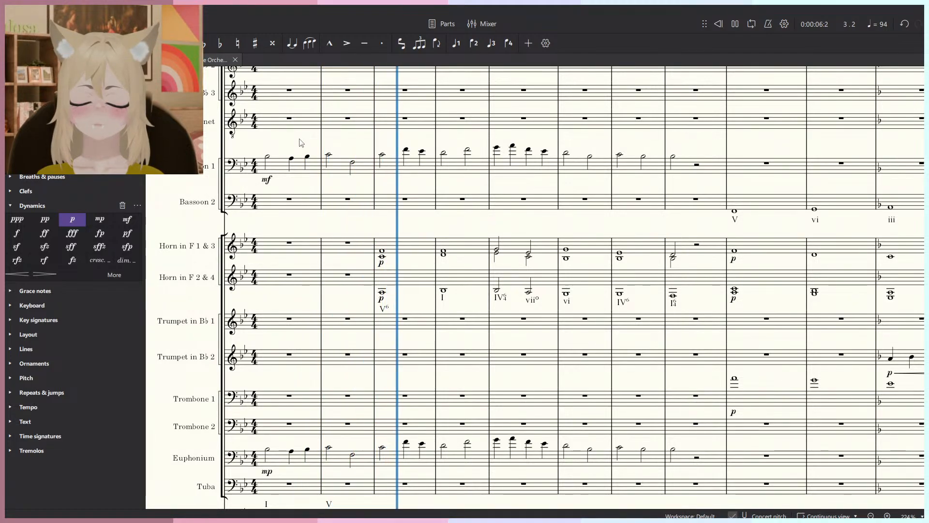
Move the Horn in F 2 & 4 line and chord labels of measures 3 to 8 back to the Bassoon 2 staff.
{"action": "left_click", "coordinate": [689, 277], "text": "shift"}
{"action": "key", "text": "ctrl+x"}
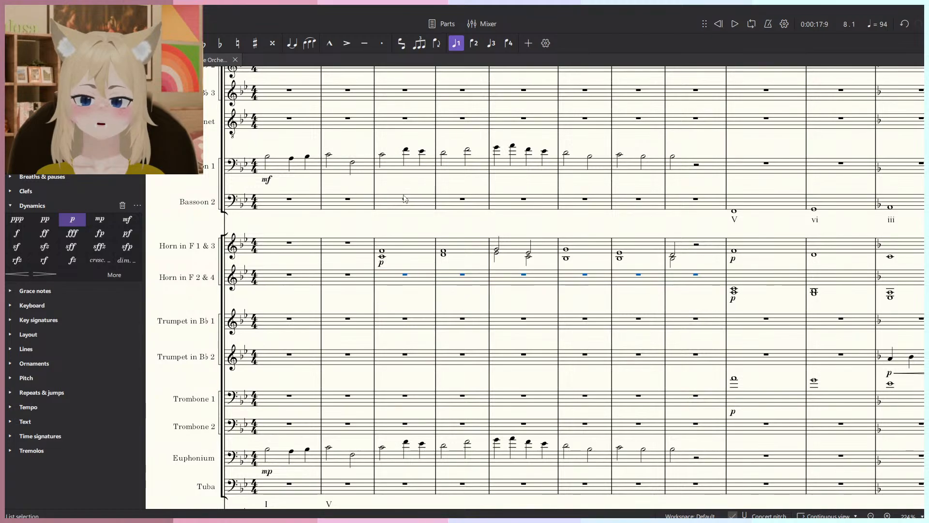
{"action": "left_click", "coordinate": [405, 201]}
{"action": "key", "text": "ctrl+v"}
Play back from measure 3 into measure 8, following the Bassoon 2 and Horn in F 1 & 3 harmony.
{"action": "key", "text": "space"}
{"action": "scroll", "coordinate": [688, 224], "scroll_direction": "down", "scroll_amount": 1}
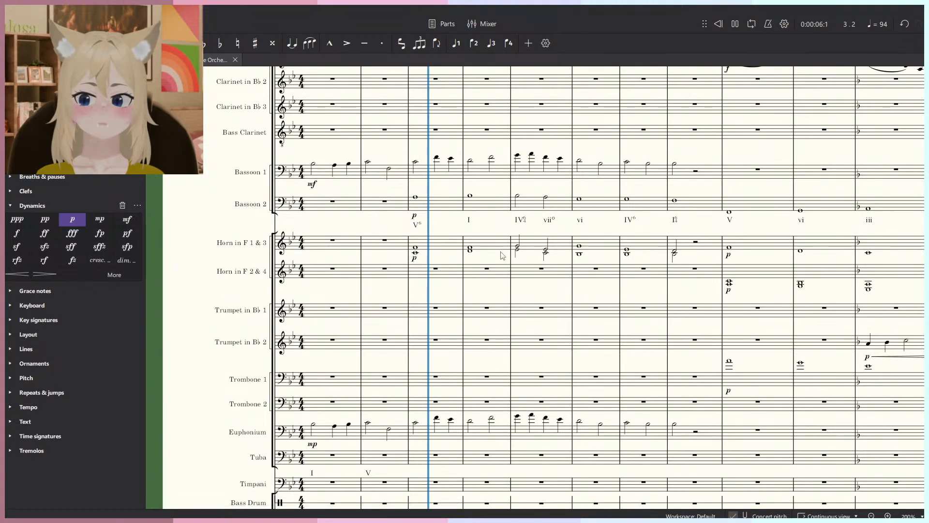
{"action": "scroll", "coordinate": [444, 290], "scroll_direction": "down", "scroll_amount": 2}
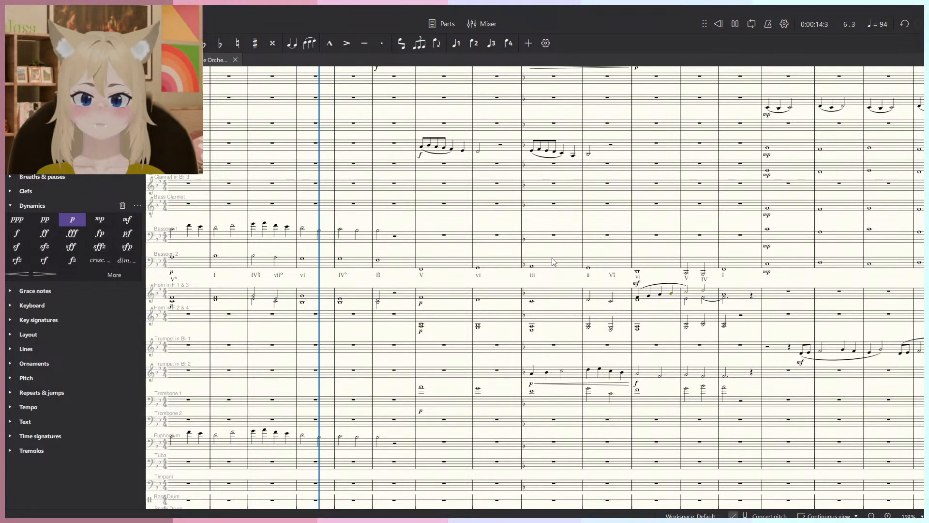
{"action": "left_click_drag", "start_coordinate": [553, 258], "coordinate": [567, 262]}
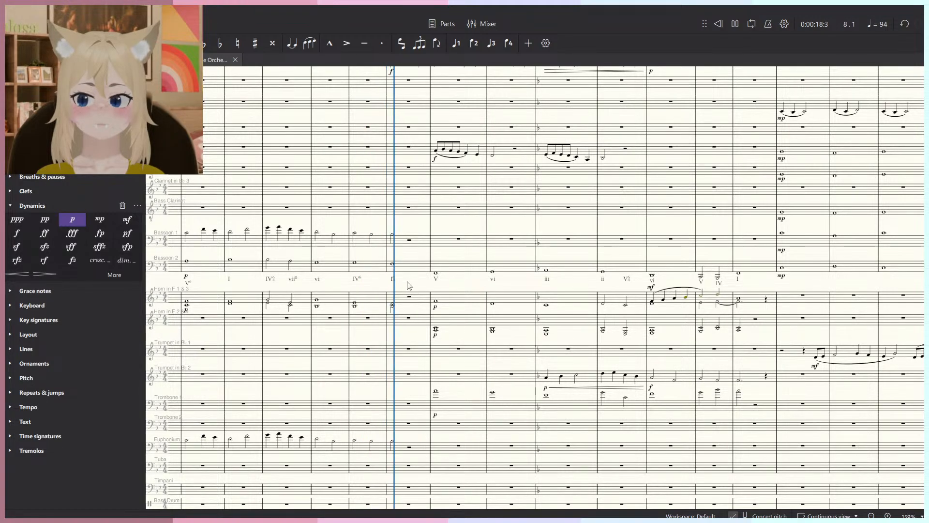
Replace the f at measure 8 of Oboe 1 with mf and add a crescendo hairpin through measure 9 to f at measure 10.
{"action": "scroll", "coordinate": [382, 181], "scroll_direction": "up", "scroll_amount": 4, "text": "ctrl"}
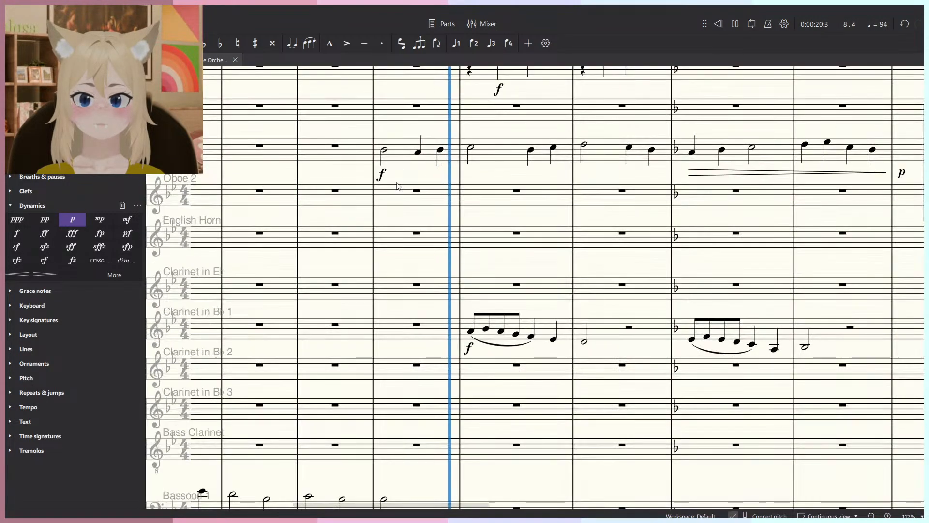
{"action": "left_click", "coordinate": [386, 176]}
{"action": "key", "text": "Delete"}
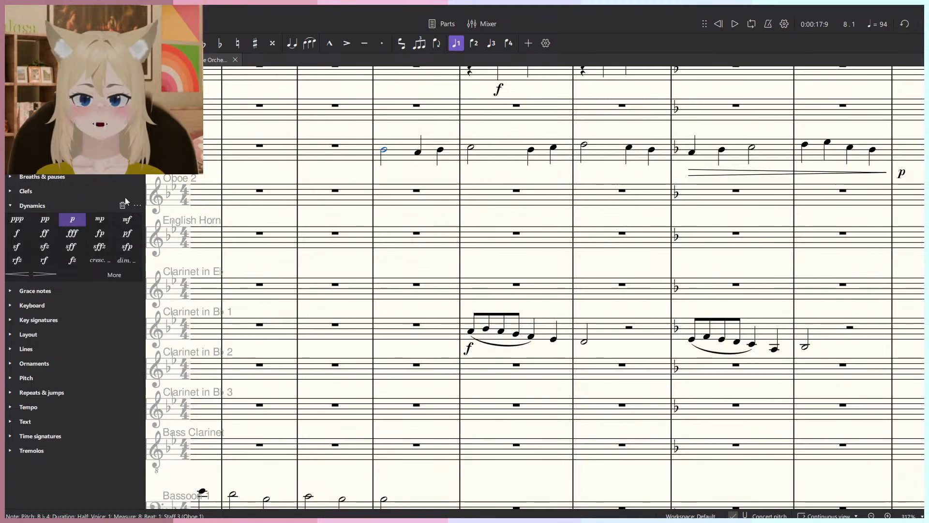
{"action": "left_click", "coordinate": [126, 220]}
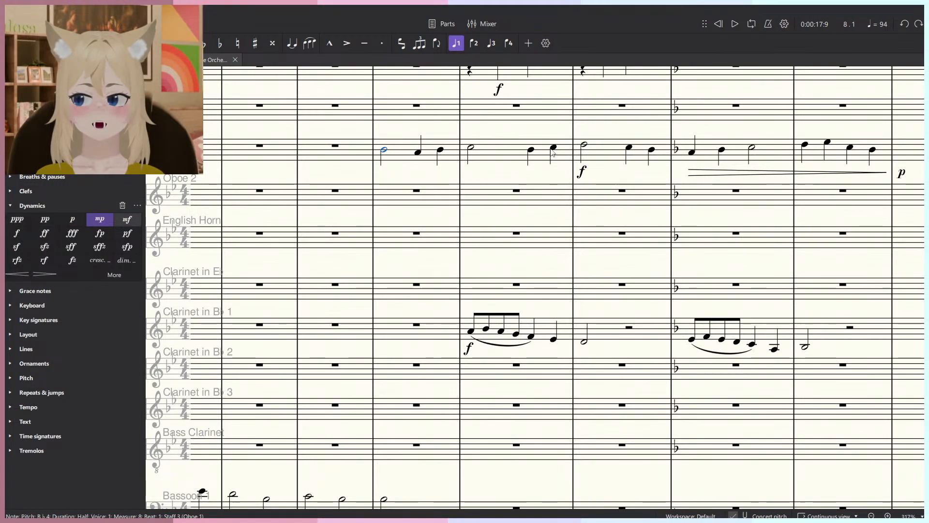
{"action": "left_click", "coordinate": [385, 153], "text": "shift"}
{"action": "key", "text": "less"}
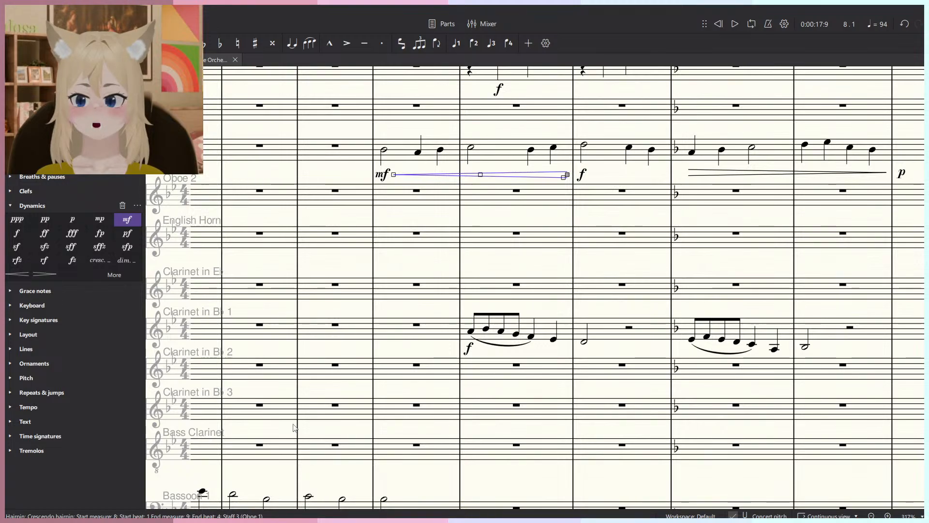
Shorten the Oboe 1 crescendo to end within measure 8, with f at measure 9, and hide the mf at measure 8.
{"action": "left_click", "coordinate": [309, 496]}
{"action": "key", "text": "space"}
{"action": "scroll", "coordinate": [353, 408], "scroll_direction": "down", "scroll_amount": 7}
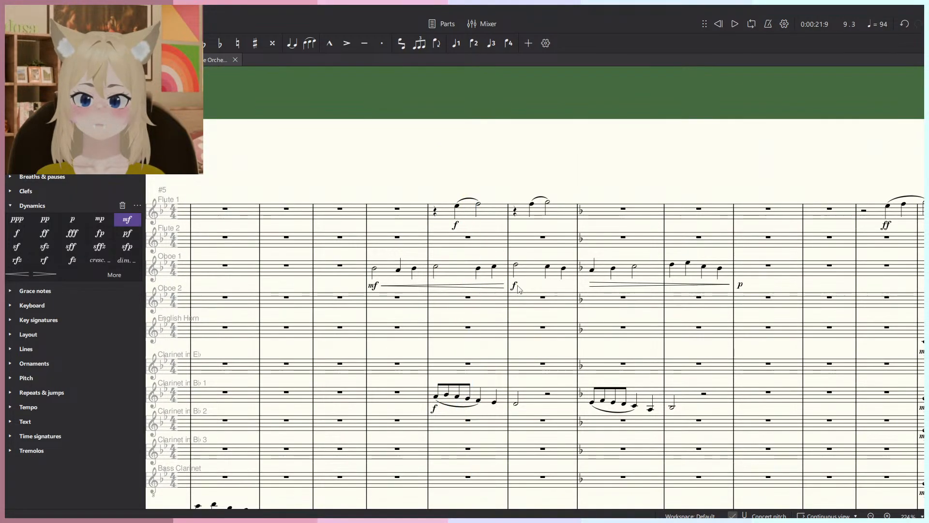
{"action": "key", "text": "Left"}
{"action": "key", "text": "Left"}
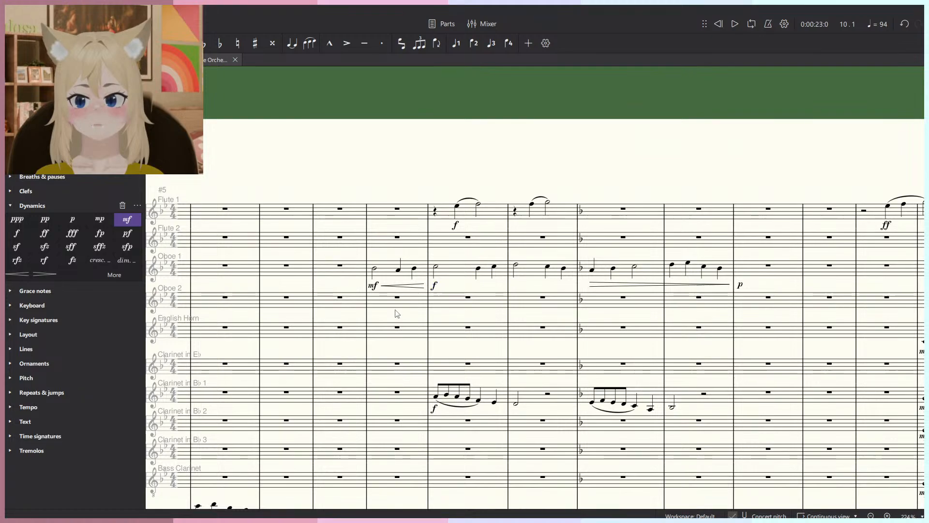
{"action": "left_click_drag", "start_coordinate": [444, 241], "coordinate": [466, 227]}
{"action": "key", "text": "v"}
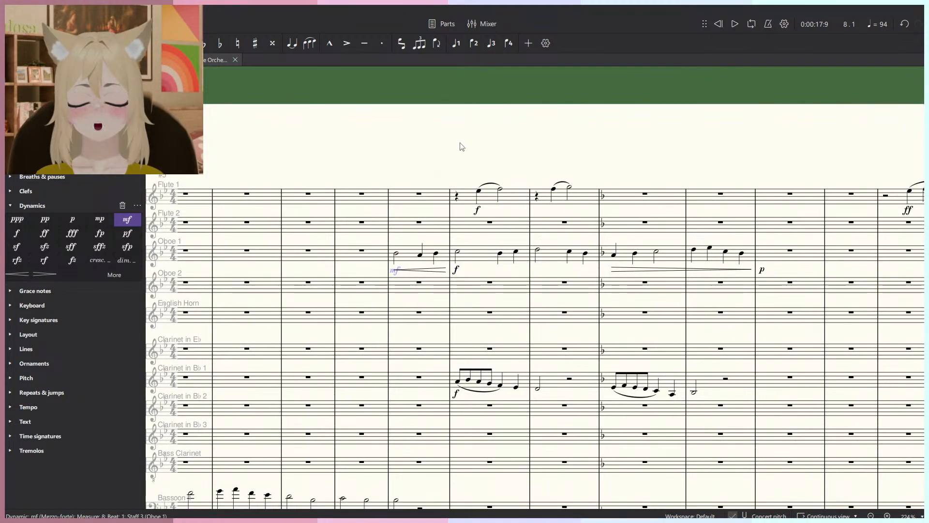
Play back from measure 7 into measure 10 to hear the Oboe 1 crescendo with the clarinet figure.
{"action": "key", "text": "space"}
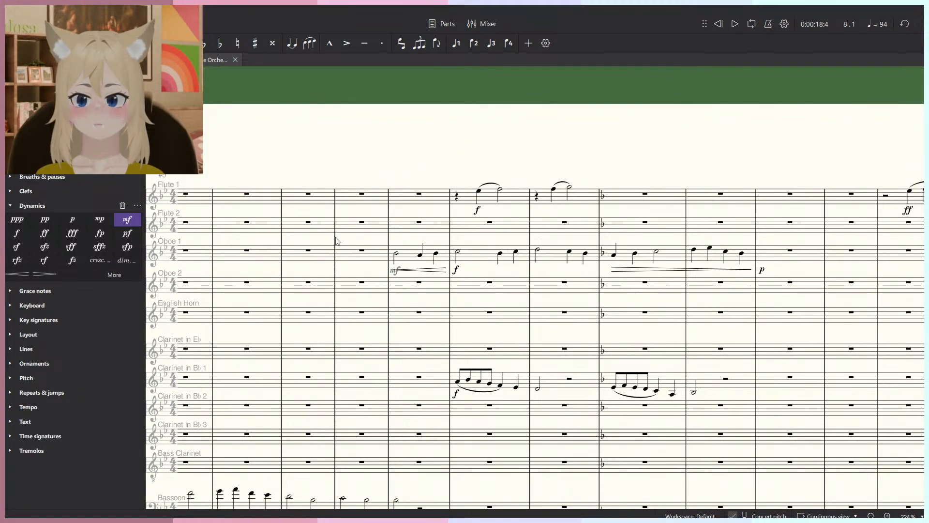
{"action": "left_click", "coordinate": [375, 197]}
{"action": "key", "text": "space"}
{"action": "scroll", "coordinate": [416, 175], "scroll_direction": "down", "scroll_amount": 5}
{"action": "scroll", "coordinate": [416, 174], "scroll_direction": "down", "scroll_amount": 1}
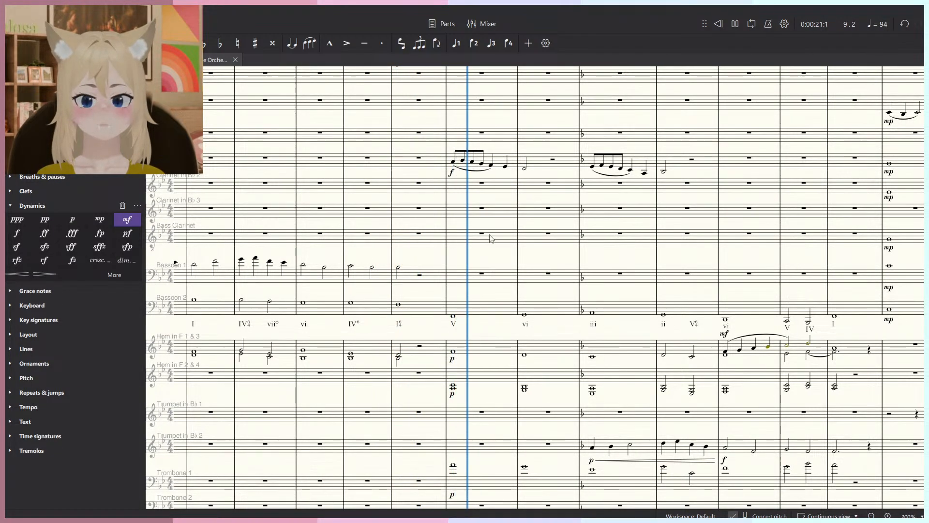
{"action": "scroll", "coordinate": [490, 238], "scroll_direction": "up", "scroll_amount": 3}
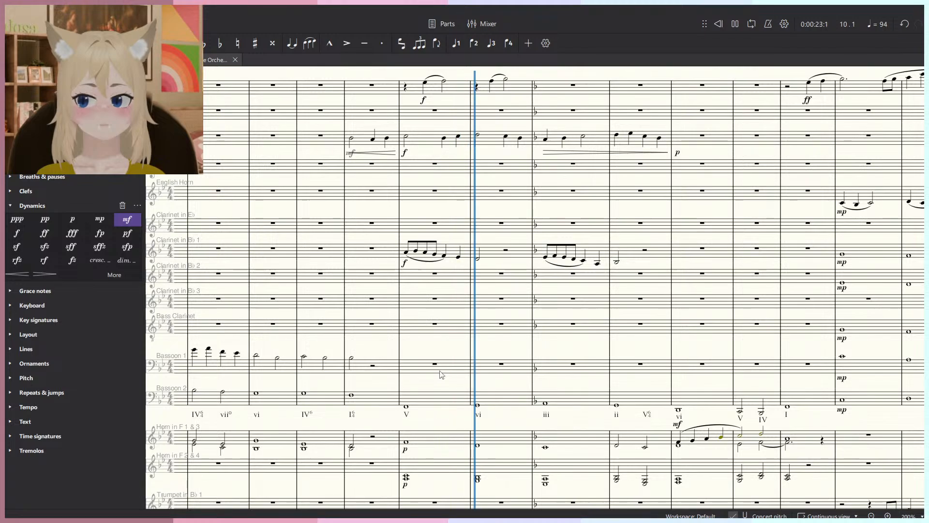
Move the Clarinet in B♭ 1 figures of measures 9 to 12 to the Clarinet in E♭ staff.
{"action": "left_click", "coordinate": [415, 255], "text": "shift"}
{"action": "key", "text": "ctrl+x"}
{"action": "left_click", "coordinate": [434, 227]}
{"action": "key", "text": "ctrl+v"}
Play back from measure 9 through measure 15, following the woodwind and brass lines.
{"action": "key", "text": "space"}
{"action": "scroll", "coordinate": [453, 246], "scroll_direction": "down", "scroll_amount": 1}
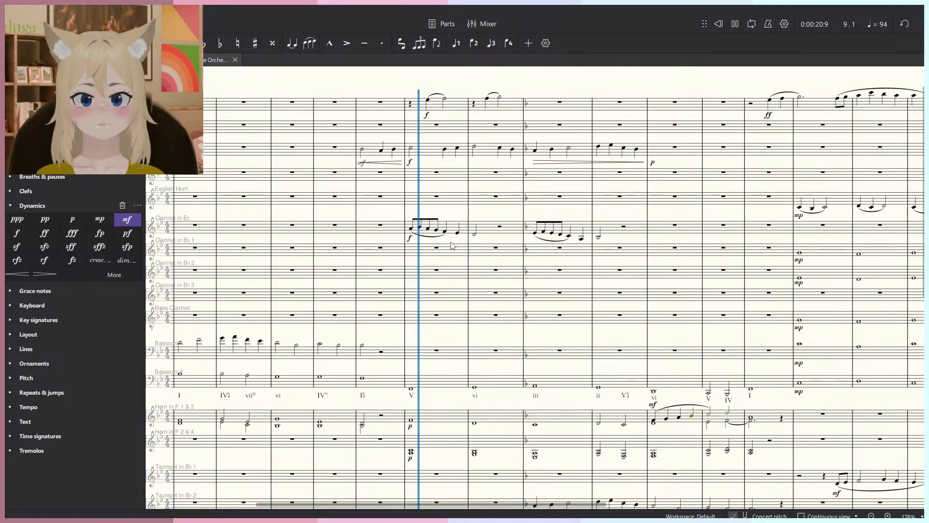
{"action": "scroll", "coordinate": [452, 246], "scroll_direction": "down", "scroll_amount": 2}
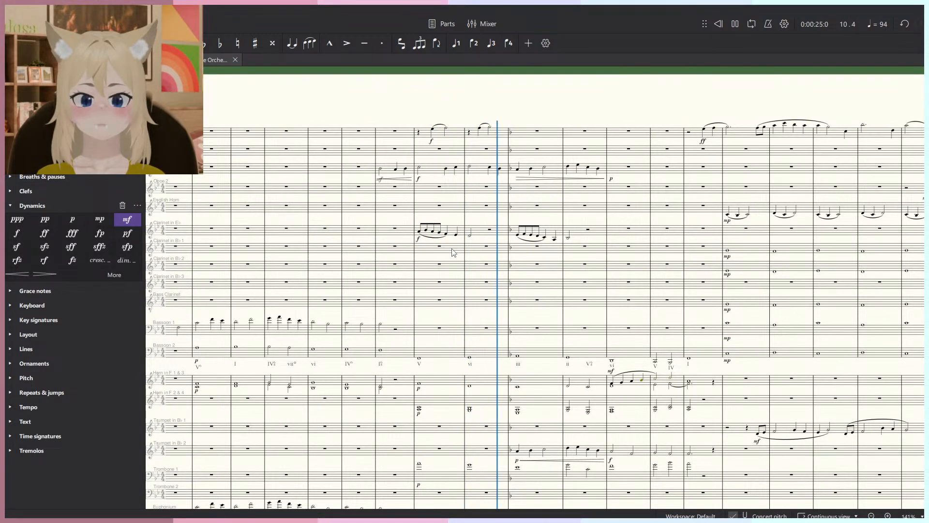
{"action": "left_click_drag", "start_coordinate": [452, 246], "coordinate": [437, 242]}
{"action": "scroll", "coordinate": [441, 252], "scroll_direction": "down", "scroll_amount": 8}
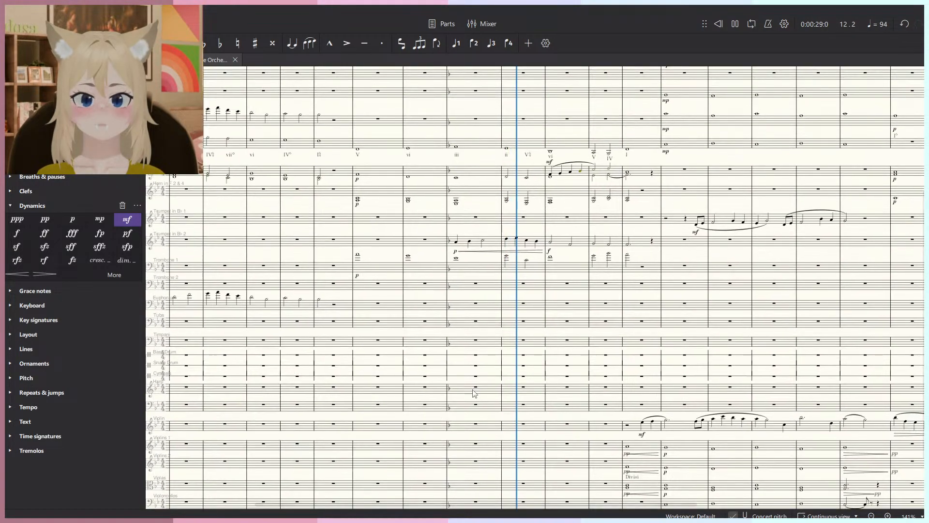
{"action": "scroll", "coordinate": [467, 335], "scroll_direction": "down", "scroll_amount": 5}
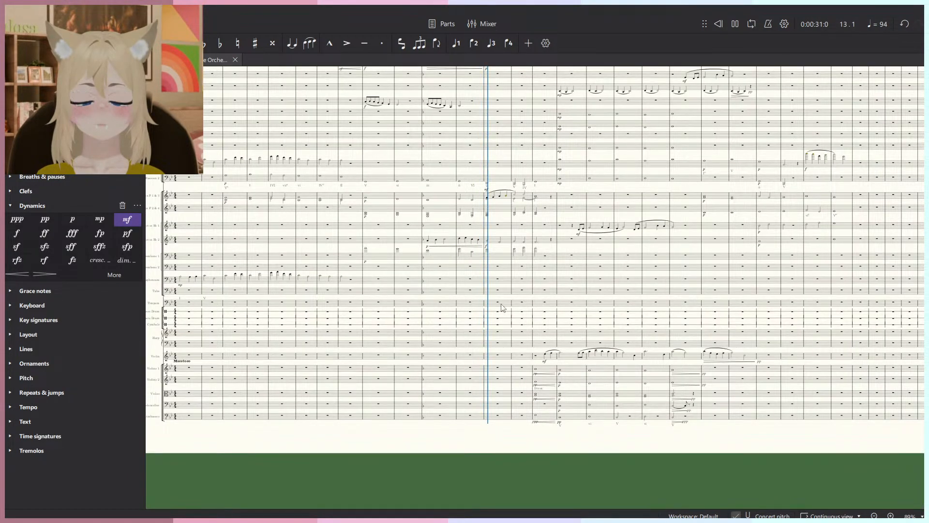
{"action": "scroll", "coordinate": [502, 307], "scroll_direction": "up", "scroll_amount": 6}
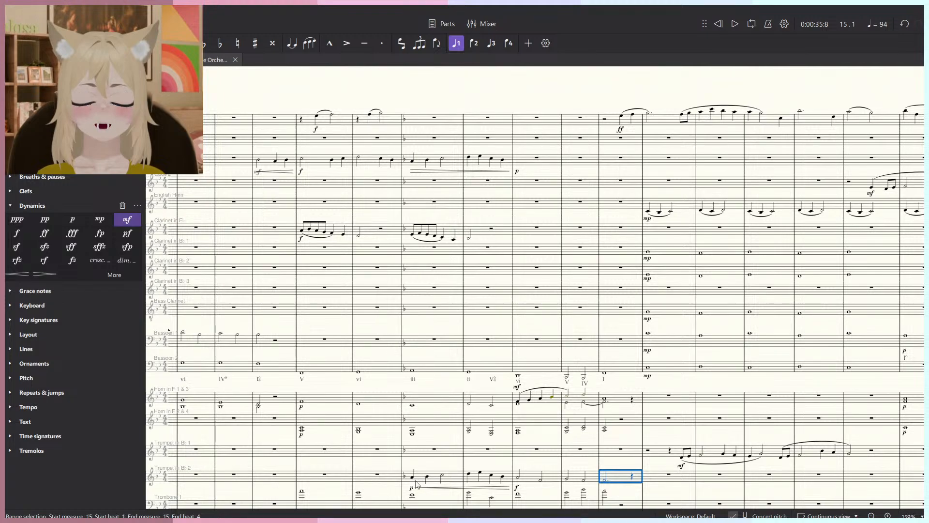
Transfer the Trumpet in B♭ 2 line of measures 11 to 15 to Oboe 1 without its dynamics and clear it from the trumpet staff.
{"action": "left_click", "coordinate": [421, 159]}
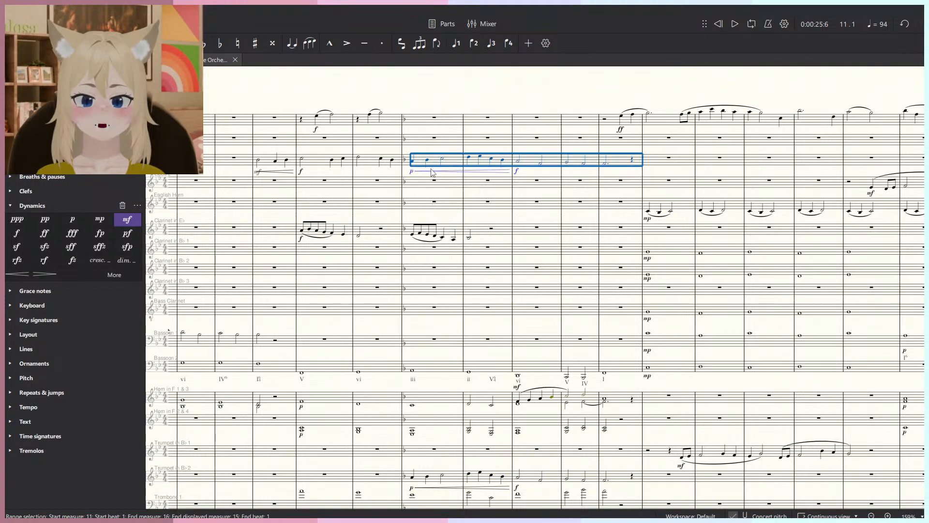
{"action": "left_click", "coordinate": [415, 174]}
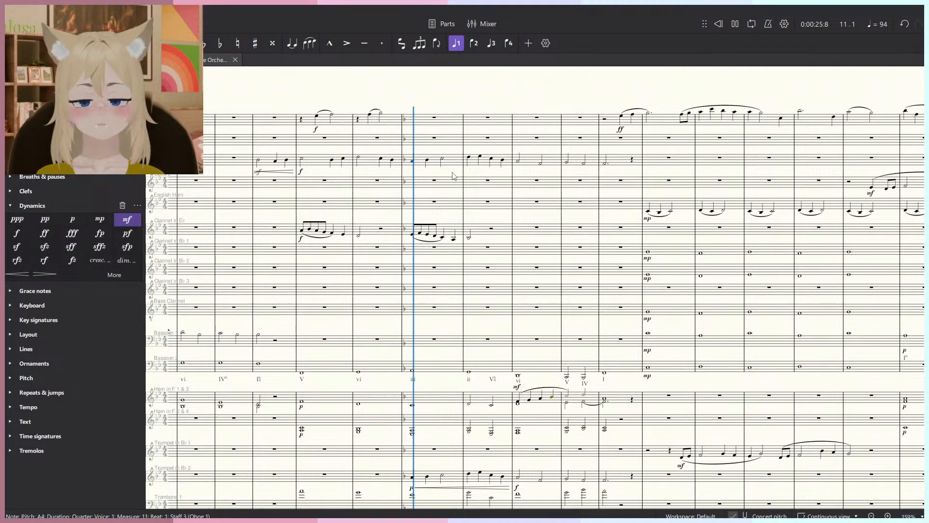
{"action": "left_click", "coordinate": [611, 382]}
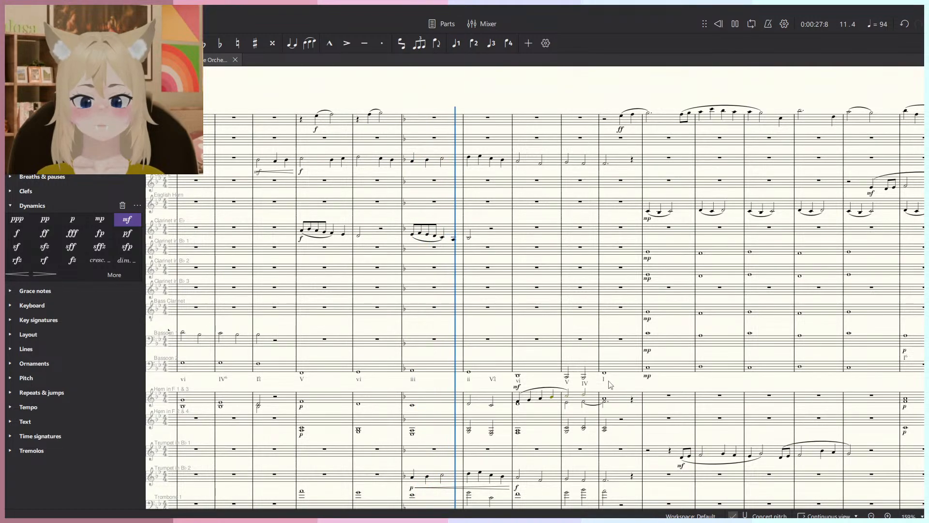
{"action": "key", "text": "space"}
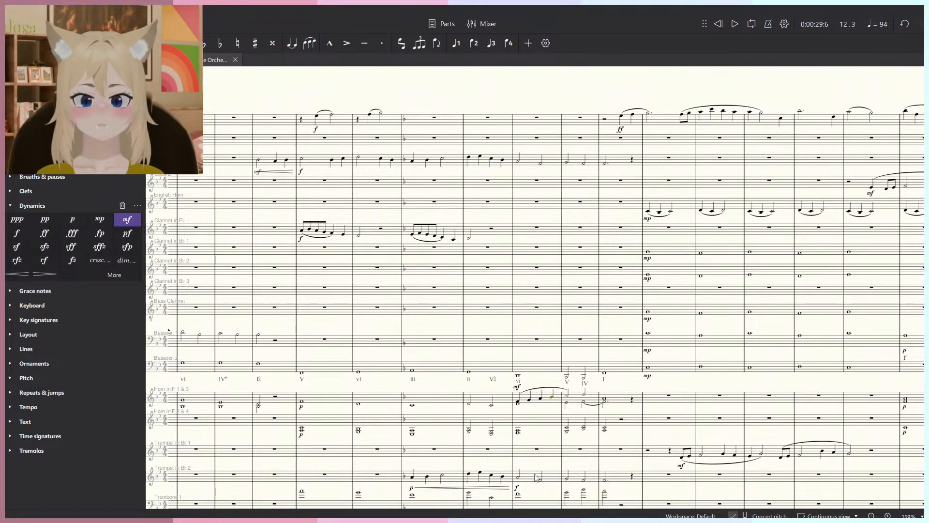
{"action": "left_click", "coordinate": [416, 482], "text": "shift"}
{"action": "key", "text": "Delete"}
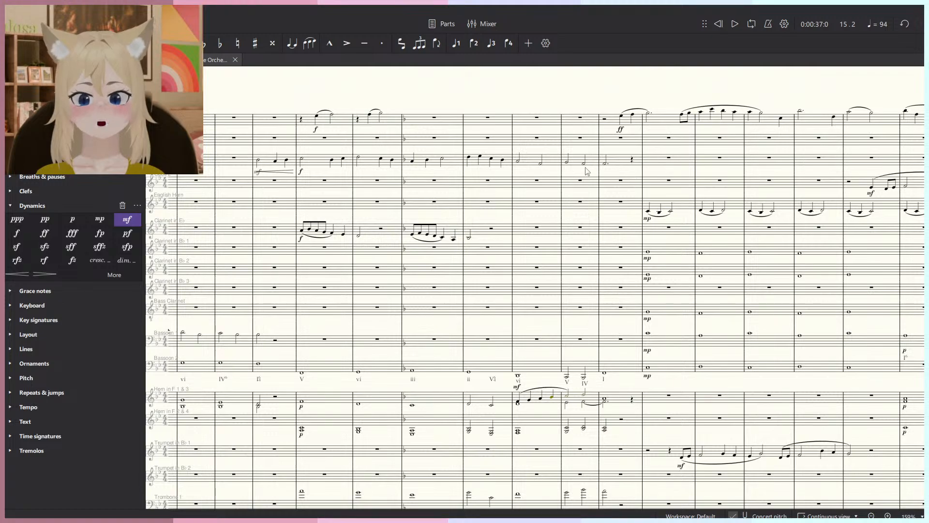
Move the Oboe 1 line of measures 8 to 15 to the English Horn staff.
{"action": "left_click", "coordinate": [271, 160], "text": "shift"}
{"action": "key", "text": "ctrl+x"}
{"action": "left_click", "coordinate": [272, 203]}
{"action": "key", "text": "ctrl+v"}
Play back from measure 8 to measure 17 while checking the woodwind registers in the Composition Toolbox range chart.
{"action": "key", "text": "space"}
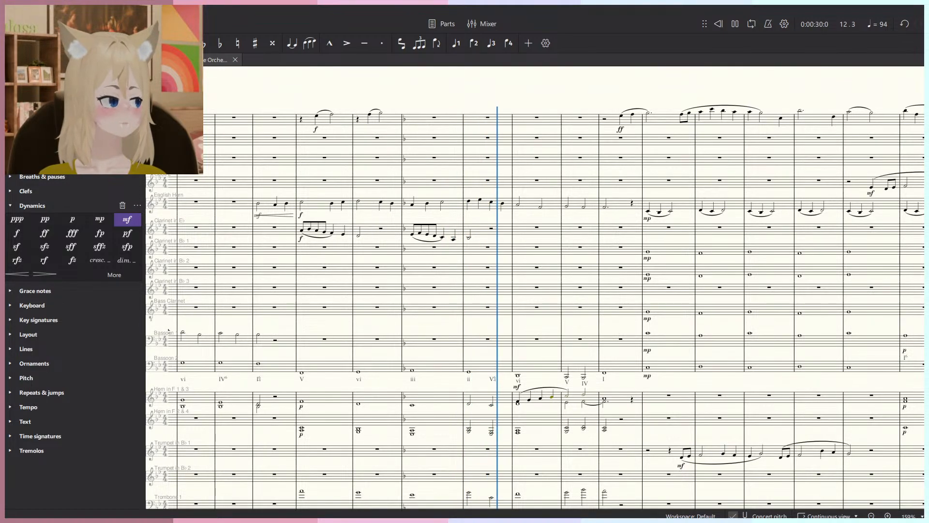
{"action": "left_click_drag", "start_coordinate": [920, 232], "coordinate": [625, 257]}
{"action": "scroll", "coordinate": [550, 275], "scroll_direction": "up", "scroll_amount": 3}
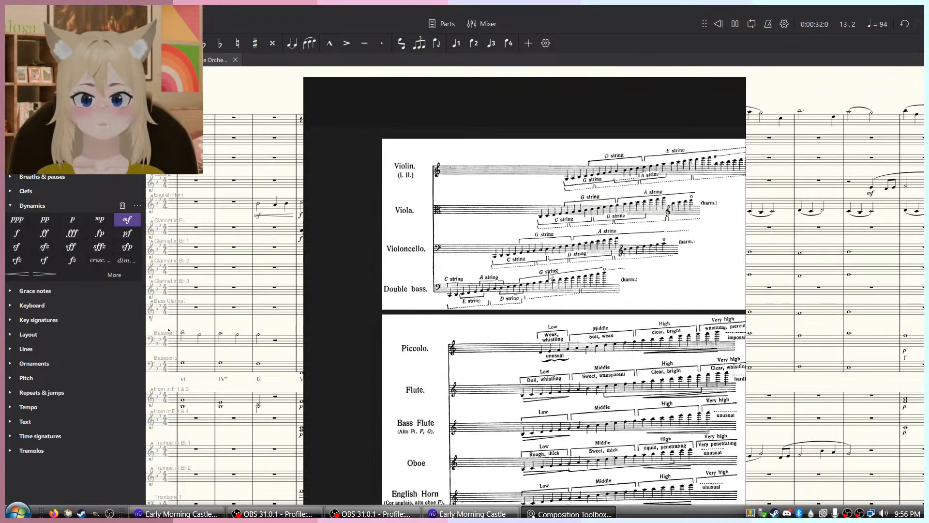
{"action": "scroll", "coordinate": [550, 276], "scroll_direction": "down", "scroll_amount": 5}
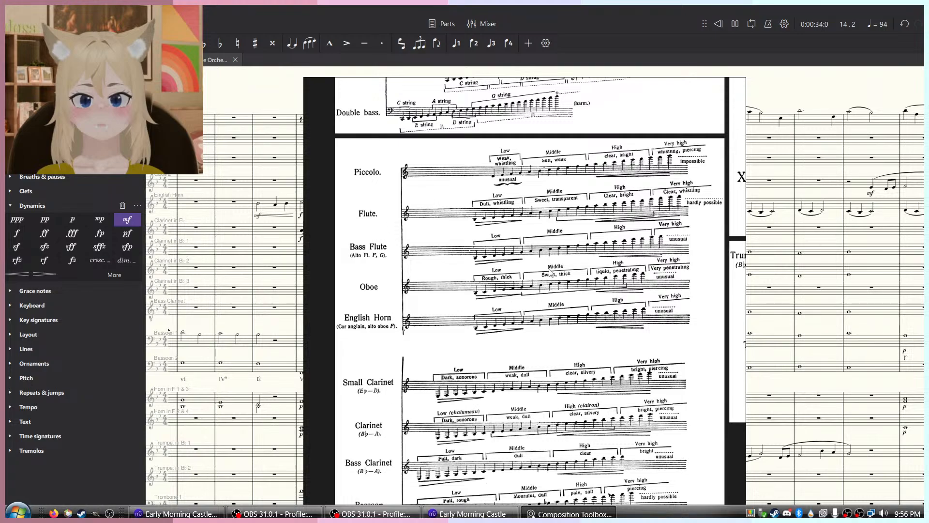
{"action": "left_click_drag", "start_coordinate": [501, 325], "coordinate": [924, 299]}
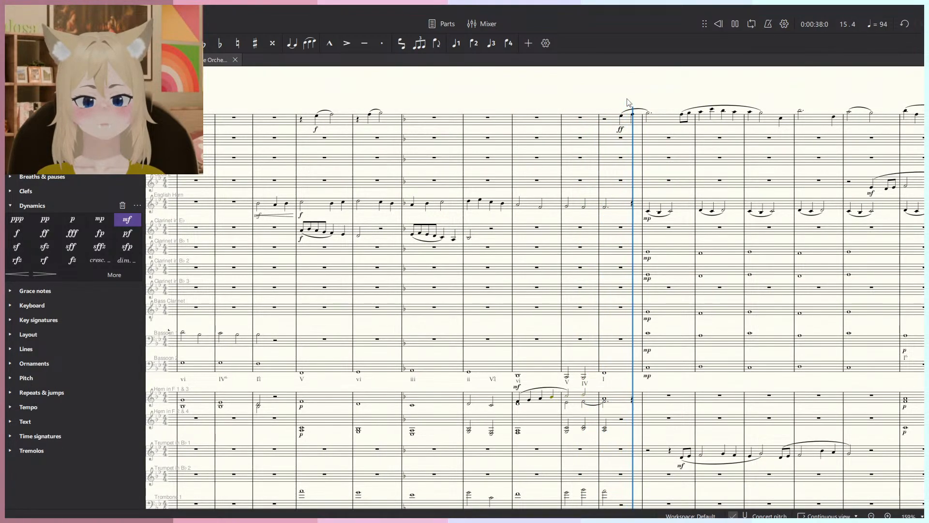
{"action": "scroll", "coordinate": [640, 132], "scroll_direction": "down", "scroll_amount": 5}
{"action": "left_click_drag", "start_coordinate": [635, 149], "coordinate": [637, 195]}
{"action": "scroll", "coordinate": [637, 195], "scroll_direction": "up", "scroll_amount": 5}
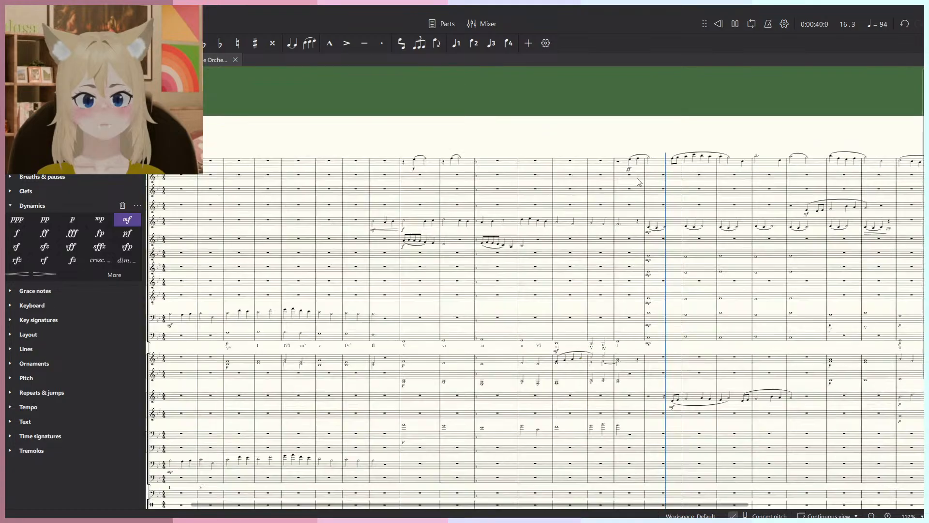
{"action": "key", "text": "space"}
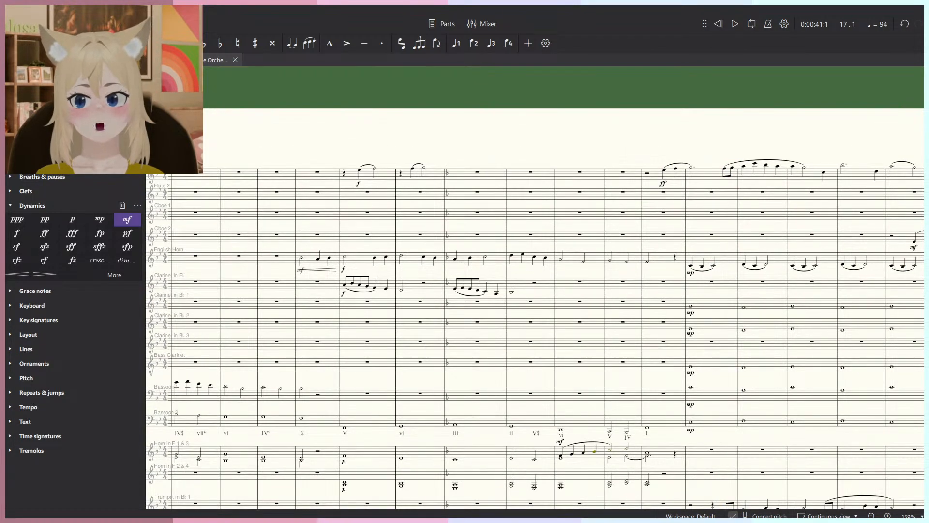
Find "sax" among the available instruments and add a Soprano Saxophone to the score.
{"action": "key", "text": "F7"}
{"action": "key", "text": "i"}
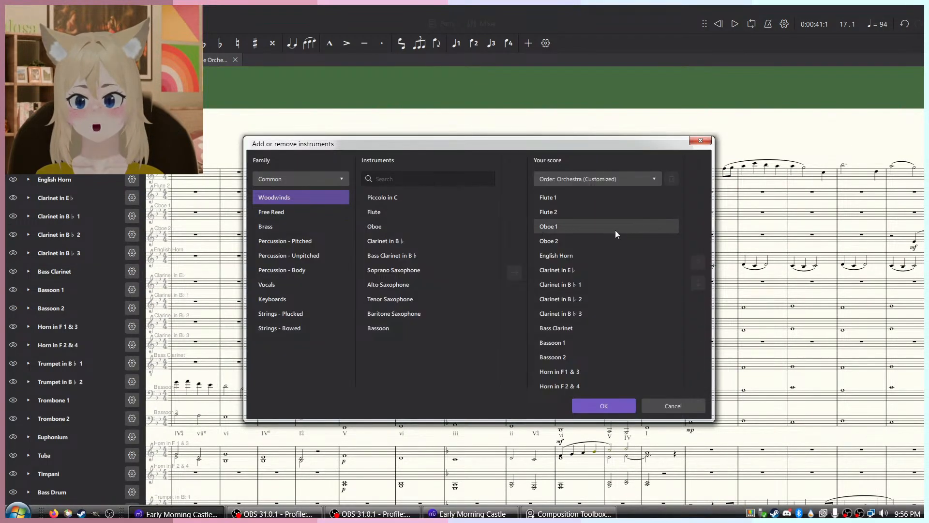
{"action": "left_click", "coordinate": [418, 183]}
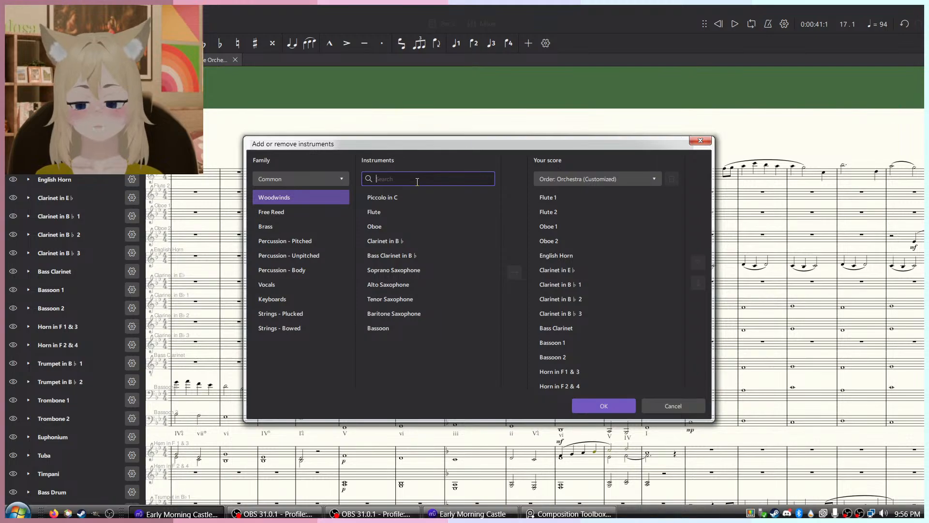
{"action": "type", "text": "sax"}
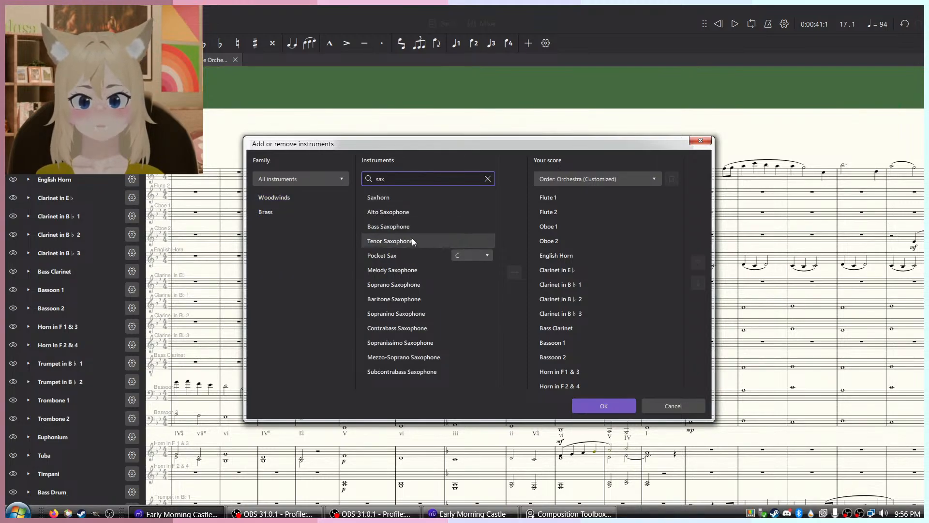
{"action": "left_click", "coordinate": [409, 227]}
{"action": "left_click", "coordinate": [411, 284]}
{"action": "scroll", "coordinate": [532, 320], "scroll_direction": "down", "scroll_amount": 5}
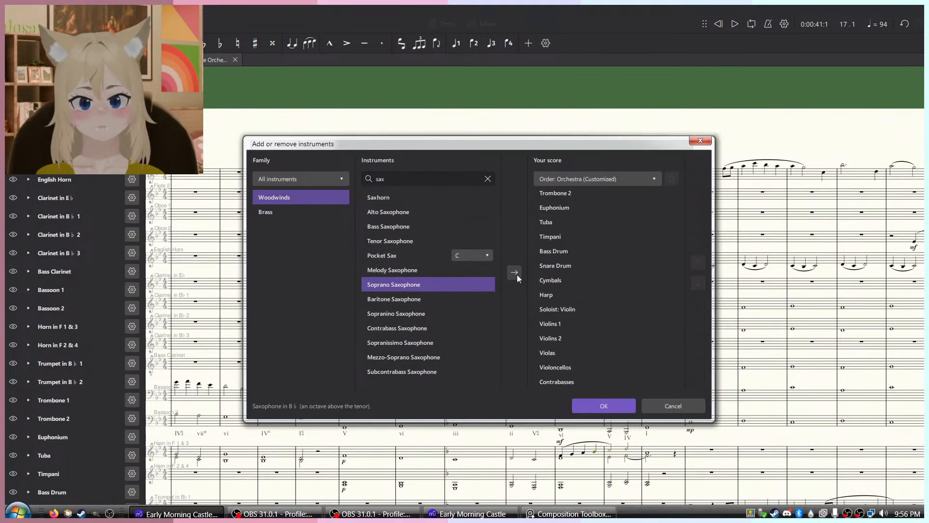
{"action": "left_click", "coordinate": [517, 274]}
{"action": "left_click", "coordinate": [602, 404]}
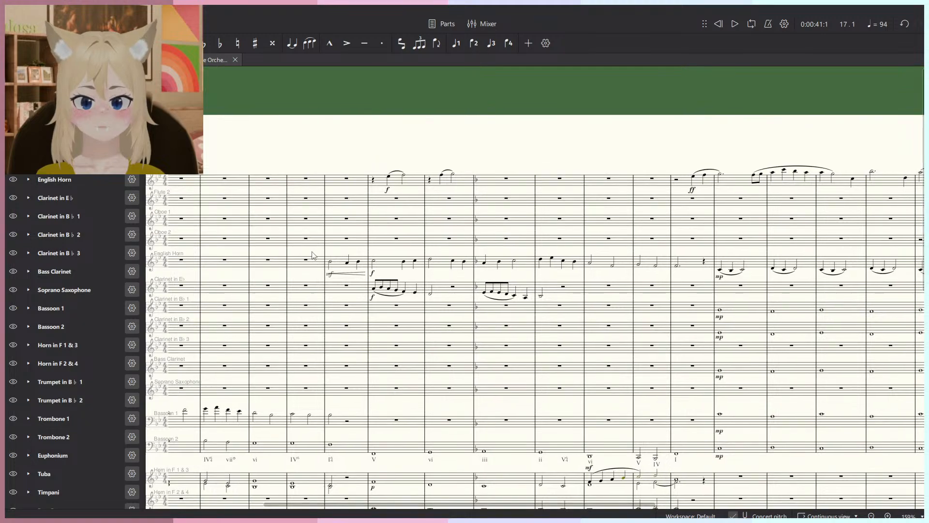
Move the English Horn line of measures 8 to 15 to the Soprano Saxophone staff.
{"action": "left_click", "coordinate": [704, 261], "text": "shift"}
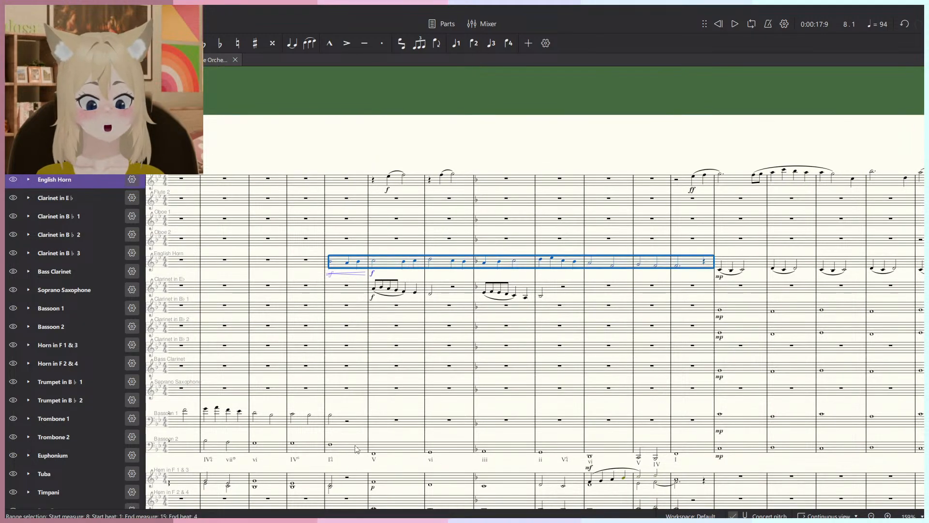
{"action": "key", "text": "ctrl+x"}
{"action": "left_click", "coordinate": [347, 388]}
{"action": "key", "text": "ctrl+v"}
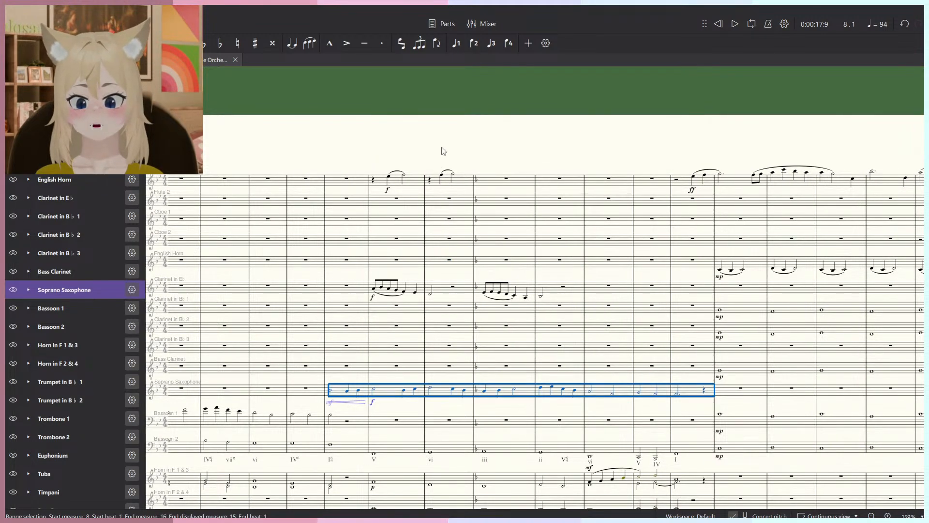
Play back from measure 8 while checking the Soprano Saxophone level in the mixer.
{"action": "key", "text": "space"}
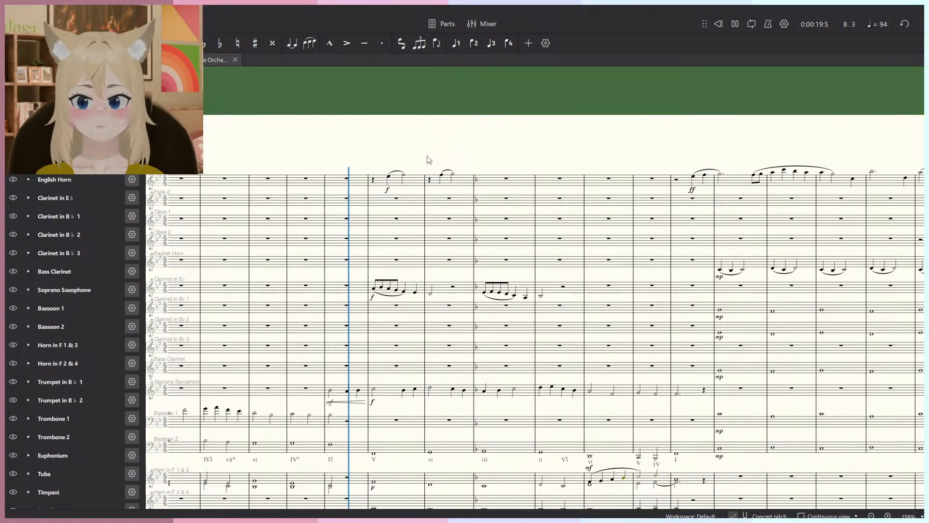
{"action": "key", "text": "F10"}
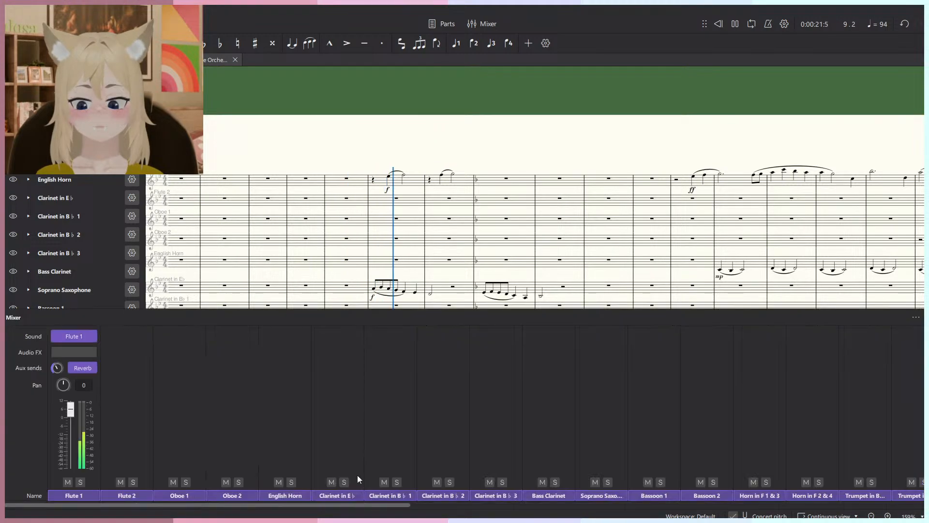
{"action": "left_click_drag", "start_coordinate": [333, 505], "coordinate": [394, 506]}
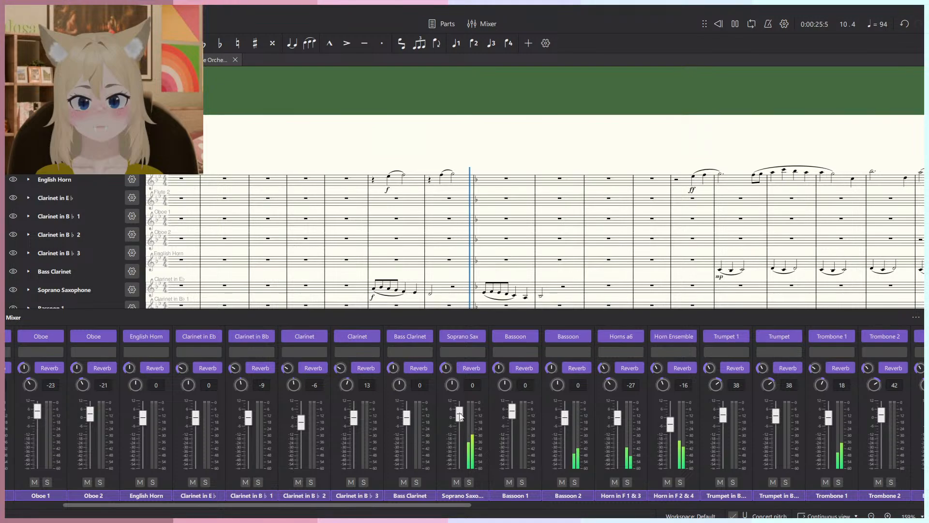
{"action": "key", "text": "F10"}
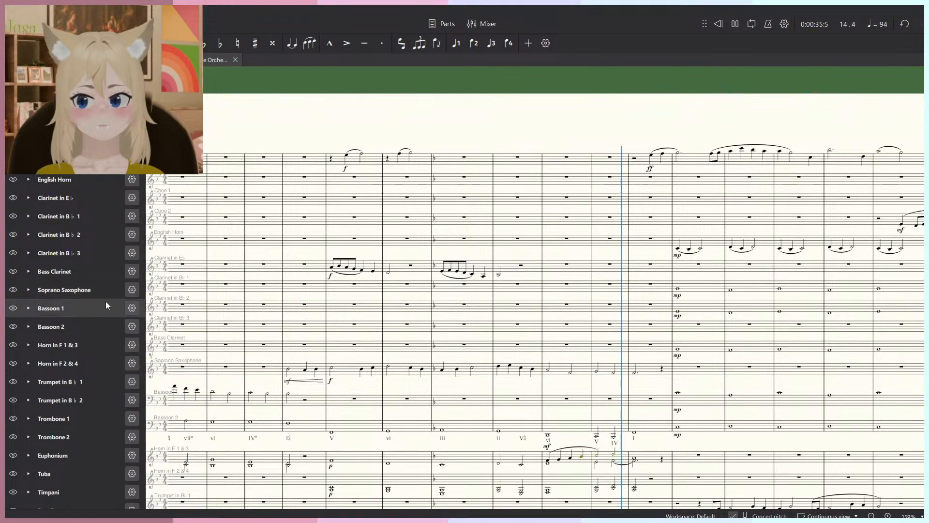
Find "alto sax" among the available instruments and replace the Soprano Saxophone with an Alto Saxophone.
{"action": "left_click", "coordinate": [132, 290]}
{"action": "left_click", "coordinate": [91, 391]}
{"action": "left_click", "coordinate": [492, 179]}
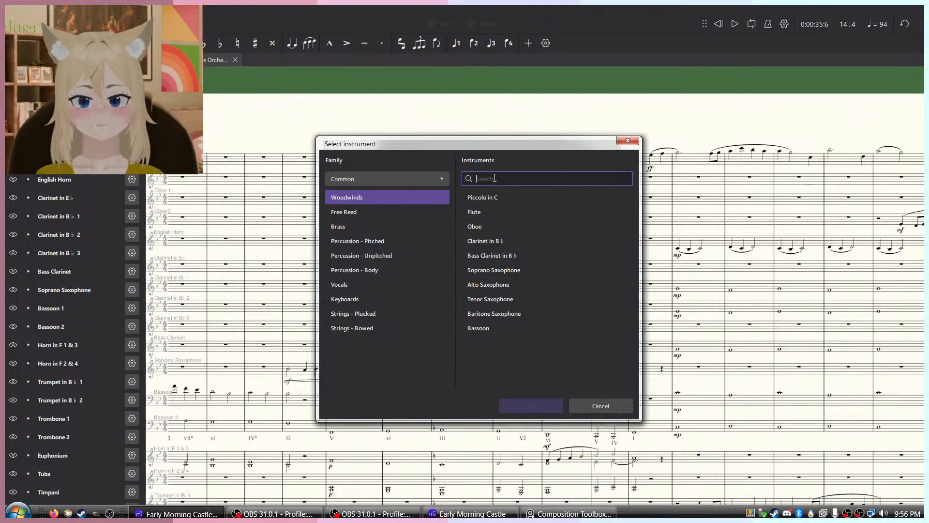
{"action": "type", "text": "alto sa"}
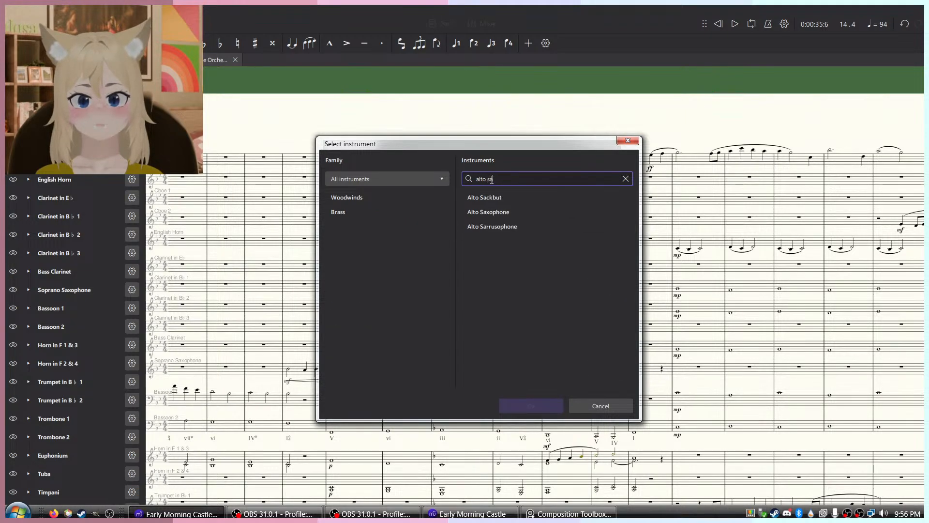
{"action": "type", "text": "x"}
{"action": "left_click", "coordinate": [488, 197]}
{"action": "left_click", "coordinate": [531, 405]}
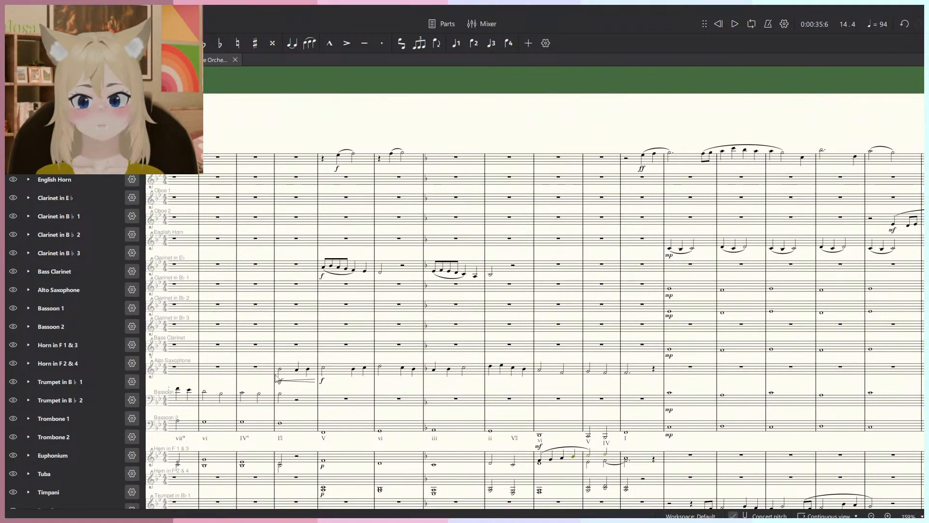
Play back from measure 8 to measure 22, checking the Alto Saxophone in the mixer and the entries that follow its line.
{"action": "left_click", "coordinate": [279, 373]}
{"action": "key", "text": "space"}
{"action": "key", "text": "F10"}
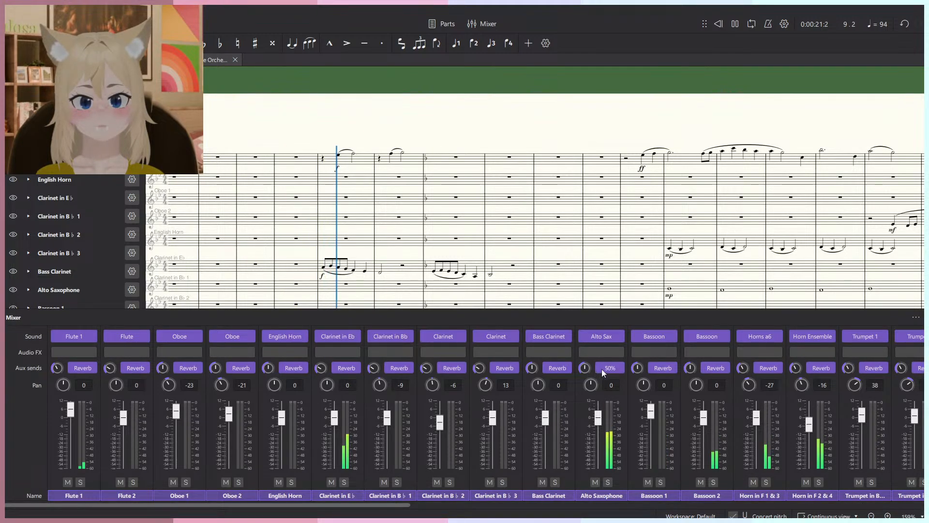
{"action": "key", "text": "F10"}
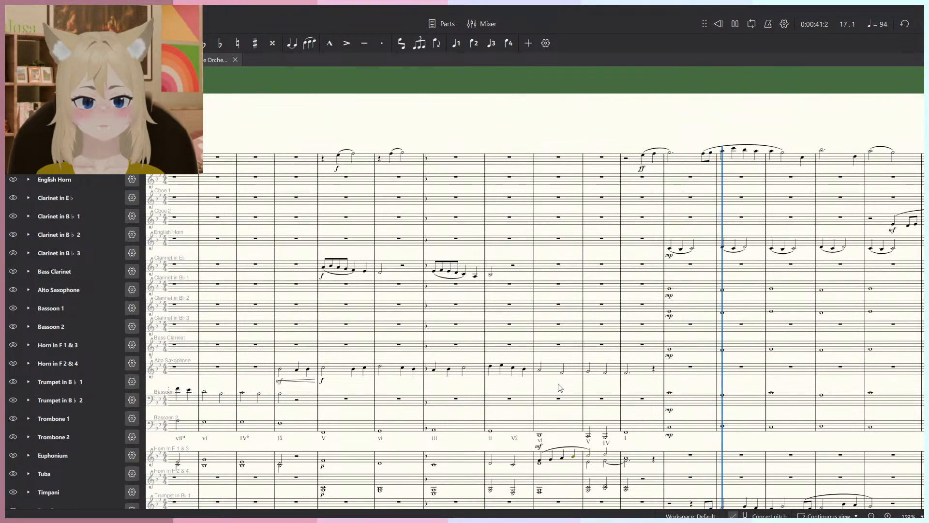
{"action": "key", "text": "F10"}
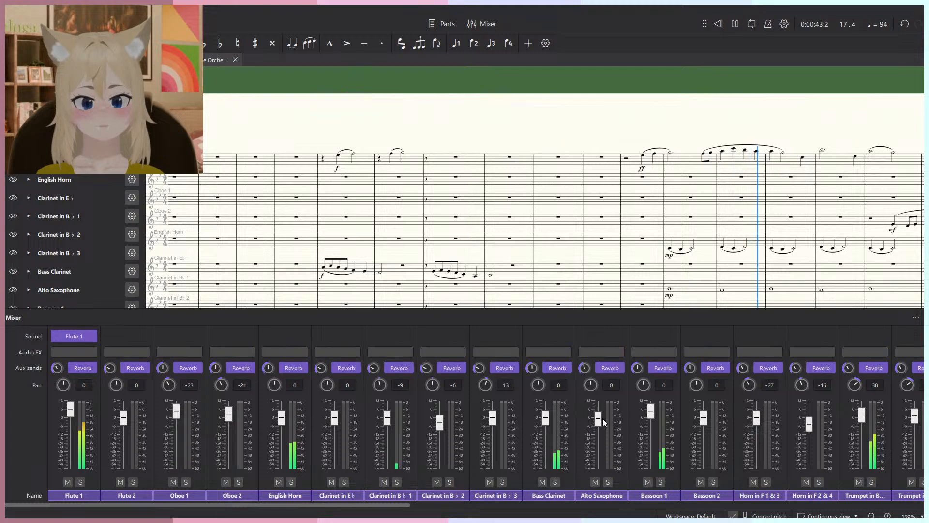
{"action": "key", "text": "F10"}
{"action": "left_click_drag", "start_coordinate": [652, 436], "coordinate": [461, 406]}
{"action": "scroll", "coordinate": [486, 415], "scroll_direction": "down", "scroll_amount": 1}
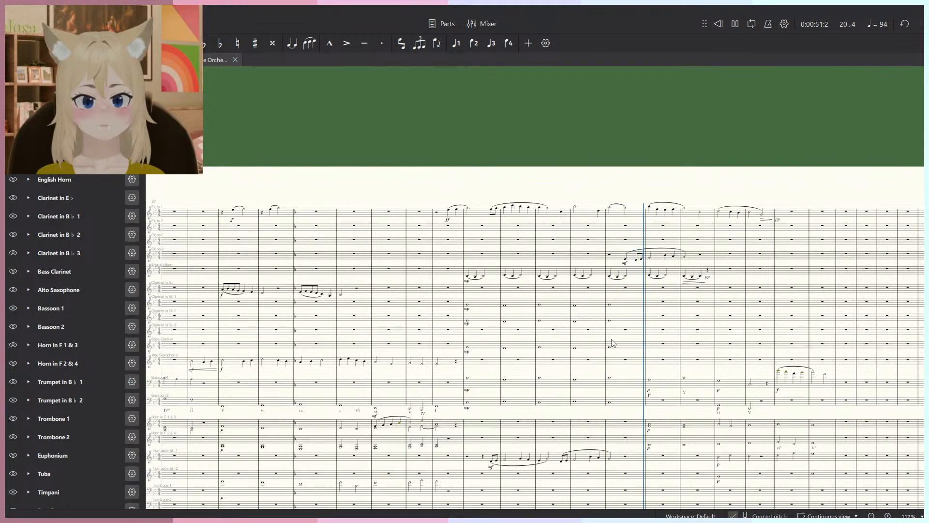
{"action": "scroll", "coordinate": [661, 249], "scroll_direction": "up", "scroll_amount": 5}
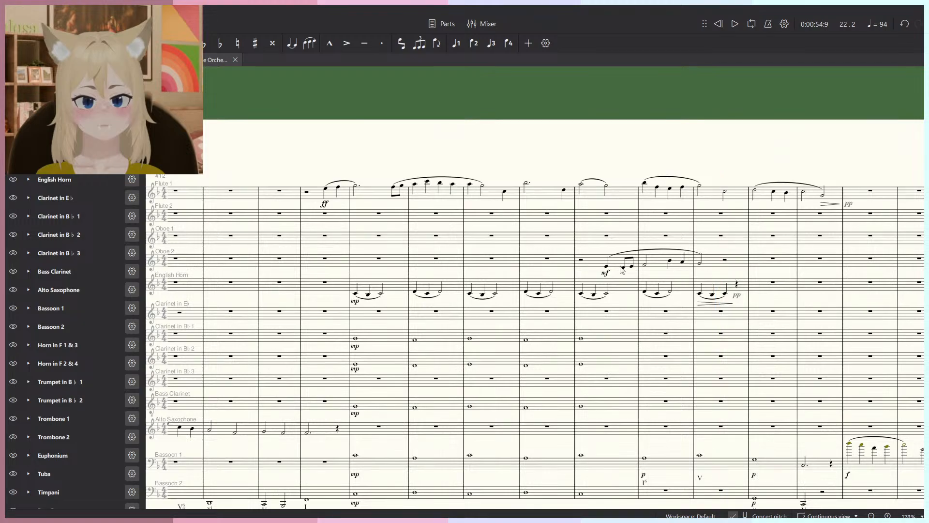
{"action": "scroll", "coordinate": [607, 271], "scroll_direction": "down", "scroll_amount": 6}
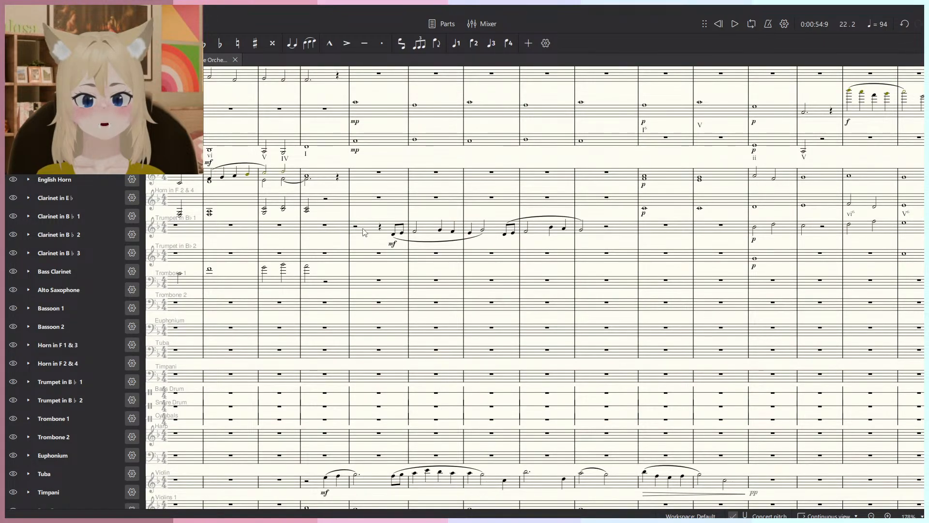
Play back from measure 16 to judge the Trumpet 1 melody, then select its opening mf dynamic.
{"action": "left_click", "coordinate": [355, 231]}
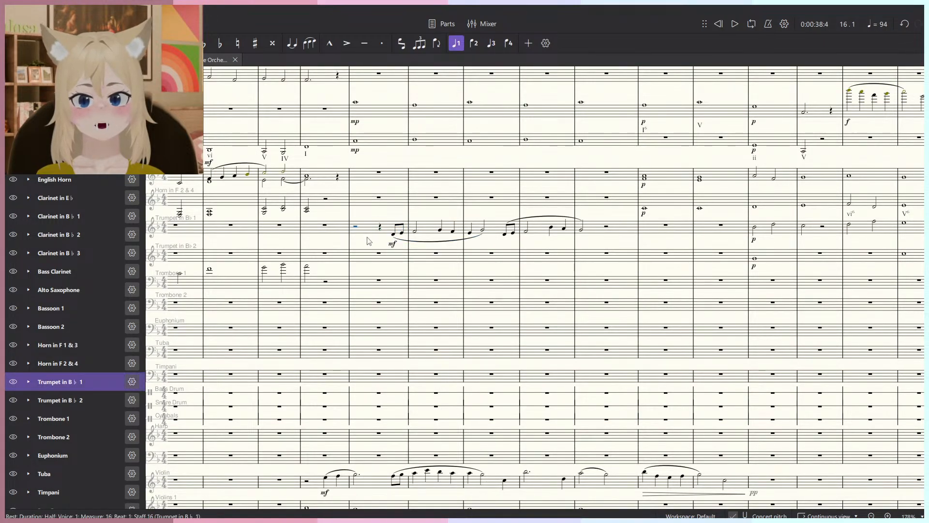
{"action": "key", "text": "space"}
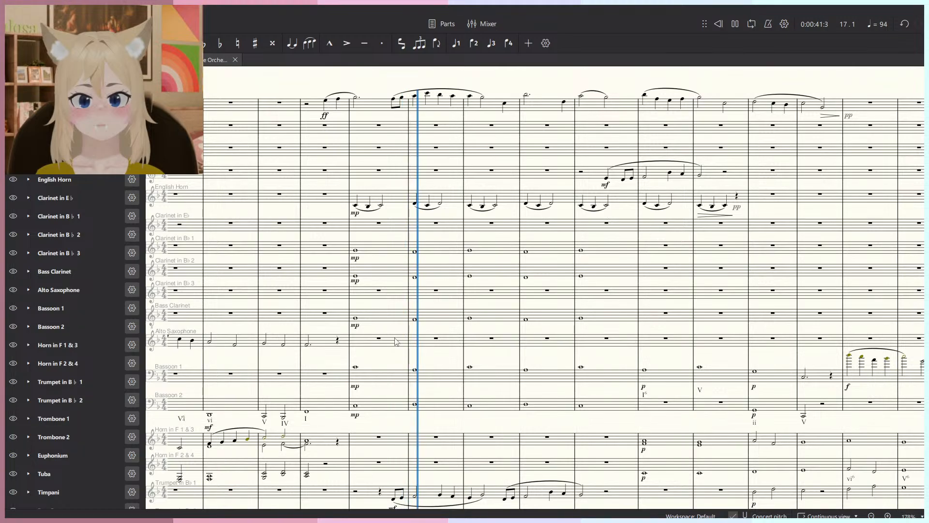
{"action": "scroll", "coordinate": [410, 399], "scroll_direction": "down", "scroll_amount": 2}
{"action": "scroll", "coordinate": [410, 400], "scroll_direction": "up", "scroll_amount": 3}
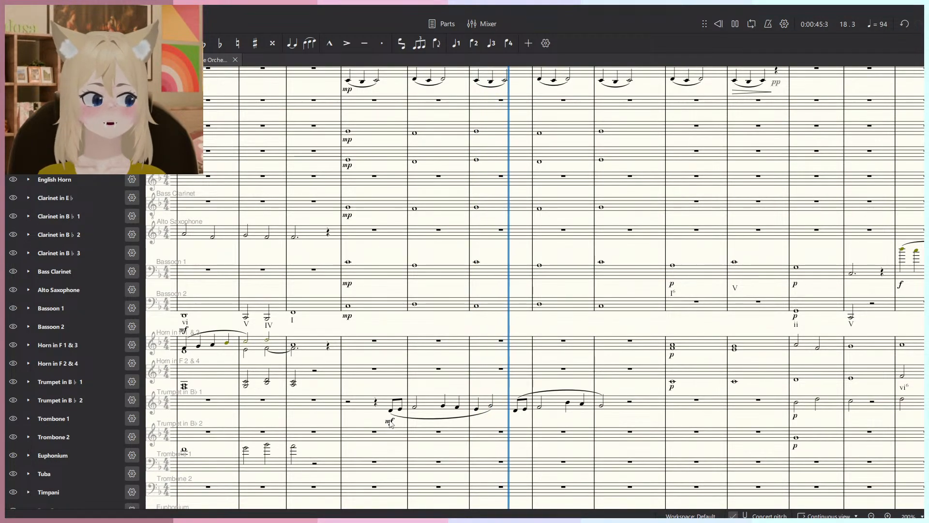
{"action": "left_click", "coordinate": [391, 421]}
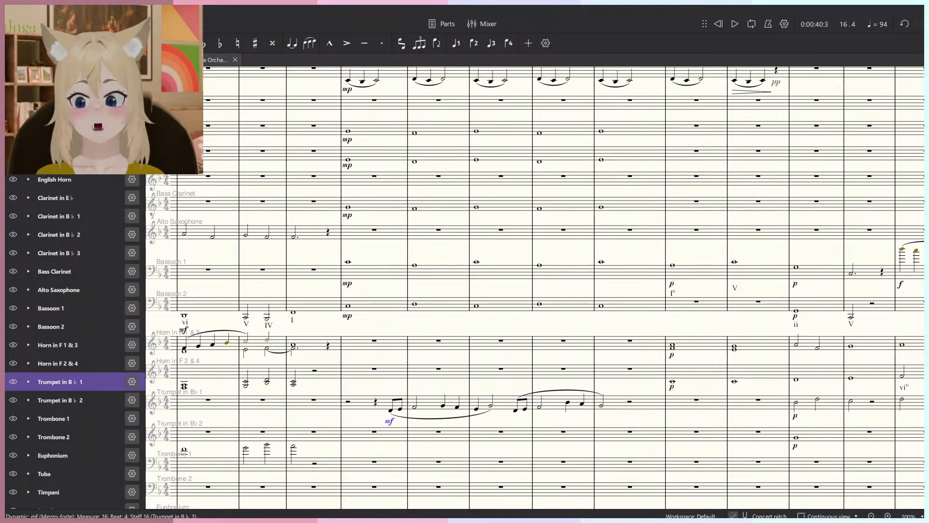
Switch to the original Early Morning Castle score, look over its later measures, and return to the orchestra score.
{"action": "left_click", "coordinate": [116, 60]}
{"action": "key", "text": "alt+Tab"}
{"action": "key", "text": "alt+Tab"}
{"action": "scroll", "coordinate": [493, 252], "scroll_direction": "down", "scroll_amount": 6}
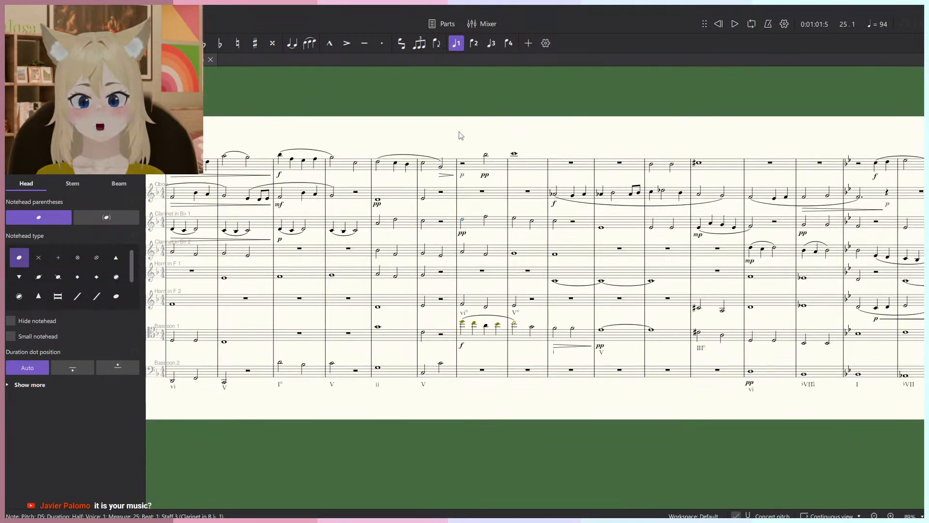
{"action": "left_click", "coordinate": [460, 136]}
{"action": "key", "text": "alt+Tab"}
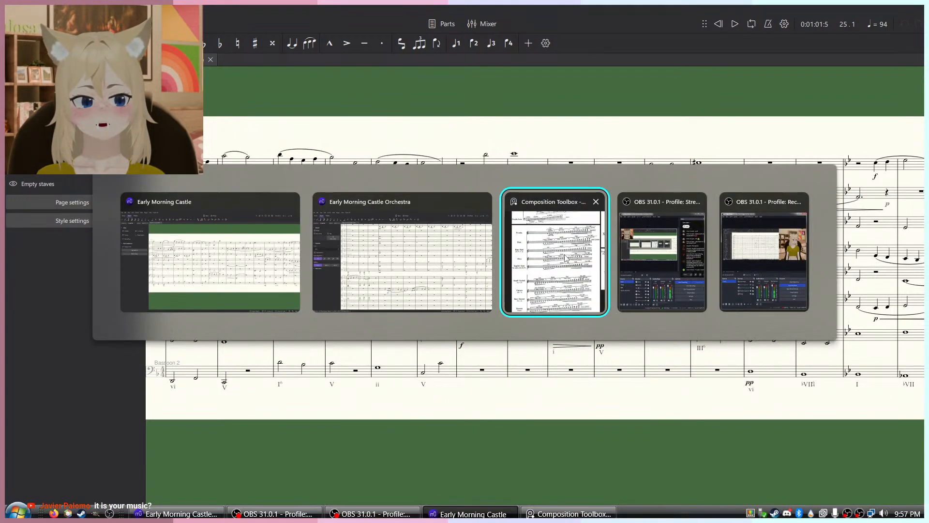
{"action": "left_click_drag", "start_coordinate": [531, 261], "coordinate": [517, 219]}
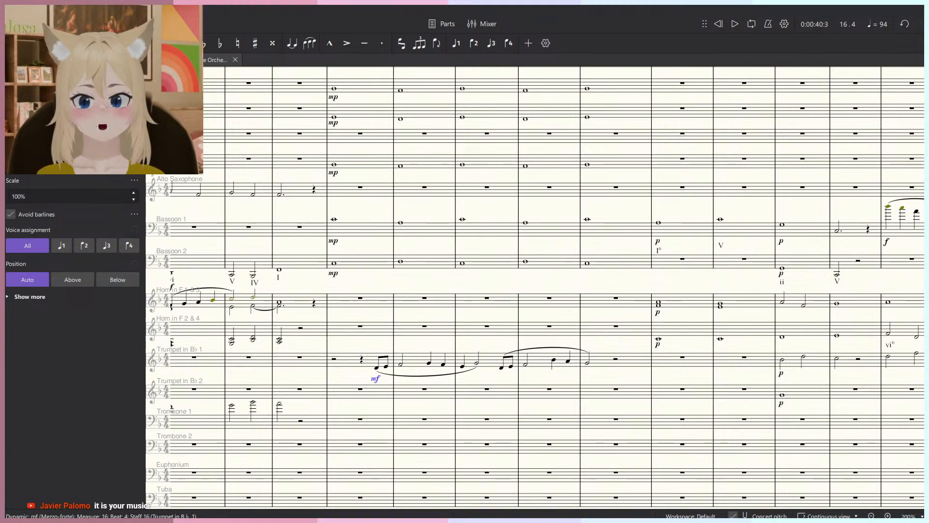
Change the Trumpet 1 dynamic at its entry in measure 16 to f.
{"action": "left_click", "coordinate": [24, 60]}
{"action": "left_click", "coordinate": [33, 223]}
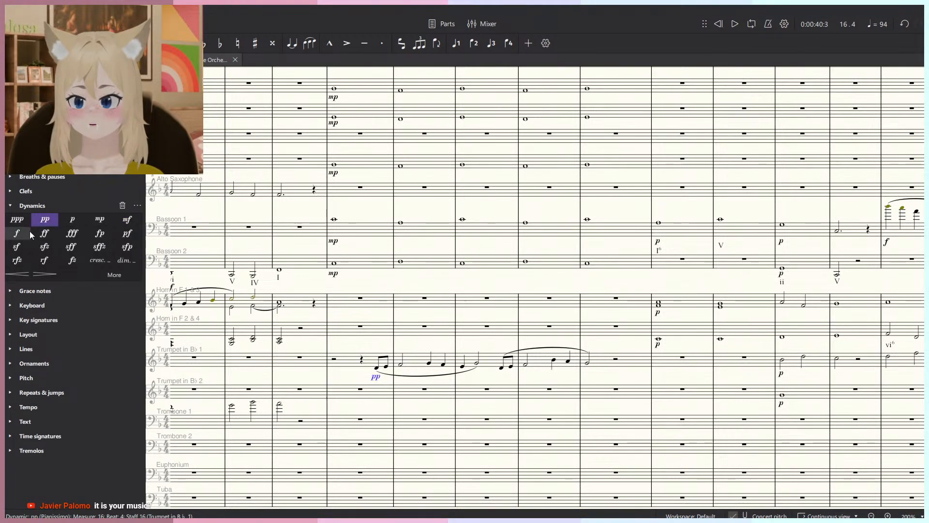
{"action": "left_click", "coordinate": [27, 232]}
Play back from measure 16 and shorten Trumpet 1's phrase-ending note in measure 18 to a dotted quarter, leaving an eighth rest before the pickup.
{"action": "key", "text": "space"}
{"action": "scroll", "coordinate": [462, 280], "scroll_direction": "down", "scroll_amount": 1}
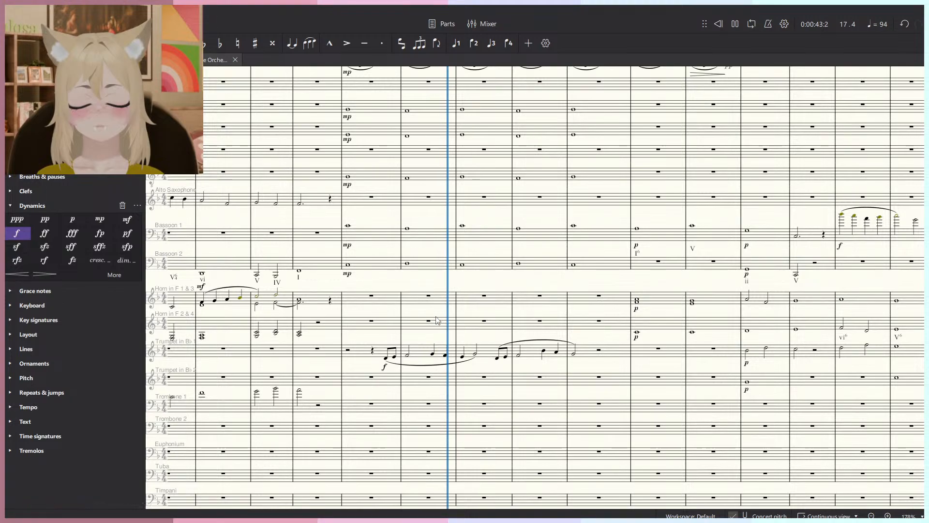
{"action": "scroll", "coordinate": [442, 320], "scroll_direction": "down", "scroll_amount": 5}
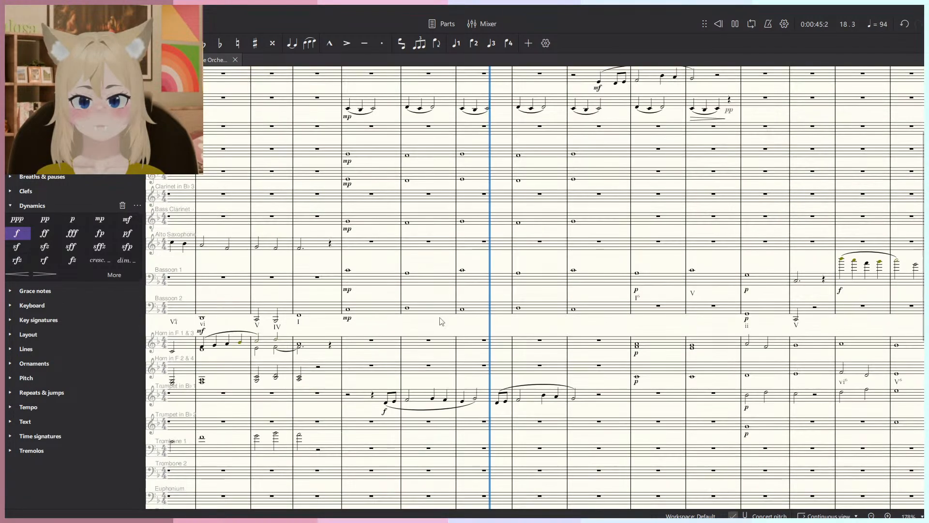
{"action": "key", "text": "space"}
{"action": "key", "text": "space"}
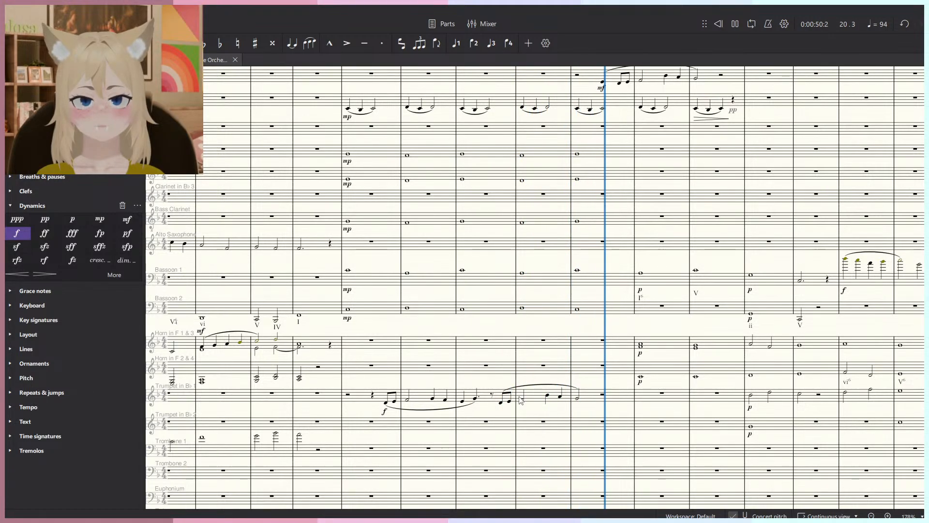
{"action": "key", "text": "space"}
Add a diminuendo hairpin under Trumpet 1's half note in measure 20, ending at p on the following rest.
{"action": "scroll", "coordinate": [610, 401], "scroll_direction": "up", "scroll_amount": 5}
{"action": "key", "text": "space"}
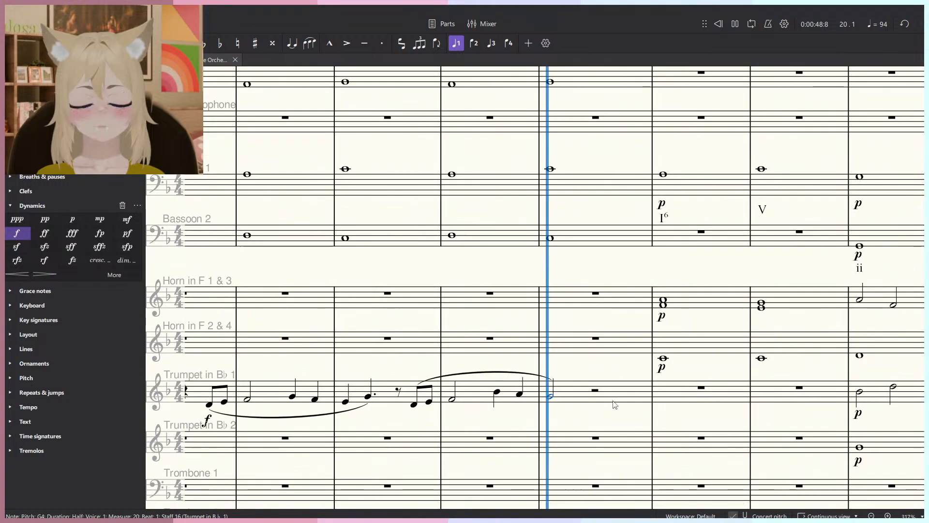
{"action": "key", "text": "space"}
{"action": "scroll", "coordinate": [604, 407], "scroll_direction": "up", "scroll_amount": 7}
{"action": "scroll", "coordinate": [602, 405], "scroll_direction": "down", "scroll_amount": 6}
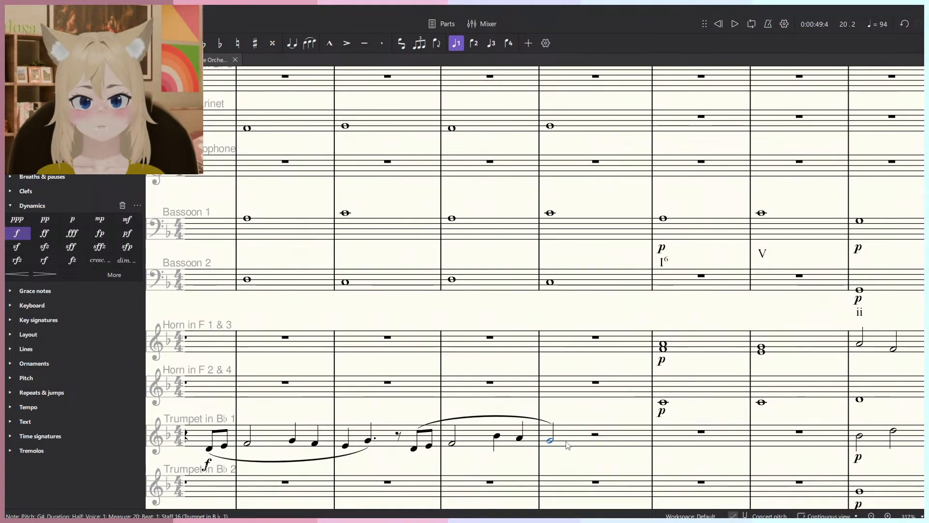
{"action": "left_click", "coordinate": [595, 435]}
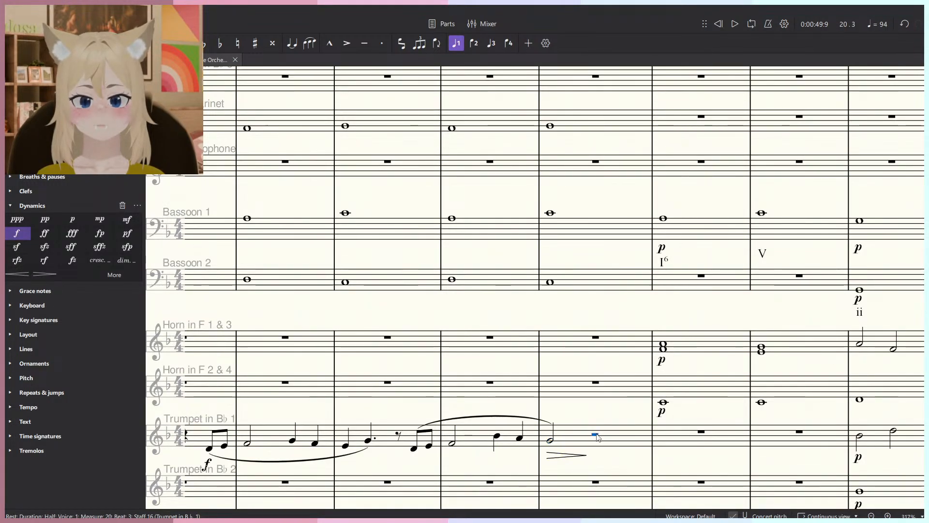
{"action": "key", "text": "ctrl+z"}
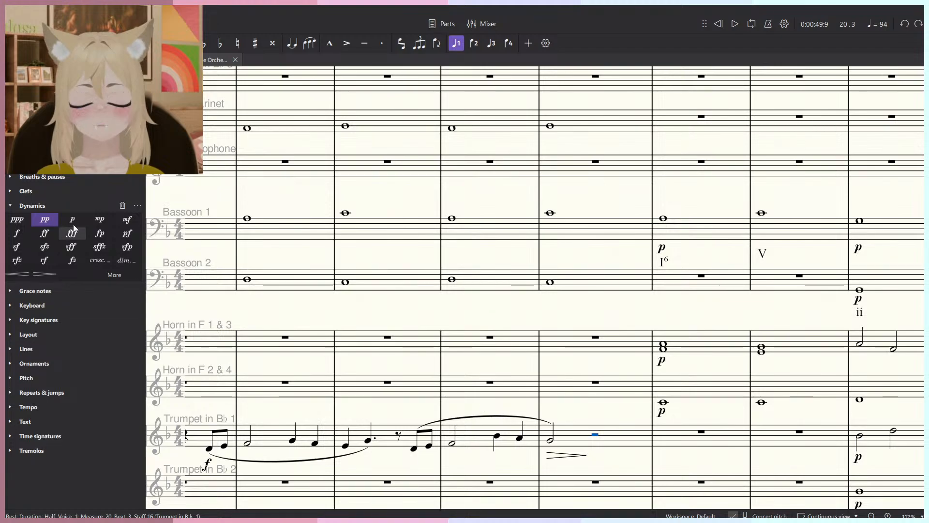
Enter a half-note G4 at the start of measure 20 in Oboe 2, with a crescendo from pp to the mf.
{"action": "scroll", "coordinate": [586, 342], "scroll_direction": "up", "scroll_amount": 5}
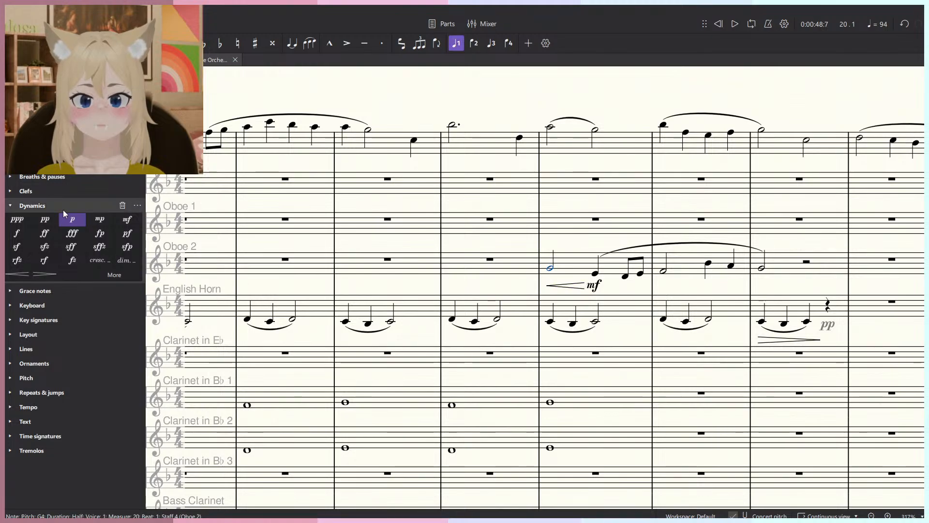
{"action": "left_click", "coordinate": [44, 219]}
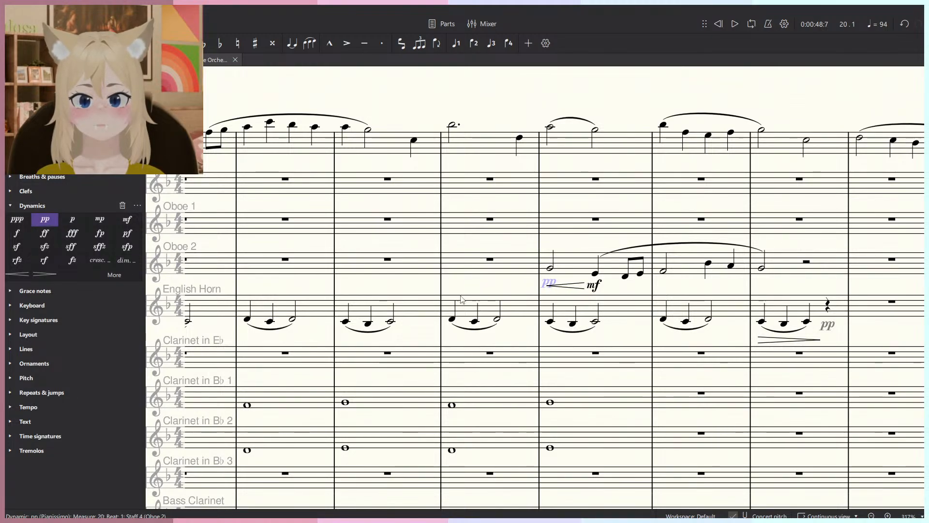
{"action": "left_click", "coordinate": [454, 318]}
Play back the handover from Trumpet 1 to Oboe 2 around measure 20.
{"action": "scroll", "coordinate": [488, 291], "scroll_direction": "down", "scroll_amount": 5}
{"action": "key", "text": "space"}
{"action": "scroll", "coordinate": [590, 172], "scroll_direction": "down", "scroll_amount": 4}
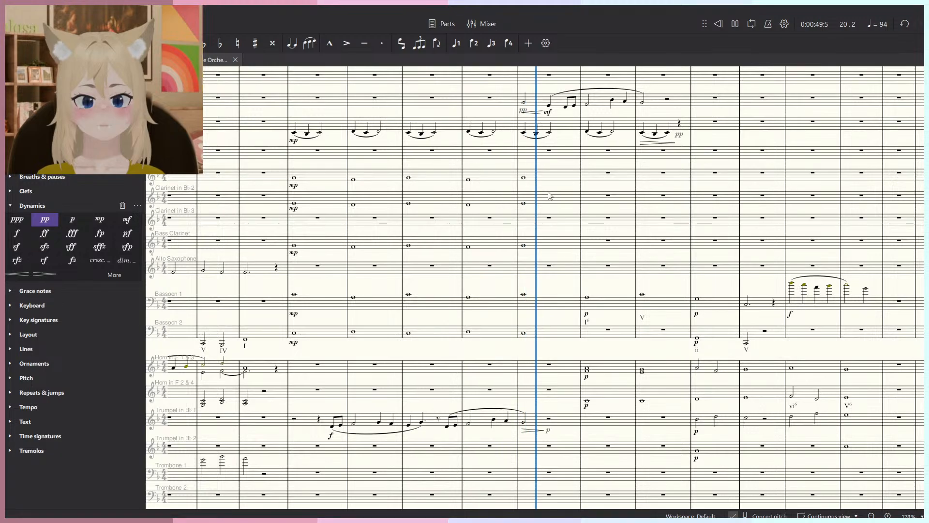
{"action": "scroll", "coordinate": [496, 167], "scroll_direction": "up", "scroll_amount": 2}
{"action": "scroll", "coordinate": [503, 232], "scroll_direction": "down", "scroll_amount": 2}
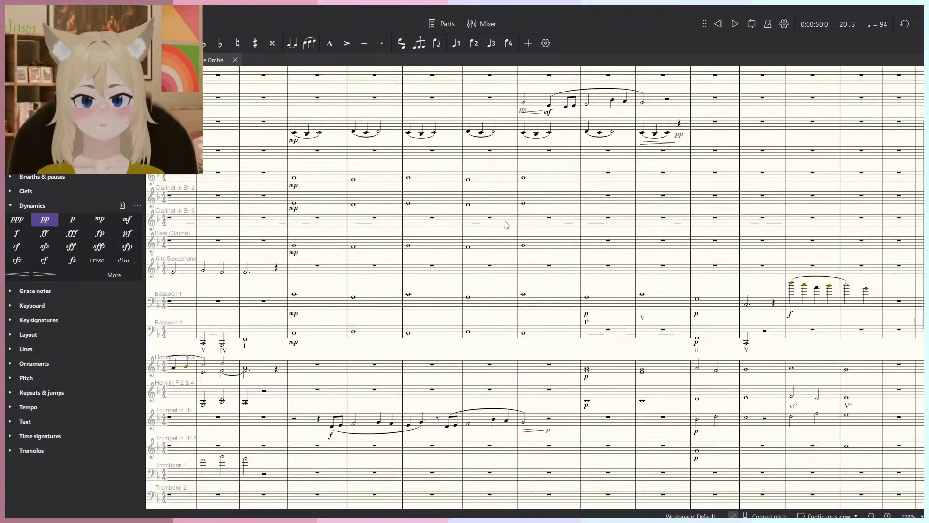
{"action": "scroll", "coordinate": [505, 225], "scroll_direction": "up", "scroll_amount": 3}
{"action": "scroll", "coordinate": [507, 251], "scroll_direction": "up", "scroll_amount": 4}
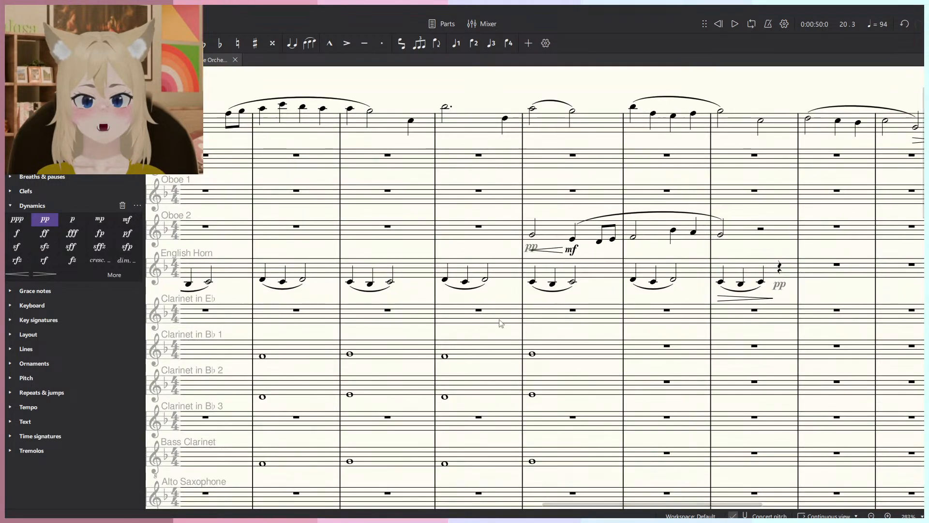
Enter quarter notes B♭4 and A4 on beats 3 and 4 of measure 19 in Oboe 2, and select that measure.
{"action": "scroll", "coordinate": [494, 231], "scroll_direction": "up", "scroll_amount": 4}
{"action": "key", "text": "n"}
{"action": "left_click", "coordinate": [481, 233]}
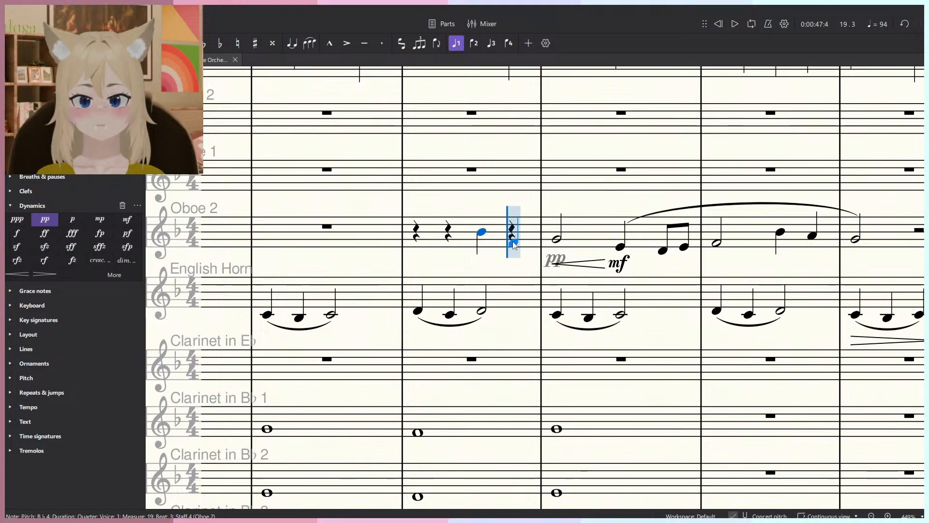
{"action": "left_click", "coordinate": [415, 239]}
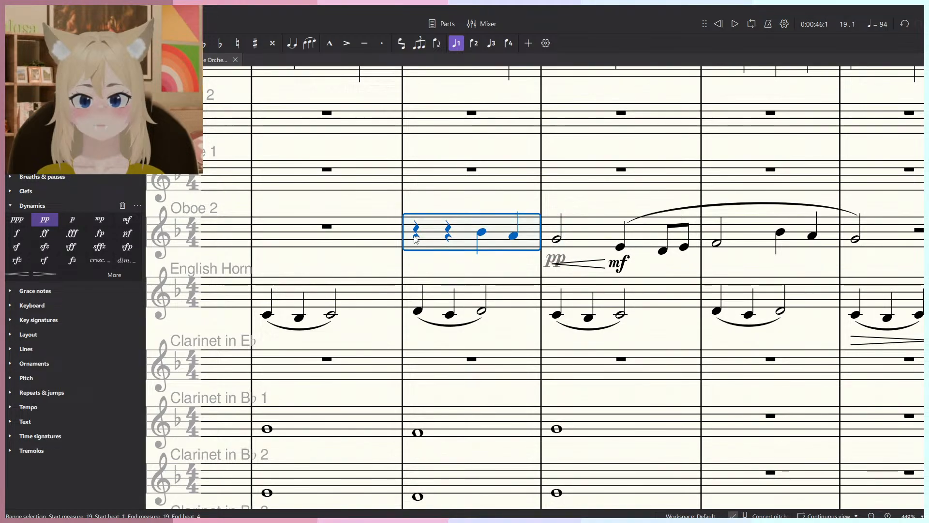
Combine the opening rests of Oboe 2's measure 19 into a half rest, and start the pp and crescendo on beat 3.
{"action": "left_click", "coordinate": [448, 234]}
{"action": "key", "text": "Delete"}
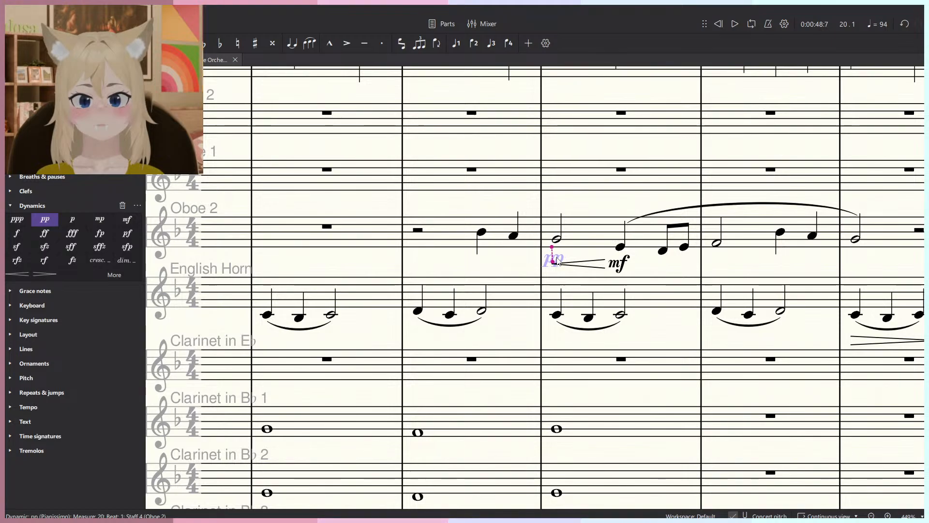
{"action": "key", "text": "Left"}
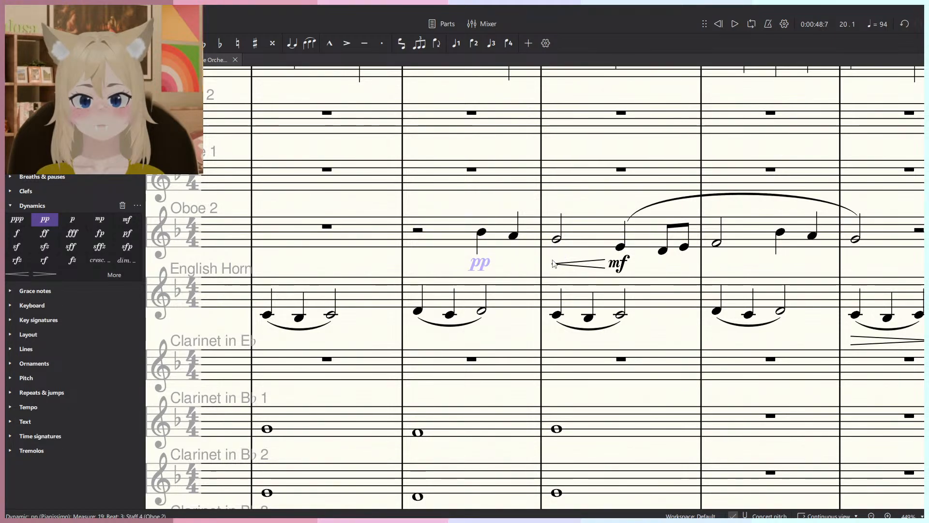
{"action": "key", "text": "shift+Left"}
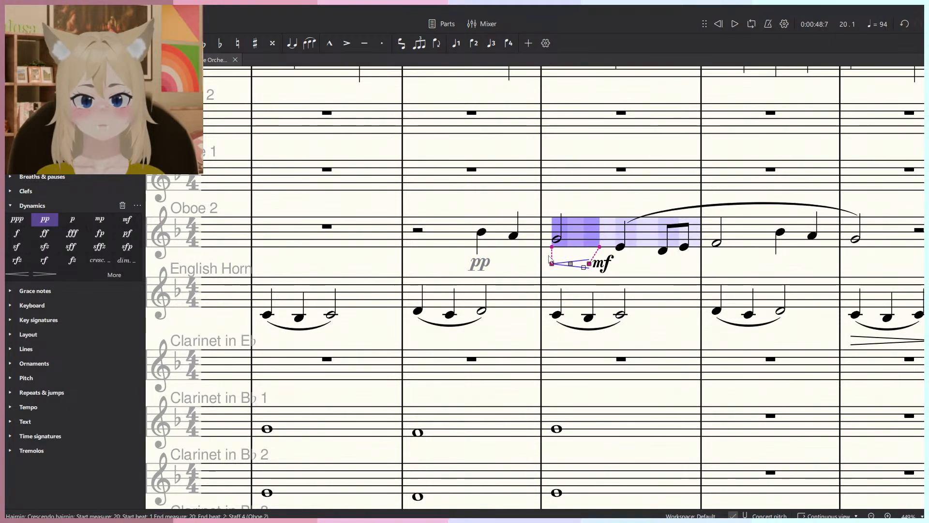
{"action": "key", "text": "shift+Right"}
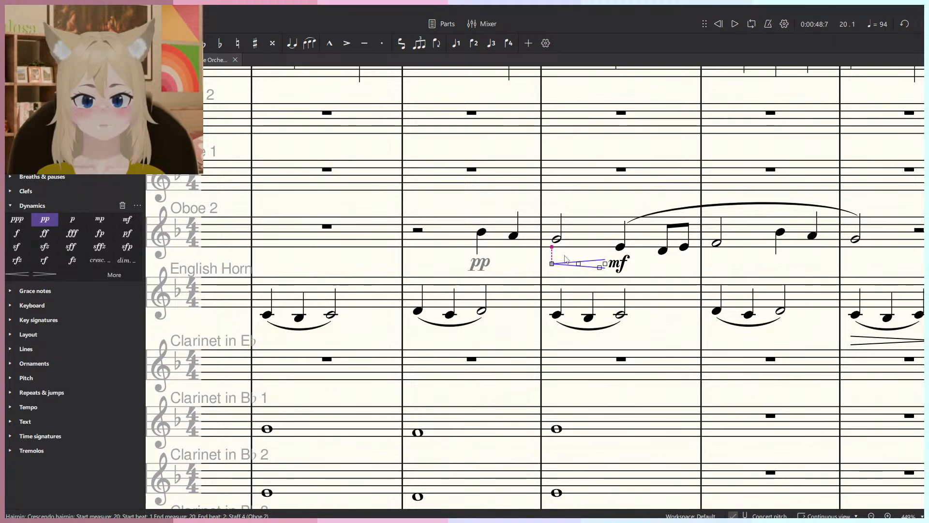
{"action": "key", "text": "shift+Left"}
{"action": "key", "text": "shift+Left"}
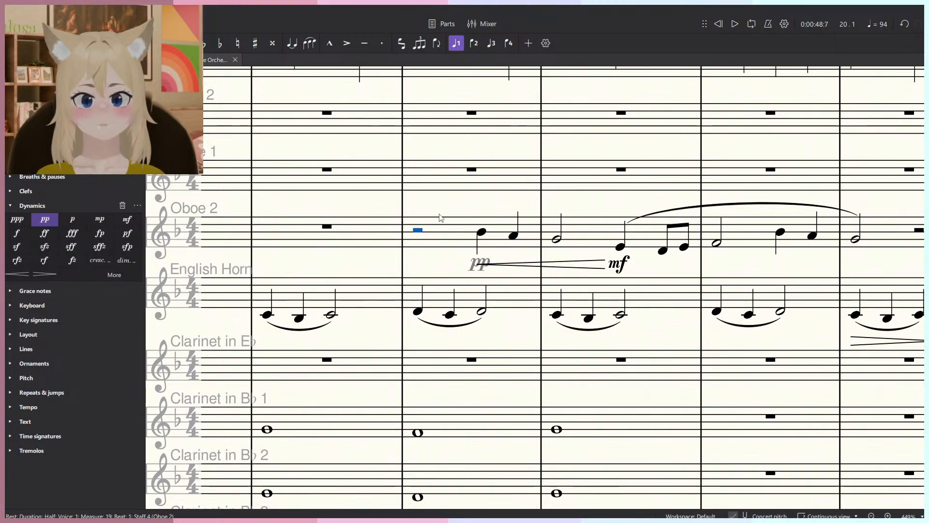
Extend the start of Trumpet 1's diminuendo hairpin back to beat 3 of measure 19.
{"action": "key", "text": "space"}
{"action": "scroll", "coordinate": [418, 212], "scroll_direction": "down", "scroll_amount": 6}
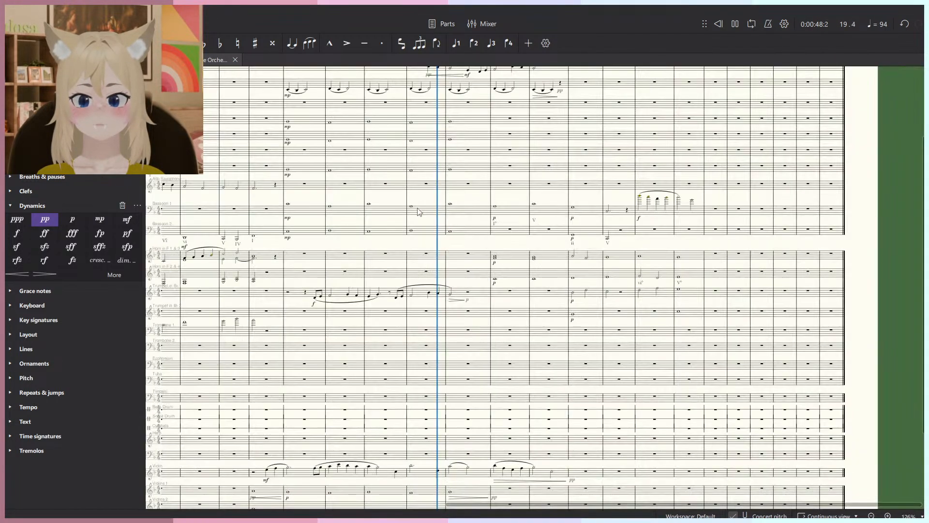
{"action": "scroll", "coordinate": [448, 299], "scroll_direction": "up", "scroll_amount": 4}
{"action": "key", "text": "space"}
{"action": "left_click", "coordinate": [454, 305]}
{"action": "scroll", "coordinate": [454, 305], "scroll_direction": "up", "scroll_amount": 3}
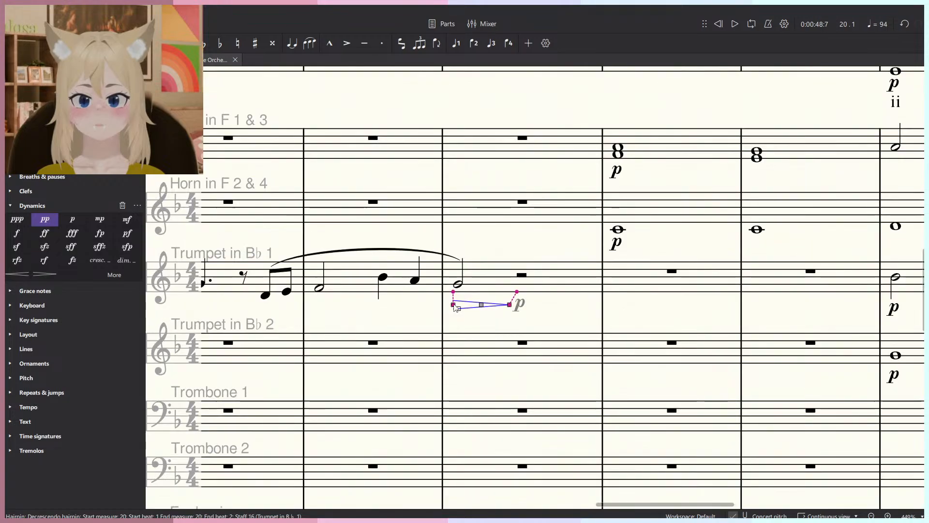
{"action": "key", "text": "shift+Left"}
{"action": "key", "text": "shift+Left"}
{"action": "key", "text": "Escape"}
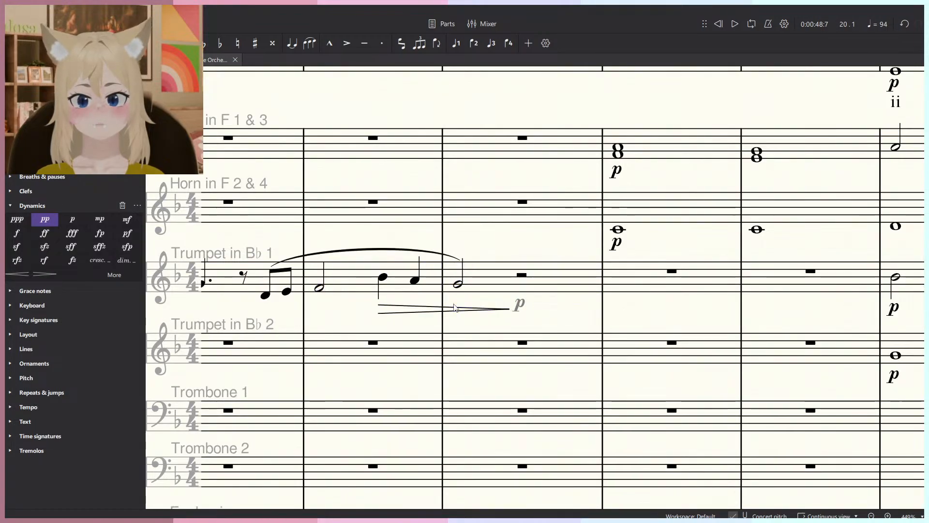
Play back the handover from Trumpet 1 to Oboe 2 from measure 19 into measure 22.
{"action": "key", "text": "space"}
{"action": "scroll", "coordinate": [460, 317], "scroll_direction": "down", "scroll_amount": 1}
{"action": "scroll", "coordinate": [460, 318], "scroll_direction": "down", "scroll_amount": 4}
{"action": "key", "text": "space"}
{"action": "left_click", "coordinate": [396, 303]}
{"action": "key", "text": "space"}
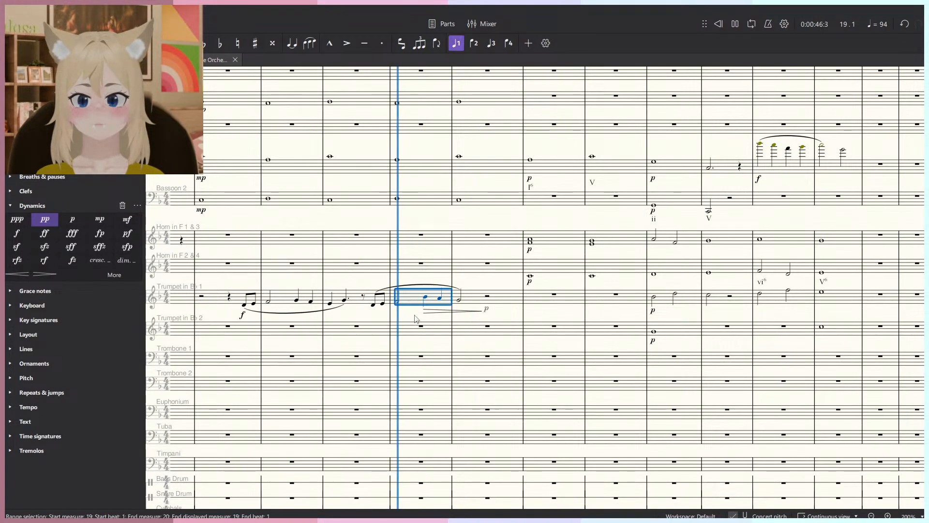
{"action": "scroll", "coordinate": [412, 314], "scroll_direction": "down", "scroll_amount": 2}
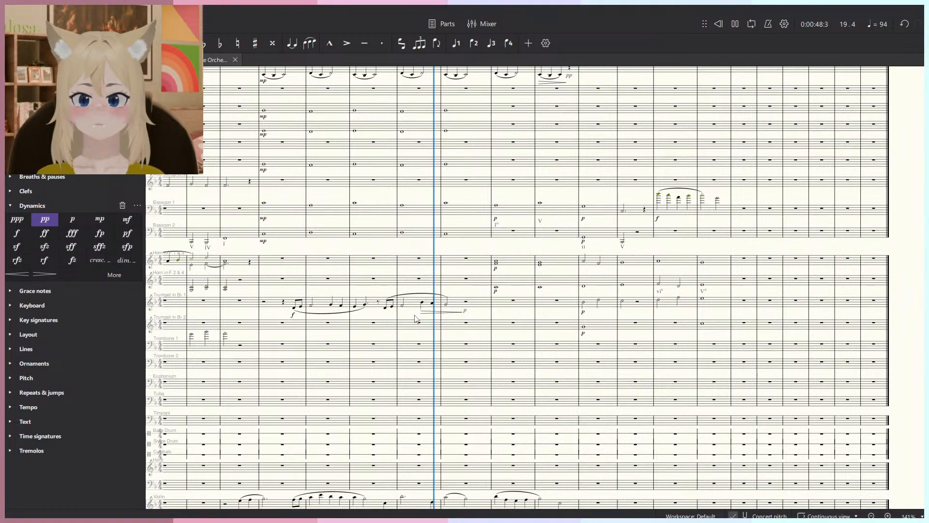
{"action": "scroll", "coordinate": [412, 323], "scroll_direction": "up", "scroll_amount": 5}
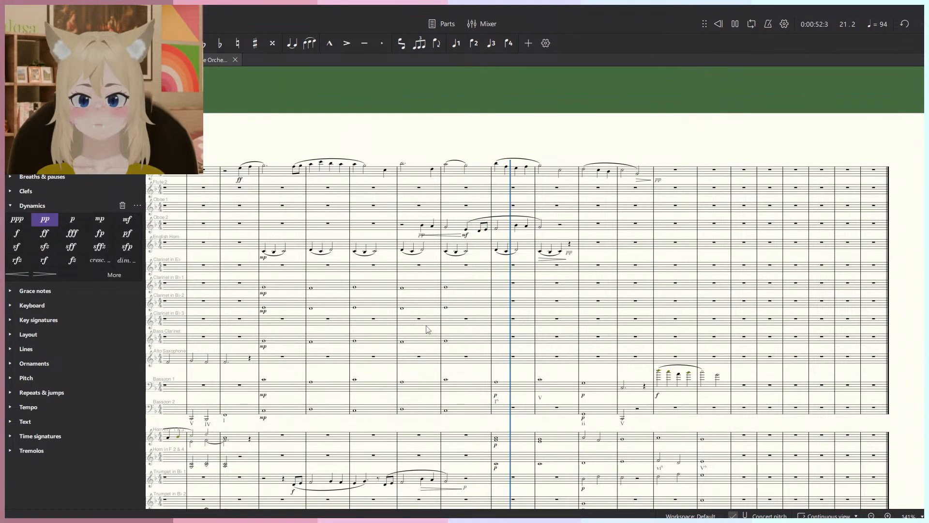
{"action": "key", "text": "space"}
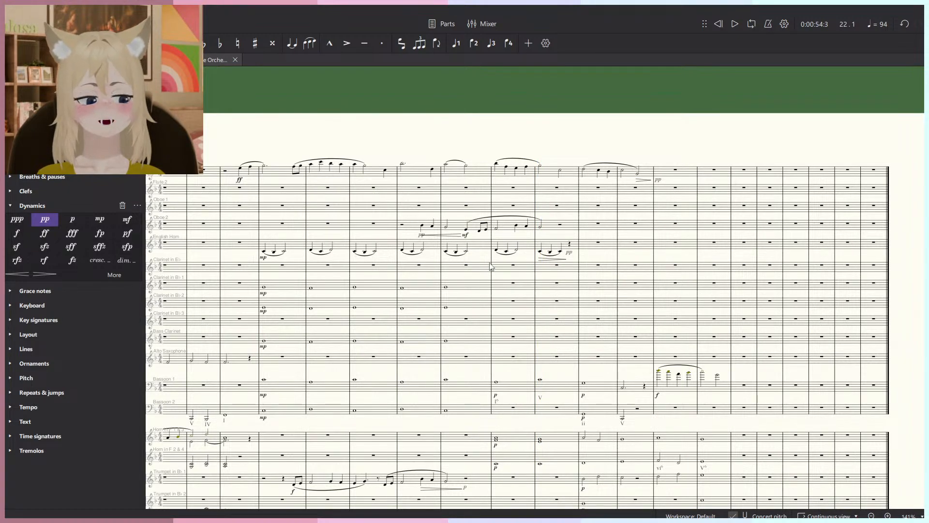
Copy the Oboe 2 phrase into Trumpet 1 from beat 3 of measure 20 to measure 22, replacing the trumpet's diminuendo and p.
{"action": "left_click", "coordinate": [467, 479]}
{"action": "key", "text": "ctrl+v"}
{"action": "key", "text": "ctrl+z"}
{"action": "left_click", "coordinate": [446, 481]}
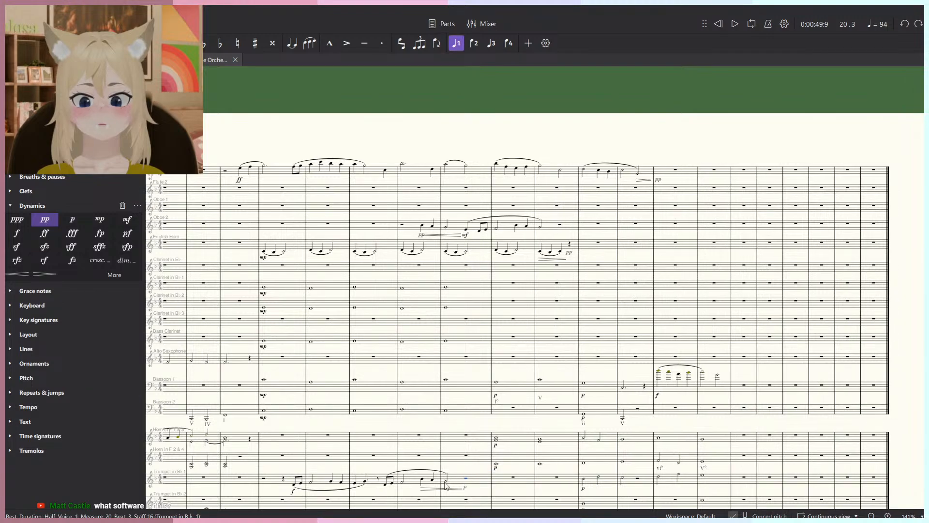
{"action": "key", "text": "ctrl+v"}
{"action": "left_click", "coordinate": [466, 490]}
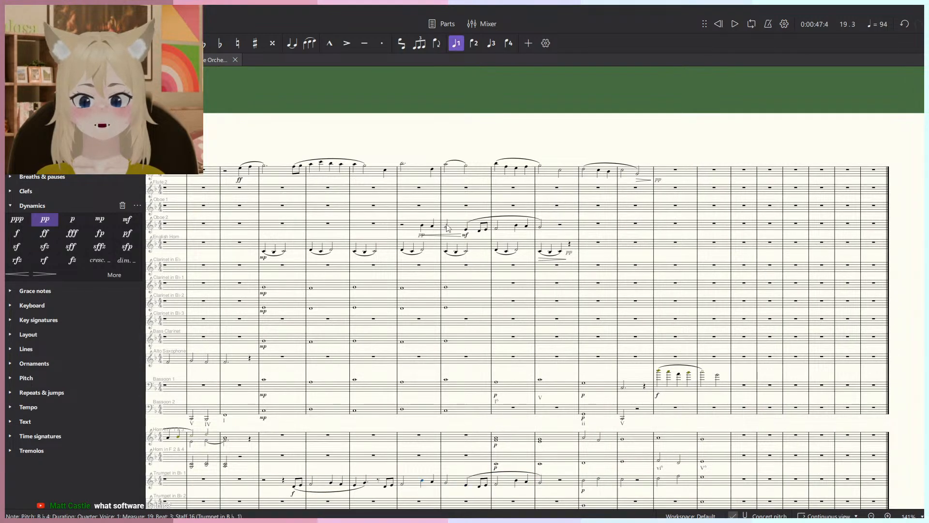
Delete the Oboe 2 passage with its dynamics from measures 19 to 22.
{"action": "key", "text": "Delete"}
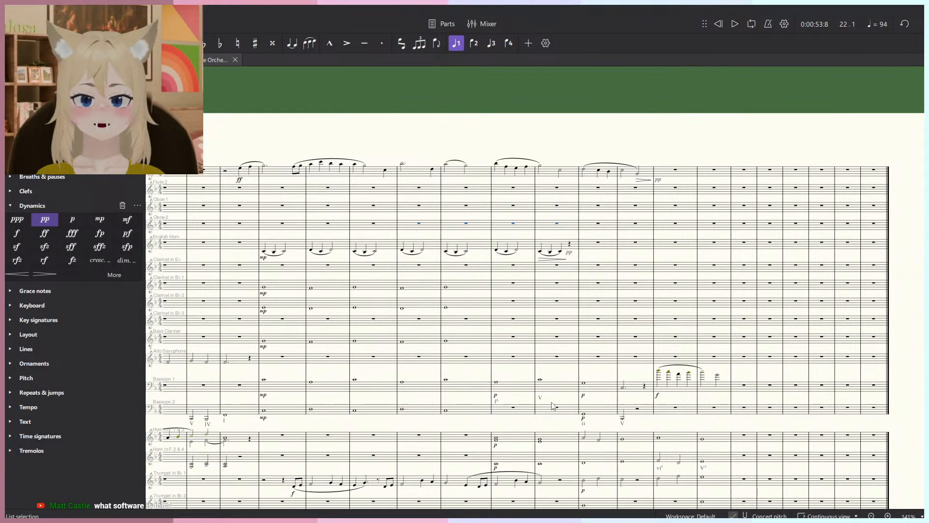
{"action": "key", "text": "ctrl+z"}
{"action": "key", "text": "Delete"}
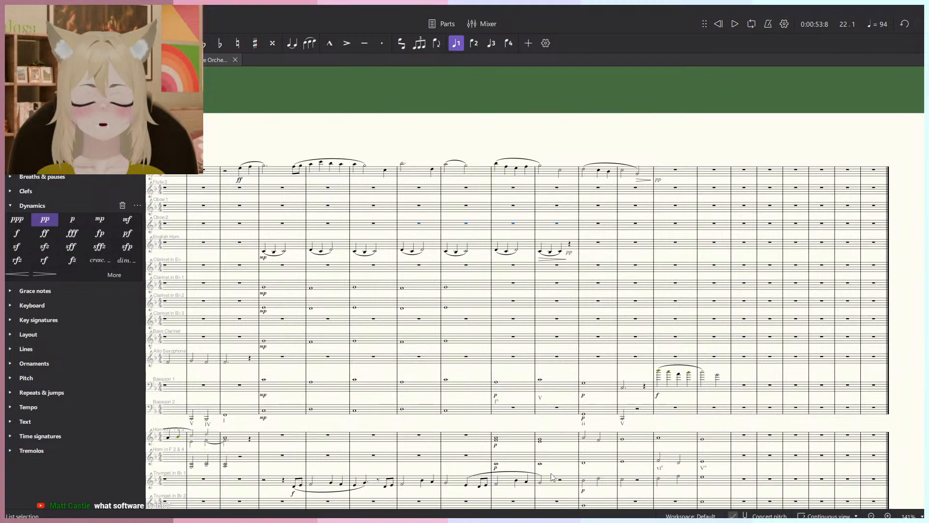
Place an mp on beat 3 of measure 22 in Trumpet 1, with a diminuendo hairpin leading to it from measure 20.
{"action": "scroll", "coordinate": [580, 479], "scroll_direction": "up", "scroll_amount": 6}
{"action": "left_click", "coordinate": [578, 477]}
{"action": "scroll", "coordinate": [484, 411], "scroll_direction": "down", "scroll_amount": 3}
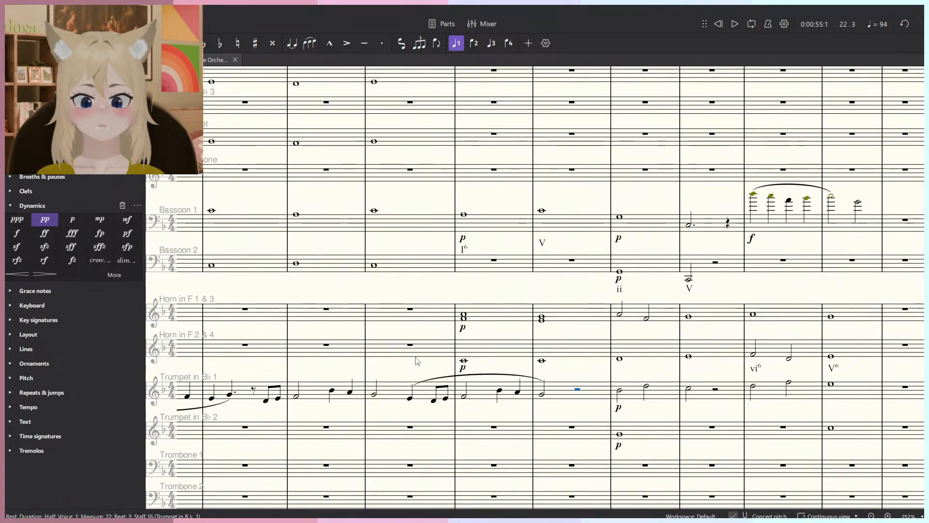
{"action": "left_click", "coordinate": [82, 224]}
{"action": "key", "text": "ctrl+z"}
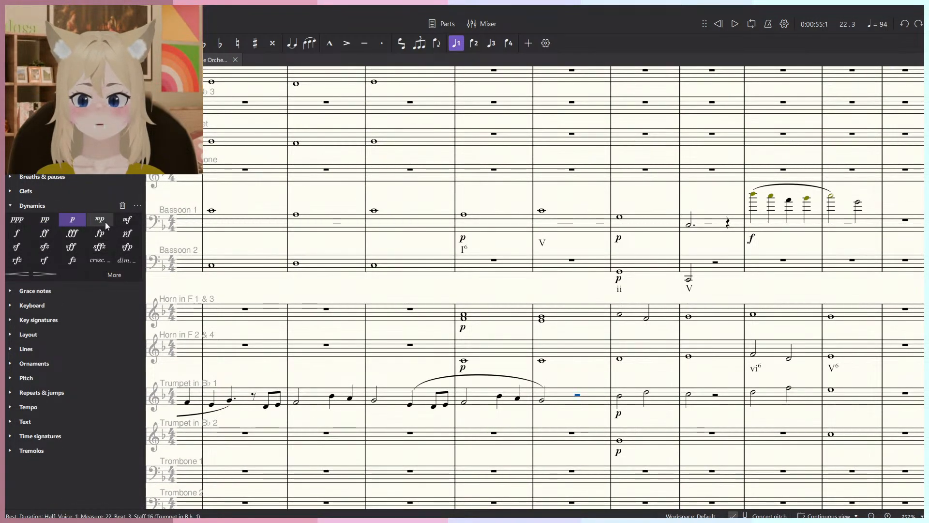
{"action": "left_click", "coordinate": [100, 219]}
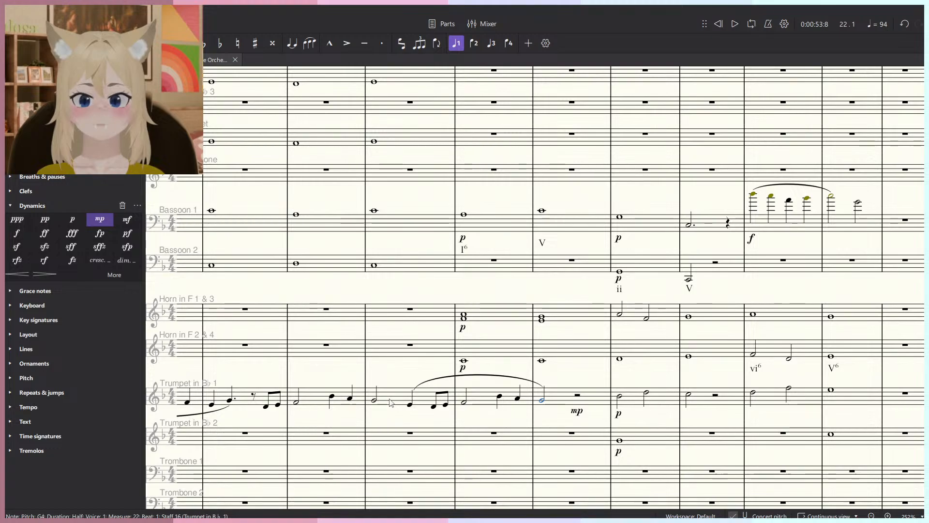
{"action": "left_click", "coordinate": [446, 403], "text": "shift"}
{"action": "key", "text": "shift+period"}
{"action": "left_click", "coordinate": [576, 416]}
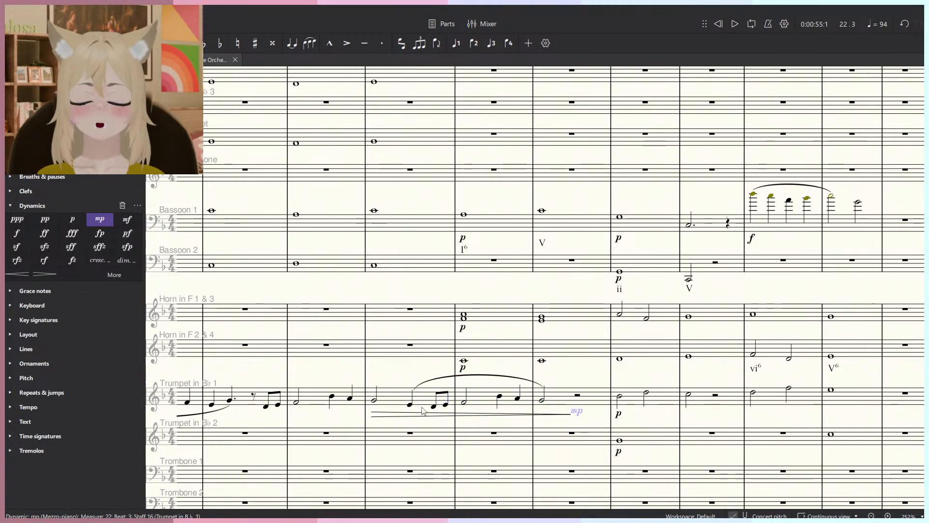
Play back Trumpet 1's extended melody and diminuendo across measures 20 to 22.
{"action": "scroll", "coordinate": [401, 376], "scroll_direction": "down", "scroll_amount": 6}
{"action": "key", "text": "space"}
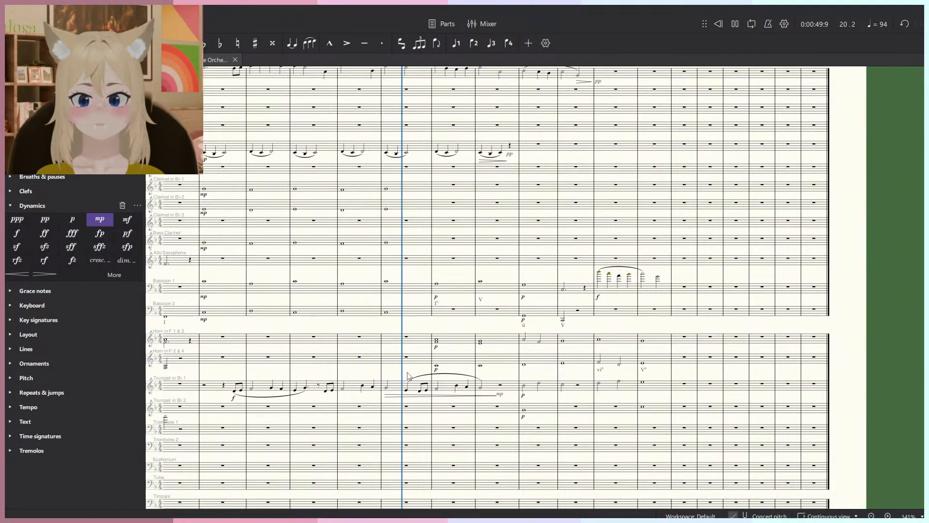
{"action": "scroll", "coordinate": [449, 360], "scroll_direction": "up", "scroll_amount": 3}
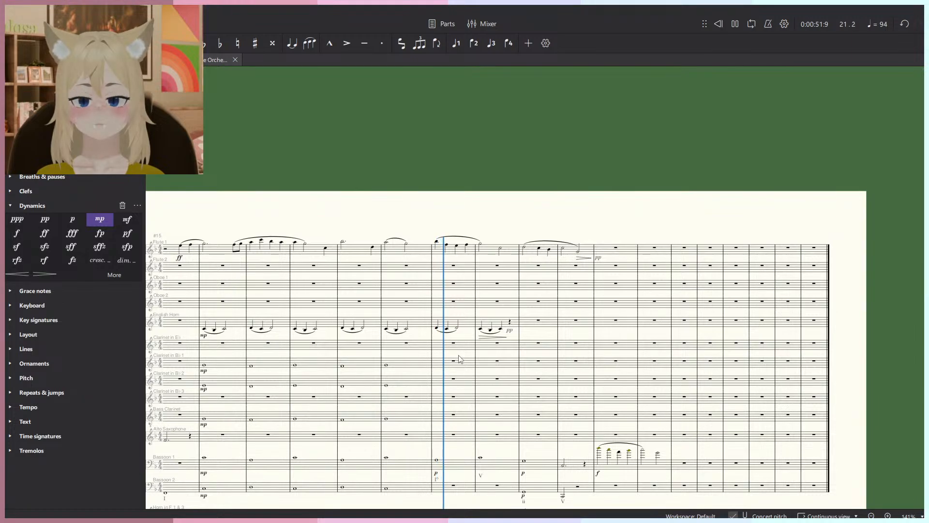
{"action": "scroll", "coordinate": [461, 359], "scroll_direction": "down", "scroll_amount": 4}
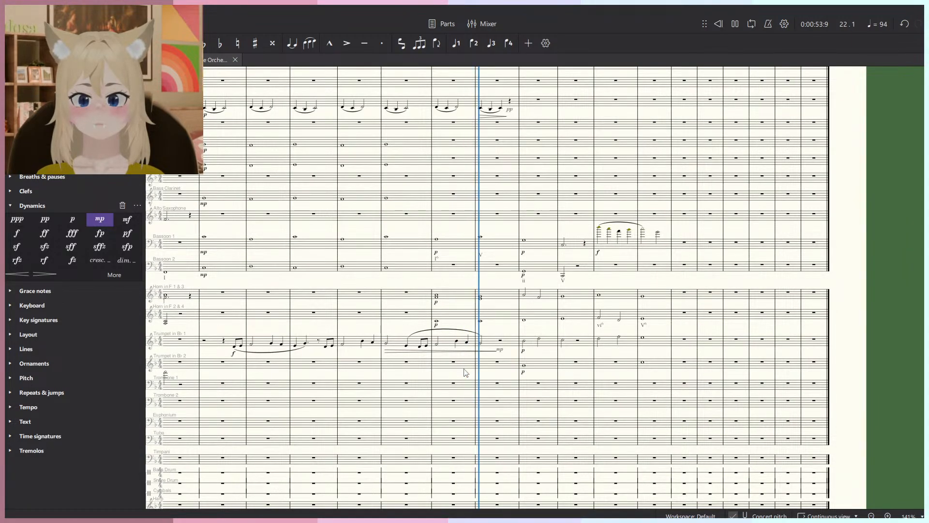
{"action": "key", "text": "space"}
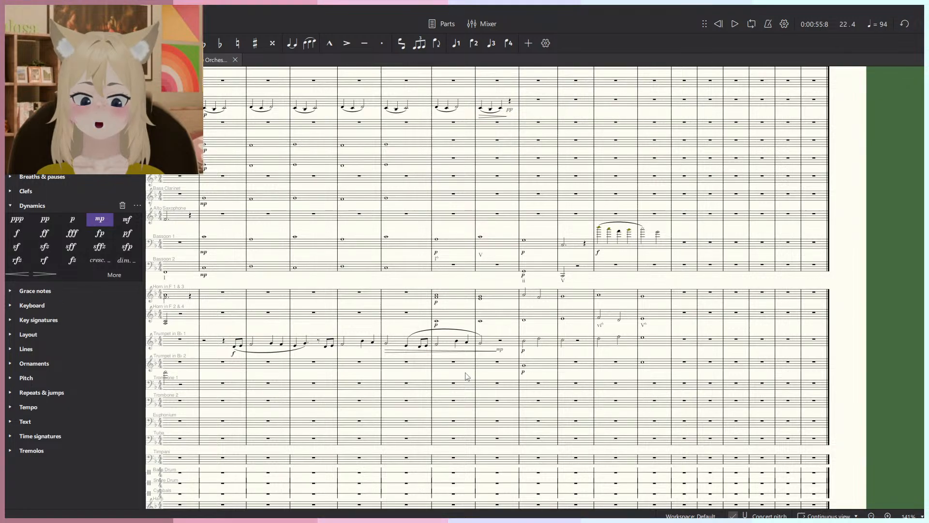
Try mf as the end of Trumpet 1's diminuendo in measure 22, and listen from measure 21.
{"action": "scroll", "coordinate": [466, 376], "scroll_direction": "up", "scroll_amount": 4}
{"action": "left_click", "coordinate": [498, 300]}
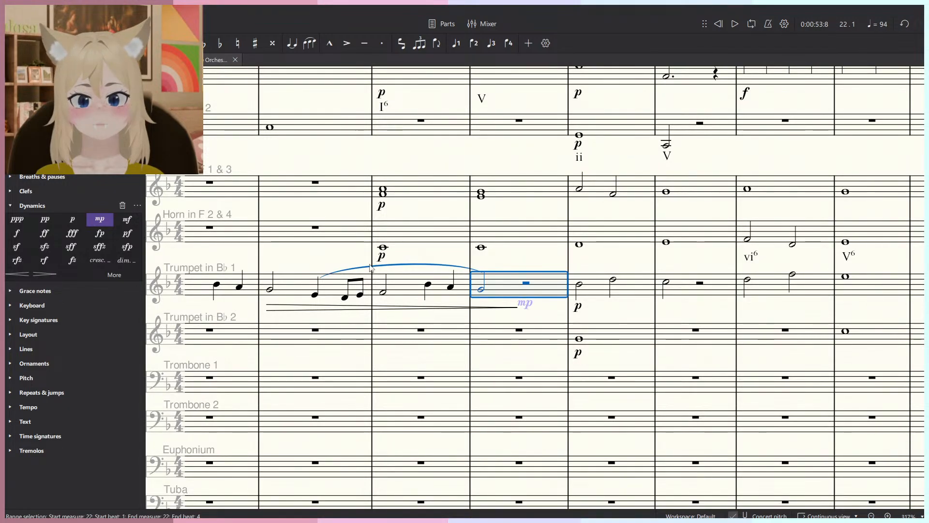
{"action": "left_click", "coordinate": [383, 292]}
{"action": "key", "text": "space"}
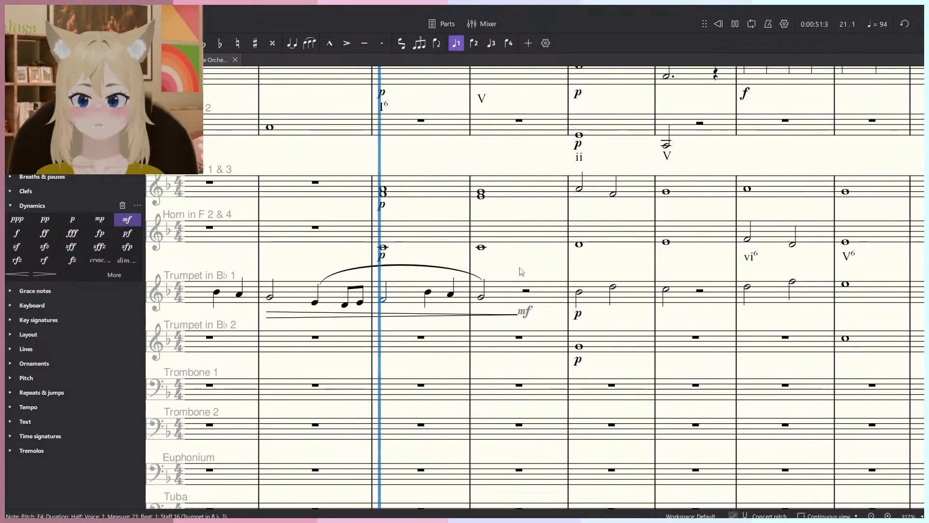
{"action": "scroll", "coordinate": [521, 271], "scroll_direction": "down", "scroll_amount": 5}
{"action": "scroll", "coordinate": [526, 269], "scroll_direction": "down", "scroll_amount": 5}
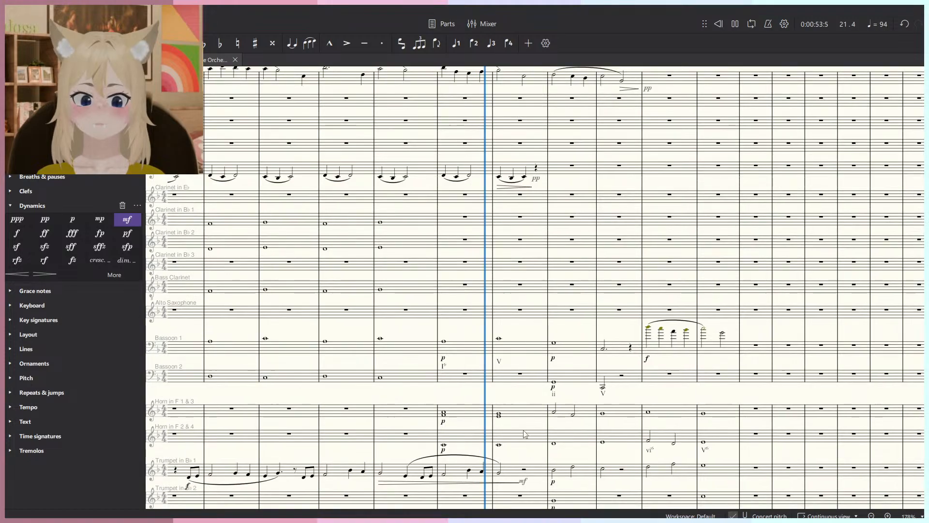
{"action": "key", "text": "space"}
{"action": "scroll", "coordinate": [526, 432], "scroll_direction": "up", "scroll_amount": 4}
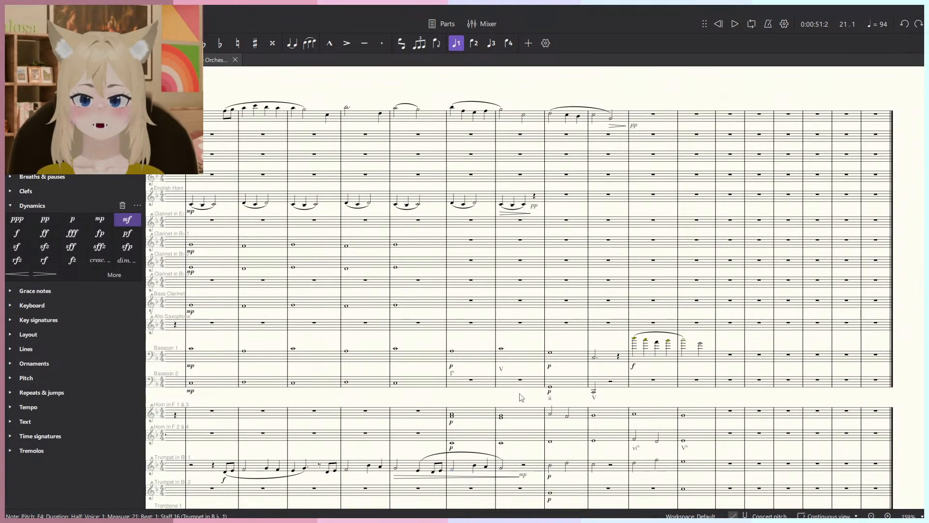
Listen again to the trumpet and woodwind texture around measures 20 and 21.
{"action": "key", "text": "Escape"}
{"action": "key", "text": "space"}
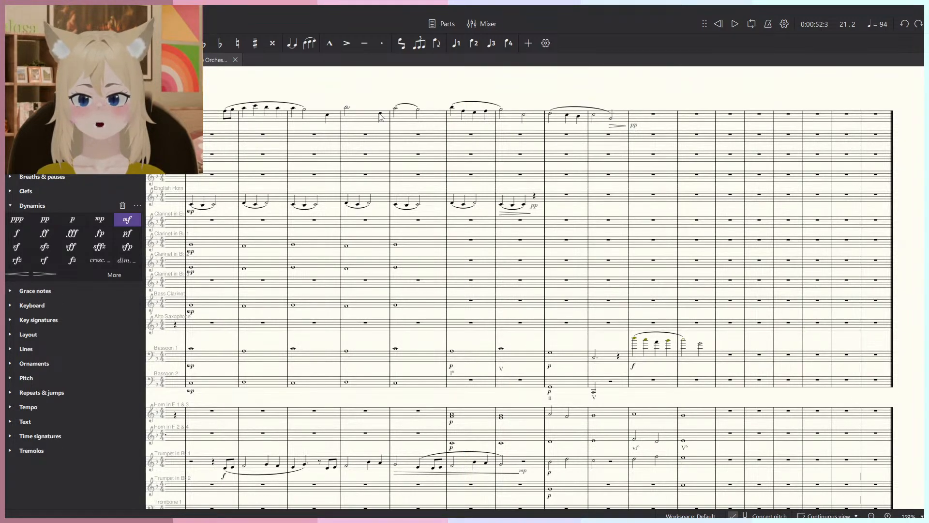
{"action": "key", "text": "space"}
{"action": "scroll", "coordinate": [383, 99], "scroll_direction": "down", "scroll_amount": 5}
{"action": "left_click_drag", "start_coordinate": [383, 99], "coordinate": [457, 128]}
{"action": "left_click_drag", "start_coordinate": [333, 192], "coordinate": [566, 231]}
{"action": "key", "text": "space"}
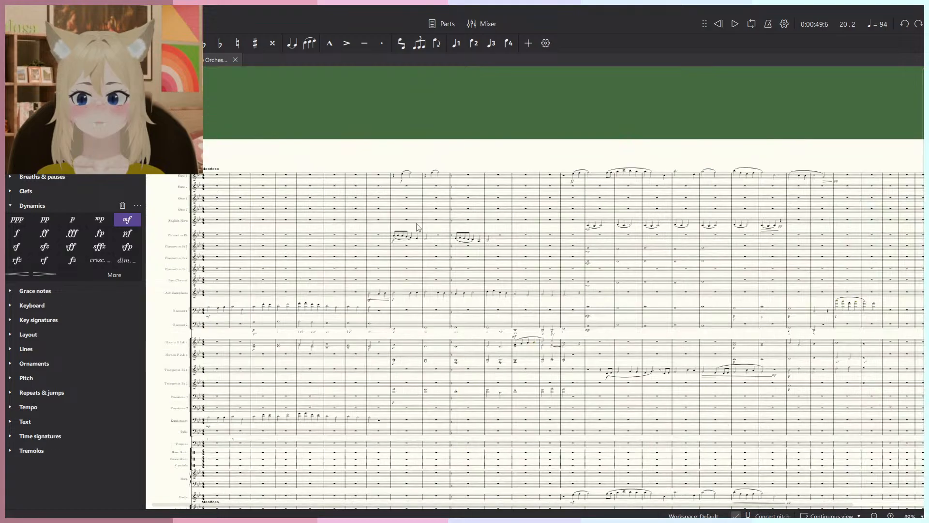
Play back the alto saxophone melody from measure 8.
{"action": "scroll", "coordinate": [417, 230], "scroll_direction": "up", "scroll_amount": 6}
{"action": "left_click", "coordinate": [322, 340]}
{"action": "key", "text": "space"}
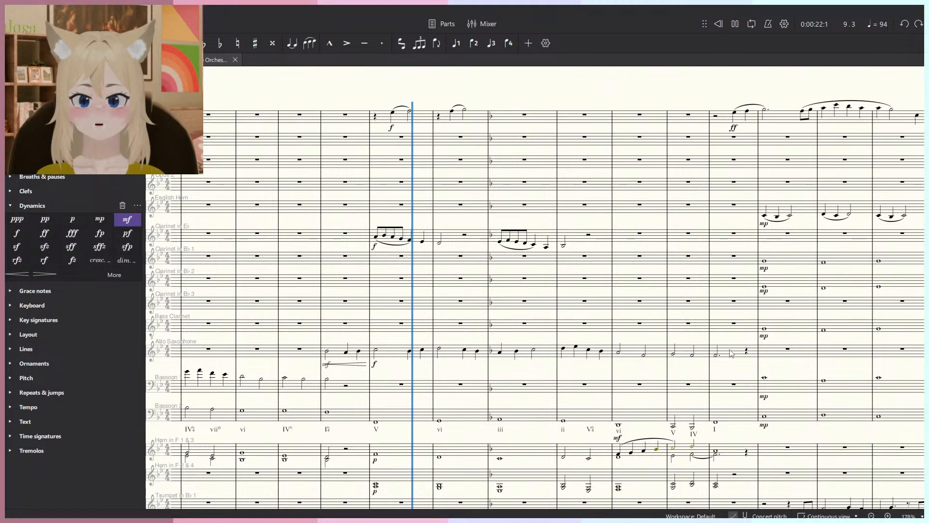
{"action": "key", "text": "space"}
Move the alto saxophone melody and its dynamics in measures 8 to 15 to the English Horn.
{"action": "left_click", "coordinate": [337, 353], "text": "shift"}
{"action": "key", "text": "ctrl+x"}
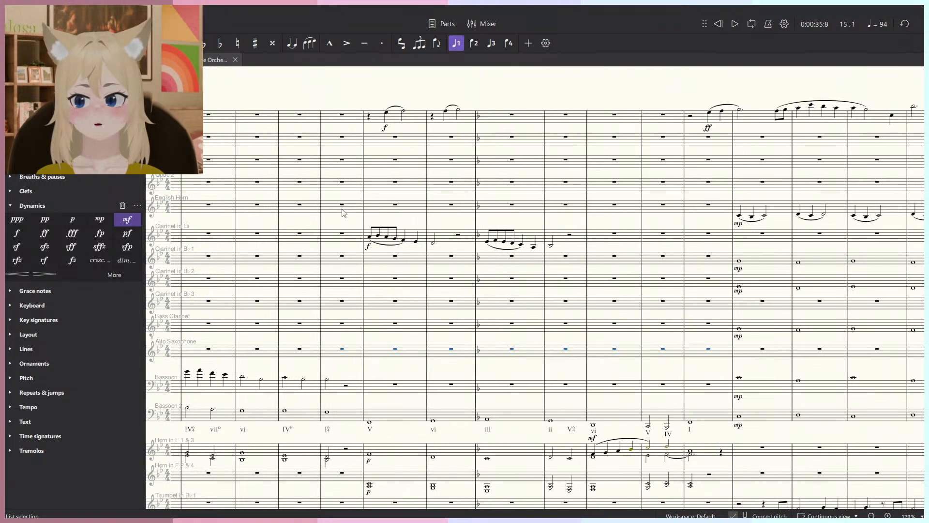
{"action": "left_click", "coordinate": [345, 205]}
{"action": "key", "text": "ctrl+v"}
Play back the English Horn melody from measure 8 and display the score's instrument list.
{"action": "key", "text": "space"}
{"action": "left_click", "coordinate": [580, 83]}
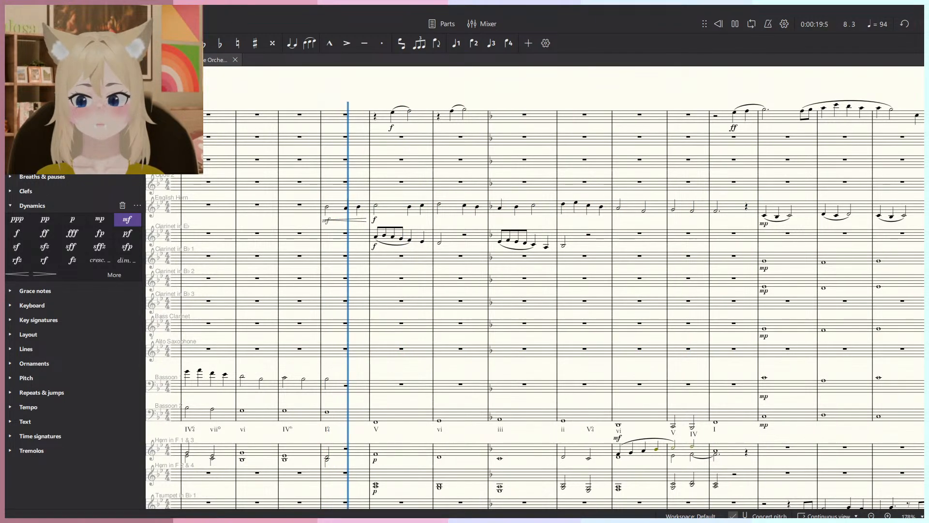
{"action": "left_click", "coordinate": [108, 60]}
{"action": "left_click", "coordinate": [65, 60]}
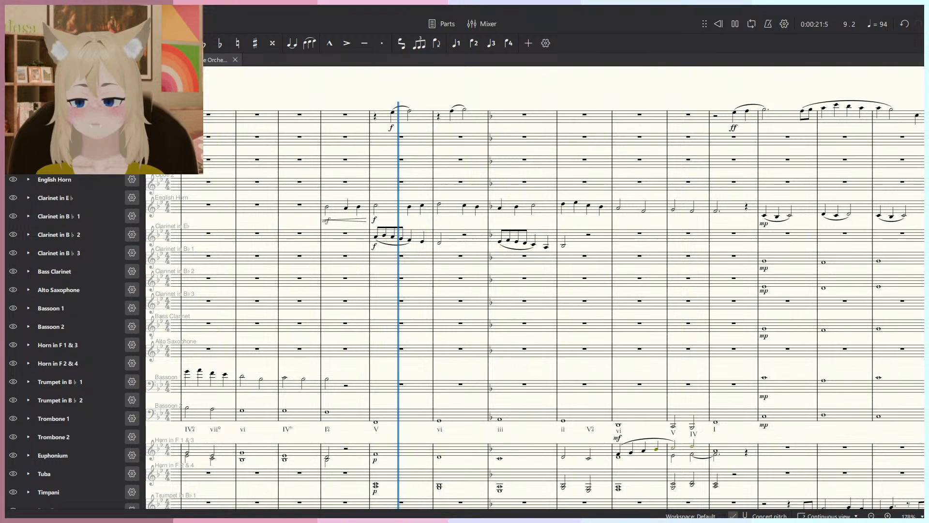
{"action": "scroll", "coordinate": [52, 314], "scroll_direction": "down", "scroll_amount": 5}
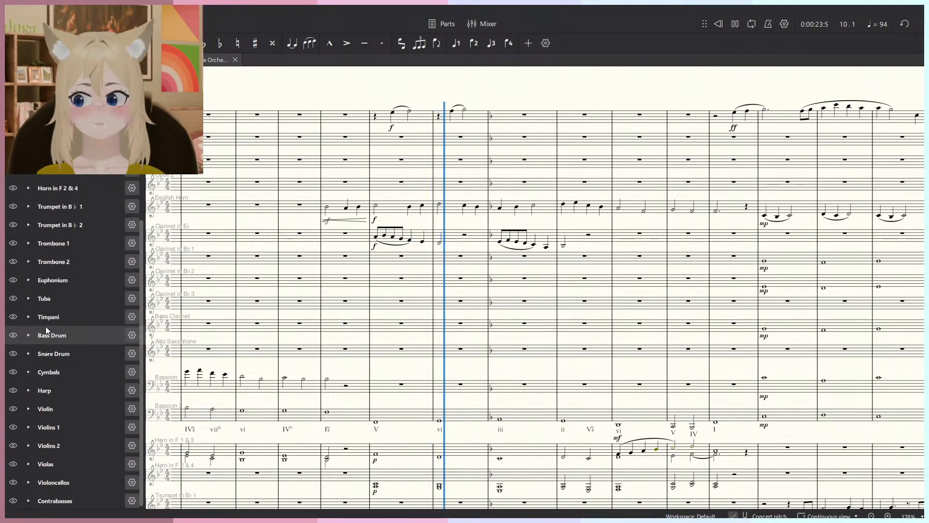
{"action": "key", "text": "space"}
Add phrasing slurs to the English Horn melody in measures 8 to 13.
{"action": "scroll", "coordinate": [347, 194], "scroll_direction": "up", "scroll_amount": 4}
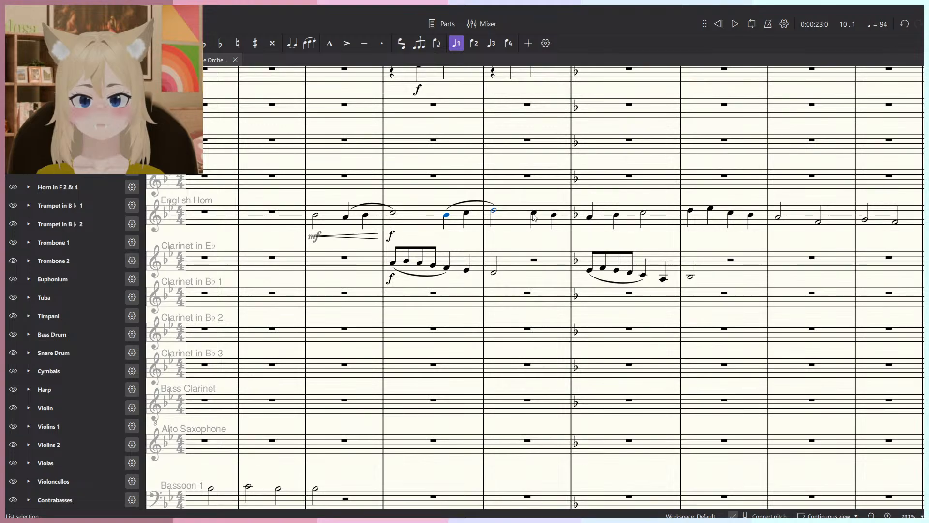
{"action": "left_click_drag", "start_coordinate": [589, 247], "coordinate": [560, 249]}
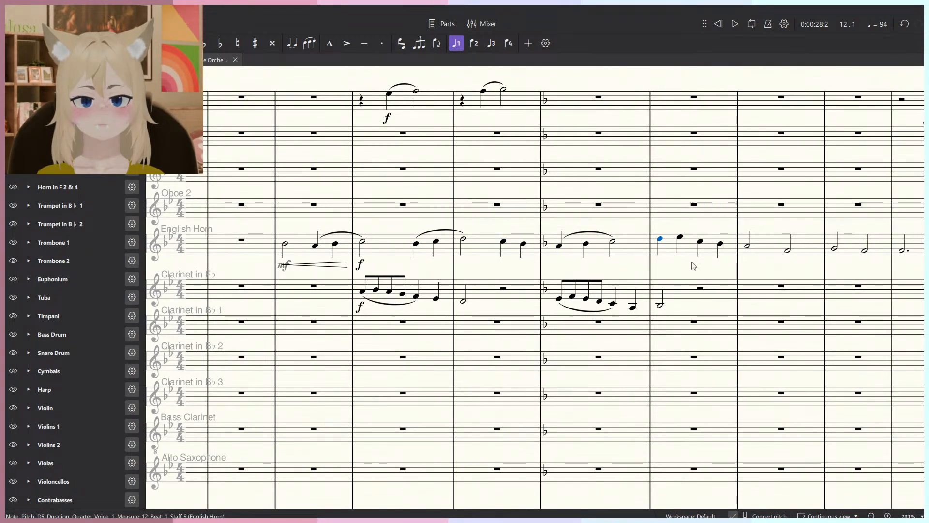
{"action": "left_click_drag", "start_coordinate": [694, 265], "coordinate": [663, 263]}
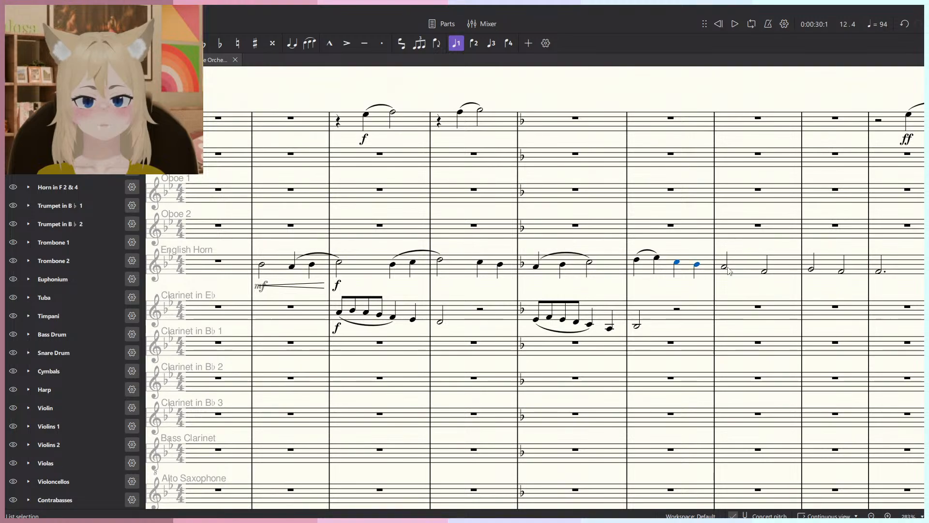
{"action": "scroll", "coordinate": [525, 267], "scroll_direction": "down", "scroll_amount": 1}
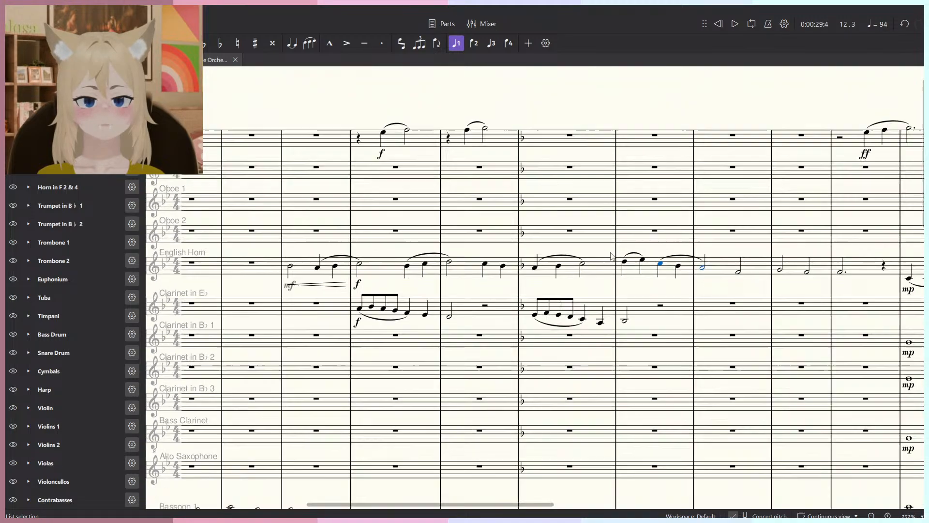
Listen to the slurred English Horn melody and the following passage from measure 8 through measure 21.
{"action": "left_click", "coordinate": [292, 271]}
{"action": "key", "text": "space"}
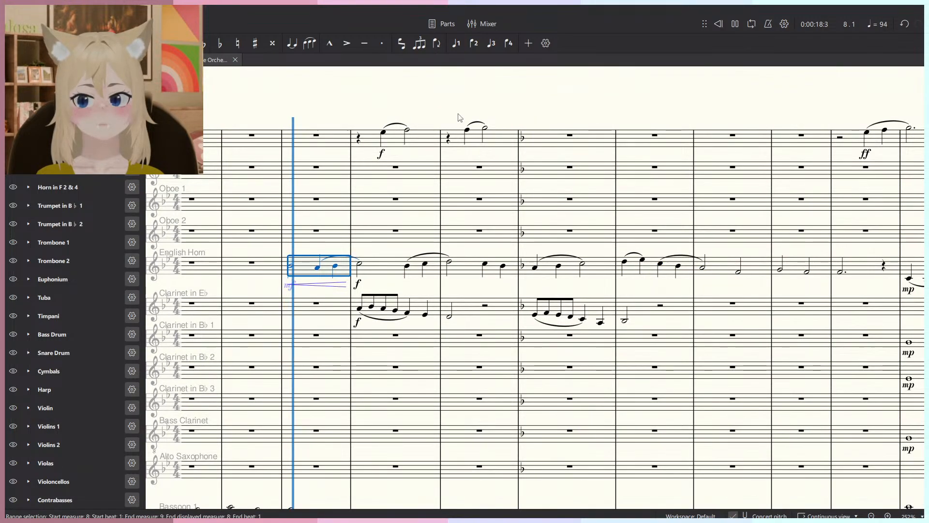
{"action": "scroll", "coordinate": [455, 121], "scroll_direction": "down", "scroll_amount": 2}
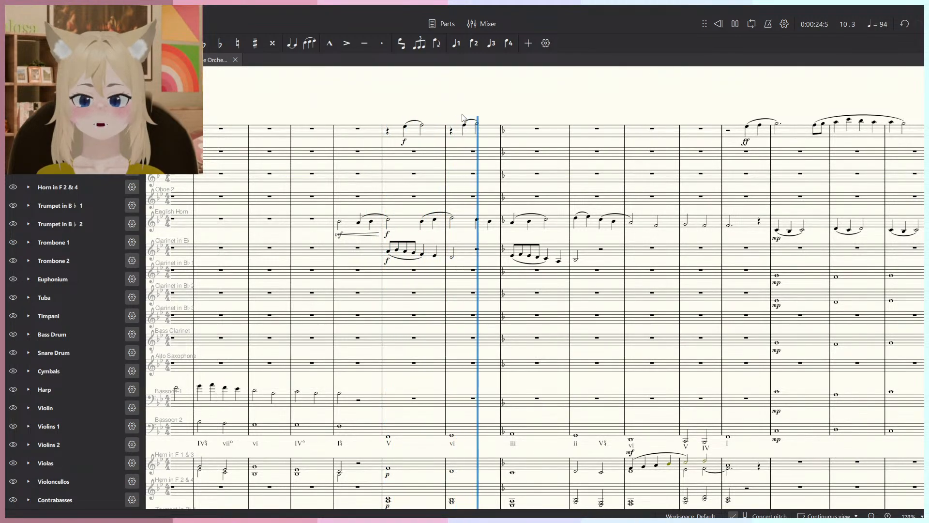
{"action": "scroll", "coordinate": [462, 117], "scroll_direction": "down", "scroll_amount": 2}
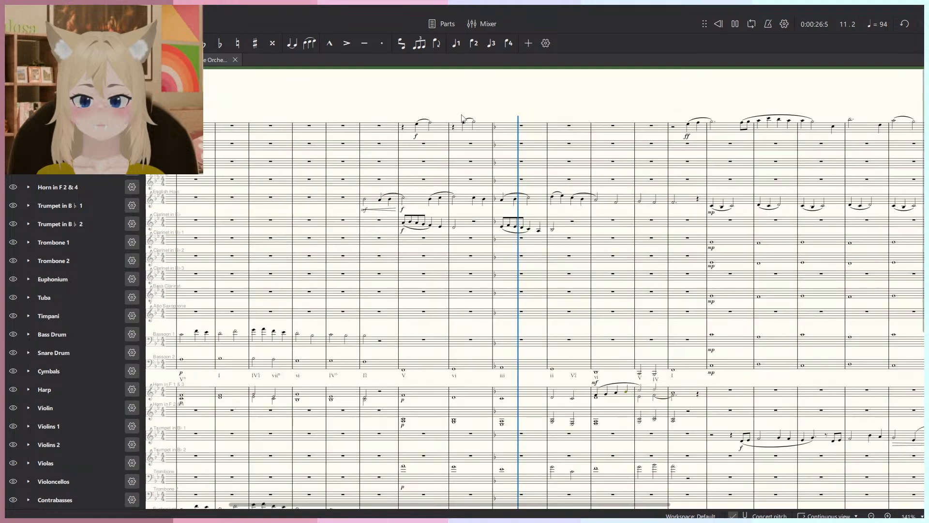
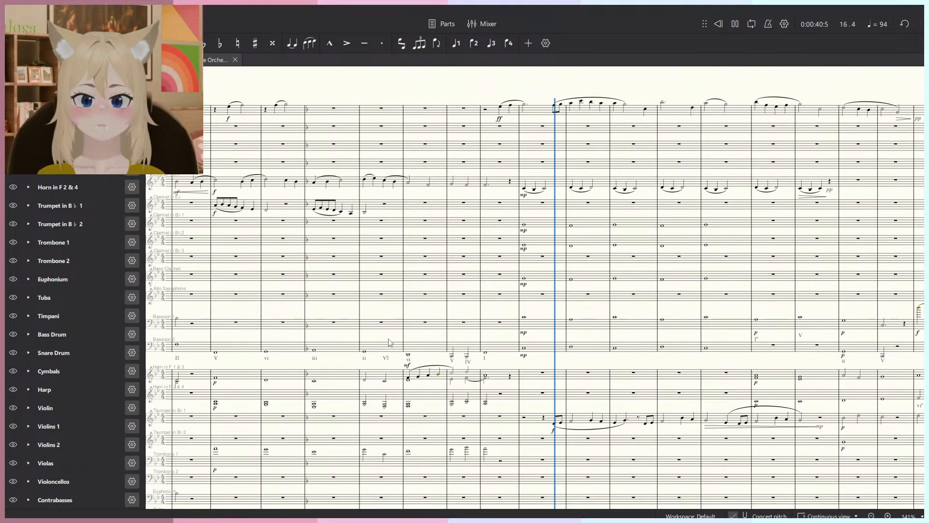
{"action": "scroll", "coordinate": [470, 385], "scroll_direction": "down", "scroll_amount": 5}
{"action": "scroll", "coordinate": [513, 411], "scroll_direction": "up", "scroll_amount": 5}
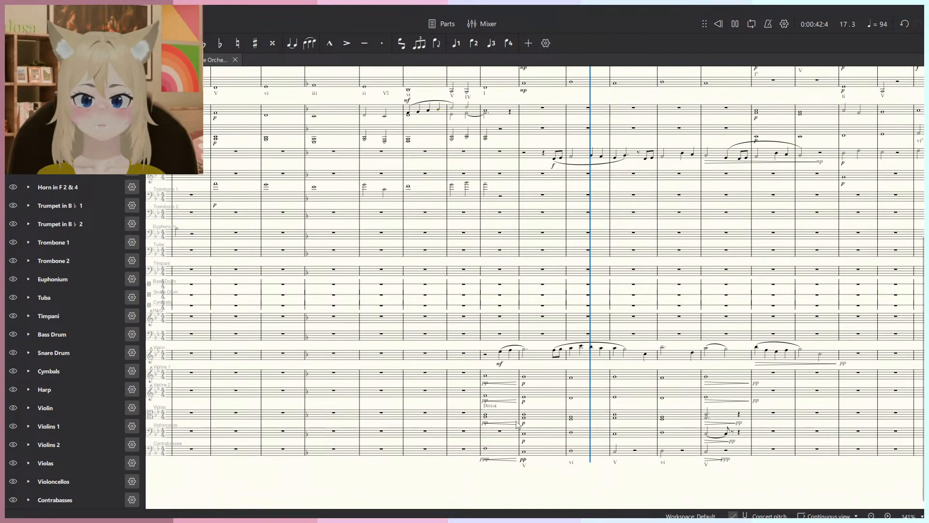
{"action": "scroll", "coordinate": [474, 428], "scroll_direction": "up", "scroll_amount": 1}
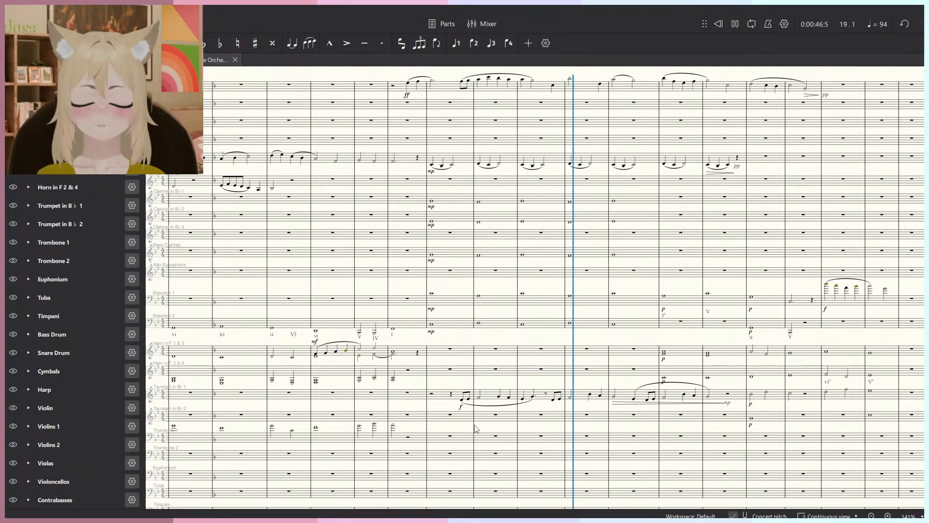
{"action": "scroll", "coordinate": [503, 421], "scroll_direction": "up", "scroll_amount": 4}
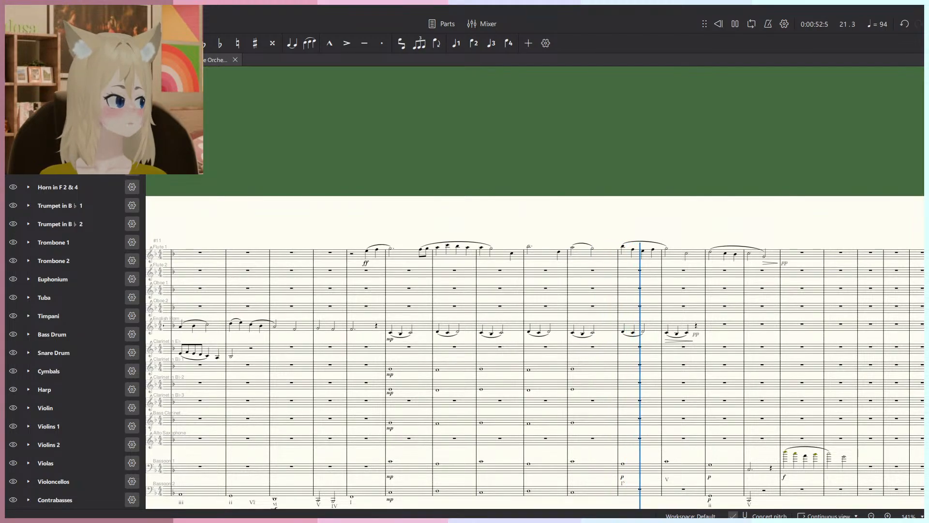
{"action": "key", "text": "space"}
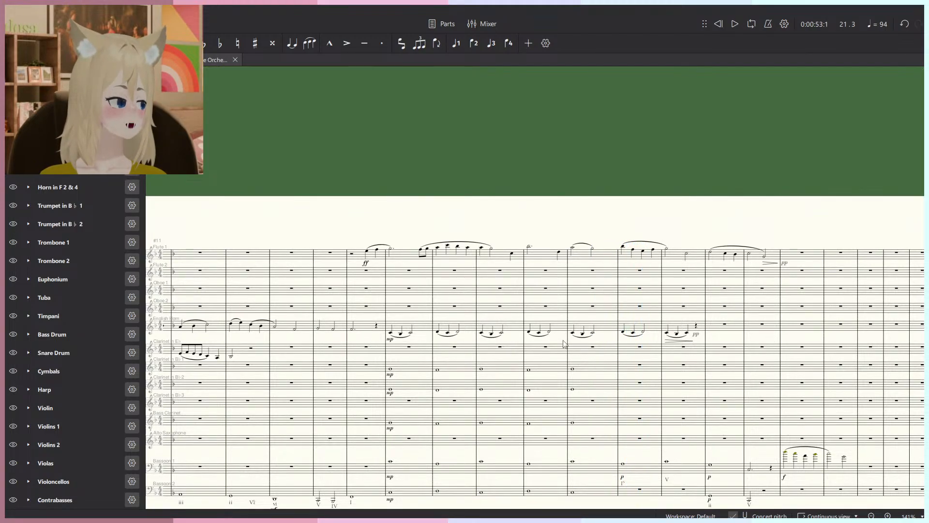
Add an Alto Flute to the score's instruments.
{"action": "scroll", "coordinate": [564, 343], "scroll_direction": "up", "scroll_amount": 1, "text": "ctrl"}
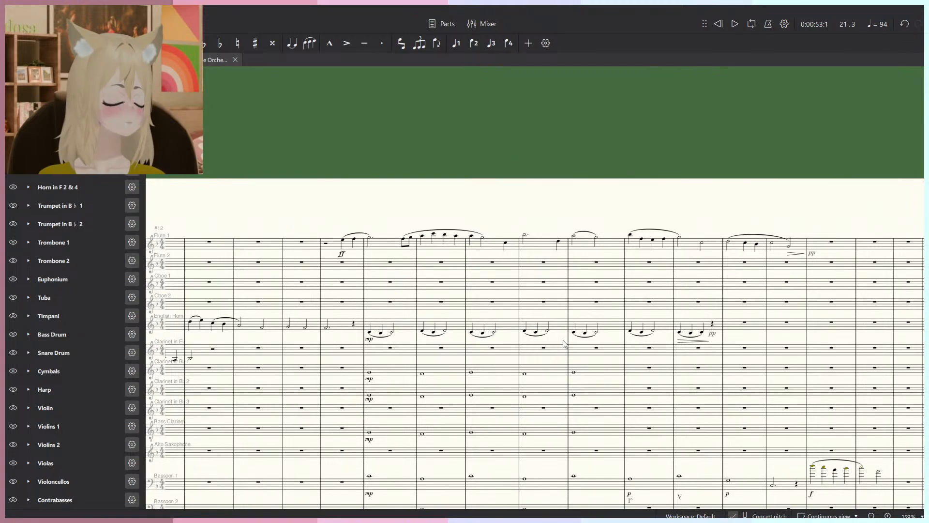
{"action": "scroll", "coordinate": [415, 272], "scroll_direction": "up", "scroll_amount": 1, "text": "ctrl"}
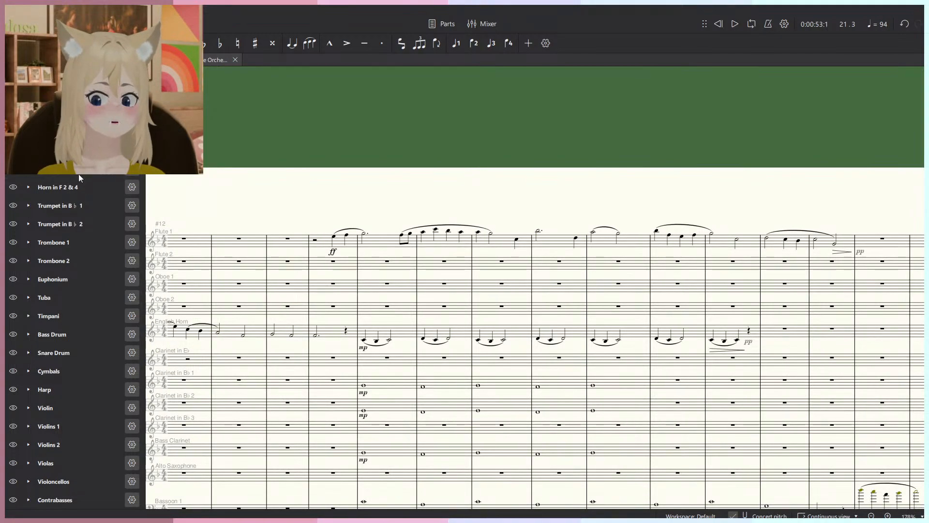
{"action": "scroll", "coordinate": [82, 205], "scroll_direction": "up", "scroll_amount": 4}
{"action": "left_click_drag", "start_coordinate": [299, 120], "coordinate": [509, 141]}
{"action": "key", "text": "i"}
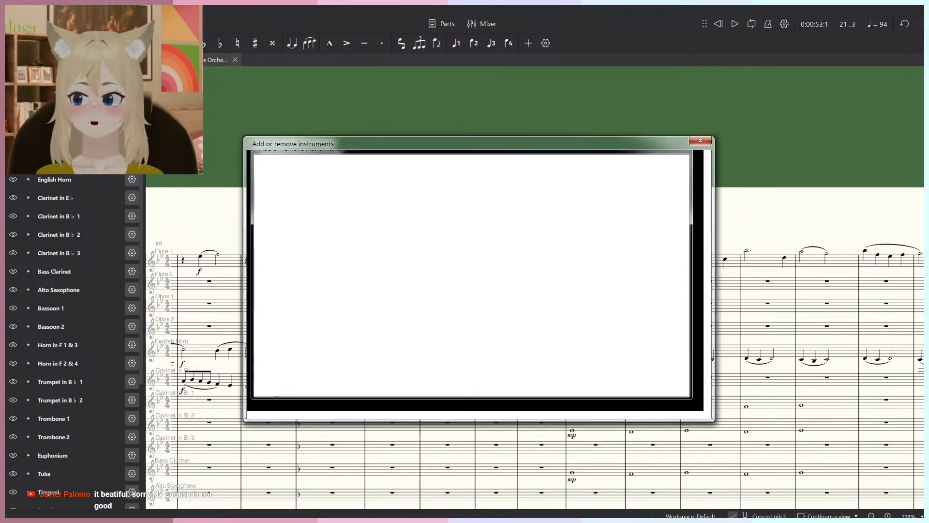
{"action": "left_click", "coordinate": [438, 180]}
{"action": "type", "text": "alto"}
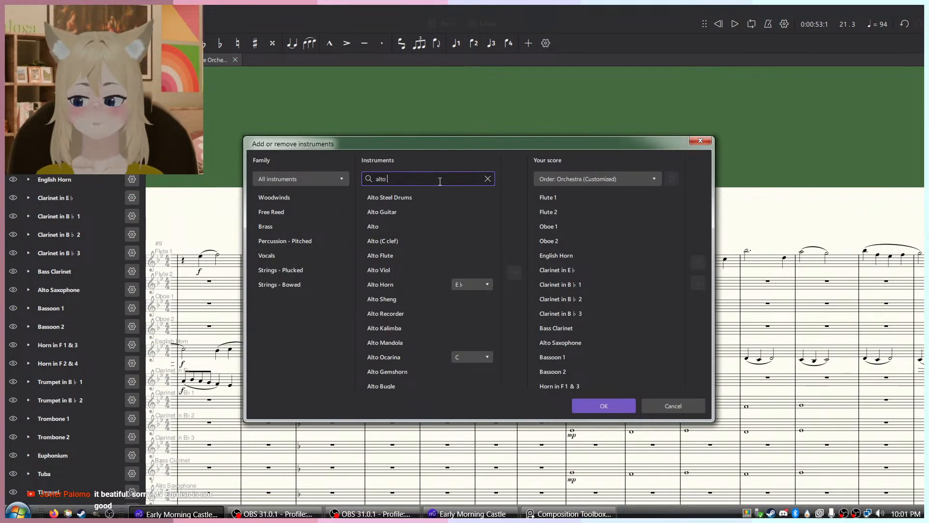
{"action": "type", "text": " flute"}
{"action": "left_click", "coordinate": [446, 198]}
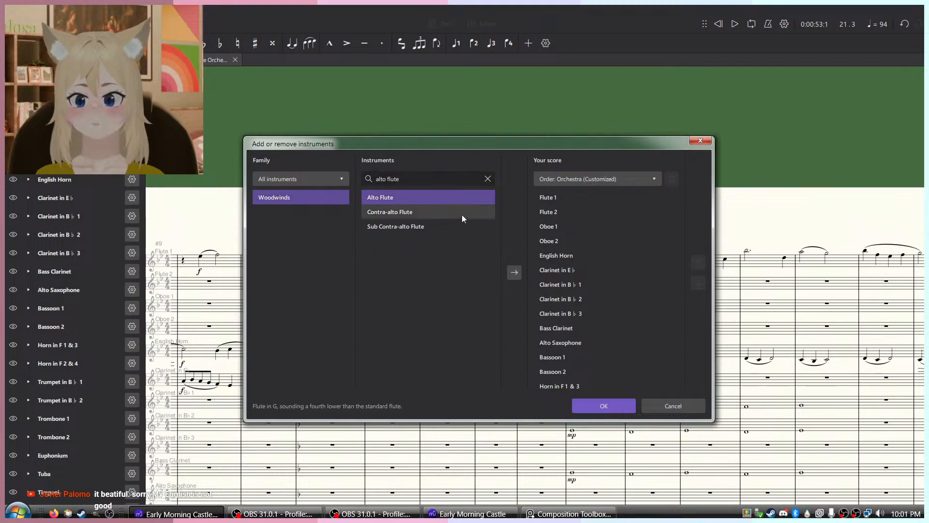
{"action": "left_click", "coordinate": [514, 273]}
{"action": "left_click", "coordinate": [606, 406]}
Move the Flute 1 melody with its dynamics in measures 9 to 25 to the Alto Flute staff.
{"action": "scroll", "coordinate": [467, 297], "scroll_direction": "down", "scroll_amount": 2}
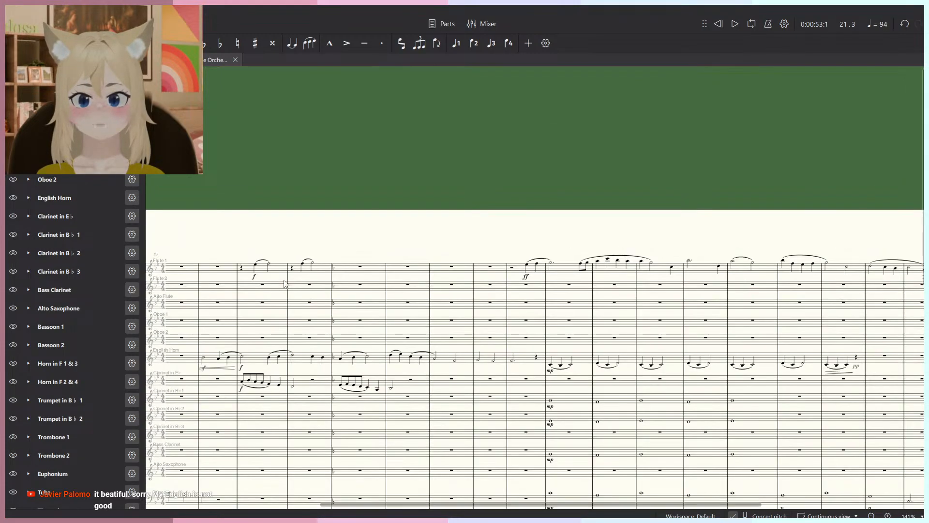
{"action": "left_click_drag", "start_coordinate": [263, 267], "coordinate": [132, 274]}
{"action": "left_click", "coordinate": [832, 276], "text": "shift"}
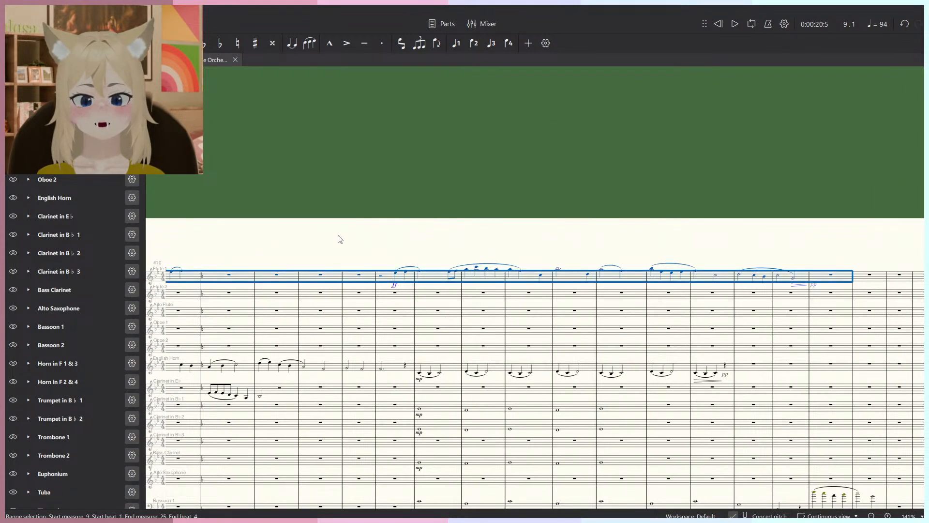
{"action": "left_click_drag", "start_coordinate": [293, 239], "coordinate": [523, 235]}
{"action": "key", "text": "ctrl+x"}
{"action": "left_click", "coordinate": [360, 308]}
{"action": "key", "text": "ctrl+v"}
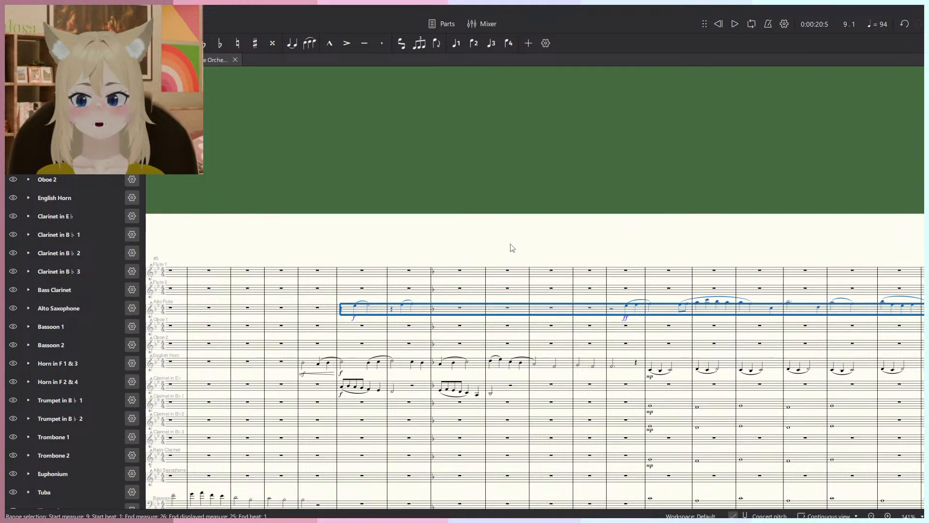
{"action": "key", "text": "Escape"}
Raise the Alto Flute's reverb send level in the mixer.
{"action": "scroll", "coordinate": [513, 248], "scroll_direction": "up", "scroll_amount": 6}
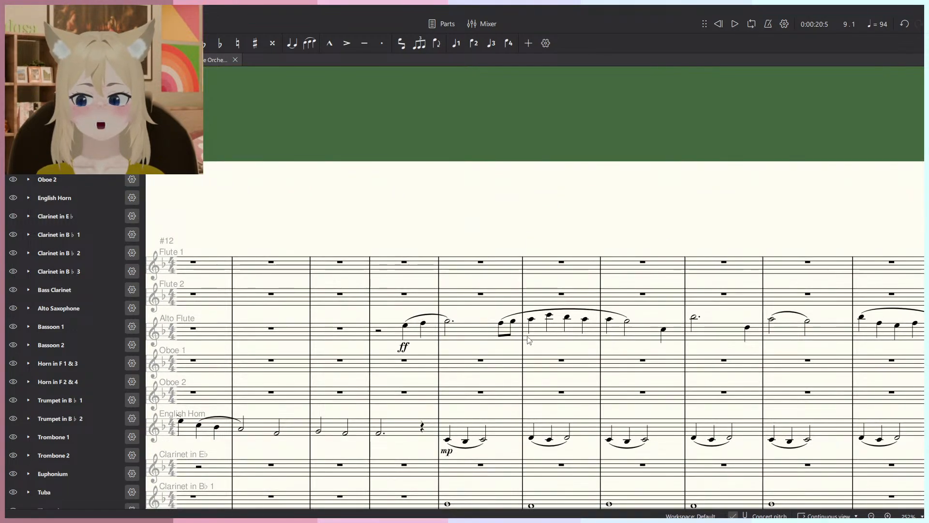
{"action": "scroll", "coordinate": [529, 340], "scroll_direction": "down", "scroll_amount": 4}
{"action": "scroll", "coordinate": [499, 330], "scroll_direction": "left", "scroll_amount": 3}
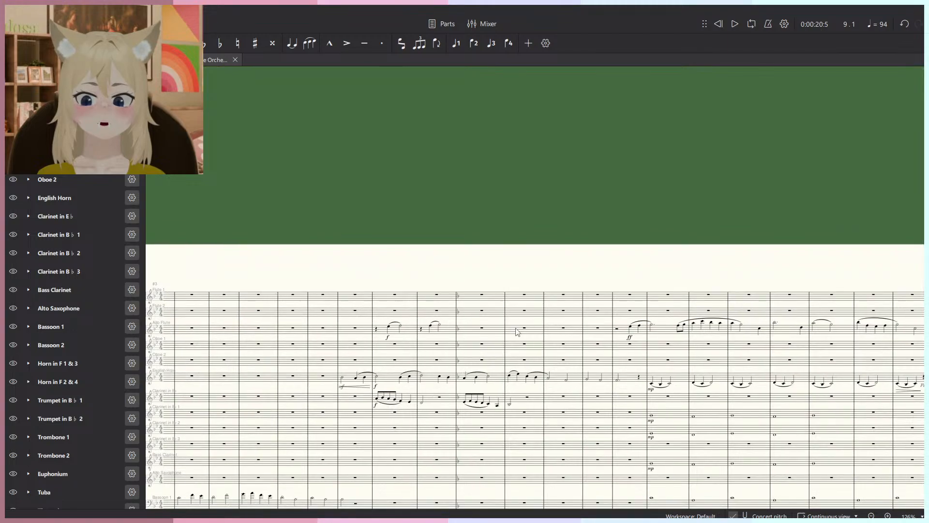
{"action": "key", "text": "F10"}
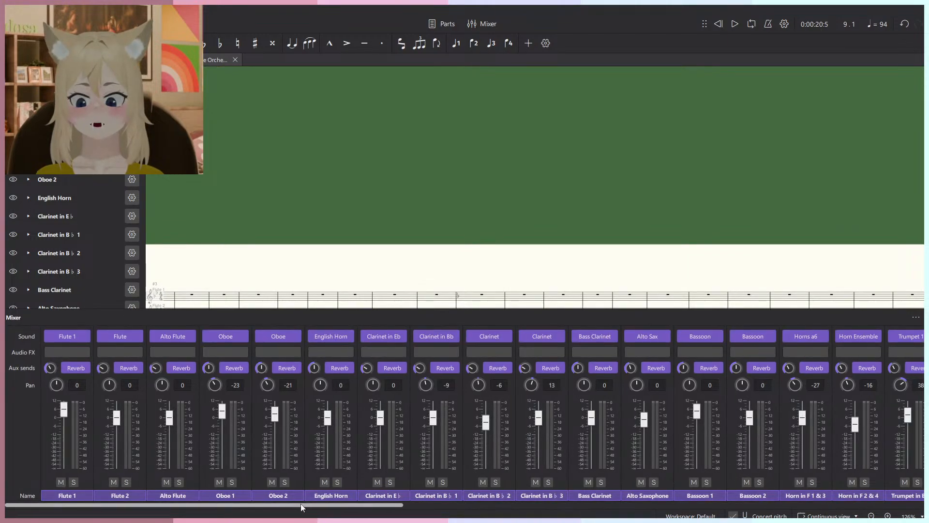
{"action": "scroll", "coordinate": [394, 264], "scroll_direction": "down", "scroll_amount": 2}
{"action": "scroll", "coordinate": [395, 263], "scroll_direction": "up", "scroll_amount": 1}
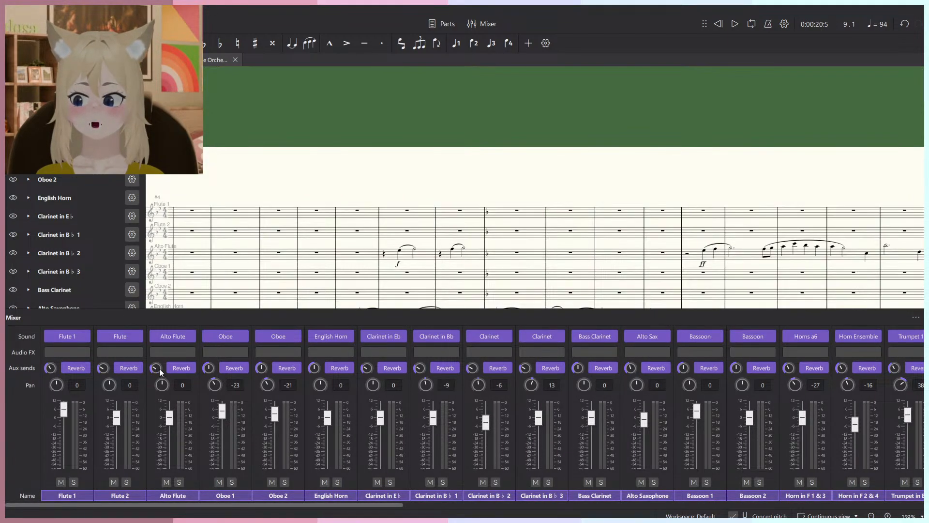
Play back the Alto Flute and English Horn passage in measures 9 to 12.
{"action": "key", "text": "space"}
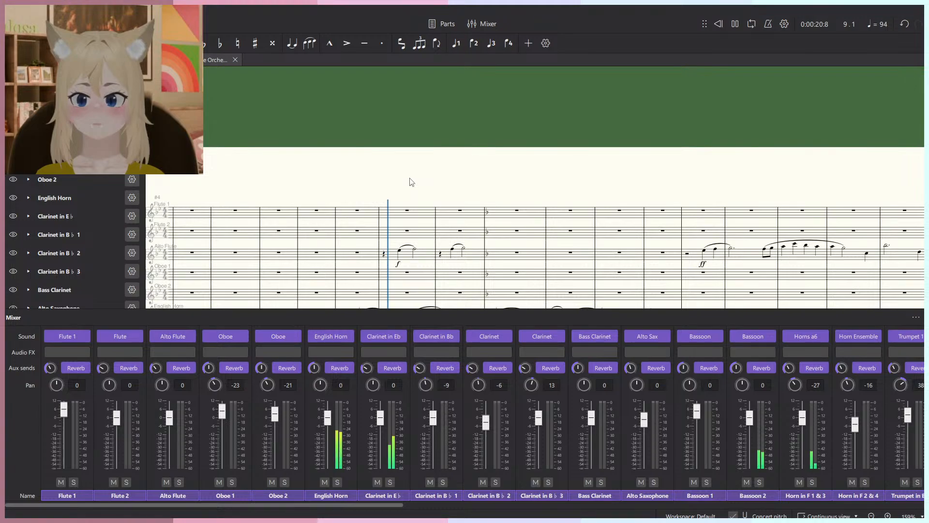
{"action": "key", "text": "F10"}
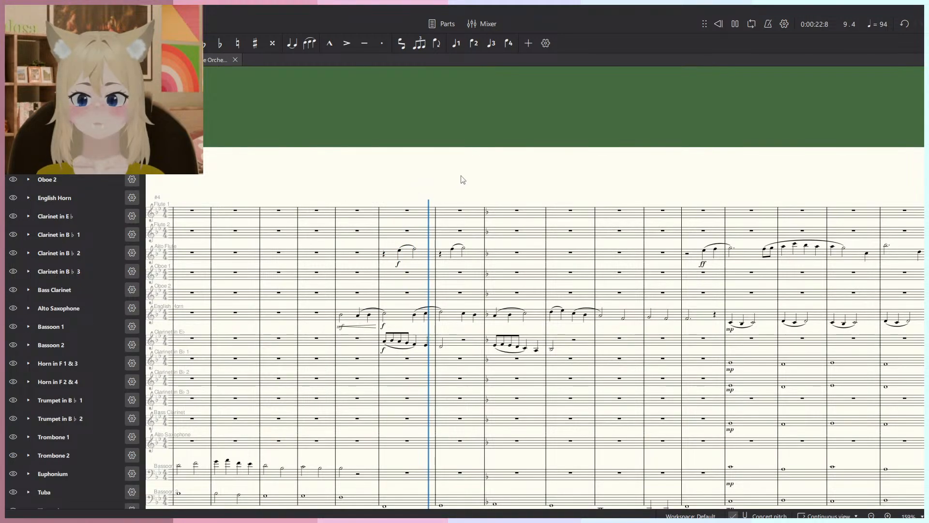
{"action": "scroll", "coordinate": [462, 178], "scroll_direction": "down", "scroll_amount": 3}
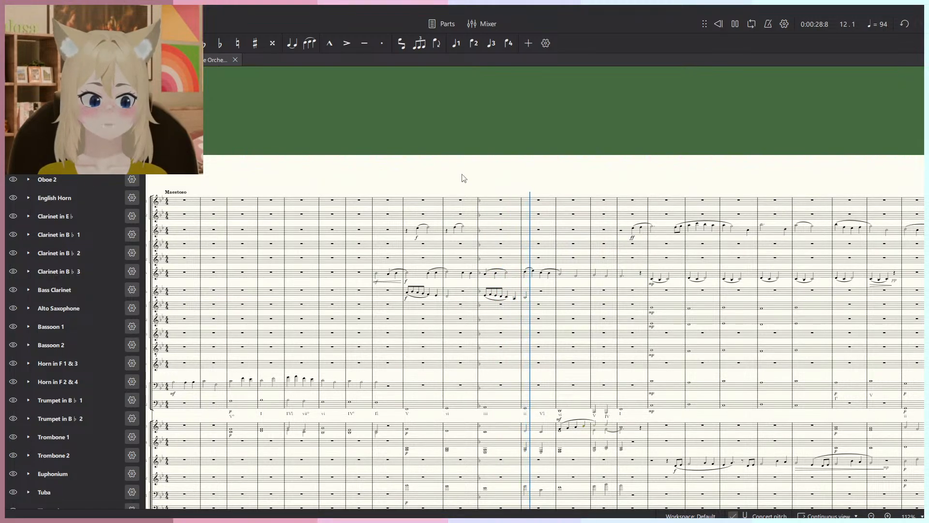
{"action": "key", "text": "space"}
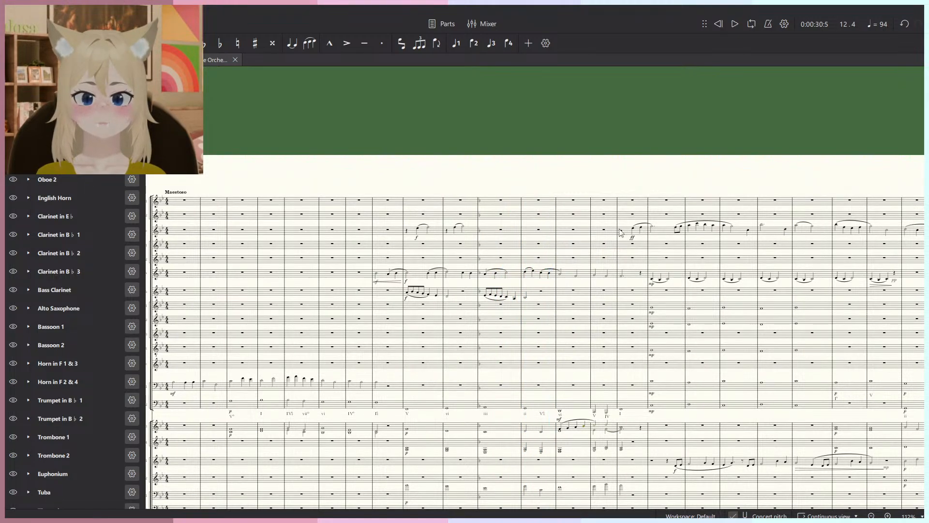
Listen to the Alto Flute melody from measure 15 and raise the Alto Flute's volume in the mixer.
{"action": "key", "text": "space"}
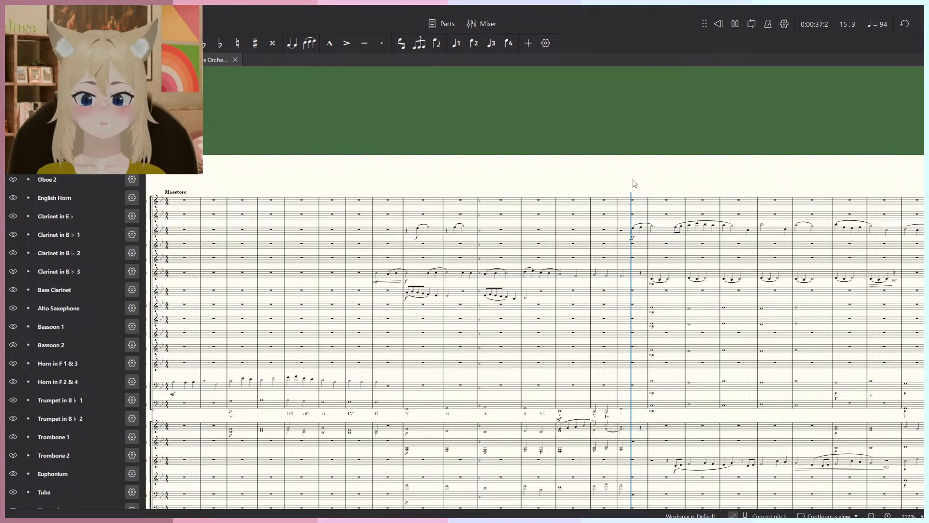
{"action": "scroll", "coordinate": [561, 173], "scroll_direction": "up", "scroll_amount": 5}
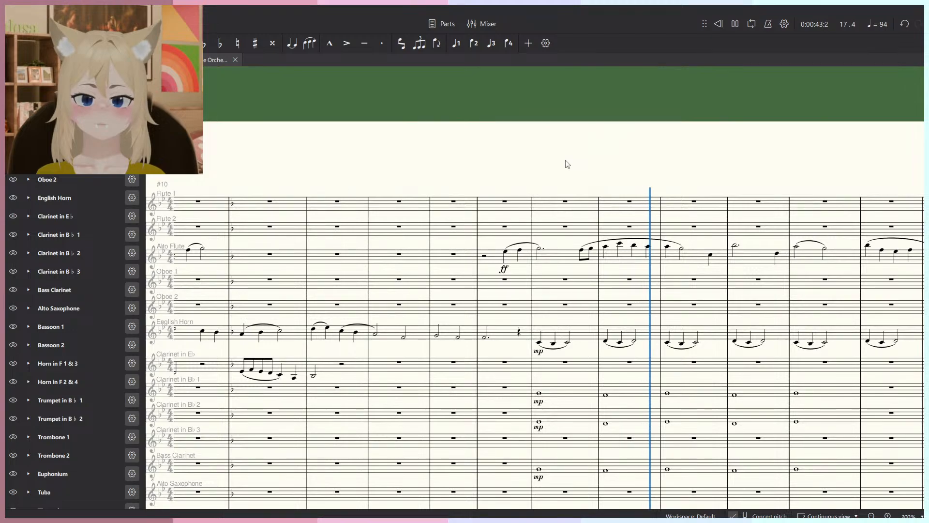
{"action": "key", "text": "F10"}
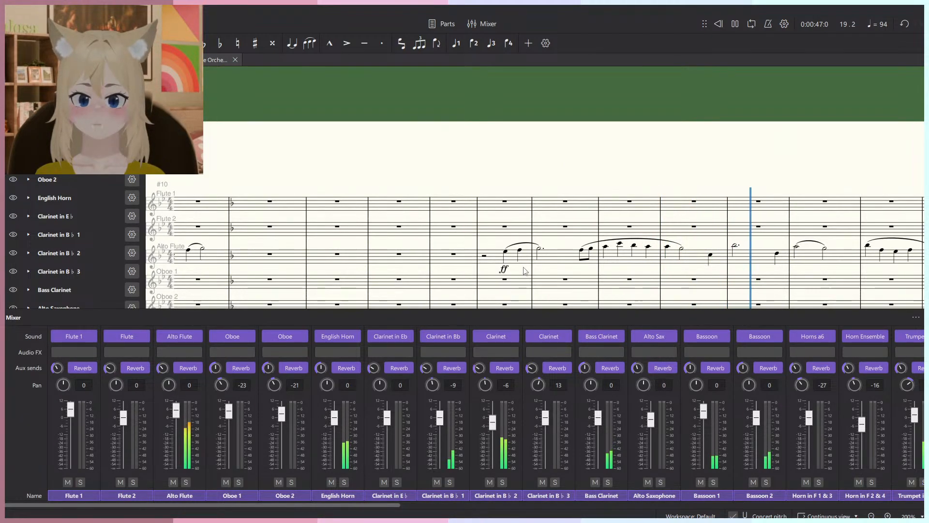
{"action": "key", "text": "F10"}
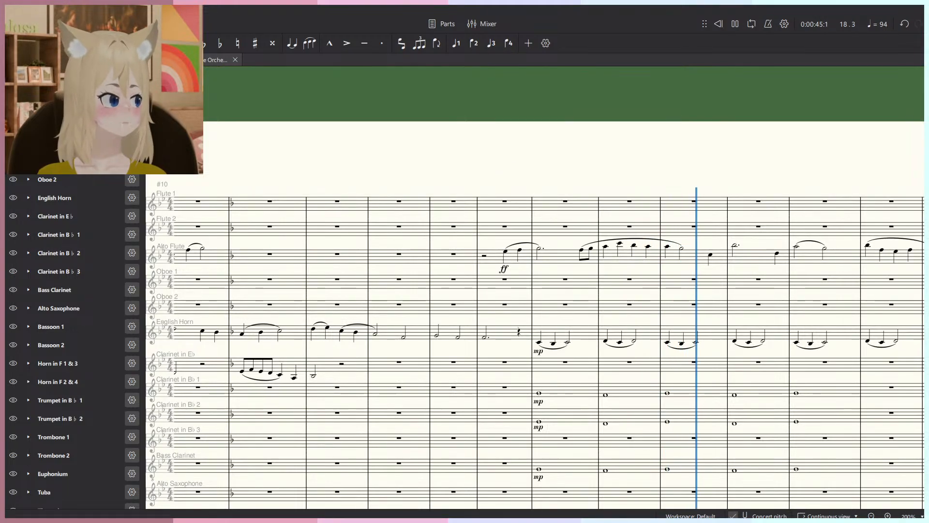
Consult the woodwind register chart while playing back the Alto Flute melody in measures 18 to 24.
{"action": "left_click_drag", "start_coordinate": [928, 262], "coordinate": [333, 312]}
{"action": "scroll", "coordinate": [333, 312], "scroll_direction": "up", "scroll_amount": 5}
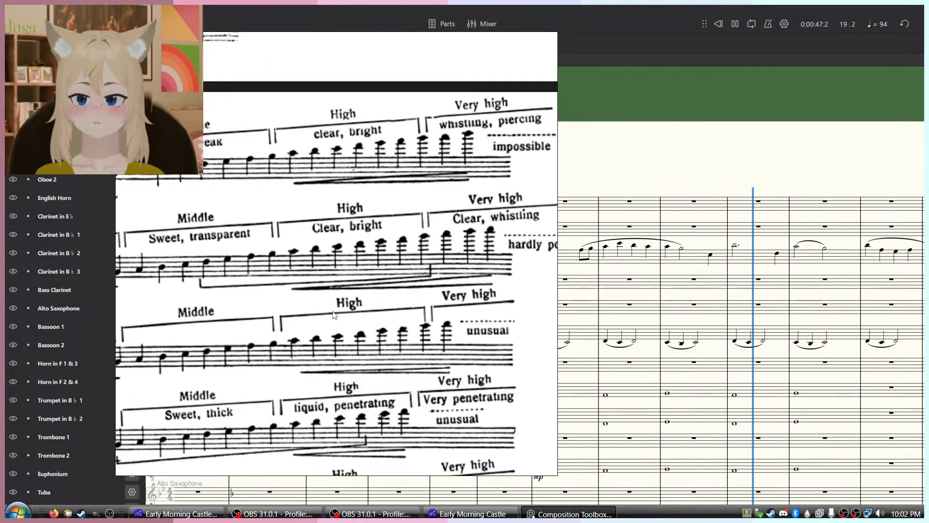
{"action": "left_click_drag", "start_coordinate": [407, 244], "coordinate": [928, 244]}
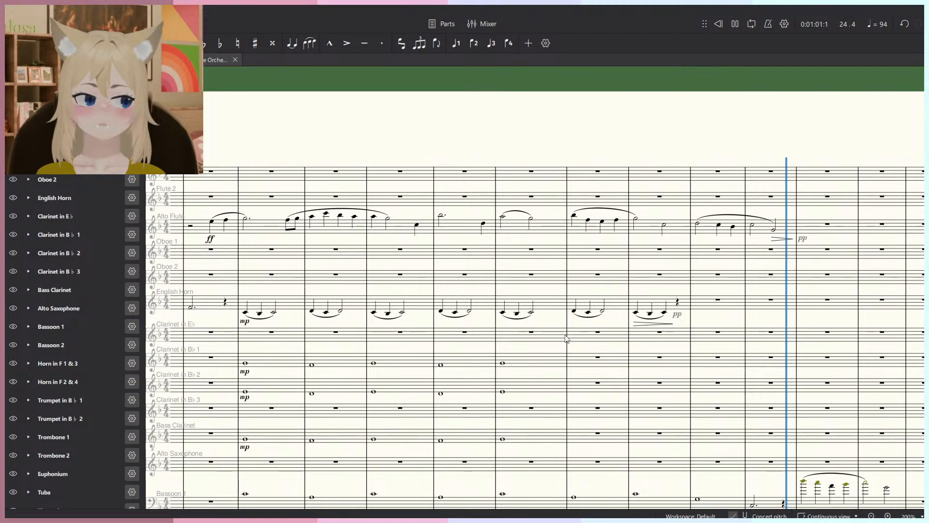
{"action": "key", "text": "space"}
Browse the sound libraries offered for the Alto Flute in the mixer, including the Orchestral Tools collections.
{"action": "key", "text": "F10"}
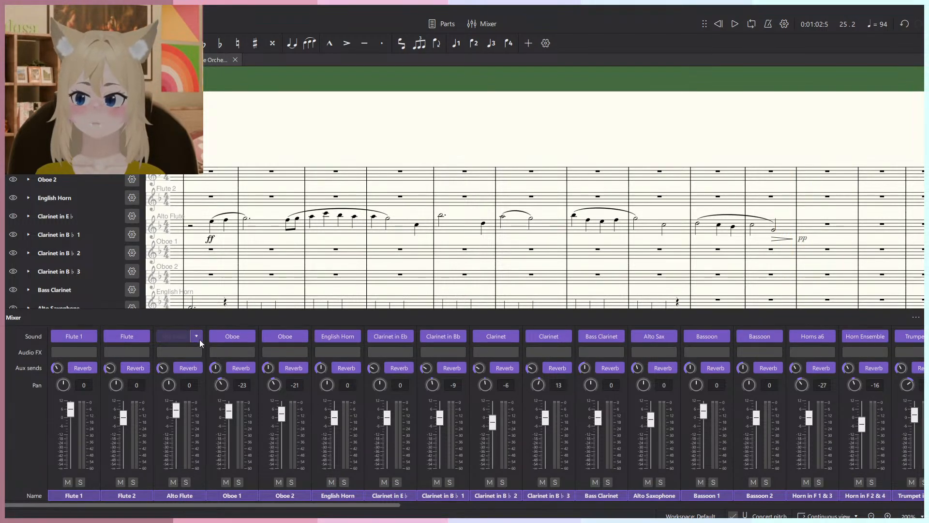
{"action": "left_click", "coordinate": [199, 339]}
{"action": "mouse_move", "coordinate": [232, 368]}
{"action": "mouse_move", "coordinate": [323, 416]}
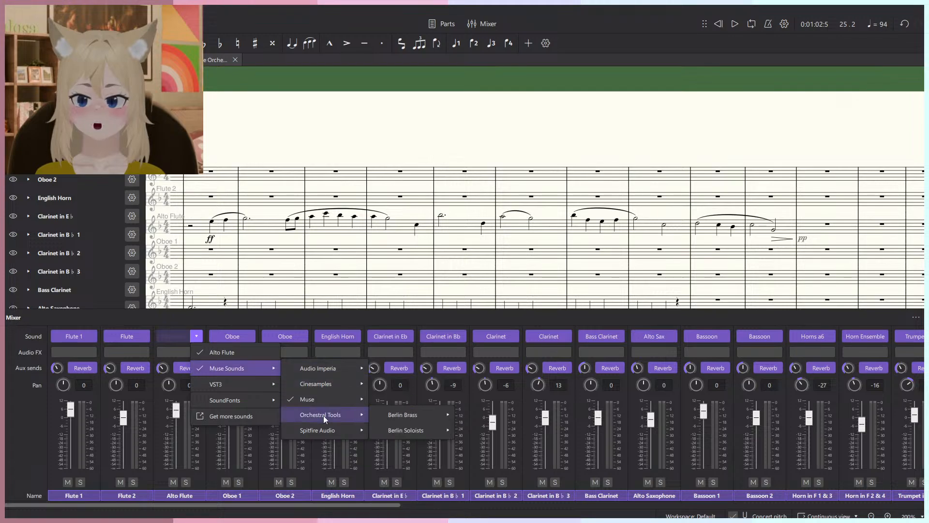
{"action": "left_click", "coordinate": [501, 385]}
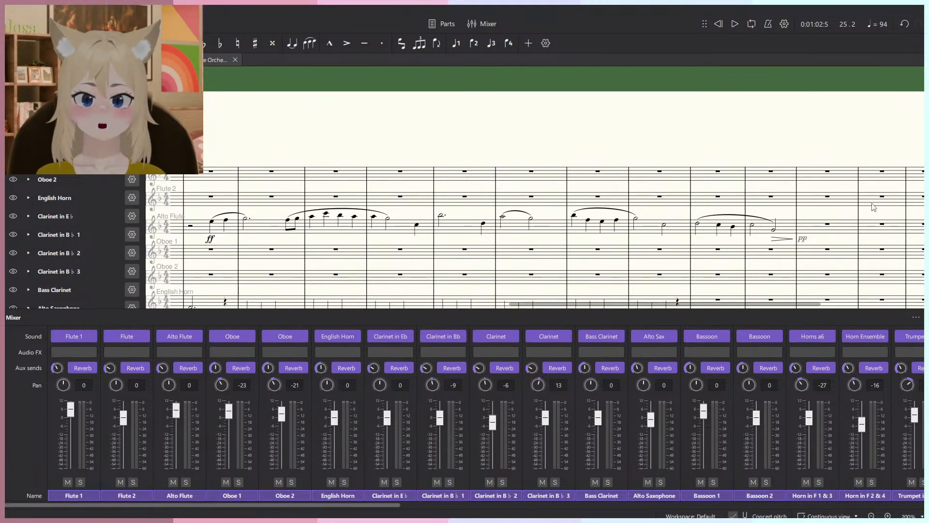
Play back the Alto Flute melody from measure 15 and lower the Alto Flute's volume in the mixer.
{"action": "scroll", "coordinate": [488, 218], "scroll_direction": "left", "scroll_amount": 10}
{"action": "left_click", "coordinate": [793, 217]}
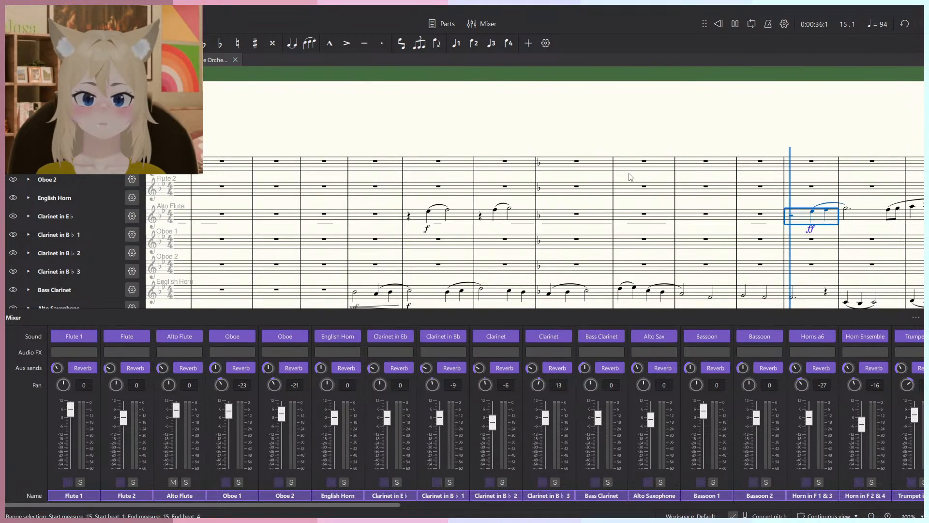
{"action": "key", "text": "space"}
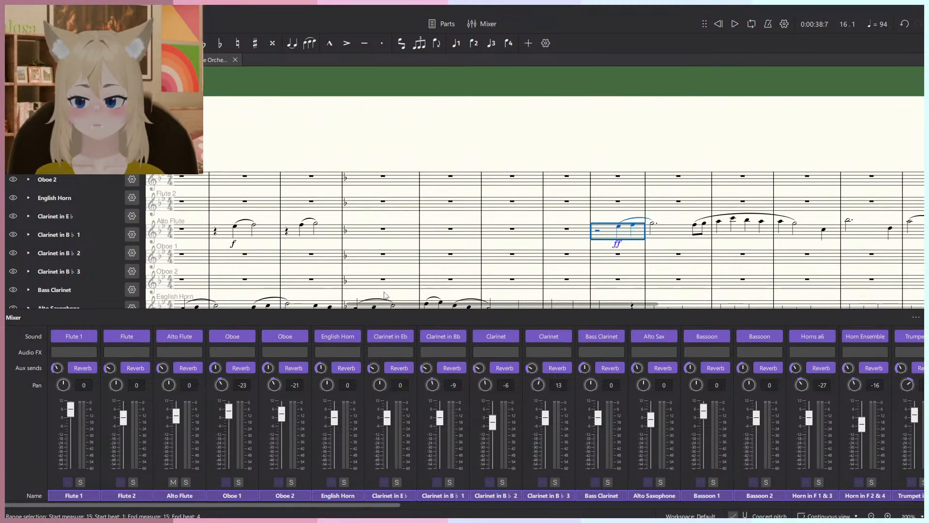
{"action": "key", "text": "space"}
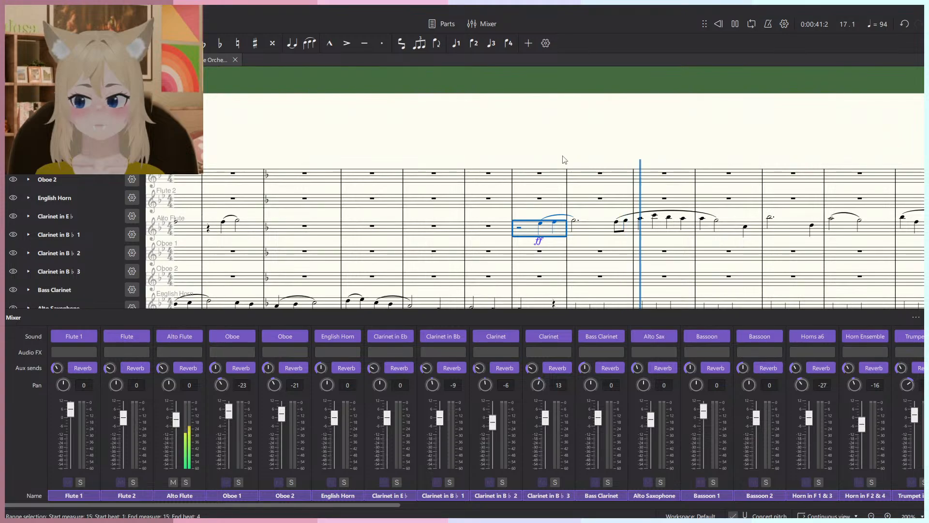
{"action": "left_click", "coordinate": [564, 160]}
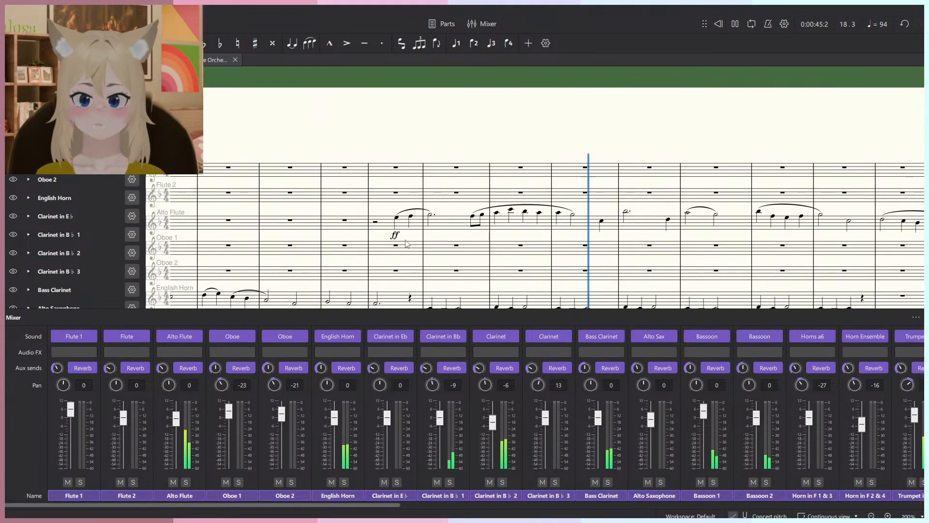
Replace the Alto Flute's long slur over measures 16 to 18 with one from the eighth notes to the first note of measure 17.
{"action": "scroll", "coordinate": [451, 209], "scroll_direction": "up", "scroll_amount": 4}
{"action": "key", "text": "space"}
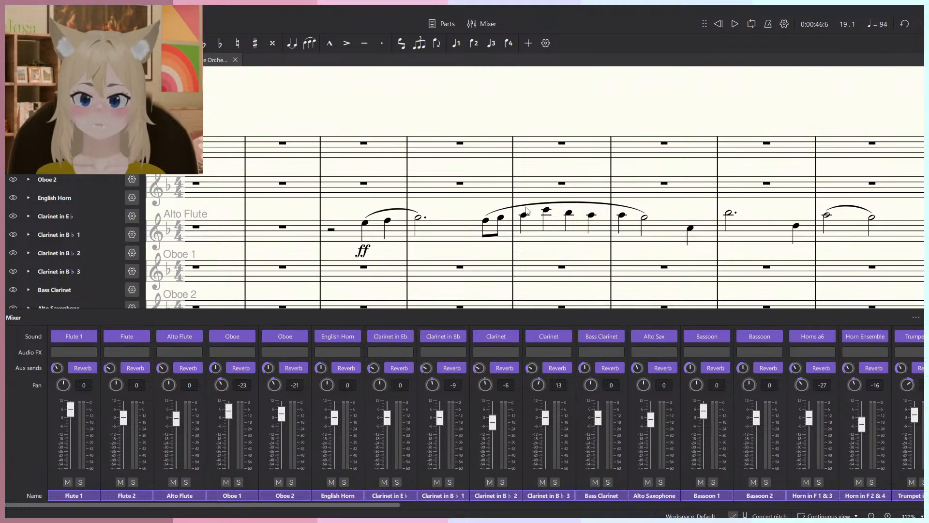
{"action": "left_click", "coordinate": [485, 222]}
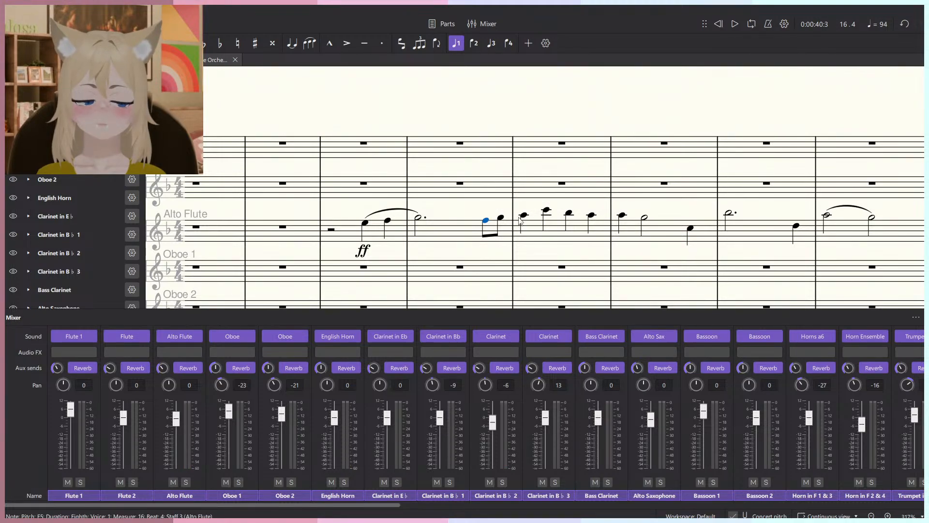
{"action": "key", "text": "s"}
Slur the Alto Flute's last quarter note of measure 18 to the dotted half note of measure 19 and listen to the phrase.
{"action": "key", "text": "space"}
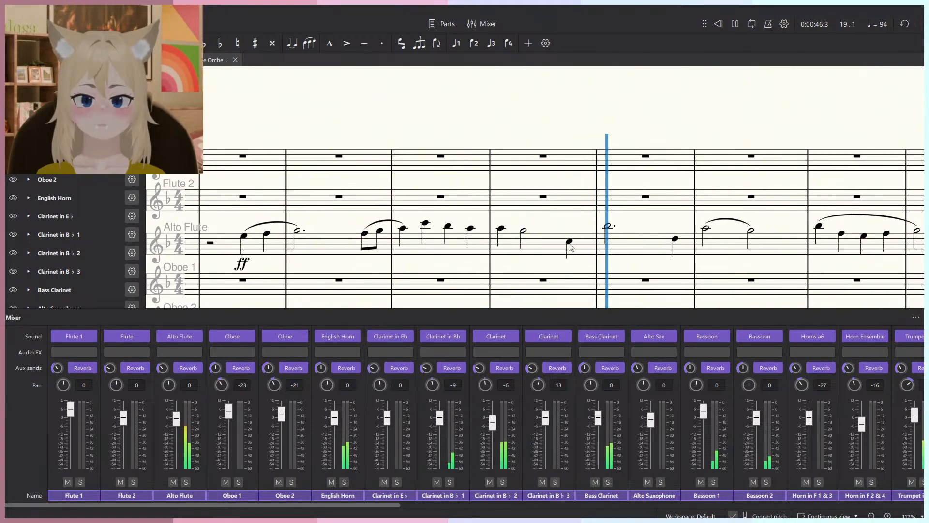
{"action": "key", "text": "space"}
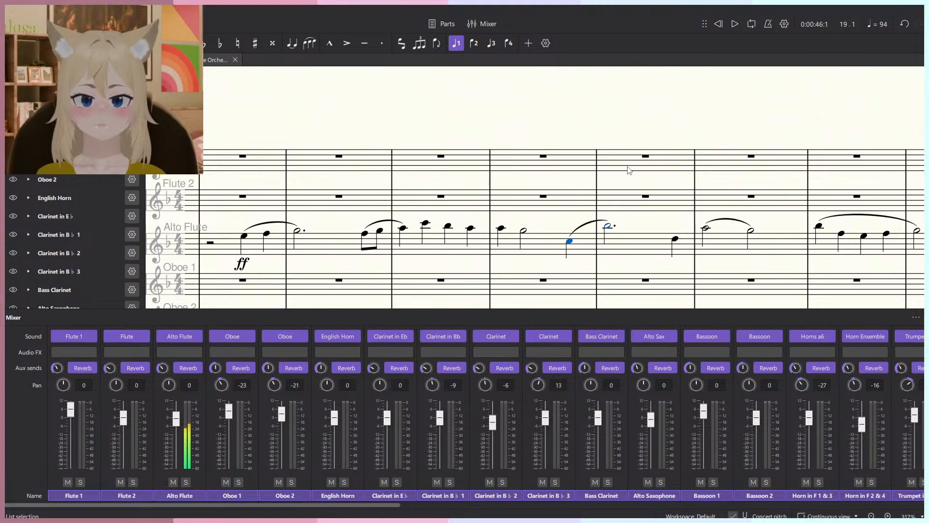
{"action": "key", "text": "space"}
{"action": "left_click_drag", "start_coordinate": [663, 125], "coordinate": [579, 127]}
{"action": "key", "text": "space"}
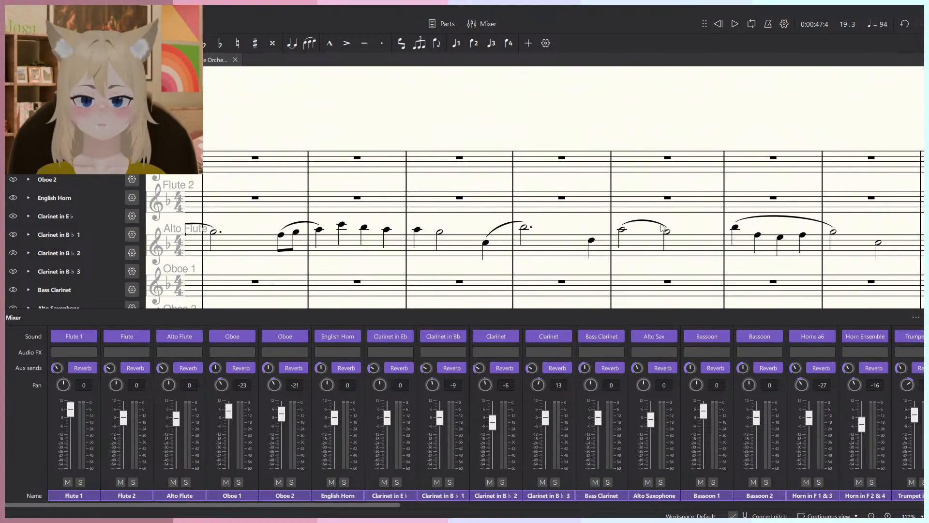
Replace the Alto Flute slur in measure 20 with one starting on measure 19's last quarter note, and play it back.
{"action": "key", "text": "ctrl+z"}
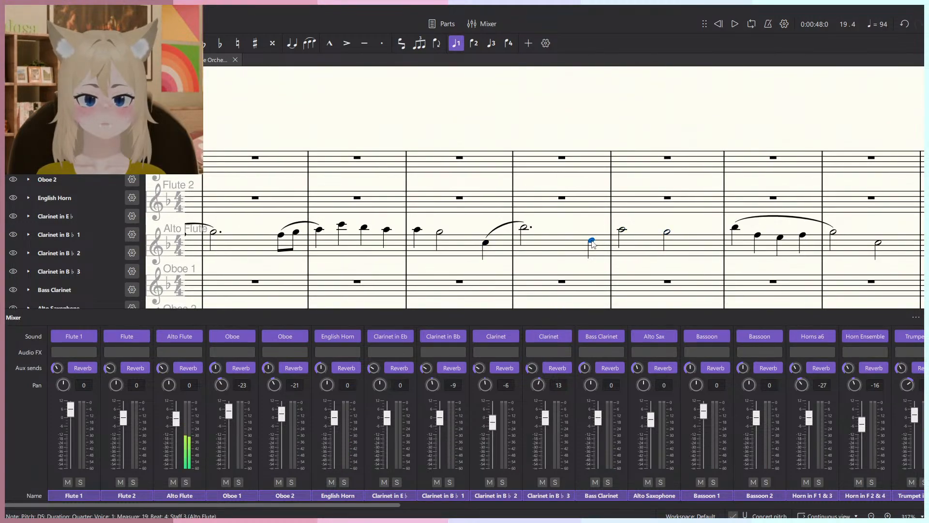
{"action": "left_click", "coordinate": [667, 233]}
{"action": "key", "text": "space"}
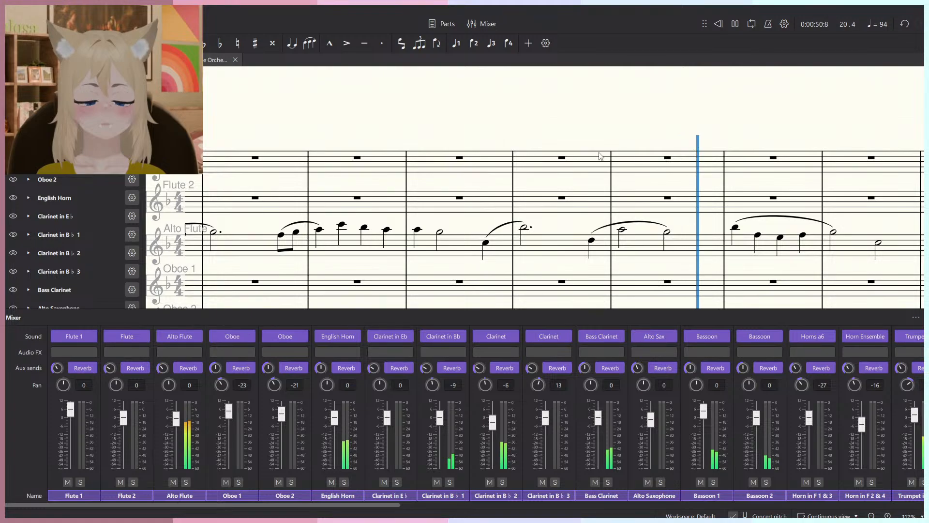
{"action": "key", "text": "space"}
Shorten the Alto Flute's last note of measure 20 to a dotted quarter and measure 19's first note to a half tied to an eighth.
{"action": "left_click", "coordinate": [573, 233]}
{"action": "key", "text": "5"}
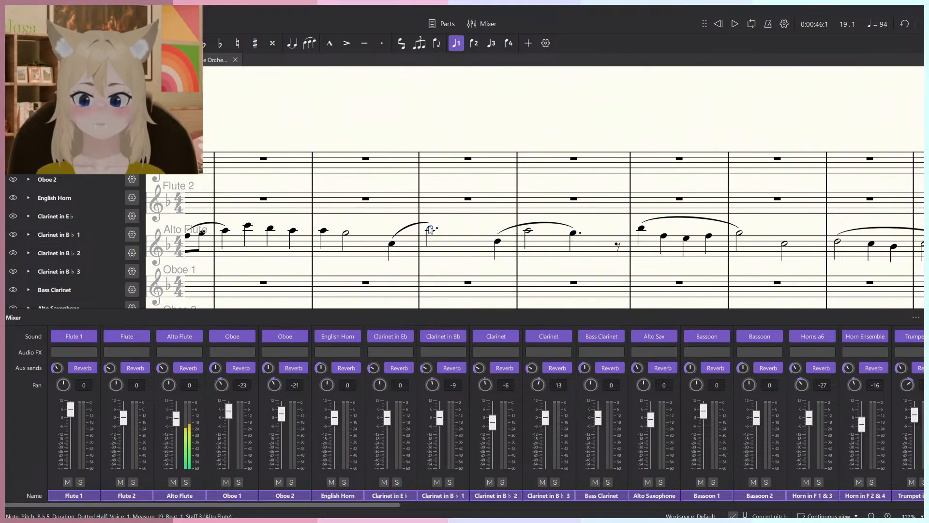
{"action": "key", "text": "period"}
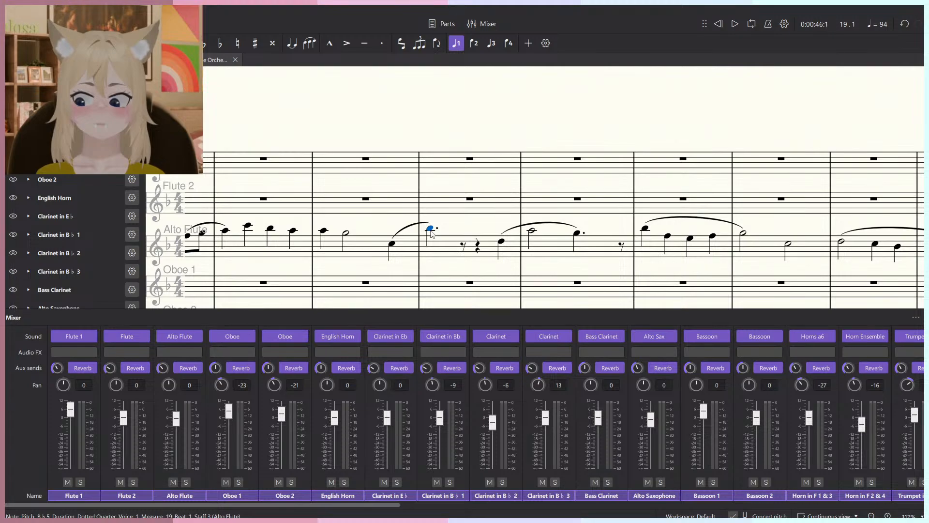
{"action": "key", "text": "6"}
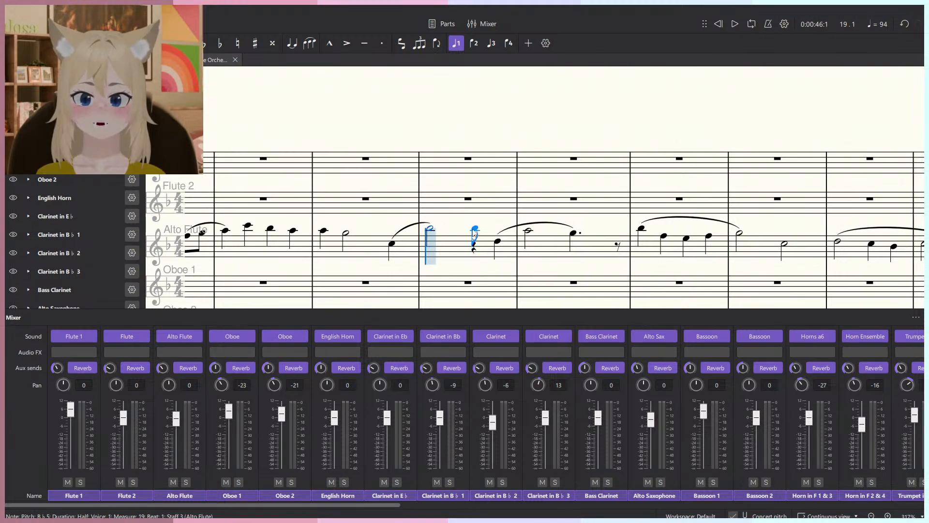
{"action": "key", "text": "3"}
{"action": "left_click", "coordinate": [430, 228]}
{"action": "key", "text": "plus"}
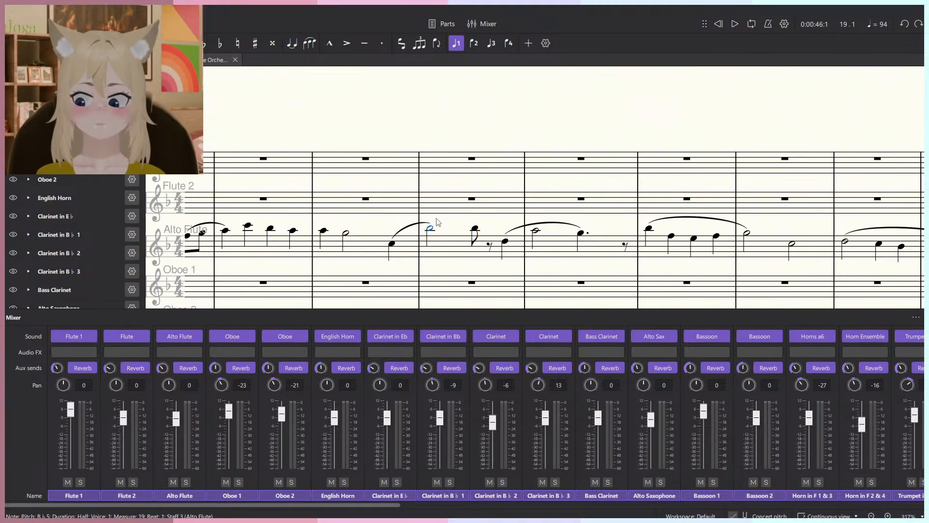
Play back the rephrased Alto Flute melody from measure 18.
{"action": "left_click", "coordinate": [324, 232]}
{"action": "key", "text": "space"}
{"action": "scroll", "coordinate": [384, 145], "scroll_direction": "down", "scroll_amount": 2}
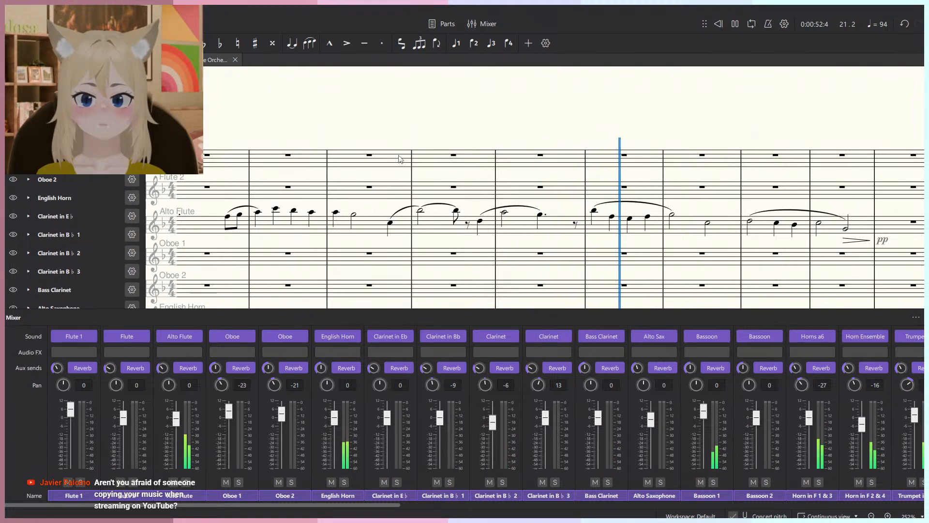
{"action": "scroll", "coordinate": [737, 221], "scroll_direction": "down", "scroll_amount": 1}
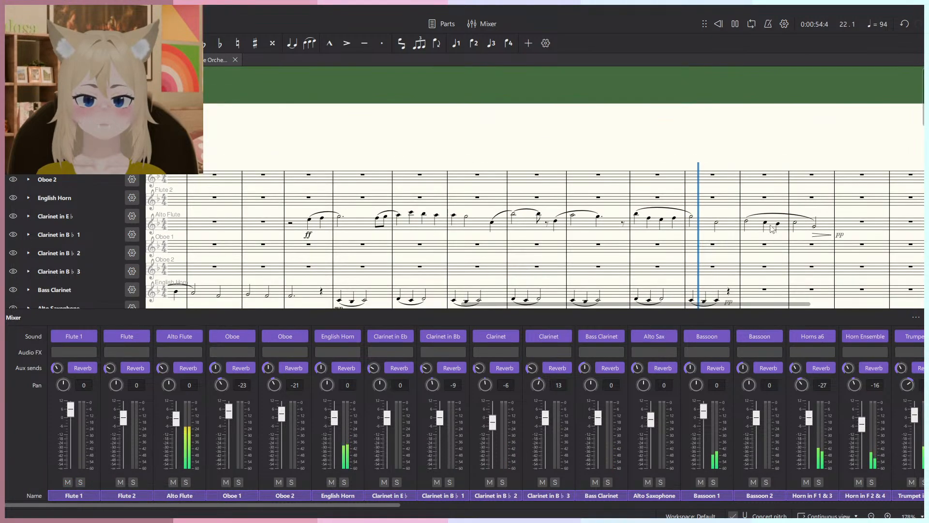
Move the Alto Flute melody in measures 15 to 24 to Flute 1 and remove the Alto Flute from the score.
{"action": "left_click", "coordinate": [825, 228]}
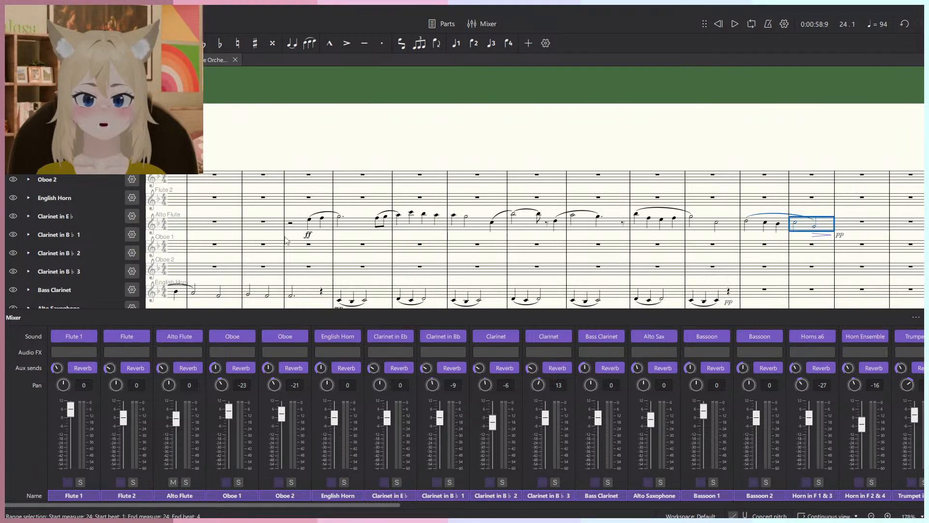
{"action": "left_click", "coordinate": [300, 229], "text": "shift"}
{"action": "key", "text": "ctrl+x"}
{"action": "left_click", "coordinate": [308, 186]}
{"action": "key", "text": "ctrl+v"}
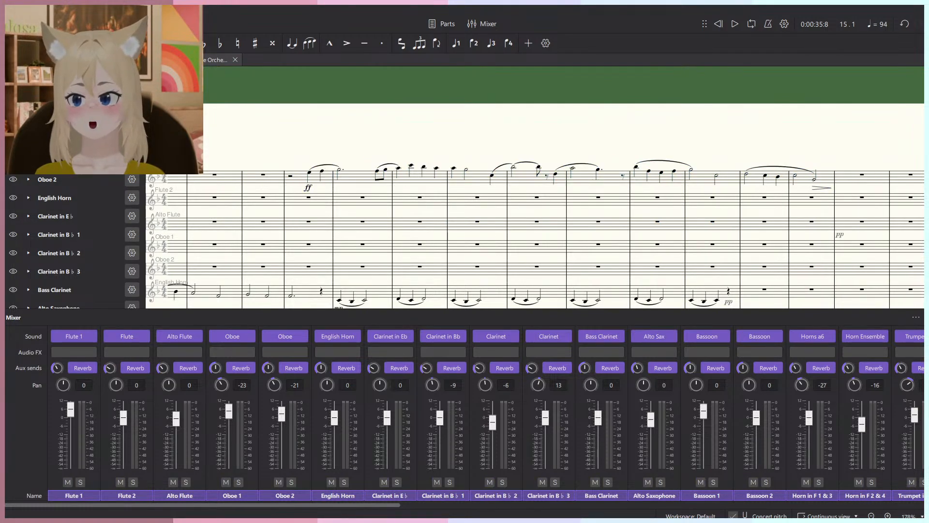
{"action": "key", "text": "Delete"}
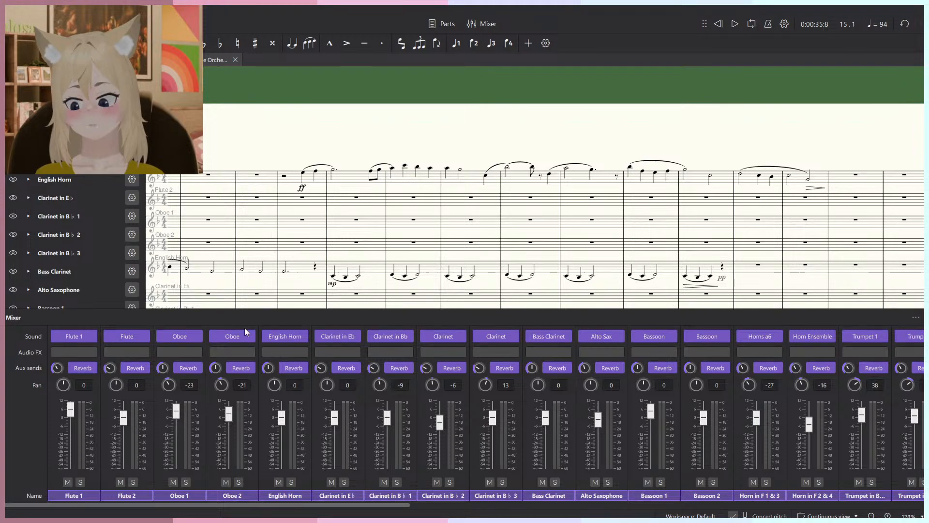
{"action": "key", "text": "F10"}
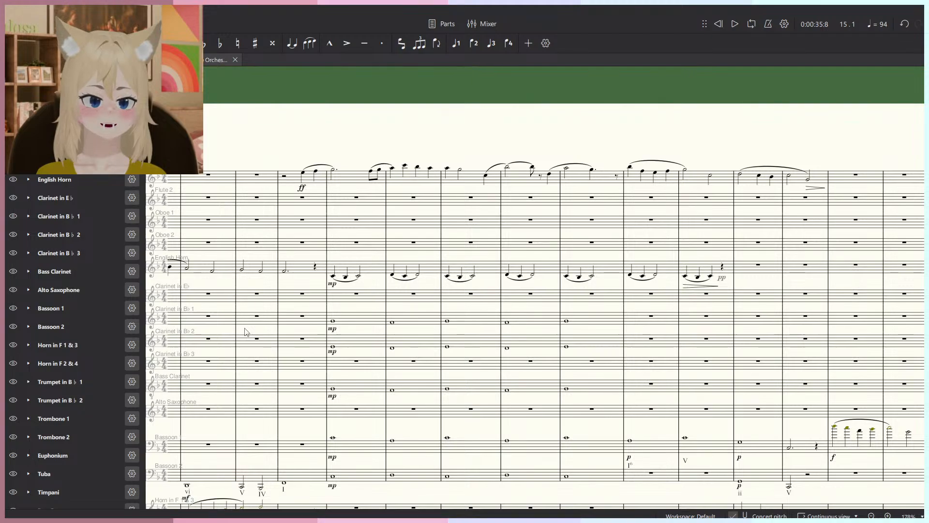
Add a pp dynamic to Flute 1 at the start of measure 25.
{"action": "scroll", "coordinate": [607, 205], "scroll_direction": "down", "scroll_amount": 3}
{"action": "scroll", "coordinate": [560, 263], "scroll_direction": "up", "scroll_amount": 6}
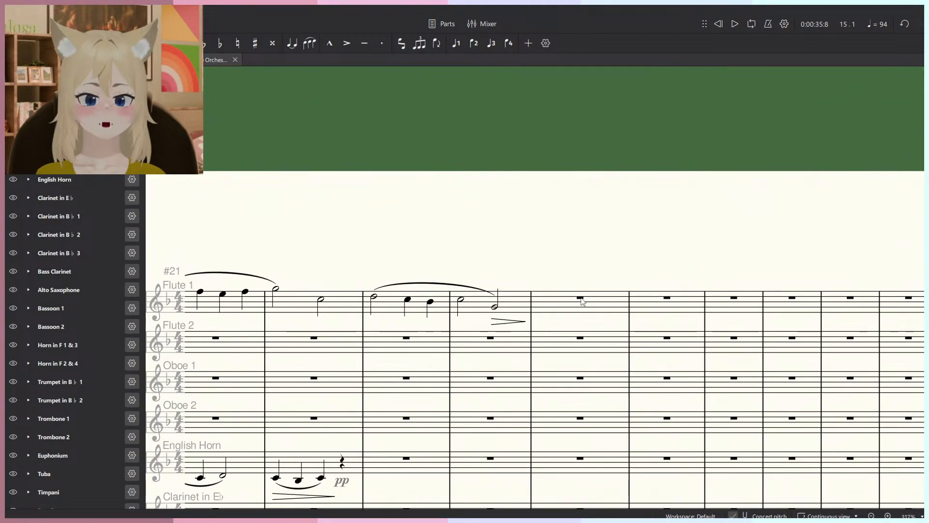
{"action": "key", "text": "F9"}
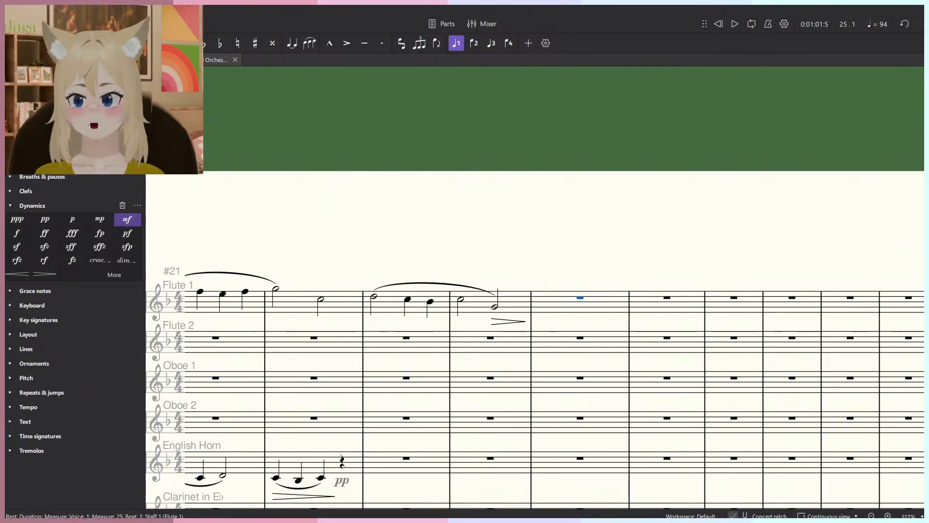
{"action": "left_click", "coordinate": [55, 223]}
Play back the full ensemble from measure 15, checking the mixer levels and the woodwind and brass staves.
{"action": "left_click_drag", "start_coordinate": [420, 256], "coordinate": [692, 222]}
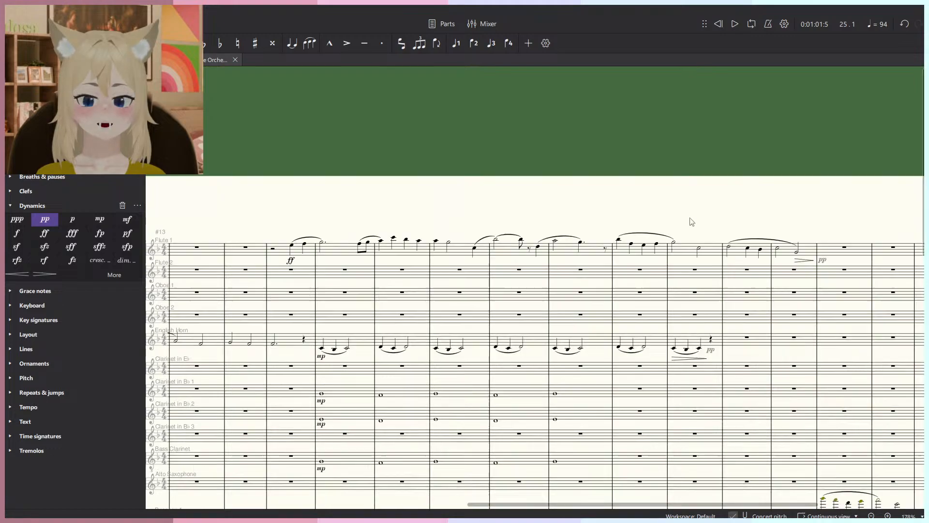
{"action": "scroll", "coordinate": [633, 242], "scroll_direction": "up", "scroll_amount": 2}
{"action": "scroll", "coordinate": [624, 262], "scroll_direction": "down", "scroll_amount": 1}
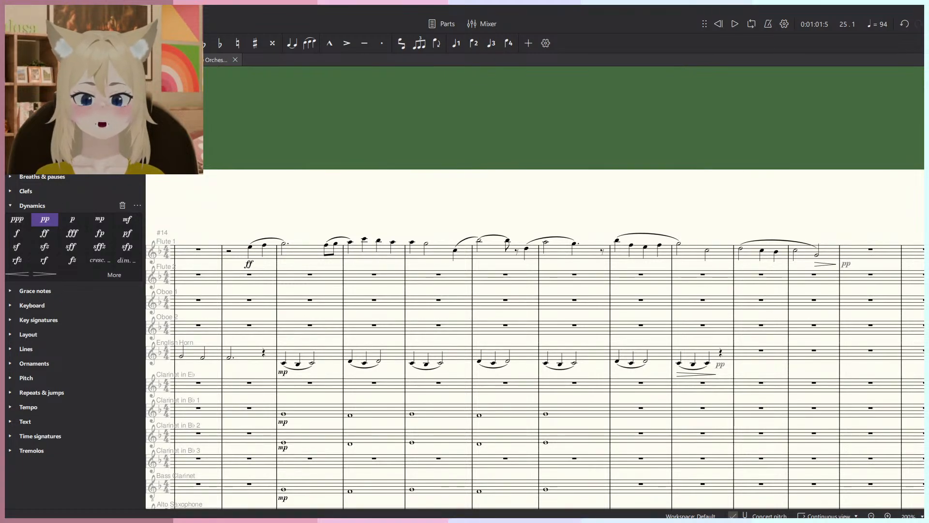
{"action": "left_click", "coordinate": [230, 254]}
{"action": "key", "text": "space"}
{"action": "scroll", "coordinate": [308, 198], "scroll_direction": "down", "scroll_amount": 2}
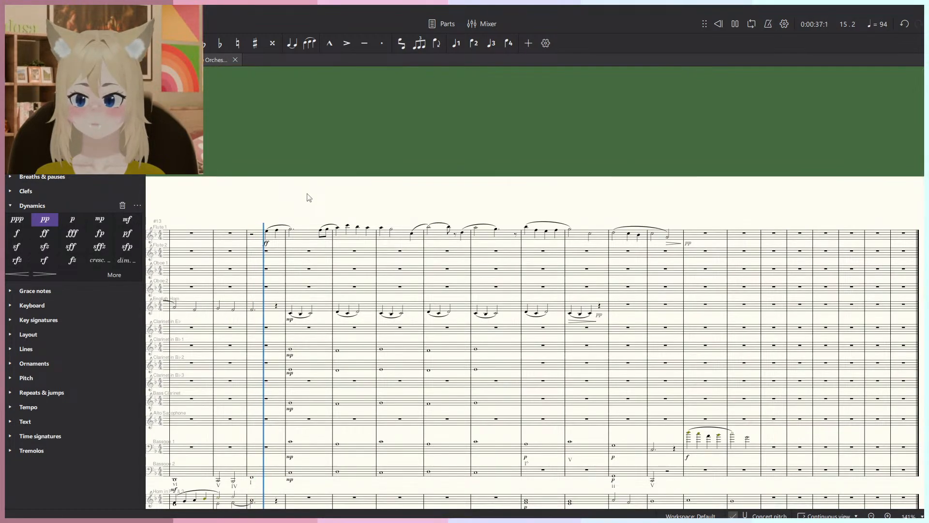
{"action": "key", "text": "F10"}
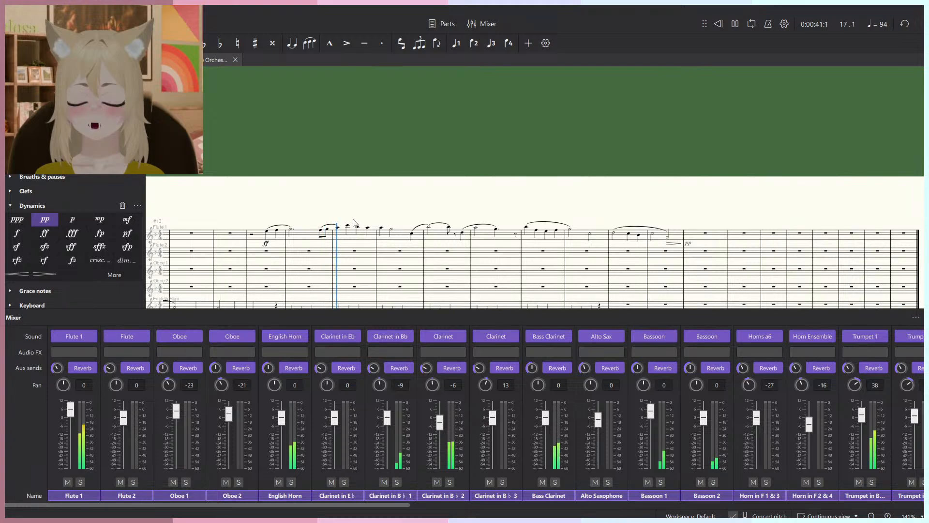
{"action": "key", "text": "F10"}
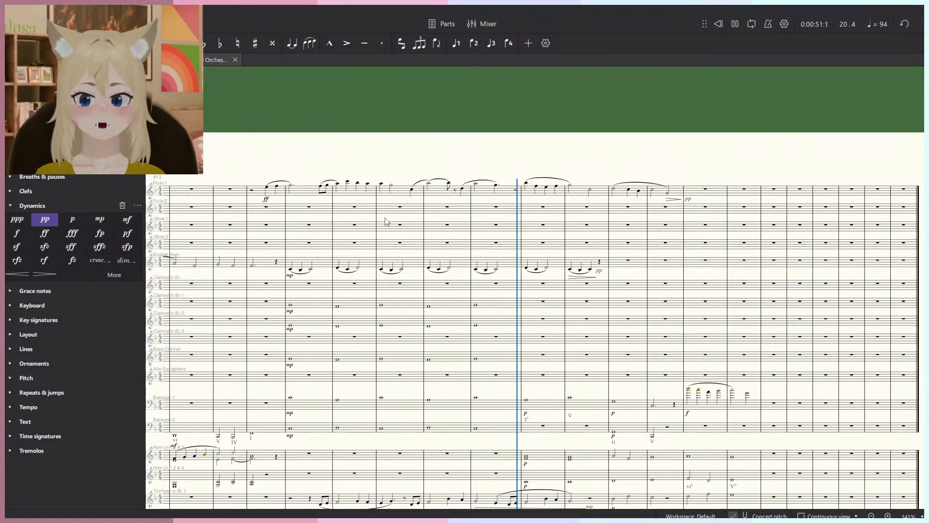
{"action": "scroll", "coordinate": [386, 224], "scroll_direction": "down", "scroll_amount": 3}
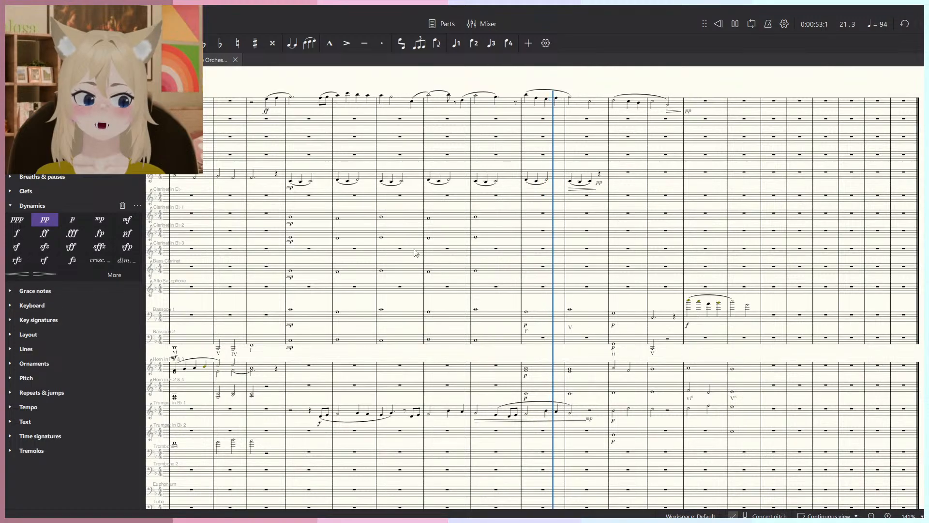
Change the Trumpet in B♭ 1 dynamic in measure 16 to mf and start playback from there.
{"action": "key", "text": "space"}
{"action": "left_click", "coordinate": [319, 423]}
{"action": "left_click", "coordinate": [126, 220]}
{"action": "key", "text": "space"}
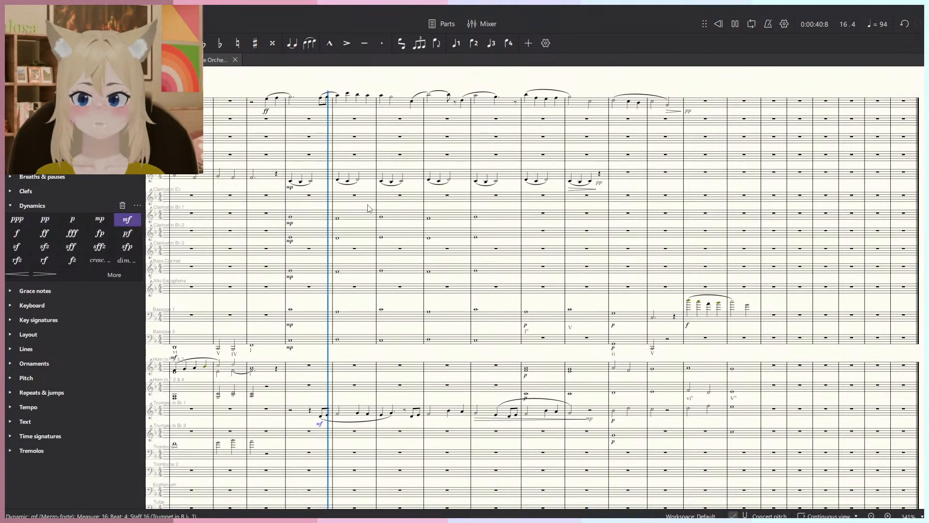
Replace the long slur in Trumpet in B♭ 1 from measure 16 with four shorter slurs, ending on the downbeat of measure 20.
{"action": "scroll", "coordinate": [379, 443], "scroll_direction": "up", "scroll_amount": 5}
{"action": "key", "text": "space"}
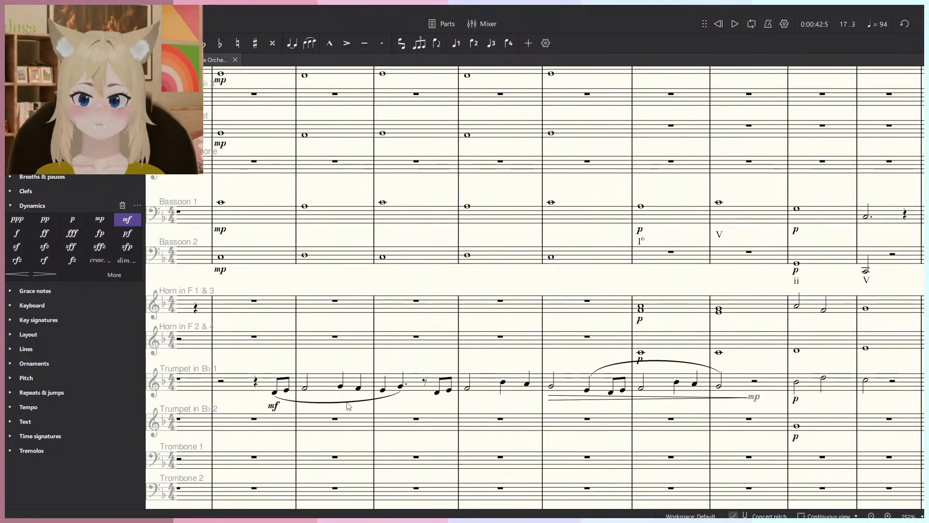
{"action": "left_click", "coordinate": [346, 403]}
{"action": "key", "text": "Delete"}
{"action": "scroll", "coordinate": [366, 395], "scroll_direction": "up", "scroll_amount": 4}
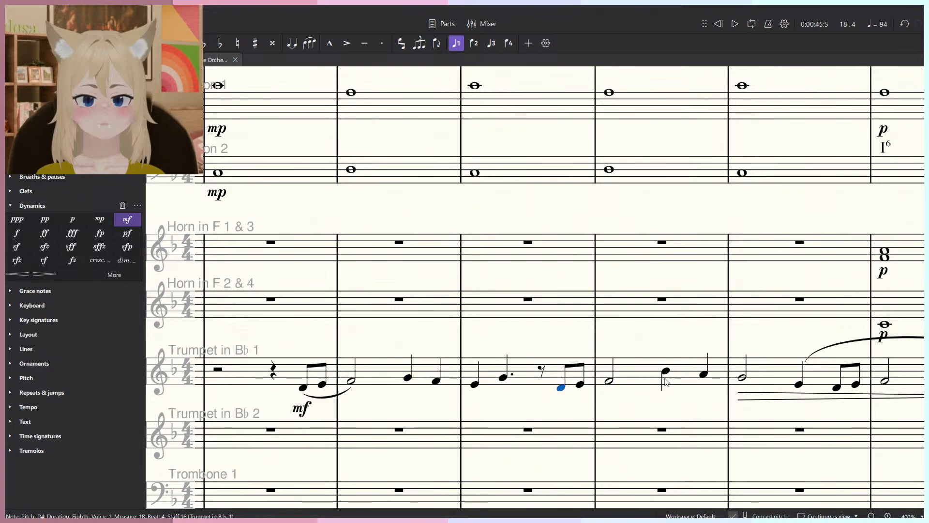
{"action": "key", "text": "s"}
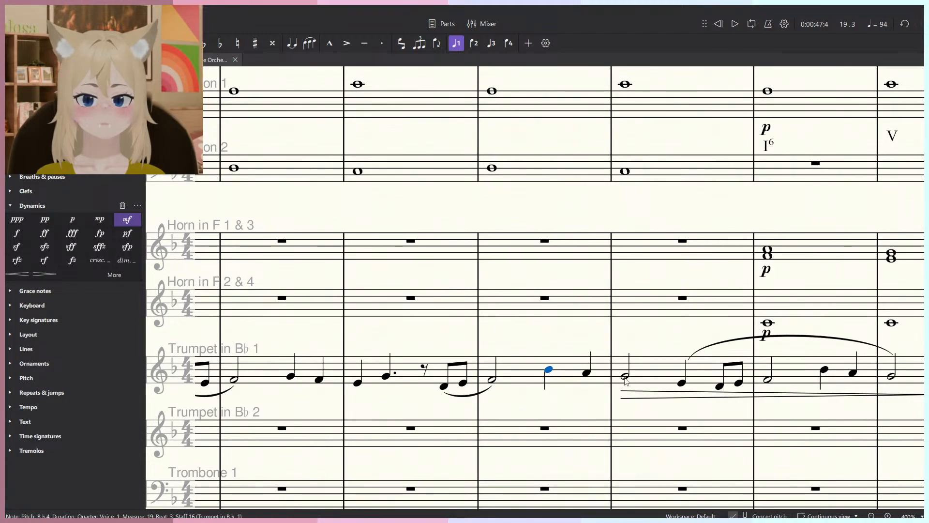
{"action": "left_click", "coordinate": [625, 377], "text": "ctrl"}
{"action": "key", "text": "s"}
{"action": "left_click", "coordinate": [358, 384], "text": "ctrl"}
{"action": "key", "text": "s"}
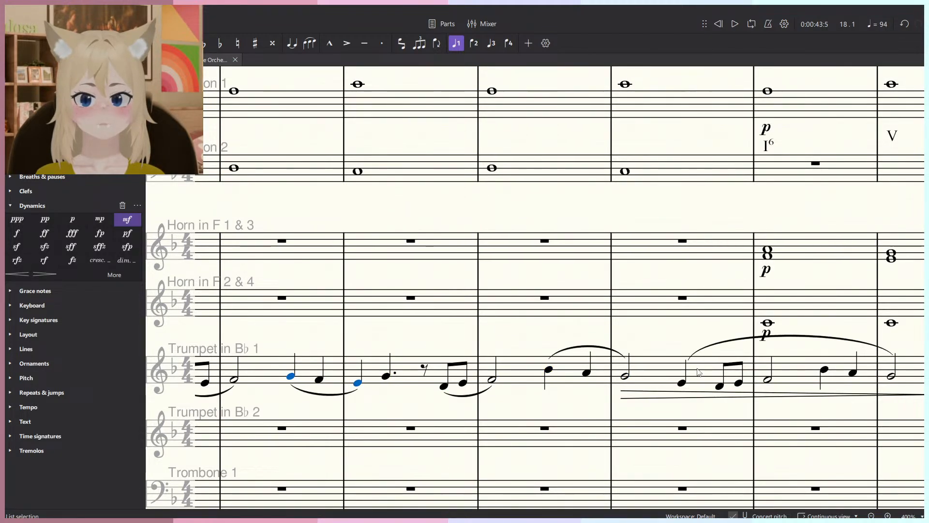
Replace the Trumpet in B♭ 1 slur over measures 20 to 22 with two short slurs, ending on measures 21 and 22.
{"action": "left_click", "coordinate": [712, 344]}
{"action": "key", "text": "Delete"}
{"action": "key", "text": "Escape"}
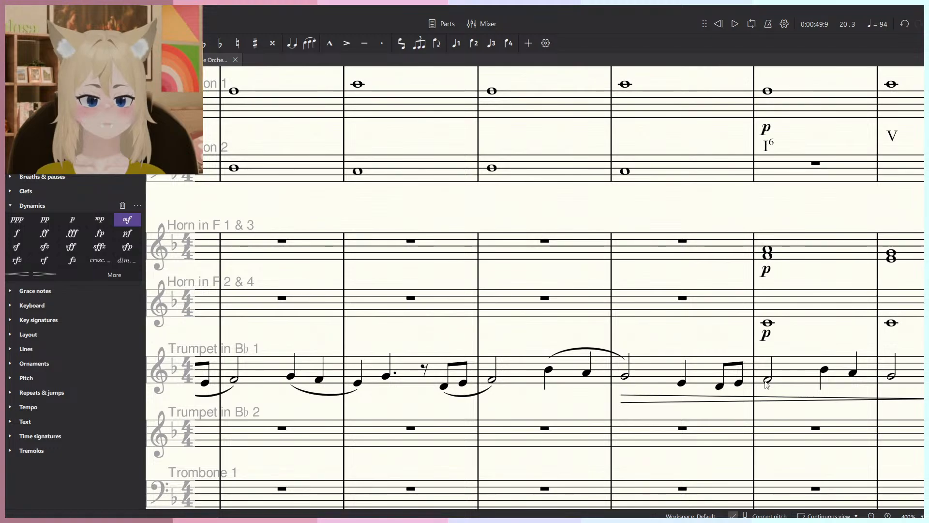
{"action": "left_click", "coordinate": [720, 387], "text": "ctrl"}
{"action": "key", "text": "s"}
{"action": "left_click", "coordinate": [892, 377], "text": "ctrl"}
{"action": "key", "text": "s"}
{"action": "scroll", "coordinate": [747, 334], "scroll_direction": "down", "scroll_amount": 6}
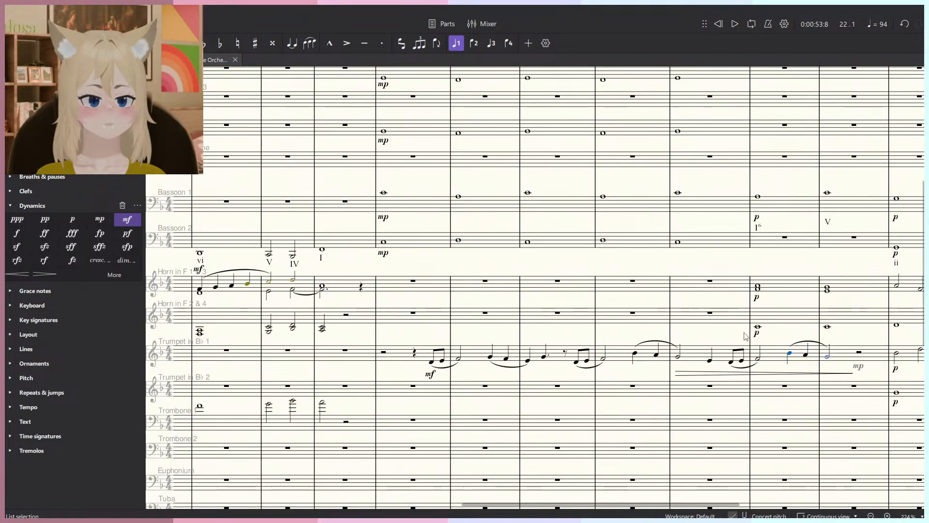
Play back the ensemble from measure 16, checking the mixer levels and the woodwind, brass and string staves.
{"action": "left_click_drag", "start_coordinate": [503, 373], "coordinate": [407, 396]}
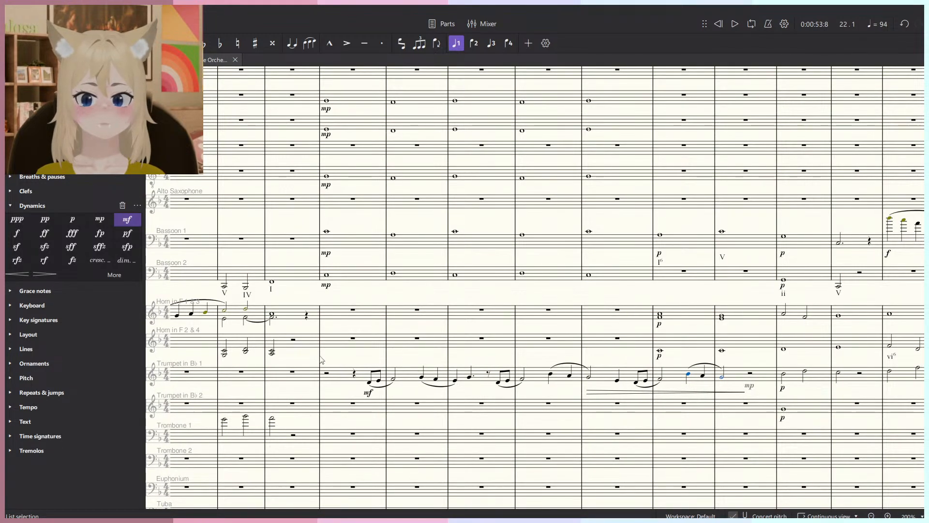
{"action": "left_click", "coordinate": [320, 356]}
{"action": "key", "text": "space"}
{"action": "scroll", "coordinate": [348, 357], "scroll_direction": "down", "scroll_amount": 3}
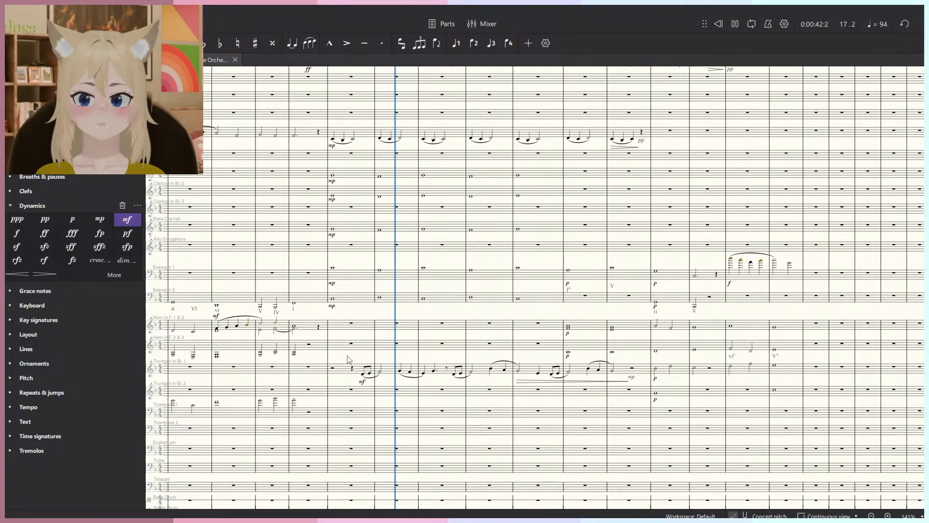
{"action": "key", "text": "F10"}
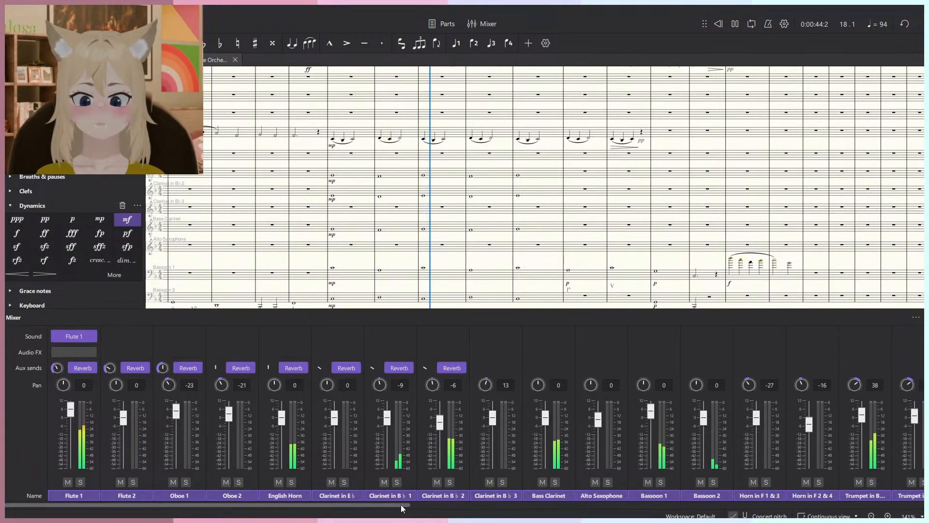
{"action": "left_click_drag", "start_coordinate": [401, 504], "coordinate": [554, 504]}
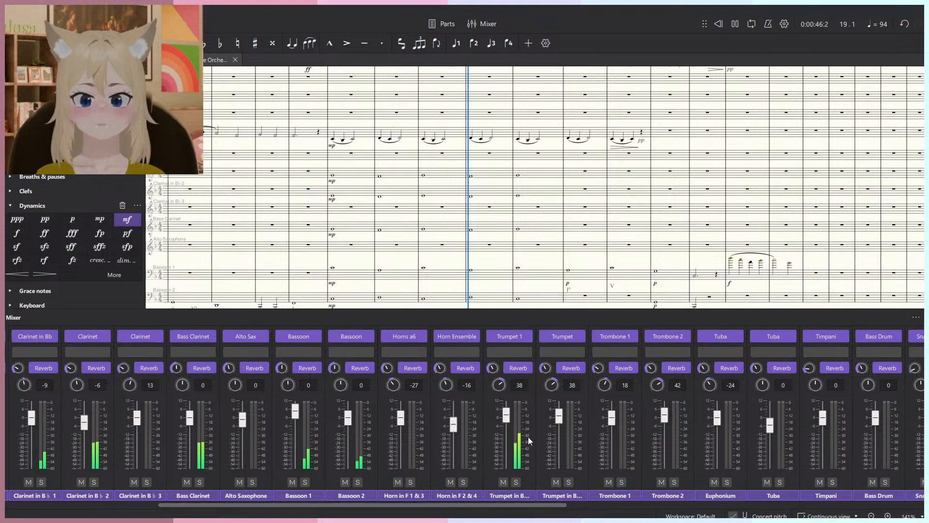
{"action": "left_click_drag", "start_coordinate": [547, 504], "coordinate": [355, 500]}
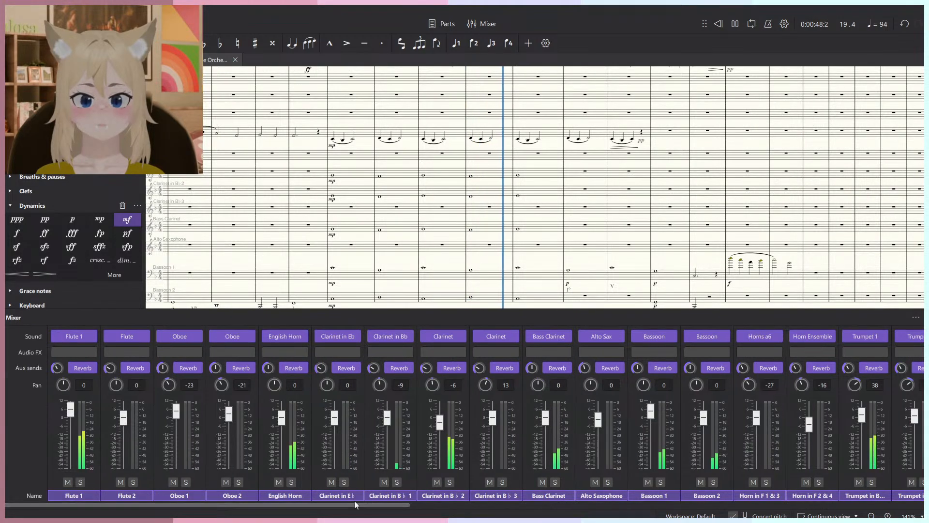
{"action": "key", "text": "F10"}
{"action": "scroll", "coordinate": [458, 343], "scroll_direction": "up", "scroll_amount": 3}
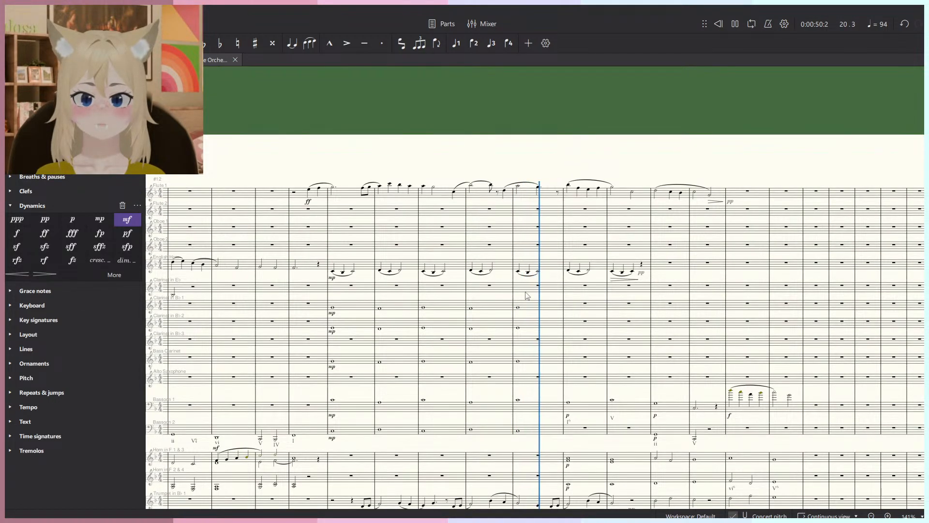
{"action": "scroll", "coordinate": [547, 298], "scroll_direction": "down", "scroll_amount": 3}
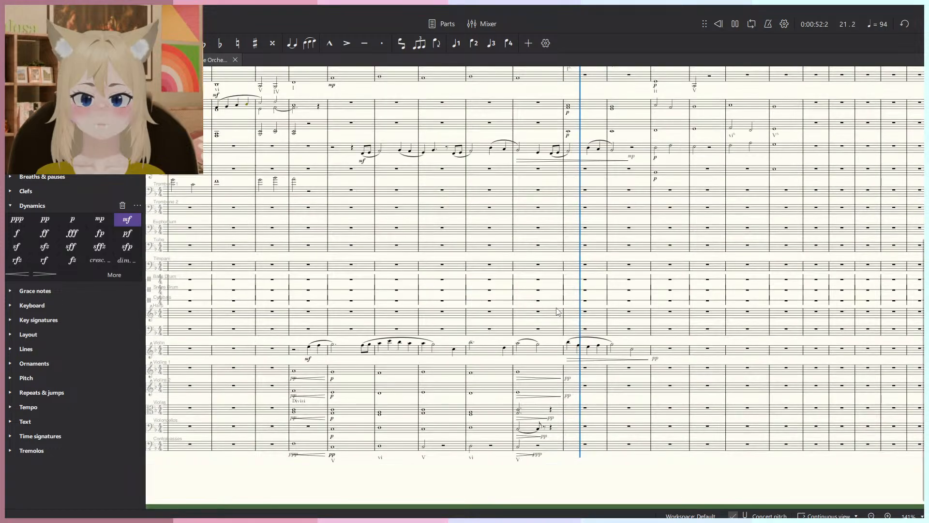
{"action": "scroll", "coordinate": [562, 305], "scroll_direction": "up", "scroll_amount": 1}
{"action": "scroll", "coordinate": [575, 289], "scroll_direction": "up", "scroll_amount": 3}
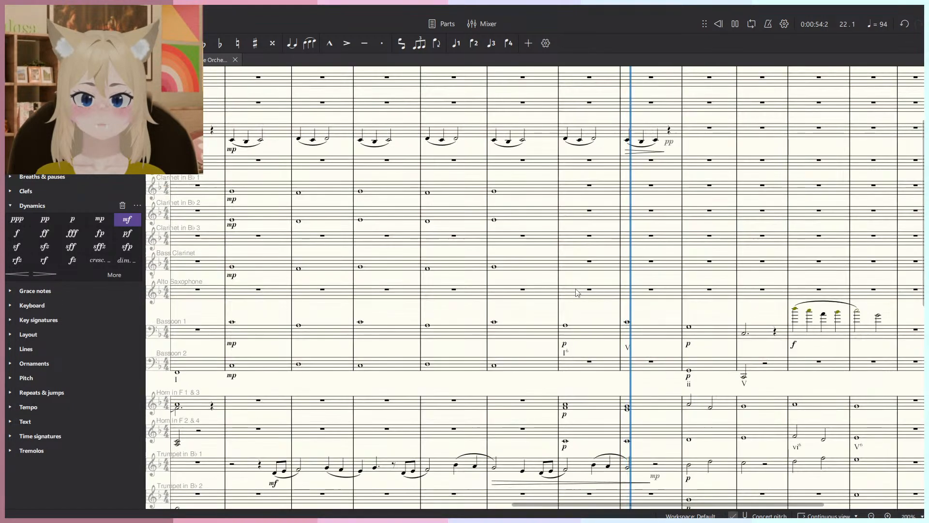
{"action": "key", "text": "space"}
Shorten the measure 20 notes to a half note in Bassoon 2 and a dotted half note in Bassoon 1.
{"action": "left_click", "coordinate": [527, 188]}
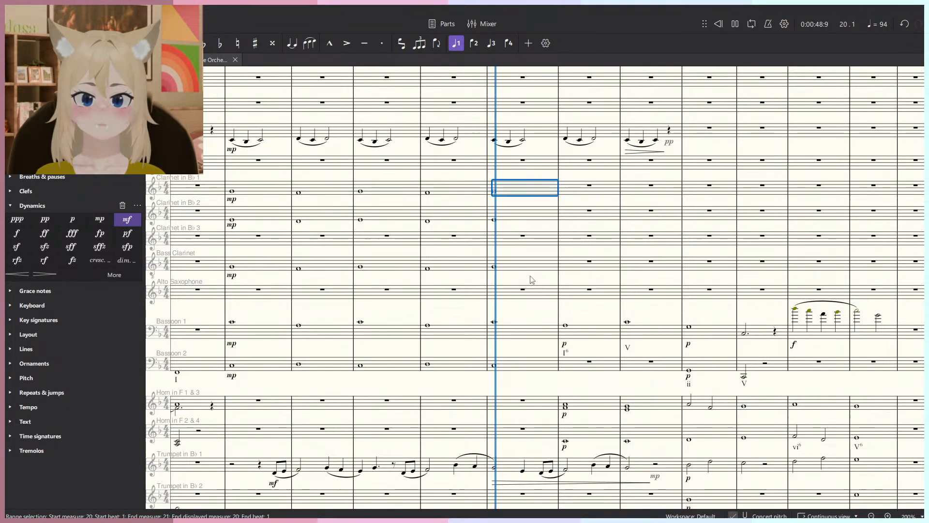
{"action": "left_click", "coordinate": [532, 277]}
{"action": "scroll", "coordinate": [524, 378], "scroll_direction": "up", "scroll_amount": 2}
{"action": "key", "text": "space"}
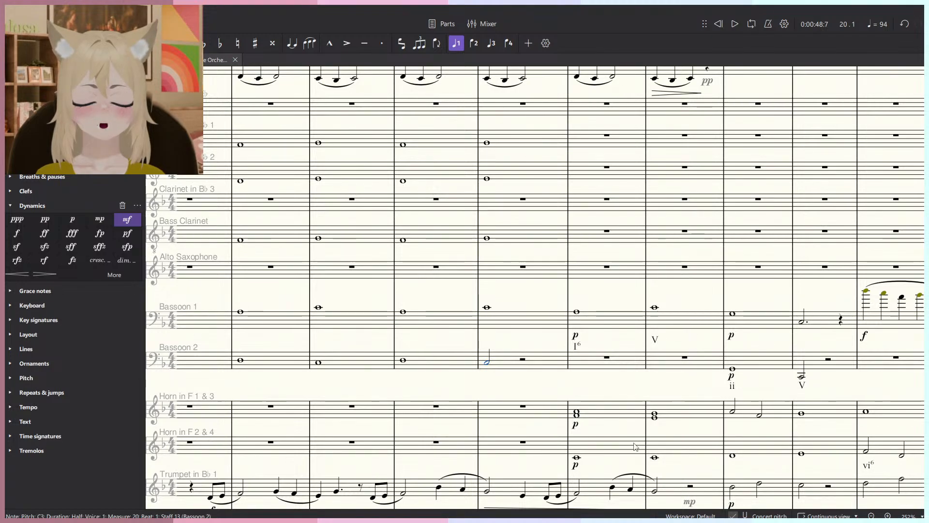
{"action": "scroll", "coordinate": [557, 368], "scroll_direction": "up", "scroll_amount": 2}
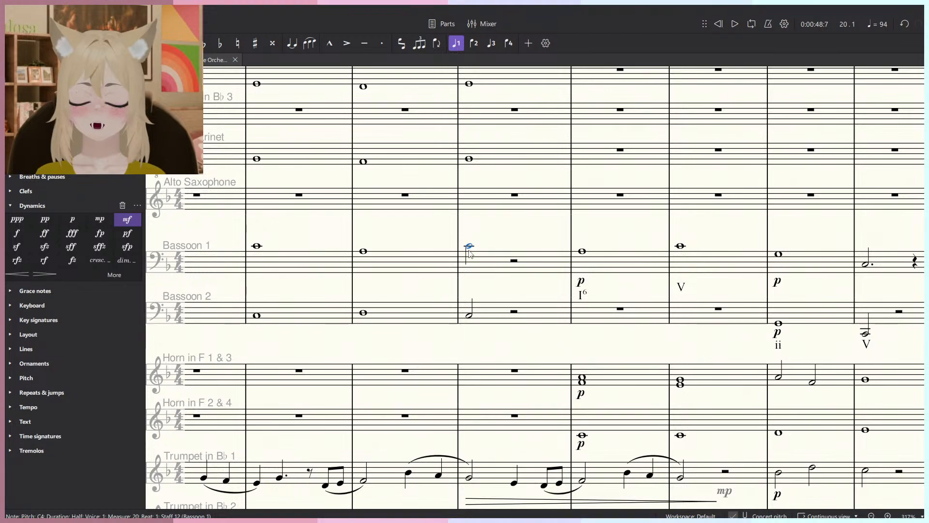
Change the Bass Clarinet whole note in measure 20 to a half note tied to an eighth note.
{"action": "left_click", "coordinate": [469, 159]}
{"action": "scroll", "coordinate": [475, 175], "scroll_direction": "up", "scroll_amount": 1}
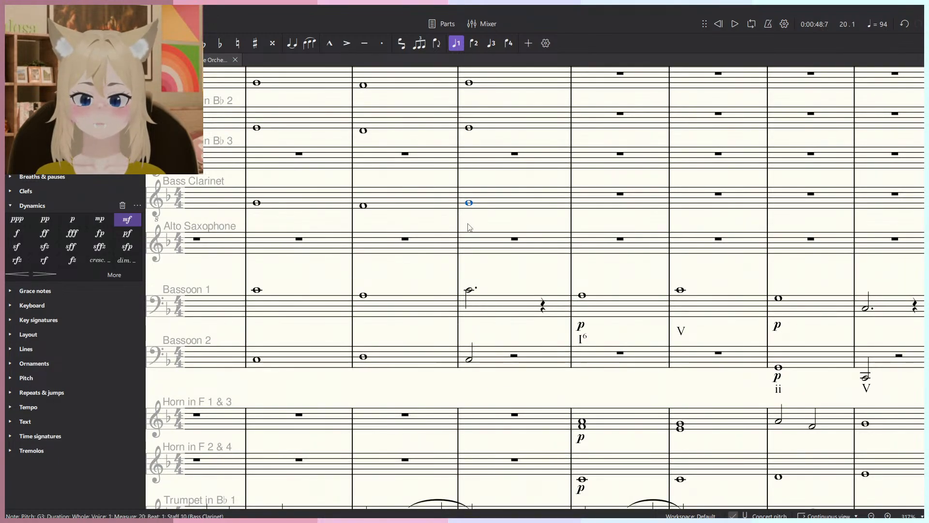
{"action": "key", "text": "space"}
{"action": "key", "text": "space"}
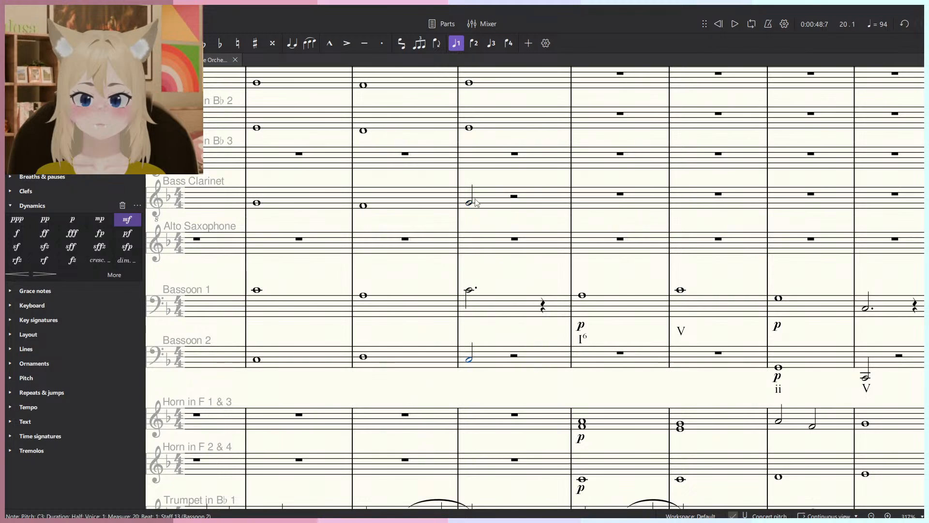
{"action": "scroll", "coordinate": [503, 264], "scroll_direction": "up", "scroll_amount": 2}
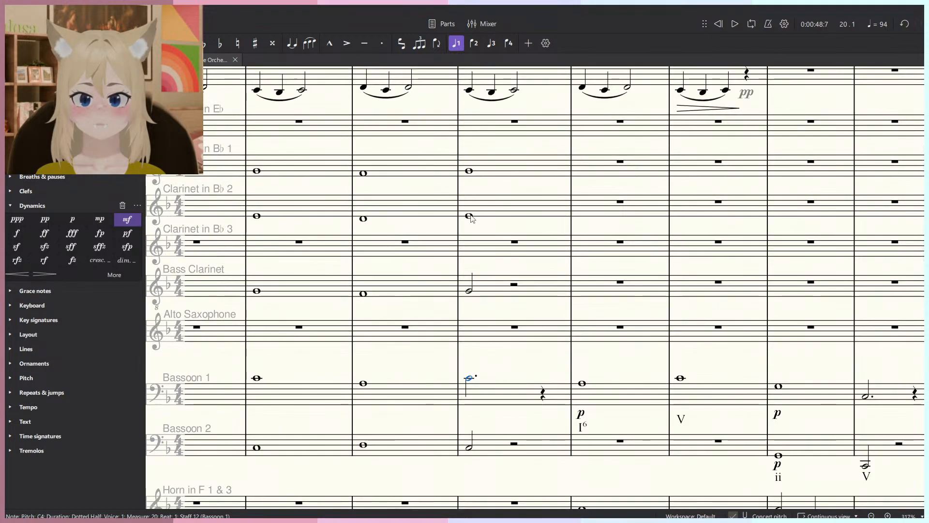
{"action": "left_click", "coordinate": [504, 203]}
{"action": "left_click", "coordinate": [470, 291]}
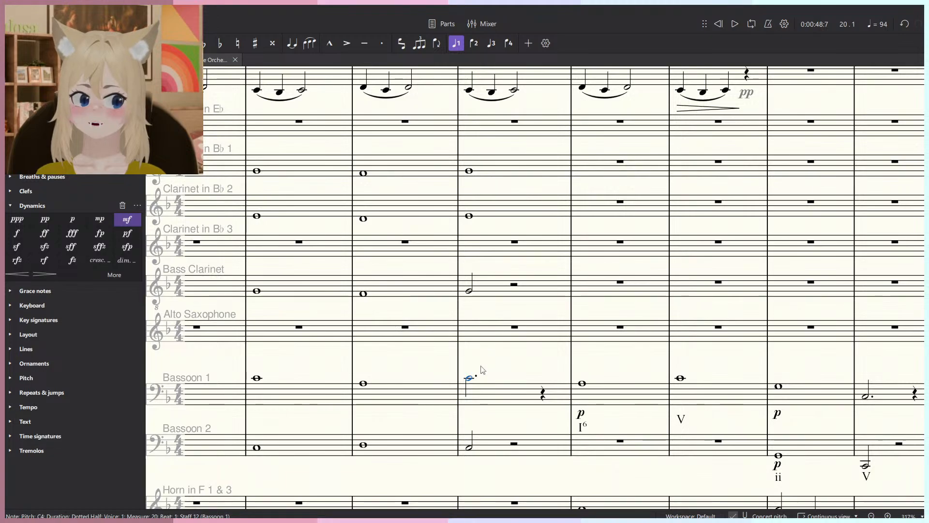
{"action": "left_click", "coordinate": [520, 294]}
{"action": "key", "text": "s"}
Play back the ensemble from measure 20 to hear the shortened woodwind notes.
{"action": "key", "text": "space"}
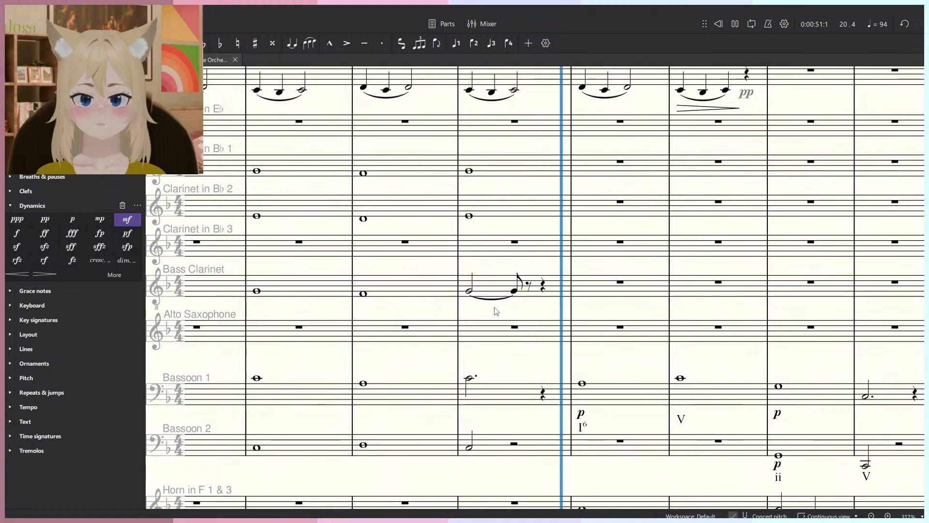
{"action": "scroll", "coordinate": [524, 335], "scroll_direction": "down", "scroll_amount": 4}
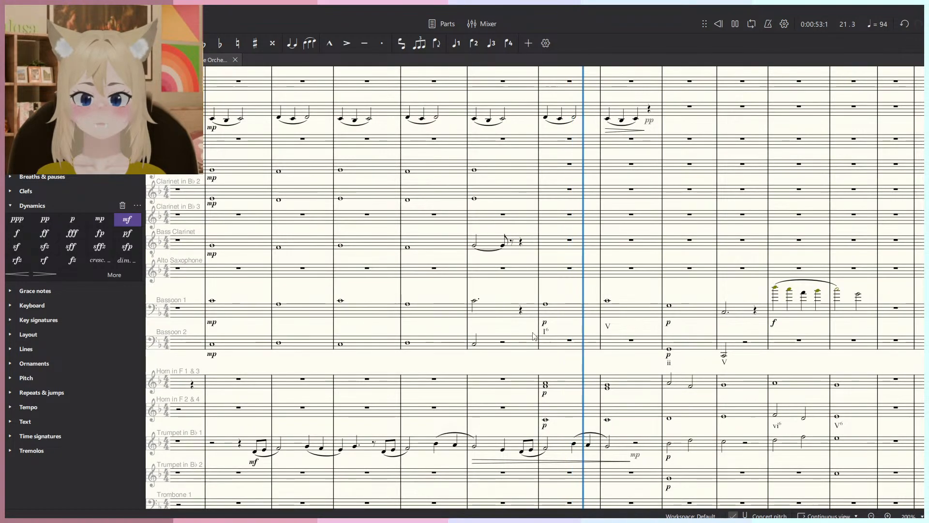
{"action": "key", "text": "space"}
Fill measure 20 of both horn staves with whole-note harmony, adding F4 below the Horn 1 & 3 note and setting Horn 2 & 4 to C4.
{"action": "left_click", "coordinate": [515, 190]}
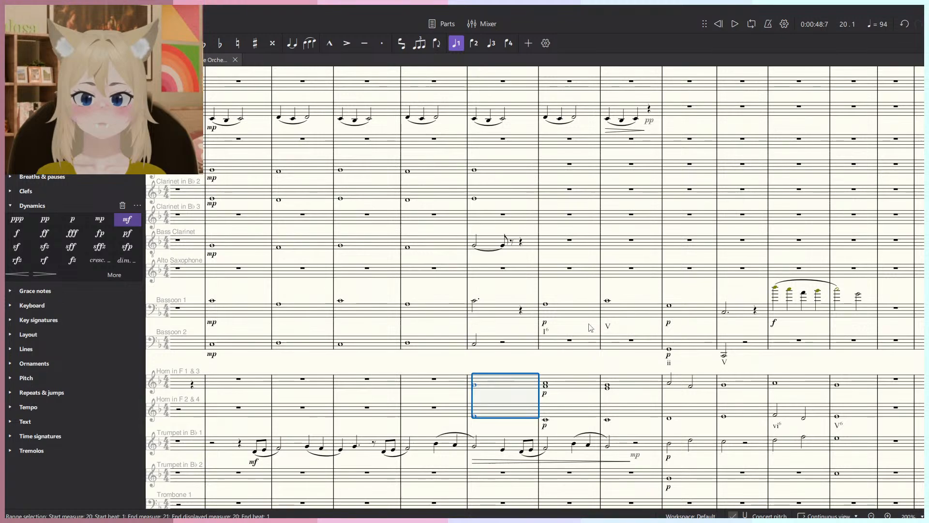
{"action": "scroll", "coordinate": [534, 403], "scroll_direction": "up", "scroll_amount": 2}
{"action": "key", "text": "Escape"}
{"action": "key", "text": "n"}
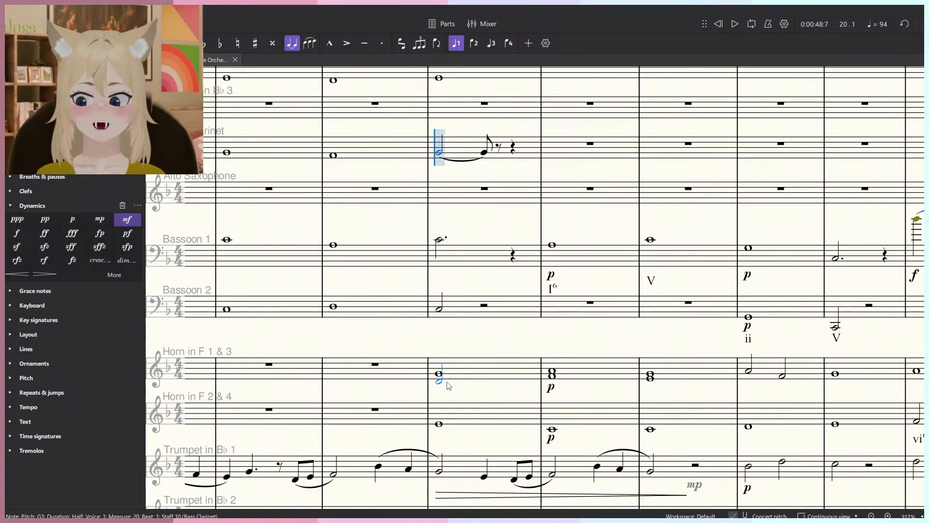
{"action": "key", "text": "Escape"}
{"action": "left_click", "coordinate": [439, 377]}
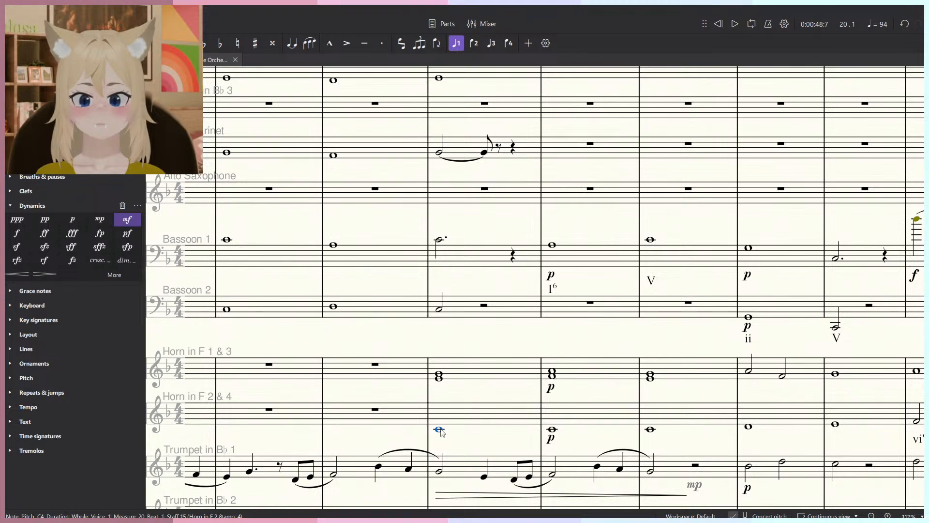
{"action": "scroll", "coordinate": [441, 433], "scroll_direction": "down", "scroll_amount": 1}
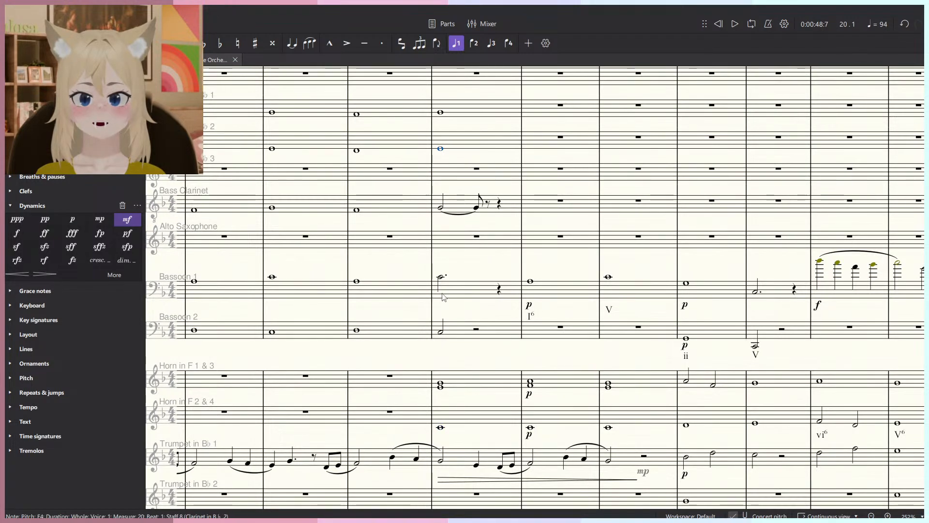
Add a crescendo hairpin starting from pp across measure 20 in both horn staves.
{"action": "left_click", "coordinate": [484, 413]}
{"action": "scroll", "coordinate": [484, 382], "scroll_direction": "up", "scroll_amount": 1}
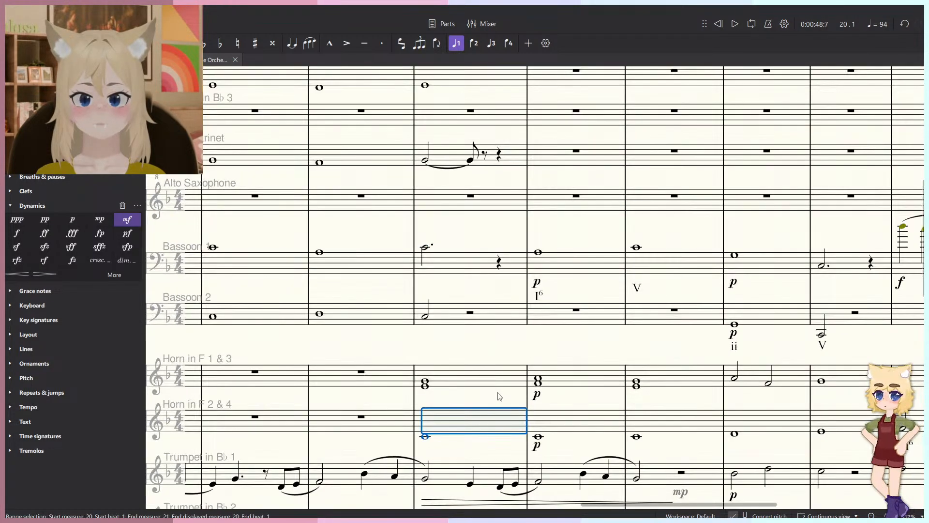
{"action": "left_click", "coordinate": [482, 375], "text": "shift"}
{"action": "key", "text": "shift+comma"}
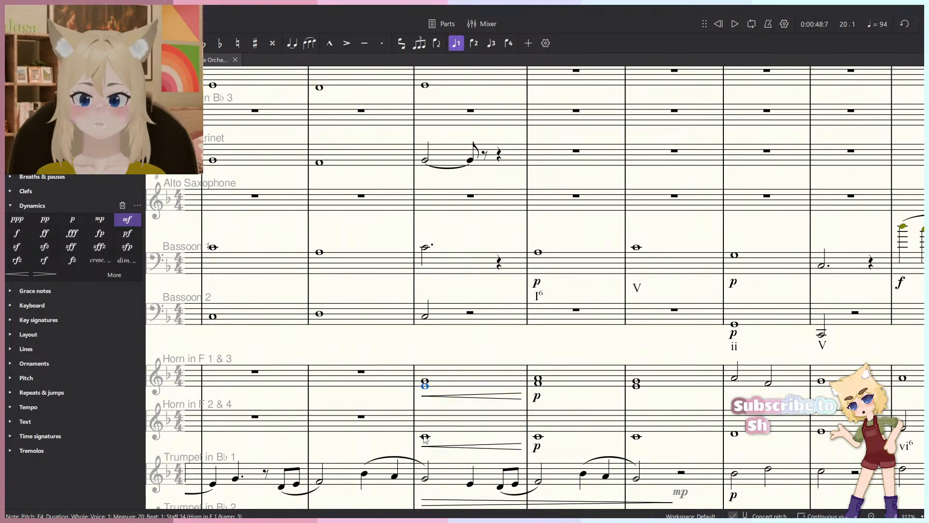
{"action": "left_click", "coordinate": [17, 220]}
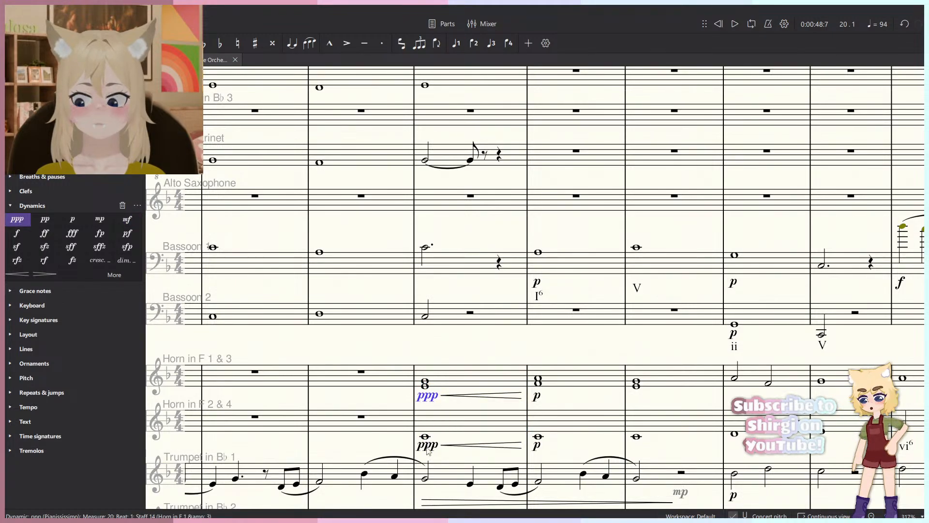
{"action": "left_click", "coordinate": [427, 448], "text": "ctrl"}
{"action": "left_click", "coordinate": [46, 219]}
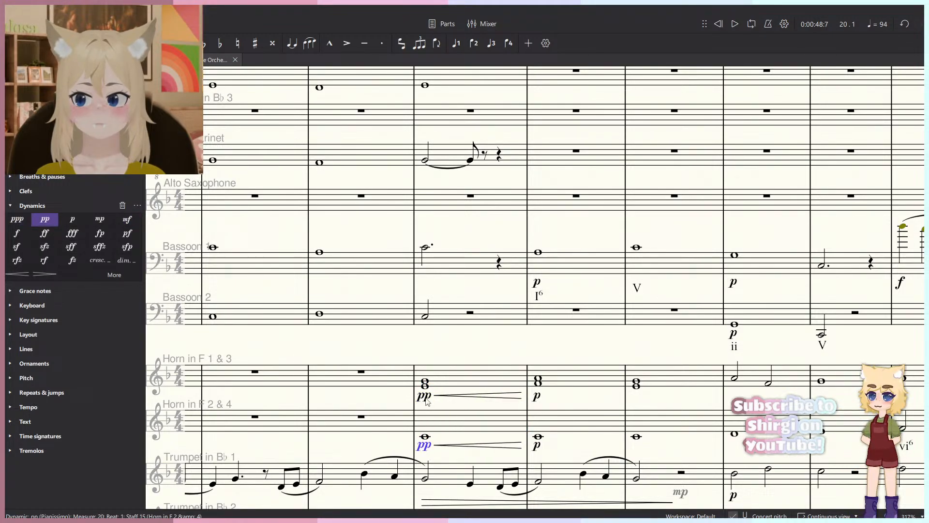
{"action": "left_click", "coordinate": [426, 447], "text": "ctrl"}
Play back the horn entrance around measures 19 to 21, checking it against the brass and string staves.
{"action": "key", "text": "space"}
{"action": "scroll", "coordinate": [444, 402], "scroll_direction": "down", "scroll_amount": 4}
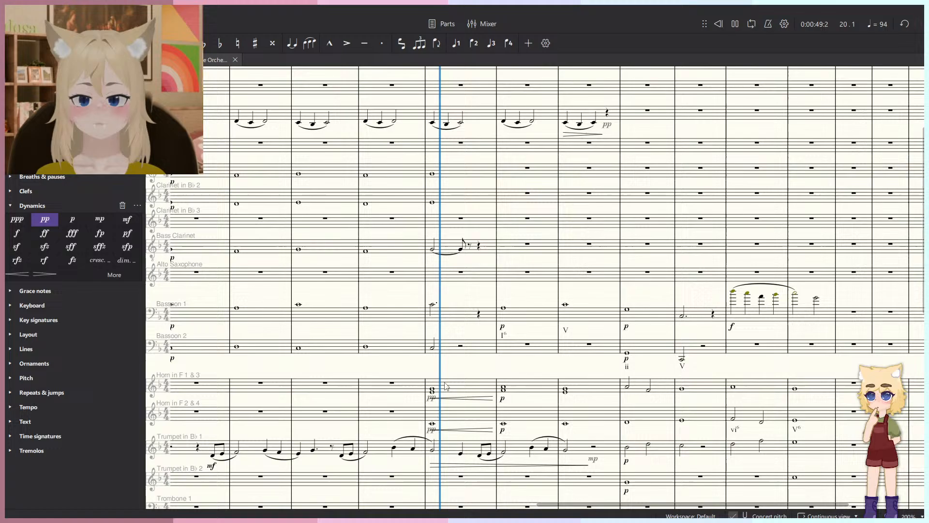
{"action": "key", "text": "space"}
{"action": "left_click", "coordinate": [366, 252]}
{"action": "key", "text": "space"}
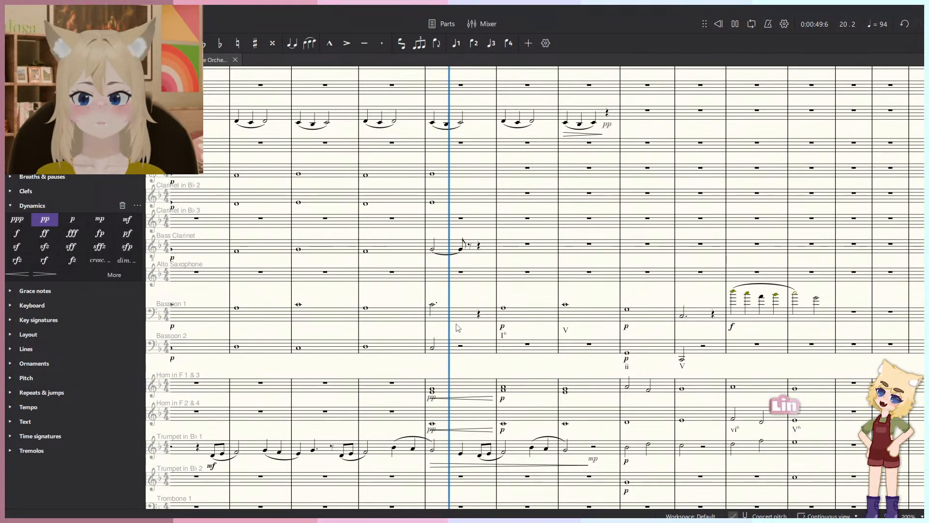
{"action": "scroll", "coordinate": [442, 250], "scroll_direction": "down", "scroll_amount": 3}
{"action": "scroll", "coordinate": [443, 256], "scroll_direction": "up", "scroll_amount": 3}
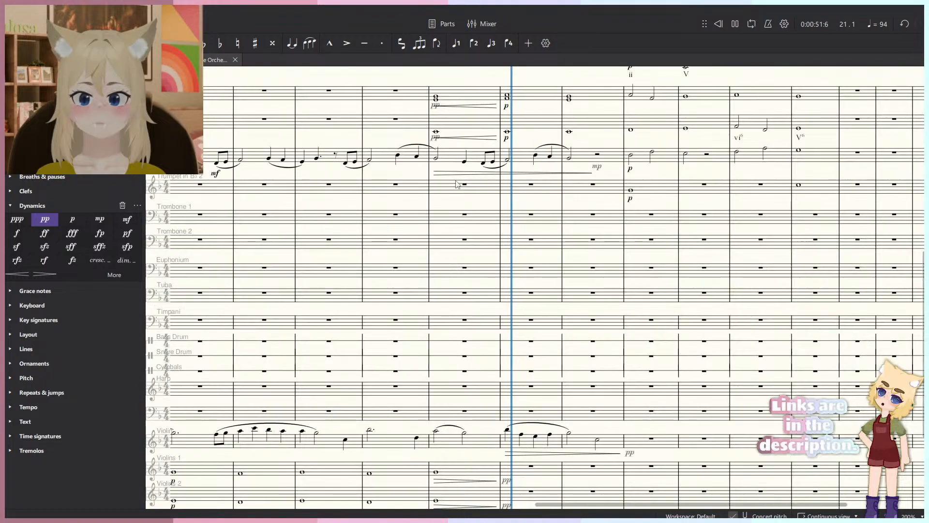
{"action": "key", "text": "space"}
Add diminuendo hairpins at measure 20 in Bassoon 1 and 2, Bass Clarinet, and Clarinets in Bb 1 and 2.
{"action": "left_click", "coordinate": [477, 288]}
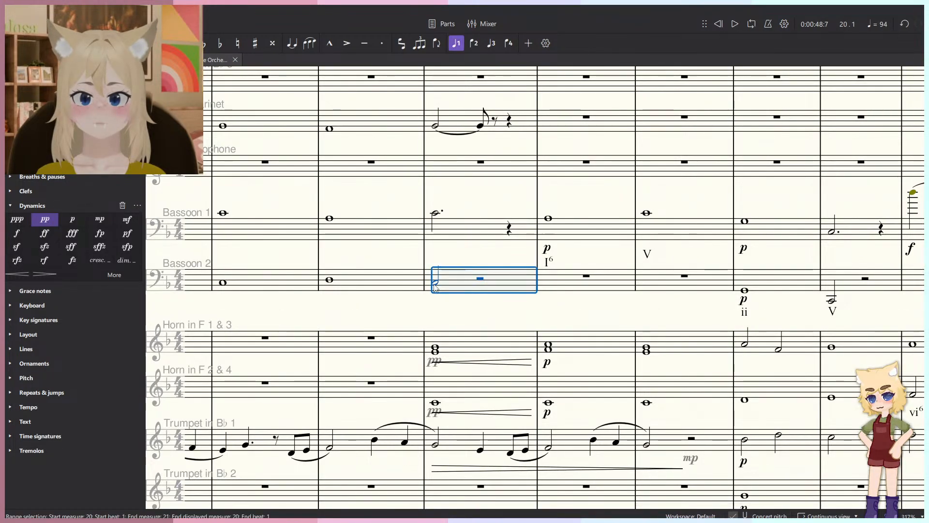
{"action": "scroll", "coordinate": [478, 303], "scroll_direction": "up", "scroll_amount": 2}
{"action": "scroll", "coordinate": [476, 329], "scroll_direction": "up", "scroll_amount": 1}
{"action": "key", "text": "Escape"}
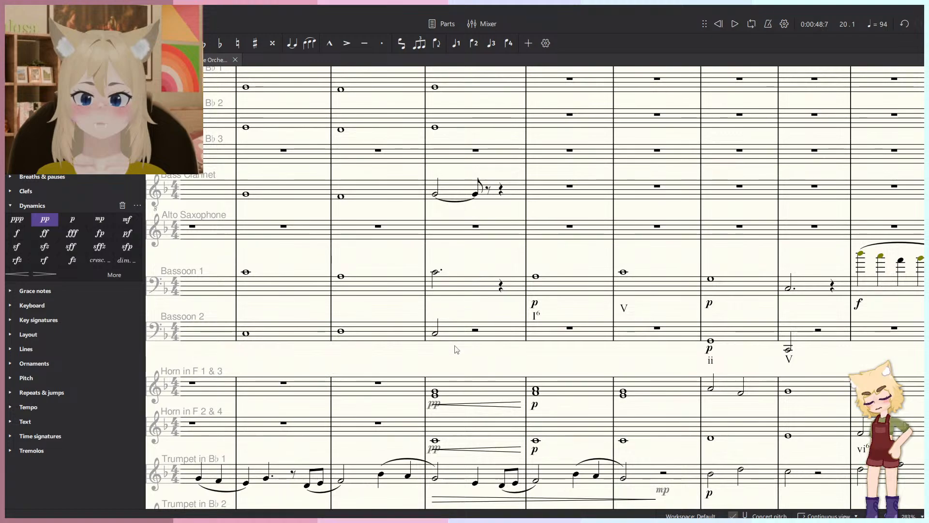
{"action": "left_click", "coordinate": [436, 332]}
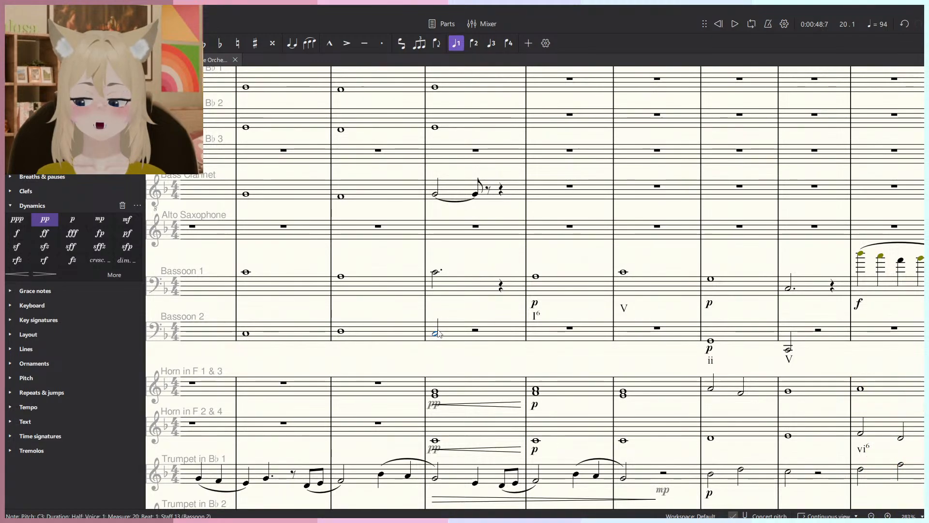
{"action": "key", "text": "shift+period"}
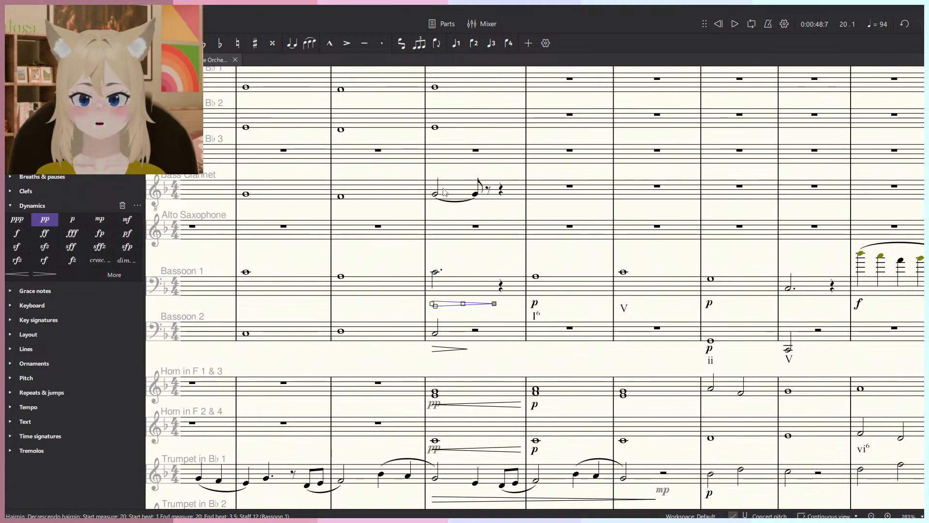
{"action": "left_click", "coordinate": [435, 196]}
{"action": "key", "text": "shift+period"}
{"action": "left_click", "coordinate": [434, 127]}
{"action": "key", "text": "shift+period"}
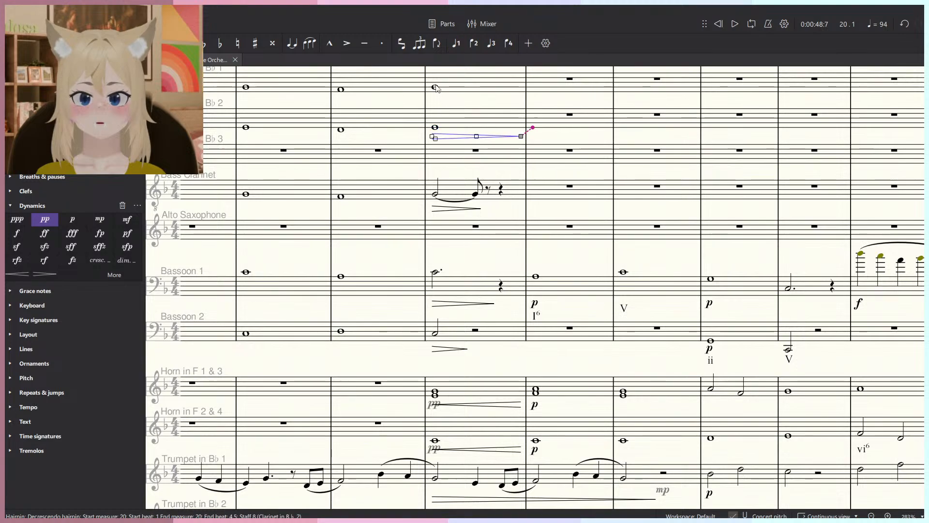
{"action": "left_click", "coordinate": [435, 86]}
{"action": "key", "text": "shift+period"}
End the clarinet fades on pp: at measure 21 in Clarinets 1 and 2, and on the Bass Clarinet's eighth rest in measure 20.
{"action": "left_click", "coordinate": [594, 89]}
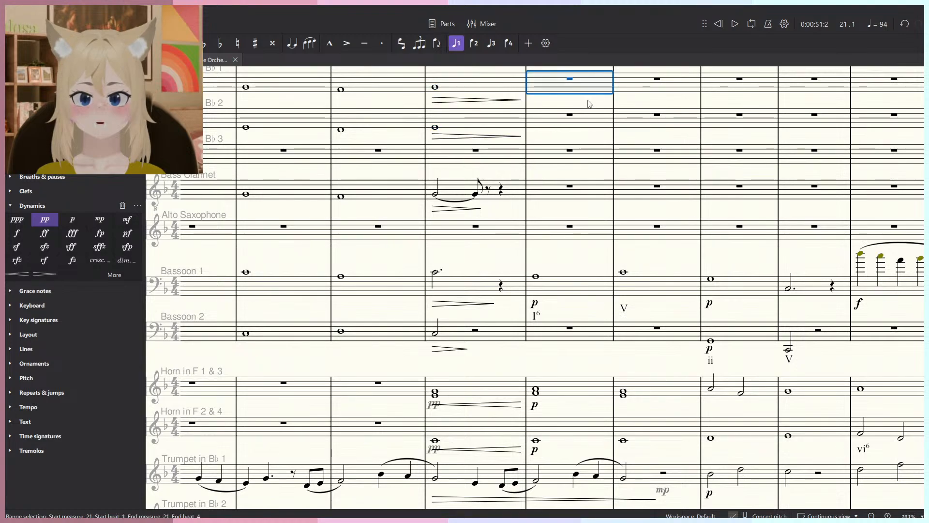
{"action": "left_click", "coordinate": [40, 222]}
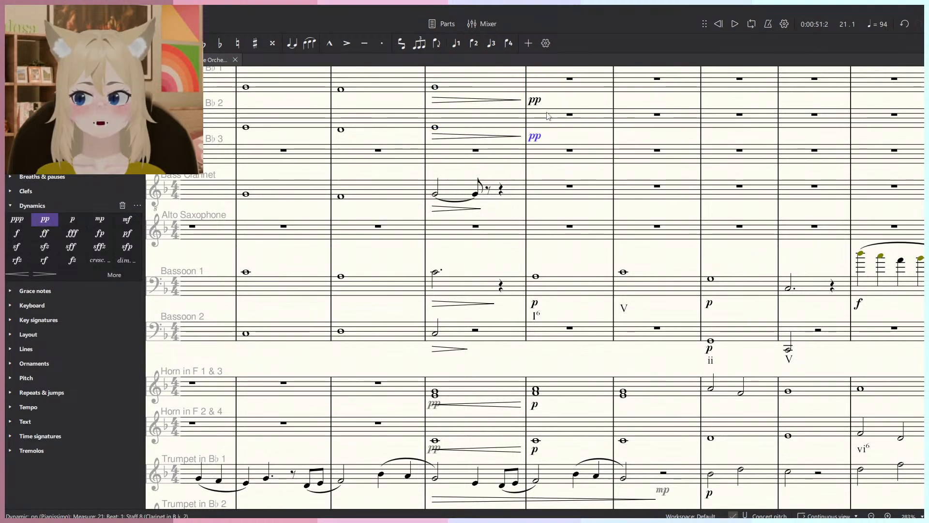
{"action": "left_click", "coordinate": [489, 191]}
{"action": "left_click", "coordinate": [41, 222]}
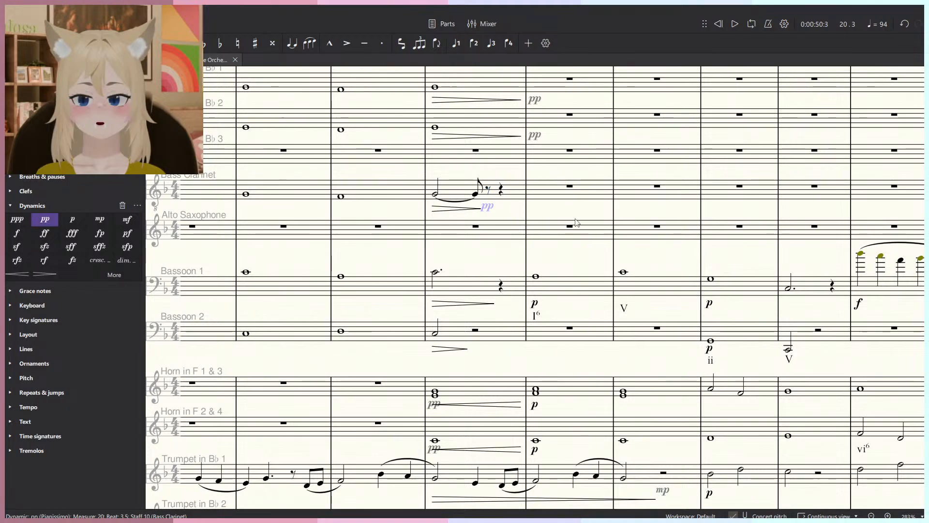
Add pp to the measure 20 rests in Bassoon 1 and Bassoon 2, where their diminuendos end.
{"action": "scroll", "coordinate": [587, 231], "scroll_direction": "down", "scroll_amount": 2}
{"action": "left_click_drag", "start_coordinate": [587, 232], "coordinate": [725, 274]}
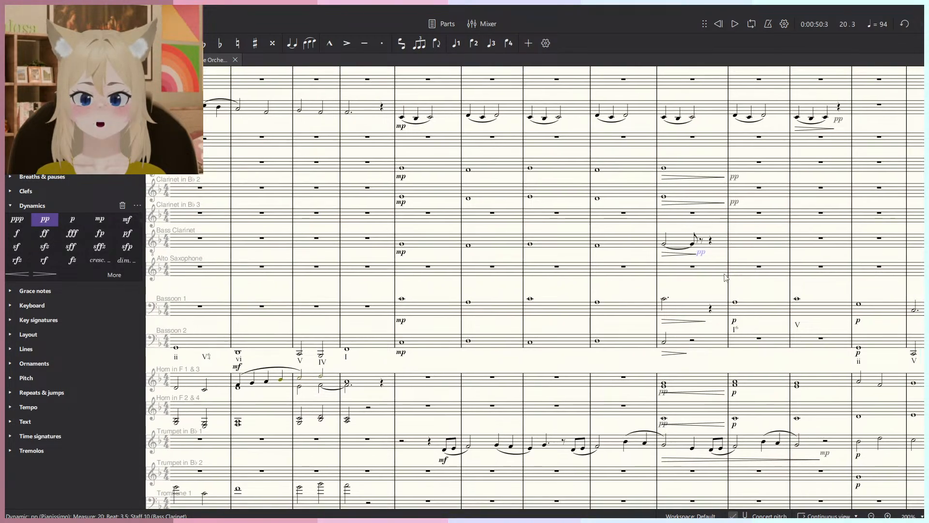
{"action": "scroll", "coordinate": [730, 284], "scroll_direction": "up", "scroll_amount": 2}
{"action": "left_click", "coordinate": [703, 320]}
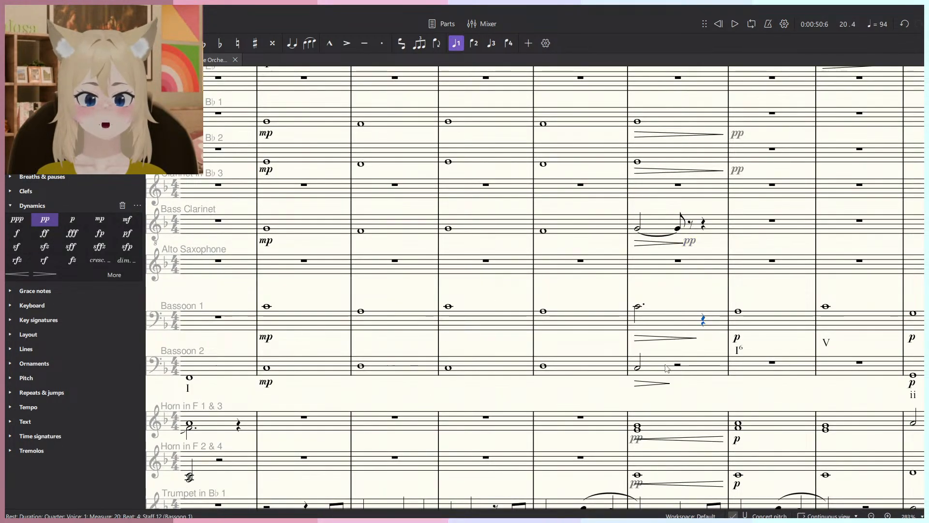
{"action": "left_click", "coordinate": [677, 365], "text": "ctrl"}
{"action": "left_click", "coordinate": [45, 220]}
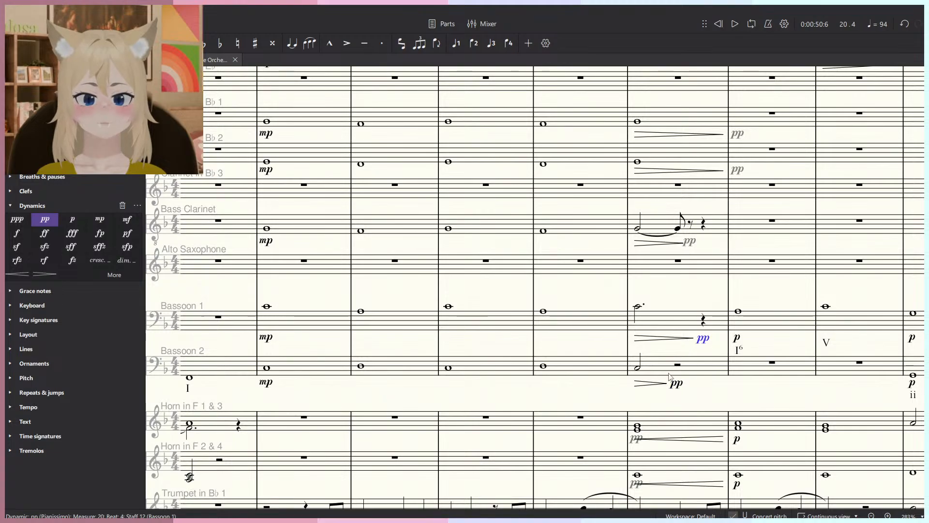
Play back the ensemble around measures 20 and 21 to hear the woodwind fades.
{"action": "scroll", "coordinate": [676, 301], "scroll_direction": "down", "scroll_amount": 3}
{"action": "key", "text": "space"}
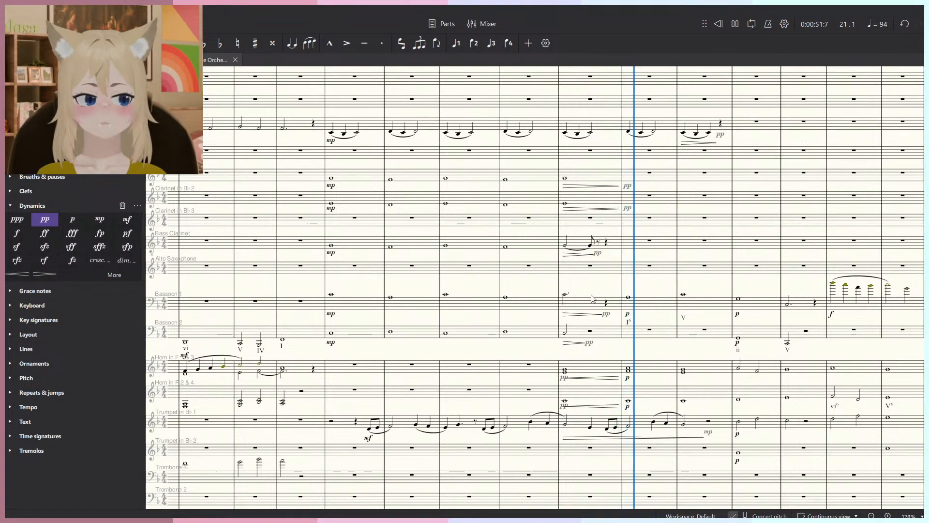
{"action": "key", "text": "space"}
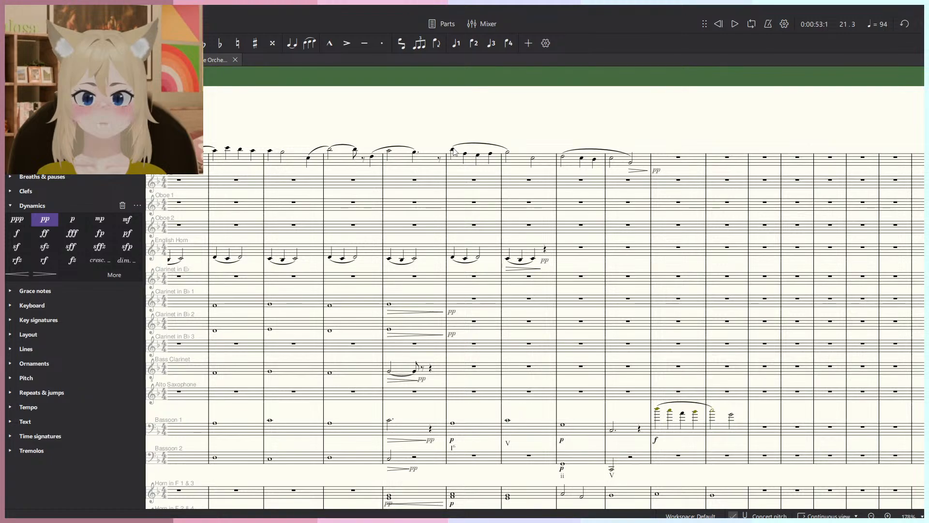
Try an mf dynamic on Flute 1 at measure 21 and play back the phrase.
{"action": "left_click", "coordinate": [452, 150]}
{"action": "left_click_drag", "start_coordinate": [205, 211], "coordinate": [441, 208]}
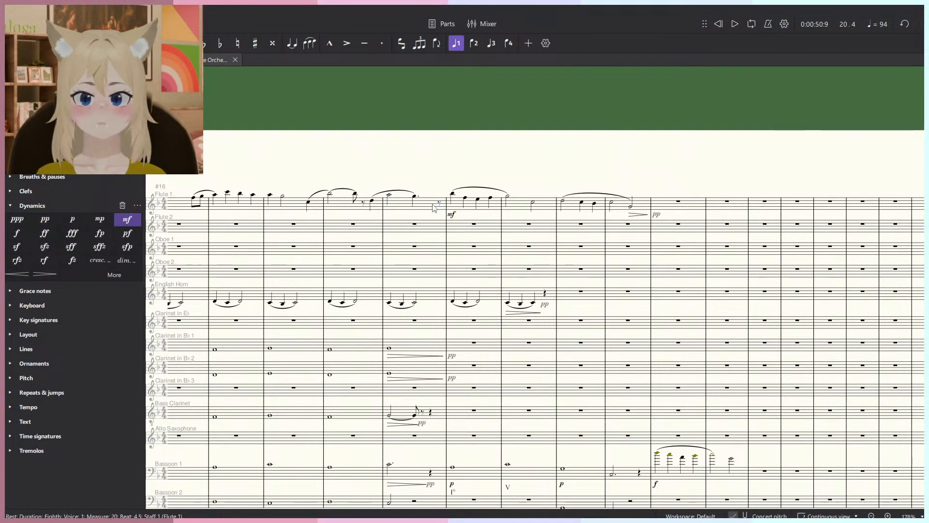
{"action": "key", "text": "Escape"}
{"action": "key", "text": "space"}
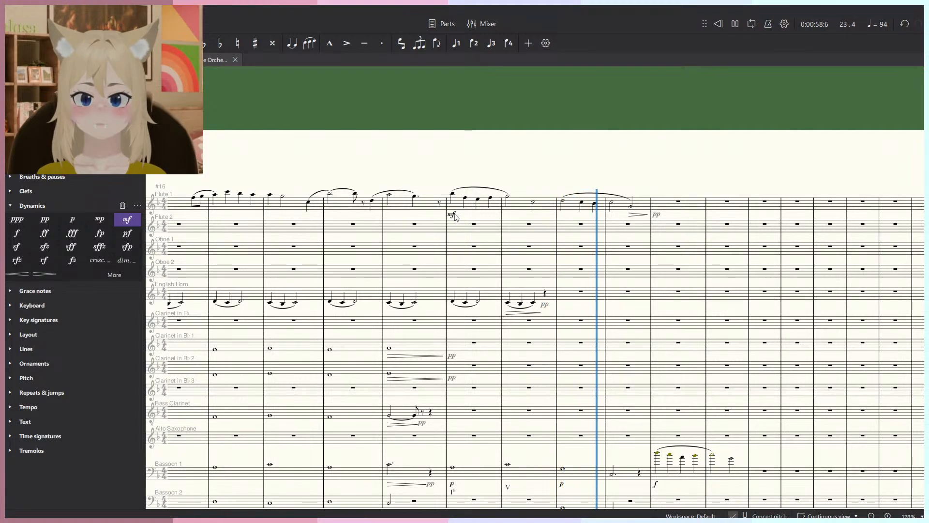
{"action": "key", "text": "space"}
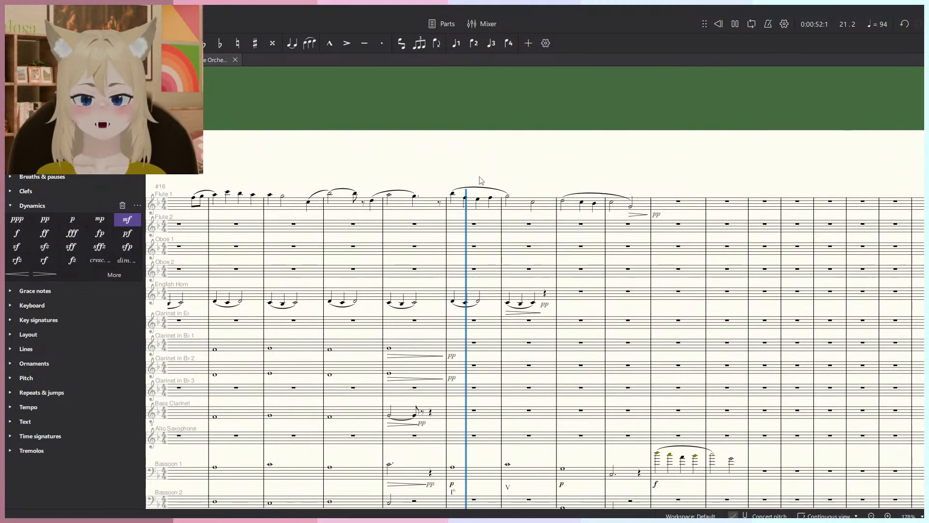
Move the Flute 1 melody in measures 15 to 25, with its slurs and dynamics, to Oboe 1.
{"action": "scroll", "coordinate": [676, 175], "scroll_direction": "down", "scroll_amount": 2}
{"action": "left_click_drag", "start_coordinate": [674, 175], "coordinate": [740, 201]}
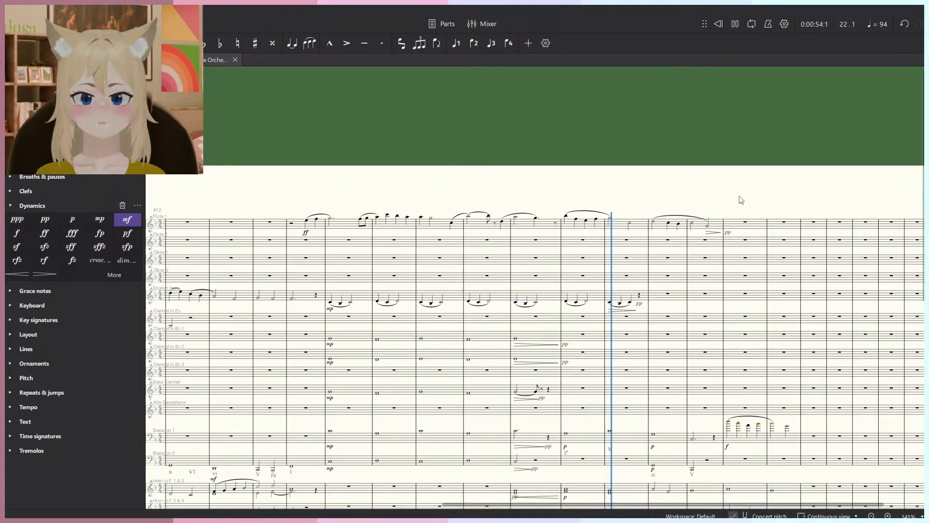
{"action": "key", "text": "space"}
{"action": "left_click", "coordinate": [297, 228], "text": "shift"}
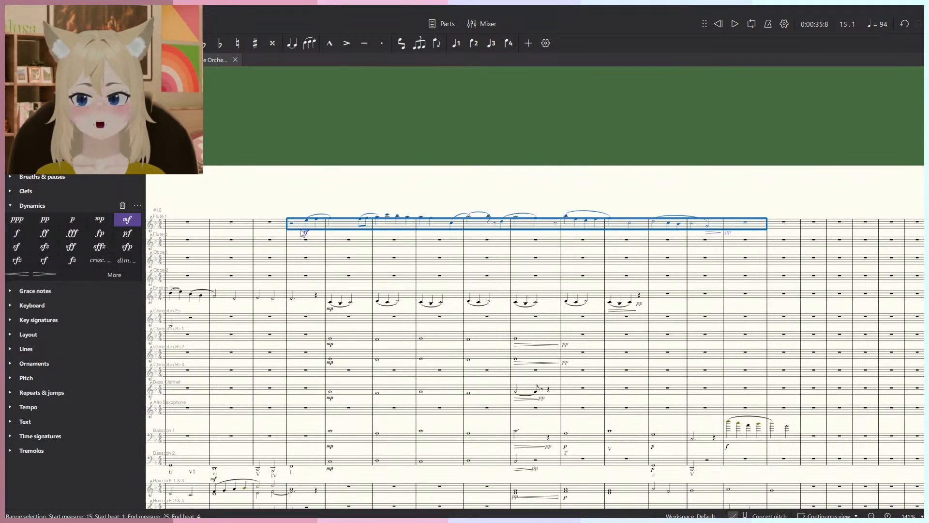
{"action": "scroll", "coordinate": [297, 228], "scroll_direction": "up", "scroll_amount": 4}
{"action": "key", "text": "Delete"}
{"action": "key", "text": "ctrl+z"}
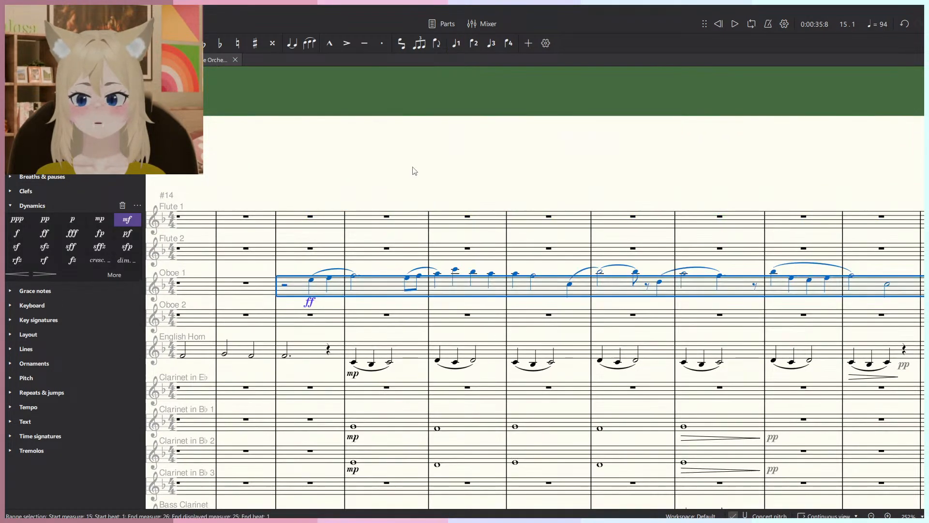
Play back from measure 15 to hear the melody in Oboe 1.
{"action": "key", "text": "space"}
{"action": "scroll", "coordinate": [412, 172], "scroll_direction": "down", "scroll_amount": 3}
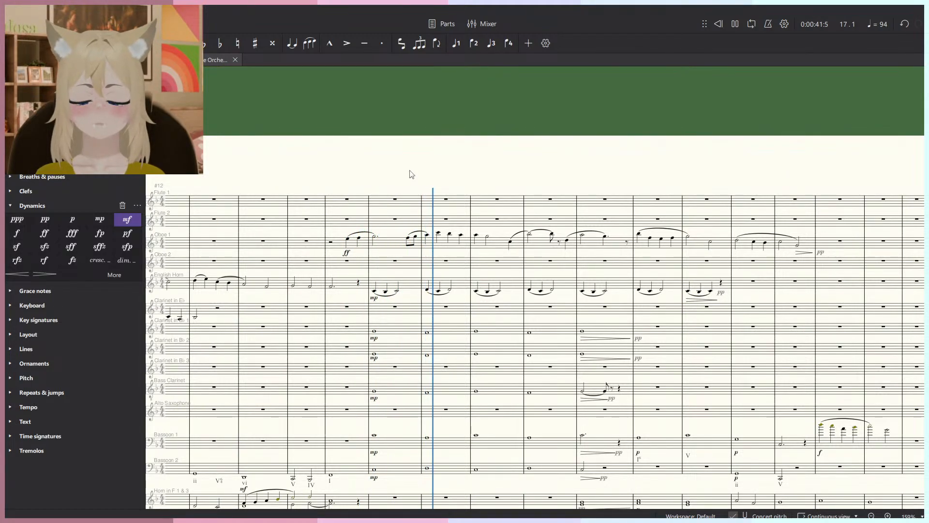
{"action": "key", "text": "space"}
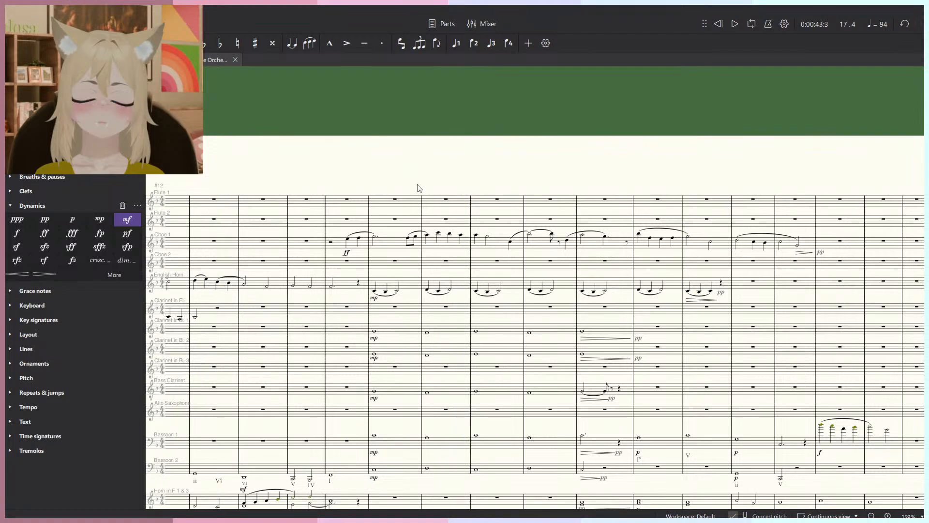
Select the Violin melody in measures 15 to 23, check its channel in the mixer, and play back from measure 15.
{"action": "scroll", "coordinate": [426, 232], "scroll_direction": "down", "scroll_amount": 10}
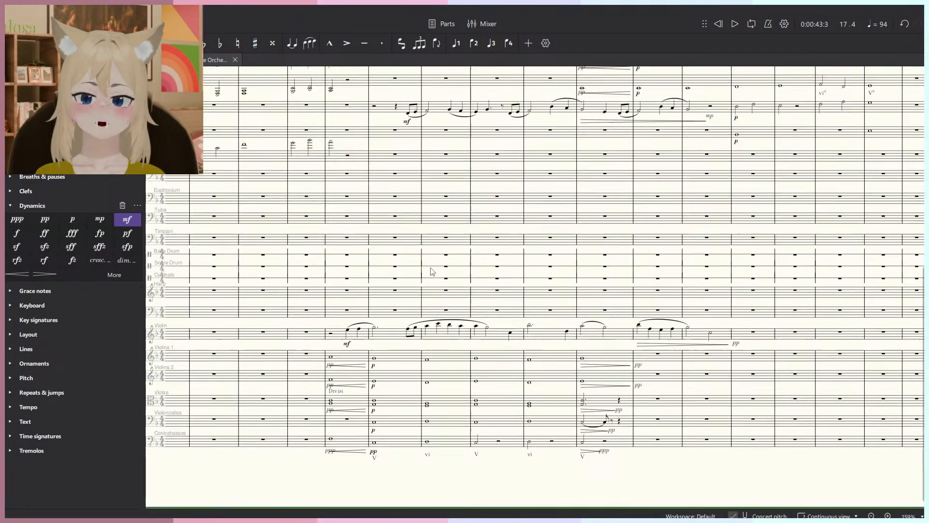
{"action": "left_click", "coordinate": [760, 338], "text": "shift"}
{"action": "key", "text": "F10"}
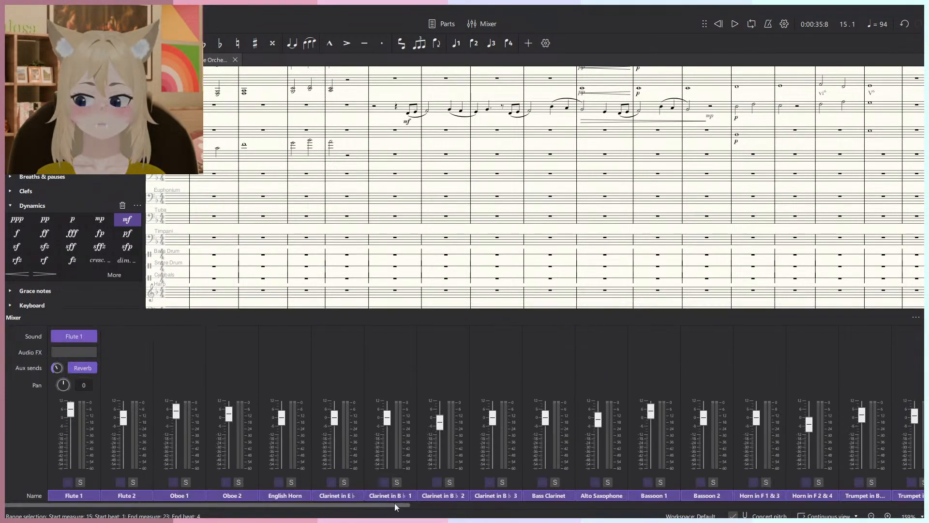
{"action": "left_click_drag", "start_coordinate": [393, 506], "coordinate": [878, 485]}
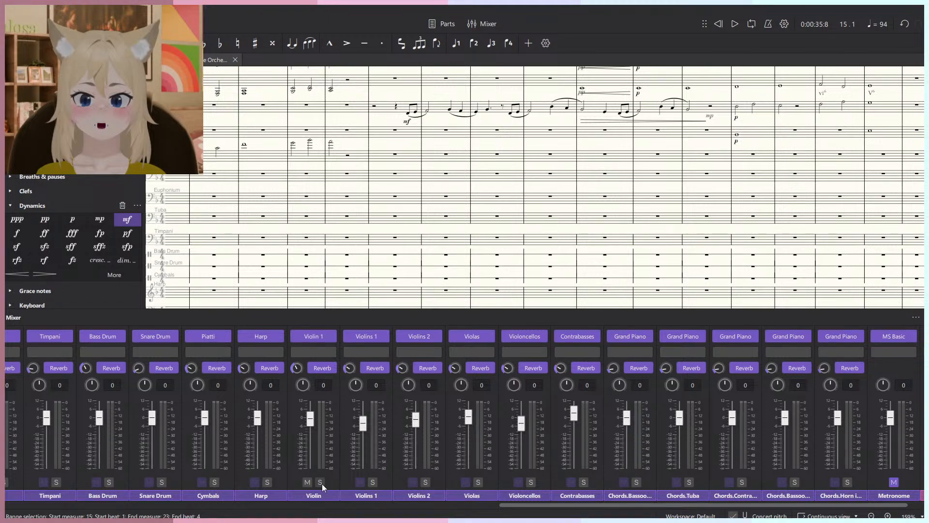
{"action": "key", "text": "F10"}
{"action": "scroll", "coordinate": [334, 249], "scroll_direction": "up", "scroll_amount": 5}
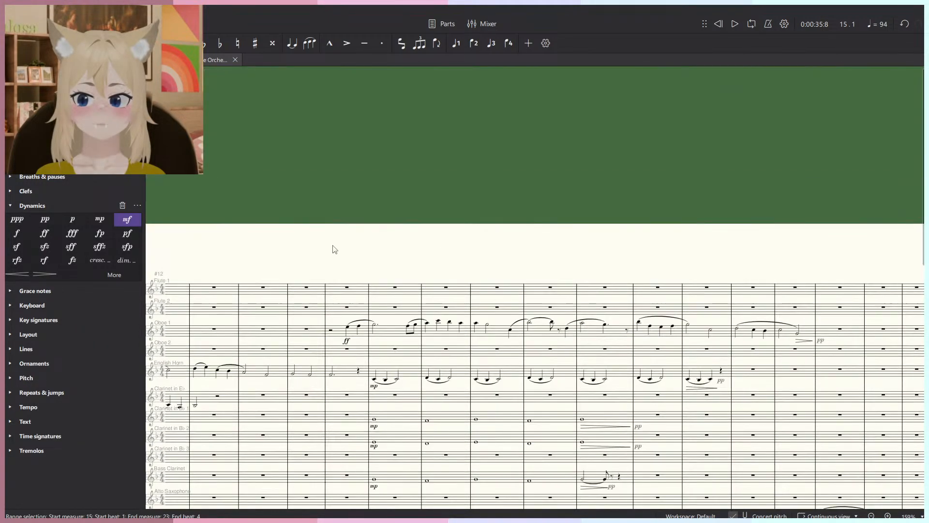
{"action": "key", "text": "space"}
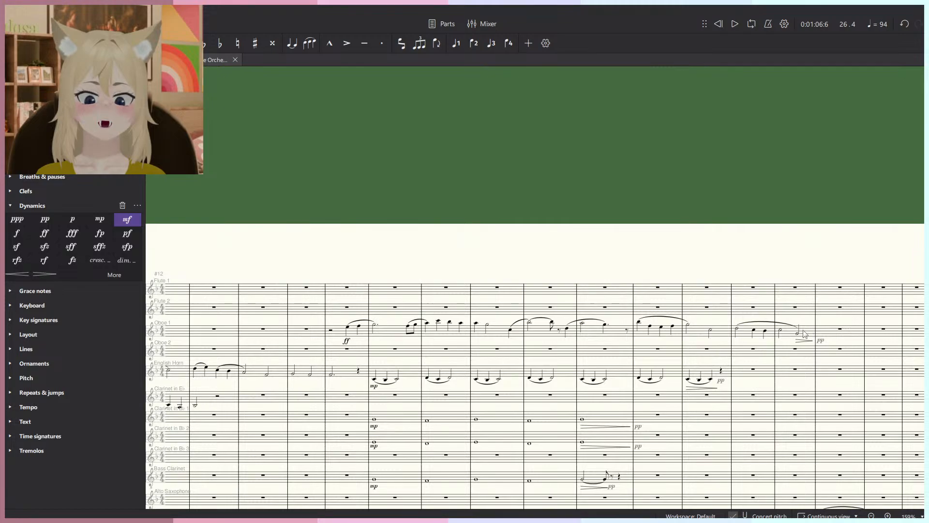
Move the English Horn accompaniment in measures 16 to 22, including its dynamics, to Oboe 2.
{"action": "left_click", "coordinate": [408, 372]}
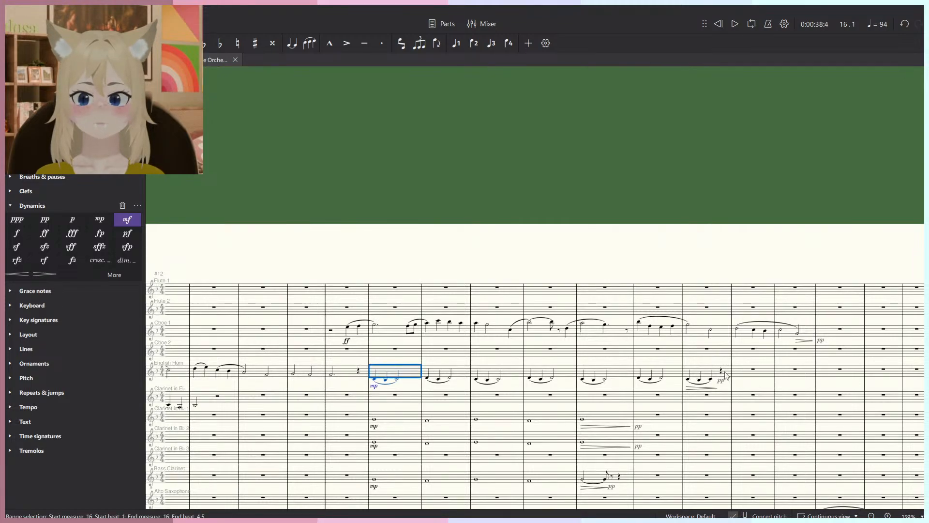
{"action": "left_click", "coordinate": [724, 374], "text": "shift"}
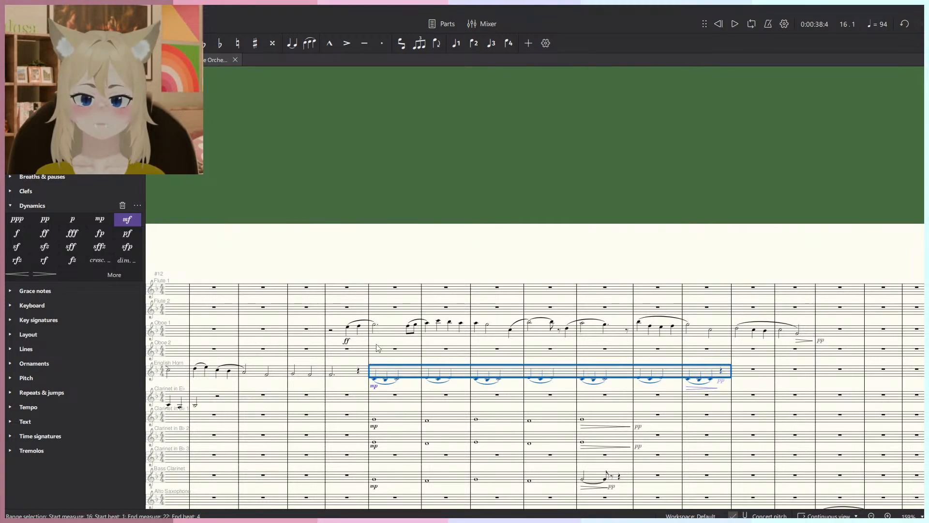
{"action": "key", "text": "Delete"}
{"action": "key", "text": "ctrl+v"}
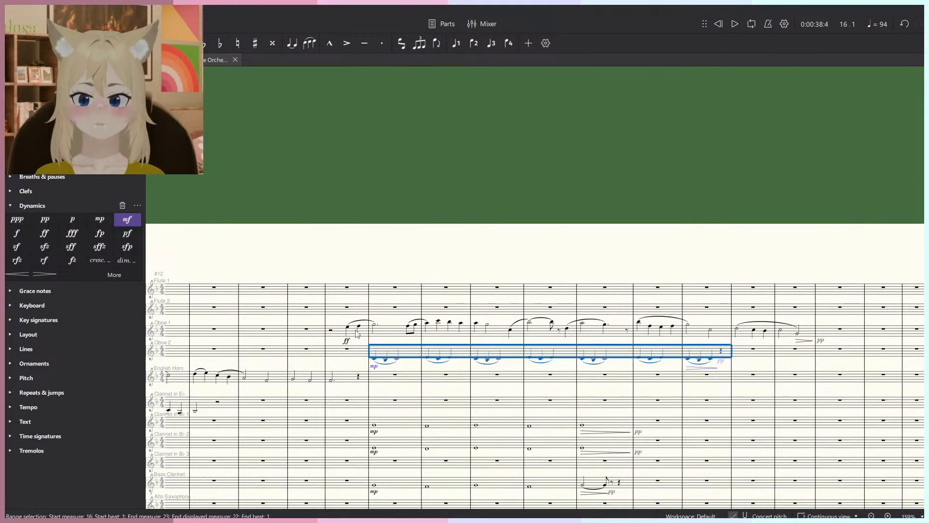
Move the Oboe 1 melody to the English Horn, starting on beat 3 of measure 15.
{"action": "left_click", "coordinate": [357, 333]}
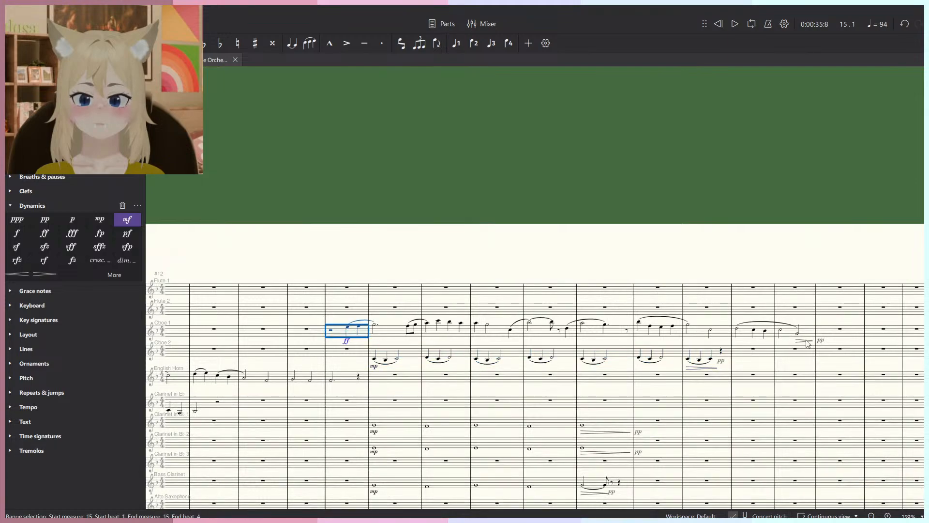
{"action": "left_click", "coordinate": [349, 332], "text": "shift"}
{"action": "key", "text": "Delete"}
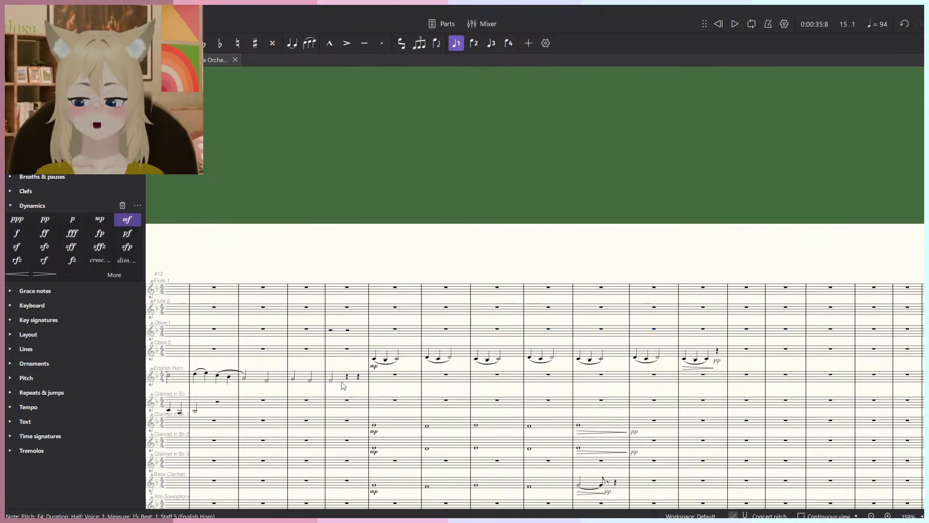
{"action": "key", "text": "ctrl+v"}
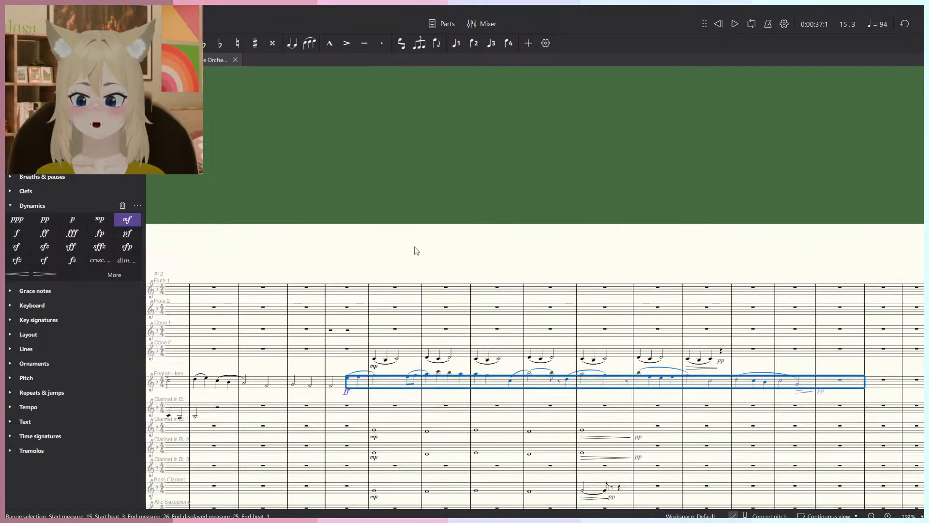
Lower the English Horn melody from measure 15 beat 3 through measure 24 by an octave and play it back.
{"action": "key", "text": "Escape"}
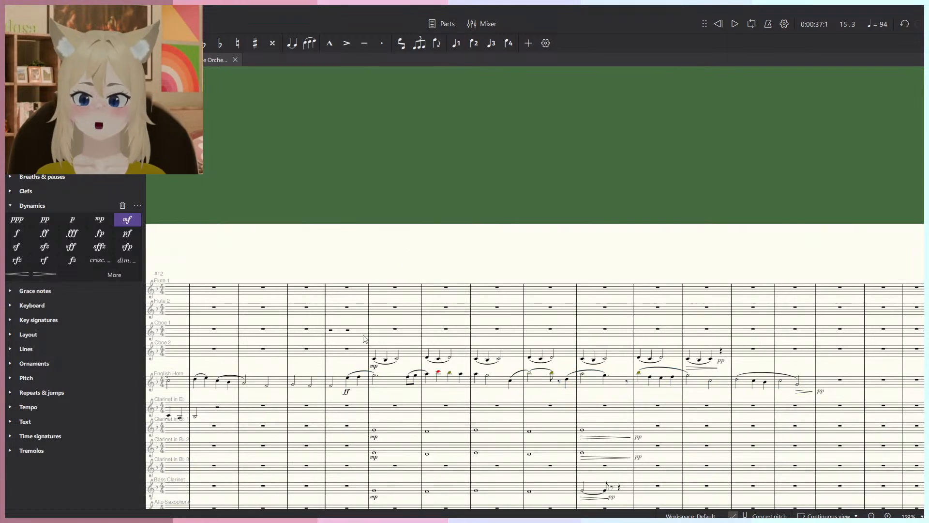
{"action": "left_click", "coordinate": [811, 385], "text": "shift"}
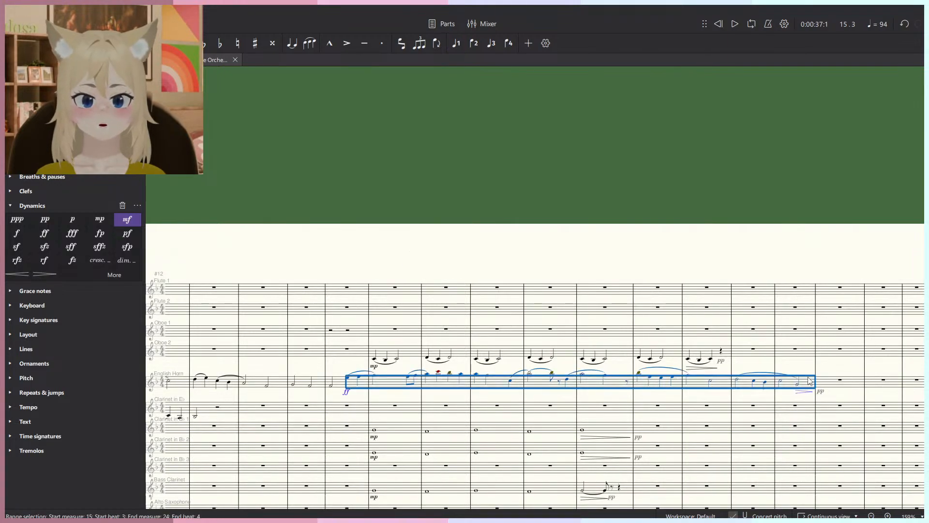
{"action": "key", "text": "Escape"}
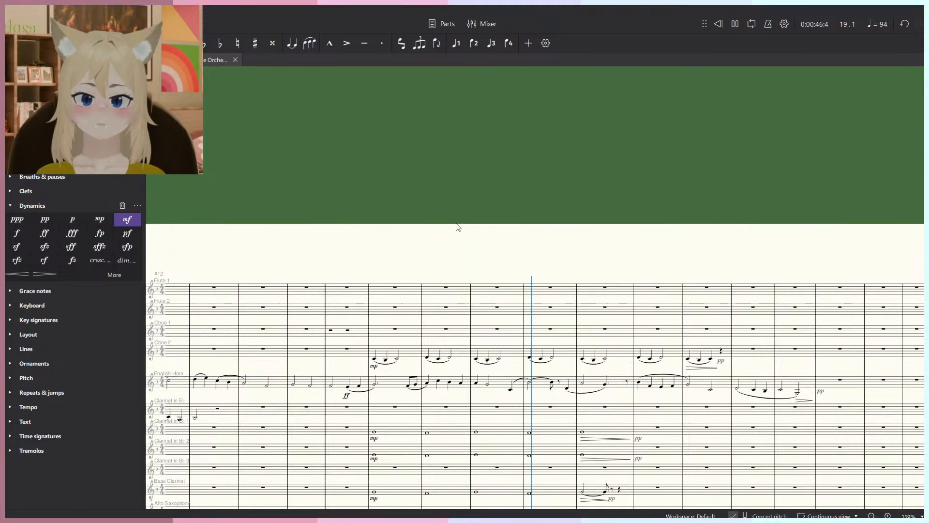
Stop playback and undo the octave change and the move of the Oboe 1 melody to the English Horn.
{"action": "key", "text": "space"}
{"action": "key", "text": "ctrl+z"}
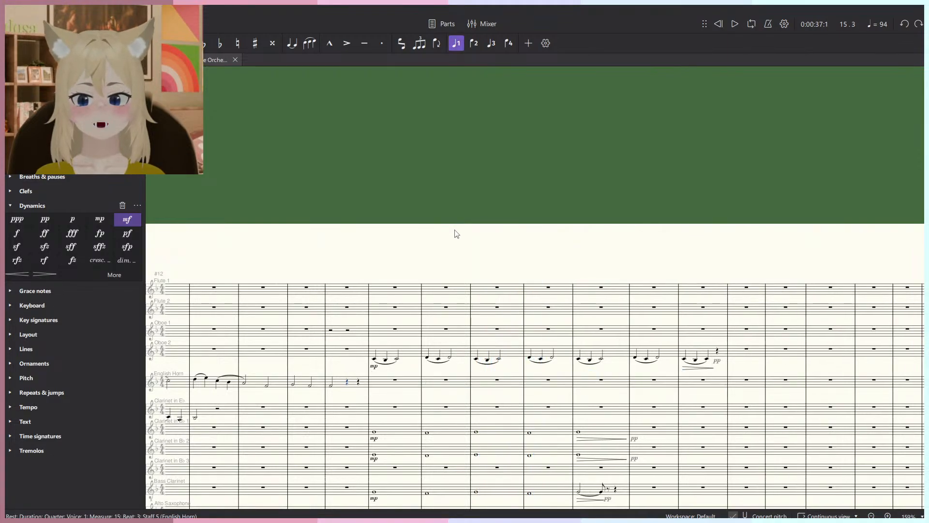
{"action": "key", "text": "ctrl+z"}
{"action": "key", "text": "Escape"}
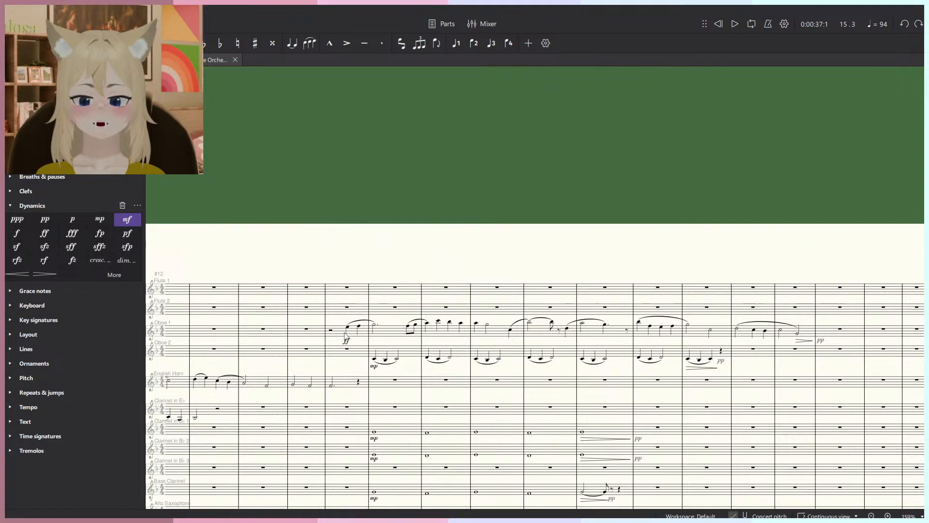
Switch Oboe 1's playback sound to the Audio Imperia Oboe from Muse Sounds.
{"action": "scroll", "coordinate": [345, 335], "scroll_direction": "up", "scroll_amount": 5}
{"action": "key", "text": "F10"}
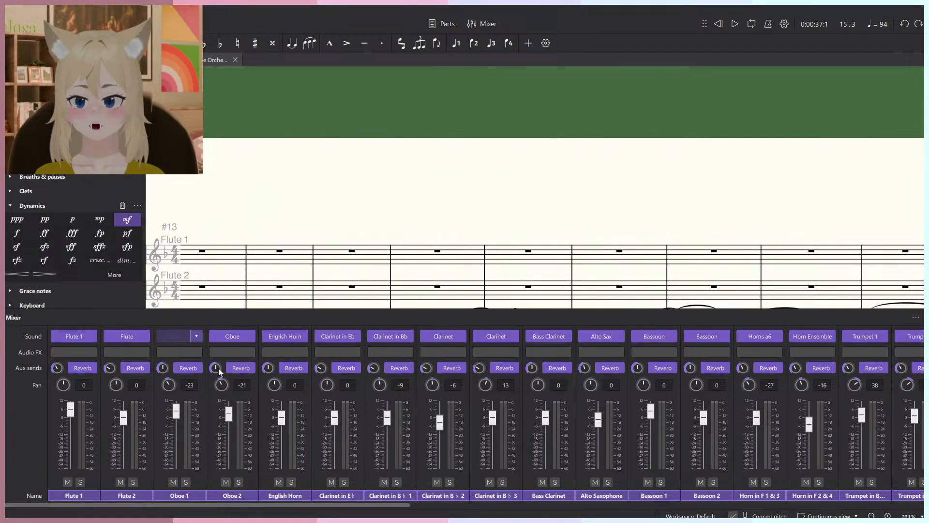
{"action": "left_click", "coordinate": [197, 336]}
{"action": "mouse_move", "coordinate": [228, 368]}
{"action": "mouse_move", "coordinate": [319, 368]}
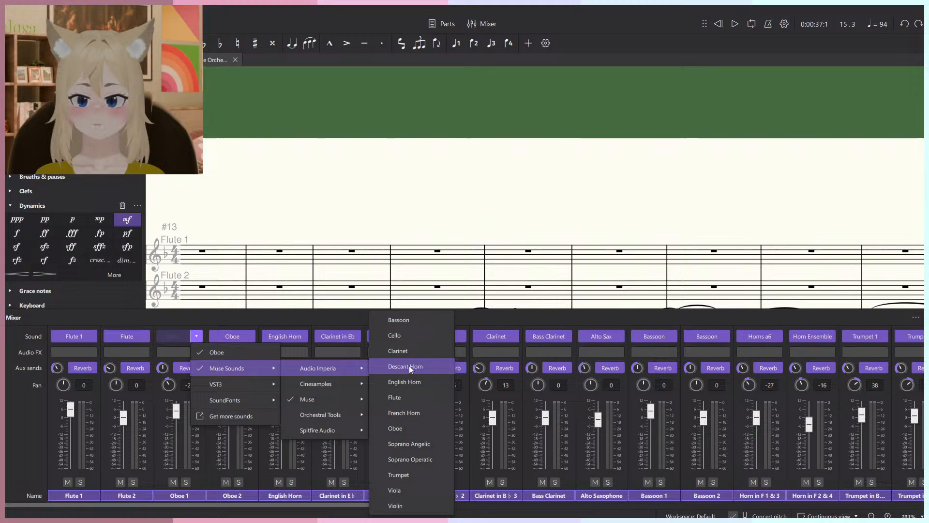
{"action": "left_click", "coordinate": [407, 430]}
{"action": "key", "text": "F10"}
Play back the Oboe 1 melody from measure 15 and lower Oboe 1's volume slightly in the mixer.
{"action": "left_click", "coordinate": [354, 322]}
{"action": "key", "text": "space"}
{"action": "scroll", "coordinate": [411, 192], "scroll_direction": "down", "scroll_amount": 4}
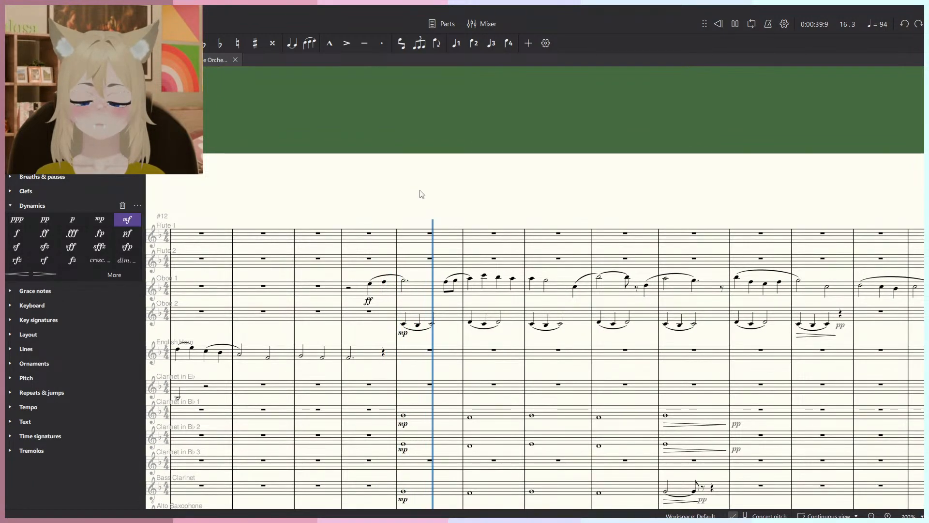
{"action": "key", "text": "F10"}
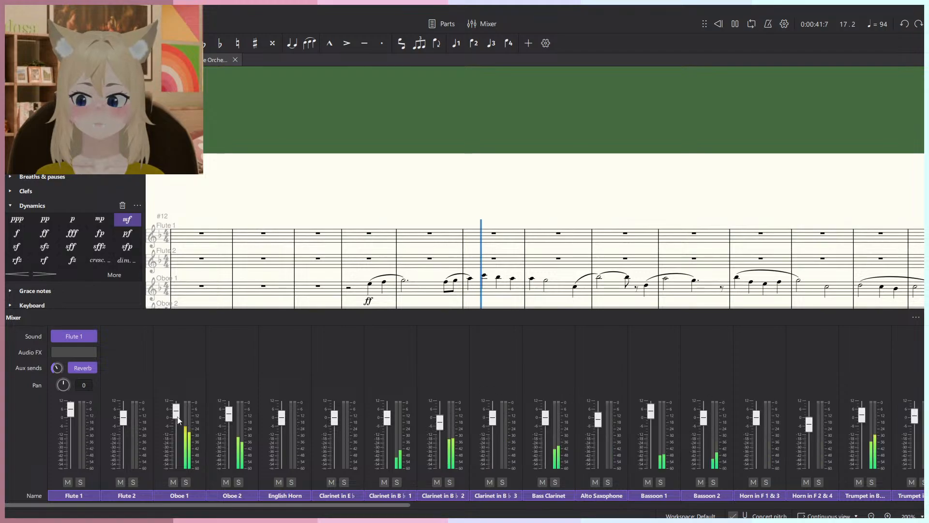
{"action": "left_click_drag", "start_coordinate": [176, 411], "coordinate": [176, 415]}
{"action": "key", "text": "F10"}
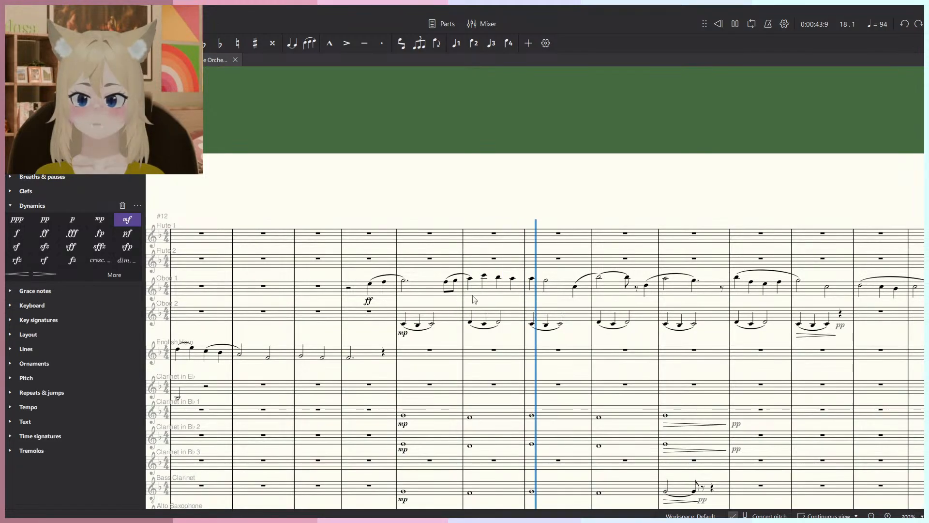
{"action": "key", "text": "space"}
Slur beats 2 to 4 of measure 17 in Oboe 1 and play back the phrase.
{"action": "scroll", "coordinate": [534, 291], "scroll_direction": "up", "scroll_amount": 3}
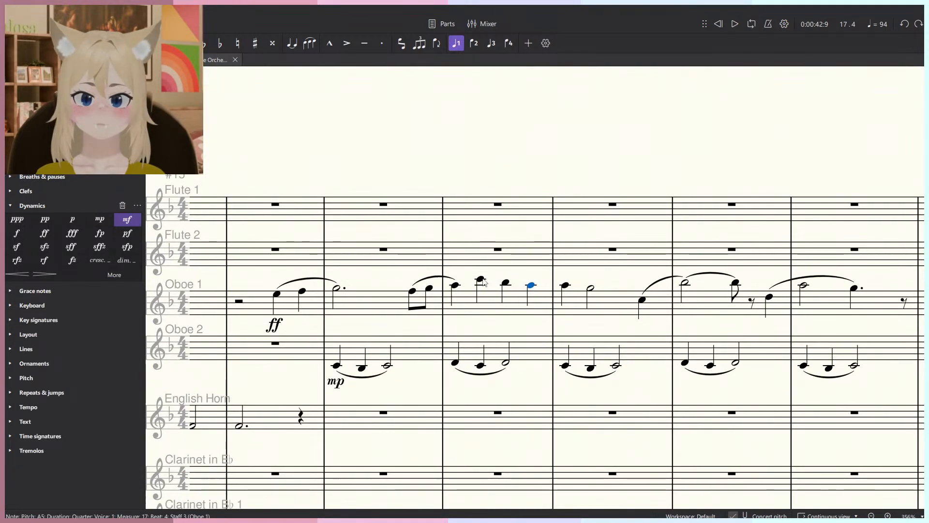
{"action": "left_click", "coordinate": [412, 293]}
{"action": "key", "text": "space"}
{"action": "scroll", "coordinate": [460, 160], "scroll_direction": "down", "scroll_amount": 2}
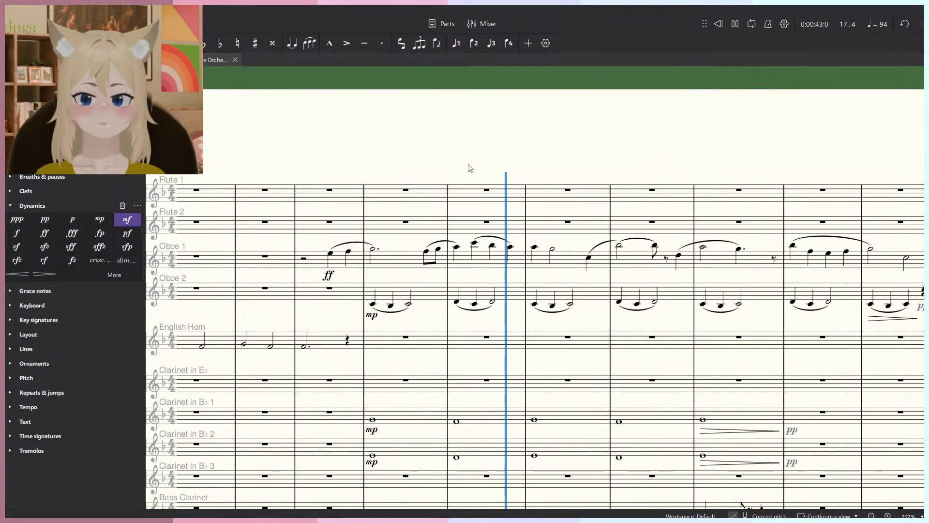
{"action": "scroll", "coordinate": [477, 170], "scroll_direction": "down", "scroll_amount": 3}
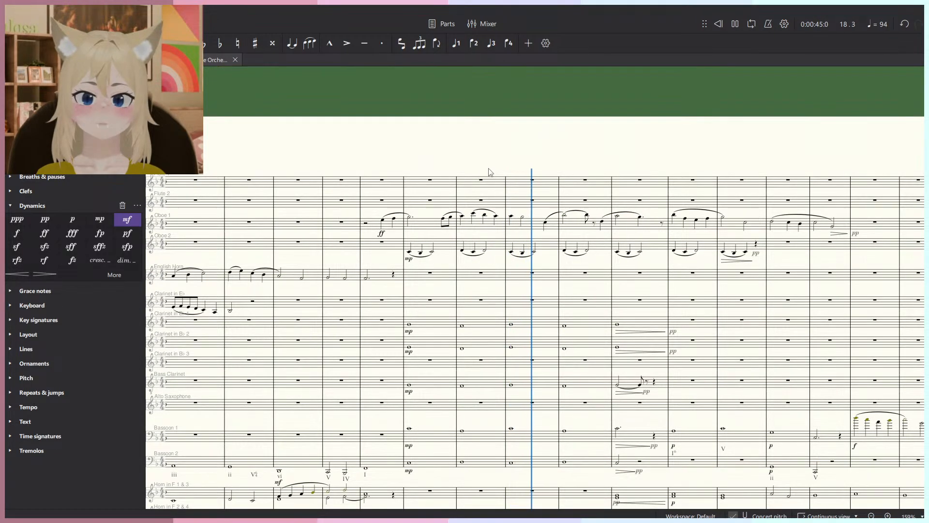
{"action": "key", "text": "space"}
Add a slur over the first two Oboe 1 notes of measure 18.
{"action": "scroll", "coordinate": [518, 229], "scroll_direction": "up", "scroll_amount": 3}
{"action": "left_click", "coordinate": [516, 224]}
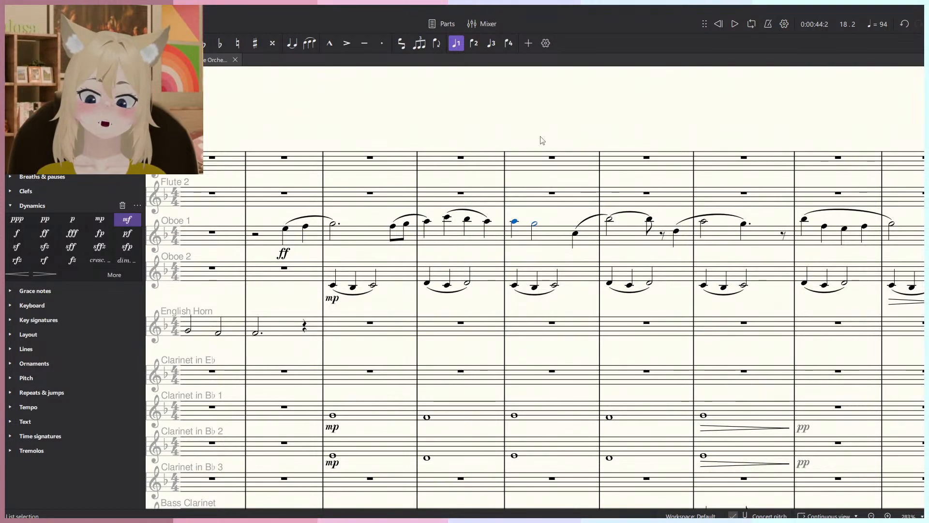
{"action": "key", "text": "Escape"}
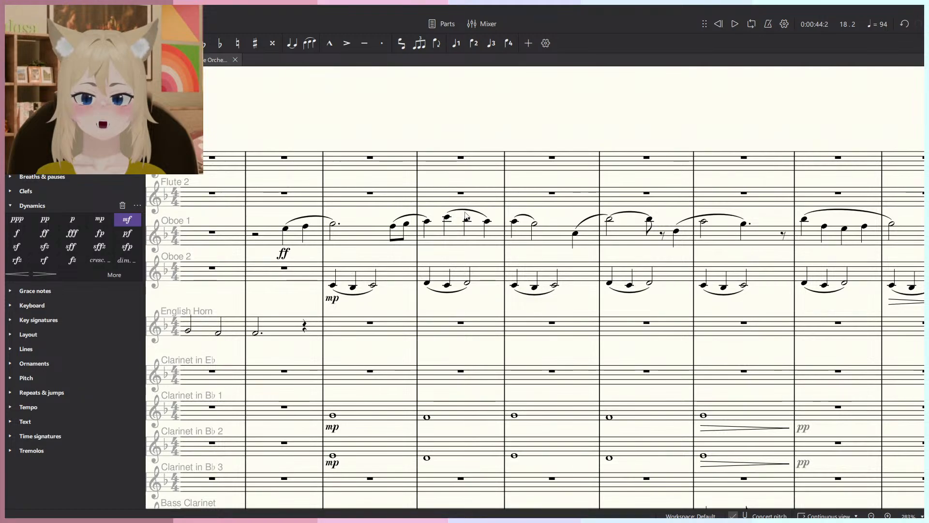
Remove the slurs from the Oboe 1 melody in measures 15 to 24, keeping only the one within measure 19.
{"action": "scroll", "coordinate": [420, 218], "scroll_direction": "down", "scroll_amount": 1}
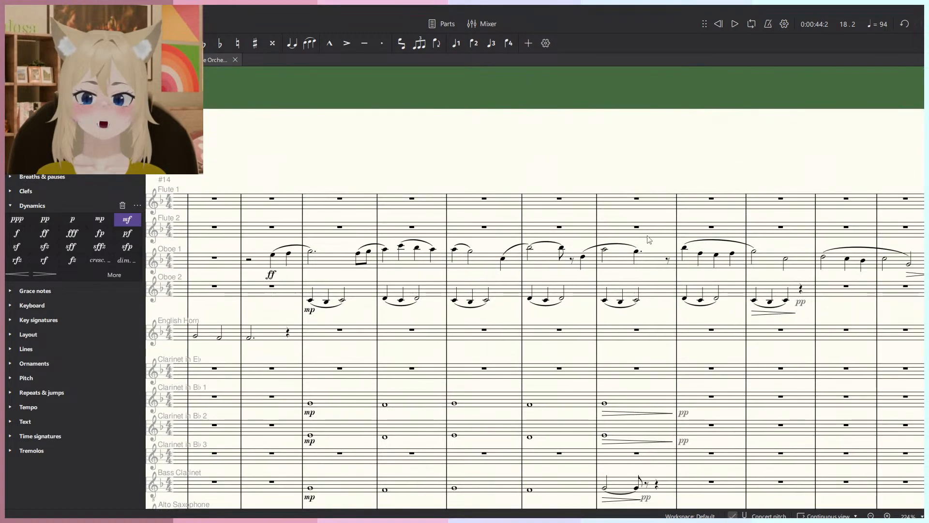
{"action": "left_click", "coordinate": [854, 249]}
{"action": "key", "text": "Delete"}
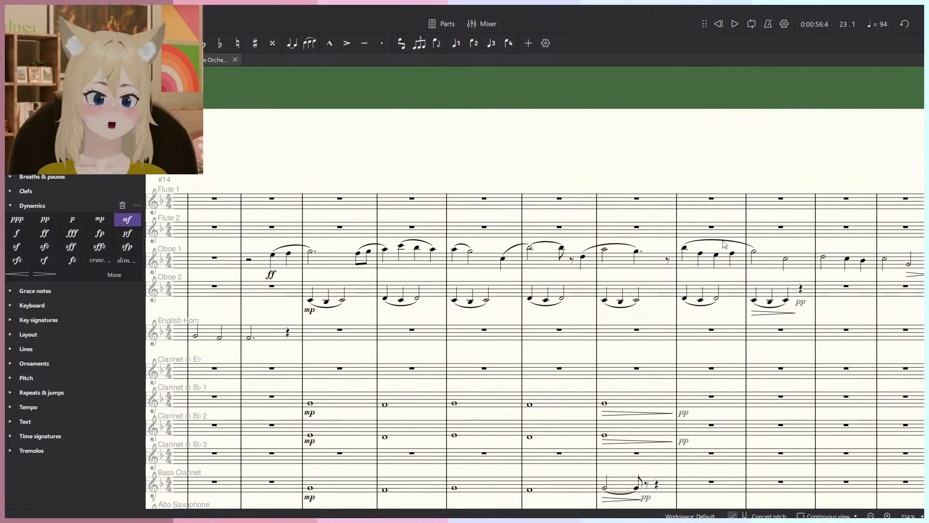
{"action": "left_click", "coordinate": [726, 241]}
{"action": "key", "text": "Delete"}
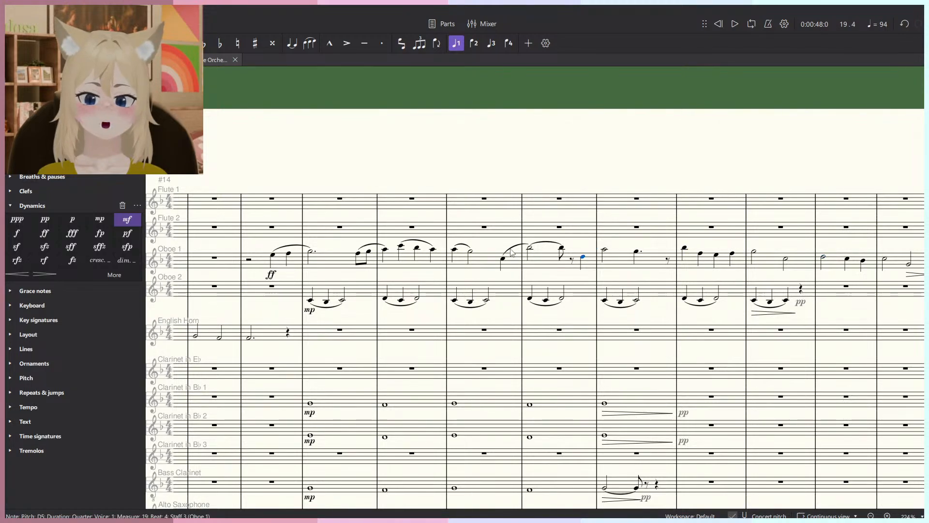
{"action": "left_click", "coordinate": [512, 252]}
{"action": "key", "text": "Delete"}
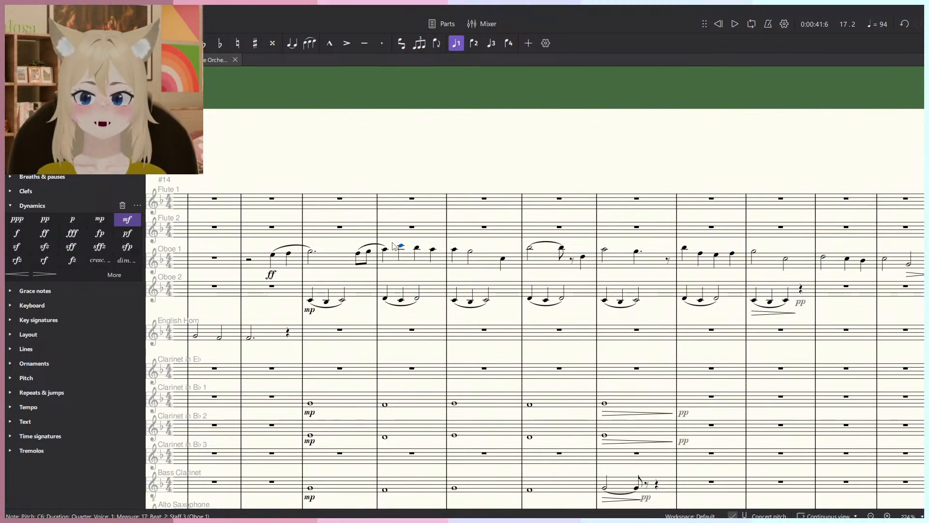
{"action": "left_click", "coordinate": [286, 248]}
{"action": "key", "text": "Delete"}
Add a legato text marking to Oboe 1 at beat 3 of measure 15 and play back from there.
{"action": "left_click", "coordinate": [7, 423]}
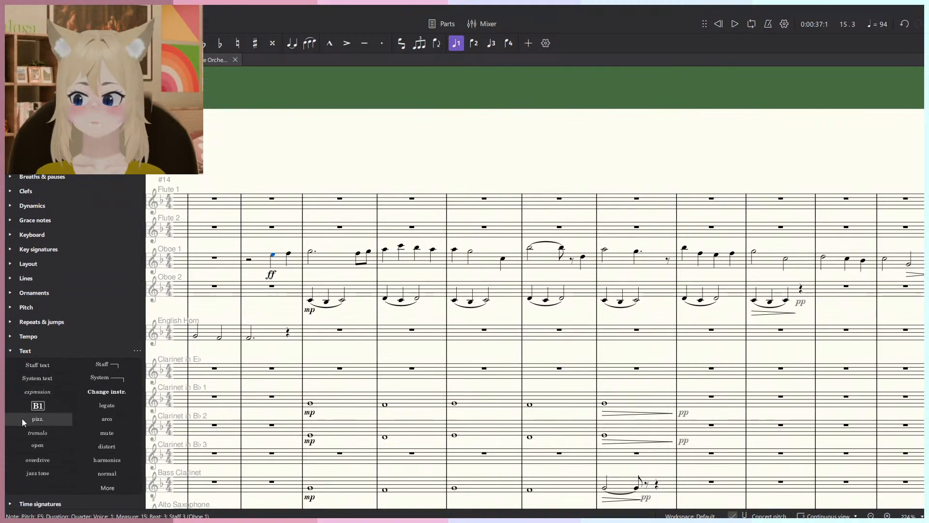
{"action": "key", "text": "space"}
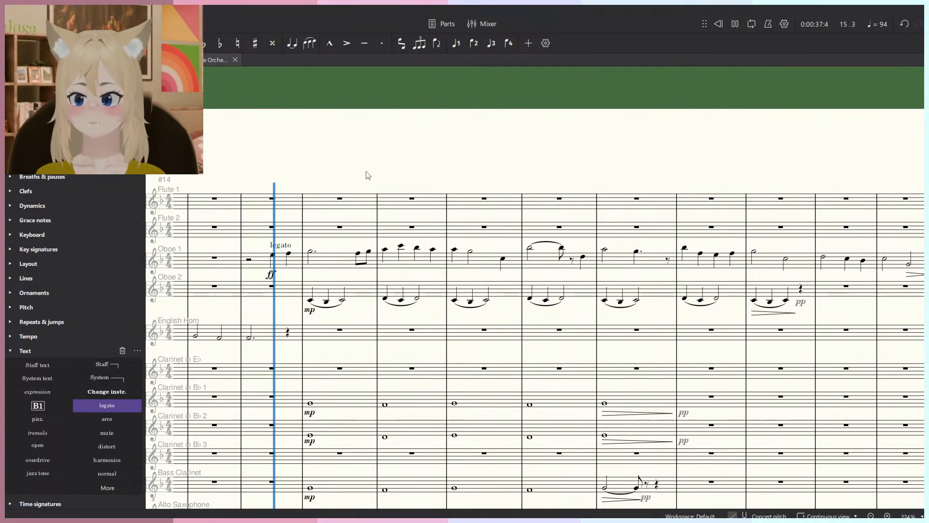
Replace Oboe 1's dotted half note G in measure 16 with a half note slurred to an eighth note on the same pitch.
{"action": "scroll", "coordinate": [379, 168], "scroll_direction": "down", "scroll_amount": 3}
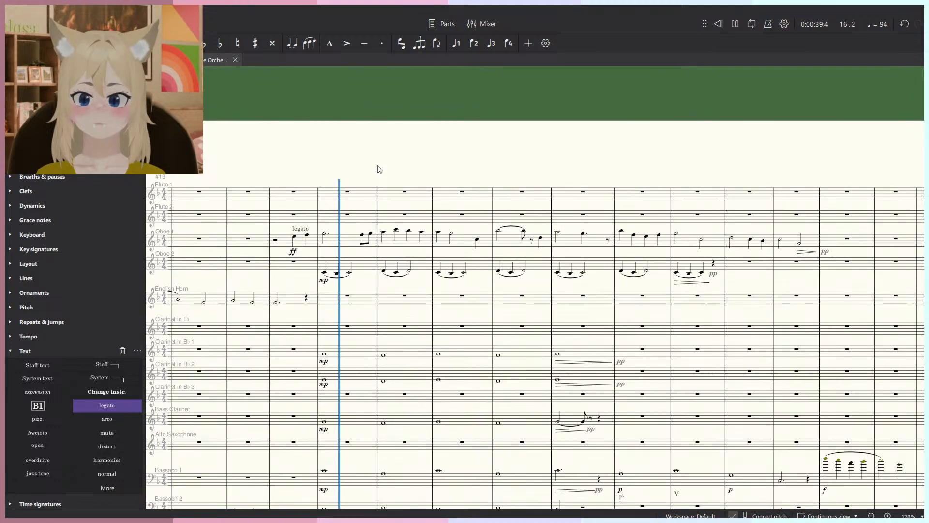
{"action": "key", "text": "space"}
{"action": "scroll", "coordinate": [347, 220], "scroll_direction": "up", "scroll_amount": 6}
{"action": "left_click", "coordinate": [313, 233]}
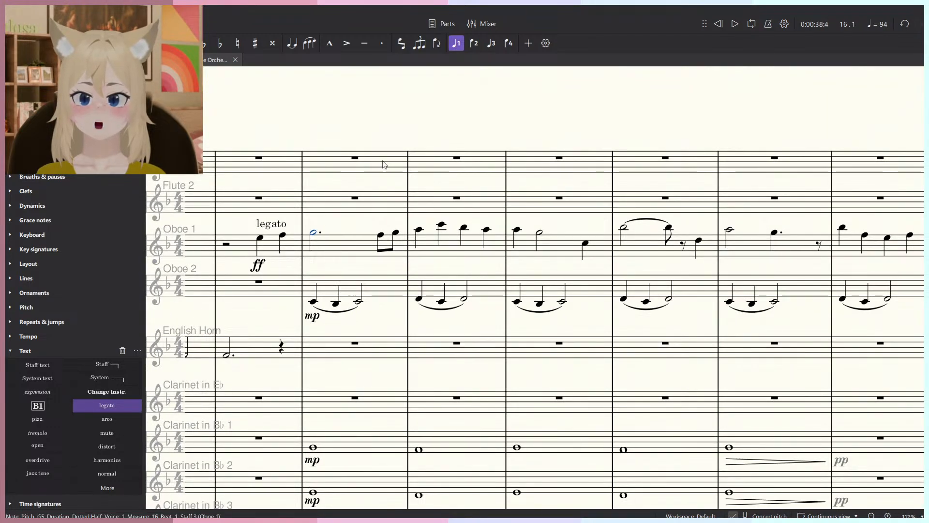
{"action": "key", "text": "Escape"}
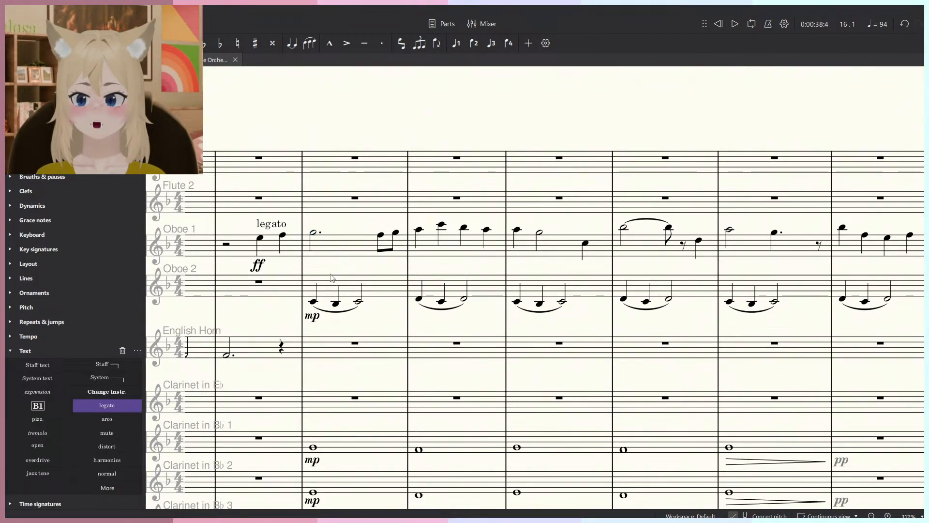
{"action": "key", "text": "6"}
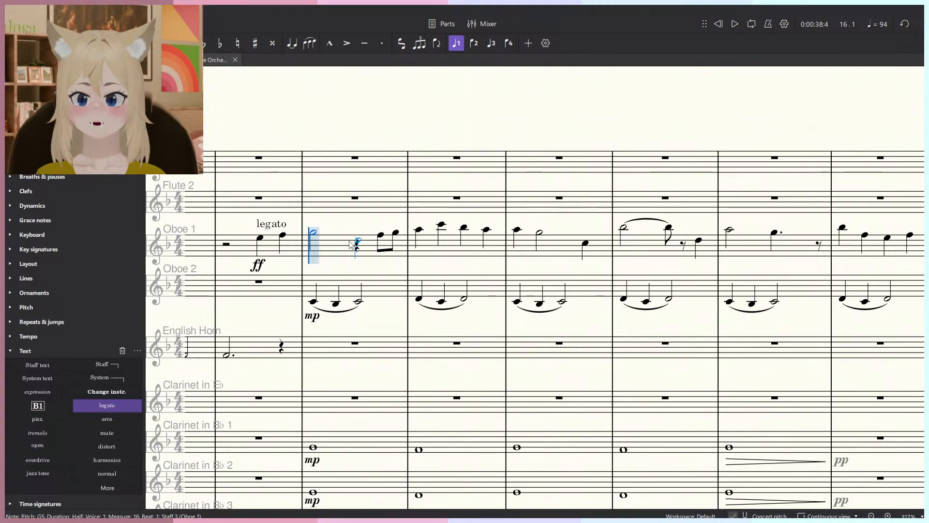
{"action": "left_click", "coordinate": [357, 235]}
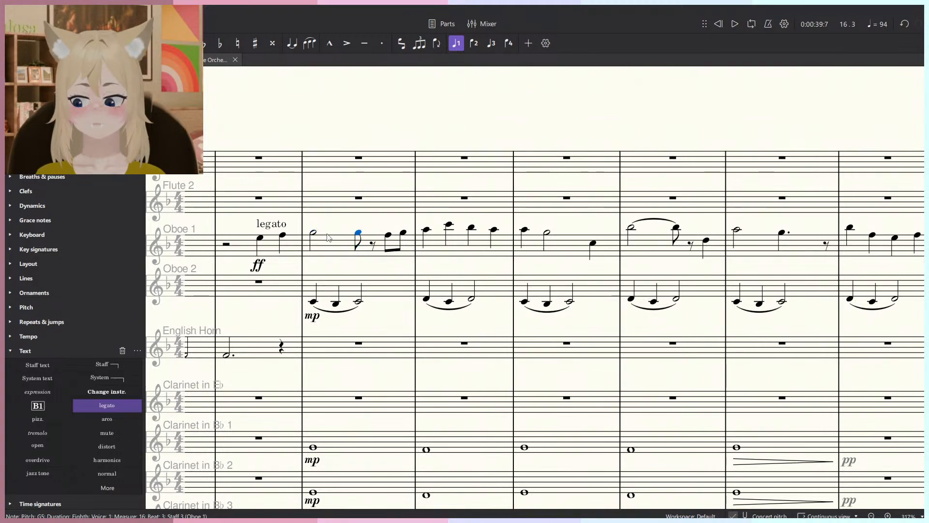
{"action": "key", "text": "space"}
{"action": "scroll", "coordinate": [393, 133], "scroll_direction": "down", "scroll_amount": 5, "text": "ctrl"}
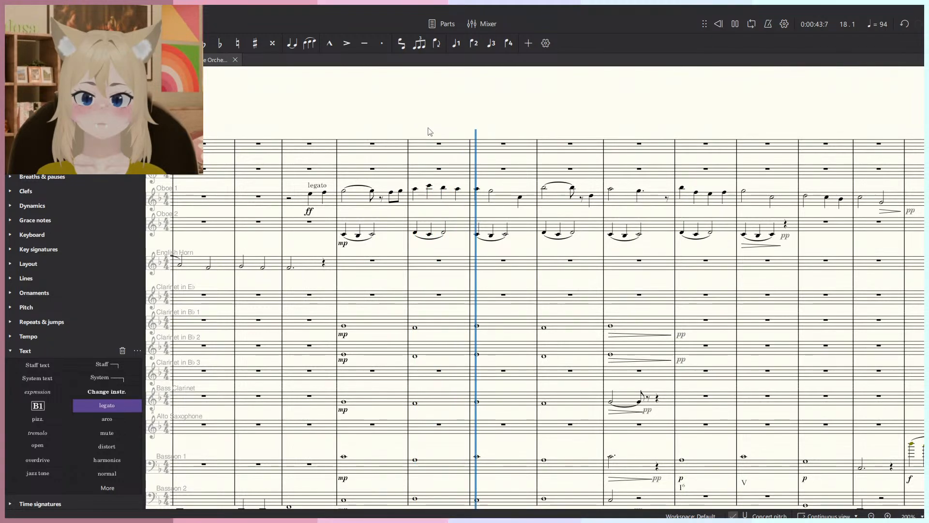
Shorten the half note on beat 2 of Oboe 1's measure 18 to a dotted quarter note and resume playback.
{"action": "key", "text": "space"}
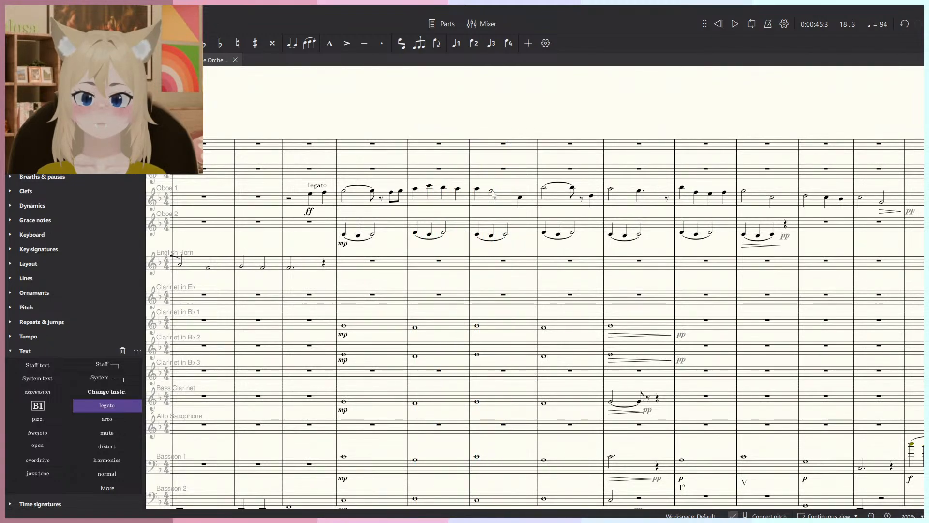
{"action": "key", "text": "space"}
{"action": "scroll", "coordinate": [531, 116], "scroll_direction": "down", "scroll_amount": 2}
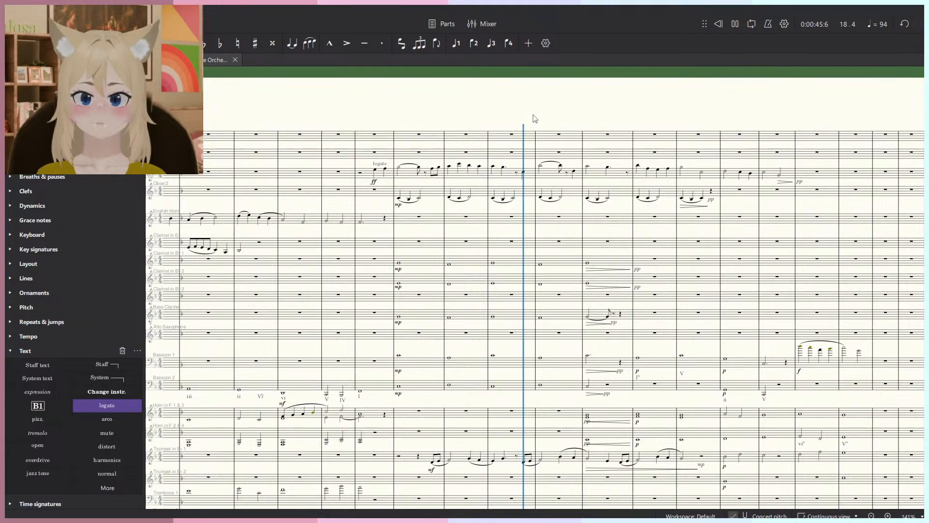
{"action": "scroll", "coordinate": [560, 119], "scroll_direction": "up", "scroll_amount": 3}
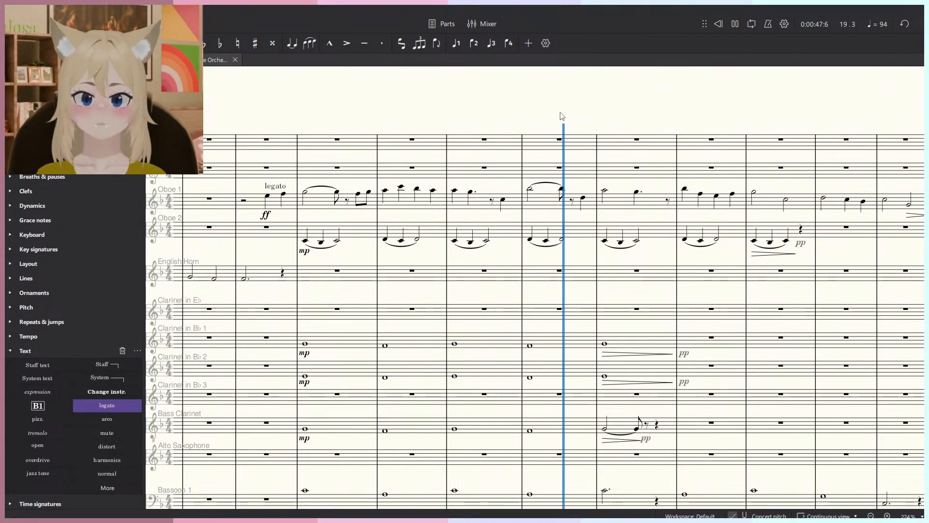
Play back the revised oboe passage through measure 26, following it across the orchestral staves.
{"action": "scroll", "coordinate": [563, 186], "scroll_direction": "down", "scroll_amount": 3}
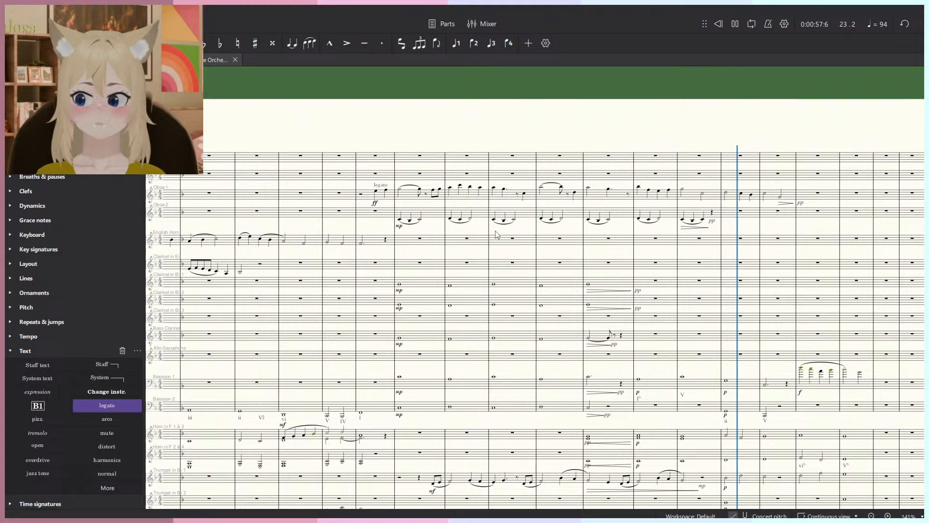
{"action": "left_click_drag", "start_coordinate": [554, 367], "coordinate": [468, 424]}
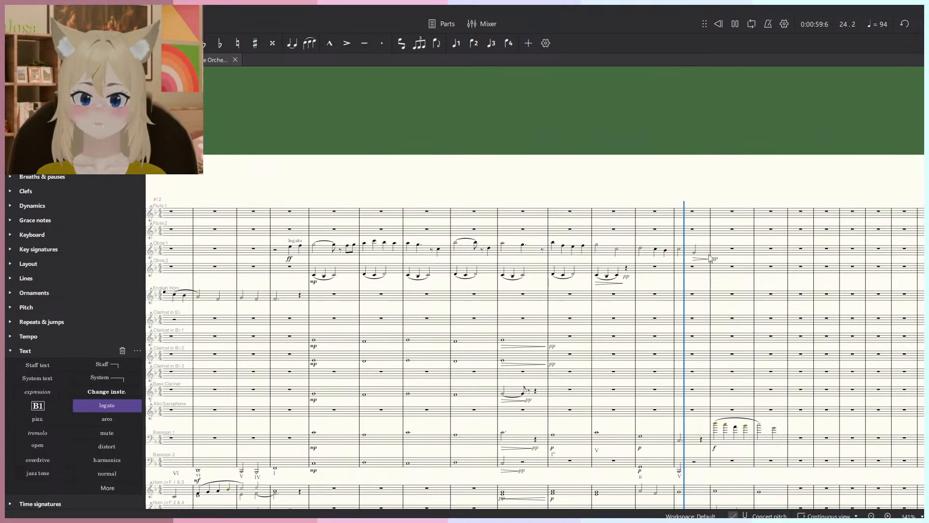
{"action": "scroll", "coordinate": [723, 217], "scroll_direction": "up", "scroll_amount": 1}
{"action": "scroll", "coordinate": [723, 220], "scroll_direction": "up", "scroll_amount": 3}
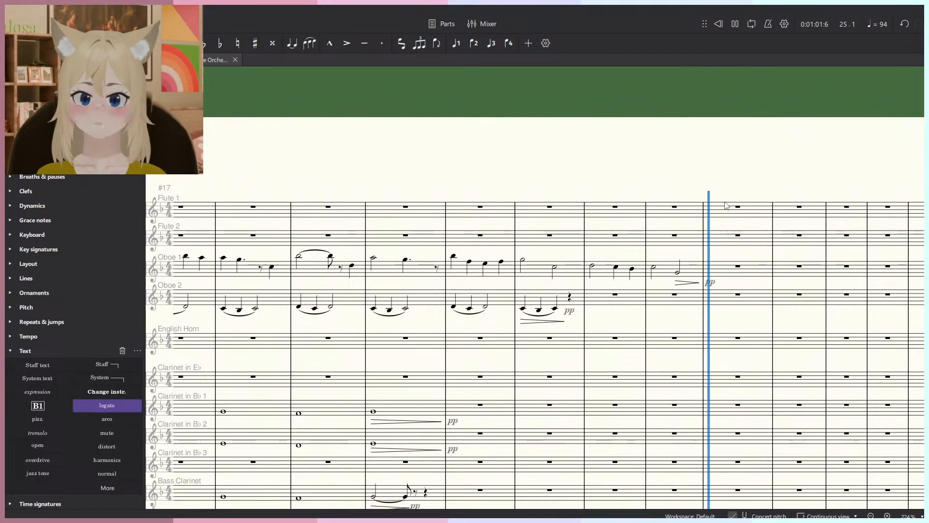
{"action": "scroll", "coordinate": [721, 212], "scroll_direction": "down", "scroll_amount": 4}
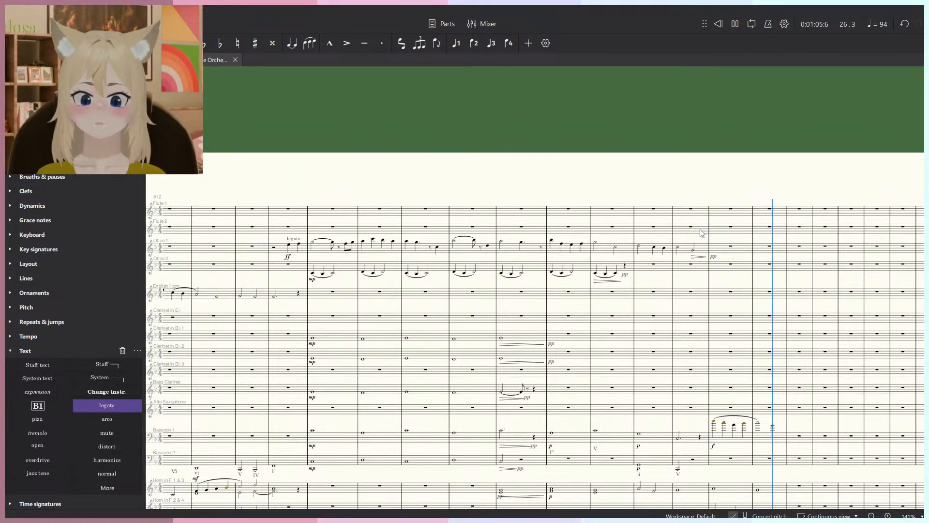
{"action": "key", "text": "space"}
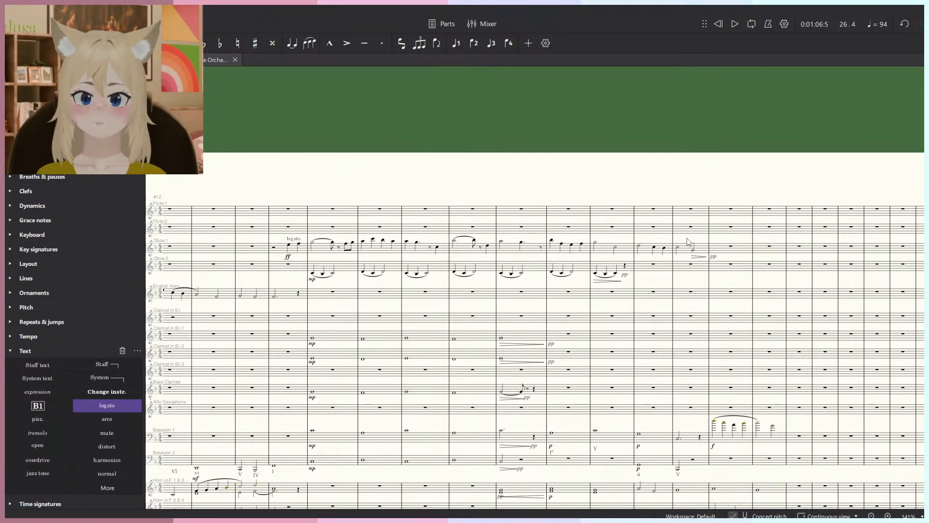
Move Oboe 2's slurred figure in measures 16 to 22 to the Trumpet in B♭ 2 staff, starting at measure 16.
{"action": "scroll", "coordinate": [688, 238], "scroll_direction": "down", "scroll_amount": 1}
{"action": "left_click_drag", "start_coordinate": [473, 313], "coordinate": [569, 354]}
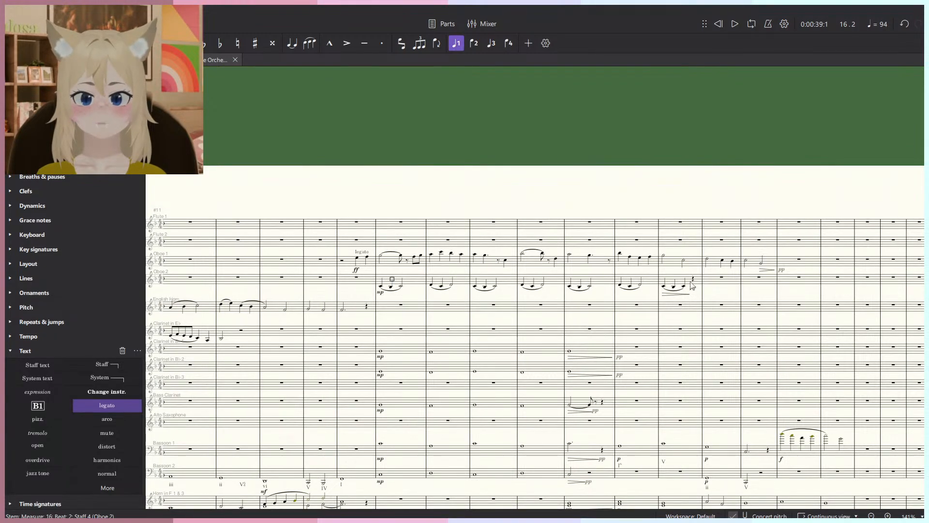
{"action": "left_click", "coordinate": [692, 285]}
{"action": "left_click", "coordinate": [395, 292], "text": "shift"}
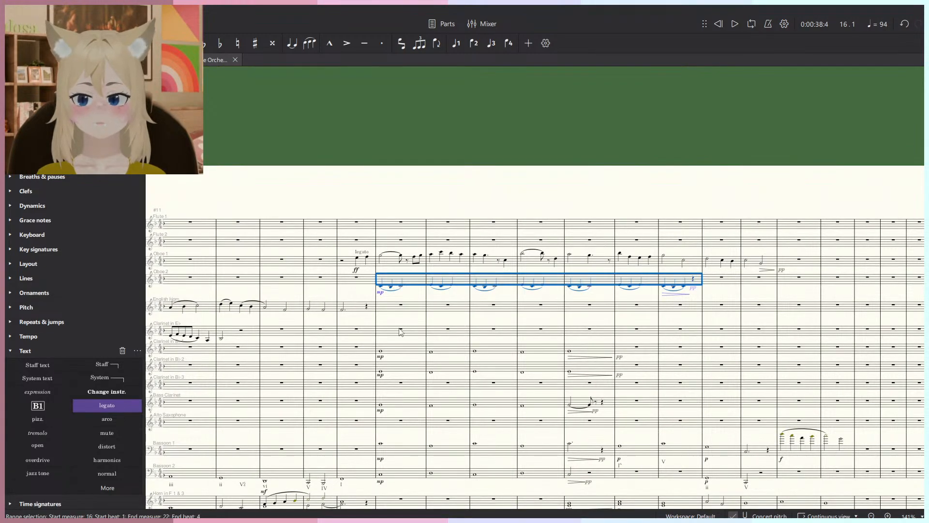
{"action": "scroll", "coordinate": [401, 333], "scroll_direction": "up", "scroll_amount": 1}
{"action": "scroll", "coordinate": [410, 331], "scroll_direction": "down", "scroll_amount": 4}
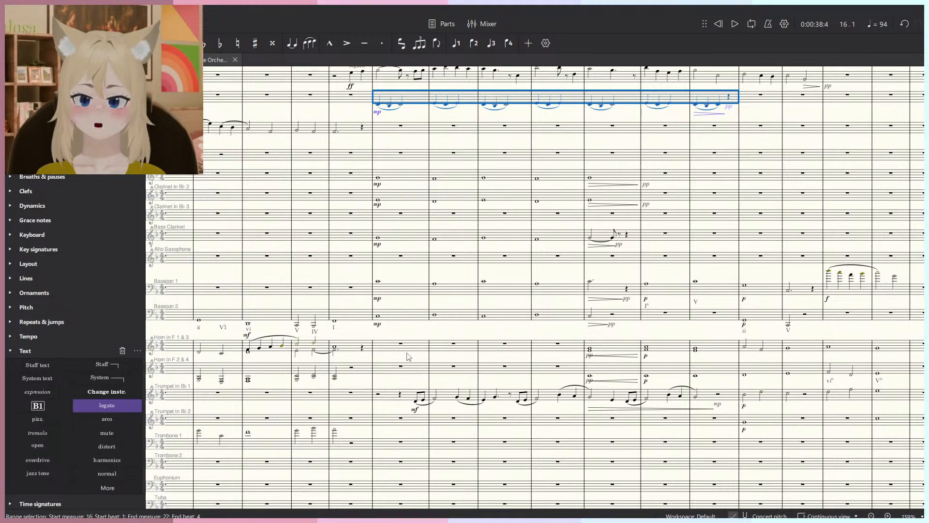
{"action": "scroll", "coordinate": [407, 356], "scroll_direction": "up", "scroll_amount": 2}
{"action": "scroll", "coordinate": [407, 356], "scroll_direction": "down", "scroll_amount": 1}
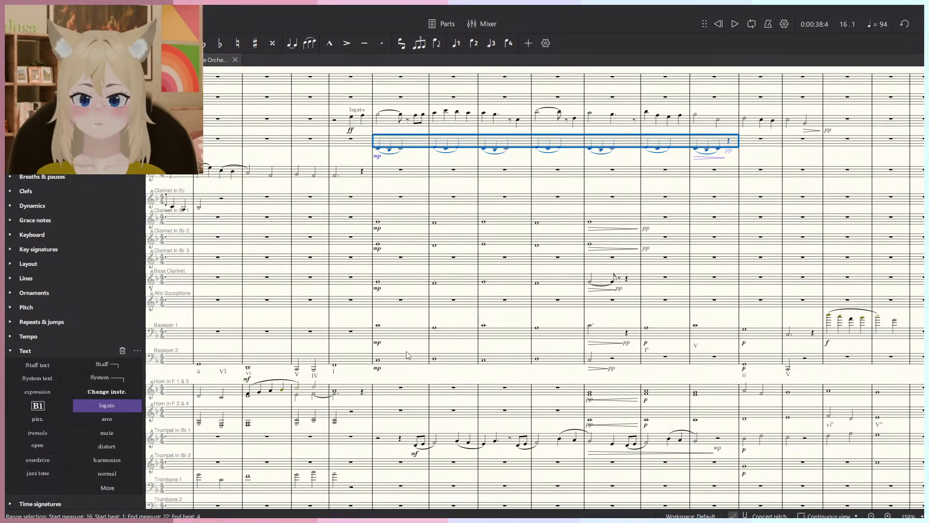
{"action": "scroll", "coordinate": [408, 355], "scroll_direction": "down", "scroll_amount": 1}
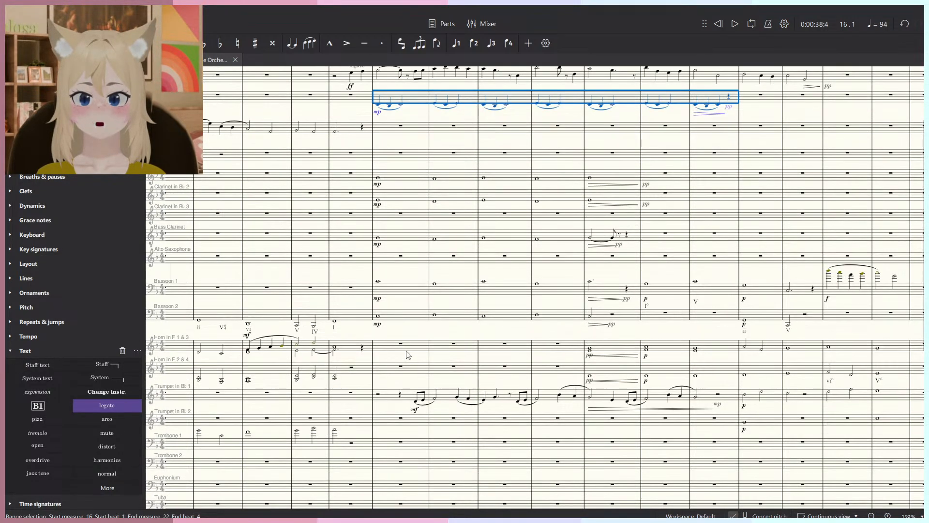
{"action": "left_click", "coordinate": [392, 426]}
{"action": "key", "text": "ctrl+v"}
{"action": "key", "text": "space"}
{"action": "key", "text": "Escape"}
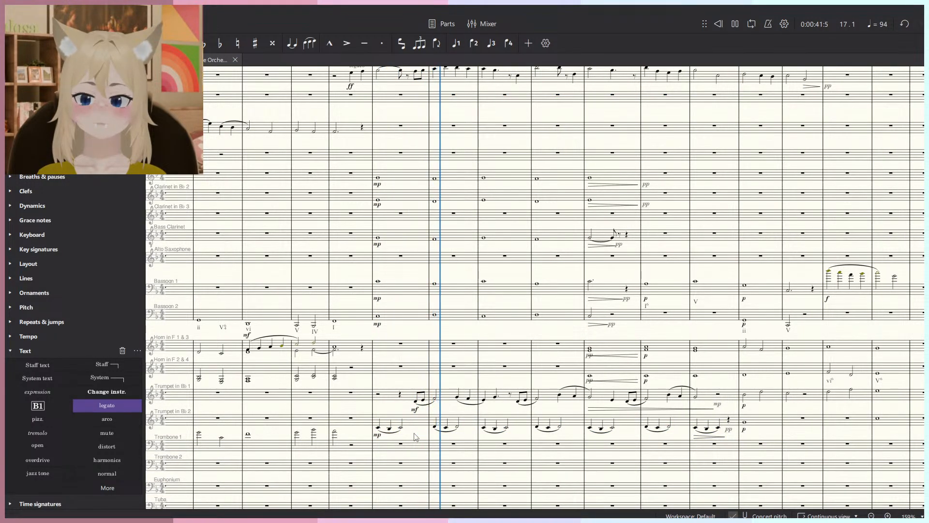
Set the opening dynamic of the pasted Trumpet in B♭ 2 figure in measure 16 to mf.
{"action": "key", "text": "space"}
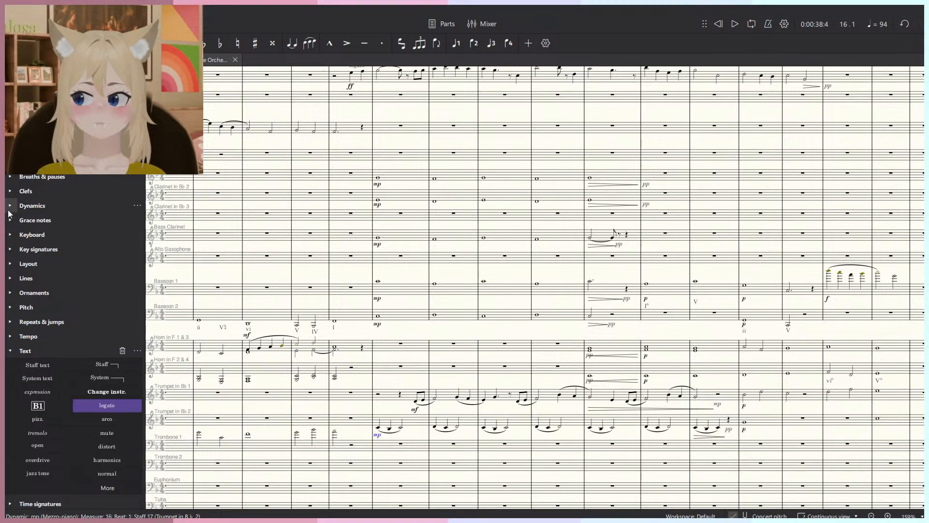
{"action": "left_click", "coordinate": [8, 207]}
{"action": "key", "text": "space"}
{"action": "key", "text": "space"}
Move the Trumpet in B♭ 2 figure in measures 16 to 22 to the Euphonium staff and play it back.
{"action": "left_click", "coordinate": [406, 423]}
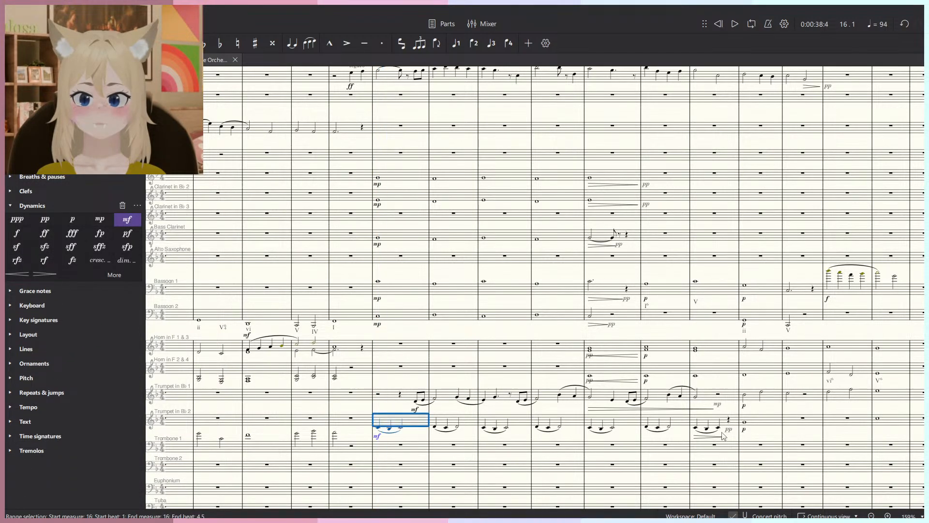
{"action": "left_click", "coordinate": [723, 420], "text": "shift"}
{"action": "scroll", "coordinate": [398, 466], "scroll_direction": "down", "scroll_amount": 1}
{"action": "key", "text": "Delete"}
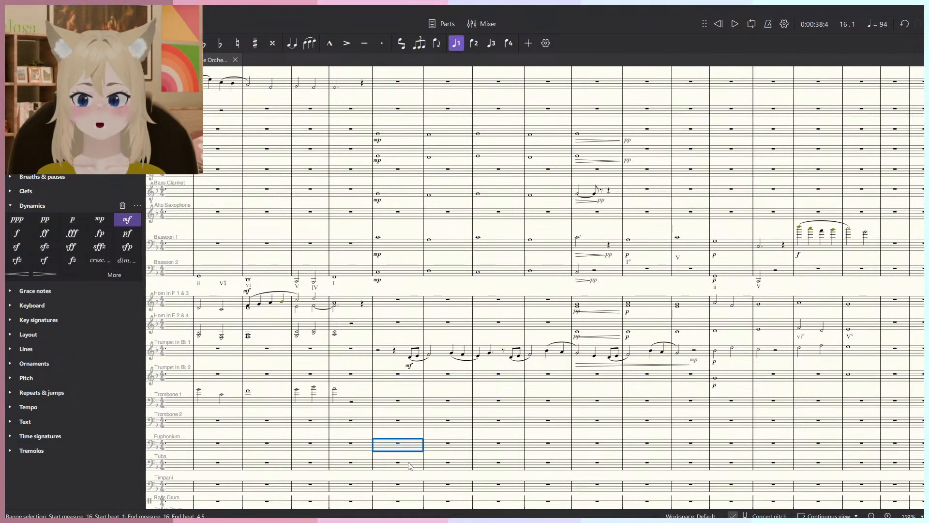
{"action": "key", "text": "ctrl+v"}
{"action": "key", "text": "space"}
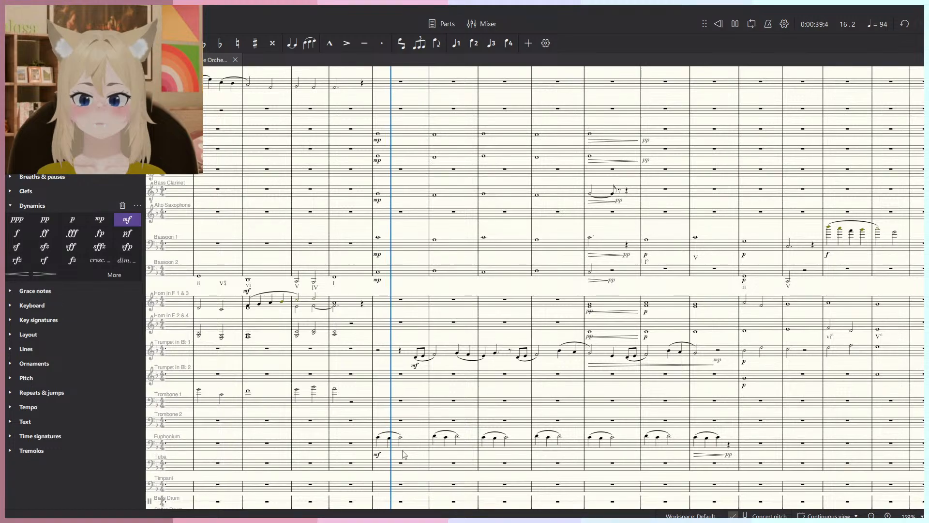
Set the Euphonium's opening dynamic in measure 16 to mp and play back the passage.
{"action": "left_click", "coordinate": [377, 454]}
{"action": "key", "text": "space"}
{"action": "left_click", "coordinate": [73, 220]}
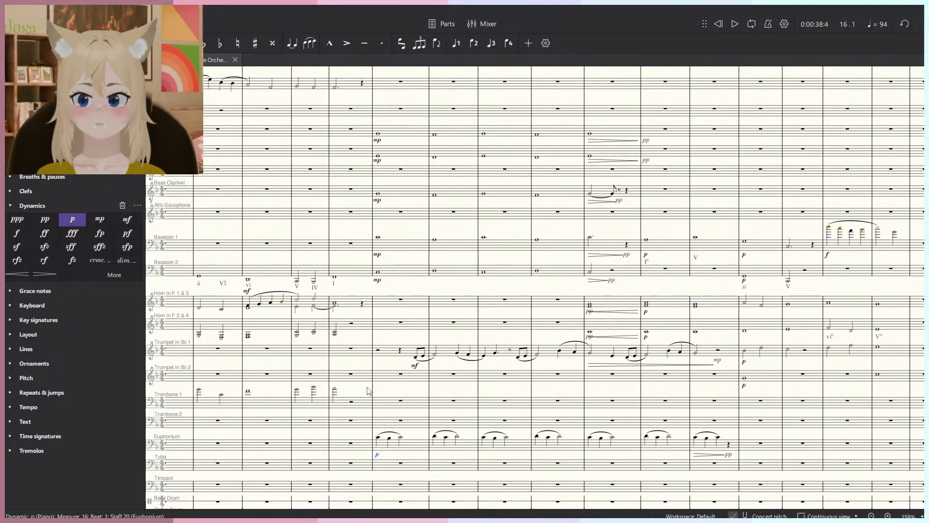
{"action": "left_click", "coordinate": [100, 219]}
{"action": "key", "text": "space"}
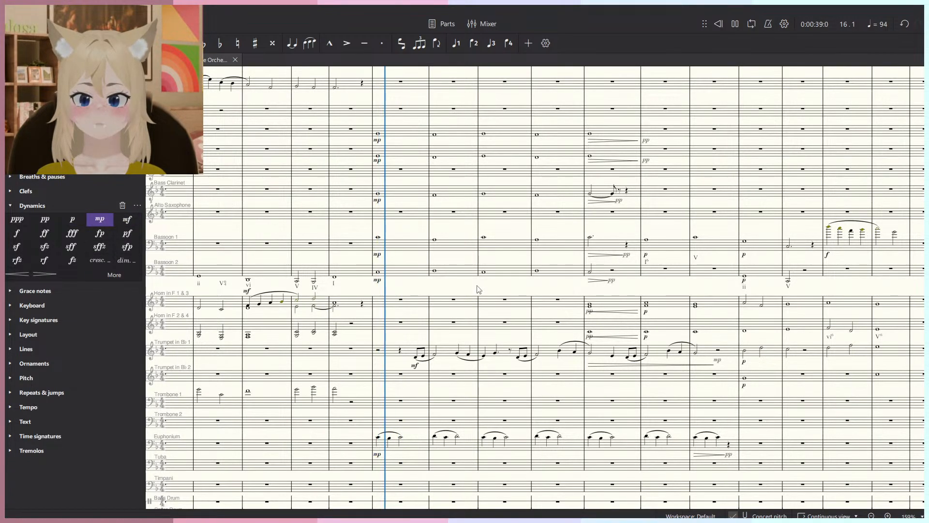
{"action": "scroll", "coordinate": [477, 289], "scroll_direction": "down", "scroll_amount": 1}
{"action": "scroll", "coordinate": [394, 437], "scroll_direction": "up", "scroll_amount": 4}
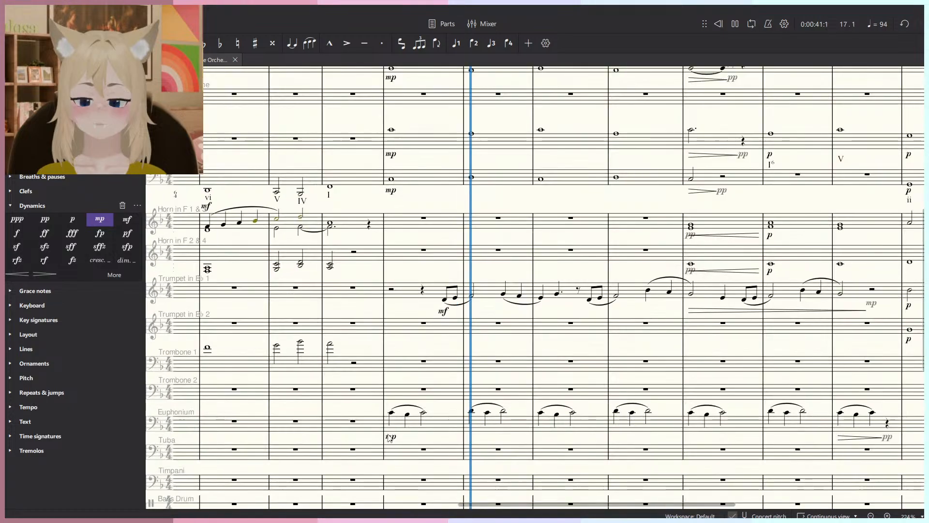
{"action": "scroll", "coordinate": [394, 437], "scroll_direction": "down", "scroll_amount": 4}
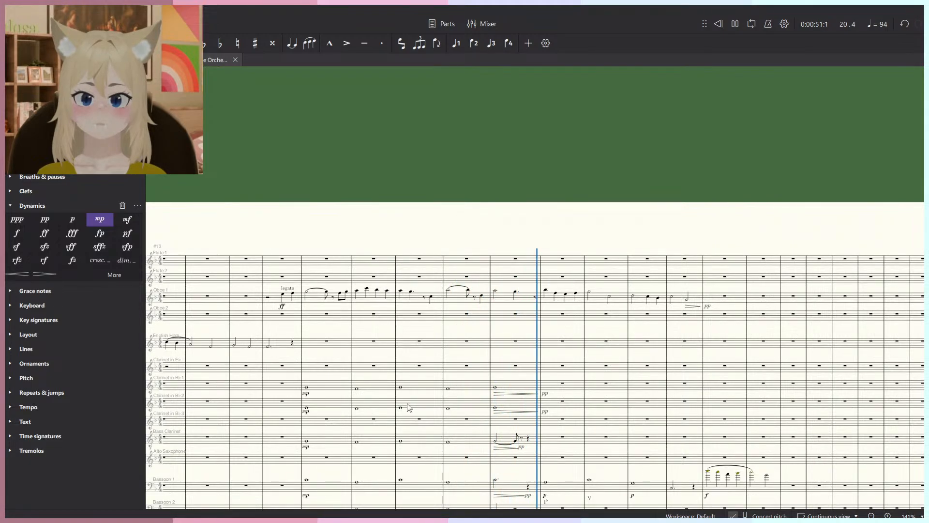
Copy Oboe 1's melody in measures 15 to 25 to the Flute 1 staff and play it back.
{"action": "left_click", "coordinate": [277, 300], "text": "shift"}
{"action": "key", "text": "ctrl+c"}
{"action": "left_click", "coordinate": [282, 259]}
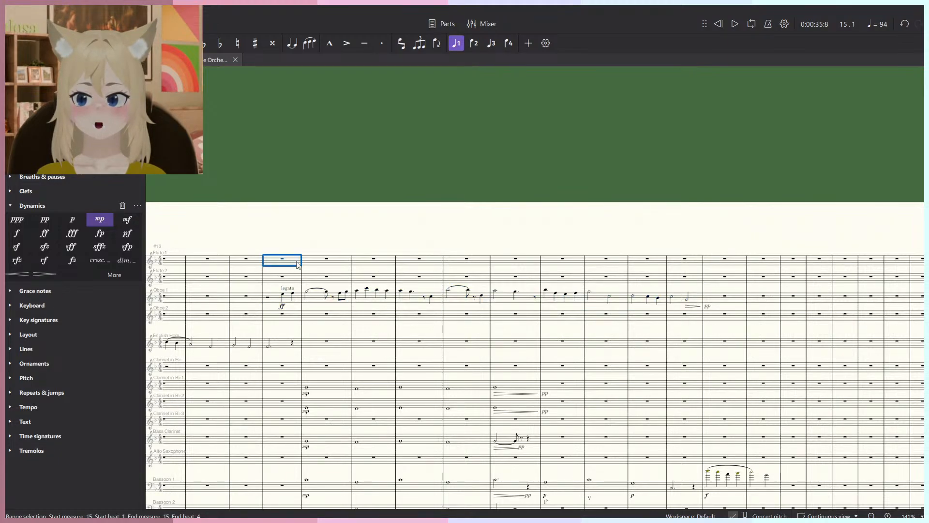
{"action": "key", "text": "ctrl+v"}
{"action": "key", "text": "space"}
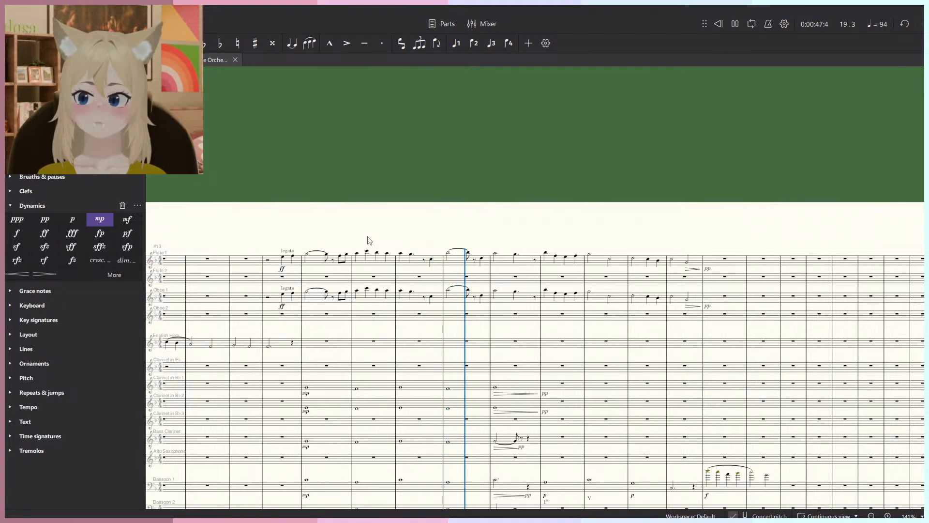
Move the Flute 1 melody in measures 15 to 25 to the Clarinet in E♭ staff and play it back.
{"action": "key", "text": "space"}
{"action": "left_click", "coordinate": [277, 261], "text": "shift"}
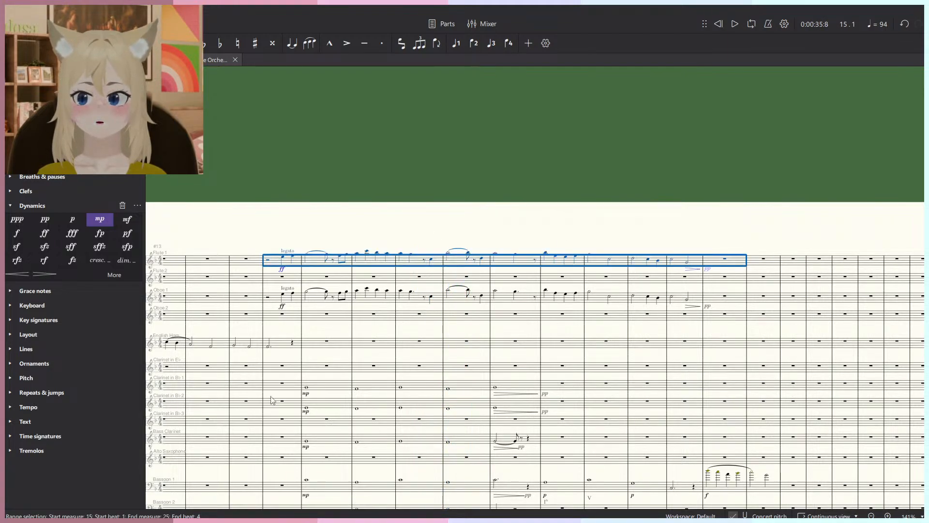
{"action": "key", "text": "ctrl+x"}
{"action": "left_click", "coordinate": [280, 367]}
{"action": "key", "text": "ctrl+v"}
{"action": "key", "text": "space"}
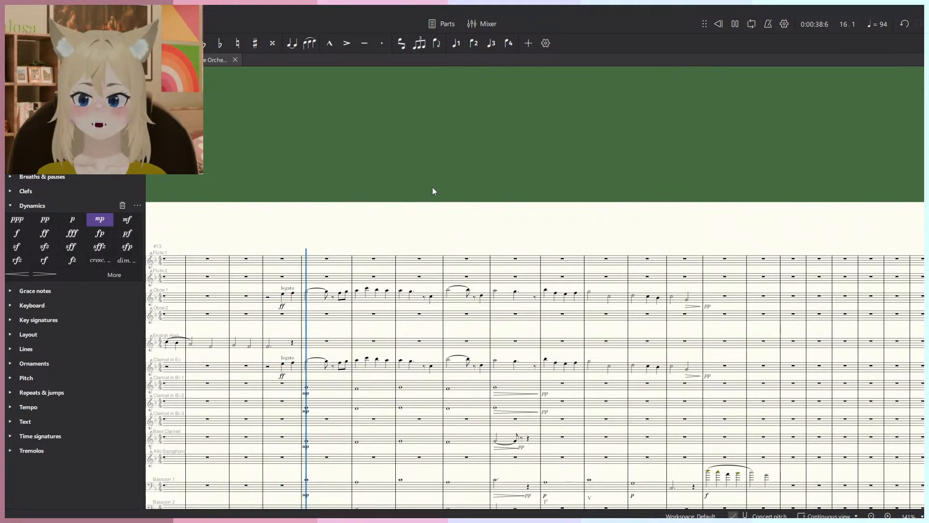
Set the Clarinet in E♭ melody's opening dynamic in measure 15 to mf and play back the passage.
{"action": "key", "text": "space"}
{"action": "scroll", "coordinate": [280, 360], "scroll_direction": "up", "scroll_amount": 5}
{"action": "left_click", "coordinate": [283, 389]}
{"action": "left_click", "coordinate": [127, 220]}
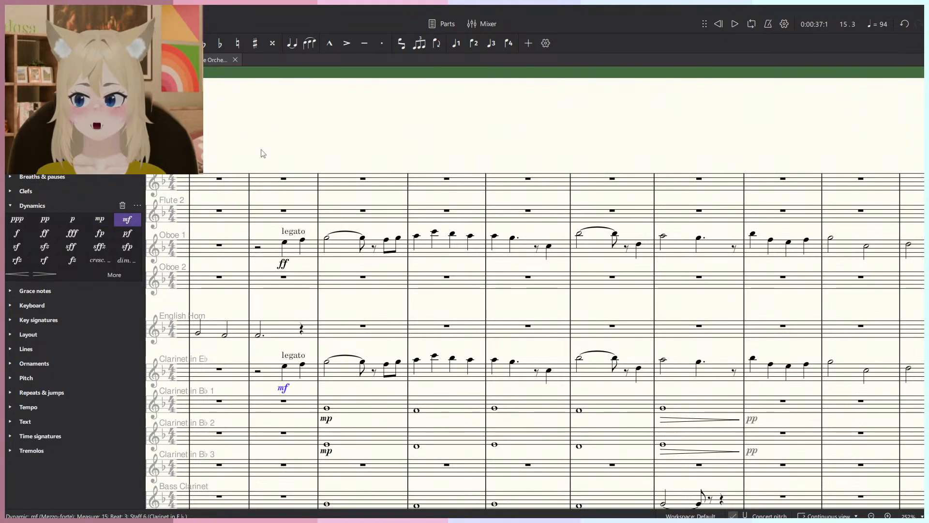
{"action": "key", "text": "space"}
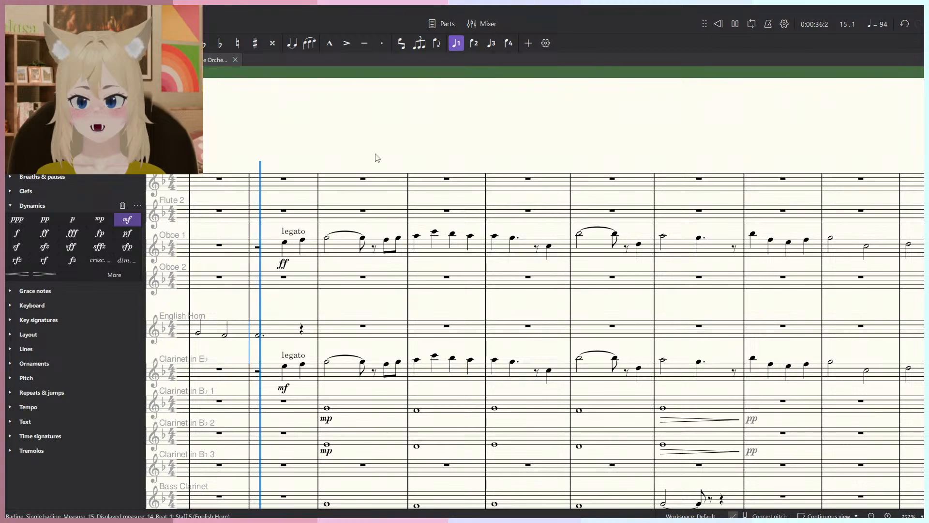
{"action": "scroll", "coordinate": [375, 155], "scroll_direction": "down", "scroll_amount": 5}
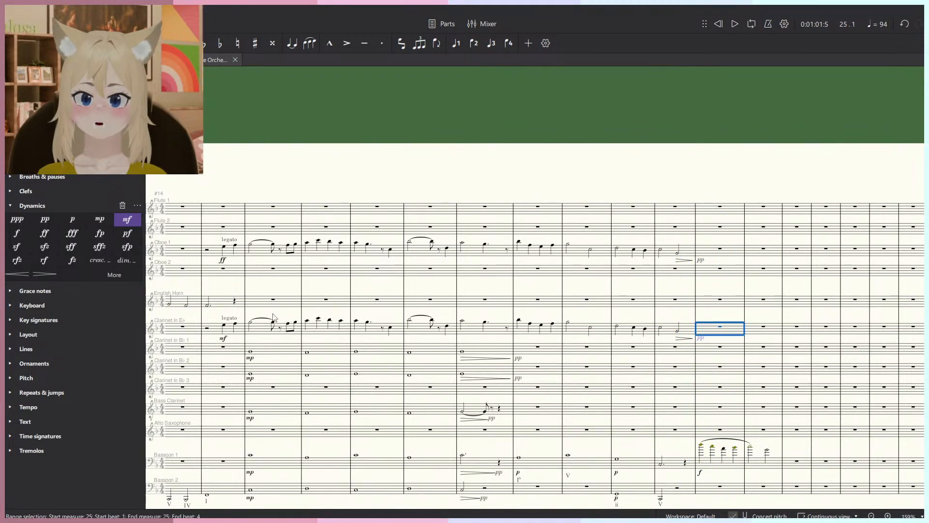
Move the Clarinet in E♭ melody in measures 15 to 25 to the Flute 1 staff.
{"action": "left_click", "coordinate": [211, 330], "text": "shift"}
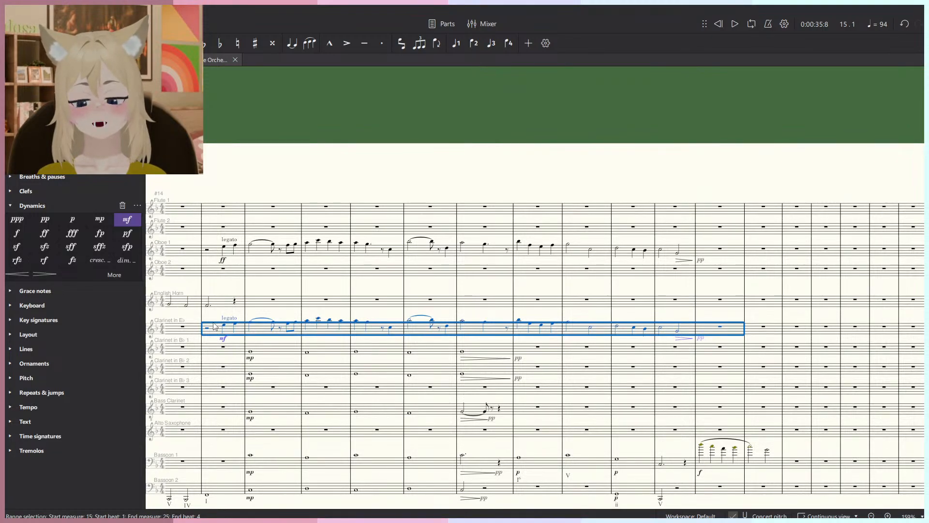
{"action": "key", "text": "Delete"}
{"action": "key", "text": "ctrl+v"}
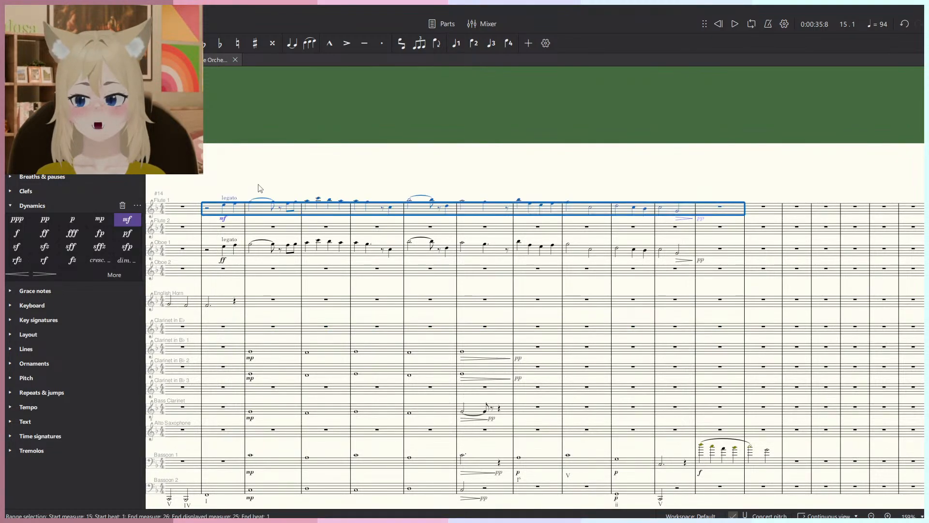
{"action": "key", "text": "Escape"}
Set the Flute 1 melody's opening dynamic in measure 15 to ff and play it back.
{"action": "scroll", "coordinate": [227, 225], "scroll_direction": "up", "scroll_amount": 5, "text": "ctrl"}
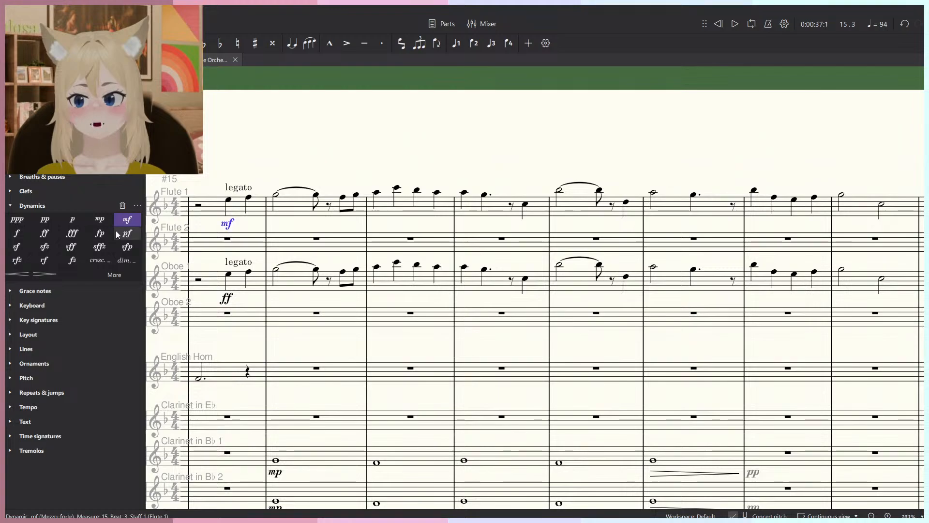
{"action": "left_click", "coordinate": [44, 234]}
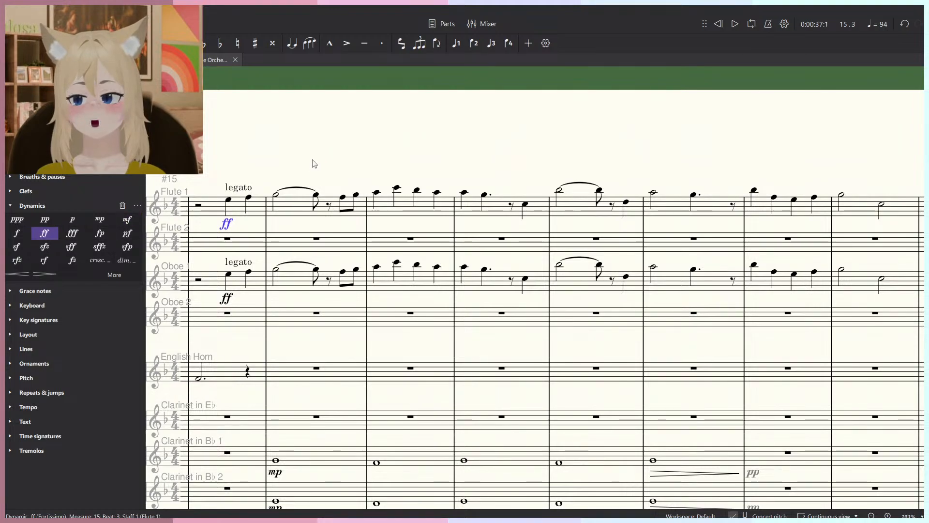
{"action": "key", "text": "space"}
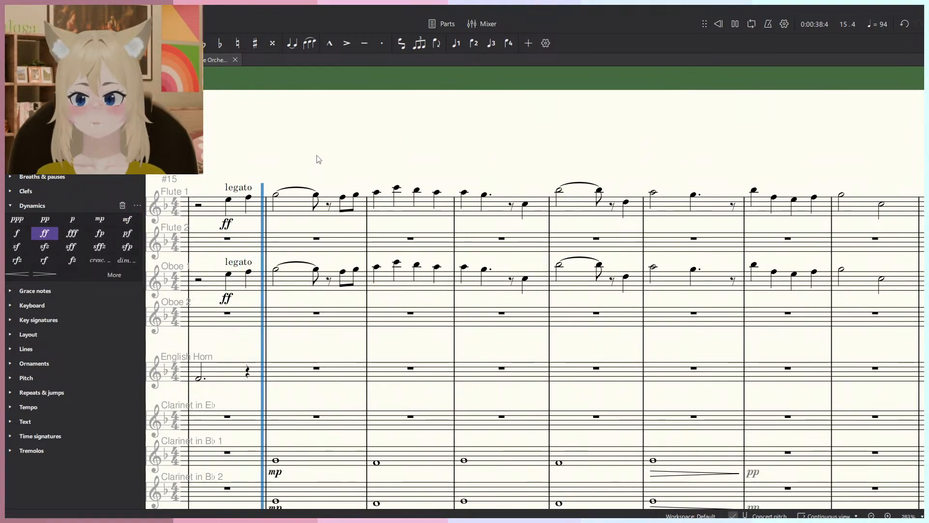
{"action": "key", "text": "space"}
Set the opening dynamics of Flute 1 and Oboe 1 in measure 15 to f and play back the passage.
{"action": "scroll", "coordinate": [319, 160], "scroll_direction": "down", "scroll_amount": 2, "text": "ctrl"}
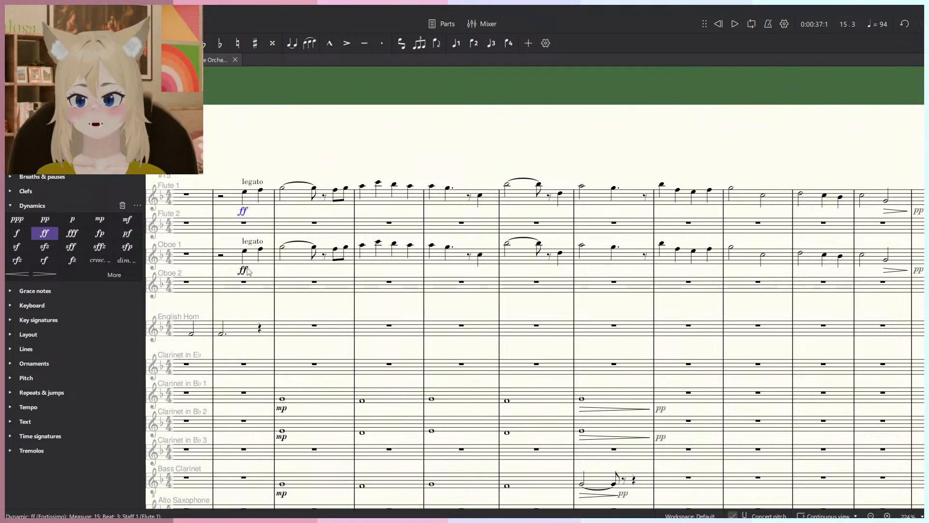
{"action": "key", "text": "space"}
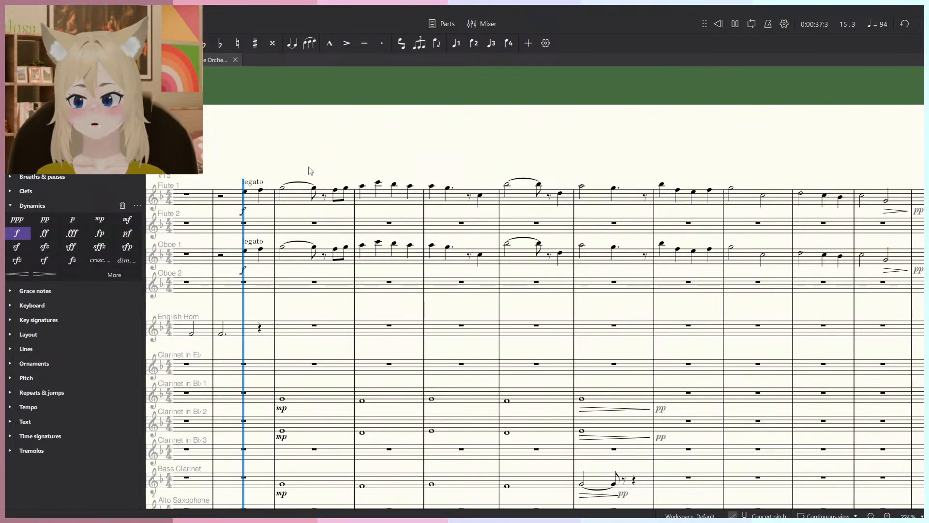
{"action": "scroll", "coordinate": [307, 164], "scroll_direction": "down", "scroll_amount": 2, "text": "ctrl"}
{"action": "scroll", "coordinate": [270, 159], "scroll_direction": "up", "scroll_amount": 2, "text": "ctrl"}
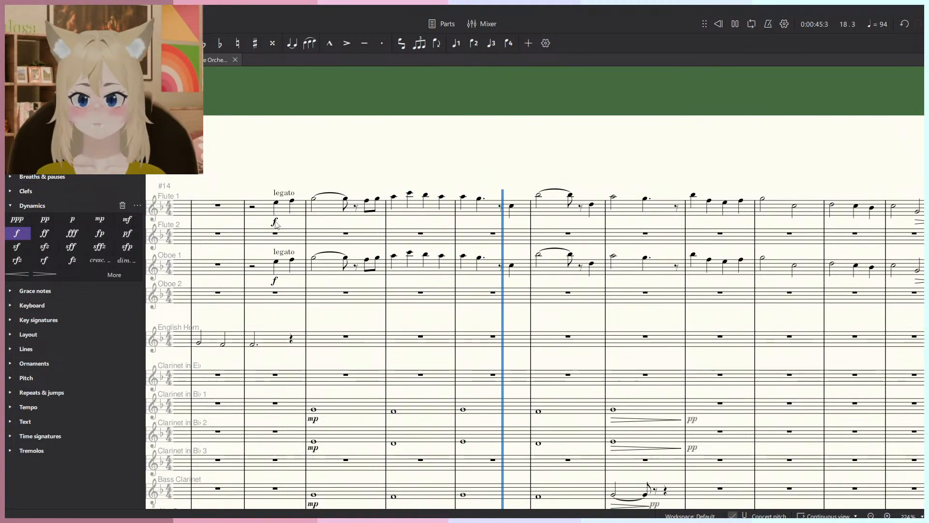
{"action": "scroll", "coordinate": [258, 213], "scroll_direction": "down", "scroll_amount": 2, "text": "ctrl"}
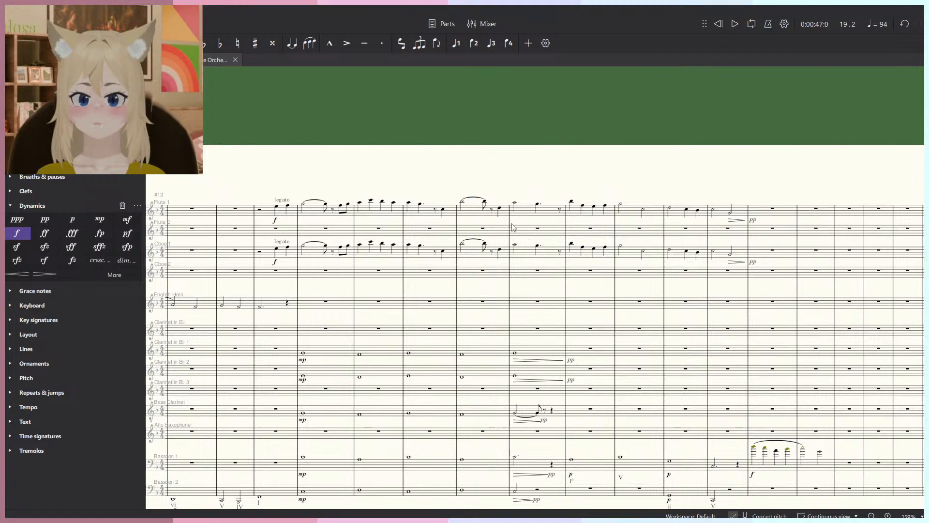
Review the English Horn and clarinet passage before measure 15, playing it back from measure 8.
{"action": "left_click_drag", "start_coordinate": [514, 227], "coordinate": [916, 244]}
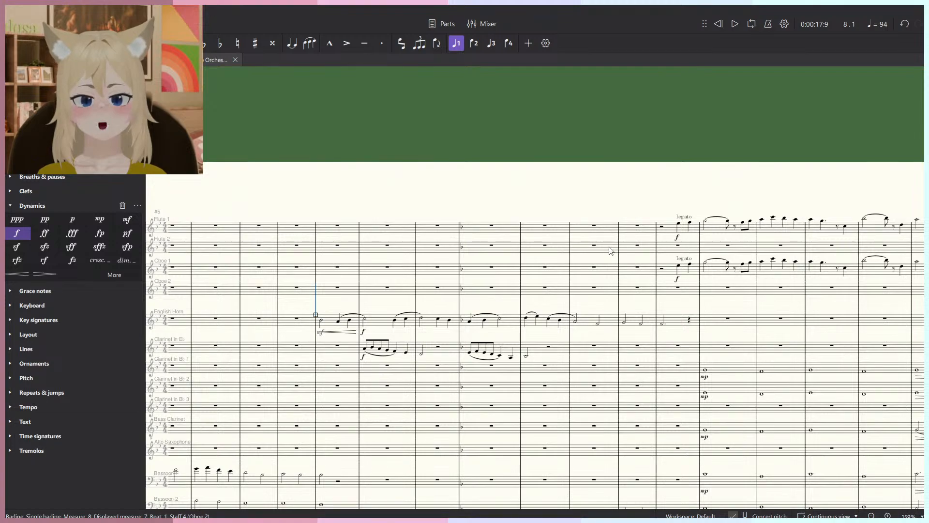
{"action": "scroll", "coordinate": [611, 251], "scroll_direction": "right", "scroll_amount": 3}
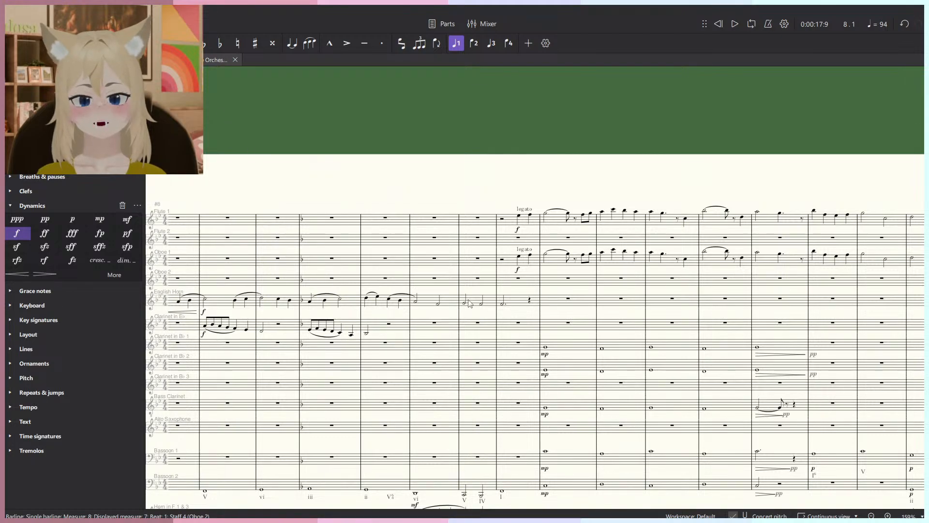
{"action": "scroll", "coordinate": [469, 303], "scroll_direction": "left", "scroll_amount": 5}
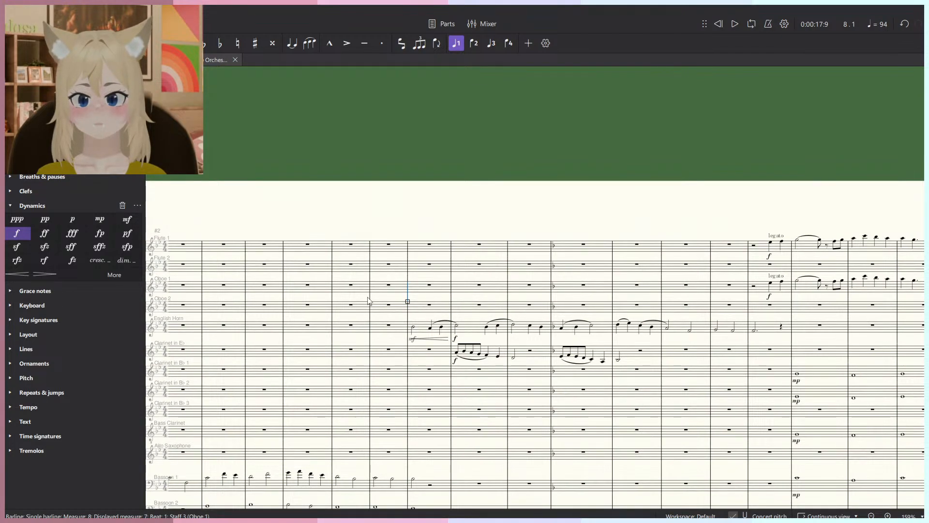
{"action": "key", "text": "space"}
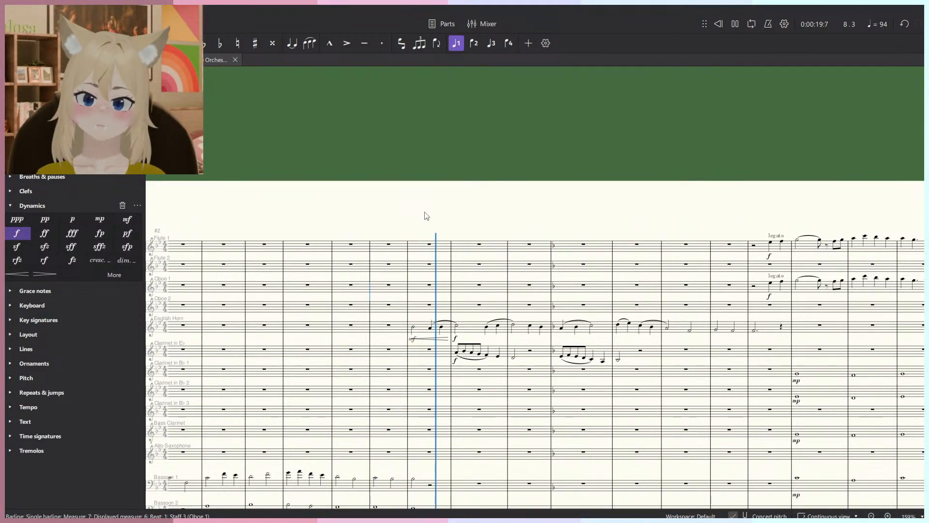
{"action": "key", "text": "space"}
Set the English Horn's opening dynamic in measure 8 to mp and play back the passage.
{"action": "scroll", "coordinate": [453, 339], "scroll_direction": "up", "scroll_amount": 7}
{"action": "left_click", "coordinate": [362, 339]}
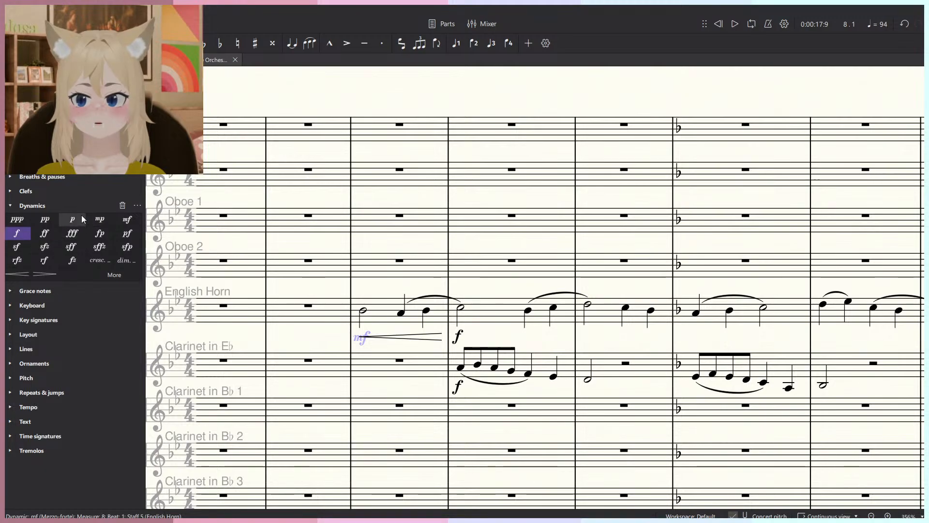
{"action": "left_click", "coordinate": [100, 223]}
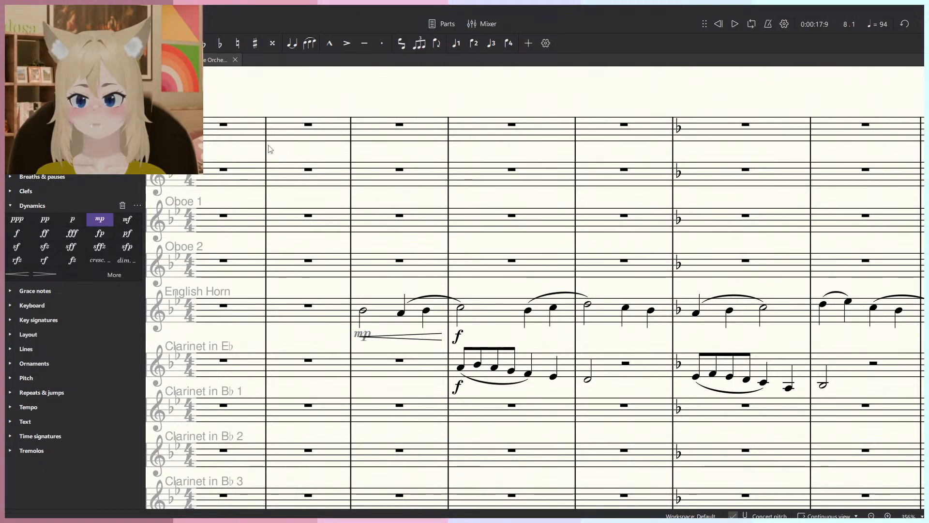
{"action": "key", "text": "space"}
{"action": "scroll", "coordinate": [310, 96], "scroll_direction": "down", "scroll_amount": 5}
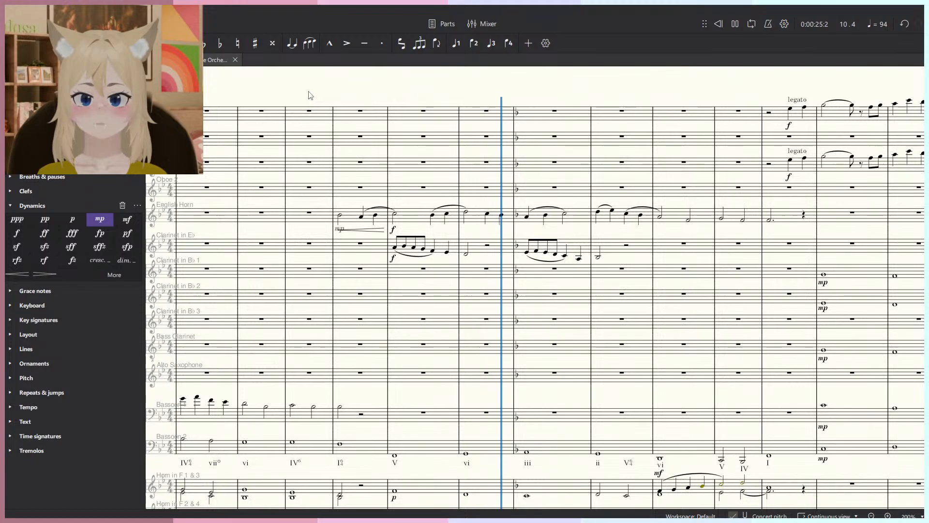
Replace the English Horn's measure 11 slur with one from beat 3 of measure 10 to the half note in measure 11.
{"action": "scroll", "coordinate": [533, 207], "scroll_direction": "up", "scroll_amount": 6}
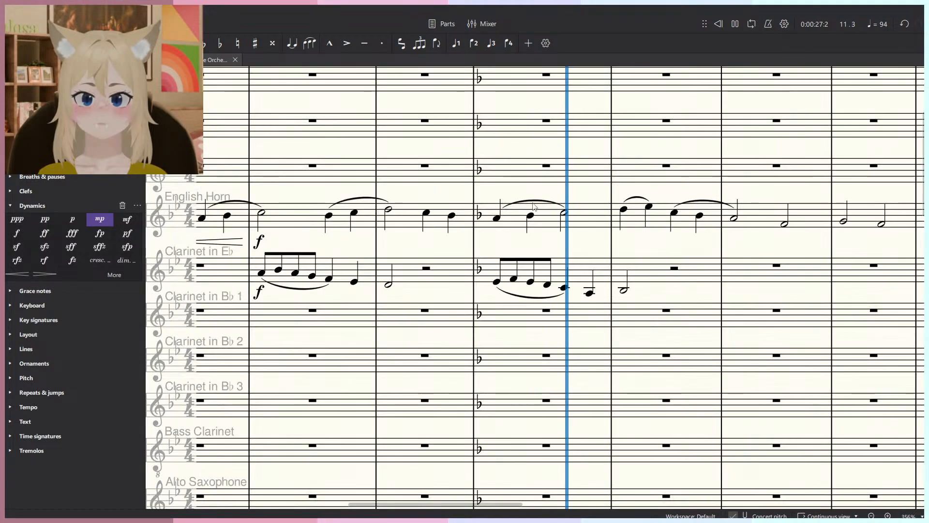
{"action": "key", "text": "space"}
{"action": "key", "text": "Right"}
{"action": "key", "text": "Right"}
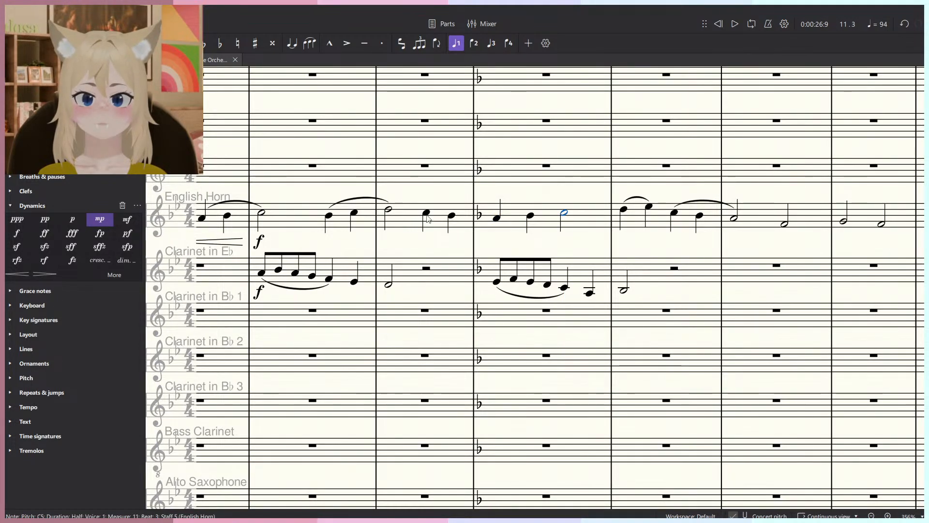
{"action": "left_click", "coordinate": [427, 213], "text": "ctrl"}
{"action": "key", "text": "s"}
{"action": "scroll", "coordinate": [450, 208], "scroll_direction": "down", "scroll_amount": 5}
{"action": "left_click_drag", "start_coordinate": [549, 189], "coordinate": [569, 239]}
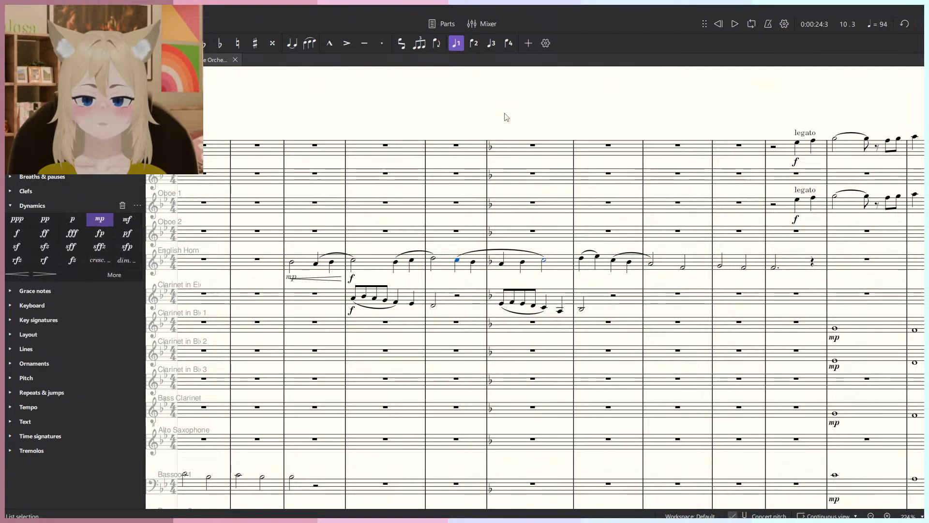
Replace the English Horn's slurs in measures 8 to 13 with a legato marking at measure 8 and play it back.
{"action": "left_click", "coordinate": [343, 254]}
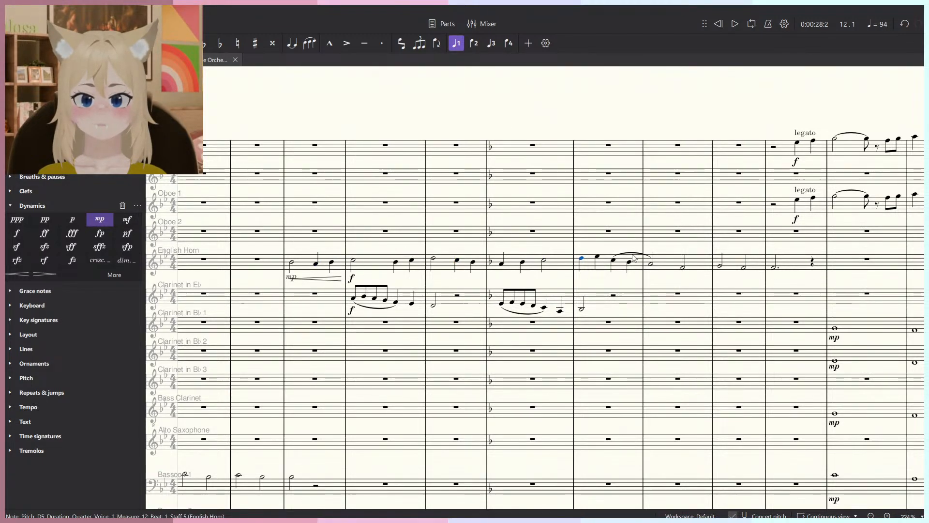
{"action": "left_click", "coordinate": [292, 263]}
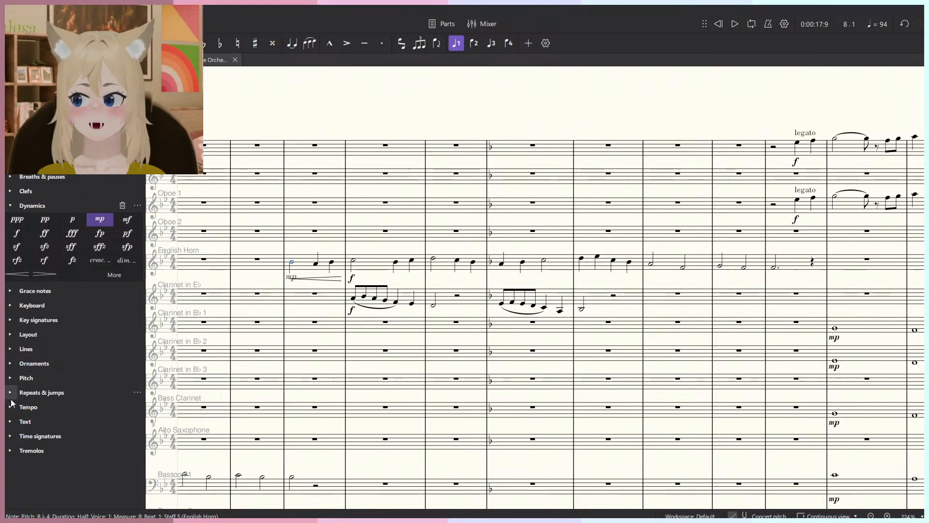
{"action": "left_click", "coordinate": [12, 422]}
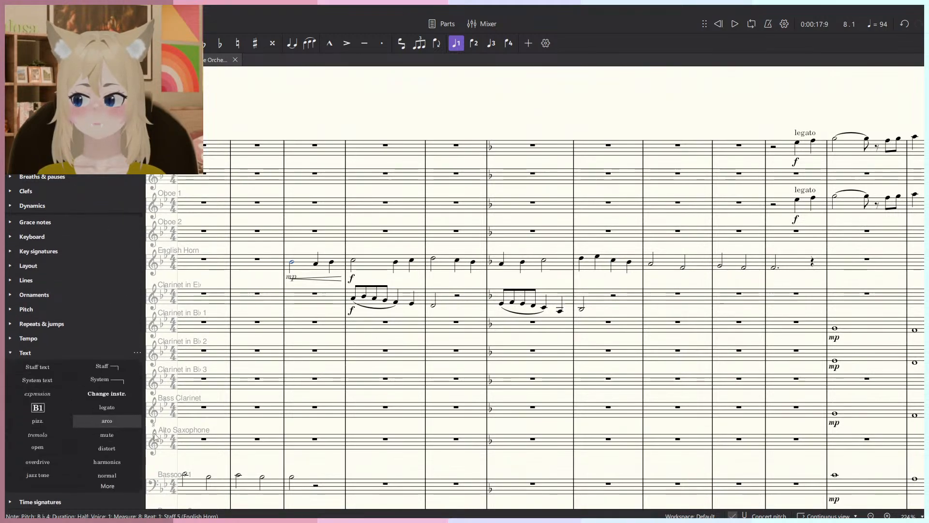
{"action": "left_click", "coordinate": [107, 406]}
{"action": "key", "text": "space"}
{"action": "scroll", "coordinate": [370, 97], "scroll_direction": "up", "scroll_amount": 3}
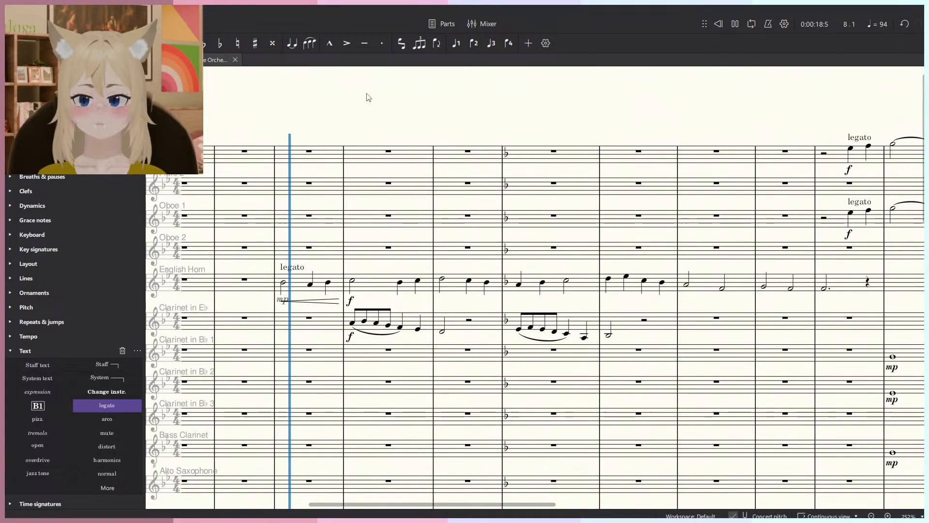
{"action": "scroll", "coordinate": [340, 294], "scroll_direction": "up", "scroll_amount": 3}
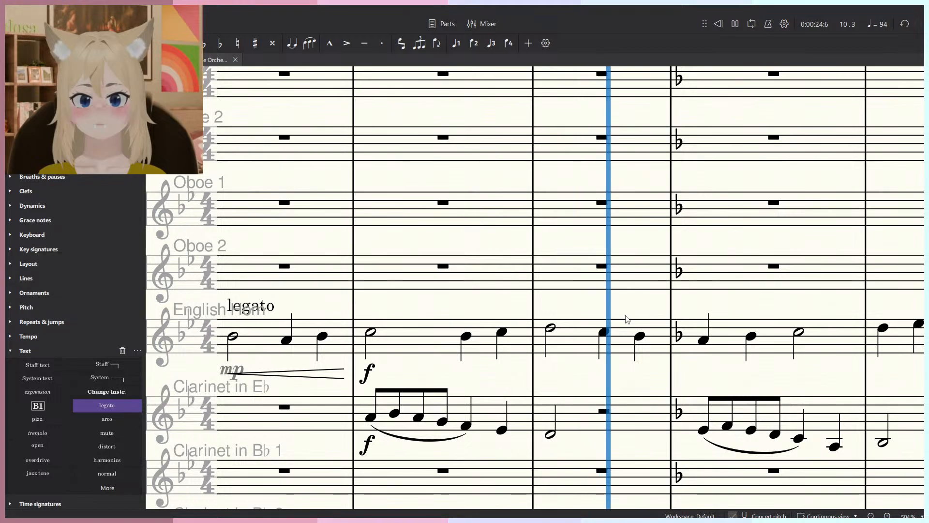
Add a comma breath mark after the English Horn's half note in measure 11 and play back the phrase.
{"action": "left_click", "coordinate": [867, 305]}
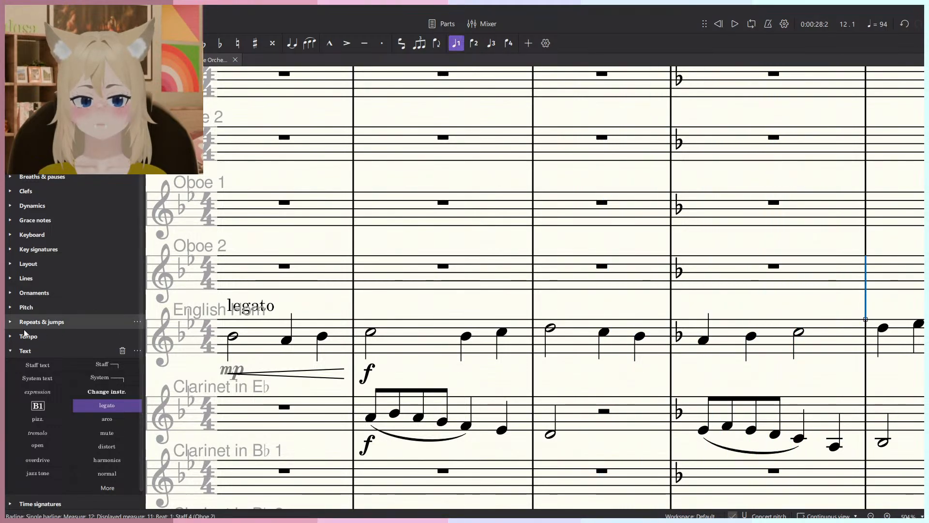
{"action": "left_click", "coordinate": [8, 351]}
{"action": "left_click", "coordinate": [10, 177]}
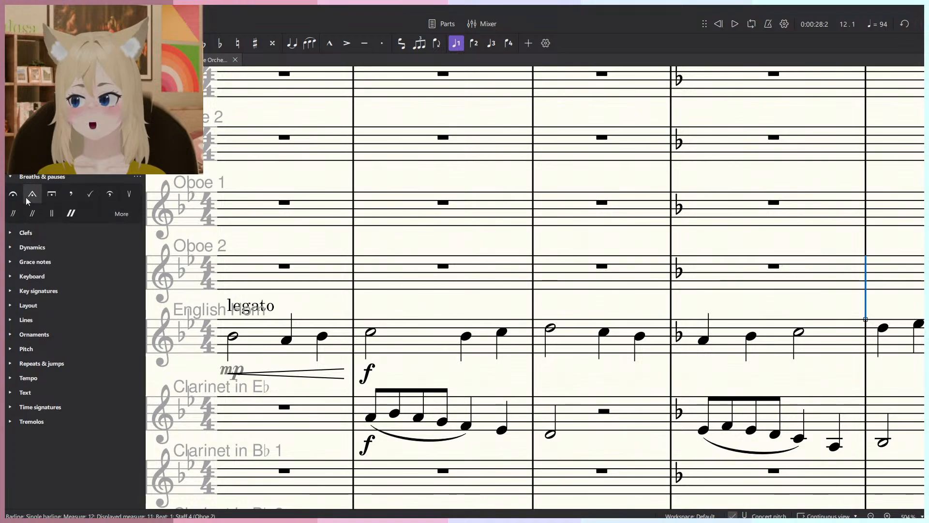
{"action": "left_click", "coordinate": [800, 333]}
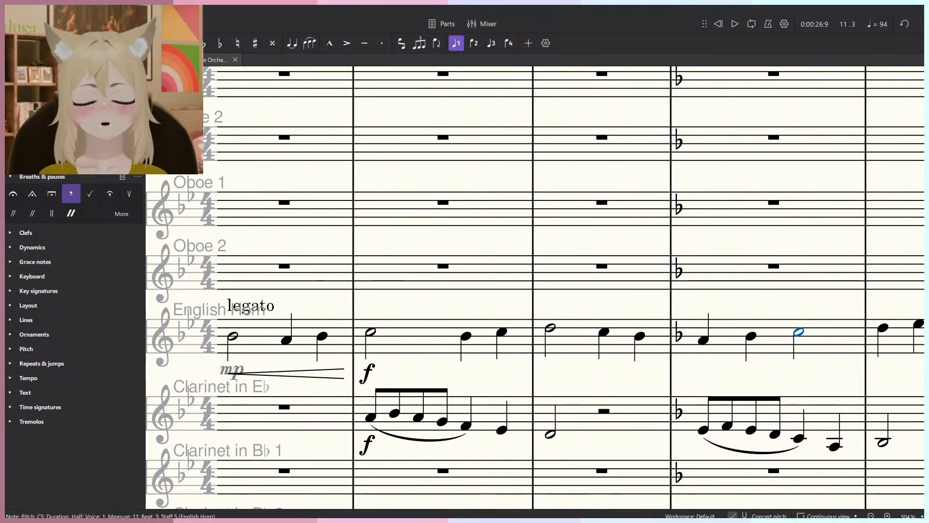
{"action": "left_click", "coordinate": [71, 194]}
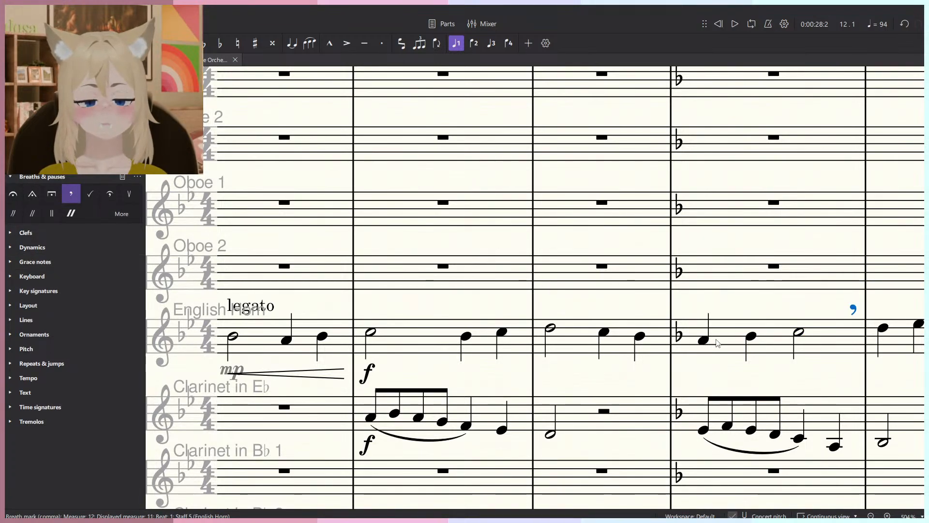
{"action": "left_click", "coordinate": [703, 340]}
{"action": "key", "text": "space"}
{"action": "scroll", "coordinate": [750, 314], "scroll_direction": "down", "scroll_amount": 3}
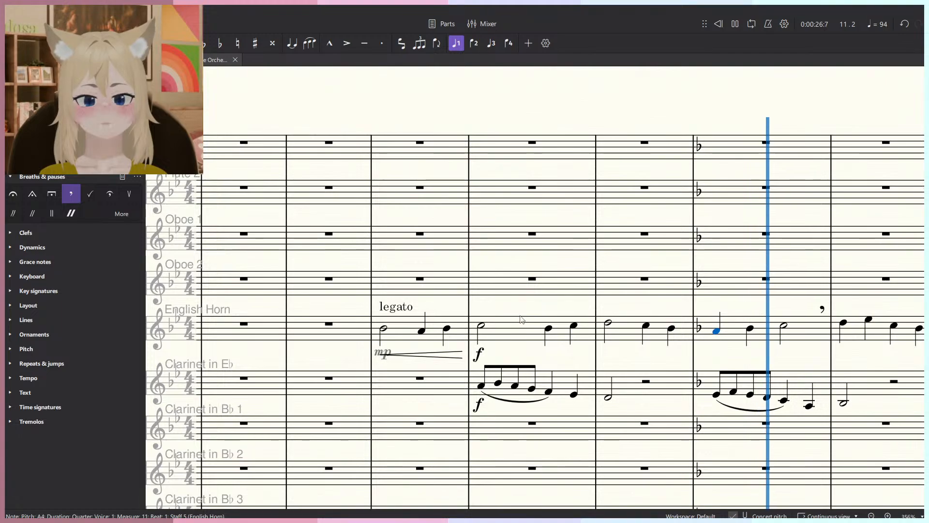
{"action": "left_click_drag", "start_coordinate": [753, 314], "coordinate": [524, 330]}
{"action": "scroll", "coordinate": [523, 329], "scroll_direction": "up", "scroll_amount": 4}
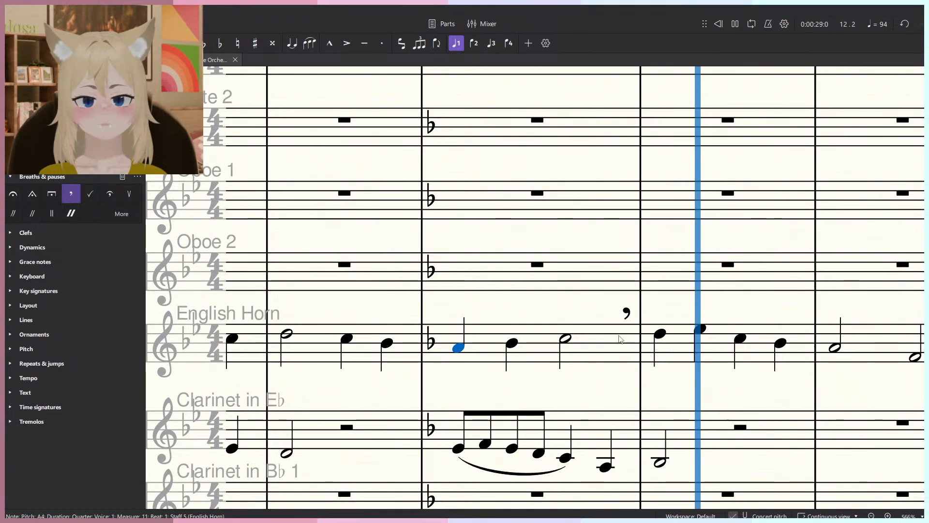
{"action": "key", "text": "space"}
Set the breath mark's pause time to 0.5 s and play back from measure 11.
{"action": "left_click", "coordinate": [102, 60]}
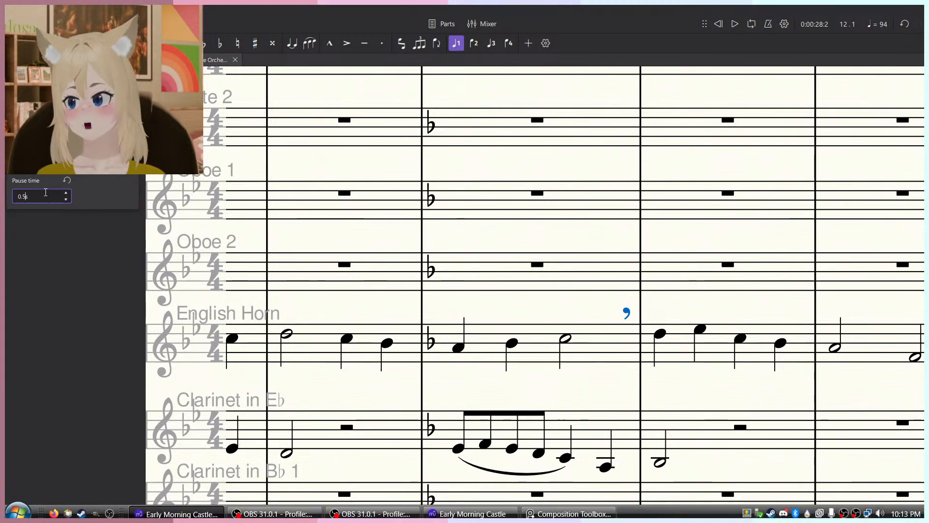
{"action": "left_click", "coordinate": [504, 318]}
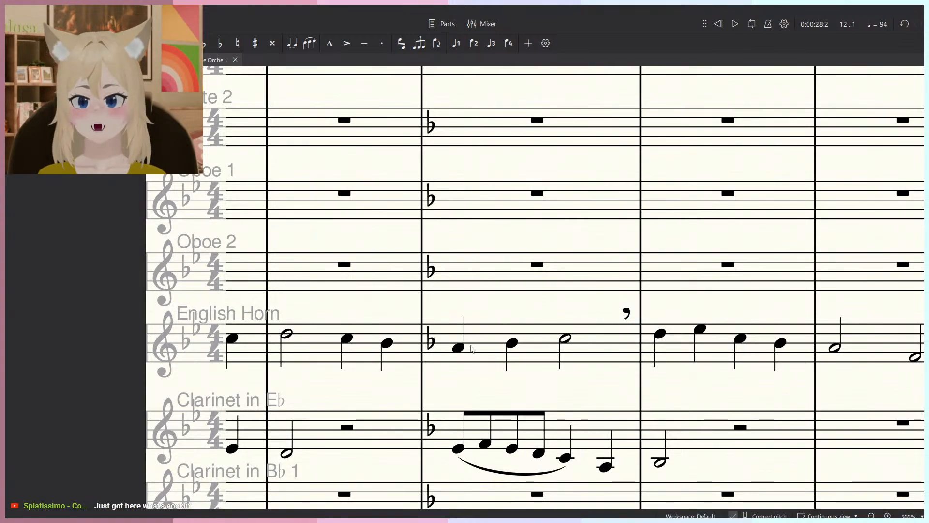
{"action": "key", "text": "space"}
{"action": "scroll", "coordinate": [479, 310], "scroll_direction": "down", "scroll_amount": 3}
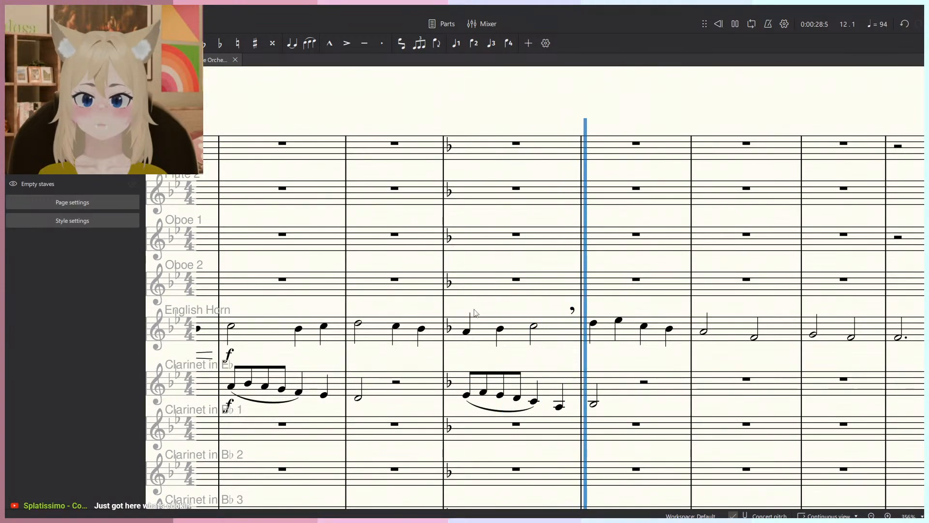
{"action": "key", "text": "space"}
Remove the English Horn's breath mark in measure 11 and shorten the half note before it to a dotted quarter.
{"action": "left_click", "coordinate": [573, 311]}
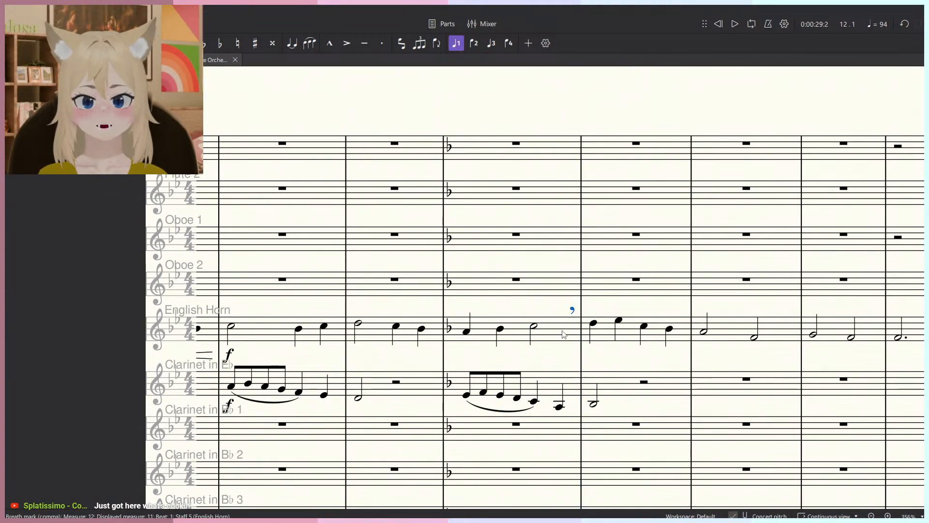
{"action": "left_click", "coordinate": [533, 327]}
{"action": "key", "text": "5"}
{"action": "key", "text": "period"}
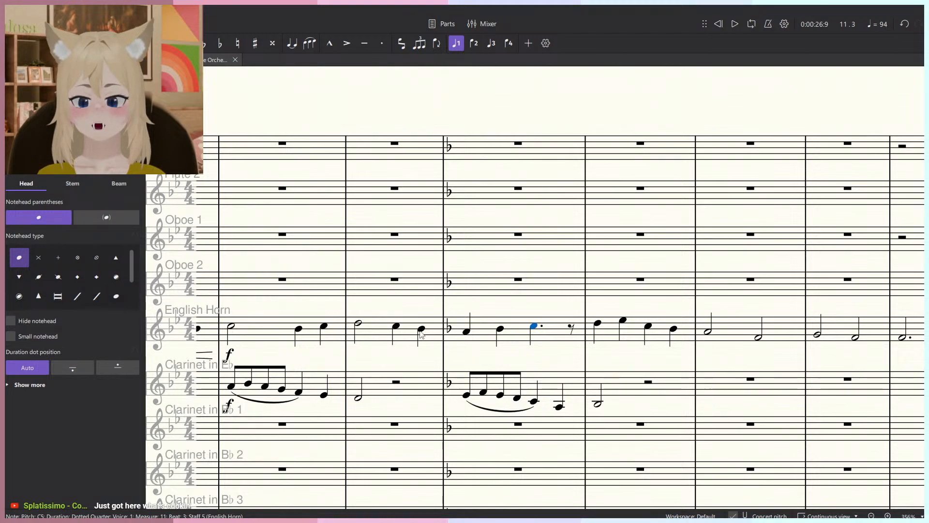
Play back the score from measure 8 to review the English Horn phrase and the flute and oboe entry that follows.
{"action": "left_click_drag", "start_coordinate": [500, 336], "coordinate": [658, 353]}
{"action": "left_click", "coordinate": [366, 347]}
{"action": "key", "text": "space"}
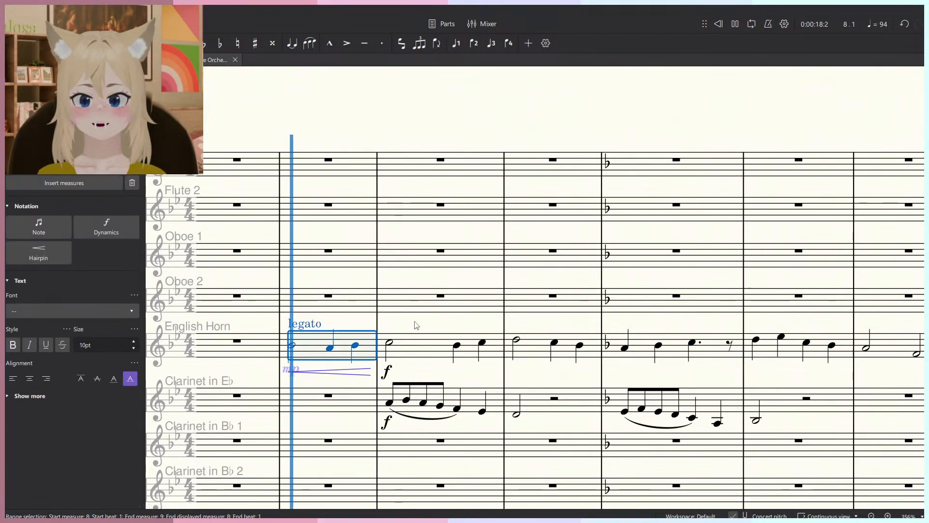
{"action": "left_click", "coordinate": [415, 325]}
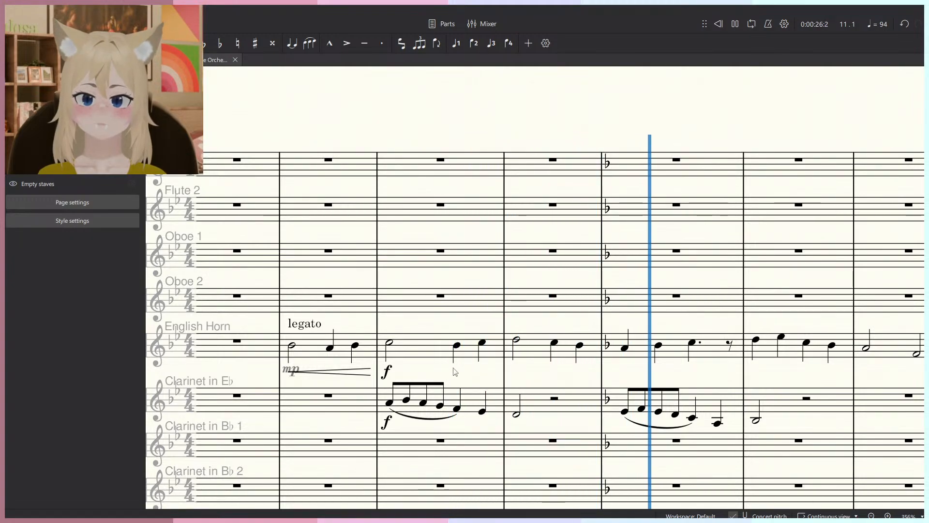
{"action": "scroll", "coordinate": [569, 134], "scroll_direction": "down", "scroll_amount": 2}
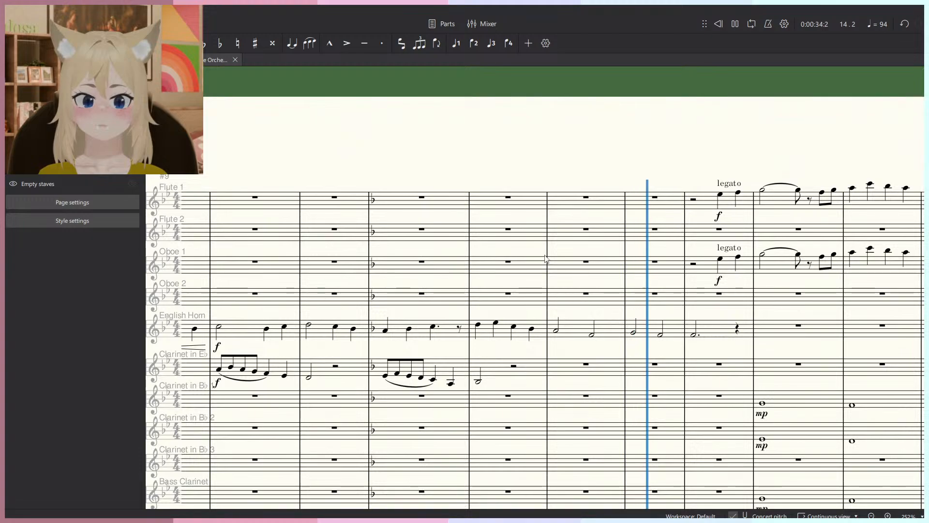
{"action": "scroll", "coordinate": [562, 264], "scroll_direction": "down", "scroll_amount": 5}
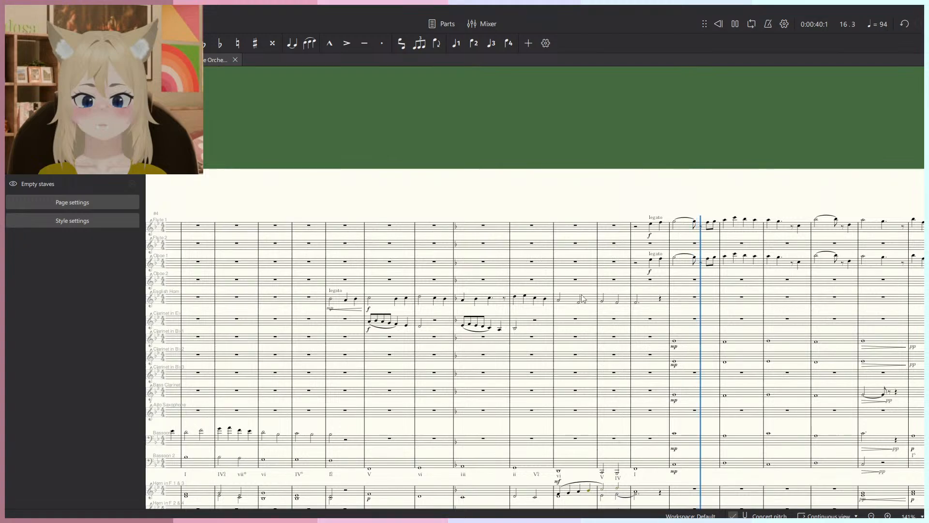
{"action": "left_click_drag", "start_coordinate": [586, 295], "coordinate": [474, 341]}
{"action": "left_click_drag", "start_coordinate": [504, 270], "coordinate": [472, 278]}
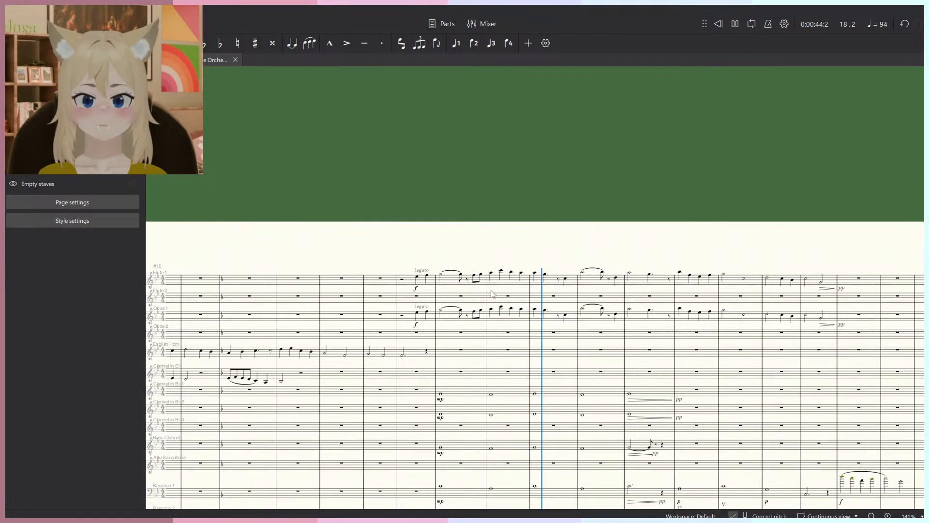
{"action": "key", "text": "space"}
Lengthen the sustained half note in measure 16 of Flute 1 and Oboe 1 to a dotted half, and play back from measure 15.
{"action": "scroll", "coordinate": [473, 278], "scroll_direction": "up", "scroll_amount": 2}
{"action": "left_click", "coordinate": [446, 267]}
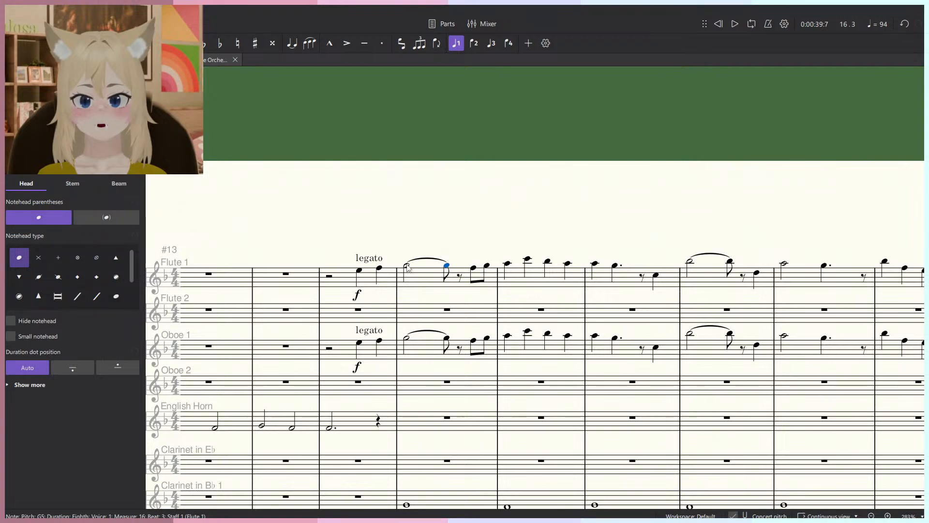
{"action": "left_click", "coordinate": [407, 339]}
{"action": "key", "text": "ctrl+v"}
{"action": "left_click", "coordinate": [459, 229]}
{"action": "scroll", "coordinate": [459, 229], "scroll_direction": "down", "scroll_amount": 2}
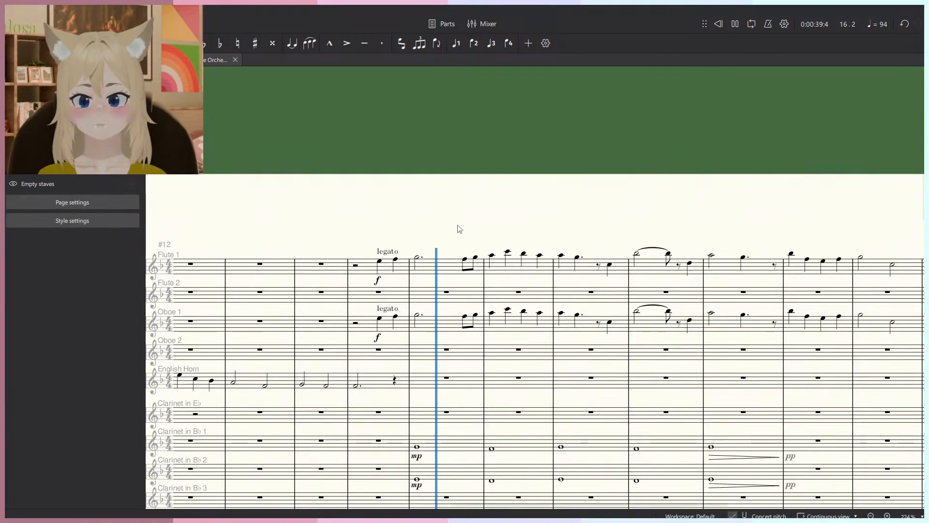
{"action": "key", "text": "space"}
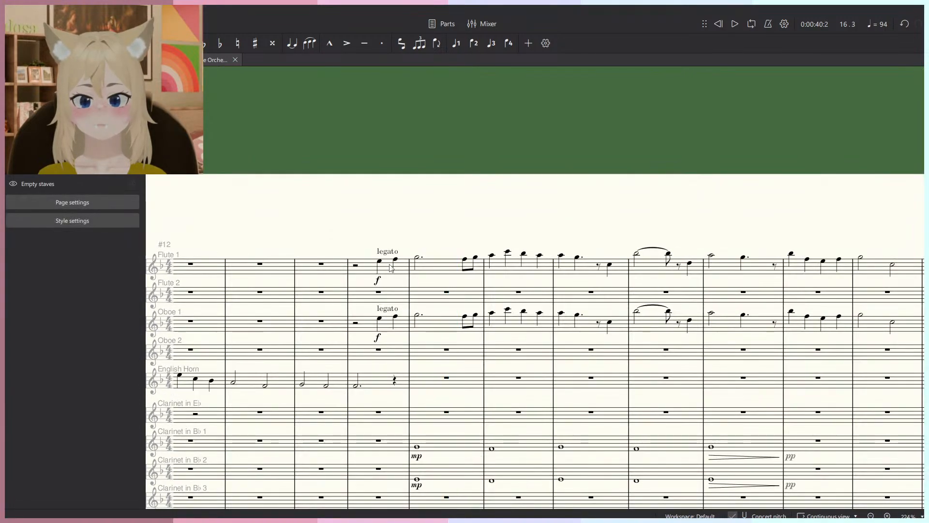
{"action": "left_click", "coordinate": [356, 267]}
{"action": "key", "text": "space"}
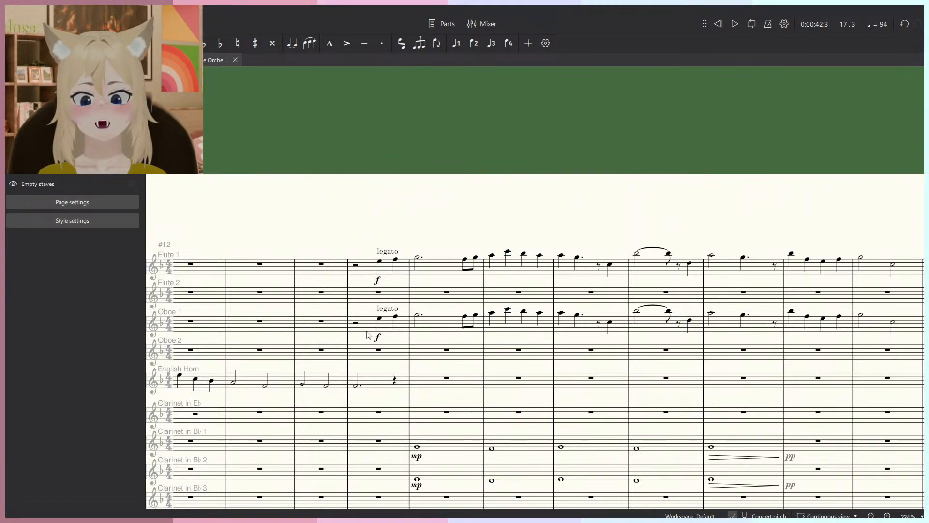
Delete the Oboe 1 melody from measure 15 through measure 25, leaving Flute 1 to carry the line alone.
{"action": "left_click", "coordinate": [404, 323]}
{"action": "scroll", "coordinate": [508, 371], "scroll_direction": "right", "scroll_amount": 1}
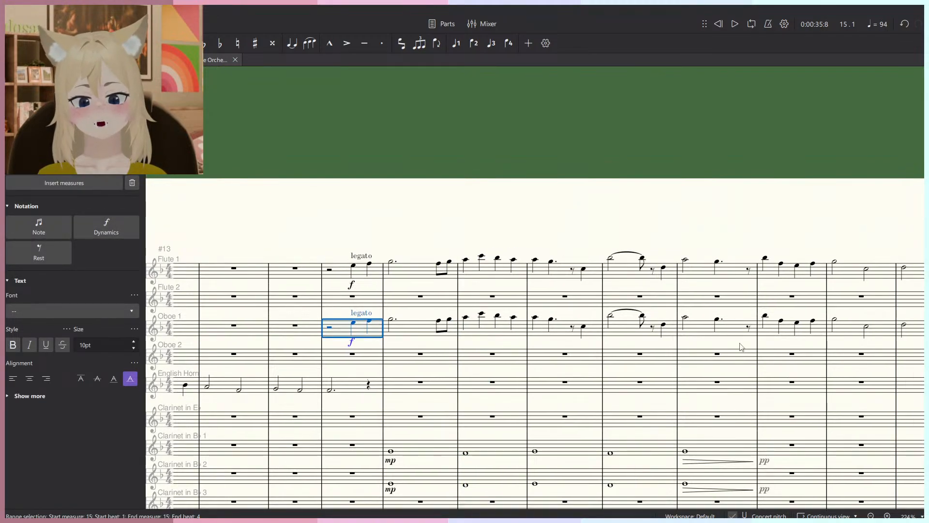
{"action": "scroll", "coordinate": [741, 347], "scroll_direction": "down", "scroll_amount": 4}
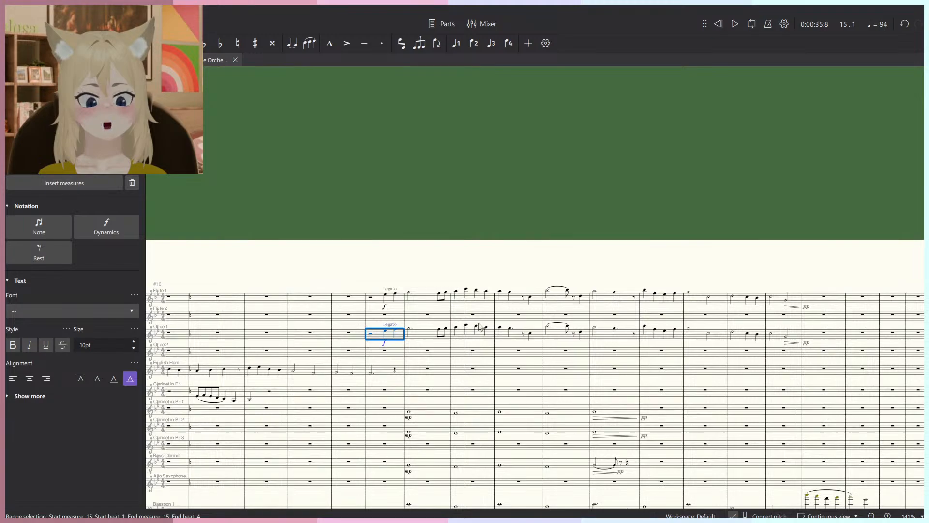
{"action": "left_click", "coordinate": [824, 332], "text": "shift"}
{"action": "scroll", "coordinate": [335, 321], "scroll_direction": "up", "scroll_amount": 4}
{"action": "key", "text": "Delete"}
Change Flute 1's dynamic at its measure 15 entry to ff.
{"action": "left_click", "coordinate": [413, 299]}
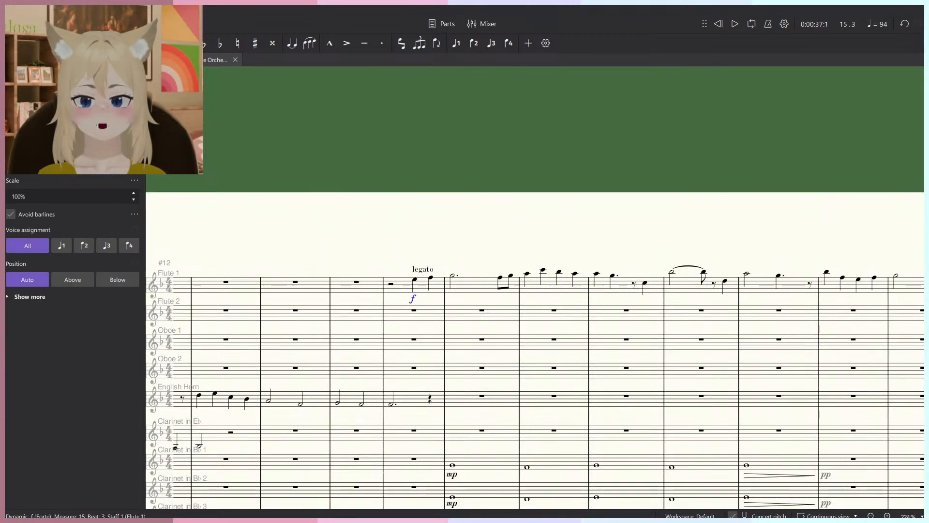
{"action": "left_click", "coordinate": [22, 61]}
{"action": "left_click", "coordinate": [30, 76]}
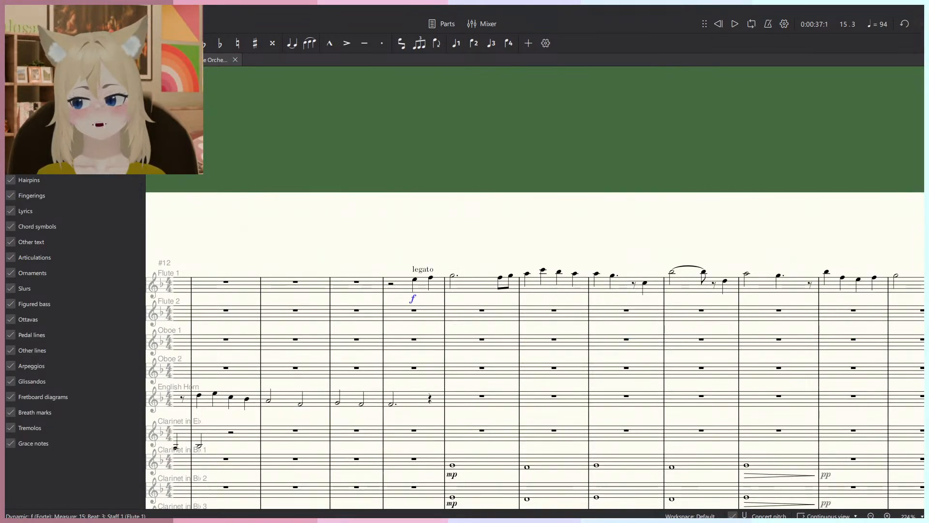
{"action": "left_click", "coordinate": [22, 61]}
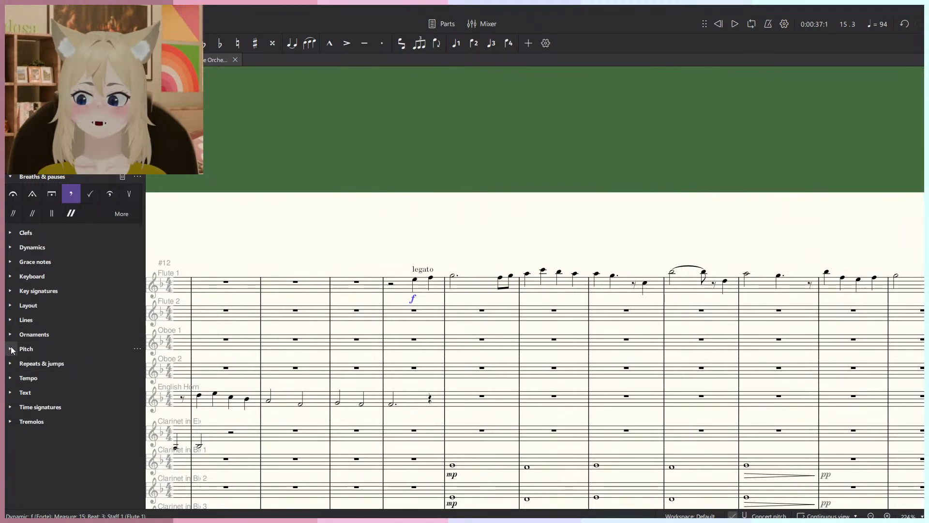
{"action": "left_click", "coordinate": [10, 248]}
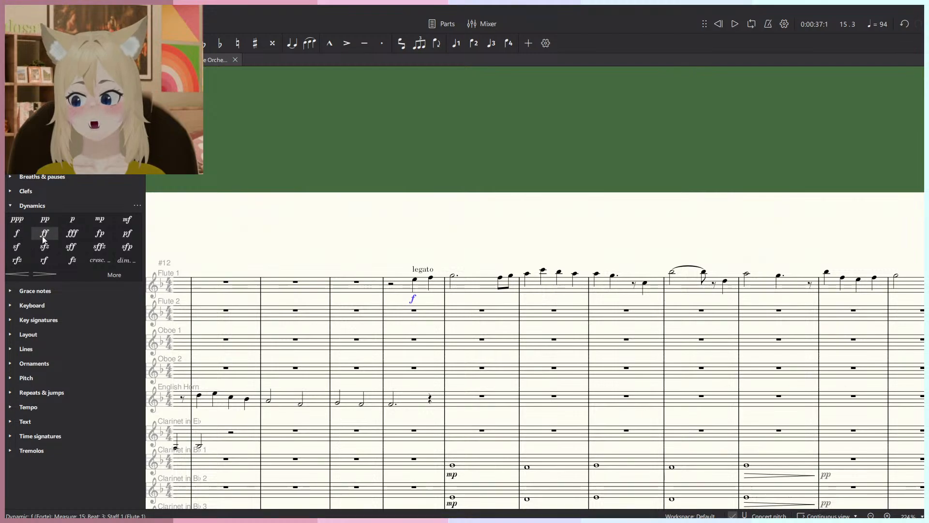
Play back the flute melody through measure 26, following the woodwind and brass accompaniment.
{"action": "scroll", "coordinate": [467, 223], "scroll_direction": "down", "scroll_amount": 2}
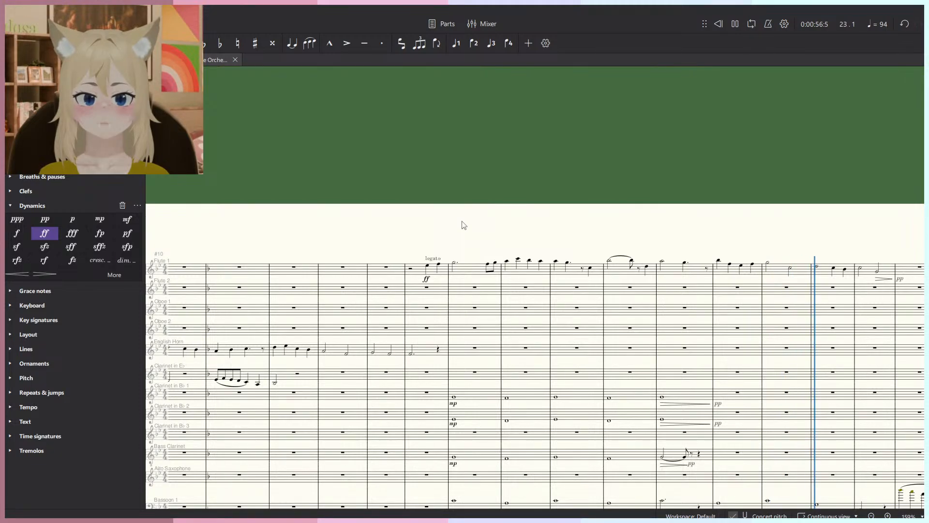
{"action": "scroll", "coordinate": [771, 295], "scroll_direction": "down", "scroll_amount": 2}
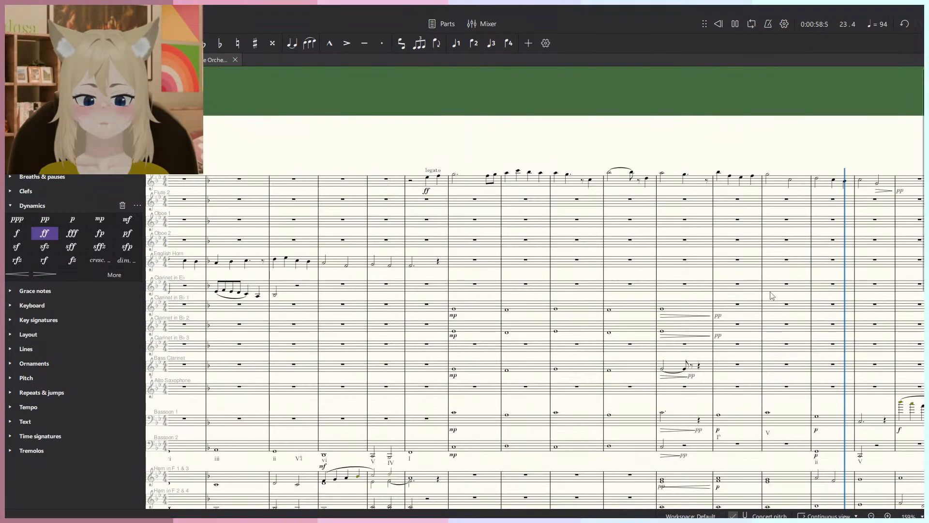
{"action": "left_click_drag", "start_coordinate": [782, 301], "coordinate": [514, 175]}
{"action": "scroll", "coordinate": [641, 418], "scroll_direction": "down", "scroll_amount": 1}
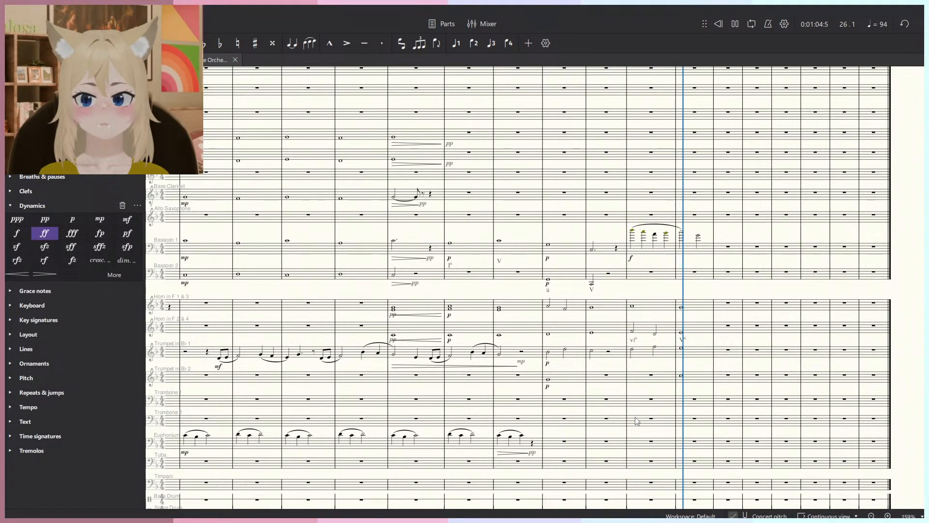
{"action": "key", "text": "space"}
{"action": "scroll", "coordinate": [682, 377], "scroll_direction": "up", "scroll_amount": 6}
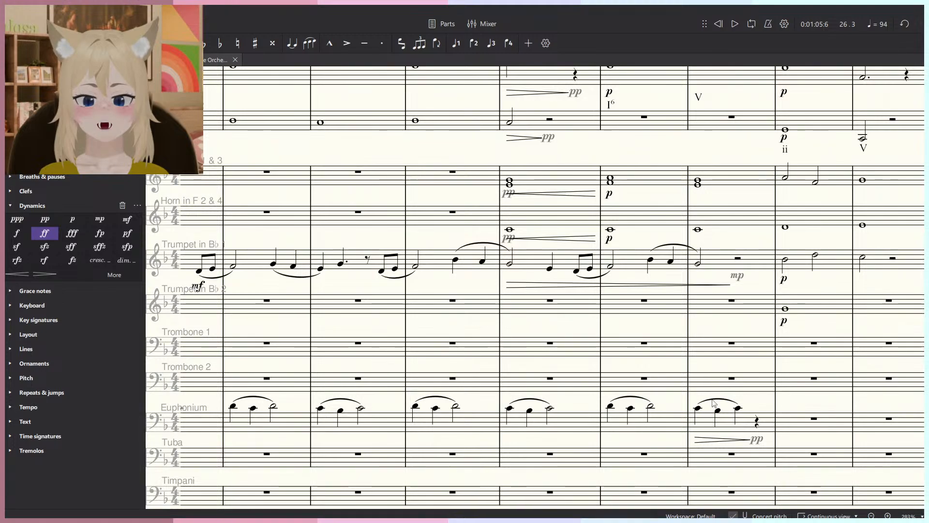
{"action": "left_click", "coordinate": [698, 408]}
{"action": "key", "text": "ctrl+Left"}
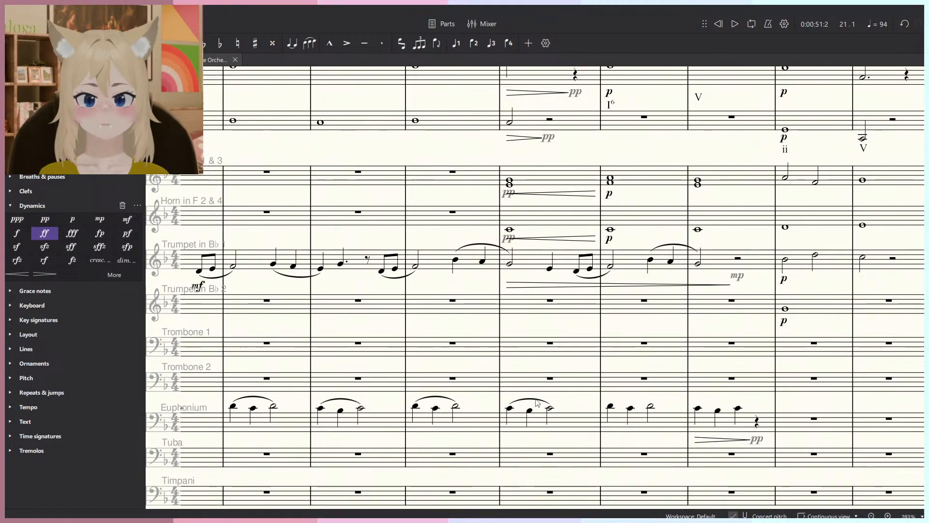
{"action": "key", "text": "ctrl+z"}
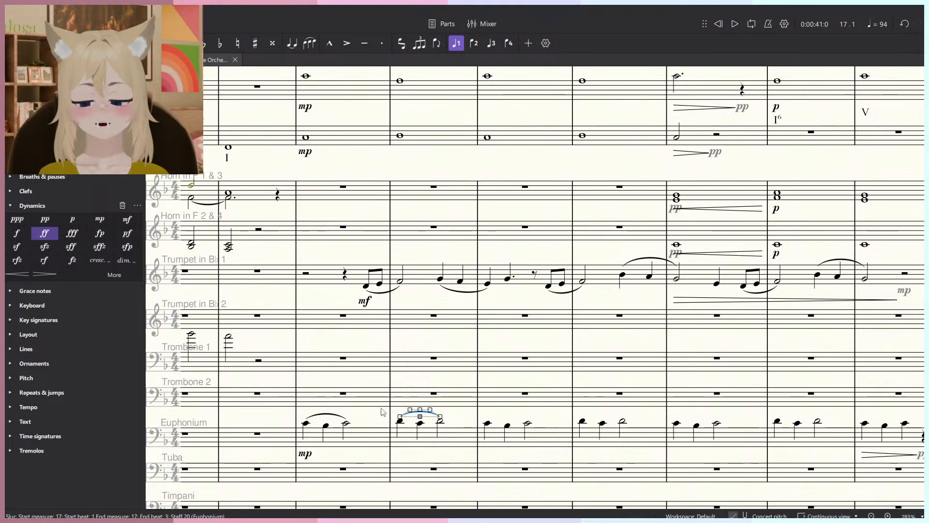
Play back the Trumpet in B♭ 1 countermelody from its measure 16 pickup and compare it with the flute and woodwind parts.
{"action": "scroll", "coordinate": [412, 377], "scroll_direction": "down", "scroll_amount": 5}
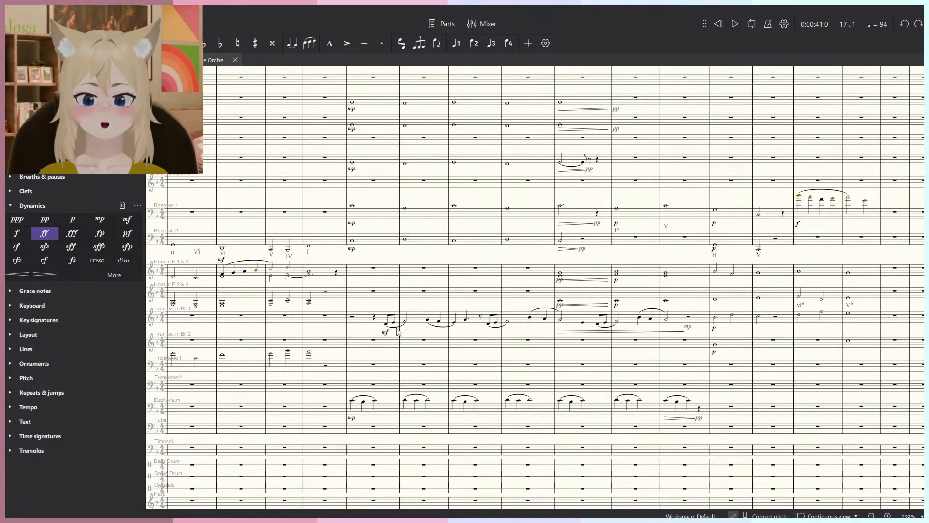
{"action": "scroll", "coordinate": [398, 332], "scroll_direction": "up", "scroll_amount": 5}
{"action": "scroll", "coordinate": [432, 336], "scroll_direction": "down", "scroll_amount": 2}
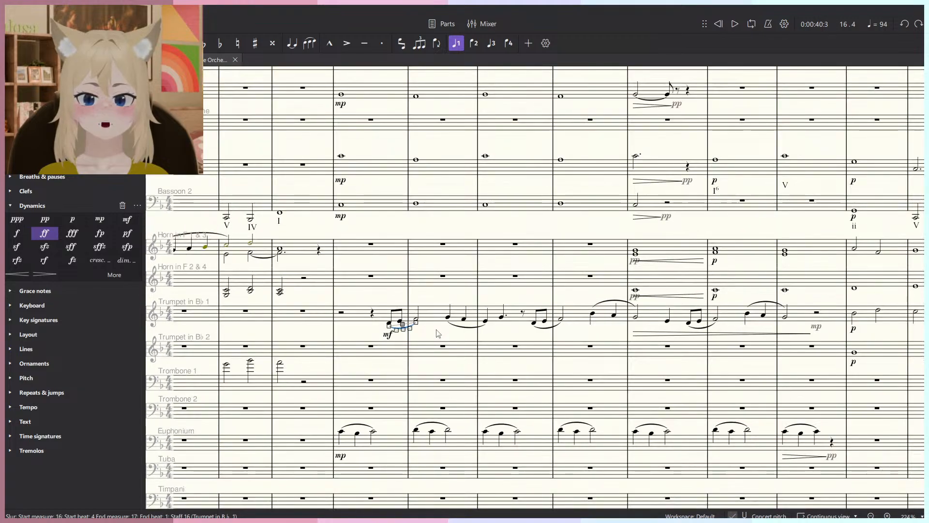
{"action": "key", "text": "space"}
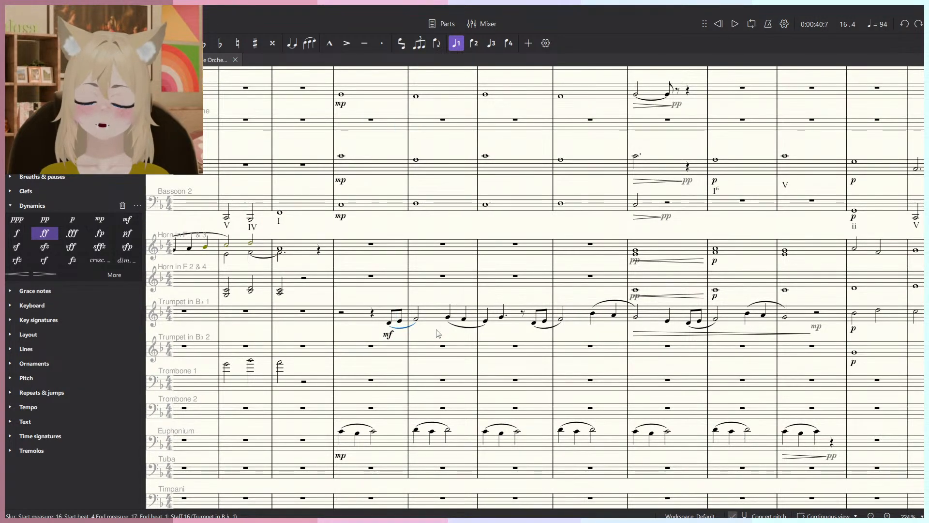
{"action": "scroll", "coordinate": [442, 324], "scroll_direction": "up", "scroll_amount": 5}
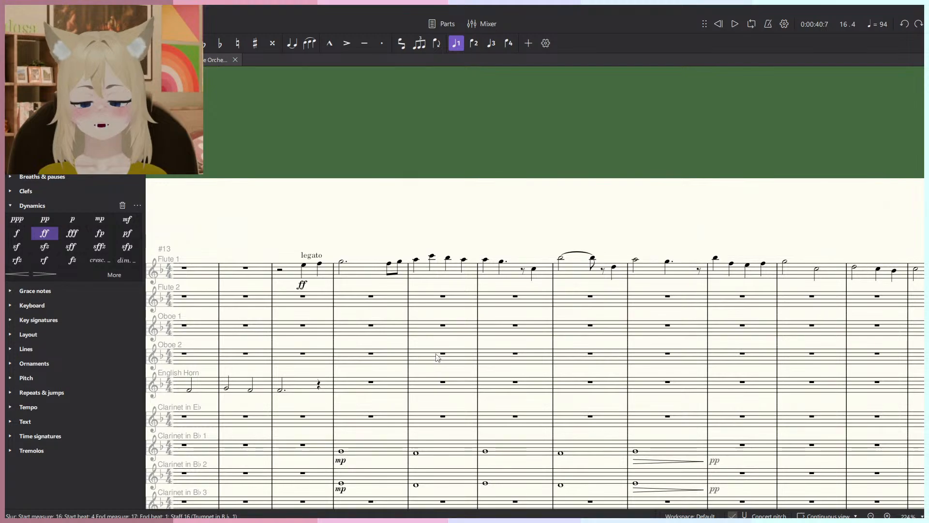
{"action": "scroll", "coordinate": [438, 357], "scroll_direction": "down", "scroll_amount": 5}
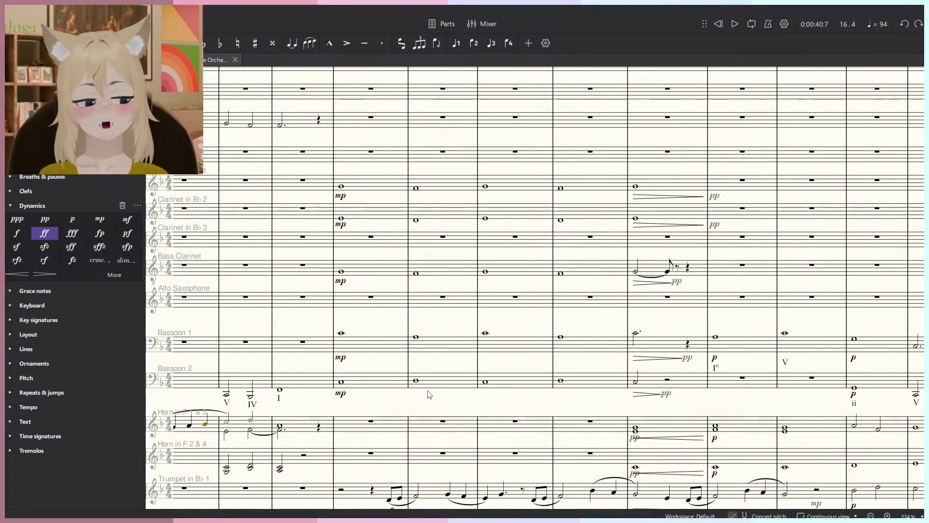
{"action": "scroll", "coordinate": [430, 394], "scroll_direction": "down", "scroll_amount": 2}
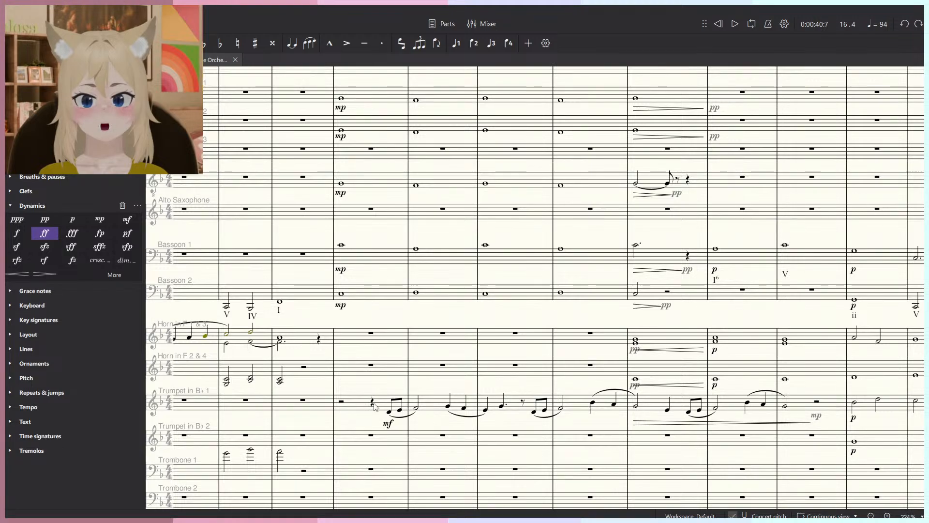
{"action": "key", "text": "space"}
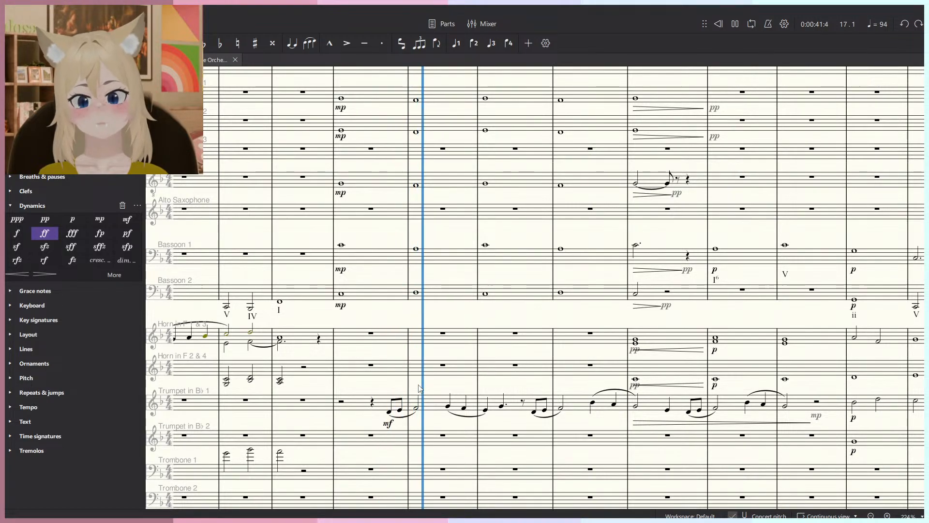
Replace the first two slurs of Trumpet in B♭ 1 in measures 16 to 18 with a legato marking at the measure 16 pickup.
{"action": "scroll", "coordinate": [419, 388], "scroll_direction": "up", "scroll_amount": 5}
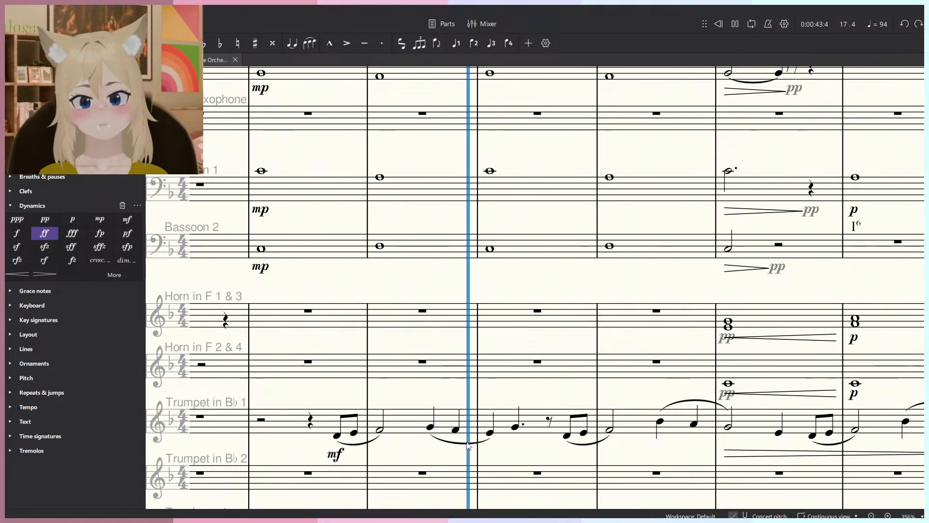
{"action": "left_click", "coordinate": [468, 444]}
{"action": "left_click", "coordinate": [360, 446]}
{"action": "key", "text": "Delete"}
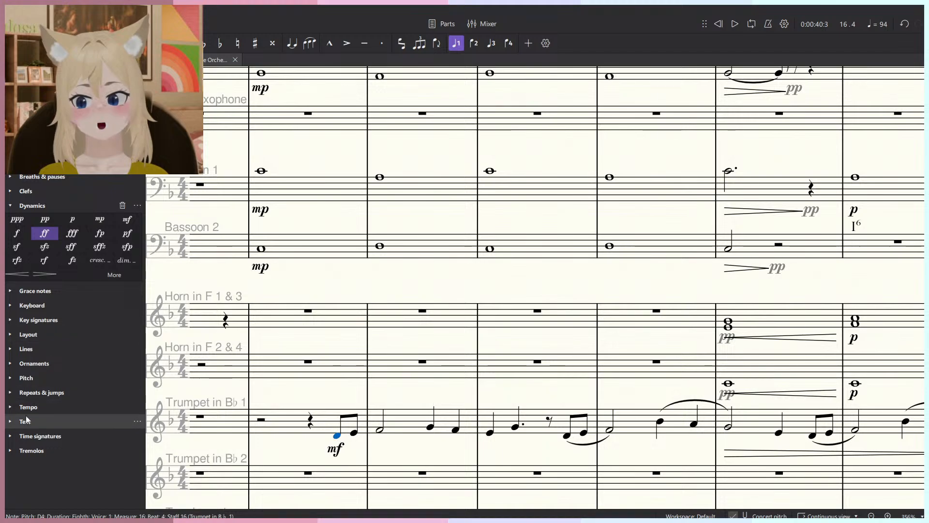
{"action": "left_click", "coordinate": [12, 423]}
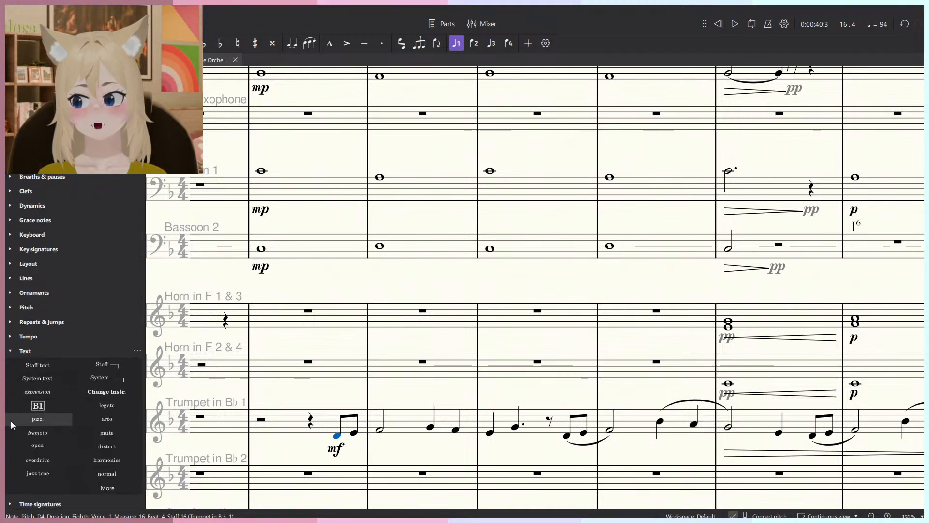
{"action": "left_click", "coordinate": [107, 405]}
Delete the remaining slurs of Trumpet in B♭ 1 from measure 18 to measure 22.
{"action": "left_click_drag", "start_coordinate": [604, 429], "coordinate": [487, 401]}
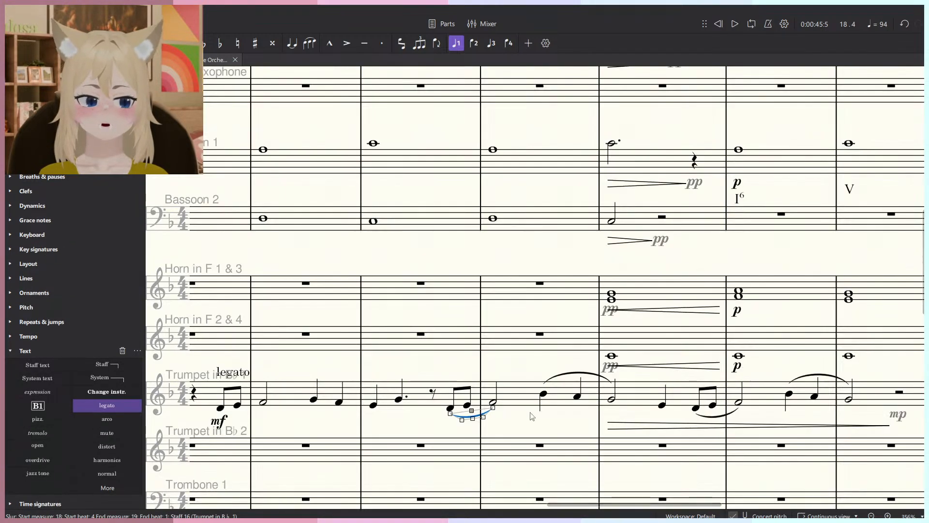
{"action": "left_click_drag", "start_coordinate": [526, 424], "coordinate": [557, 422]}
{"action": "key", "text": "Delete"}
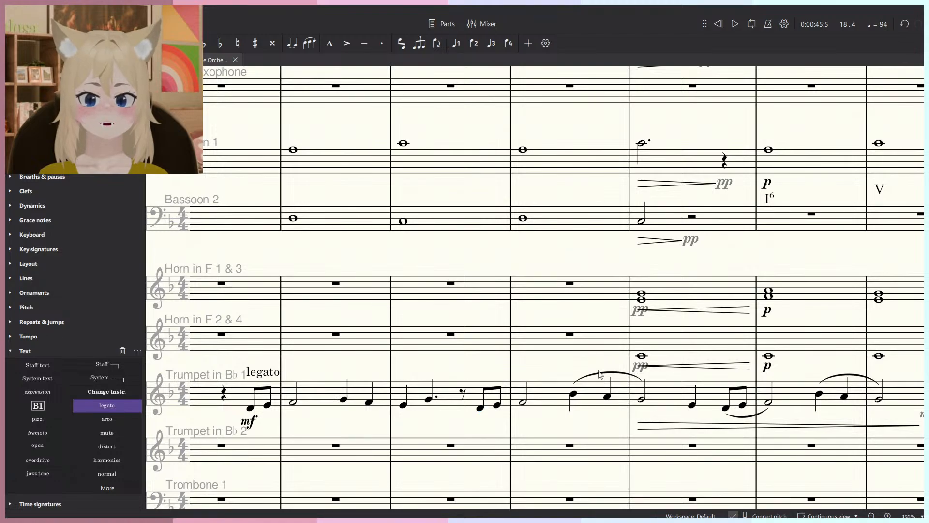
{"action": "left_click", "coordinate": [602, 376]}
{"action": "key", "text": "Delete"}
{"action": "key", "text": "Delete"}
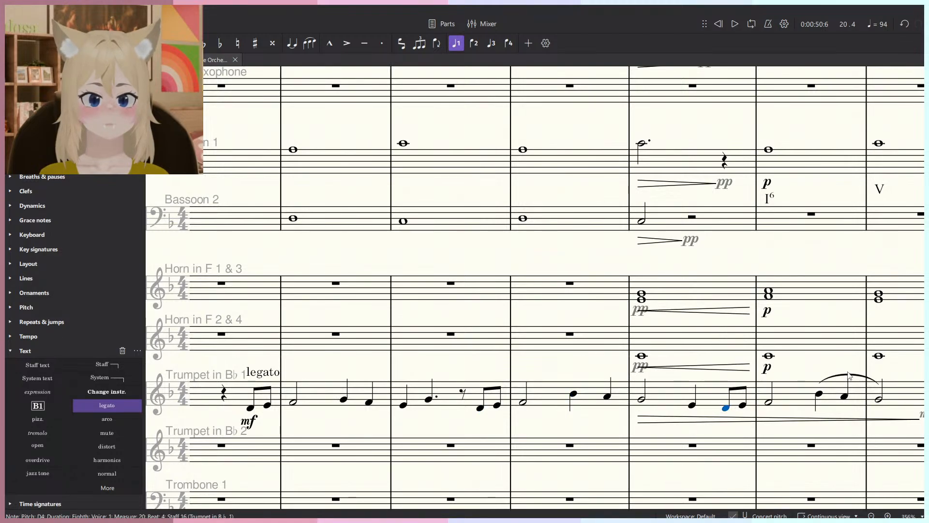
{"action": "scroll", "coordinate": [523, 375], "scroll_direction": "down", "scroll_amount": 1}
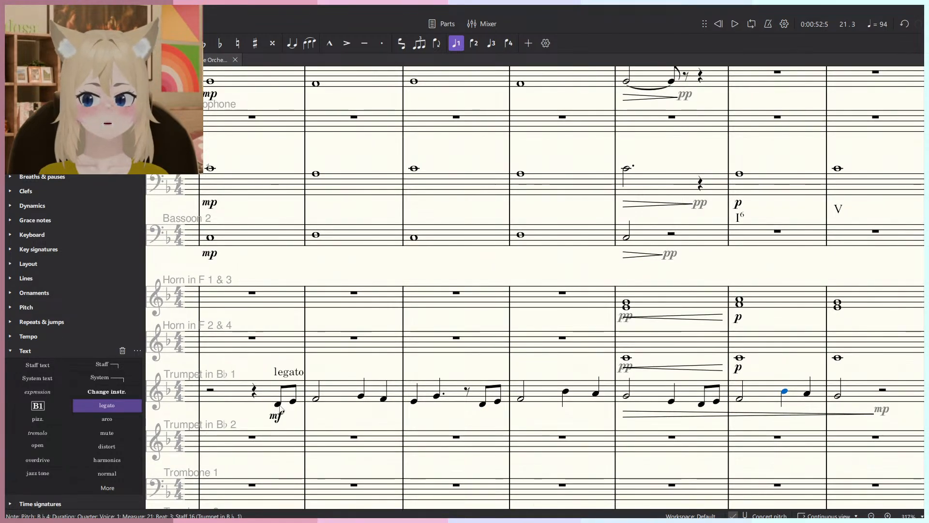
Play back Trumpet in B♭ 1 from its measure 16 pickup and add a normal technique marking to it at measure 23.
{"action": "left_click", "coordinate": [280, 410]}
{"action": "key", "text": "space"}
{"action": "scroll", "coordinate": [328, 415], "scroll_direction": "down", "scroll_amount": 5}
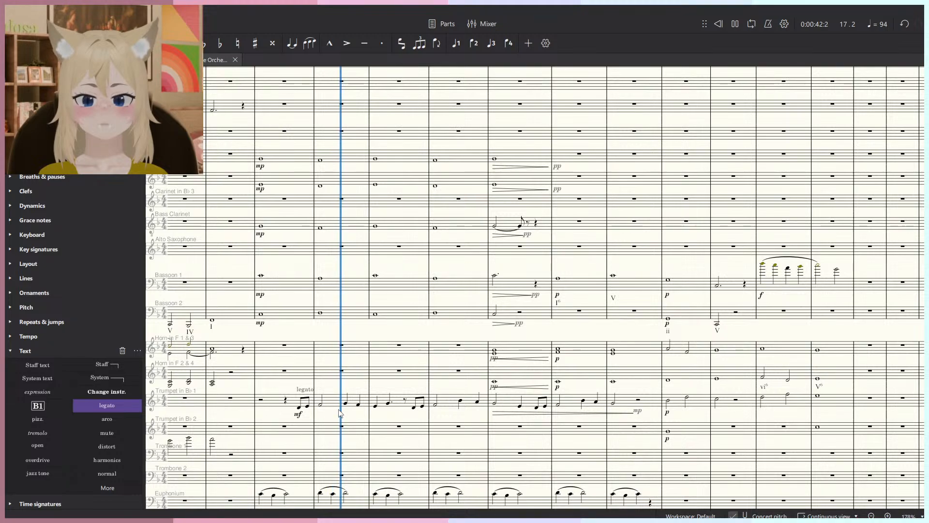
{"action": "key", "text": "space"}
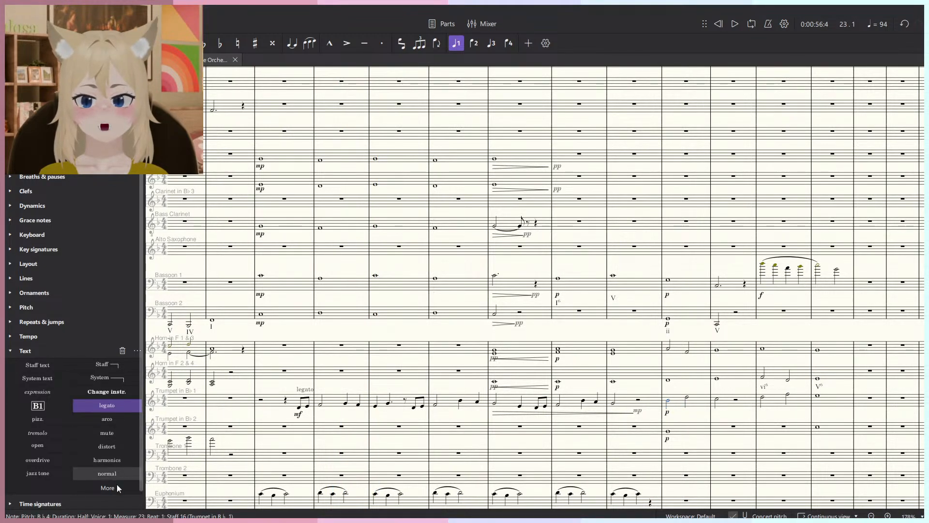
{"action": "key", "text": "space"}
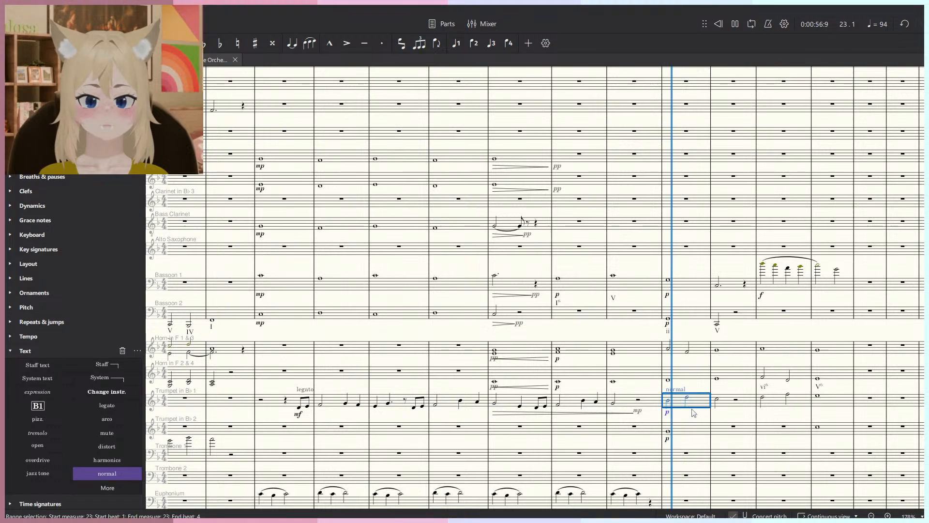
Play back the Trumpet in B♭ 1 countermelody from its measure 16 pickup through measure 26, following the woodwind and horn parts.
{"action": "left_click", "coordinate": [299, 413]}
{"action": "key", "text": "space"}
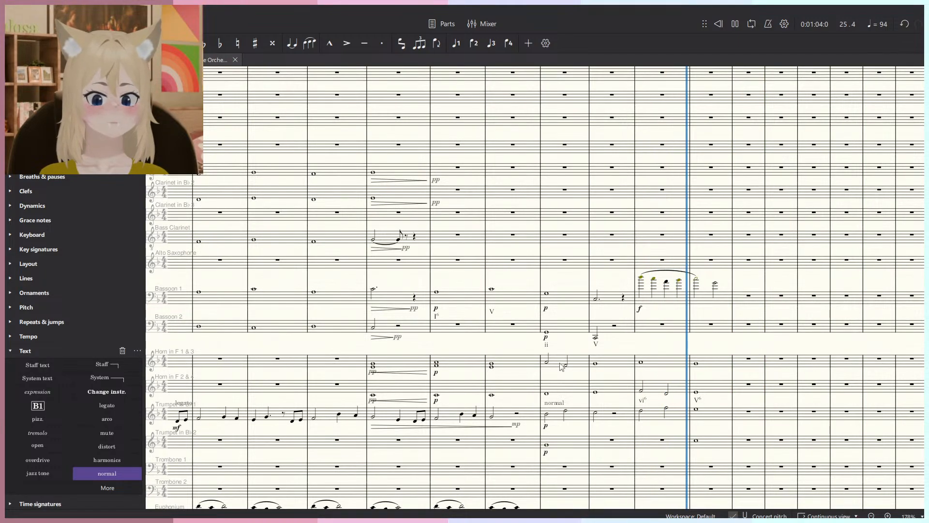
{"action": "key", "text": "space"}
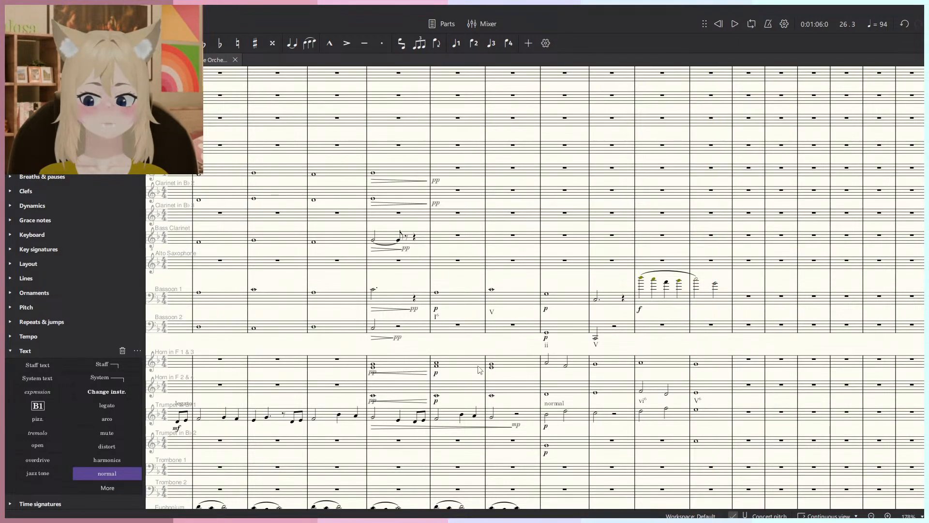
{"action": "scroll", "coordinate": [572, 261], "scroll_direction": "up", "scroll_amount": 3}
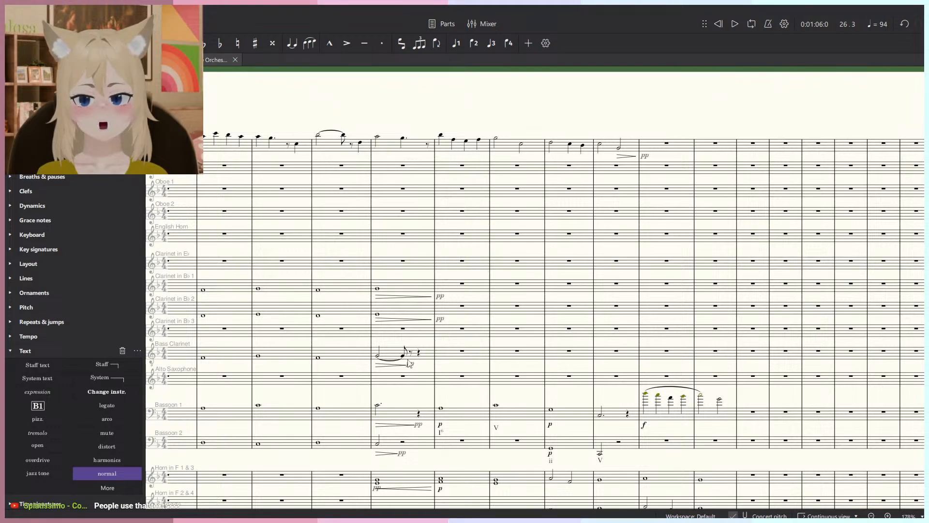
{"action": "scroll", "coordinate": [526, 298], "scroll_direction": "down", "scroll_amount": 5}
{"action": "scroll", "coordinate": [525, 299], "scroll_direction": "left", "scroll_amount": 9}
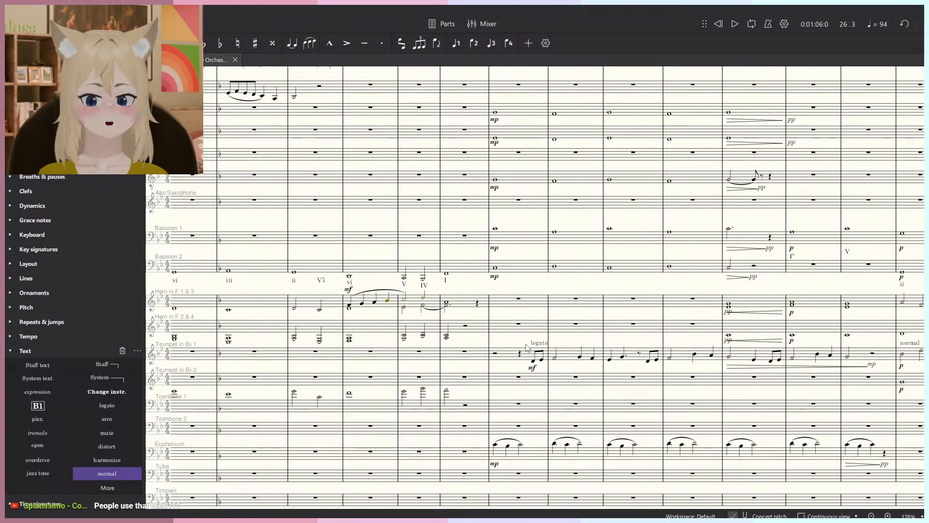
{"action": "scroll", "coordinate": [525, 344], "scroll_direction": "up", "scroll_amount": 8}
Play back measures 16 to 19 from the Trumpet in B♭ 1 quarter rest, listening to the trumpet against the euphonium and woodwinds.
{"action": "left_click", "coordinate": [430, 375]}
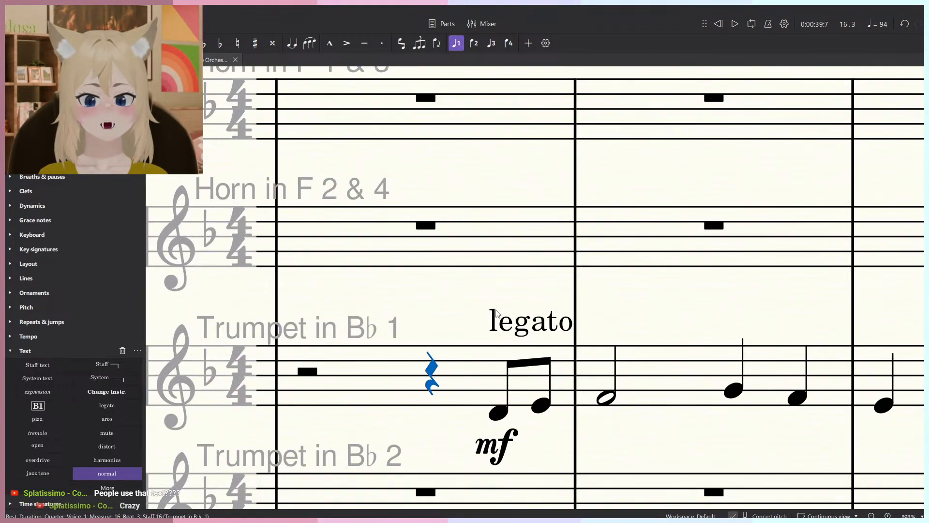
{"action": "scroll", "coordinate": [436, 349], "scroll_direction": "down", "scroll_amount": 6}
{"action": "key", "text": "space"}
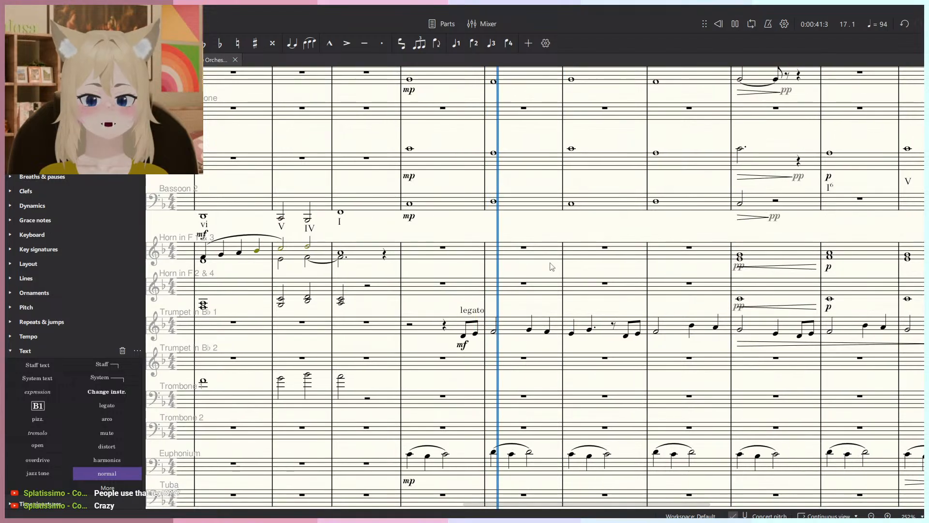
{"action": "scroll", "coordinate": [559, 264], "scroll_direction": "down", "scroll_amount": 2}
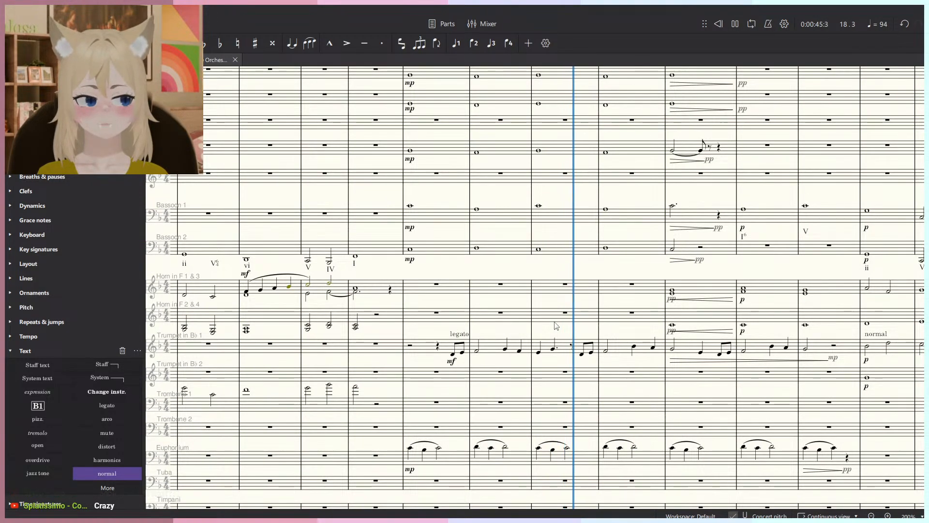
{"action": "key", "text": "space"}
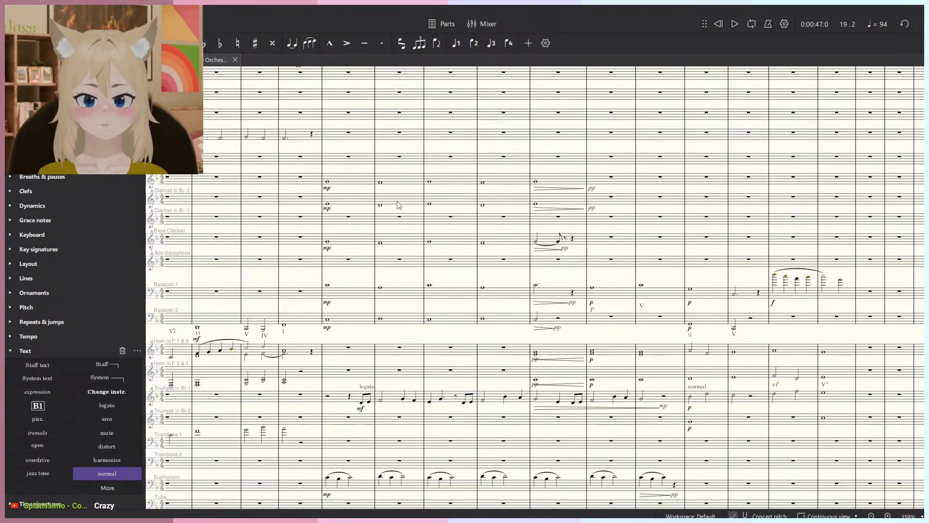
Select measures 16 to 19 from Clarinet in B♭ 1 through Bassoon 2 and compare this accompaniment with the rest of the score.
{"action": "scroll", "coordinate": [435, 252], "scroll_direction": "up", "scroll_amount": 2}
{"action": "left_click", "coordinate": [403, 242]}
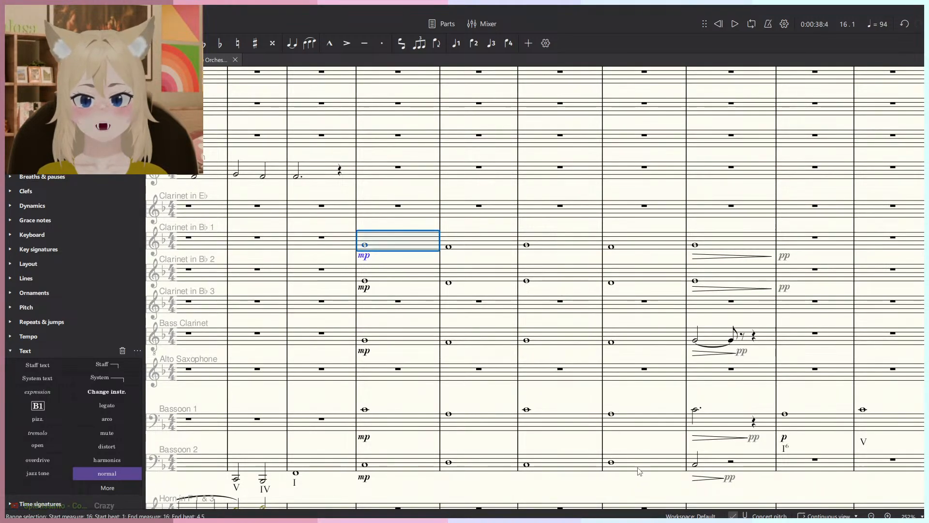
{"action": "left_click", "coordinate": [639, 469], "text": "shift"}
{"action": "scroll", "coordinate": [638, 469], "scroll_direction": "down", "scroll_amount": 11}
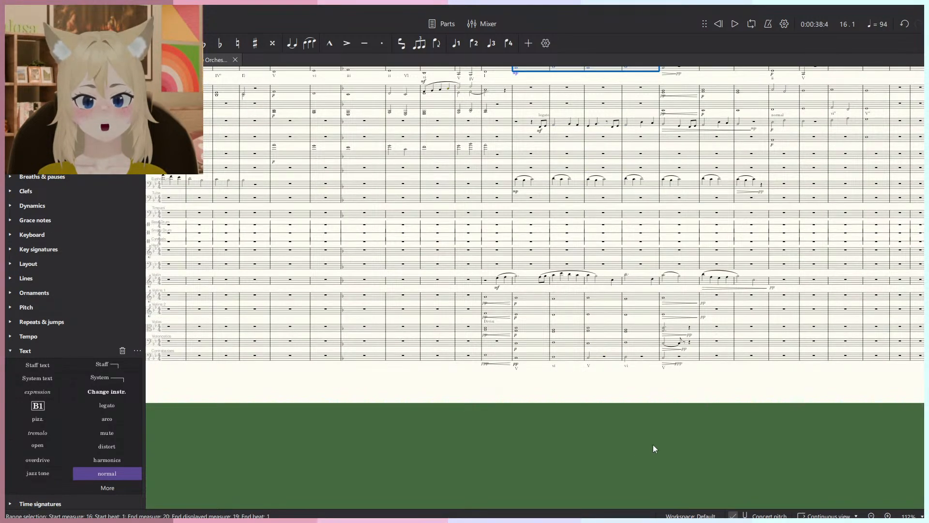
{"action": "scroll", "coordinate": [629, 412], "scroll_direction": "up", "scroll_amount": 4}
{"action": "scroll", "coordinate": [604, 342], "scroll_direction": "up", "scroll_amount": 5}
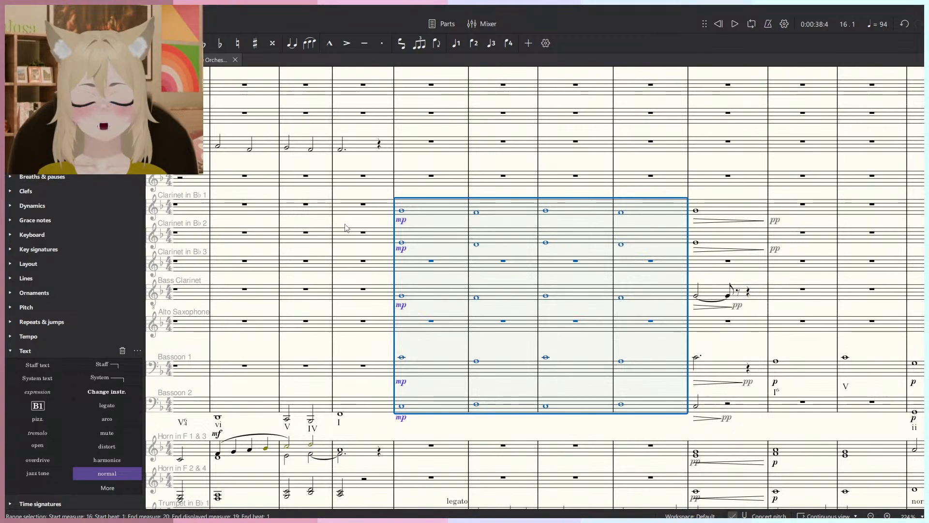
{"action": "left_click_drag", "start_coordinate": [347, 226], "coordinate": [670, 303]}
{"action": "scroll", "coordinate": [670, 303], "scroll_direction": "down", "scroll_amount": 5}
{"action": "key", "text": "alt+Tab"}
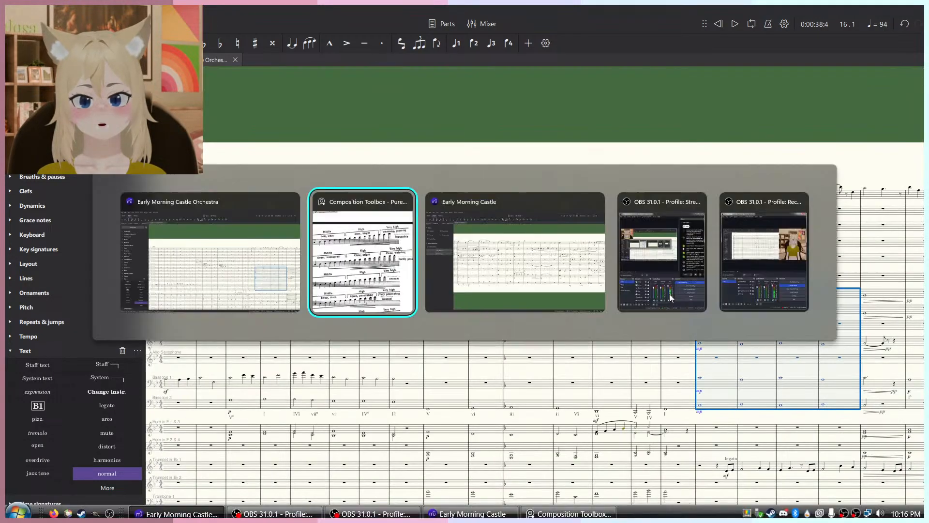
{"action": "scroll", "coordinate": [699, 306], "scroll_direction": "up", "scroll_amount": 6}
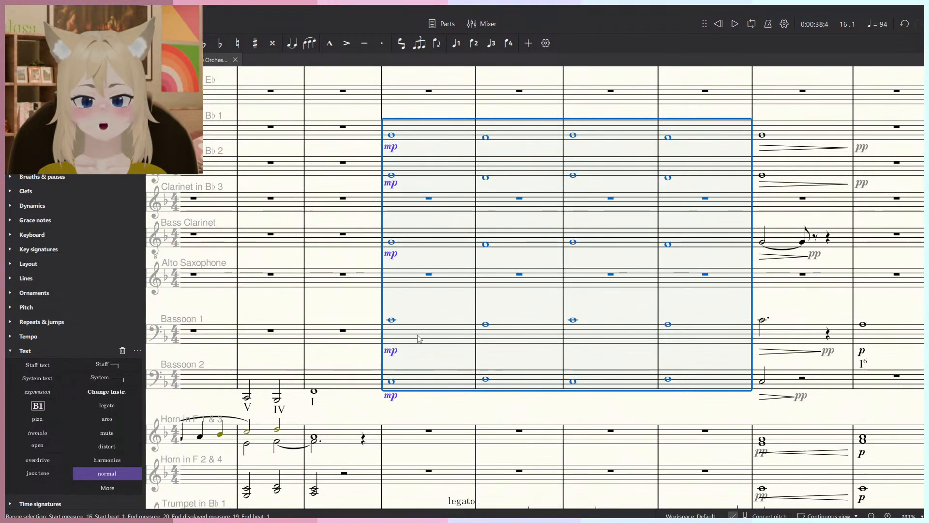
{"action": "left_click_drag", "start_coordinate": [693, 134], "coordinate": [670, 229]}
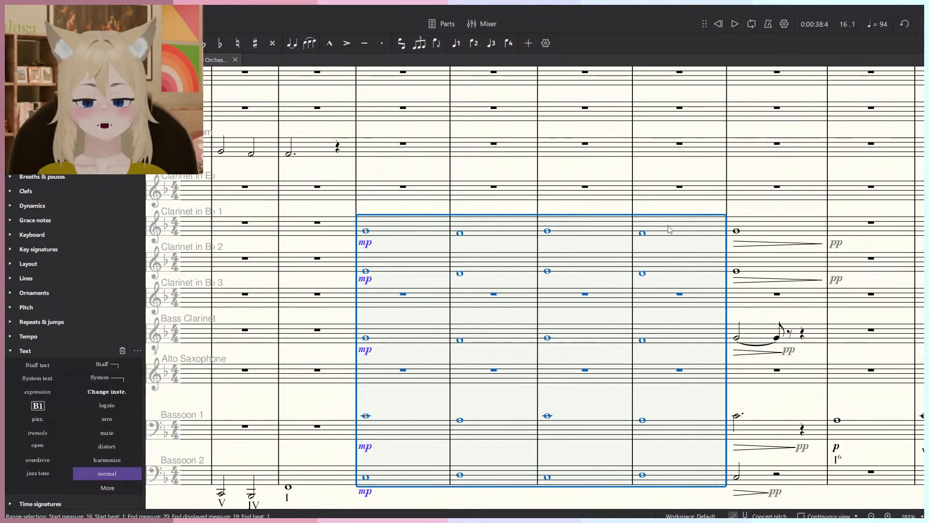
{"action": "scroll", "coordinate": [652, 222], "scroll_direction": "down", "scroll_amount": 6}
{"action": "left_click_drag", "start_coordinate": [236, 286], "coordinate": [458, 251]}
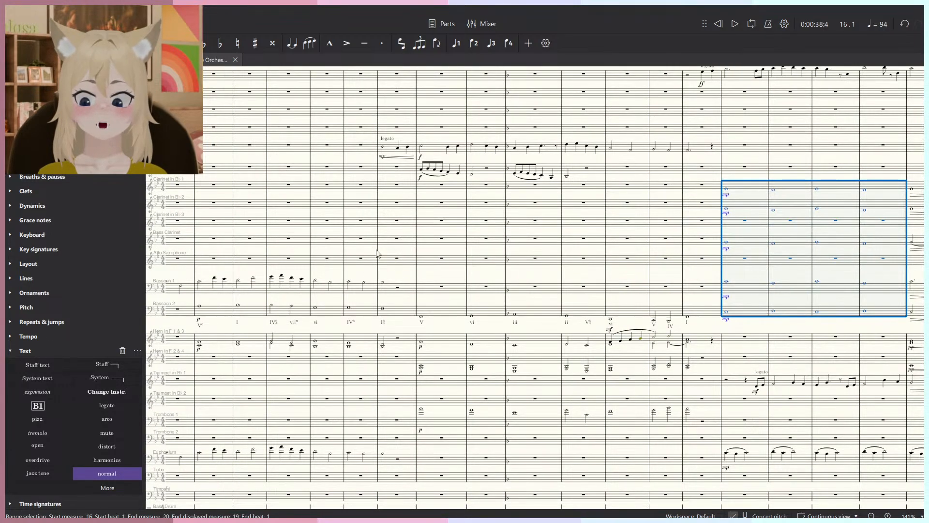
{"action": "left_click_drag", "start_coordinate": [370, 246], "coordinate": [478, 330]}
Play back the orchestra score from the beginning into measure 12.
{"action": "left_click", "coordinate": [718, 24]}
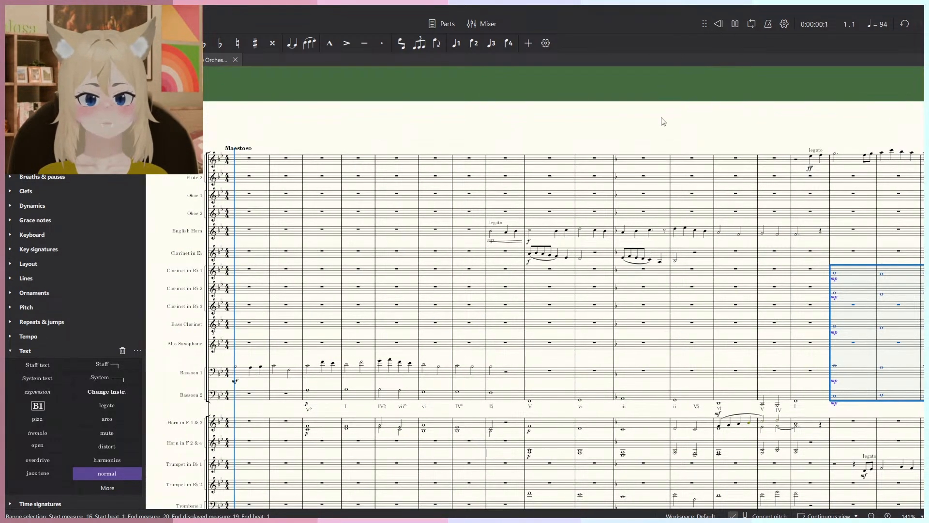
{"action": "key", "text": "space"}
{"action": "key", "text": "alt+Tab"}
{"action": "key", "text": "alt+Tab"}
{"action": "key", "text": "alt+Tab"}
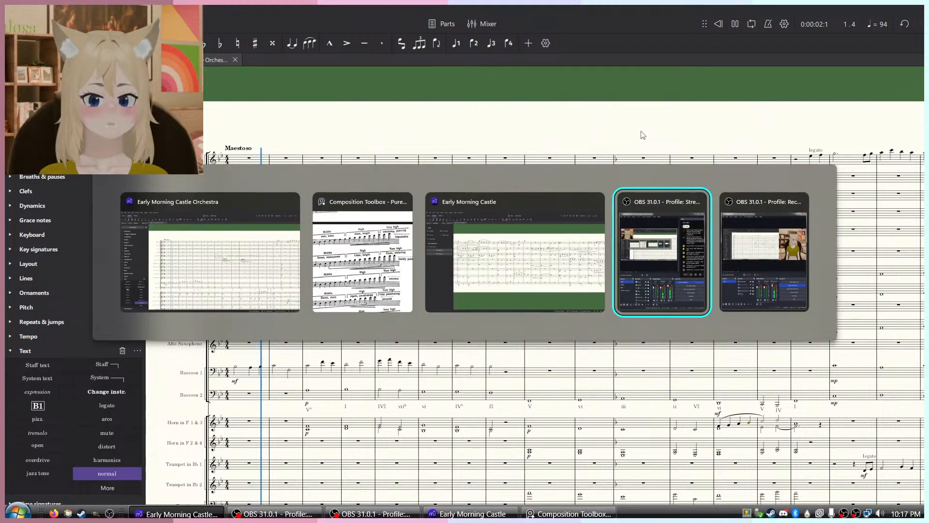
{"action": "key", "text": "alt+shift+Tab"}
{"action": "key", "text": "alt+shift+Tab"}
{"action": "key", "text": "alt+shift+Tab"}
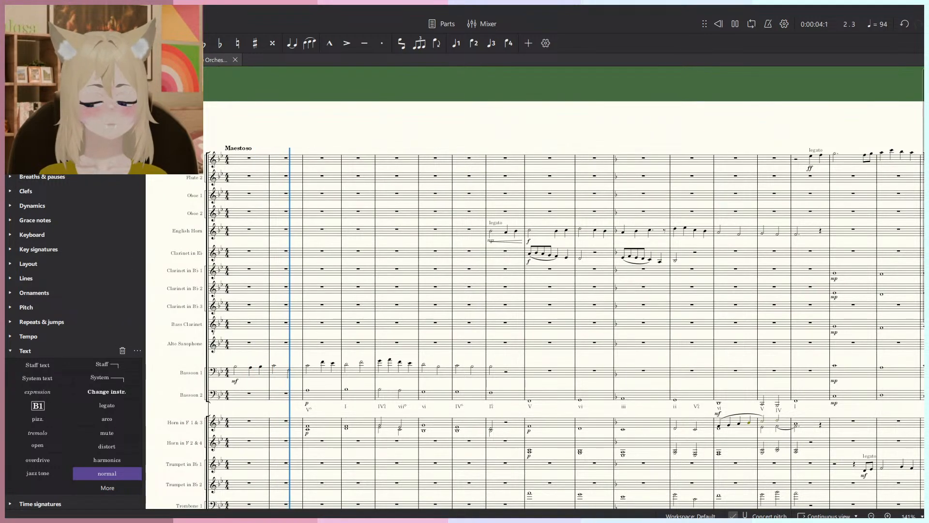
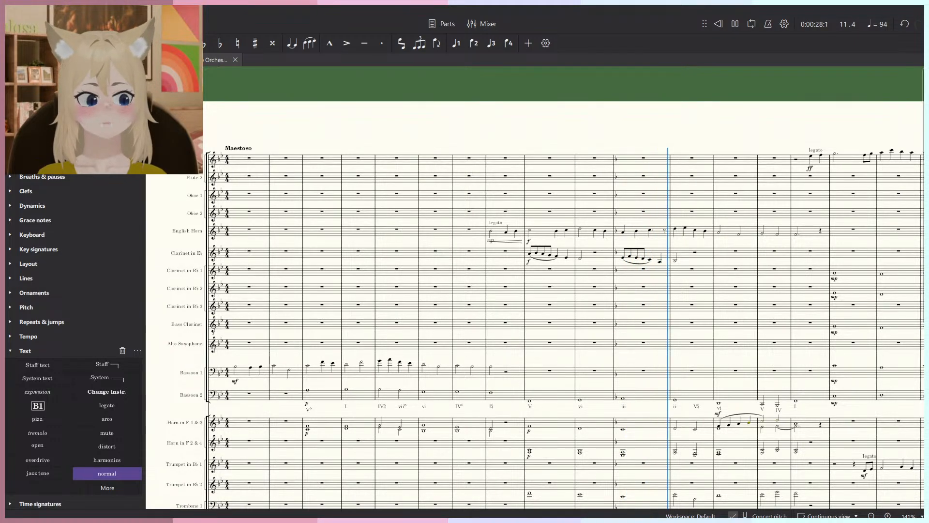
{"action": "left_click_drag", "start_coordinate": [538, 279], "coordinate": [356, 253]}
{"action": "key", "text": "space"}
Select the Bassoon 2 and Horn in F 1 & 3 accompaniment in measures 3 to 8 and play it back with the score.
{"action": "left_click_drag", "start_coordinate": [369, 431], "coordinate": [670, 329]}
{"action": "scroll", "coordinate": [428, 303], "scroll_direction": "up", "scroll_amount": 5}
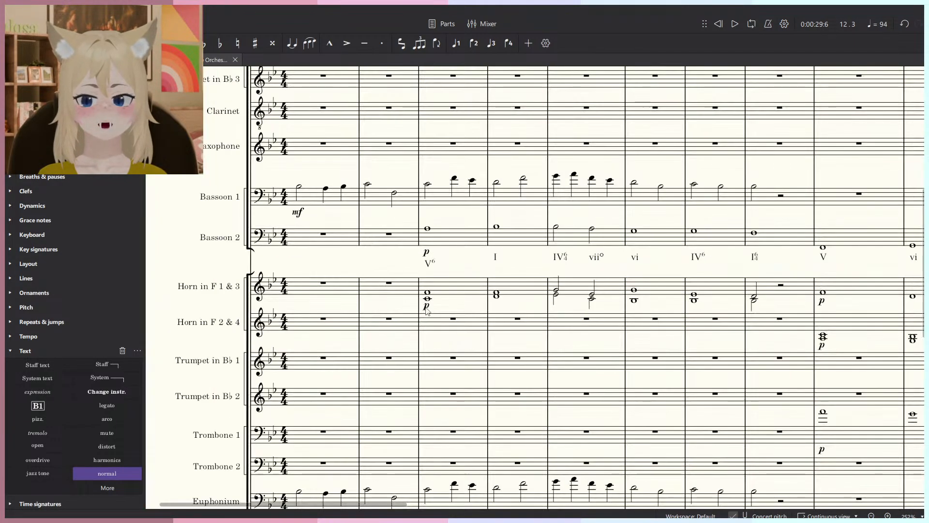
{"action": "left_click", "coordinate": [785, 287], "text": "shift"}
{"action": "key", "text": "space"}
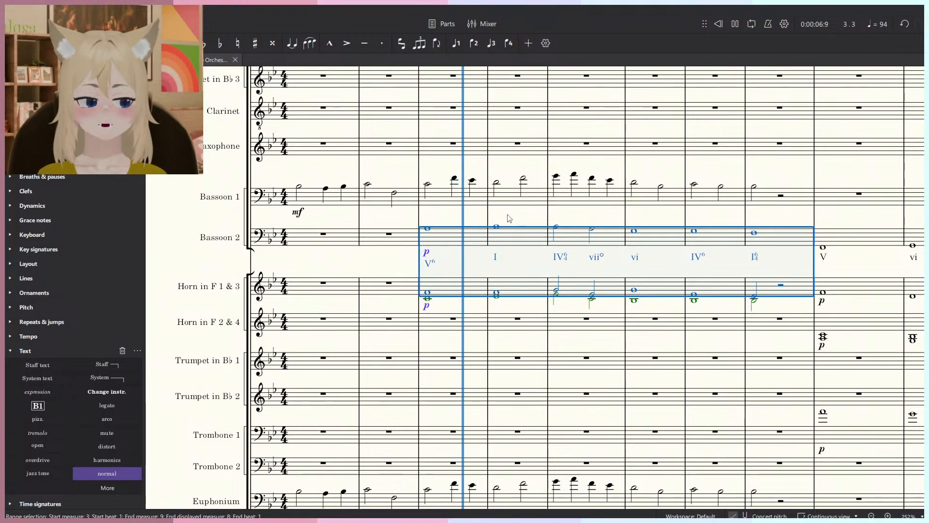
{"action": "key", "text": "Escape"}
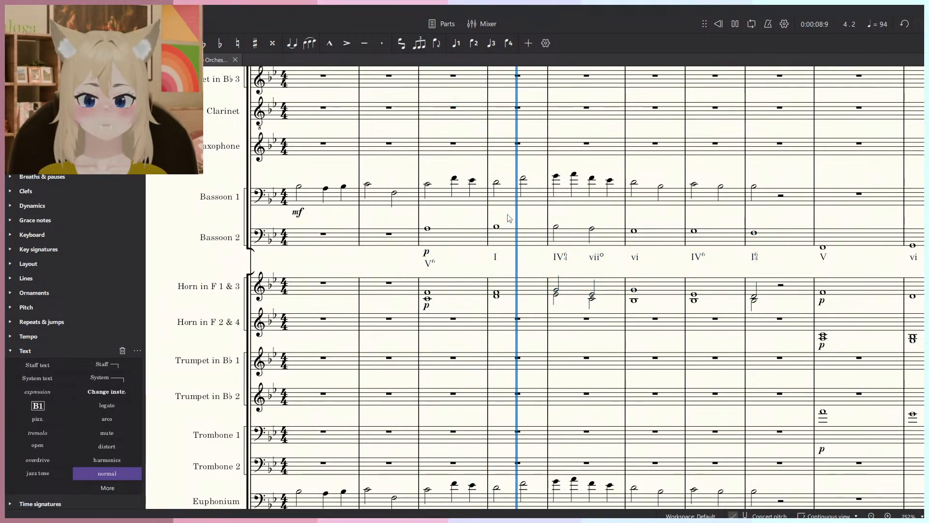
Select the Bassoon 1 melody in measures 1 to 8 and examine it against the surrounding parts.
{"action": "left_click", "coordinate": [776, 201], "text": "shift"}
{"action": "key", "text": "space"}
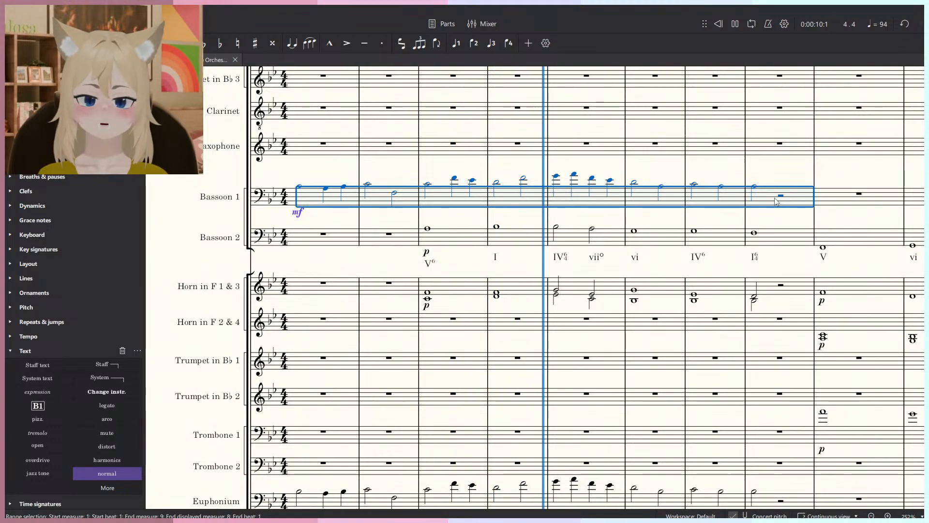
{"action": "left_click", "coordinate": [756, 179]}
{"action": "scroll", "coordinate": [758, 182], "scroll_direction": "down", "scroll_amount": 1}
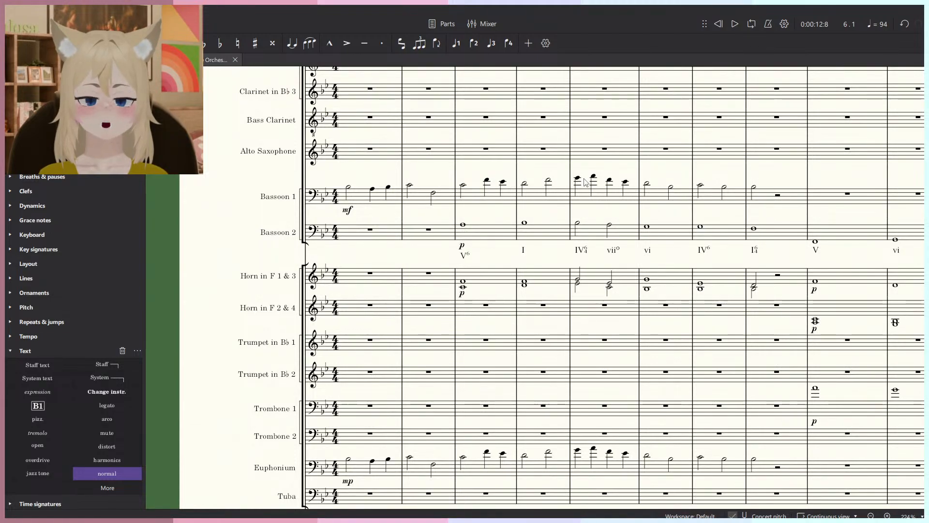
{"action": "left_click", "coordinate": [571, 173]}
{"action": "left_click_drag", "start_coordinate": [636, 151], "coordinate": [394, 390]}
{"action": "scroll", "coordinate": [580, 265], "scroll_direction": "down", "scroll_amount": 3}
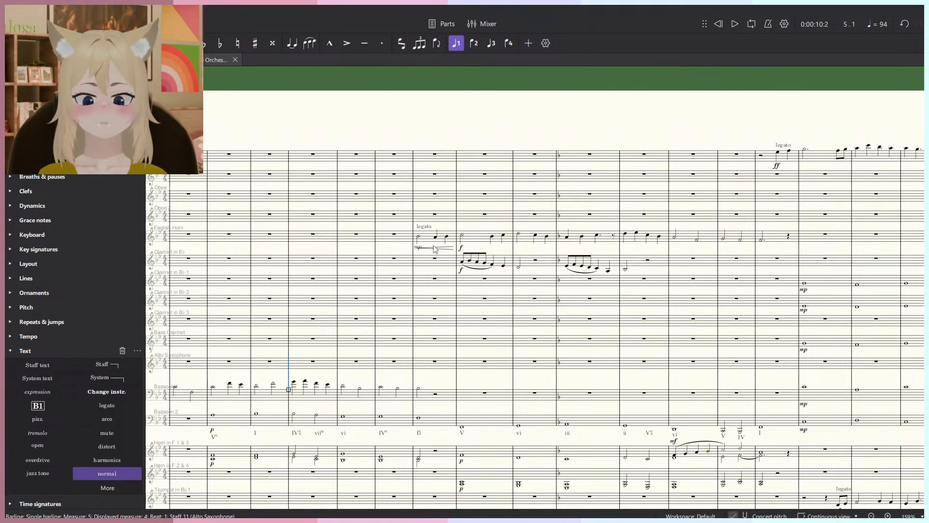
Play back the English Horn melody from measure 8 into measure 9 together with the Clarinet in E♭ figure.
{"action": "left_click_drag", "start_coordinate": [649, 236], "coordinate": [612, 253]}
{"action": "left_click_drag", "start_coordinate": [742, 226], "coordinate": [371, 263]}
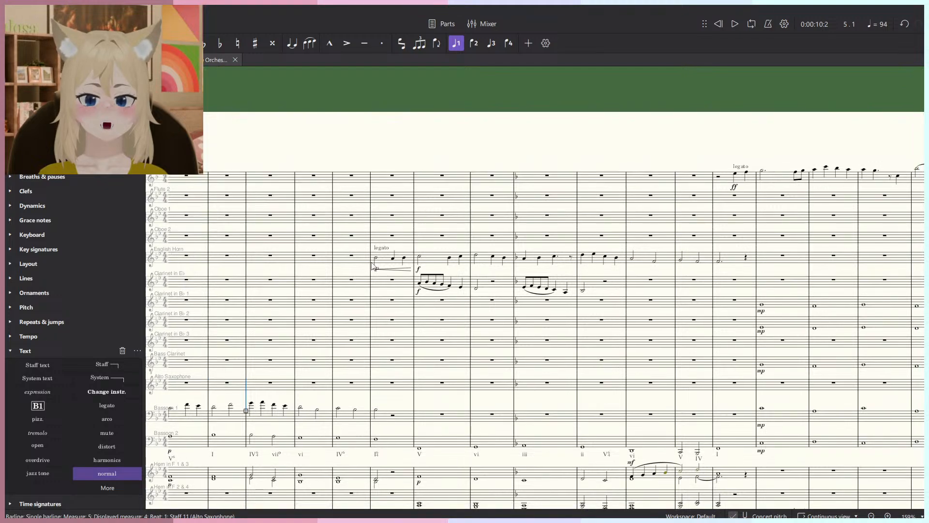
{"action": "key", "text": "space"}
{"action": "scroll", "coordinate": [547, 248], "scroll_direction": "up", "scroll_amount": 4}
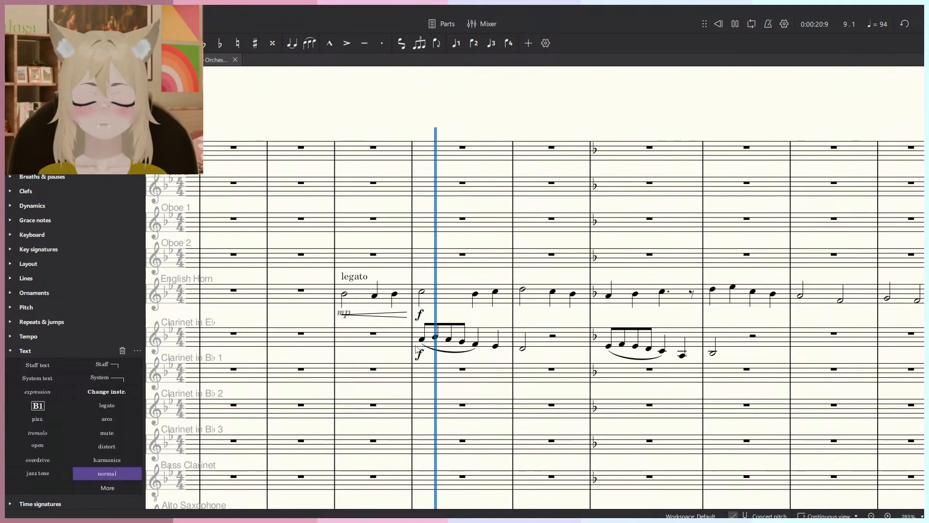
{"action": "key", "text": "space"}
Change the English Horn's measure 9 beat 3 note to a dotted quarter and play back the phrase through measure 10.
{"action": "left_click", "coordinate": [346, 293]}
{"action": "key", "text": "space"}
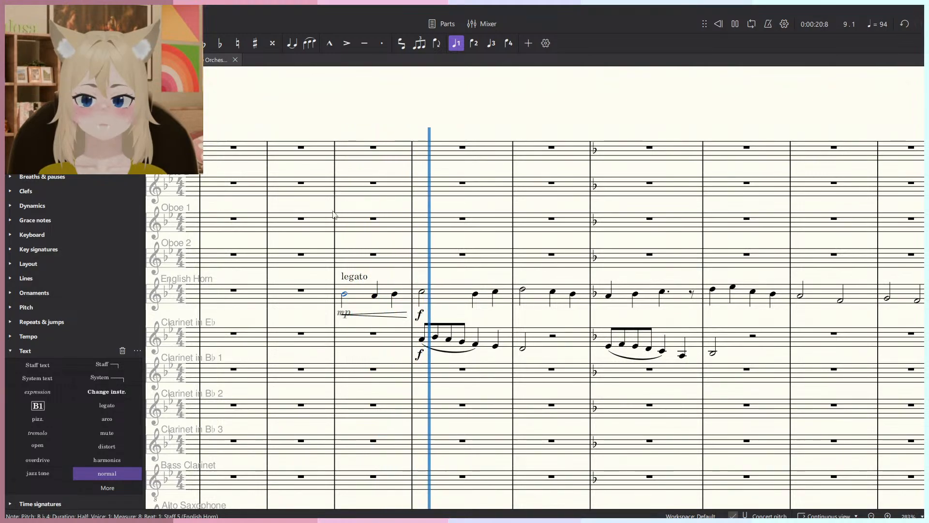
{"action": "key", "text": "space"}
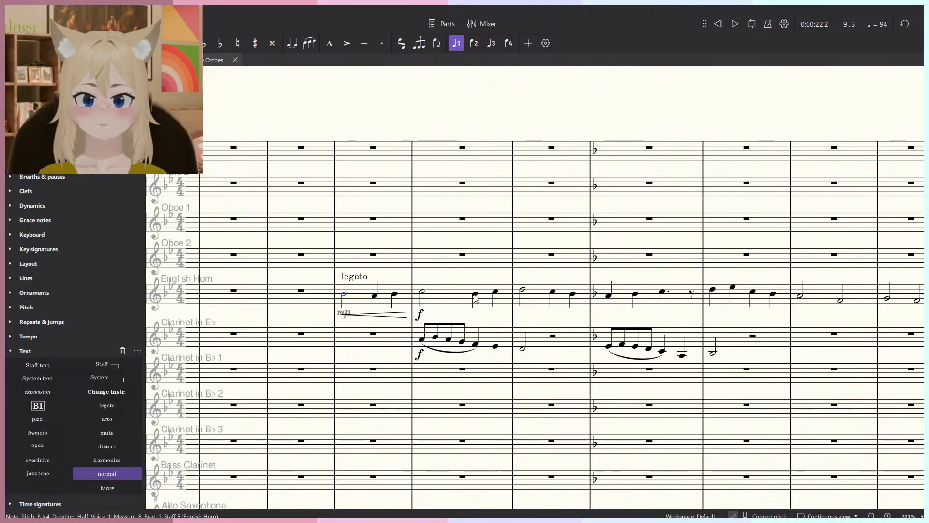
{"action": "key", "text": "period"}
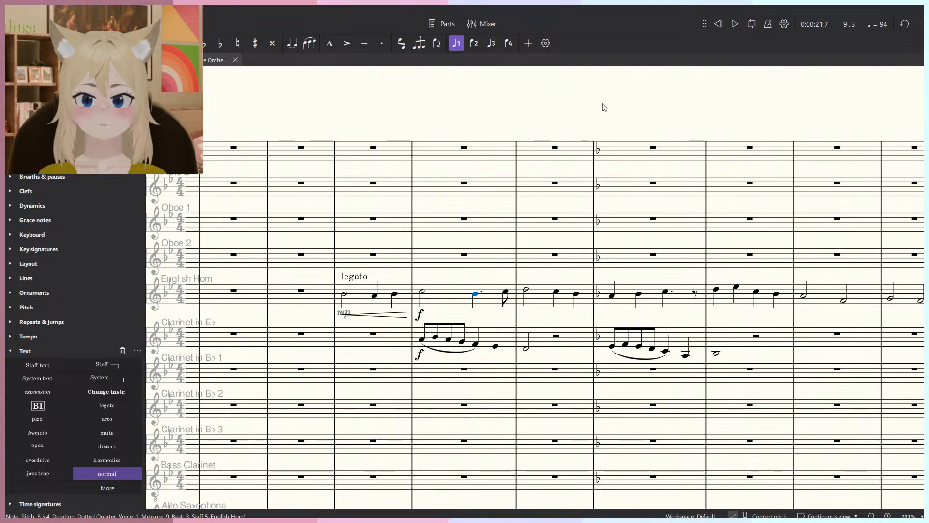
{"action": "key", "text": "space"}
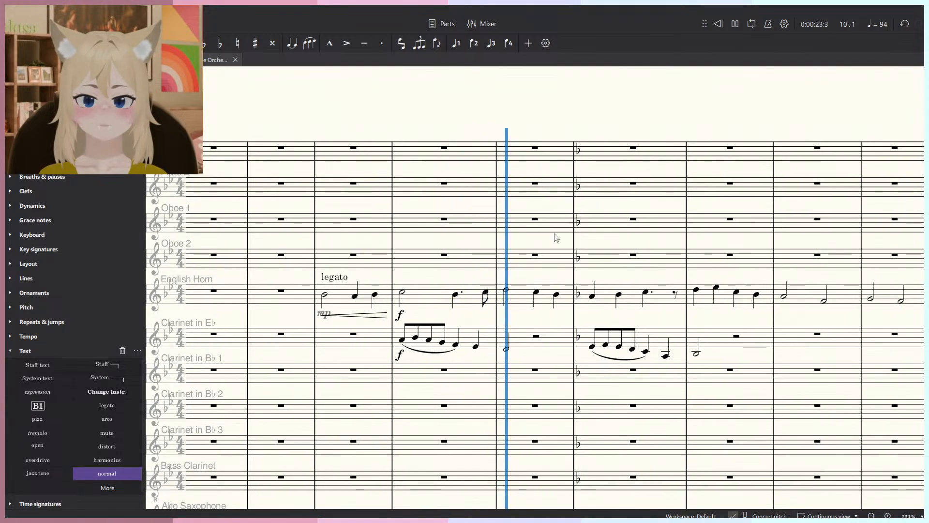
{"action": "key", "text": "space"}
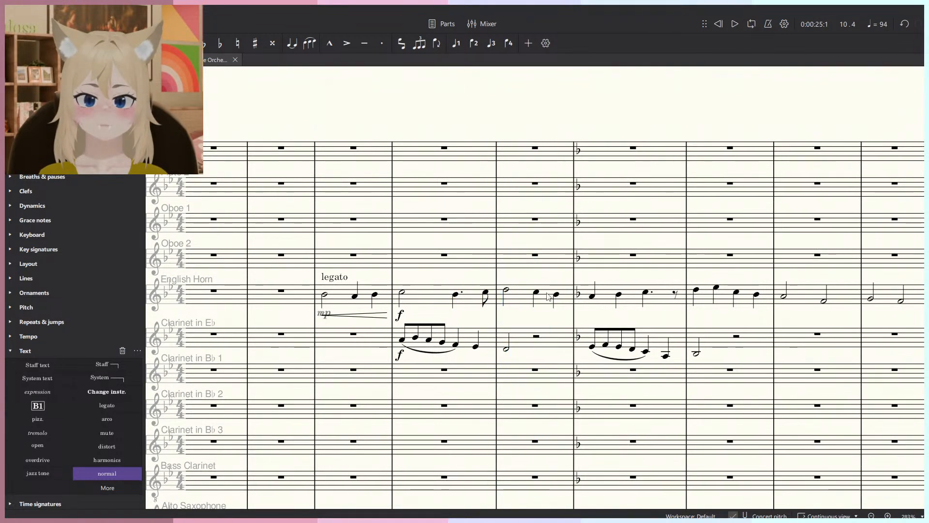
Rewrite beat 4 of the English Horn's measure 10 as two eighth notes, C and B♭, and play back into measure 11.
{"action": "scroll", "coordinate": [548, 296], "scroll_direction": "up", "scroll_amount": 5, "text": "ctrl"}
{"action": "key", "text": "4"}
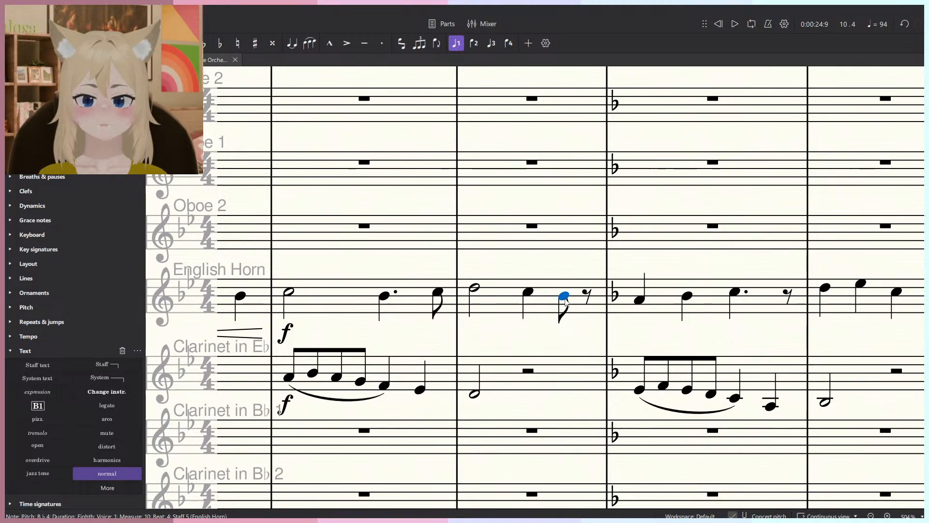
{"action": "left_click", "coordinate": [588, 296]}
{"action": "key", "text": "space"}
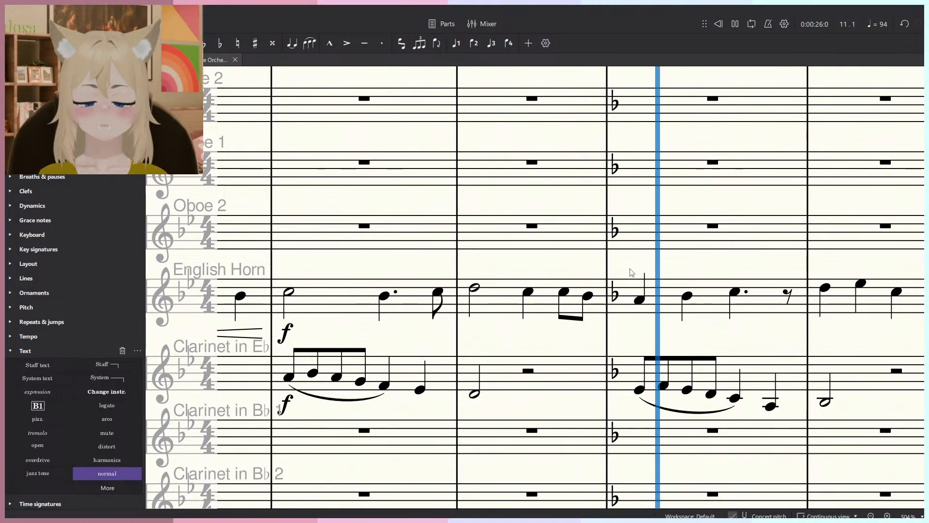
Play back the English Horn melody in measures 11 to 14, pausing around measure 12 to examine its rhythm.
{"action": "scroll", "coordinate": [513, 285], "scroll_direction": "down", "scroll_amount": 5, "text": "ctrl"}
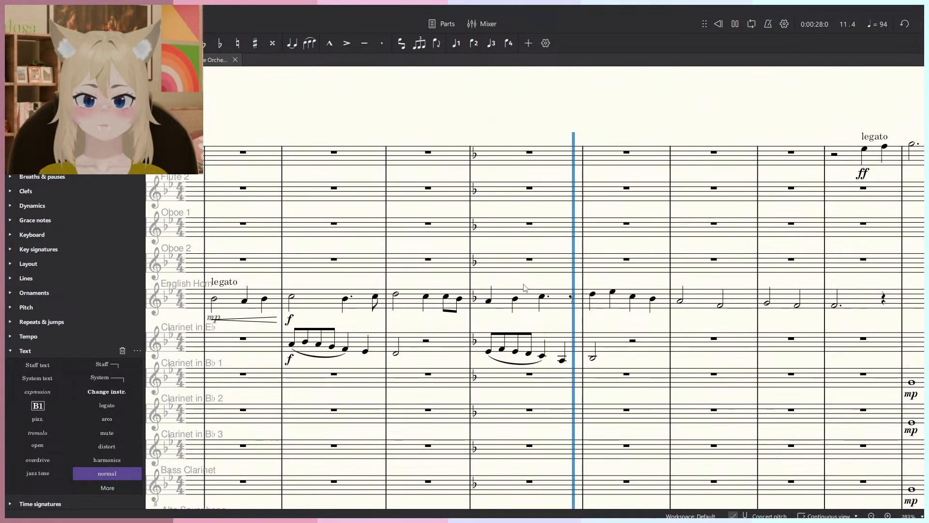
{"action": "scroll", "coordinate": [555, 277], "scroll_direction": "up", "scroll_amount": 3, "text": "ctrl"}
{"action": "scroll", "coordinate": [555, 277], "scroll_direction": "up", "scroll_amount": 1, "text": "ctrl"}
{"action": "key", "text": "space"}
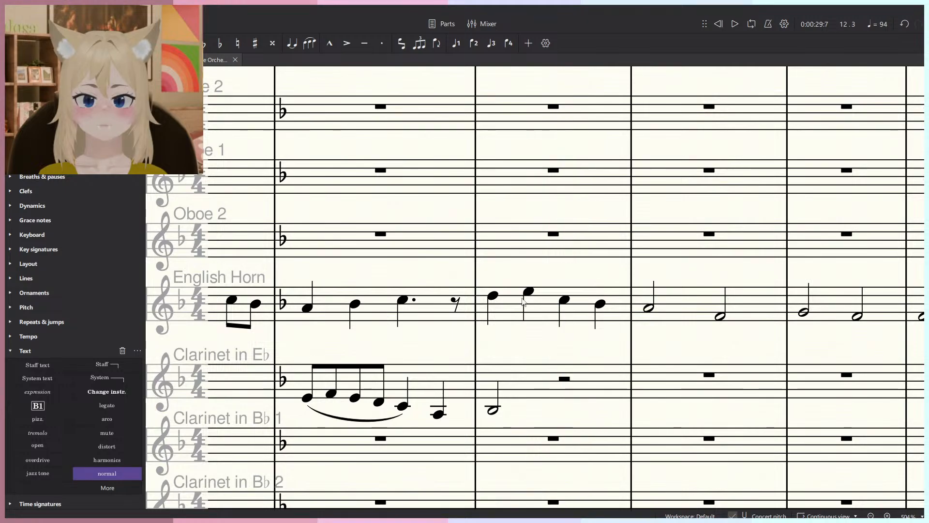
{"action": "key", "text": "space"}
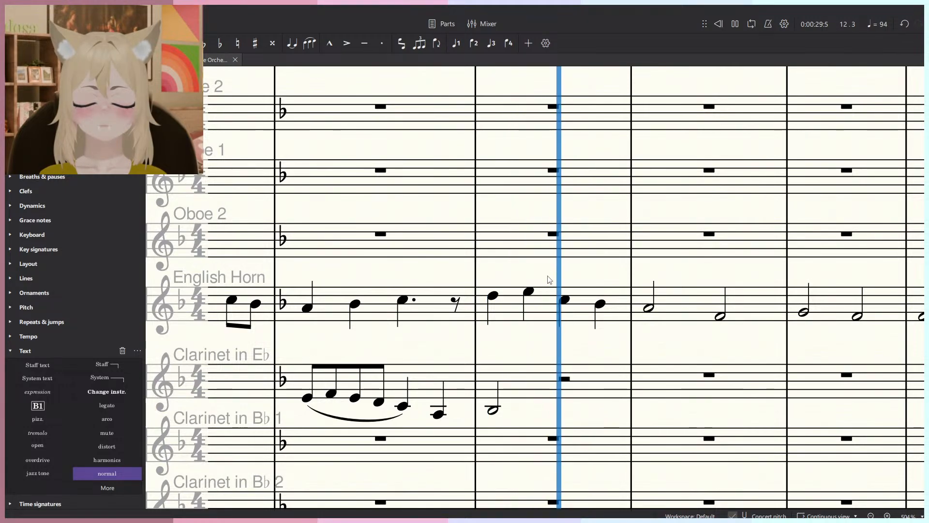
{"action": "key", "text": "space"}
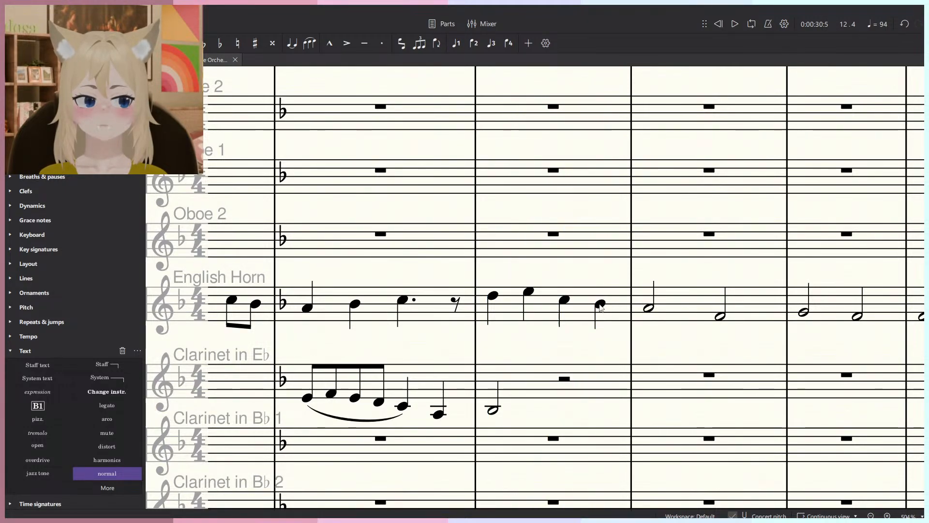
{"action": "left_click", "coordinate": [600, 305]}
{"action": "key", "text": "space"}
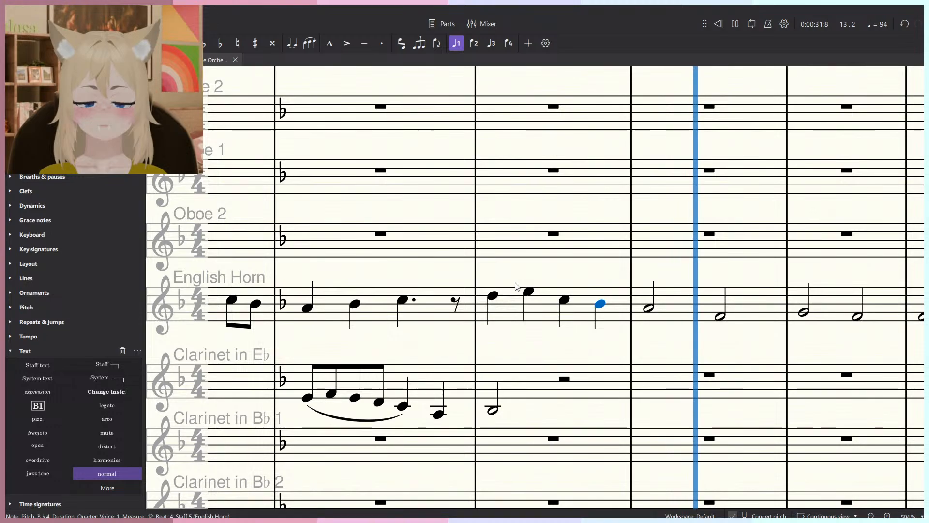
{"action": "key", "text": "space"}
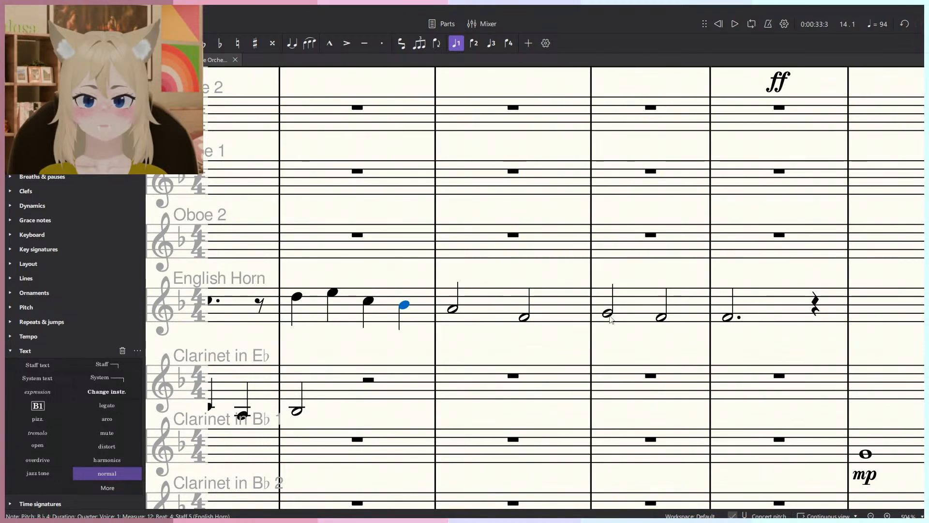
Replace the English Horn's opening half note in measure 14 with quarter notes F and G, and tie measure 13's F into it.
{"action": "key", "text": "Down"}
{"action": "key", "text": "Down"}
{"action": "key", "text": "5"}
{"action": "key", "text": "n"}
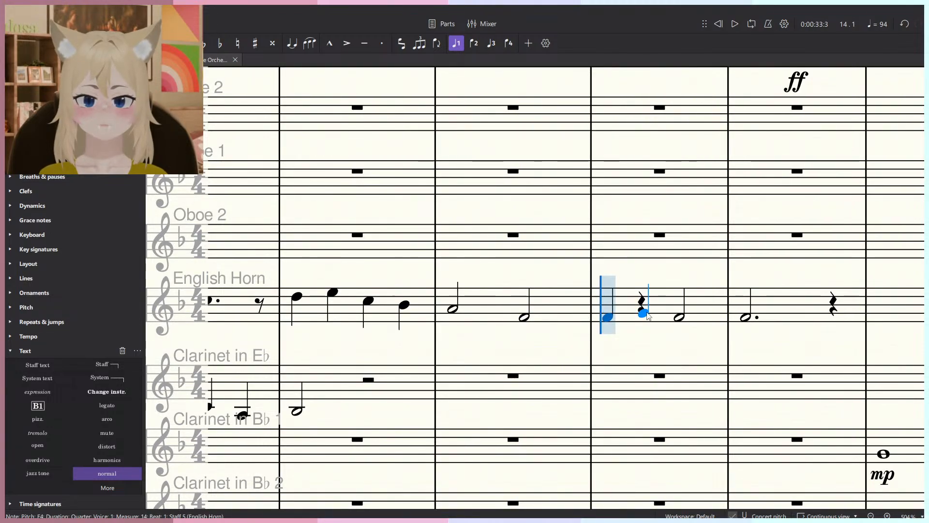
{"action": "key", "text": "space"}
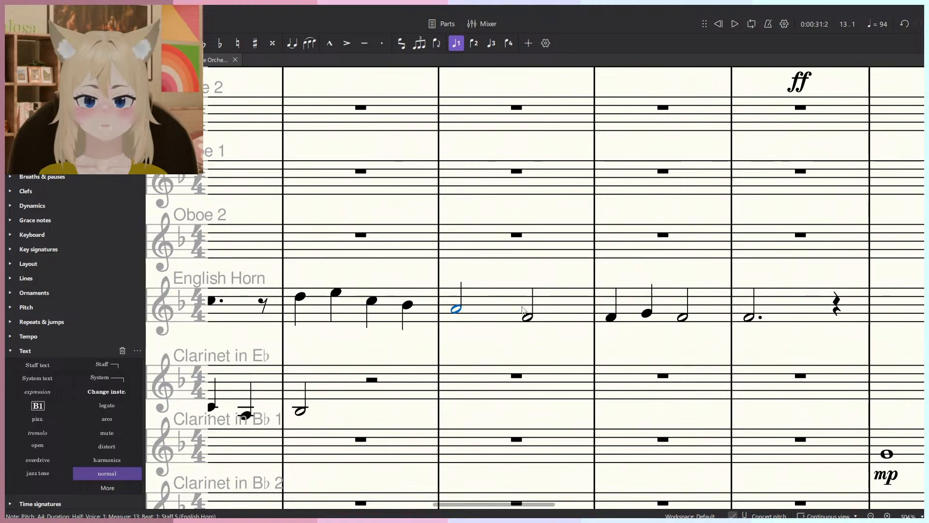
{"action": "key", "text": "space"}
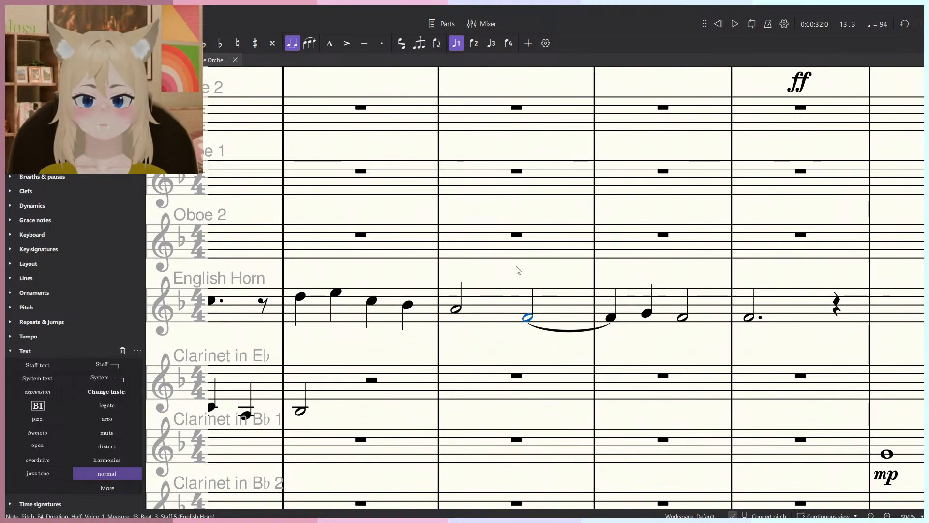
Play back the English Horn's tied phrase and rewrite measure 14 beats 2 to 4 as a half-note G and a quarter-note F.
{"action": "key", "text": "Escape"}
{"action": "key", "text": "space"}
{"action": "scroll", "coordinate": [518, 270], "scroll_direction": "down", "scroll_amount": 6}
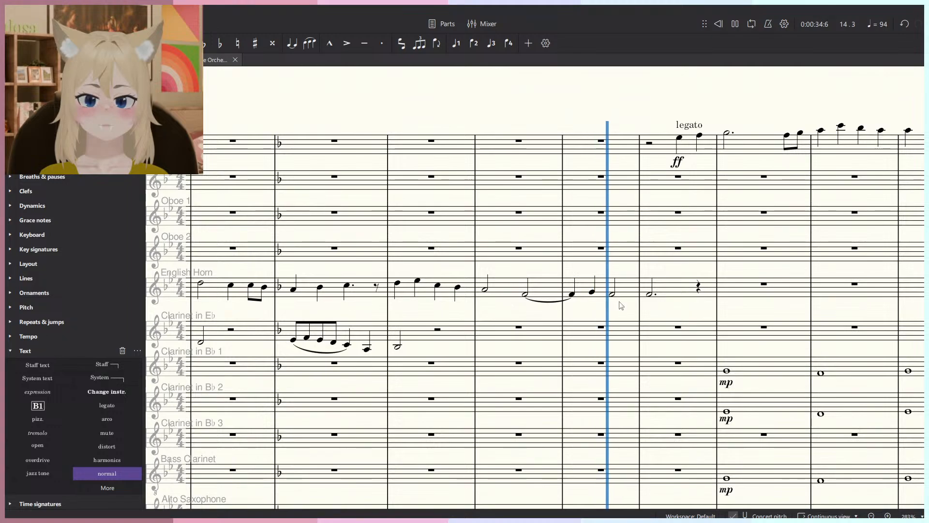
{"action": "scroll", "coordinate": [621, 305], "scroll_direction": "up", "scroll_amount": 6}
{"action": "key", "text": "space"}
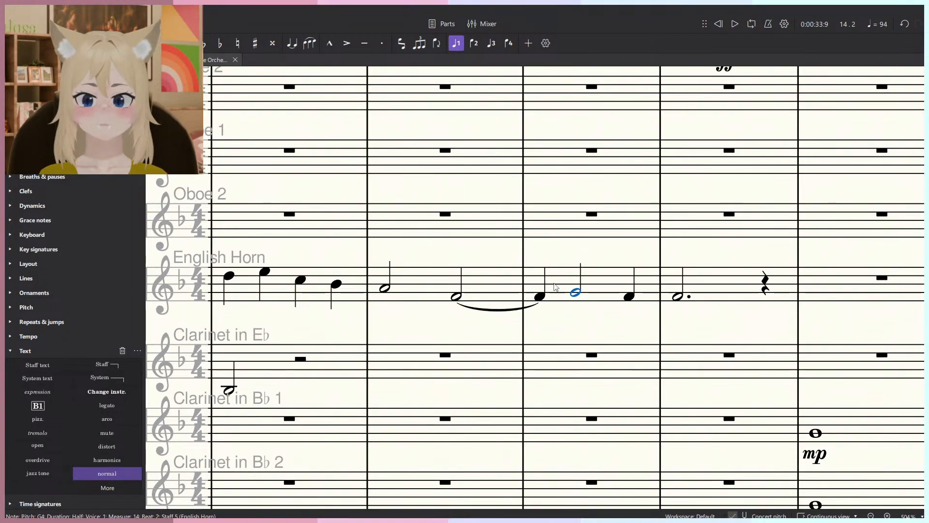
Play back the revised English Horn ending from measure 13 into the Flute 1 melody up to measure 18.
{"action": "key", "text": "Escape"}
{"action": "key", "text": "space"}
{"action": "scroll", "coordinate": [587, 251], "scroll_direction": "down", "scroll_amount": 6}
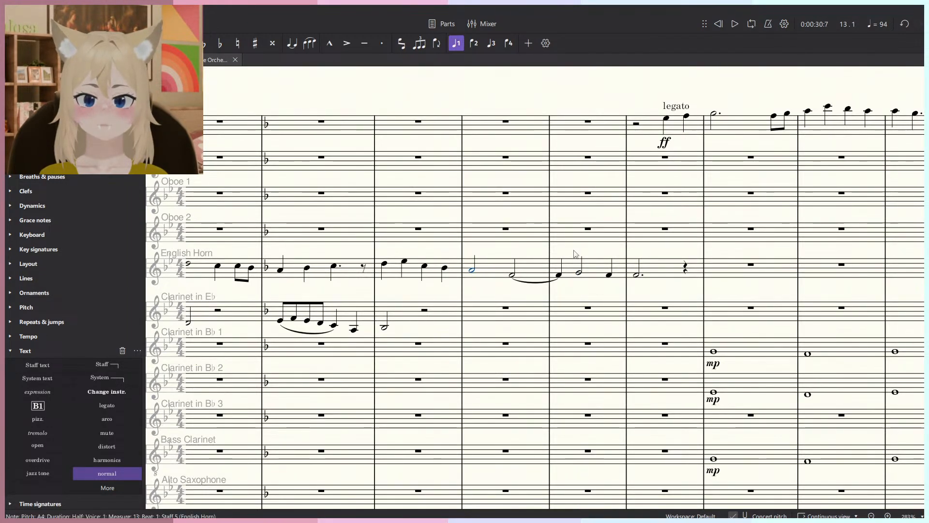
{"action": "key", "text": "space"}
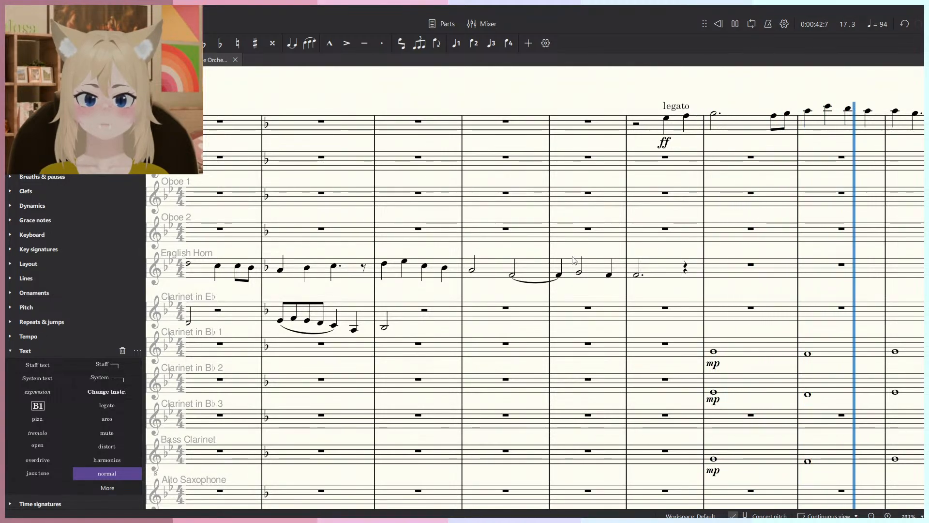
{"action": "left_click_drag", "start_coordinate": [665, 152], "coordinate": [471, 270]}
{"action": "key", "text": "space"}
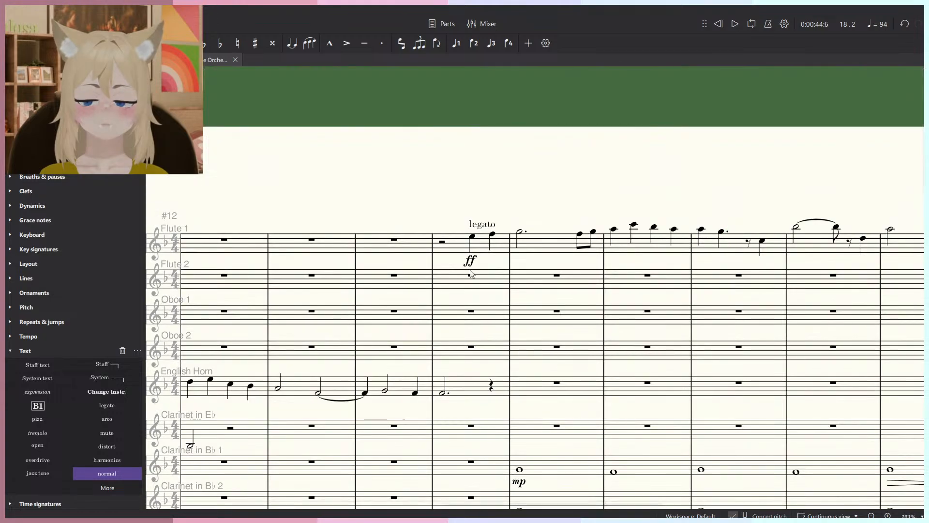
Copy the Flute 1 melody in measures 15 to 25 into the Clarinet in E♭ staff and play it back.
{"action": "scroll", "coordinate": [470, 270], "scroll_direction": "down", "scroll_amount": 5}
{"action": "key", "text": "space"}
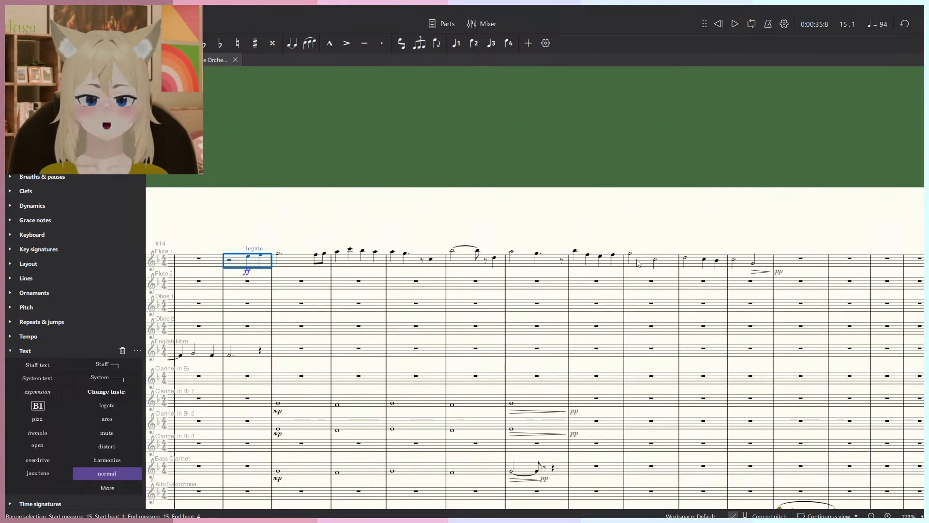
{"action": "left_click", "coordinate": [762, 269], "text": "shift"}
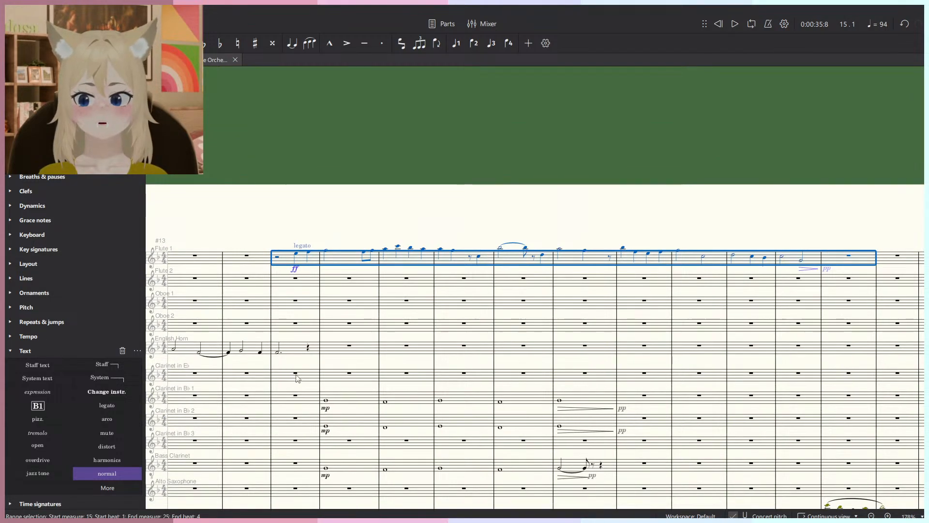
{"action": "left_click", "coordinate": [289, 374]}
{"action": "key", "text": "ctrl+v"}
{"action": "key", "text": "space"}
{"action": "key", "text": "Escape"}
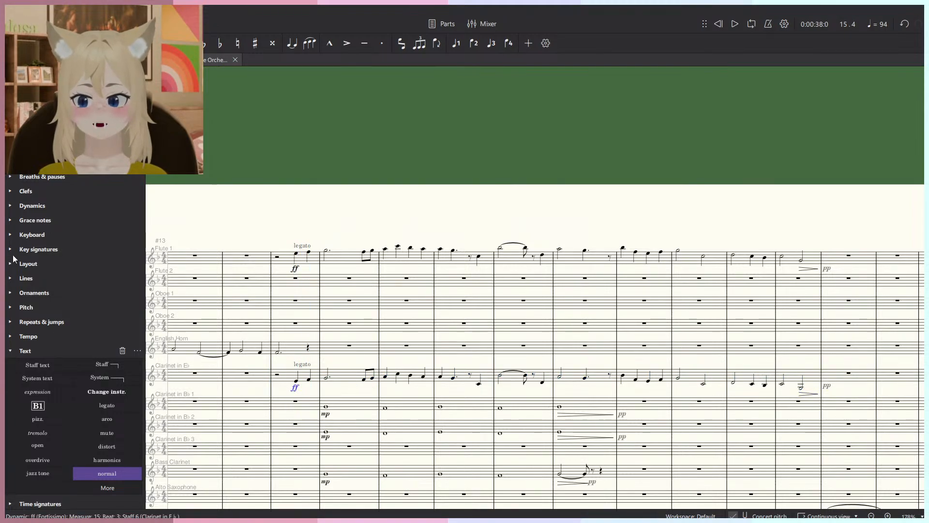
Try mf and f as the opening dynamic of the Clarinet in E♭ melody at measure 15, playing it back with Flute 1.
{"action": "left_click", "coordinate": [29, 209]}
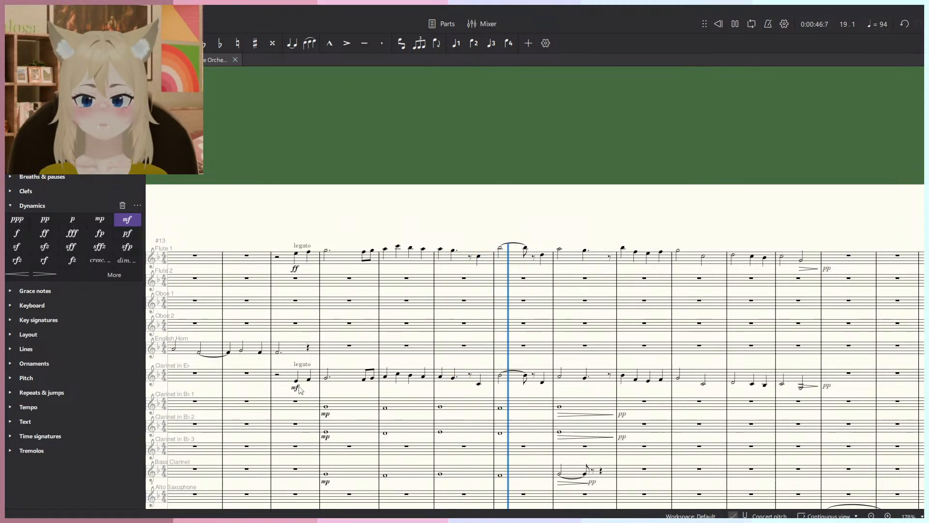
{"action": "left_click", "coordinate": [17, 233]}
{"action": "key", "text": "space"}
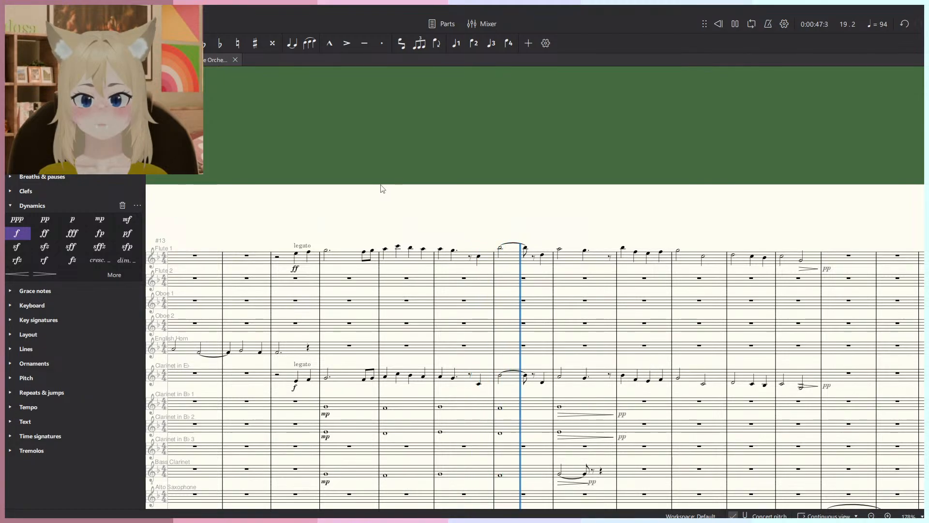
Delete the copied melody from the Clarinet in E♭ staff in measures 15 to 25.
{"action": "left_click", "coordinate": [290, 376], "text": "shift"}
{"action": "key", "text": "Delete"}
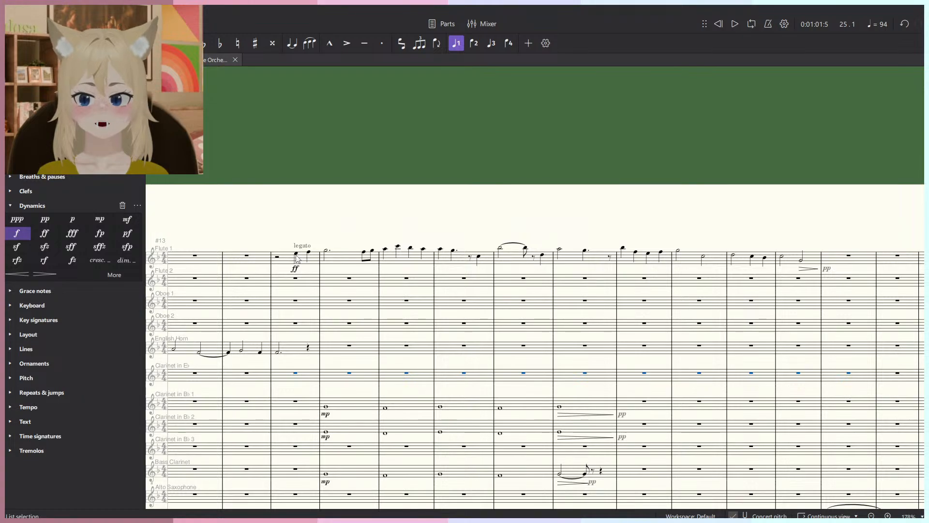
Examine the surrounding parts and play back the English Horn and Flute 1 melodies from about measure 8 to measure 23.
{"action": "left_click", "coordinate": [297, 258]}
{"action": "scroll", "coordinate": [332, 202], "scroll_direction": "down", "scroll_amount": 7}
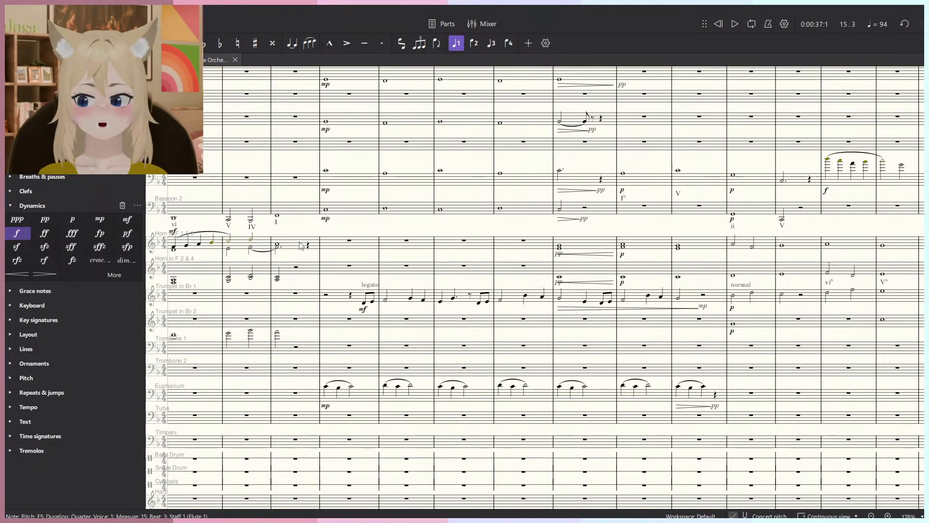
{"action": "scroll", "coordinate": [408, 377], "scroll_direction": "up", "scroll_amount": 8}
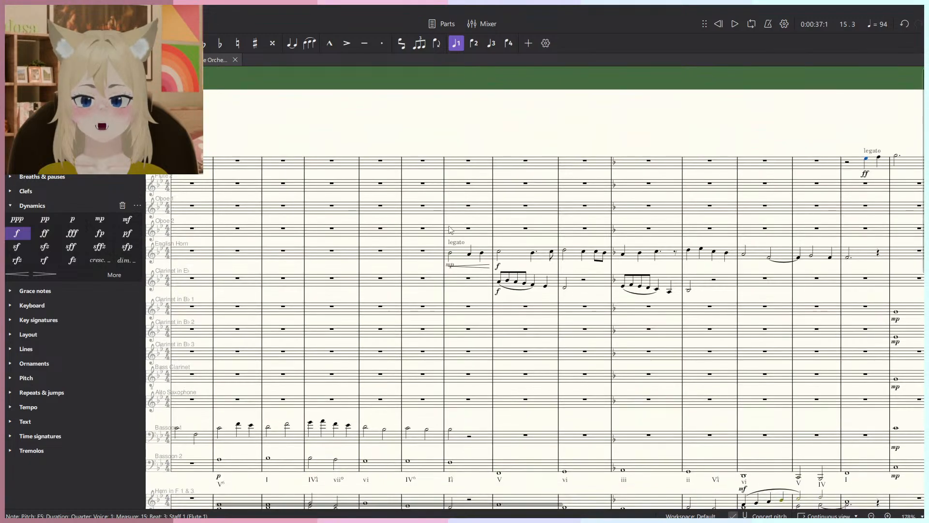
{"action": "left_click_drag", "start_coordinate": [444, 291], "coordinate": [452, 279]}
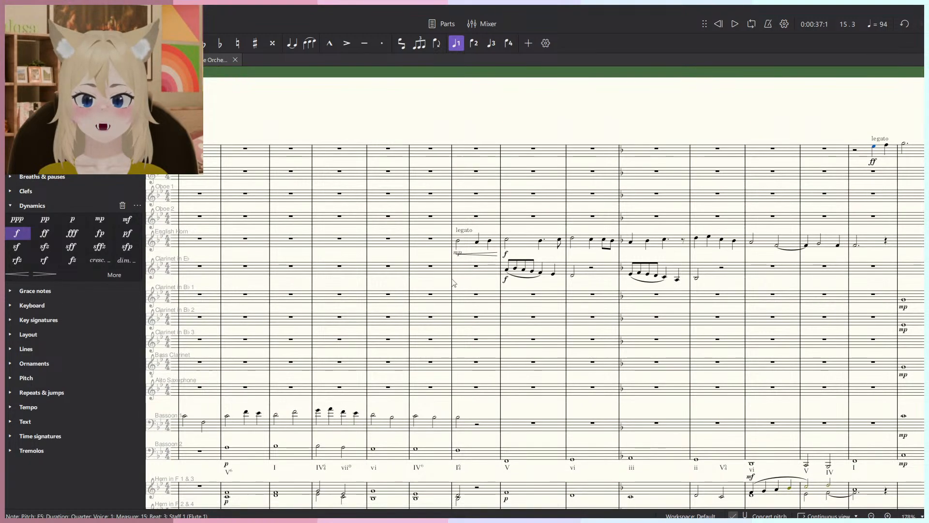
{"action": "key", "text": "space"}
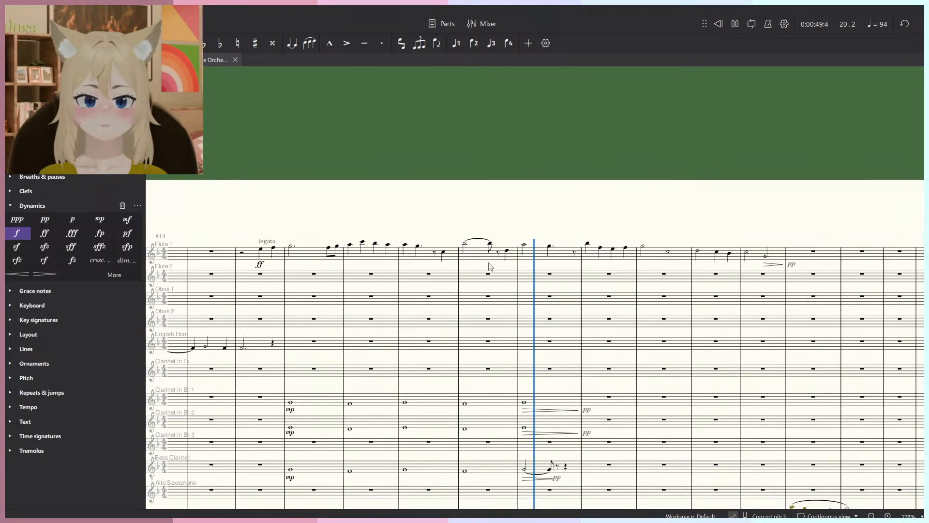
{"action": "scroll", "coordinate": [660, 243], "scroll_direction": "up", "scroll_amount": 5}
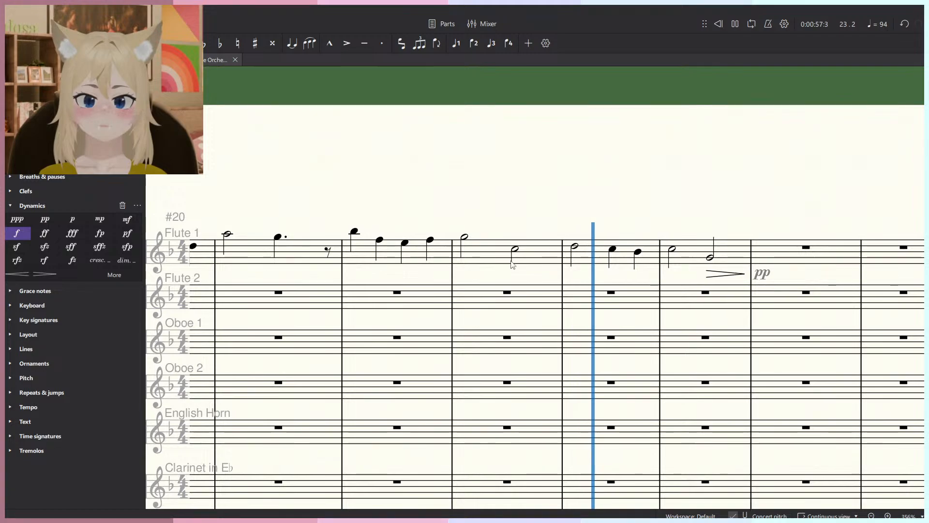
{"action": "key", "text": "space"}
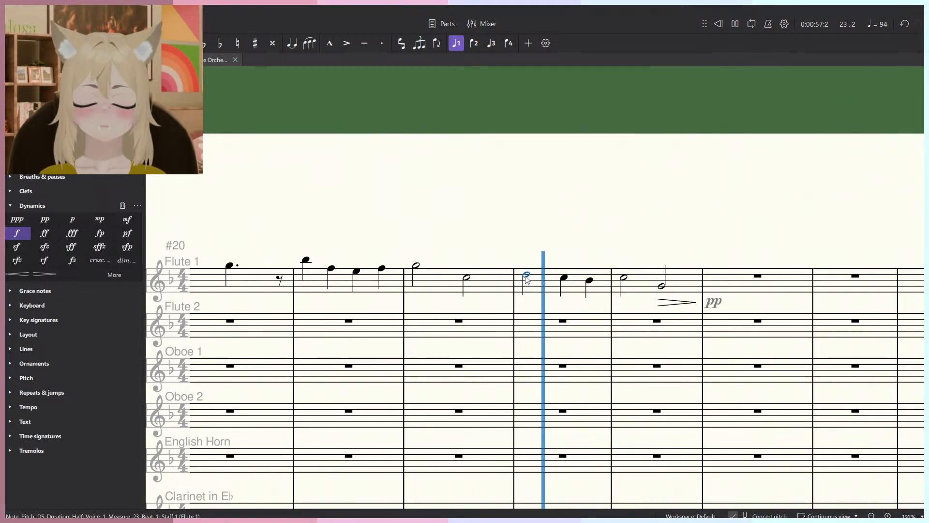
{"action": "key", "text": "space"}
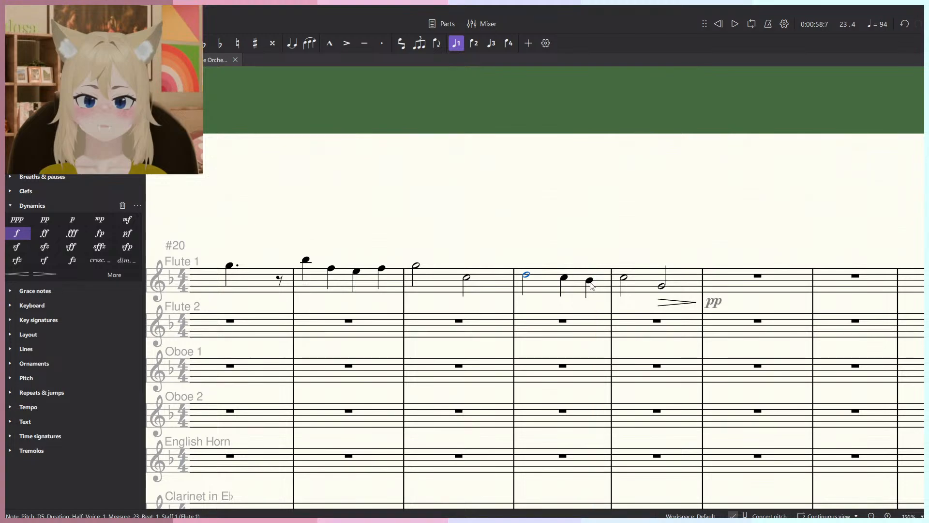
Try quarter notes B♭ and C on beats 1 and 2 of Flute 1's measure 24 and play back from measure 23.
{"action": "left_click", "coordinate": [624, 279]}
{"action": "key", "text": "5"}
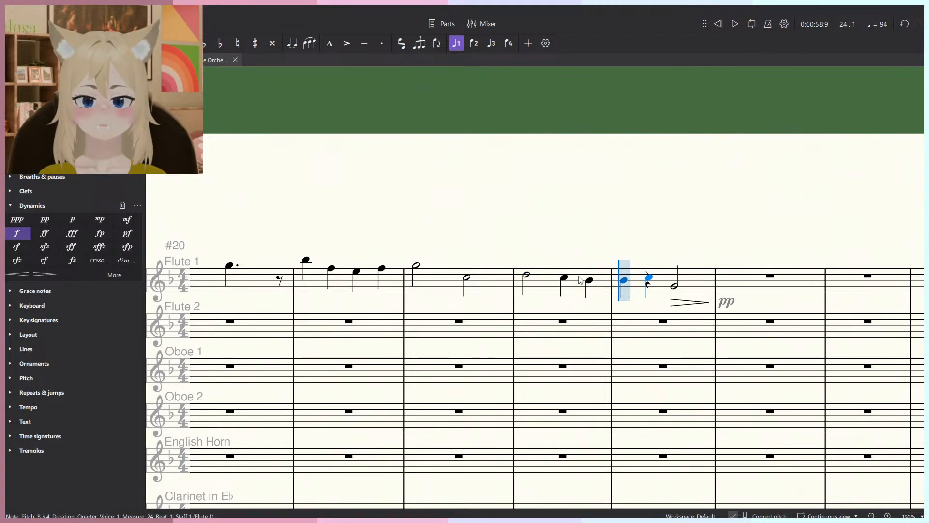
{"action": "left_click", "coordinate": [648, 278]}
{"action": "key", "text": "Escape"}
{"action": "left_click", "coordinate": [526, 274]}
{"action": "key", "text": "space"}
{"action": "scroll", "coordinate": [546, 228], "scroll_direction": "down", "scroll_amount": 2}
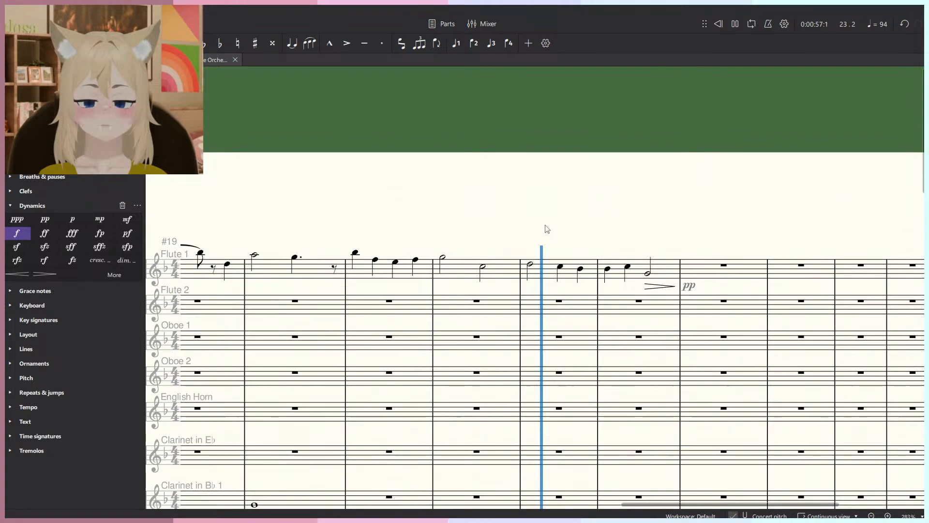
{"action": "scroll", "coordinate": [547, 227], "scroll_direction": "up", "scroll_amount": 4}
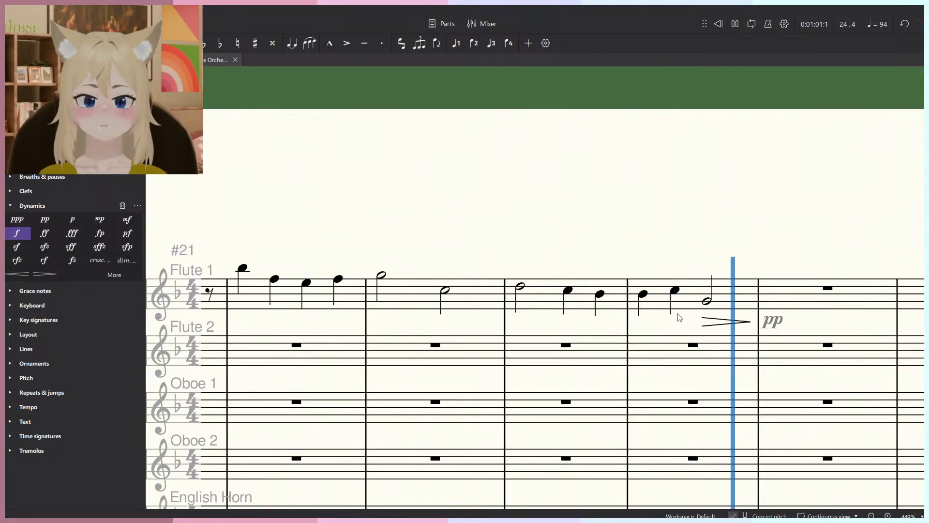
{"action": "key", "text": "space"}
Restore the first two beats of Flute 1's measure 24 to a half-note C.
{"action": "left_click", "coordinate": [643, 294]}
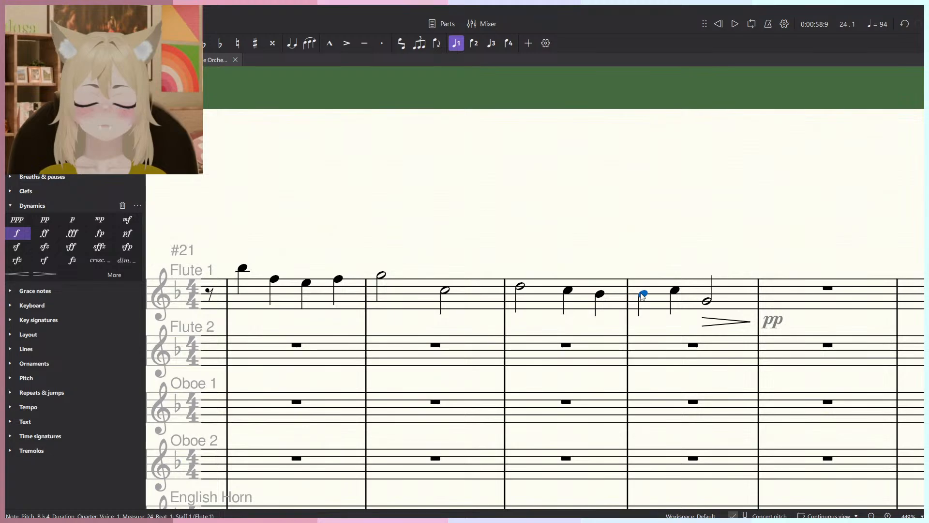
{"action": "key", "text": "6"}
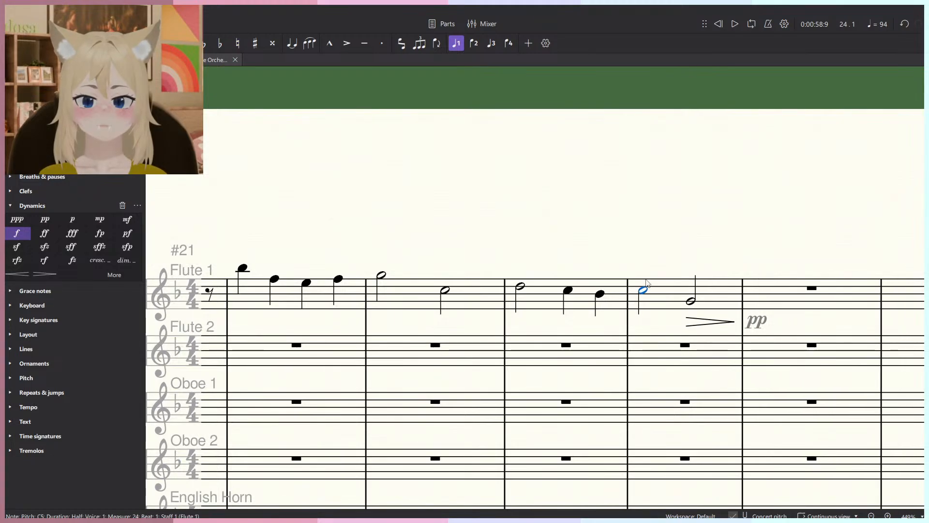
{"action": "scroll", "coordinate": [647, 265], "scroll_direction": "down", "scroll_amount": 8}
{"action": "left_click", "coordinate": [578, 233]}
{"action": "scroll", "coordinate": [545, 242], "scroll_direction": "down", "scroll_amount": 5}
{"action": "scroll", "coordinate": [488, 327], "scroll_direction": "up", "scroll_amount": 5}
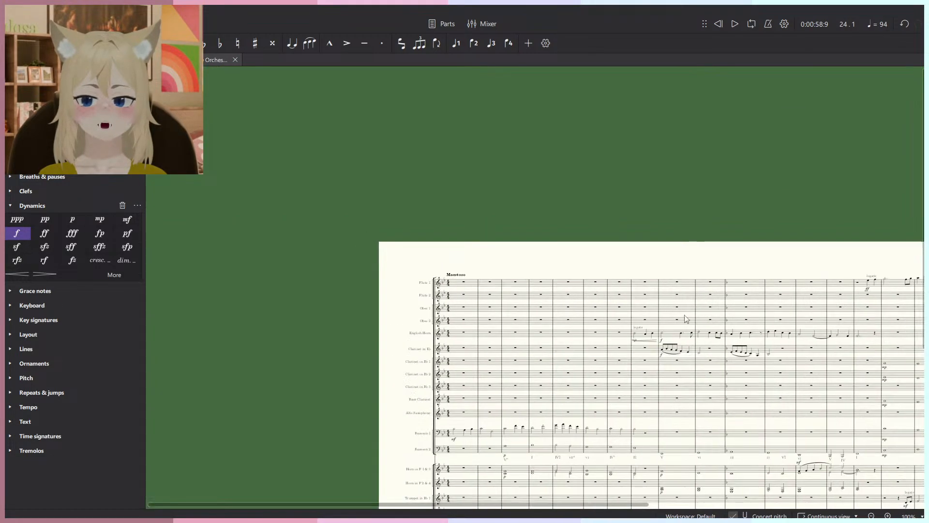
Play back the bassoon and horn accompaniment from the start of measure 3.
{"action": "scroll", "coordinate": [459, 385], "scroll_direction": "down", "scroll_amount": 6}
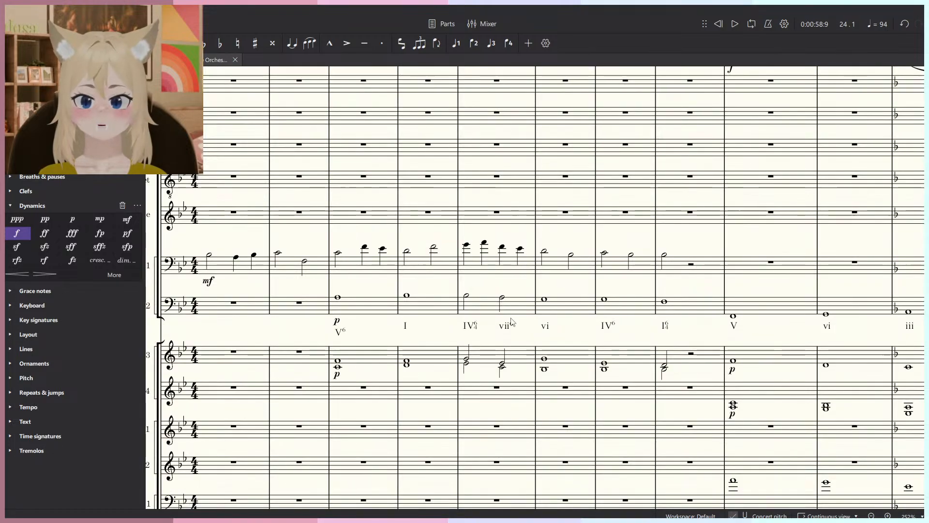
{"action": "scroll", "coordinate": [353, 290], "scroll_direction": "up", "scroll_amount": 1}
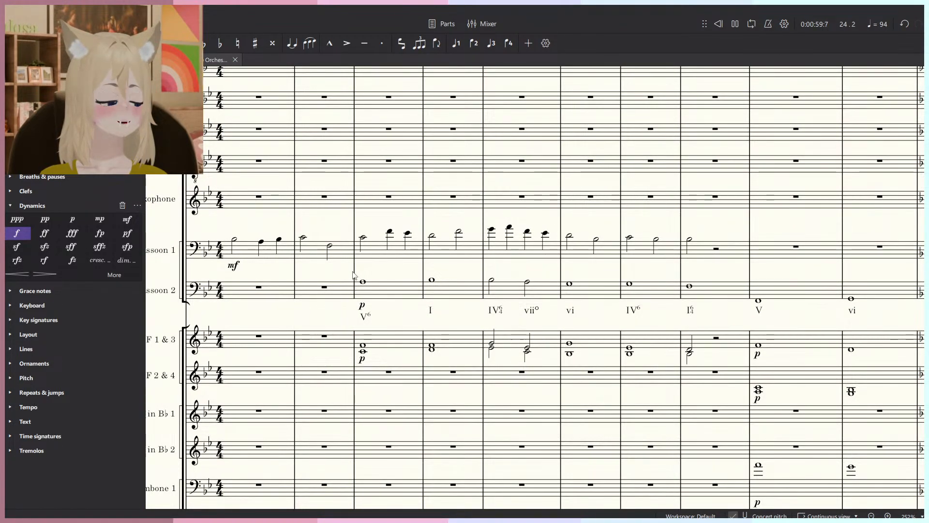
{"action": "left_click", "coordinate": [363, 281]}
{"action": "key", "text": "space"}
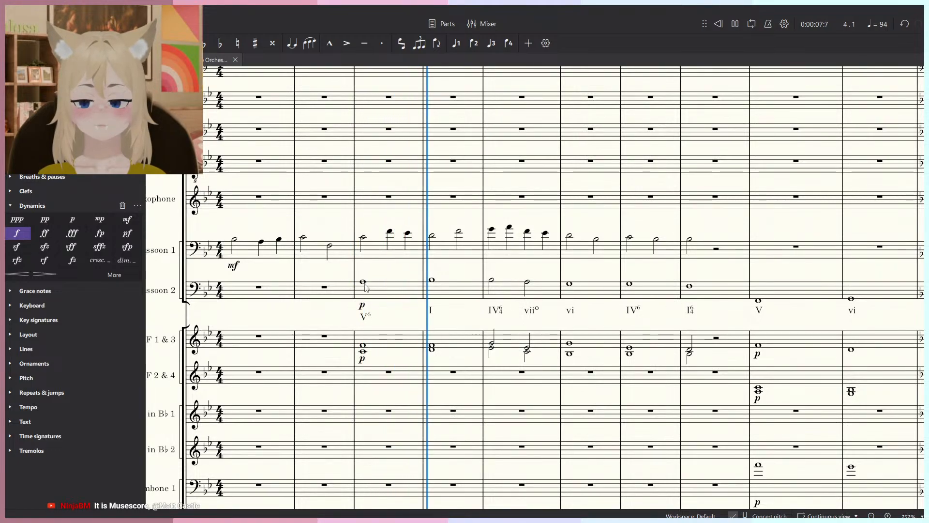
{"action": "key", "text": "space"}
Split the whole-note F and C in Horn in F 1 & 3's measure 3 into two repeated half notes per voice.
{"action": "scroll", "coordinate": [366, 279], "scroll_direction": "up", "scroll_amount": 4}
{"action": "left_click", "coordinate": [362, 381]}
{"action": "key", "text": "6"}
{"action": "key", "text": "n"}
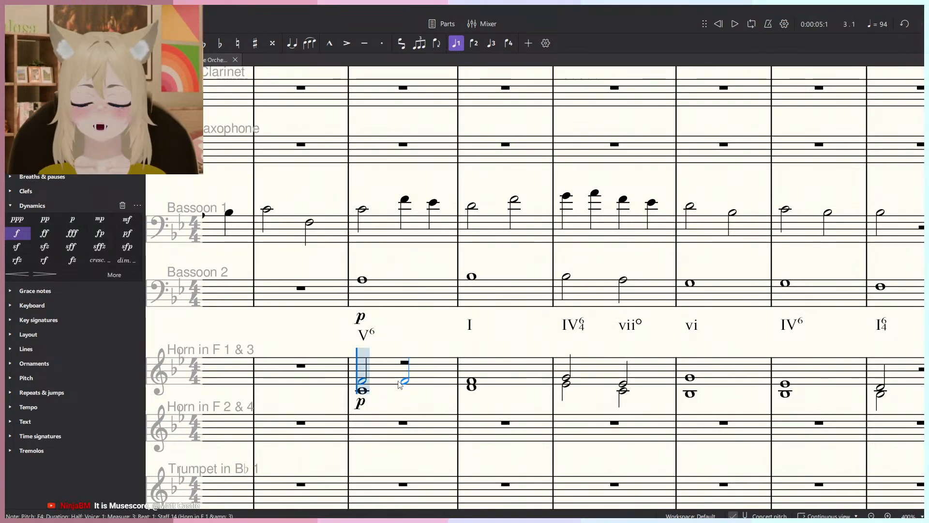
{"action": "key", "text": "ctrl+alt+2"}
{"action": "left_click", "coordinate": [364, 391]}
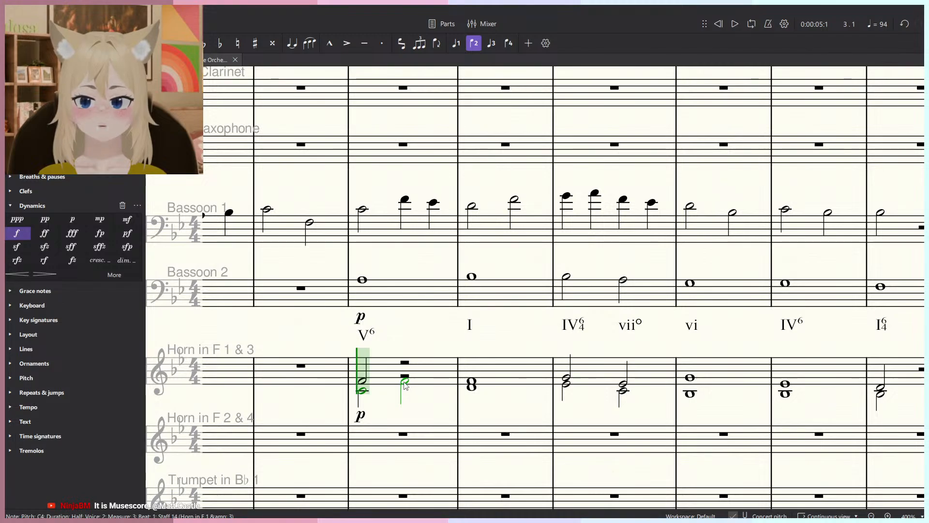
{"action": "left_click", "coordinate": [407, 386]}
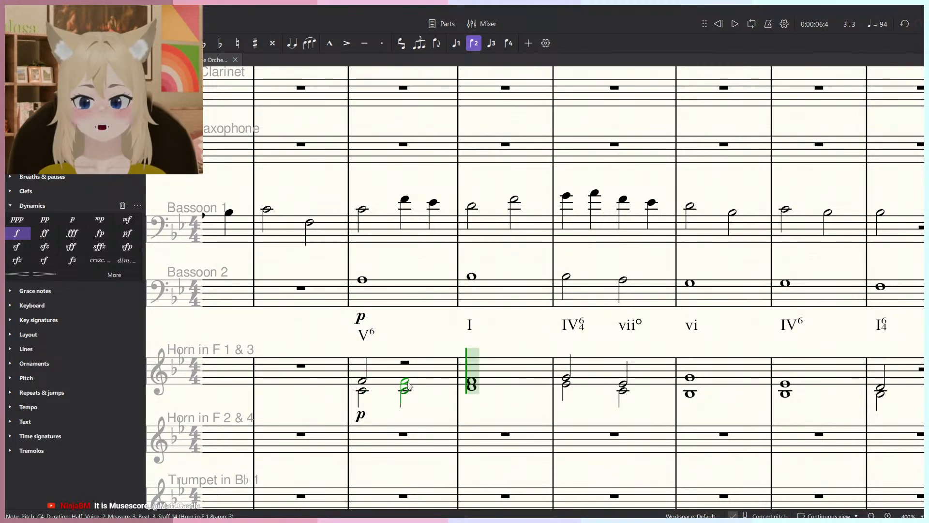
{"action": "key", "text": "ctrl+alt+1"}
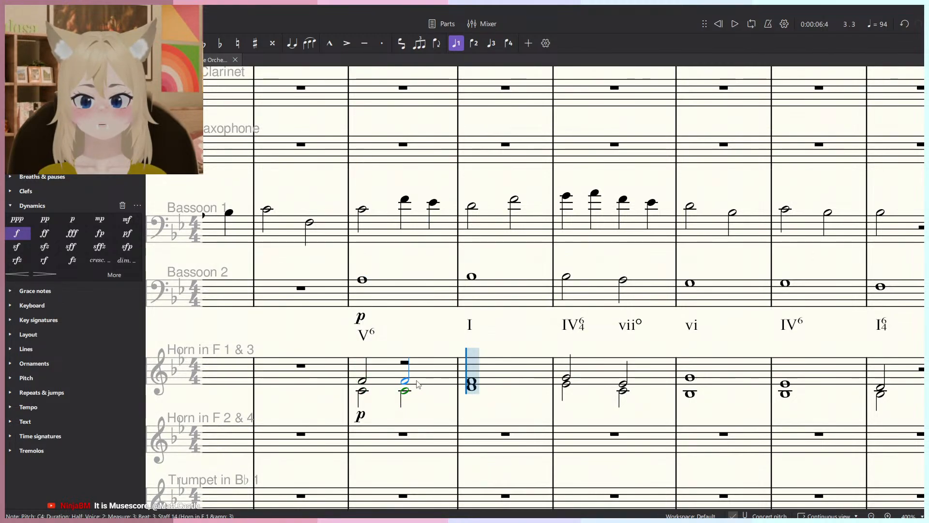
{"action": "left_click", "coordinate": [417, 385]}
{"action": "key", "text": "Escape"}
Play back the horn and bassoon parts from measure 4 to measure 6.
{"action": "key", "text": "space"}
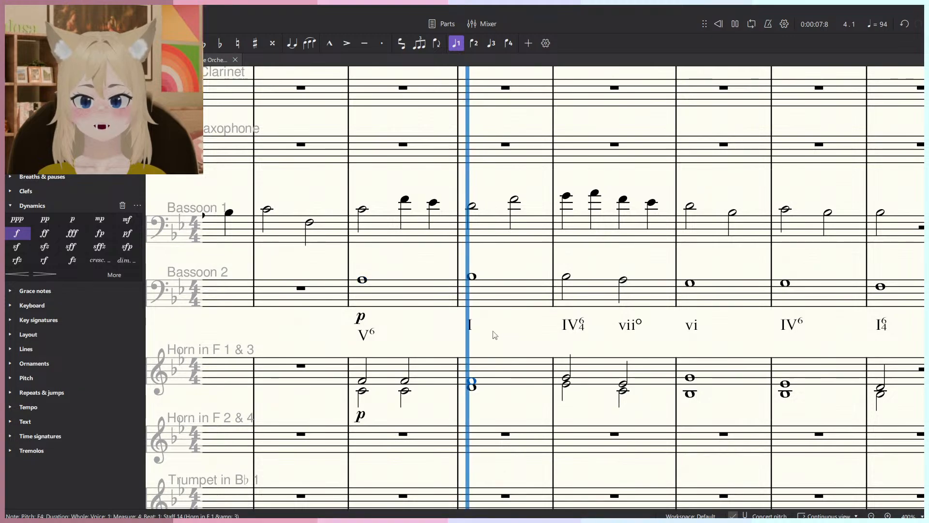
{"action": "scroll", "coordinate": [505, 331], "scroll_direction": "down", "scroll_amount": 3}
{"action": "left_click_drag", "start_coordinate": [513, 335], "coordinate": [468, 329]}
{"action": "scroll", "coordinate": [536, 335], "scroll_direction": "up", "scroll_amount": 1}
{"action": "scroll", "coordinate": [538, 338], "scroll_direction": "up", "scroll_amount": 1}
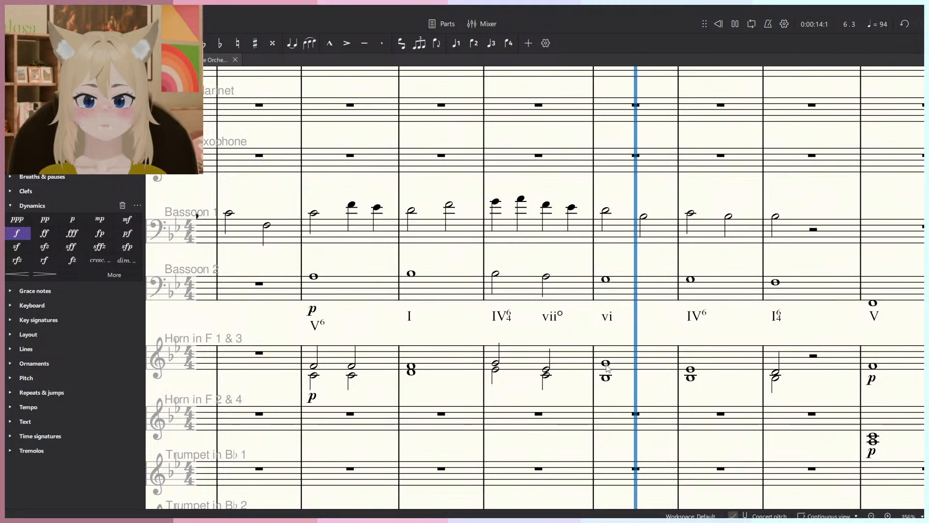
{"action": "key", "text": "space"}
Split the whole-note E♭ and B♭ in Horn in F 1 & 3's measure 7 into two half notes per voice and play it back.
{"action": "left_click", "coordinate": [693, 370]}
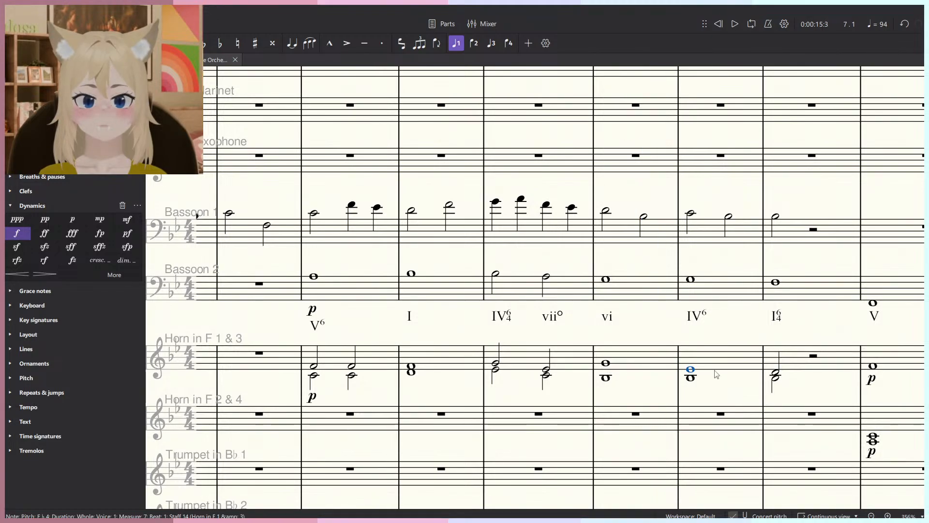
{"action": "key", "text": "6"}
{"action": "key", "text": "n"}
{"action": "left_click", "coordinate": [728, 371]}
{"action": "key", "text": "Escape"}
{"action": "left_click", "coordinate": [693, 379]}
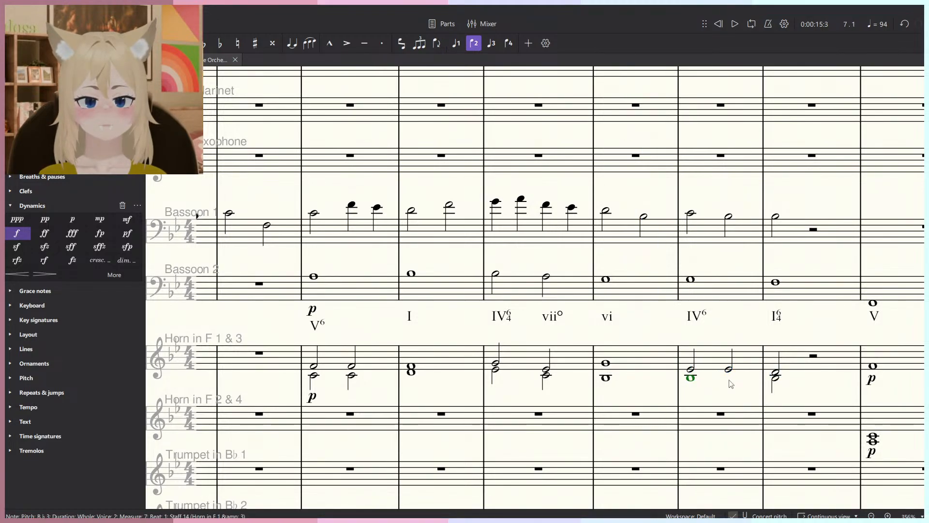
{"action": "key", "text": "6"}
{"action": "key", "text": "n"}
{"action": "left_click", "coordinate": [691, 370]}
{"action": "key", "text": "space"}
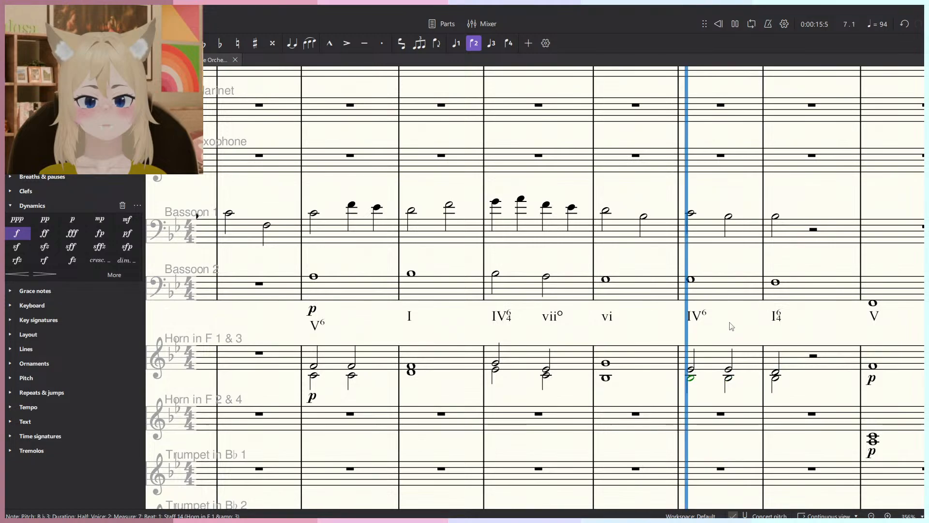
{"action": "key", "text": "space"}
Try C on beat 3 of the lower voice in Horn in F 1 & 3's measure 7 and play it back.
{"action": "left_click", "coordinate": [728, 380]}
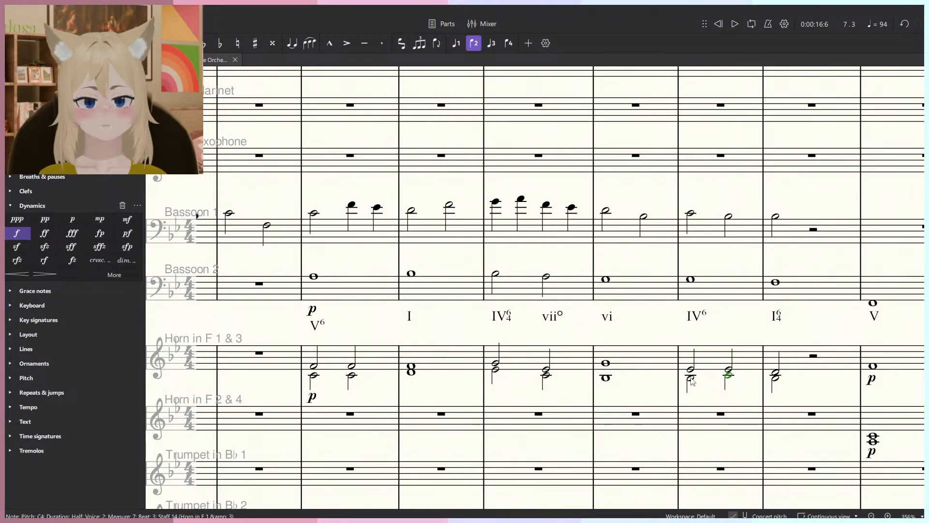
{"action": "key", "text": "space"}
{"action": "scroll", "coordinate": [692, 382], "scroll_direction": "up", "scroll_amount": 4}
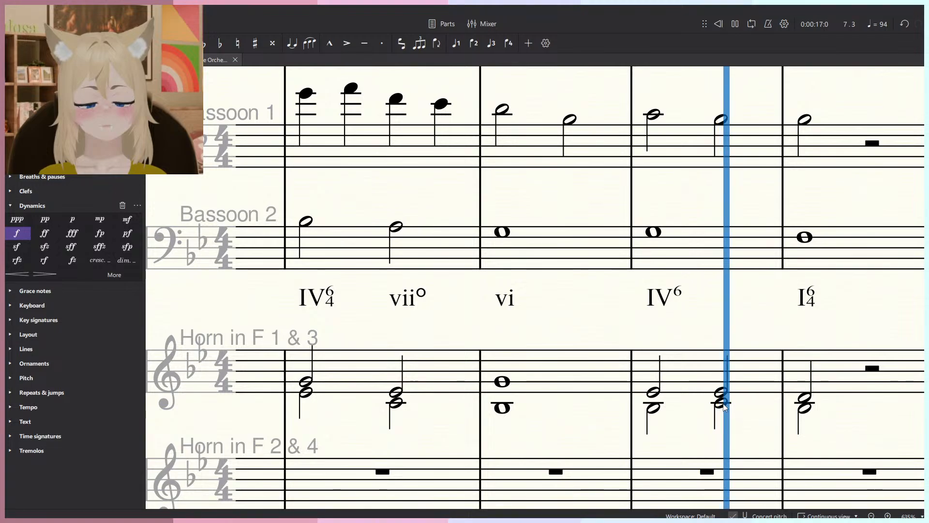
{"action": "key", "text": "space"}
Return the lower voice's beat 3 in measure 7 to B♭, try D in the upper voice, and play the measure back.
{"action": "left_click", "coordinate": [721, 406]}
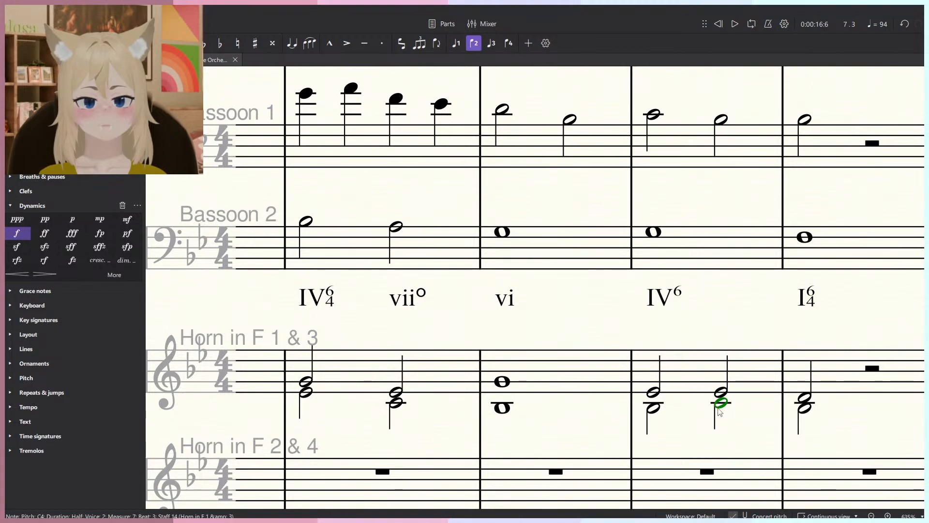
{"action": "mouse_move", "coordinate": [718, 410]}
{"action": "left_mouse_down"}
{"action": "mouse_move", "coordinate": [721, 424]}
{"action": "mouse_move", "coordinate": [725, 413]}
{"action": "left_mouse_up"}
{"action": "left_click", "coordinate": [721, 397]}
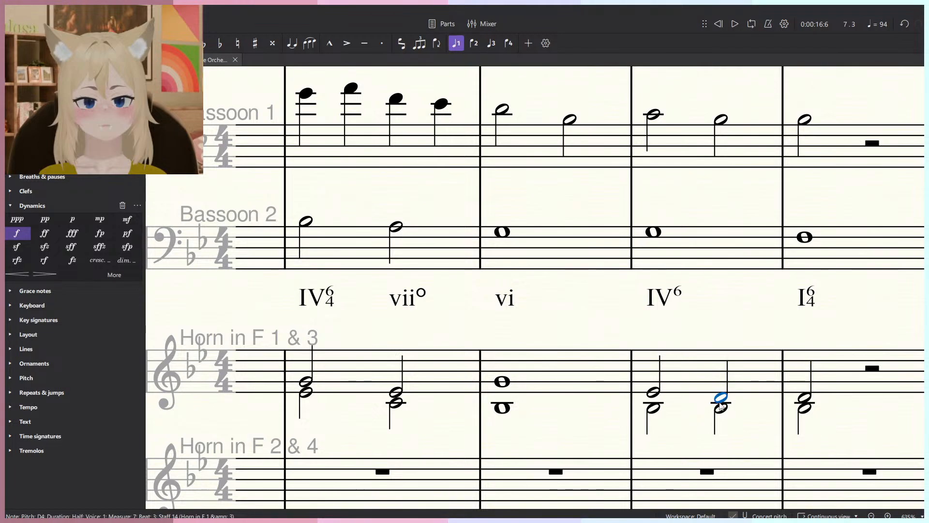
{"action": "left_click", "coordinate": [653, 392]}
{"action": "key", "text": "space"}
{"action": "scroll", "coordinate": [717, 326], "scroll_direction": "down", "scroll_amount": 5}
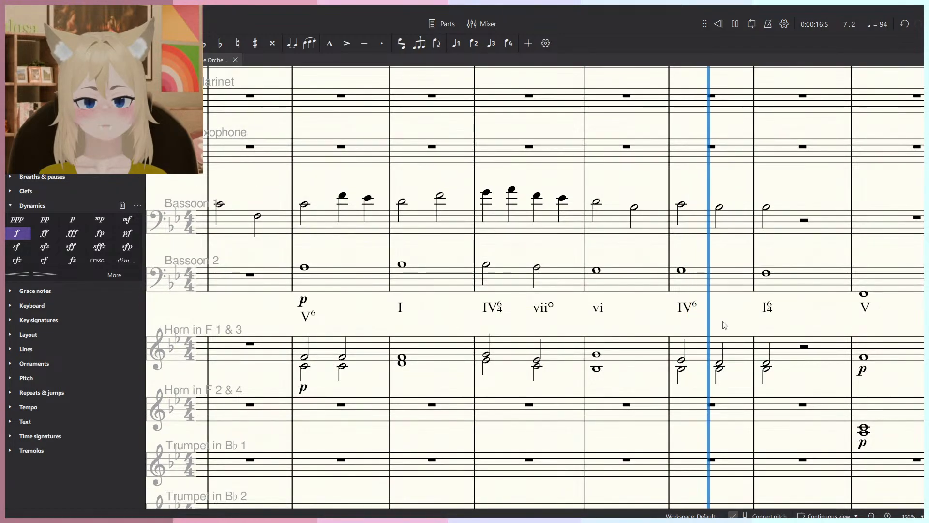
{"action": "key", "text": "space"}
Try F on beat 3 of the upper horn voice in measure 7, play it back, and restore the E♭.
{"action": "left_click", "coordinate": [720, 359]}
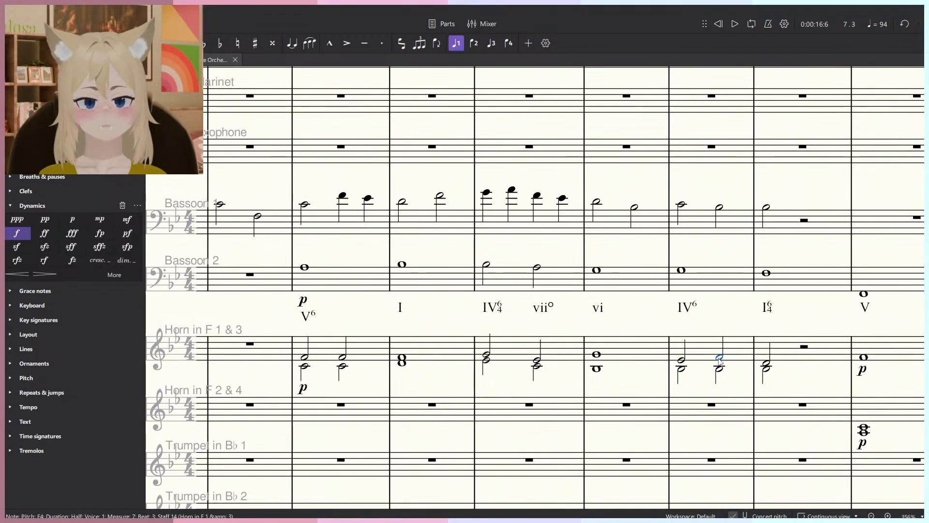
{"action": "key", "text": "space"}
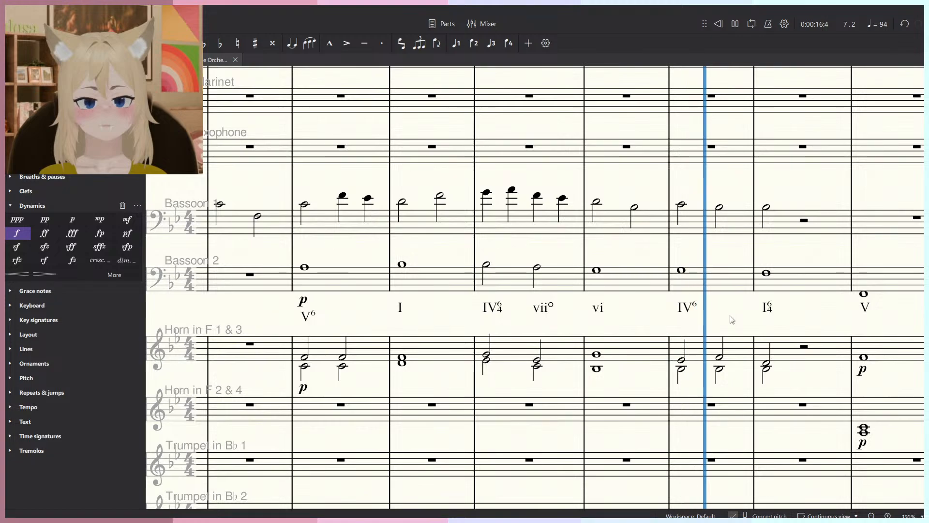
{"action": "scroll", "coordinate": [730, 319], "scroll_direction": "down", "scroll_amount": 3}
{"action": "scroll", "coordinate": [736, 323], "scroll_direction": "up", "scroll_amount": 3}
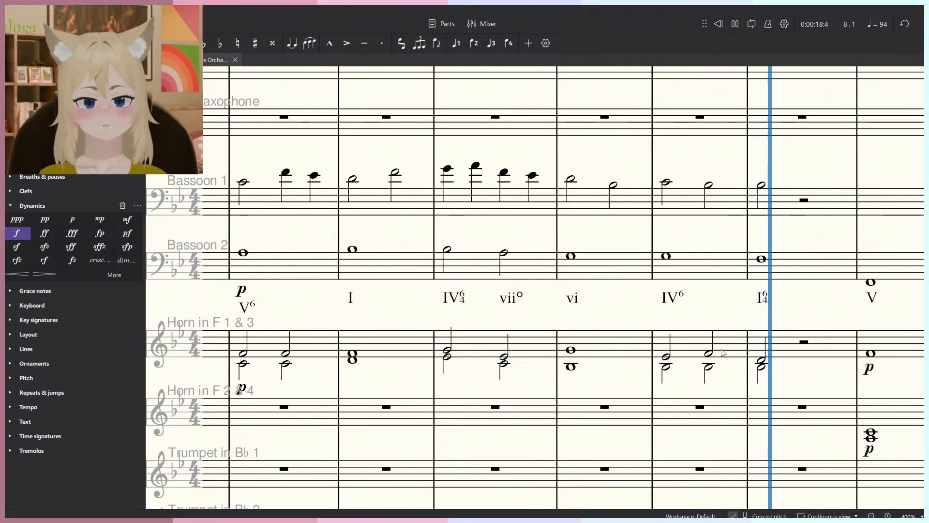
{"action": "key", "text": "space"}
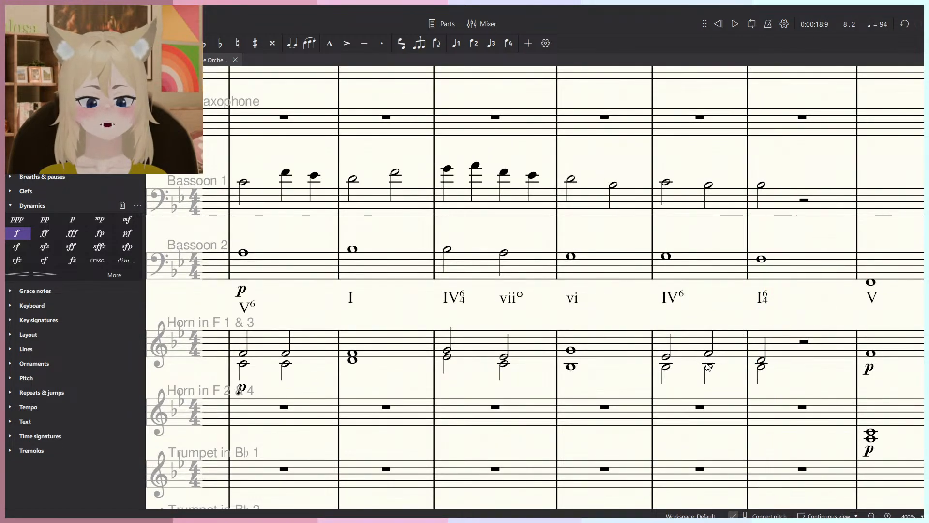
{"action": "left_click", "coordinate": [708, 358]}
Play back the score from beat 3 of measure 7 to measure 10.
{"action": "key", "text": "space"}
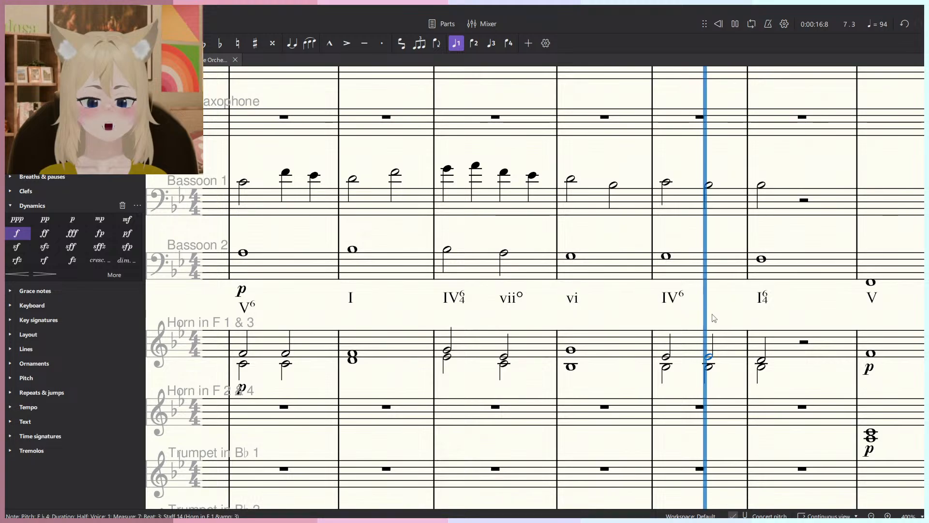
{"action": "scroll", "coordinate": [681, 306], "scroll_direction": "down", "scroll_amount": 2}
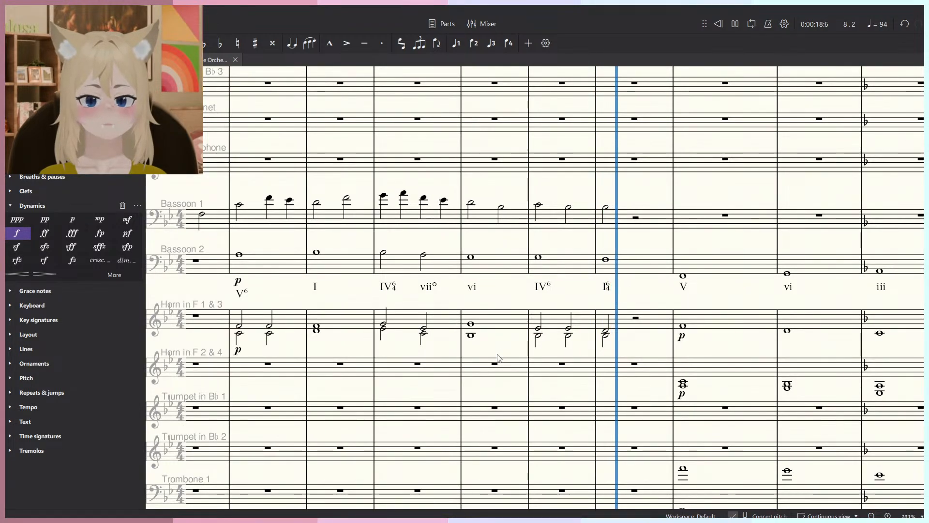
{"action": "scroll", "coordinate": [513, 360], "scroll_direction": "down", "scroll_amount": 3}
{"action": "scroll", "coordinate": [534, 367], "scroll_direction": "down", "scroll_amount": 3}
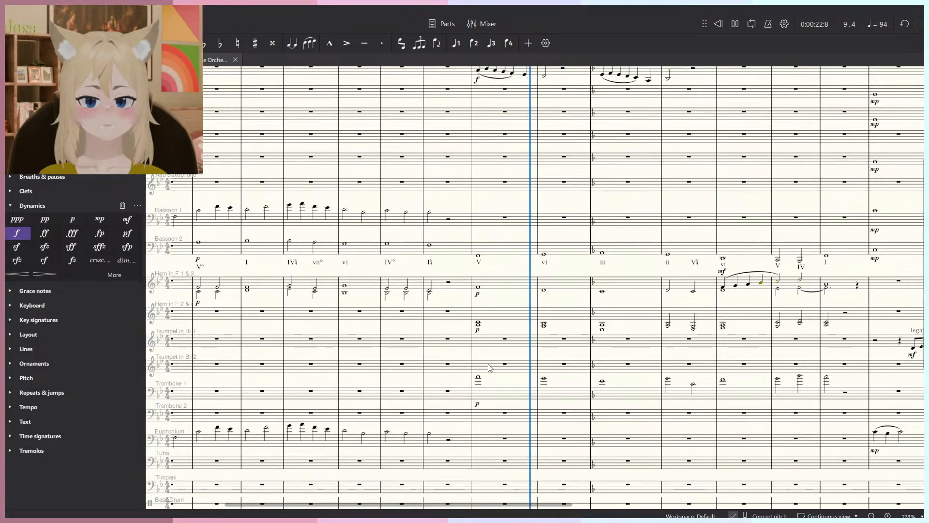
{"action": "scroll", "coordinate": [488, 339], "scroll_direction": "up", "scroll_amount": 3}
{"action": "key", "text": "space"}
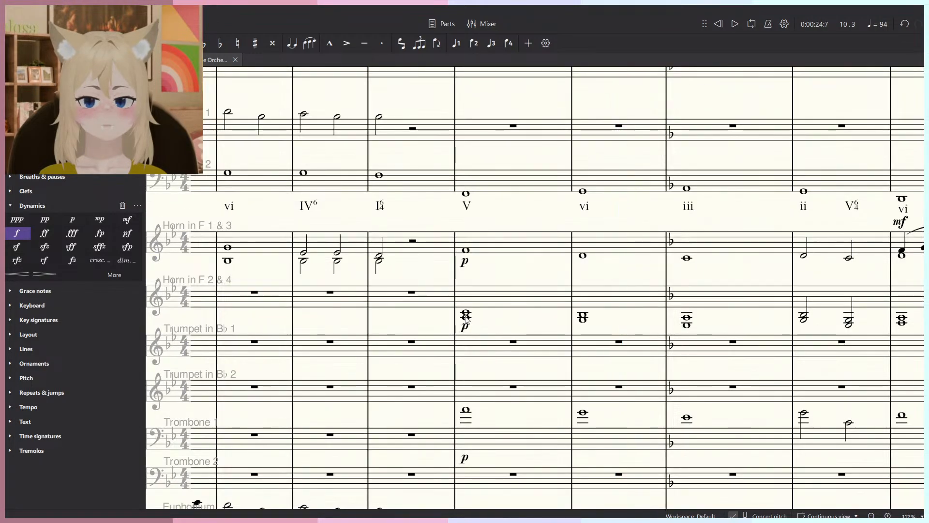
Examine the English Horn and Clarinet in E♭ lines and play them back from measure 9 to measure 10.
{"action": "left_click", "coordinate": [467, 318]}
{"action": "scroll", "coordinate": [469, 319], "scroll_direction": "down", "scroll_amount": 6}
{"action": "scroll", "coordinate": [500, 322], "scroll_direction": "down", "scroll_amount": 3}
{"action": "scroll", "coordinate": [504, 309], "scroll_direction": "up", "scroll_amount": 2}
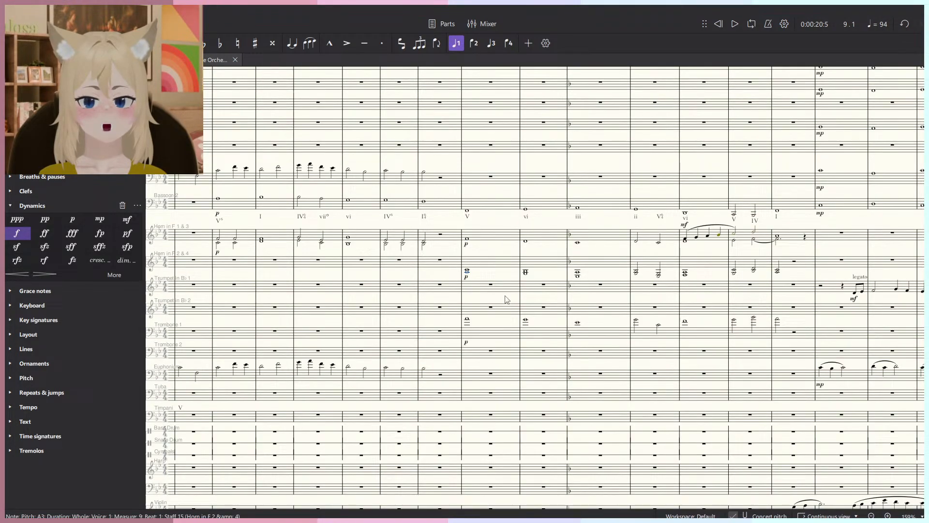
{"action": "left_click", "coordinate": [463, 252]}
{"action": "scroll", "coordinate": [489, 259], "scroll_direction": "up", "scroll_amount": 5}
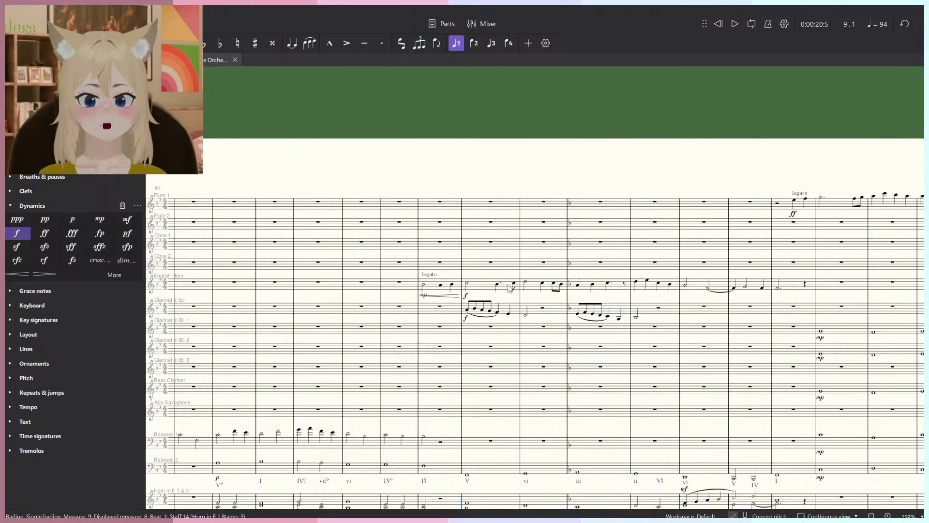
{"action": "scroll", "coordinate": [478, 286], "scroll_direction": "up", "scroll_amount": 6}
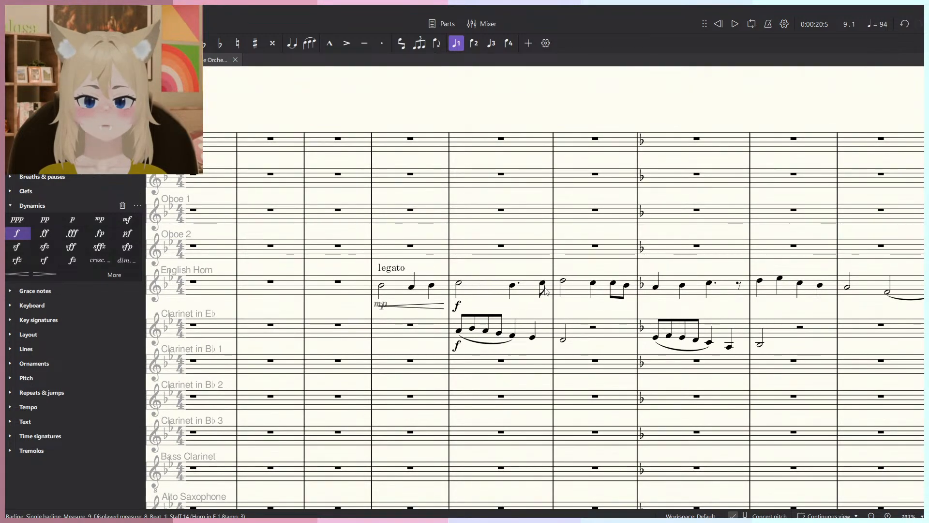
{"action": "key", "text": "space"}
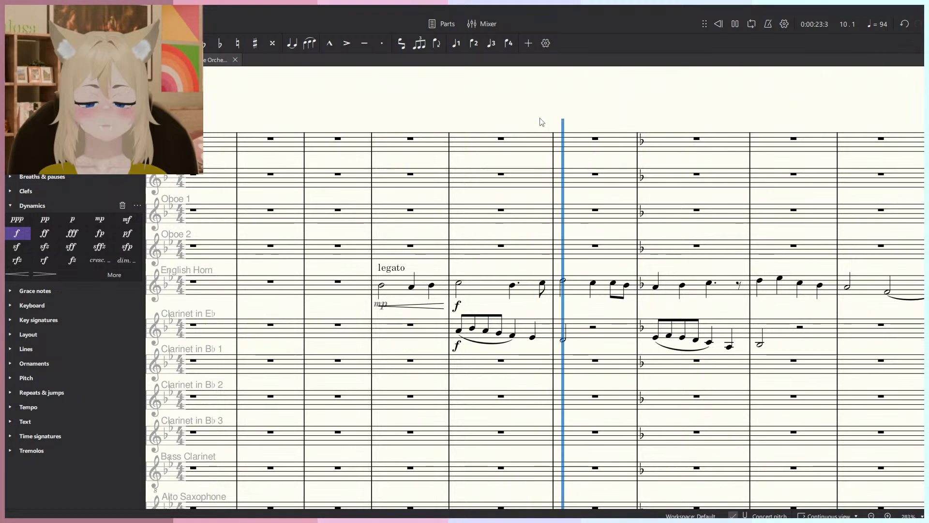
{"action": "key", "text": "space"}
Examine the bassoon, horn and trombone harmony around measure 9 and play back that measure.
{"action": "scroll", "coordinate": [534, 163], "scroll_direction": "down", "scroll_amount": 1}
{"action": "scroll", "coordinate": [536, 232], "scroll_direction": "down", "scroll_amount": 6}
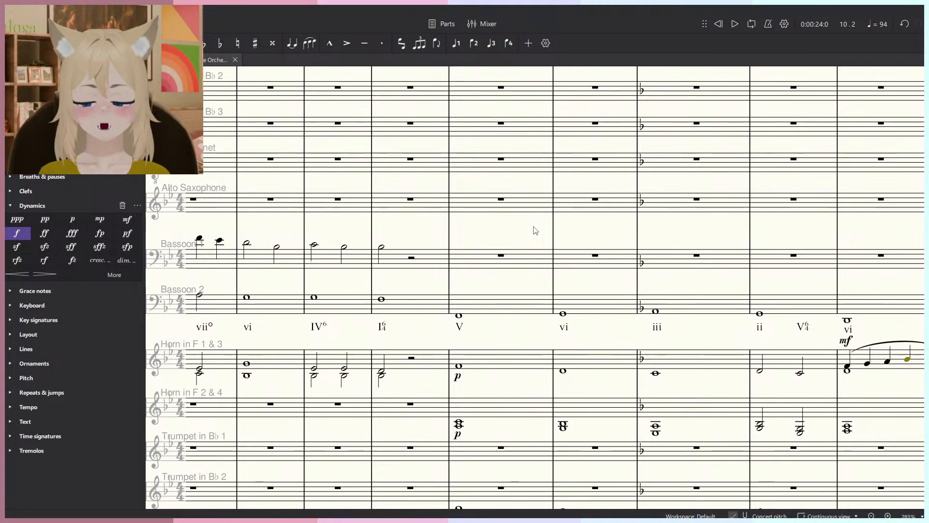
{"action": "left_click", "coordinate": [461, 317]}
{"action": "scroll", "coordinate": [463, 305], "scroll_direction": "down", "scroll_amount": 3}
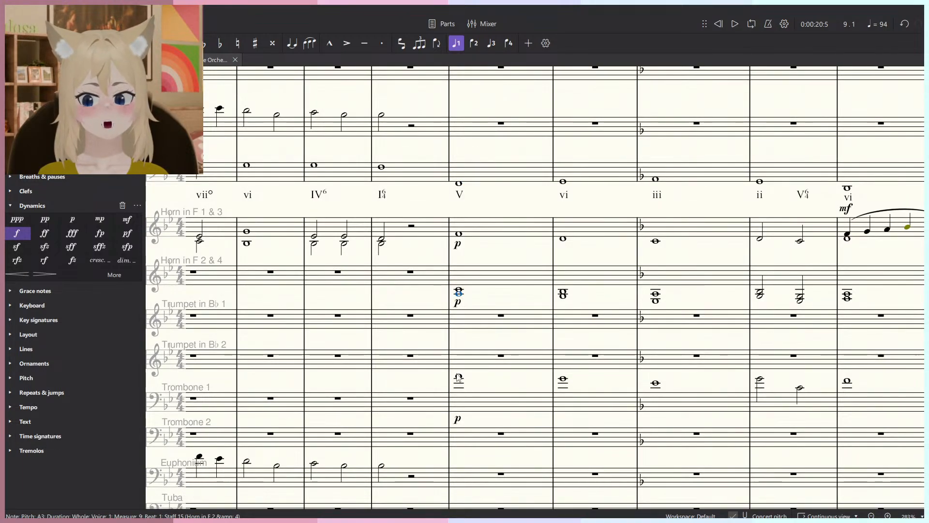
{"action": "key", "text": "space"}
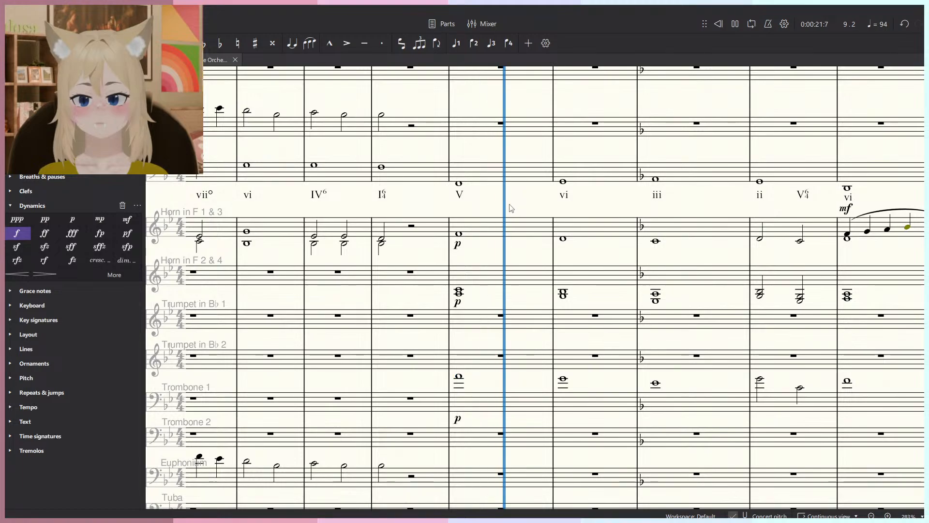
{"action": "scroll", "coordinate": [451, 408], "scroll_direction": "up", "scroll_amount": 2}
{"action": "key", "text": "space"}
Rework Trombone 1 into a half and two quarter A4s in measure 9, the same rhythm on G4 in measure 10, and two half E4s in measure 11.
{"action": "left_click", "coordinate": [445, 465]}
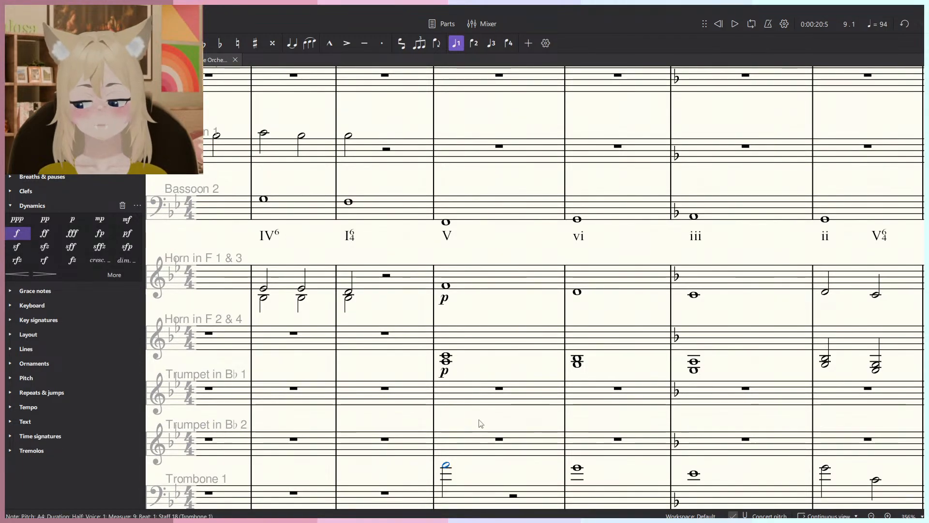
{"action": "scroll", "coordinate": [517, 475], "scroll_direction": "up", "scroll_amount": 1}
{"action": "key", "text": "n"}
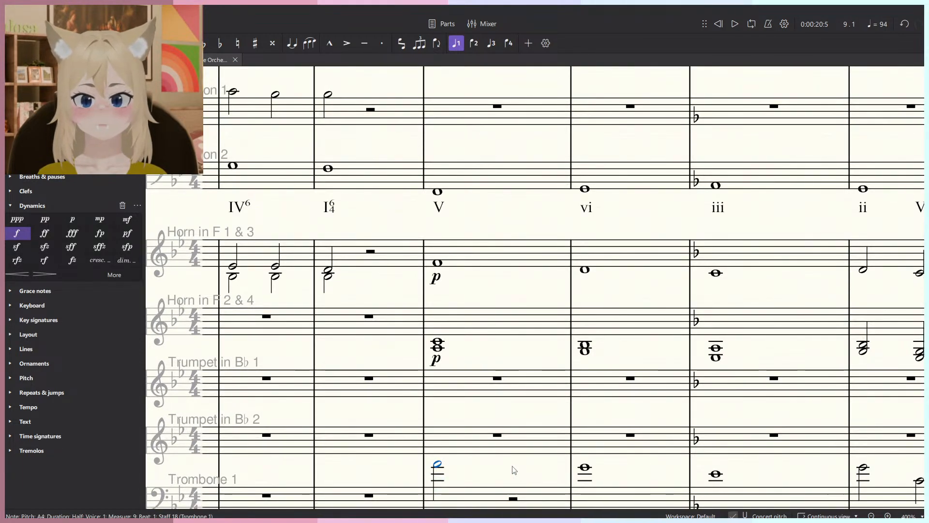
{"action": "left_click", "coordinate": [535, 472]}
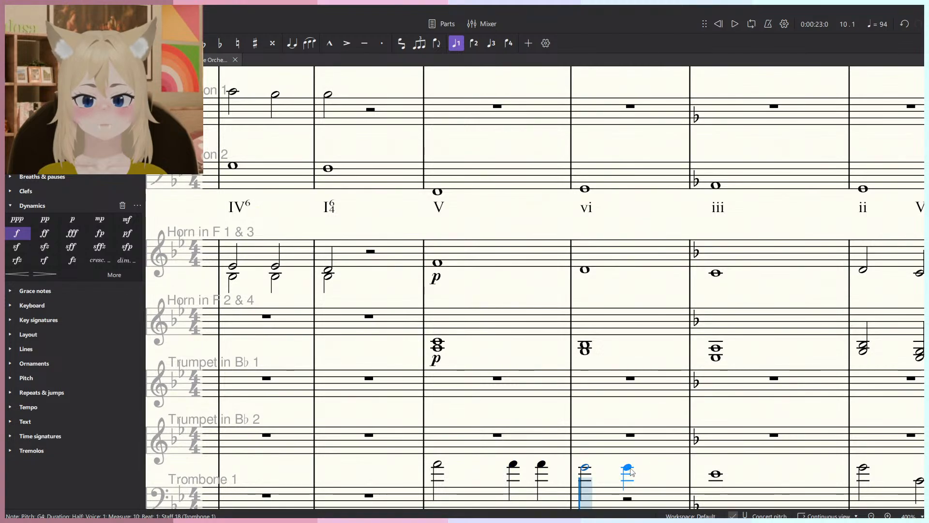
{"action": "left_click", "coordinate": [629, 470]}
{"action": "left_click", "coordinate": [655, 468]}
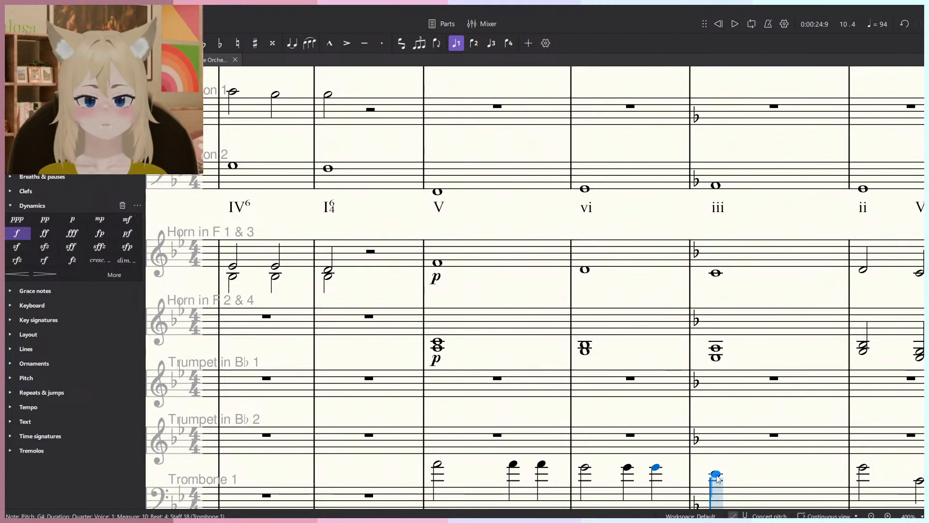
{"action": "left_click", "coordinate": [792, 476]}
Play back the score from measure 9.
{"action": "left_click", "coordinate": [439, 346]}
{"action": "key", "text": "space"}
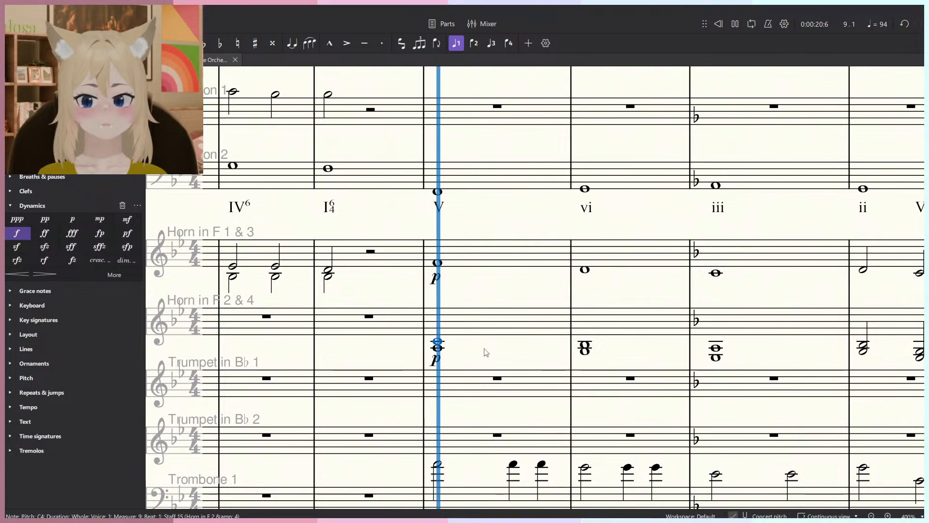
{"action": "scroll", "coordinate": [485, 355], "scroll_direction": "down", "scroll_amount": 2}
{"action": "scroll", "coordinate": [486, 360], "scroll_direction": "up", "scroll_amount": 4}
{"action": "key", "text": "space"}
Rewrite the A3–C4 whole-note chord of Horn in F 2 & 4 in measure 9 as a half-note chord and two quarter-note chords.
{"action": "left_click", "coordinate": [425, 347]}
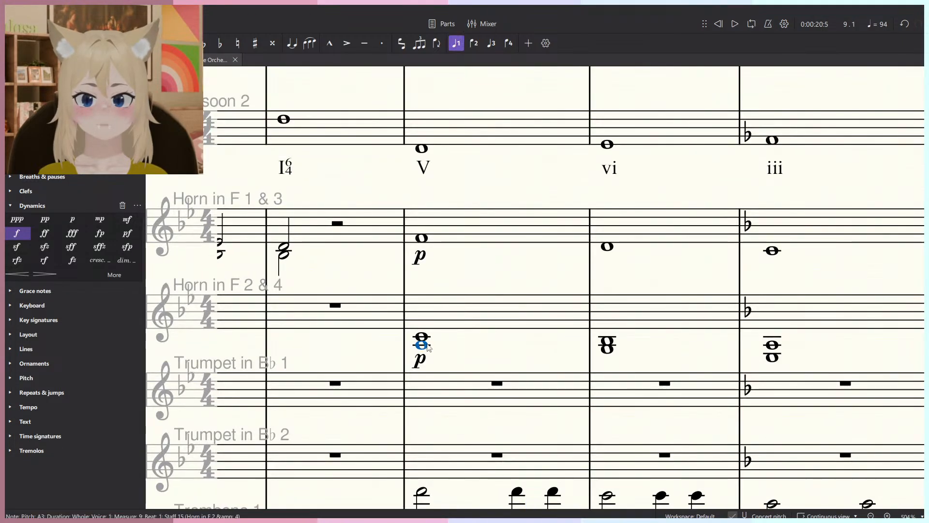
{"action": "key", "text": "6"}
{"action": "key", "text": "n"}
{"action": "key", "text": "5"}
{"action": "left_click", "coordinate": [517, 344]}
{"action": "left_click", "coordinate": [518, 336]}
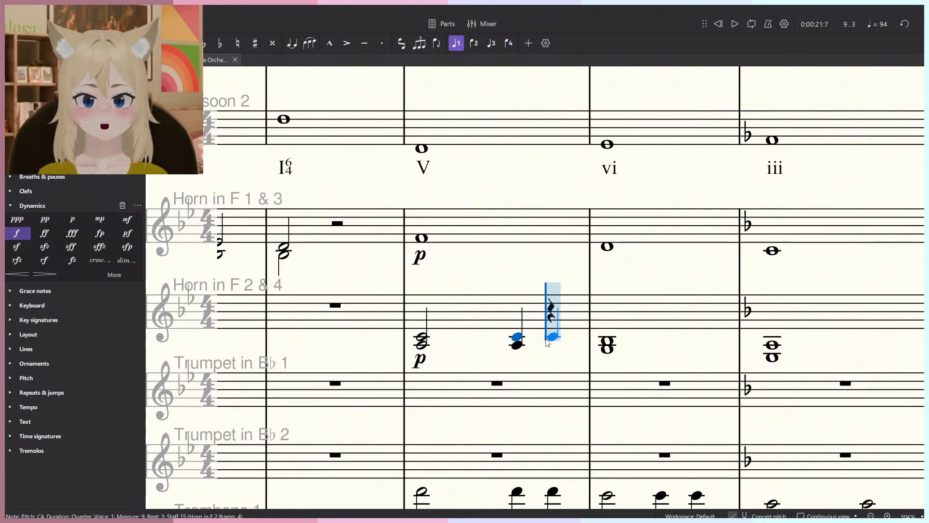
{"action": "left_click", "coordinate": [553, 336]}
{"action": "left_click", "coordinate": [552, 345]}
{"action": "key", "text": "Escape"}
Move the lower-voice notes of Horn in F 1 & 3 in measures 3 to 8 into voice 1.
{"action": "scroll", "coordinate": [533, 328], "scroll_direction": "down", "scroll_amount": 3}
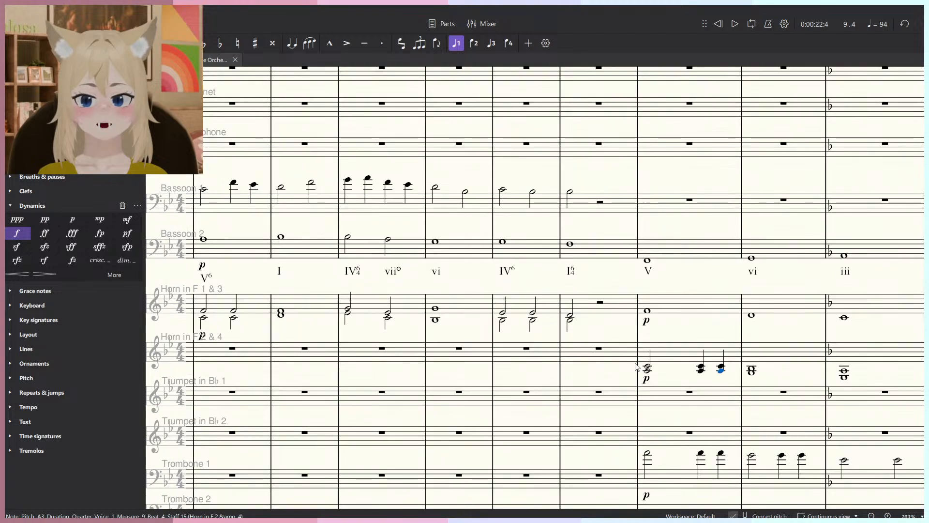
{"action": "left_click", "coordinate": [585, 307]}
{"action": "scroll", "coordinate": [585, 307], "scroll_direction": "down", "scroll_amount": 4}
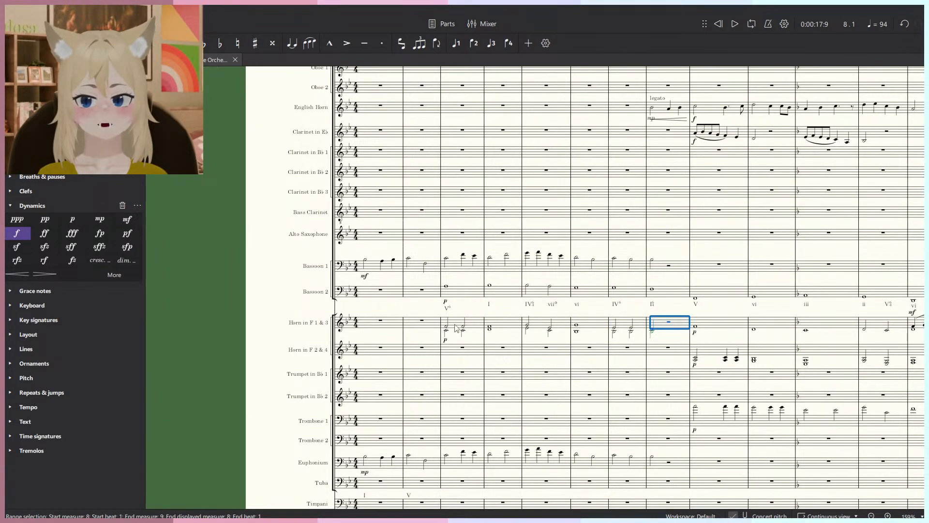
{"action": "left_click", "coordinate": [451, 325], "text": "shift"}
{"action": "left_click", "coordinate": [461, 45]}
{"action": "scroll", "coordinate": [576, 320], "scroll_direction": "up", "scroll_amount": 4}
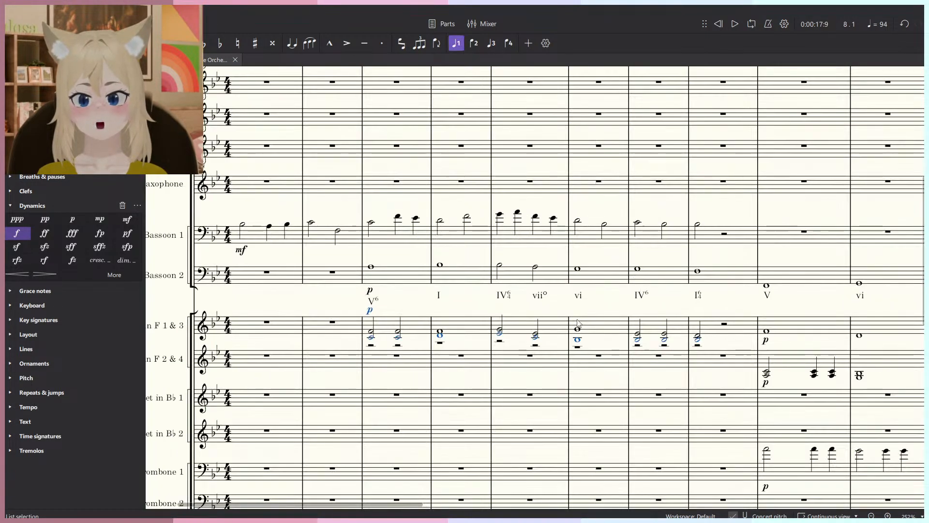
Filter voice 1 out of the Horn in F 1 & 3 selection in measures 3 to 8 and delete the leftover second-voice rests.
{"action": "left_click", "coordinate": [706, 323]}
{"action": "left_click", "coordinate": [384, 325], "text": "shift"}
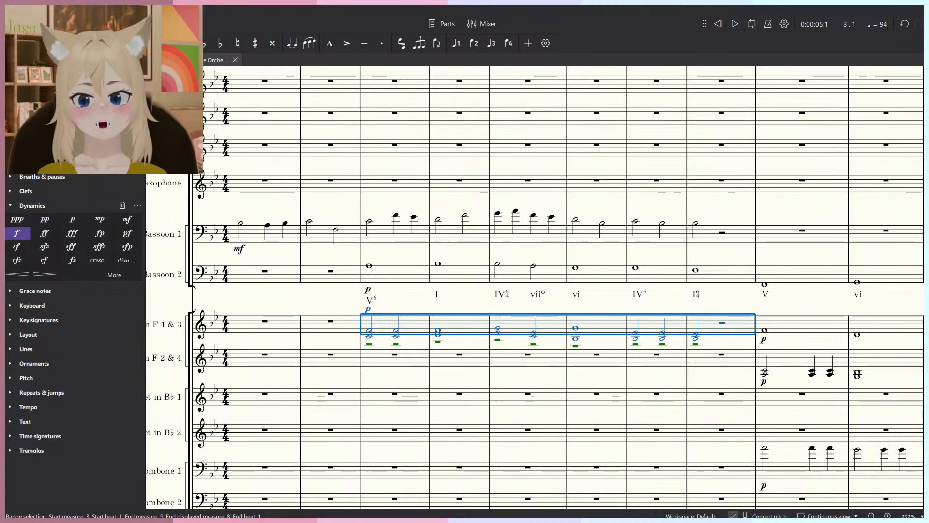
{"action": "left_click", "coordinate": [121, 60]}
{"action": "key", "text": "Delete"}
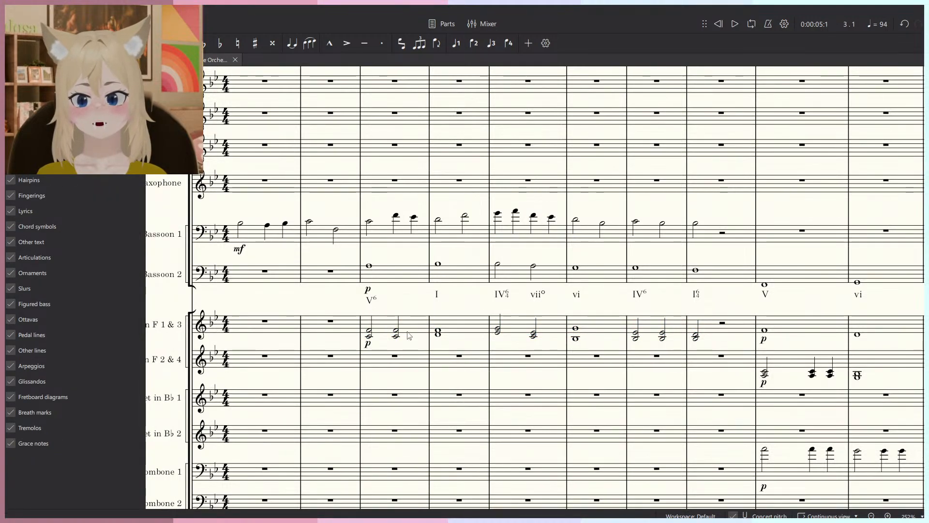
Play back the score from measure 8 into measure 9.
{"action": "left_click_drag", "start_coordinate": [558, 314], "coordinate": [393, 261]}
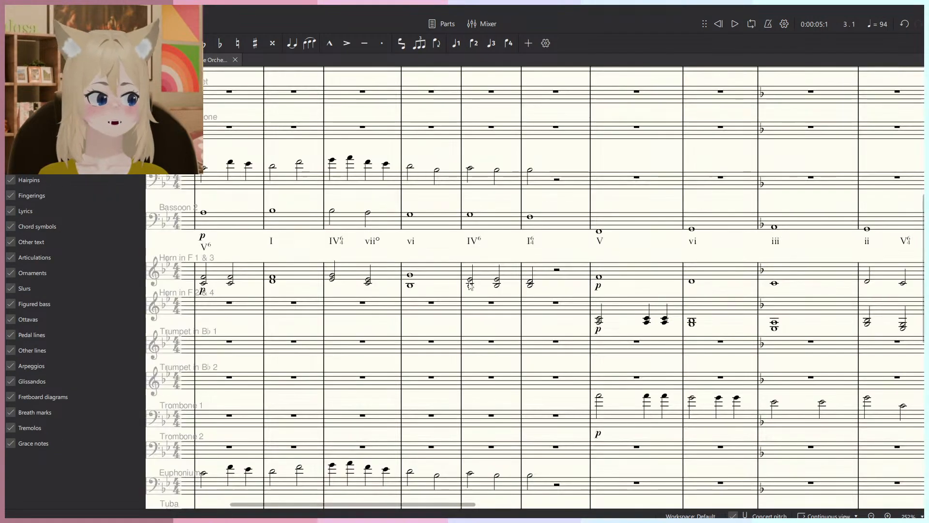
{"action": "left_click", "coordinate": [530, 282]}
{"action": "key", "text": "space"}
{"action": "left_click_drag", "start_coordinate": [628, 248], "coordinate": [460, 252]}
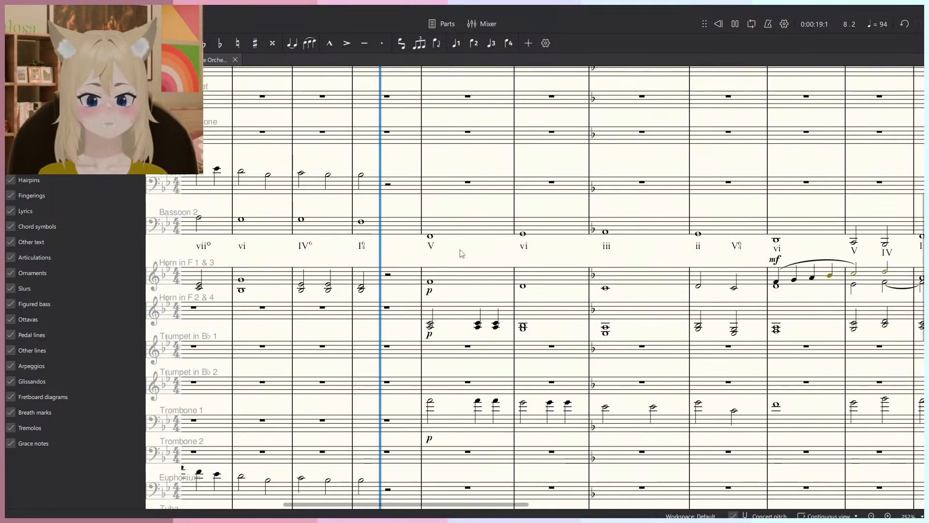
{"action": "scroll", "coordinate": [581, 352], "scroll_direction": "up", "scroll_amount": 2}
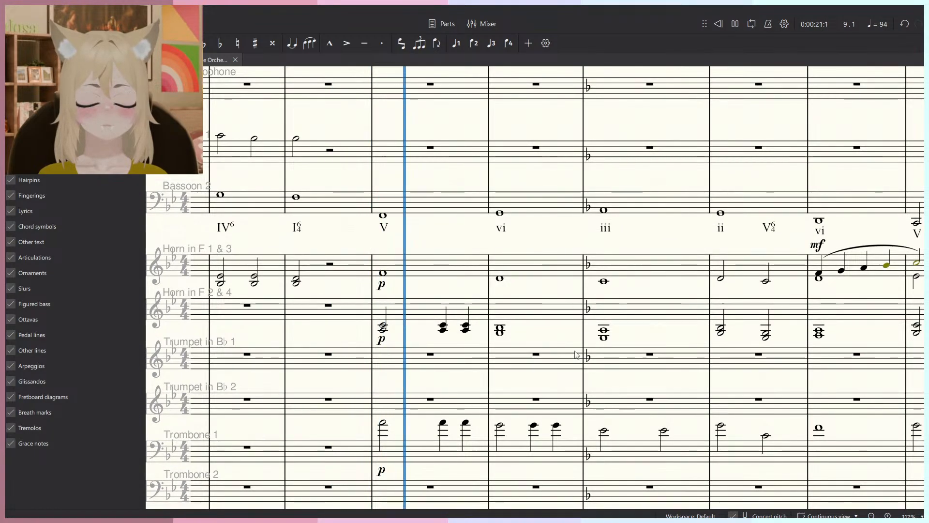
{"action": "key", "text": "space"}
Rewrite the G3–B♭3 chord of Horn in F 2 & 4 in measure 10 as a half and two quarters, and play it back.
{"action": "left_click", "coordinate": [501, 333]}
{"action": "key", "text": "6"}
{"action": "key", "text": "n"}
{"action": "key", "text": "5"}
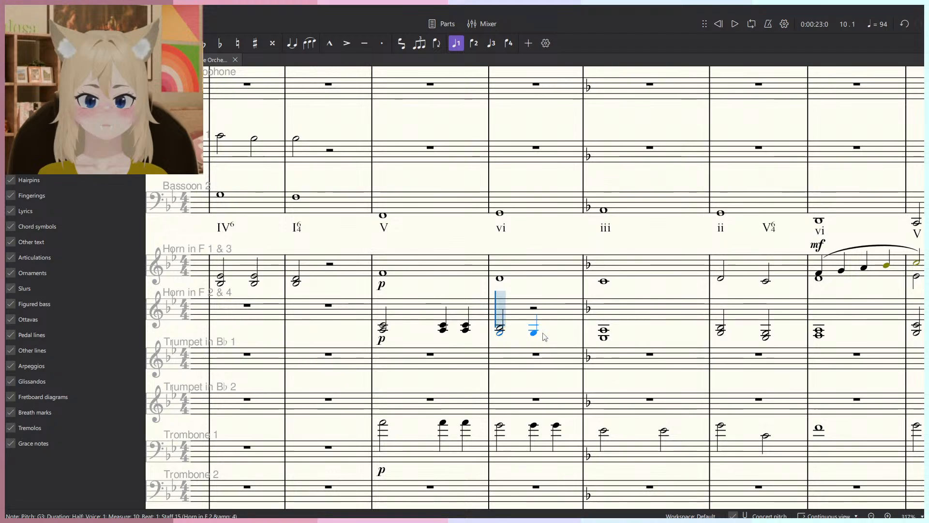
{"action": "left_click", "coordinate": [534, 331]}
{"action": "left_click", "coordinate": [559, 331]}
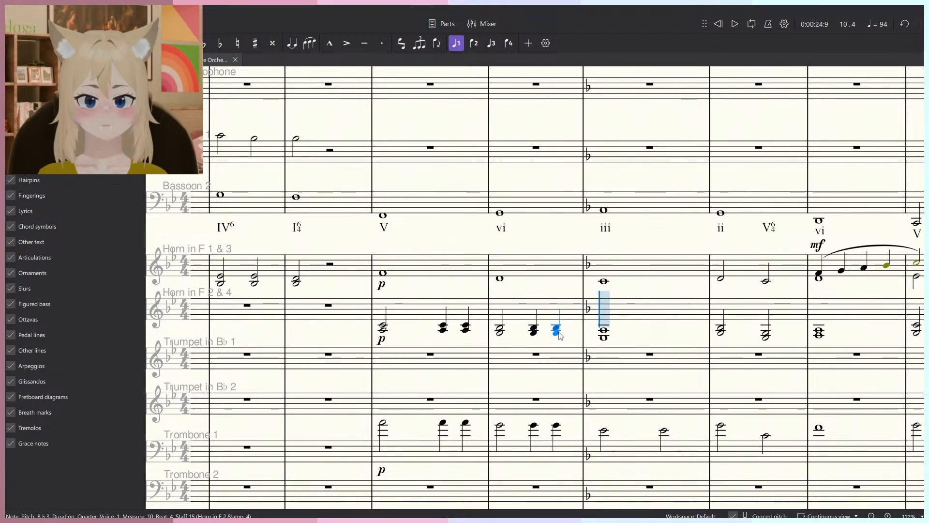
{"action": "key", "text": "Escape"}
{"action": "key", "text": "space"}
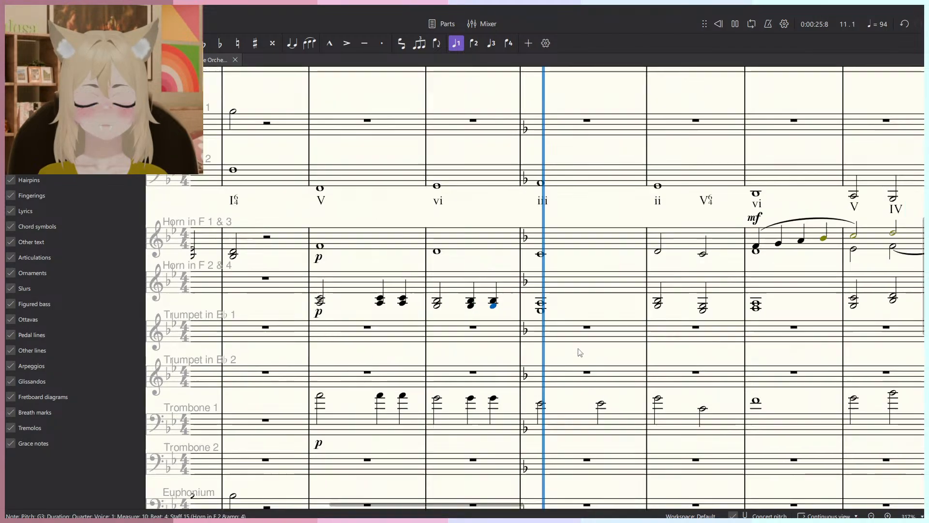
{"action": "key", "text": "space"}
Split the E3–A3 whole-note chord of Horn in F 2 & 4 in measure 11 into two half-note chords.
{"action": "scroll", "coordinate": [575, 328], "scroll_direction": "up", "scroll_amount": 3}
{"action": "left_click", "coordinate": [527, 304]}
{"action": "key", "text": "6"}
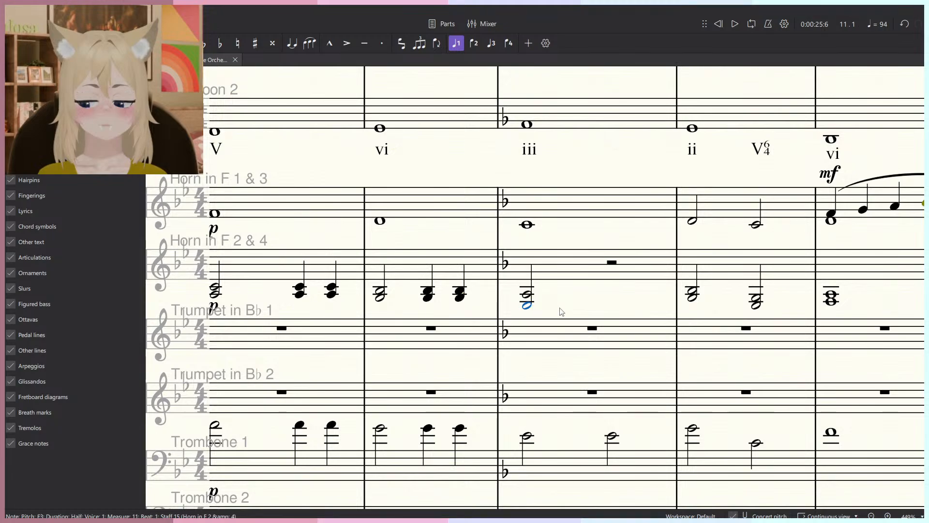
{"action": "key", "text": "n"}
{"action": "left_click", "coordinate": [622, 308]}
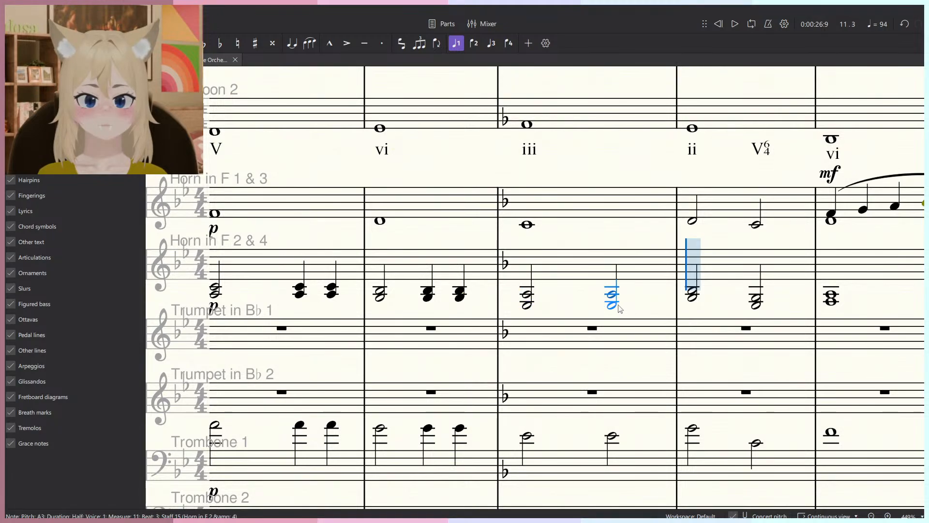
{"action": "key", "text": "Escape"}
Try to split the first half-note chord of Horn in F 2 & 4 in measure 12 into quarters, and undo it.
{"action": "left_click_drag", "start_coordinate": [702, 298], "coordinate": [547, 288]}
{"action": "left_click", "coordinate": [542, 288]}
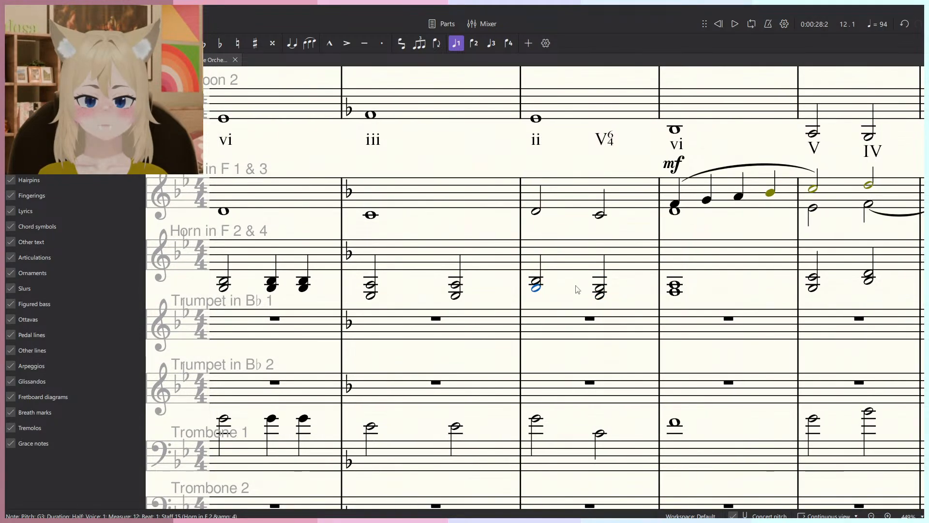
{"action": "key", "text": "5"}
{"action": "key", "text": "n"}
{"action": "left_click", "coordinate": [569, 283]}
{"action": "key", "text": "ctrl+z"}
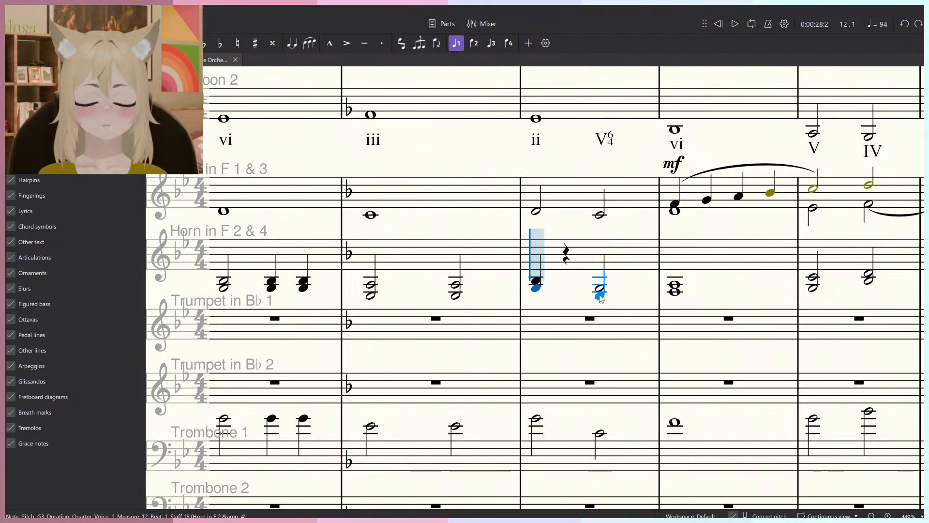
{"action": "key", "text": "Escape"}
{"action": "key", "text": "ctrl+z"}
Split the E3–G3 half-note chord on beat 3 of measure 12 in Horn in F 2 & 4 into two quarter-note chords.
{"action": "left_click", "coordinate": [600, 288]}
{"action": "key", "text": "5"}
{"action": "key", "text": "n"}
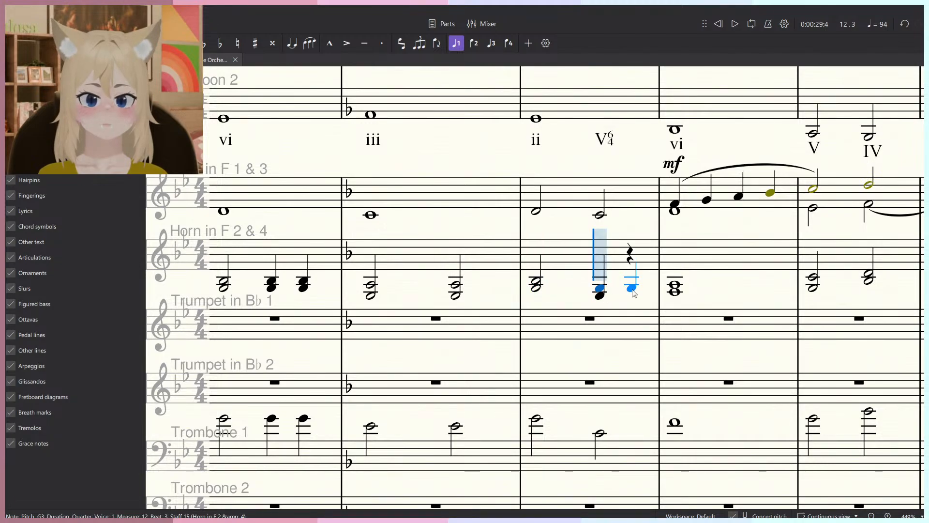
{"action": "left_click", "coordinate": [632, 289]}
{"action": "left_click", "coordinate": [626, 293]}
{"action": "key", "text": "Escape"}
Rewrite the F4 whole note of Horn in F 1 & 3 in measure 9 as a half note and two quarter notes, without a tie.
{"action": "scroll", "coordinate": [464, 248], "scroll_direction": "down", "scroll_amount": 4}
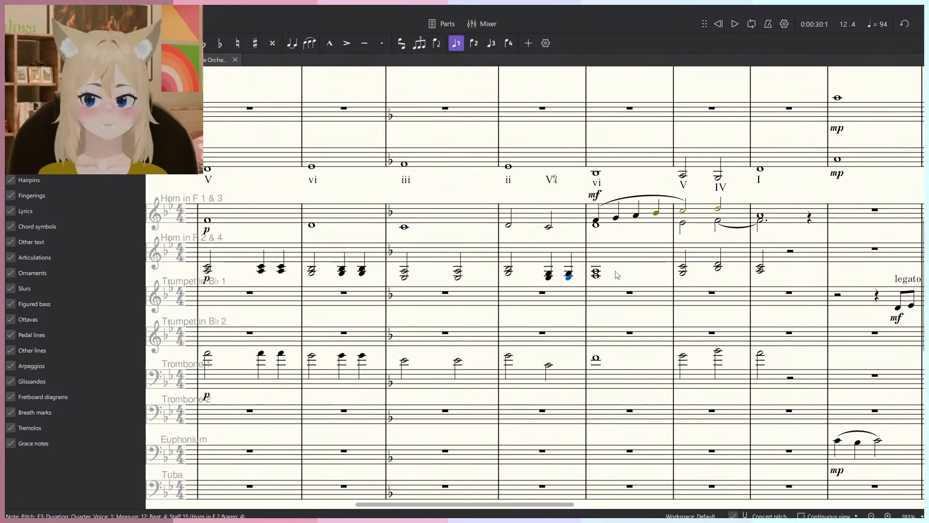
{"action": "left_click_drag", "start_coordinate": [382, 241], "coordinate": [615, 271]}
{"action": "left_click", "coordinate": [444, 253]}
{"action": "scroll", "coordinate": [501, 262], "scroll_direction": "up", "scroll_amount": 2}
{"action": "key", "text": "6"}
{"action": "key", "text": "n"}
{"action": "key", "text": "5"}
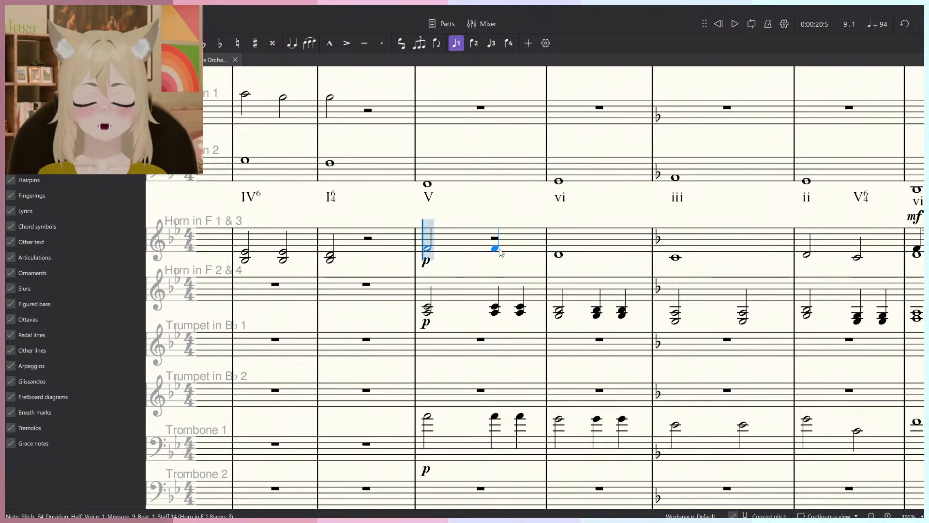
{"action": "left_click", "coordinate": [516, 254]}
{"action": "key", "text": "t"}
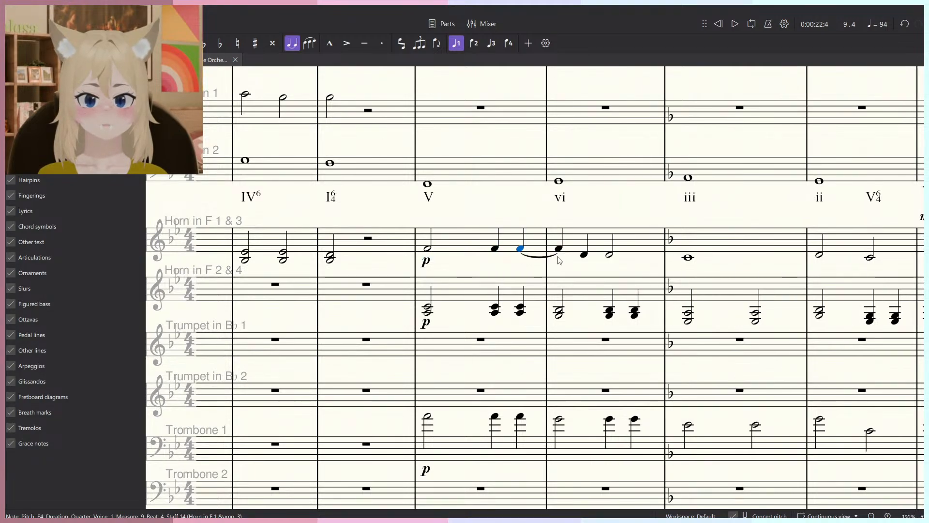
{"action": "key", "text": "ctrl+z"}
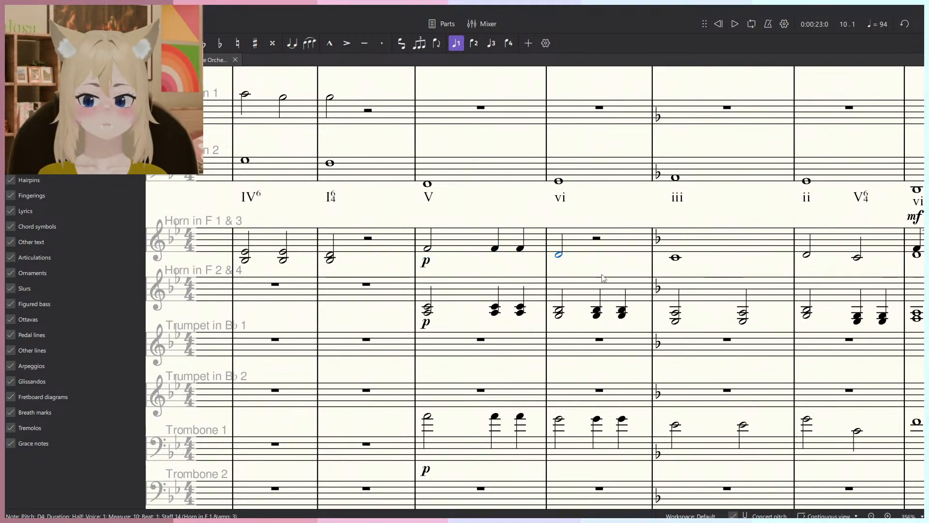
Complete measure 10 of Horn in F 1 & 3 with quarter-note D4s on beats 3 and 4.
{"action": "left_click", "coordinate": [611, 257]}
{"action": "left_click", "coordinate": [631, 257]}
{"action": "key", "text": "Escape"}
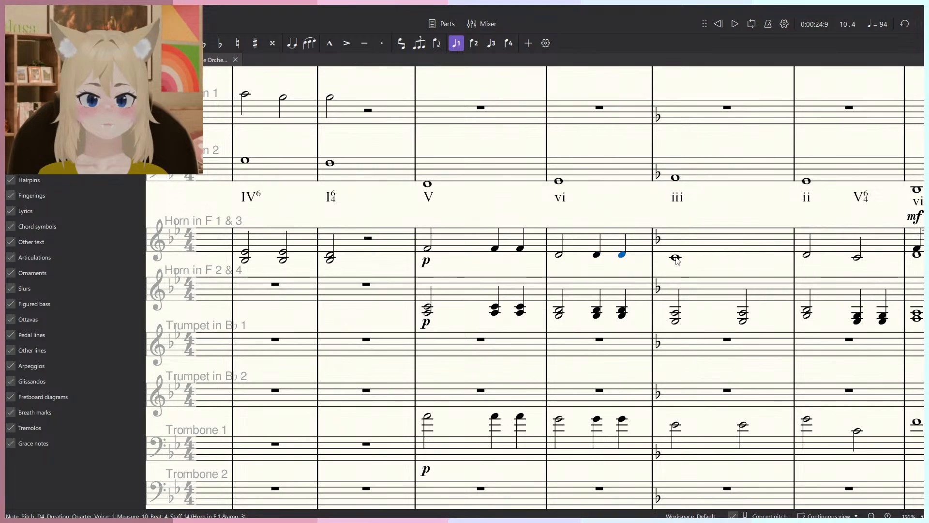
Split the C4 whole note of Horn in F 1 & 3 in measure 11 into two half notes.
{"action": "left_click", "coordinate": [675, 258]}
{"action": "key", "text": "6"}
{"action": "key", "text": "n"}
{"action": "left_click", "coordinate": [744, 257]}
{"action": "key", "text": "Escape"}
{"action": "left_click_drag", "start_coordinate": [773, 269], "coordinate": [603, 264]}
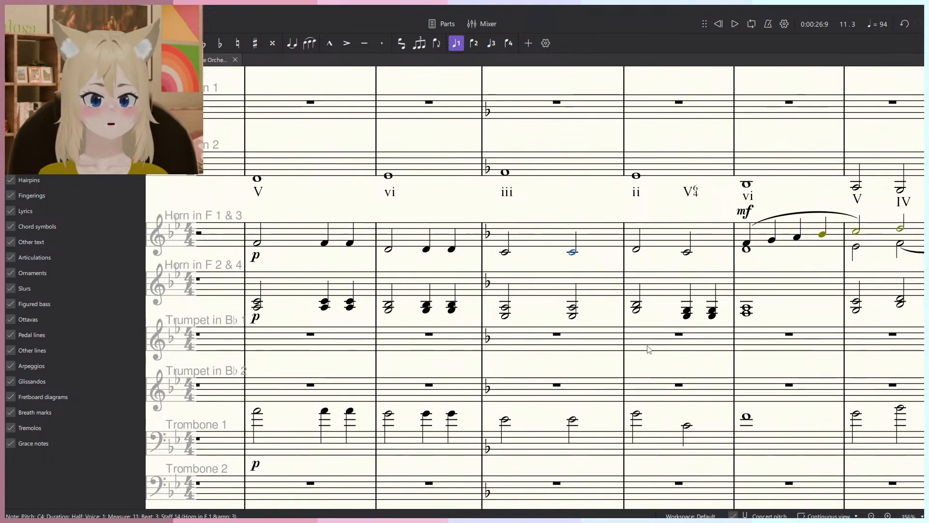
Split the C4 half notes on beat 3 of measure 12 in Horn in F 1 & 3 and Trombone 1 into quarter-note pairs.
{"action": "key", "text": "ctrl+minus"}
{"action": "scroll", "coordinate": [644, 331], "scroll_direction": "up", "scroll_amount": 5}
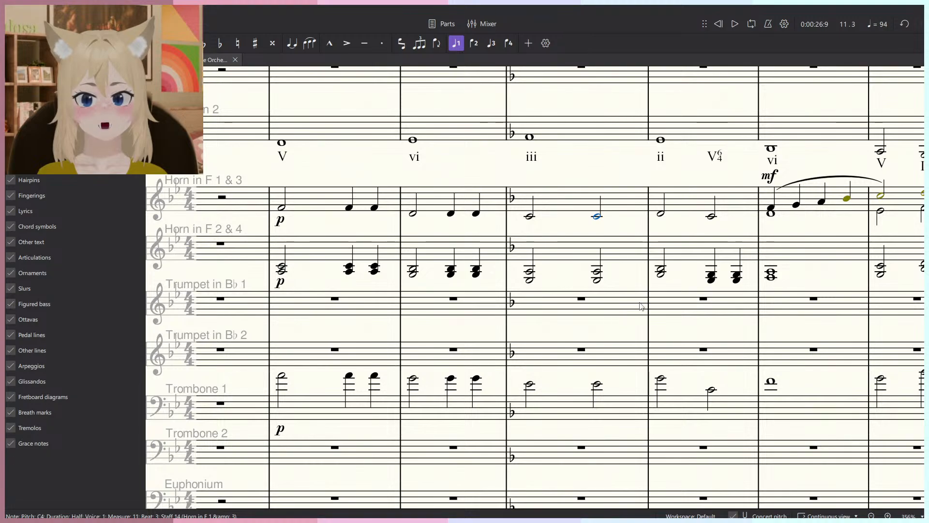
{"action": "left_click_drag", "start_coordinate": [668, 368], "coordinate": [598, 354]}
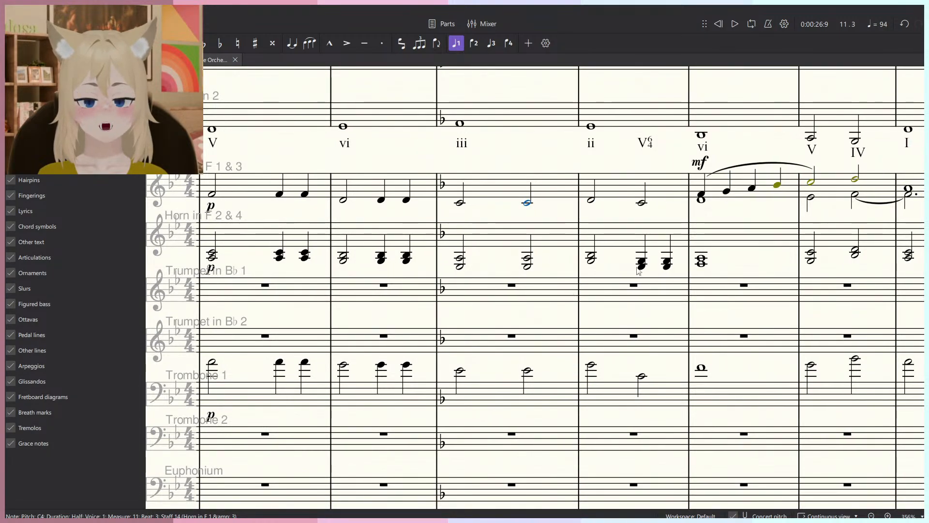
{"action": "key", "text": "5"}
{"action": "key", "text": "n"}
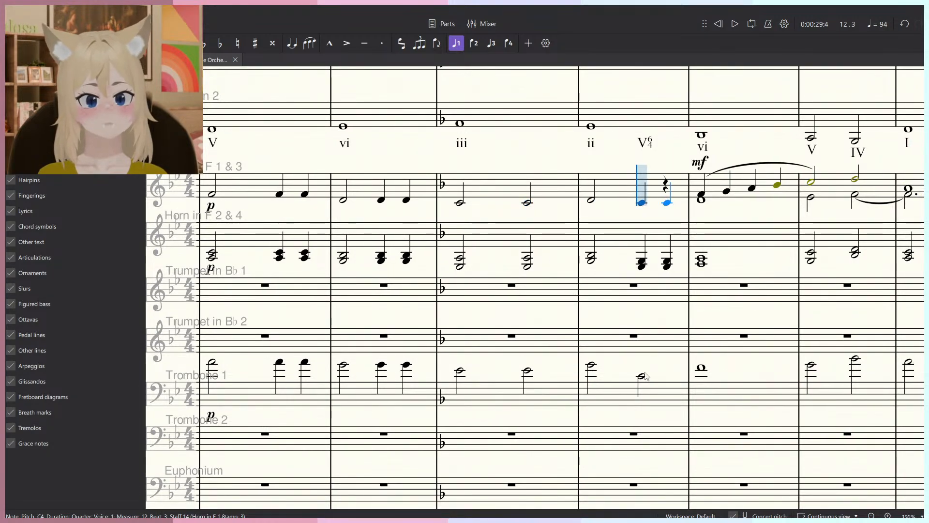
{"action": "key", "text": "Escape"}
Play back the score twice from the start of measure 12.
{"action": "left_click", "coordinate": [592, 365]}
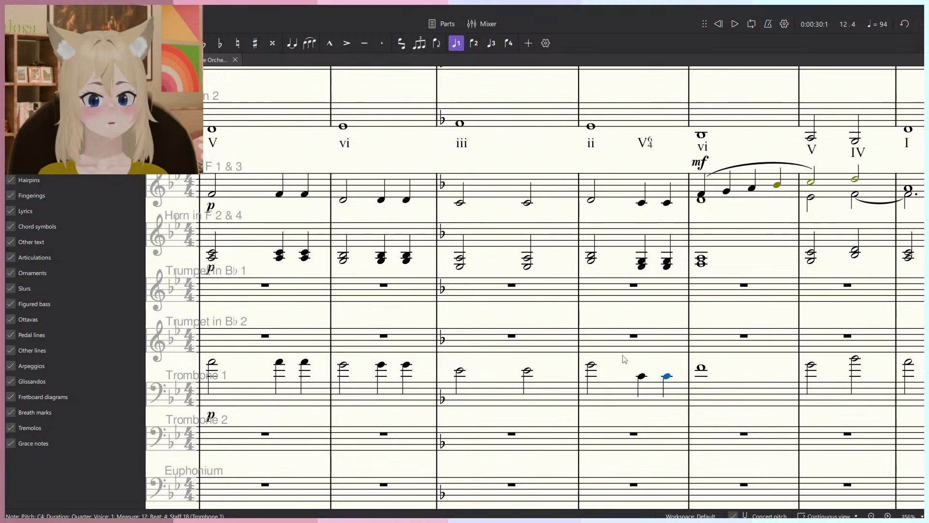
{"action": "key", "text": "space"}
{"action": "left_click_drag", "start_coordinate": [712, 352], "coordinate": [512, 380]}
{"action": "key", "text": "space"}
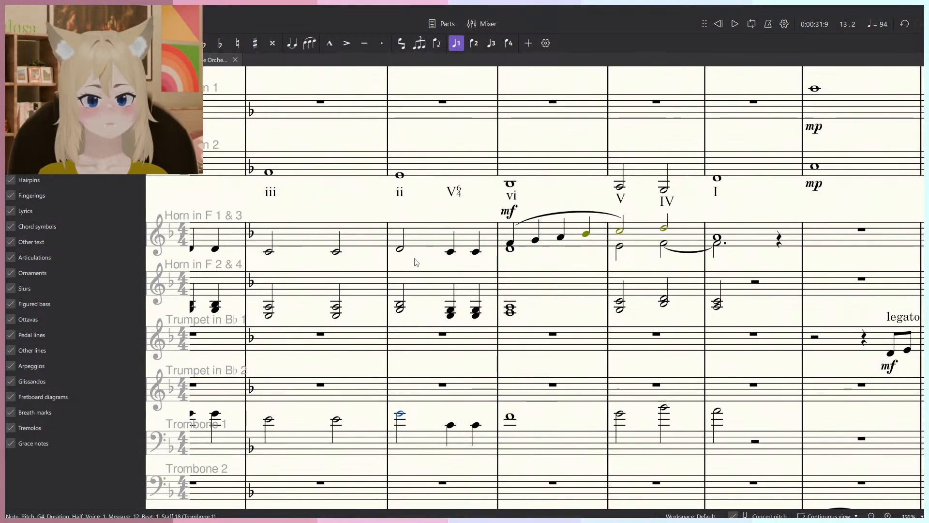
{"action": "key", "text": "space"}
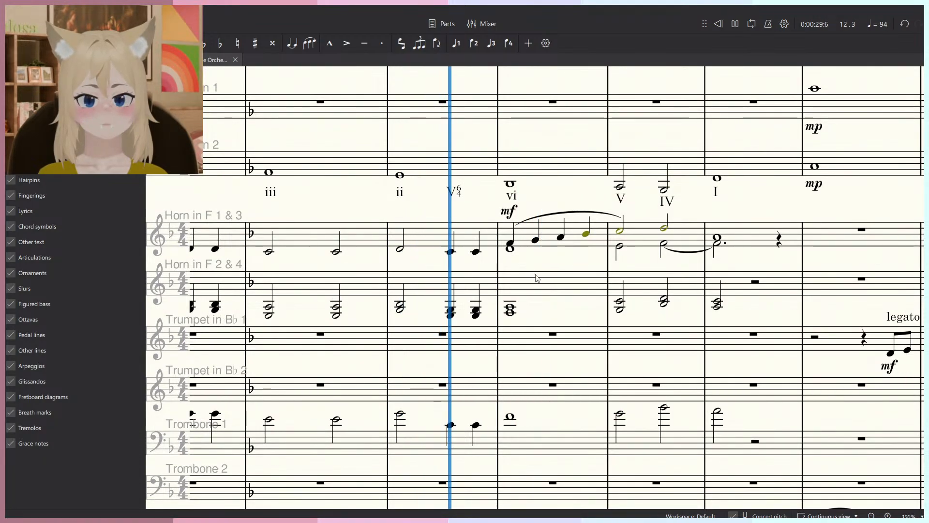
Split the F4 whole note of Trombone 1 in measure 13 into two half notes.
{"action": "scroll", "coordinate": [525, 272], "scroll_direction": "down", "scroll_amount": 3}
{"action": "scroll", "coordinate": [527, 275], "scroll_direction": "up", "scroll_amount": 5}
{"action": "key", "text": "space"}
{"action": "left_click", "coordinate": [524, 448]}
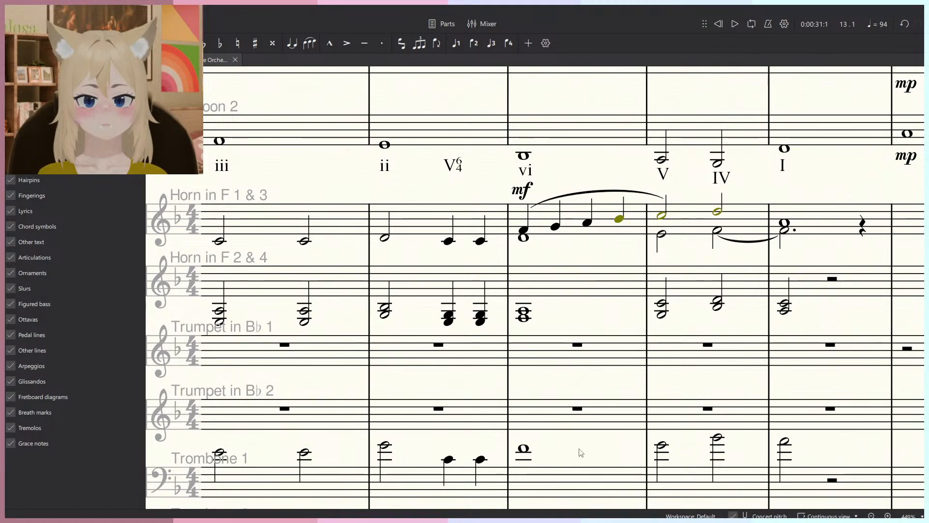
{"action": "key", "text": "n"}
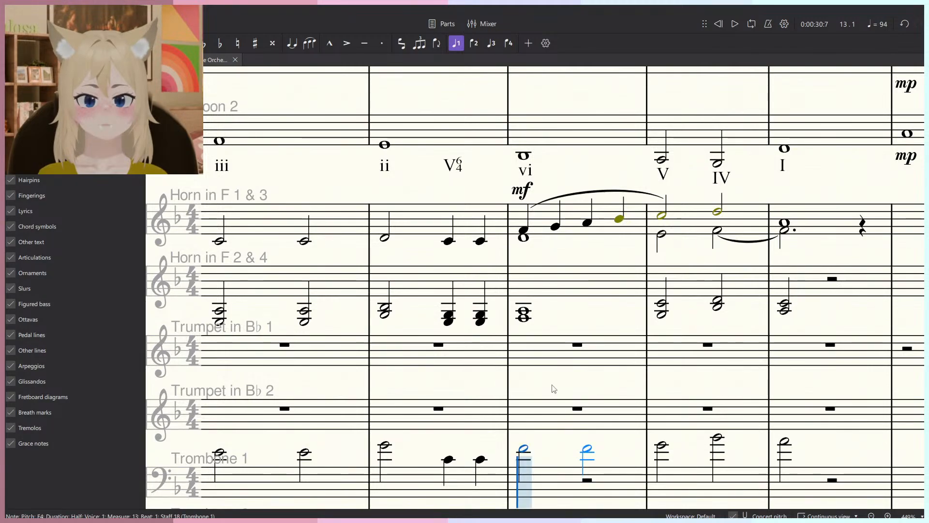
{"action": "left_click", "coordinate": [587, 448]}
{"action": "key", "text": "Escape"}
Split the whole-note chord of Horn in F 2 & 4 and the lower voice of Horn in F 1 & 3 in measure 13 into half notes.
{"action": "left_click", "coordinate": [524, 319]}
{"action": "key", "text": "6"}
{"action": "key", "text": "n"}
{"action": "left_click", "coordinate": [587, 313]}
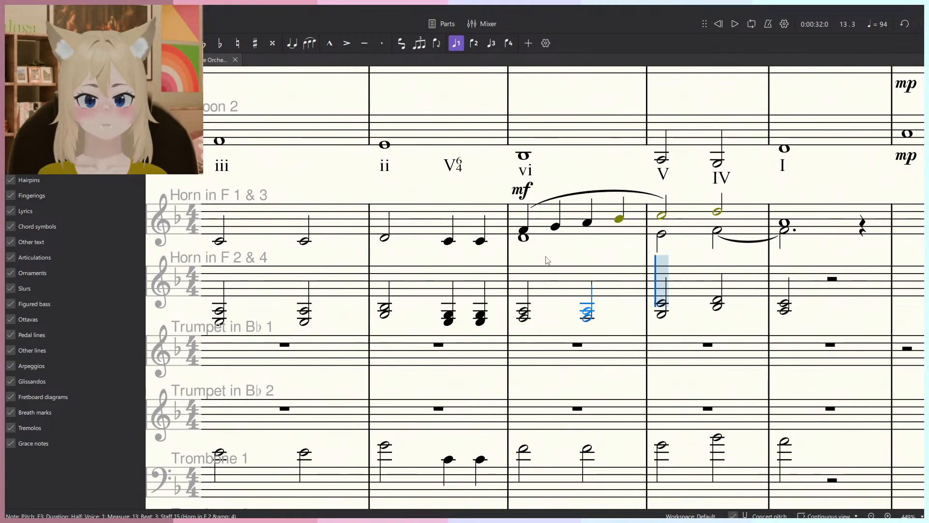
{"action": "left_click", "coordinate": [524, 241]}
{"action": "key", "text": "ctrl+z"}
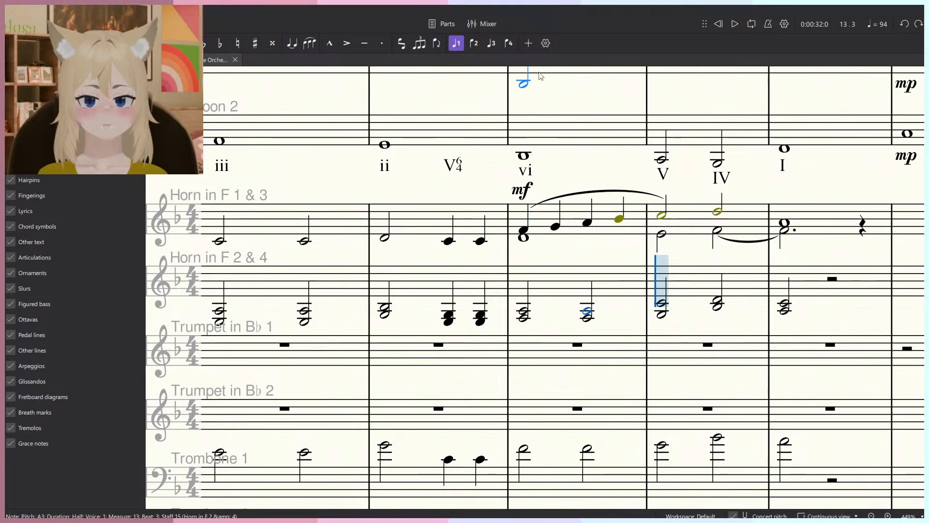
Play back the score from measure 13 into measure 15 to hear the divided brass accompaniment.
{"action": "key", "text": "space"}
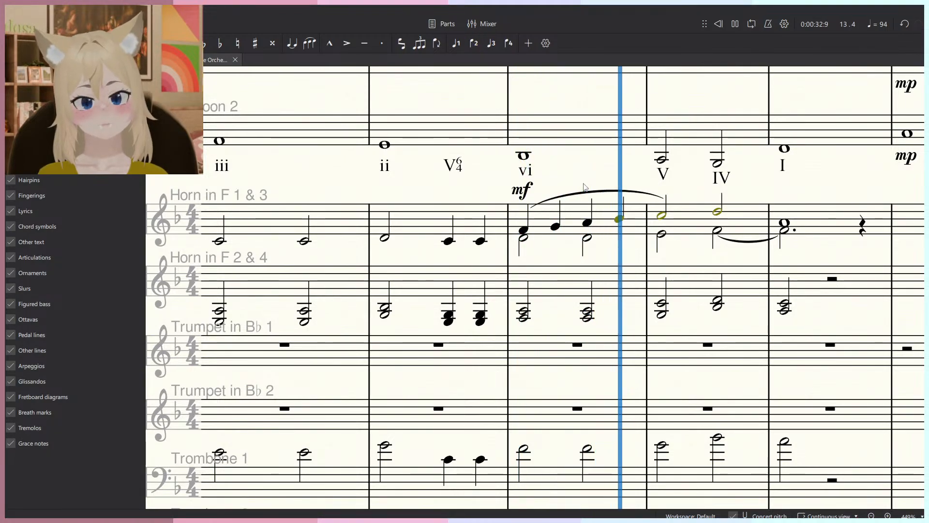
{"action": "left_click_drag", "start_coordinate": [759, 301], "coordinate": [651, 276]}
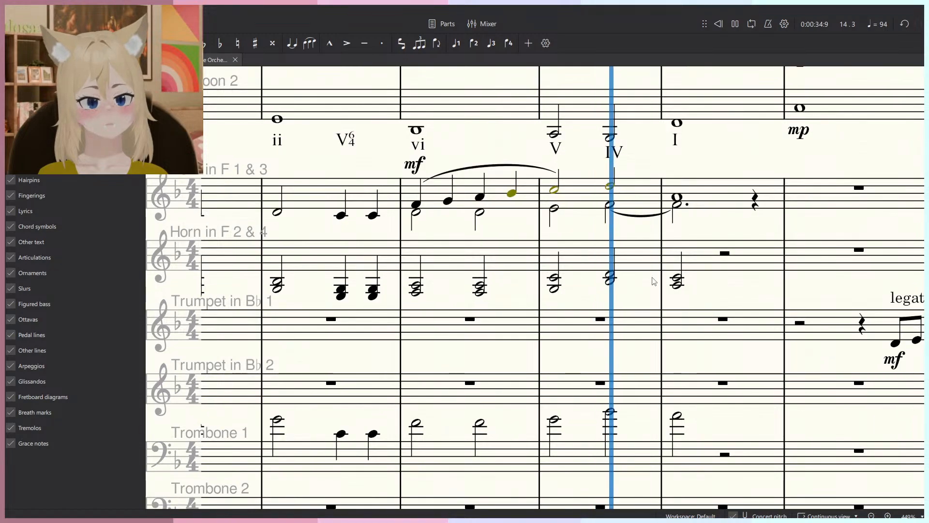
{"action": "scroll", "coordinate": [648, 275], "scroll_direction": "down", "scroll_amount": 4}
{"action": "key", "text": "space"}
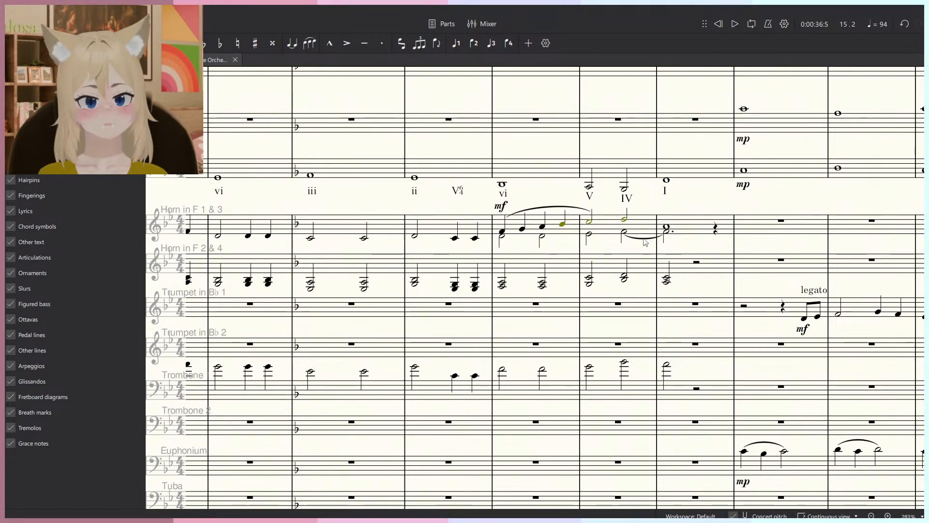
Compare the lower horn voice with the English Horn in measure 14 and play back from the English Horn's first quarter note.
{"action": "left_click", "coordinate": [624, 233]}
{"action": "scroll", "coordinate": [624, 237], "scroll_direction": "up", "scroll_amount": 10}
{"action": "left_click", "coordinate": [589, 243]}
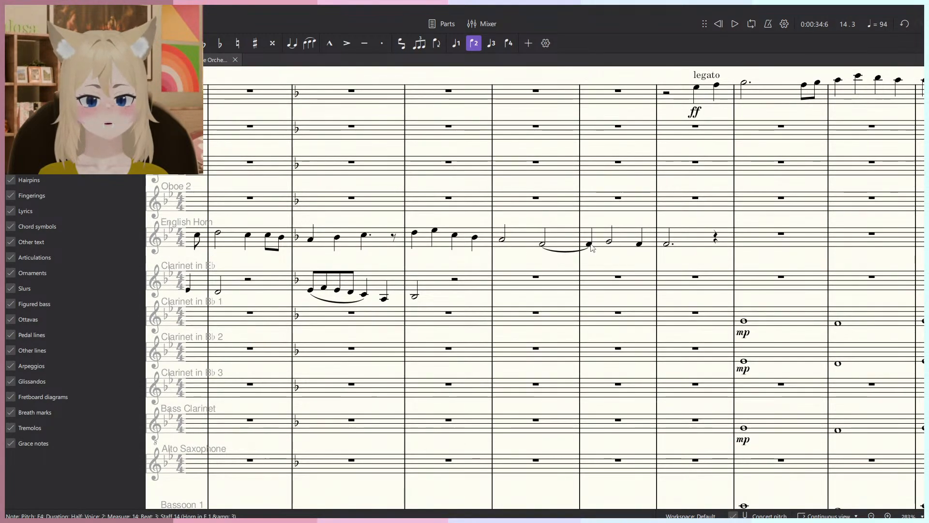
{"action": "key", "text": "space"}
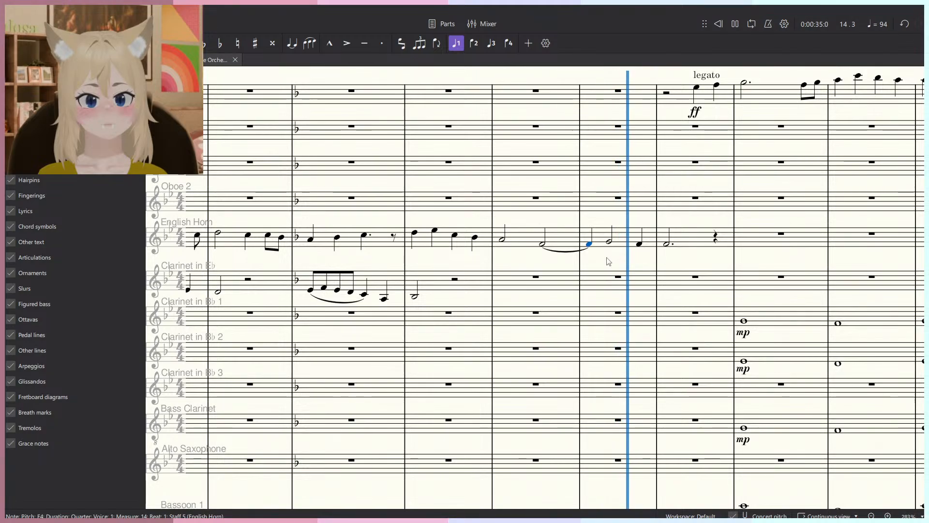
{"action": "key", "text": "space"}
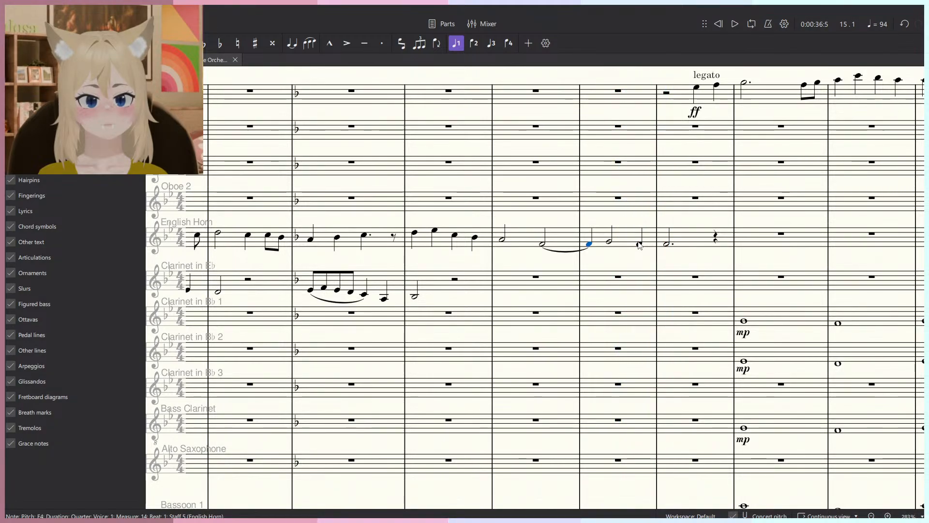
Tie the English Horn's F4 on beat 4 of measure 14 to the dotted half note in measure 15 and play back the passage.
{"action": "key", "text": "space"}
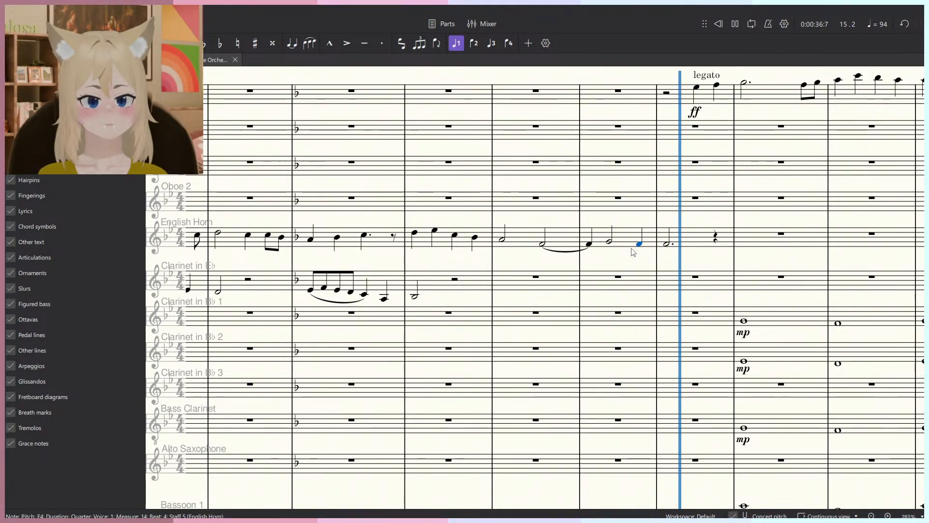
{"action": "key", "text": "space"}
{"action": "key", "text": "t"}
{"action": "key", "text": "space"}
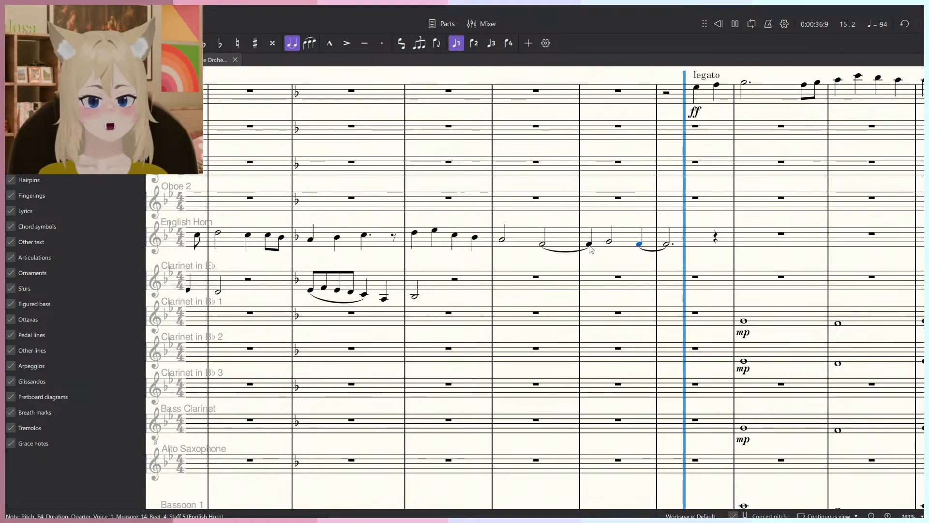
{"action": "left_click", "coordinate": [589, 246]}
{"action": "left_click", "coordinate": [617, 261]}
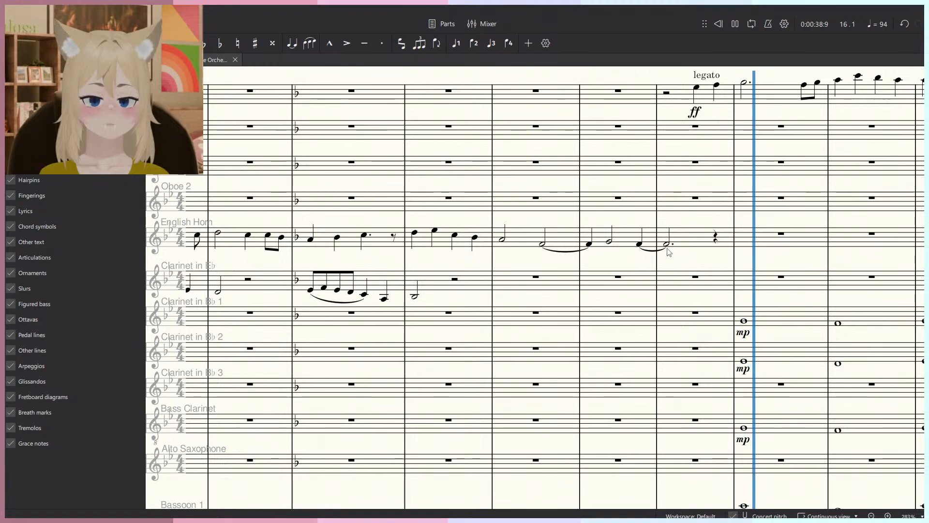
Check the instrument levels in the mixer during playback.
{"action": "scroll", "coordinate": [593, 252], "scroll_direction": "down", "scroll_amount": 5}
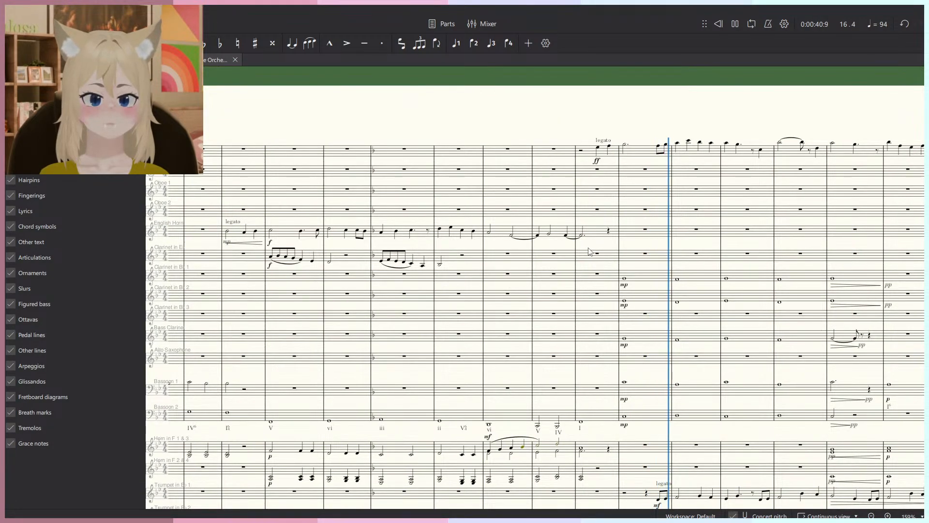
{"action": "key", "text": "F10"}
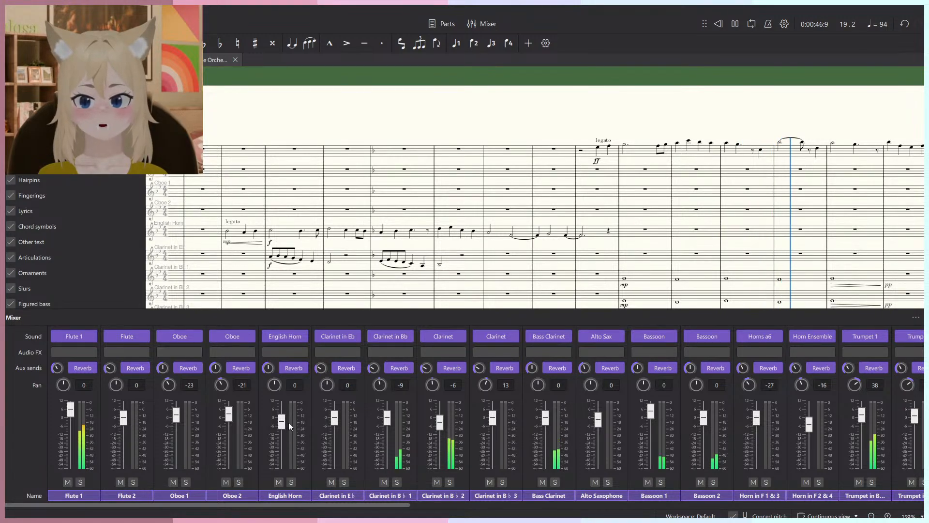
{"action": "key", "text": "F10"}
Play back the full score from the English Horn's legato entry in measure 8 into measure 18.
{"action": "left_click", "coordinate": [223, 224]}
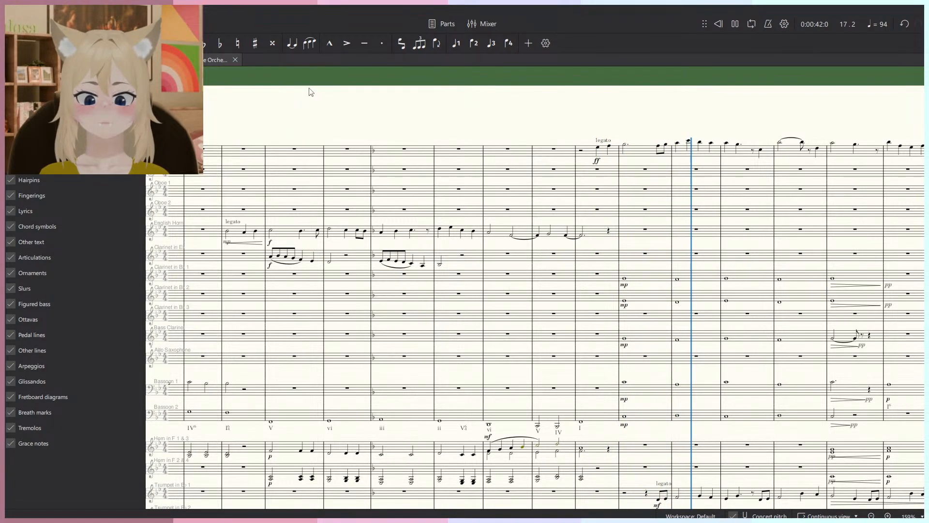
{"action": "scroll", "coordinate": [579, 293], "scroll_direction": "down", "scroll_amount": 5}
{"action": "scroll", "coordinate": [579, 292], "scroll_direction": "down", "scroll_amount": 4}
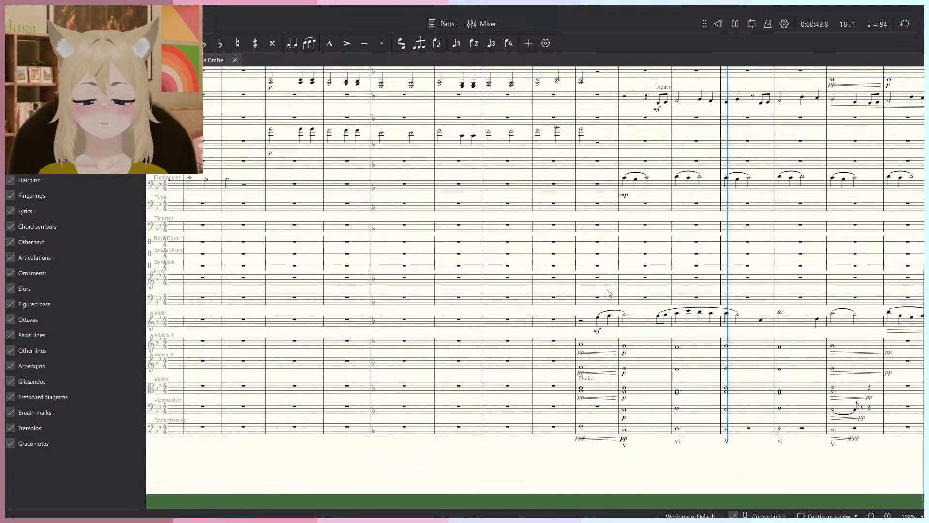
{"action": "left_click_drag", "start_coordinate": [703, 294], "coordinate": [398, 328]}
{"action": "key", "text": "space"}
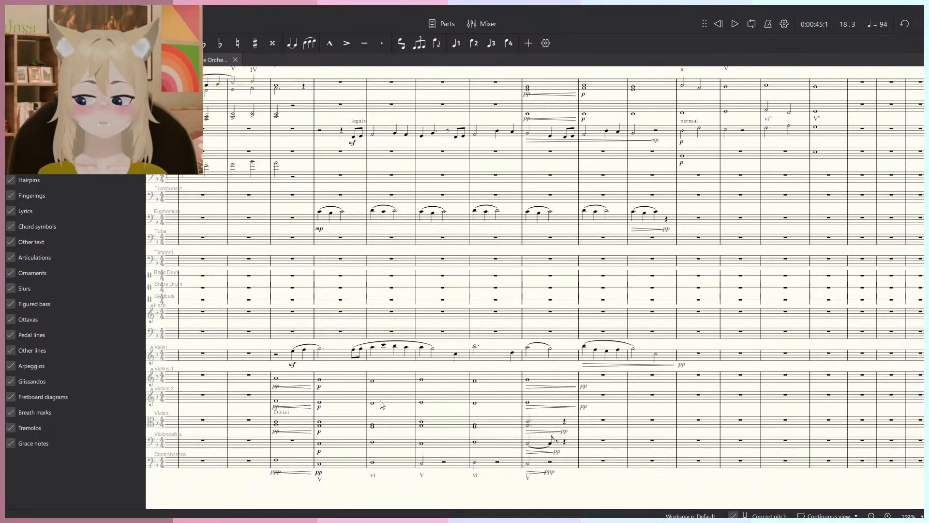
Review the string and wind accompaniment around measure 16 and play back the start of that measure.
{"action": "scroll", "coordinate": [387, 338], "scroll_direction": "down", "scroll_amount": 2}
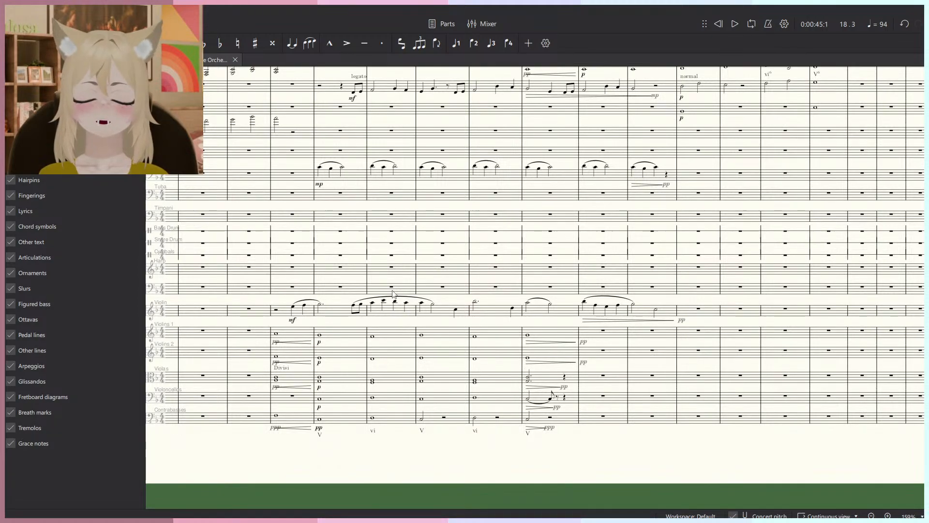
{"action": "scroll", "coordinate": [308, 243], "scroll_direction": "up", "scroll_amount": 3}
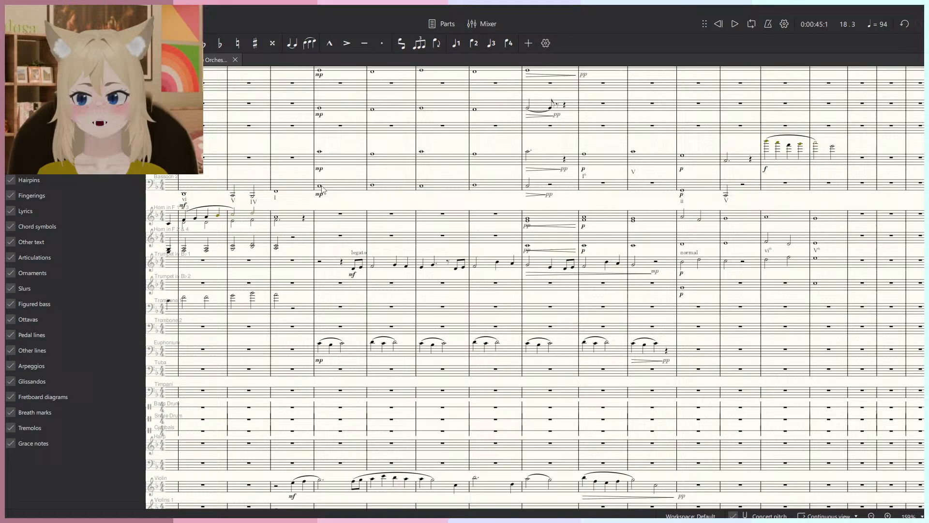
{"action": "left_click", "coordinate": [315, 141]}
{"action": "scroll", "coordinate": [323, 155], "scroll_direction": "up", "scroll_amount": 4}
{"action": "key", "text": "space"}
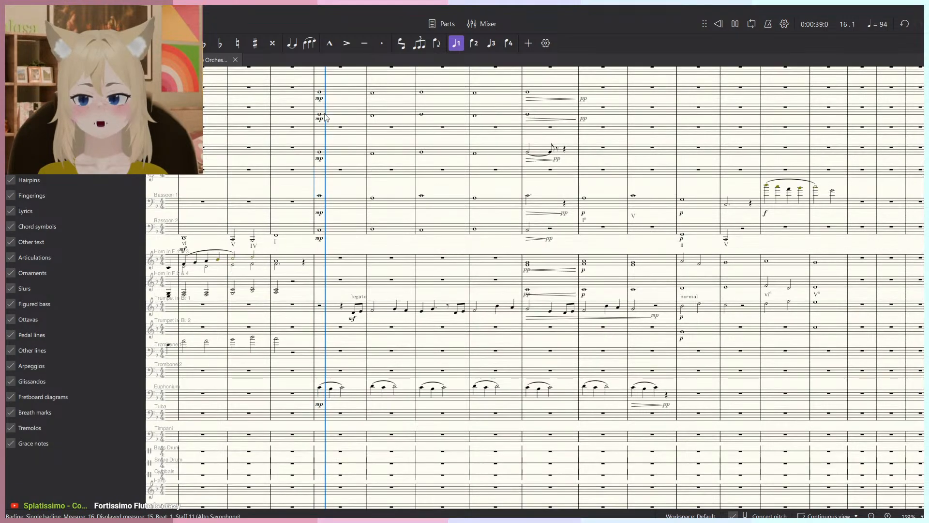
{"action": "scroll", "coordinate": [329, 148], "scroll_direction": "up", "scroll_amount": 2}
{"action": "key", "text": "space"}
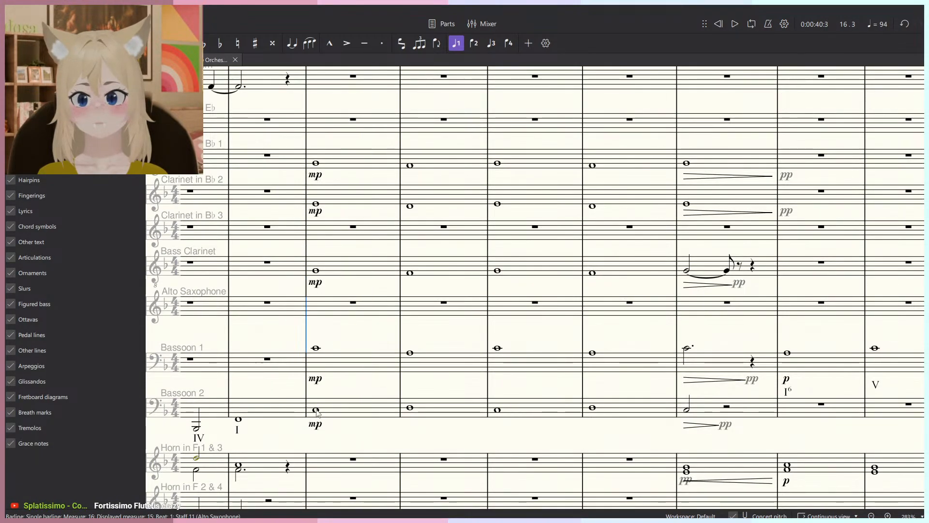
Shorten the whole notes of Clarinet in Bb 1 and Clarinet in Bb 2 in measure 16 to half notes.
{"action": "left_click", "coordinate": [316, 271]}
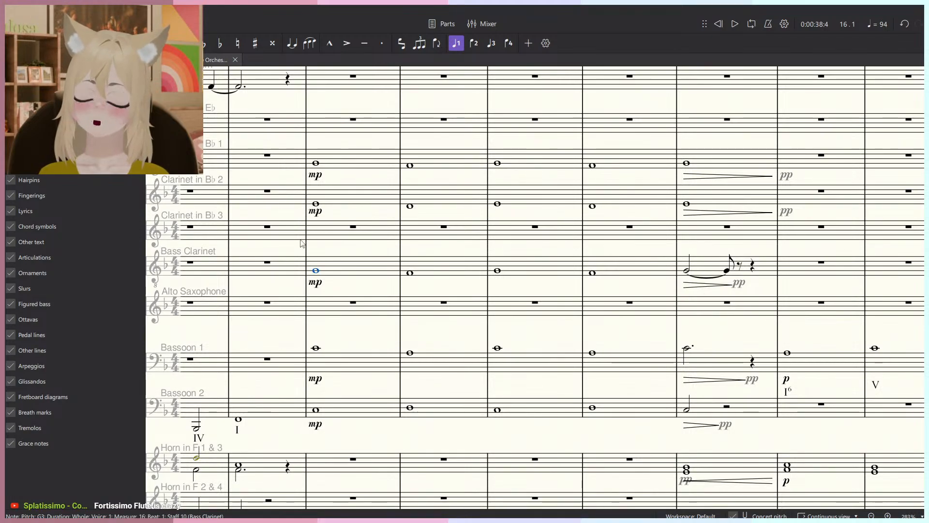
{"action": "scroll", "coordinate": [301, 243], "scroll_direction": "up", "scroll_amount": 1}
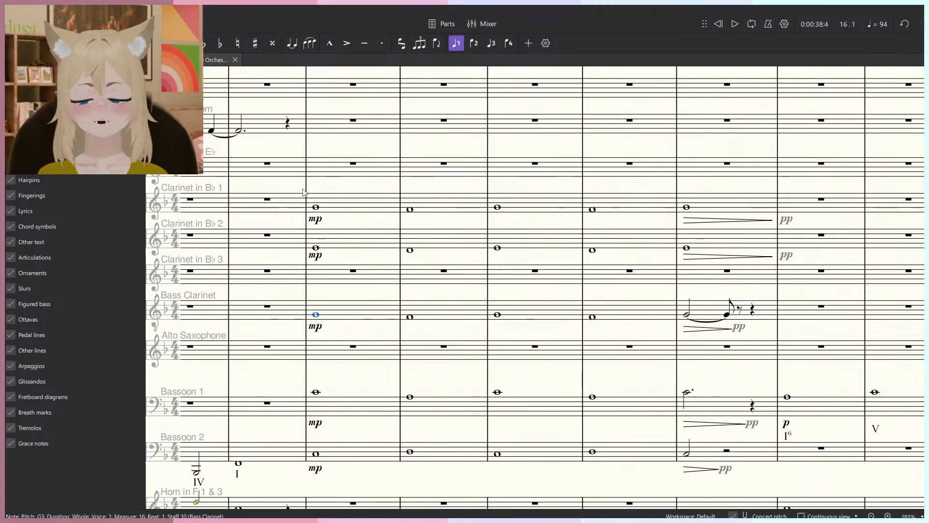
{"action": "scroll", "coordinate": [332, 249], "scroll_direction": "up", "scroll_amount": 1}
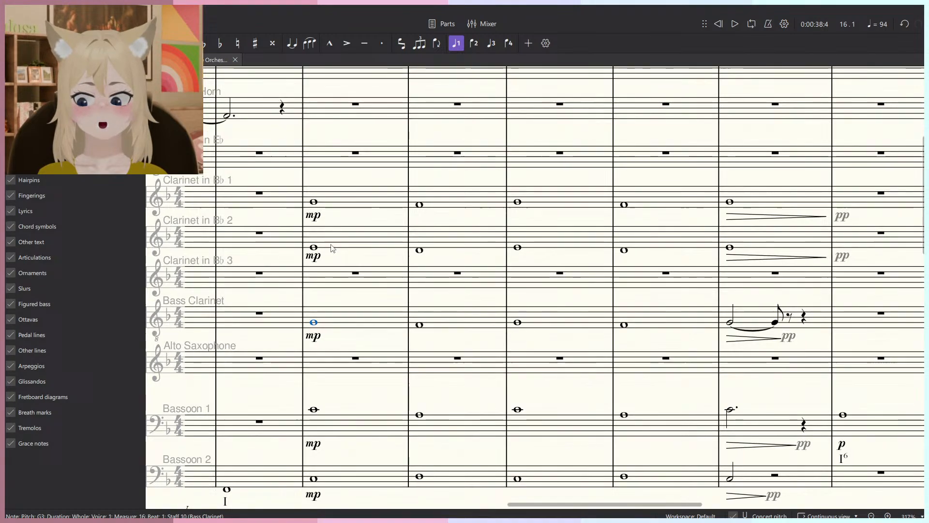
{"action": "left_click", "coordinate": [331, 196]}
{"action": "left_click", "coordinate": [343, 237], "text": "shift"}
{"action": "key", "text": "6"}
{"action": "key", "text": "n"}
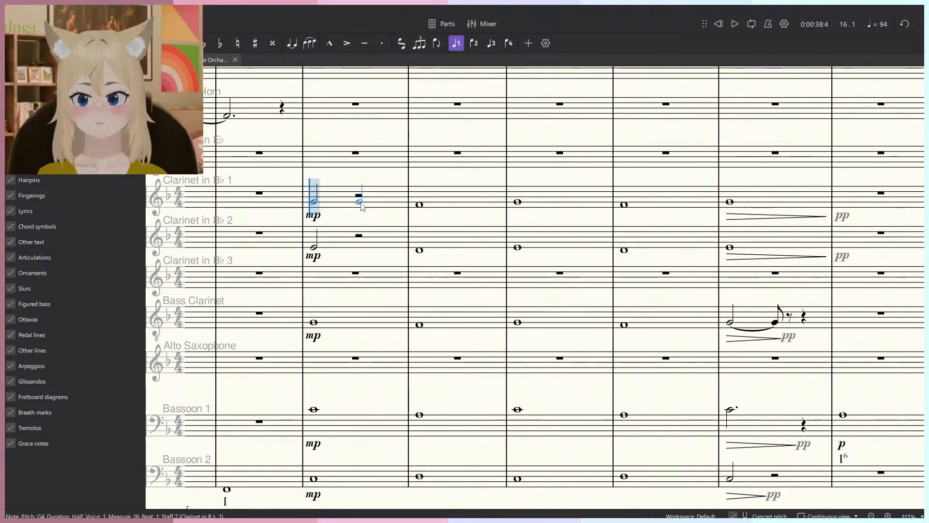
Add quarter notes on beat 3 of measure 16, G4 in Clarinet in Bb 1 and E4 in Clarinet in Bb 2.
{"action": "scroll", "coordinate": [362, 204], "scroll_direction": "up", "scroll_amount": 2}
{"action": "key", "text": "5"}
{"action": "left_click", "coordinate": [362, 205]}
{"action": "left_click", "coordinate": [360, 258]}
{"action": "key", "text": "Escape"}
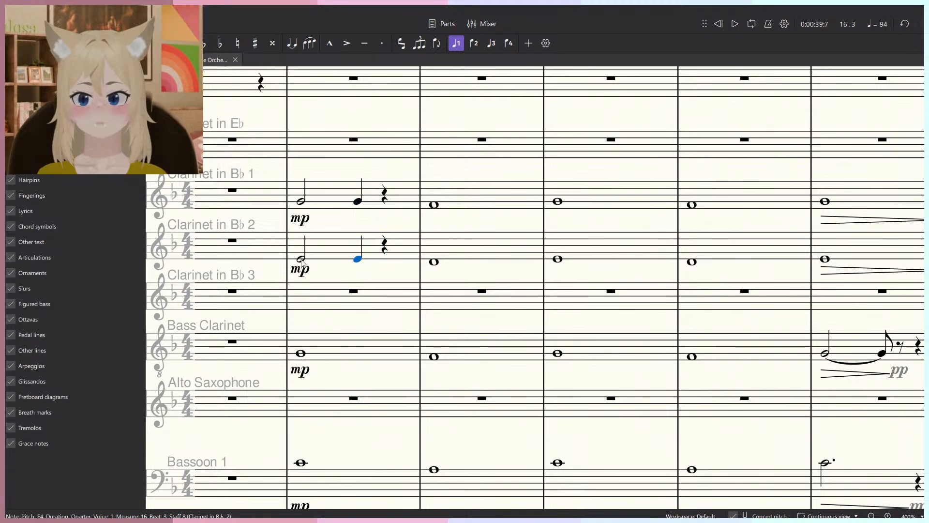
Play back measure 16 from the Clarinet in Bb 2 half note.
{"action": "left_click", "coordinate": [301, 259]}
{"action": "key", "text": "space"}
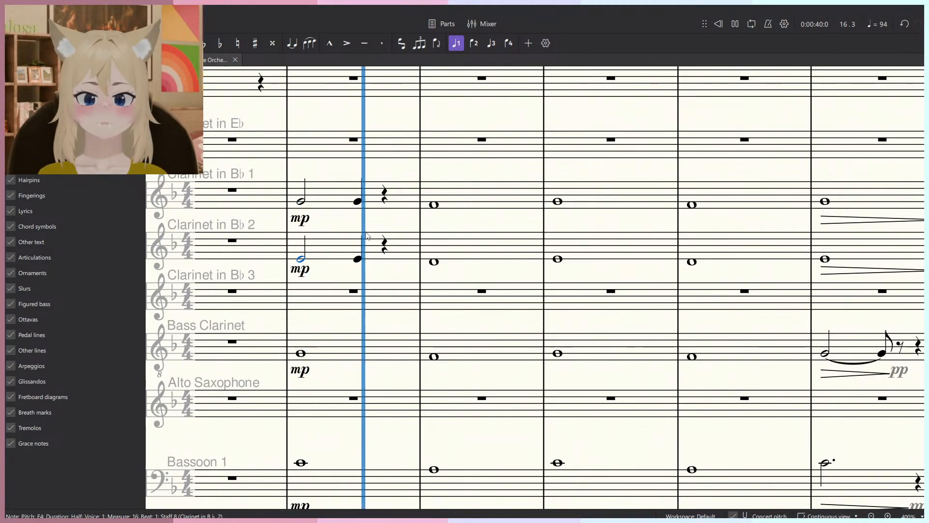
{"action": "key", "text": "space"}
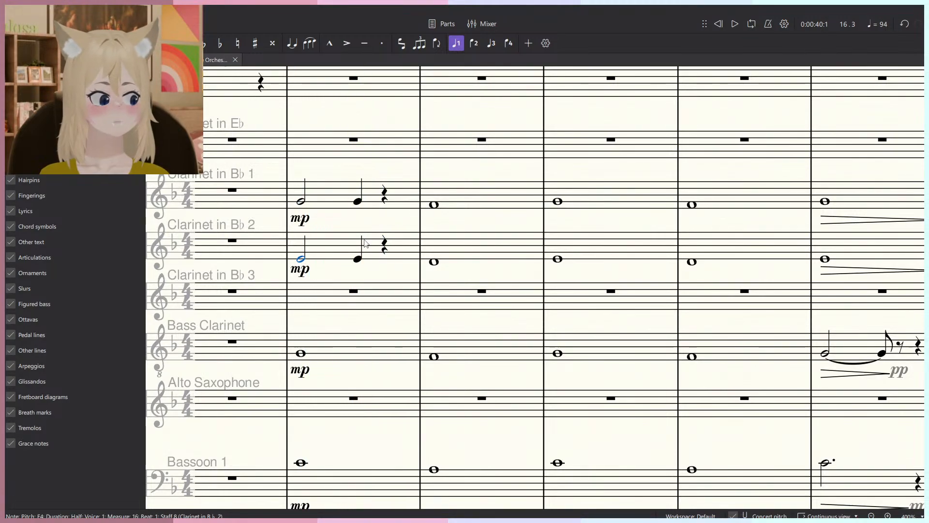
Raise the Flute 1 melody in measures 15 to 25 by one octave and play it back.
{"action": "scroll", "coordinate": [366, 243], "scroll_direction": "down", "scroll_amount": 10}
{"action": "scroll", "coordinate": [339, 187], "scroll_direction": "up", "scroll_amount": 8}
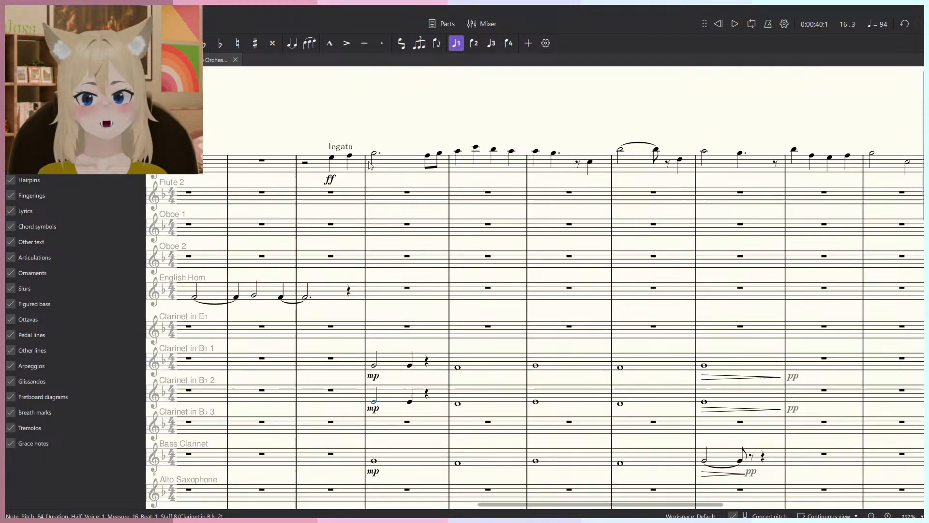
{"action": "scroll", "coordinate": [424, 174], "scroll_direction": "down", "scroll_amount": 1}
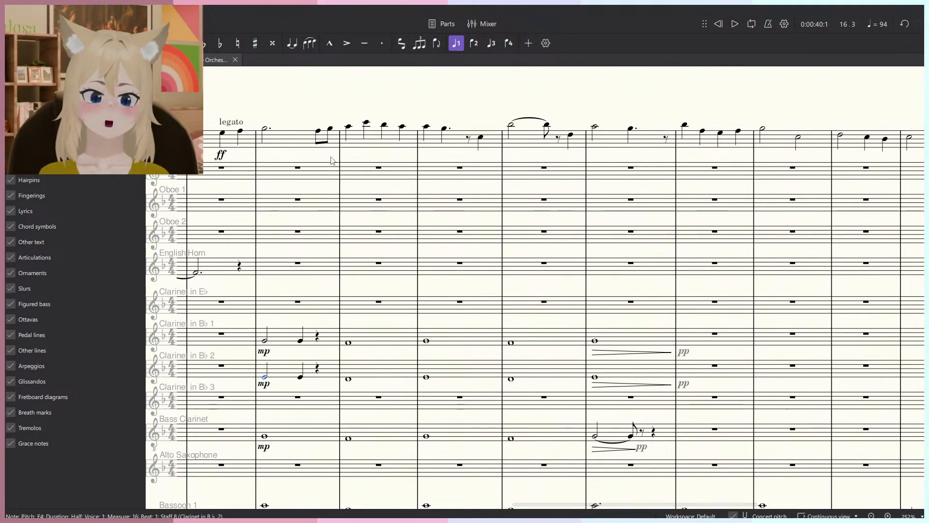
{"action": "scroll", "coordinate": [363, 214], "scroll_direction": "down", "scroll_amount": 1}
{"action": "scroll", "coordinate": [395, 306], "scroll_direction": "up", "scroll_amount": 4}
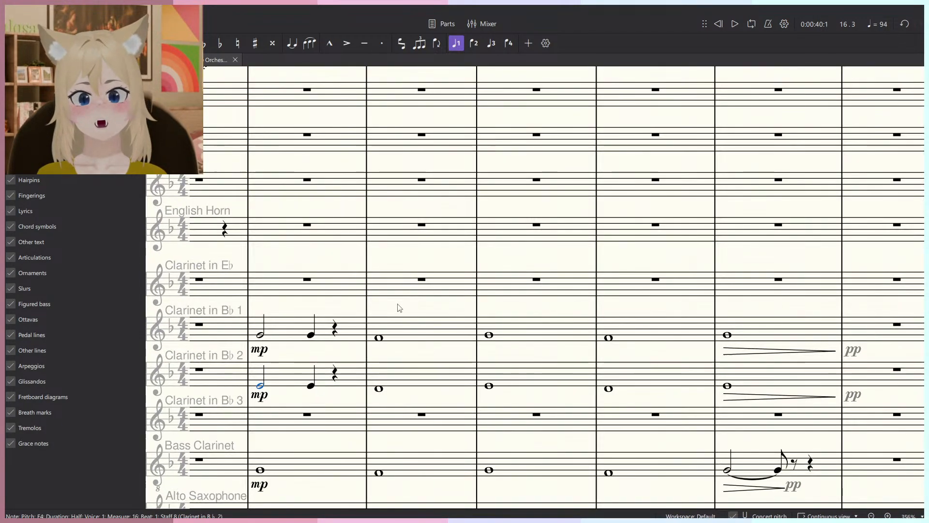
{"action": "scroll", "coordinate": [450, 280], "scroll_direction": "down", "scroll_amount": 6}
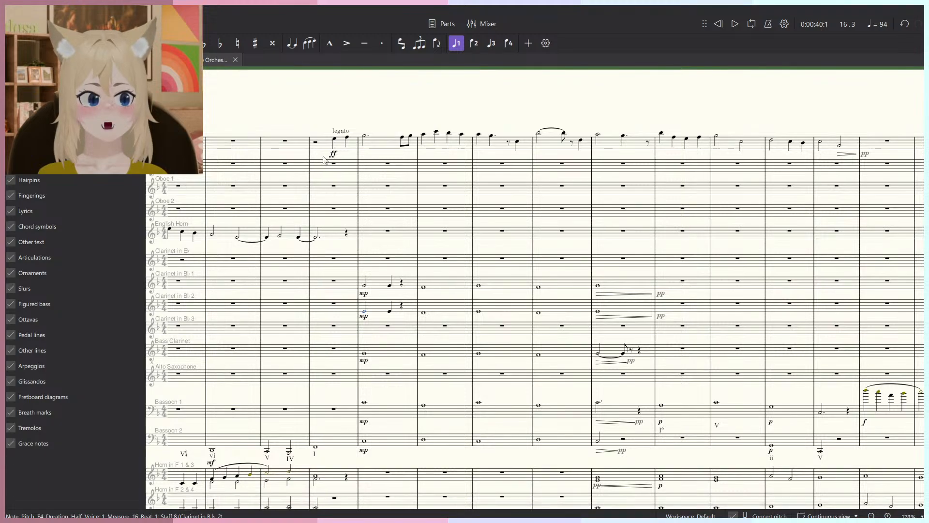
{"action": "left_click", "coordinate": [346, 147]}
{"action": "left_click", "coordinate": [866, 142], "text": "shift"}
{"action": "key", "text": "ctrl+Up"}
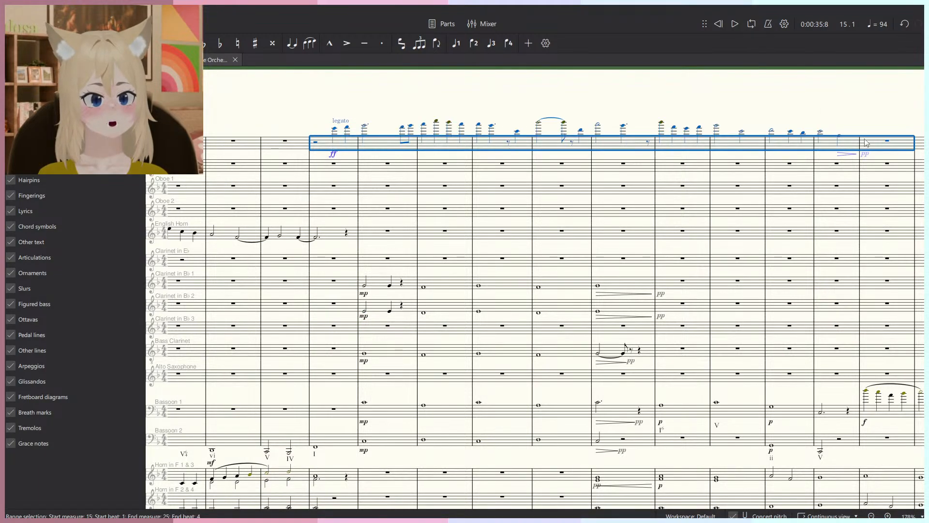
{"action": "key", "text": "space"}
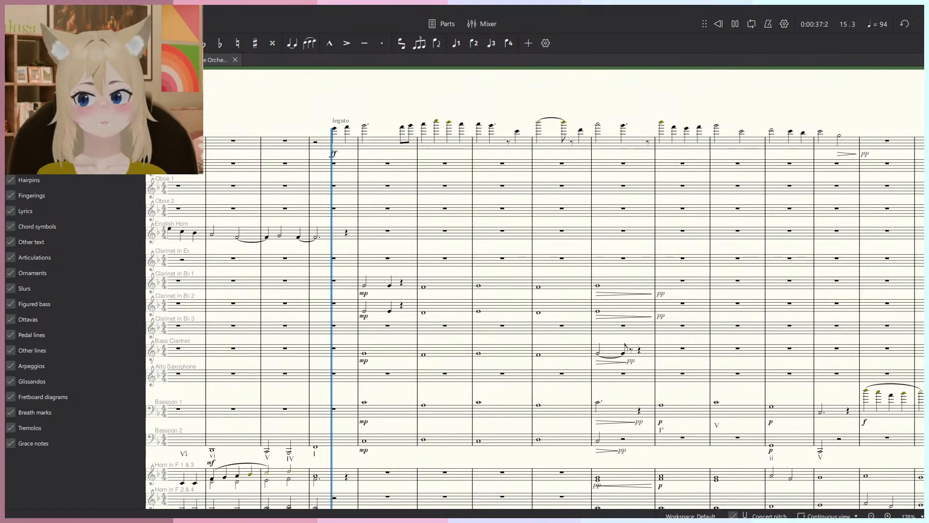
Undo the octave raise of the Flute 1 melody and play back from measure 16.
{"action": "left_click", "coordinate": [104, 60]}
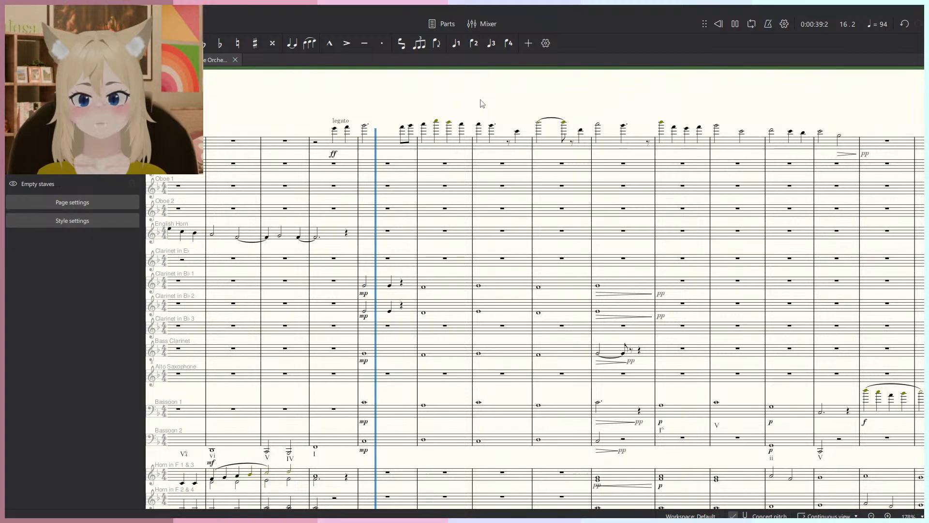
{"action": "key", "text": "space"}
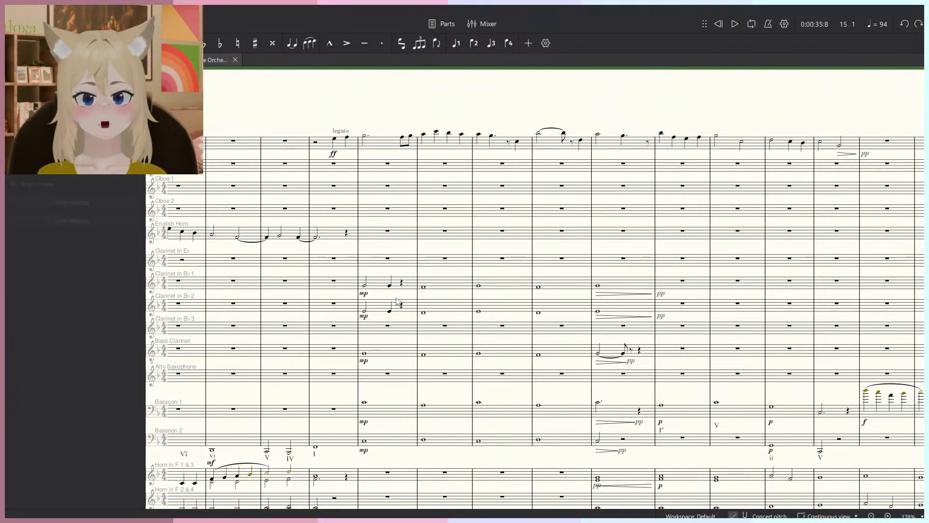
{"action": "scroll", "coordinate": [350, 291], "scroll_direction": "up", "scroll_amount": 6}
{"action": "left_click", "coordinate": [326, 271]}
{"action": "key", "text": "space"}
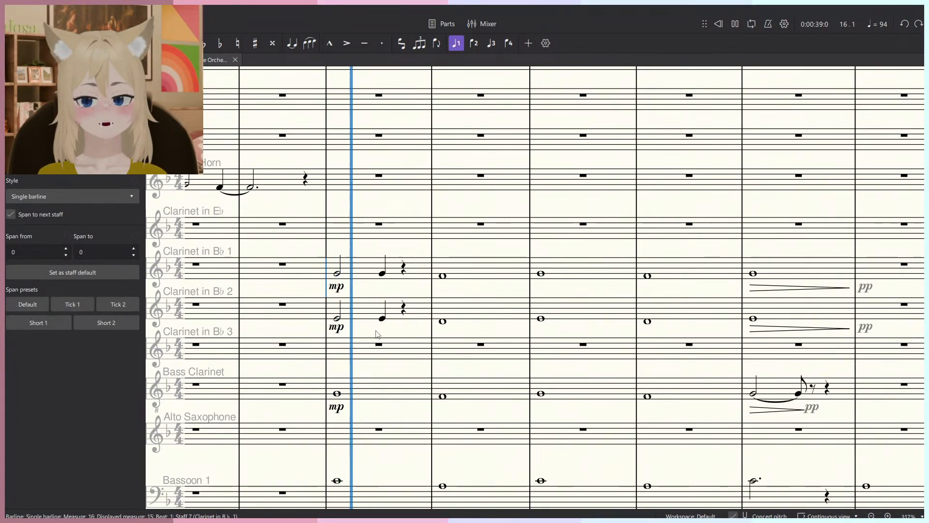
{"action": "scroll", "coordinate": [394, 325], "scroll_direction": "up", "scroll_amount": 6}
{"action": "key", "text": "space"}
Add quarter notes on beat 4 of measure 16, G4 in Clarinet in Bb 1 and E4 in Clarinet in Bb 2, and play back.
{"action": "key", "text": "n"}
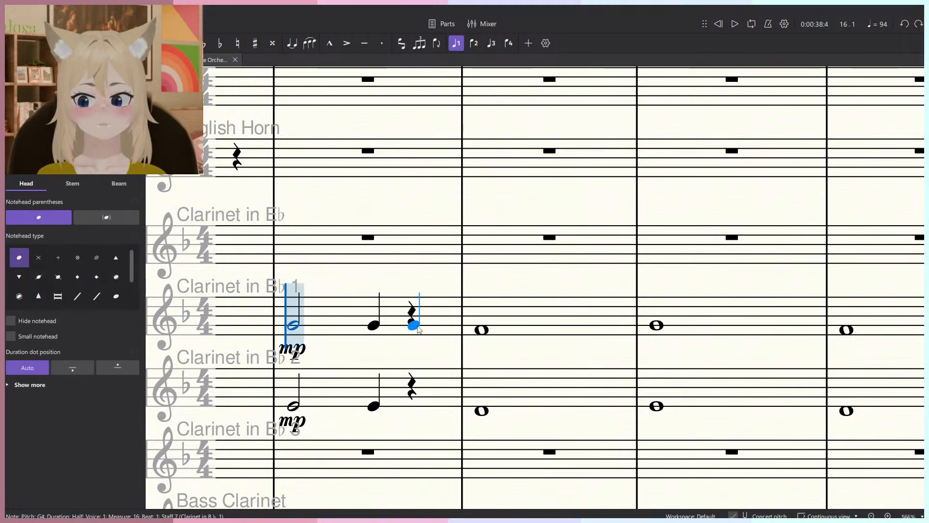
{"action": "left_click", "coordinate": [414, 325]}
{"action": "left_click", "coordinate": [415, 406]}
{"action": "scroll", "coordinate": [417, 404], "scroll_direction": "down", "scroll_amount": 5}
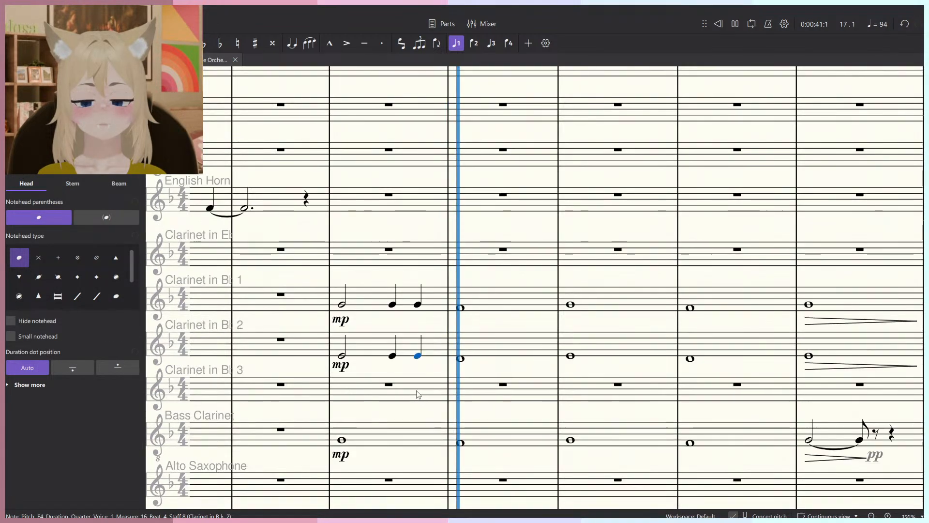
{"action": "scroll", "coordinate": [367, 397], "scroll_direction": "down", "scroll_amount": 3}
{"action": "key", "text": "space"}
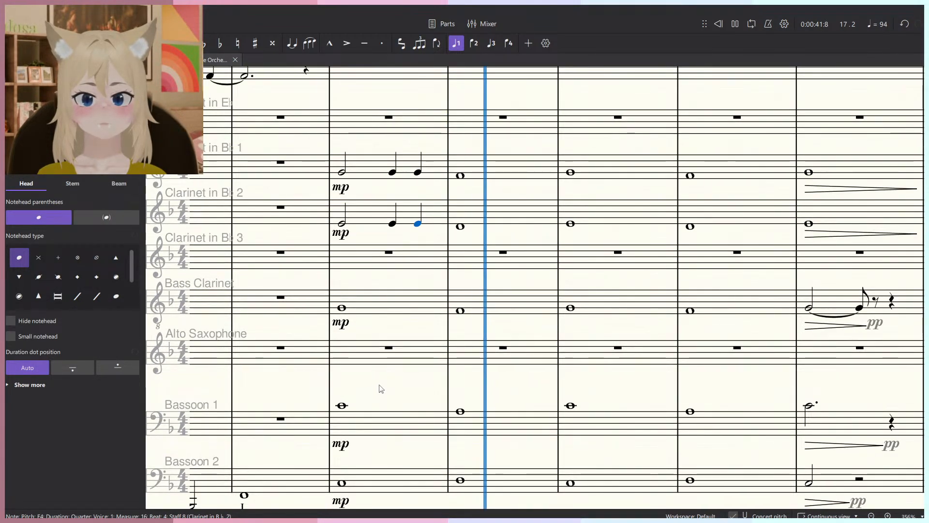
{"action": "key", "text": "space"}
Shorten Bassoon 1's whole note in measure 16 to a half note, add C4 quarter notes on beats 3 and 4, and play back.
{"action": "left_click", "coordinate": [344, 407]}
{"action": "key", "text": "6"}
{"action": "key", "text": "n"}
{"action": "key", "text": "5"}
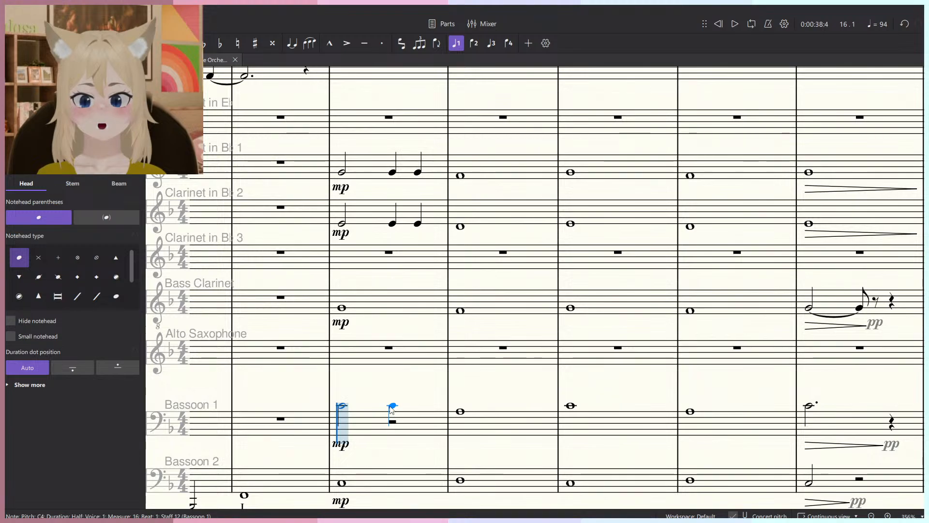
{"action": "left_click", "coordinate": [392, 407]}
{"action": "left_click", "coordinate": [417, 406]}
{"action": "key", "text": "Escape"}
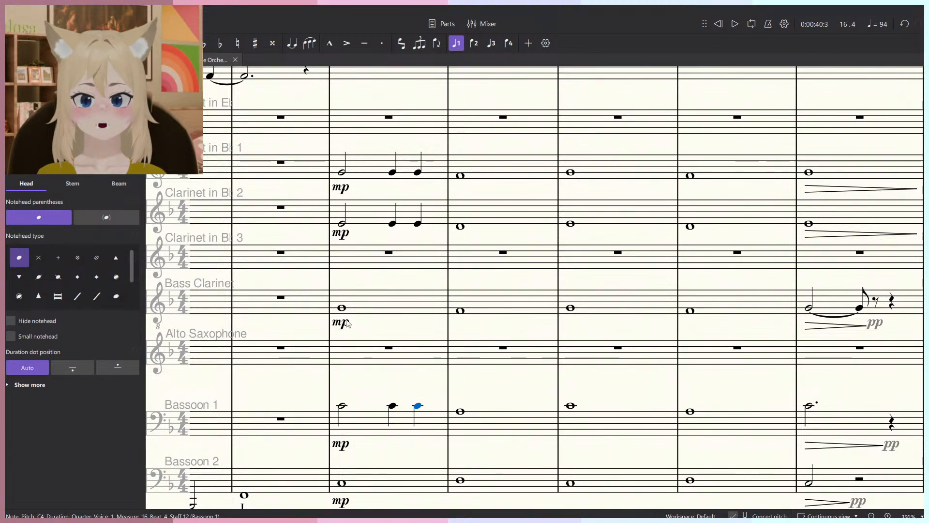
{"action": "key", "text": "space"}
{"action": "key", "text": "Escape"}
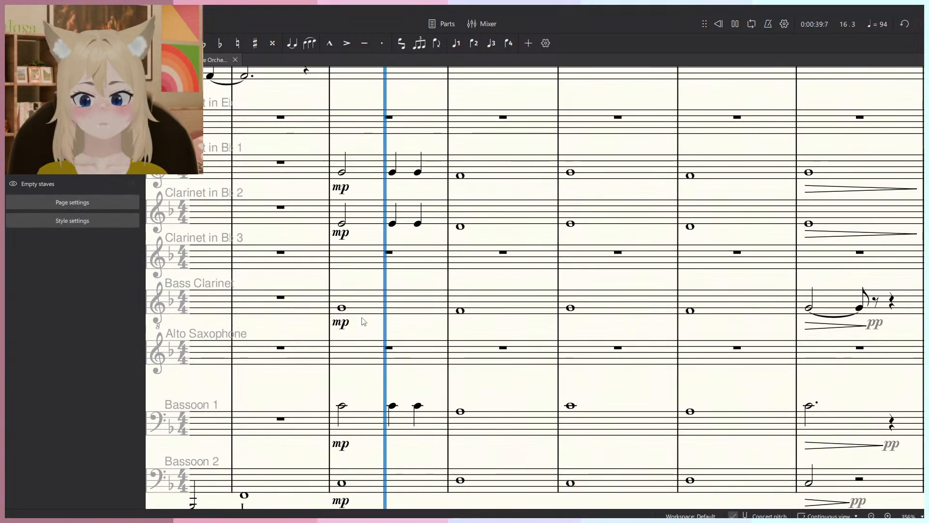
{"action": "key", "text": "space"}
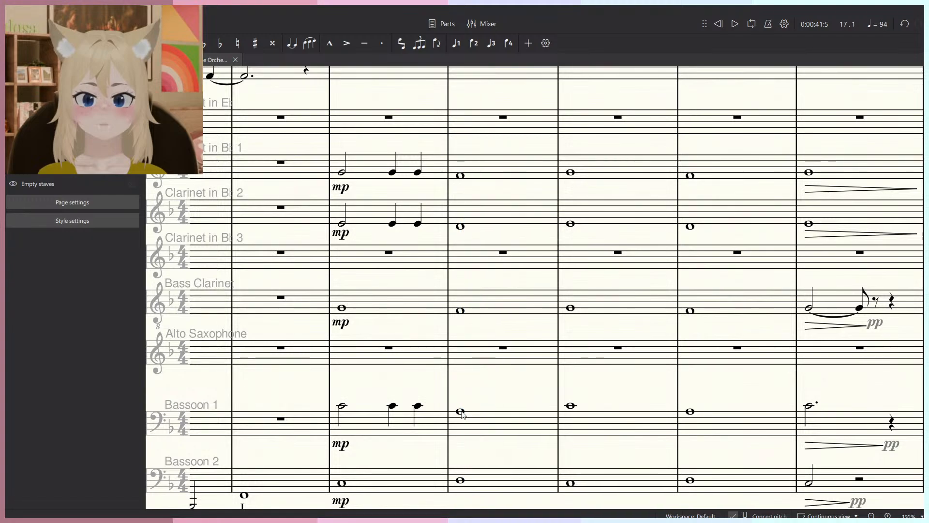
Rewrite measure 17 as a half note plus two quarter notes, on A3 in Bassoon 1 and D4 in Clarinet in Bb 2.
{"action": "key", "text": "n"}
{"action": "left_click", "coordinate": [511, 412]}
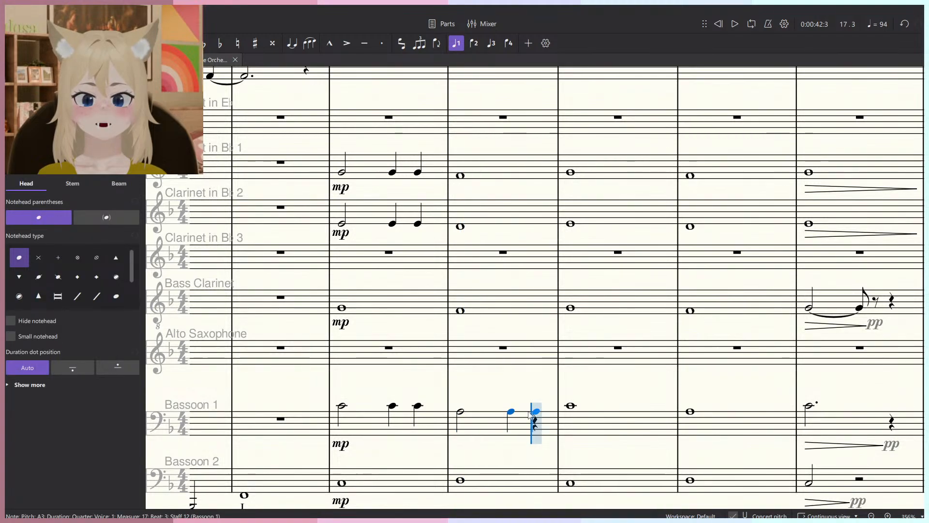
{"action": "key", "text": "6"}
{"action": "left_click", "coordinate": [462, 228]}
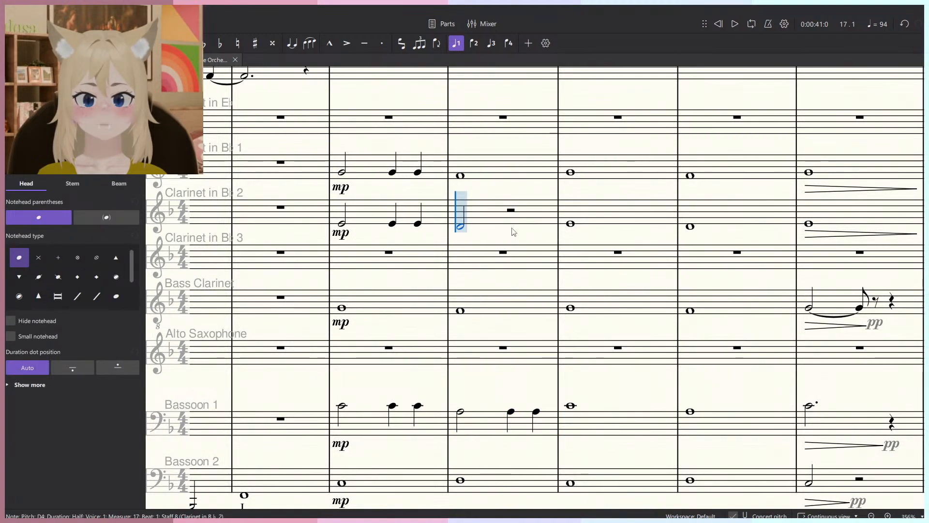
{"action": "left_click", "coordinate": [529, 227]}
{"action": "left_click", "coordinate": [529, 227]}
{"action": "key", "text": "Escape"}
Rewrite Clarinet in Bb 1 measure 17 as a half note plus two quarter notes on F4, and play back from measure 16.
{"action": "left_click", "coordinate": [461, 175]}
{"action": "key", "text": "6"}
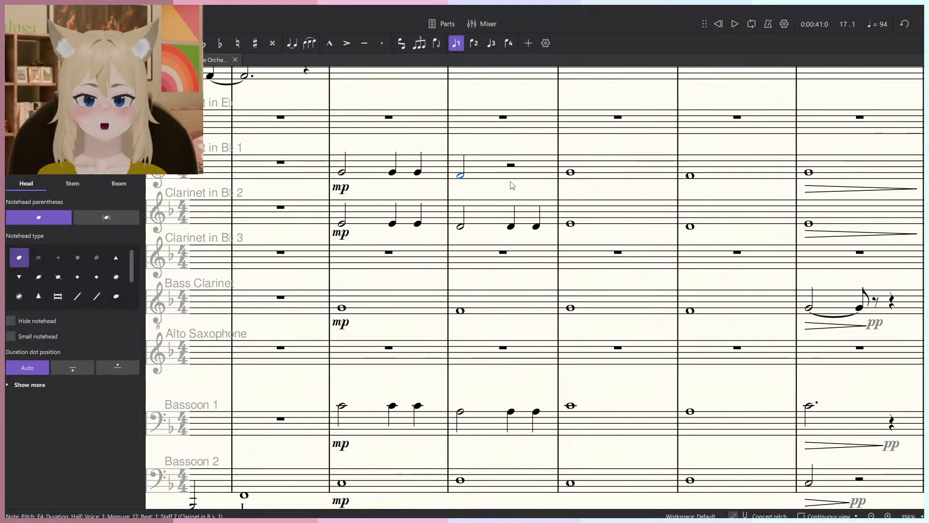
{"action": "key", "text": "5"}
{"action": "left_click", "coordinate": [510, 176]}
{"action": "left_click", "coordinate": [536, 175]}
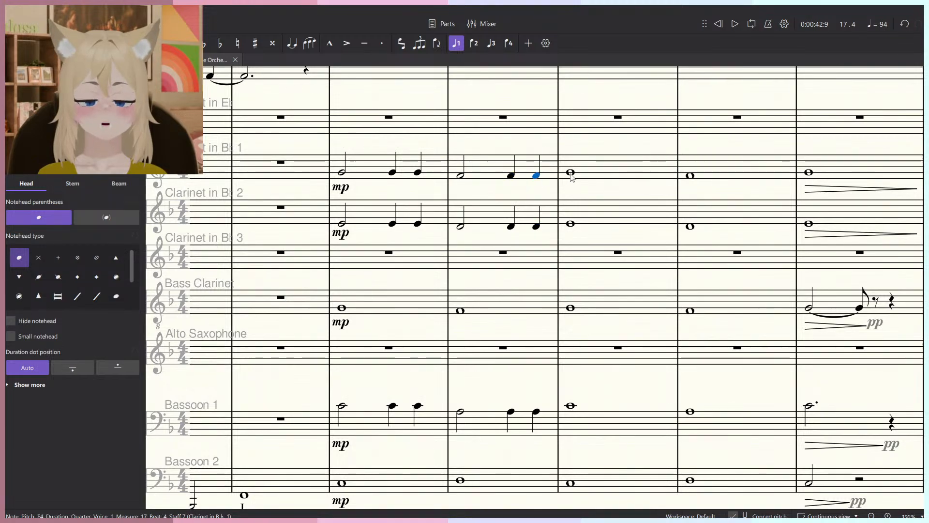
{"action": "key", "text": "Escape"}
{"action": "left_click", "coordinate": [343, 172]}
{"action": "key", "text": "space"}
{"action": "left_click", "coordinate": [392, 150]}
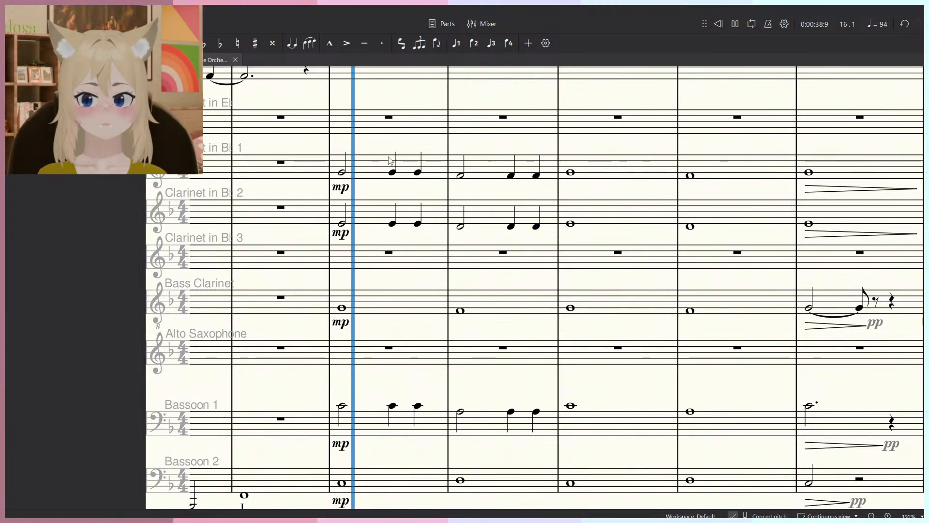
{"action": "key", "text": "space"}
Change the opening half notes of measure 16 in Clarinet in Bb 1, Clarinet in Bb 2 and Bassoon 1 to dotted quarter notes.
{"action": "left_click", "coordinate": [342, 406]}
{"action": "left_click", "coordinate": [343, 223], "text": "ctrl"}
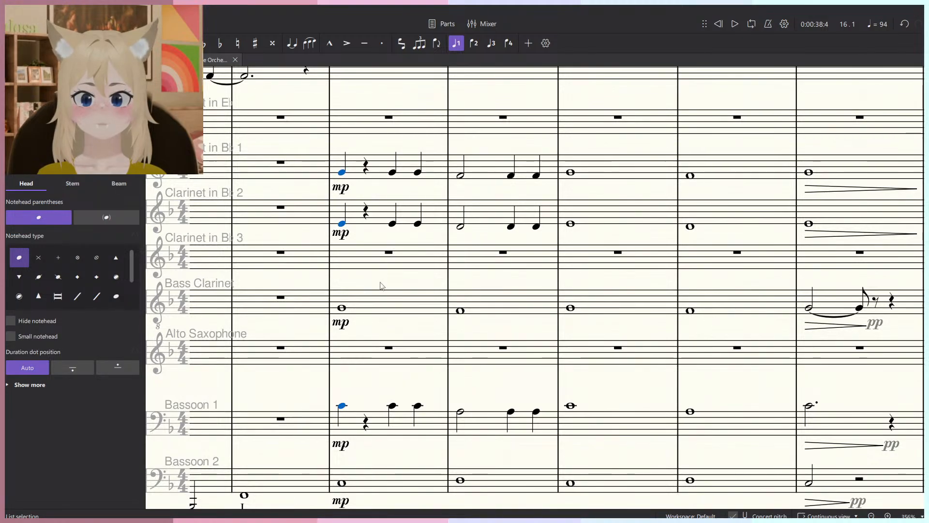
{"action": "key", "text": "shift+q"}
Fill beat 2.5 of measure 16 with eighth notes, C4 in Bassoon 1, E4 in Clarinet 2 and G4 in Clarinet 1, and play back.
{"action": "key", "text": "n"}
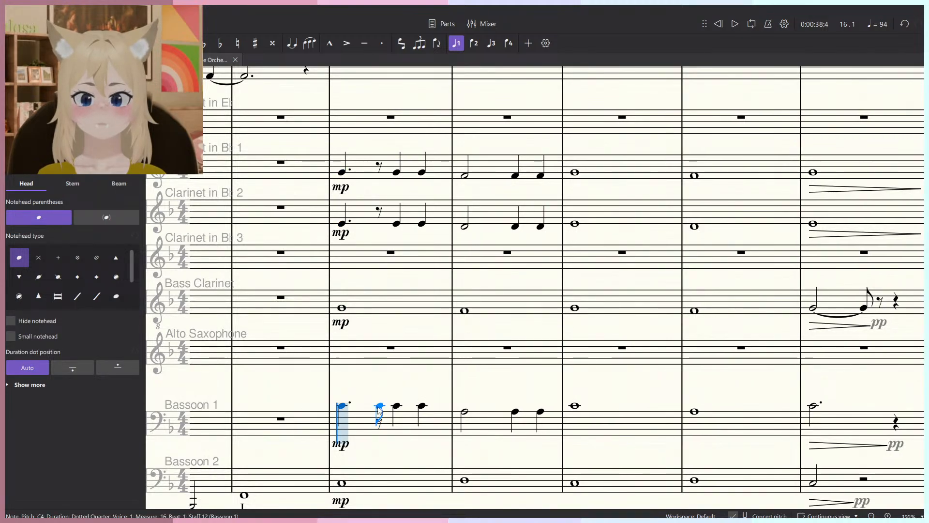
{"action": "left_click", "coordinate": [380, 407]}
{"action": "left_click", "coordinate": [380, 221]}
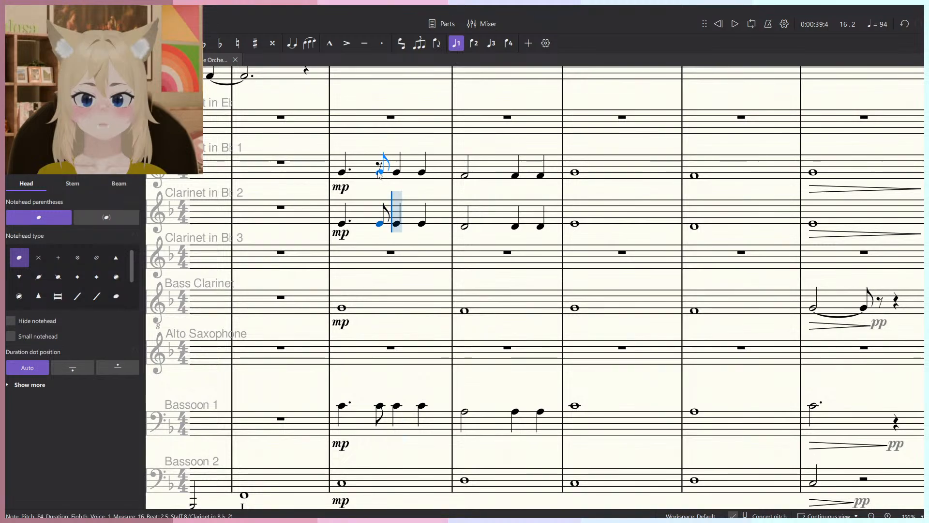
{"action": "left_click", "coordinate": [380, 170]}
{"action": "left_click", "coordinate": [345, 171]}
{"action": "key", "text": "ctrl+z"}
{"action": "key", "text": "space"}
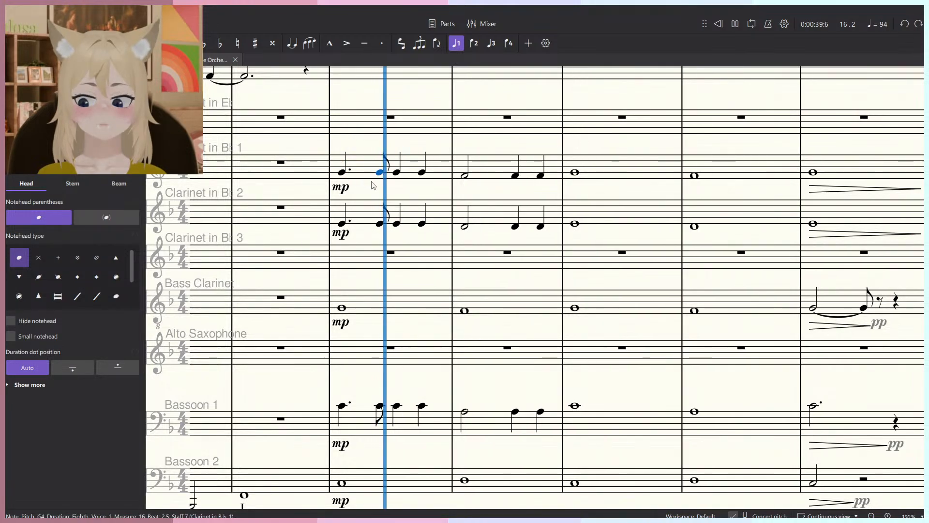
{"action": "key", "text": "Escape"}
{"action": "key", "text": "space"}
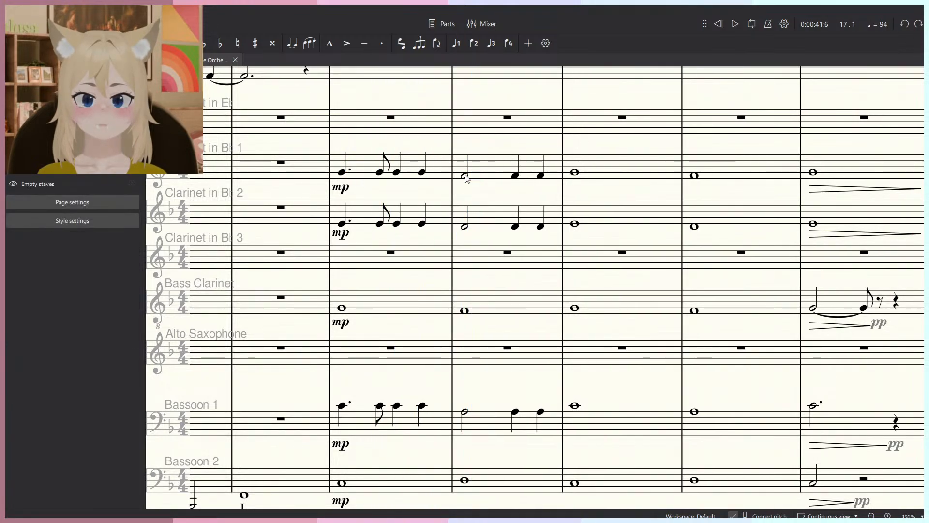
Change the opening half notes of measure 17 in both Bb clarinets 1 and 2 and Bassoon 1 to dotted quarter notes.
{"action": "left_click", "coordinate": [465, 226]}
{"action": "left_click", "coordinate": [465, 175], "text": "ctrl"}
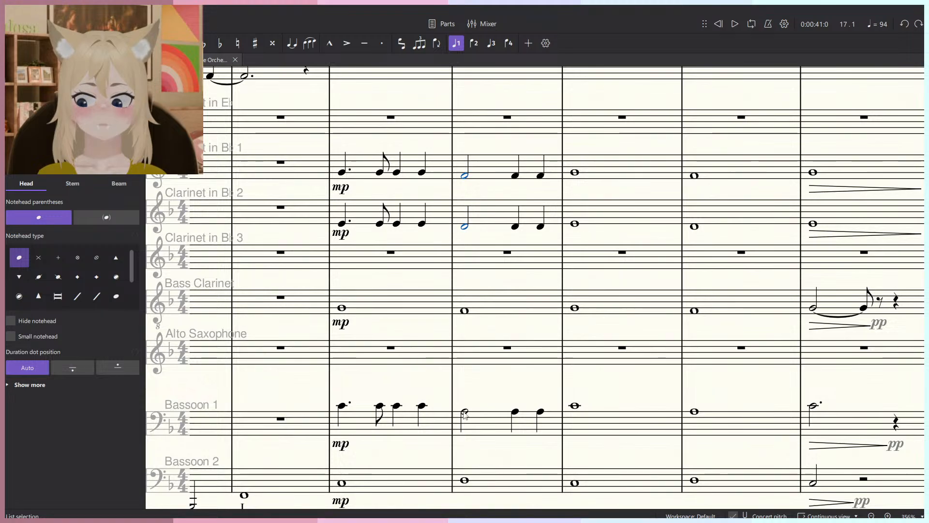
{"action": "key", "text": "period"}
Fill beat 2.5 of measure 17 with eighth notes, A3 in Bassoon 1, D4 in Clarinet in Bb 2 and F4 in Clarinet in Bb 1.
{"action": "key", "text": "n"}
{"action": "key", "text": "4"}
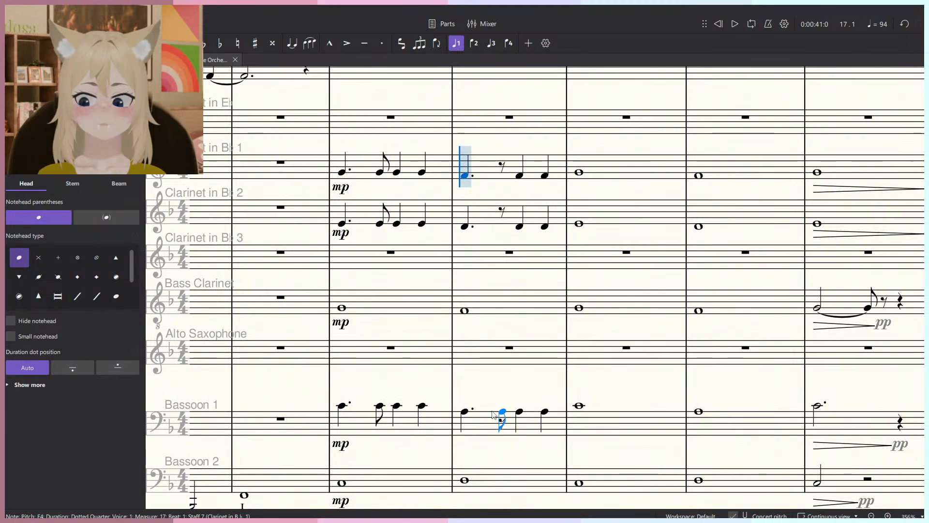
{"action": "left_click", "coordinate": [503, 413]}
{"action": "left_click", "coordinate": [503, 228]}
{"action": "left_click", "coordinate": [500, 177]}
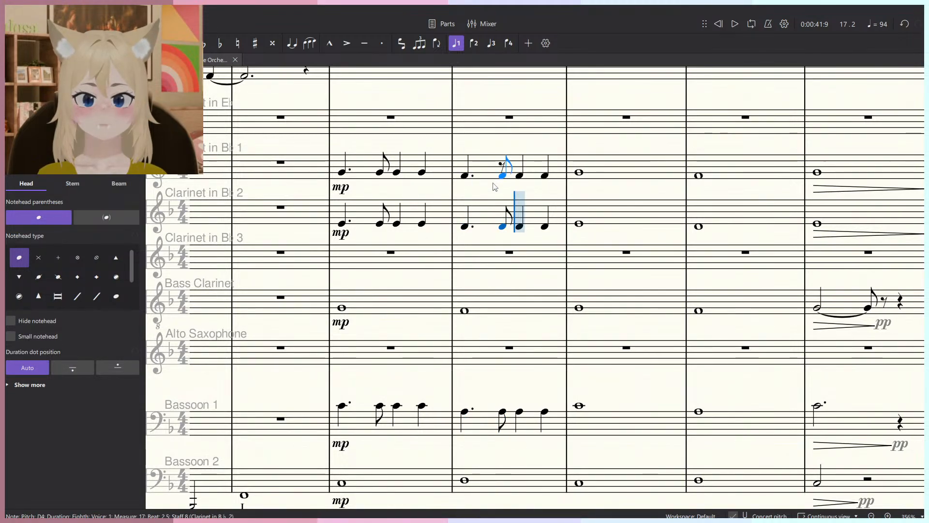
{"action": "key", "text": "Escape"}
Copy Clarinet in Bb 1's measure 17 rhythm into its measure 18 and raise the notes to G4.
{"action": "left_click", "coordinate": [486, 166]}
{"action": "key", "text": "ctrl+c"}
{"action": "left_click", "coordinate": [587, 178]}
{"action": "key", "text": "ctrl+v"}
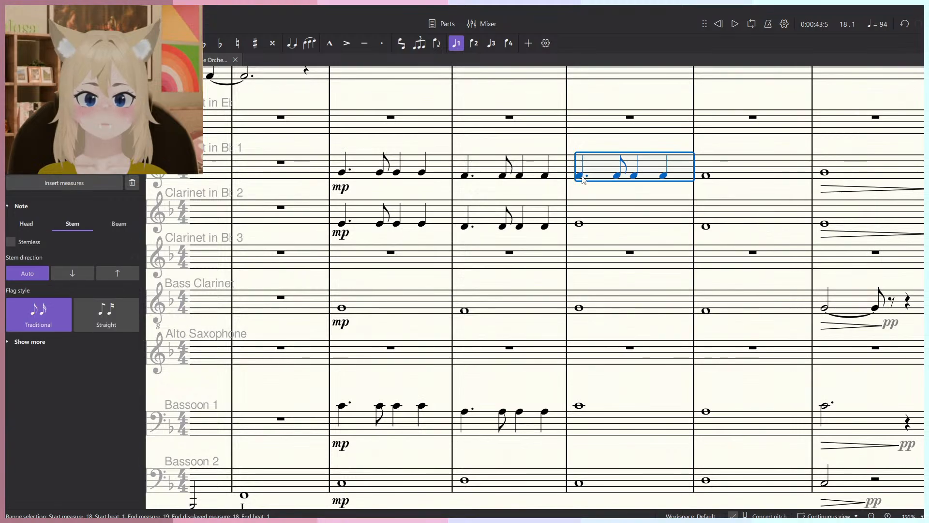
Paste the dotted rhythm into measure 18 of Clarinet in Bb 2 on E4 and Bassoon 1 on C4.
{"action": "left_click", "coordinate": [593, 217]}
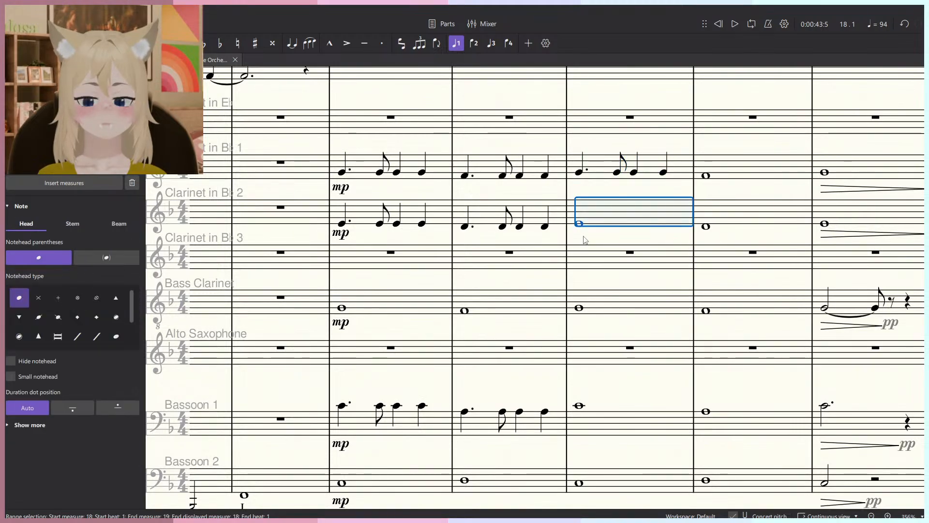
{"action": "key", "text": "ctrl+v"}
{"action": "left_click", "coordinate": [591, 428]}
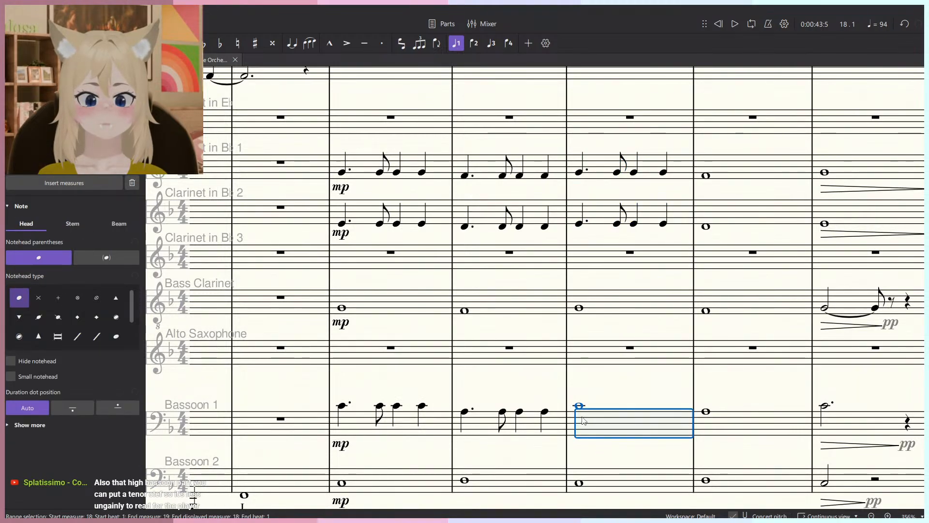
{"action": "key", "text": "ctrl+v"}
Paste the dotted rhythm into Bassoon 1 measure 19 and set its notes to A3.
{"action": "scroll", "coordinate": [576, 381], "scroll_direction": "right", "scroll_amount": 2}
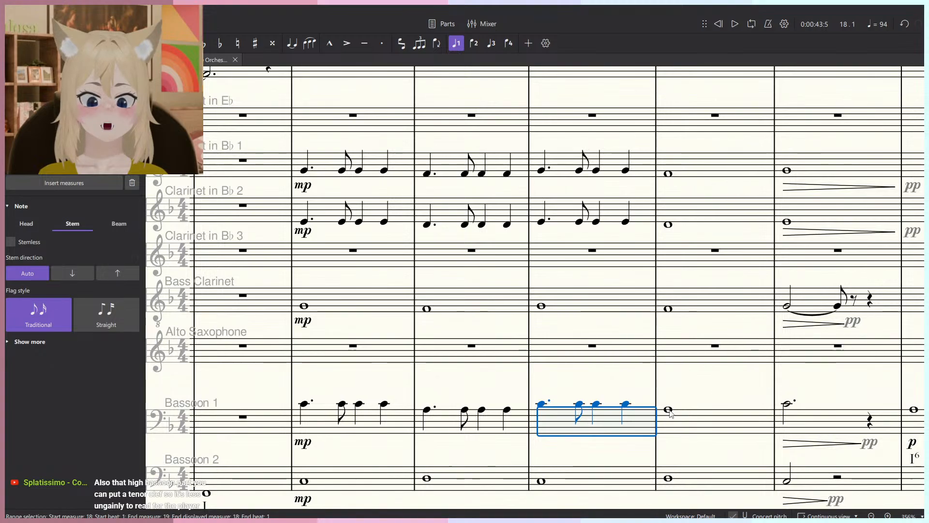
{"action": "key", "text": "Right"}
{"action": "scroll", "coordinate": [655, 379], "scroll_direction": "right", "scroll_amount": 2}
{"action": "scroll", "coordinate": [649, 375], "scroll_direction": "down", "scroll_amount": 1}
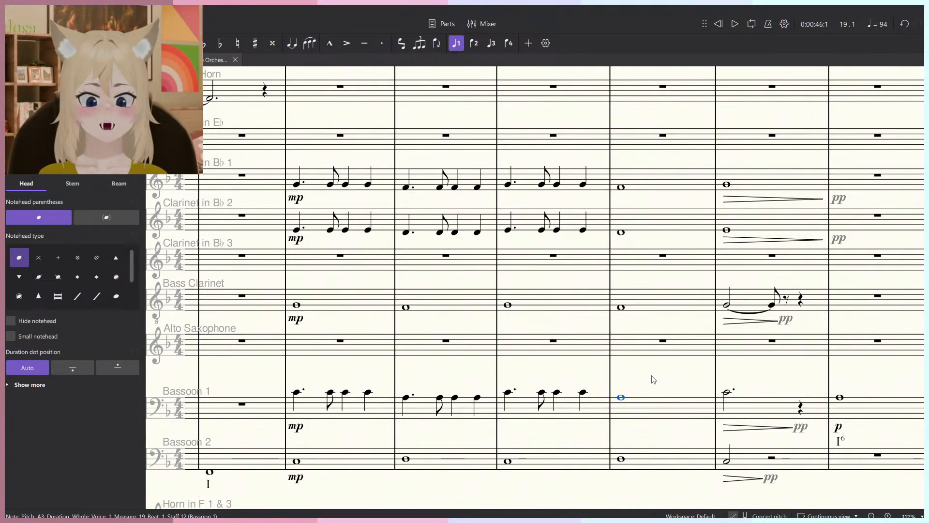
{"action": "key", "text": "ctrl+v"}
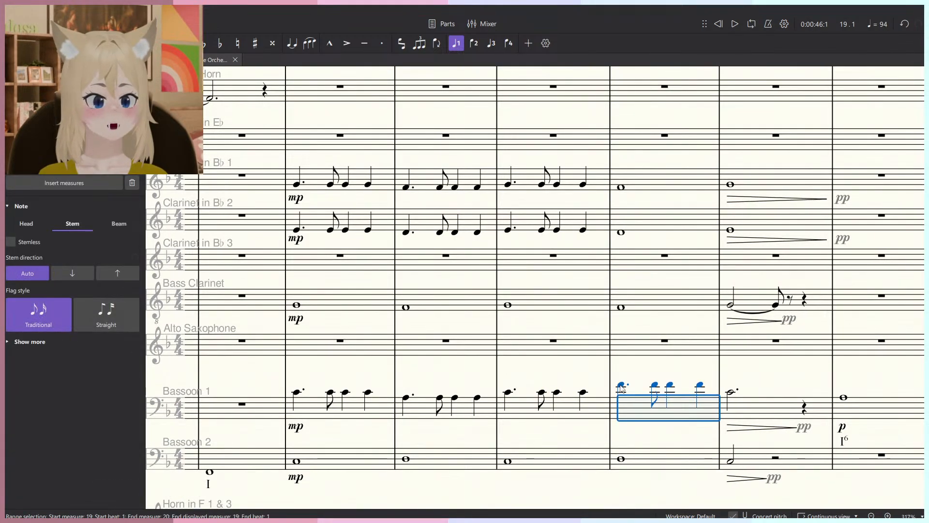
Paste the dotted rhythm into measure 19 of Clarinet in Bb 2 on D4 and Clarinet in Bb 1 on F4.
{"action": "left_click", "coordinate": [635, 226]}
{"action": "key", "text": "ctrl+v"}
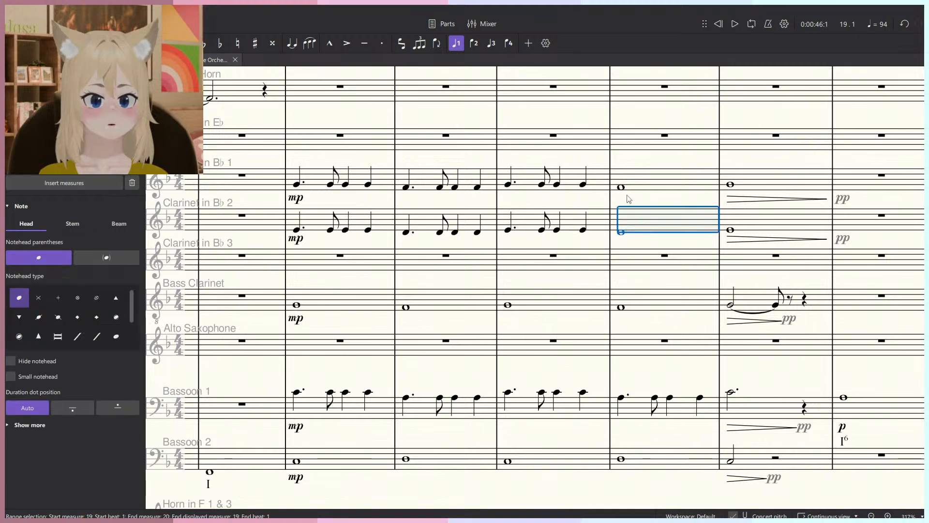
{"action": "scroll", "coordinate": [625, 242], "scroll_direction": "up", "scroll_amount": 4}
{"action": "left_click_drag", "start_coordinate": [620, 249], "coordinate": [621, 253]}
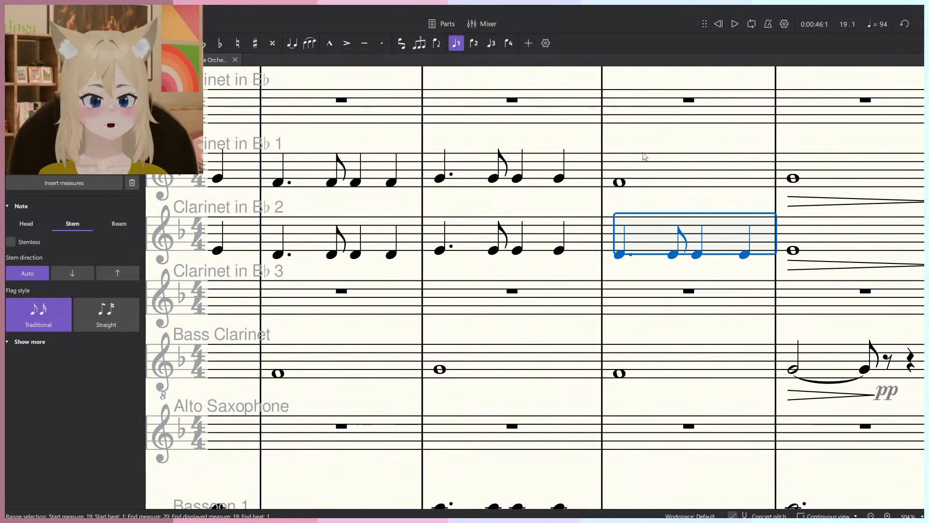
{"action": "key", "text": "Escape"}
{"action": "left_click", "coordinate": [649, 183]}
{"action": "key", "text": "ctrl+v"}
{"action": "scroll", "coordinate": [606, 230], "scroll_direction": "down", "scroll_amount": 1}
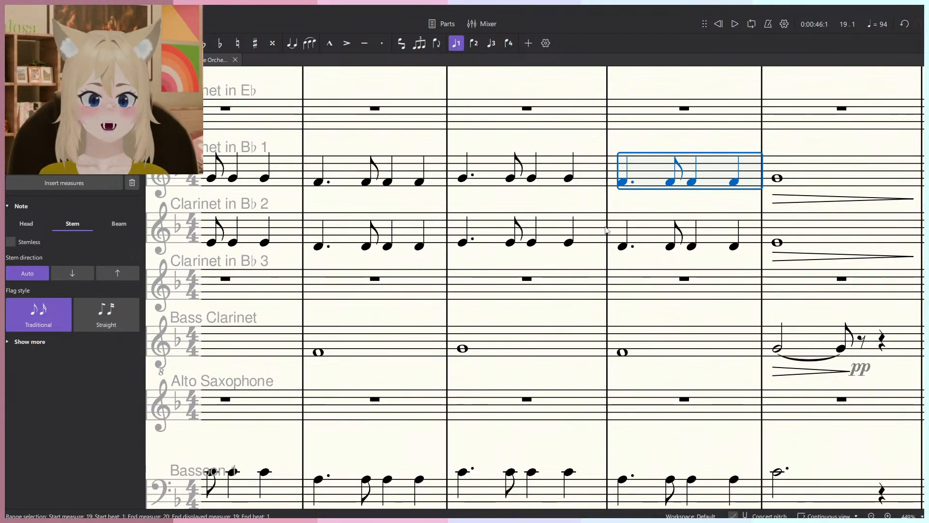
Paste the dotted rhythm into measure 20 of Clarinet in Bb 1 and raise its notes to G4.
{"action": "scroll", "coordinate": [606, 230], "scroll_direction": "right", "scroll_amount": 5}
{"action": "left_click", "coordinate": [508, 183]}
{"action": "key", "text": "ctrl+v"}
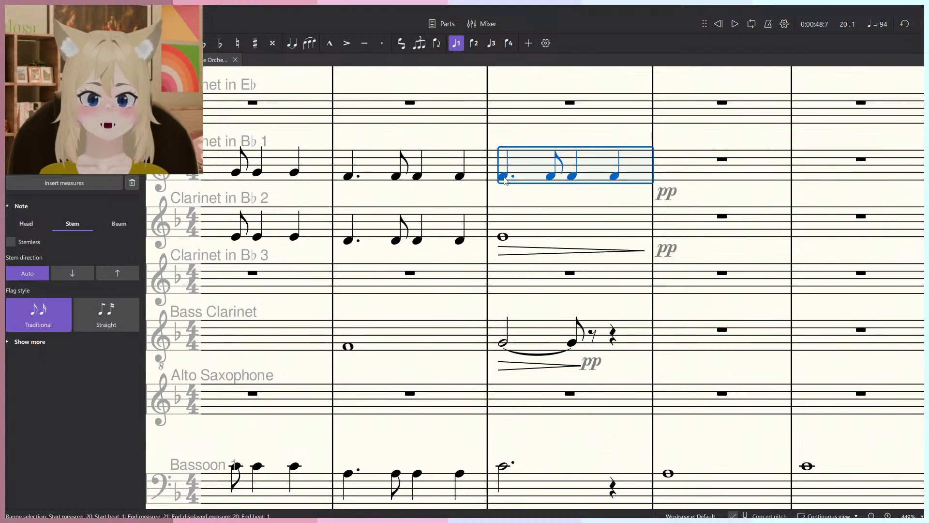
{"action": "left_click", "coordinate": [571, 194]}
{"action": "left_click", "coordinate": [539, 234]}
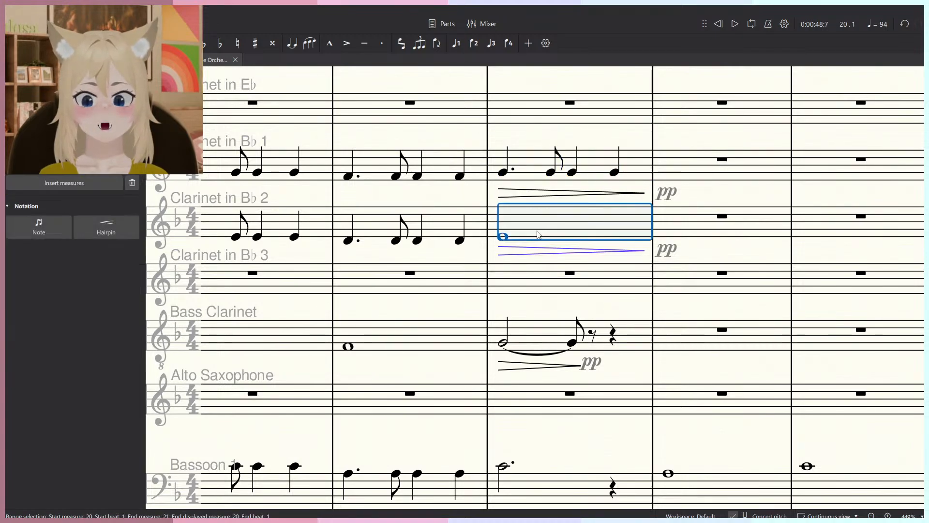
Copy Clarinet in Bb 1's measure 20 rhythm into Clarinet in Bb 2 and set the notes to E4.
{"action": "left_click", "coordinate": [527, 182]}
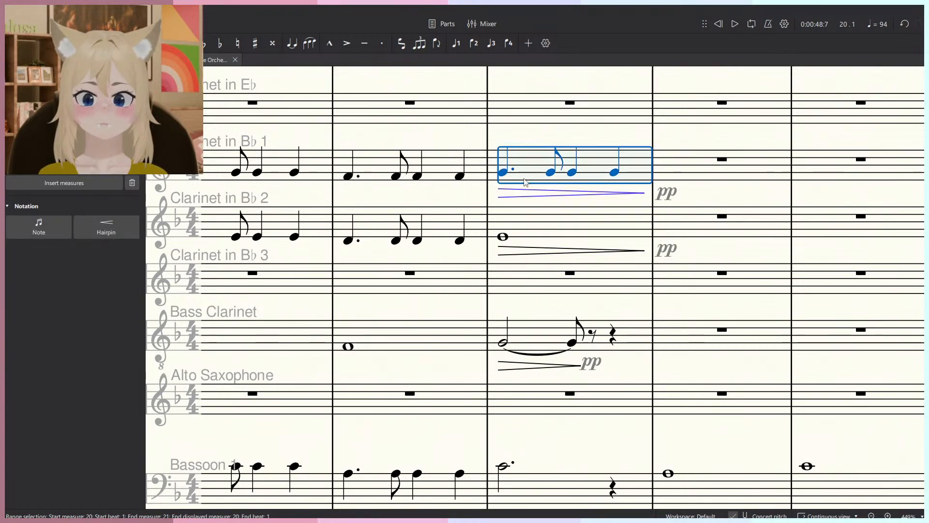
{"action": "key", "text": "ctrl+c"}
{"action": "left_click", "coordinate": [503, 237]}
{"action": "key", "text": "ctrl+v"}
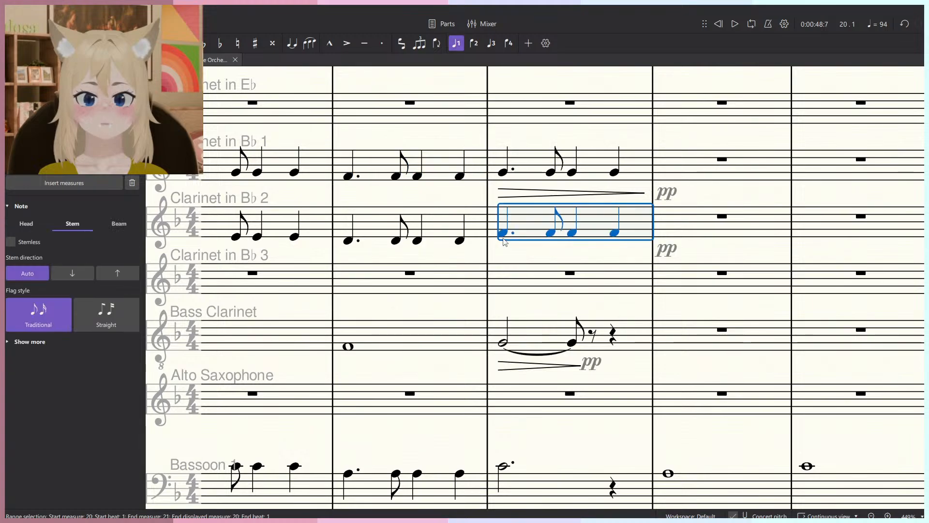
{"action": "key", "text": "shift+period"}
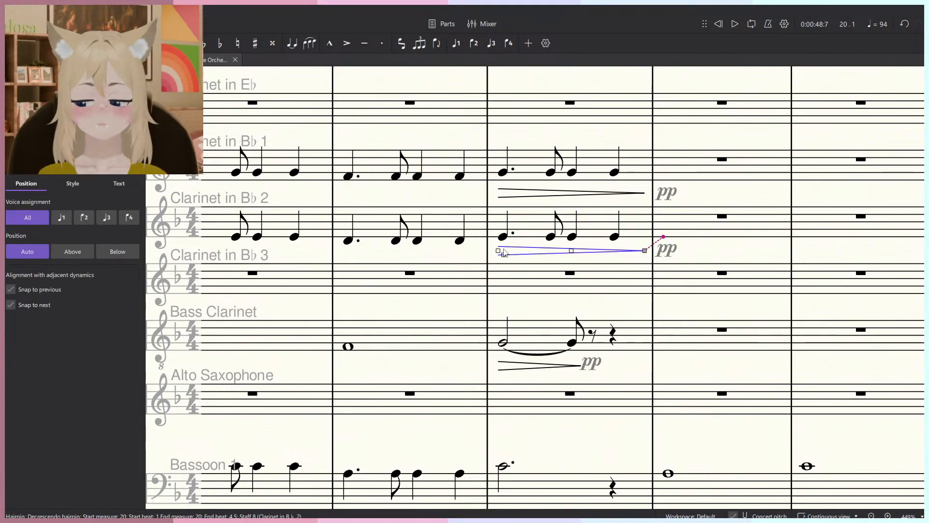
Rewrite Bassoon 1's dotted half in measure 20 as a dotted quarter, an eighth and a quarter on C4.
{"action": "scroll", "coordinate": [524, 335], "scroll_direction": "down", "scroll_amount": 2}
{"action": "left_click", "coordinate": [524, 409]}
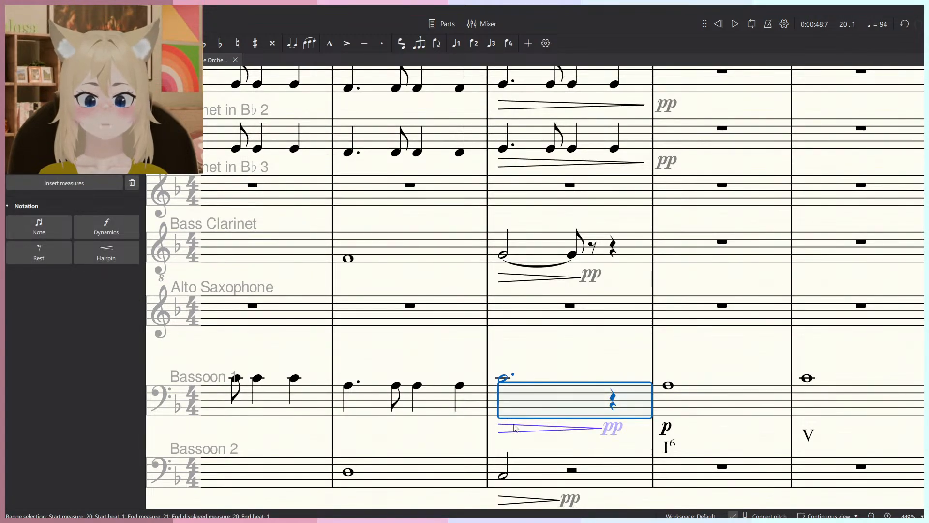
{"action": "left_click", "coordinate": [504, 380]}
{"action": "key", "text": "space"}
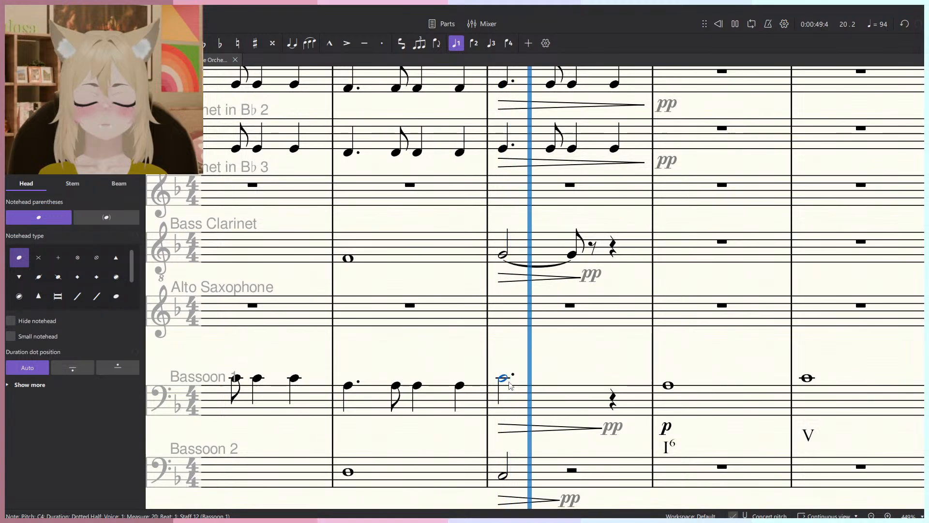
{"action": "key", "text": "space"}
{"action": "key", "text": "q"}
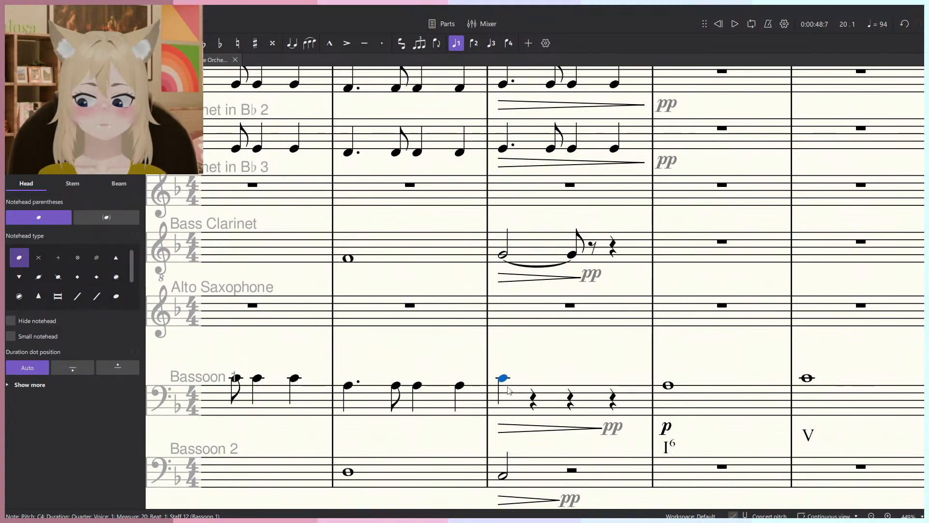
{"action": "key", "text": "n"}
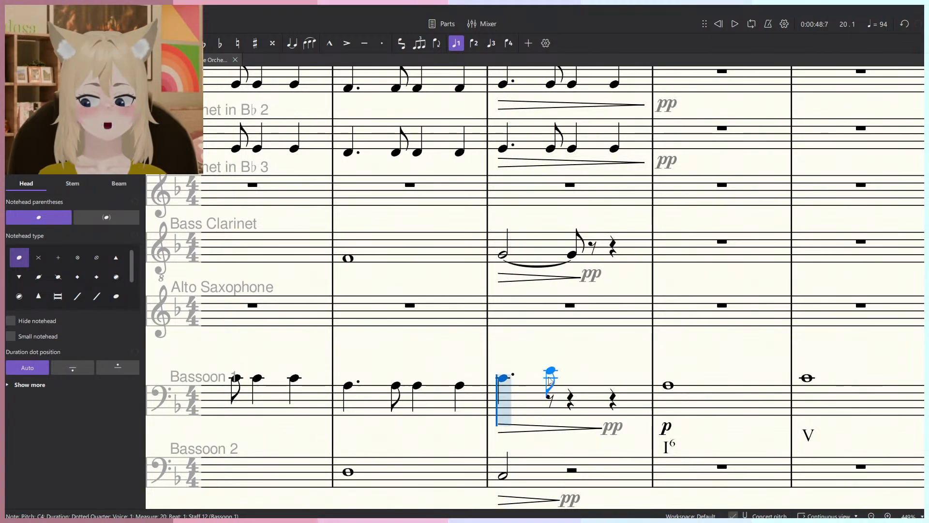
{"action": "left_click", "coordinate": [559, 382]}
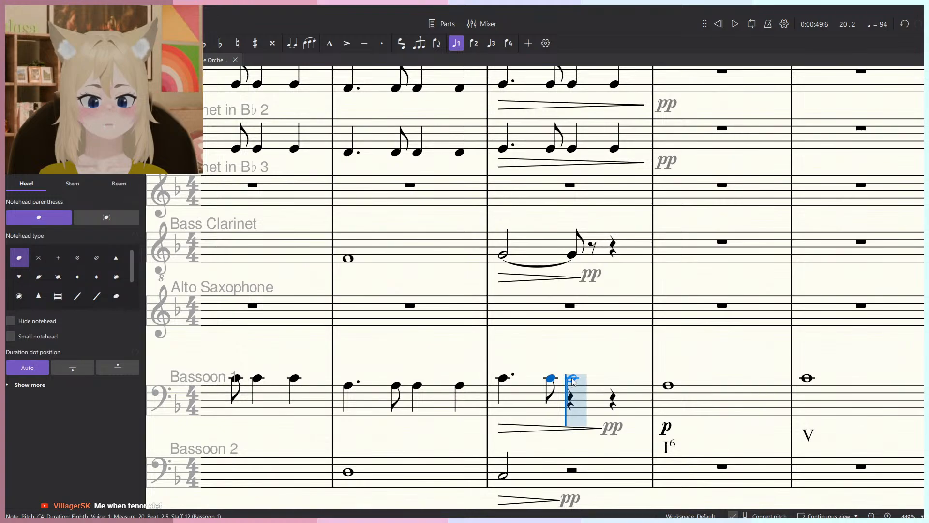
{"action": "key", "text": "5"}
{"action": "left_click", "coordinate": [573, 380]}
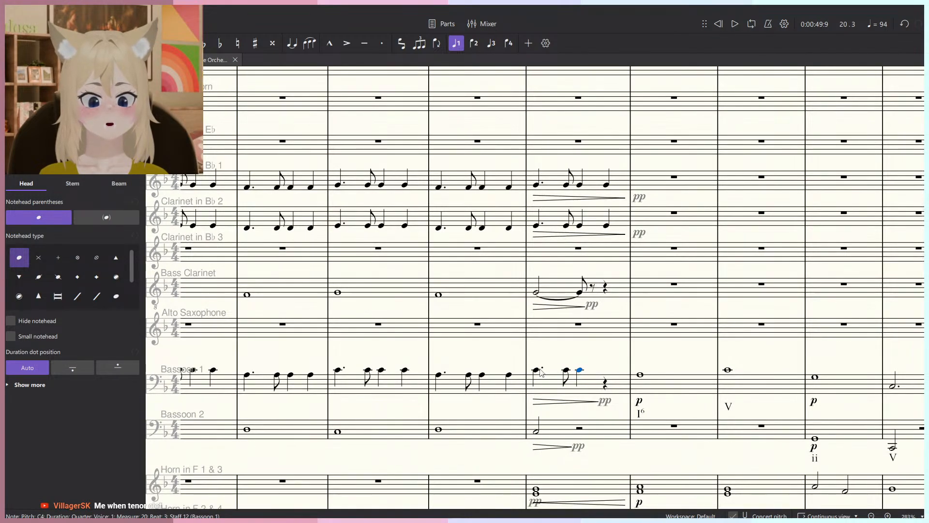
Play back the score from measure 20 to hear the new clarinet and bassoon rhythm.
{"action": "left_click", "coordinate": [539, 373]}
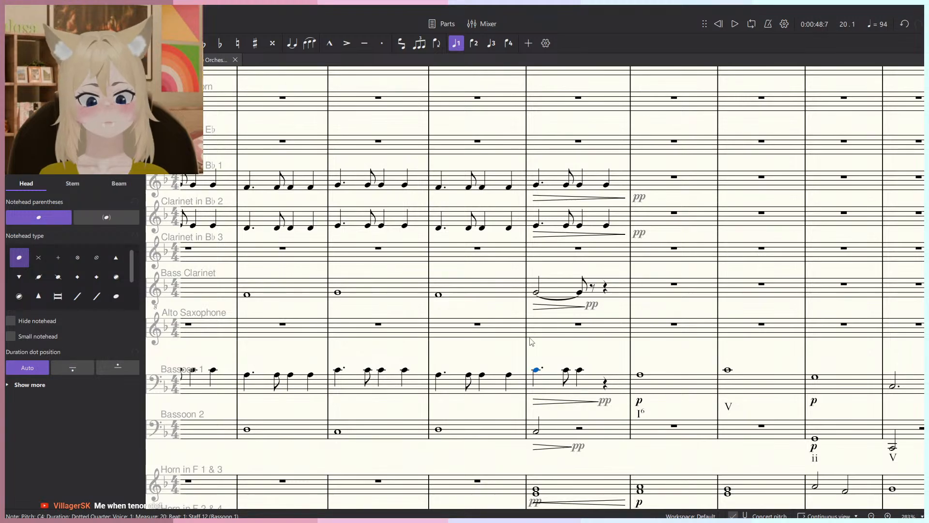
{"action": "scroll", "coordinate": [532, 343], "scroll_direction": "down", "scroll_amount": 2}
{"action": "left_click_drag", "start_coordinate": [529, 355], "coordinate": [585, 317]}
{"action": "scroll", "coordinate": [582, 319], "scroll_direction": "up", "scroll_amount": 5}
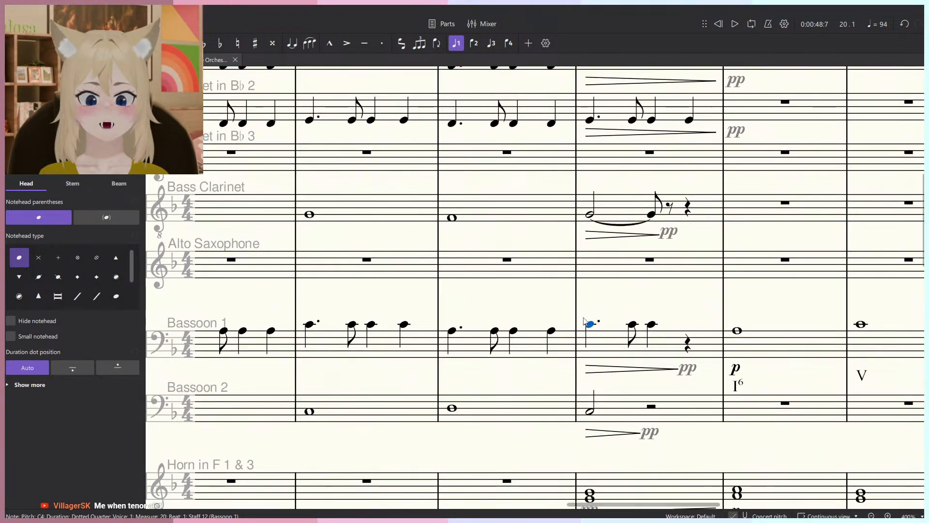
{"action": "scroll", "coordinate": [578, 325], "scroll_direction": "down", "scroll_amount": 6}
{"action": "key", "text": "space"}
{"action": "scroll", "coordinate": [430, 318], "scroll_direction": "up", "scroll_amount": 1}
{"action": "scroll", "coordinate": [430, 320], "scroll_direction": "down", "scroll_amount": 4}
{"action": "key", "text": "space"}
{"action": "scroll", "coordinate": [431, 321], "scroll_direction": "up", "scroll_amount": 4}
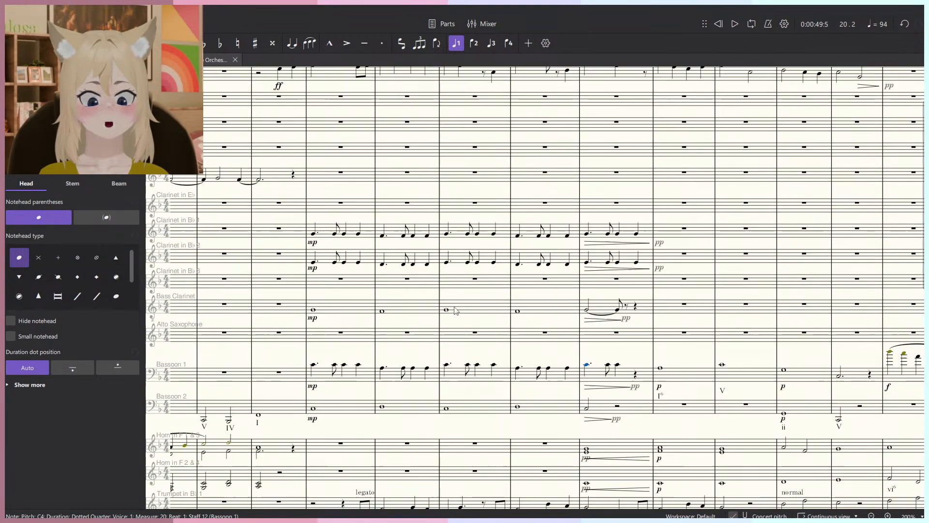
Copy measures 16 to 21 of Clarinet in Bb 1 and 2 into Violins 1 and Violins 2 from measure 16.
{"action": "left_click", "coordinate": [327, 231]}
{"action": "left_click", "coordinate": [676, 263], "text": "shift"}
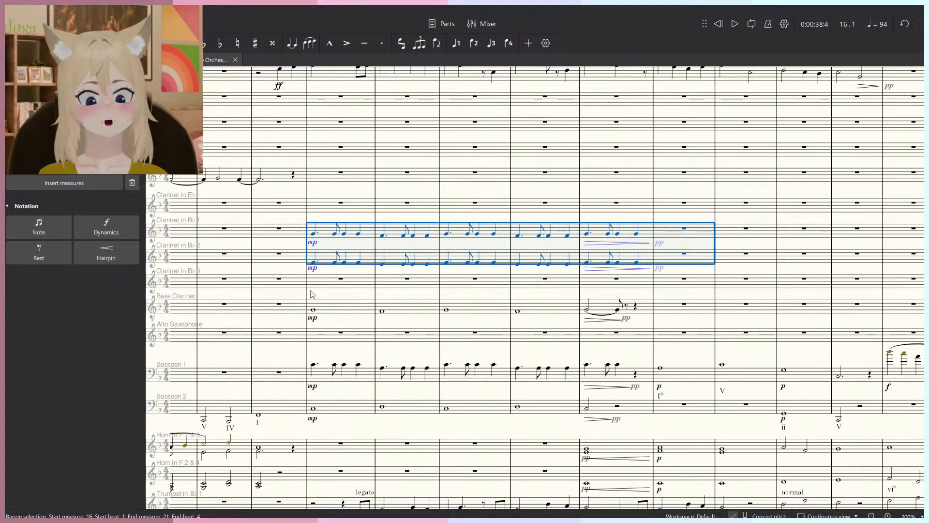
{"action": "scroll", "coordinate": [332, 403], "scroll_direction": "down", "scroll_amount": 6}
{"action": "scroll", "coordinate": [333, 403], "scroll_direction": "down", "scroll_amount": 2}
{"action": "left_click", "coordinate": [328, 381]}
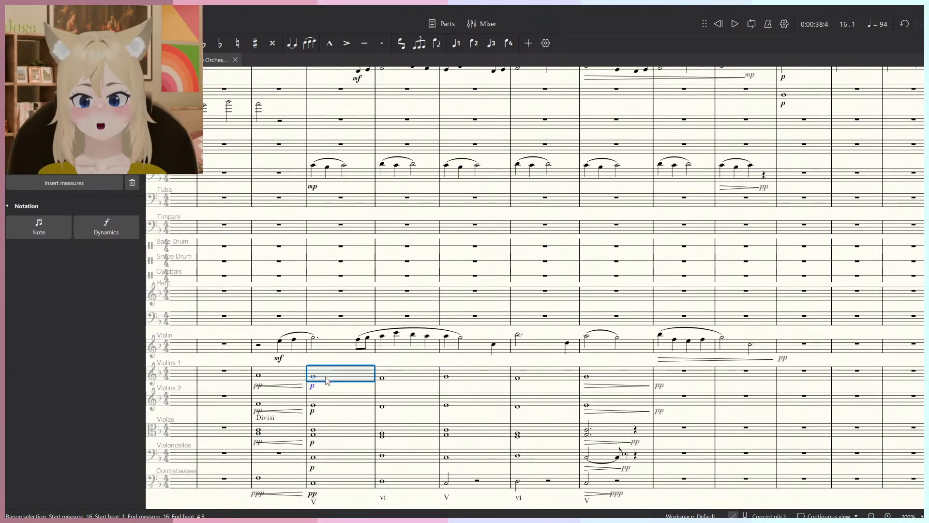
{"action": "key", "text": "ctrl+v"}
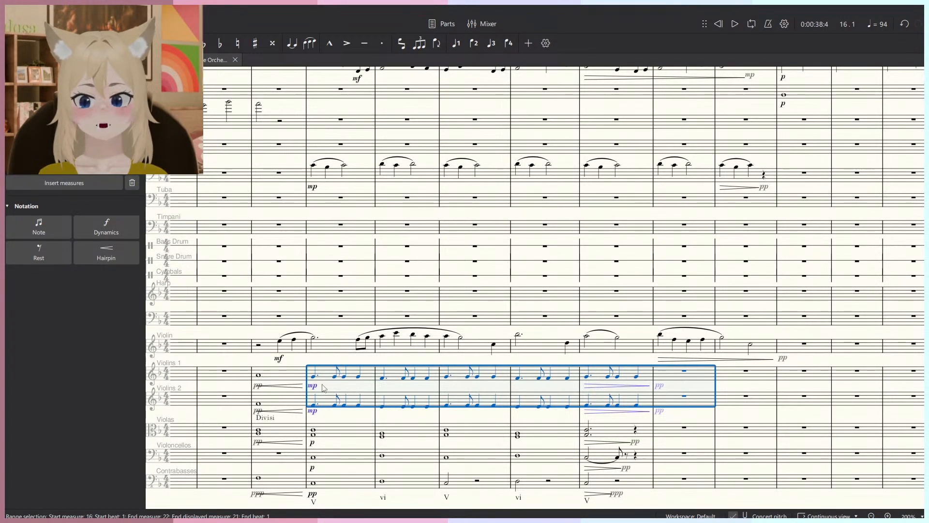
Play back the score from measure 15 to hear the violins' dotted rhythm.
{"action": "left_click", "coordinate": [258, 403]}
{"action": "key", "text": "space"}
{"action": "left_click", "coordinate": [324, 420]}
{"action": "scroll", "coordinate": [338, 405], "scroll_direction": "up", "scroll_amount": 5}
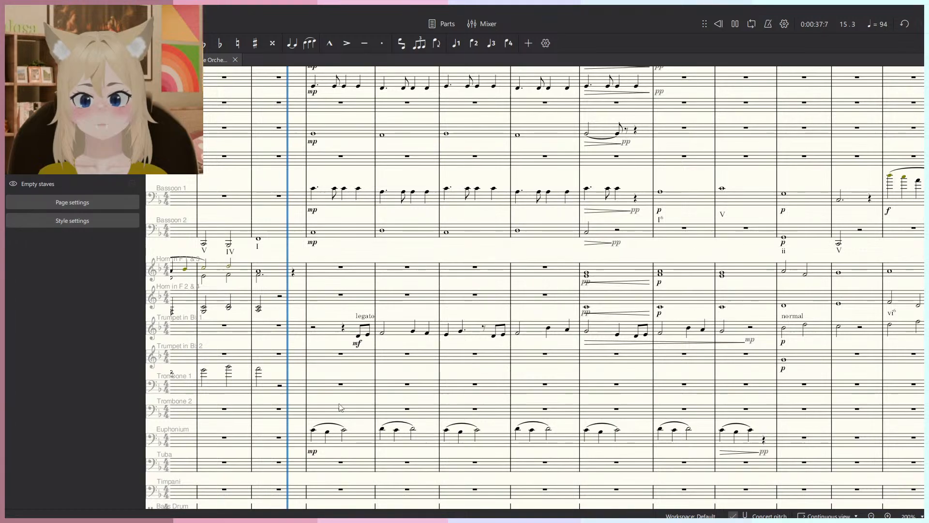
{"action": "scroll", "coordinate": [341, 408], "scroll_direction": "down", "scroll_amount": 1}
{"action": "scroll", "coordinate": [341, 409], "scroll_direction": "down", "scroll_amount": 4}
{"action": "scroll", "coordinate": [340, 411], "scroll_direction": "up", "scroll_amount": 2}
{"action": "key", "text": "space"}
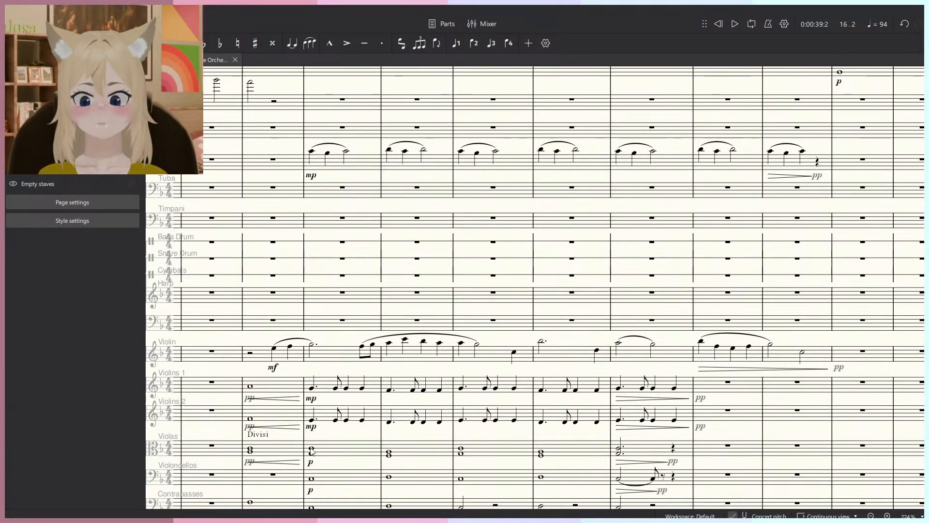
{"action": "left_click", "coordinate": [312, 453]}
{"action": "scroll", "coordinate": [314, 450], "scroll_direction": "up", "scroll_amount": 2}
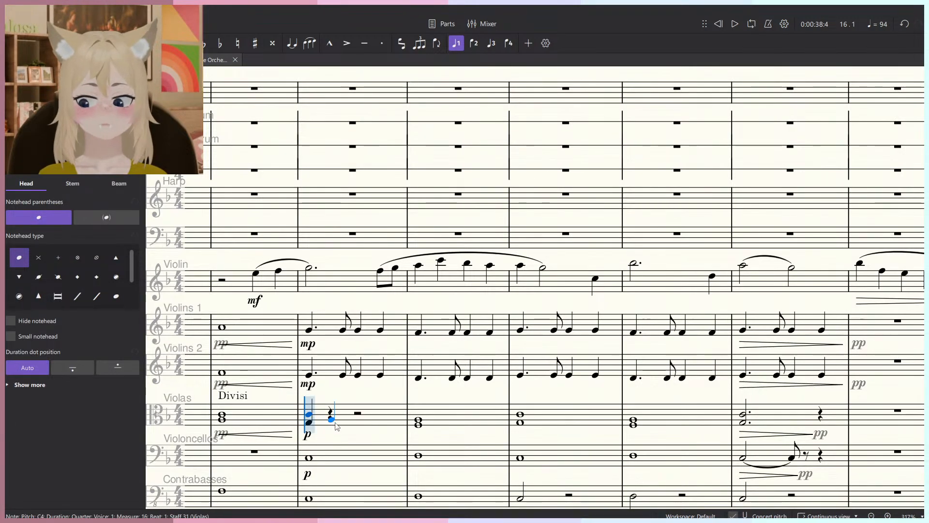
{"action": "scroll", "coordinate": [338, 422], "scroll_direction": "up", "scroll_amount": 1}
{"action": "key", "text": "ctrl+z"}
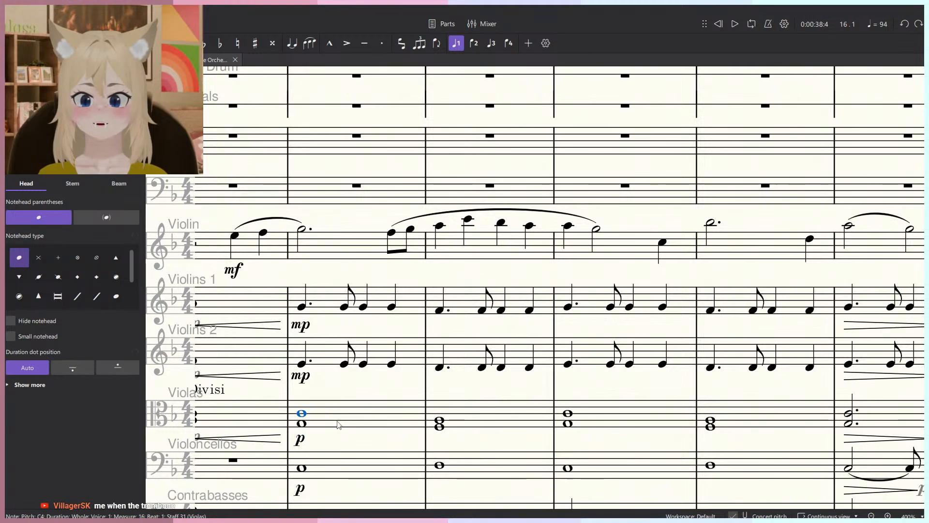
Move the Violas' lower divisi notes in measures 16 to 20 to voice 2.
{"action": "left_click", "coordinate": [439, 427], "text": "ctrl"}
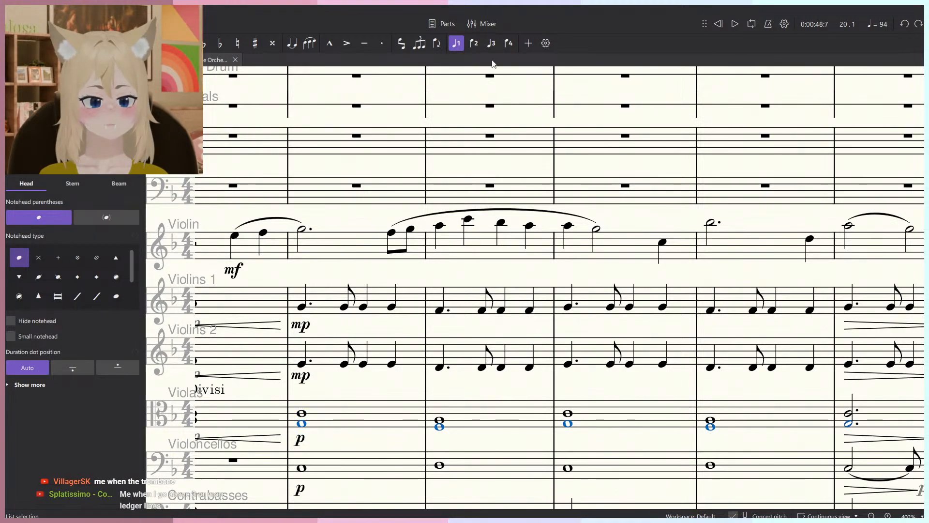
{"action": "key", "text": "ctrl+alt+2"}
{"action": "scroll", "coordinate": [220, 233], "scroll_direction": "down", "scroll_amount": 1}
{"action": "left_click_drag", "start_coordinate": [535, 318], "coordinate": [638, 318]}
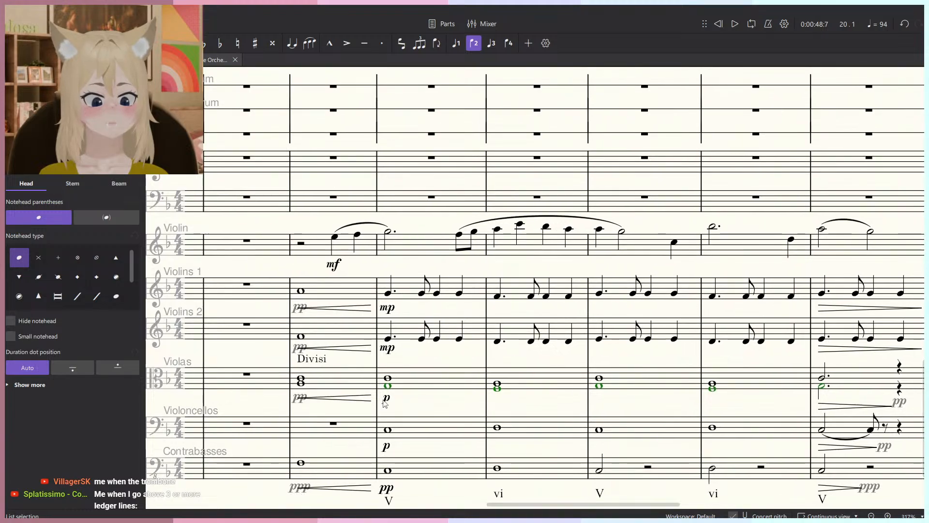
Rewrite the Violas' upper voice in measure 16 as a dotted quarter, an eighth and two quarters on C4.
{"action": "scroll", "coordinate": [385, 396], "scroll_direction": "up", "scroll_amount": 5}
{"action": "left_click", "coordinate": [391, 359]}
{"action": "key", "text": "5"}
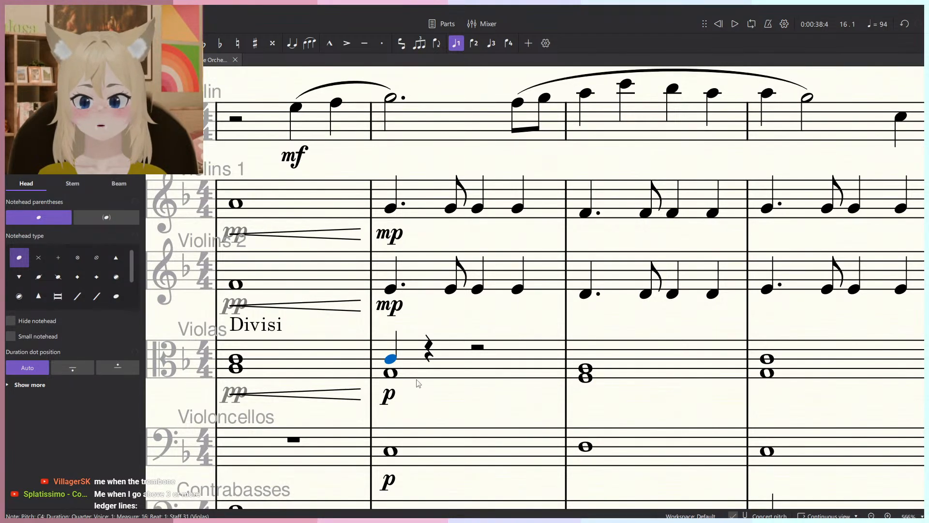
{"action": "key", "text": "period"}
{"action": "key", "text": "c"}
{"action": "key", "text": "4"}
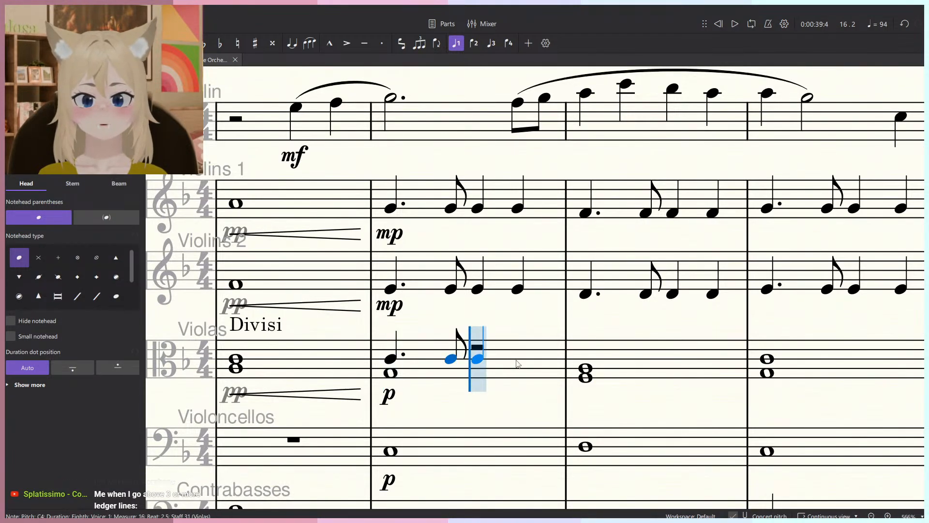
{"action": "key", "text": "c"}
{"action": "key", "text": "c"}
{"action": "key", "text": "Escape"}
Rewrite the Violas' upper voice in measure 17 as a dotted quarter, an eighth and two quarters on A3.
{"action": "left_click_drag", "start_coordinate": [631, 356], "coordinate": [552, 377]}
{"action": "key", "text": "Right"}
{"action": "key", "text": "5"}
{"action": "key", "text": "n"}
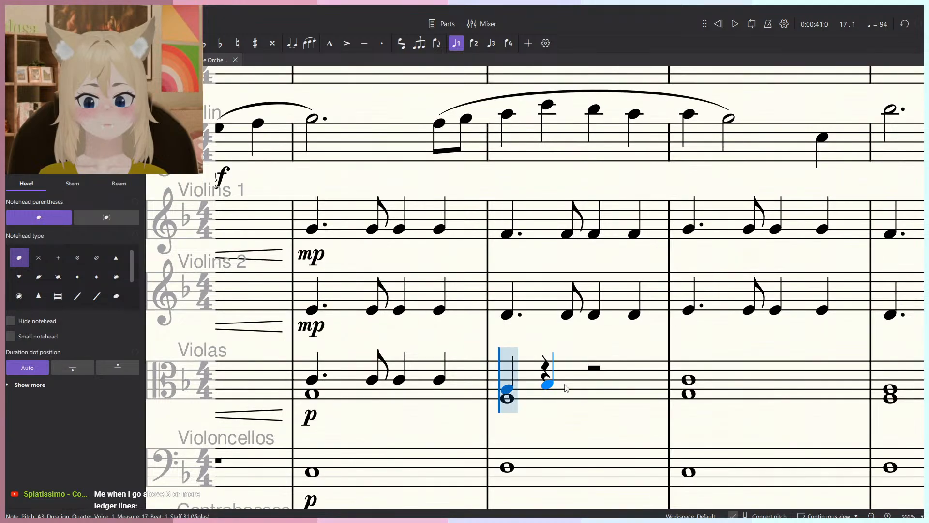
{"action": "key", "text": "period"}
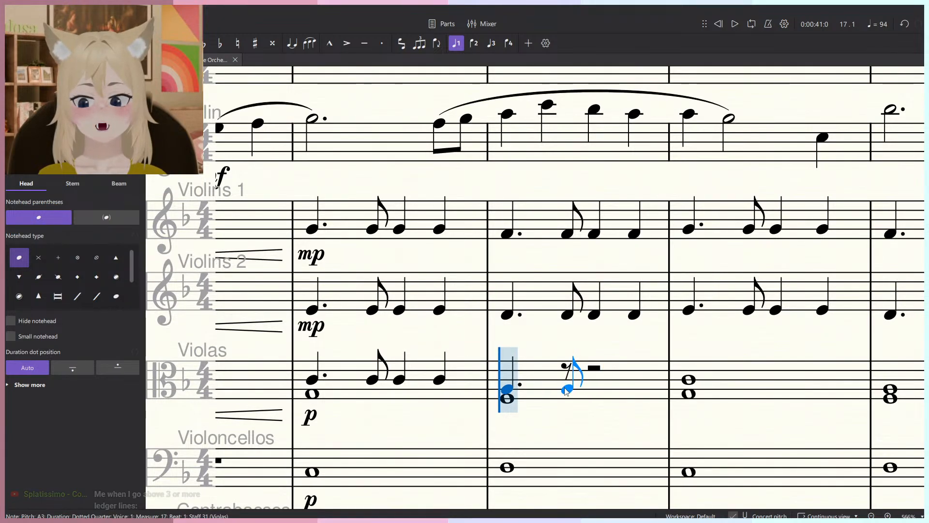
{"action": "key", "text": "a"}
{"action": "key", "text": "5"}
{"action": "key", "text": "a"}
{"action": "key", "text": "a"}
{"action": "key", "text": "Escape"}
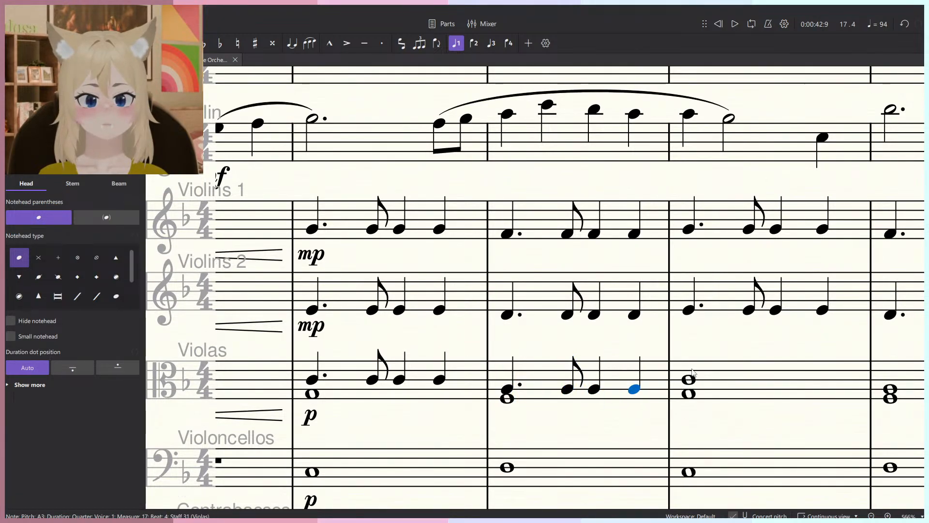
Rewrite the Violas' upper voice in measure 18 as a dotted quarter, an eighth and two quarters on C4.
{"action": "key", "text": "Right"}
{"action": "key", "text": "5"}
{"action": "left_click_drag", "start_coordinate": [721, 375], "coordinate": [588, 362]}
{"action": "key", "text": "period"}
{"action": "key", "text": "n"}
{"action": "key", "text": "4"}
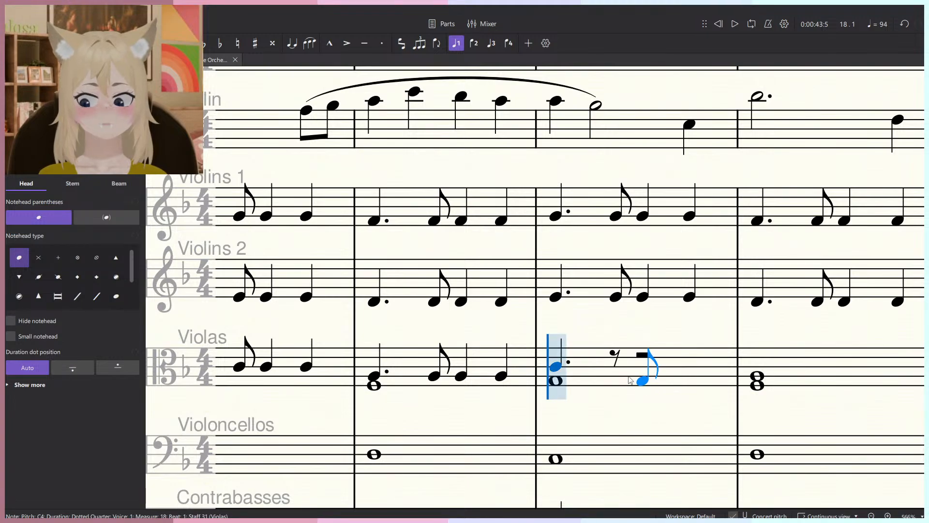
{"action": "key", "text": "c"}
{"action": "key", "text": "5"}
{"action": "key", "text": "c"}
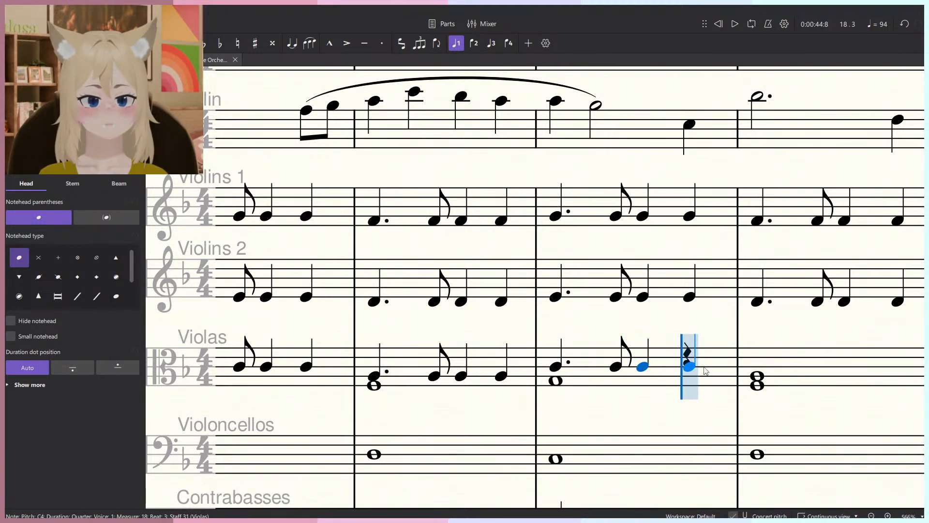
{"action": "key", "text": "c"}
{"action": "left_click_drag", "start_coordinate": [775, 430], "coordinate": [593, 427]}
{"action": "key", "text": "Escape"}
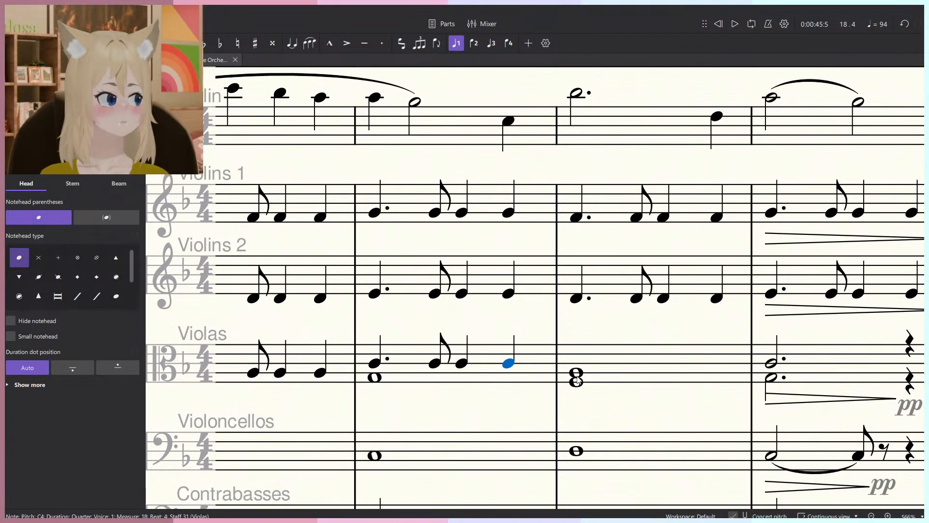
Rewrite the Violas' upper voice in measure 19 as a dotted quarter, an eighth and two quarters on A3.
{"action": "left_click_drag", "start_coordinate": [576, 373], "coordinate": [548, 367]}
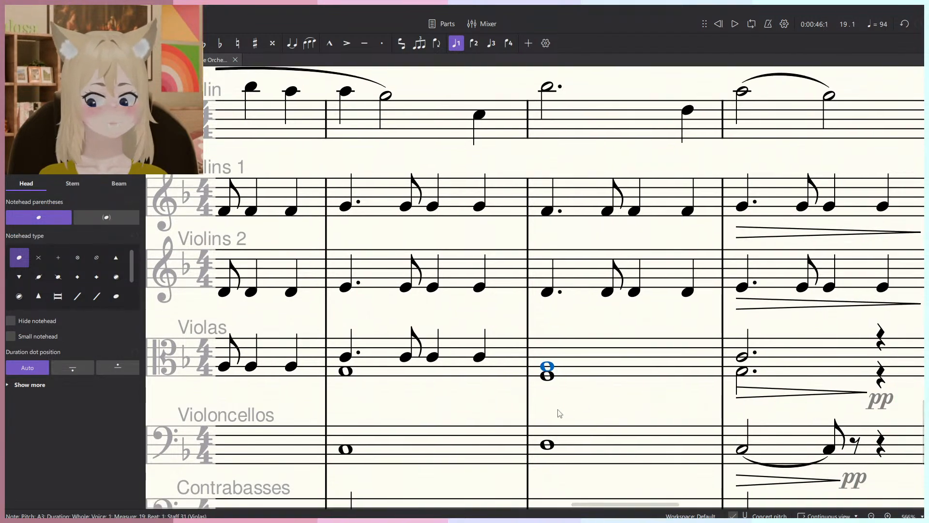
{"action": "left_click", "coordinate": [546, 378]}
{"action": "left_click", "coordinate": [547, 367]}
{"action": "key", "text": "5"}
{"action": "key", "text": "period"}
{"action": "key", "text": "n"}
{"action": "key", "text": "4"}
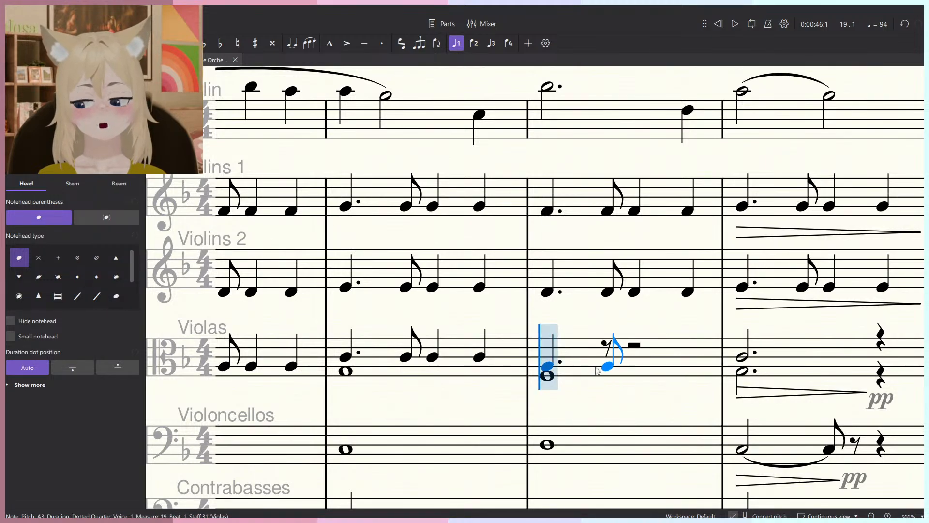
{"action": "key", "text": "a"}
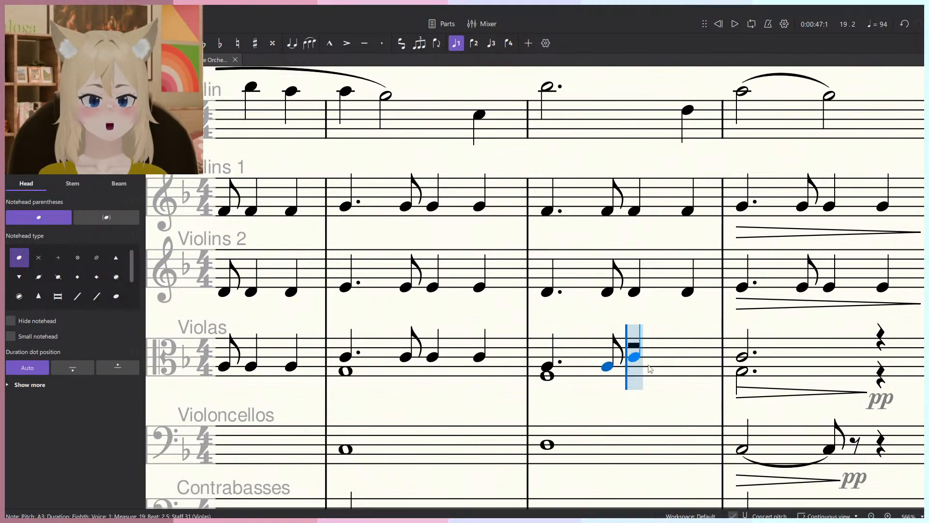
{"action": "key", "text": "5"}
{"action": "key", "text": "a"}
{"action": "key", "text": "a"}
{"action": "key", "text": "Escape"}
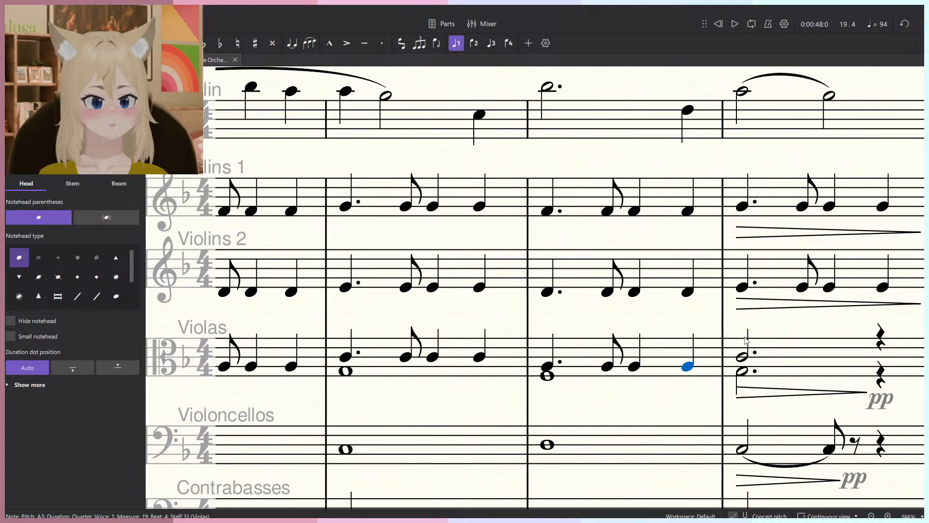
Rewrite the Violas' upper voice in measure 20 as a dotted quarter, an eighth and two quarters on C4.
{"action": "key", "text": "Right"}
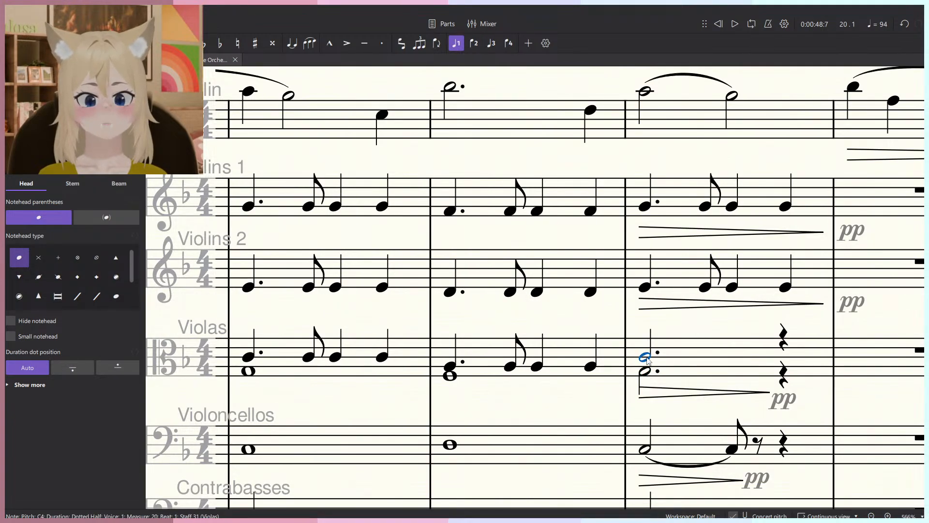
{"action": "key", "text": "5"}
{"action": "key", "text": "period"}
{"action": "key", "text": "n"}
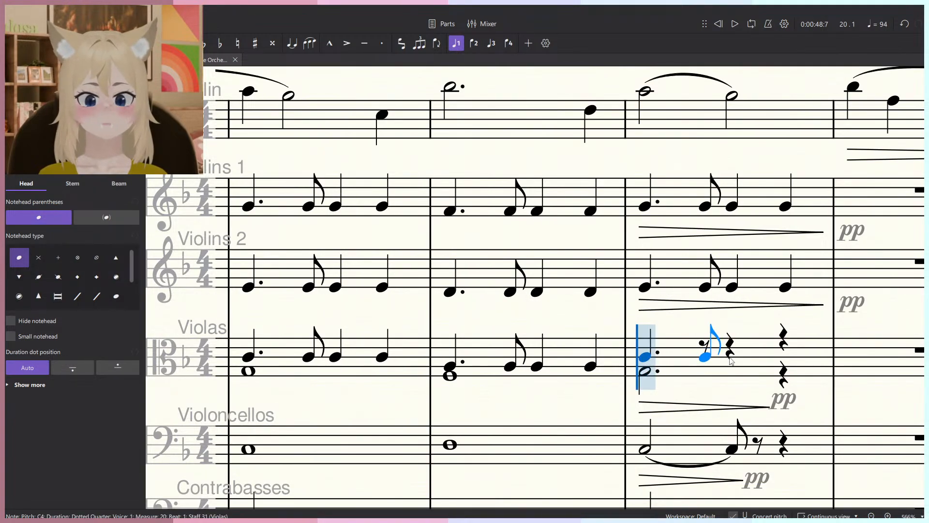
{"action": "left_click", "coordinate": [705, 357]}
{"action": "key", "text": "5"}
{"action": "left_click", "coordinate": [733, 358]}
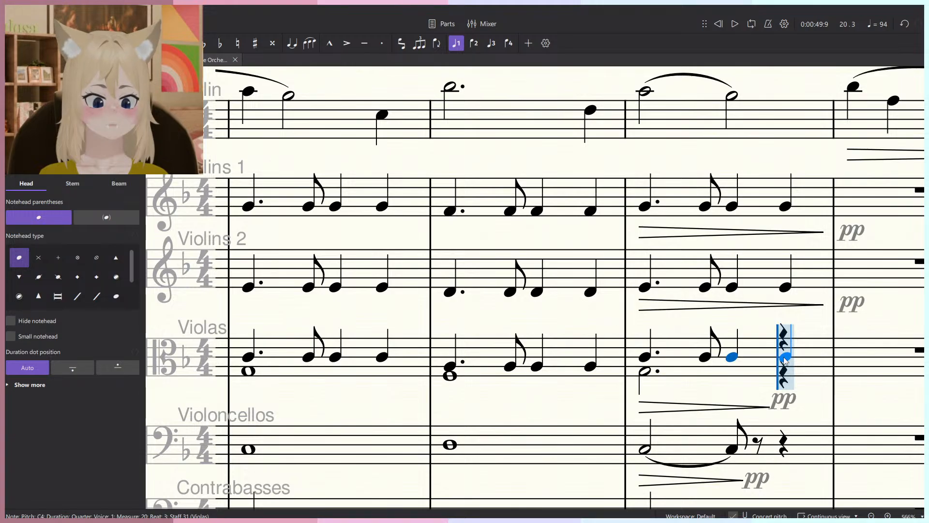
{"action": "left_click", "coordinate": [784, 358]}
{"action": "key", "text": "Escape"}
Examine the woodwind and brass parts across the score, including the horn, trumpet and euphonium lines around measures 16 to 26.
{"action": "scroll", "coordinate": [777, 363], "scroll_direction": "down", "scroll_amount": 6}
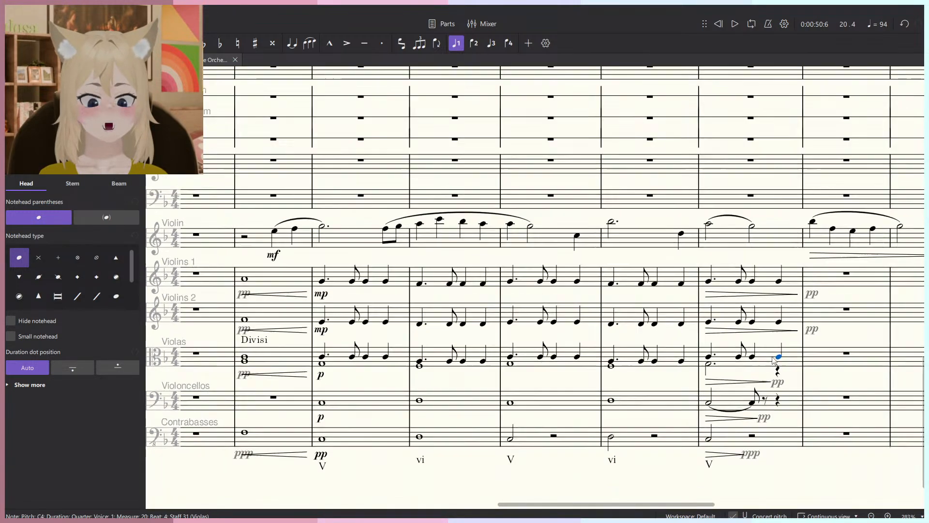
{"action": "scroll", "coordinate": [695, 411], "scroll_direction": "right", "scroll_amount": 3}
{"action": "scroll", "coordinate": [695, 412], "scroll_direction": "up", "scroll_amount": 10}
{"action": "scroll", "coordinate": [695, 412], "scroll_direction": "down", "scroll_amount": 2}
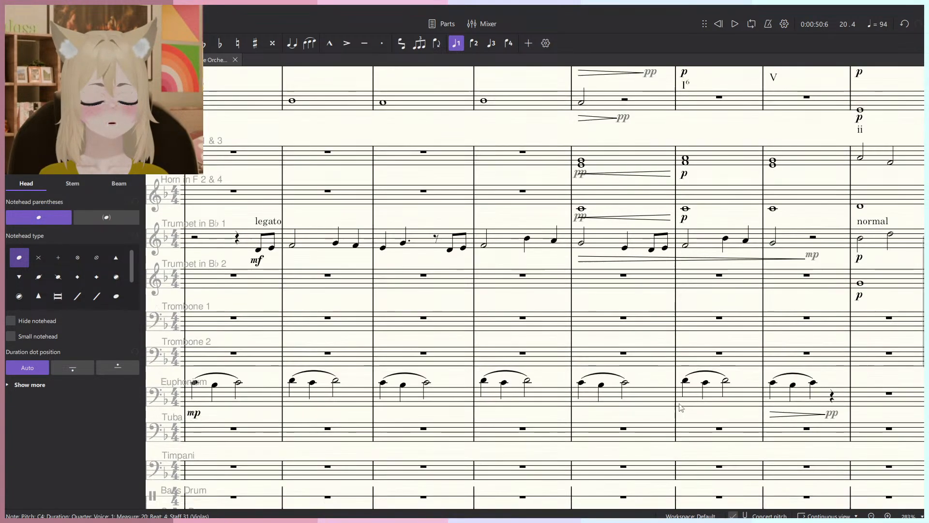
{"action": "scroll", "coordinate": [625, 397], "scroll_direction": "right", "scroll_amount": 2}
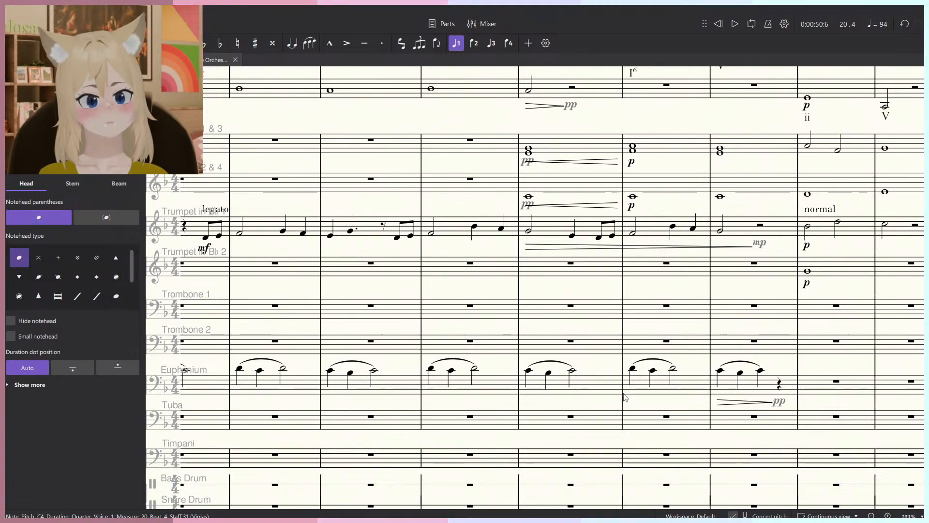
{"action": "scroll", "coordinate": [623, 385], "scroll_direction": "down", "scroll_amount": 1}
{"action": "left_click_drag", "start_coordinate": [692, 382], "coordinate": [588, 388]}
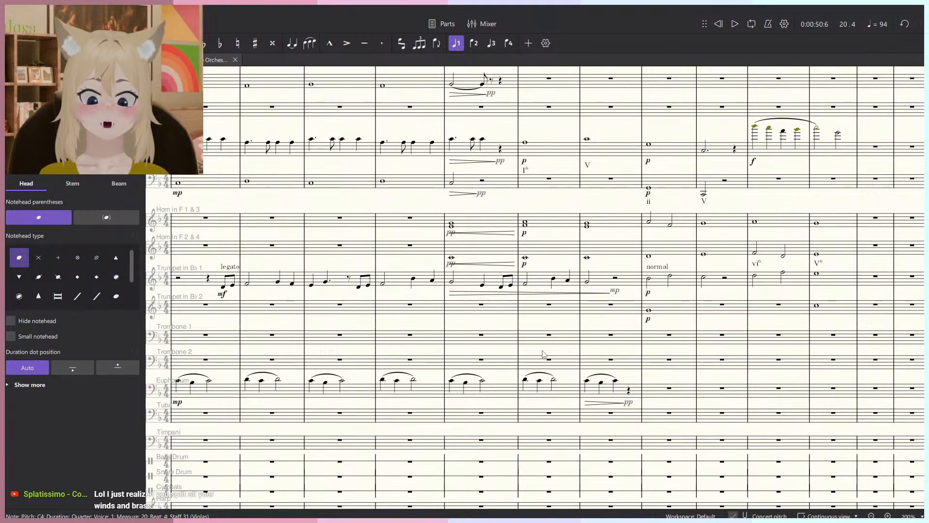
{"action": "scroll", "coordinate": [532, 358], "scroll_direction": "down", "scroll_amount": 2}
{"action": "scroll", "coordinate": [508, 363], "scroll_direction": "up", "scroll_amount": 3}
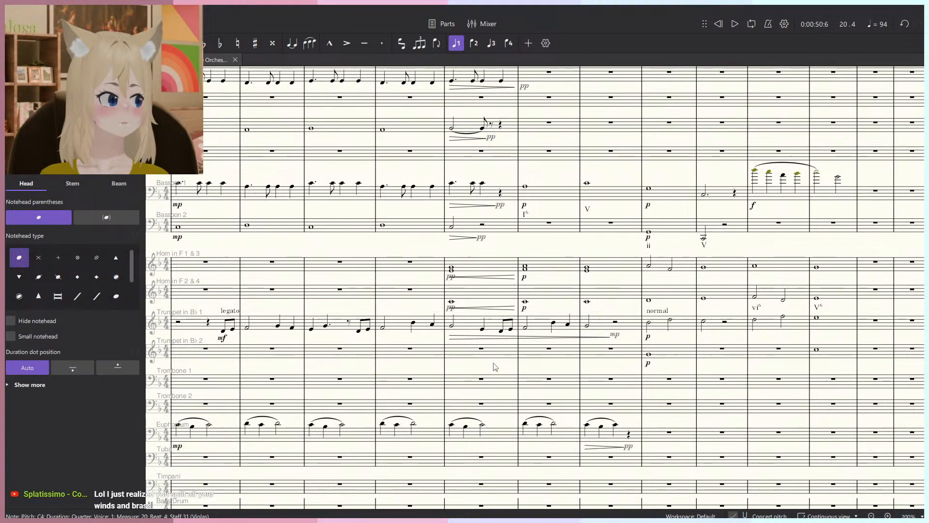
{"action": "left_click", "coordinate": [446, 259]}
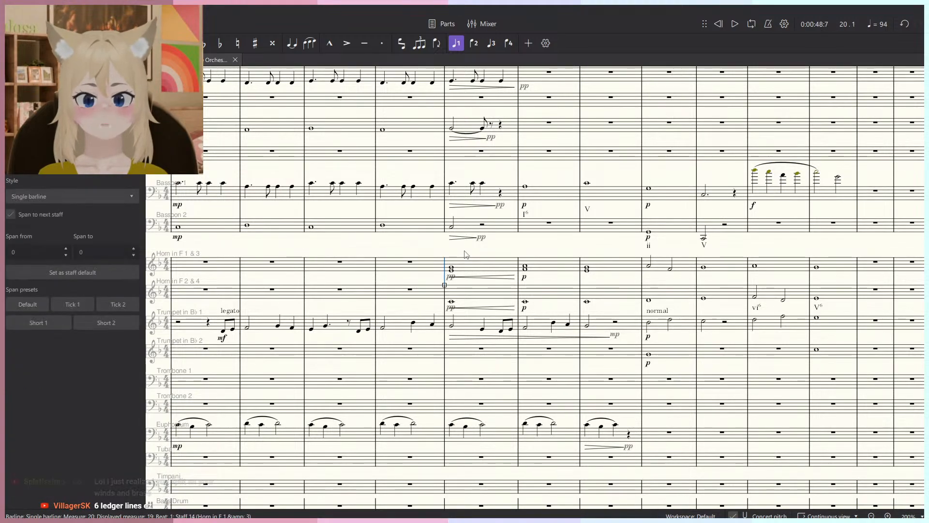
{"action": "scroll", "coordinate": [455, 235], "scroll_direction": "down", "scroll_amount": 2}
{"action": "scroll", "coordinate": [455, 235], "scroll_direction": "left", "scroll_amount": 10}
{"action": "scroll", "coordinate": [379, 318], "scroll_direction": "up", "scroll_amount": 2}
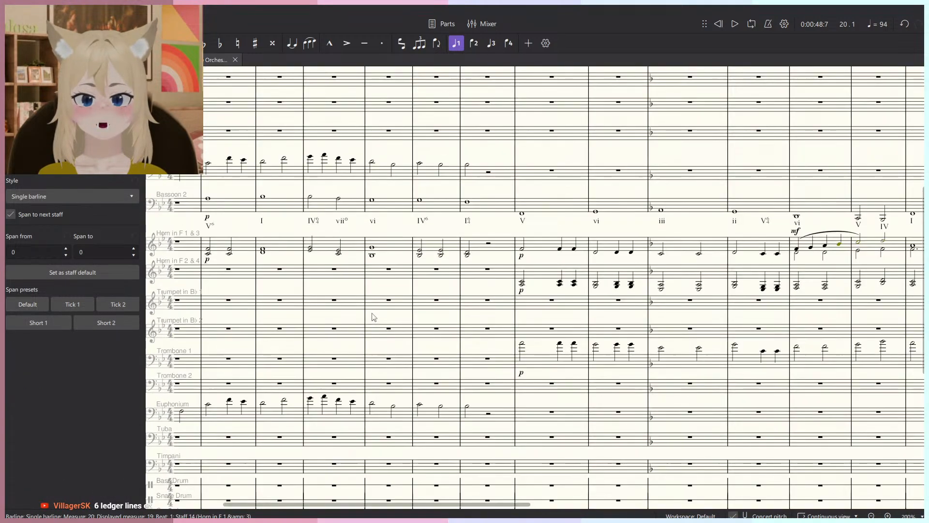
{"action": "left_click_drag", "start_coordinate": [375, 320], "coordinate": [223, 309]}
{"action": "left_click_drag", "start_coordinate": [668, 275], "coordinate": [29, 279]}
{"action": "scroll", "coordinate": [471, 247], "scroll_direction": "down", "scroll_amount": 1}
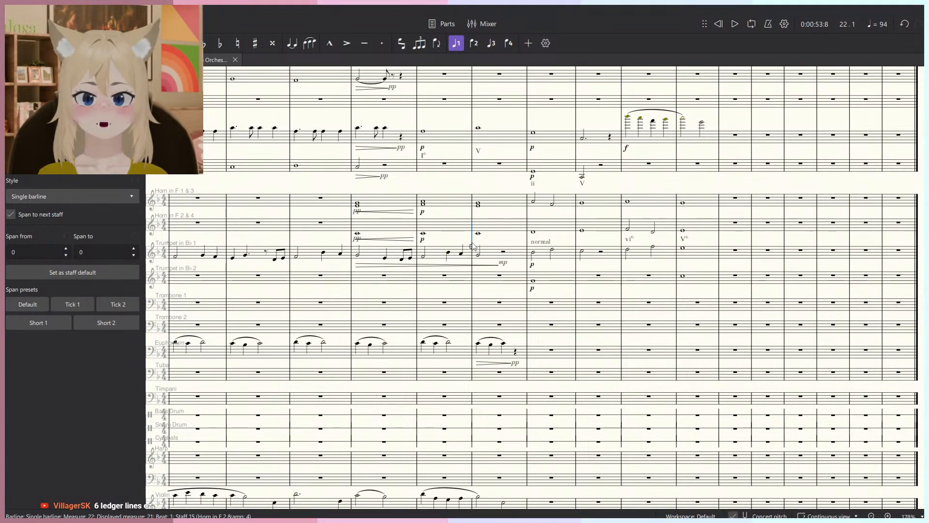
{"action": "scroll", "coordinate": [473, 247], "scroll_direction": "down", "scroll_amount": 4}
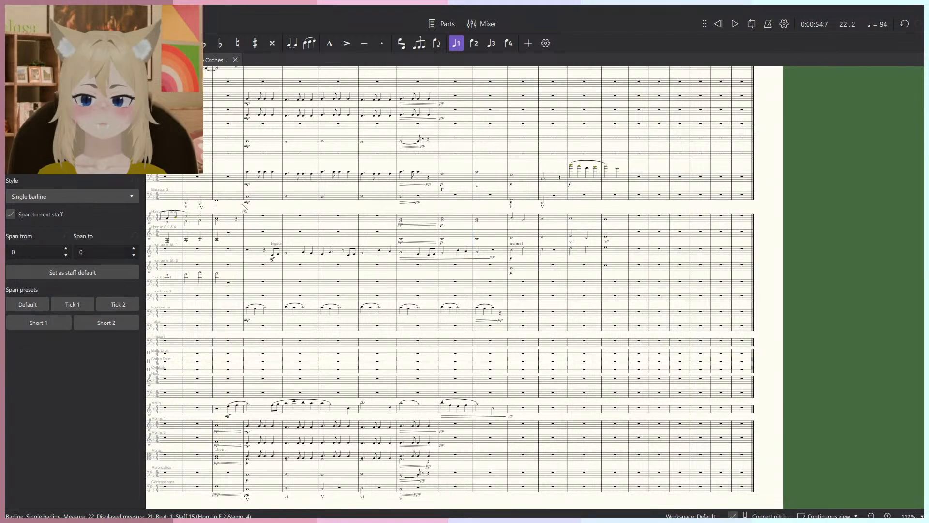
Play back the full score briefly from measure 16 and again from measure 15.
{"action": "key", "text": "Escape"}
{"action": "left_click", "coordinate": [243, 188]}
{"action": "key", "text": "space"}
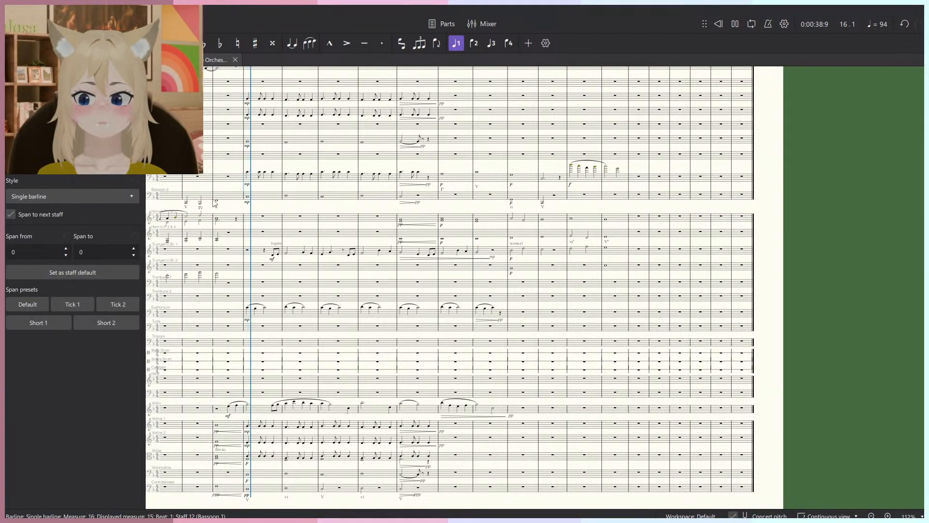
{"action": "key", "text": "space"}
{"action": "left_click", "coordinate": [215, 234]}
{"action": "scroll", "coordinate": [396, 332], "scroll_direction": "up", "scroll_amount": 5}
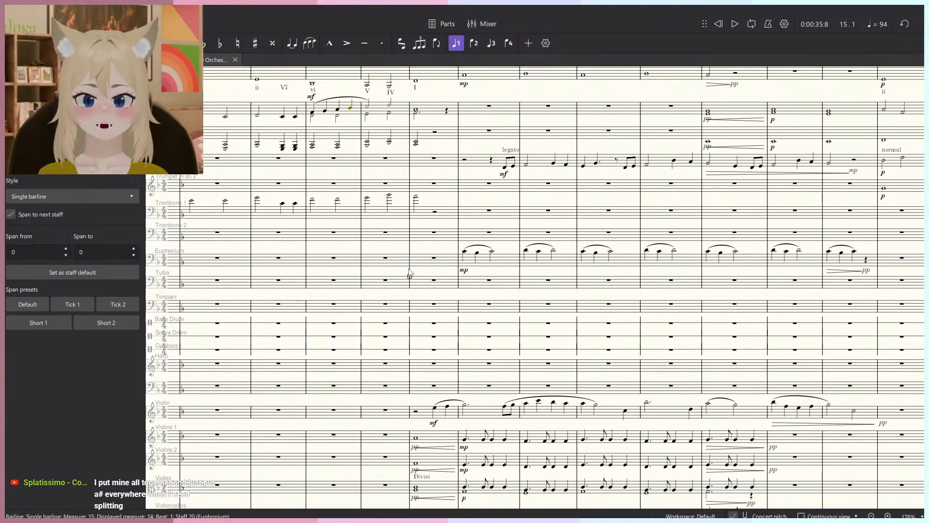
{"action": "key", "text": "space"}
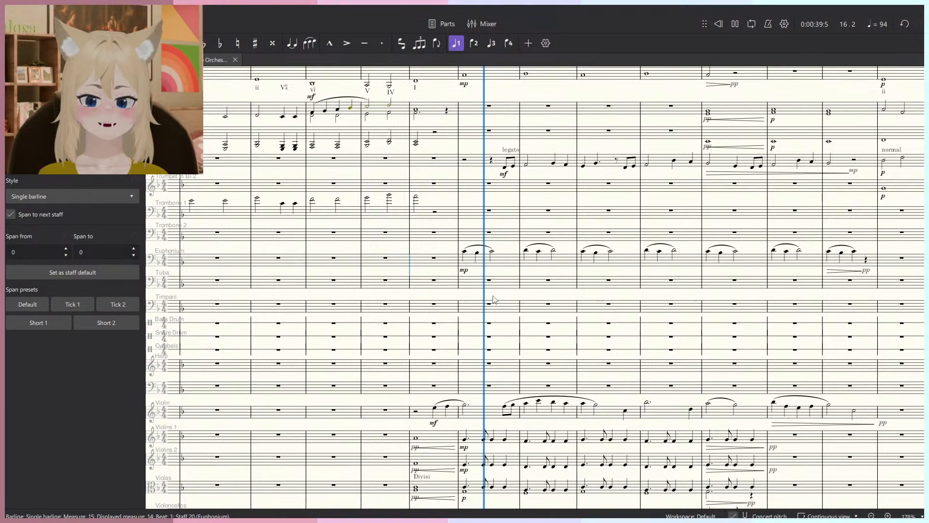
{"action": "key", "text": "space"}
Rewrite the Violas' upper voice in measure 15 as a dotted quarter, an eighth and two quarters on C4.
{"action": "scroll", "coordinate": [451, 306], "scroll_direction": "down", "scroll_amount": 5}
{"action": "scroll", "coordinate": [401, 296], "scroll_direction": "up", "scroll_amount": 5}
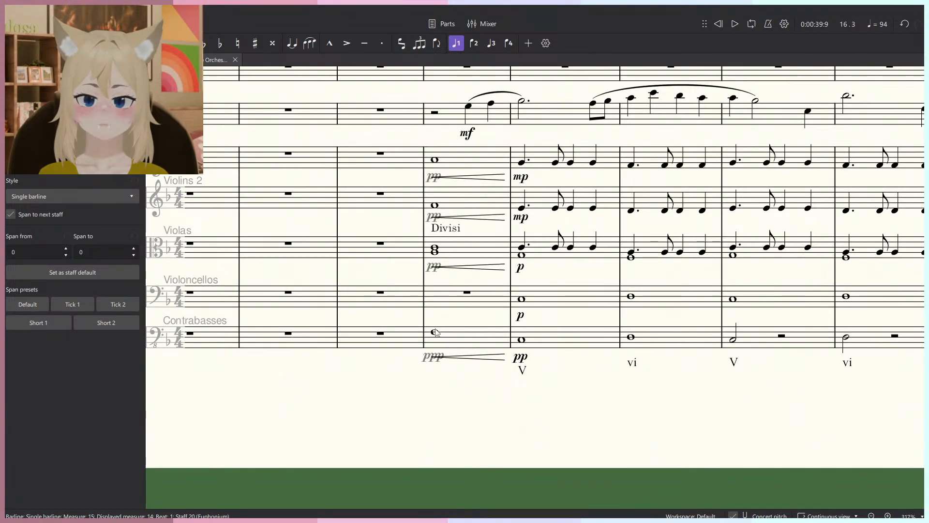
{"action": "left_click", "coordinate": [436, 332]}
{"action": "scroll", "coordinate": [434, 303], "scroll_direction": "up", "scroll_amount": 5}
{"action": "left_click", "coordinate": [435, 222]}
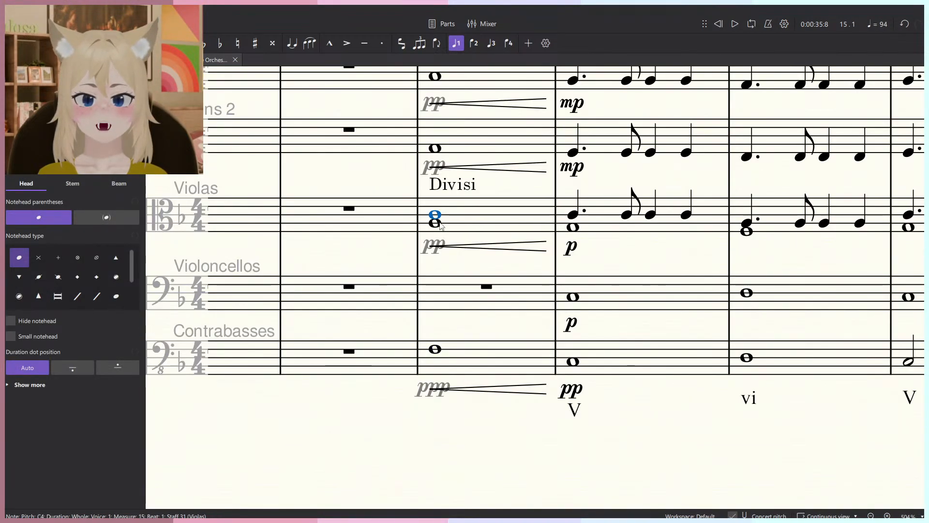
{"action": "left_click", "coordinate": [474, 43]}
{"action": "scroll", "coordinate": [455, 180], "scroll_direction": "up", "scroll_amount": 2}
{"action": "left_click", "coordinate": [432, 223]}
{"action": "scroll", "coordinate": [438, 223], "scroll_direction": "up", "scroll_amount": 2}
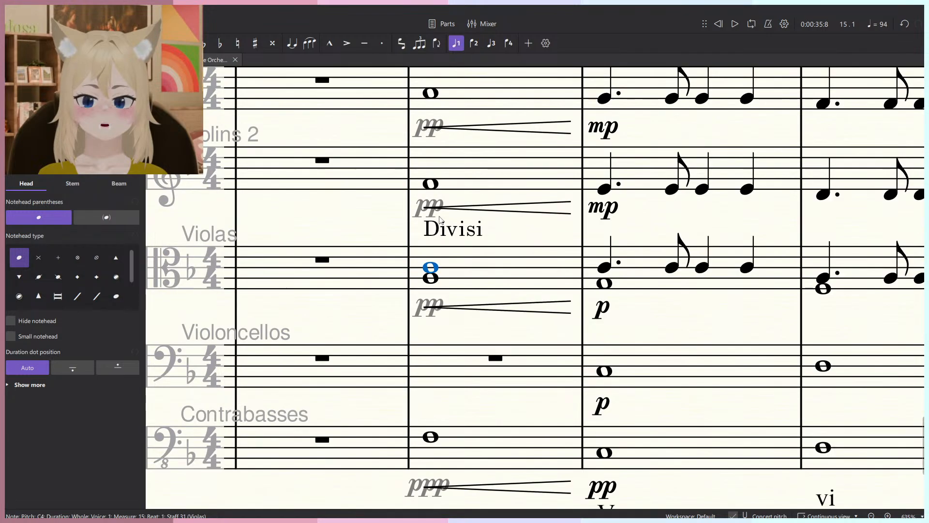
{"action": "key", "text": "5"}
{"action": "key", "text": "period"}
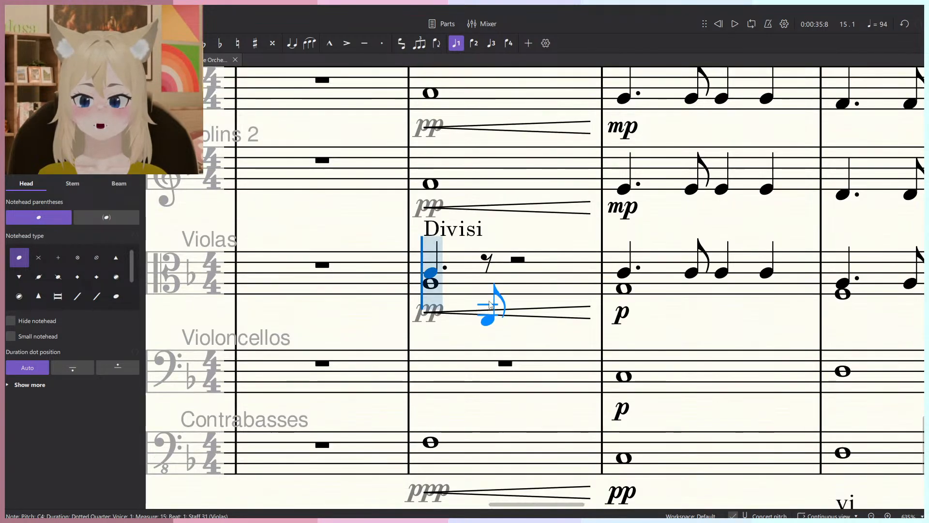
{"action": "scroll", "coordinate": [491, 285], "scroll_direction": "down", "scroll_amount": 1}
{"action": "left_click", "coordinate": [490, 275]}
{"action": "key", "text": "5"}
{"action": "left_click", "coordinate": [533, 275]}
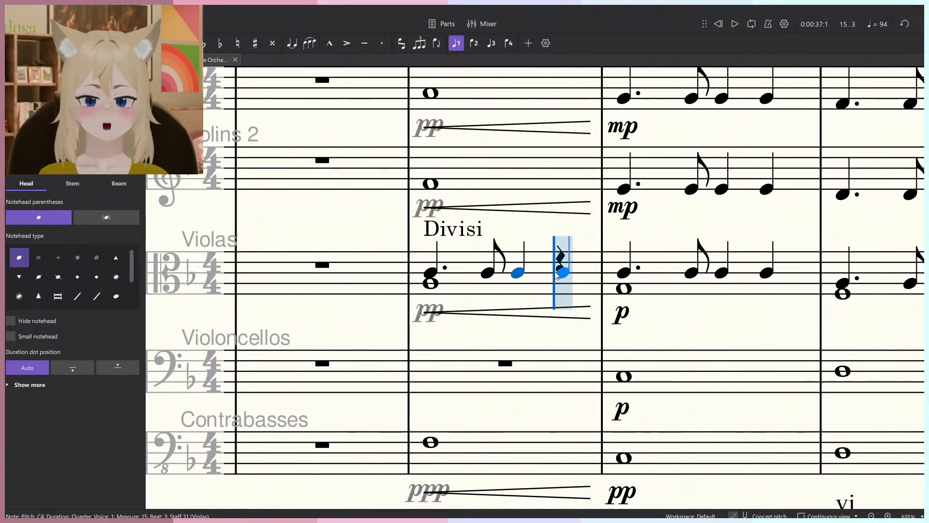
{"action": "left_click", "coordinate": [557, 274]}
{"action": "scroll", "coordinate": [555, 274], "scroll_direction": "up", "scroll_amount": 1}
{"action": "key", "text": "Escape"}
Rewrite the Violins 2 whole note in measure 15 as a dotted quarter, an eighth and two quarters on F4.
{"action": "left_click", "coordinate": [431, 228]}
{"action": "key", "text": "5"}
{"action": "key", "text": "n"}
{"action": "scroll", "coordinate": [488, 278], "scroll_direction": "up", "scroll_amount": 1}
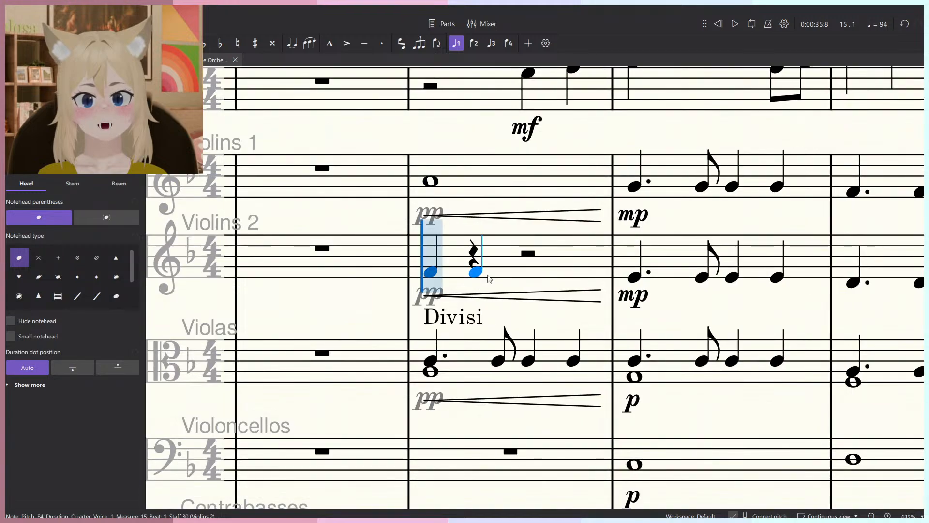
{"action": "key", "text": "Escape"}
{"action": "key", "text": "period"}
{"action": "key", "text": "n"}
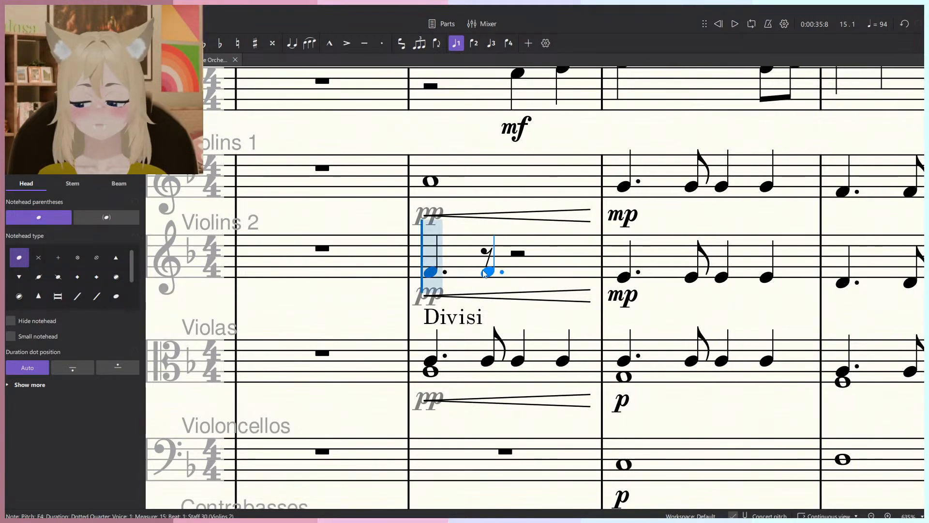
{"action": "left_click", "coordinate": [489, 273]}
{"action": "key", "text": "5"}
{"action": "left_click", "coordinate": [518, 273]}
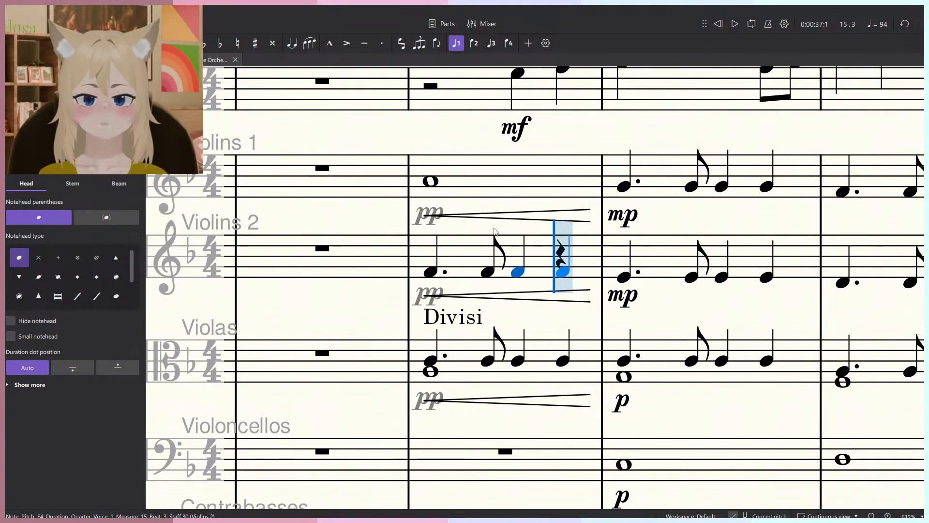
{"action": "left_click", "coordinate": [563, 272]}
{"action": "key", "text": "Escape"}
Rewrite the Violins 1 whole note in measure 15 as a dotted quarter, an eighth and two quarters on A4.
{"action": "left_click", "coordinate": [430, 182]}
{"action": "key", "text": "5"}
{"action": "key", "text": "period"}
{"action": "key", "text": "n"}
{"action": "key", "text": "4"}
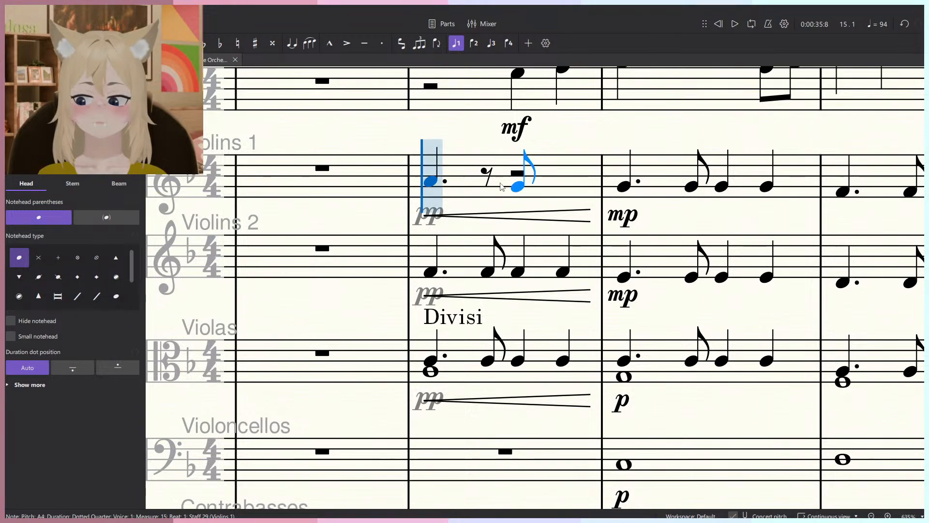
{"action": "left_click", "coordinate": [488, 182]}
{"action": "left_click", "coordinate": [518, 182]}
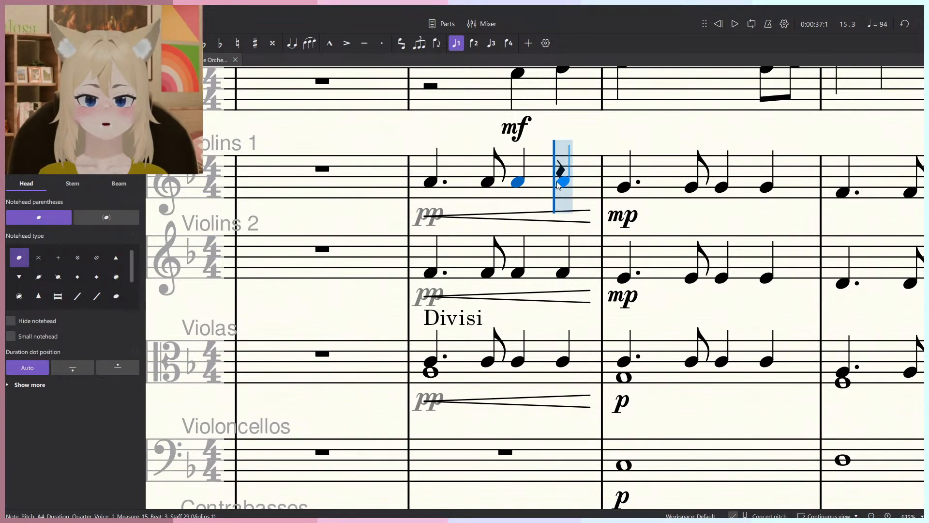
{"action": "left_click", "coordinate": [562, 183]}
{"action": "key", "text": "Escape"}
Play back the score from measure 15 into measure 21 while following the woodwind and brass staves.
{"action": "scroll", "coordinate": [556, 190], "scroll_direction": "down", "scroll_amount": 5}
{"action": "scroll", "coordinate": [534, 244], "scroll_direction": "up", "scroll_amount": 6}
{"action": "scroll", "coordinate": [532, 247], "scroll_direction": "up", "scroll_amount": 8}
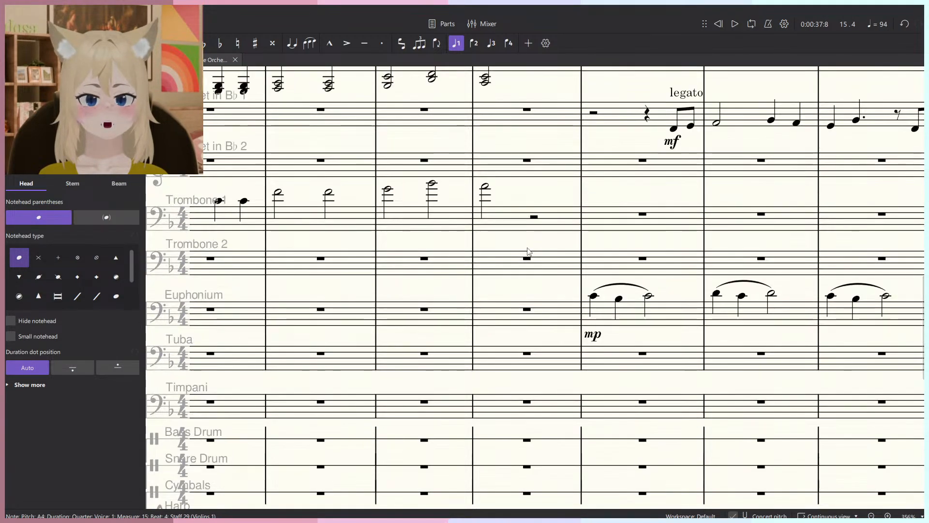
{"action": "scroll", "coordinate": [497, 252], "scroll_direction": "down", "scroll_amount": 4}
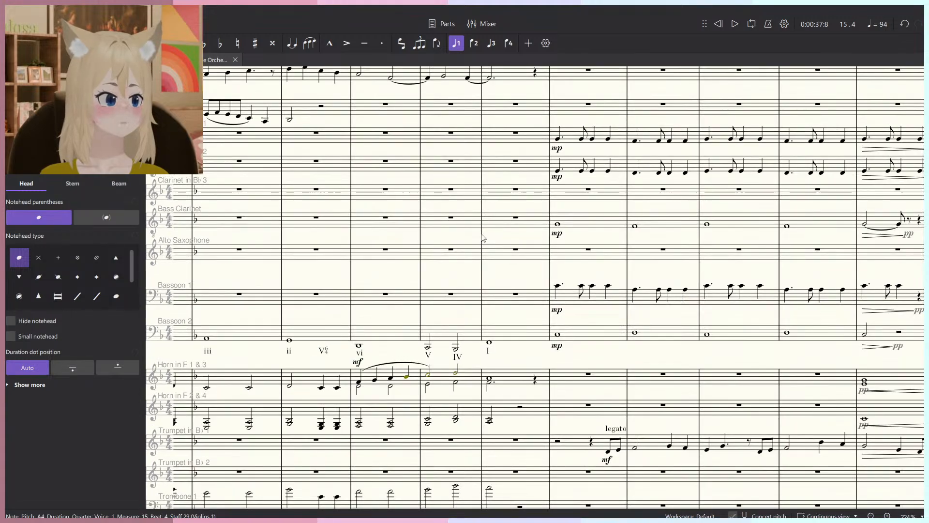
{"action": "left_click", "coordinate": [482, 236]}
{"action": "key", "text": "space"}
{"action": "scroll", "coordinate": [486, 235], "scroll_direction": "down", "scroll_amount": 4}
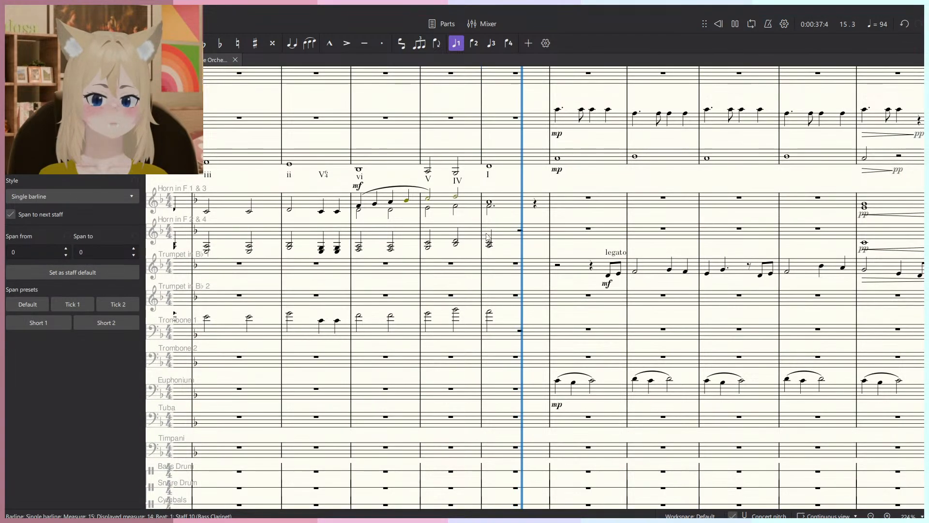
{"action": "scroll", "coordinate": [491, 255], "scroll_direction": "up", "scroll_amount": 3}
{"action": "scroll", "coordinate": [480, 254], "scroll_direction": "up", "scroll_amount": 7}
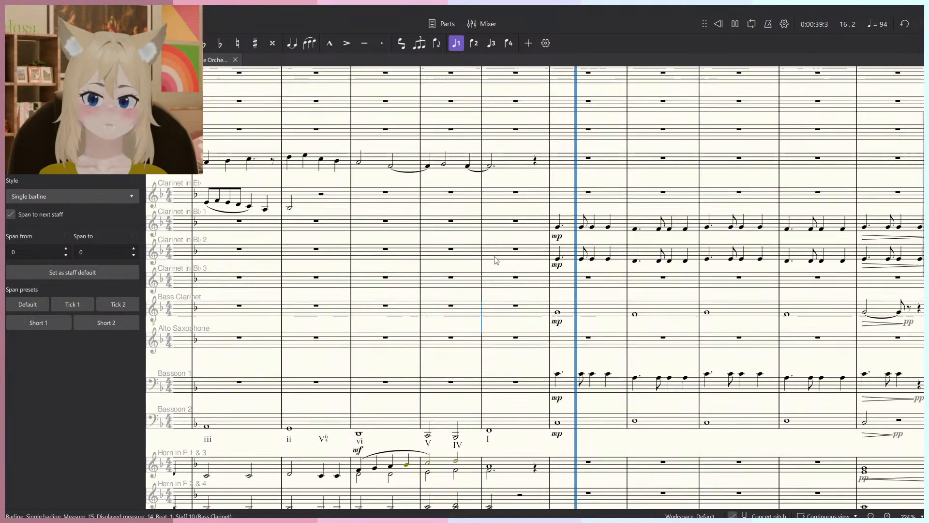
{"action": "scroll", "coordinate": [460, 254], "scroll_direction": "down", "scroll_amount": 2}
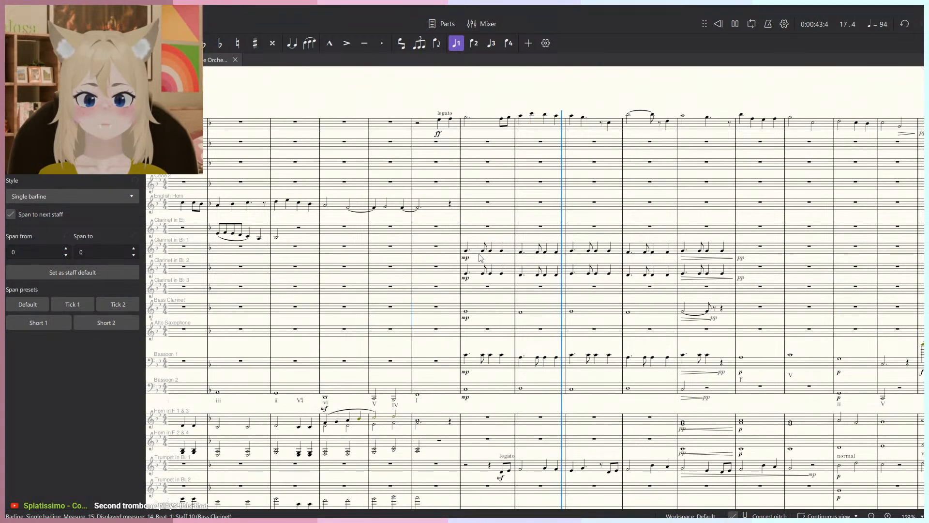
{"action": "scroll", "coordinate": [498, 271], "scroll_direction": "down", "scroll_amount": 10}
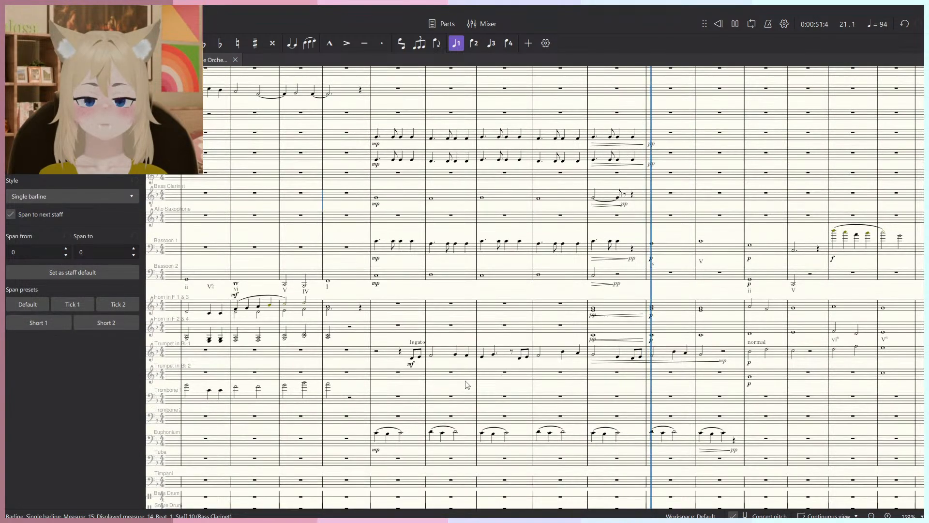
{"action": "key", "text": "space"}
Rewrite the Horn in F 1 & 3 whole-note chord in measure 20 as a dotted quarter, an eighth and two quarters on E4 and G4.
{"action": "scroll", "coordinate": [551, 397], "scroll_direction": "up", "scroll_amount": 5}
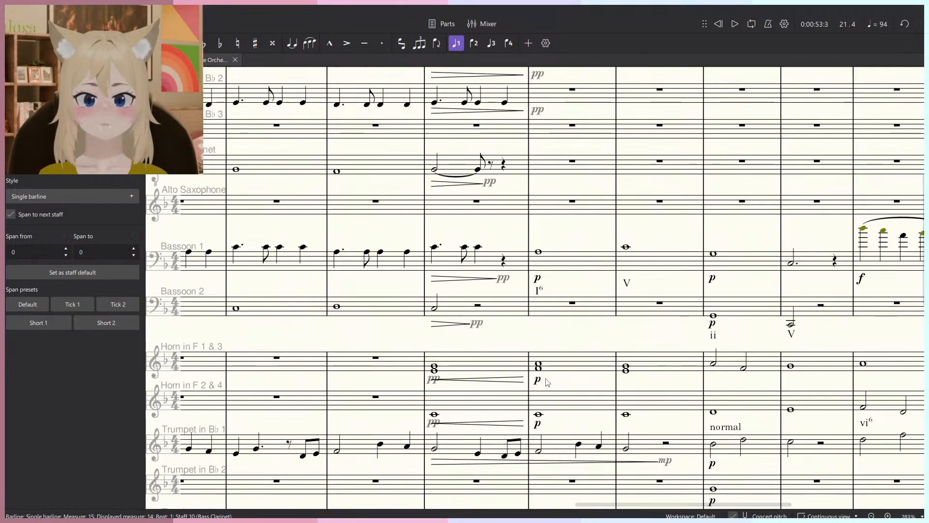
{"action": "left_click", "coordinate": [539, 365]}
{"action": "key", "text": "Left"}
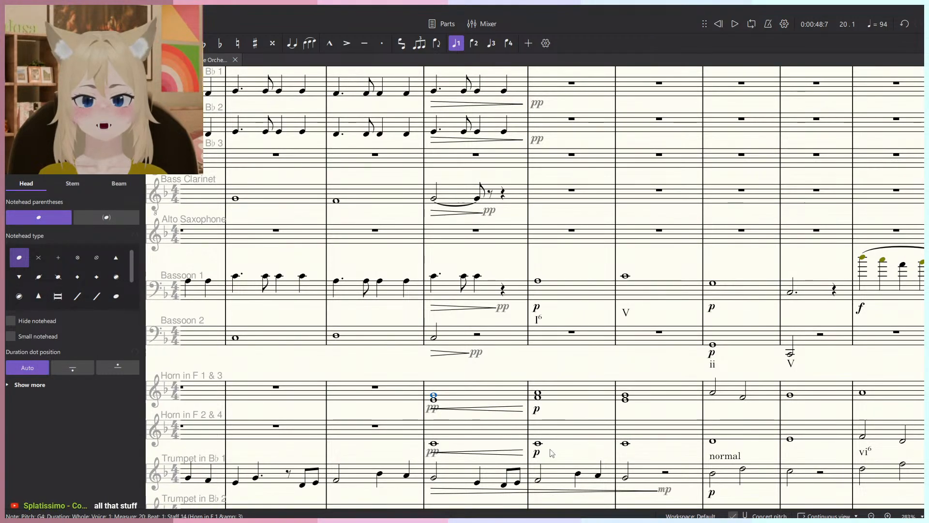
{"action": "scroll", "coordinate": [546, 196], "scroll_direction": "up", "scroll_amount": 4}
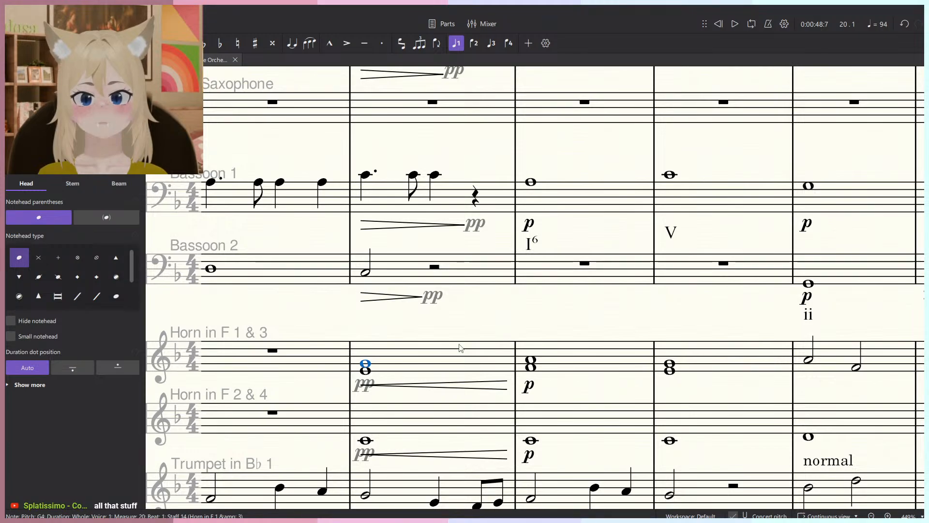
{"action": "key", "text": "5"}
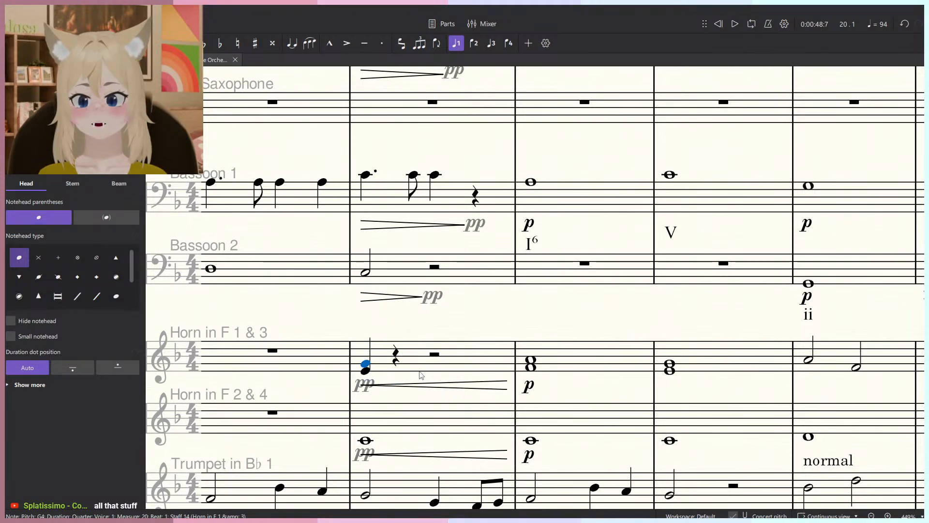
{"action": "key", "text": "period"}
{"action": "key", "text": "n"}
{"action": "key", "text": "4"}
{"action": "left_click", "coordinate": [417, 372]}
{"action": "left_click", "coordinate": [417, 365]}
{"action": "key", "text": "5"}
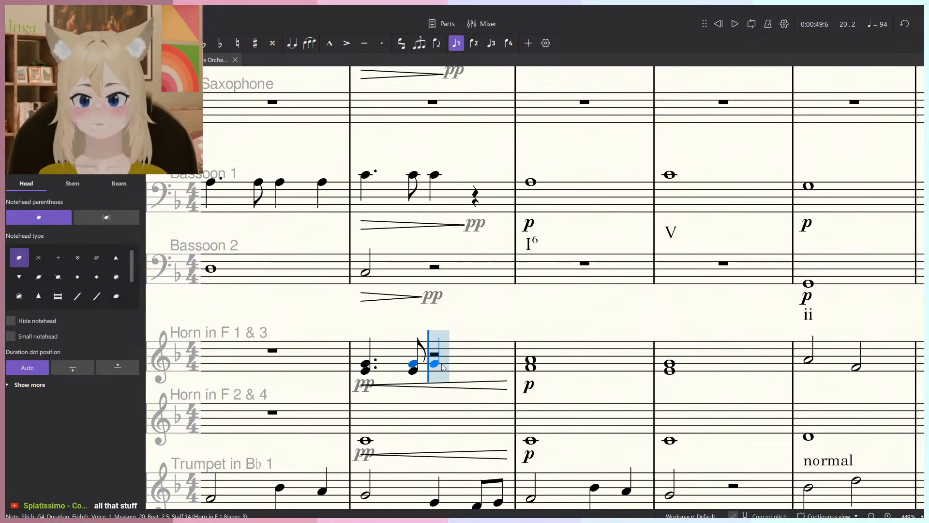
{"action": "left_click", "coordinate": [437, 365]}
{"action": "left_click", "coordinate": [437, 371]}
{"action": "left_click", "coordinate": [467, 369]}
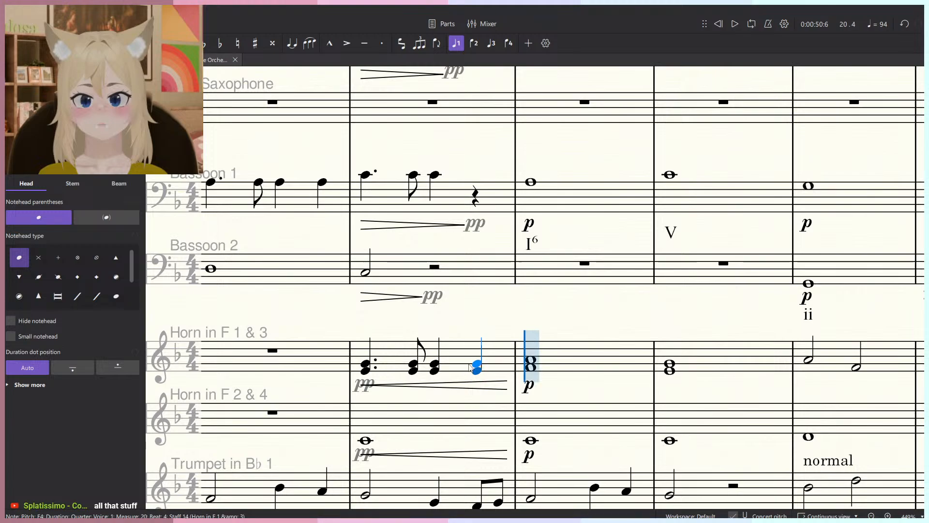
{"action": "left_click", "coordinate": [468, 364]}
{"action": "key", "text": "Escape"}
Rewrite the Horn in F 2 & 4 whole note in measure 20 as a dotted quarter, an eighth and two quarters on C4.
{"action": "left_click", "coordinate": [366, 440]}
{"action": "key", "text": "5"}
{"action": "key", "text": "period"}
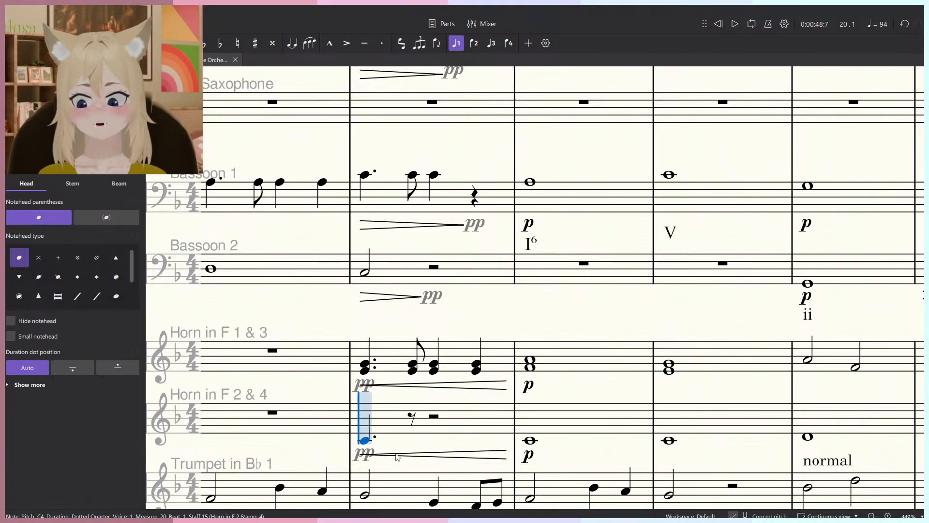
{"action": "left_click", "coordinate": [413, 441]}
{"action": "key", "text": "5"}
{"action": "left_click", "coordinate": [441, 442]}
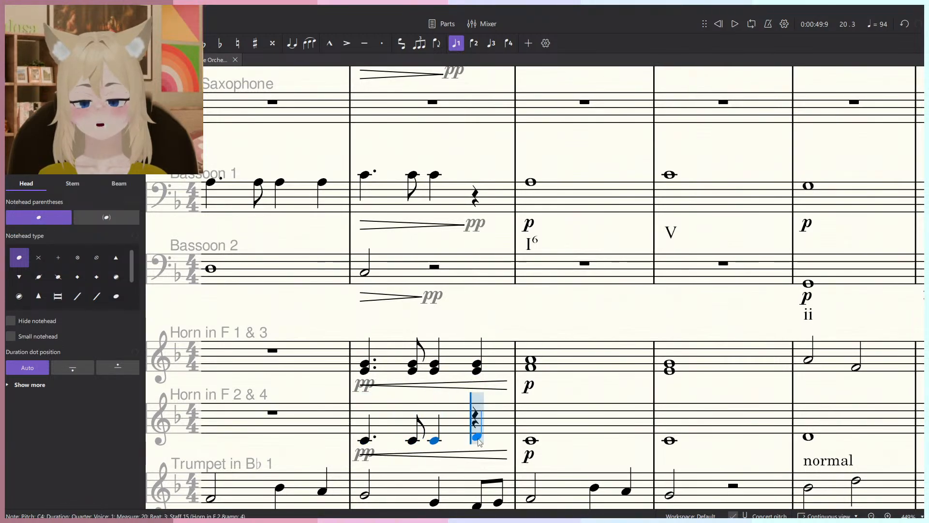
{"action": "left_click", "coordinate": [477, 440]}
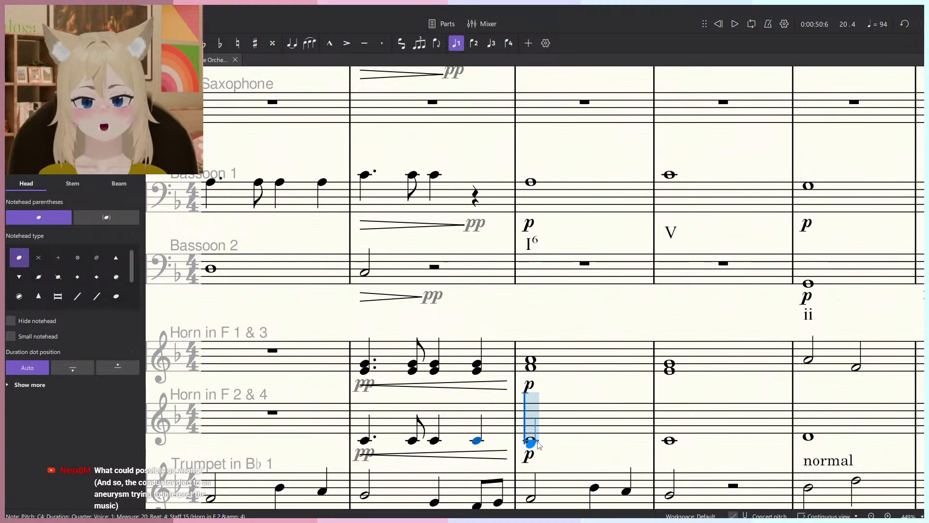
{"action": "key", "text": "Escape"}
Rewrite the Horn in F 2 & 4 whole note in measure 21 as a dotted quarter, an eighth and two quarters on C4.
{"action": "key", "text": "period"}
{"action": "key", "text": "n"}
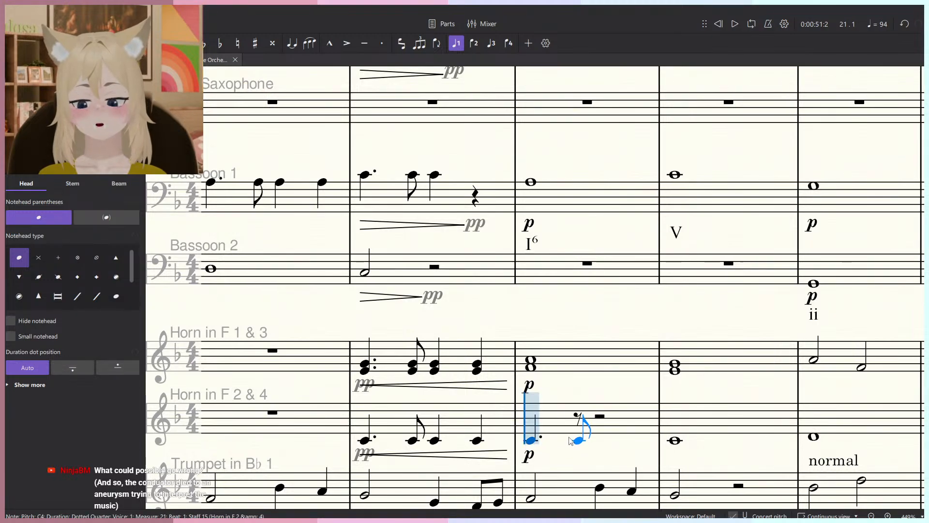
{"action": "left_click", "coordinate": [580, 440]}
{"action": "key", "text": "5"}
{"action": "left_click", "coordinate": [600, 439]}
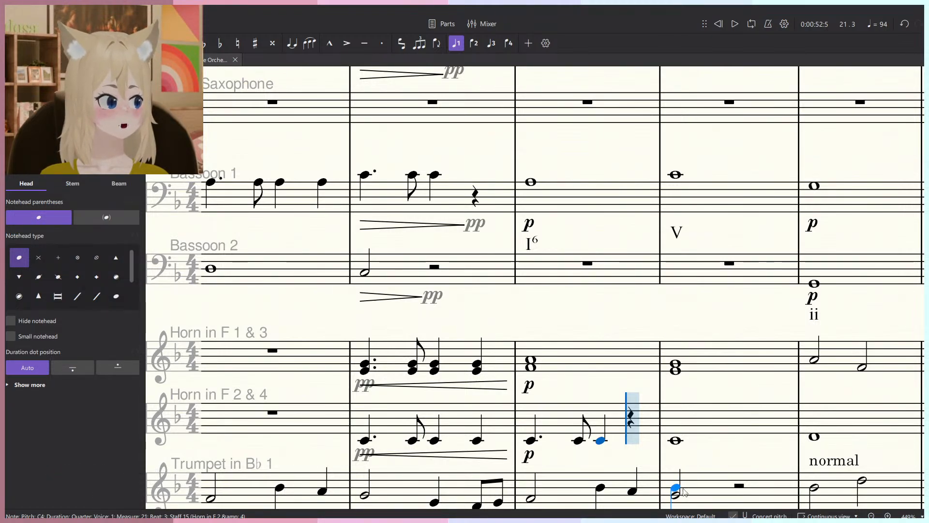
{"action": "left_click", "coordinate": [632, 439]}
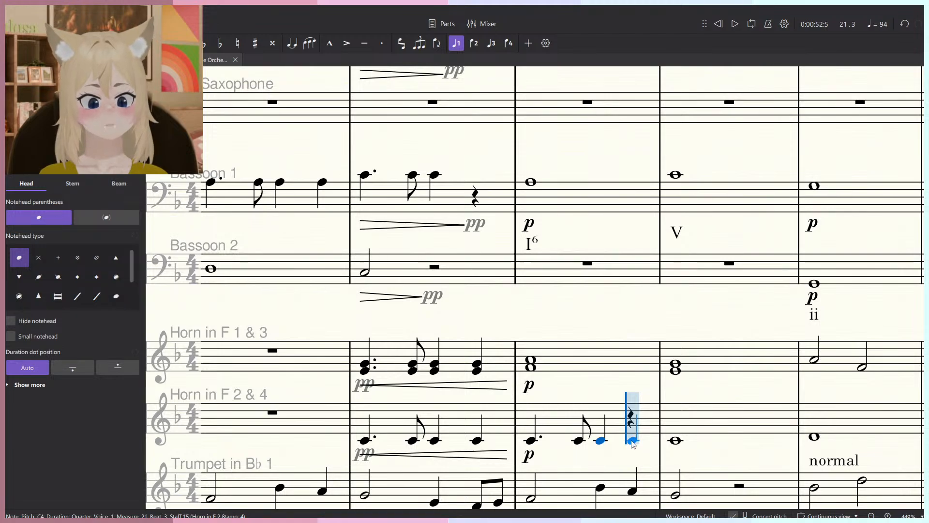
{"action": "key", "text": "Escape"}
Rewrite the Horn in F 1 & 3 whole-note chord in measure 21 as a dotted quarter, an eighth and two quarters on F4 and A4.
{"action": "left_click", "coordinate": [531, 369]}
{"action": "key", "text": "5"}
{"action": "key", "text": "period"}
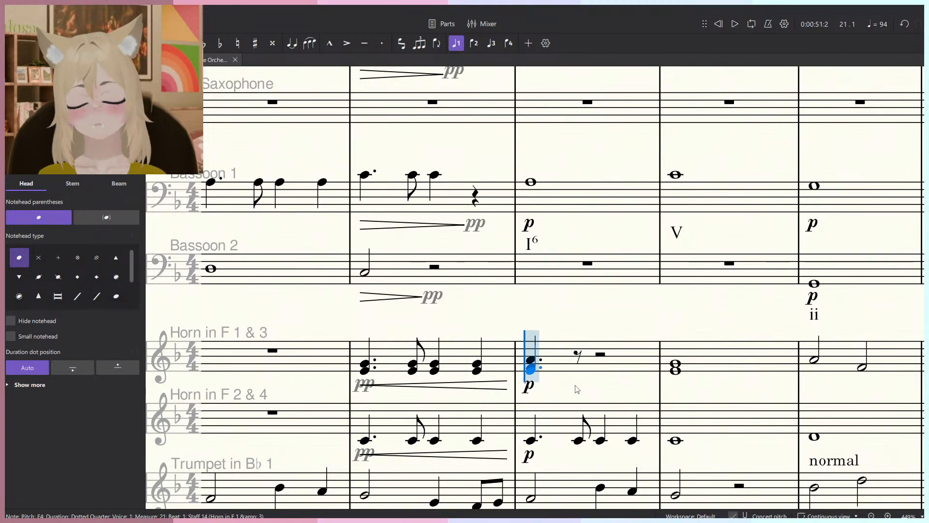
{"action": "left_click", "coordinate": [576, 366]}
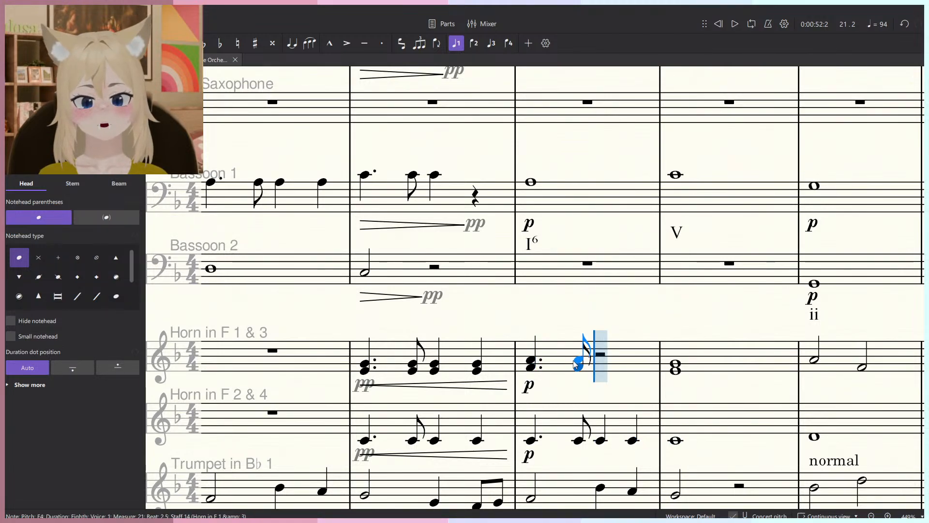
{"action": "key", "text": "alt+3"}
{"action": "key", "text": "5"}
{"action": "left_click", "coordinate": [603, 367]}
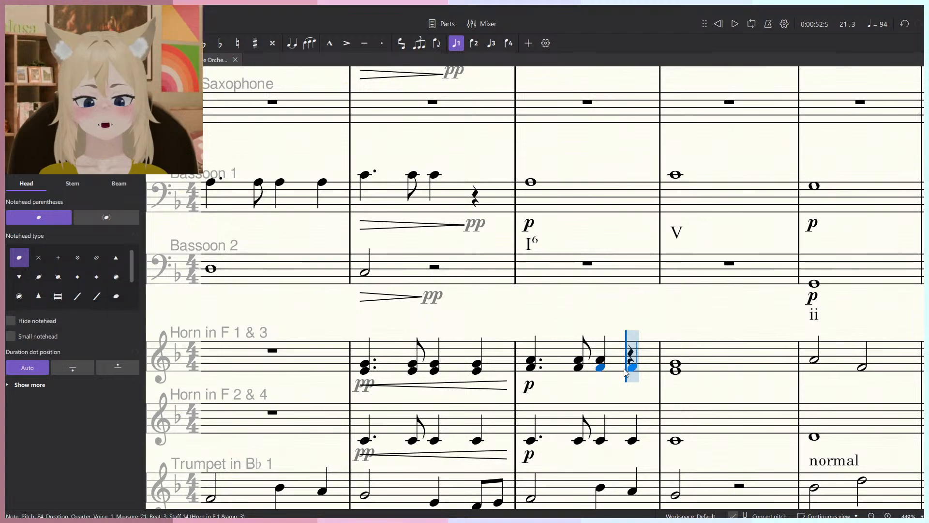
{"action": "left_click", "coordinate": [631, 367]}
{"action": "key", "text": "alt+3"}
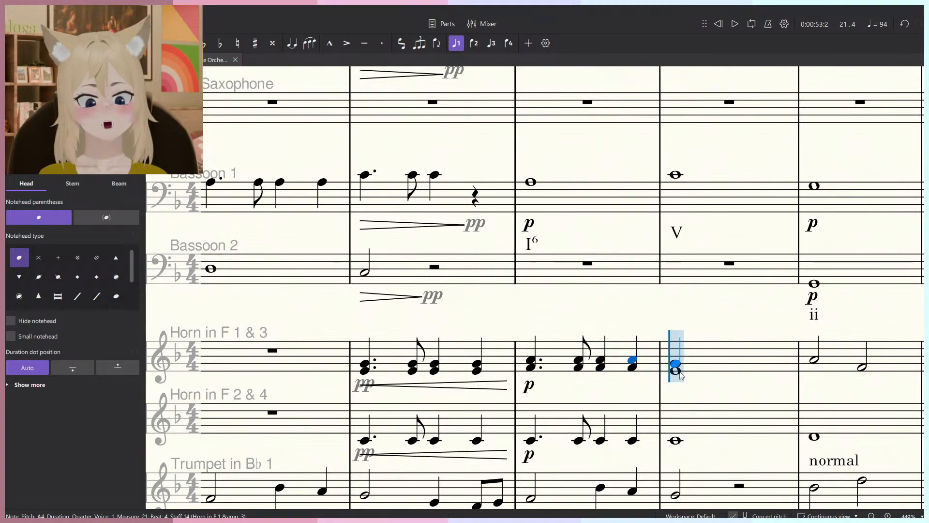
Rewrite the Horn in F 1 & 3 whole-note chord in measure 22 as a dotted quarter, an eighth and two quarters on E4 and G4.
{"action": "left_click", "coordinate": [679, 372]}
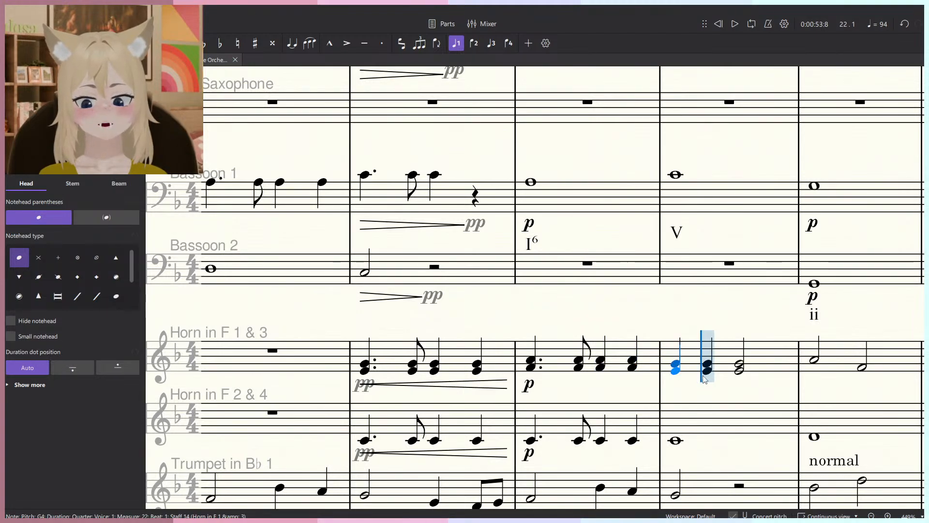
{"action": "key", "text": "period"}
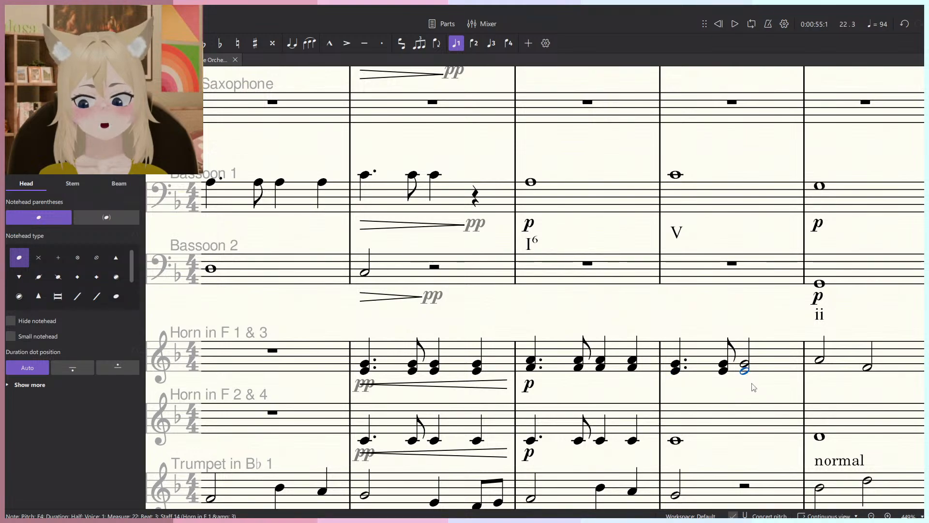
{"action": "left_click", "coordinate": [746, 370]}
{"action": "left_click", "coordinate": [774, 371]}
{"action": "left_click", "coordinate": [775, 364]}
{"action": "key", "text": "Escape"}
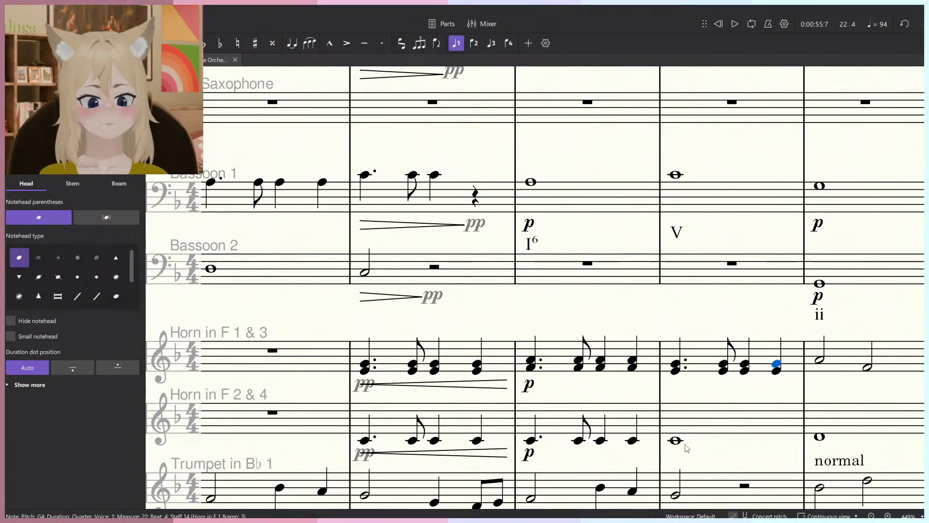
Shorten the Horn in F 2 & 4 whole note on C4 in measure 22 to a dotted quarter.
{"action": "left_click", "coordinate": [677, 440]}
{"action": "key", "text": "5"}
{"action": "key", "text": "period"}
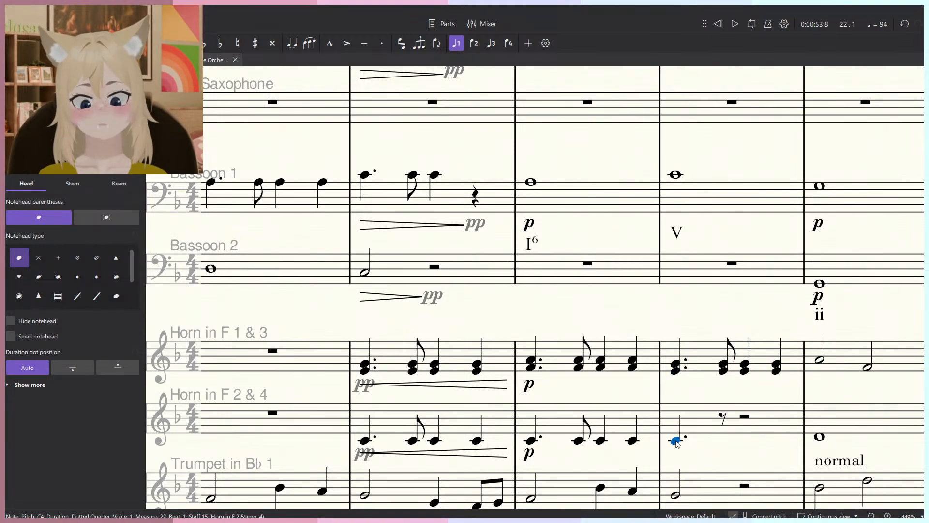
Fill the rest of measure 22 in Horn in F 2 & 4 with a C4 eighth note and two C4 quarter notes.
{"action": "key", "text": "n"}
{"action": "left_click", "coordinate": [722, 441]}
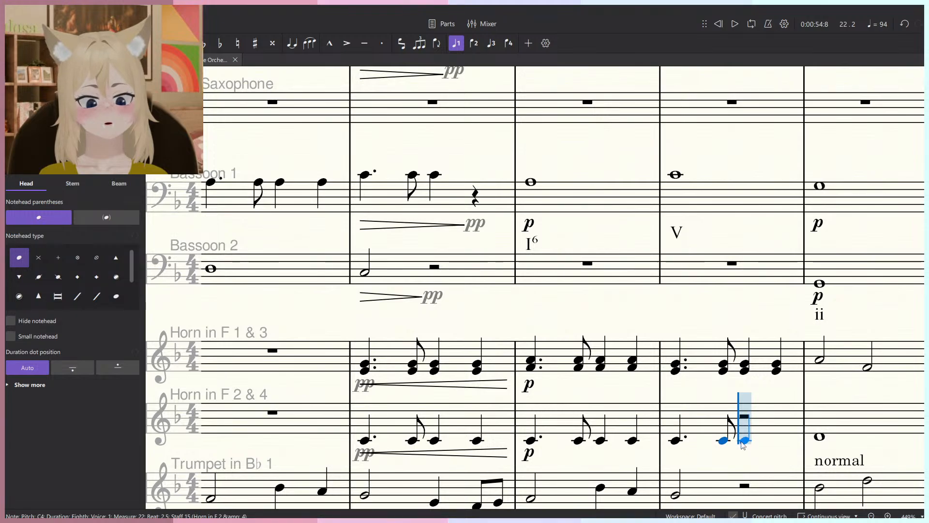
{"action": "left_click", "coordinate": [765, 442]}
{"action": "left_click", "coordinate": [770, 442]}
{"action": "left_click_drag", "start_coordinate": [769, 409], "coordinate": [686, 389]}
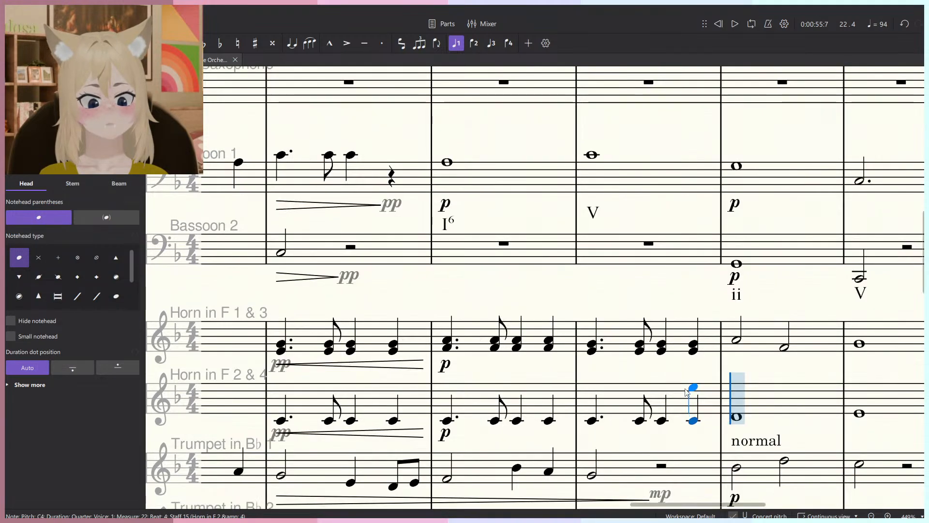
{"action": "key", "text": "Escape"}
Play back the passage from measure 21 and save the score.
{"action": "scroll", "coordinate": [709, 403], "scroll_direction": "down", "scroll_amount": 6, "text": "ctrl"}
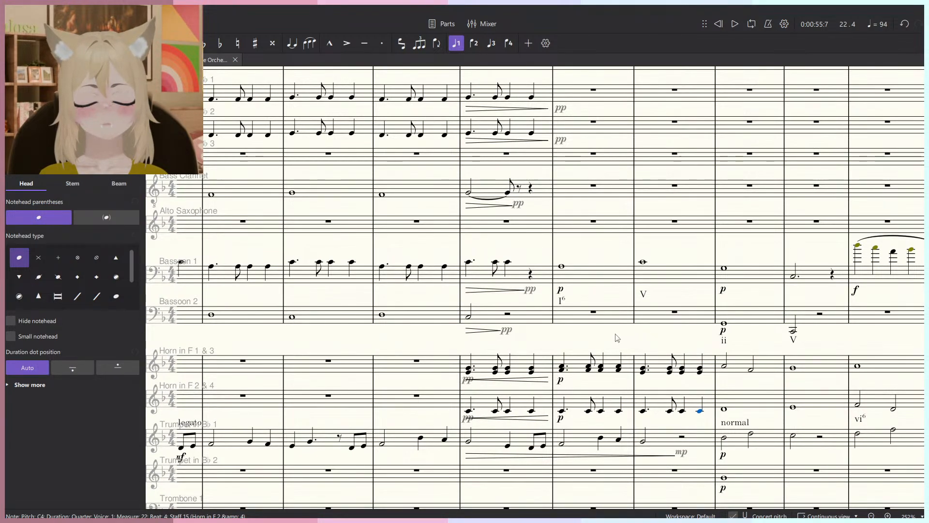
{"action": "scroll", "coordinate": [649, 361], "scroll_direction": "up", "scroll_amount": 5}
{"action": "scroll", "coordinate": [645, 287], "scroll_direction": "down", "scroll_amount": 4}
{"action": "left_click", "coordinate": [644, 311]}
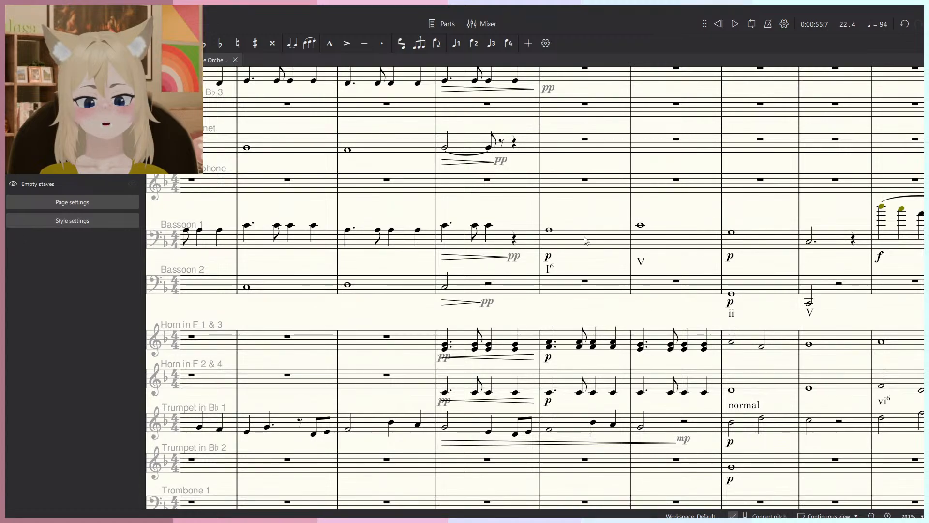
{"action": "left_click", "coordinate": [545, 209]}
{"action": "left_click", "coordinate": [571, 211]}
{"action": "scroll", "coordinate": [571, 211], "scroll_direction": "down", "scroll_amount": 2}
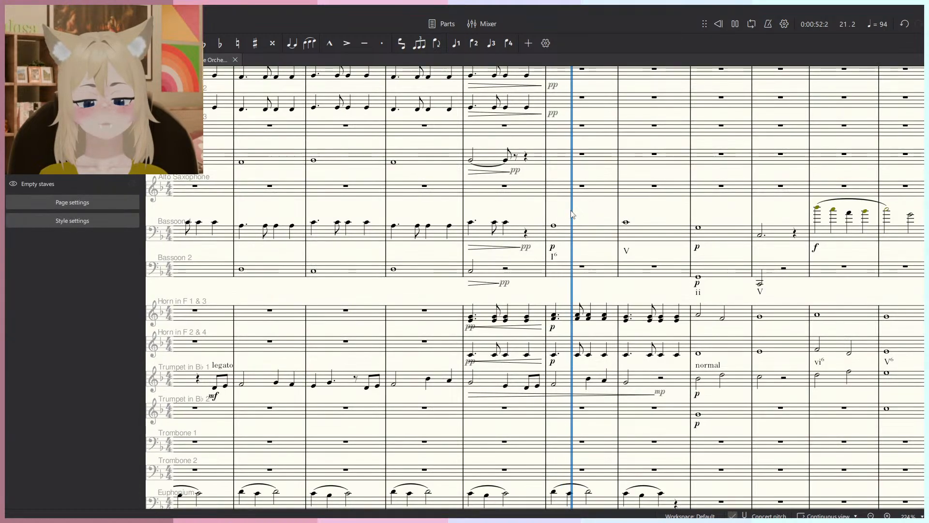
{"action": "key", "text": "space"}
{"action": "key", "text": "ctrl+s"}
Examine the clarinet, saxophone and bassoon parts around measure 20.
{"action": "left_click", "coordinate": [463, 252]}
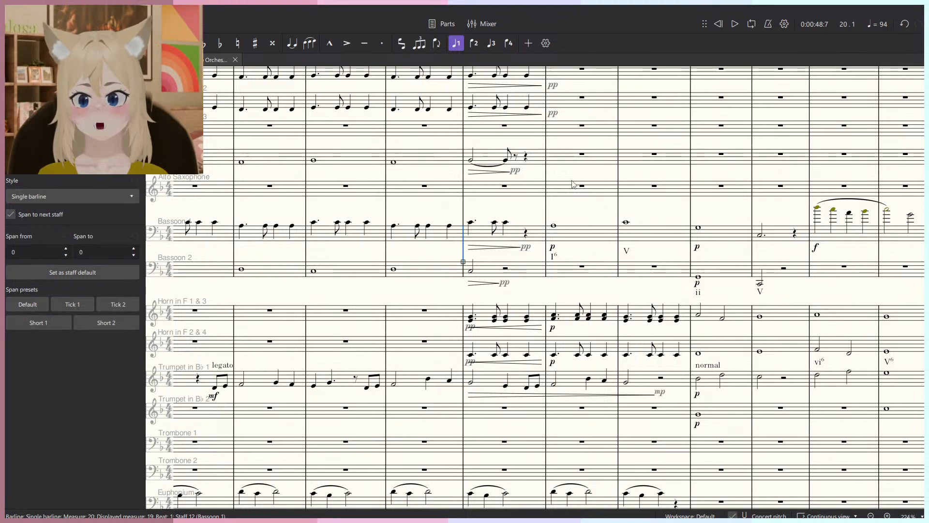
{"action": "scroll", "coordinate": [573, 184], "scroll_direction": "up", "scroll_amount": 3}
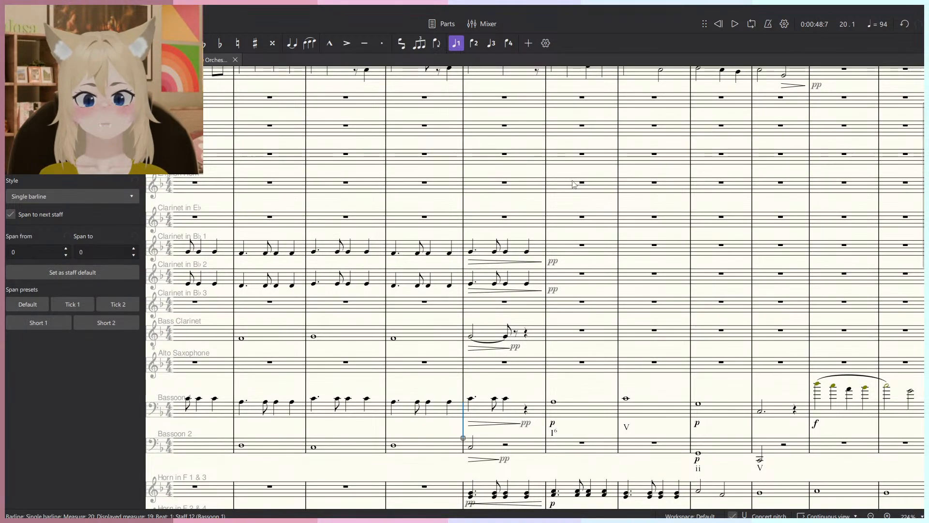
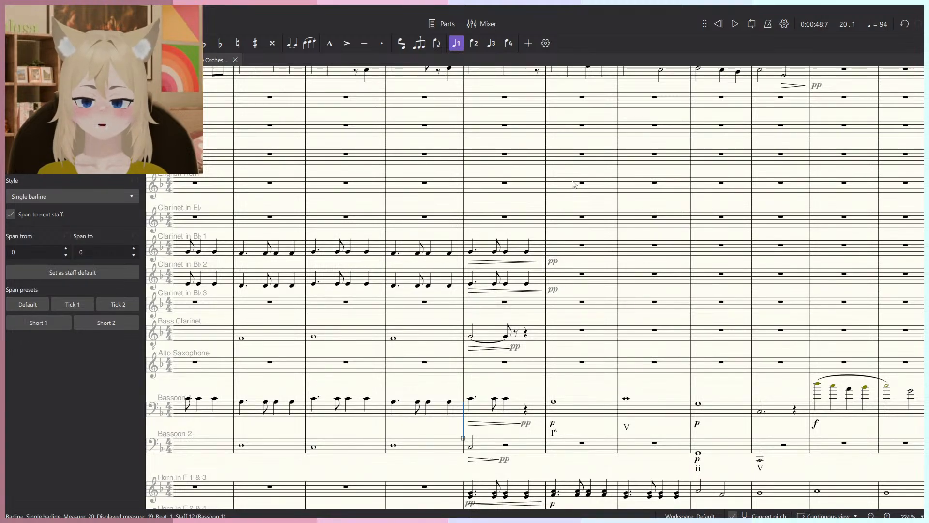
{"action": "scroll", "coordinate": [550, 183], "scroll_direction": "up", "scroll_amount": 4}
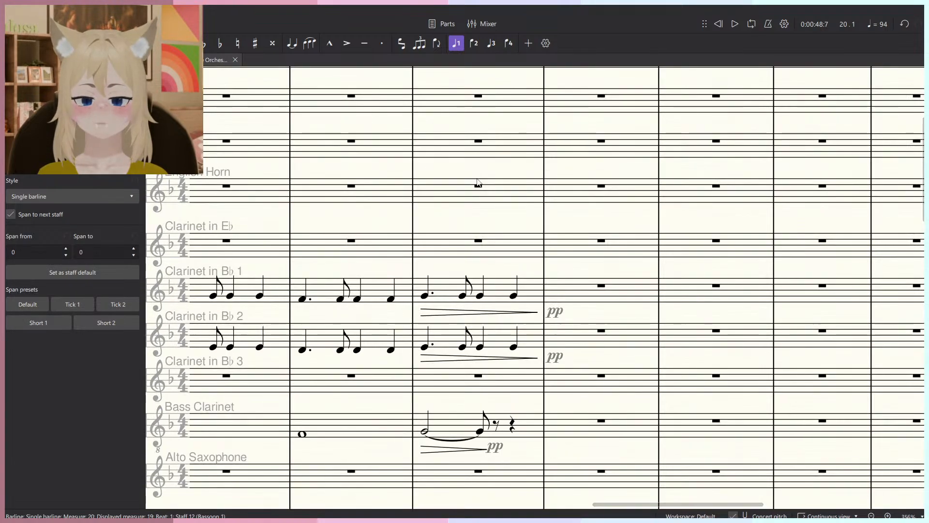
{"action": "scroll", "coordinate": [495, 194], "scroll_direction": "down", "scroll_amount": 4}
{"action": "left_click", "coordinate": [442, 224]}
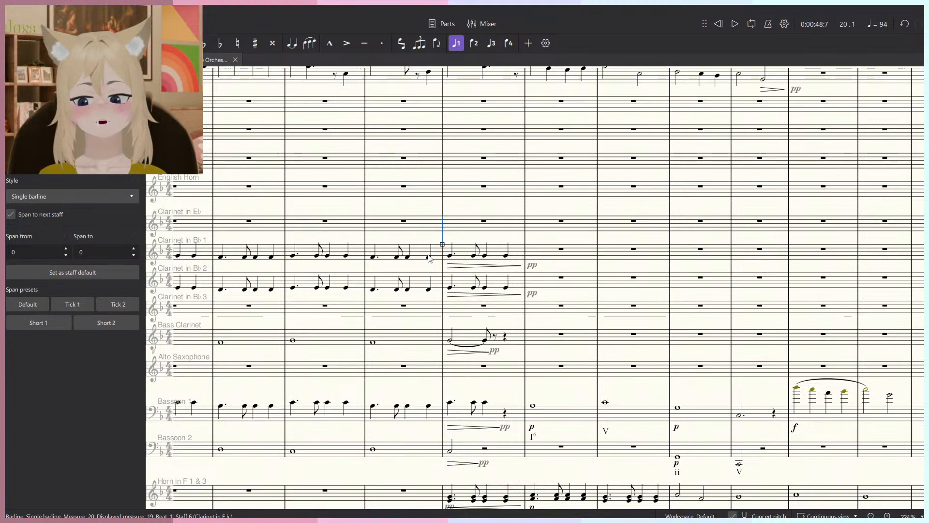
{"action": "scroll", "coordinate": [480, 236], "scroll_direction": "down", "scroll_amount": 5}
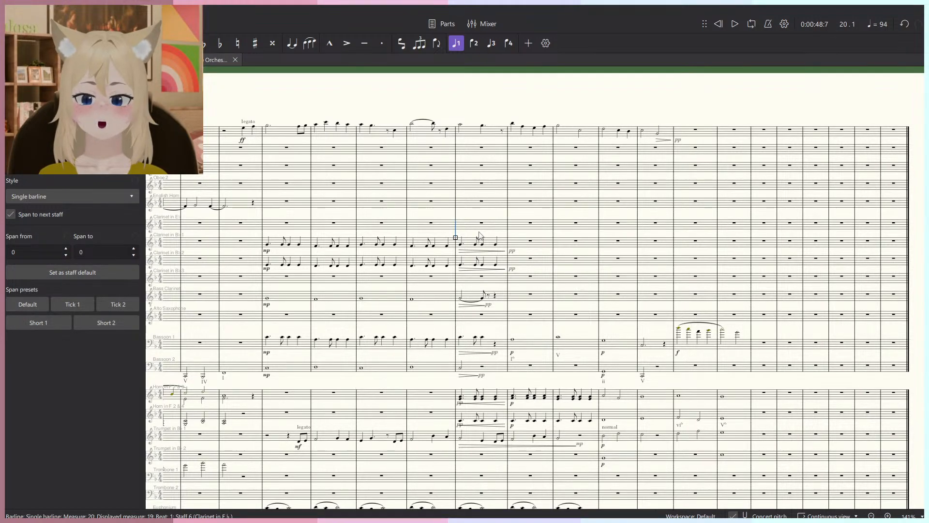
{"action": "left_click", "coordinate": [479, 232]}
{"action": "scroll", "coordinate": [479, 232], "scroll_direction": "up", "scroll_amount": 2}
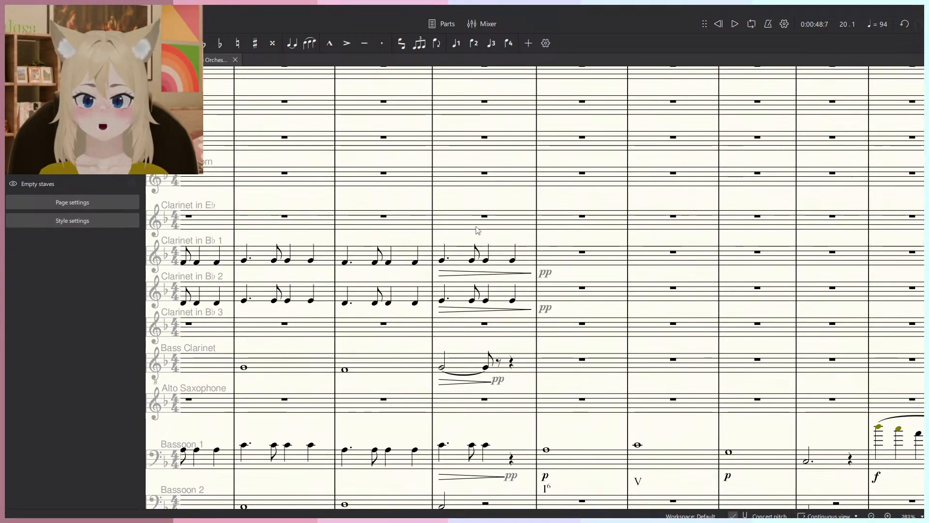
{"action": "scroll", "coordinate": [478, 231], "scroll_direction": "down", "scroll_amount": 1}
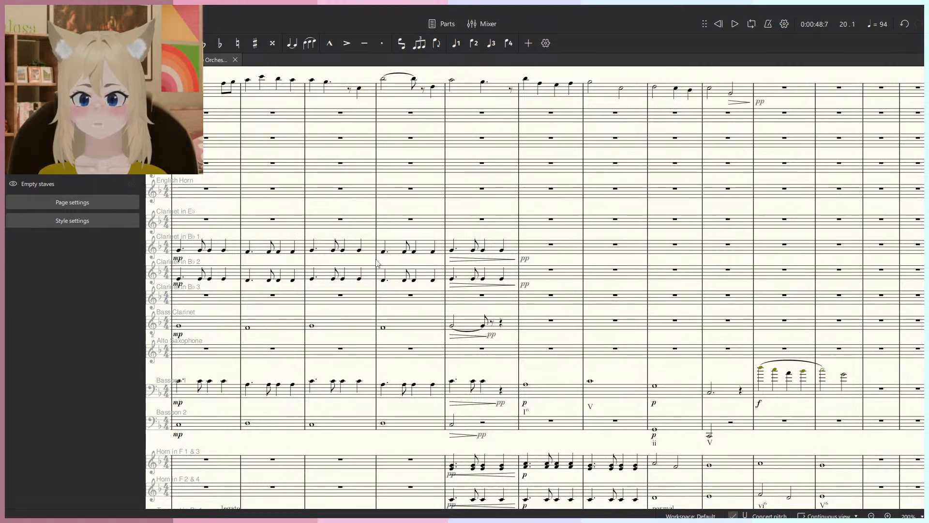
Play back the score from measure 19 through measure 24, following the woodwind, horn and trumpet parts.
{"action": "left_click_drag", "start_coordinate": [381, 264], "coordinate": [414, 281]}
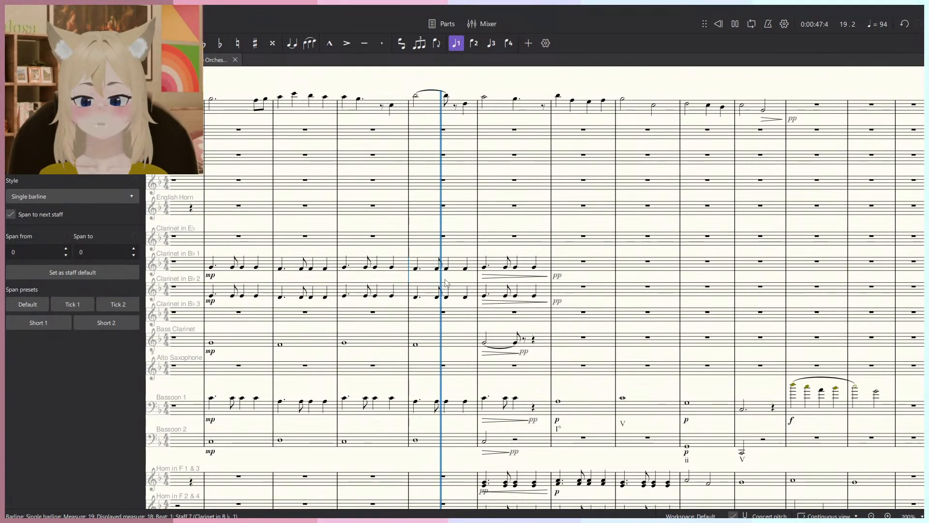
{"action": "scroll", "coordinate": [435, 279], "scroll_direction": "down", "scroll_amount": 1}
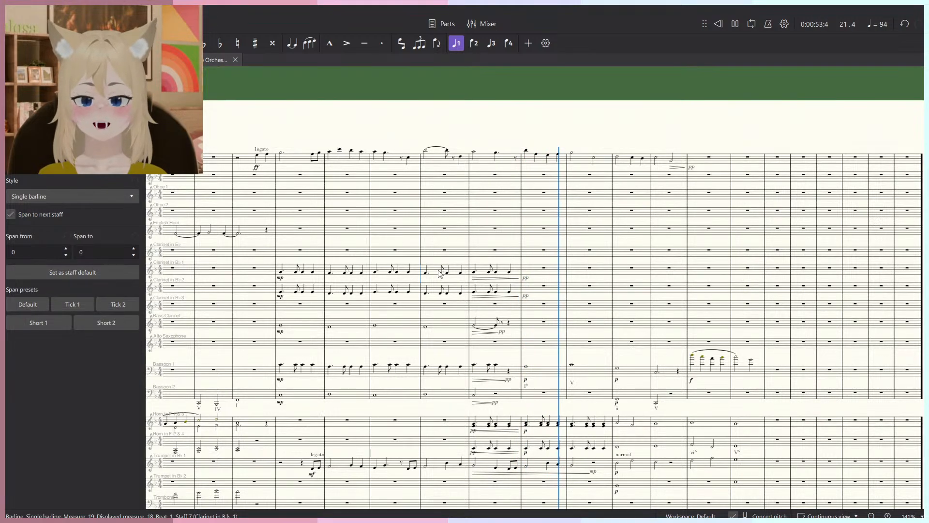
{"action": "scroll", "coordinate": [616, 364], "scroll_direction": "up", "scroll_amount": 2}
{"action": "scroll", "coordinate": [616, 364], "scroll_direction": "down", "scroll_amount": 1}
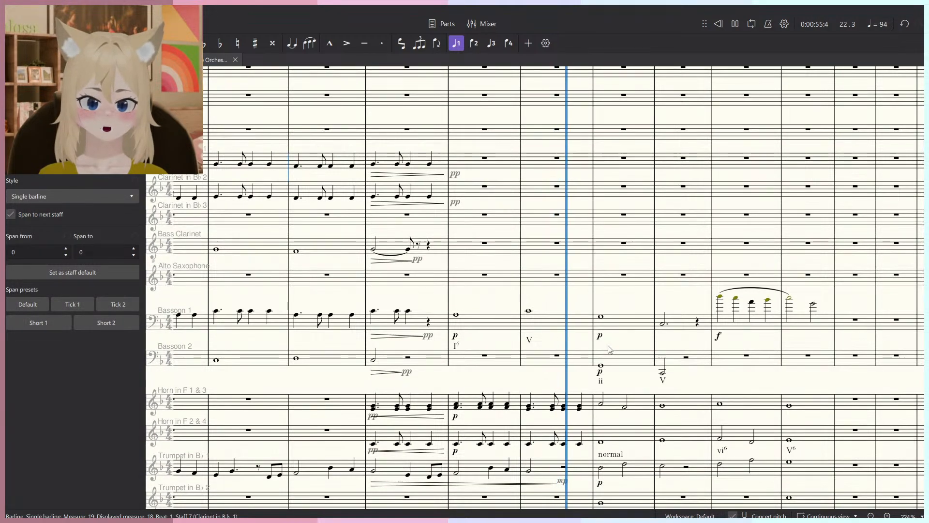
{"action": "scroll", "coordinate": [616, 342], "scroll_direction": "down", "scroll_amount": 1}
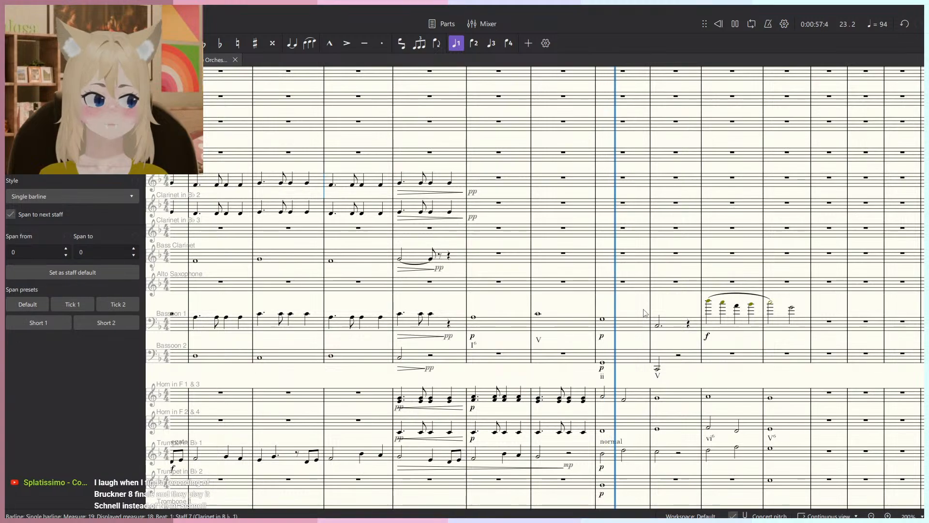
{"action": "scroll", "coordinate": [658, 312], "scroll_direction": "up", "scroll_amount": 1}
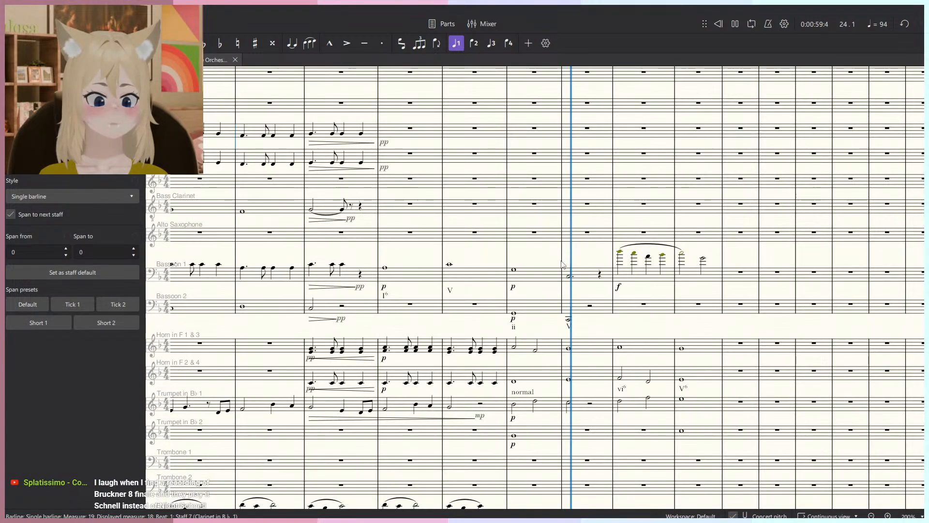
{"action": "key", "text": "space"}
Play back the start of measure 23 from the Bassoon 1 whole note.
{"action": "scroll", "coordinate": [516, 313], "scroll_direction": "up", "scroll_amount": 1}
{"action": "left_click", "coordinate": [513, 239]}
{"action": "key", "text": "space"}
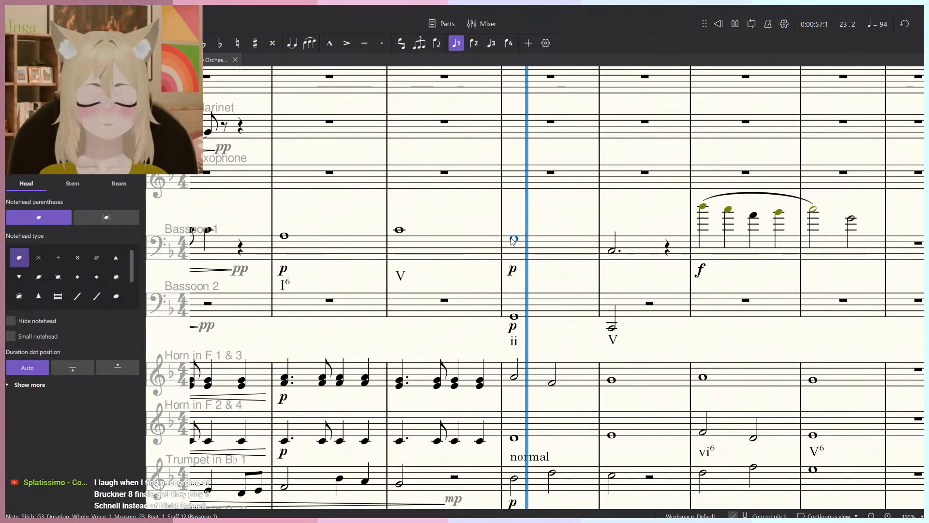
{"action": "key", "text": "space"}
Replace the second half note in measure 23 of Horn in F 1 & 3 with an F4 dotted quarter and eighth note.
{"action": "left_click", "coordinate": [552, 384]}
{"action": "scroll", "coordinate": [554, 385], "scroll_direction": "down", "scroll_amount": 2}
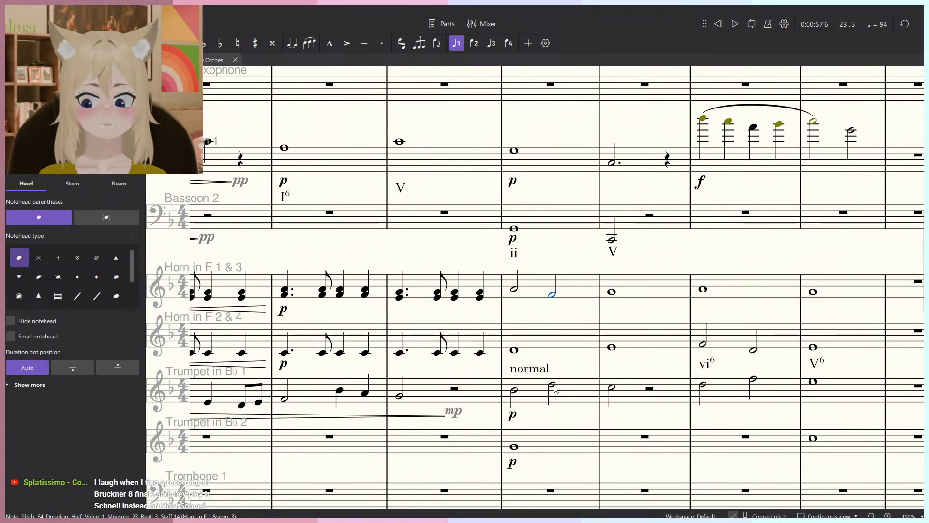
{"action": "key", "text": "5"}
{"action": "key", "text": "."}
{"action": "key", "text": "n"}
{"action": "key", "text": "4"}
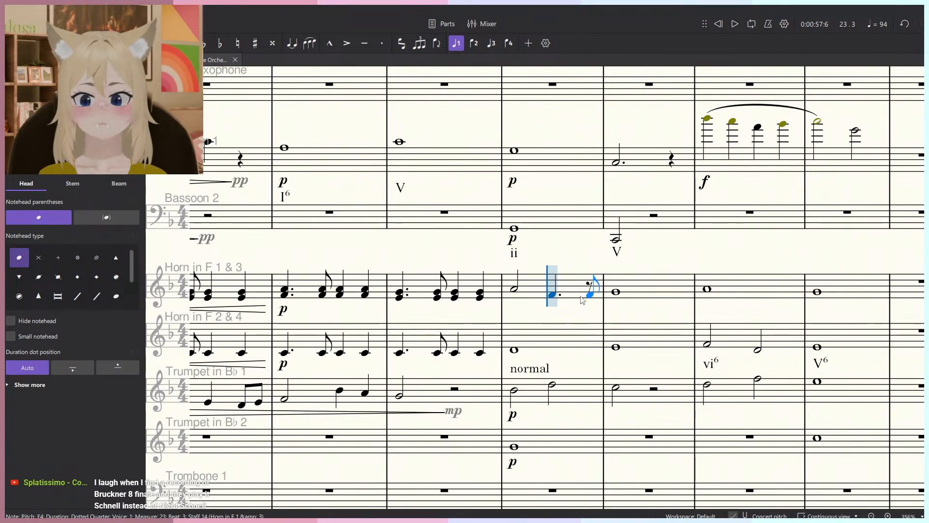
{"action": "left_click", "coordinate": [581, 296]}
{"action": "key", "text": "Escape"}
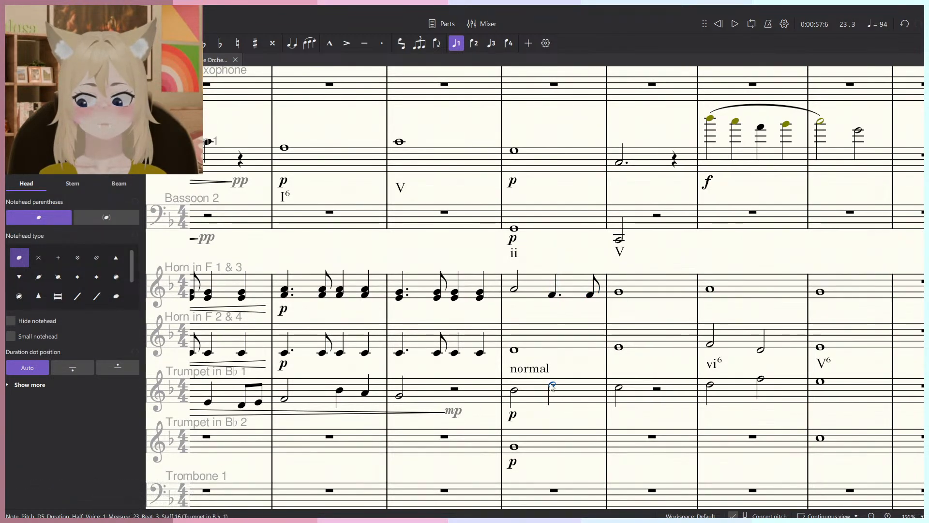
Replace the second half note in measure 23 of Trumpet in B♭ 1 with a D5 dotted quarter and eighth note.
{"action": "left_click", "coordinate": [552, 386]}
{"action": "key", "text": "5"}
{"action": "key", "text": "."}
{"action": "key", "text": "n"}
{"action": "key", "text": "4"}
{"action": "left_click", "coordinate": [583, 386]}
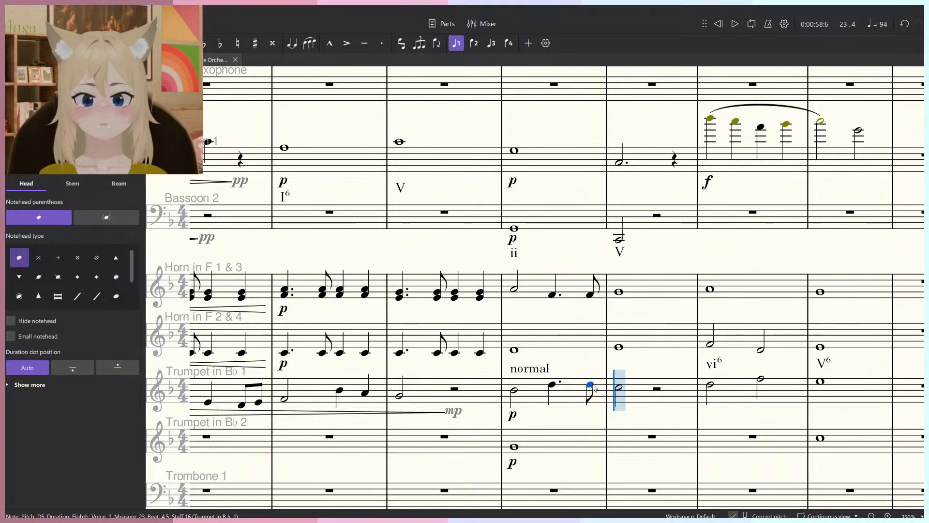
{"action": "key", "text": "Escape"}
Split the whole note in measure 23 of Horn in F 2 & 4 into a D4 half, dotted quarter and eighth note.
{"action": "scroll", "coordinate": [582, 387], "scroll_direction": "down", "scroll_amount": 1}
{"action": "left_click", "coordinate": [522, 354]}
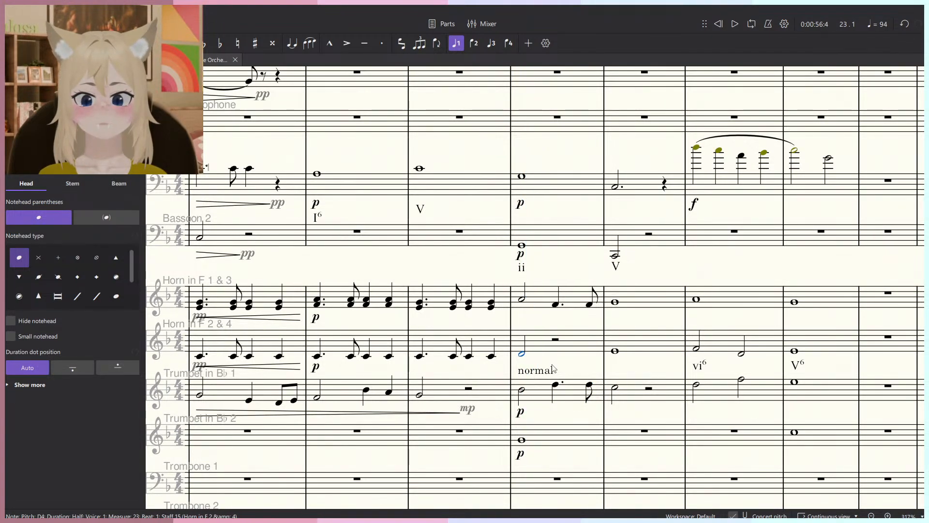
{"action": "key", "text": "6"}
{"action": "key", "text": "n"}
{"action": "left_click", "coordinate": [577, 356]}
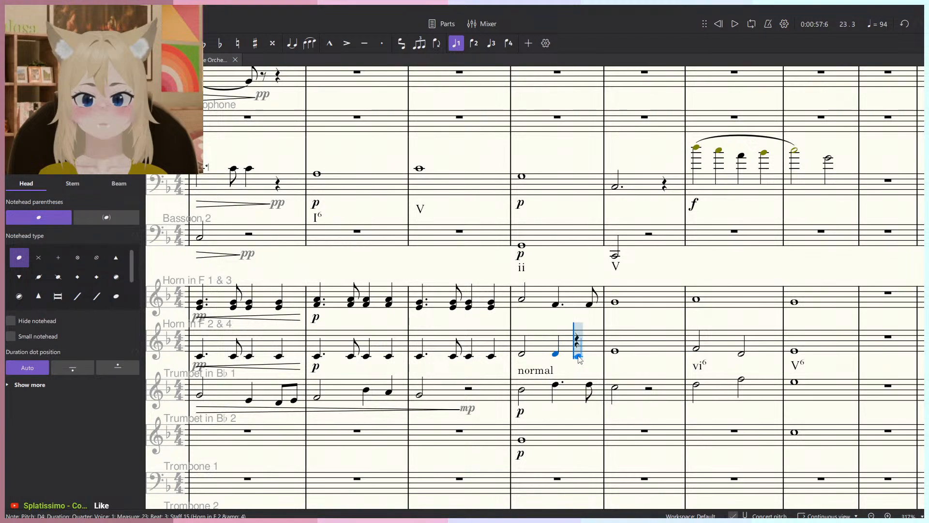
{"action": "key", "text": "Escape"}
{"action": "key", "text": "."}
{"action": "key", "text": "n"}
{"action": "key", "text": "4"}
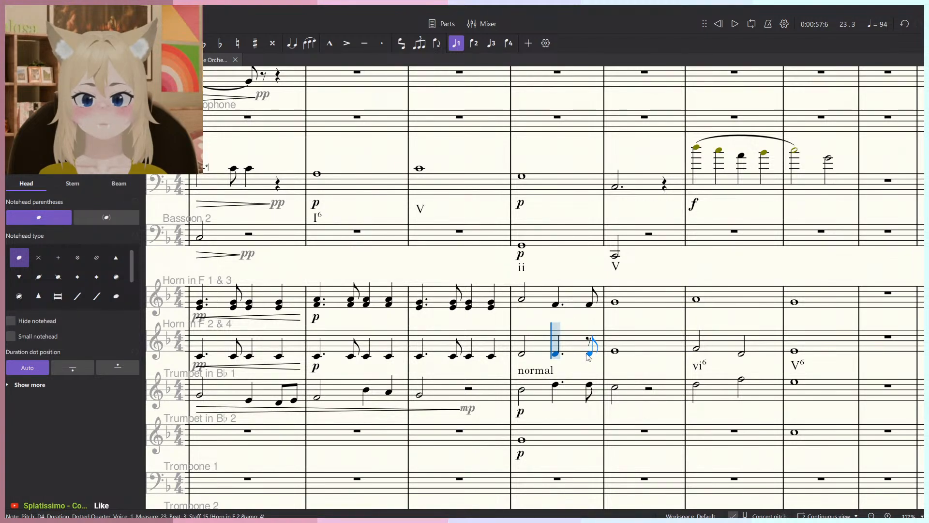
{"action": "left_click", "coordinate": [587, 354]}
{"action": "key", "text": "Escape"}
Undo the last rhythm edits in measure 23 of Horn in F 2 & 4 and redo them.
{"action": "key", "text": "ctrl+z"}
{"action": "key", "text": "ctrl+z"}
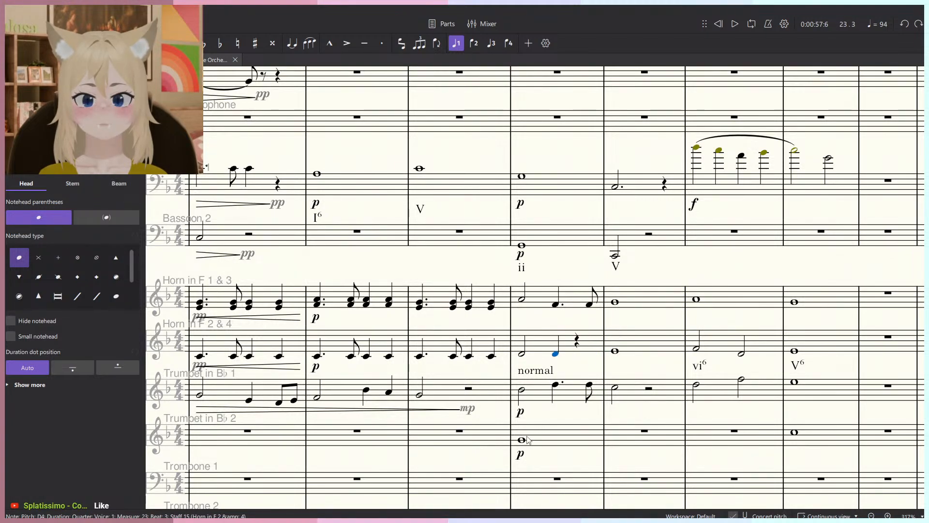
{"action": "key", "text": "ctrl+z"}
{"action": "key", "text": "ctrl+shift+z"}
{"action": "key", "text": "ctrl+shift+z"}
{"action": "key", "text": "ctrl+shift+z"}
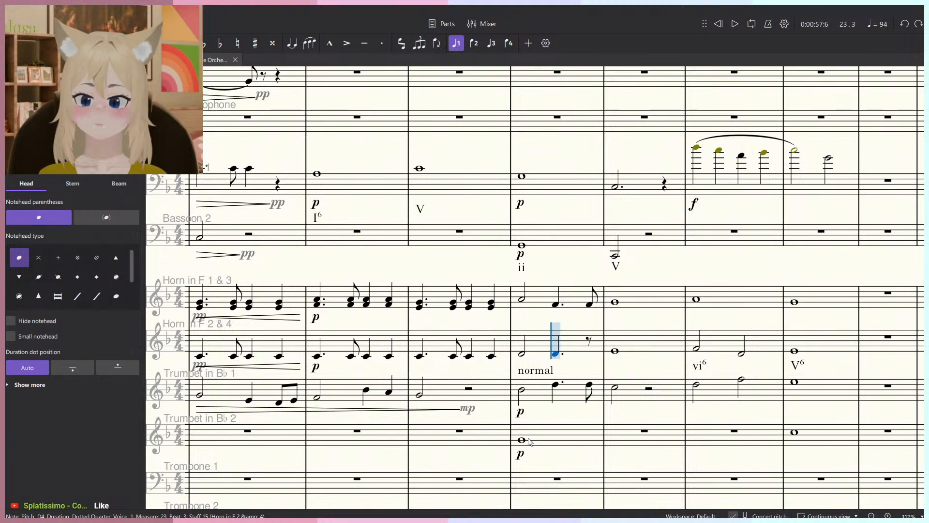
Shorten the G4 whole note in measure 23 of Trumpet in B♭ 2 to a half note.
{"action": "left_click", "coordinate": [522, 441]}
{"action": "key", "text": "5"}
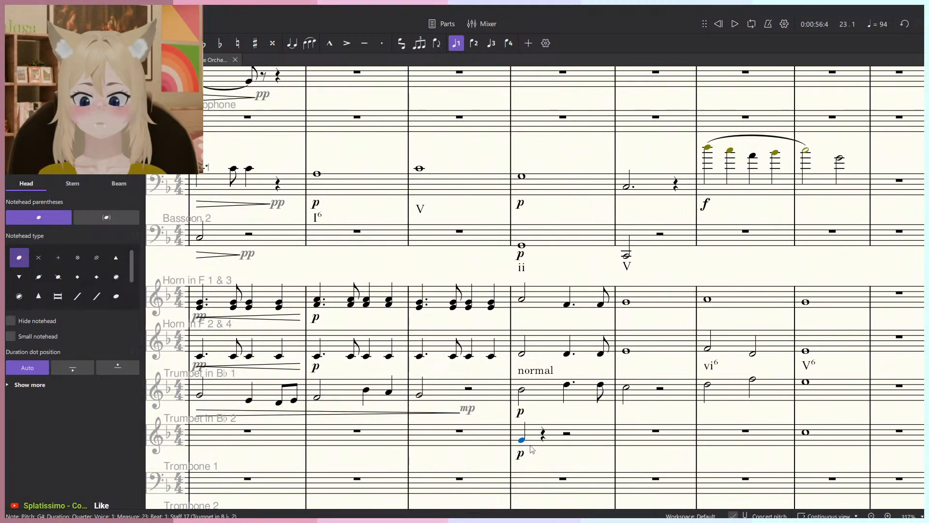
{"action": "key", "text": "n"}
{"action": "key", "text": "Escape"}
{"action": "key", "text": "6"}
{"action": "key", "text": "n"}
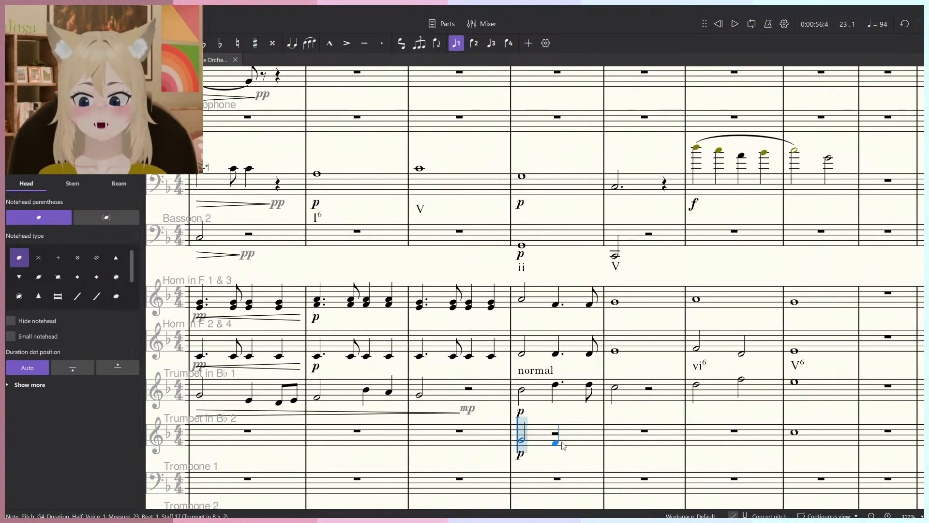
Add a G4 dotted quarter and eighth note in the second half of measure 23 of Trumpet in B♭ 2.
{"action": "key", "text": "5"}
{"action": "left_click", "coordinate": [558, 440]}
{"action": "key", "text": "Escape"}
{"action": "key", "text": "n"}
{"action": "key", "text": "4"}
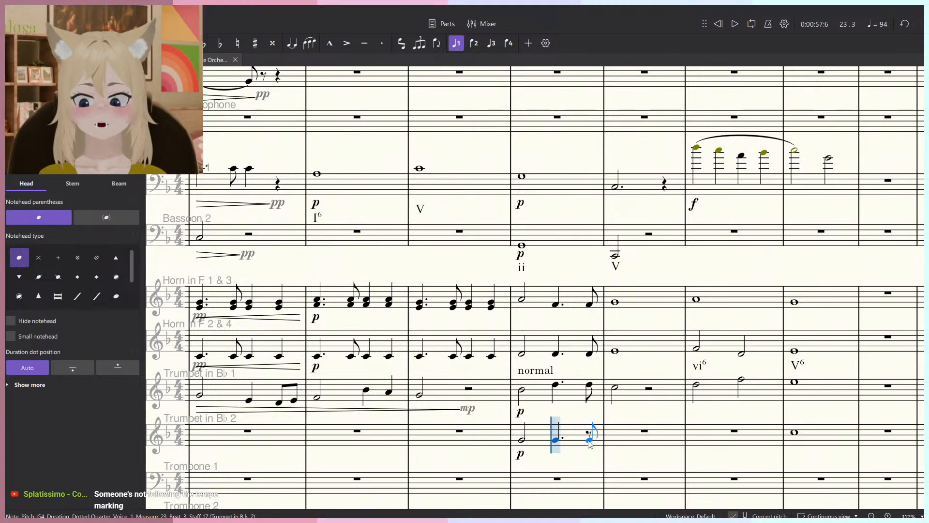
{"action": "left_click", "coordinate": [586, 439]}
{"action": "key", "text": "Escape"}
{"action": "scroll", "coordinate": [587, 438], "scroll_direction": "down", "scroll_amount": 1}
{"action": "scroll", "coordinate": [480, 379], "scroll_direction": "up", "scroll_amount": 1}
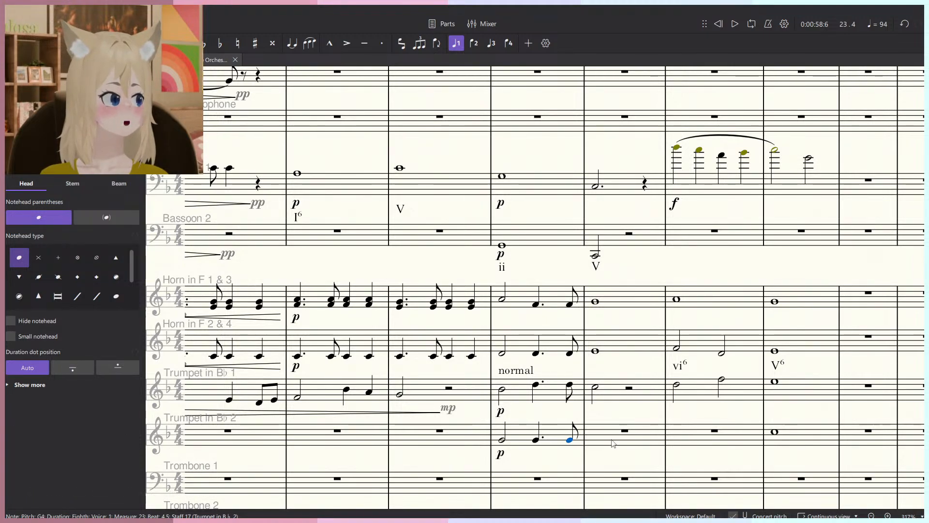
{"action": "left_click", "coordinate": [492, 322]}
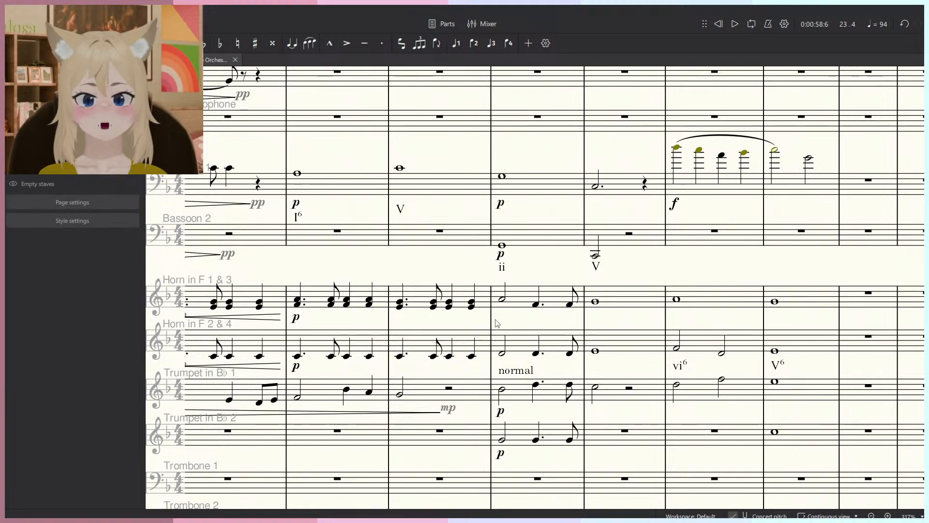
{"action": "left_click_drag", "start_coordinate": [490, 319], "coordinate": [445, 331]}
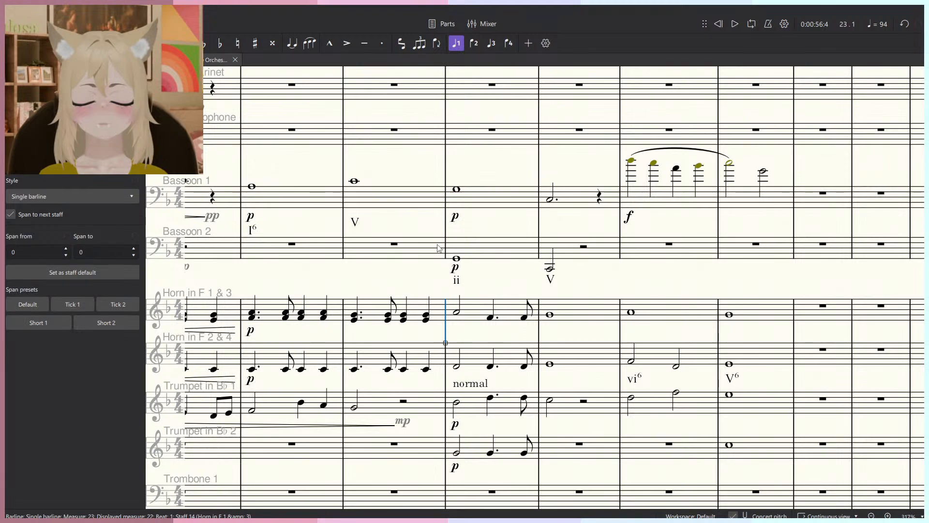
{"action": "left_click", "coordinate": [346, 332]}
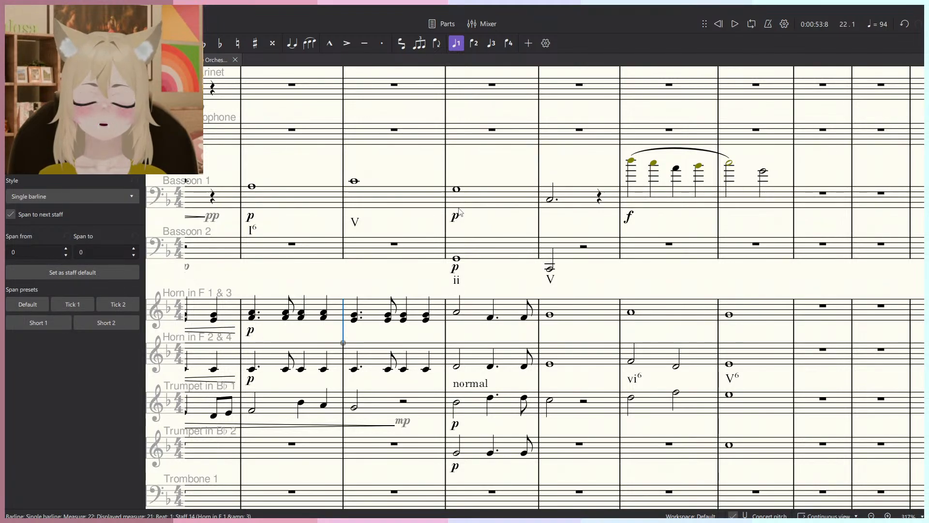
Play back the score from measure 22 into measure 25 to check the horn and trumpet rhythms.
{"action": "key", "text": "space"}
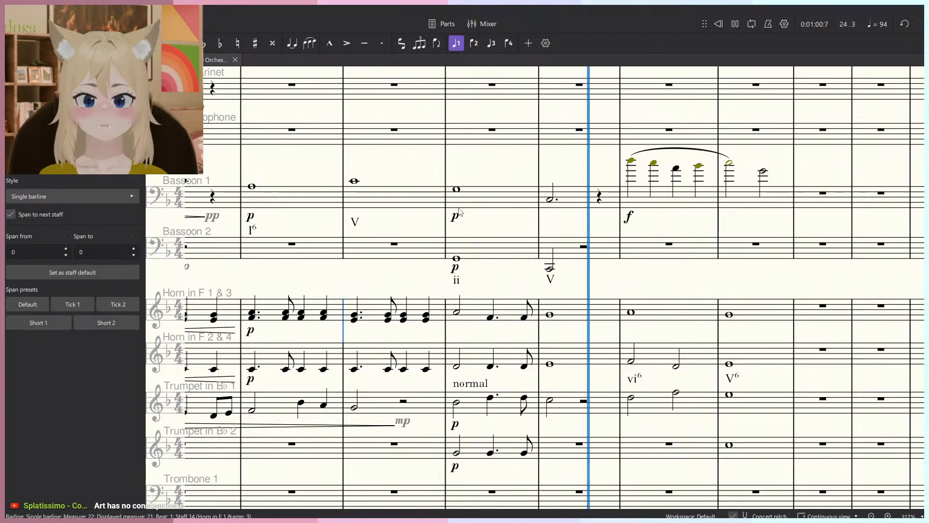
{"action": "left_click", "coordinate": [549, 315]}
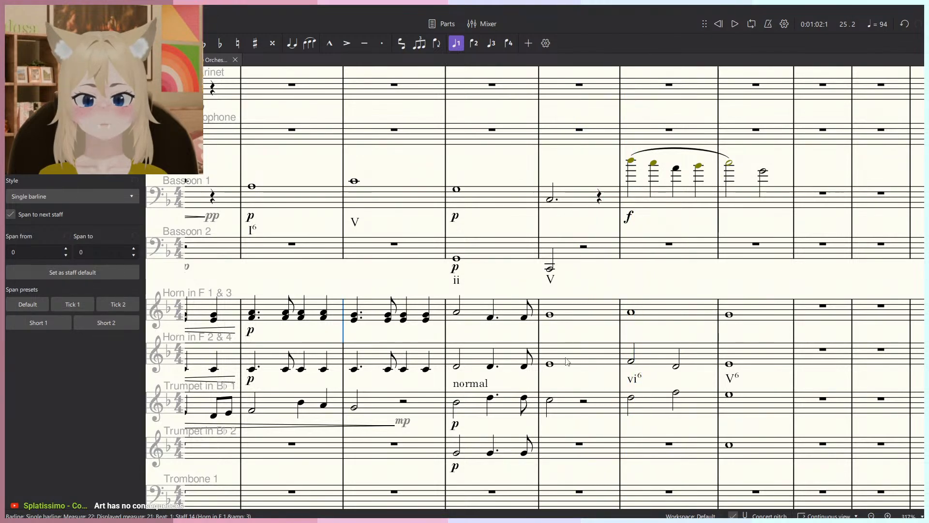
Split the whole notes in measure 24 of both horn staves into two half notes each, G4 and E4, and play them back.
{"action": "scroll", "coordinate": [542, 436], "scroll_direction": "up", "scroll_amount": 5}
{"action": "left_click", "coordinate": [539, 432]}
{"action": "left_click", "coordinate": [539, 369]}
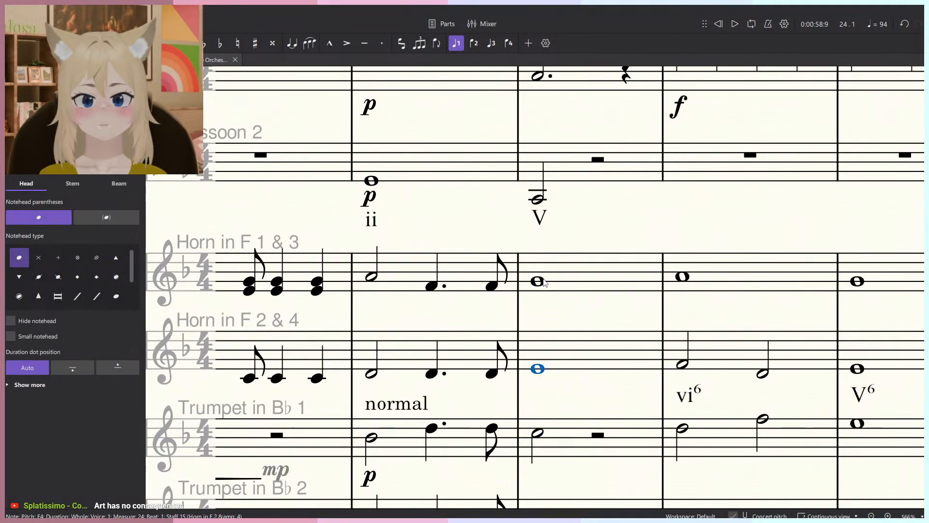
{"action": "left_click", "coordinate": [542, 282], "text": "ctrl"}
{"action": "key", "text": "6"}
{"action": "key", "text": "n"}
{"action": "left_click", "coordinate": [597, 369]}
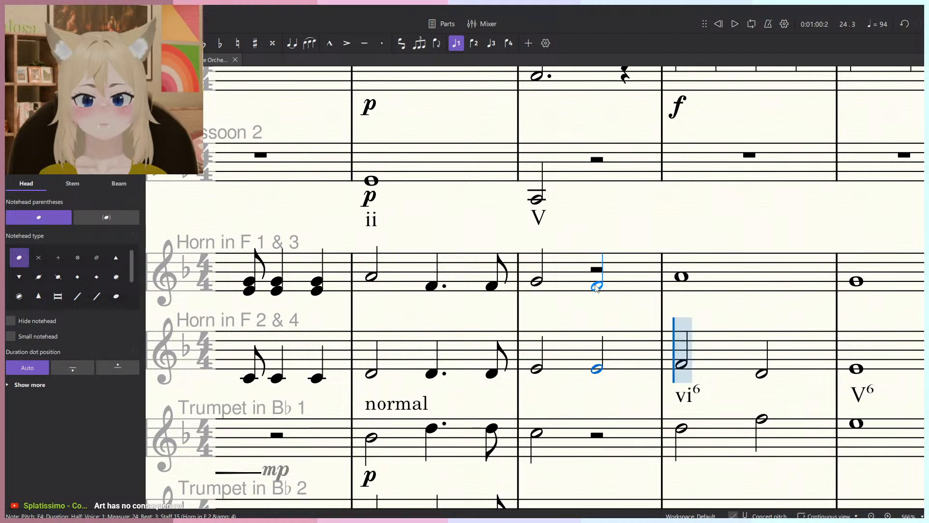
{"action": "left_click", "coordinate": [597, 282]}
{"action": "key", "text": "Escape"}
{"action": "key", "text": "space"}
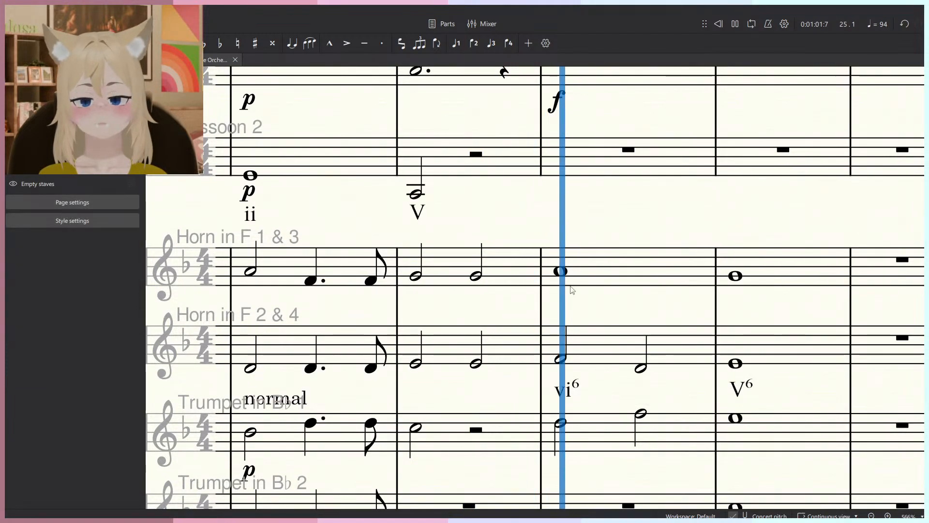
{"action": "key", "text": "space"}
Split the A4 whole note in measure 25 of Horn in F 1 & 3 into a half, a dotted quarter and an eighth note.
{"action": "left_click", "coordinate": [563, 271]}
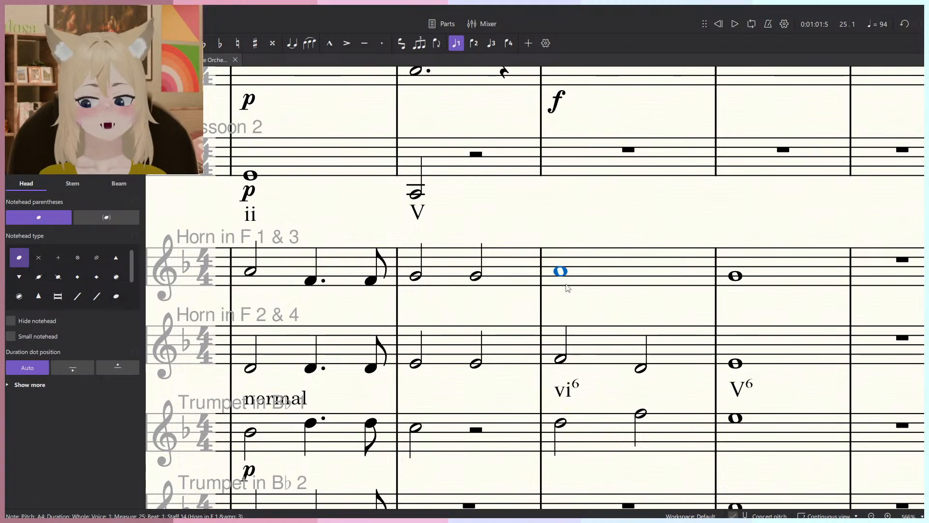
{"action": "key", "text": "6"}
{"action": "key", "text": "n"}
{"action": "key", "text": "5"}
{"action": "left_click", "coordinate": [648, 272]}
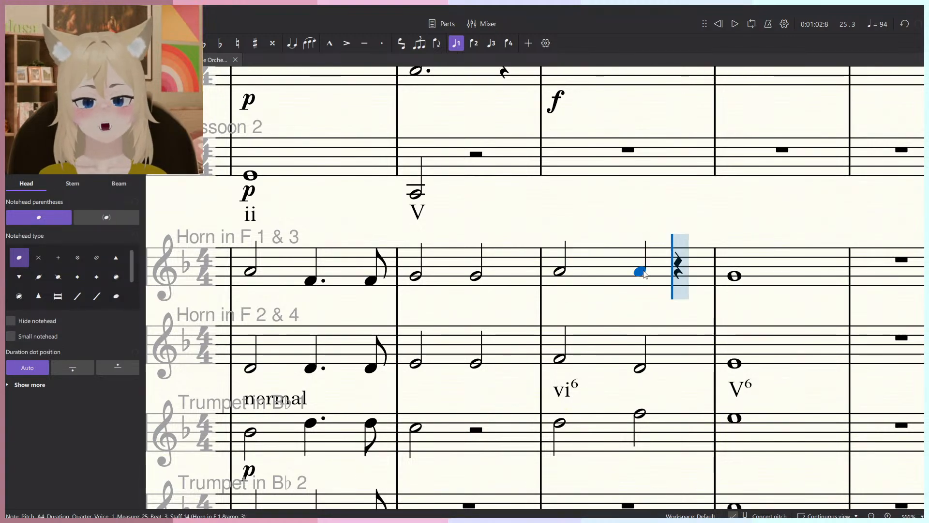
{"action": "key", "text": "n"}
{"action": "key", "text": "period"}
{"action": "key", "text": "n"}
{"action": "key", "text": "4"}
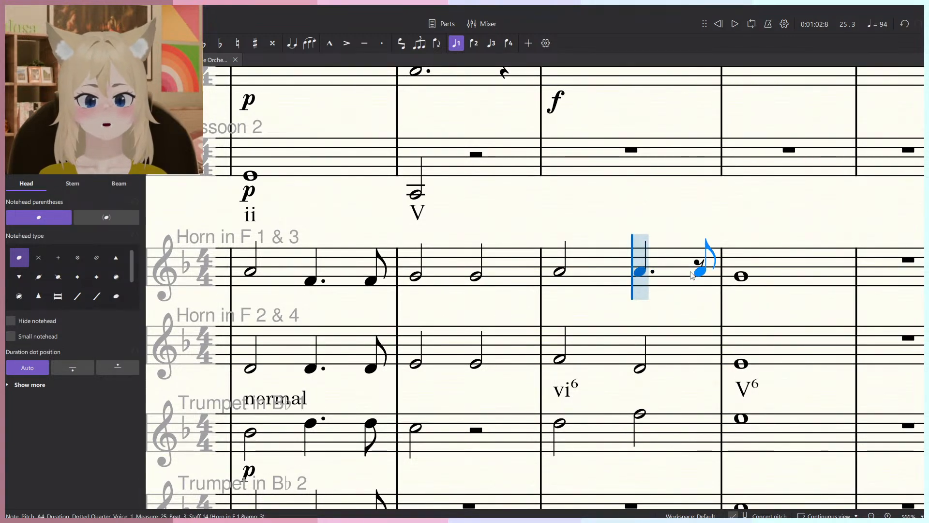
{"action": "left_click", "coordinate": [699, 272]}
{"action": "key", "text": "Escape"}
Change the D4 half note in measure 25 of Horn in F 2 & 4 to a dotted quarter and an eighth note.
{"action": "left_click", "coordinate": [644, 370]}
{"action": "key", "text": "5"}
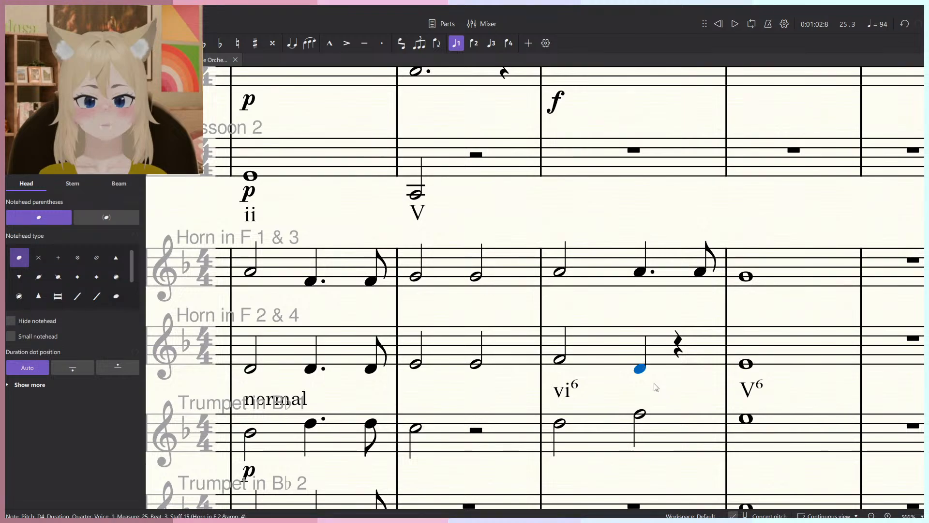
{"action": "key", "text": "n"}
{"action": "key", "text": "period"}
{"action": "key", "text": "d"}
{"action": "key", "text": "Escape"}
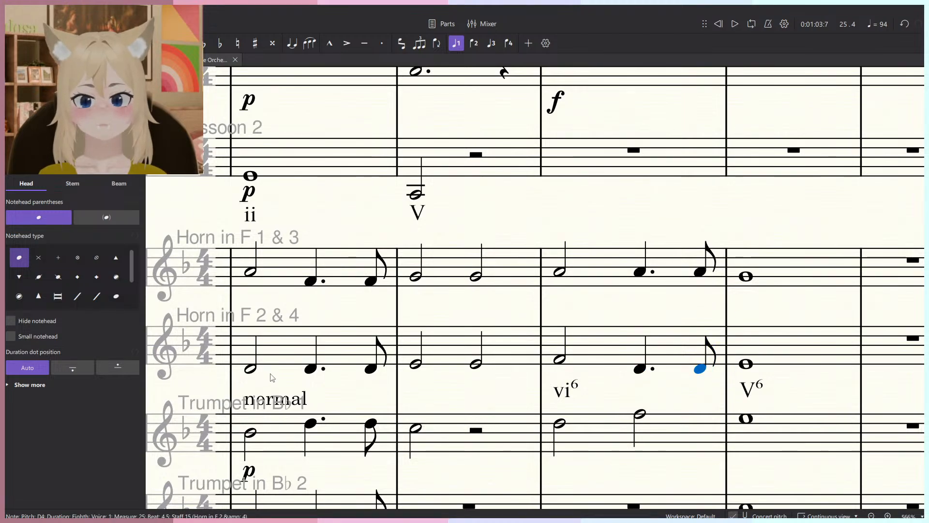
Try splitting the F4 half note in measure 25 of Horn in F 2 & 4 into two quarter notes.
{"action": "left_click", "coordinate": [561, 359]}
{"action": "key", "text": "5"}
{"action": "key", "text": "n"}
{"action": "left_click", "coordinate": [599, 359]}
{"action": "key", "text": "Escape"}
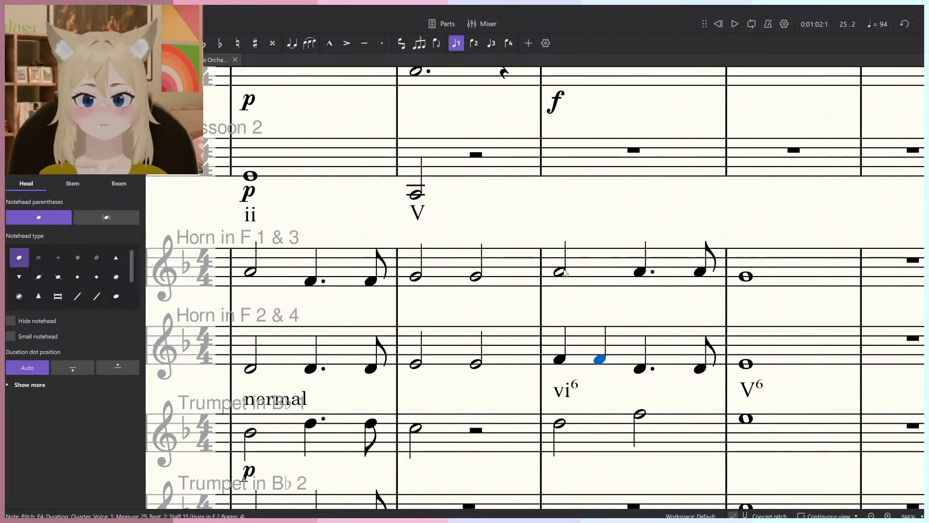
Undo the quarter-note changes in measure 25 and restore the F4 of Horn in F 2 & 4 to a half note.
{"action": "left_click", "coordinate": [560, 272]}
{"action": "key", "text": "5"}
{"action": "key", "text": "n"}
{"action": "key", "text": "ctrl+z"}
{"action": "key", "text": "ctrl+z"}
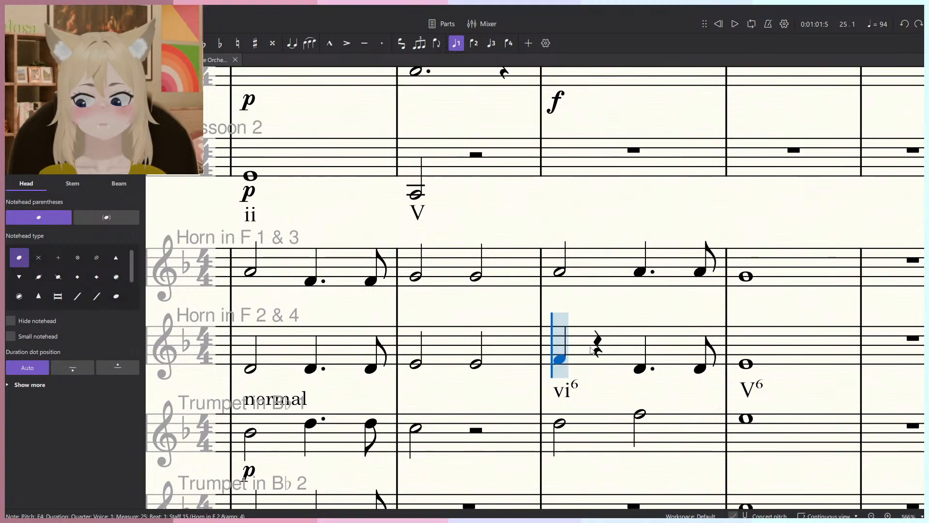
{"action": "key", "text": "Escape"}
{"action": "key", "text": "4"}
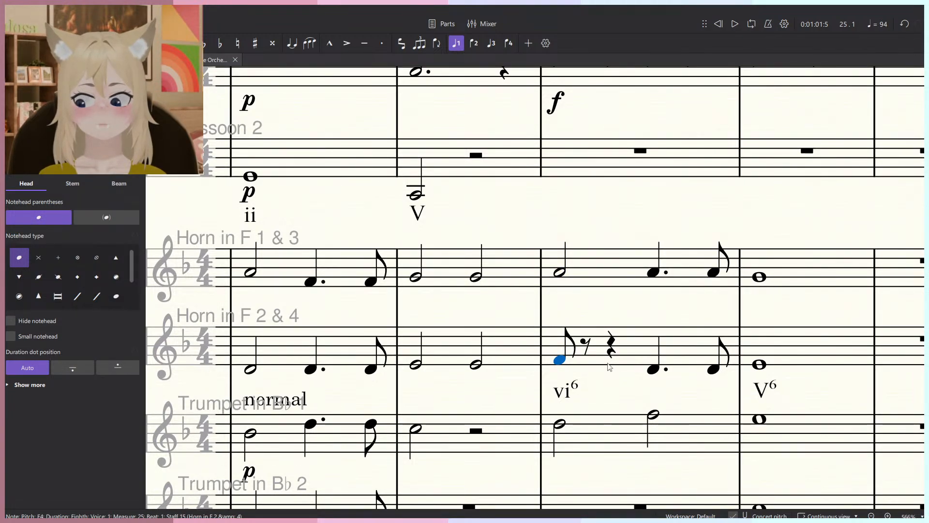
{"action": "key", "text": "6"}
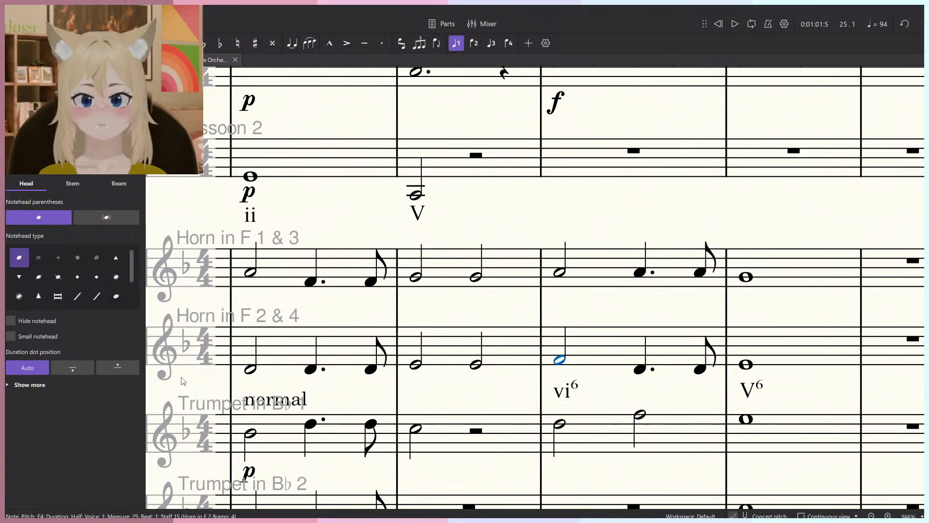
Change the F4 half note in measure 25 of Horn in F 2 & 4 to a dotted quarter and an eighth note.
{"action": "key", "text": "5"}
{"action": "key", "text": "period"}
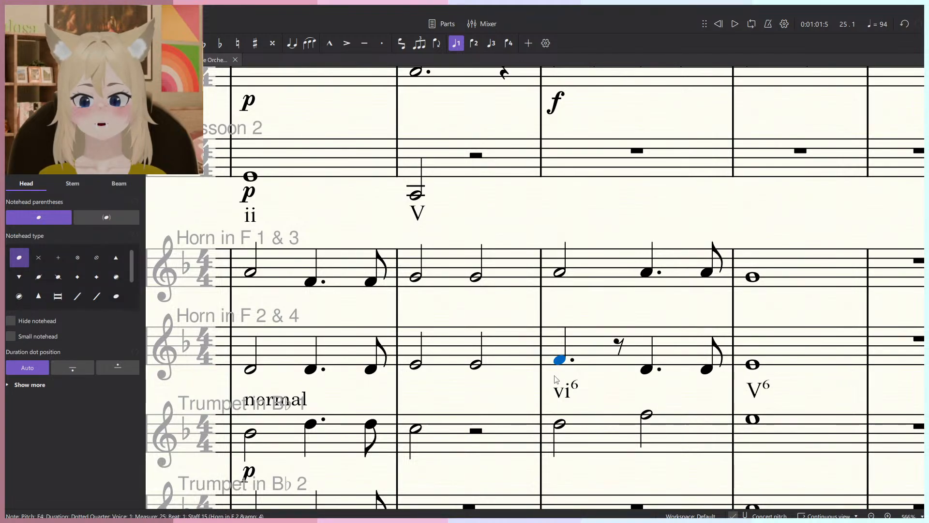
{"action": "key", "text": "n"}
{"action": "left_click", "coordinate": [619, 360]}
{"action": "key", "text": "Escape"}
Change the A4 half note in measure 25 of Horn in F 1 & 3 to a dotted quarter and an eighth note.
{"action": "left_click", "coordinate": [560, 272]}
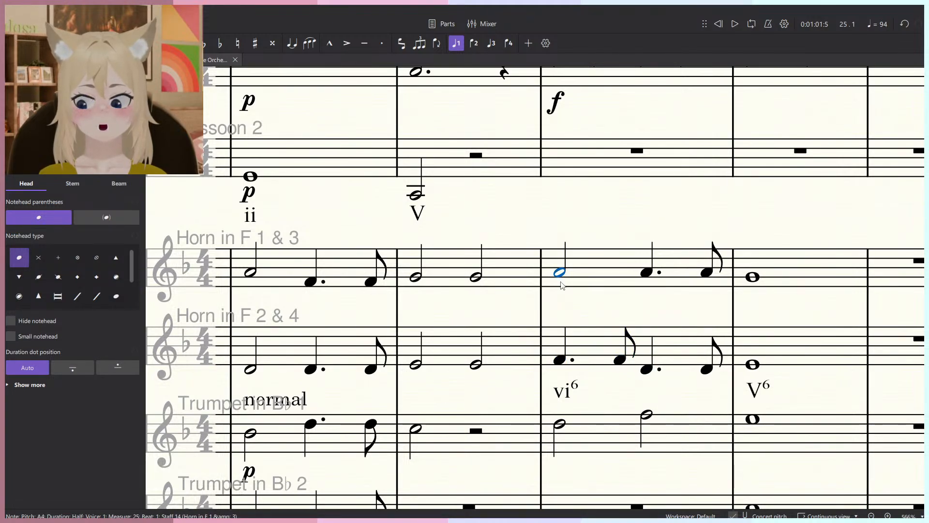
{"action": "key", "text": "5"}
{"action": "key", "text": "period"}
{"action": "key", "text": "n"}
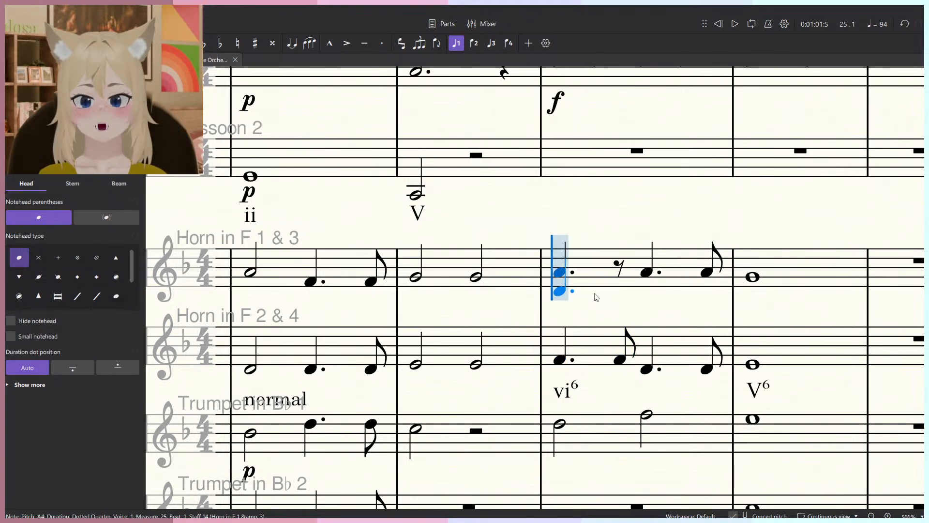
{"action": "left_click", "coordinate": [620, 272]}
{"action": "key", "text": "Escape"}
{"action": "key", "text": "Left"}
Rewrite the second half of measure 25 as two A4 quarters in Horn in F 1 & 3 and a D4 quarter plus two eighths in Horn in F 2 & 4.
{"action": "left_click", "coordinate": [649, 273]}
{"action": "key", "text": "5"}
{"action": "key", "text": "n"}
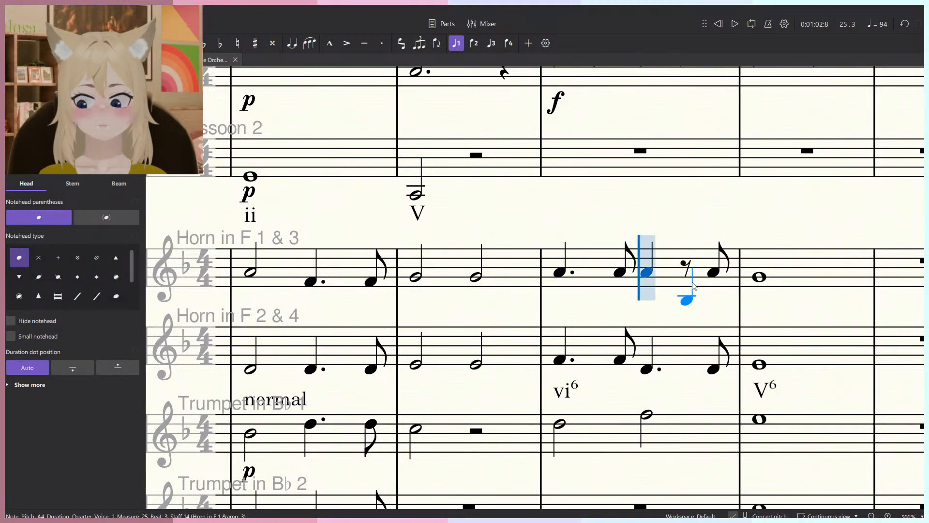
{"action": "left_click", "coordinate": [687, 275]}
{"action": "key", "text": "ctrl+z"}
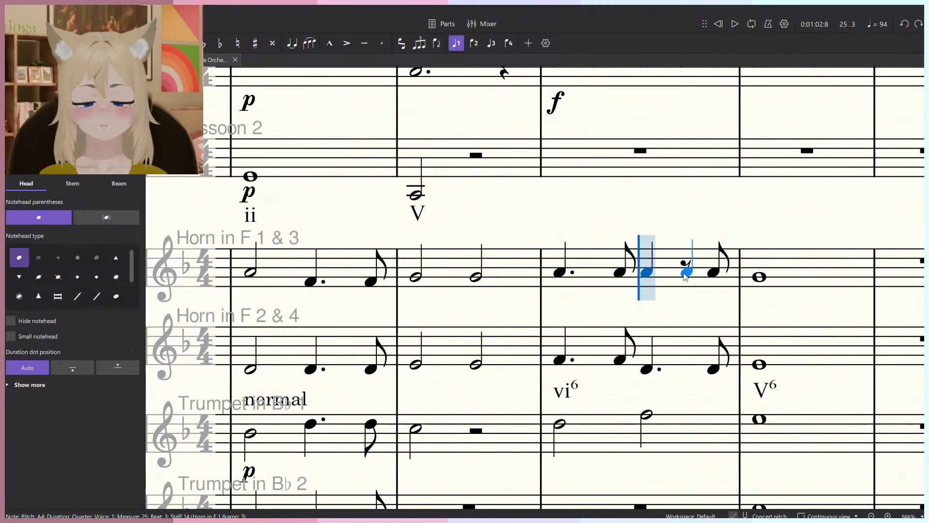
{"action": "left_click", "coordinate": [684, 274]}
{"action": "left_click", "coordinate": [647, 369]}
{"action": "key", "text": "Escape"}
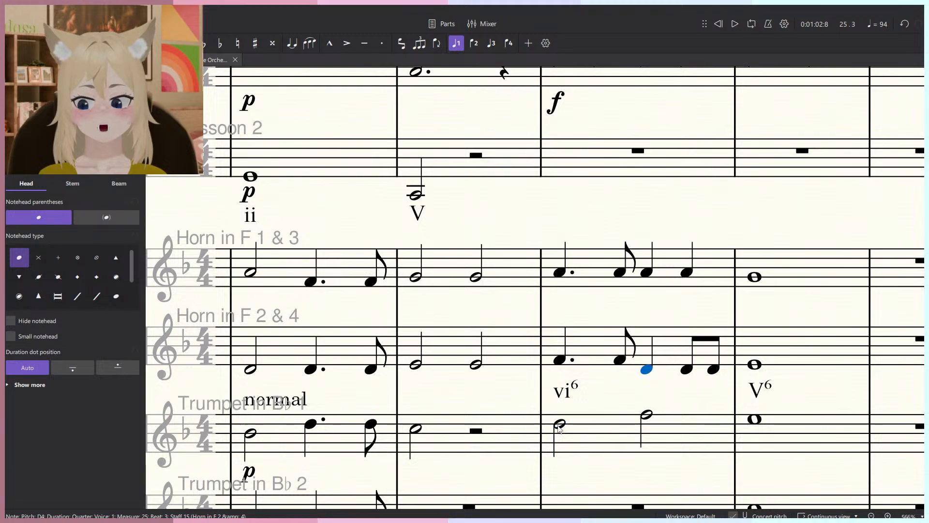
In measure 25 of Trumpet in B♭ 1, change the D5 half note to a dotted quarter and eighth, and shorten the F5 to a quarter.
{"action": "left_click", "coordinate": [559, 426]}
{"action": "key", "text": "5"}
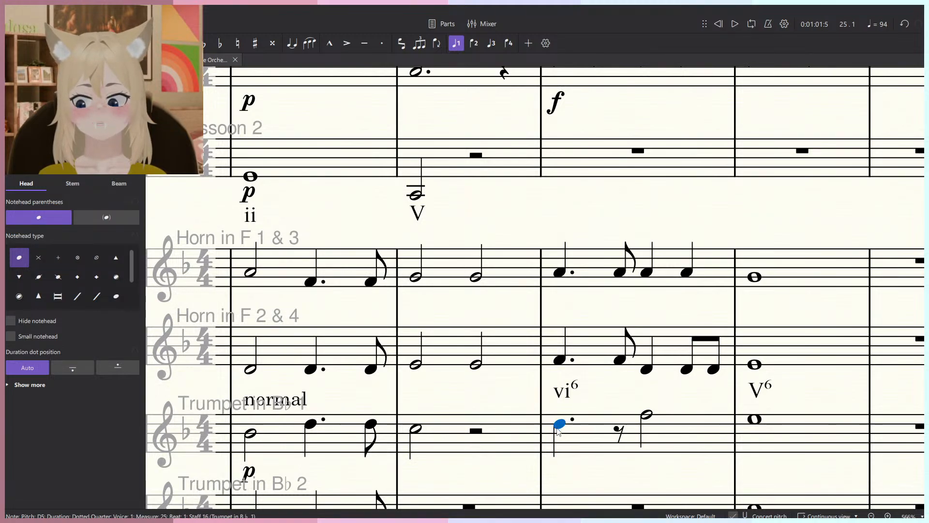
{"action": "key", "text": "period"}
{"action": "key", "text": "n"}
{"action": "left_click", "coordinate": [620, 426]}
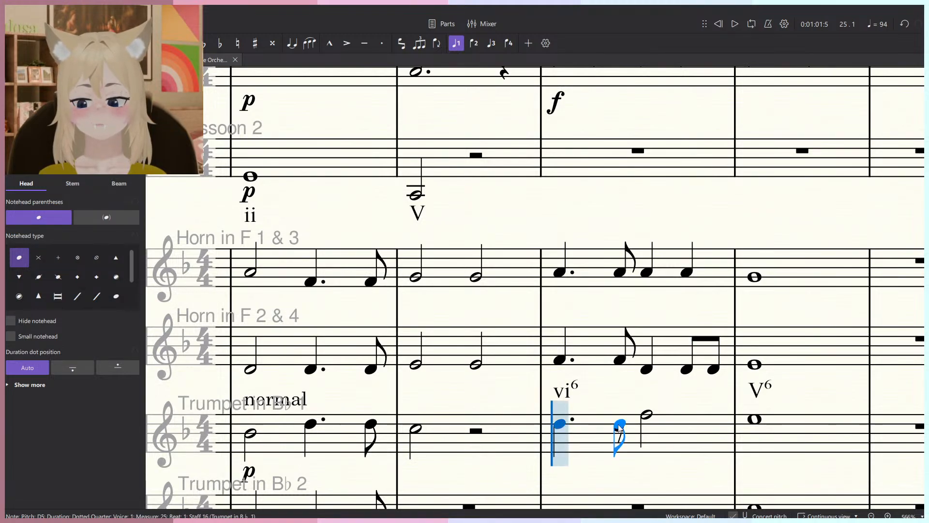
{"action": "left_click", "coordinate": [658, 415]}
{"action": "key", "text": "5"}
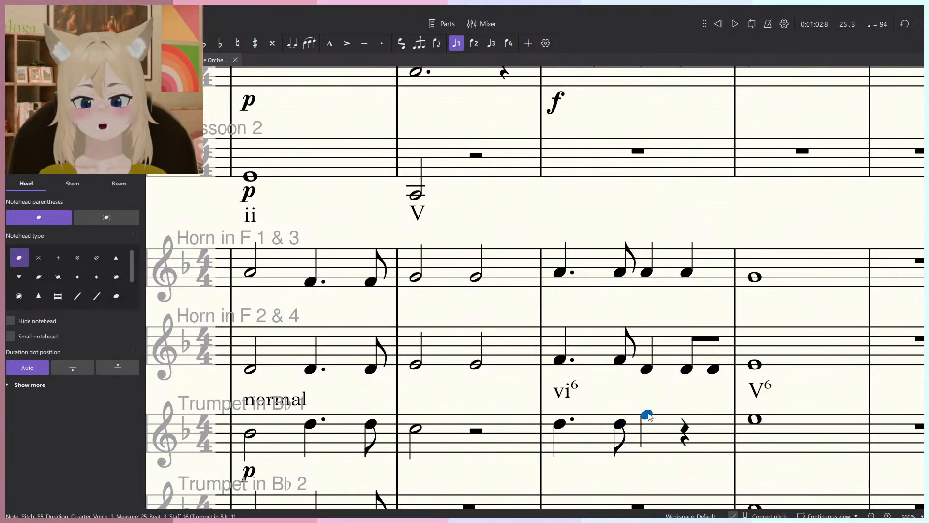
Replace the two D4 eighths on beat 4 of measure 25 in Horn in F 2 & 4 with one quarter note, undoing the added tie.
{"action": "left_click", "coordinate": [688, 370]}
{"action": "key", "text": "t"}
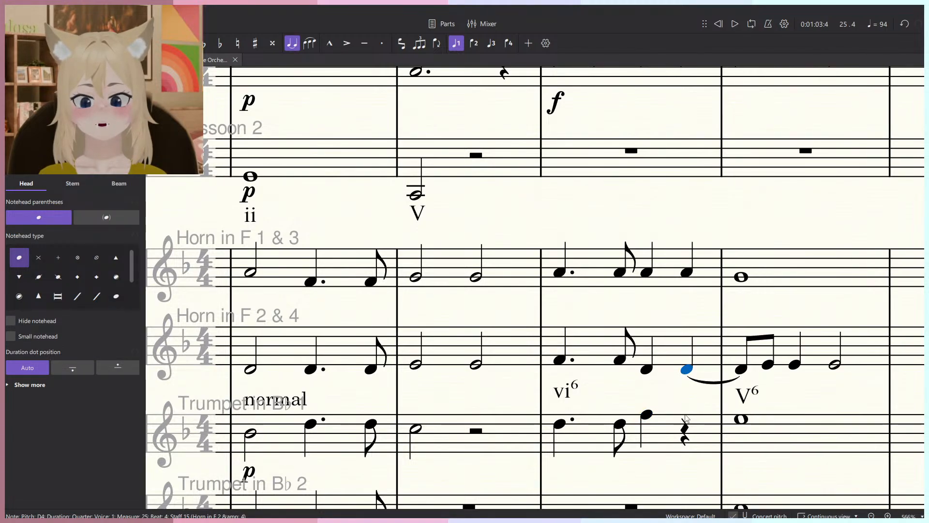
{"action": "key", "text": "ctrl+z"}
Add an F5 quarter note on beat 4 of measure 25 in Trumpet in B♭ 1.
{"action": "left_click", "coordinate": [647, 415]}
{"action": "key", "text": "n"}
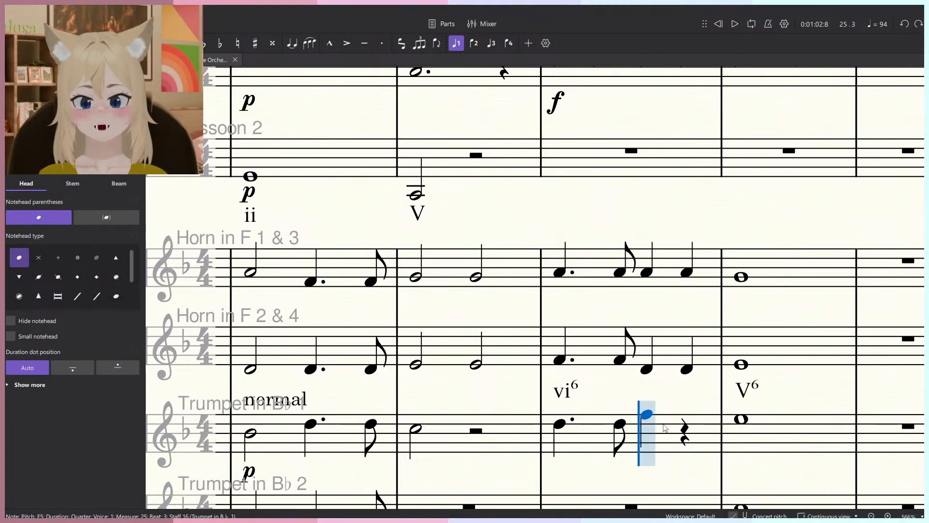
{"action": "left_click", "coordinate": [681, 419]}
{"action": "key", "text": "Escape"}
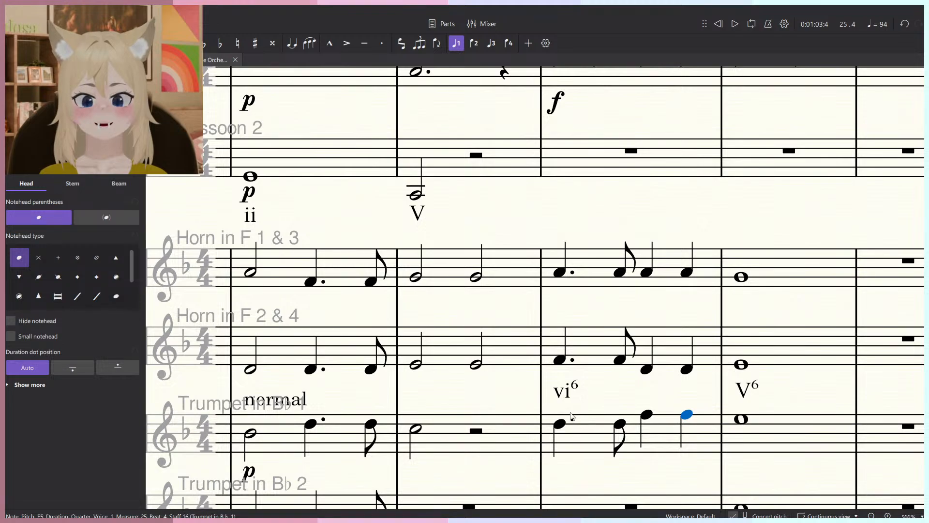
Play back the score from measure 25 through measure 26 to check the new rhythm.
{"action": "left_click", "coordinate": [560, 424]}
{"action": "key", "text": "space"}
{"action": "scroll", "coordinate": [649, 271], "scroll_direction": "down", "scroll_amount": 5}
{"action": "left_click", "coordinate": [670, 250]}
{"action": "scroll", "coordinate": [691, 261], "scroll_direction": "up", "scroll_amount": 1}
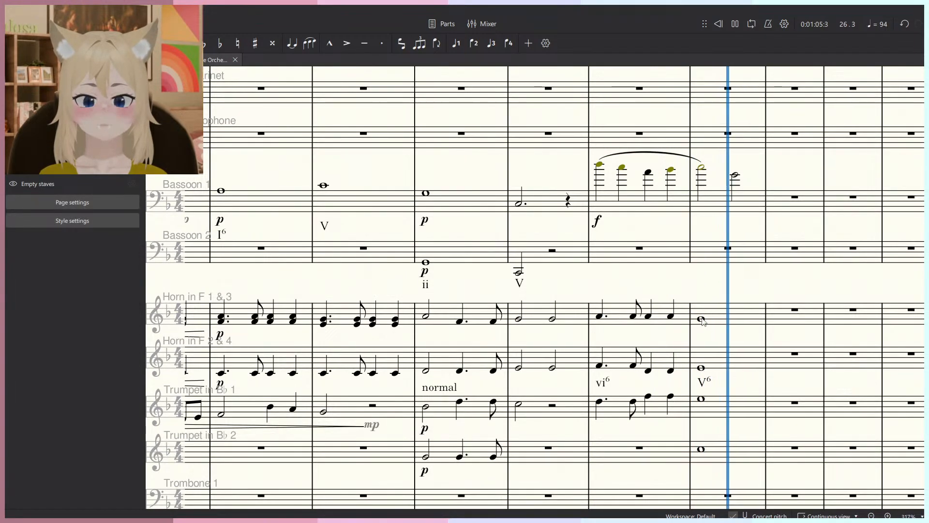
{"action": "key", "text": "space"}
{"action": "scroll", "coordinate": [703, 322], "scroll_direction": "down", "scroll_amount": 5}
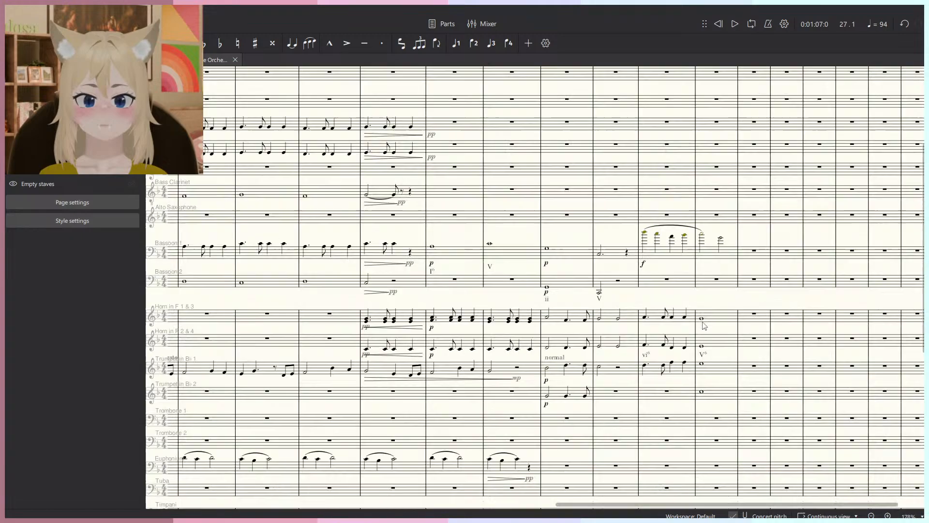
{"action": "scroll", "coordinate": [704, 325], "scroll_direction": "down", "scroll_amount": 1}
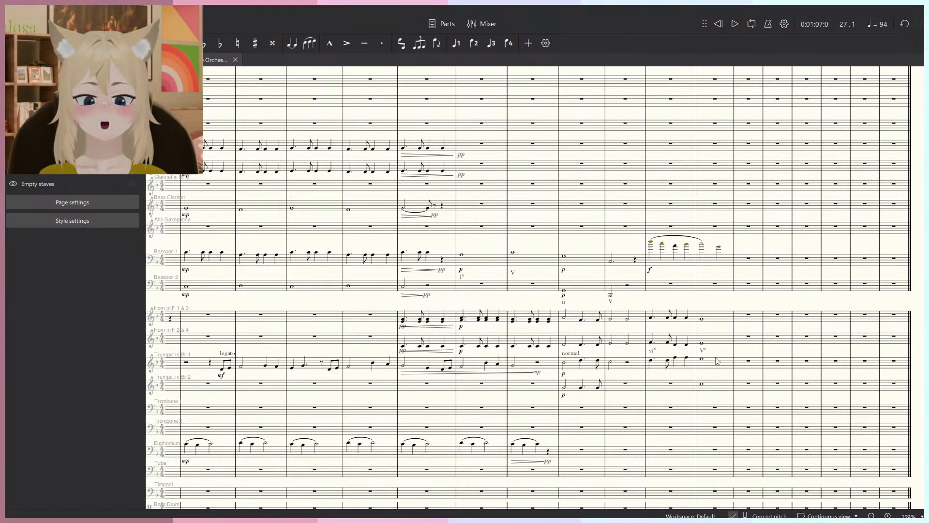
{"action": "scroll", "coordinate": [717, 361], "scroll_direction": "up", "scroll_amount": 6}
{"action": "left_click", "coordinate": [705, 410]}
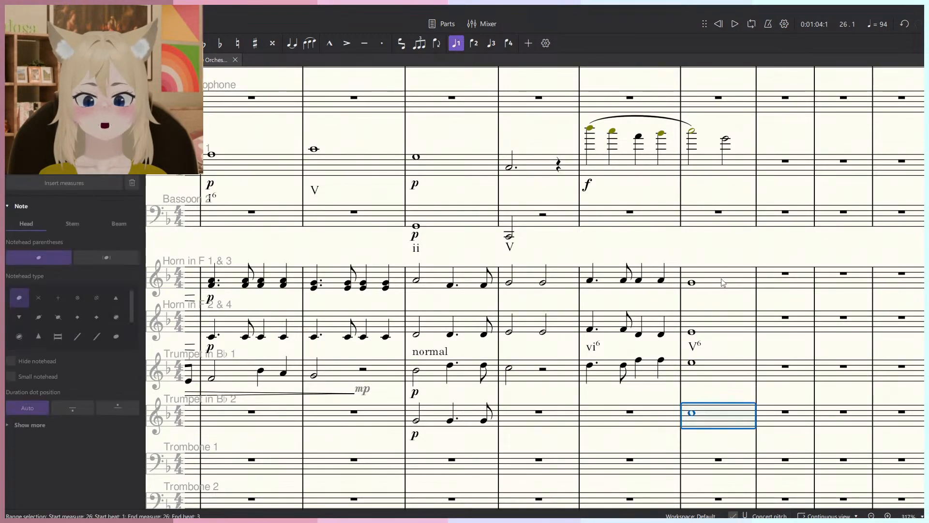
{"action": "left_click", "coordinate": [721, 280], "text": "shift"}
{"action": "left_click_drag", "start_coordinate": [733, 315], "coordinate": [681, 313]}
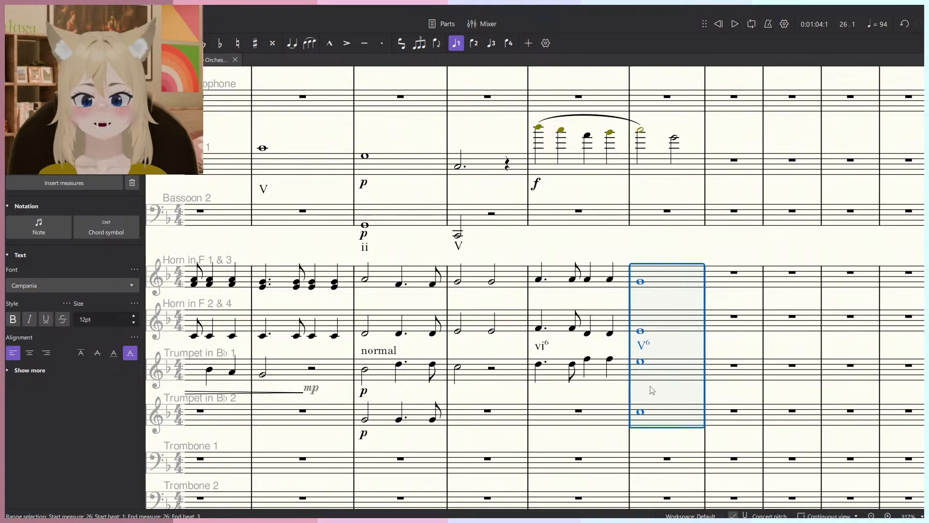
{"action": "key", "text": "Escape"}
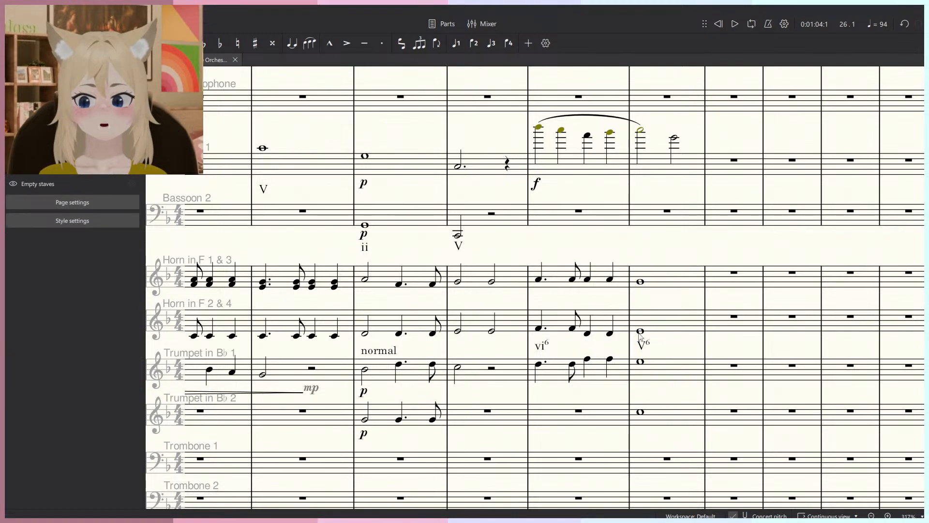
Split the whole notes in measure 26 of Trumpet in B♭ 1 and 2 into two half notes each, E5 and C5.
{"action": "scroll", "coordinate": [681, 371], "scroll_direction": "up", "scroll_amount": 2}
{"action": "left_click", "coordinate": [628, 321]}
{"action": "left_click", "coordinate": [669, 375]}
{"action": "left_click", "coordinate": [666, 429], "text": "shift"}
{"action": "key", "text": "6"}
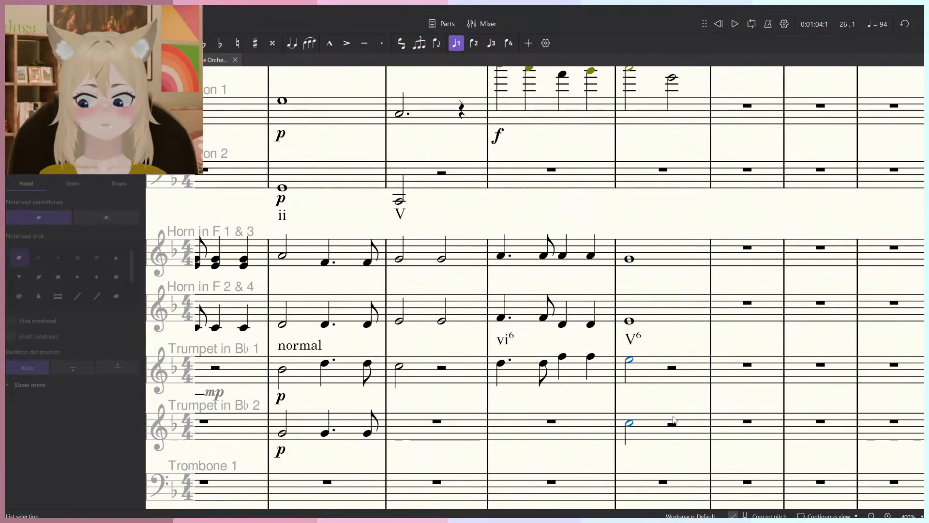
{"action": "key", "text": "n"}
{"action": "left_click", "coordinate": [671, 423]}
{"action": "left_click", "coordinate": [671, 360]}
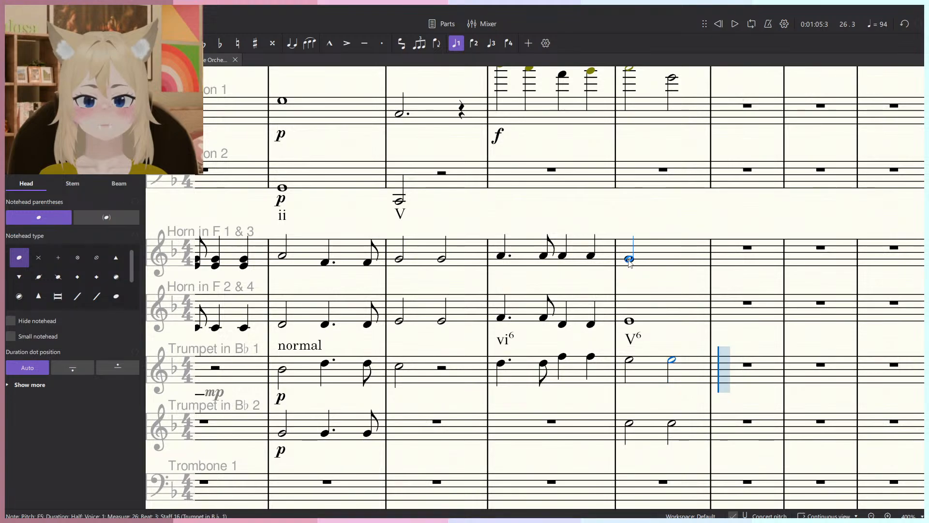
Split the G4 whole note in measure 26 of Horn in F 1 & 3 into two half notes and play back the passage.
{"action": "left_click", "coordinate": [630, 260]}
{"action": "key", "text": "Escape"}
{"action": "scroll", "coordinate": [641, 224], "scroll_direction": "down", "scroll_amount": 5}
{"action": "key", "text": "space"}
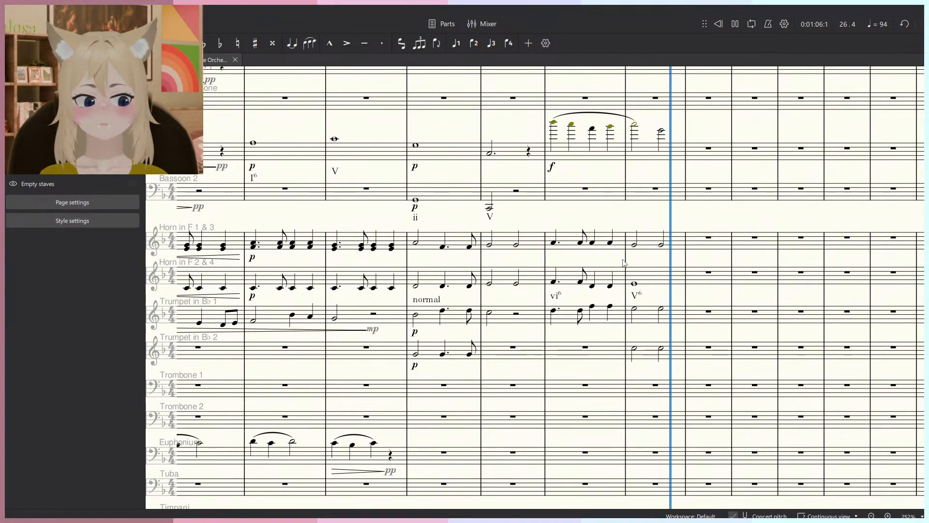
Stop the current playback and play the score from the beginning through measure 24.
{"action": "scroll", "coordinate": [623, 287], "scroll_direction": "down", "scroll_amount": 3}
{"action": "key", "text": "space"}
{"action": "scroll", "coordinate": [618, 289], "scroll_direction": "down", "scroll_amount": 2}
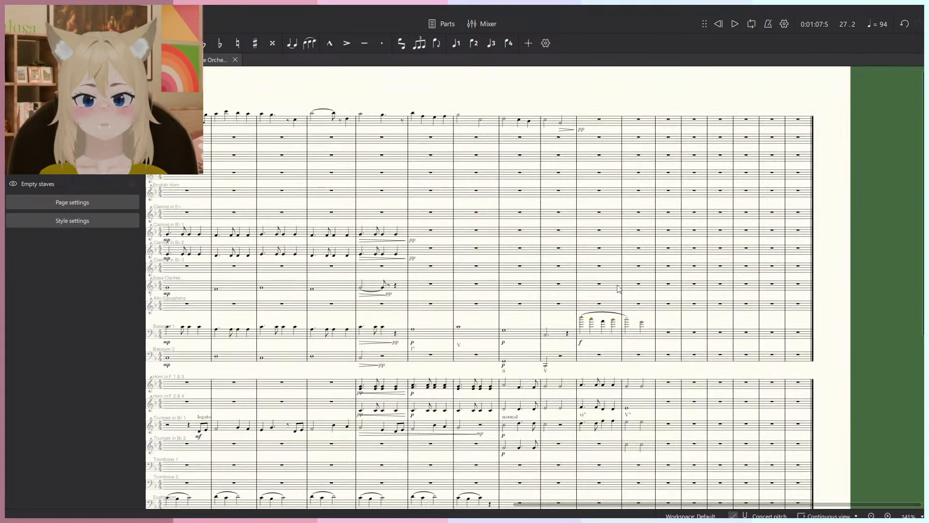
{"action": "scroll", "coordinate": [591, 402], "scroll_direction": "down", "scroll_amount": 3}
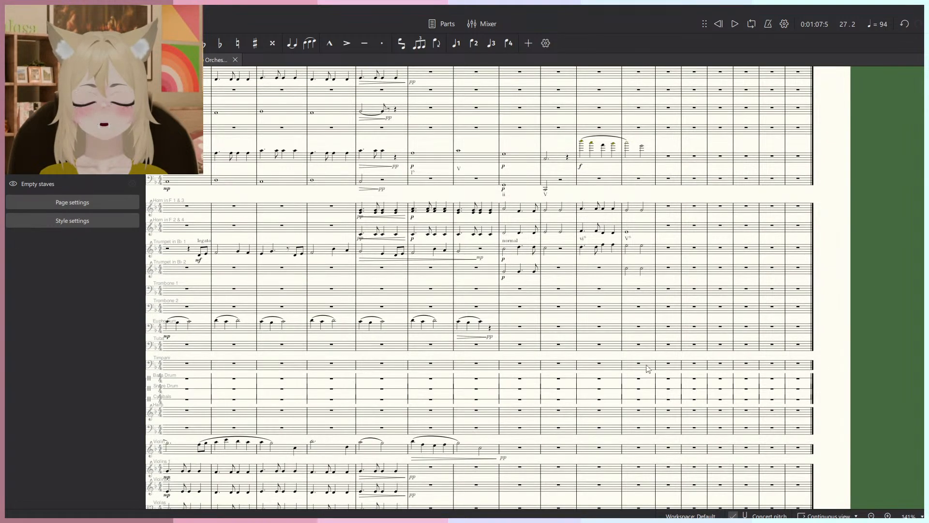
{"action": "scroll", "coordinate": [670, 393], "scroll_direction": "up", "scroll_amount": 1}
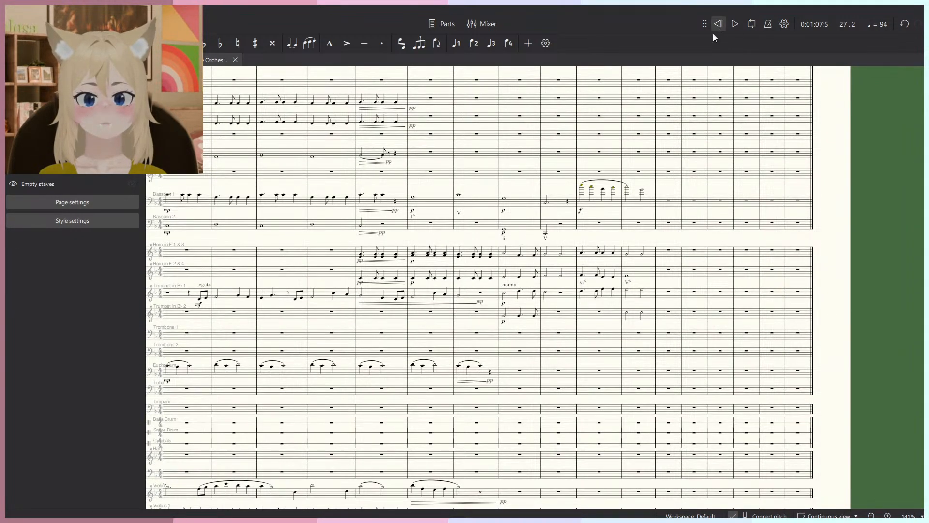
{"action": "key", "text": "space"}
{"action": "scroll", "coordinate": [618, 412], "scroll_direction": "down", "scroll_amount": 3}
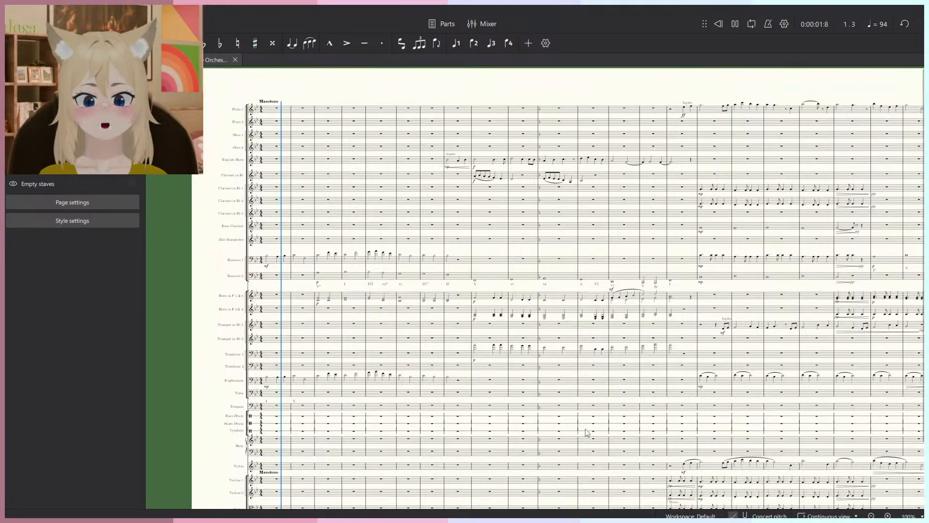
{"action": "scroll", "coordinate": [619, 412], "scroll_direction": "up", "scroll_amount": 1}
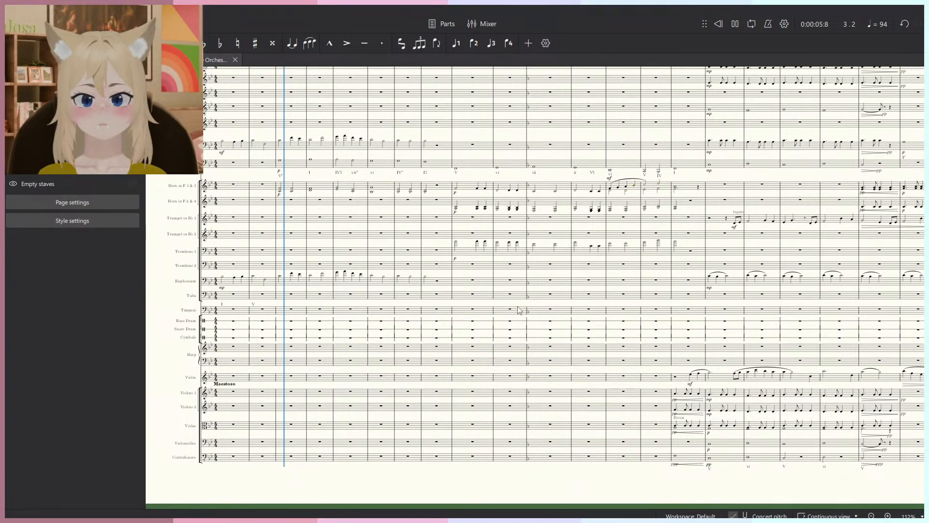
{"action": "scroll", "coordinate": [372, 164], "scroll_direction": "up", "scroll_amount": 3}
{"action": "left_click_drag", "start_coordinate": [372, 165], "coordinate": [496, 196]}
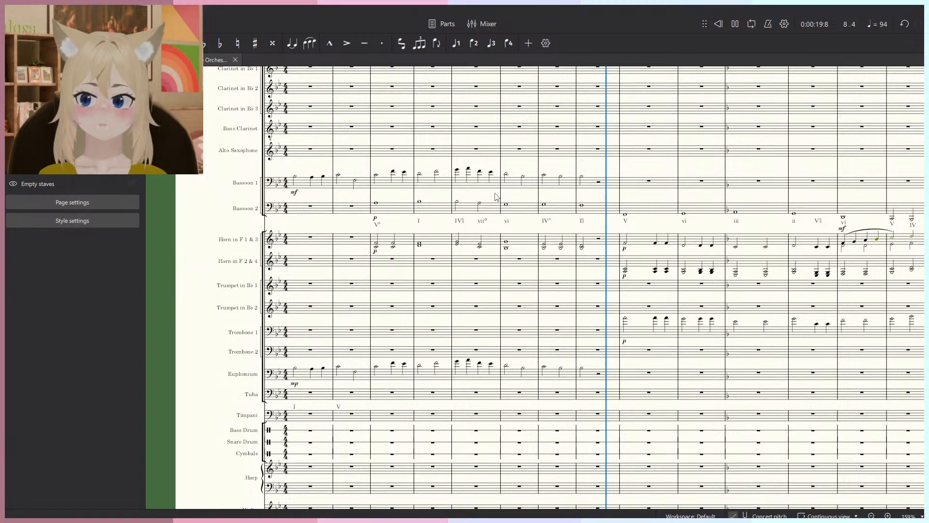
{"action": "scroll", "coordinate": [495, 196], "scroll_direction": "up", "scroll_amount": 5}
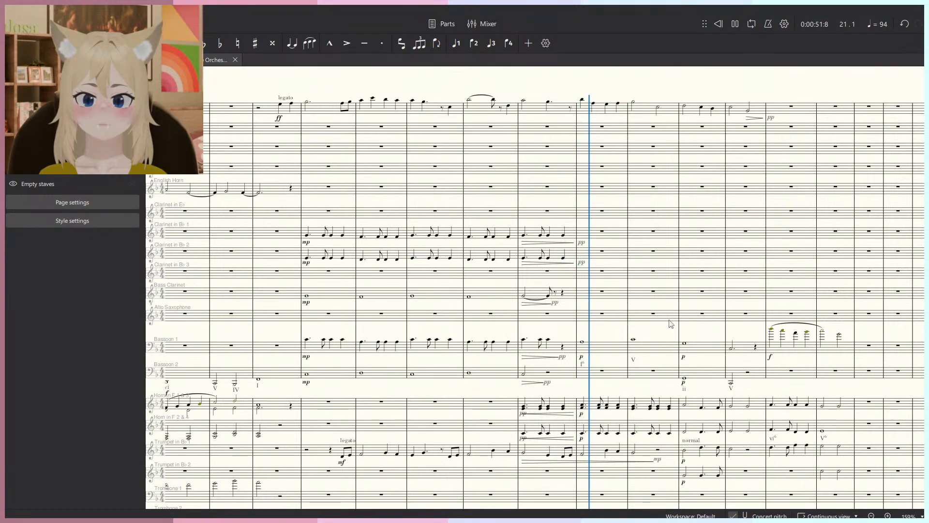
{"action": "key", "text": "ctrl+0"}
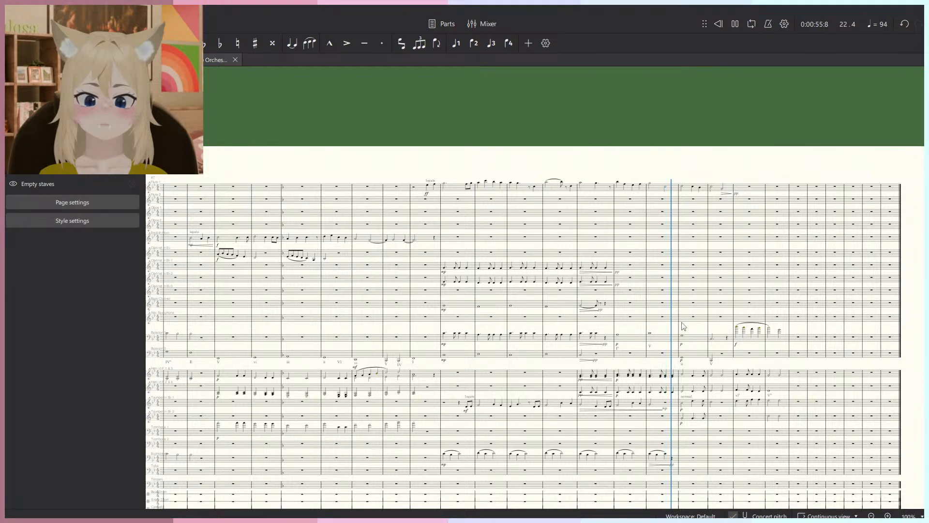
{"action": "scroll", "coordinate": [684, 326], "scroll_direction": "up", "scroll_amount": 4, "text": "ctrl"}
{"action": "left_click_drag", "start_coordinate": [744, 342], "coordinate": [633, 316]}
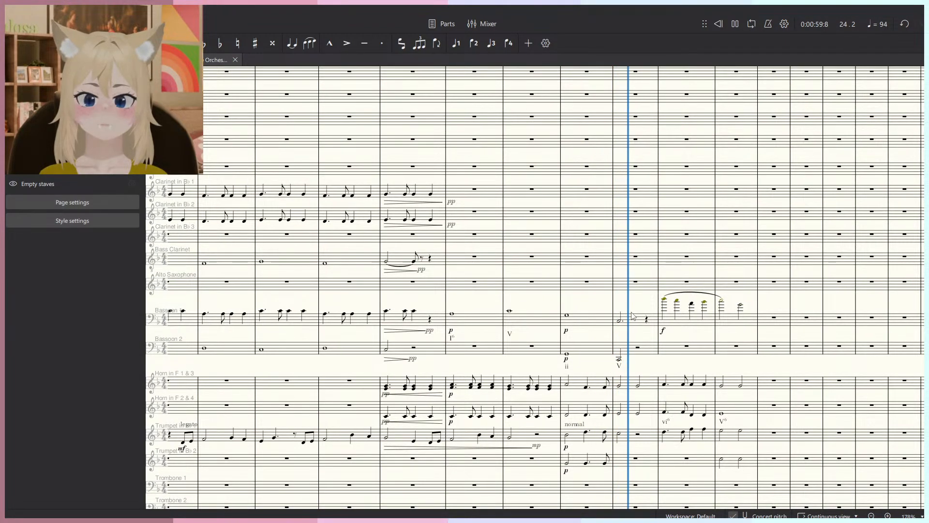
{"action": "key", "text": "space"}
Set the Bassoon 1 dynamic in measure 21 to mp and delete its p marking in measure 23.
{"action": "left_click", "coordinate": [451, 331]}
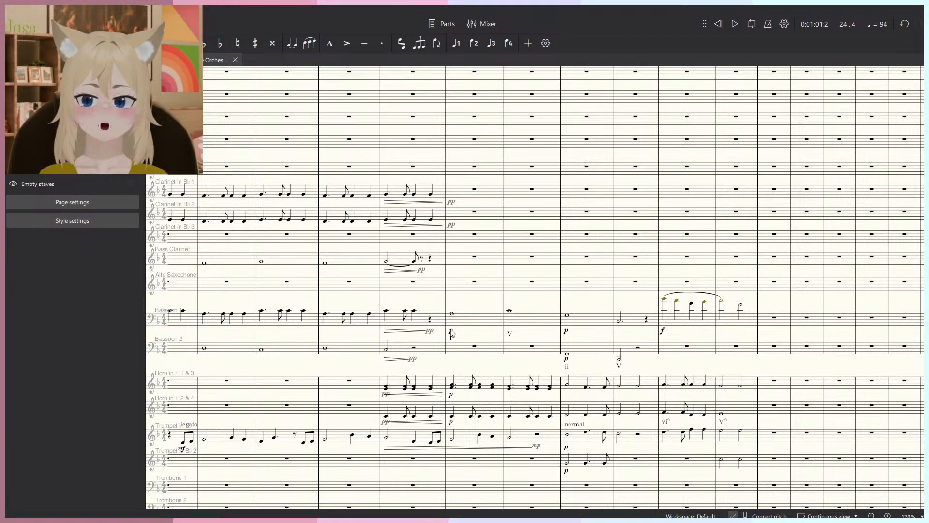
{"action": "key", "text": "F9"}
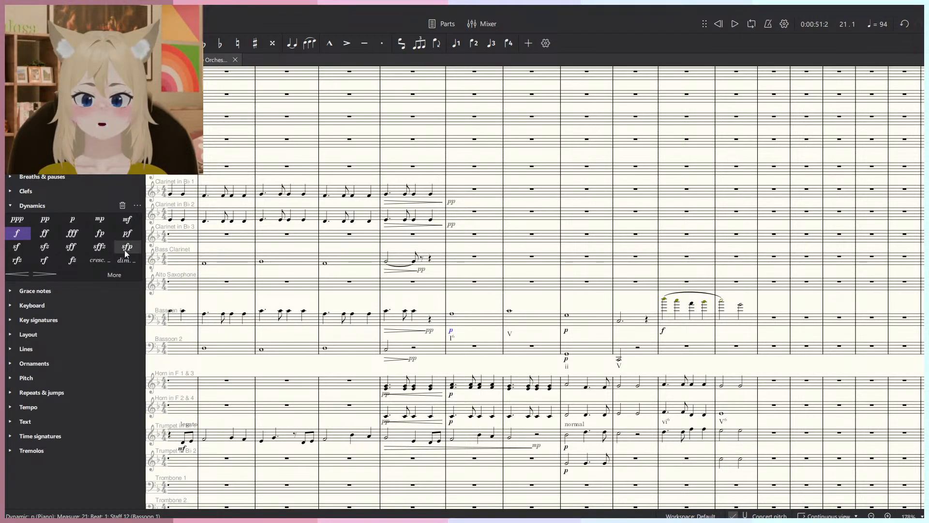
{"action": "left_click", "coordinate": [90, 219]}
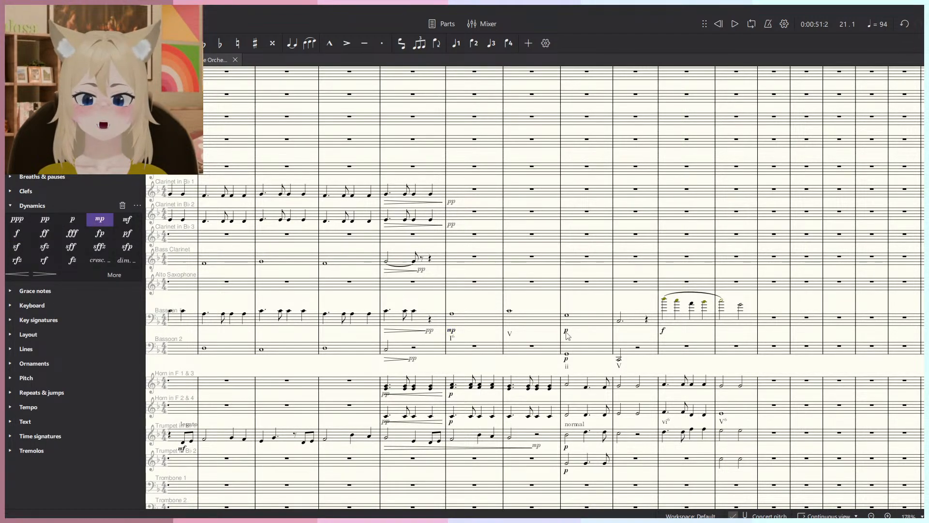
{"action": "left_click", "coordinate": [565, 332]}
{"action": "key", "text": "Delete"}
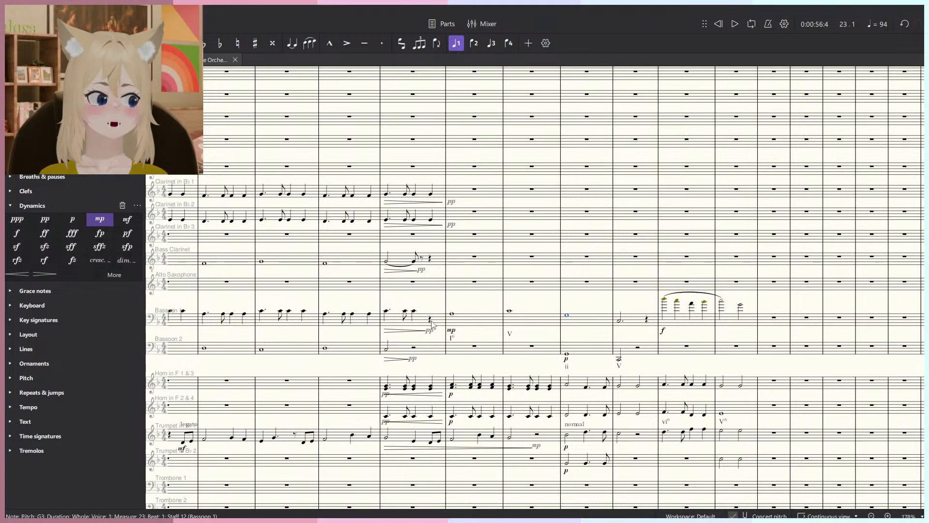
{"action": "left_click_drag", "start_coordinate": [431, 320], "coordinate": [438, 319]}
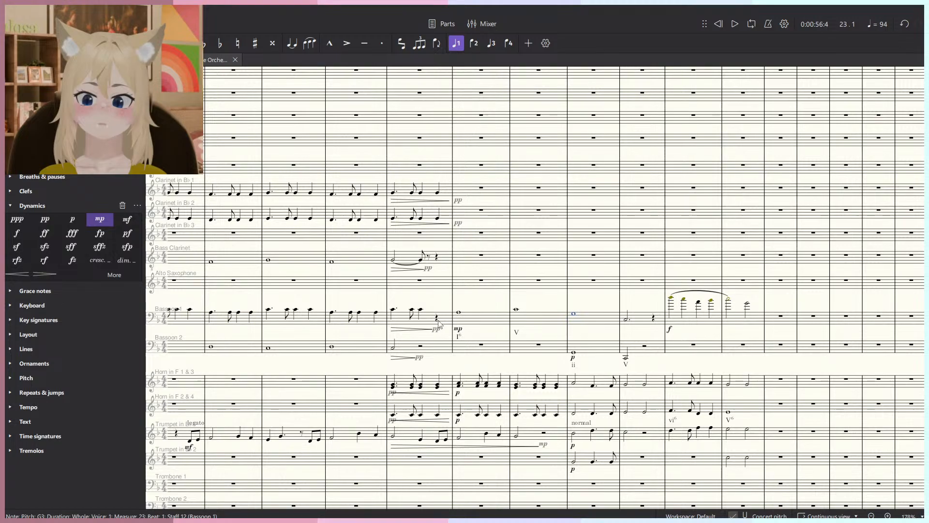
{"action": "scroll", "coordinate": [387, 306], "scroll_direction": "up", "scroll_amount": 1}
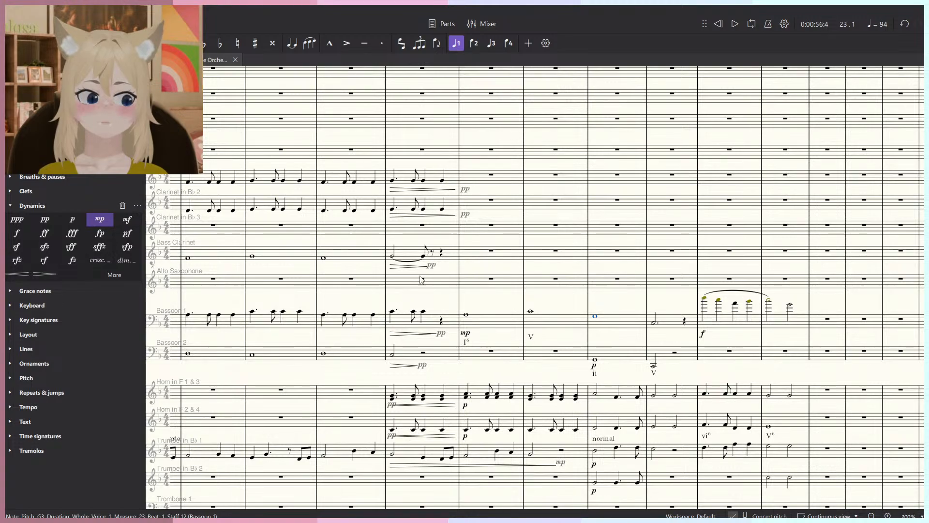
{"action": "key", "text": "Escape"}
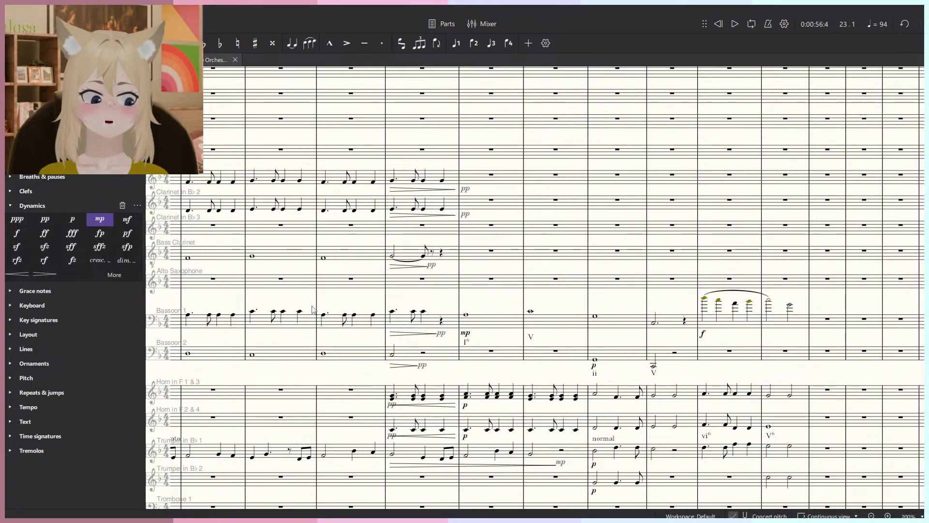
Switch to the Composition Toolbox reference board and examine the instrument range charts and the three- and four-part woodwind harmony examples.
{"action": "key", "text": "alt+Tab"}
{"action": "scroll", "coordinate": [415, 252], "scroll_direction": "down", "scroll_amount": 6}
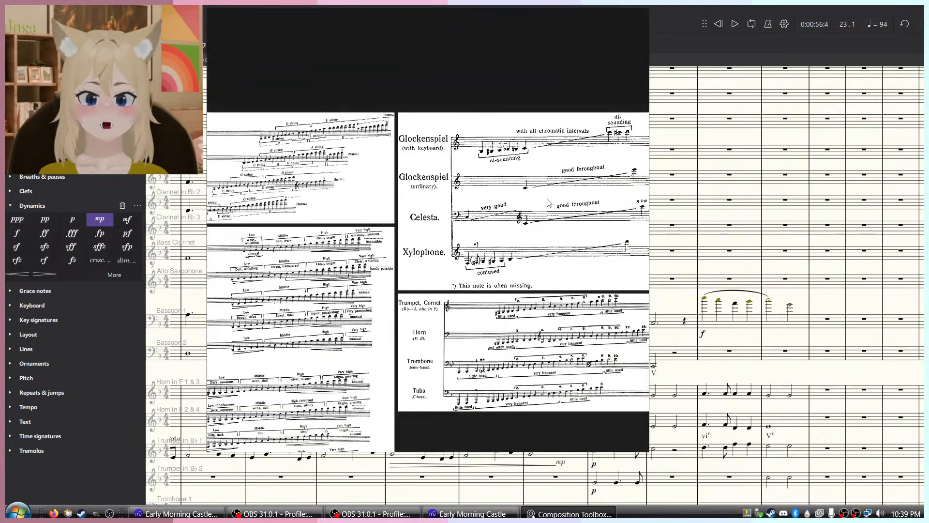
{"action": "left_click_drag", "start_coordinate": [547, 203], "coordinate": [400, 197]}
{"action": "scroll", "coordinate": [398, 193], "scroll_direction": "up", "scroll_amount": 3}
{"action": "scroll", "coordinate": [378, 164], "scroll_direction": "up", "scroll_amount": 3}
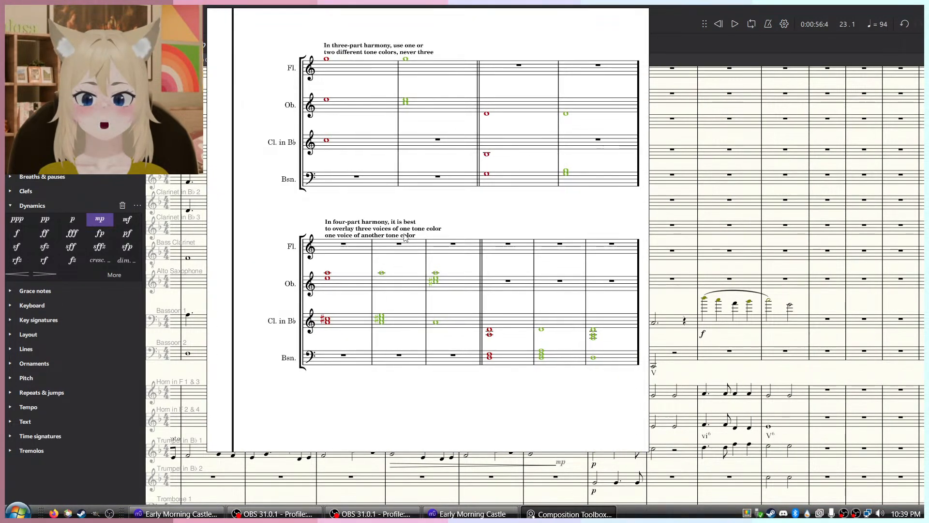
{"action": "left_click_drag", "start_coordinate": [385, 242], "coordinate": [927, 236]}
{"action": "scroll", "coordinate": [394, 248], "scroll_direction": "down", "scroll_amount": 4}
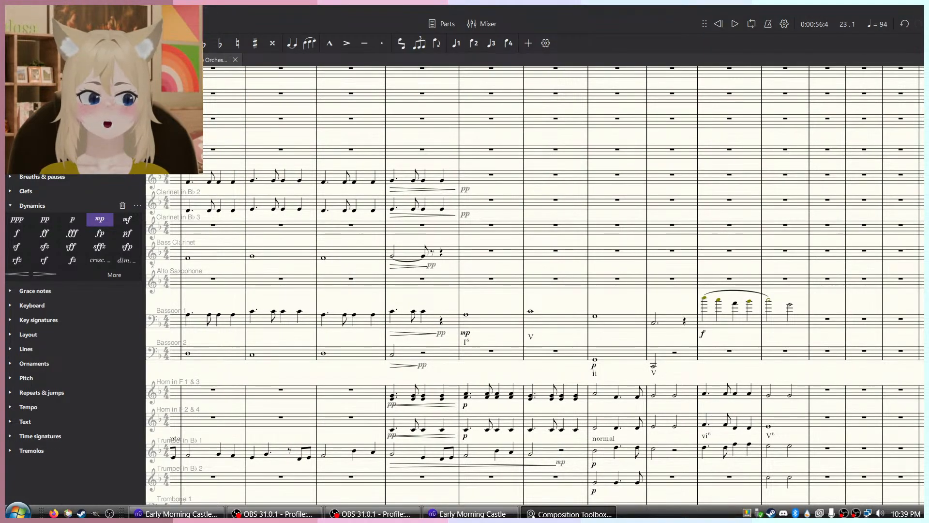
Play back the score from measure 20 to measure 24 to check the new bassoon dynamic.
{"action": "scroll", "coordinate": [453, 291], "scroll_direction": "down", "scroll_amount": 2}
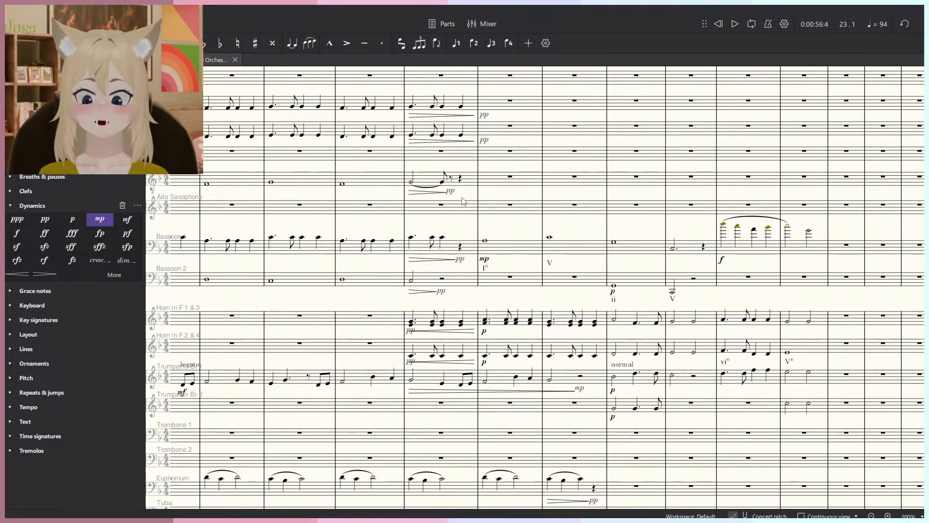
{"action": "scroll", "coordinate": [463, 201], "scroll_direction": "up", "scroll_amount": 3}
{"action": "left_click", "coordinate": [415, 267]}
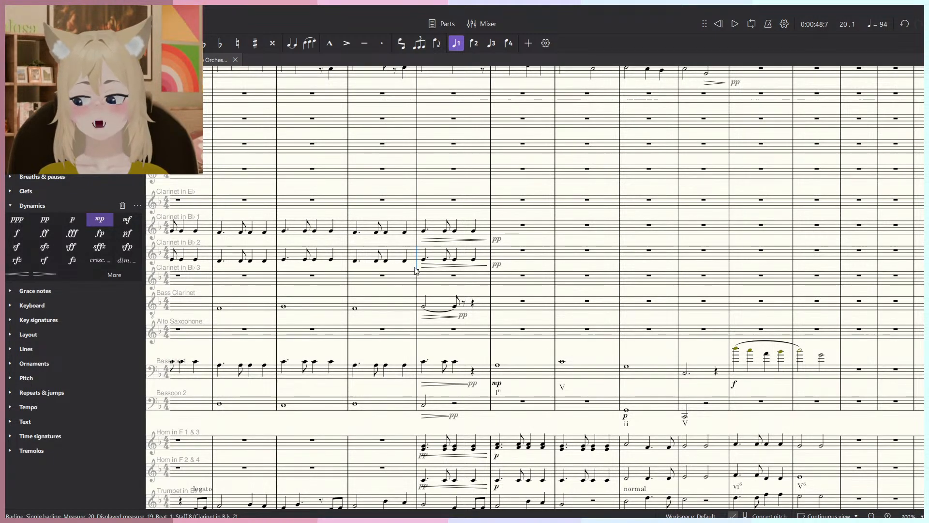
{"action": "key", "text": "space"}
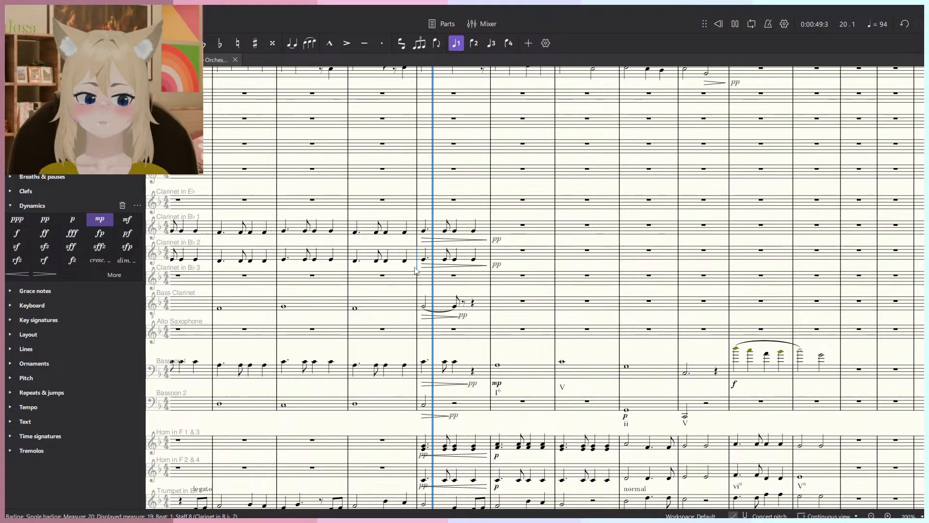
{"action": "scroll", "coordinate": [417, 270], "scroll_direction": "down", "scroll_amount": 2}
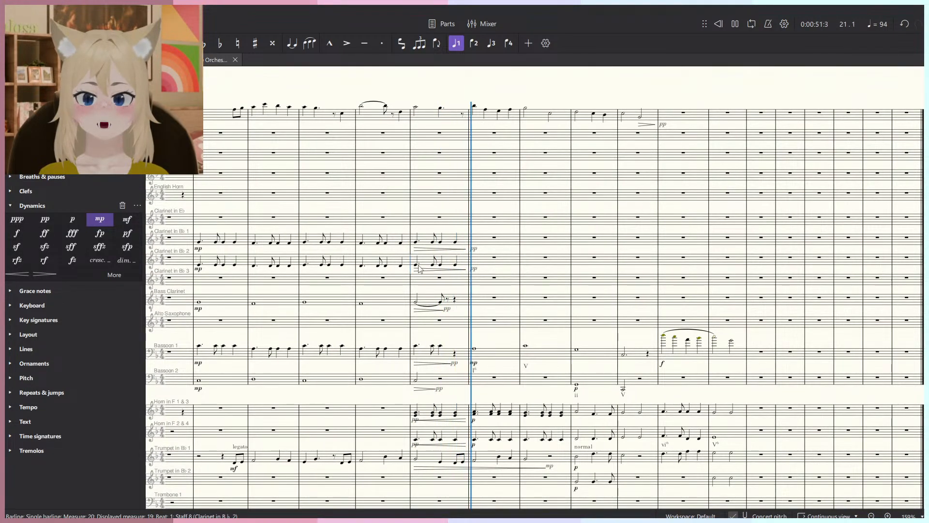
{"action": "scroll", "coordinate": [420, 269], "scroll_direction": "down", "scroll_amount": 3}
{"action": "scroll", "coordinate": [456, 306], "scroll_direction": "up", "scroll_amount": 6}
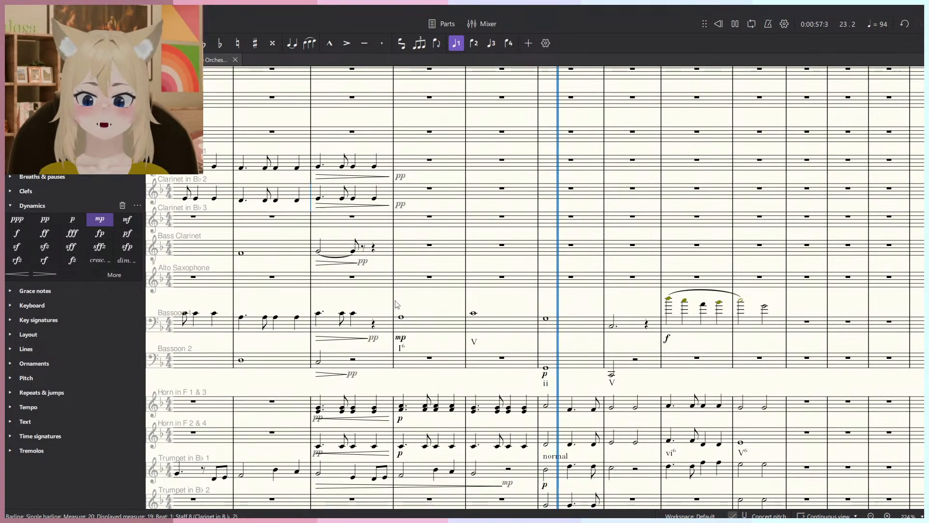
{"action": "scroll", "coordinate": [557, 325], "scroll_direction": "up", "scroll_amount": 3}
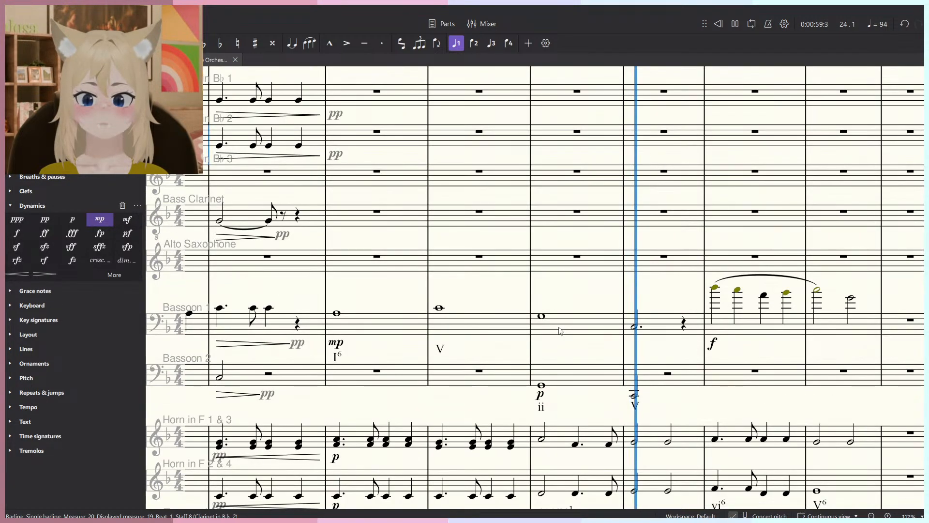
{"action": "key", "text": "space"}
Set the Bassoon 2 dynamic in measure 23 to mp and briefly play back from beat 3 of measure 20.
{"action": "left_click", "coordinate": [546, 394]}
{"action": "left_click", "coordinate": [100, 219]}
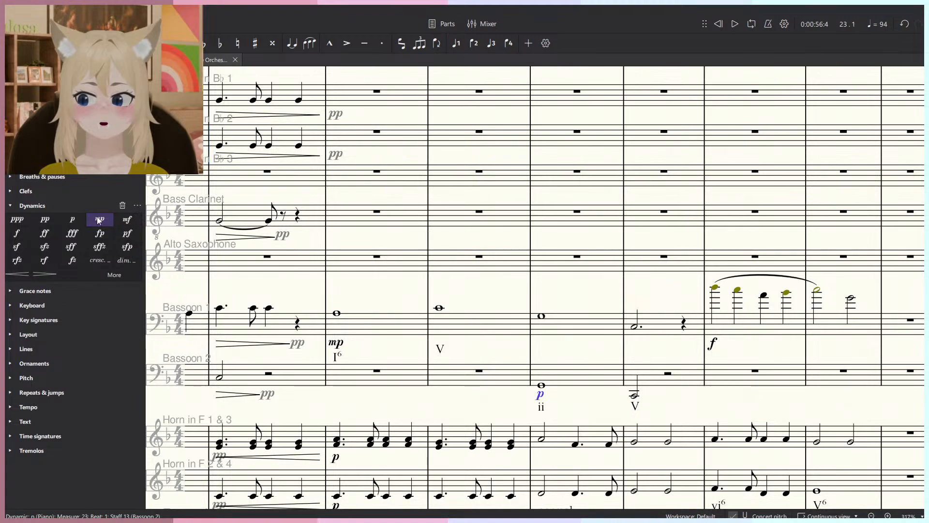
{"action": "left_click", "coordinate": [269, 308]}
{"action": "scroll", "coordinate": [339, 305], "scroll_direction": "down", "scroll_amount": 5}
{"action": "key", "text": "space"}
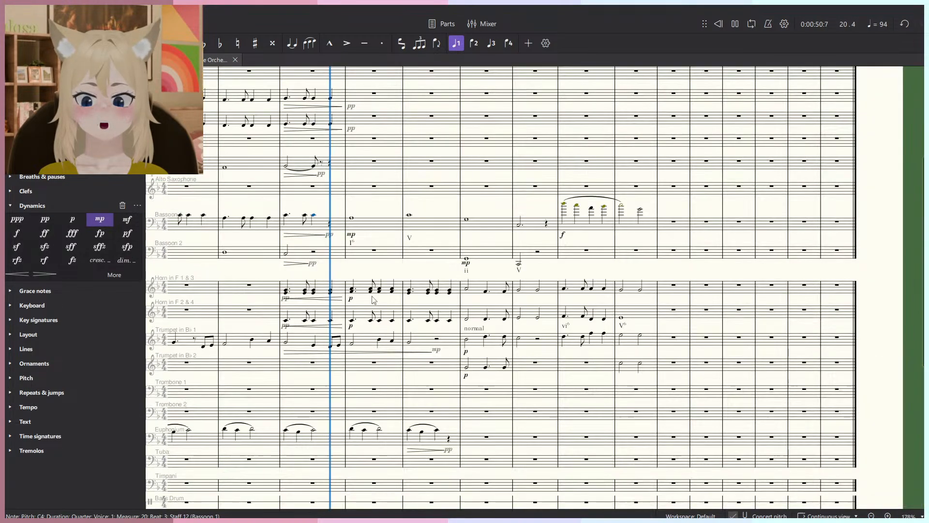
{"action": "scroll", "coordinate": [401, 265], "scroll_direction": "up", "scroll_amount": 3}
{"action": "key", "text": "space"}
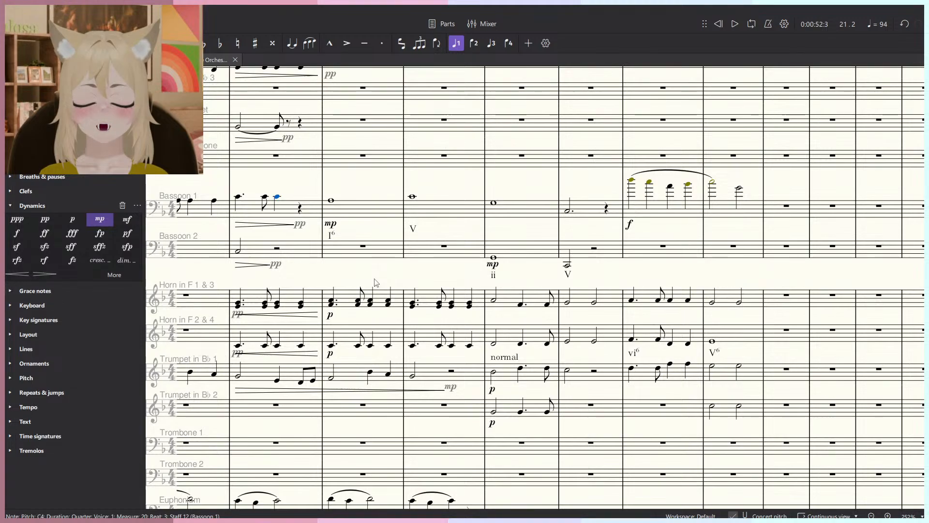
Play back the score from the start of measure 21 into measure 23.
{"action": "left_click_drag", "start_coordinate": [352, 237], "coordinate": [417, 283]}
{"action": "left_click", "coordinate": [389, 254]}
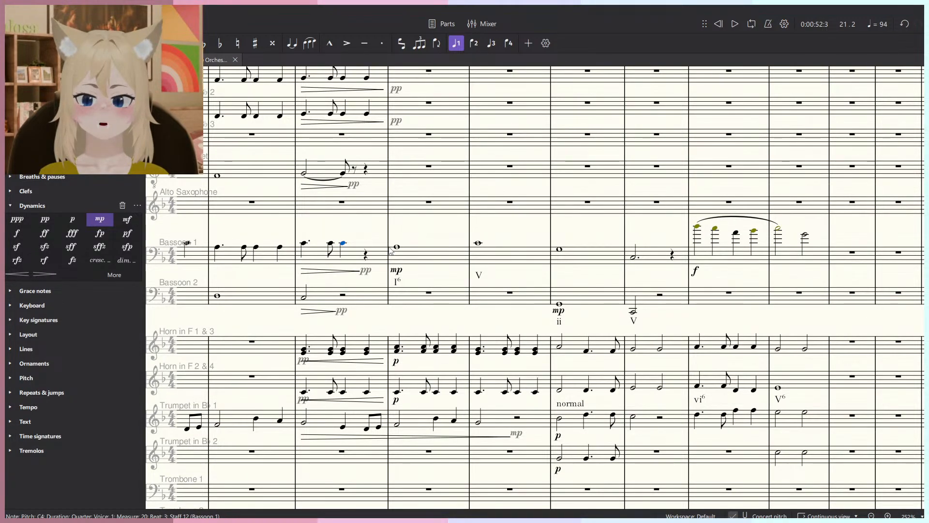
{"action": "key", "text": "Escape"}
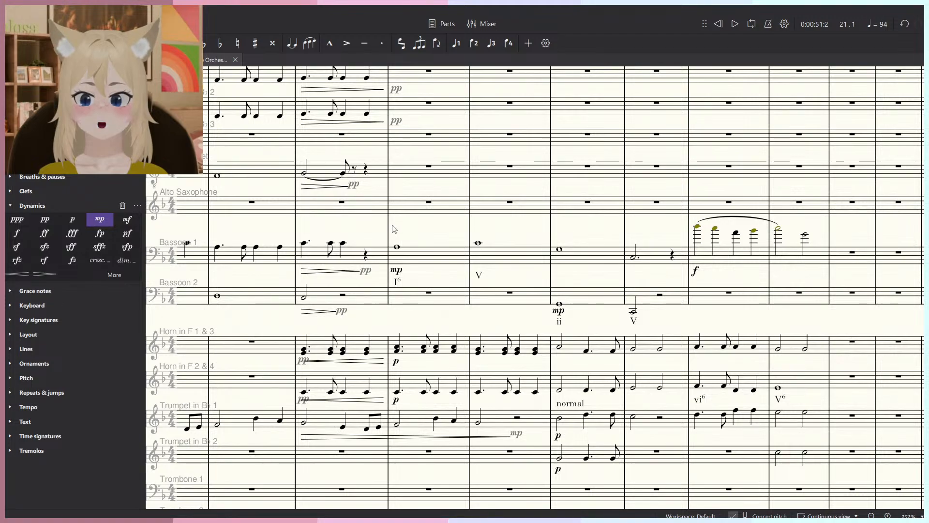
{"action": "left_click", "coordinate": [390, 230]}
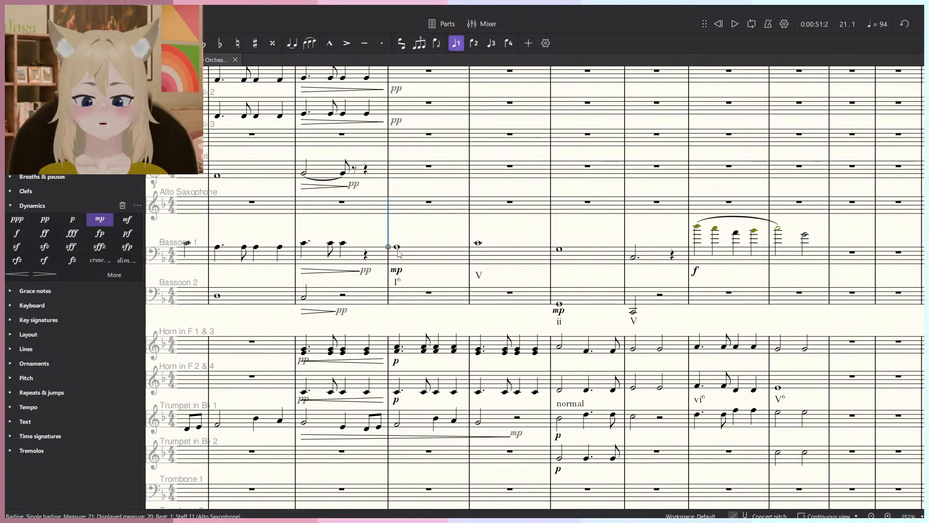
{"action": "key", "text": "space"}
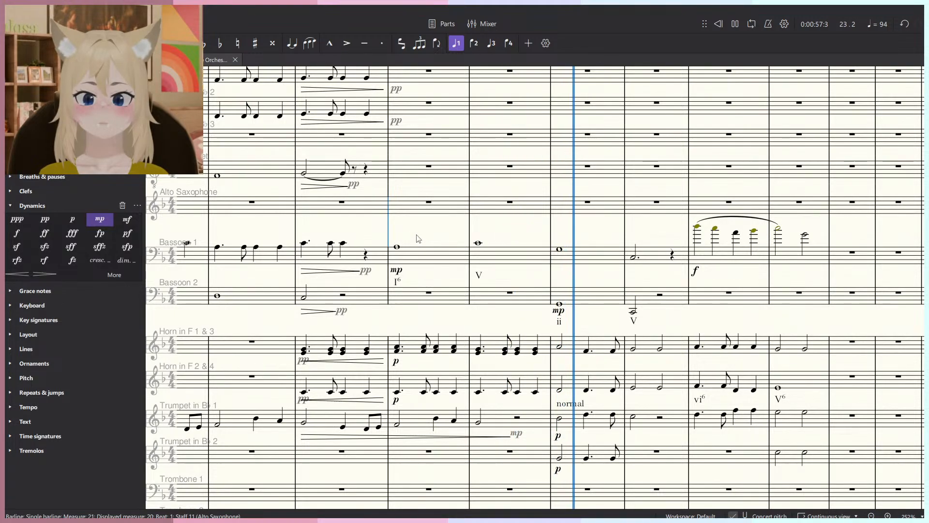
{"action": "key", "text": "space"}
Set the Bassoon 2 dynamic in measure 23 back to p.
{"action": "left_click", "coordinate": [462, 261]}
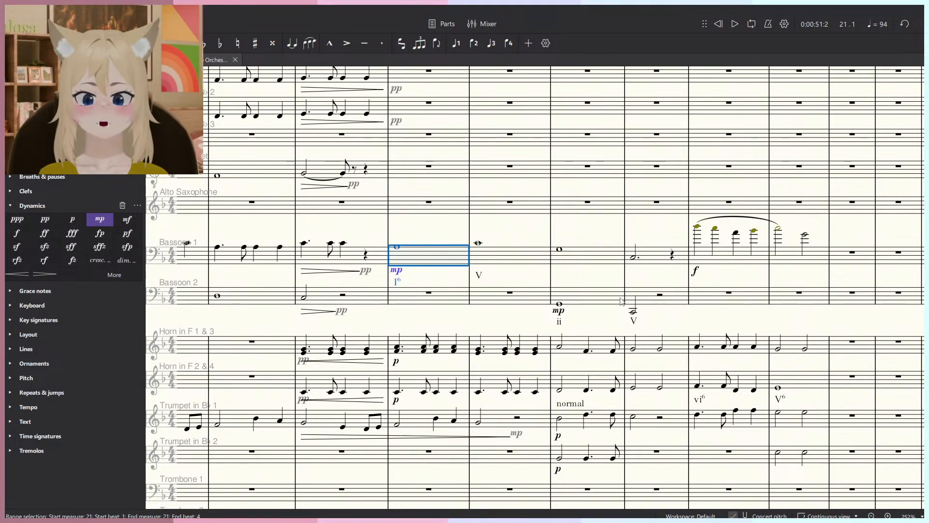
{"action": "left_click", "coordinate": [559, 311]}
{"action": "left_click", "coordinate": [72, 219]}
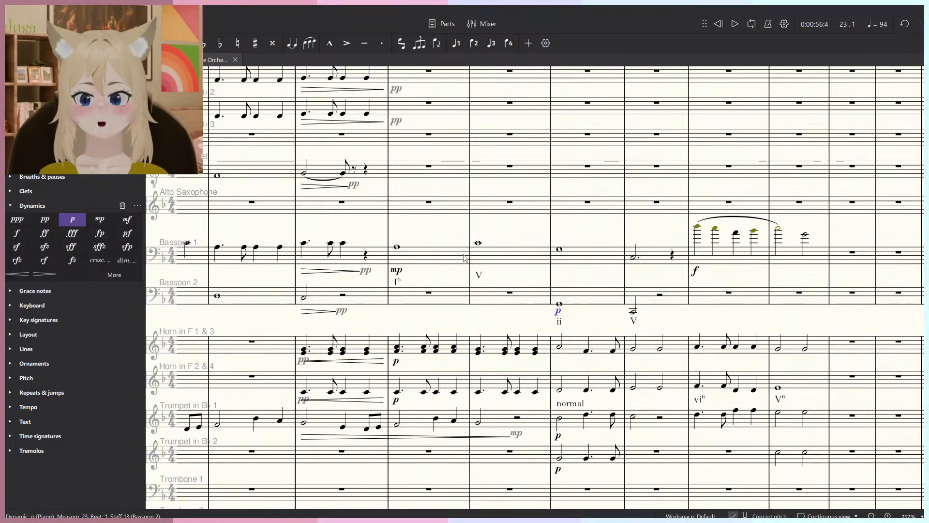
Move the Bassoon 1 passage in measures 21 to 24 to Trombone 1 and set its opening dynamic to p.
{"action": "left_click", "coordinate": [644, 256], "text": "shift"}
{"action": "scroll", "coordinate": [439, 369], "scroll_direction": "down", "scroll_amount": 3}
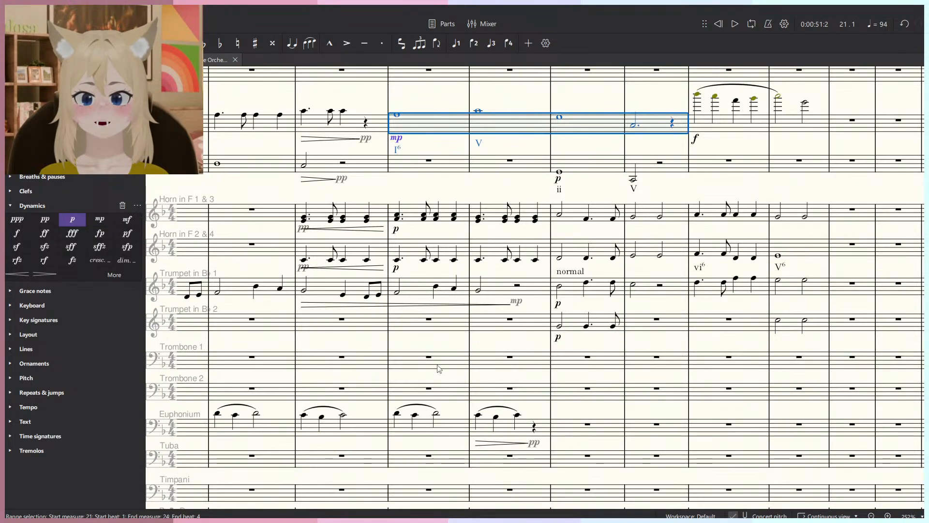
{"action": "key", "text": "ctrl+x"}
{"action": "left_click", "coordinate": [428, 363]}
{"action": "key", "text": "ctrl+v"}
{"action": "left_click", "coordinate": [72, 220]}
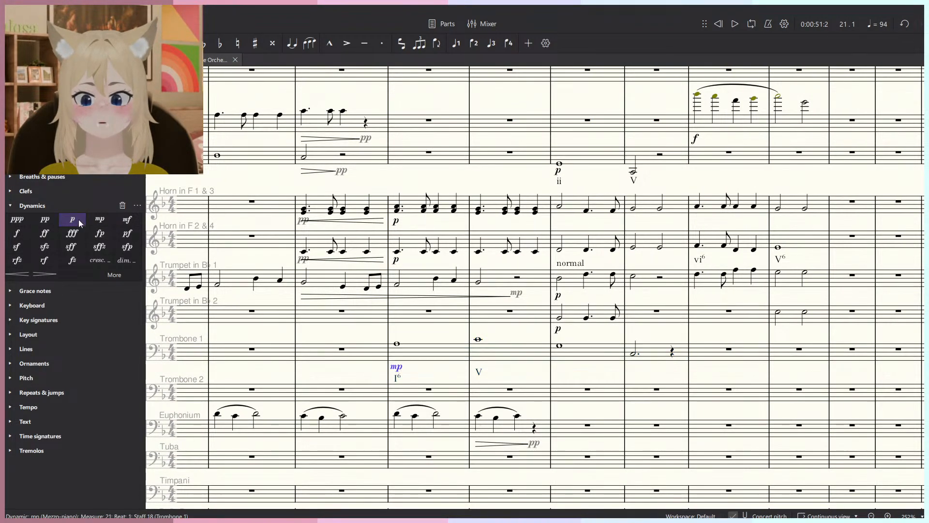
Play back from measure 21, and again from measure 20 into measure 24, to check the Trombone 1 passage.
{"action": "key", "text": "space"}
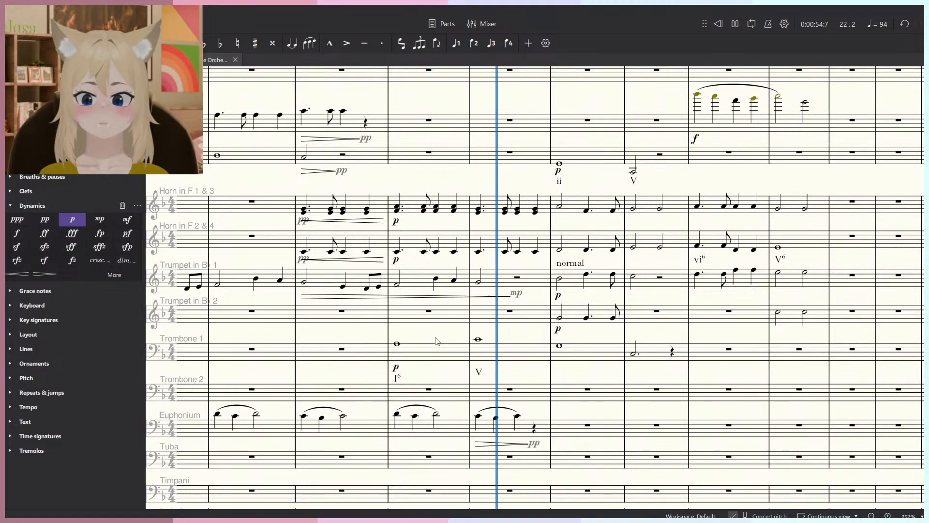
{"action": "key", "text": "space"}
{"action": "left_click", "coordinate": [366, 212]}
{"action": "key", "text": "space"}
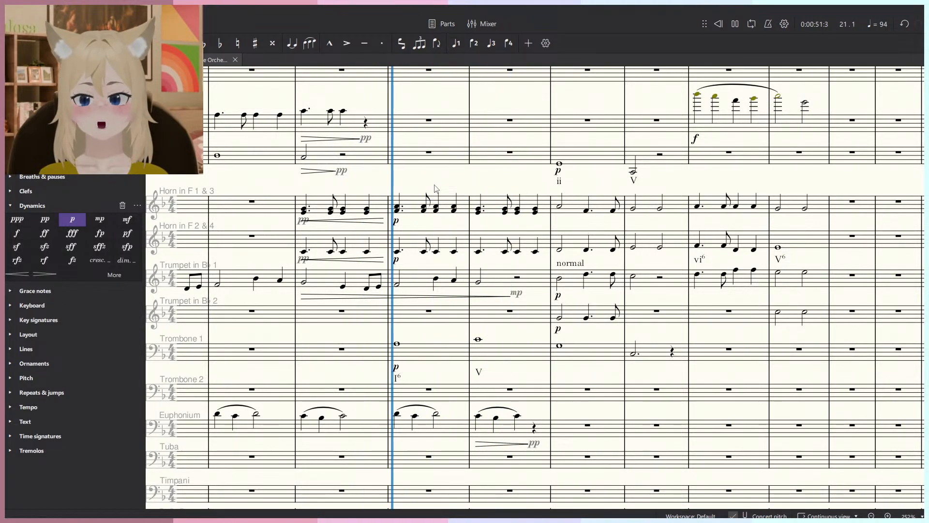
{"action": "key", "text": "space"}
{"action": "left_click", "coordinate": [295, 209]}
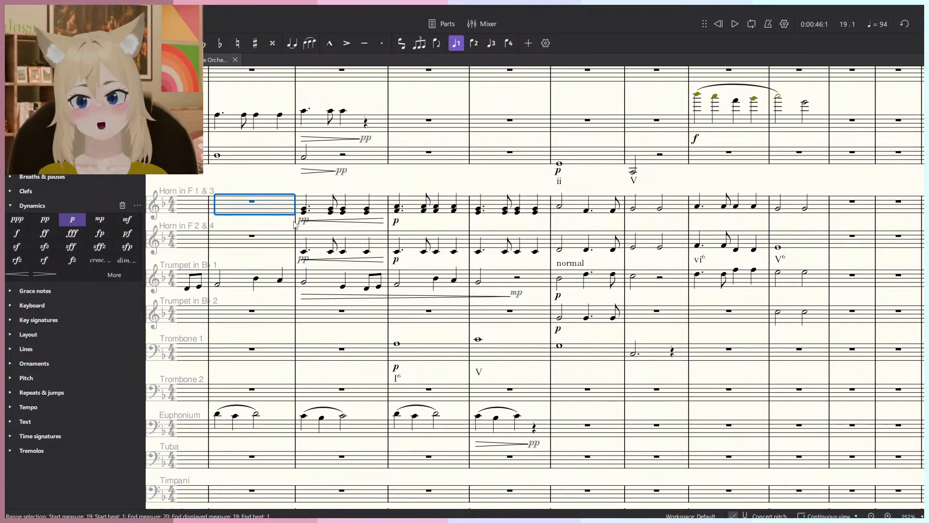
{"action": "left_click", "coordinate": [296, 226]}
{"action": "key", "text": "space"}
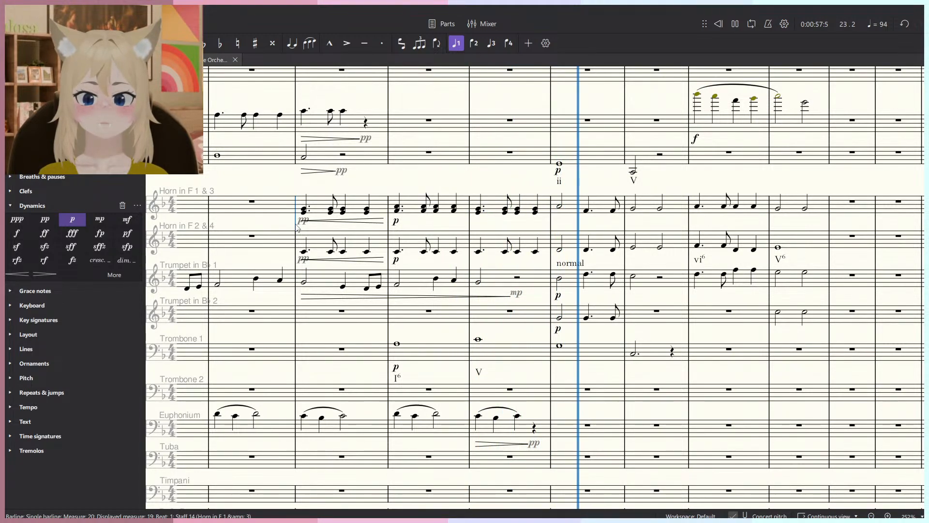
{"action": "key", "text": "space"}
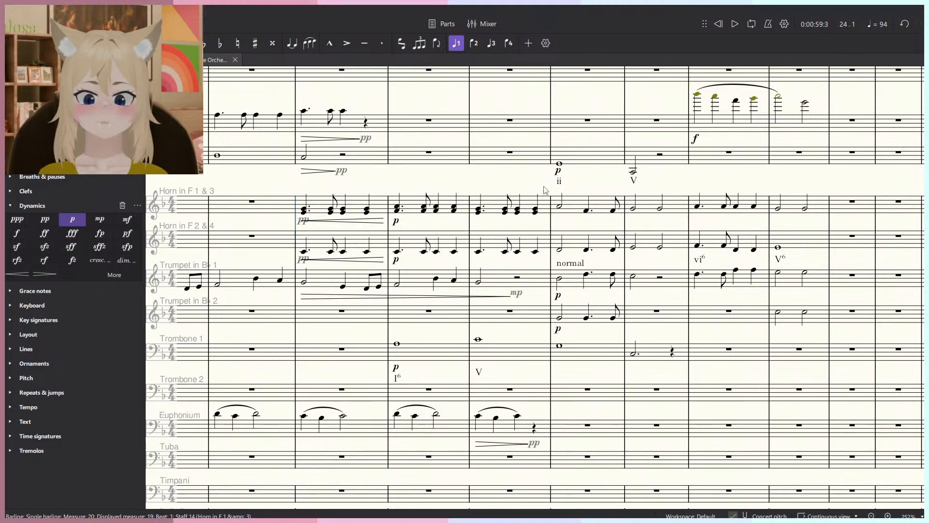
Set the Bassoon 2 dynamic in measure 23 to mp and briefly play back from that measure.
{"action": "left_click", "coordinate": [541, 179]}
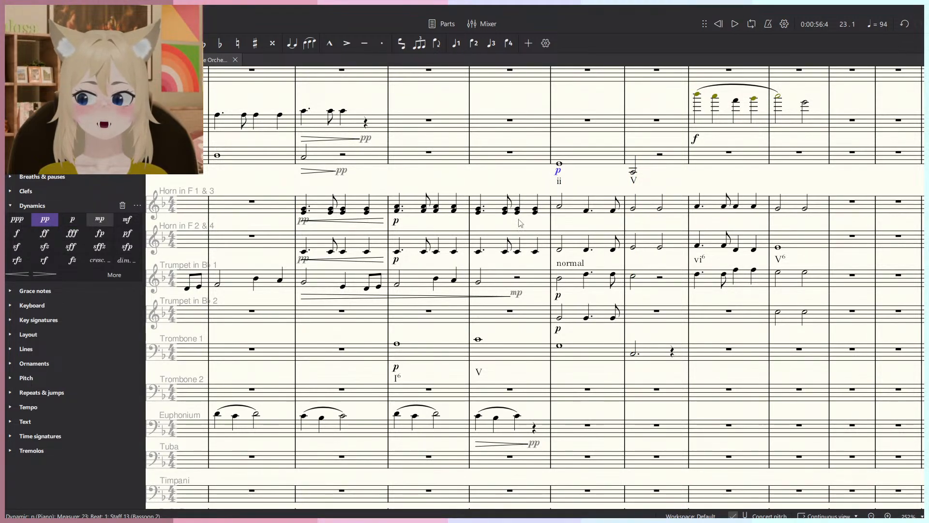
{"action": "key", "text": "Escape"}
{"action": "key", "text": "space"}
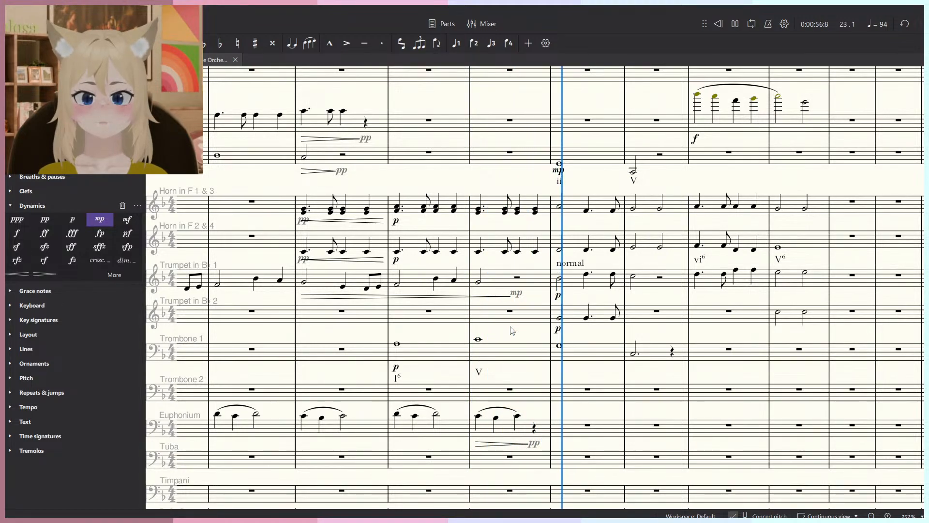
{"action": "key", "text": "space"}
Set the Bassoon 2 dynamic in measure 23 to mf and play back from measure 22 into measure 25.
{"action": "left_click", "coordinate": [558, 171]}
{"action": "left_click", "coordinate": [127, 219]}
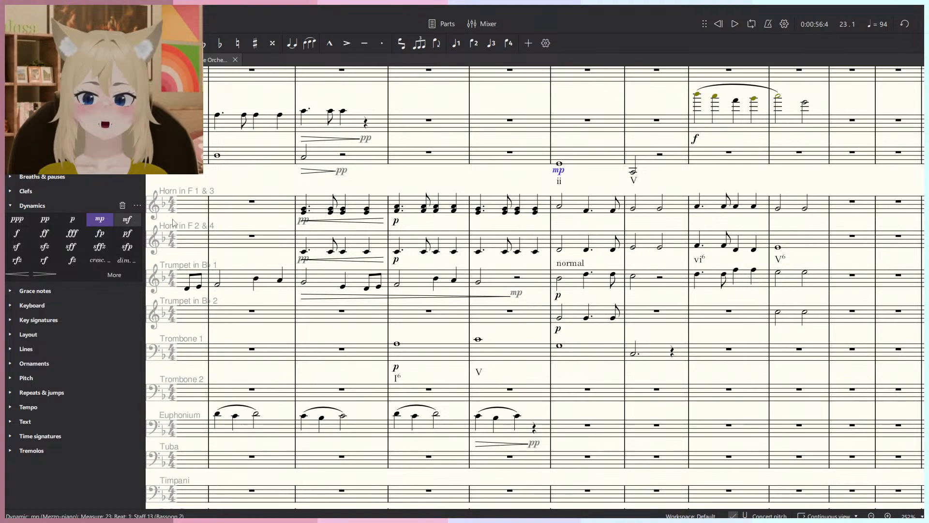
{"action": "left_click", "coordinate": [481, 280]}
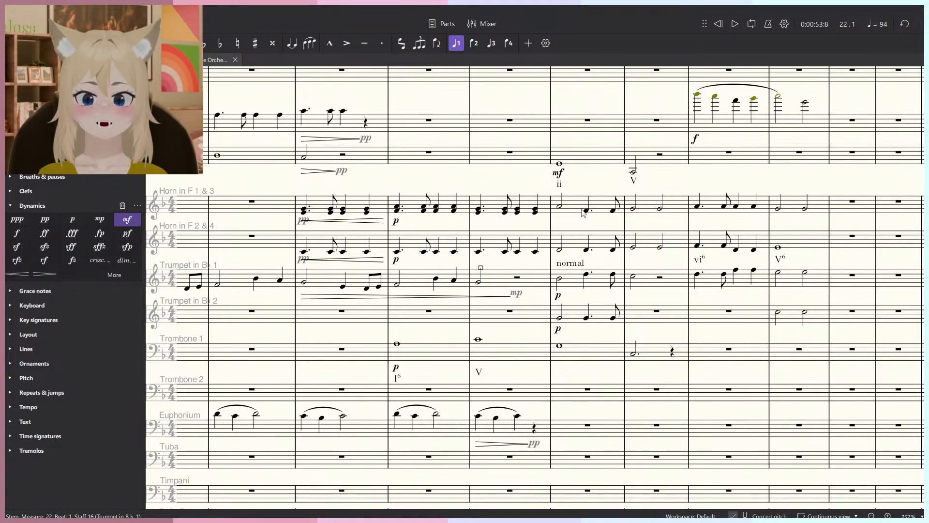
{"action": "key", "text": "space"}
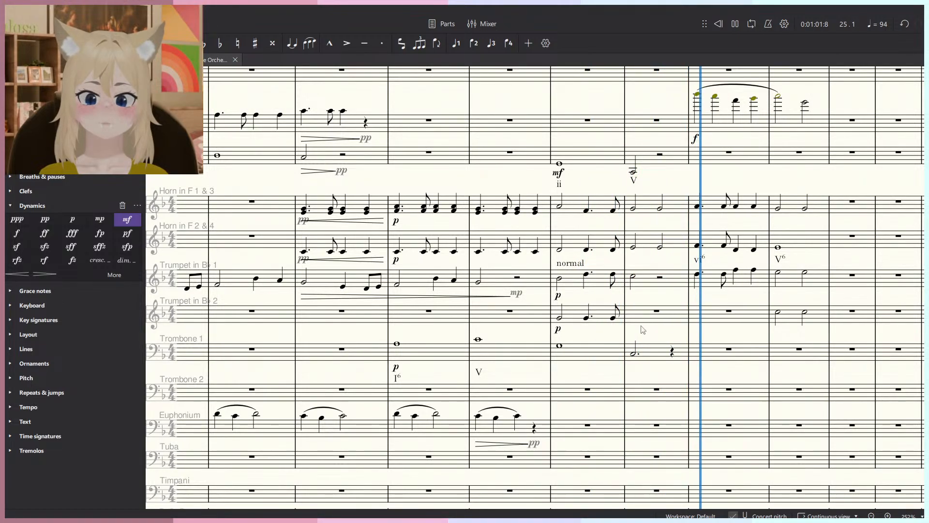
Clear measure 24 of Trombone 1 and play back from measure 24 through measure 25.
{"action": "left_click", "coordinate": [654, 348]}
{"action": "key", "text": "space"}
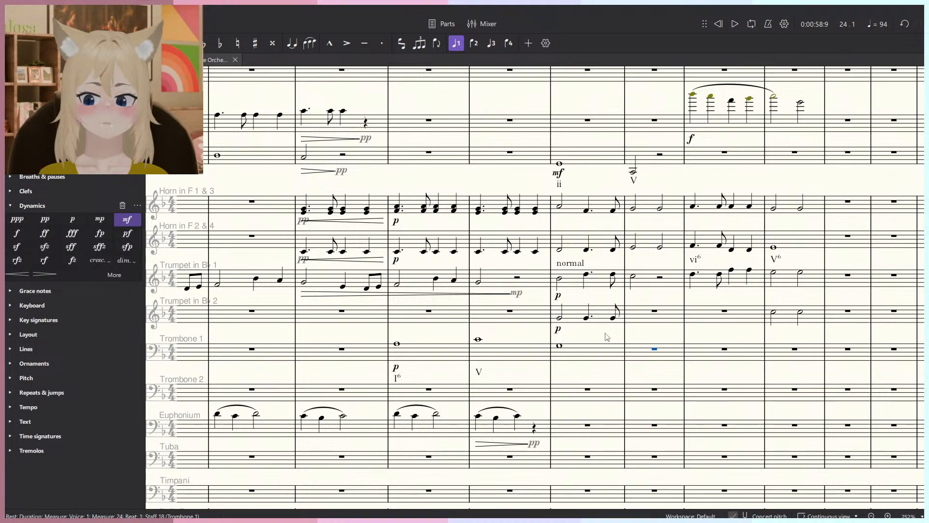
{"action": "key", "text": "Escape"}
{"action": "key", "text": "space"}
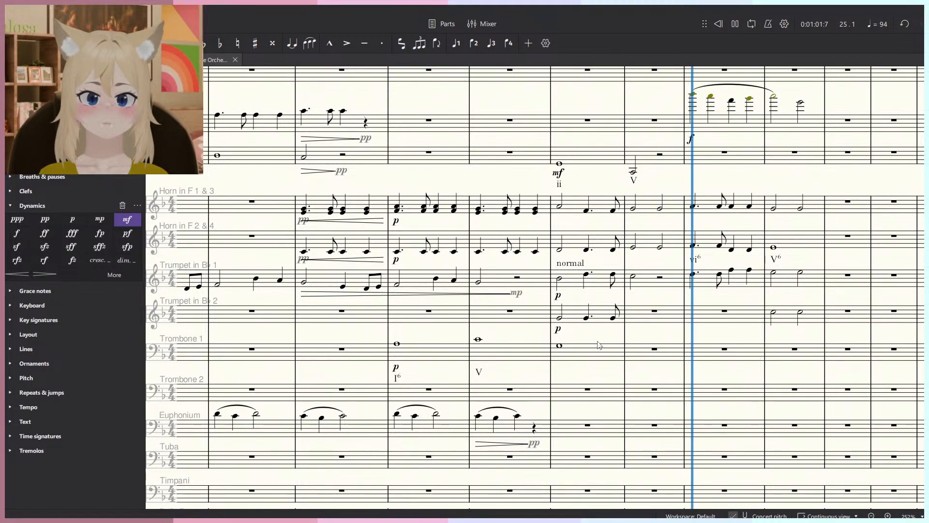
{"action": "left_click_drag", "start_coordinate": [647, 311], "coordinate": [473, 464]}
{"action": "key", "text": "space"}
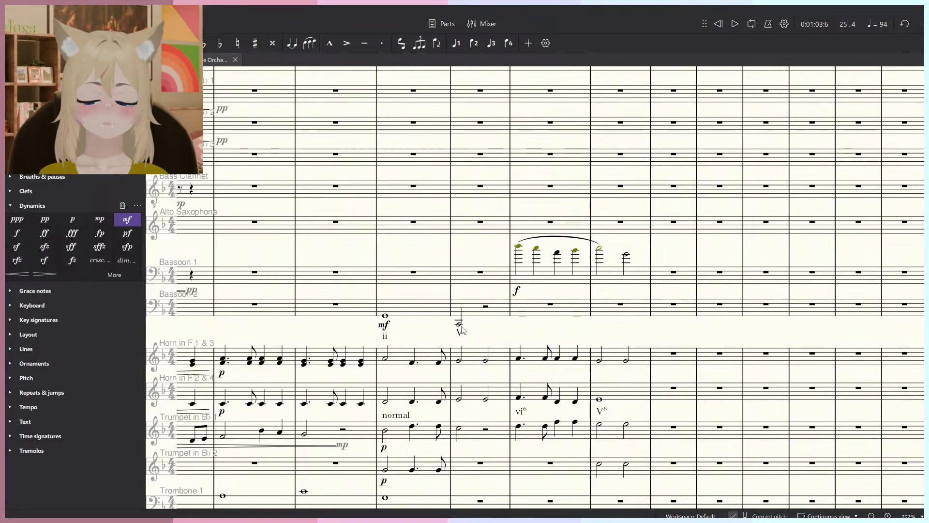
Add a C3 half note on beat 3 of measure 24 in the Bassoon 2 staff.
{"action": "scroll", "coordinate": [478, 319], "scroll_direction": "up", "scroll_amount": 6}
{"action": "left_click", "coordinate": [441, 330]}
{"action": "key", "text": "n"}
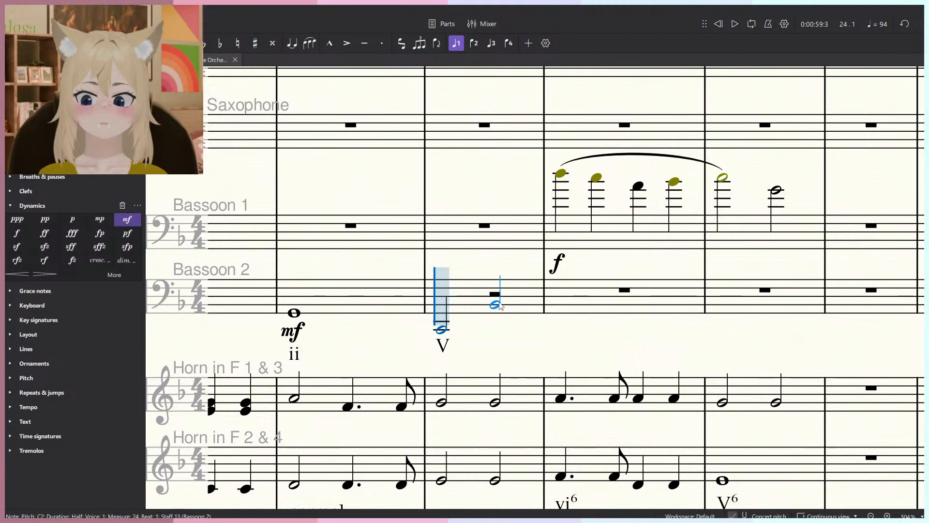
{"action": "left_click", "coordinate": [496, 301]}
{"action": "key", "text": "Escape"}
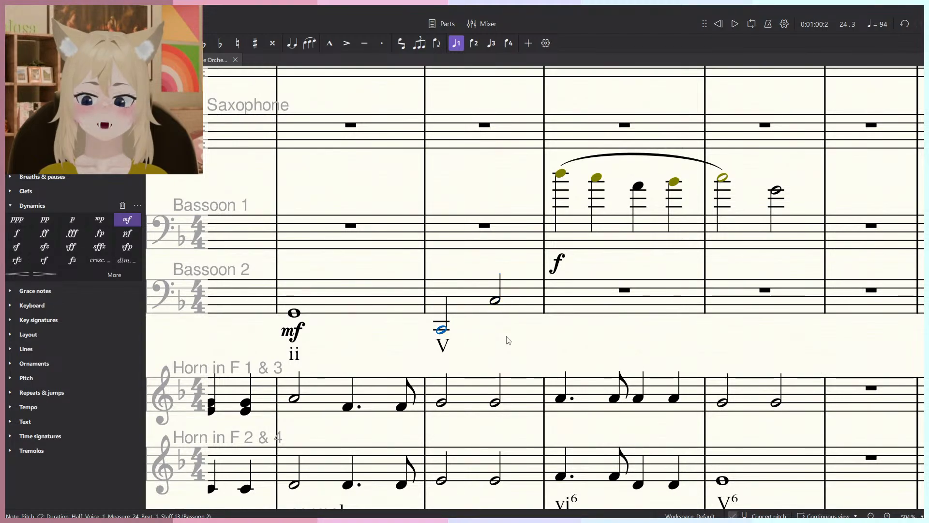
Play back from measure 24 into measure 26 to check the added bassoon note.
{"action": "scroll", "coordinate": [508, 340], "scroll_direction": "down", "scroll_amount": 6}
{"action": "key", "text": "space"}
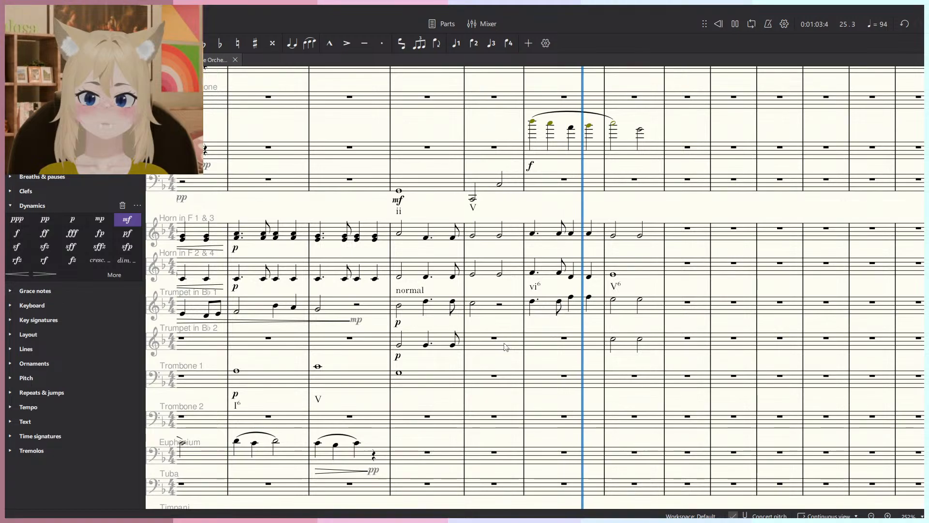
{"action": "scroll", "coordinate": [505, 346], "scroll_direction": "down", "scroll_amount": 2}
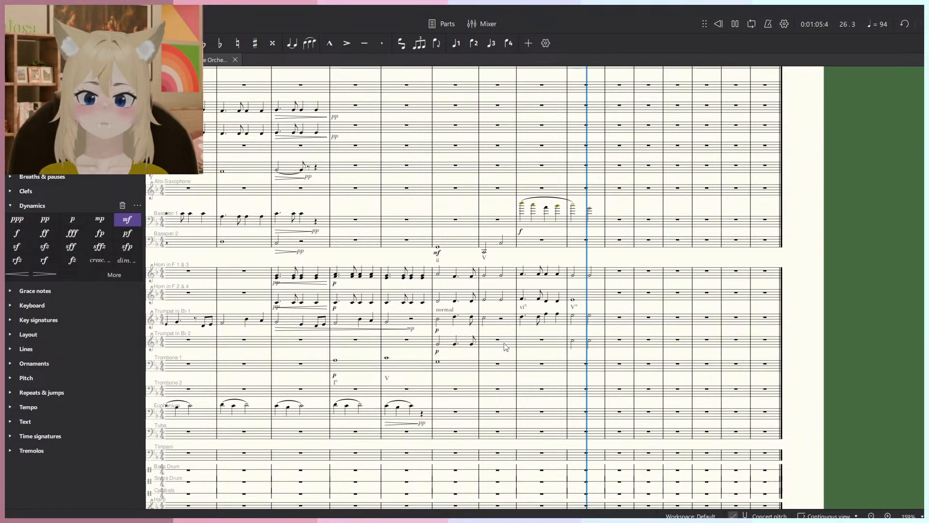
{"action": "key", "text": "space"}
Copy the Flute part of measures 25 and 26 from the Early Morning Castle score into Flute 1 of the Early Morning Castle Orchestra score.
{"action": "key", "text": "alt+Tab"}
{"action": "left_click_drag", "start_coordinate": [571, 139], "coordinate": [589, 323]}
{"action": "key", "text": "alt+Tab"}
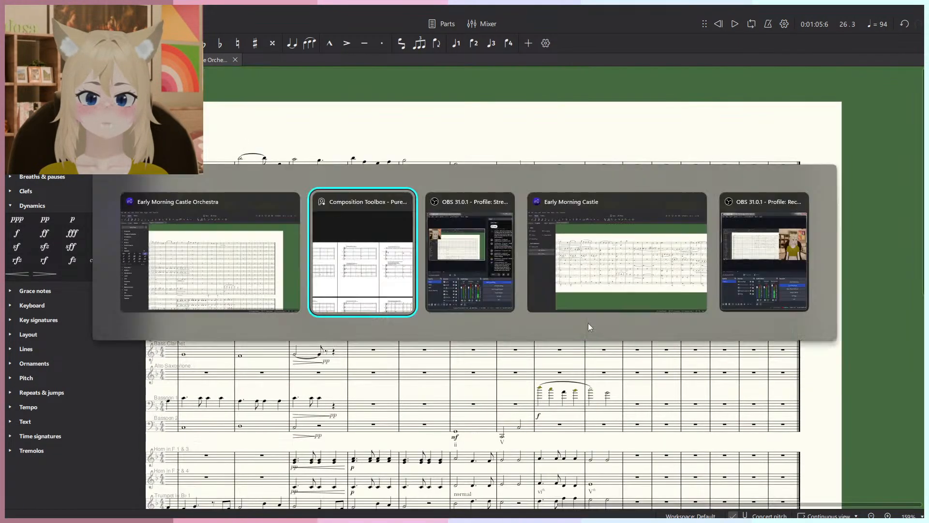
{"action": "key", "text": "alt+Tab"}
{"action": "key", "text": "alt+Tab"}
{"action": "left_click_drag", "start_coordinate": [609, 169], "coordinate": [595, 206]}
{"action": "scroll", "coordinate": [482, 194], "scroll_direction": "up", "scroll_amount": 2}
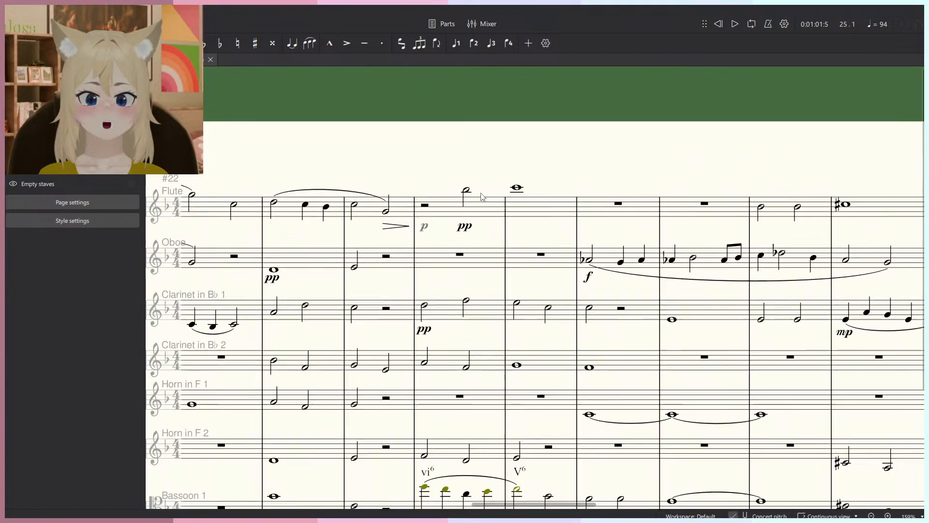
{"action": "left_click", "coordinate": [484, 204]}
{"action": "left_click", "coordinate": [543, 209], "text": "shift"}
{"action": "scroll", "coordinate": [542, 218], "scroll_direction": "down", "scroll_amount": 2}
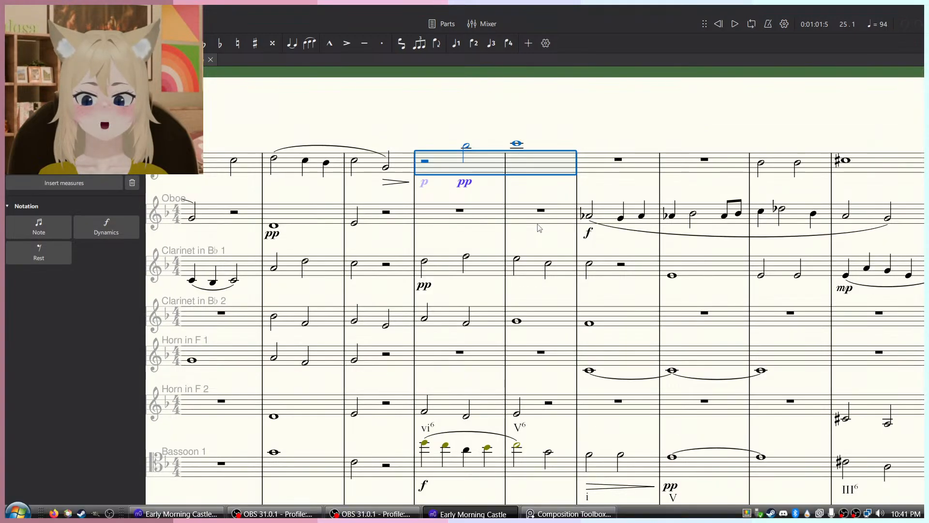
{"action": "key", "text": "alt+Tab"}
{"action": "left_click", "coordinate": [560, 173]}
{"action": "key", "text": "ctrl+v"}
{"action": "scroll", "coordinate": [562, 172], "scroll_direction": "up", "scroll_amount": 5}
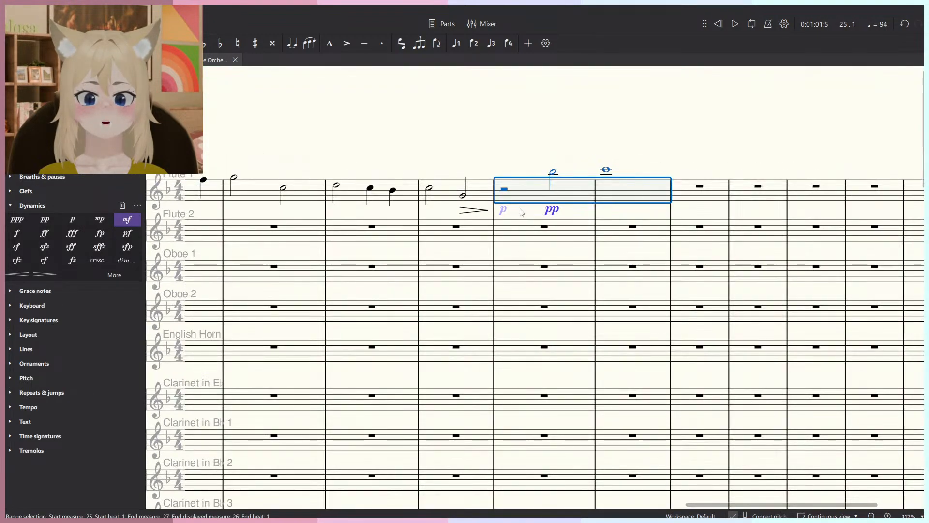
Set the hidden Flute 1 dynamic at the start of measure 25 to pp and slur the half note to the following whole note.
{"action": "left_click", "coordinate": [63, 218]}
{"action": "left_click", "coordinate": [46, 220]}
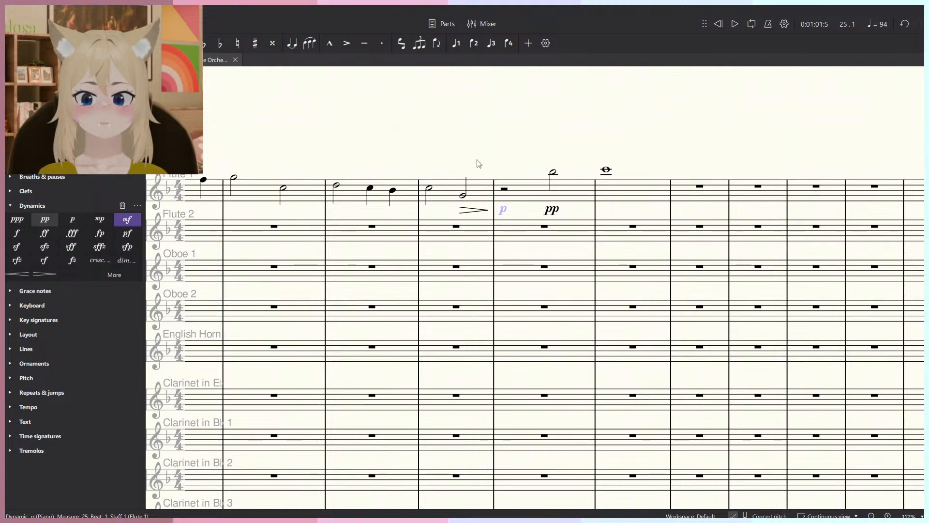
{"action": "key", "text": "space"}
{"action": "key", "text": "space"}
{"action": "left_click", "coordinate": [553, 174]}
{"action": "key", "text": "s"}
{"action": "left_click", "coordinate": [575, 136]}
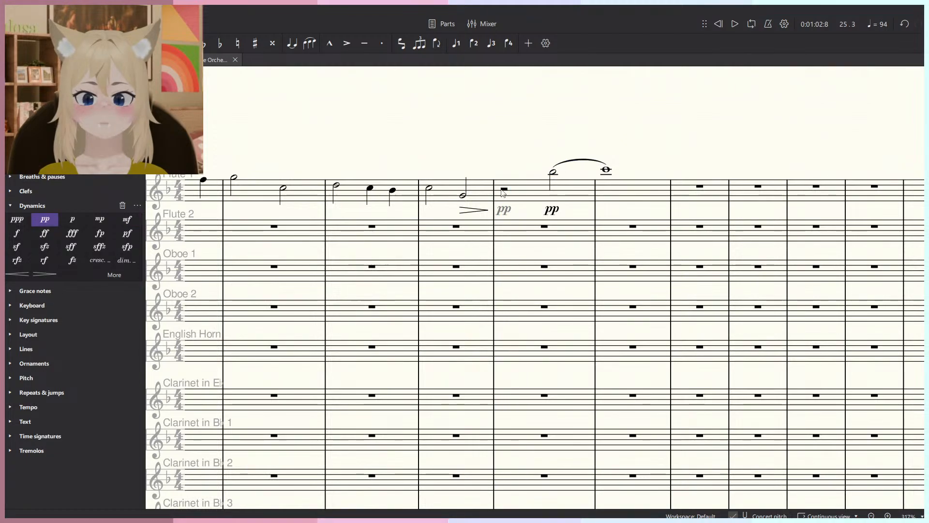
Set the Flute 1 dynamic on beat 3 of measure 25 to p and play back from measure 25 to measure 27.
{"action": "left_click", "coordinate": [504, 189]}
{"action": "left_click", "coordinate": [553, 210]}
{"action": "key", "text": "space"}
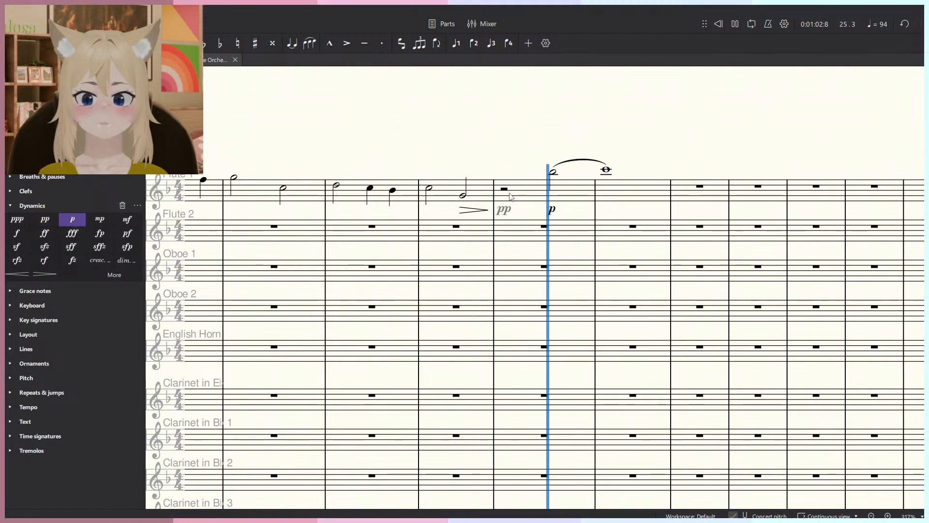
{"action": "key", "text": "space"}
{"action": "left_click", "coordinate": [503, 190]}
{"action": "key", "text": "space"}
{"action": "scroll", "coordinate": [529, 152], "scroll_direction": "down", "scroll_amount": 5}
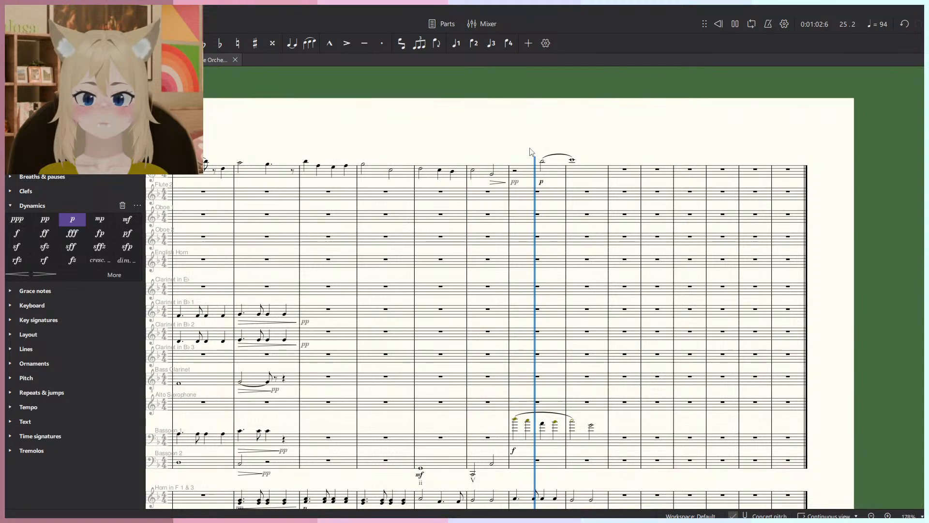
{"action": "scroll", "coordinate": [547, 154], "scroll_direction": "up", "scroll_amount": 3}
{"action": "scroll", "coordinate": [557, 154], "scroll_direction": "down", "scroll_amount": 4}
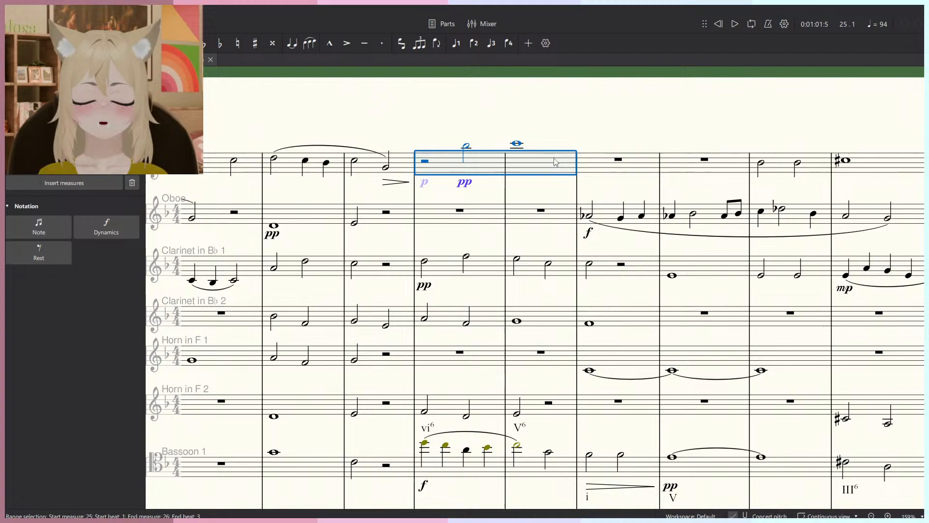
Examine the clarinet, horn and bassoon parts around measures 25 and 26 in the Early Morning Castle score.
{"action": "scroll", "coordinate": [555, 173], "scroll_direction": "down", "scroll_amount": 2}
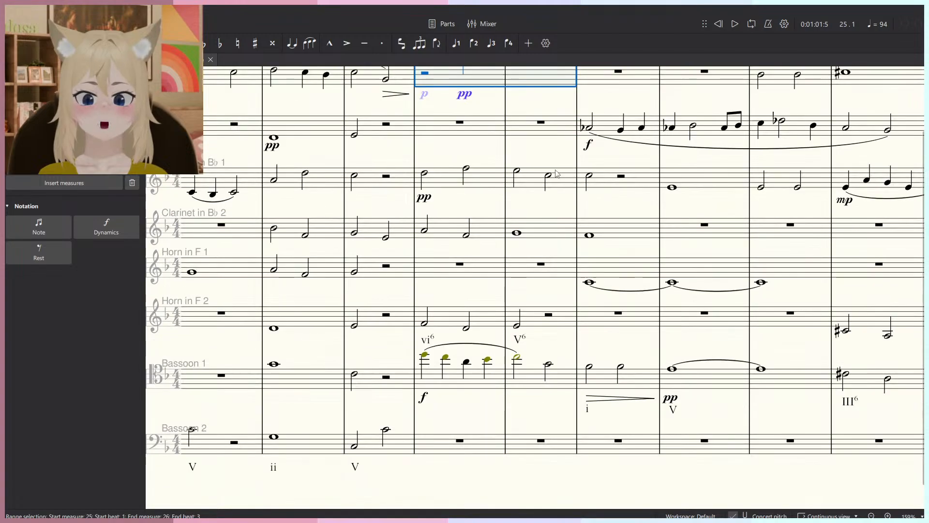
{"action": "scroll", "coordinate": [556, 173], "scroll_direction": "down", "scroll_amount": 2}
{"action": "left_click", "coordinate": [525, 443]}
{"action": "scroll", "coordinate": [528, 405], "scroll_direction": "down", "scroll_amount": 4}
Examine the opening section of the orchestra score, focusing on the English Horn and E-flat clarinet parts.
{"action": "left_click_drag", "start_coordinate": [464, 286], "coordinate": [491, 276]}
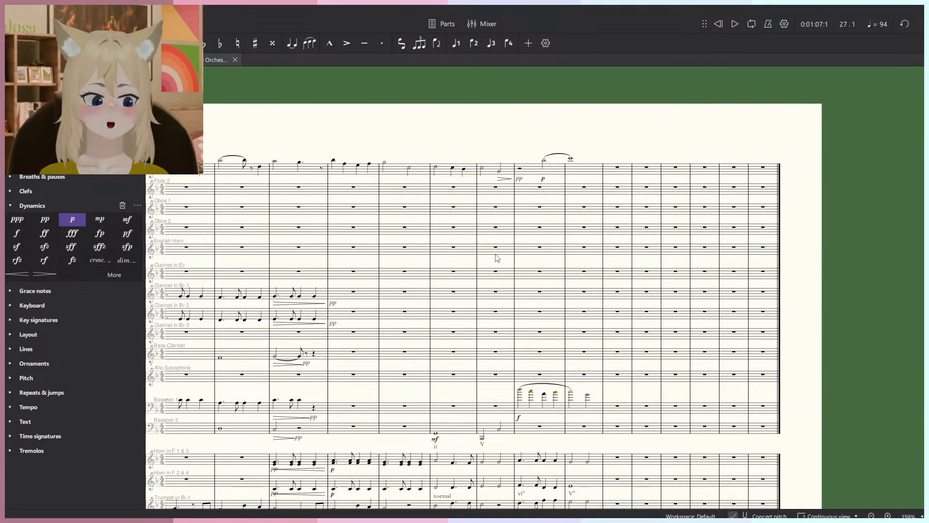
{"action": "scroll", "coordinate": [497, 258], "scroll_direction": "down", "scroll_amount": 4}
{"action": "scroll", "coordinate": [561, 214], "scroll_direction": "up", "scroll_amount": 3}
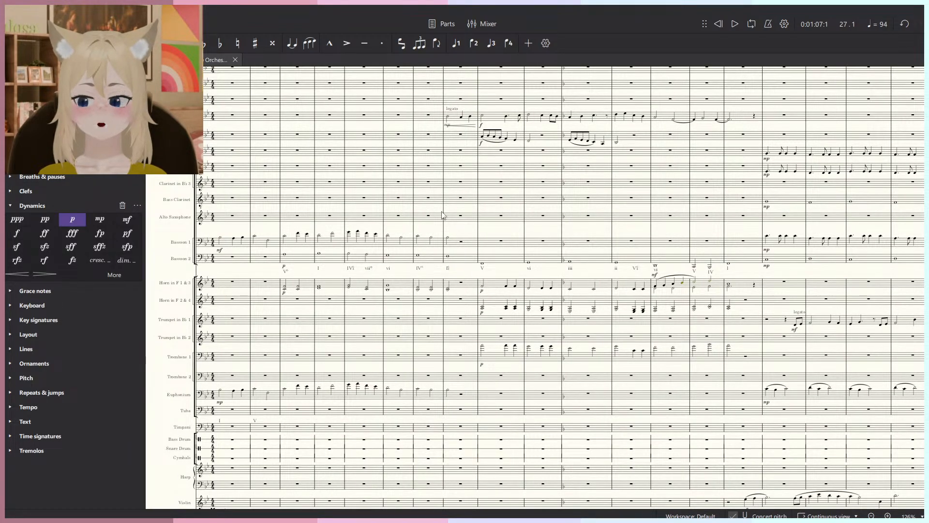
{"action": "scroll", "coordinate": [441, 215], "scroll_direction": "up", "scroll_amount": 1}
{"action": "scroll", "coordinate": [489, 243], "scroll_direction": "up", "scroll_amount": 2}
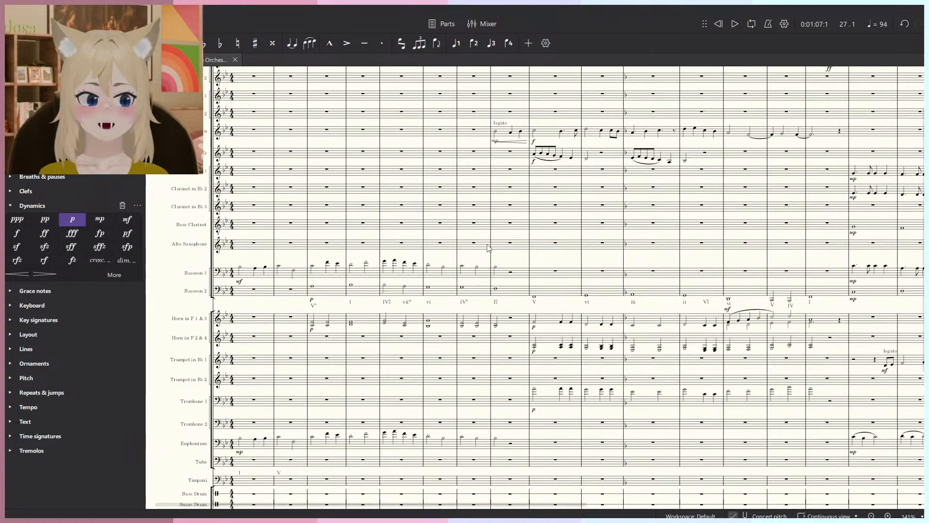
{"action": "left_click_drag", "start_coordinate": [506, 223], "coordinate": [479, 229]}
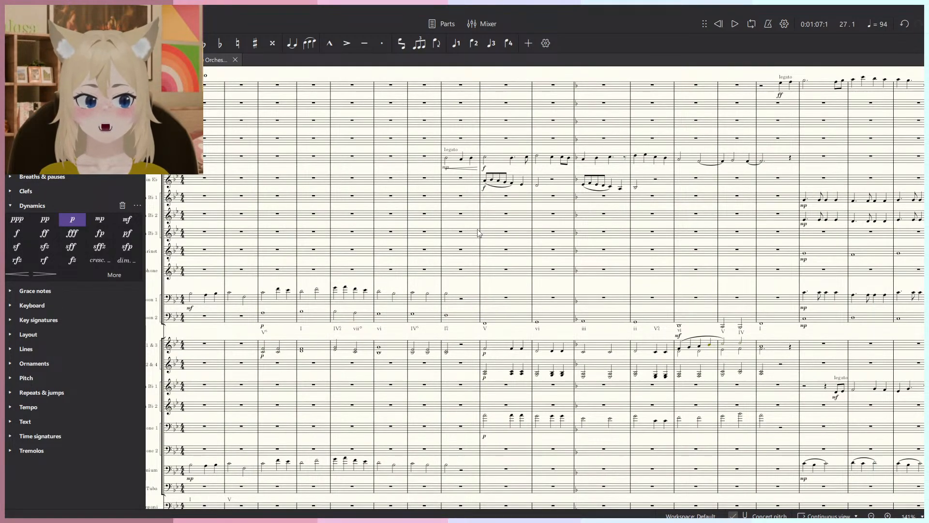
{"action": "scroll", "coordinate": [478, 232], "scroll_direction": "up", "scroll_amount": 3}
{"action": "scroll", "coordinate": [499, 148], "scroll_direction": "up", "scroll_amount": 3}
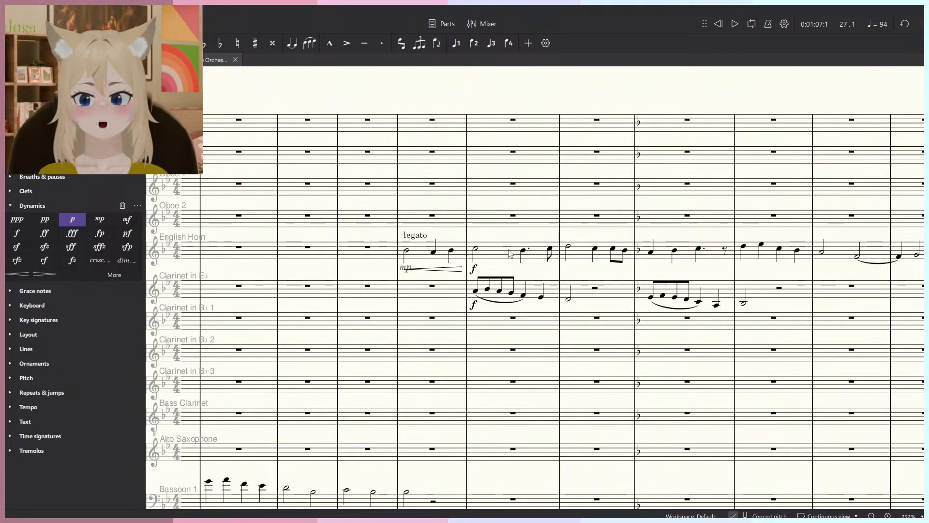
{"action": "scroll", "coordinate": [570, 310], "scroll_direction": "up", "scroll_amount": 3}
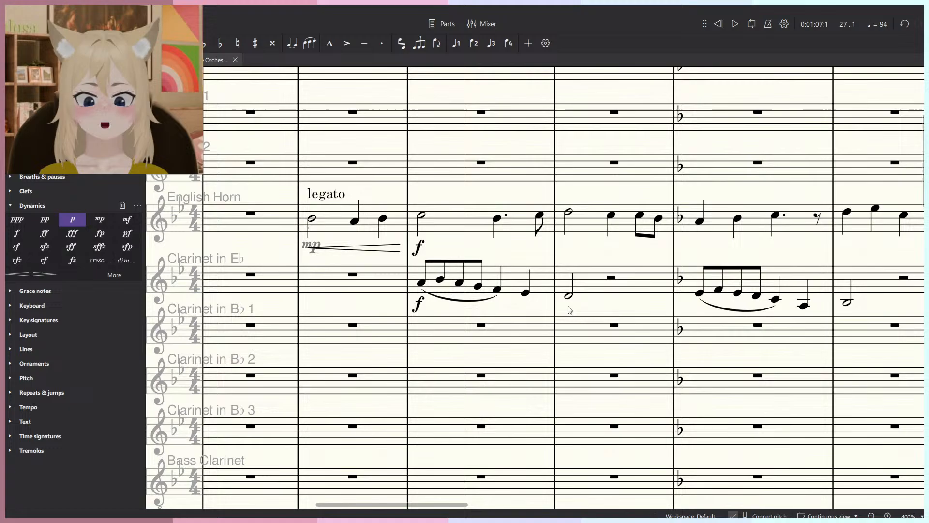
Examine the E-flat Clarinet entry around measures 9 and 10 and the group of five clarinet staves in measure 1.
{"action": "left_click", "coordinate": [422, 283]}
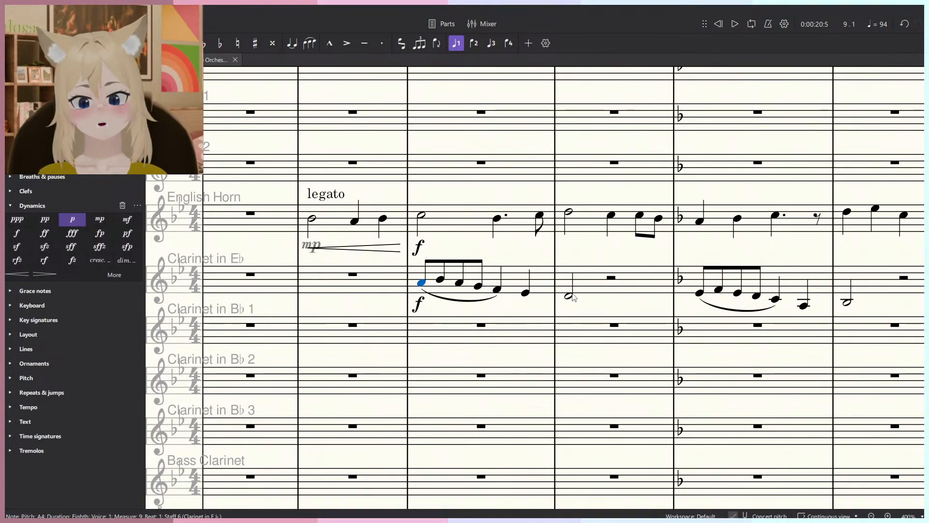
{"action": "left_click", "coordinate": [555, 304]}
{"action": "scroll", "coordinate": [556, 303], "scroll_direction": "down", "scroll_amount": 3}
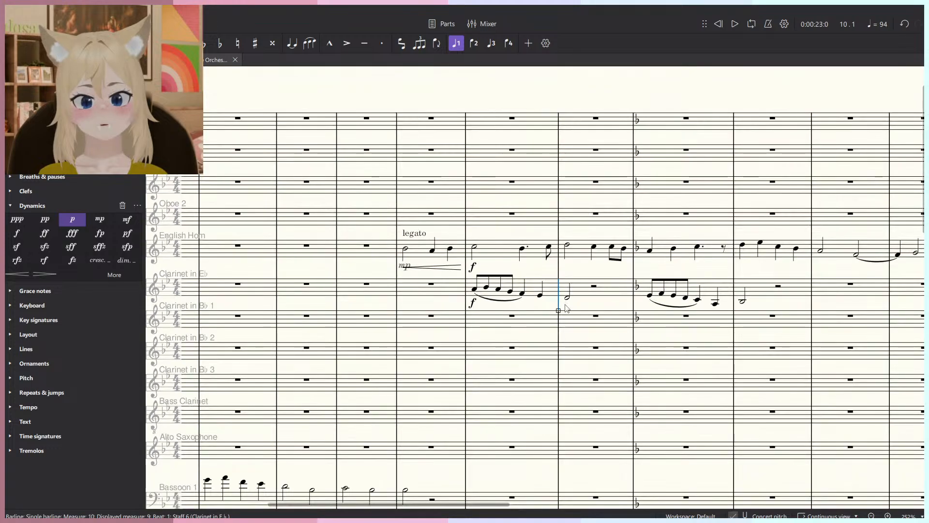
{"action": "scroll", "coordinate": [569, 299], "scroll_direction": "left", "scroll_amount": 6}
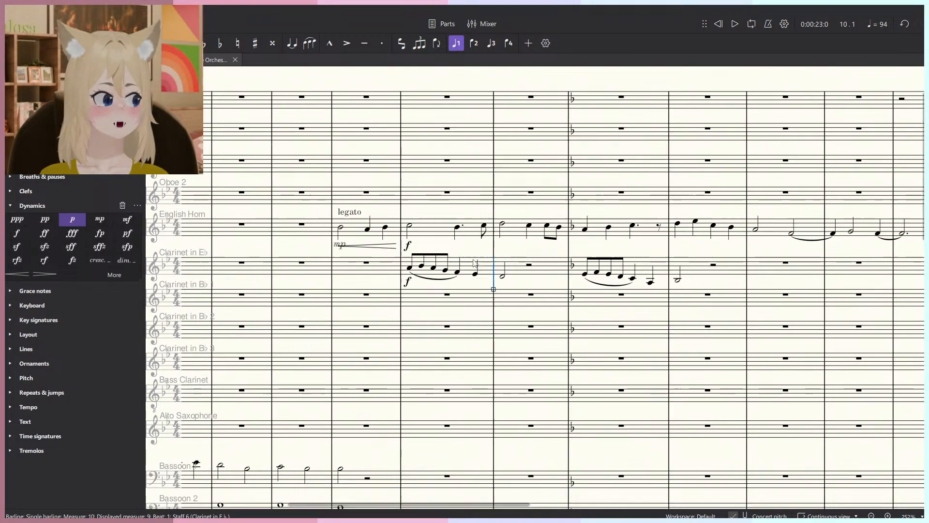
{"action": "scroll", "coordinate": [242, 304], "scroll_direction": "up", "scroll_amount": 1}
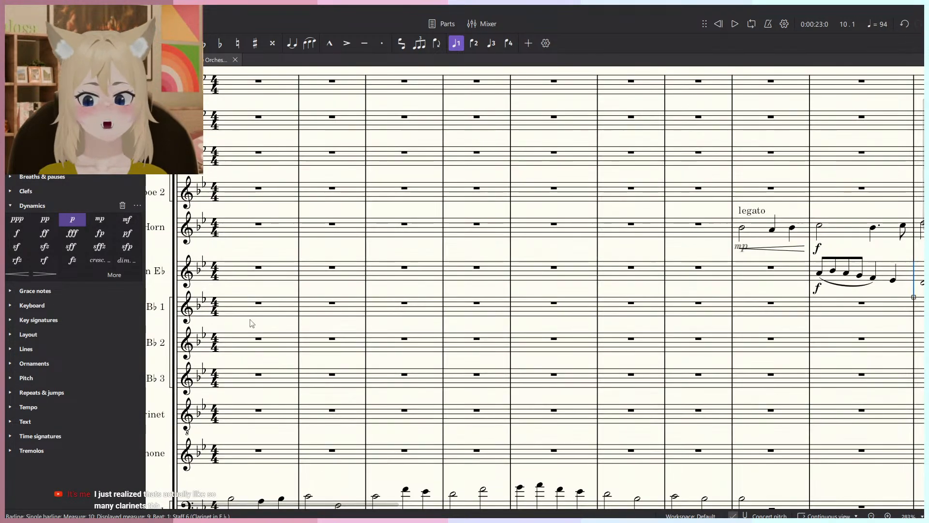
{"action": "left_click_drag", "start_coordinate": [250, 320], "coordinate": [474, 312]}
{"action": "left_click", "coordinate": [477, 412]}
{"action": "left_click", "coordinate": [483, 297], "text": "shift"}
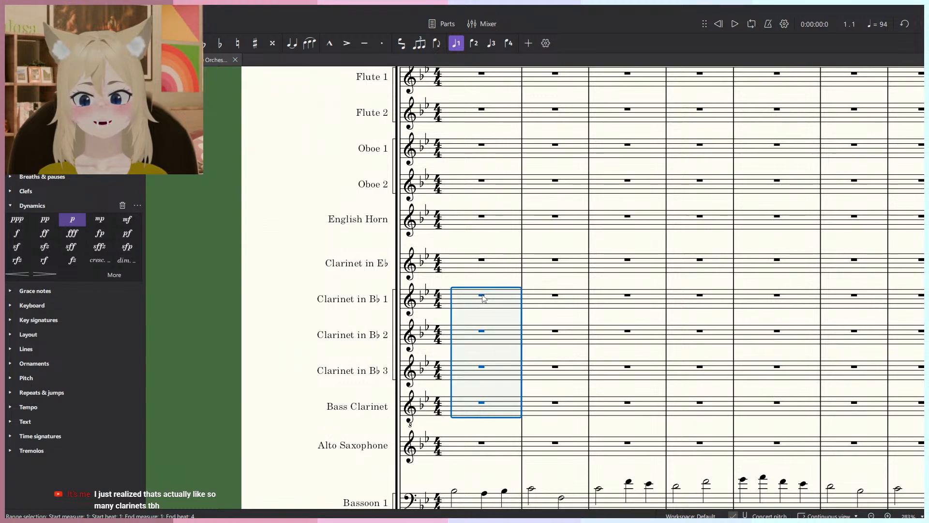
{"action": "left_click", "coordinate": [481, 262], "text": "shift"}
{"action": "scroll", "coordinate": [442, 416], "scroll_direction": "down", "scroll_amount": 3}
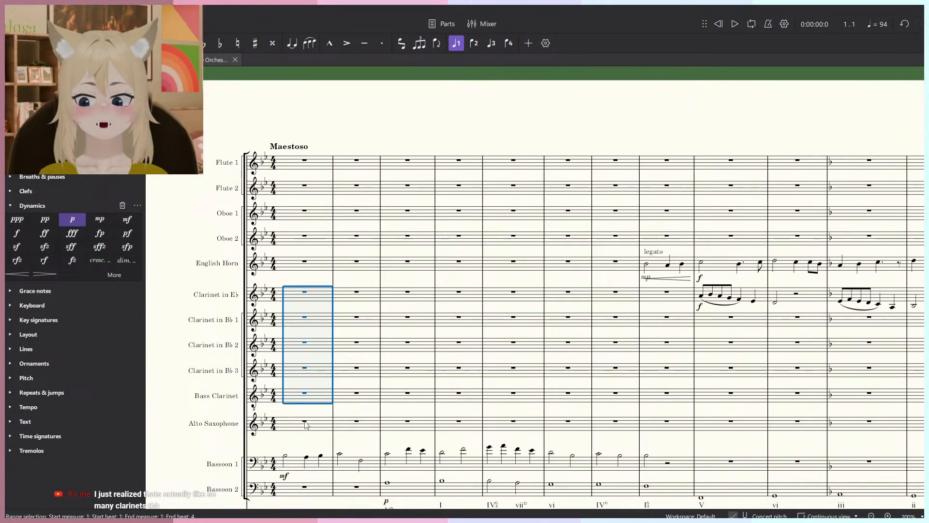
Remove the Alto Saxophone from the orchestra score's instruments.
{"action": "left_click", "coordinate": [305, 422]}
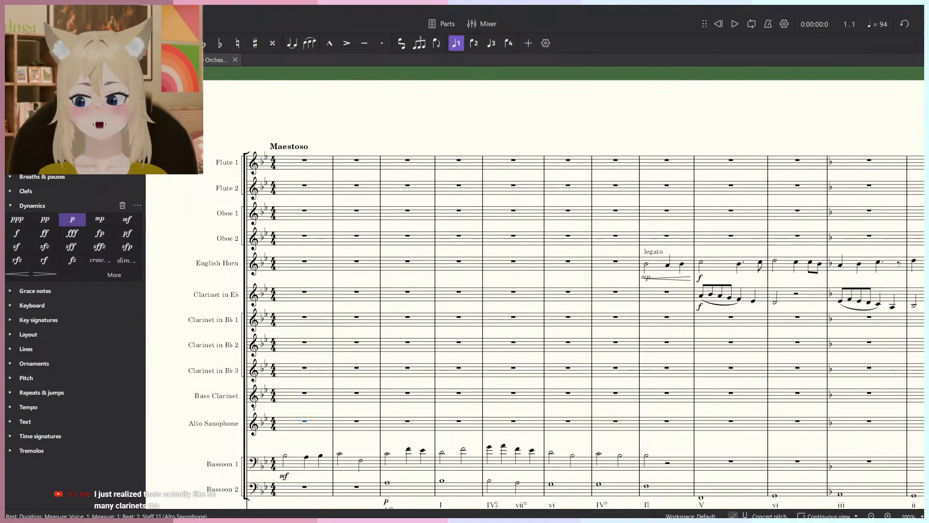
{"action": "left_click", "coordinate": [63, 61]}
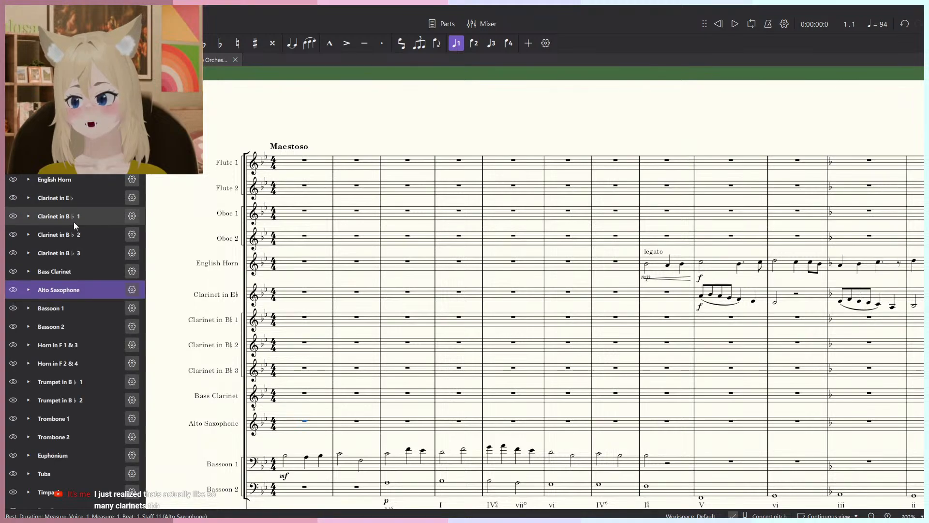
{"action": "scroll", "coordinate": [88, 230], "scroll_direction": "down", "scroll_amount": 1}
{"action": "left_click", "coordinate": [131, 81]}
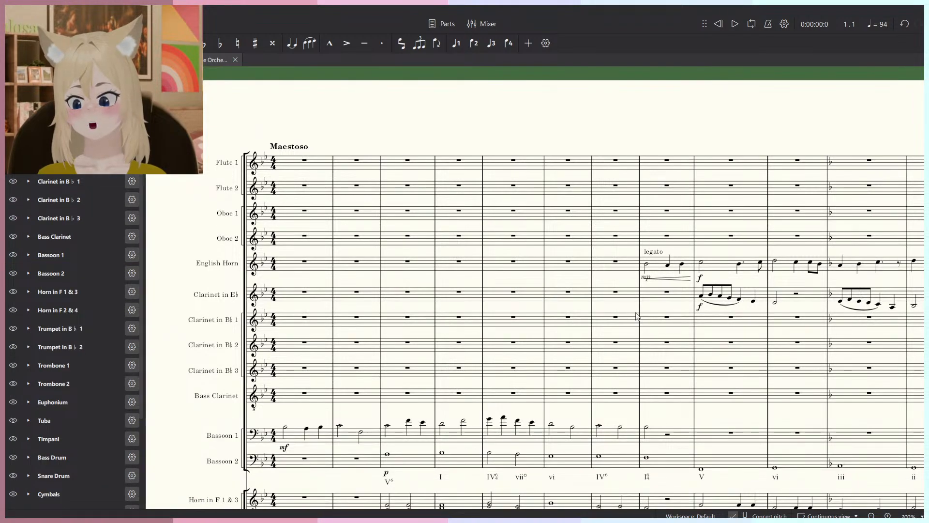
Check the clarinet staves from measure 1 onward against the clarinet and bassoon entries in the following passage.
{"action": "left_click", "coordinate": [304, 311]}
{"action": "left_click", "coordinate": [308, 398], "text": "shift"}
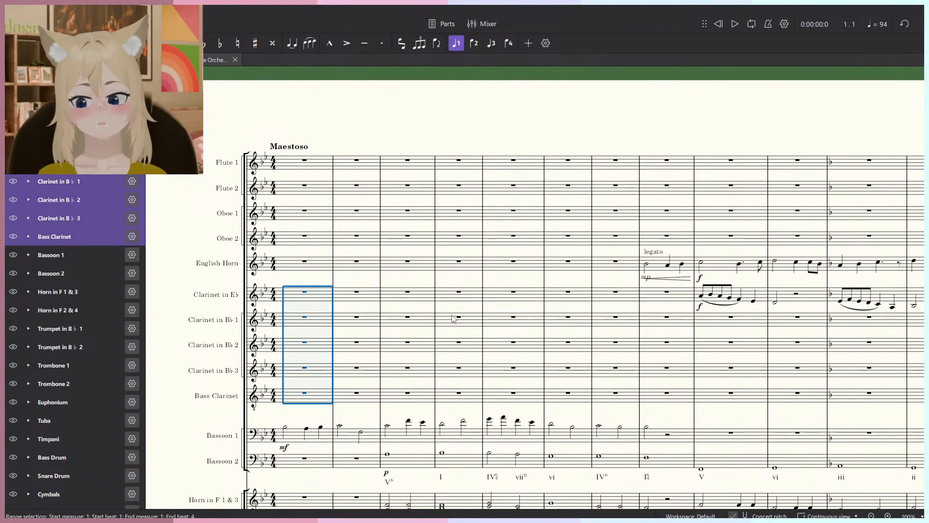
{"action": "key", "text": "ctrl+minus"}
{"action": "key", "text": "ctrl+minus"}
{"action": "key", "text": "ctrl+plus"}
{"action": "key", "text": "ctrl+plus"}
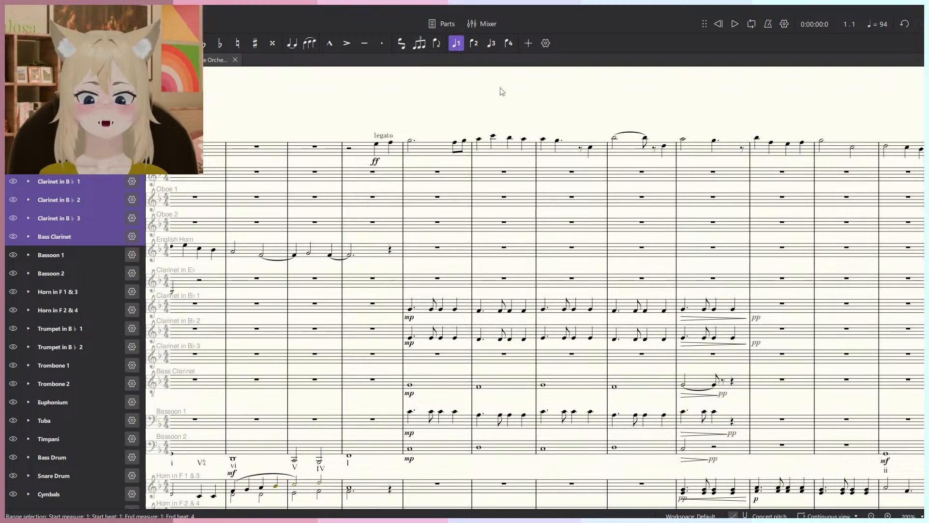
Close the orchestra score and the smaller ensemble score, and open the orchestral score marked Andante.
{"action": "key", "text": "Escape"}
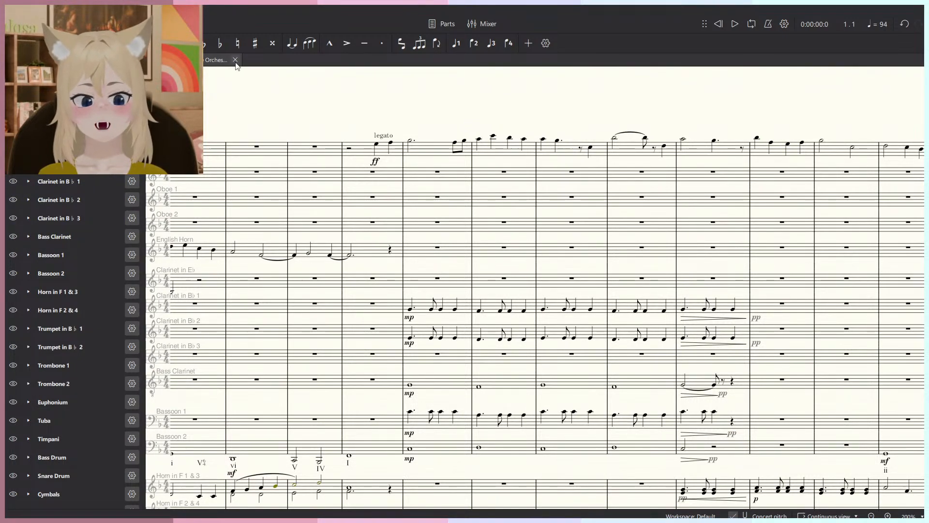
{"action": "scroll", "coordinate": [374, 203], "scroll_direction": "down", "scroll_amount": 5}
{"action": "left_click_drag", "start_coordinate": [419, 187], "coordinate": [405, 147]}
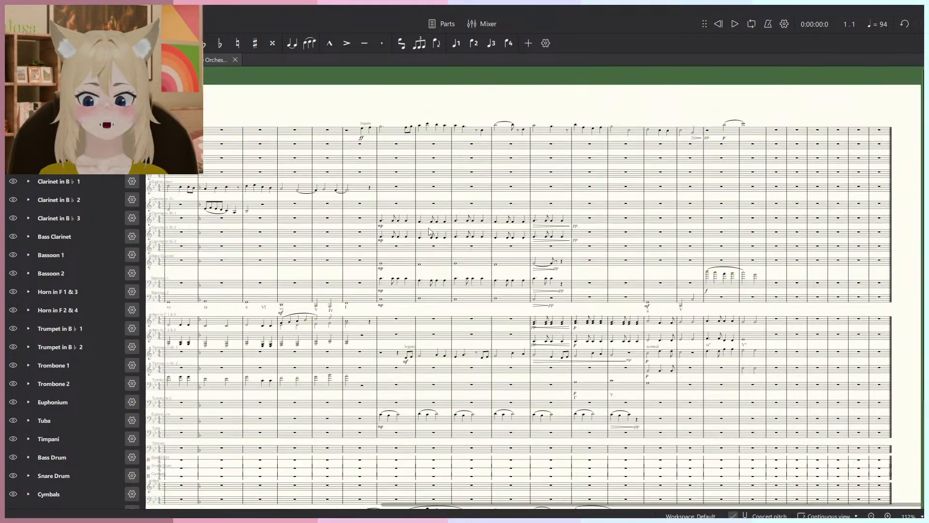
{"action": "left_click", "coordinate": [235, 60]}
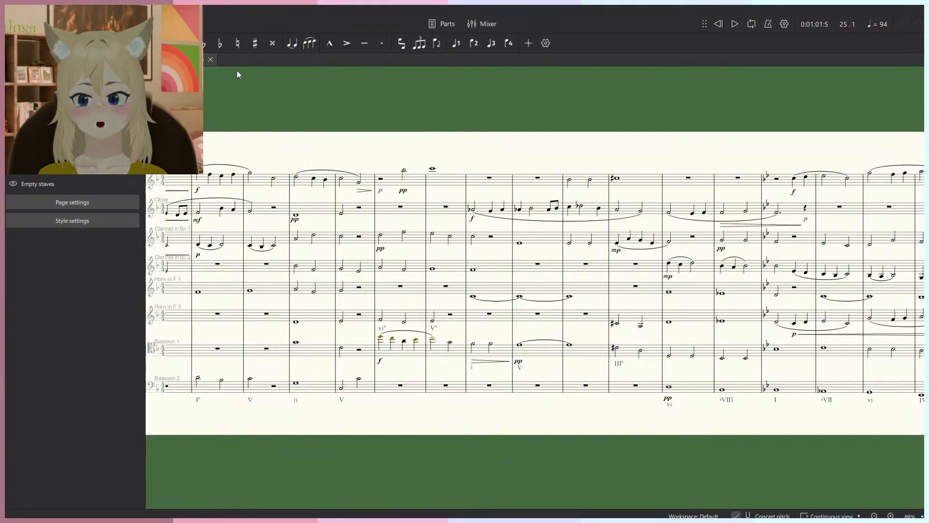
{"action": "left_click", "coordinate": [211, 58]}
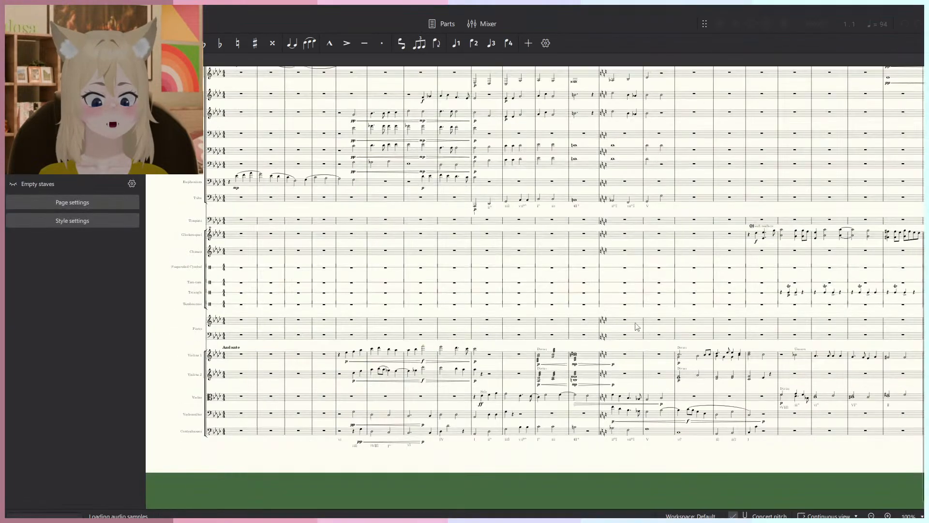
Survey the full Andante orchestra score from its opening through the Moderato section and return to the start.
{"action": "left_click_drag", "start_coordinate": [426, 216], "coordinate": [378, 319]}
{"action": "scroll", "coordinate": [380, 316], "scroll_direction": "down", "scroll_amount": 5}
{"action": "left_click_drag", "start_coordinate": [669, 198], "coordinate": [287, 240]}
{"action": "left_click_drag", "start_coordinate": [721, 290], "coordinate": [272, 237]}
{"action": "left_click_drag", "start_coordinate": [595, 262], "coordinate": [272, 275]}
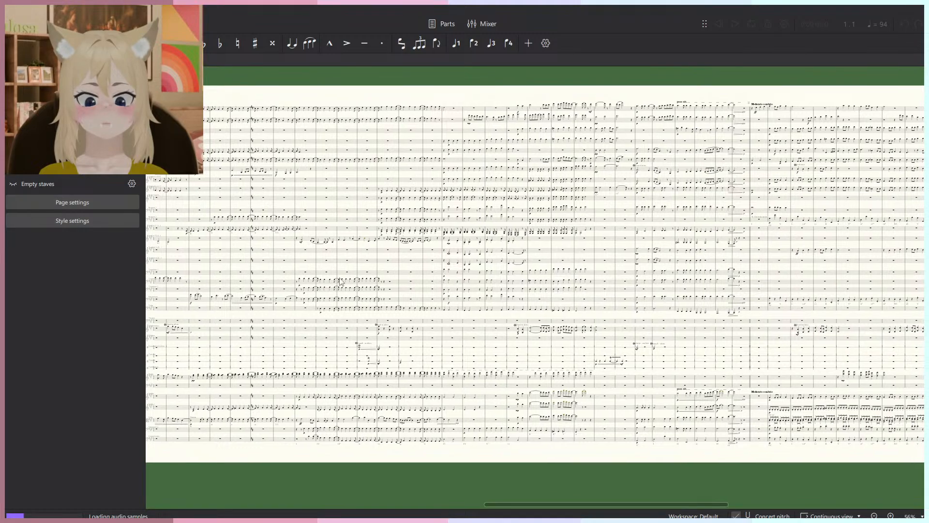
{"action": "left_click_drag", "start_coordinate": [506, 260], "coordinate": [222, 270]}
{"action": "left_click_drag", "start_coordinate": [752, 288], "coordinate": [586, 279]}
{"action": "left_click_drag", "start_coordinate": [300, 291], "coordinate": [784, 288]}
{"action": "left_click_drag", "start_coordinate": [300, 297], "coordinate": [785, 288]}
{"action": "left_click_drag", "start_coordinate": [232, 299], "coordinate": [823, 298]}
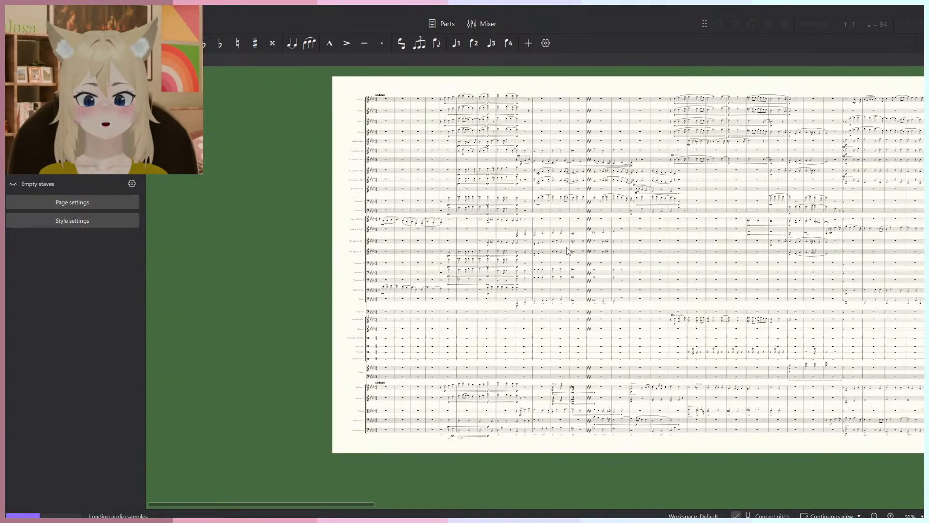
{"action": "left_click_drag", "start_coordinate": [477, 298], "coordinate": [576, 298]}
Examine the opening measures of the Andante score, from the strings up through the woodwind and brass staves.
{"action": "scroll", "coordinate": [575, 298], "scroll_direction": "up", "scroll_amount": 6}
{"action": "scroll", "coordinate": [576, 301], "scroll_direction": "up", "scroll_amount": 1}
{"action": "scroll", "coordinate": [579, 301], "scroll_direction": "down", "scroll_amount": 3}
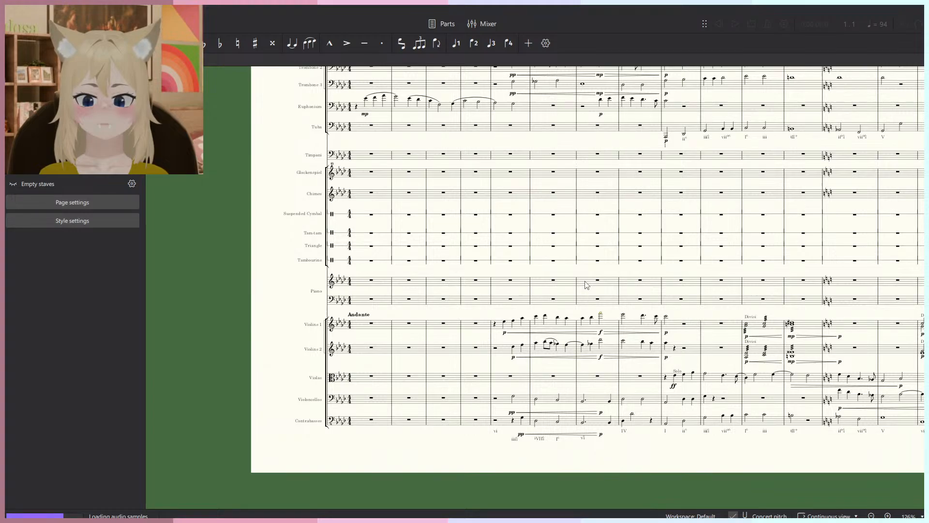
{"action": "scroll", "coordinate": [587, 284], "scroll_direction": "up", "scroll_amount": 8}
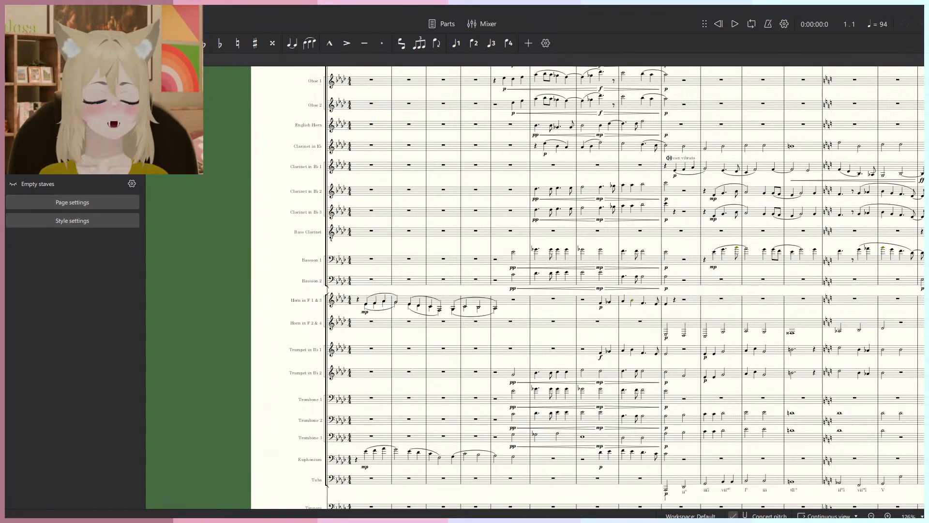
{"action": "scroll", "coordinate": [405, 241], "scroll_direction": "up", "scroll_amount": 2}
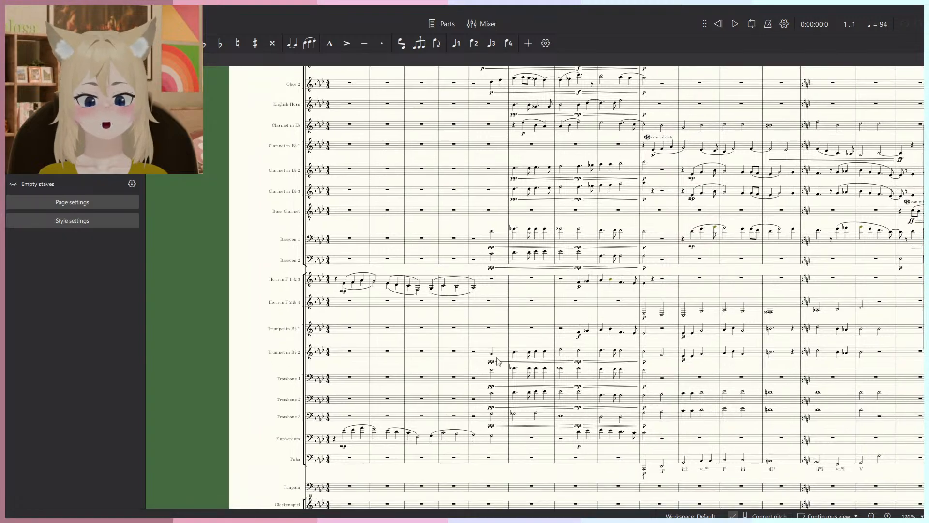
{"action": "scroll", "coordinate": [514, 400], "scroll_direction": "up", "scroll_amount": 3}
{"action": "scroll", "coordinate": [514, 399], "scroll_direction": "up", "scroll_amount": 5}
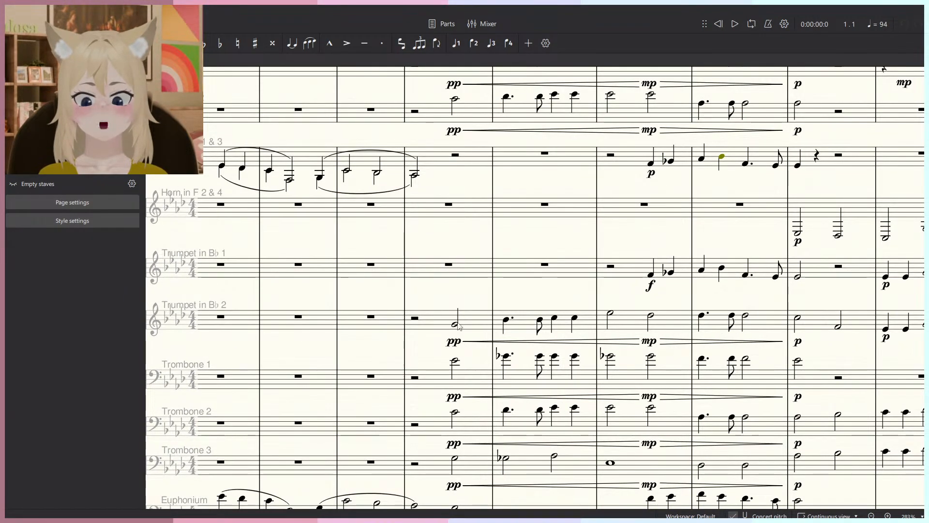
Inspect the pitches of the chord on beat 3 of measure 5 in Trumpet 2, the three trombones and Bassoon 2.
{"action": "left_click", "coordinate": [455, 325]}
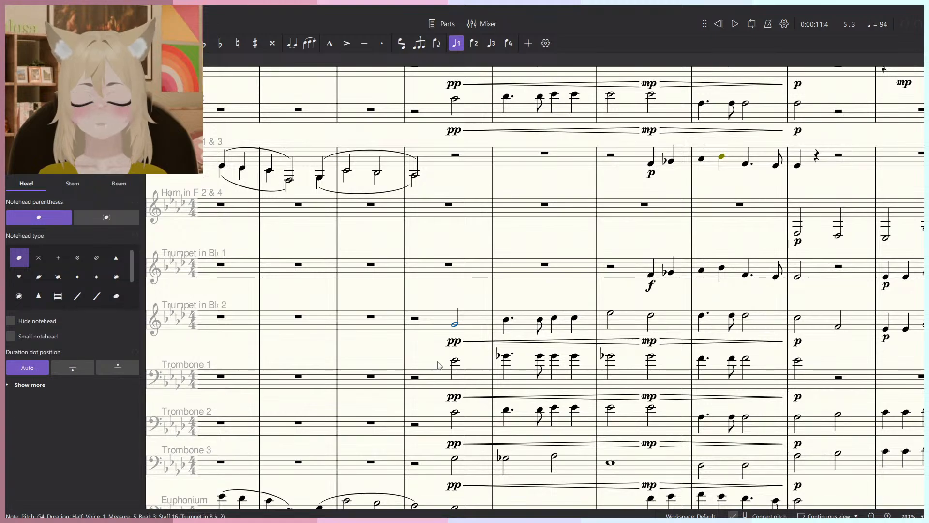
{"action": "left_click", "coordinate": [456, 362]}
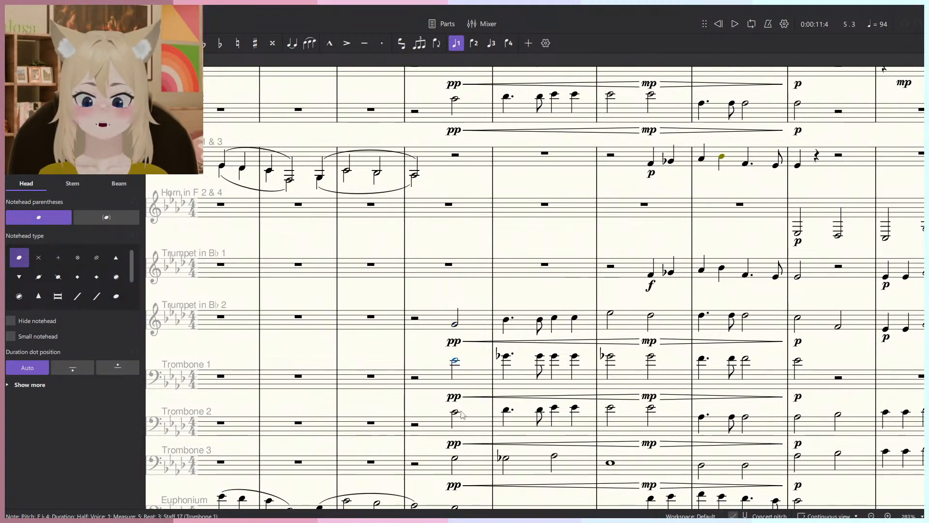
{"action": "left_click", "coordinate": [455, 459]}
{"action": "left_click", "coordinate": [456, 415]}
{"action": "left_click", "coordinate": [456, 412]}
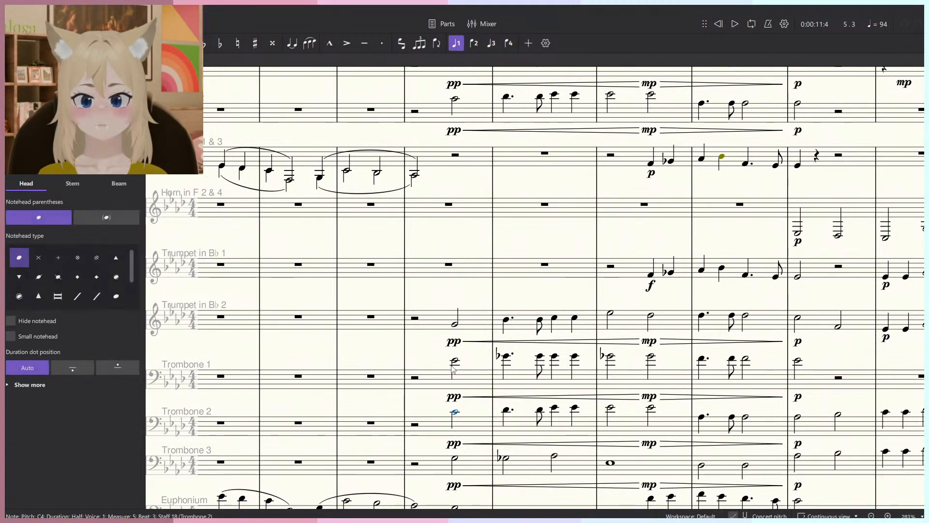
{"action": "left_click", "coordinate": [455, 362]}
{"action": "scroll", "coordinate": [455, 362], "scroll_direction": "down", "scroll_amount": 5}
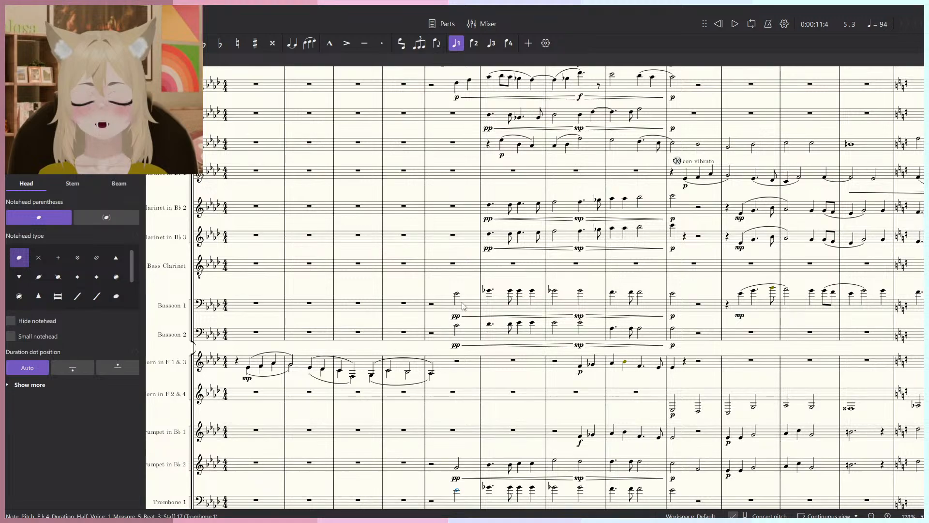
{"action": "left_click", "coordinate": [456, 326]}
{"action": "scroll", "coordinate": [458, 330], "scroll_direction": "down", "scroll_amount": 3}
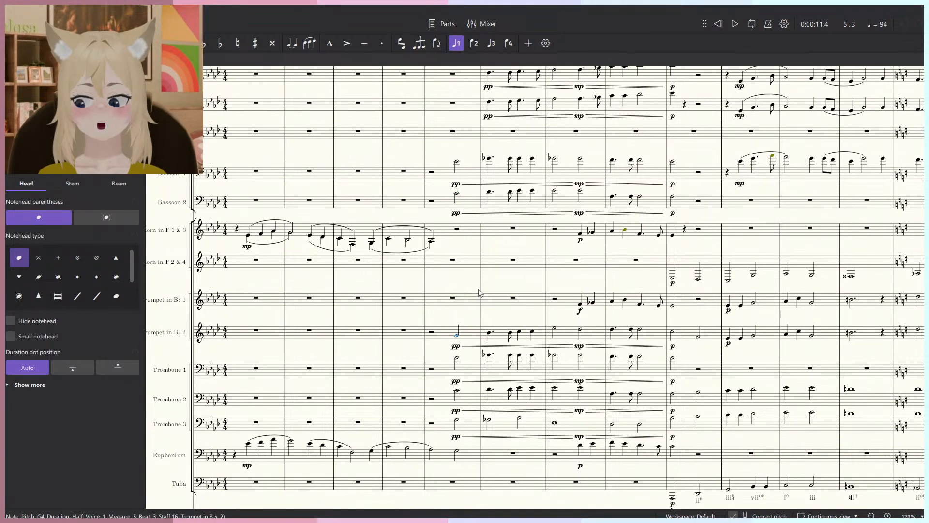
Add a staff text at beat 3 of measure 5 in Trumpet 2 that begins "Put trombones in open harmony,".
{"action": "scroll", "coordinate": [478, 324], "scroll_direction": "up", "scroll_amount": 6}
{"action": "key", "text": "ctrl+t"}
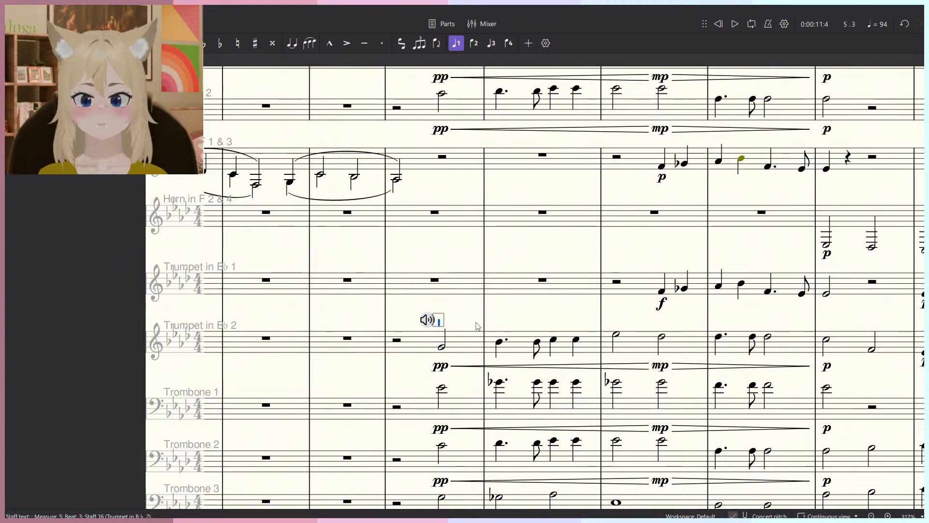
{"action": "type", "text": "T"}
{"action": "key", "text": "BackSpace"}
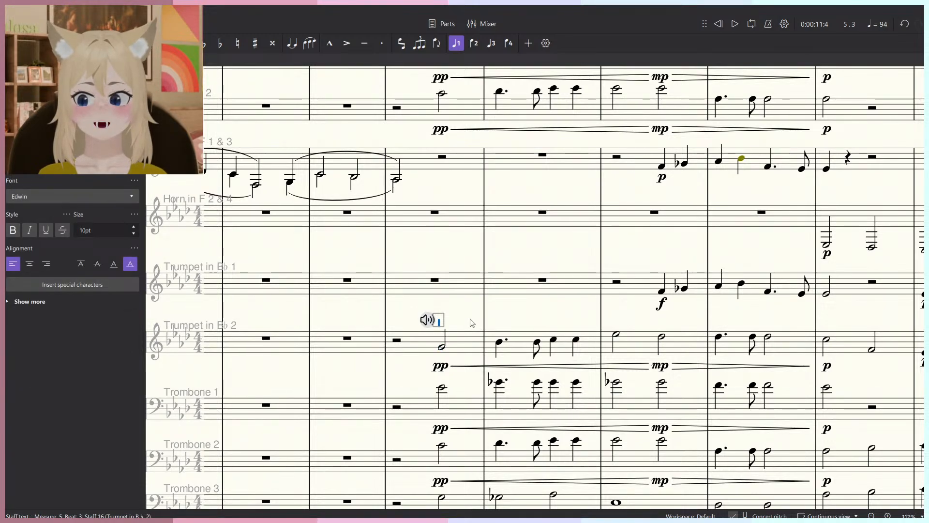
{"action": "type", "text": "Tr"}
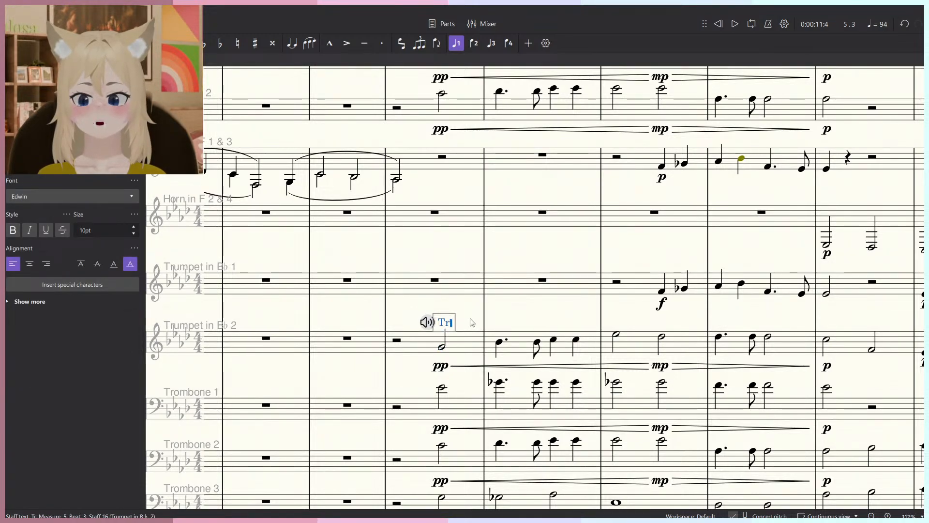
{"action": "type", "text": "ombones s"}
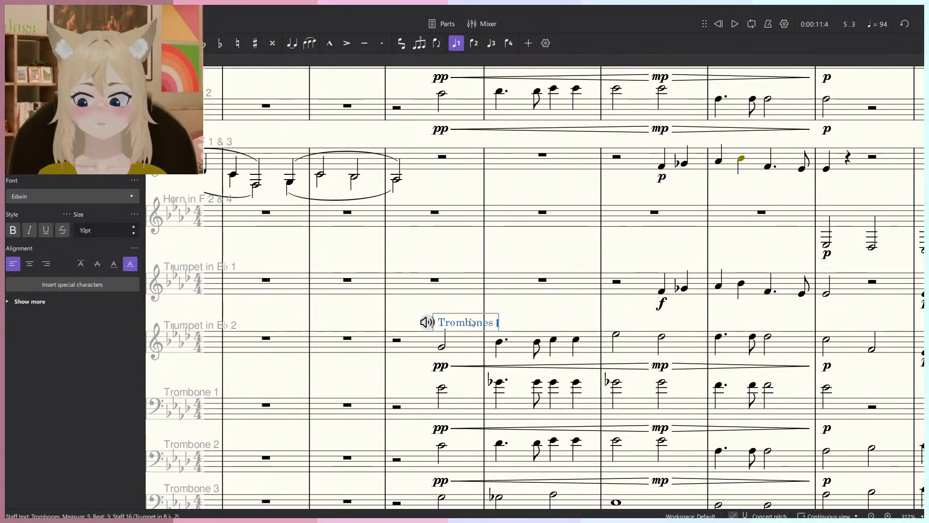
{"action": "key", "text": "BackSpace"}
{"action": "type", "text": "P"}
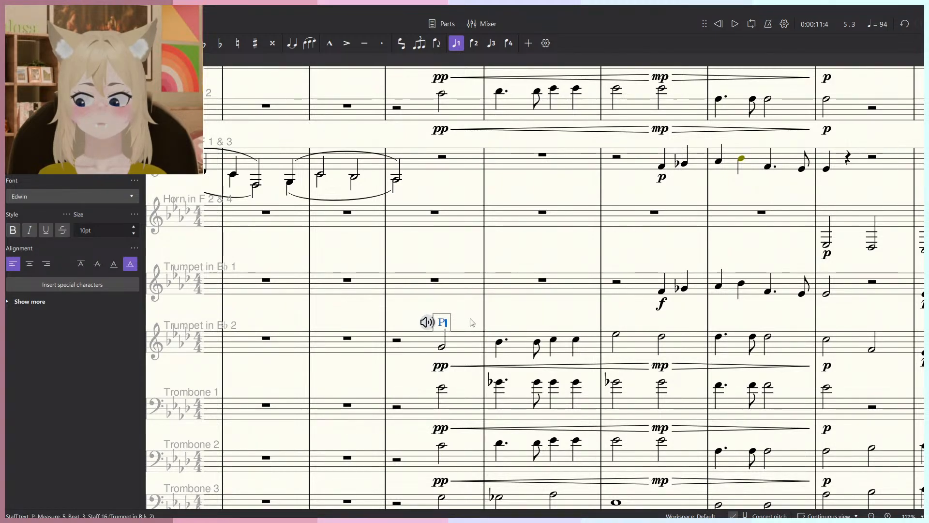
{"action": "type", "text": "ut tromb"}
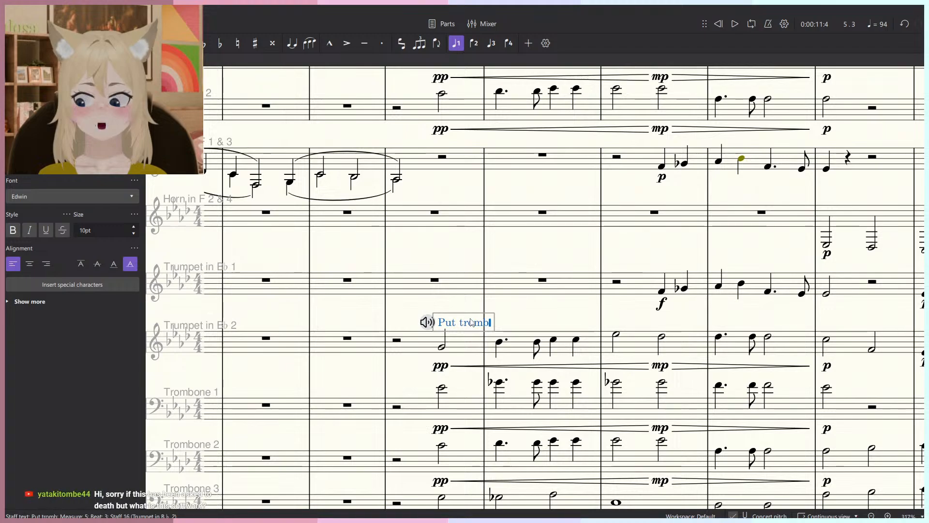
{"action": "type", "text": "ones in open h"}
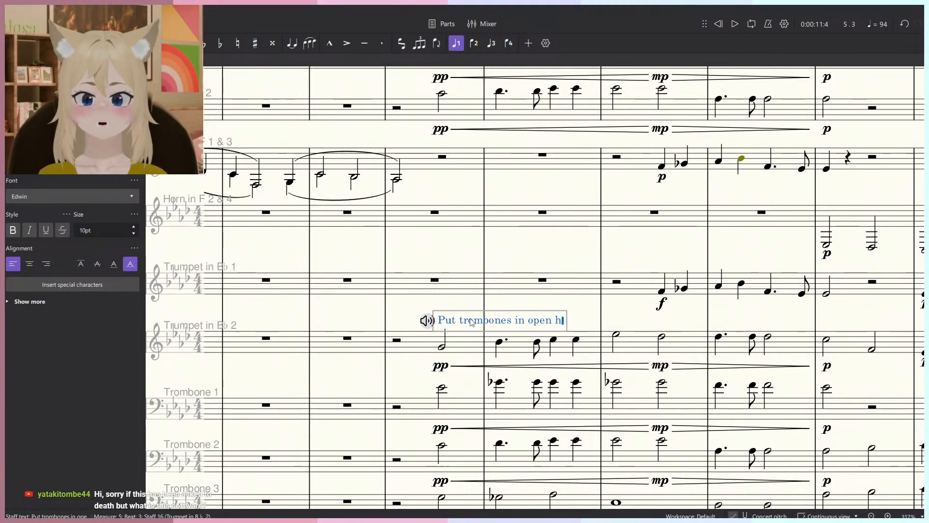
{"action": "type", "text": "armony."}
{"action": "key", "text": "Return"}
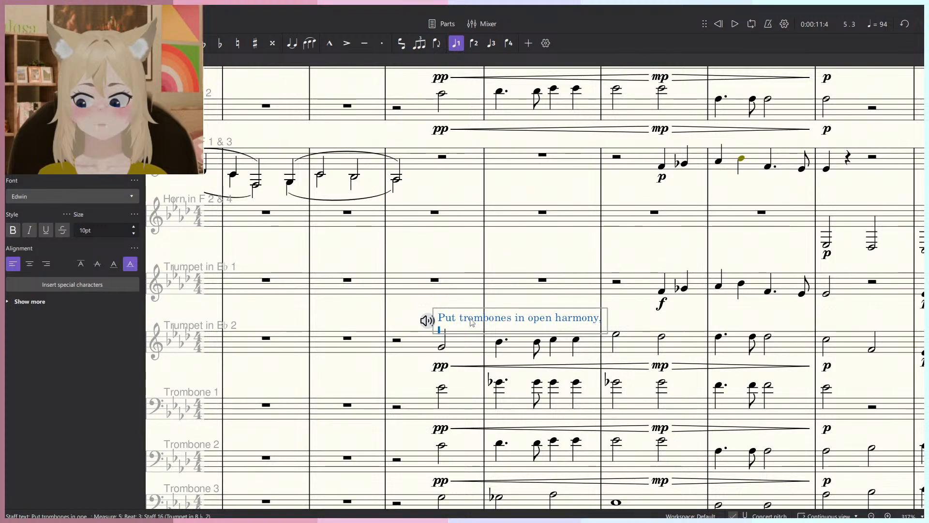
Continue the staff text with "bassoons only play bass, add horns to fill in middle voices".
{"action": "type", "text": "b"}
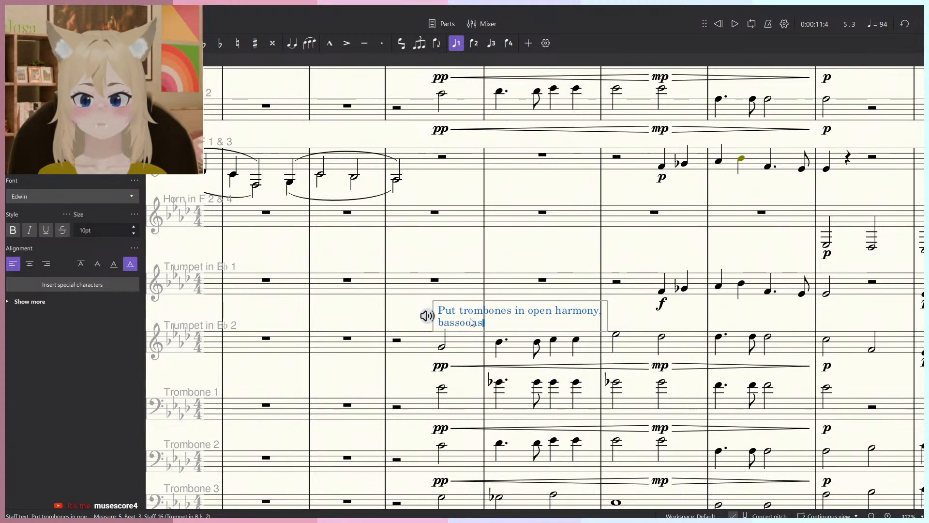
{"action": "type", "text": "assoons pl"}
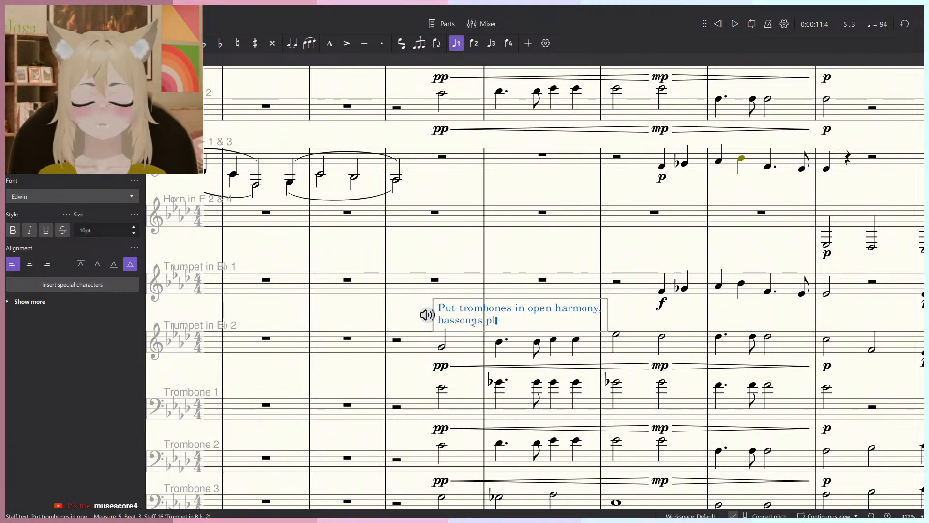
{"action": "key", "text": "BackSpace"}
{"action": "key", "text": "BackSpace"}
{"action": "type", "text": "only play bass, add"}
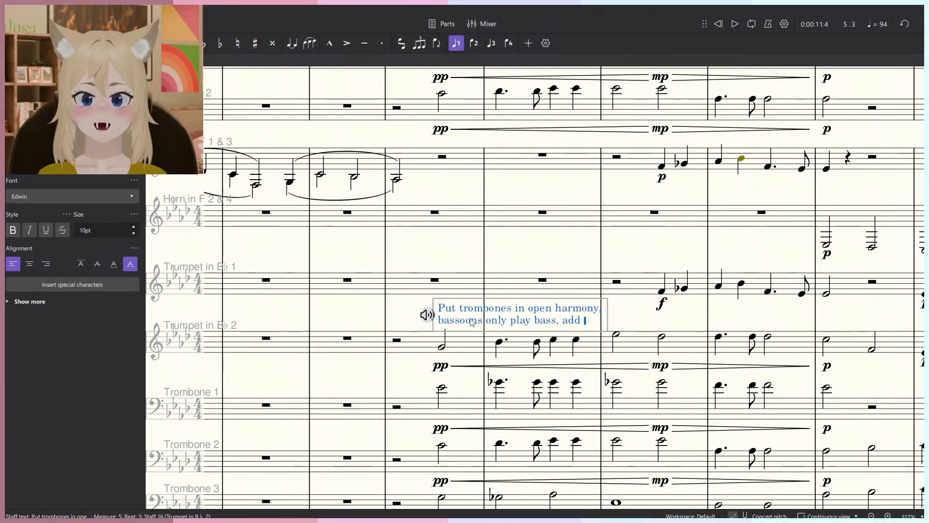
{"action": "type", "text": "ns"}
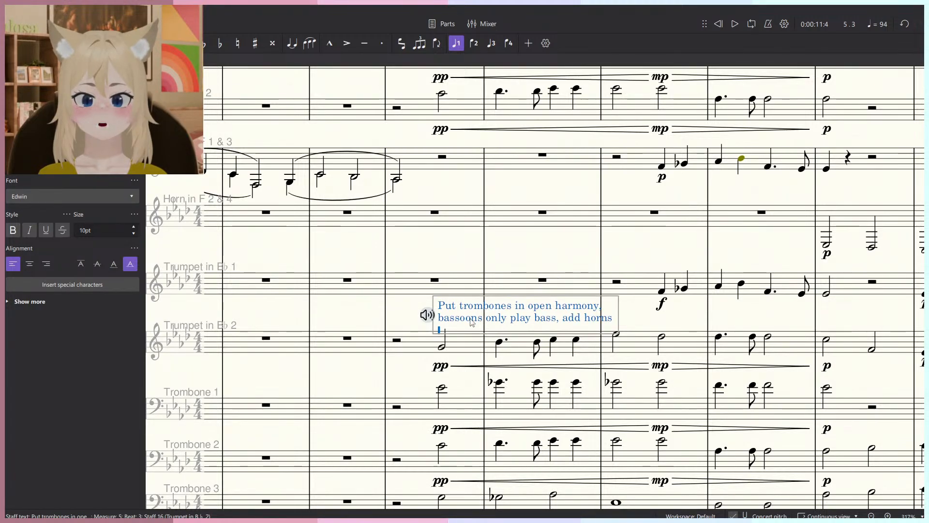
{"action": "type", "text": " to fill"}
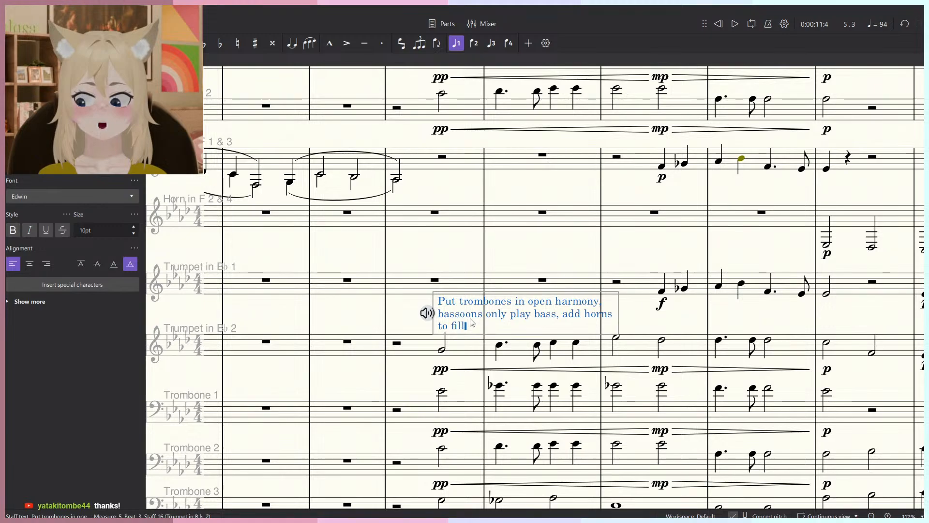
{"action": "type", "text": " in mid"}
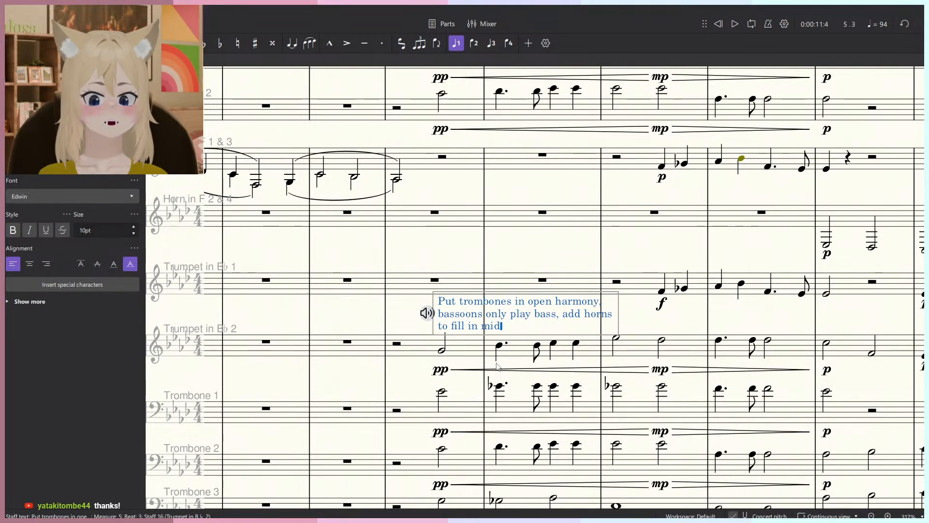
{"action": "key", "text": "Escape"}
Make the voicing feedback text above Trumpet 2 bold and underlined.
{"action": "scroll", "coordinate": [499, 359], "scroll_direction": "down", "scroll_amount": 5, "text": "ctrl"}
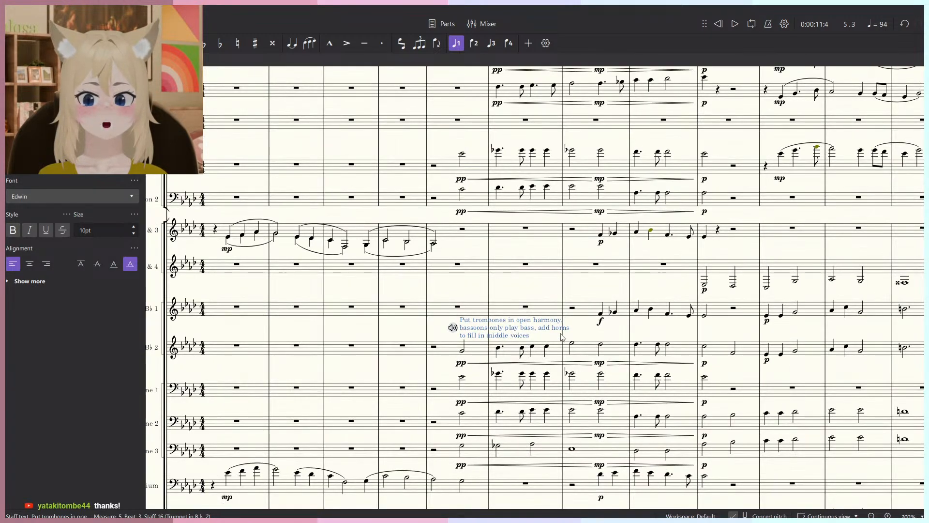
{"action": "key", "text": "F9"}
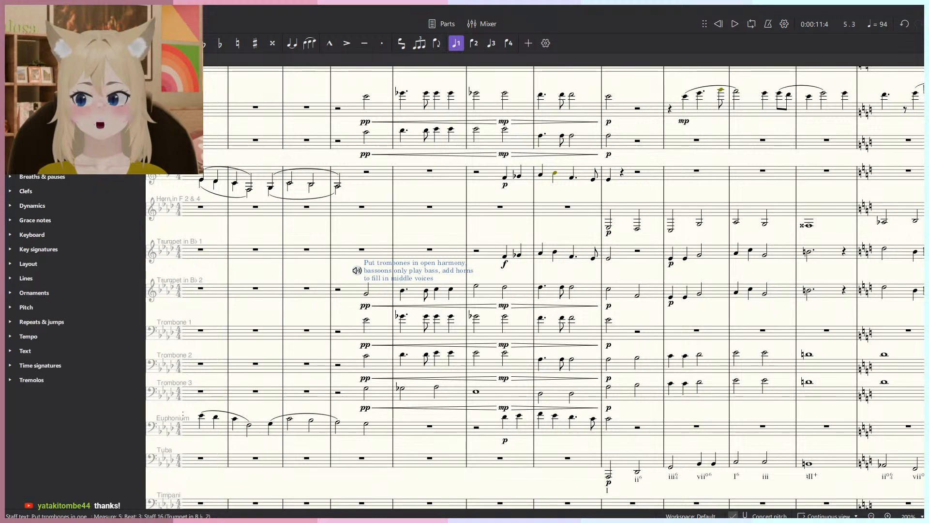
{"action": "key", "text": "F8"}
{"action": "key", "text": "F10"}
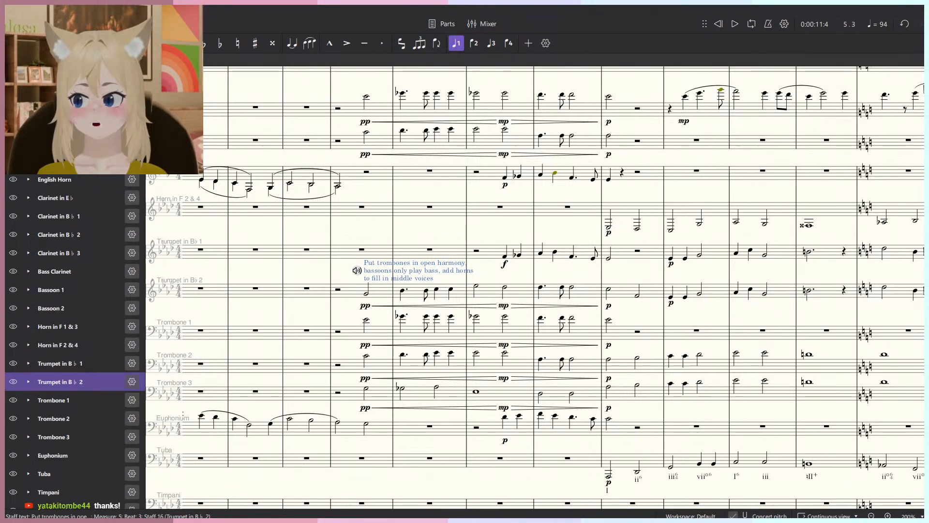
{"action": "key", "text": "F9"}
{"action": "key", "text": "F8"}
{"action": "left_click", "coordinate": [13, 231]}
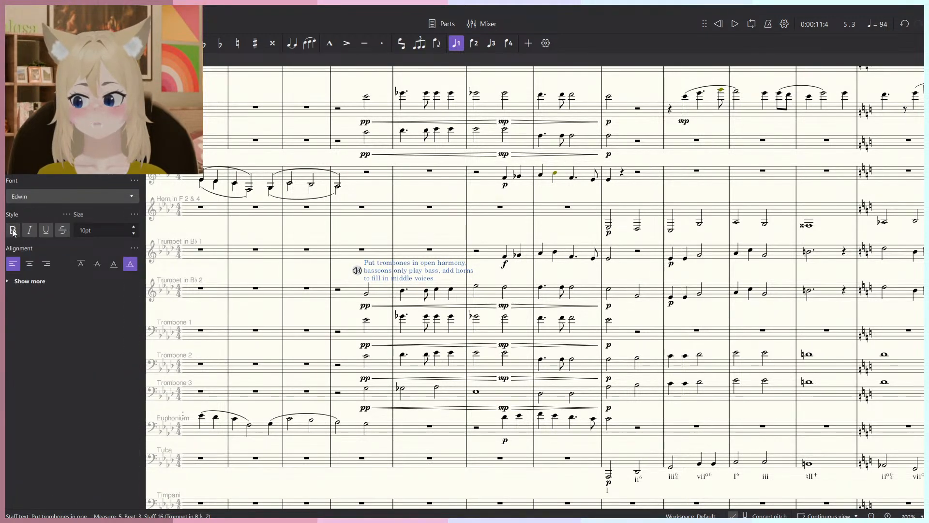
{"action": "left_click", "coordinate": [46, 230]}
{"action": "left_click", "coordinate": [546, 237]}
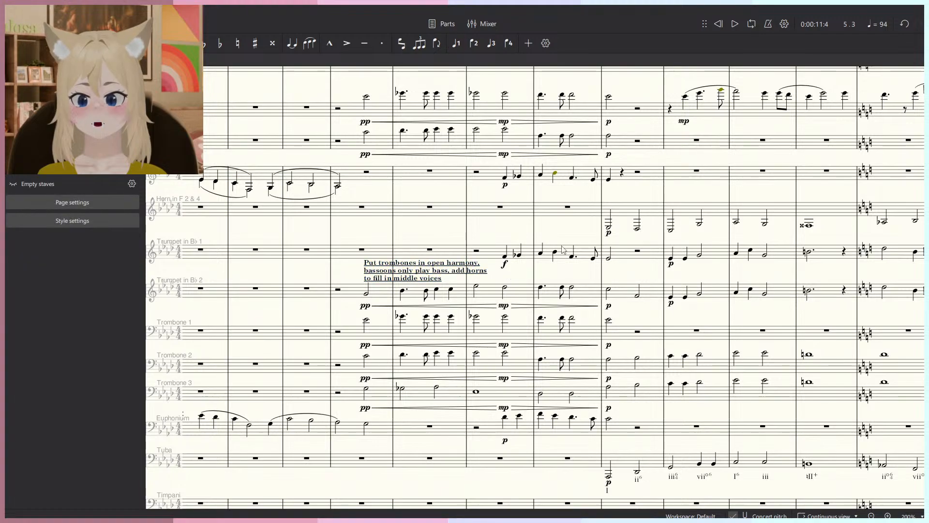
{"action": "left_click_drag", "start_coordinate": [545, 237], "coordinate": [567, 256]}
{"action": "scroll", "coordinate": [401, 304], "scroll_direction": "down", "scroll_amount": 2}
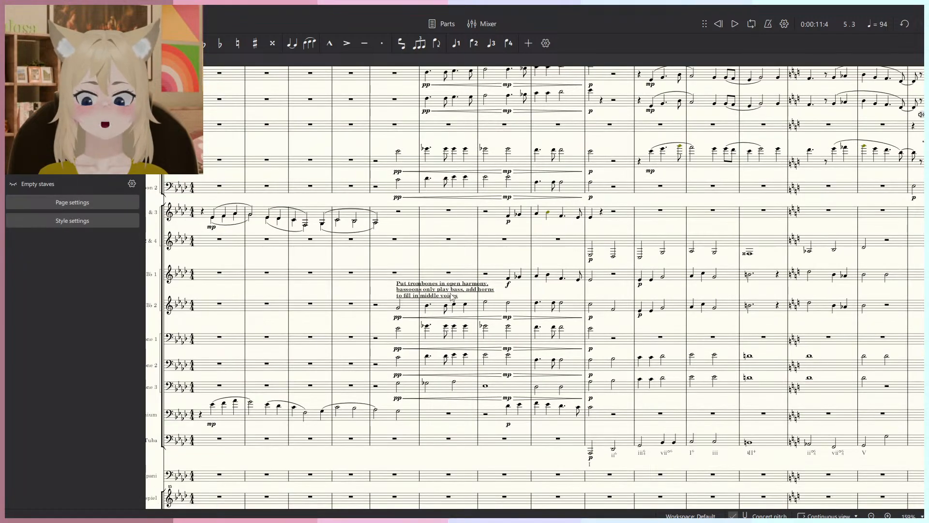
{"action": "left_click", "coordinate": [403, 292]}
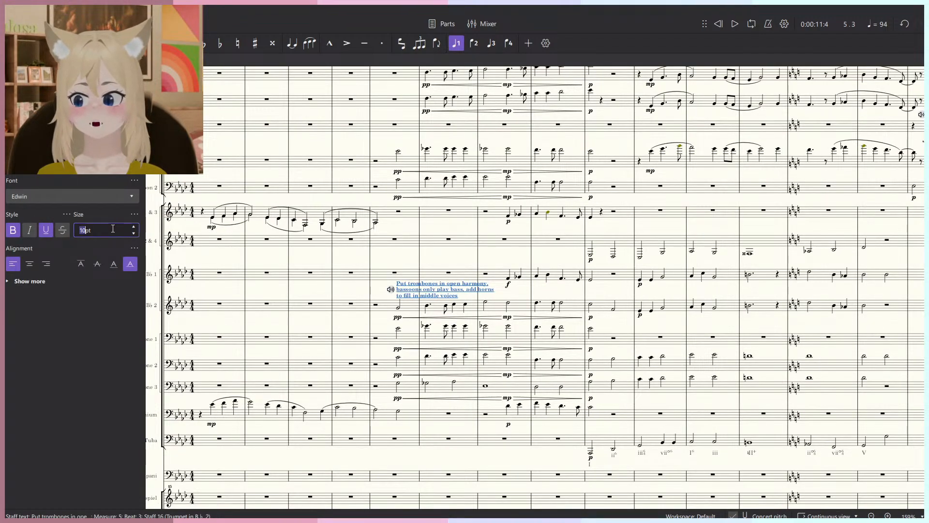
{"action": "left_click_drag", "start_coordinate": [538, 230], "coordinate": [531, 238]}
{"action": "scroll", "coordinate": [531, 238], "scroll_direction": "down", "scroll_amount": 3}
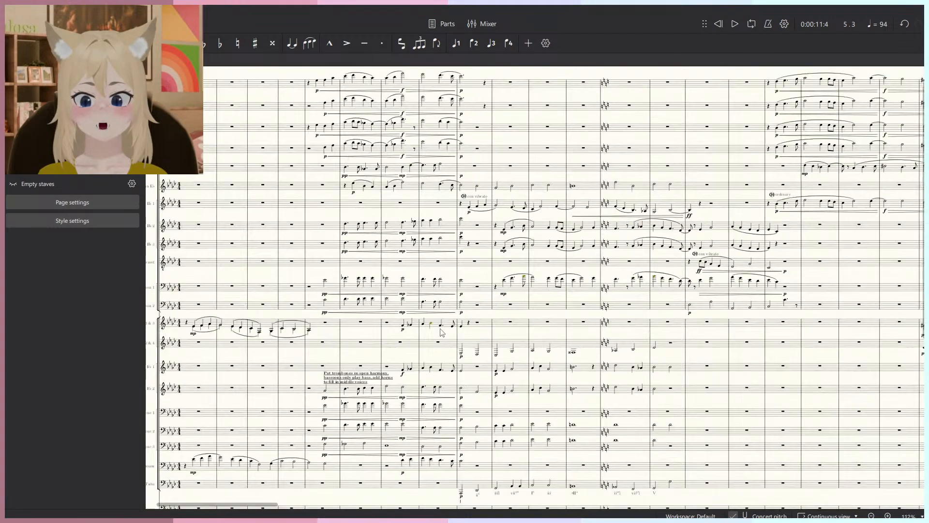
Play back the passage that follows the feedback text, stopping in measure 11.
{"action": "scroll", "coordinate": [513, 187], "scroll_direction": "up", "scroll_amount": 2}
{"action": "scroll", "coordinate": [394, 310], "scroll_direction": "down", "scroll_amount": 4}
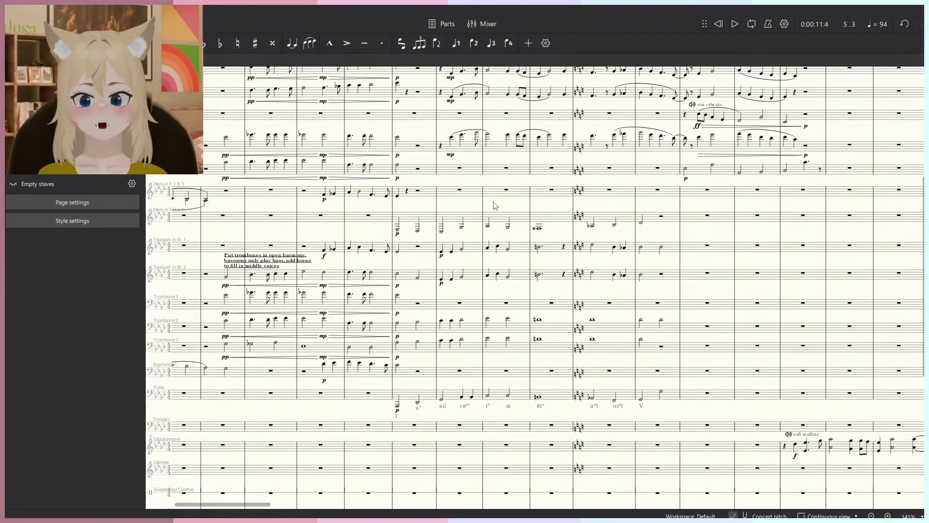
{"action": "left_click", "coordinate": [395, 310]}
{"action": "key", "text": "space"}
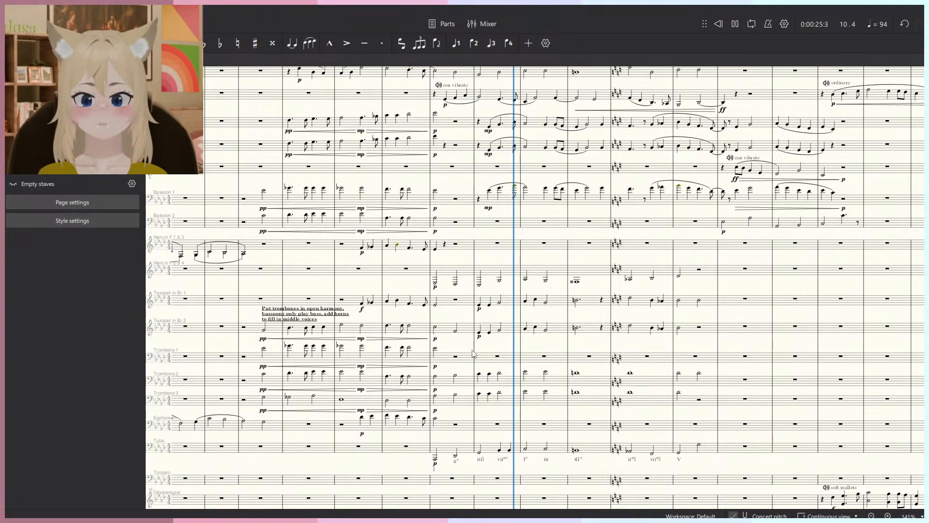
{"action": "scroll", "coordinate": [479, 357], "scroll_direction": "down", "scroll_amount": 5}
{"action": "key", "text": "space"}
Examine the string staves and their chord analysis from measure 5 up to the viola solo entry at measure 9.
{"action": "scroll", "coordinate": [481, 352], "scroll_direction": "up", "scroll_amount": 3, "text": "ctrl"}
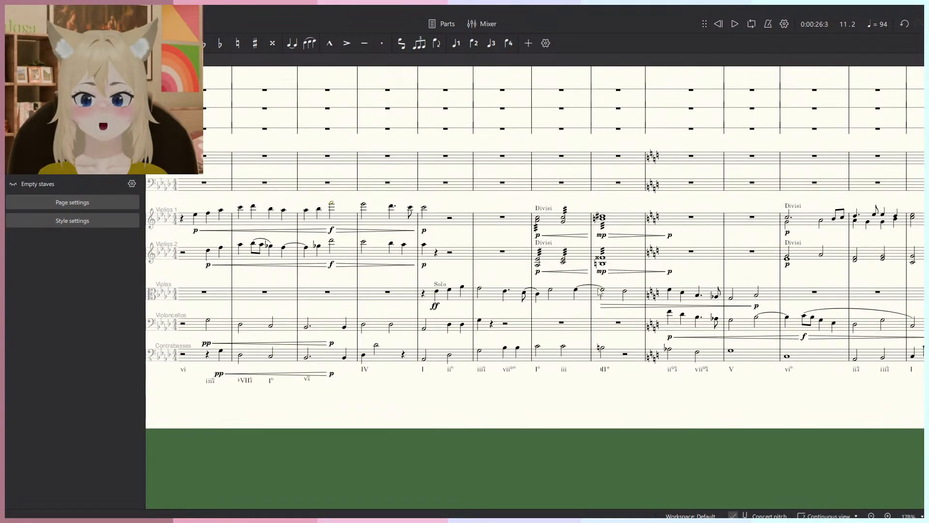
{"action": "left_click_drag", "start_coordinate": [351, 312], "coordinate": [459, 350]}
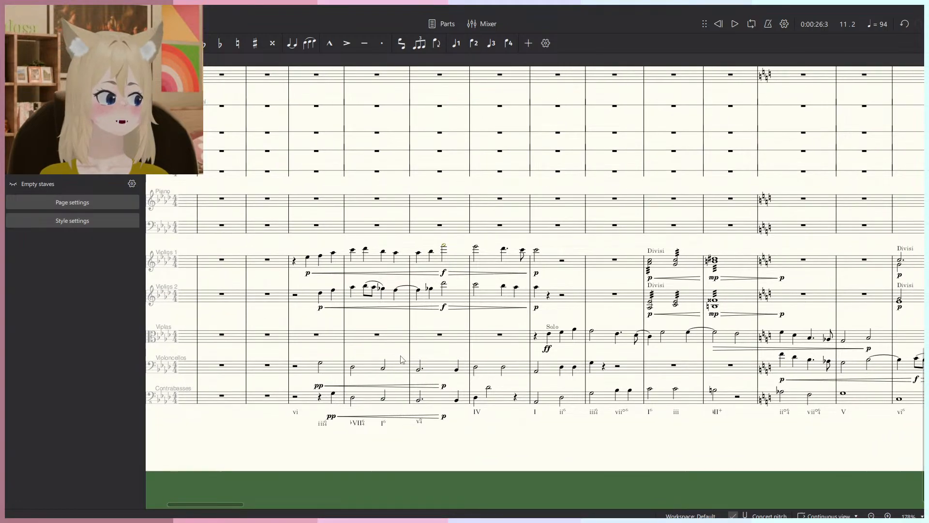
{"action": "scroll", "coordinate": [401, 361], "scroll_direction": "right", "scroll_amount": 2}
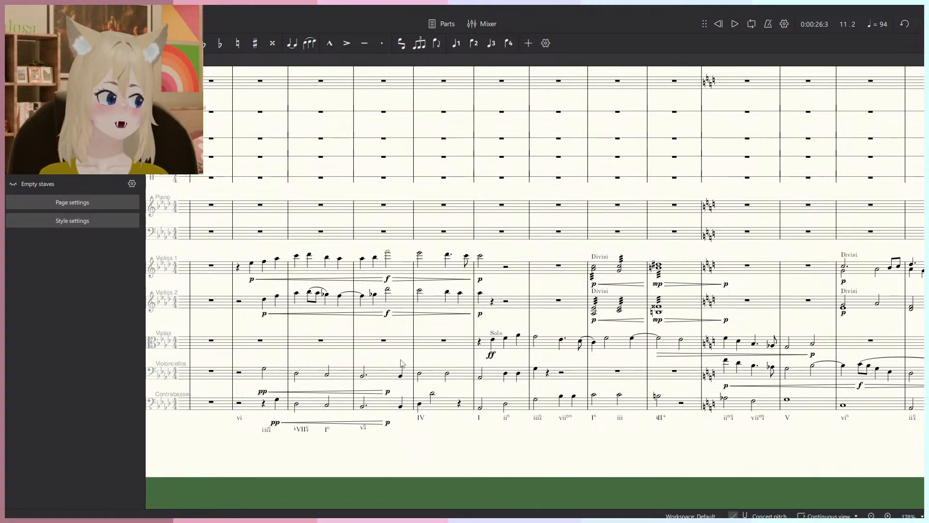
{"action": "left_click", "coordinate": [474, 327]}
{"action": "scroll", "coordinate": [513, 325], "scroll_direction": "up", "scroll_amount": 5}
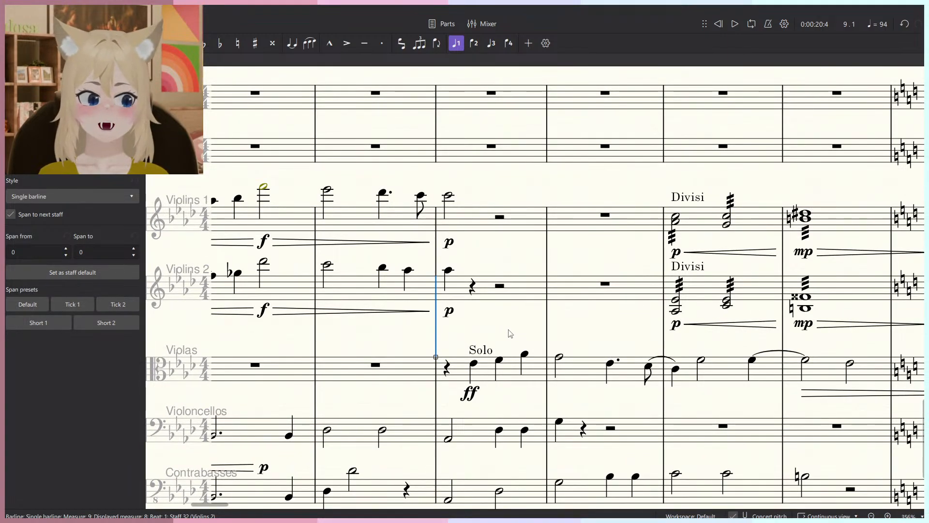
{"action": "left_click", "coordinate": [509, 330]}
{"action": "scroll", "coordinate": [509, 329], "scroll_direction": "down", "scroll_amount": 4}
{"action": "left_click_drag", "start_coordinate": [509, 329], "coordinate": [442, 333]}
{"action": "left_click", "coordinate": [413, 339]}
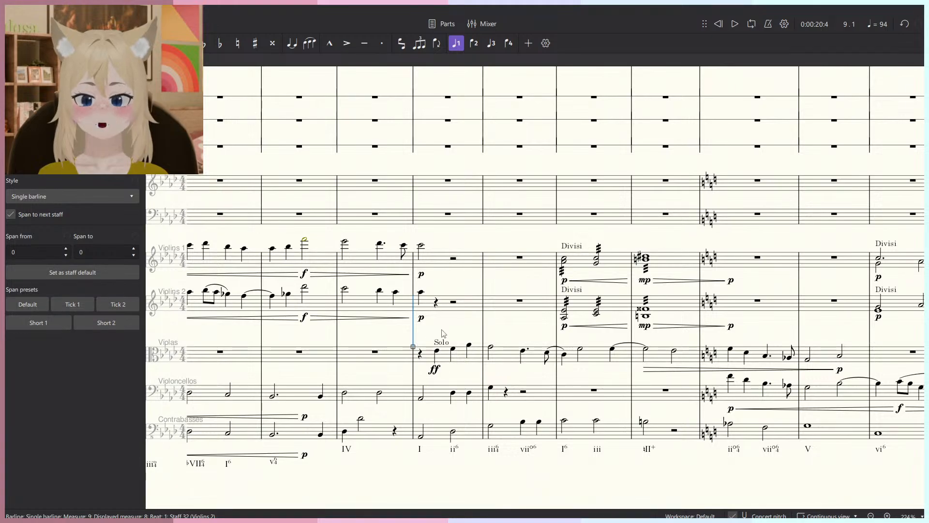
{"action": "scroll", "coordinate": [477, 327], "scroll_direction": "up", "scroll_amount": 4}
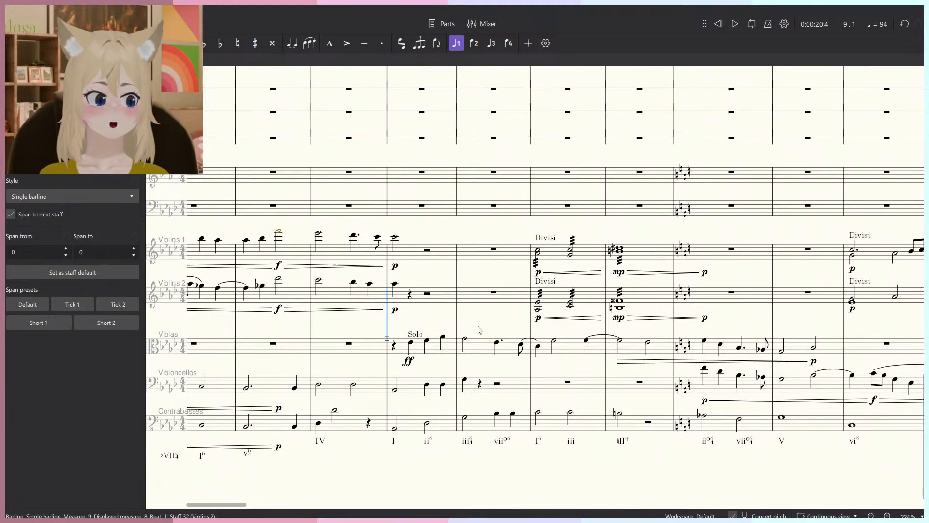
{"action": "left_click", "coordinate": [361, 339]}
{"action": "left_click", "coordinate": [346, 334]}
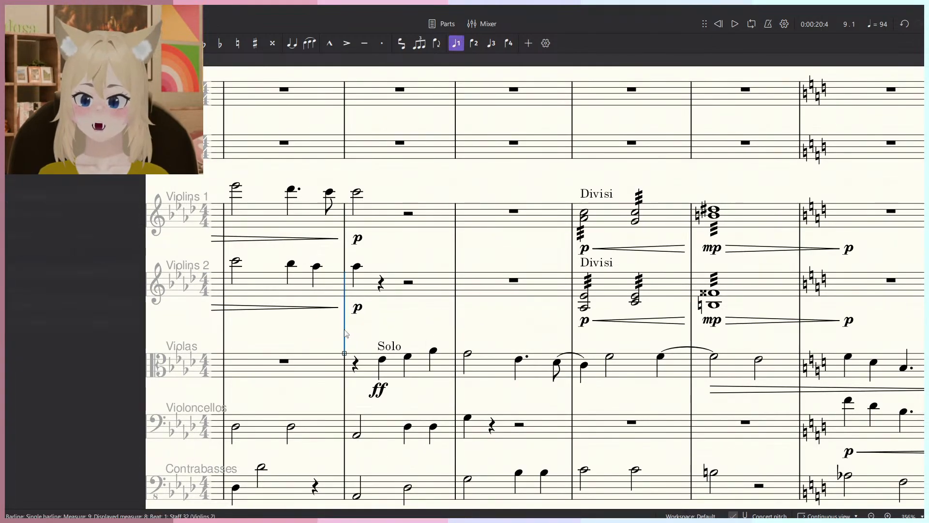
{"action": "scroll", "coordinate": [358, 315], "scroll_direction": "down", "scroll_amount": 5}
Examine the piano and string staves around the measure 9 barline, from the viola solo to the divisi violin chords.
{"action": "left_click", "coordinate": [355, 214]}
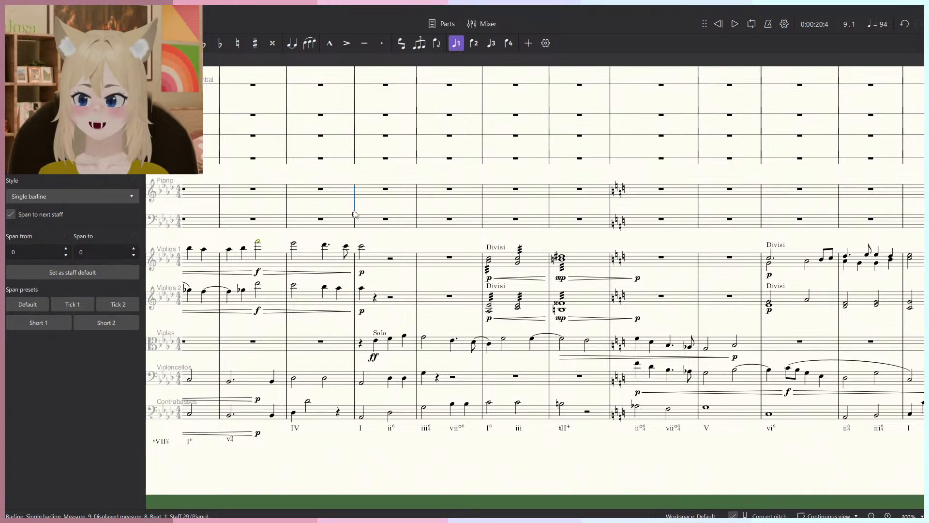
{"action": "left_click_drag", "start_coordinate": [414, 239], "coordinate": [448, 287]}
{"action": "scroll", "coordinate": [419, 297], "scroll_direction": "up", "scroll_amount": 4}
{"action": "left_click", "coordinate": [375, 276]}
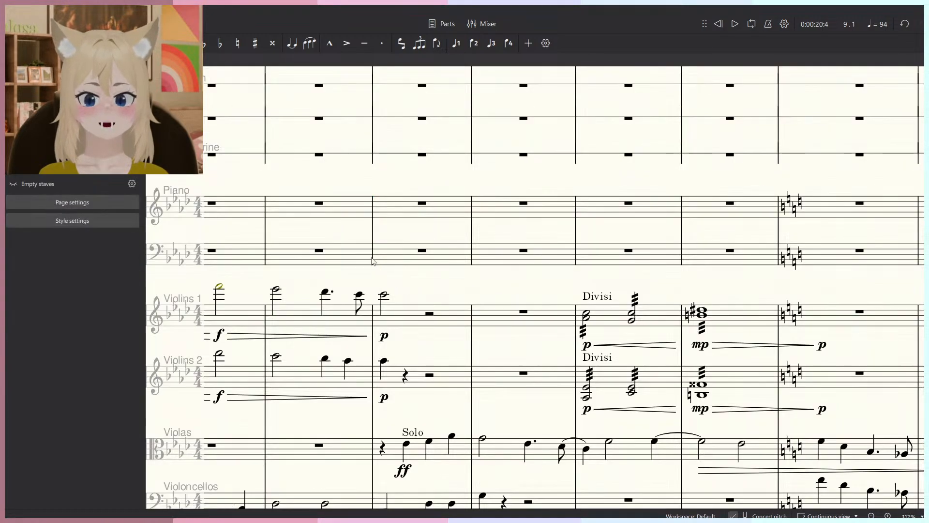
{"action": "left_click", "coordinate": [367, 259]}
{"action": "left_click", "coordinate": [407, 273]}
{"action": "scroll", "coordinate": [405, 268], "scroll_direction": "down", "scroll_amount": 1}
{"action": "scroll", "coordinate": [393, 431], "scroll_direction": "down", "scroll_amount": 1}
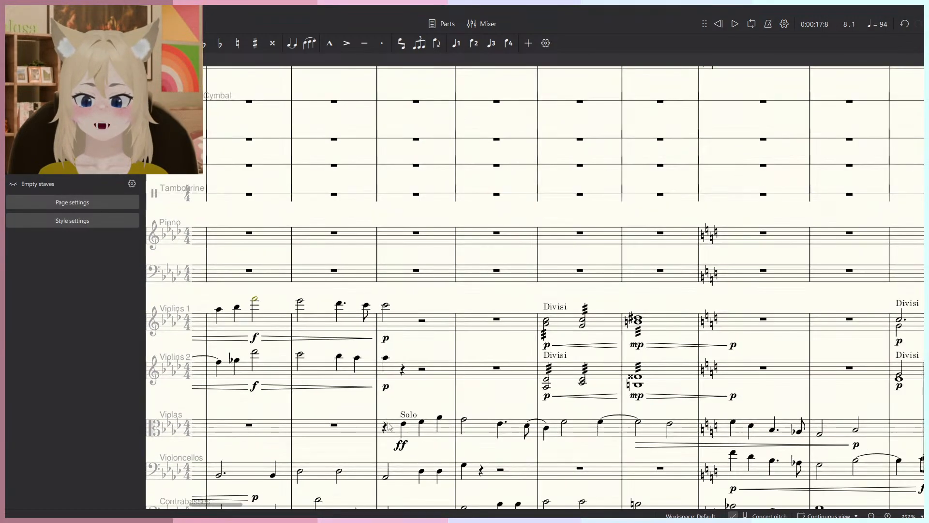
{"action": "scroll", "coordinate": [401, 448], "scroll_direction": "down", "scroll_amount": 3}
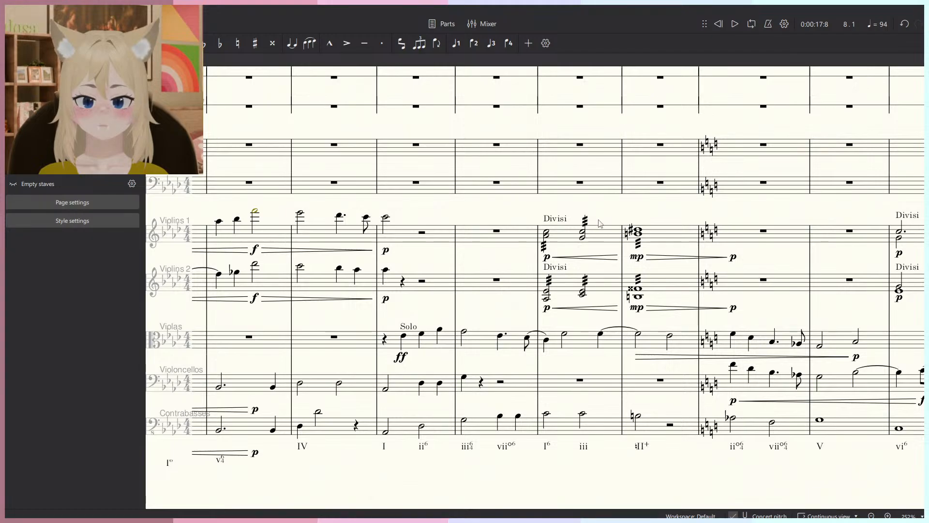
Play back the divisi Violins 1 and Violins 2 passage in measures 11 to 13, then clear the selection.
{"action": "left_click", "coordinate": [554, 227]}
{"action": "left_click", "coordinate": [768, 294], "text": "shift"}
{"action": "key", "text": "space"}
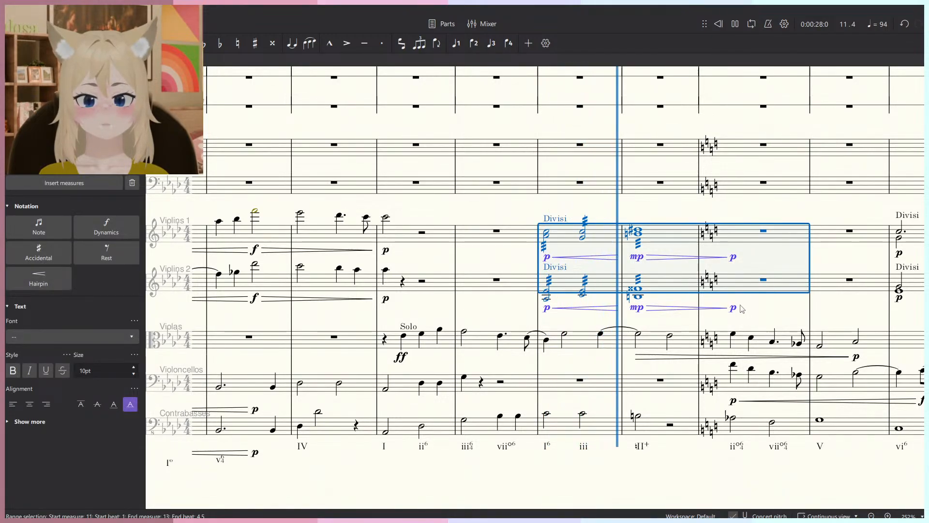
{"action": "left_click", "coordinate": [756, 256]}
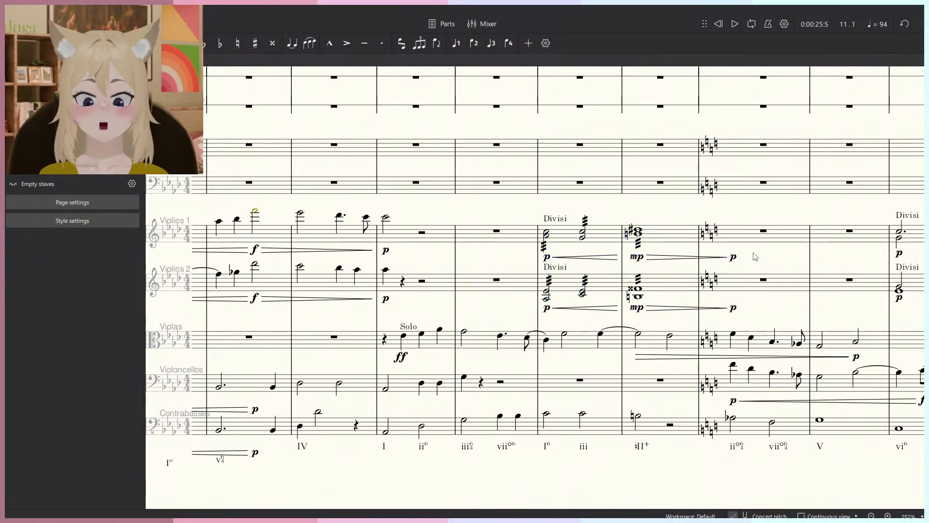
Examine the strings, brass and woodwinds from the Trombone 1 entry at measure 9 through the following passage.
{"action": "scroll", "coordinate": [745, 259], "scroll_direction": "down", "scroll_amount": 3}
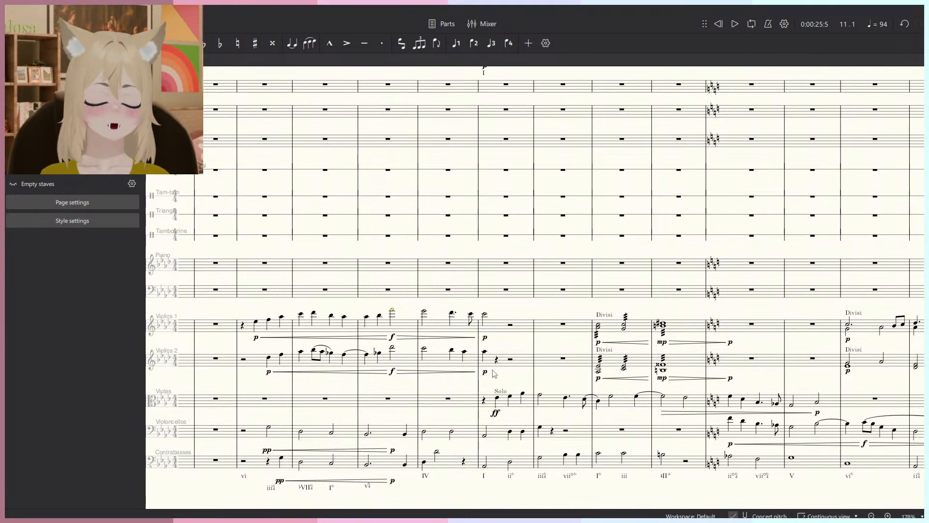
{"action": "scroll", "coordinate": [498, 415], "scroll_direction": "up", "scroll_amount": 8}
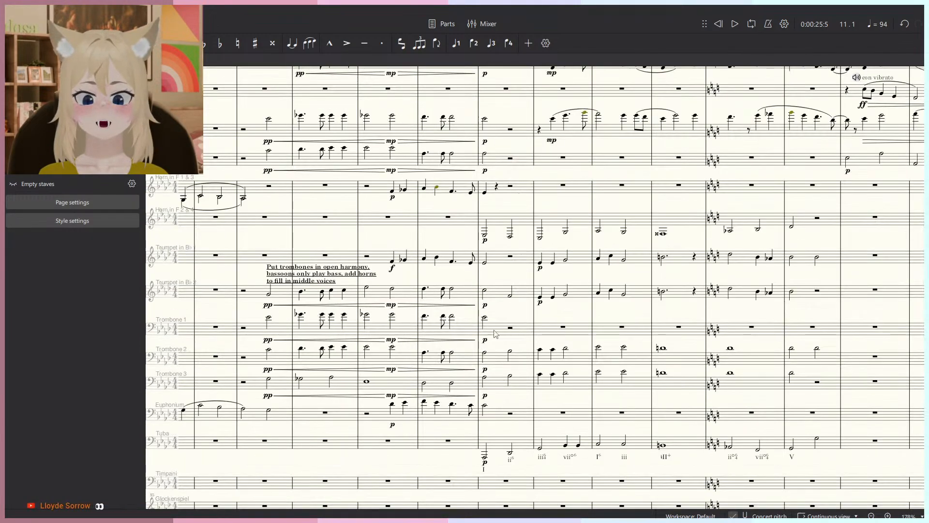
{"action": "left_click", "coordinate": [489, 357]}
{"action": "left_click", "coordinate": [511, 331]}
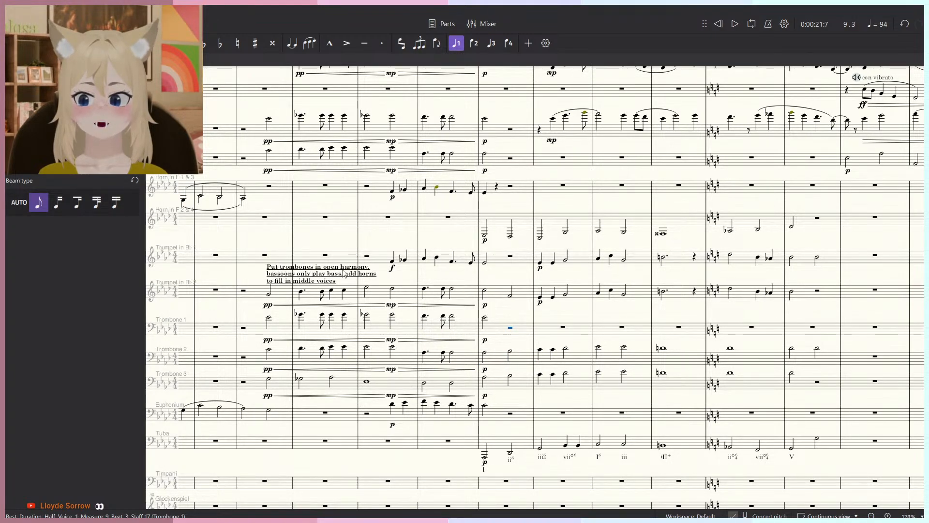
{"action": "scroll", "coordinate": [647, 249], "scroll_direction": "up", "scroll_amount": 5}
{"action": "scroll", "coordinate": [517, 358], "scroll_direction": "down", "scroll_amount": 2}
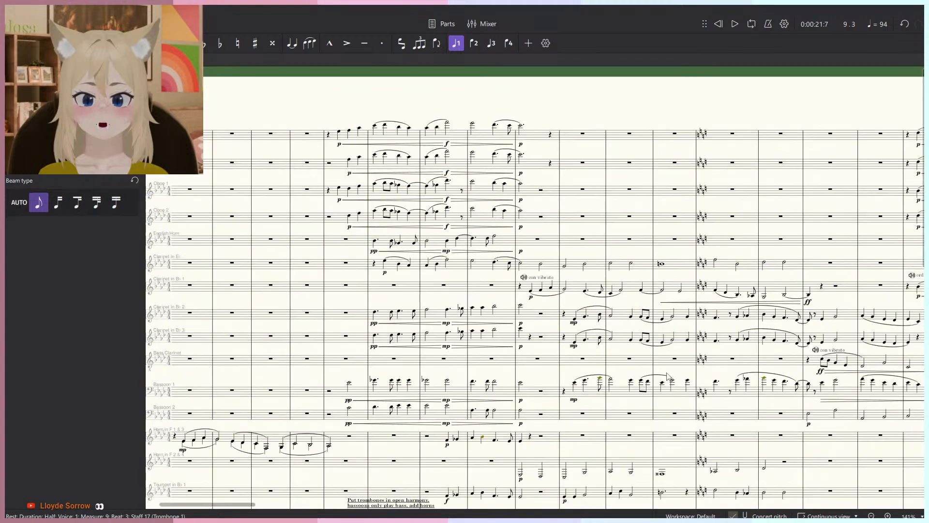
{"action": "scroll", "coordinate": [517, 358], "scroll_direction": "down", "scroll_amount": 10}
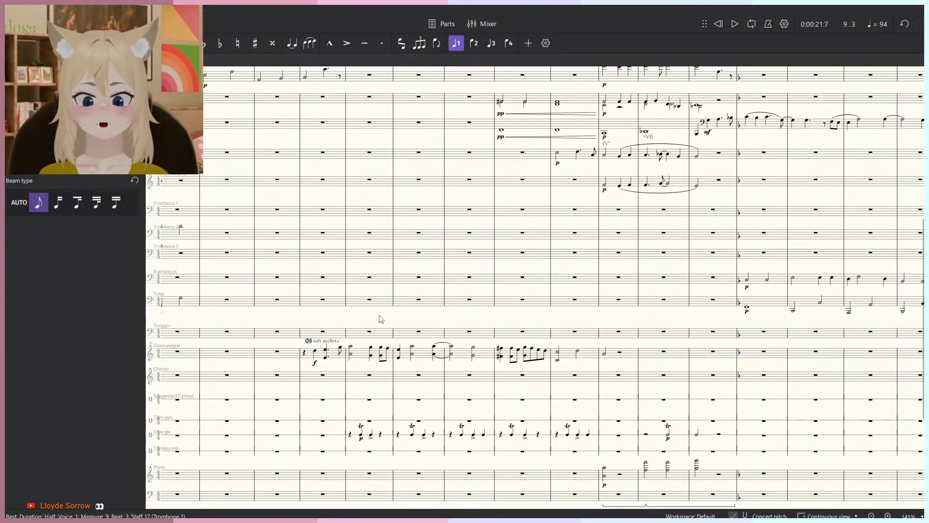
{"action": "scroll", "coordinate": [375, 323], "scroll_direction": "up", "scroll_amount": 10}
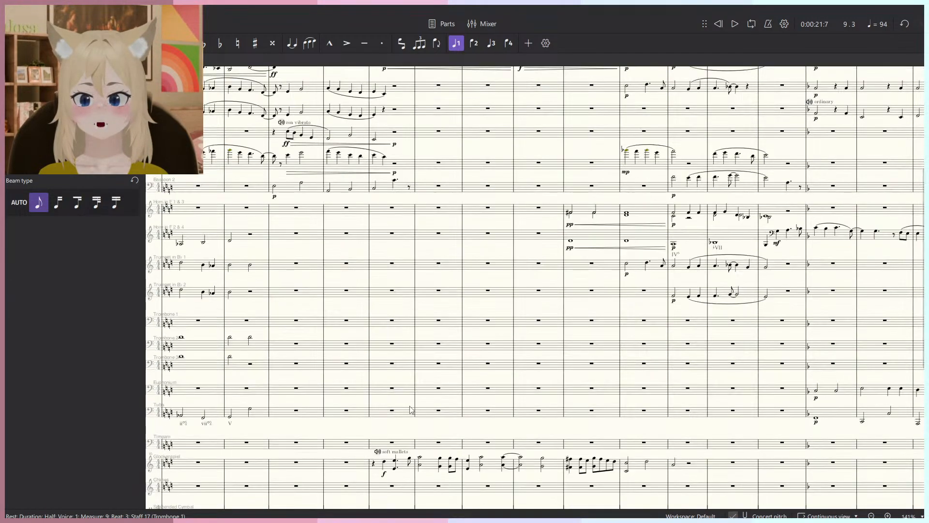
{"action": "scroll", "coordinate": [408, 374], "scroll_direction": "up", "scroll_amount": 1}
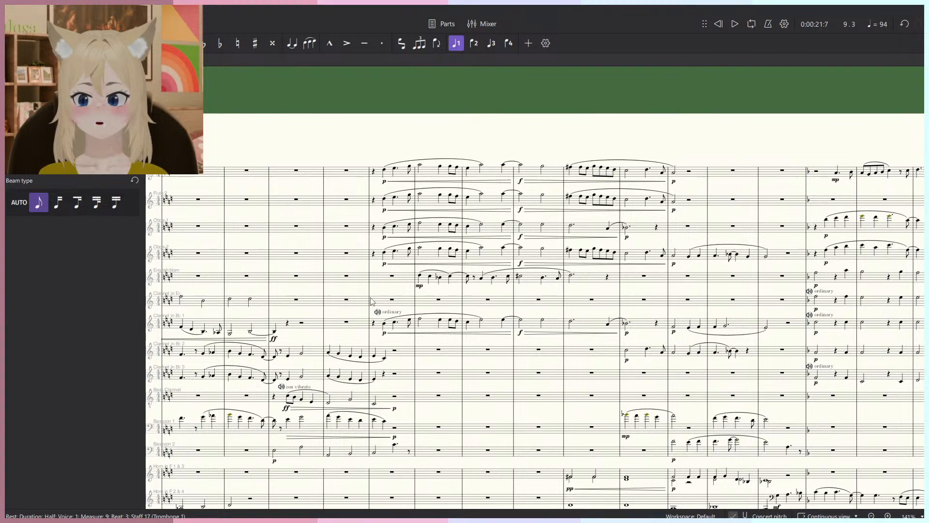
Play back the score from the measure 16 barline while following the strings and woodwinds, stopping in measure 22.
{"action": "key", "text": "Escape"}
{"action": "scroll", "coordinate": [417, 338], "scroll_direction": "down", "scroll_amount": 10}
{"action": "key", "text": "space"}
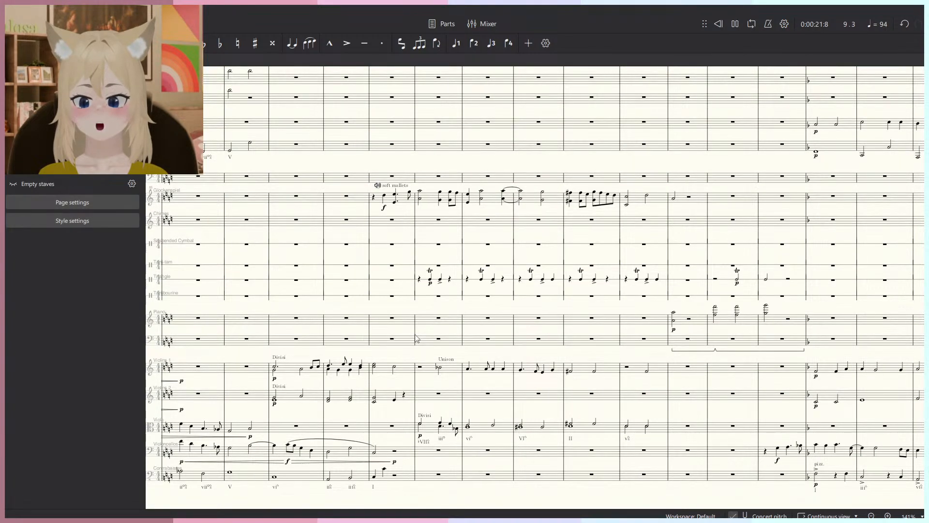
{"action": "scroll", "coordinate": [417, 338], "scroll_direction": "down", "scroll_amount": 1}
{"action": "left_click", "coordinate": [325, 339]}
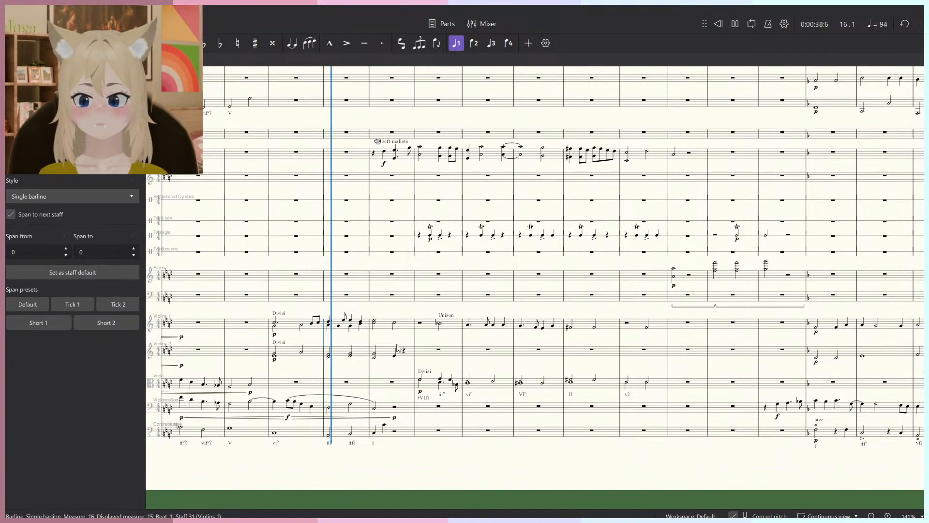
{"action": "scroll", "coordinate": [433, 386], "scroll_direction": "up", "scroll_amount": 5}
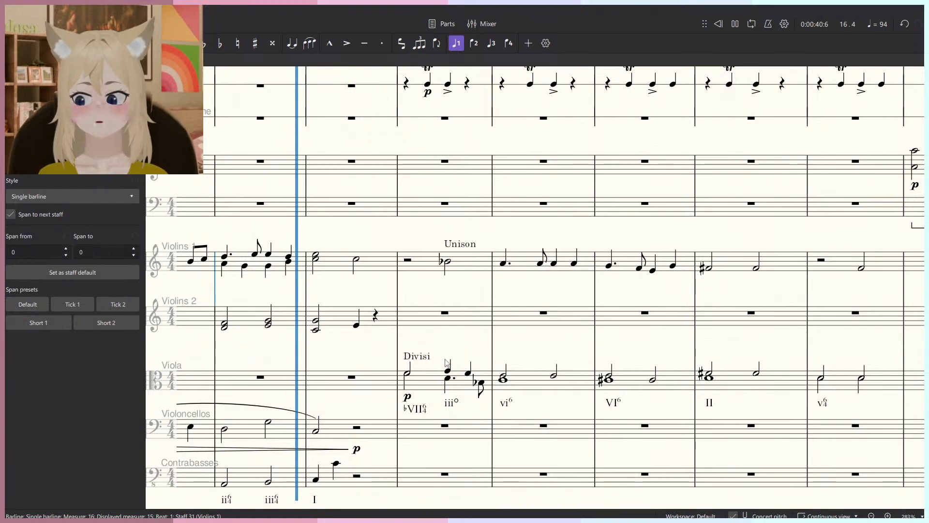
{"action": "key", "text": "Escape"}
{"action": "scroll", "coordinate": [447, 363], "scroll_direction": "down", "scroll_amount": 3}
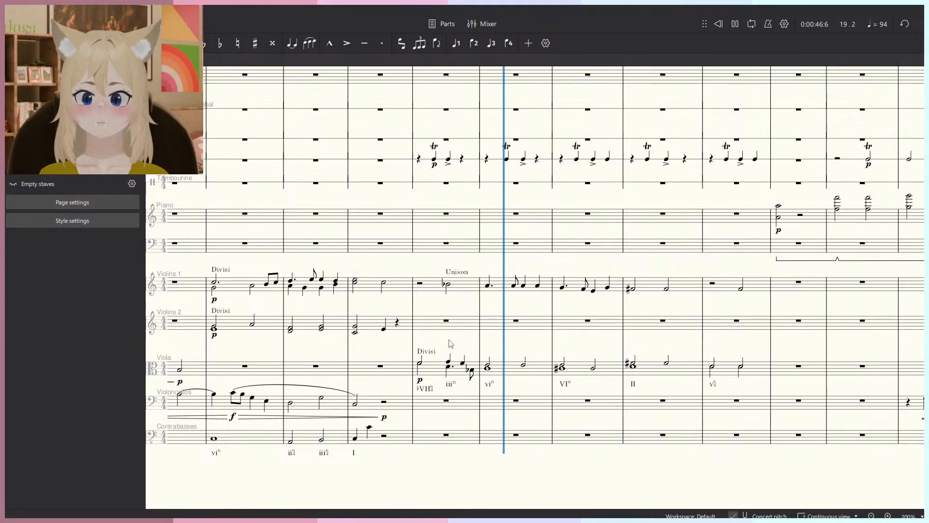
{"action": "scroll", "coordinate": [450, 344], "scroll_direction": "down", "scroll_amount": 3}
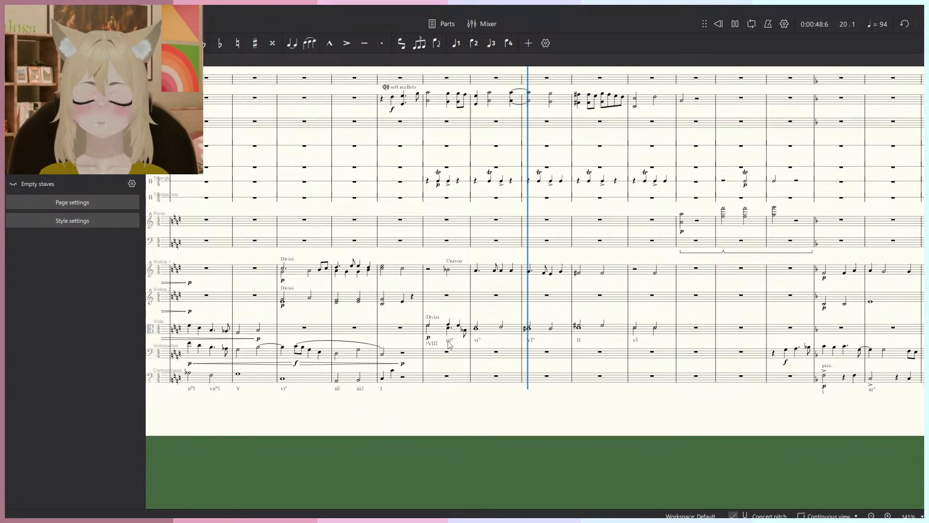
{"action": "scroll", "coordinate": [451, 344], "scroll_direction": "up", "scroll_amount": 10}
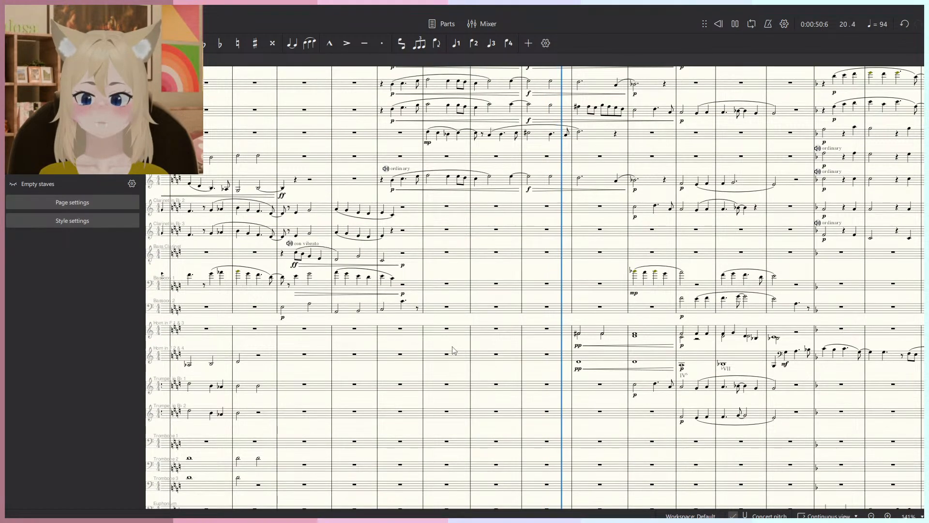
{"action": "scroll", "coordinate": [454, 350], "scroll_direction": "up", "scroll_amount": 4}
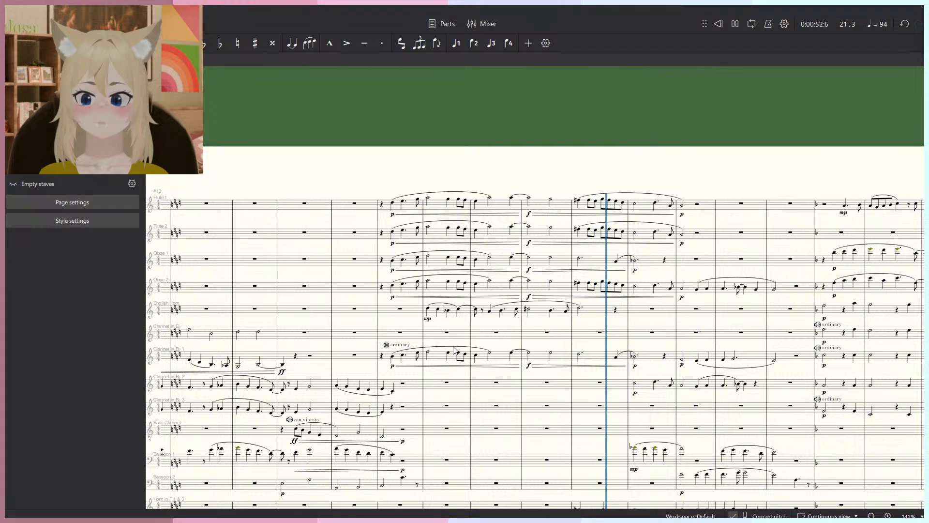
{"action": "key", "text": "space"}
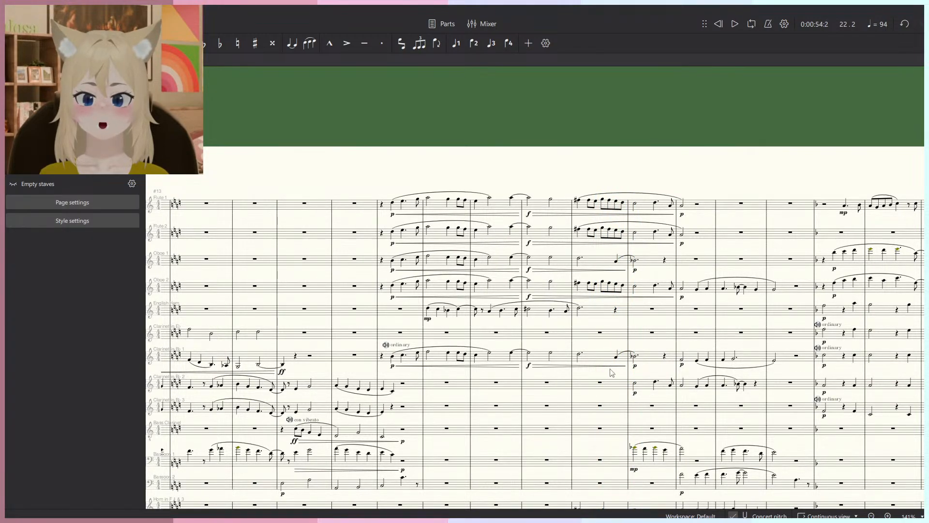
Inspect measure 26 by selecting it from English Horn down to Clarinet in B♭ 3, then clear the selection.
{"action": "left_click_drag", "start_coordinate": [610, 369], "coordinate": [305, 323]}
{"action": "scroll", "coordinate": [551, 302], "scroll_direction": "up", "scroll_amount": 4}
{"action": "left_click", "coordinate": [515, 243]}
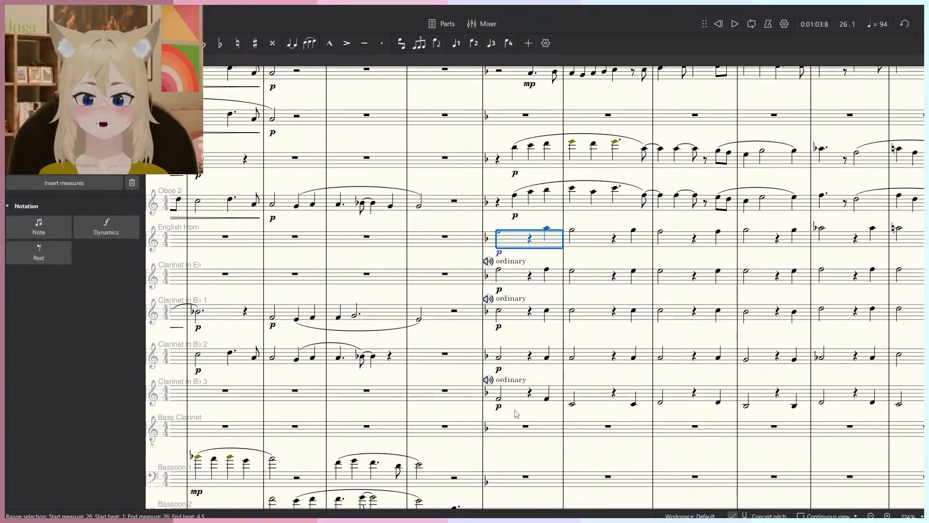
{"action": "left_click", "coordinate": [517, 414], "text": "shift"}
{"action": "scroll", "coordinate": [569, 376], "scroll_direction": "down", "scroll_amount": 3}
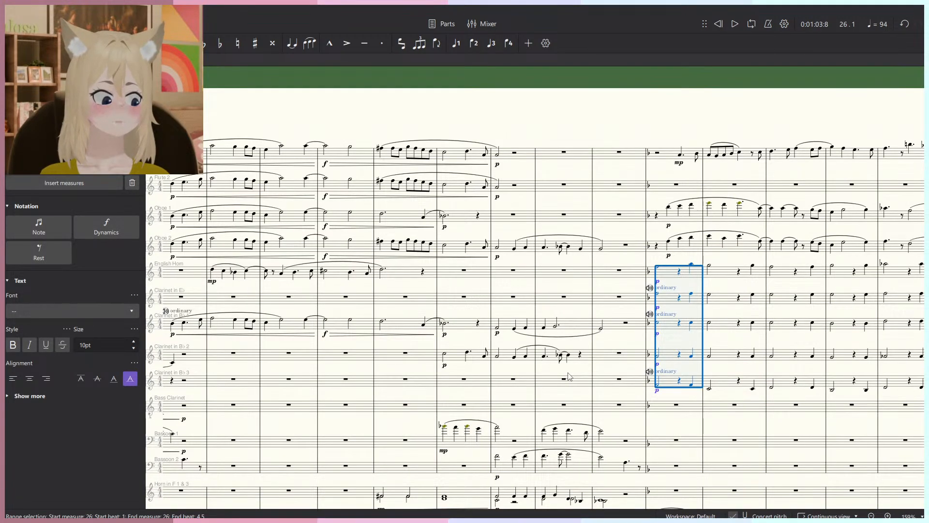
{"action": "left_click_drag", "start_coordinate": [443, 389], "coordinate": [509, 331]}
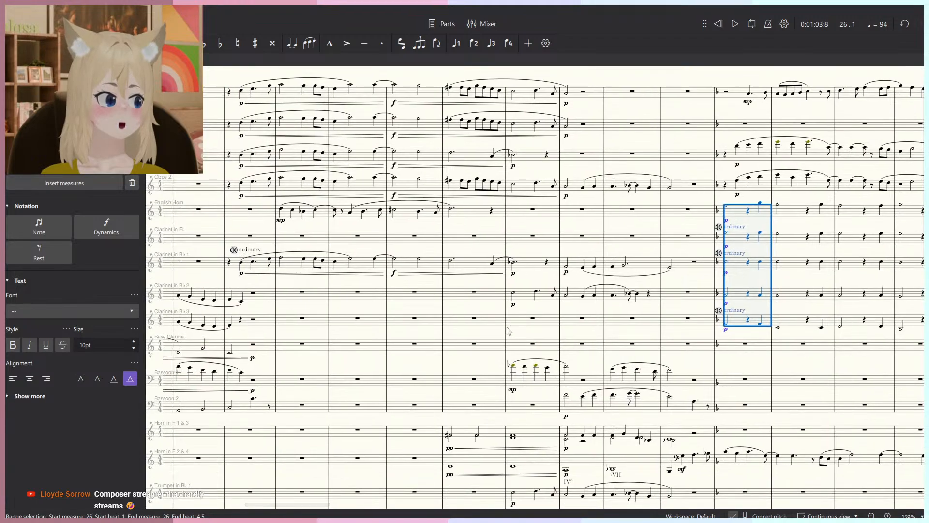
{"action": "key", "text": "Escape"}
Examine the orchestration from the measure 17 barline, going from the woodwinds down to the percussion and piano.
{"action": "scroll", "coordinate": [447, 285], "scroll_direction": "down", "scroll_amount": 3, "text": "ctrl"}
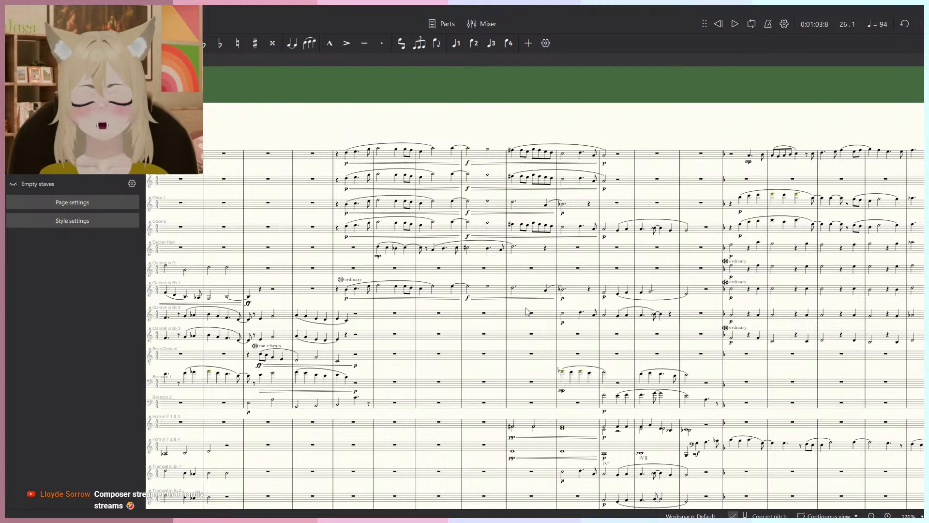
{"action": "scroll", "coordinate": [527, 313], "scroll_direction": "up", "scroll_amount": 3, "text": "ctrl"}
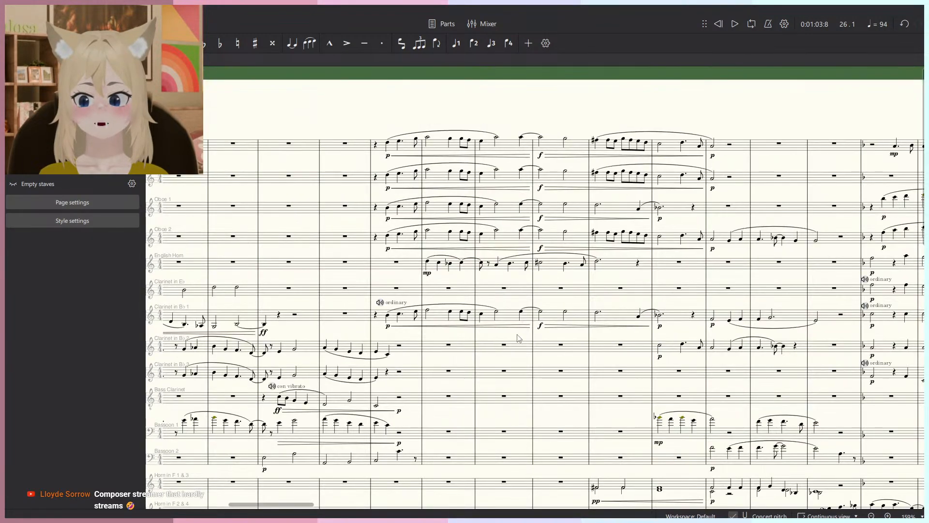
{"action": "left_click", "coordinate": [372, 279]}
{"action": "scroll", "coordinate": [393, 283], "scroll_direction": "down", "scroll_amount": 3}
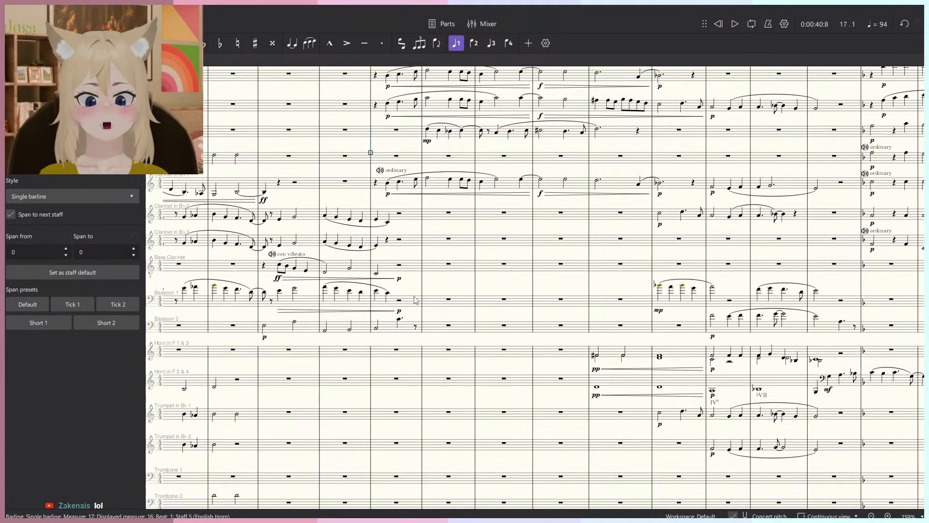
{"action": "scroll", "coordinate": [412, 309], "scroll_direction": "down", "scroll_amount": 7}
{"action": "scroll", "coordinate": [478, 391], "scroll_direction": "down", "scroll_amount": 1}
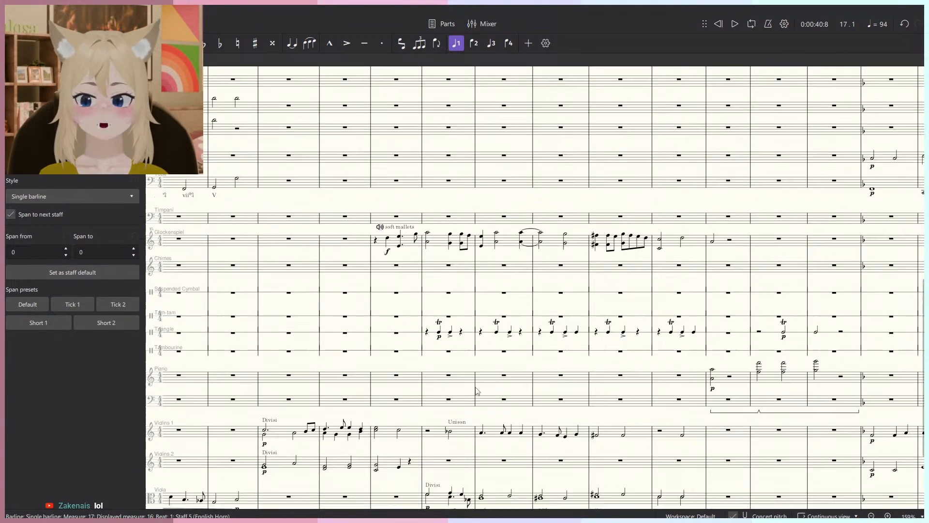
Examine the Violins 1 unison line and the divisi viola chords from the measure 18 barline onward.
{"action": "scroll", "coordinate": [475, 385], "scroll_direction": "down", "scroll_amount": 3}
{"action": "scroll", "coordinate": [472, 318], "scroll_direction": "up", "scroll_amount": 5}
{"action": "left_click", "coordinate": [383, 292]}
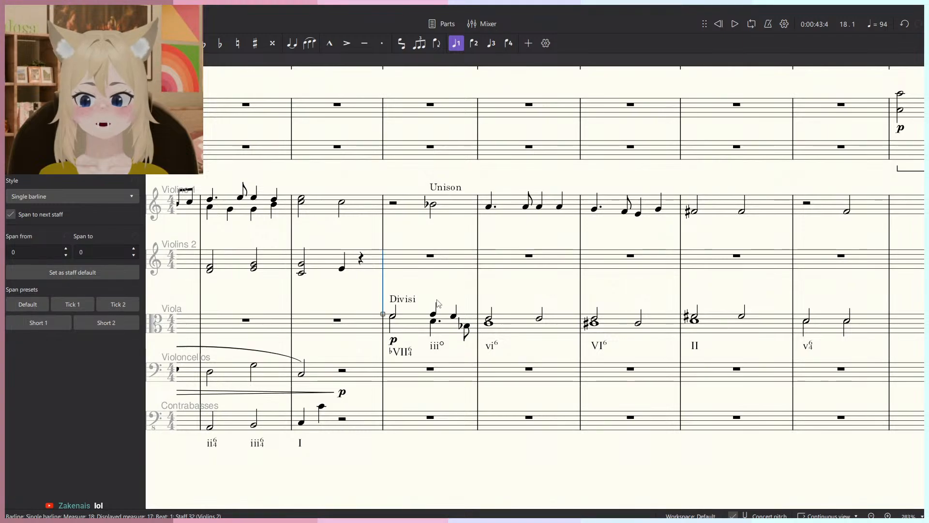
{"action": "scroll", "coordinate": [406, 319], "scroll_direction": "down", "scroll_amount": 1}
{"action": "scroll", "coordinate": [402, 324], "scroll_direction": "up", "scroll_amount": 1}
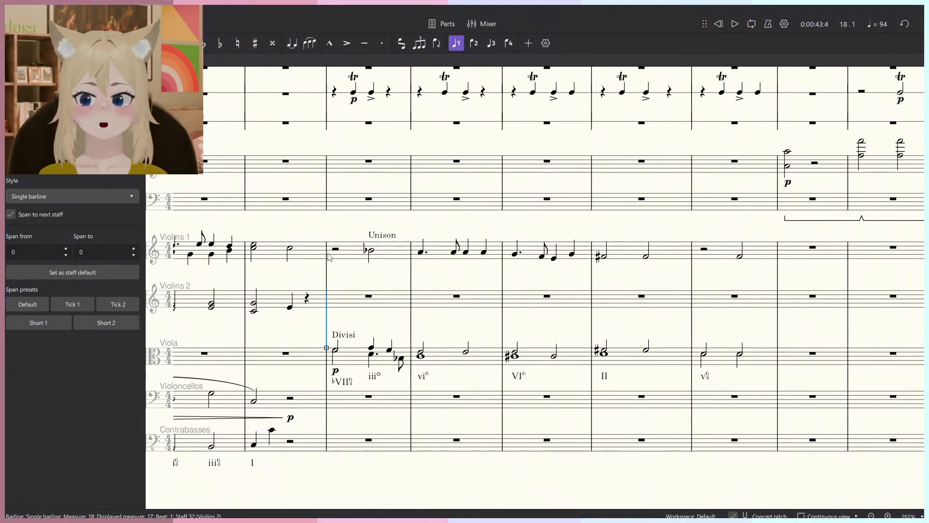
{"action": "left_click", "coordinate": [328, 256]}
Consult the Composition Toolbox window's examples on brass 2nds and 7ths and the horn and bassoon quartet, then return to the score.
{"action": "left_click_drag", "start_coordinate": [923, 307], "coordinate": [432, 301]}
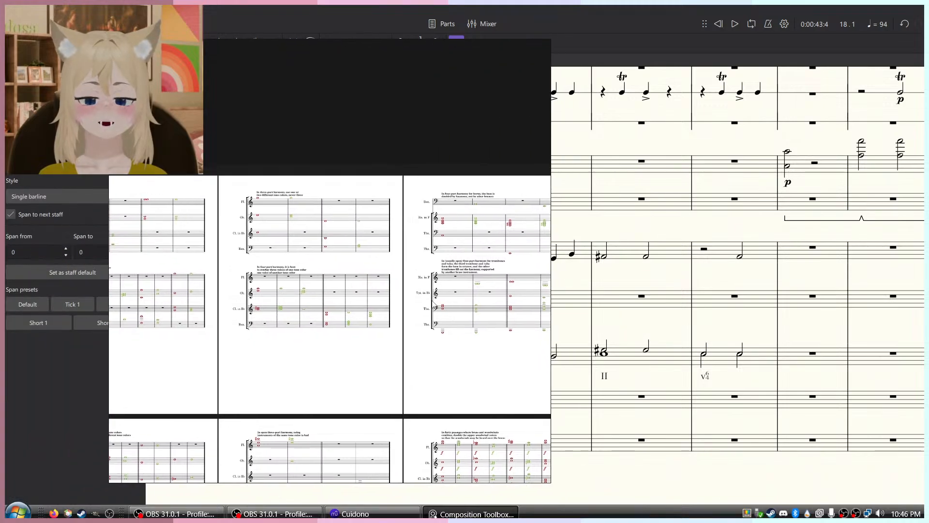
{"action": "scroll", "coordinate": [456, 301], "scroll_direction": "up", "scroll_amount": 5}
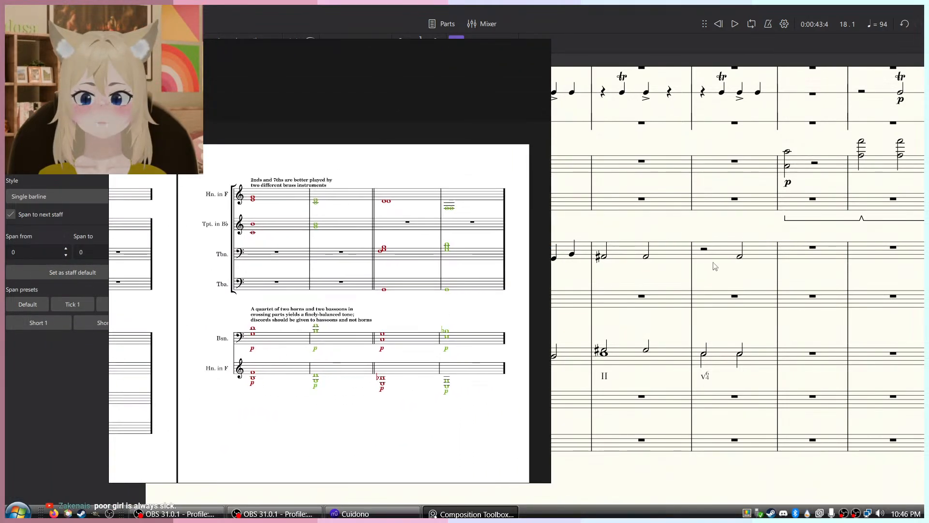
{"action": "left_click", "coordinate": [673, 235]}
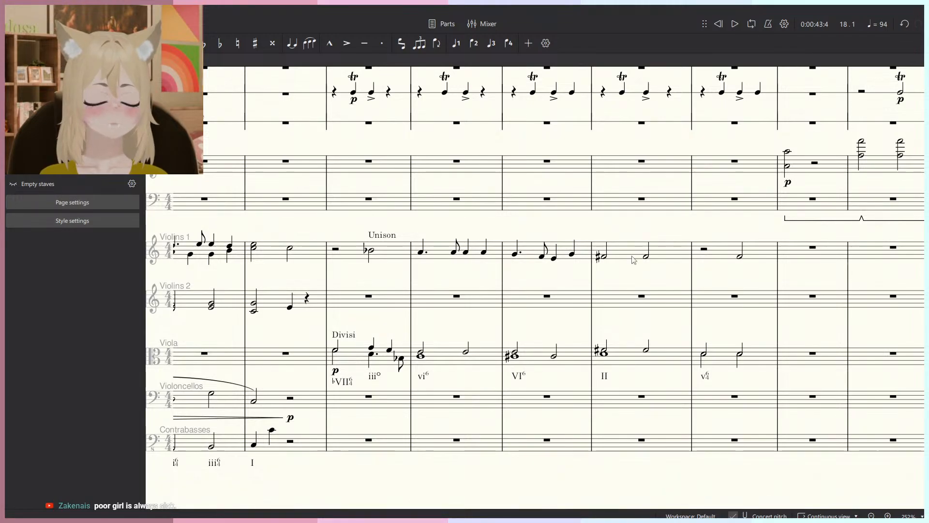
Select the first viola note in measure 18 and compare the viola chords with the woodwind and glockenspiel parts above.
{"action": "left_click", "coordinate": [336, 357]}
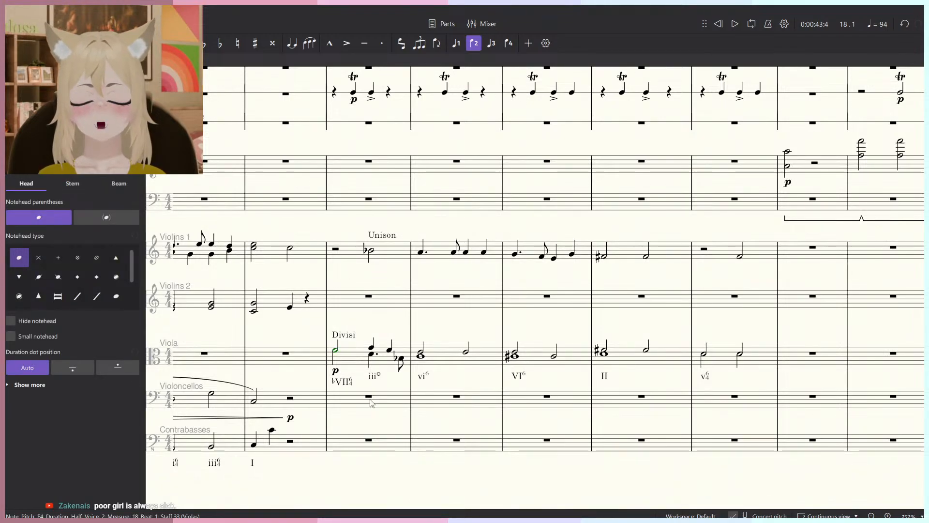
{"action": "scroll", "coordinate": [380, 420], "scroll_direction": "down", "scroll_amount": 3, "text": "ctrl"}
{"action": "scroll", "coordinate": [380, 419], "scroll_direction": "up", "scroll_amount": 5}
{"action": "scroll", "coordinate": [380, 419], "scroll_direction": "up", "scroll_amount": 6}
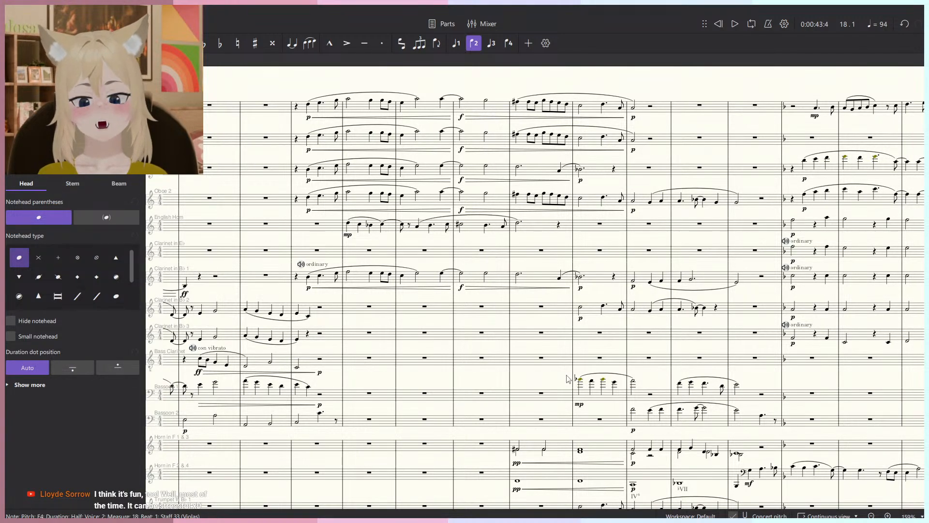
{"action": "scroll", "coordinate": [569, 379], "scroll_direction": "down", "scroll_amount": 10}
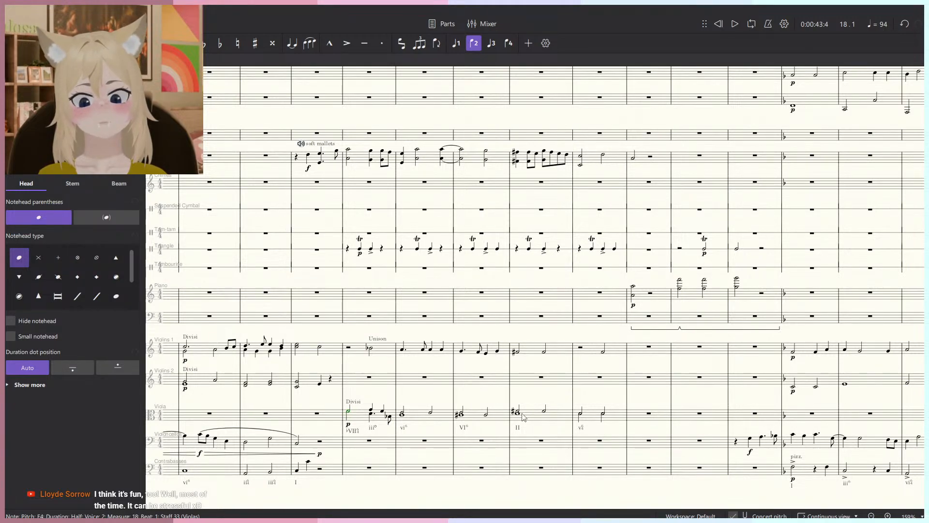
{"action": "scroll", "coordinate": [524, 417], "scroll_direction": "up", "scroll_amount": 10}
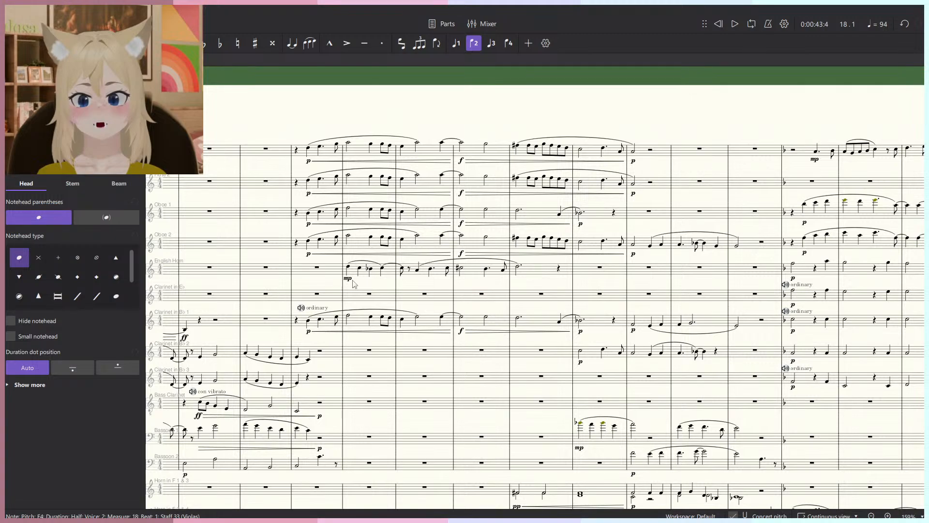
{"action": "scroll", "coordinate": [379, 275], "scroll_direction": "down", "scroll_amount": 15}
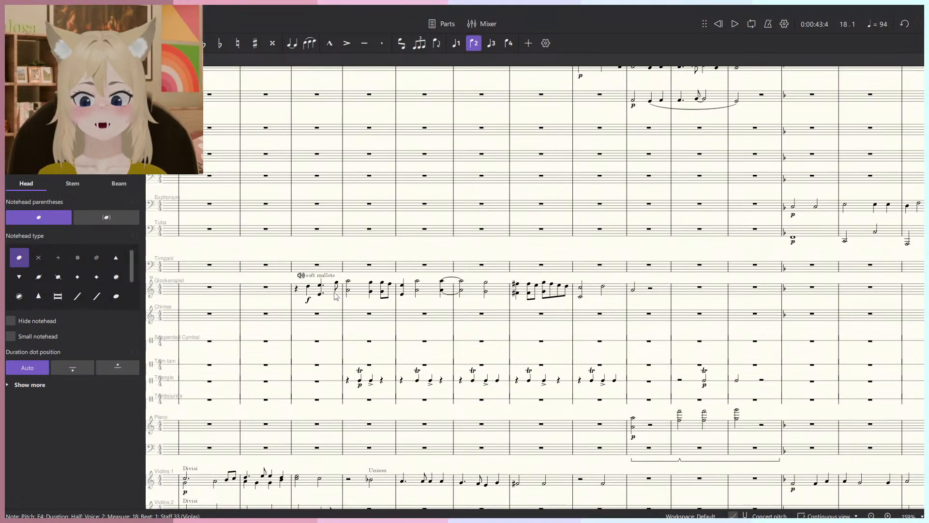
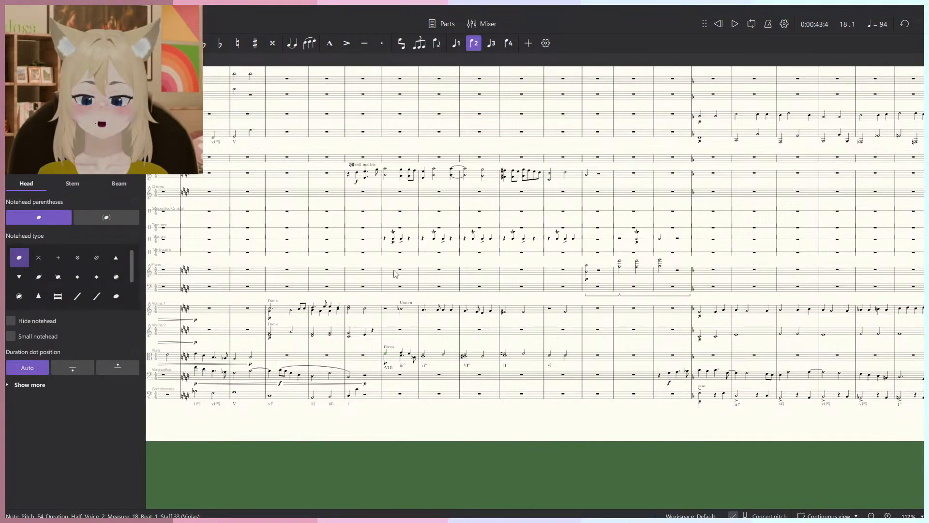
Examine the texture around measures 17 to 25, going from the strings and percussion up through the brass and woodwinds.
{"action": "scroll", "coordinate": [435, 330], "scroll_direction": "up", "scroll_amount": 3}
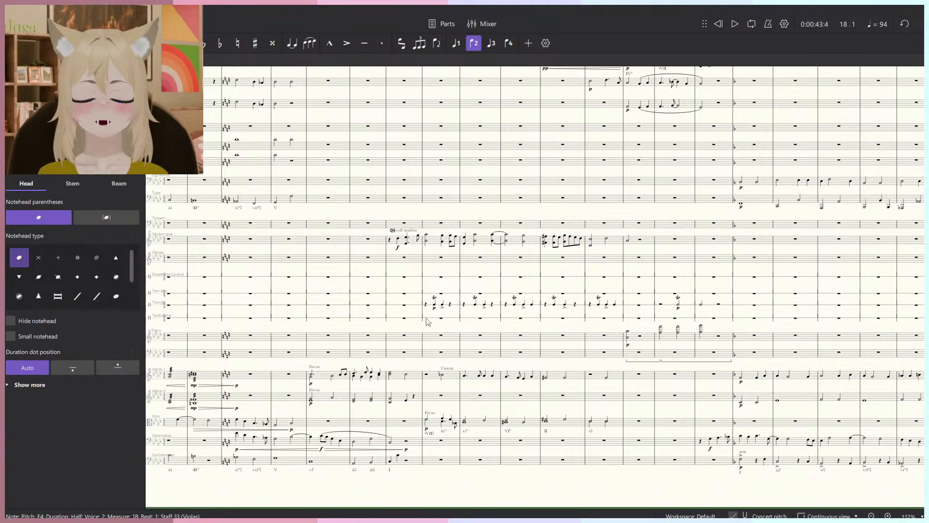
{"action": "left_click", "coordinate": [423, 290]}
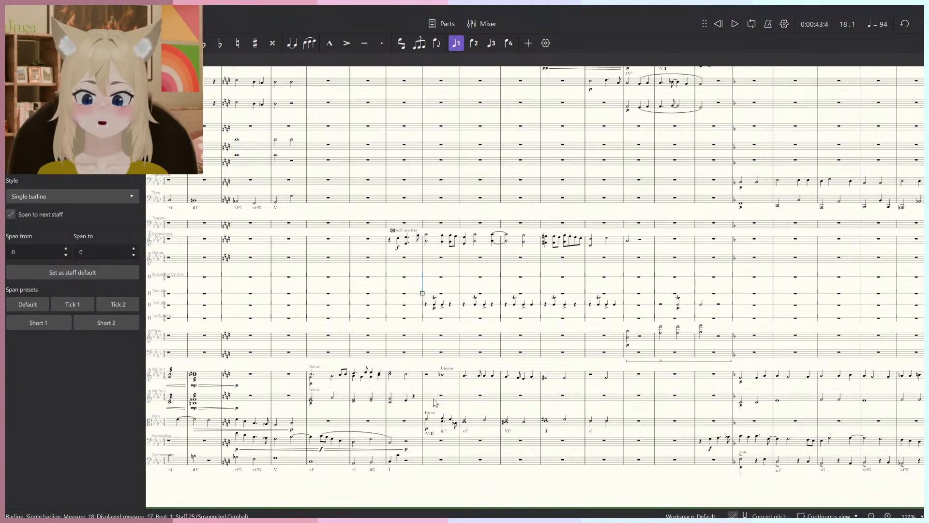
{"action": "key", "text": "Escape"}
{"action": "scroll", "coordinate": [438, 390], "scroll_direction": "up", "scroll_amount": 2}
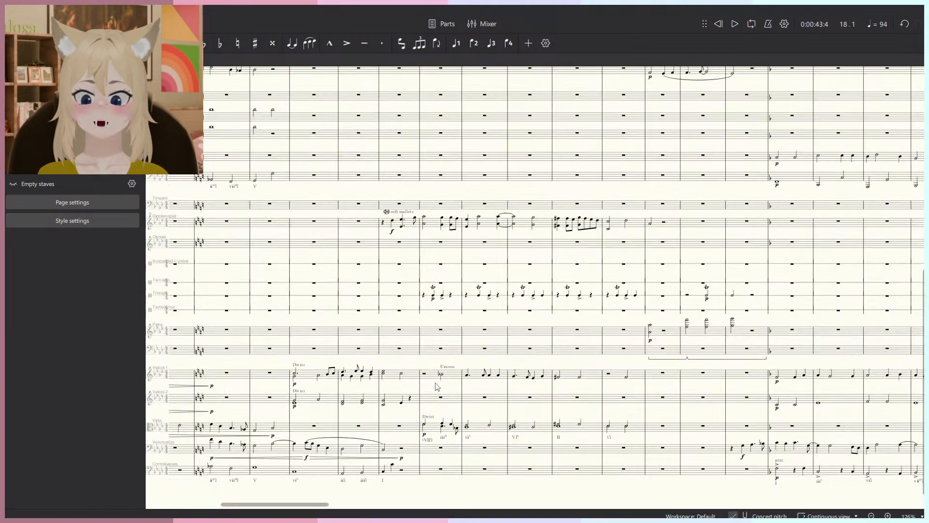
{"action": "scroll", "coordinate": [436, 383], "scroll_direction": "down", "scroll_amount": 1}
{"action": "left_click_drag", "start_coordinate": [627, 368], "coordinate": [599, 366]}
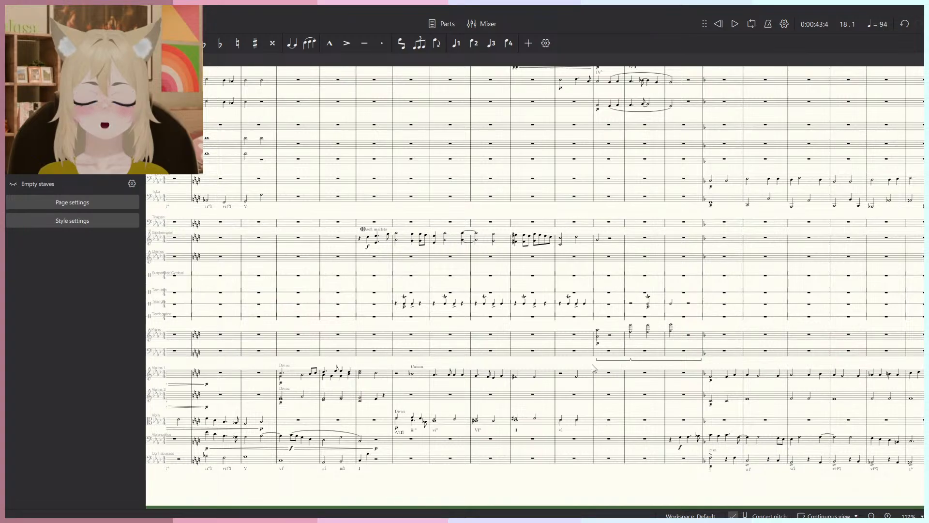
{"action": "scroll", "coordinate": [586, 361], "scroll_direction": "up", "scroll_amount": 1}
{"action": "scroll", "coordinate": [588, 364], "scroll_direction": "up", "scroll_amount": 11}
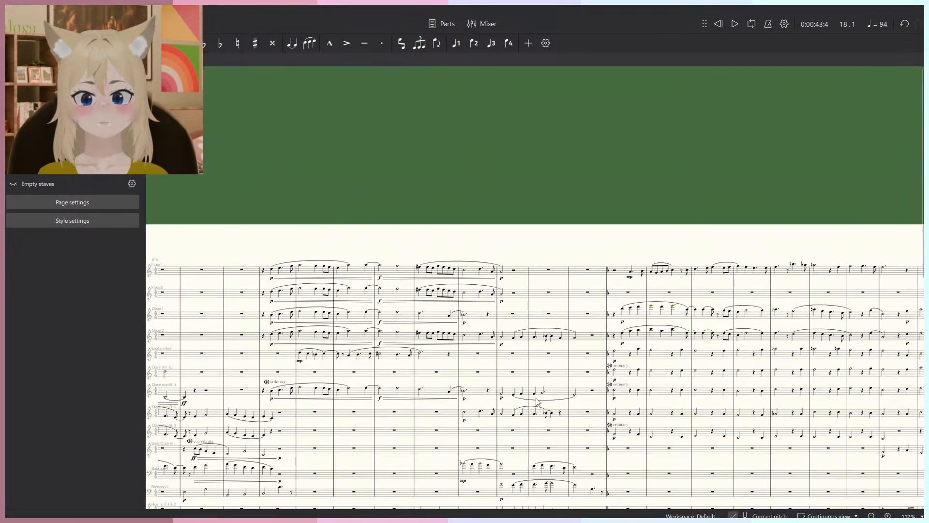
{"action": "scroll", "coordinate": [539, 409], "scroll_direction": "down", "scroll_amount": 4}
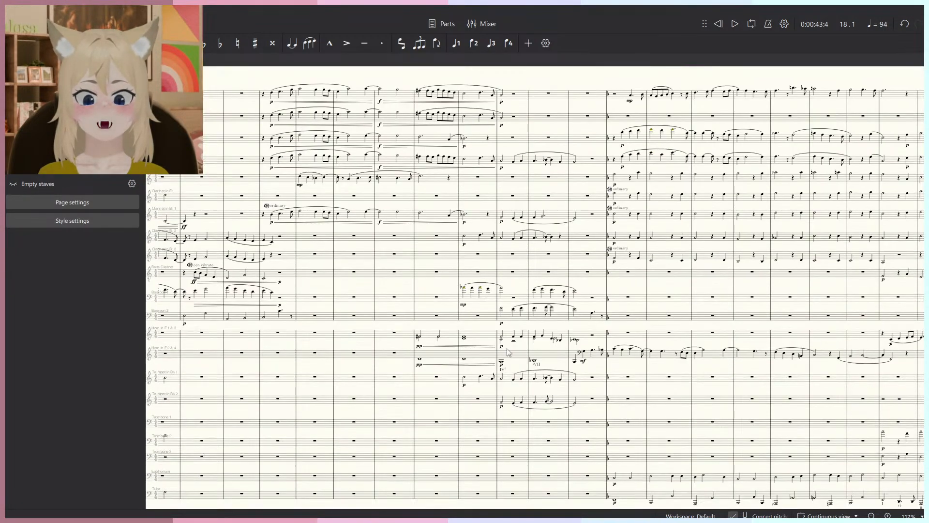
Play back the bassoon, horn and trumpet passage from measure 22 into measure 24.
{"action": "left_click", "coordinate": [464, 269]}
{"action": "key", "text": "space"}
{"action": "scroll", "coordinate": [494, 285], "scroll_direction": "up", "scroll_amount": 6}
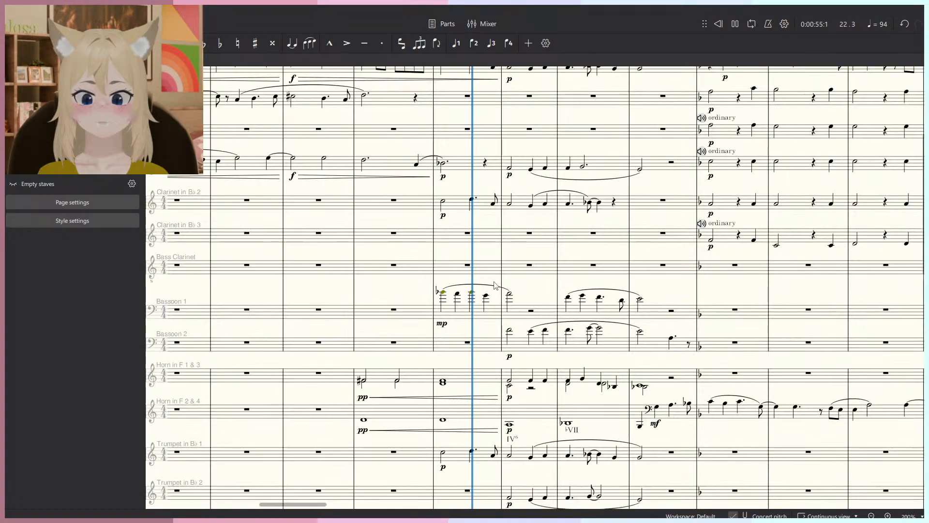
{"action": "scroll", "coordinate": [495, 286], "scroll_direction": "down", "scroll_amount": 2}
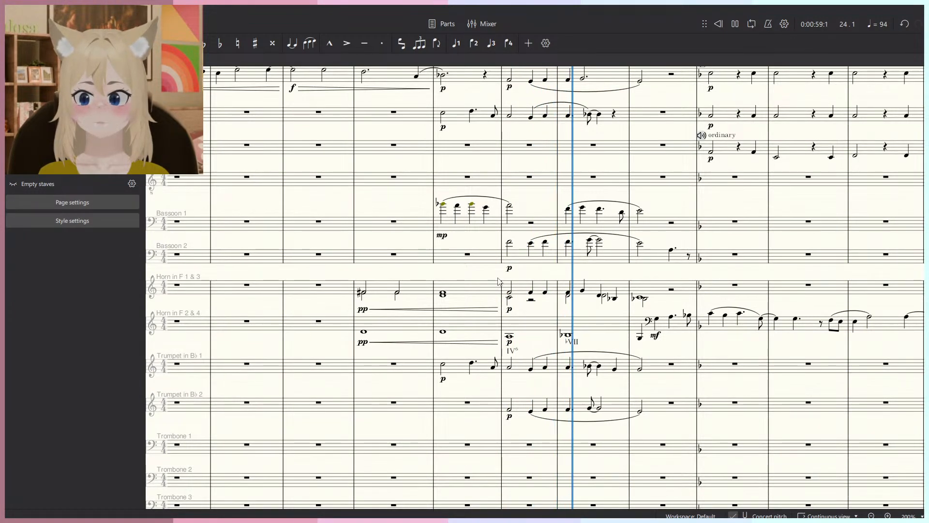
{"action": "key", "text": "space"}
Attach the staff text "Bassoons play bass notes" to the first Horn in F 1 & 3 note of measure 23.
{"action": "scroll", "coordinate": [504, 288], "scroll_direction": "up", "scroll_amount": 4}
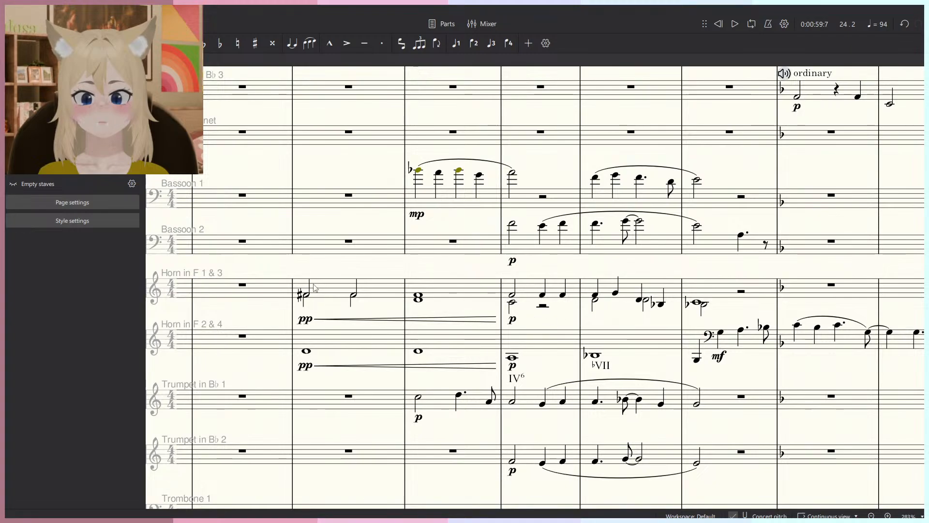
{"action": "left_click", "coordinate": [514, 296]}
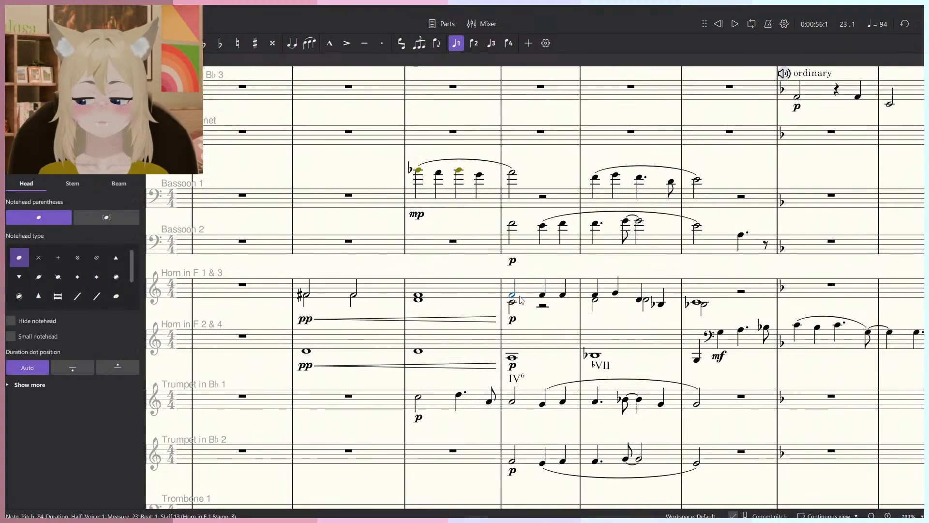
{"action": "key", "text": "ctrl+t"}
{"action": "type", "text": "Bass"}
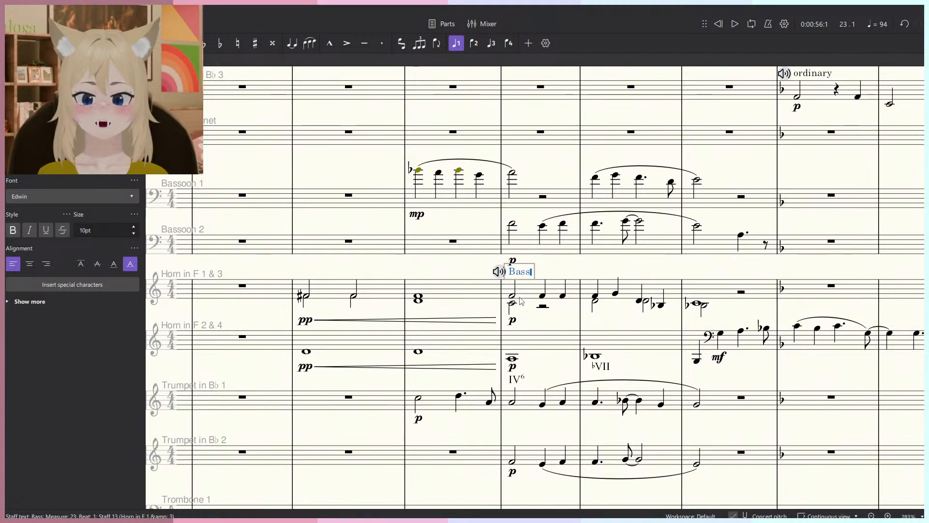
{"action": "type", "text": "oons"}
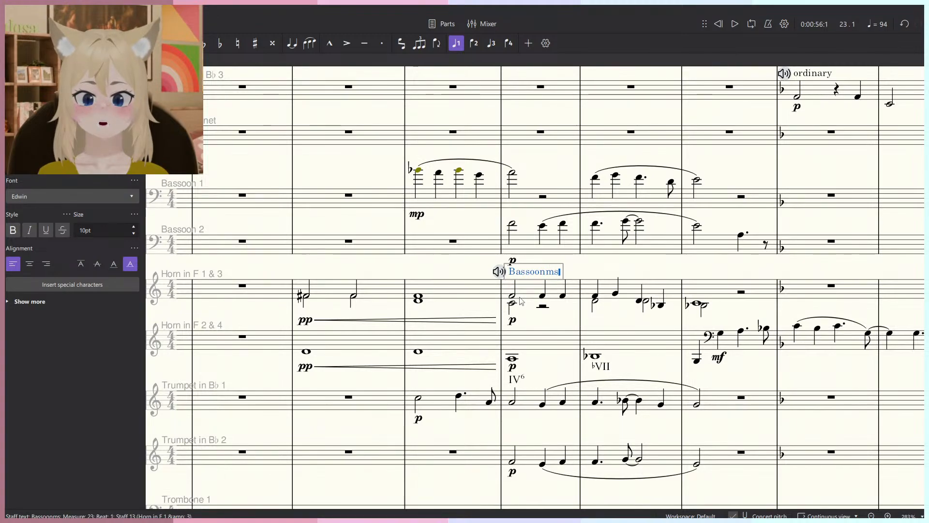
{"action": "type", "text": " plka"}
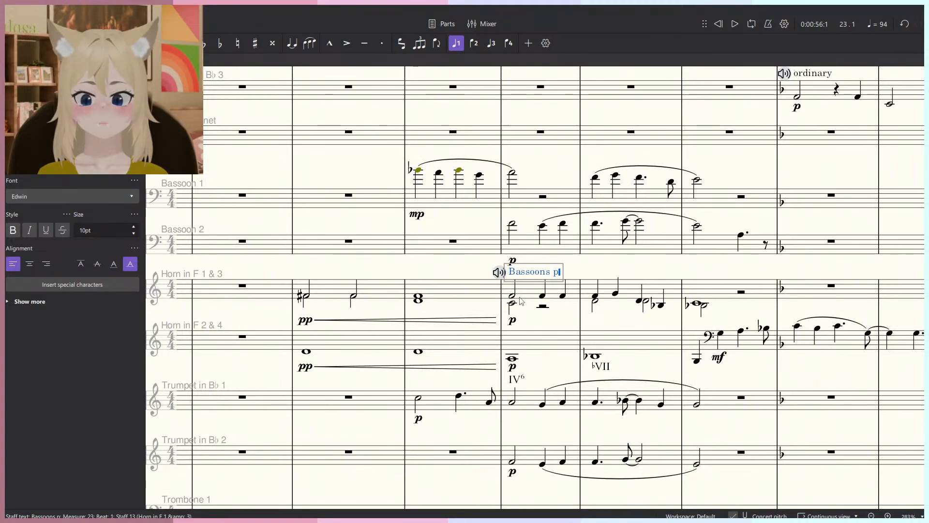
{"action": "key", "text": "BackSpace"}
{"action": "key", "text": "BackSpace"}
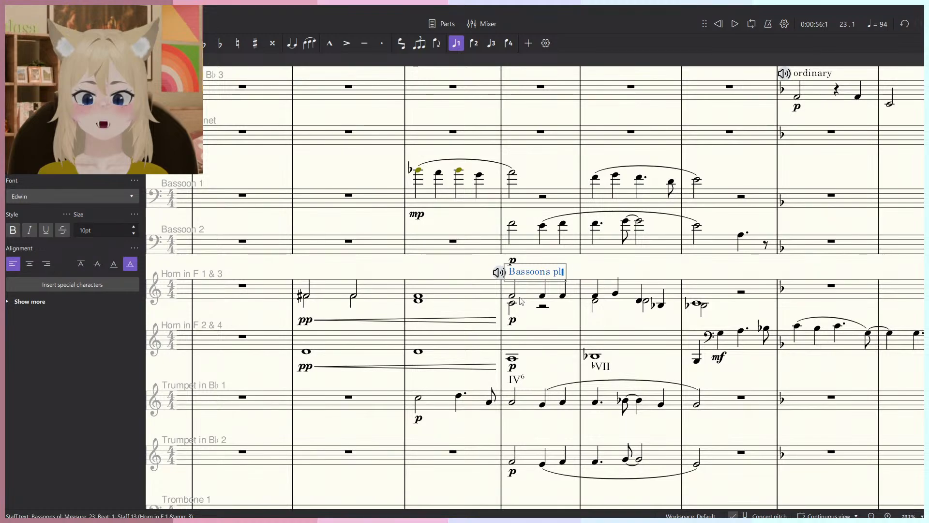
{"action": "type", "text": "ay ba"}
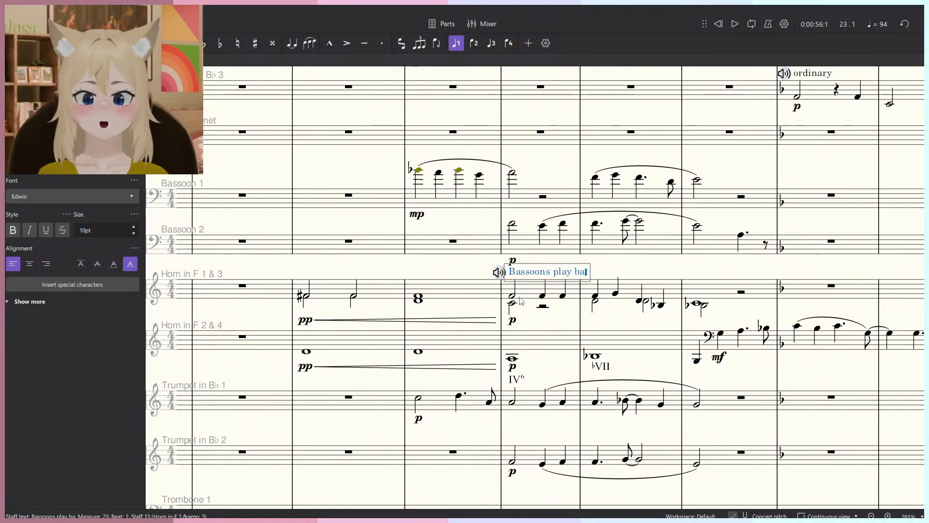
{"action": "type", "text": "ss notes"}
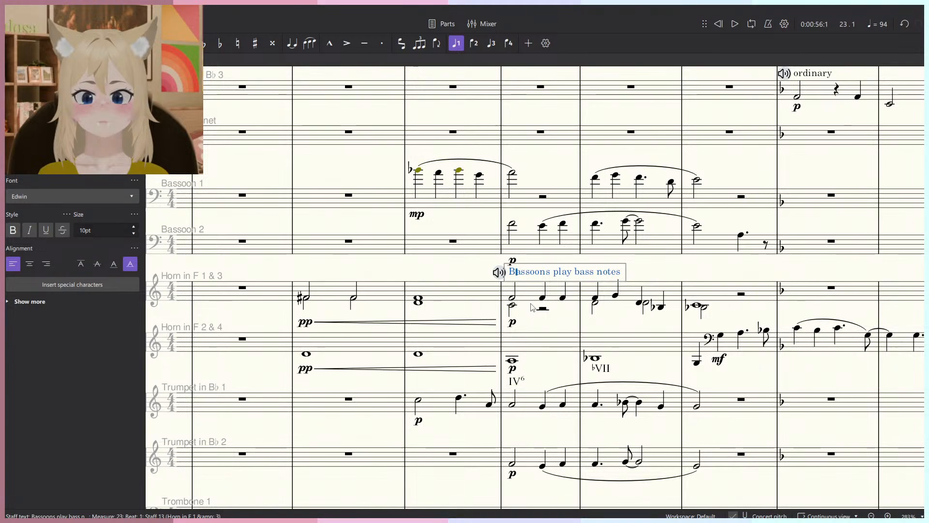
Reword the new staff text above the horns to "Make bassoons play bass notes".
{"action": "key", "text": "Home"}
{"action": "key", "text": "Delete"}
{"action": "type", "text": "Make b"}
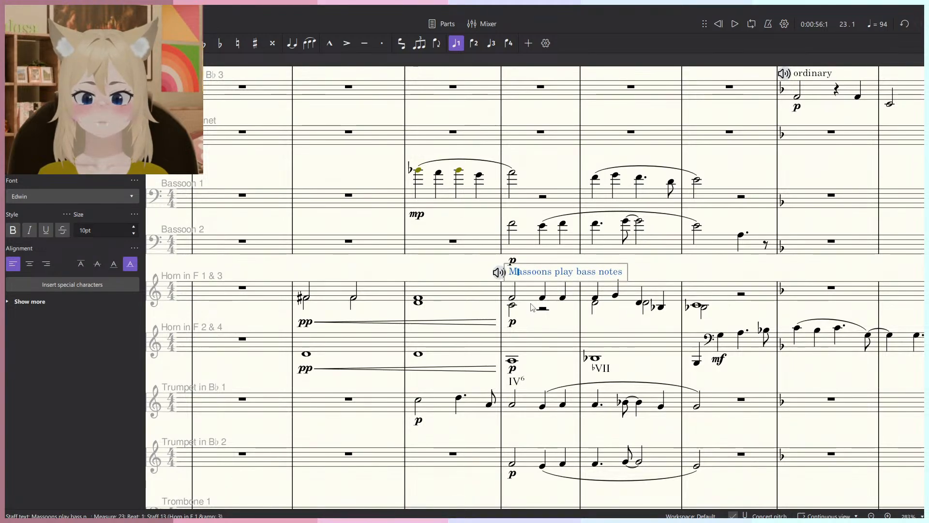
{"action": "key", "text": "Escape"}
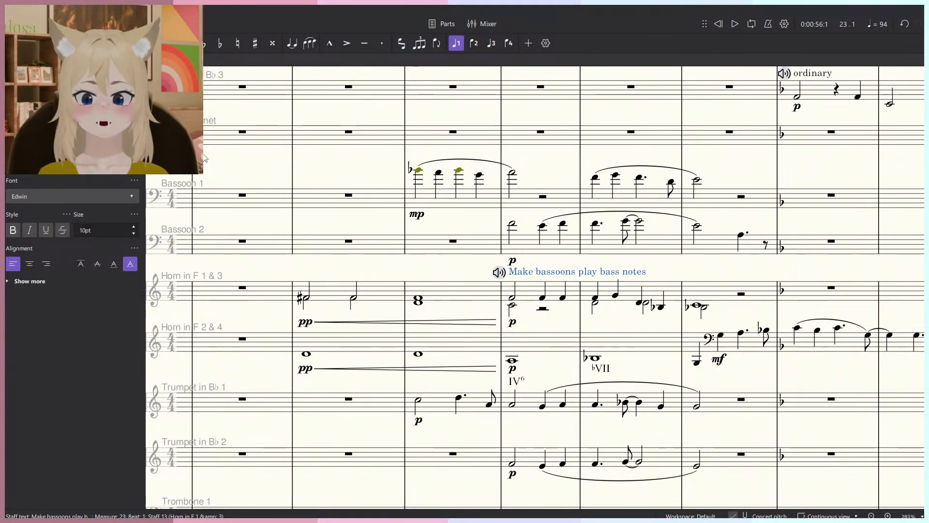
Make the bassoon comment above the horns bold and underlined.
{"action": "left_click", "coordinate": [63, 61]}
{"action": "left_click", "coordinate": [23, 61]}
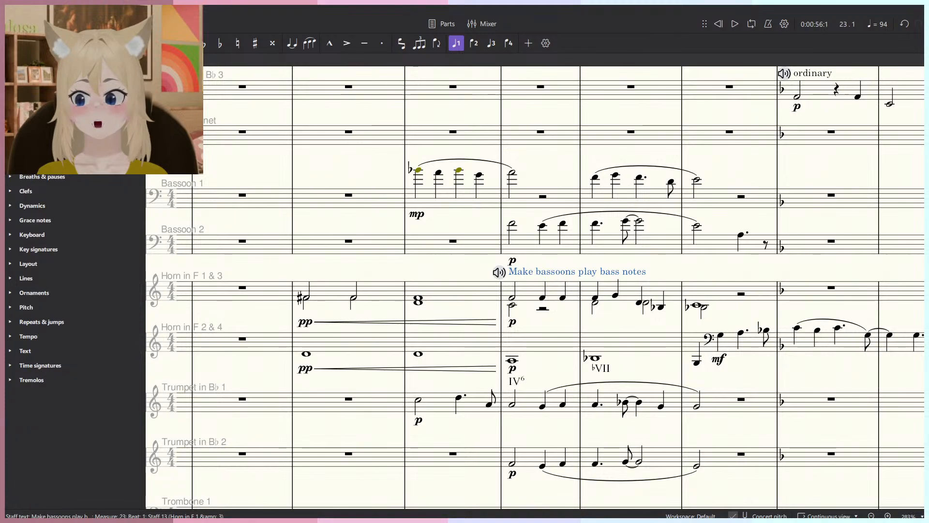
{"action": "left_click", "coordinate": [107, 61]}
{"action": "left_click", "coordinate": [45, 230]}
{"action": "left_click", "coordinate": [13, 230]}
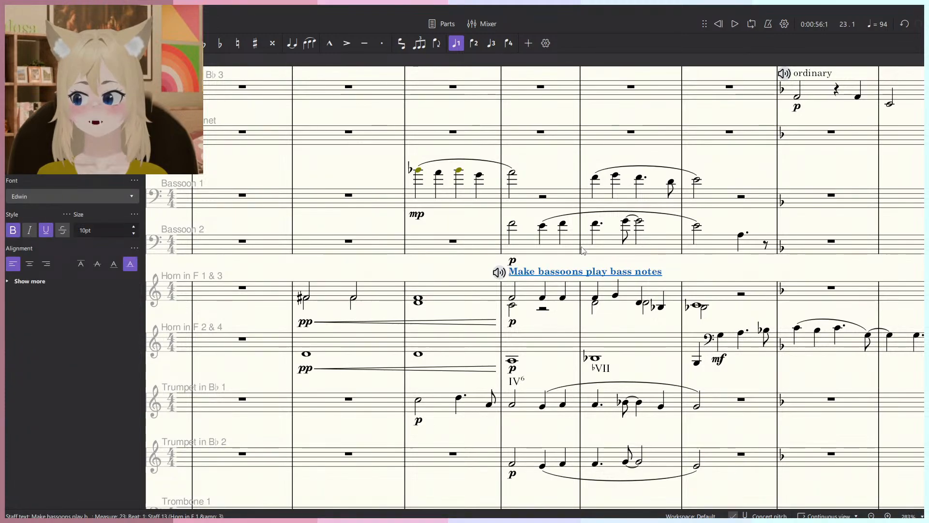
{"action": "left_click", "coordinate": [720, 264]}
Play back the next passage briefly from the barline at the start of measure 26.
{"action": "left_click_drag", "start_coordinate": [682, 256], "coordinate": [590, 260]}
{"action": "scroll", "coordinate": [576, 278], "scroll_direction": "down", "scroll_amount": 5}
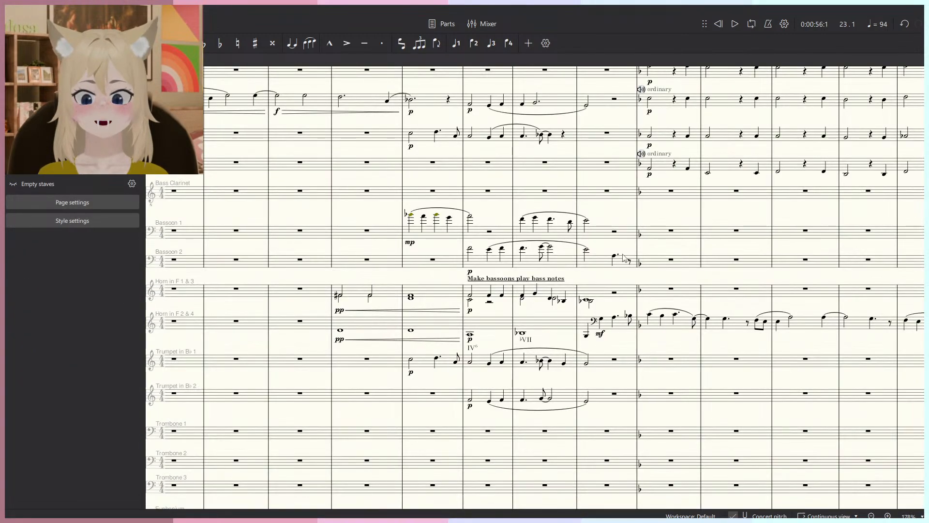
{"action": "scroll", "coordinate": [561, 298], "scroll_direction": "up", "scroll_amount": 3}
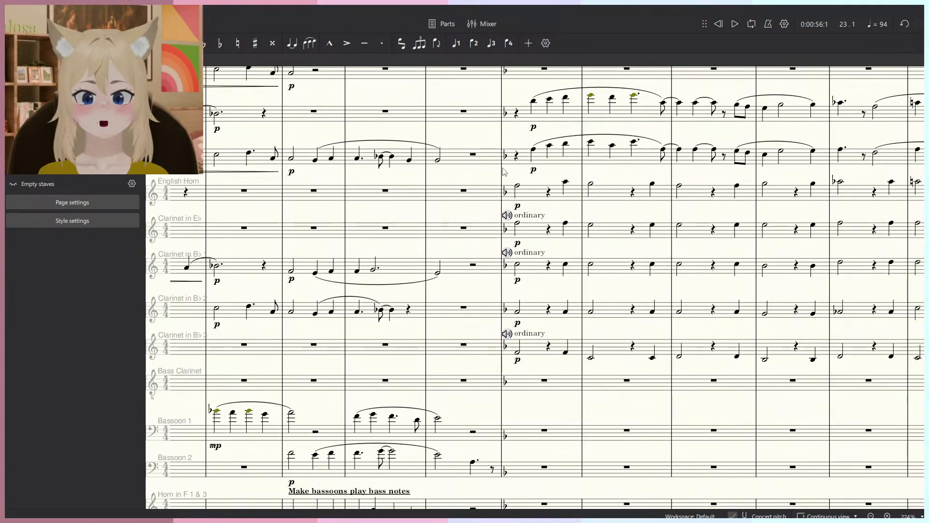
{"action": "left_click", "coordinate": [503, 168]}
{"action": "scroll", "coordinate": [503, 169], "scroll_direction": "down", "scroll_amount": 6}
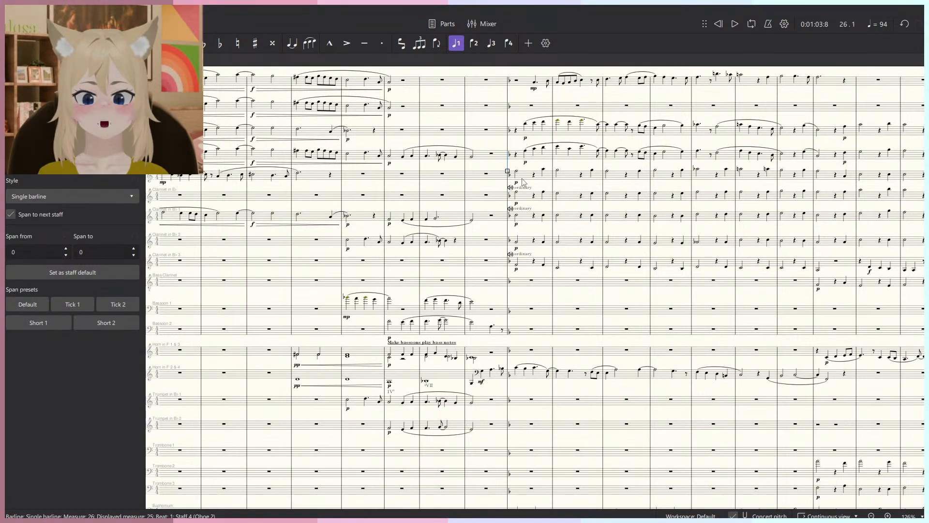
{"action": "key", "text": "space"}
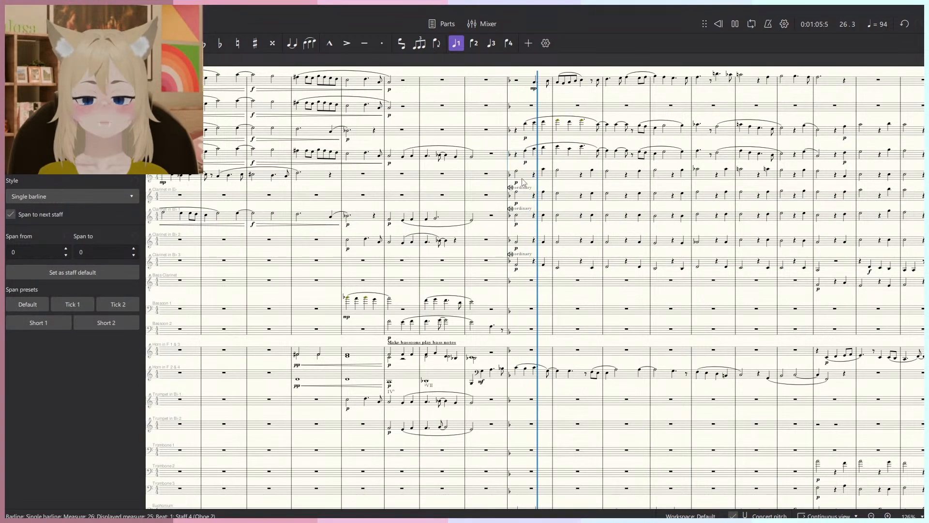
{"action": "key", "text": "space"}
Select measure 26 from the English horn down to Clarinet in B♭ 3 and play back that passage.
{"action": "left_click", "coordinate": [523, 177]}
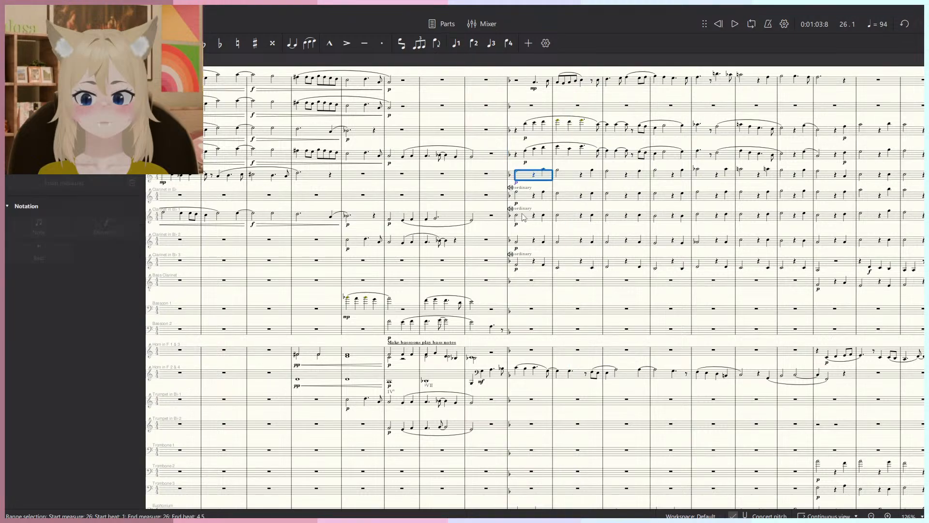
{"action": "scroll", "coordinate": [528, 260], "scroll_direction": "down", "scroll_amount": 6}
{"action": "key", "text": "space"}
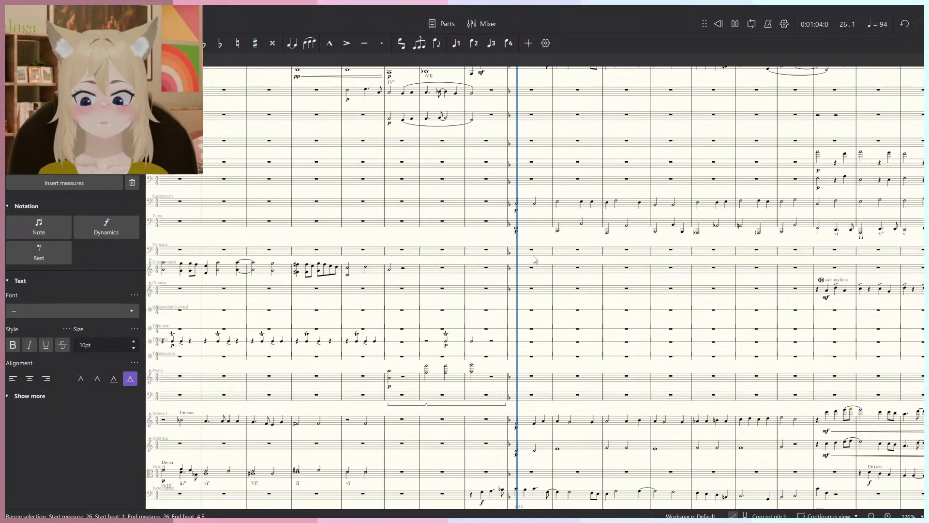
{"action": "scroll", "coordinate": [535, 273], "scroll_direction": "up", "scroll_amount": 6}
{"action": "scroll", "coordinate": [541, 283], "scroll_direction": "down", "scroll_amount": 3}
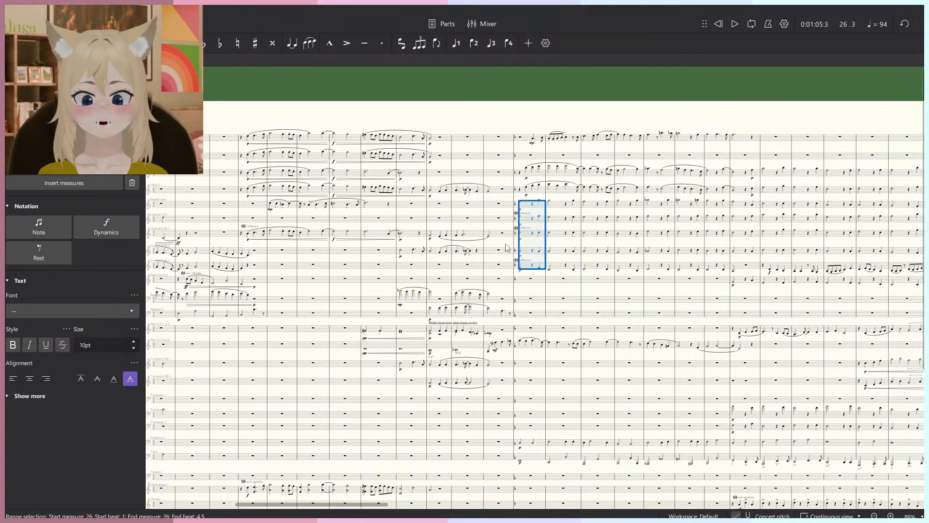
Play back the orchestra from the Violins 1 barline at measure 26 into measure 27, following the brass parts.
{"action": "scroll", "coordinate": [489, 199], "scroll_direction": "down", "scroll_amount": 8}
{"action": "scroll", "coordinate": [487, 196], "scroll_direction": "up", "scroll_amount": 5}
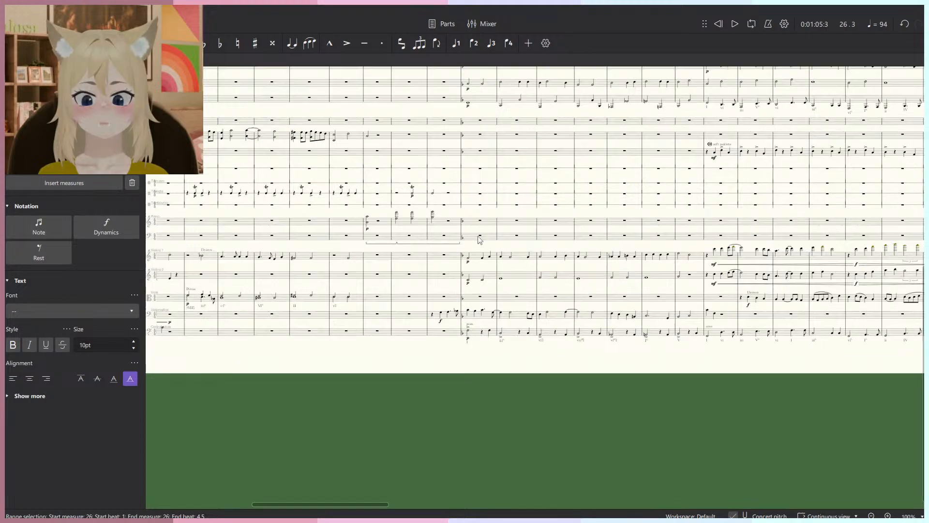
{"action": "left_click", "coordinate": [446, 292]}
{"action": "key", "text": "space"}
{"action": "scroll", "coordinate": [481, 295], "scroll_direction": "up", "scroll_amount": 8}
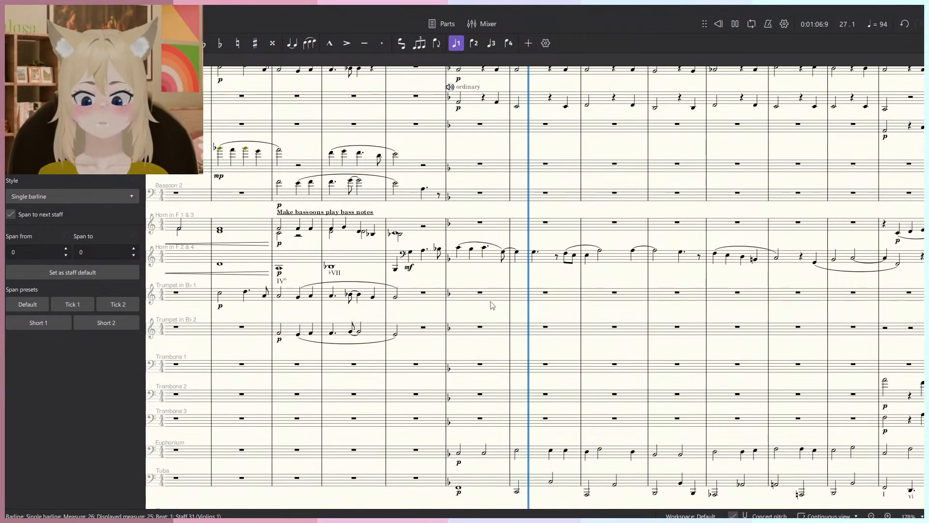
{"action": "key", "text": "space"}
Check the voicing of measure 26's opening chord by selecting the first notes of the English horn and the four soprano-range clarinets.
{"action": "scroll", "coordinate": [491, 304], "scroll_direction": "down", "scroll_amount": 1}
{"action": "scroll", "coordinate": [477, 322], "scroll_direction": "up", "scroll_amount": 5}
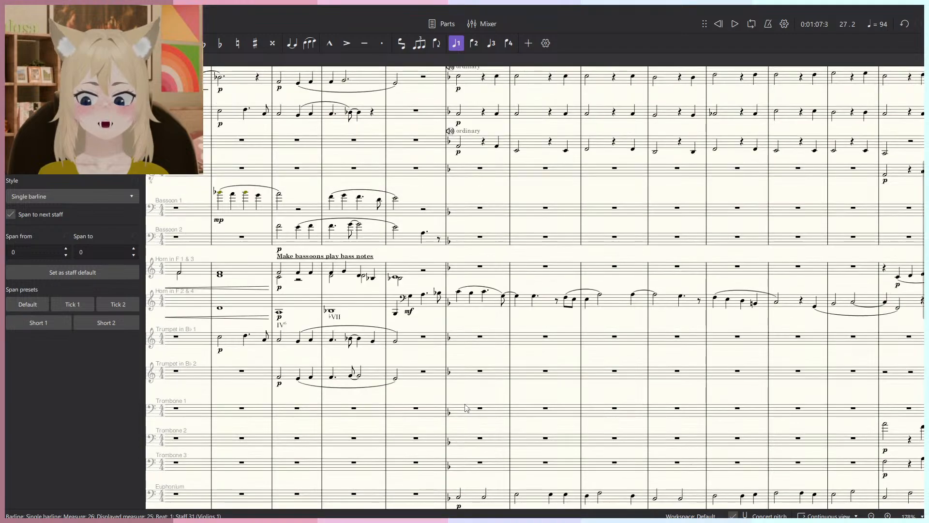
{"action": "scroll", "coordinate": [473, 220], "scroll_direction": "up", "scroll_amount": 2}
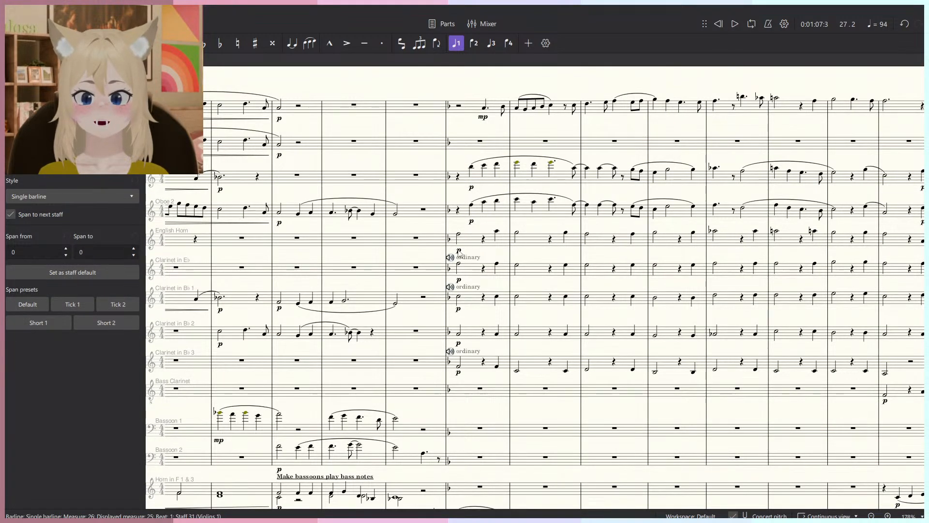
{"action": "left_click", "coordinate": [459, 236]}
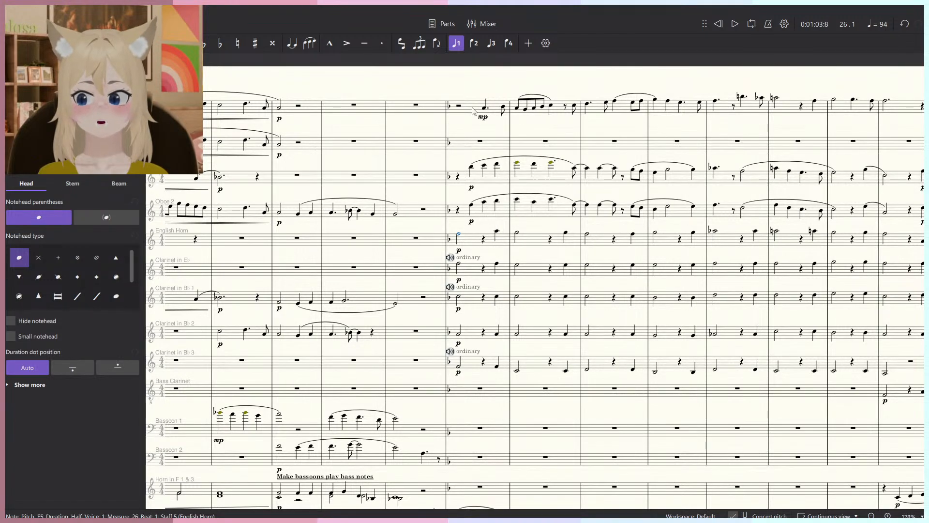
{"action": "key", "text": "Escape"}
{"action": "scroll", "coordinate": [507, 262], "scroll_direction": "up", "scroll_amount": 2}
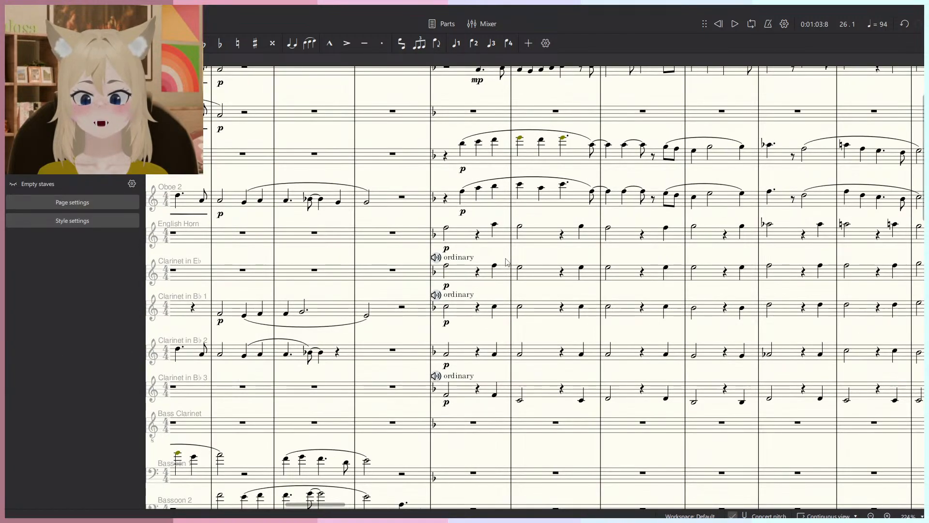
{"action": "left_click", "coordinate": [447, 395]}
{"action": "left_click", "coordinate": [446, 355]}
{"action": "left_click", "coordinate": [447, 307]}
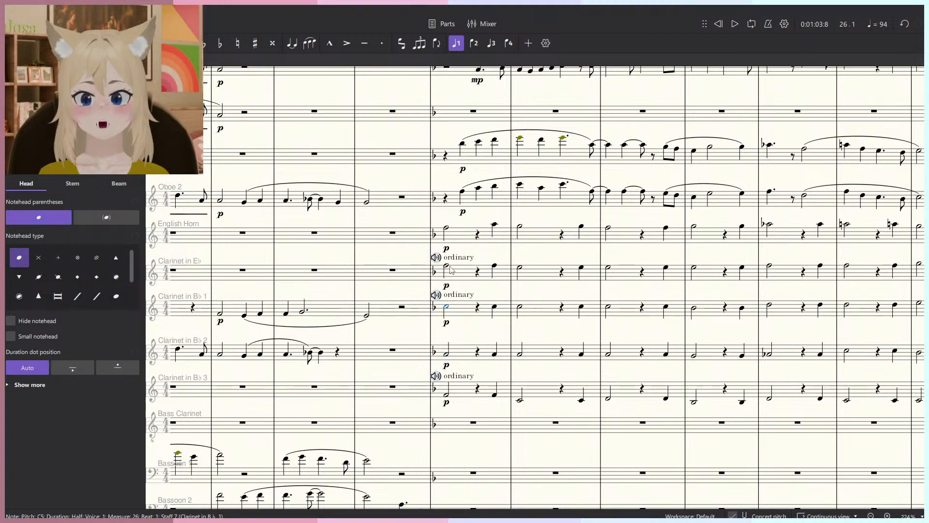
{"action": "left_click", "coordinate": [448, 266]}
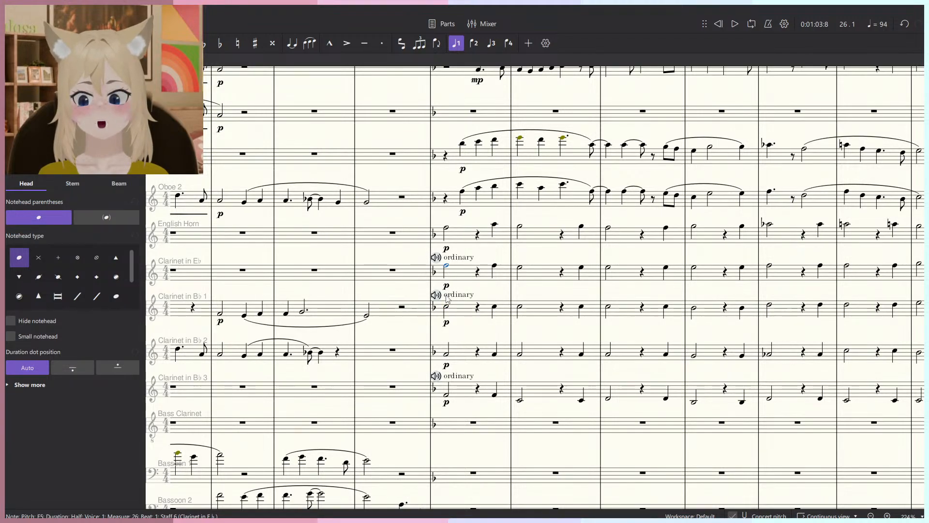
Check the low end of measure 26's opening chord by selecting the Tuba's first note.
{"action": "scroll", "coordinate": [459, 315], "scroll_direction": "down", "scroll_amount": 2}
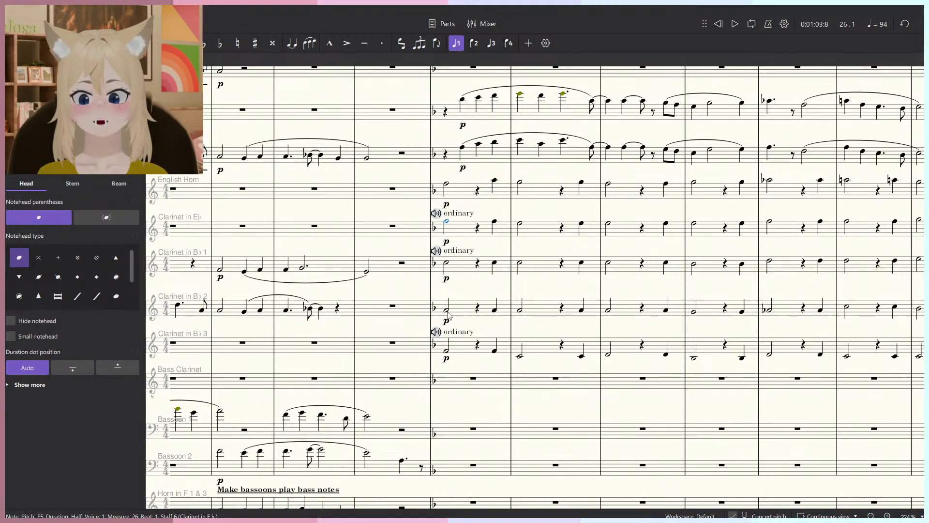
{"action": "scroll", "coordinate": [470, 313], "scroll_direction": "down", "scroll_amount": 11}
{"action": "scroll", "coordinate": [476, 324], "scroll_direction": "down", "scroll_amount": 2}
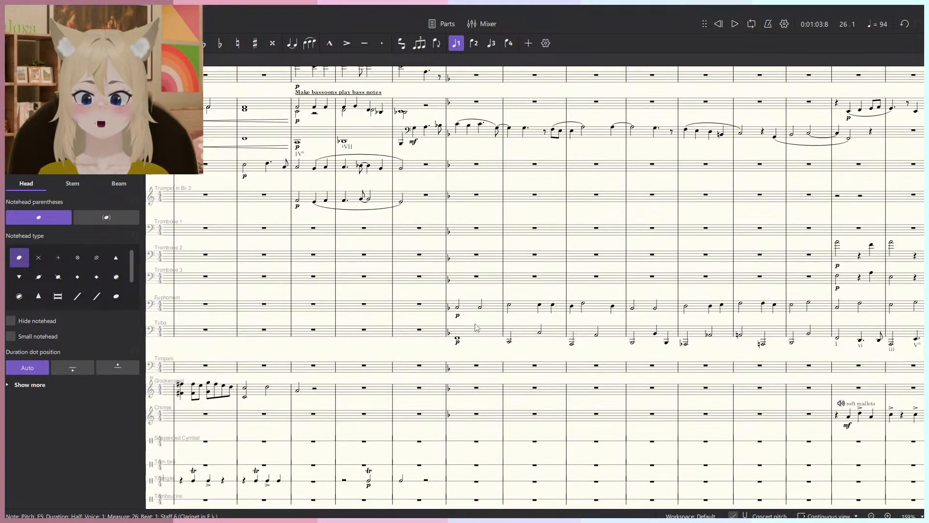
{"action": "scroll", "coordinate": [521, 345], "scroll_direction": "right", "scroll_amount": 2}
{"action": "scroll", "coordinate": [571, 345], "scroll_direction": "up", "scroll_amount": 1}
{"action": "scroll", "coordinate": [404, 378], "scroll_direction": "up", "scroll_amount": 1}
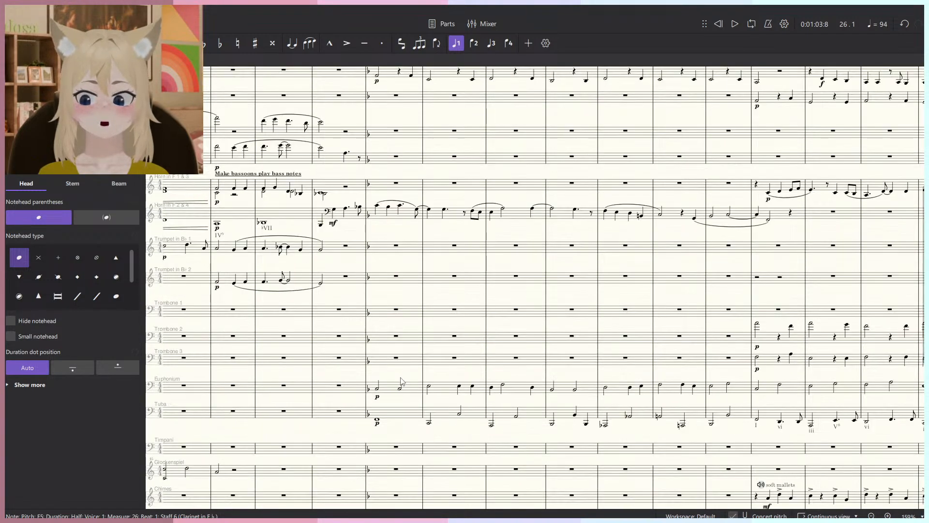
{"action": "left_click", "coordinate": [377, 420]}
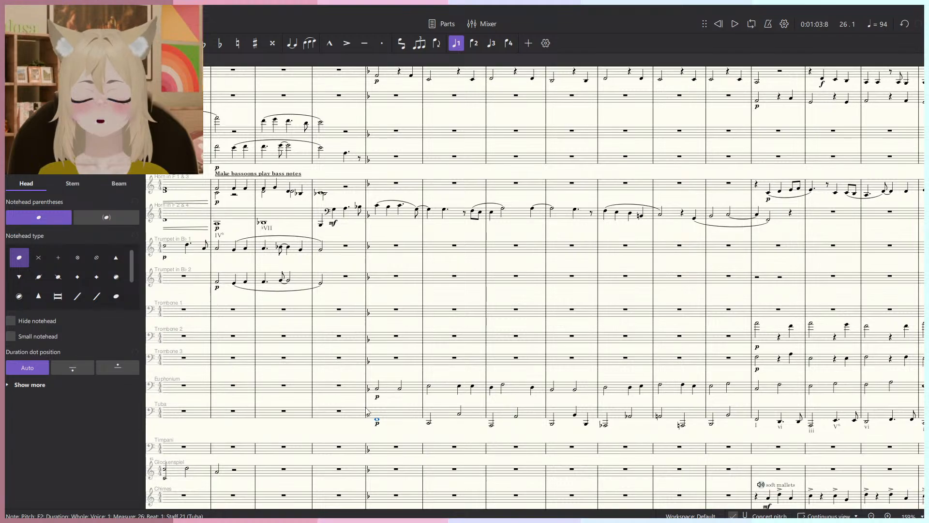
Add a staff text above the English horn's first note in measure 26 reading "Replace a clarinet with a bassoon or other".
{"action": "scroll", "coordinate": [368, 410], "scroll_direction": "up", "scroll_amount": 8}
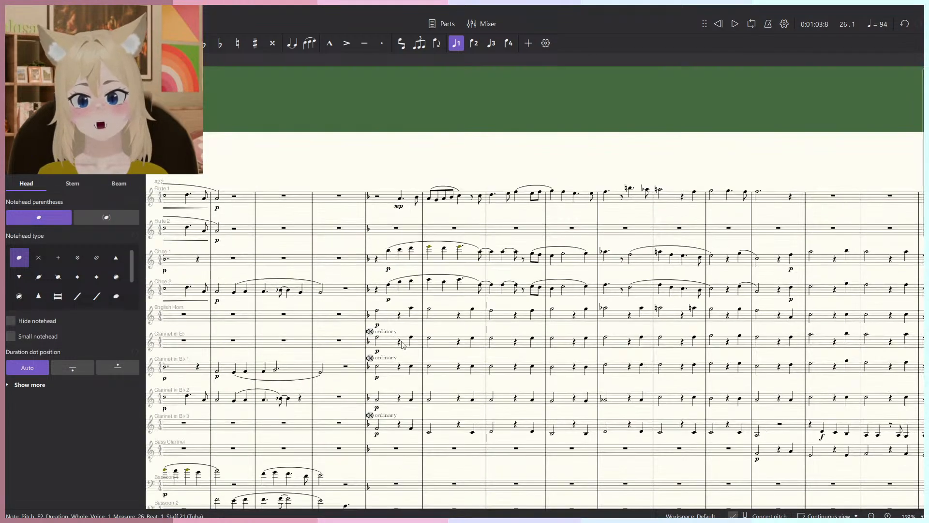
{"action": "scroll", "coordinate": [385, 313], "scroll_direction": "up", "scroll_amount": 5}
{"action": "left_click", "coordinate": [371, 308]}
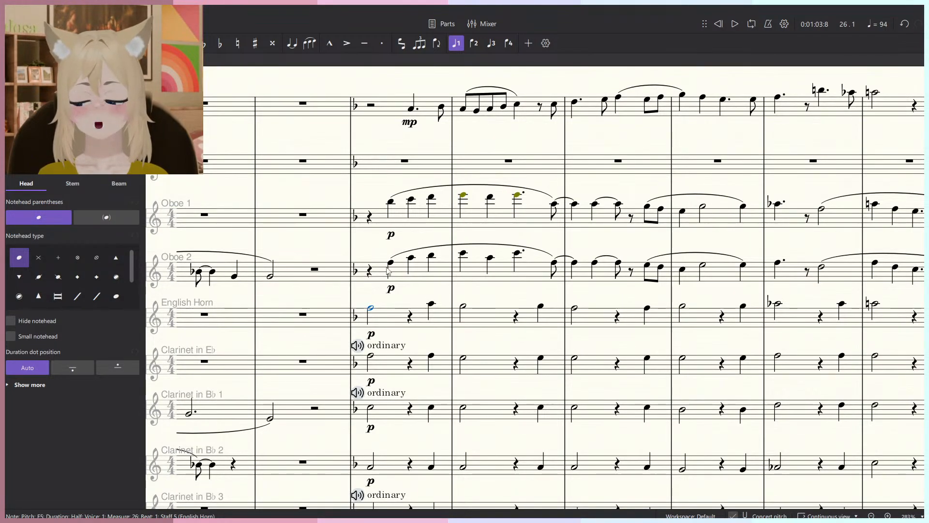
{"action": "key", "text": "ctrl+t"}
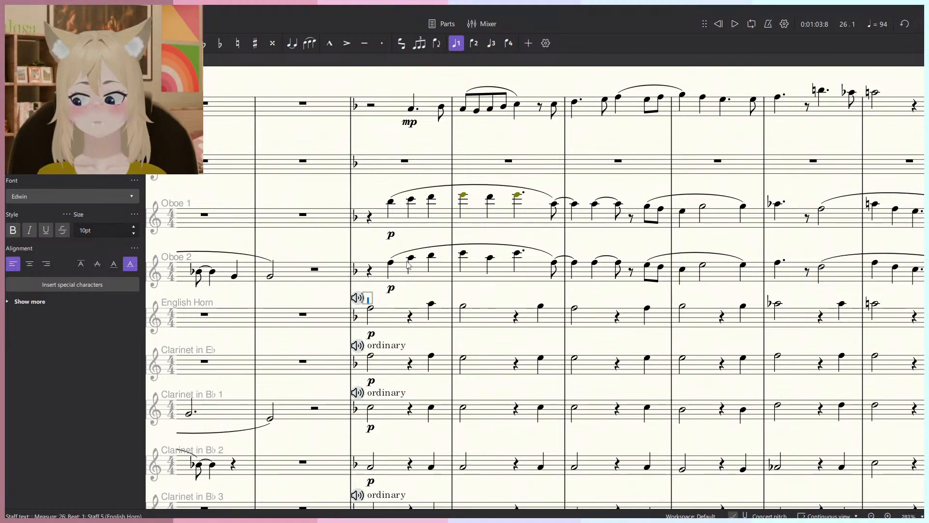
{"action": "type", "text": "Replace a cal"}
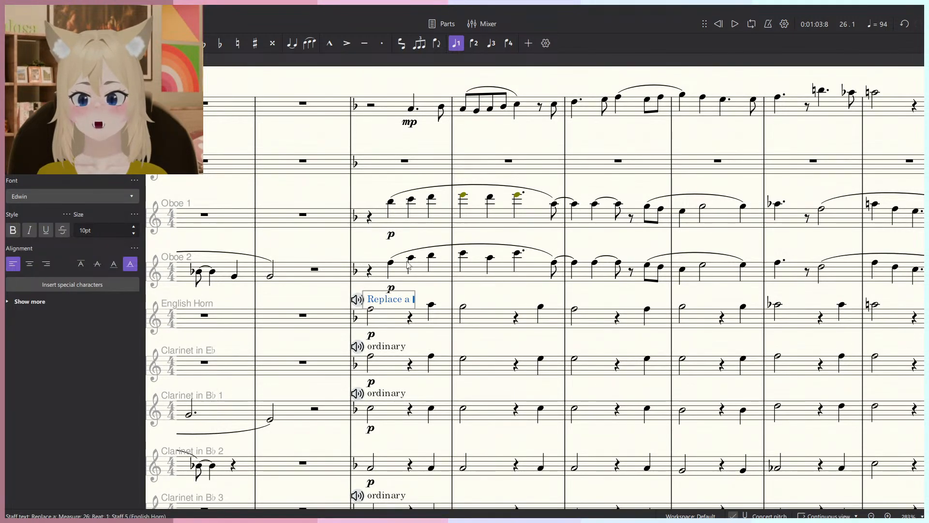
{"action": "key", "text": "BackSpace"}
{"action": "key", "text": "BackSpace"}
{"action": "type", "text": "larinet with"}
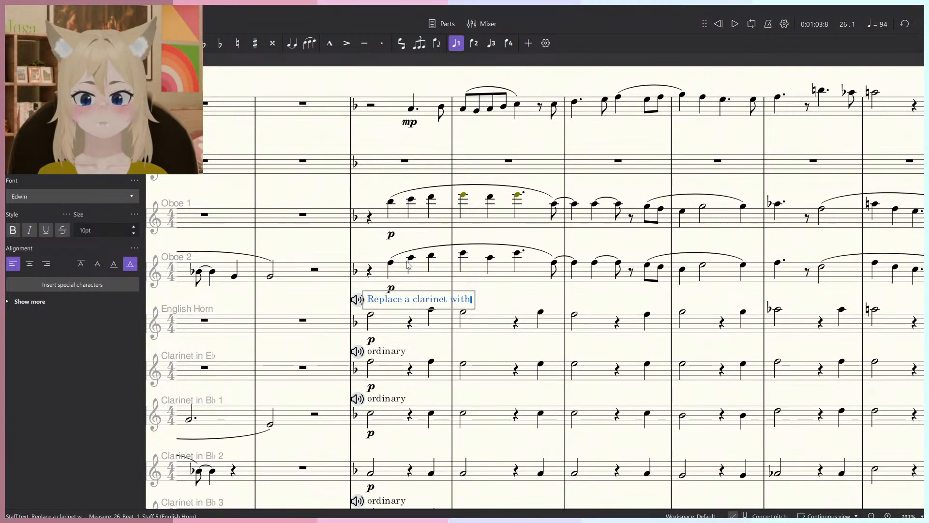
{"action": "type", "text": " a bassoon or other"}
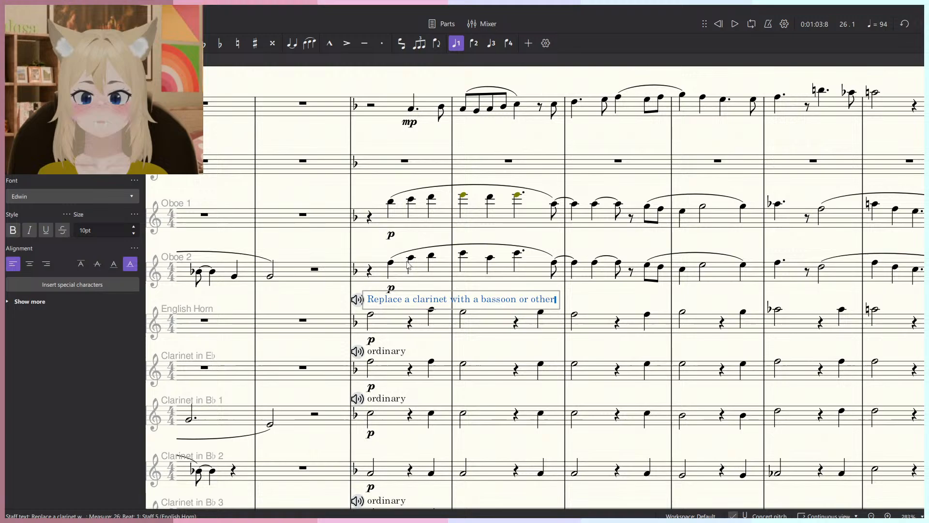
Reword the end of the annotation so it reads "Replace a clarinet with another instrument".
{"action": "key", "text": "ctrl+shift+Left"}
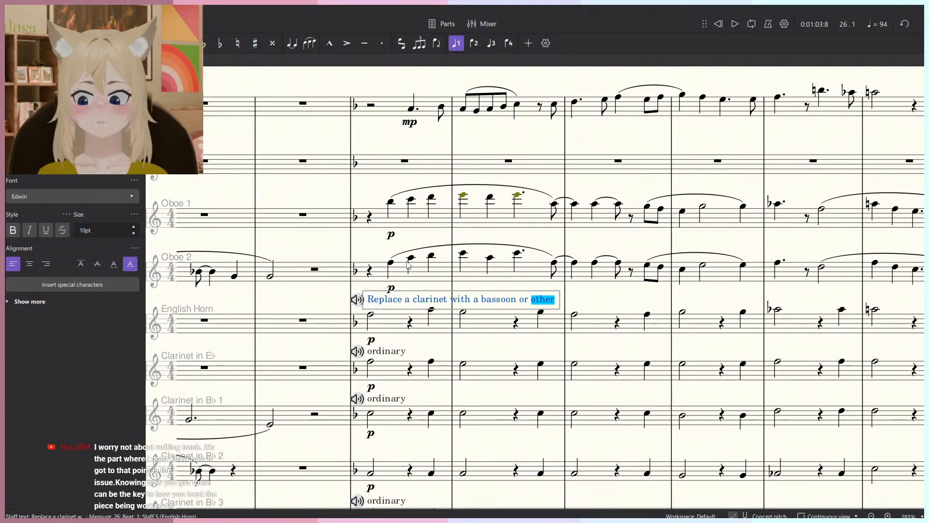
{"action": "type", "text": "similar"}
{"action": "key", "text": "ctrl+shift+Left"}
{"action": "key", "text": "ctrl+shift+Left"}
{"action": "key", "text": "ctrl+shift+Left"}
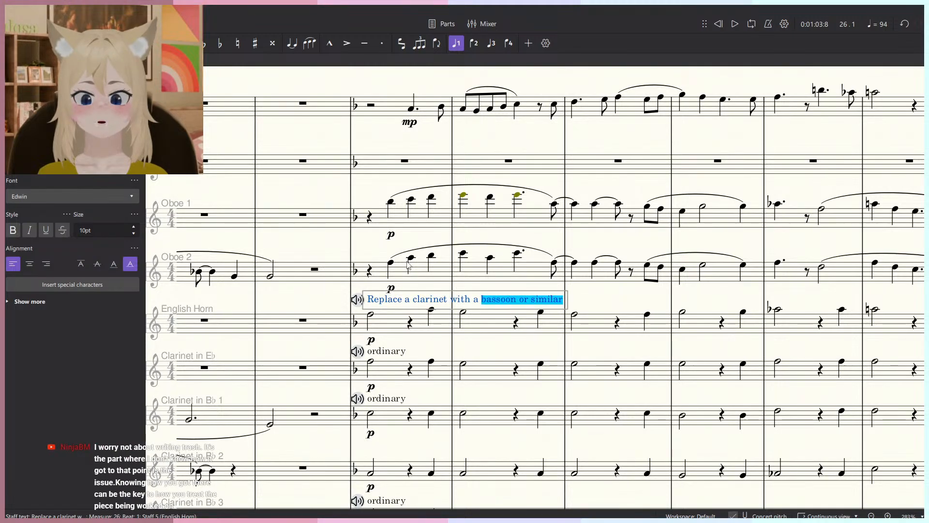
{"action": "key", "text": "BackSpace"}
{"action": "key", "text": "BackSpace"}
{"action": "type", "text": "not"}
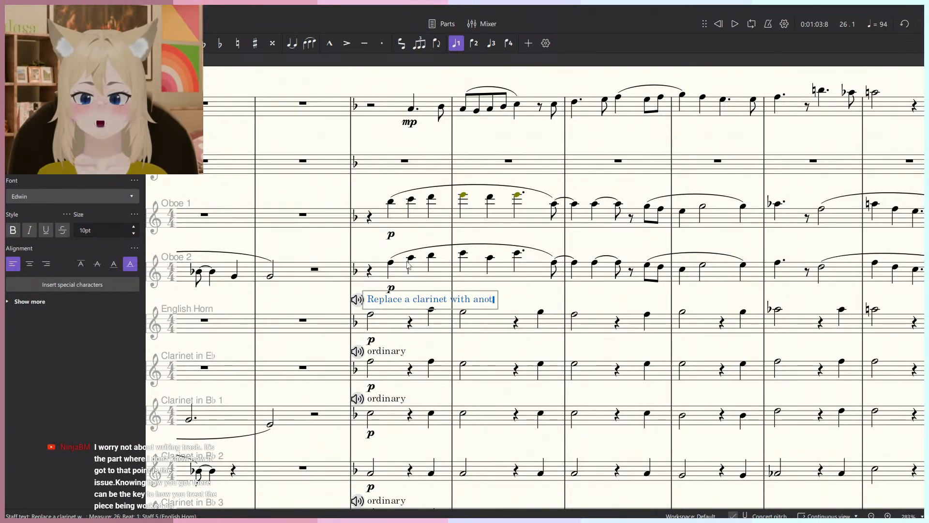
{"action": "type", "text": "her instrument"}
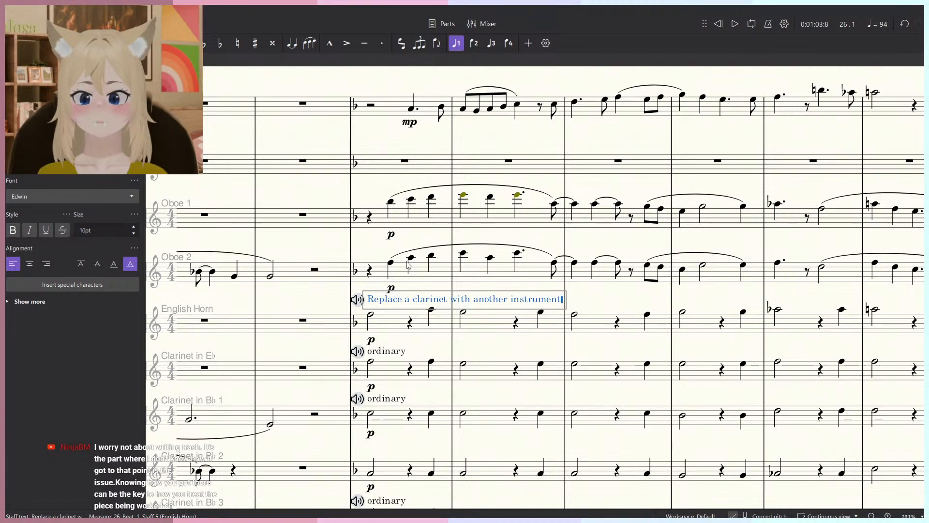
Continue the annotation on two new lines with ", add some brass in the middle voices and/or woodwinds in the lower voices" and finish editing.
{"action": "type", "text": ","}
{"action": "key", "text": "Return"}
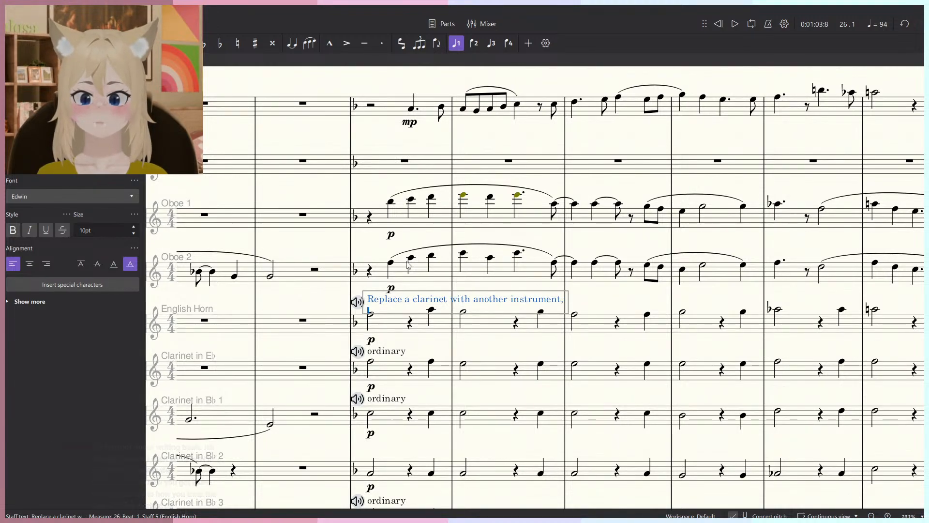
{"action": "type", "text": "add"}
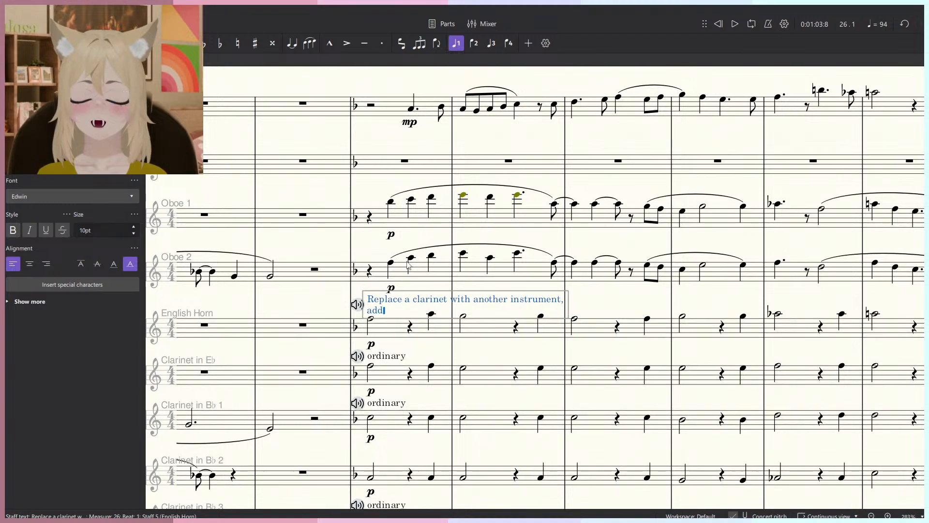
{"action": "type", "text": " some bras"}
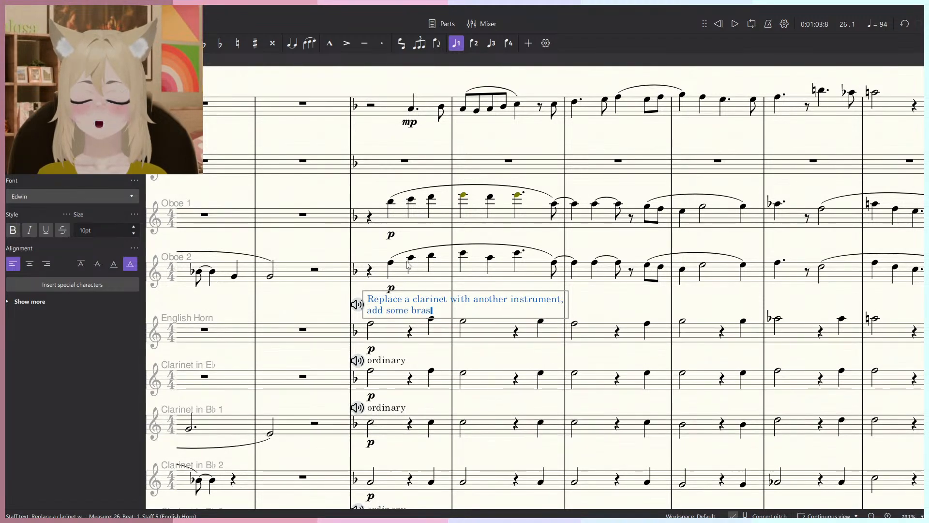
{"action": "type", "text": "s in the middl"}
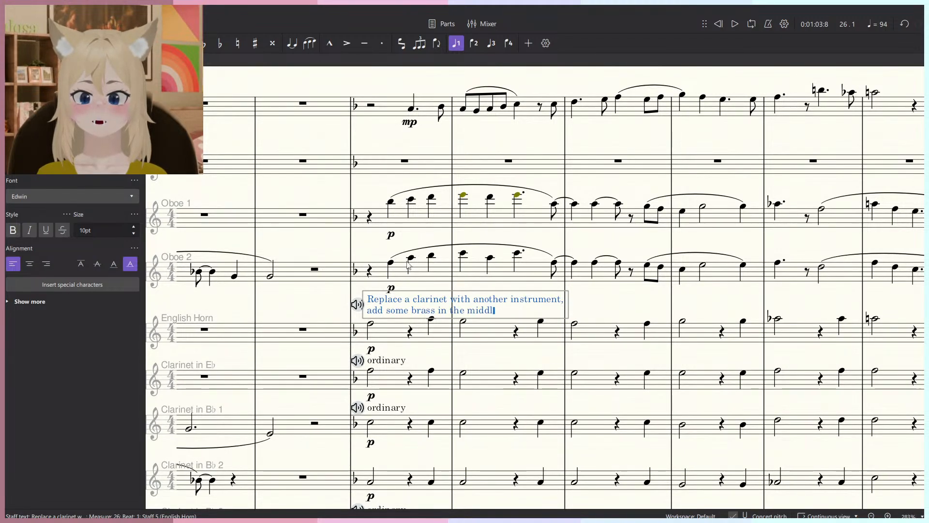
{"action": "type", "text": "e voices and/or"}
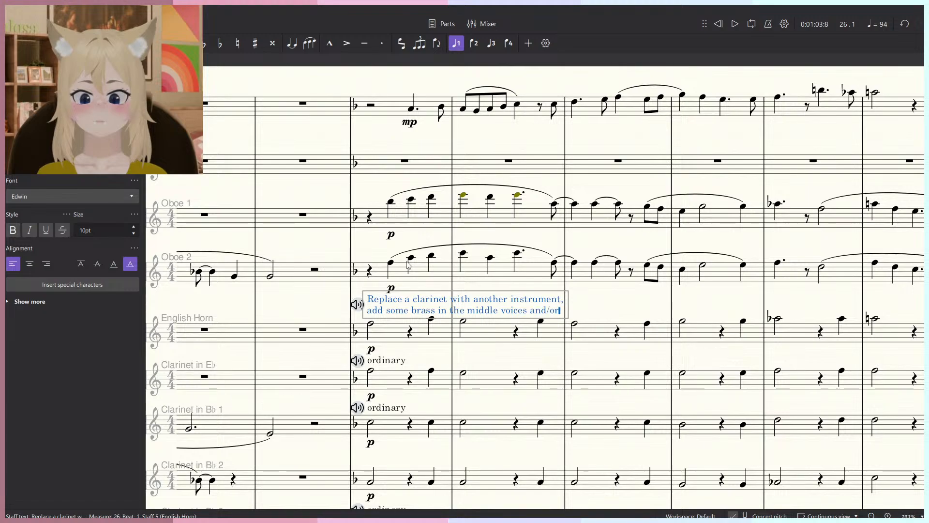
{"action": "key", "text": "Return"}
{"action": "type", "text": "wood"}
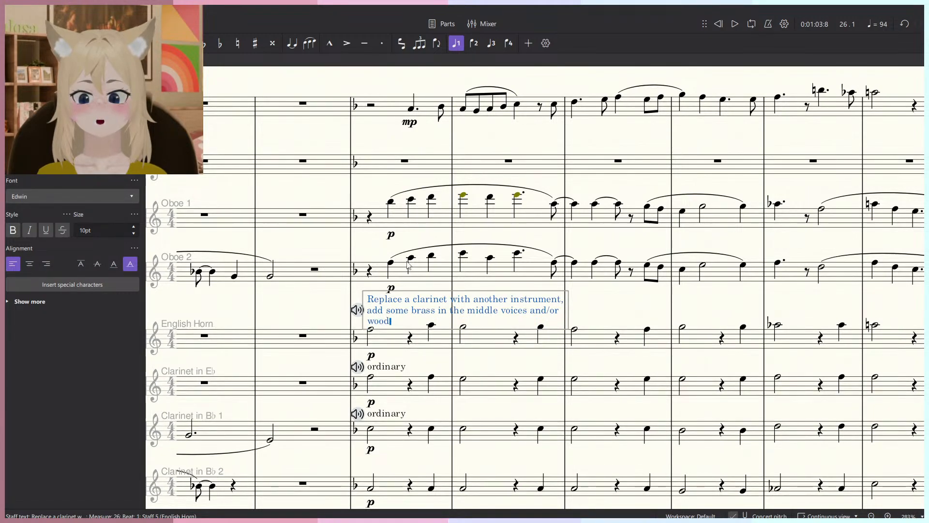
{"action": "type", "text": "winds in t"}
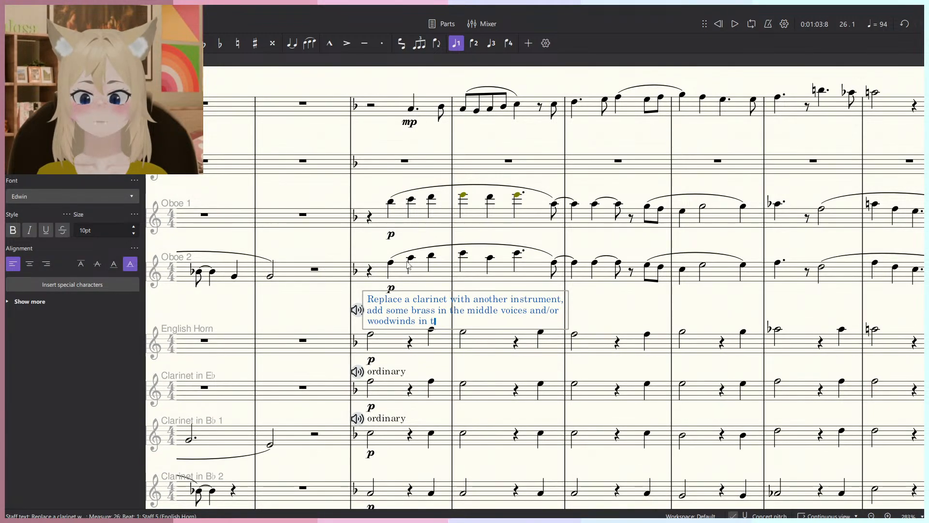
{"action": "type", "text": "he lower voices"}
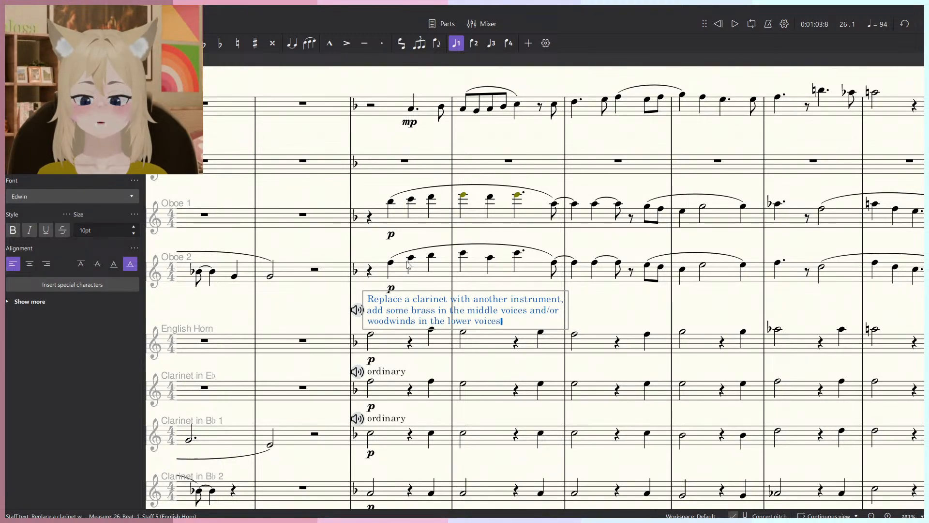
{"action": "key", "text": "Escape"}
Format the English horn annotation at measure 26 as bold and underlined.
{"action": "left_click", "coordinate": [634, 312]}
{"action": "left_click", "coordinate": [473, 297]}
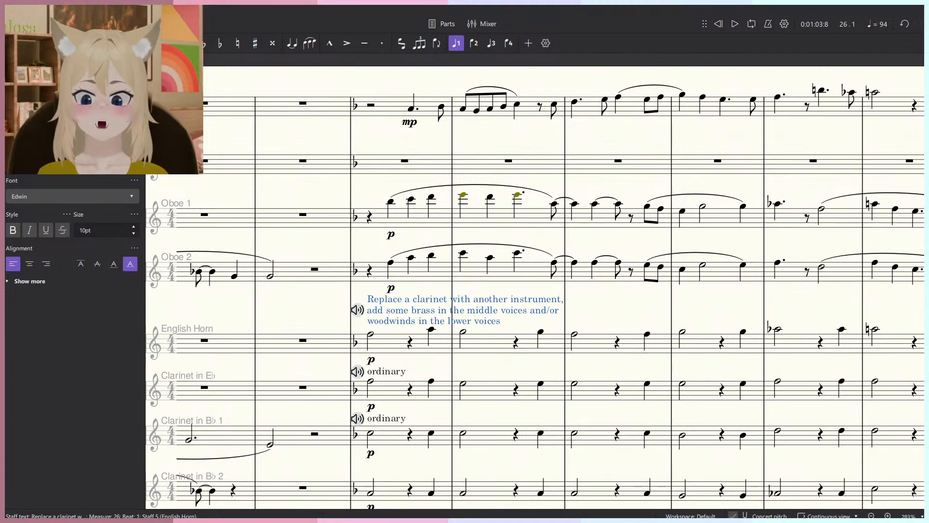
{"action": "left_click", "coordinate": [13, 230]}
{"action": "left_click", "coordinate": [46, 230]}
{"action": "left_click", "coordinate": [640, 319]}
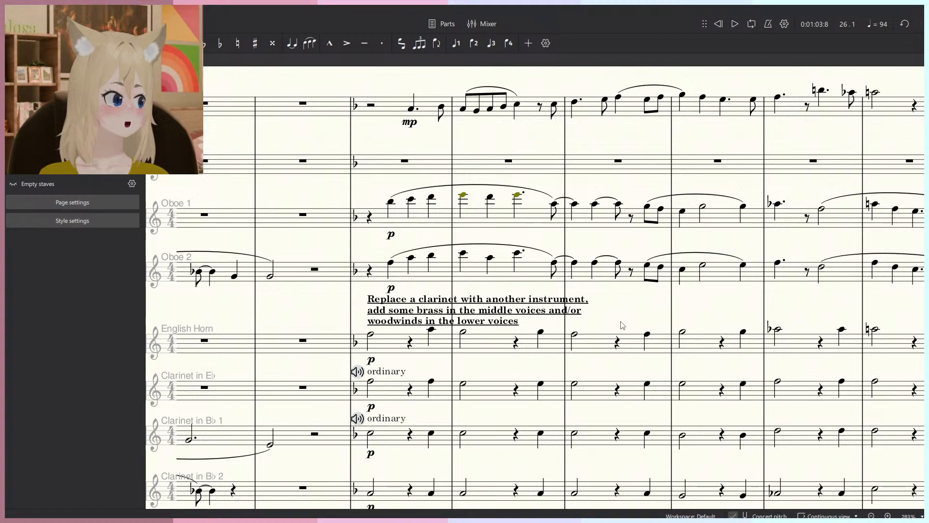
Play back the orchestra from the Oboe 2 barline at measure 33 into measure 35, following the brass, percussion and string parts.
{"action": "scroll", "coordinate": [621, 322], "scroll_direction": "down", "scroll_amount": 3}
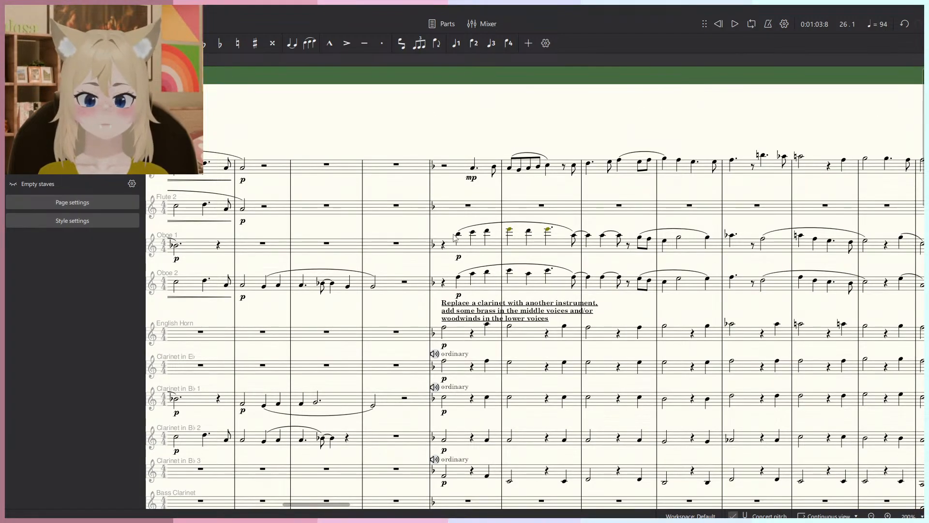
{"action": "scroll", "coordinate": [514, 263], "scroll_direction": "down", "scroll_amount": 5}
{"action": "scroll", "coordinate": [514, 264], "scroll_direction": "right", "scroll_amount": 3}
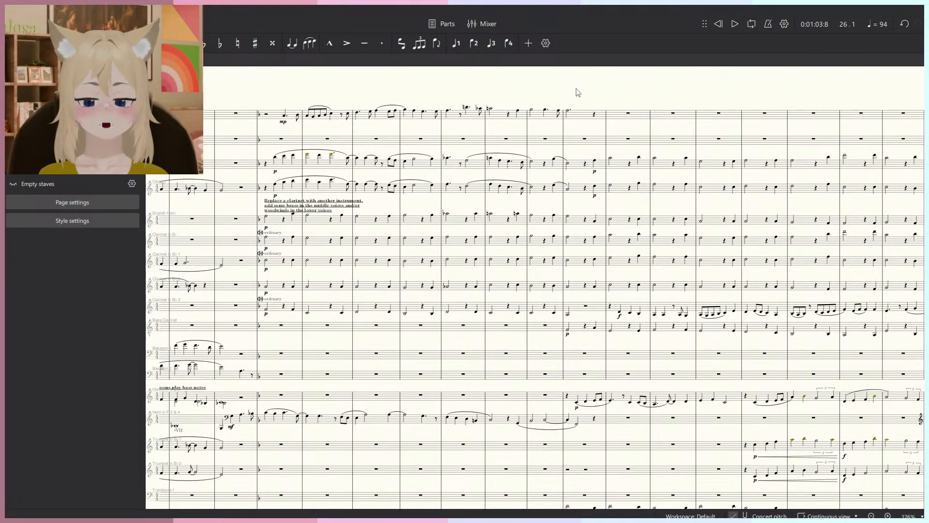
{"action": "scroll", "coordinate": [562, 261], "scroll_direction": "up", "scroll_amount": 5}
{"action": "left_click", "coordinate": [556, 257]}
{"action": "key", "text": "space"}
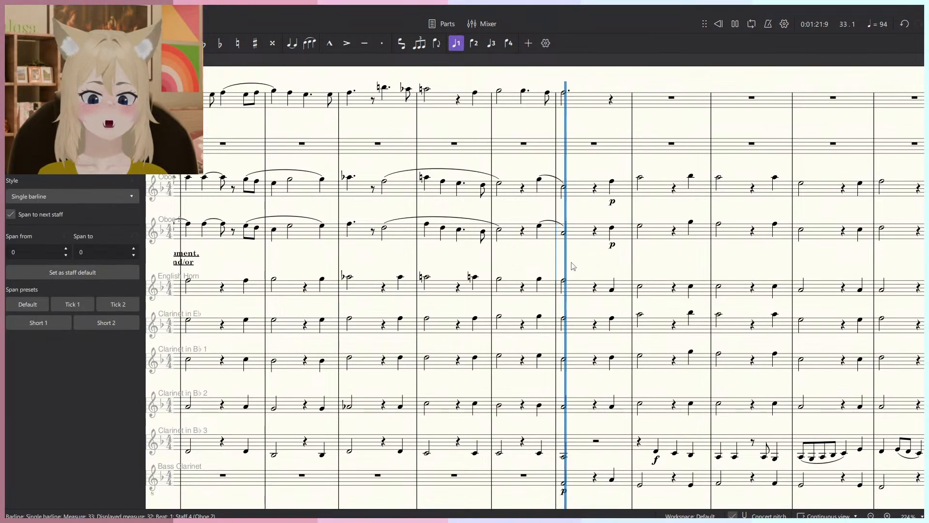
{"action": "left_click", "coordinate": [571, 262]}
{"action": "scroll", "coordinate": [574, 256], "scroll_direction": "down", "scroll_amount": 5}
{"action": "scroll", "coordinate": [576, 257], "scroll_direction": "down", "scroll_amount": 10}
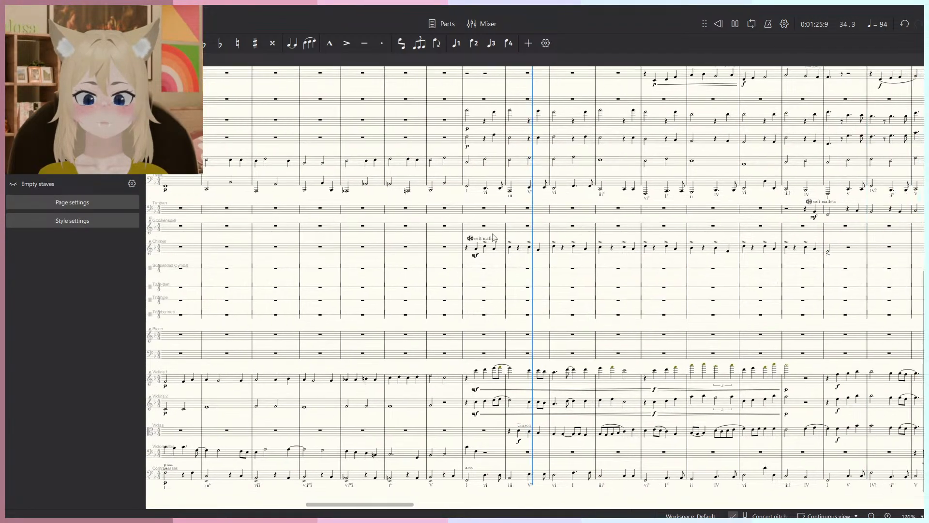
{"action": "scroll", "coordinate": [537, 262], "scroll_direction": "up", "scroll_amount": 5}
{"action": "scroll", "coordinate": [536, 261], "scroll_direction": "up", "scroll_amount": 1}
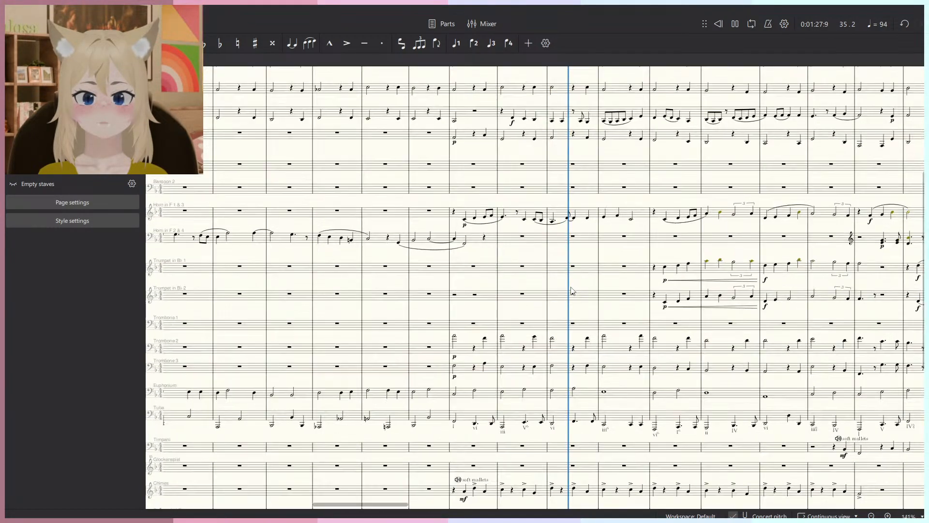
{"action": "scroll", "coordinate": [557, 259], "scroll_direction": "up", "scroll_amount": 5}
{"action": "scroll", "coordinate": [564, 258], "scroll_direction": "down", "scroll_amount": 4}
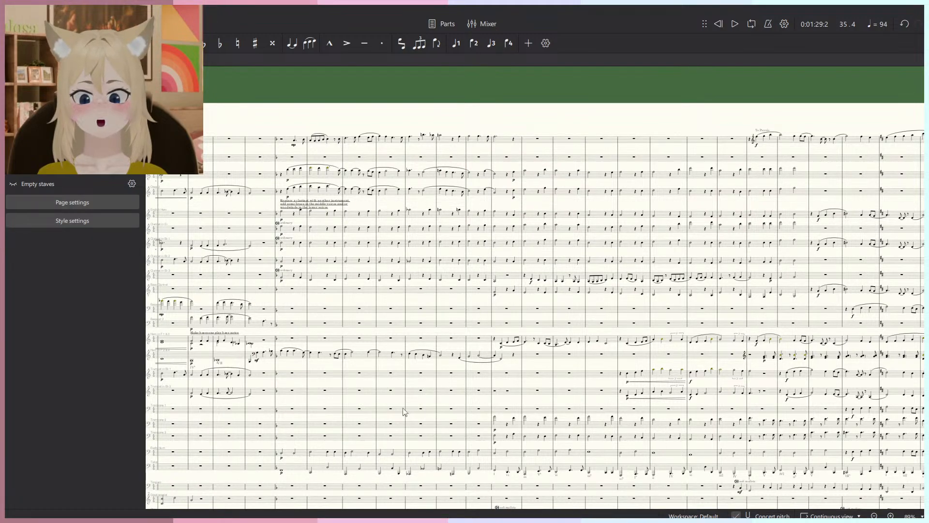
Clear measure 33 of Trumpet in B♭ 2 so its two half rests become one full-measure rest.
{"action": "left_click", "coordinate": [504, 390]}
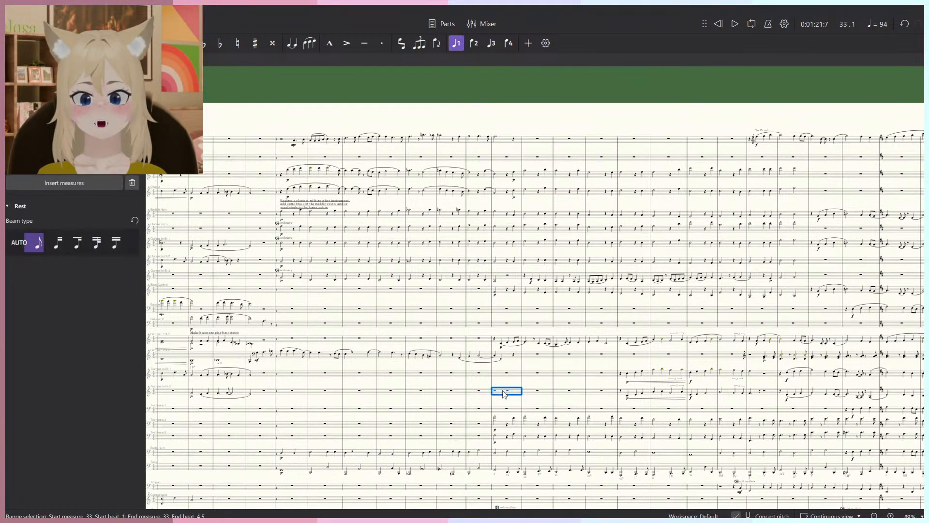
{"action": "scroll", "coordinate": [509, 396], "scroll_direction": "up", "scroll_amount": 10, "text": "ctrl"}
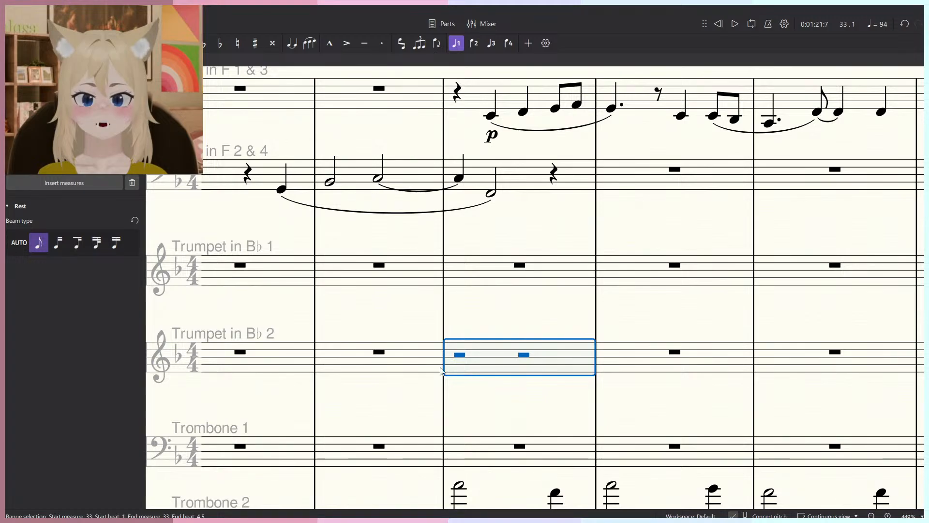
{"action": "key", "text": "Delete"}
{"action": "left_click", "coordinate": [533, 379]}
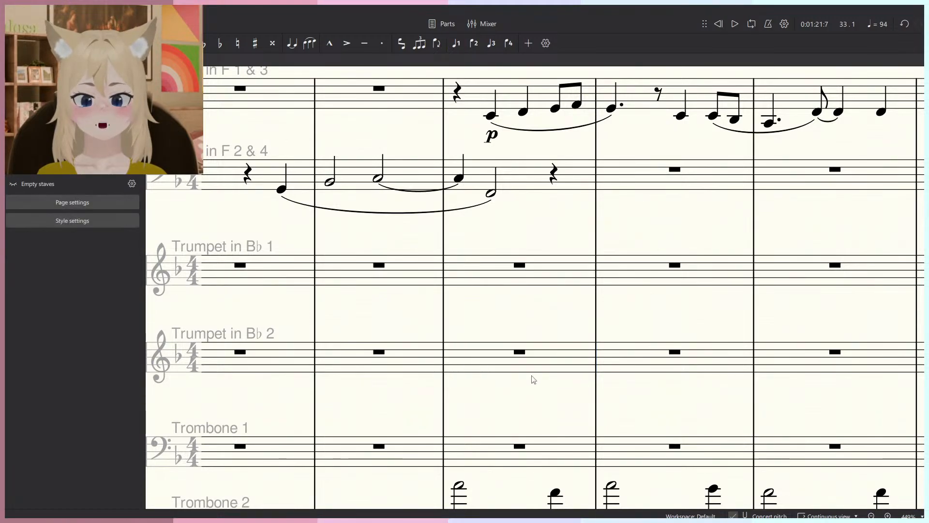
Play back the orchestra from the Trumpet in B♭ 1 barline at measure 34 into measure 39, following the percussion and string parts.
{"action": "scroll", "coordinate": [532, 377], "scroll_direction": "down", "scroll_amount": 10, "text": "ctrl"}
{"action": "left_click", "coordinate": [553, 357]}
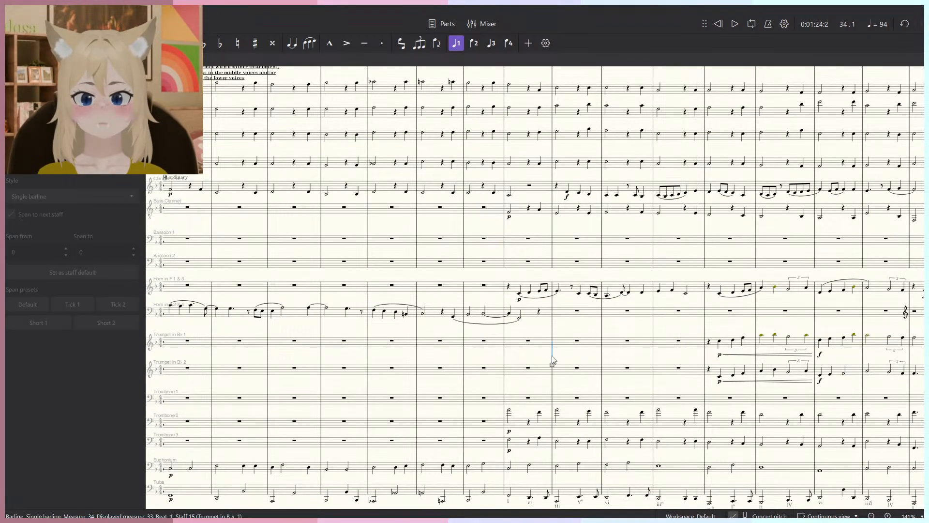
{"action": "key", "text": "space"}
{"action": "scroll", "coordinate": [542, 361], "scroll_direction": "down", "scroll_amount": 4, "text": "ctrl"}
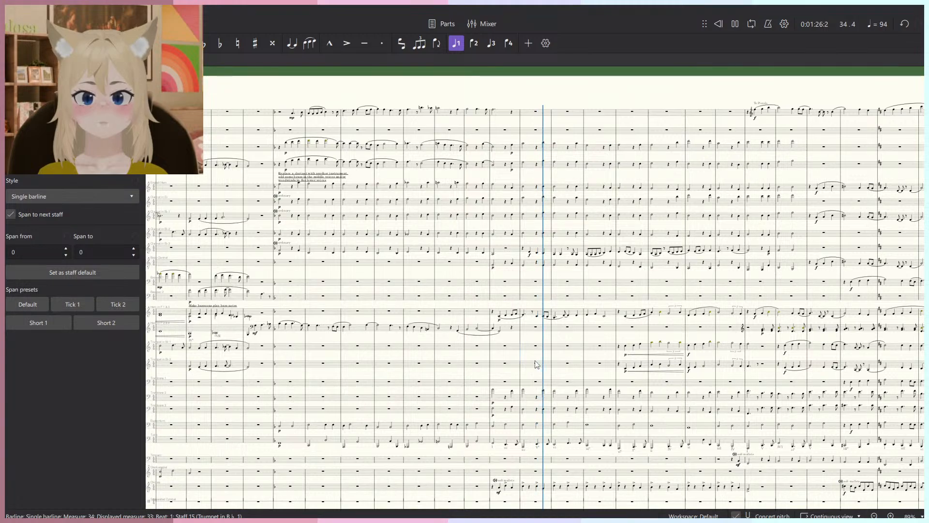
{"action": "scroll", "coordinate": [506, 293], "scroll_direction": "up", "scroll_amount": 1, "text": "ctrl"}
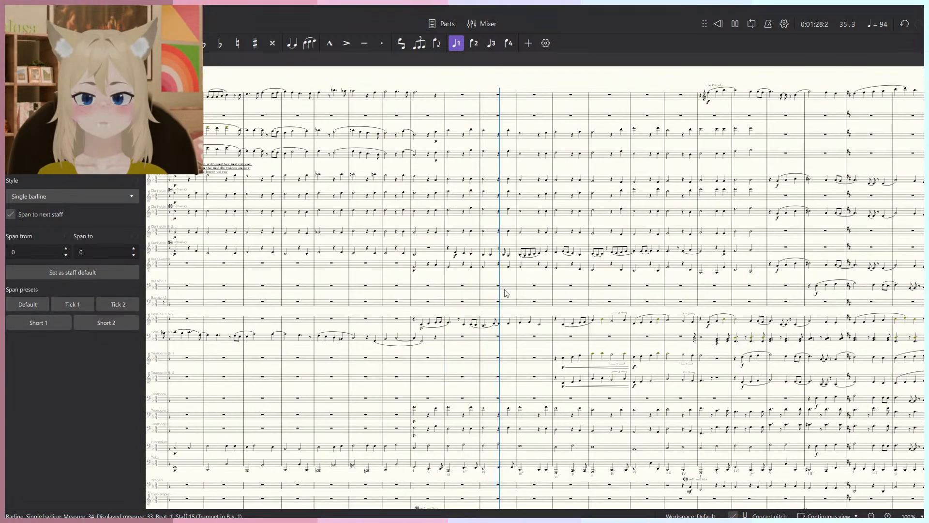
{"action": "scroll", "coordinate": [507, 294], "scroll_direction": "down", "scroll_amount": 5}
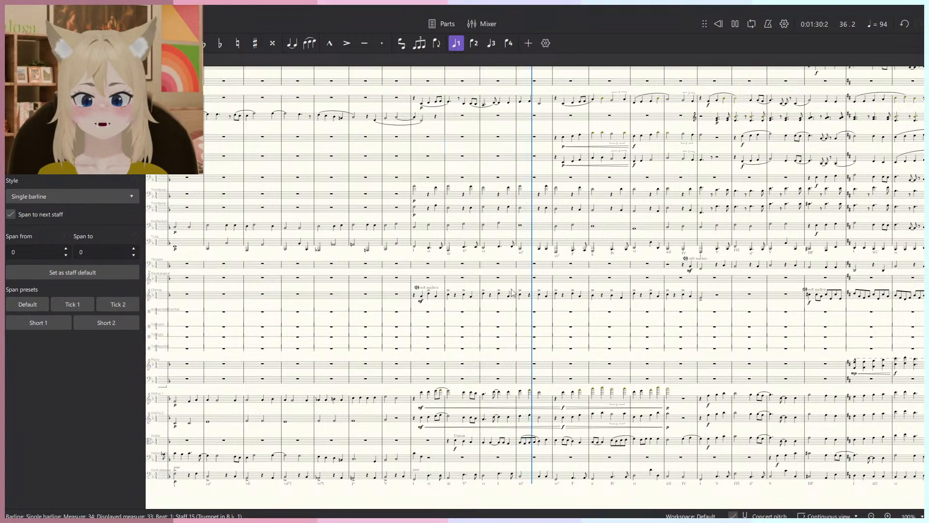
{"action": "scroll", "coordinate": [552, 350], "scroll_direction": "up", "scroll_amount": 12, "text": "ctrl"}
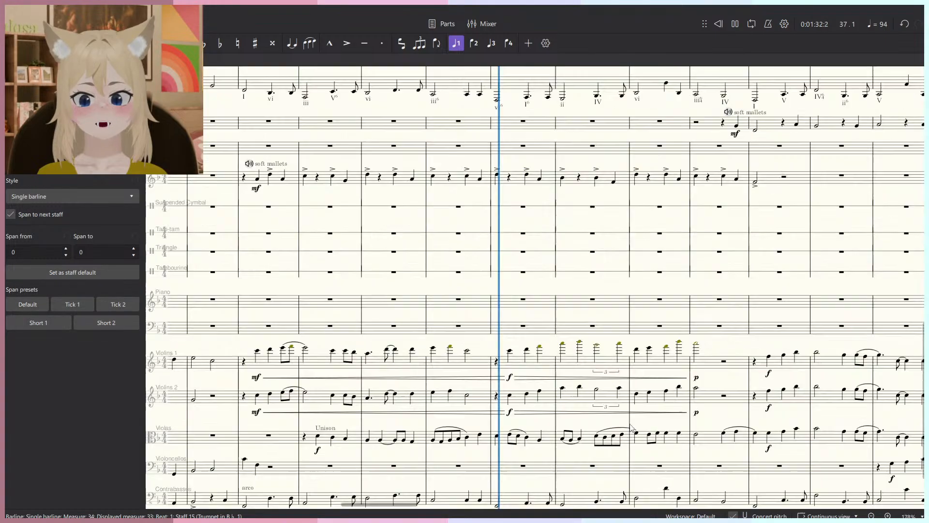
{"action": "scroll", "coordinate": [493, 310], "scroll_direction": "down", "scroll_amount": 12, "text": "ctrl"}
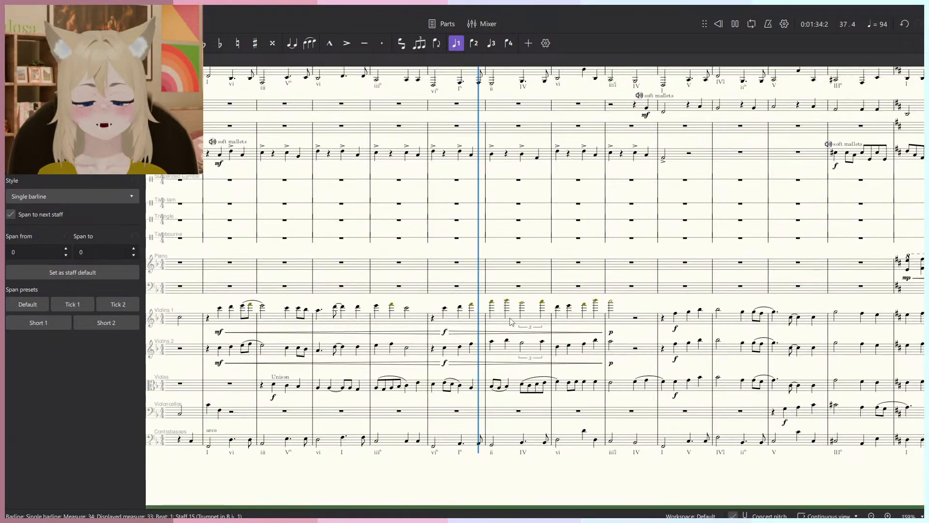
{"action": "scroll", "coordinate": [503, 314], "scroll_direction": "down", "scroll_amount": 4}
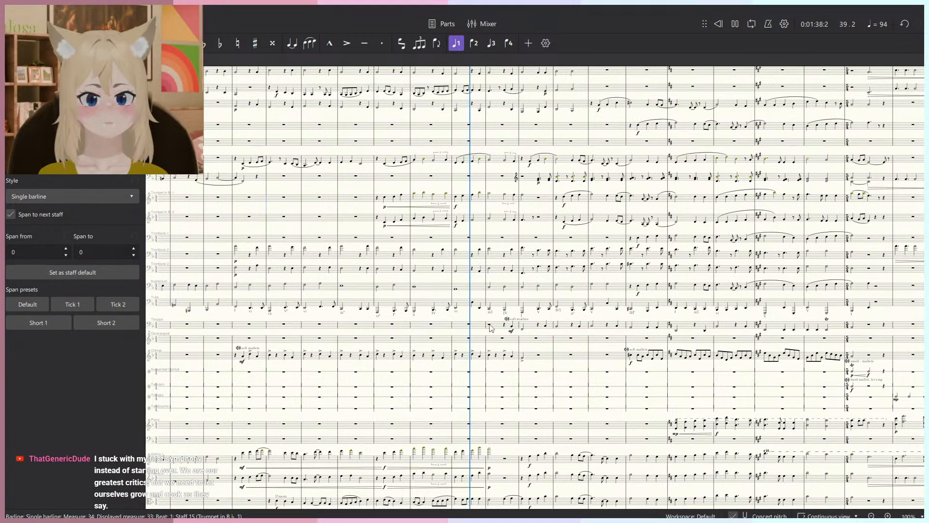
Continue the playback through the key changes and ritardando into measure 49, following the woodwinds and brass, and stop it there.
{"action": "scroll", "coordinate": [535, 334], "scroll_direction": "up", "scroll_amount": 5}
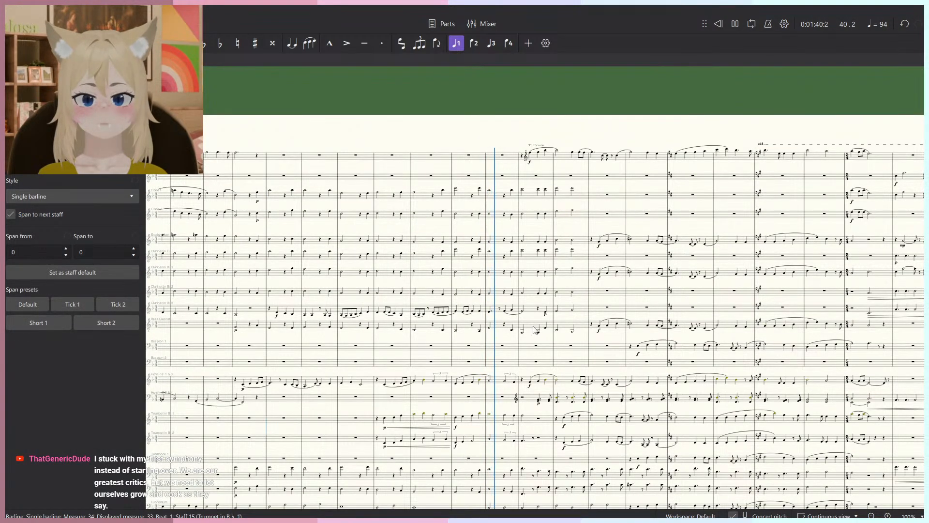
{"action": "scroll", "coordinate": [532, 327], "scroll_direction": "down", "scroll_amount": 2, "text": "ctrl"}
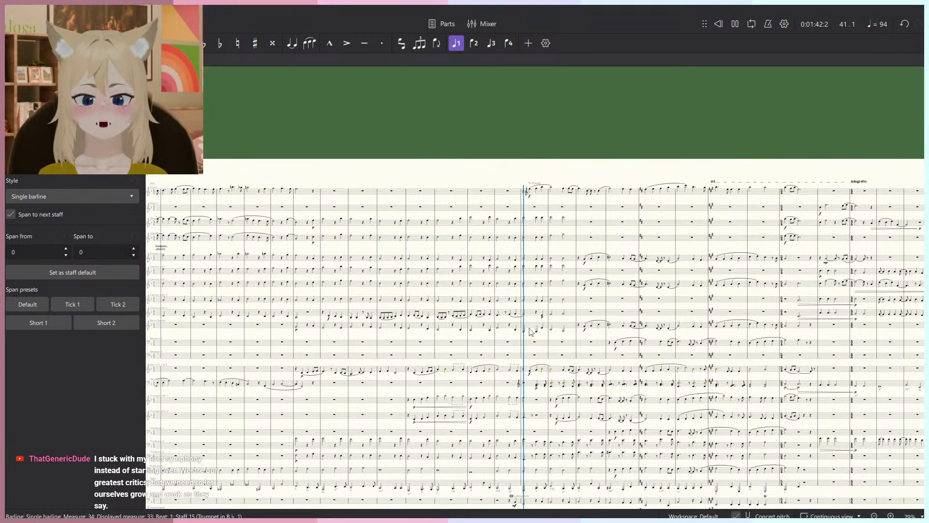
{"action": "scroll", "coordinate": [531, 331], "scroll_direction": "down", "scroll_amount": 3}
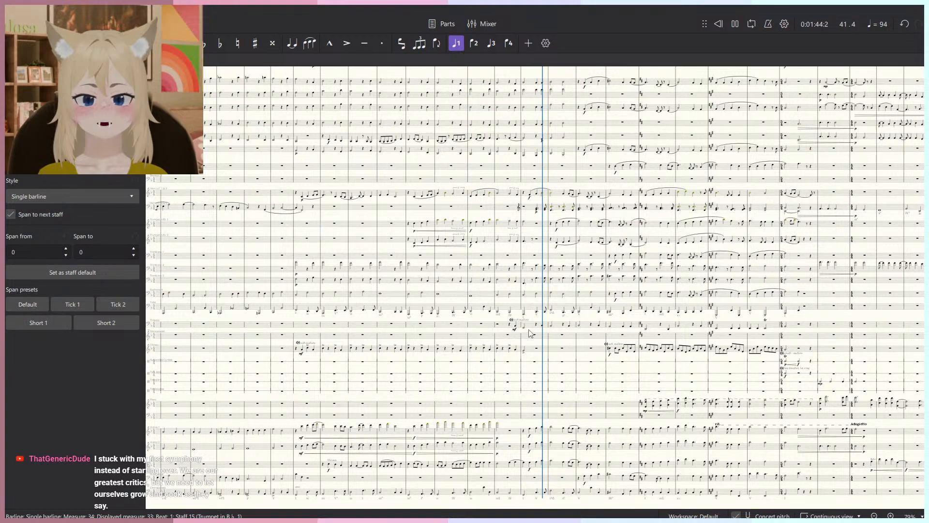
{"action": "left_click_drag", "start_coordinate": [529, 333], "coordinate": [478, 342]}
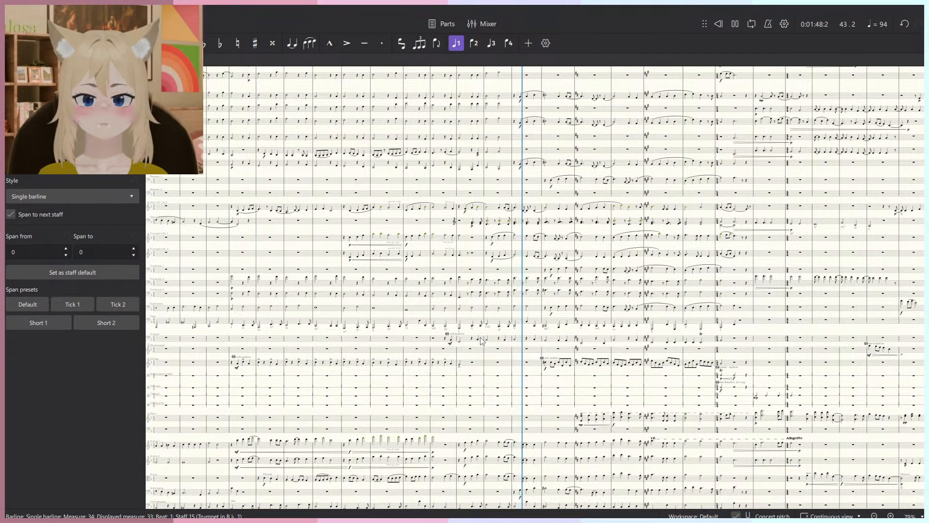
{"action": "scroll", "coordinate": [536, 355], "scroll_direction": "up", "scroll_amount": 2, "text": "ctrl"}
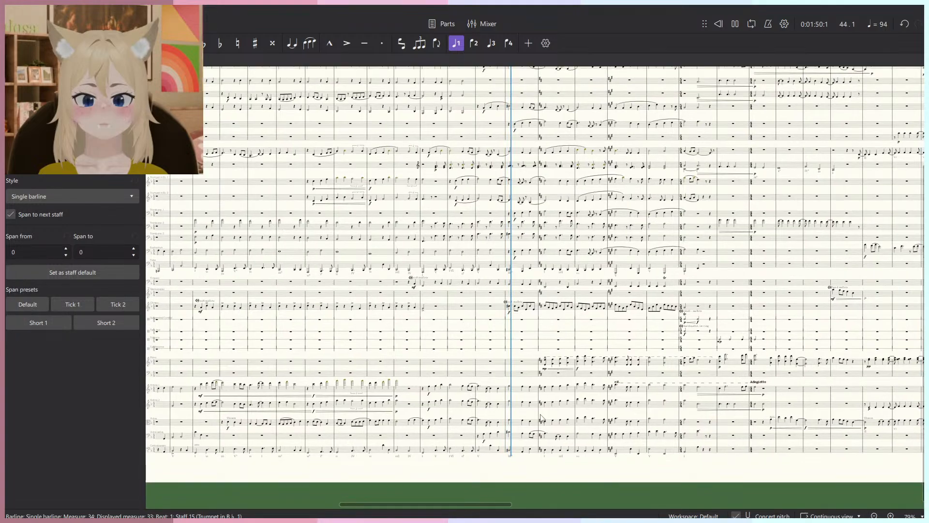
{"action": "scroll", "coordinate": [541, 386], "scroll_direction": "up", "scroll_amount": 2}
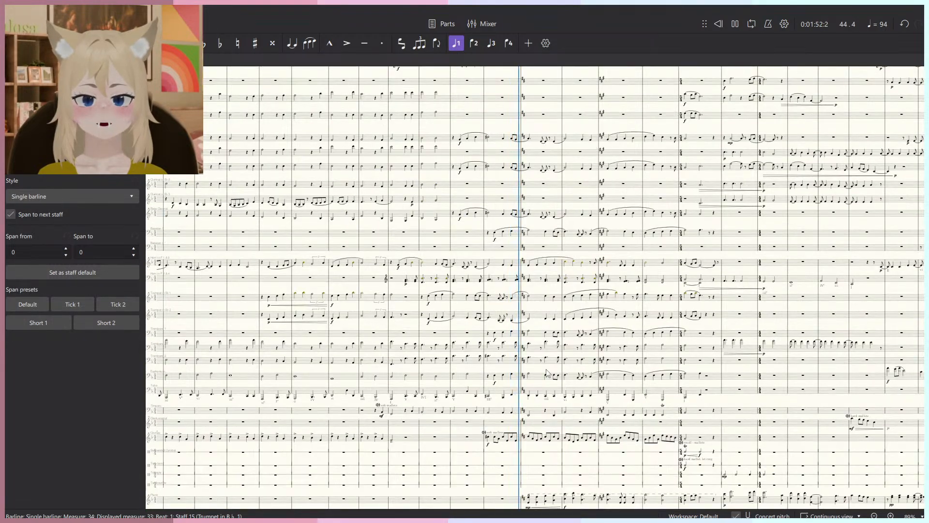
{"action": "scroll", "coordinate": [548, 366], "scroll_direction": "up", "scroll_amount": 1}
{"action": "scroll", "coordinate": [548, 366], "scroll_direction": "up", "scroll_amount": 1}
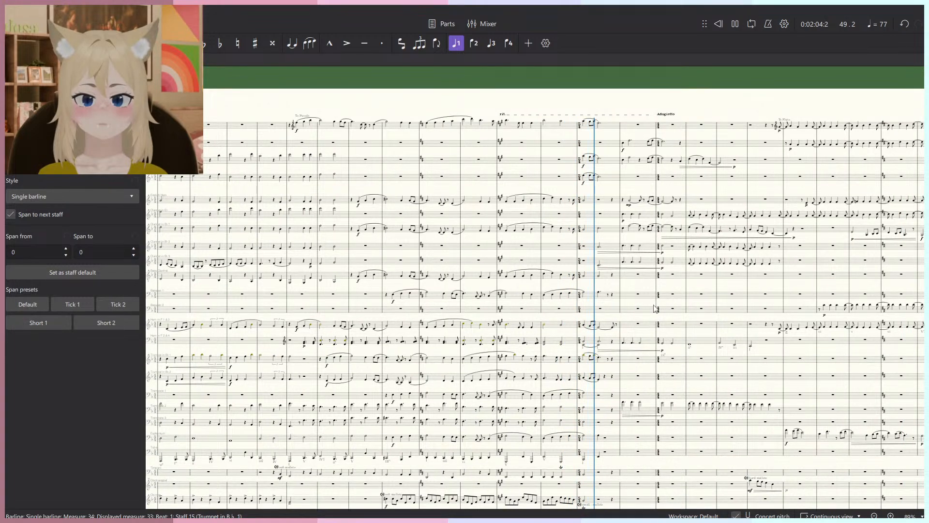
{"action": "key", "text": "space"}
Examine the timpani entry at measure 40, briefly selecting measures 40–41 of its staff and clearing the selection.
{"action": "scroll", "coordinate": [284, 350], "scroll_direction": "up", "scroll_amount": 5}
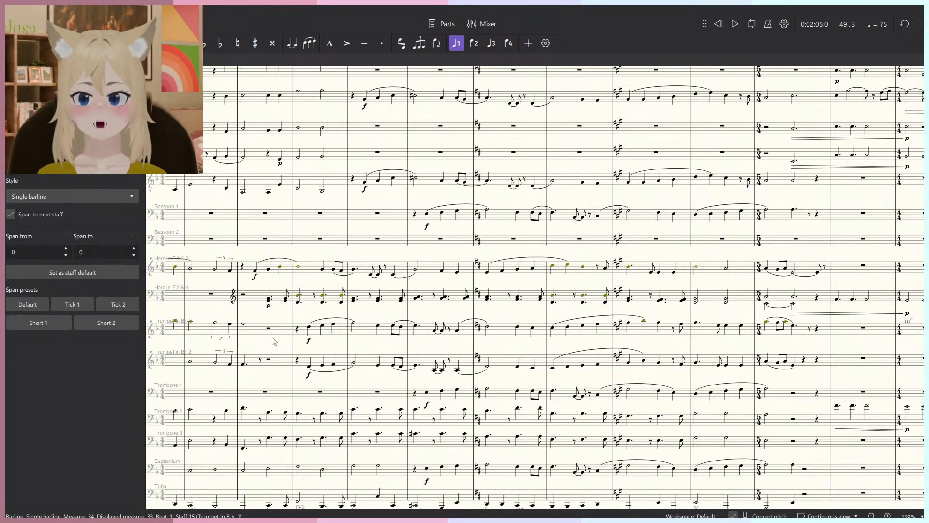
{"action": "left_click_drag", "start_coordinate": [284, 350], "coordinate": [384, 241]}
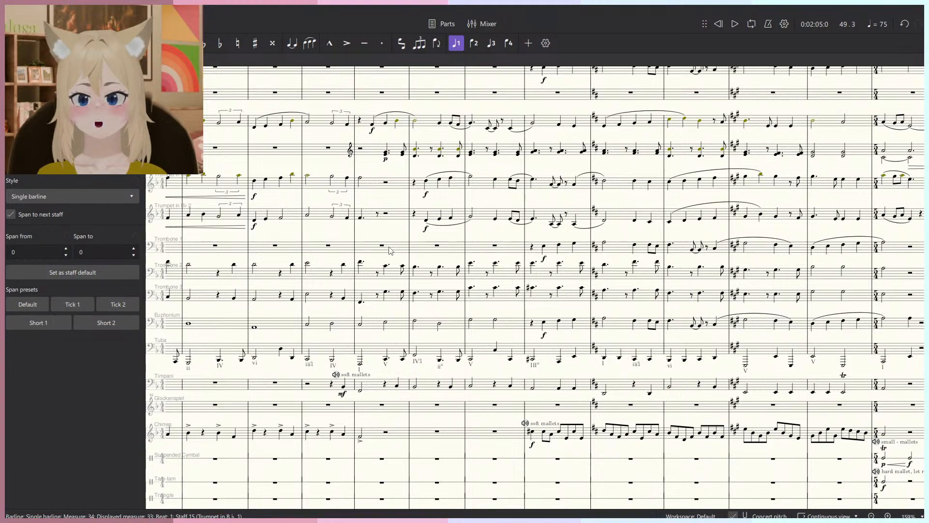
{"action": "left_click", "coordinate": [344, 387]}
{"action": "scroll", "coordinate": [345, 387], "scroll_direction": "up", "scroll_amount": 6}
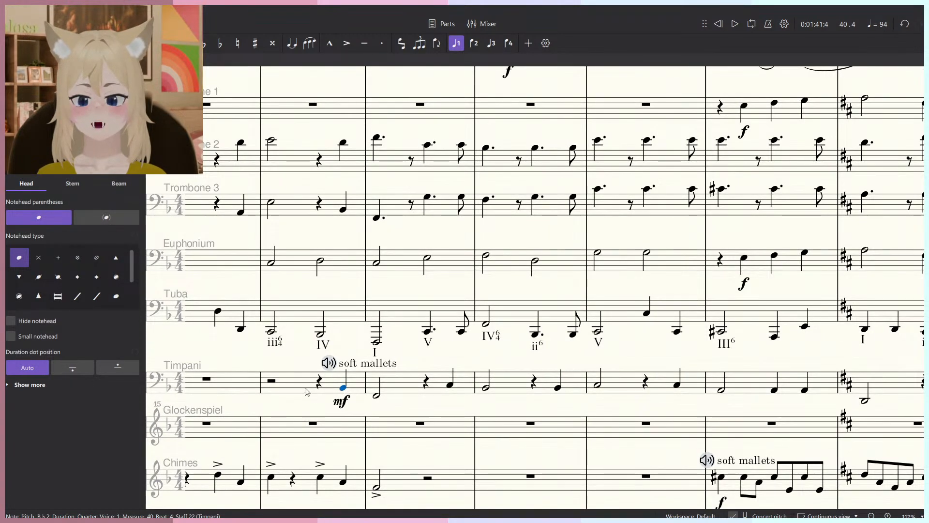
{"action": "left_click", "coordinate": [306, 392]}
{"action": "left_click", "coordinate": [400, 383], "text": "shift"}
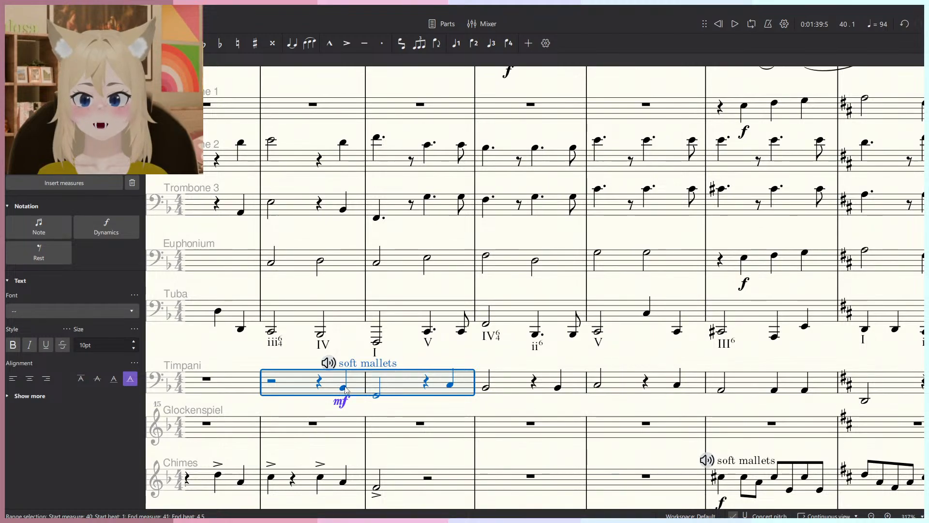
{"action": "left_click", "coordinate": [378, 432]}
Add the staff text "Improve timpani part" to the timpani's quarter note in measure 40 and format it as bold and underlined.
{"action": "left_click", "coordinate": [344, 388]}
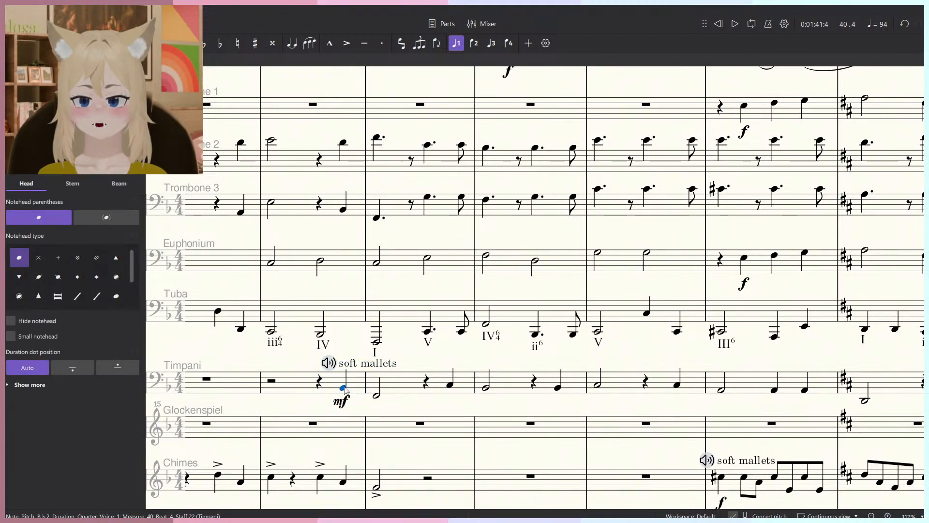
{"action": "key", "text": "ctrl+t"}
{"action": "type", "text": "Im"}
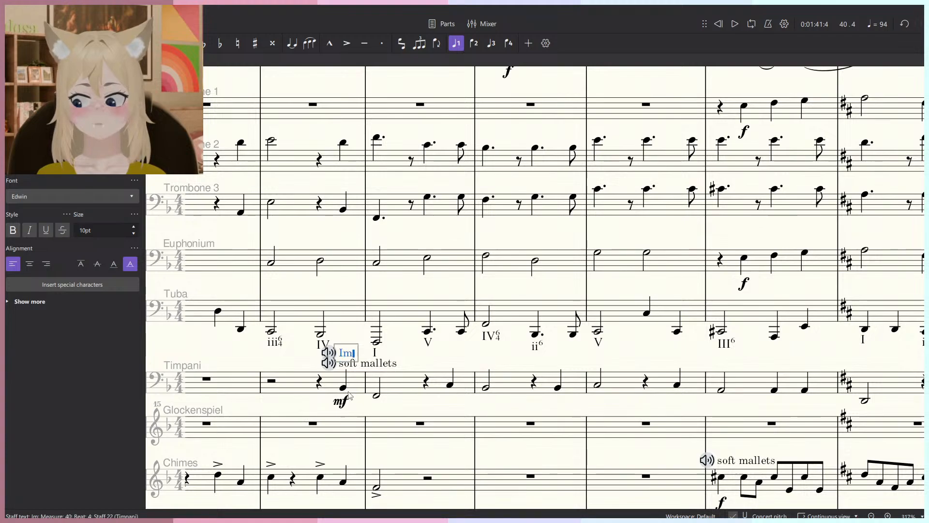
{"action": "type", "text": "prove t"}
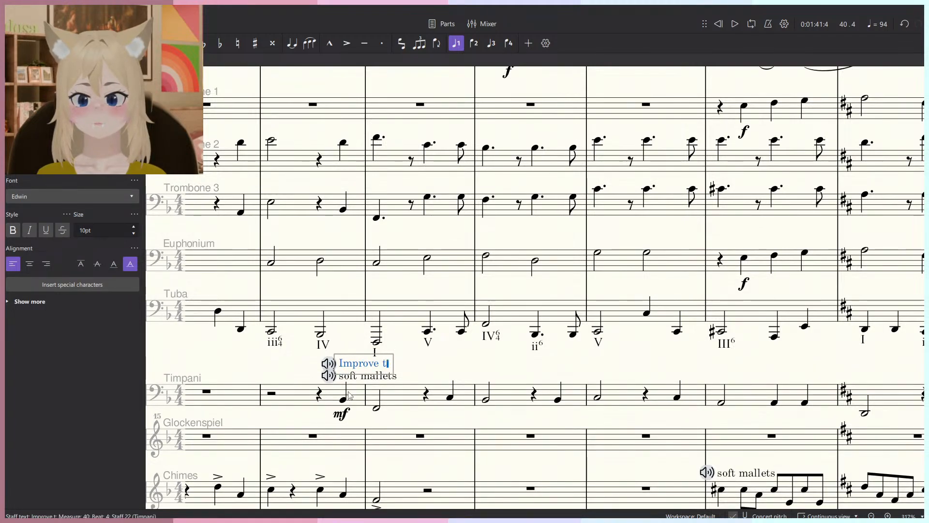
{"action": "type", "text": "impani part"}
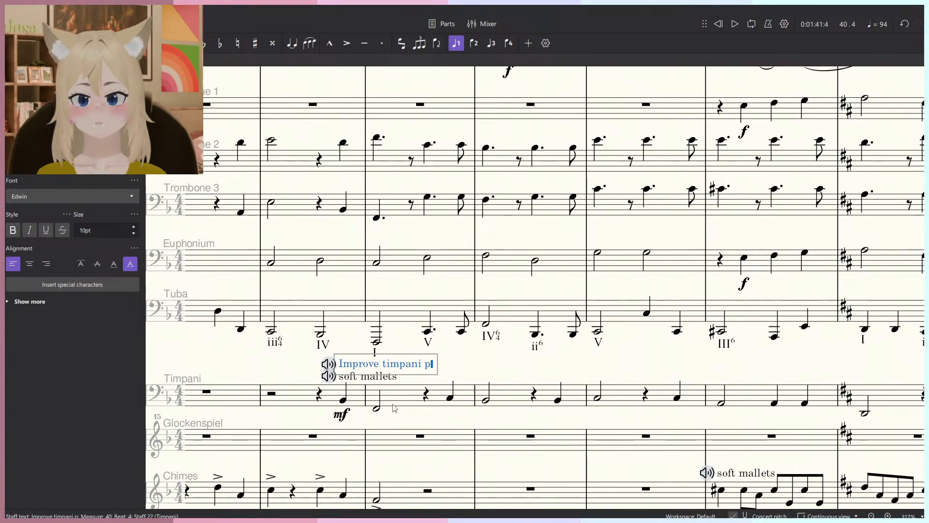
{"action": "key", "text": "Escape"}
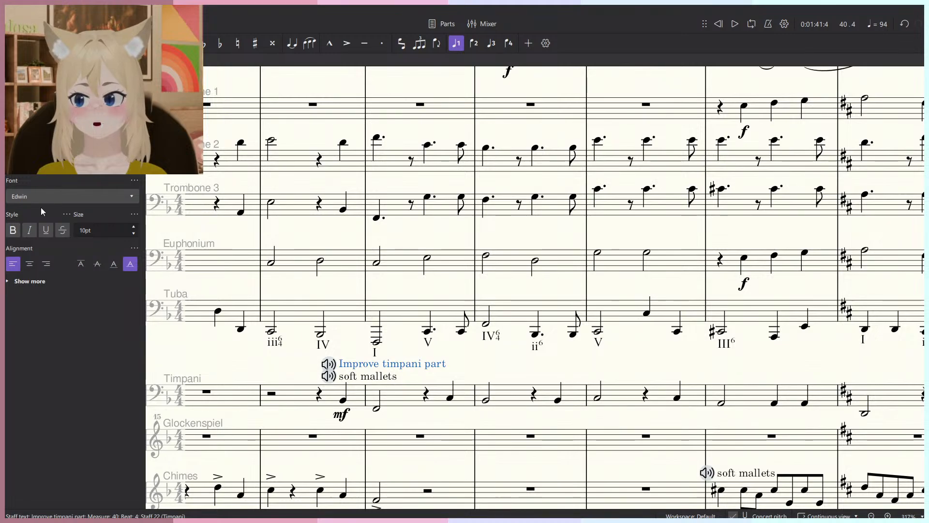
{"action": "key", "text": "ctrl+b"}
{"action": "key", "text": "Escape"}
Play back the passage from timpani measure 40 into measure 46 to review the timpani line, and stop the playback.
{"action": "scroll", "coordinate": [518, 361], "scroll_direction": "down", "scroll_amount": 3}
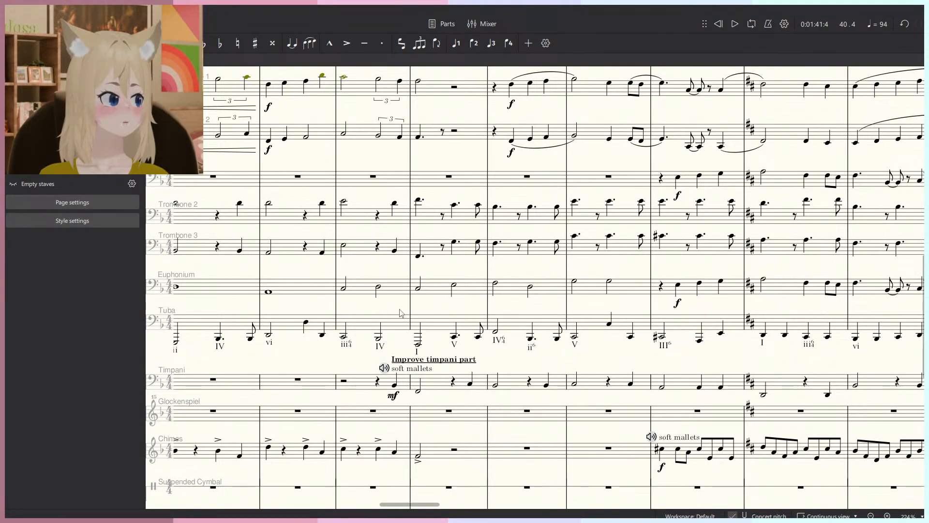
{"action": "scroll", "coordinate": [375, 362], "scroll_direction": "up", "scroll_amount": 1}
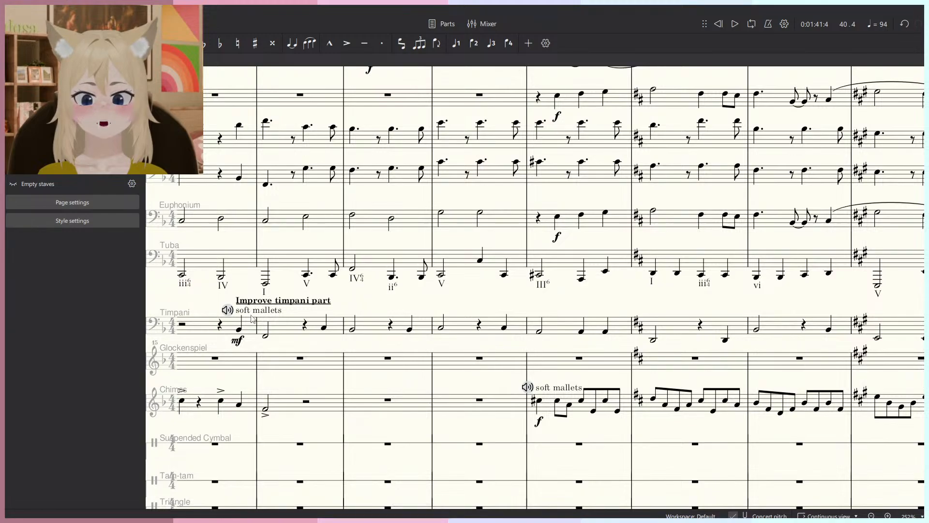
{"action": "left_click", "coordinate": [211, 328]}
{"action": "key", "text": "space"}
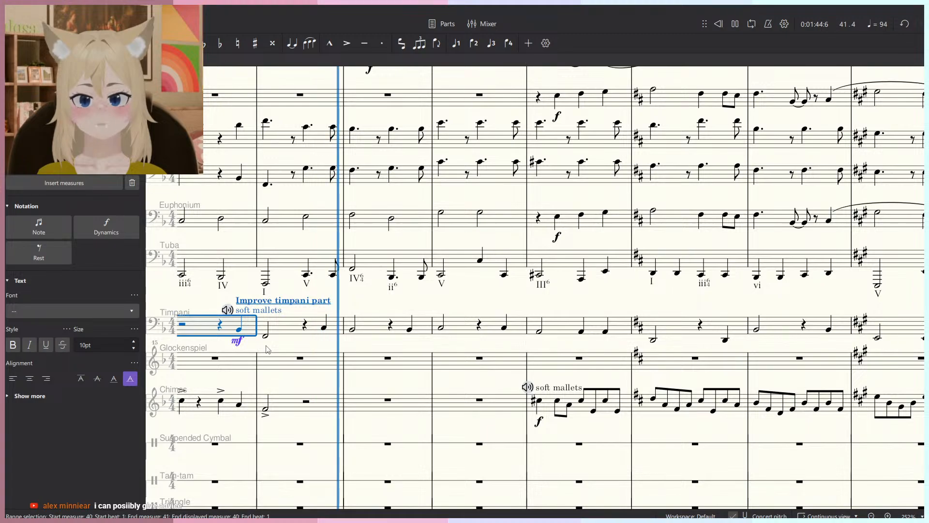
{"action": "left_click", "coordinate": [467, 306]}
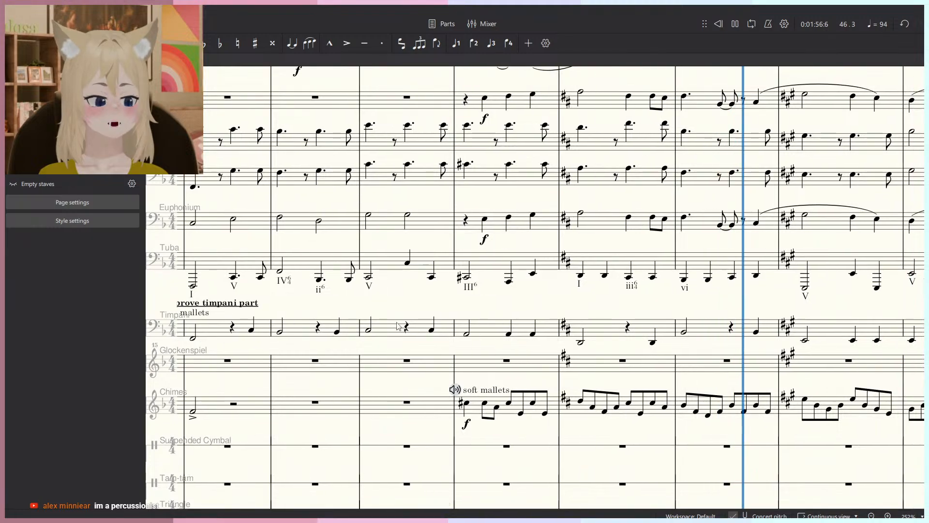
{"action": "key", "text": "space"}
Play back the transition from the Glockenspiel barline at measure 49 into measure 52, following the brass and woodwinds, and look at the Adagietto passage.
{"action": "scroll", "coordinate": [437, 331], "scroll_direction": "down", "scroll_amount": 2}
{"action": "left_click_drag", "start_coordinate": [494, 369], "coordinate": [436, 360]}
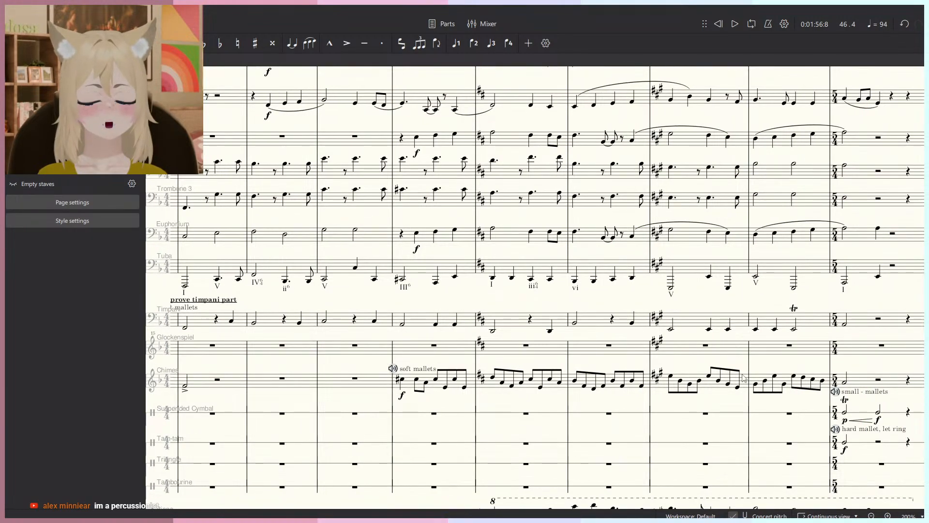
{"action": "left_click_drag", "start_coordinate": [742, 372], "coordinate": [508, 369]}
{"action": "left_click_drag", "start_coordinate": [707, 365], "coordinate": [472, 341]}
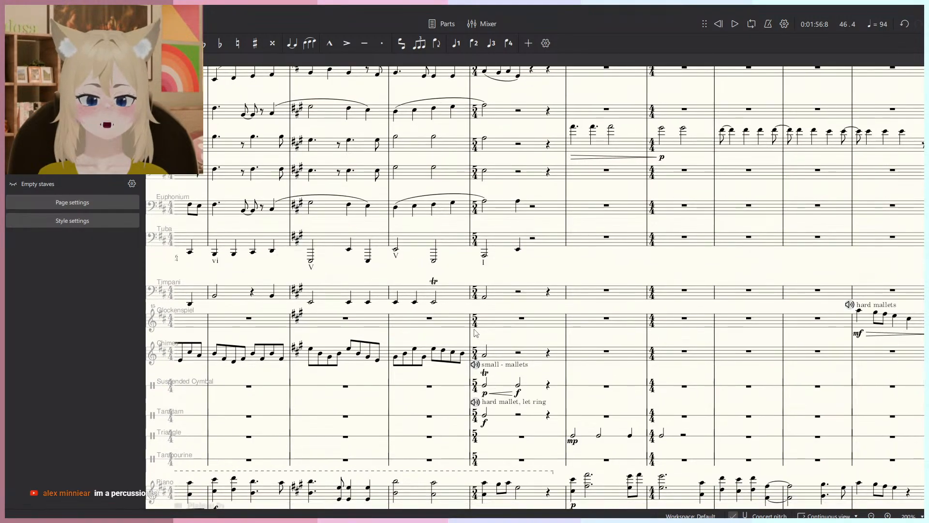
{"action": "left_click", "coordinate": [471, 341]}
{"action": "scroll", "coordinate": [479, 346], "scroll_direction": "down", "scroll_amount": 2}
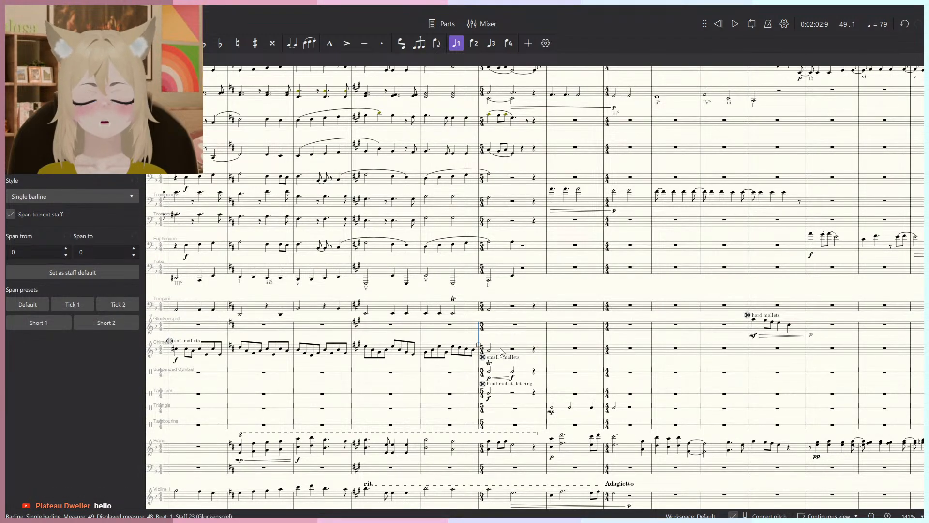
{"action": "key", "text": "space"}
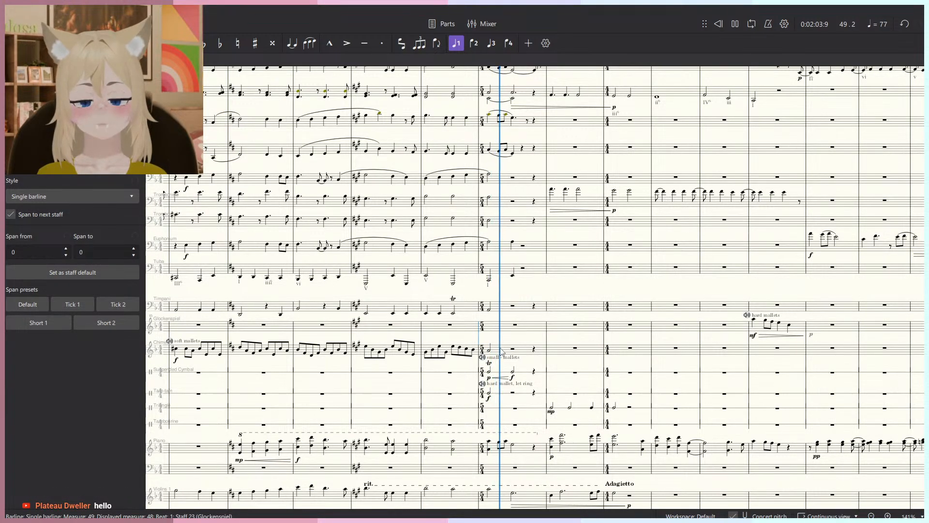
{"action": "scroll", "coordinate": [503, 344], "scroll_direction": "up", "scroll_amount": 3}
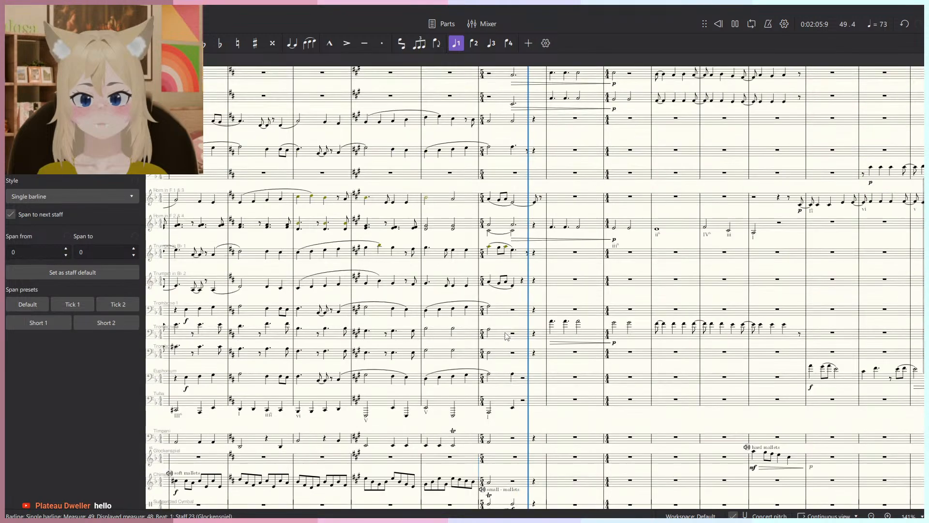
{"action": "scroll", "coordinate": [508, 339], "scroll_direction": "up", "scroll_amount": 3}
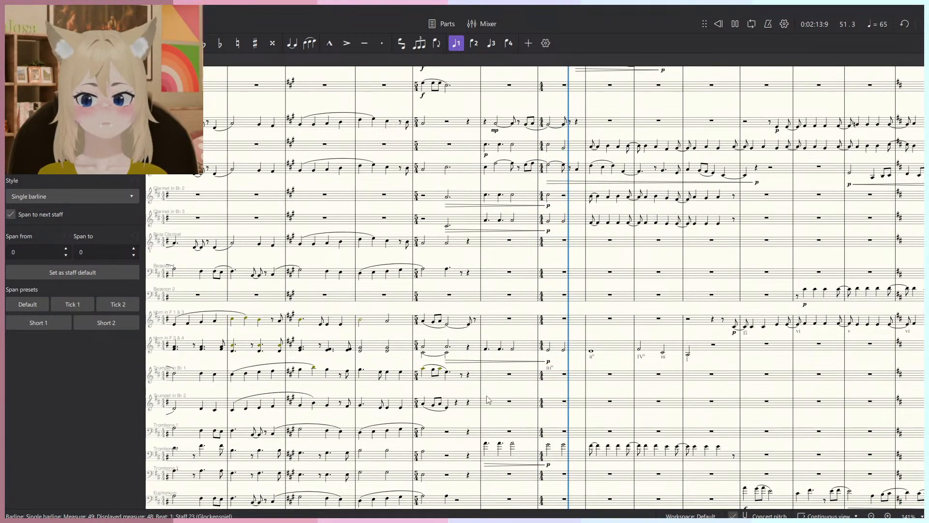
{"action": "scroll", "coordinate": [488, 399], "scroll_direction": "up", "scroll_amount": 3}
{"action": "scroll", "coordinate": [488, 400], "scroll_direction": "down", "scroll_amount": 3, "text": "ctrl"}
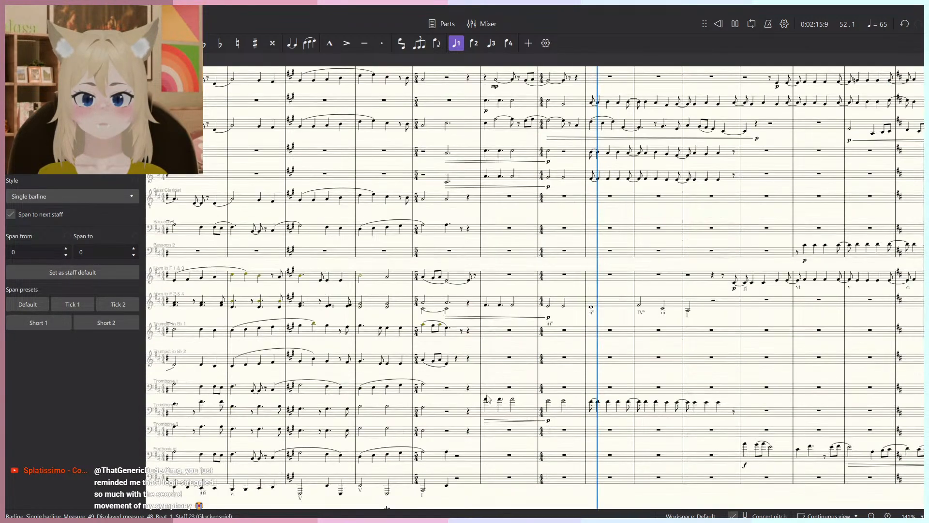
{"action": "key", "text": "space"}
{"action": "left_click_drag", "start_coordinate": [436, 287], "coordinate": [30, 202]}
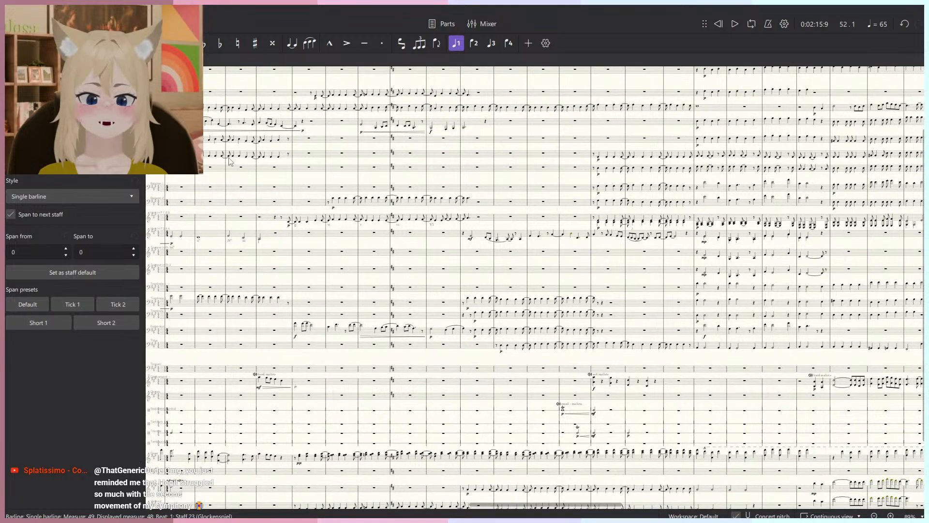
Examine the Trombone 2 entry at measure 50 and compare it with the clarinet and horn staves above it.
{"action": "left_click_drag", "start_coordinate": [251, 256], "coordinate": [289, 419]}
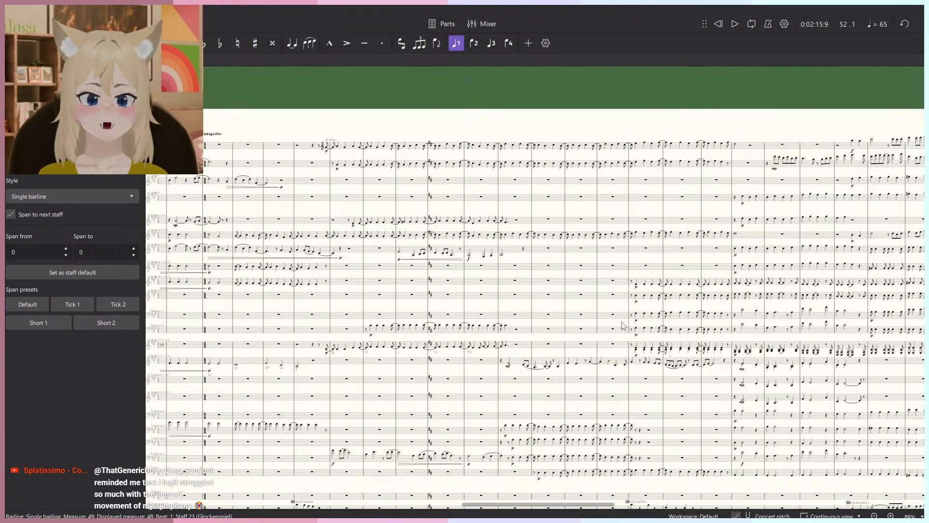
{"action": "left_click_drag", "start_coordinate": [193, 317], "coordinate": [738, 275]}
{"action": "scroll", "coordinate": [738, 275], "scroll_direction": "up", "scroll_amount": 5, "text": "ctrl"}
{"action": "left_click_drag", "start_coordinate": [763, 339], "coordinate": [336, 300]}
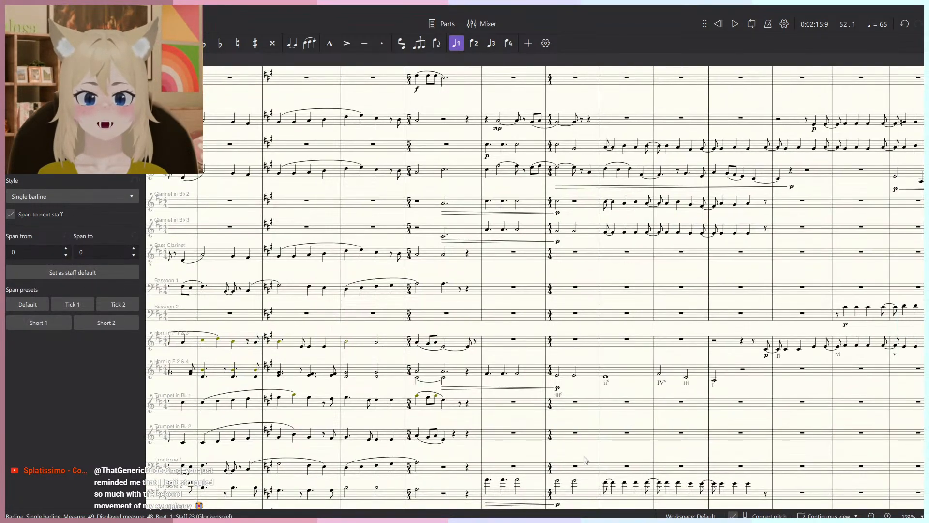
{"action": "scroll", "coordinate": [579, 455], "scroll_direction": "up", "scroll_amount": 2, "text": "ctrl"}
{"action": "left_click_drag", "start_coordinate": [439, 486], "coordinate": [439, 445]}
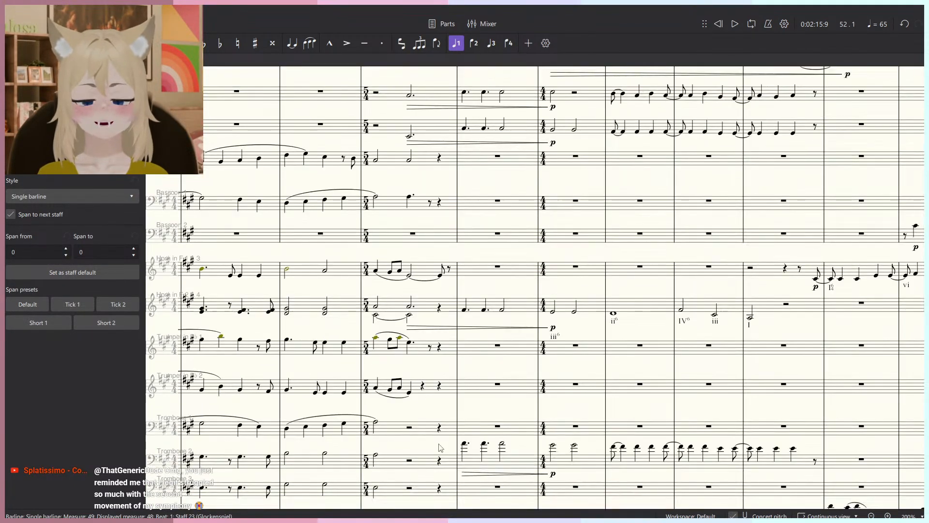
{"action": "left_click", "coordinate": [465, 444]}
{"action": "scroll", "coordinate": [461, 257], "scroll_direction": "up", "scroll_amount": 3}
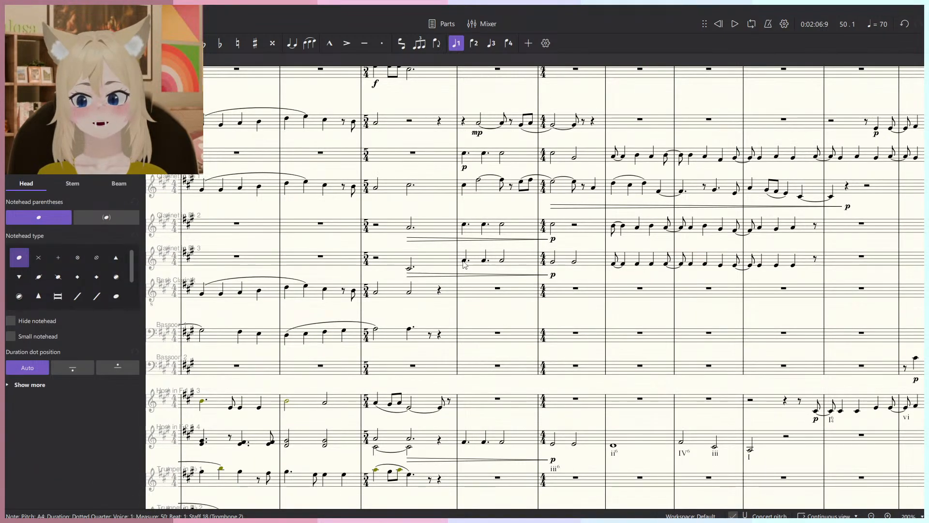
{"action": "key", "text": "Escape"}
{"action": "scroll", "coordinate": [471, 253], "scroll_direction": "down", "scroll_amount": 5}
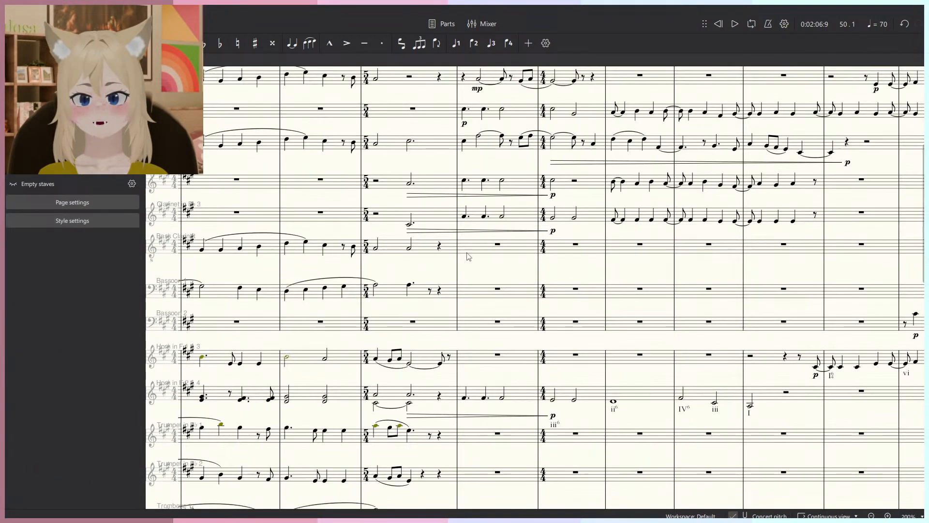
{"action": "left_click", "coordinate": [465, 356]}
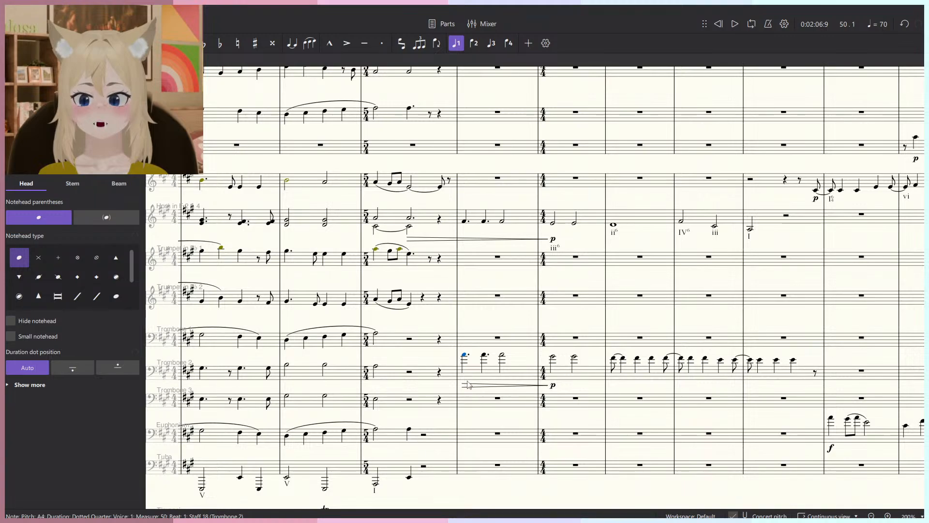
{"action": "scroll", "coordinate": [467, 385], "scroll_direction": "up", "scroll_amount": 6}
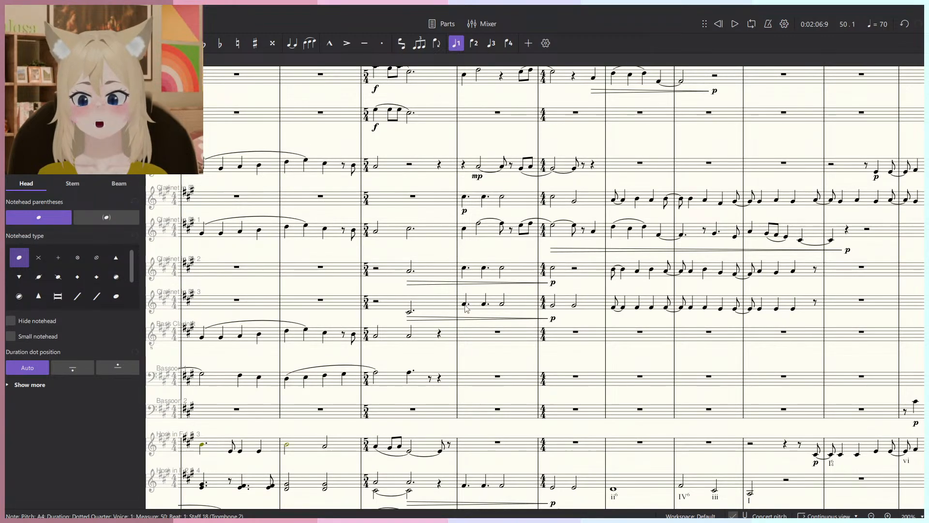
Add the staff text "Double brass and woodwind parts" to the Clarinet in E♭'s first note in measure 50 and format it as bold and underlined.
{"action": "left_click", "coordinate": [464, 270]}
{"action": "scroll", "coordinate": [470, 278], "scroll_direction": "up", "scroll_amount": 1}
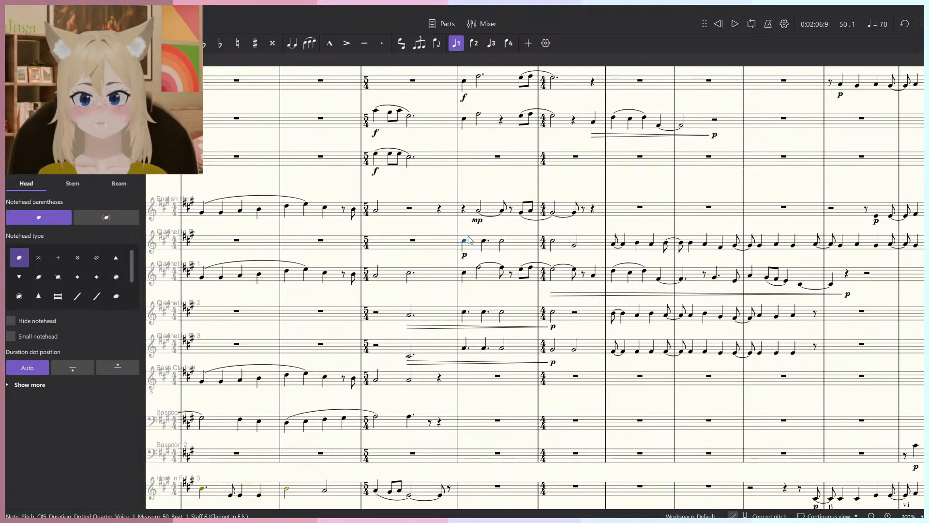
{"action": "scroll", "coordinate": [469, 239], "scroll_direction": "up", "scroll_amount": 1}
{"action": "key", "text": "ctrl+t"}
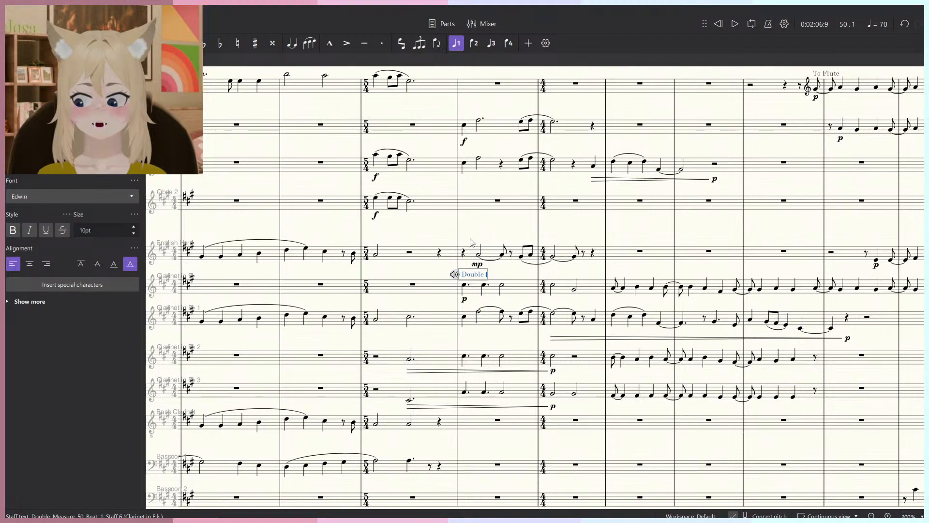
{"action": "type", "text": "Double brass and won"}
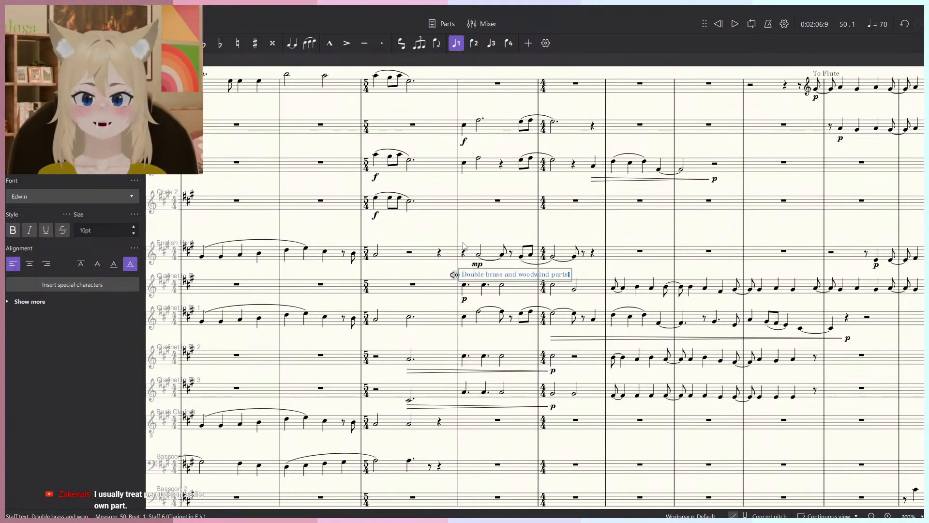
{"action": "key", "text": "Escape"}
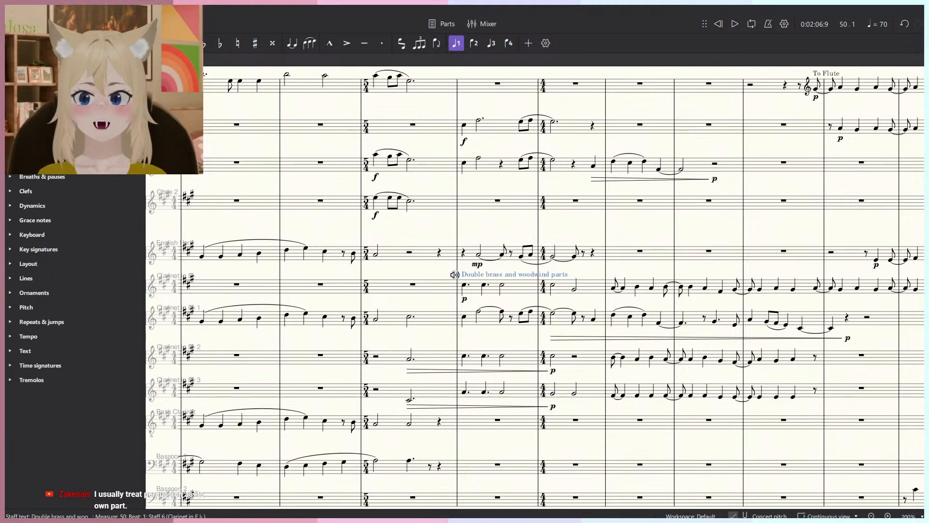
{"action": "key", "text": "F8"}
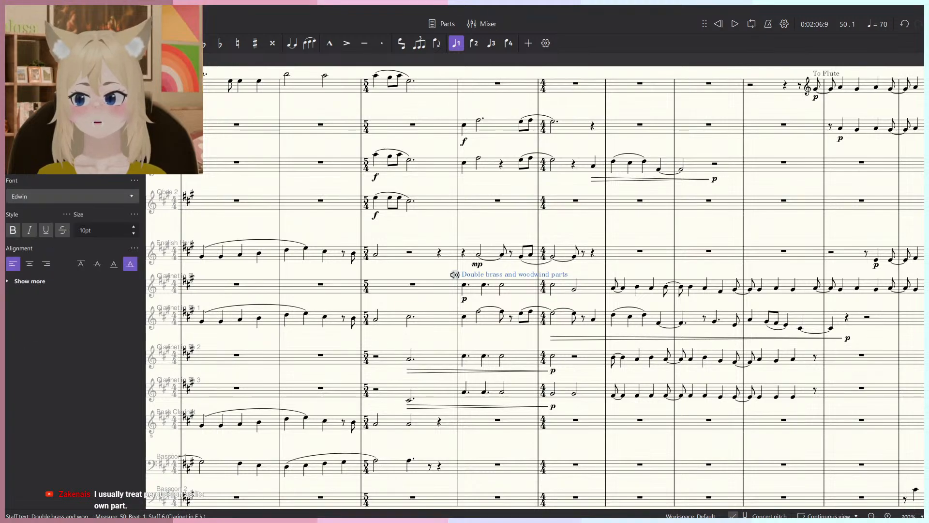
{"action": "left_click", "coordinate": [45, 231]}
{"action": "key", "text": "ctrl+b"}
{"action": "key", "text": "Escape"}
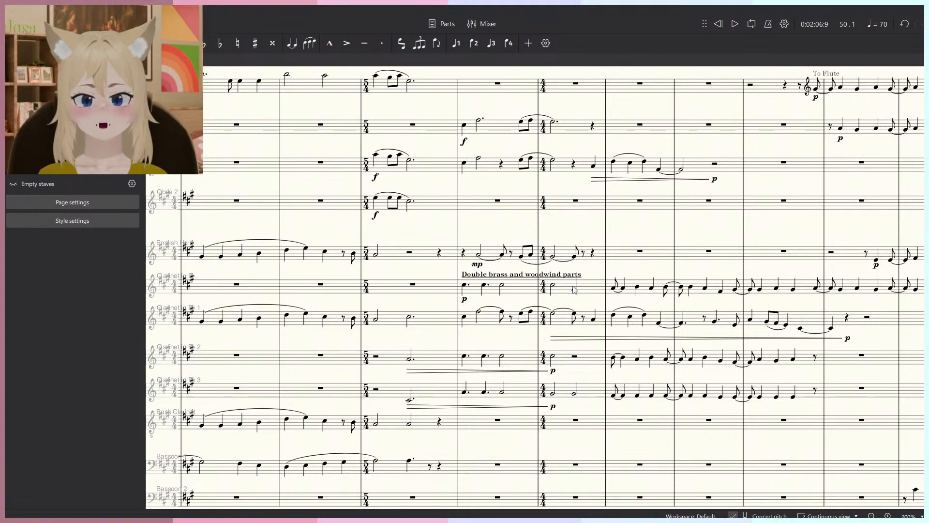
Examine the woodwind and brass staves around the new annotation, the measures leading into it and the low brass that follows.
{"action": "scroll", "coordinate": [575, 289], "scroll_direction": "down", "scroll_amount": 4, "text": "ctrl"}
{"action": "scroll", "coordinate": [441, 271], "scroll_direction": "down", "scroll_amount": 3}
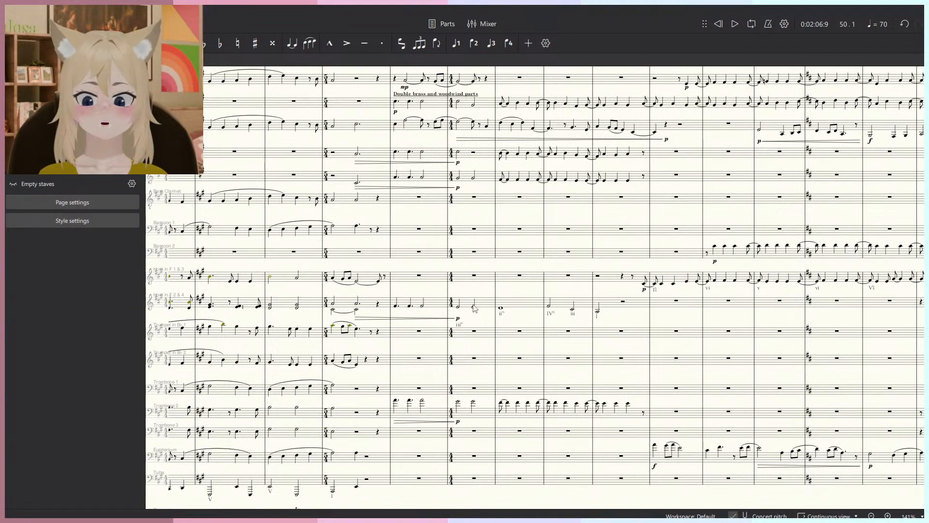
{"action": "scroll", "coordinate": [474, 308], "scroll_direction": "up", "scroll_amount": 3}
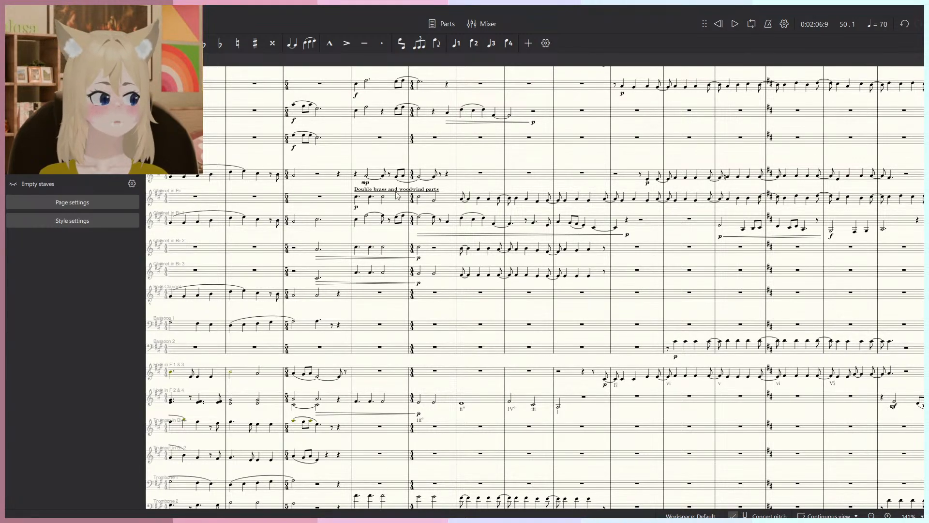
{"action": "scroll", "coordinate": [396, 195], "scroll_direction": "up", "scroll_amount": 4, "text": "ctrl"}
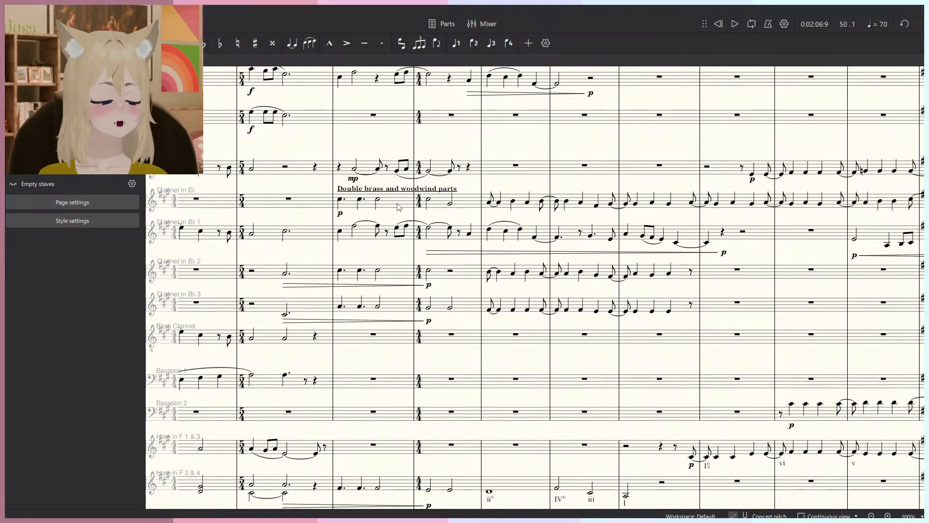
{"action": "scroll", "coordinate": [340, 333], "scroll_direction": "down", "scroll_amount": 4, "text": "ctrl"}
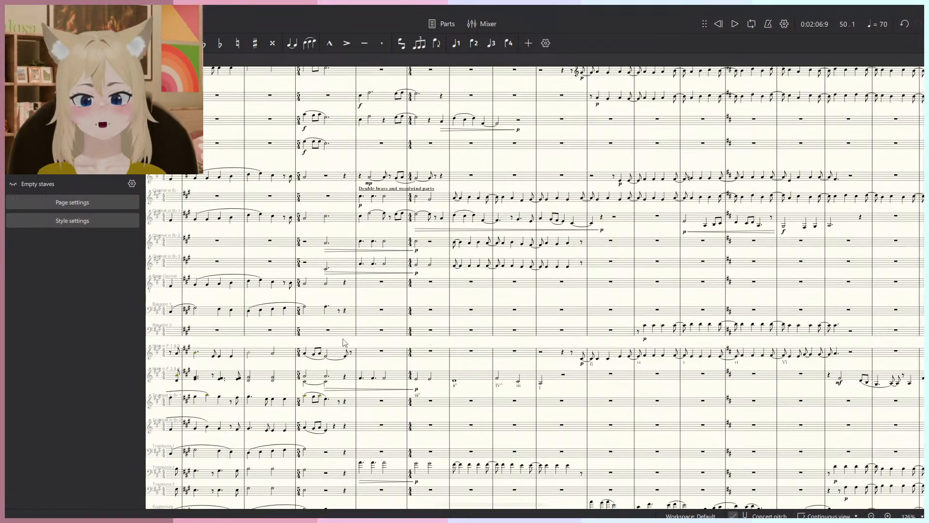
{"action": "left_click_drag", "start_coordinate": [342, 348], "coordinate": [899, 167]}
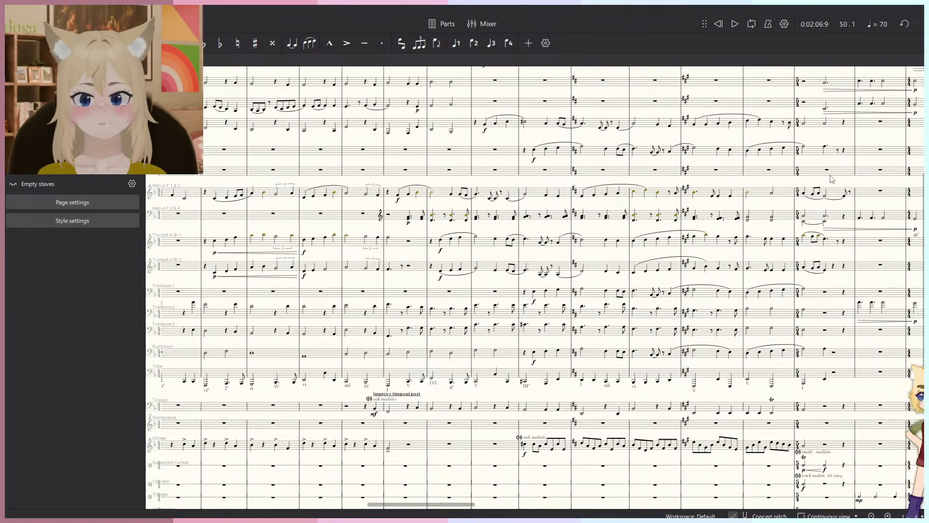
{"action": "left_click_drag", "start_coordinate": [832, 176], "coordinate": [712, 147]}
{"action": "left_click_drag", "start_coordinate": [670, 417], "coordinate": [337, 465]}
{"action": "left_click_drag", "start_coordinate": [589, 438], "coordinate": [487, 371]}
{"action": "scroll", "coordinate": [487, 371], "scroll_direction": "up", "scroll_amount": 1, "text": "ctrl"}
{"action": "scroll", "coordinate": [486, 372], "scroll_direction": "up", "scroll_amount": 5, "text": "ctrl"}
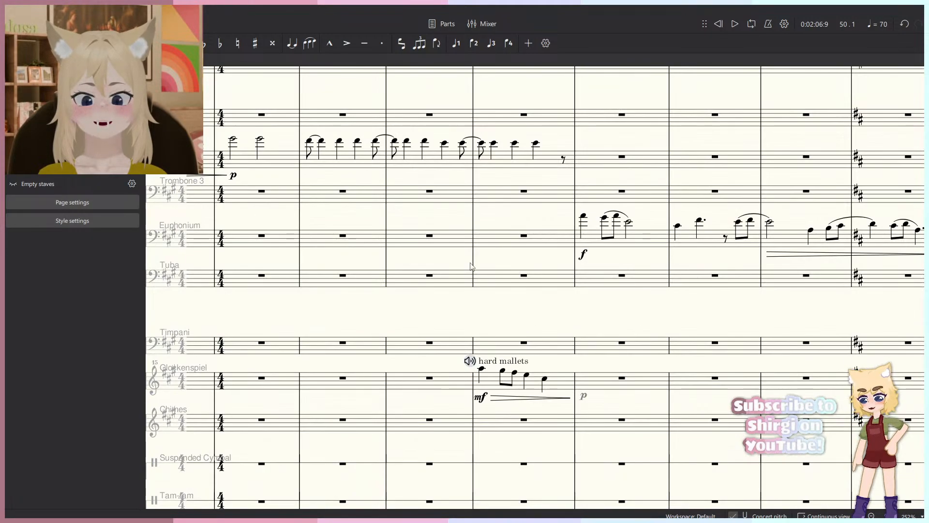
Examine the glockenspiel's "hard mallets" entry together with the piano and strings in the Adagietto passage.
{"action": "left_click", "coordinate": [474, 216]}
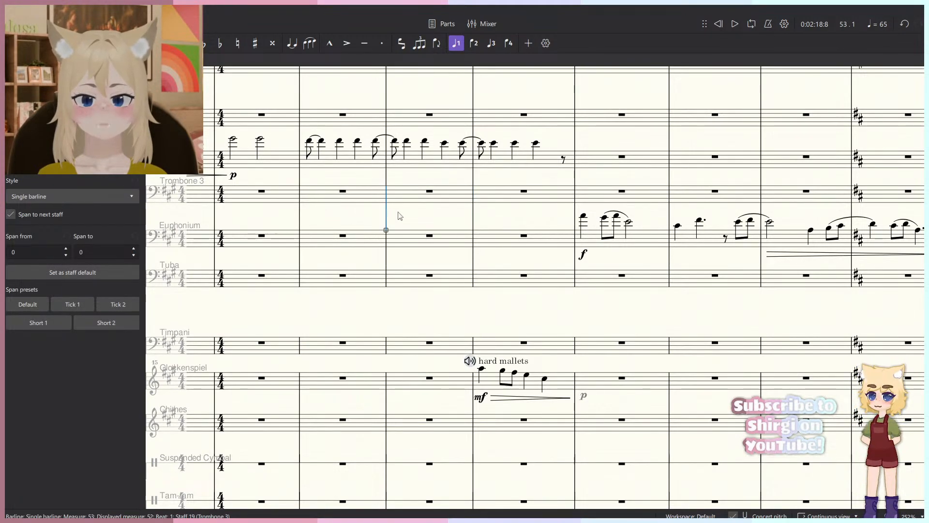
{"action": "scroll", "coordinate": [409, 218], "scroll_direction": "down", "scroll_amount": 5, "text": "ctrl"}
{"action": "scroll", "coordinate": [411, 217], "scroll_direction": "down", "scroll_amount": 3}
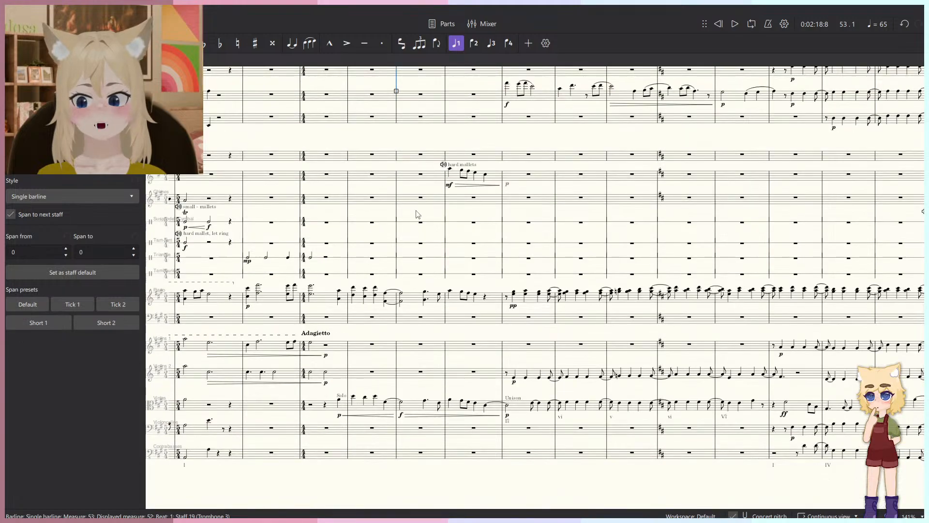
{"action": "scroll", "coordinate": [438, 247], "scroll_direction": "up", "scroll_amount": 2}
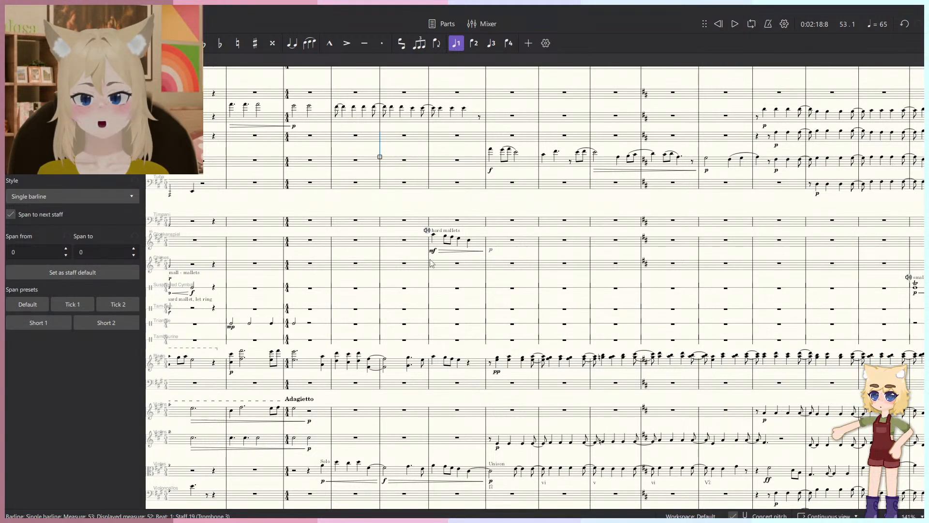
{"action": "scroll", "coordinate": [426, 271], "scroll_direction": "up", "scroll_amount": 5}
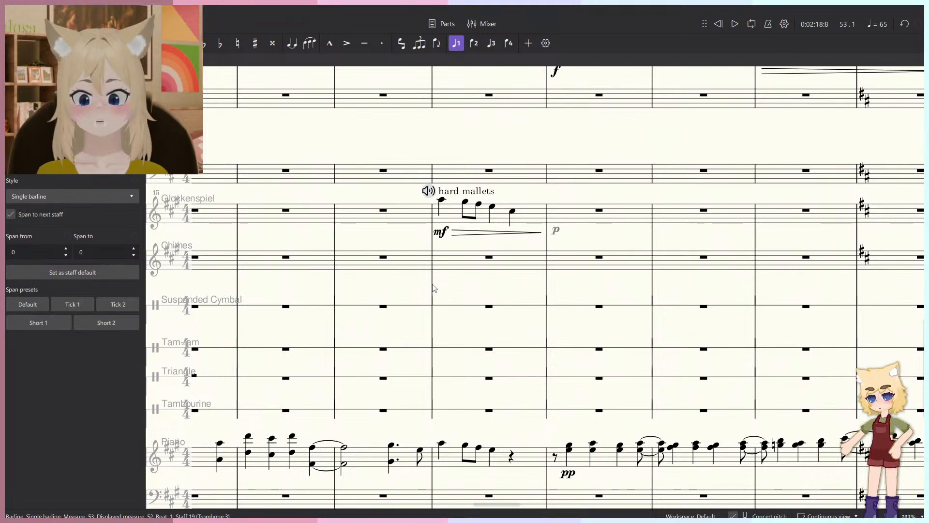
{"action": "left_click", "coordinate": [432, 291]}
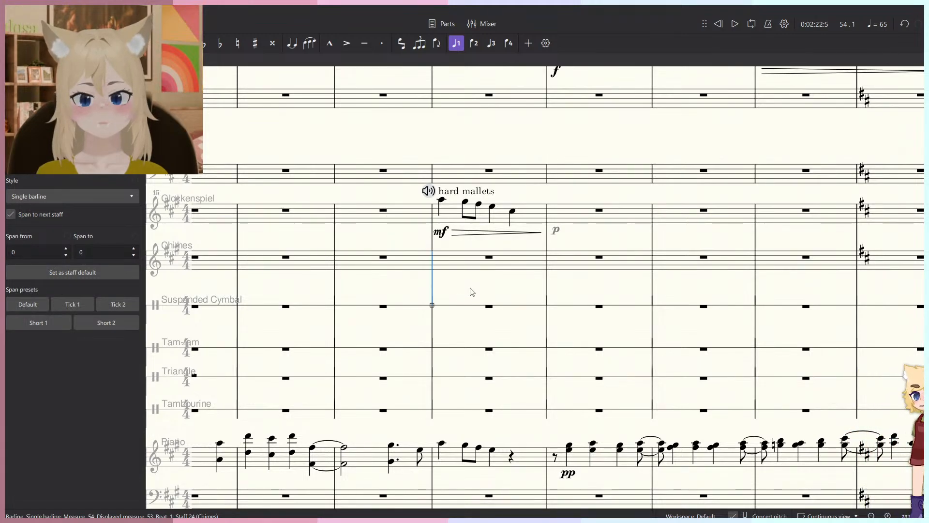
{"action": "scroll", "coordinate": [439, 325], "scroll_direction": "down", "scroll_amount": 4}
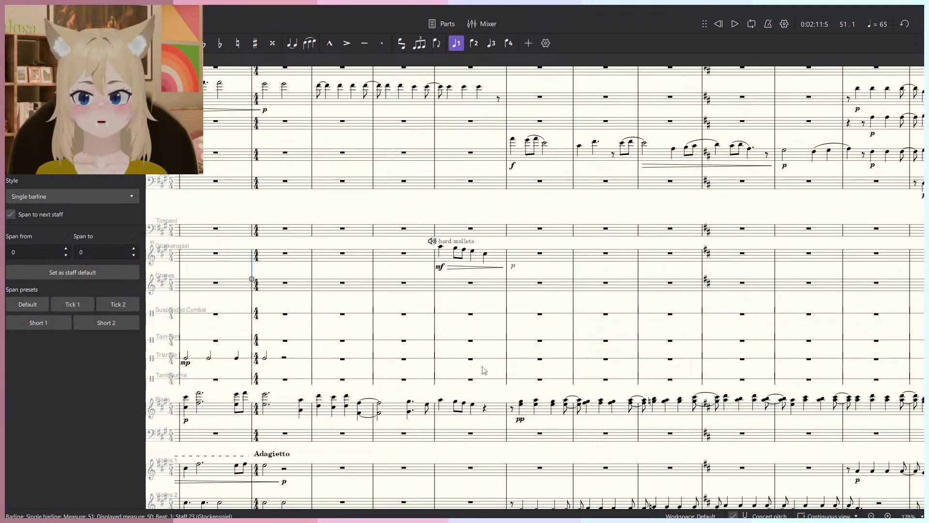
Play back the passage from the Euphonium barline at measure 50 into measure 53, following all orchestral sections, and stop the playback.
{"action": "left_click_drag", "start_coordinate": [482, 367], "coordinate": [714, 502]}
{"action": "left_click", "coordinate": [411, 304]}
{"action": "key", "text": "space"}
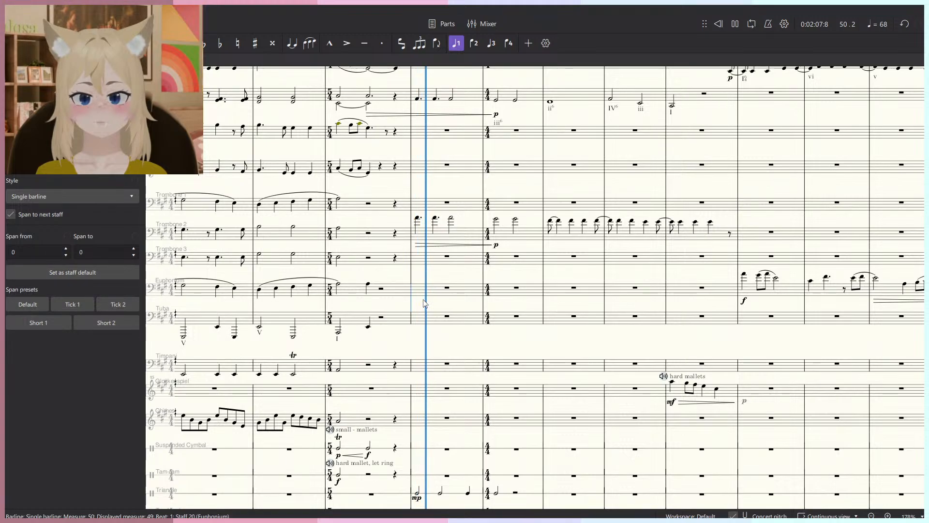
{"action": "scroll", "coordinate": [435, 302], "scroll_direction": "down", "scroll_amount": 6}
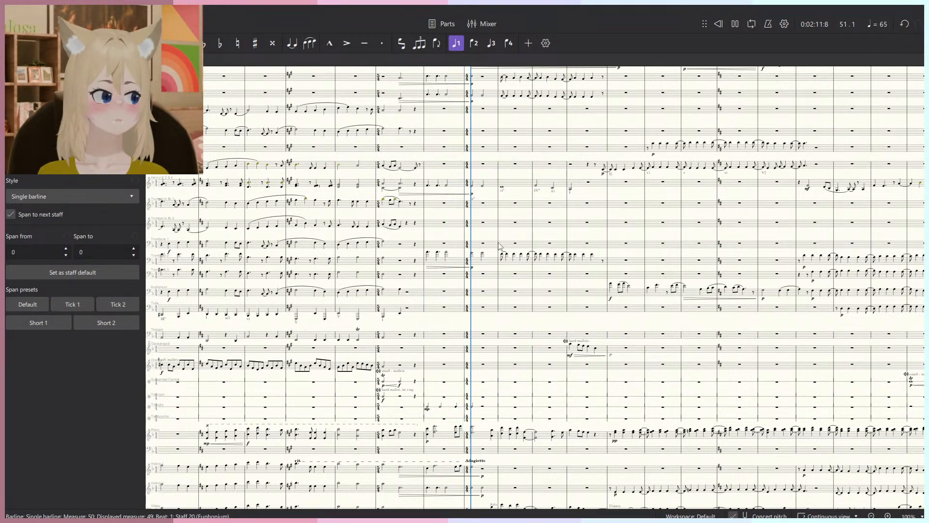
{"action": "scroll", "coordinate": [504, 249], "scroll_direction": "down", "scroll_amount": 3}
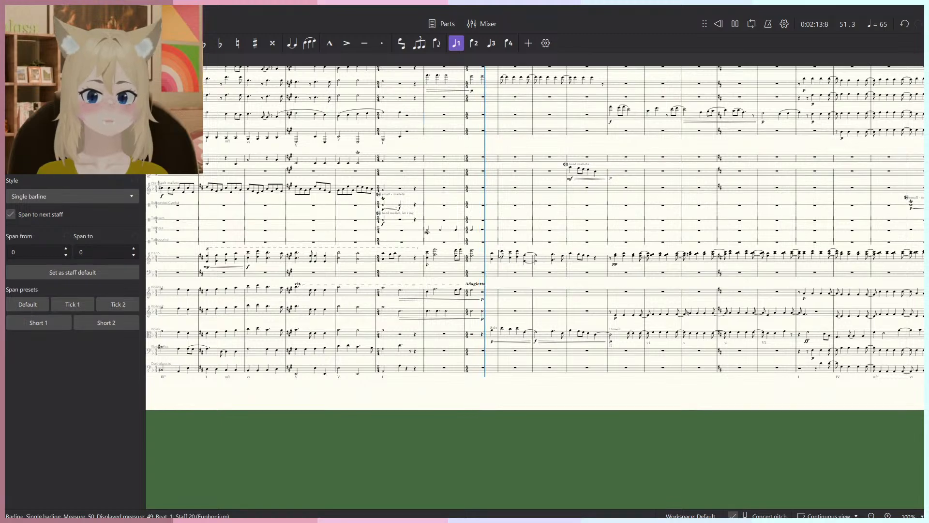
{"action": "scroll", "coordinate": [498, 276], "scroll_direction": "up", "scroll_amount": 5}
{"action": "scroll", "coordinate": [498, 298], "scroll_direction": "up", "scroll_amount": 3}
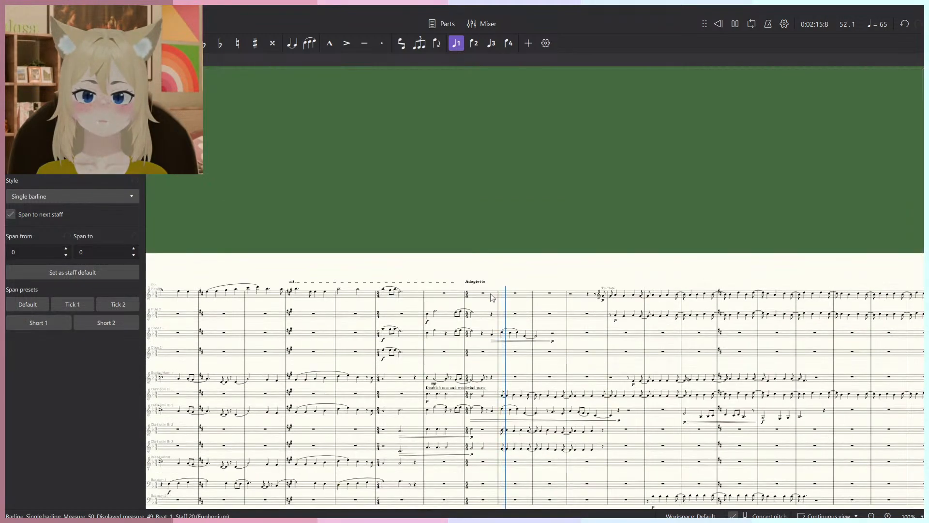
{"action": "scroll", "coordinate": [505, 299], "scroll_direction": "down", "scroll_amount": 2}
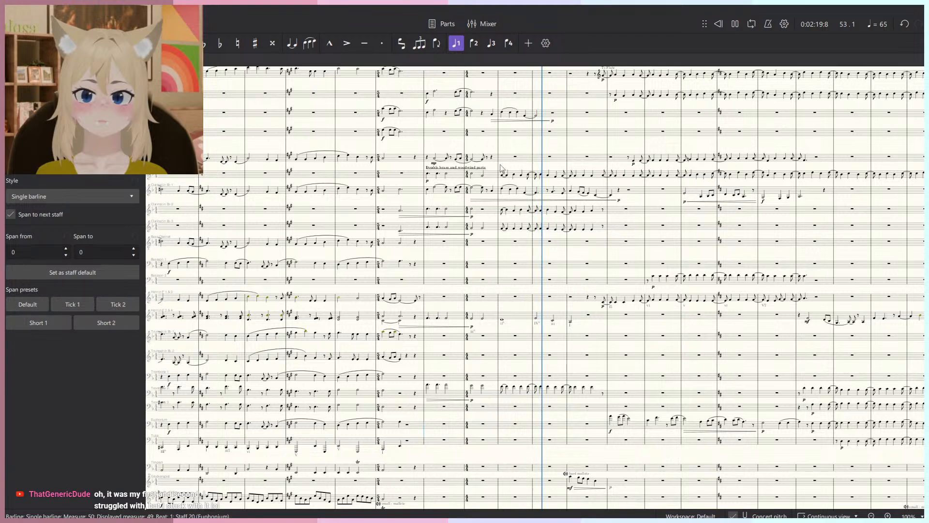
{"action": "scroll", "coordinate": [502, 172], "scroll_direction": "up", "scroll_amount": 5}
{"action": "key", "text": "space"}
Select measures 52–53 across the four clarinet staves from E♭ to B♭ 3, play back the passage and stop.
{"action": "scroll", "coordinate": [526, 178], "scroll_direction": "up", "scroll_amount": 1}
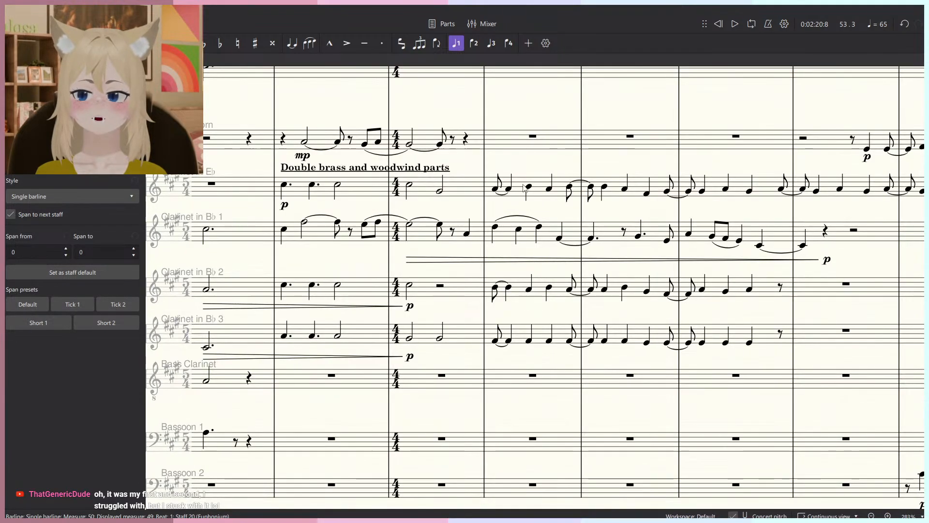
{"action": "left_click", "coordinate": [526, 179]}
{"action": "left_click", "coordinate": [618, 326], "text": "shift"}
{"action": "key", "text": "space"}
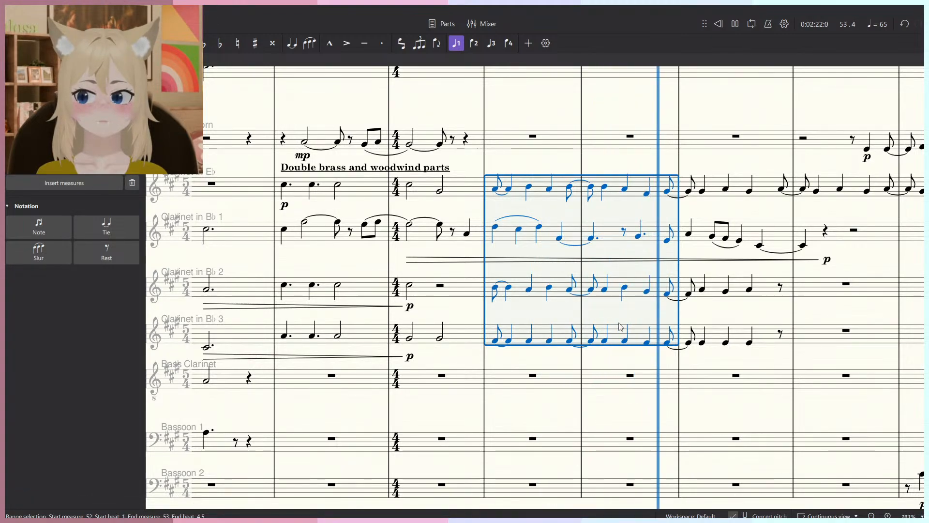
{"action": "key", "text": "space"}
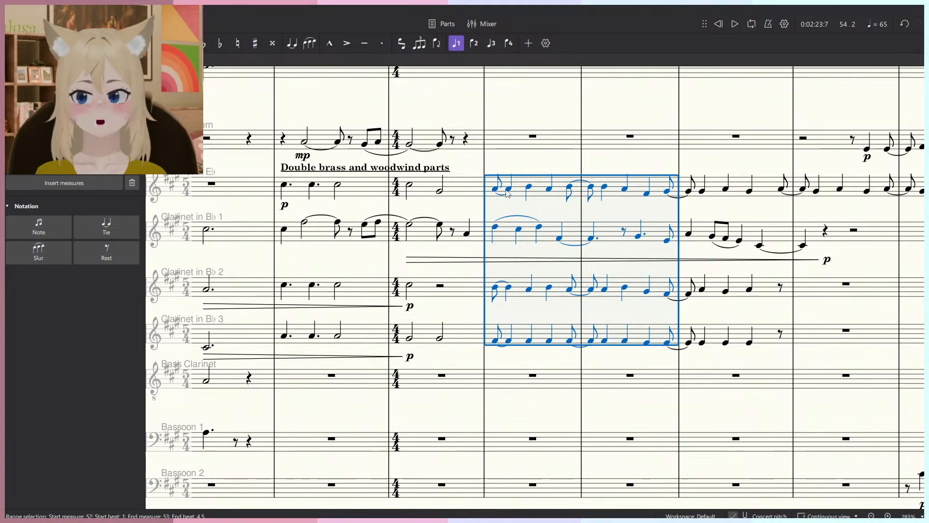
Replay measures 52–53 with the four clarinet staves from E♭ to B♭ 3 selected, stop the playback and clear the selection.
{"action": "left_click_drag", "start_coordinate": [634, 216], "coordinate": [575, 219]}
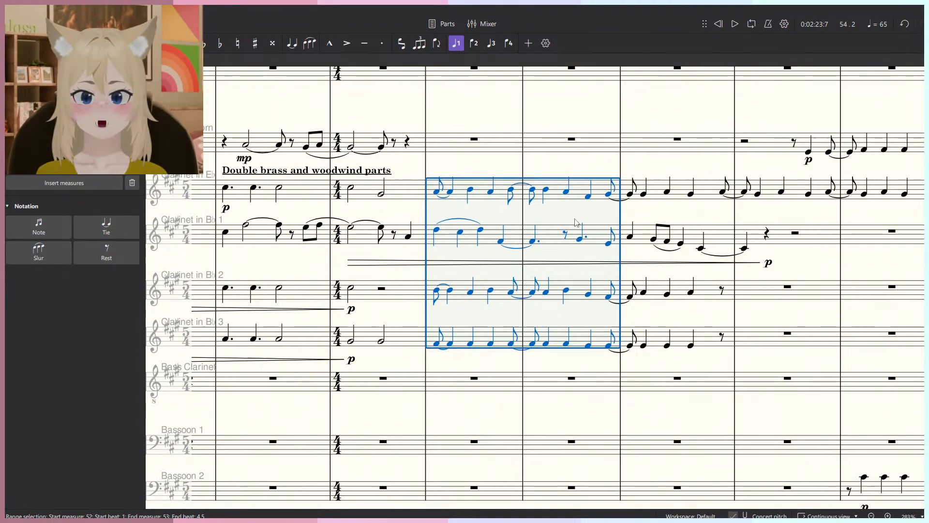
{"action": "left_click", "coordinate": [478, 192]}
{"action": "left_click", "coordinate": [600, 337], "text": "shift"}
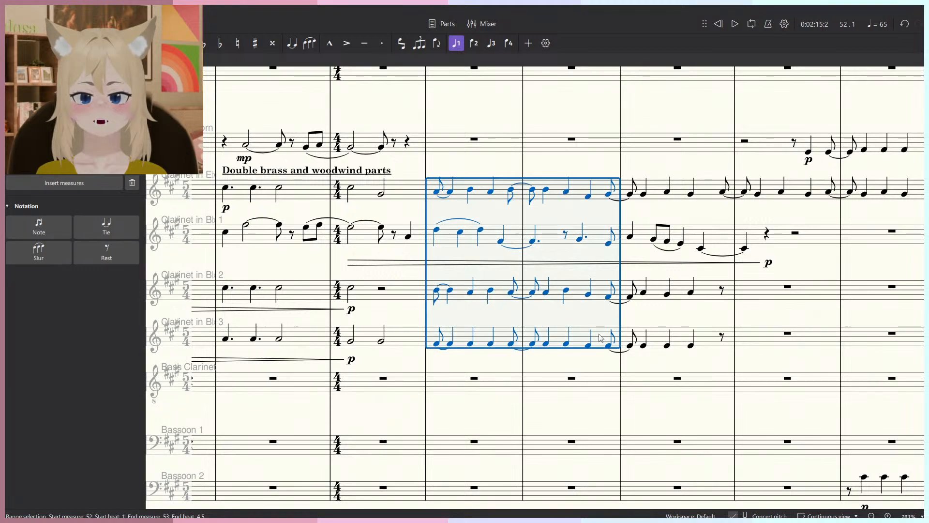
{"action": "key", "text": "space"}
{"action": "key", "text": "space"}
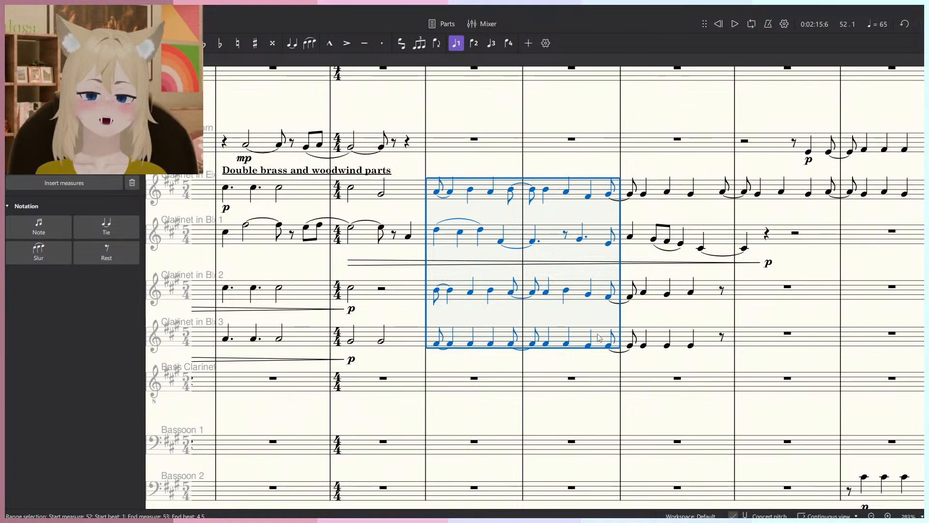
{"action": "key", "text": "space"}
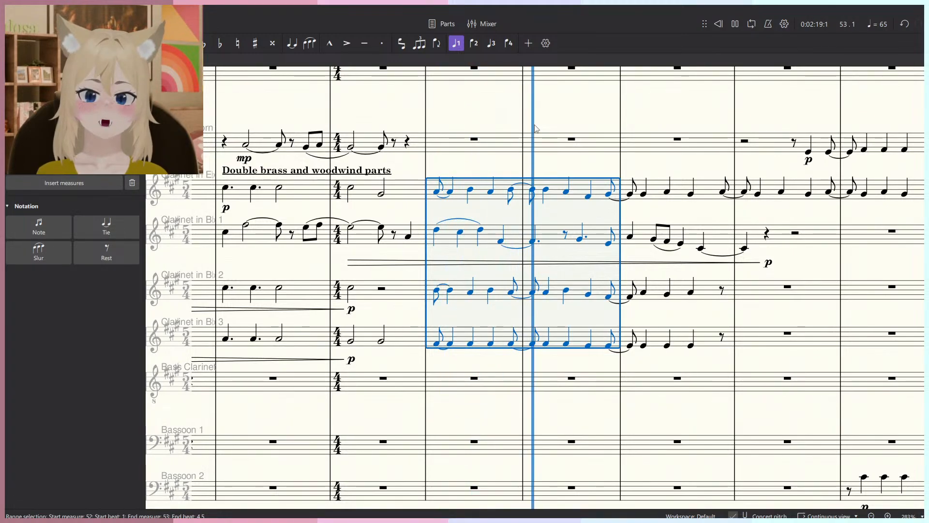
{"action": "key", "text": "space"}
{"action": "key", "text": "Escape"}
Check the brass staves below, and play back measure 52 with only that measure selected across the four clarinet staves.
{"action": "left_click_drag", "start_coordinate": [482, 210], "coordinate": [559, 221]}
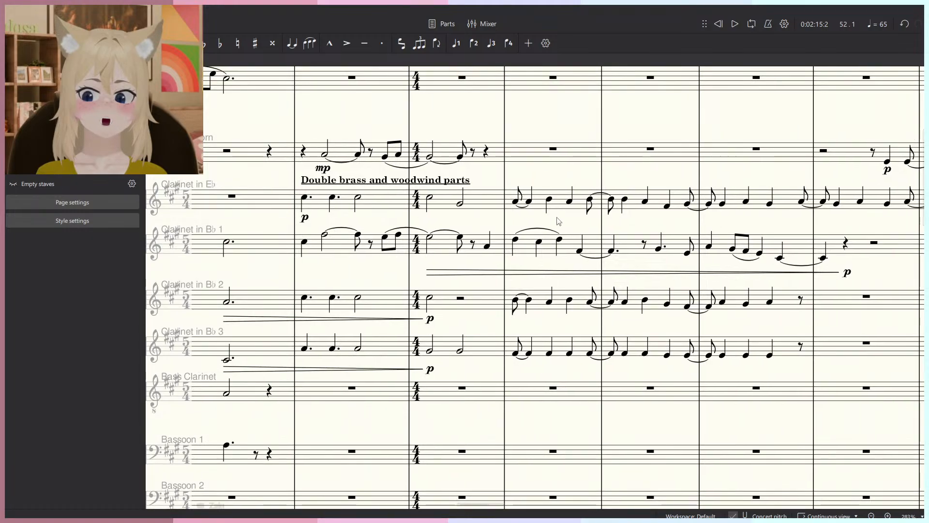
{"action": "scroll", "coordinate": [555, 221], "scroll_direction": "down", "scroll_amount": 8}
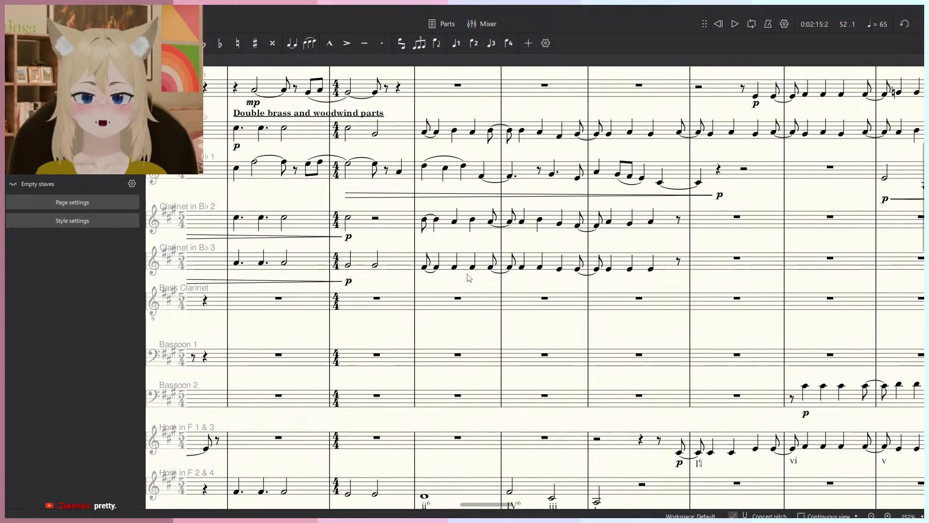
{"action": "scroll", "coordinate": [469, 283], "scroll_direction": "up", "scroll_amount": 5}
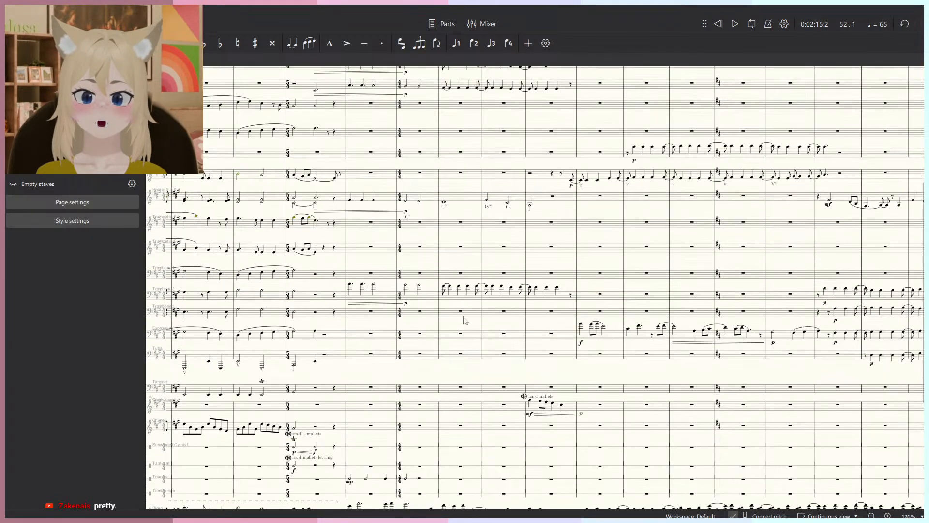
{"action": "scroll", "coordinate": [495, 282], "scroll_direction": "up", "scroll_amount": 4}
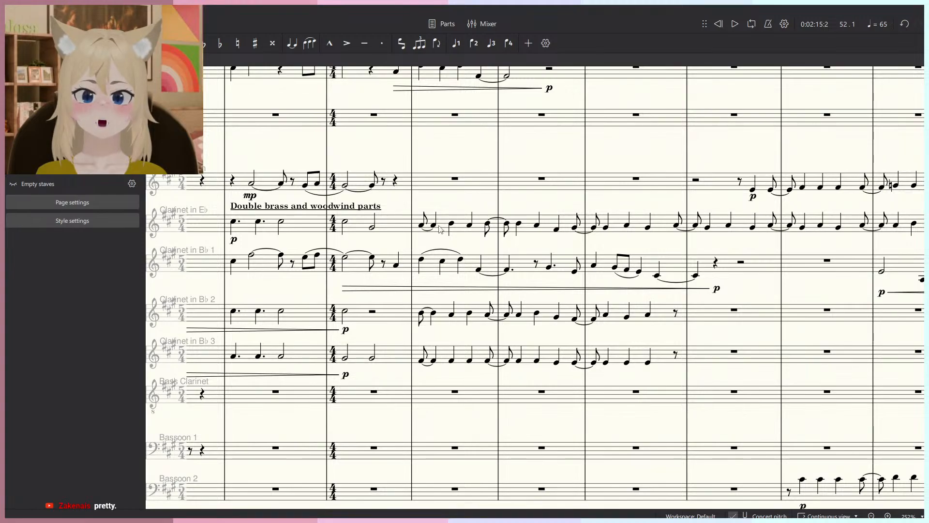
{"action": "left_click", "coordinate": [441, 230]}
{"action": "left_click", "coordinate": [449, 360], "text": "shift"}
{"action": "key", "text": "space"}
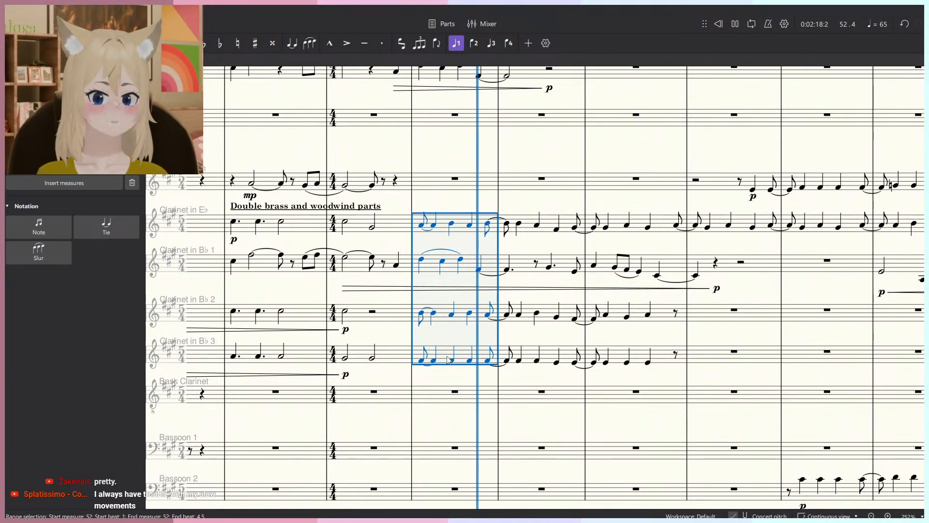
{"action": "key", "text": "space"}
Add the staff text "Add more brass parts" above the first note of measure 52 in the E♭ clarinet.
{"action": "scroll", "coordinate": [419, 323], "scroll_direction": "up", "scroll_amount": 6}
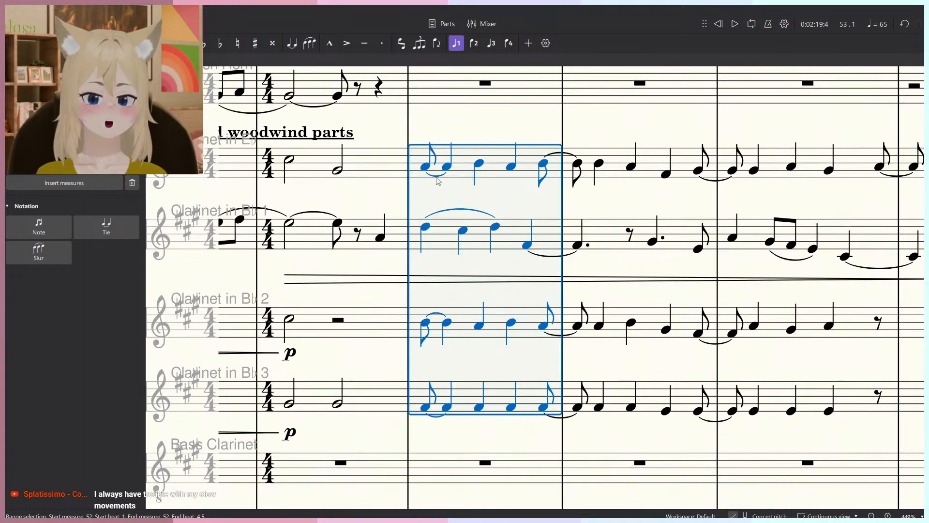
{"action": "left_click", "coordinate": [429, 166]}
{"action": "scroll", "coordinate": [437, 169], "scroll_direction": "up", "scroll_amount": 3}
{"action": "key", "text": "ctrl+t"}
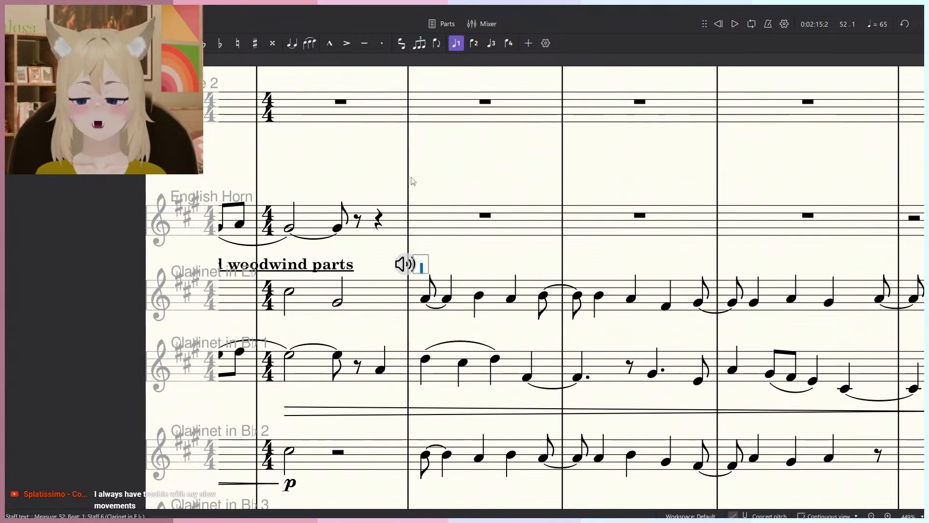
{"action": "type", "text": "Add"}
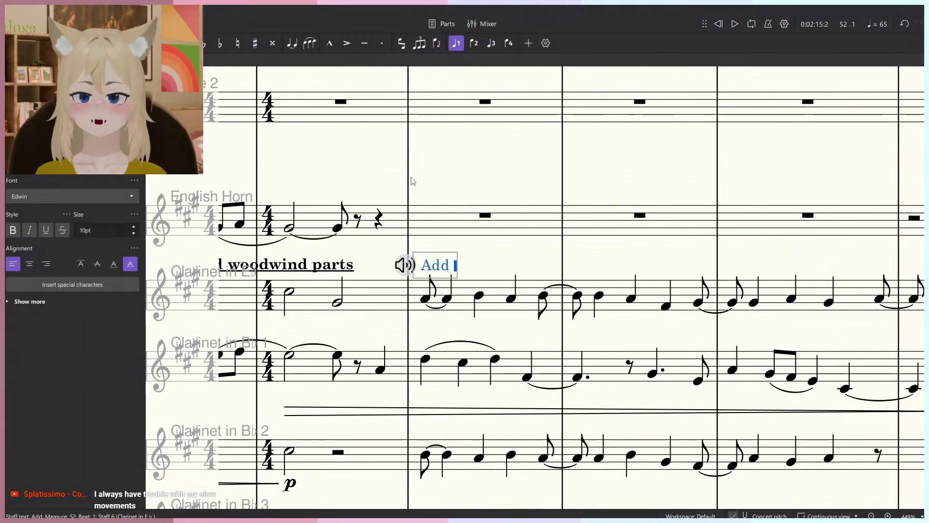
{"action": "type", "text": " more brass "}
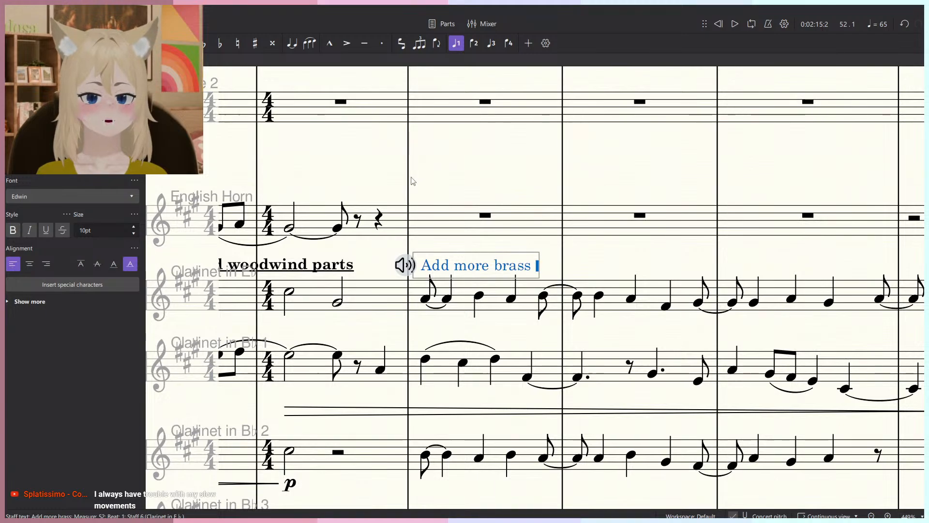
{"action": "type", "text": "parts"}
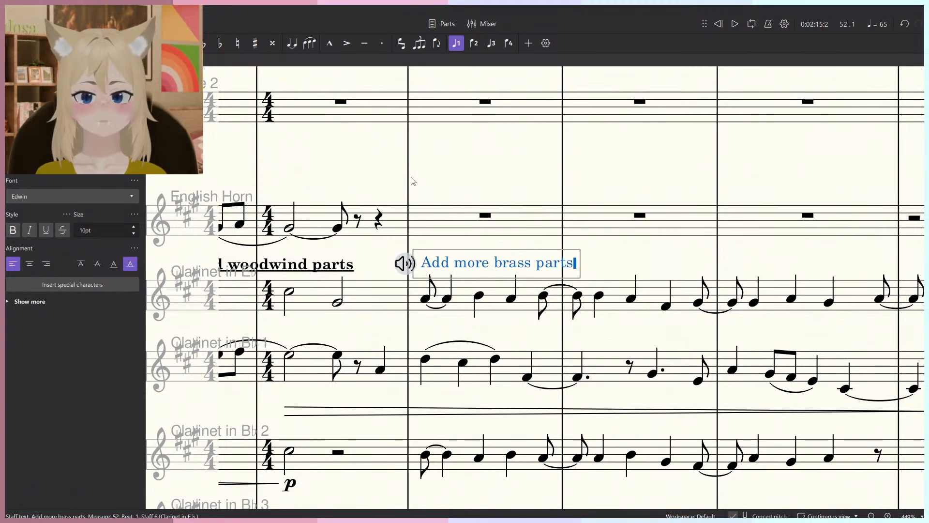
{"action": "key", "text": "Escape"}
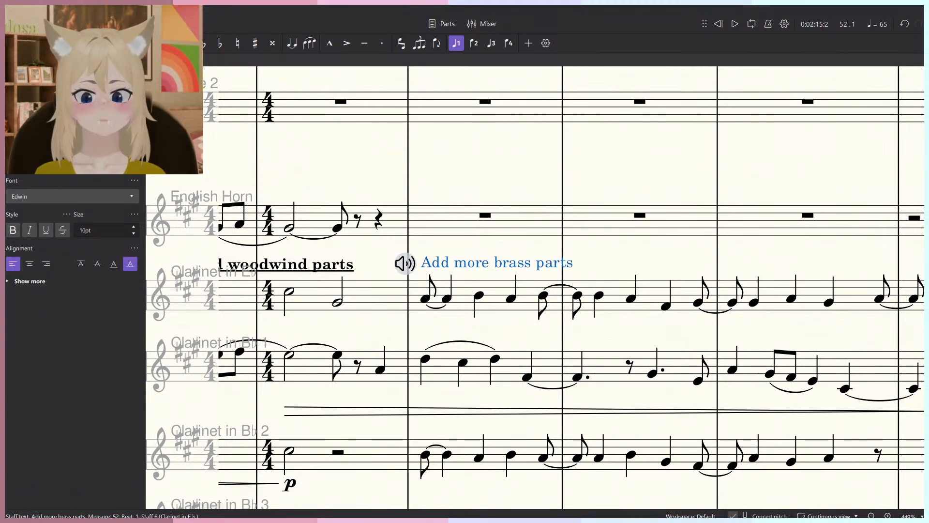
Format the new staff text at measure 52 as bold and underlined.
{"action": "left_click", "coordinate": [45, 230]}
{"action": "left_click", "coordinate": [13, 230]}
{"action": "scroll", "coordinate": [553, 222], "scroll_direction": "down", "scroll_amount": 5}
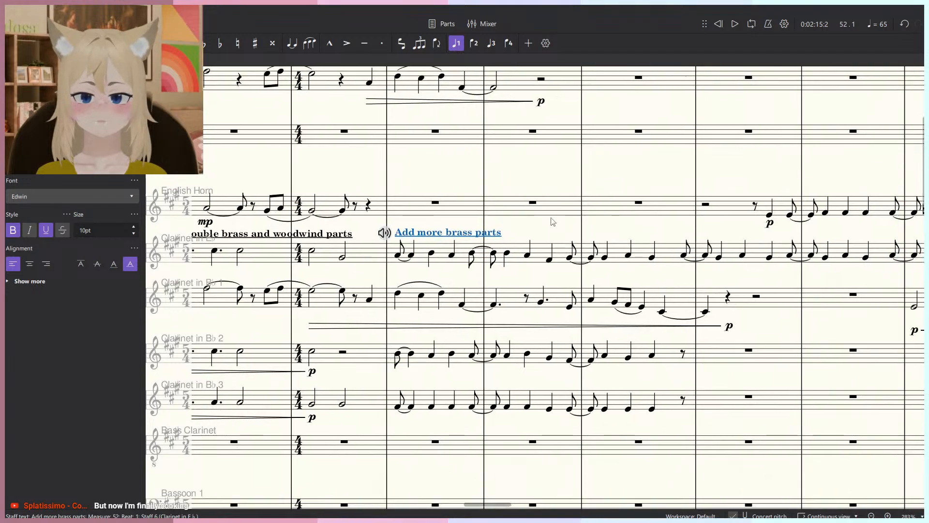
{"action": "key", "text": "Escape"}
Reword the measure 52 annotation above the E♭ clarinet as "Replace or double clarinet parts".
{"action": "scroll", "coordinate": [554, 221], "scroll_direction": "down", "scroll_amount": 4}
{"action": "double_click", "coordinate": [474, 228]}
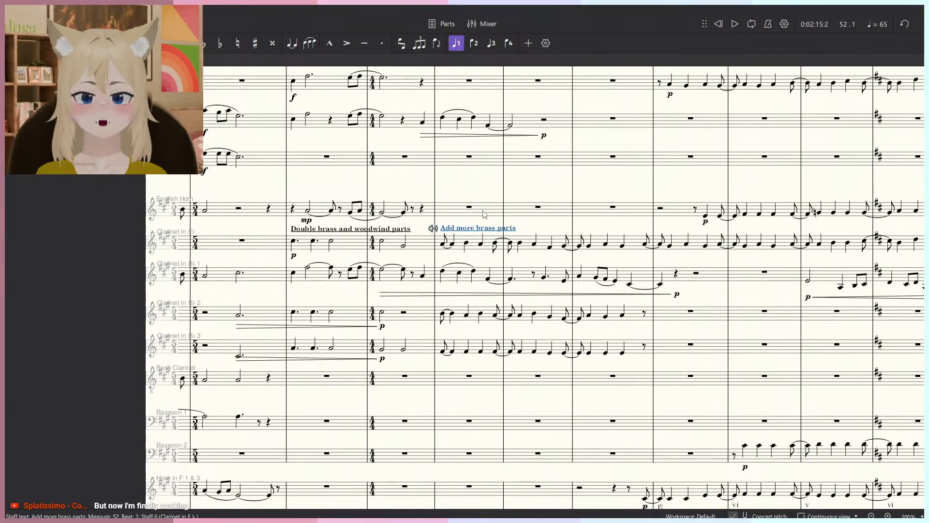
{"action": "type", "text": "R"}
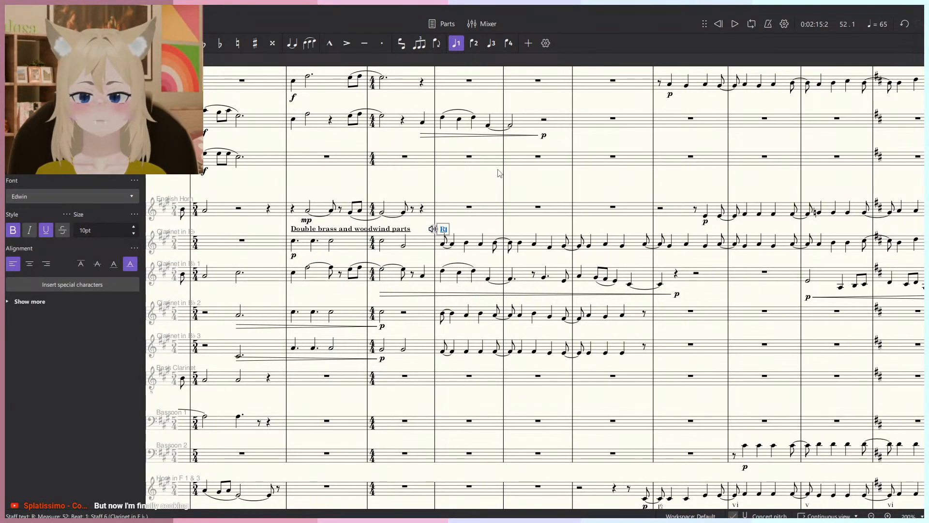
{"action": "type", "text": "eplace "}
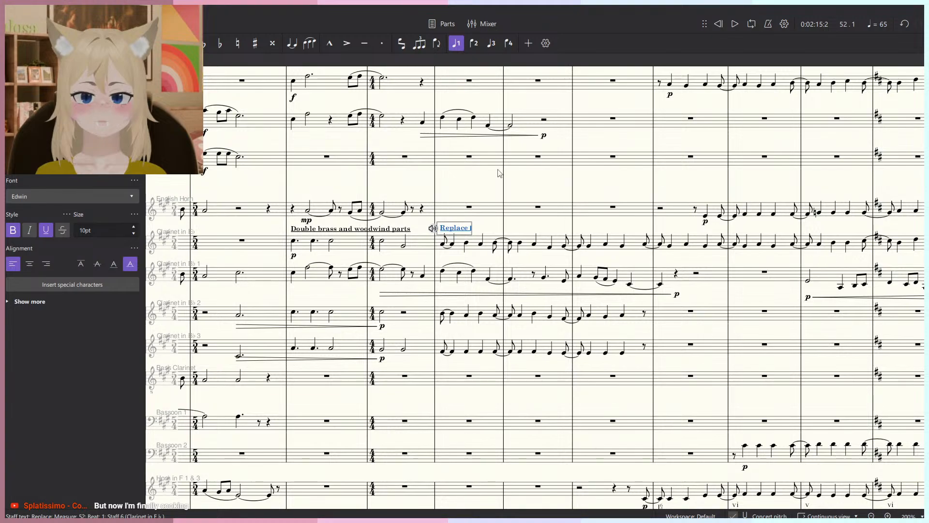
{"action": "type", "text": "or do"}
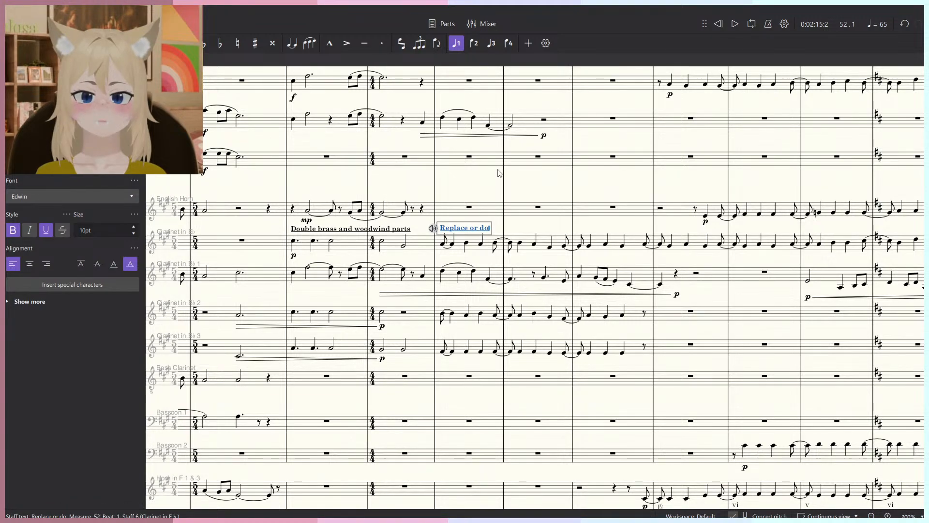
{"action": "type", "text": "uble clarinet parts"}
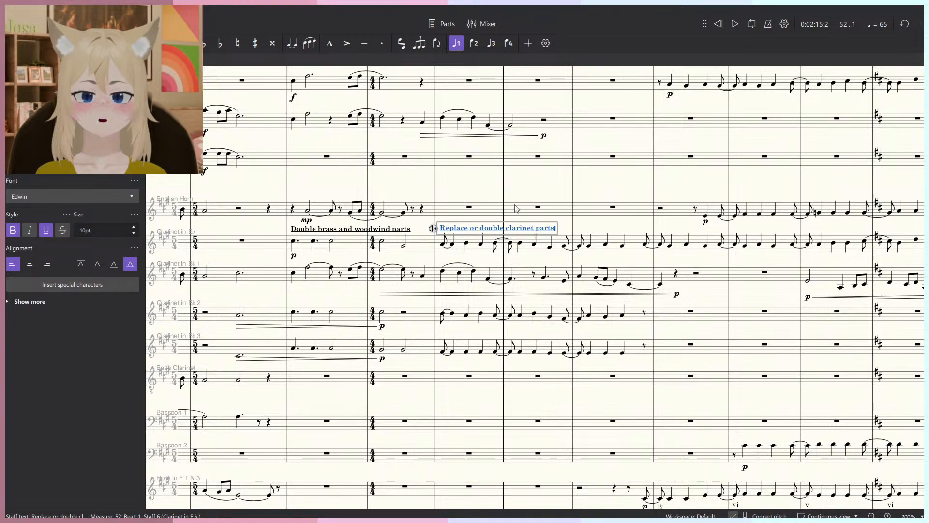
{"action": "left_click", "coordinate": [523, 193]}
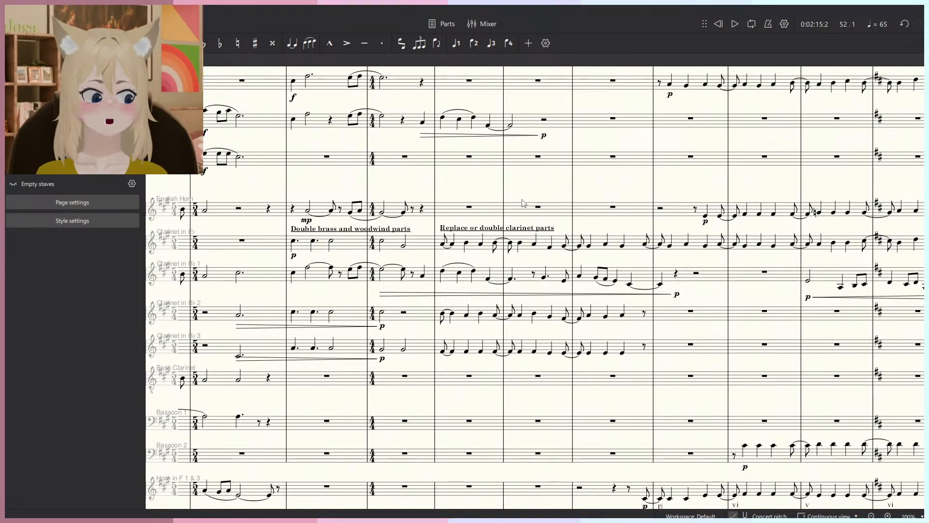
{"action": "scroll", "coordinate": [523, 203], "scroll_direction": "down", "scroll_amount": 1}
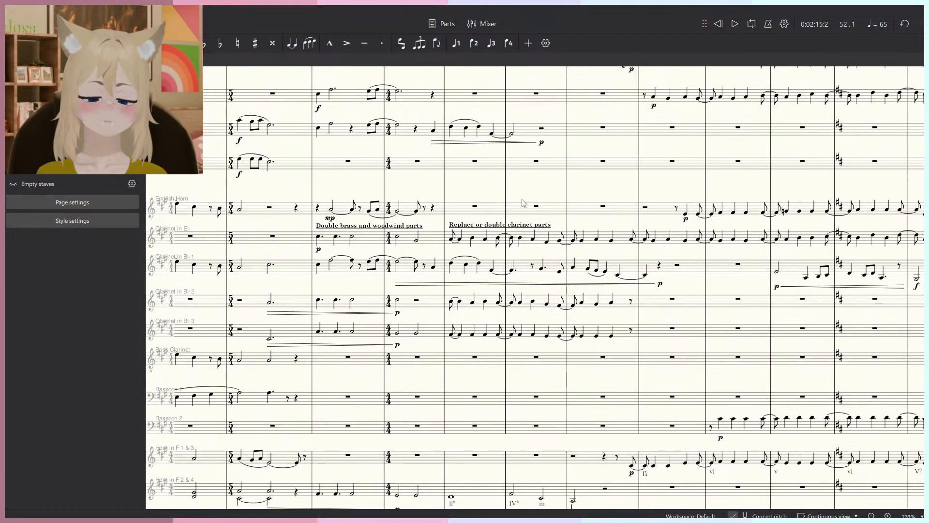
Examine the woodwind, brass, percussion and string parts around the Adagietto, including the "Replace or double clarinet parts" passage.
{"action": "scroll", "coordinate": [522, 218], "scroll_direction": "down", "scroll_amount": 5}
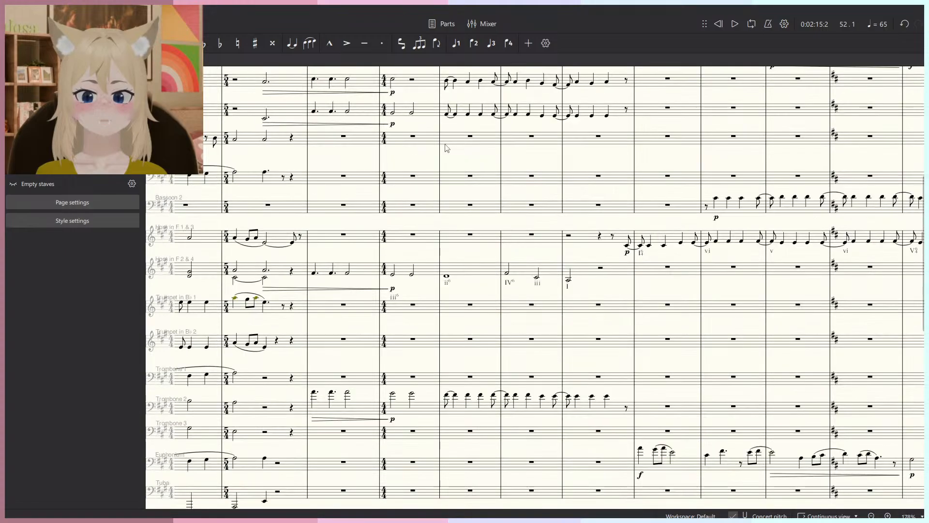
{"action": "scroll", "coordinate": [445, 152], "scroll_direction": "down", "scroll_amount": 5}
{"action": "scroll", "coordinate": [470, 344], "scroll_direction": "up", "scroll_amount": 8}
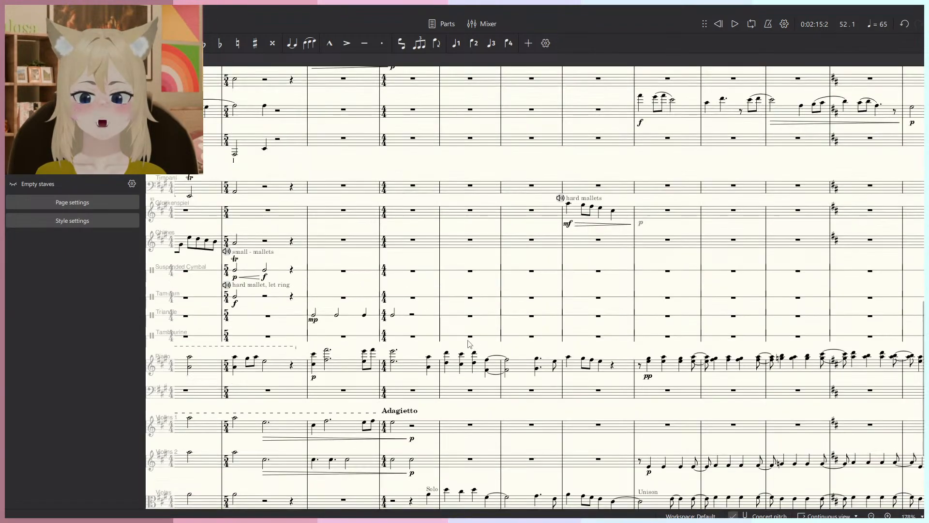
{"action": "scroll", "coordinate": [474, 330], "scroll_direction": "up", "scroll_amount": 5}
{"action": "scroll", "coordinate": [521, 278], "scroll_direction": "up", "scroll_amount": 3}
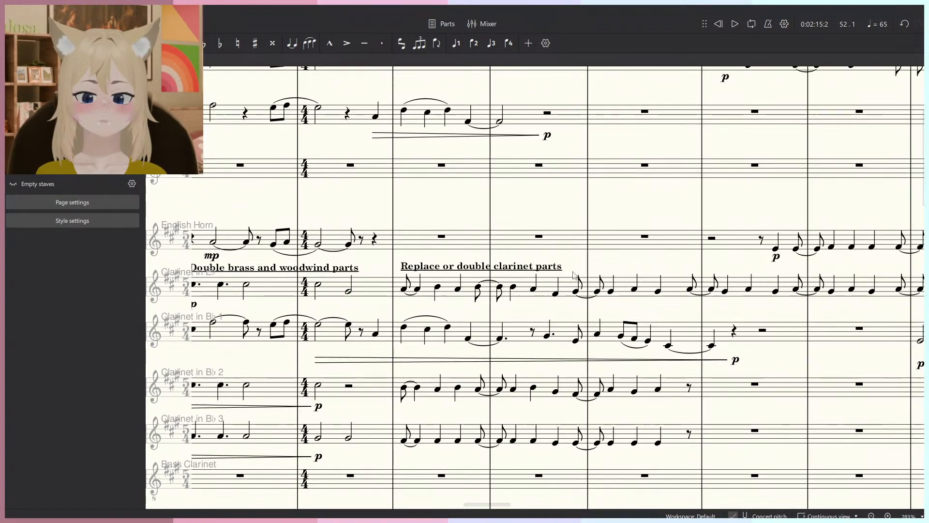
{"action": "scroll", "coordinate": [600, 278], "scroll_direction": "up", "scroll_amount": 2}
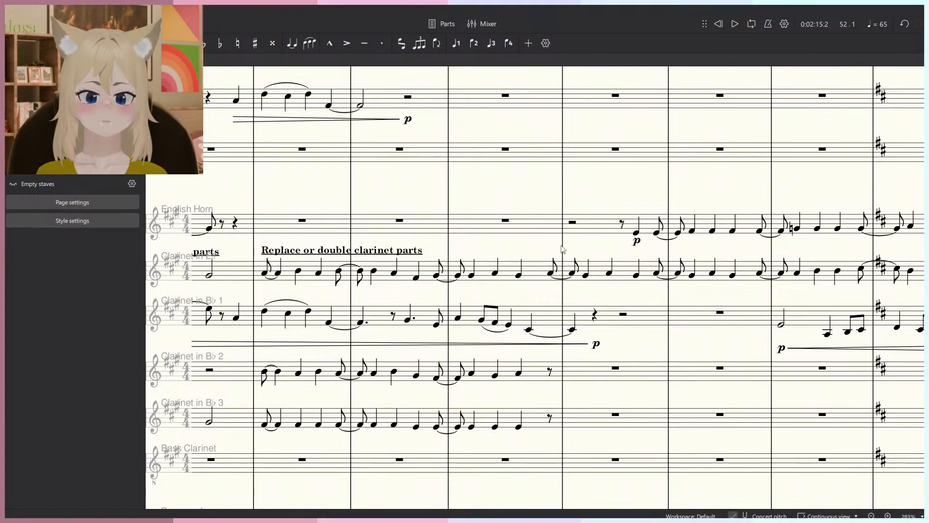
{"action": "scroll", "coordinate": [447, 248], "scroll_direction": "down", "scroll_amount": 5}
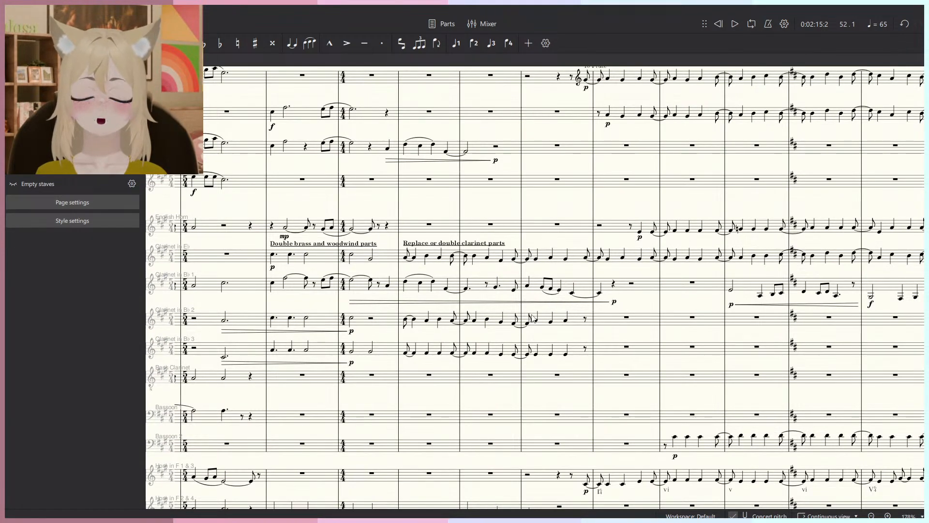
{"action": "scroll", "coordinate": [532, 318], "scroll_direction": "up", "scroll_amount": 3}
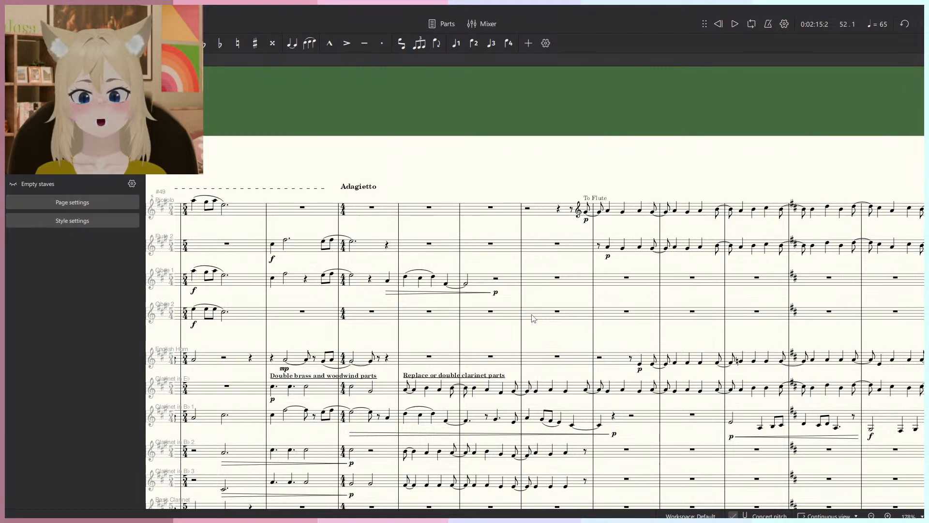
{"action": "scroll", "coordinate": [526, 316], "scroll_direction": "down", "scroll_amount": 2}
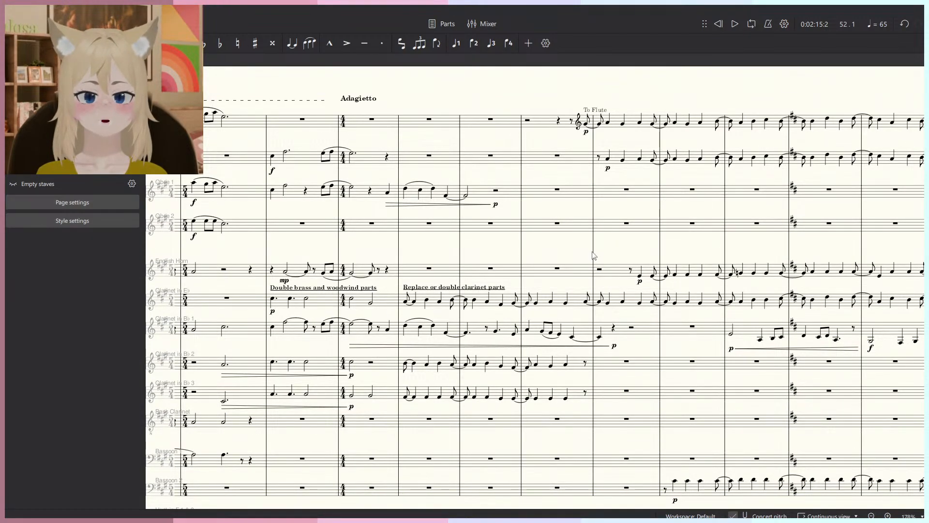
Play the score from the start of measure 54, follow the woodwind and horn parts, and stop in measure 57.
{"action": "left_click", "coordinate": [522, 244]}
{"action": "key", "text": "space"}
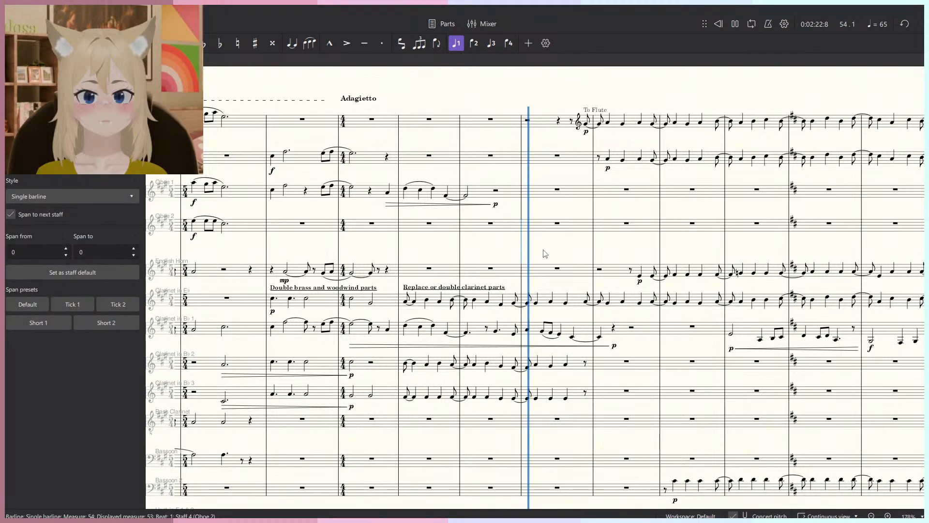
{"action": "scroll", "coordinate": [542, 250], "scroll_direction": "down", "scroll_amount": 2}
{"action": "scroll", "coordinate": [543, 250], "scroll_direction": "down", "scroll_amount": 1}
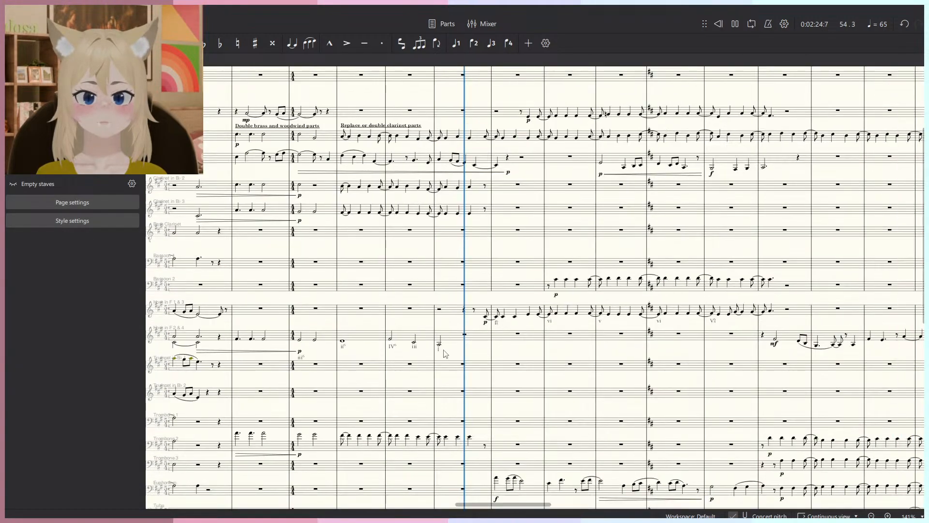
{"action": "scroll", "coordinate": [441, 385], "scroll_direction": "up", "scroll_amount": 2}
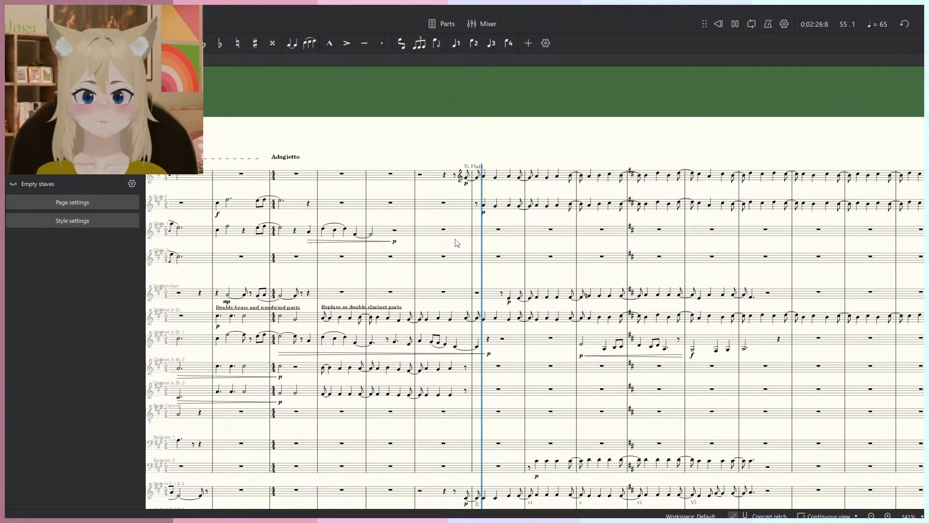
{"action": "scroll", "coordinate": [467, 227], "scroll_direction": "down", "scroll_amount": 1}
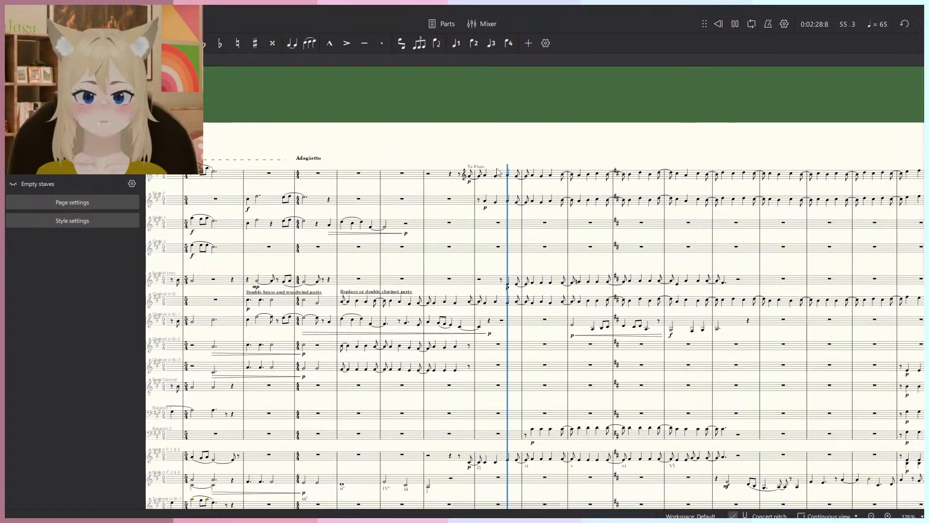
{"action": "scroll", "coordinate": [502, 184], "scroll_direction": "down", "scroll_amount": 5}
{"action": "scroll", "coordinate": [502, 184], "scroll_direction": "up", "scroll_amount": 6}
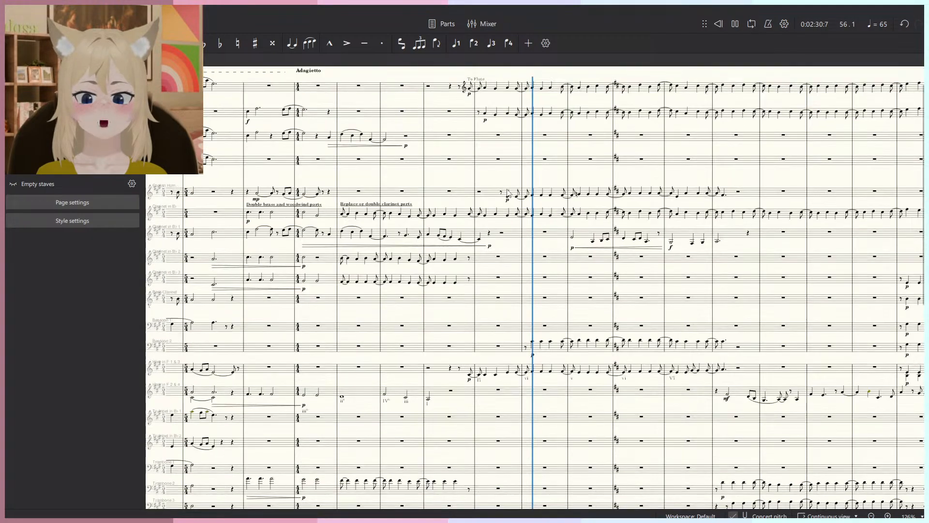
{"action": "scroll", "coordinate": [502, 296], "scroll_direction": "up", "scroll_amount": 2}
{"action": "scroll", "coordinate": [503, 298], "scroll_direction": "down", "scroll_amount": 1}
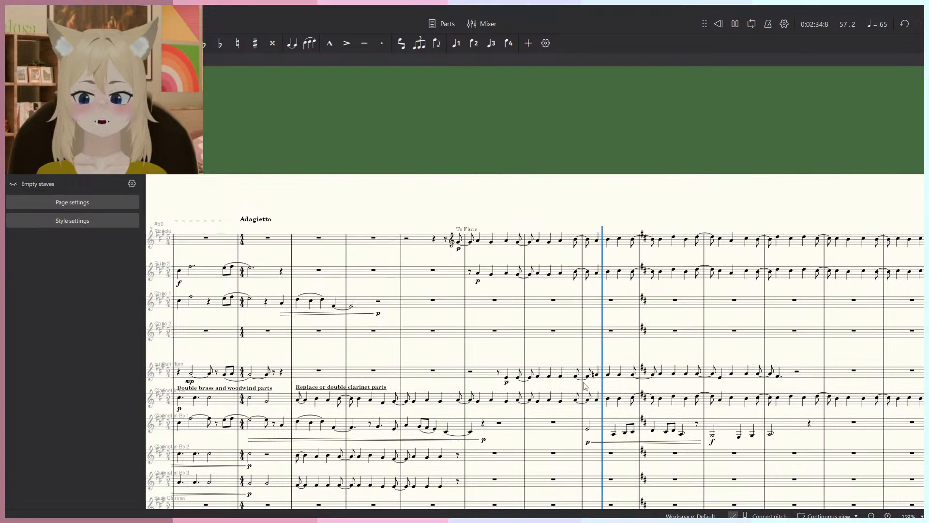
{"action": "scroll", "coordinate": [555, 158], "scroll_direction": "down", "scroll_amount": 2}
{"action": "key", "text": "space"}
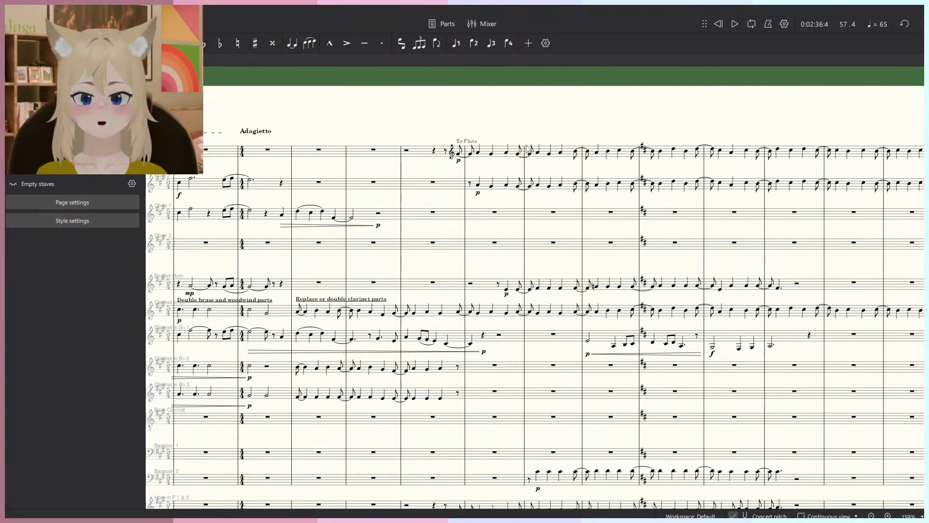
Replay the passage from the "To Flute" entry, compare the woodwind, horn and low brass parts, and stop in measure 59.
{"action": "left_click", "coordinate": [463, 152]}
{"action": "left_click", "coordinate": [464, 168]}
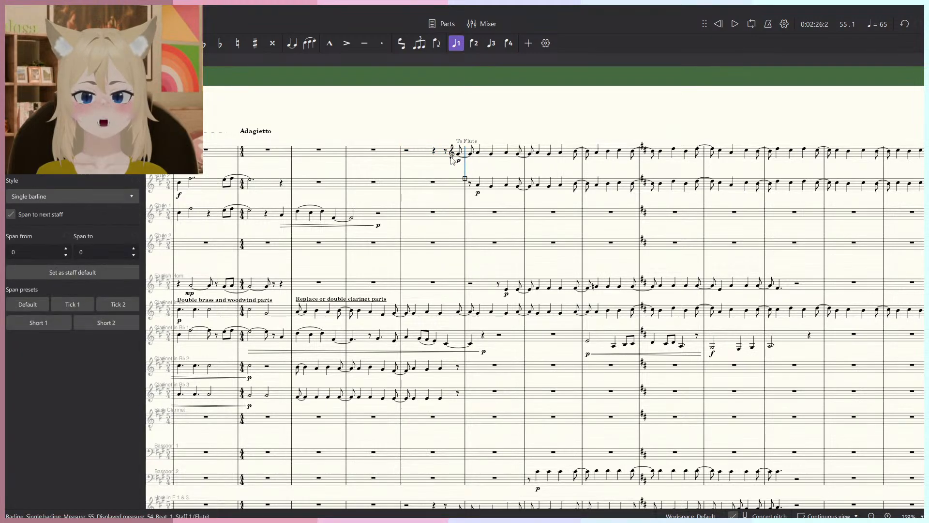
{"action": "left_click", "coordinate": [447, 153]}
{"action": "key", "text": "space"}
{"action": "left_click", "coordinate": [484, 121]}
{"action": "scroll", "coordinate": [484, 125], "scroll_direction": "down", "scroll_amount": 3}
{"action": "scroll", "coordinate": [485, 130], "scroll_direction": "down", "scroll_amount": 5}
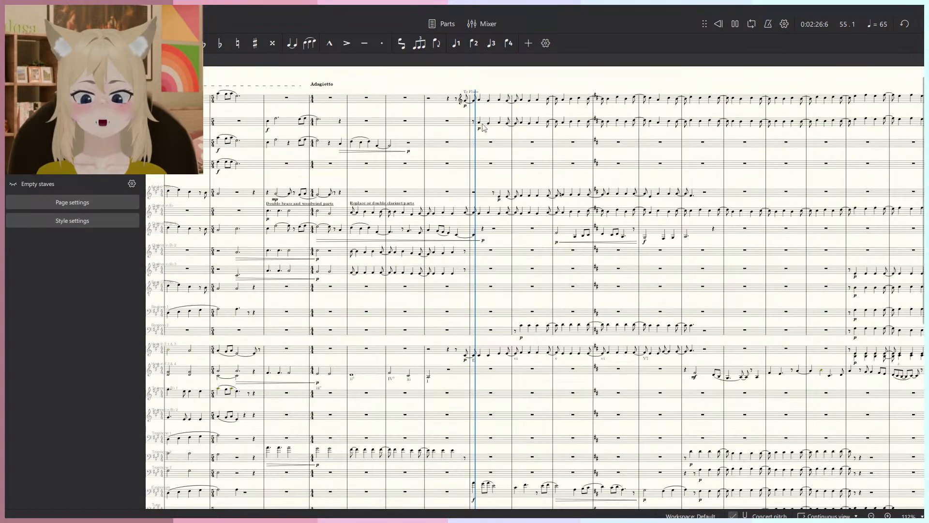
{"action": "scroll", "coordinate": [461, 216], "scroll_direction": "up", "scroll_amount": 5}
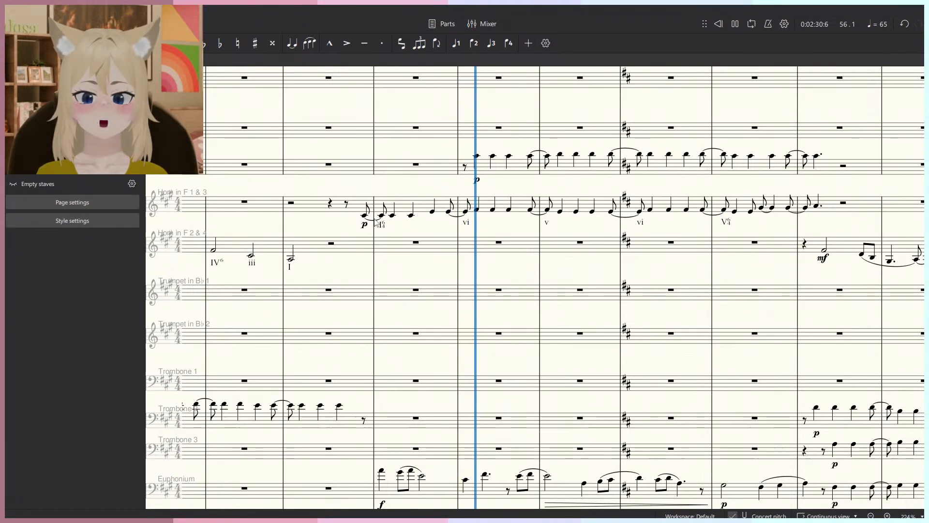
{"action": "scroll", "coordinate": [378, 223], "scroll_direction": "down", "scroll_amount": 2}
{"action": "scroll", "coordinate": [476, 294], "scroll_direction": "up", "scroll_amount": 6}
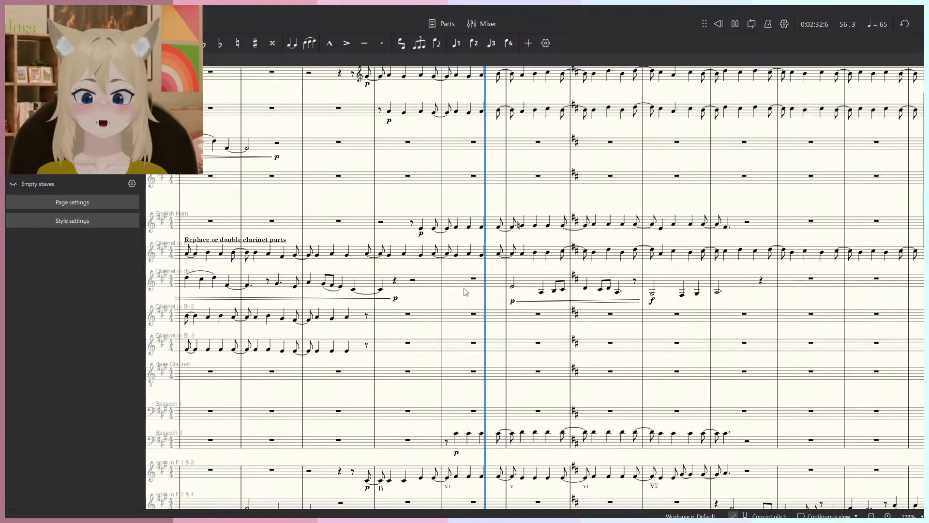
{"action": "scroll", "coordinate": [475, 293], "scroll_direction": "up", "scroll_amount": 1}
{"action": "scroll", "coordinate": [475, 293], "scroll_direction": "down", "scroll_amount": 3}
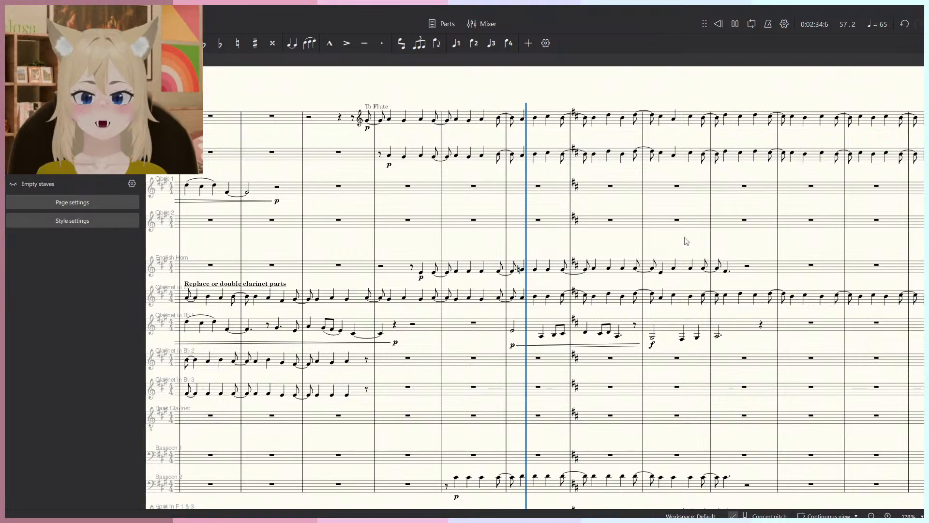
{"action": "scroll", "coordinate": [607, 378], "scroll_direction": "down", "scroll_amount": 1}
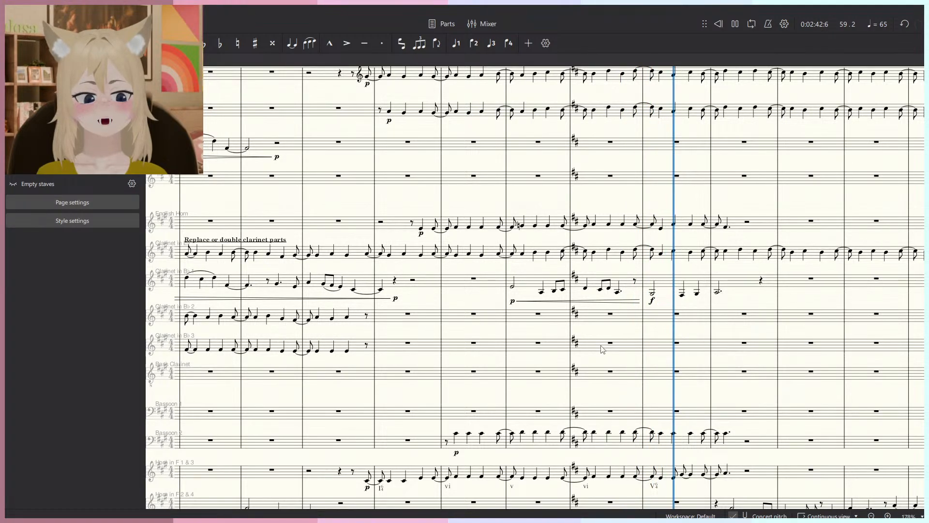
{"action": "key", "text": "space"}
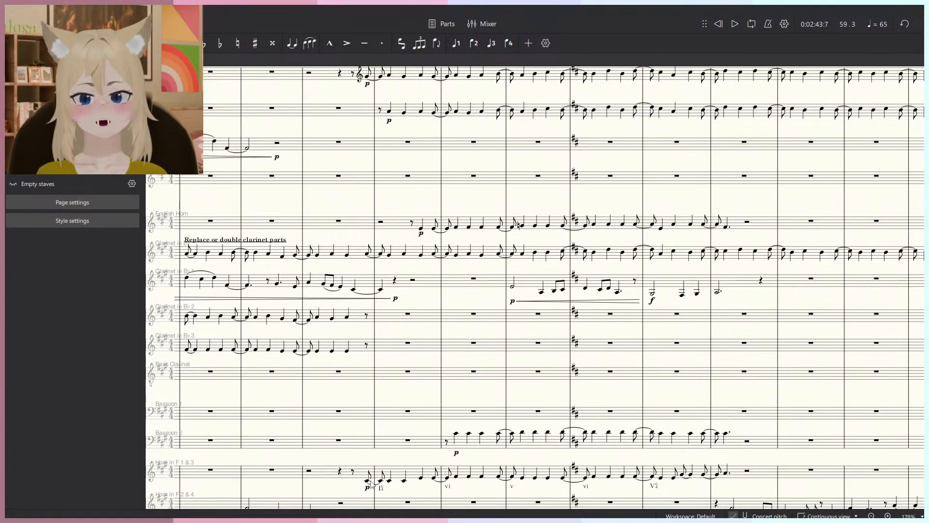
Add the staff text "Double or move this horn part" at the Horn in F 1 & 3 entry in measure 54, underlined and bold.
{"action": "left_click", "coordinate": [368, 481]}
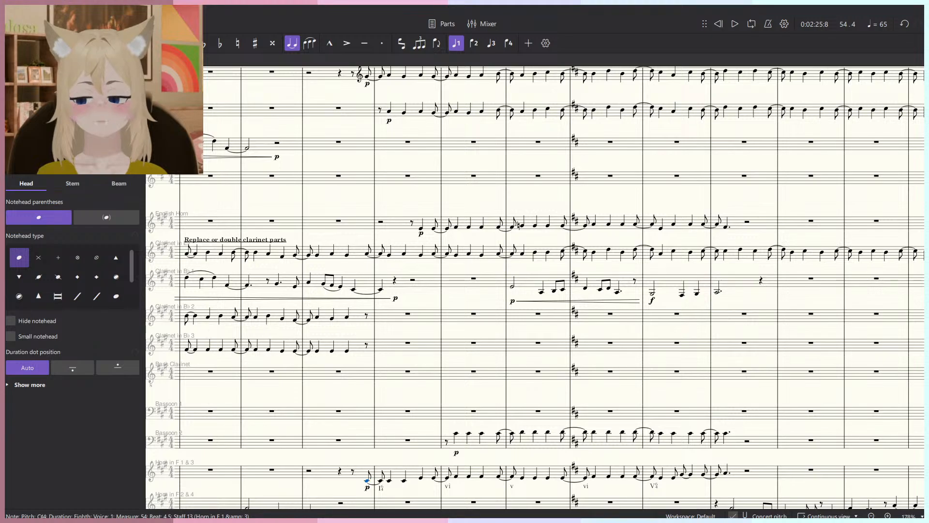
{"action": "key", "text": "ctrl+t"}
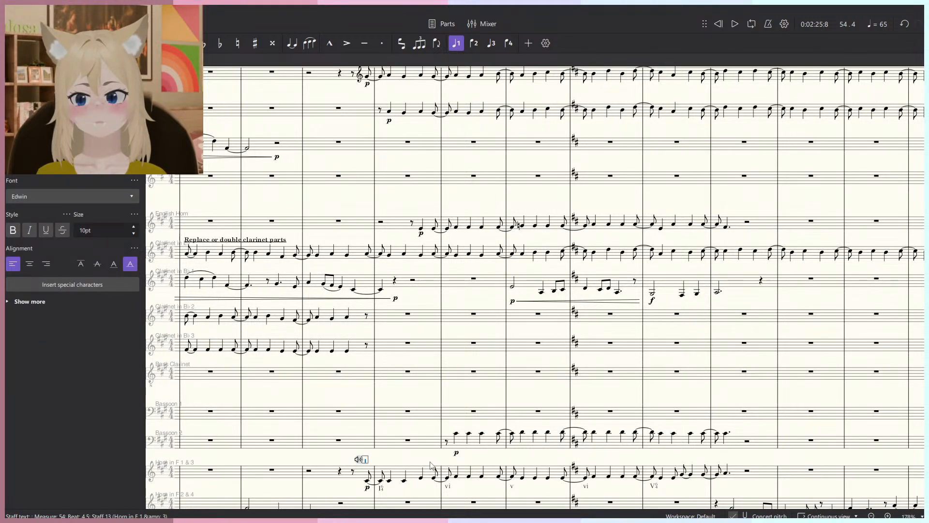
{"action": "type", "text": "Do"}
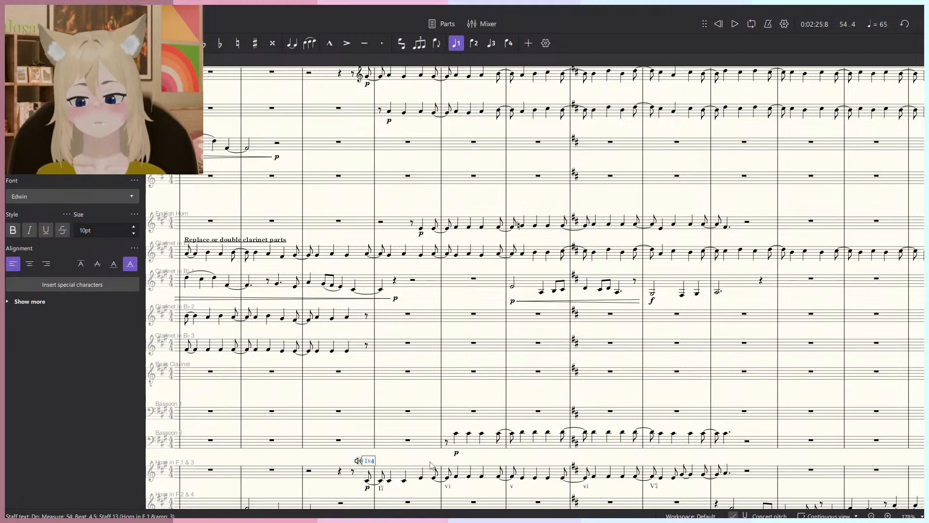
{"action": "type", "text": "uble or"}
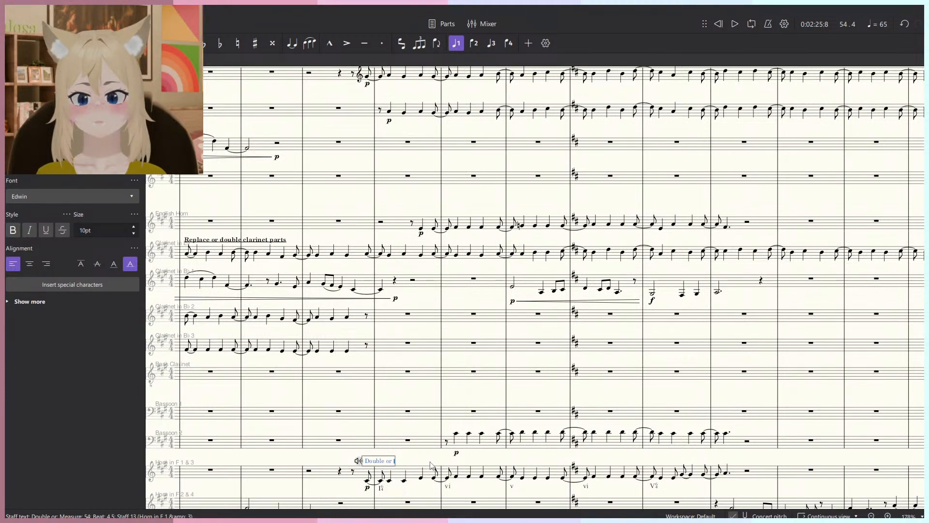
{"action": "type", "text": "move thi"}
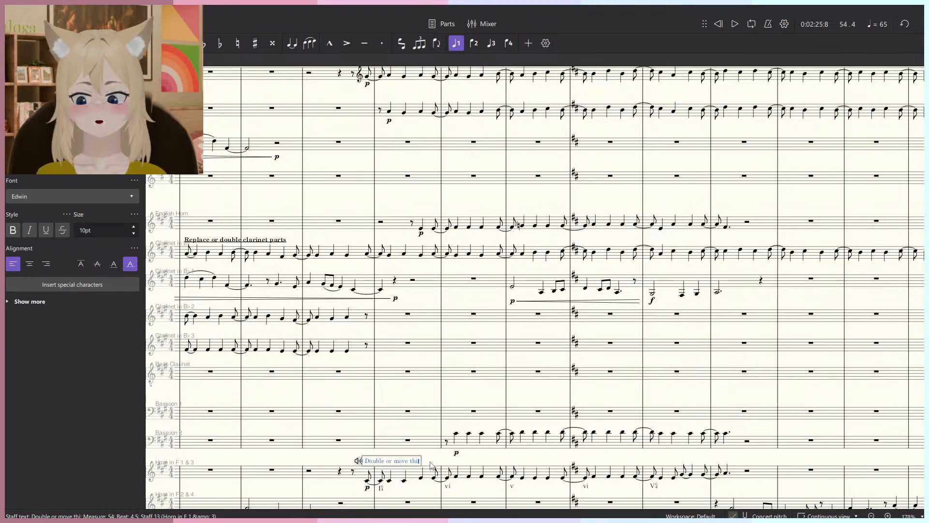
{"action": "type", "text": "s horn part"}
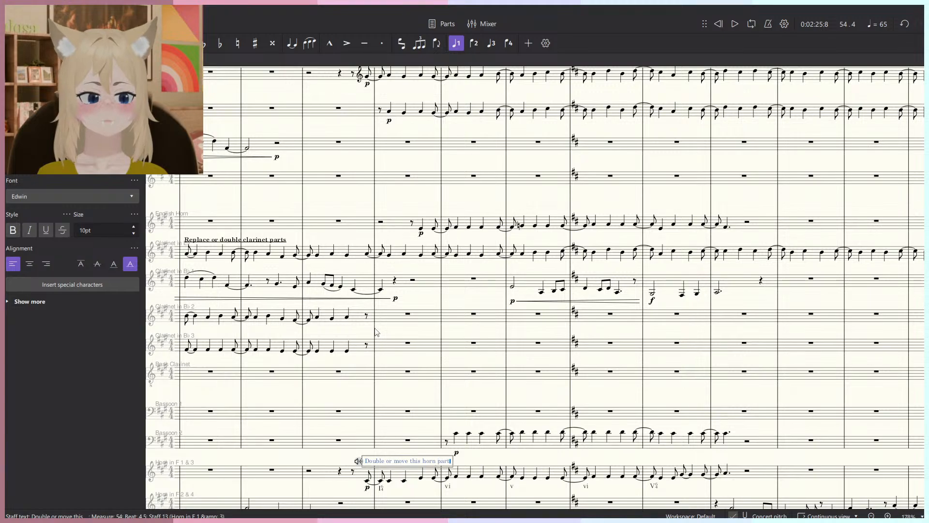
{"action": "key", "text": "Escape"}
{"action": "left_click", "coordinate": [46, 230]}
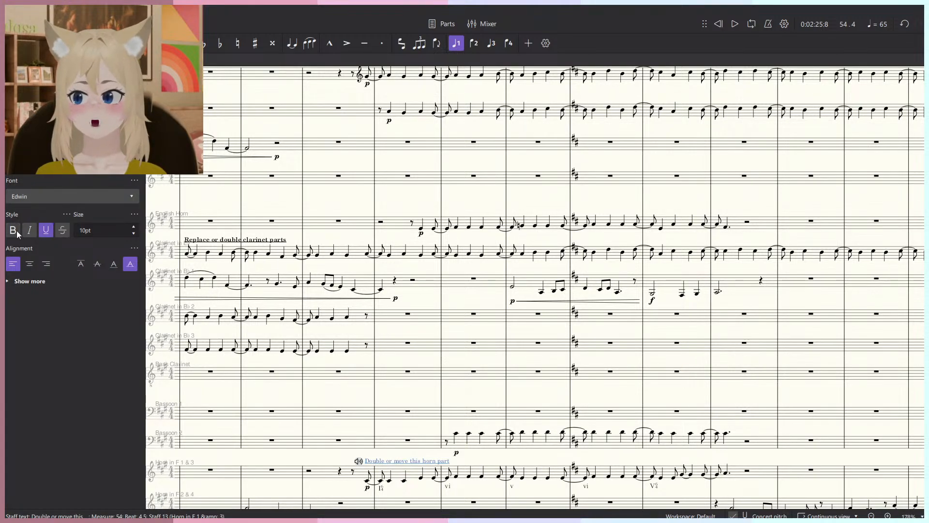
{"action": "left_click", "coordinate": [13, 229]}
Play the score from the start of measure 56, follow the string, horn and low brass parts, and stop in measure 62.
{"action": "left_click", "coordinate": [453, 442]}
{"action": "key", "text": "space"}
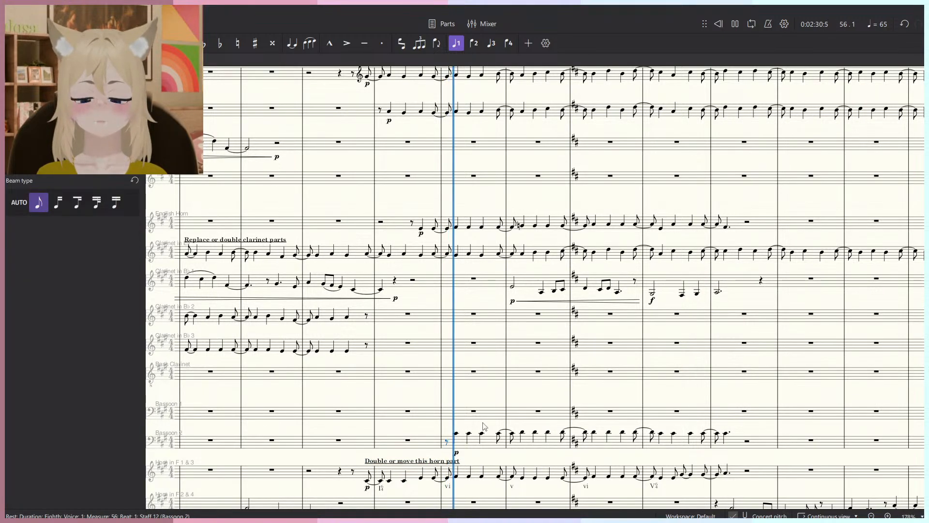
{"action": "scroll", "coordinate": [513, 387], "scroll_direction": "down", "scroll_amount": 1, "text": "ctrl"}
{"action": "left_click_drag", "start_coordinate": [557, 396], "coordinate": [496, 362]}
{"action": "left_click", "coordinate": [498, 355]}
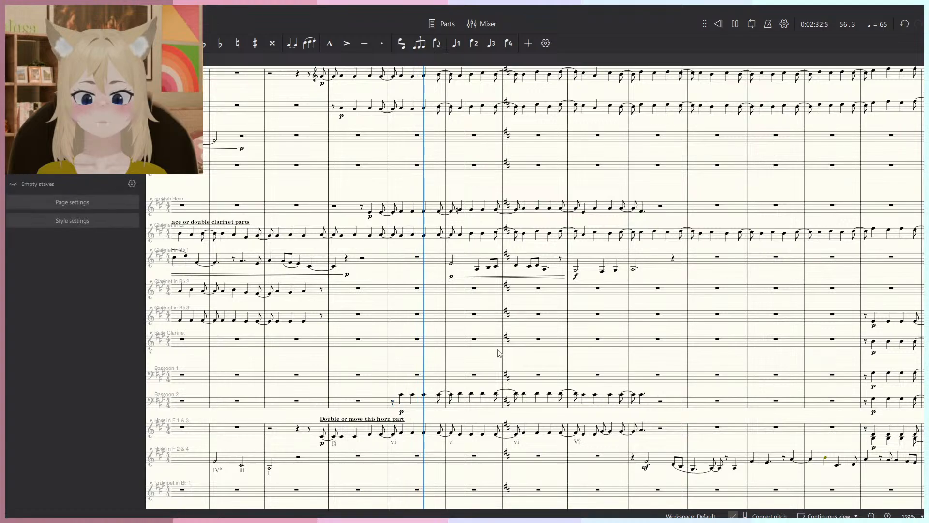
{"action": "scroll", "coordinate": [504, 358], "scroll_direction": "down", "scroll_amount": 10}
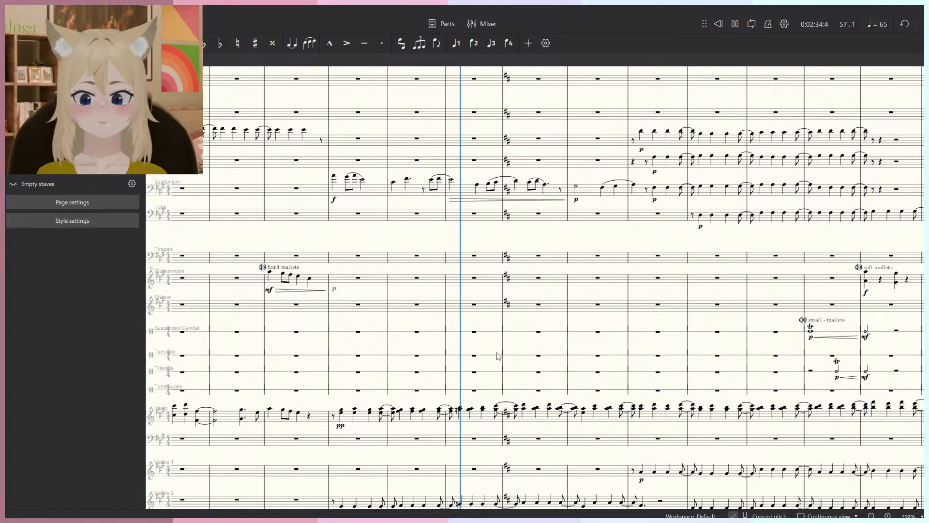
{"action": "scroll", "coordinate": [502, 358], "scroll_direction": "down", "scroll_amount": 5}
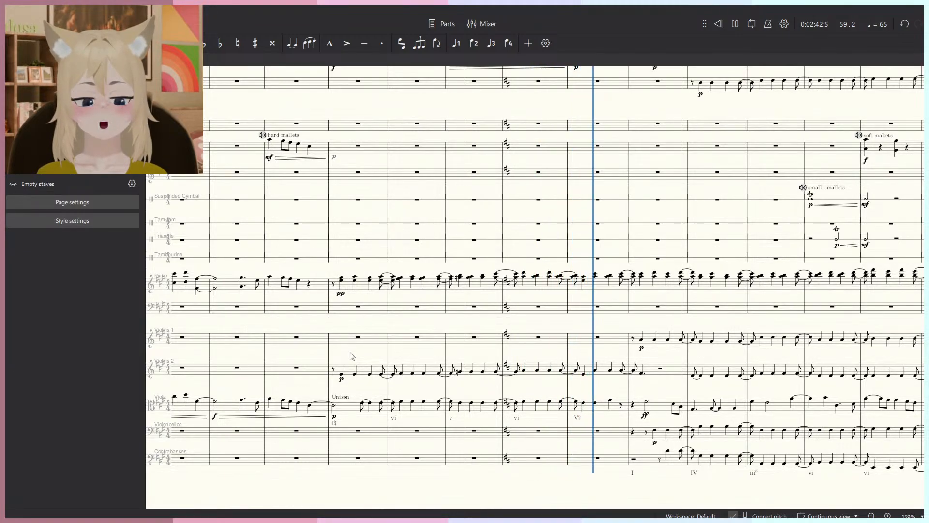
{"action": "scroll", "coordinate": [594, 275], "scroll_direction": "down", "scroll_amount": 1}
{"action": "scroll", "coordinate": [594, 275], "scroll_direction": "up", "scroll_amount": 4}
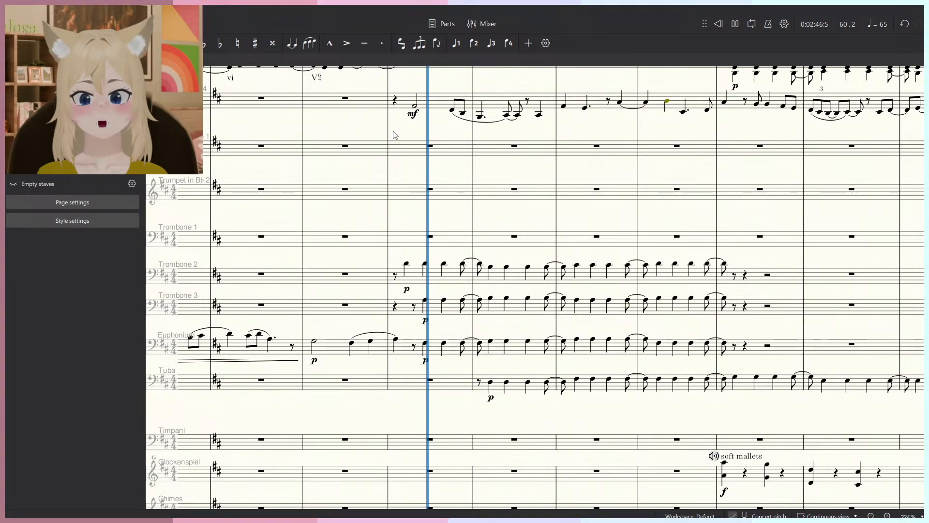
{"action": "scroll", "coordinate": [397, 174], "scroll_direction": "up", "scroll_amount": 1}
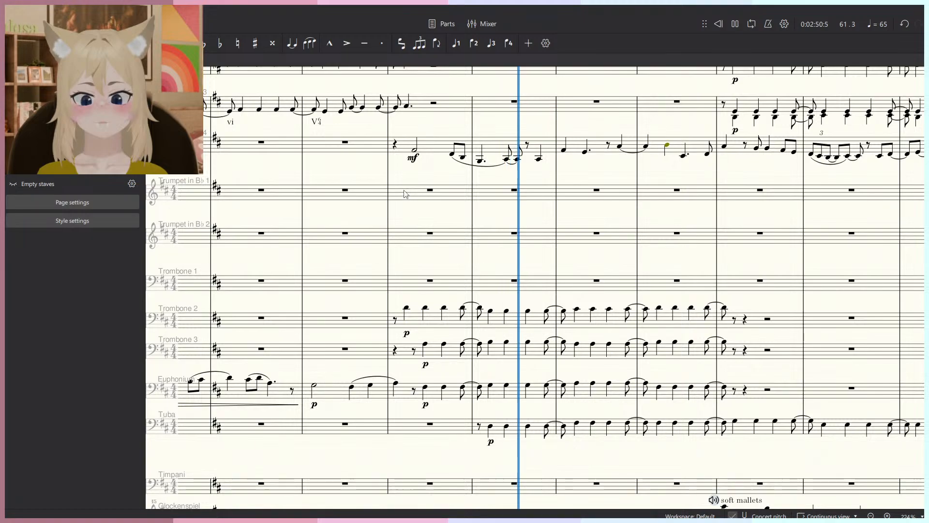
{"action": "scroll", "coordinate": [406, 191], "scroll_direction": "down", "scroll_amount": 2}
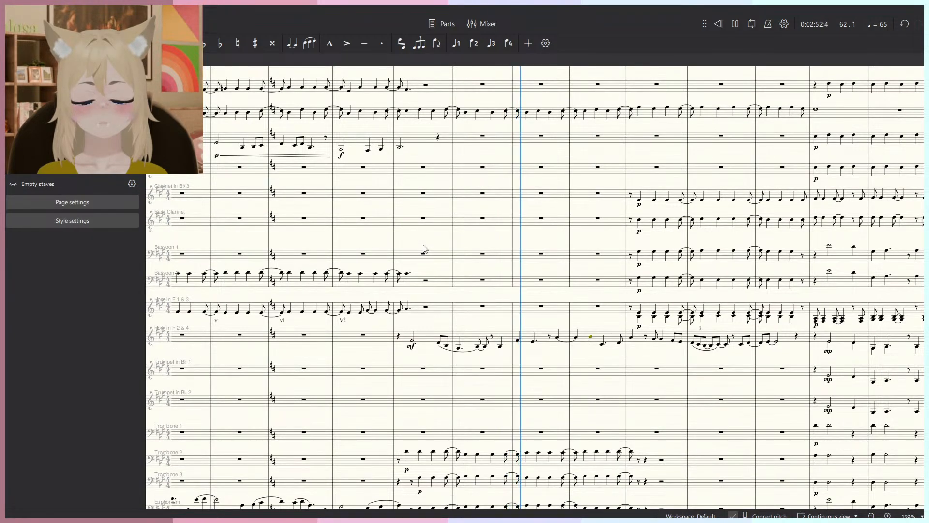
{"action": "scroll", "coordinate": [423, 250], "scroll_direction": "down", "scroll_amount": 2}
{"action": "key", "text": "space"}
Audition single trombone and euphonium notes in measures 60 and 62, and compare them with the horn, percussion and string parts.
{"action": "scroll", "coordinate": [510, 461], "scroll_direction": "up", "scroll_amount": 4}
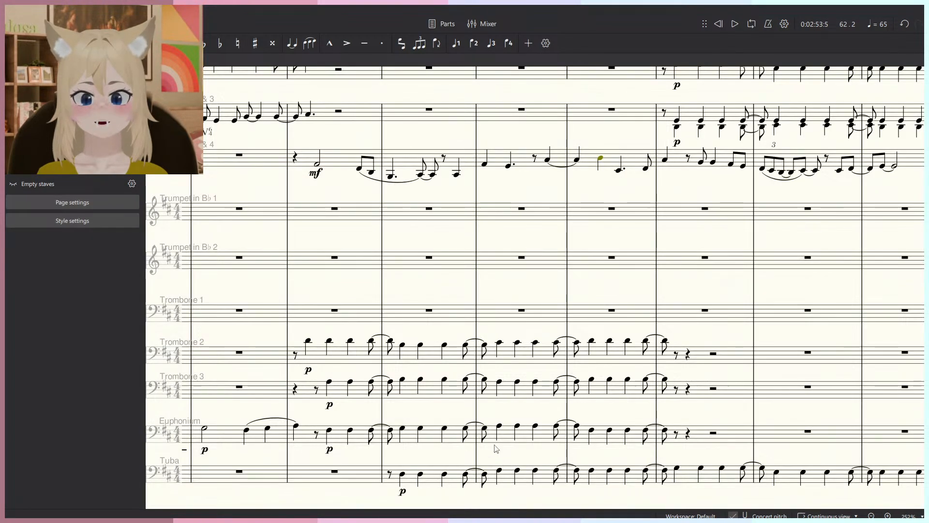
{"action": "left_click", "coordinate": [499, 470]}
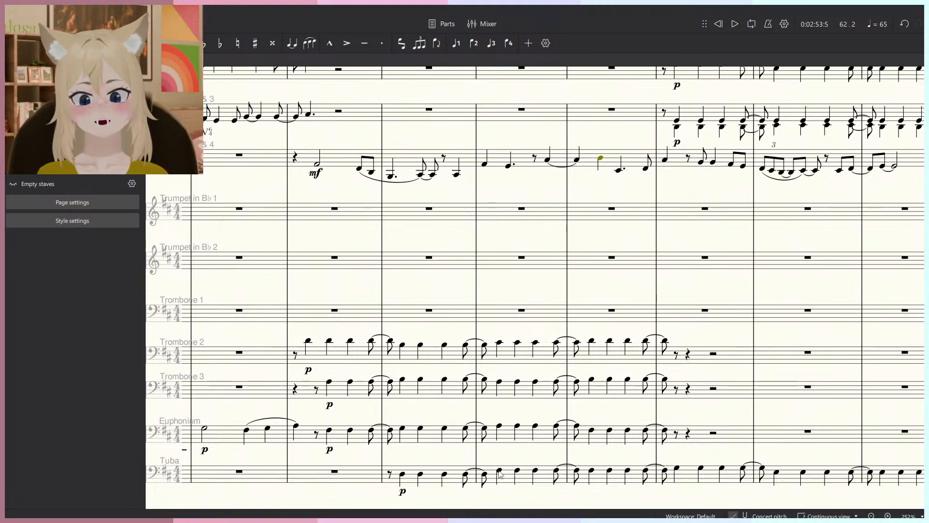
{"action": "left_click", "coordinate": [499, 426]}
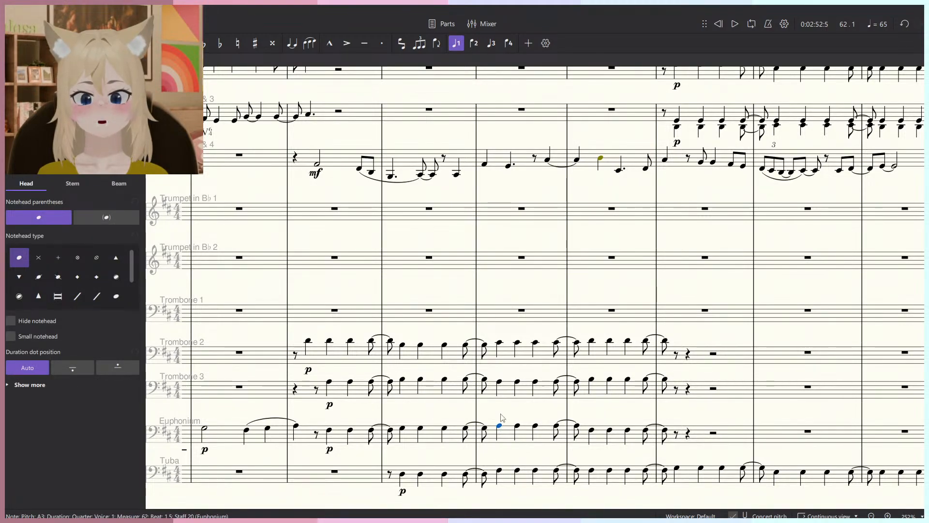
{"action": "left_click", "coordinate": [500, 344]}
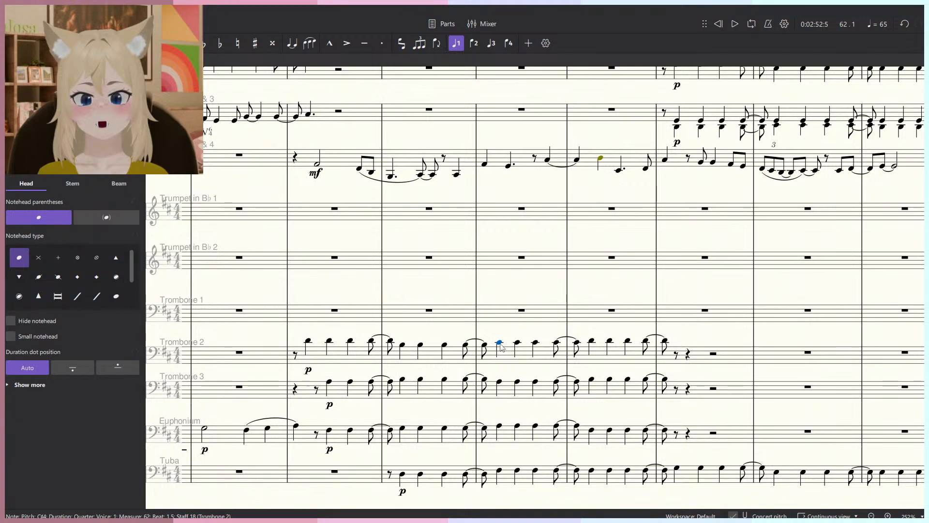
{"action": "left_click", "coordinate": [500, 383]}
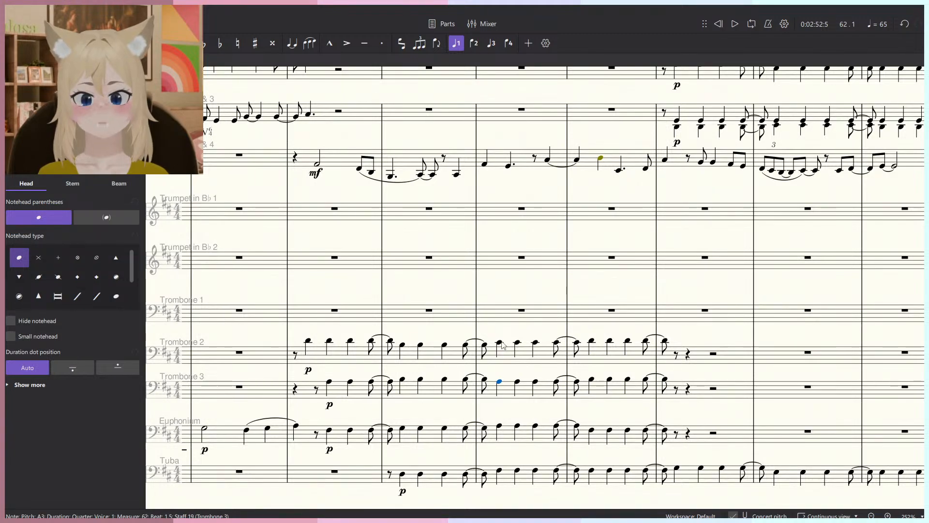
{"action": "left_click", "coordinate": [500, 344]}
{"action": "left_click", "coordinate": [329, 431]}
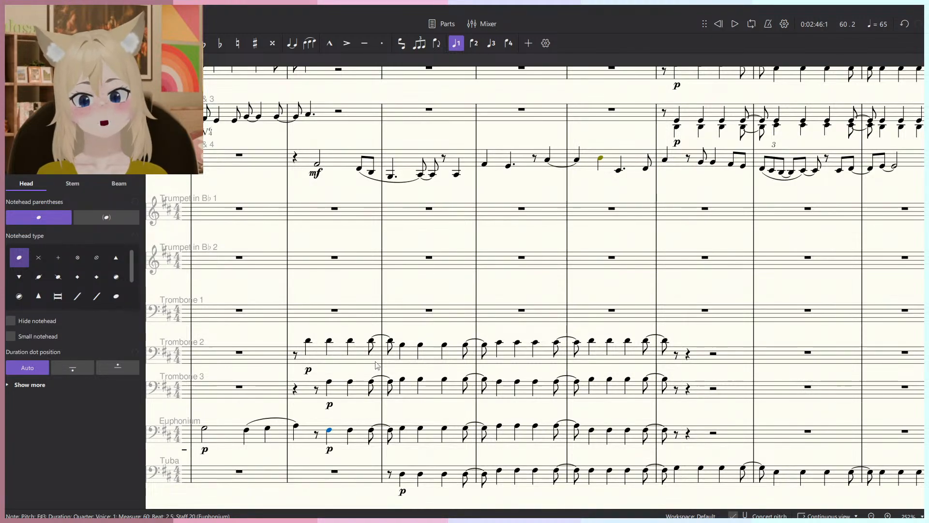
{"action": "scroll", "coordinate": [377, 364], "scroll_direction": "up", "scroll_amount": 2}
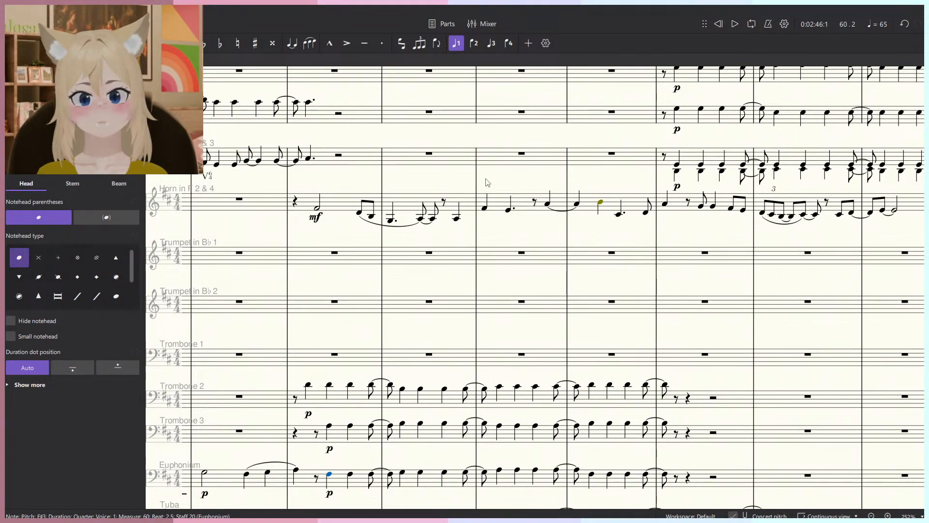
{"action": "scroll", "coordinate": [481, 434], "scroll_direction": "down", "scroll_amount": 2}
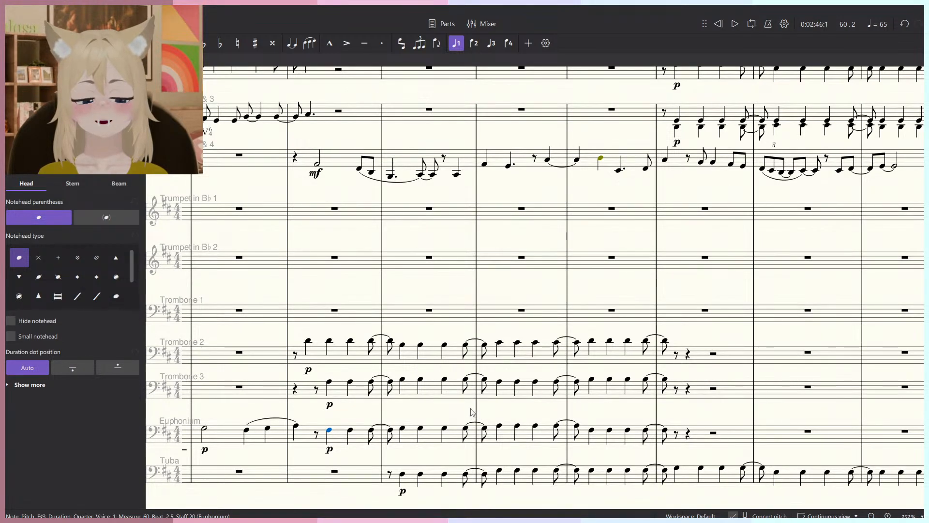
{"action": "scroll", "coordinate": [475, 406], "scroll_direction": "down", "scroll_amount": 5, "text": "ctrl"}
{"action": "scroll", "coordinate": [476, 407], "scroll_direction": "down", "scroll_amount": 5}
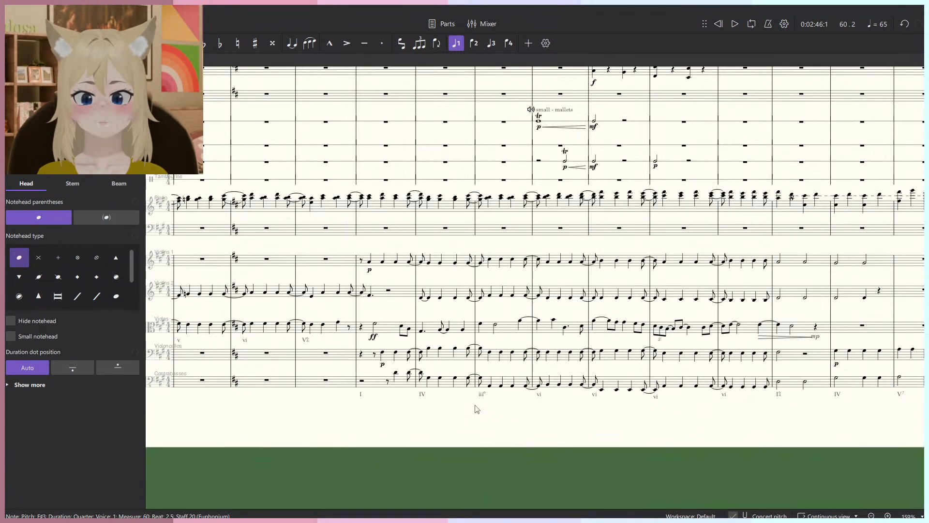
{"action": "scroll", "coordinate": [532, 409], "scroll_direction": "up", "scroll_amount": 6}
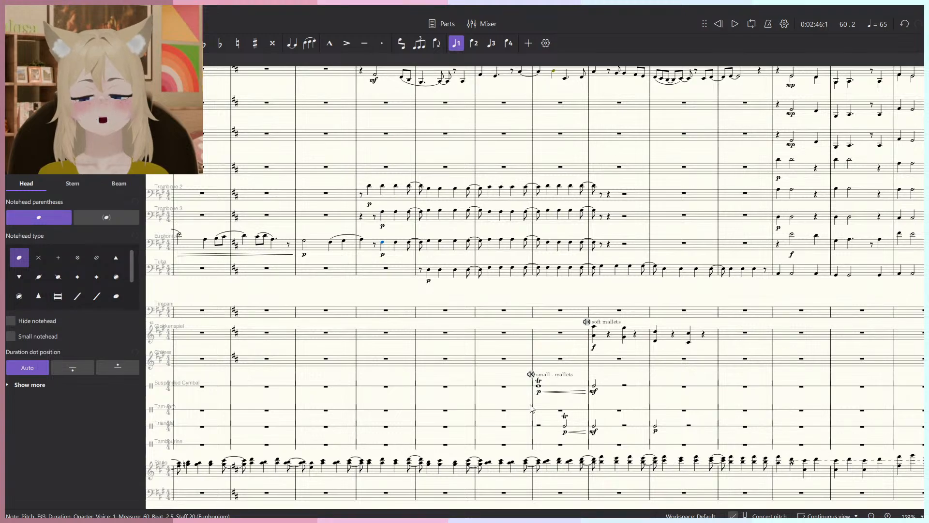
{"action": "scroll", "coordinate": [494, 291], "scroll_direction": "up", "scroll_amount": 3, "text": "ctrl"}
{"action": "scroll", "coordinate": [426, 259], "scroll_direction": "up", "scroll_amount": 6}
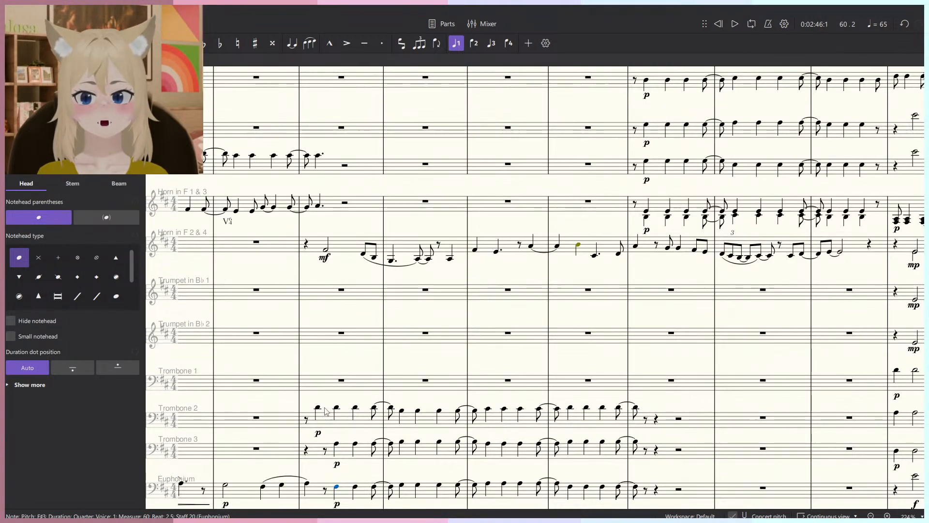
Add the staff text "Rework this brass chorale" at the Trombone 2 entry in measure 60, underlined and bold.
{"action": "left_click", "coordinate": [318, 408]}
{"action": "key", "text": "ctrl+t"}
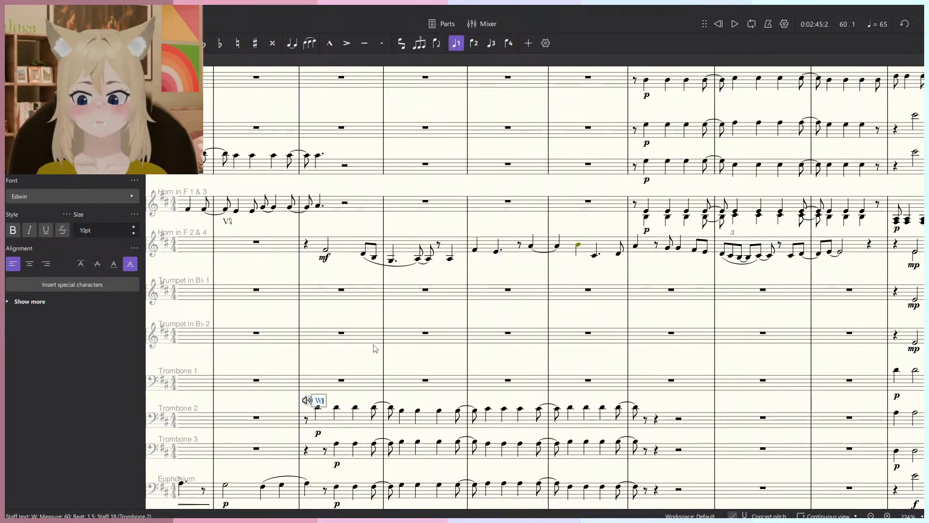
{"action": "type", "text": "Rewrok t"}
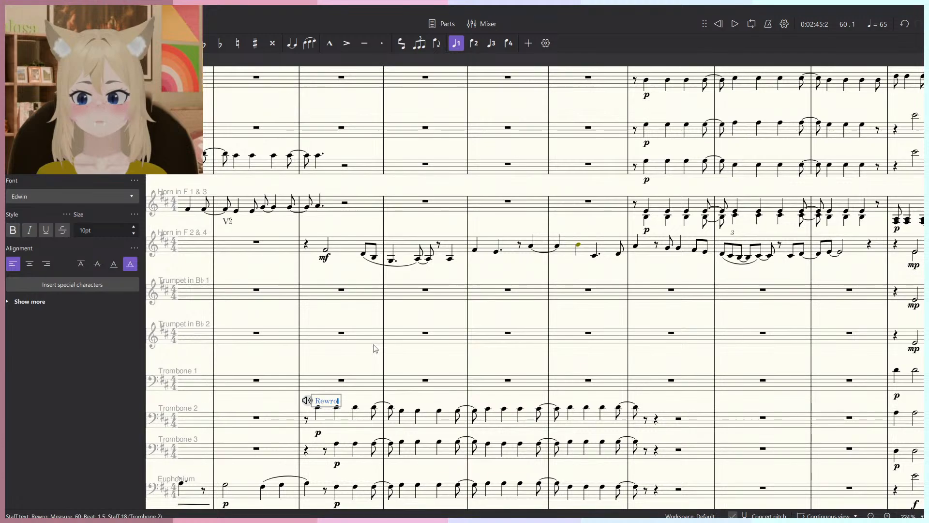
{"action": "key", "text": "BackSpace"}
{"action": "key", "text": "BackSpace"}
{"action": "key", "text": "BackSpace"}
{"action": "key", "text": "BackSpace"}
{"action": "key", "text": "BackSpace"}
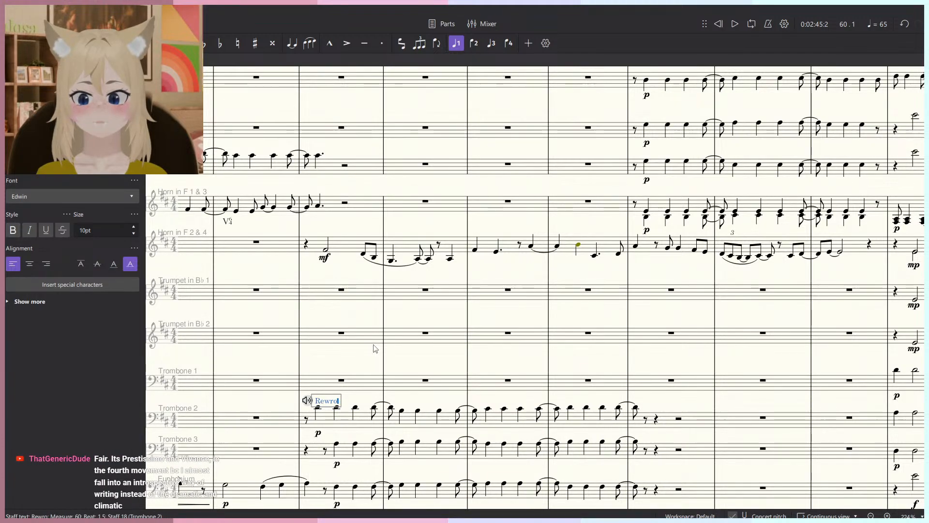
{"action": "type", "text": "ork "}
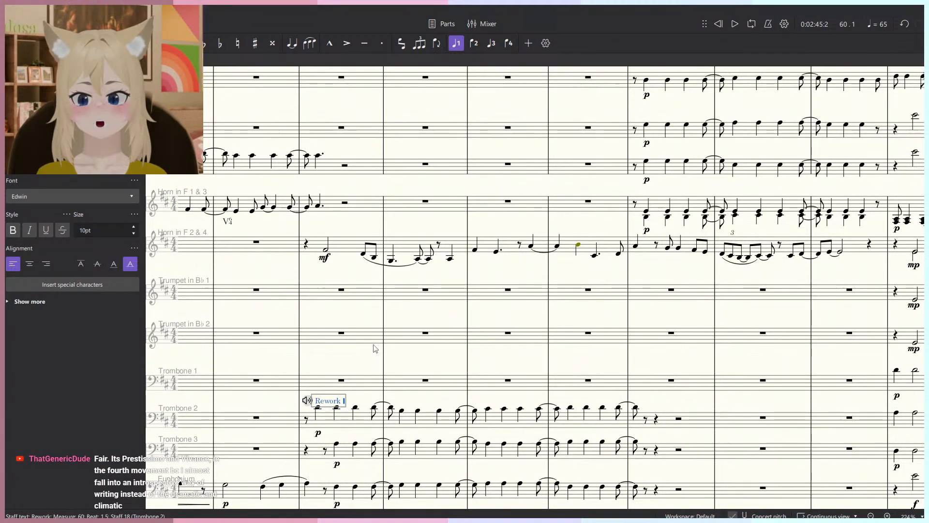
{"action": "type", "text": "this brass"}
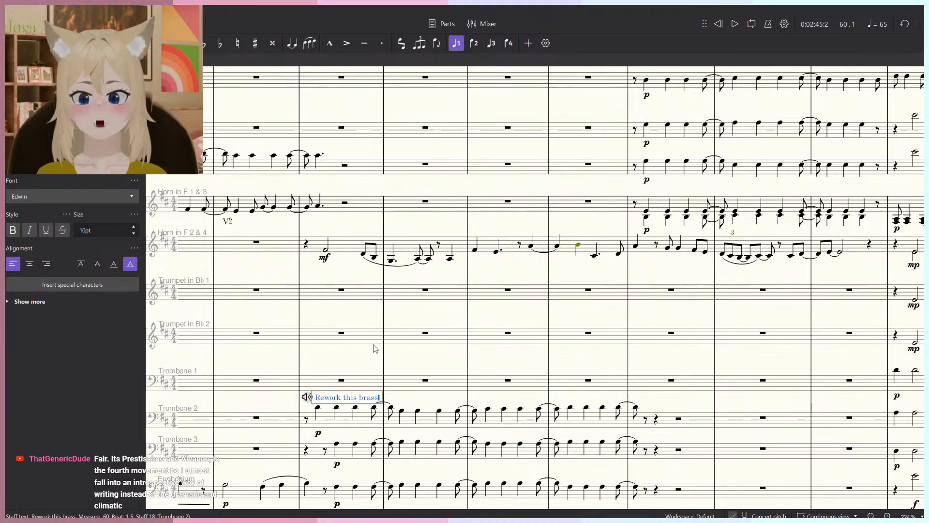
{"action": "type", "text": " chorale"}
{"action": "key", "text": "Escape"}
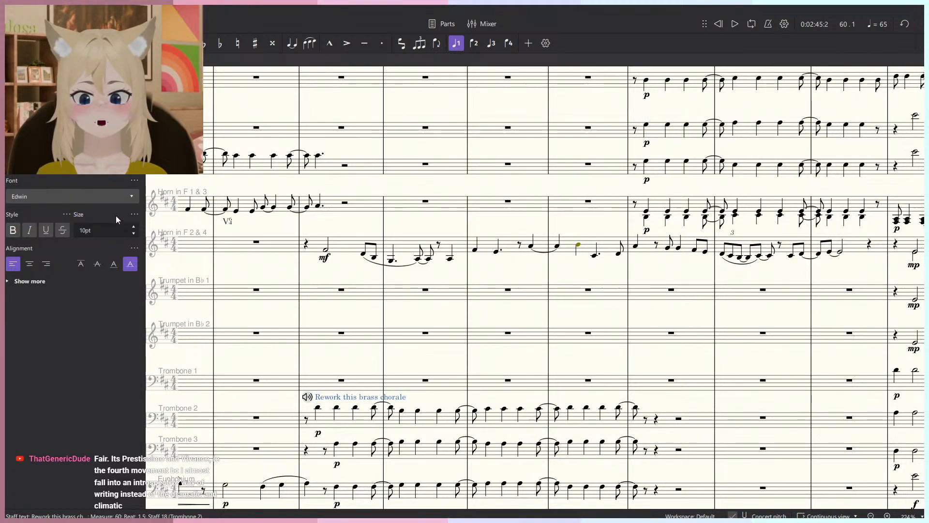
{"action": "left_click", "coordinate": [47, 231]}
{"action": "left_click", "coordinate": [13, 230]}
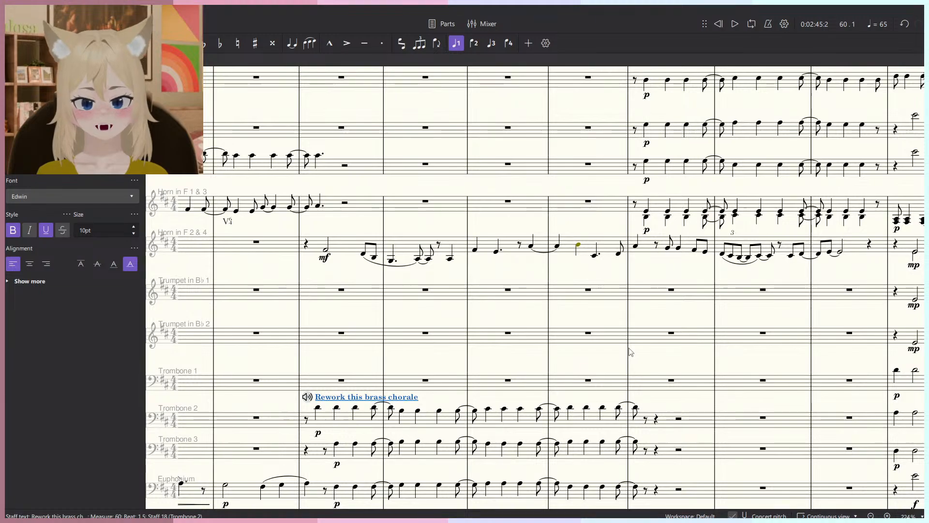
{"action": "left_click", "coordinate": [628, 352]}
Add the staff text "Tuba is too resonant, move bass to different instrument" at the Tuba's first quarter note in measure 64, underlined and bold.
{"action": "scroll", "coordinate": [659, 291], "scroll_direction": "down", "scroll_amount": 5}
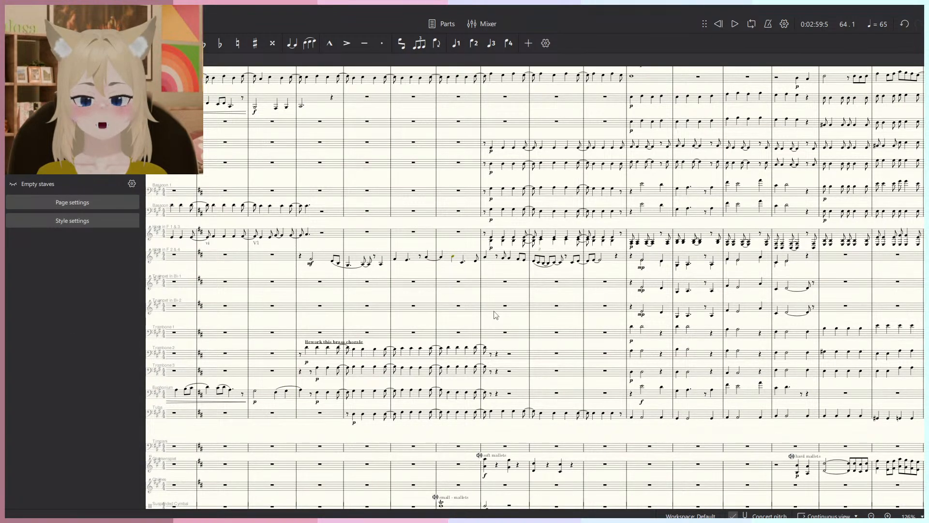
{"action": "scroll", "coordinate": [489, 467], "scroll_direction": "up", "scroll_amount": 8}
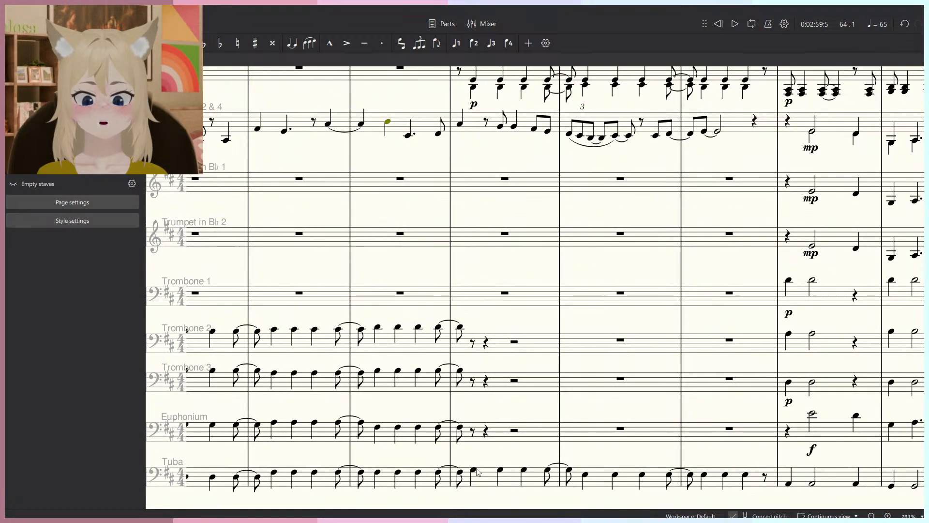
{"action": "left_click", "coordinate": [473, 470]}
{"action": "scroll", "coordinate": [477, 472], "scroll_direction": "down", "scroll_amount": 3}
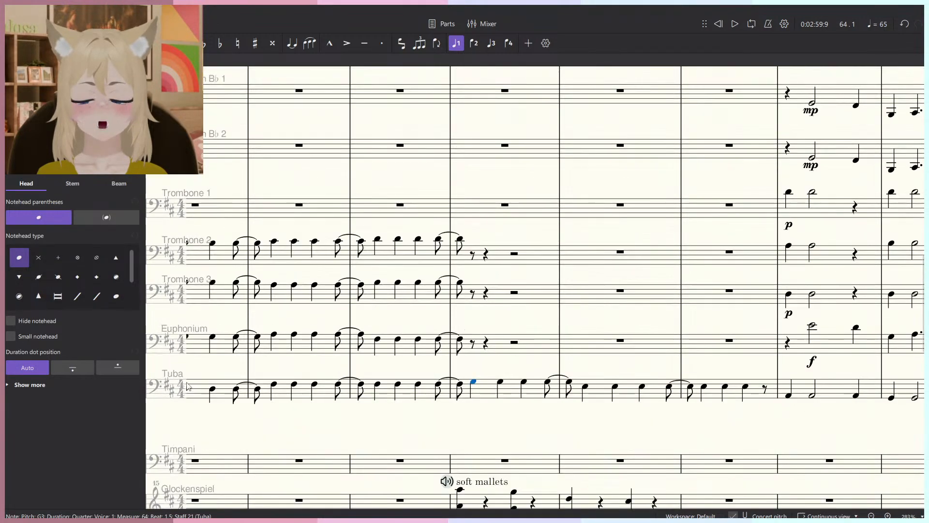
{"action": "key", "text": "ctrl+t"}
{"action": "type", "text": "T"}
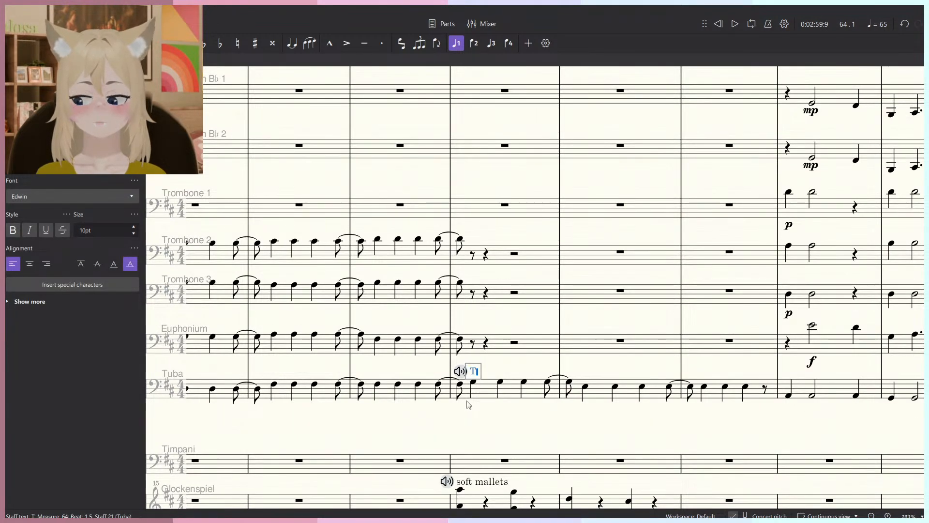
{"action": "type", "text": "uba is too "}
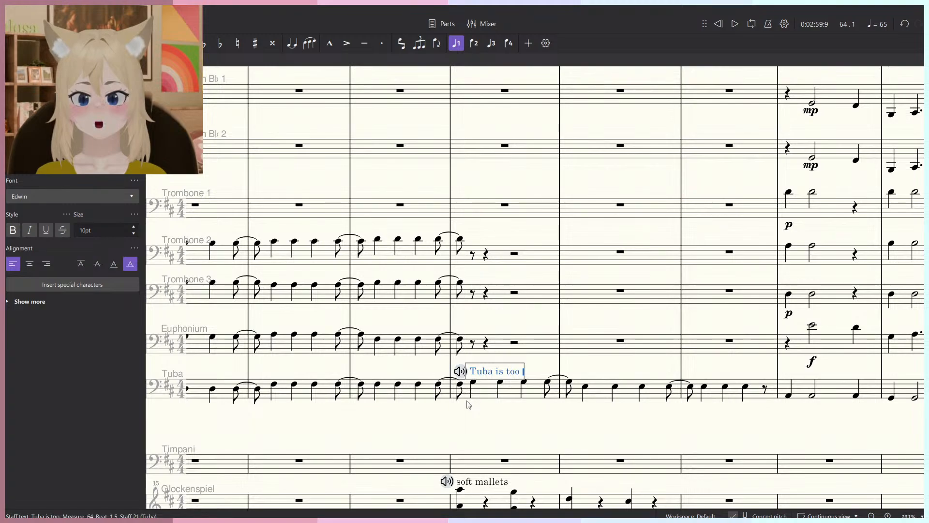
{"action": "type", "text": "resonant"}
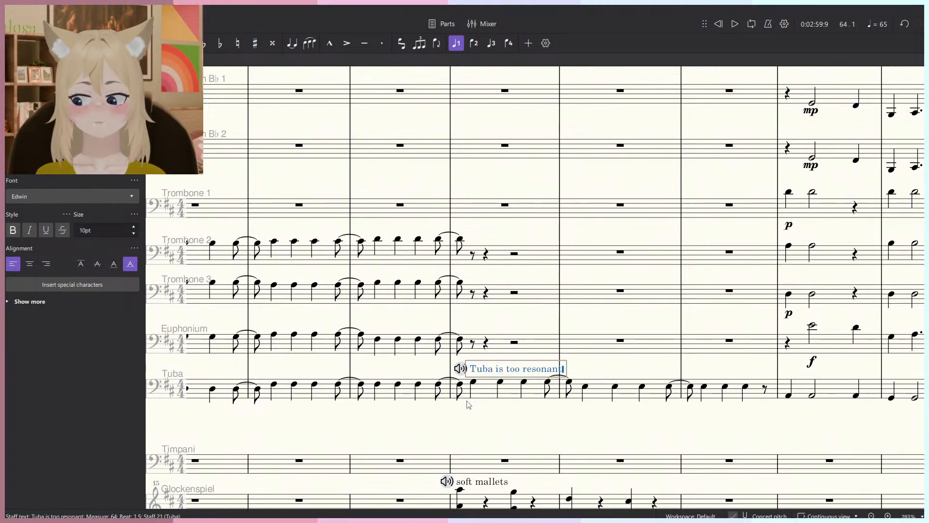
{"action": "type", "text": ", move bas"}
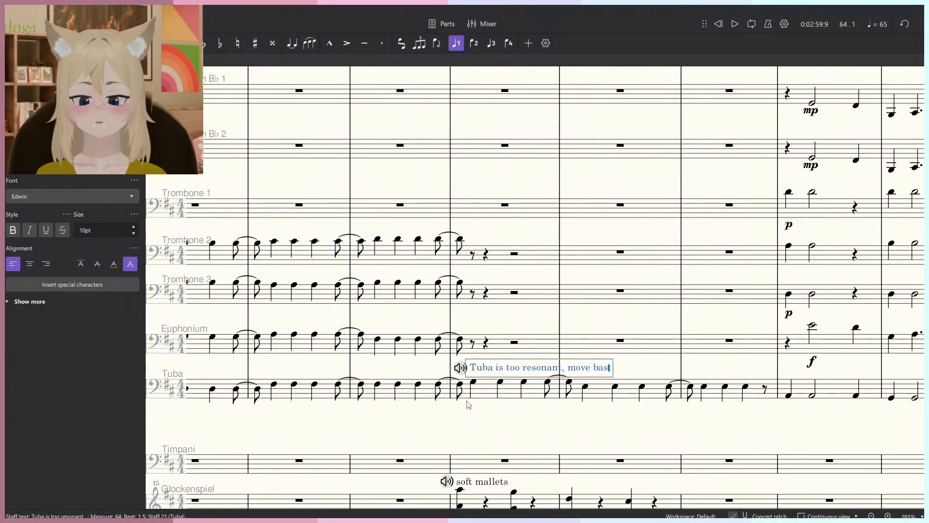
{"action": "type", "text": "s to diffe"}
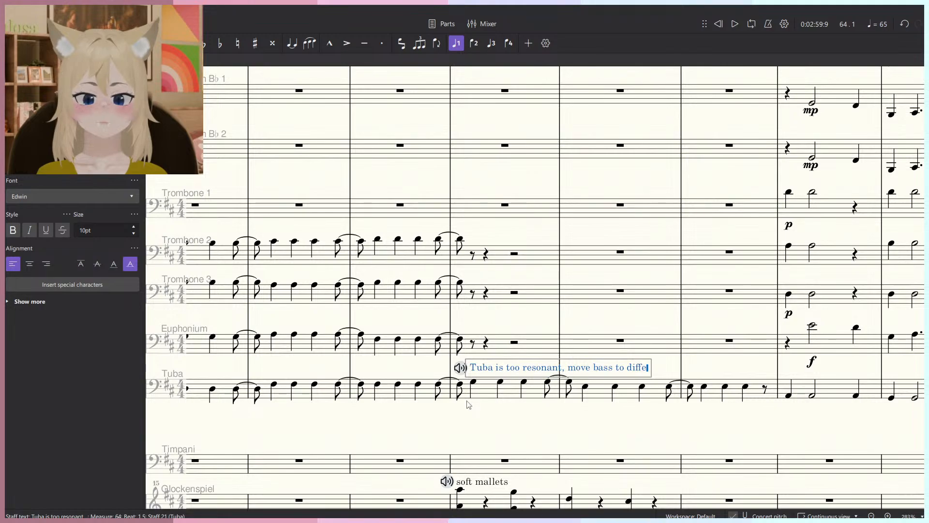
{"action": "type", "text": "rent instrument"}
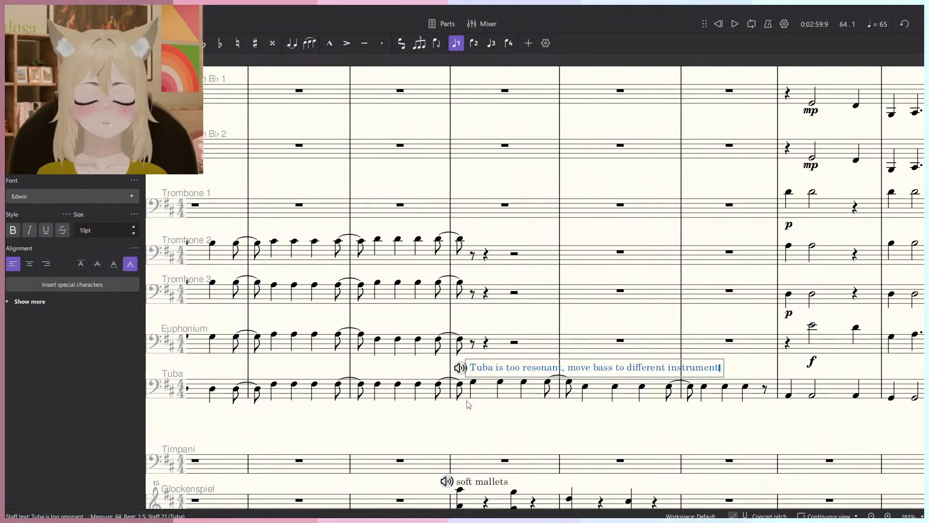
{"action": "key", "text": "Escape"}
{"action": "left_click", "coordinate": [46, 230]}
{"action": "left_click", "coordinate": [13, 230]}
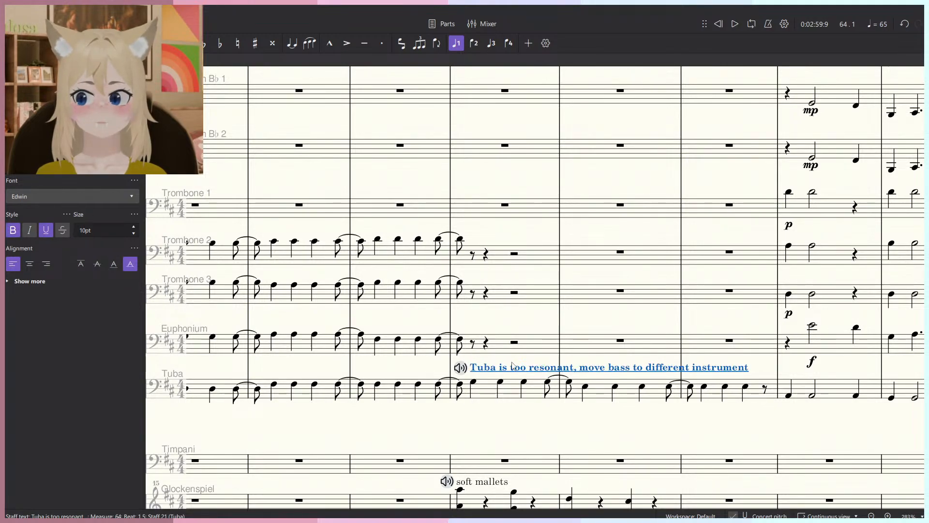
Examine the percussion, piano and string parts under measure 64, and compare them with the low brass parts.
{"action": "scroll", "coordinate": [512, 363], "scroll_direction": "down", "scroll_amount": 5}
{"action": "scroll", "coordinate": [511, 408], "scroll_direction": "down", "scroll_amount": 1}
{"action": "left_click", "coordinate": [529, 365]}
{"action": "scroll", "coordinate": [483, 224], "scroll_direction": "down", "scroll_amount": 6}
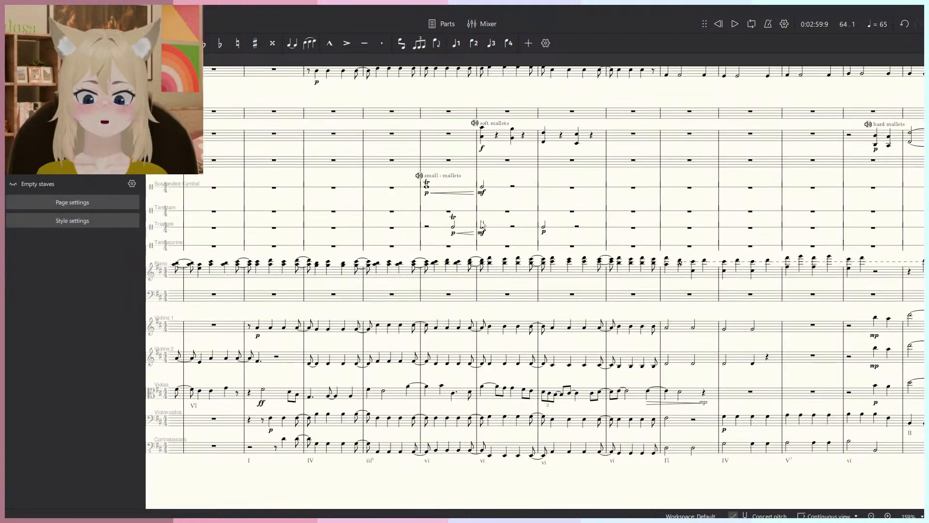
{"action": "scroll", "coordinate": [537, 217], "scroll_direction": "up", "scroll_amount": 1}
{"action": "scroll", "coordinate": [525, 353], "scroll_direction": "down", "scroll_amount": 1}
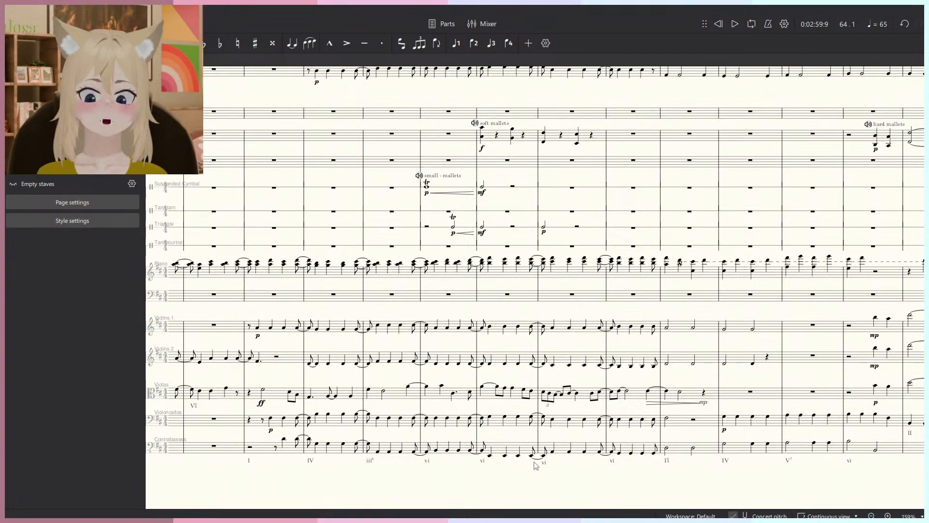
{"action": "scroll", "coordinate": [538, 457], "scroll_direction": "up", "scroll_amount": 1}
{"action": "scroll", "coordinate": [502, 198], "scroll_direction": "up", "scroll_amount": 3}
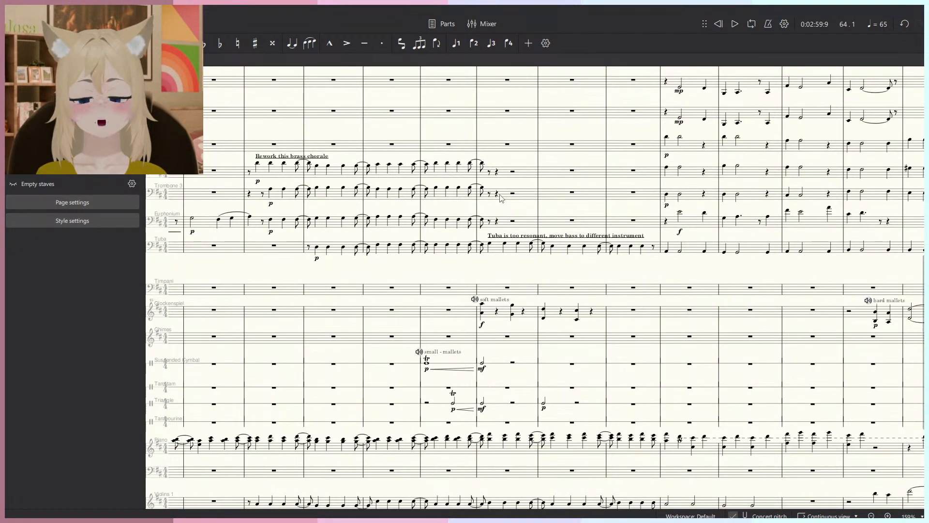
{"action": "scroll", "coordinate": [501, 197], "scroll_direction": "up", "scroll_amount": 1}
Reword the Tuba comment in measure 64 to "Tuba is too resonant, move this part to a different instrument", with a line break before "part".
{"action": "left_click", "coordinate": [568, 284]}
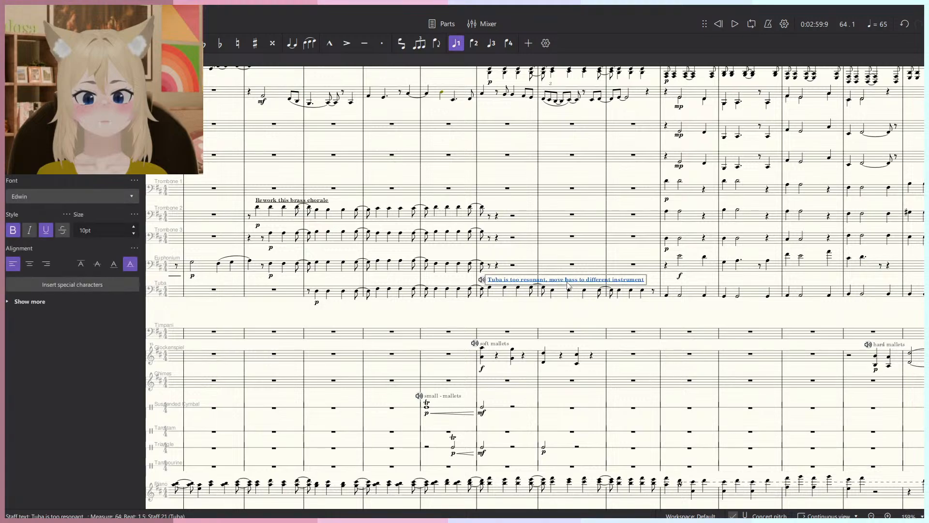
{"action": "key", "text": "ctrl+shift+Right"}
{"action": "key", "text": "BackSpace"}
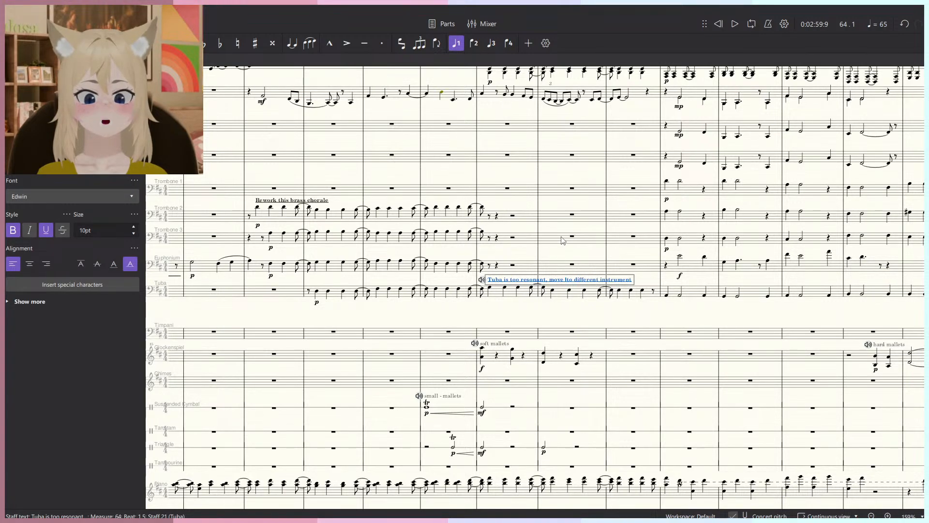
{"action": "type", "text": "th"}
{"action": "type", "text": "is part  to "}
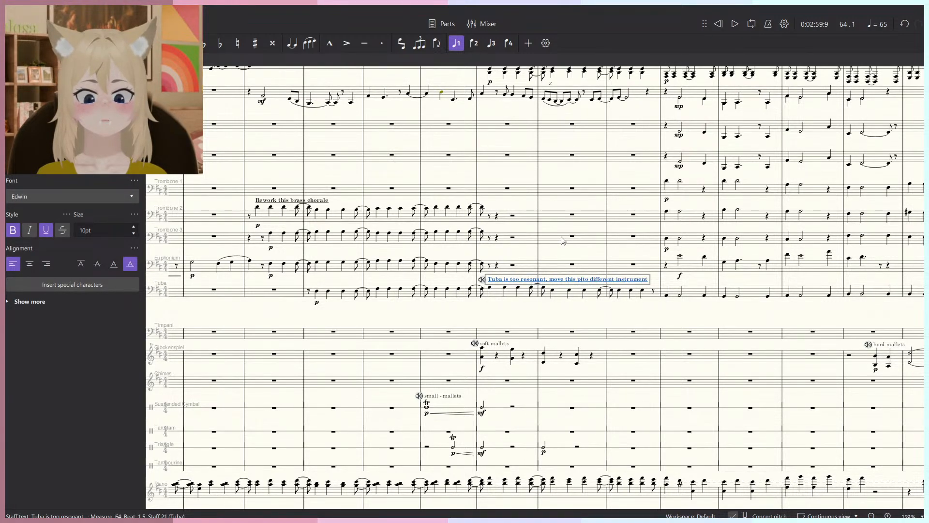
{"action": "type", "text": "a"}
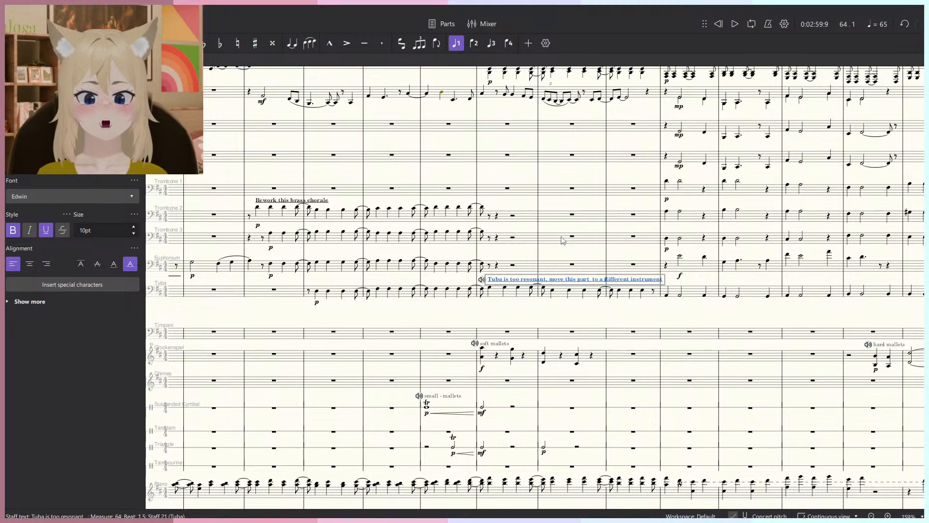
{"action": "key", "text": "Return"}
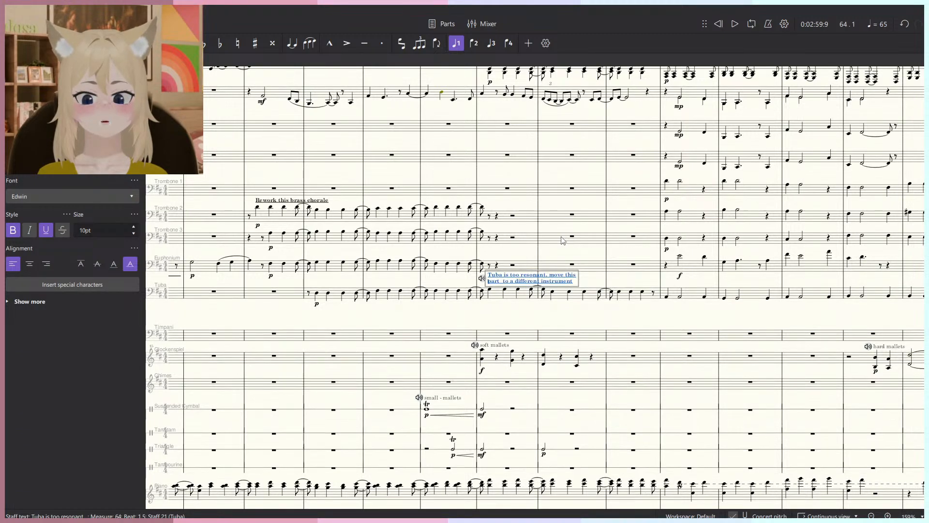
{"action": "left_click", "coordinate": [580, 314]}
Remove the extra space after "part" in the Tuba comment.
{"action": "scroll", "coordinate": [536, 290], "scroll_direction": "up", "scroll_amount": 5}
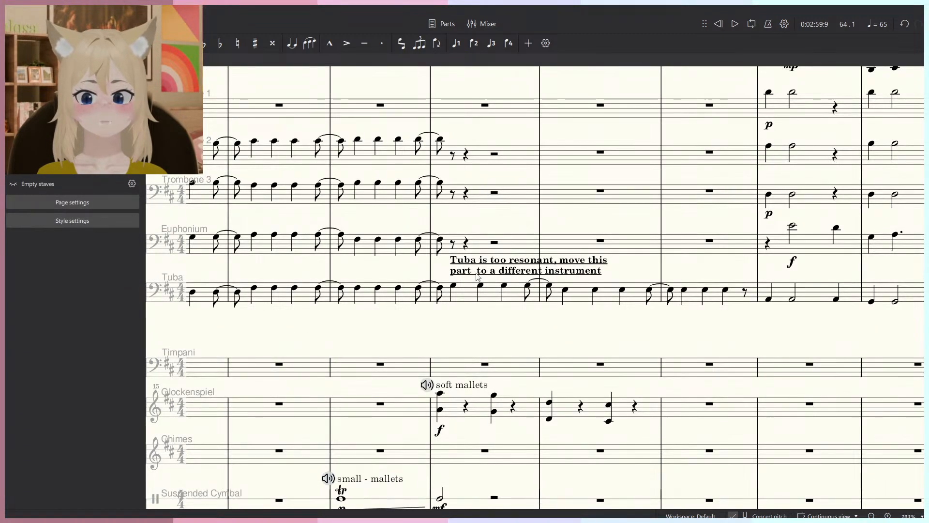
{"action": "double_click", "coordinate": [477, 273]}
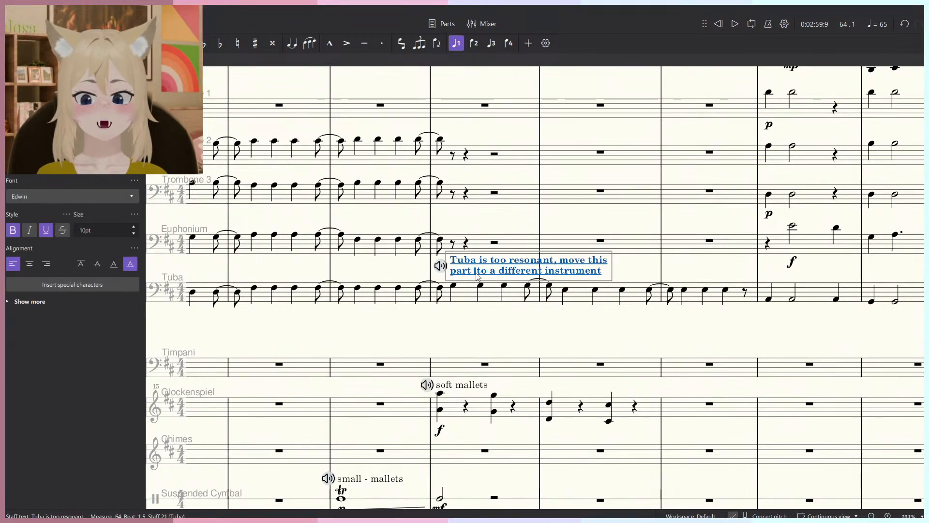
{"action": "left_click", "coordinate": [502, 312]}
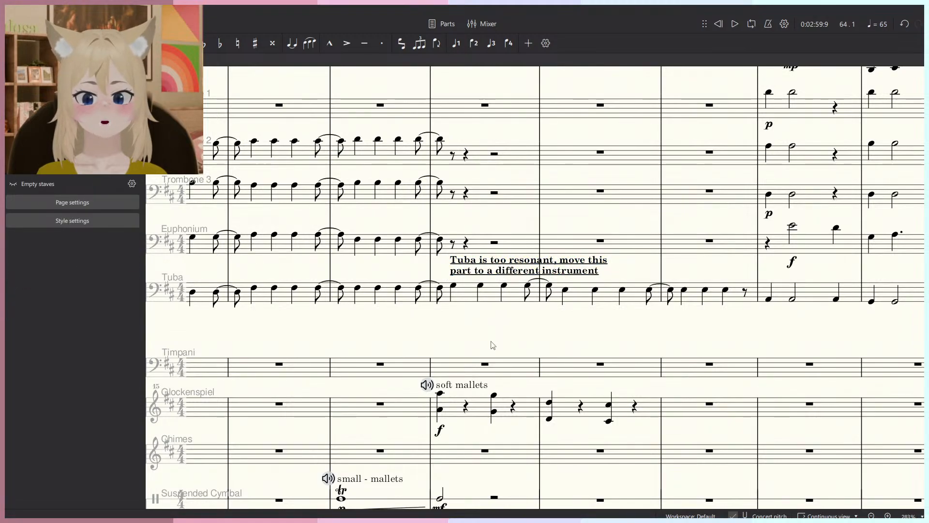
Play the score from the start of measure 62, follow the woodwind, horn and brass parts, and stop in measure 66.
{"action": "scroll", "coordinate": [502, 357], "scroll_direction": "down", "scroll_amount": 4}
{"action": "scroll", "coordinate": [502, 357], "scroll_direction": "up", "scroll_amount": 8}
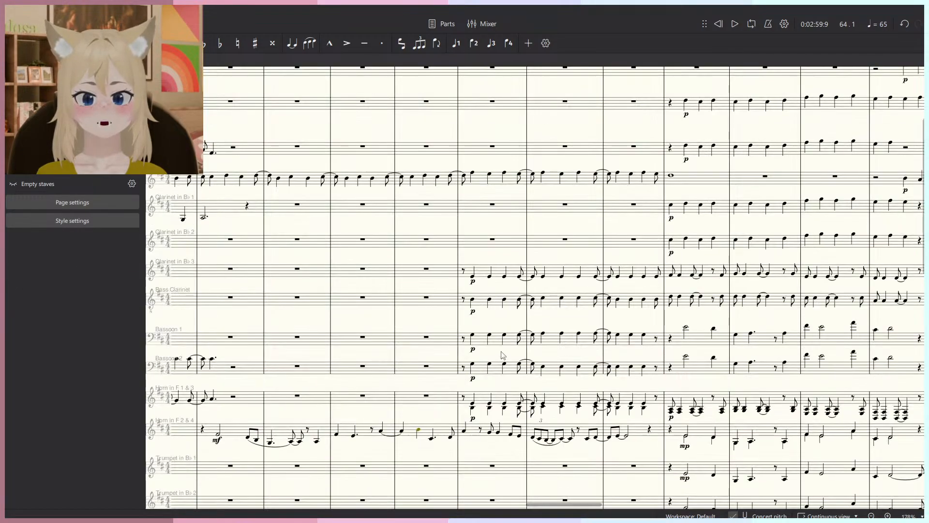
{"action": "scroll", "coordinate": [520, 289], "scroll_direction": "down", "scroll_amount": 3}
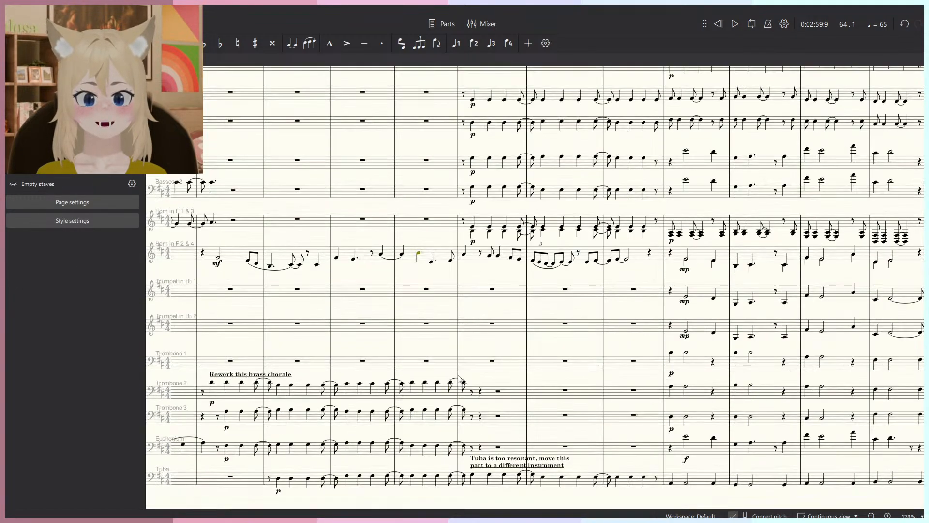
{"action": "left_click", "coordinate": [332, 348]}
{"action": "key", "text": "space"}
{"action": "scroll", "coordinate": [401, 350], "scroll_direction": "down", "scroll_amount": 2}
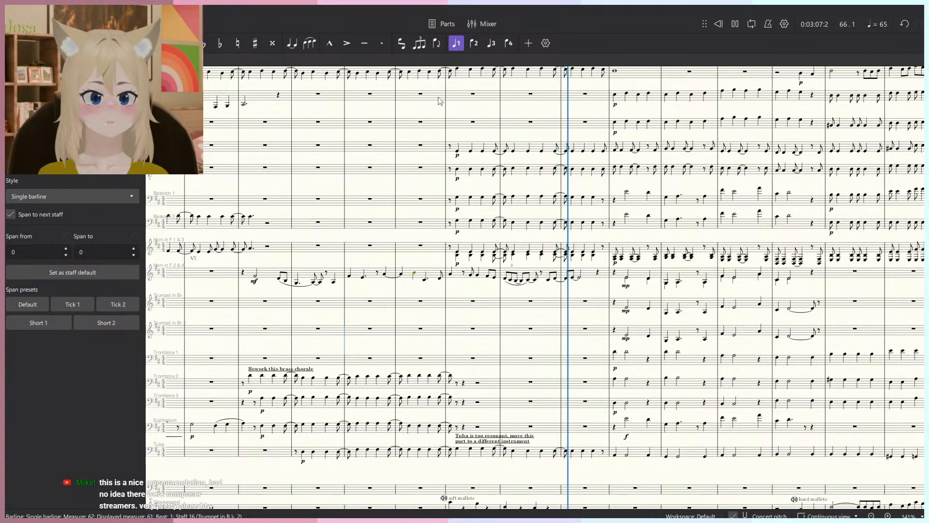
{"action": "key", "text": "space"}
Examine the Clarinet 3, Bass Clarinet and Bassoon parts from measure 64 up close, and show the palettes.
{"action": "scroll", "coordinate": [496, 214], "scroll_direction": "up", "scroll_amount": 4}
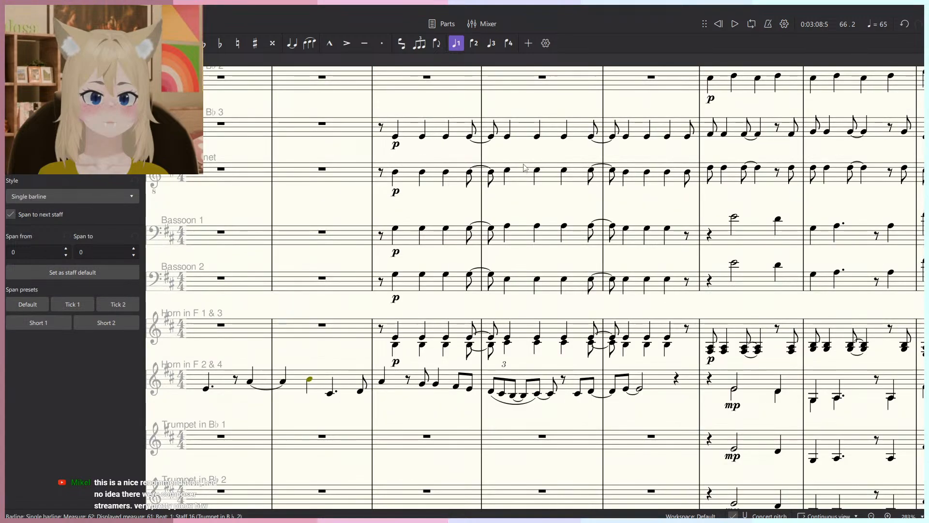
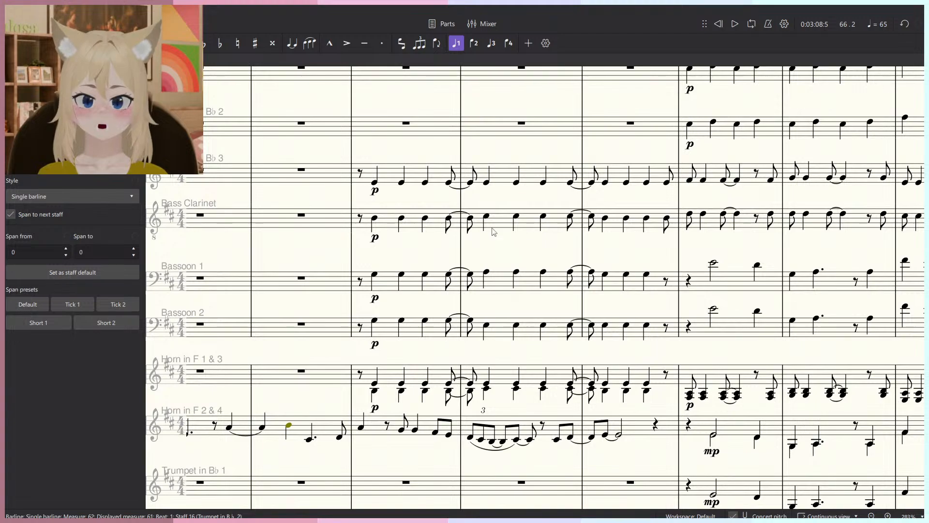
{"action": "scroll", "coordinate": [396, 183], "scroll_direction": "up", "scroll_amount": 3}
{"action": "left_click", "coordinate": [337, 210]}
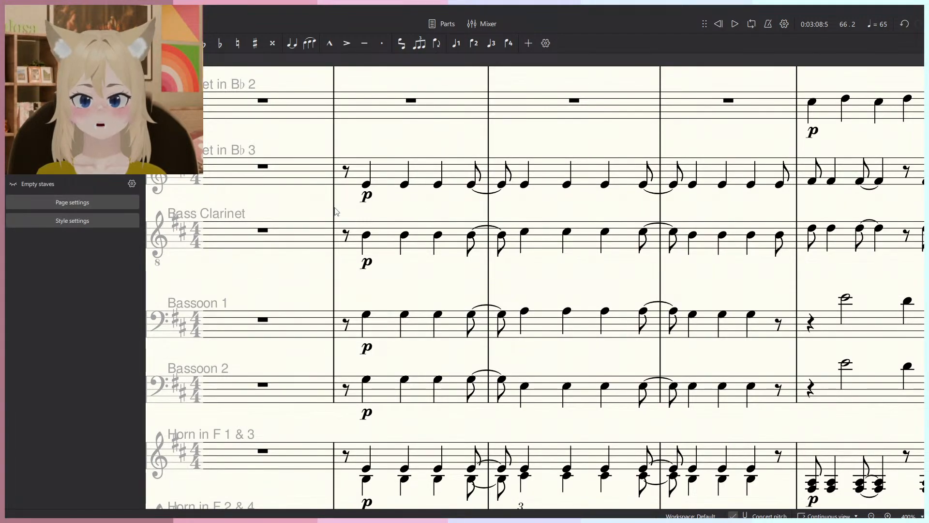
{"action": "left_click", "coordinate": [336, 210]}
{"action": "scroll", "coordinate": [353, 208], "scroll_direction": "down", "scroll_amount": 5}
{"action": "scroll", "coordinate": [382, 248], "scroll_direction": "up", "scroll_amount": 4}
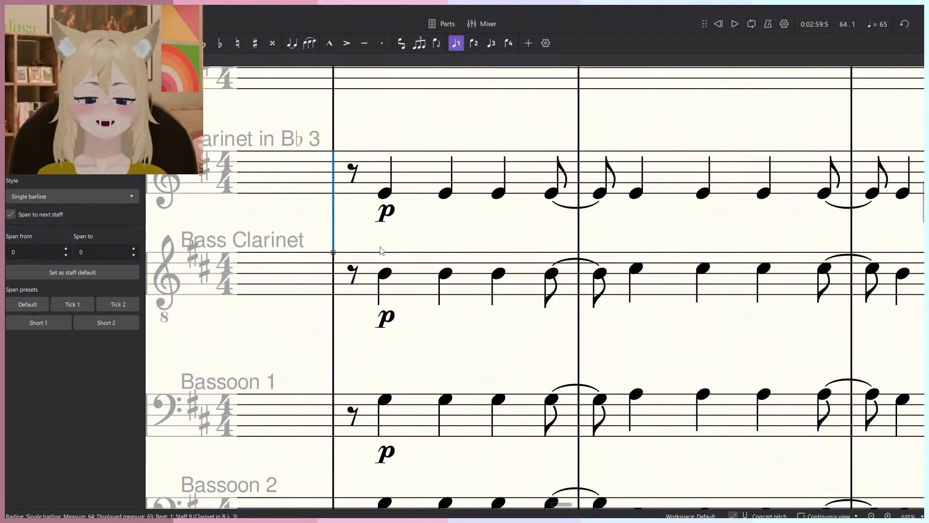
{"action": "scroll", "coordinate": [385, 246], "scroll_direction": "down", "scroll_amount": 2}
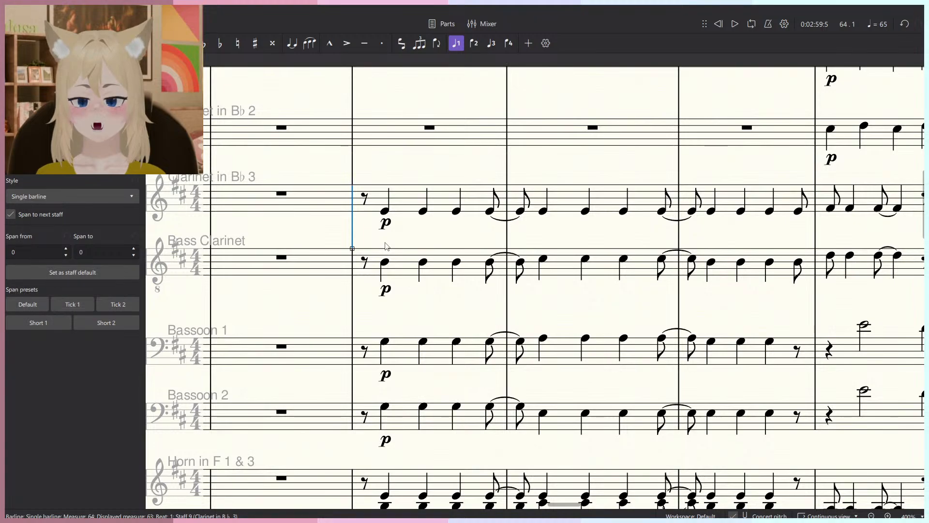
{"action": "key", "text": "F9"}
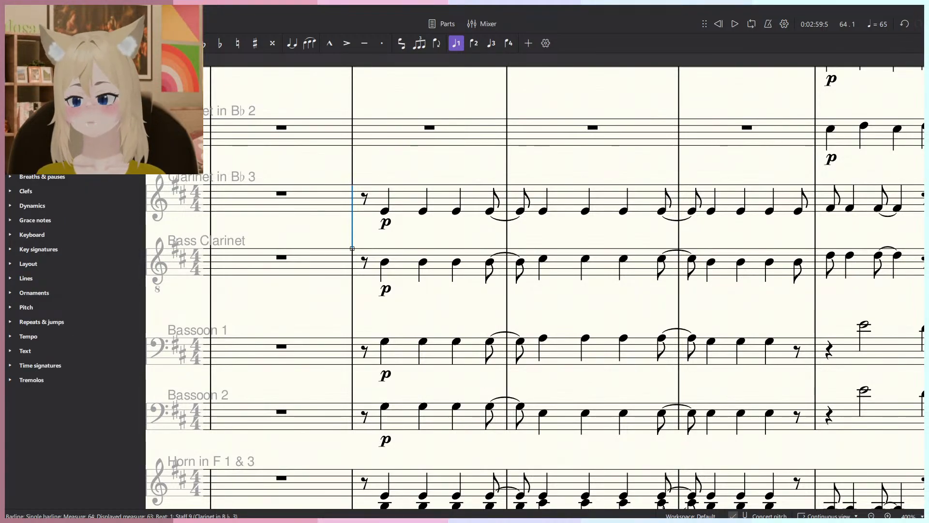
{"action": "key", "text": "Escape"}
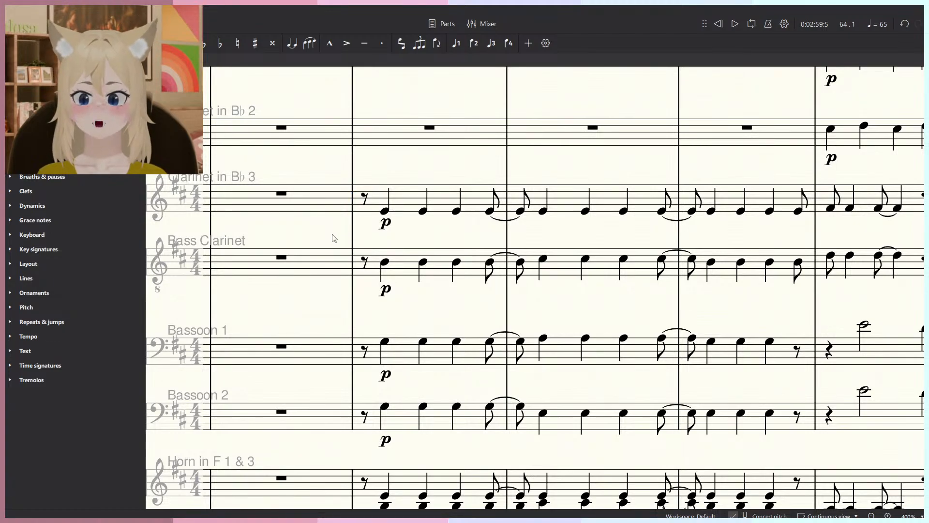
Audition the first notes of the Bass Clarinet, Bassoon 2 and Bassoon 1 in measure 64.
{"action": "left_click", "coordinate": [393, 265]}
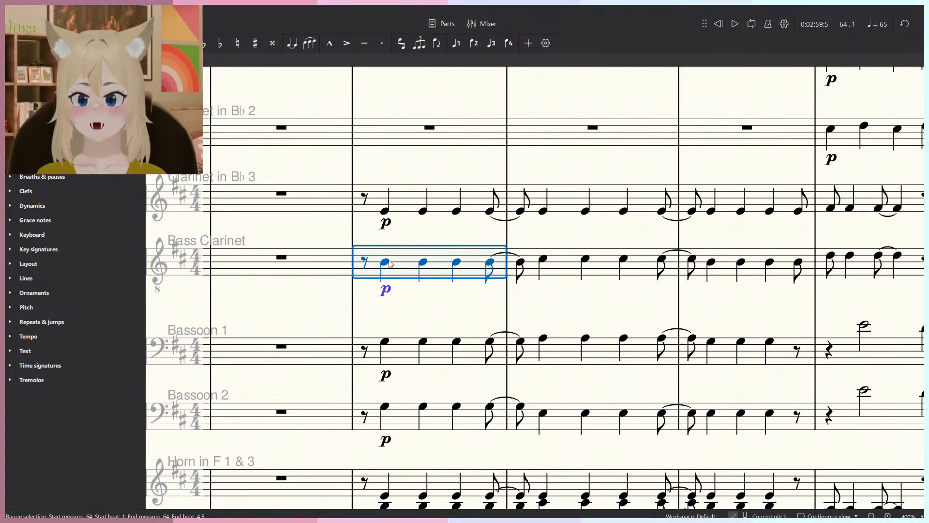
{"action": "left_click", "coordinate": [387, 262]}
{"action": "left_click", "coordinate": [386, 415]}
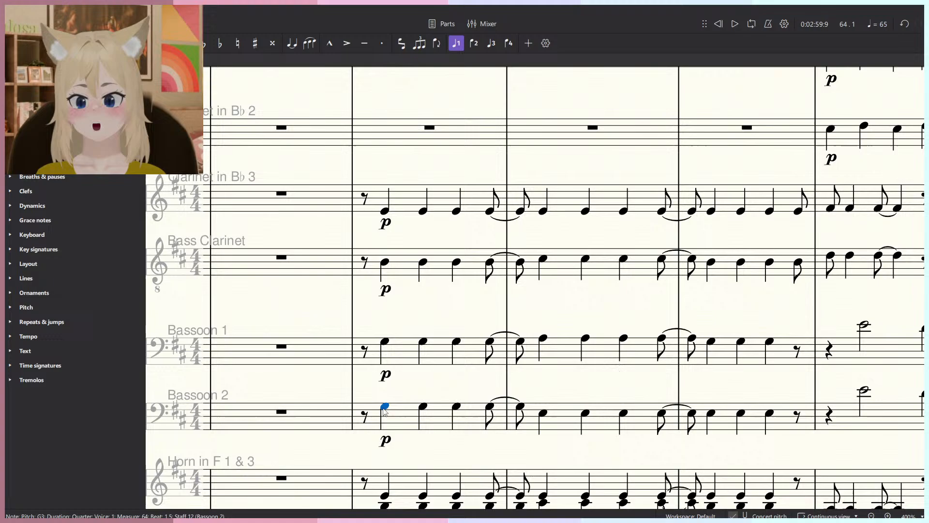
{"action": "left_click", "coordinate": [386, 342]}
{"action": "left_click", "coordinate": [386, 261]}
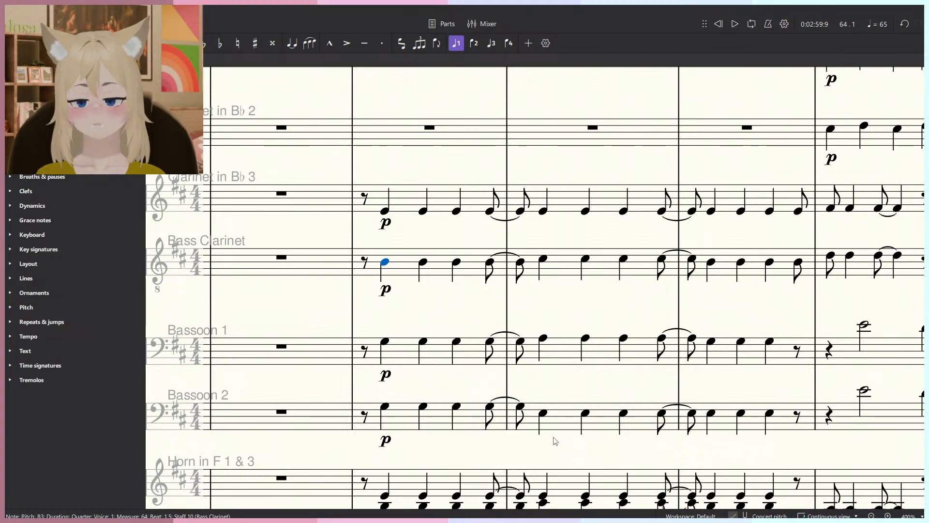
Compare the first quarter note of measure 65 in the Bass Clarinet with those of both Bassoons by auditioning them.
{"action": "left_click", "coordinate": [543, 260]}
{"action": "left_click", "coordinate": [543, 413]}
{"action": "left_click", "coordinate": [544, 260]}
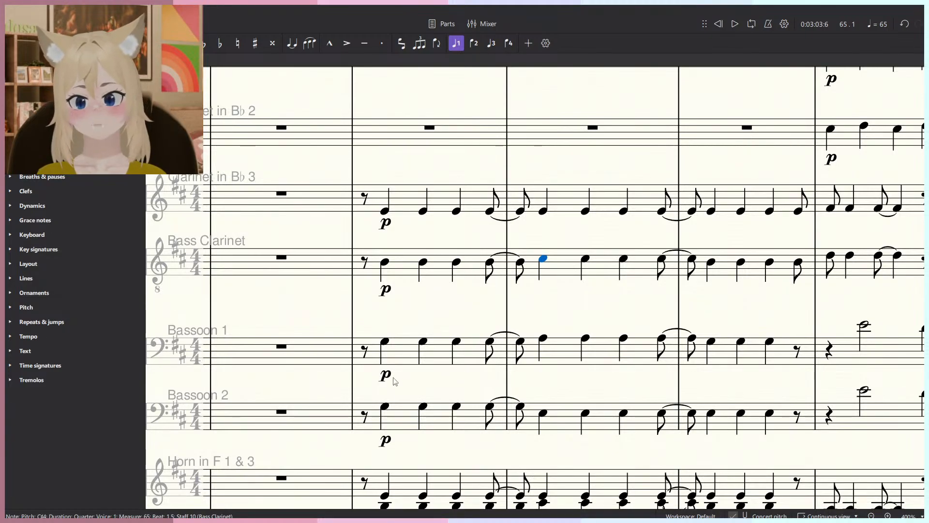
{"action": "left_click", "coordinate": [542, 338]}
{"action": "left_click", "coordinate": [544, 258]}
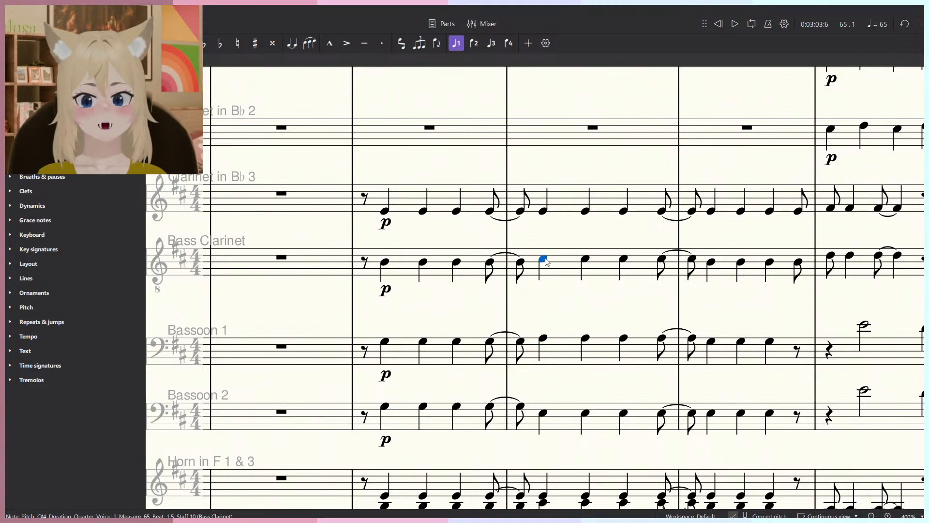
Audition measure 65's first quarter note in Bassoon 1, Bassoon 2, Bass Clarinet and Clarinet 3, working up through the chord.
{"action": "left_click_drag", "start_coordinate": [545, 261], "coordinate": [500, 285]}
{"action": "scroll", "coordinate": [458, 279], "scroll_direction": "down", "scroll_amount": 6}
{"action": "scroll", "coordinate": [495, 287], "scroll_direction": "up", "scroll_amount": 1}
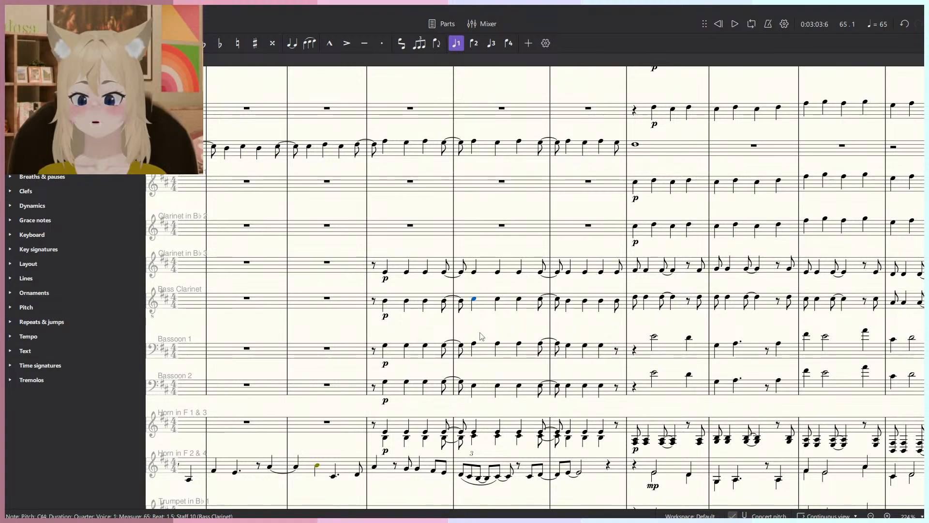
{"action": "scroll", "coordinate": [483, 333], "scroll_direction": "up", "scroll_amount": 2}
{"action": "scroll", "coordinate": [468, 332], "scroll_direction": "down", "scroll_amount": 1}
{"action": "left_click", "coordinate": [468, 315]}
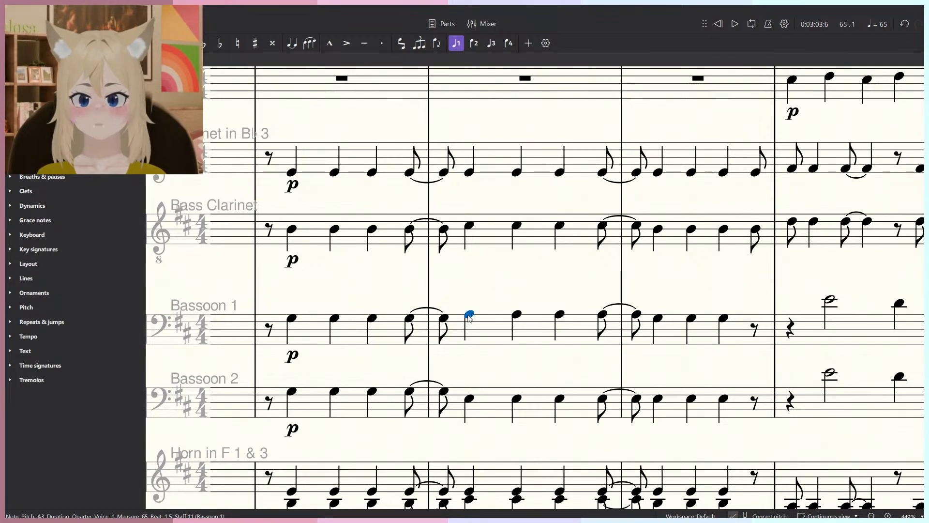
{"action": "left_click", "coordinate": [474, 392]}
{"action": "left_click", "coordinate": [470, 398]}
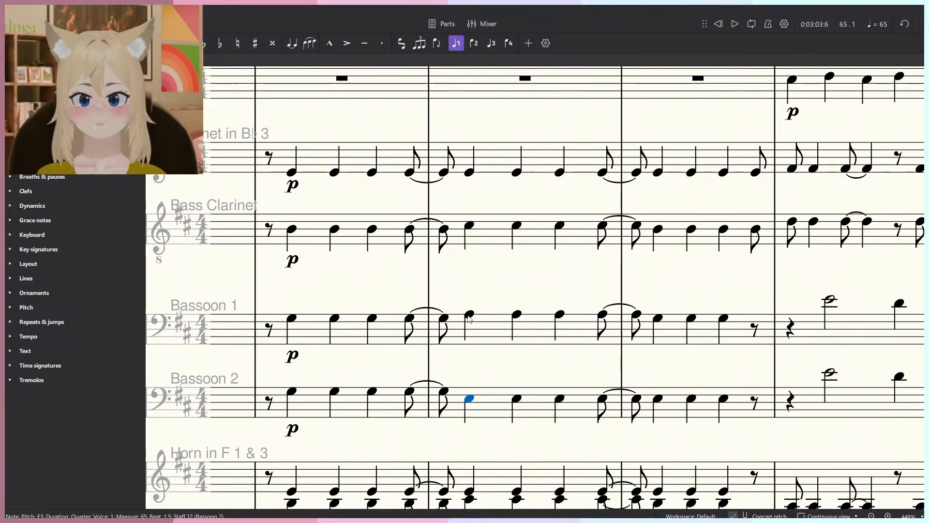
{"action": "left_click", "coordinate": [469, 316]}
{"action": "left_click", "coordinate": [469, 226]}
{"action": "left_click", "coordinate": [469, 175]}
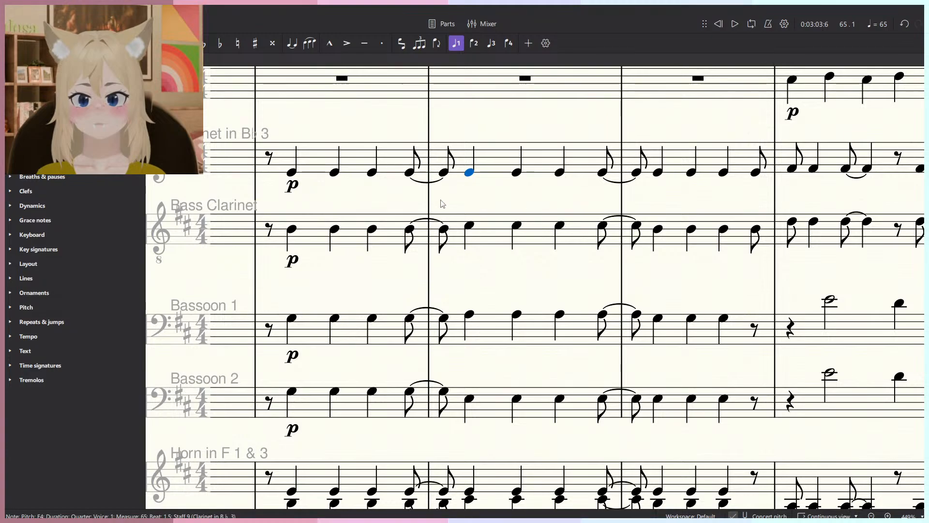
Add the staff text "Maybe cross these instruments?" at the first note of Clarinet in B♭ 3 in measure 64.
{"action": "left_click", "coordinate": [292, 173]}
{"action": "left_click_drag", "start_coordinate": [341, 146], "coordinate": [413, 202]}
{"action": "key", "text": "ctrl+t"}
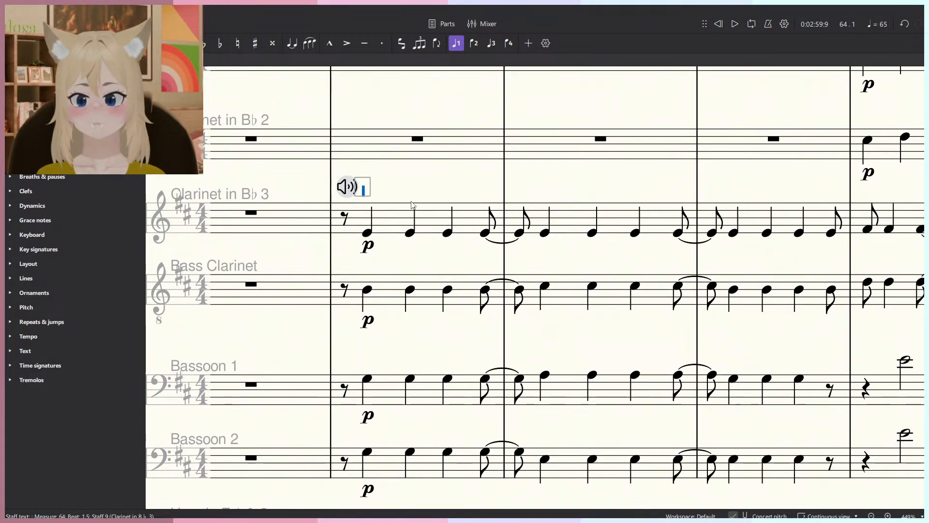
{"action": "type", "text": "Maybe"}
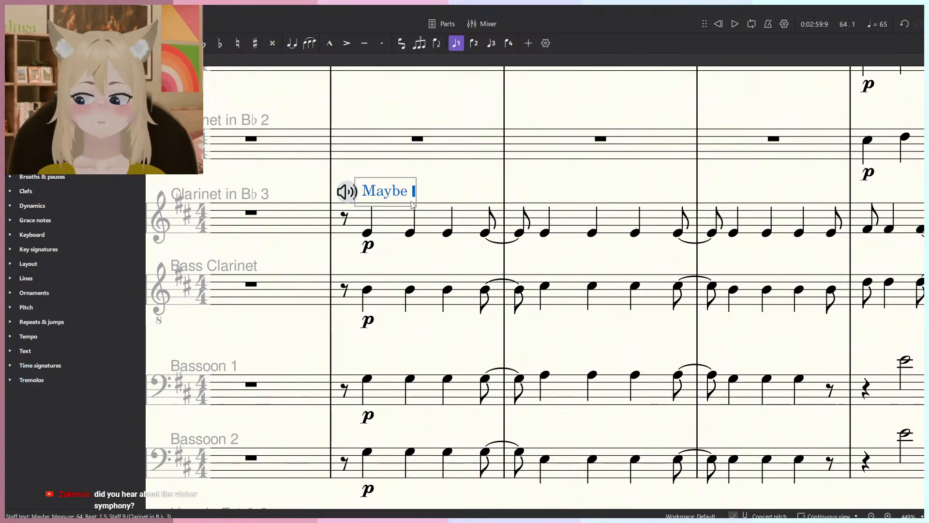
{"action": "type", "text": "cross th"}
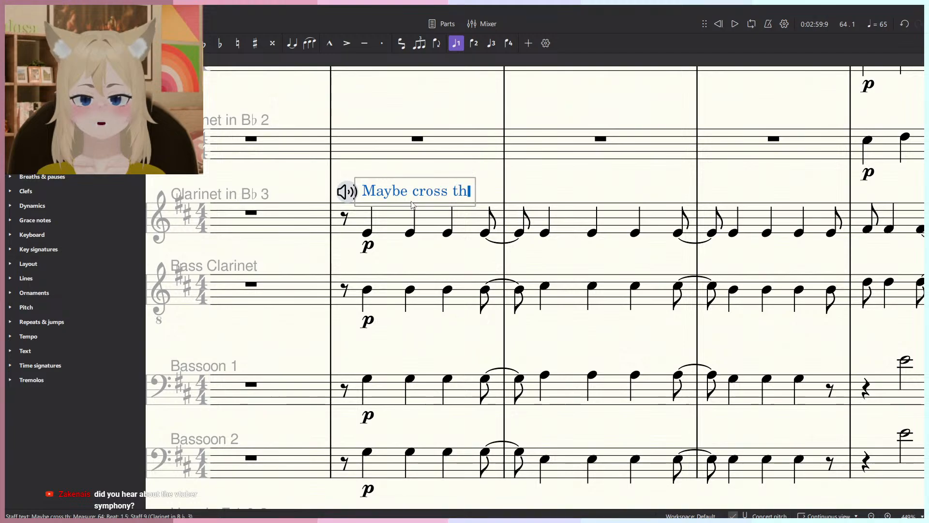
{"action": "type", "text": "ese instruments?"}
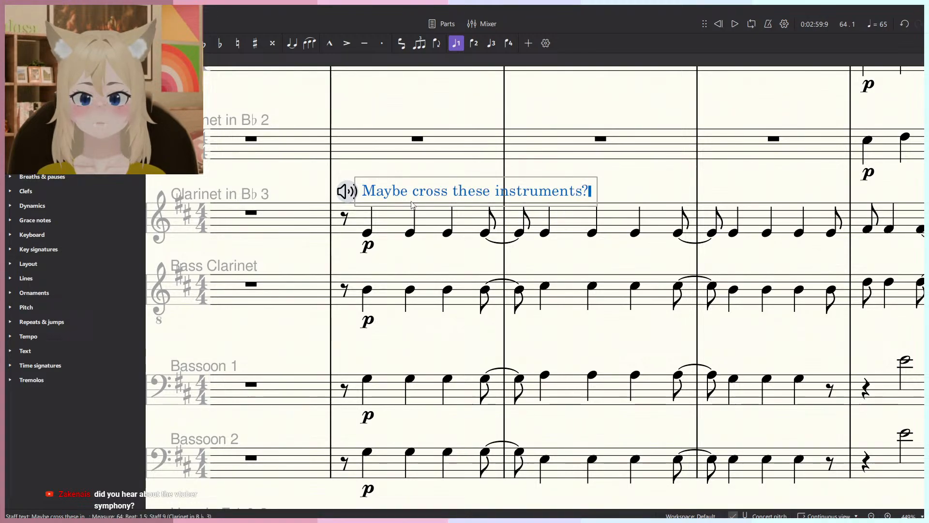
{"action": "key", "text": "Escape"}
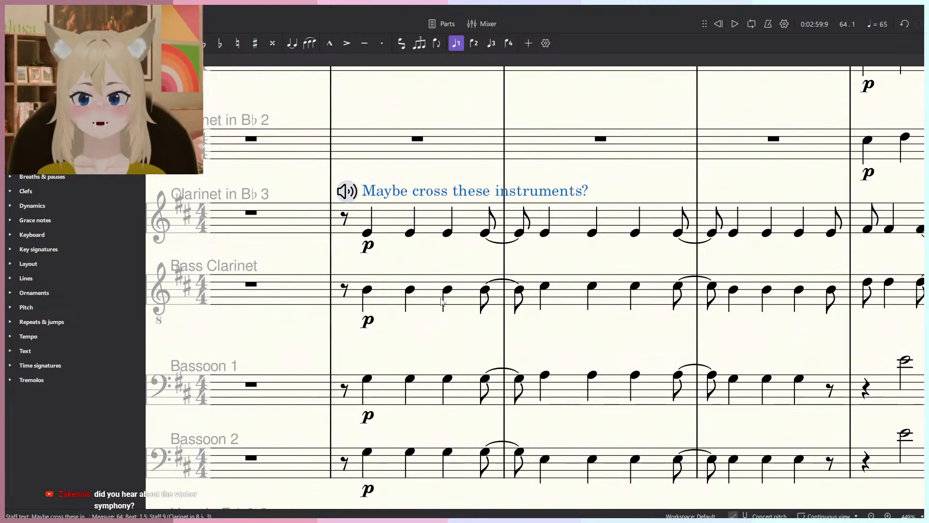
Audition measure 65's first quarter note in Bassoon 2, Bass Clarinet and Clarinet in B♭ 3.
{"action": "left_click", "coordinate": [548, 461]}
{"action": "left_click", "coordinate": [544, 458]}
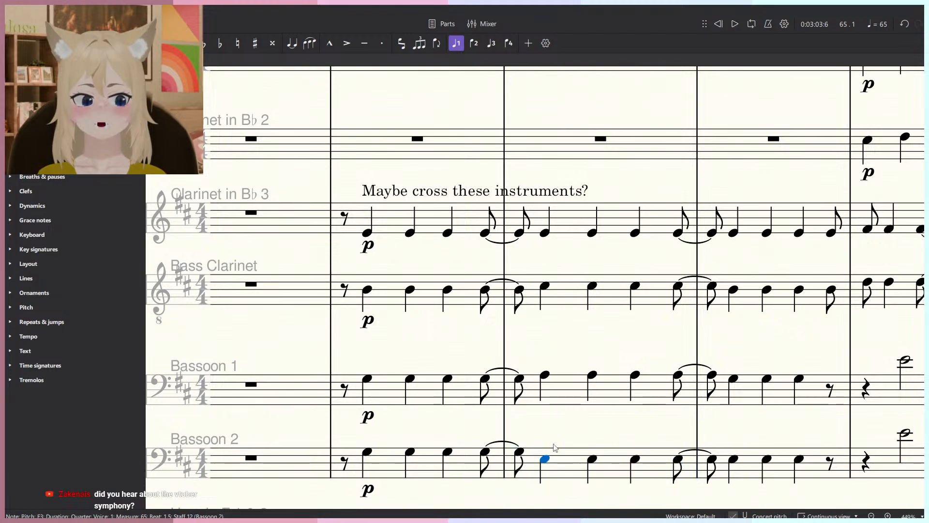
{"action": "left_click", "coordinate": [545, 285]}
{"action": "left_click", "coordinate": [546, 233]}
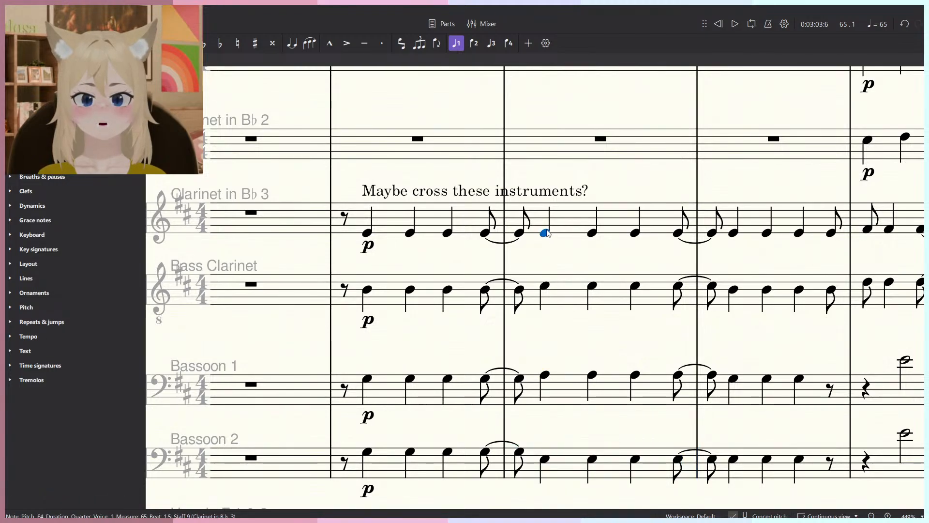
Format the "Maybe cross these instruments?" comment above Clarinet in B♭ 3 as bold and underlined.
{"action": "scroll", "coordinate": [552, 245], "scroll_direction": "down", "scroll_amount": 1}
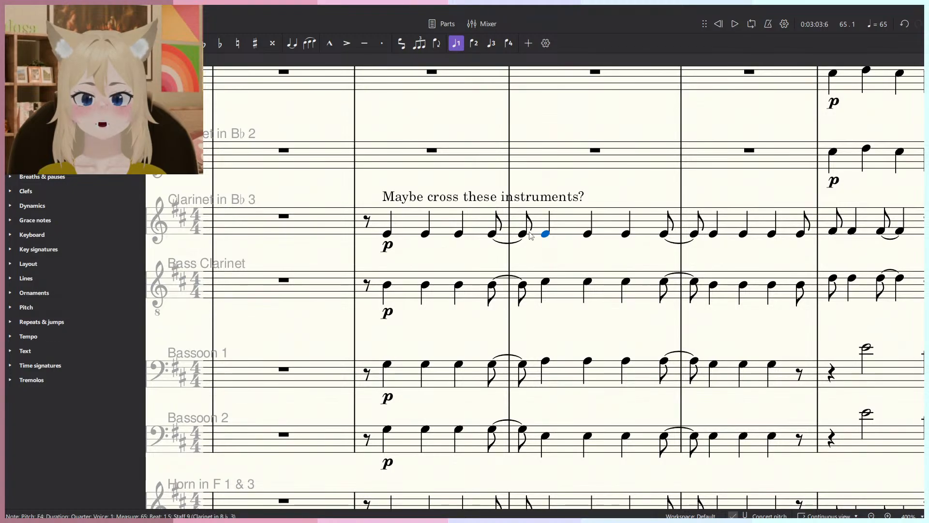
{"action": "left_click", "coordinate": [458, 197]}
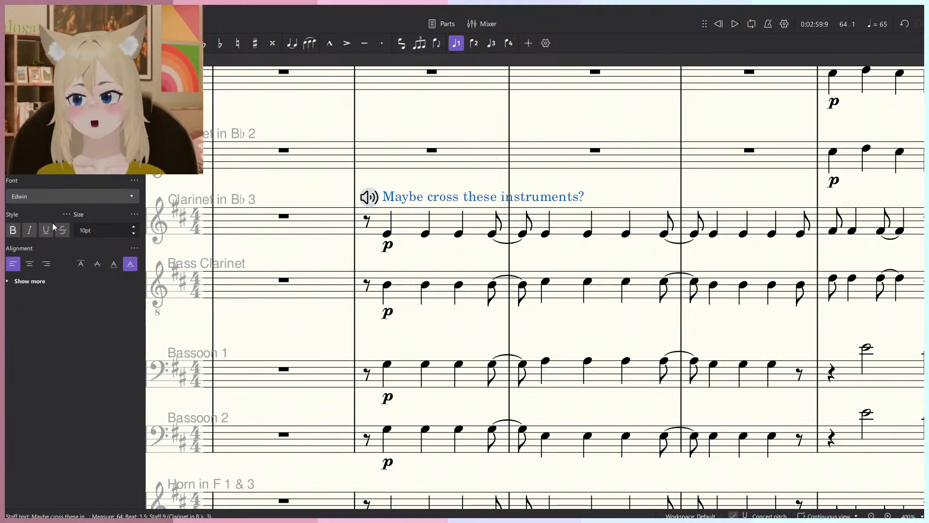
{"action": "key", "text": "ctrl+u"}
{"action": "key", "text": "ctrl+b"}
{"action": "key", "text": "Escape"}
Reword the measure 64 comment to "Maybe cross the clarinets and the bassoons?", breaking the line before "and".
{"action": "scroll", "coordinate": [651, 175], "scroll_direction": "down", "scroll_amount": 3}
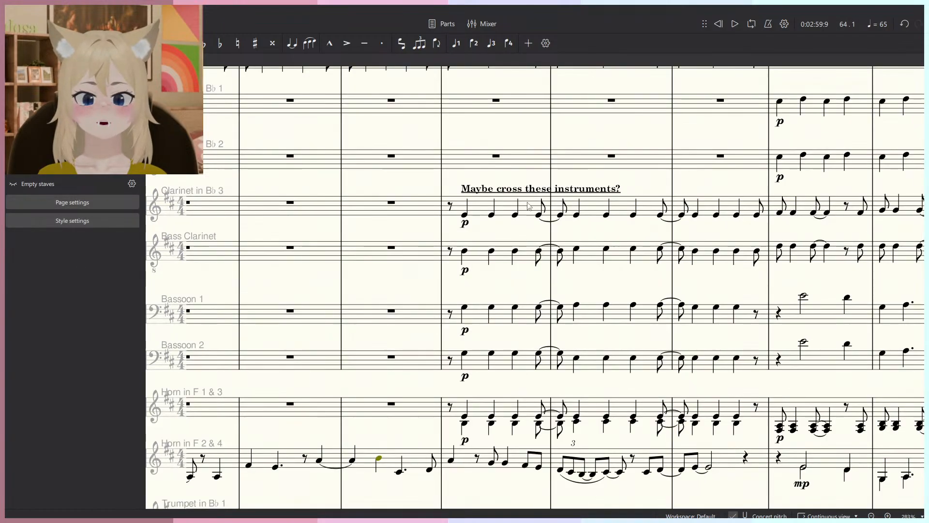
{"action": "double_click", "coordinate": [545, 191]}
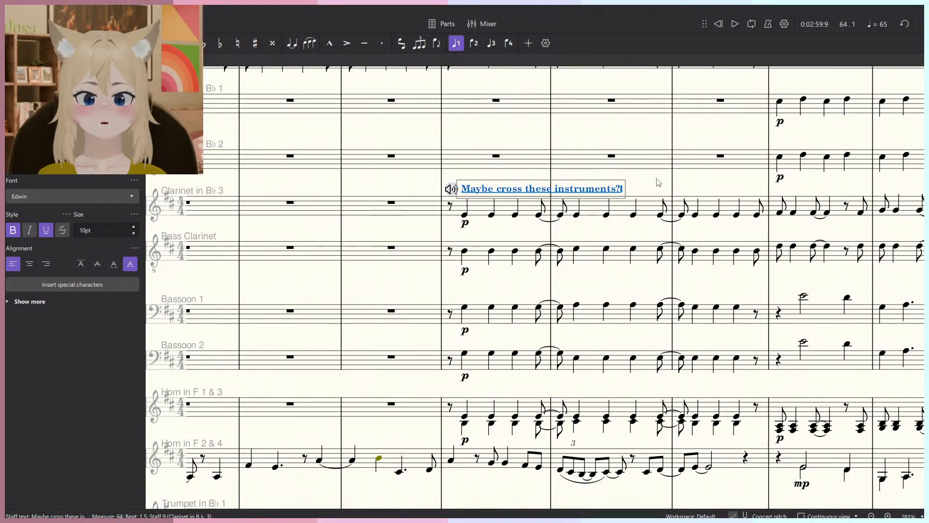
{"action": "key", "text": "ctrl+shift+Left"}
{"action": "key", "text": "ctrl+shift+Left"}
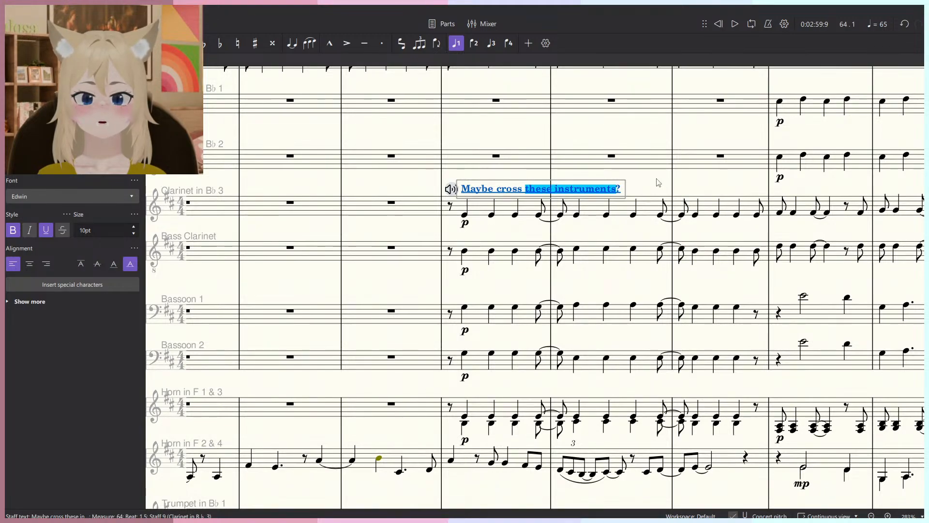
{"action": "type", "text": "th"}
{"action": "type", "text": "e clarinet"}
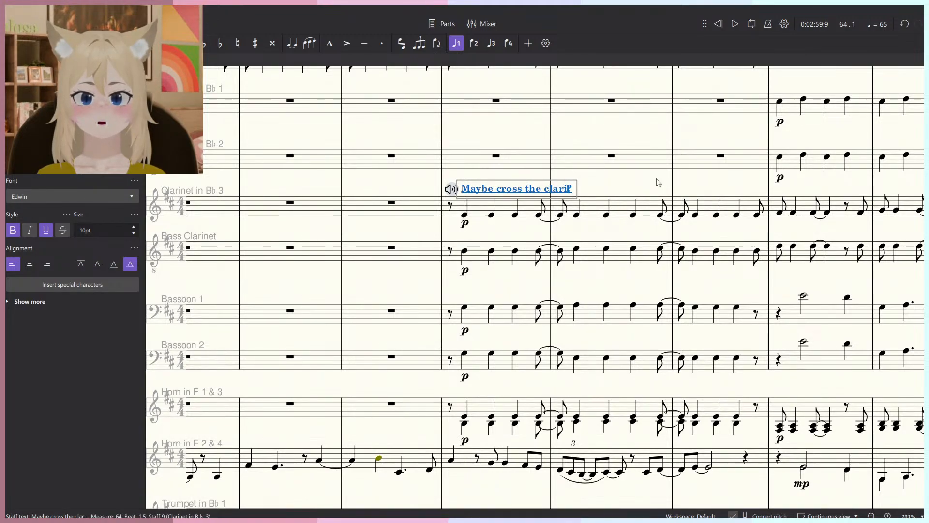
{"action": "type", "text": "s and the"}
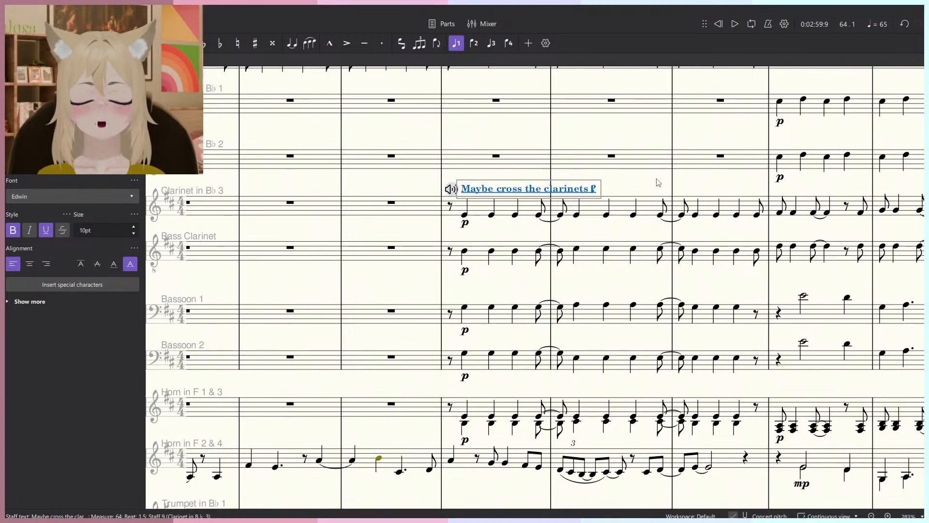
{"action": "type", "text": " bassoons"}
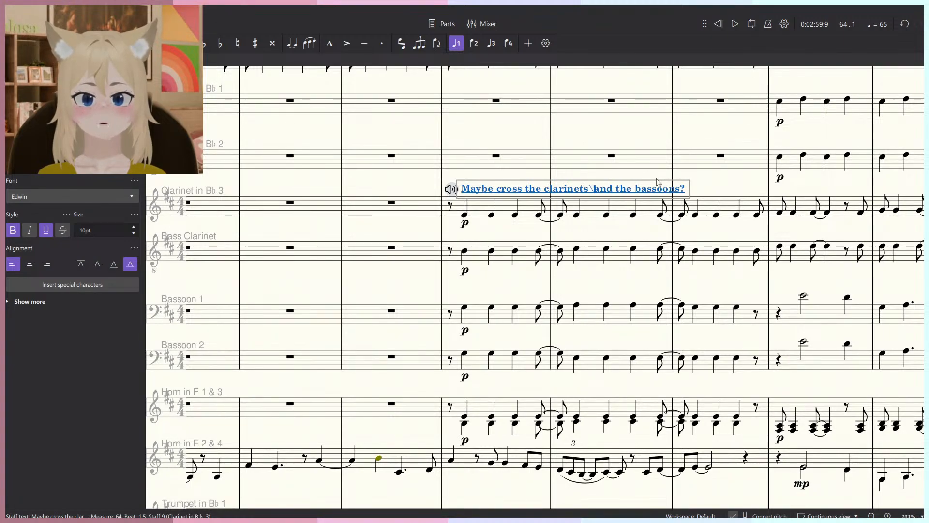
{"action": "key", "text": "Return"}
{"action": "key", "text": "Escape"}
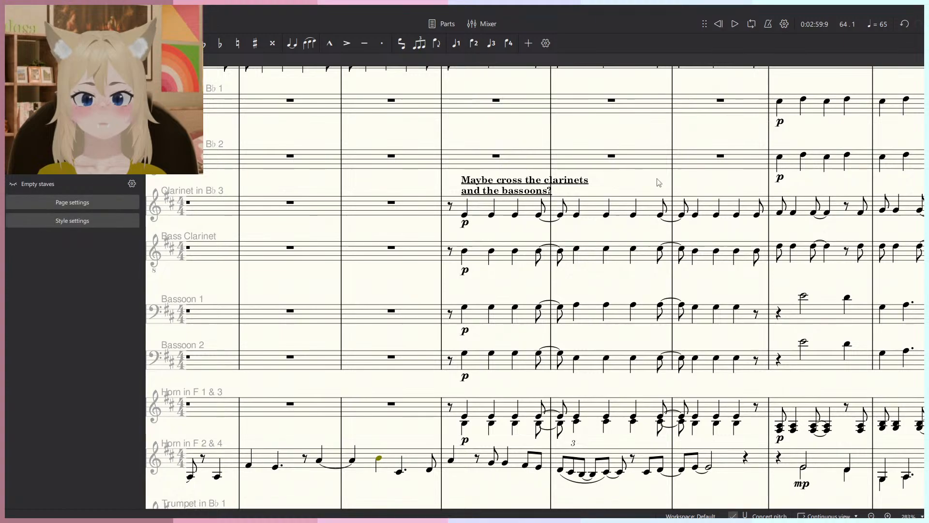
Examine the woodwind, horn and brass parts around measure 67 and in the measures that follow.
{"action": "scroll", "coordinate": [658, 187], "scroll_direction": "down", "scroll_amount": 5, "text": "ctrl"}
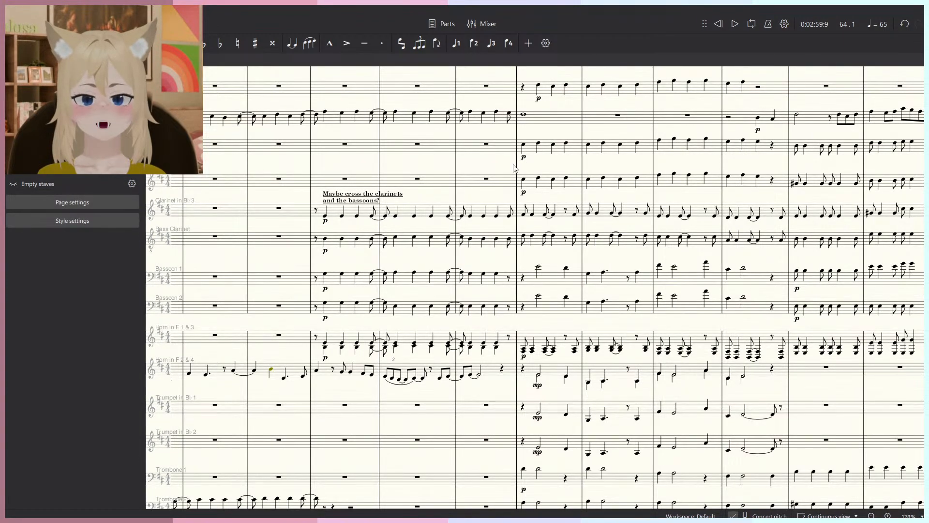
{"action": "left_click", "coordinate": [517, 168]}
{"action": "scroll", "coordinate": [542, 178], "scroll_direction": "up", "scroll_amount": 3, "text": "ctrl"}
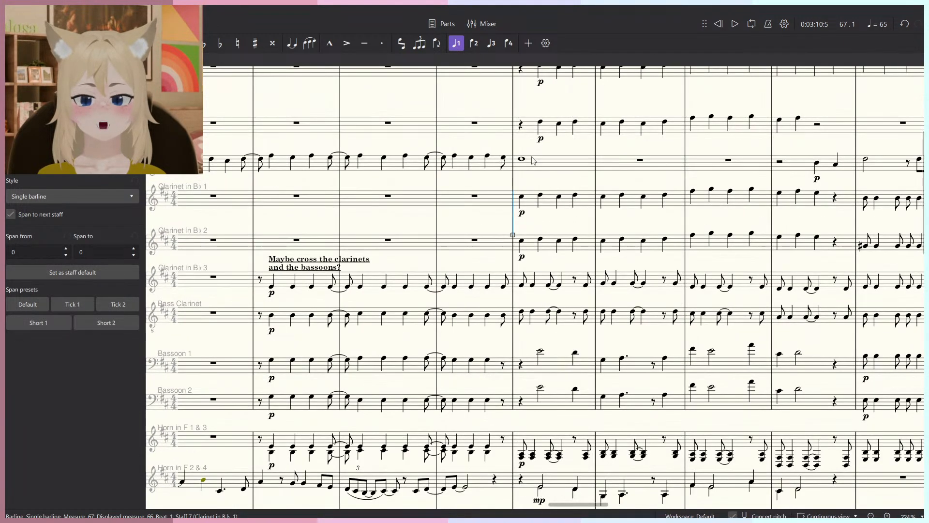
{"action": "left_click_drag", "start_coordinate": [542, 178], "coordinate": [388, 284]}
{"action": "scroll", "coordinate": [388, 285], "scroll_direction": "down", "scroll_amount": 1, "text": "ctrl"}
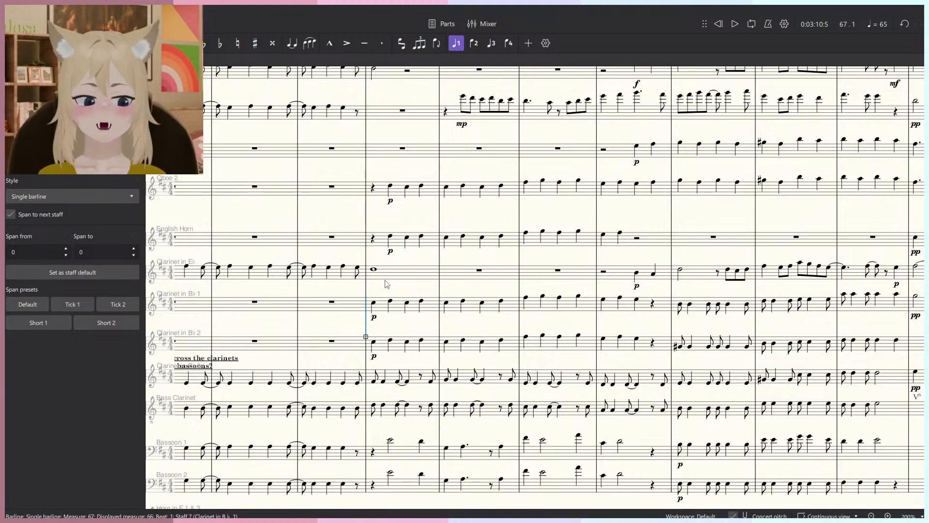
{"action": "scroll", "coordinate": [388, 282], "scroll_direction": "down", "scroll_amount": 4}
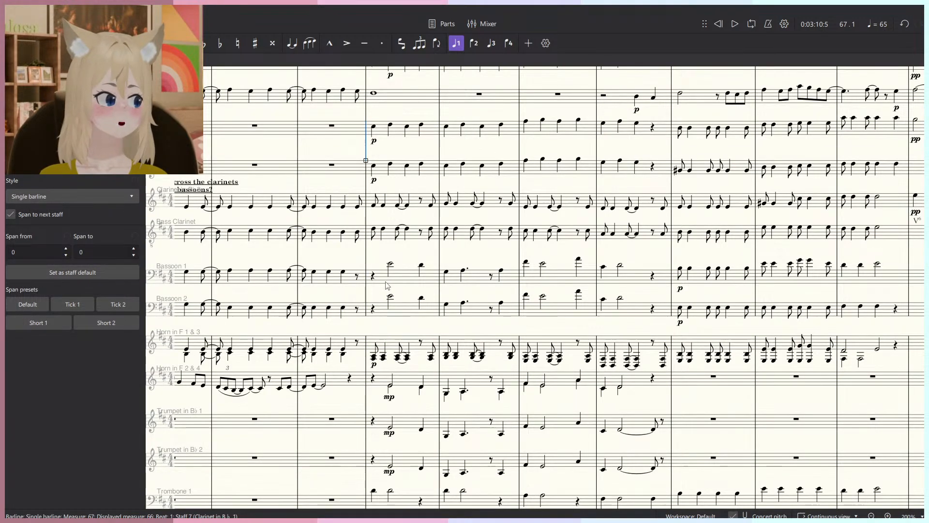
{"action": "scroll", "coordinate": [385, 285], "scroll_direction": "up", "scroll_amount": 5}
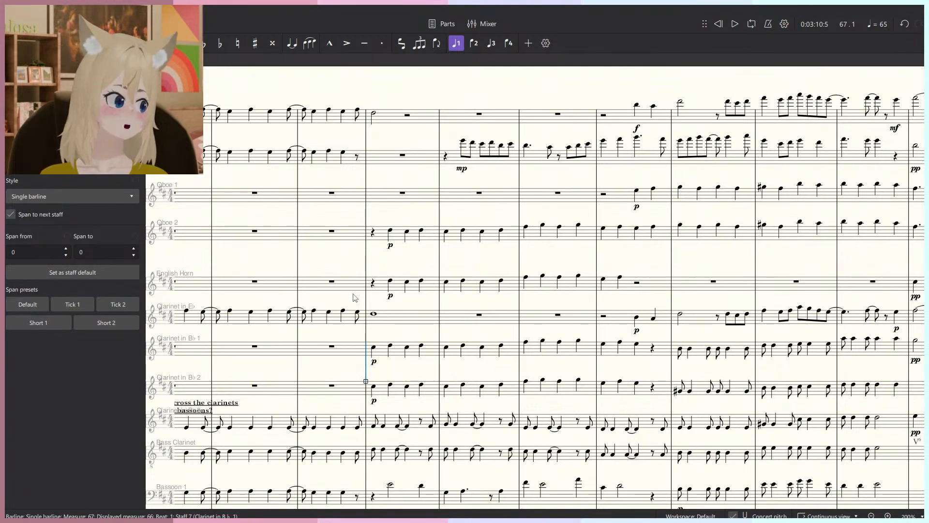
{"action": "scroll", "coordinate": [358, 288], "scroll_direction": "left", "scroll_amount": 3}
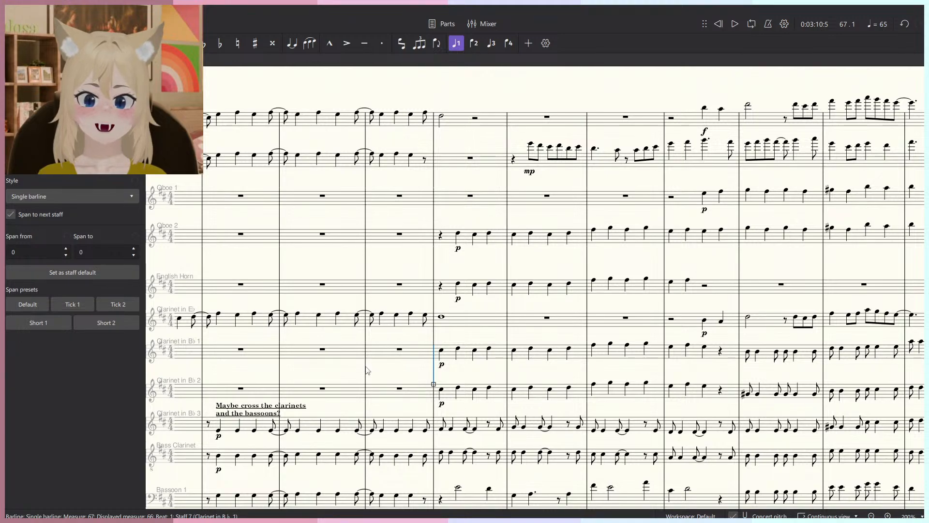
Play the passage from measure 66 into measure 68, following the woodwind, horn and low brass staves, and stop playback.
{"action": "key", "text": "space"}
{"action": "scroll", "coordinate": [382, 377], "scroll_direction": "down", "scroll_amount": 2}
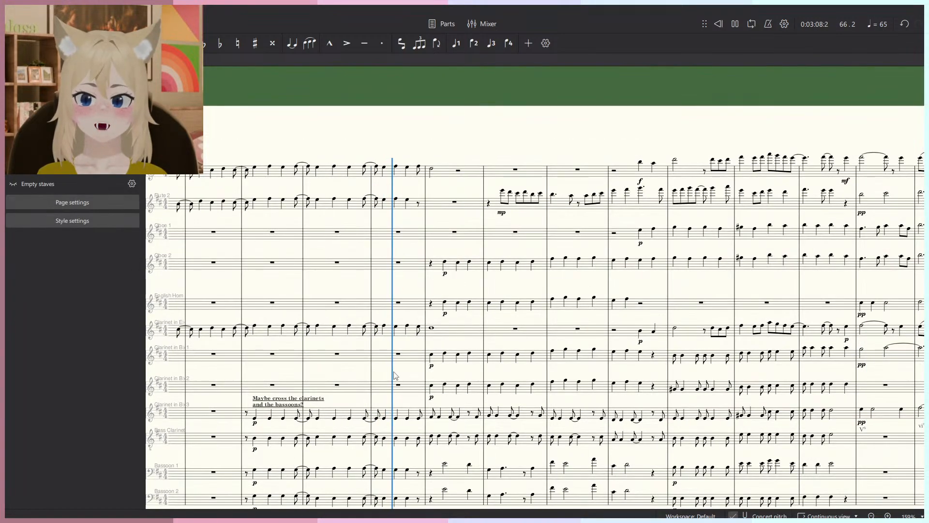
{"action": "scroll", "coordinate": [393, 368], "scroll_direction": "down", "scroll_amount": 3}
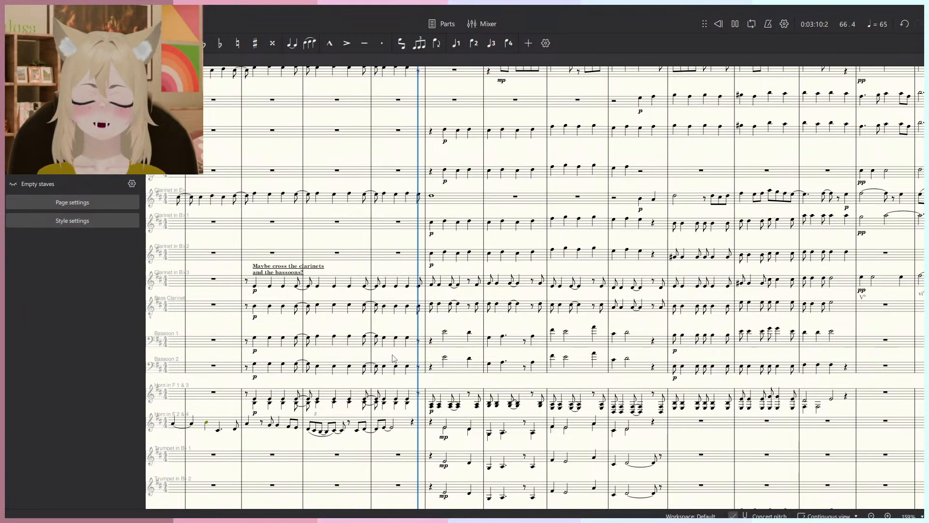
{"action": "scroll", "coordinate": [393, 363], "scroll_direction": "down", "scroll_amount": 3}
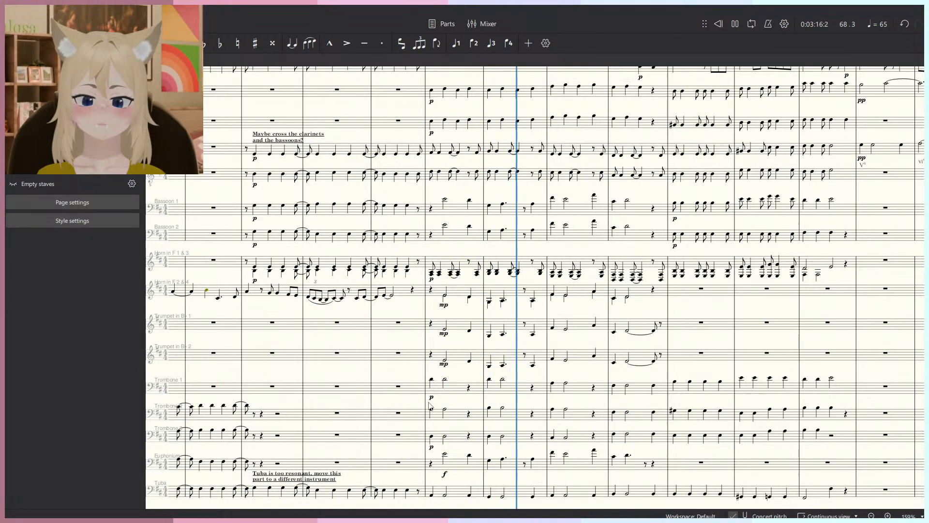
{"action": "key", "text": "space"}
Audition the first note of measure 67 in Trombone 3, Trombone 2 and Trombone 1.
{"action": "scroll", "coordinate": [446, 432], "scroll_direction": "up", "scroll_amount": 2}
{"action": "scroll", "coordinate": [455, 401], "scroll_direction": "up", "scroll_amount": 2}
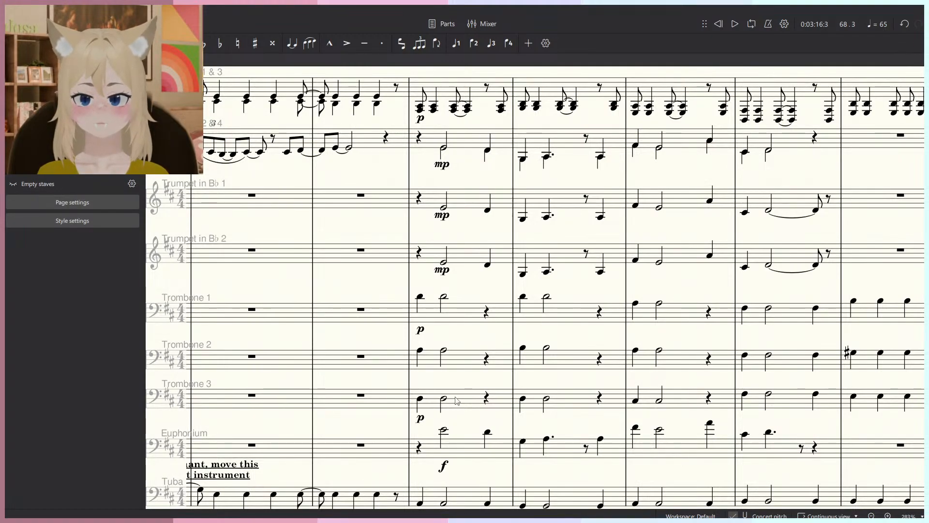
{"action": "left_click", "coordinate": [421, 400]}
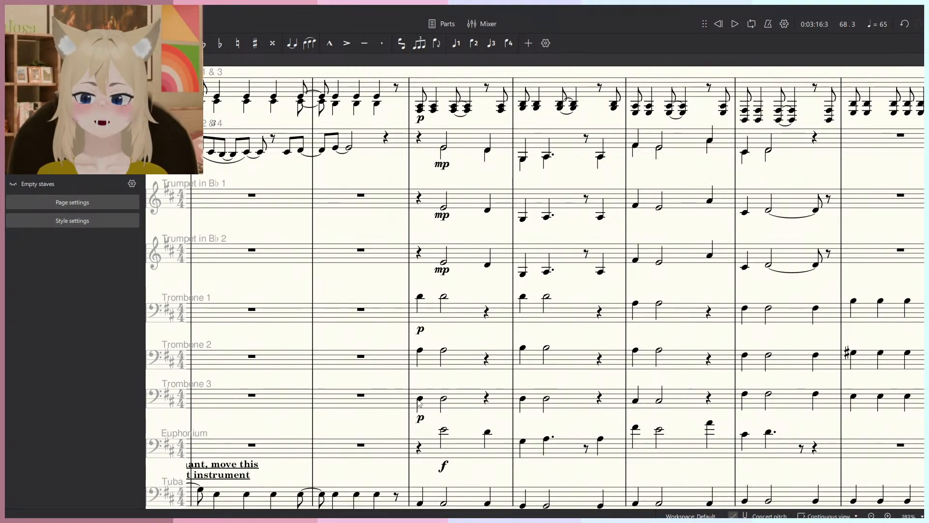
{"action": "left_click", "coordinate": [420, 350]}
{"action": "left_click", "coordinate": [421, 298]}
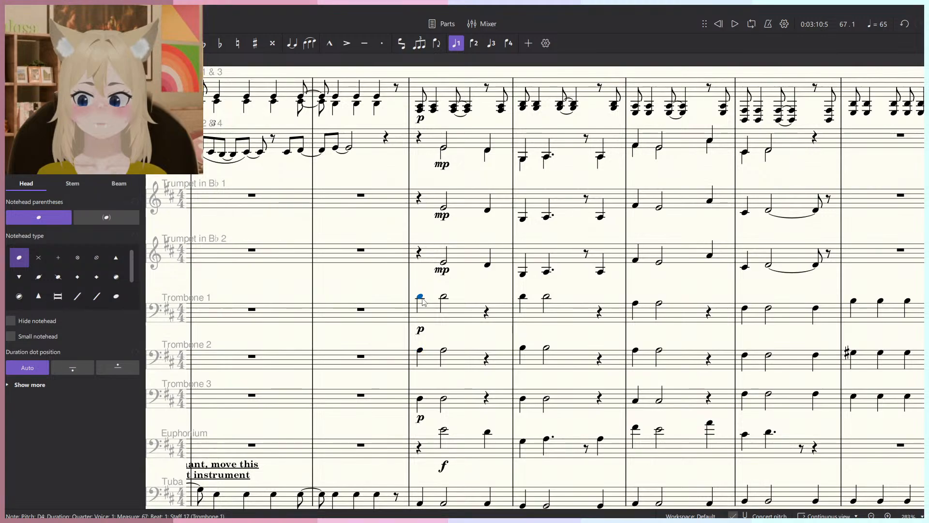
Attach a new staff text to the first Trombone 1 note in measure 67.
{"action": "scroll", "coordinate": [415, 262], "scroll_direction": "down", "scroll_amount": 1}
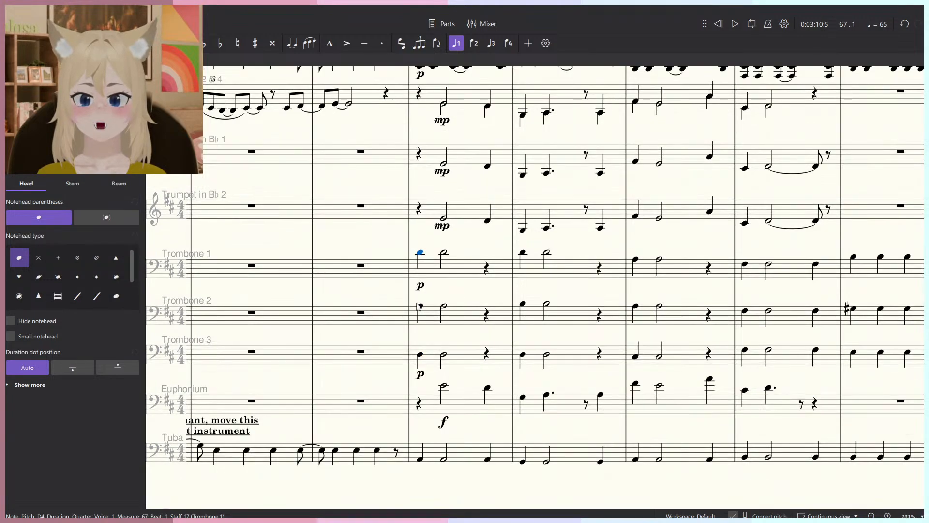
{"action": "left_click", "coordinate": [417, 242]}
{"action": "left_click", "coordinate": [410, 242]}
{"action": "left_click", "coordinate": [420, 253]}
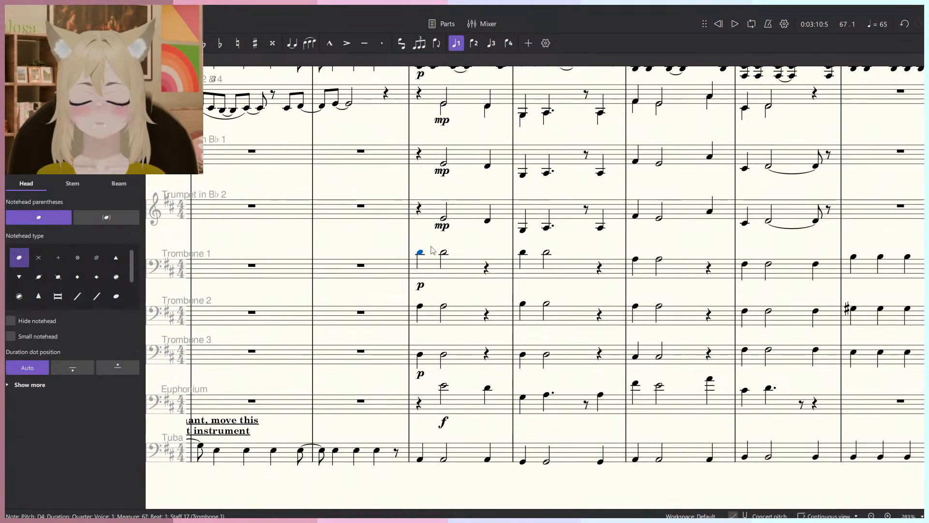
{"action": "key", "text": "ctrl+t"}
{"action": "type", "text": "This t"}
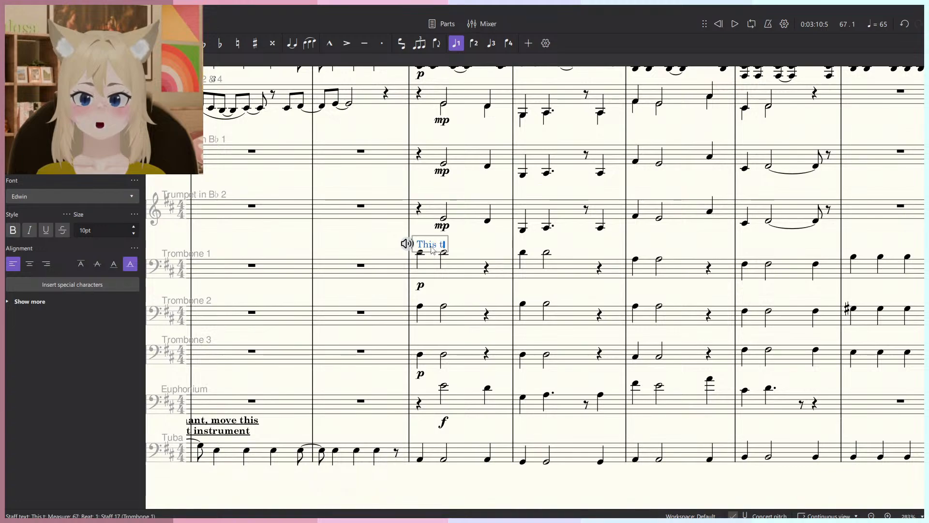
{"action": "type", "text": "rombine p"}
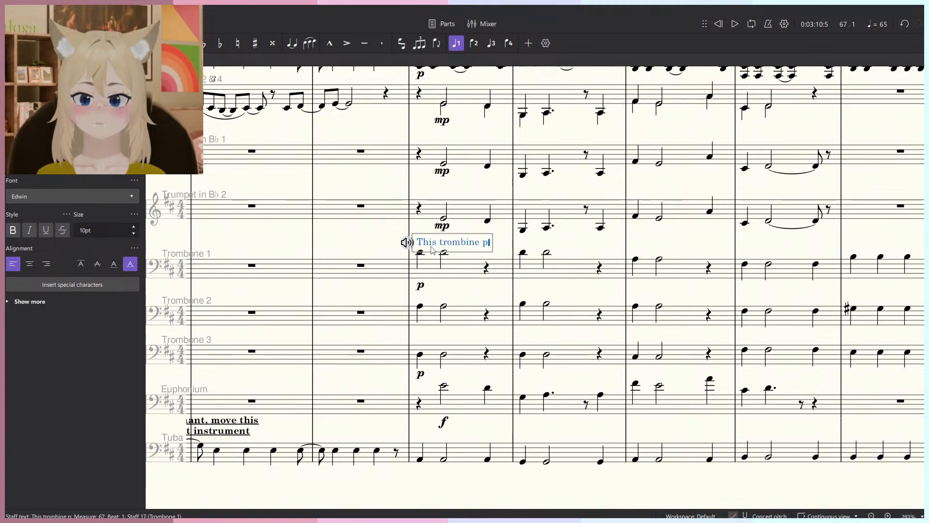
{"action": "key", "text": "BackSpace"}
{"action": "key", "text": "BackSpace"}
{"action": "key", "text": "BackSpace"}
{"action": "key", "text": "BackSpace"}
{"action": "key", "text": "BackSpace"}
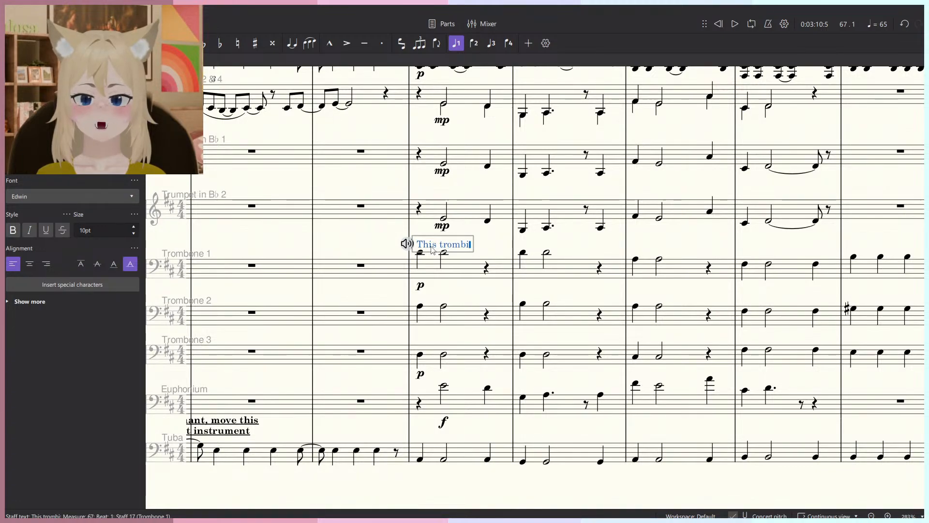
{"action": "type", "text": "one"}
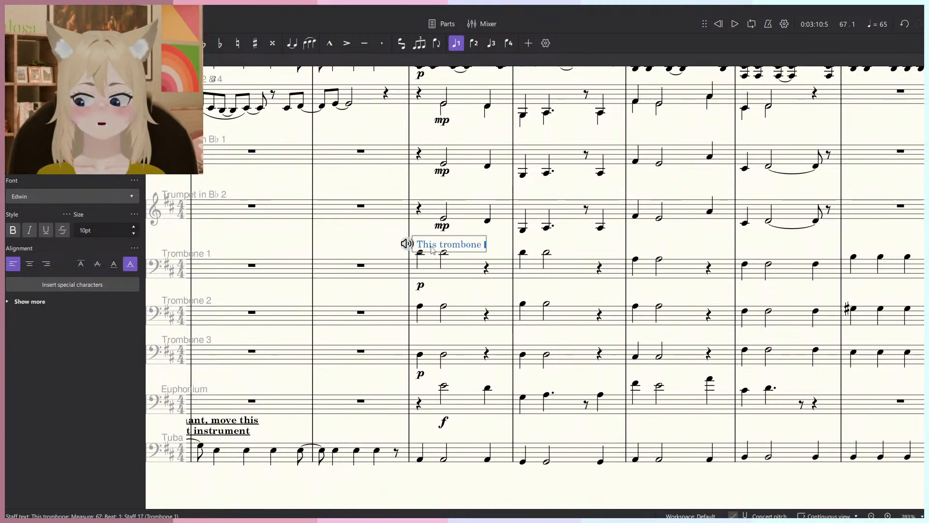
Write the Trombone 1 comment at measure 67 as "Maybe have this trombone play the major third", with a line break before "play".
{"action": "key", "text": "ctrl+a"}
{"action": "type", "text": "Ma"}
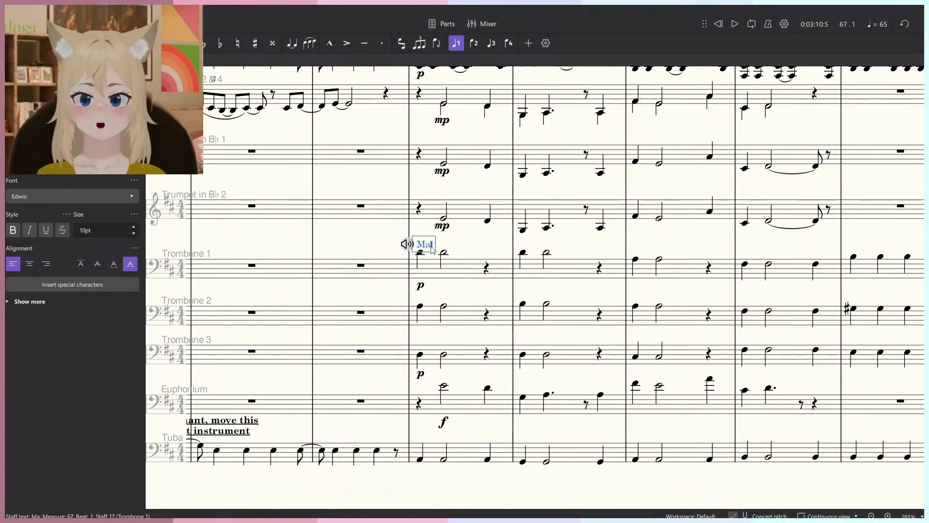
{"action": "type", "text": "ybe have this"}
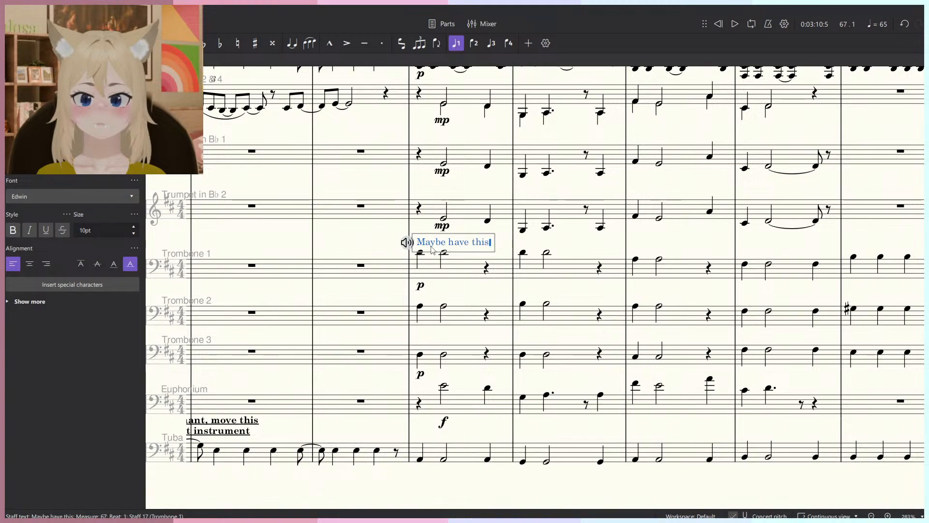
{"action": "type", "text": " tr"}
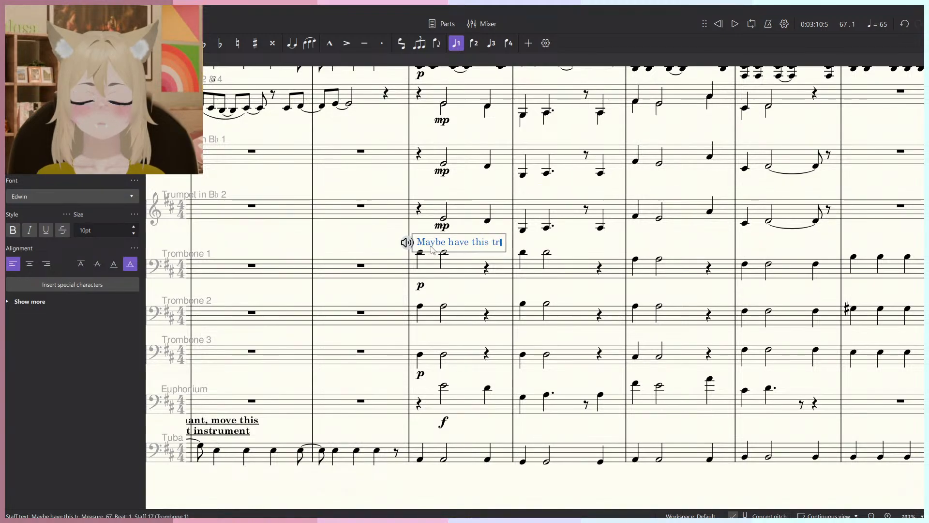
{"action": "type", "text": "ombone play "}
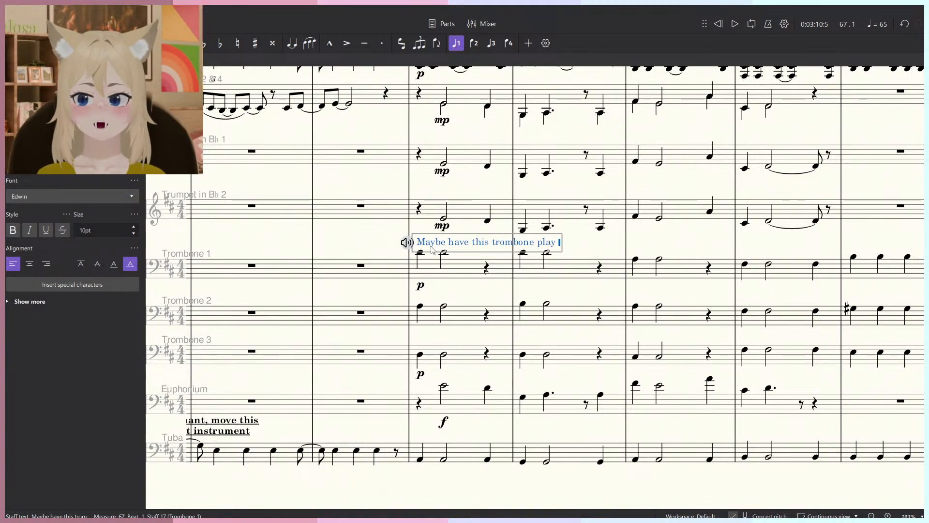
{"action": "type", "text": "the m"}
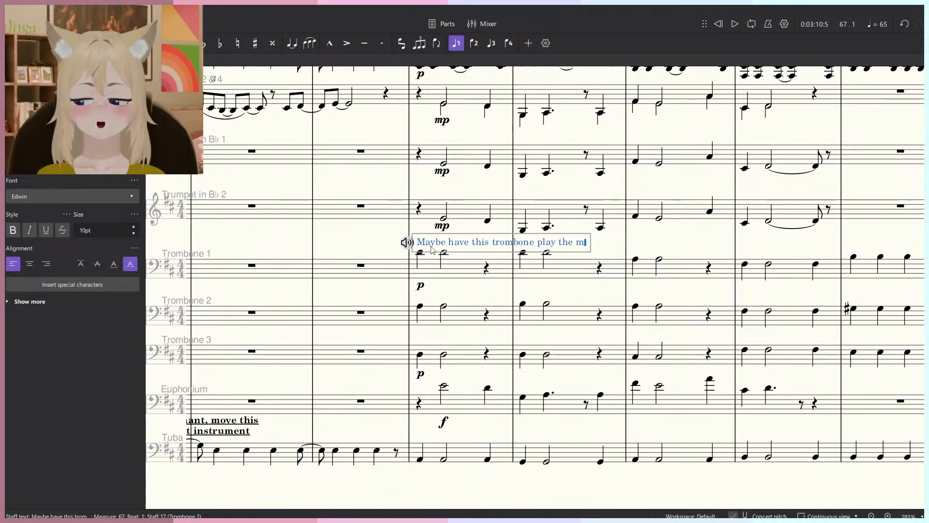
{"action": "type", "text": "ajor third"}
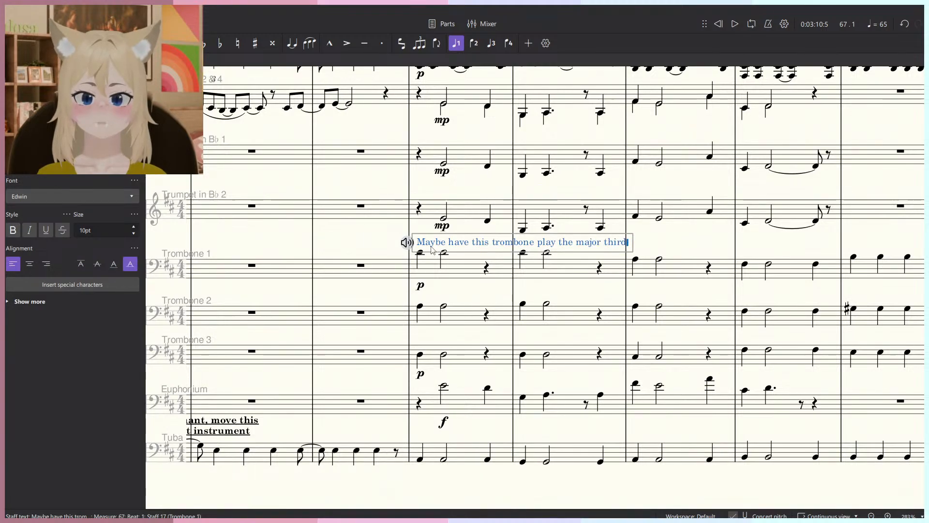
{"action": "key", "text": "ctrl+Left"}
{"action": "key", "text": "ctrl+Left"}
{"action": "key", "text": "Return"}
{"action": "key", "text": "Escape"}
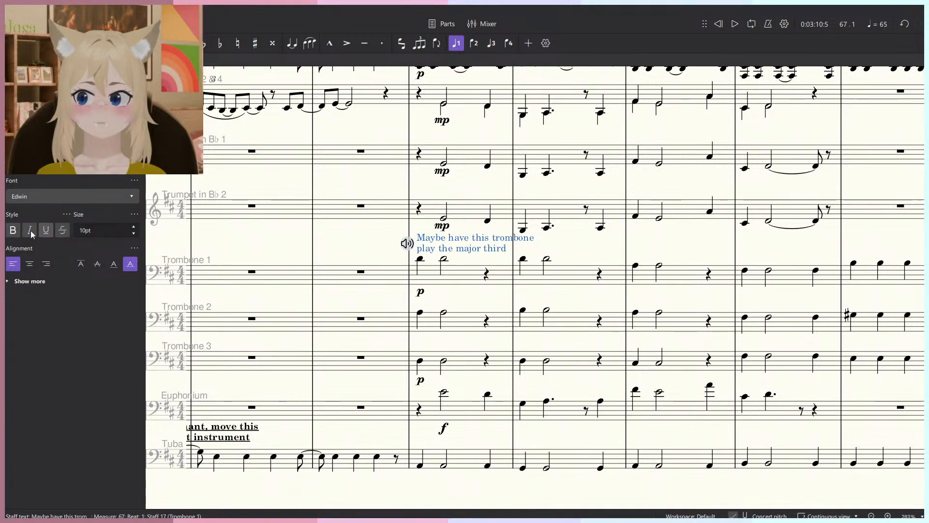
Make the new Trombone 1 comment at measure 67 underlined and bold, and deselect it.
{"action": "left_click", "coordinate": [45, 229]}
{"action": "left_click", "coordinate": [13, 230]}
{"action": "left_click", "coordinate": [603, 250]}
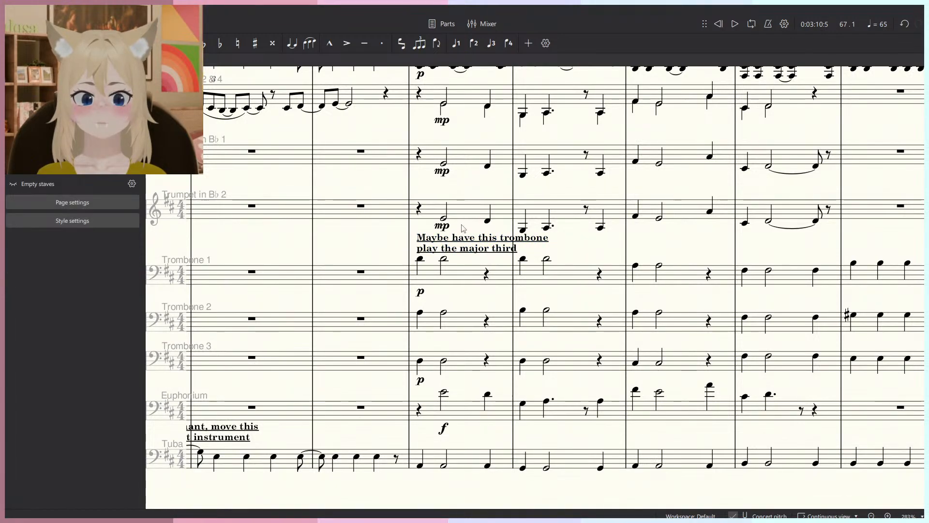
Audition the first chord of measure 67 in Horn 1 & 3 and the first note in Trombone 1.
{"action": "scroll", "coordinate": [452, 249], "scroll_direction": "down", "scroll_amount": 2}
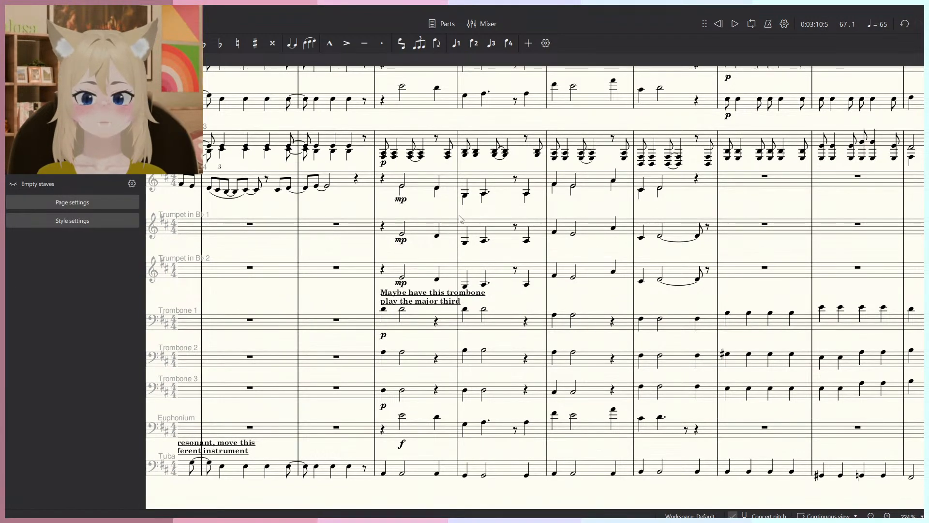
{"action": "scroll", "coordinate": [389, 201], "scroll_direction": "up", "scroll_amount": 1}
{"action": "left_click", "coordinate": [388, 199]}
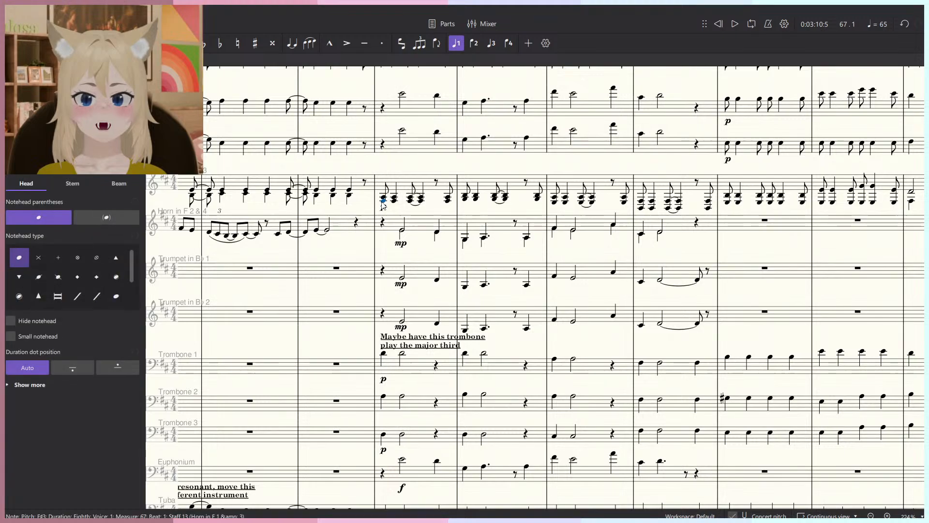
{"action": "key", "text": "Up"}
{"action": "key", "text": "Up"}
{"action": "key", "text": "Up"}
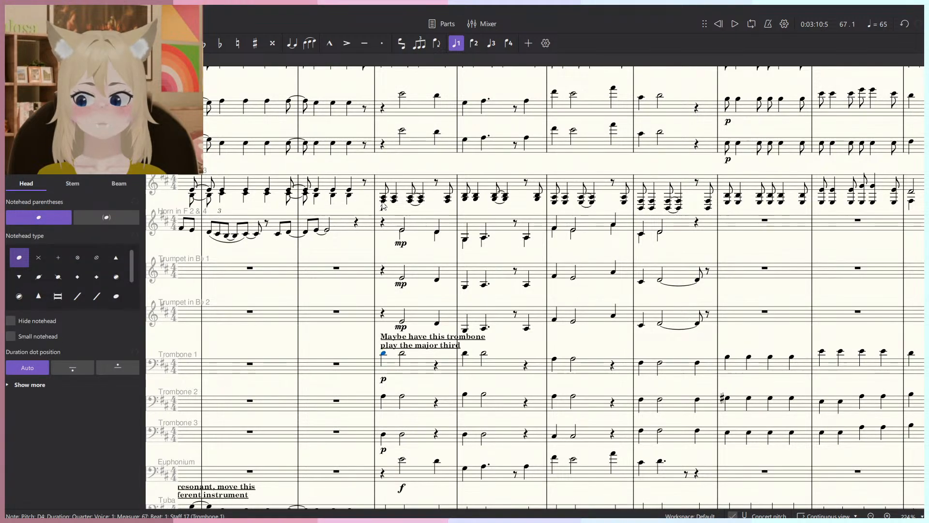
{"action": "key", "text": "Escape"}
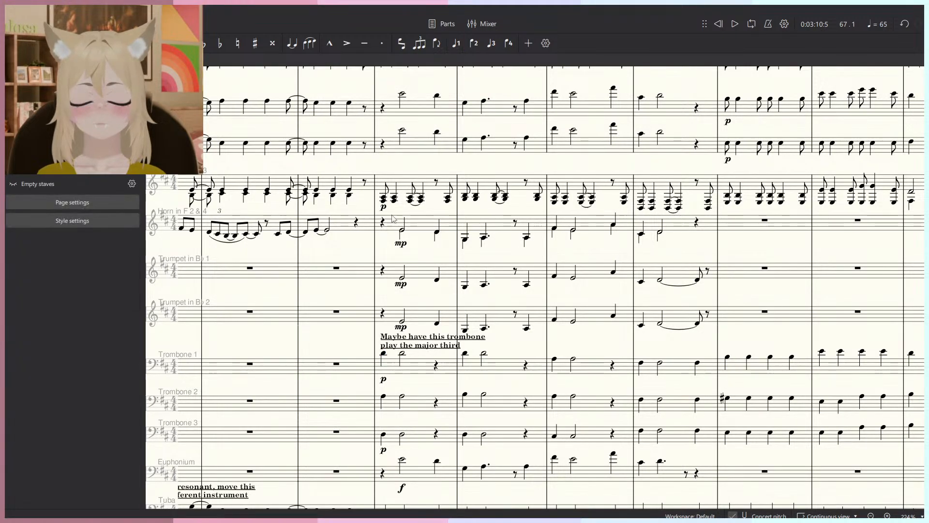
Check the percussion, piano and string staves around measure 67, and play the passage from measure 67 into measure 69.
{"action": "scroll", "coordinate": [392, 213], "scroll_direction": "down", "scroll_amount": 4}
{"action": "scroll", "coordinate": [392, 211], "scroll_direction": "down", "scroll_amount": 10}
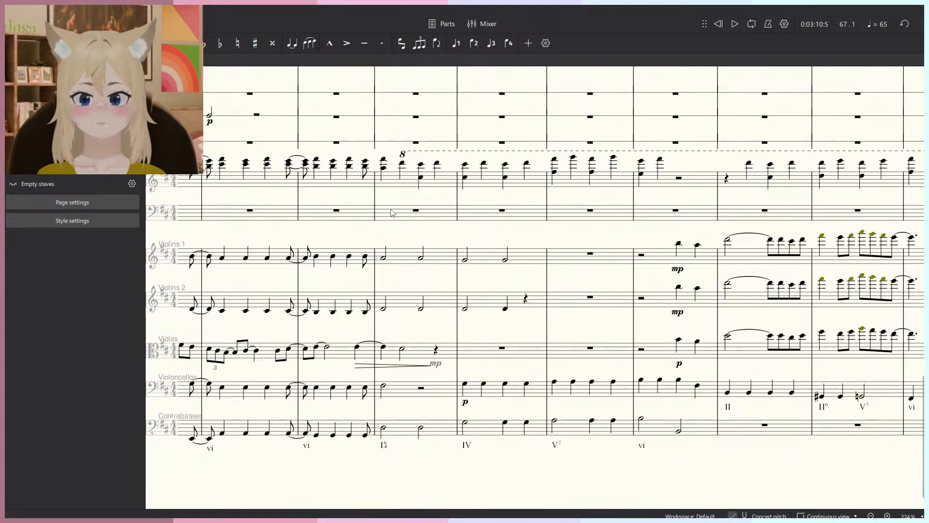
{"action": "scroll", "coordinate": [386, 327], "scroll_direction": "up", "scroll_amount": 8}
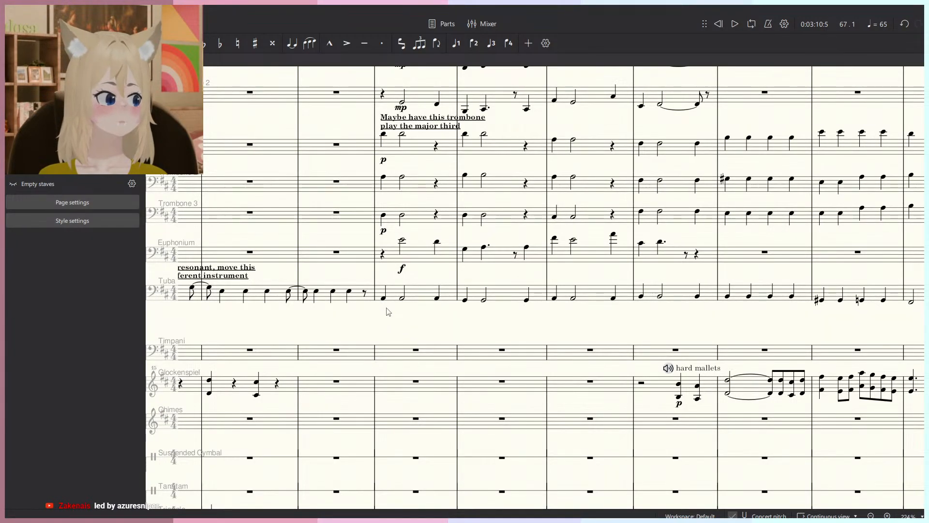
{"action": "scroll", "coordinate": [381, 284], "scroll_direction": "up", "scroll_amount": 5}
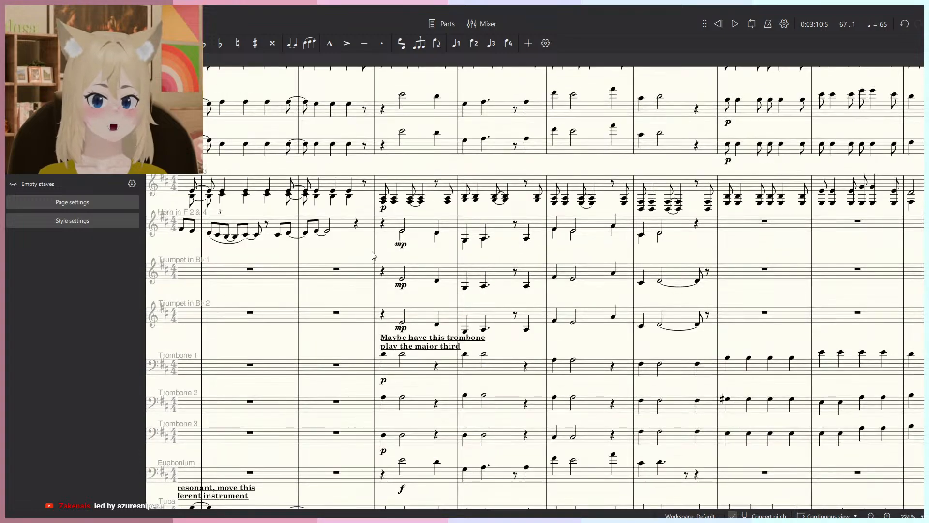
{"action": "left_click", "coordinate": [375, 264]}
{"action": "scroll", "coordinate": [414, 203], "scroll_direction": "up", "scroll_amount": 1}
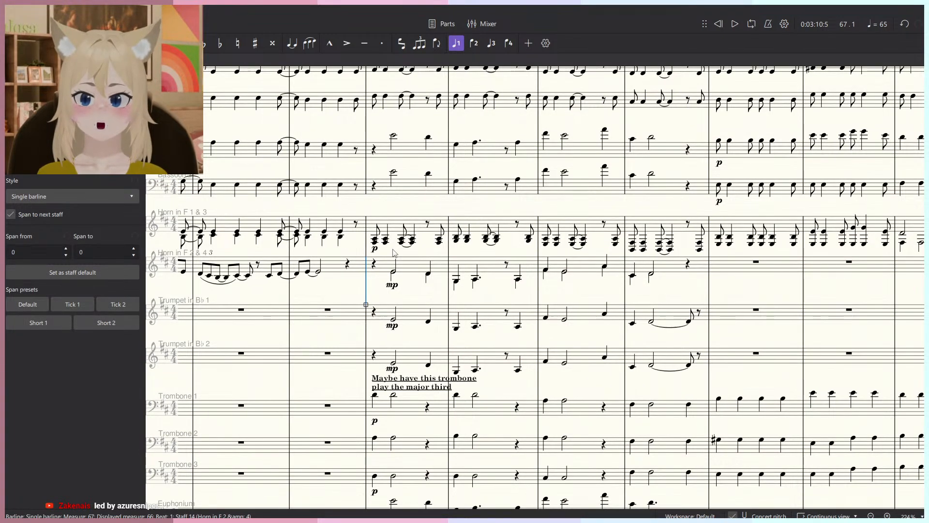
{"action": "key", "text": "space"}
{"action": "left_click", "coordinate": [420, 214]}
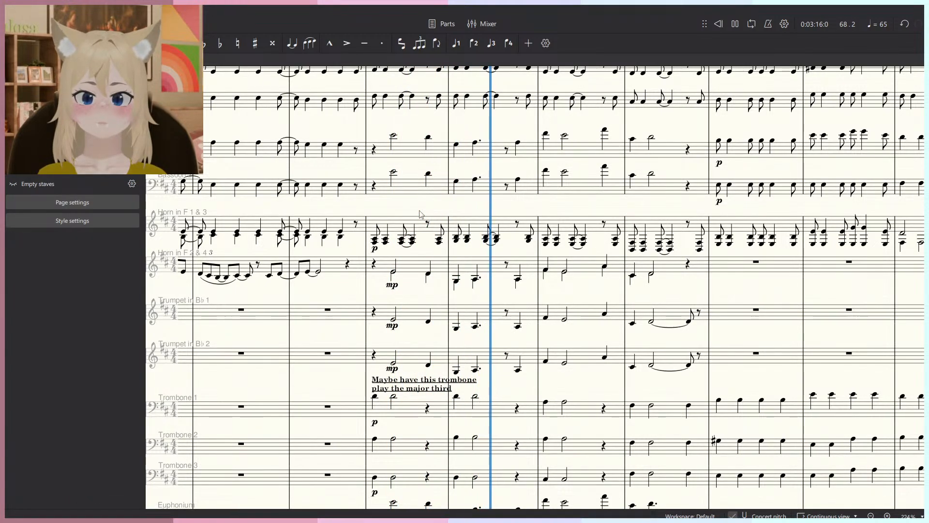
{"action": "scroll", "coordinate": [422, 212], "scroll_direction": "down", "scroll_amount": 1, "text": "ctrl"}
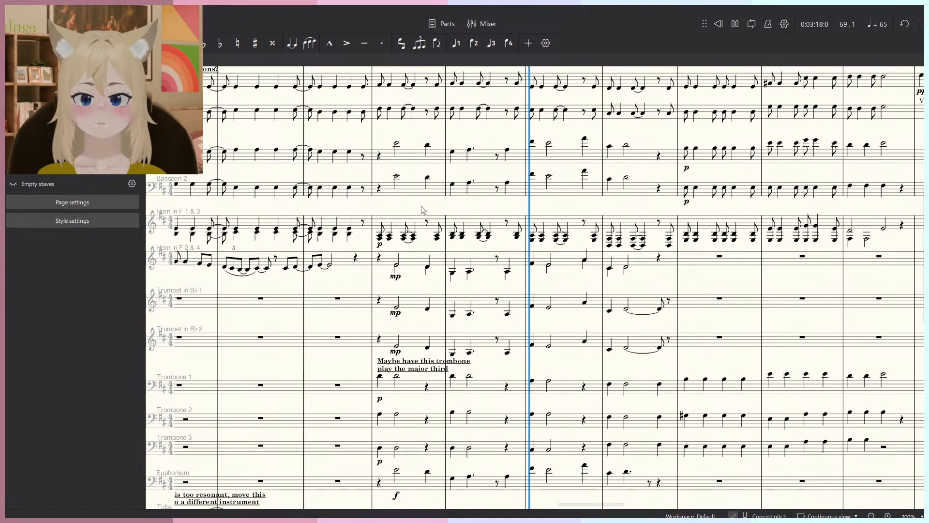
{"action": "key", "text": "space"}
Compare the Horn 1 & 3 chord at measure 67 with the string, brass and woodwind staves, and briefly replay the measure's opening.
{"action": "left_click", "coordinate": [380, 237]}
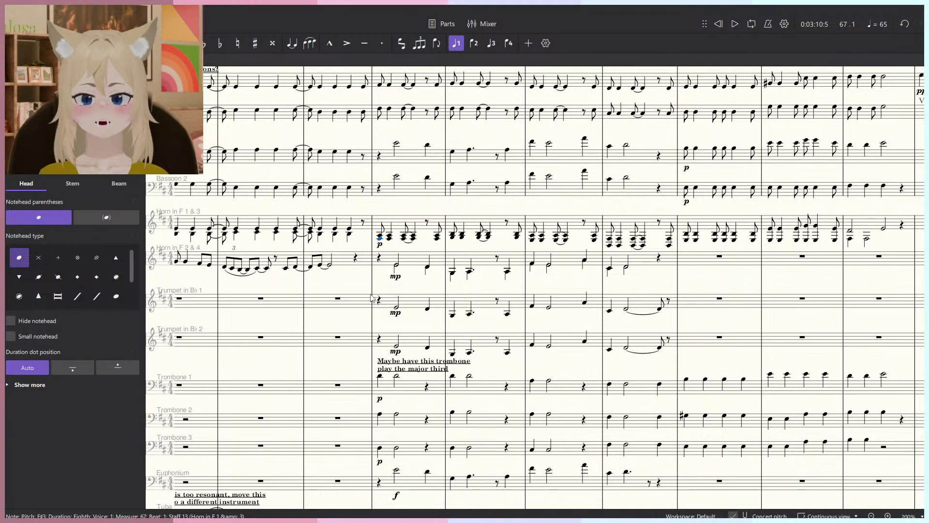
{"action": "scroll", "coordinate": [372, 298], "scroll_direction": "down", "scroll_amount": 10}
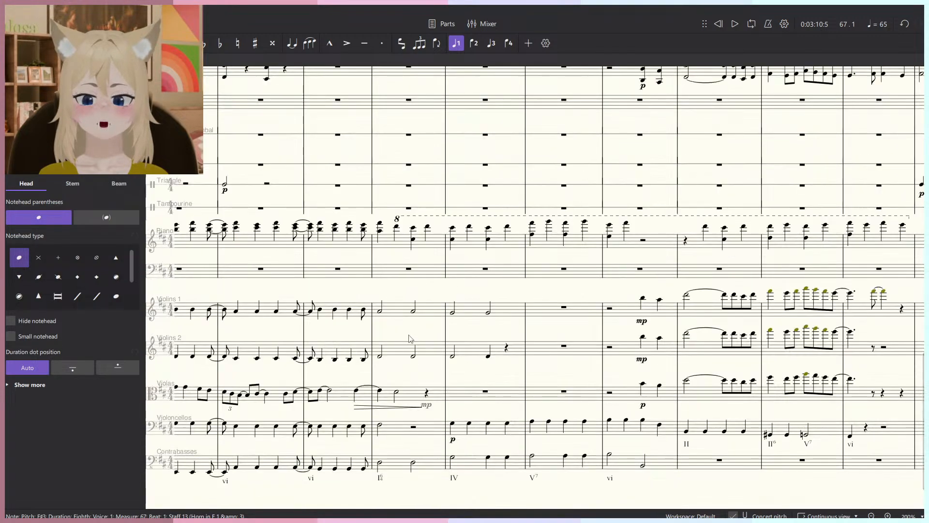
{"action": "scroll", "coordinate": [420, 400], "scroll_direction": "up", "scroll_amount": 10}
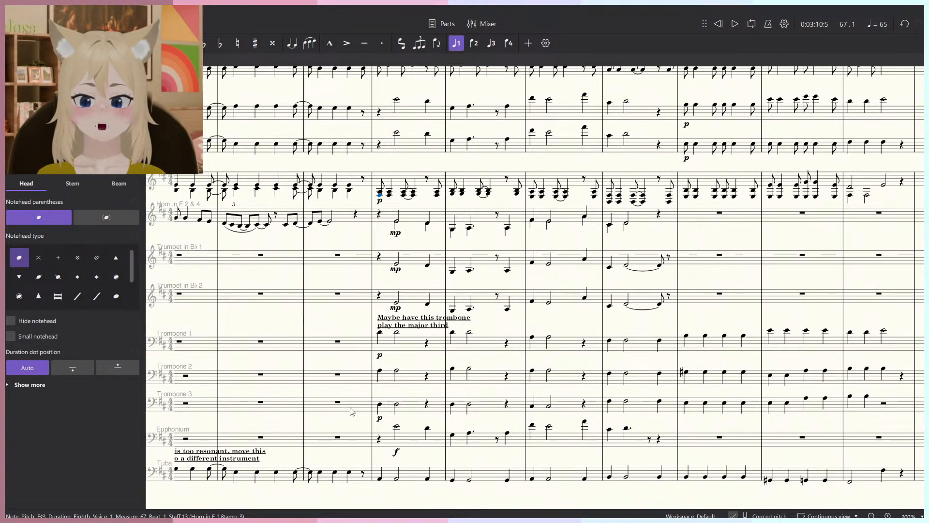
{"action": "scroll", "coordinate": [352, 411], "scroll_direction": "up", "scroll_amount": 3}
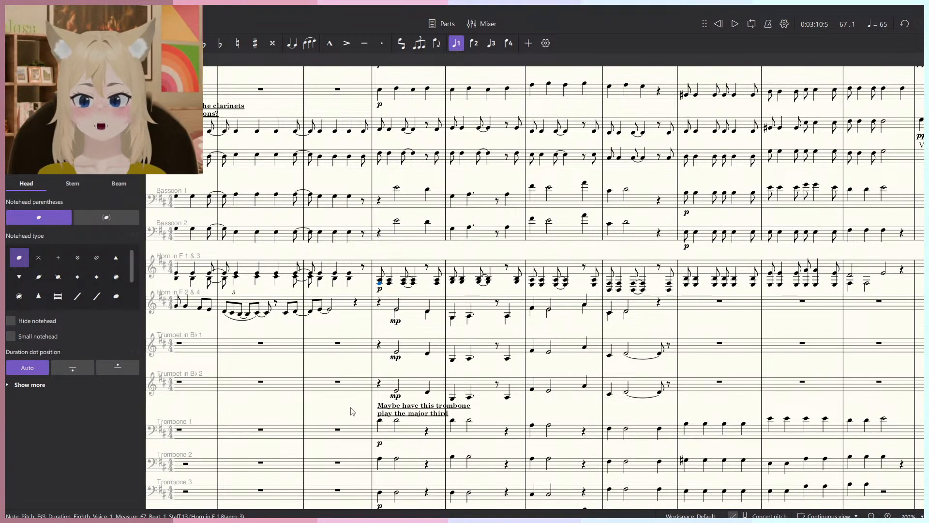
{"action": "scroll", "coordinate": [351, 411], "scroll_direction": "up", "scroll_amount": 8}
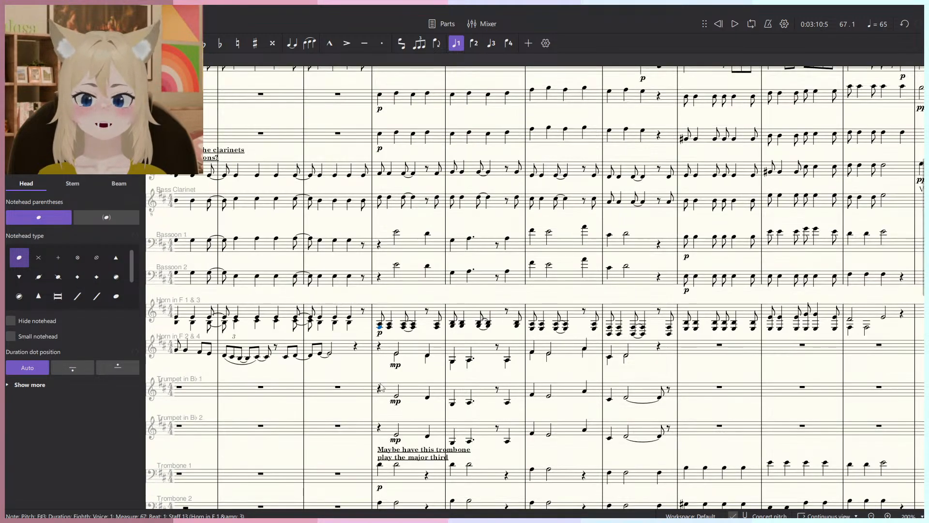
{"action": "scroll", "coordinate": [435, 378], "scroll_direction": "down", "scroll_amount": 6}
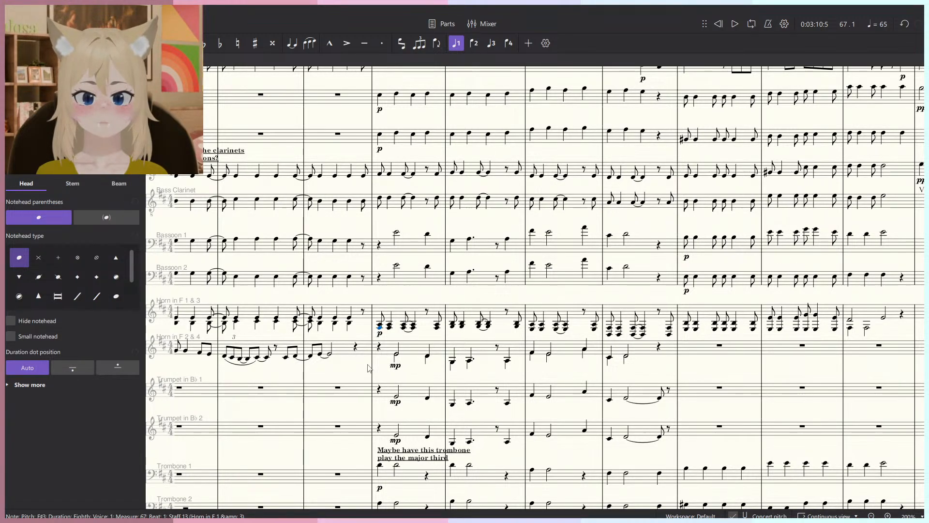
{"action": "scroll", "coordinate": [441, 374], "scroll_direction": "up", "scroll_amount": 4}
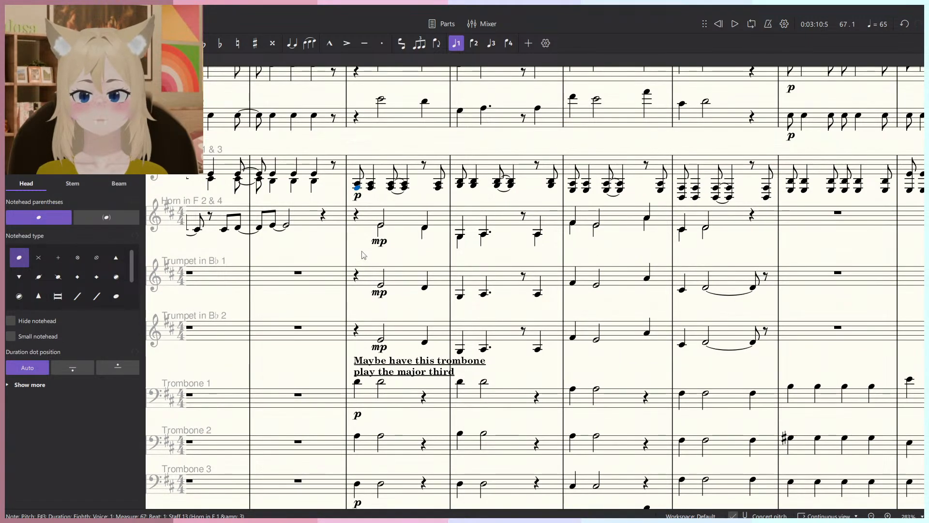
{"action": "key", "text": "space"}
{"action": "key", "text": "space"}
{"action": "left_click", "coordinate": [348, 186]}
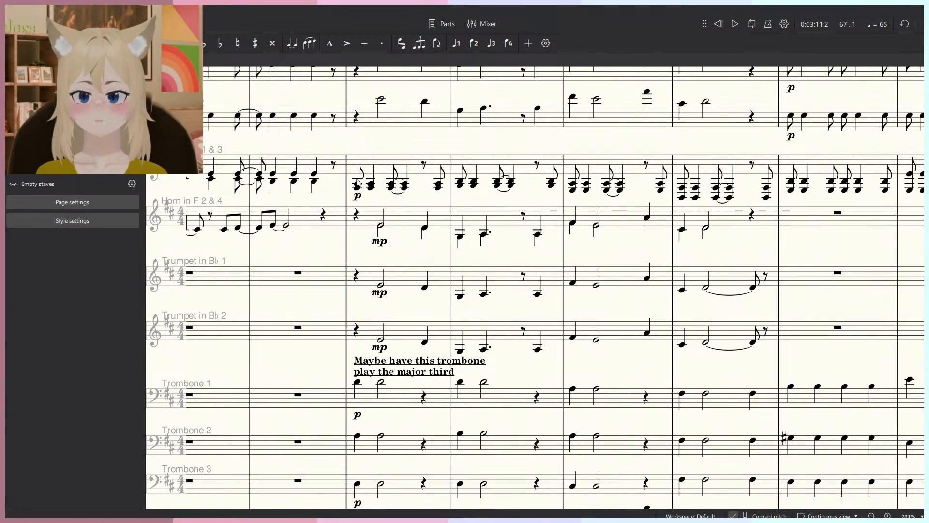
Audition a note of the first Horn 1 & 3 chord in measure 70.
{"action": "scroll", "coordinate": [409, 155], "scroll_direction": "down", "scroll_amount": 2}
{"action": "scroll", "coordinate": [611, 199], "scroll_direction": "up", "scroll_amount": 2}
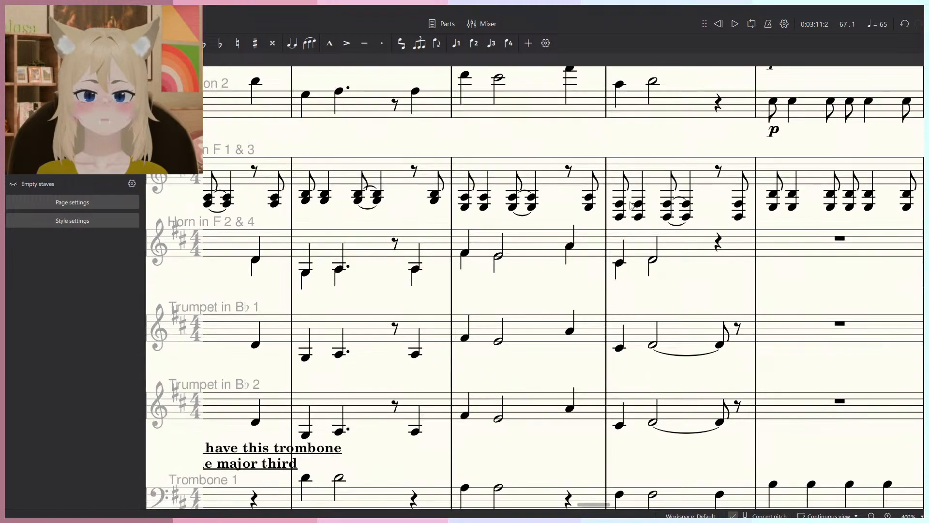
{"action": "left_click", "coordinate": [614, 203]}
Add the bold, underlined two-line staff text "Move horn parts so that they are not playing discords" above Horn 1 & 3 at measure 69.
{"action": "left_click", "coordinate": [491, 199]}
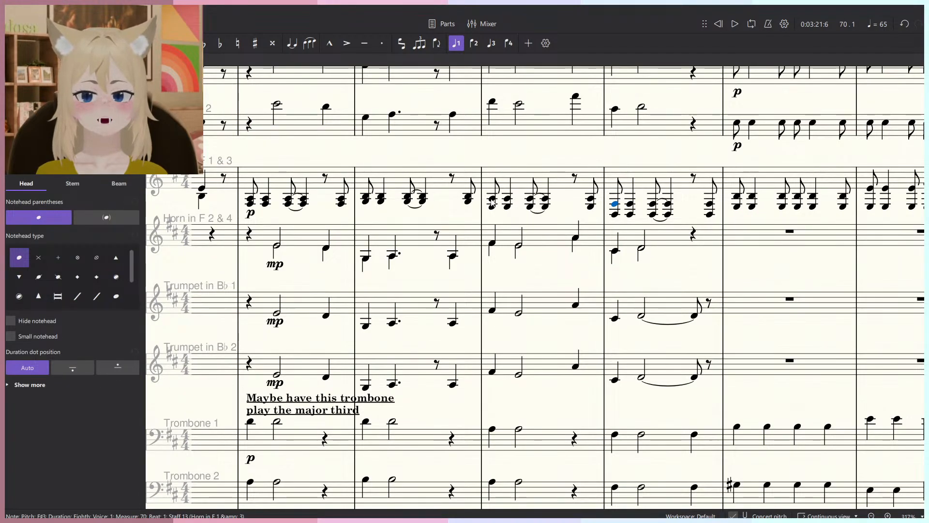
{"action": "key", "text": "ctrl+t"}
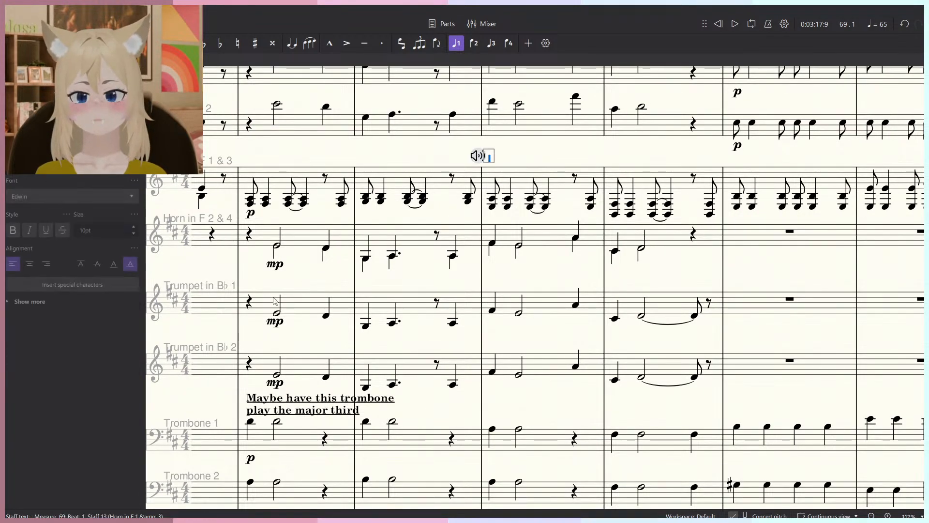
{"action": "type", "text": "Mo"}
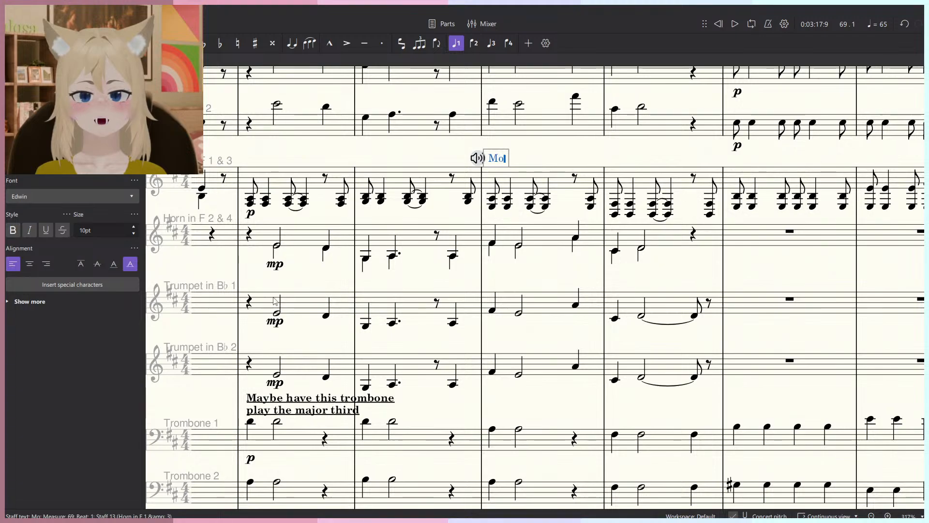
{"action": "type", "text": "ve horn "}
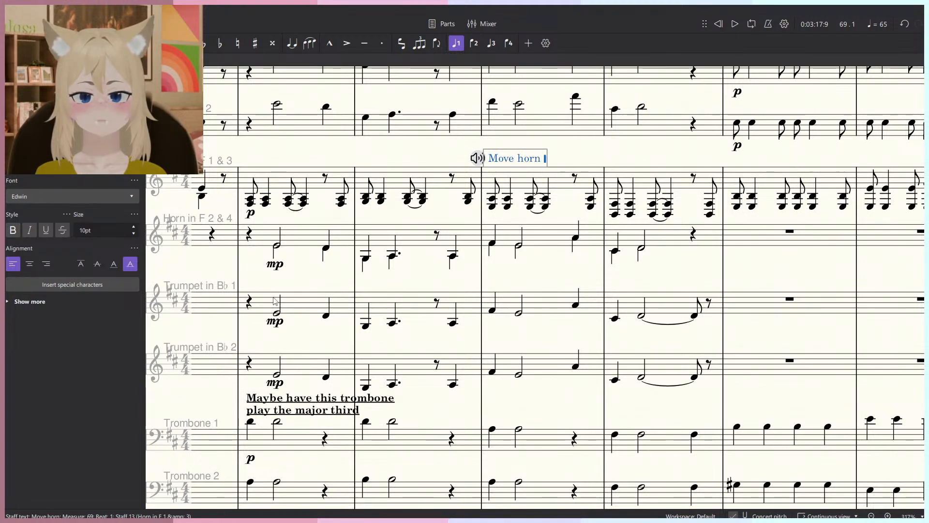
{"action": "type", "text": "parts s"}
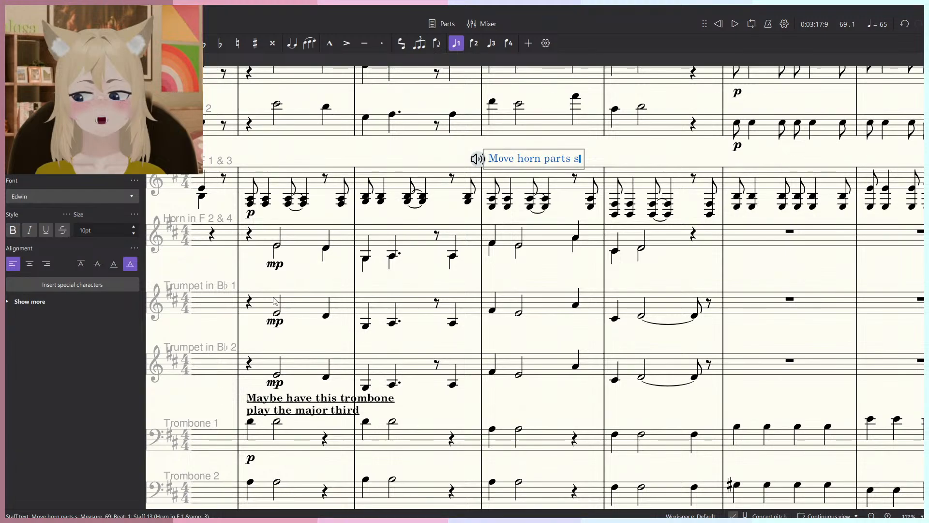
{"action": "type", "text": "o that they a"}
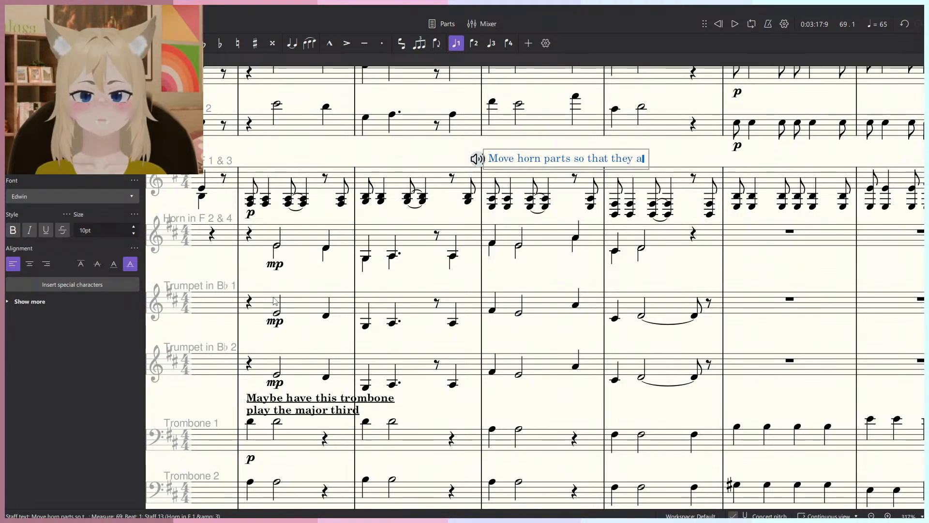
{"action": "type", "text": "re not playing "}
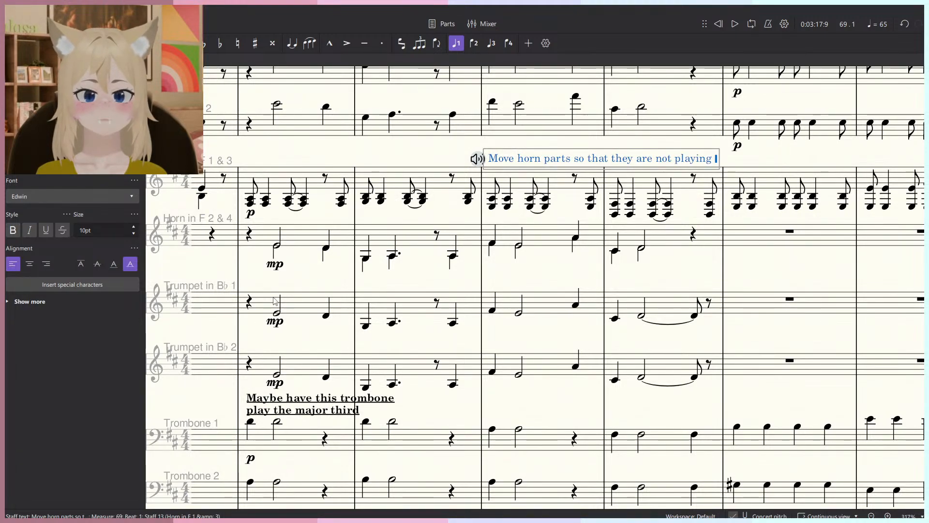
{"action": "type", "text": "discords"}
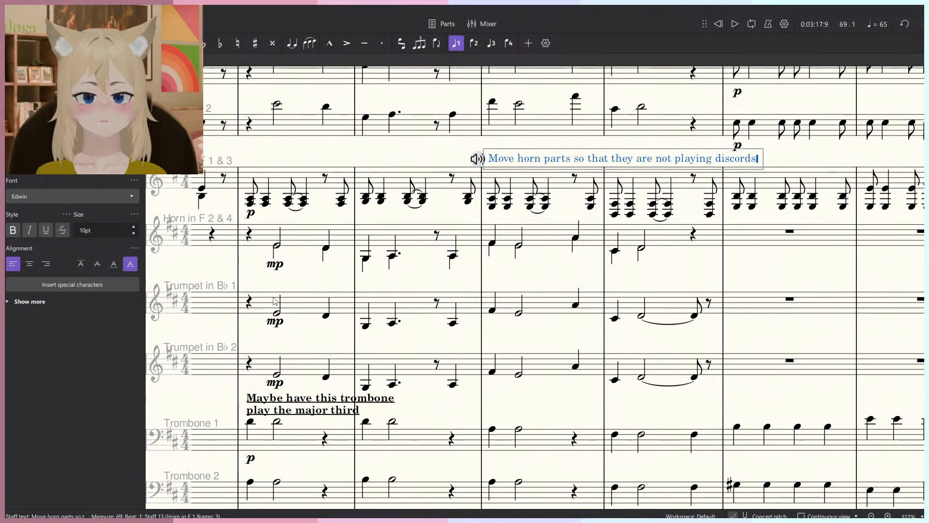
{"action": "key", "text": "ctrl+Left"}
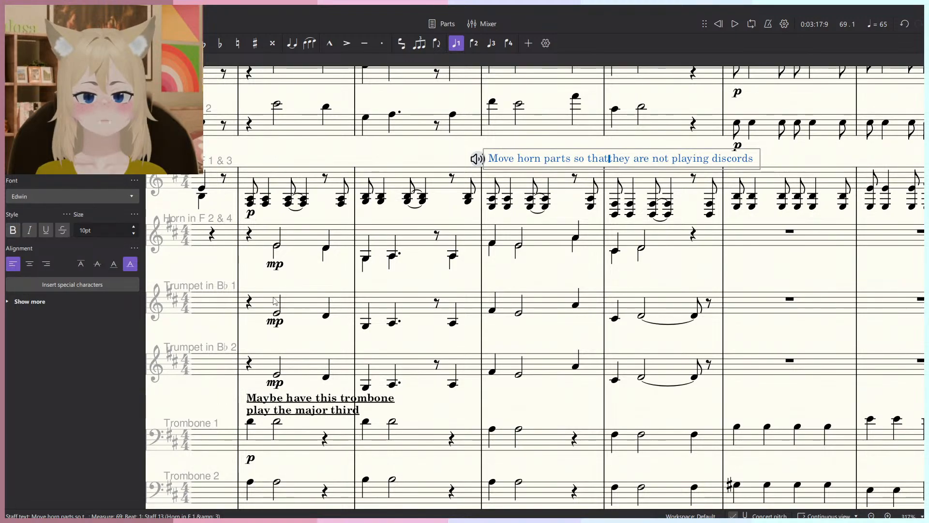
{"action": "key", "text": "Return"}
{"action": "key", "text": "Escape"}
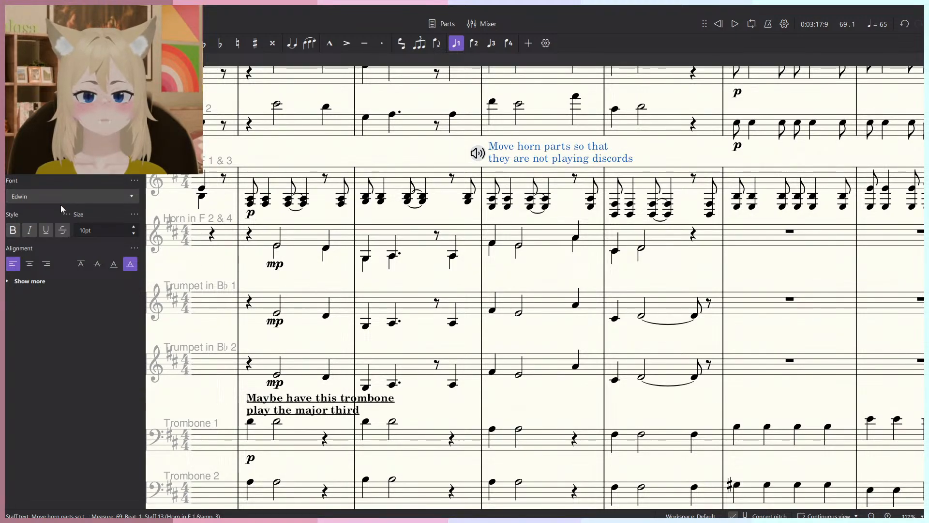
{"action": "left_click", "coordinate": [46, 230]}
{"action": "left_click", "coordinate": [13, 230]}
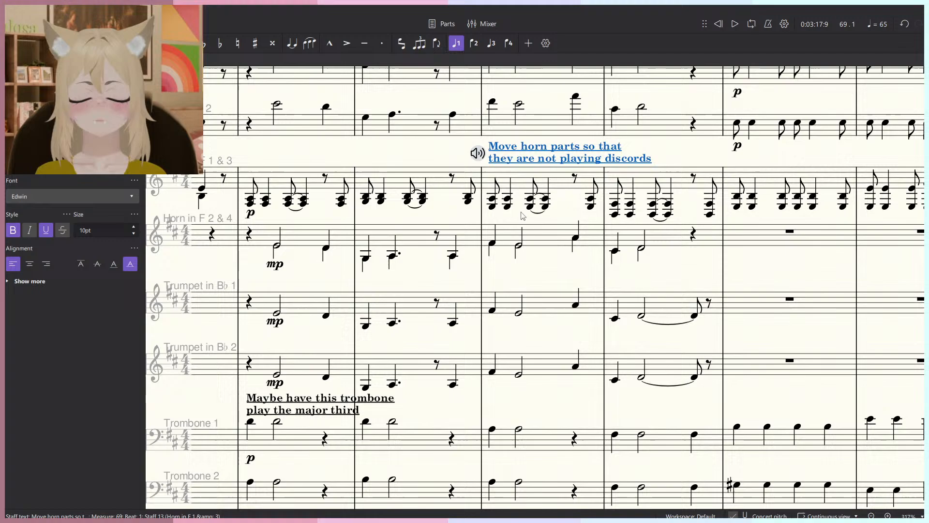
Audition the opening Horn 1 & 3 chord notes of measures 69 to 71, and briefly play the start of measure 71.
{"action": "left_click", "coordinate": [493, 199]}
{"action": "left_click", "coordinate": [617, 216]}
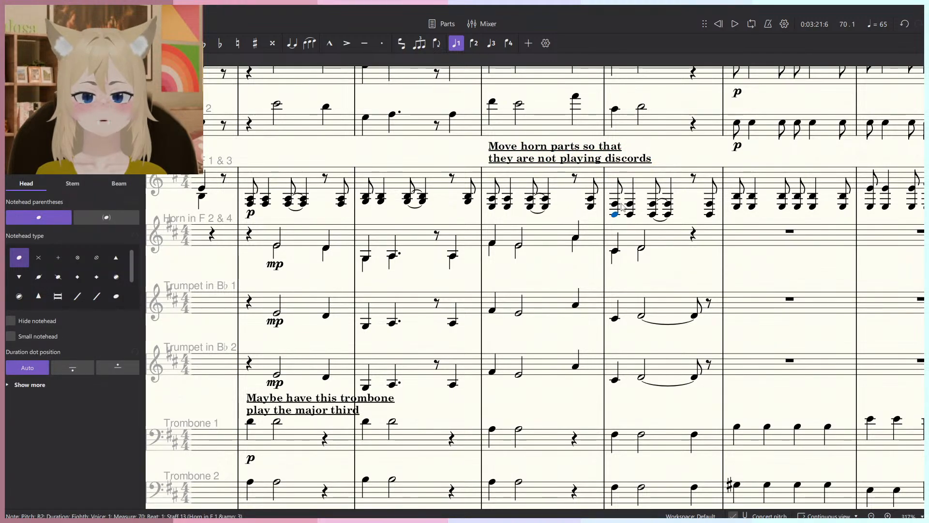
{"action": "left_click", "coordinate": [737, 197]}
{"action": "left_click_drag", "start_coordinate": [823, 214], "coordinate": [682, 285]}
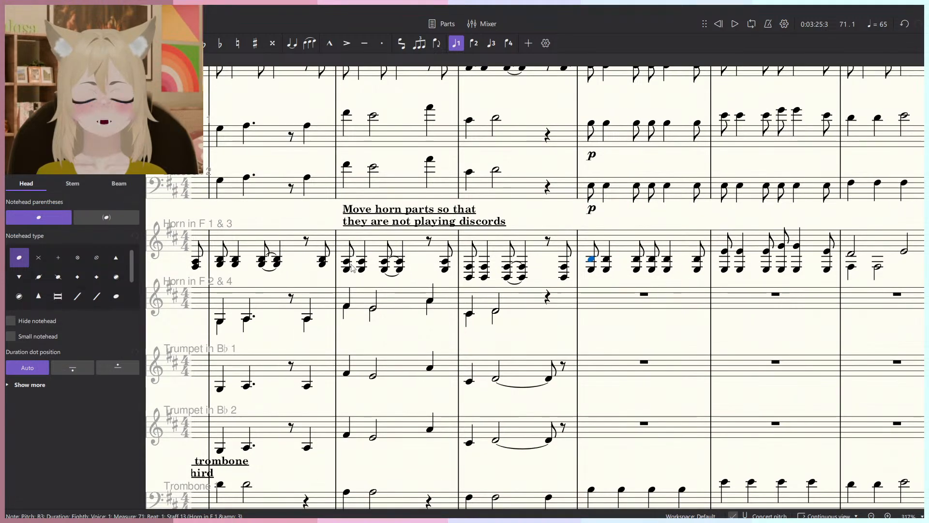
{"action": "scroll", "coordinate": [334, 269], "scroll_direction": "down", "scroll_amount": 1}
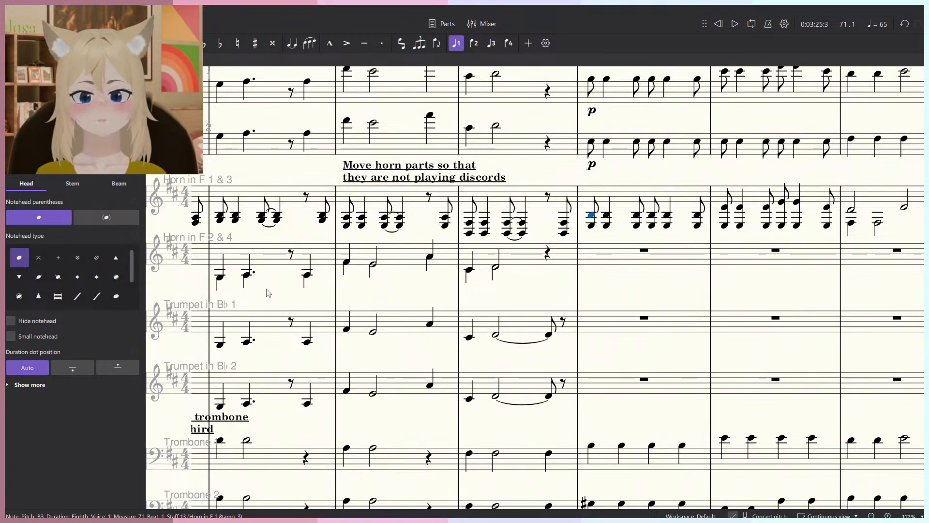
{"action": "scroll", "coordinate": [324, 346], "scroll_direction": "up", "scroll_amount": 1}
{"action": "scroll", "coordinate": [473, 197], "scroll_direction": "down", "scroll_amount": 4}
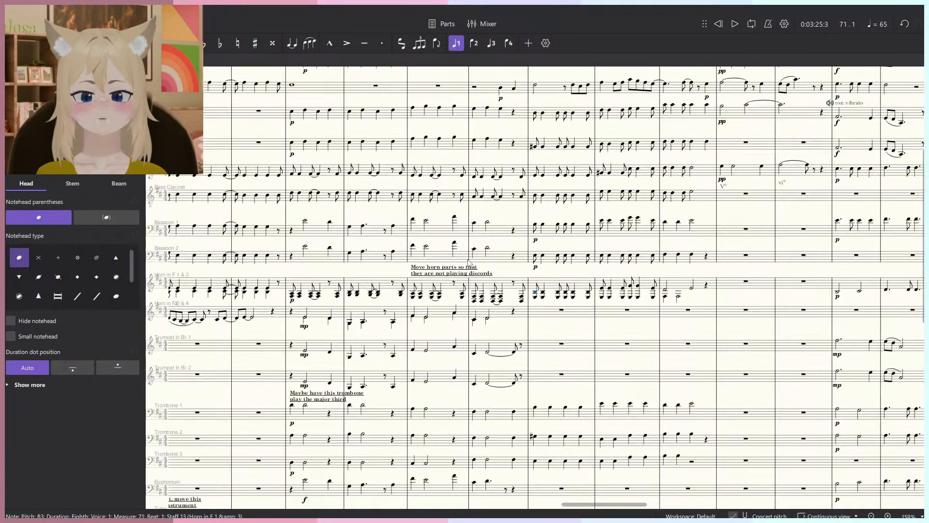
{"action": "scroll", "coordinate": [555, 305], "scroll_direction": "up", "scroll_amount": 4}
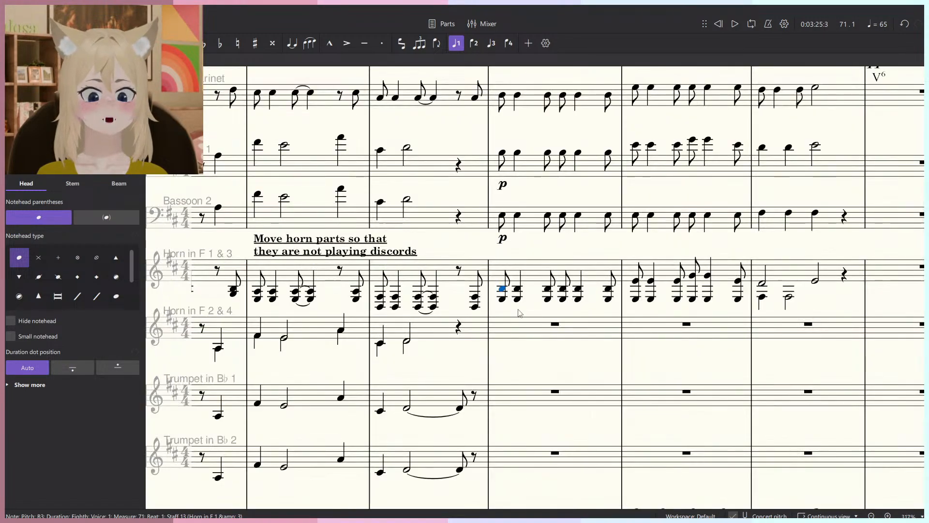
{"action": "key", "text": "space"}
{"action": "scroll", "coordinate": [521, 306], "scroll_direction": "down", "scroll_amount": 5}
{"action": "key", "text": "space"}
{"action": "scroll", "coordinate": [612, 298], "scroll_direction": "up", "scroll_amount": 6}
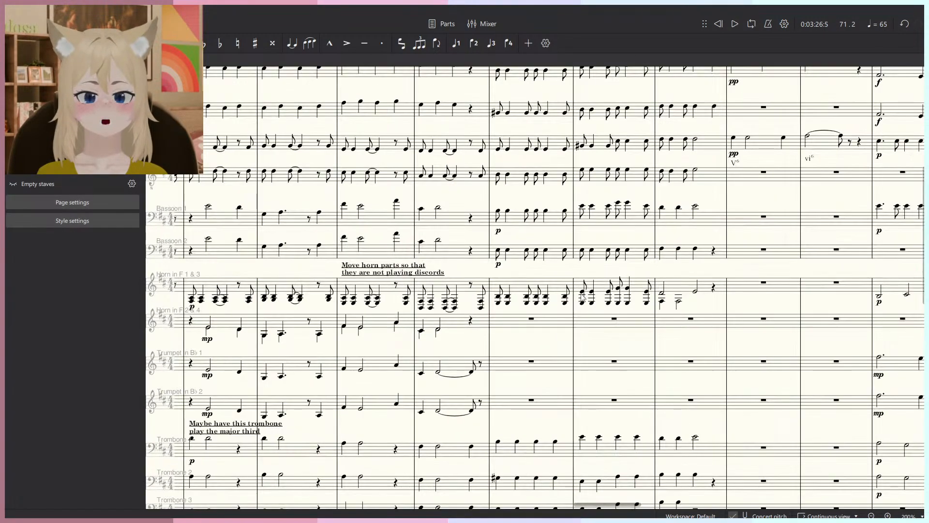
Audition the upper and lower Horn 1 & 3 notes on the first beat and the later quarter-note chord of measure 72.
{"action": "left_click", "coordinate": [571, 314]}
{"action": "left_click", "coordinate": [572, 294]}
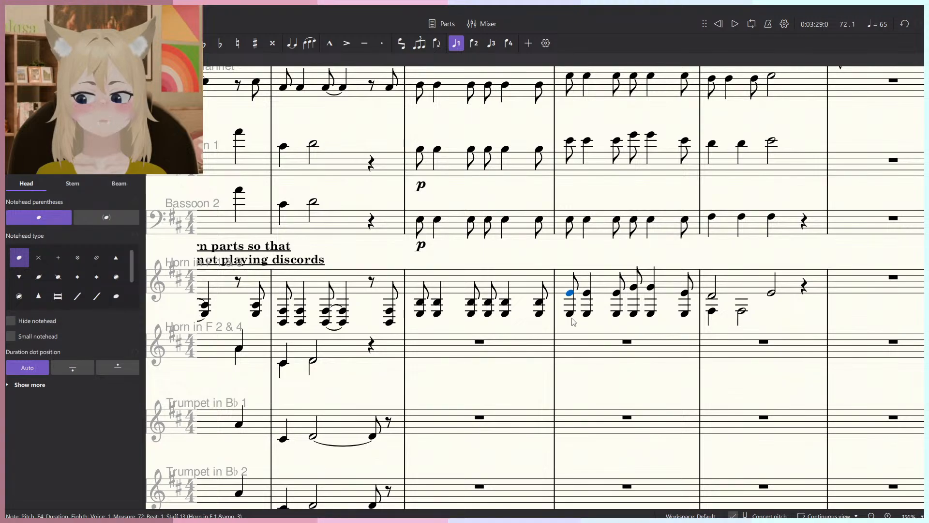
{"action": "left_click", "coordinate": [571, 314]}
{"action": "left_click", "coordinate": [651, 289]}
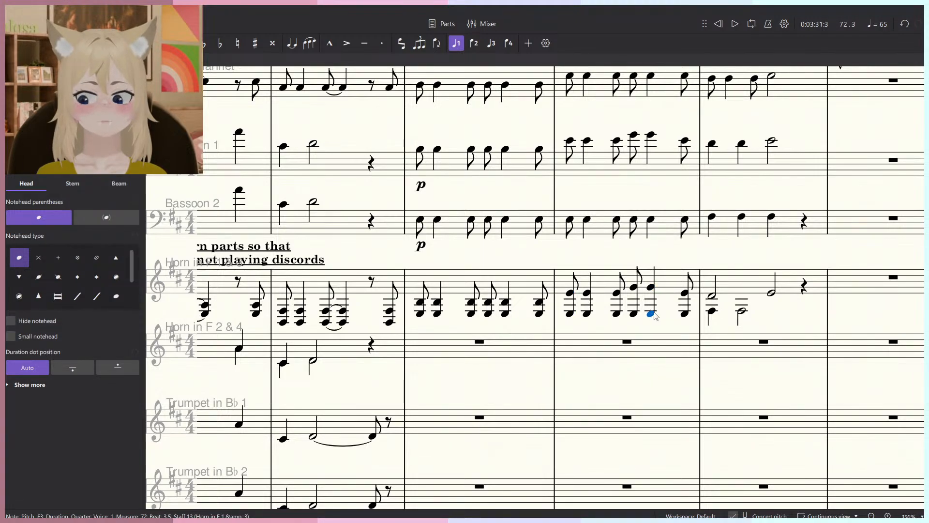
{"action": "scroll", "coordinate": [652, 316], "scroll_direction": "up", "scroll_amount": 1}
{"action": "scroll", "coordinate": [656, 294], "scroll_direction": "up", "scroll_amount": 2}
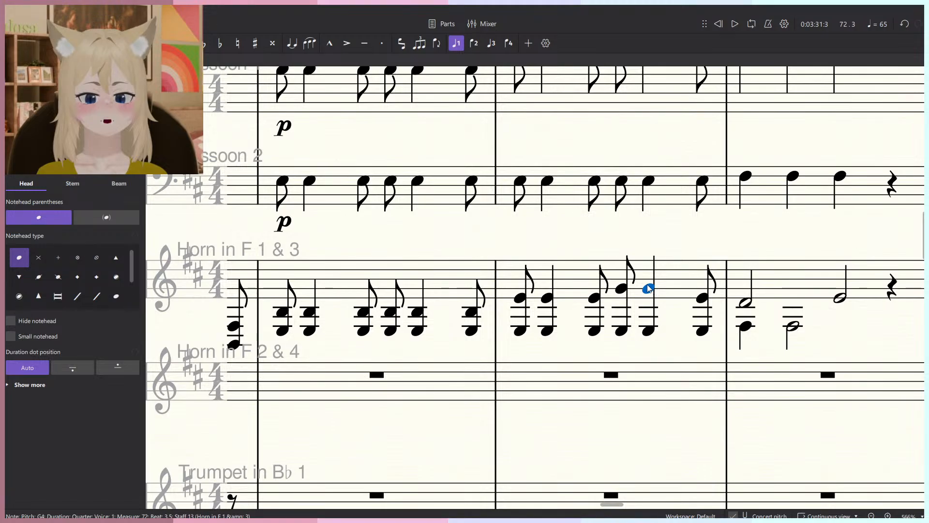
Audition the trombones' opening notes in measures 71 and 70, and briefly play the start of measure 71.
{"action": "scroll", "coordinate": [656, 295], "scroll_direction": "down", "scroll_amount": 8}
{"action": "scroll", "coordinate": [576, 431], "scroll_direction": "up", "scroll_amount": 2}
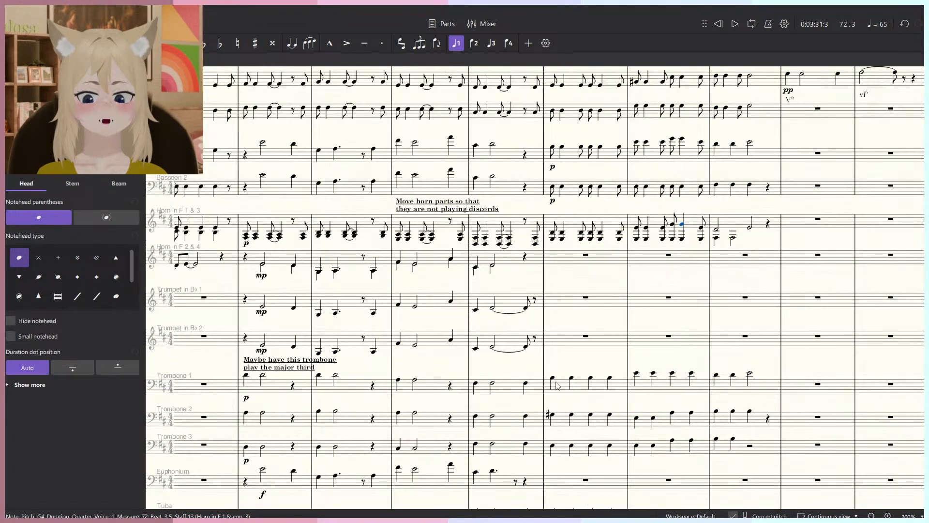
{"action": "left_click", "coordinate": [553, 378]}
{"action": "key", "text": "space"}
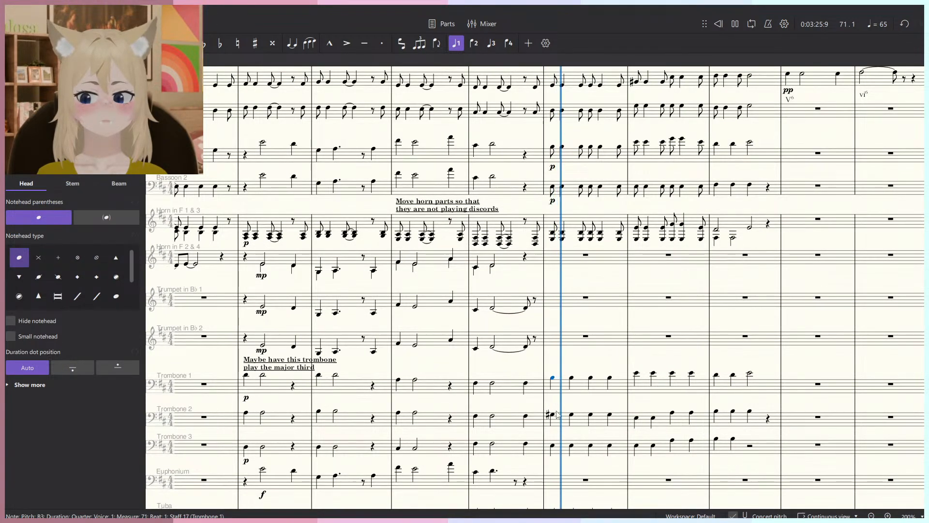
{"action": "key", "text": "space"}
{"action": "left_click", "coordinate": [552, 446]}
{"action": "key", "text": "Escape"}
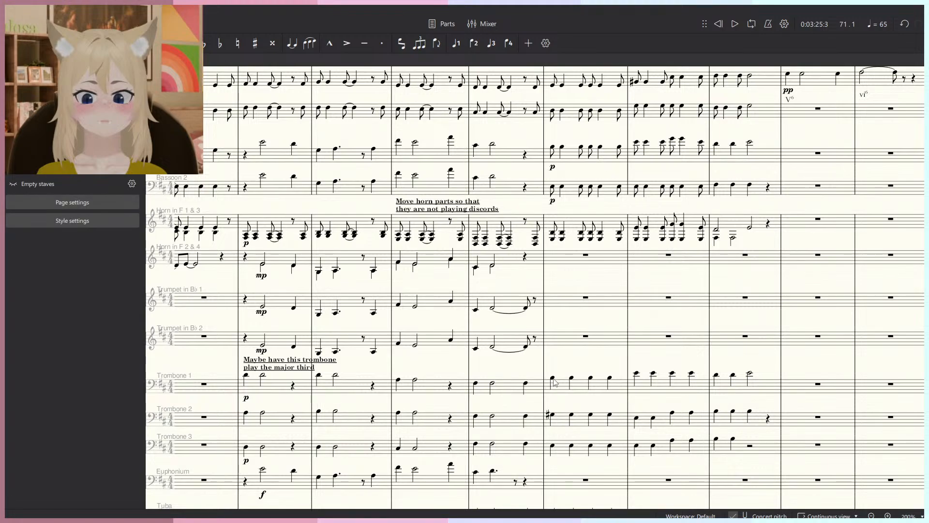
{"action": "left_click", "coordinate": [476, 444]}
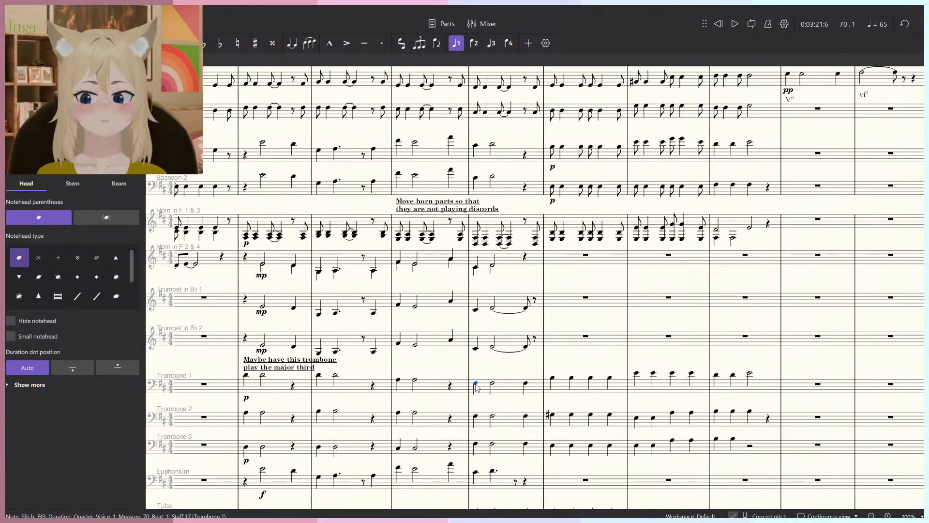
{"action": "scroll", "coordinate": [468, 415], "scroll_direction": "up", "scroll_amount": 1}
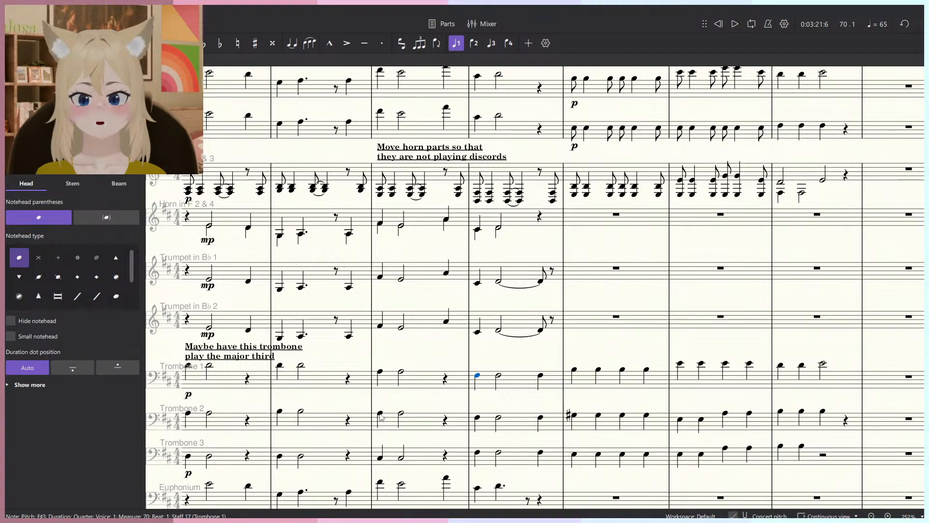
Add the staff text "Move trombones to open harmony" above Trombone 1 at measure 71.
{"action": "left_click", "coordinate": [574, 371]}
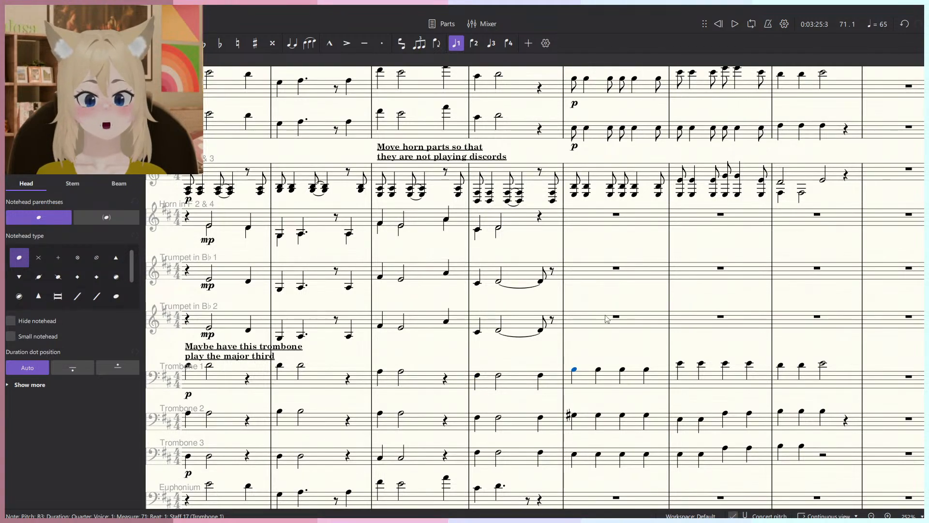
{"action": "key", "text": "ctrl+t"}
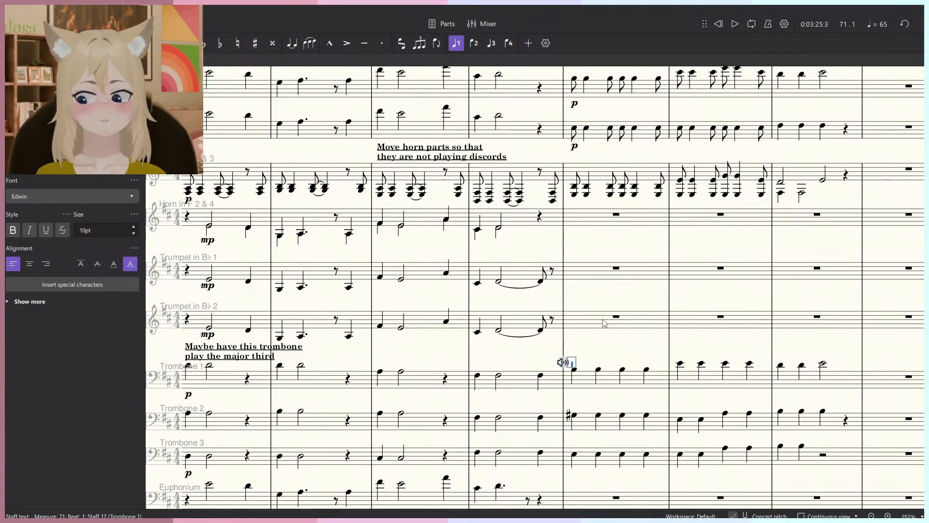
{"action": "type", "text": "Move "}
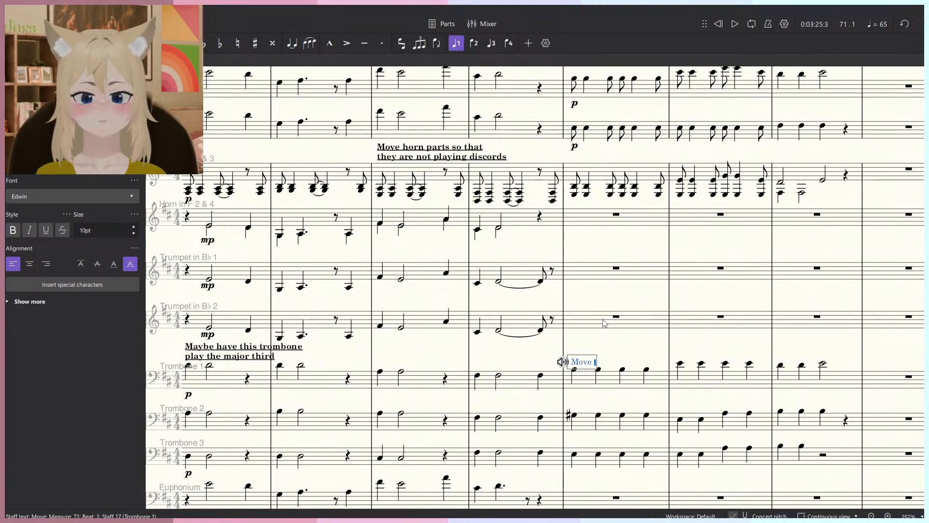
{"action": "type", "text": "trombones t"}
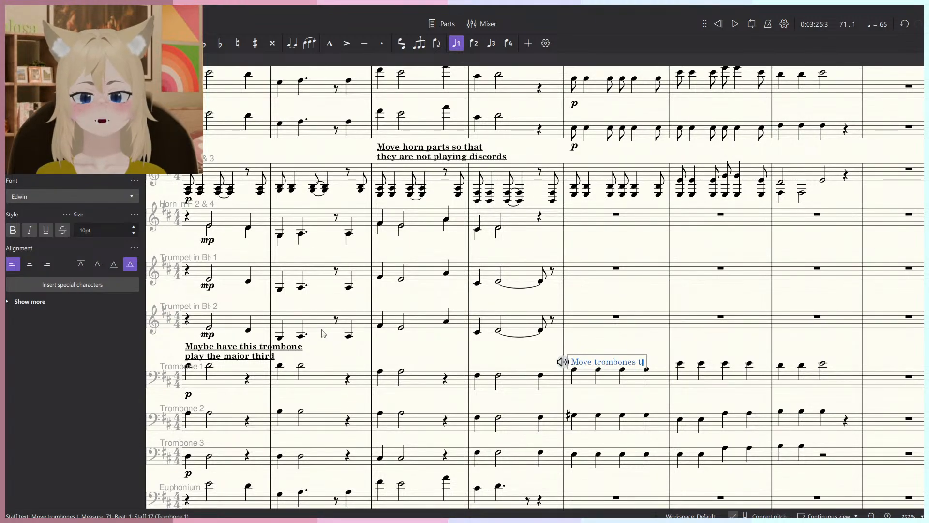
{"action": "type", "text": "o open harmony"}
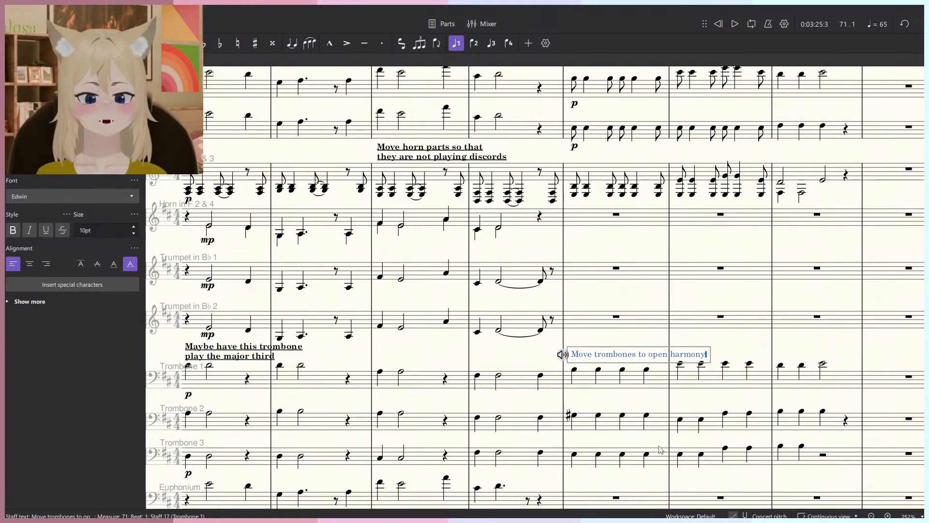
{"action": "key", "text": "Escape"}
Make the trombone comment at measure 71 bold and underlined.
{"action": "scroll", "coordinate": [660, 449], "scroll_direction": "up", "scroll_amount": 3}
{"action": "scroll", "coordinate": [563, 379], "scroll_direction": "up", "scroll_amount": 2}
{"action": "scroll", "coordinate": [563, 382], "scroll_direction": "down", "scroll_amount": 1}
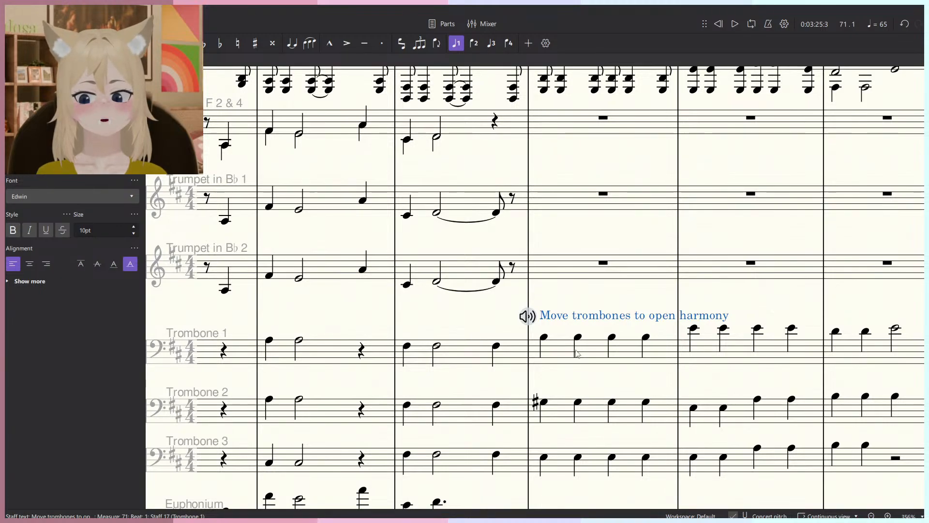
{"action": "left_click_drag", "start_coordinate": [559, 346], "coordinate": [560, 328]}
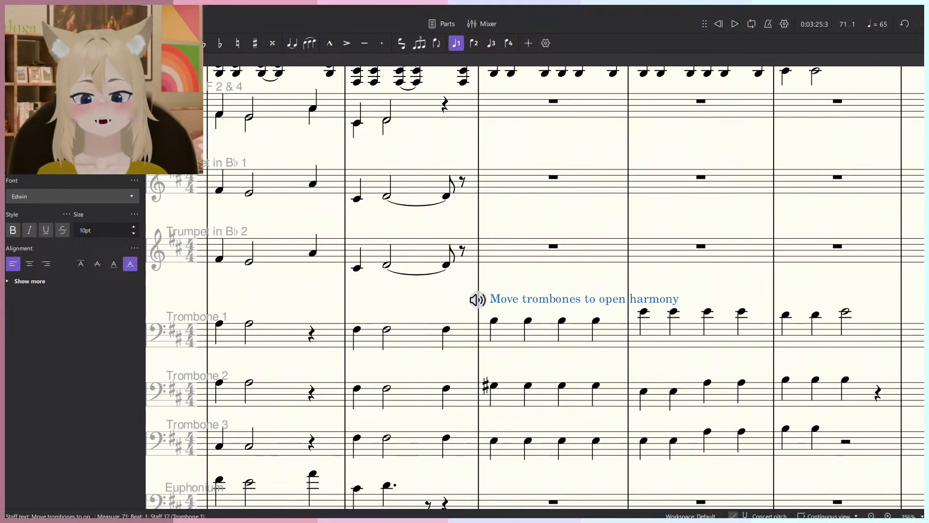
{"action": "left_click", "coordinate": [65, 60]}
{"action": "left_click", "coordinate": [22, 60]}
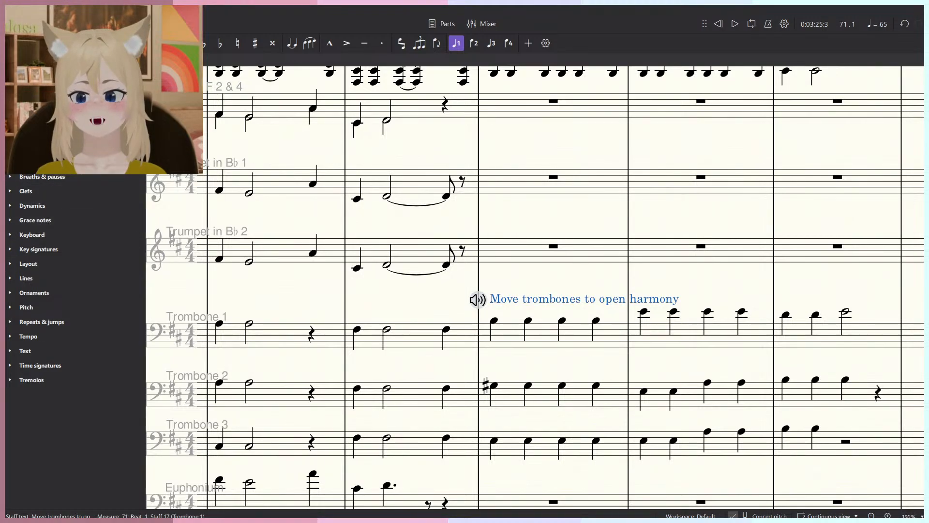
{"action": "left_click", "coordinate": [108, 60]}
{"action": "left_click", "coordinate": [46, 230]}
{"action": "left_click", "coordinate": [13, 230]}
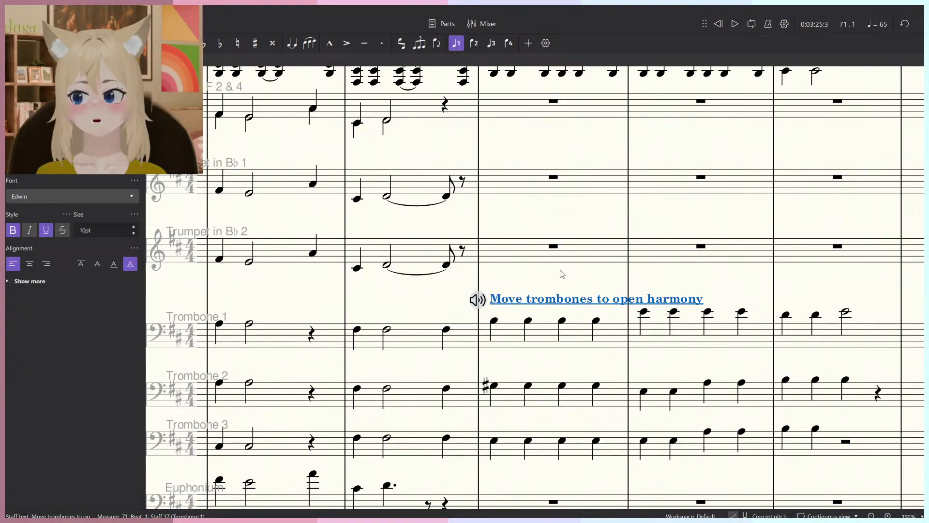
Play the score from measure 71 into measure 72 while following the brass and string staves.
{"action": "left_click", "coordinate": [683, 285]}
{"action": "key", "text": "space"}
{"action": "scroll", "coordinate": [654, 293], "scroll_direction": "down", "scroll_amount": 6}
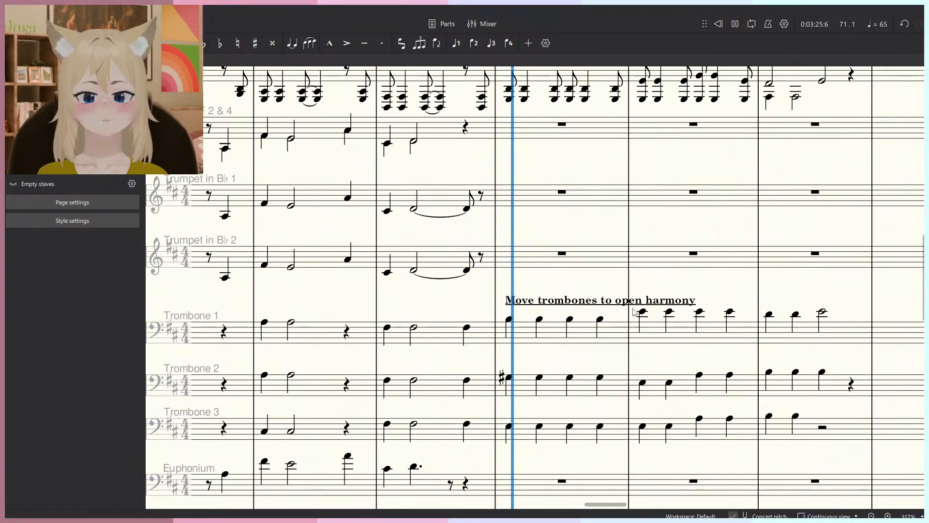
{"action": "scroll", "coordinate": [659, 289], "scroll_direction": "down", "scroll_amount": 8}
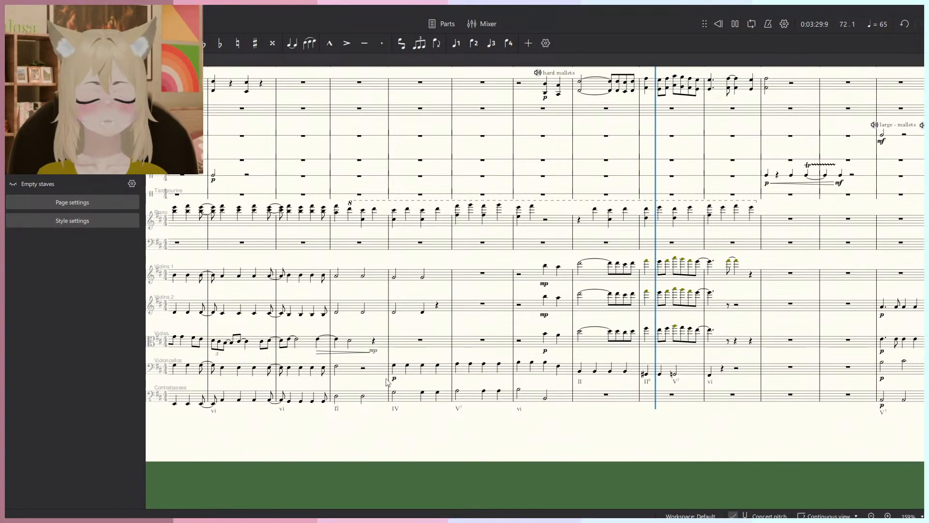
{"action": "scroll", "coordinate": [627, 376], "scroll_direction": "left", "scroll_amount": 4}
{"action": "scroll", "coordinate": [626, 376], "scroll_direction": "up", "scroll_amount": 1}
{"action": "scroll", "coordinate": [626, 377], "scroll_direction": "down", "scroll_amount": 3}
{"action": "key", "text": "space"}
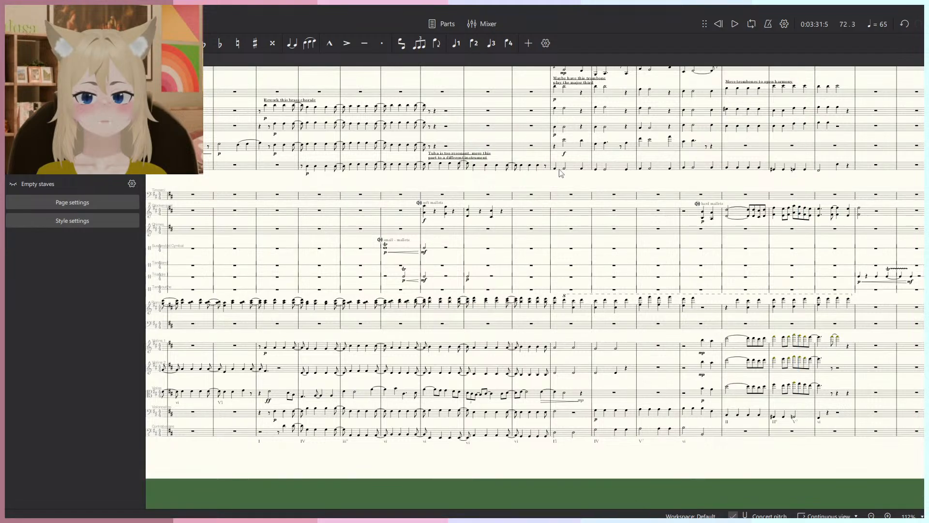
Briefly play the score from the contrabasses' first note in measure 67.
{"action": "left_click", "coordinate": [556, 433]}
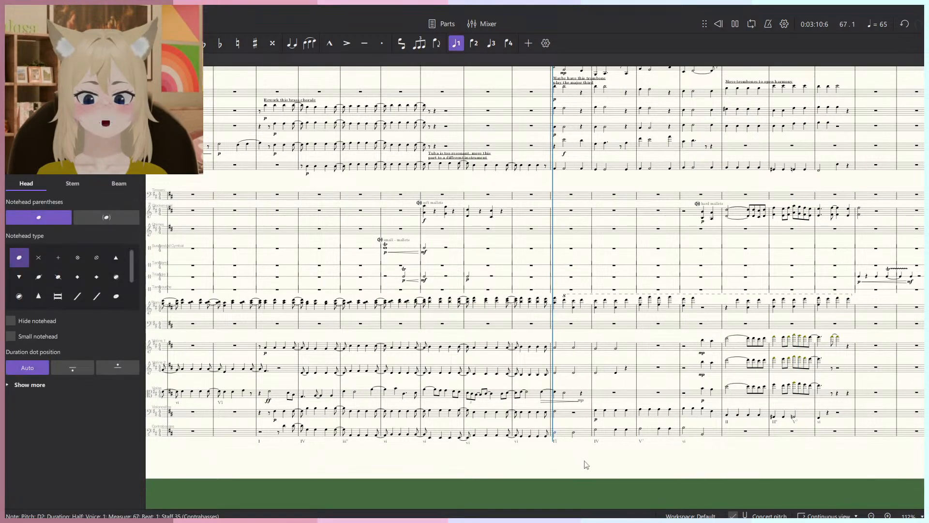
{"action": "key", "text": "space"}
{"action": "left_click", "coordinate": [583, 459]}
{"action": "key", "text": "space"}
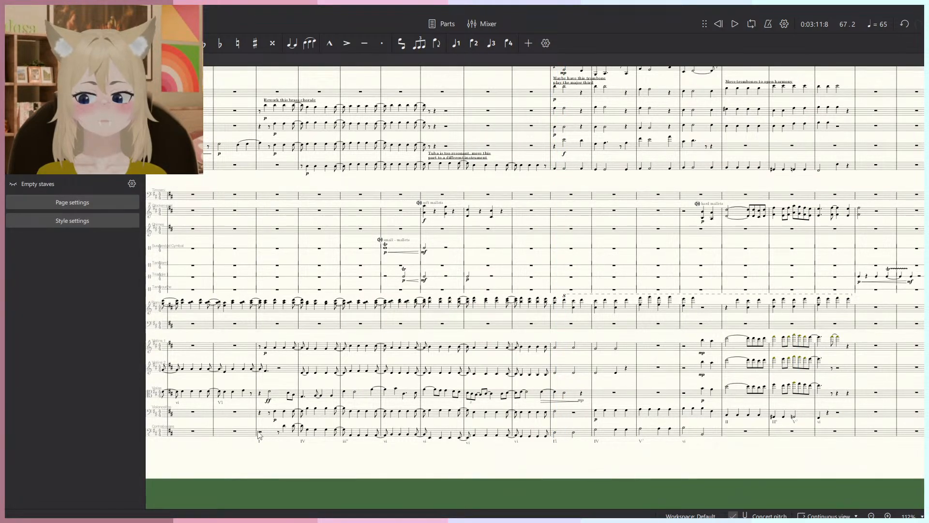
Play the score from the start of measure 60 into measure 62.
{"action": "scroll", "coordinate": [259, 429], "scroll_direction": "up", "scroll_amount": 1}
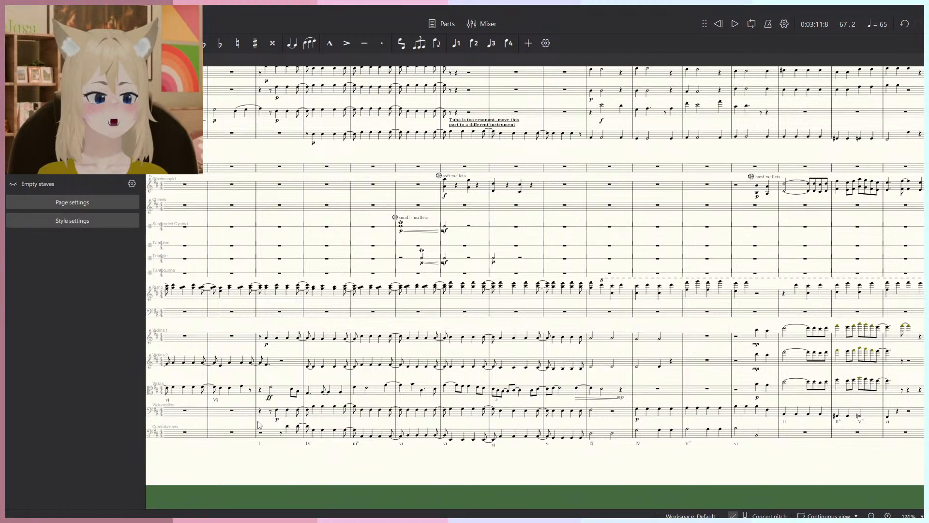
{"action": "left_click", "coordinate": [257, 422]}
{"action": "key", "text": "space"}
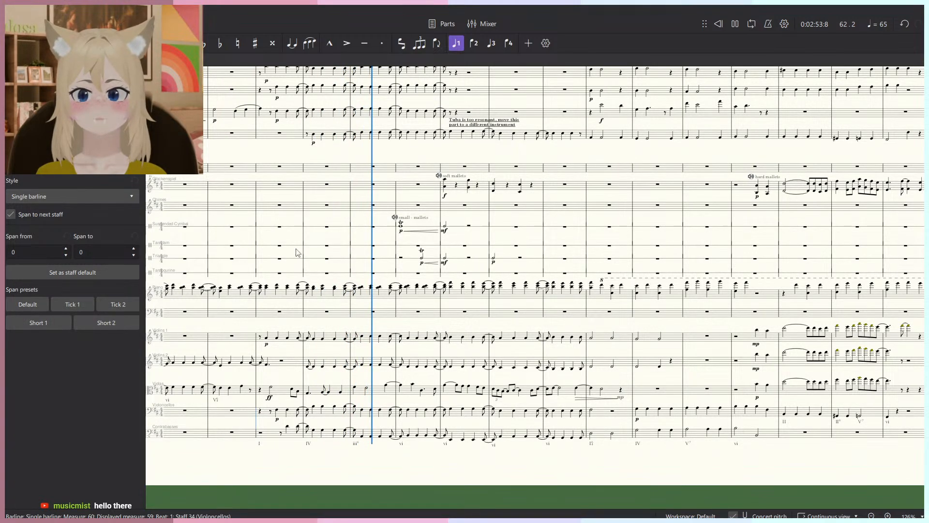
{"action": "key", "text": "space"}
Audition the contrabasses' and tuba's opening notes in measure 61 and compare the surrounding horn, brass and string parts.
{"action": "scroll", "coordinate": [288, 454], "scroll_direction": "up", "scroll_amount": 2}
{"action": "left_click", "coordinate": [324, 426]}
{"action": "scroll", "coordinate": [324, 426], "scroll_direction": "up", "scroll_amount": 3}
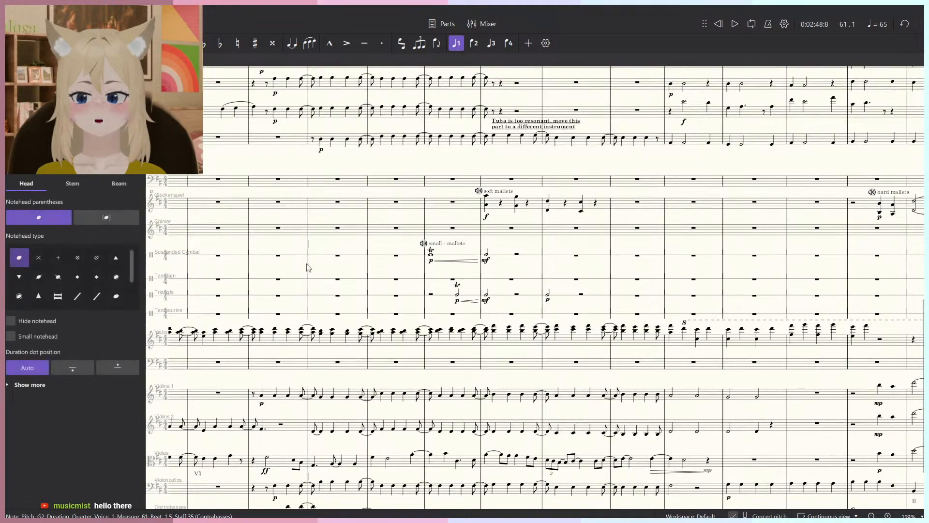
{"action": "left_click", "coordinate": [320, 141]}
{"action": "scroll", "coordinate": [324, 148], "scroll_direction": "up", "scroll_amount": 2}
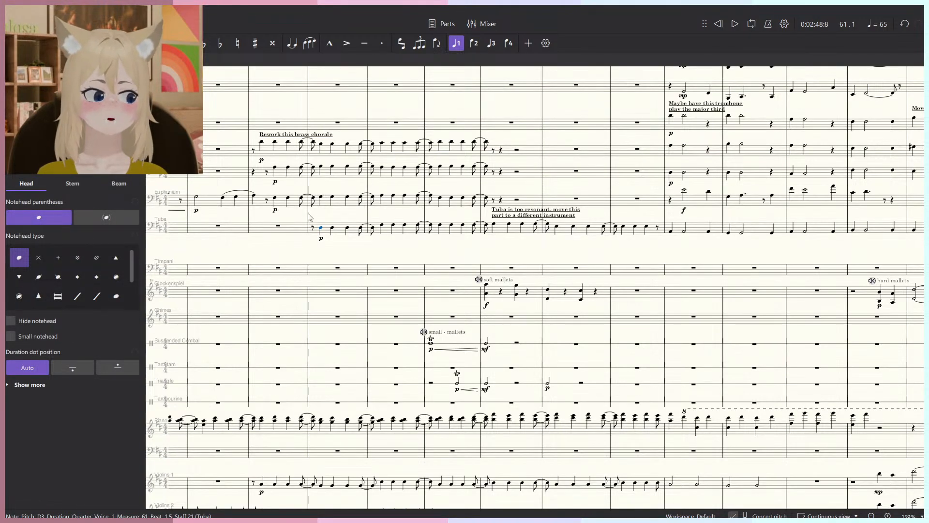
{"action": "scroll", "coordinate": [310, 217], "scroll_direction": "up", "scroll_amount": 4}
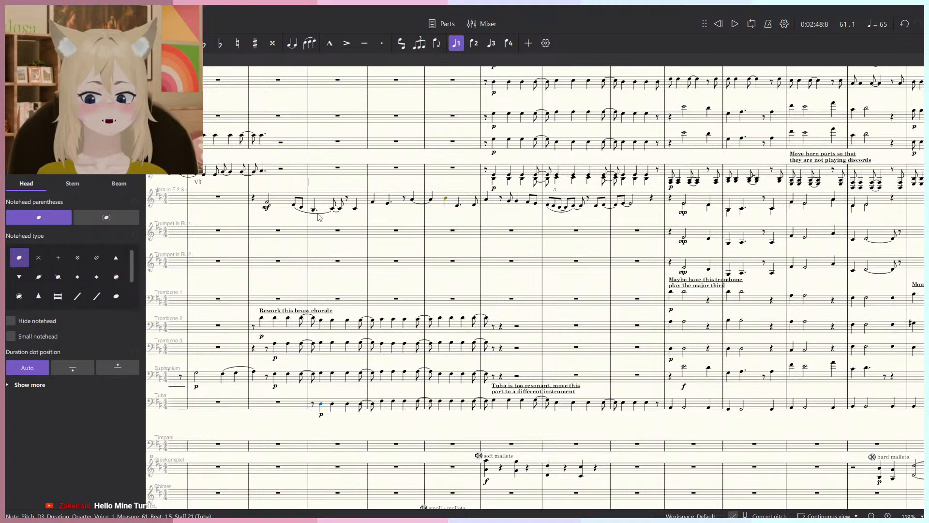
{"action": "scroll", "coordinate": [317, 284], "scroll_direction": "down", "scroll_amount": 3}
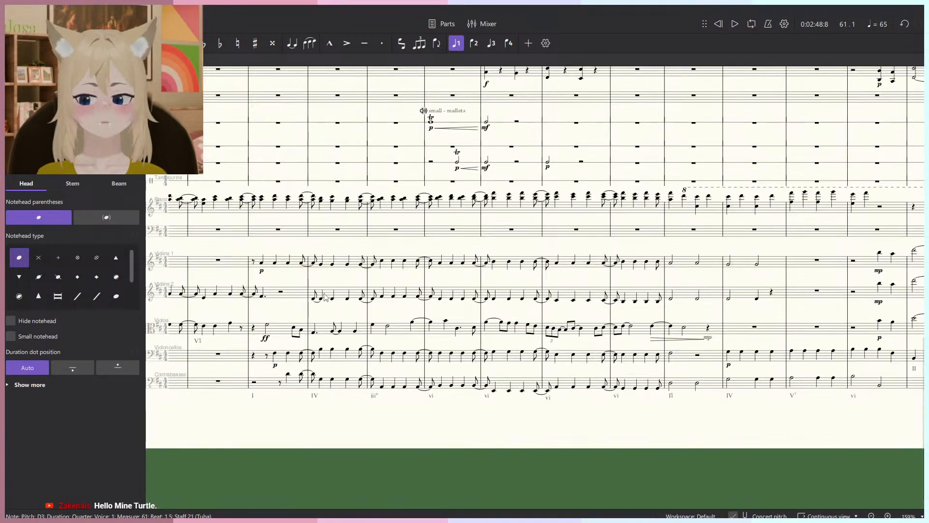
{"action": "scroll", "coordinate": [324, 279], "scroll_direction": "up", "scroll_amount": 1}
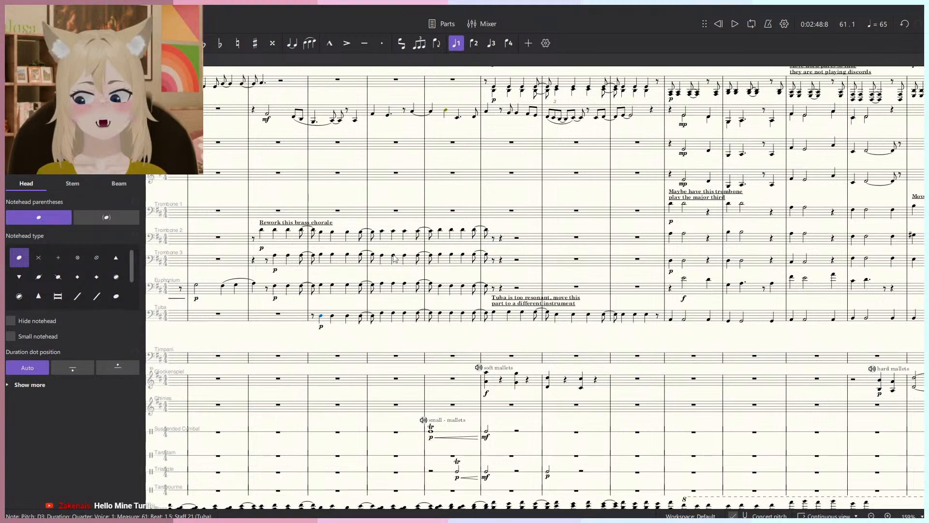
Add the staff text "Move tuba part to an instrument more suited to playing middle voices" above the tuba's first note in measure 61.
{"action": "key", "text": "ctrl+t"}
{"action": "type", "text": "Mo"}
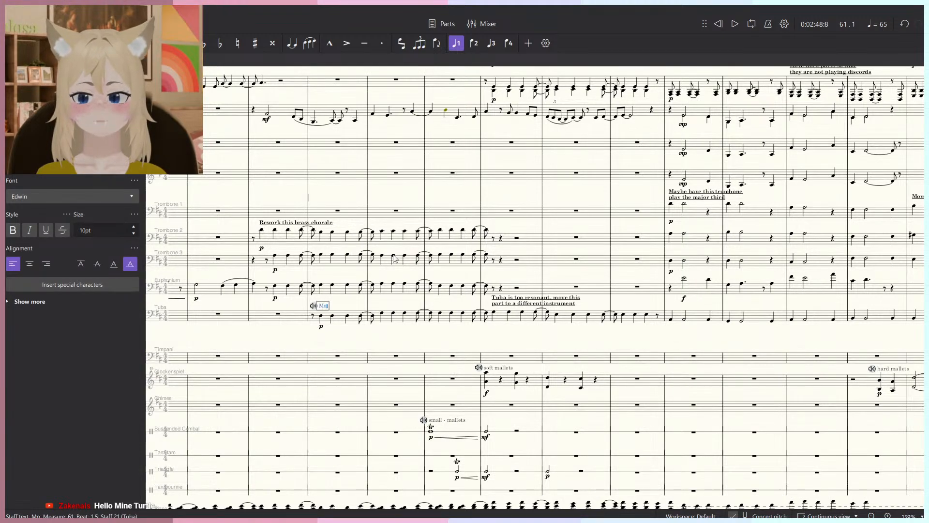
{"action": "type", "text": "ve tuba part"}
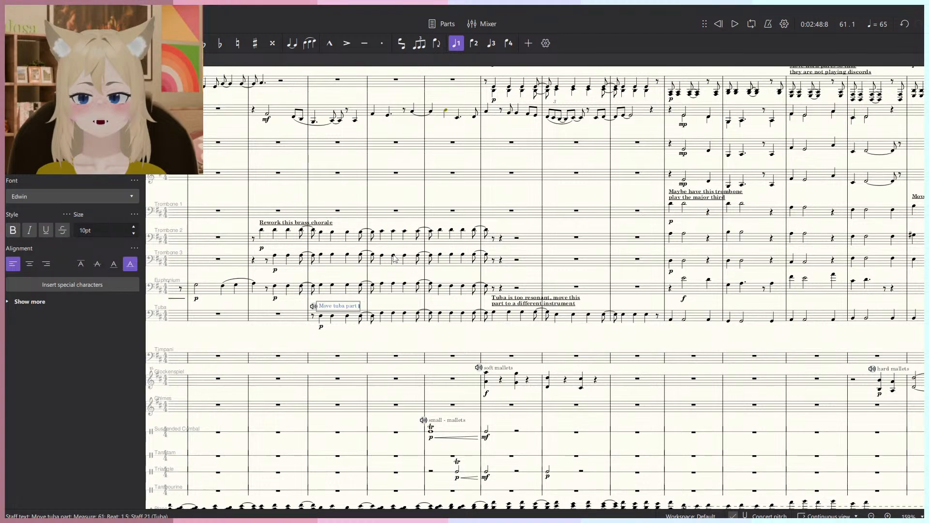
{"action": "type", "text": " to a v"}
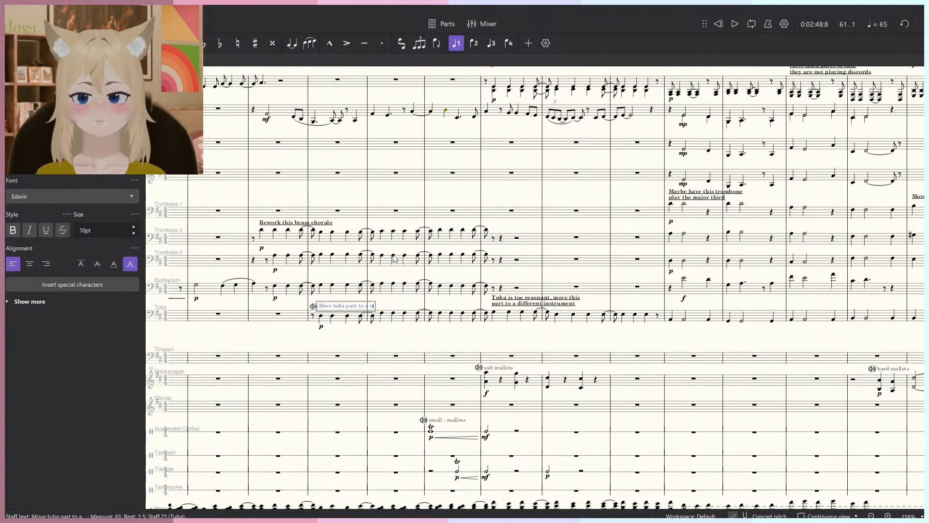
{"action": "key", "text": "BackSpace"}
{"action": "type", "text": "n in"}
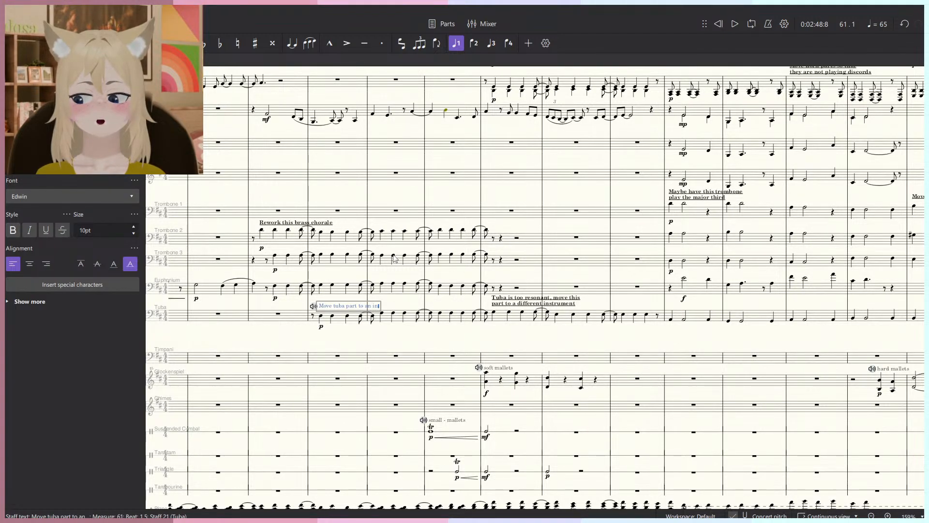
{"action": "type", "text": "strument mor"}
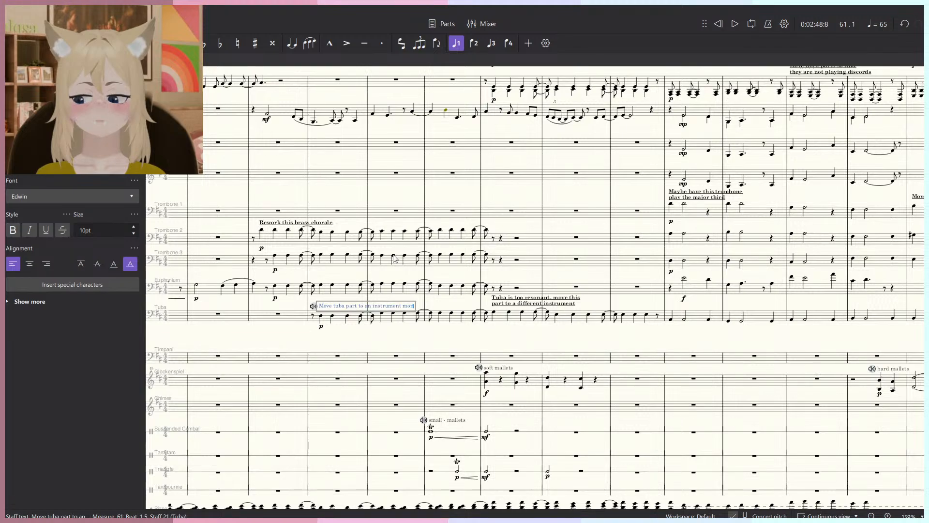
{"action": "type", "text": "e suited to pl"}
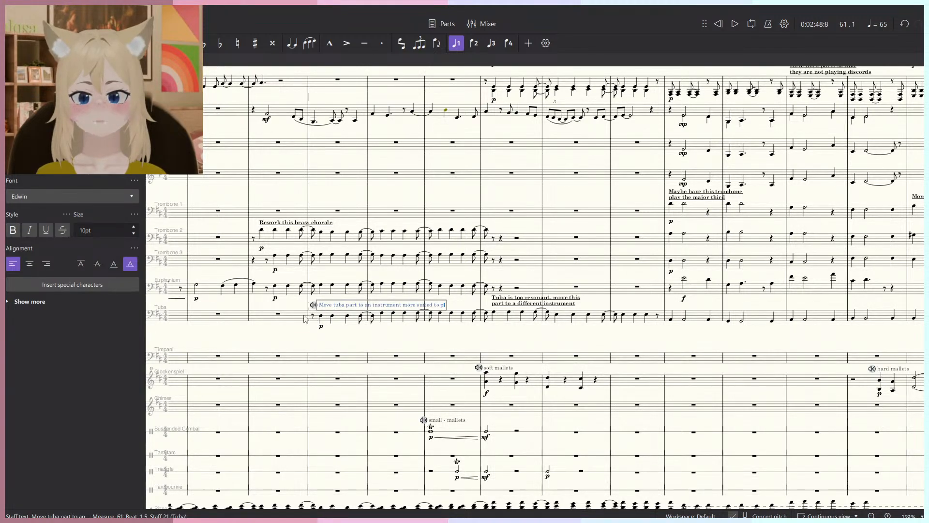
{"action": "type", "text": "aying middle c"}
{"action": "scroll", "coordinate": [295, 314], "scroll_direction": "up", "scroll_amount": 3}
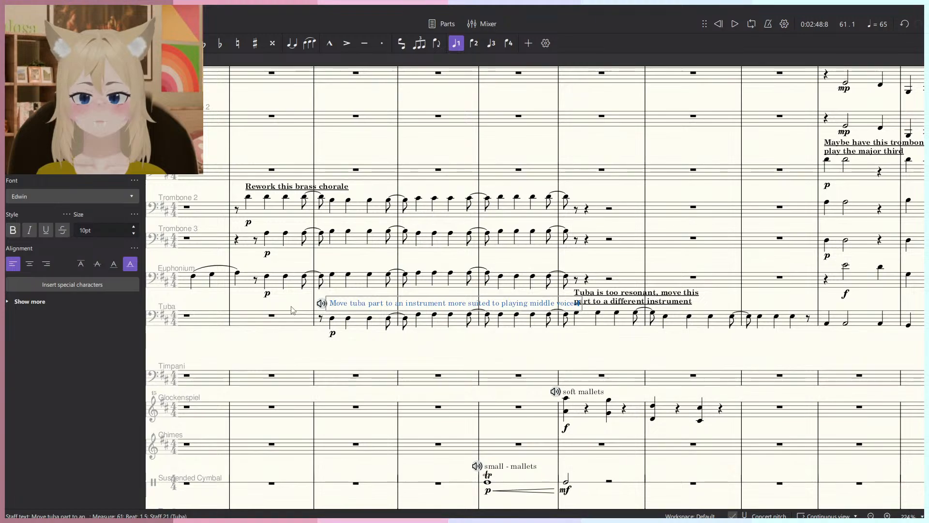
Break the tuba comment at measure 61 onto two lines before "suited".
{"action": "key", "text": "ctrl+Left"}
{"action": "key", "text": "ctrl+Left"}
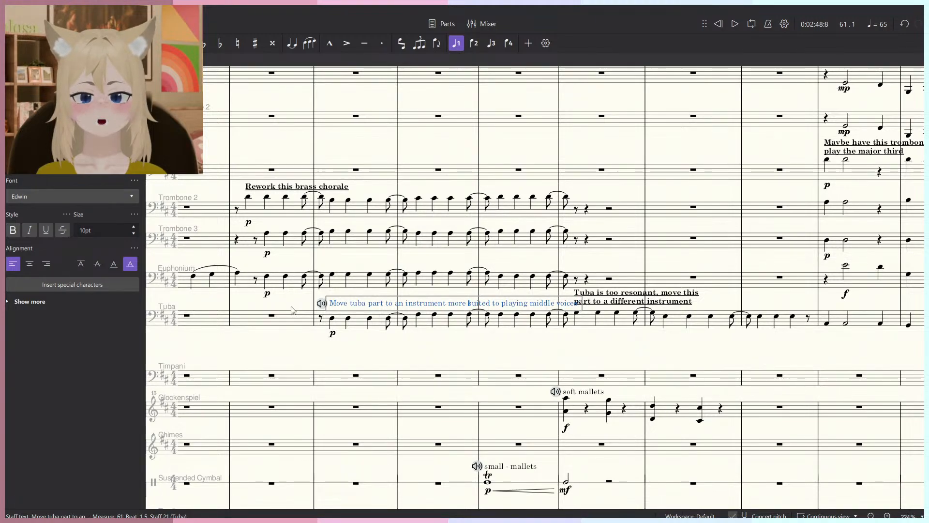
{"action": "key", "text": "BackSpace"}
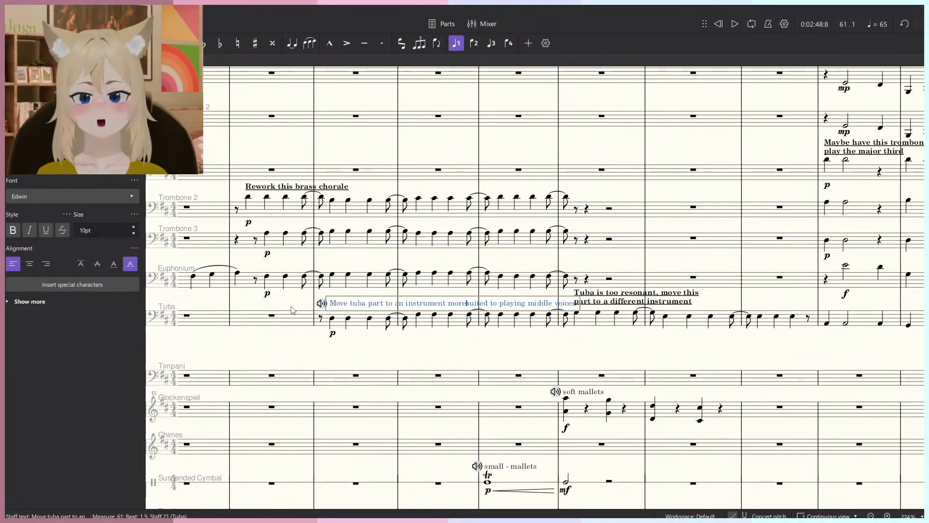
{"action": "key", "text": "Return"}
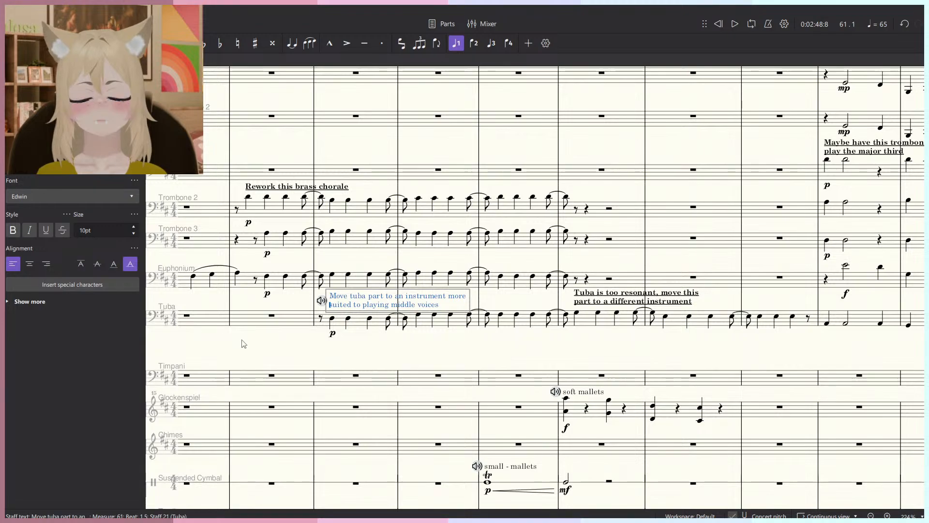
Make the tuba comment at measure 61 underlined and bold.
{"action": "key", "text": "Escape"}
{"action": "left_click", "coordinate": [46, 231]}
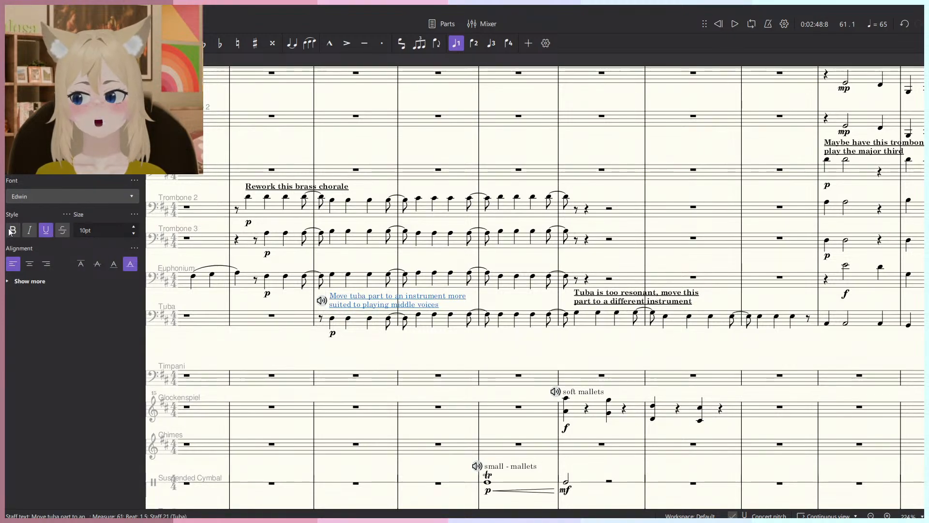
{"action": "left_click", "coordinate": [13, 230]}
{"action": "left_click", "coordinate": [436, 349]}
Try the tuba's first note in measure 61 one and two octaves lower and return it to its original octave.
{"action": "scroll", "coordinate": [360, 310], "scroll_direction": "up", "scroll_amount": 4}
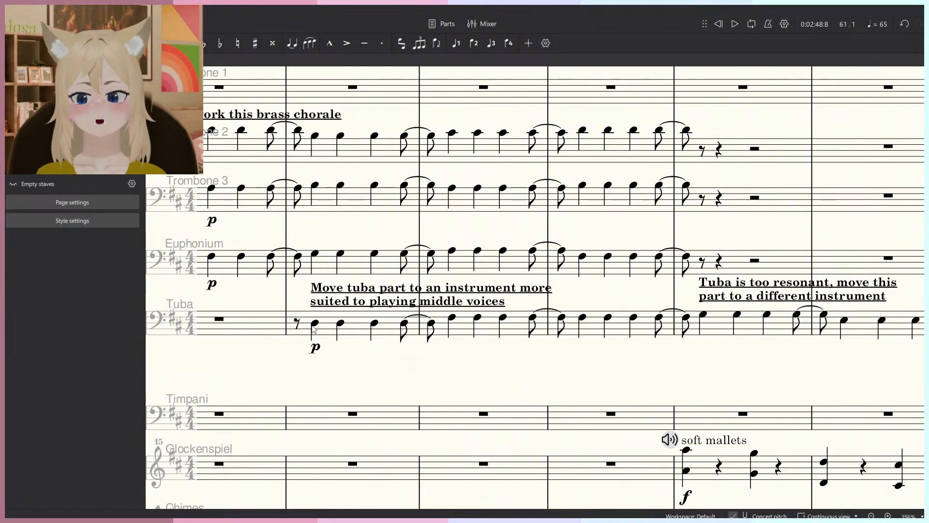
{"action": "left_click", "coordinate": [315, 323]}
{"action": "key", "text": "ctrl+Down"}
{"action": "key", "text": "ctrl+Down"}
{"action": "key", "text": "ctrl+Up"}
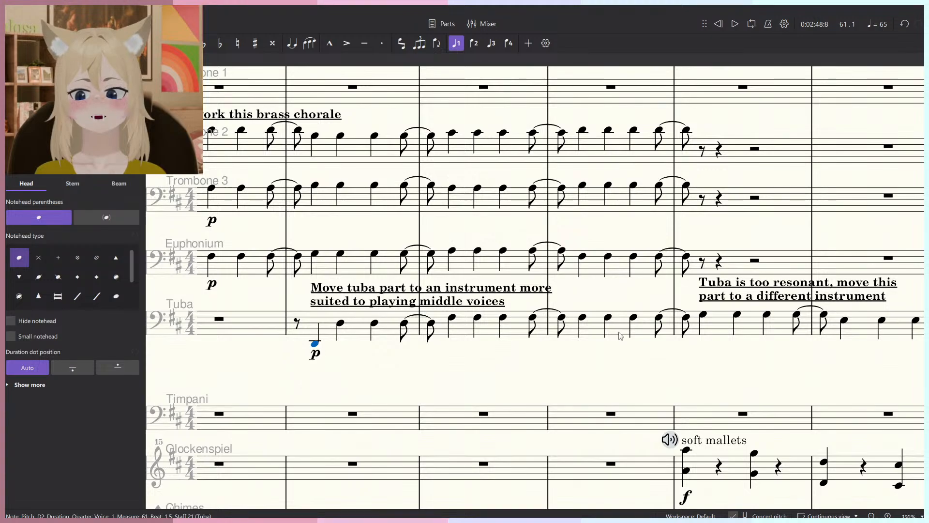
{"action": "key", "text": "ctrl+Up"}
{"action": "left_click", "coordinate": [537, 378]}
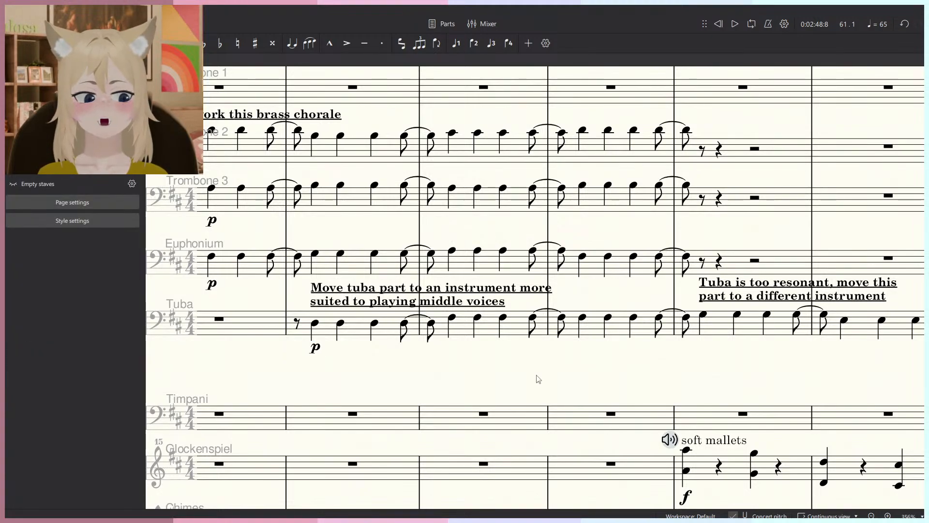
Examine the commented woodwind, horn and brass staves alongside the percussion, piano and string parts around measures 57 to 72.
{"action": "scroll", "coordinate": [538, 377], "scroll_direction": "down", "scroll_amount": 6}
{"action": "scroll", "coordinate": [519, 383], "scroll_direction": "up", "scroll_amount": 2}
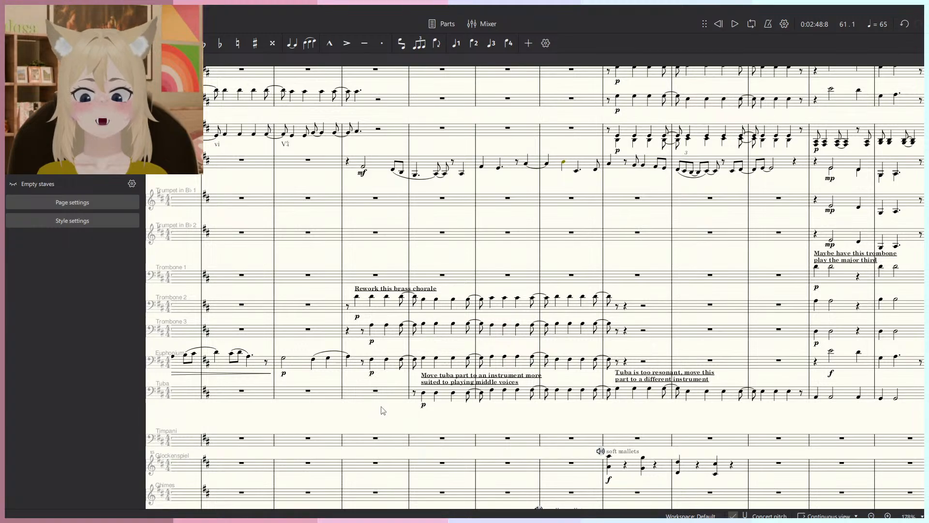
{"action": "scroll", "coordinate": [467, 312], "scroll_direction": "down", "scroll_amount": 6}
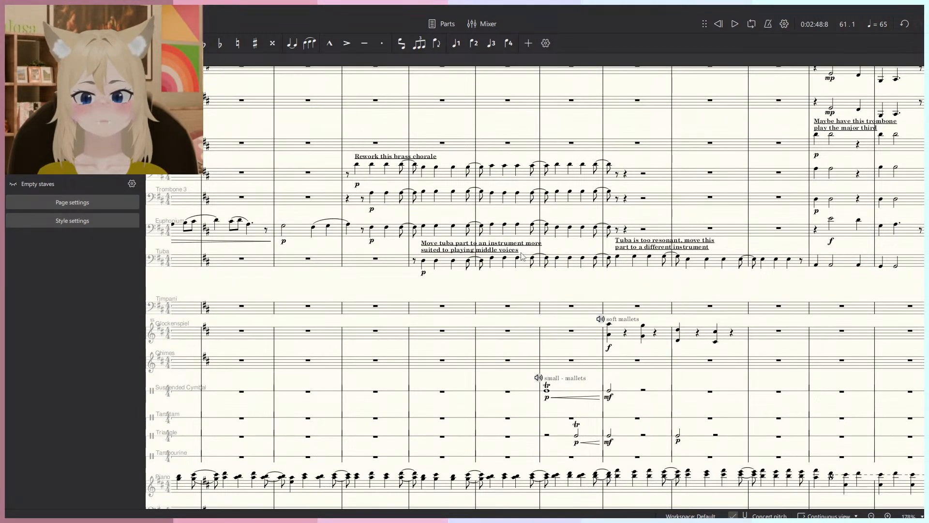
{"action": "scroll", "coordinate": [522, 256], "scroll_direction": "down", "scroll_amount": 5, "text": "ctrl"}
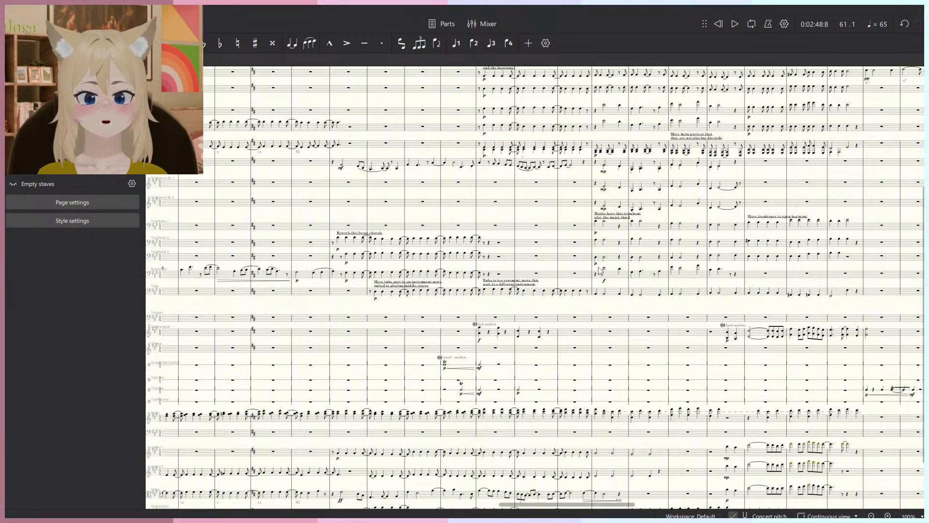
{"action": "left_click_drag", "start_coordinate": [599, 271], "coordinate": [528, 216]}
{"action": "scroll", "coordinate": [578, 411], "scroll_direction": "up", "scroll_amount": 2, "text": "ctrl"}
{"action": "left_click_drag", "start_coordinate": [382, 427], "coordinate": [534, 404]}
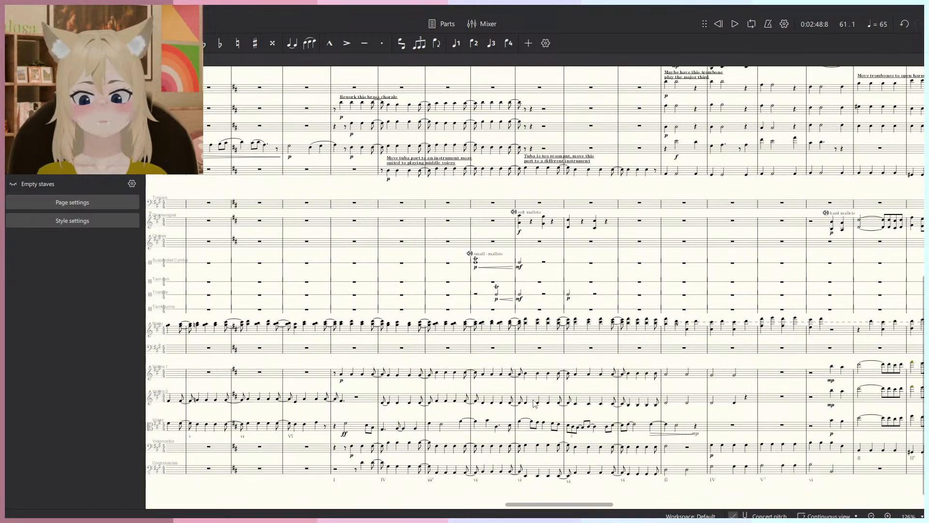
{"action": "scroll", "coordinate": [535, 403], "scroll_direction": "down", "scroll_amount": 2, "text": "ctrl"}
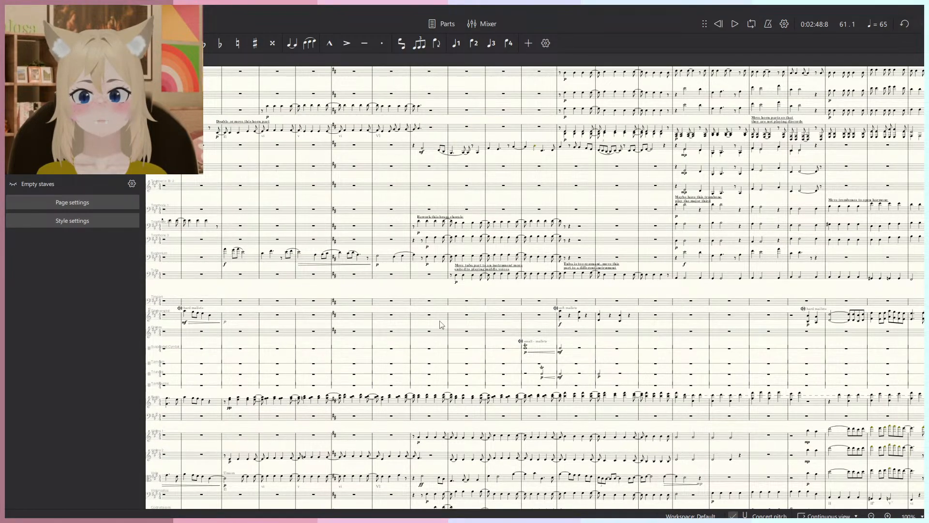
{"action": "scroll", "coordinate": [441, 325], "scroll_direction": "down", "scroll_amount": 2, "text": "ctrl"}
{"action": "scroll", "coordinate": [440, 330], "scroll_direction": "down", "scroll_amount": 5}
{"action": "scroll", "coordinate": [440, 332], "scroll_direction": "up", "scroll_amount": 9}
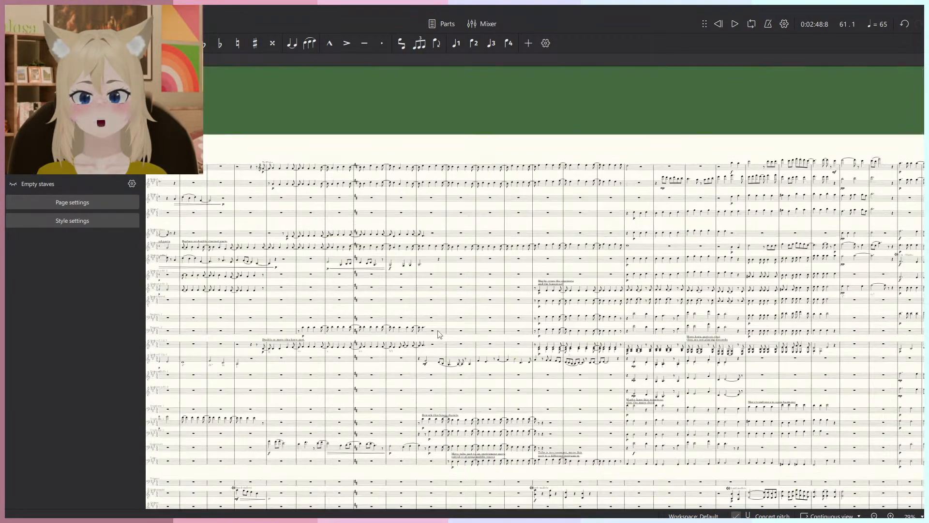
Play back the passage from measure 59 into measure 63, following the string, percussion and brass staves.
{"action": "scroll", "coordinate": [440, 331], "scroll_direction": "down", "scroll_amount": 5}
{"action": "scroll", "coordinate": [368, 352], "scroll_direction": "up", "scroll_amount": 3, "text": "ctrl"}
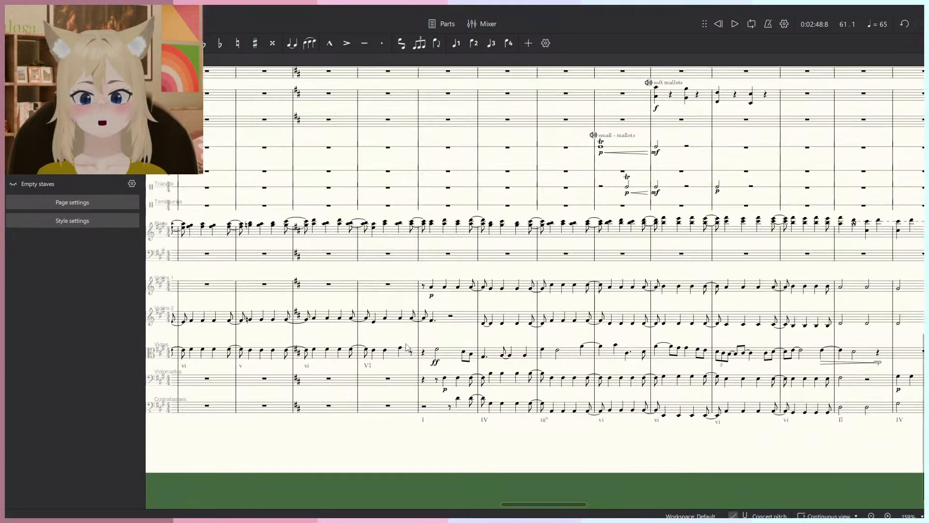
{"action": "left_click", "coordinate": [359, 355]}
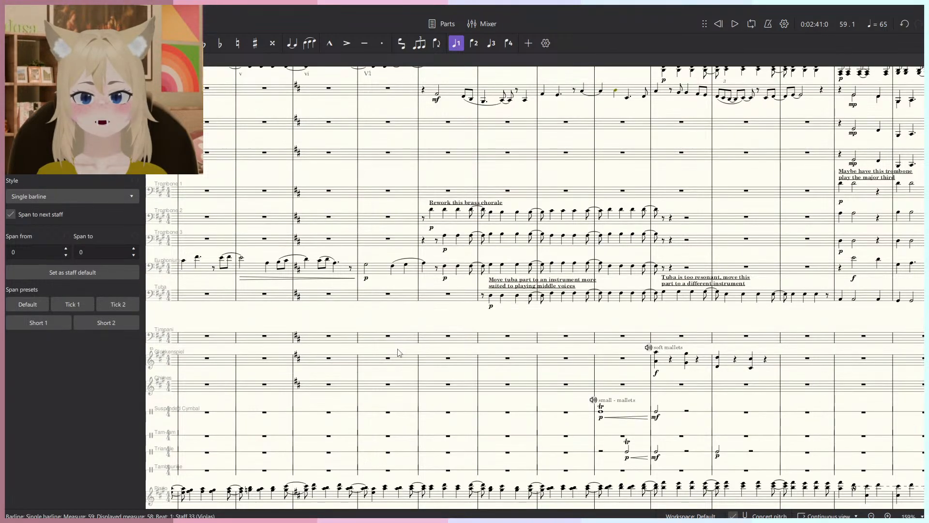
{"action": "key", "text": "space"}
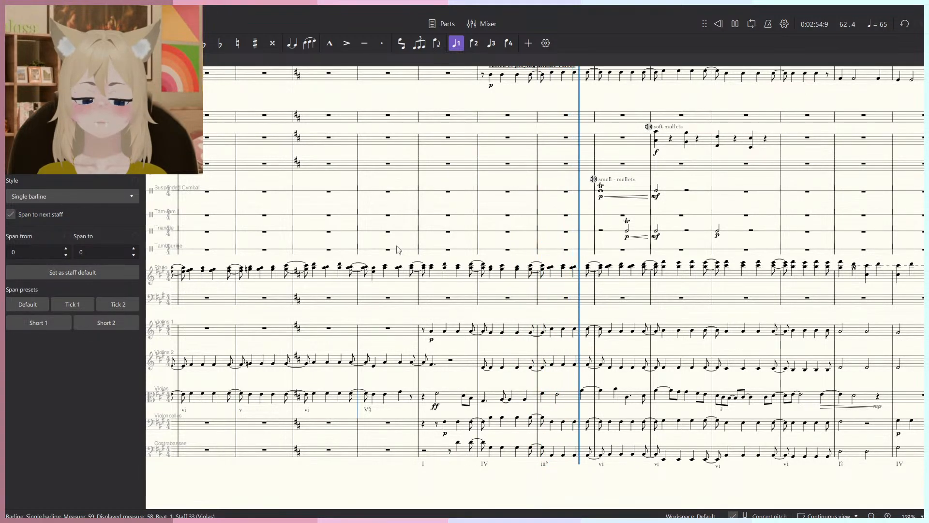
{"action": "scroll", "coordinate": [599, 278], "scroll_direction": "down", "scroll_amount": 5}
{"action": "scroll", "coordinate": [599, 278], "scroll_direction": "up", "scroll_amount": 5}
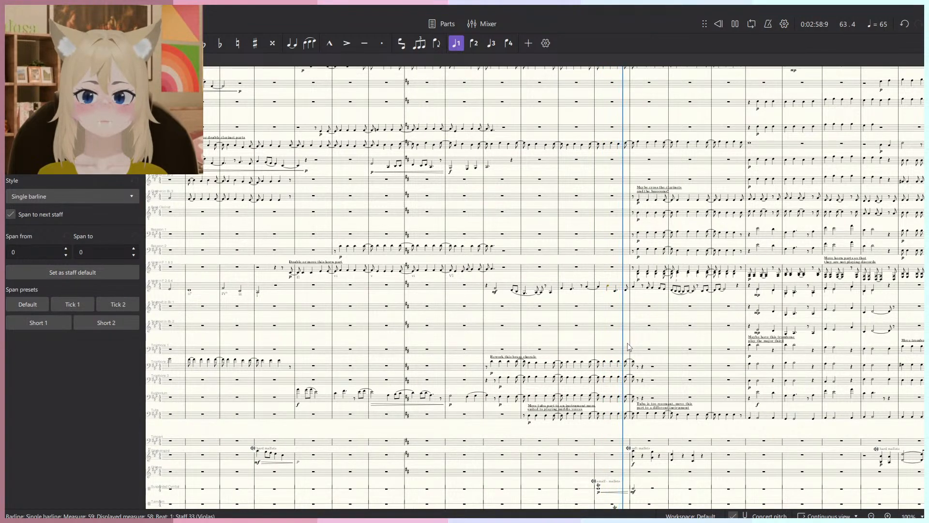
{"action": "key", "text": "space"}
Reword the Trombone 2 comment at measure 60 as "Move brass chorale to woodwinds".
{"action": "scroll", "coordinate": [573, 389], "scroll_direction": "up", "scroll_amount": 5}
{"action": "double_click", "coordinate": [500, 326]}
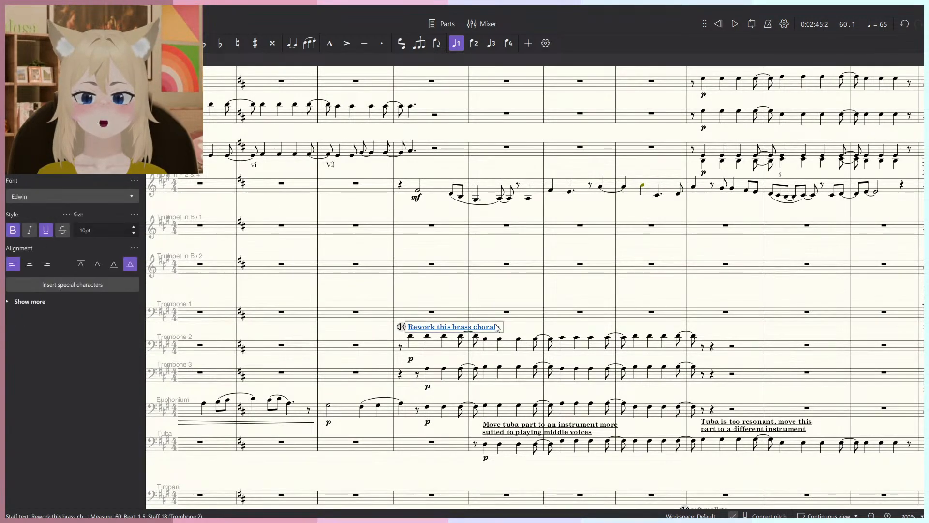
{"action": "key", "text": "ctrl+a"}
{"action": "type", "text": "Mo"}
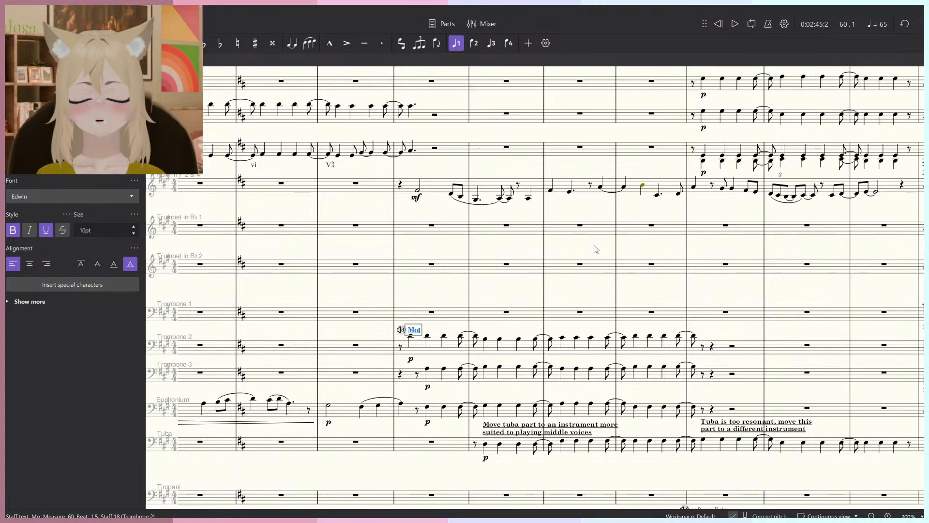
{"action": "type", "text": "ve b"}
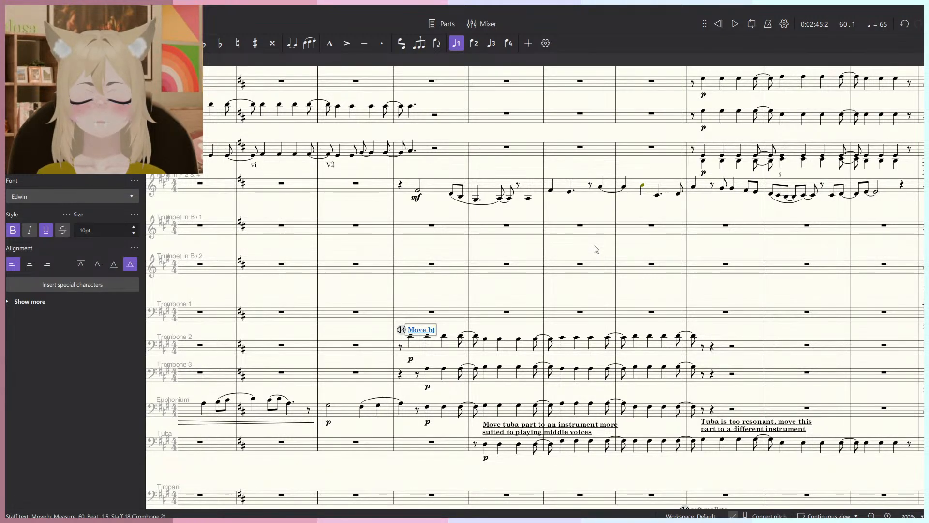
{"action": "type", "text": "rass ch"}
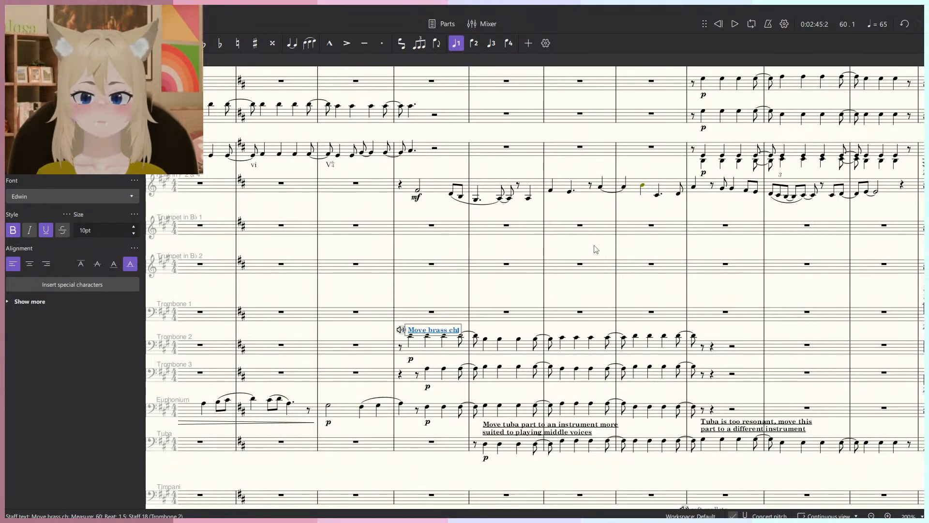
{"action": "type", "text": "orale to wo"}
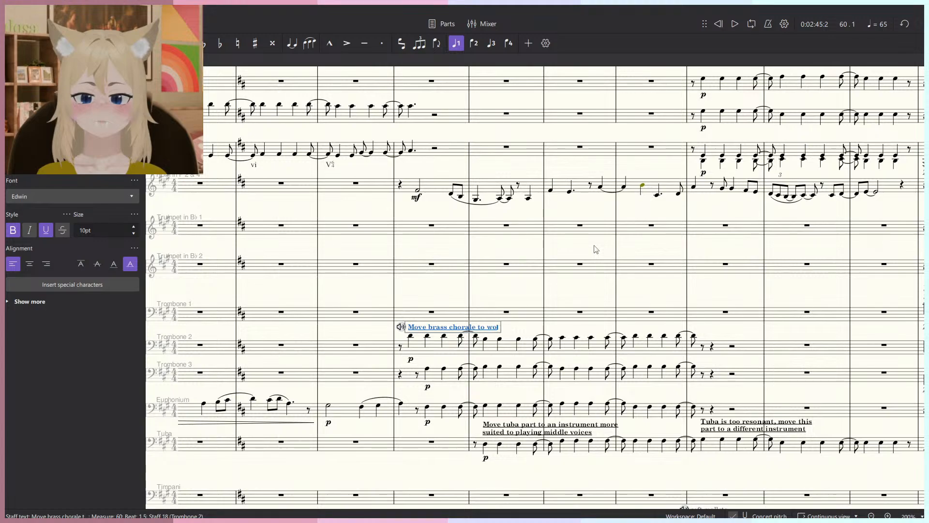
{"action": "type", "text": "odwinds"}
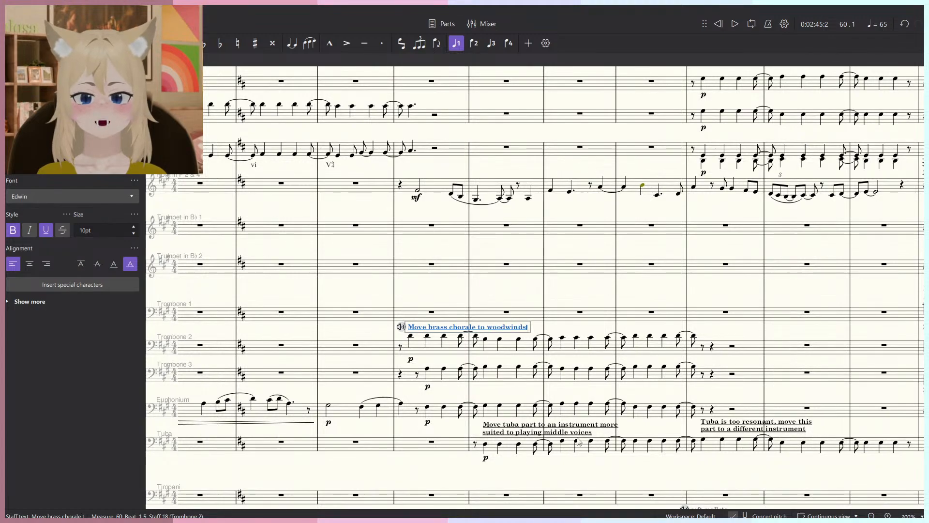
{"action": "key", "text": "Escape"}
Delete the two tuba comments at measures 61 and 64.
{"action": "left_click", "coordinate": [573, 431]}
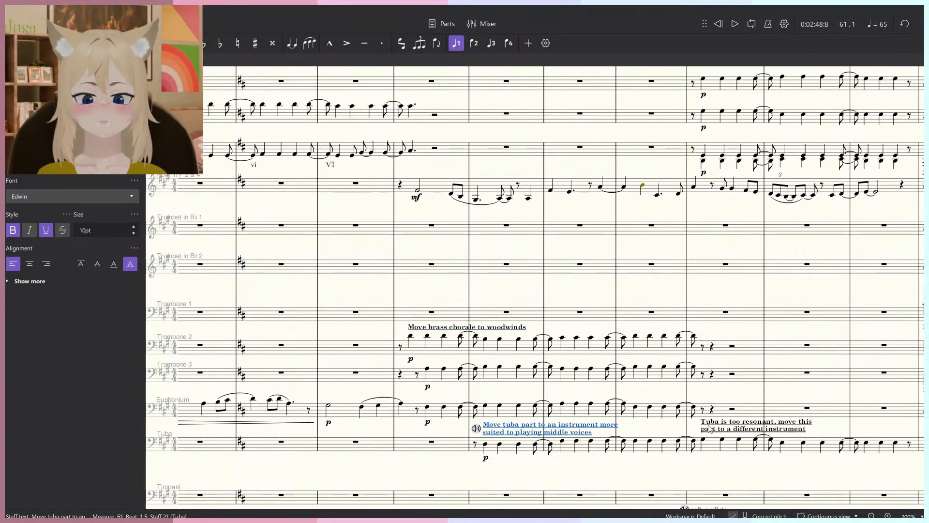
{"action": "left_click", "coordinate": [739, 431]}
{"action": "key", "text": "Delete"}
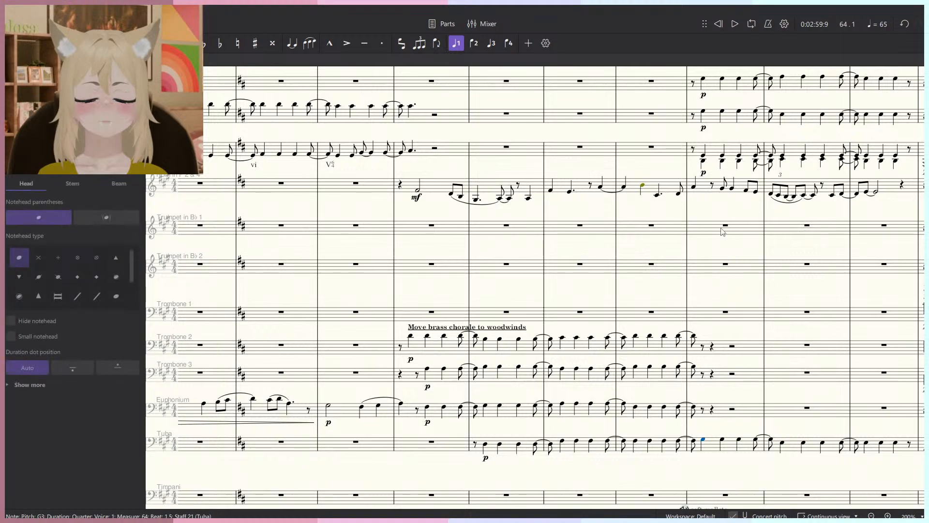
Reword the Clarinet 3 comment at measure 64 as "Move woodwind chorale to brass".
{"action": "left_click_drag", "start_coordinate": [750, 200], "coordinate": [664, 301]}
{"action": "scroll", "coordinate": [664, 301], "scroll_direction": "down", "scroll_amount": 1}
{"action": "double_click", "coordinate": [659, 116]}
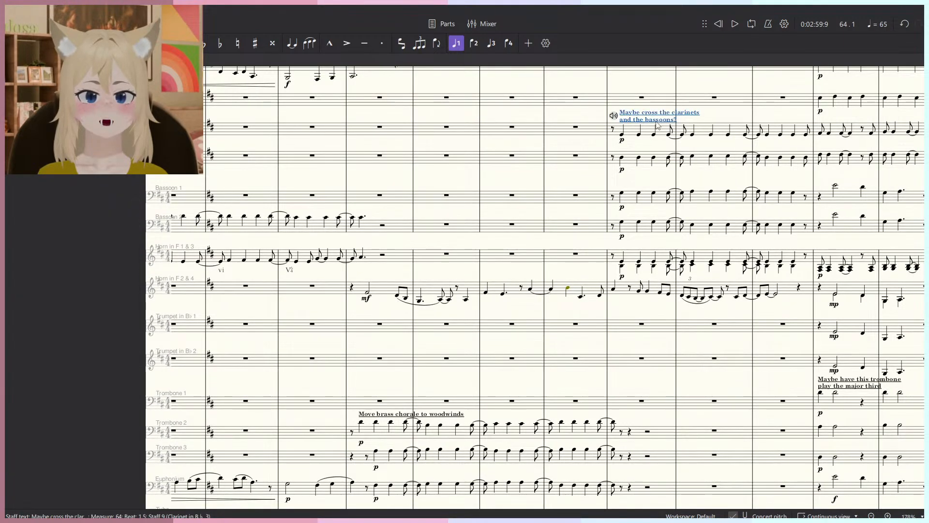
{"action": "key", "text": "ctrl+a"}
{"action": "type", "text": "M"}
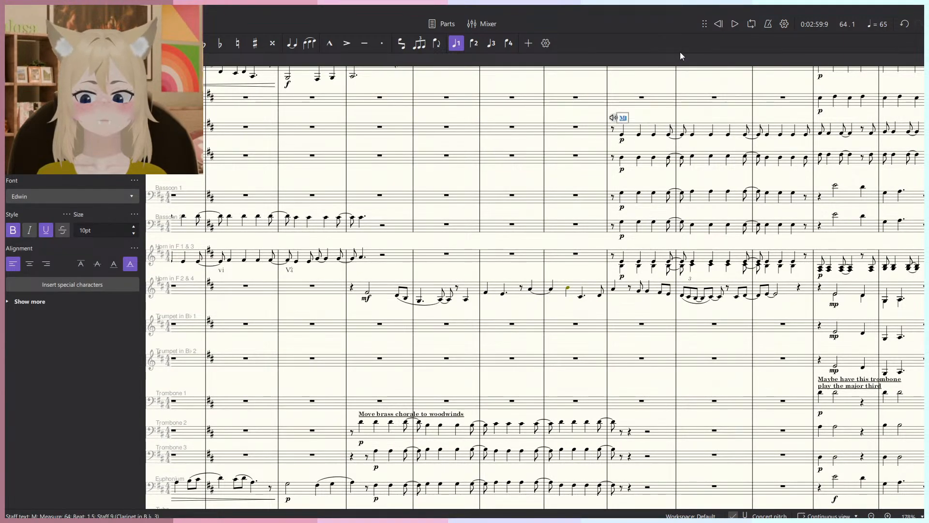
{"action": "type", "text": "ove w"}
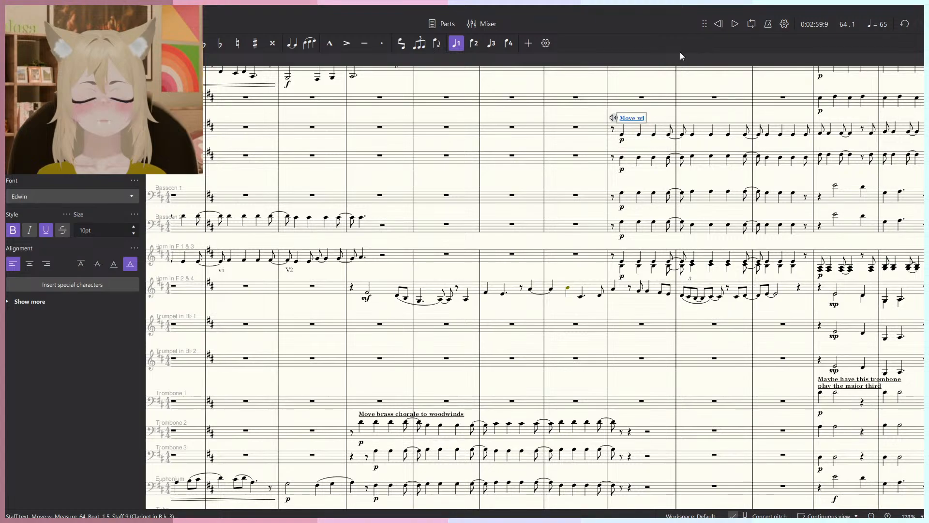
{"action": "type", "text": "oodwind chorale t"}
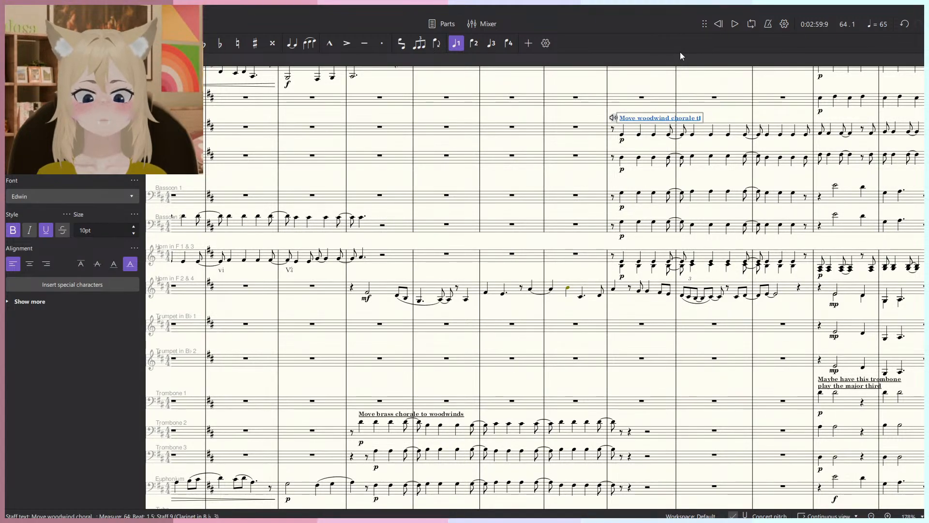
{"action": "type", "text": "o brass"}
{"action": "key", "text": "Escape"}
Compare the brass chorale from measure 60 and the woodwind chorale from measure 64 with the percussion, piano and string staves.
{"action": "scroll", "coordinate": [658, 229], "scroll_direction": "down", "scroll_amount": 1}
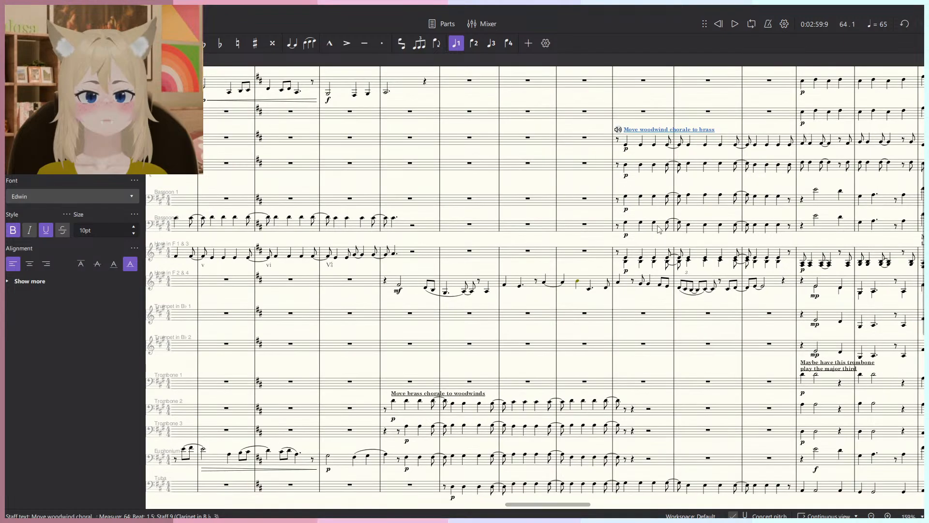
{"action": "scroll", "coordinate": [659, 228], "scroll_direction": "down", "scroll_amount": 3}
{"action": "scroll", "coordinate": [623, 170], "scroll_direction": "right", "scroll_amount": 2}
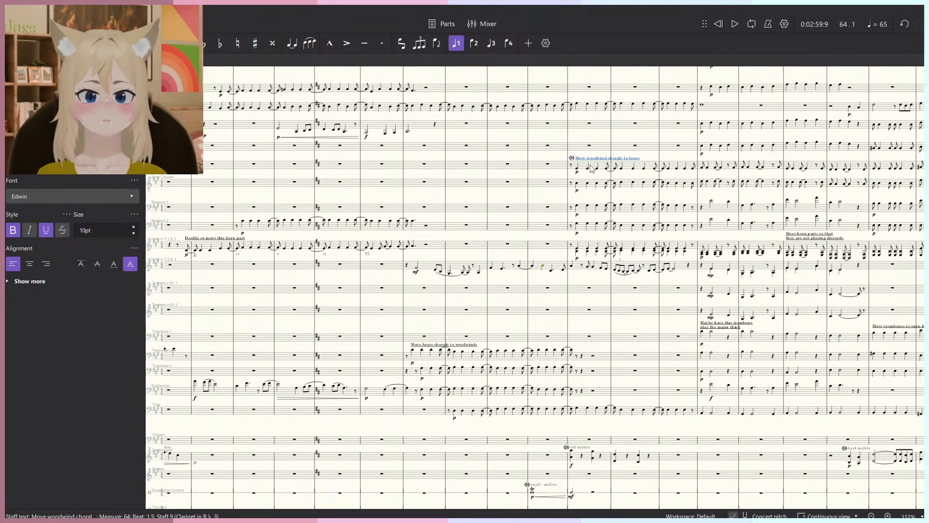
{"action": "scroll", "coordinate": [564, 288], "scroll_direction": "down", "scroll_amount": 6}
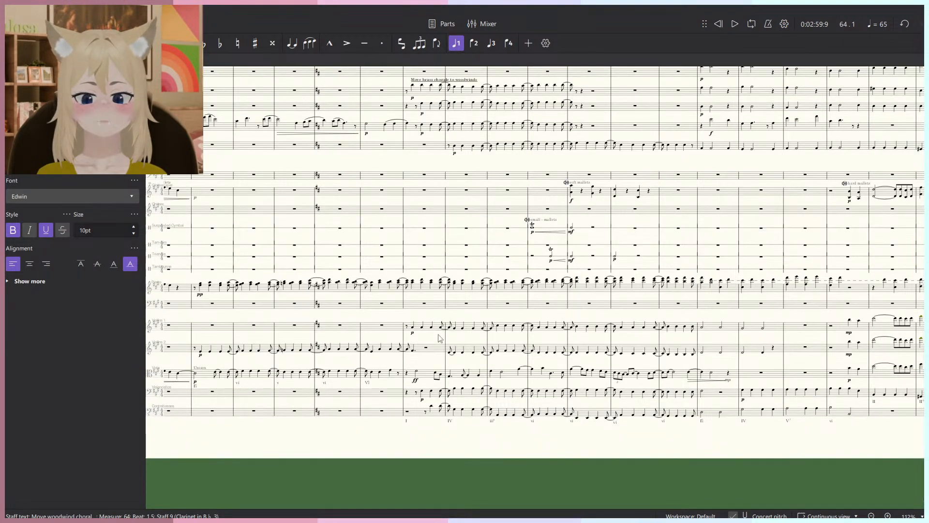
{"action": "scroll", "coordinate": [456, 359], "scroll_direction": "up", "scroll_amount": 4}
{"action": "scroll", "coordinate": [461, 325], "scroll_direction": "up", "scroll_amount": 2}
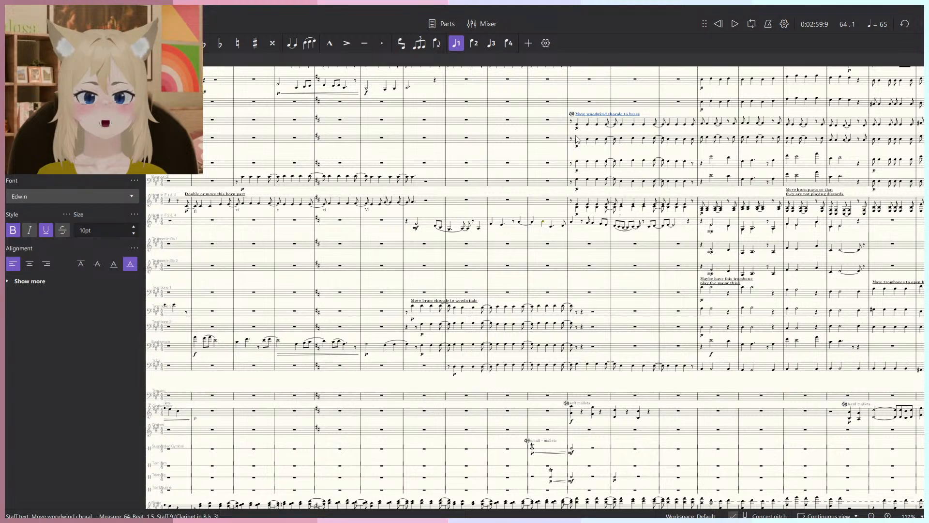
{"action": "scroll", "coordinate": [576, 140], "scroll_direction": "down", "scroll_amount": 8}
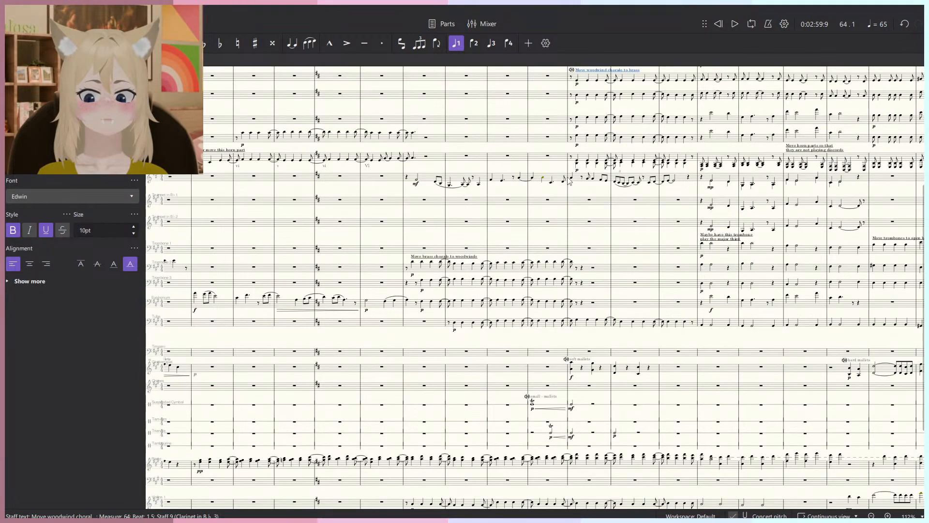
{"action": "scroll", "coordinate": [581, 171], "scroll_direction": "up", "scroll_amount": 4}
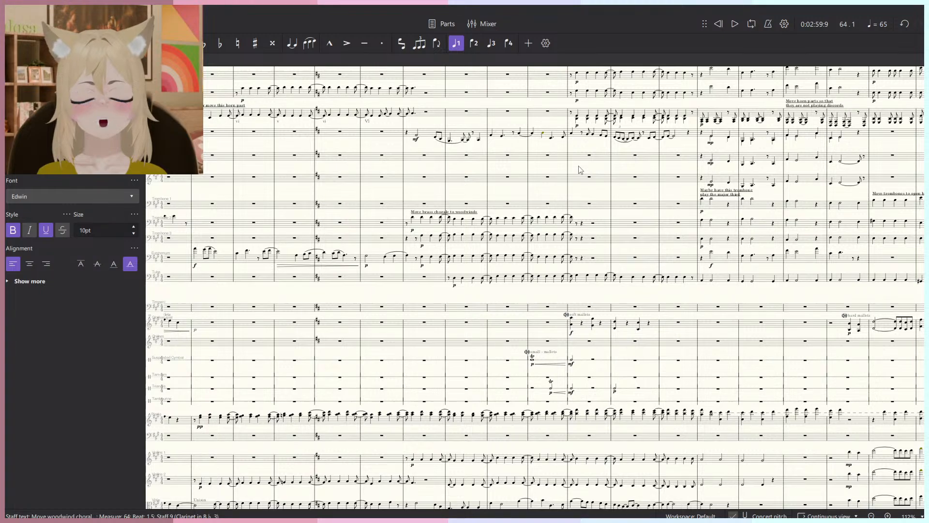
{"action": "scroll", "coordinate": [580, 165], "scroll_direction": "down", "scroll_amount": 8}
{"action": "scroll", "coordinate": [437, 356], "scroll_direction": "up", "scroll_amount": 2}
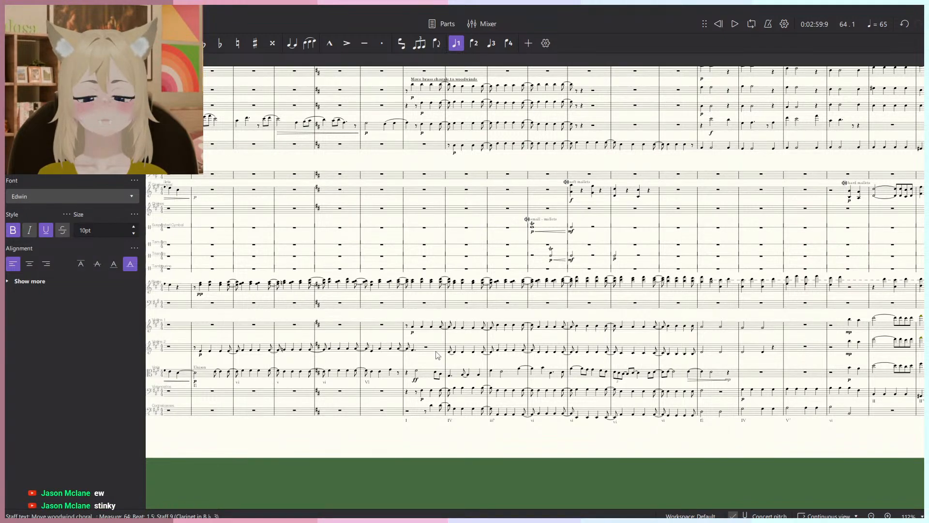
{"action": "scroll", "coordinate": [437, 356], "scroll_direction": "up", "scroll_amount": 10}
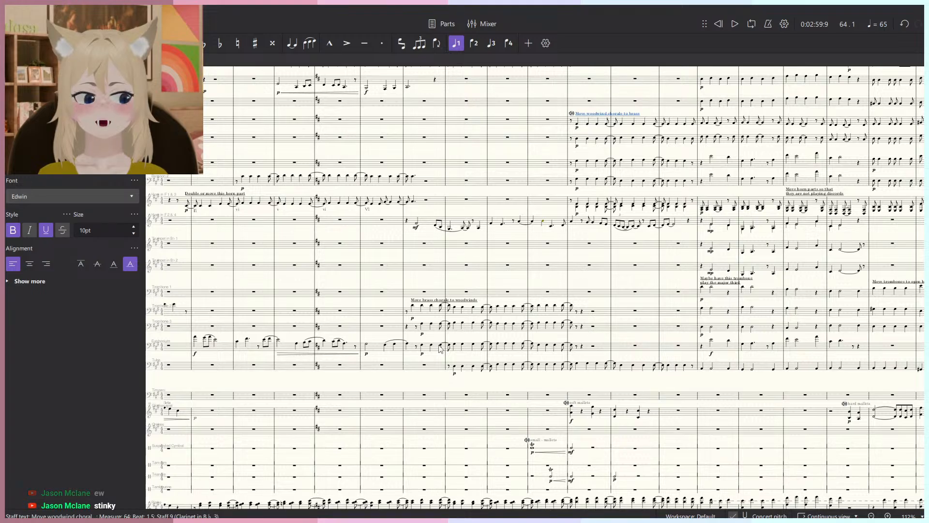
{"action": "scroll", "coordinate": [417, 350], "scroll_direction": "right", "scroll_amount": 2}
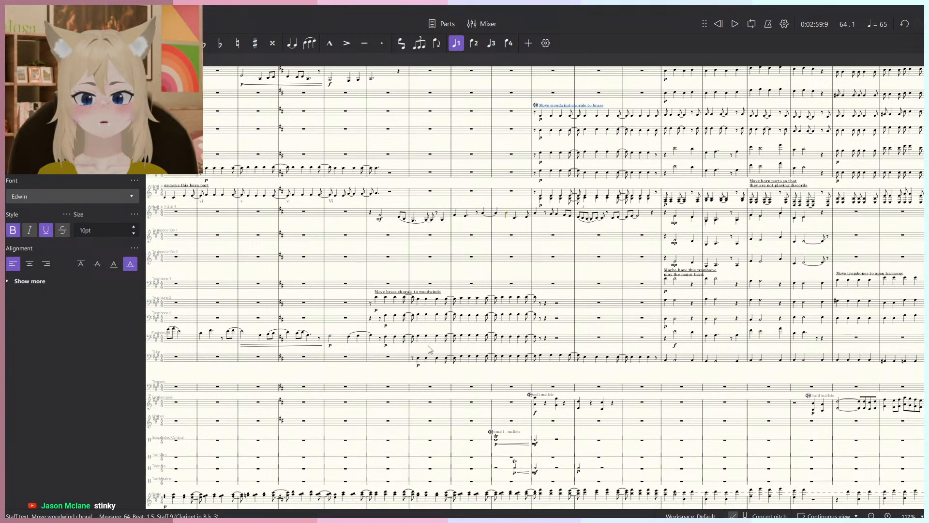
{"action": "scroll", "coordinate": [417, 351], "scroll_direction": "up", "scroll_amount": 4}
{"action": "scroll", "coordinate": [455, 334], "scroll_direction": "down", "scroll_amount": 5}
{"action": "scroll", "coordinate": [455, 334], "scroll_direction": "up", "scroll_amount": 5}
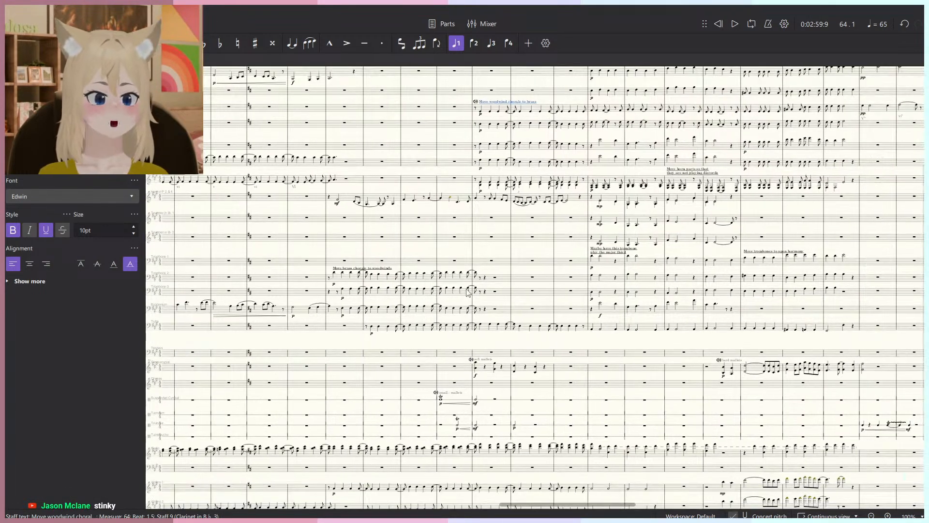
{"action": "scroll", "coordinate": [481, 247], "scroll_direction": "up", "scroll_amount": 6}
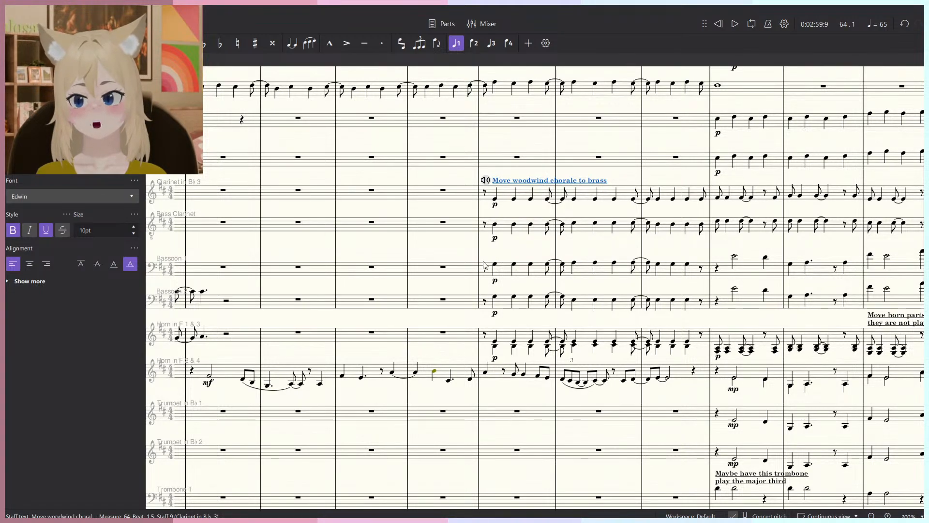
Examine the commented horn and trombone parts and the woodwind staves from measure 64 through the passage after measure 67.
{"action": "left_click", "coordinate": [478, 265]}
{"action": "scroll", "coordinate": [479, 265], "scroll_direction": "down", "scroll_amount": 3}
{"action": "scroll", "coordinate": [461, 253], "scroll_direction": "down", "scroll_amount": 1}
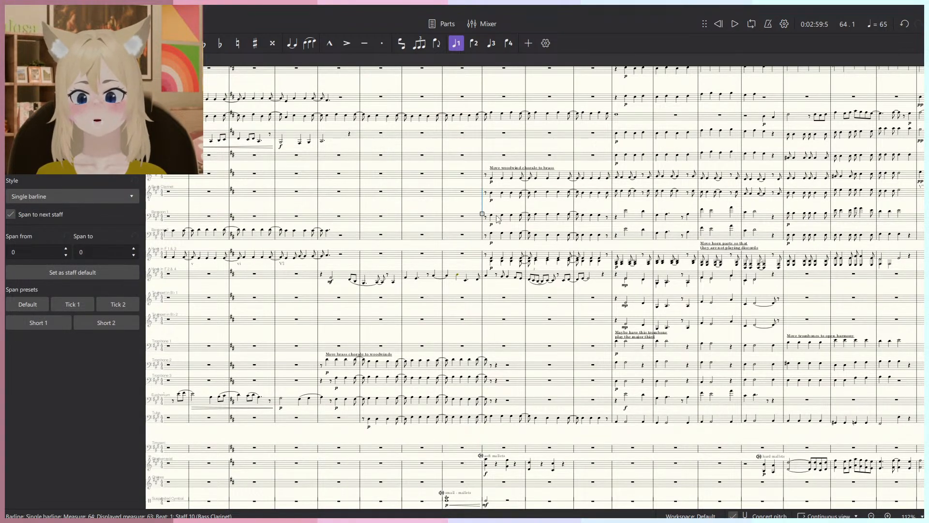
{"action": "left_click", "coordinate": [540, 205]}
{"action": "left_click_drag", "start_coordinate": [537, 205], "coordinate": [458, 214]}
{"action": "scroll", "coordinate": [513, 205], "scroll_direction": "down", "scroll_amount": 2}
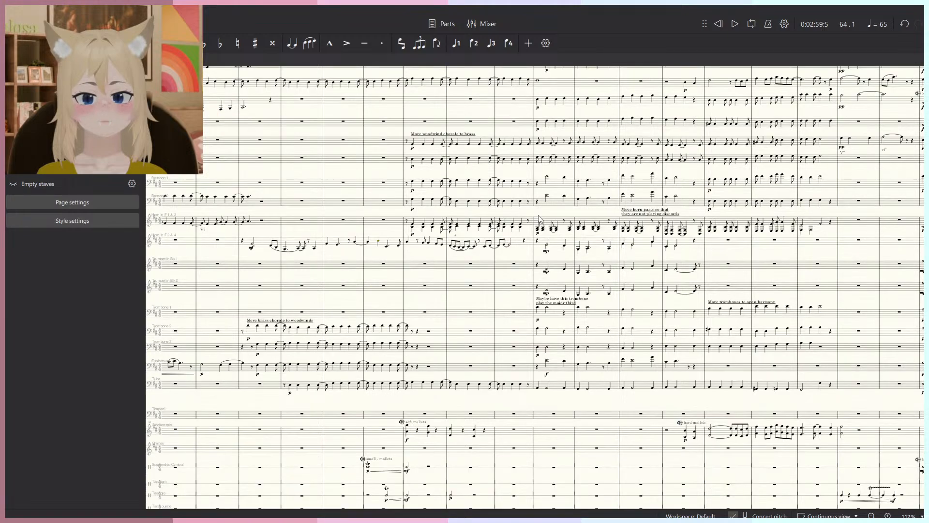
{"action": "left_click_drag", "start_coordinate": [584, 258], "coordinate": [478, 341]}
{"action": "scroll", "coordinate": [479, 345], "scroll_direction": "up", "scroll_amount": 4}
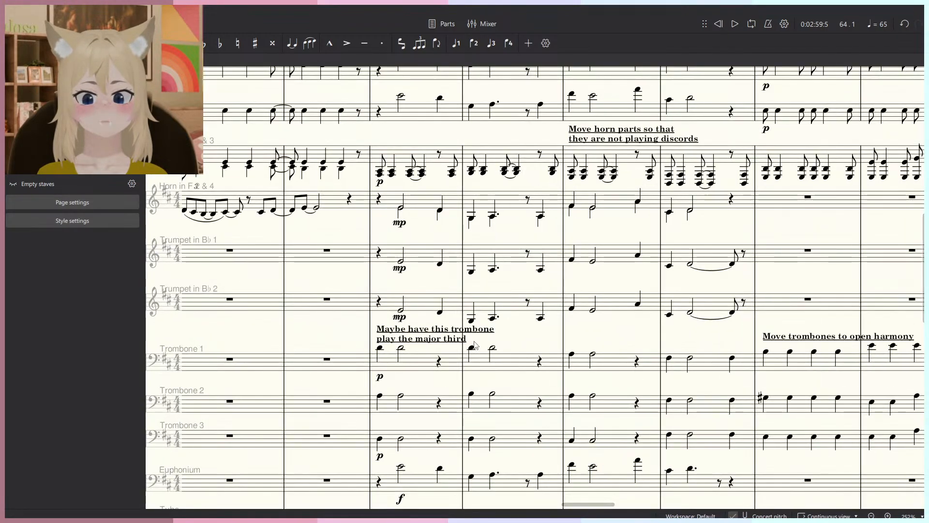
{"action": "scroll", "coordinate": [526, 334], "scroll_direction": "down", "scroll_amount": 1}
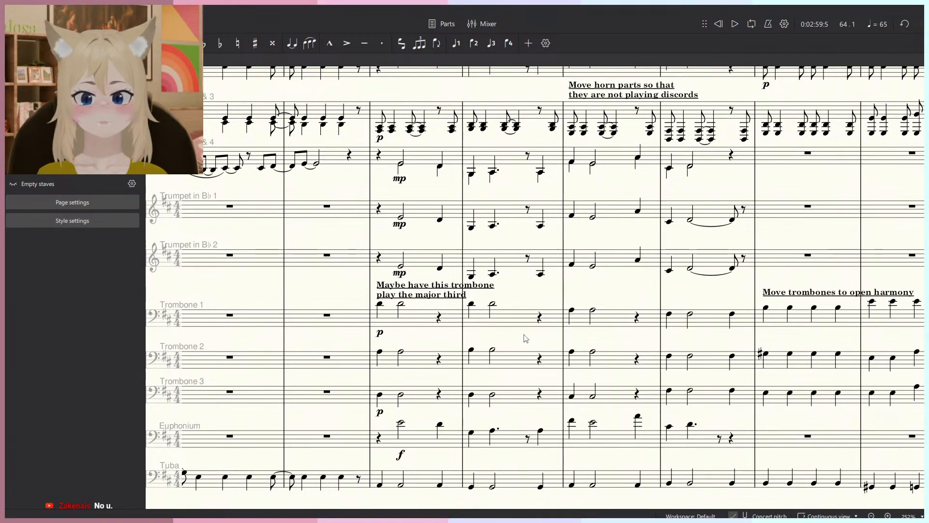
{"action": "scroll", "coordinate": [523, 336], "scroll_direction": "down", "scroll_amount": 3}
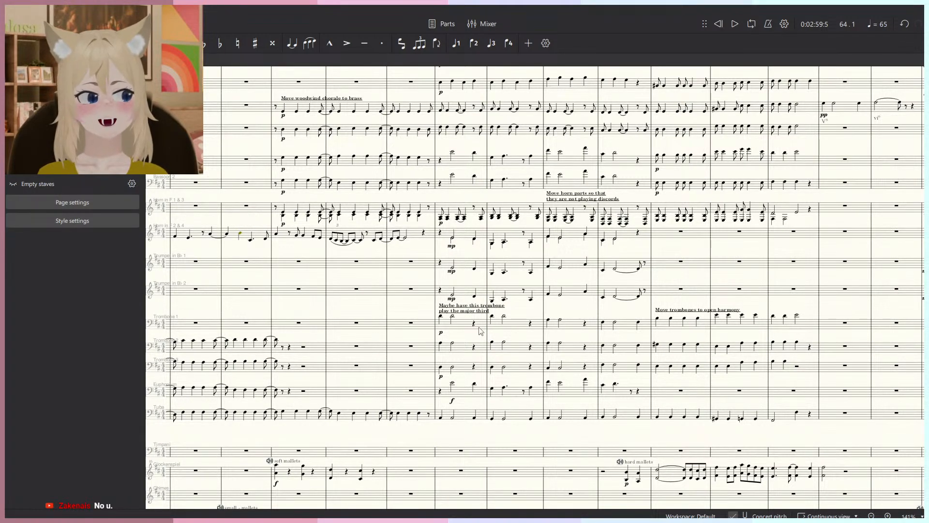
{"action": "scroll", "coordinate": [472, 327], "scroll_direction": "up", "scroll_amount": 5}
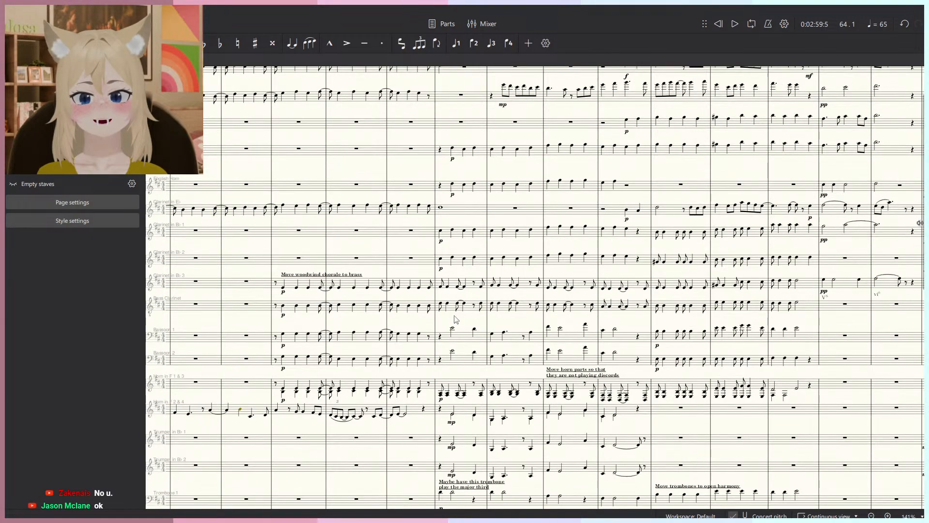
{"action": "left_click", "coordinate": [436, 289]}
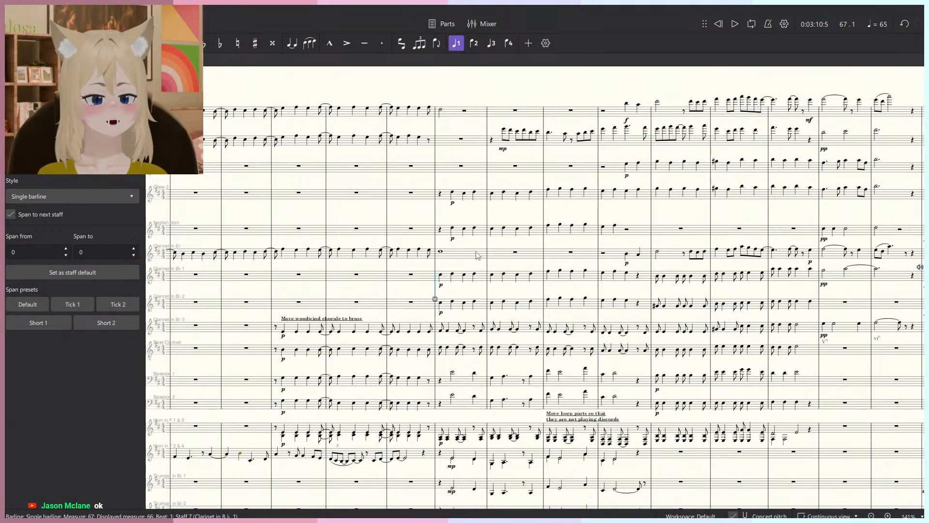
{"action": "key", "text": "Escape"}
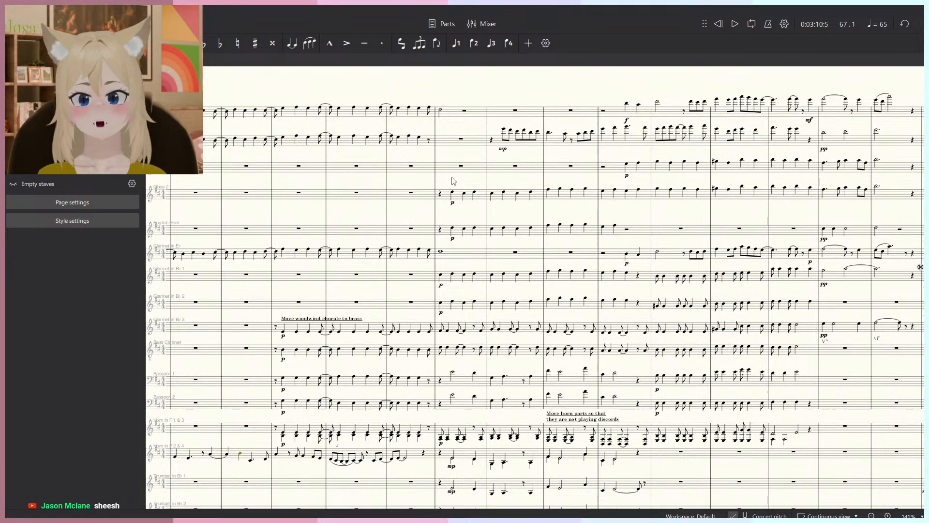
Step through the opening Oboe 2 notes from measure 67 into measure 68 and examine the upper woodwind staves that follow.
{"action": "scroll", "coordinate": [474, 172], "scroll_direction": "up", "scroll_amount": 5}
{"action": "left_click_drag", "start_coordinate": [474, 178], "coordinate": [418, 221]}
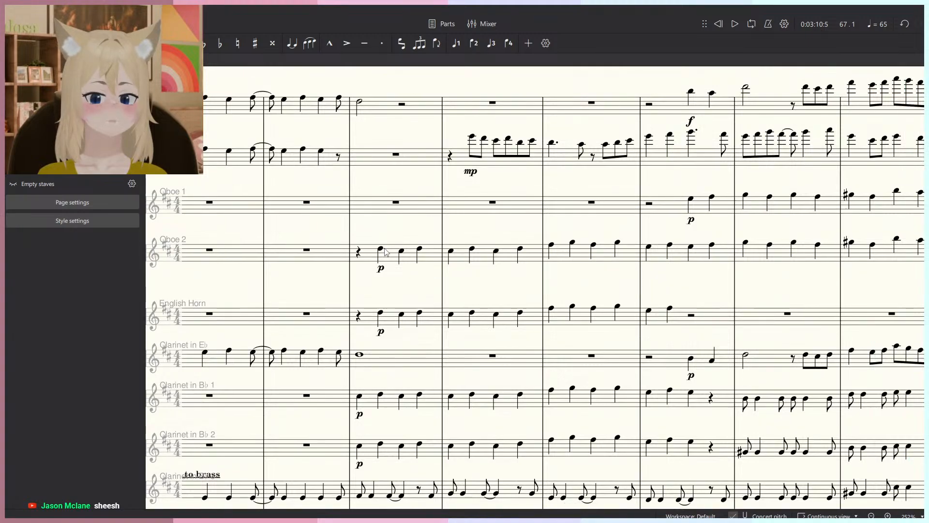
{"action": "left_click", "coordinate": [380, 248]}
{"action": "key", "text": "Right"}
{"action": "key", "text": "Right"}
{"action": "key", "text": "Right"}
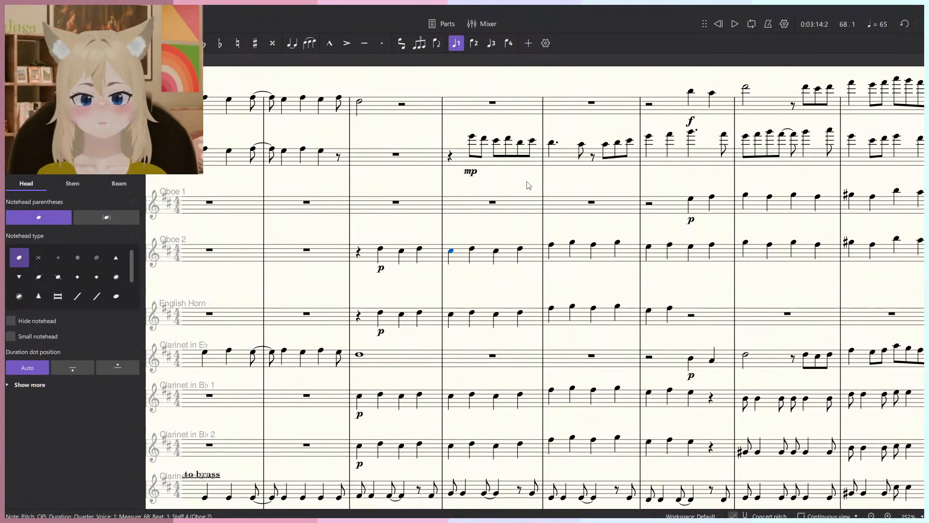
{"action": "scroll", "coordinate": [542, 242], "scroll_direction": "down", "scroll_amount": 3}
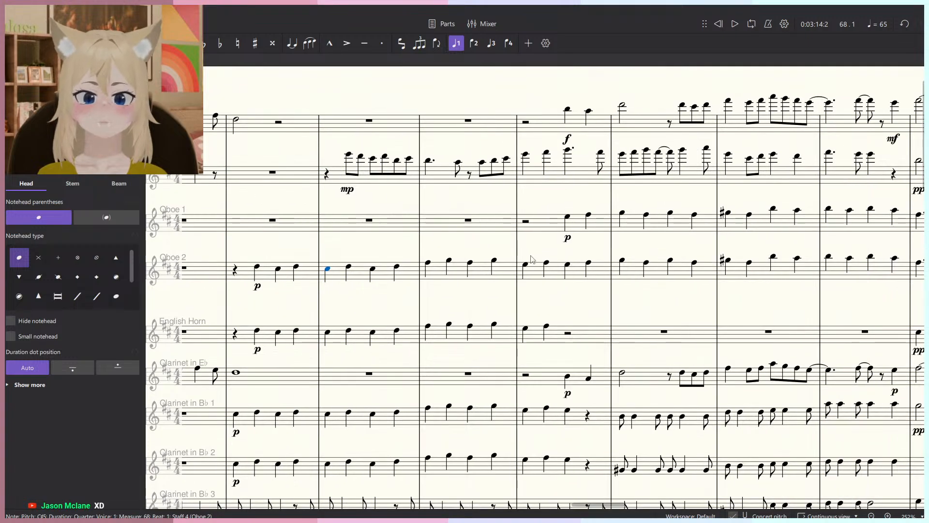
{"action": "left_click_drag", "start_coordinate": [632, 232], "coordinate": [546, 237]}
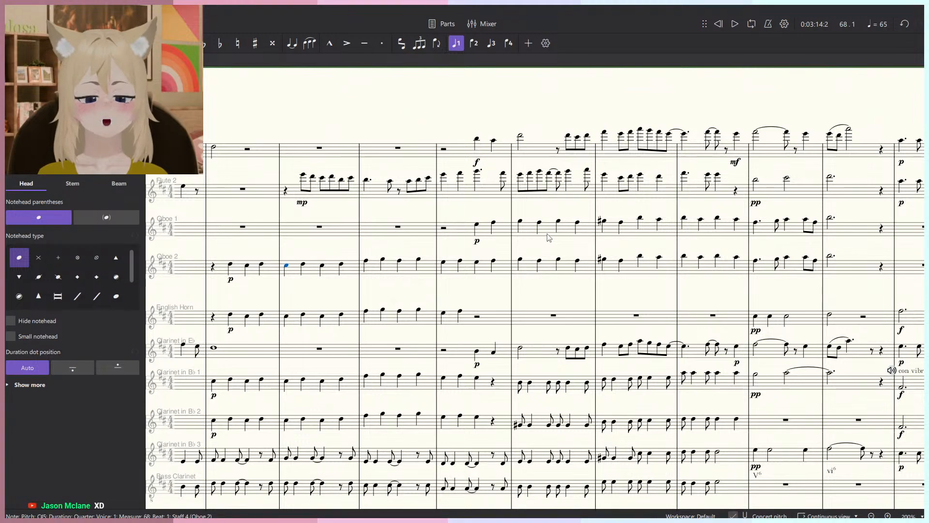
Check the Oboe 1 passage from beat 3 of measure 70 through measure 75 against Oboe 2, clearing the selection when finished.
{"action": "scroll", "coordinate": [548, 238], "scroll_direction": "up", "scroll_amount": 4}
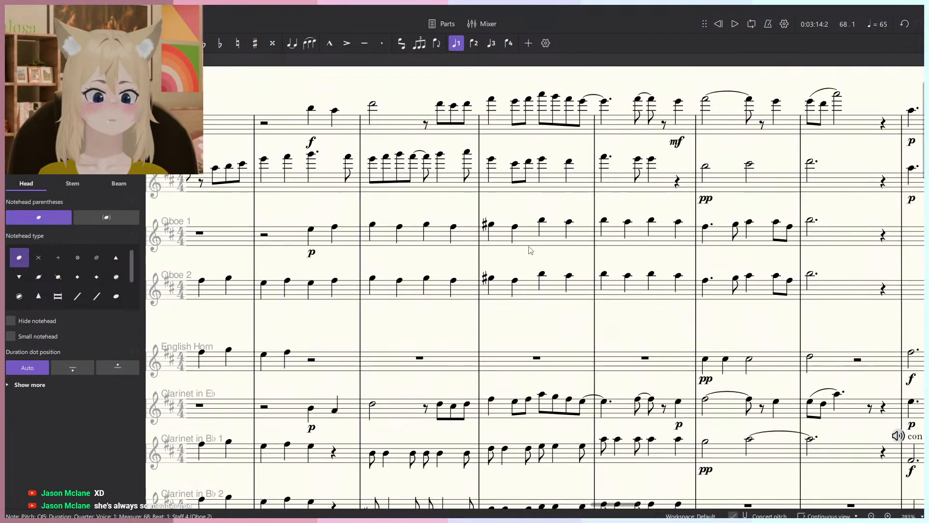
{"action": "left_click", "coordinate": [732, 242]}
{"action": "scroll", "coordinate": [508, 223], "scroll_direction": "down", "scroll_amount": 2}
{"action": "scroll", "coordinate": [508, 223], "scroll_direction": "left", "scroll_amount": 4}
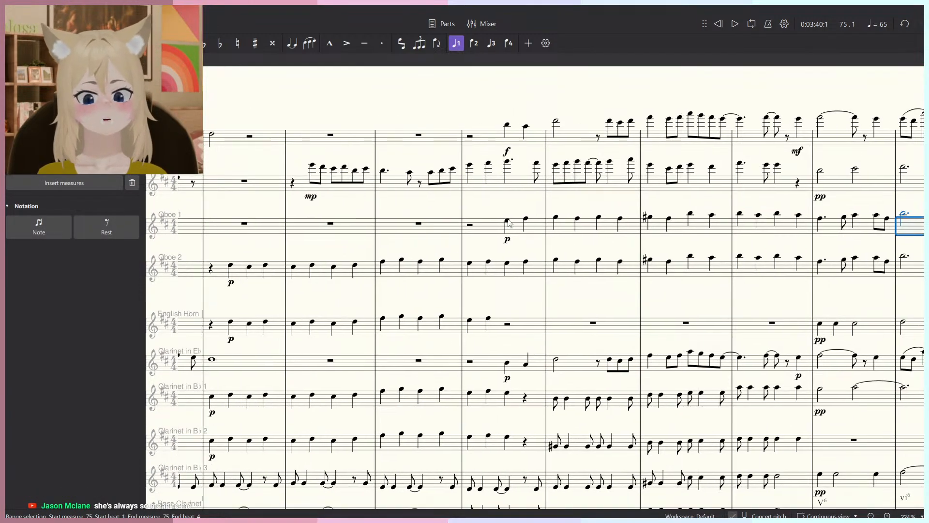
{"action": "left_click", "coordinate": [509, 222], "text": "shift"}
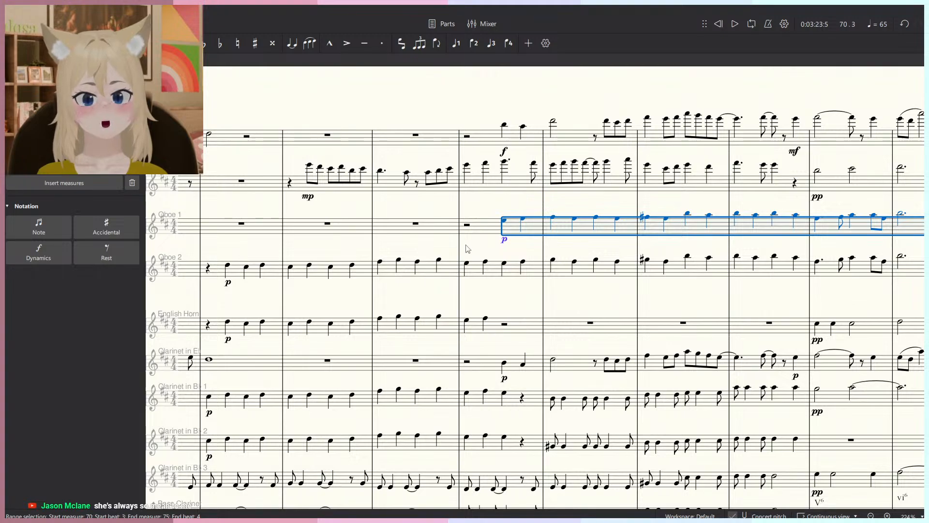
{"action": "key", "text": "Escape"}
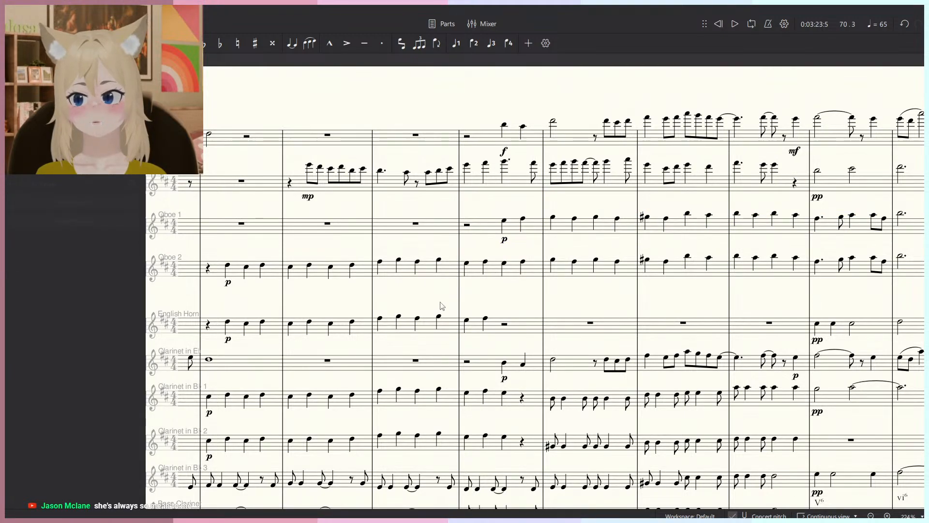
Compare the first notes of measure 67 across the Clarinet 1, 2 and 3 and Bass Clarinet staves.
{"action": "scroll", "coordinate": [421, 265], "scroll_direction": "down", "scroll_amount": 3}
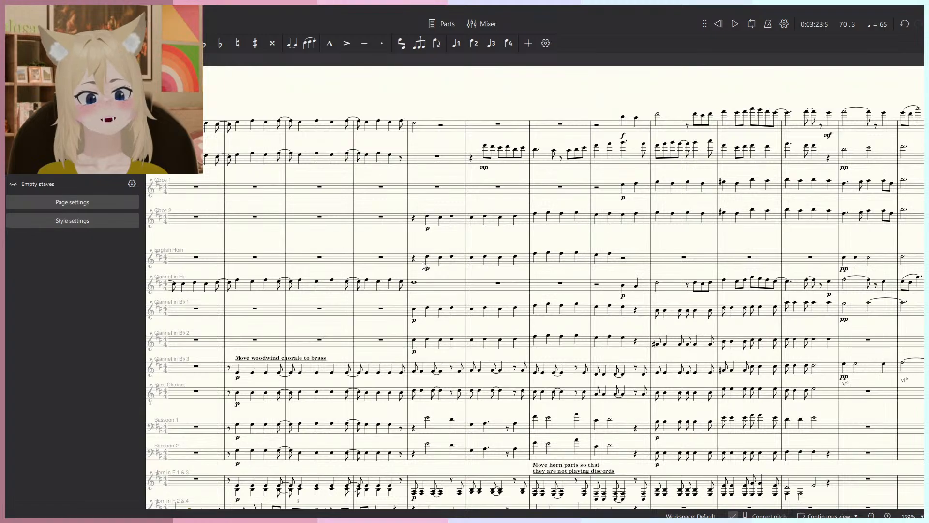
{"action": "scroll", "coordinate": [425, 264], "scroll_direction": "down", "scroll_amount": 1}
{"action": "scroll", "coordinate": [425, 265], "scroll_direction": "right", "scroll_amount": 1}
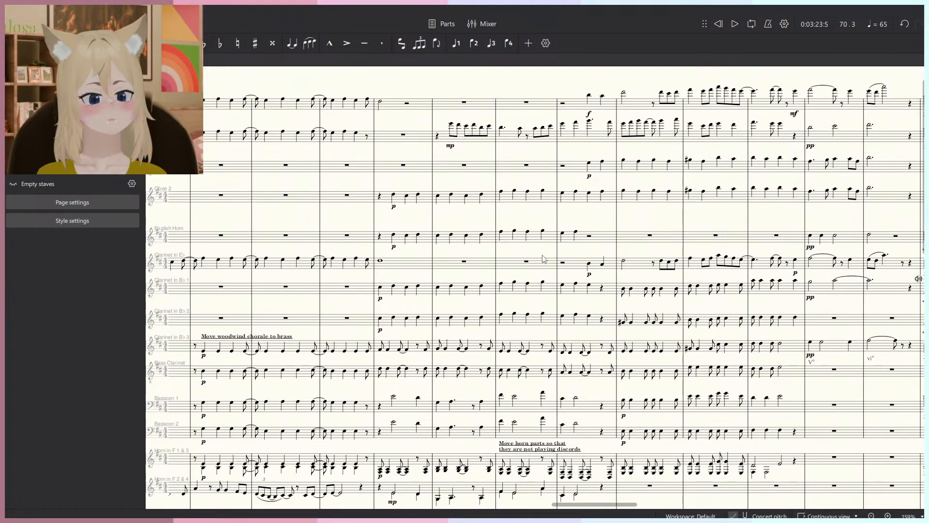
{"action": "left_click", "coordinate": [371, 282]}
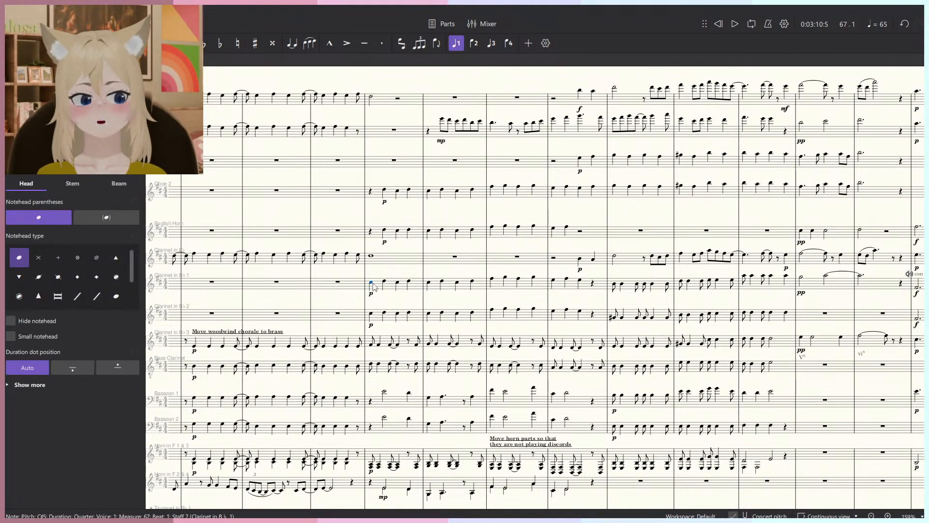
{"action": "scroll", "coordinate": [369, 295], "scroll_direction": "up", "scroll_amount": 5}
{"action": "left_click_drag", "start_coordinate": [370, 296], "coordinate": [414, 261]}
{"action": "key", "text": "alt+Down"}
{"action": "key", "text": "alt+Down"}
{"action": "key", "text": "alt+Down"}
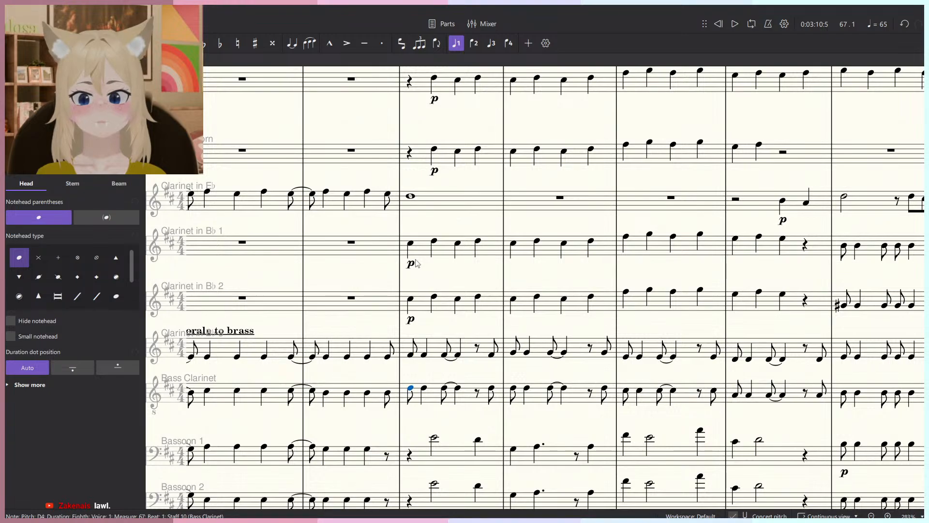
{"action": "key", "text": "alt+Up"}
{"action": "key", "text": "alt+Up"}
{"action": "key", "text": "alt+Up"}
{"action": "key", "text": "alt+Down"}
{"action": "key", "text": "alt+Down"}
{"action": "key", "text": "alt+Down"}
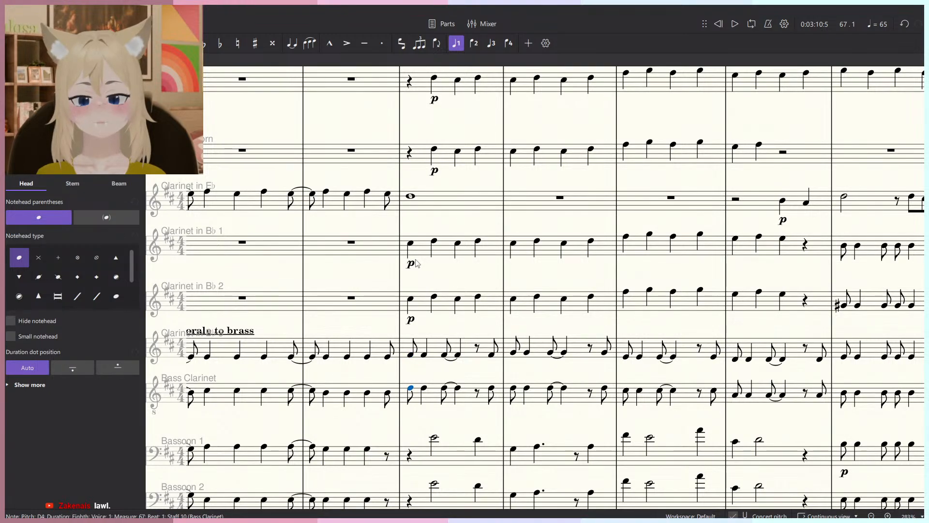
Add the staff text "Maybe move these clarinets to flutes" to the first Clarinet 1 note of measure 67.
{"action": "left_click", "coordinate": [412, 245]}
{"action": "scroll", "coordinate": [413, 245], "scroll_direction": "down", "scroll_amount": 4}
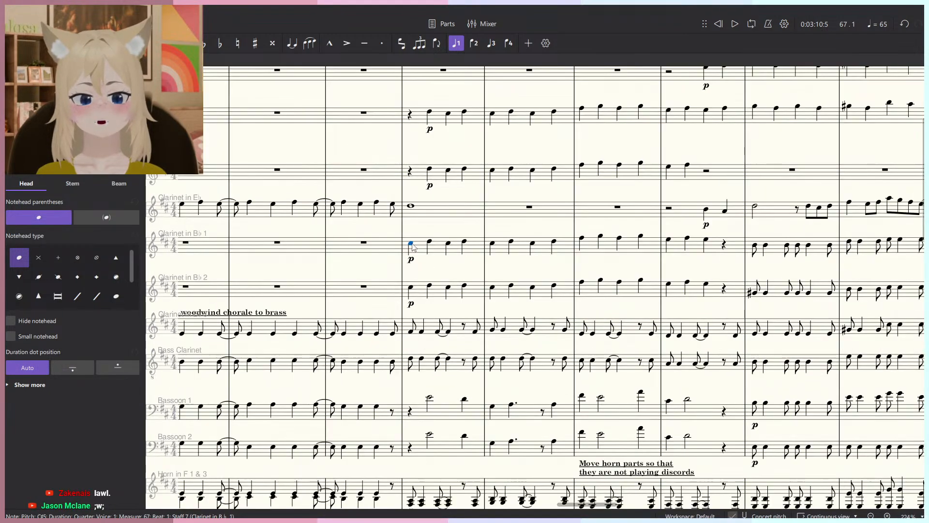
{"action": "scroll", "coordinate": [470, 282], "scroll_direction": "down", "scroll_amount": 4}
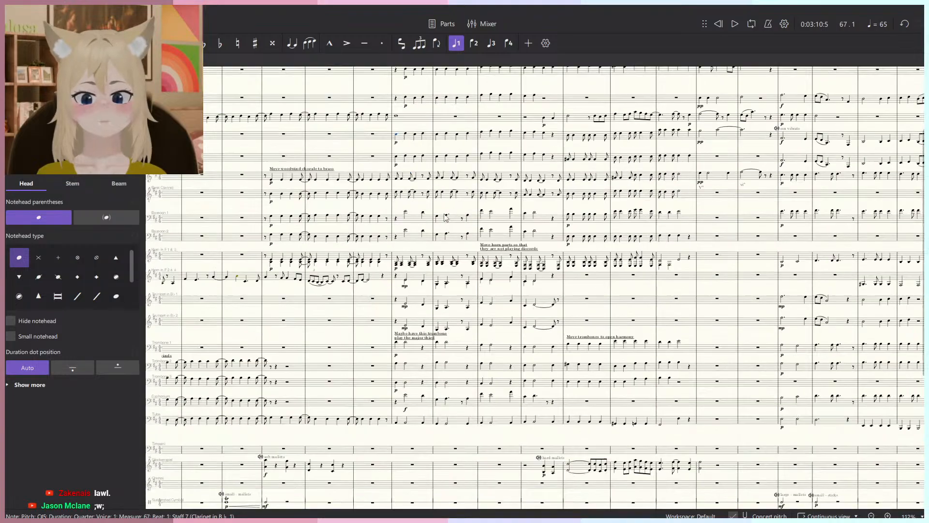
{"action": "scroll", "coordinate": [446, 219], "scroll_direction": "up", "scroll_amount": 6}
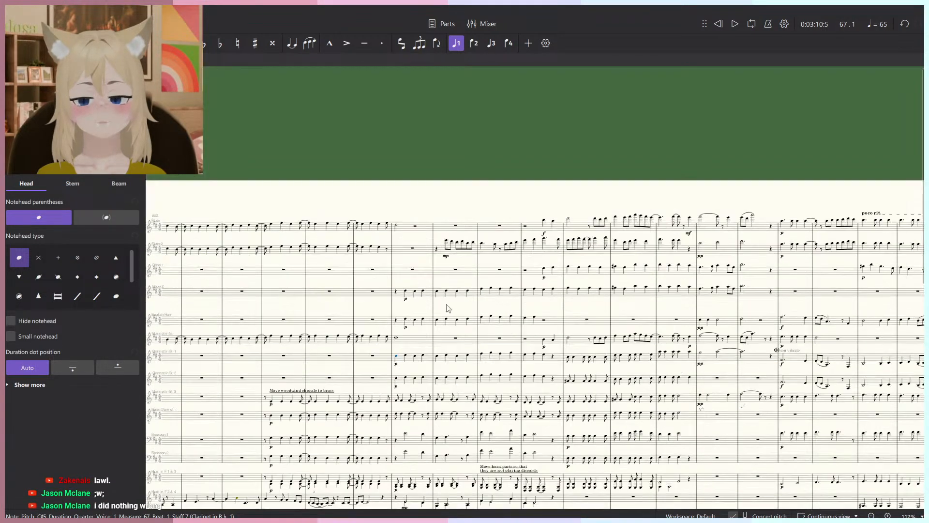
{"action": "scroll", "coordinate": [420, 309], "scroll_direction": "up", "scroll_amount": 5}
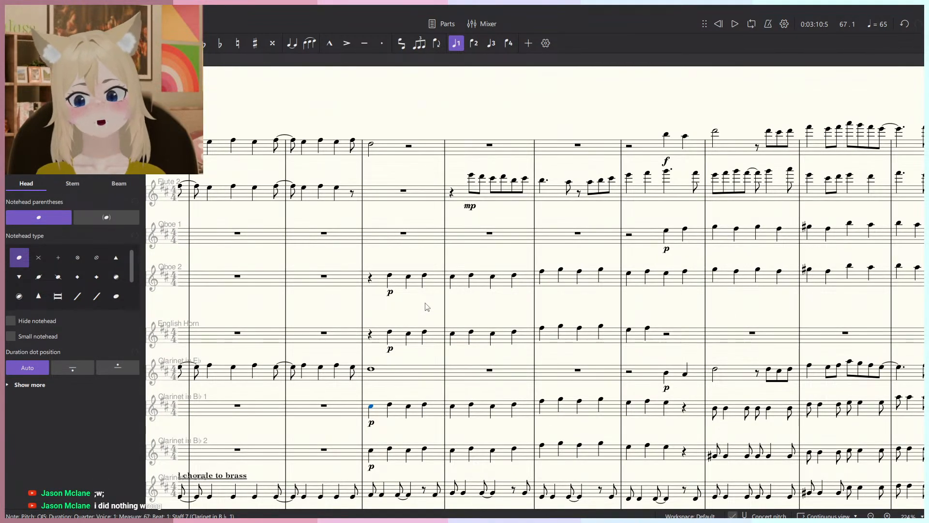
{"action": "left_click_drag", "start_coordinate": [449, 386], "coordinate": [379, 316]}
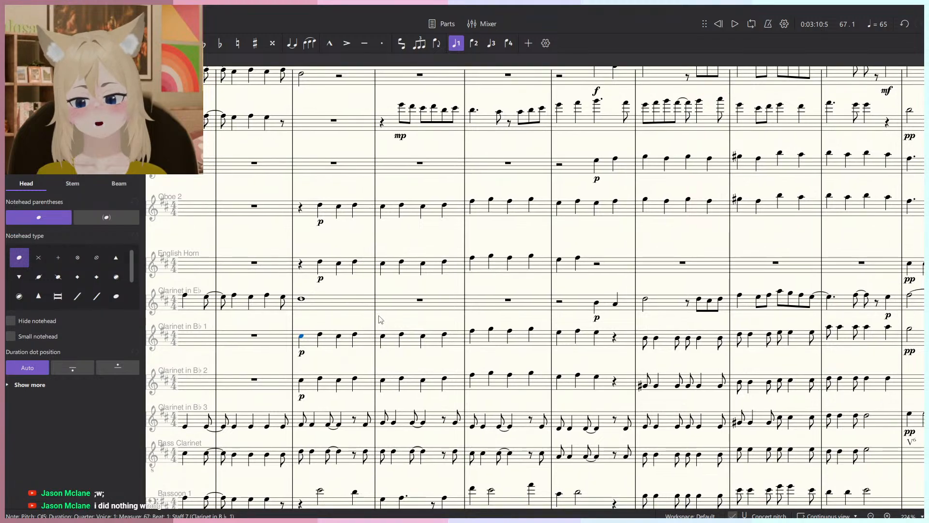
{"action": "key", "text": "ctrl+t"}
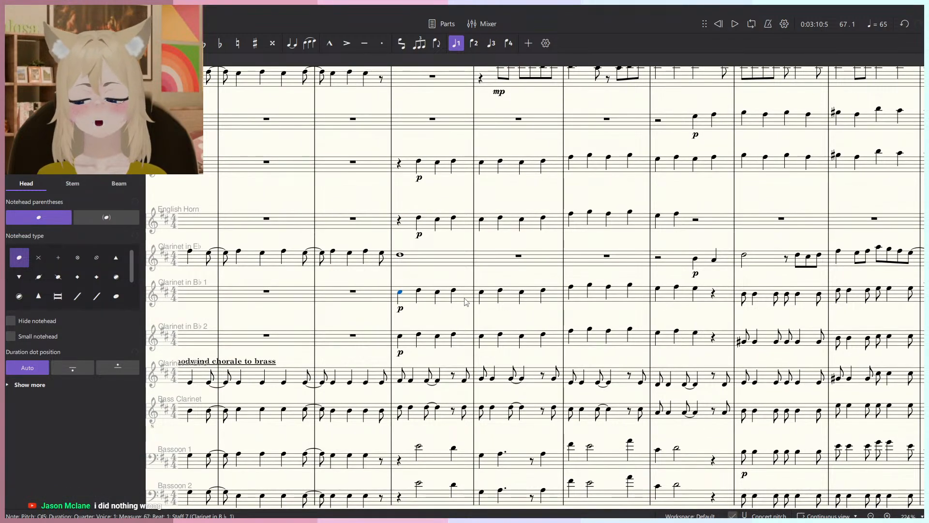
{"action": "type", "text": "Ma"}
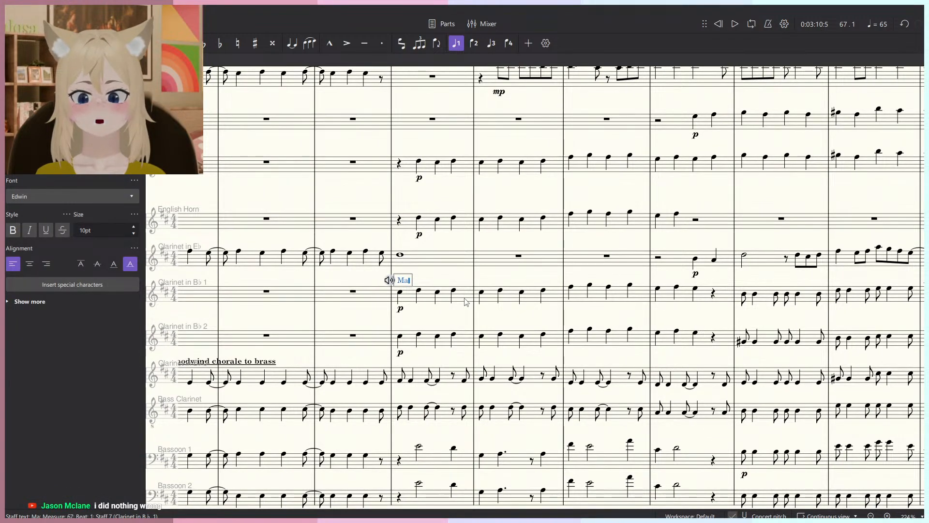
{"action": "type", "text": "ybe move"}
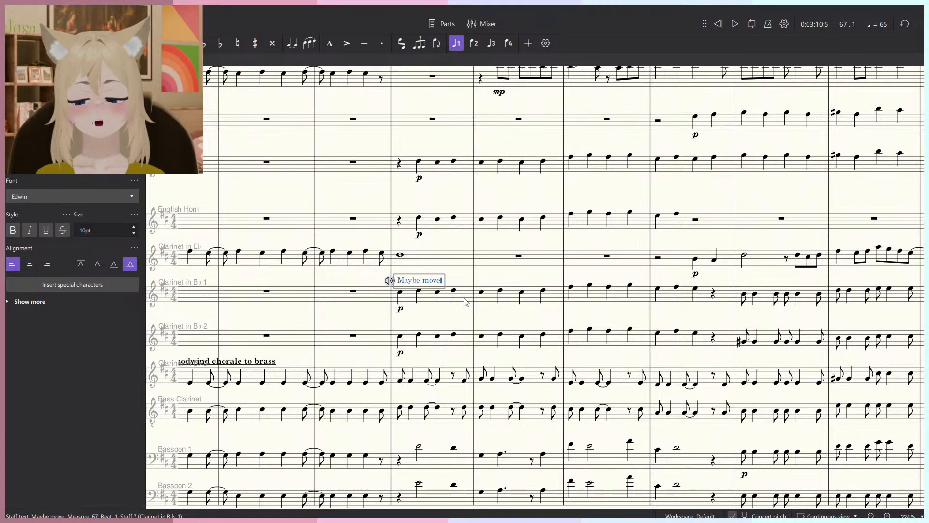
{"action": "type", "text": " these c"}
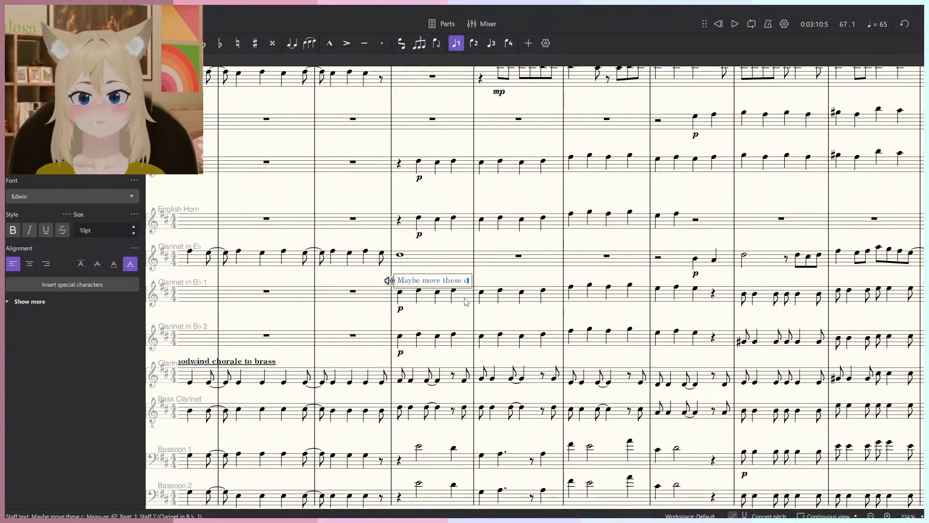
{"action": "type", "text": "larin"}
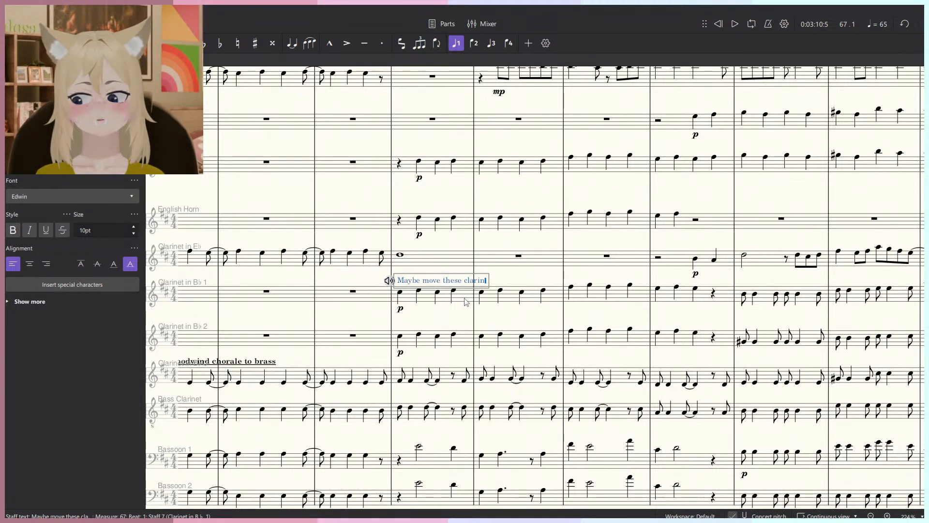
{"action": "type", "text": "ets to f"}
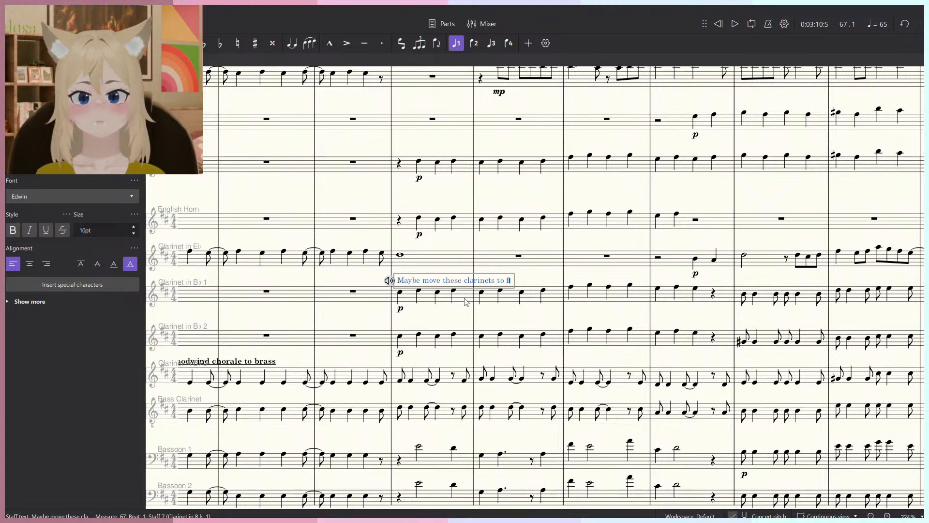
{"action": "type", "text": "lutes"}
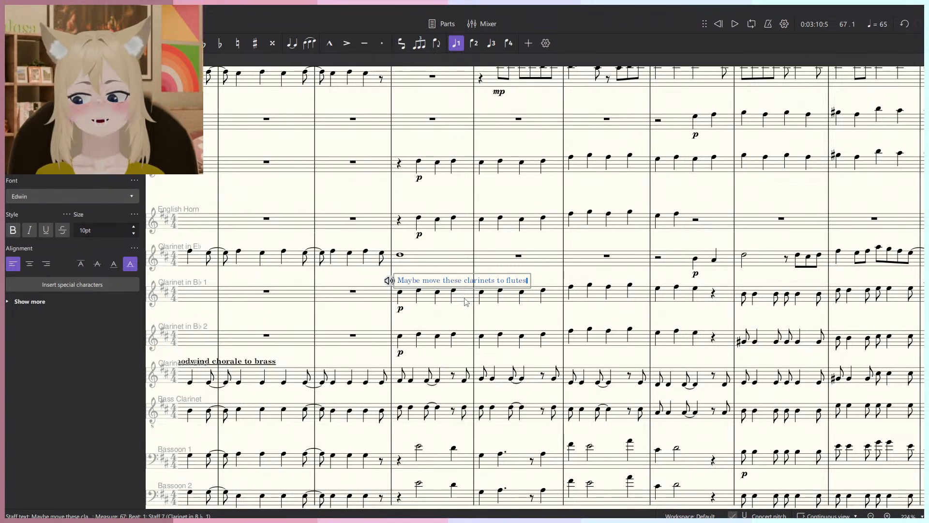
{"action": "key", "text": "Escape"}
Check the opening notes of Clarinet 3 and Clarinet 2 in measure 67 beneath the new comment.
{"action": "scroll", "coordinate": [410, 311], "scroll_direction": "up", "scroll_amount": 2}
{"action": "scroll", "coordinate": [411, 311], "scroll_direction": "down", "scroll_amount": 1}
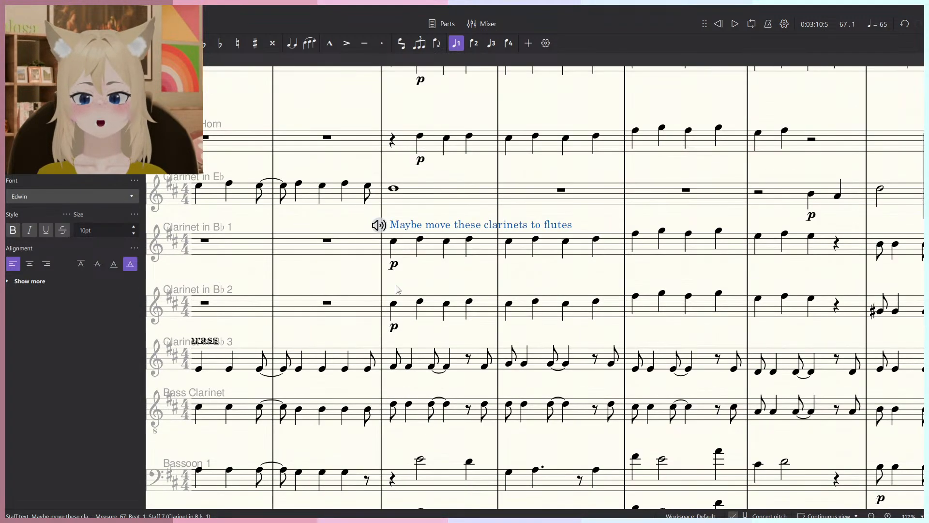
{"action": "left_click", "coordinate": [394, 367]}
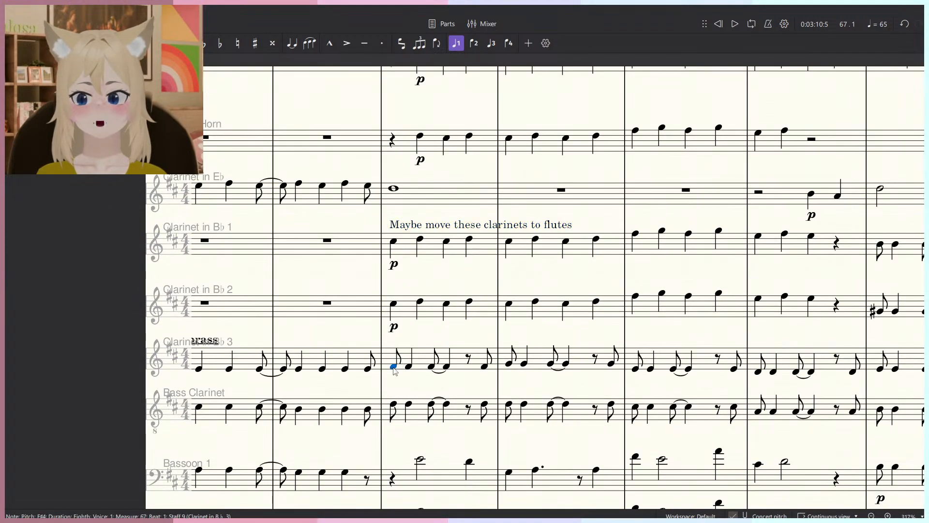
{"action": "left_click", "coordinate": [393, 304]}
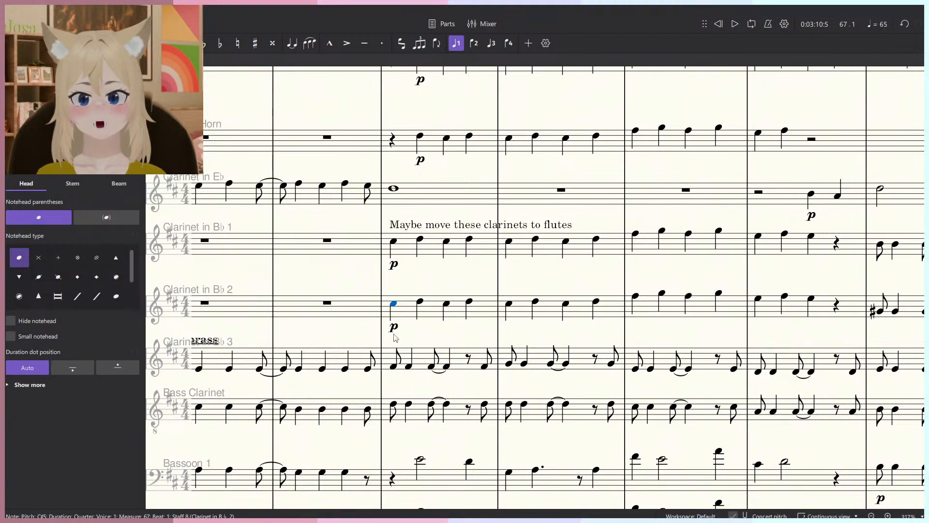
{"action": "left_click", "coordinate": [396, 300]}
{"action": "left_click", "coordinate": [394, 303]}
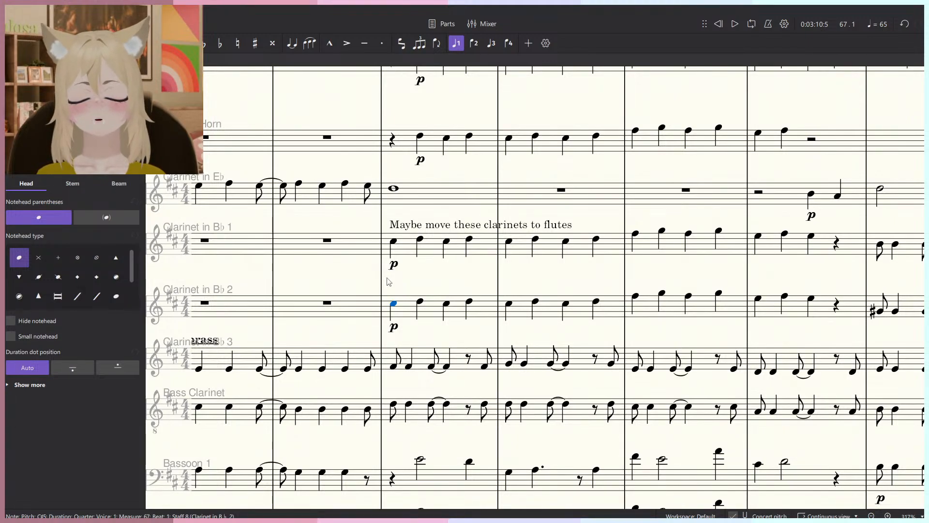
Make the Clarinet 1 comment at measure 67 bold and underlined.
{"action": "left_click", "coordinate": [540, 227]}
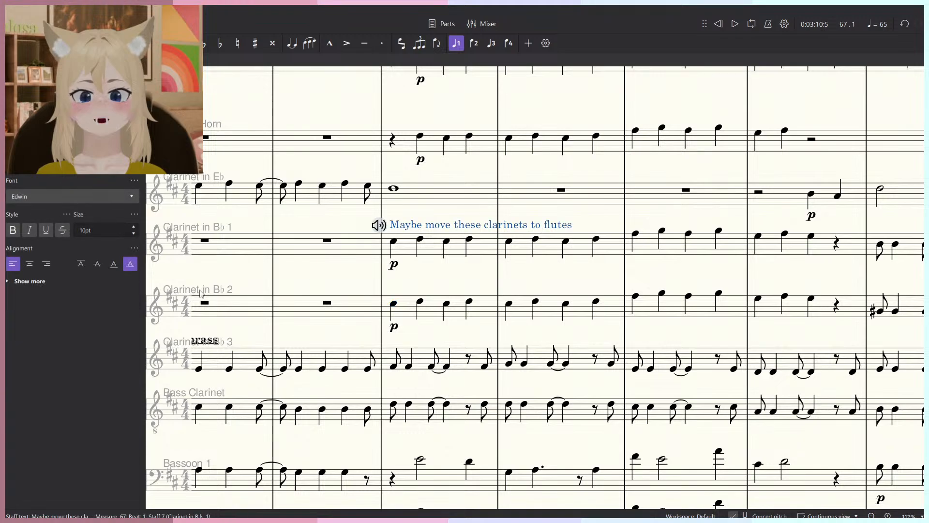
{"action": "left_click", "coordinate": [45, 230]}
{"action": "left_click", "coordinate": [16, 230]}
{"action": "left_click", "coordinate": [575, 201]}
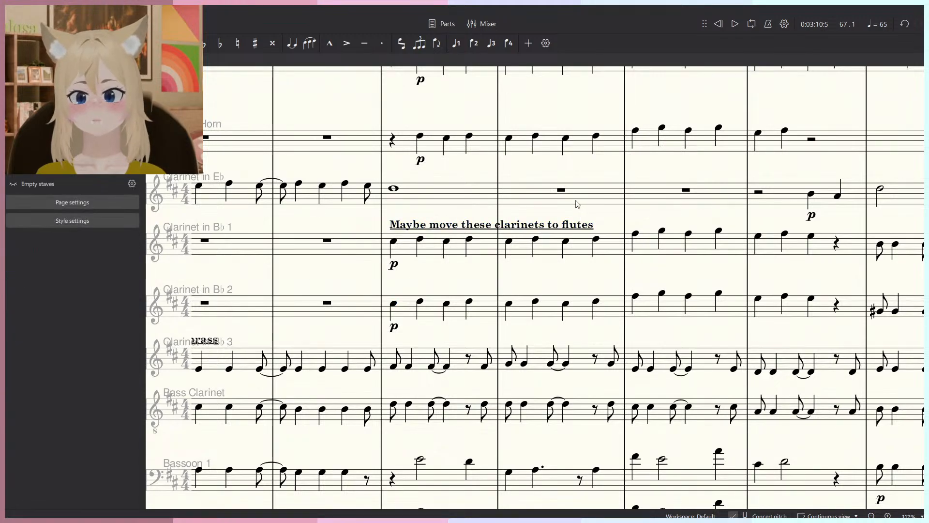
Examine the flute and other woodwind staves around measure 67, then the commented horn and trombone parts in the following measures.
{"action": "scroll", "coordinate": [565, 199], "scroll_direction": "down", "scroll_amount": 5}
{"action": "scroll", "coordinate": [563, 198], "scroll_direction": "up", "scroll_amount": 3}
{"action": "scroll", "coordinate": [546, 253], "scroll_direction": "down", "scroll_amount": 1}
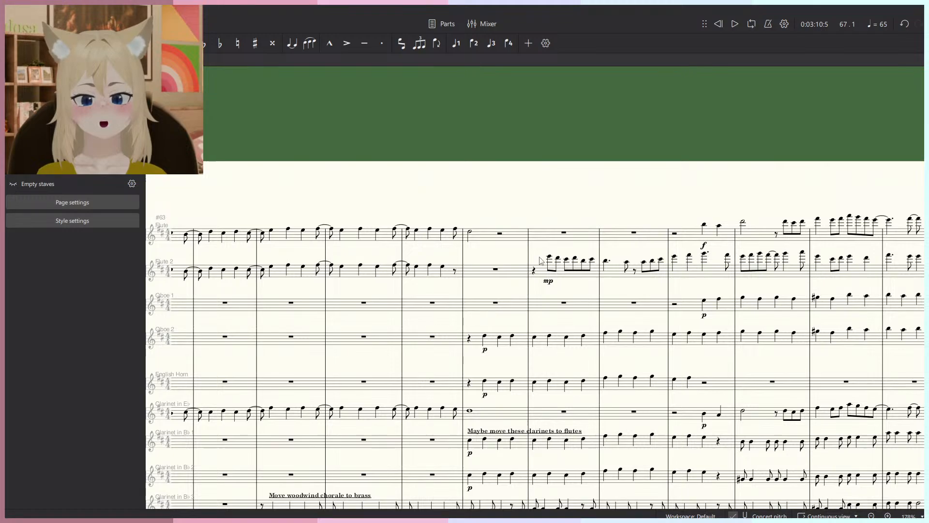
{"action": "left_click_drag", "start_coordinate": [541, 258], "coordinate": [505, 244]}
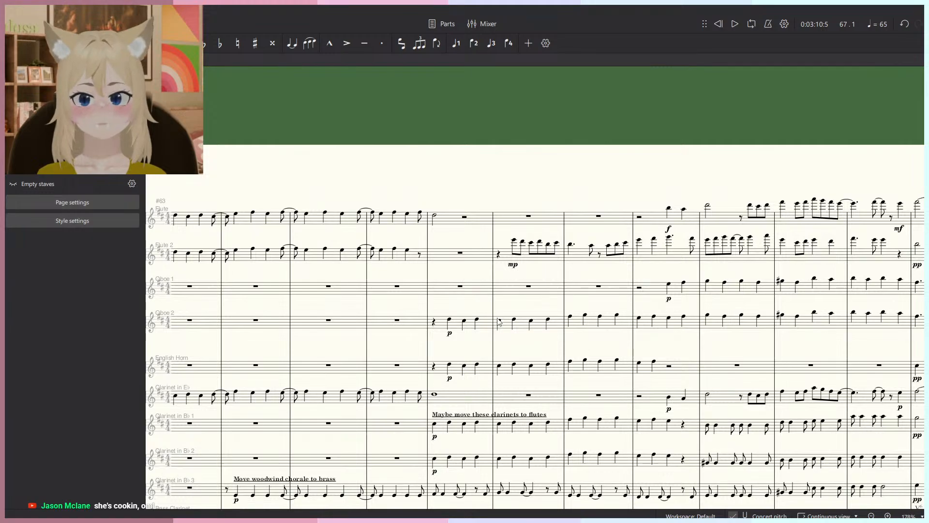
{"action": "scroll", "coordinate": [543, 373], "scroll_direction": "down", "scroll_amount": 2}
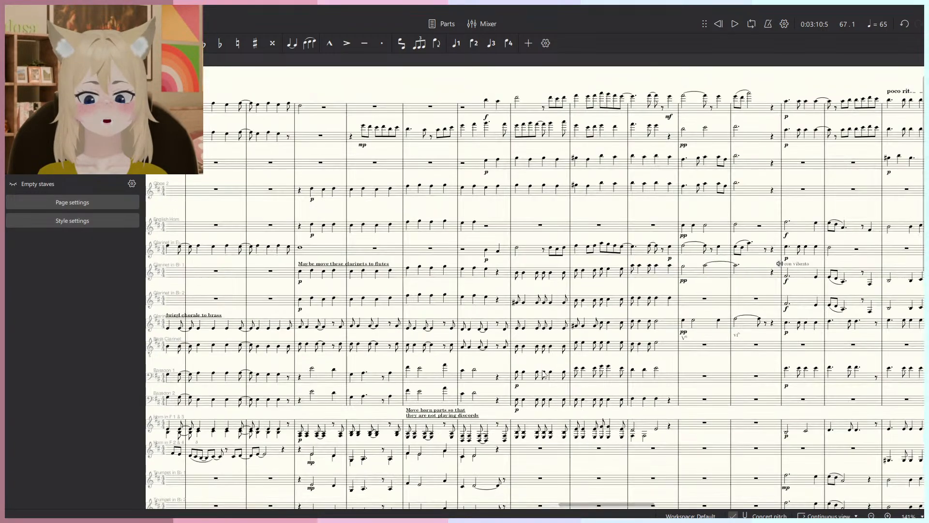
{"action": "scroll", "coordinate": [543, 372], "scroll_direction": "down", "scroll_amount": 1}
{"action": "scroll", "coordinate": [459, 332], "scroll_direction": "down", "scroll_amount": 3}
{"action": "scroll", "coordinate": [459, 332], "scroll_direction": "right", "scroll_amount": 2}
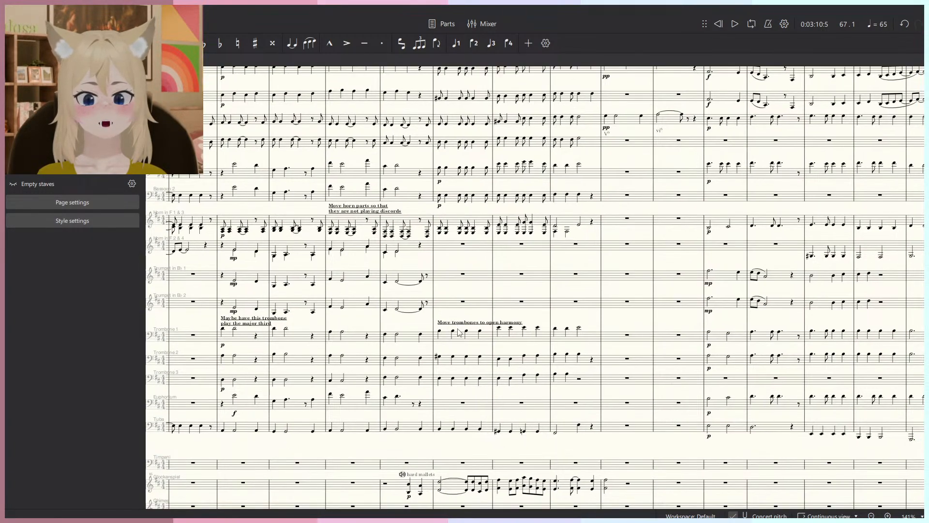
Play back the passage from measure 71 to the end of measure 75 while following the woodwind staves.
{"action": "scroll", "coordinate": [459, 332], "scroll_direction": "up", "scroll_amount": 4}
{"action": "scroll", "coordinate": [316, 214], "scroll_direction": "right", "scroll_amount": 3}
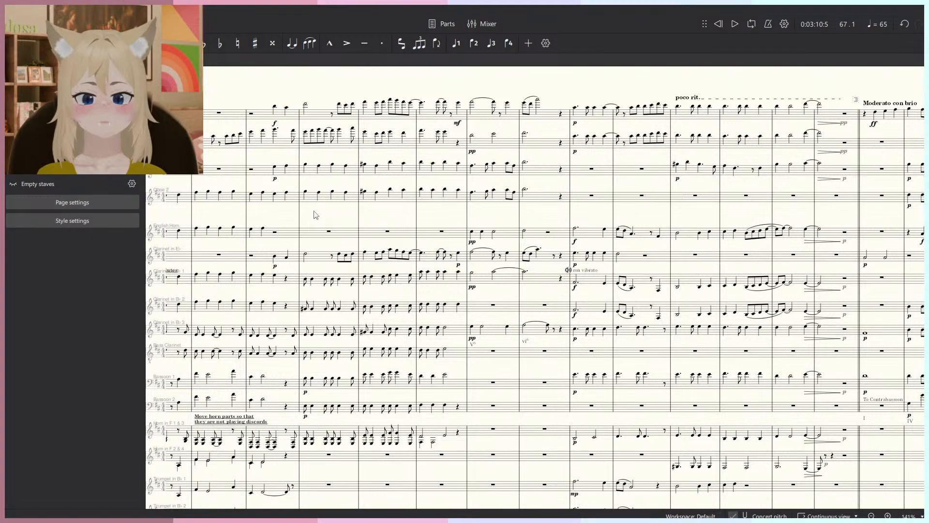
{"action": "left_click", "coordinate": [299, 215]}
{"action": "key", "text": "space"}
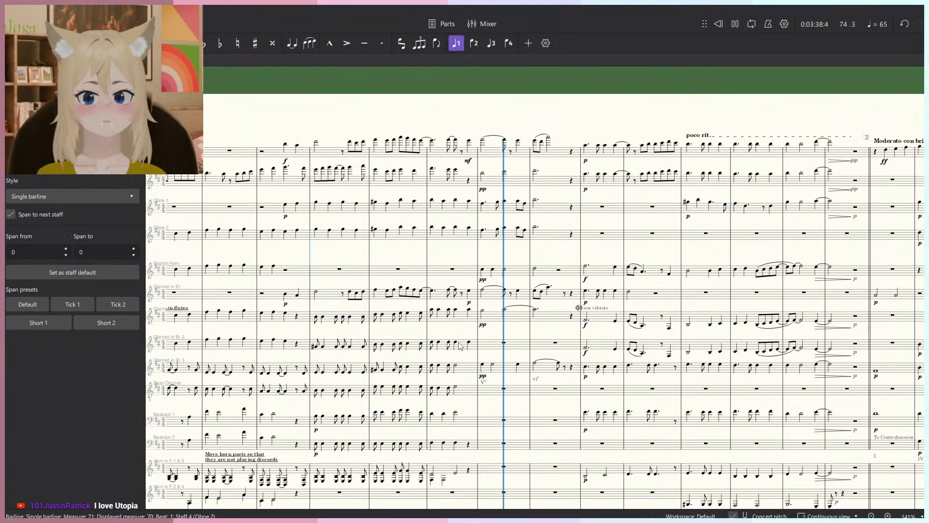
{"action": "scroll", "coordinate": [464, 322], "scroll_direction": "up", "scroll_amount": 3}
{"action": "scroll", "coordinate": [467, 323], "scroll_direction": "up", "scroll_amount": 2}
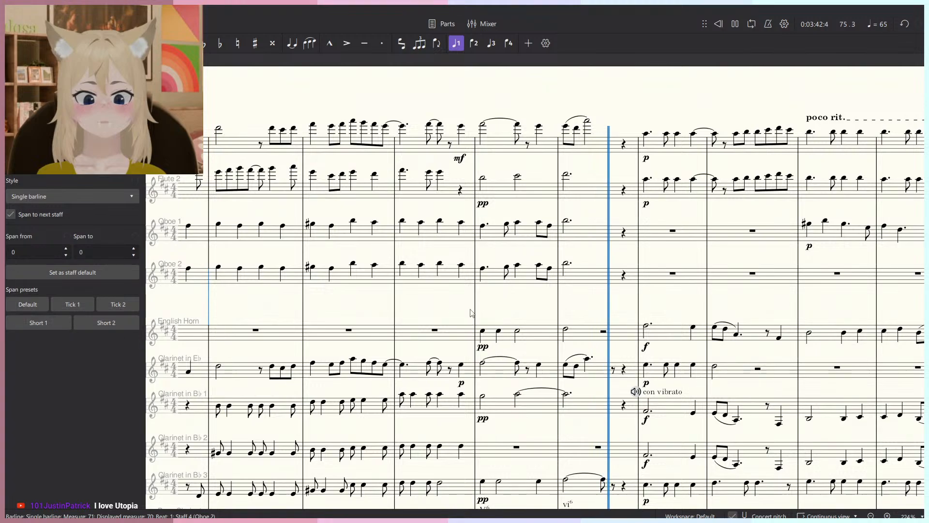
{"action": "key", "text": "space"}
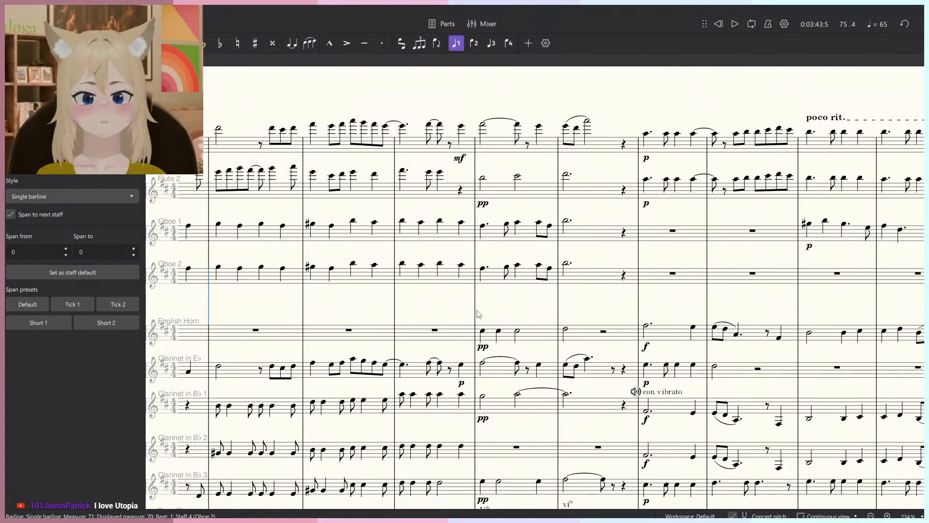
Check the first notes of measure 74 in the English Horn, Clarinet in B♭ 3 and Flute 2 parts.
{"action": "scroll", "coordinate": [477, 314], "scroll_direction": "up", "scroll_amount": 2}
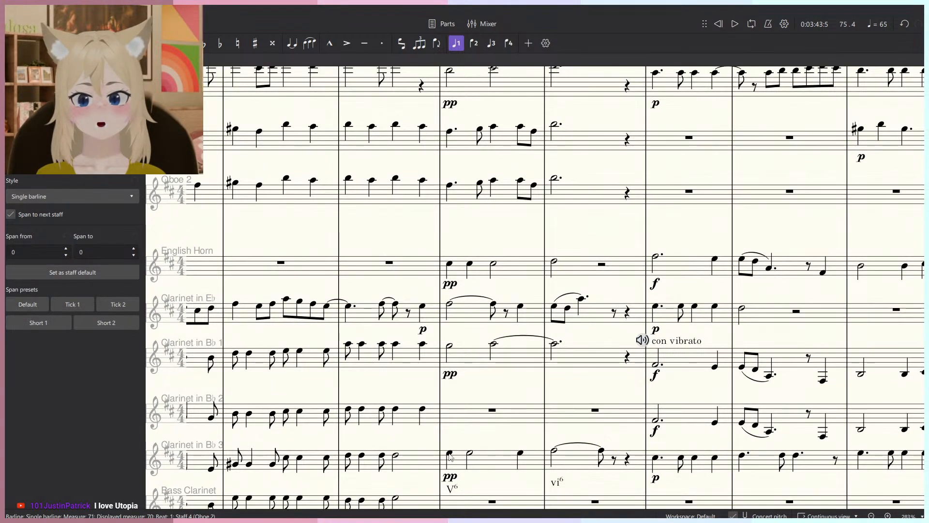
{"action": "left_click", "coordinate": [449, 264]}
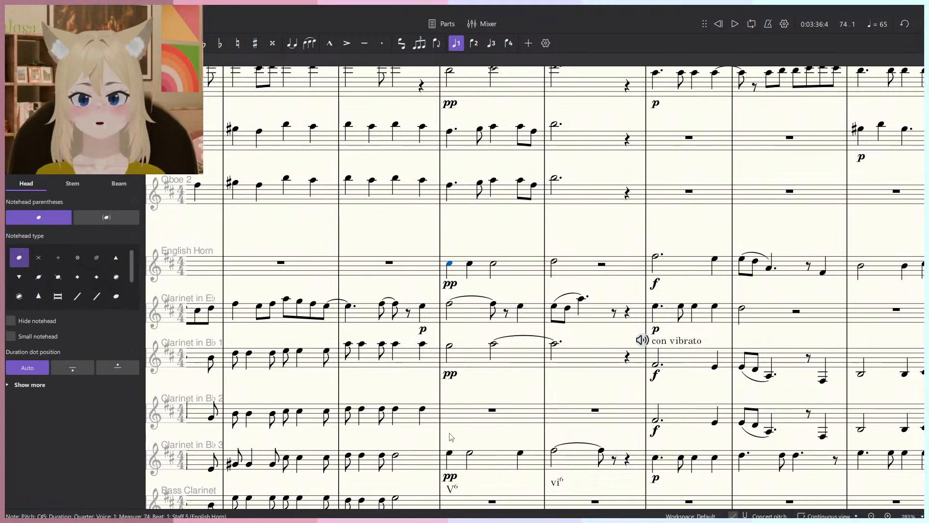
{"action": "left_click", "coordinate": [449, 454]}
{"action": "scroll", "coordinate": [455, 363], "scroll_direction": "up", "scroll_amount": 2}
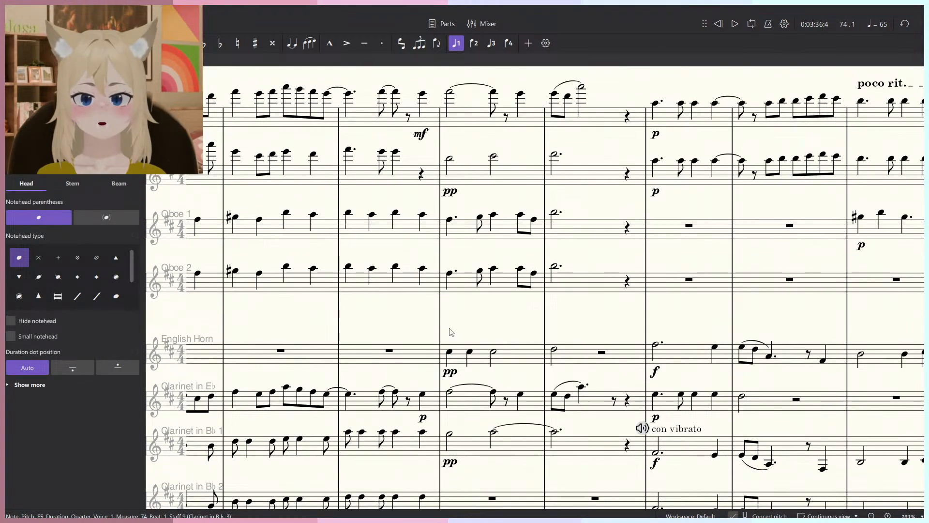
{"action": "left_click", "coordinate": [449, 159]}
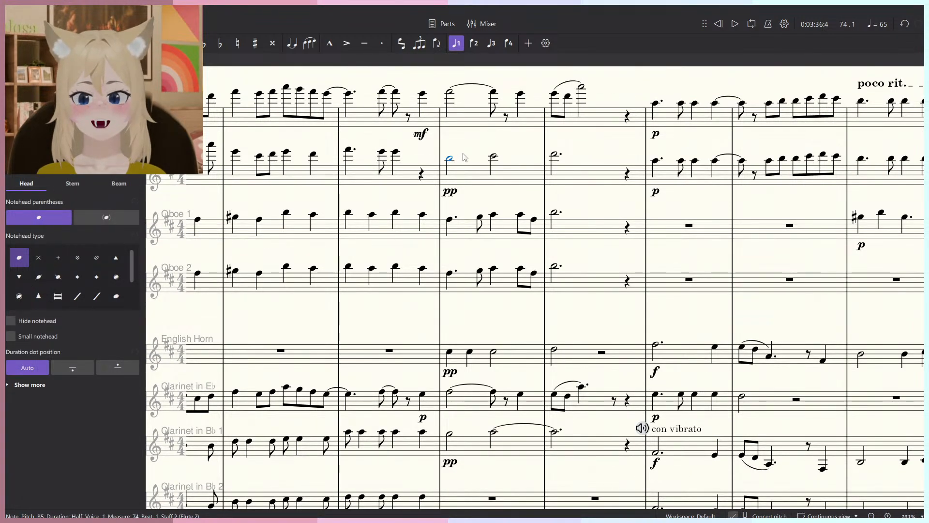
{"action": "key", "text": "Escape"}
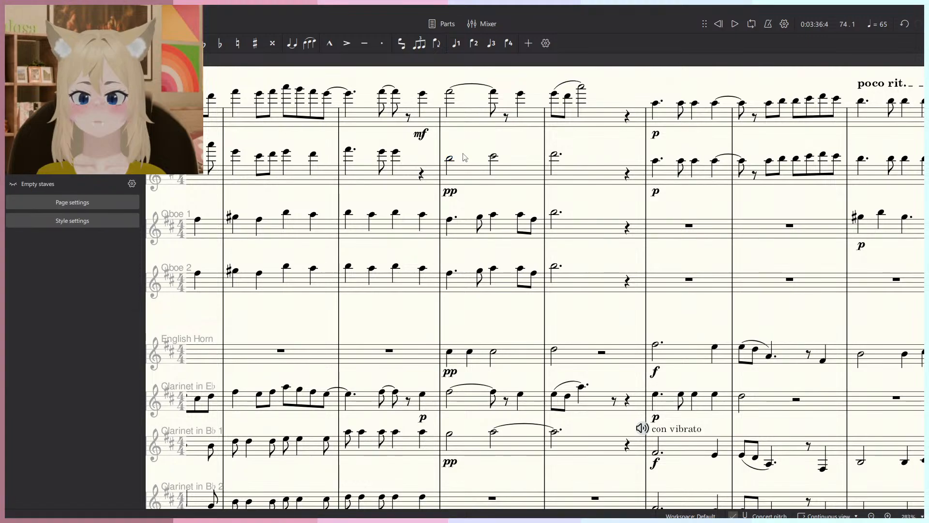
Compare the opening notes of measure 74 in Clarinet in B♭ 1, Clarinet in B♭ 3, Clarinet in E♭ and English Horn.
{"action": "scroll", "coordinate": [461, 158], "scroll_direction": "down", "scroll_amount": 2}
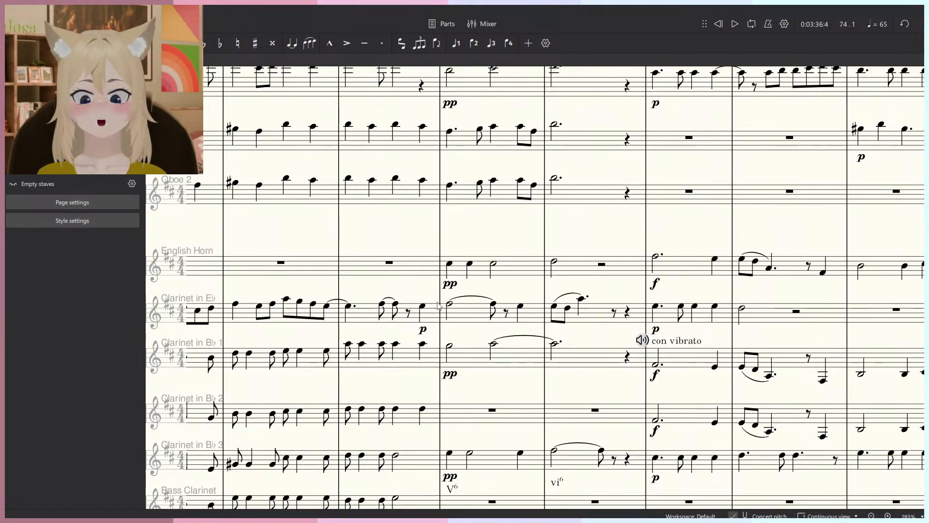
{"action": "left_click", "coordinate": [450, 344]}
{"action": "scroll", "coordinate": [468, 319], "scroll_direction": "up", "scroll_amount": 1}
{"action": "scroll", "coordinate": [469, 319], "scroll_direction": "down", "scroll_amount": 1}
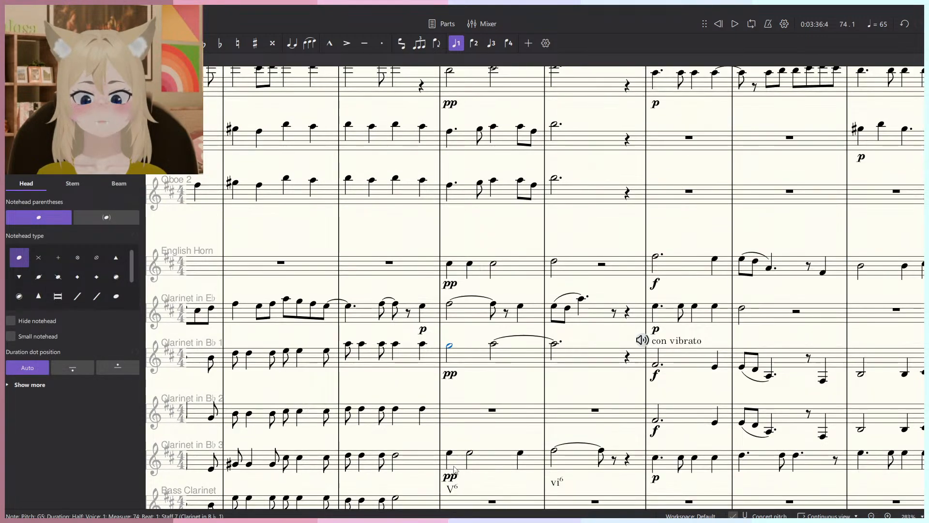
{"action": "left_click", "coordinate": [449, 453]}
{"action": "scroll", "coordinate": [455, 352], "scroll_direction": "up", "scroll_amount": 1}
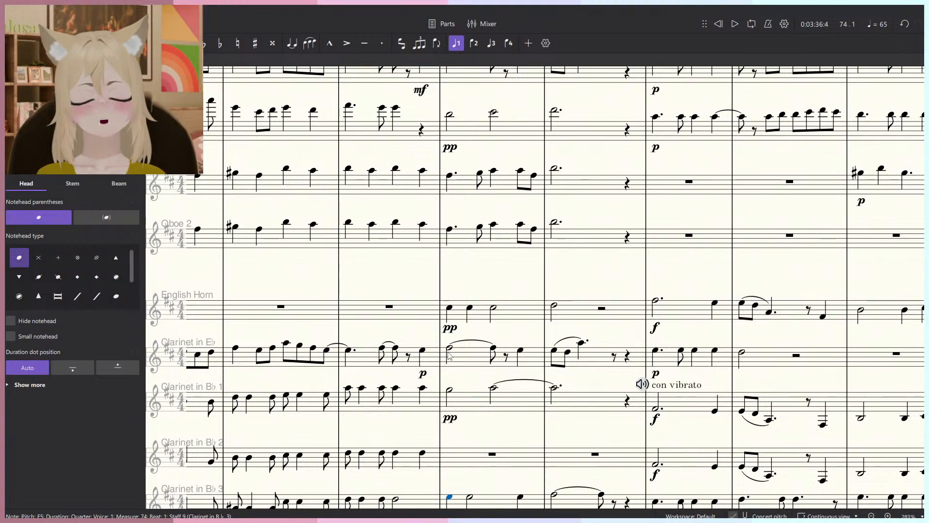
{"action": "left_click", "coordinate": [450, 115]}
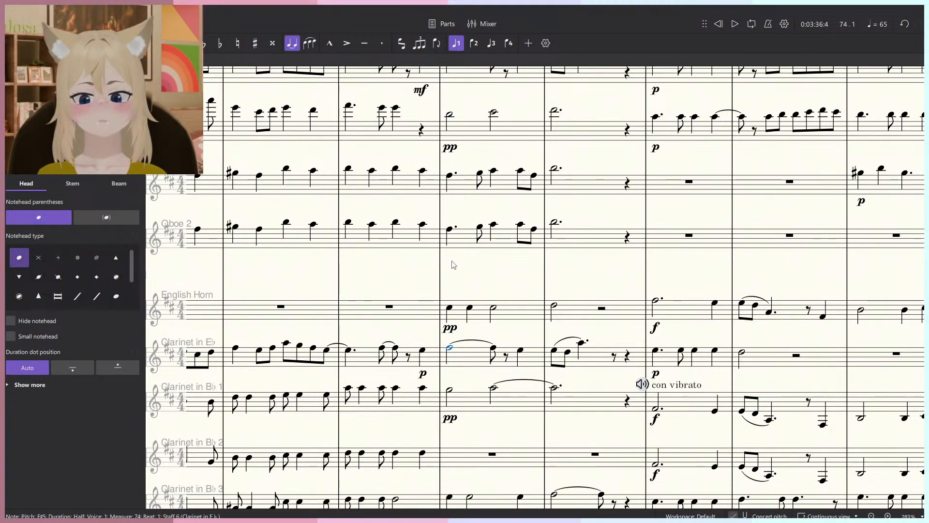
{"action": "left_click", "coordinate": [451, 390]}
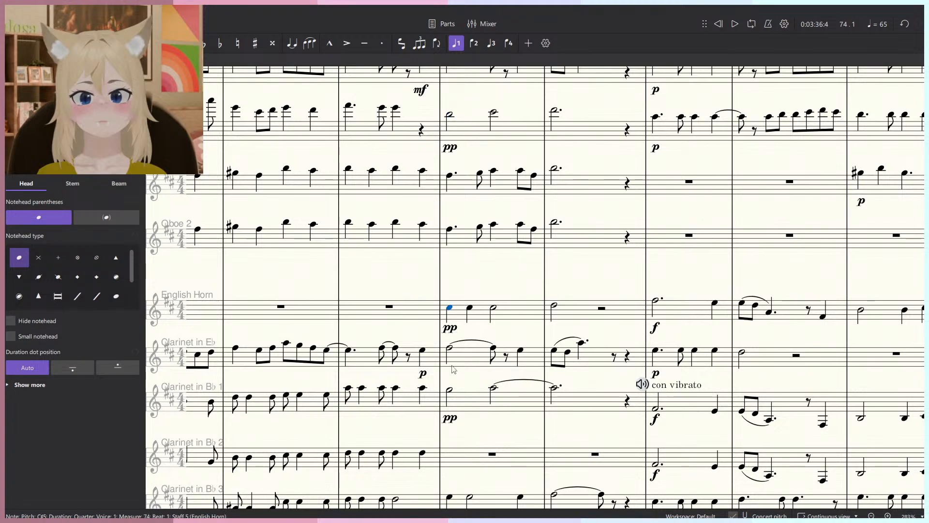
Recheck the first Clarinet in B♭ 3 note of measure 74, and examine the oboe and surrounding woodwind staves there.
{"action": "scroll", "coordinate": [454, 447], "scroll_direction": "down", "scroll_amount": 1}
{"action": "left_click", "coordinate": [450, 452]}
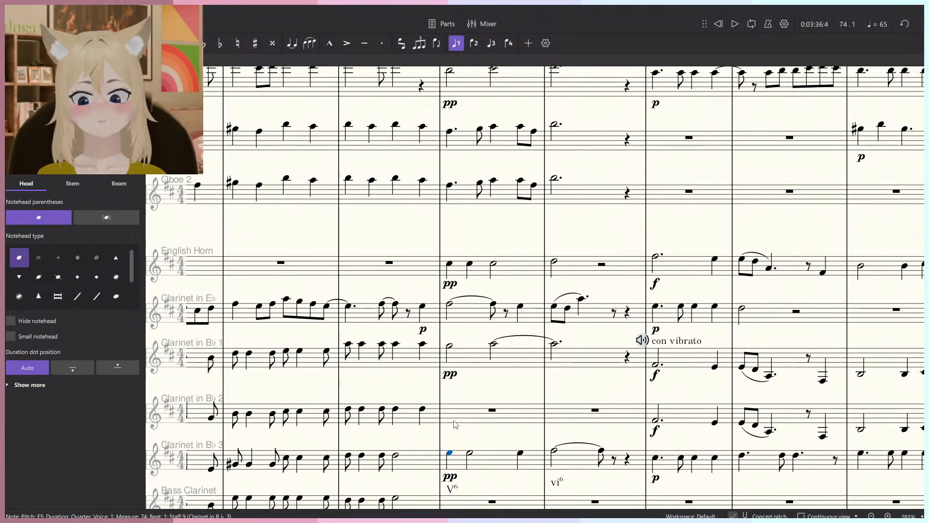
{"action": "scroll", "coordinate": [456, 425], "scroll_direction": "up", "scroll_amount": 1}
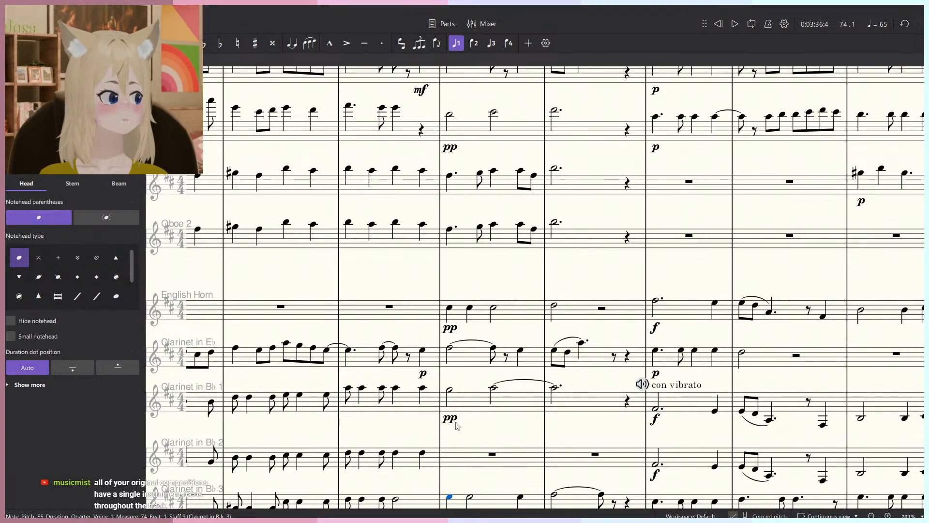
{"action": "scroll", "coordinate": [457, 426], "scroll_direction": "down", "scroll_amount": 1}
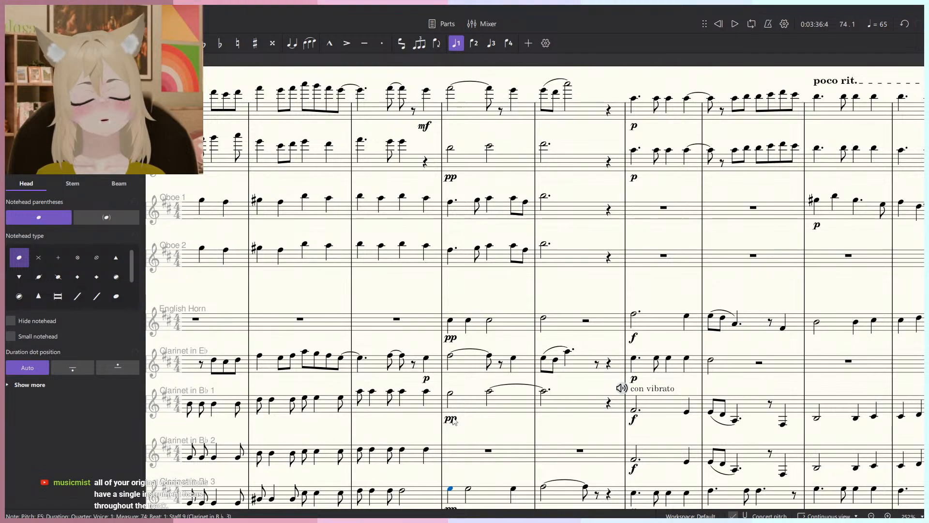
{"action": "scroll", "coordinate": [454, 422], "scroll_direction": "down", "scroll_amount": 1}
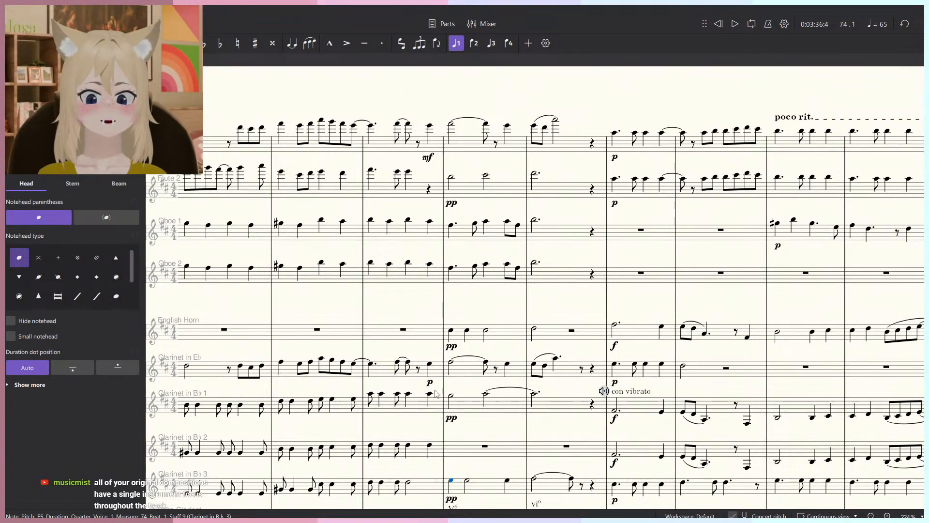
{"action": "key", "text": "Escape"}
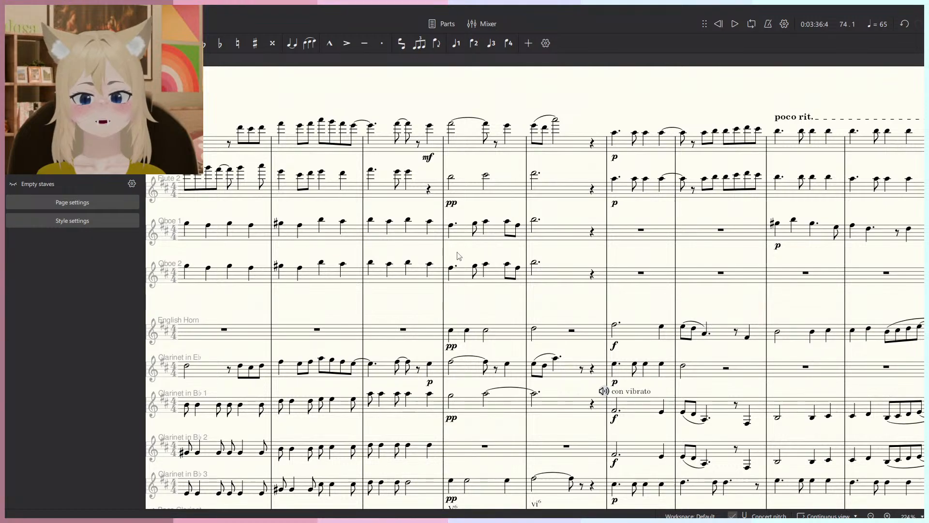
{"action": "left_click", "coordinate": [444, 261]}
{"action": "scroll", "coordinate": [455, 259], "scroll_direction": "up", "scroll_amount": 4}
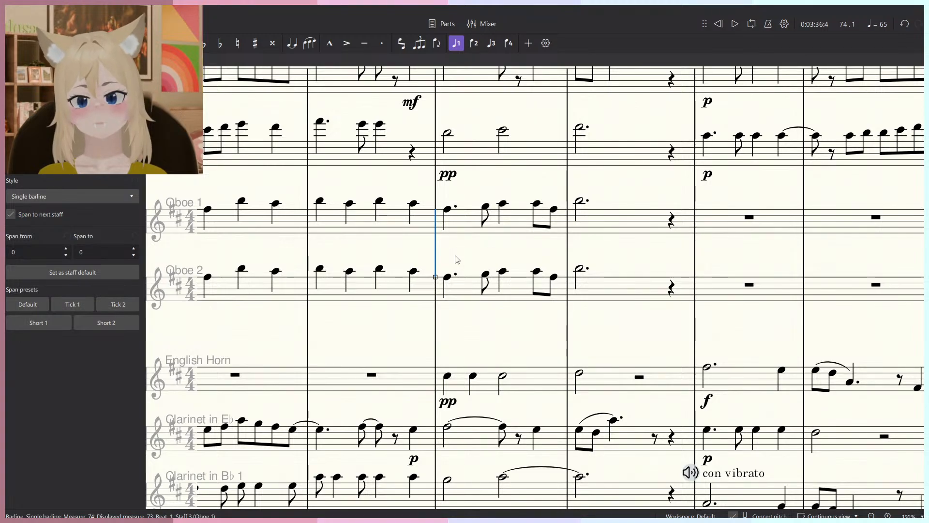
{"action": "scroll", "coordinate": [447, 268], "scroll_direction": "down", "scroll_amount": 4}
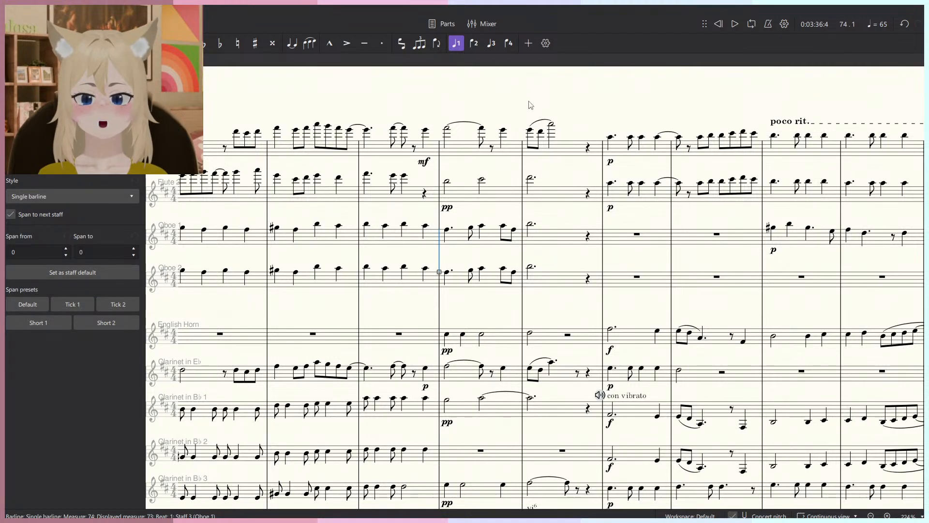
{"action": "key", "text": "Escape"}
Check Flute 2's opening notes in measures 74 and 75 against the English Horn and Clarinet in B♭ 3 in measure 74.
{"action": "left_click", "coordinate": [447, 182]}
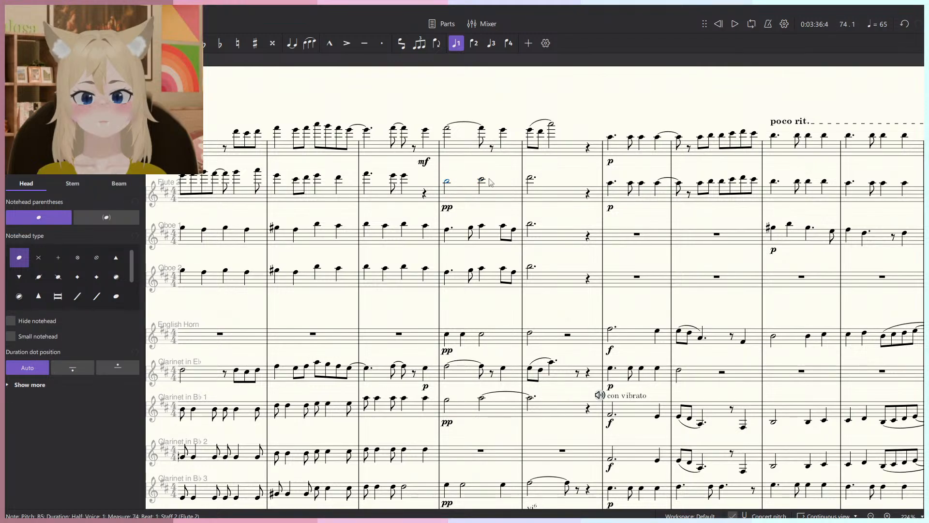
{"action": "left_click", "coordinate": [531, 178]}
{"action": "scroll", "coordinate": [525, 186], "scroll_direction": "down", "scroll_amount": 1}
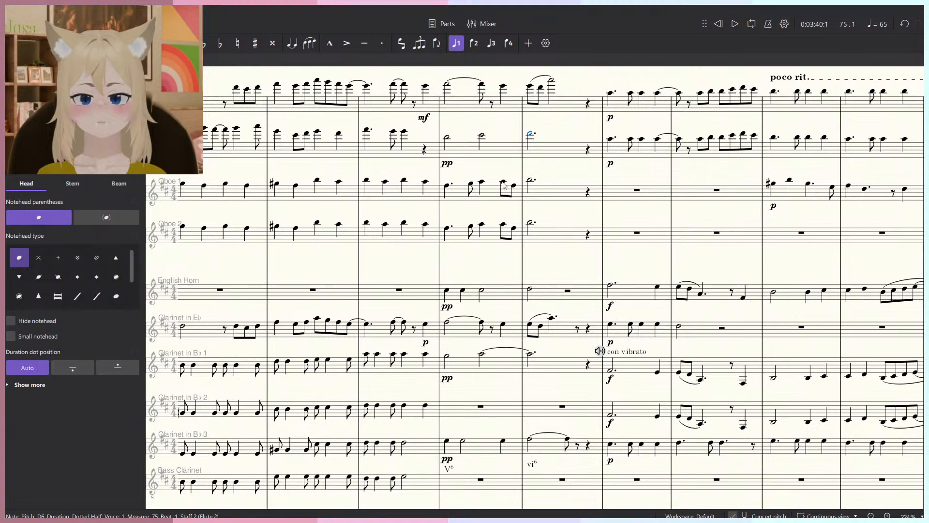
{"action": "left_click", "coordinate": [448, 139]}
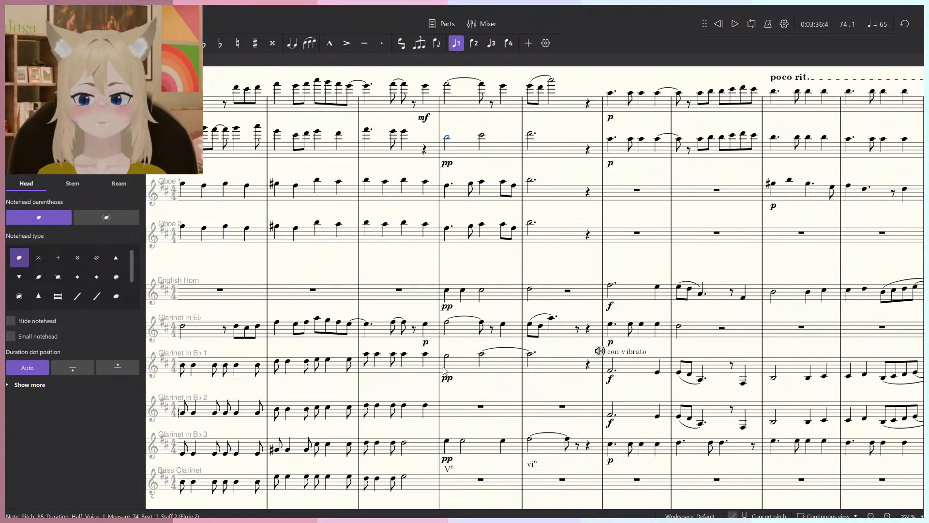
{"action": "left_click", "coordinate": [448, 292]}
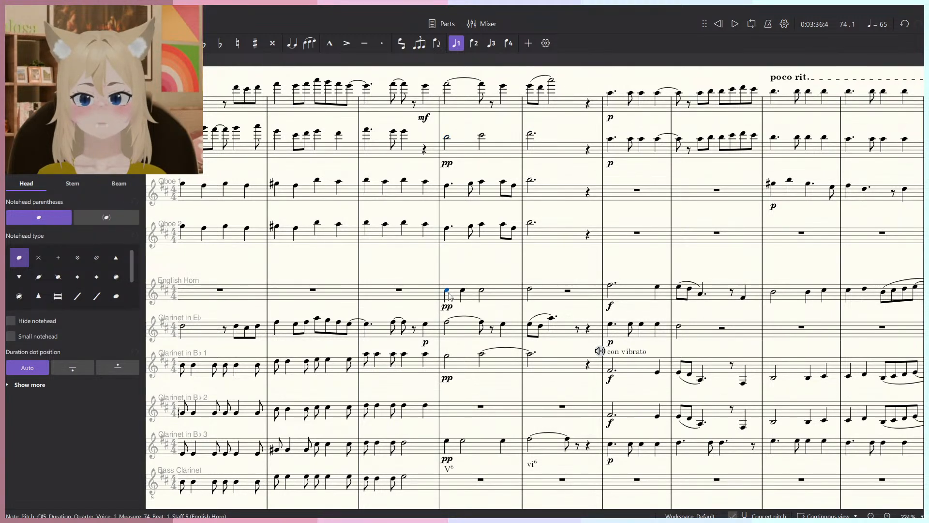
{"action": "left_click", "coordinate": [447, 441]}
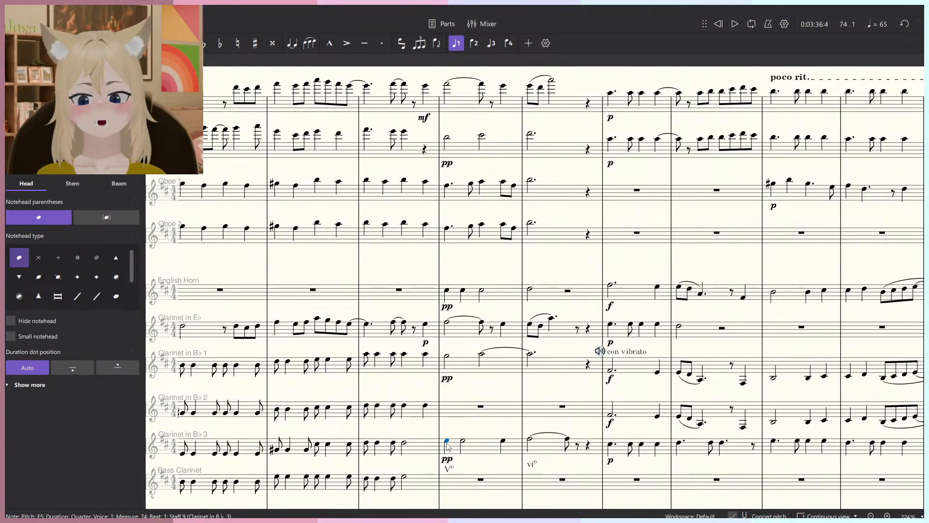
Play back from the last beat of measure 75 into measure 77, and examine the brass parts from measure 76 onward.
{"action": "scroll", "coordinate": [461, 370], "scroll_direction": "right", "scroll_amount": 1}
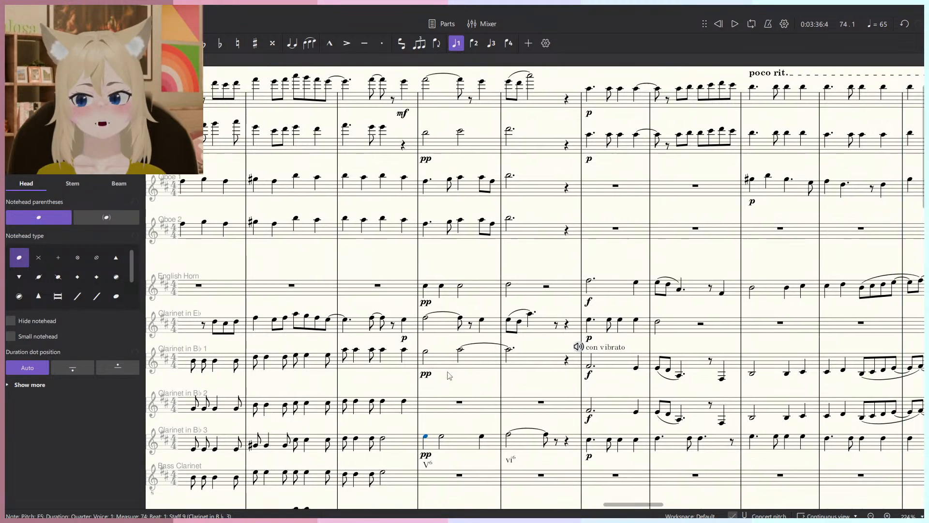
{"action": "scroll", "coordinate": [484, 367], "scroll_direction": "right", "scroll_amount": 3}
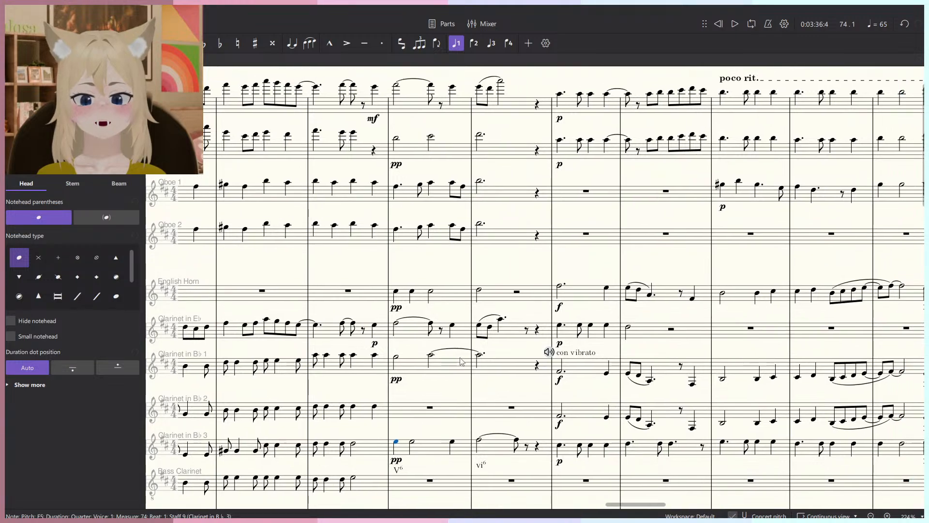
{"action": "left_click", "coordinate": [514, 193]}
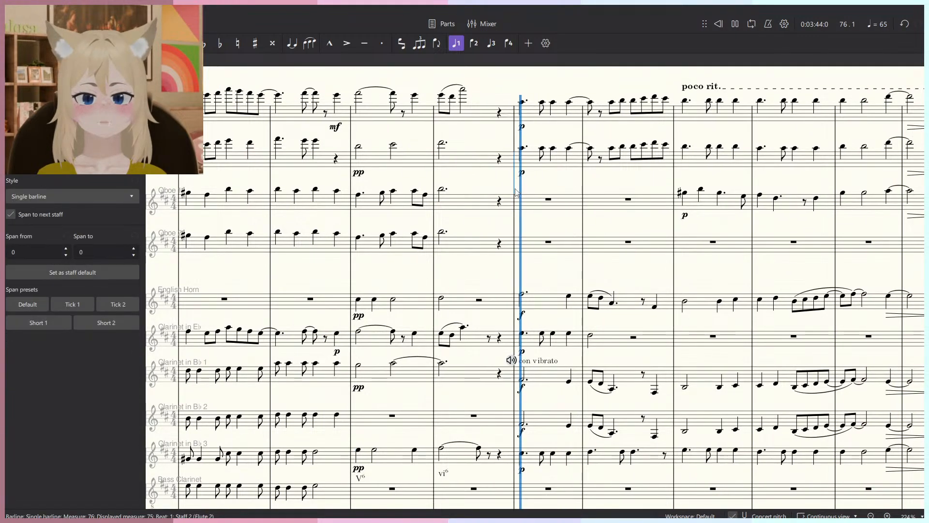
{"action": "left_click", "coordinate": [500, 203]}
{"action": "key", "text": "space"}
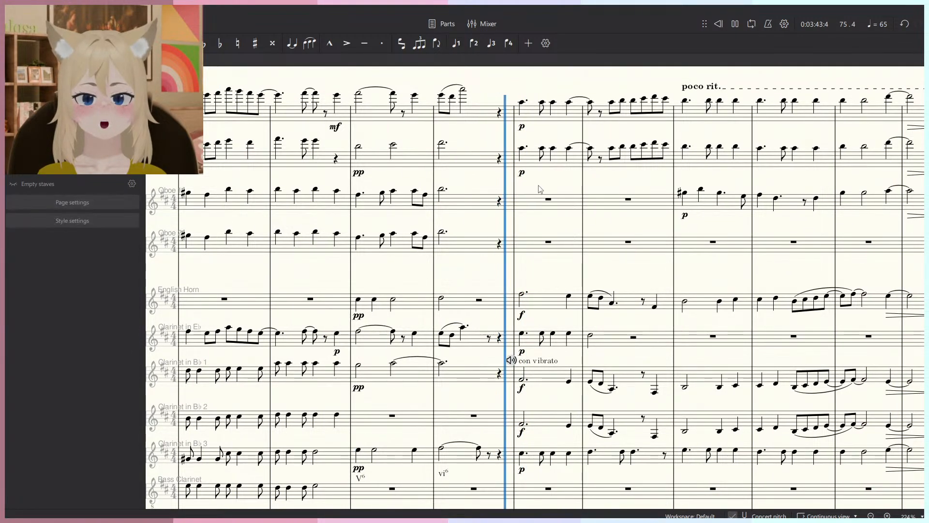
{"action": "scroll", "coordinate": [540, 195], "scroll_direction": "down", "scroll_amount": 1}
{"action": "scroll", "coordinate": [540, 194], "scroll_direction": "down", "scroll_amount": 4}
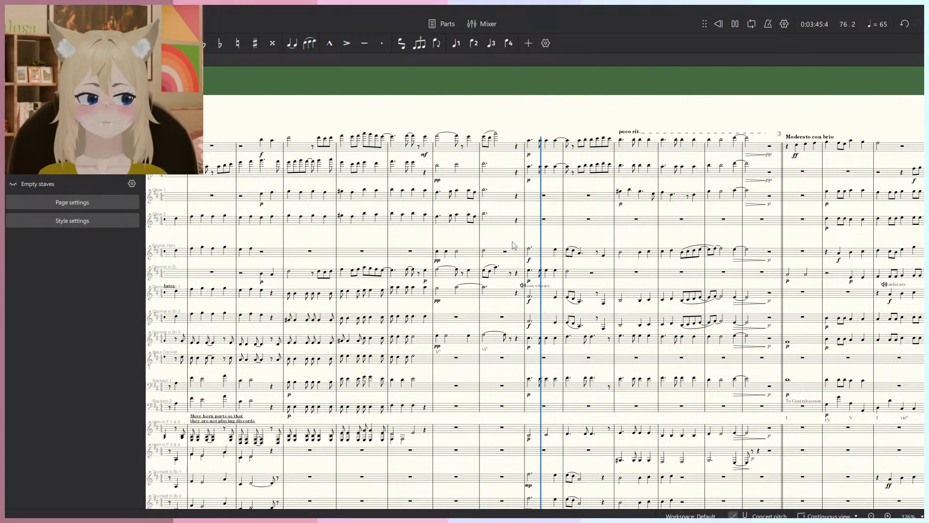
{"action": "scroll", "coordinate": [515, 248], "scroll_direction": "down", "scroll_amount": 5}
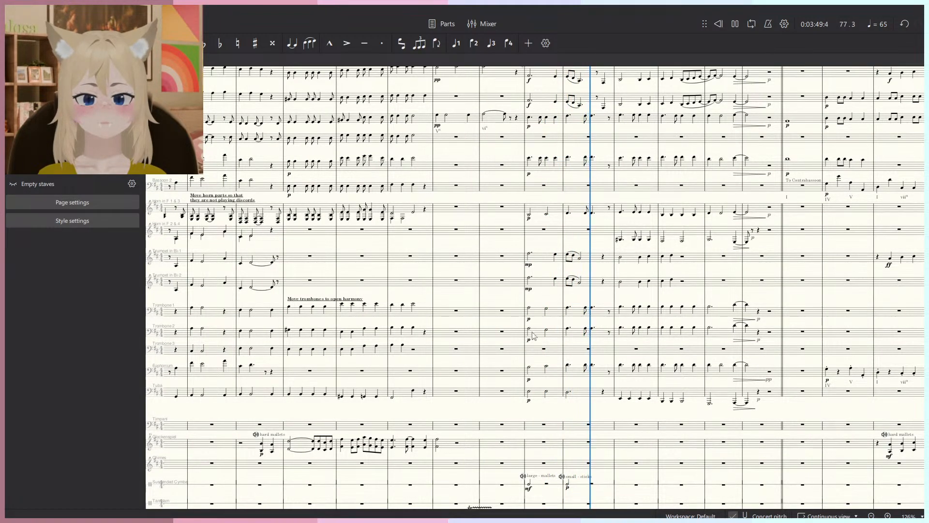
{"action": "key", "text": "space"}
{"action": "scroll", "coordinate": [544, 377], "scroll_direction": "up", "scroll_amount": 4}
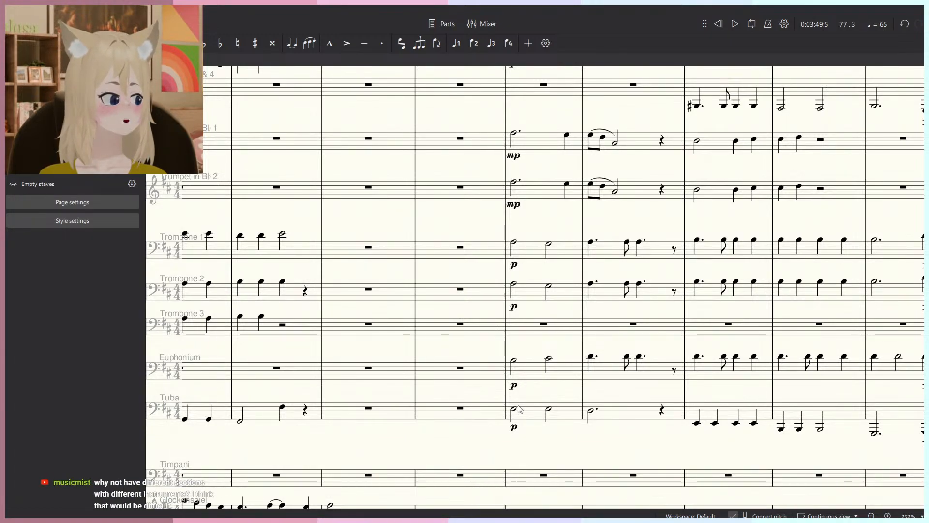
{"action": "scroll", "coordinate": [705, 272], "scroll_direction": "down", "scroll_amount": 5}
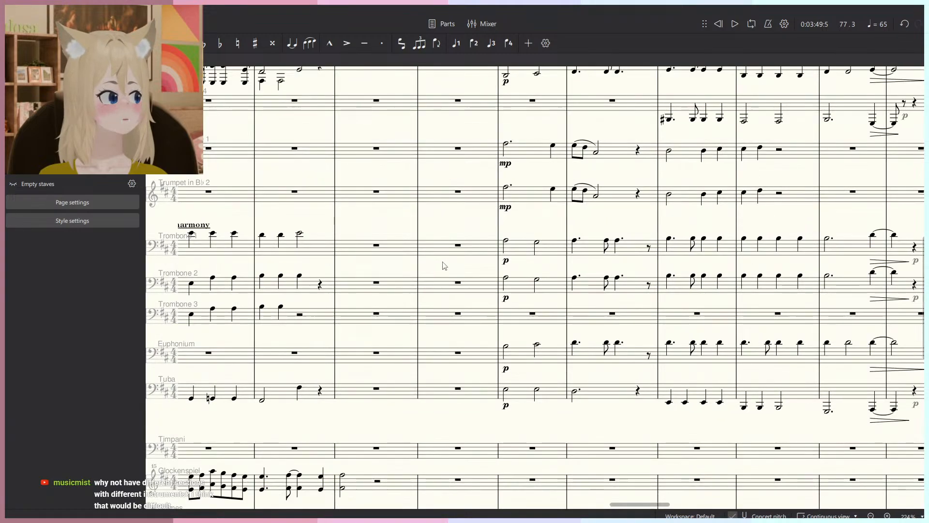
{"action": "scroll", "coordinate": [705, 272], "scroll_direction": "down", "scroll_amount": 3}
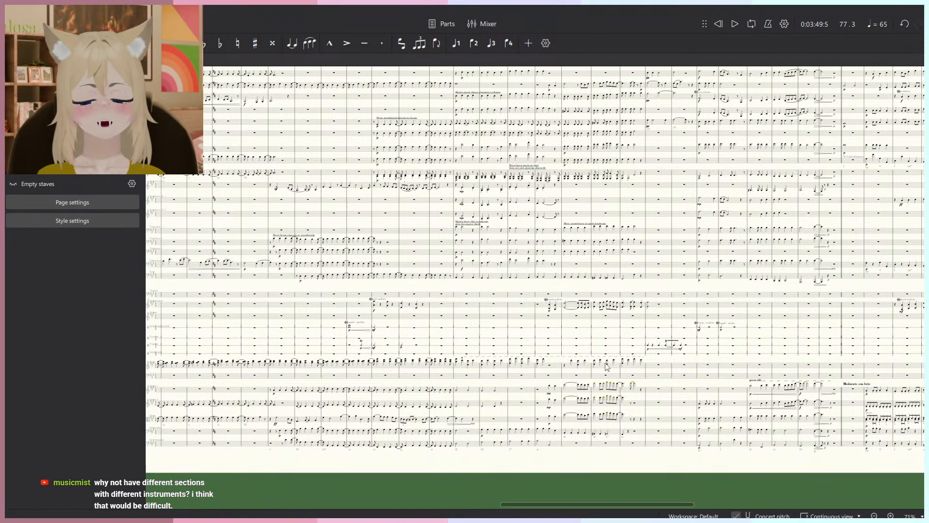
Play back from the start of measure 75 into measure 76, following the woodwind and brass staves.
{"action": "scroll", "coordinate": [609, 367], "scroll_direction": "down", "scroll_amount": 1}
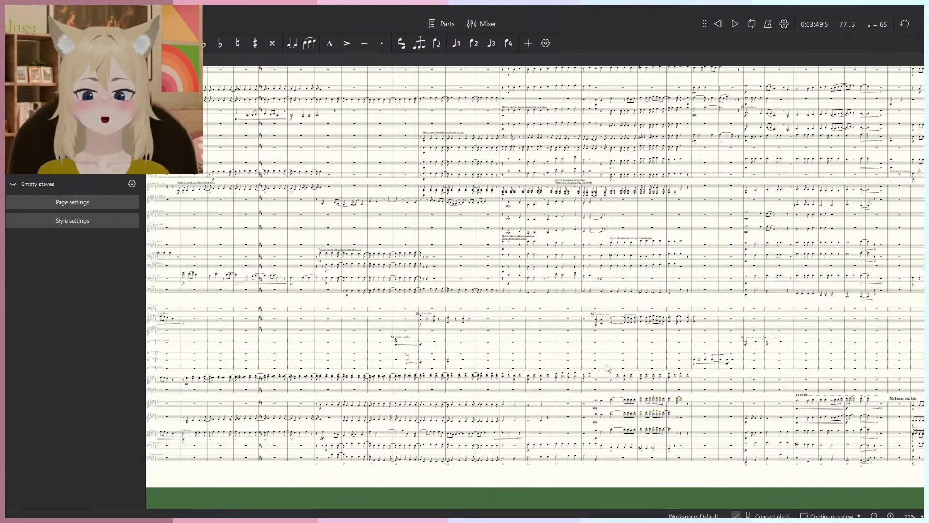
{"action": "left_click_drag", "start_coordinate": [669, 371], "coordinate": [555, 346]}
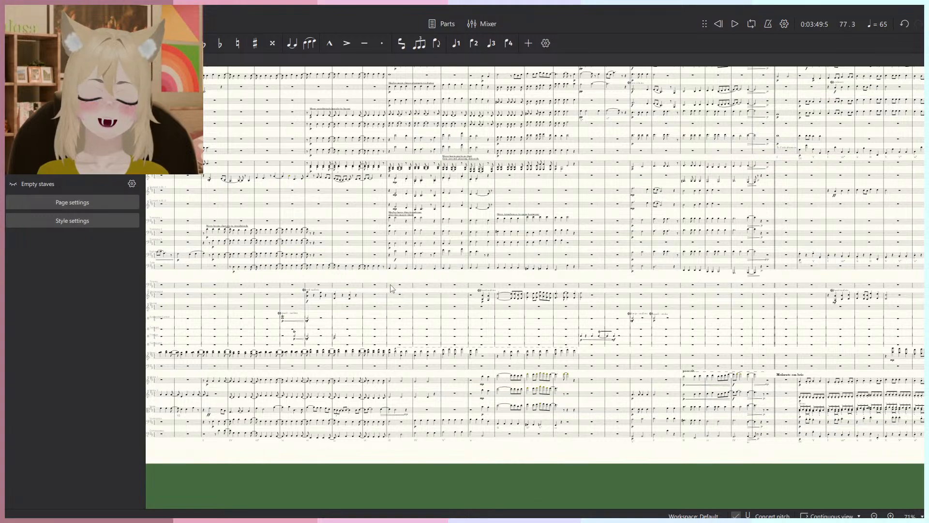
{"action": "scroll", "coordinate": [624, 213], "scroll_direction": "up", "scroll_amount": 10}
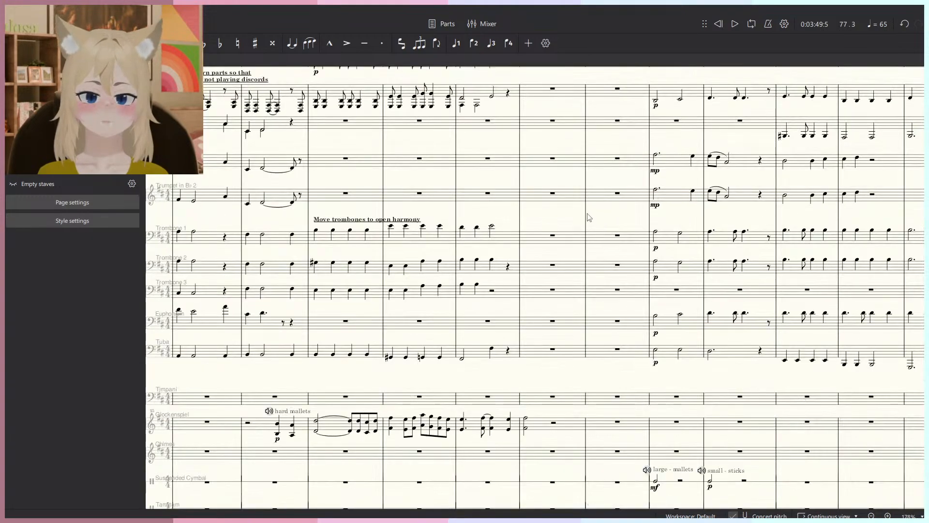
{"action": "left_click", "coordinate": [586, 217]}
{"action": "scroll", "coordinate": [615, 239], "scroll_direction": "up", "scroll_amount": 5}
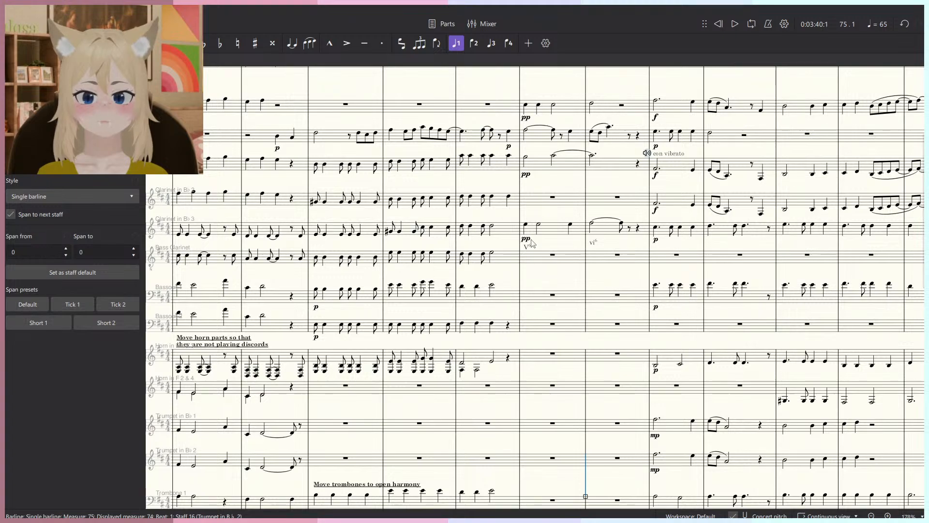
{"action": "key", "text": "space"}
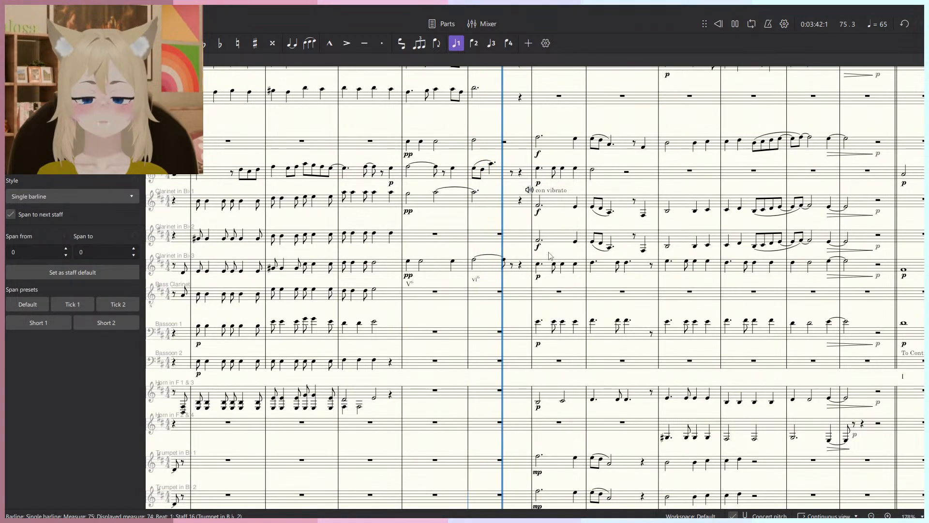
{"action": "scroll", "coordinate": [537, 245], "scroll_direction": "down", "scroll_amount": 3}
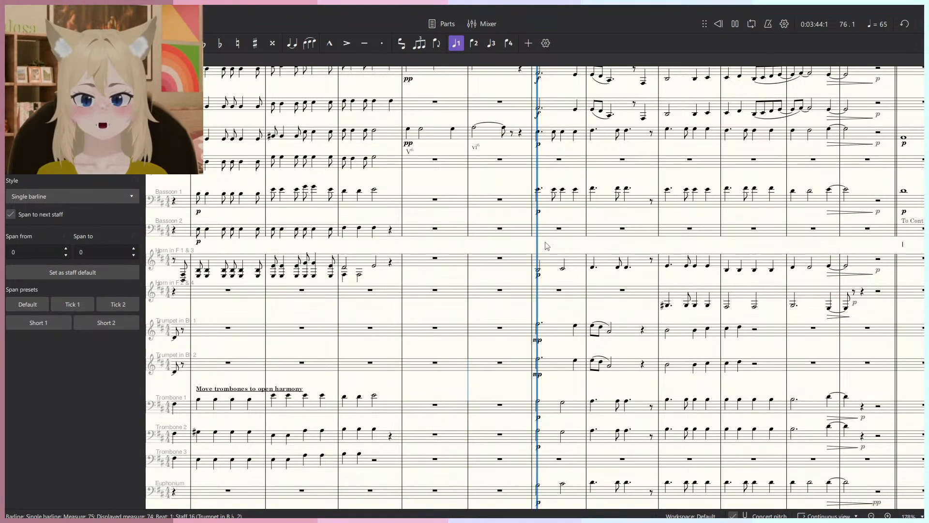
{"action": "key", "text": "space"}
Compare the opening notes of measure 76 in Euphonium and Trombone 1, and examine the surrounding brass staves.
{"action": "scroll", "coordinate": [547, 437], "scroll_direction": "up", "scroll_amount": 2}
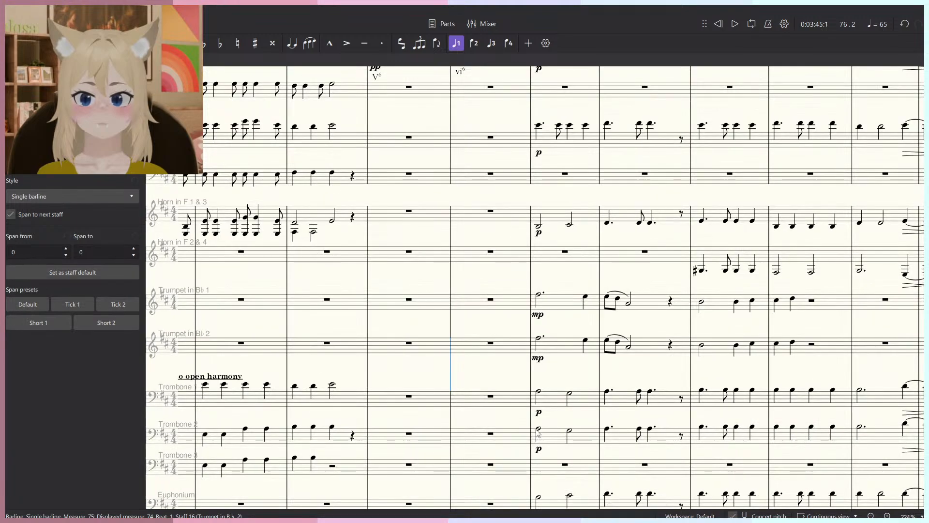
{"action": "scroll", "coordinate": [537, 436], "scroll_direction": "down", "scroll_amount": 3}
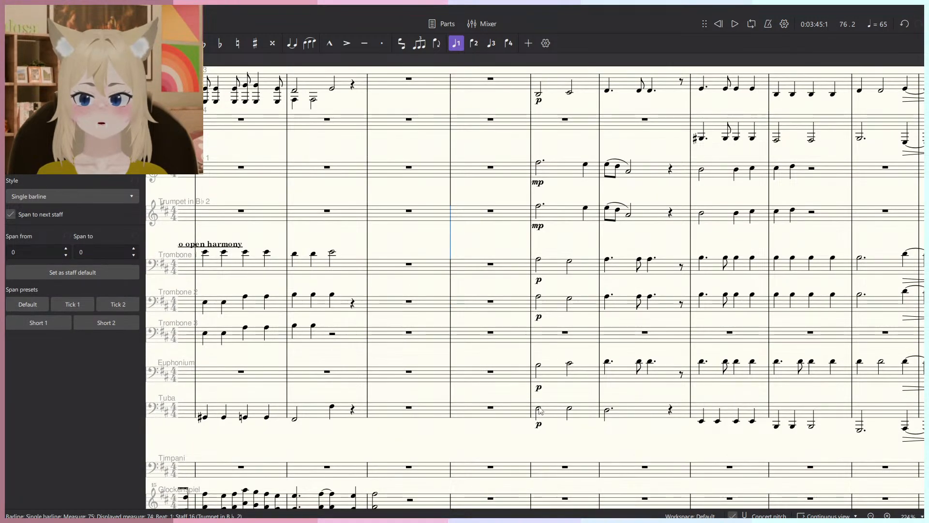
{"action": "left_click", "coordinate": [539, 365]}
{"action": "scroll", "coordinate": [541, 365], "scroll_direction": "up", "scroll_amount": 1}
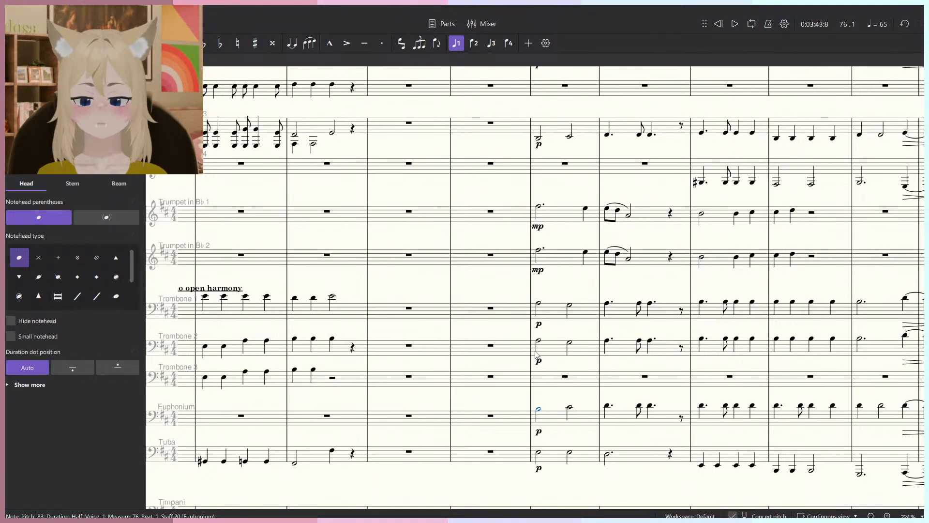
{"action": "scroll", "coordinate": [542, 390], "scroll_direction": "up", "scroll_amount": 1}
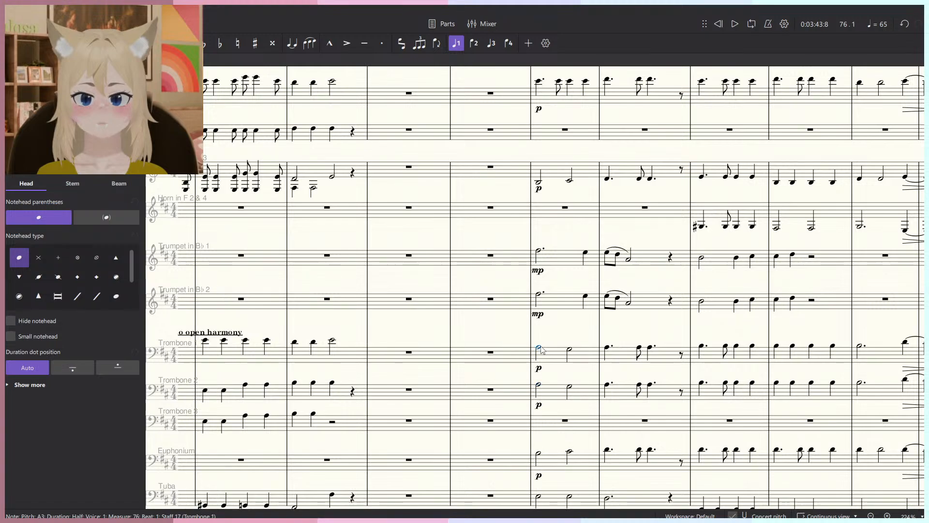
{"action": "left_click", "coordinate": [540, 348]}
{"action": "scroll", "coordinate": [552, 354], "scroll_direction": "right", "scroll_amount": 2}
{"action": "scroll", "coordinate": [496, 355], "scroll_direction": "right", "scroll_amount": 2}
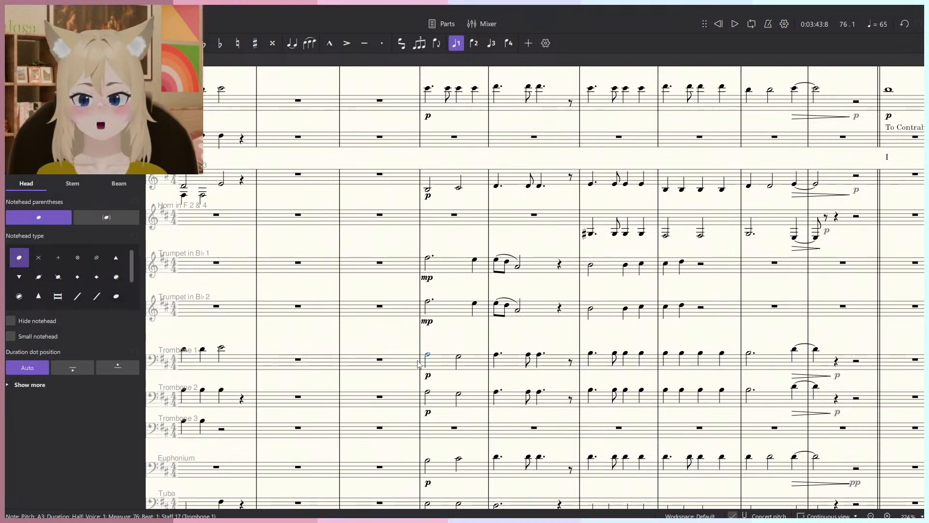
{"action": "scroll", "coordinate": [419, 364], "scroll_direction": "down", "scroll_amount": 2}
{"action": "left_click", "coordinate": [427, 418]}
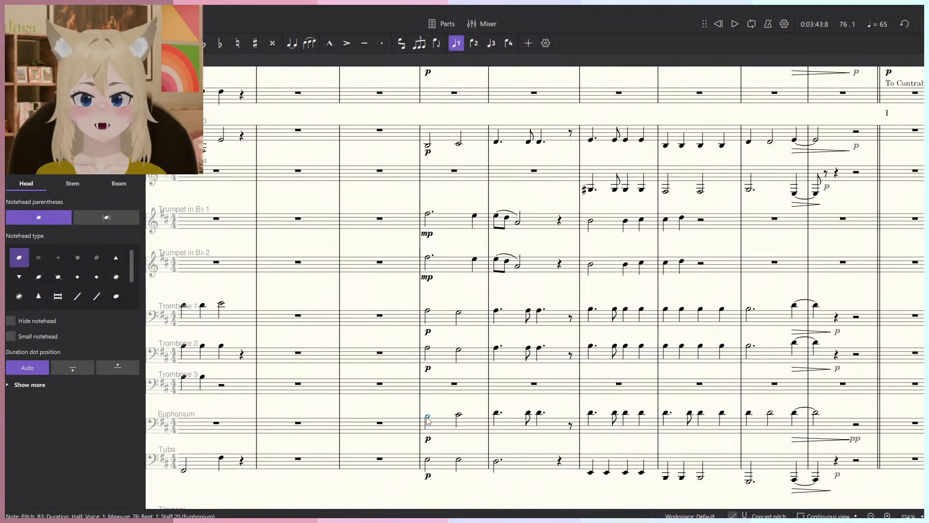
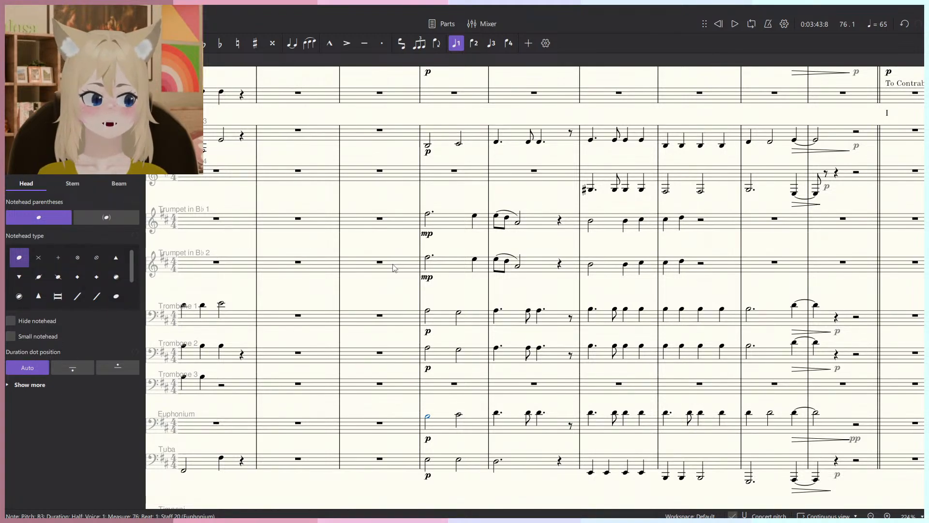
Examine the brass accompaniment from measure 76 to measure 80, and recheck Trombone 1's first note in measure 76.
{"action": "left_click", "coordinate": [420, 291]}
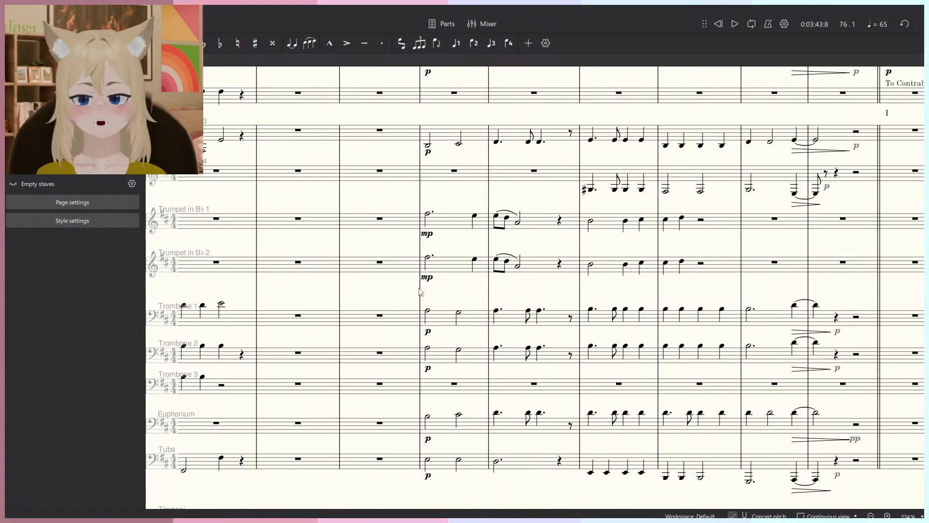
{"action": "scroll", "coordinate": [420, 291], "scroll_direction": "down", "scroll_amount": 5}
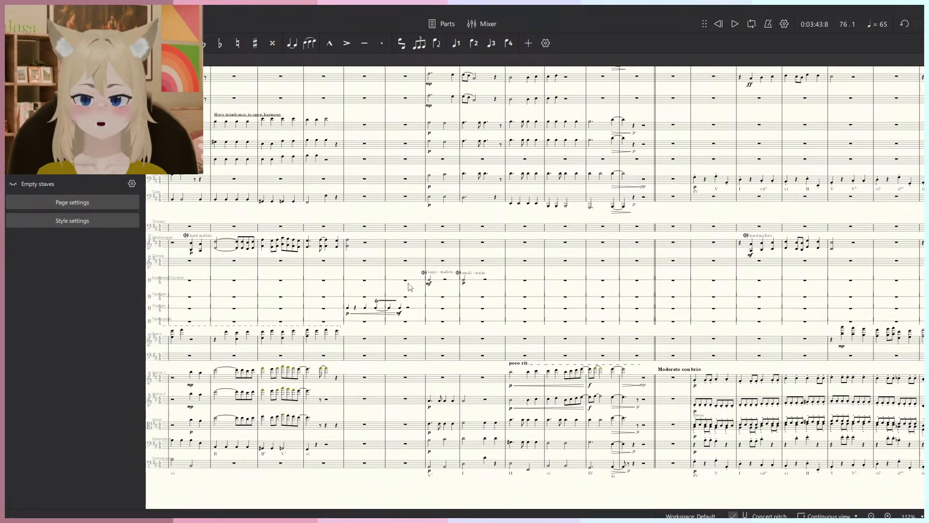
{"action": "scroll", "coordinate": [428, 238], "scroll_direction": "up", "scroll_amount": 4}
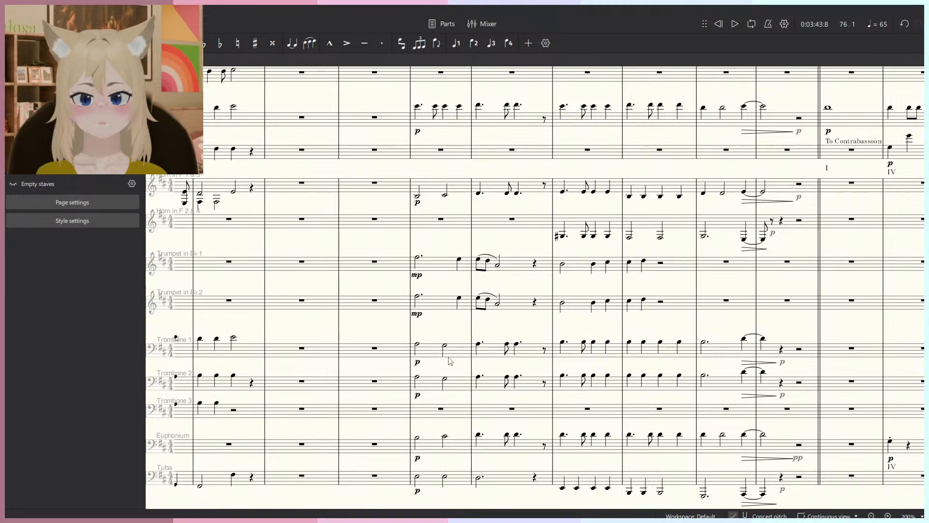
{"action": "left_click", "coordinate": [696, 302]}
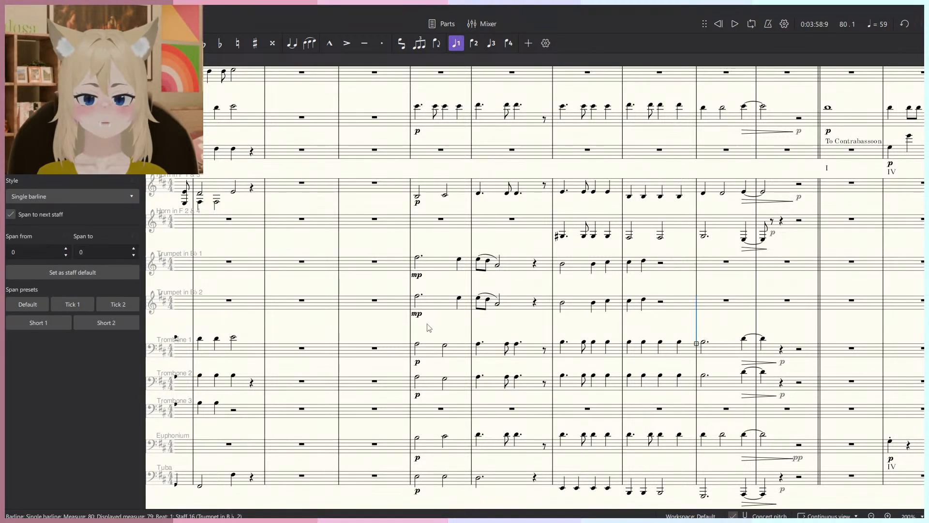
{"action": "scroll", "coordinate": [410, 374], "scroll_direction": "up", "scroll_amount": 1}
{"action": "left_click", "coordinate": [419, 287]}
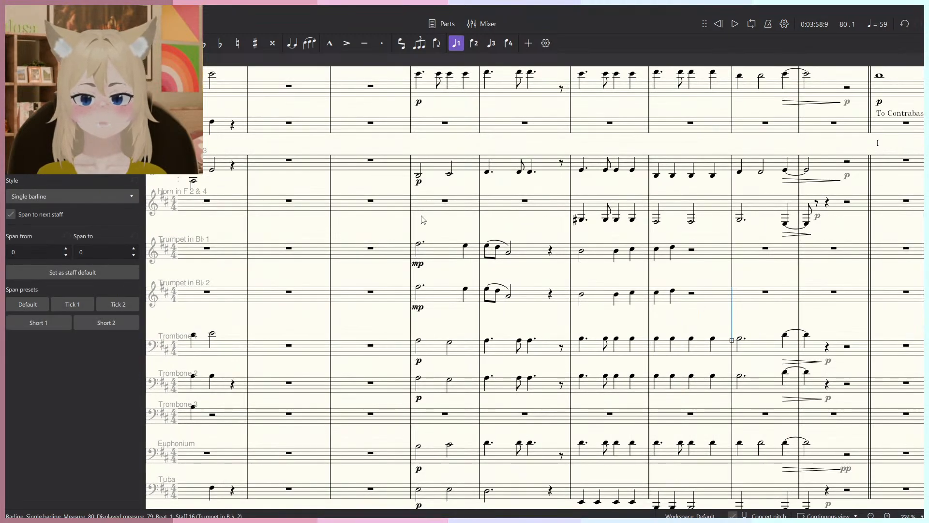
{"action": "left_click", "coordinate": [526, 94], "text": "shift"}
{"action": "left_click", "coordinate": [411, 385]}
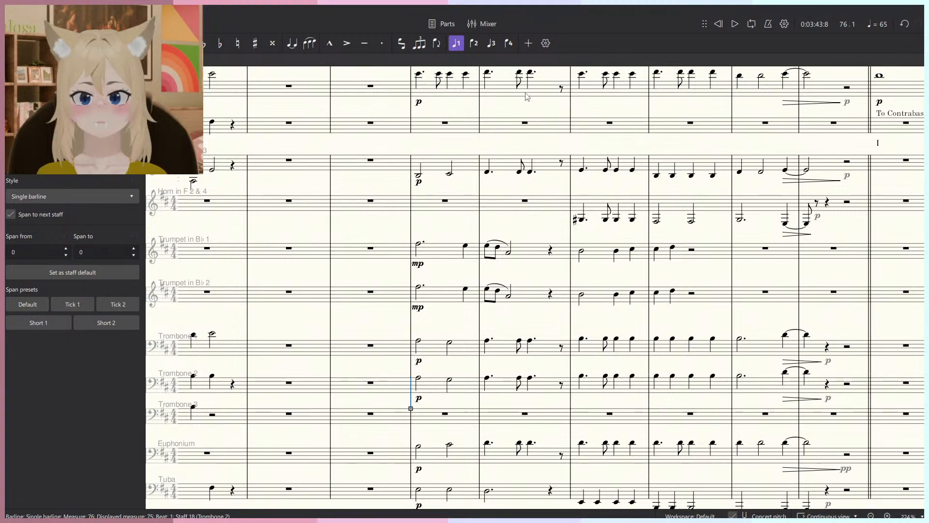
{"action": "left_click", "coordinate": [420, 340]}
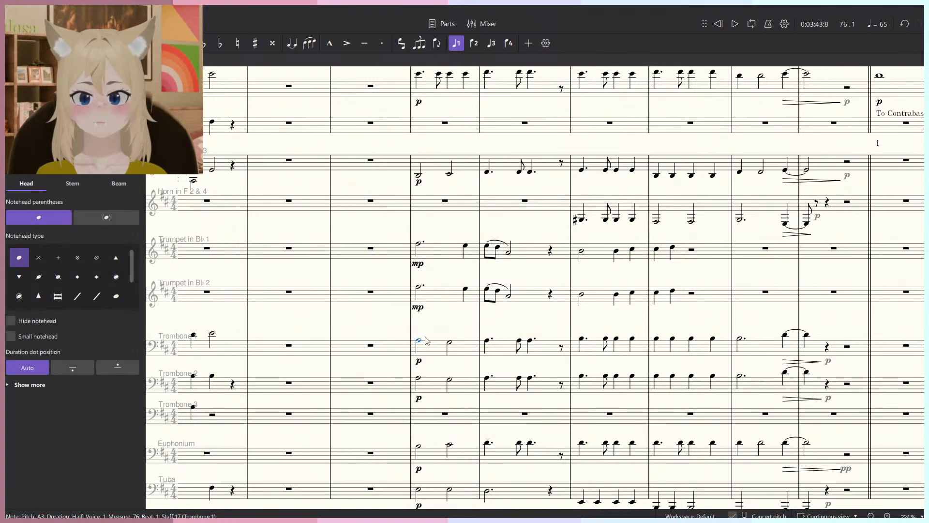
Add two-line staff text "Rearrange this brass accompaniment so that the trombones are more widely spaced" to Horn in F 1 & 3 at measure 76.
{"action": "left_click", "coordinate": [419, 177]}
{"action": "key", "text": "ctrl+t"}
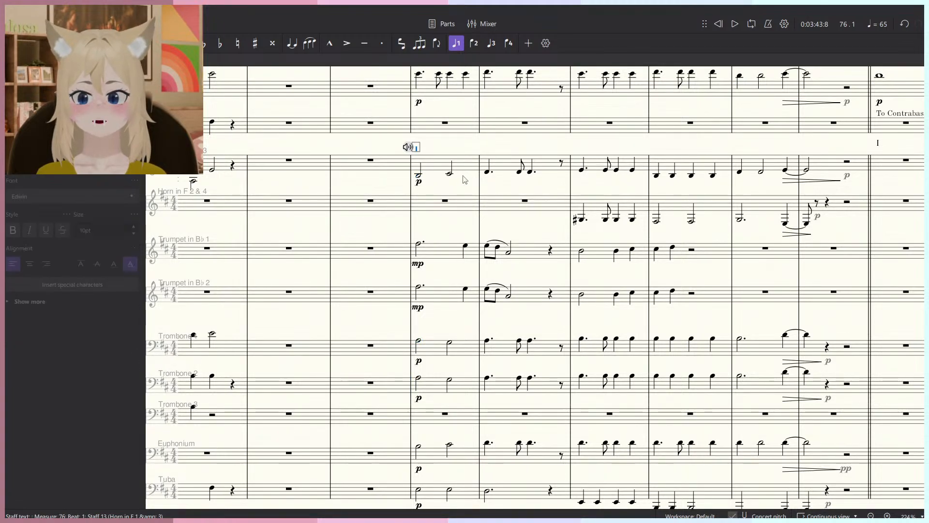
{"action": "type", "text": "Rearra"}
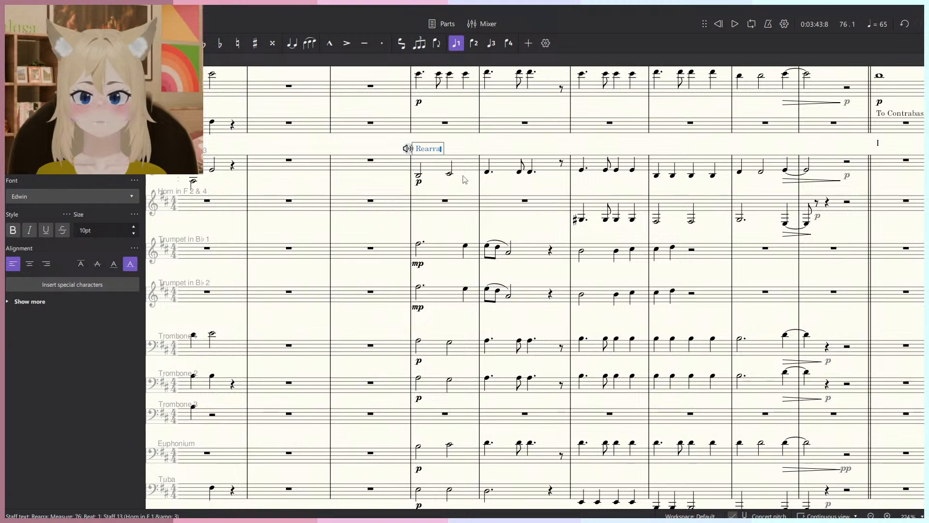
{"action": "type", "text": "nge this"}
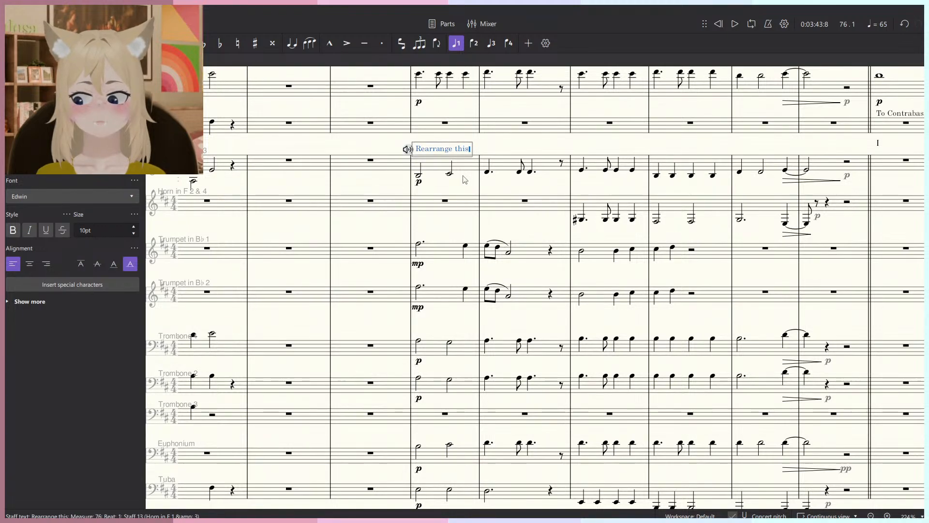
{"action": "type", "text": " brass "}
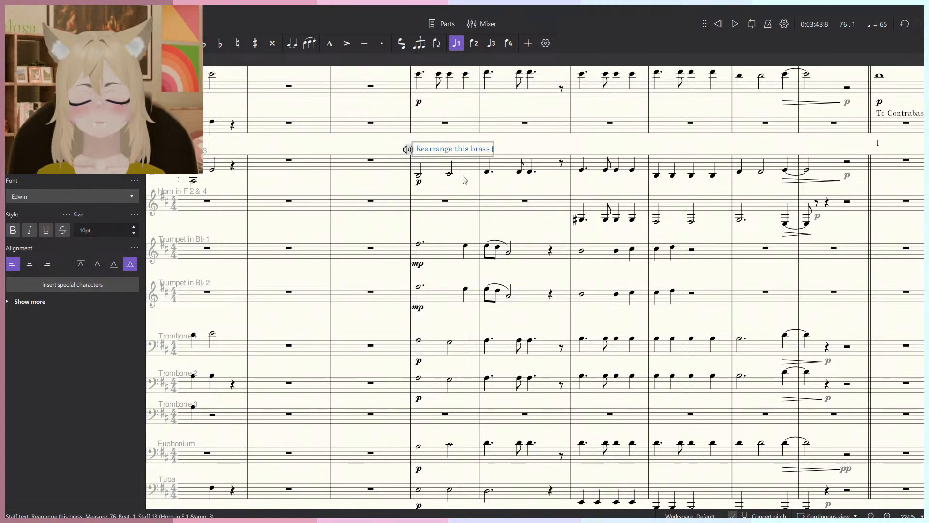
{"action": "type", "text": "a"}
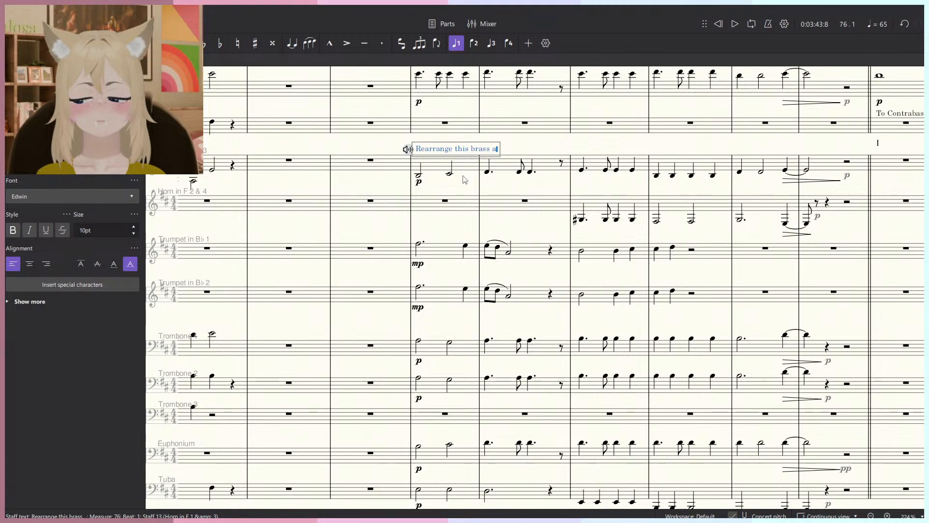
{"action": "type", "text": "ccompaniment"}
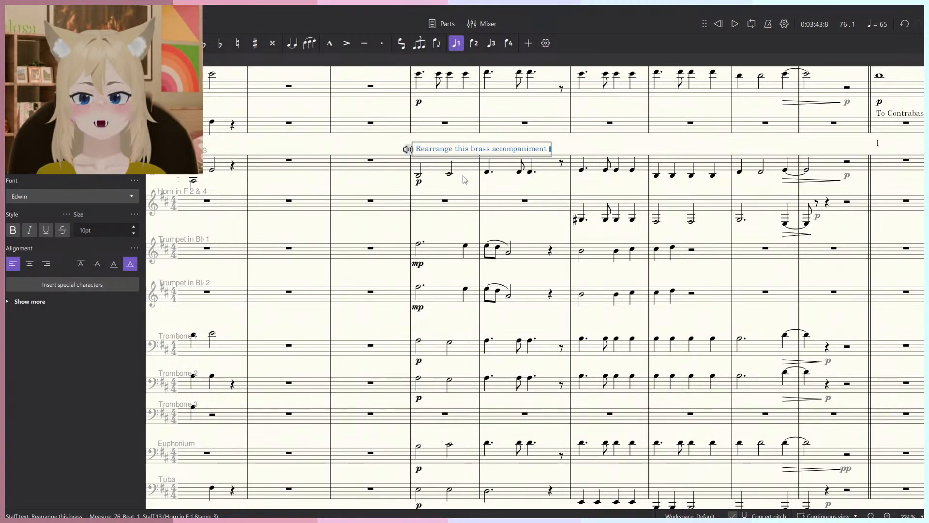
{"action": "type", "text": "so tha"}
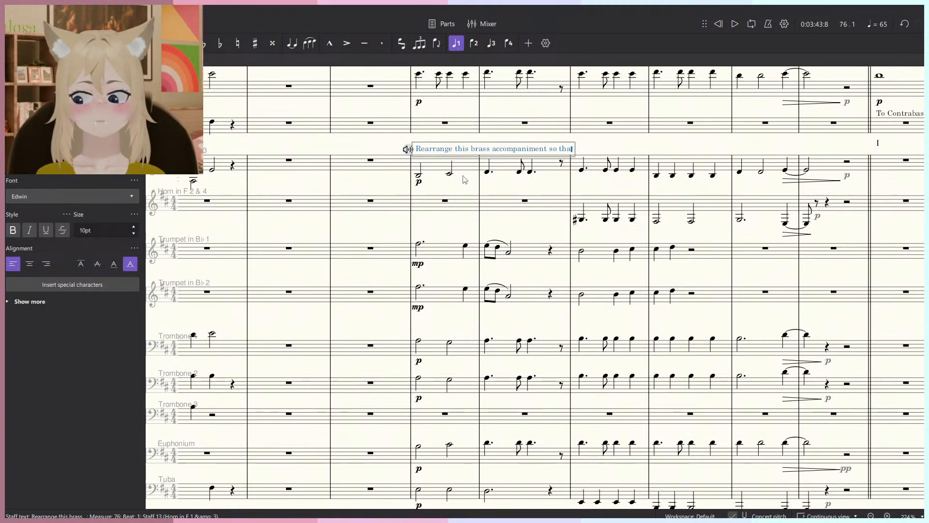
{"action": "type", "text": "t trombones"}
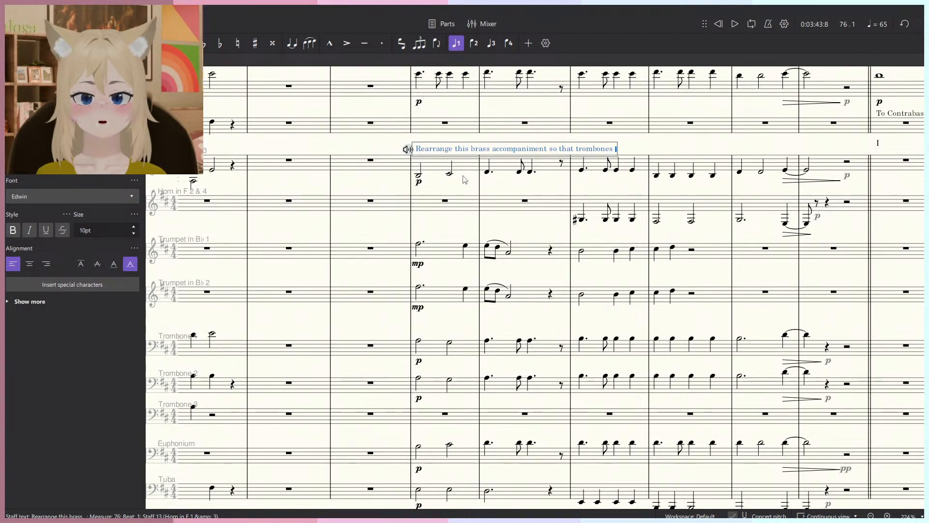
{"action": "type", "text": "the"}
{"action": "key", "text": "End"}
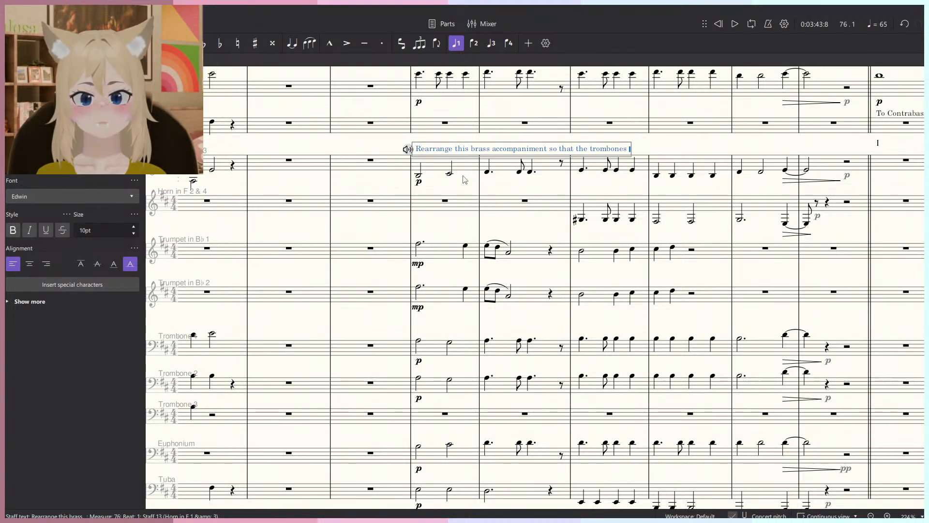
{"action": "type", "text": "are m"}
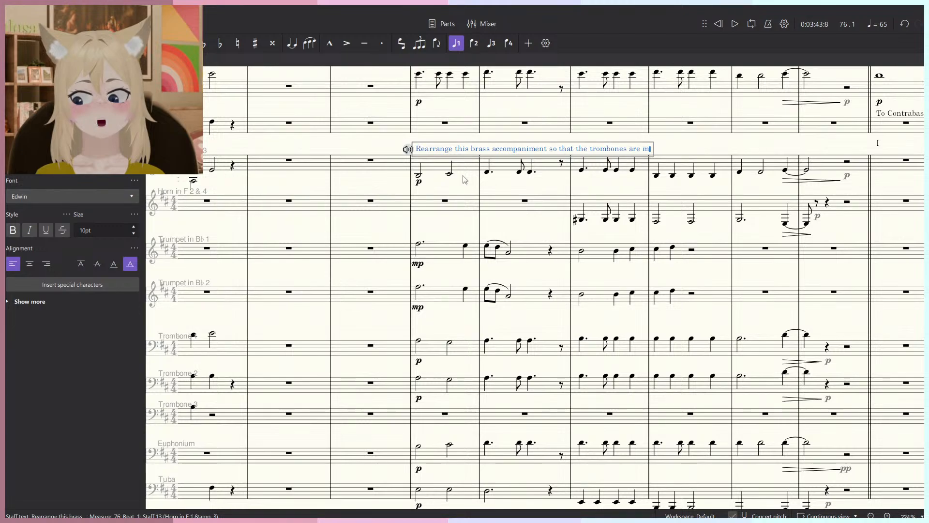
{"action": "type", "text": "ore wi"}
{"action": "type", "text": "dely spaced"}
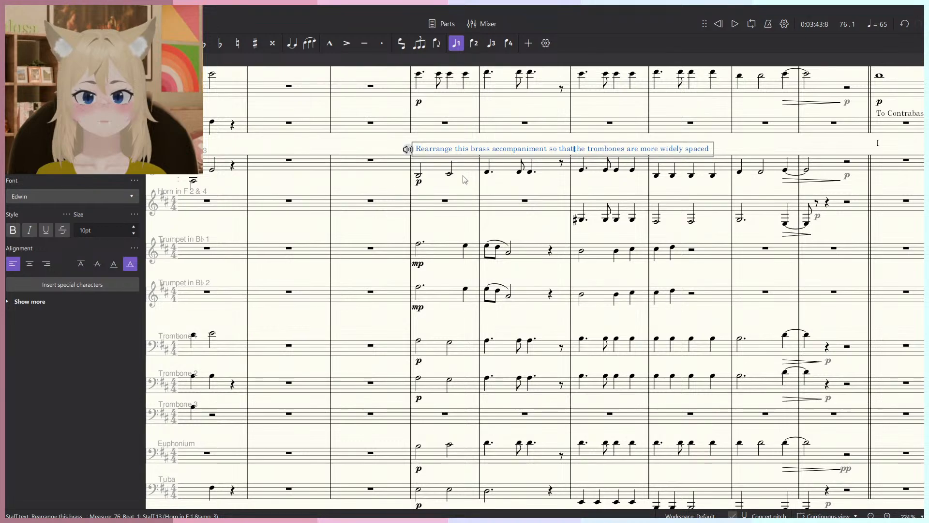
{"action": "key", "text": "Return"}
{"action": "key", "text": "Escape"}
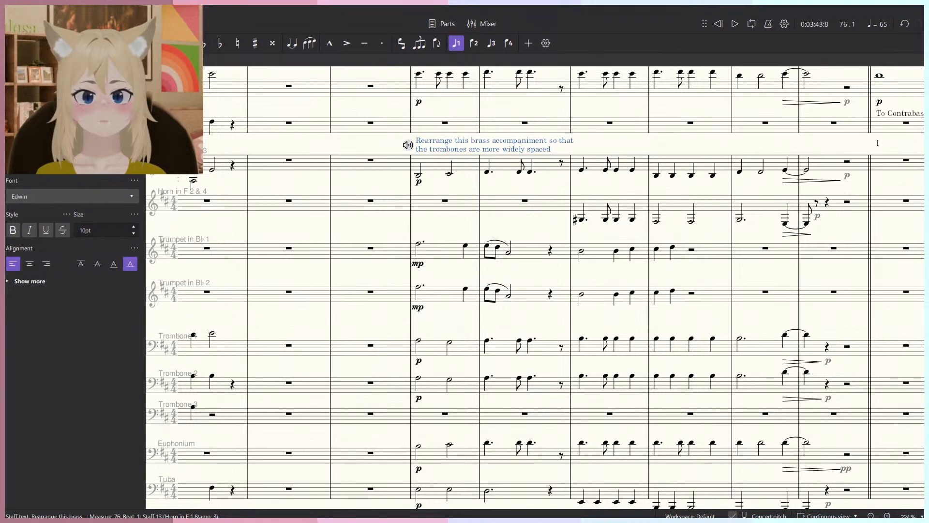
Format the new brass accompaniment comment at measure 76 as underlined and bold.
{"action": "left_click", "coordinate": [46, 230]}
{"action": "left_click", "coordinate": [13, 230]}
{"action": "left_click", "coordinate": [679, 151]}
Play back the passage from measure 76 to measure 81, following the staves around the new brass accompaniment comment.
{"action": "scroll", "coordinate": [678, 147], "scroll_direction": "down", "scroll_amount": 1}
{"action": "left_click_drag", "start_coordinate": [582, 71], "coordinate": [449, 213]}
{"action": "left_click", "coordinate": [457, 223]}
{"action": "key", "text": "space"}
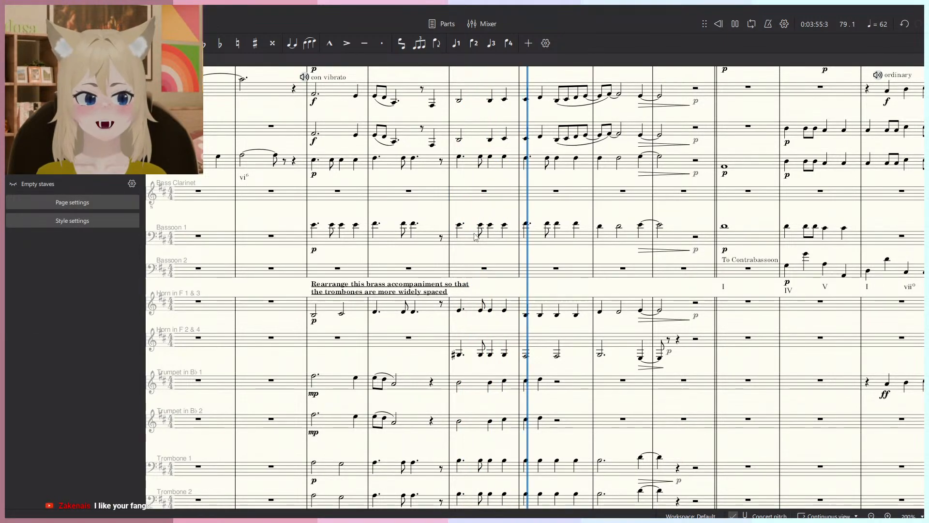
{"action": "scroll", "coordinate": [484, 242], "scroll_direction": "down", "scroll_amount": 4}
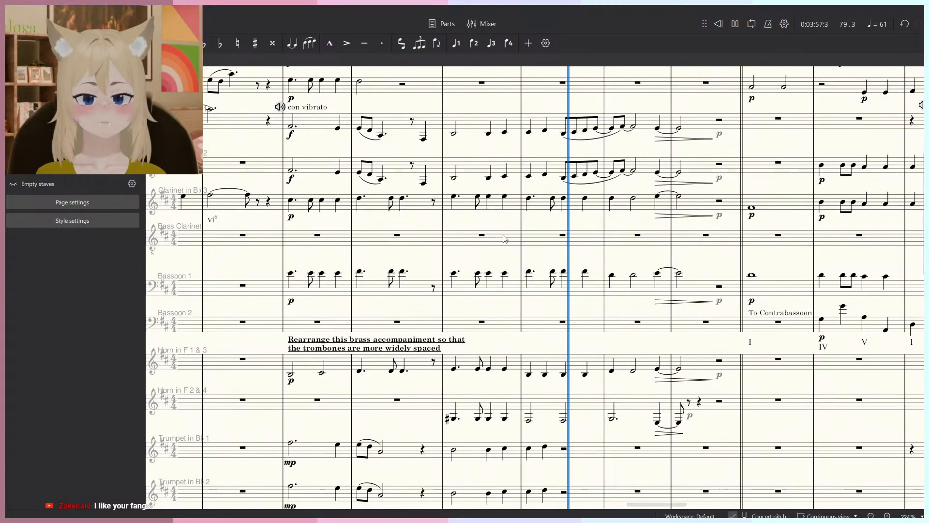
{"action": "scroll", "coordinate": [503, 238], "scroll_direction": "down", "scroll_amount": 2}
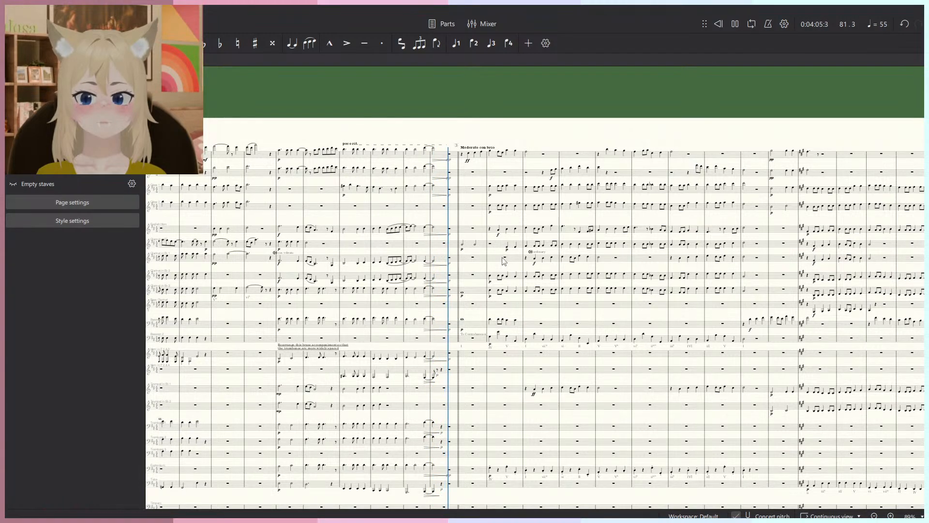
{"action": "key", "text": "space"}
Survey the orchestration around the start of the Moderato con brio section across the woodwind, brass and percussion staves.
{"action": "scroll", "coordinate": [489, 253], "scroll_direction": "up", "scroll_amount": 5, "text": "ctrl"}
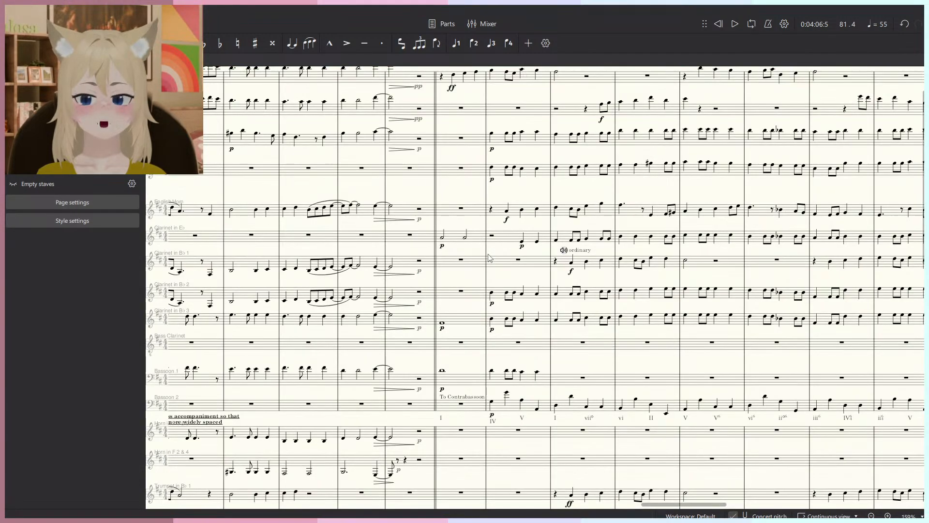
{"action": "scroll", "coordinate": [598, 169], "scroll_direction": "down", "scroll_amount": 4}
{"action": "scroll", "coordinate": [598, 173], "scroll_direction": "down", "scroll_amount": 6, "text": "ctrl"}
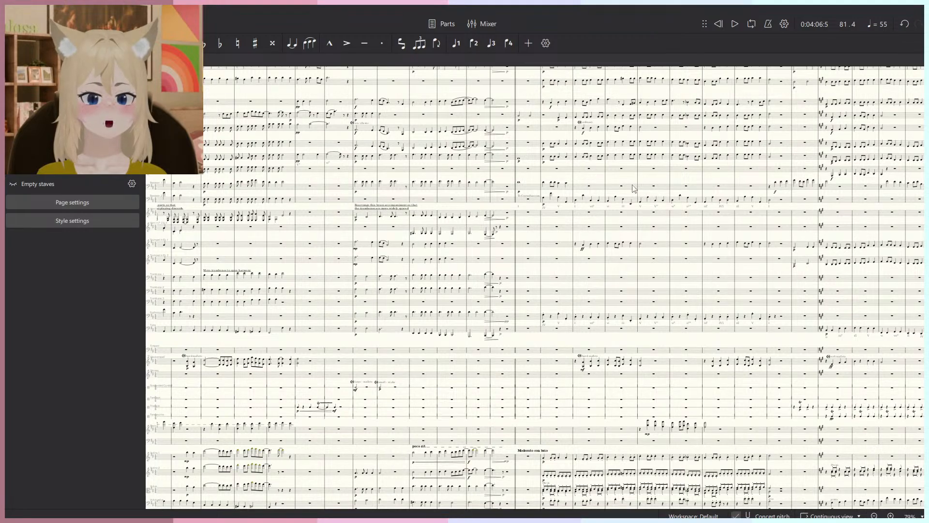
{"action": "left_click_drag", "start_coordinate": [695, 321], "coordinate": [561, 423]}
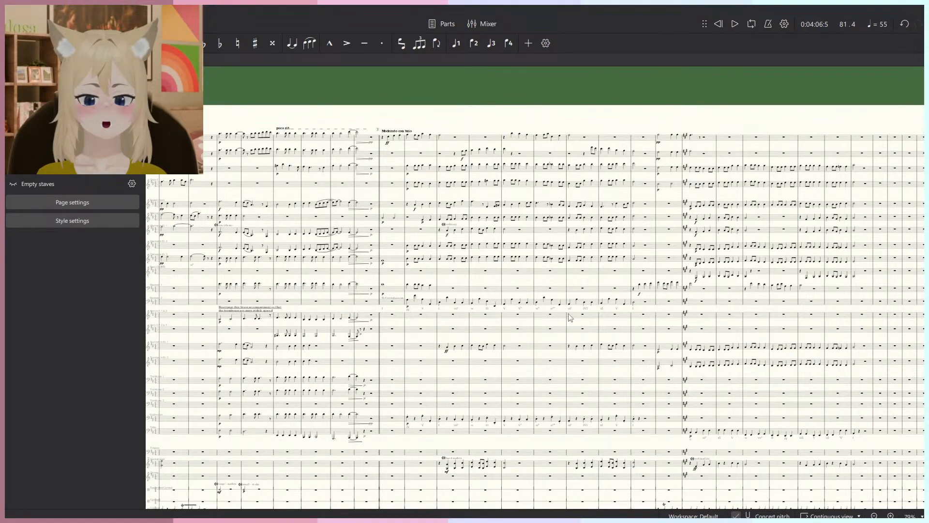
{"action": "left_click_drag", "start_coordinate": [464, 338], "coordinate": [708, 314]}
Return playback to the beginning of the score and examine the woodwind and brass staves of the opening measures.
{"action": "left_click", "coordinate": [721, 25]}
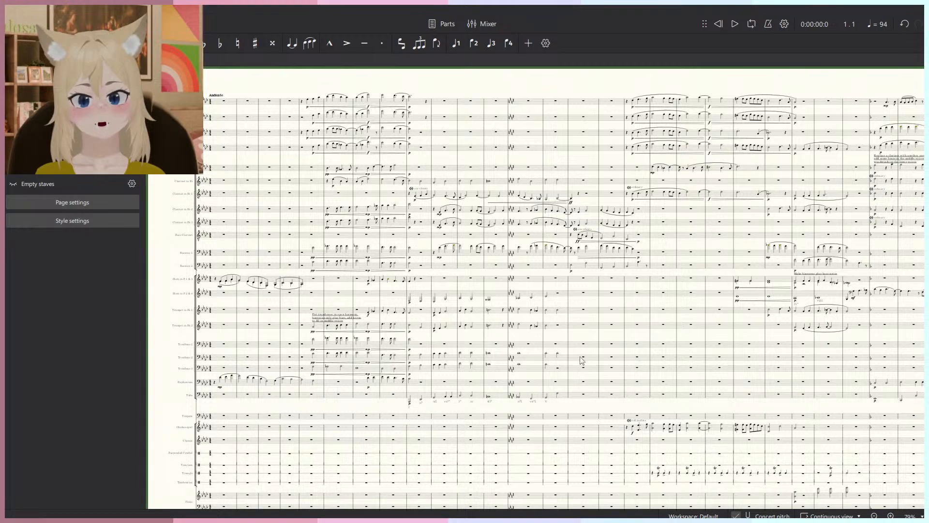
{"action": "scroll", "coordinate": [580, 359], "scroll_direction": "down", "scroll_amount": 1, "text": "ctrl"}
{"action": "scroll", "coordinate": [524, 386], "scroll_direction": "up", "scroll_amount": 1, "text": "ctrl"}
{"action": "scroll", "coordinate": [377, 291], "scroll_direction": "up", "scroll_amount": 1, "text": "ctrl"}
{"action": "left_click_drag", "start_coordinate": [377, 291], "coordinate": [371, 293]}
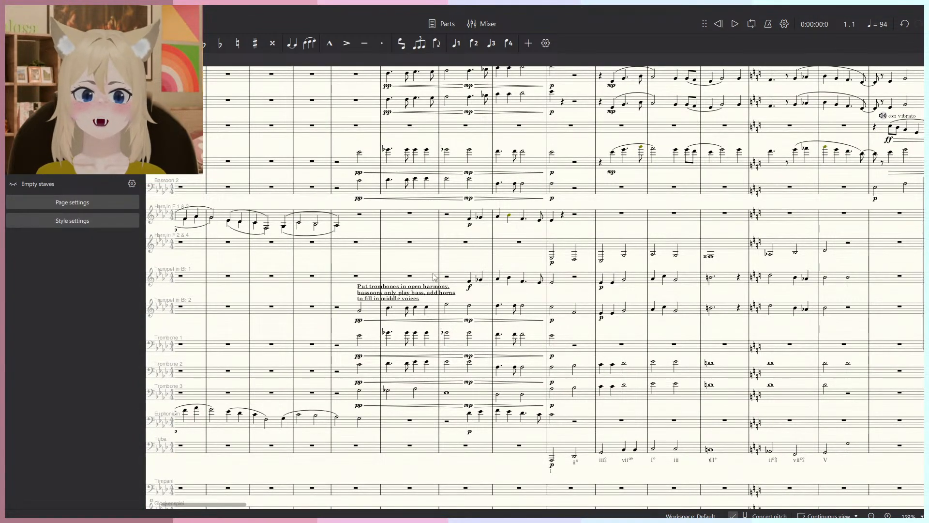
{"action": "left_click_drag", "start_coordinate": [389, 257], "coordinate": [634, 301]}
{"action": "scroll", "coordinate": [540, 269], "scroll_direction": "up", "scroll_amount": 5, "text": "ctrl"}
{"action": "scroll", "coordinate": [634, 301], "scroll_direction": "down", "scroll_amount": 5, "text": "ctrl"}
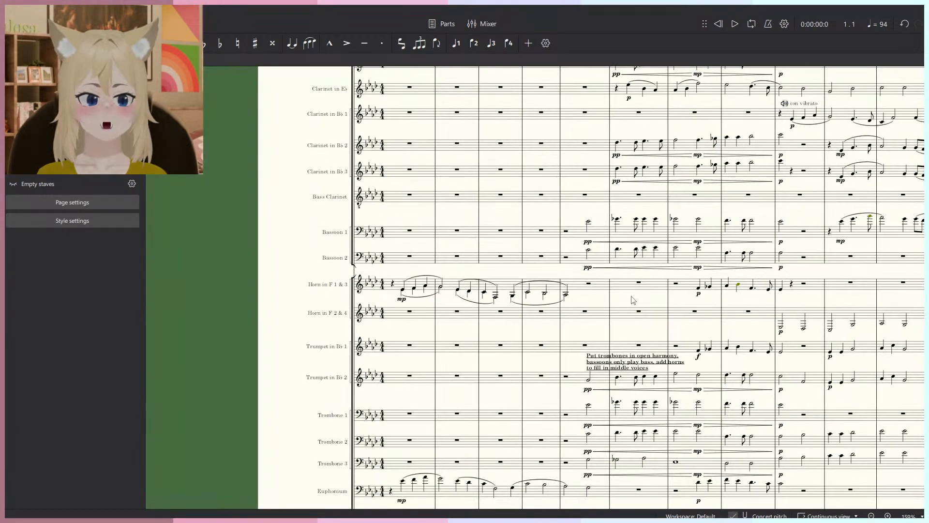
{"action": "scroll", "coordinate": [633, 300], "scroll_direction": "up", "scroll_amount": 8}
{"action": "scroll", "coordinate": [590, 293], "scroll_direction": "down", "scroll_amount": 2}
{"action": "scroll", "coordinate": [590, 293], "scroll_direction": "up", "scroll_amount": 5, "text": "ctrl"}
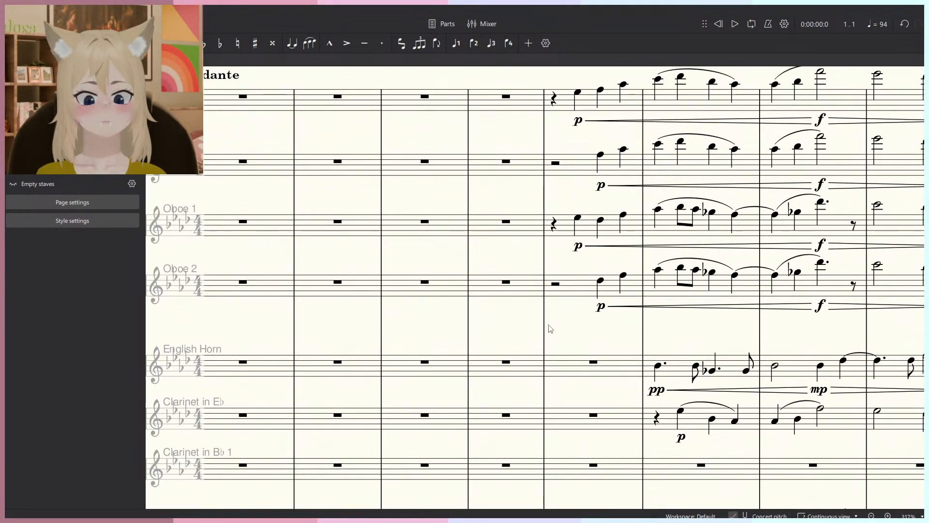
Compare the brass, string and woodwind parts from measure 5, around the comment about putting trombones in open harmony.
{"action": "left_click", "coordinate": [546, 329]}
{"action": "scroll", "coordinate": [546, 329], "scroll_direction": "down", "scroll_amount": 4, "text": "ctrl"}
{"action": "scroll", "coordinate": [546, 329], "scroll_direction": "down", "scroll_amount": 5}
{"action": "scroll", "coordinate": [545, 330], "scroll_direction": "down", "scroll_amount": 10}
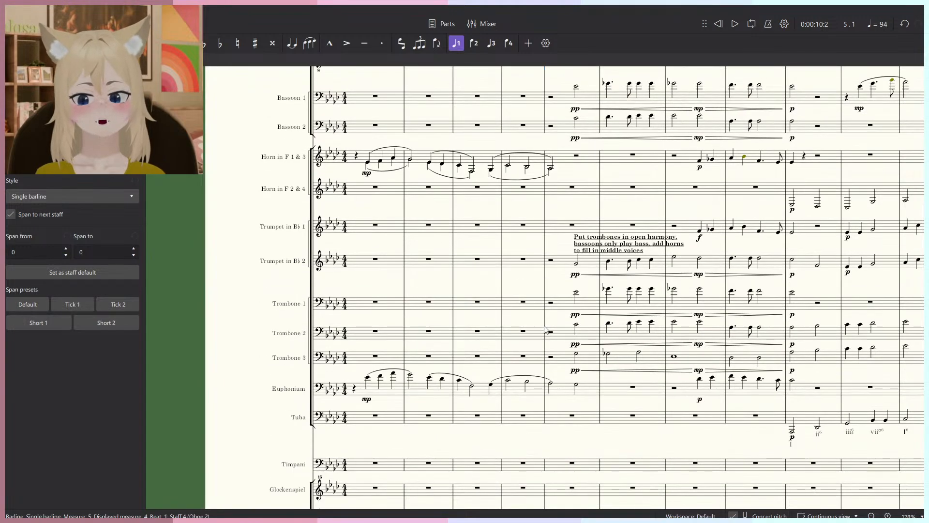
{"action": "scroll", "coordinate": [554, 280], "scroll_direction": "down", "scroll_amount": 4}
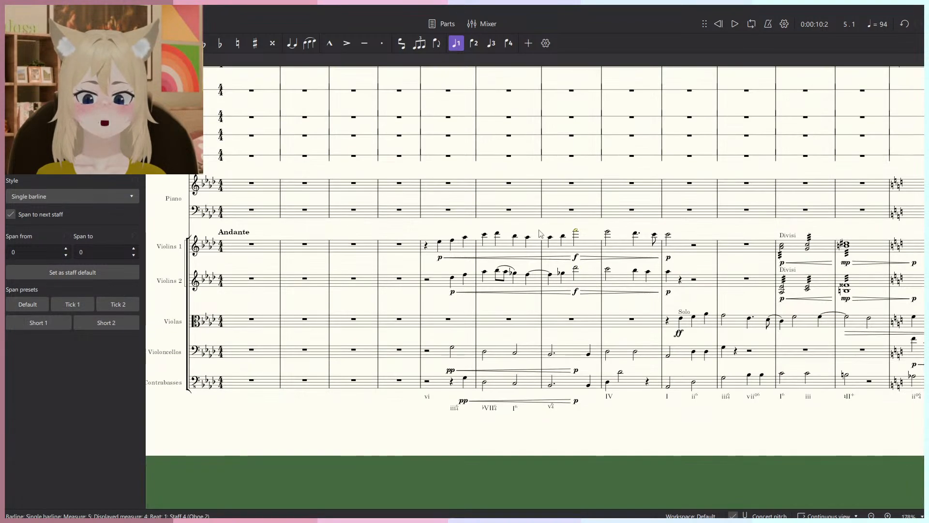
{"action": "scroll", "coordinate": [541, 233], "scroll_direction": "up", "scroll_amount": 12}
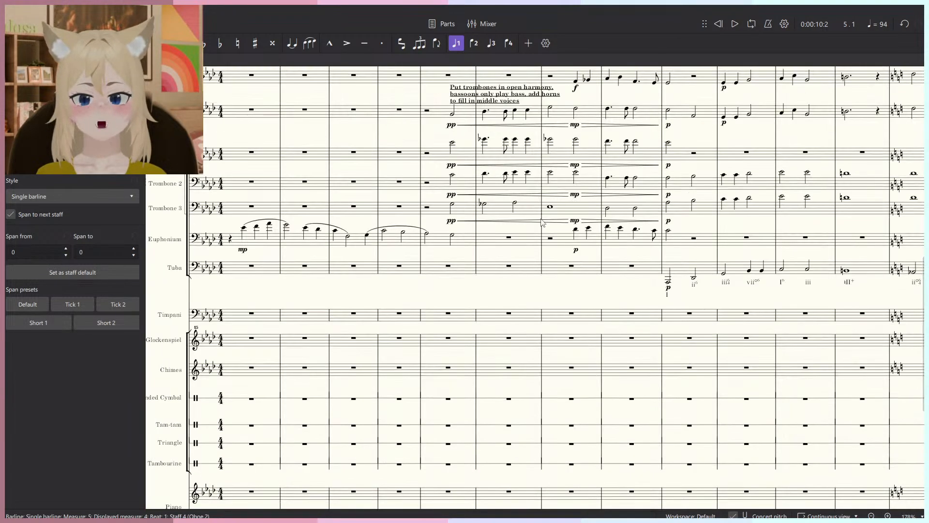
{"action": "scroll", "coordinate": [536, 205], "scroll_direction": "up", "scroll_amount": 2, "text": "ctrl"}
{"action": "scroll", "coordinate": [536, 204], "scroll_direction": "down", "scroll_amount": 5, "text": "ctrl"}
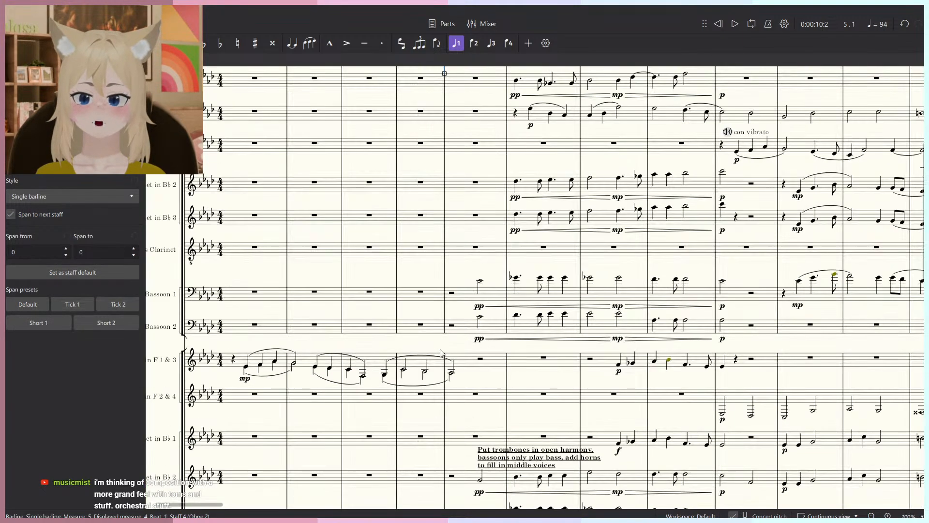
Play back the opening brass harmony from measure 5 into measure 6.
{"action": "scroll", "coordinate": [426, 357], "scroll_direction": "up", "scroll_amount": 3}
{"action": "left_click", "coordinate": [443, 364]}
{"action": "key", "text": "space"}
{"action": "key", "text": "Escape"}
{"action": "scroll", "coordinate": [499, 363], "scroll_direction": "down", "scroll_amount": 3}
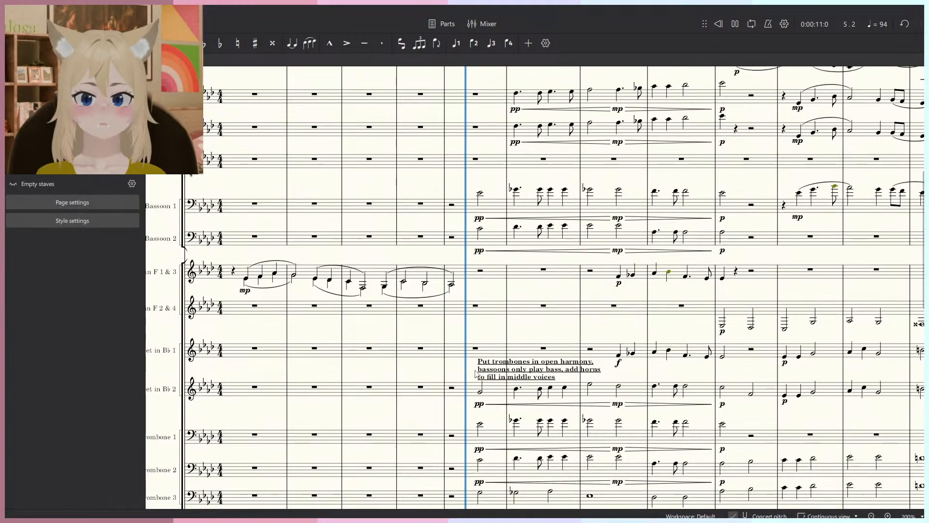
{"action": "scroll", "coordinate": [520, 357], "scroll_direction": "up", "scroll_amount": 2}
{"action": "left_click_drag", "start_coordinate": [518, 352], "coordinate": [458, 315]}
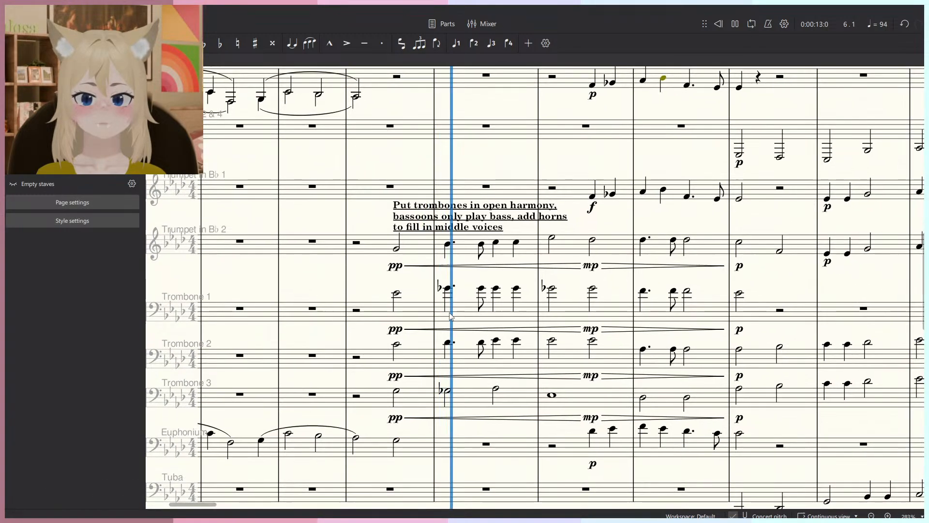
{"action": "key", "text": "space"}
Check the pitches of the first Trombone 3 and Trombone 2 notes in measure 5.
{"action": "scroll", "coordinate": [459, 312], "scroll_direction": "down", "scroll_amount": 1}
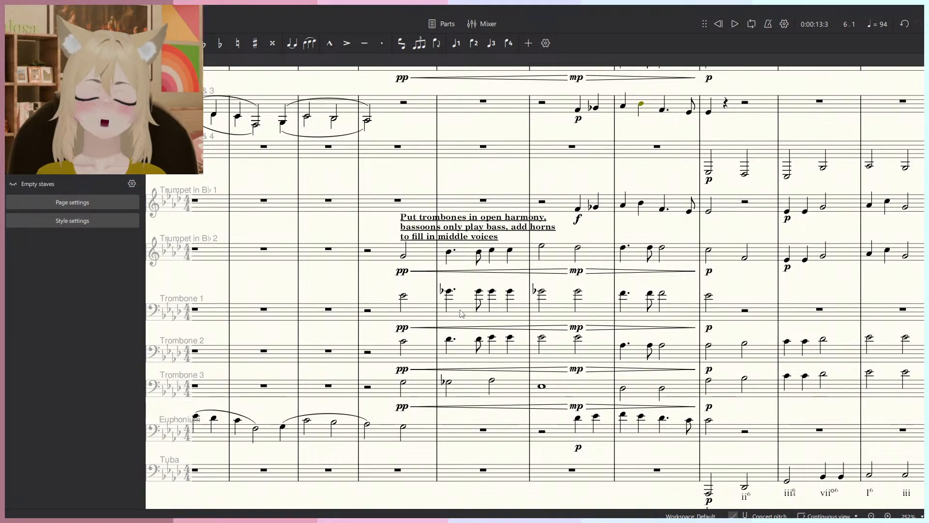
{"action": "left_click", "coordinate": [404, 382]}
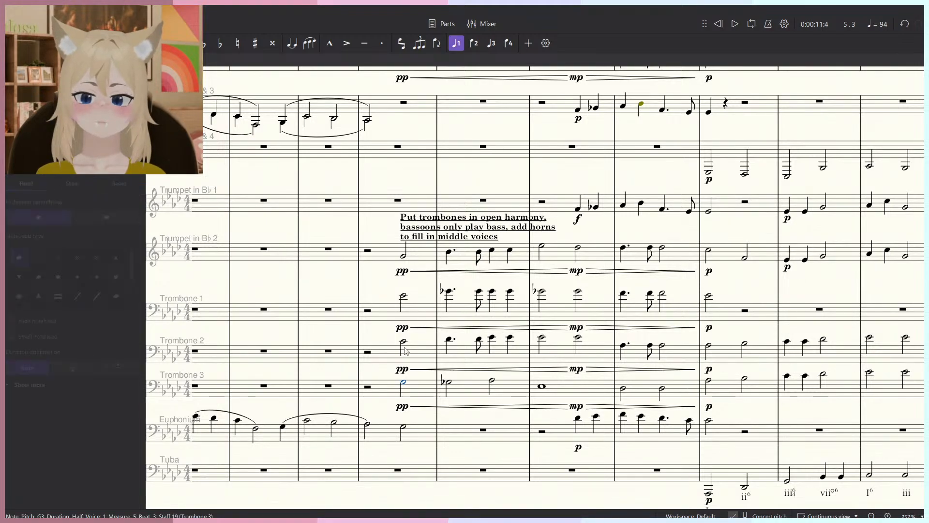
{"action": "key", "text": "Escape"}
{"action": "left_click", "coordinate": [404, 342]}
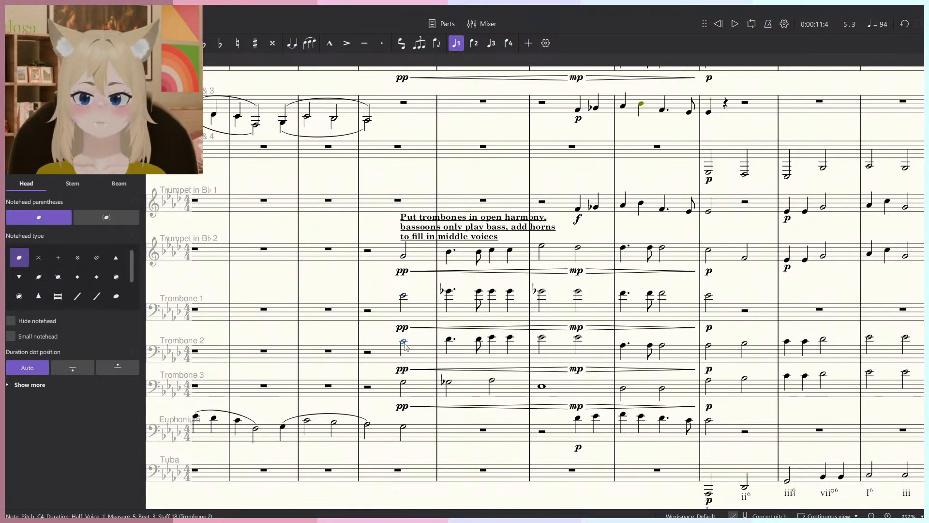
{"action": "left_click", "coordinate": [387, 359]}
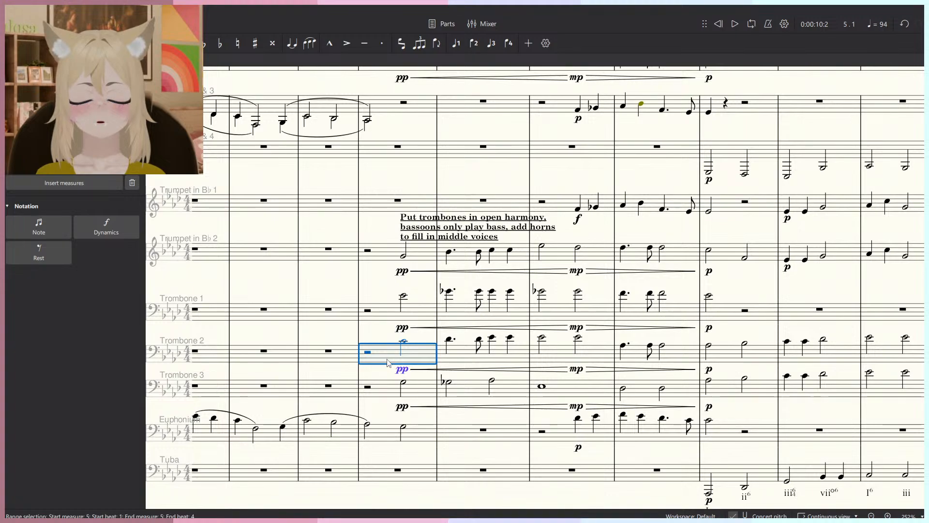
{"action": "left_click_drag", "start_coordinate": [386, 383], "coordinate": [387, 396]}
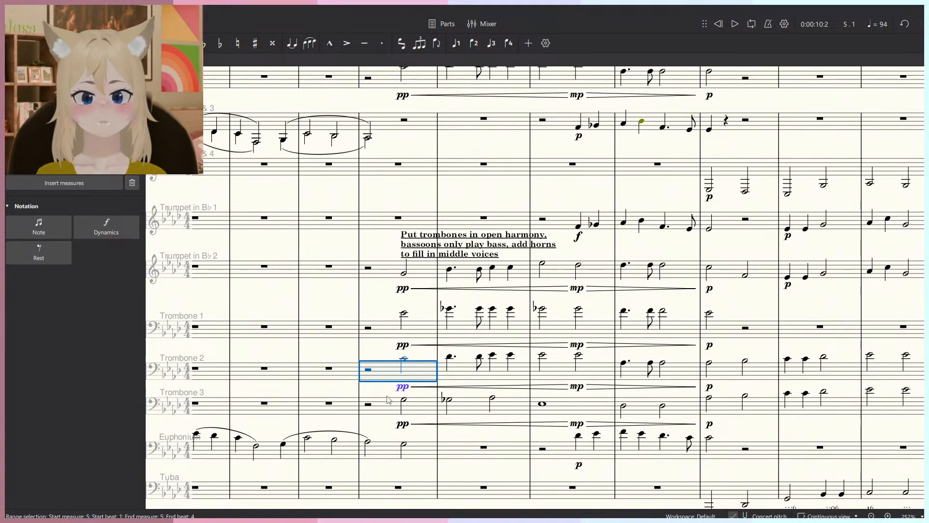
{"action": "left_click", "coordinate": [738, 375], "text": "shift"}
{"action": "scroll", "coordinate": [571, 317], "scroll_direction": "down", "scroll_amount": 3, "text": "ctrl"}
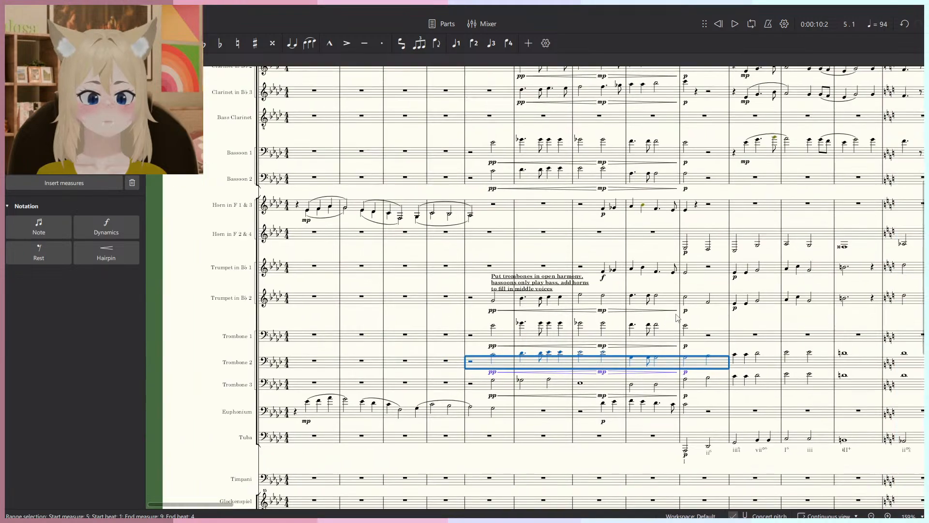
{"action": "left_click", "coordinate": [806, 363], "text": "shift"}
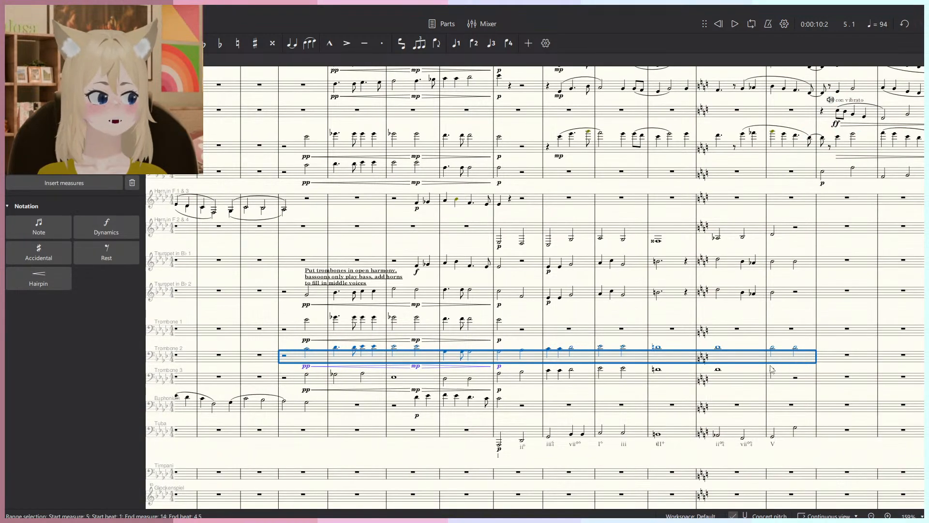
{"action": "scroll", "coordinate": [510, 353], "scroll_direction": "up", "scroll_amount": 1, "text": "ctrl"}
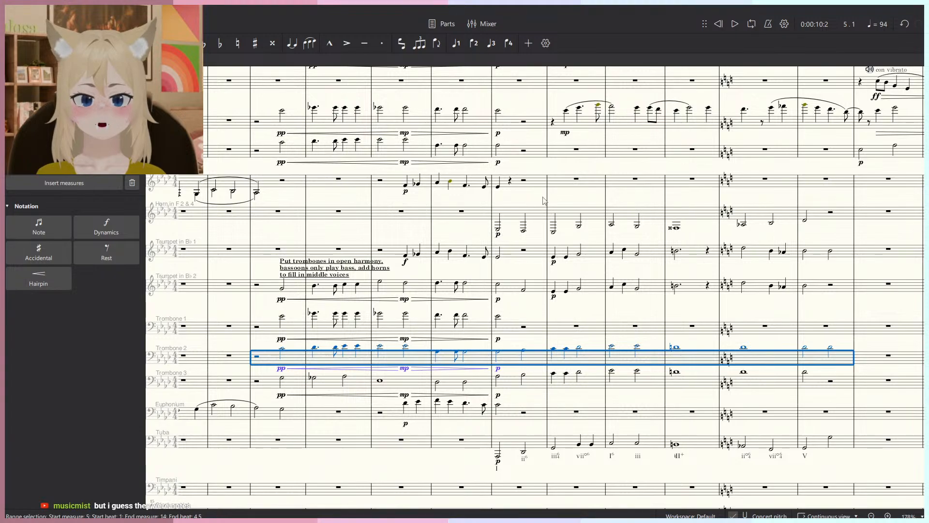
{"action": "scroll", "coordinate": [544, 203], "scroll_direction": "up", "scroll_amount": 1}
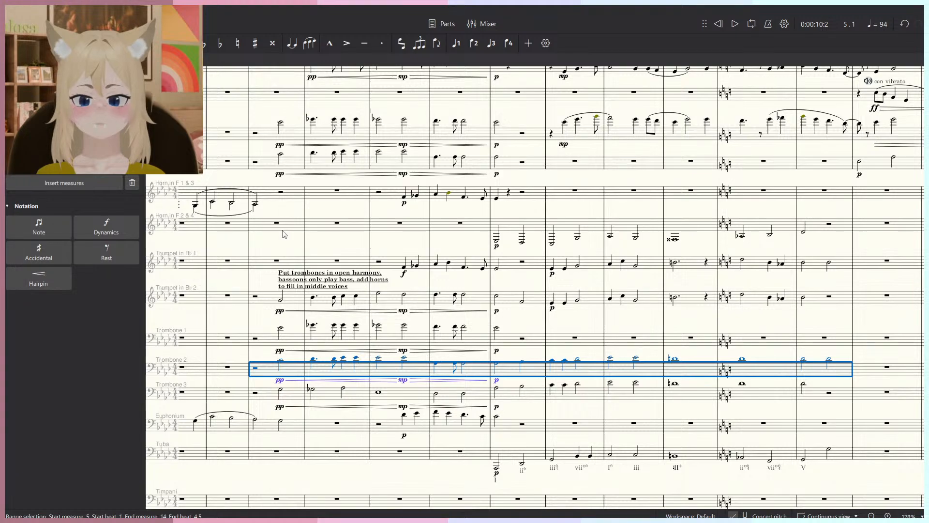
{"action": "left_click", "coordinate": [474, 43]}
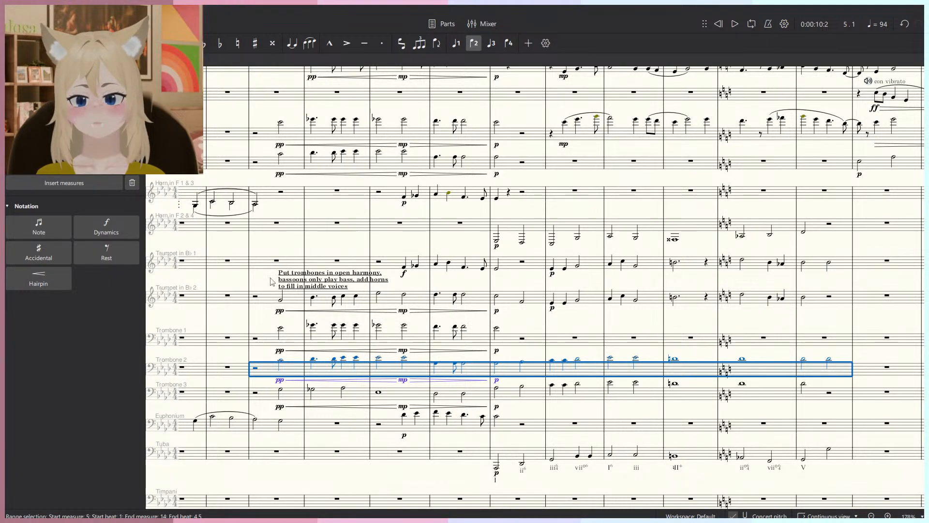
{"action": "left_click", "coordinate": [841, 377]}
{"action": "left_click", "coordinate": [275, 377], "text": "shift"}
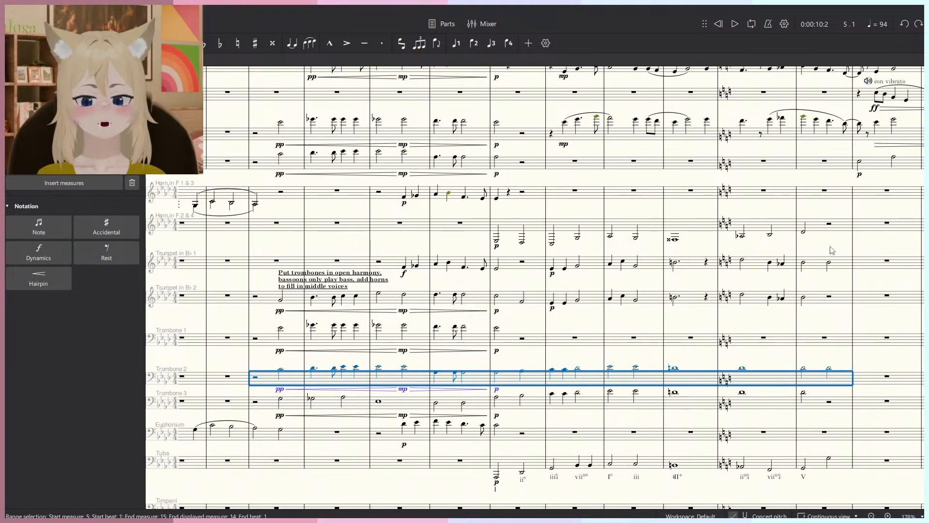
{"action": "key", "text": "ctrl+z"}
Move the Horn in F 2 & 4 notes in measures 9 to 14 to voice 2.
{"action": "left_click", "coordinate": [828, 227]}
{"action": "left_click", "coordinate": [503, 224], "text": "shift"}
{"action": "left_click", "coordinate": [474, 43]}
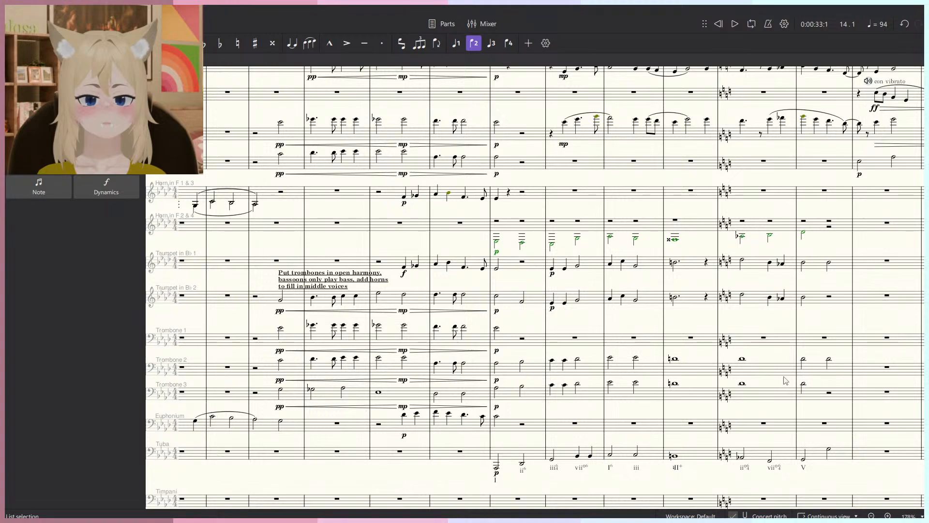
Copy the Trombone 2 passage in measures 5 to 14 into Horn in F 2 & 4, starting at measure 5.
{"action": "left_click", "coordinate": [819, 370]}
{"action": "left_click", "coordinate": [279, 370], "text": "shift"}
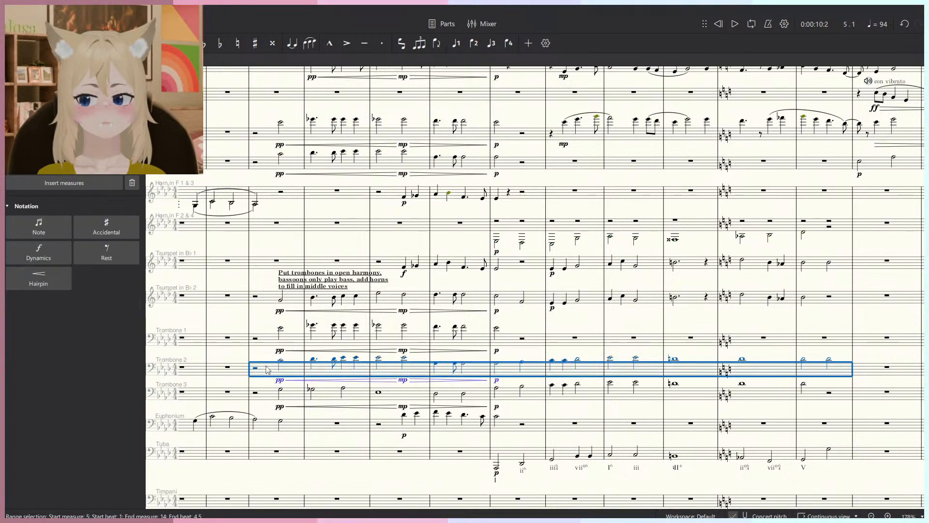
{"action": "left_click", "coordinate": [282, 228]}
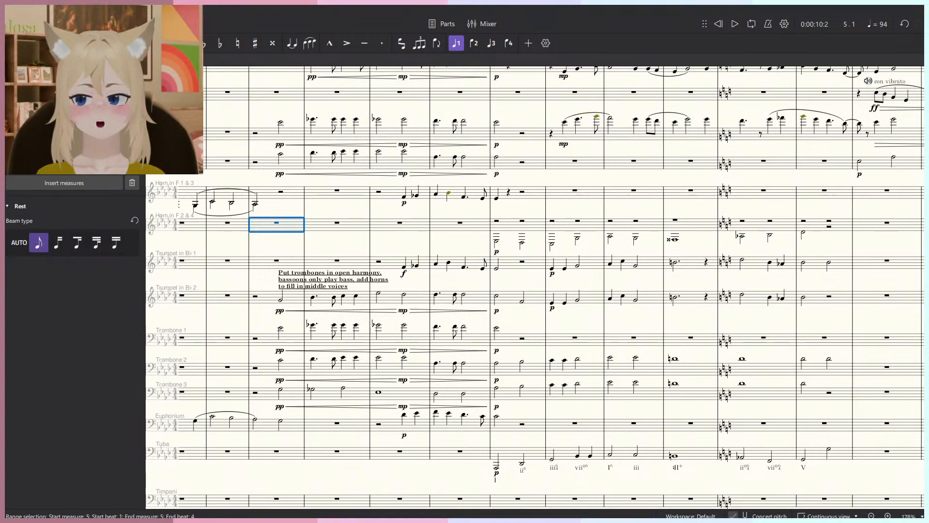
{"action": "key", "text": "ctrl+v"}
{"action": "key", "text": "Escape"}
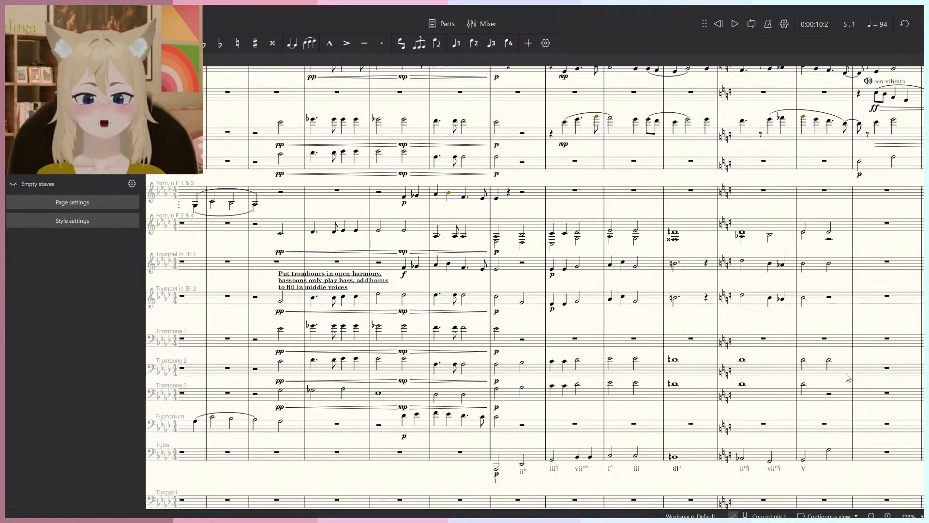
Delete the original Trombone 2 passage in measures 5 to 14.
{"action": "left_click", "coordinate": [837, 370]}
{"action": "left_click", "coordinate": [260, 376], "text": "shift"}
{"action": "key", "text": "Delete"}
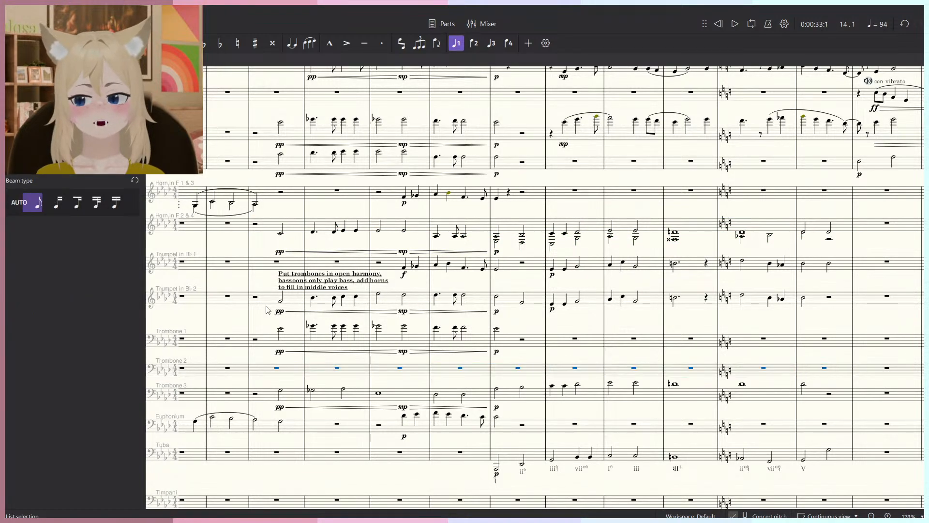
{"action": "scroll", "coordinate": [280, 231], "scroll_direction": "up", "scroll_amount": 4}
{"action": "key", "text": "Escape"}
Step through the copied Horn in F 2 & 4 notes from measure 5 to measure 8 to check their pitches.
{"action": "left_click", "coordinate": [280, 226]}
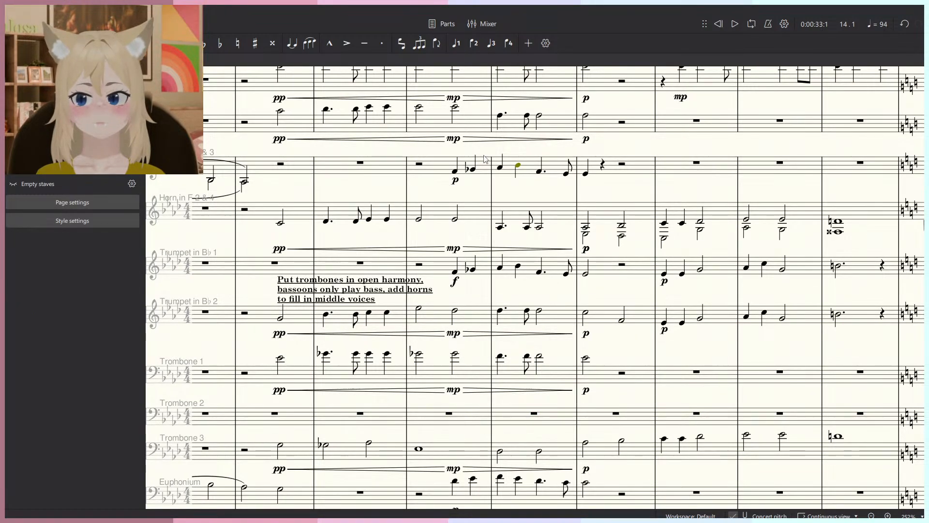
{"action": "key", "text": "Right"}
{"action": "key", "text": "Right"}
{"action": "key", "text": "Right"}
{"action": "key", "text": "Right"}
{"action": "key", "text": "Right"}
{"action": "key", "text": "Right"}
{"action": "key", "text": "Right"}
{"action": "key", "text": "Right"}
{"action": "key", "text": "Right"}
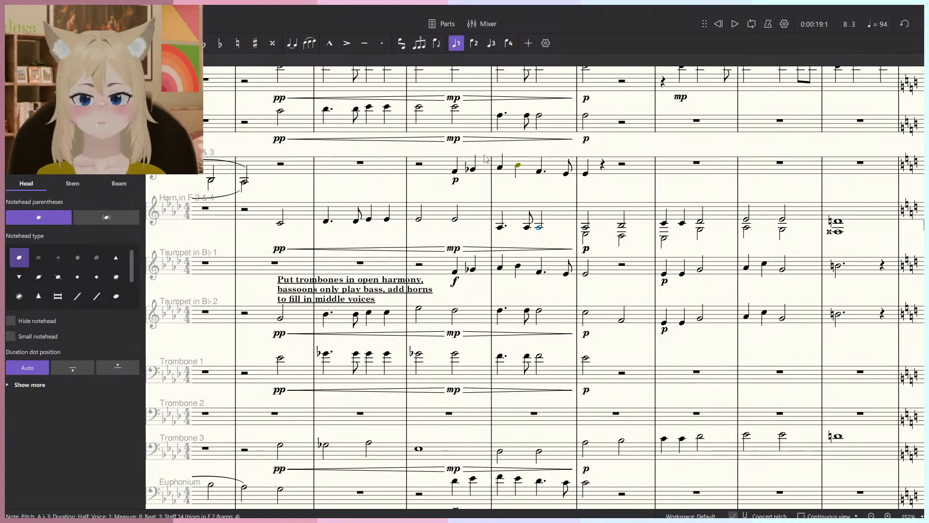
Check the first notes of Horn in F 2 & 4 and Trumpet in B♭ 2 in measure 5, and turn off concert pitch.
{"action": "left_click", "coordinate": [280, 358]}
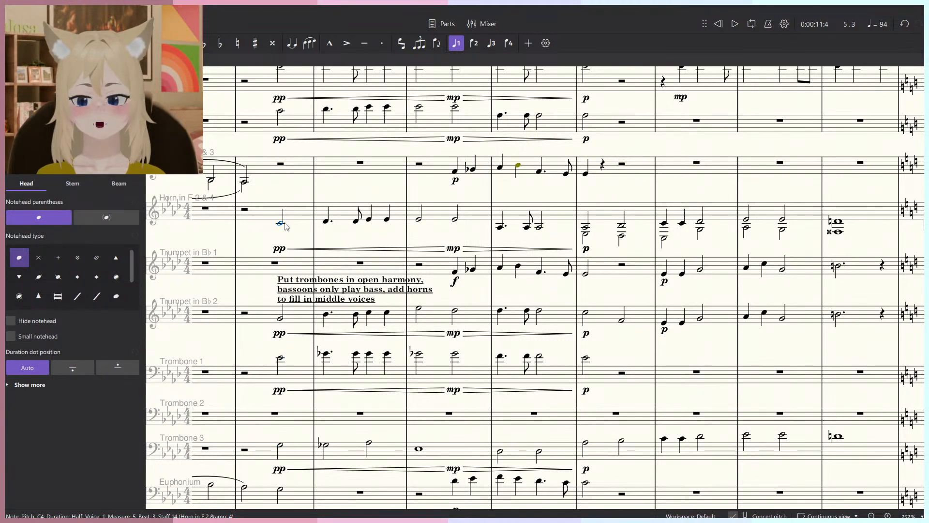
{"action": "left_click", "coordinate": [280, 319]}
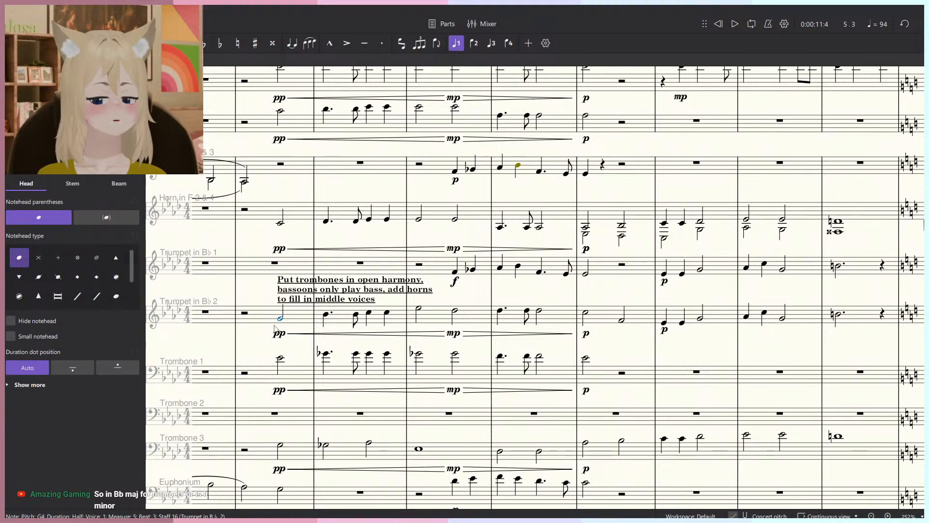
{"action": "left_click", "coordinate": [761, 516]}
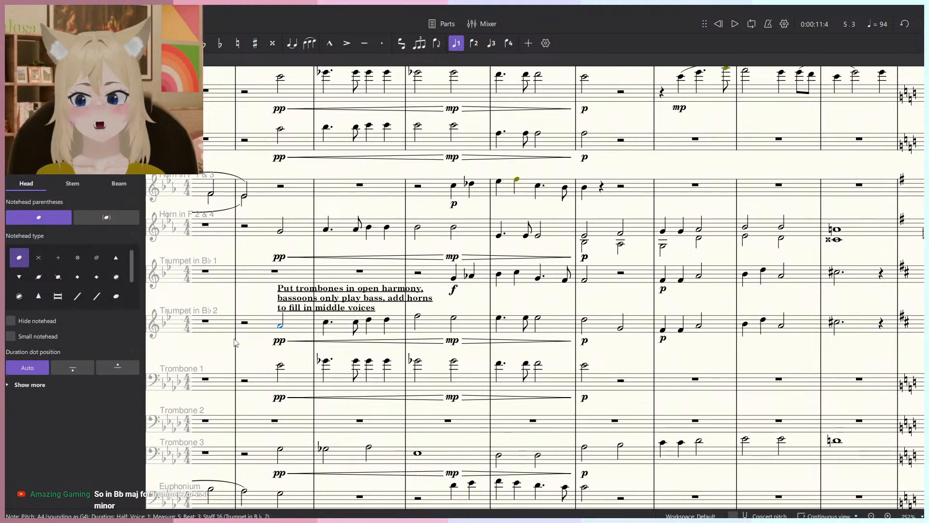
Switch the score to concert pitch and bring the brass staves around measures 5 to 9 into view.
{"action": "left_click_drag", "start_coordinate": [237, 341], "coordinate": [342, 343]}
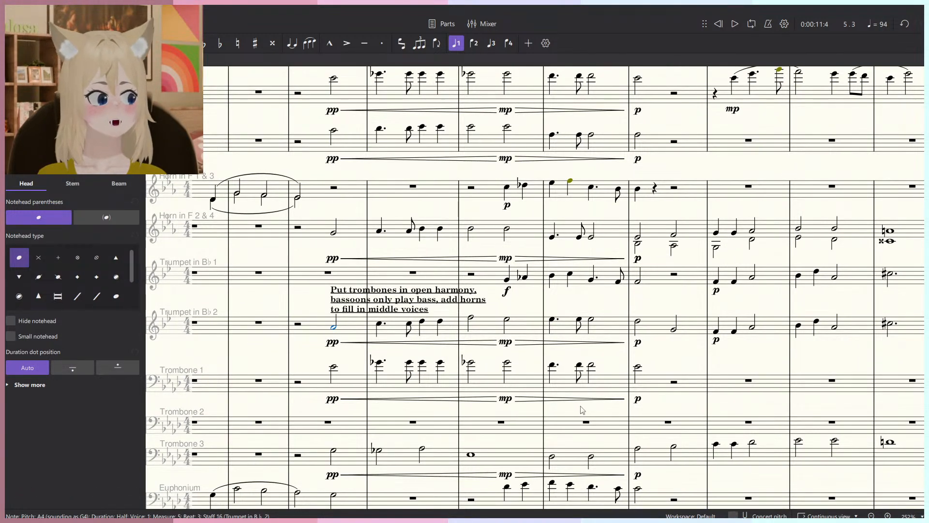
{"action": "left_click", "coordinate": [292, 309]}
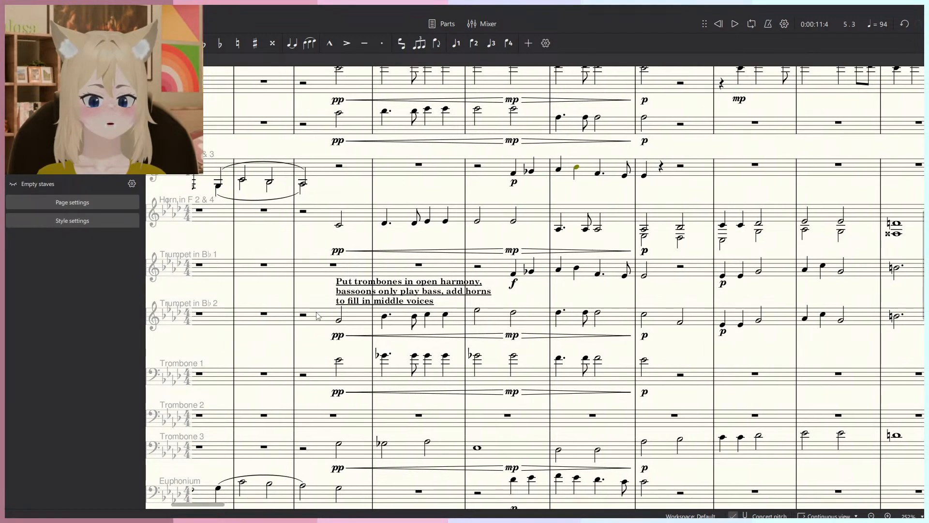
{"action": "left_click", "coordinate": [294, 292]}
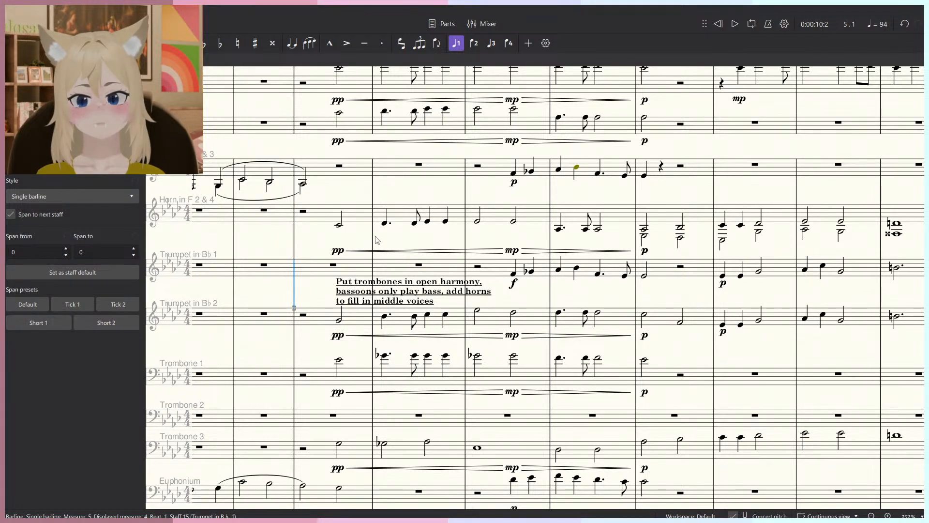
{"action": "scroll", "coordinate": [378, 241], "scroll_direction": "down", "scroll_amount": 1}
{"action": "scroll", "coordinate": [411, 269], "scroll_direction": "up", "scroll_amount": 3}
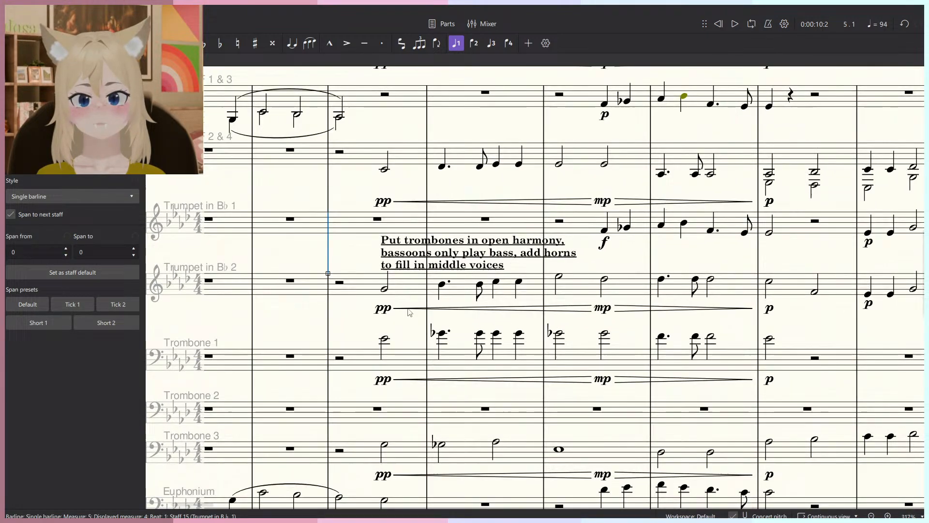
Compare the Trombone 1 and Trombone 3 pitches across measures 5 to 7.
{"action": "left_click", "coordinate": [385, 444]}
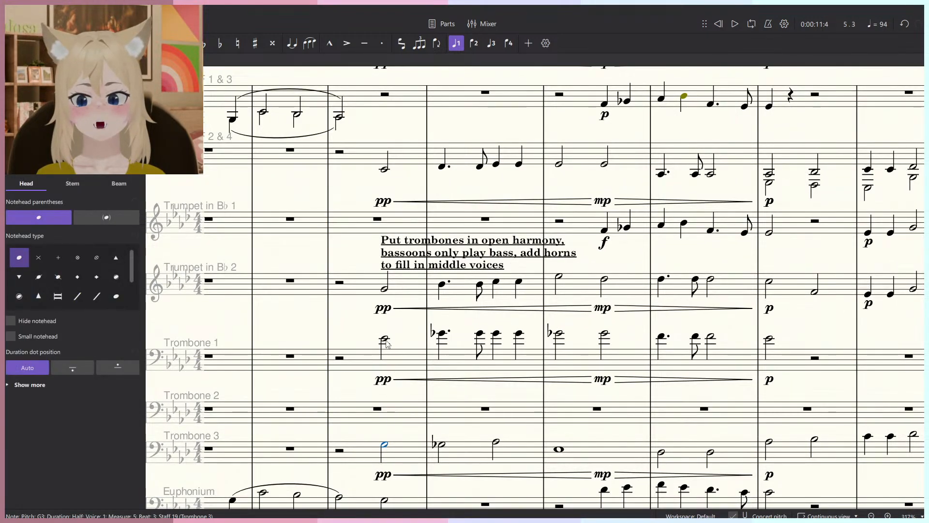
{"action": "left_click", "coordinate": [448, 449]}
{"action": "left_click", "coordinate": [442, 332]}
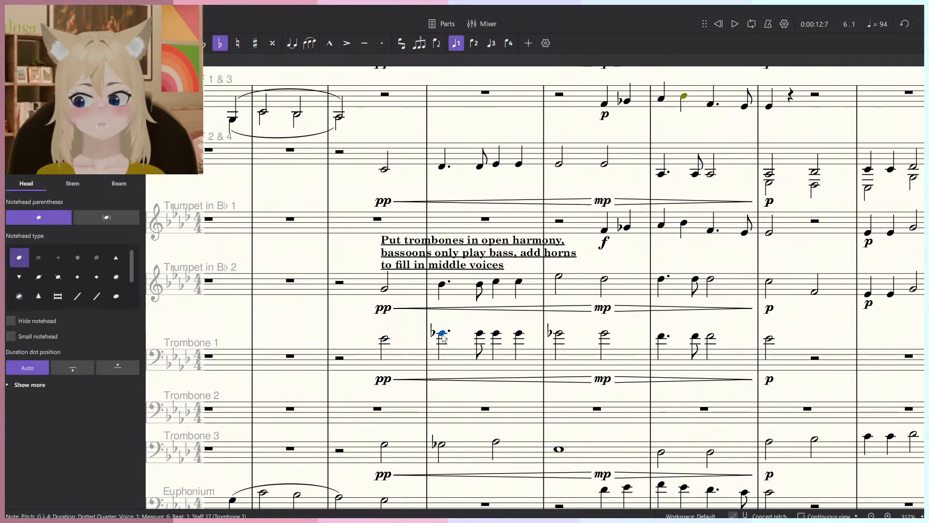
{"action": "key", "text": "Right"}
{"action": "key", "text": "Right"}
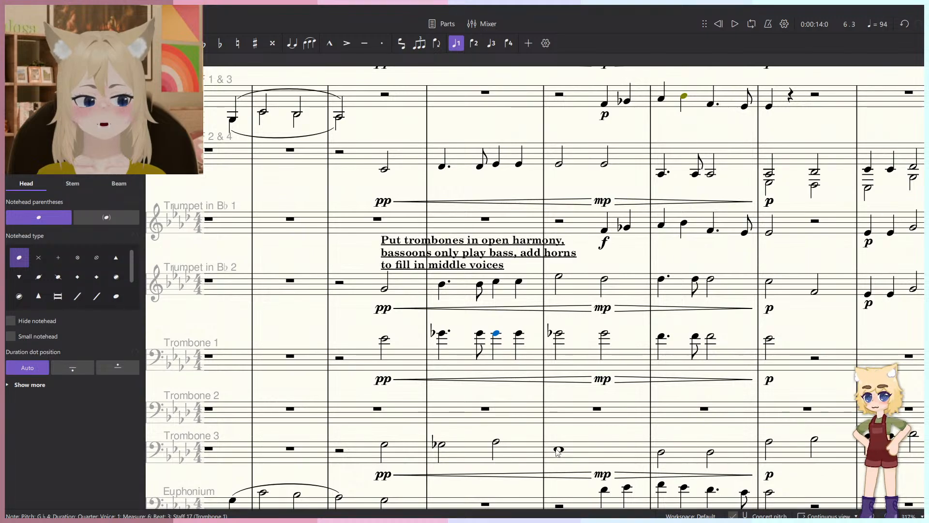
{"action": "scroll", "coordinate": [558, 453], "scroll_direction": "down", "scroll_amount": 1}
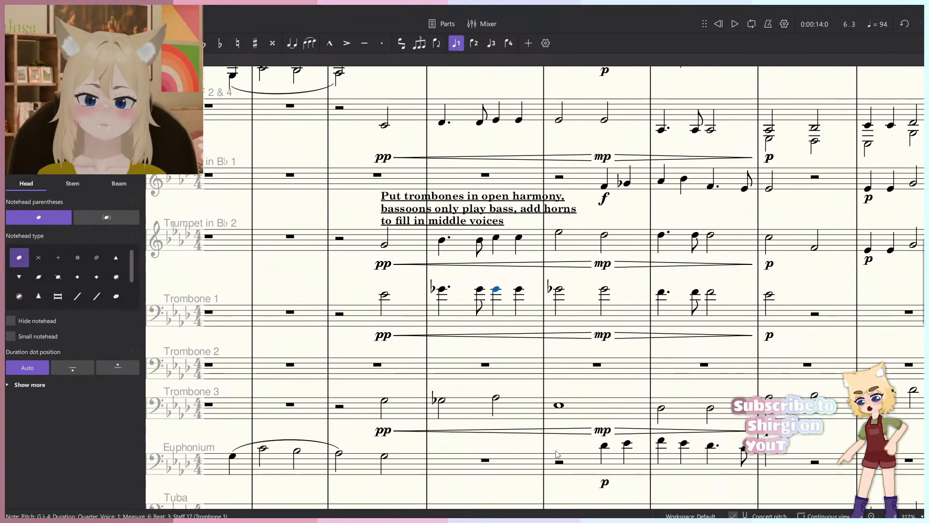
{"action": "left_click", "coordinate": [496, 398]}
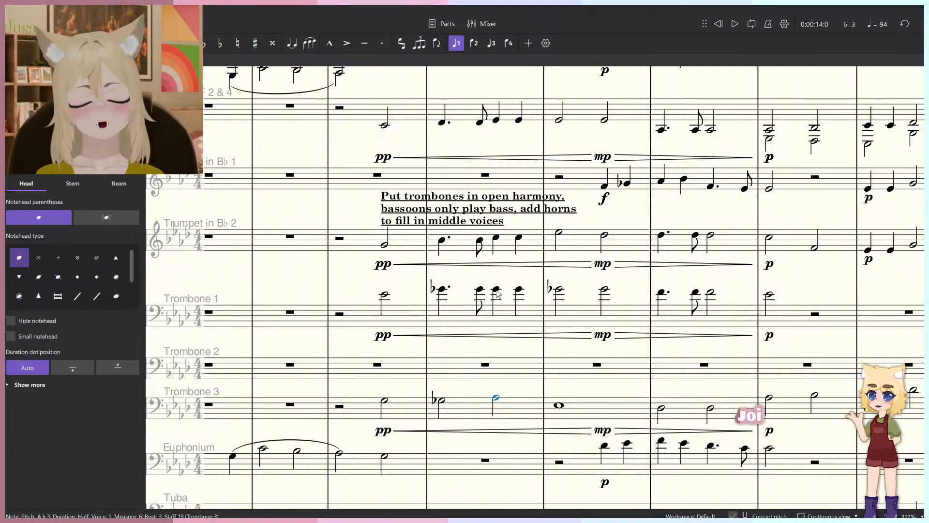
{"action": "scroll", "coordinate": [493, 296], "scroll_direction": "right", "scroll_amount": 1}
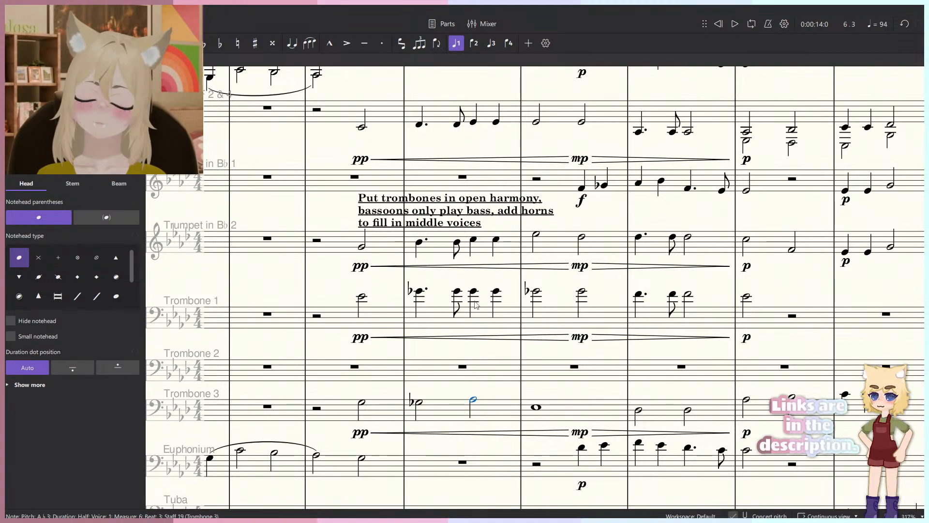
{"action": "left_click", "coordinate": [552, 414]}
Examine the other parts, from the strings up to the woodwinds, around measures 5 to 9.
{"action": "scroll", "coordinate": [490, 359], "scroll_direction": "down", "scroll_amount": 5}
{"action": "left_click_drag", "start_coordinate": [508, 338], "coordinate": [498, 121]}
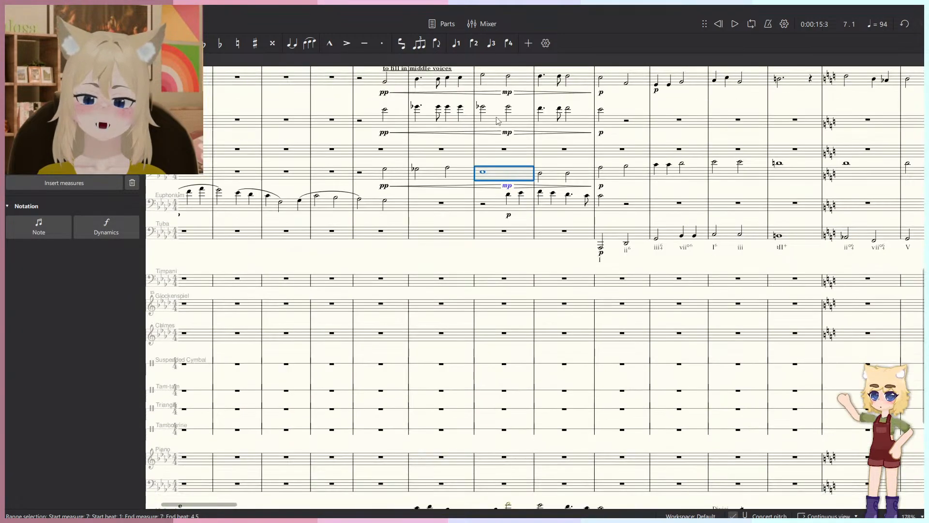
{"action": "left_click_drag", "start_coordinate": [467, 432], "coordinate": [477, 155]}
{"action": "scroll", "coordinate": [476, 156], "scroll_direction": "up", "scroll_amount": 8}
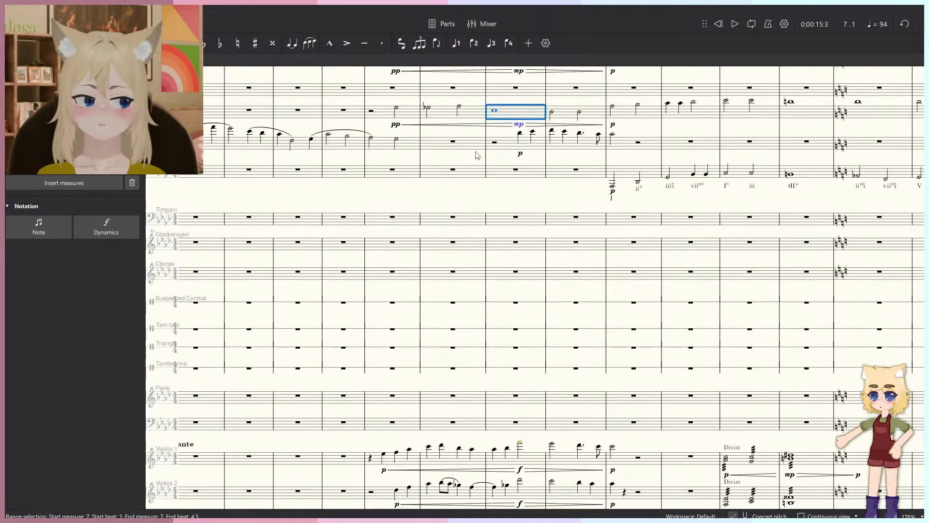
{"action": "scroll", "coordinate": [479, 160], "scroll_direction": "up", "scroll_amount": 7}
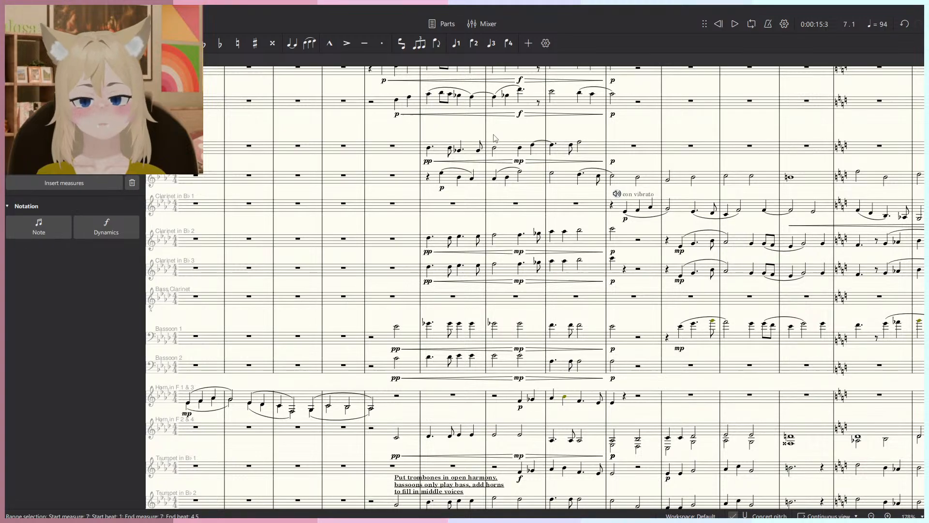
{"action": "scroll", "coordinate": [484, 203], "scroll_direction": "down", "scroll_amount": 5}
{"action": "scroll", "coordinate": [442, 206], "scroll_direction": "up", "scroll_amount": 4}
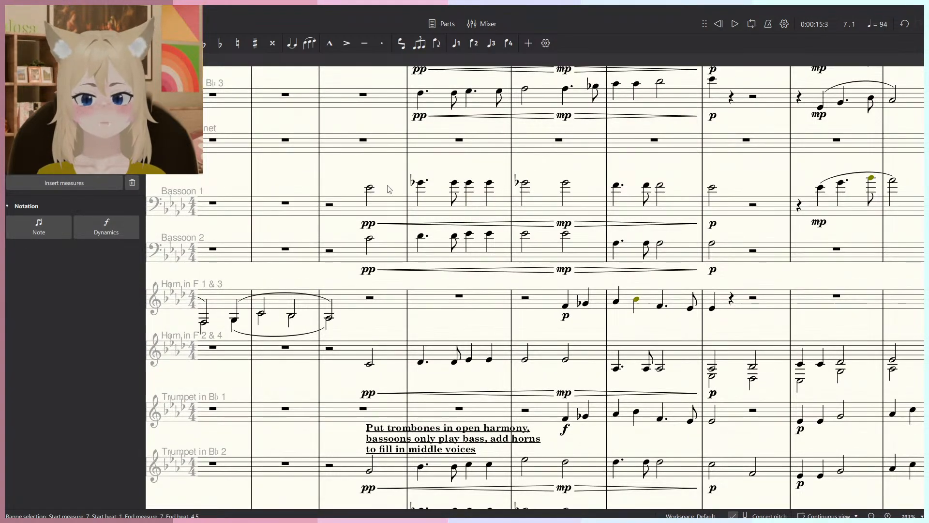
Play back the score from the Bassoon 1 half note in measure 5, stopping after a few beats.
{"action": "scroll", "coordinate": [388, 187], "scroll_direction": "down", "scroll_amount": 4}
{"action": "left_click", "coordinate": [376, 186]}
{"action": "key", "text": "space"}
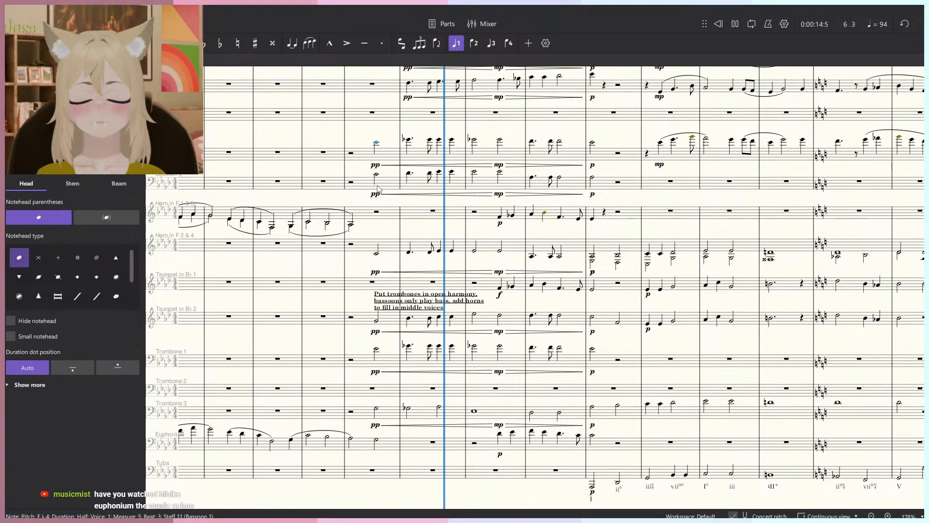
{"action": "key", "text": "space"}
Delete all Bassoon 2 notes and dynamics in measures 5 to 9.
{"action": "left_click", "coordinate": [393, 184]}
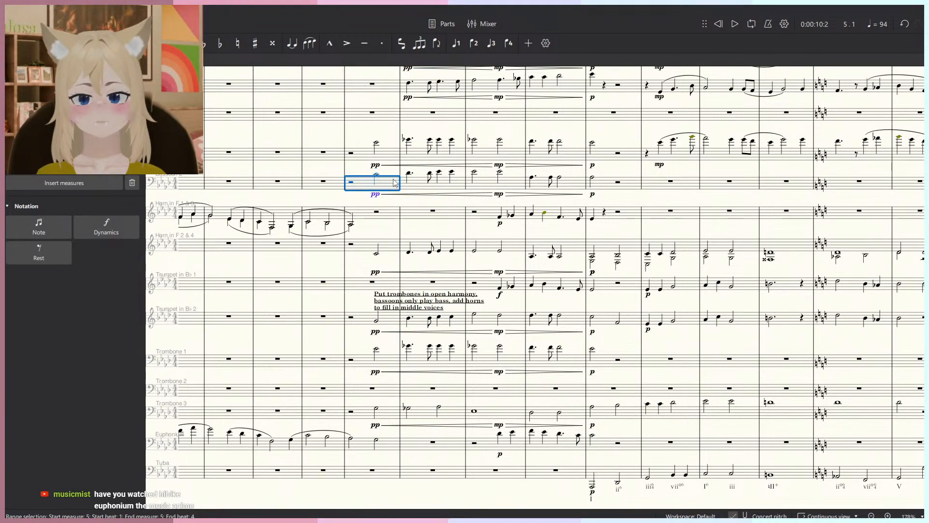
{"action": "left_click", "coordinate": [376, 175]}
{"action": "left_click", "coordinate": [559, 255]}
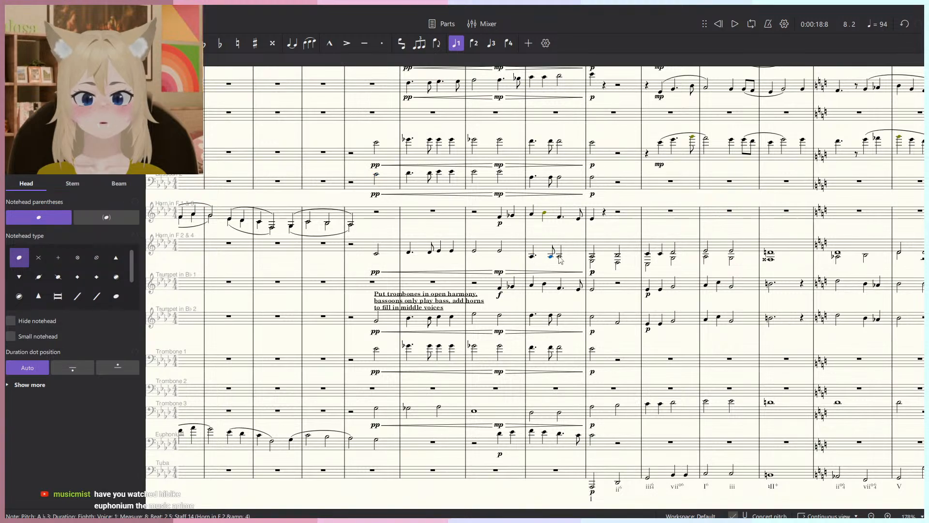
{"action": "left_click", "coordinate": [623, 183]}
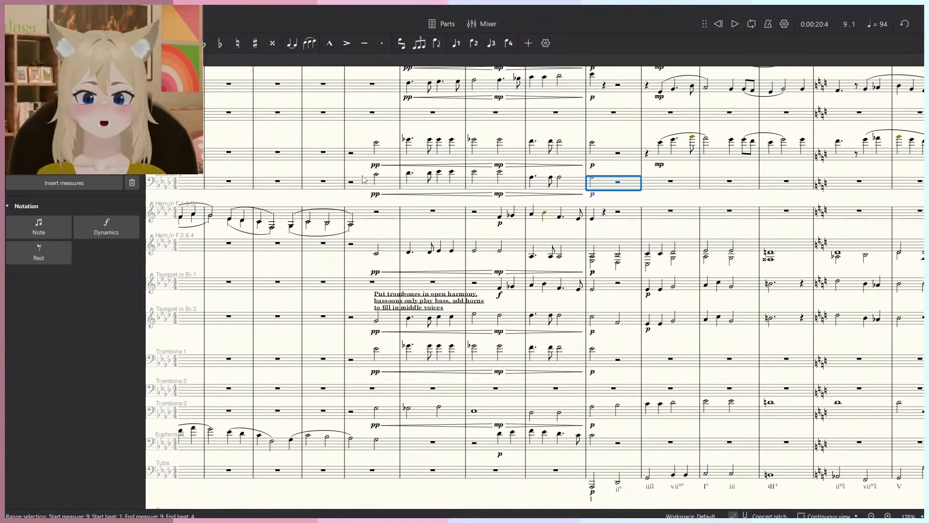
{"action": "left_click", "coordinate": [359, 190], "text": "shift"}
{"action": "key", "text": "Delete"}
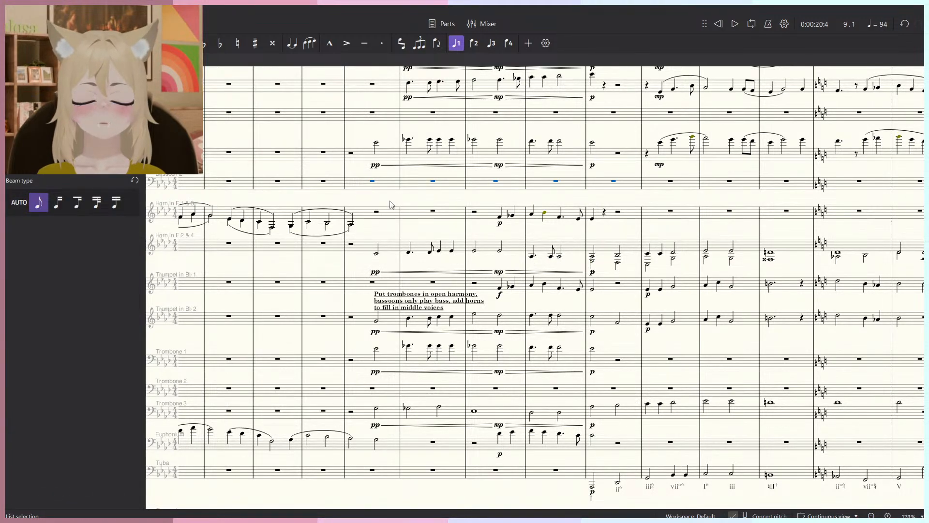
{"action": "key", "text": "Escape"}
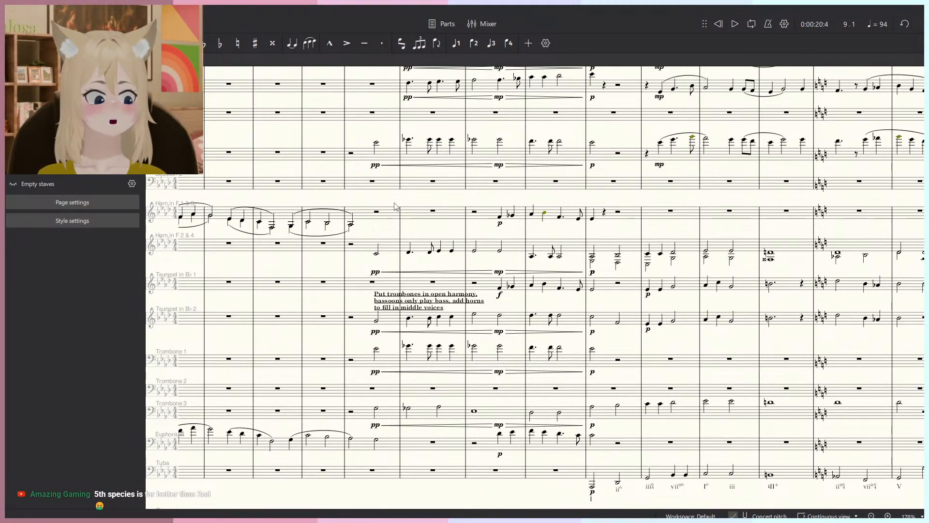
Switch to VLC media player and load the Baroque folder from Copyleft Classical in My Music into the playlist.
{"action": "key", "text": "alt+v"}
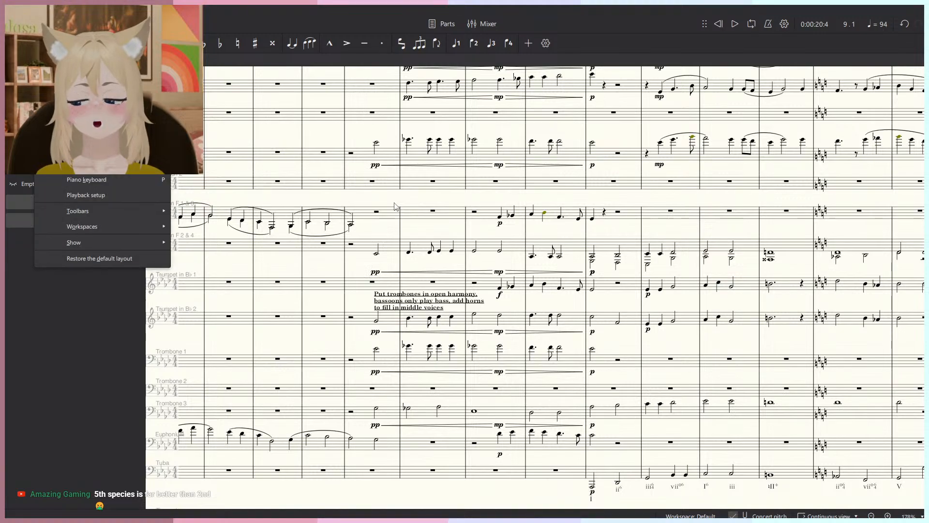
{"action": "key", "text": "Escape"}
{"action": "key", "text": "alt+Tab"}
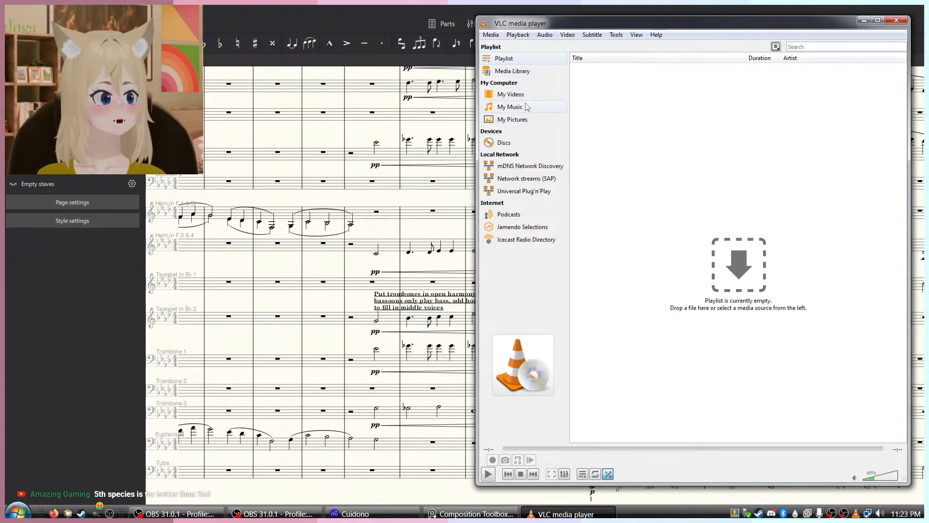
{"action": "left_click", "coordinate": [518, 107]}
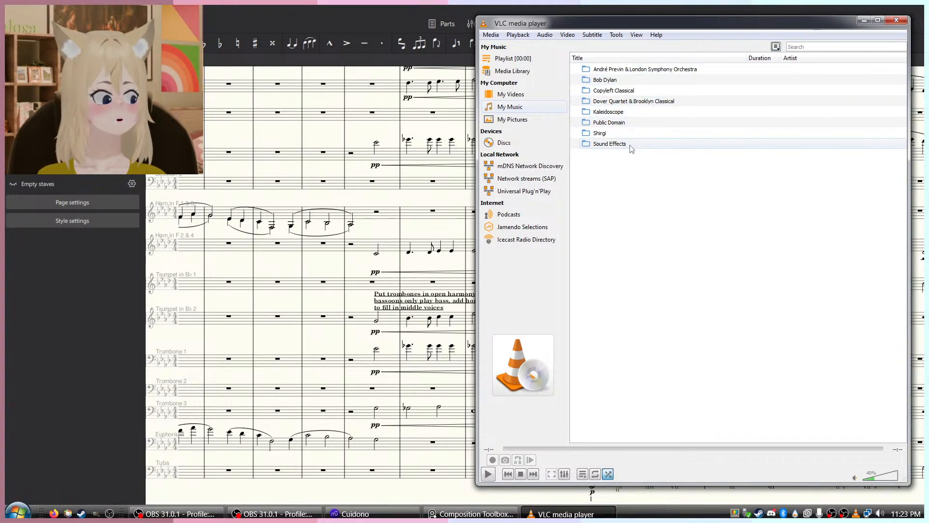
{"action": "double_click", "coordinate": [625, 90]}
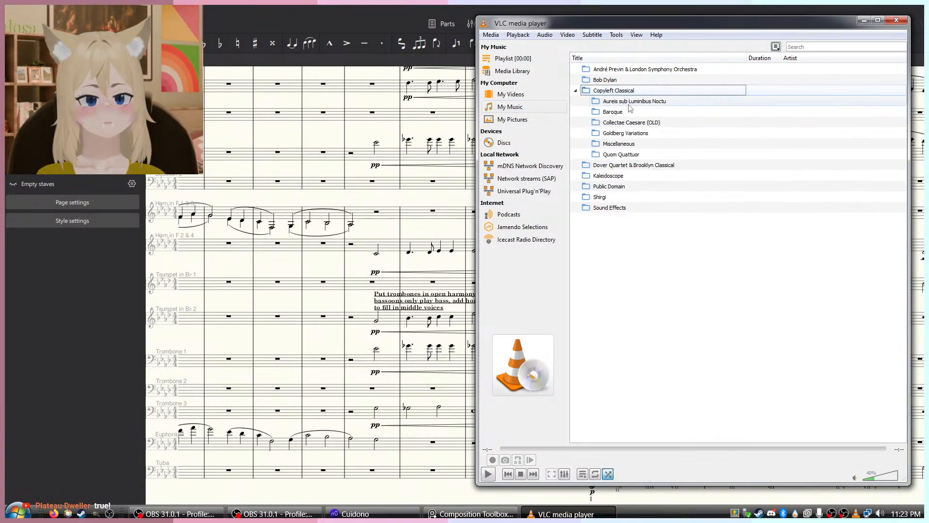
{"action": "double_click", "coordinate": [614, 112]}
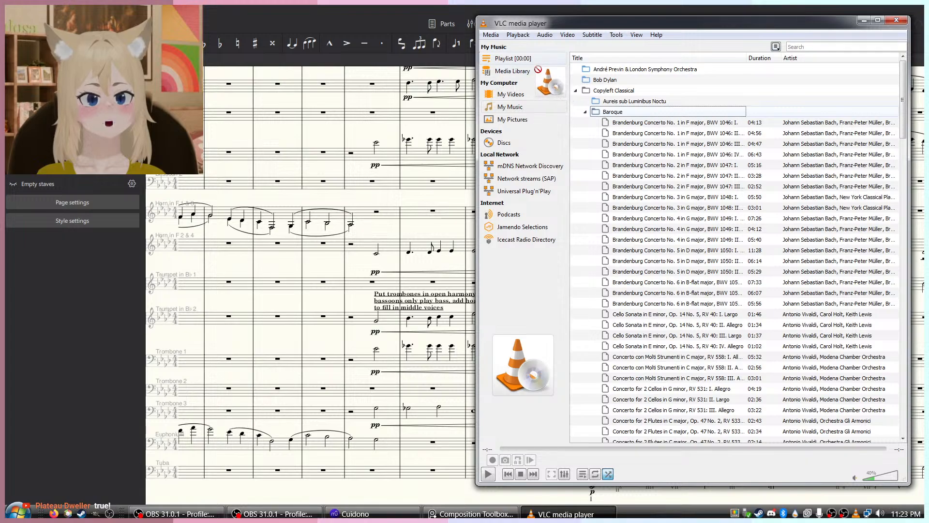
{"action": "left_click_drag", "start_coordinate": [617, 110], "coordinate": [539, 61]}
{"action": "left_click", "coordinate": [538, 61]}
Play Contrapunctus I of Die Kunst der Fuge, BWV 1080, from the playlist.
{"action": "scroll", "coordinate": [672, 171], "scroll_direction": "down", "scroll_amount": 12}
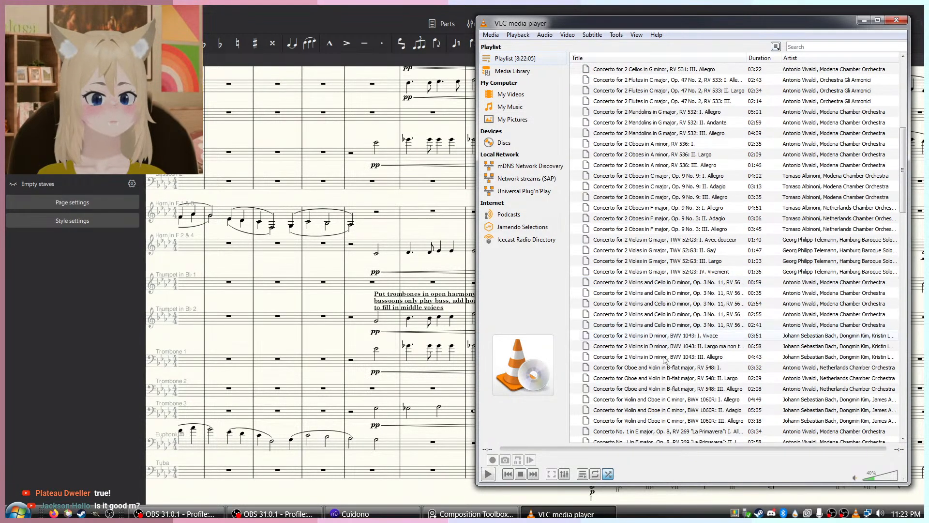
{"action": "scroll", "coordinate": [699, 296], "scroll_direction": "down", "scroll_amount": 9}
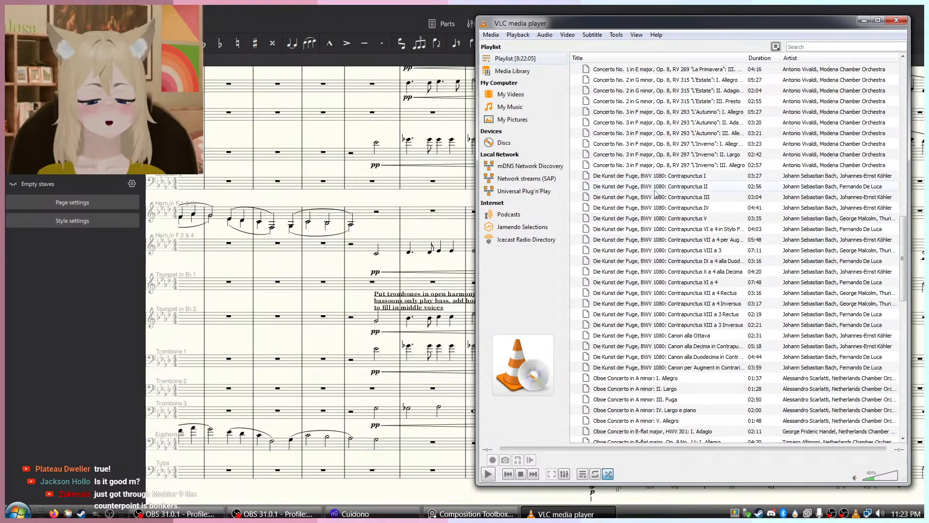
{"action": "left_click", "coordinate": [697, 366], "text": "shift"}
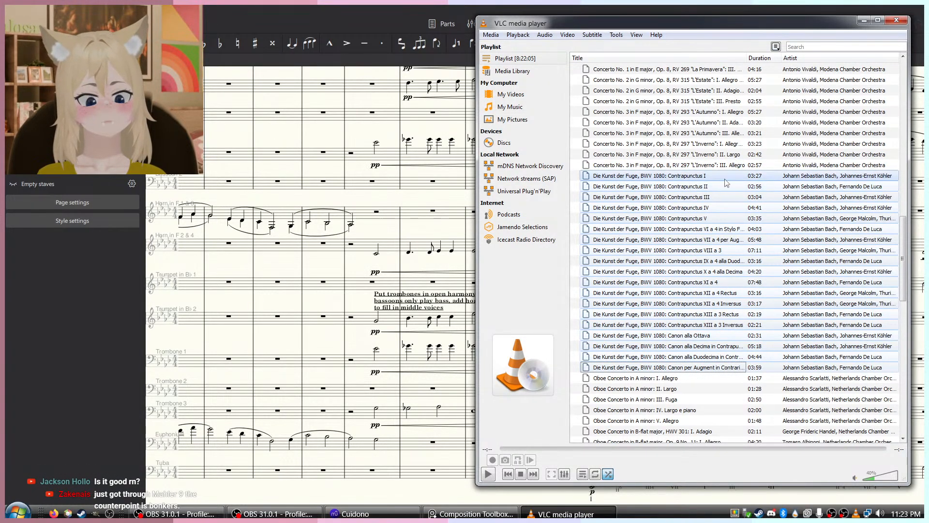
{"action": "double_click", "coordinate": [726, 176]}
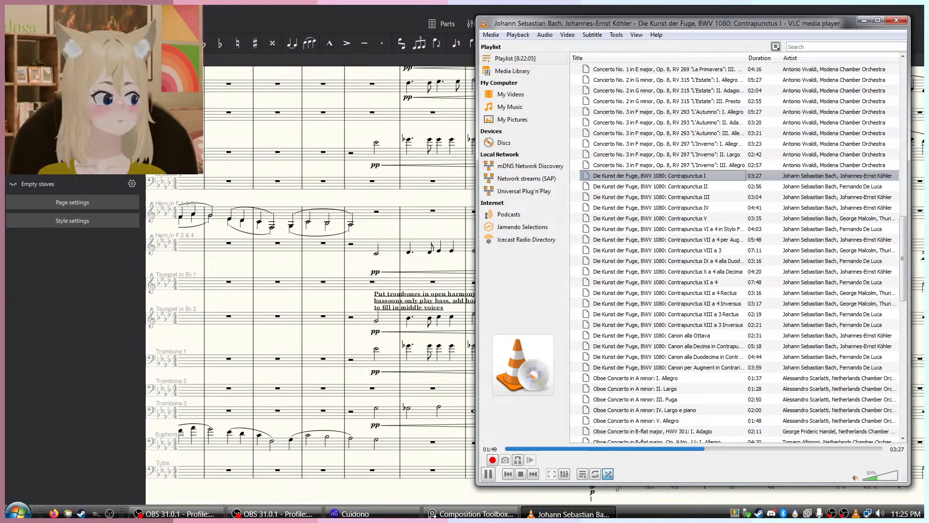
Pause Contrapunctus I and play Contrapunctus II of Die Kunst der Fuge instead.
{"action": "left_click", "coordinate": [698, 251]}
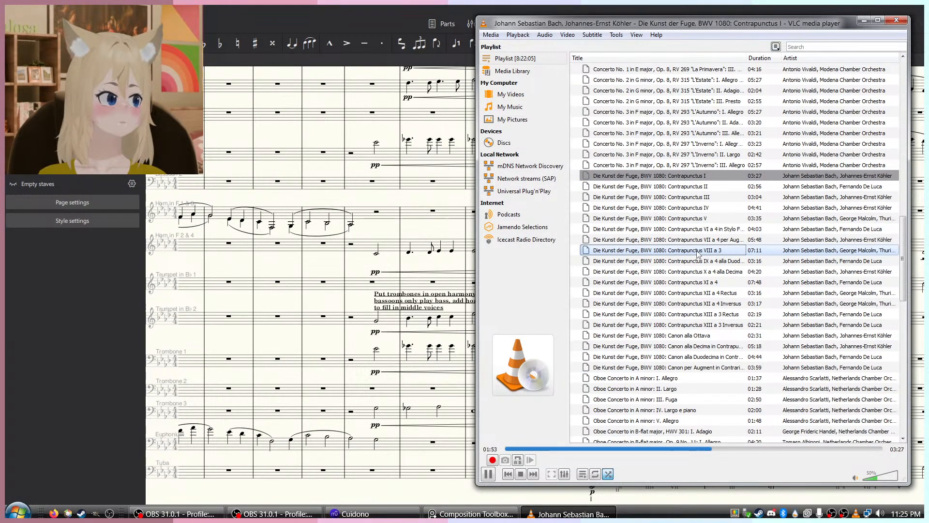
{"action": "key", "text": "space"}
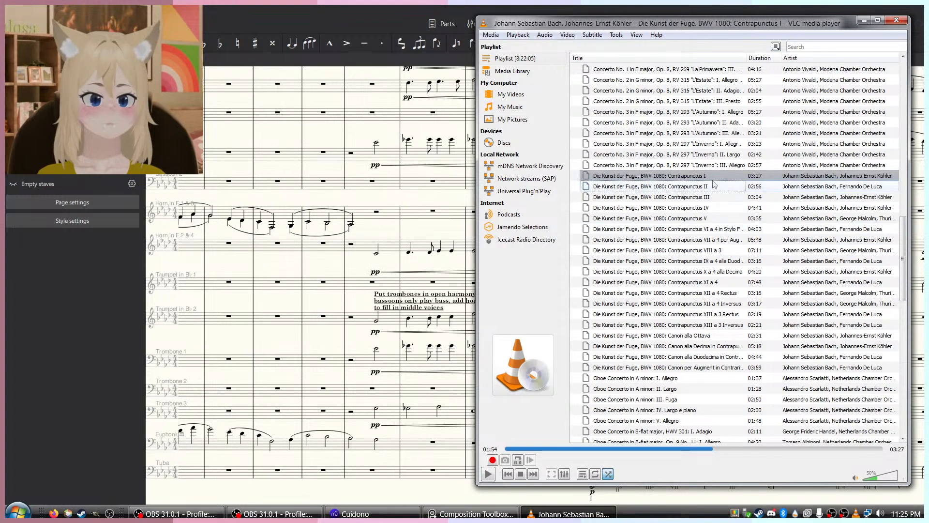
{"action": "left_click", "coordinate": [825, 187]}
{"action": "double_click", "coordinate": [826, 186]}
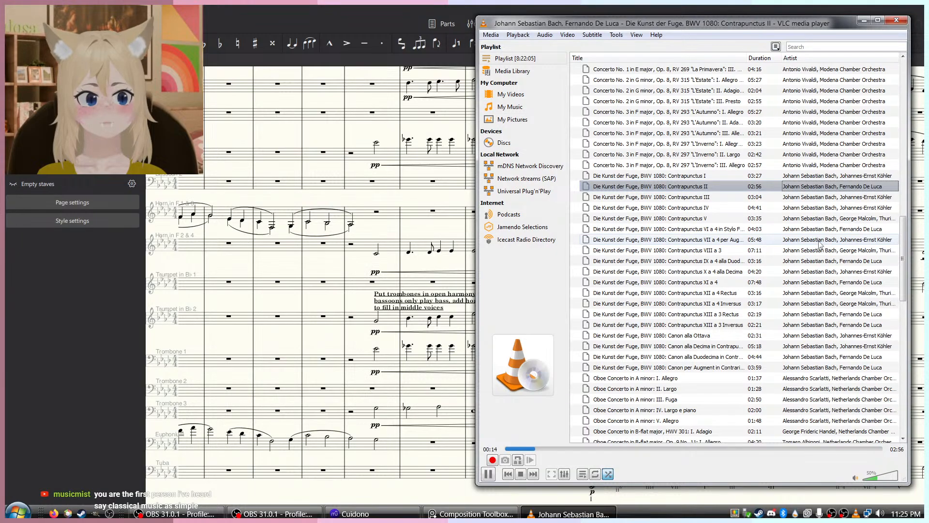
Play the opening of Contrapunctus V of Die Kunst der Fuge and pause it.
{"action": "double_click", "coordinate": [799, 219]}
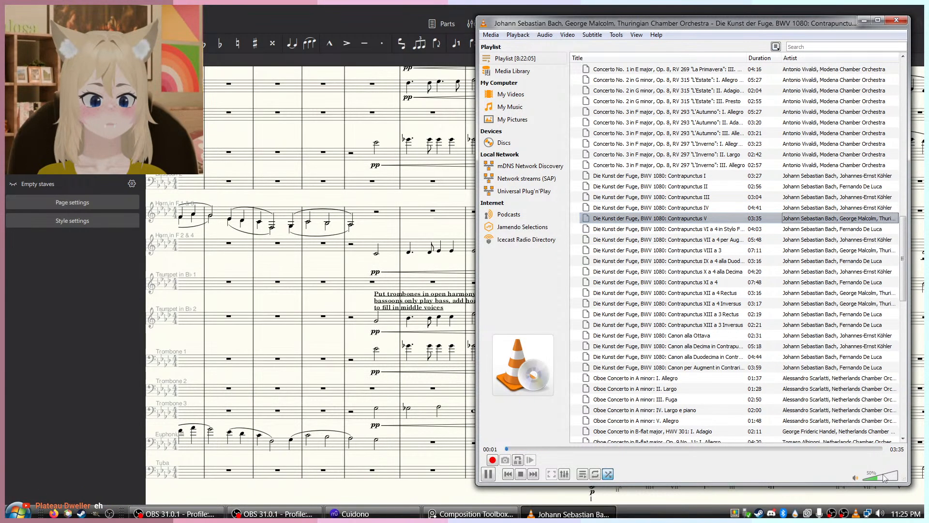
{"action": "left_click", "coordinate": [771, 513]}
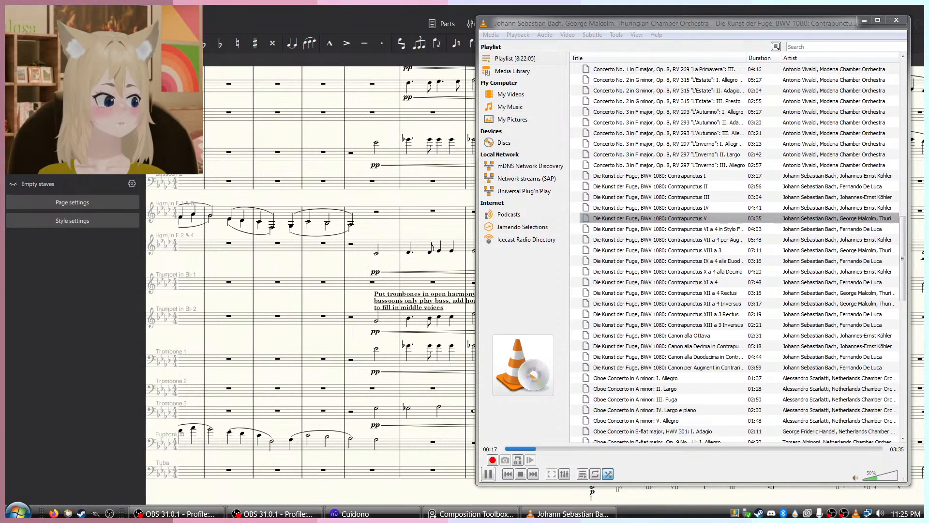
{"action": "left_click", "coordinate": [748, 220]}
{"action": "key", "text": "space"}
{"action": "scroll", "coordinate": [720, 329], "scroll_direction": "down", "scroll_amount": 8}
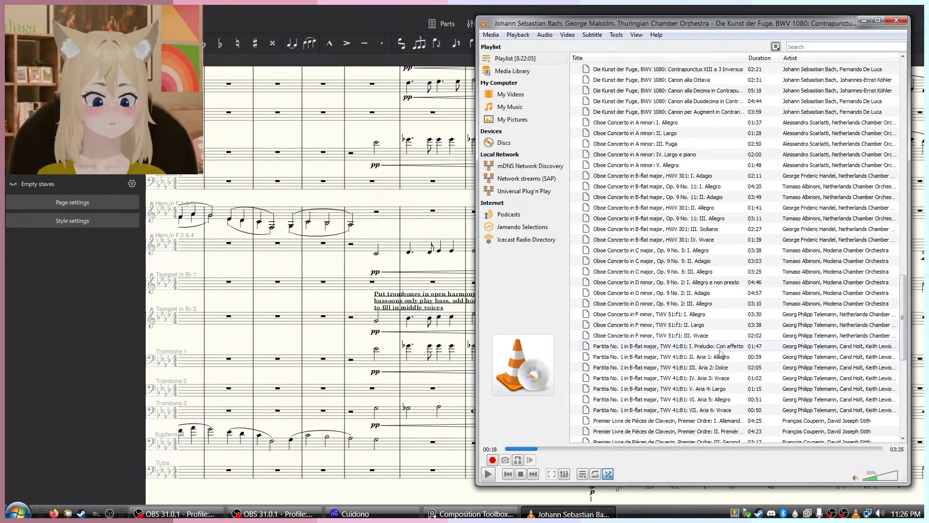
Play the first movement of Brandenburg Concerto No. 3 in G major, BWV 1048, from the playlist and move the player off the score.
{"action": "scroll", "coordinate": [721, 352], "scroll_direction": "up", "scroll_amount": 20}
{"action": "scroll", "coordinate": [683, 310], "scroll_direction": "down", "scroll_amount": 4}
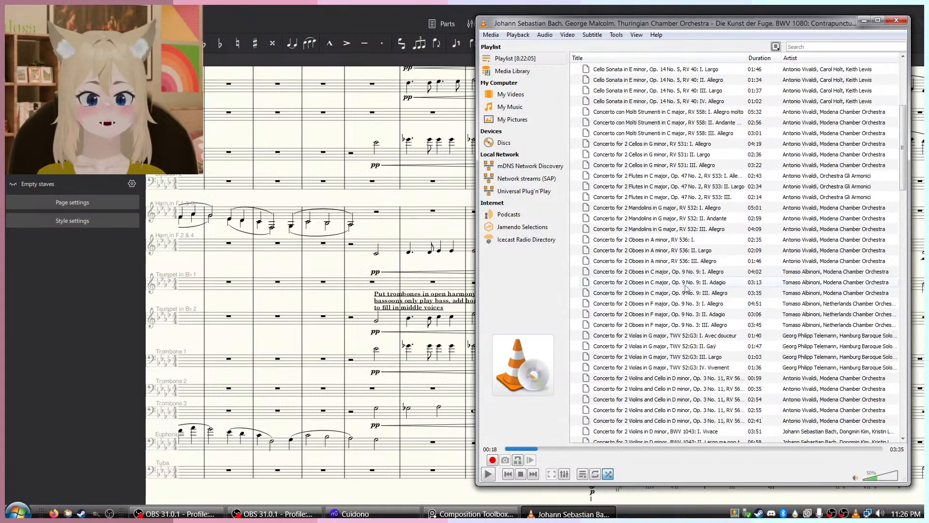
{"action": "scroll", "coordinate": [684, 288], "scroll_direction": "up", "scroll_amount": 5}
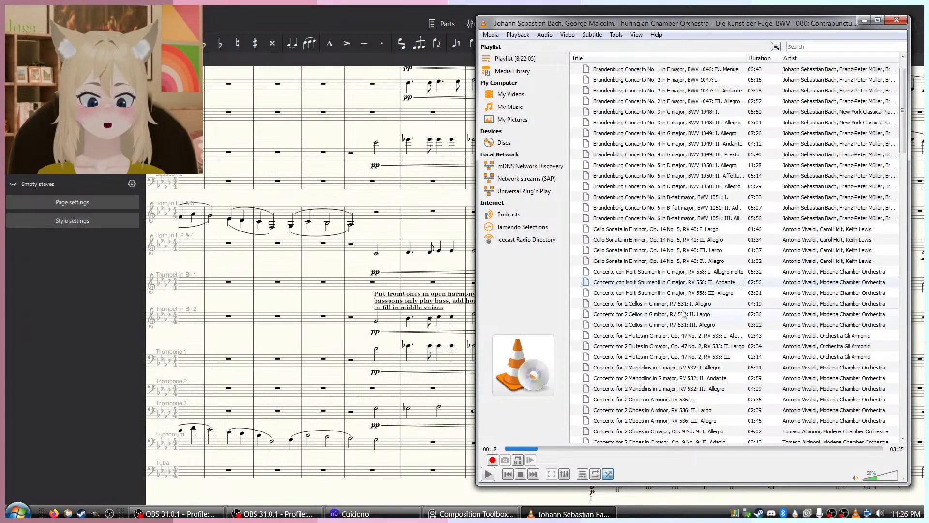
{"action": "scroll", "coordinate": [703, 126], "scroll_direction": "down", "scroll_amount": 5}
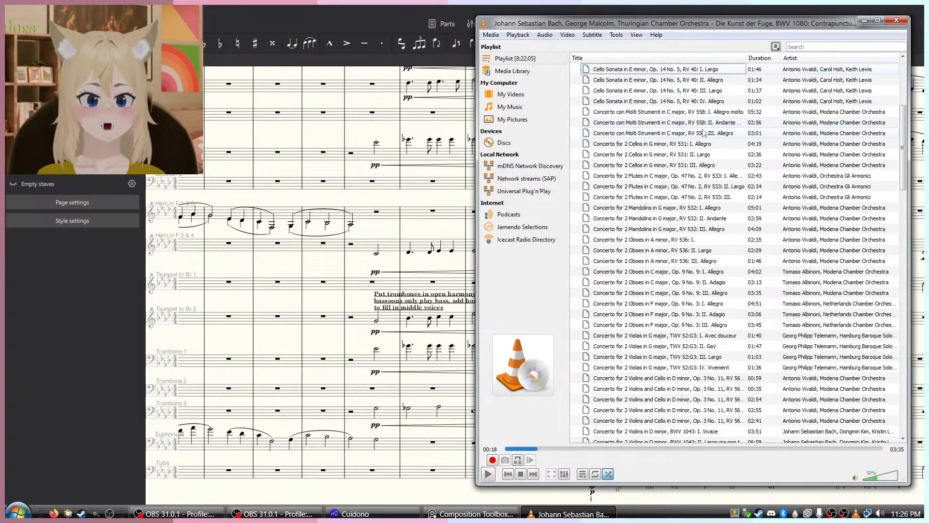
{"action": "scroll", "coordinate": [704, 133], "scroll_direction": "up", "scroll_amount": 6}
{"action": "left_click", "coordinate": [731, 145]}
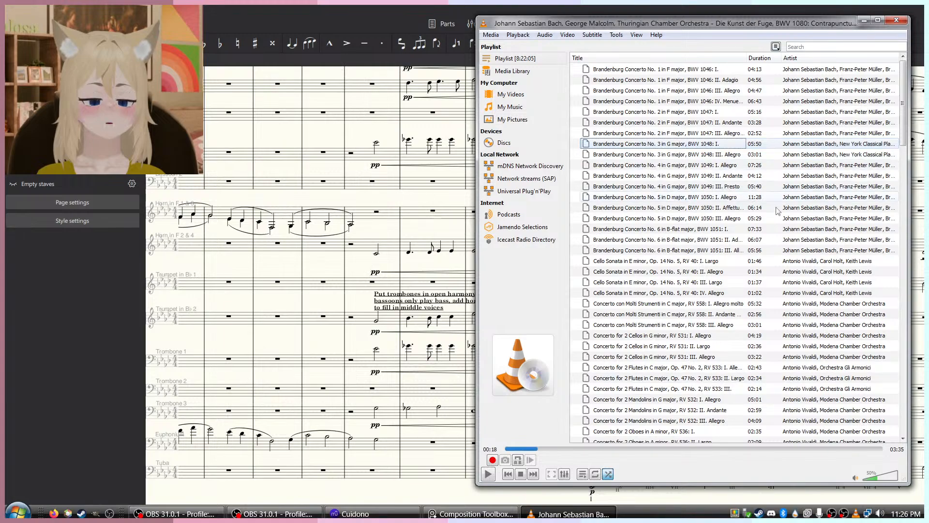
{"action": "double_click", "coordinate": [716, 145]}
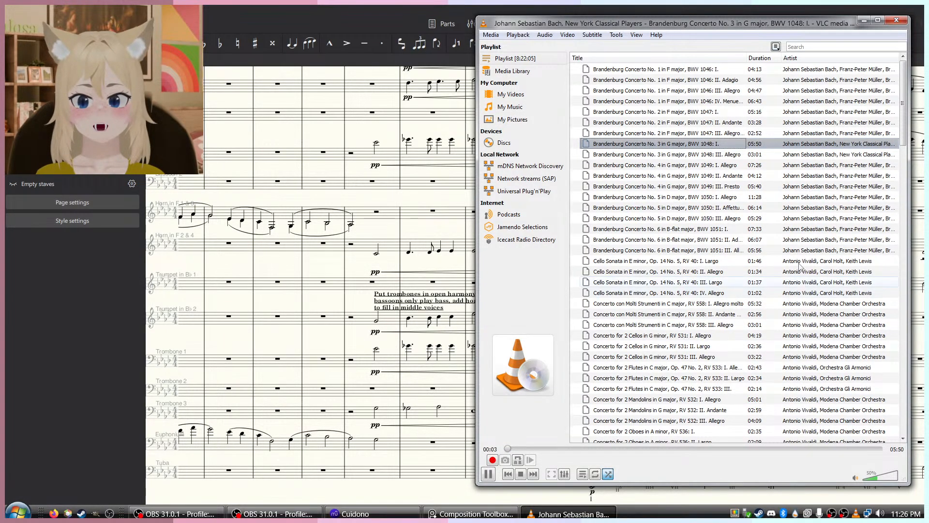
{"action": "left_click_drag", "start_coordinate": [751, 22], "coordinate": [924, 21]}
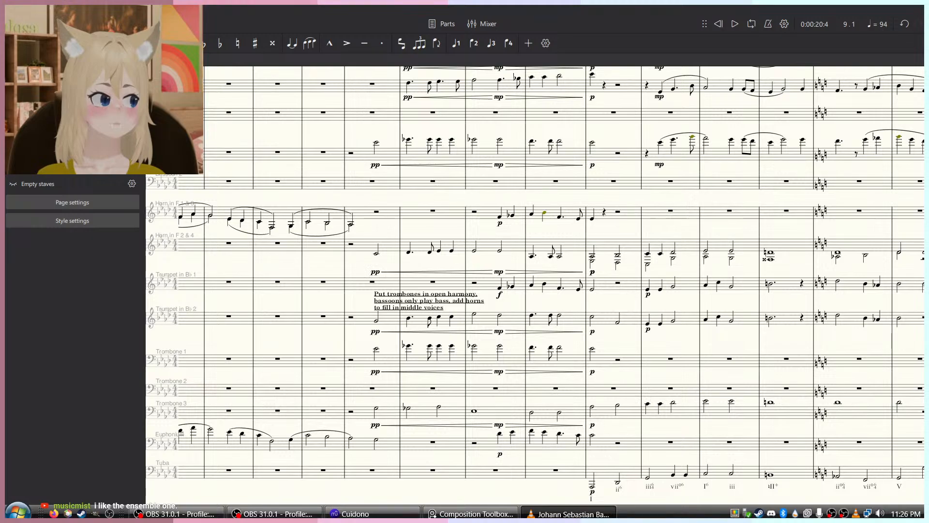
Switch to a private Firefox window, search YouTube for "the art of fugue" and open the Netherlands Bach Society's BWV 1080 video.
{"action": "left_click_drag", "start_coordinate": [582, 247], "coordinate": [532, 237]}
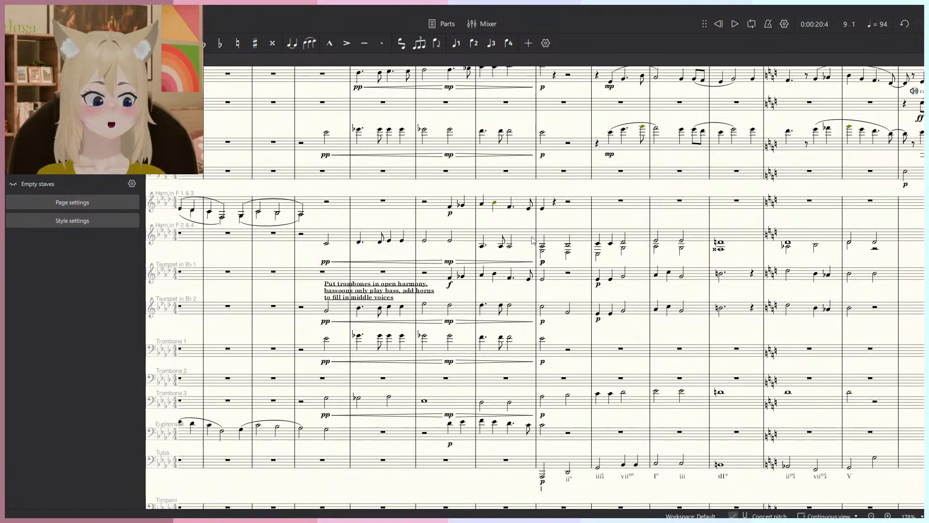
{"action": "mouse_move", "coordinate": [367, 514]}
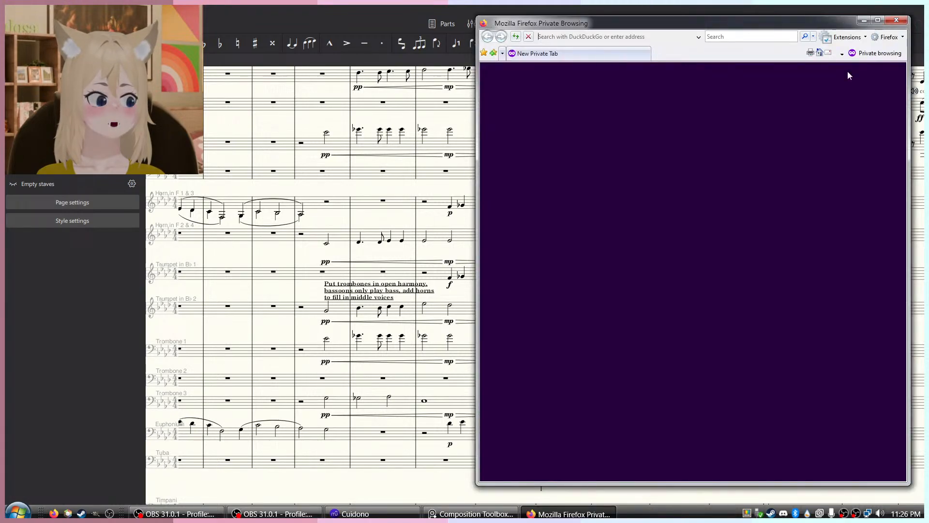
{"action": "left_click_drag", "start_coordinate": [780, 27], "coordinate": [928, 88]}
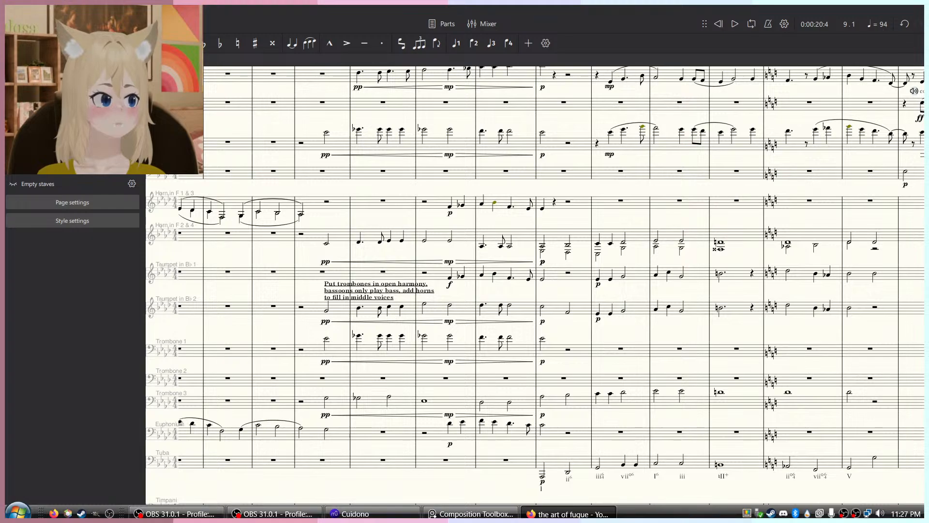
{"action": "left_click_drag", "start_coordinate": [924, 72], "coordinate": [653, 51]}
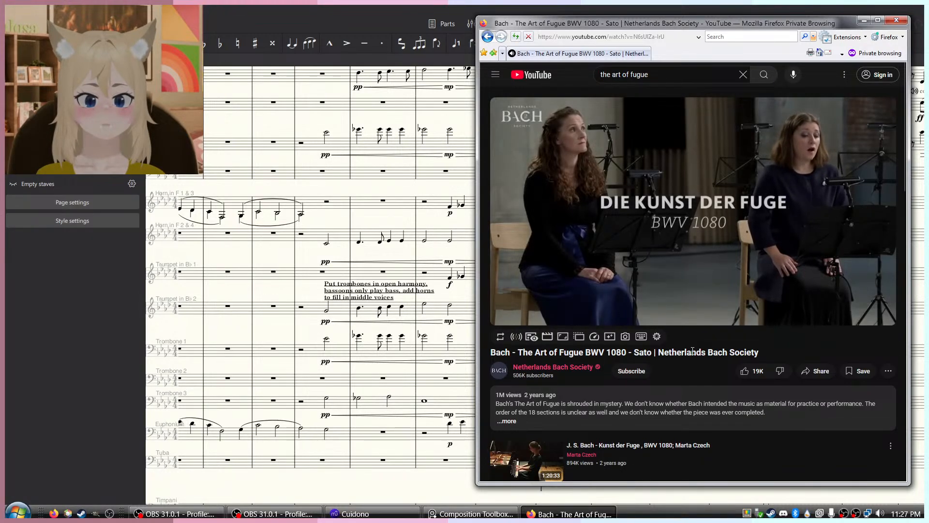
Watch the Art of Fugue video in a maximized browser window and move that window off the score.
{"action": "left_click", "coordinate": [877, 20]}
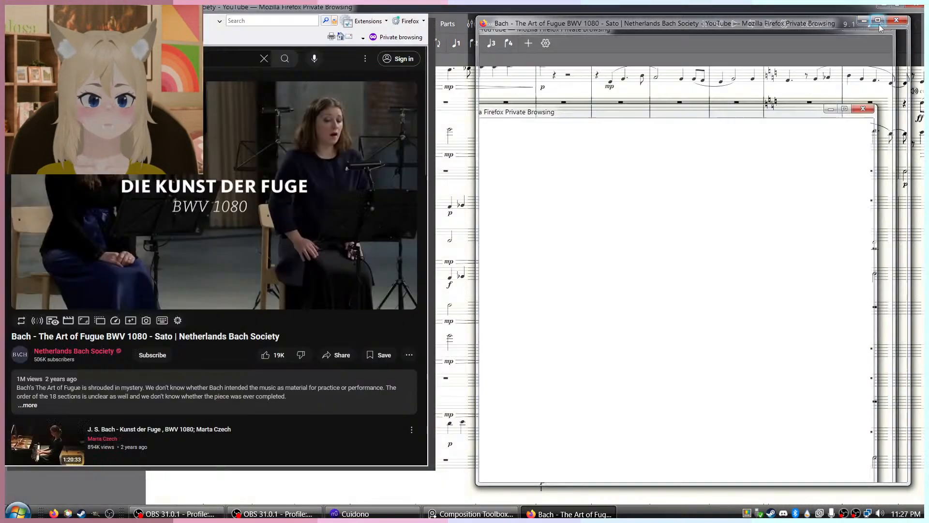
{"action": "left_click", "coordinate": [615, 390]}
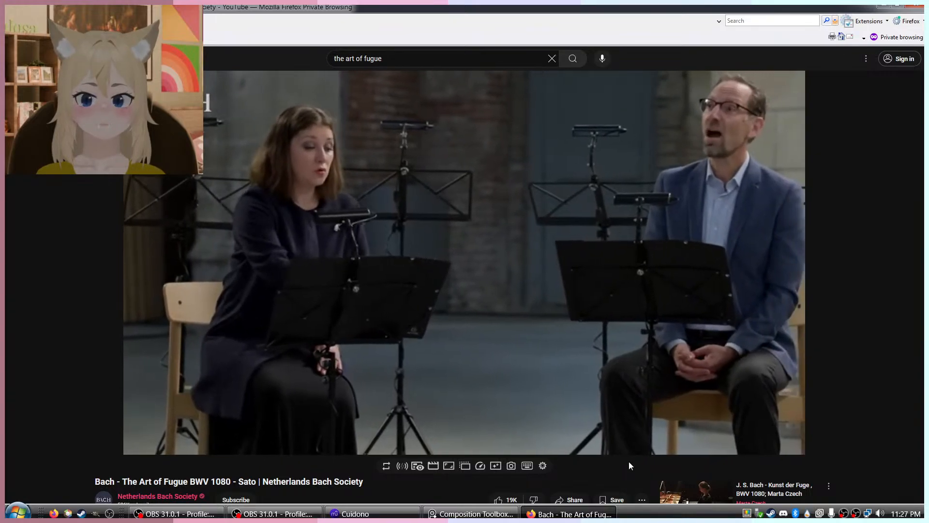
{"action": "mouse_move", "coordinate": [371, 375]}
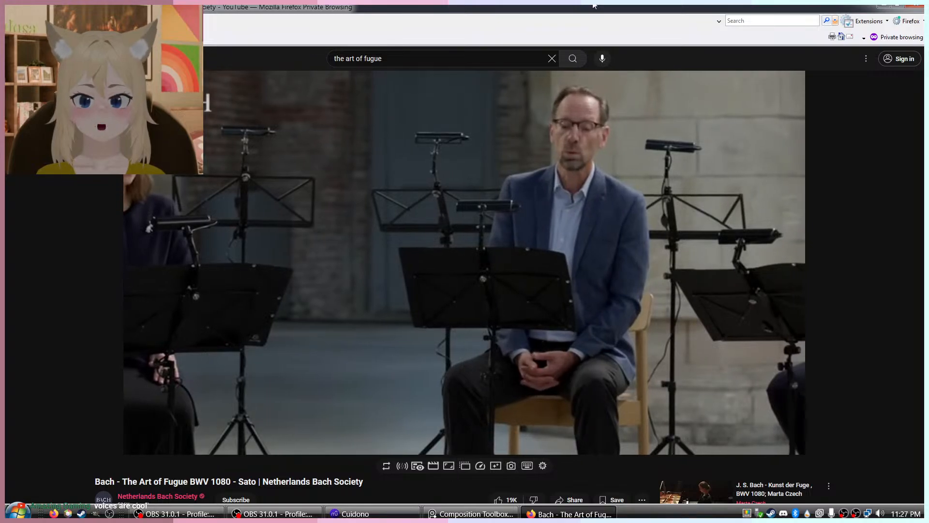
{"action": "left_click_drag", "start_coordinate": [595, 6], "coordinate": [928, 257]}
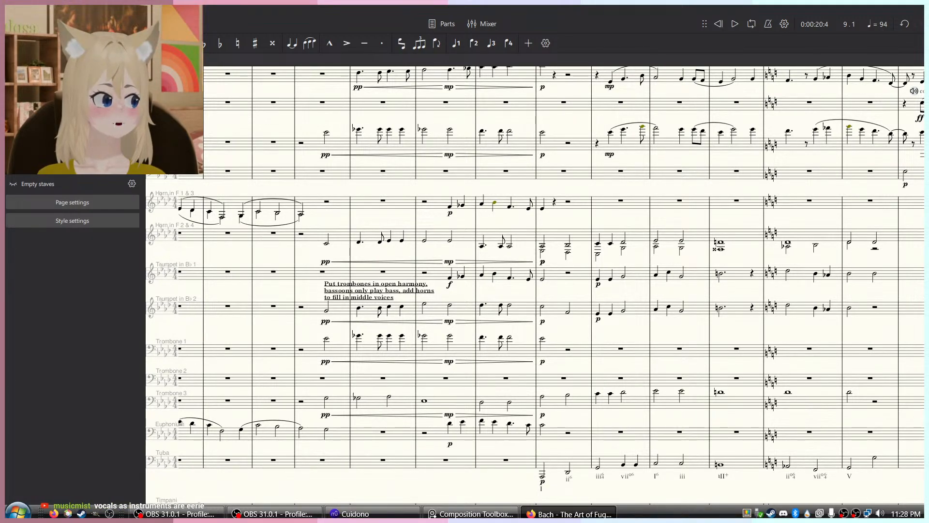
Examine the note about open trombone harmony and audition the Trumpet 2 and Trombone 3 notes in measures 5 and 6.
{"action": "scroll", "coordinate": [575, 223], "scroll_direction": "up", "scroll_amount": 2}
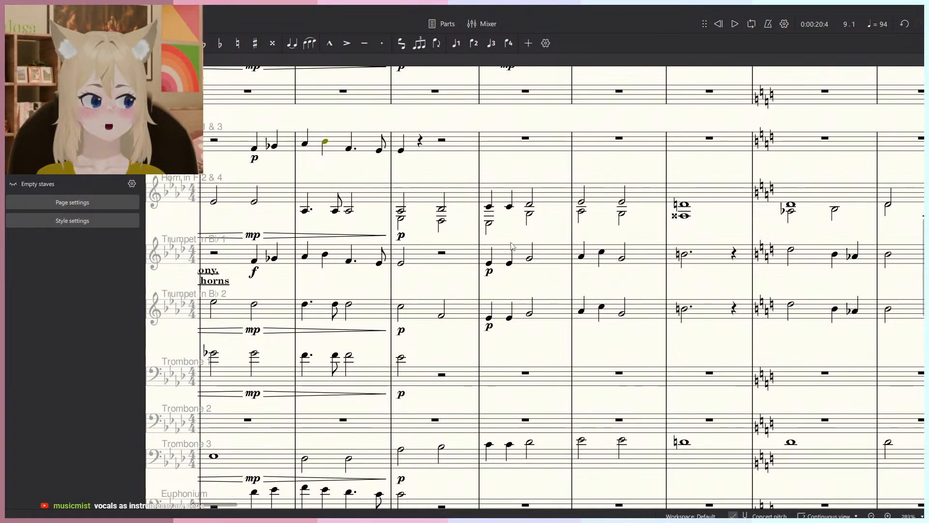
{"action": "scroll", "coordinate": [512, 246], "scroll_direction": "down", "scroll_amount": 3}
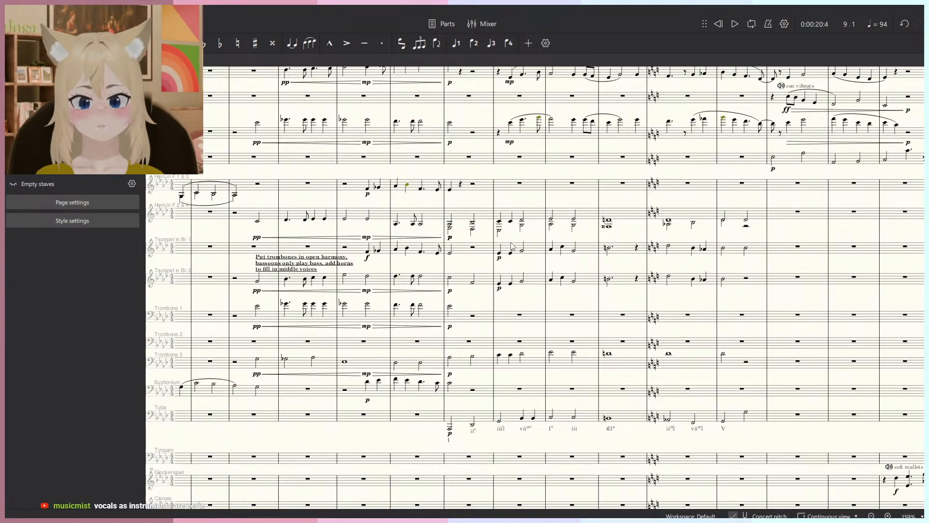
{"action": "left_click_drag", "start_coordinate": [432, 290], "coordinate": [554, 331]}
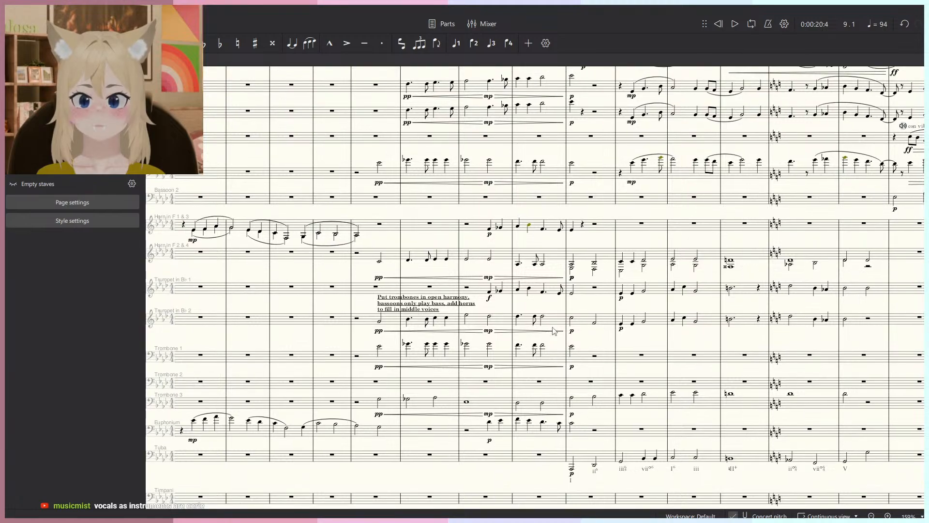
{"action": "scroll", "coordinate": [501, 271], "scroll_direction": "up", "scroll_amount": 2}
{"action": "scroll", "coordinate": [501, 270], "scroll_direction": "up", "scroll_amount": 2}
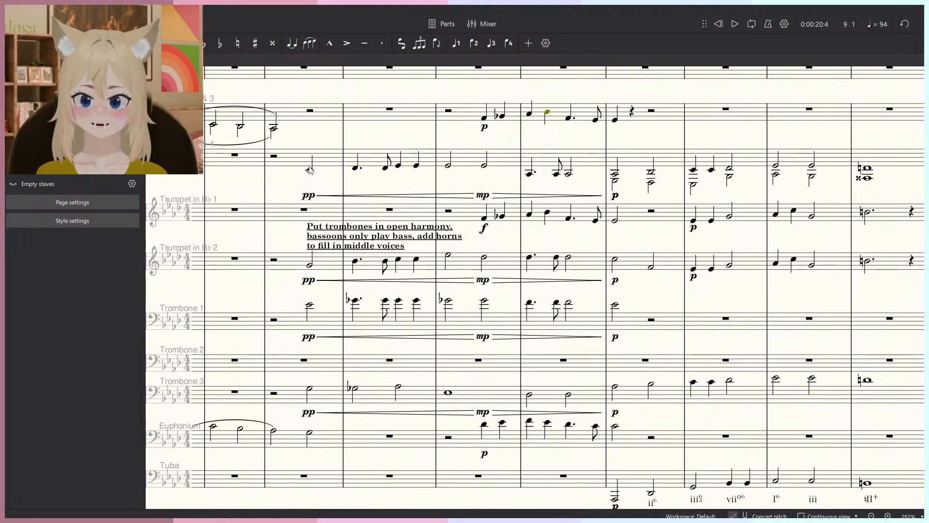
{"action": "left_click", "coordinate": [309, 265]}
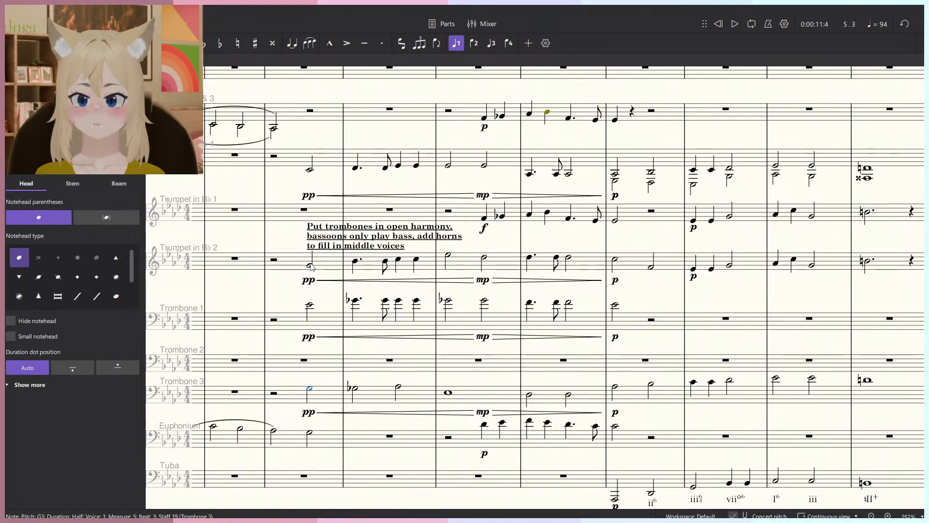
{"action": "key", "text": "Right"}
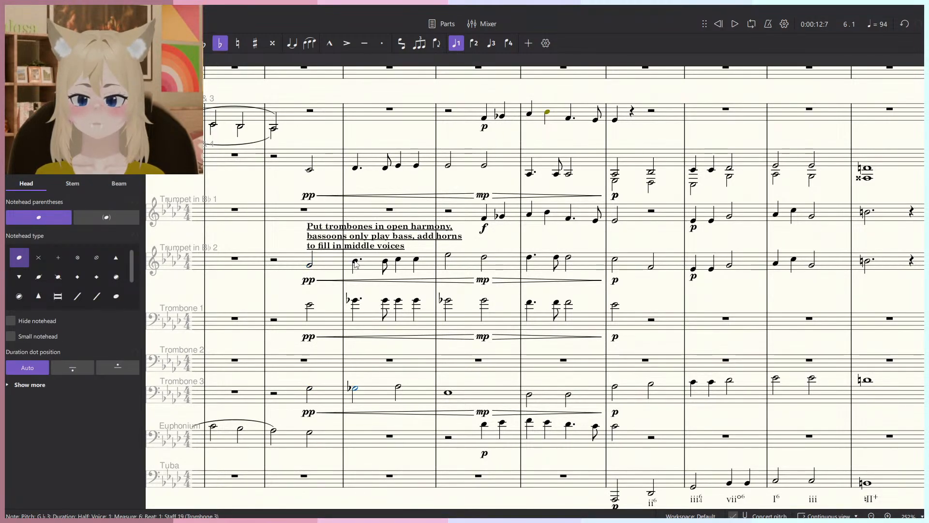
{"action": "key", "text": "Right"}
{"action": "key", "text": "Right"}
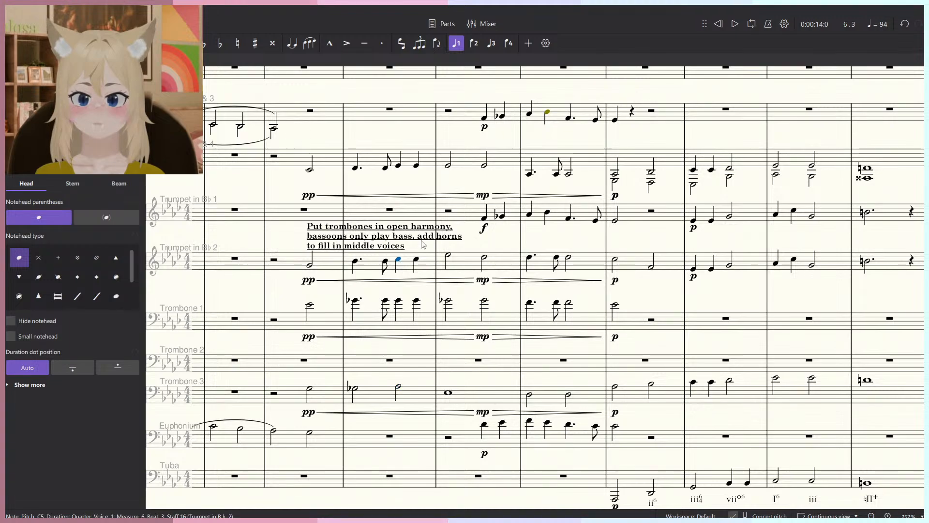
Audition the upper and lower voices of Horn in F 2 & 4 in measures 9 to 11.
{"action": "scroll", "coordinate": [490, 222], "scroll_direction": "up", "scroll_amount": 1}
{"action": "left_click_drag", "start_coordinate": [489, 219], "coordinate": [349, 234]}
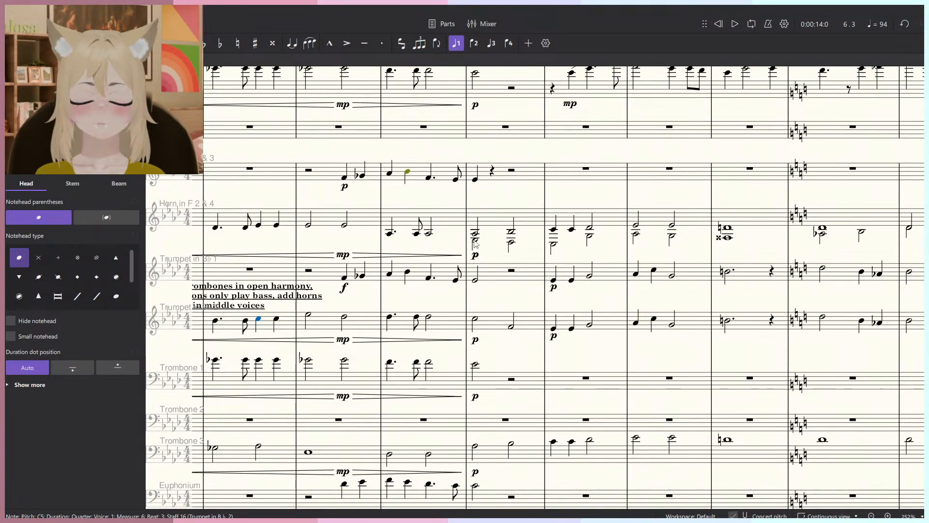
{"action": "left_click", "coordinate": [475, 239]}
{"action": "left_click", "coordinate": [476, 234]}
{"action": "left_click", "coordinate": [476, 239]}
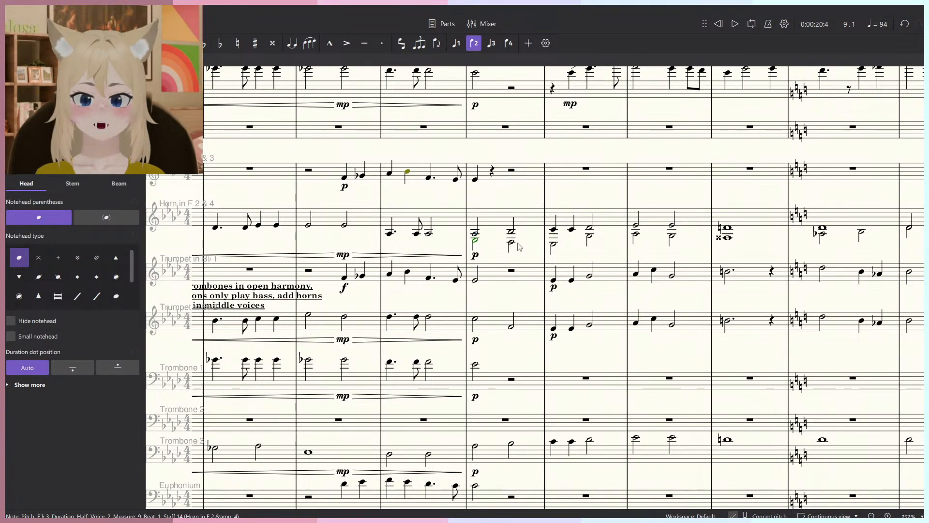
{"action": "left_click", "coordinate": [554, 245]}
{"action": "left_click", "coordinate": [553, 230]}
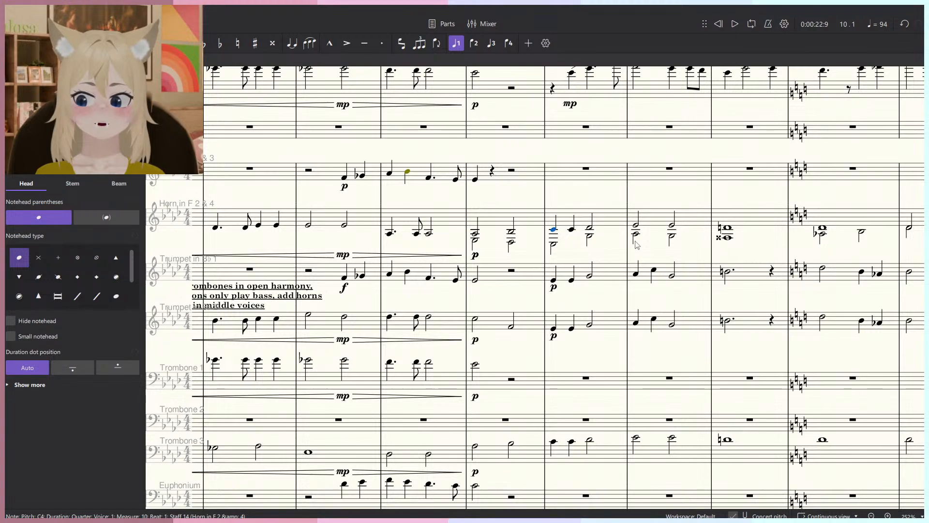
{"action": "left_click", "coordinate": [636, 235]}
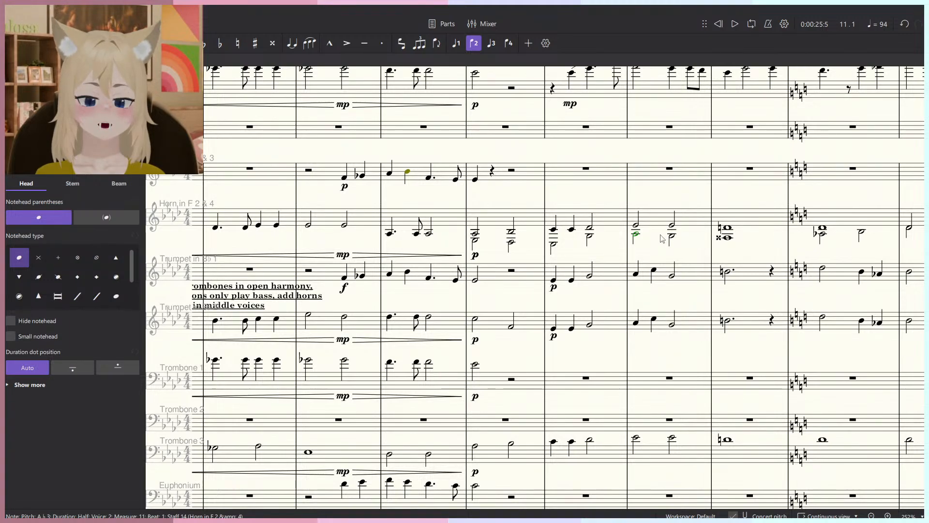
{"action": "left_click", "coordinate": [589, 236]}
{"action": "scroll", "coordinate": [649, 216], "scroll_direction": "up", "scroll_amount": 7}
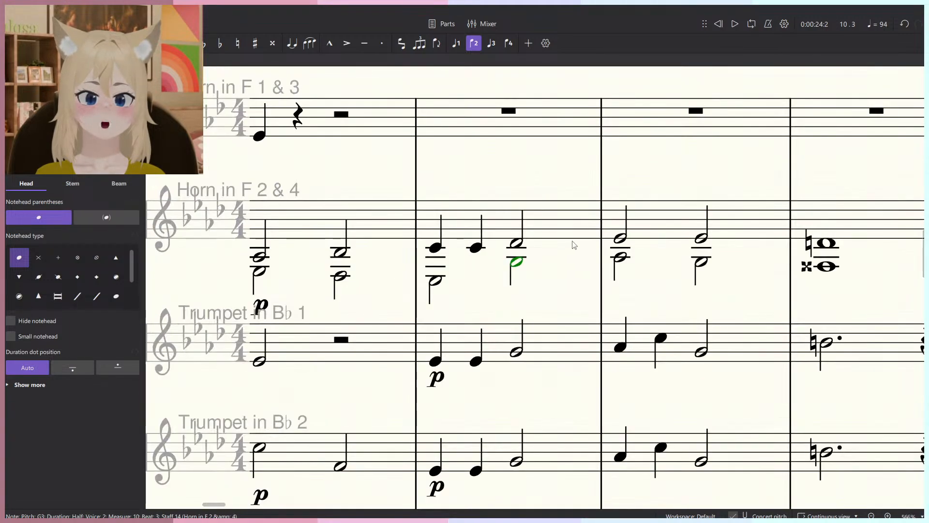
Compare both Horn in F 2 & 4 voices between measure 10 beat 3 and measure 11 beat 1, and undo the last edit.
{"action": "left_click", "coordinate": [516, 242]}
{"action": "left_click", "coordinate": [620, 238]}
{"action": "left_click", "coordinate": [622, 258]}
{"action": "left_click", "coordinate": [517, 262]}
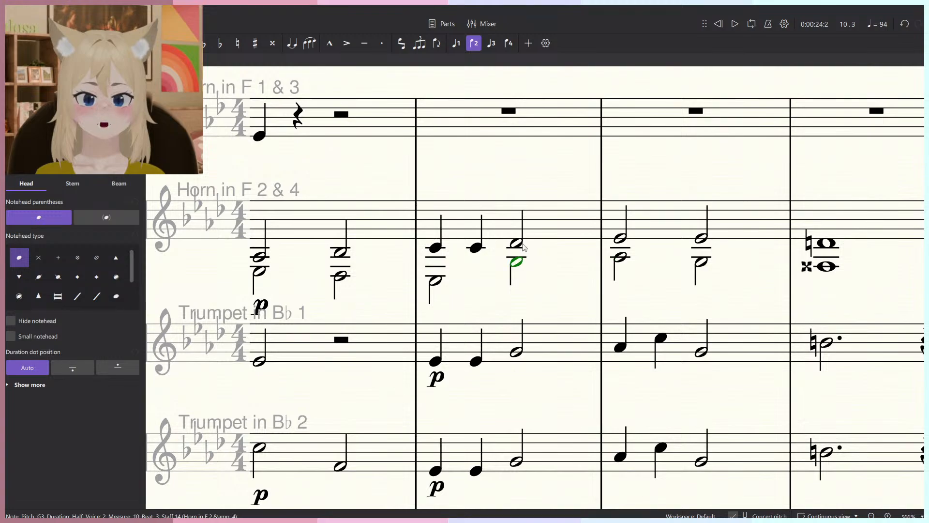
{"action": "left_click", "coordinate": [517, 243]}
{"action": "left_click", "coordinate": [620, 239]}
{"action": "left_click", "coordinate": [620, 257]}
{"action": "key", "text": "ctrl+z"}
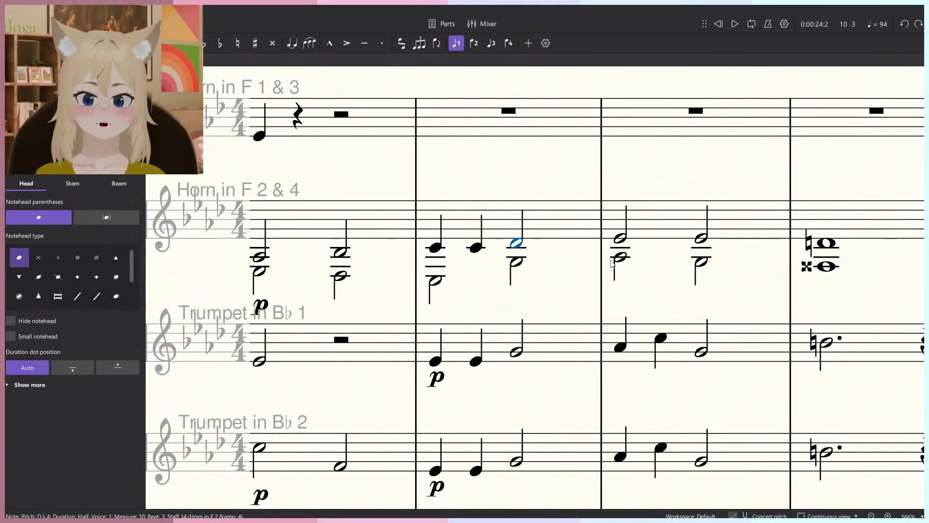
{"action": "scroll", "coordinate": [608, 262], "scroll_direction": "down", "scroll_amount": 5}
{"action": "left_click", "coordinate": [581, 271]}
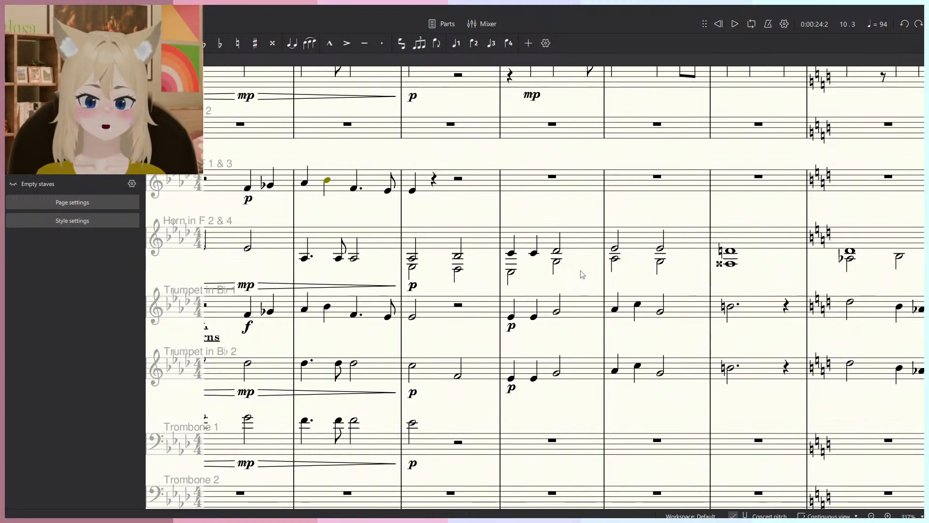
Check the lower Horn in F 2 & 4 voice in measures 9 and 10 against the tuba line and its Roman-numeral chords.
{"action": "scroll", "coordinate": [513, 278], "scroll_direction": "down", "scroll_amount": 1}
{"action": "scroll", "coordinate": [491, 276], "scroll_direction": "down", "scroll_amount": 1}
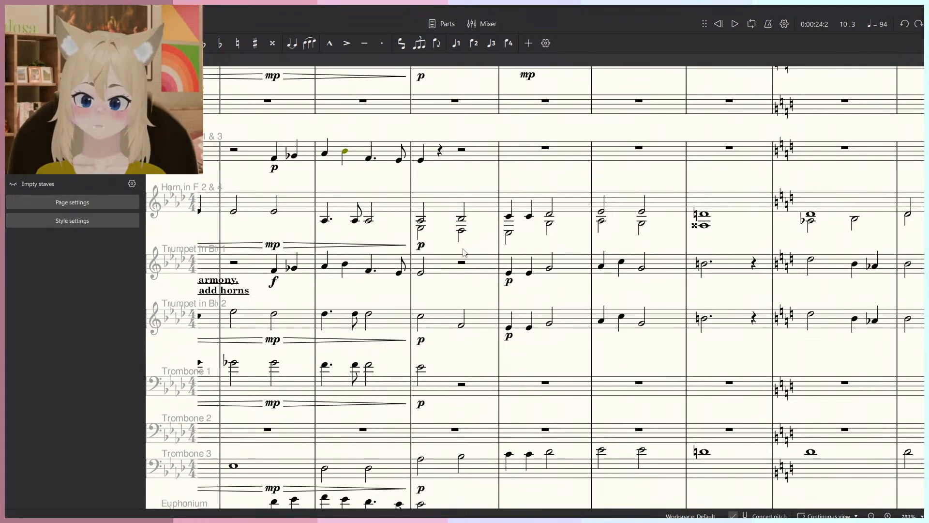
{"action": "scroll", "coordinate": [532, 232], "scroll_direction": "down", "scroll_amount": 3}
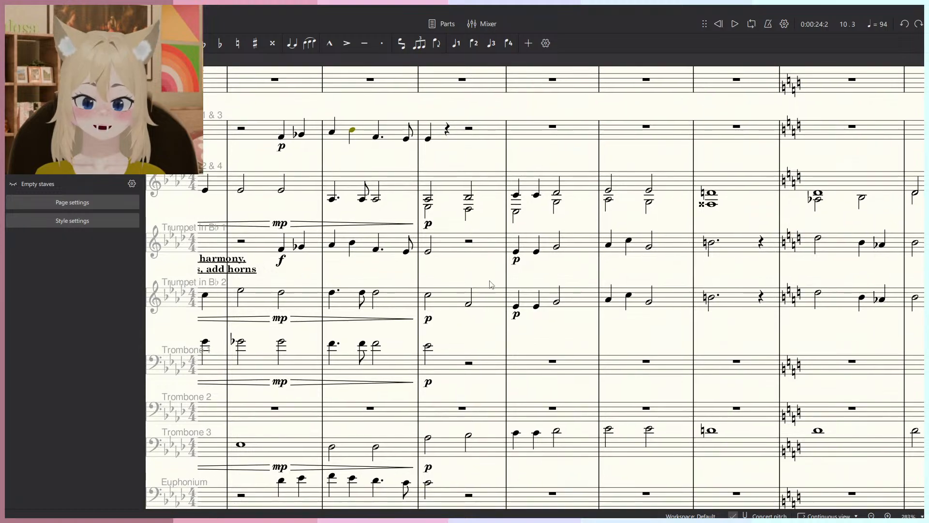
{"action": "left_click", "coordinate": [429, 475]}
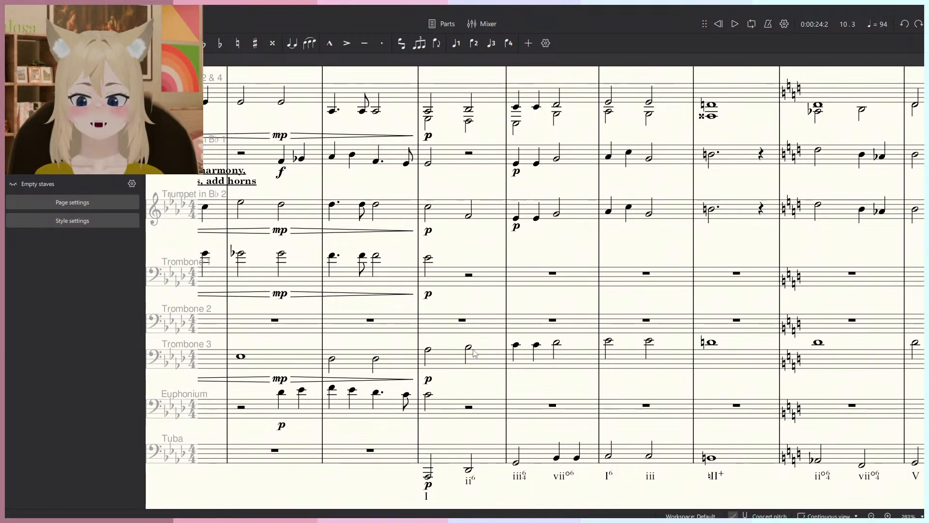
{"action": "left_click", "coordinate": [474, 258]}
{"action": "scroll", "coordinate": [473, 258], "scroll_direction": "up", "scroll_amount": 2}
{"action": "left_click", "coordinate": [429, 208]}
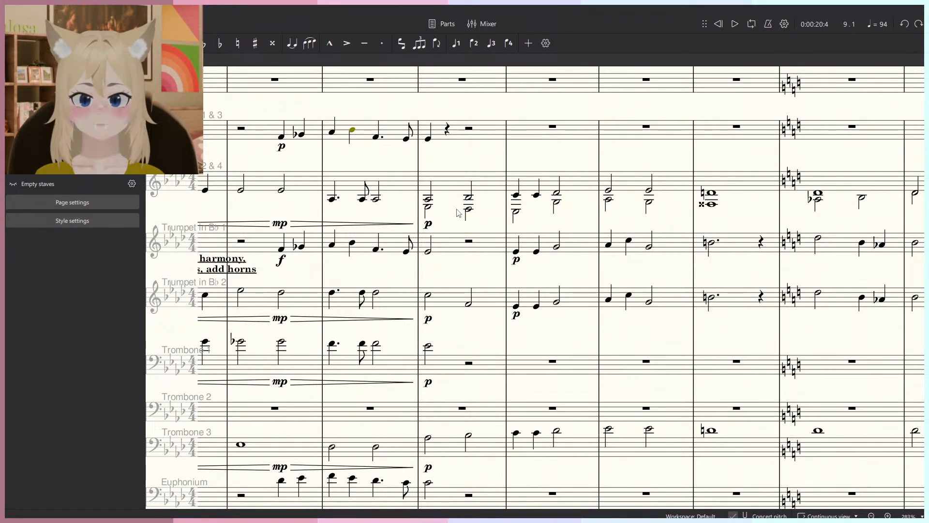
{"action": "key", "text": "Right"}
{"action": "key", "text": "Right"}
{"action": "key", "text": "Right"}
{"action": "key", "text": "Right"}
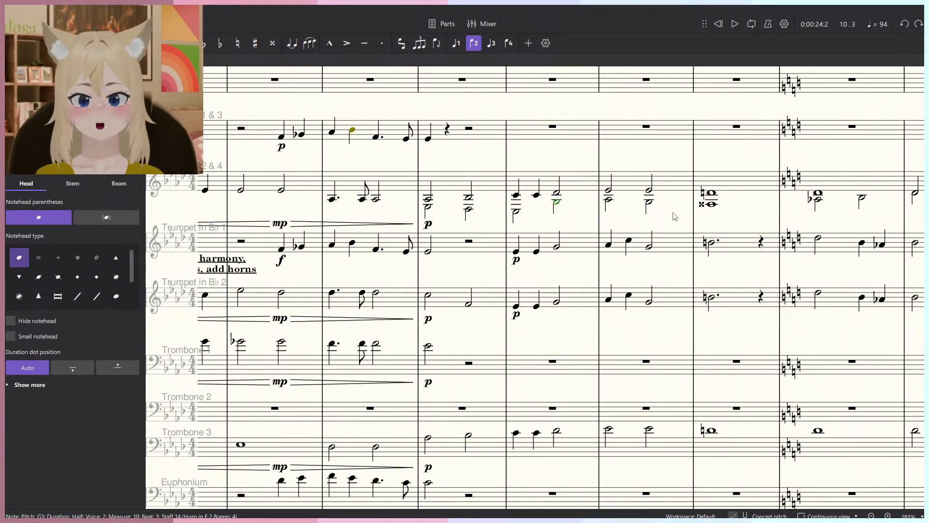
{"action": "scroll", "coordinate": [675, 213], "scroll_direction": "down", "scroll_amount": 4}
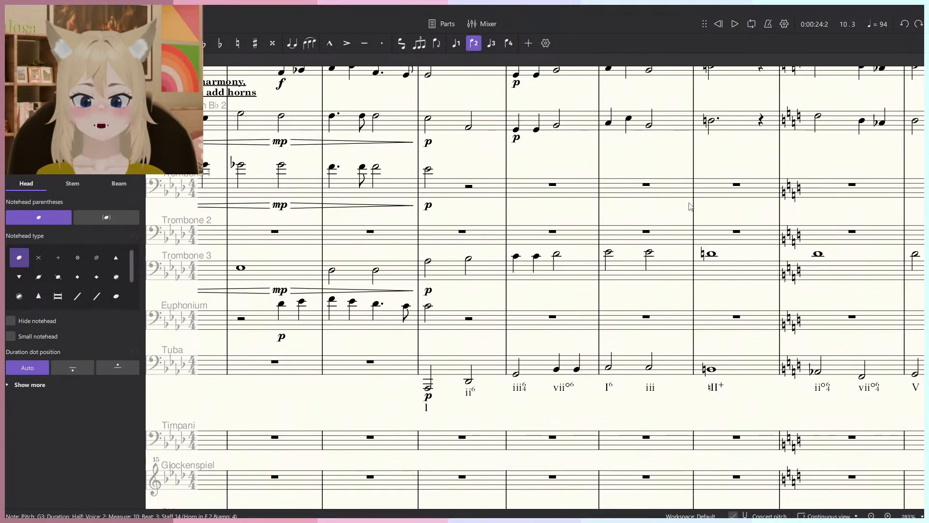
Lower the green lower-voice half note of Horn in F 2 & 4 at measure 10 beat 3 to D♭3.
{"action": "scroll", "coordinate": [686, 206], "scroll_direction": "up", "scroll_amount": 3}
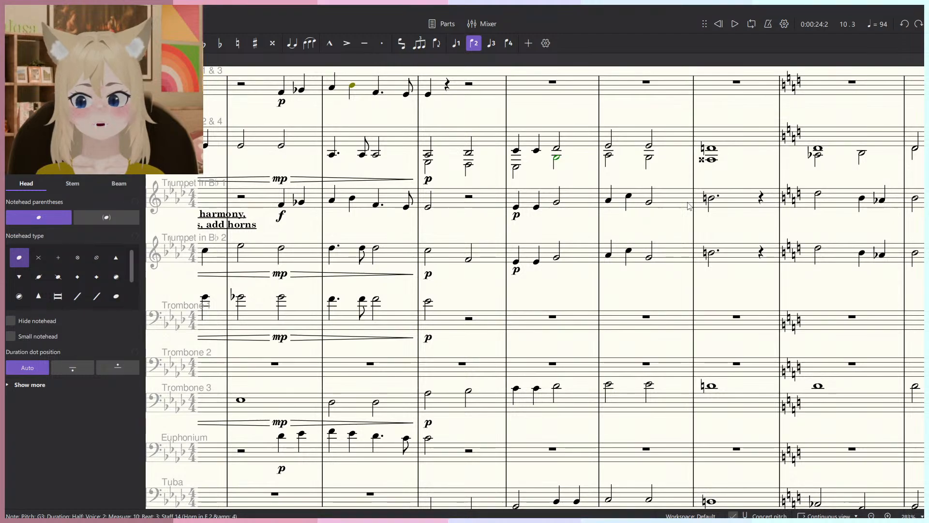
{"action": "scroll", "coordinate": [689, 206], "scroll_direction": "down", "scroll_amount": 1}
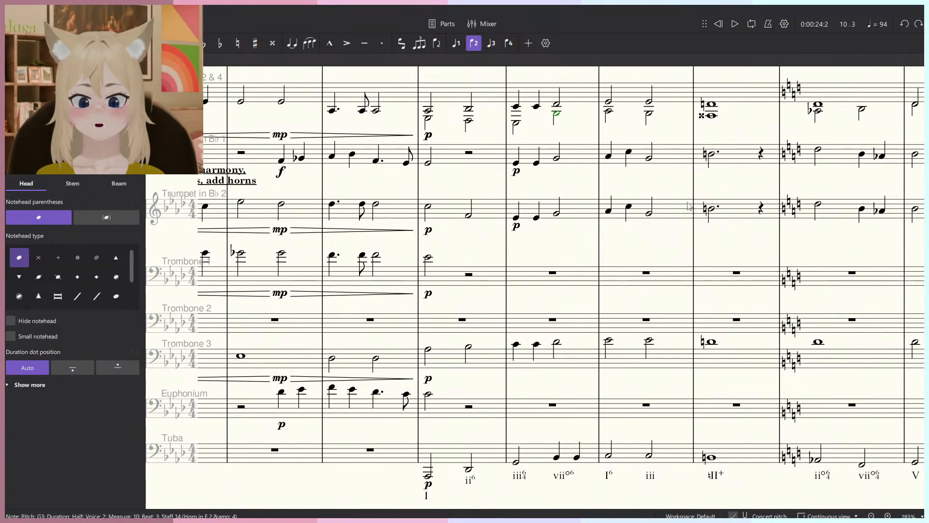
{"action": "scroll", "coordinate": [690, 206], "scroll_direction": "up", "scroll_amount": 2}
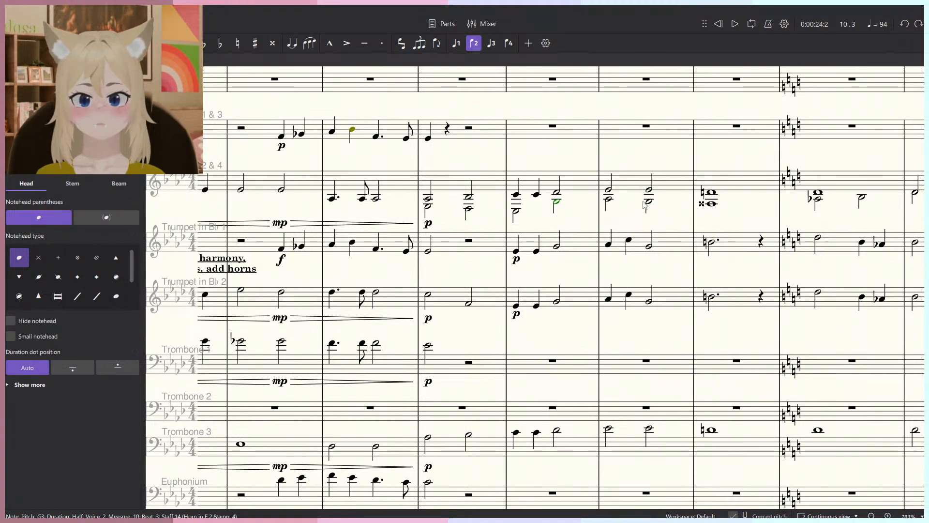
{"action": "key", "text": "Down"}
{"action": "key", "text": "Down"}
{"action": "key", "text": "Down"}
{"action": "key", "text": "Down"}
{"action": "key", "text": "Down"}
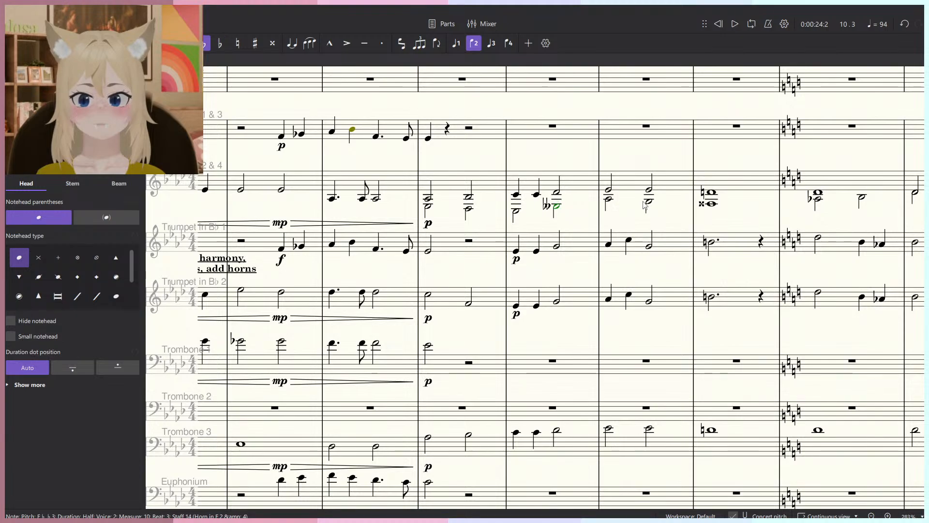
{"action": "key", "text": "Down"}
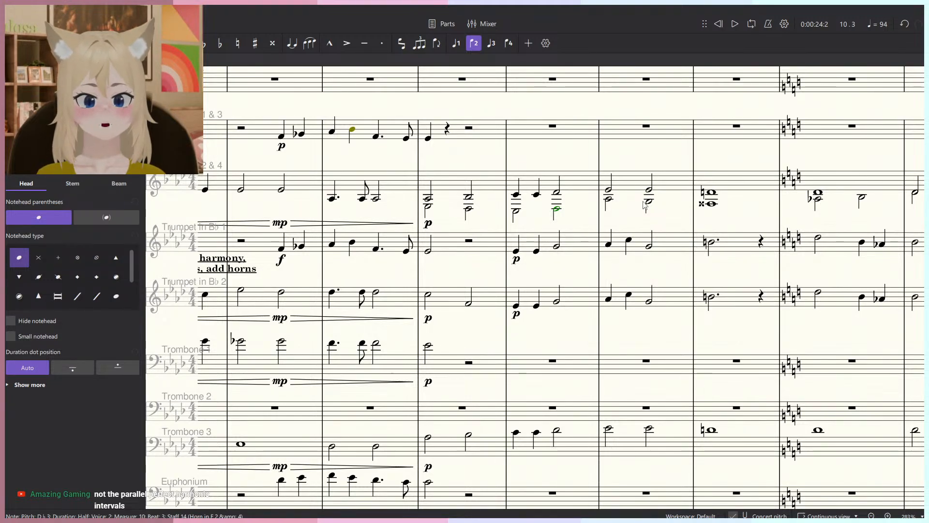
Check the lower Horn in F 2 & 4 voice from measure 10 back to measure 9 beat 3 against the tuba's chord labels.
{"action": "scroll", "coordinate": [644, 206], "scroll_direction": "down", "scroll_amount": 5}
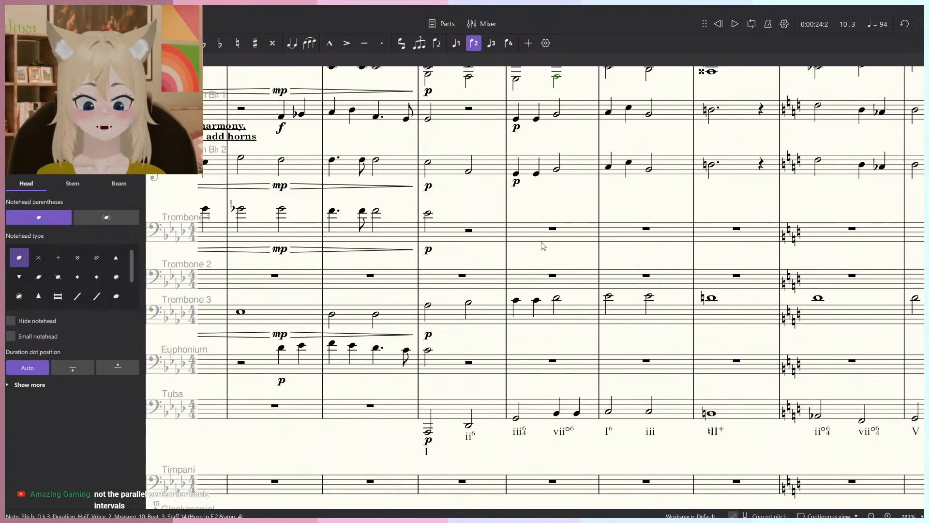
{"action": "scroll", "coordinate": [540, 367], "scroll_direction": "up", "scroll_amount": 5}
{"action": "scroll", "coordinate": [540, 367], "scroll_direction": "up", "scroll_amount": 2}
{"action": "key", "text": "Left"}
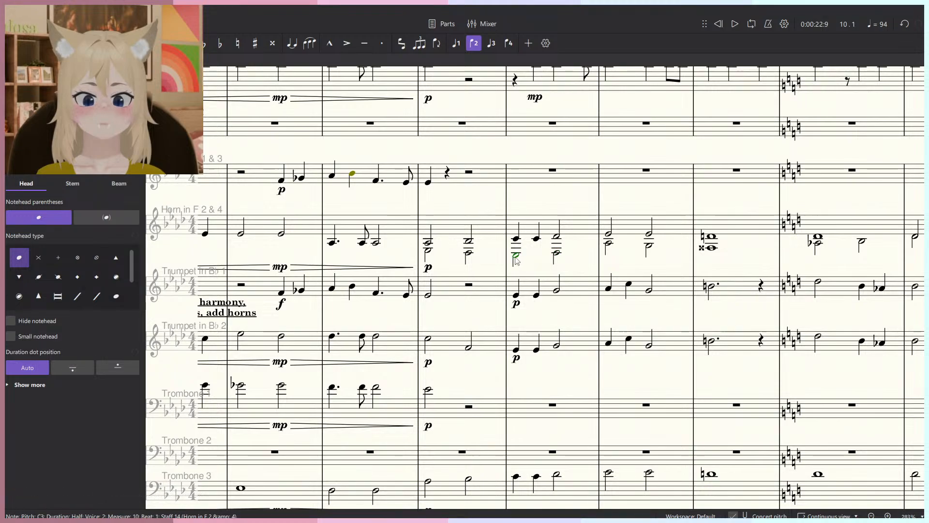
{"action": "key", "text": "Left"}
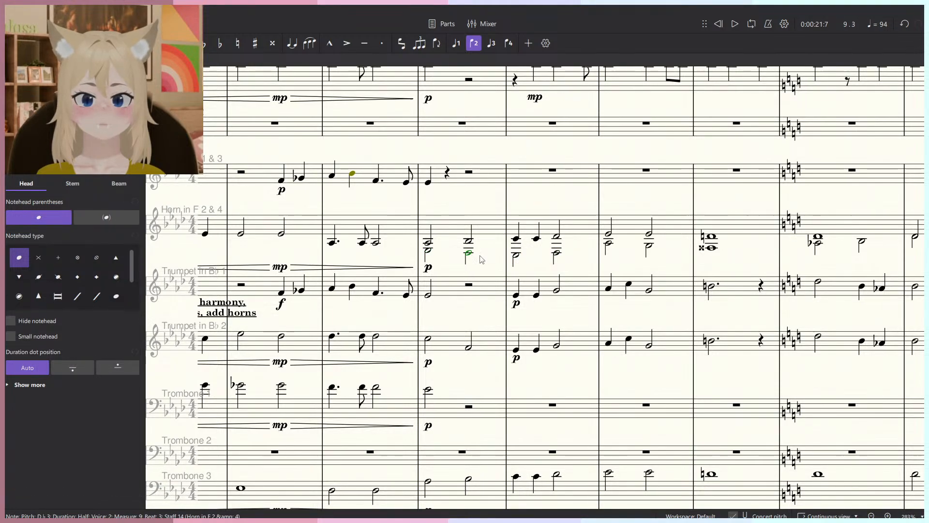
{"action": "scroll", "coordinate": [468, 254], "scroll_direction": "down", "scroll_amount": 6}
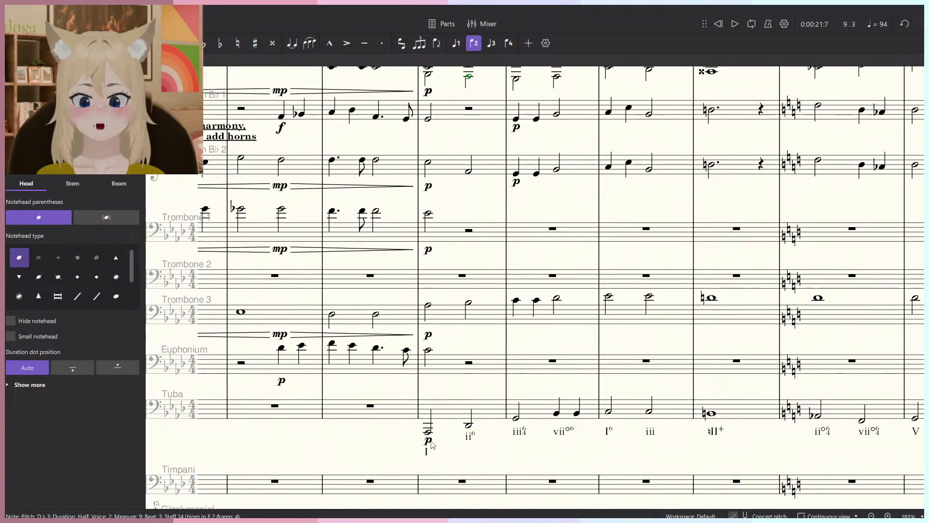
Compare the measure 9 beat 1 notes of the tuba, Trombone 3 and both Horn in F 2 & 4 voices.
{"action": "key", "text": "Escape"}
{"action": "left_click", "coordinate": [429, 431]}
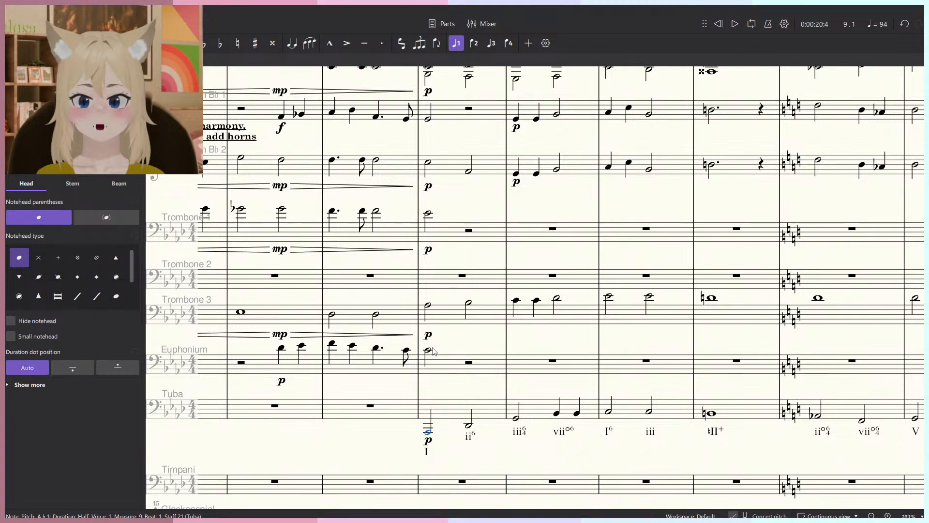
{"action": "left_click", "coordinate": [428, 307]}
{"action": "scroll", "coordinate": [430, 271], "scroll_direction": "up", "scroll_amount": 1}
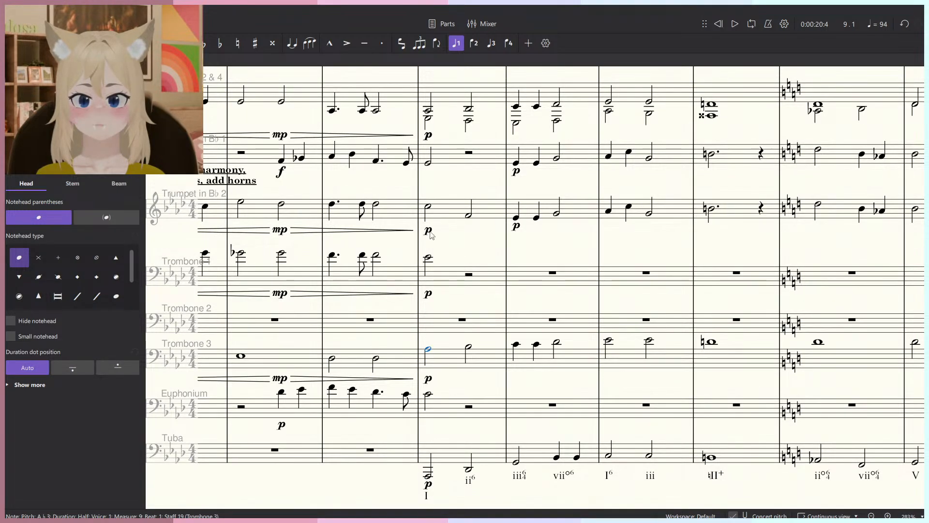
{"action": "left_click", "coordinate": [430, 117]}
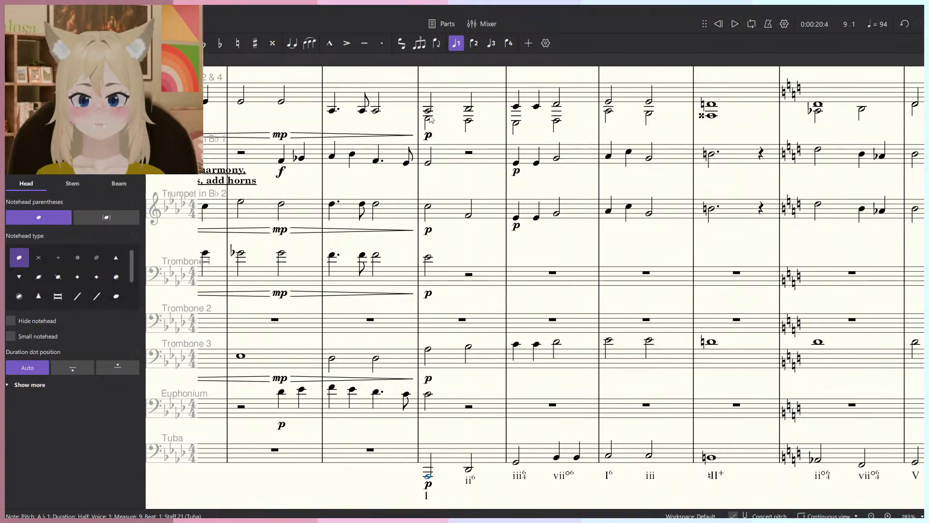
{"action": "left_click", "coordinate": [428, 477]}
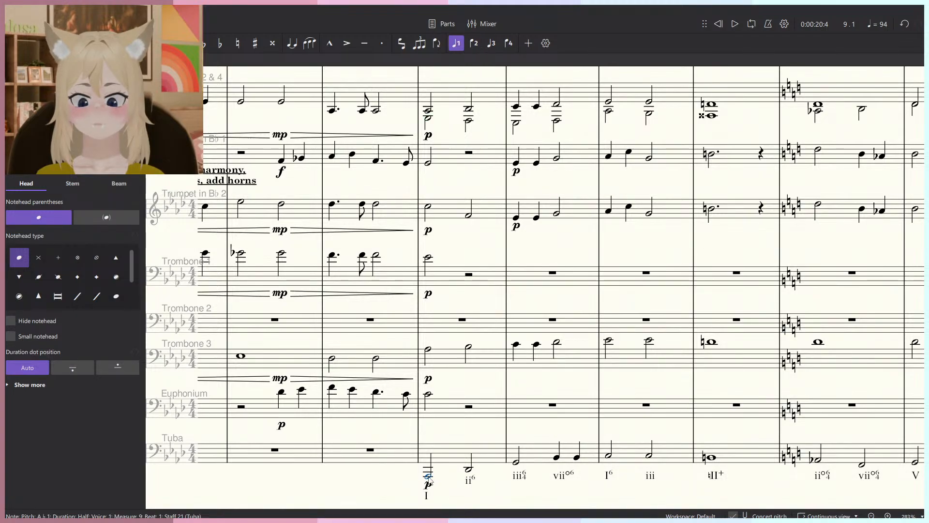
{"action": "left_click", "coordinate": [428, 119]}
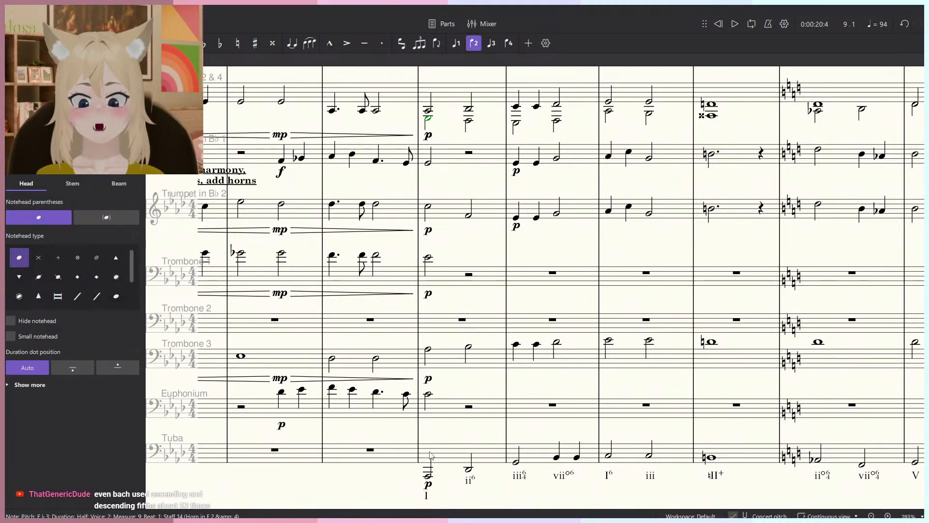
{"action": "left_click", "coordinate": [429, 477]}
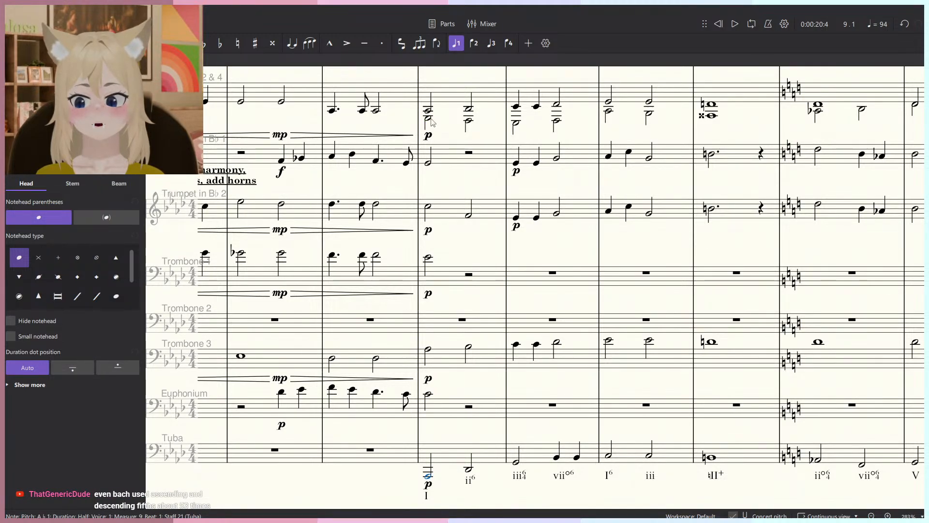
{"action": "left_click", "coordinate": [431, 121]}
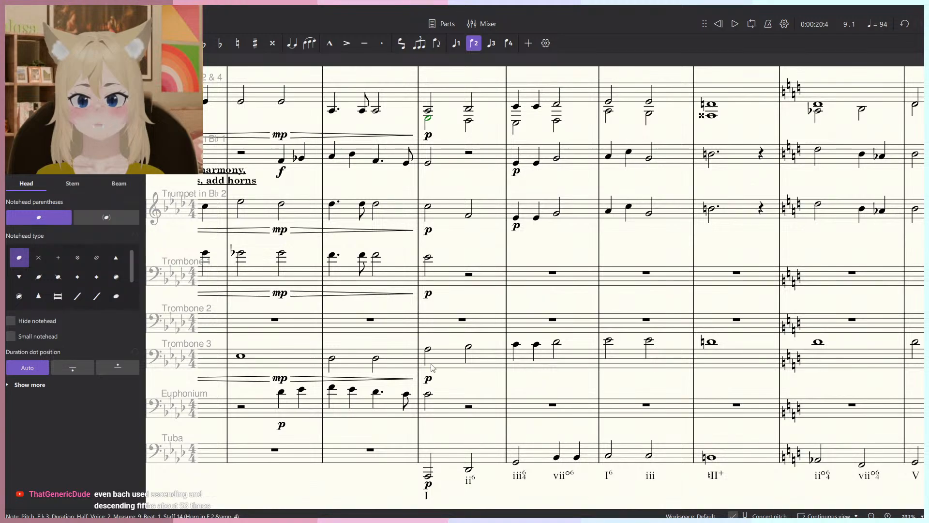
{"action": "left_click", "coordinate": [428, 350]}
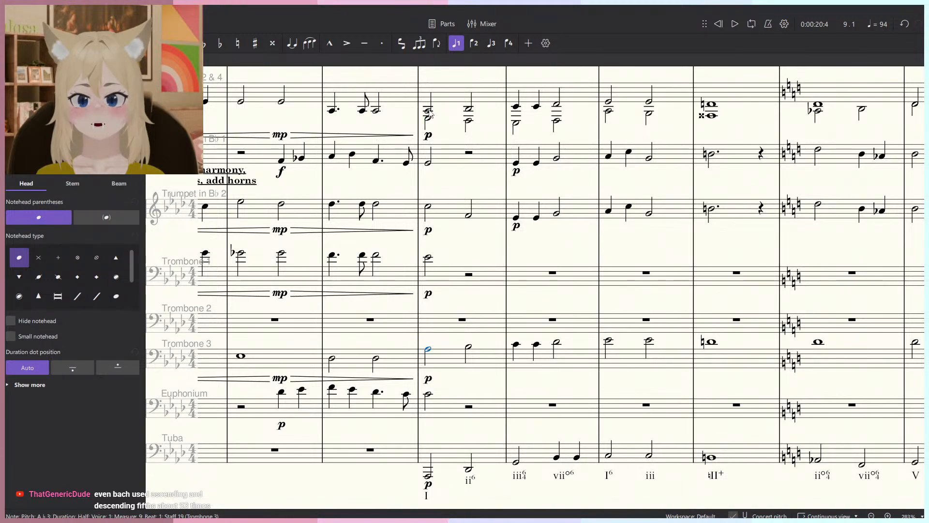
{"action": "left_click", "coordinate": [429, 113]}
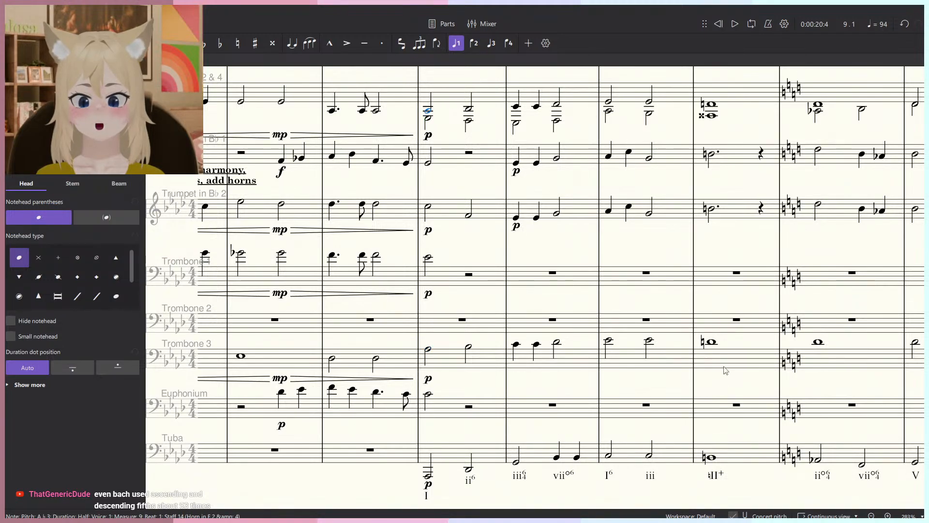
Survey the brass staves up to measure 12 and audition the Trombone 3 note at measure 9 beat 1.
{"action": "left_click", "coordinate": [725, 369]}
{"action": "scroll", "coordinate": [725, 370], "scroll_direction": "down", "scroll_amount": 1}
{"action": "left_click_drag", "start_coordinate": [565, 353], "coordinate": [755, 371]}
{"action": "scroll", "coordinate": [711, 368], "scroll_direction": "down", "scroll_amount": 1}
{"action": "left_click_drag", "start_coordinate": [673, 359], "coordinate": [593, 352]}
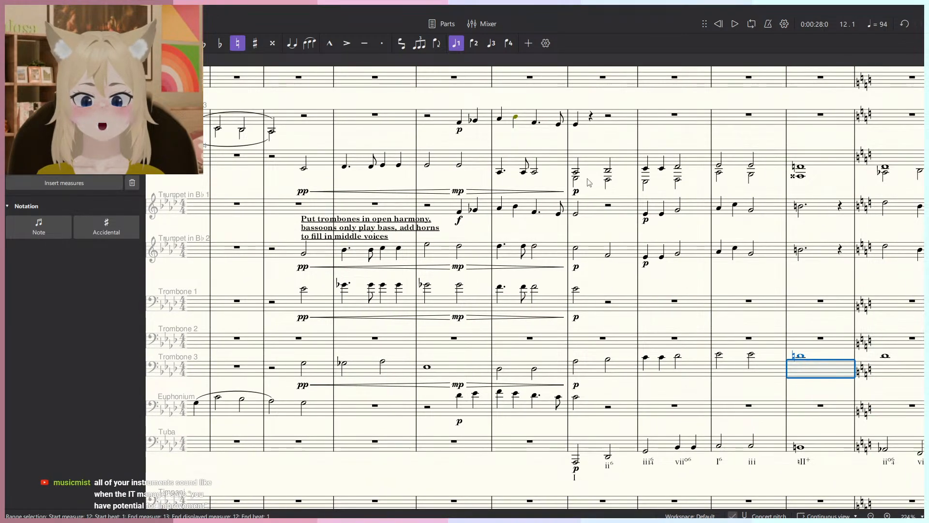
{"action": "left_click", "coordinate": [576, 361]}
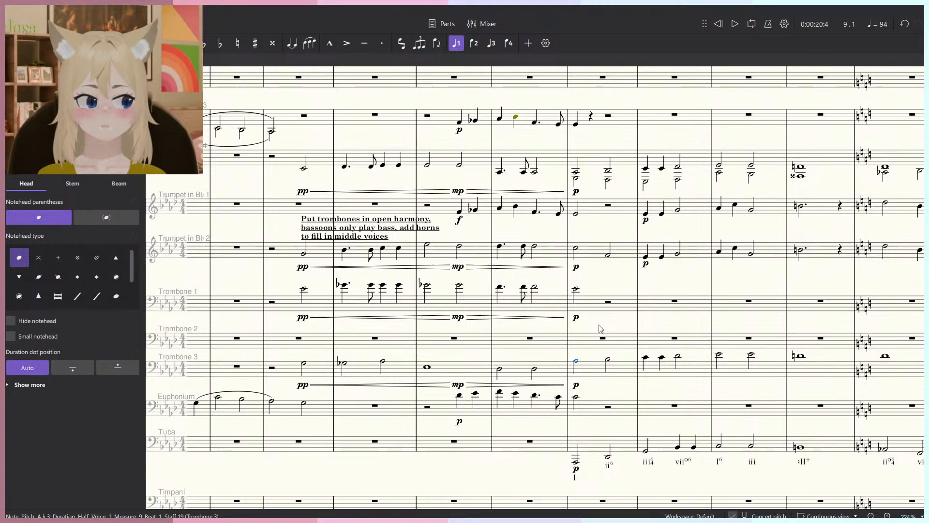
Audition the upper Horn in F 2 & 4 voice repeatedly through measures 9 and 10.
{"action": "scroll", "coordinate": [641, 315], "scroll_direction": "right", "scroll_amount": 2}
{"action": "scroll", "coordinate": [547, 200], "scroll_direction": "up", "scroll_amount": 3}
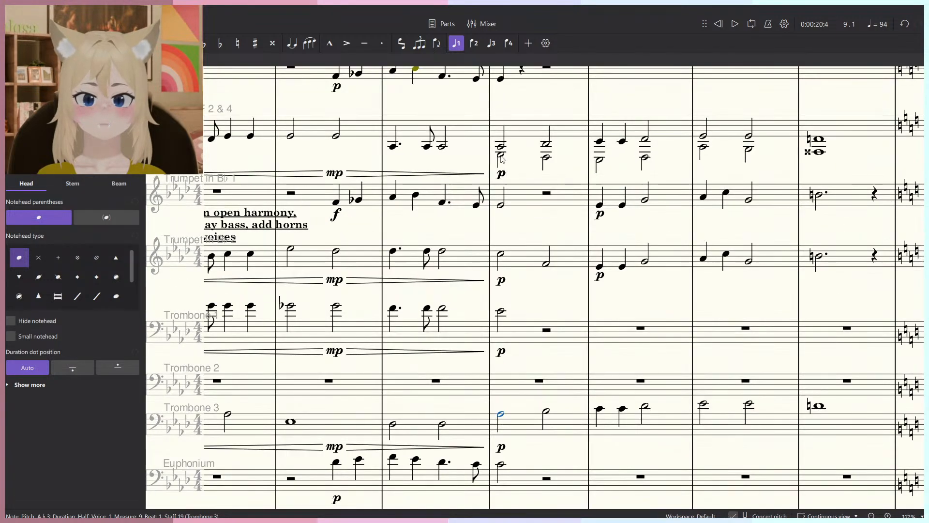
{"action": "left_click", "coordinate": [546, 162]}
{"action": "left_click", "coordinate": [622, 141]}
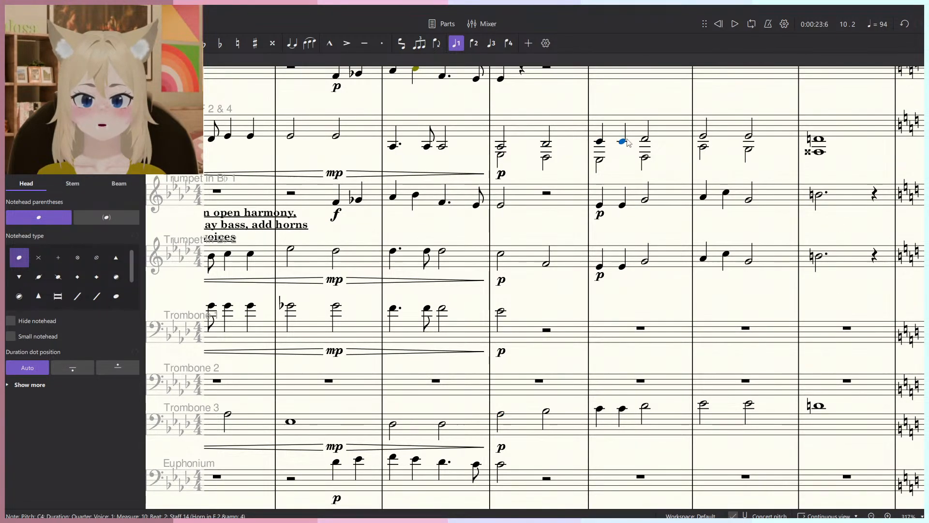
{"action": "left_click", "coordinate": [645, 140]}
{"action": "left_click", "coordinate": [501, 147]}
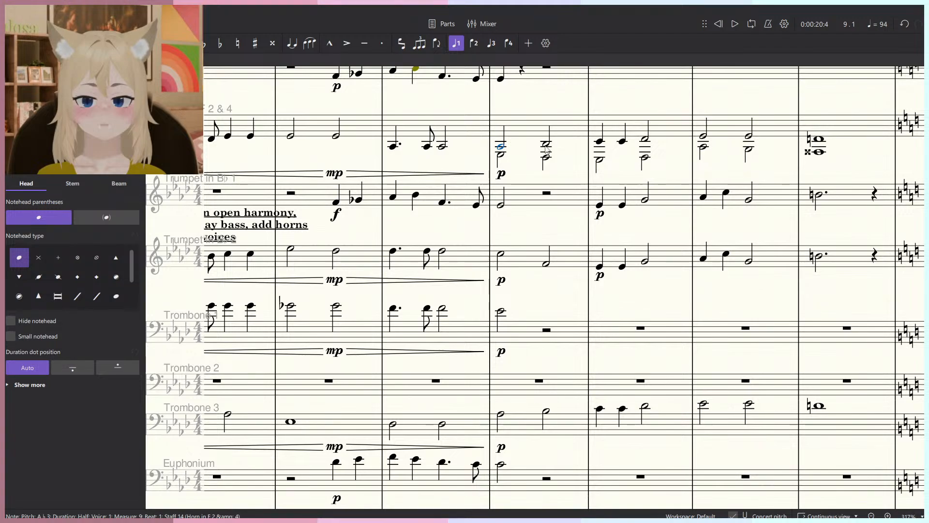
{"action": "left_click", "coordinate": [546, 145]}
{"action": "left_click", "coordinate": [595, 145]}
{"action": "left_click", "coordinate": [501, 148]}
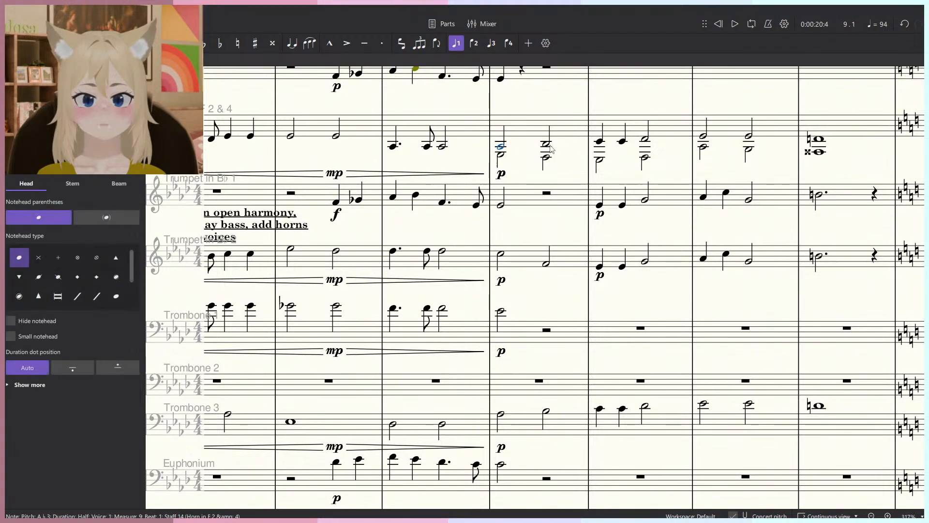
{"action": "left_click", "coordinate": [547, 144]}
{"action": "left_click", "coordinate": [600, 142]}
{"action": "left_click", "coordinate": [645, 139]}
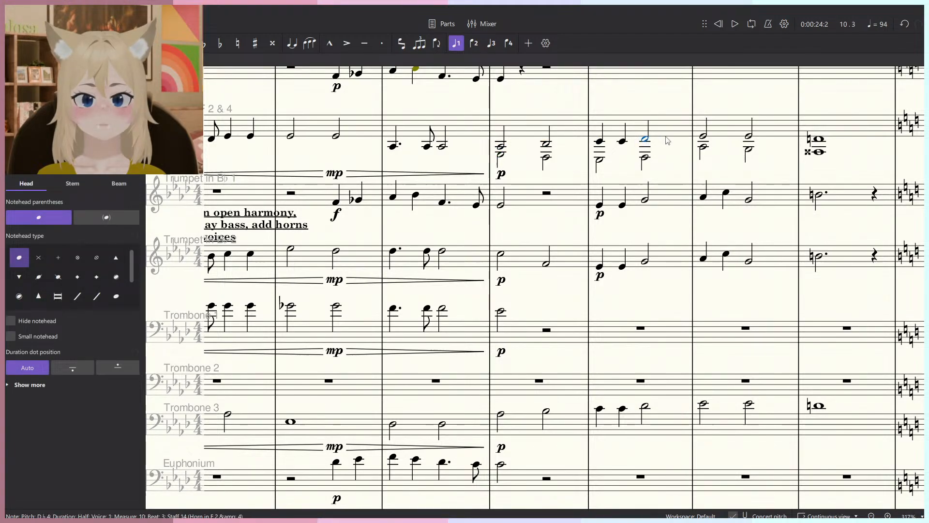
{"action": "left_click", "coordinate": [624, 141]}
{"action": "left_click", "coordinate": [547, 145]}
{"action": "left_click", "coordinate": [502, 156]}
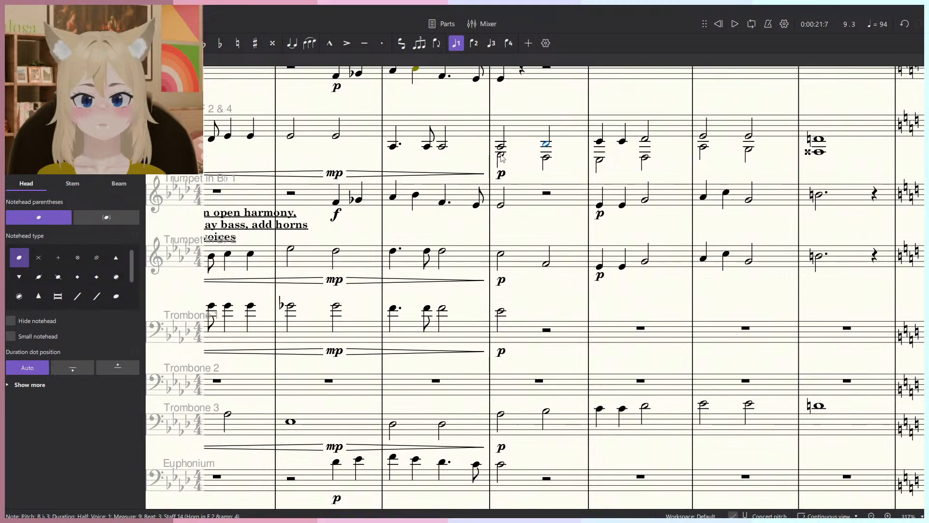
{"action": "left_click", "coordinate": [547, 144]}
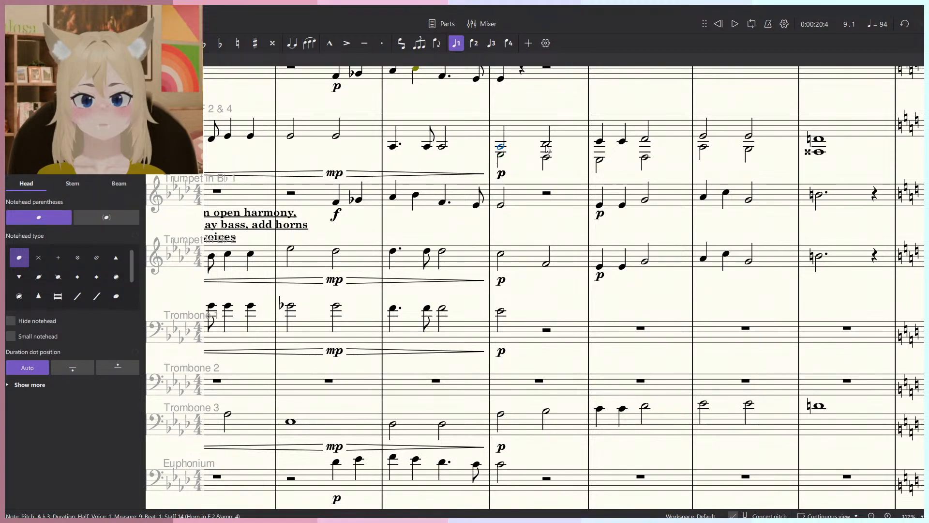
Compare the lower and upper Horn in F 2 & 4 voices from measure 9 to measure 11 beat 1.
{"action": "left_click", "coordinate": [547, 159]}
{"action": "left_click", "coordinate": [503, 154]}
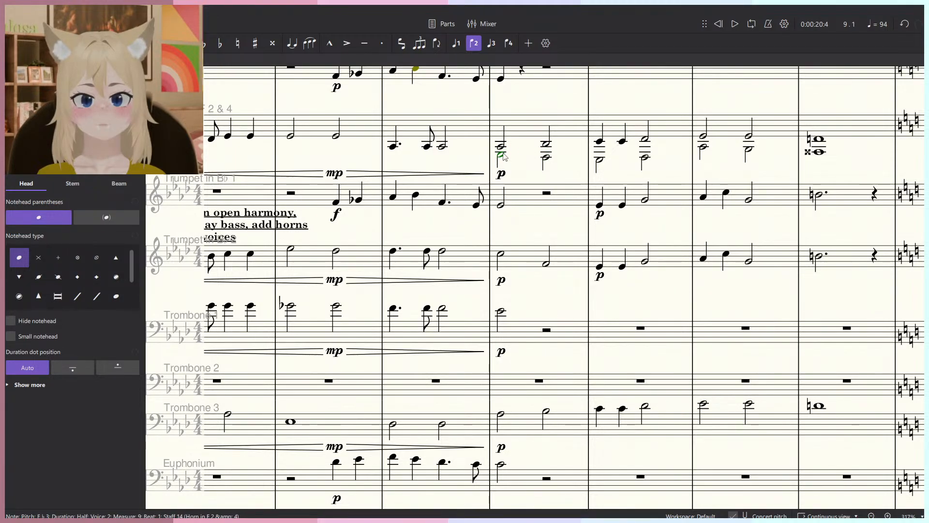
{"action": "left_click", "coordinate": [599, 160]}
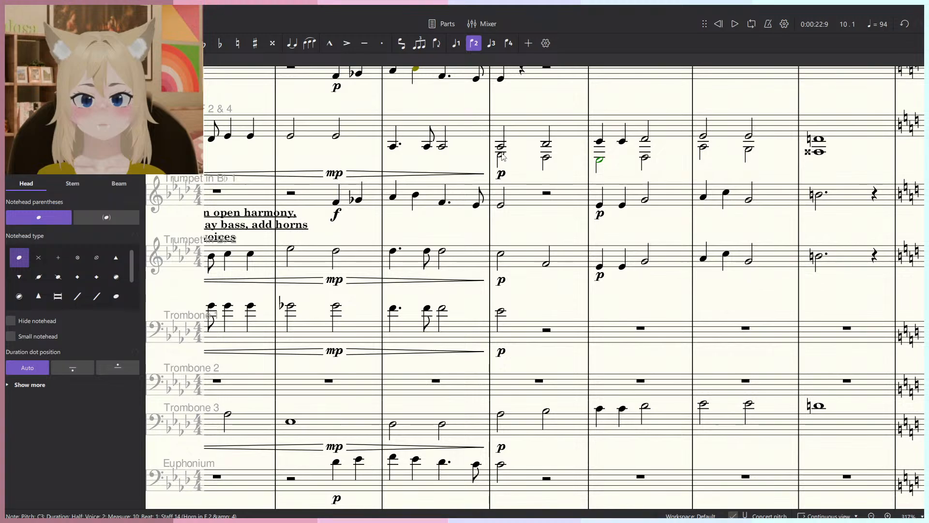
{"action": "left_click", "coordinate": [546, 144]}
{"action": "left_click", "coordinate": [600, 141]}
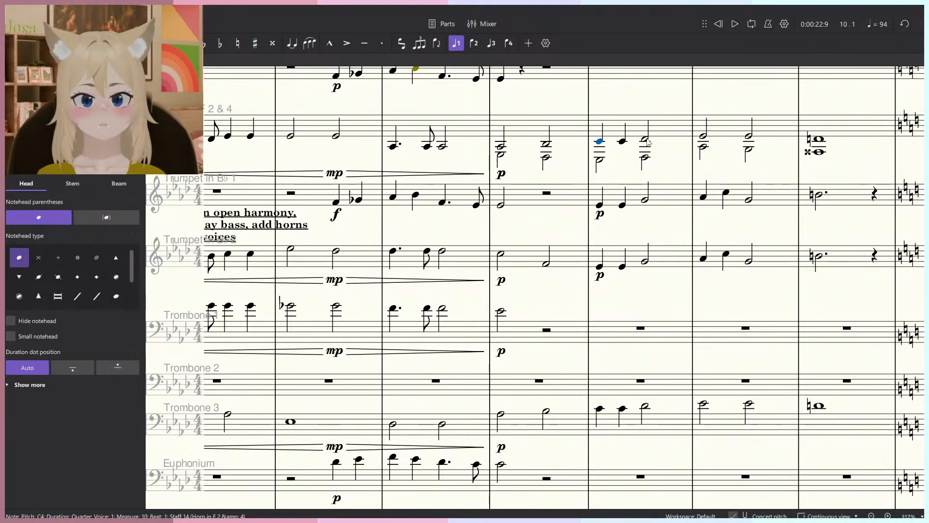
{"action": "left_click", "coordinate": [644, 140]}
{"action": "left_click", "coordinate": [703, 137]}
{"action": "left_click", "coordinate": [702, 147]}
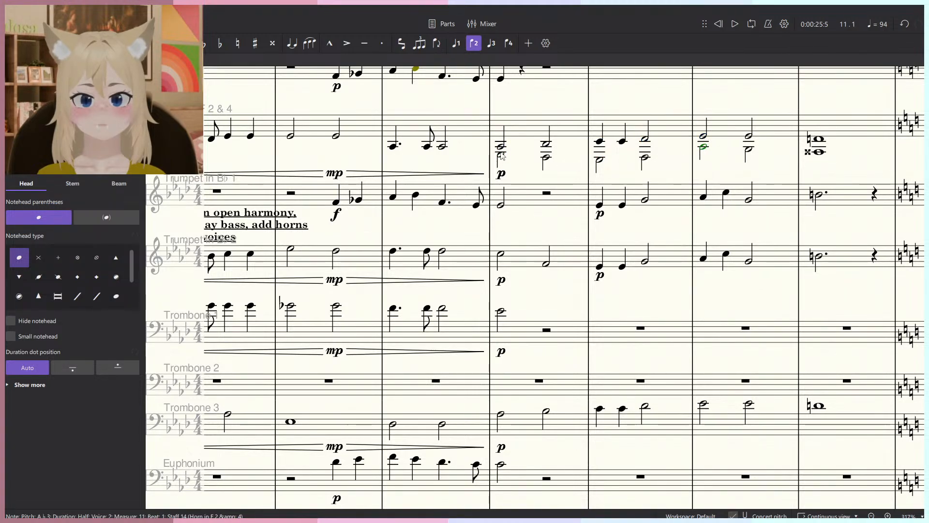
Audition only the lower Horn in F 2 & 4 voice from measure 9 beat 1 into measure 10.
{"action": "left_click", "coordinate": [502, 154]}
{"action": "left_click", "coordinate": [549, 158]}
{"action": "key", "text": "Right"}
{"action": "key", "text": "Right"}
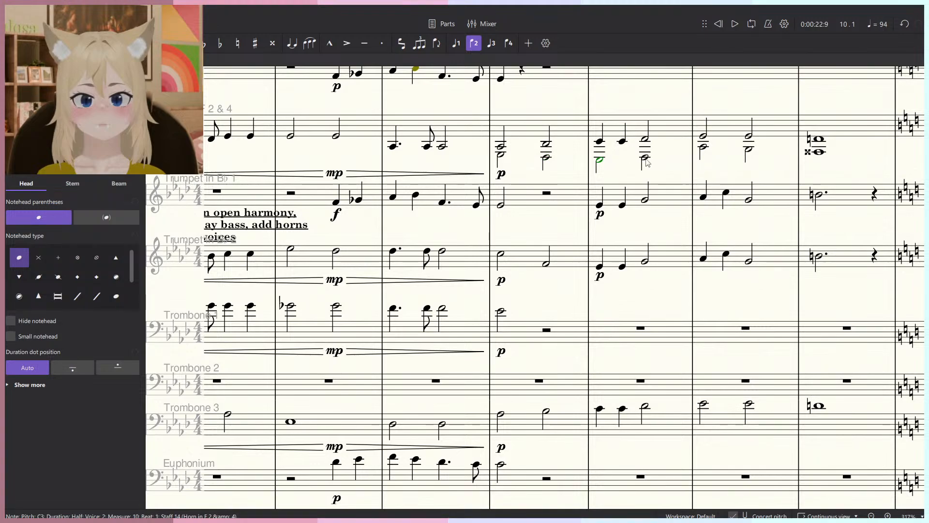
{"action": "key", "text": "Escape"}
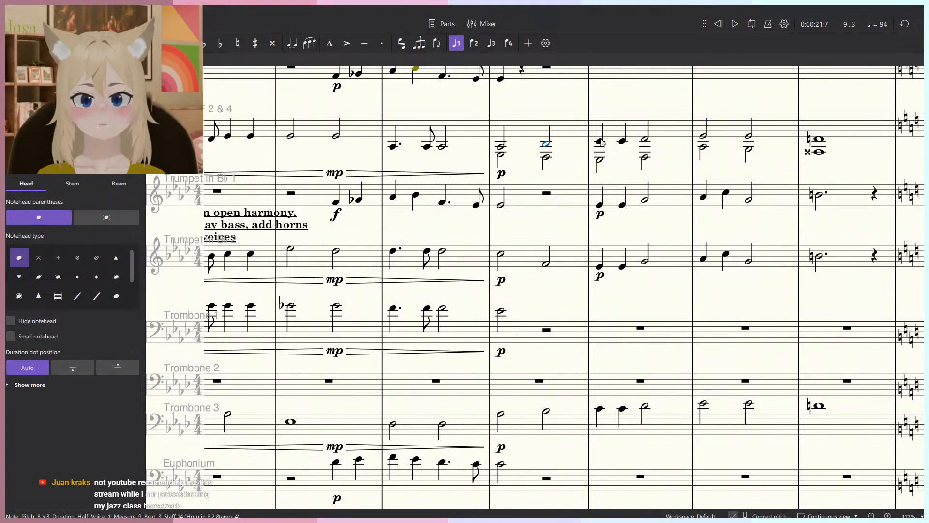
Audition the upper Horn in F 2 & 4 note at measure 9 beat 1 and review the tuba line's chords from there on.
{"action": "left_click", "coordinate": [502, 147]}
{"action": "scroll", "coordinate": [538, 156], "scroll_direction": "down", "scroll_amount": 3}
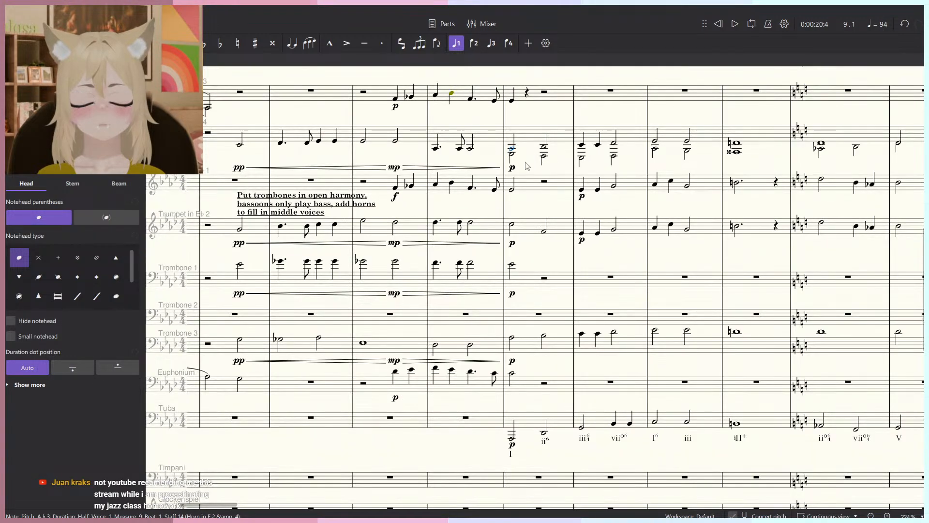
{"action": "scroll", "coordinate": [527, 166], "scroll_direction": "up", "scroll_amount": 1}
{"action": "left_click_drag", "start_coordinate": [623, 212], "coordinate": [471, 215]}
{"action": "scroll", "coordinate": [411, 233], "scroll_direction": "down", "scroll_amount": 1}
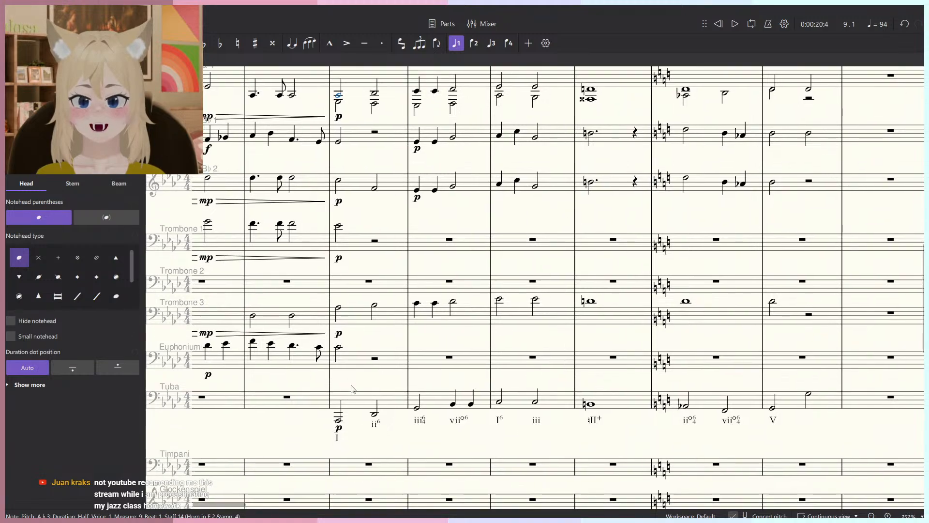
Delete the upper-voice notes of Horn in F 2 & 4 from measure 9 through measure 12.
{"action": "scroll", "coordinate": [342, 251], "scroll_direction": "down", "scroll_amount": 1}
{"action": "scroll", "coordinate": [363, 141], "scroll_direction": "up", "scroll_amount": 1}
{"action": "scroll", "coordinate": [368, 150], "scroll_direction": "up", "scroll_amount": 1}
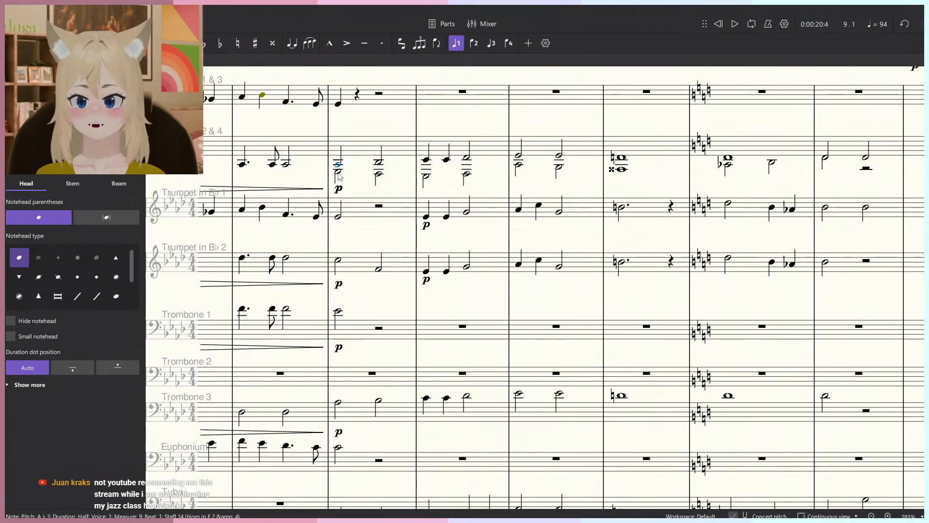
{"action": "left_click", "coordinate": [378, 162], "text": "ctrl"}
{"action": "scroll", "coordinate": [385, 168], "scroll_direction": "down", "scroll_amount": 1}
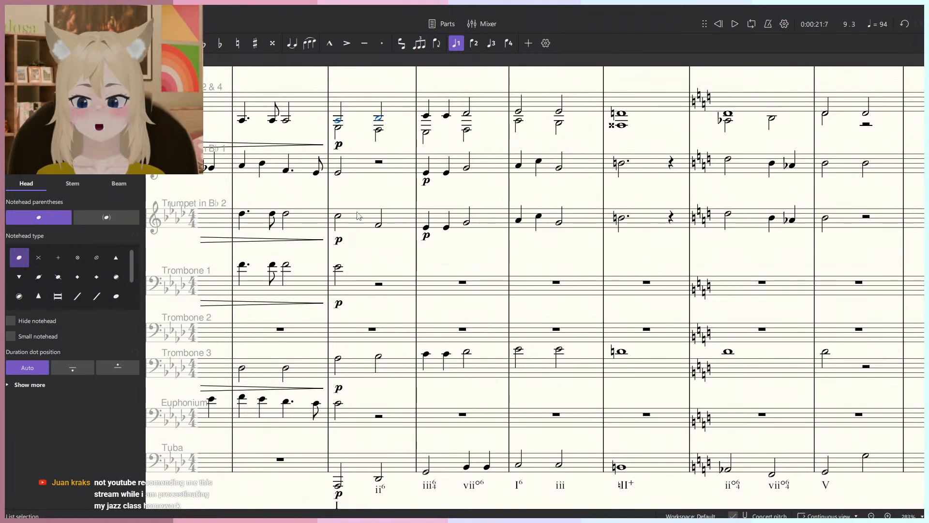
{"action": "left_click", "coordinate": [426, 117], "text": "ctrl"}
{"action": "left_click", "coordinate": [447, 116], "text": "ctrl"}
{"action": "left_click", "coordinate": [466, 113], "text": "ctrl"}
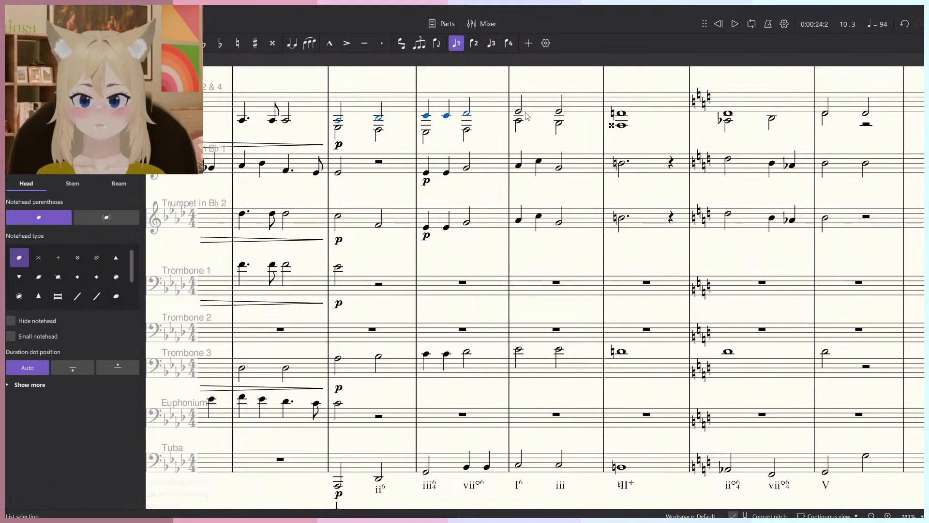
{"action": "left_click", "coordinate": [519, 111], "text": "ctrl"}
{"action": "left_click", "coordinate": [559, 111], "text": "ctrl"}
{"action": "left_click", "coordinate": [621, 114], "text": "ctrl"}
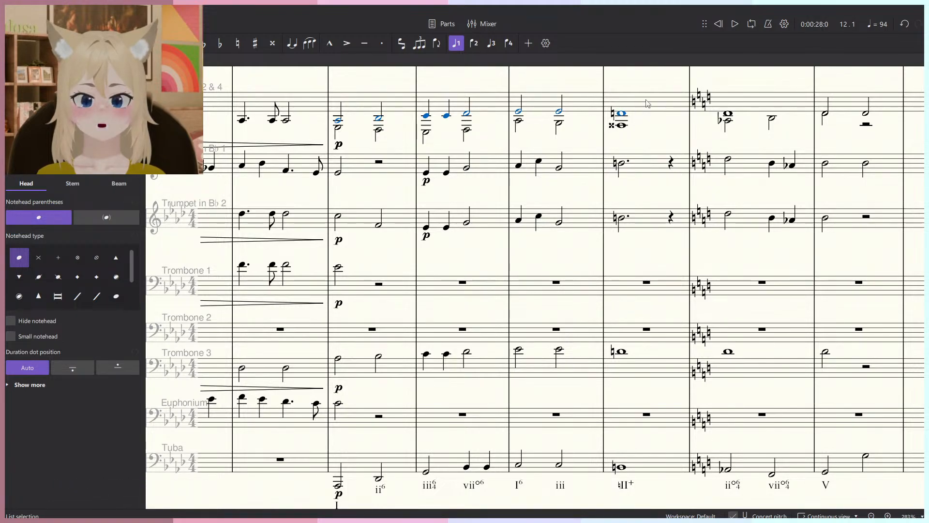
{"action": "key", "text": "Delete"}
Move the remaining Horn in F 2 & 4 notes in measures 9 to 12 into voice 1 and delete the leftover voice 2 rests.
{"action": "left_click", "coordinate": [646, 101]}
{"action": "left_click", "coordinate": [362, 110], "text": "shift"}
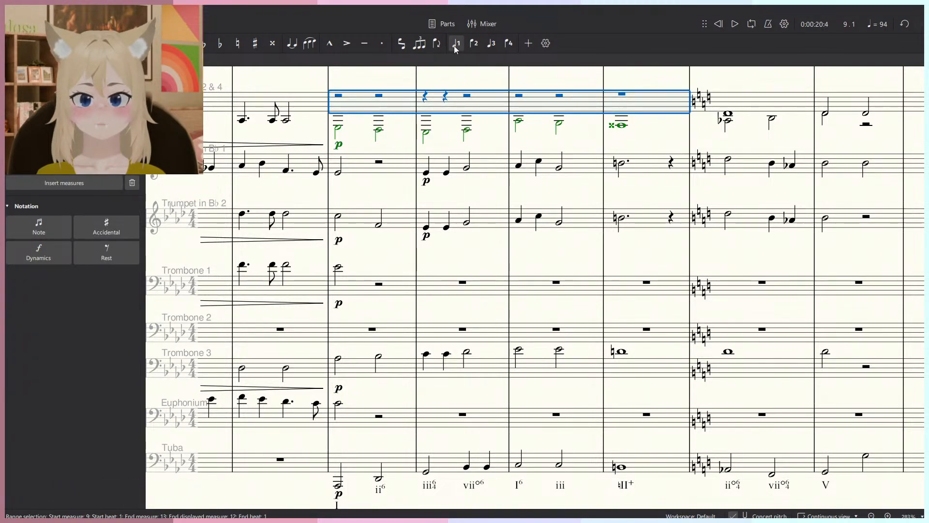
{"action": "left_click", "coordinate": [455, 46]}
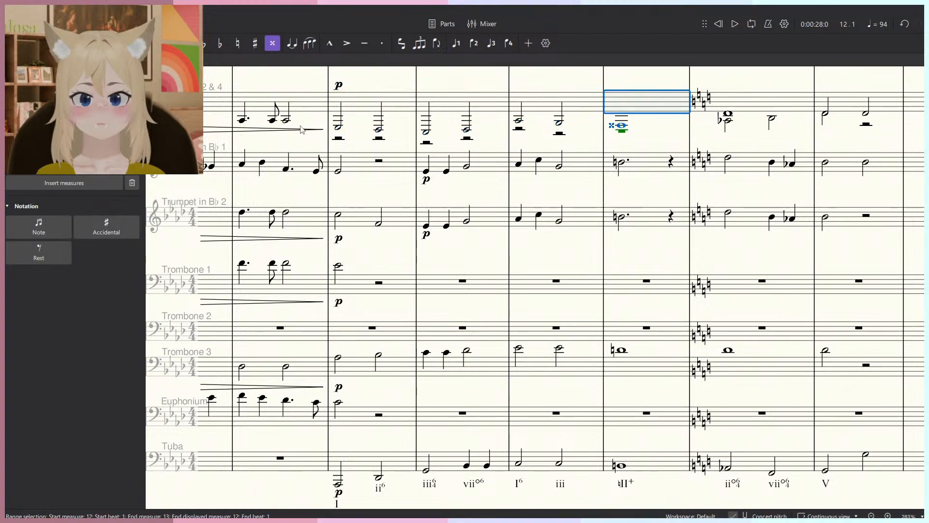
{"action": "key", "text": "F6"}
{"action": "left_click", "coordinate": [11, 102]}
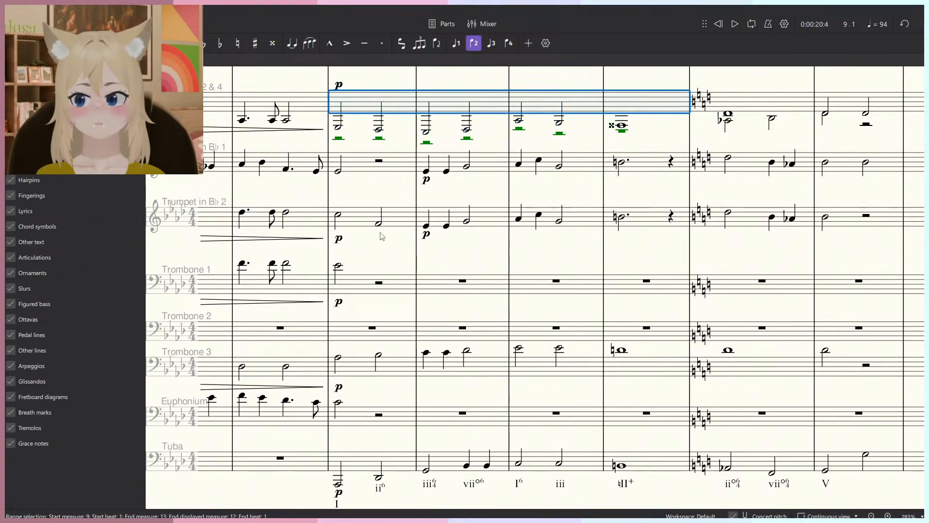
{"action": "key", "text": "Delete"}
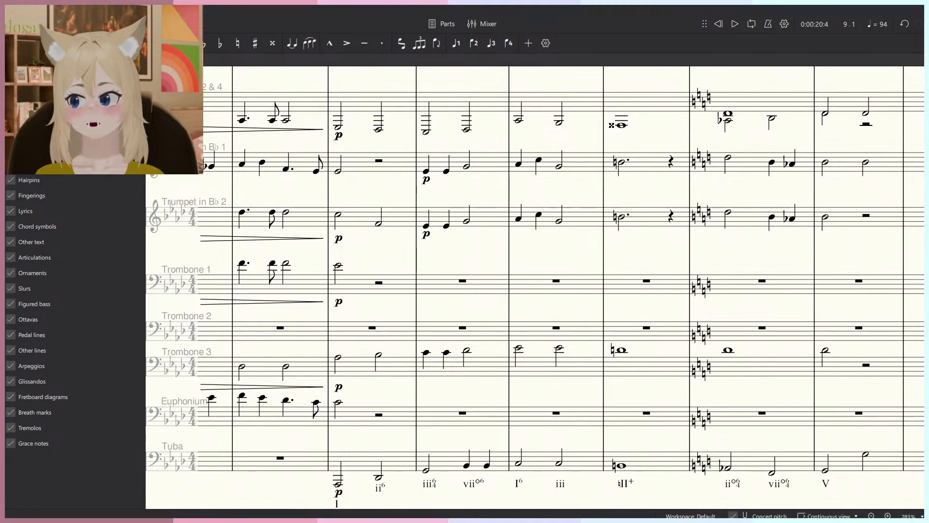
{"action": "left_click", "coordinate": [63, 61]}
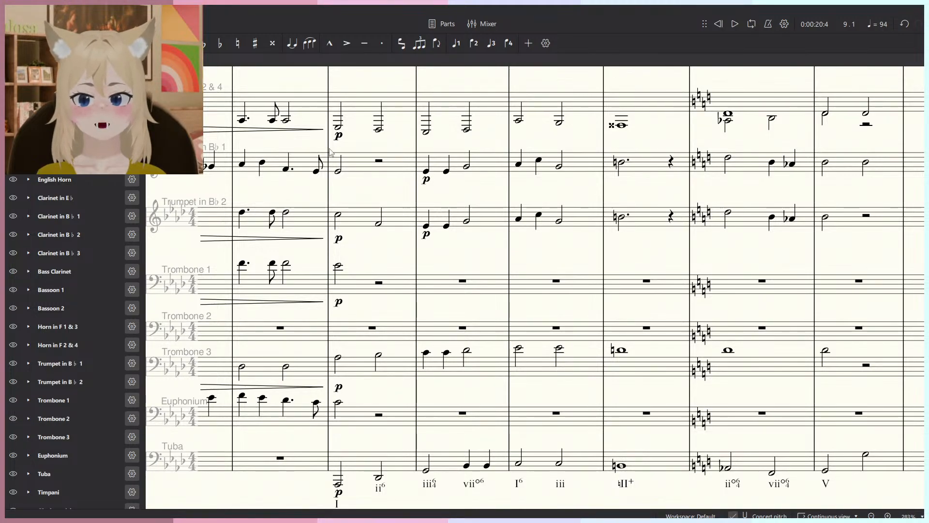
Compare the Horn in F 2 & 4 note at measure 9 beat 1 with the tuba and Trombone 3 notes.
{"action": "left_click", "coordinate": [338, 127]}
{"action": "left_click", "coordinate": [347, 103]}
{"action": "left_click", "coordinate": [338, 137]}
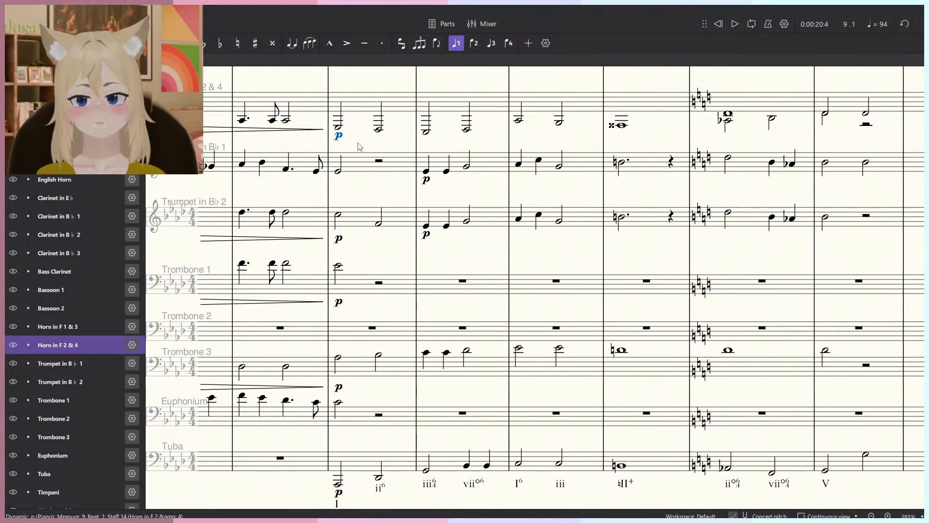
{"action": "key", "text": "Delete"}
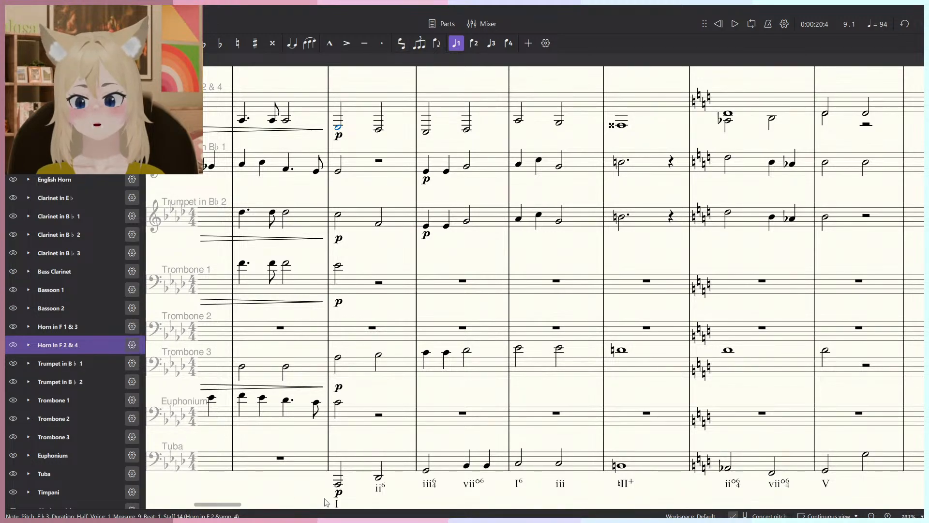
{"action": "left_click", "coordinate": [338, 484]}
{"action": "left_click", "coordinate": [339, 137]}
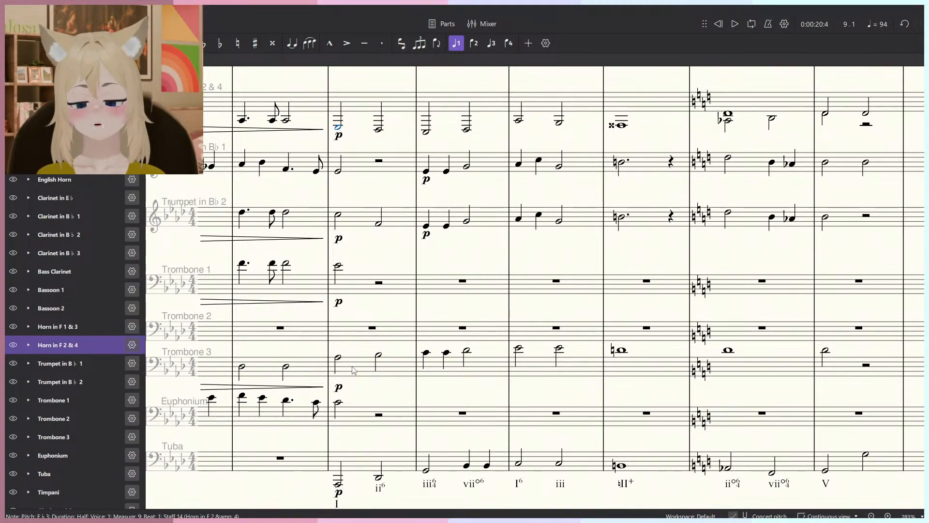
{"action": "left_click", "coordinate": [338, 357]}
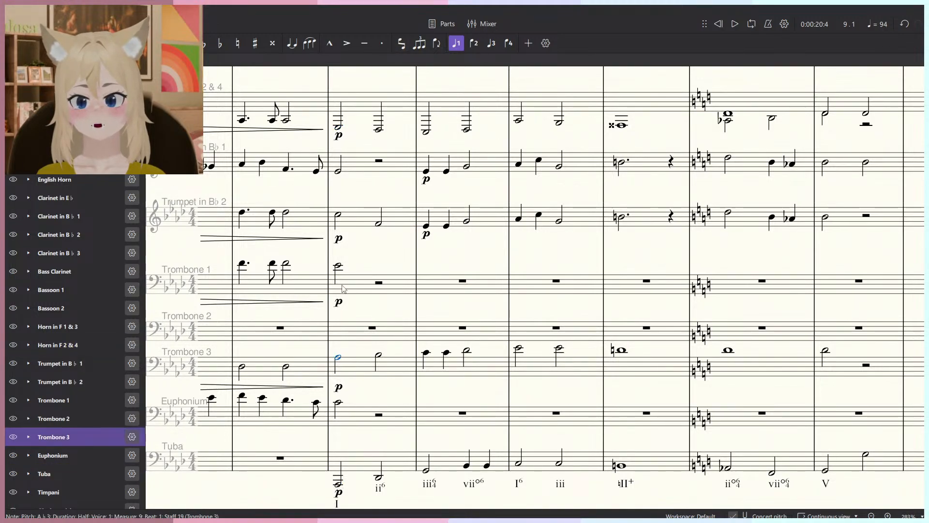
{"action": "left_click", "coordinate": [338, 484]}
{"action": "left_click", "coordinate": [339, 136]}
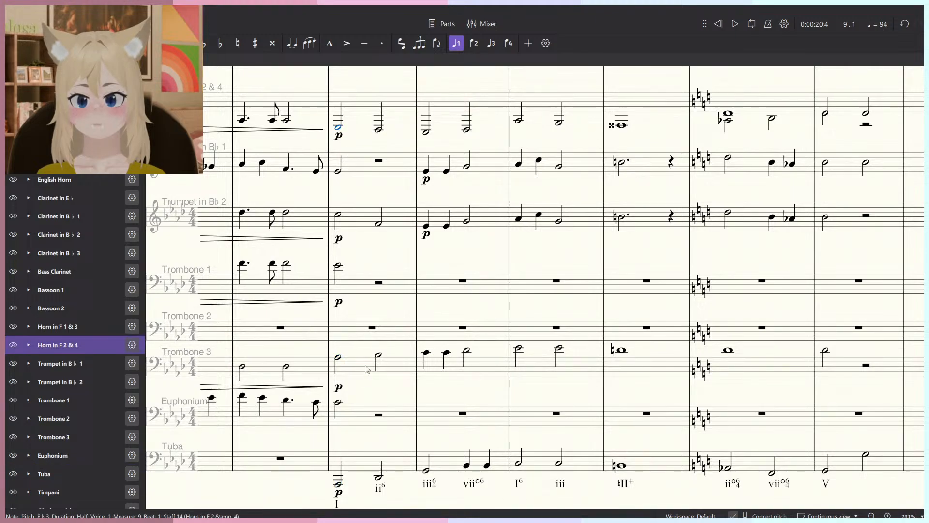
Audition the Trombone 3, Trombone 1, Trumpet in B♭ 2 and tuba notes at measure 9 beat 1.
{"action": "left_click", "coordinate": [338, 357]}
{"action": "left_click", "coordinate": [338, 267]}
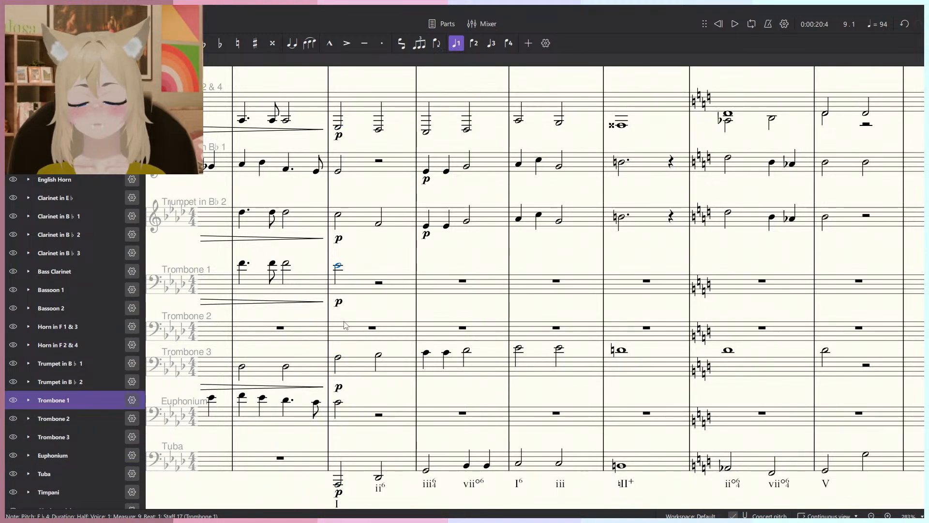
{"action": "left_click", "coordinate": [338, 358]}
{"action": "left_click", "coordinate": [338, 215]}
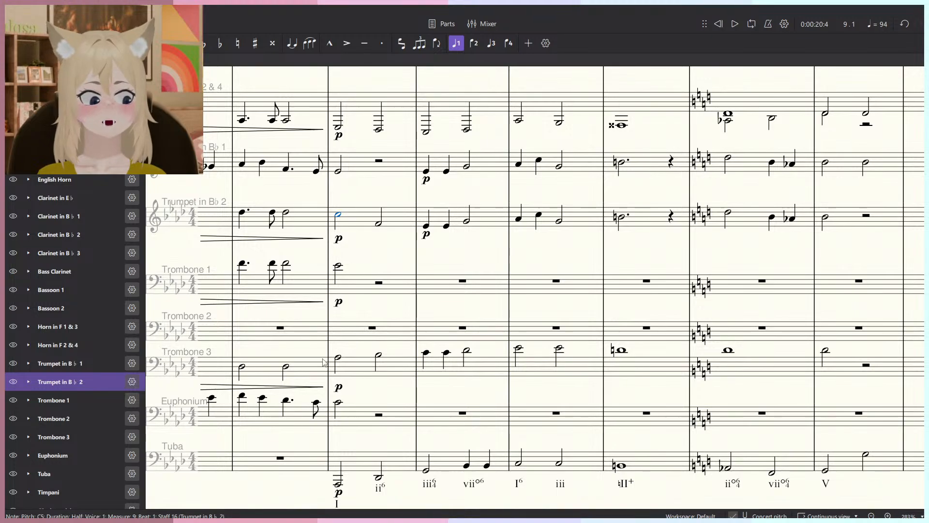
{"action": "left_click", "coordinate": [340, 482]}
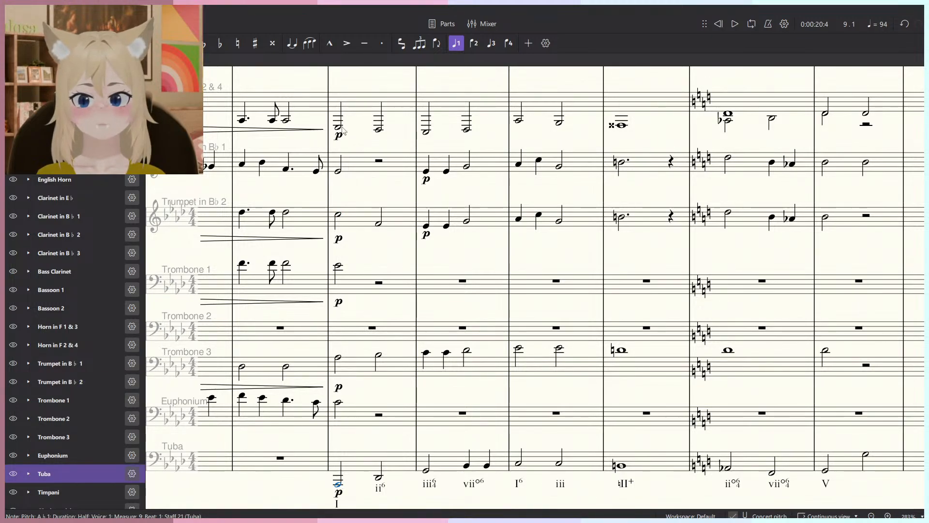
Swap the Horn in F 2 & 4 and Trombone 3 lines with each other in measures 9 to 12.
{"action": "left_click", "coordinate": [339, 128]}
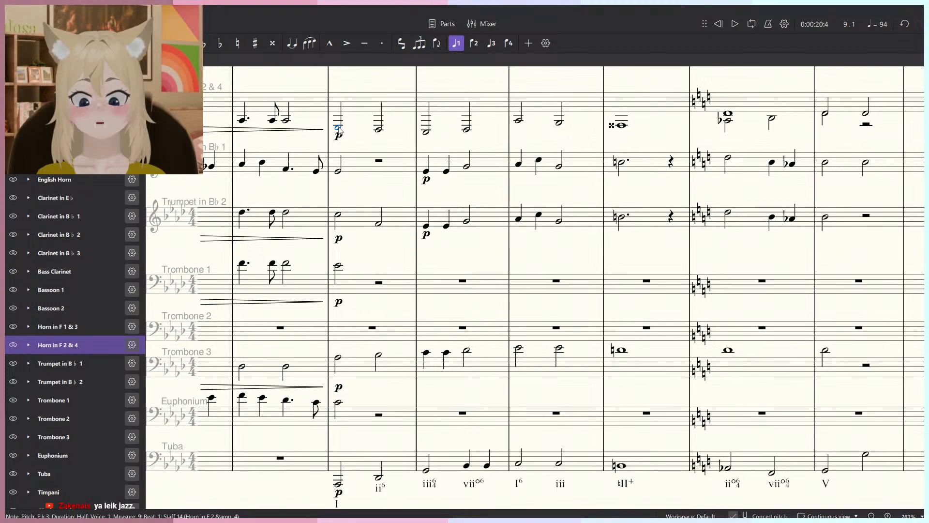
{"action": "left_click", "coordinate": [639, 104], "text": "shift"}
{"action": "key", "text": "Delete"}
{"action": "left_click", "coordinate": [354, 375]}
{"action": "left_click", "coordinate": [672, 365], "text": "shift"}
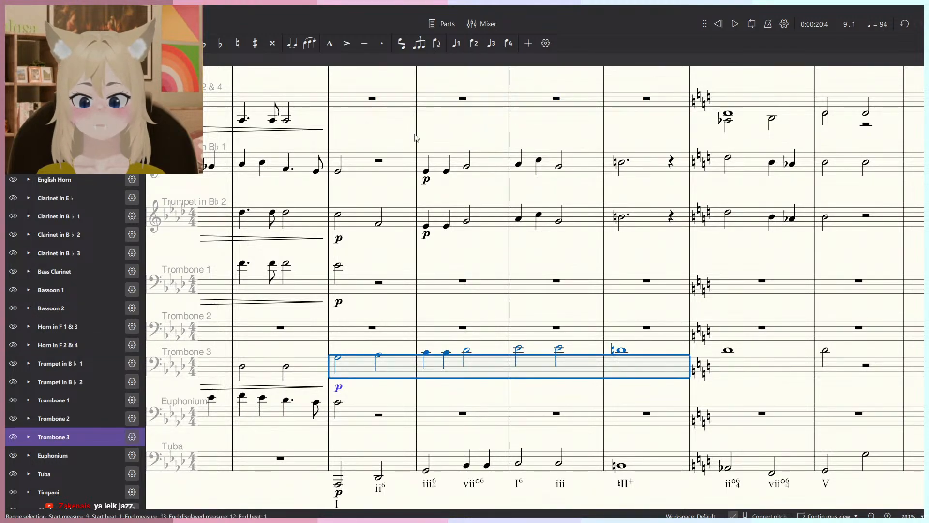
{"action": "key", "text": "ctrl+shift+x"}
{"action": "left_click", "coordinate": [381, 103]}
{"action": "key", "text": "ctrl+v"}
{"action": "left_click", "coordinate": [340, 386]}
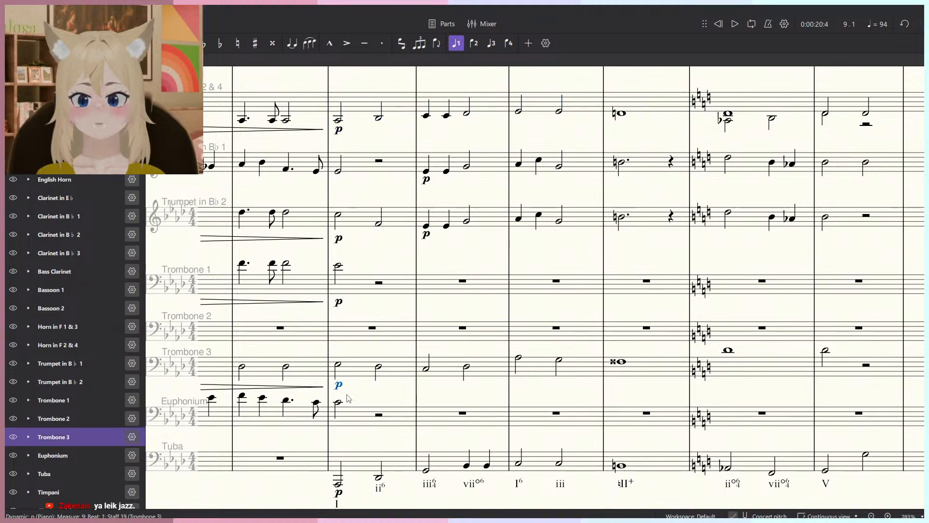
{"action": "key", "text": "Escape"}
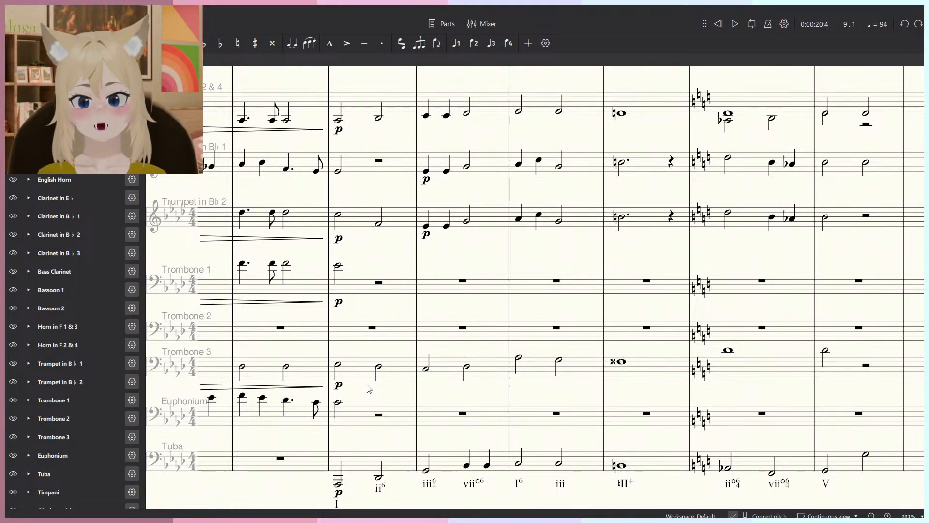
Audition the Trumpet in B♭ 2 note at measure 9 beat 1.
{"action": "scroll", "coordinate": [390, 410], "scroll_direction": "left", "scroll_amount": 2}
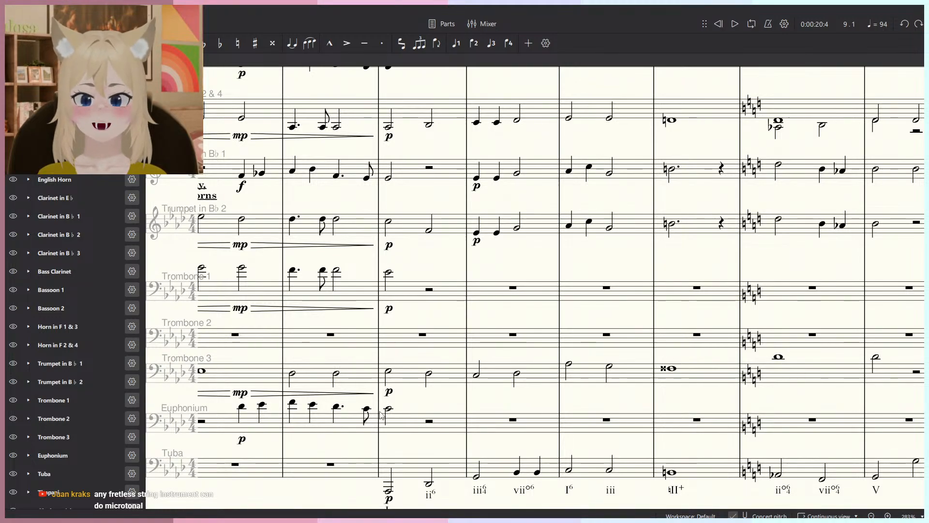
{"action": "left_click", "coordinate": [386, 228]}
{"action": "left_click", "coordinate": [391, 226]}
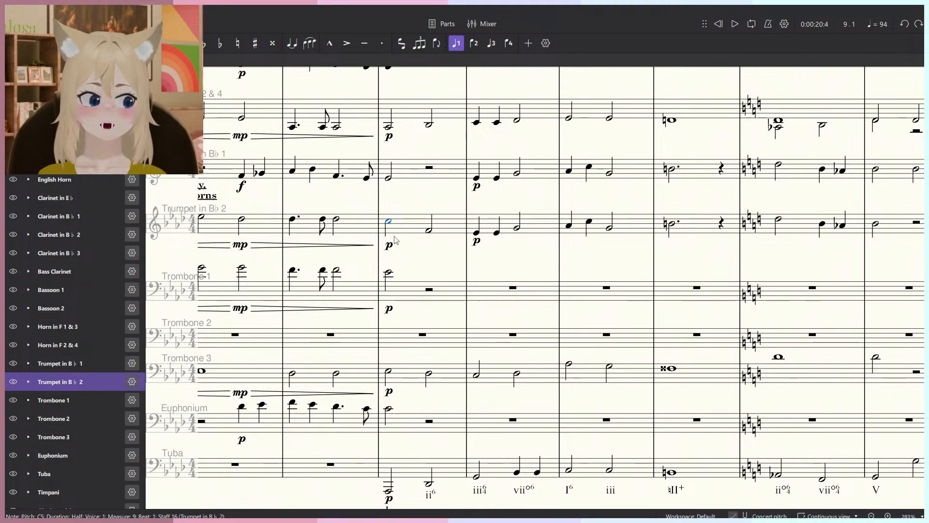
{"action": "key", "text": "alt+Tab"}
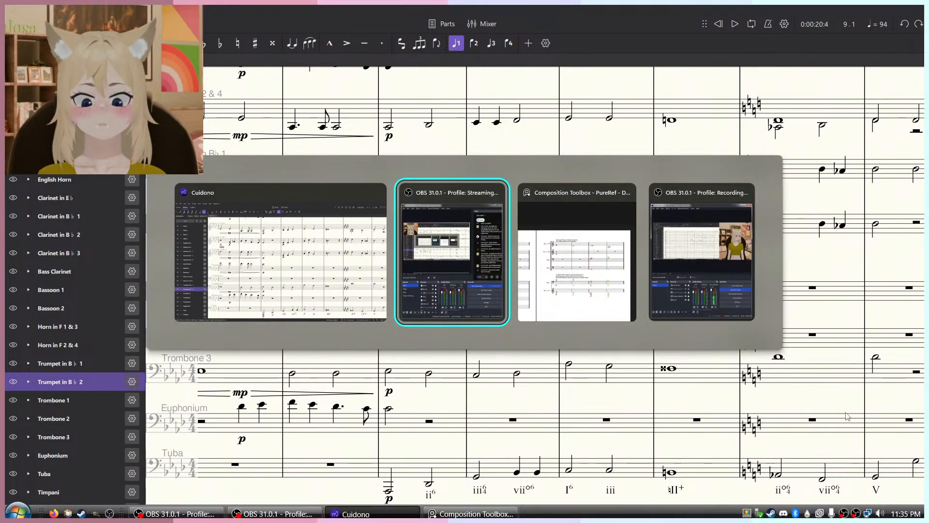
{"action": "left_click_drag", "start_coordinate": [452, 341], "coordinate": [435, 336]}
Play the score from the start of measure 9 and stop within that measure.
{"action": "left_click", "coordinate": [363, 309]}
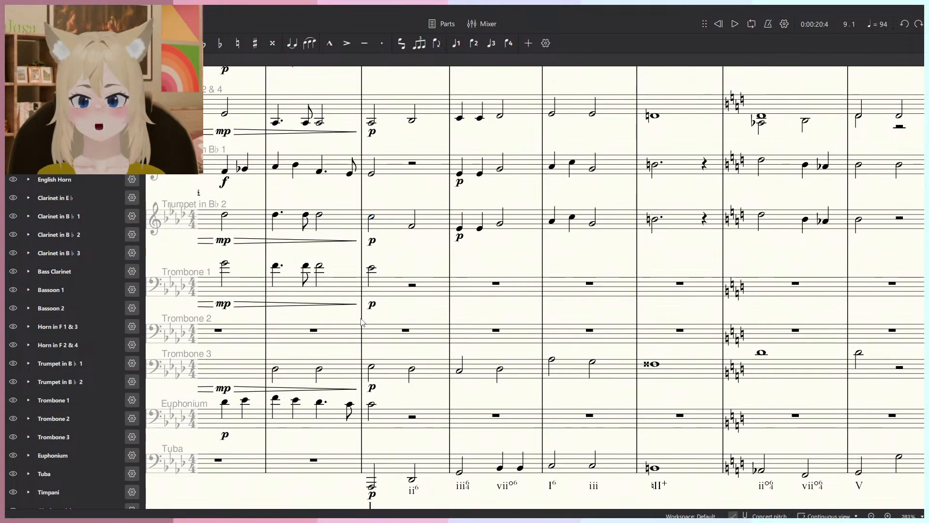
{"action": "key", "text": "space"}
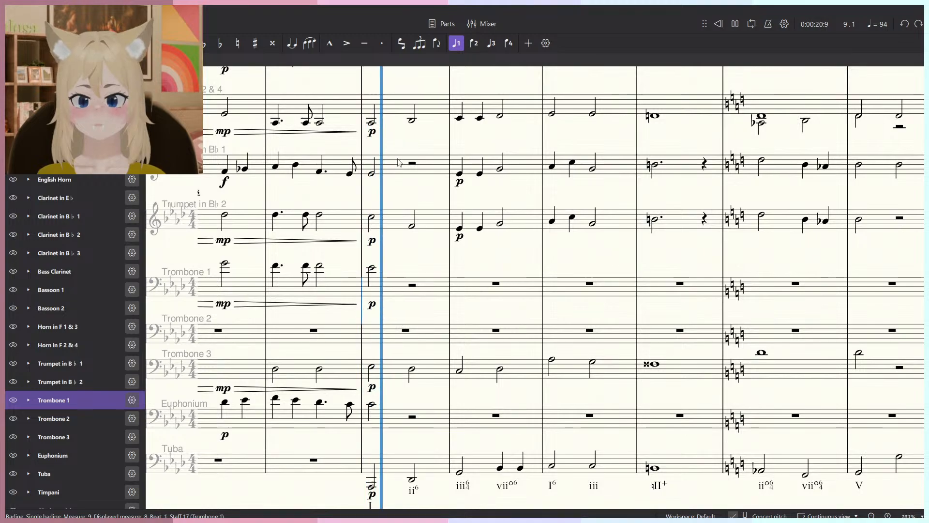
{"action": "key", "text": "ctrl+minus"}
{"action": "left_click_drag", "start_coordinate": [403, 298], "coordinate": [398, 326]}
{"action": "key", "text": "space"}
Compare the Trombone 3 notes with the tuba line from measure 9 beat 1 to measure 10 beat 1.
{"action": "left_click_drag", "start_coordinate": [396, 460], "coordinate": [396, 373]}
{"action": "scroll", "coordinate": [396, 373], "scroll_direction": "up", "scroll_amount": 2}
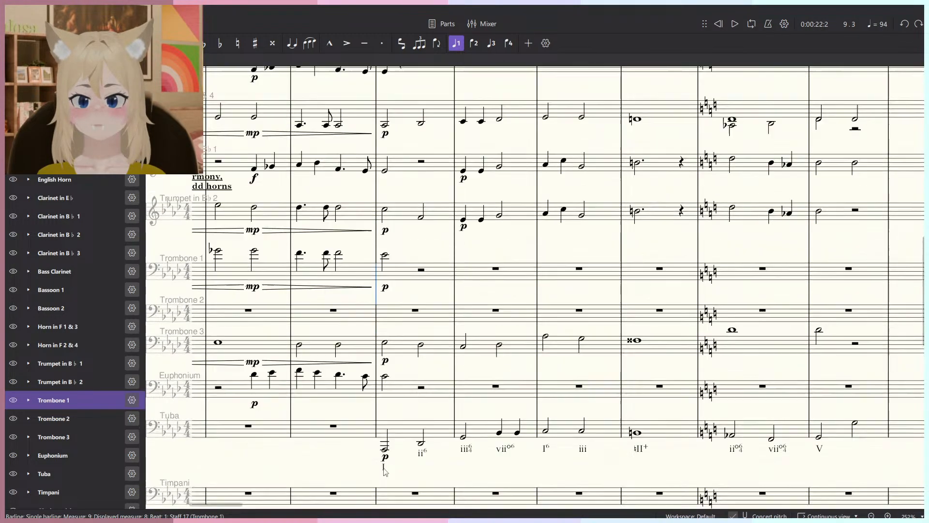
{"action": "left_click", "coordinate": [385, 450]}
{"action": "left_click", "coordinate": [384, 343]}
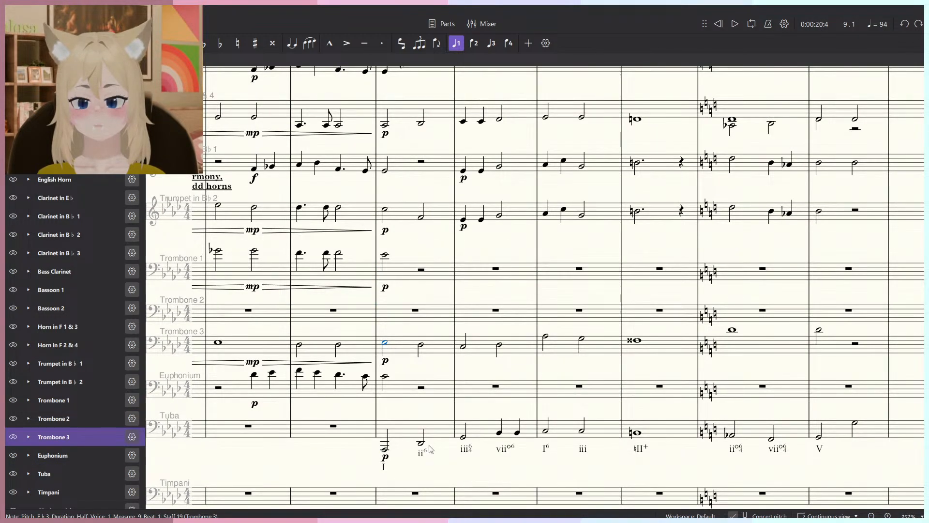
{"action": "scroll", "coordinate": [431, 449], "scroll_direction": "up", "scroll_amount": 2, "text": "ctrl"}
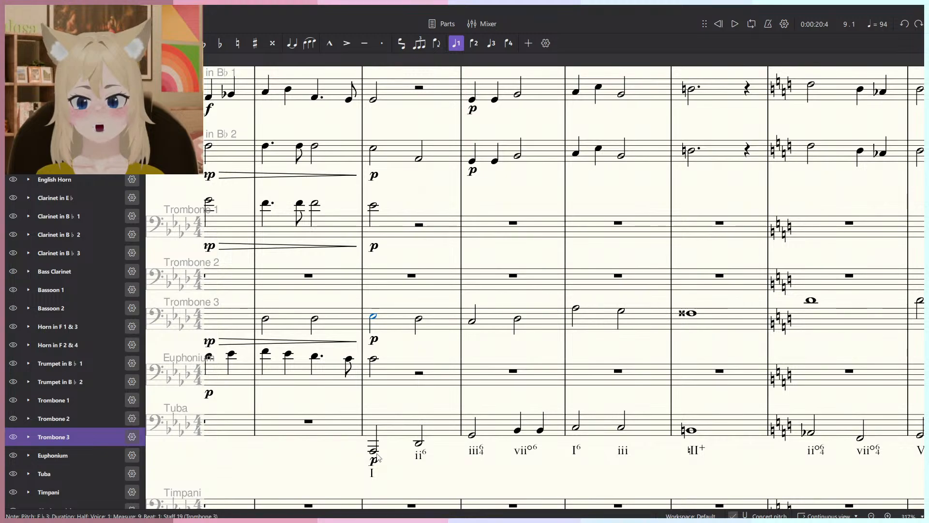
{"action": "left_click", "coordinate": [419, 442]}
{"action": "left_click", "coordinate": [421, 316]}
{"action": "left_click", "coordinate": [473, 321]}
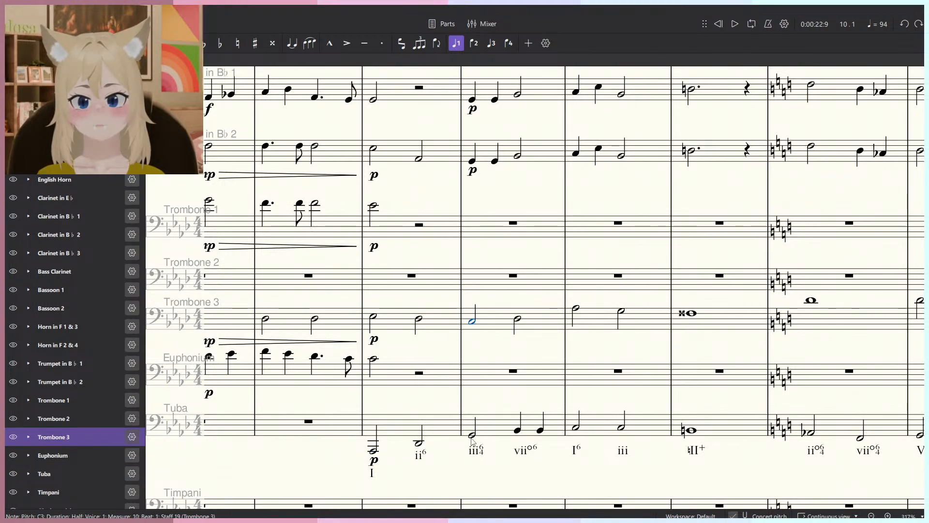
{"action": "left_click", "coordinate": [473, 435]}
{"action": "left_click", "coordinate": [474, 324]}
Check the Trombone 3 half note at measure 10 beat 3 against the tuba and raise it to G3.
{"action": "left_click", "coordinate": [518, 320]}
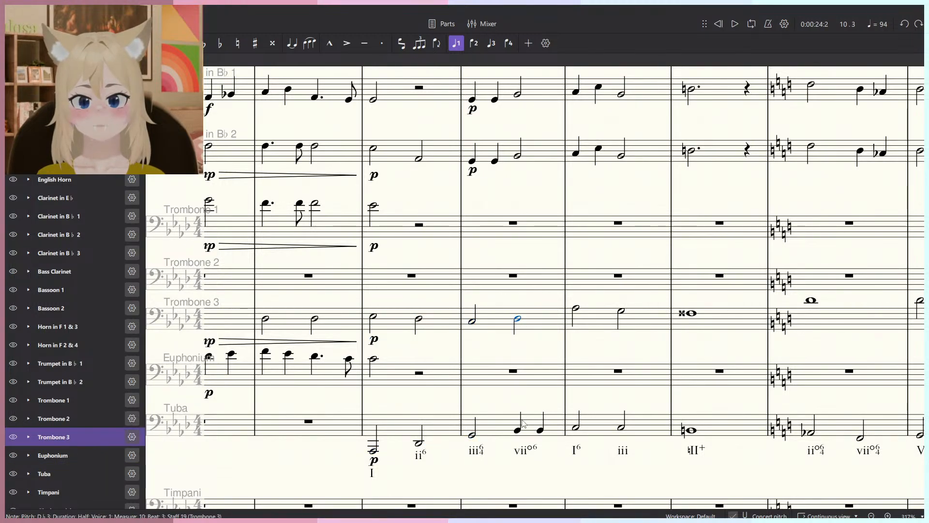
{"action": "left_click", "coordinate": [518, 430]}
{"action": "left_click", "coordinate": [519, 321]}
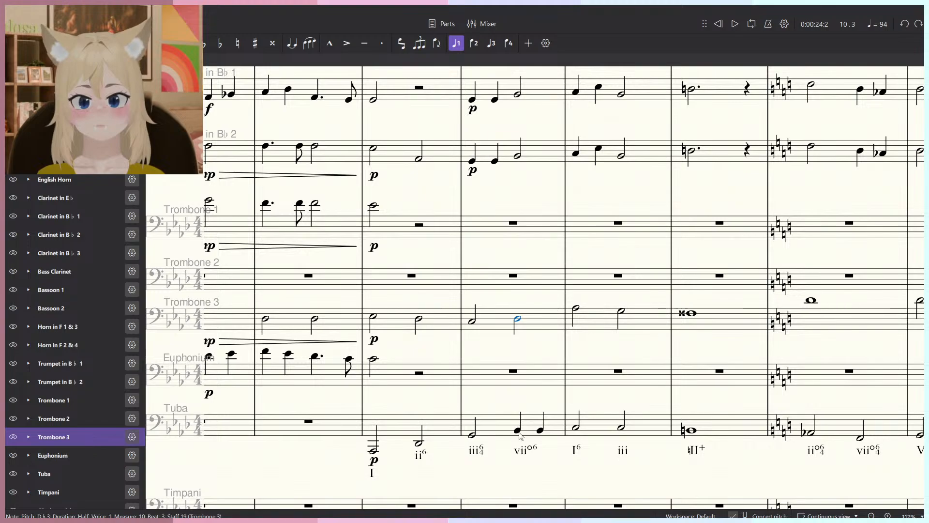
{"action": "left_click", "coordinate": [518, 431]}
{"action": "left_click", "coordinate": [517, 320]}
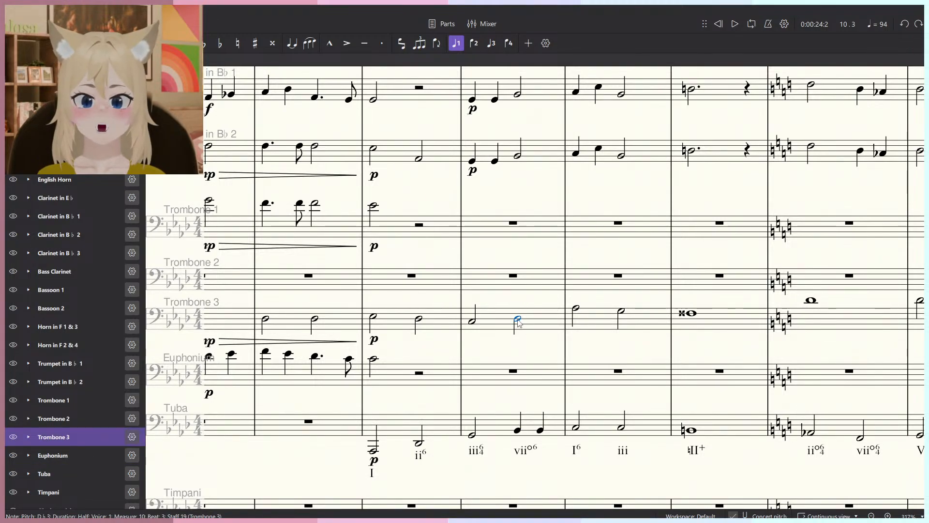
{"action": "left_click_drag", "start_coordinate": [517, 319], "coordinate": [516, 311]}
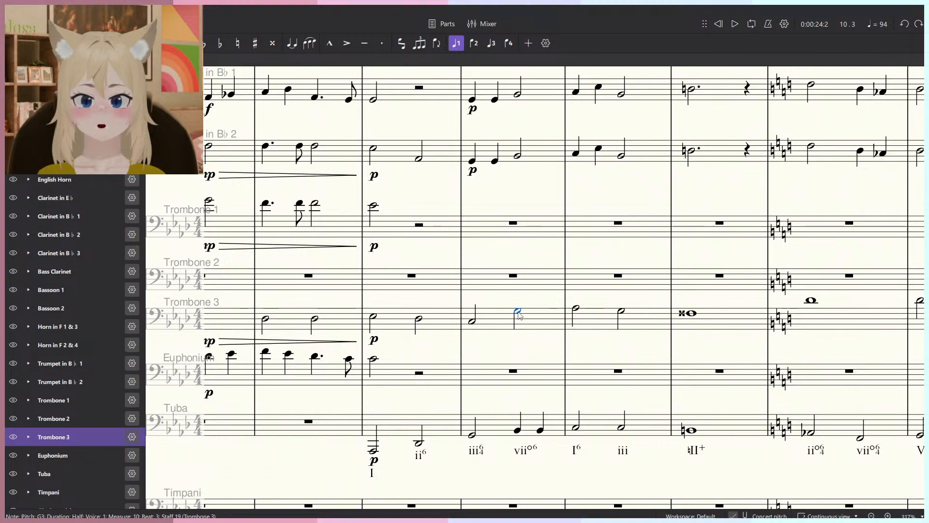
{"action": "scroll", "coordinate": [516, 312], "scroll_direction": "up", "scroll_amount": 2}
{"action": "scroll", "coordinate": [524, 317], "scroll_direction": "up", "scroll_amount": 1}
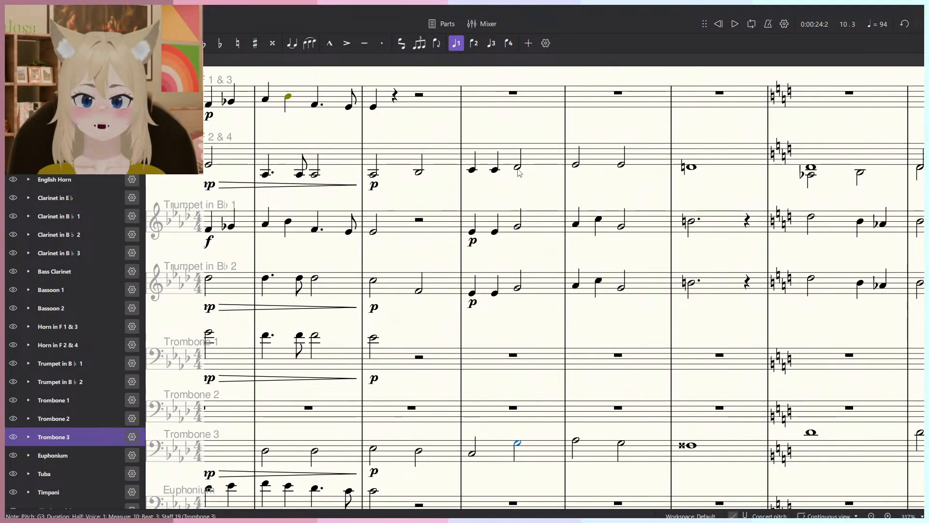
Try D♭3 for the Trombone 3 half note at measure 10 beat 3 and return the note to G3.
{"action": "left_click", "coordinate": [518, 167]}
{"action": "left_click", "coordinate": [580, 169]}
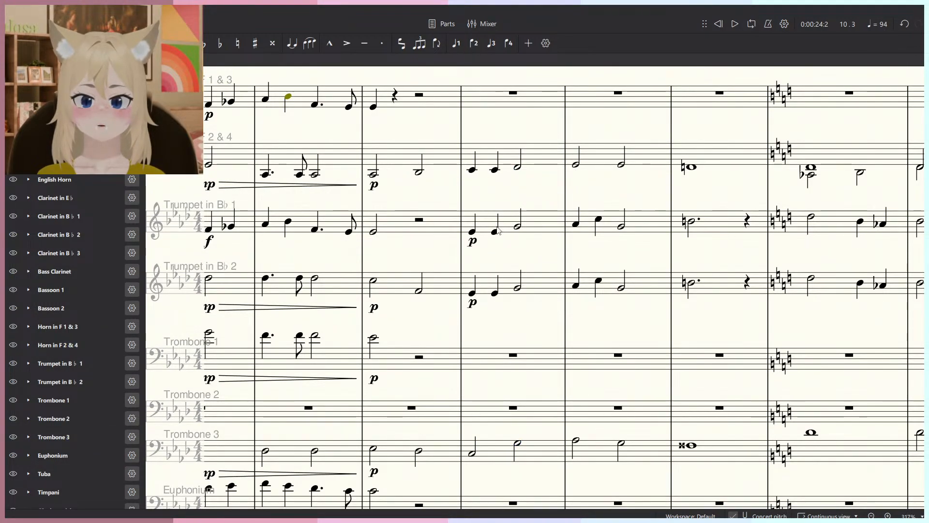
{"action": "scroll", "coordinate": [486, 297], "scroll_direction": "down", "scroll_amount": 2}
{"action": "left_click", "coordinate": [517, 363]}
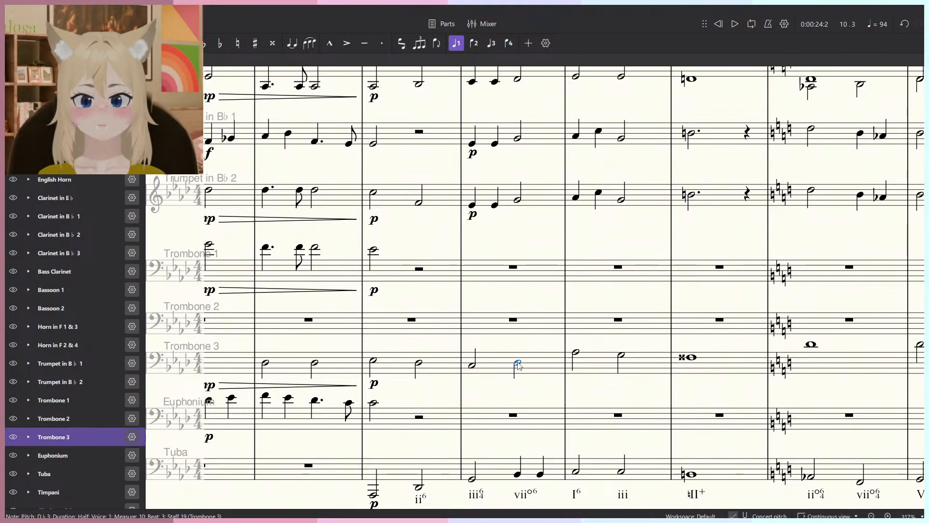
{"action": "left_click_drag", "start_coordinate": [518, 366], "coordinate": [517, 354]}
Raise the Horn in F 2 & 4 half note at measure 10 beat 3 to G4.
{"action": "scroll", "coordinate": [527, 339], "scroll_direction": "up", "scroll_amount": 4}
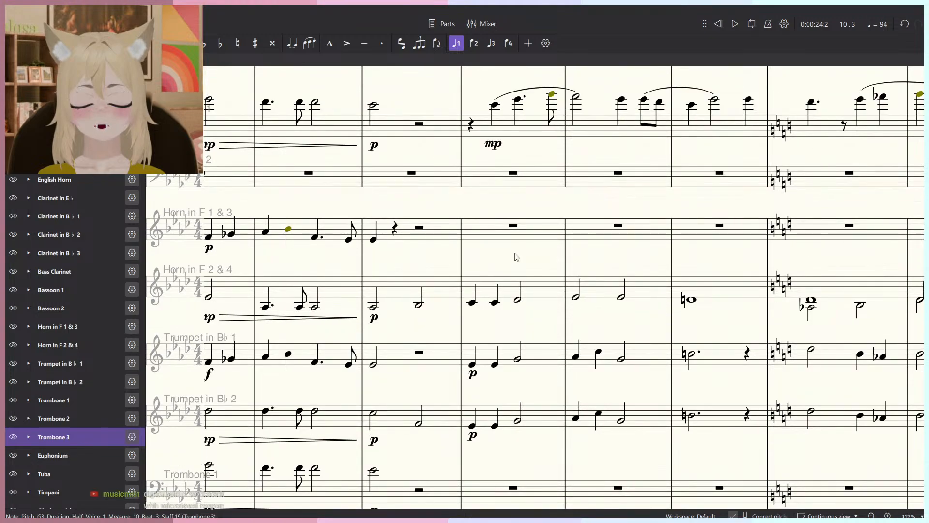
{"action": "left_click", "coordinate": [518, 300]}
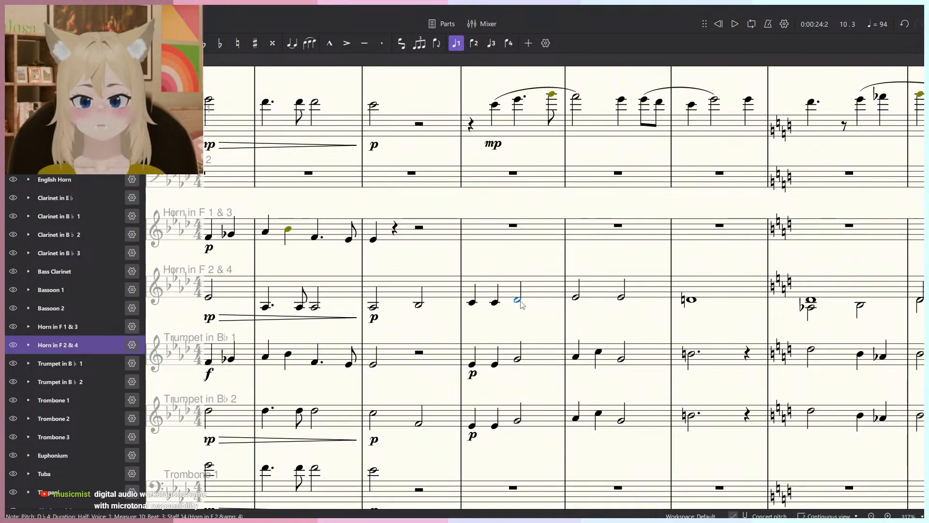
{"action": "left_click_drag", "start_coordinate": [517, 300], "coordinate": [518, 294]}
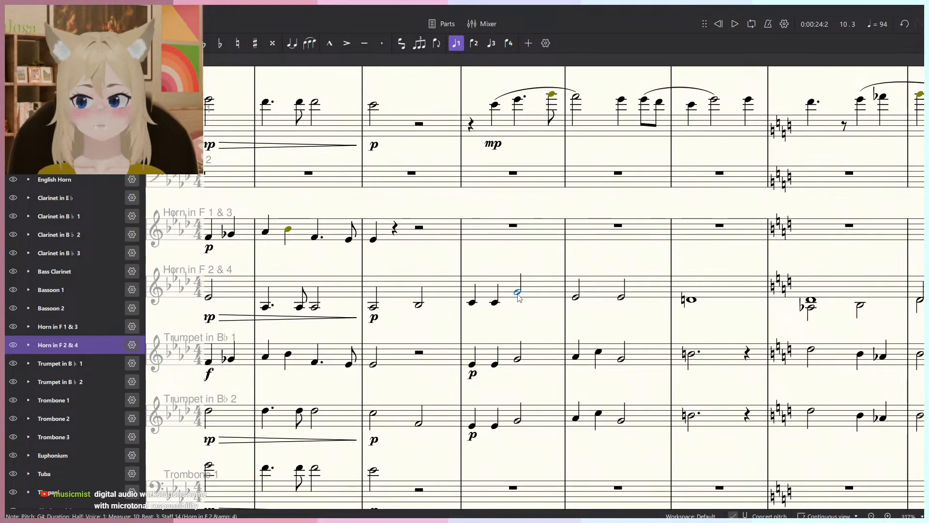
{"action": "left_click_drag", "start_coordinate": [518, 301], "coordinate": [518, 298]}
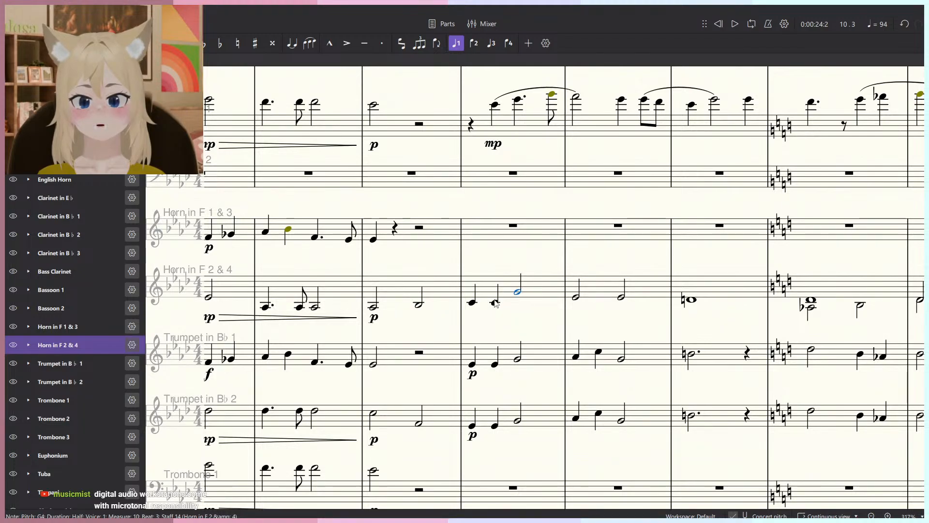
{"action": "scroll", "coordinate": [554, 321], "scroll_direction": "down", "scroll_amount": 3}
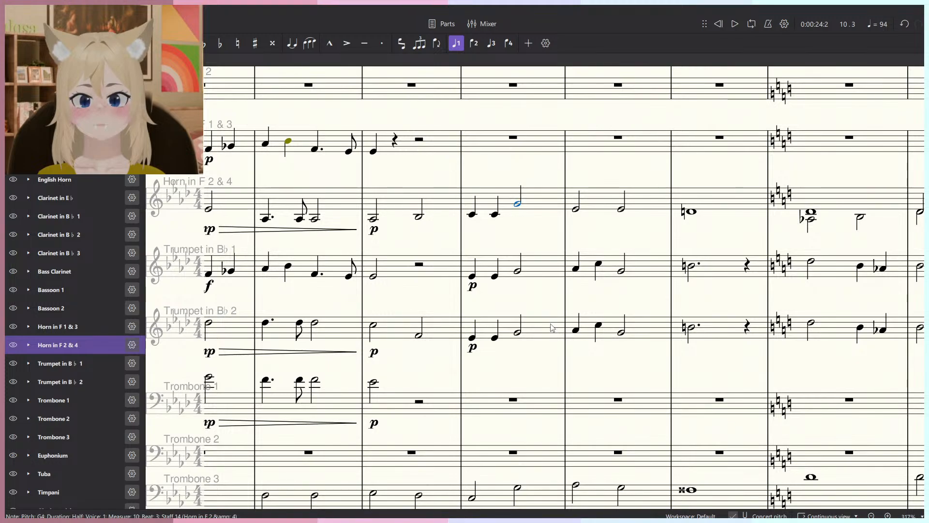
Try D♭4 for the Trumpet in B♭ 1 half note at measure 10 beat 3 and undo the change.
{"action": "left_click", "coordinate": [518, 272]}
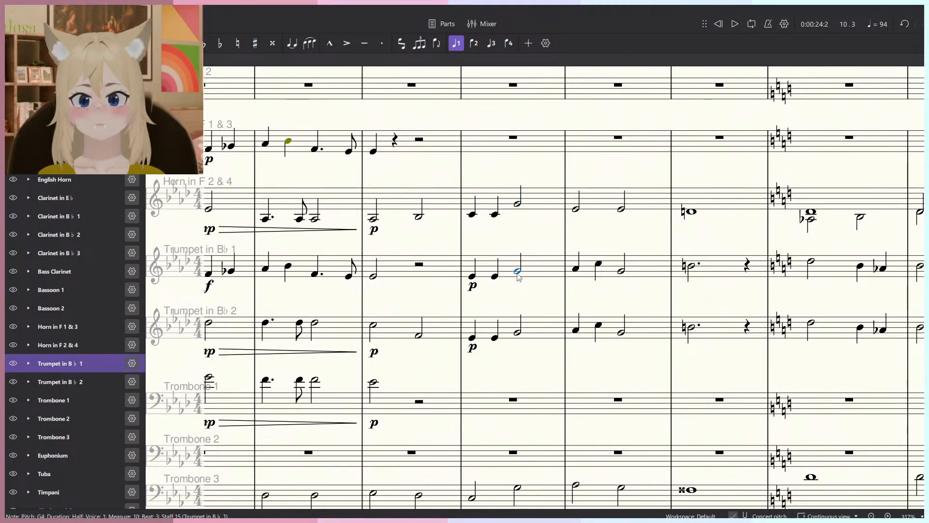
{"action": "left_click", "coordinate": [527, 241]}
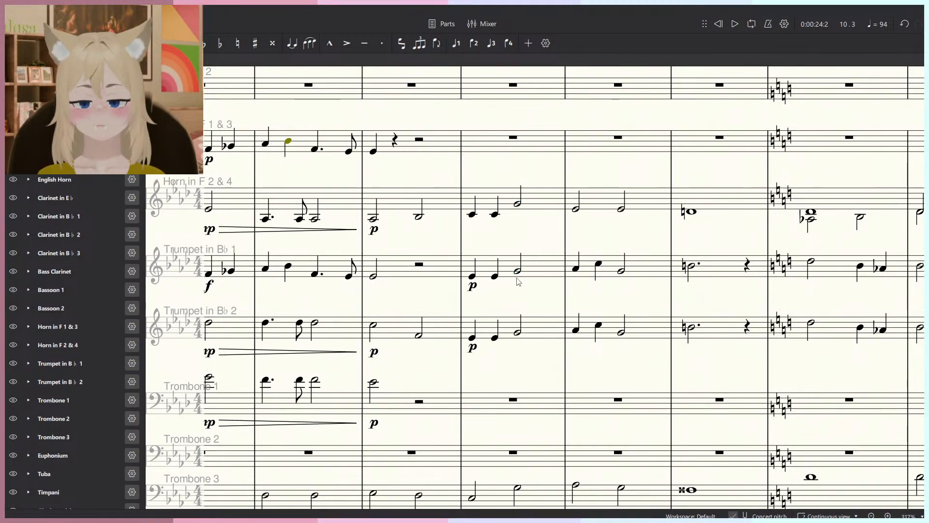
{"action": "left_click", "coordinate": [517, 272]}
{"action": "left_click_drag", "start_coordinate": [517, 279], "coordinate": [517, 280]}
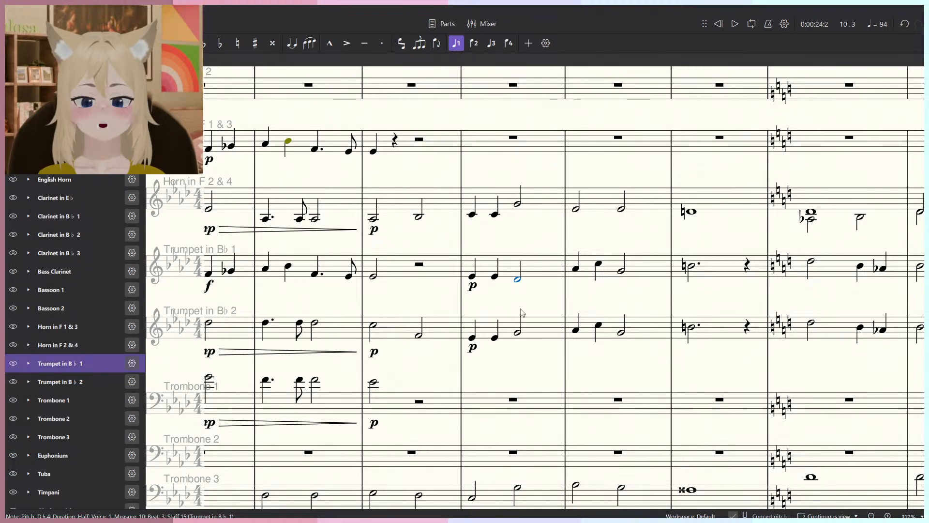
{"action": "key", "text": "ctrl+z"}
{"action": "left_click", "coordinate": [544, 241]}
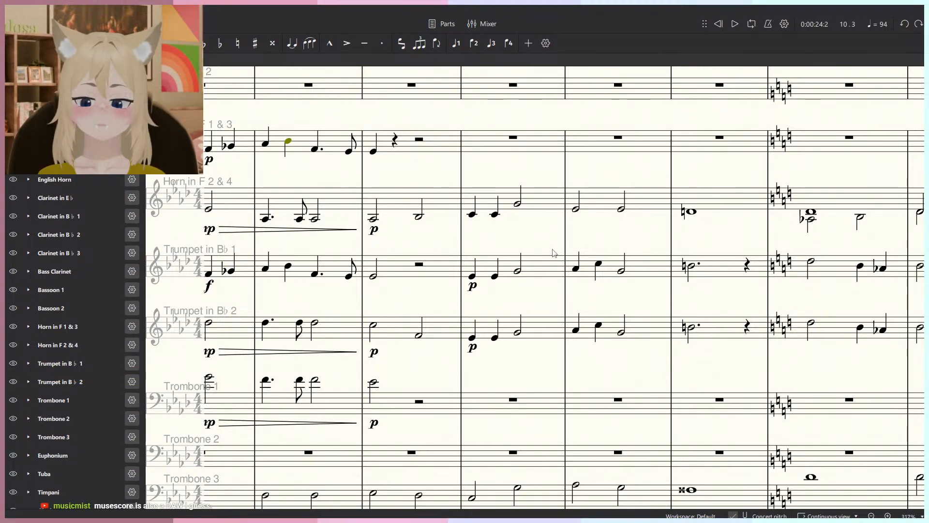
Lower the half notes at measure 10 beat 3 in both Trumpet in B♭ 1 and Trumpet in B♭ 2 to D♭4.
{"action": "scroll", "coordinate": [529, 320], "scroll_direction": "down", "scroll_amount": 3}
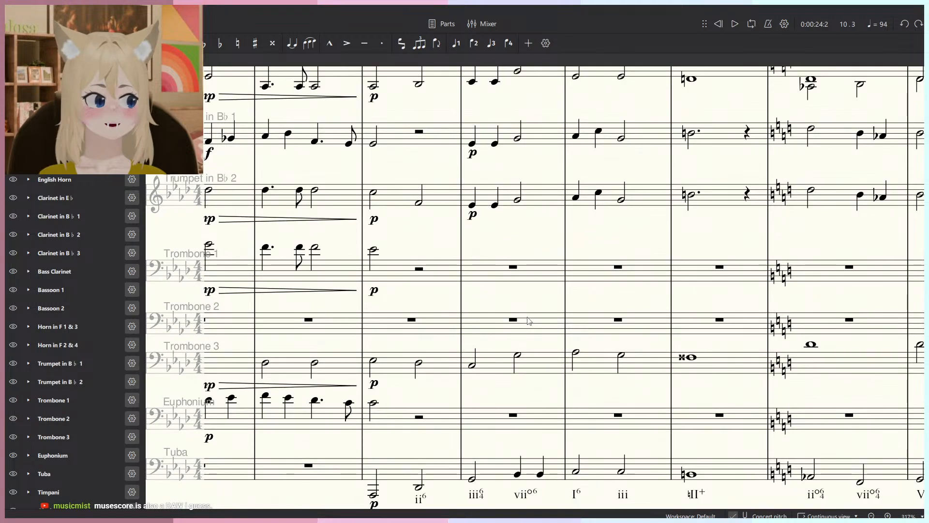
{"action": "scroll", "coordinate": [528, 321], "scroll_direction": "up", "scroll_amount": 1}
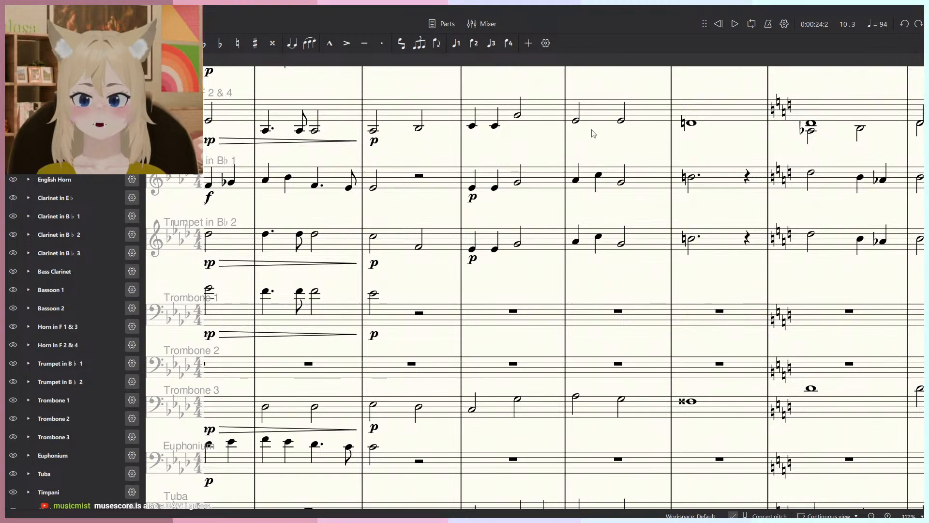
{"action": "scroll", "coordinate": [533, 264], "scroll_direction": "up", "scroll_amount": 1}
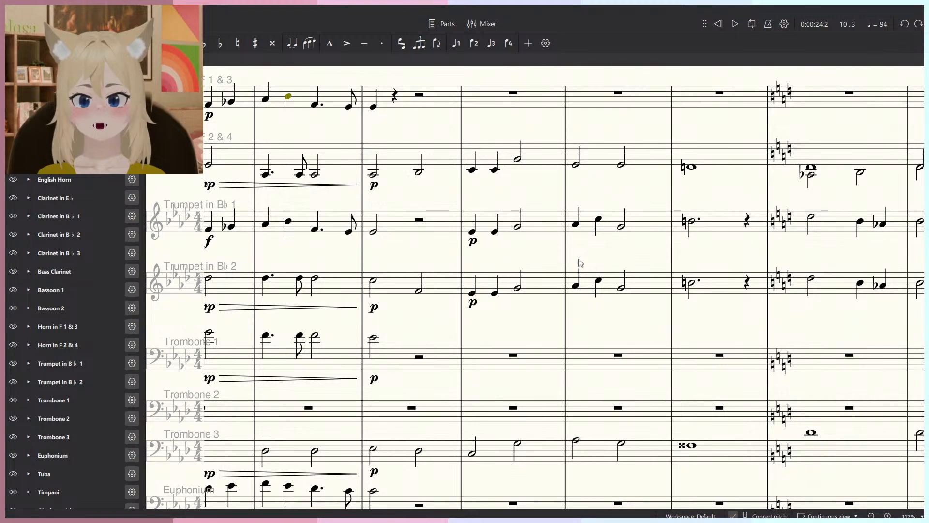
{"action": "left_click", "coordinate": [518, 227]}
{"action": "left_click", "coordinate": [518, 290], "text": "ctrl"}
{"action": "key", "text": "Down"}
{"action": "key", "text": "Down"}
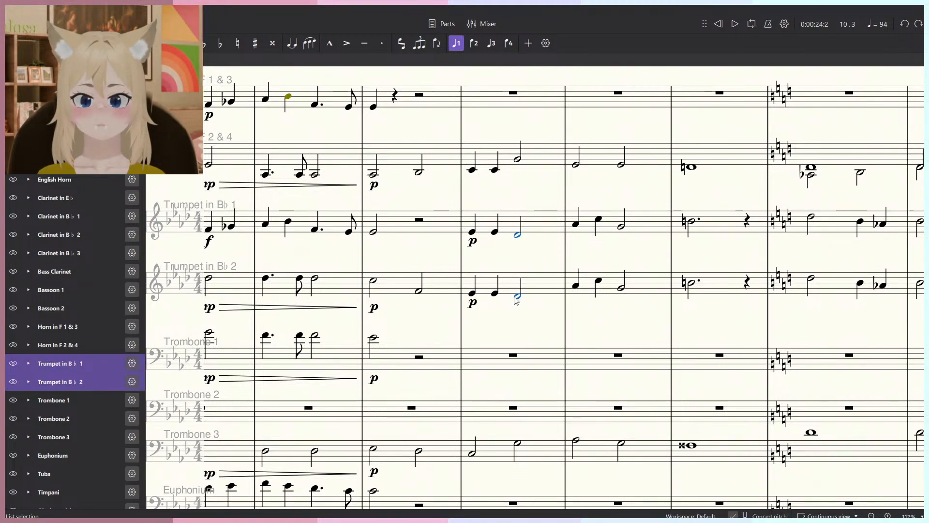
{"action": "left_click", "coordinate": [515, 296]}
{"action": "left_click", "coordinate": [472, 233]}
{"action": "left_click", "coordinate": [539, 255]}
{"action": "scroll", "coordinate": [538, 251], "scroll_direction": "down", "scroll_amount": 1}
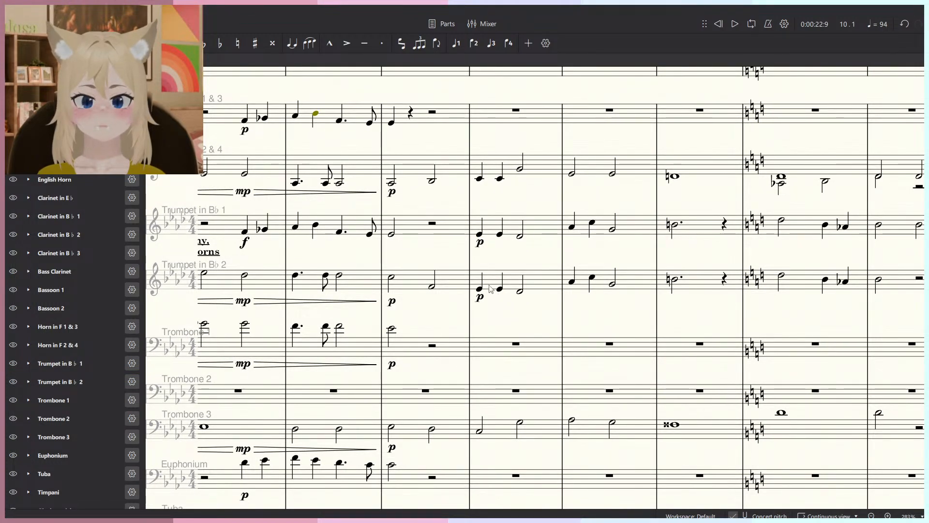
Check both trumpets' half notes at measure 10 beat 3 against the tuba chords and set them back to G4.
{"action": "scroll", "coordinate": [479, 291], "scroll_direction": "down", "scroll_amount": 3}
{"action": "scroll", "coordinate": [470, 320], "scroll_direction": "down", "scroll_amount": 2}
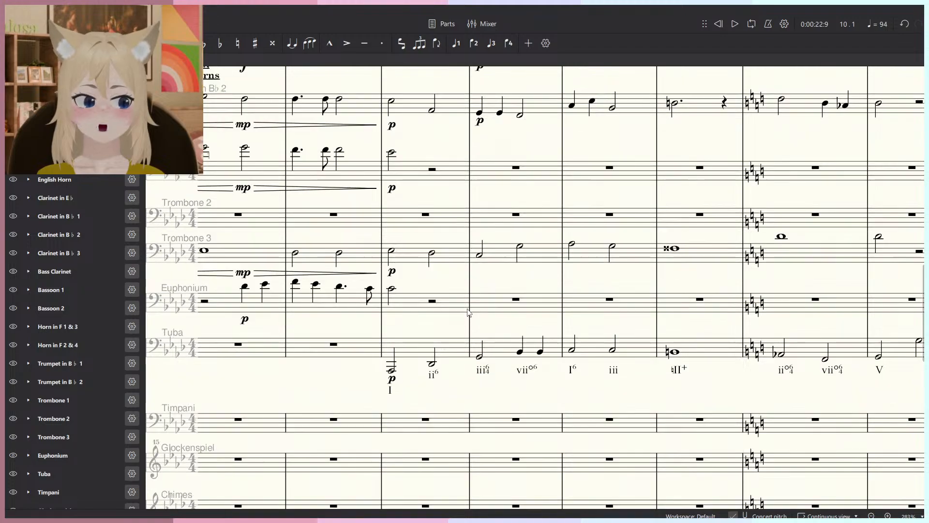
{"action": "scroll", "coordinate": [468, 319], "scroll_direction": "up", "scroll_amount": 3}
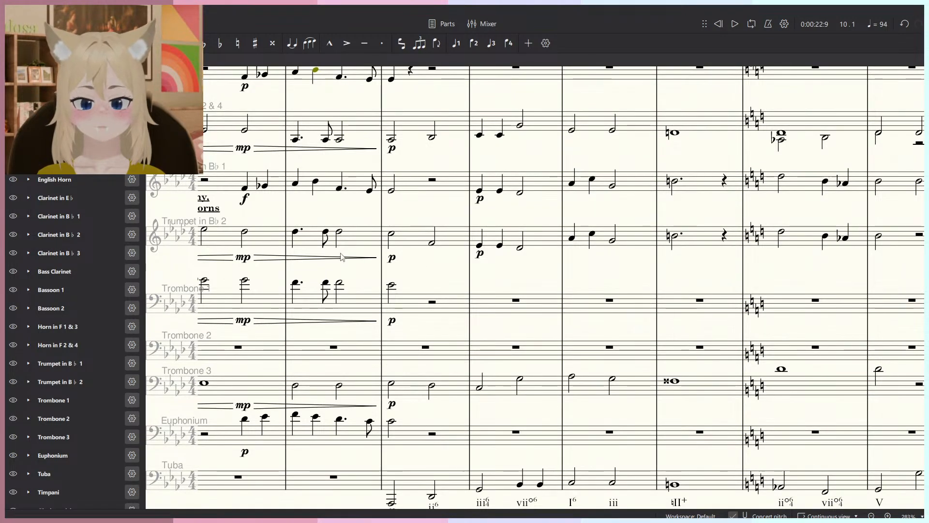
{"action": "scroll", "coordinate": [451, 340], "scroll_direction": "up", "scroll_amount": 1}
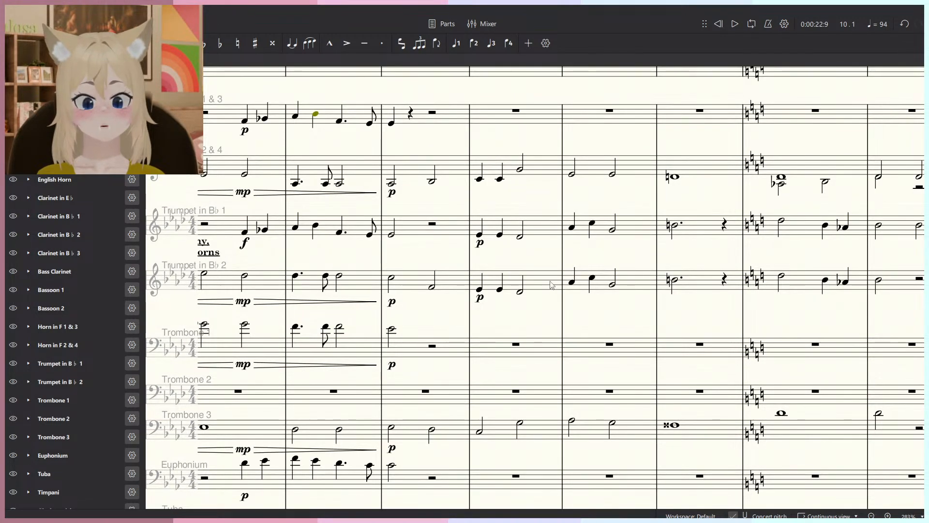
{"action": "left_click", "coordinate": [521, 291]}
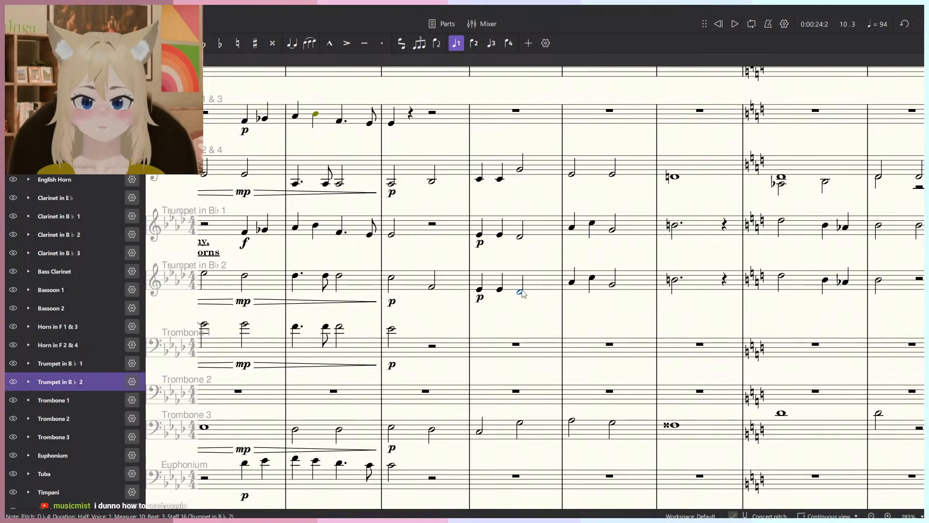
{"action": "scroll", "coordinate": [521, 291], "scroll_direction": "up", "scroll_amount": 6}
{"action": "left_click", "coordinate": [524, 203], "text": "ctrl"}
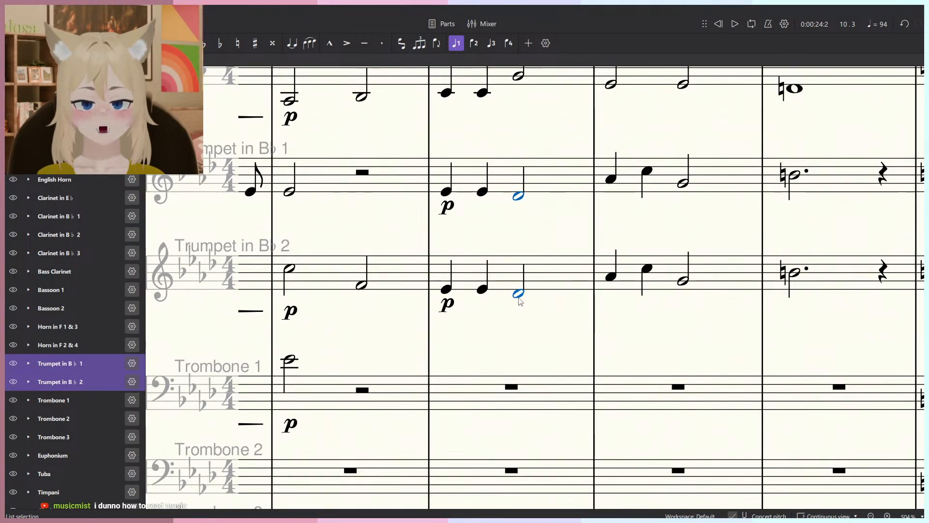
{"action": "key", "text": "a"}
{"action": "key", "text": "g"}
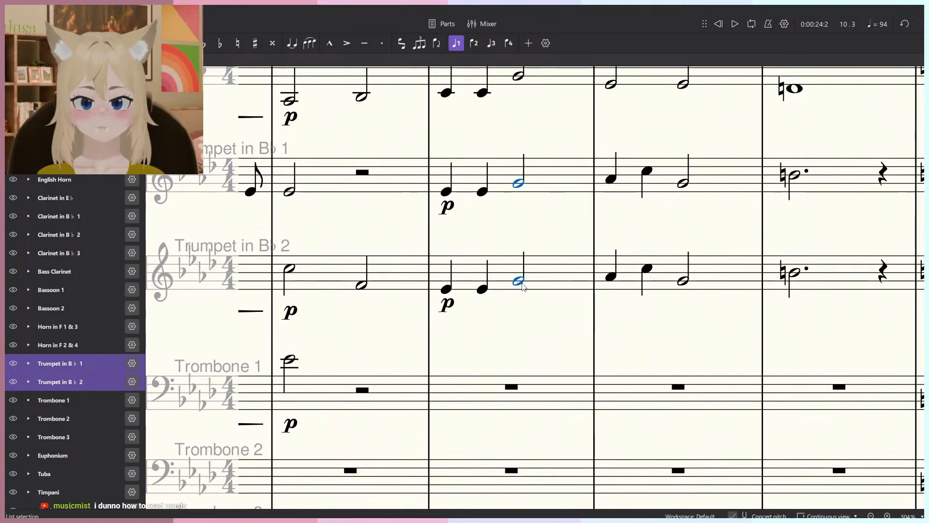
Lower the Horn in F 2 & 4 half note at measure 10 beat 3 to D♭4 and check it against the tuba line.
{"action": "left_click", "coordinate": [555, 233]}
{"action": "scroll", "coordinate": [553, 228], "scroll_direction": "down", "scroll_amount": 3}
{"action": "scroll", "coordinate": [540, 290], "scroll_direction": "down", "scroll_amount": 5}
{"action": "scroll", "coordinate": [541, 359], "scroll_direction": "up", "scroll_amount": 5}
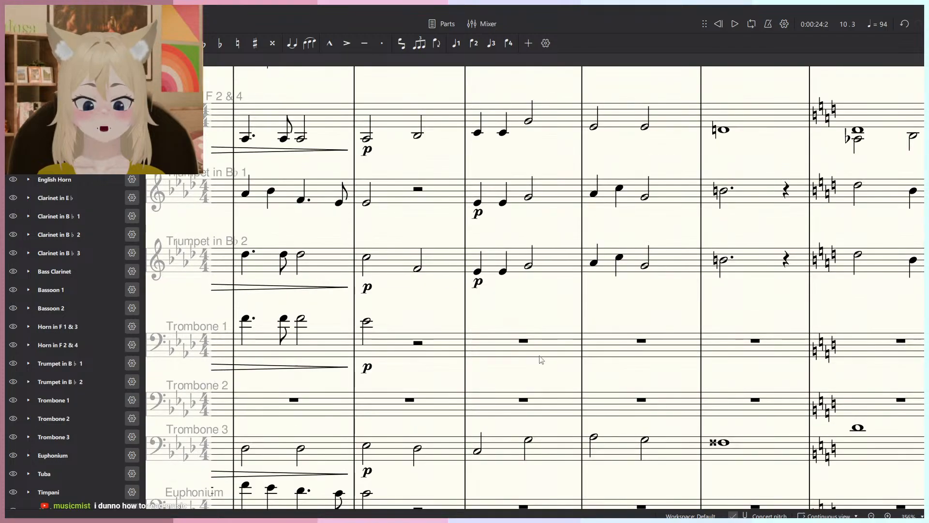
{"action": "scroll", "coordinate": [540, 351], "scroll_direction": "down", "scroll_amount": 2}
{"action": "scroll", "coordinate": [541, 346], "scroll_direction": "down", "scroll_amount": 2}
{"action": "scroll", "coordinate": [535, 271], "scroll_direction": "up", "scroll_amount": 6}
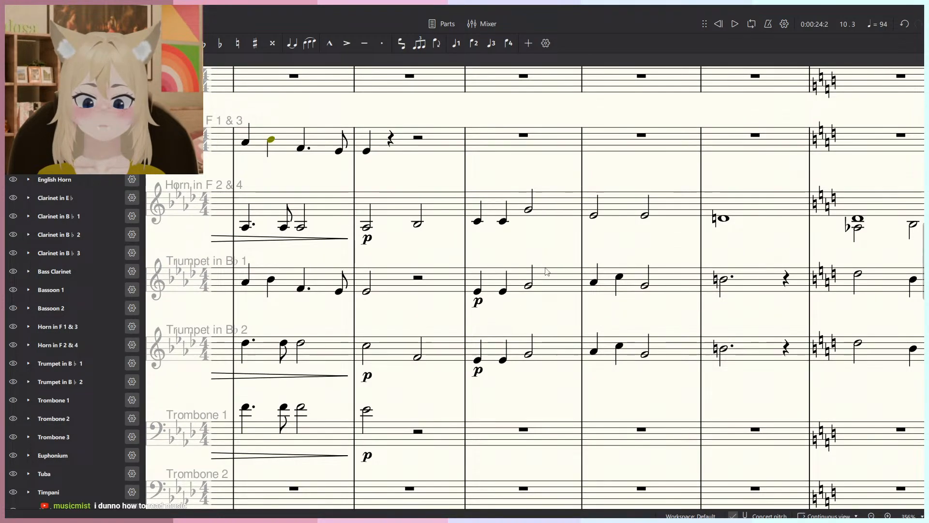
{"action": "left_click", "coordinate": [529, 212]}
{"action": "key", "text": "Escape"}
{"action": "scroll", "coordinate": [482, 227], "scroll_direction": "down", "scroll_amount": 3}
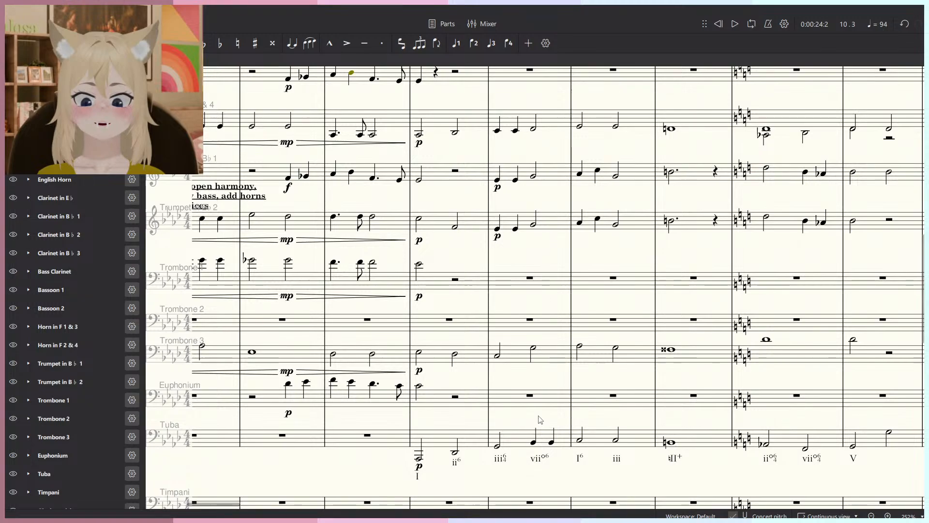
{"action": "scroll", "coordinate": [677, 451], "scroll_direction": "down", "scroll_amount": 1}
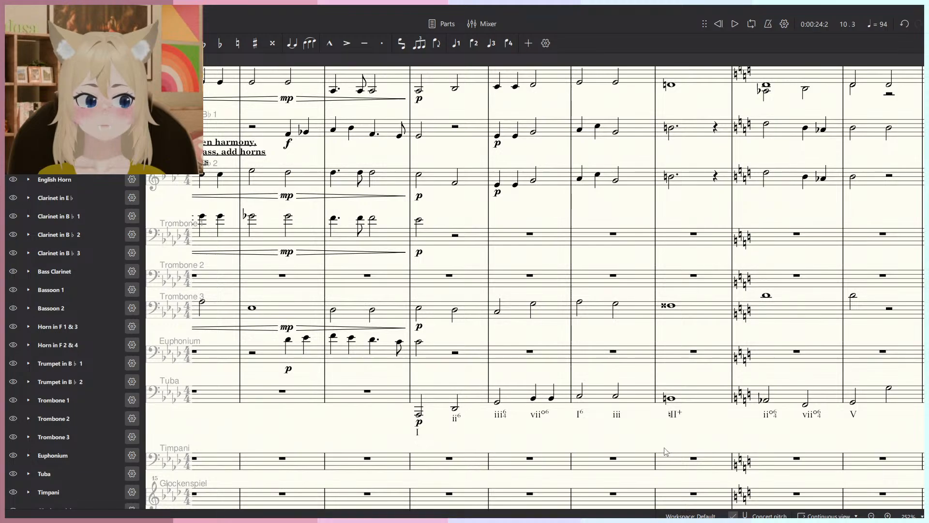
{"action": "scroll", "coordinate": [641, 403], "scroll_direction": "up", "scroll_amount": 1}
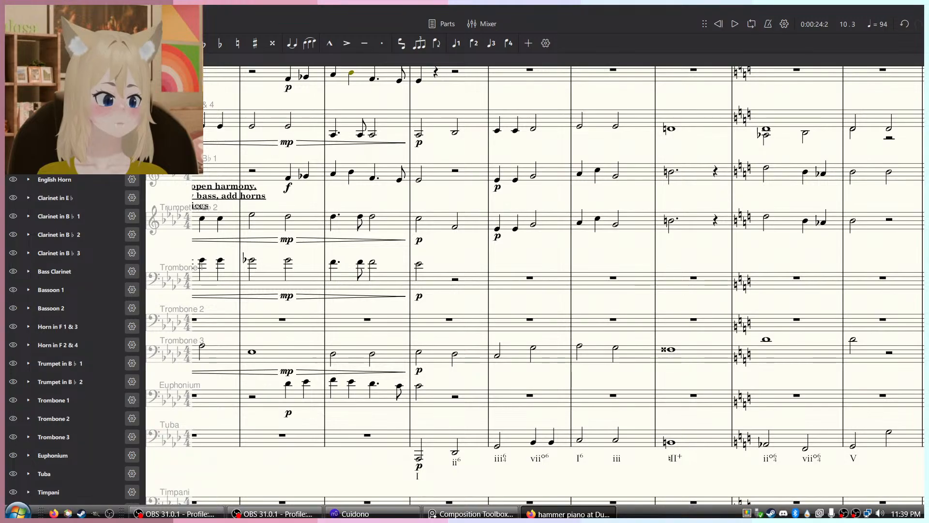
Switch to the Firefox "hammer piano" search results and open the video "Pro Pianist tries a Piano with REAL Hammers" on YouTube.
{"action": "left_click_drag", "start_coordinate": [928, 75], "coordinate": [774, 24]}
{"action": "scroll", "coordinate": [776, 202], "scroll_direction": "down", "scroll_amount": 5}
{"action": "scroll", "coordinate": [734, 310], "scroll_direction": "up", "scroll_amount": 5}
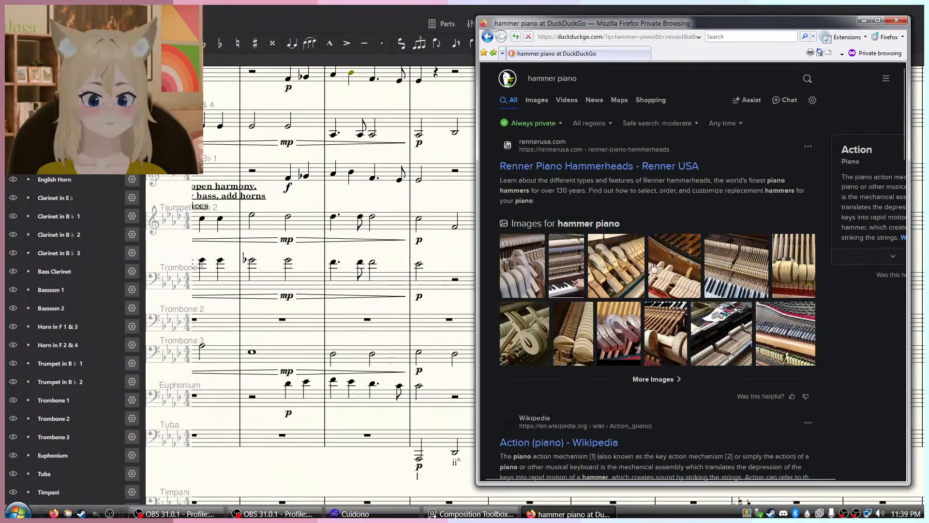
{"action": "scroll", "coordinate": [556, 360], "scroll_direction": "down", "scroll_amount": 5}
{"action": "left_click", "coordinate": [541, 380]}
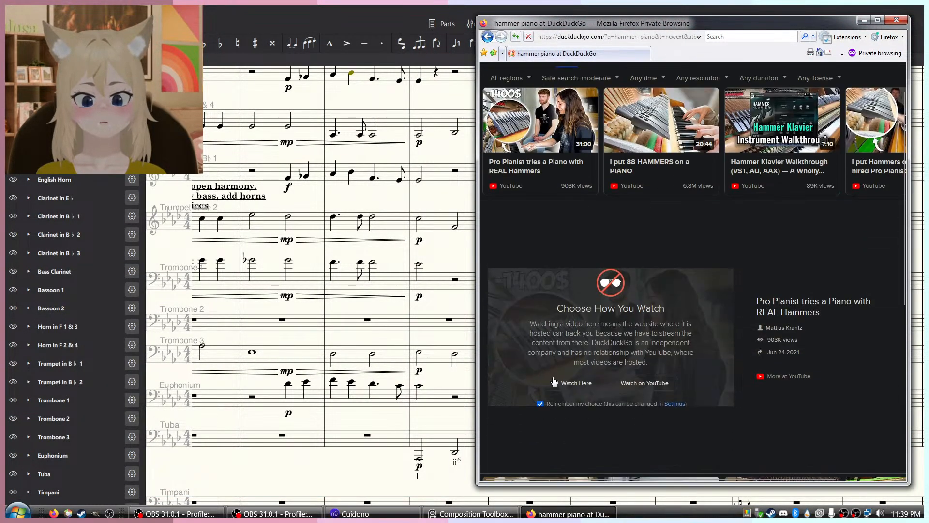
{"action": "left_click", "coordinate": [806, 314]}
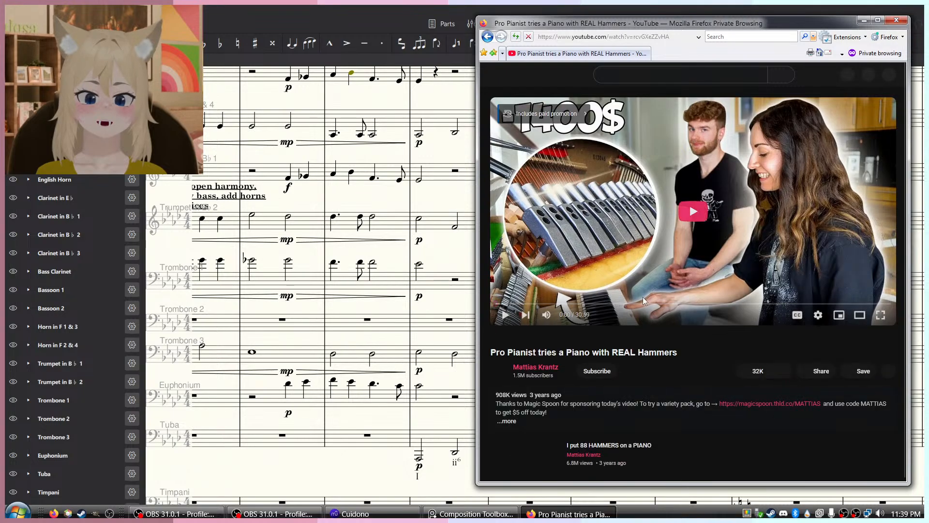
Play the hammer piano video briefly from about 9:04 and pause it.
{"action": "left_click_drag", "start_coordinate": [612, 303], "coordinate": [611, 306]}
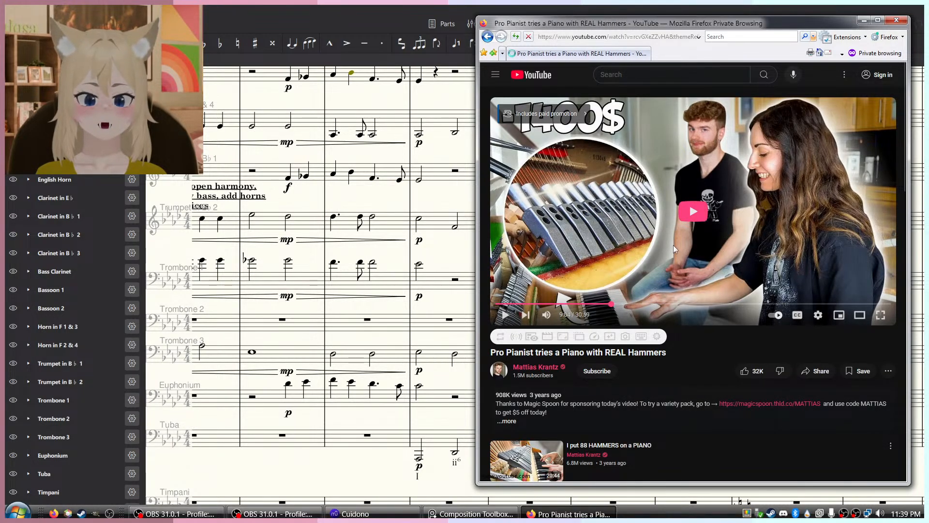
{"action": "left_click", "coordinate": [688, 203]}
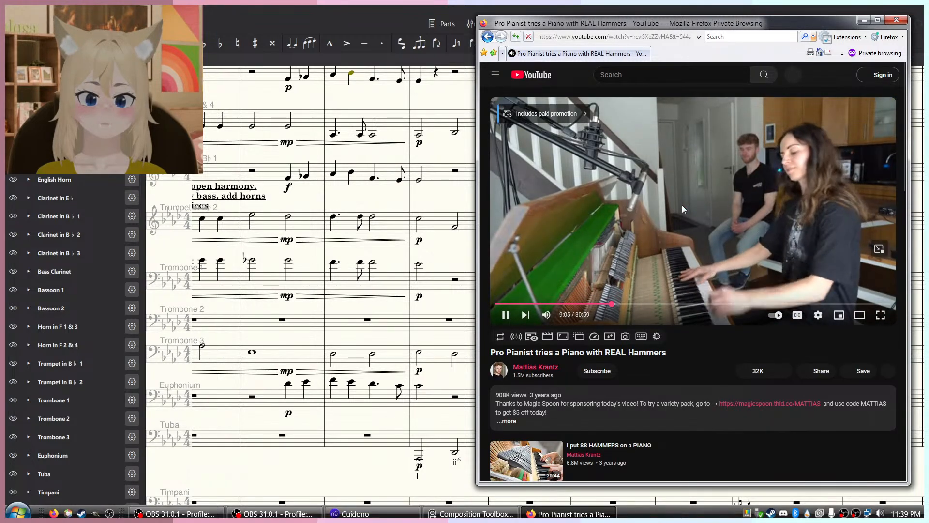
{"action": "left_click", "coordinate": [682, 205]}
{"action": "left_click", "coordinate": [651, 74]}
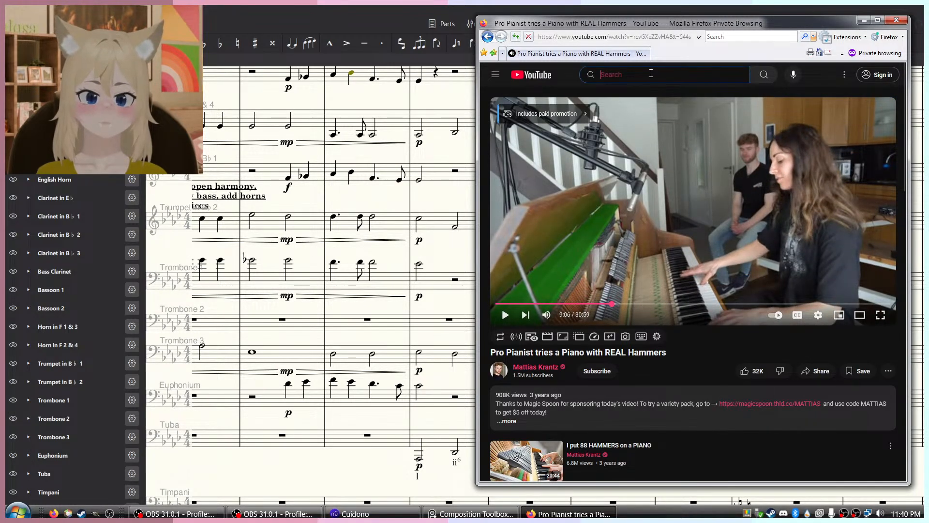
{"action": "key", "text": "ctrl+shift+n"}
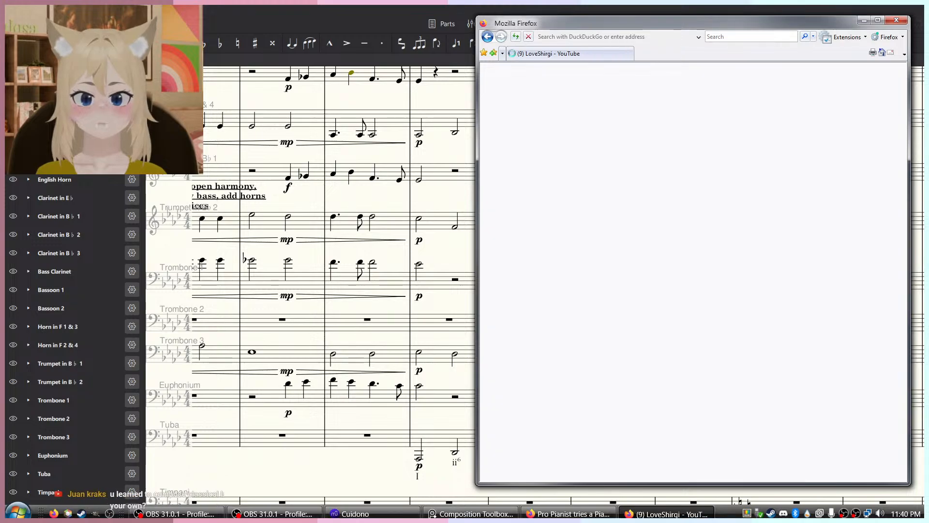
{"action": "left_click_drag", "start_coordinate": [726, 28], "coordinate": [740, 96]}
{"action": "key", "text": "ctrl+w"}
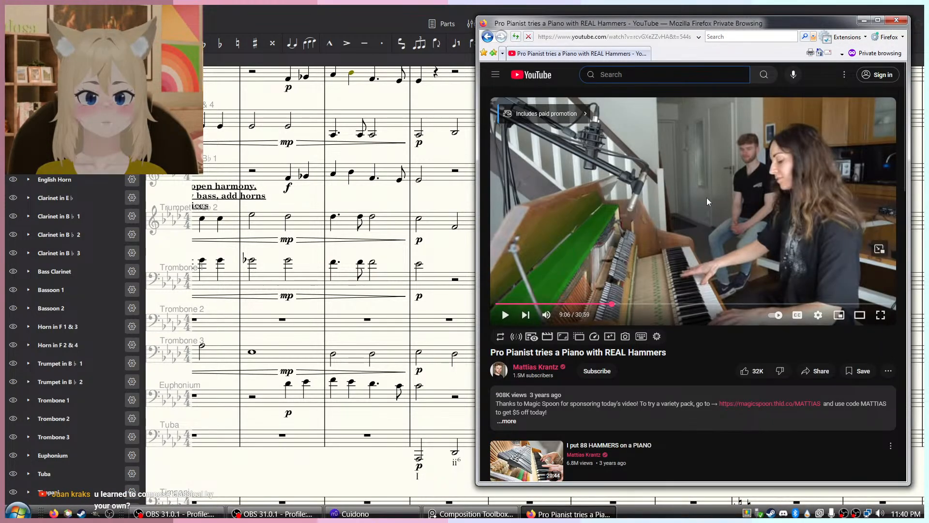
Open YouTube in a new private browser window and place it beside the hammer piano video.
{"action": "key", "text": "ctrl+shift+p"}
{"action": "type", "text": "you"}
{"action": "key", "text": "Return"}
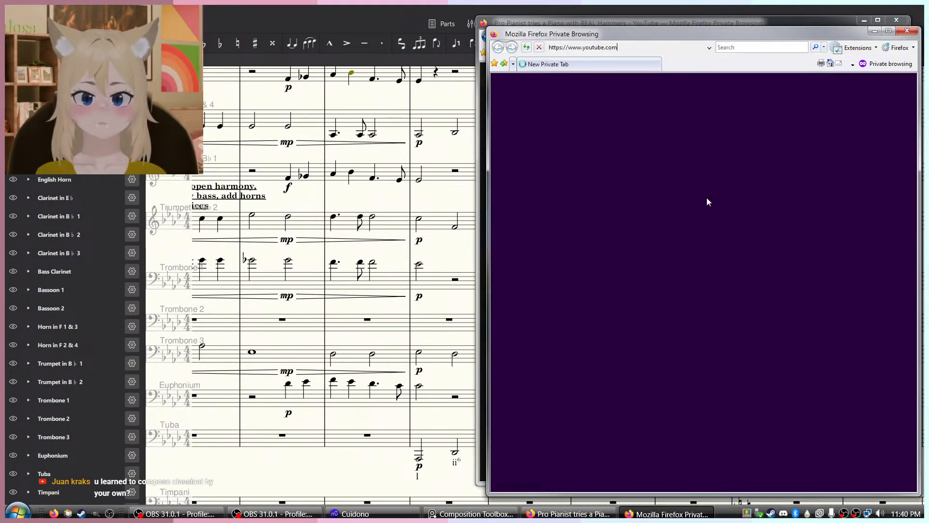
{"action": "left_click_drag", "start_coordinate": [624, 39], "coordinate": [155, 25]}
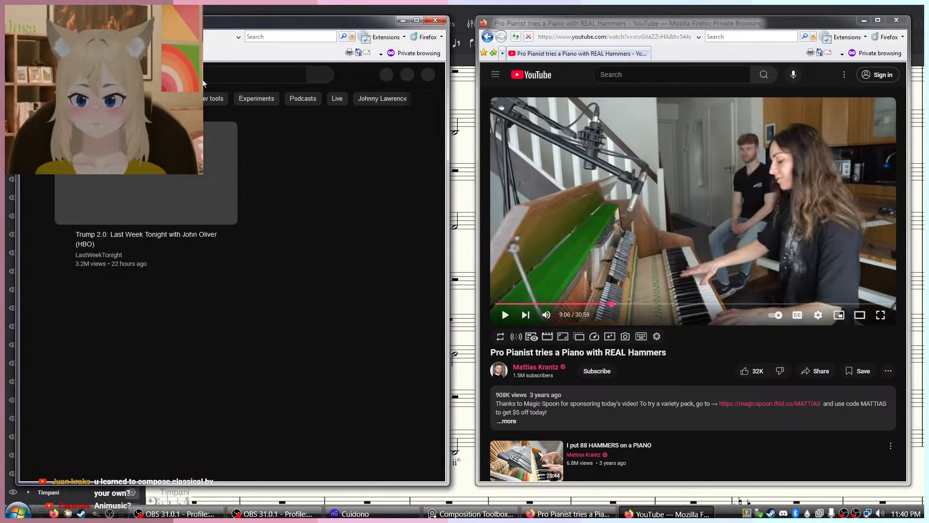
Search YouTube for "clavichord" and open the video "Clavichord, Italy, late 16th or early 17th century".
{"action": "left_click", "coordinate": [200, 78]}
{"action": "type", "text": "cla"}
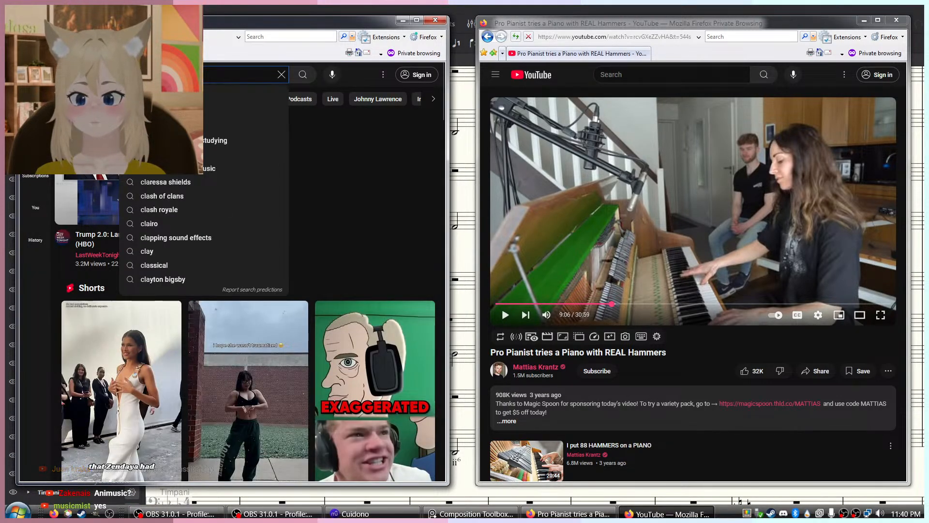
{"action": "type", "text": "vichord"}
{"action": "key", "text": "Return"}
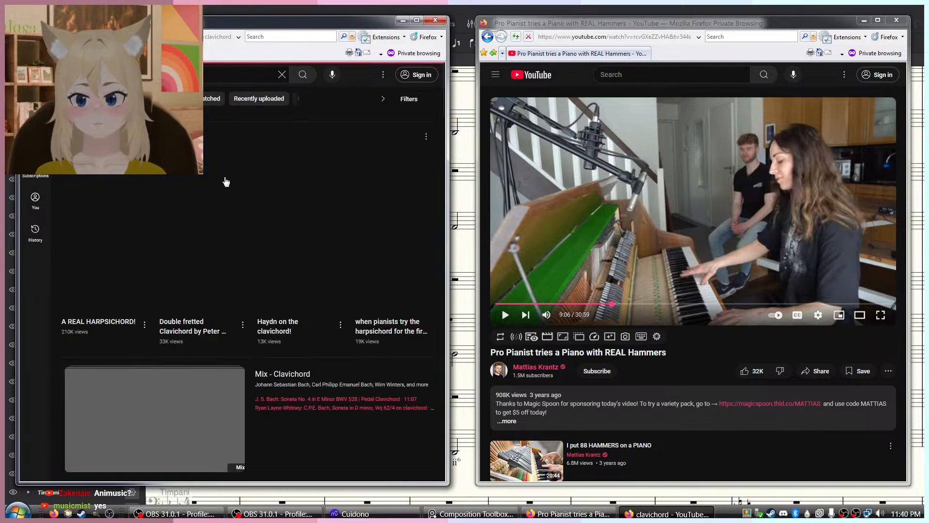
{"action": "scroll", "coordinate": [121, 255], "scroll_direction": "down", "scroll_amount": 5}
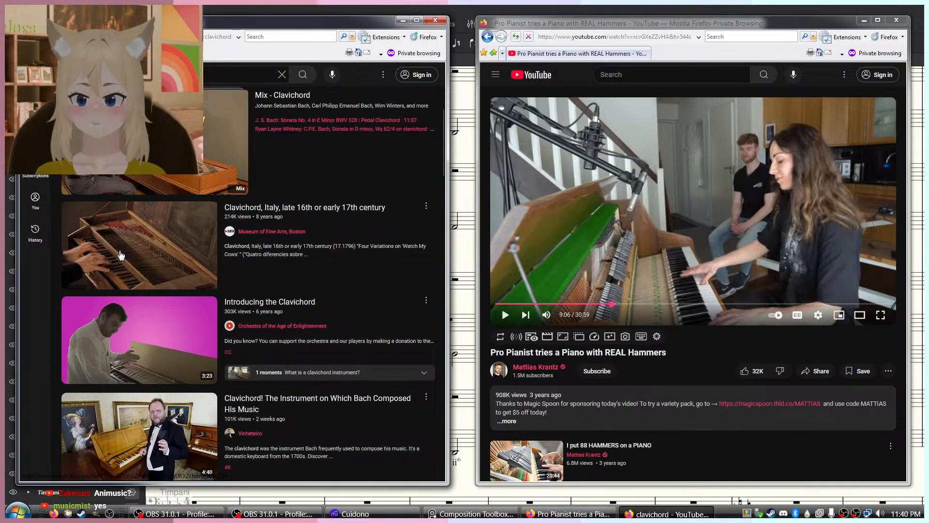
{"action": "scroll", "coordinate": [121, 255], "scroll_direction": "down", "scroll_amount": 1}
{"action": "left_click", "coordinate": [148, 232]}
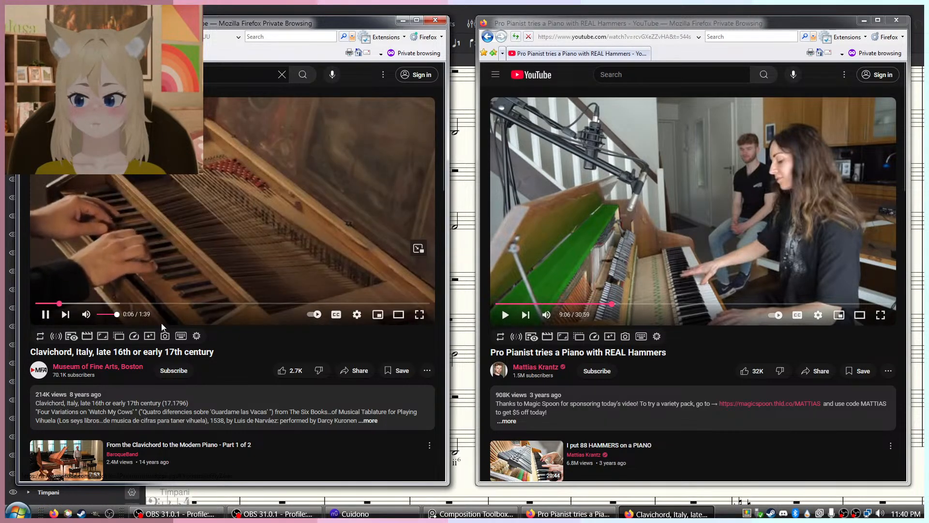
Play the hammer piano and clavichord videos alternately to compare the sound of the two instruments.
{"action": "left_click", "coordinate": [798, 231]}
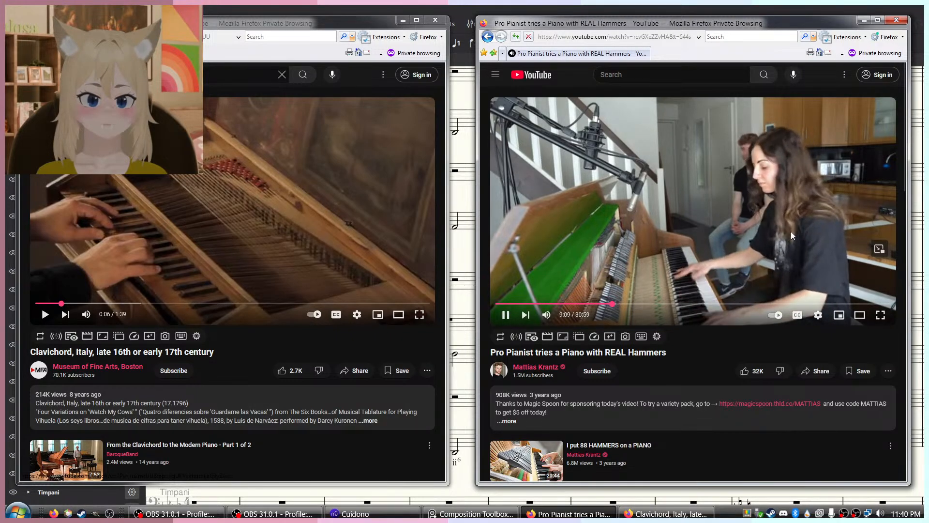
{"action": "left_click", "coordinate": [226, 220]}
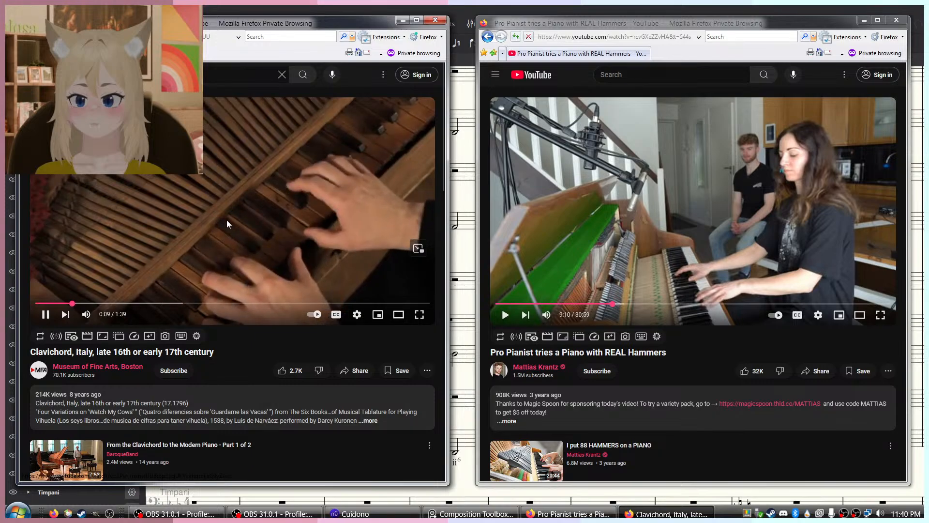
{"action": "left_click", "coordinate": [652, 363]}
Switch back to the orchestral score and put the playback position at the start of measure 9 on Trumpet in B♭ 2.
{"action": "left_click", "coordinate": [374, 513]}
{"action": "left_click_drag", "start_coordinate": [543, 307], "coordinate": [380, 308]}
{"action": "scroll", "coordinate": [511, 309], "scroll_direction": "up", "scroll_amount": 1}
{"action": "left_click_drag", "start_coordinate": [323, 260], "coordinate": [416, 261]}
{"action": "scroll", "coordinate": [373, 235], "scroll_direction": "down", "scroll_amount": 1}
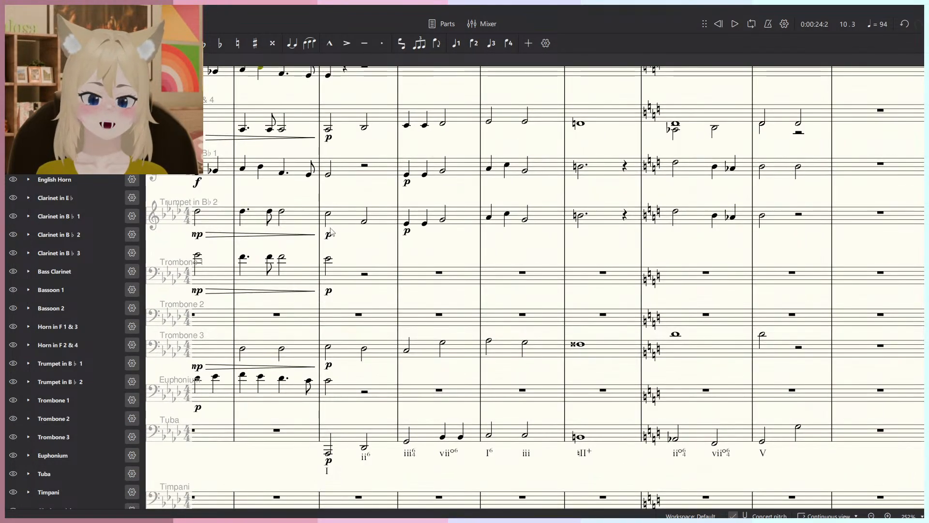
{"action": "left_click", "coordinate": [323, 246]}
{"action": "scroll", "coordinate": [426, 263], "scroll_direction": "down", "scroll_amount": 1}
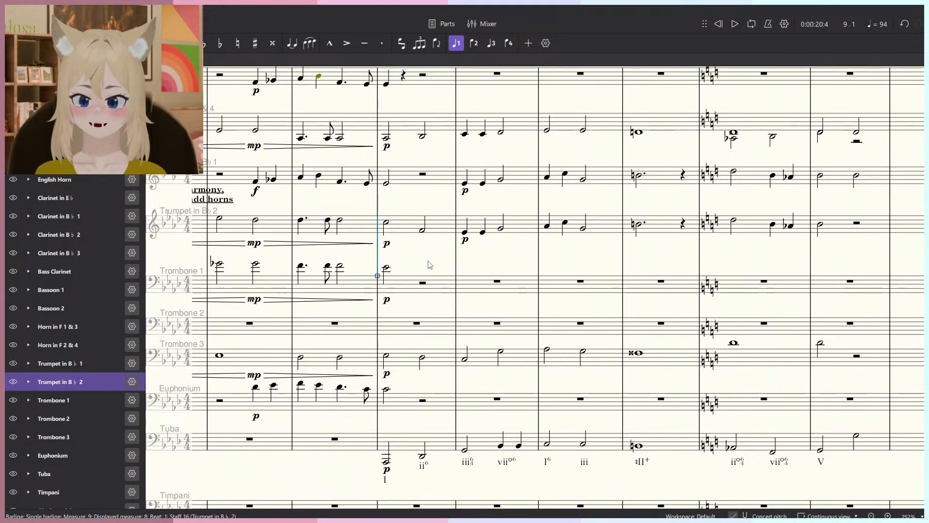
{"action": "scroll", "coordinate": [428, 266], "scroll_direction": "down", "scroll_amount": 1}
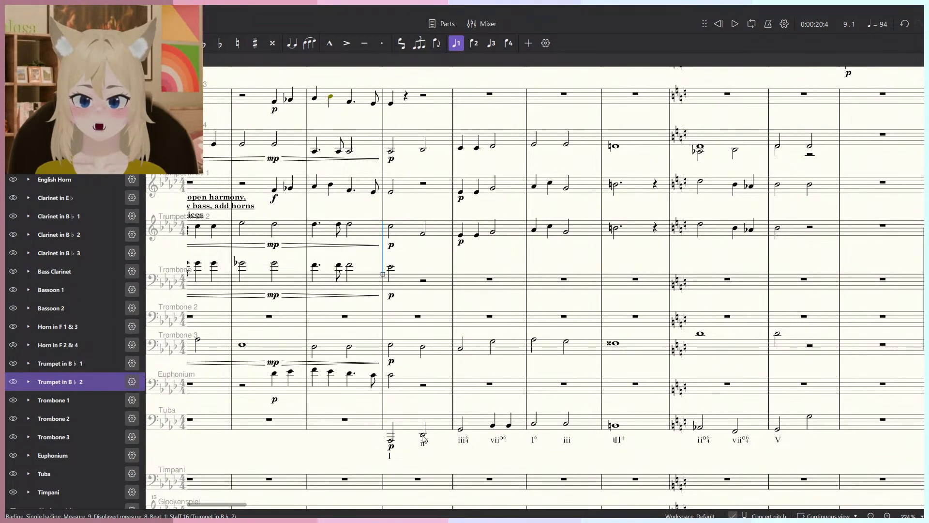
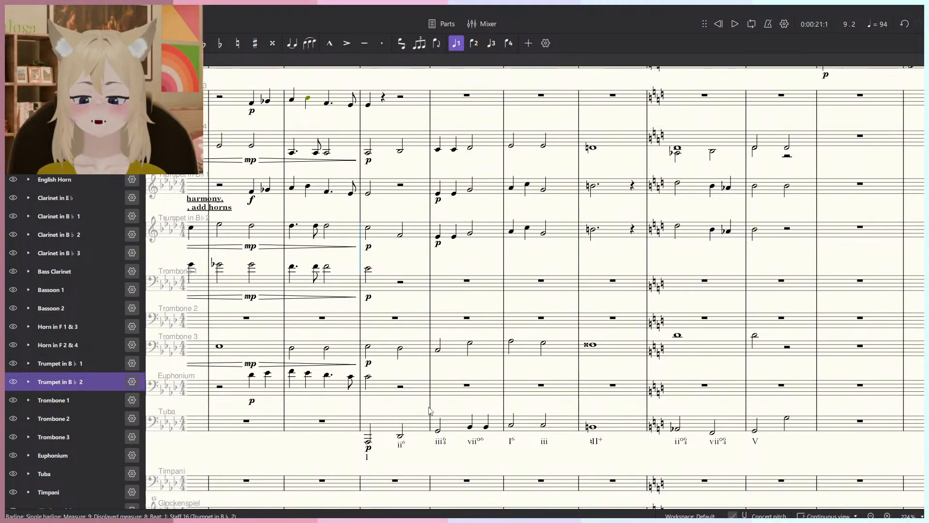
Listen to a short part of measure 9 to check the brass against the tuba chords.
{"action": "scroll", "coordinate": [453, 376], "scroll_direction": "up", "scroll_amount": 2, "text": "ctrl"}
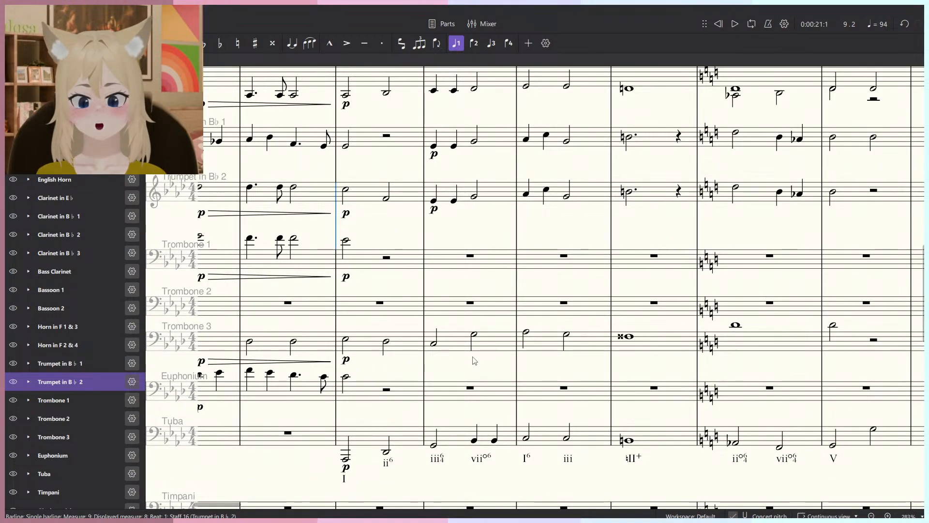
{"action": "scroll", "coordinate": [345, 286], "scroll_direction": "up", "scroll_amount": 1}
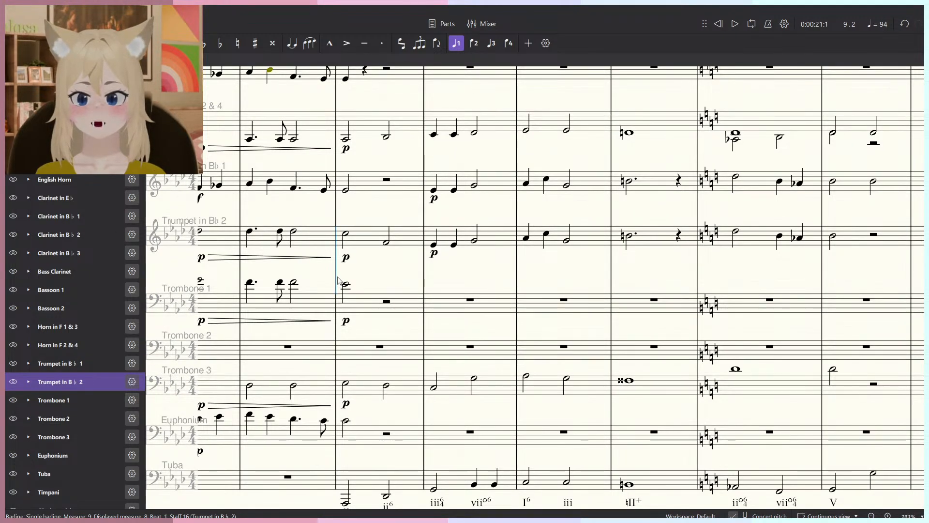
{"action": "scroll", "coordinate": [344, 285], "scroll_direction": "down", "scroll_amount": 2, "text": "ctrl"}
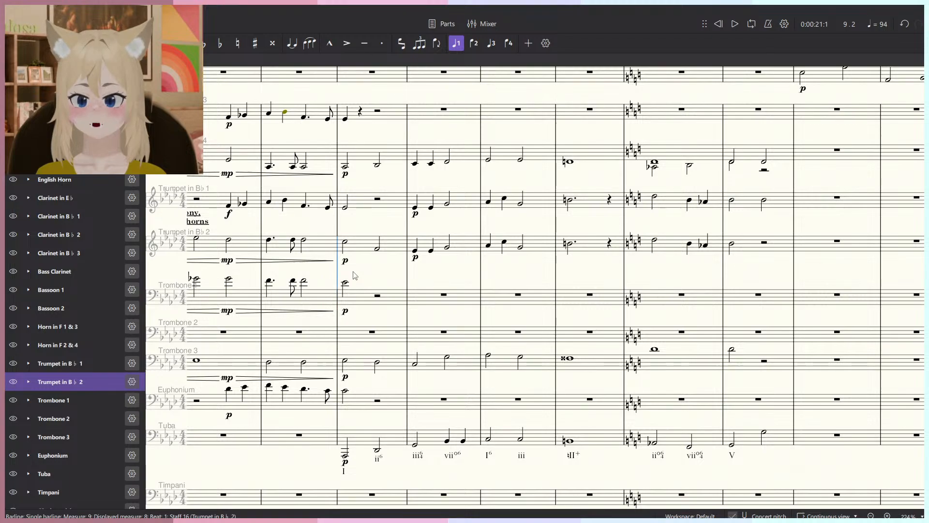
{"action": "scroll", "coordinate": [370, 264], "scroll_direction": "up", "scroll_amount": 2, "text": "ctrl"}
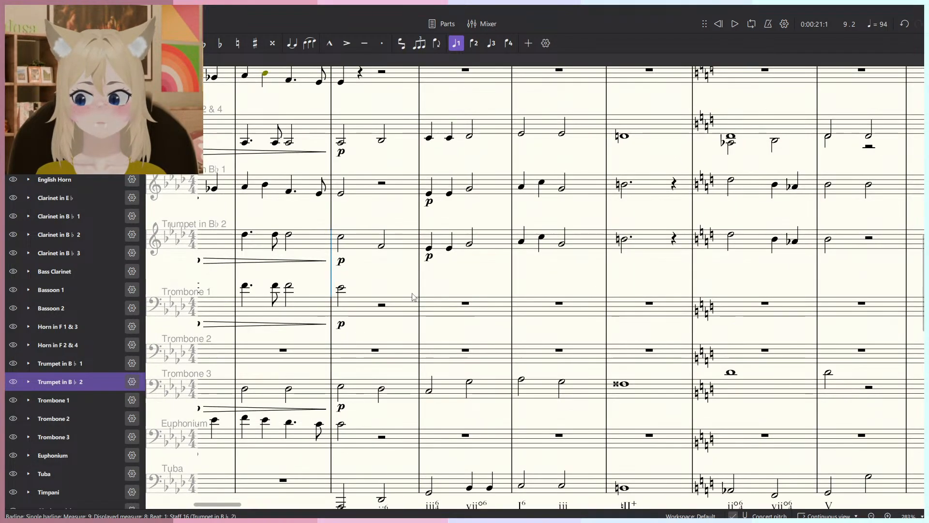
{"action": "left_click_drag", "start_coordinate": [427, 277], "coordinate": [434, 372]}
{"action": "key", "text": "space"}
{"action": "scroll", "coordinate": [435, 317], "scroll_direction": "down", "scroll_amount": 1, "text": "ctrl"}
{"action": "key", "text": "space"}
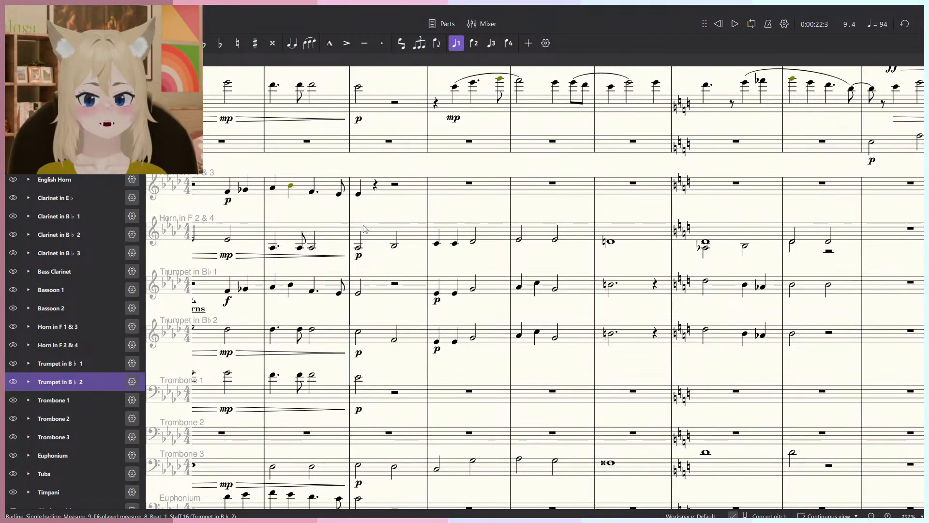
Reset playback to measure 9 beat 1 from the Horn in F 1 & 3 staff and listen to its opening beats.
{"action": "left_click", "coordinate": [350, 218]}
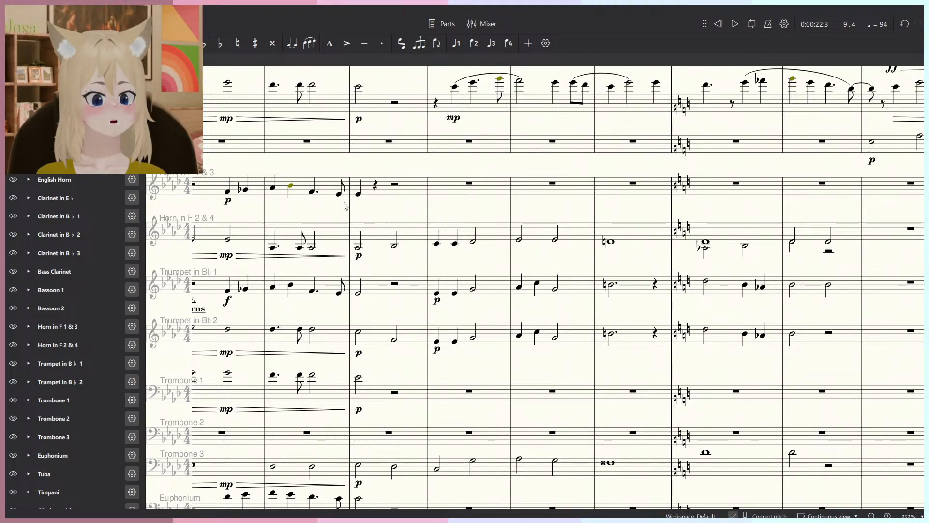
{"action": "scroll", "coordinate": [352, 207], "scroll_direction": "up", "scroll_amount": 3}
{"action": "left_click", "coordinate": [341, 173]}
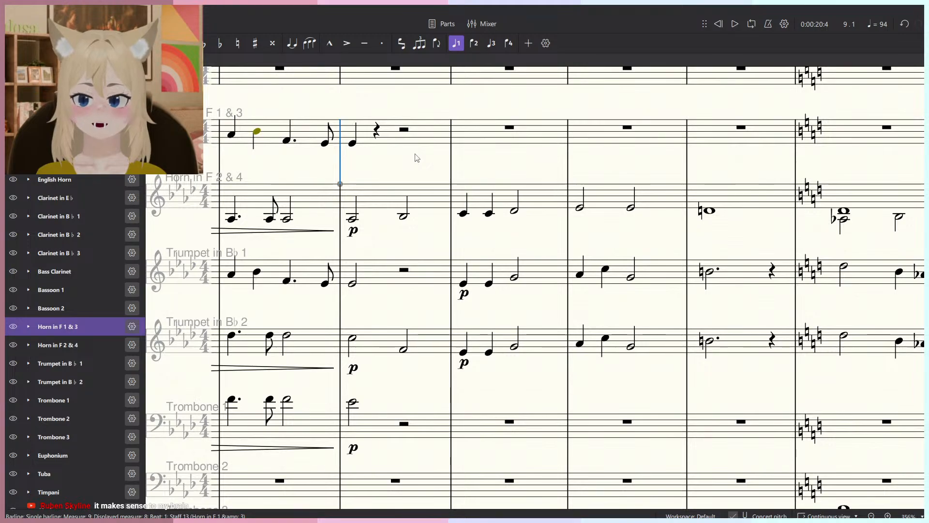
{"action": "scroll", "coordinate": [419, 159], "scroll_direction": "down", "scroll_amount": 1}
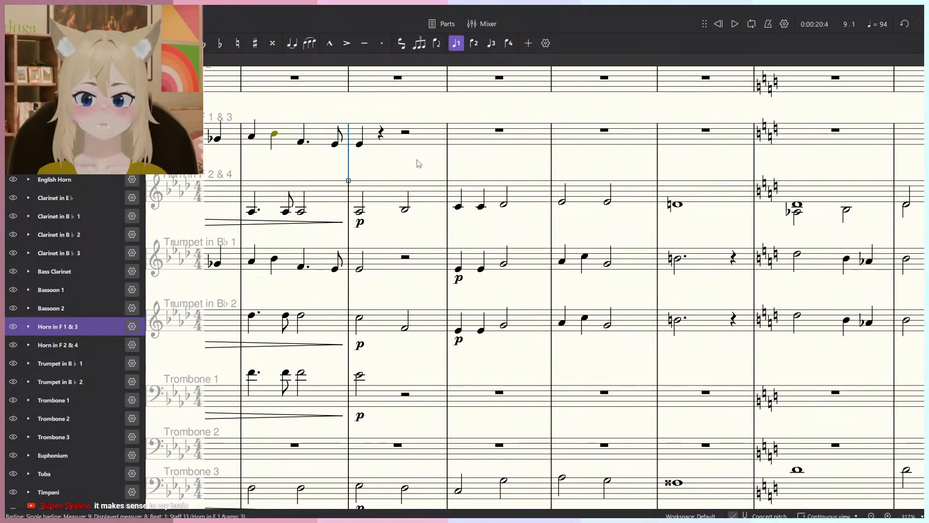
{"action": "key", "text": "space"}
{"action": "key", "text": "space"}
{"action": "scroll", "coordinate": [421, 164], "scroll_direction": "down", "scroll_amount": 1}
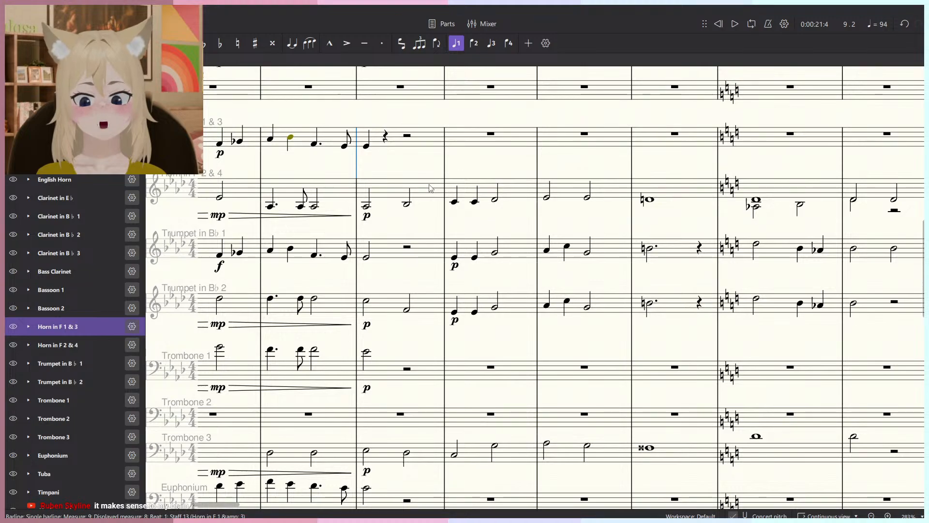
Play the brass passage from measure 9 beat 2 to the end of measure 11.
{"action": "scroll", "coordinate": [429, 188], "scroll_direction": "down", "scroll_amount": 2}
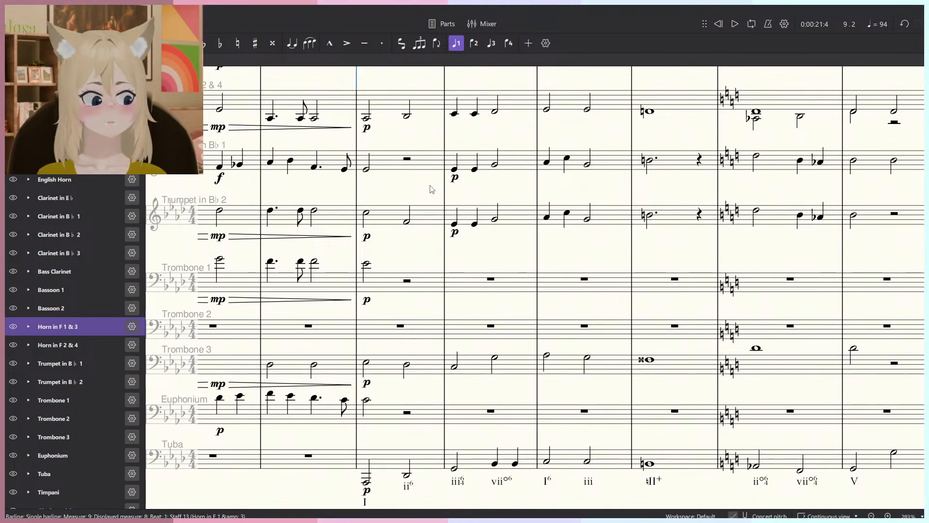
{"action": "key", "text": "space"}
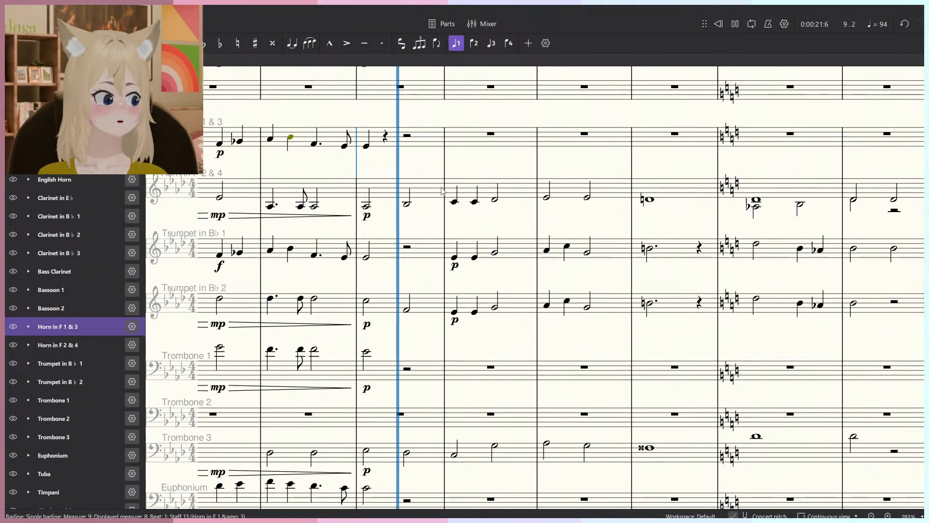
{"action": "left_click", "coordinate": [476, 173]}
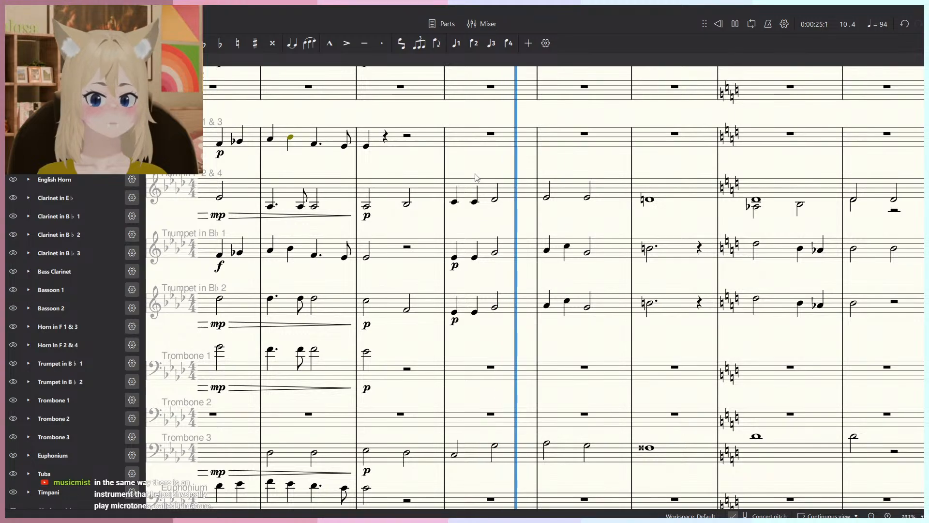
{"action": "scroll", "coordinate": [427, 183], "scroll_direction": "down", "scroll_amount": 4}
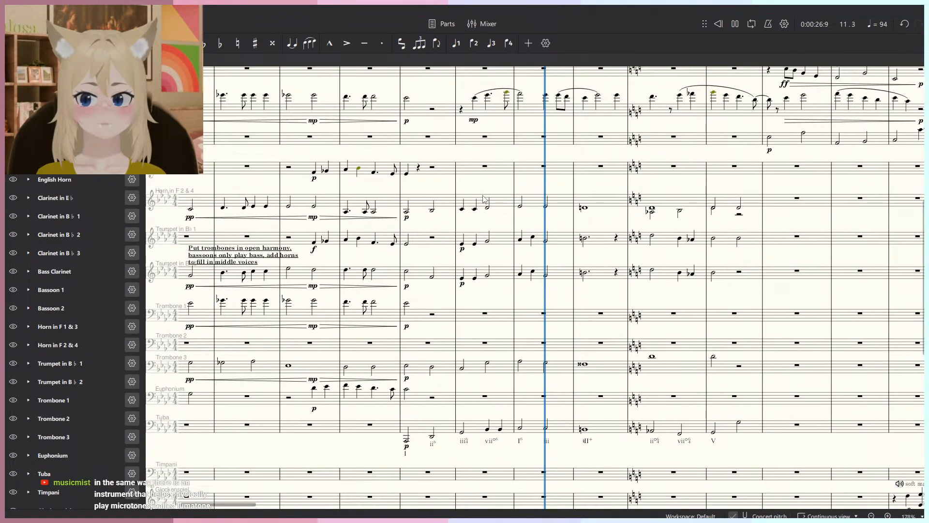
{"action": "key", "text": "space"}
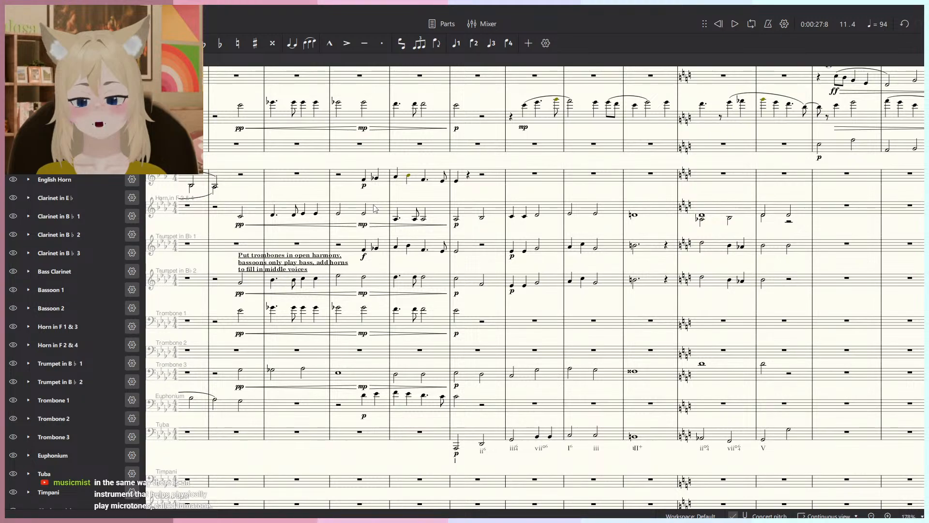
Delete the staff text about open trombone harmony, bassoon bass and added horns at measure 5, and save the score.
{"action": "left_click", "coordinate": [304, 258]}
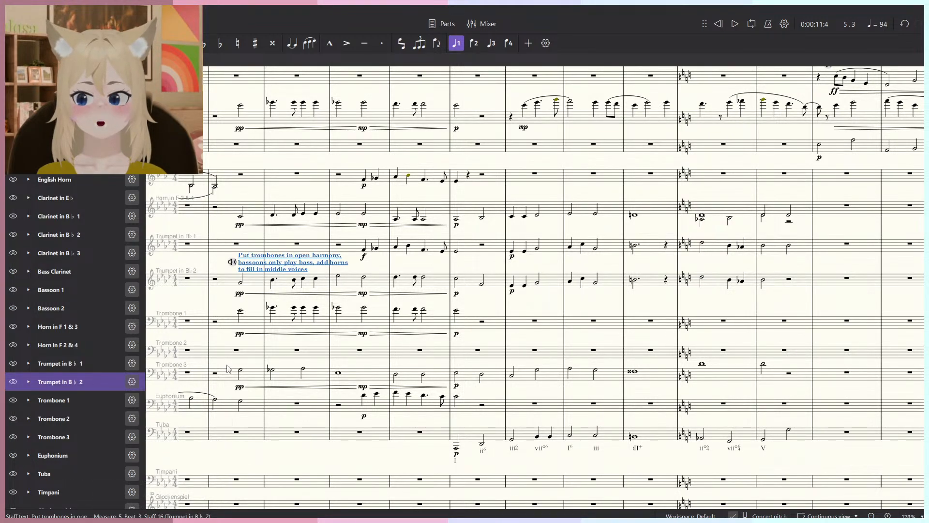
{"action": "key", "text": "Delete"}
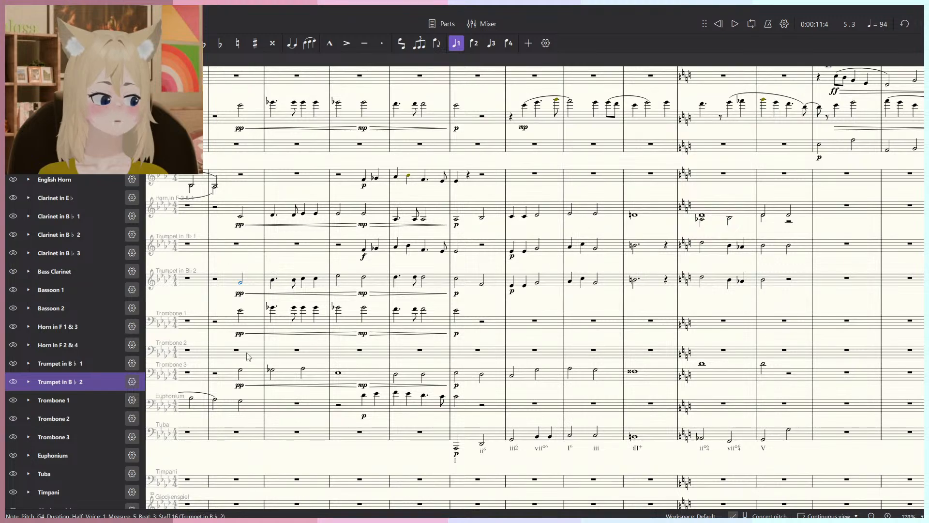
{"action": "scroll", "coordinate": [248, 354], "scroll_direction": "up", "scroll_amount": 5, "text": "ctrl"}
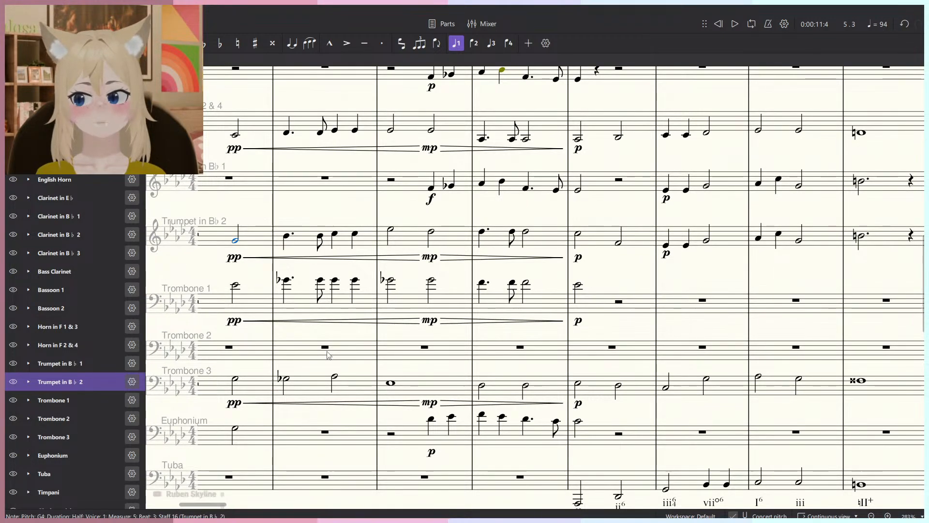
{"action": "key", "text": "ctrl+s"}
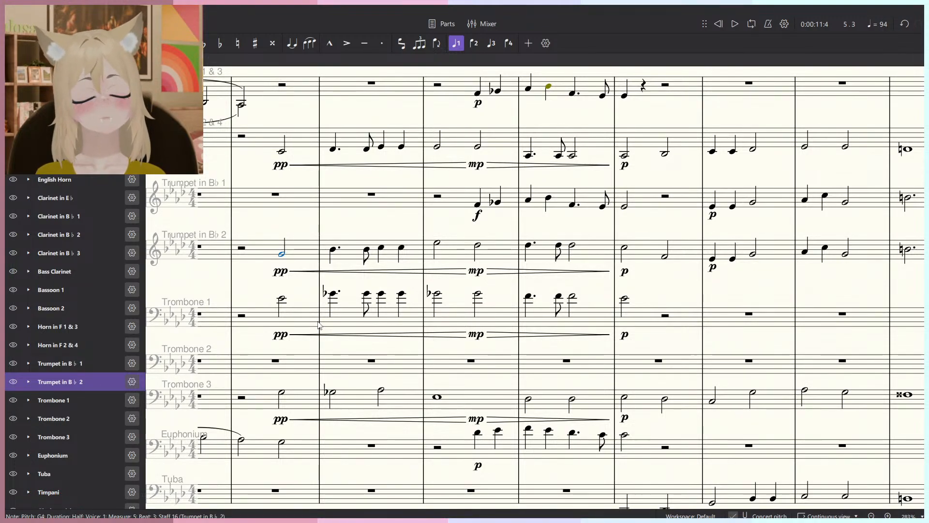
Switch to Composition Toolbox and look through its pages on 2nds and 7ths in brass, horn and bassoon quartets, and three-part woodwind harmony.
{"action": "left_click_drag", "start_coordinate": [321, 340], "coordinate": [377, 361]}
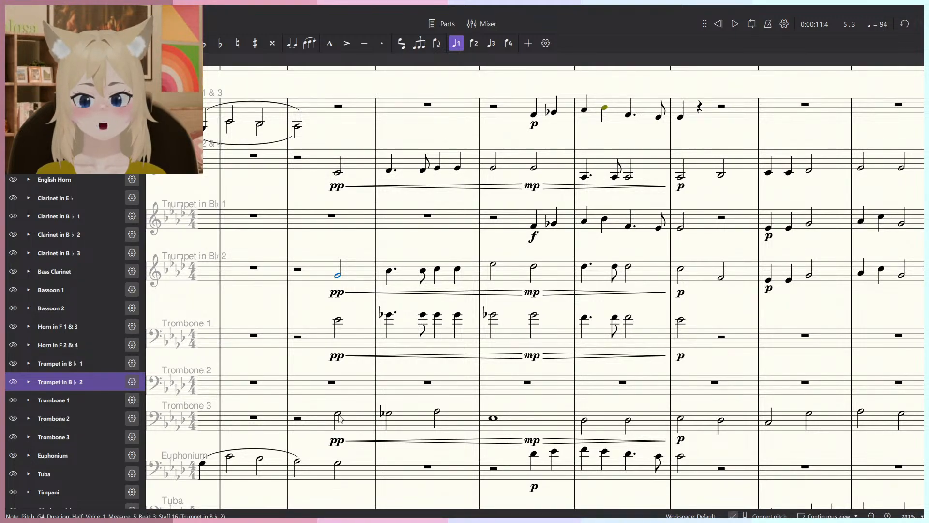
{"action": "key", "text": "alt+Tab"}
{"action": "key", "text": "Tab"}
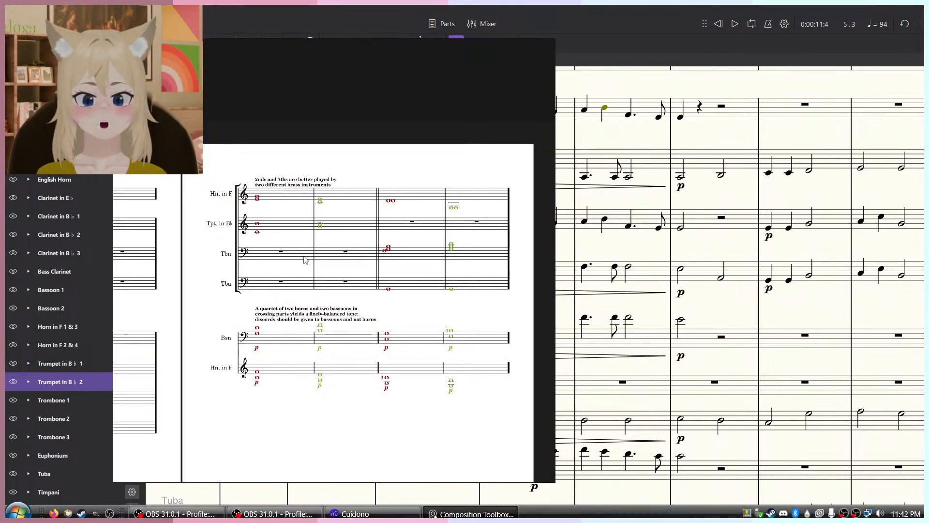
{"action": "left_click_drag", "start_coordinate": [303, 256], "coordinate": [438, 210]}
{"action": "scroll", "coordinate": [431, 191], "scroll_direction": "down", "scroll_amount": 4}
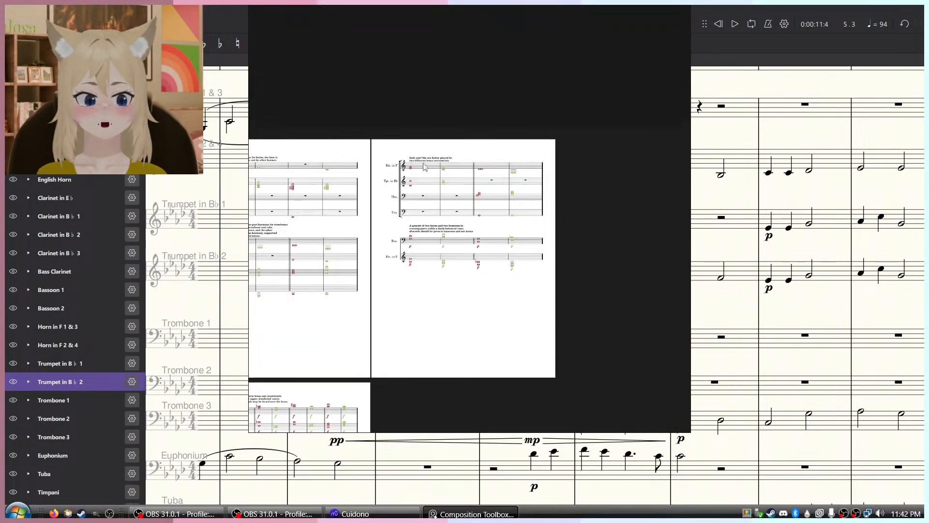
{"action": "left_click_drag", "start_coordinate": [247, 434], "coordinate": [114, 487]}
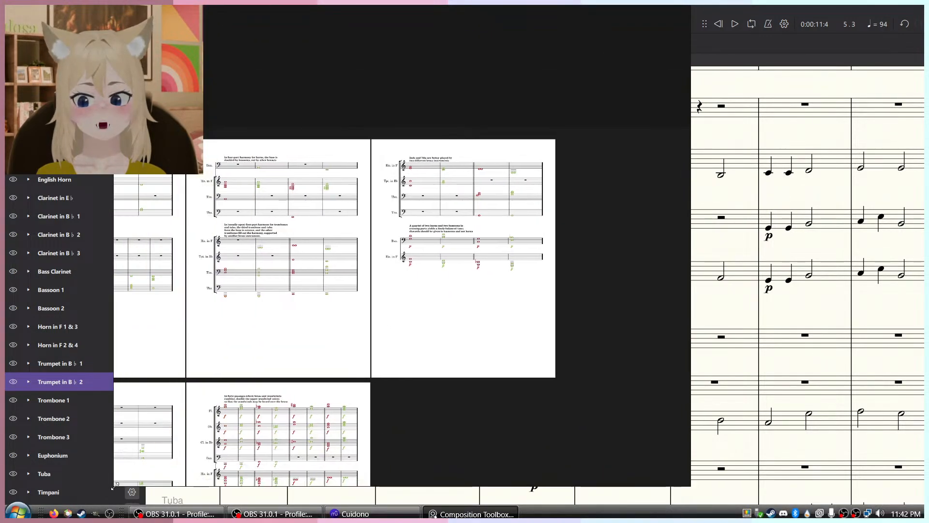
{"action": "scroll", "coordinate": [446, 257], "scroll_direction": "up", "scroll_amount": 5}
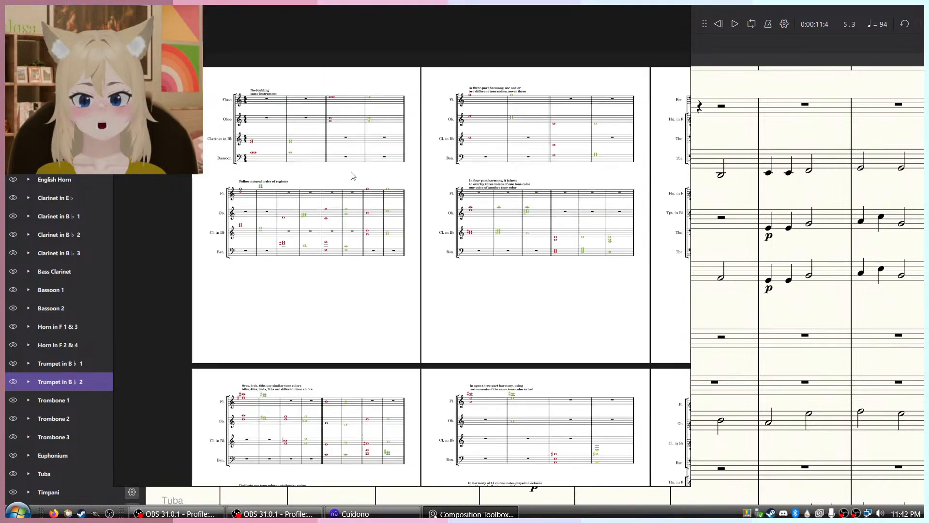
{"action": "scroll", "coordinate": [453, 285], "scroll_direction": "down", "scroll_amount": 3}
{"action": "left_click_drag", "start_coordinate": [508, 287], "coordinate": [314, 278]}
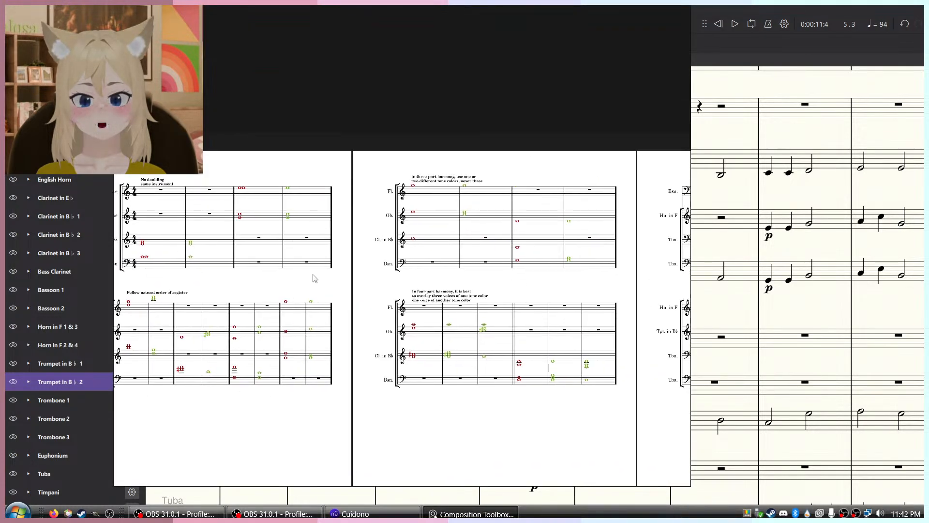
Examine the Composition Toolbox examples of four-part harmony for horns and open four-part harmony for trombones and tuba.
{"action": "scroll", "coordinate": [538, 286], "scroll_direction": "up", "scroll_amount": 2}
{"action": "left_click_drag", "start_coordinate": [576, 290], "coordinate": [194, 319]}
{"action": "left_click_drag", "start_coordinate": [358, 326], "coordinate": [629, 321]}
{"action": "left_click_drag", "start_coordinate": [309, 305], "coordinate": [576, 296]}
{"action": "scroll", "coordinate": [495, 310], "scroll_direction": "up", "scroll_amount": 2}
{"action": "left_click_drag", "start_coordinate": [503, 309], "coordinate": [252, 272]}
{"action": "scroll", "coordinate": [429, 307], "scroll_direction": "down", "scroll_amount": 4}
{"action": "scroll", "coordinate": [484, 269], "scroll_direction": "up", "scroll_amount": 4}
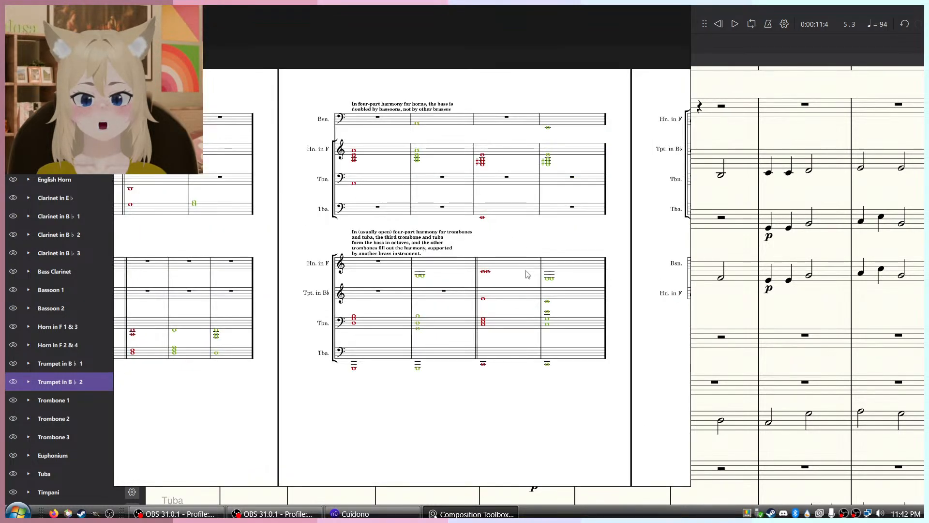
{"action": "left_click_drag", "start_coordinate": [531, 270], "coordinate": [514, 281]}
{"action": "scroll", "coordinate": [514, 280], "scroll_direction": "down", "scroll_amount": 4}
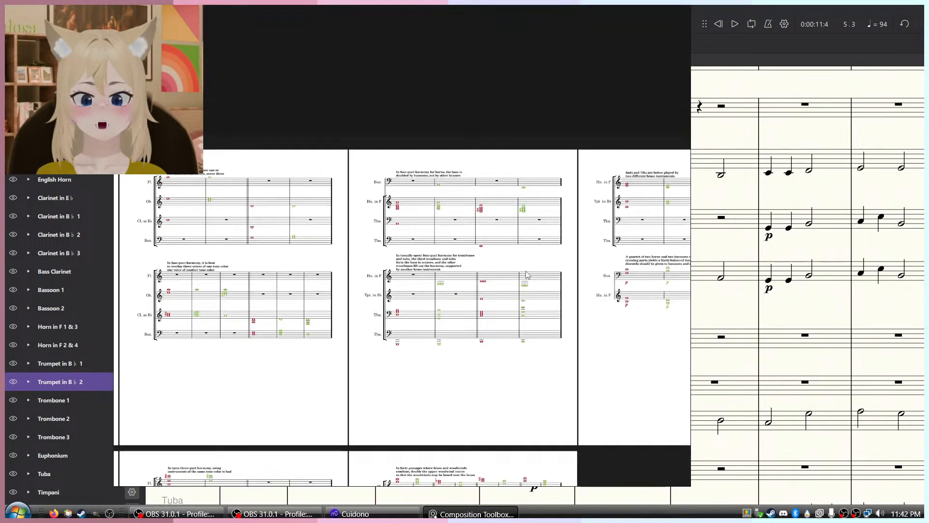
Compare the trombone and tuba harmony example with its neighbouring toolbox pages, and return to the orchestral score.
{"action": "left_click_drag", "start_coordinate": [666, 255], "coordinate": [379, 273]}
{"action": "scroll", "coordinate": [379, 271], "scroll_direction": "up", "scroll_amount": 2}
{"action": "left_click_drag", "start_coordinate": [296, 296], "coordinate": [529, 285]}
{"action": "left_click_drag", "start_coordinate": [315, 336], "coordinate": [220, 319]}
{"action": "scroll", "coordinate": [536, 250], "scroll_direction": "down", "scroll_amount": 3}
{"action": "scroll", "coordinate": [460, 280], "scroll_direction": "up", "scroll_amount": 4}
{"action": "scroll", "coordinate": [293, 308], "scroll_direction": "down", "scroll_amount": 4}
{"action": "left_click", "coordinate": [756, 286]}
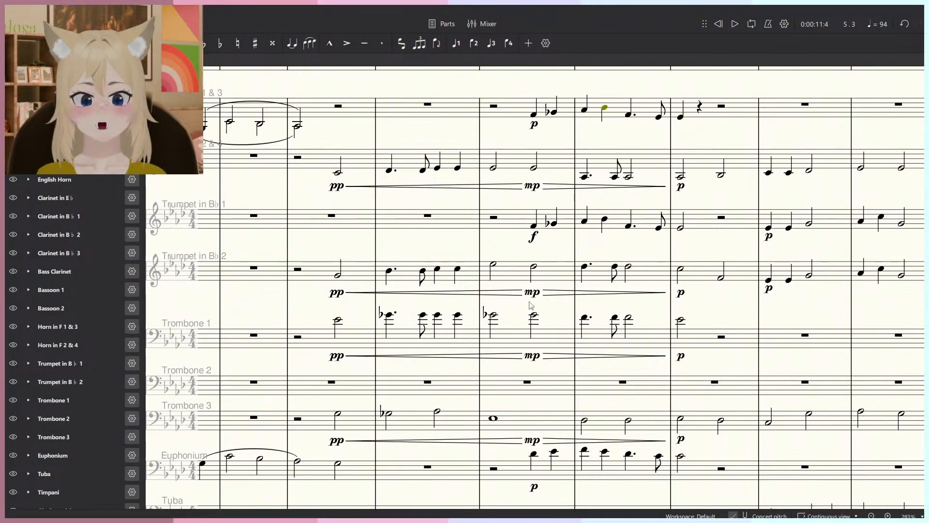
Reopen Composition Toolbox, look over the page on forte passages combining brass and woodwinds, and return to the score.
{"action": "left_click", "coordinate": [470, 513]}
{"action": "scroll", "coordinate": [140, 463], "scroll_direction": "down", "scroll_amount": 1}
{"action": "left_click_drag", "start_coordinate": [137, 462], "coordinate": [337, 302]}
{"action": "scroll", "coordinate": [443, 249], "scroll_direction": "up", "scroll_amount": 4}
{"action": "scroll", "coordinate": [445, 254], "scroll_direction": "down", "scroll_amount": 2}
{"action": "scroll", "coordinate": [393, 284], "scroll_direction": "down", "scroll_amount": 2}
{"action": "left_click_drag", "start_coordinate": [495, 255], "coordinate": [479, 264]}
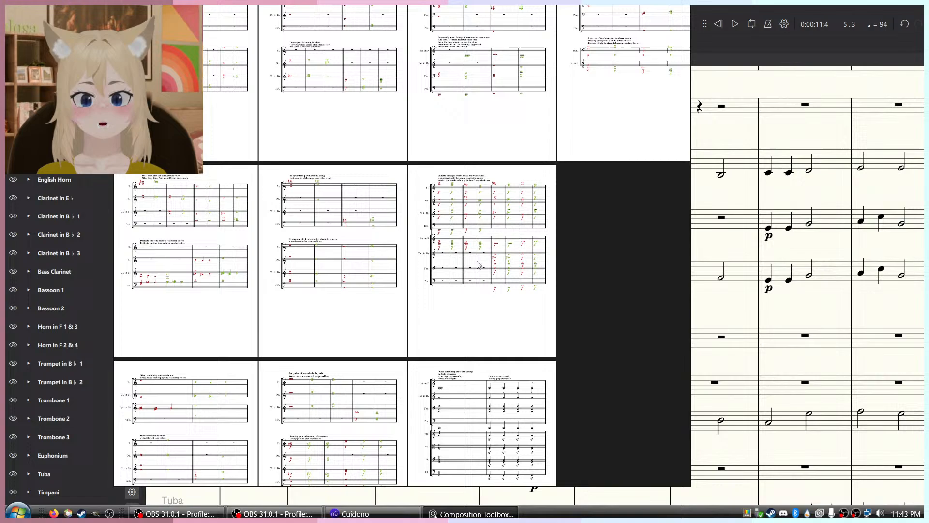
{"action": "left_click", "coordinate": [813, 285]}
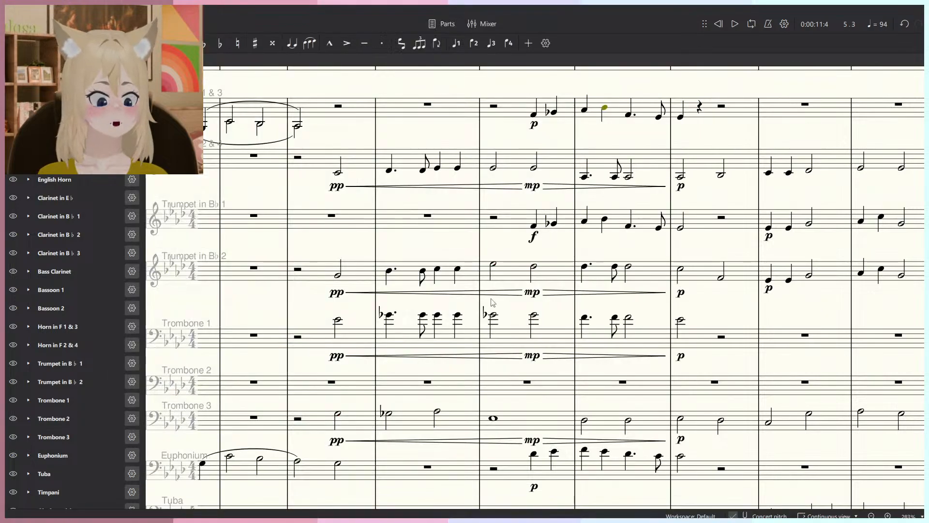
Check the measure 5 beat 3 chord note by note across Trombone 3, Trombone 1, Trumpet in B♭ 2 and Horn in F 2 & 4.
{"action": "left_click", "coordinate": [339, 416]}
{"action": "left_click", "coordinate": [338, 321]}
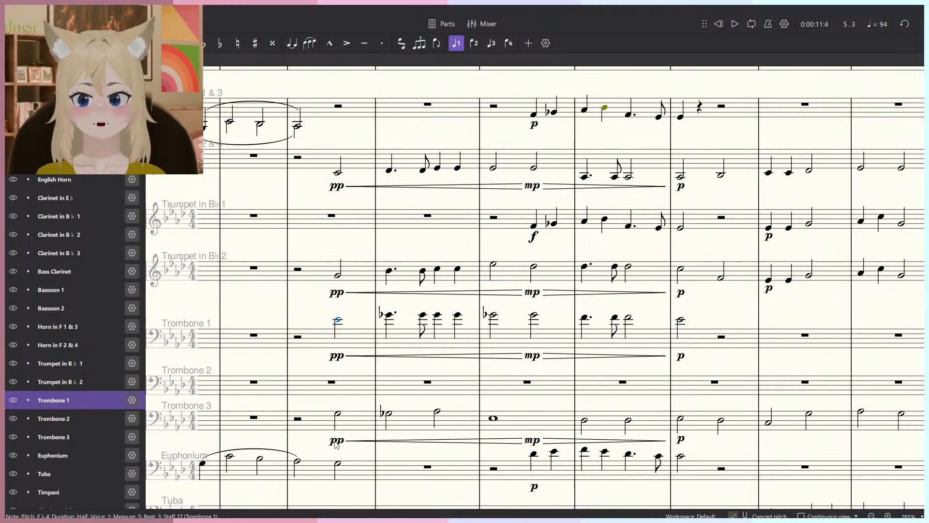
{"action": "left_click", "coordinate": [338, 415]}
{"action": "left_click", "coordinate": [339, 321]}
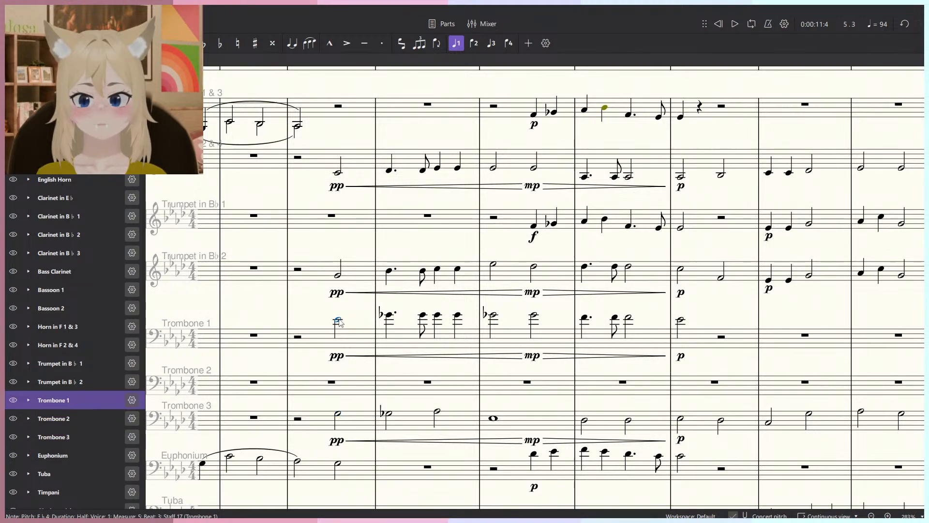
{"action": "left_click", "coordinate": [338, 276]}
{"action": "left_click", "coordinate": [337, 172]}
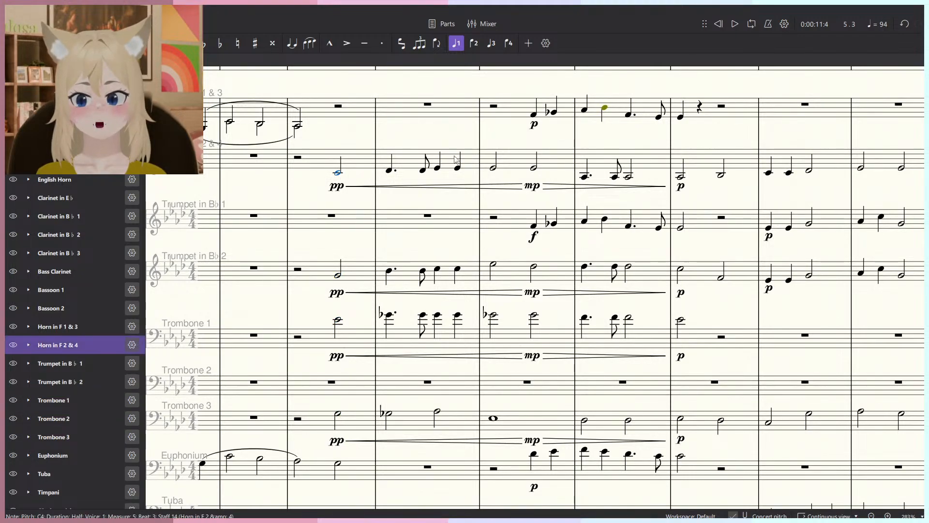
{"action": "left_click_drag", "start_coordinate": [450, 160], "coordinate": [372, 201]}
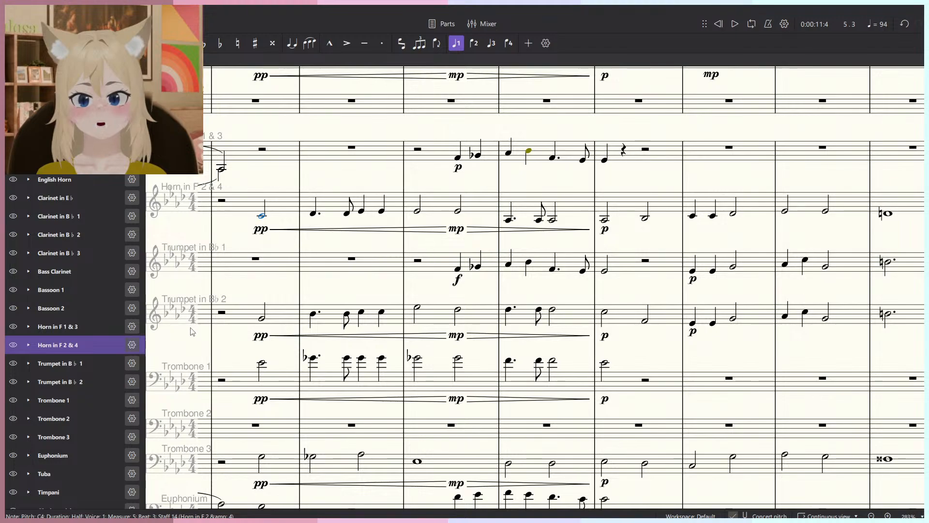
{"action": "left_click", "coordinate": [265, 320]}
Examine the Horn in F 2 & 4 line in measure 8 against the other brass parts around measures 7 to 12.
{"action": "left_click_drag", "start_coordinate": [555, 269], "coordinate": [485, 262]}
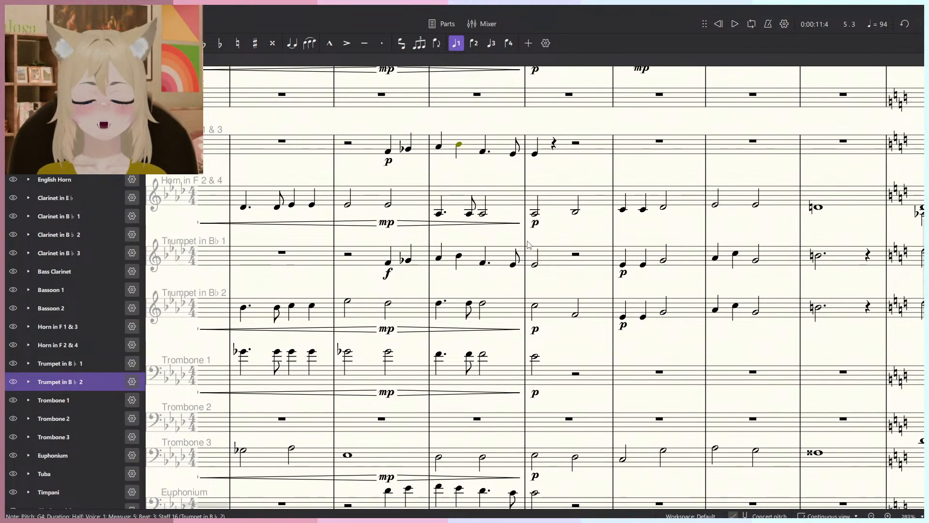
{"action": "left_click", "coordinate": [484, 214]}
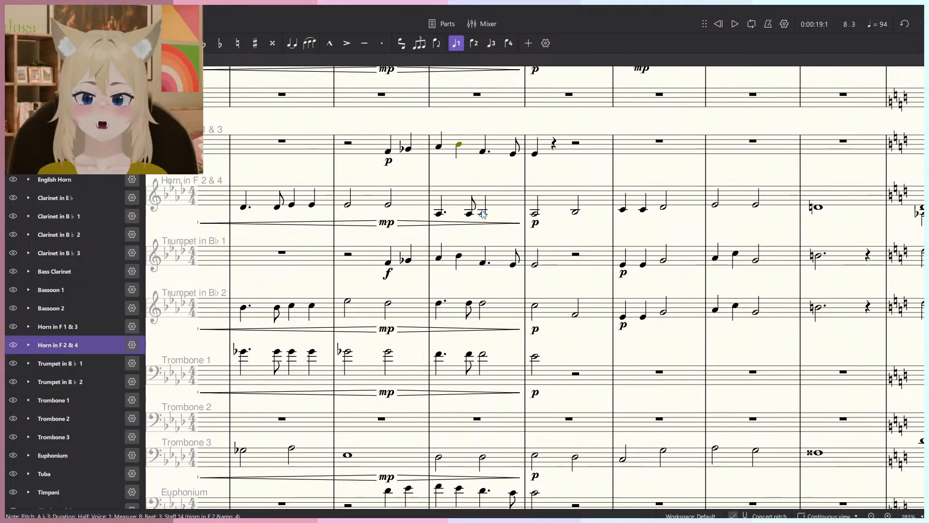
{"action": "scroll", "coordinate": [535, 263], "scroll_direction": "right", "scroll_amount": 1}
{"action": "key", "text": "Escape"}
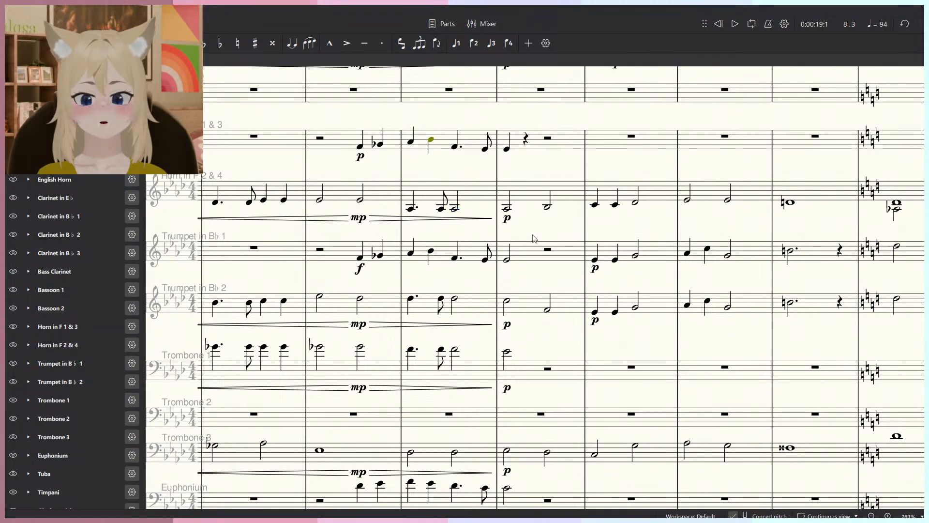
{"action": "left_click", "coordinate": [401, 208]}
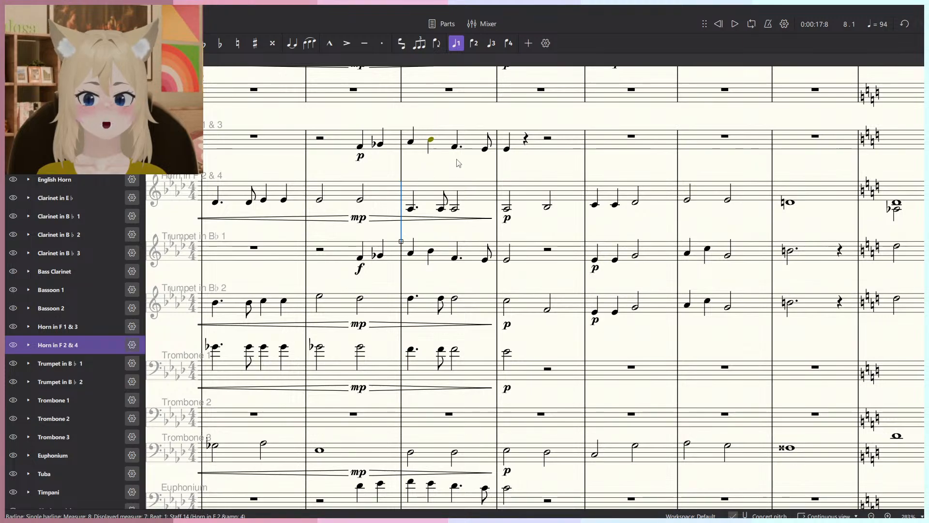
{"action": "scroll", "coordinate": [461, 208], "scroll_direction": "up", "scroll_amount": 1}
{"action": "scroll", "coordinate": [461, 206], "scroll_direction": "up", "scroll_amount": 1}
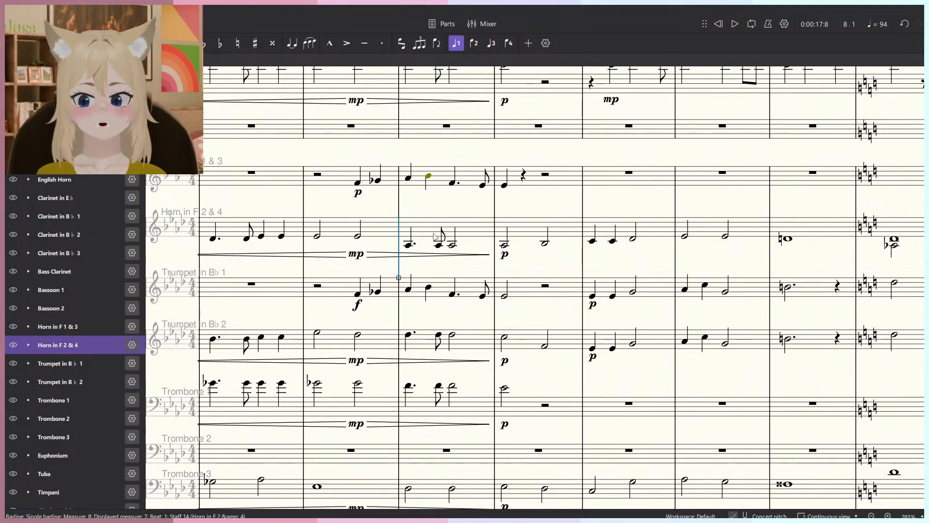
{"action": "scroll", "coordinate": [434, 237], "scroll_direction": "down", "scroll_amount": 5}
{"action": "scroll", "coordinate": [474, 240], "scroll_direction": "up", "scroll_amount": 6}
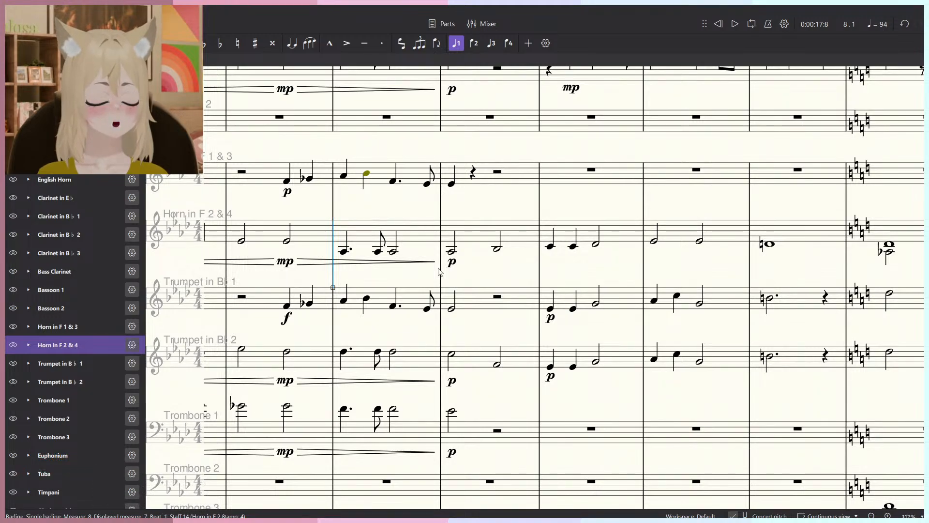
{"action": "scroll", "coordinate": [439, 271], "scroll_direction": "down", "scroll_amount": 5}
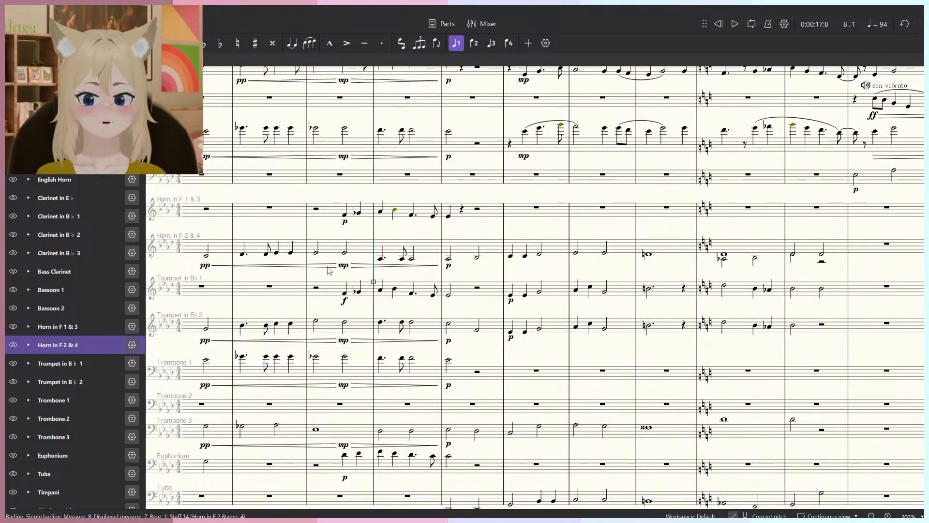
Listen to the opening beats of measure 7, starting from its barline in Horn in F 2 & 4.
{"action": "left_click", "coordinate": [307, 258]}
{"action": "key", "text": "space"}
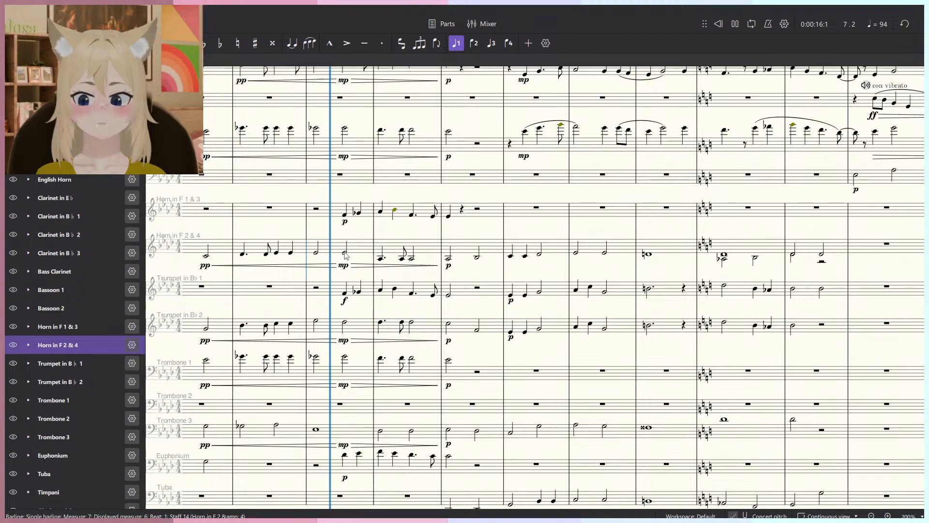
{"action": "key", "text": "space"}
Select measures 5 to 9 from Horn in F 1 & 3 down to Trombone 3 and play the selected brass passage.
{"action": "left_click", "coordinate": [223, 212]}
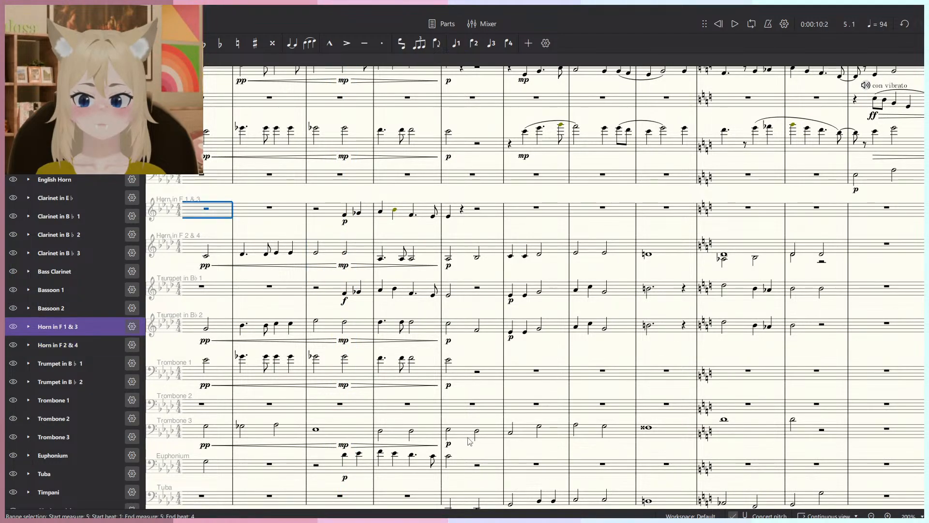
{"action": "left_click", "coordinate": [467, 439], "text": "shift"}
{"action": "key", "text": "space"}
{"action": "scroll", "coordinate": [474, 370], "scroll_direction": "down", "scroll_amount": 4}
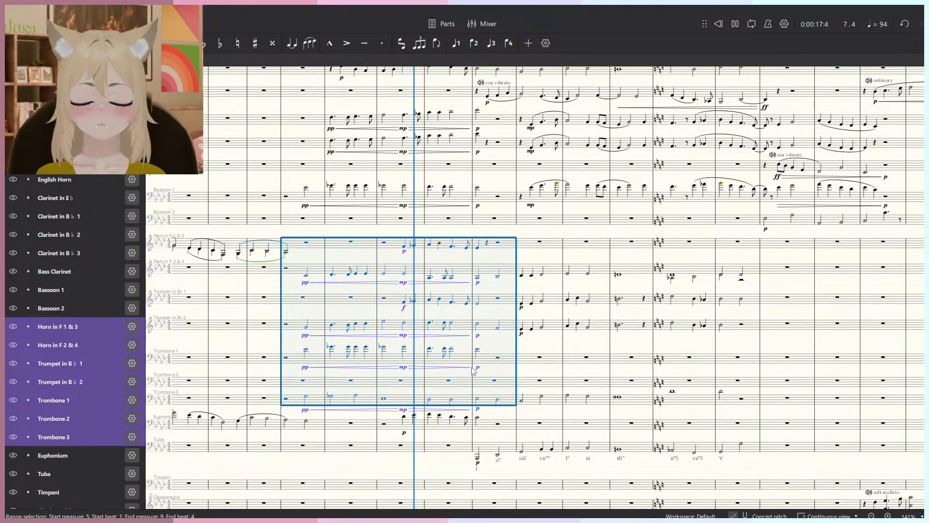
{"action": "scroll", "coordinate": [473, 371], "scroll_direction": "down", "scroll_amount": 1}
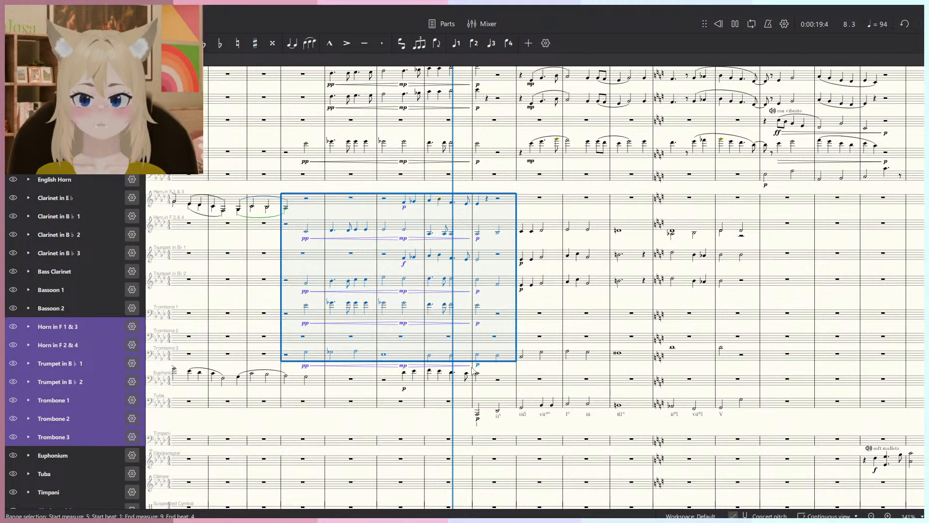
{"action": "key", "text": "space"}
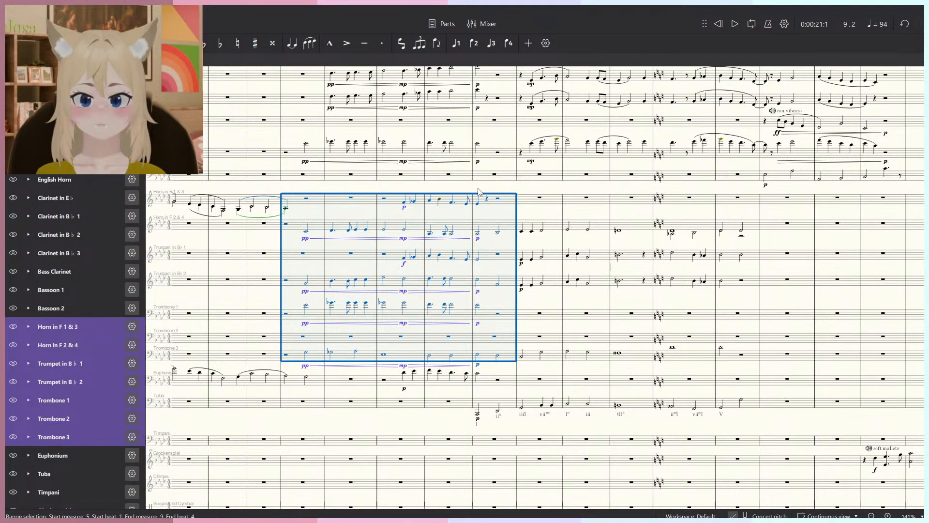
Listen to the Horn in F 1 & 3 entry starting at measure 7 beat 3.
{"action": "scroll", "coordinate": [476, 189], "scroll_direction": "up", "scroll_amount": 7}
{"action": "left_click", "coordinate": [326, 229]}
{"action": "left_click", "coordinate": [312, 223]}
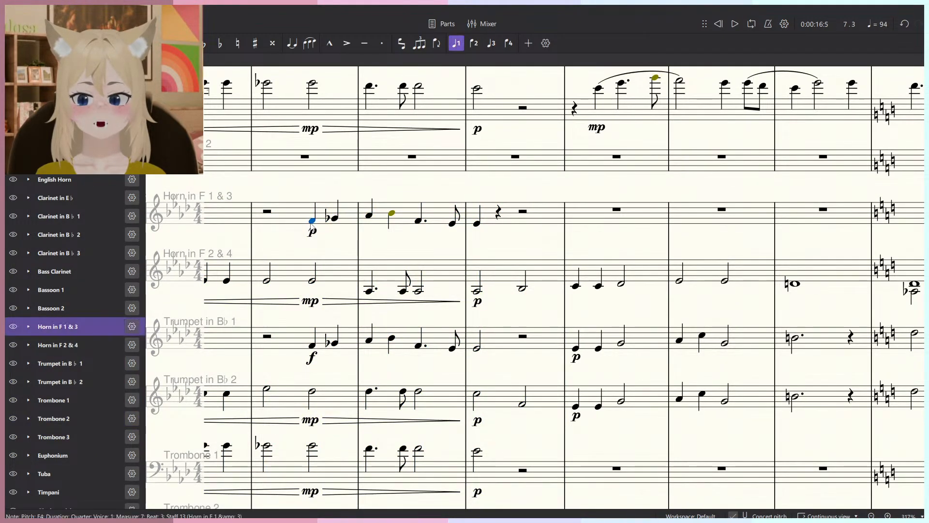
{"action": "key", "text": "space"}
{"action": "key", "text": "space"}
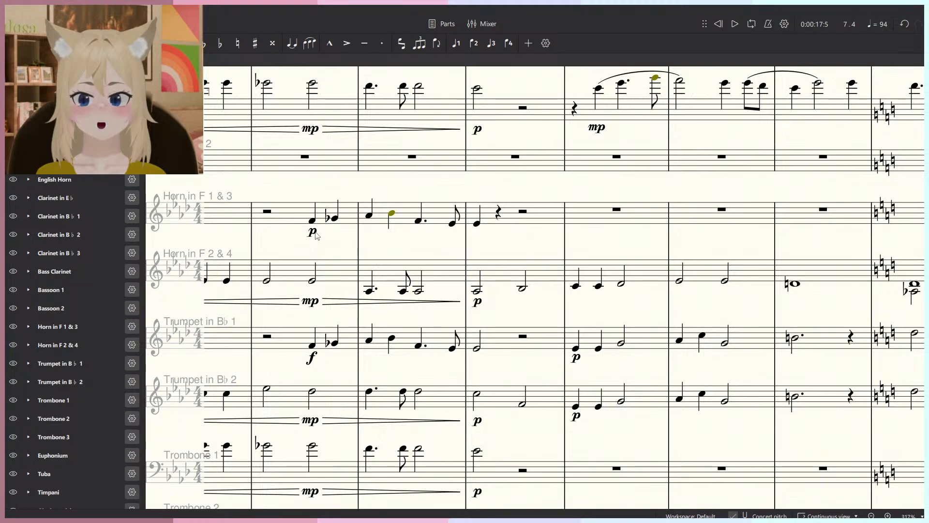
Set the dynamics at measure 7 beat 3 to mf in Horn in F 1 & 3 and mp in Trumpet in B♭ 1.
{"action": "left_click", "coordinate": [313, 233]}
{"action": "left_click", "coordinate": [23, 60]}
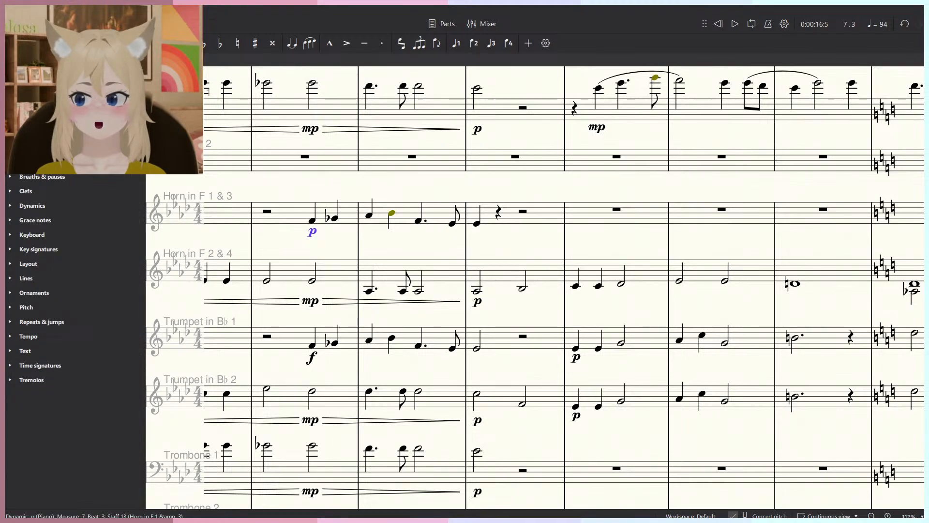
{"action": "left_click", "coordinate": [32, 205]}
{"action": "left_click", "coordinate": [100, 219]}
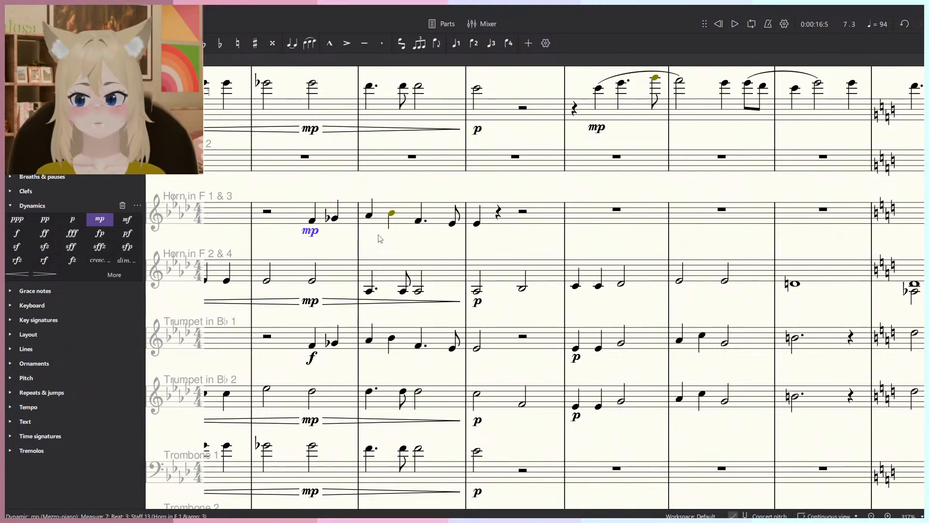
{"action": "left_click", "coordinate": [312, 358]}
{"action": "left_click", "coordinate": [126, 219]}
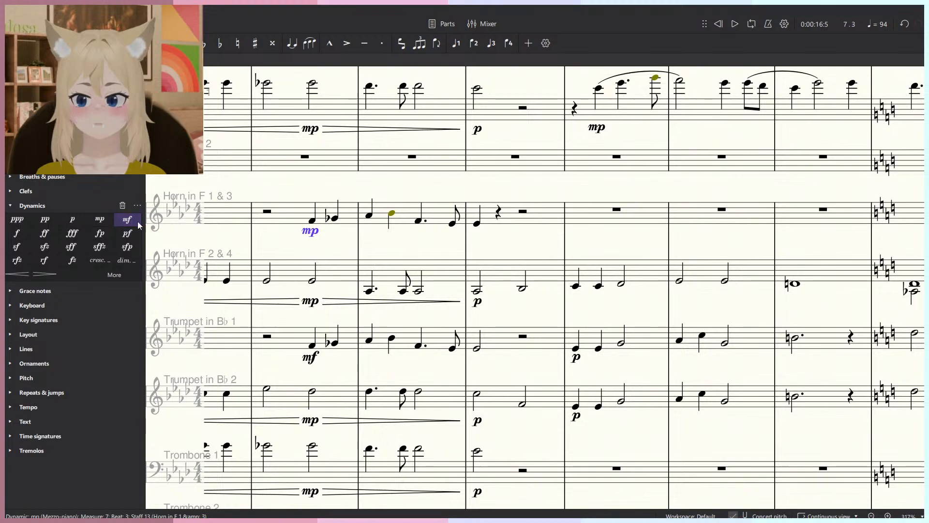
{"action": "left_click", "coordinate": [136, 221]}
{"action": "left_click", "coordinate": [312, 357]}
{"action": "left_click", "coordinate": [100, 220]}
Play from the start of measure 7 into measure 8 to hear the new horn and trumpet balance.
{"action": "left_click", "coordinate": [267, 212]}
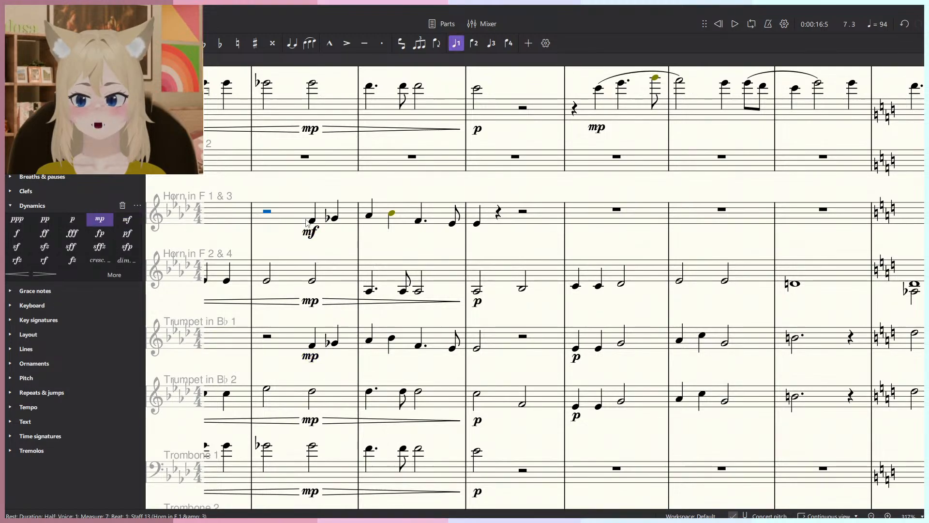
{"action": "key", "text": "space"}
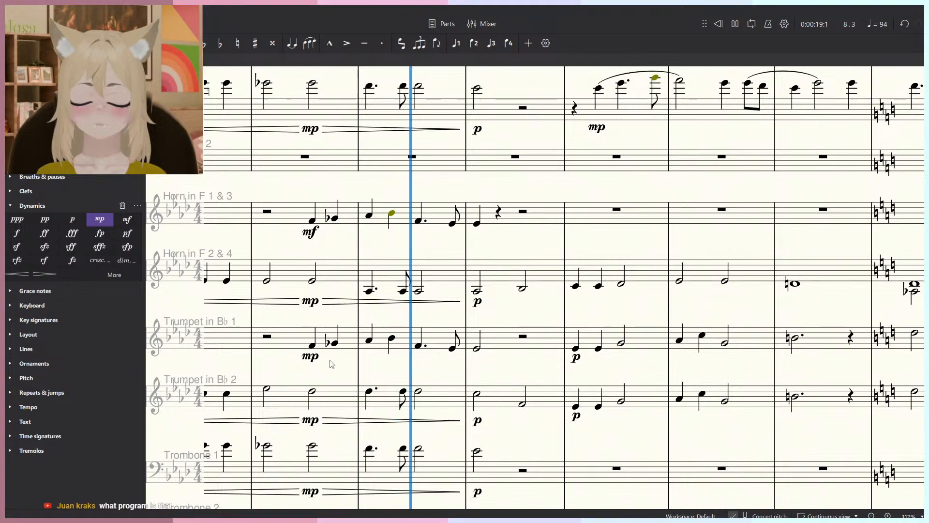
{"action": "key", "text": "space"}
Set the measure 7 beat 3 dynamics to mf in Trumpet in B♭ 1 and mp in Horn in F 1 & 3, and play the passage.
{"action": "left_click", "coordinate": [310, 356]}
{"action": "left_click", "coordinate": [132, 225]}
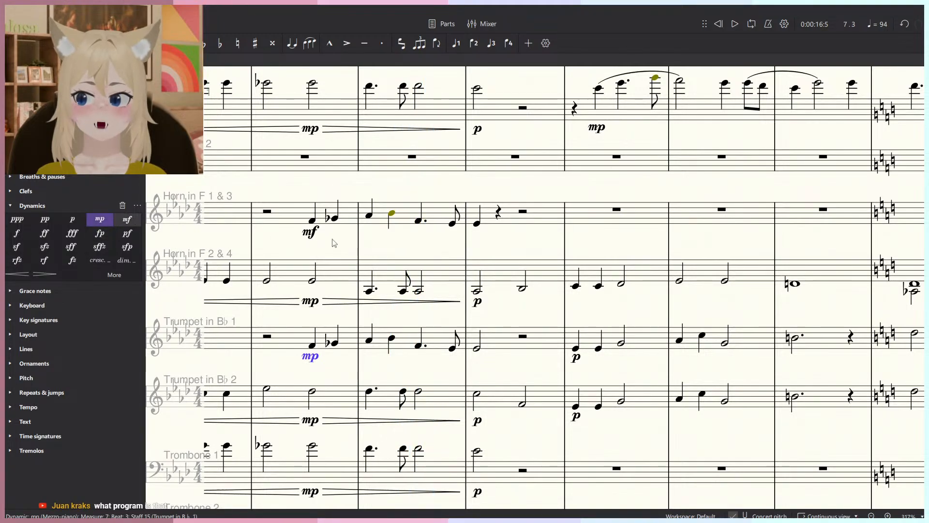
{"action": "left_click", "coordinate": [313, 235]}
{"action": "left_click", "coordinate": [100, 224]}
{"action": "key", "text": "space"}
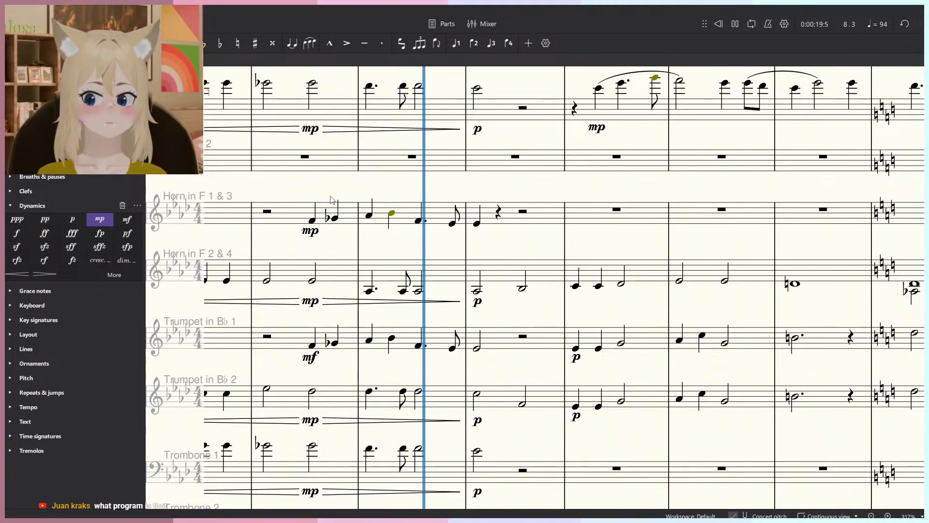
{"action": "key", "text": "space"}
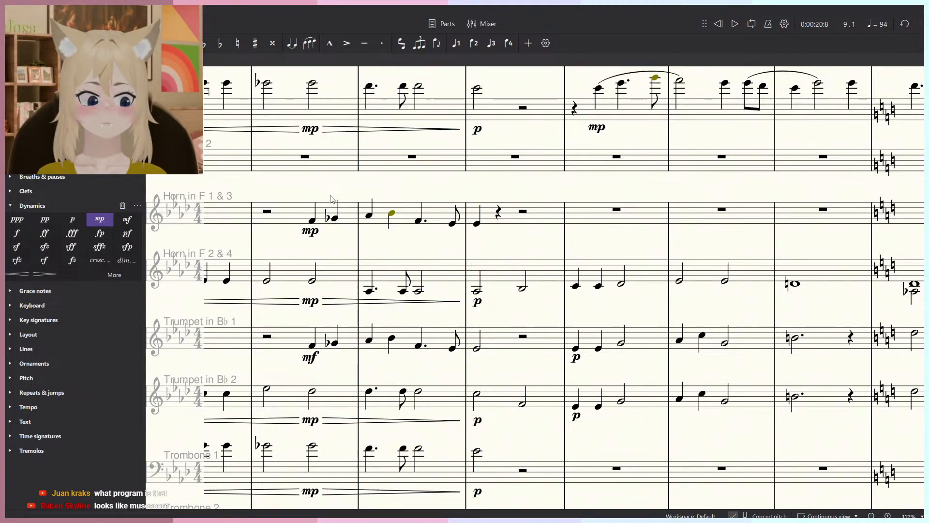
Raise the Trumpet in B♭ 1 dynamic at measure 7 beat 3 to f and play from the start of measure 7.
{"action": "left_click", "coordinate": [310, 357]}
{"action": "left_click", "coordinate": [17, 233]}
{"action": "left_click", "coordinate": [266, 213]}
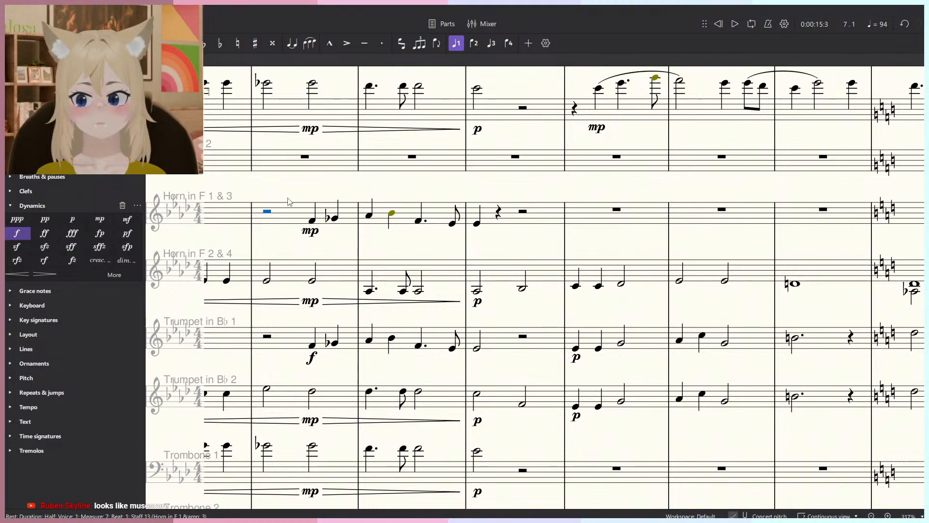
{"action": "key", "text": "space"}
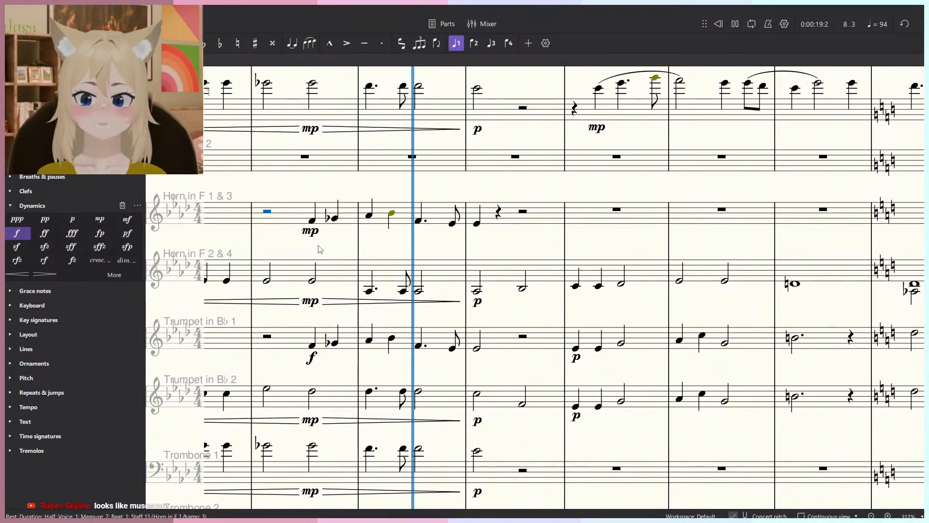
Try an f dynamic at measure 7 beat 3 in Horn in F 1 & 3 and listen to the entry.
{"action": "left_click", "coordinate": [311, 231]}
{"action": "left_click", "coordinate": [17, 233]}
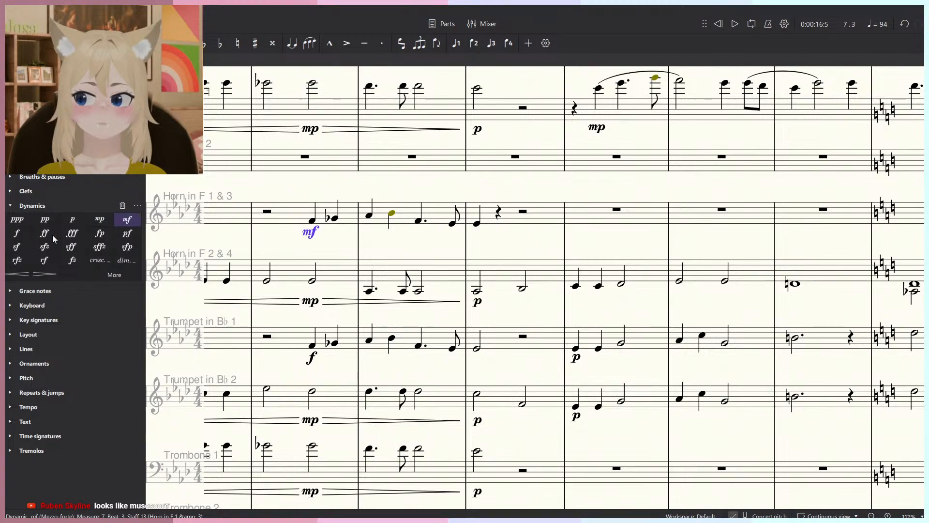
{"action": "key", "text": "space"}
{"action": "scroll", "coordinate": [381, 246], "scroll_direction": "down", "scroll_amount": 4}
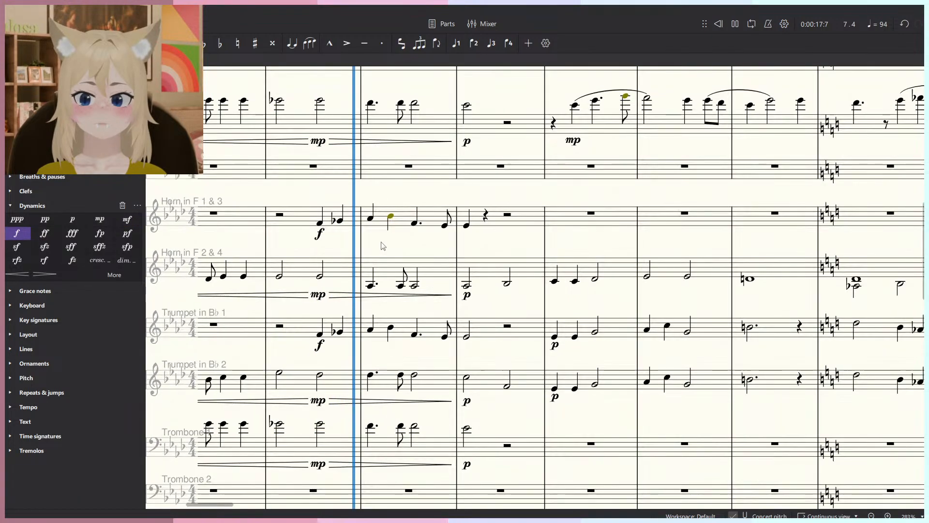
{"action": "key", "text": "space"}
Set the Horn in F 1 & 3 dynamic at measure 7 beat 3 to mf and play through measure 9.
{"action": "left_click", "coordinate": [127, 219]}
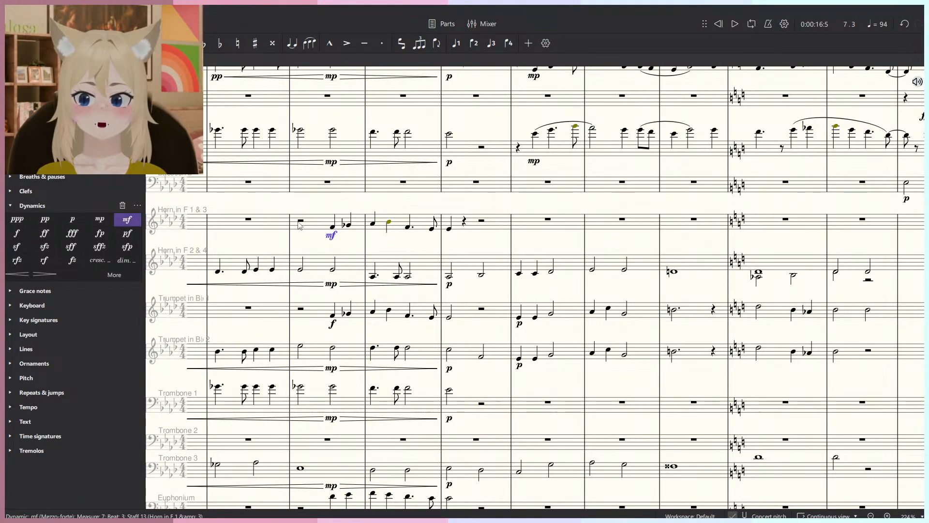
{"action": "key", "text": "space"}
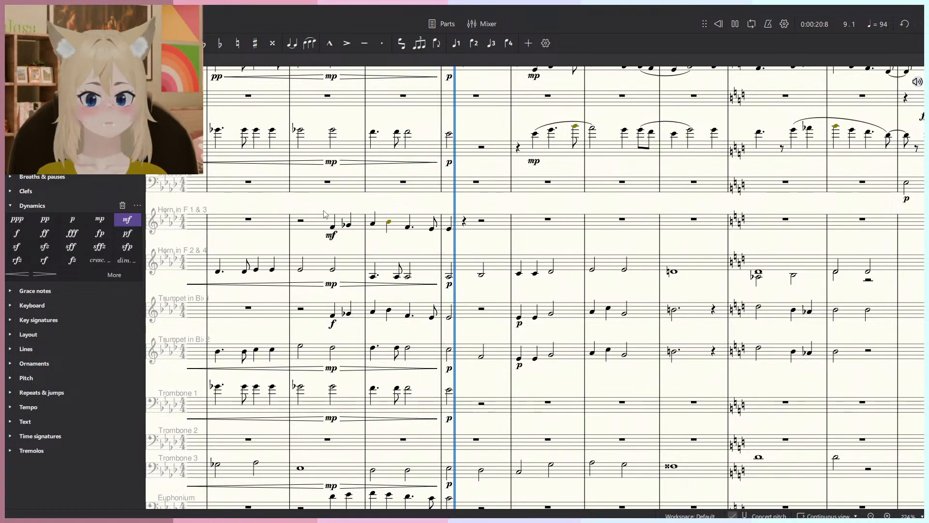
{"action": "key", "text": "space"}
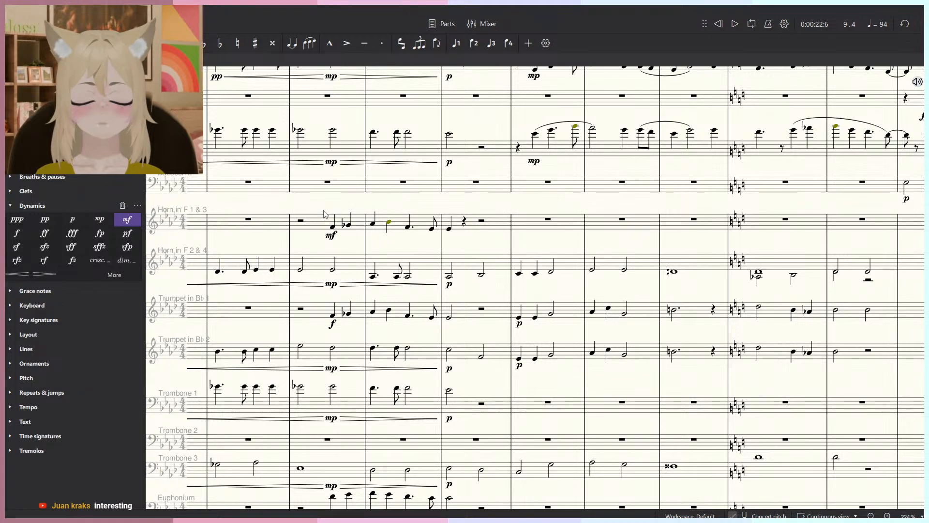
Play from the Tuba entry at measure 9 into measure 11, following the bass line across the orchestra.
{"action": "scroll", "coordinate": [355, 218], "scroll_direction": "down", "scroll_amount": 3}
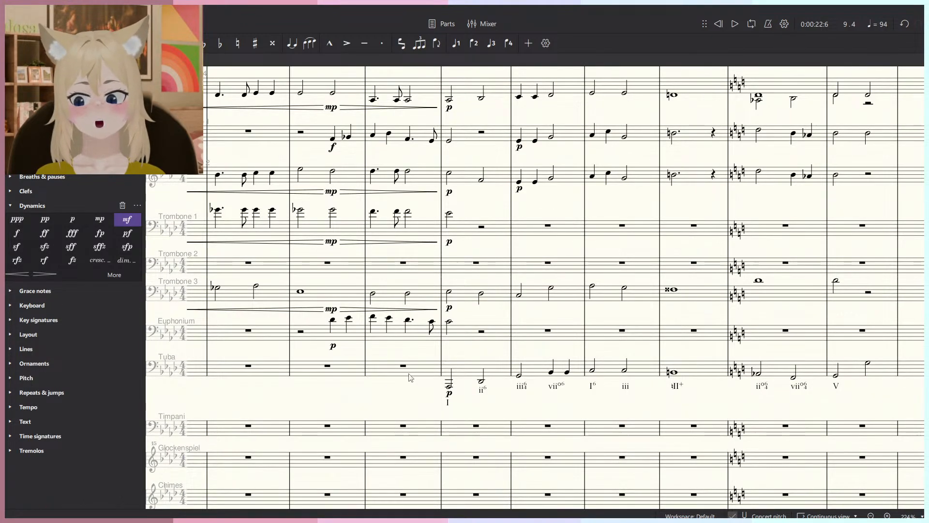
{"action": "scroll", "coordinate": [442, 335], "scroll_direction": "up", "scroll_amount": 4}
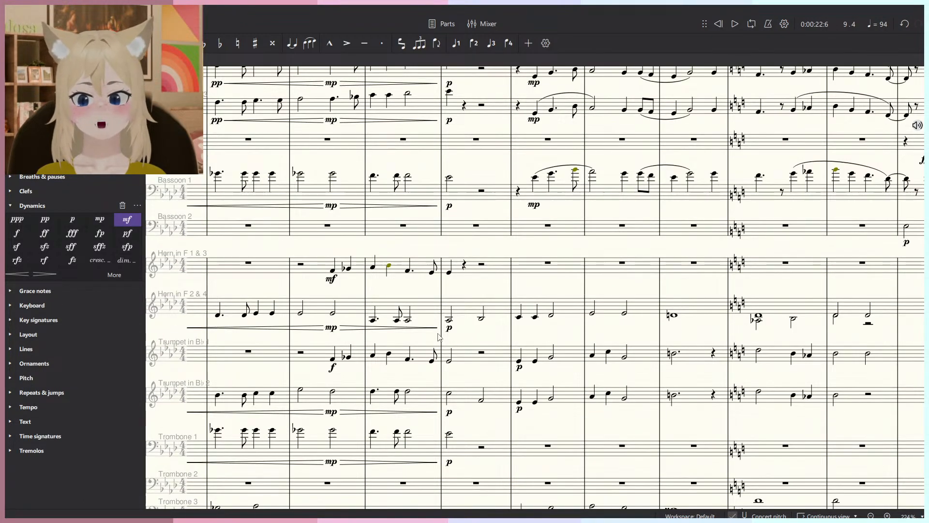
{"action": "scroll", "coordinate": [416, 338], "scroll_direction": "down", "scroll_amount": 2}
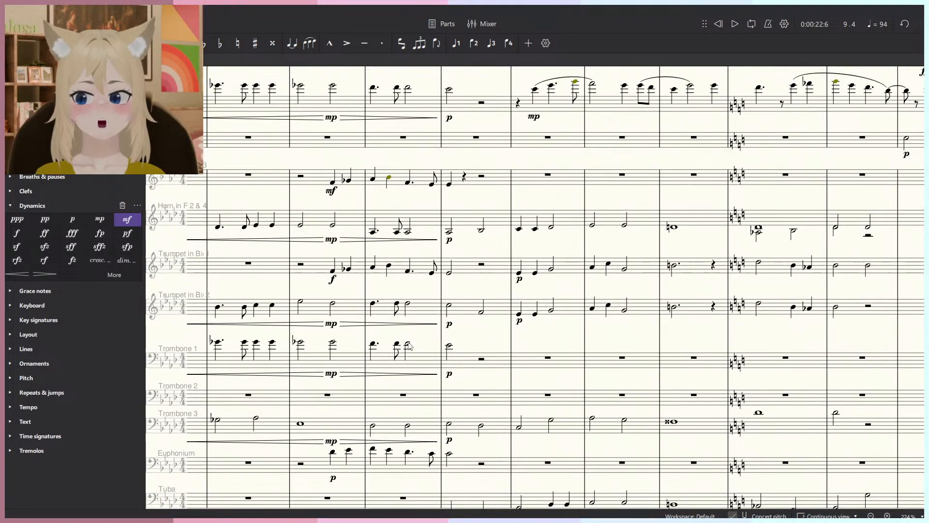
{"action": "scroll", "coordinate": [400, 347], "scroll_direction": "down", "scroll_amount": 1}
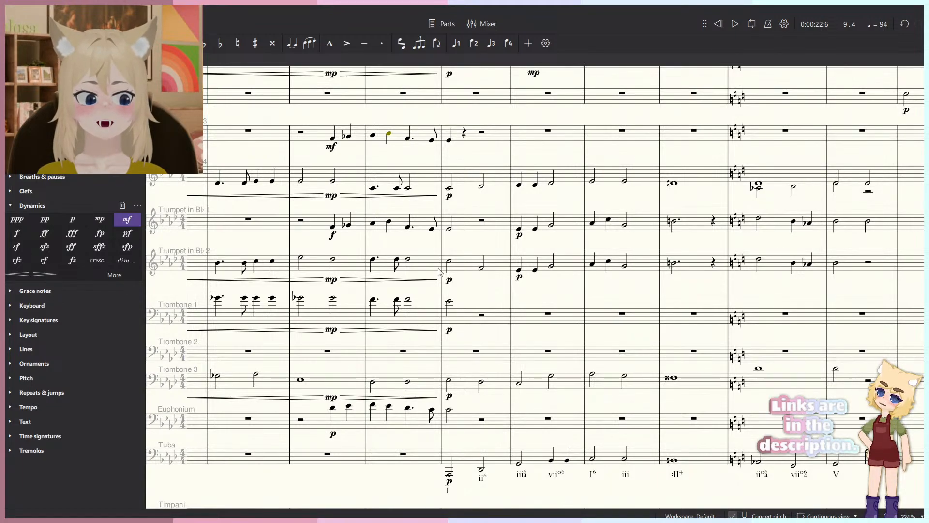
{"action": "left_click", "coordinate": [301, 299]}
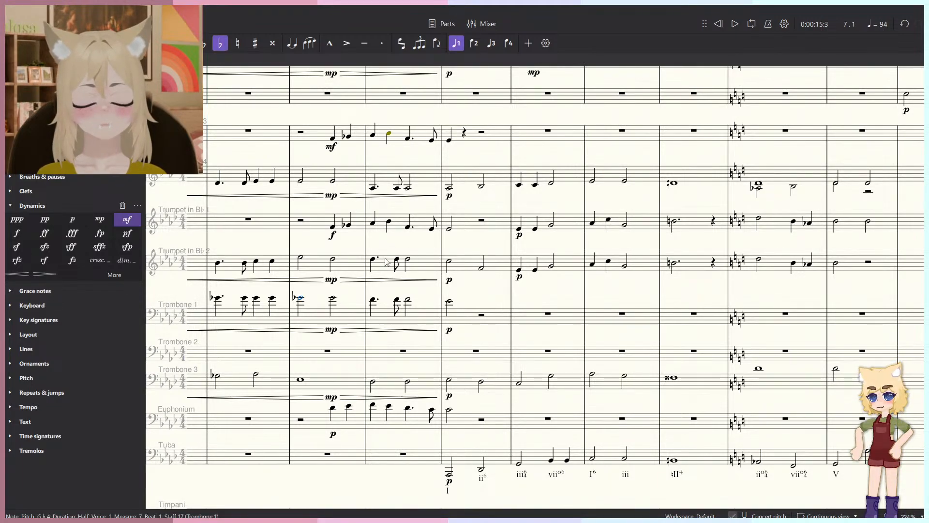
{"action": "left_click", "coordinate": [449, 475]}
{"action": "scroll", "coordinate": [465, 456], "scroll_direction": "down", "scroll_amount": 2}
{"action": "key", "text": "space"}
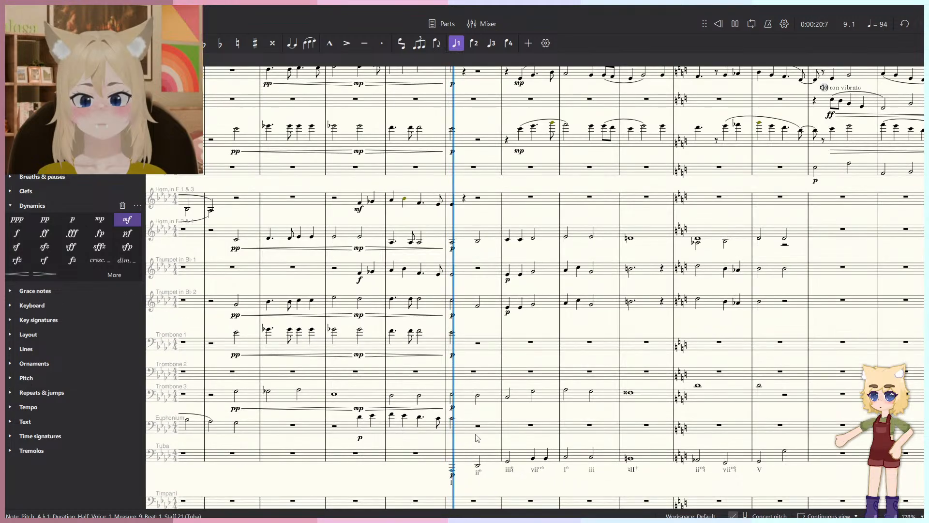
{"action": "left_click_drag", "start_coordinate": [529, 421], "coordinate": [483, 415]}
{"action": "scroll", "coordinate": [484, 419], "scroll_direction": "down", "scroll_amount": 3}
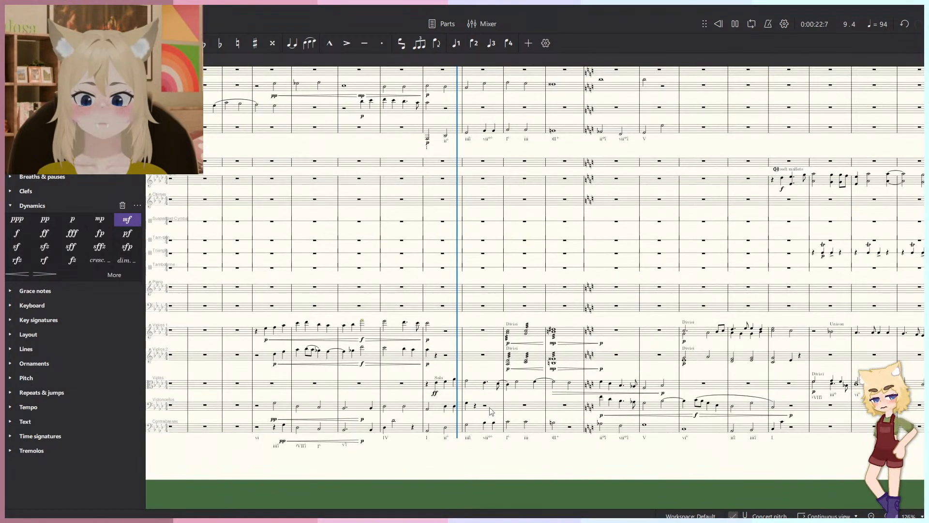
{"action": "scroll", "coordinate": [496, 414], "scroll_direction": "up", "scroll_amount": 2}
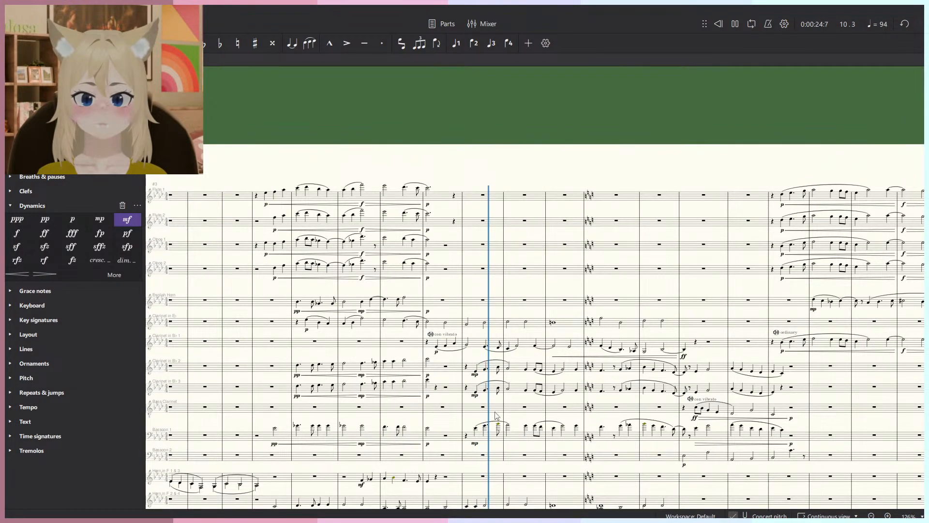
{"action": "scroll", "coordinate": [499, 420], "scroll_direction": "down", "scroll_amount": 5}
{"action": "key", "text": "space"}
Delete the Contrabasses' notes in measures 9 to 12.
{"action": "scroll", "coordinate": [501, 424], "scroll_direction": "up", "scroll_amount": 2}
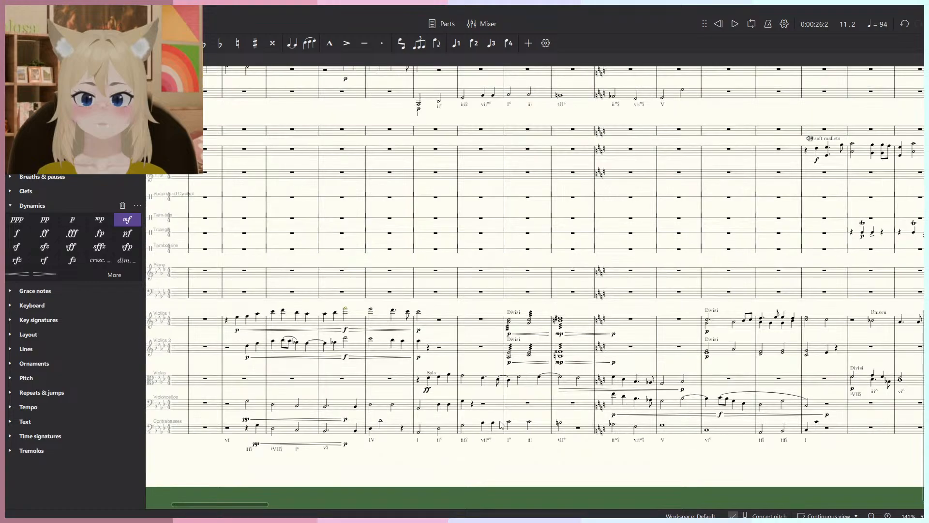
{"action": "left_click", "coordinate": [410, 436]}
{"action": "scroll", "coordinate": [428, 440], "scroll_direction": "up", "scroll_amount": 1}
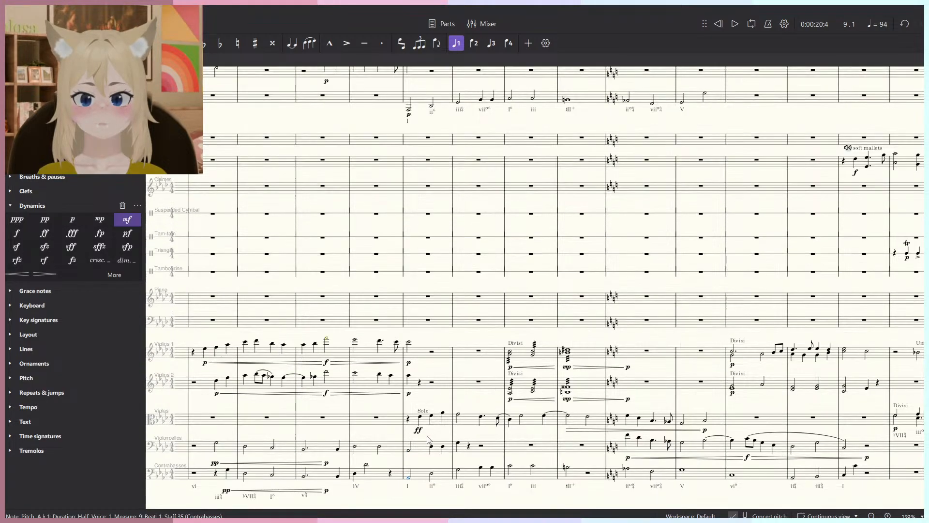
{"action": "left_click", "coordinate": [581, 477], "text": "shift"}
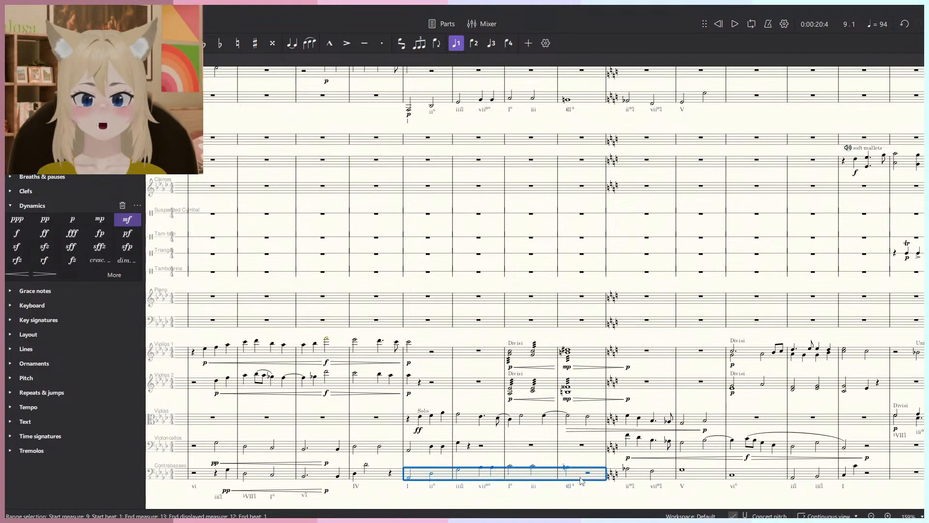
{"action": "key", "text": "Delete"}
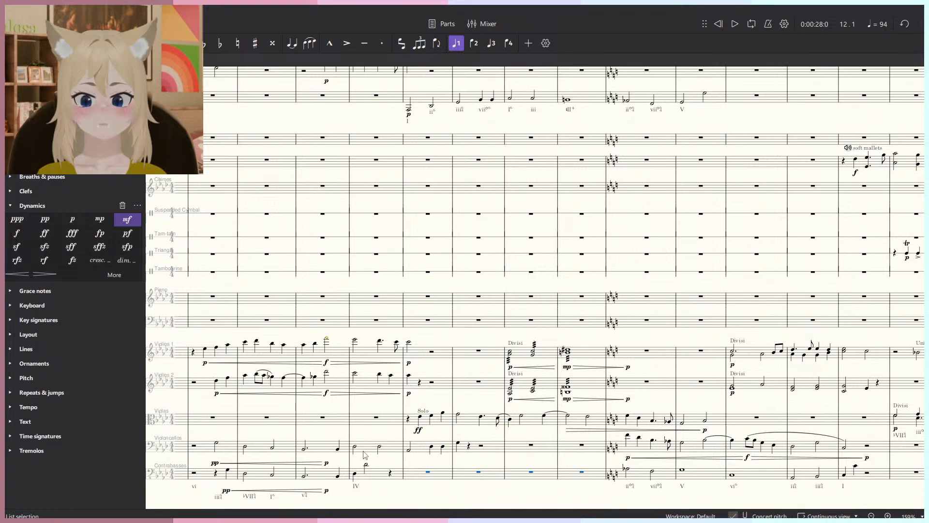
Move the Contrabasses' measures 5 to 8, with their dynamics and Roman numerals, to the Tuba staff starting at measure 5.
{"action": "scroll", "coordinate": [349, 451], "scroll_direction": "down", "scroll_amount": 3}
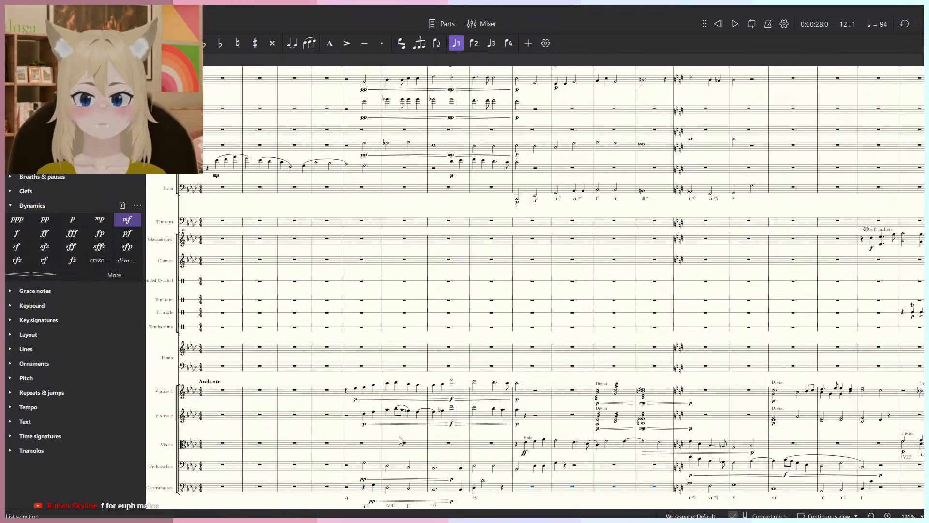
{"action": "left_click", "coordinate": [483, 493]}
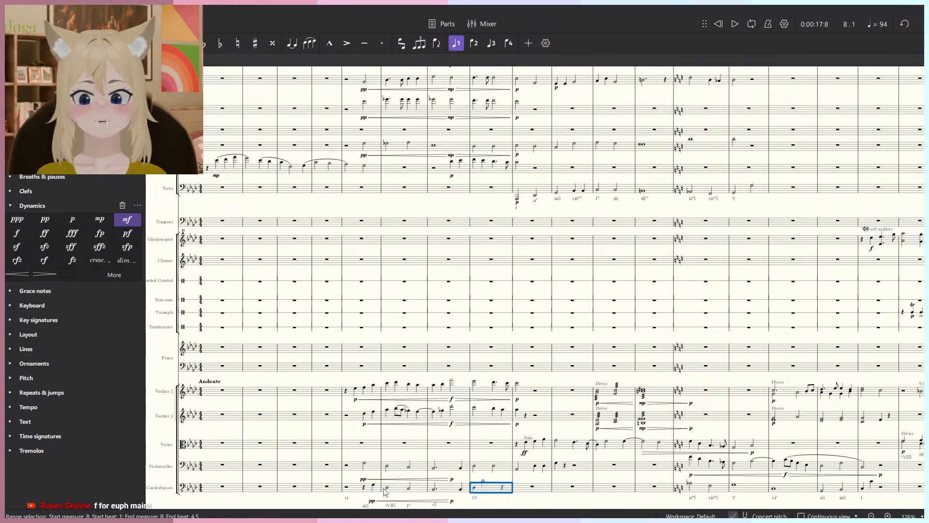
{"action": "left_click", "coordinate": [347, 494], "text": "shift"}
{"action": "key", "text": "ctrl+x"}
{"action": "left_click", "coordinate": [362, 190]}
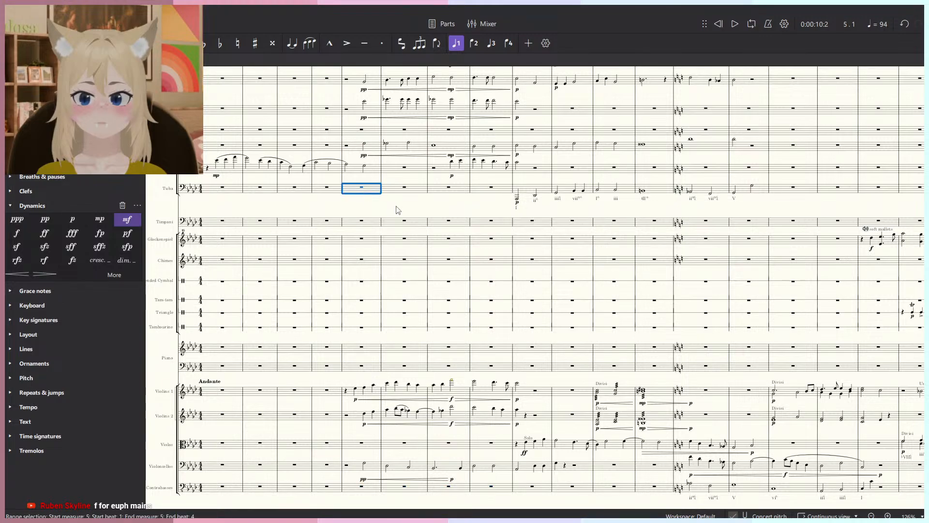
{"action": "key", "text": "ctrl+v"}
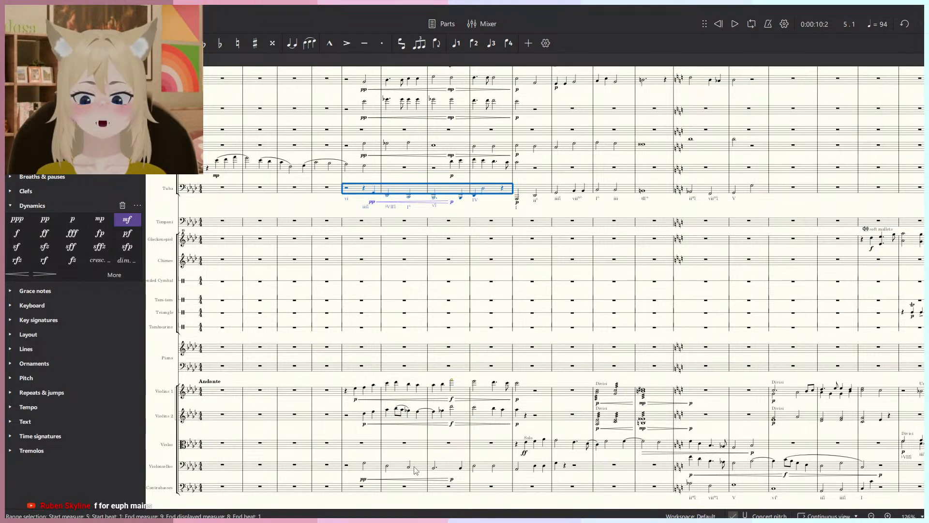
Review the moved Tuba line from measure 5 and look over the instrument channels in the mixer.
{"action": "scroll", "coordinate": [405, 441], "scroll_direction": "up", "scroll_amount": 1}
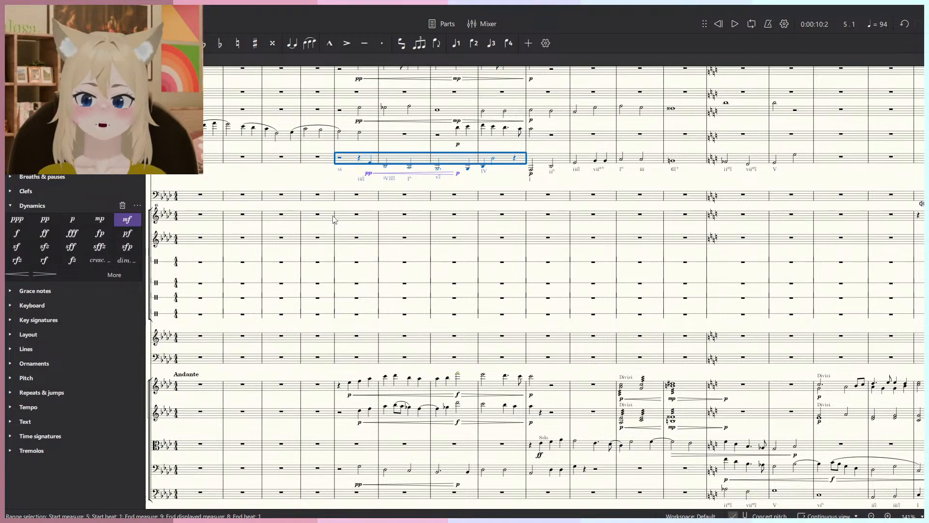
{"action": "left_click", "coordinate": [341, 174]}
{"action": "scroll", "coordinate": [670, 252], "scroll_direction": "down", "scroll_amount": 4}
{"action": "scroll", "coordinate": [576, 229], "scroll_direction": "up", "scroll_amount": 5}
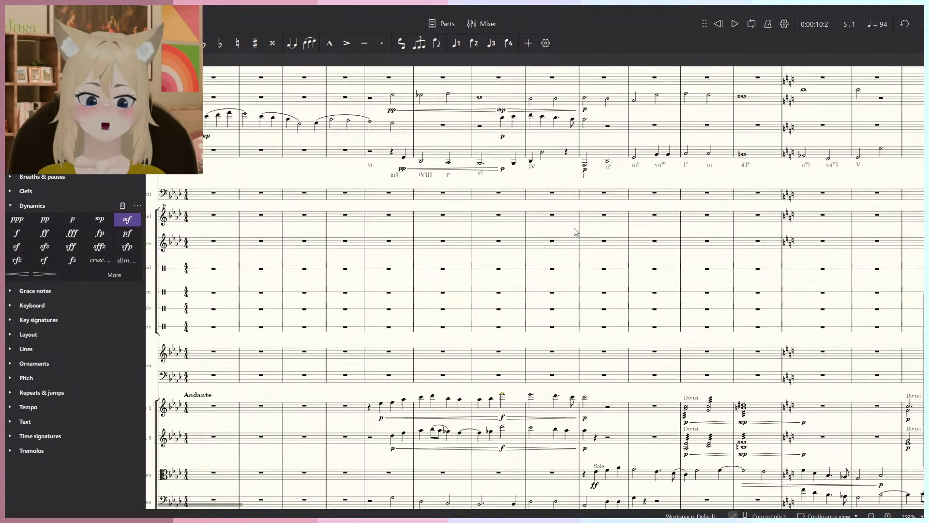
{"action": "left_click_drag", "start_coordinate": [576, 232], "coordinate": [555, 250]}
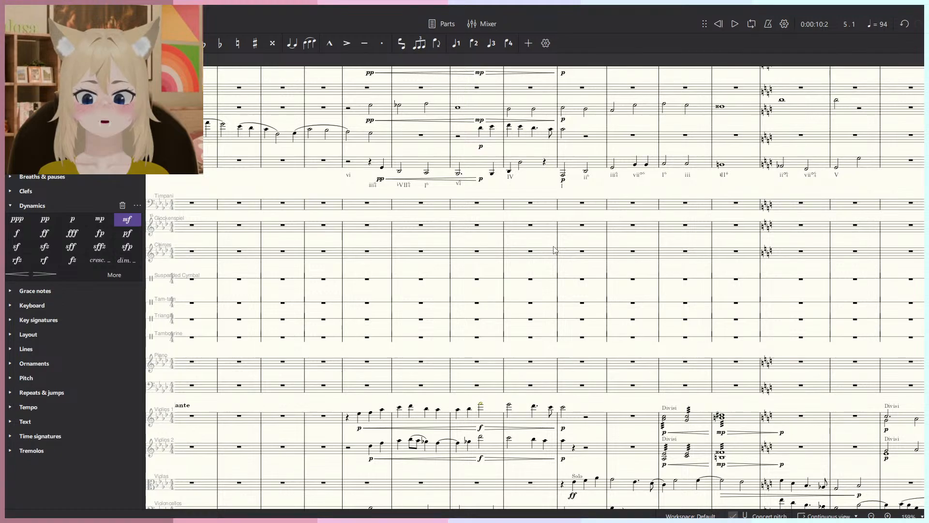
{"action": "key", "text": "F10"}
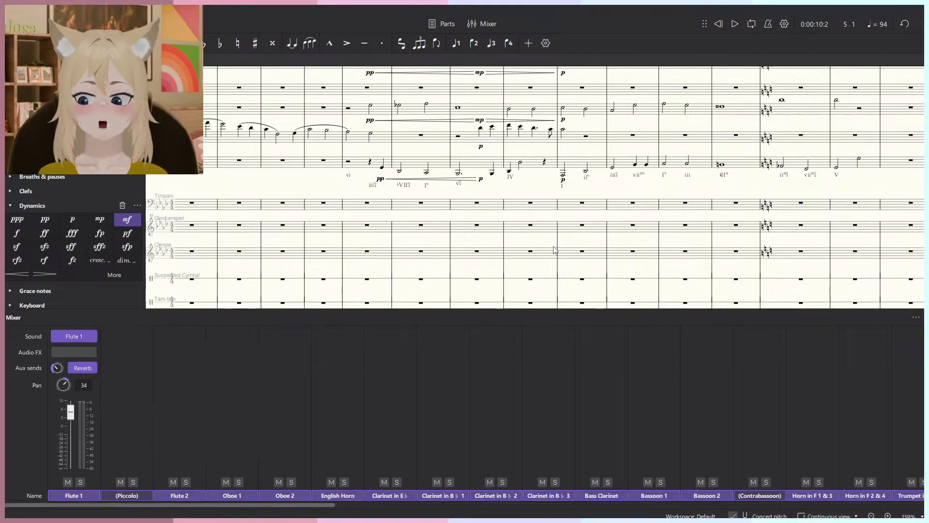
{"action": "left_click_drag", "start_coordinate": [245, 503], "coordinate": [295, 474]}
{"action": "key", "text": "F10"}
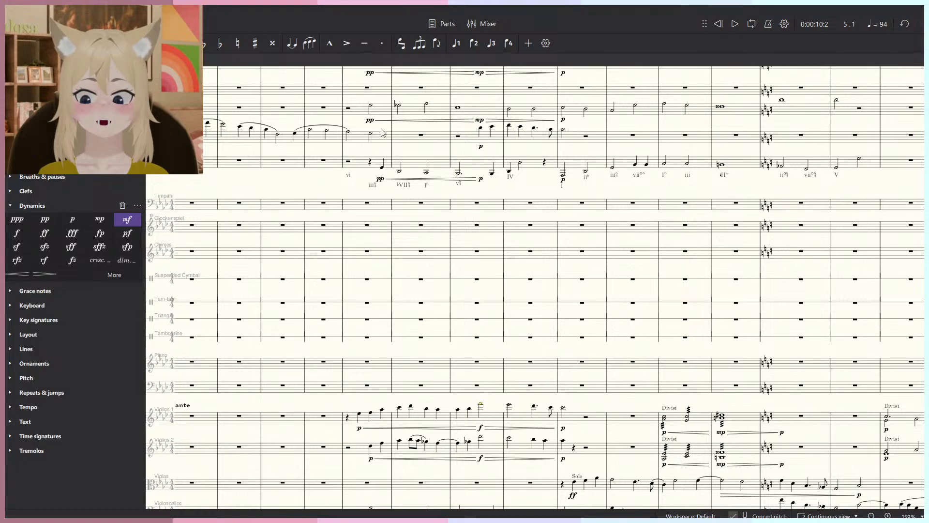
Select the Tuba's pp dynamic at measure 5 beat 4 and compare the line with the surrounding brass and string parts.
{"action": "scroll", "coordinate": [393, 193], "scroll_direction": "up", "scroll_amount": 5}
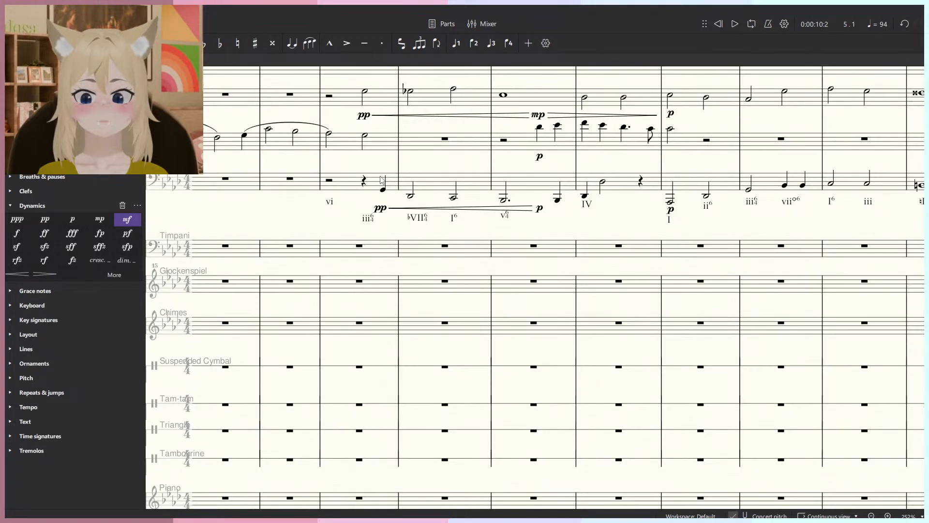
{"action": "left_click", "coordinate": [382, 213]}
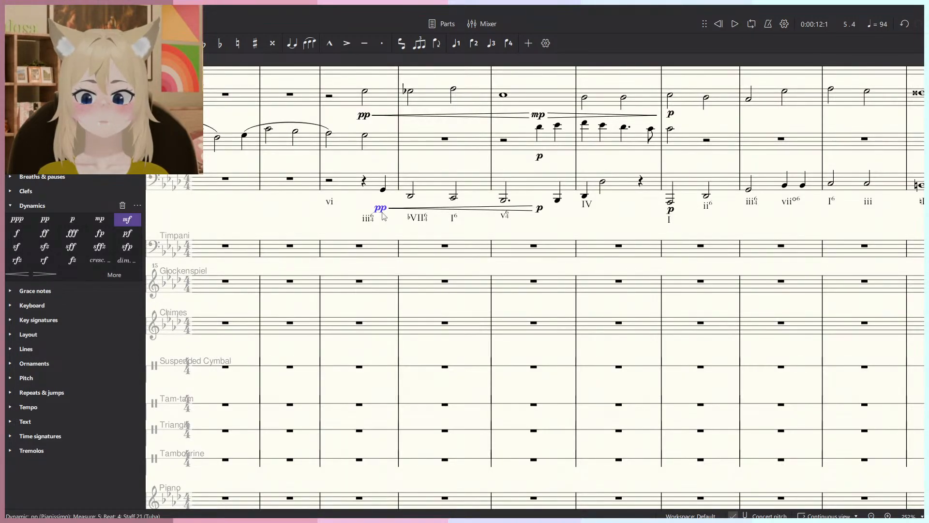
{"action": "scroll", "coordinate": [400, 223], "scroll_direction": "down", "scroll_amount": 1}
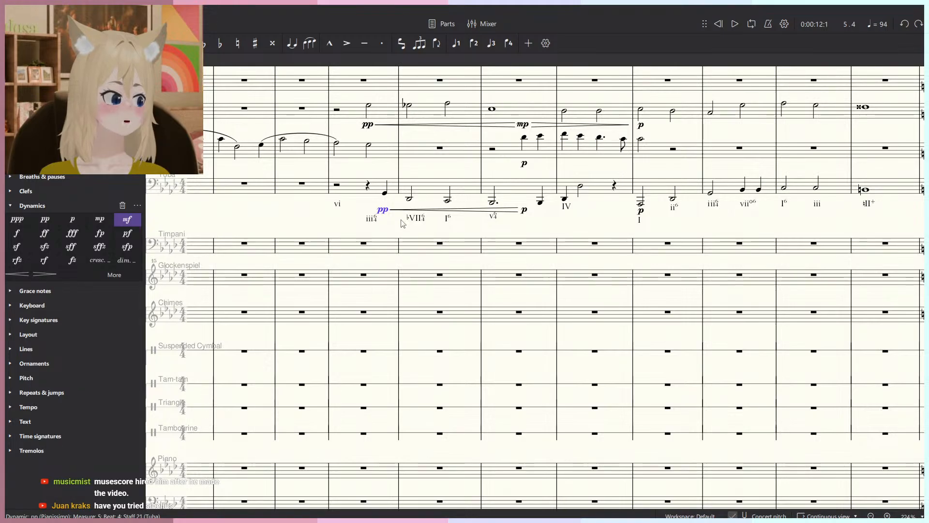
{"action": "scroll", "coordinate": [535, 232], "scroll_direction": "down", "scroll_amount": 5, "text": "ctrl"}
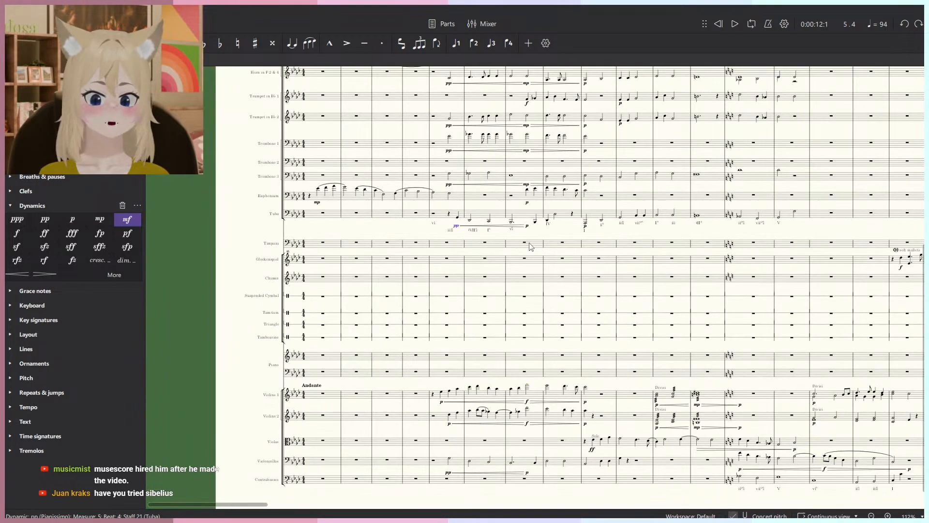
Compare the Tuba line with the percussion and string staves in the opening measures.
{"action": "scroll", "coordinate": [534, 232], "scroll_direction": "down", "scroll_amount": 1, "text": "ctrl"}
{"action": "left_click_drag", "start_coordinate": [530, 215], "coordinate": [507, 426]}
{"action": "scroll", "coordinate": [507, 426], "scroll_direction": "up", "scroll_amount": 7, "text": "ctrl"}
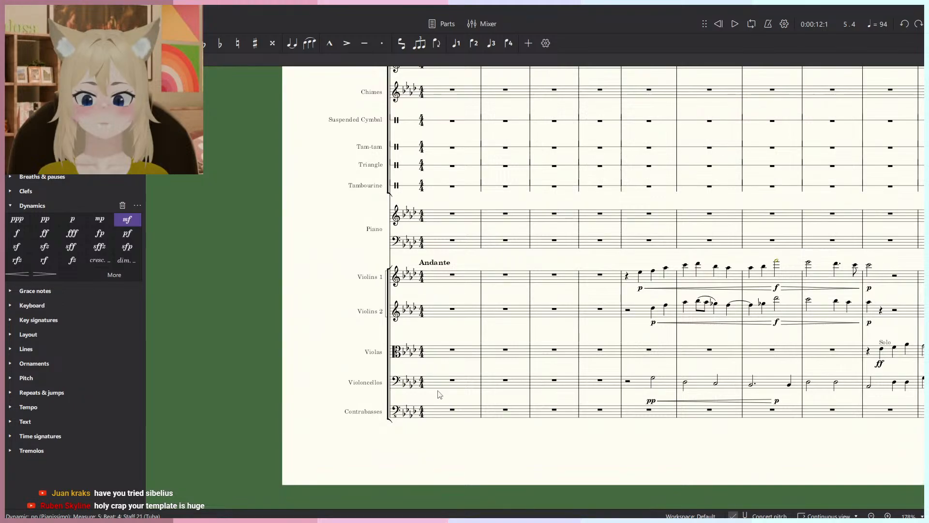
{"action": "scroll", "coordinate": [439, 277], "scroll_direction": "up", "scroll_amount": 3}
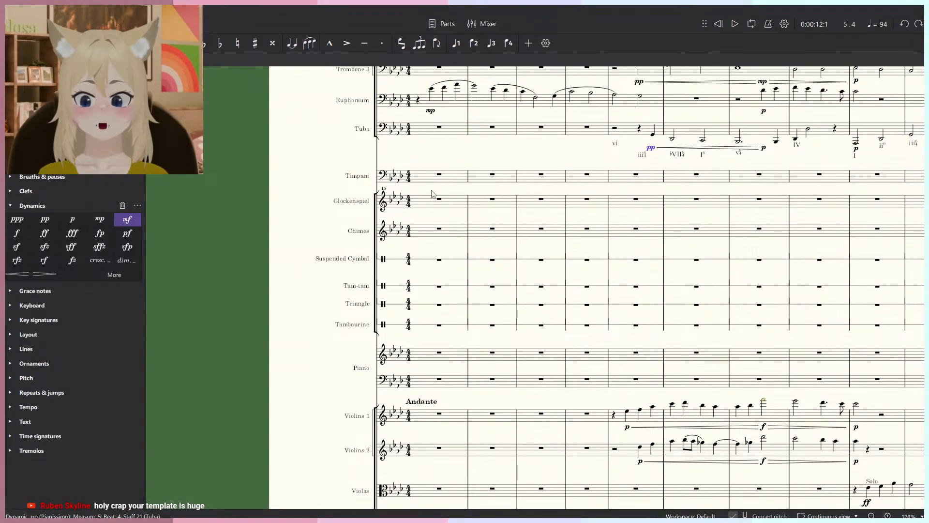
{"action": "left_click_drag", "start_coordinate": [423, 213], "coordinate": [404, 203]}
{"action": "scroll", "coordinate": [405, 204], "scroll_direction": "down", "scroll_amount": 1, "text": "ctrl"}
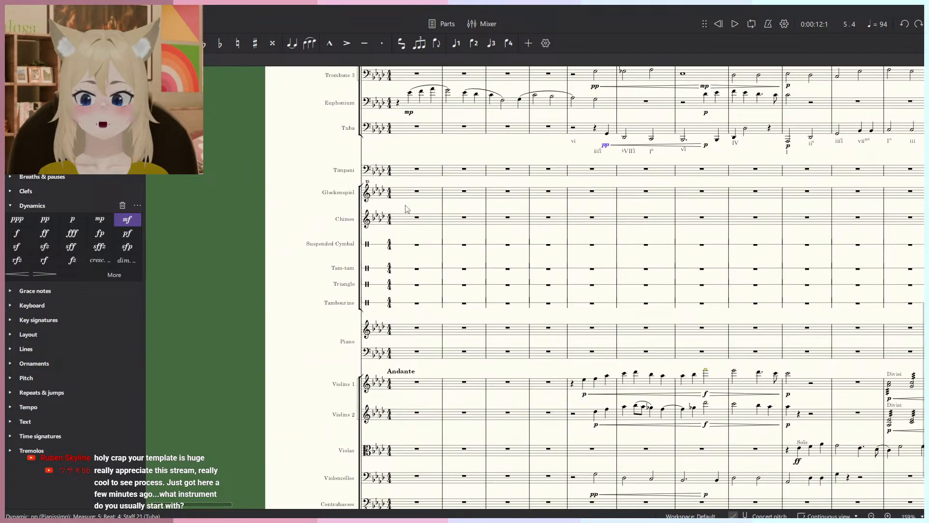
{"action": "scroll", "coordinate": [411, 236], "scroll_direction": "down", "scroll_amount": 1}
{"action": "scroll", "coordinate": [411, 239], "scroll_direction": "up", "scroll_amount": 2}
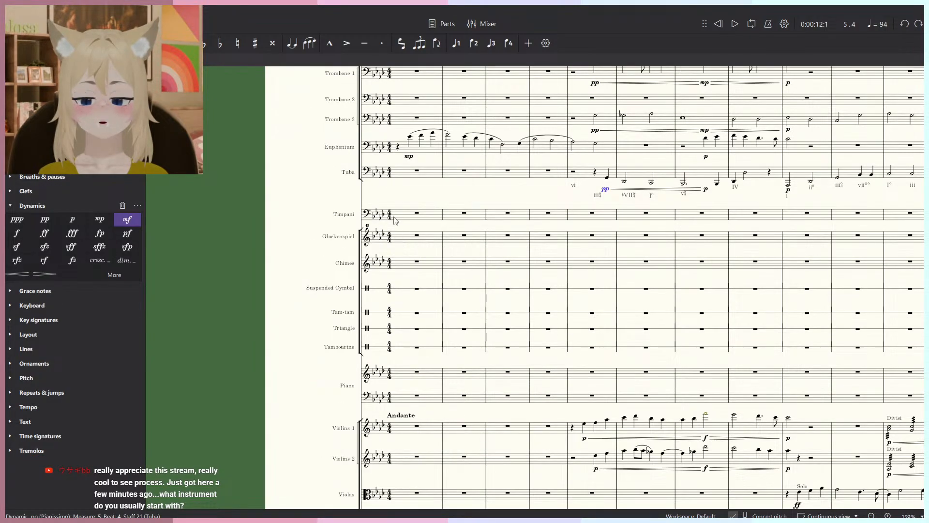
Highlight measure 1 of the string staves from Contrabasses up to Violins 1, and clear the selection.
{"action": "scroll", "coordinate": [422, 291], "scroll_direction": "down", "scroll_amount": 5}
{"action": "left_click", "coordinate": [419, 324]}
{"action": "scroll", "coordinate": [419, 324], "scroll_direction": "up", "scroll_amount": 3}
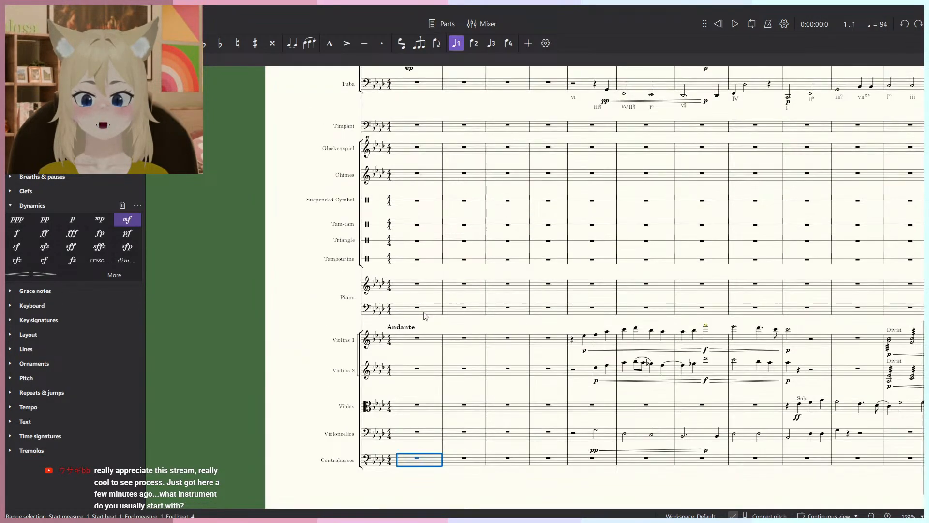
{"action": "left_click", "coordinate": [427, 350], "text": "shift"}
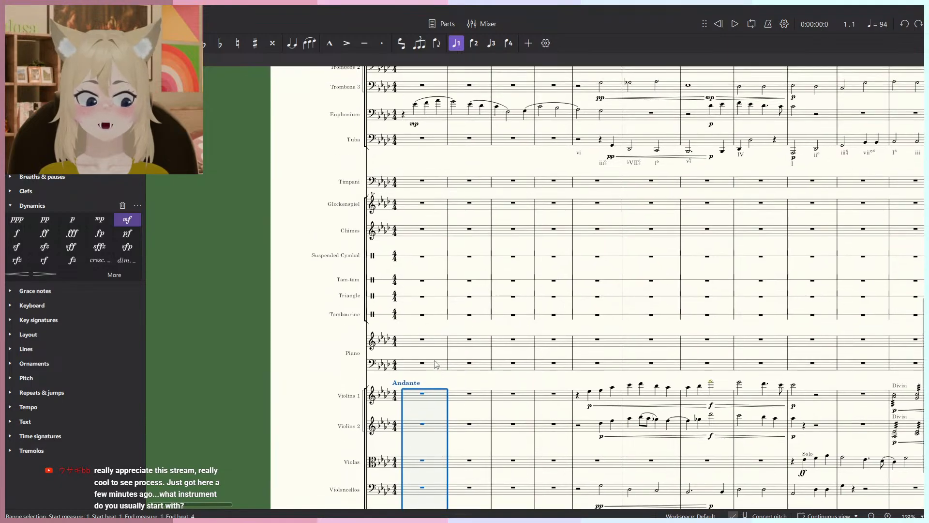
{"action": "scroll", "coordinate": [431, 310], "scroll_direction": "up", "scroll_amount": 1}
{"action": "key", "text": "Escape"}
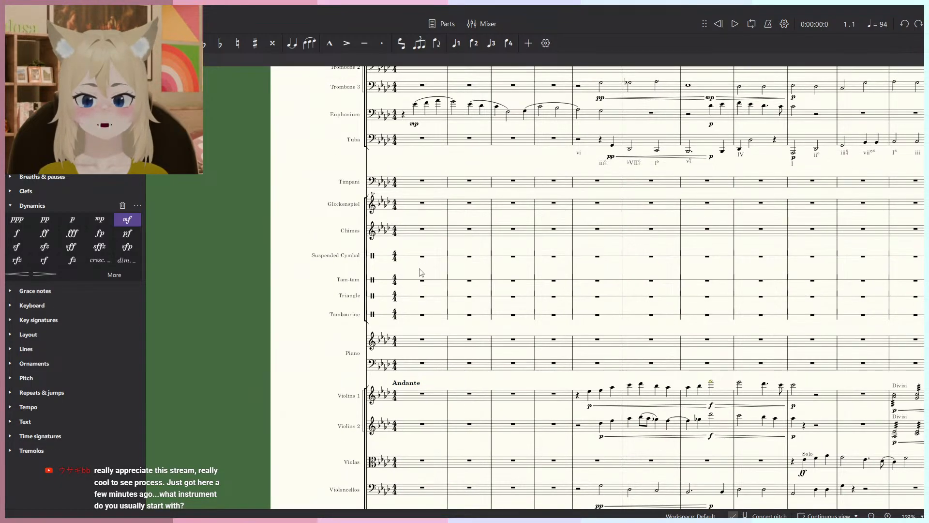
Examine the opening measures staff by staff from the low brass up to Flute 1, including the bassoon and horn entries.
{"action": "scroll", "coordinate": [425, 310], "scroll_direction": "up", "scroll_amount": 2}
{"action": "scroll", "coordinate": [428, 334], "scroll_direction": "up", "scroll_amount": 1}
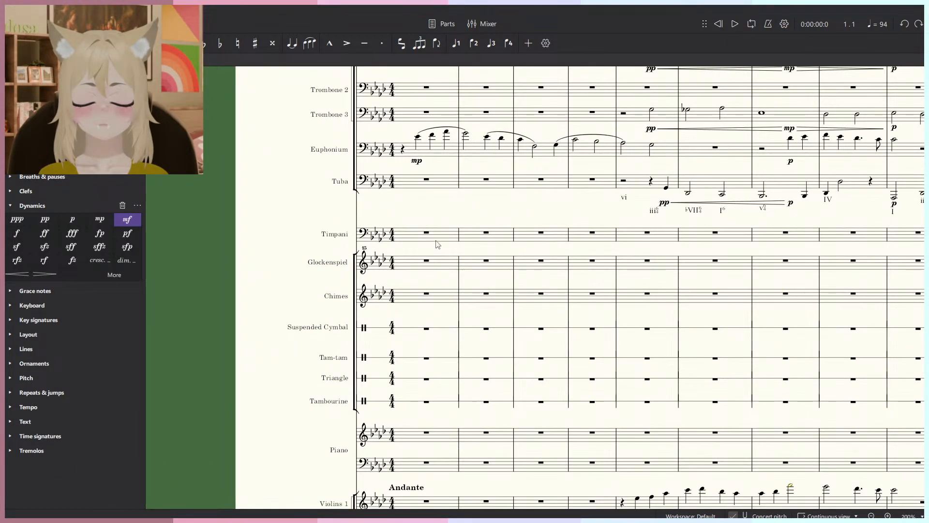
{"action": "scroll", "coordinate": [428, 317], "scroll_direction": "up", "scroll_amount": 1}
{"action": "scroll", "coordinate": [428, 317], "scroll_direction": "up", "scroll_amount": 1}
{"action": "scroll", "coordinate": [429, 318], "scroll_direction": "up", "scroll_amount": 1}
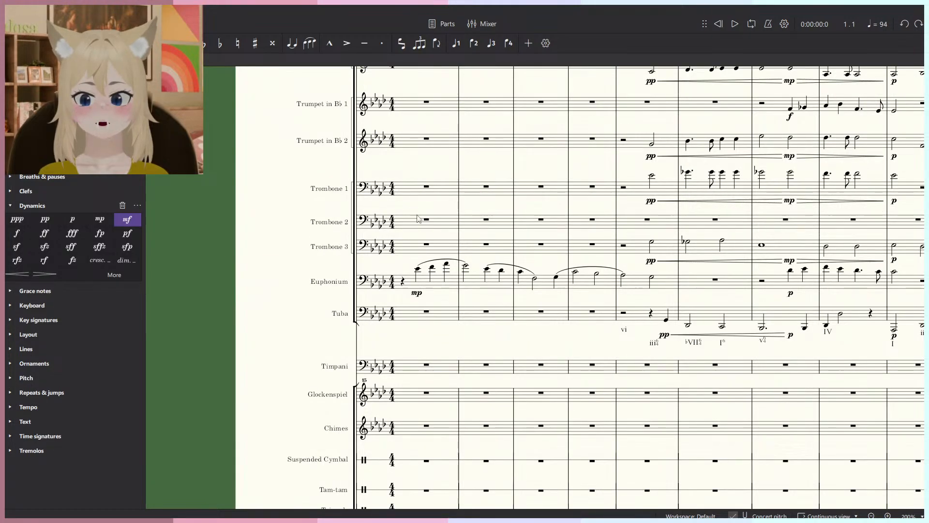
{"action": "scroll", "coordinate": [418, 221], "scroll_direction": "up", "scroll_amount": 1}
{"action": "scroll", "coordinate": [417, 242], "scroll_direction": "up", "scroll_amount": 1}
{"action": "scroll", "coordinate": [418, 203], "scroll_direction": "up", "scroll_amount": 1}
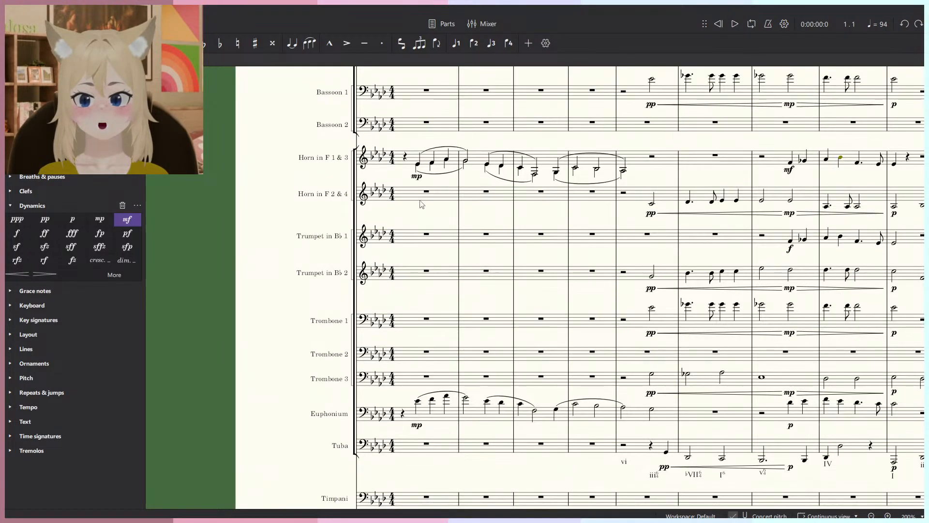
{"action": "scroll", "coordinate": [415, 174], "scroll_direction": "up", "scroll_amount": 6}
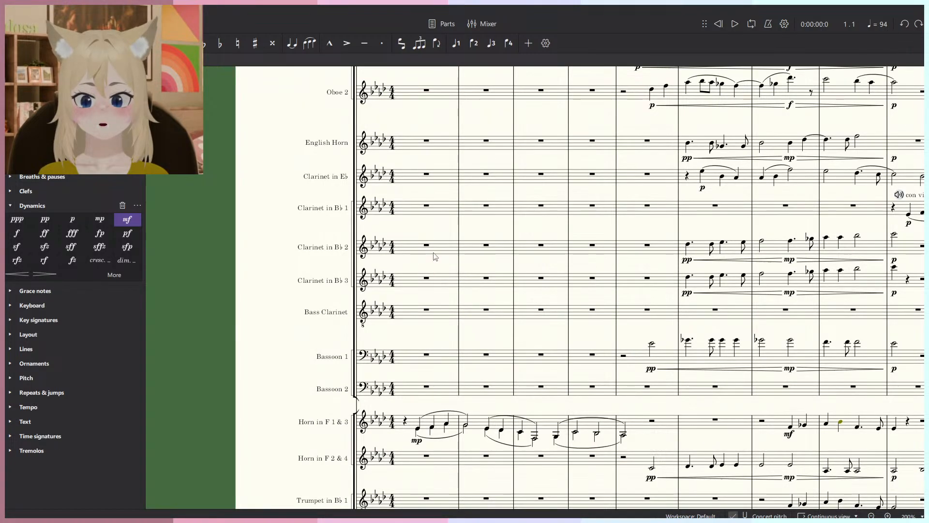
{"action": "scroll", "coordinate": [426, 209], "scroll_direction": "up", "scroll_amount": 5}
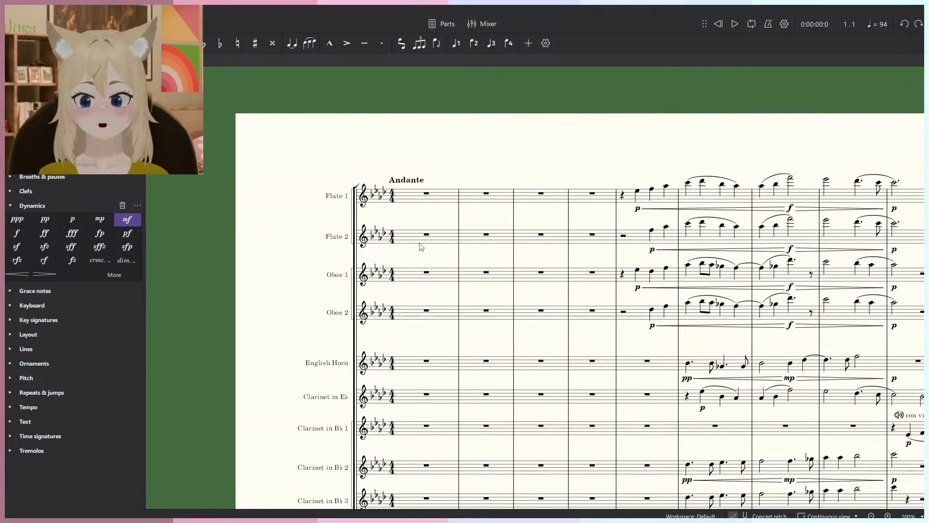
{"action": "scroll", "coordinate": [423, 208], "scroll_direction": "down", "scroll_amount": 4}
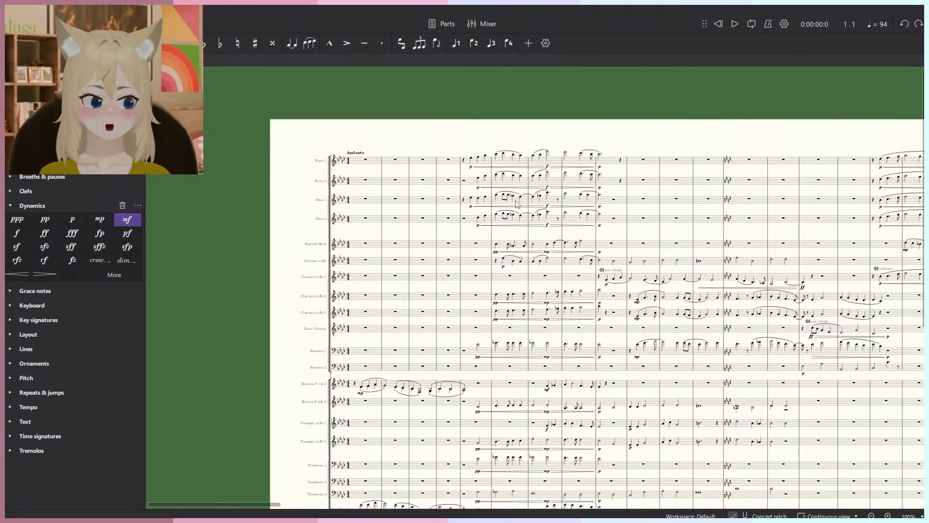
{"action": "scroll", "coordinate": [504, 221], "scroll_direction": "up", "scroll_amount": 2}
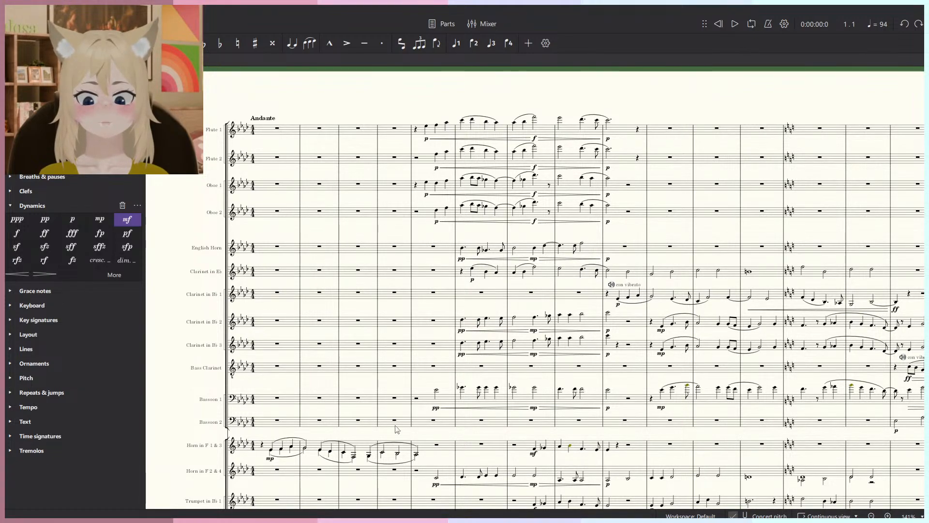
{"action": "scroll", "coordinate": [397, 428], "scroll_direction": "up", "scroll_amount": 5}
{"action": "scroll", "coordinate": [356, 405], "scroll_direction": "up", "scroll_amount": 2}
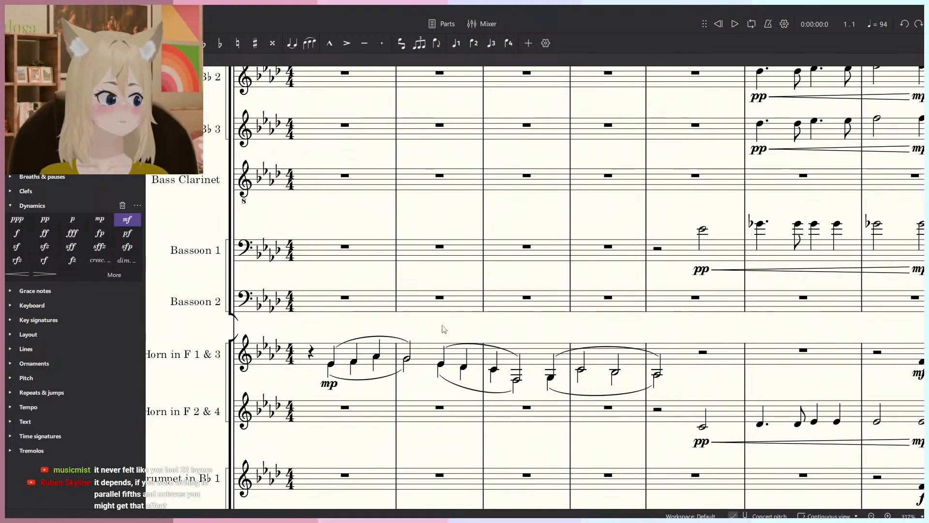
Survey the orchestration across the full score, through its later sections, and return to the opening measures.
{"action": "scroll", "coordinate": [441, 331], "scroll_direction": "down", "scroll_amount": 10}
{"action": "scroll", "coordinate": [442, 330], "scroll_direction": "down", "scroll_amount": 5}
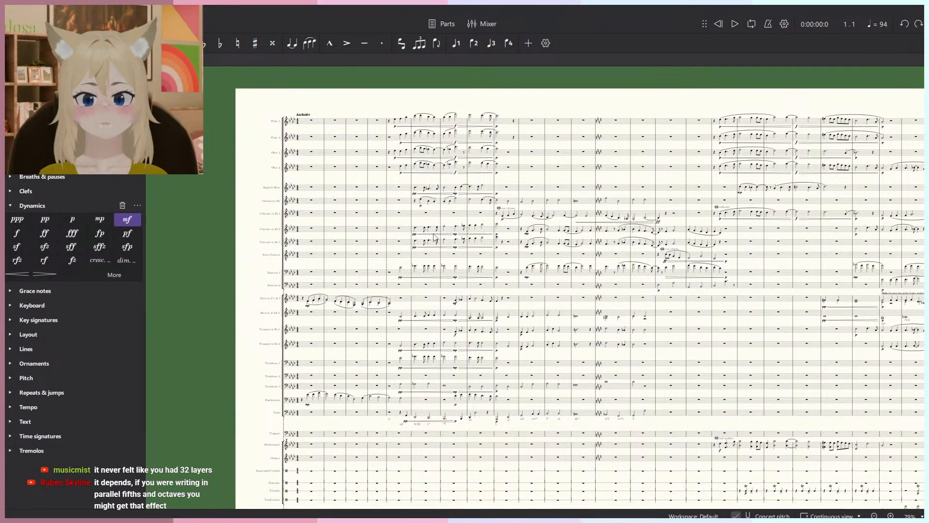
{"action": "scroll", "coordinate": [441, 253], "scroll_direction": "down", "scroll_amount": 5}
{"action": "scroll", "coordinate": [428, 194], "scroll_direction": "up", "scroll_amount": 6}
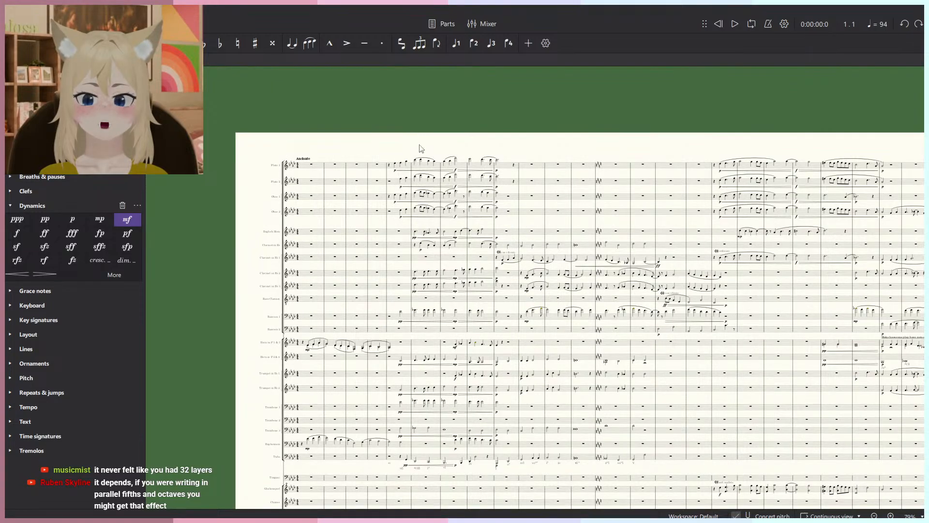
{"action": "scroll", "coordinate": [438, 339], "scroll_direction": "down", "scroll_amount": 5}
{"action": "scroll", "coordinate": [435, 339], "scroll_direction": "up", "scroll_amount": 5}
{"action": "left_click_drag", "start_coordinate": [715, 358], "coordinate": [427, 226]}
{"action": "scroll", "coordinate": [471, 362], "scroll_direction": "down", "scroll_amount": 4}
{"action": "scroll", "coordinate": [472, 360], "scroll_direction": "up", "scroll_amount": 6}
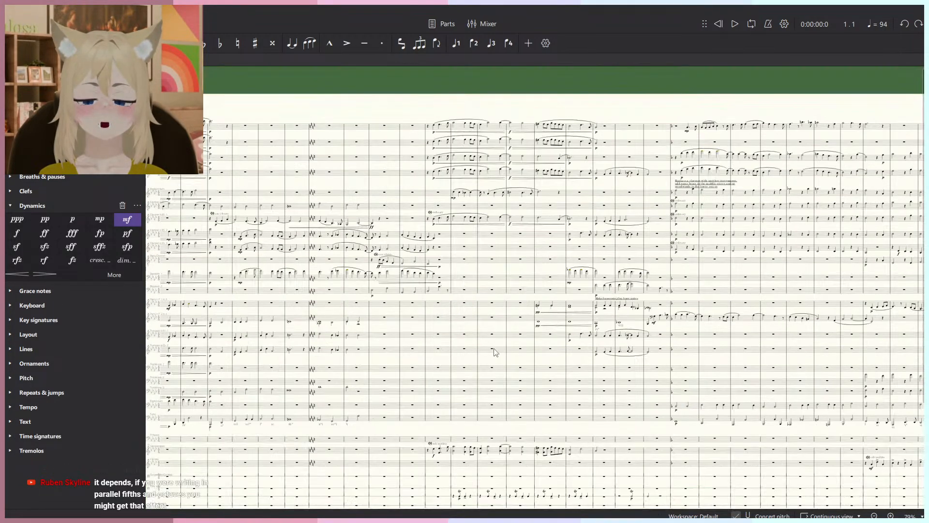
{"action": "left_click_drag", "start_coordinate": [695, 347], "coordinate": [871, 291]}
{"action": "left_click_drag", "start_coordinate": [387, 297], "coordinate": [640, 292]}
{"action": "left_click_drag", "start_coordinate": [764, 255], "coordinate": [537, 246]}
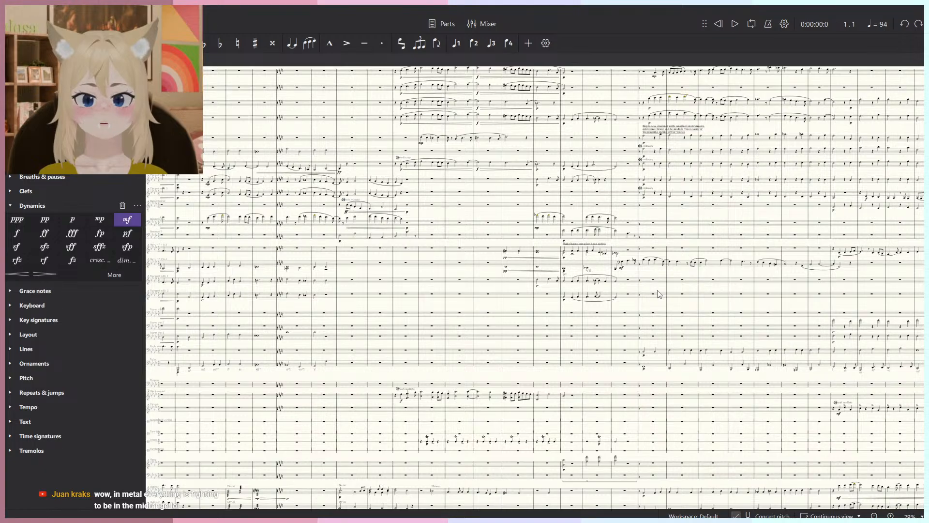
{"action": "left_click_drag", "start_coordinate": [899, 299], "coordinate": [346, 286]}
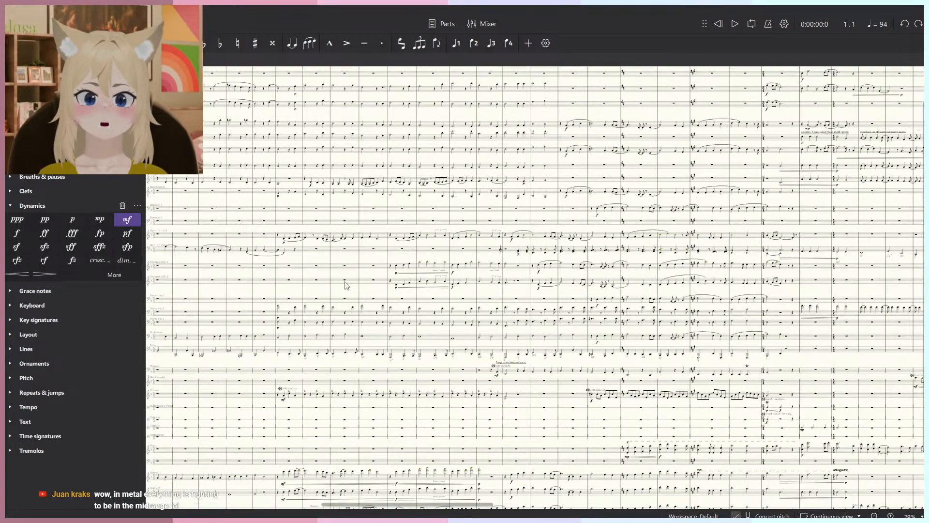
{"action": "left_click_drag", "start_coordinate": [684, 246], "coordinate": [575, 285]}
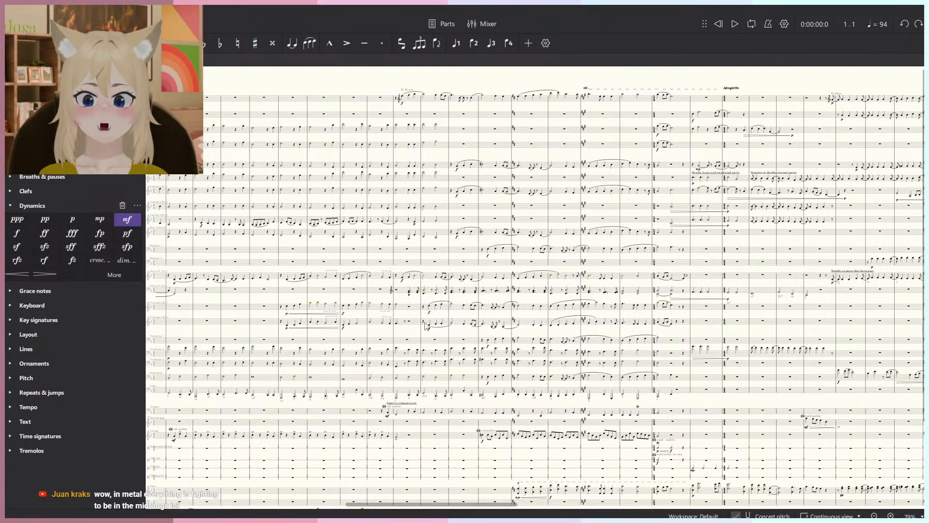
{"action": "left_click_drag", "start_coordinate": [566, 496], "coordinate": [566, 319]}
{"action": "left_click_drag", "start_coordinate": [392, 395], "coordinate": [782, 416]}
{"action": "left_click_drag", "start_coordinate": [378, 321], "coordinate": [747, 348]}
{"action": "left_click_drag", "start_coordinate": [401, 350], "coordinate": [826, 353]}
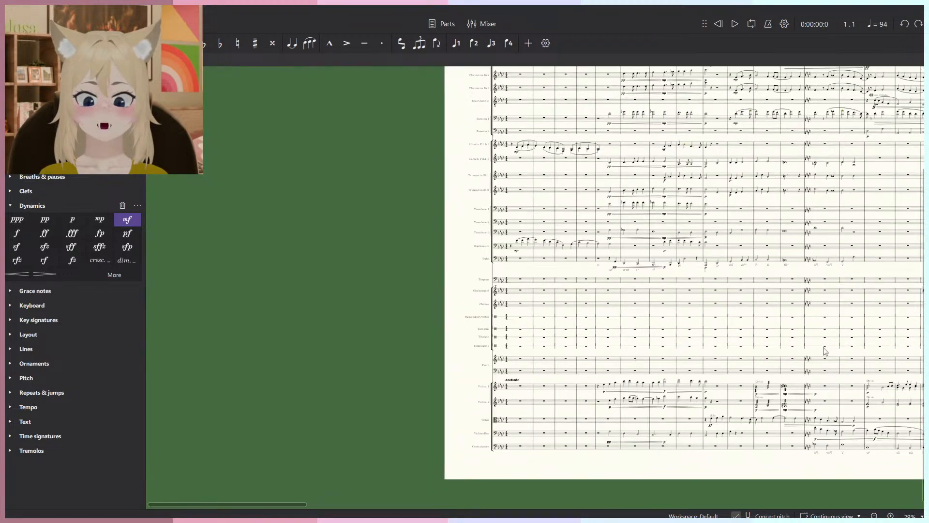
Review the brass, percussion and horn staves around the opening horn and euphonium melody.
{"action": "scroll", "coordinate": [619, 300], "scroll_direction": "up", "scroll_amount": 5}
{"action": "scroll", "coordinate": [619, 301], "scroll_direction": "up", "scroll_amount": 5}
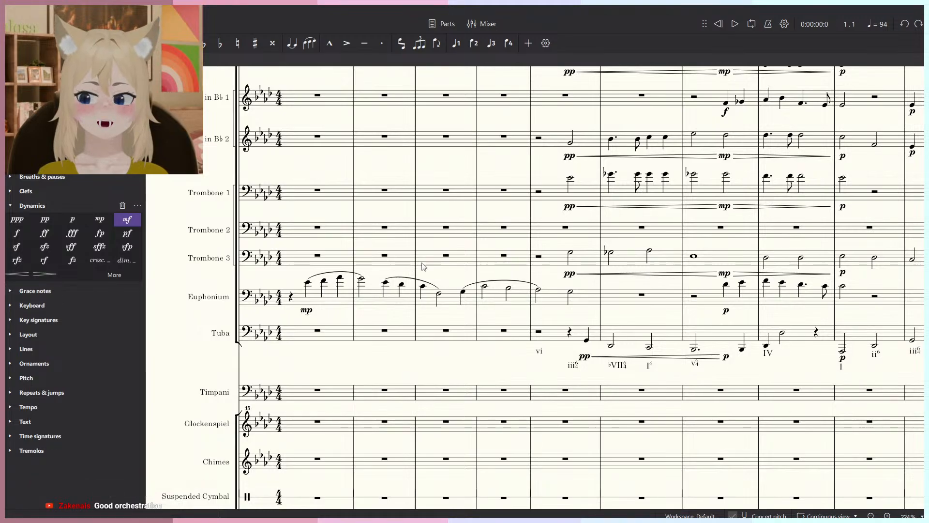
{"action": "scroll", "coordinate": [407, 261], "scroll_direction": "down", "scroll_amount": 5}
{"action": "scroll", "coordinate": [414, 280], "scroll_direction": "up", "scroll_amount": 4}
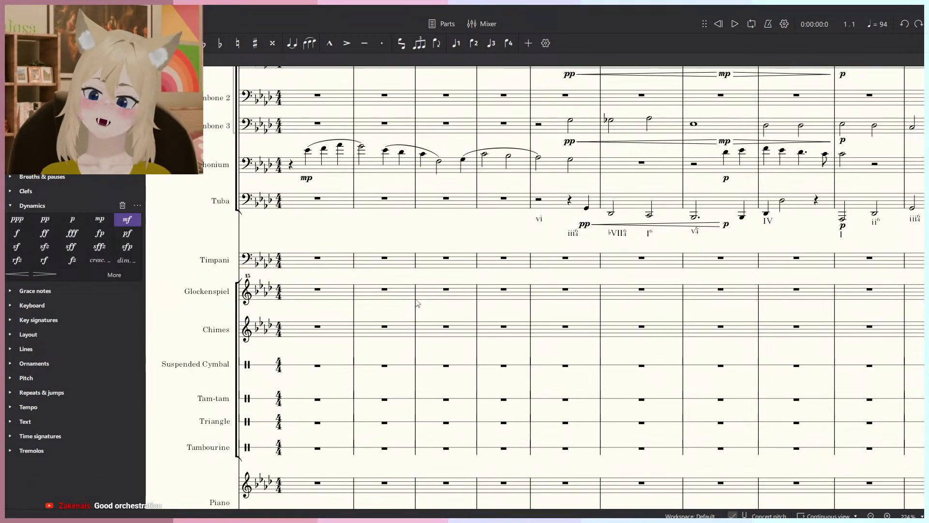
{"action": "scroll", "coordinate": [388, 300], "scroll_direction": "down", "scroll_amount": 3}
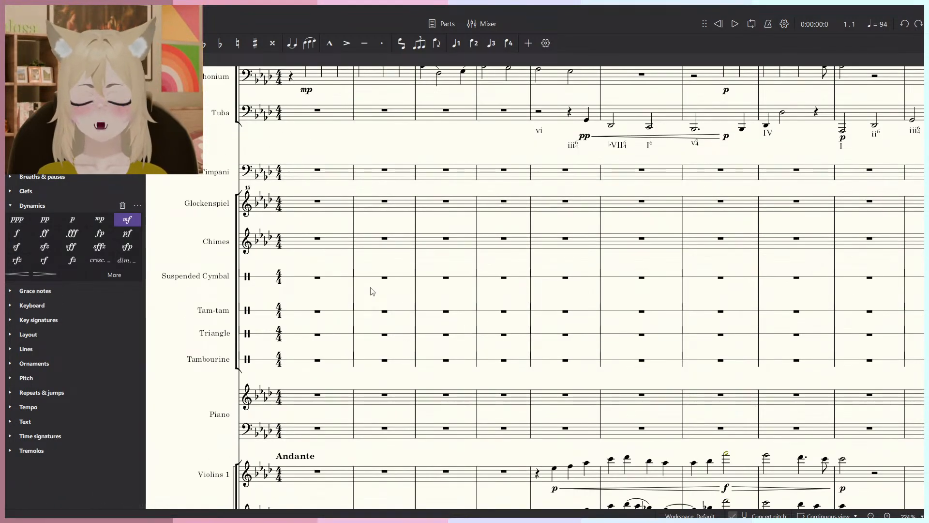
{"action": "scroll", "coordinate": [426, 300], "scroll_direction": "down", "scroll_amount": 3}
{"action": "scroll", "coordinate": [484, 314], "scroll_direction": "up", "scroll_amount": 2}
{"action": "scroll", "coordinate": [465, 300], "scroll_direction": "up", "scroll_amount": 9}
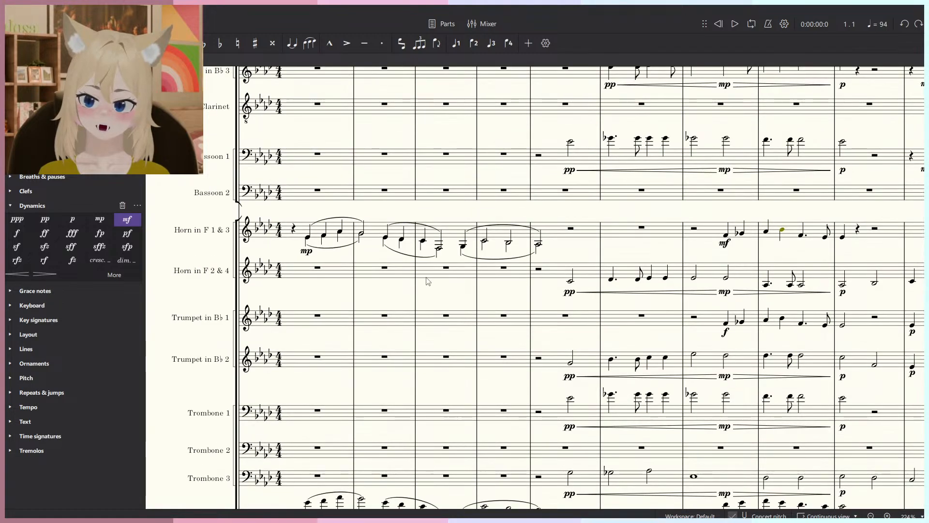
Delete the lower and upper slurs over the first Horn in F 1 & 3 phrase, measures 1 to 2.
{"action": "scroll", "coordinate": [341, 249], "scroll_direction": "up", "scroll_amount": 4, "text": "ctrl"}
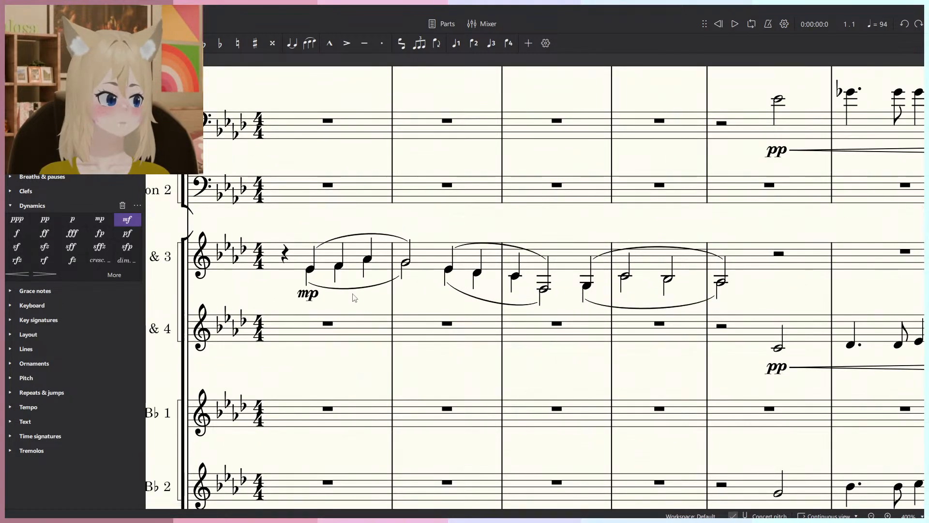
{"action": "left_click", "coordinate": [349, 294]}
{"action": "key", "text": "Delete"}
{"action": "left_click", "coordinate": [370, 236]}
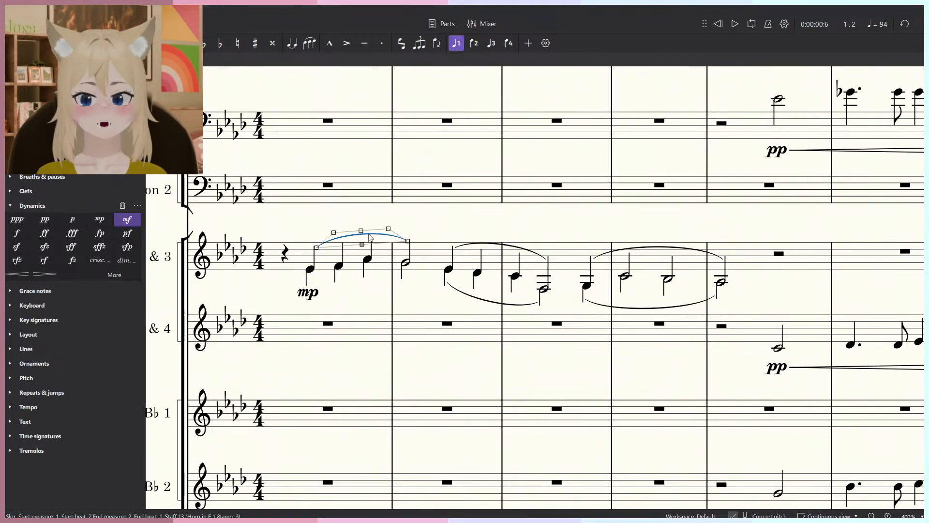
{"action": "key", "text": "Delete"}
Delete both voices' slurs over the second and third Horn in F 1 & 3 phrases, measures 2 to 5.
{"action": "left_click", "coordinate": [499, 244]}
{"action": "left_click", "coordinate": [504, 248]}
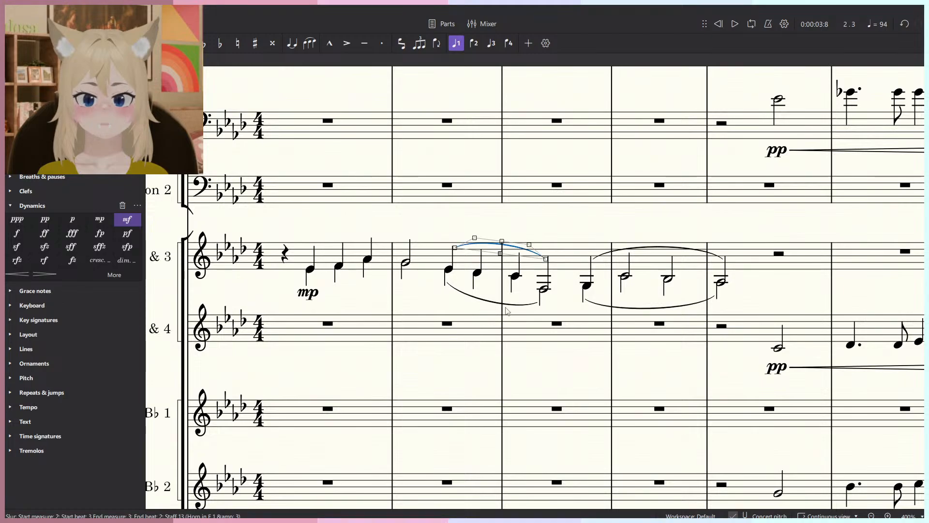
{"action": "key", "text": "Delete"}
{"action": "left_click", "coordinate": [622, 309]}
{"action": "key", "text": "Delete"}
{"action": "left_click", "coordinate": [660, 248]}
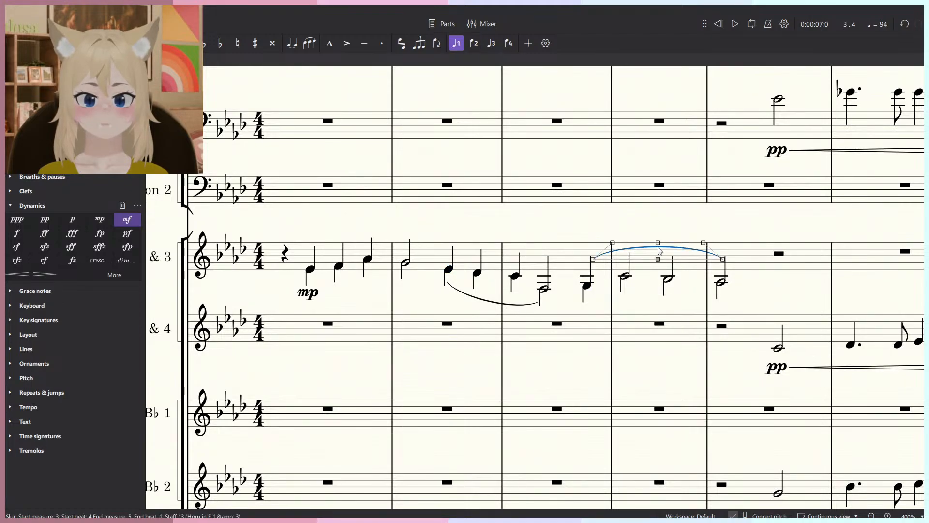
{"action": "key", "text": "Delete"}
{"action": "left_click", "coordinate": [509, 304]}
{"action": "key", "text": "Delete"}
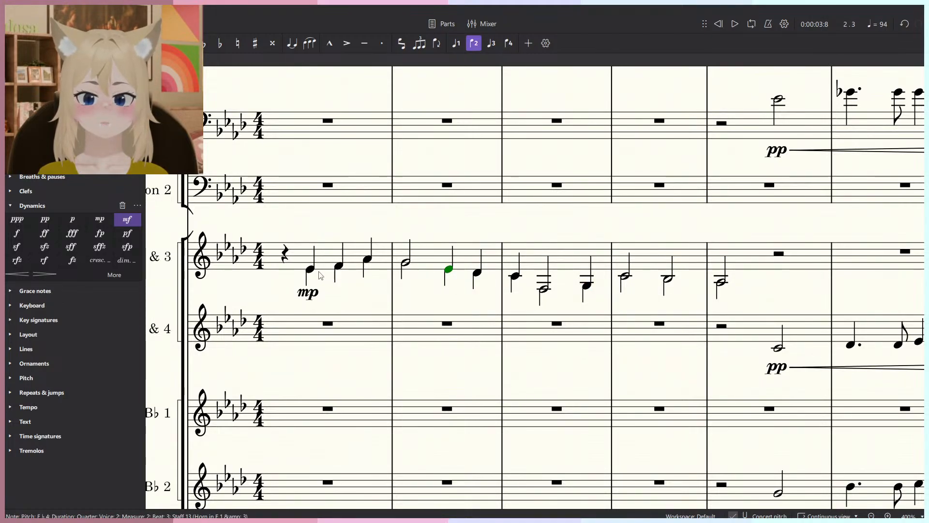
Add a legato playing technique text to the Horn in F 1 & 3 at measure 1 beat 2.
{"action": "left_click", "coordinate": [311, 269]}
{"action": "left_click", "coordinate": [9, 424]}
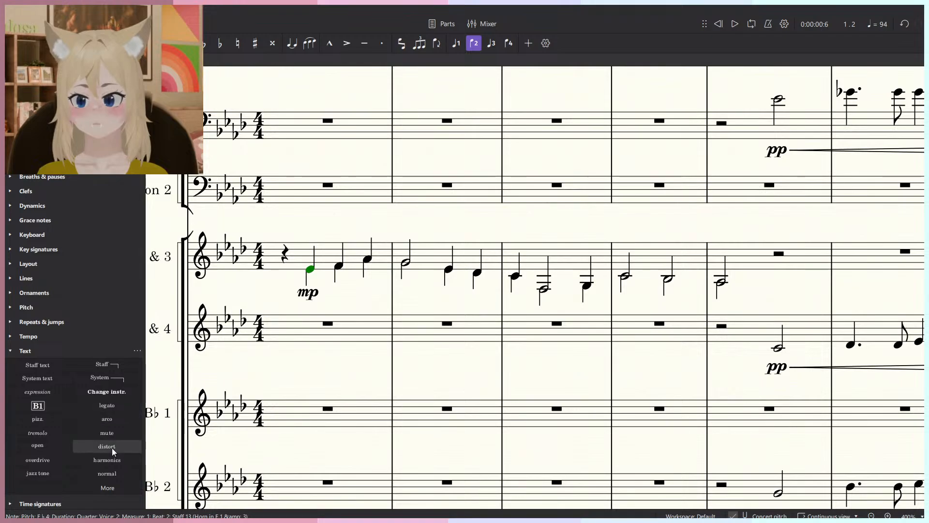
{"action": "left_click", "coordinate": [121, 412]}
Add a legato playing technique text to the Horn in F 1 & 3 at its mf entry, measure 7 beat 3.
{"action": "scroll", "coordinate": [560, 256], "scroll_direction": "down", "scroll_amount": 3}
{"action": "scroll", "coordinate": [560, 255], "scroll_direction": "right", "scroll_amount": 5}
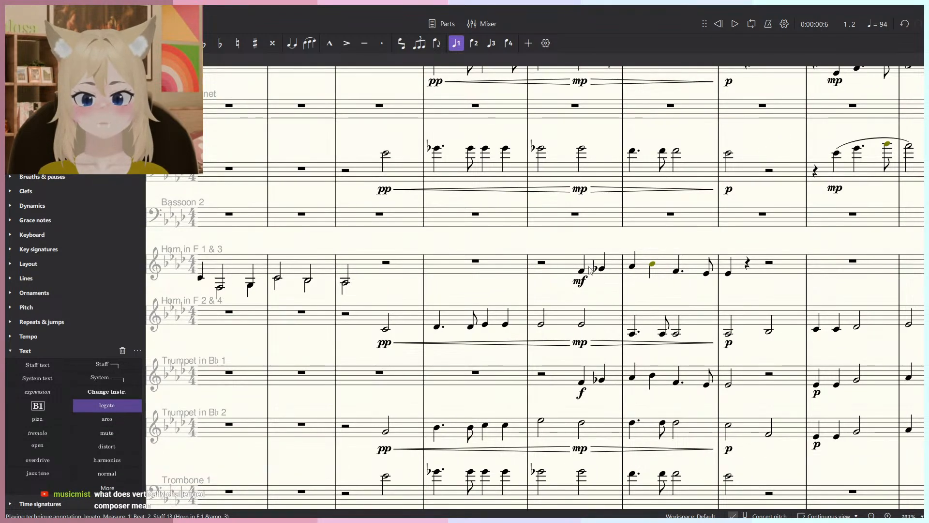
{"action": "left_click", "coordinate": [594, 272]}
{"action": "left_click", "coordinate": [580, 272]}
{"action": "left_click", "coordinate": [108, 407]}
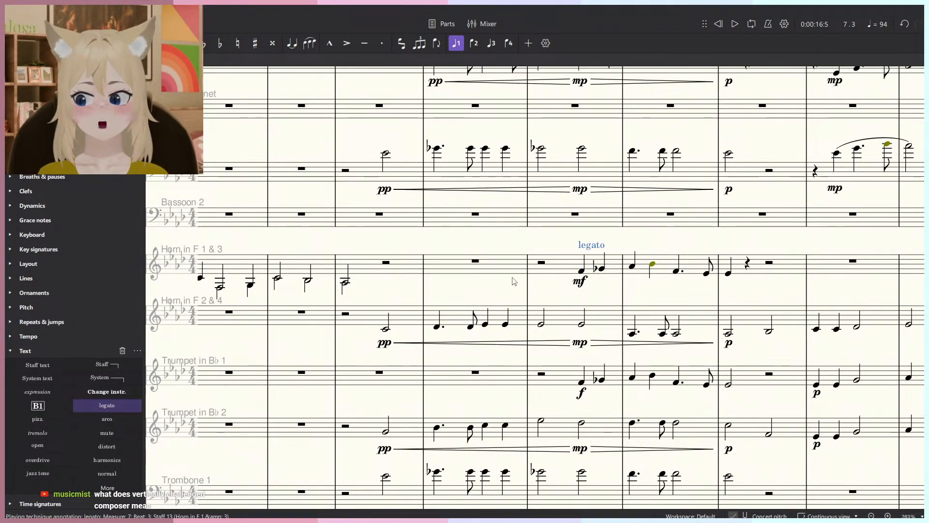
Add a normal playing technique text to the Horn in F 1 & 3 at measure 21 beat 1.
{"action": "scroll", "coordinate": [750, 234], "scroll_direction": "down", "scroll_amount": 1}
{"action": "left_click_drag", "start_coordinate": [750, 235], "coordinate": [337, 258]}
{"action": "left_click_drag", "start_coordinate": [871, 281], "coordinate": [612, 299]}
{"action": "scroll", "coordinate": [607, 317], "scroll_direction": "up", "scroll_amount": 4}
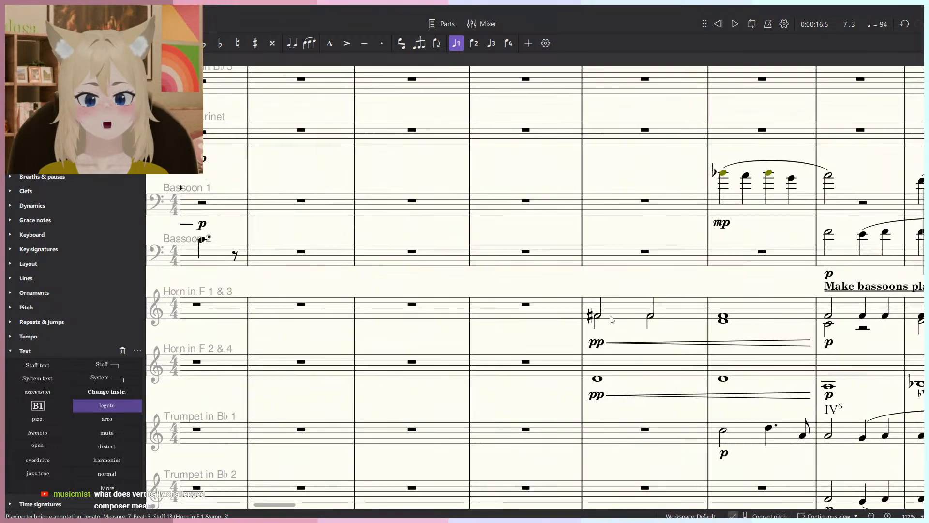
{"action": "left_click", "coordinate": [597, 316]}
{"action": "key", "text": "ctrl+minus"}
{"action": "key", "text": "ctrl+minus"}
{"action": "key", "text": "ctrl+minus"}
{"action": "key", "text": "ctrl+minus"}
{"action": "key", "text": "ctrl+minus"}
{"action": "key", "text": "ctrl+minus"}
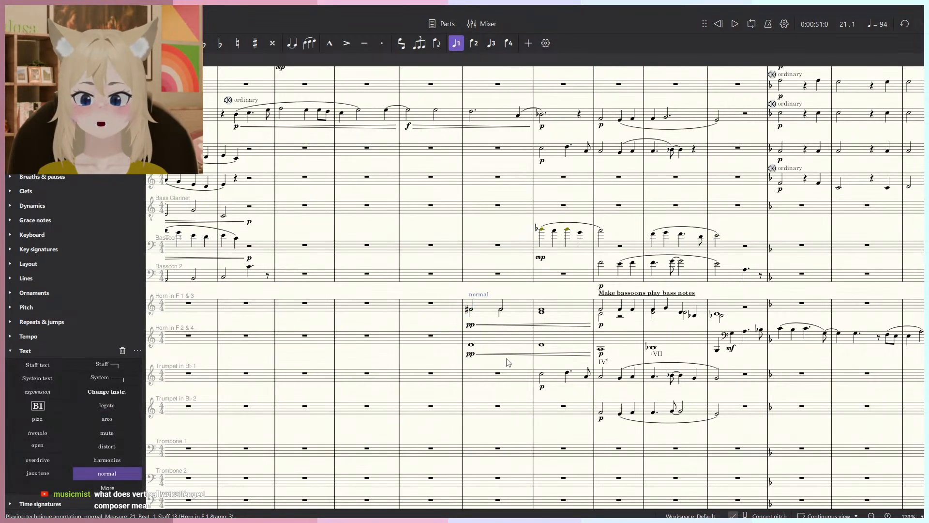
{"action": "left_click", "coordinate": [532, 292]}
Play back the score's opening from measure 1 to hear the legato horns.
{"action": "left_click_drag", "start_coordinate": [581, 346], "coordinate": [910, 331]}
{"action": "scroll", "coordinate": [573, 331], "scroll_direction": "up", "scroll_amount": 4}
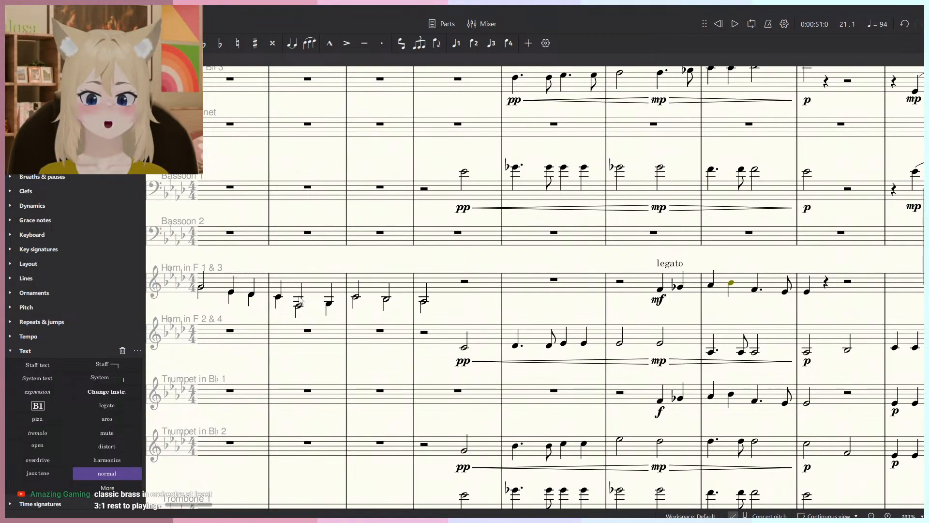
{"action": "scroll", "coordinate": [422, 339], "scroll_direction": "down", "scroll_amount": 3}
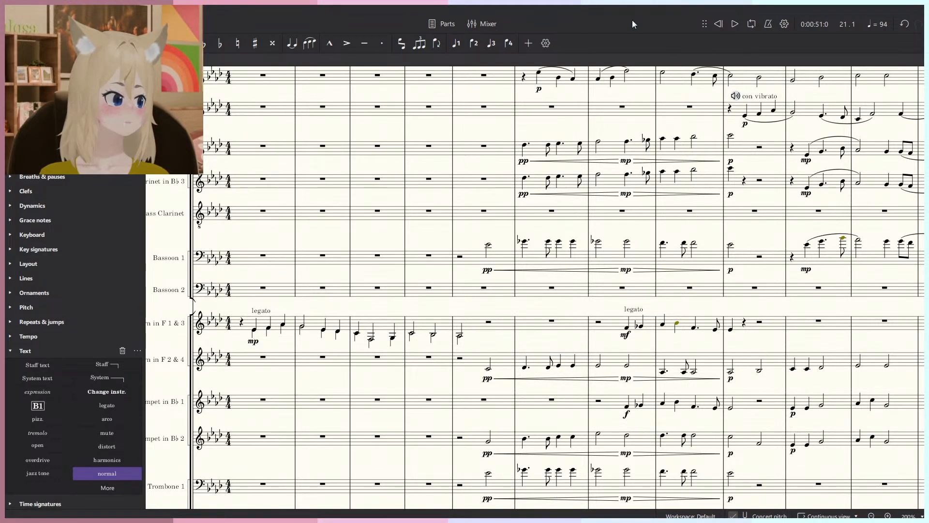
{"action": "left_click_drag", "start_coordinate": [545, 275], "coordinate": [683, 287]}
{"action": "scroll", "coordinate": [460, 345], "scroll_direction": "up", "scroll_amount": 1}
{"action": "left_click", "coordinate": [358, 329]}
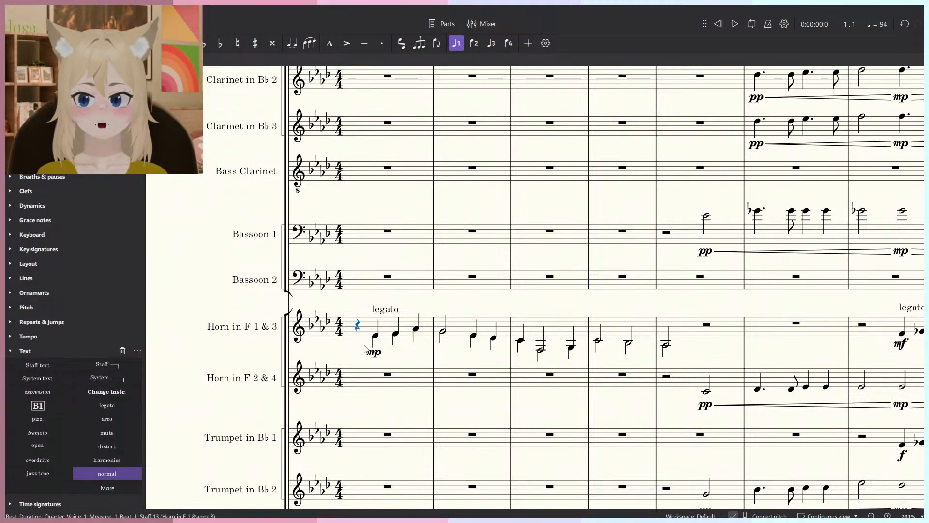
{"action": "scroll", "coordinate": [362, 335], "scroll_direction": "down", "scroll_amount": 1, "text": "ctrl"}
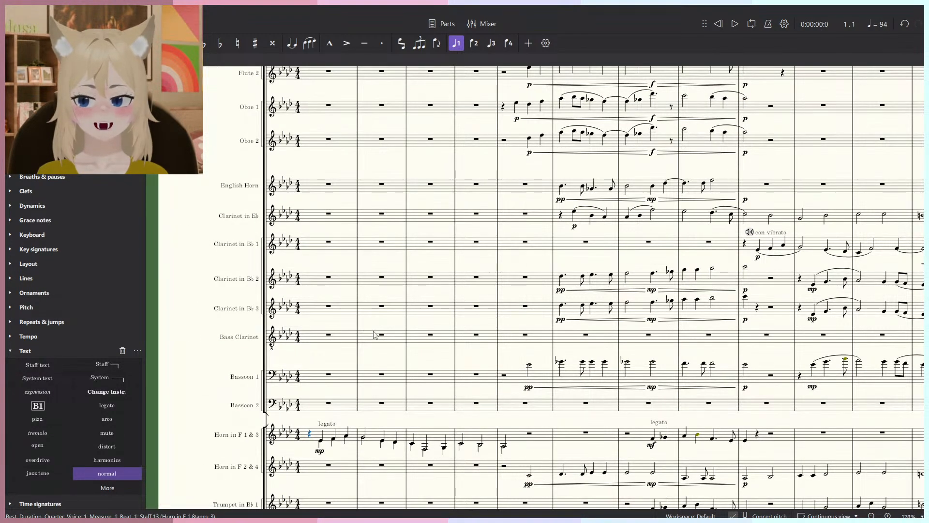
{"action": "scroll", "coordinate": [385, 325], "scroll_direction": "down", "scroll_amount": 1, "text": "ctrl"}
{"action": "key", "text": "space"}
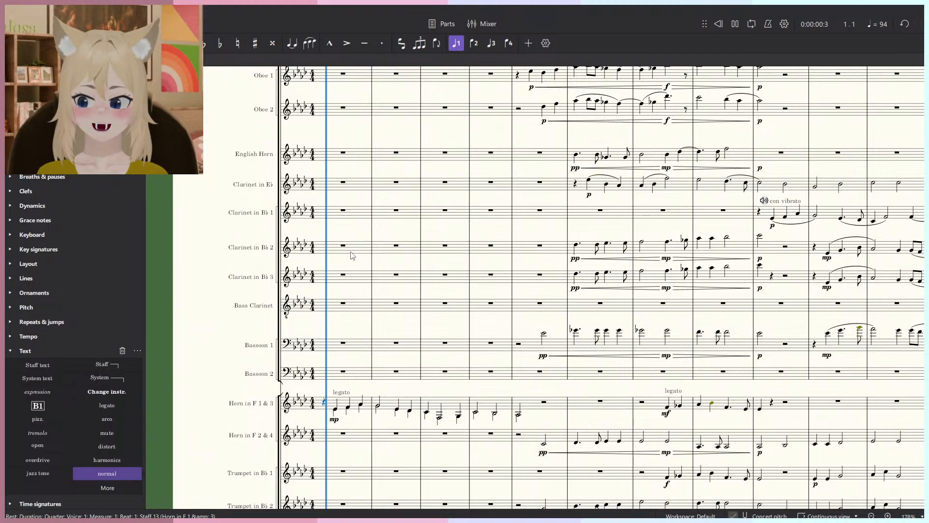
{"action": "left_click", "coordinate": [406, 391]}
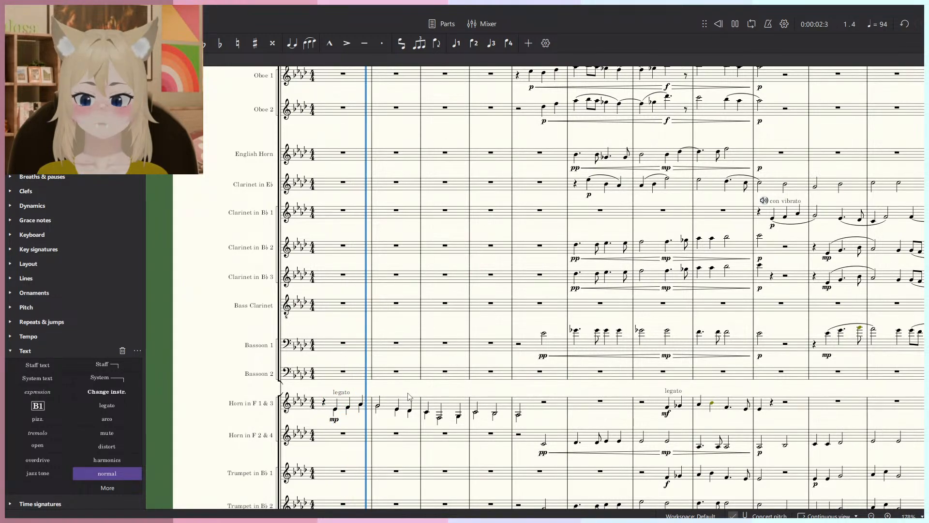
{"action": "scroll", "coordinate": [418, 395], "scroll_direction": "down", "scroll_amount": 3}
{"action": "scroll", "coordinate": [419, 397], "scroll_direction": "up", "scroll_amount": 1}
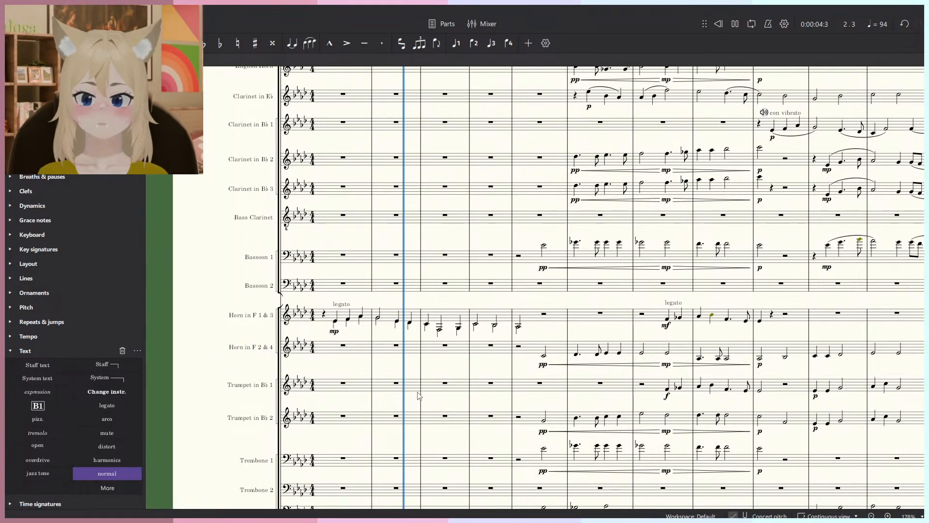
{"action": "key", "text": "space"}
Play back the score from the Horn in F 1 & 3 note at measure 2 beat 3 into measure 6.
{"action": "left_click", "coordinate": [398, 324]}
{"action": "scroll", "coordinate": [398, 324], "scroll_direction": "up", "scroll_amount": 6}
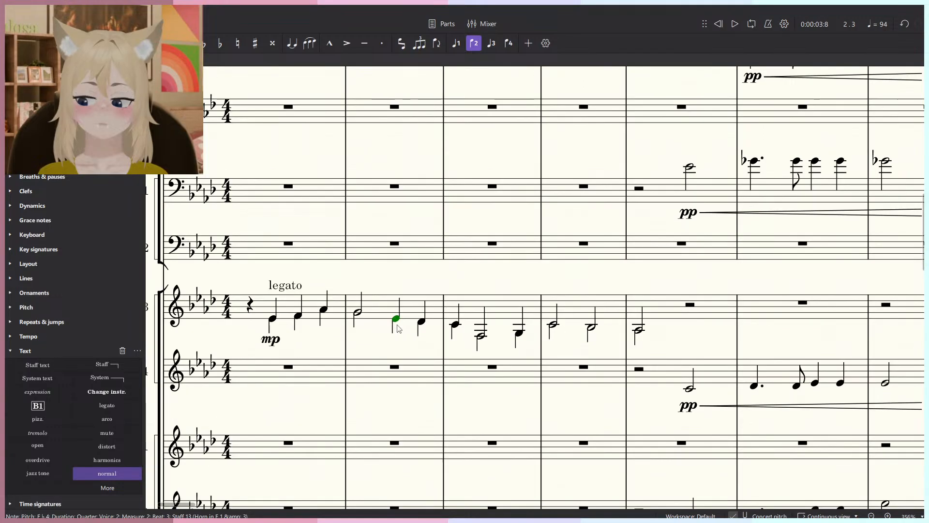
{"action": "key", "text": "space"}
{"action": "scroll", "coordinate": [468, 291], "scroll_direction": "down", "scroll_amount": 3}
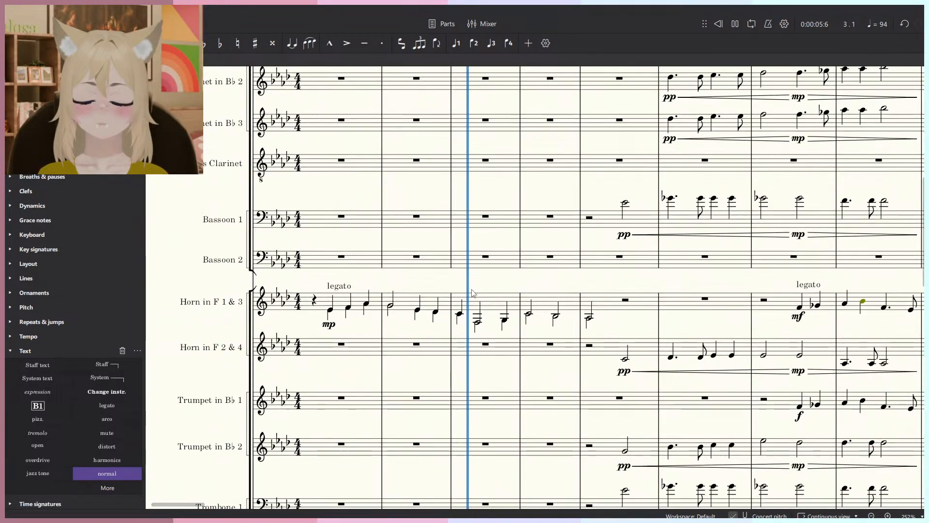
{"action": "scroll", "coordinate": [473, 291], "scroll_direction": "down", "scroll_amount": 2}
{"action": "left_click_drag", "start_coordinate": [484, 291], "coordinate": [376, 375]}
{"action": "scroll", "coordinate": [377, 377], "scroll_direction": "down", "scroll_amount": 4}
{"action": "scroll", "coordinate": [395, 363], "scroll_direction": "down", "scroll_amount": 2}
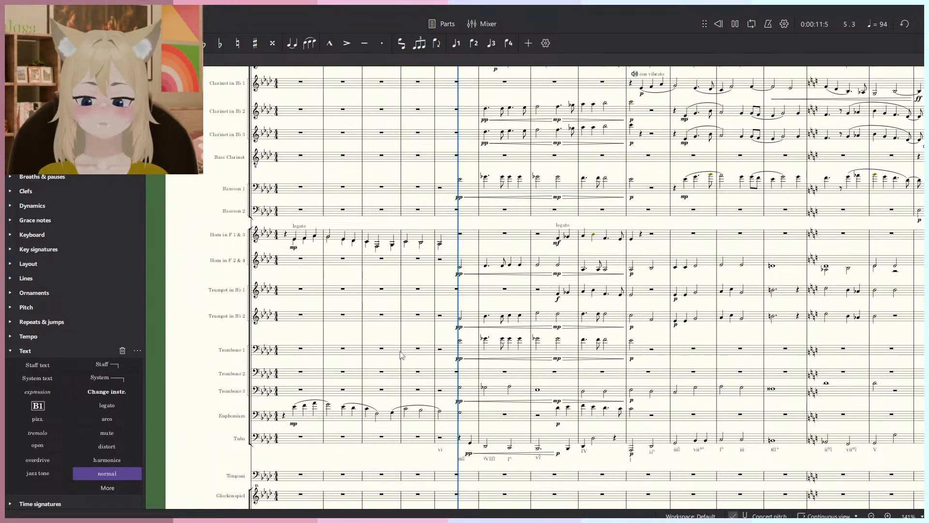
{"action": "scroll", "coordinate": [426, 358], "scroll_direction": "down", "scroll_amount": 5}
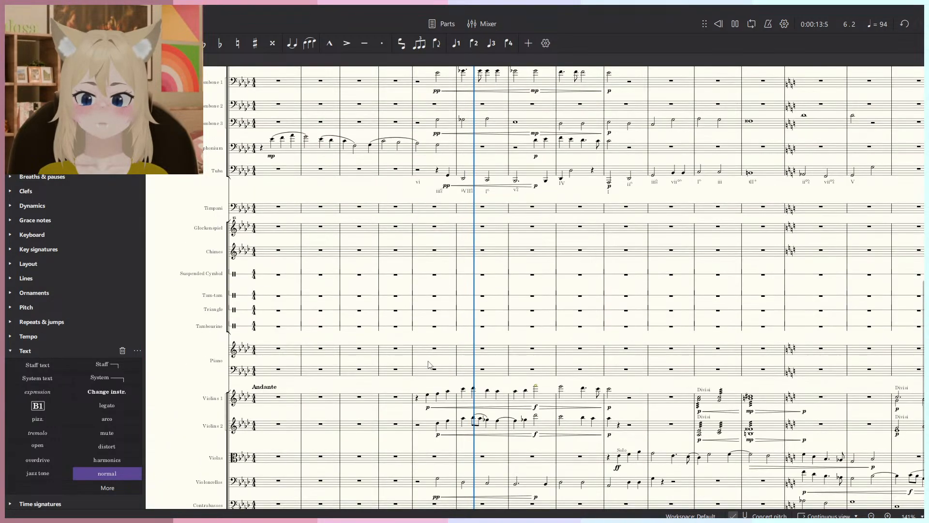
{"action": "scroll", "coordinate": [441, 361], "scroll_direction": "down", "scroll_amount": 2}
{"action": "key", "text": "space"}
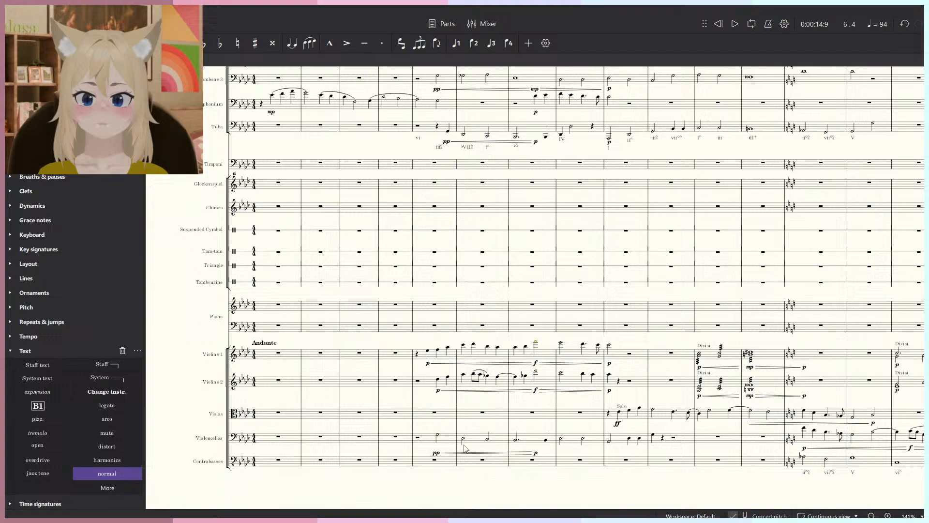
Compare the cello line's entry at measure 5 beat 3 with the tuba notes in measures 5 and 6.
{"action": "left_click", "coordinate": [438, 435]}
{"action": "scroll", "coordinate": [443, 197], "scroll_direction": "up", "scroll_amount": 1}
{"action": "scroll", "coordinate": [455, 225], "scroll_direction": "down", "scroll_amount": 1}
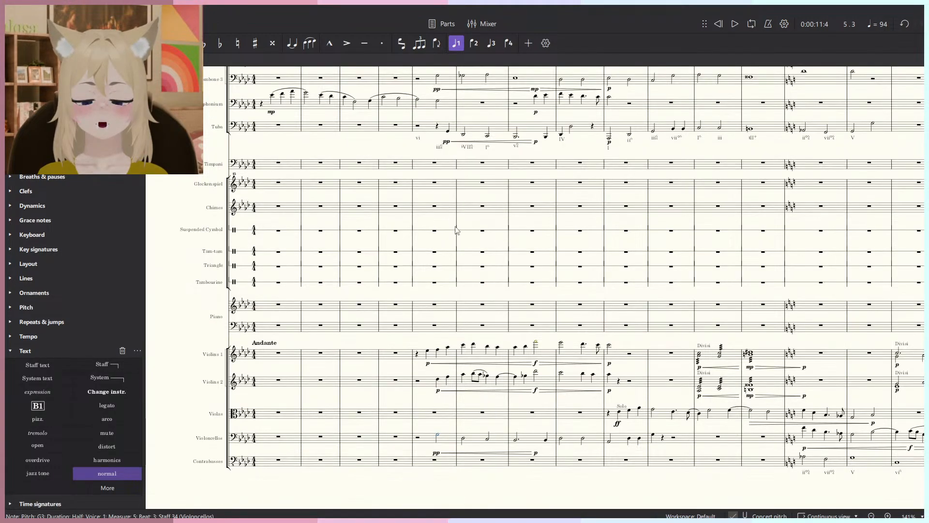
{"action": "scroll", "coordinate": [468, 225], "scroll_direction": "up", "scroll_amount": 1}
{"action": "left_click", "coordinate": [463, 179]}
{"action": "scroll", "coordinate": [417, 410], "scroll_direction": "down", "scroll_amount": 1}
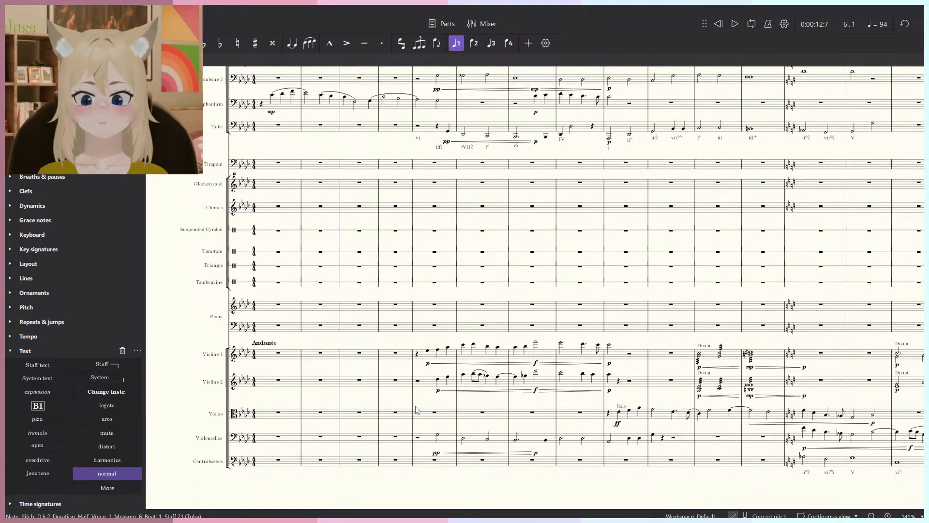
{"action": "left_click", "coordinate": [448, 130]}
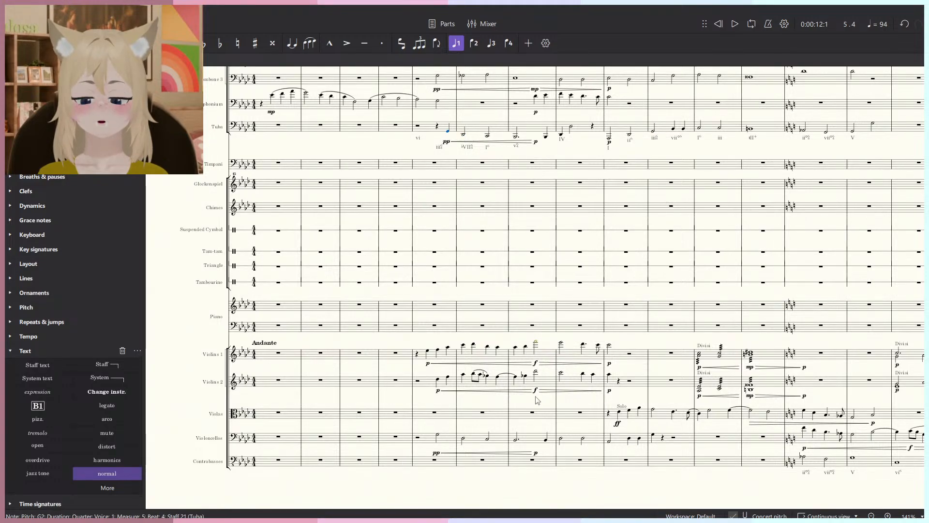
{"action": "scroll", "coordinate": [448, 170], "scroll_direction": "up", "scroll_amount": 1}
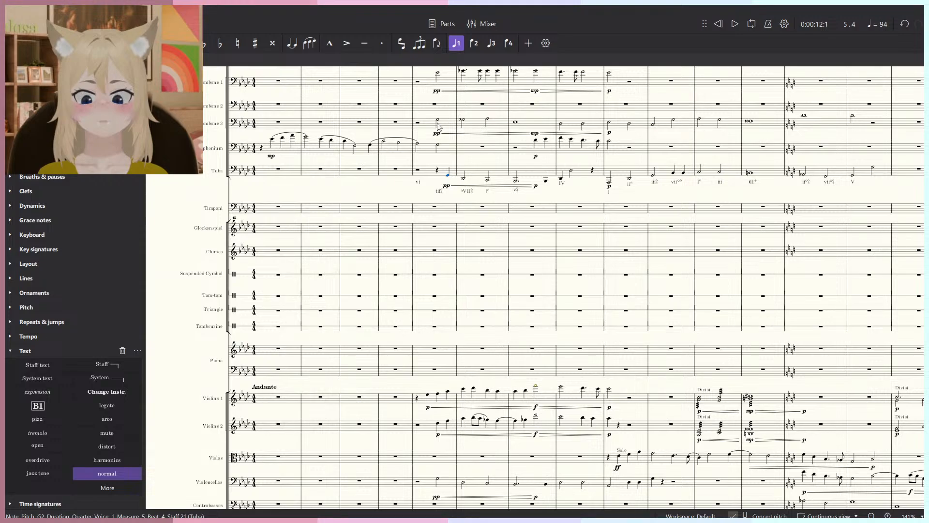
Delete the Violoncellos' notes, dynamics and hairpin in measures 5 to 10.
{"action": "left_click", "coordinate": [435, 486]}
{"action": "left_click", "coordinate": [690, 485], "text": "shift"}
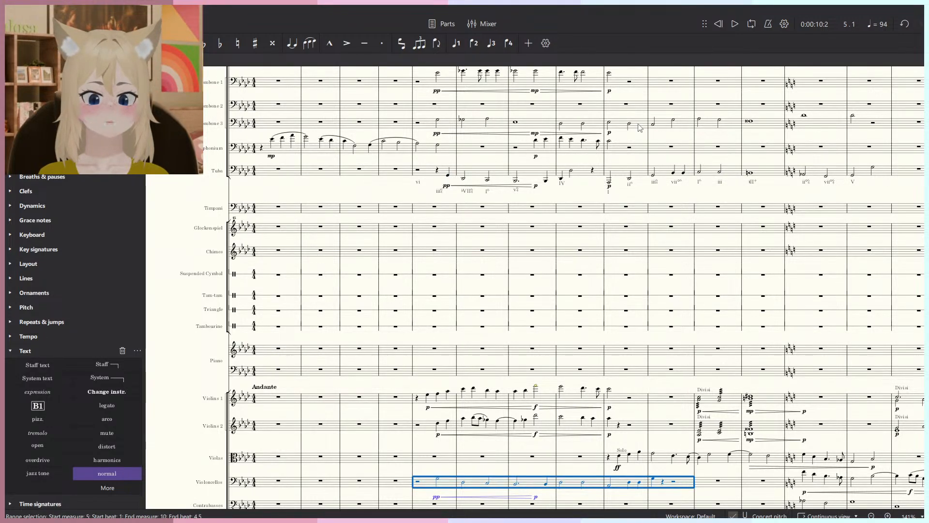
{"action": "key", "text": "Delete"}
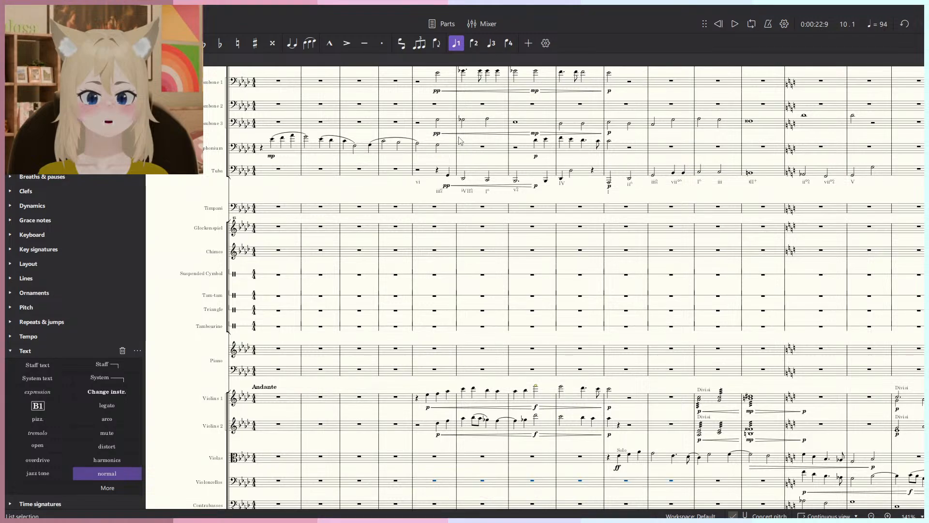
Listen to the brass from measure 5 and check the tuba's channel in the mixer.
{"action": "left_click", "coordinate": [419, 124]}
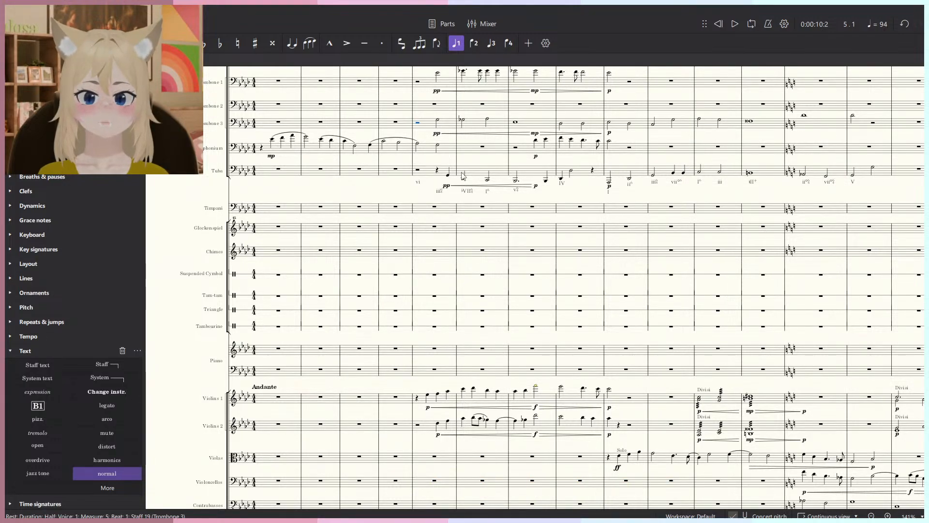
{"action": "key", "text": "space"}
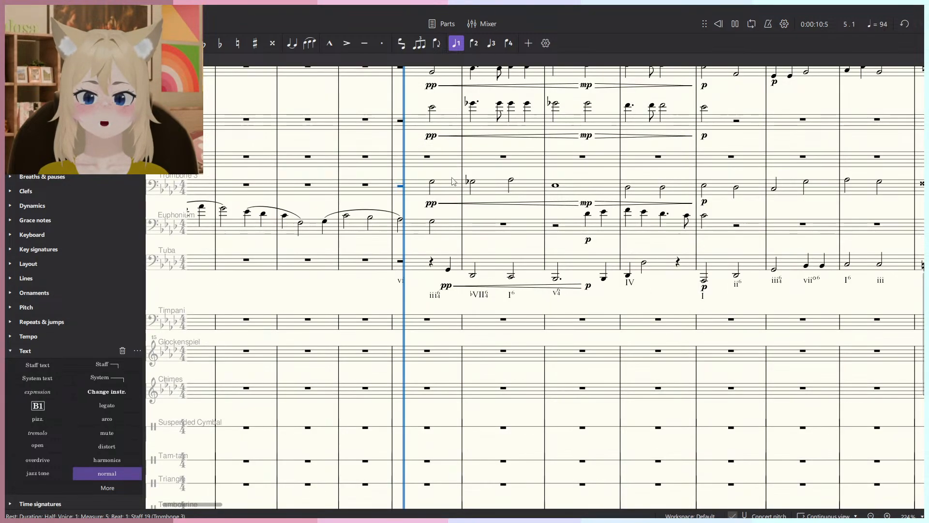
{"action": "left_click", "coordinate": [504, 176]}
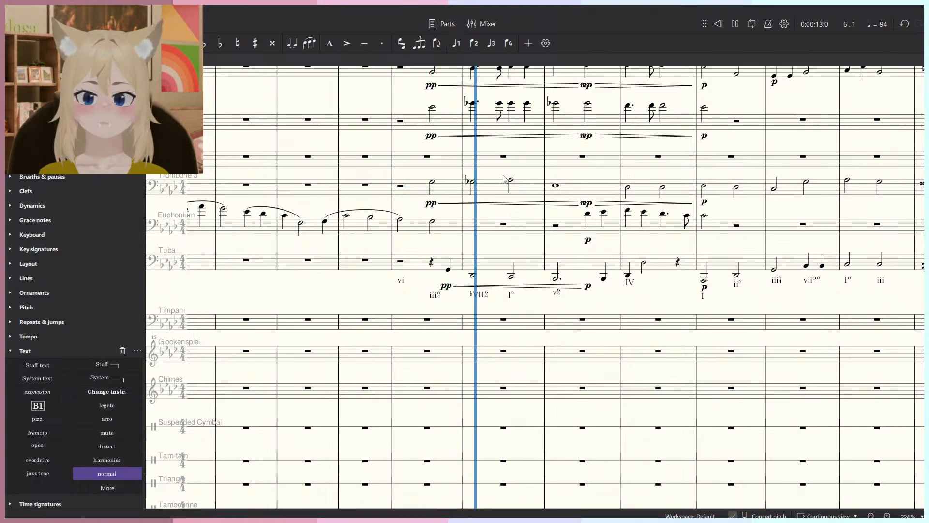
{"action": "left_click", "coordinate": [446, 285]}
{"action": "key", "text": "F10"}
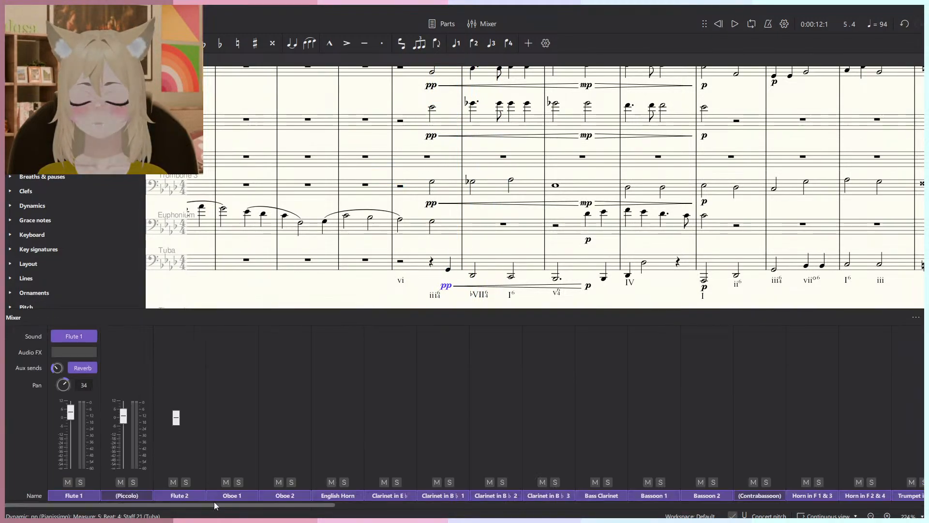
{"action": "scroll", "coordinate": [807, 493], "scroll_direction": "left", "scroll_amount": 10}
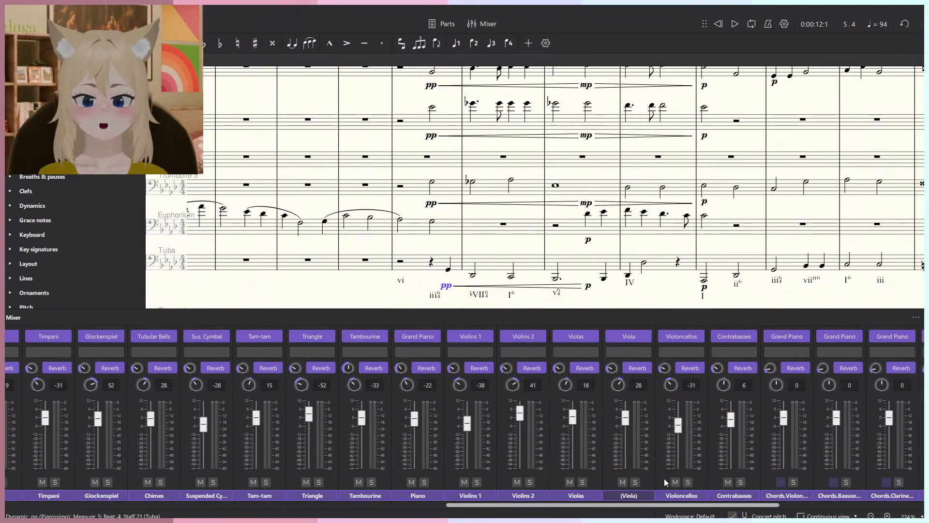
{"action": "scroll", "coordinate": [578, 484], "scroll_direction": "left", "scroll_amount": 5}
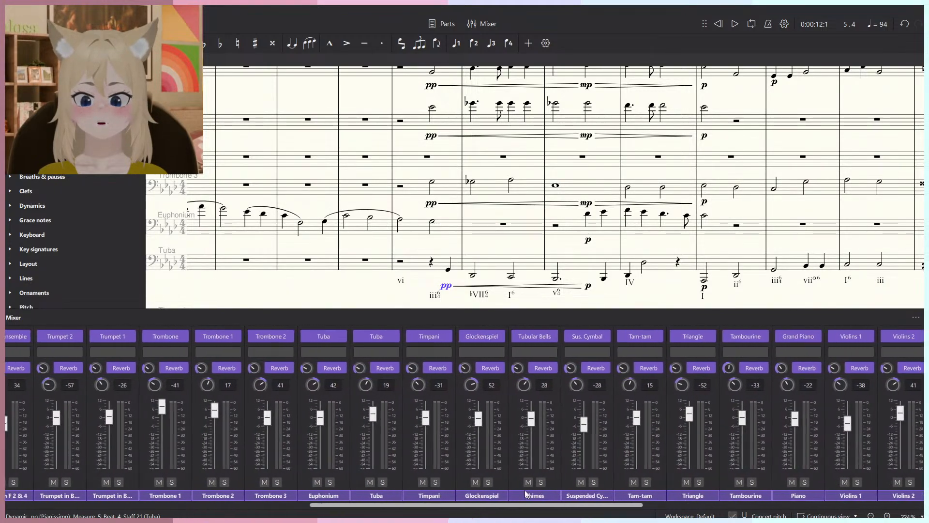
{"action": "key", "text": "F10"}
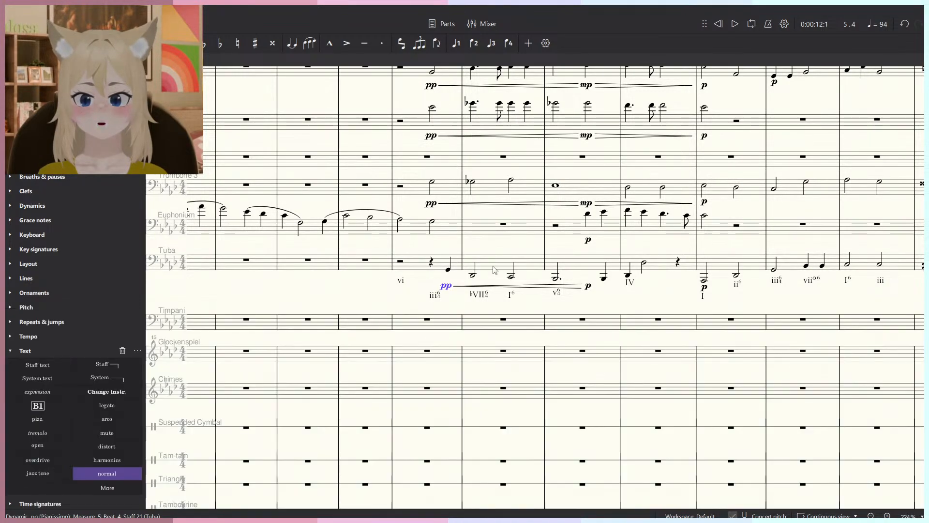
Change the tuba's dynamics to p at measure 5 beat 4 and mp at measure 7 beat 3.
{"action": "scroll", "coordinate": [525, 272], "scroll_direction": "up", "scroll_amount": 1}
{"action": "left_click", "coordinate": [30, 206]}
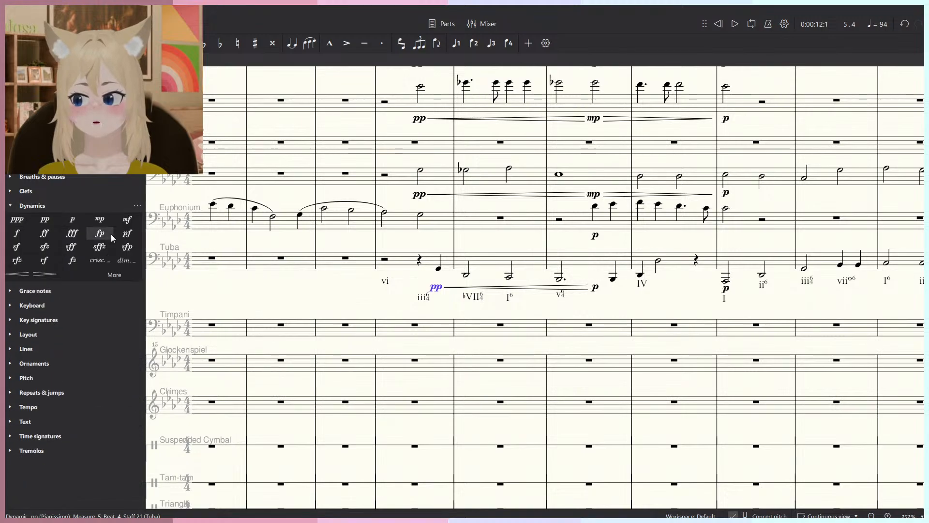
{"action": "left_click", "coordinate": [72, 220]}
{"action": "left_click", "coordinate": [595, 287]}
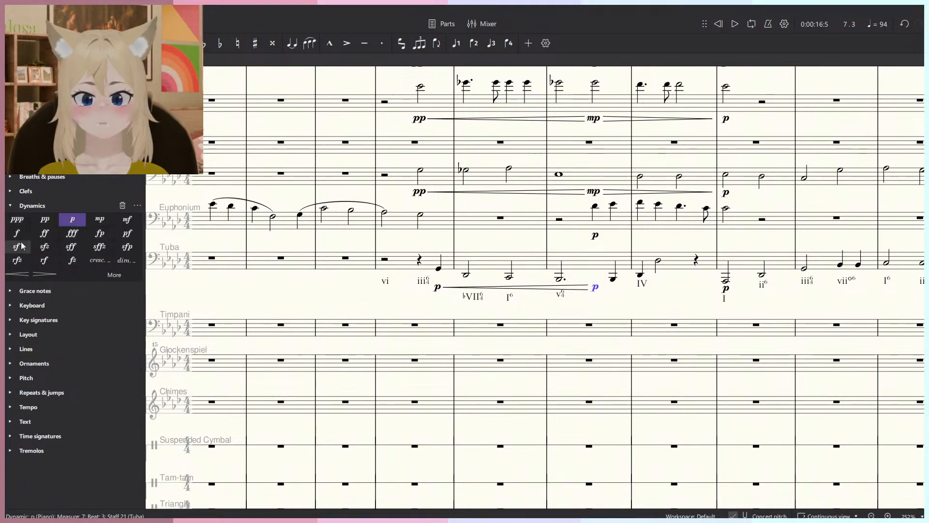
Play back the score from measure 5 to hear the tuba's revised dynamics.
{"action": "left_click", "coordinate": [385, 176]}
{"action": "key", "text": "space"}
{"action": "left_click_drag", "start_coordinate": [395, 184], "coordinate": [442, 268]}
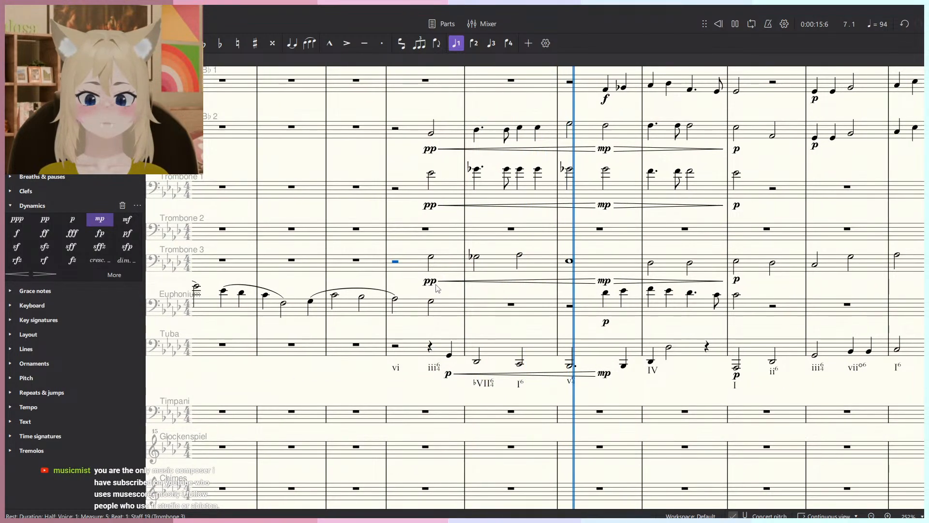
{"action": "key", "text": "space"}
Add a decrescendo hairpin to the tuba from the mp at measure 7 beat 3 through the end of measure 8.
{"action": "left_click", "coordinate": [624, 364]}
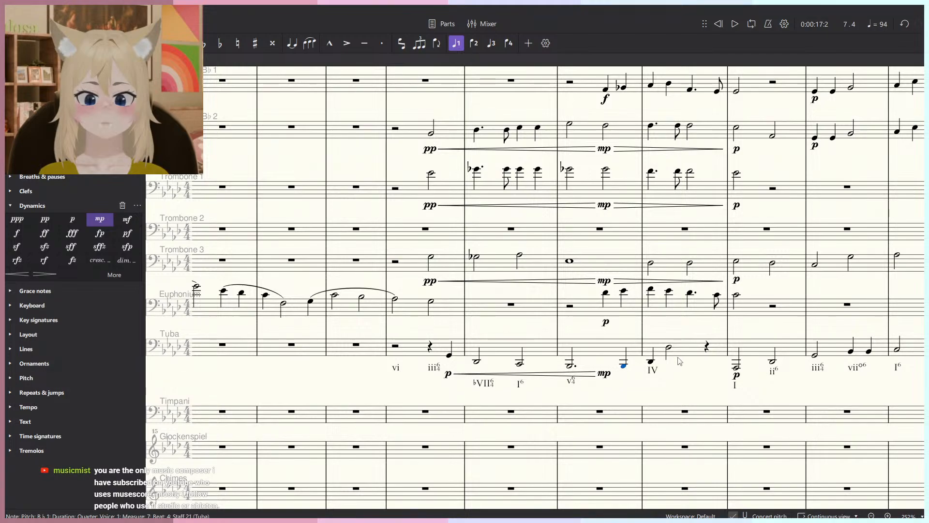
{"action": "key", "text": "greater"}
{"action": "left_click", "coordinate": [622, 374]}
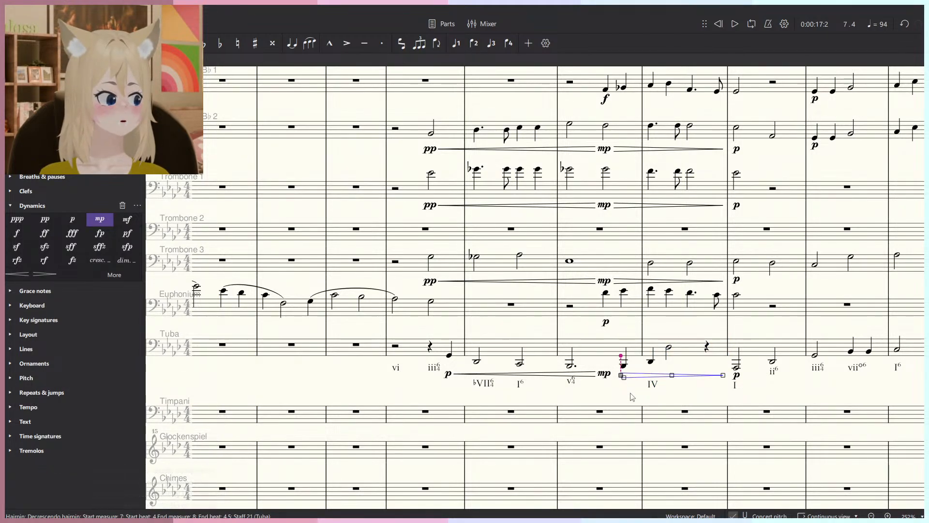
{"action": "scroll", "coordinate": [631, 391], "scroll_direction": "up", "scroll_amount": 2}
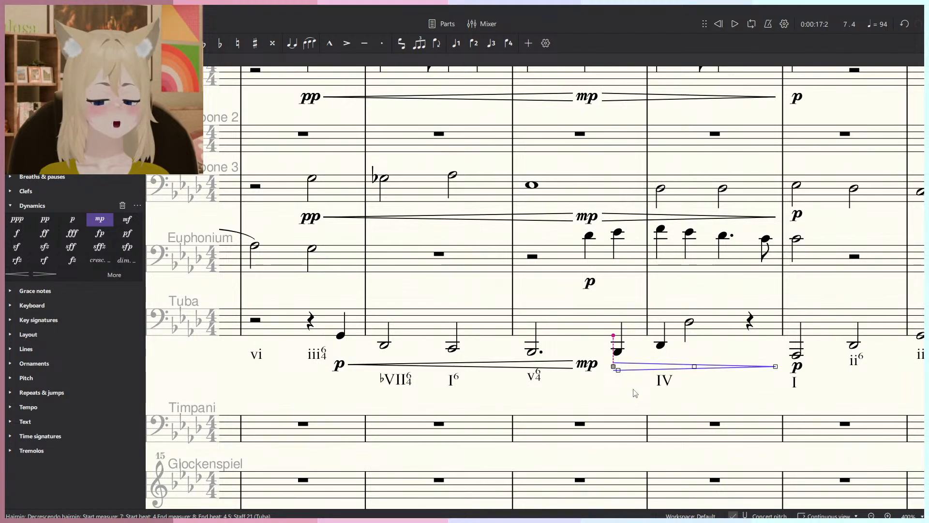
{"action": "left_click", "coordinate": [632, 389]}
{"action": "left_click", "coordinate": [614, 367]}
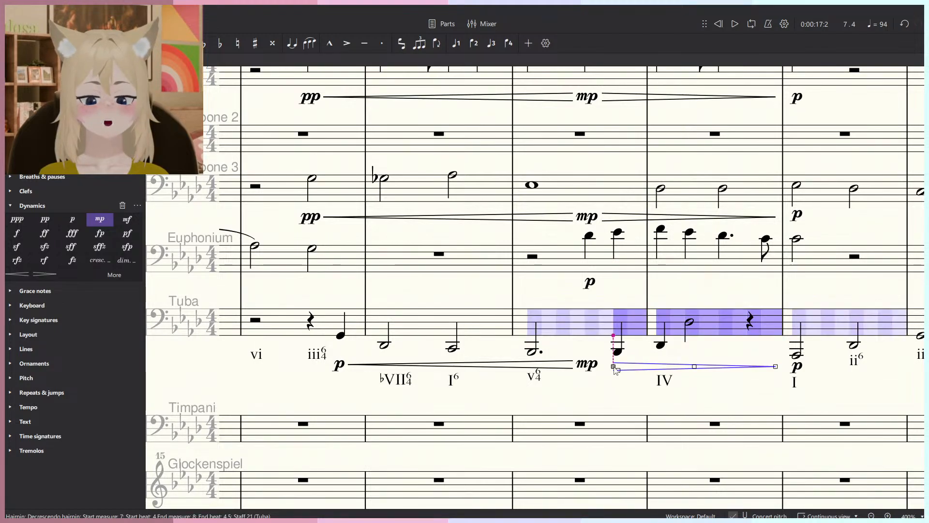
{"action": "key", "text": "shift+Left"}
{"action": "left_click", "coordinate": [597, 385]}
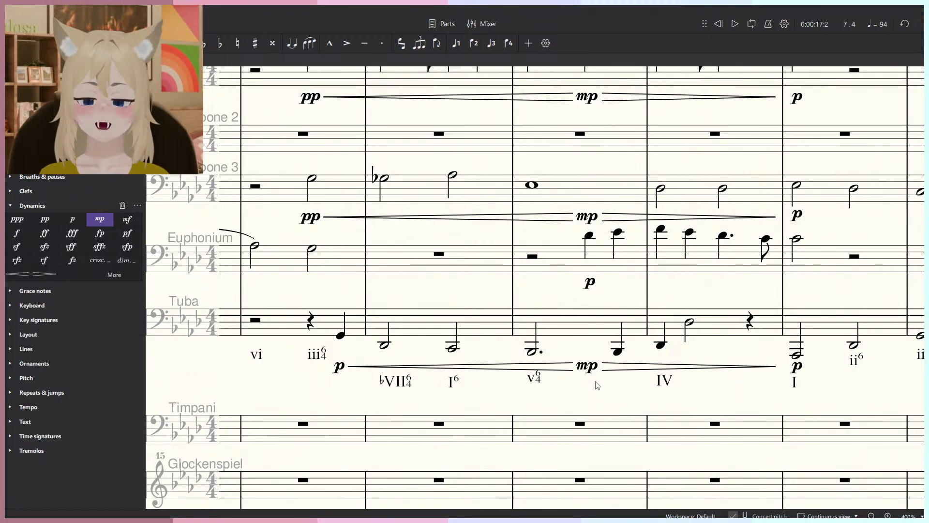
Delete the three slurs over the euphonium melody in measures 1 to 5.
{"action": "scroll", "coordinate": [598, 386], "scroll_direction": "down", "scroll_amount": 2}
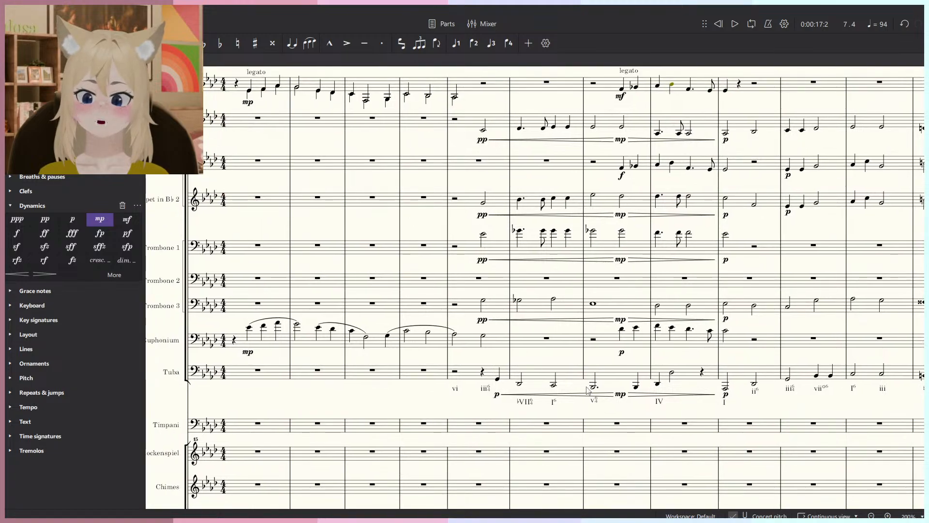
{"action": "scroll", "coordinate": [294, 362], "scroll_direction": "up", "scroll_amount": 3}
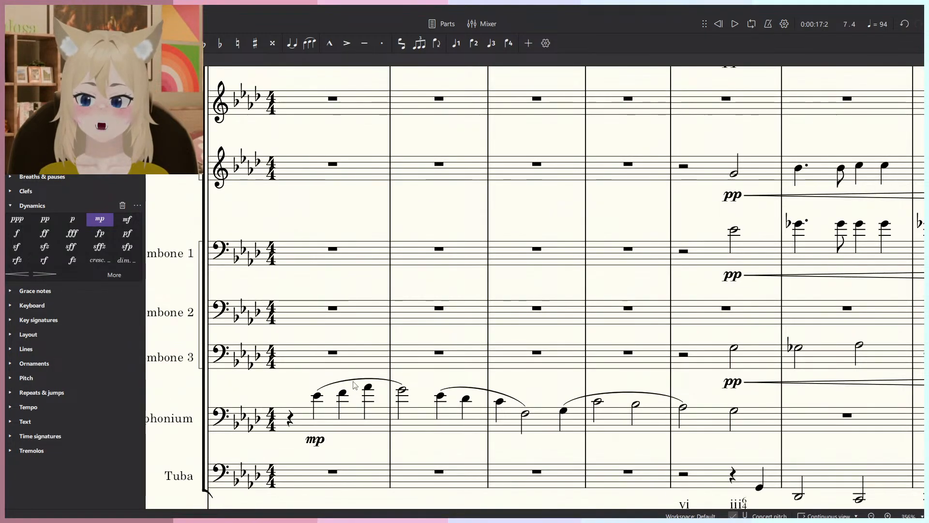
{"action": "left_click", "coordinate": [476, 390]}
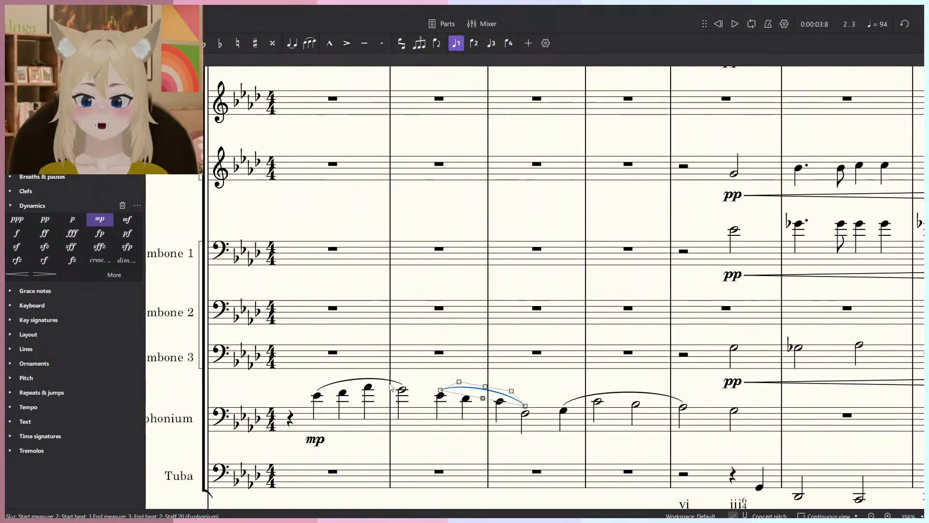
{"action": "key", "text": "Delete"}
{"action": "left_click", "coordinate": [391, 382]}
{"action": "key", "text": "Delete"}
{"action": "left_click", "coordinate": [608, 392]}
{"action": "key", "text": "Delete"}
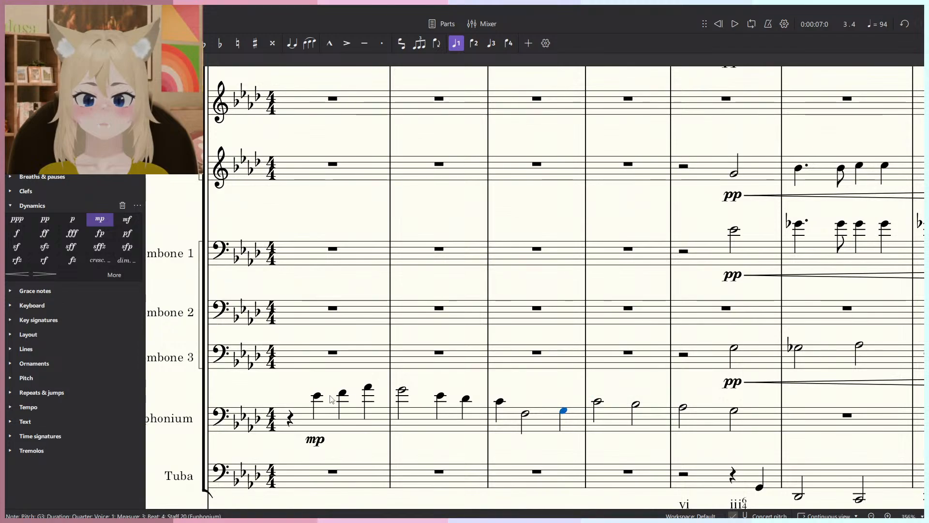
Add legato technique markings to the euphonium at measure 1 beat 2 and measure 7 beat 3.
{"action": "left_click", "coordinate": [318, 395]}
{"action": "left_click", "coordinate": [25, 421]}
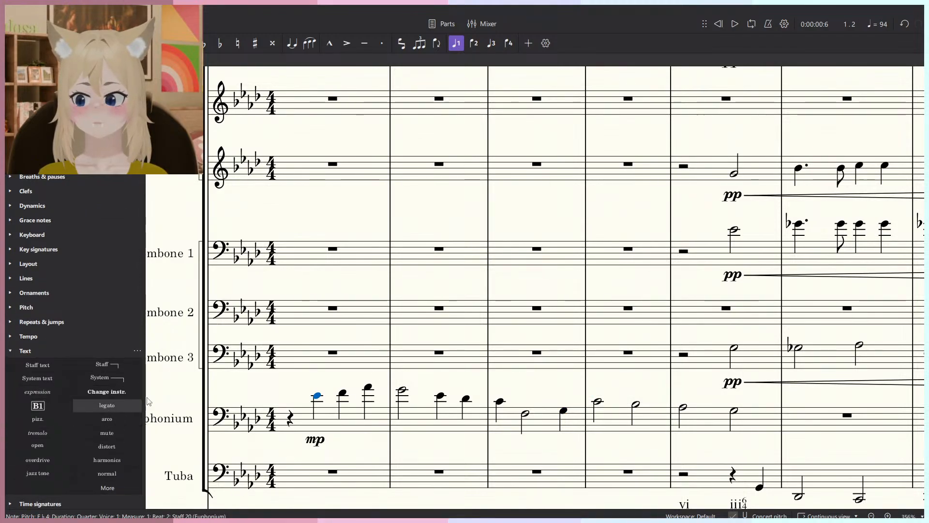
{"action": "left_click", "coordinate": [107, 405]}
{"action": "scroll", "coordinate": [538, 298], "scroll_direction": "down", "scroll_amount": 3}
{"action": "left_click_drag", "start_coordinate": [538, 297], "coordinate": [398, 396]}
{"action": "left_click_drag", "start_coordinate": [602, 483], "coordinate": [573, 470]}
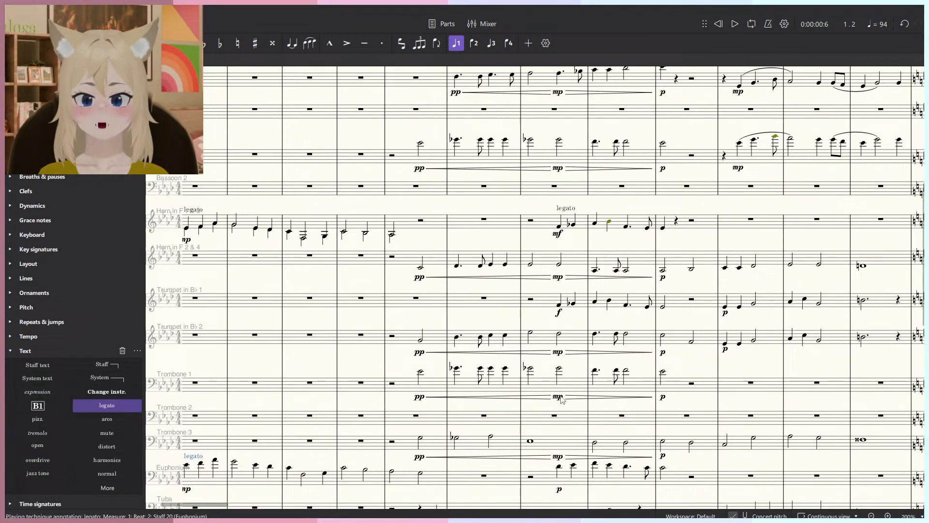
{"action": "left_click", "coordinate": [561, 466]}
{"action": "left_click", "coordinate": [560, 468]}
{"action": "left_click", "coordinate": [107, 405]}
Add a normal technique marking to the euphonium at measure 26 beat 1.
{"action": "left_click_drag", "start_coordinate": [639, 393], "coordinate": [277, 369]}
{"action": "scroll", "coordinate": [276, 368], "scroll_direction": "down", "scroll_amount": 2}
{"action": "left_click_drag", "start_coordinate": [755, 382], "coordinate": [254, 370]}
{"action": "left_click_drag", "start_coordinate": [716, 428], "coordinate": [534, 422]}
{"action": "left_click", "coordinate": [544, 425]}
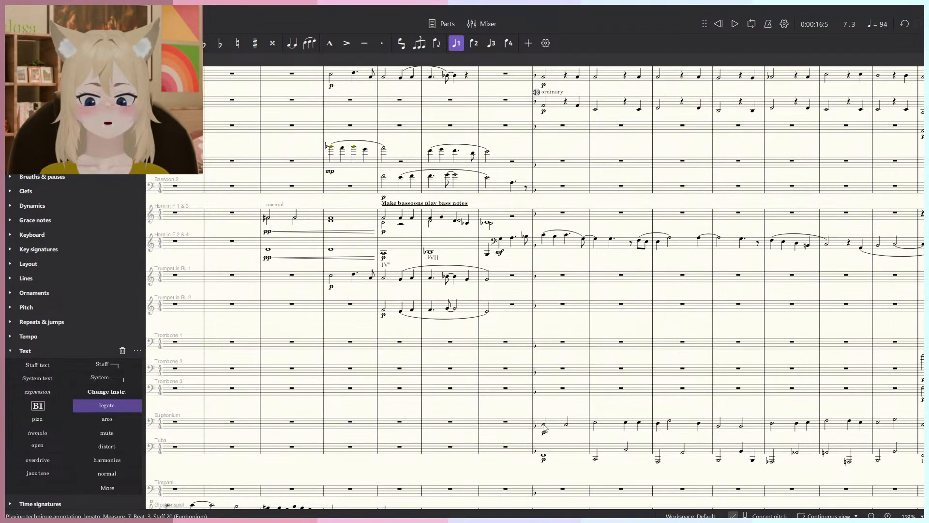
{"action": "left_click", "coordinate": [107, 473]}
{"action": "left_click_drag", "start_coordinate": [235, 391], "coordinate": [921, 386]}
{"action": "left_click_drag", "start_coordinate": [557, 371], "coordinate": [719, 366]}
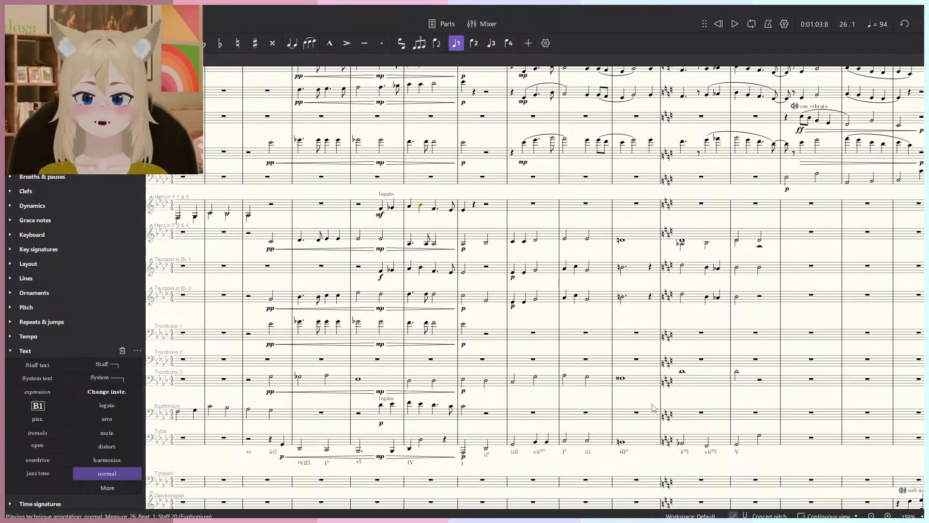
Return the playback position to the start of the score and look over the opening measures across the orchestra.
{"action": "scroll", "coordinate": [424, 363], "scroll_direction": "up", "scroll_amount": 5}
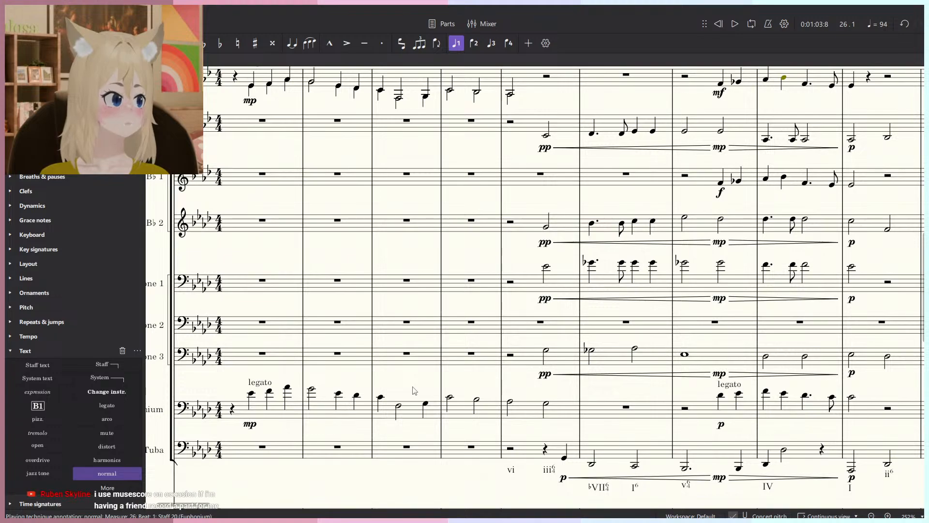
{"action": "scroll", "coordinate": [415, 390], "scroll_direction": "left", "scroll_amount": 1}
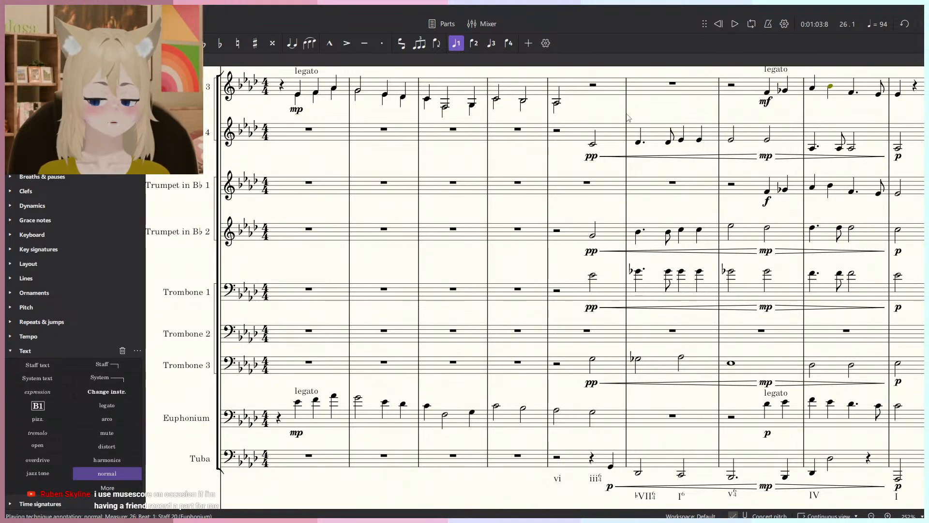
{"action": "left_click", "coordinate": [718, 24]}
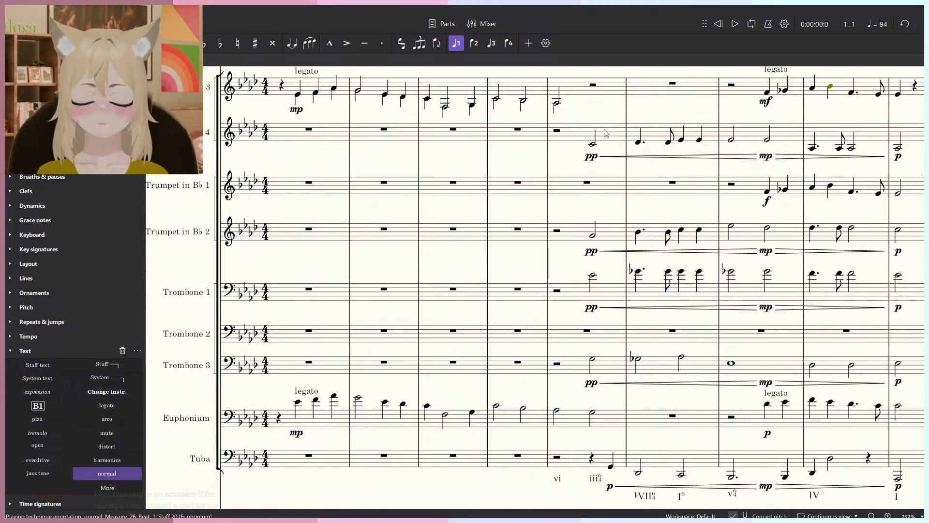
{"action": "scroll", "coordinate": [600, 138], "scroll_direction": "down", "scroll_amount": 6}
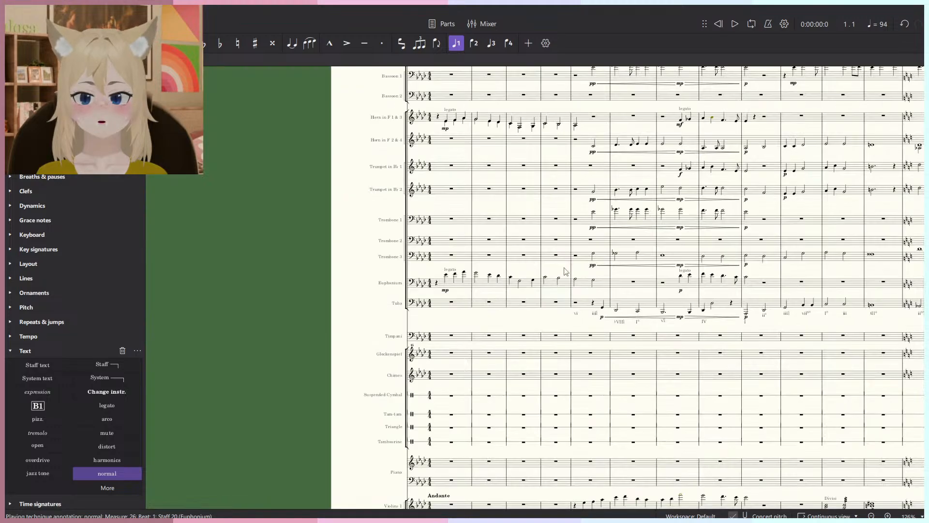
{"action": "scroll", "coordinate": [542, 305], "scroll_direction": "down", "scroll_amount": 6}
{"action": "scroll", "coordinate": [494, 378], "scroll_direction": "up", "scroll_amount": 14}
{"action": "scroll", "coordinate": [477, 250], "scroll_direction": "up", "scroll_amount": 3}
{"action": "scroll", "coordinate": [490, 255], "scroll_direction": "down", "scroll_amount": 9}
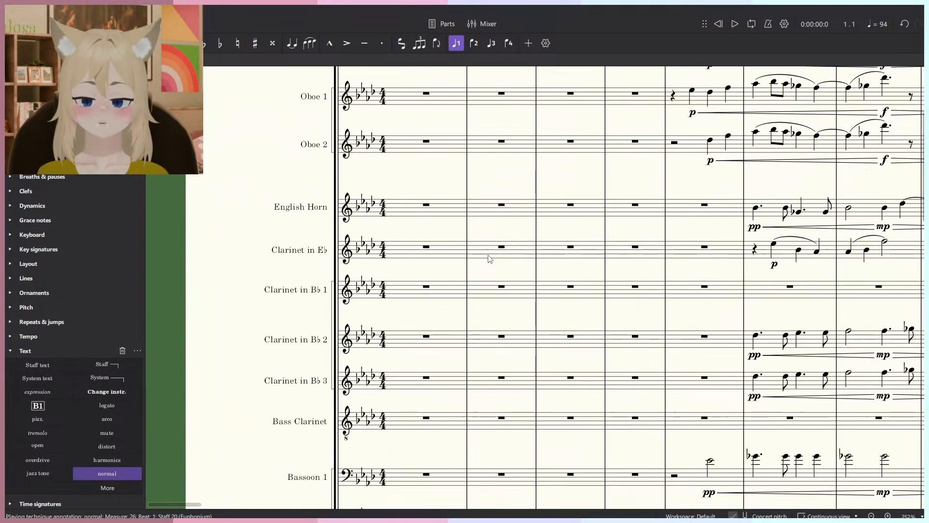
{"action": "scroll", "coordinate": [489, 255], "scroll_direction": "down", "scroll_amount": 1}
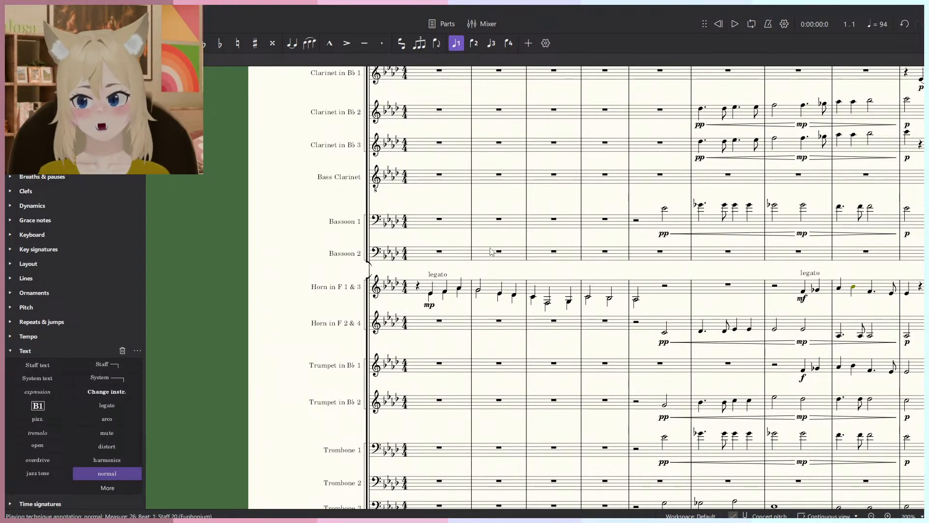
{"action": "scroll", "coordinate": [480, 281], "scroll_direction": "up", "scroll_amount": 5}
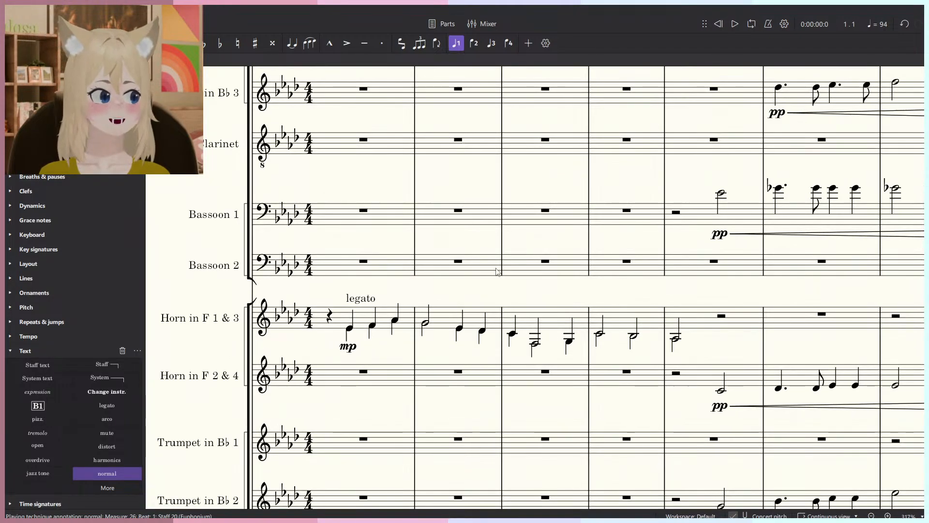
{"action": "scroll", "coordinate": [469, 309], "scroll_direction": "down", "scroll_amount": 1}
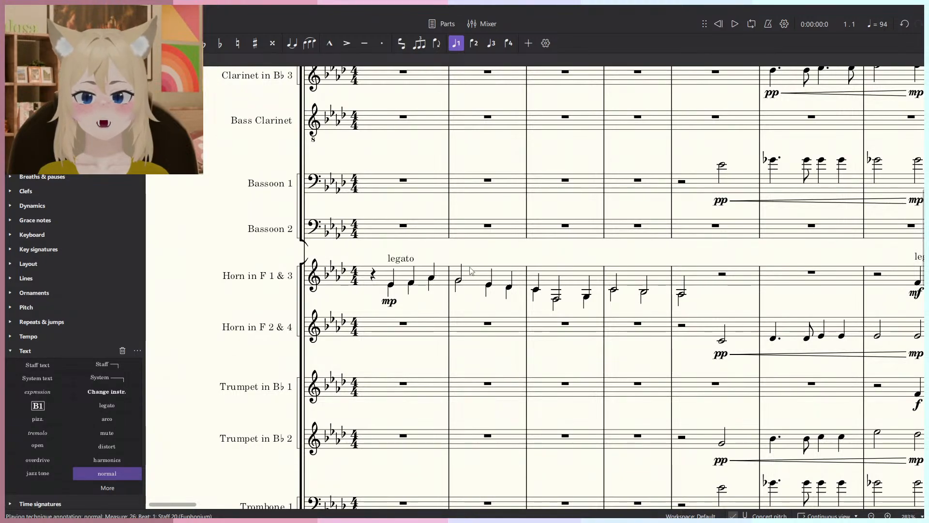
{"action": "scroll", "coordinate": [468, 286], "scroll_direction": "right", "scroll_amount": 2}
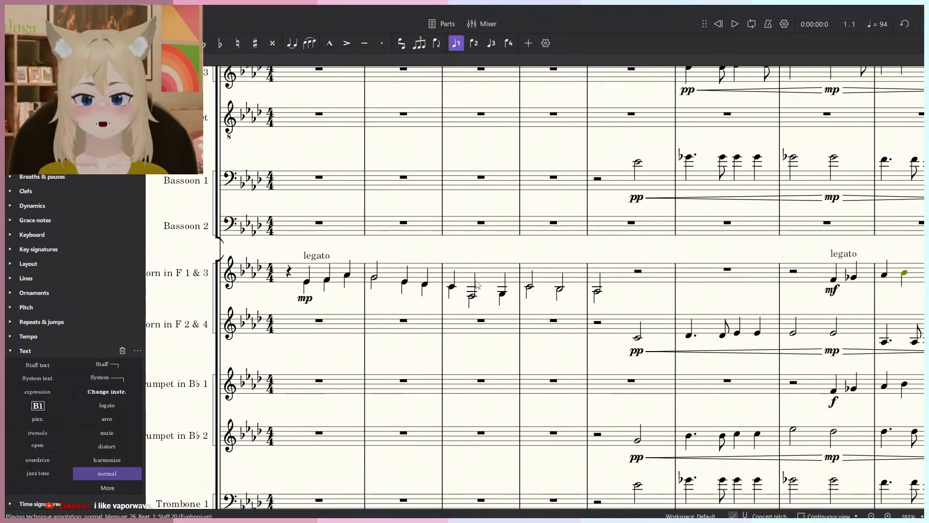
Leave full screen to examine the scoring examples in Composition Toolbox, and return to the Cuidono score in full screen.
{"action": "key", "text": "F11"}
{"action": "left_click_drag", "start_coordinate": [522, 6], "coordinate": [928, 227]}
{"action": "left_click_drag", "start_coordinate": [595, 256], "coordinate": [609, 279]}
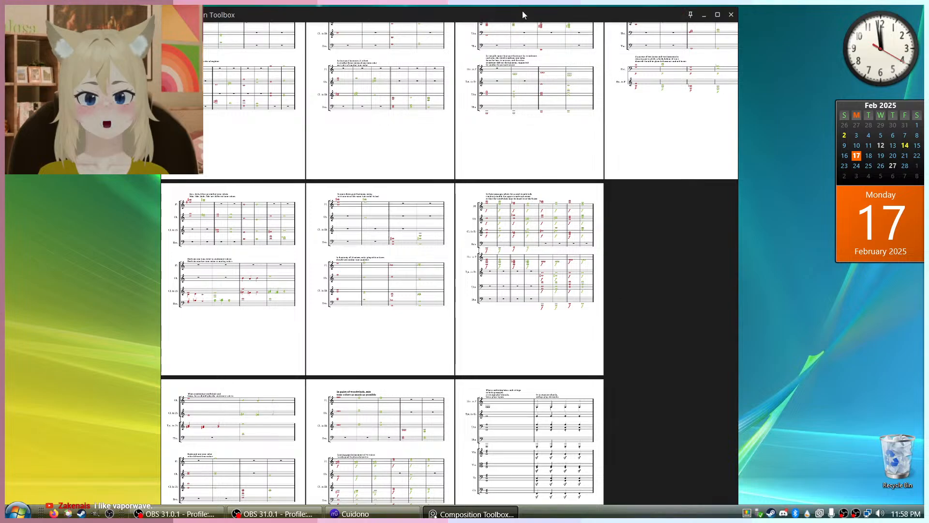
{"action": "left_click_drag", "start_coordinate": [518, 10], "coordinate": [524, 33]}
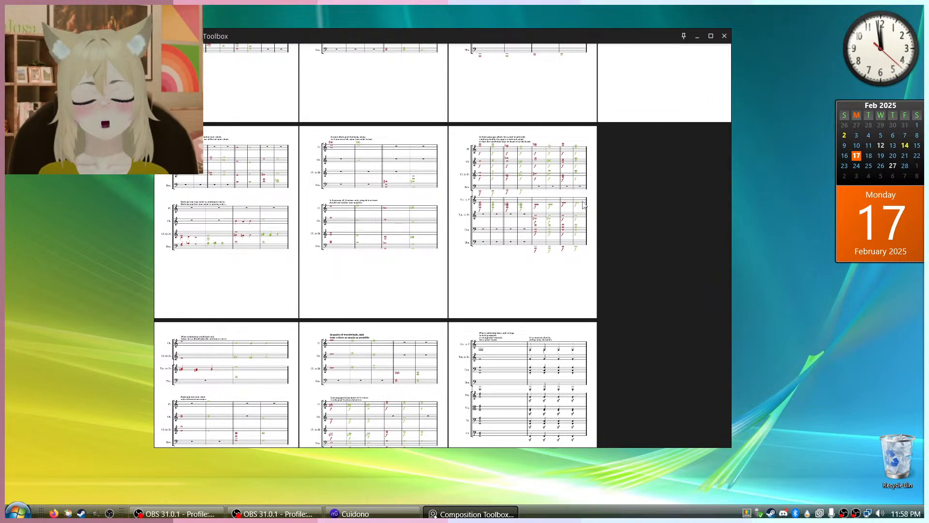
{"action": "scroll", "coordinate": [583, 206], "scroll_direction": "down", "scroll_amount": 2}
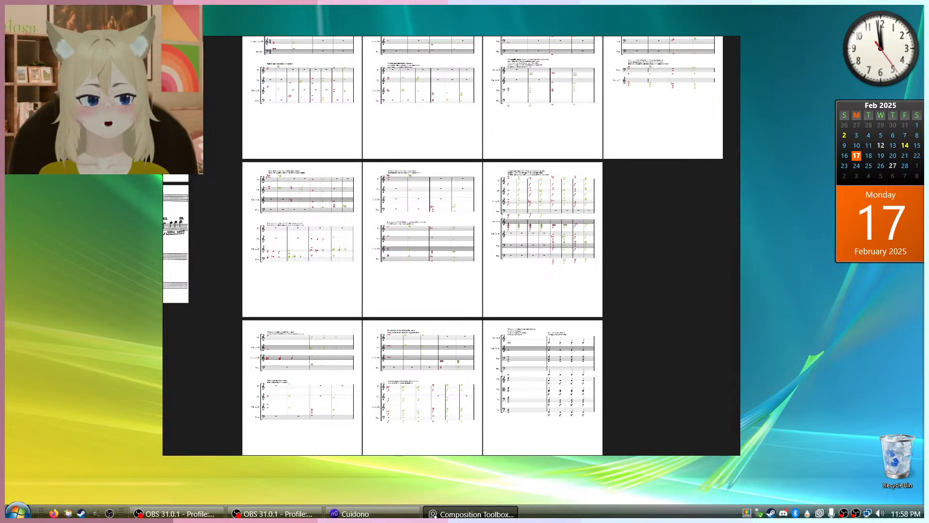
{"action": "left_click_drag", "start_coordinate": [289, 131], "coordinate": [330, 86]}
{"action": "double_click", "coordinate": [330, 86]}
{"action": "left_click_drag", "start_coordinate": [647, 361], "coordinate": [569, 365]}
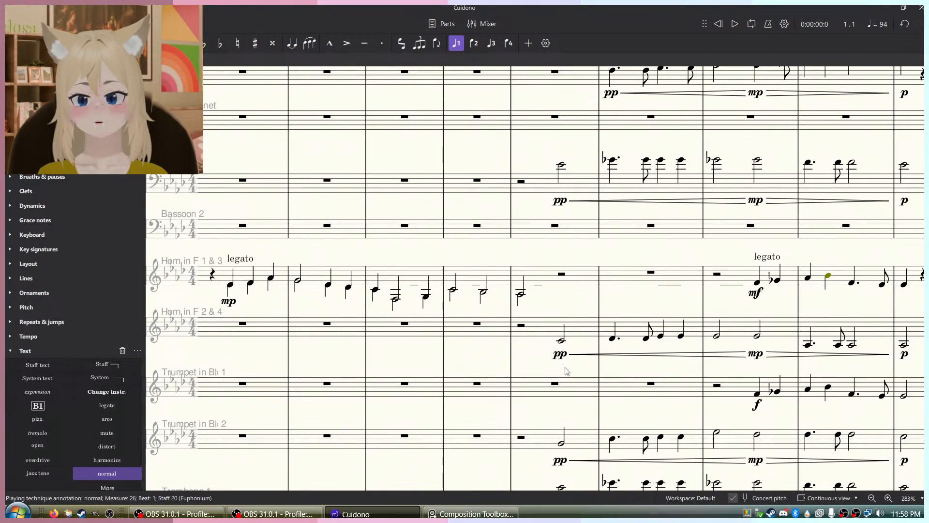
{"action": "key", "text": "F11"}
Examine the woodwind and horn parts around measures 5 to 9.
{"action": "left_click_drag", "start_coordinate": [531, 287], "coordinate": [445, 322]}
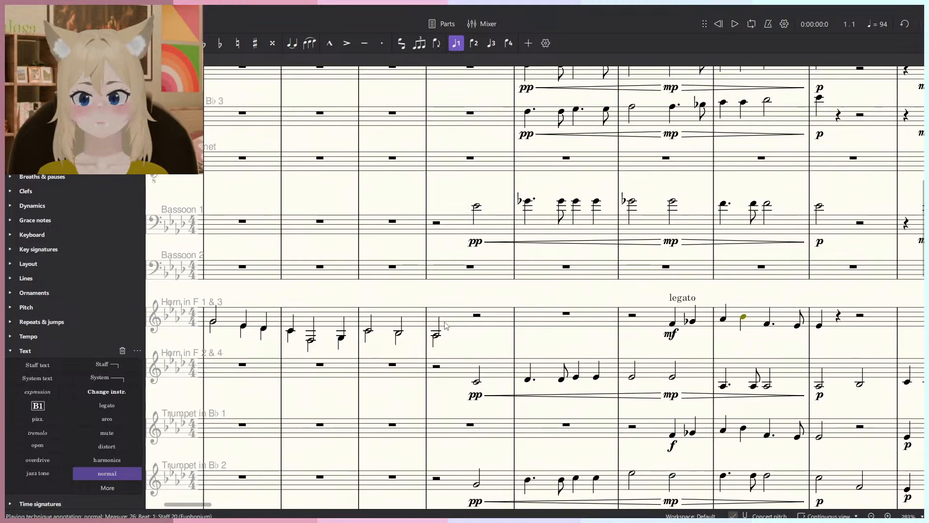
{"action": "key", "text": "ctrl+alt+2"}
{"action": "scroll", "coordinate": [439, 338], "scroll_direction": "down", "scroll_amount": 2}
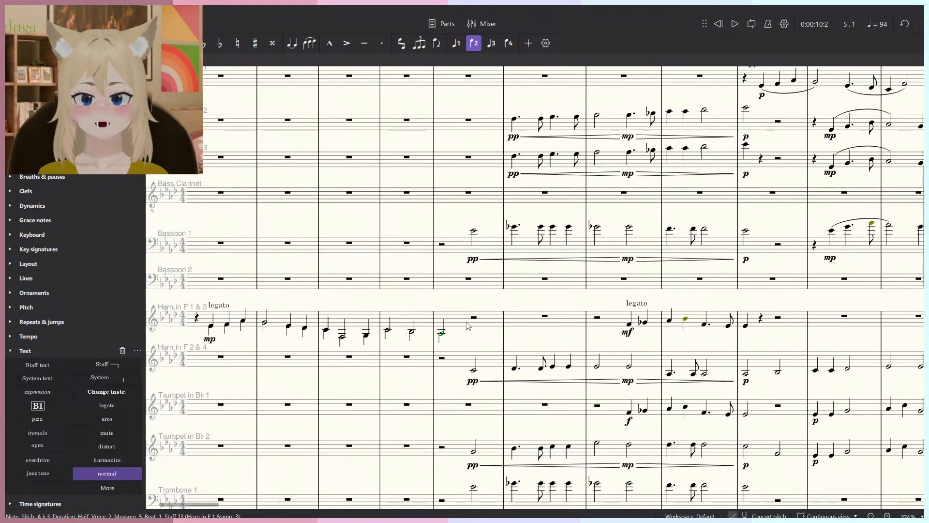
{"action": "left_click_drag", "start_coordinate": [586, 323], "coordinate": [440, 361]}
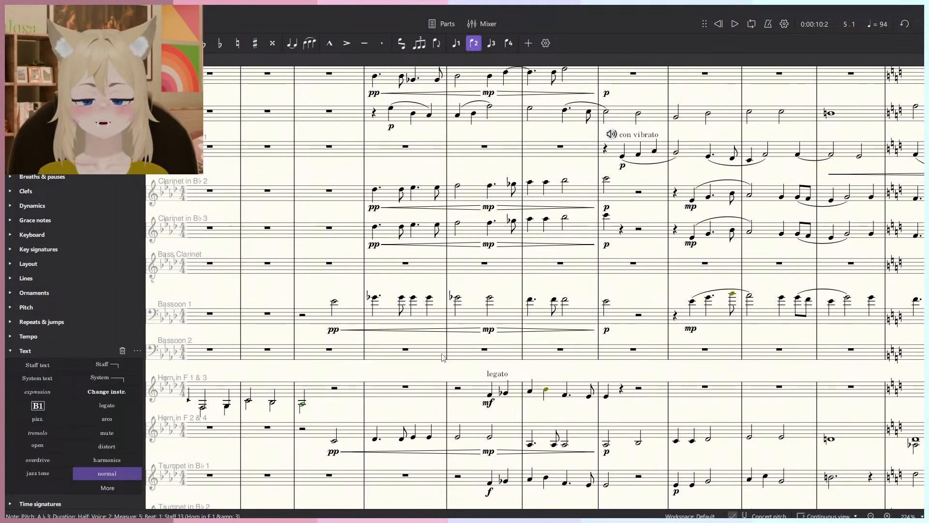
{"action": "scroll", "coordinate": [516, 332], "scroll_direction": "down", "scroll_amount": 2, "text": "ctrl"}
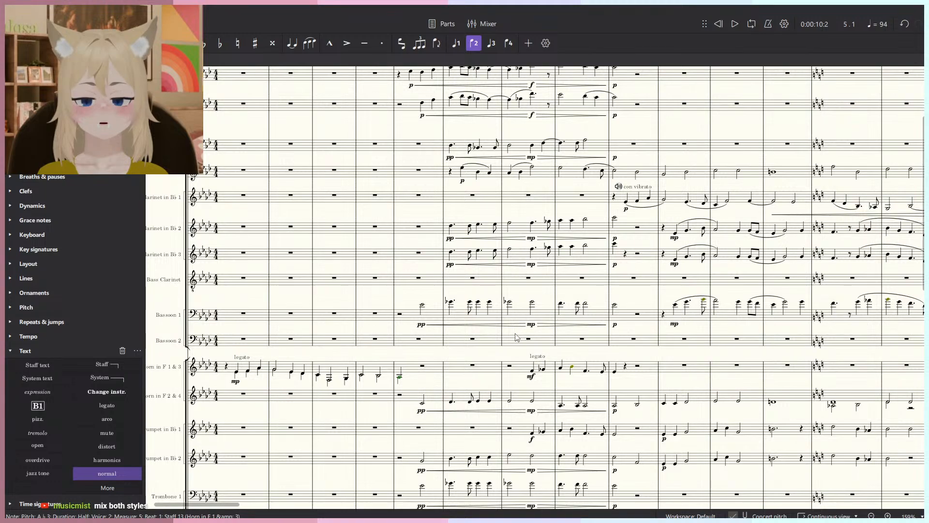
{"action": "left_click", "coordinate": [406, 300]}
{"action": "scroll", "coordinate": [406, 300], "scroll_direction": "up", "scroll_amount": 3, "text": "ctrl"}
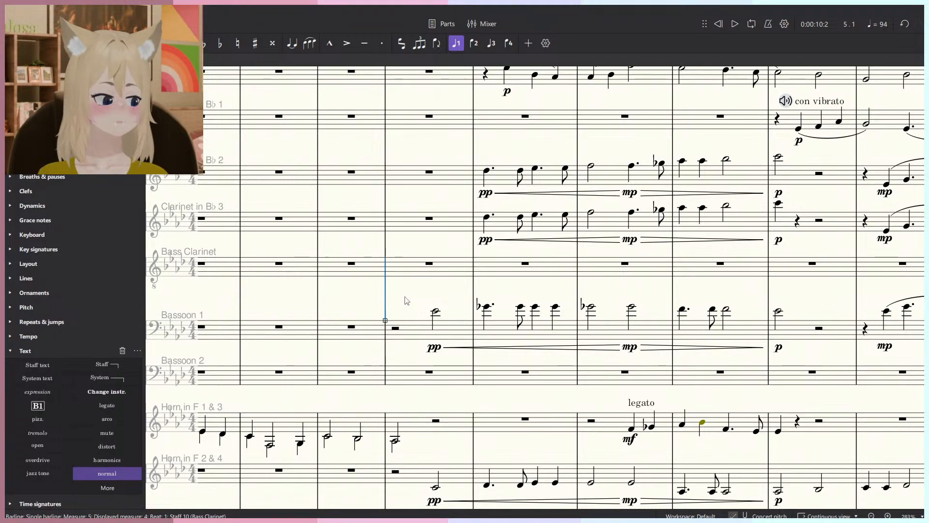
{"action": "scroll", "coordinate": [341, 326], "scroll_direction": "down", "scroll_amount": 3}
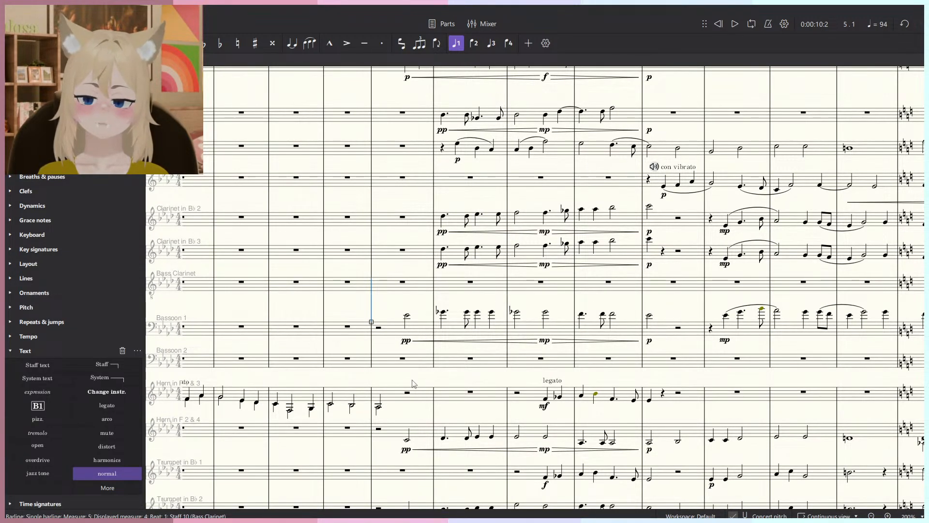
{"action": "key", "text": "Escape"}
{"action": "scroll", "coordinate": [402, 391], "scroll_direction": "down", "scroll_amount": 3}
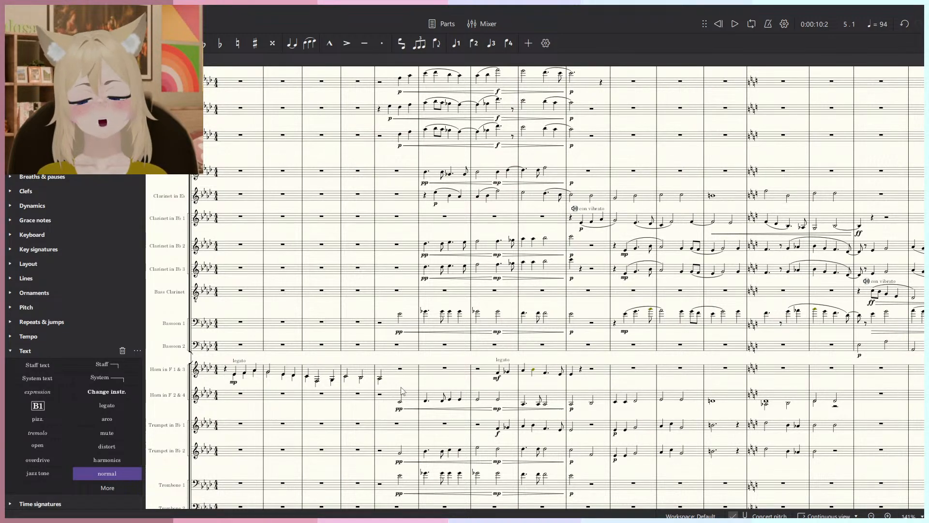
{"action": "scroll", "coordinate": [402, 391], "scroll_direction": "up", "scroll_amount": 6}
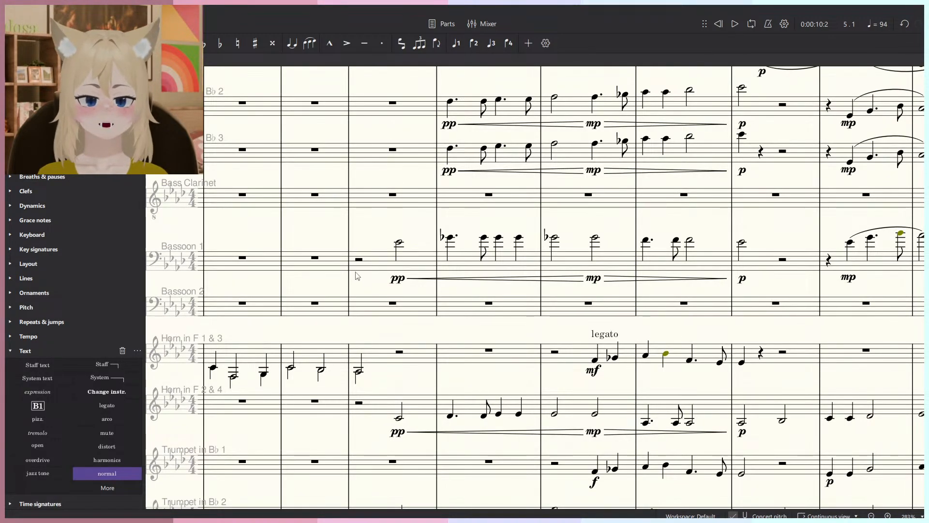
Play back the passage from measure 5 and again from measure 6 to hear the woodwind and brass blend.
{"action": "left_click", "coordinate": [349, 251]}
{"action": "key", "text": "space"}
{"action": "scroll", "coordinate": [379, 246], "scroll_direction": "down", "scroll_amount": 5}
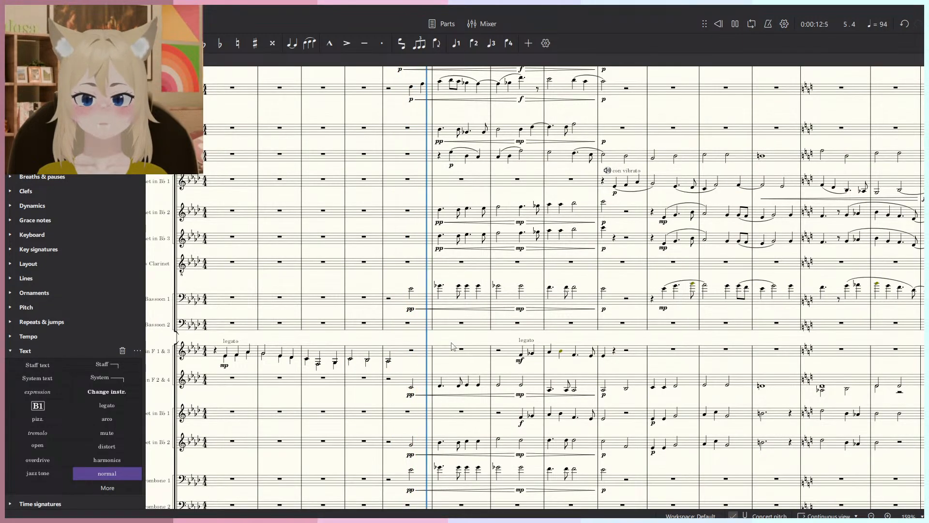
{"action": "key", "text": "space"}
{"action": "scroll", "coordinate": [449, 280], "scroll_direction": "up", "scroll_amount": 5}
{"action": "left_click", "coordinate": [439, 275]}
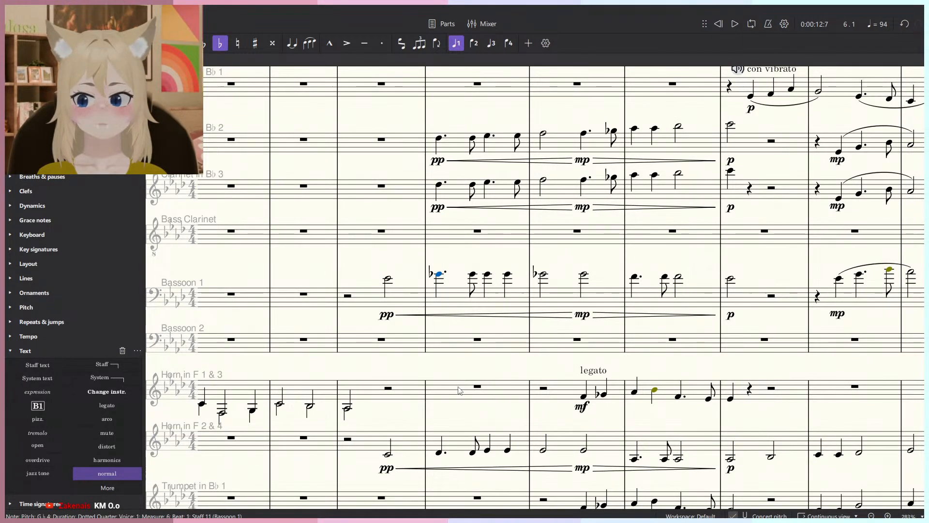
{"action": "key", "text": "space"}
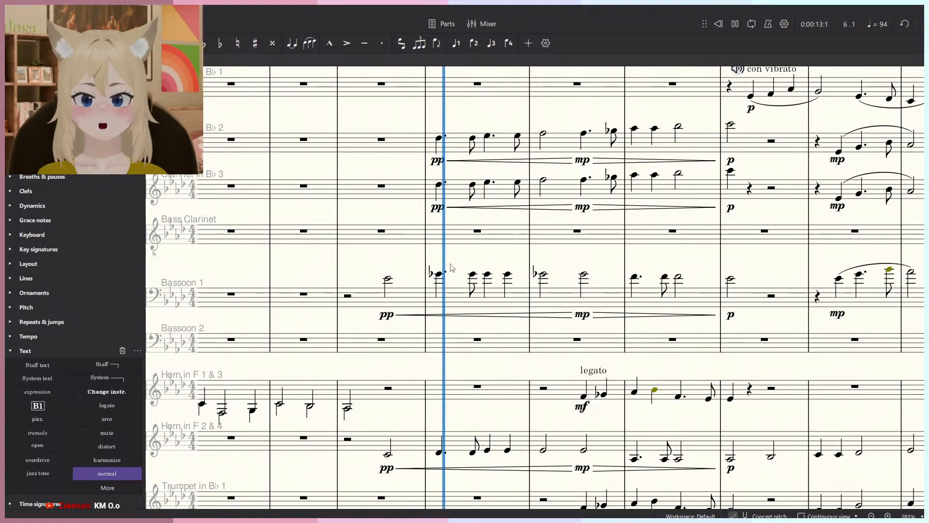
{"action": "scroll", "coordinate": [458, 263], "scroll_direction": "down", "scroll_amount": 5}
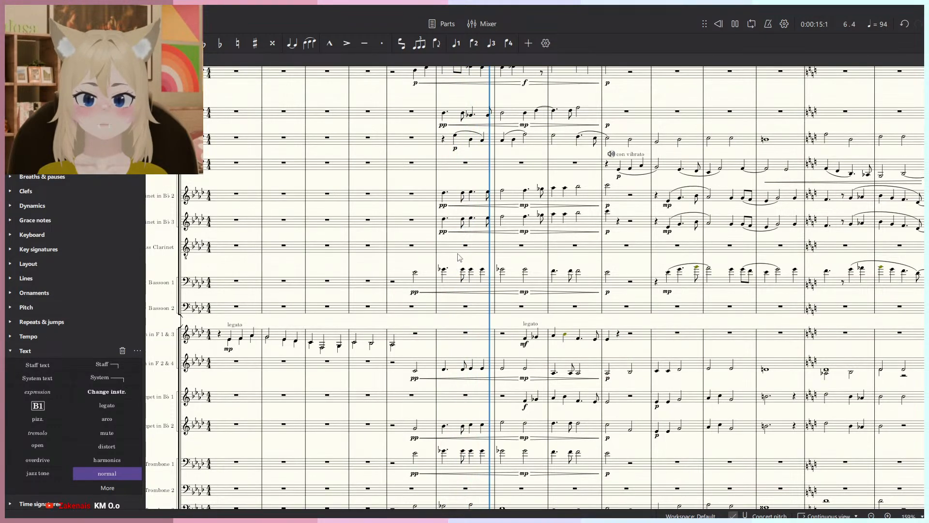
{"action": "key", "text": "space"}
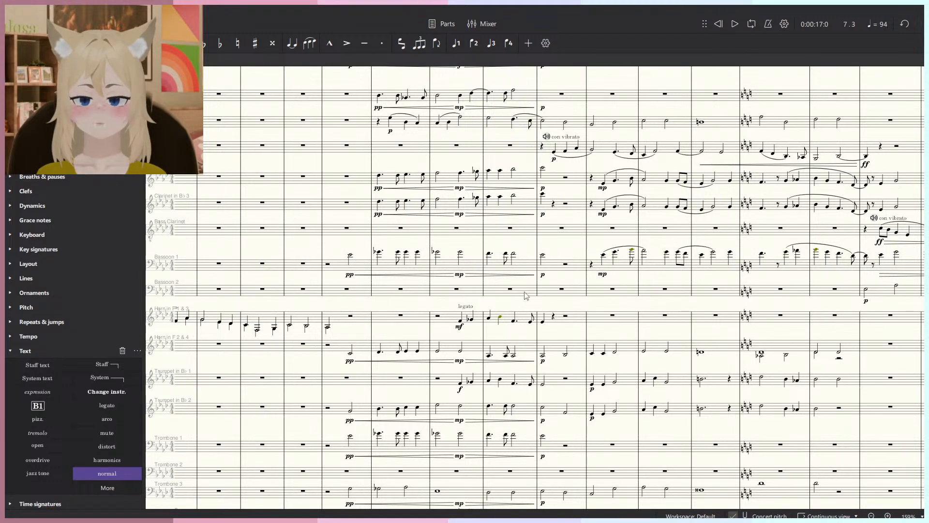
{"action": "scroll", "coordinate": [285, 166], "scroll_direction": "down", "scroll_amount": 2}
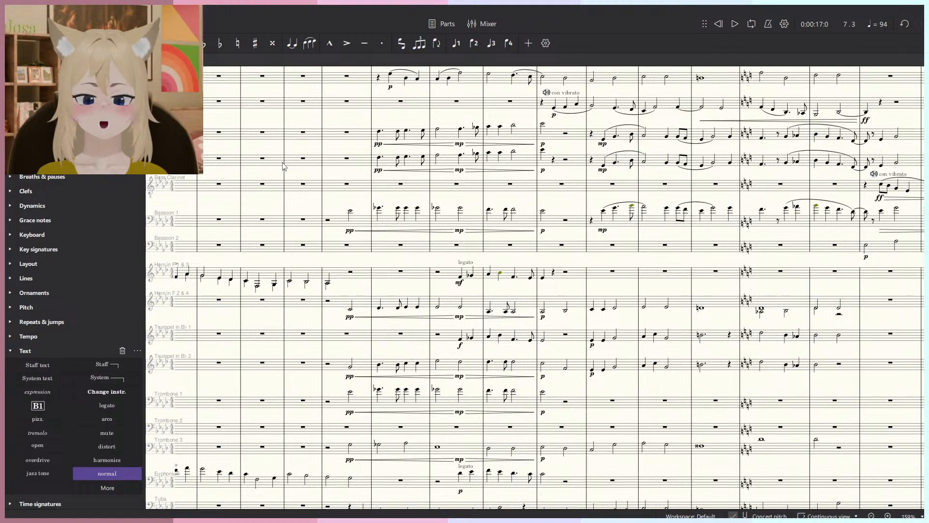
Move the Trombone 1 passage in measures 5 to 9, including its dynamics, to the Trombone 2 staff.
{"action": "left_click", "coordinate": [575, 407]}
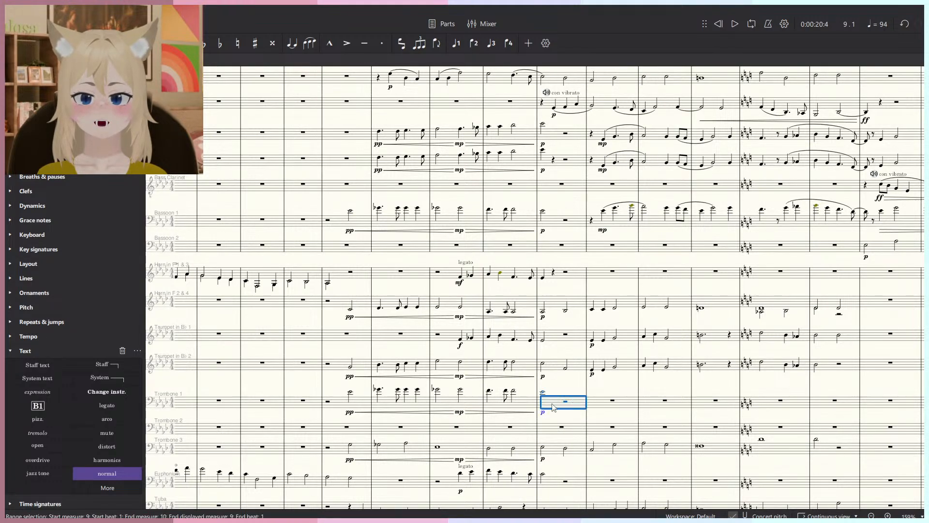
{"action": "left_click", "coordinate": [340, 405], "text": "shift"}
{"action": "key", "text": "ctrl+x"}
{"action": "left_click", "coordinate": [340, 429]}
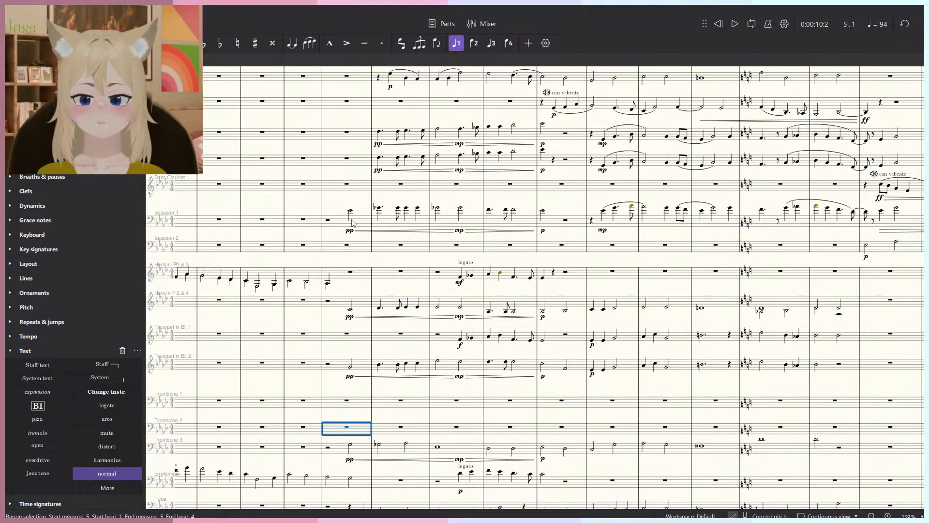
{"action": "key", "text": "ctrl+v"}
Try moving the Bassoon 1 passage in measures 5 to 9 to Trombone 1, and compare it with Trombone 2.
{"action": "left_click", "coordinate": [350, 221]}
{"action": "left_click", "coordinate": [571, 226], "text": "shift"}
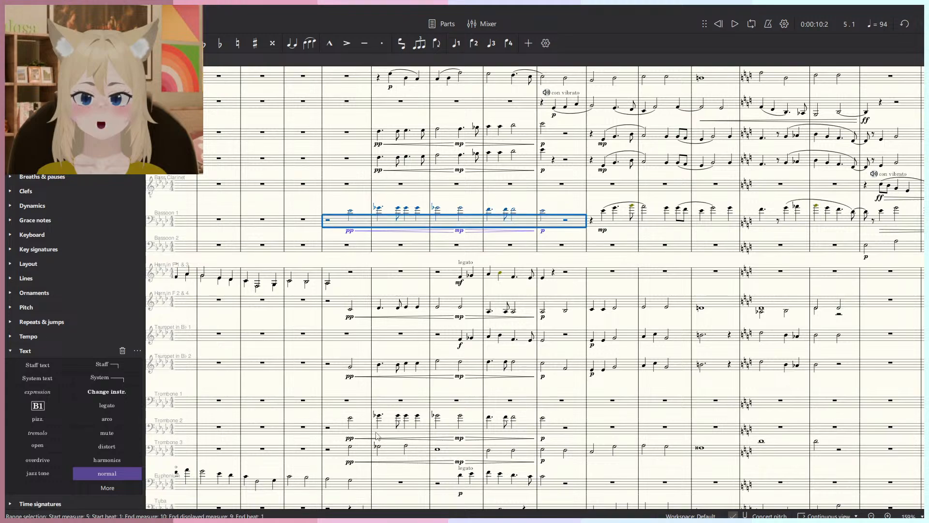
{"action": "key", "text": "ctrl+x"}
{"action": "left_click", "coordinate": [352, 402]}
{"action": "key", "text": "ctrl+v"}
{"action": "key", "text": "Escape"}
{"action": "scroll", "coordinate": [400, 400], "scroll_direction": "up", "scroll_amount": 5}
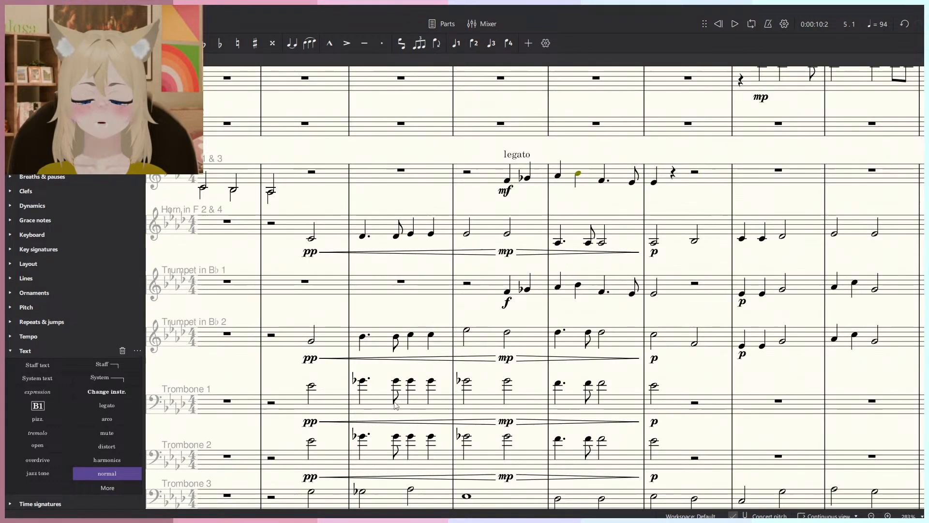
{"action": "left_click", "coordinate": [466, 382]}
{"action": "key", "text": "Escape"}
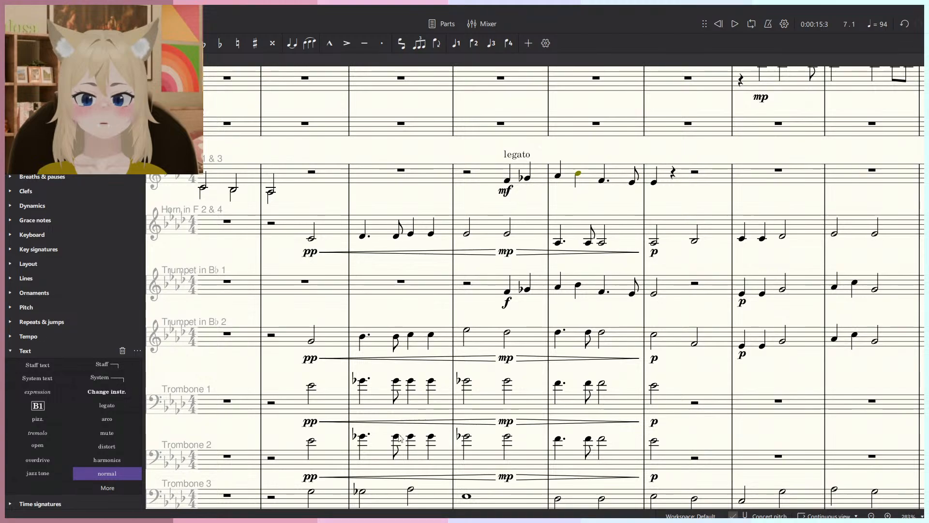
{"action": "left_click", "coordinate": [363, 436]}
{"action": "scroll", "coordinate": [405, 372], "scroll_direction": "down", "scroll_amount": 6}
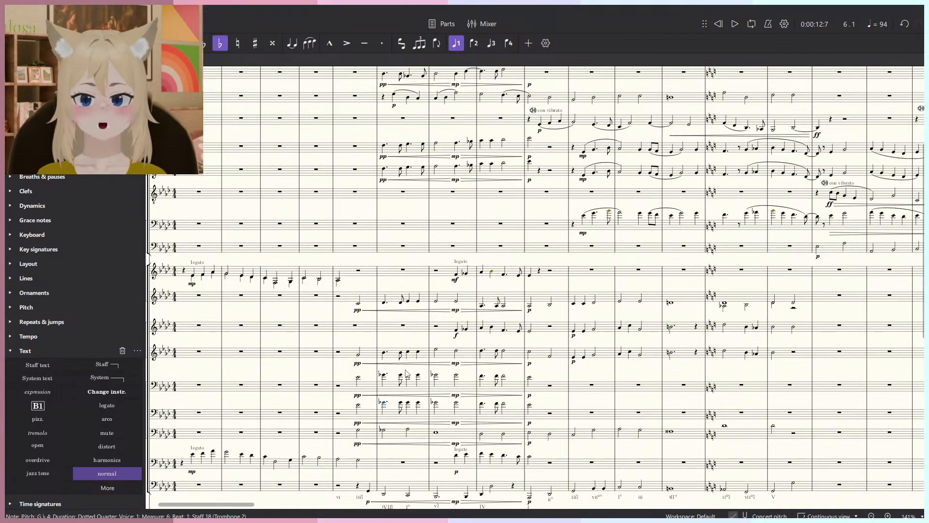
Undo the move to Trombone 1 and delete the Bassoon 1 passage in measures 5 to 9 instead.
{"action": "key", "text": "ctrl+z"}
{"action": "key", "text": "ctrl+z"}
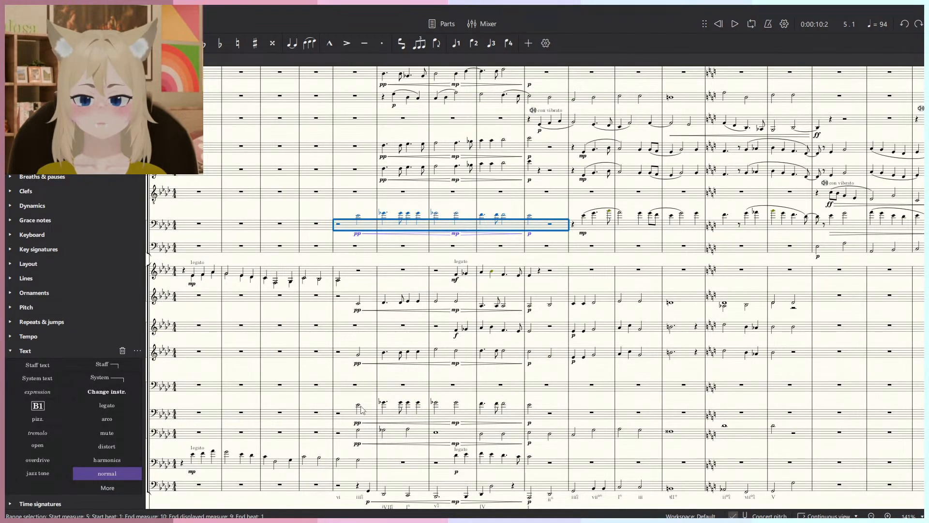
{"action": "key", "text": "Delete"}
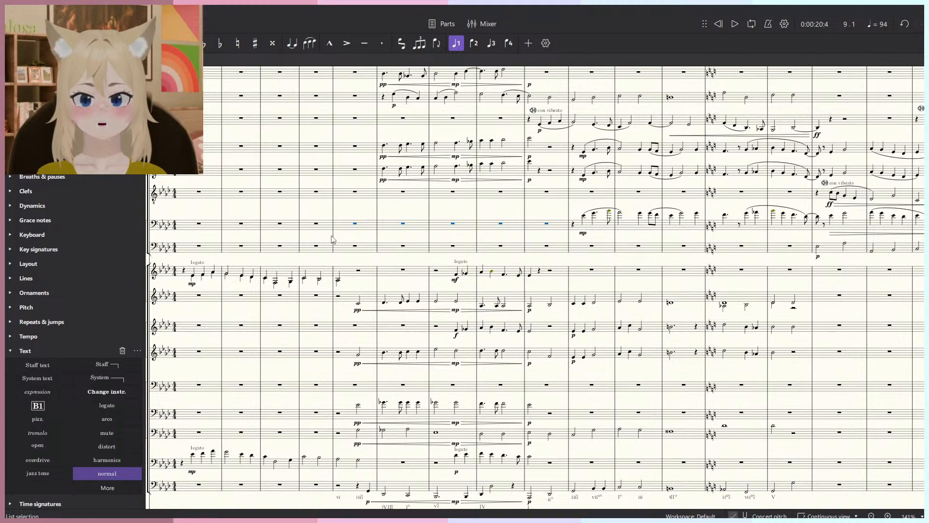
Play back the passage around measure 5, try it from measure 7 without the Horn 1 & 3 line, and restore that line.
{"action": "left_click", "coordinate": [334, 241]}
{"action": "key", "text": "space"}
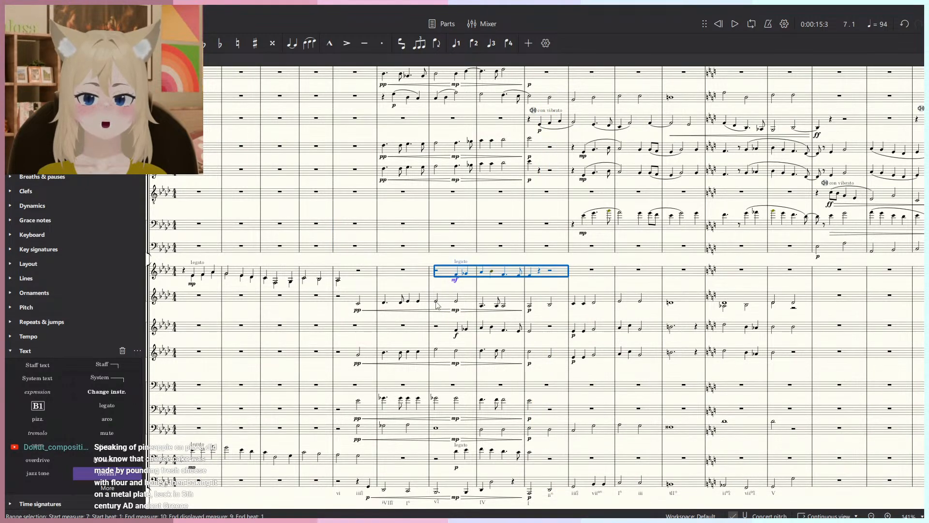
{"action": "key", "text": "space"}
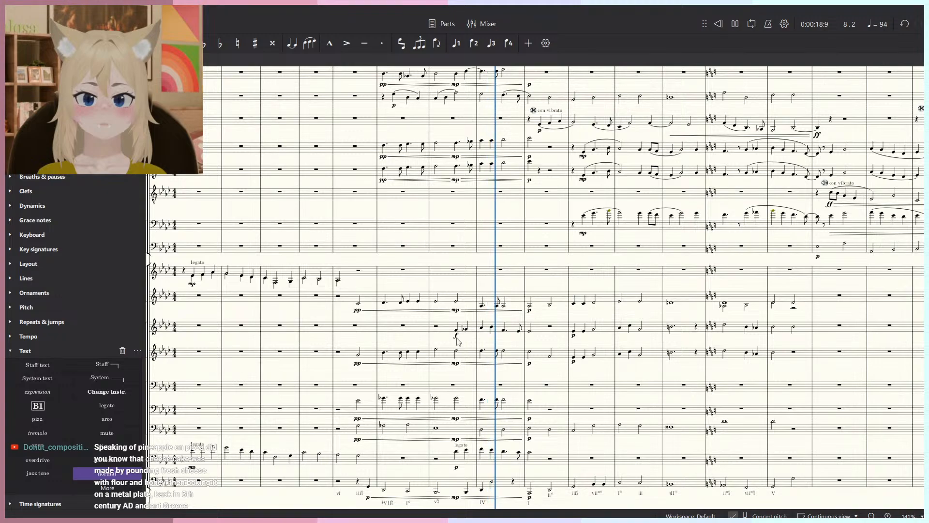
{"action": "key", "text": "space"}
{"action": "scroll", "coordinate": [458, 341], "scroll_direction": "up", "scroll_amount": 6}
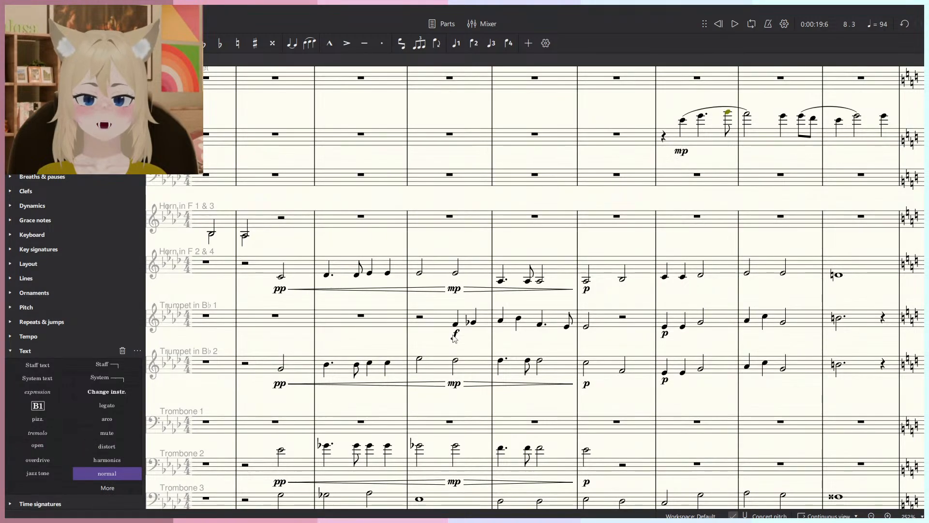
{"action": "key", "text": "ctrl+z"}
Change the Horn 1 & 3 dynamic at beat 3 of measure 7 to mp.
{"action": "left_click", "coordinate": [455, 235]}
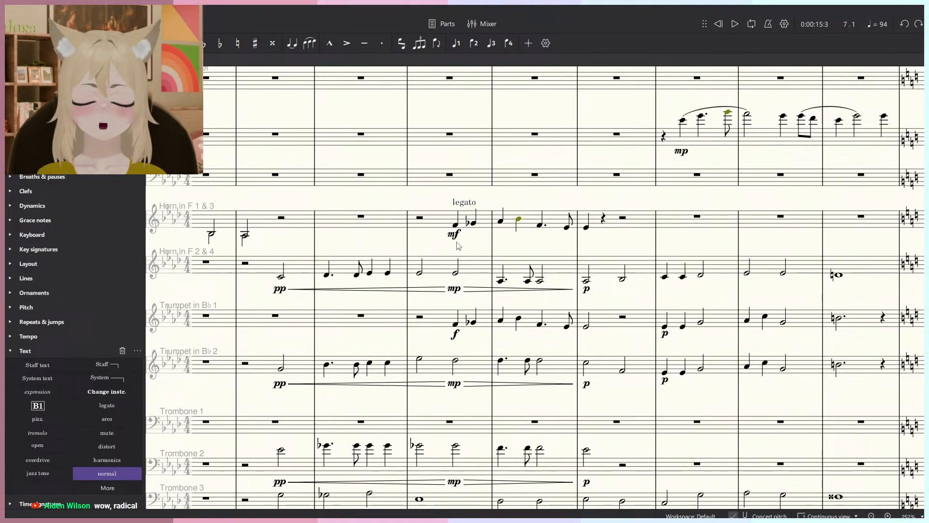
{"action": "left_click", "coordinate": [32, 205]}
{"action": "left_click", "coordinate": [99, 221]}
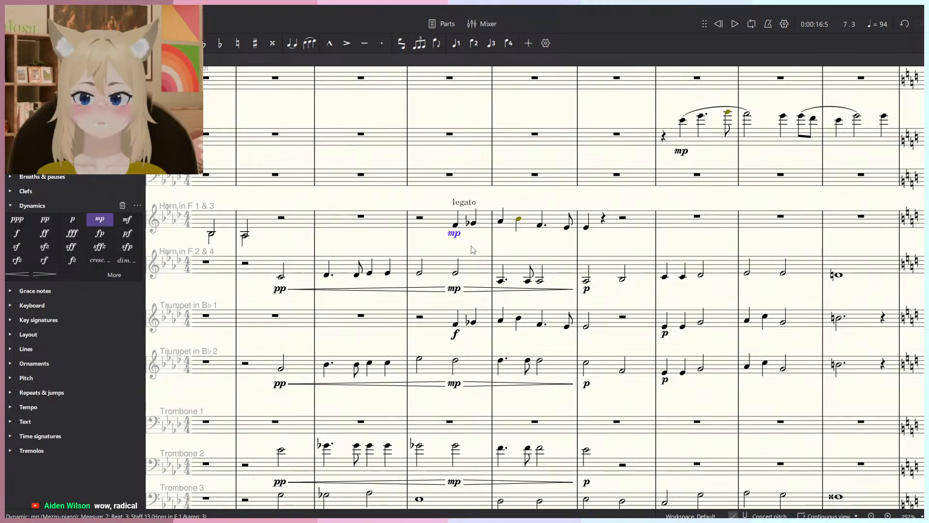
Add a legato technique marking to Trumpet 1 at beat 3 of measure 7.
{"action": "left_click", "coordinate": [455, 324]}
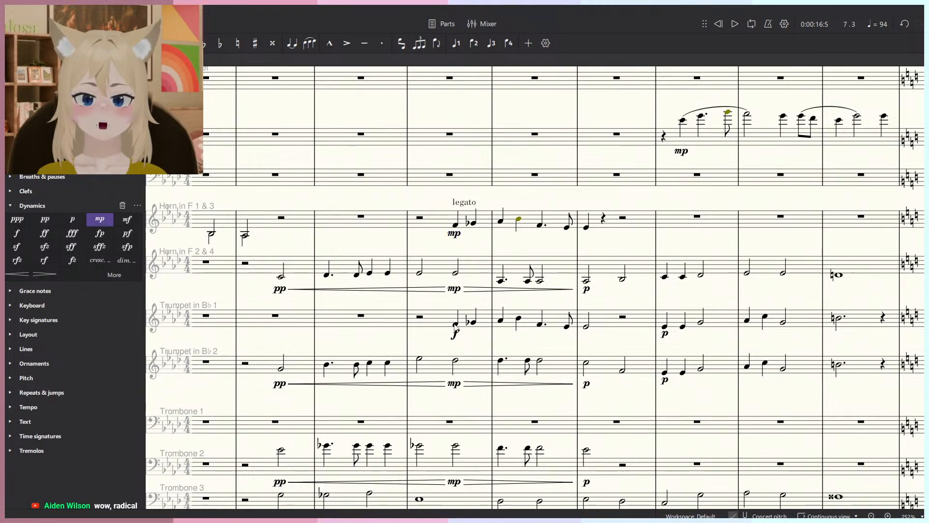
{"action": "left_click", "coordinate": [11, 426]}
{"action": "left_click", "coordinate": [133, 405]}
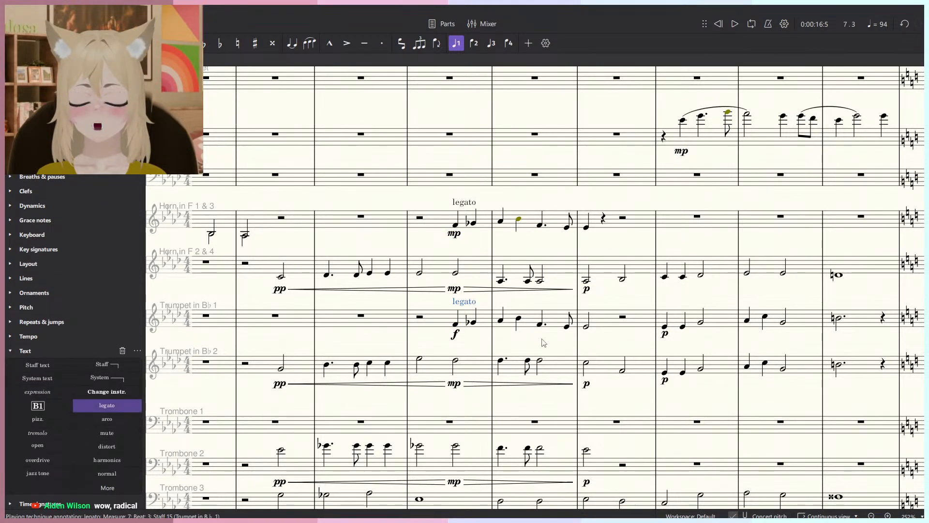
{"action": "left_click", "coordinate": [544, 343]}
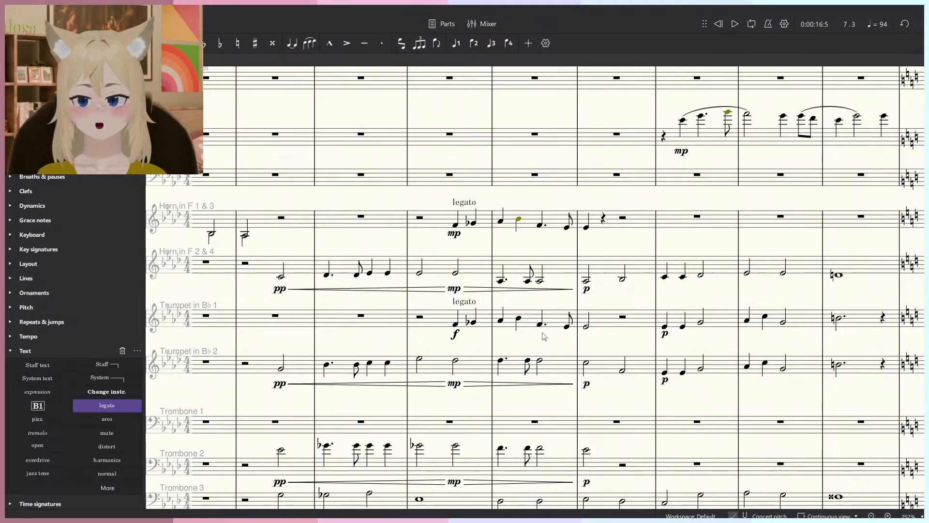
Play back the score from the Horn in F 1 & 3 half rest in measure 7 and stop in measure 10.
{"action": "scroll", "coordinate": [544, 336], "scroll_direction": "down", "scroll_amount": 5}
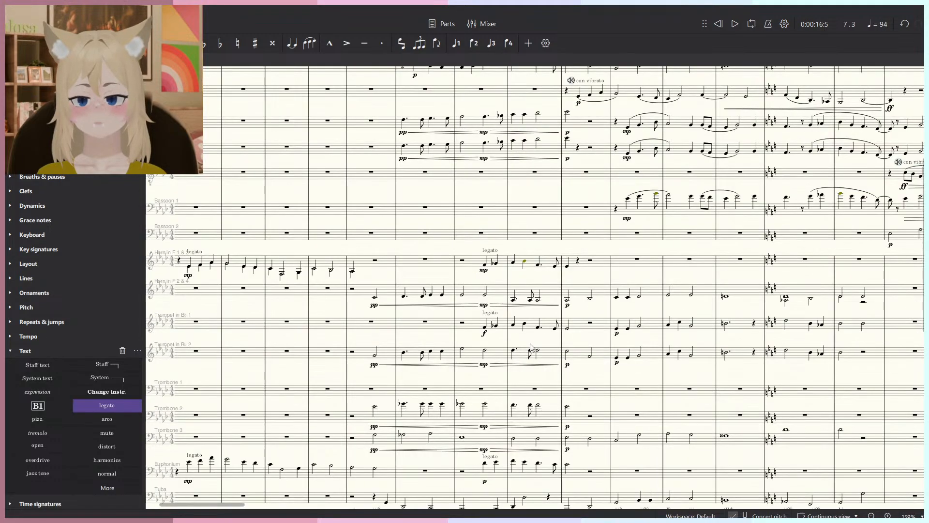
{"action": "left_click", "coordinate": [347, 284]}
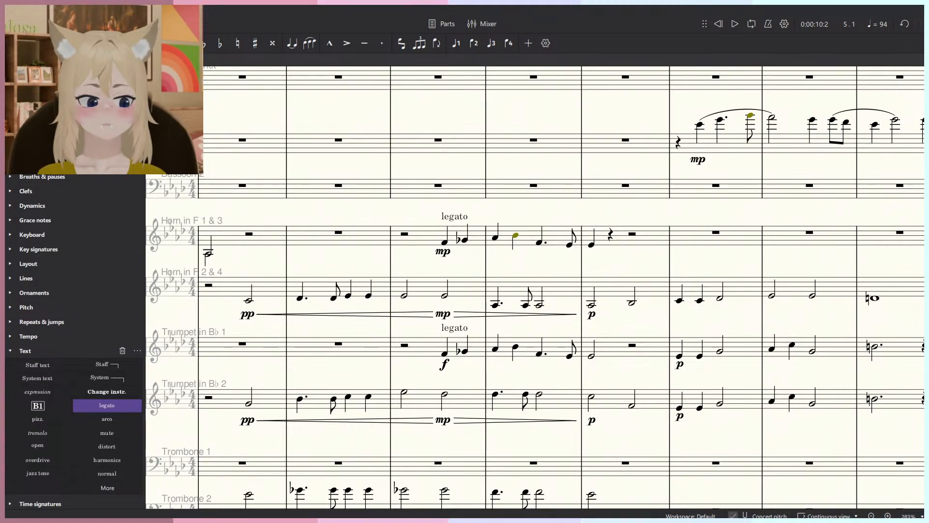
{"action": "left_click_drag", "start_coordinate": [819, 292], "coordinate": [781, 279]}
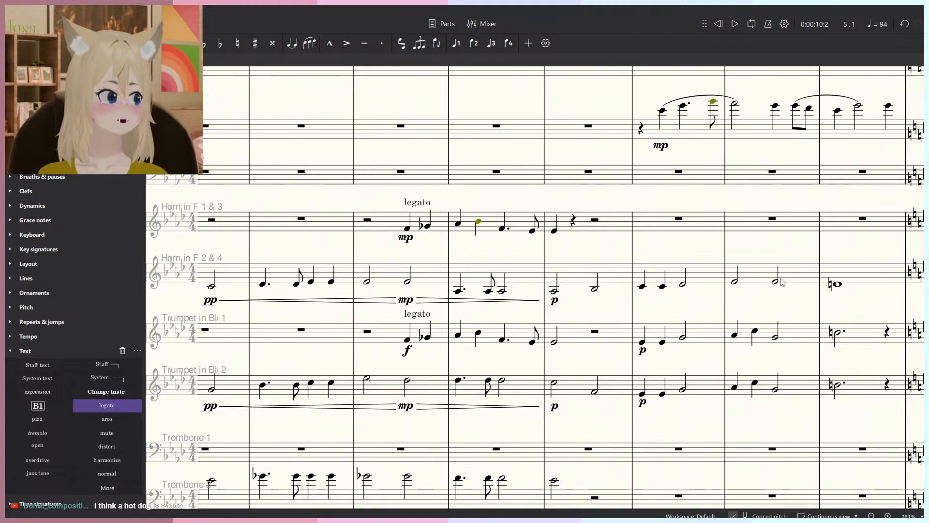
{"action": "left_click", "coordinate": [368, 221]}
{"action": "key", "text": "space"}
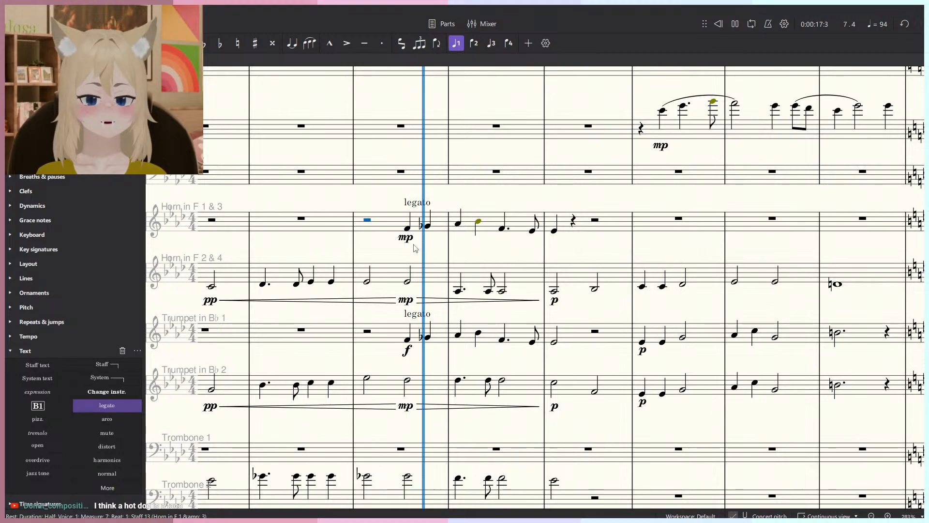
{"action": "scroll", "coordinate": [425, 271], "scroll_direction": "down", "scroll_amount": 3}
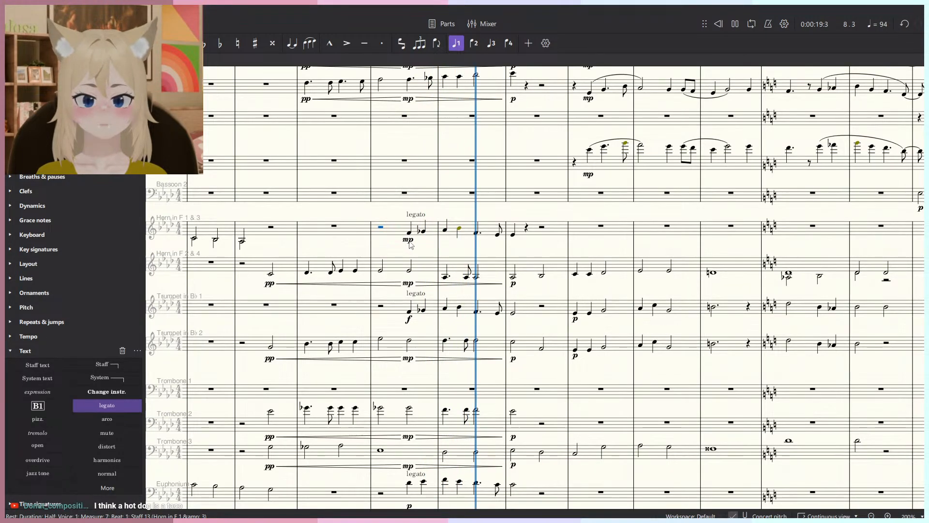
{"action": "scroll", "coordinate": [409, 246], "scroll_direction": "down", "scroll_amount": 1}
{"action": "scroll", "coordinate": [410, 246], "scroll_direction": "down", "scroll_amount": 1}
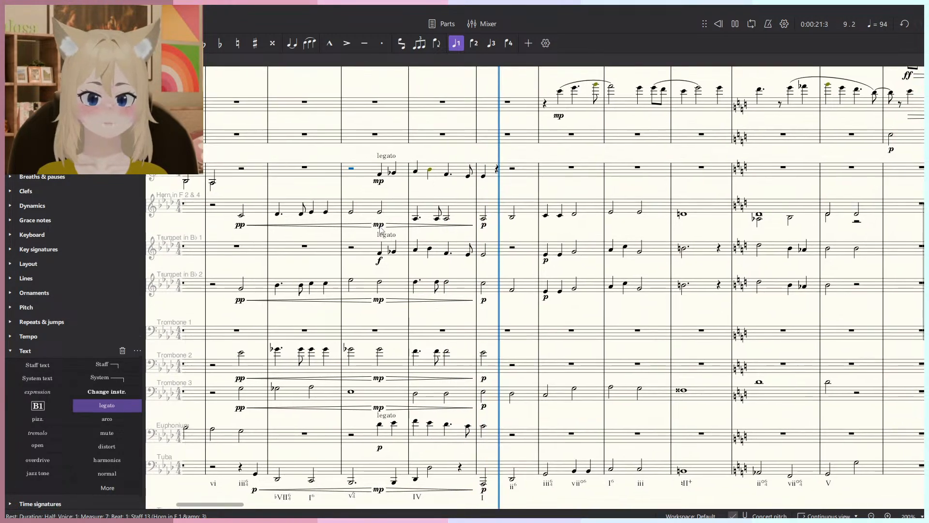
{"action": "scroll", "coordinate": [421, 262], "scroll_direction": "down", "scroll_amount": 1}
{"action": "scroll", "coordinate": [426, 290], "scroll_direction": "down", "scroll_amount": 8}
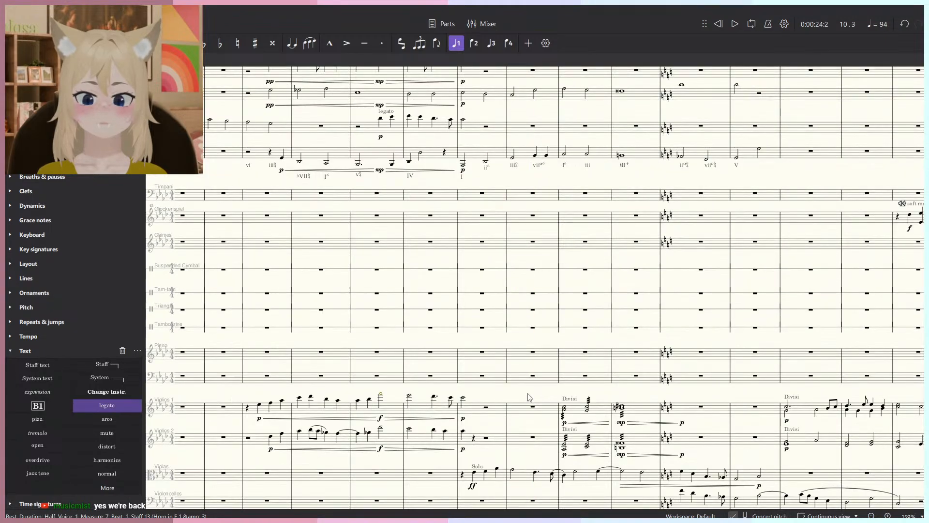
{"action": "key", "text": "space"}
Examine the string parts and the low brass, selecting Trombone 3's first half note in measure 9.
{"action": "left_click_drag", "start_coordinate": [440, 386], "coordinate": [430, 381]}
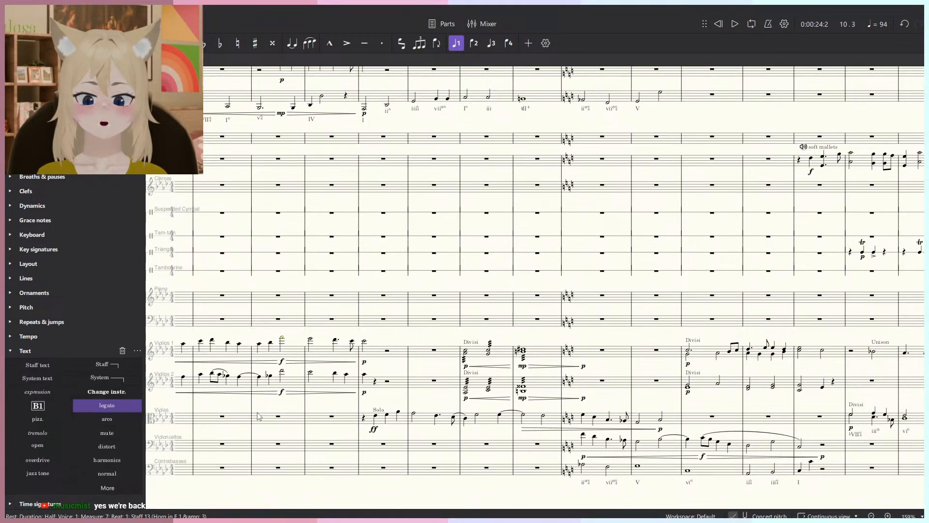
{"action": "scroll", "coordinate": [388, 460], "scroll_direction": "up", "scroll_amount": 5}
{"action": "scroll", "coordinate": [385, 445], "scroll_direction": "down", "scroll_amount": 4}
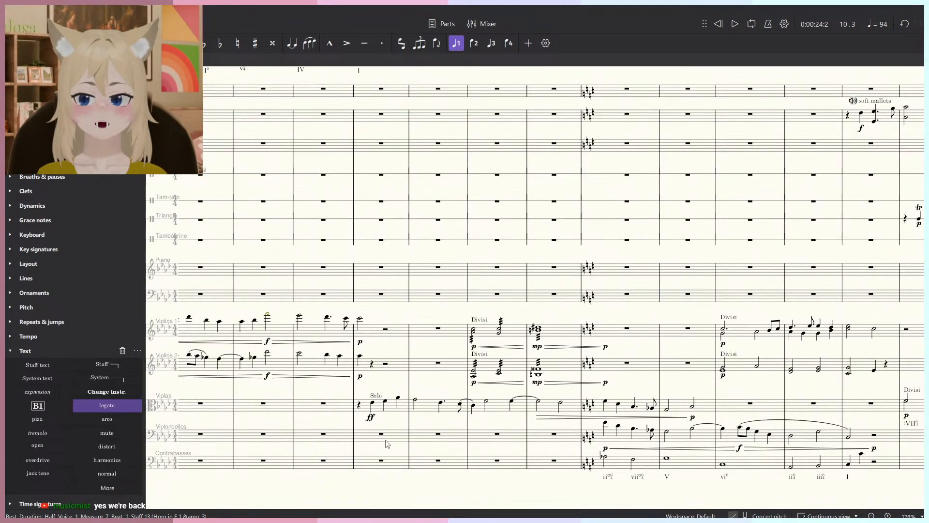
{"action": "scroll", "coordinate": [390, 431], "scroll_direction": "up", "scroll_amount": 7}
{"action": "scroll", "coordinate": [388, 285], "scroll_direction": "up", "scroll_amount": 6}
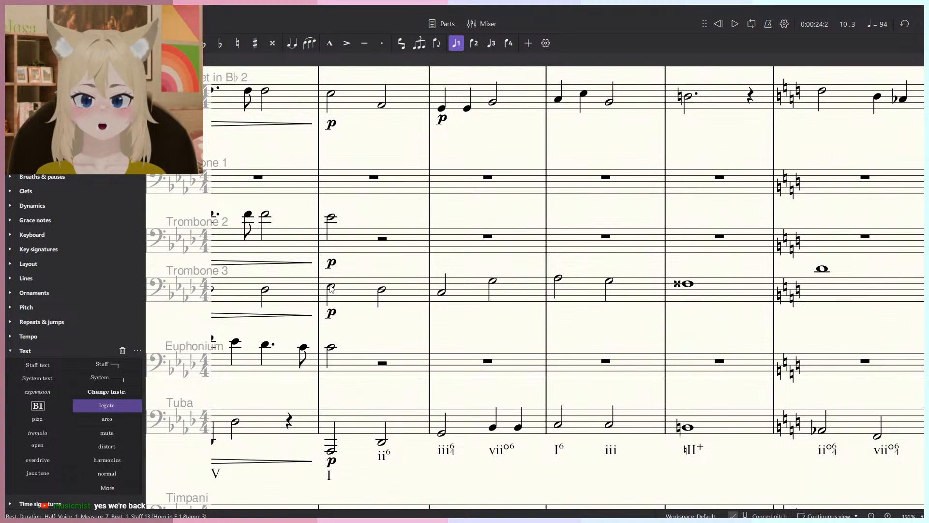
{"action": "left_click", "coordinate": [332, 288]}
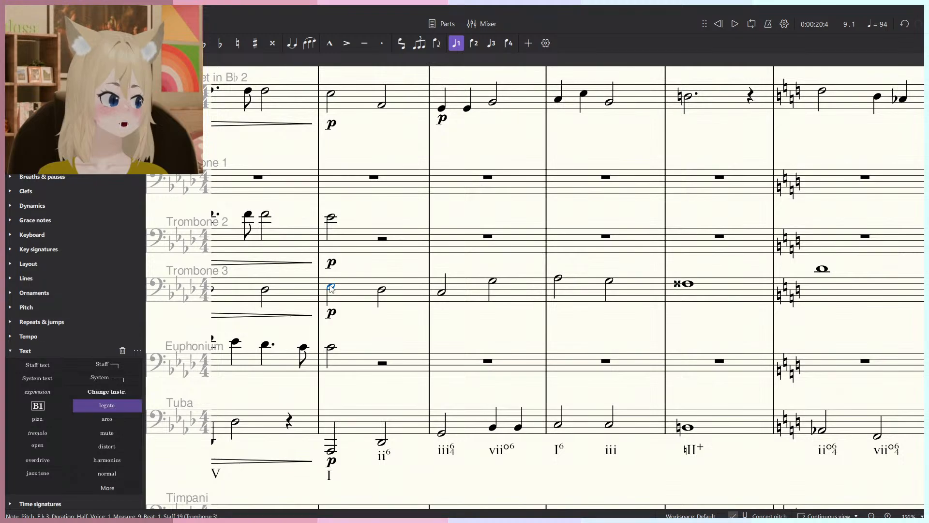
Examine how the bassoon, horn, trumpet, trombone and tuba parts line up around the start of measure 9.
{"action": "scroll", "coordinate": [331, 288], "scroll_direction": "down", "scroll_amount": 5, "text": "ctrl"}
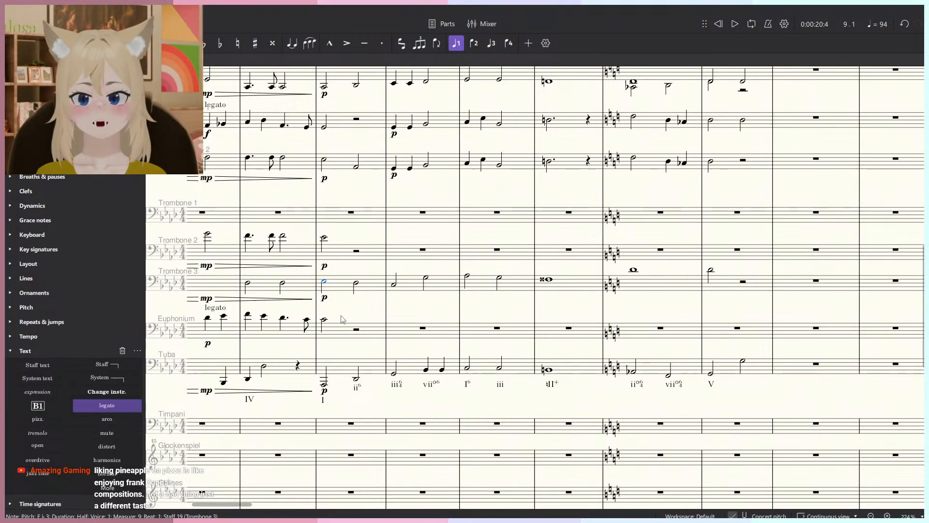
{"action": "scroll", "coordinate": [338, 262], "scroll_direction": "up", "scroll_amount": 2}
{"action": "scroll", "coordinate": [338, 262], "scroll_direction": "left", "scroll_amount": 1}
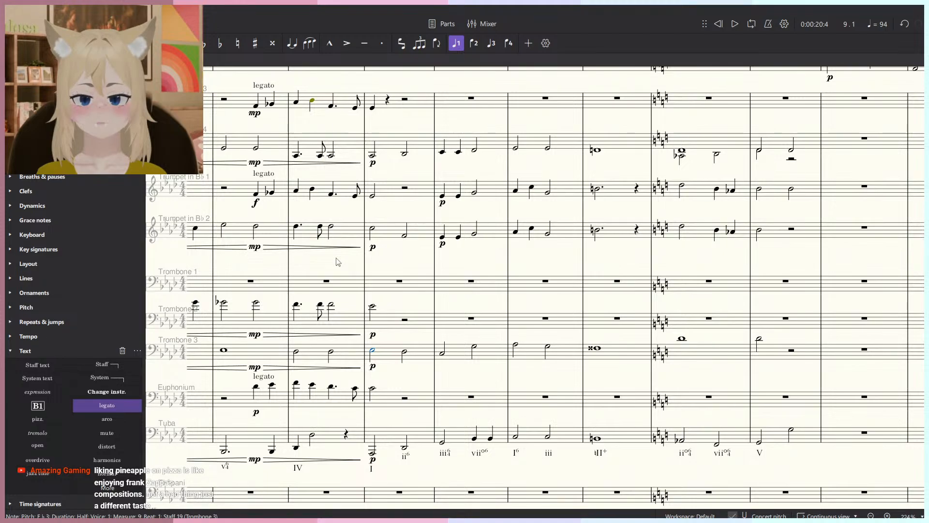
{"action": "scroll", "coordinate": [338, 262], "scroll_direction": "down", "scroll_amount": 2}
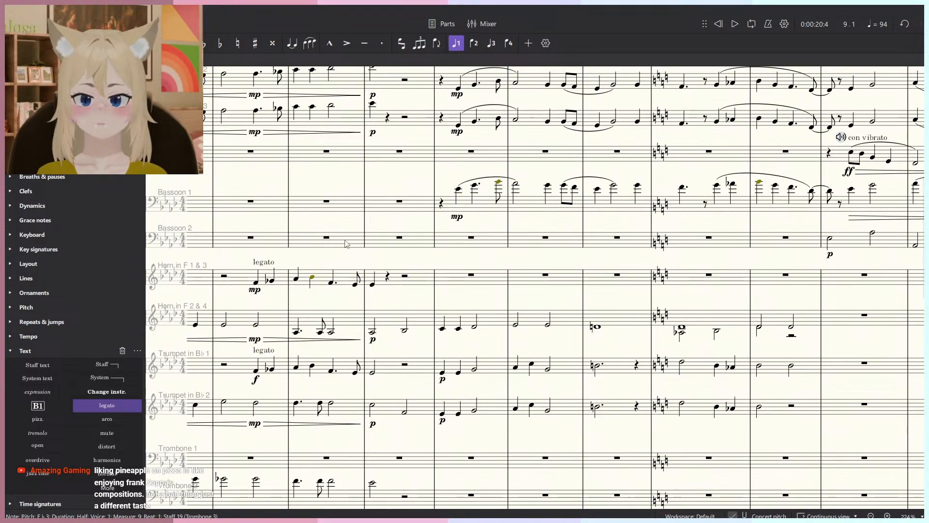
{"action": "left_click", "coordinate": [367, 222]}
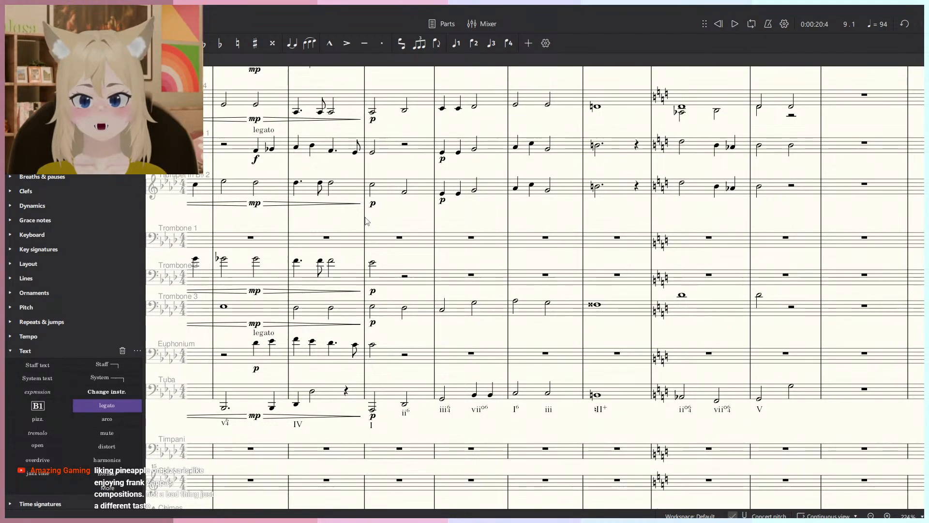
{"action": "left_click", "coordinate": [367, 222]}
{"action": "scroll", "coordinate": [371, 227], "scroll_direction": "up", "scroll_amount": 4}
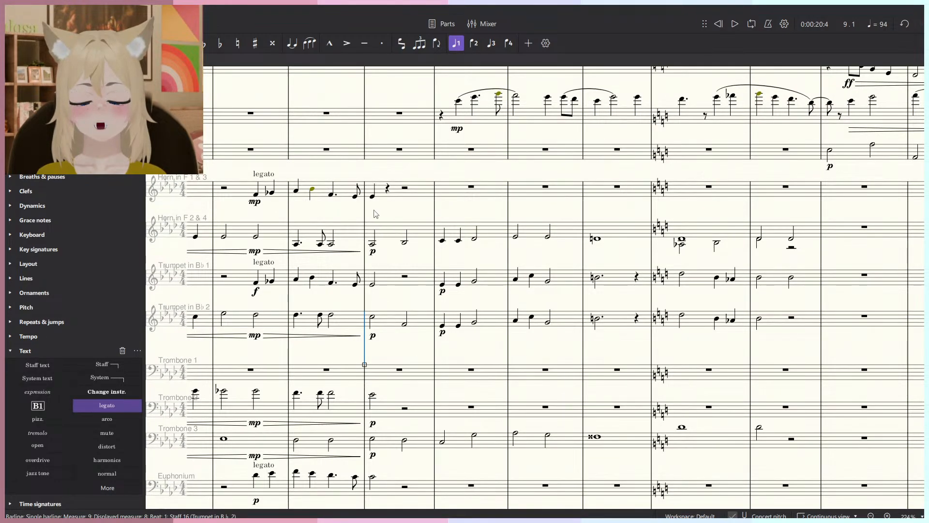
{"action": "left_click_drag", "start_coordinate": [366, 218], "coordinate": [374, 245]}
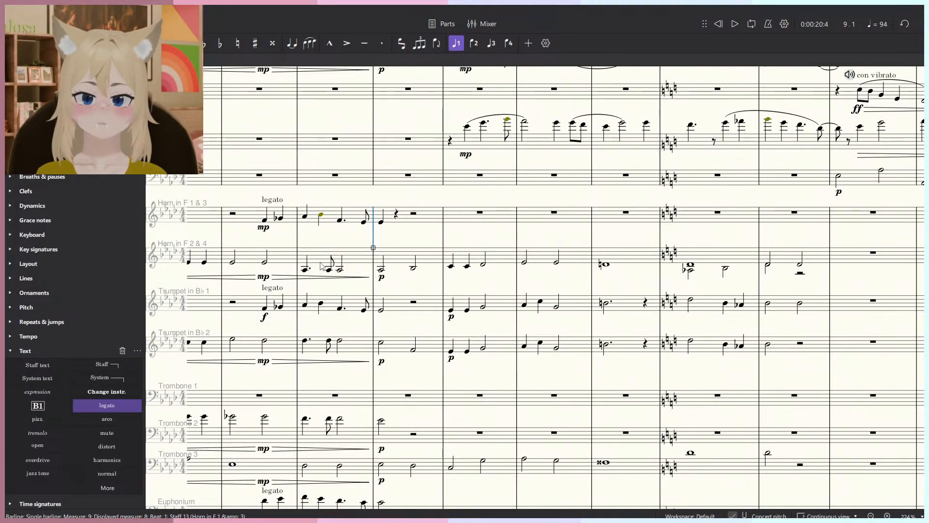
{"action": "scroll", "coordinate": [322, 266], "scroll_direction": "up", "scroll_amount": 3}
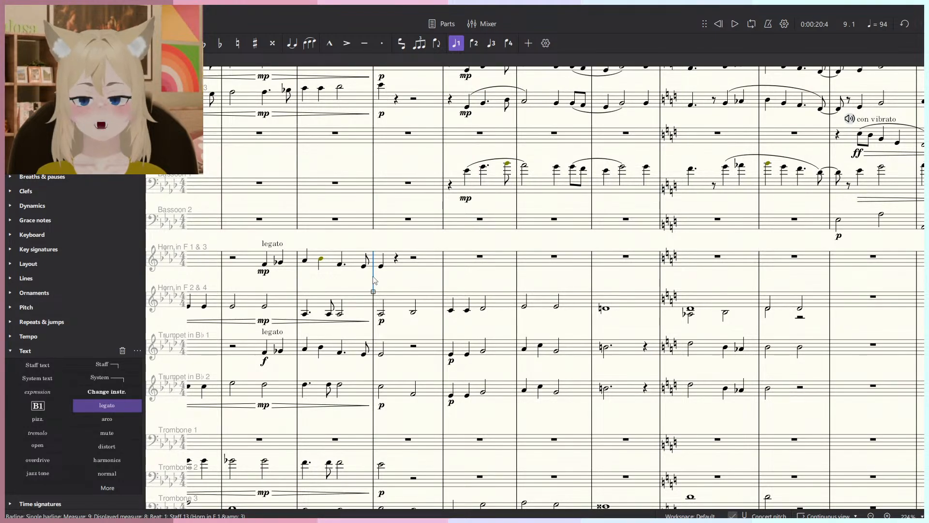
{"action": "scroll", "coordinate": [375, 281], "scroll_direction": "down", "scroll_amount": 2}
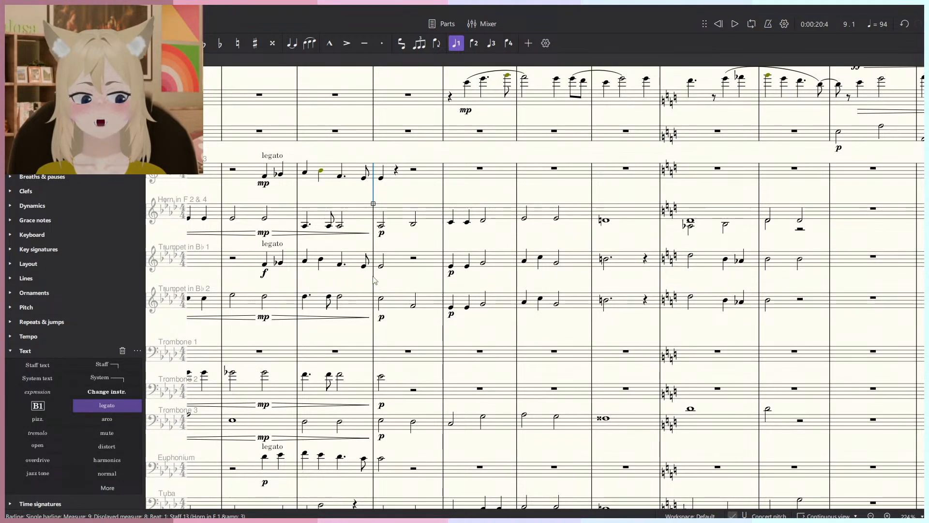
Play back the score from the start of measure 8 and stop in measure 9 while following the brass parts.
{"action": "left_click", "coordinate": [297, 244]}
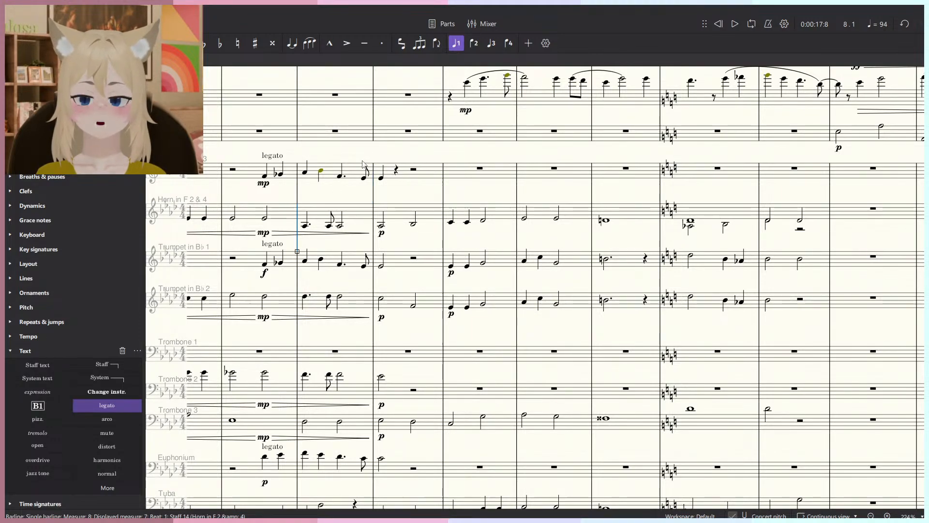
{"action": "scroll", "coordinate": [447, 323], "scroll_direction": "down", "scroll_amount": 3}
{"action": "key", "text": "space"}
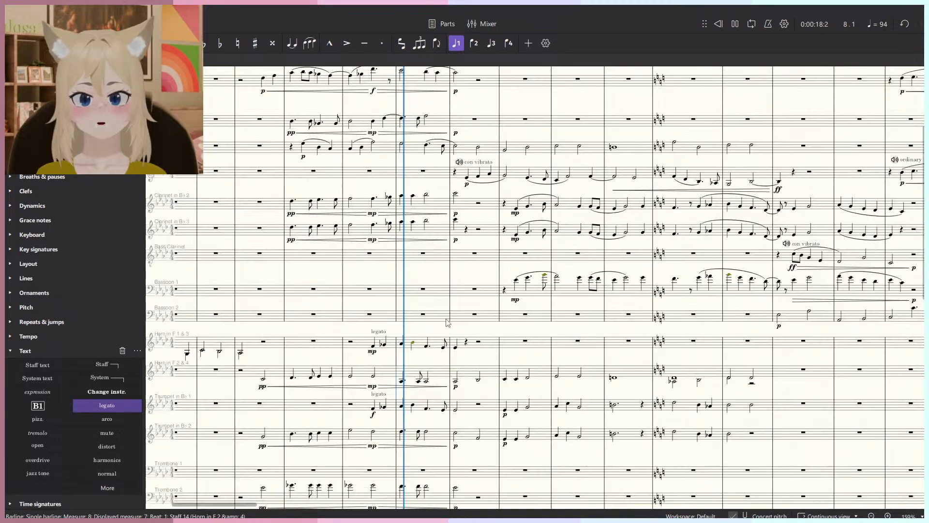
{"action": "scroll", "coordinate": [448, 322], "scroll_direction": "up", "scroll_amount": 3}
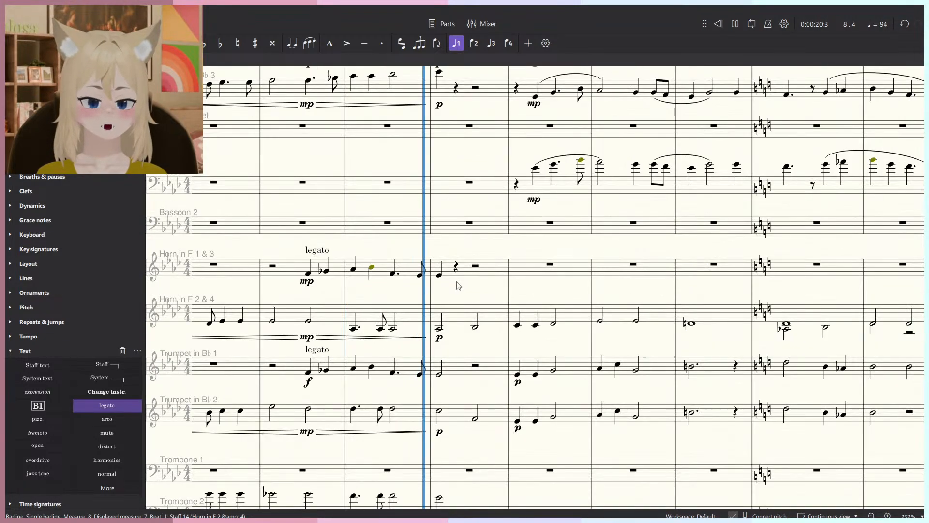
{"action": "scroll", "coordinate": [459, 285], "scroll_direction": "down", "scroll_amount": 5}
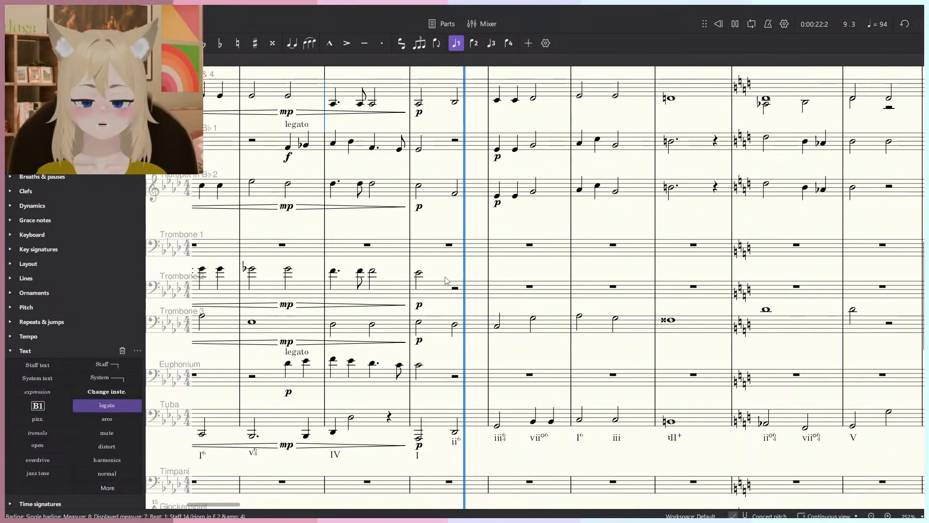
{"action": "key", "text": "space"}
Compare Trombone 3's notes in measures 9 and 10 with the Tuba's first half note in measure 10.
{"action": "left_click", "coordinate": [454, 325]}
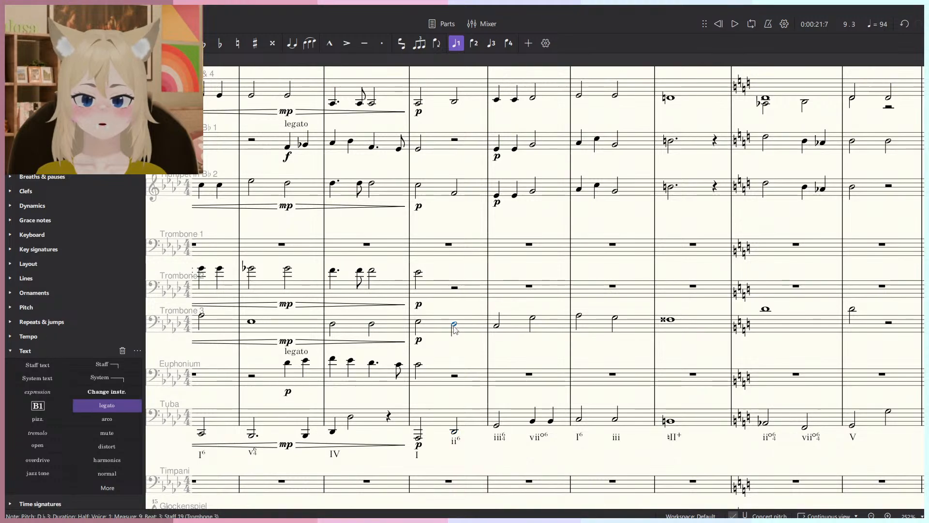
{"action": "key", "text": "Right"}
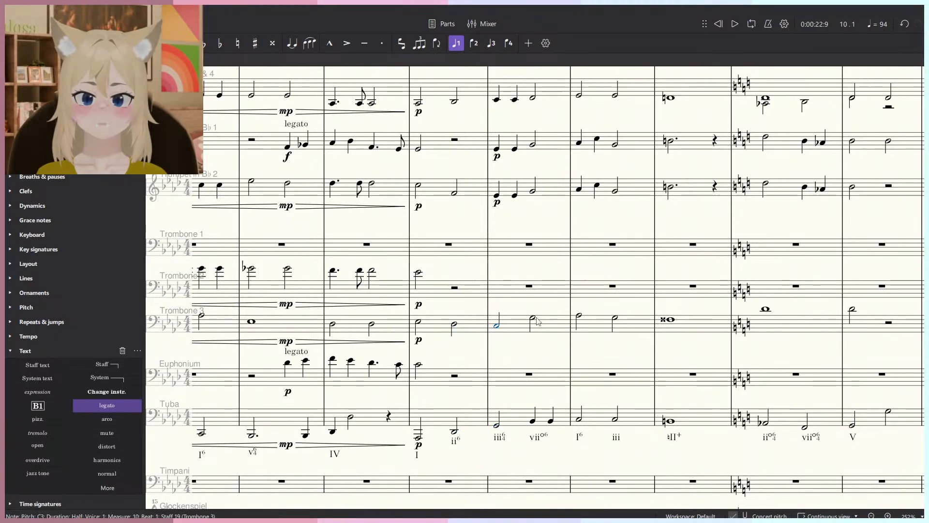
{"action": "left_click", "coordinate": [536, 319]}
{"action": "left_click", "coordinate": [497, 326]}
{"action": "left_click", "coordinate": [497, 426]}
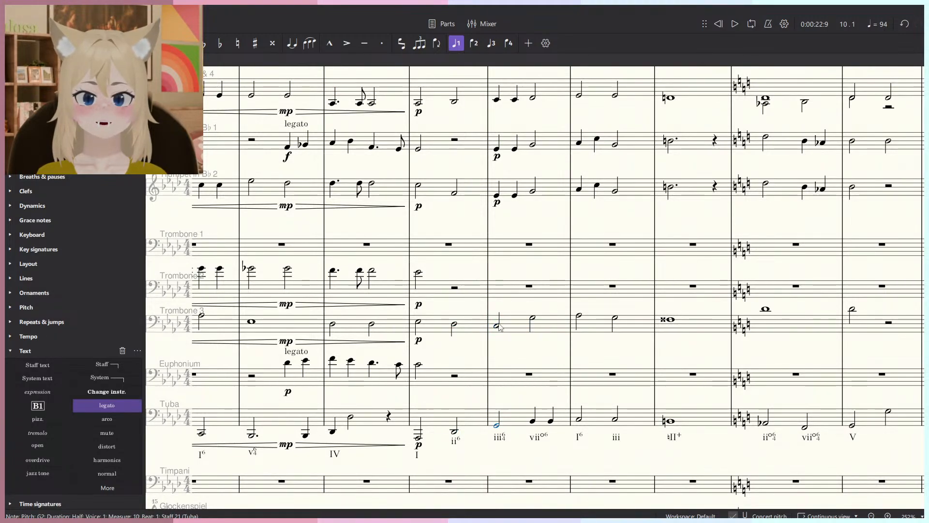
{"action": "left_click", "coordinate": [499, 325]}
{"action": "left_click", "coordinate": [496, 426]}
Raise Trombone 3's first half note in measure 10 to E♭3.
{"action": "scroll", "coordinate": [511, 420], "scroll_direction": "up", "scroll_amount": 5}
{"action": "scroll", "coordinate": [509, 349], "scroll_direction": "down", "scroll_amount": 5}
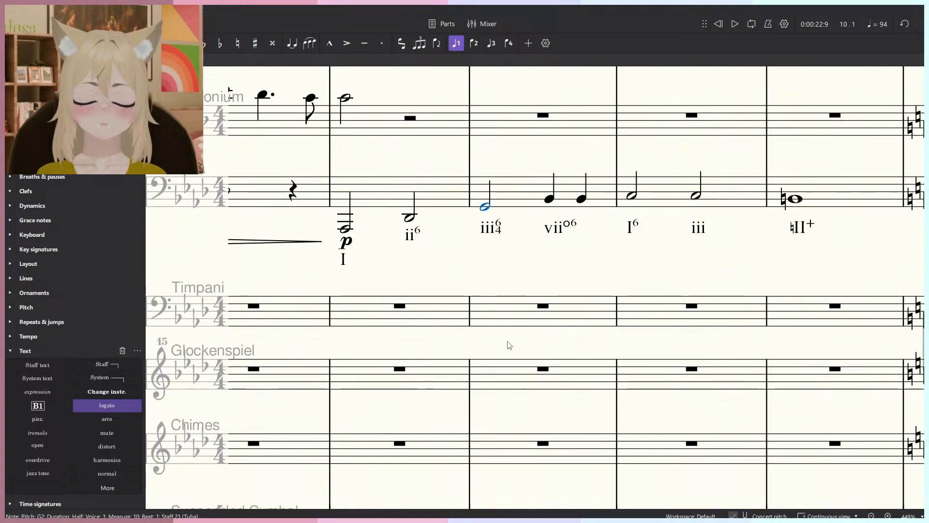
{"action": "scroll", "coordinate": [498, 344], "scroll_direction": "down", "scroll_amount": 4}
{"action": "scroll", "coordinate": [482, 344], "scroll_direction": "up", "scroll_amount": 1}
{"action": "scroll", "coordinate": [487, 339], "scroll_direction": "up", "scroll_amount": 1}
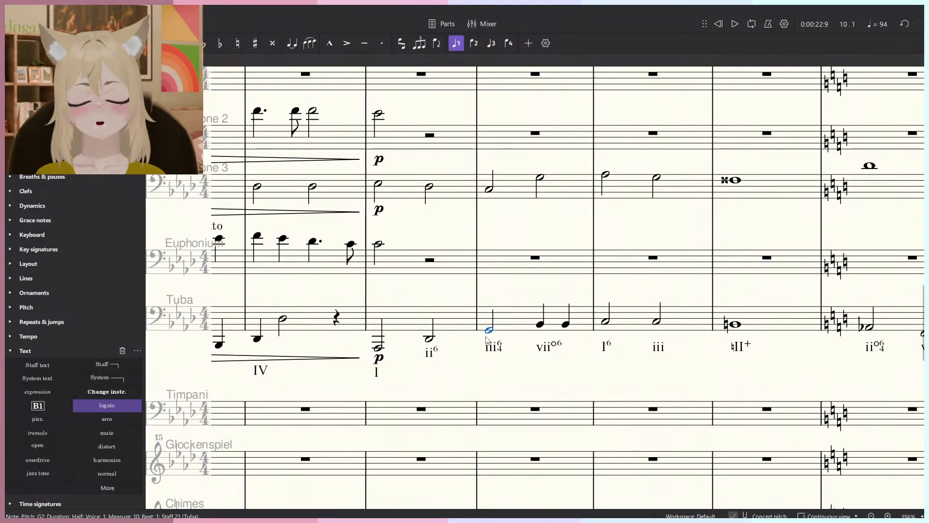
{"action": "scroll", "coordinate": [485, 259], "scroll_direction": "up", "scroll_amount": 1}
{"action": "left_click", "coordinate": [491, 236]}
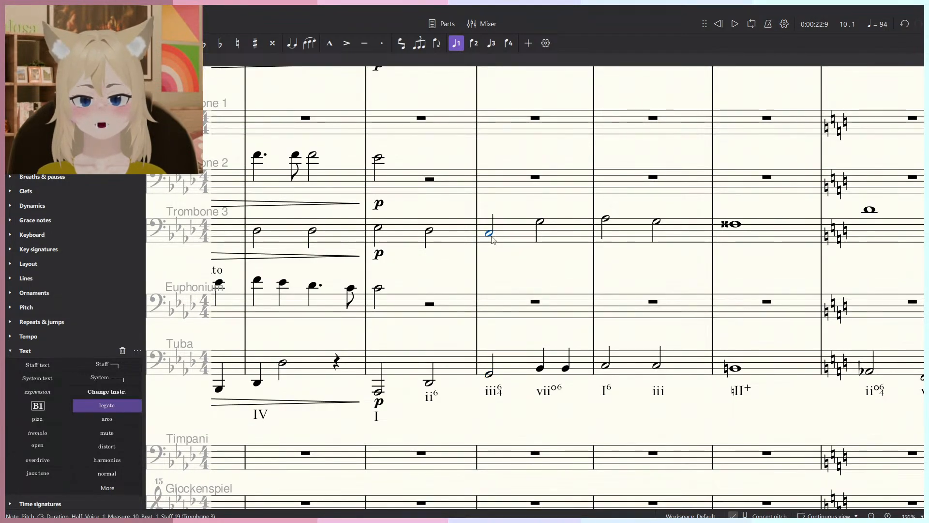
{"action": "left_click_drag", "start_coordinate": [491, 235], "coordinate": [490, 228]}
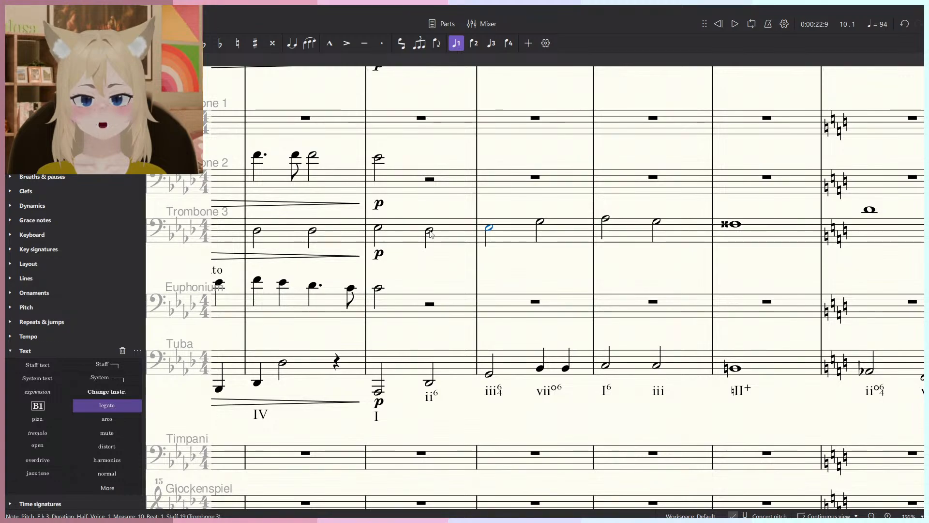
Check Trombone 3's half note on beat 3 of measure 9 and Trumpet in B♭ 2's first half note in that measure.
{"action": "left_click", "coordinate": [431, 235]}
{"action": "scroll", "coordinate": [433, 234], "scroll_direction": "down", "scroll_amount": 1}
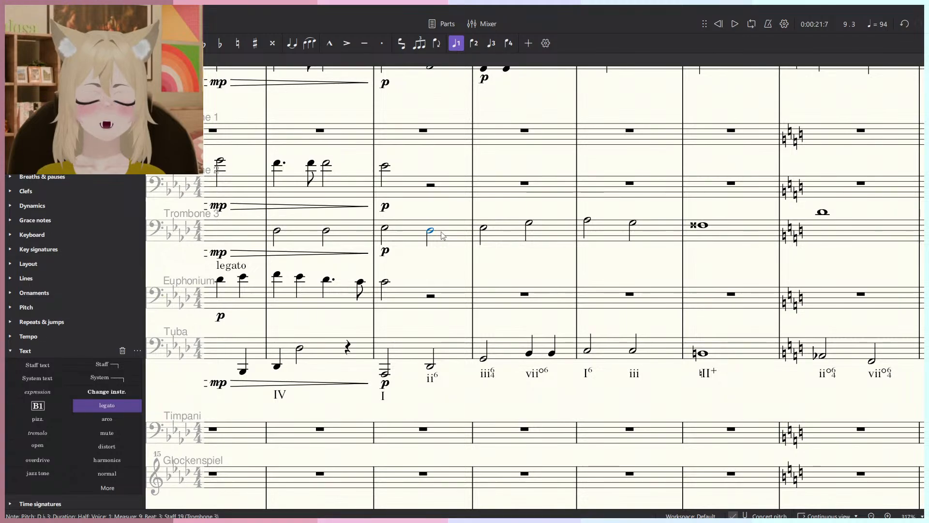
{"action": "scroll", "coordinate": [464, 257], "scroll_direction": "up", "scroll_amount": 2}
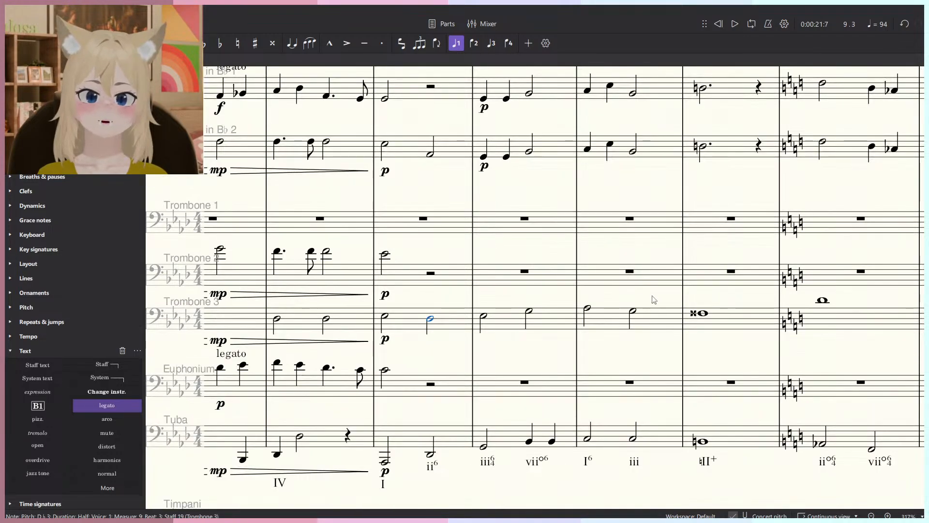
{"action": "scroll", "coordinate": [517, 263], "scroll_direction": "up", "scroll_amount": 1}
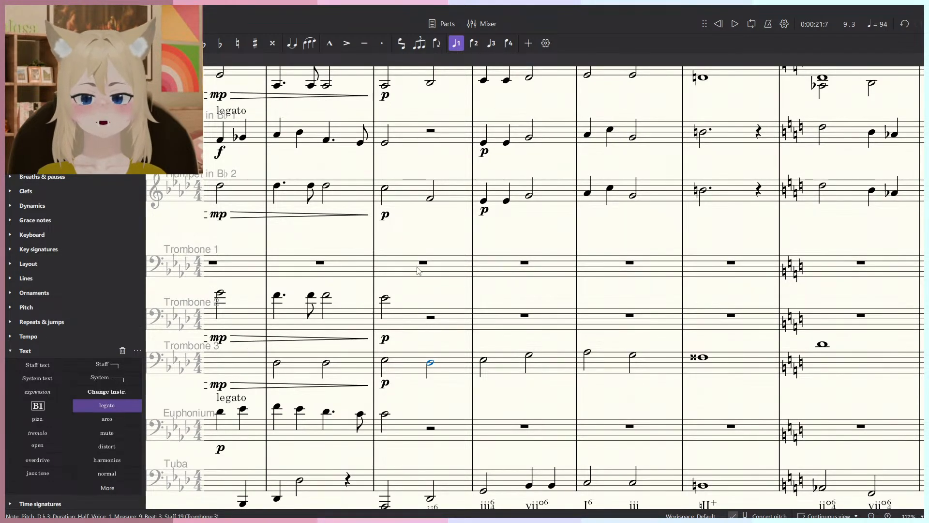
{"action": "left_click", "coordinate": [385, 188]}
{"action": "scroll", "coordinate": [419, 221], "scroll_direction": "up", "scroll_amount": 2}
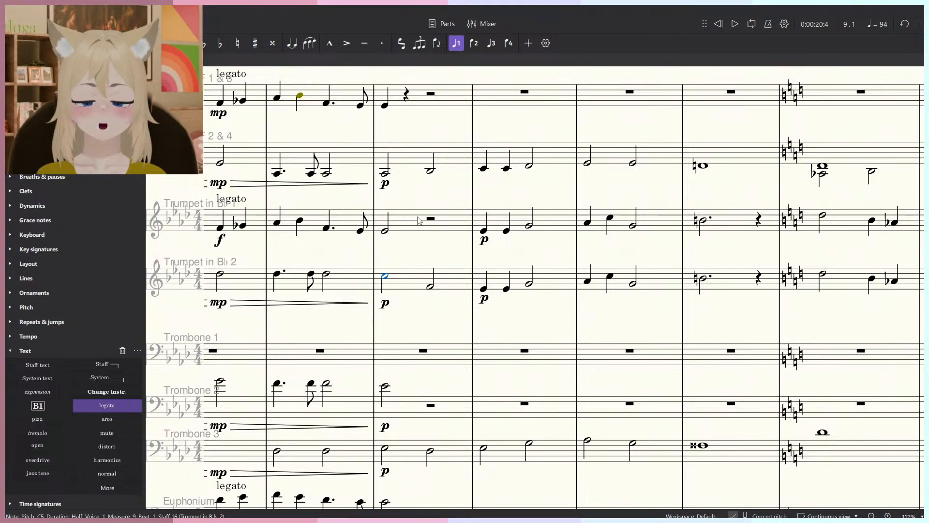
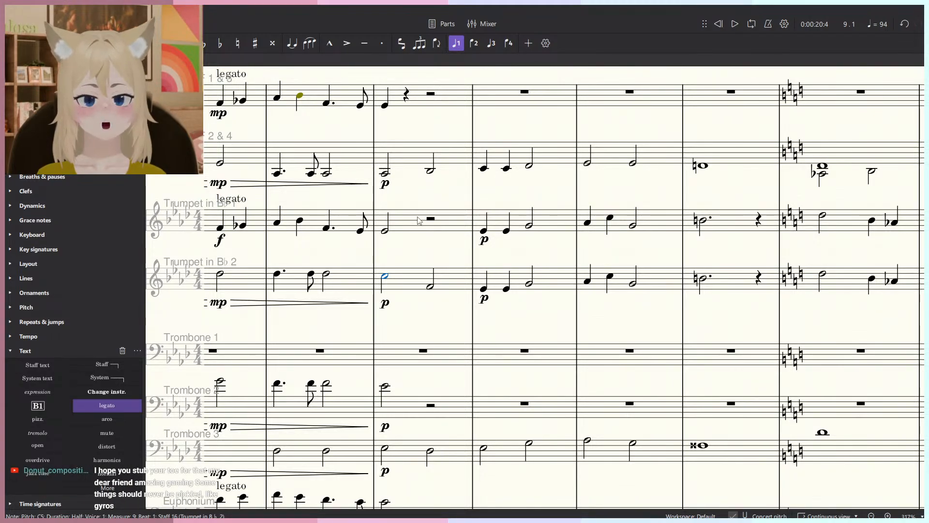
Play back the score briefly from the start of measure 7 while viewing the brass staves.
{"action": "scroll", "coordinate": [424, 215], "scroll_direction": "down", "scroll_amount": 1}
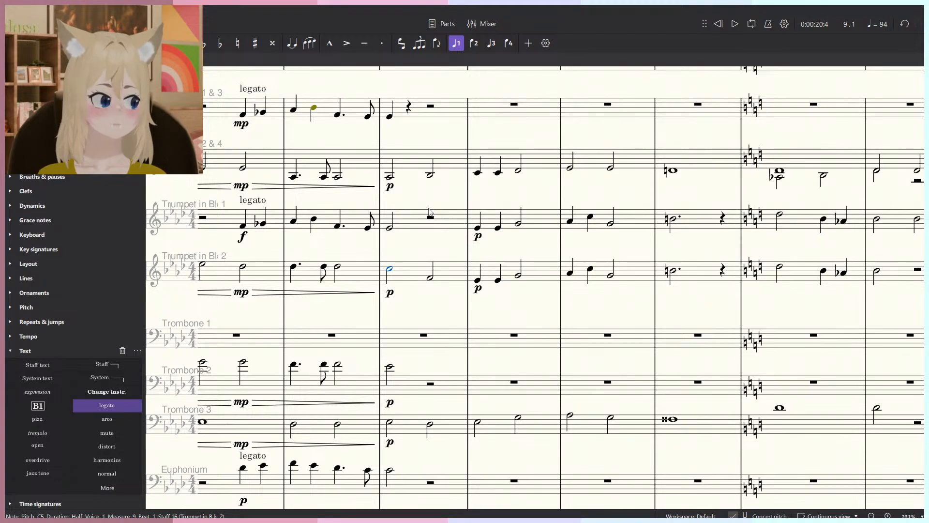
{"action": "scroll", "coordinate": [508, 253], "scroll_direction": "up", "scroll_amount": 4}
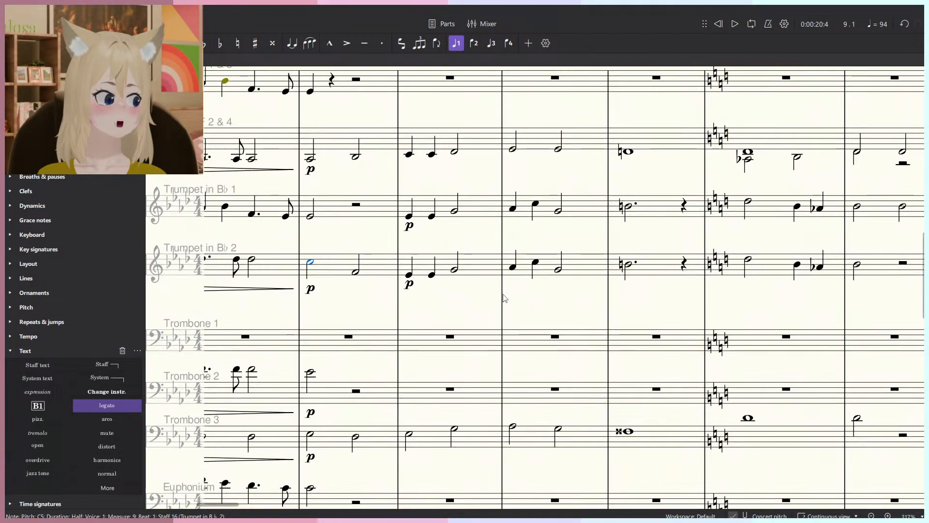
{"action": "scroll", "coordinate": [497, 280], "scroll_direction": "down", "scroll_amount": 4}
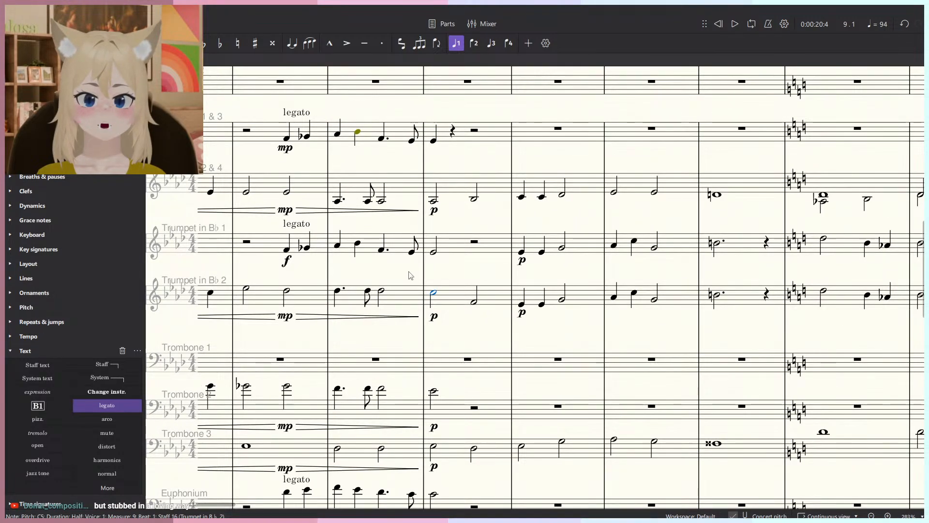
{"action": "left_click_drag", "start_coordinate": [240, 220], "coordinate": [367, 257]}
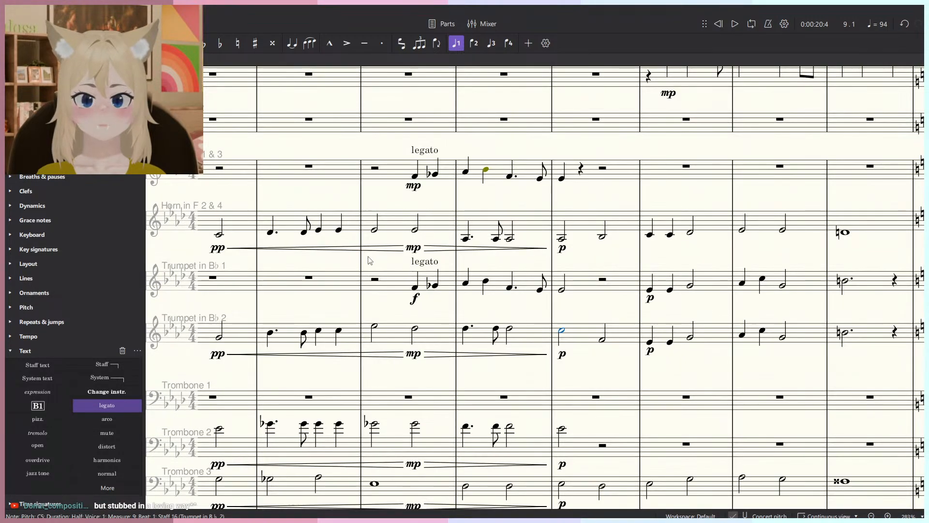
{"action": "left_click", "coordinate": [362, 258]}
{"action": "left_click", "coordinate": [375, 262]}
{"action": "scroll", "coordinate": [375, 261], "scroll_direction": "down", "scroll_amount": 5}
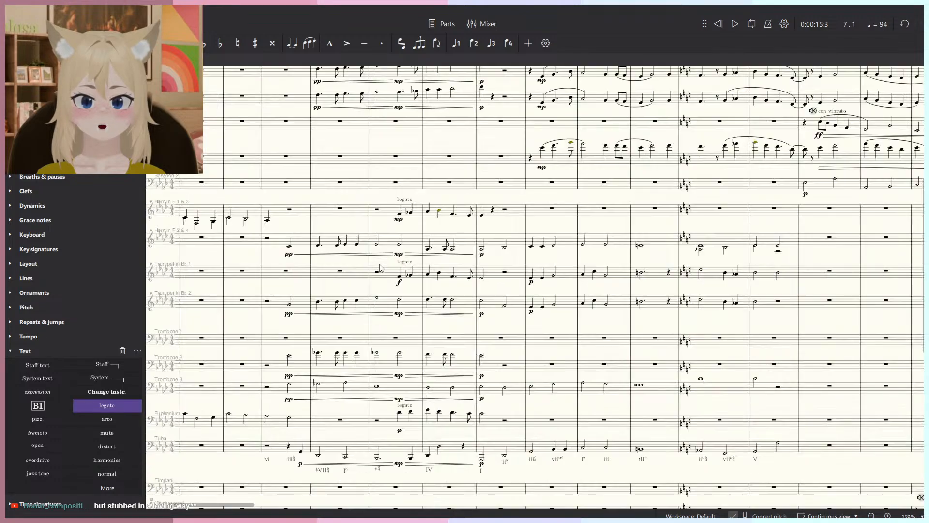
{"action": "key", "text": "space"}
{"action": "key", "text": "space"}
{"action": "left_click_drag", "start_coordinate": [487, 284], "coordinate": [489, 241]}
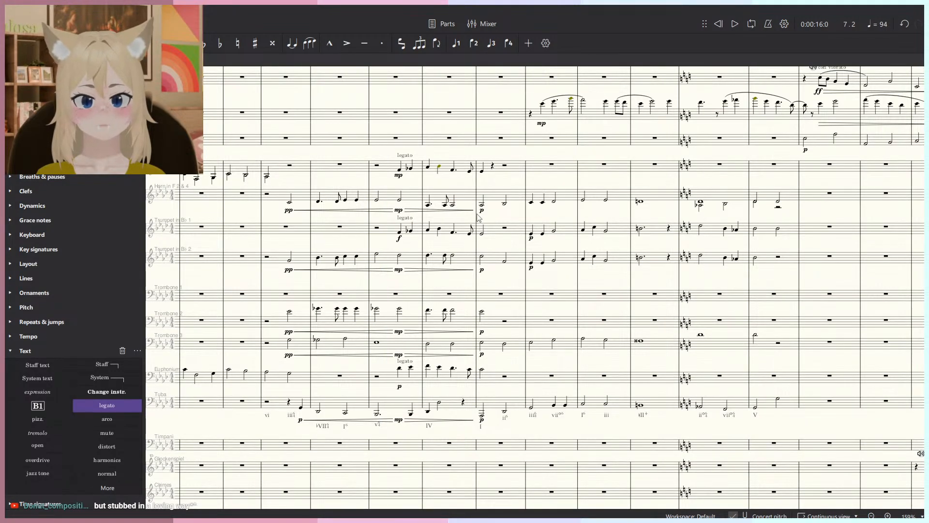
Compare Trombone 3's half notes on beat 3 of measure 9 and beat 1 of measure 10 with Trumpet in B♭ 1's notes in measure 10.
{"action": "left_click", "coordinate": [476, 216]}
{"action": "scroll", "coordinate": [479, 220], "scroll_direction": "up", "scroll_amount": 5}
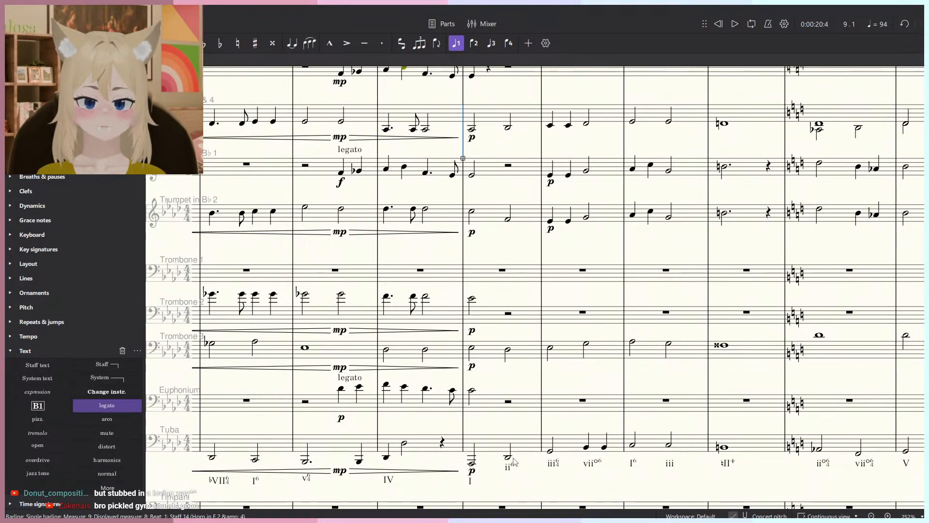
{"action": "left_click", "coordinate": [507, 351]}
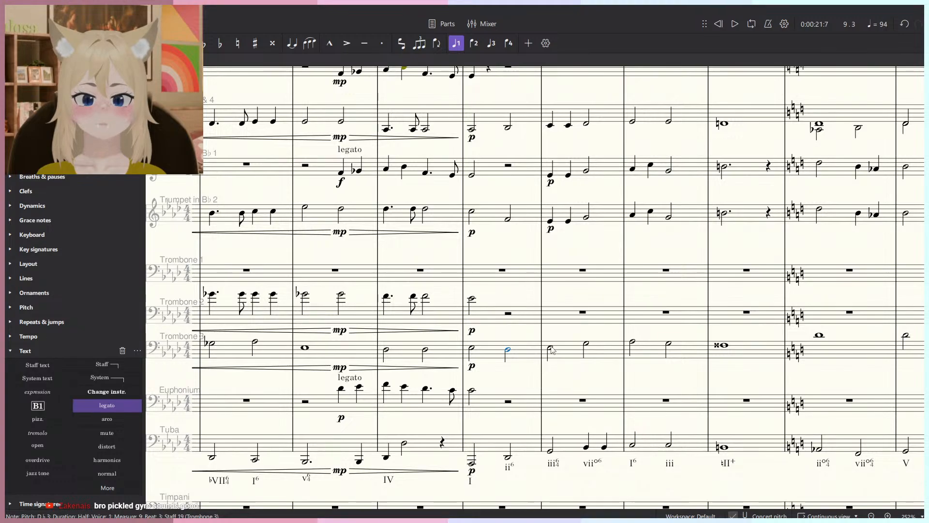
{"action": "left_click", "coordinate": [552, 350]}
{"action": "scroll", "coordinate": [575, 277], "scroll_direction": "up", "scroll_amount": 3}
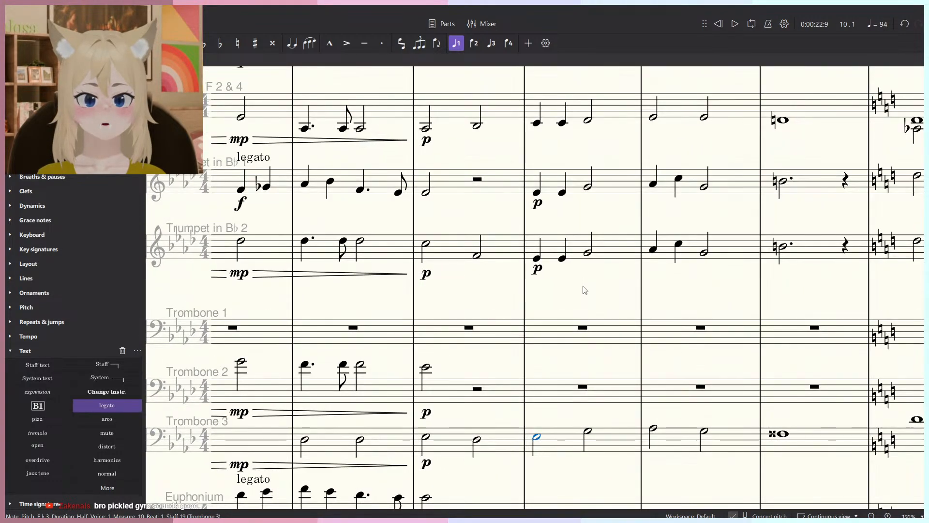
{"action": "scroll", "coordinate": [582, 288], "scroll_direction": "up", "scroll_amount": 3}
{"action": "left_click", "coordinate": [537, 325]}
{"action": "left_click", "coordinate": [562, 324]}
{"action": "left_click", "coordinate": [587, 319]}
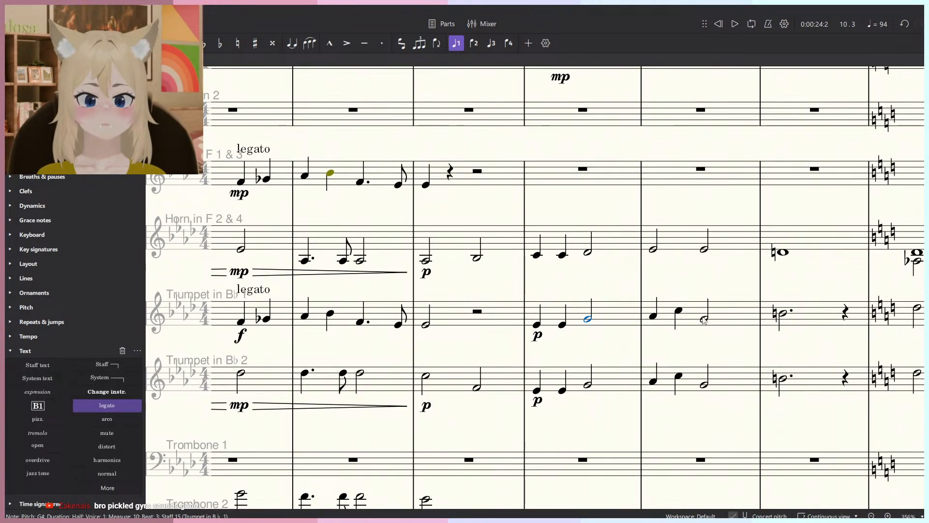
Delete the contents of measures 10 to 12 in Trumpet in B♭ 1.
{"action": "left_click", "coordinate": [816, 319]}
{"action": "left_click", "coordinate": [555, 319], "text": "shift"}
{"action": "key", "text": "Delete"}
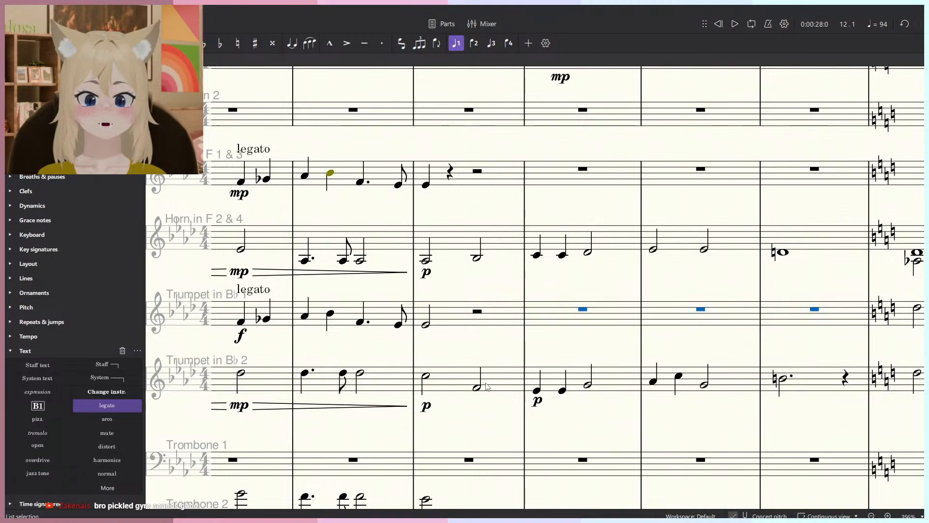
Play back the score from beat 3 of measure 9 and stop in measure 11 while following the brass parts.
{"action": "left_click", "coordinate": [480, 386]}
{"action": "key", "text": "ctrl+minus"}
{"action": "key", "text": "space"}
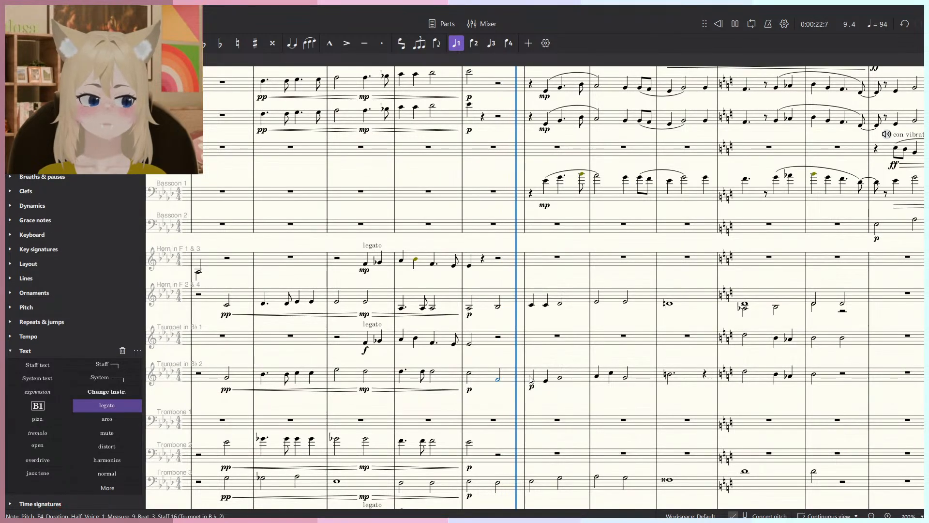
{"action": "scroll", "coordinate": [542, 362], "scroll_direction": "down", "scroll_amount": 4}
{"action": "scroll", "coordinate": [576, 292], "scroll_direction": "up", "scroll_amount": 4}
{"action": "scroll", "coordinate": [577, 292], "scroll_direction": "up", "scroll_amount": 2}
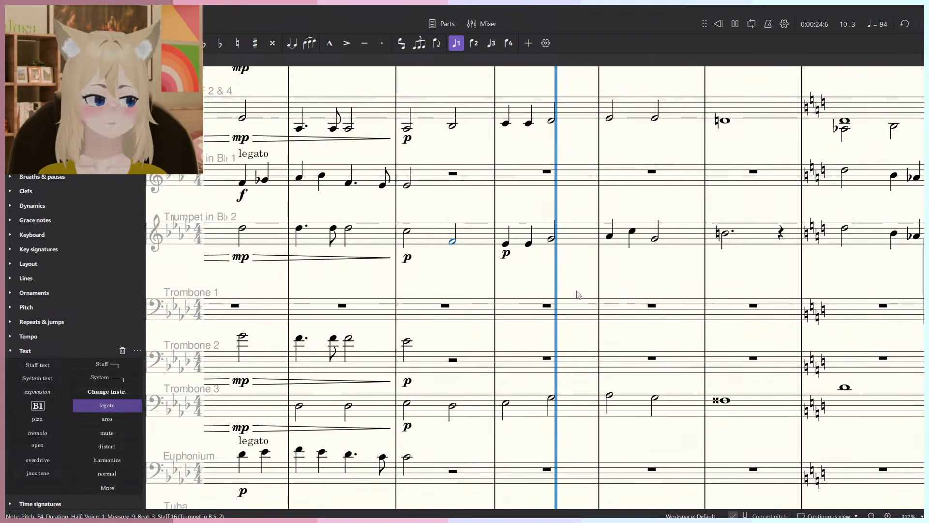
{"action": "scroll", "coordinate": [577, 292], "scroll_direction": "up", "scroll_amount": 2}
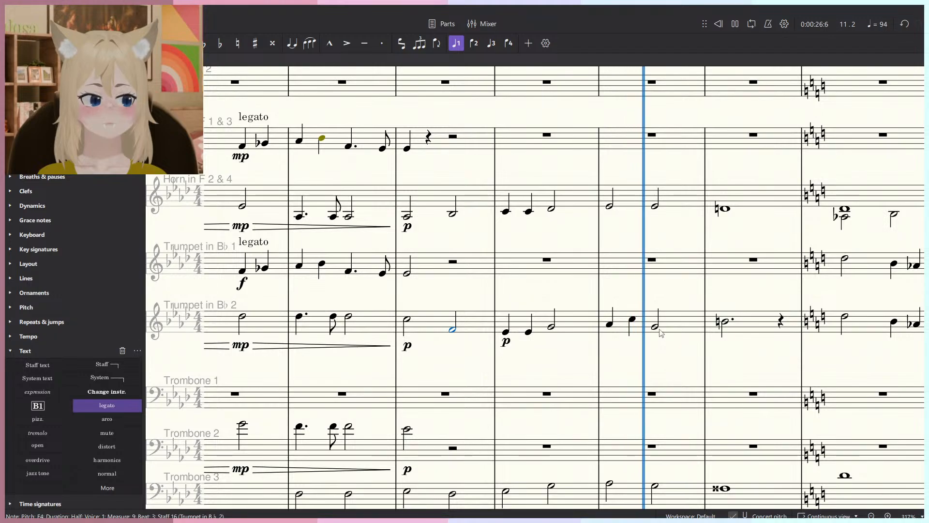
{"action": "key", "text": "space"}
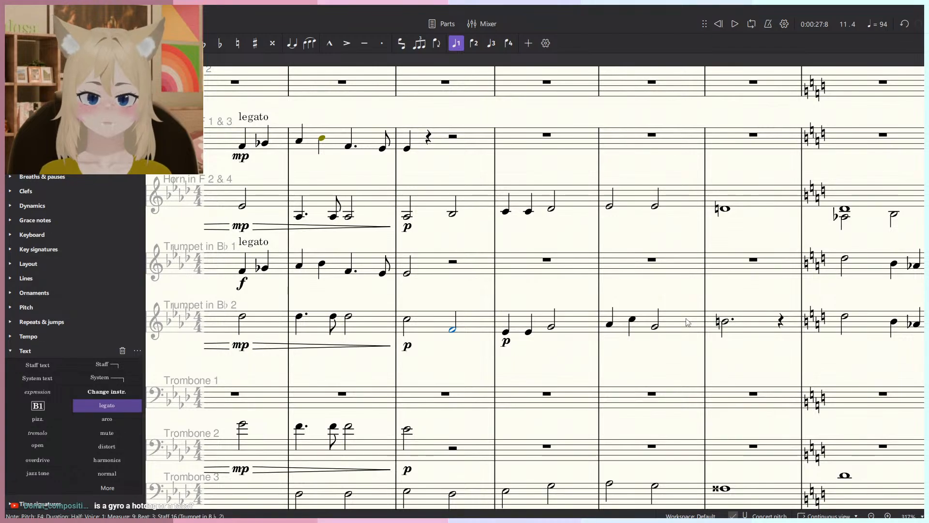
Play back the passage from the start of measure 9 into measure 11 while following the brass down to the Tuba.
{"action": "scroll", "coordinate": [629, 288], "scroll_direction": "down", "scroll_amount": 2}
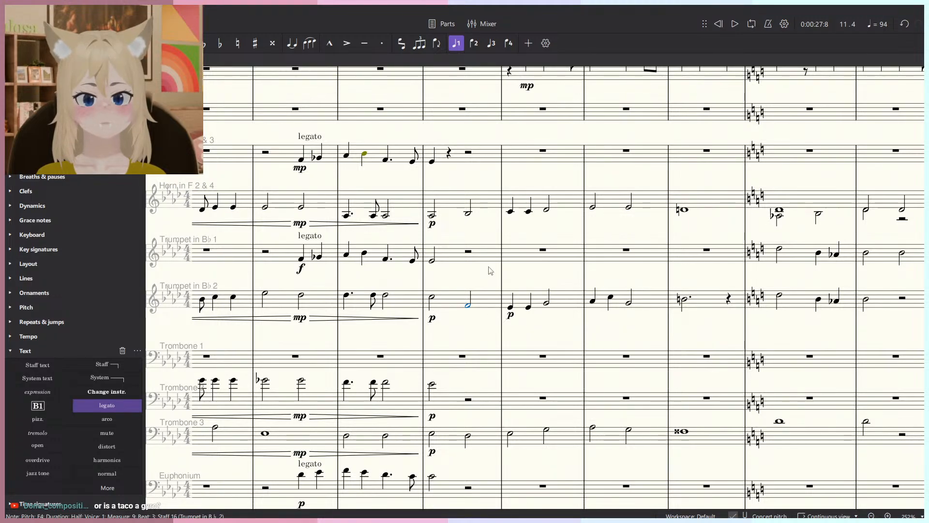
{"action": "key", "text": "Left"}
{"action": "key", "text": "space"}
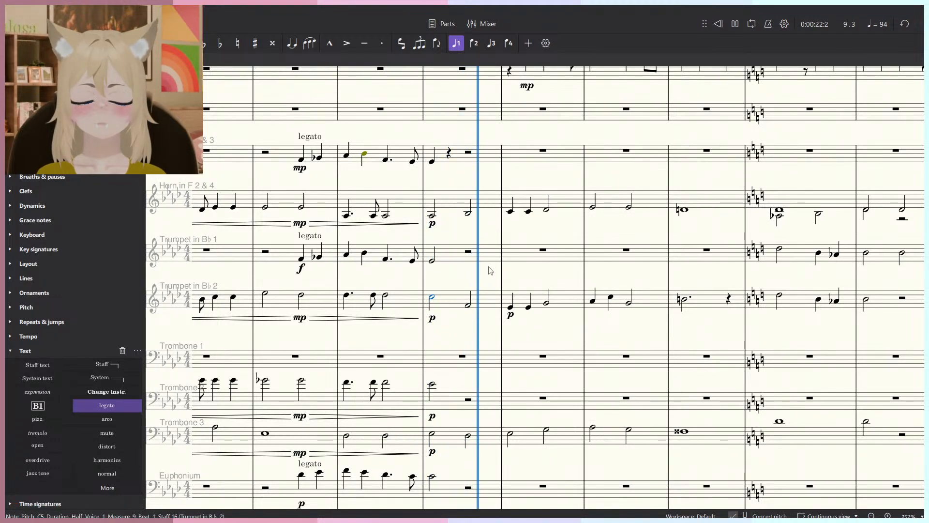
{"action": "scroll", "coordinate": [587, 269], "scroll_direction": "down", "scroll_amount": 1}
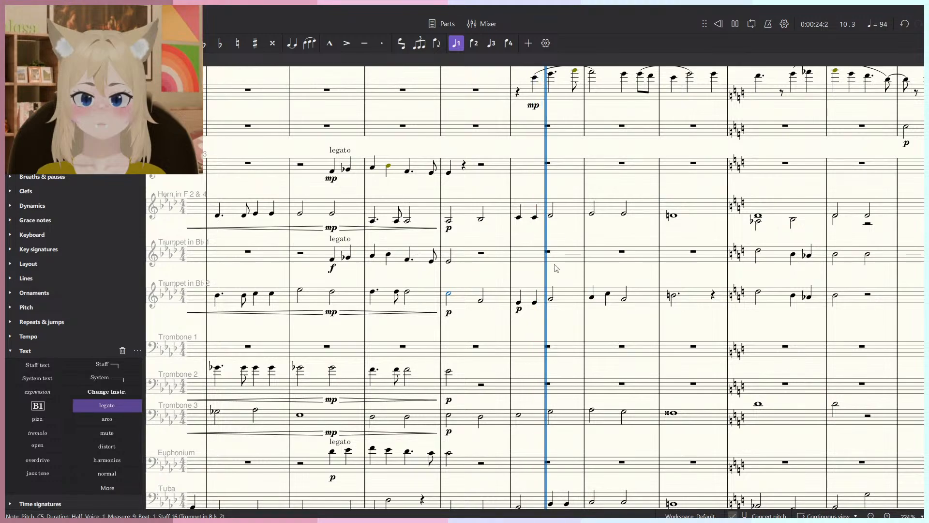
{"action": "scroll", "coordinate": [556, 266], "scroll_direction": "down", "scroll_amount": 3}
{"action": "key", "text": "space"}
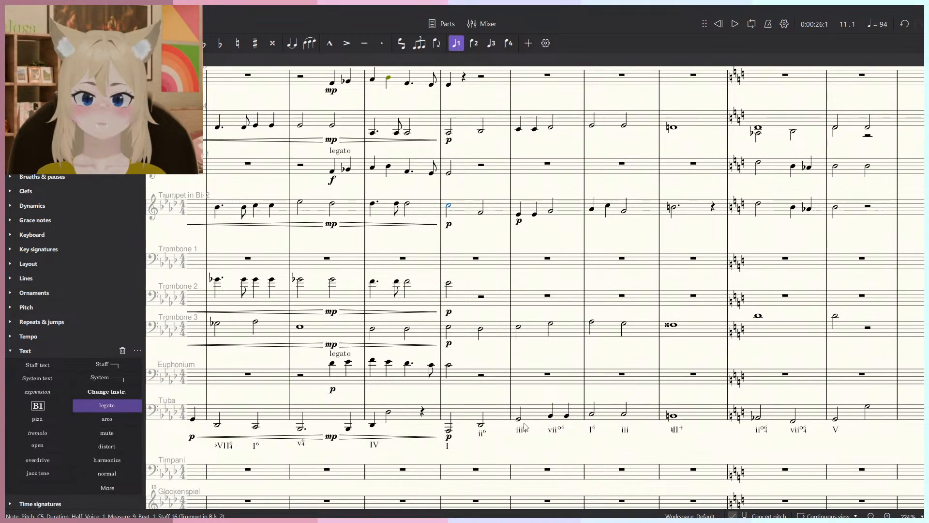
Split the Tuba's first half note in measure 10 into two G2 quarter notes and make its beat 3 note a half note.
{"action": "left_click", "coordinate": [519, 418]}
{"action": "key", "text": "5"}
{"action": "left_click", "coordinate": [535, 419]}
{"action": "key", "text": "Escape"}
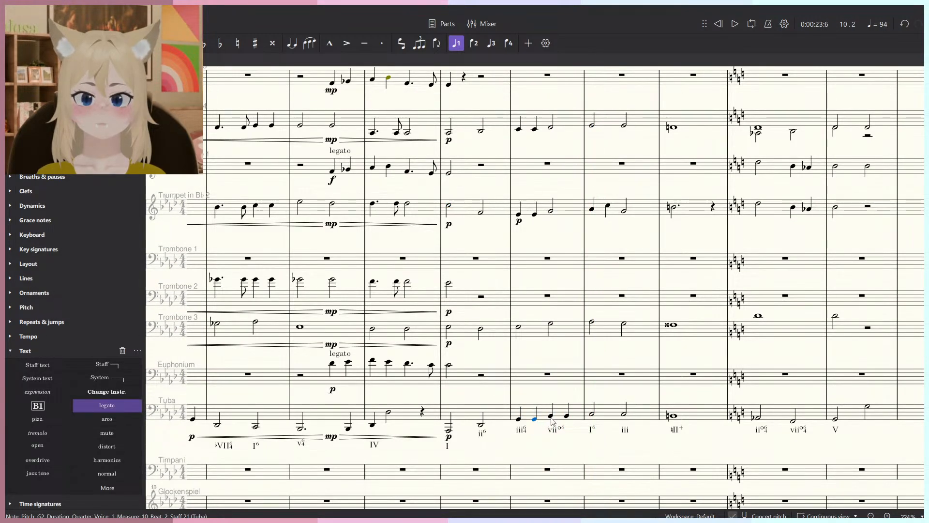
{"action": "left_click", "coordinate": [549, 417]}
{"action": "key", "text": "6"}
Split Trombone 3's first half note in measure 10 into two E♭3 quarter notes and play back the start of the measure.
{"action": "left_click", "coordinate": [518, 328]}
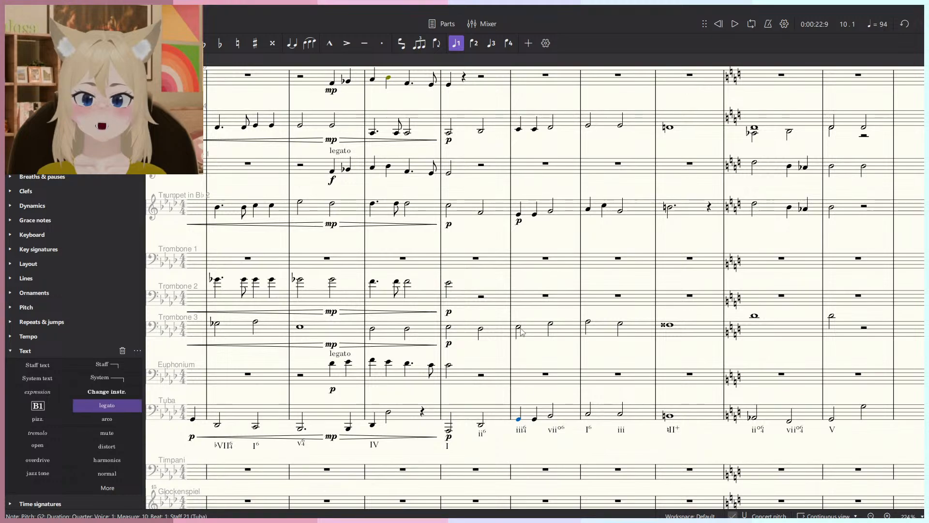
{"action": "key", "text": "5"}
{"action": "left_click", "coordinate": [533, 327]}
{"action": "key", "text": "Escape"}
{"action": "left_click", "coordinate": [521, 328]}
{"action": "key", "text": "space"}
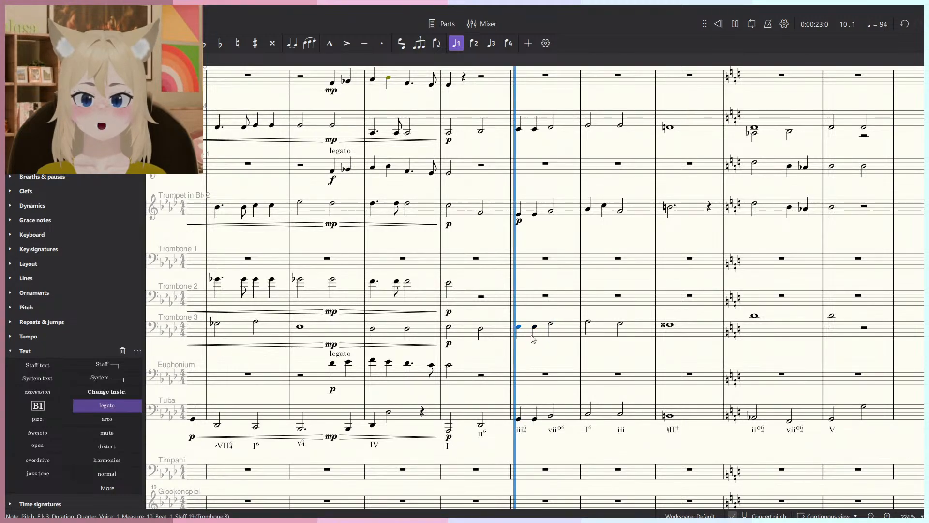
{"action": "key", "text": "space"}
Return the Tuba's first note in measure 10 to a single half note and play back that measure.
{"action": "left_click", "coordinate": [519, 420]}
{"action": "key", "text": "7"}
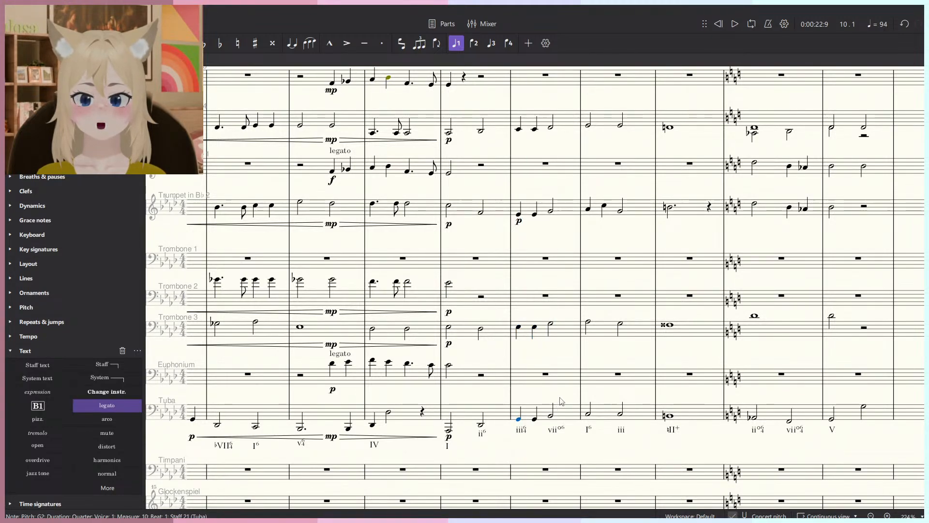
{"action": "key", "text": "ctrl+z"}
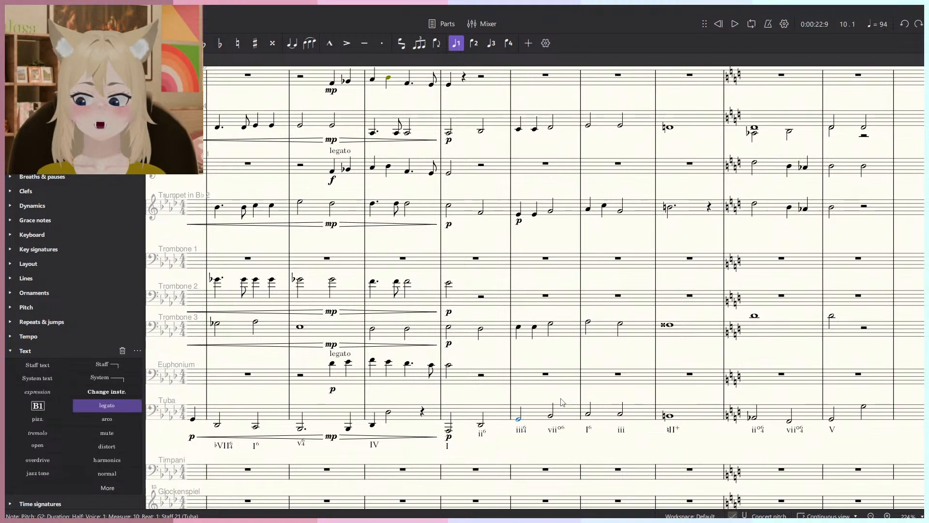
{"action": "key", "text": "Escape"}
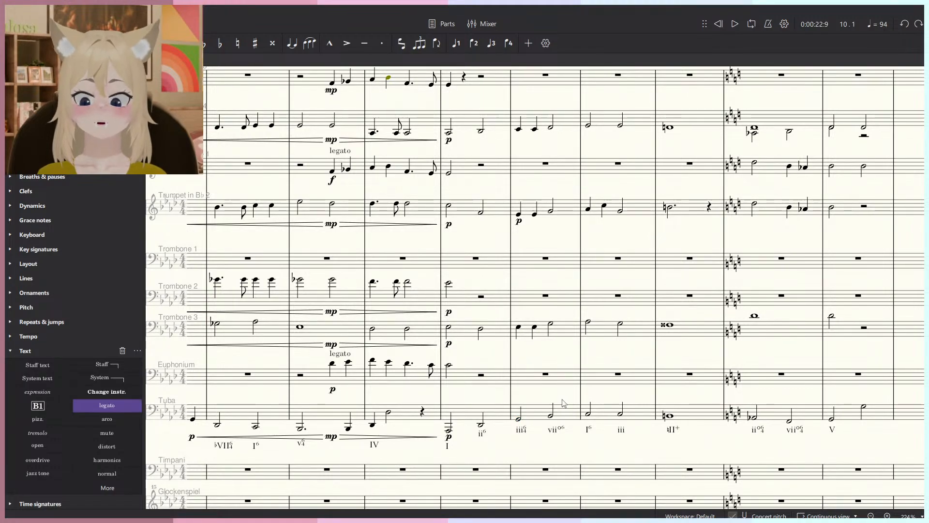
{"action": "key", "text": "space"}
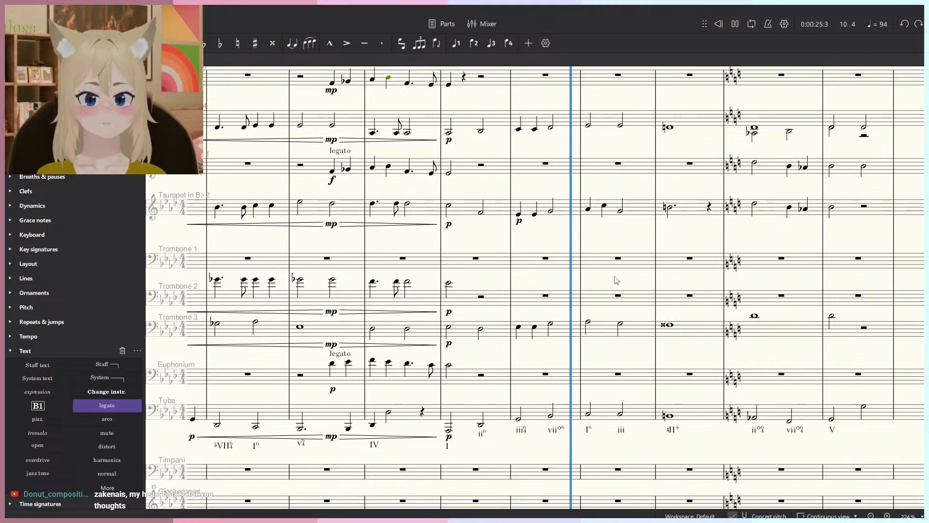
{"action": "key", "text": "space"}
Split the first half note of measure 11 into two repeated quarter notes in Horn in F 2 & 4 and Trombone 3.
{"action": "left_click", "coordinate": [589, 125]}
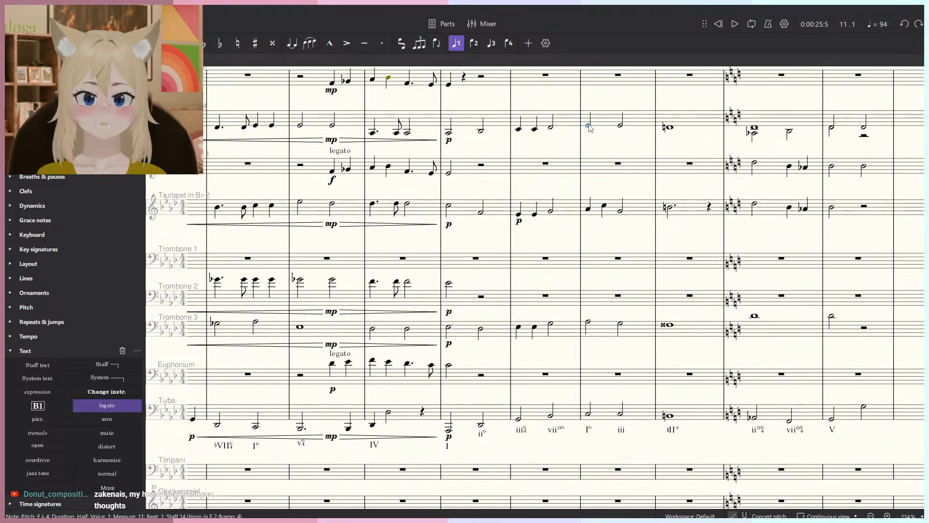
{"action": "key", "text": "5"}
{"action": "key", "text": "n"}
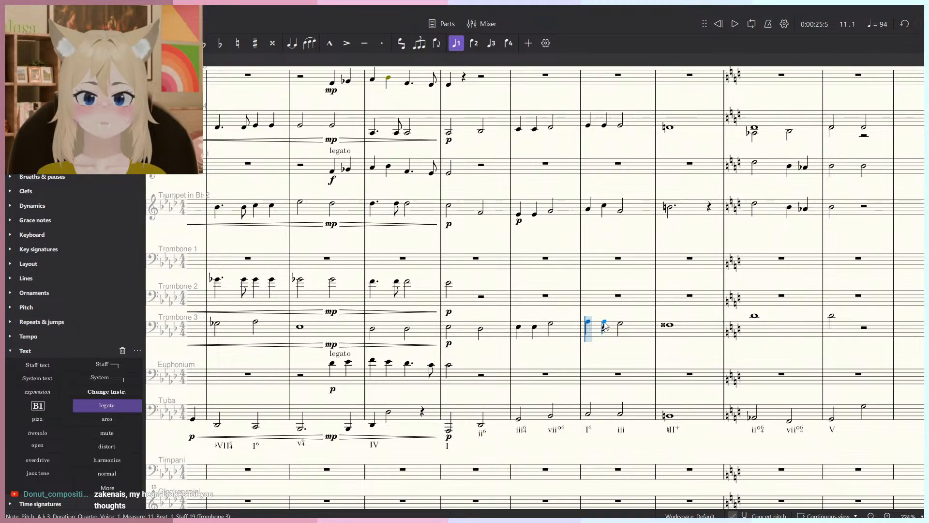
Play back the score from the start of measure 10 and stop in measure 11 while viewing the woodwind staves.
{"action": "left_click", "coordinate": [524, 330]}
{"action": "key", "text": "space"}
{"action": "scroll", "coordinate": [593, 396], "scroll_direction": "down", "scroll_amount": 6}
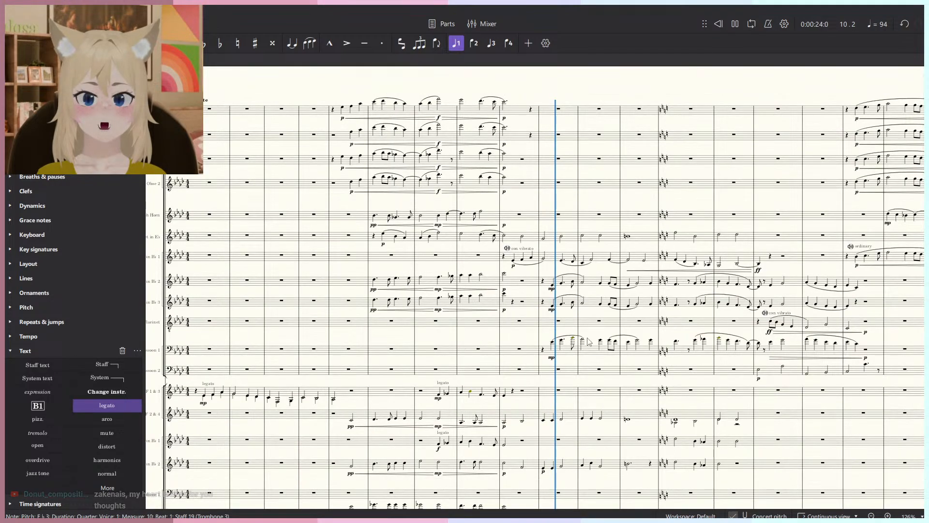
{"action": "scroll", "coordinate": [655, 237], "scroll_direction": "up", "scroll_amount": 6}
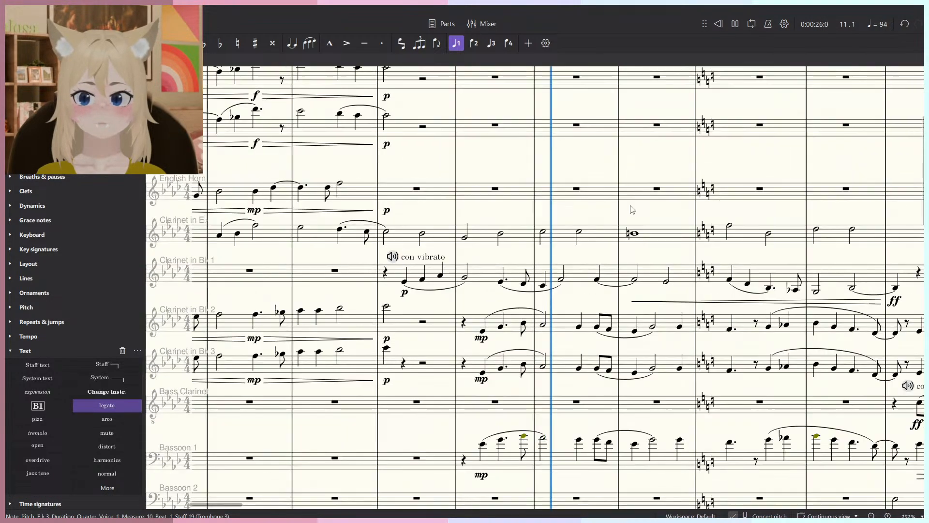
{"action": "key", "text": "space"}
Check the Clarinet in E♭ line in measures 10 to 14 and delete Trumpet in B♭ 1's notes in measures 13 and 14.
{"action": "left_click", "coordinate": [654, 238]}
{"action": "scroll", "coordinate": [654, 237], "scroll_direction": "down", "scroll_amount": 3}
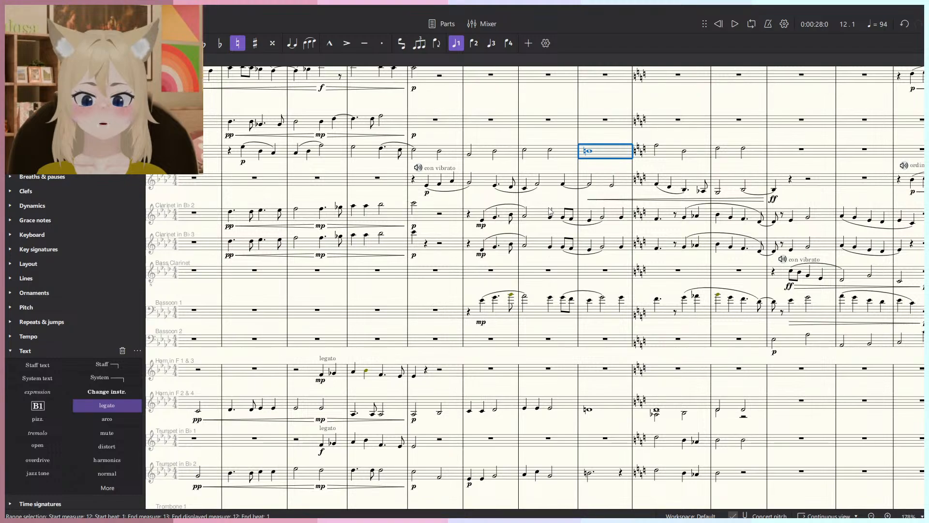
{"action": "scroll", "coordinate": [550, 212], "scroll_direction": "down", "scroll_amount": 4}
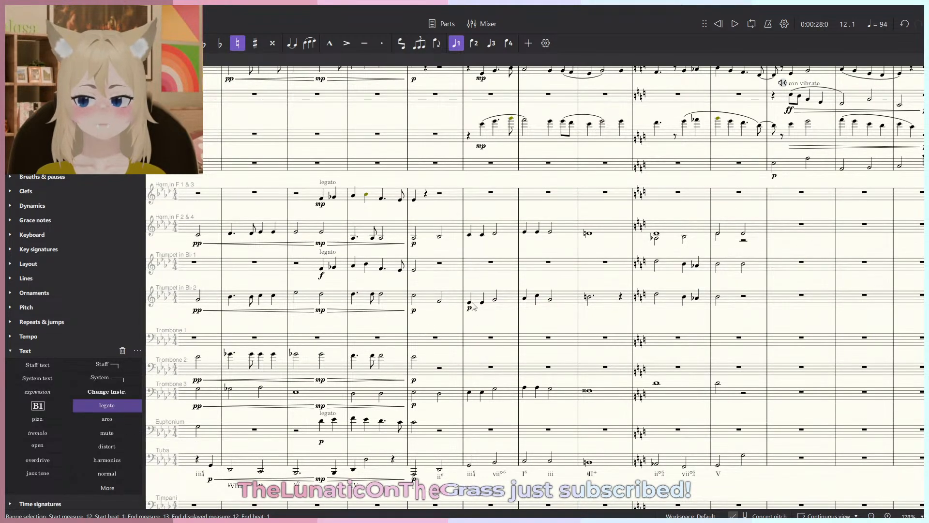
{"action": "scroll", "coordinate": [474, 307], "scroll_direction": "up", "scroll_amount": 3}
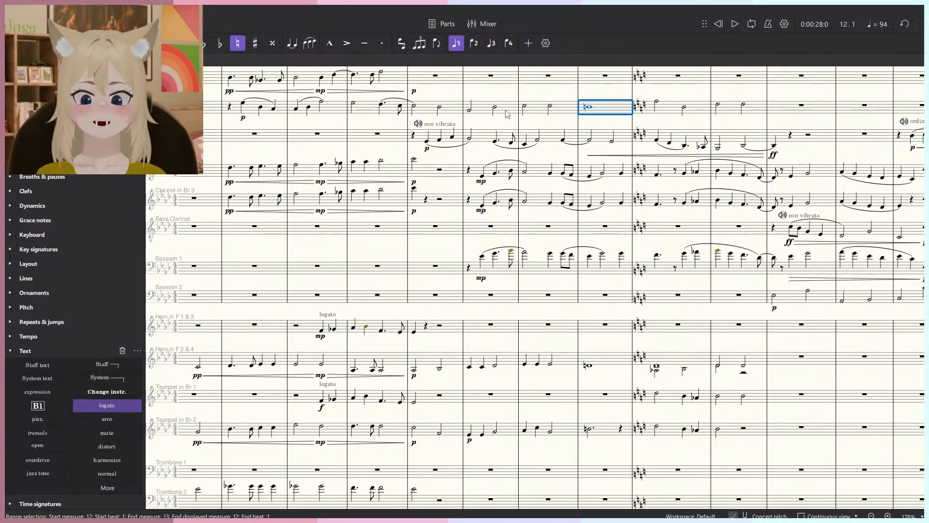
{"action": "left_click", "coordinate": [489, 110], "text": "shift"}
{"action": "key", "text": "Escape"}
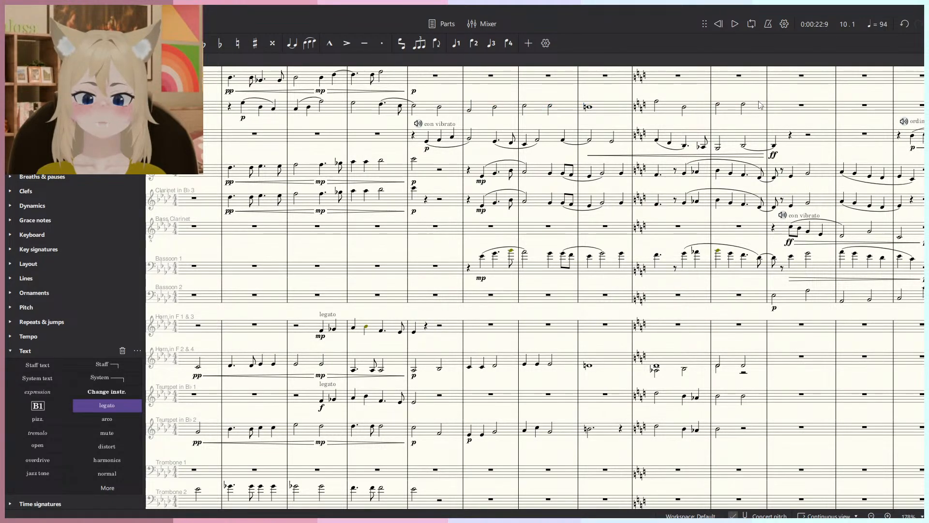
{"action": "left_click", "coordinate": [760, 105]}
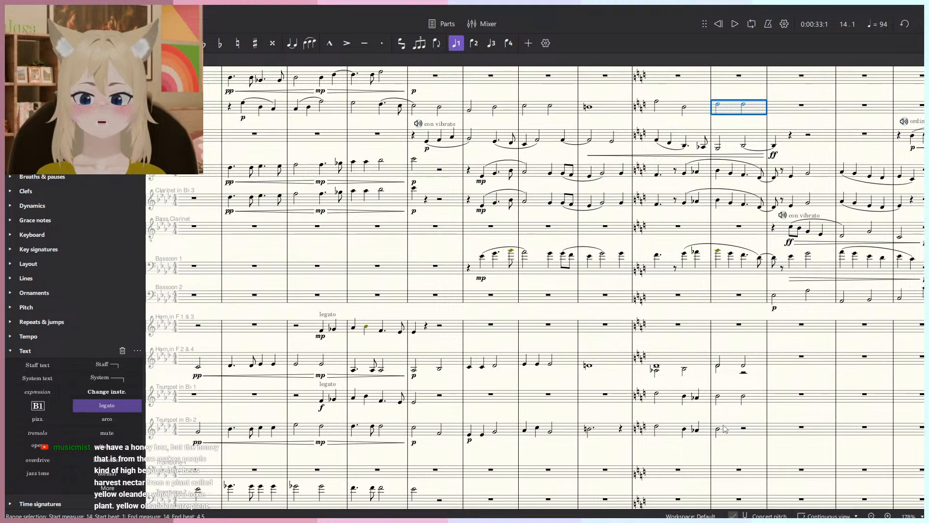
{"action": "left_click", "coordinate": [758, 397]}
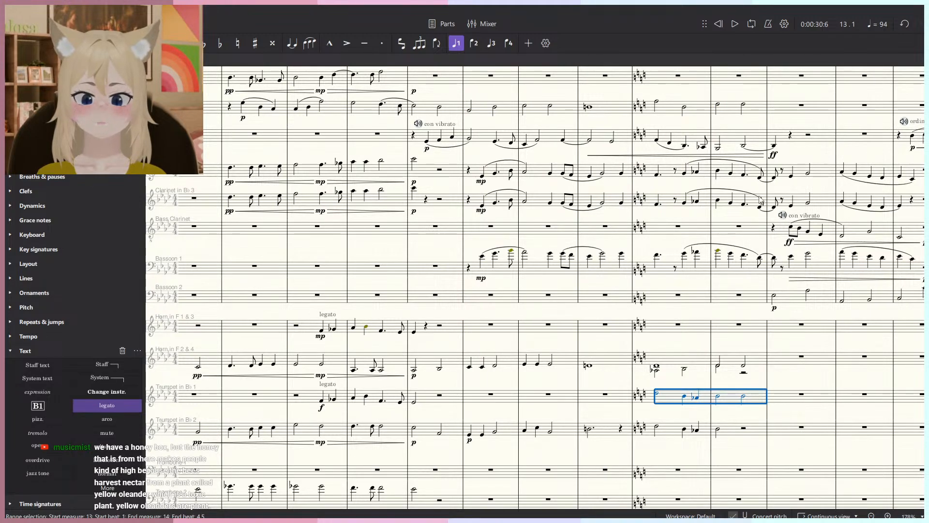
Move the Clarinet in E♭ passage from beat 3 of measure 9 through measure 14 to the same beats of Trumpet in B♭ 1.
{"action": "left_click", "coordinate": [753, 109]}
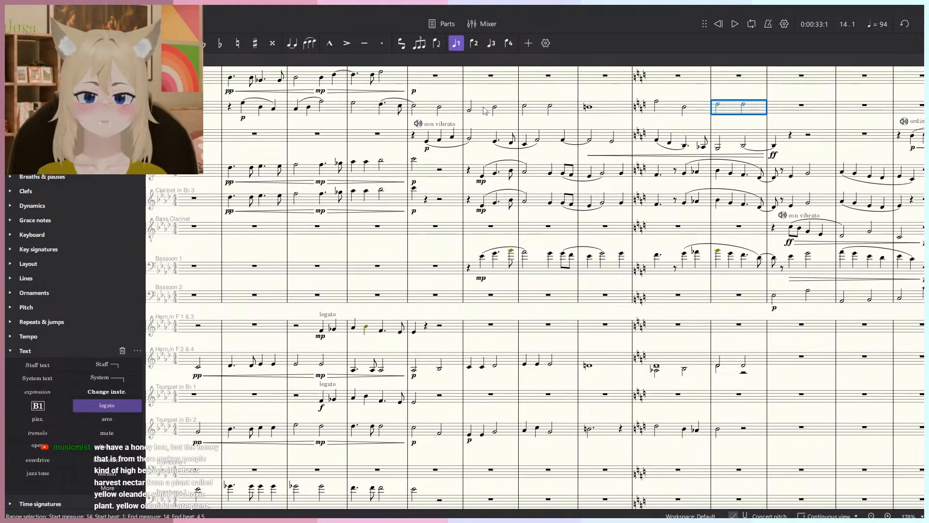
{"action": "left_click_drag", "start_coordinate": [495, 123], "coordinate": [504, 123]}
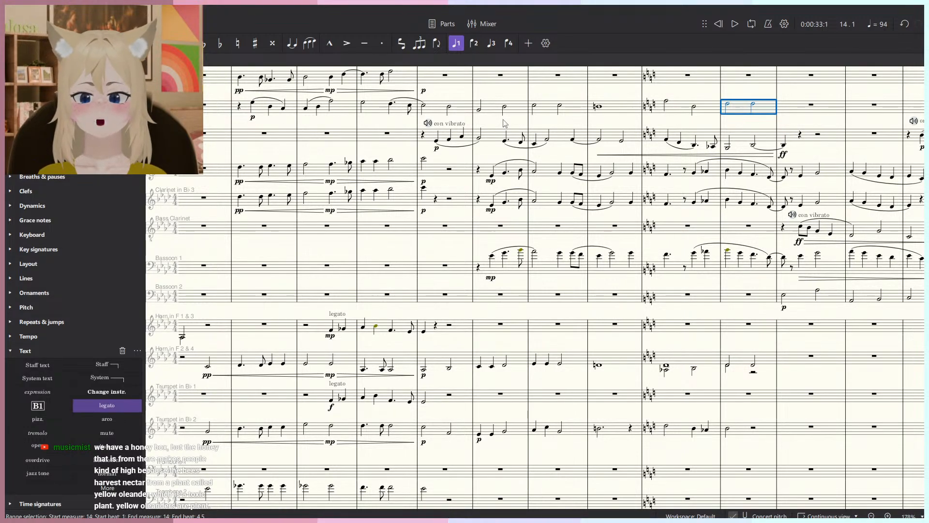
{"action": "left_click", "coordinate": [450, 108], "text": "shift"}
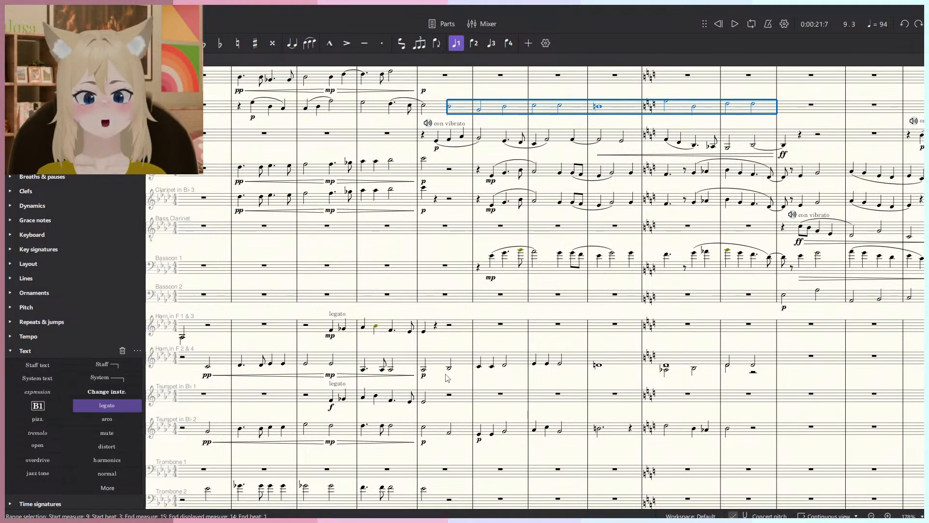
{"action": "left_click", "coordinate": [449, 397]}
{"action": "key", "text": "Delete"}
{"action": "left_click", "coordinate": [450, 399]}
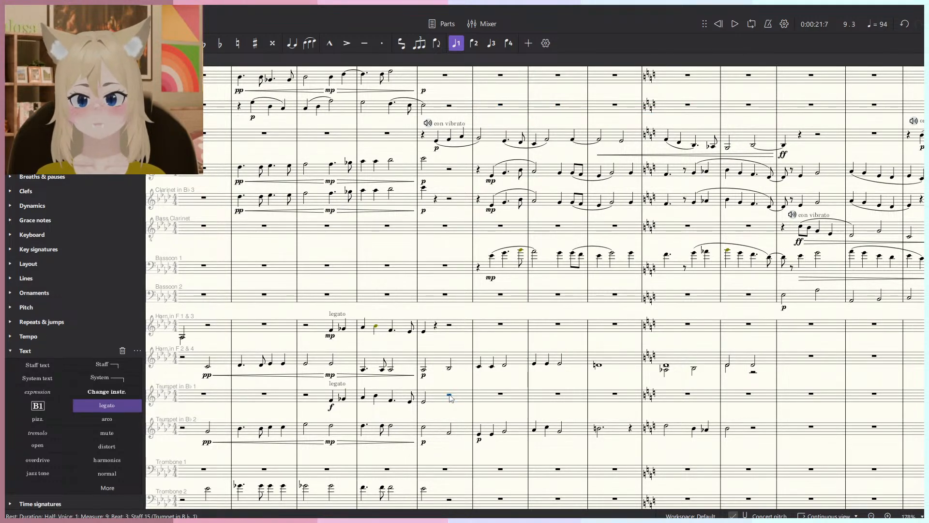
{"action": "key", "text": "ctrl+v"}
Add a p dynamic to Trumpet in B♭ 1's half note on beat 3 of measure 9.
{"action": "scroll", "coordinate": [449, 401], "scroll_direction": "up", "scroll_amount": 3}
{"action": "left_click", "coordinate": [450, 394]}
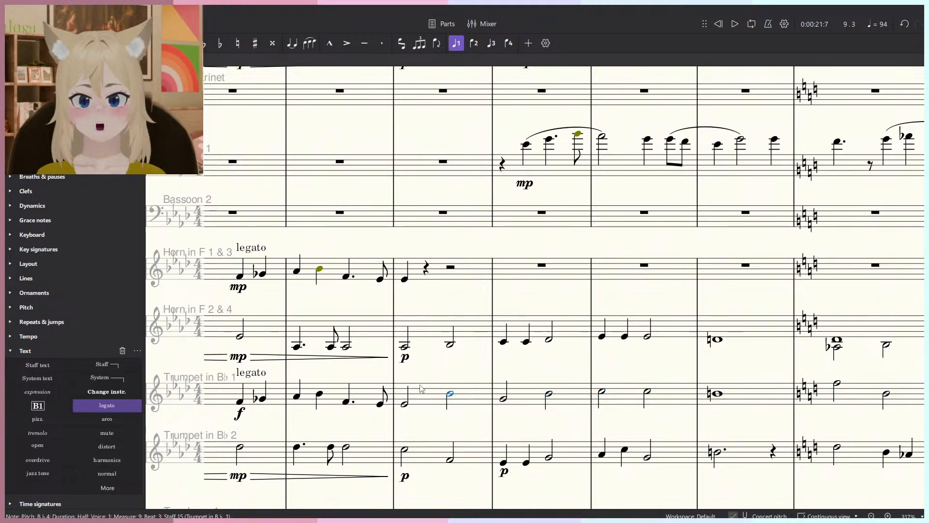
{"action": "left_click", "coordinate": [10, 205]}
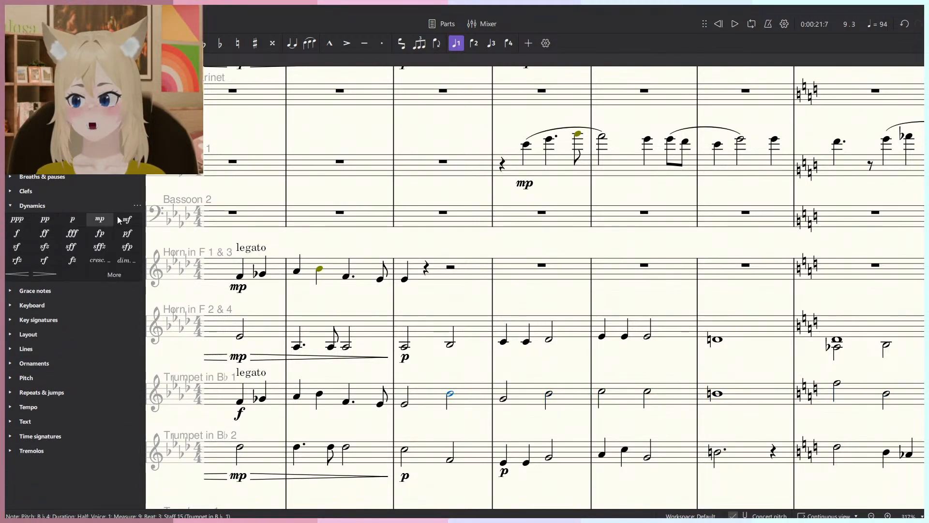
{"action": "left_click", "coordinate": [72, 219]}
Add a diminuendo hairpin under Trumpet in B♭ 1's first half note in measure 9 and play back the transition into that measure.
{"action": "left_click", "coordinate": [405, 403]}
{"action": "key", "text": "space"}
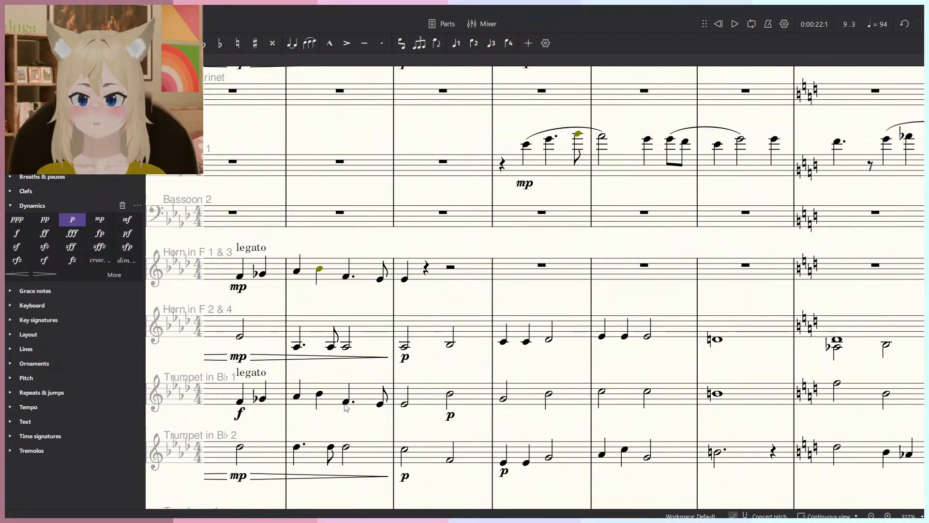
{"action": "scroll", "coordinate": [417, 425], "scroll_direction": "down", "scroll_amount": 3}
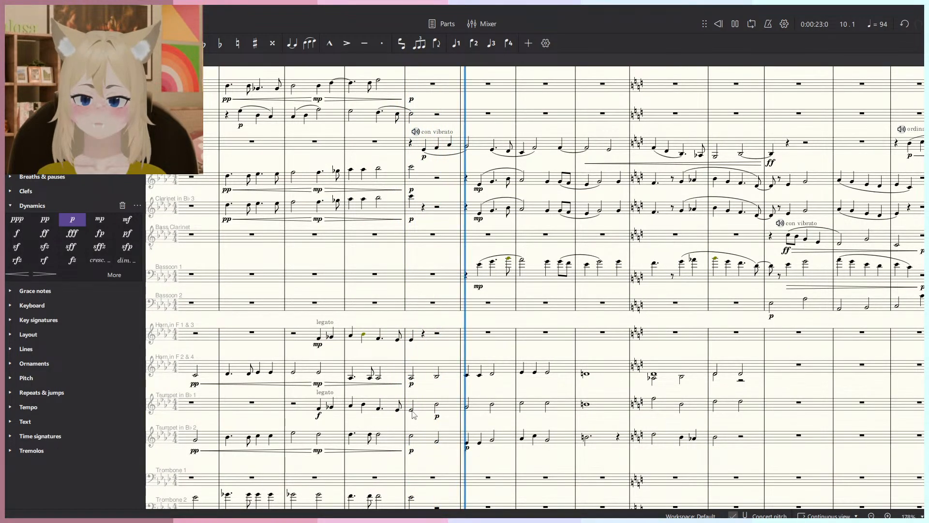
{"action": "key", "text": "space"}
{"action": "key", "text": "shift+period"}
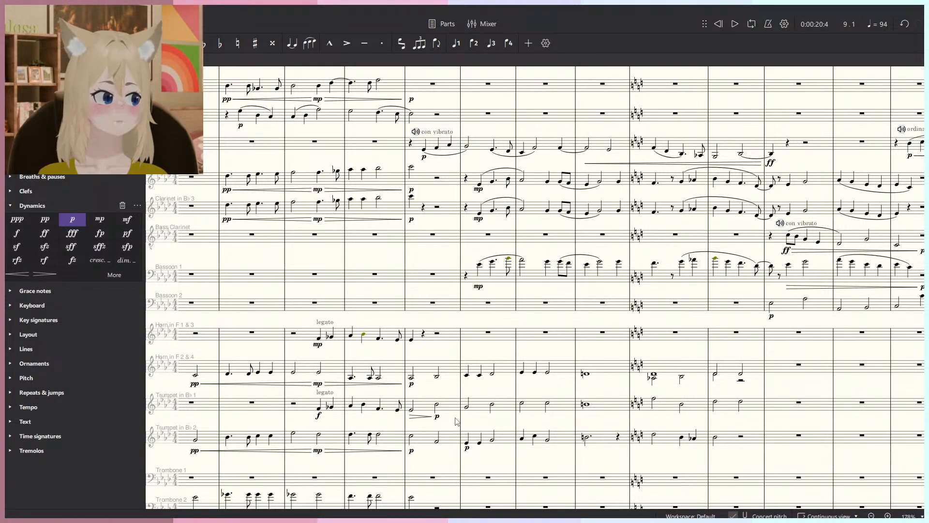
{"action": "key", "text": "space"}
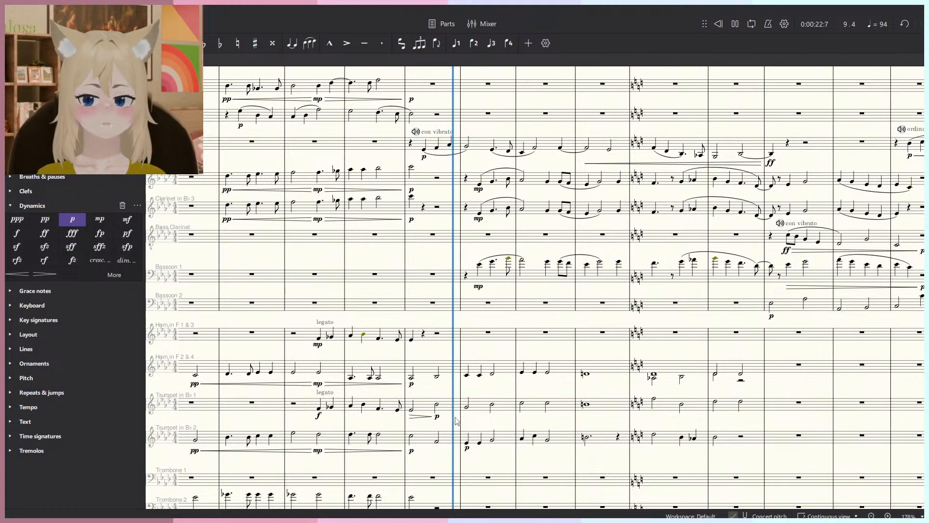
{"action": "key", "text": "space"}
{"action": "key", "text": "space"}
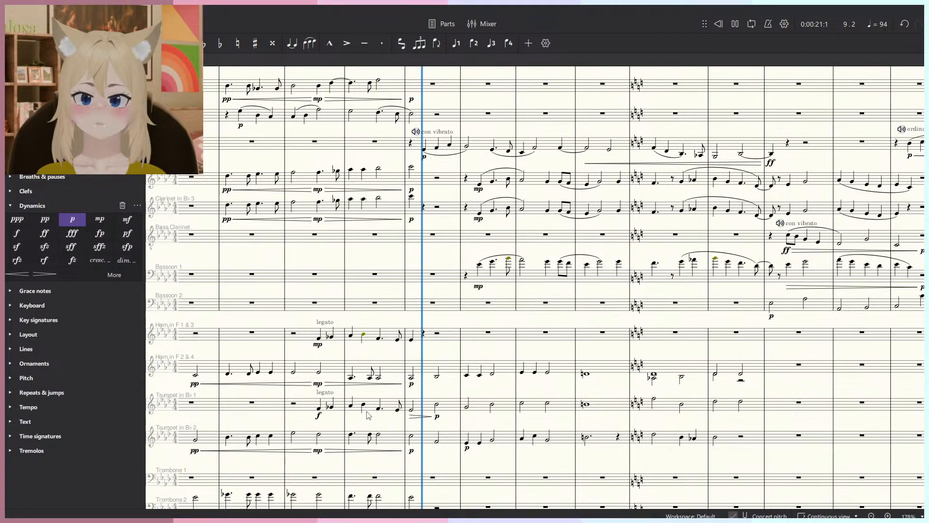
{"action": "key", "text": "space"}
Lengthen Horn in F 1 & 3's first note in measure 9 to a half note and play back from the middle of measure 8.
{"action": "scroll", "coordinate": [370, 416], "scroll_direction": "up", "scroll_amount": 3}
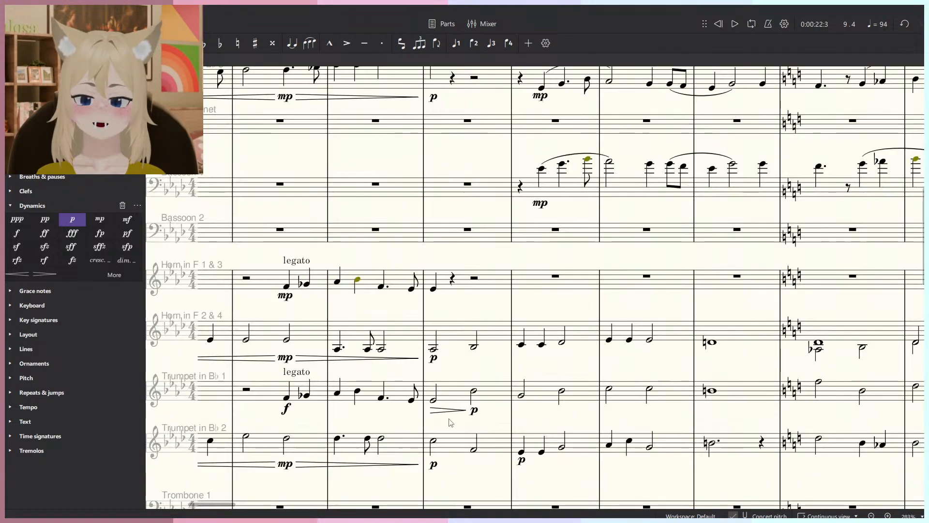
{"action": "left_click", "coordinate": [434, 289]}
{"action": "key", "text": "6"}
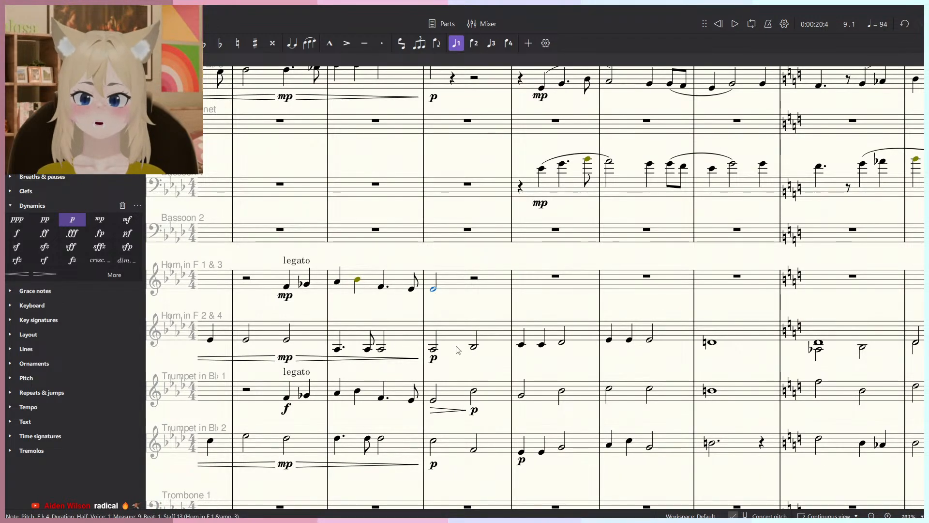
{"action": "key", "text": "Escape"}
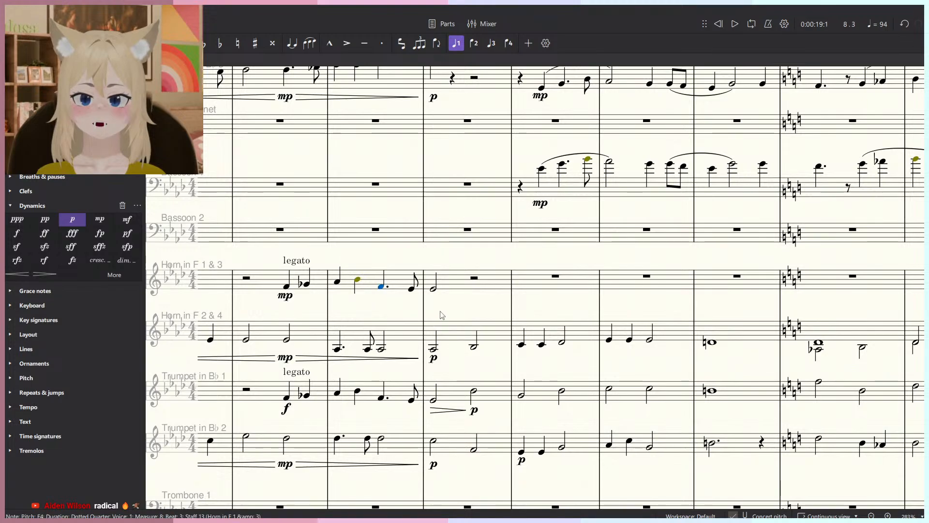
{"action": "key", "text": "space"}
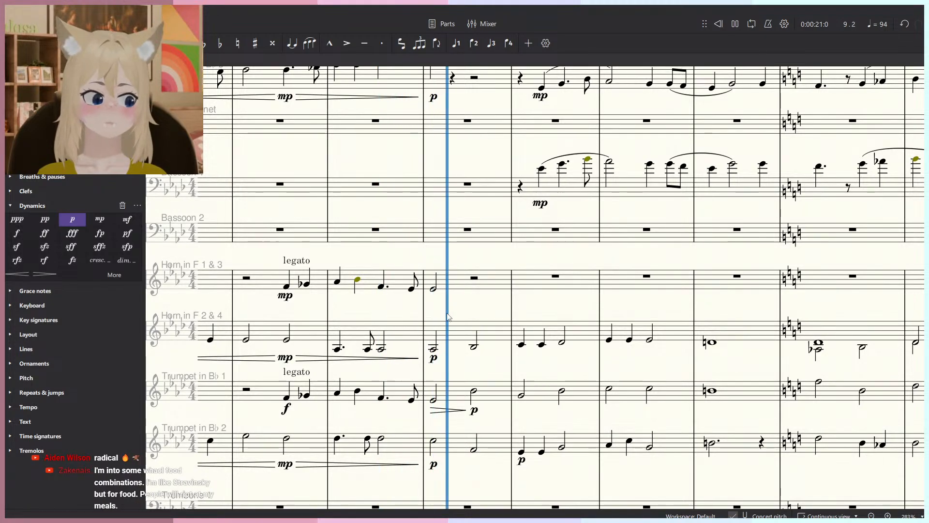
{"action": "key", "text": "space"}
Delete Trumpet in B♭ 1's hairpin in measure 9 and return Horn in F 1 & 3's first note there to a quarter note.
{"action": "left_click", "coordinate": [446, 411]}
{"action": "key", "text": "Delete"}
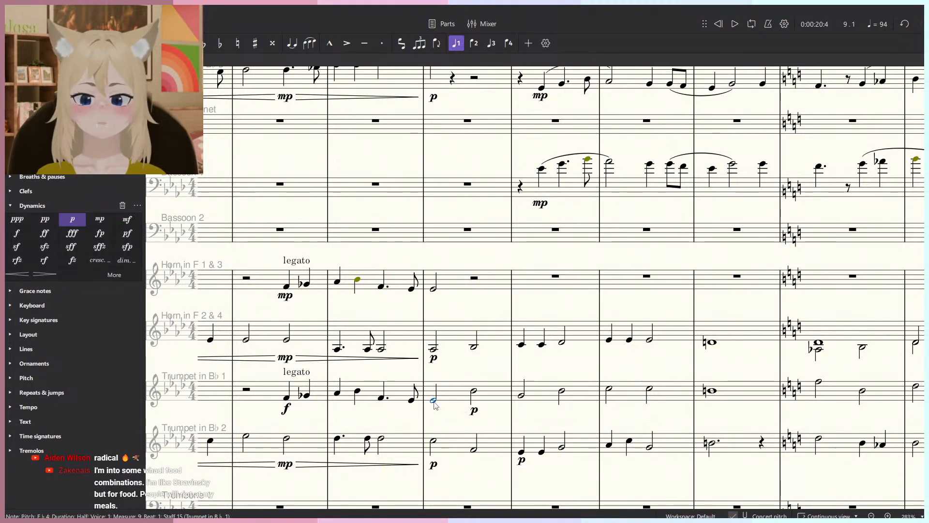
{"action": "scroll", "coordinate": [433, 387], "scroll_direction": "up", "scroll_amount": 1}
{"action": "left_click", "coordinate": [435, 334]}
{"action": "key", "text": "5"}
{"action": "scroll", "coordinate": [443, 383], "scroll_direction": "down", "scroll_amount": 1}
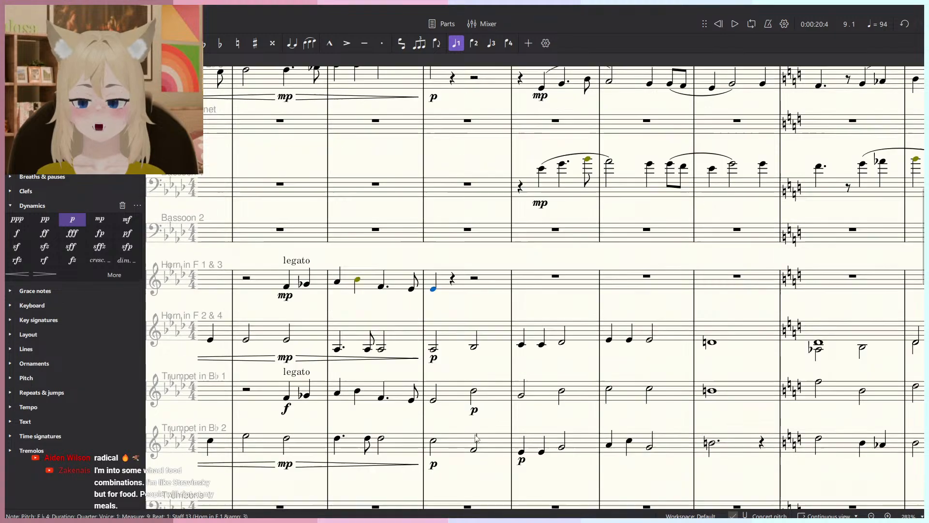
Move Trumpet in B♭ 2's passage from beat 3 of measure 9 through measure 14 to Trombone 1, starting on the same beat.
{"action": "left_click", "coordinate": [480, 437]}
{"action": "scroll", "coordinate": [477, 422], "scroll_direction": "down", "scroll_amount": 3}
{"action": "left_click_drag", "start_coordinate": [476, 375], "coordinate": [421, 324]}
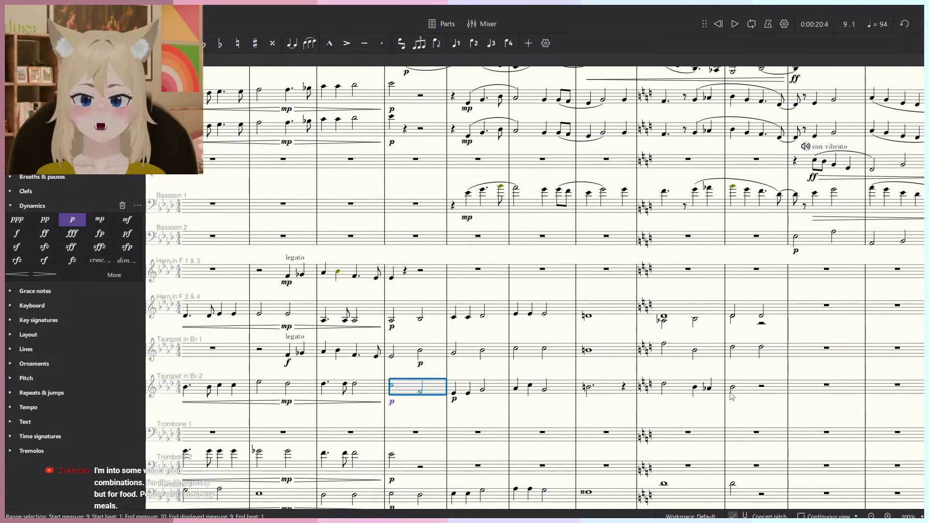
{"action": "left_click", "coordinate": [731, 392]}
{"action": "left_click", "coordinate": [421, 391], "text": "shift"}
{"action": "key", "text": "Delete"}
{"action": "left_click", "coordinate": [421, 435]}
{"action": "key", "text": "6"}
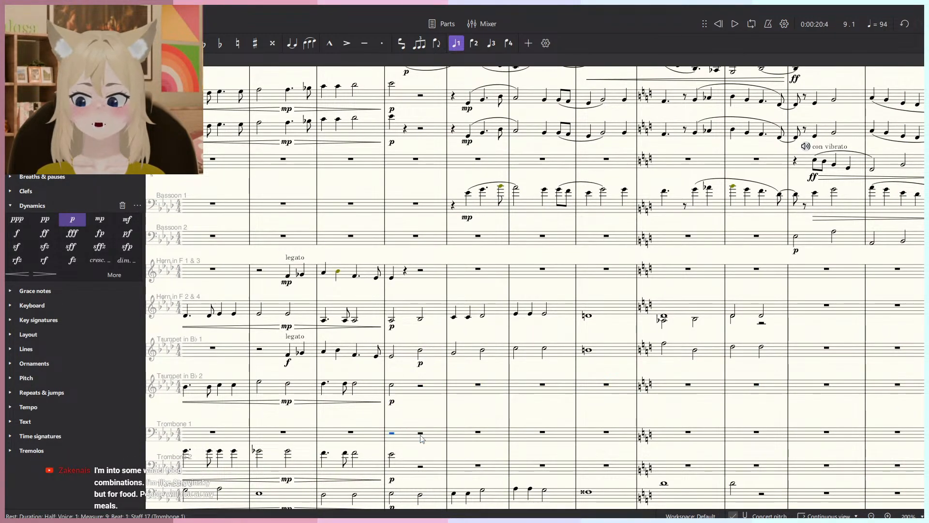
{"action": "key", "text": "ctrl+v"}
Move Trumpet in B♭ 1's passage from beat 3 of measure 9 through measure 14 to the same beats of Trumpet in B♭ 2.
{"action": "left_click", "coordinate": [420, 349]}
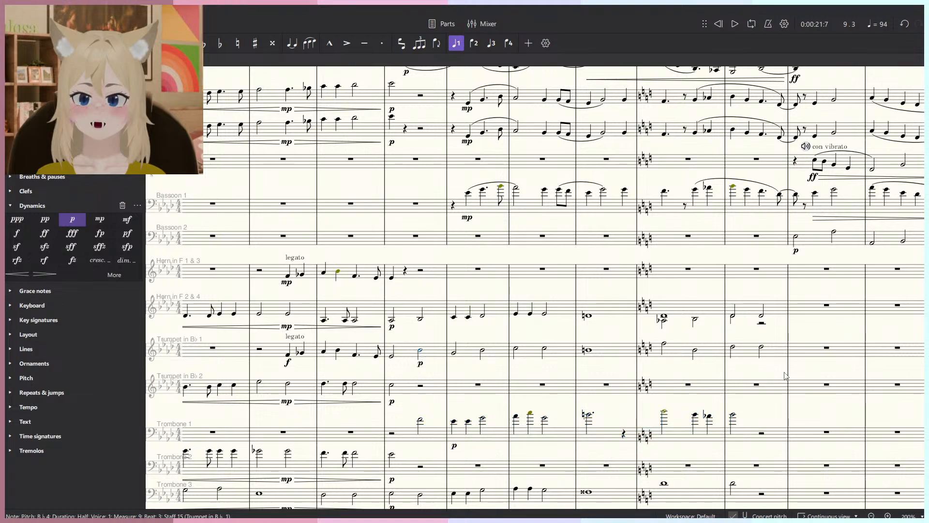
{"action": "left_click", "coordinate": [733, 349], "text": "shift"}
{"action": "key", "text": "ctrl+x"}
{"action": "left_click", "coordinate": [420, 384]}
{"action": "key", "text": "ctrl+v"}
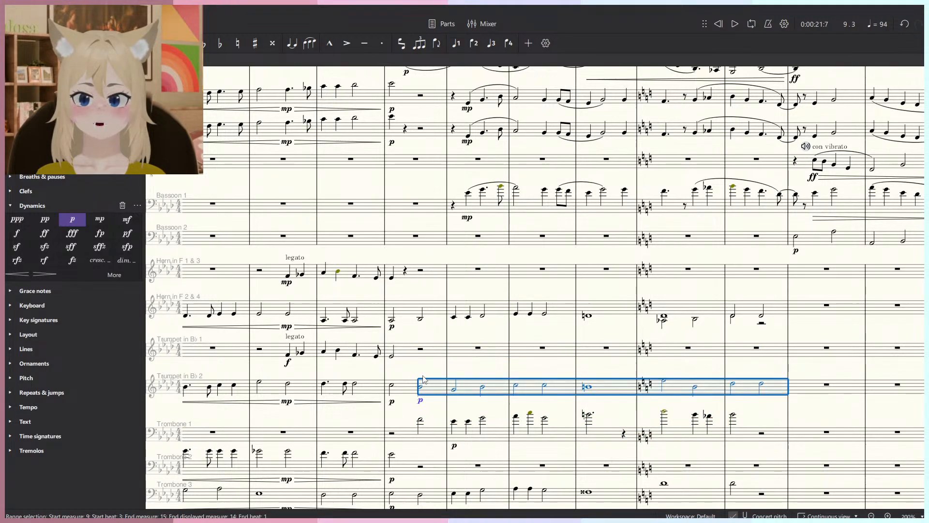
{"action": "key", "text": "Escape"}
Play back the revised brass from measure 9, and again from beat 3 of measure 8.
{"action": "key", "text": "space"}
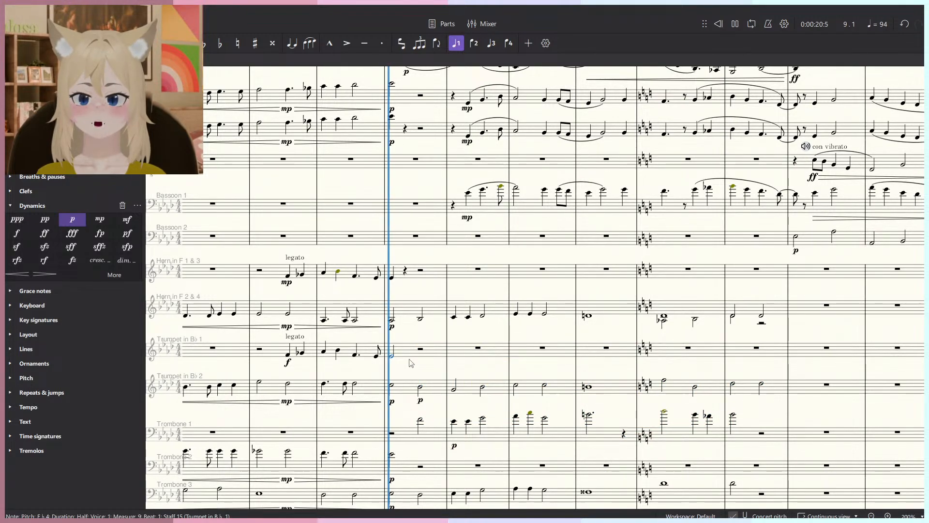
{"action": "key", "text": "space"}
{"action": "left_click", "coordinate": [357, 356]}
{"action": "key", "text": "space"}
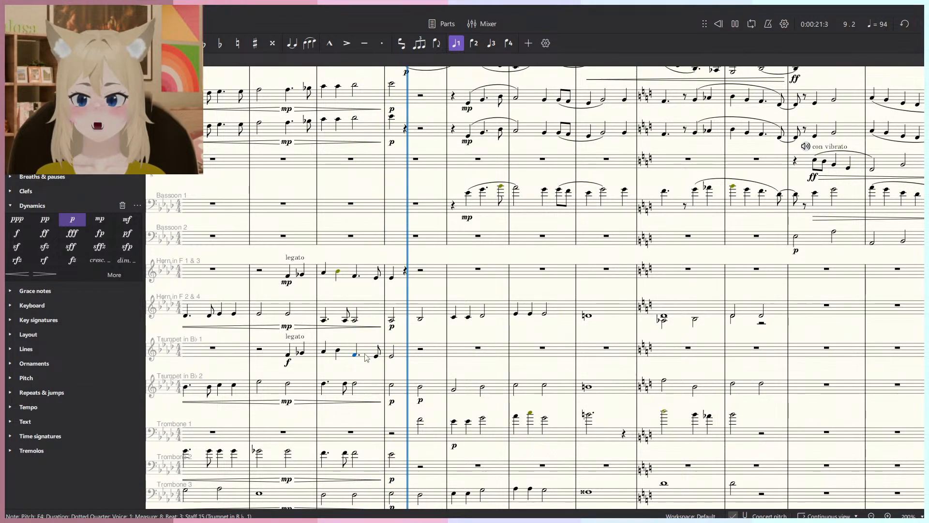
{"action": "key", "text": "space"}
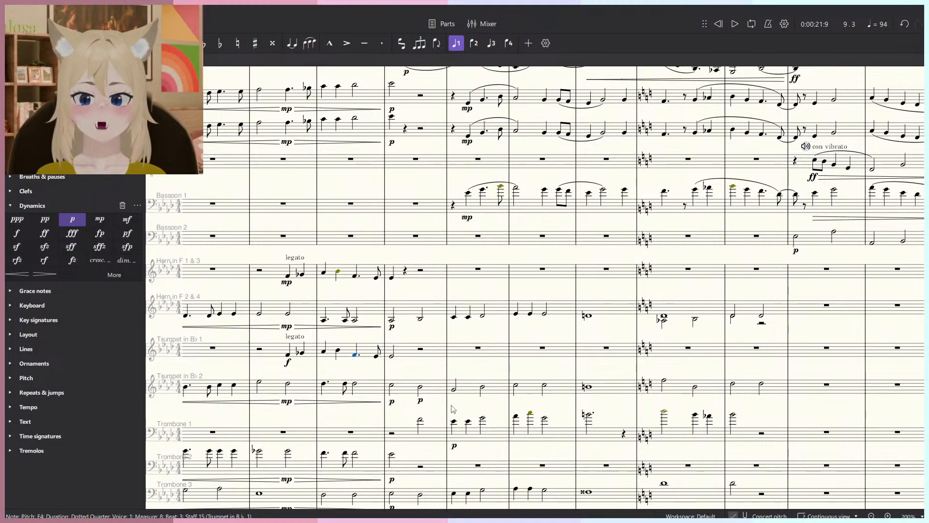
Delete the second p dynamic in Trumpet in B♭ 2's measure 9 and play back from measure 8 into measure 11.
{"action": "left_click_drag", "start_coordinate": [422, 402], "coordinate": [423, 402]}
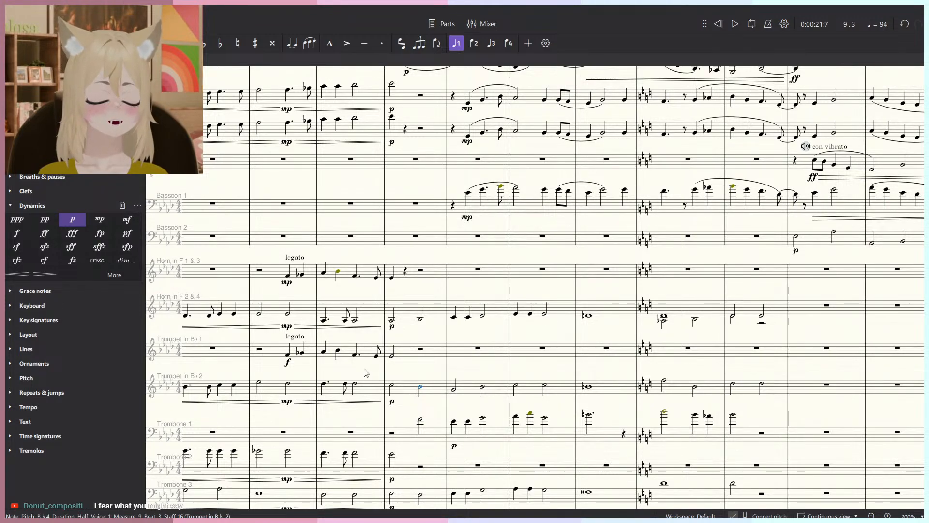
{"action": "key", "text": "space"}
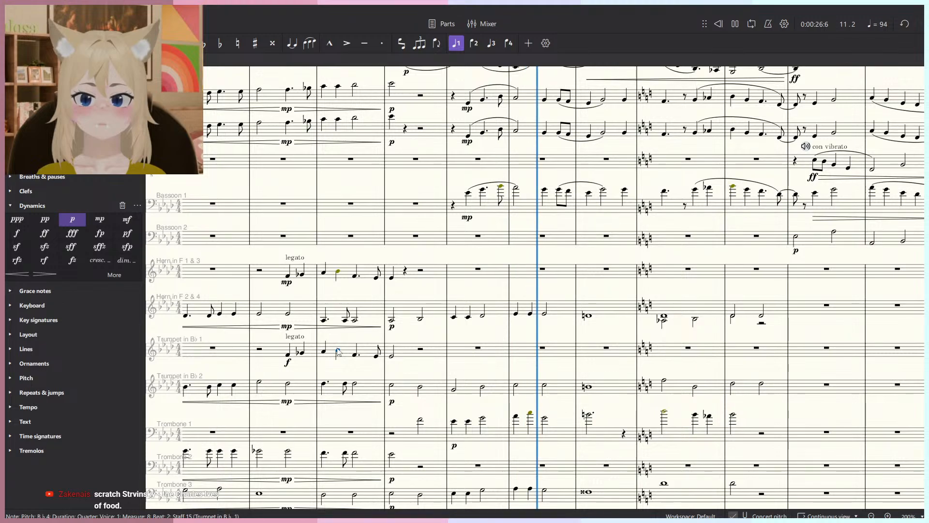
{"action": "key", "text": "space"}
Try raising Trombone 1's second quarter note in measure 11 to A♮4, then restore it to A♭4.
{"action": "scroll", "coordinate": [518, 432], "scroll_direction": "up", "scroll_amount": 5}
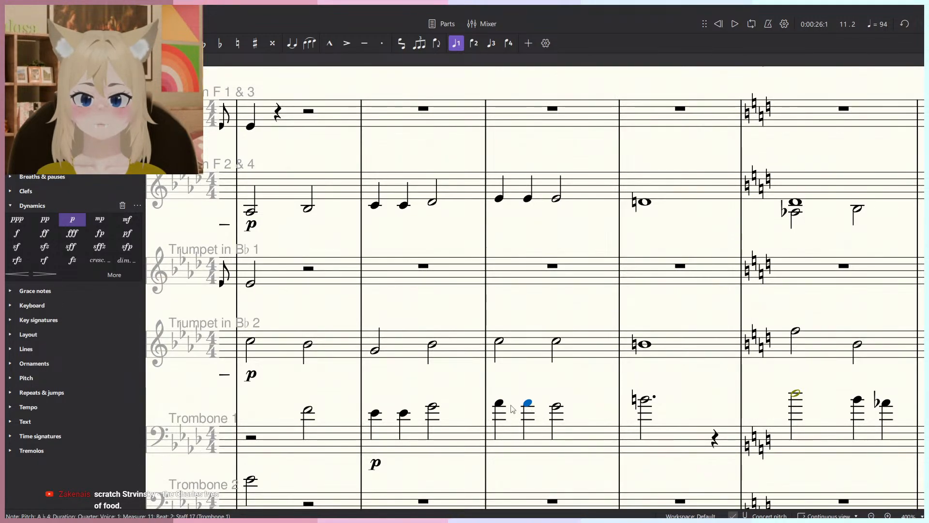
{"action": "key", "text": "Right"}
{"action": "key", "text": "Up"}
{"action": "key", "text": "Up"}
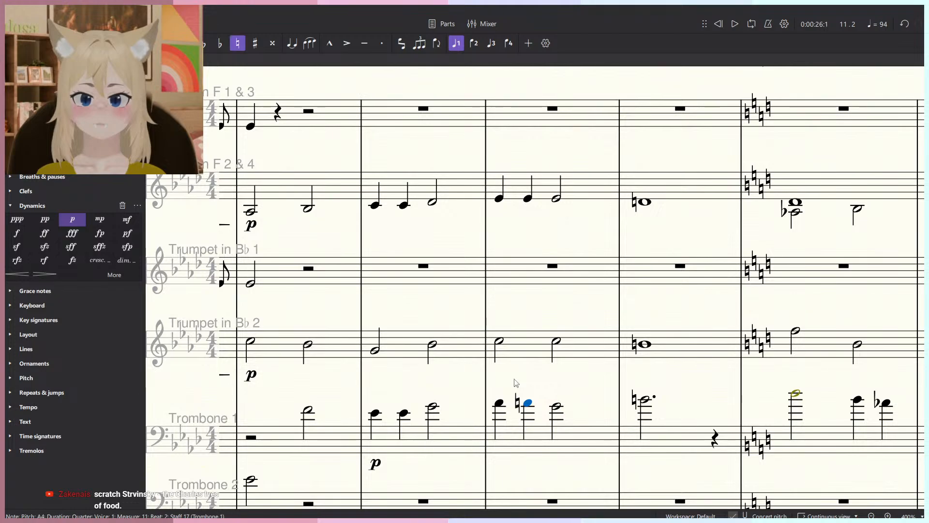
{"action": "key", "text": "Down"}
{"action": "scroll", "coordinate": [690, 358], "scroll_direction": "down", "scroll_amount": 1}
{"action": "left_click_drag", "start_coordinate": [741, 384], "coordinate": [661, 368]}
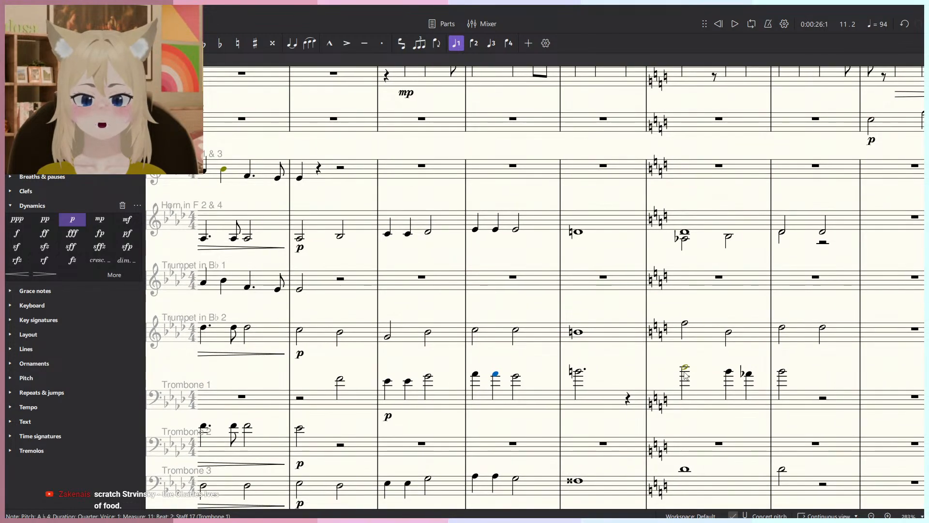
Try moving Trombone 1's passage from beat 3 of measure 9 through measure 14 to Horn in F 1 & 3, then undo the move.
{"action": "left_click", "coordinate": [685, 369]}
{"action": "scroll", "coordinate": [683, 388], "scroll_direction": "down", "scroll_amount": 1}
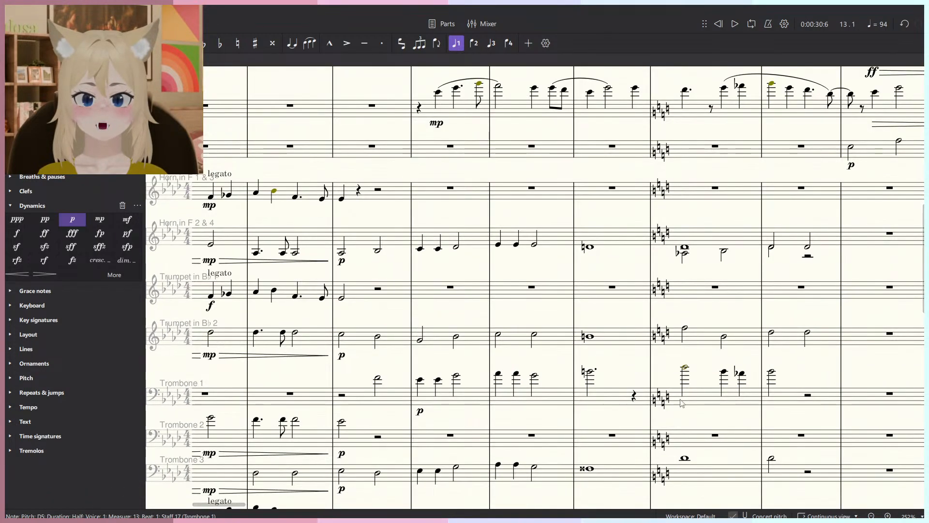
{"action": "left_click", "coordinate": [782, 383]}
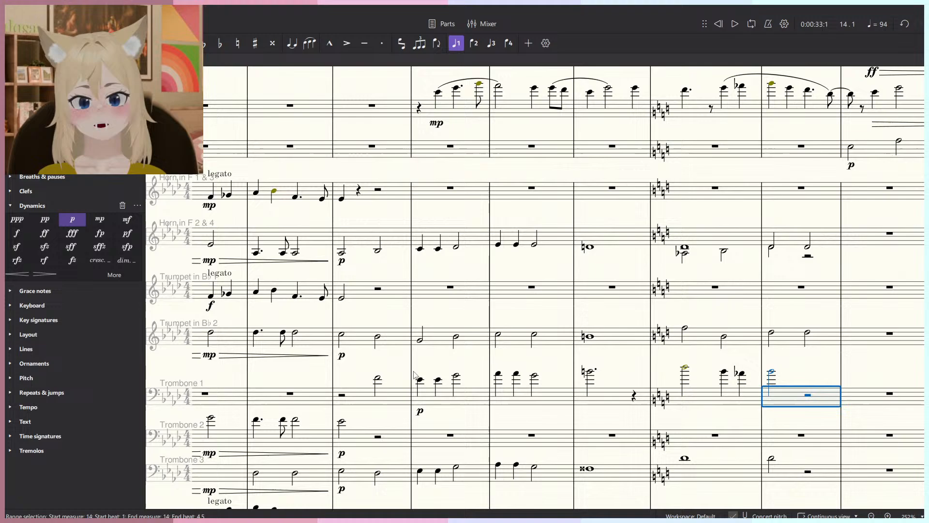
{"action": "left_click", "coordinate": [378, 380], "text": "shift"}
{"action": "key", "text": "Delete"}
{"action": "left_click", "coordinate": [378, 190]}
{"action": "key", "text": "ctrl+v"}
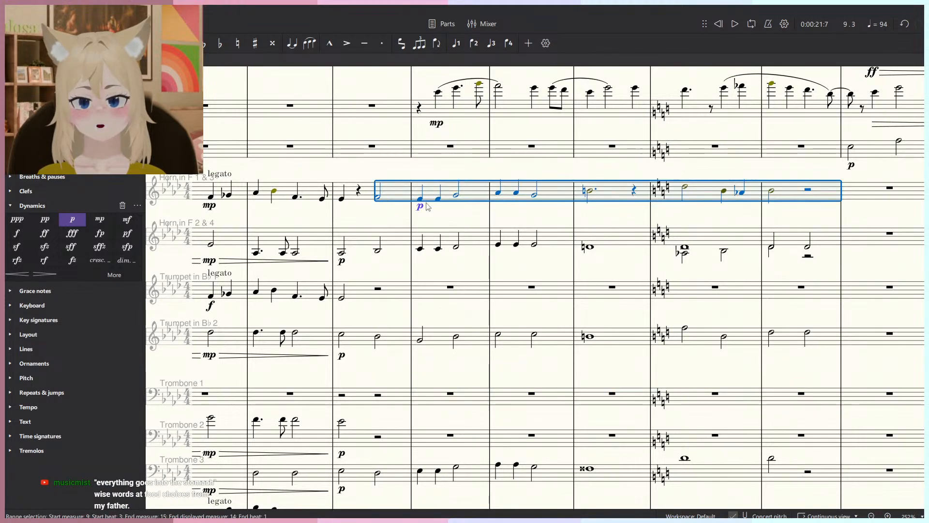
{"action": "left_click", "coordinate": [449, 221]}
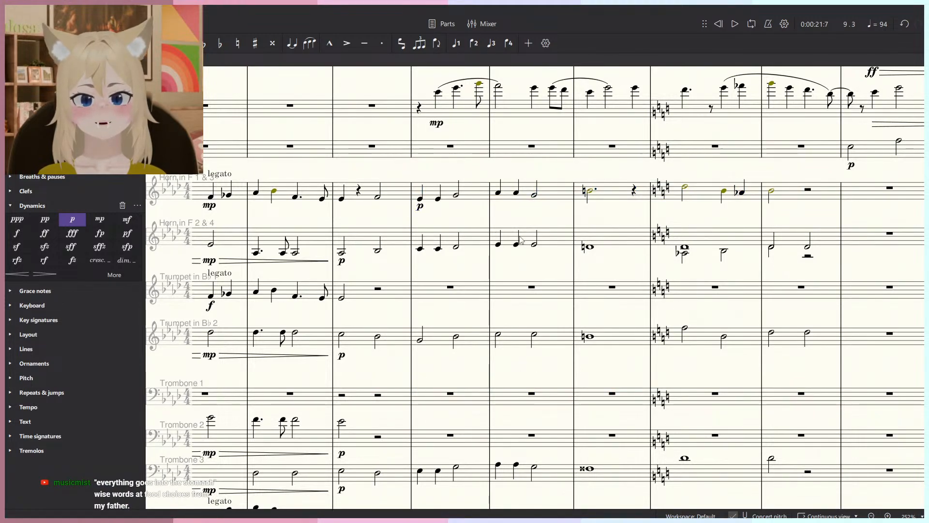
{"action": "scroll", "coordinate": [520, 240], "scroll_direction": "down", "scroll_amount": 1, "text": "ctrl"}
{"action": "left_click", "coordinate": [668, 194]}
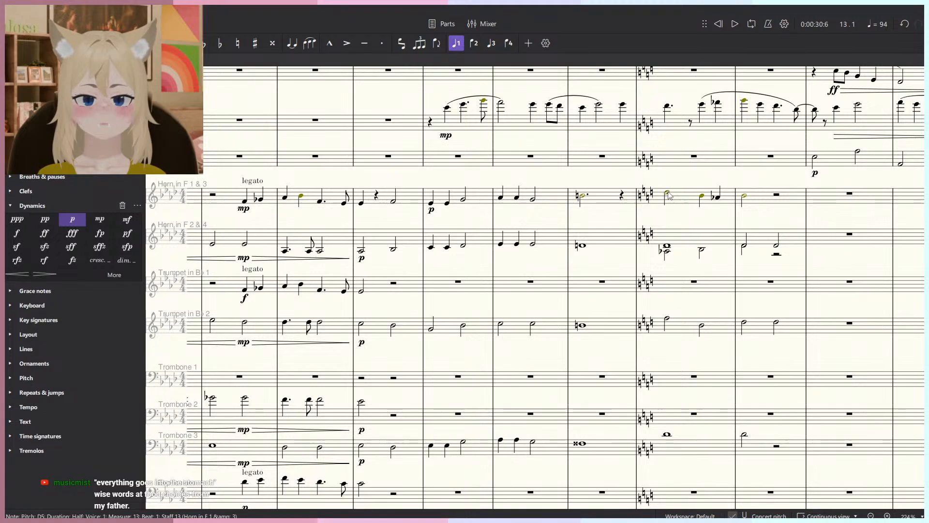
{"action": "key", "text": "ctrl+z"}
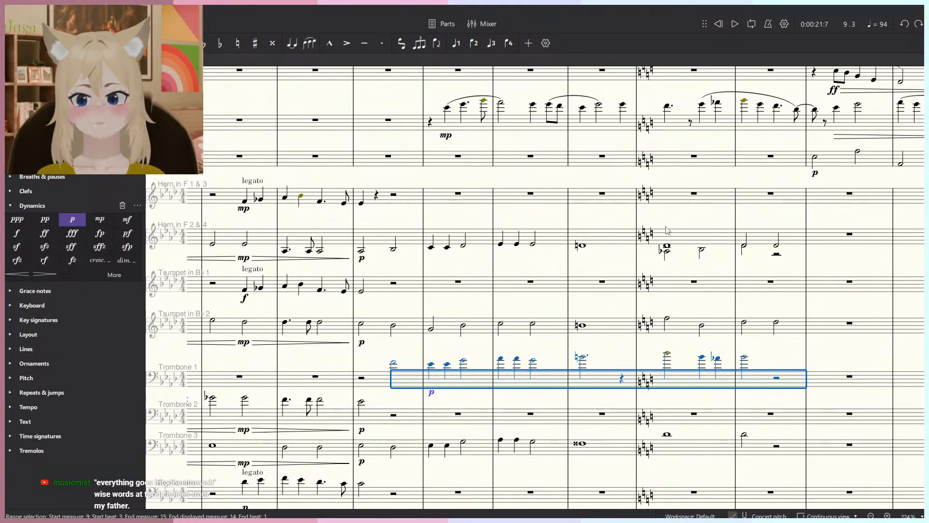
Play back briefly from Bassoon 1's entry on beat 2 of measure 10.
{"action": "scroll", "coordinate": [683, 308], "scroll_direction": "down", "scroll_amount": 1}
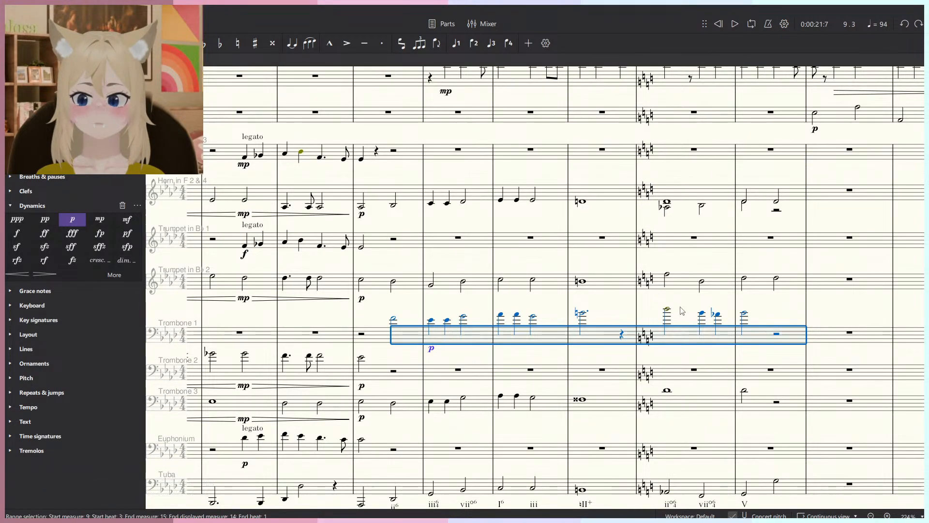
{"action": "scroll", "coordinate": [683, 310], "scroll_direction": "up", "scroll_amount": 4}
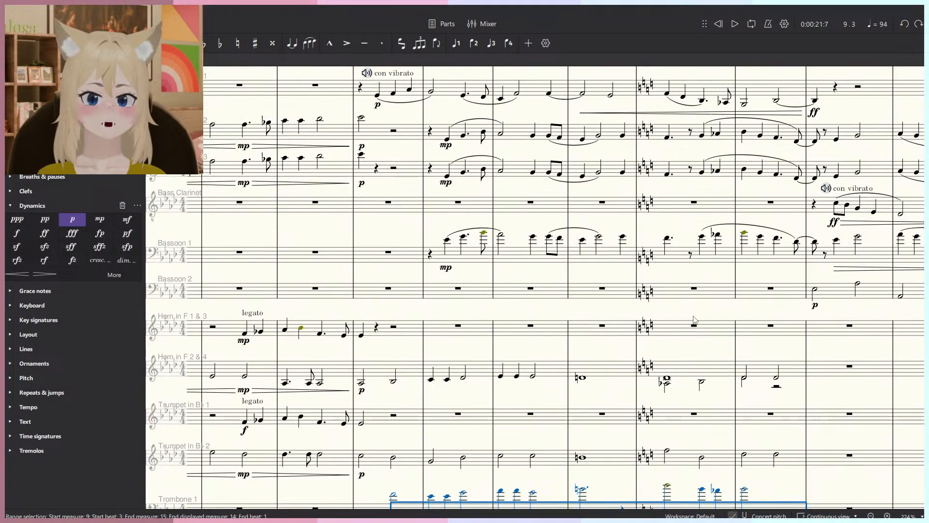
{"action": "scroll", "coordinate": [515, 292], "scroll_direction": "up", "scroll_amount": 1}
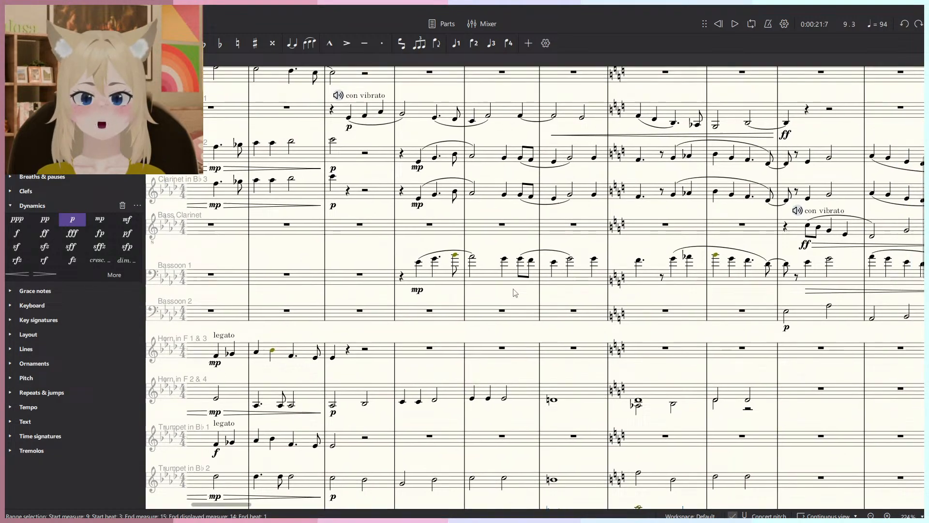
{"action": "left_click", "coordinate": [419, 266]}
{"action": "scroll", "coordinate": [443, 270], "scroll_direction": "up", "scroll_amount": 5}
{"action": "key", "text": "space"}
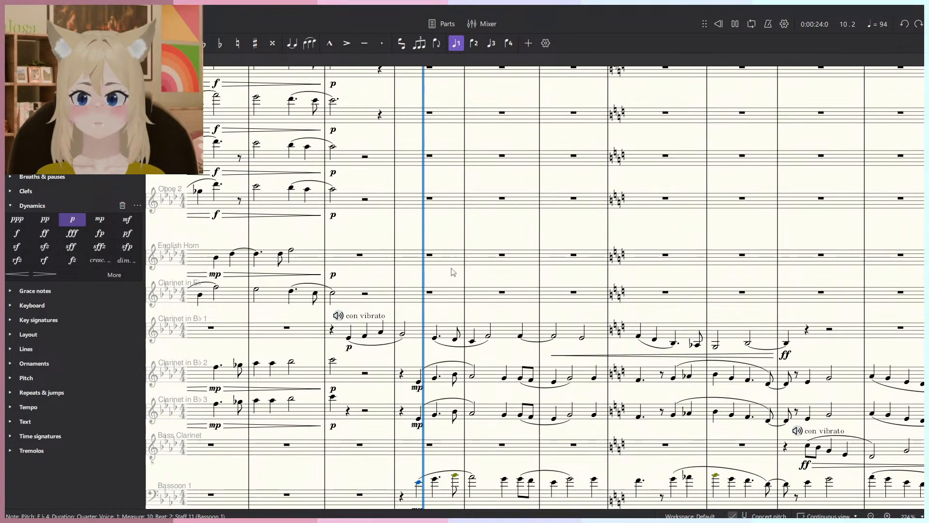
{"action": "scroll", "coordinate": [451, 269], "scroll_direction": "down", "scroll_amount": 1}
{"action": "left_click_drag", "start_coordinate": [464, 276], "coordinate": [434, 270]}
{"action": "key", "text": "space"}
Move Bassoon 1's passage from measures 10 to 17 to the same measures of the English Horn.
{"action": "left_click", "coordinate": [801, 423]}
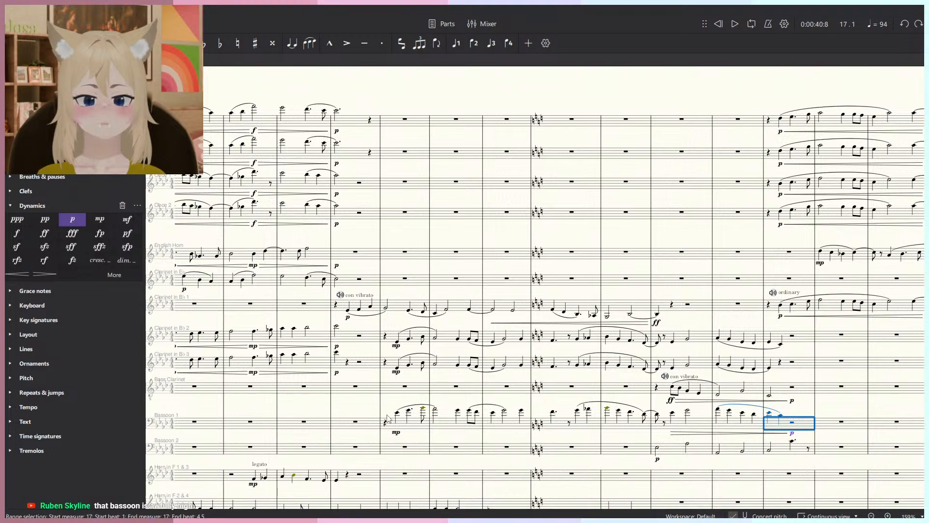
{"action": "left_click", "coordinate": [385, 424], "text": "shift"}
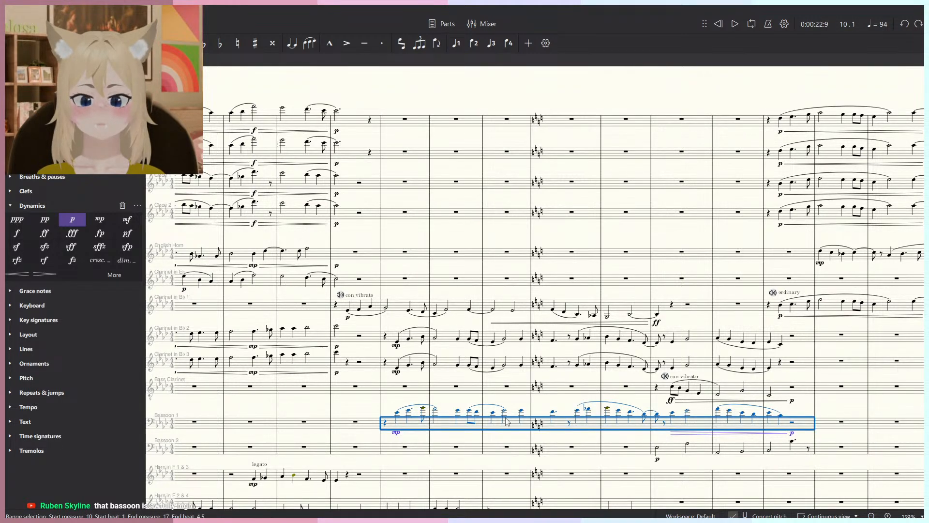
{"action": "key", "text": "Delete"}
{"action": "left_click", "coordinate": [401, 256]}
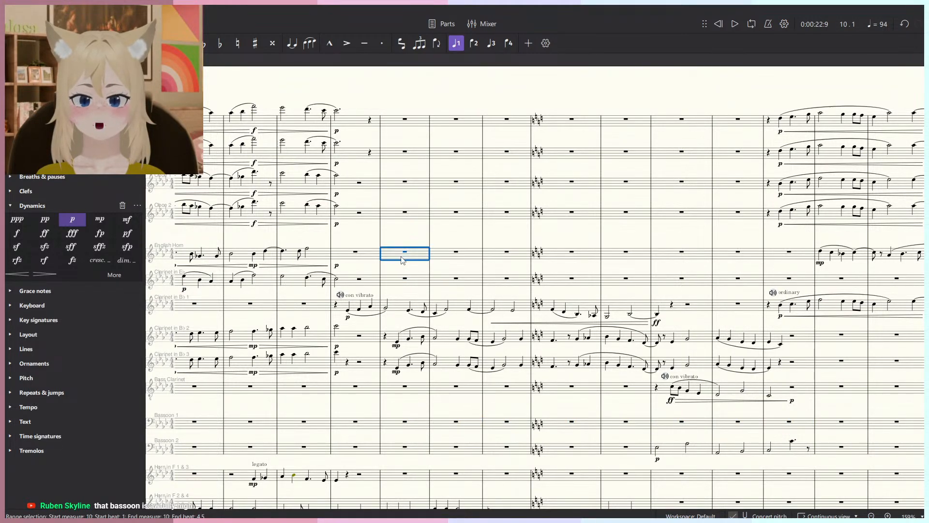
{"action": "key", "text": "ctrl+v"}
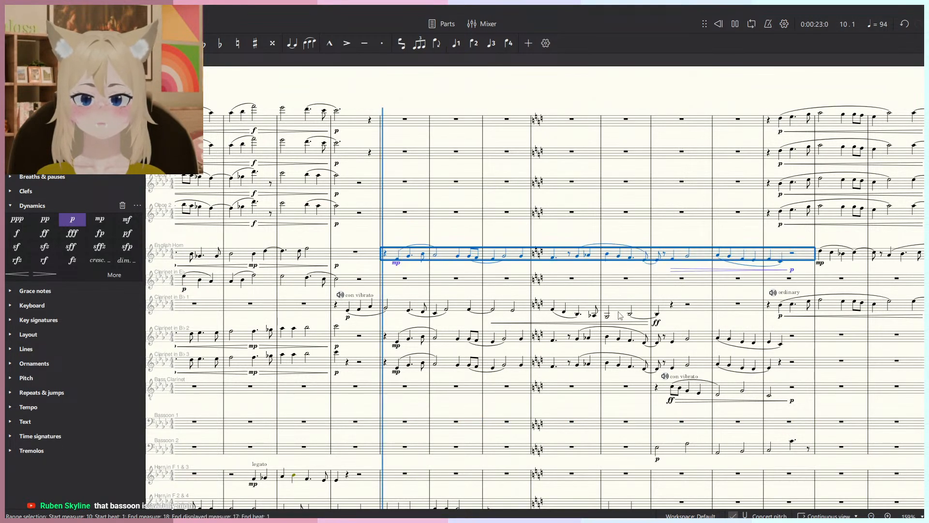
Play back the score from measure 10 to the start of measure 18 to hear the English Horn line.
{"action": "left_click", "coordinate": [455, 95]}
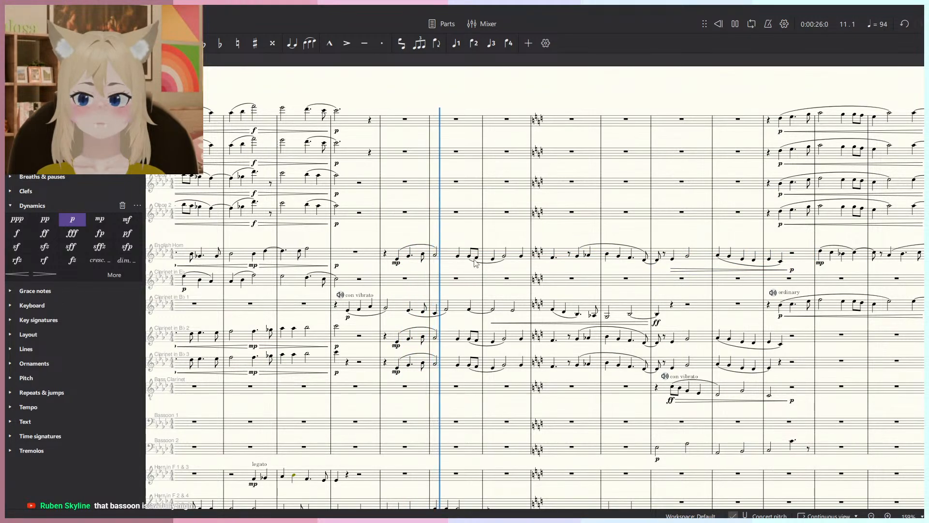
{"action": "scroll", "coordinate": [472, 218], "scroll_direction": "down", "scroll_amount": 3}
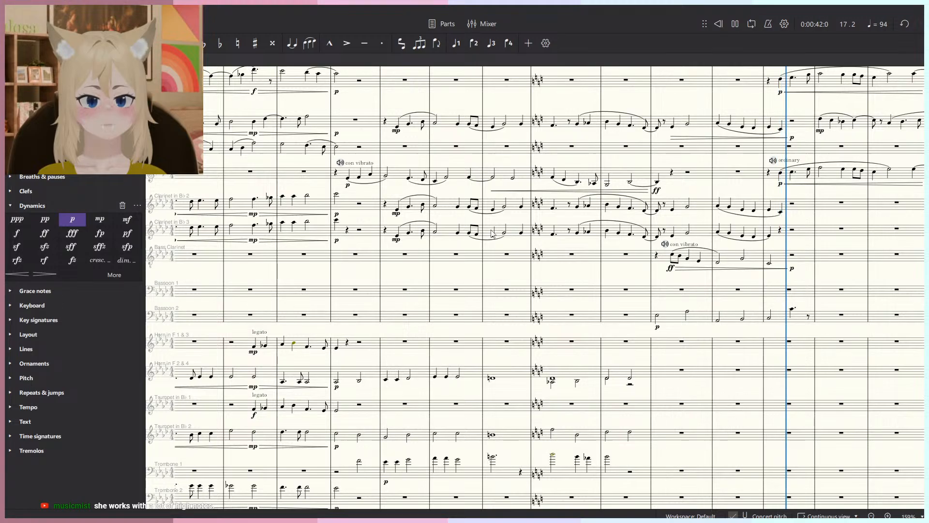
{"action": "key", "text": "space"}
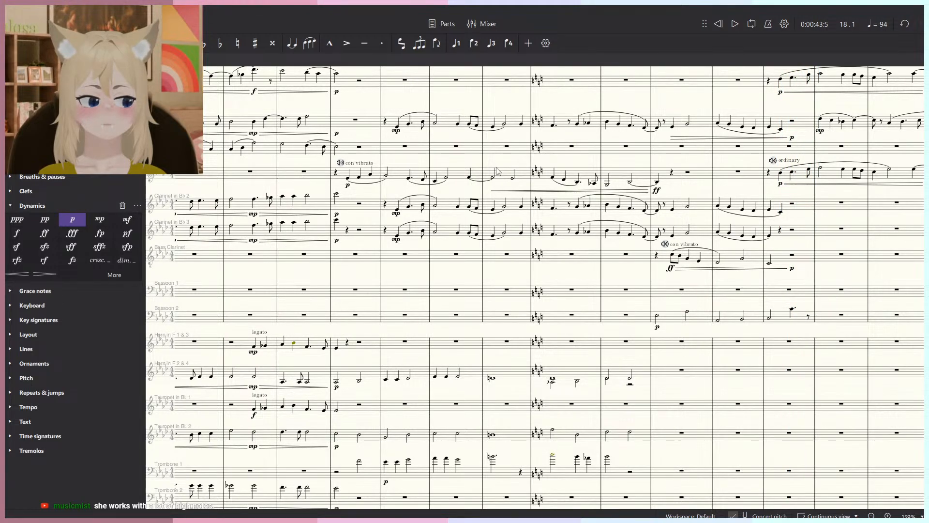
{"action": "scroll", "coordinate": [507, 160], "scroll_direction": "down", "scroll_amount": 2, "text": "ctrl"}
{"action": "scroll", "coordinate": [507, 160], "scroll_direction": "up", "scroll_amount": 3, "text": "ctrl"}
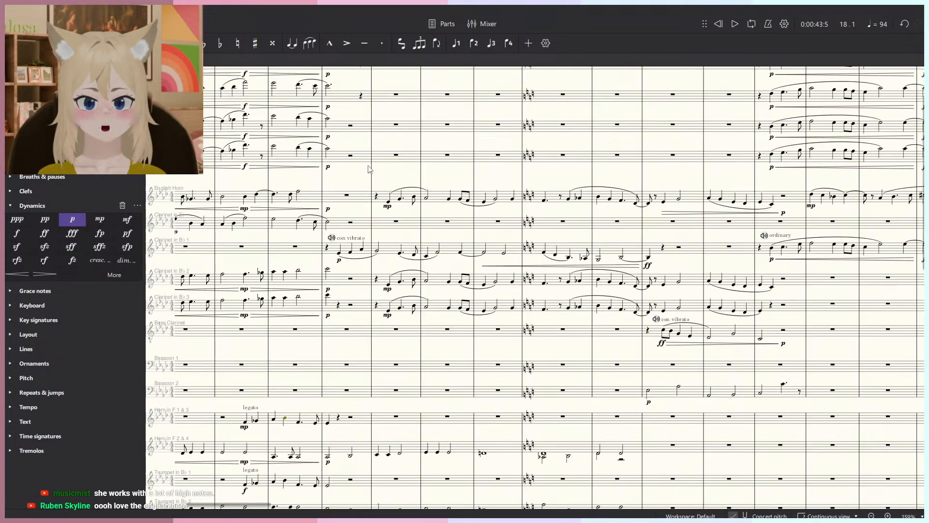
Play back the brass from the start of measure 9 into measure 11.
{"action": "scroll", "coordinate": [393, 223], "scroll_direction": "down", "scroll_amount": 5}
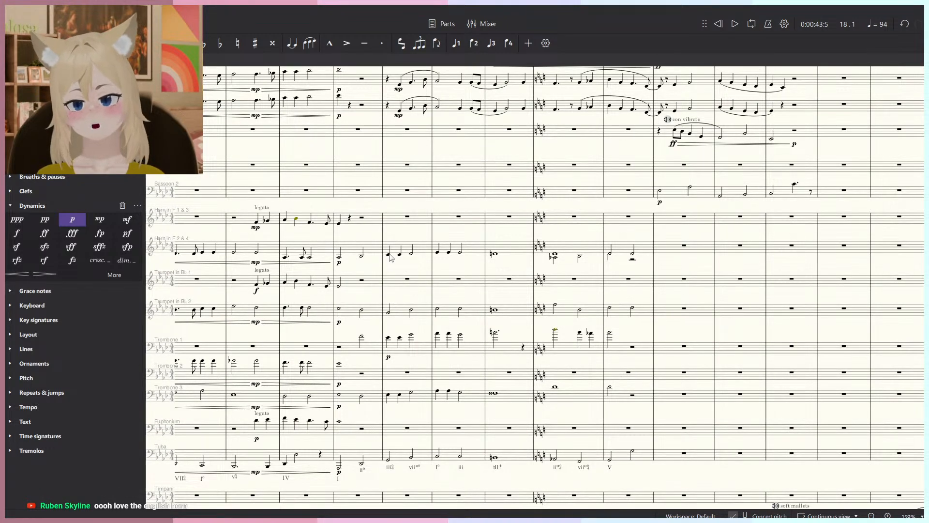
{"action": "left_click", "coordinate": [389, 255]}
{"action": "scroll", "coordinate": [621, 257], "scroll_direction": "up", "scroll_amount": 5, "text": "ctrl"}
{"action": "left_click", "coordinate": [641, 263]}
{"action": "scroll", "coordinate": [510, 281], "scroll_direction": "down", "scroll_amount": 3, "text": "ctrl"}
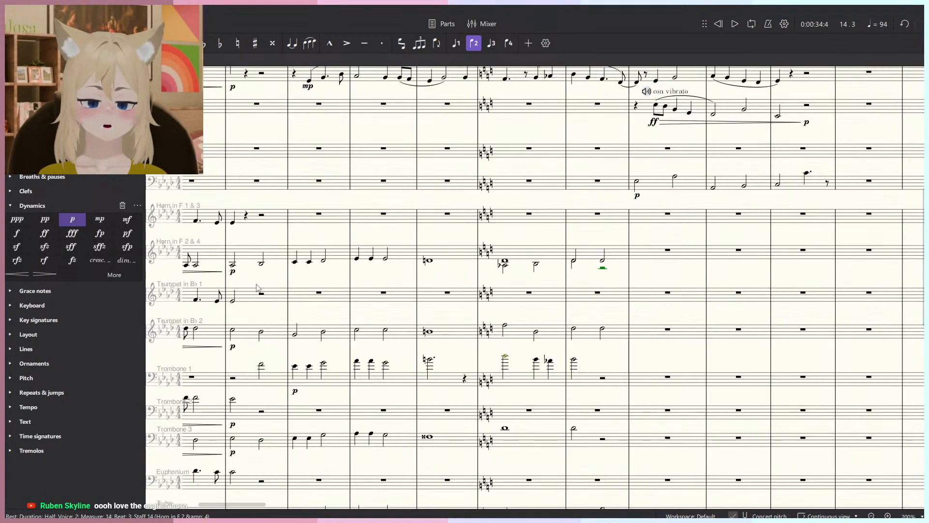
{"action": "left_click", "coordinate": [232, 267]}
{"action": "key", "text": "space"}
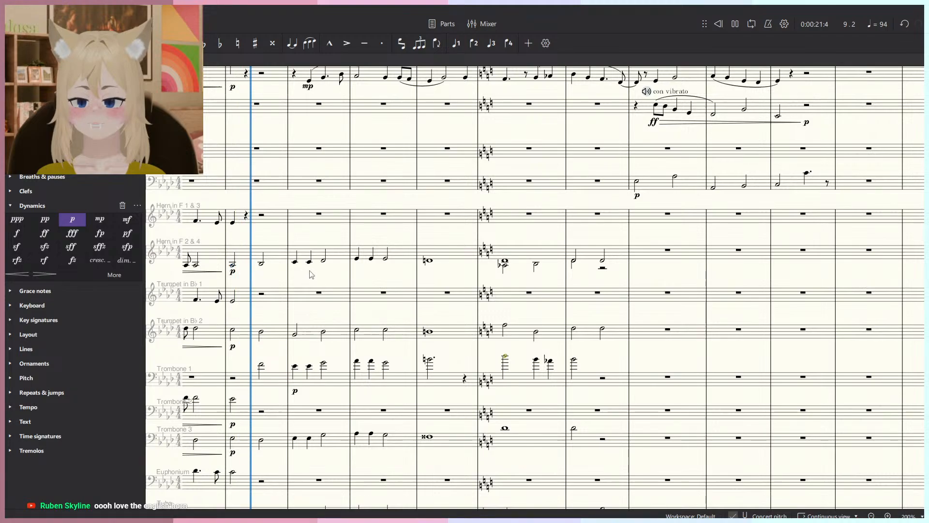
{"action": "left_click_drag", "start_coordinate": [337, 271], "coordinate": [368, 262]}
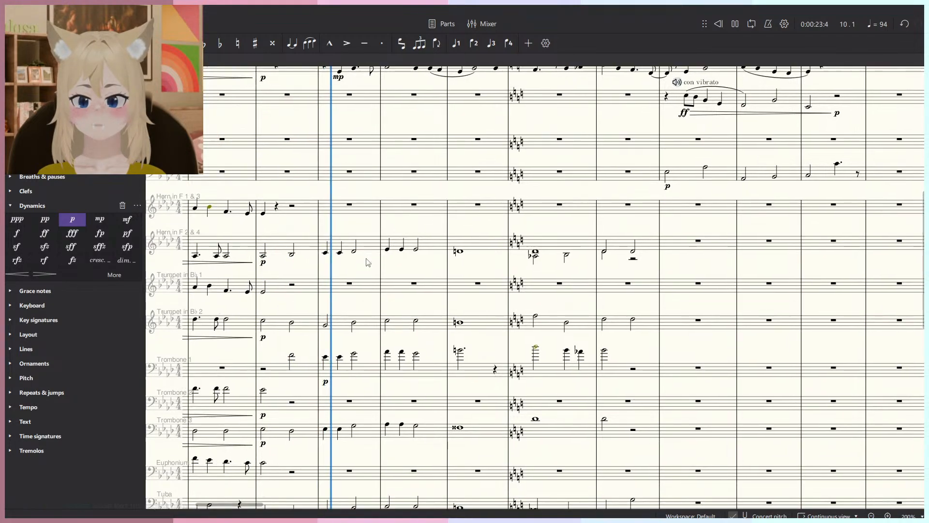
{"action": "scroll", "coordinate": [368, 262], "scroll_direction": "down", "scroll_amount": 1}
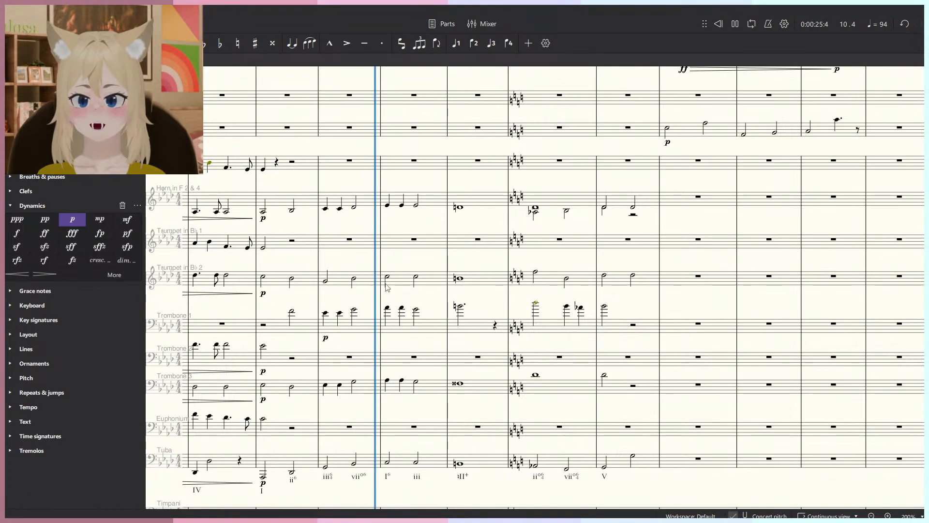
{"action": "scroll", "coordinate": [390, 266], "scroll_direction": "up", "scroll_amount": 3, "text": "ctrl"}
{"action": "scroll", "coordinate": [390, 265], "scroll_direction": "down", "scroll_amount": 2}
{"action": "scroll", "coordinate": [391, 267], "scroll_direction": "down", "scroll_amount": 1, "text": "ctrl"}
{"action": "key", "text": "space"}
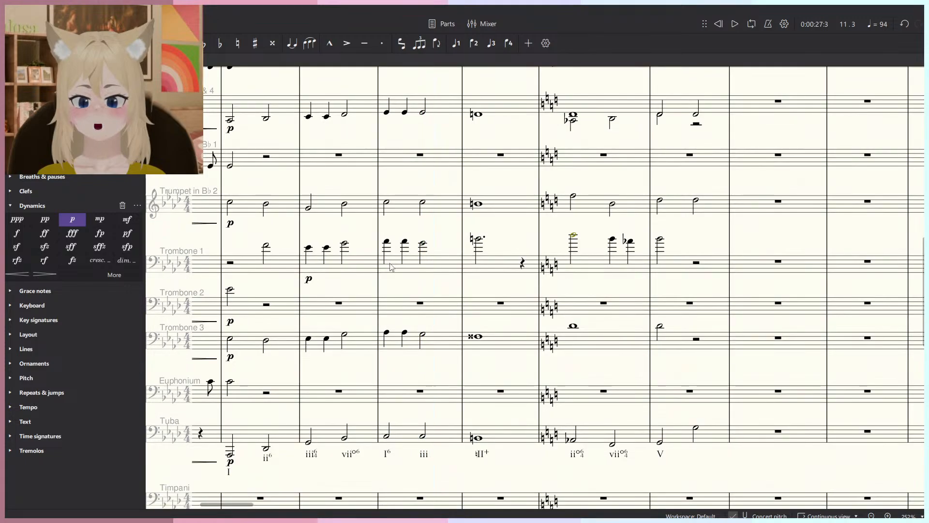
Play back the brass again from Trombone 3's half note on beat 3 of measure 10.
{"action": "left_click", "coordinate": [348, 340]}
{"action": "key", "text": "space"}
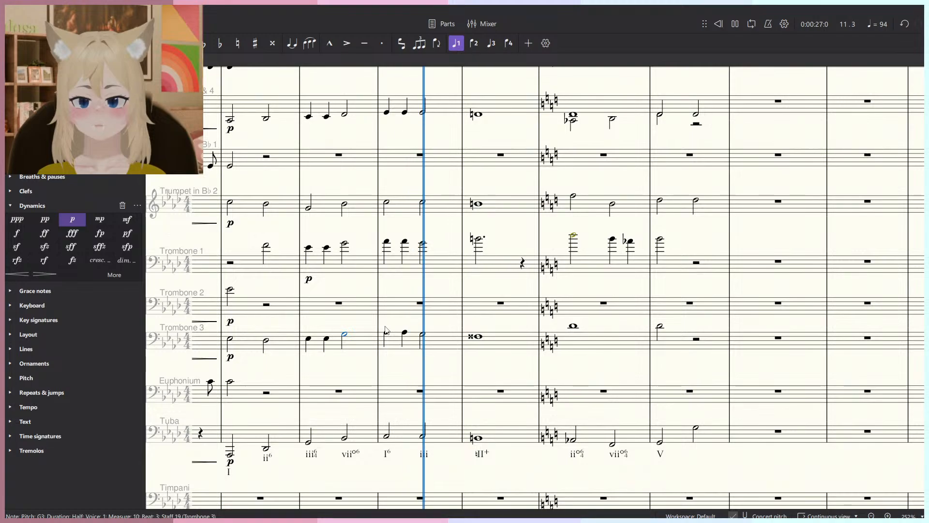
{"action": "key", "text": "space"}
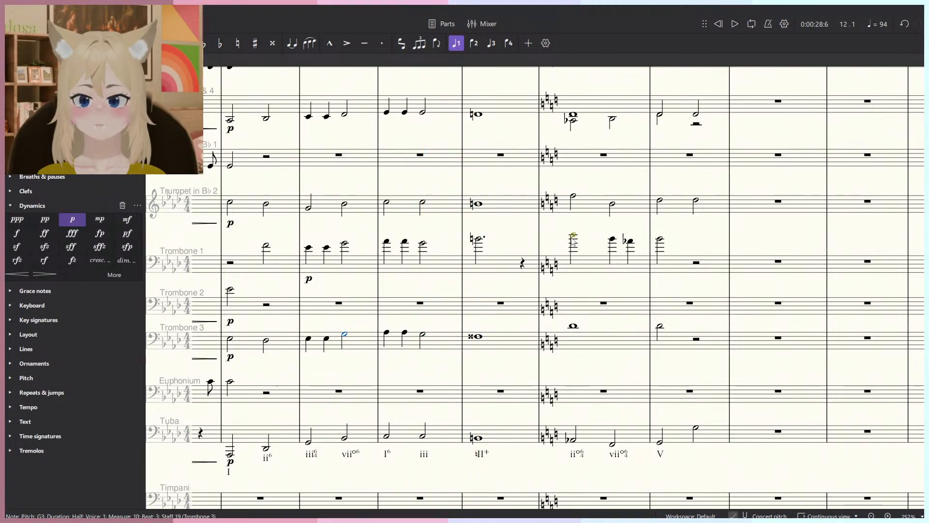
Try transferring Trombone 1's line, from measure 9 beat 3 through measure 14, to Horn in F 1 & 3 again, then undo both edits.
{"action": "left_click_drag", "start_coordinate": [604, 283], "coordinate": [607, 292]}
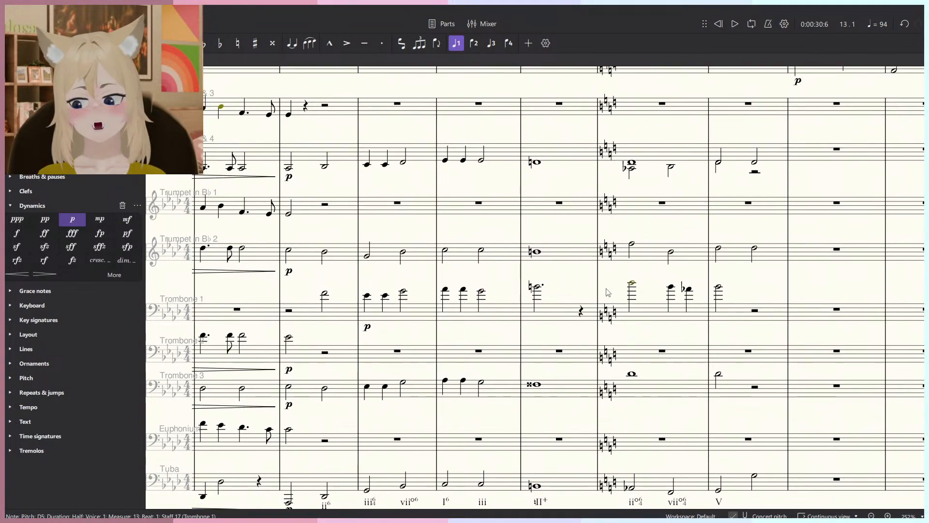
{"action": "left_click_drag", "start_coordinate": [637, 242], "coordinate": [615, 293]}
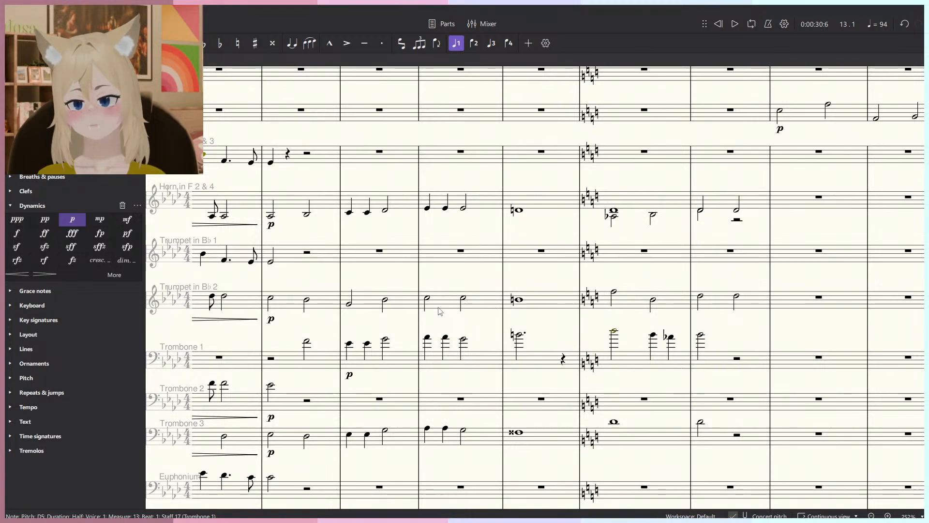
{"action": "left_click_drag", "start_coordinate": [303, 268], "coordinate": [220, 270]}
{"action": "left_click", "coordinate": [446, 277]}
{"action": "left_click", "coordinate": [696, 366]}
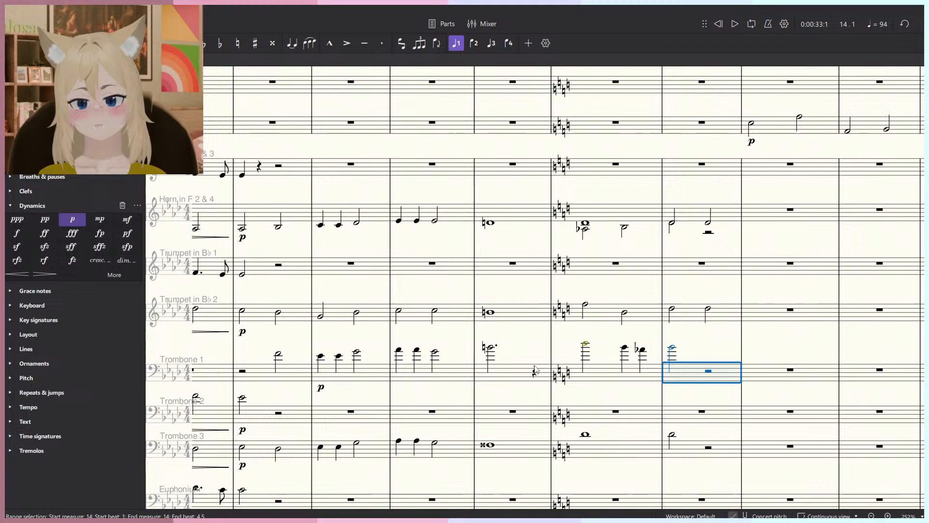
{"action": "left_click", "coordinate": [279, 352], "text": "shift"}
{"action": "key", "text": "ctrl+x"}
{"action": "left_click", "coordinate": [280, 168]}
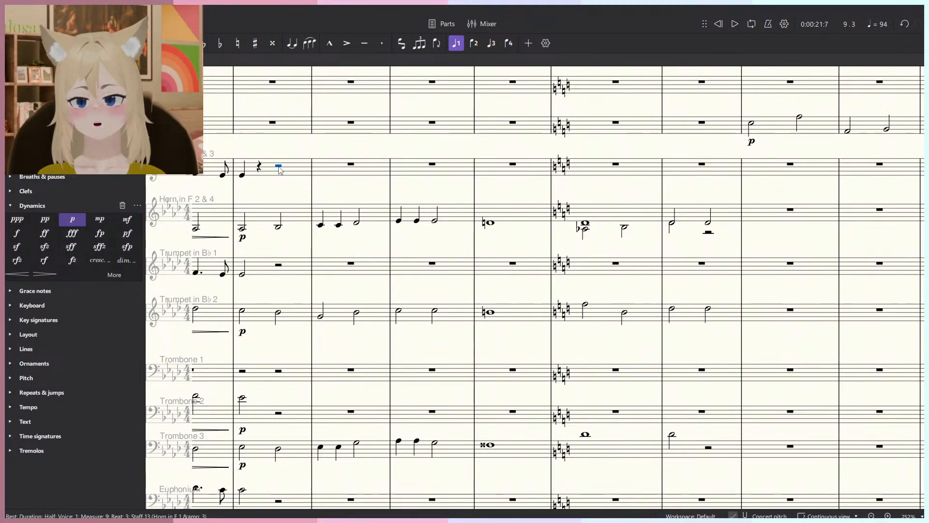
{"action": "key", "text": "ctrl+v"}
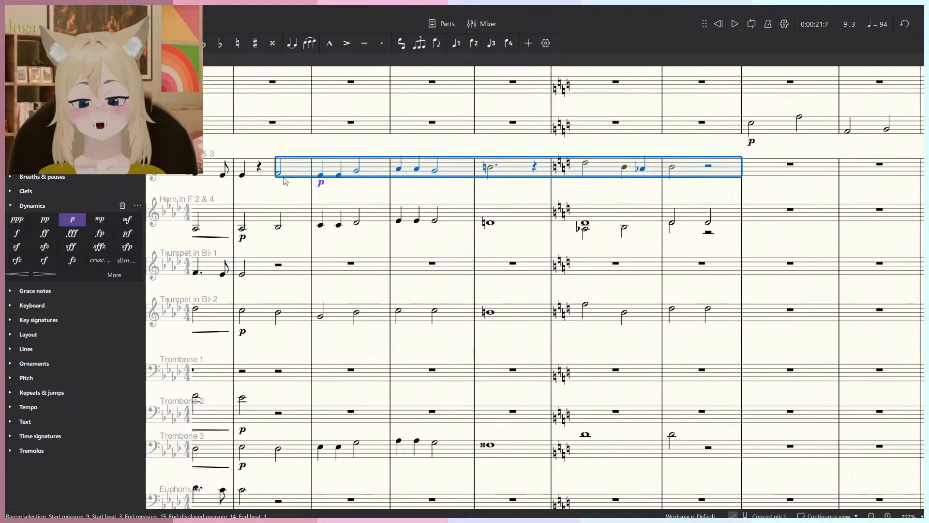
{"action": "key", "text": "ctrl+z"}
{"action": "key", "text": "ctrl+z"}
{"action": "key", "text": "Escape"}
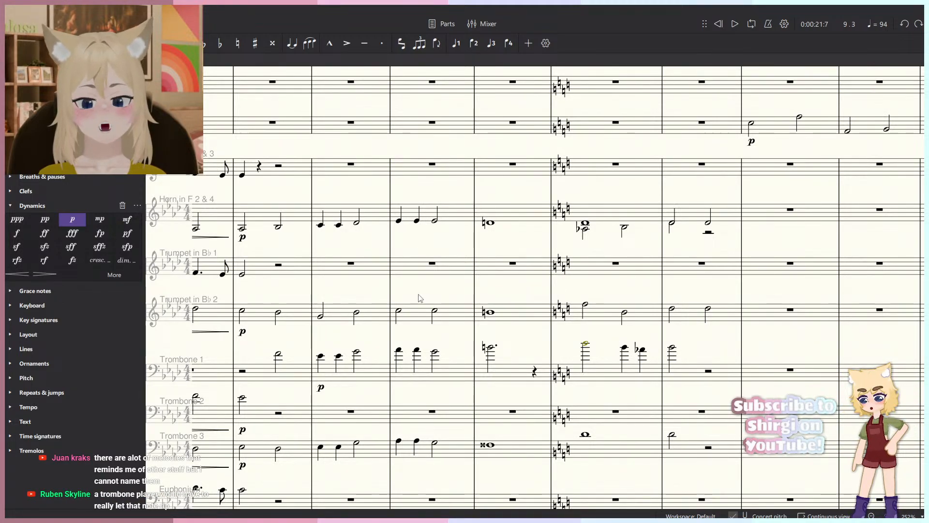
Move Trombone 1's p dynamic from the start of measure 10 to the half note on beat 3 of measure 9.
{"action": "left_click_drag", "start_coordinate": [420, 298], "coordinate": [471, 322]}
{"action": "left_click", "coordinate": [469, 352]}
{"action": "key", "text": "Delete"}
{"action": "left_click", "coordinate": [427, 319]}
{"action": "key", "text": "ctrl+v"}
Copy Trombone 1's line from measure 9 beat 3 through measure 14 to the same position in Oboe 2.
{"action": "left_click", "coordinate": [735, 369]}
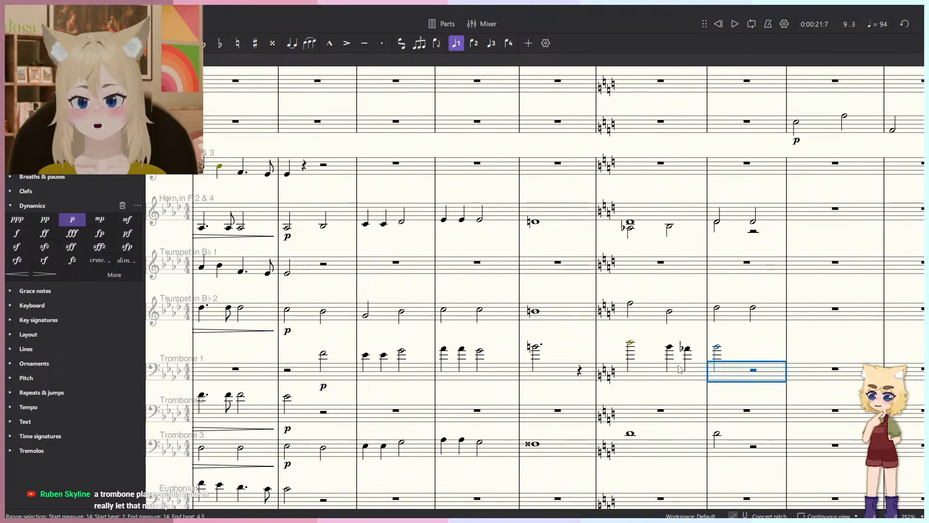
{"action": "left_click", "coordinate": [323, 358], "text": "shift"}
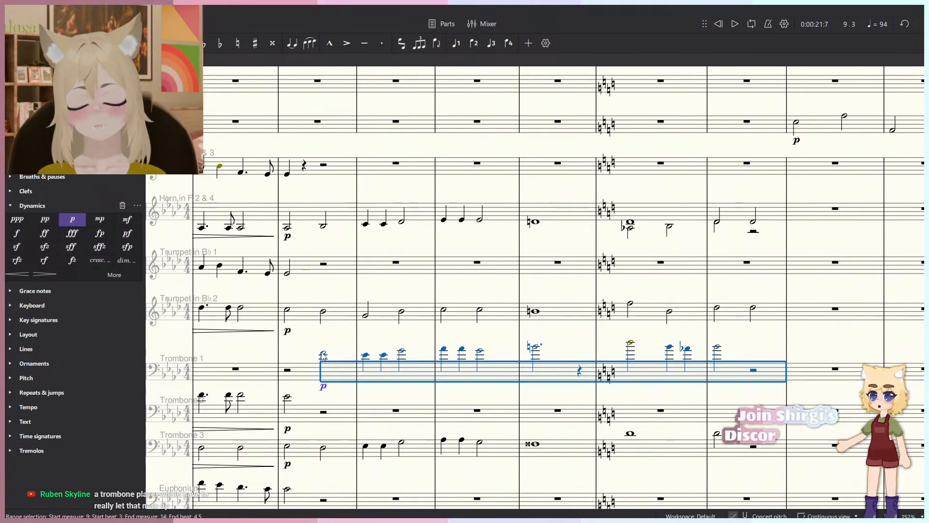
{"action": "scroll", "coordinate": [344, 357], "scroll_direction": "down", "scroll_amount": 2}
{"action": "scroll", "coordinate": [327, 317], "scroll_direction": "up", "scroll_amount": 8}
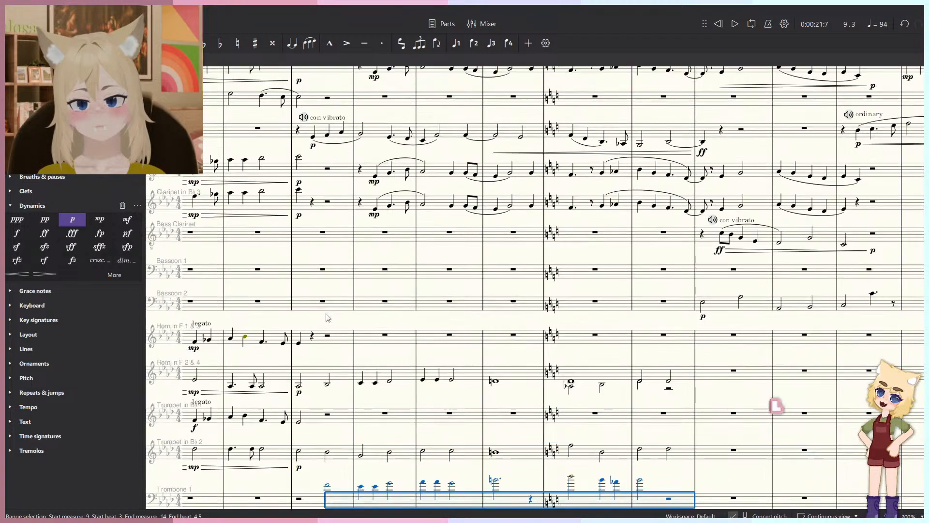
{"action": "scroll", "coordinate": [327, 318], "scroll_direction": "up", "scroll_amount": 4}
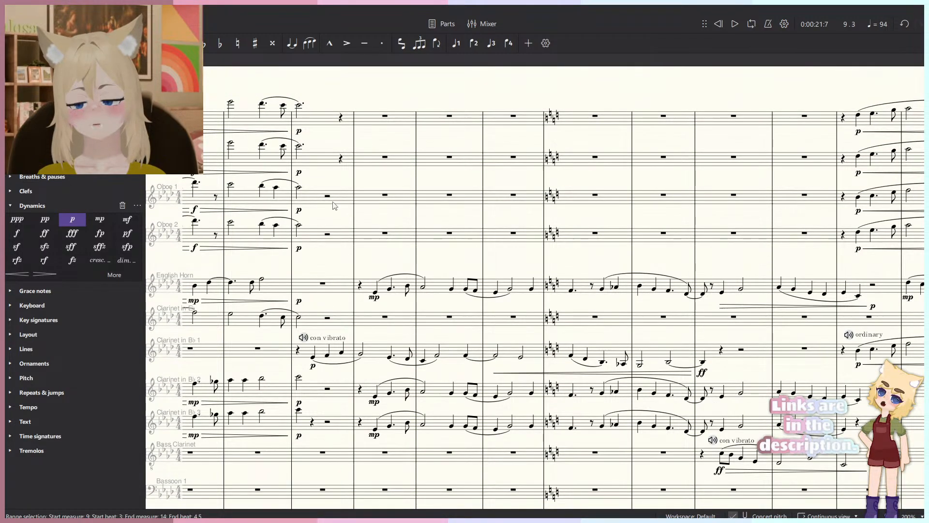
{"action": "left_click", "coordinate": [329, 196]}
{"action": "key", "text": "ctrl+v"}
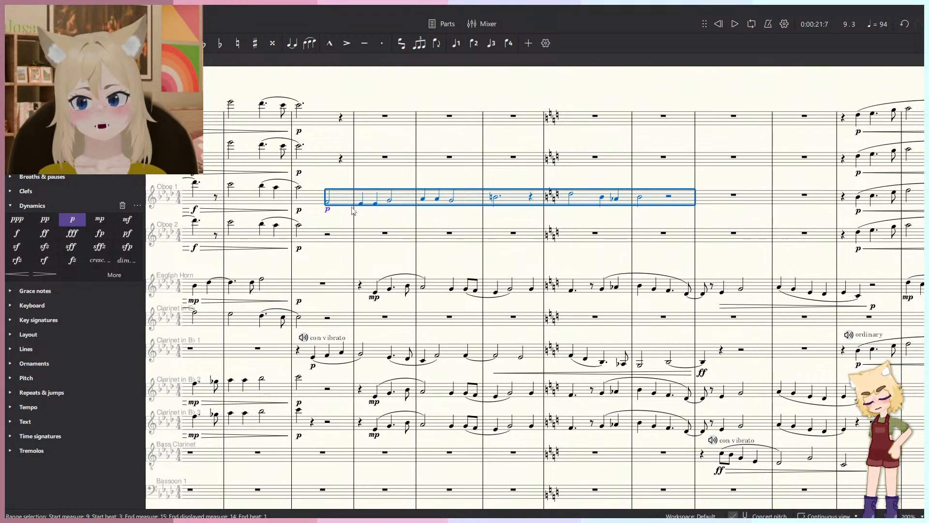
{"action": "key", "text": "ctrl+z"}
{"action": "left_click", "coordinate": [328, 236]}
{"action": "key", "text": "ctrl+v"}
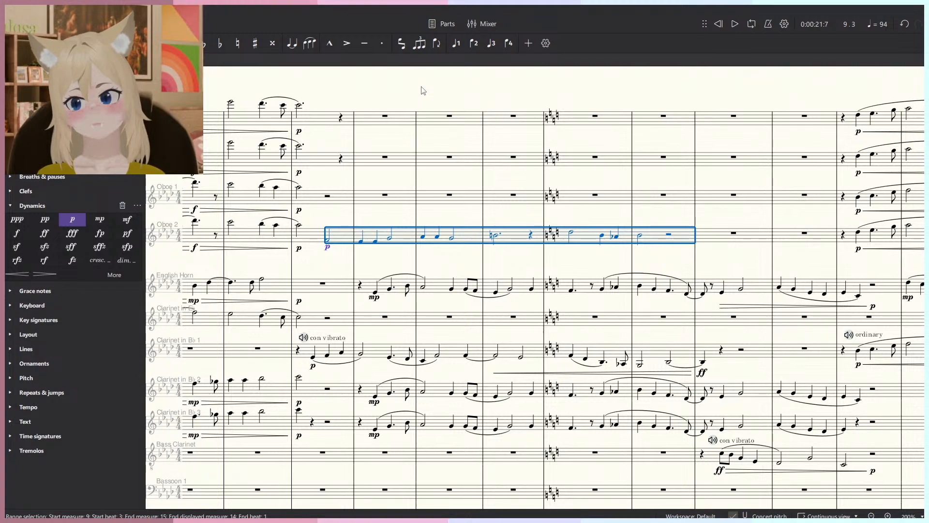
Try moving Oboe 2's copied line to Bassoon 1 from the start of measure 9, then undo the move.
{"action": "scroll", "coordinate": [305, 229], "scroll_direction": "up", "scroll_amount": 4, "text": "ctrl"}
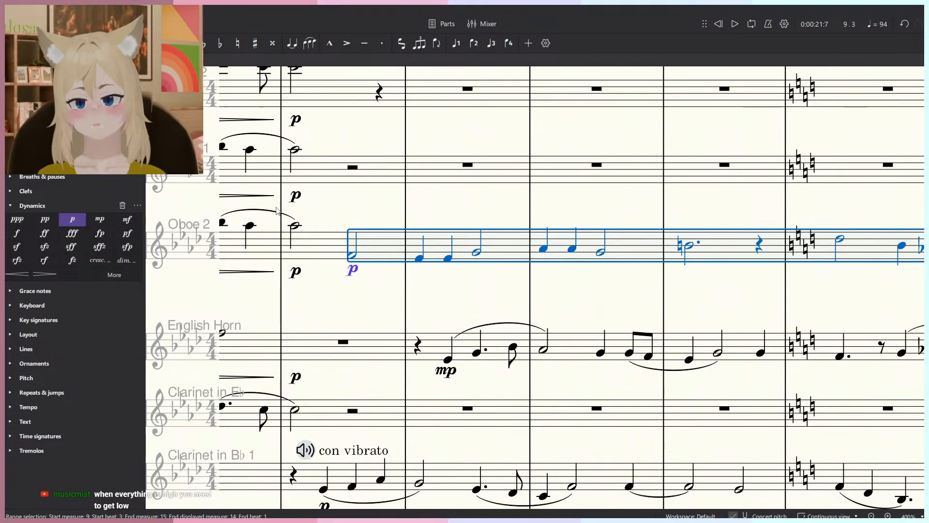
{"action": "scroll", "coordinate": [349, 227], "scroll_direction": "down", "scroll_amount": 5, "text": "ctrl"}
{"action": "scroll", "coordinate": [360, 215], "scroll_direction": "up", "scroll_amount": 3, "text": "ctrl"}
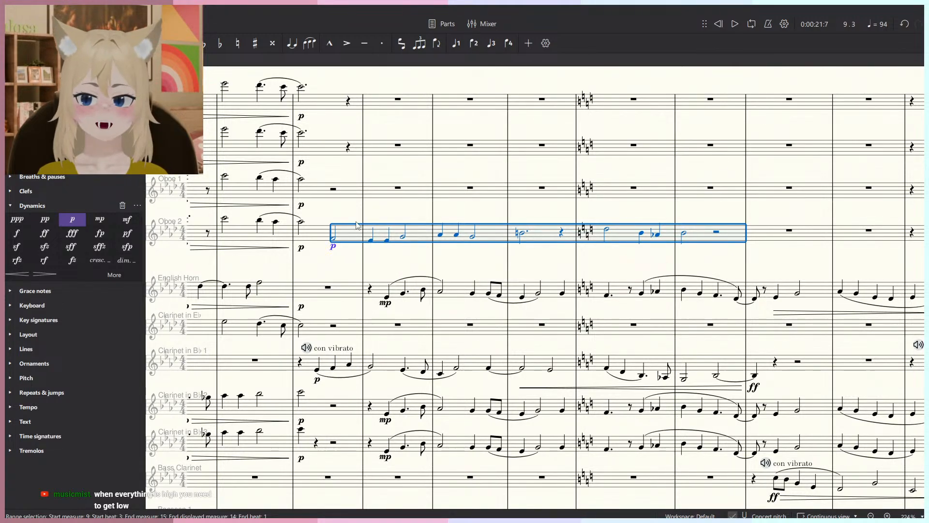
{"action": "scroll", "coordinate": [357, 225], "scroll_direction": "down", "scroll_amount": 2, "text": "ctrl"}
{"action": "scroll", "coordinate": [309, 264], "scroll_direction": "down", "scroll_amount": 1}
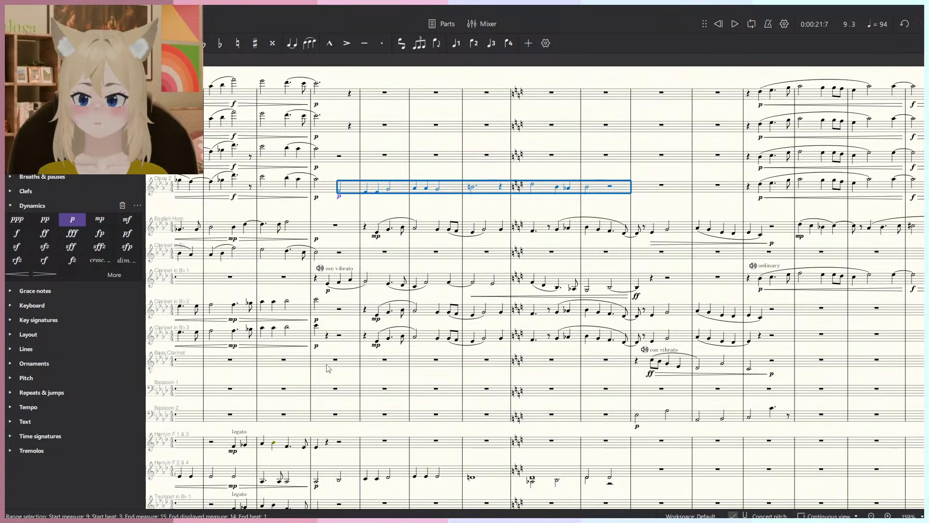
{"action": "key", "text": "Delete"}
{"action": "key", "text": "ctrl+v"}
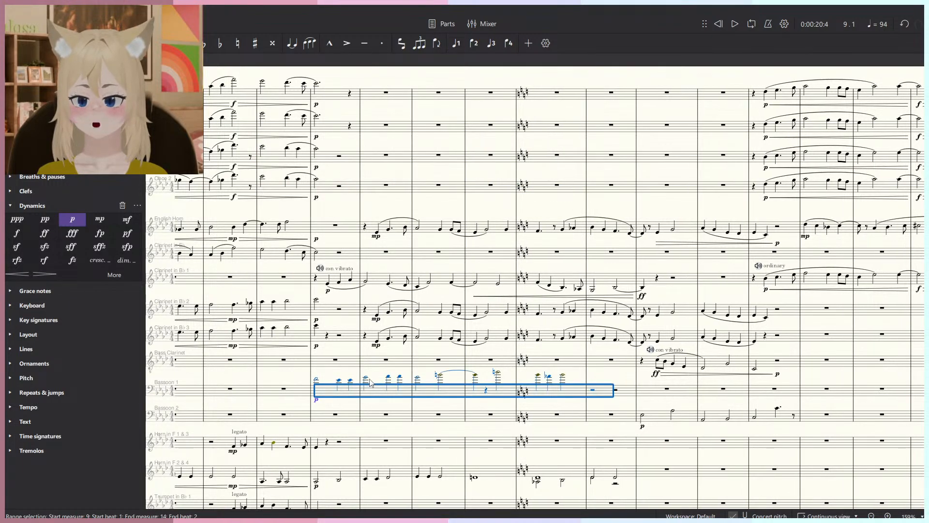
{"action": "scroll", "coordinate": [367, 384], "scroll_direction": "up", "scroll_amount": 3, "text": "ctrl"}
{"action": "key", "text": "ctrl+z"}
{"action": "scroll", "coordinate": [372, 383], "scroll_direction": "down", "scroll_amount": 3, "text": "ctrl"}
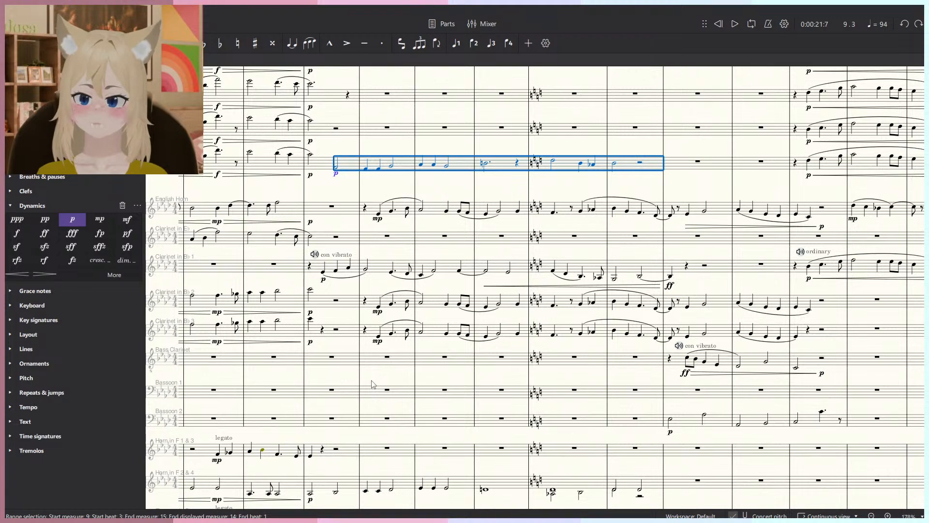
Play back the score from the start of measure 5 into measure 6.
{"action": "left_click_drag", "start_coordinate": [568, 267], "coordinate": [820, 370]}
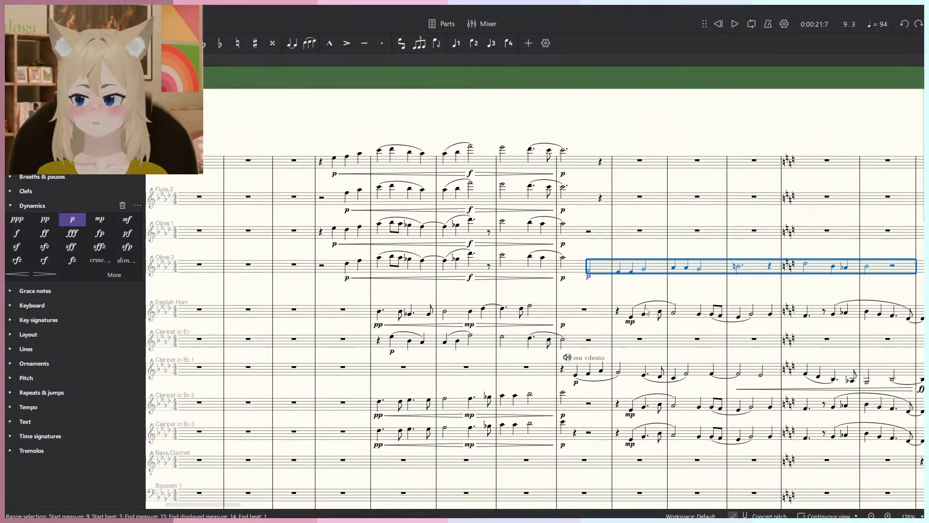
{"action": "left_click", "coordinate": [323, 265]}
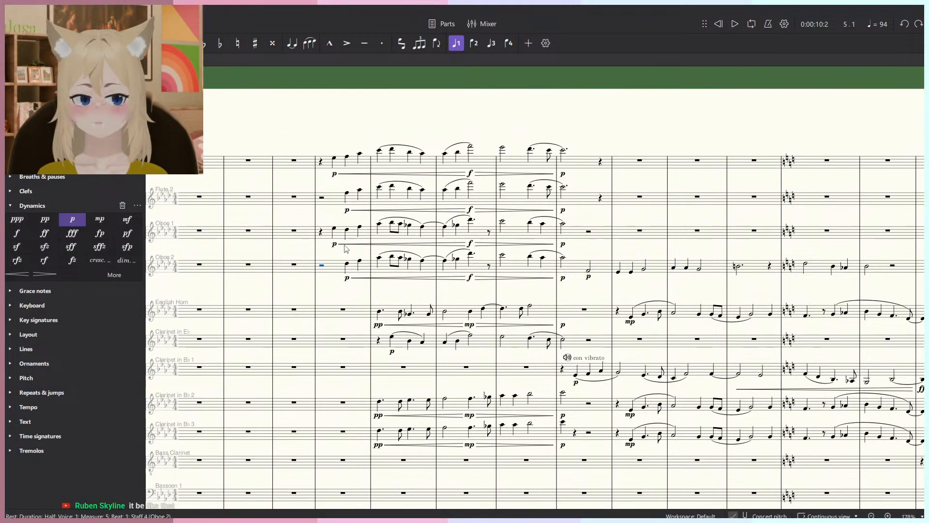
{"action": "left_click", "coordinate": [430, 135]}
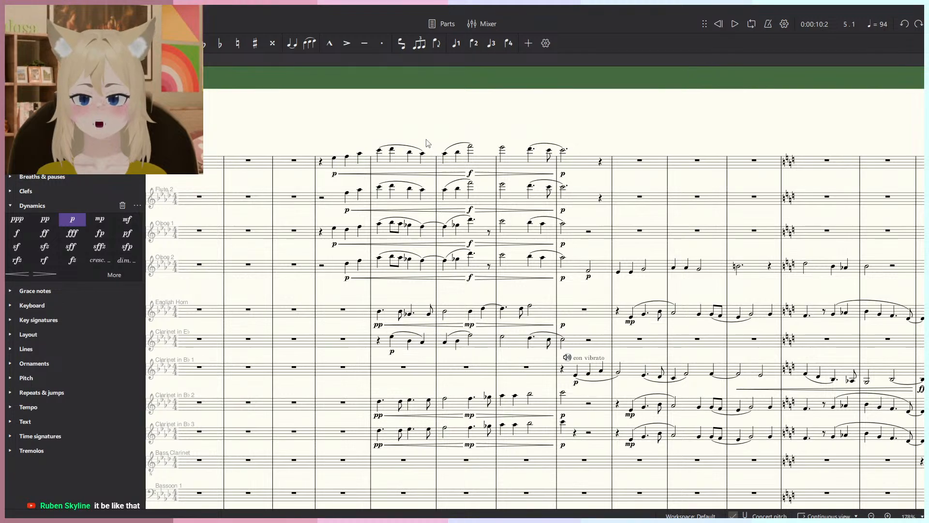
{"action": "key", "text": "space"}
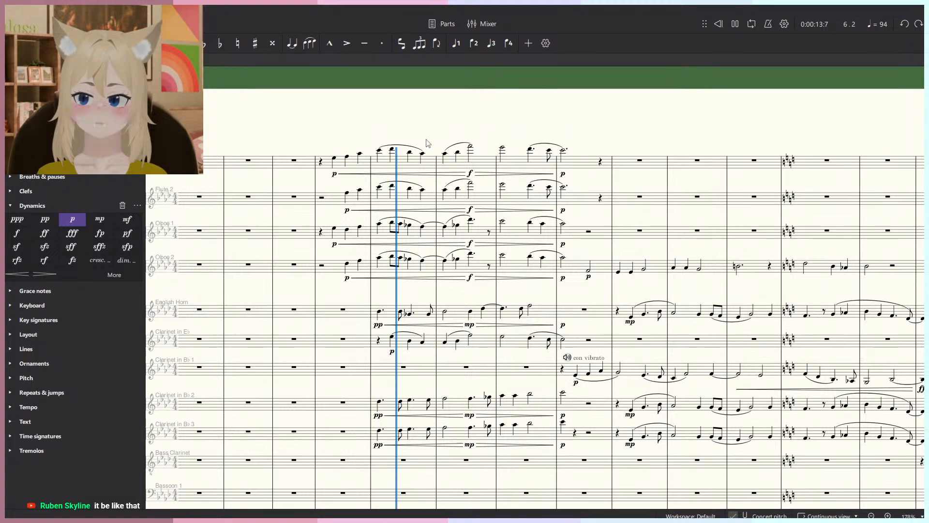
{"action": "key", "text": "space"}
Delete Oboe 2's notes and dynamics from the start of measure 5 through the first half of measure 9.
{"action": "scroll", "coordinate": [653, 278], "scroll_direction": "up", "scroll_amount": 5}
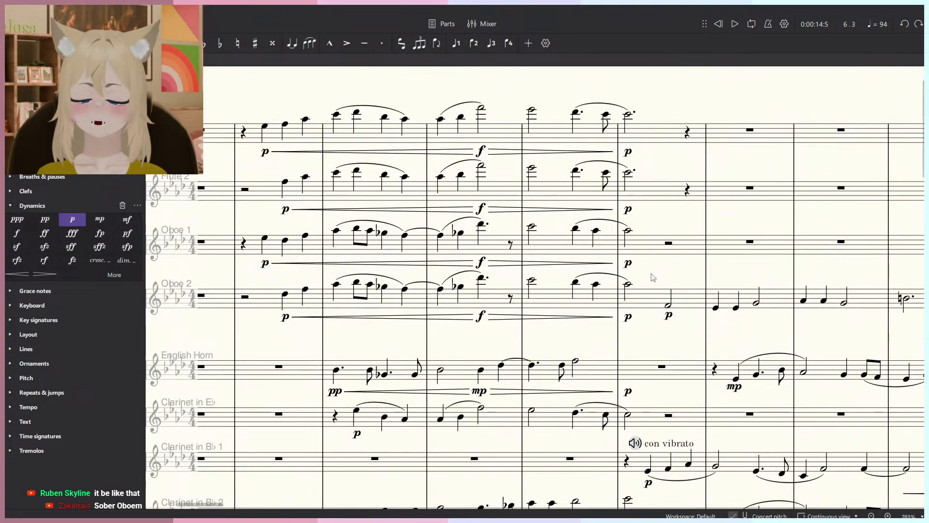
{"action": "left_click", "coordinate": [628, 284]}
{"action": "left_click", "coordinate": [260, 303], "text": "shift"}
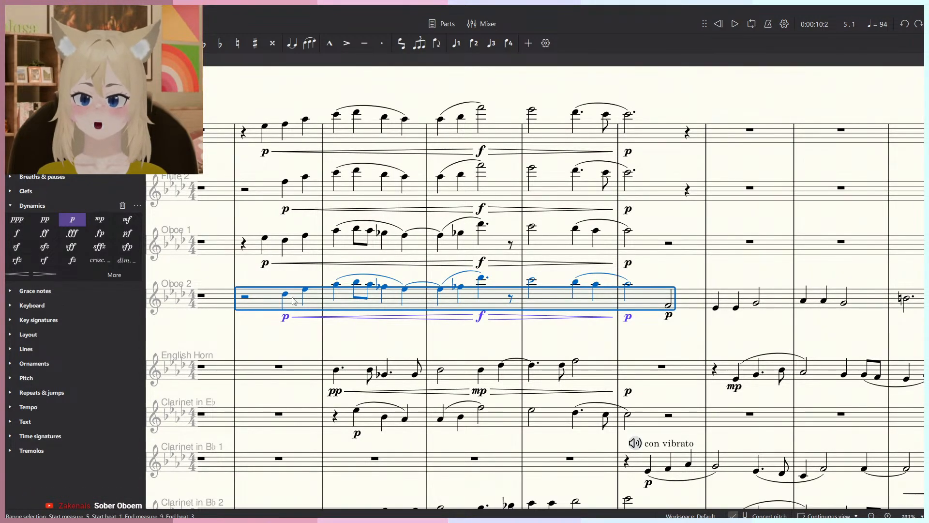
{"action": "key", "text": "Delete"}
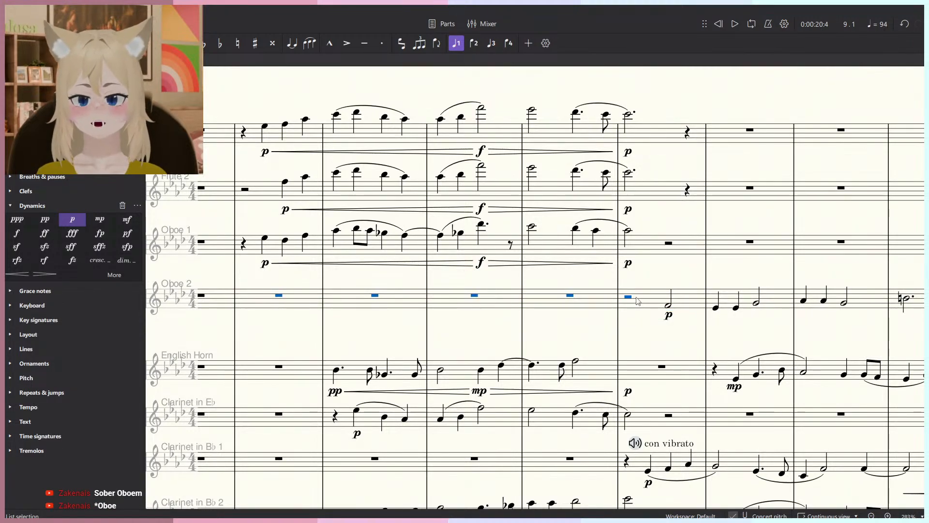
Play back the woodwinds from measure 5 into measure 8 without Oboe 2's passage.
{"action": "key", "text": "space"}
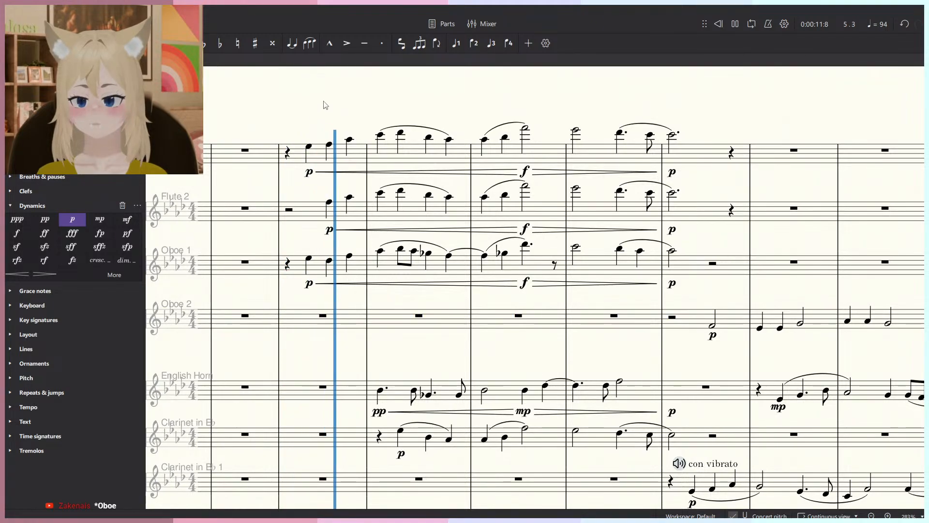
{"action": "scroll", "coordinate": [331, 121], "scroll_direction": "down", "scroll_amount": 1}
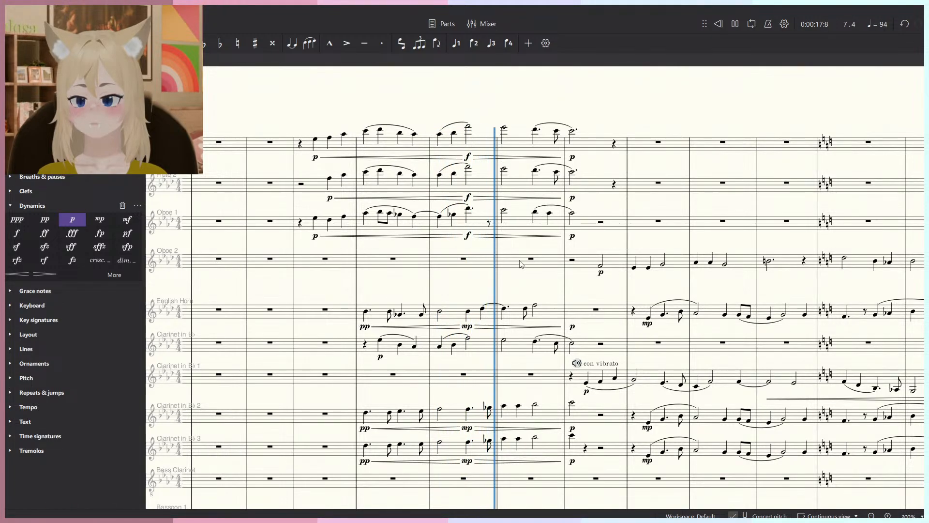
{"action": "scroll", "coordinate": [345, 230], "scroll_direction": "up", "scroll_amount": 1}
{"action": "key", "text": "space"}
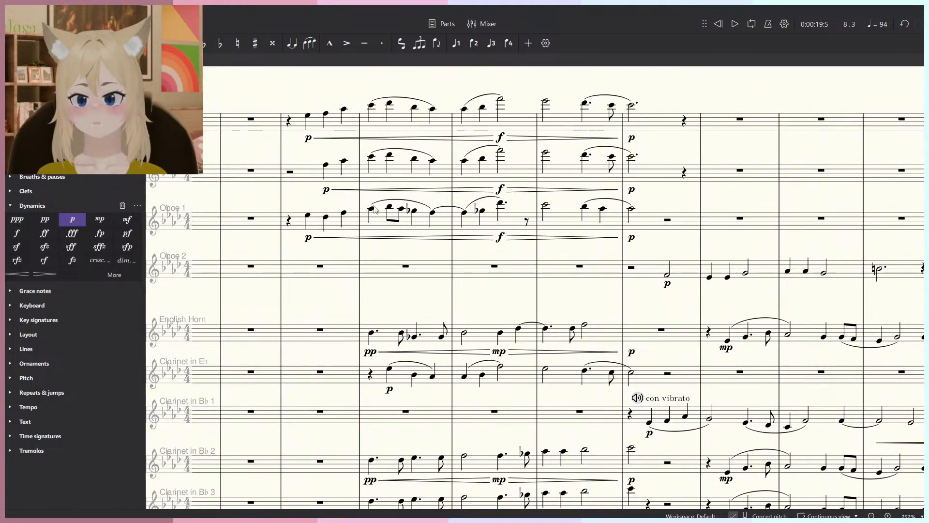
Copy Oboe 1's opening from measure 5 to measure 6 beat 1 into Clarinet in E♭, and delete that clarinet's p at measure 6 beat 2.
{"action": "left_click", "coordinate": [372, 209]}
{"action": "left_click", "coordinate": [290, 223], "text": "shift"}
{"action": "key", "text": "ctrl+c"}
{"action": "left_click", "coordinate": [301, 378]}
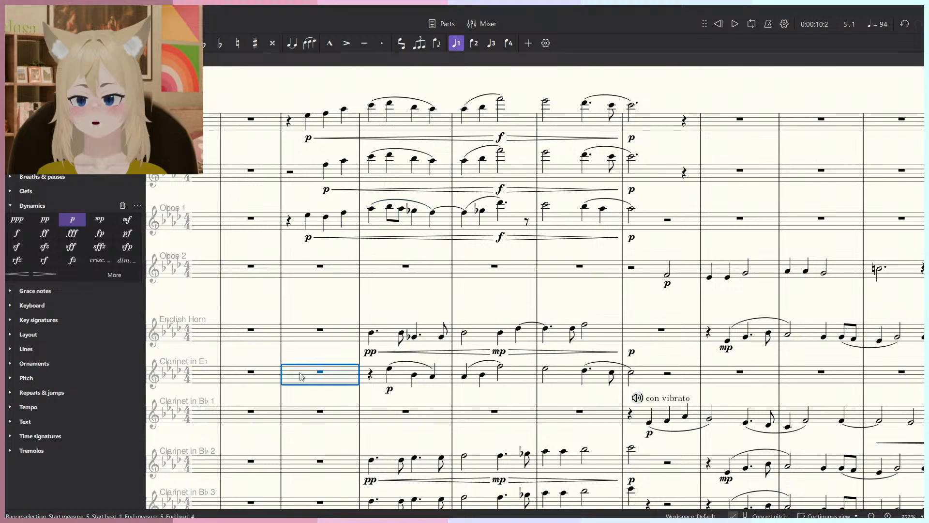
{"action": "key", "text": "ctrl+v"}
{"action": "key", "text": "Escape"}
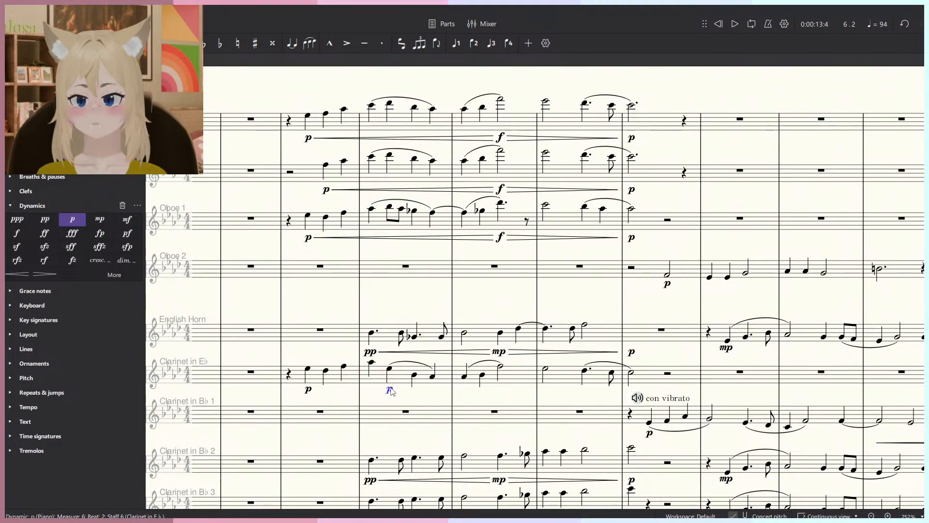
{"action": "key", "text": "Delete"}
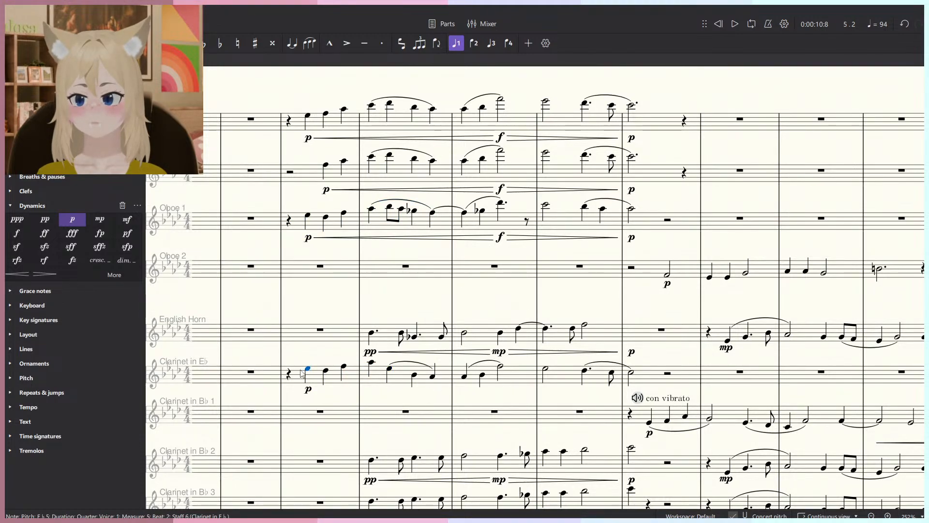
Play back the woodwinds from beat 2 of measure 5 into measure 7 with the clarinet's new opening.
{"action": "left_click", "coordinate": [289, 374]}
{"action": "left_click", "coordinate": [308, 116]}
{"action": "left_click", "coordinate": [326, 165], "text": "ctrl"}
{"action": "left_click", "coordinate": [308, 215], "text": "ctrl"}
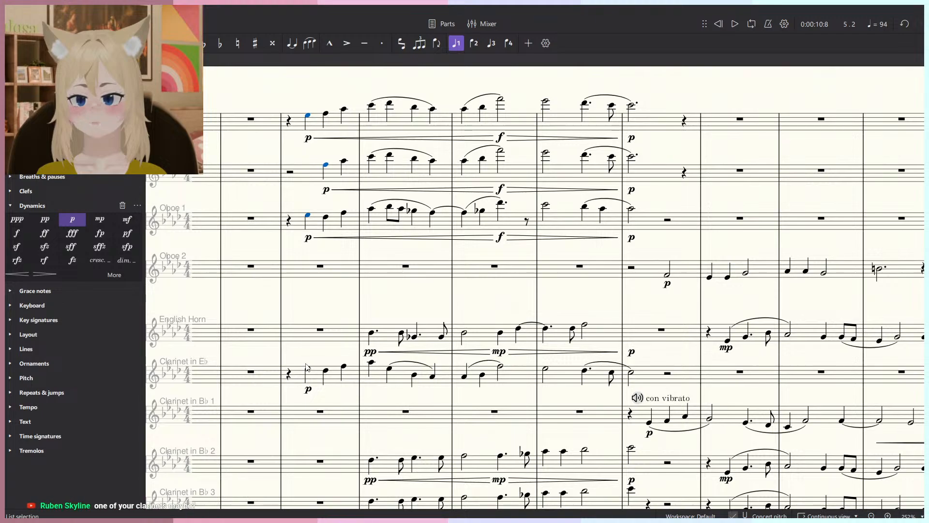
{"action": "key", "text": "space"}
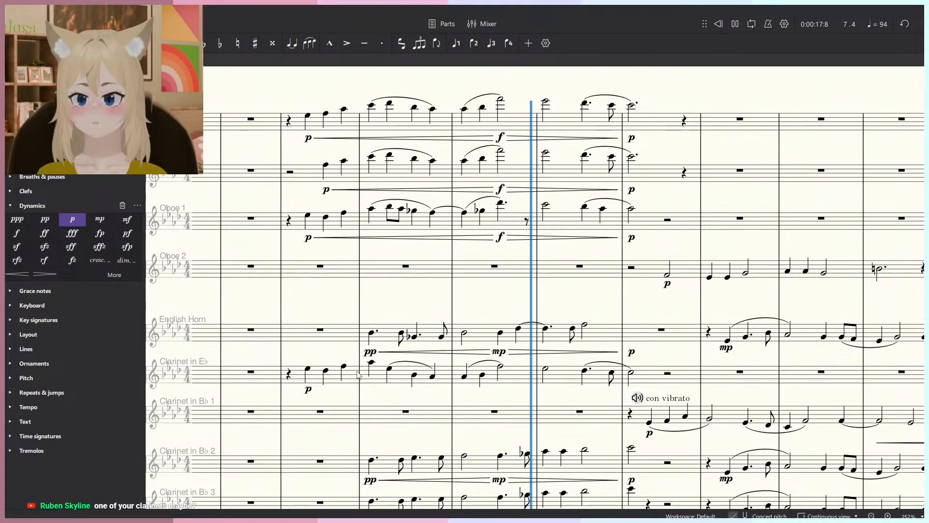
{"action": "key", "text": "space"}
Add an f to Clarinet in E♭'s half note at measure 7 beat 3 and a crescendo hairpin leading to it from measure 5 beat 2.
{"action": "scroll", "coordinate": [464, 334], "scroll_direction": "up", "scroll_amount": 1}
{"action": "left_click", "coordinate": [500, 411]}
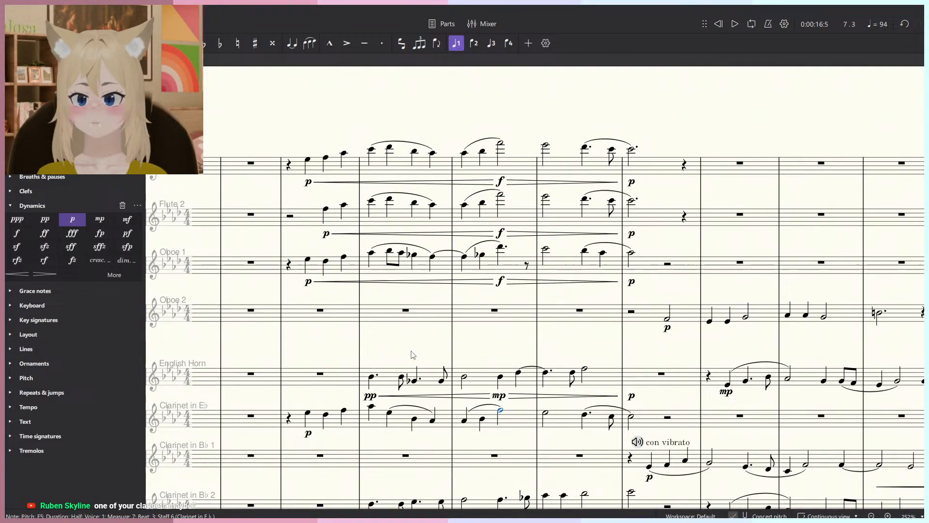
{"action": "left_click", "coordinate": [12, 235]}
{"action": "left_click", "coordinate": [308, 413], "text": "shift"}
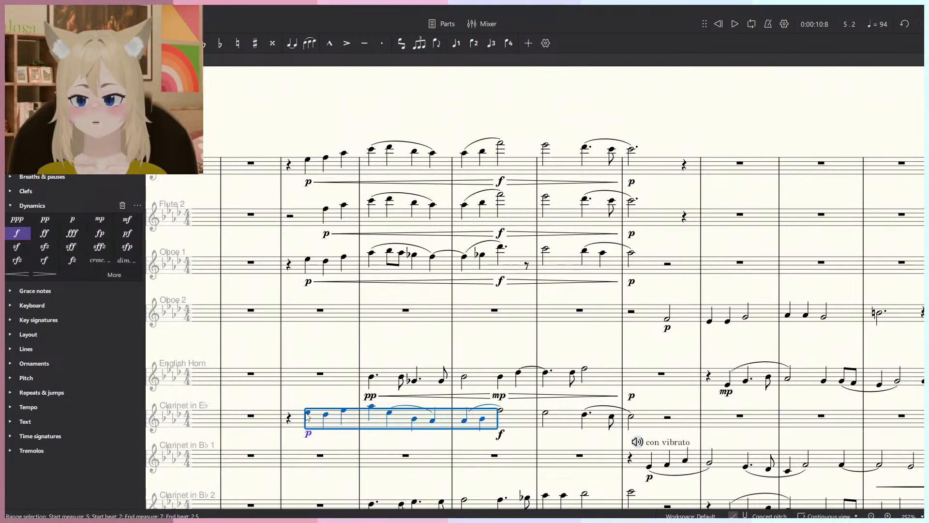
{"action": "key", "text": "shift+comma"}
{"action": "key", "text": "Escape"}
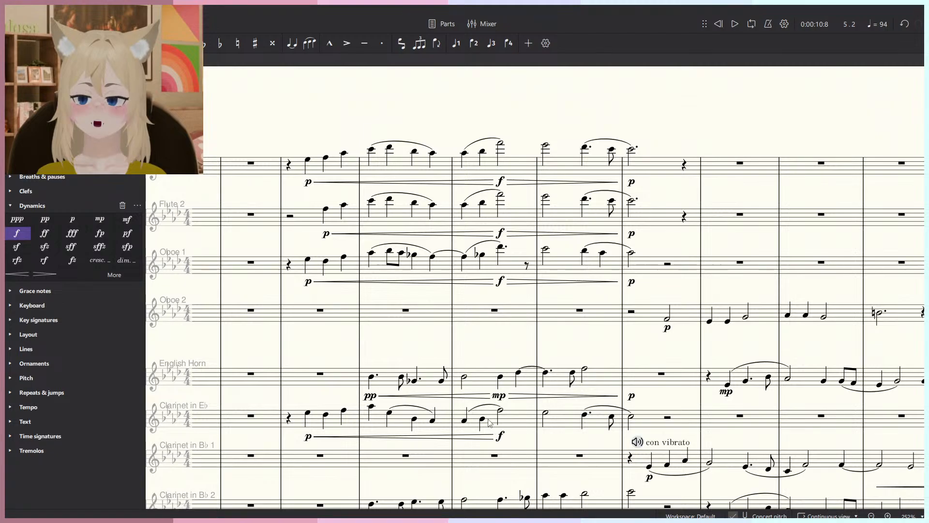
Play back the woodwinds from measure 5 to measure 7 to hear Clarinet in E♭'s crescendo.
{"action": "left_click", "coordinate": [501, 248]}
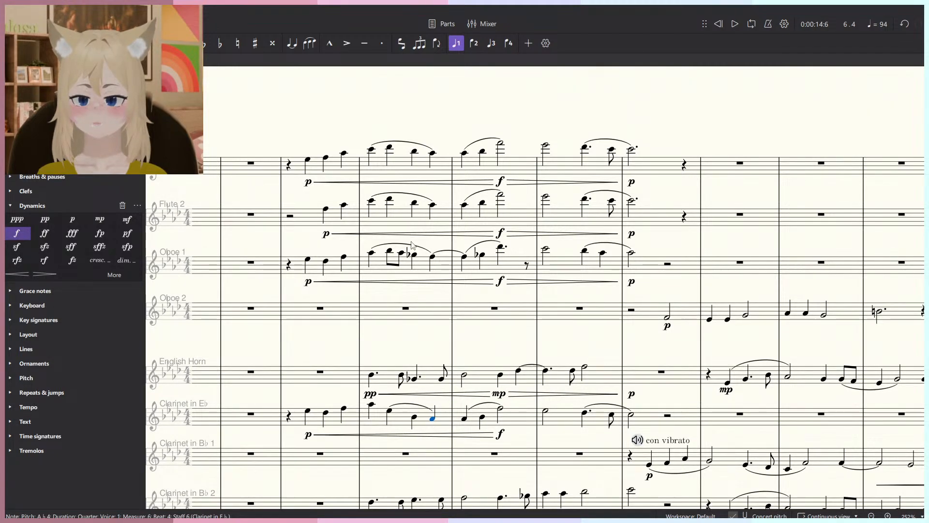
{"action": "left_click", "coordinate": [289, 419]}
{"action": "key", "text": "space"}
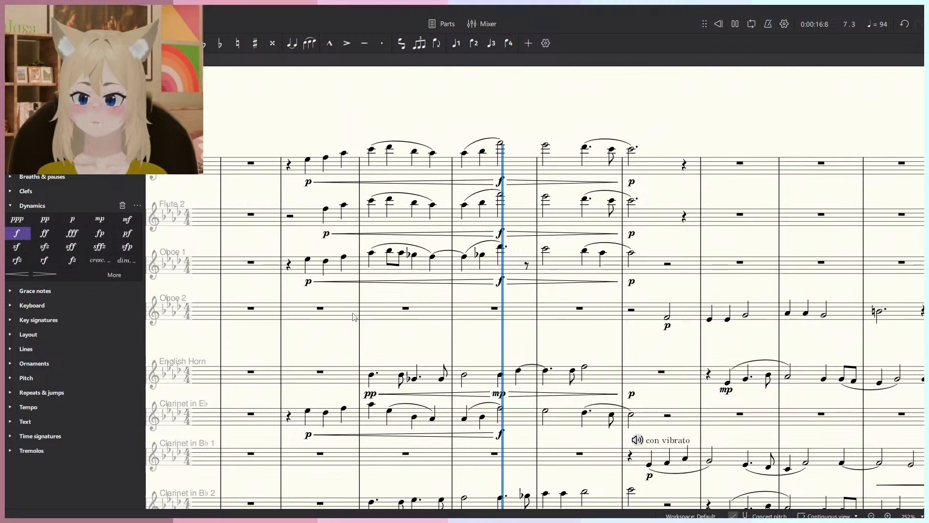
{"action": "key", "text": "space"}
Replace Clarinet in E♭'s measure 6 with a copy of Oboe 1's measure 6, lower it an octave, and play it back.
{"action": "left_click", "coordinate": [406, 424]}
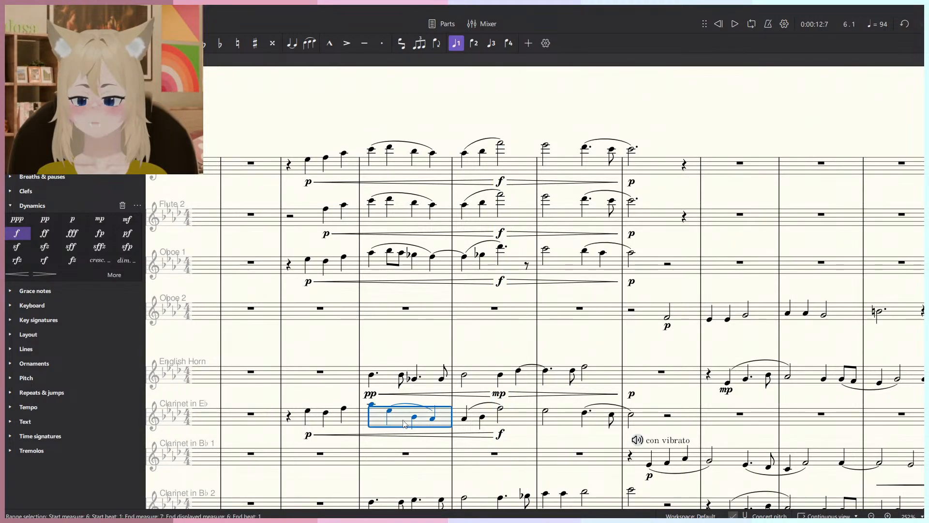
{"action": "left_click", "coordinate": [404, 216]}
{"action": "left_click", "coordinate": [404, 265]}
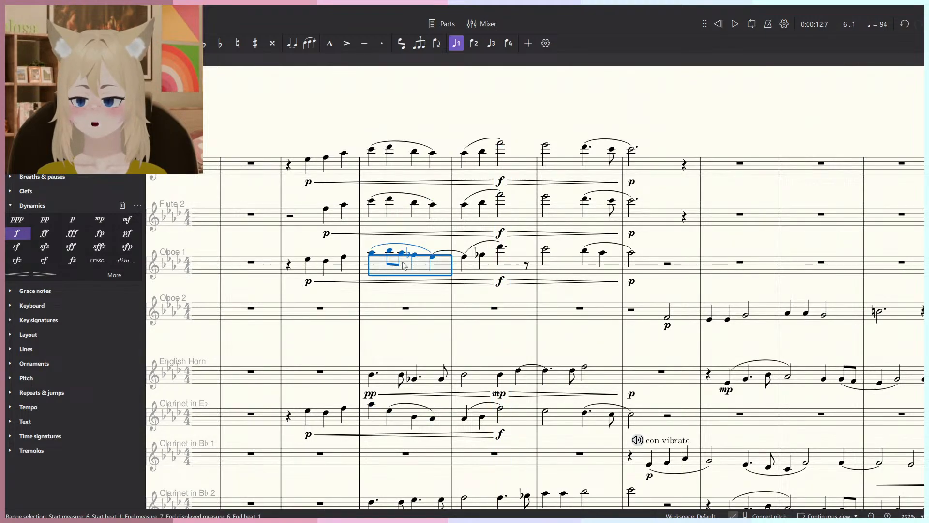
{"action": "left_click", "coordinate": [398, 425]}
{"action": "key", "text": "space"}
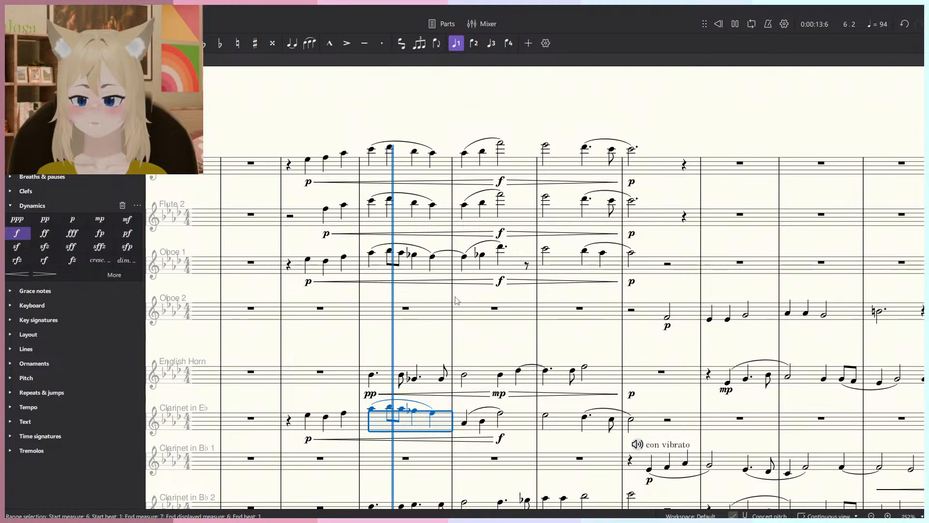
{"action": "key", "text": "space"}
{"action": "key", "text": "ctrl+Down"}
{"action": "key", "text": "space"}
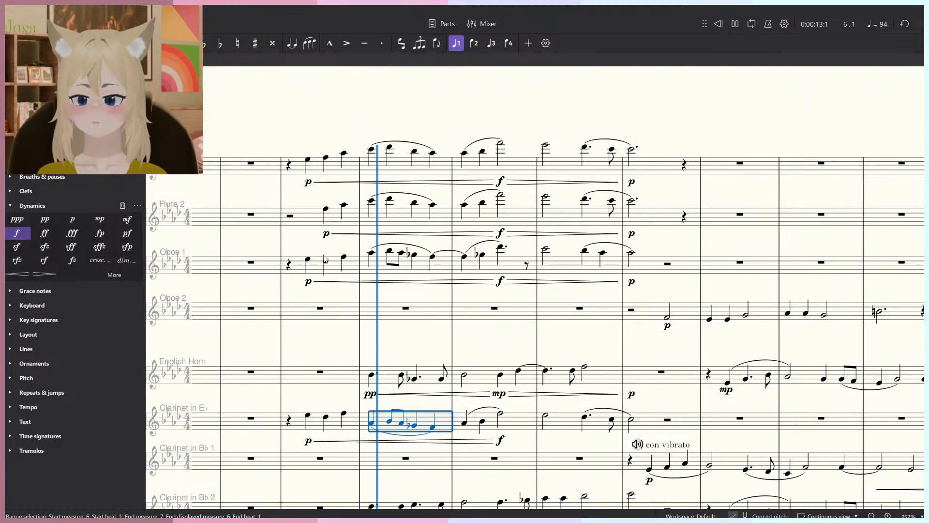
Lower Clarinet in E♭'s measure 5 by an octave and play it back.
{"action": "key", "text": "space"}
{"action": "left_click", "coordinate": [320, 425]}
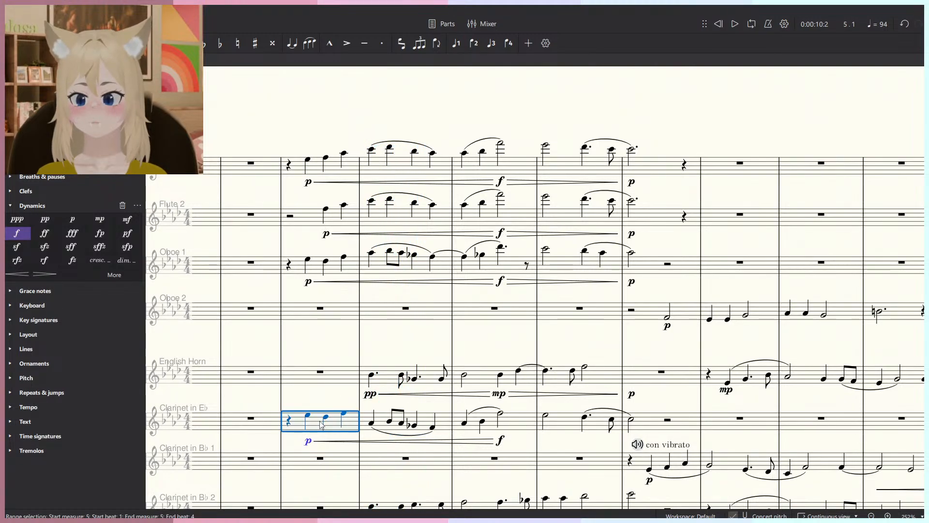
{"action": "key", "text": "space"}
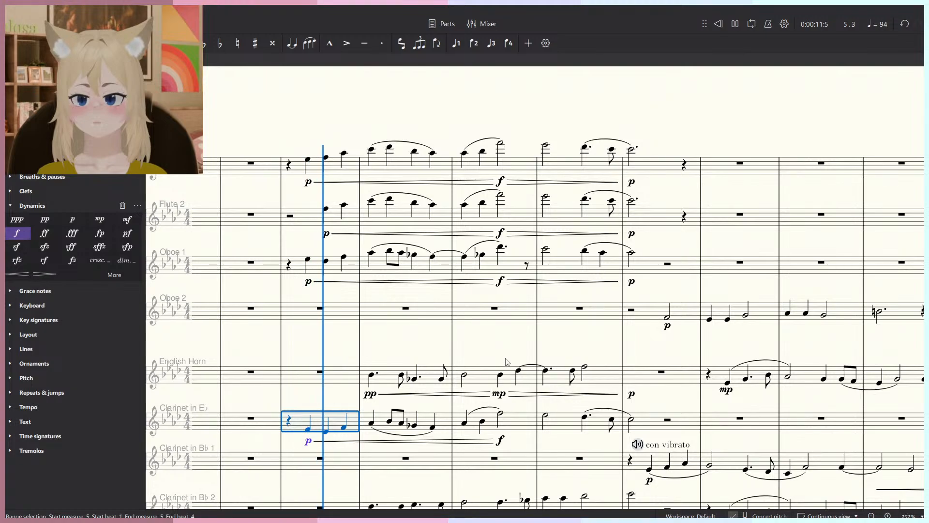
{"action": "key", "text": "space"}
Replace Clarinet in E♭'s measures 5 to 9 with a copy of Oboe 1's phrase, starting at measure 5 beat 1.
{"action": "left_click", "coordinate": [503, 411]}
{"action": "left_click", "coordinate": [502, 247]}
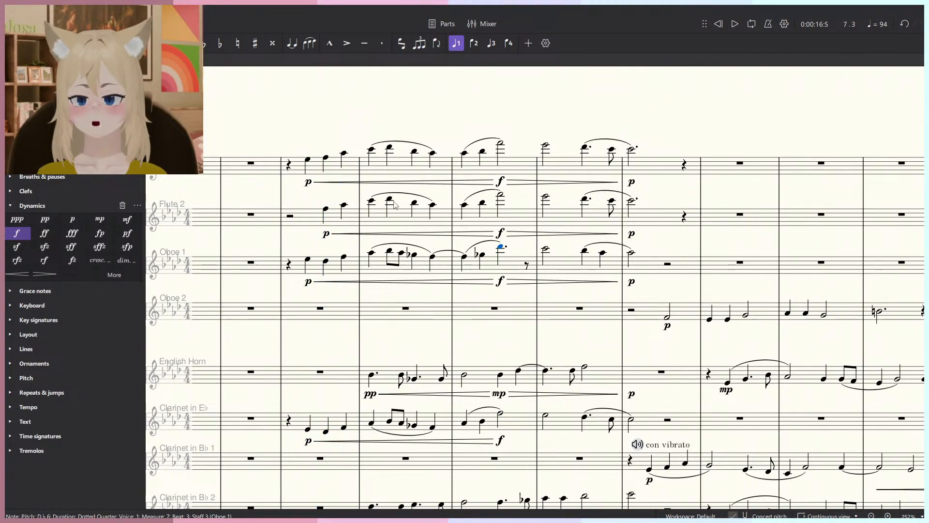
{"action": "key", "text": "Escape"}
{"action": "left_click_drag", "start_coordinate": [637, 268], "coordinate": [632, 267]}
{"action": "left_click", "coordinate": [348, 264]}
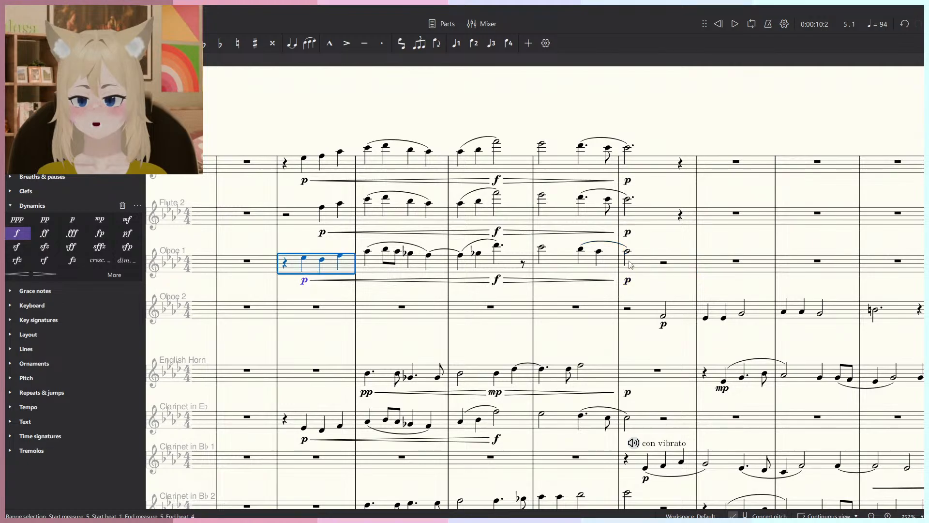
{"action": "left_click", "coordinate": [628, 252]}
{"action": "left_click", "coordinate": [284, 263], "text": "shift"}
{"action": "key", "text": "ctrl+c"}
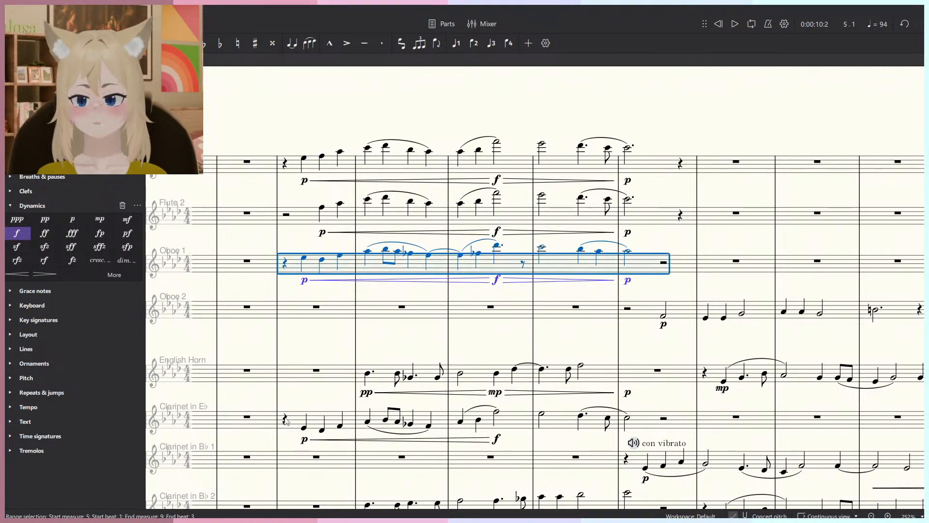
{"action": "left_click", "coordinate": [285, 419]}
{"action": "key", "text": "ctrl+v"}
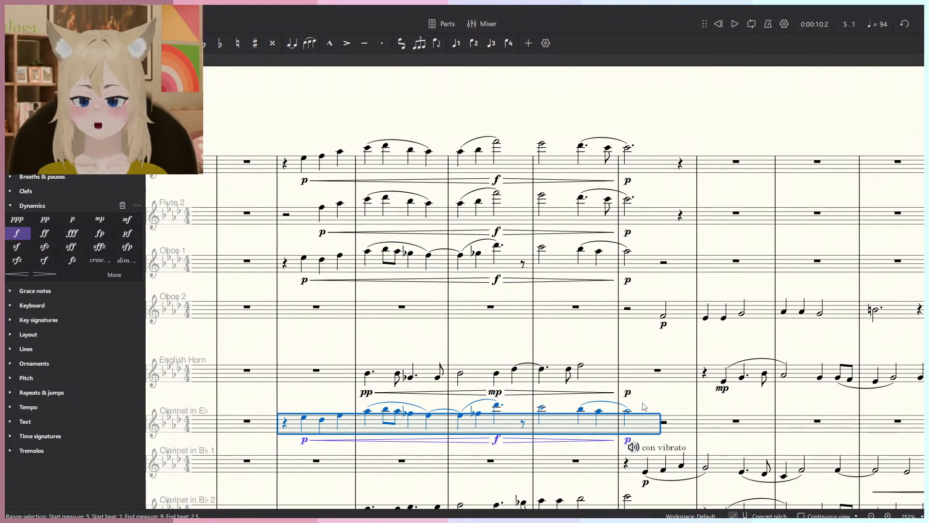
Play back the woodwinds from measure 5 to measure 9 with Clarinet in E♭ doubling Oboe 1.
{"action": "key", "text": "space"}
{"action": "left_click", "coordinate": [672, 129]}
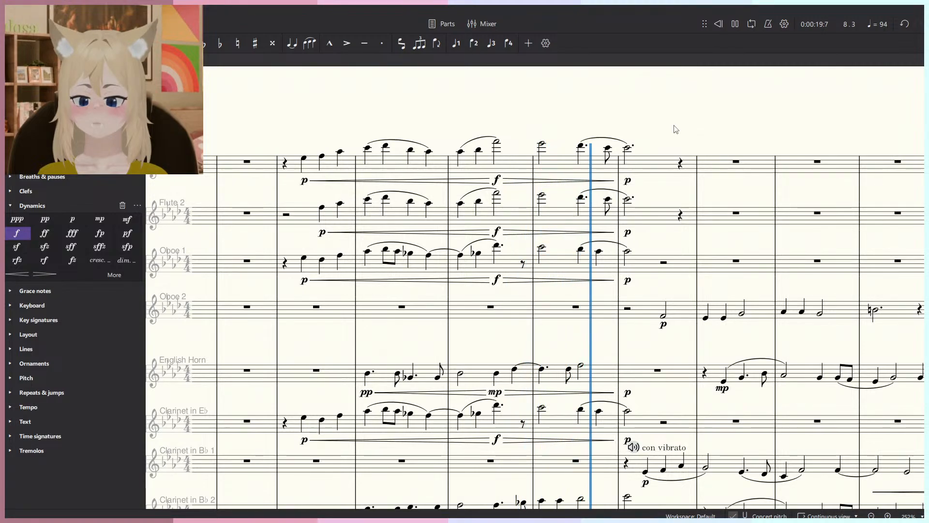
{"action": "key", "text": "space"}
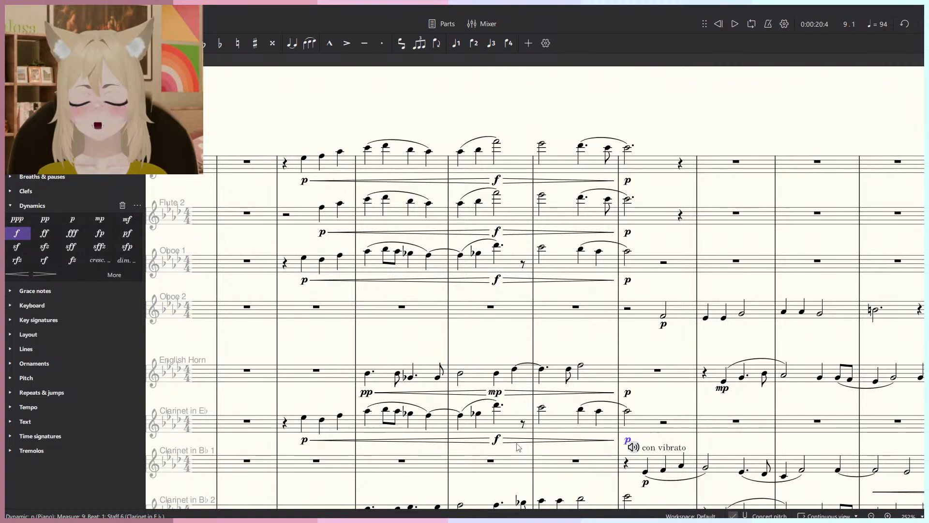
Delete Clarinet in E♭'s measure 9 p and its diminuendo hairpin, and change the measure 7 beat 3 dynamic to mf.
{"action": "key", "text": "Delete"}
{"action": "left_click", "coordinate": [512, 442]}
{"action": "key", "text": "Delete"}
{"action": "left_click", "coordinate": [497, 440]}
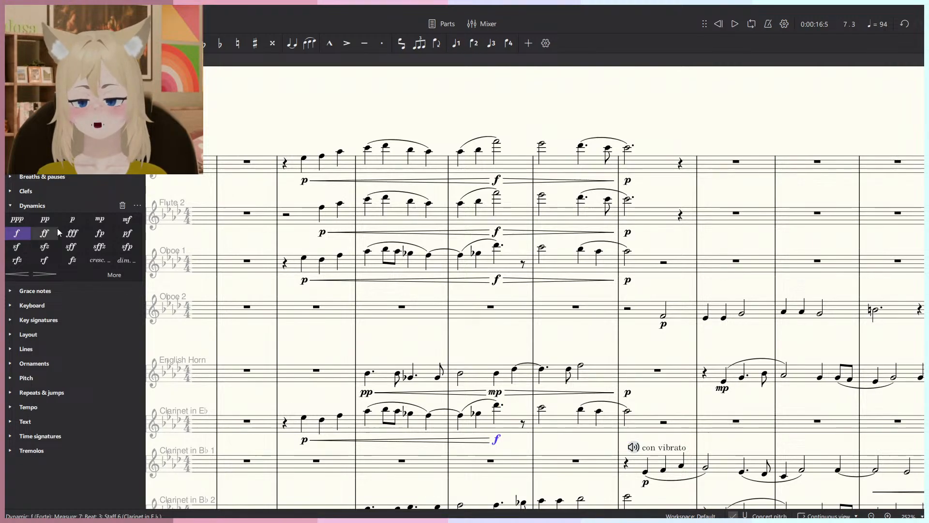
{"action": "left_click", "coordinate": [119, 223]}
Add a p to Clarinet in E♭'s measure 9 half note and a diminuendo hairpin from measure 7 beat 3 through measure 8 beat 4.
{"action": "left_click", "coordinate": [628, 411]}
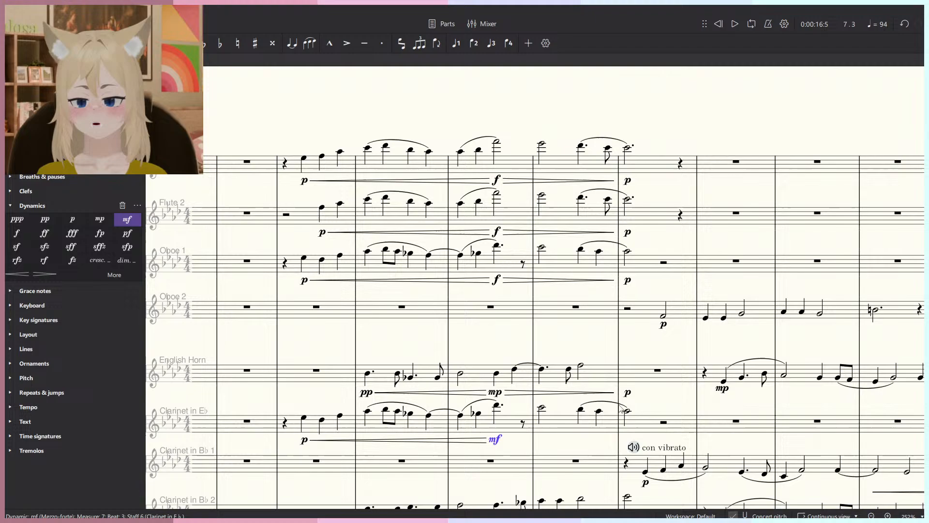
{"action": "left_click", "coordinate": [72, 220]}
{"action": "left_click", "coordinate": [598, 411]}
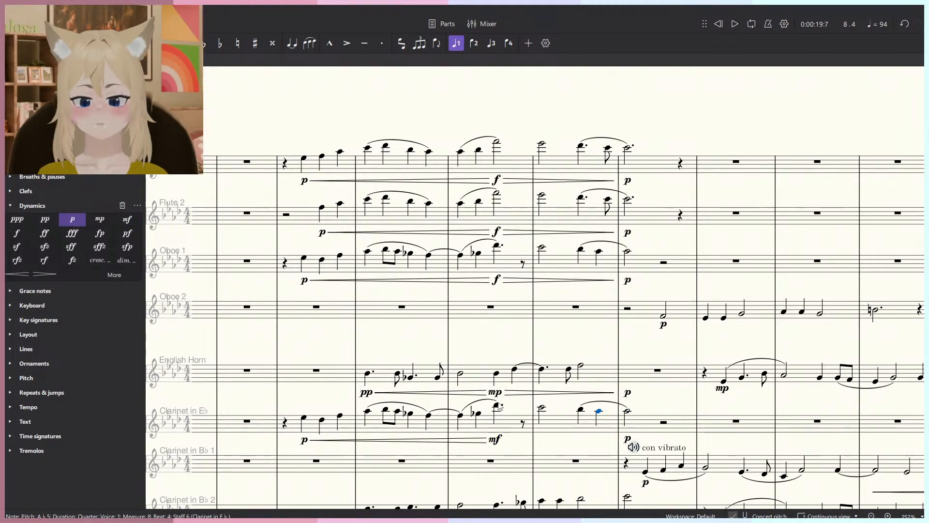
{"action": "left_click", "coordinate": [500, 405]}
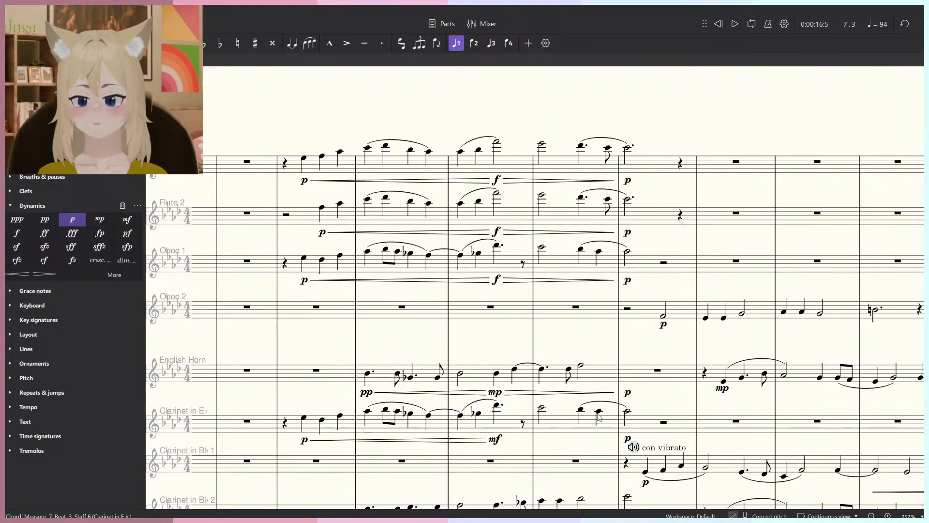
{"action": "left_click", "coordinate": [598, 412]}
{"action": "left_click", "coordinate": [496, 405], "text": "shift"}
{"action": "key", "text": "shift+period"}
Play back from measure 5 to measure 9 to hear Clarinet in E♭'s new mf and diminuendo.
{"action": "left_click", "coordinate": [285, 422]}
{"action": "key", "text": "space"}
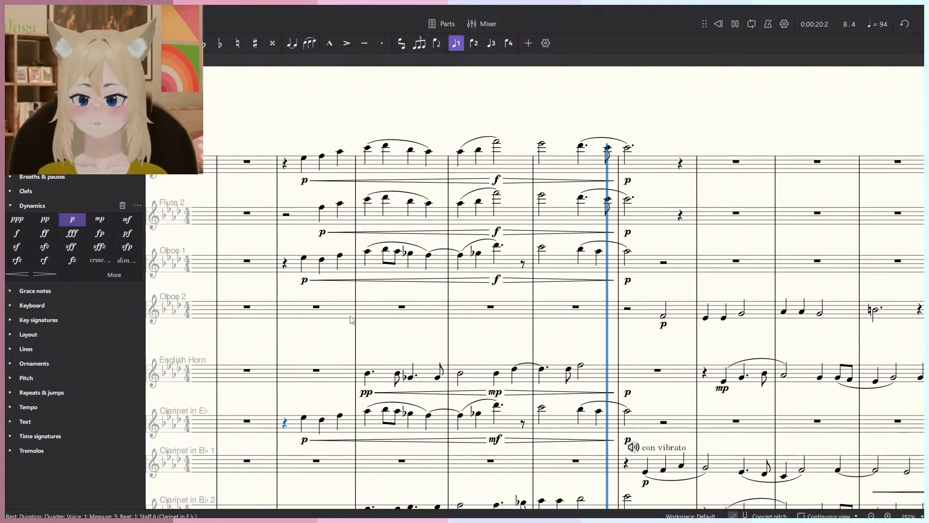
{"action": "scroll", "coordinate": [359, 480], "scroll_direction": "up", "scroll_amount": 6}
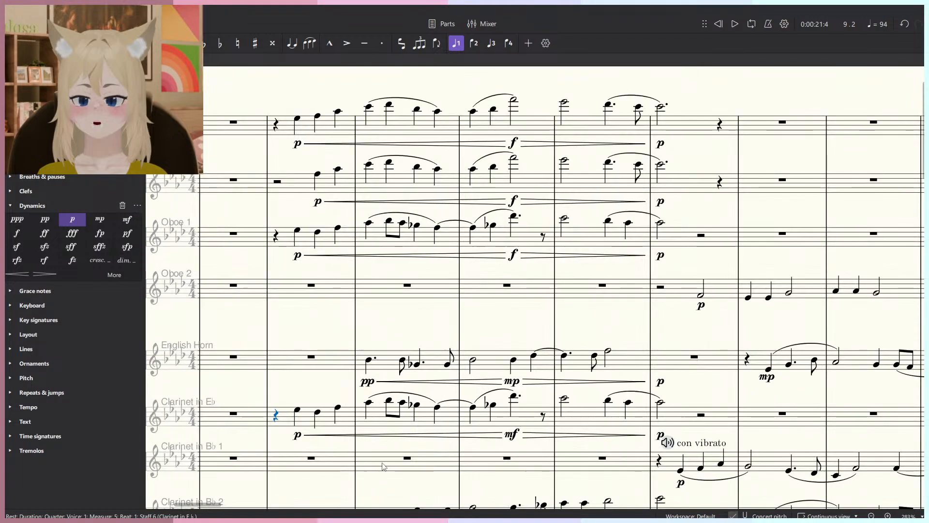
Switch to the Composition Toolbox board in PureRef and examine the clarinet register charts.
{"action": "key", "text": "alt+Tab"}
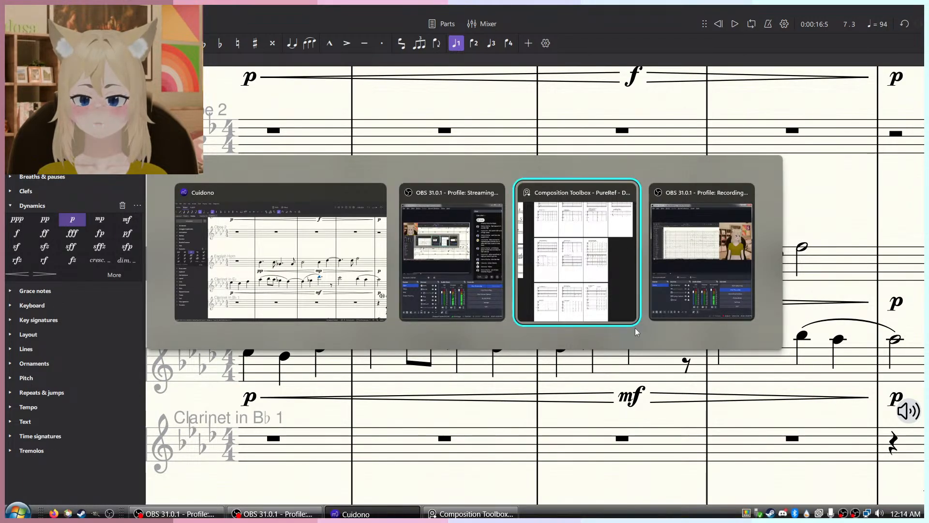
{"action": "left_click", "coordinate": [635, 327]}
{"action": "scroll", "coordinate": [450, 200], "scroll_direction": "up", "scroll_amount": 8}
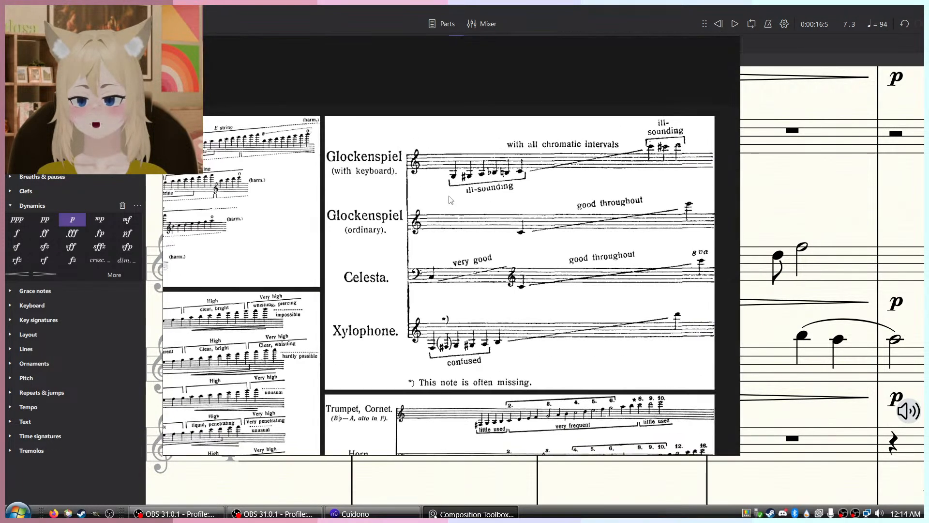
{"action": "left_click_drag", "start_coordinate": [449, 199], "coordinate": [855, 161]}
{"action": "scroll", "coordinate": [533, 388], "scroll_direction": "up", "scroll_amount": 2}
{"action": "left_click_drag", "start_coordinate": [533, 451], "coordinate": [430, 262]}
{"action": "left_click_drag", "start_coordinate": [317, 447], "coordinate": [288, 280]}
{"action": "scroll", "coordinate": [503, 240], "scroll_direction": "up", "scroll_amount": 3}
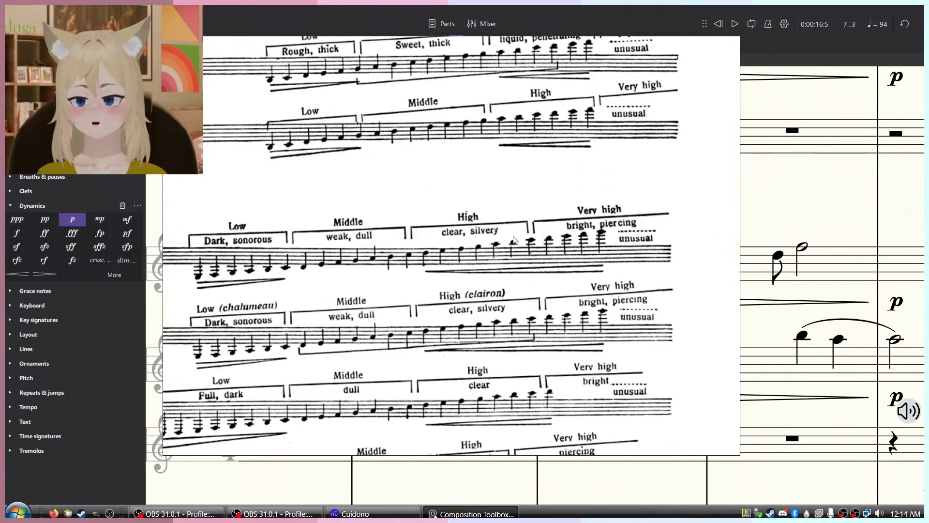
Compare Clarinet in E♭'s measure 7 beat 3 note with the Small Clarinet's register chart in PureRef, ending back in the score.
{"action": "key", "text": "alt+Tab"}
{"action": "scroll", "coordinate": [629, 329], "scroll_direction": "right", "scroll_amount": 2}
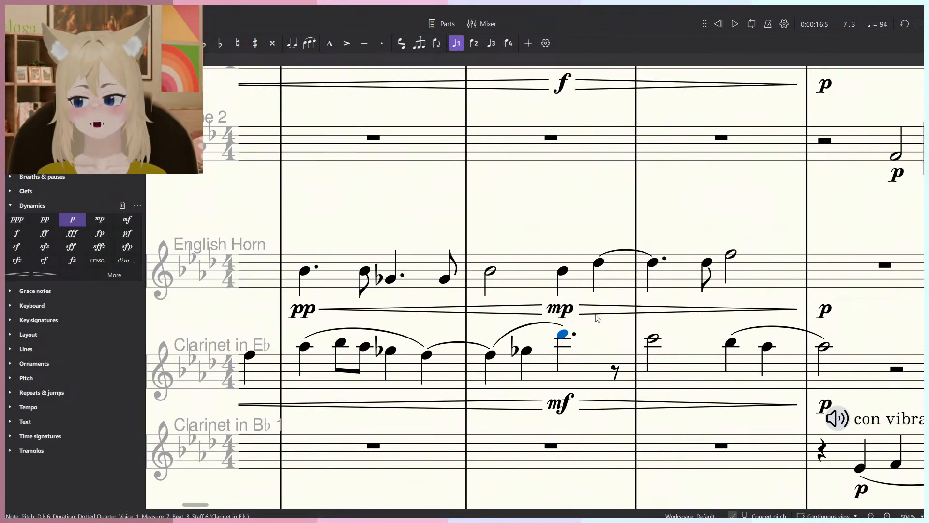
{"action": "key", "text": "alt+Tab"}
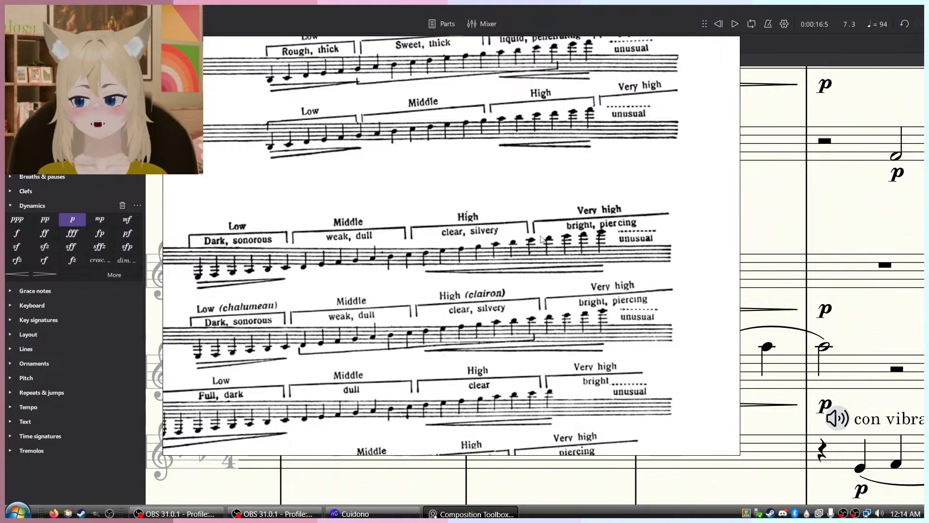
{"action": "scroll", "coordinate": [542, 239], "scroll_direction": "up", "scroll_amount": 3}
{"action": "scroll", "coordinate": [480, 247], "scroll_direction": "down", "scroll_amount": 6}
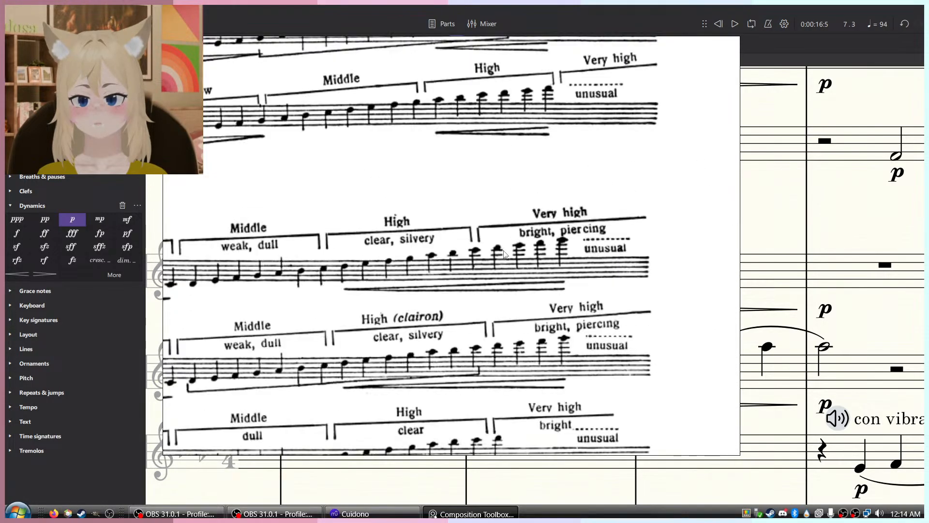
{"action": "left_click_drag", "start_coordinate": [617, 298], "coordinate": [575, 286]}
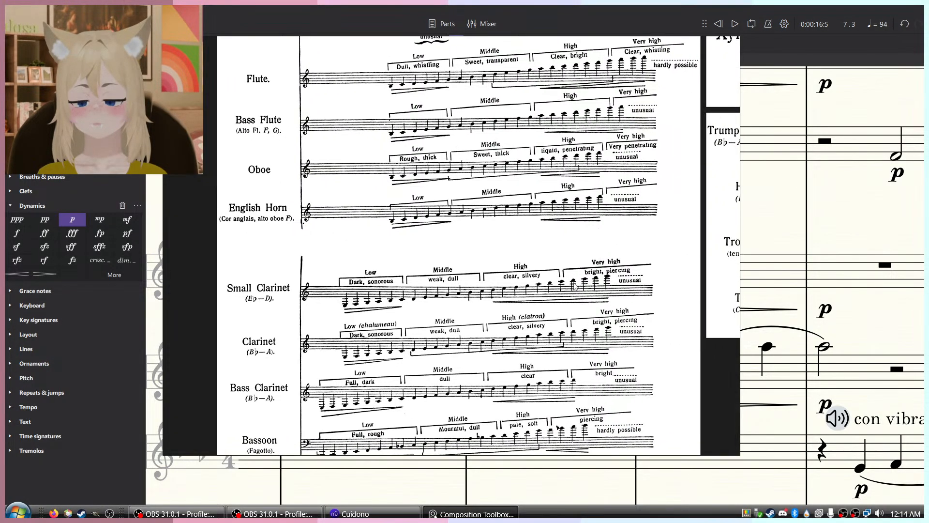
{"action": "scroll", "coordinate": [593, 290], "scroll_direction": "up", "scroll_amount": 4}
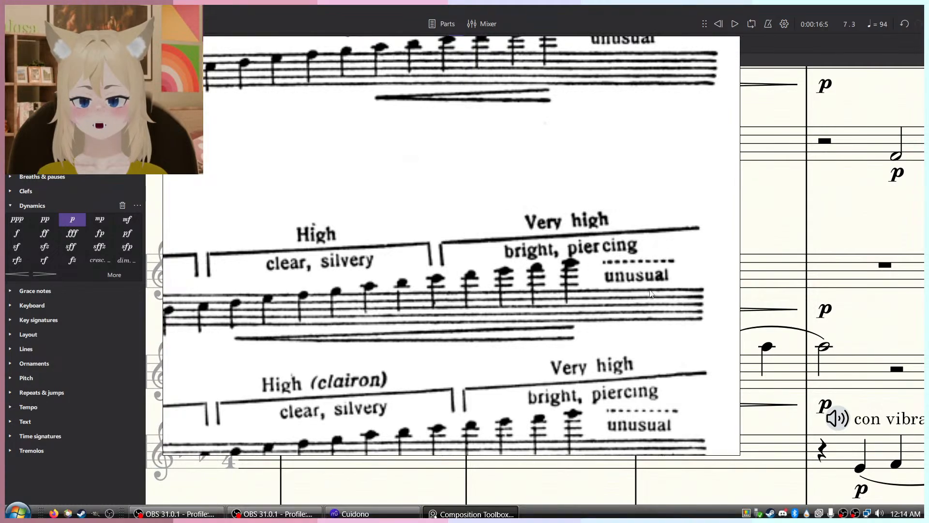
{"action": "left_click_drag", "start_coordinate": [608, 264], "coordinate": [562, 261]}
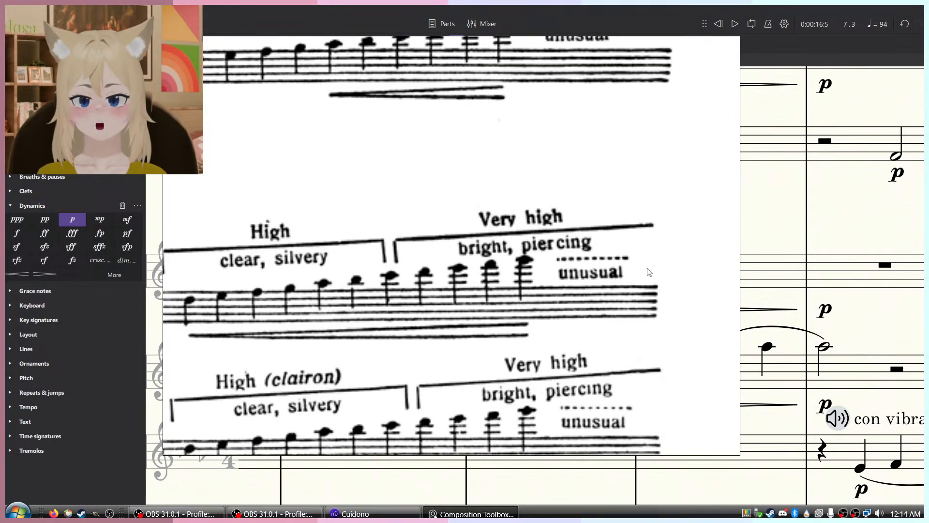
{"action": "key", "text": "alt+Tab"}
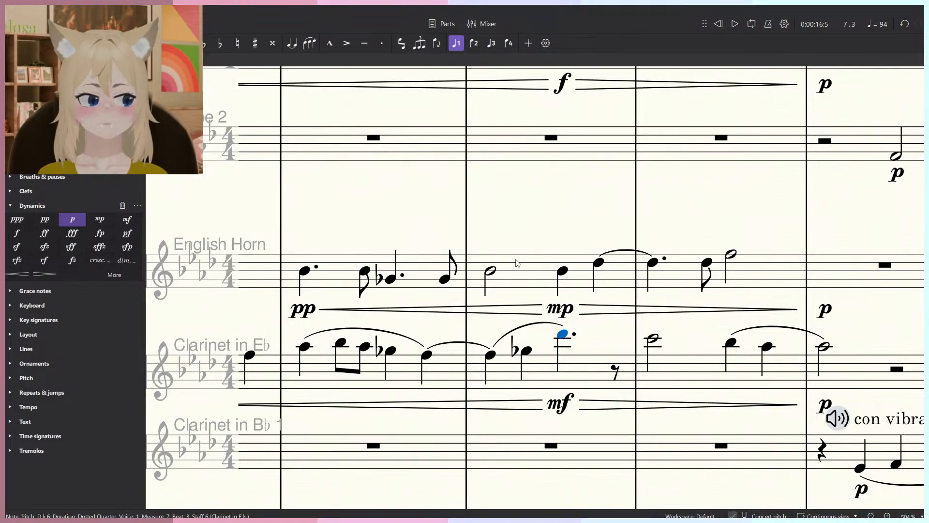
Play back the woodwinds from measure 5 beat 2 into measure 6.
{"action": "scroll", "coordinate": [537, 256], "scroll_direction": "down", "scroll_amount": 5}
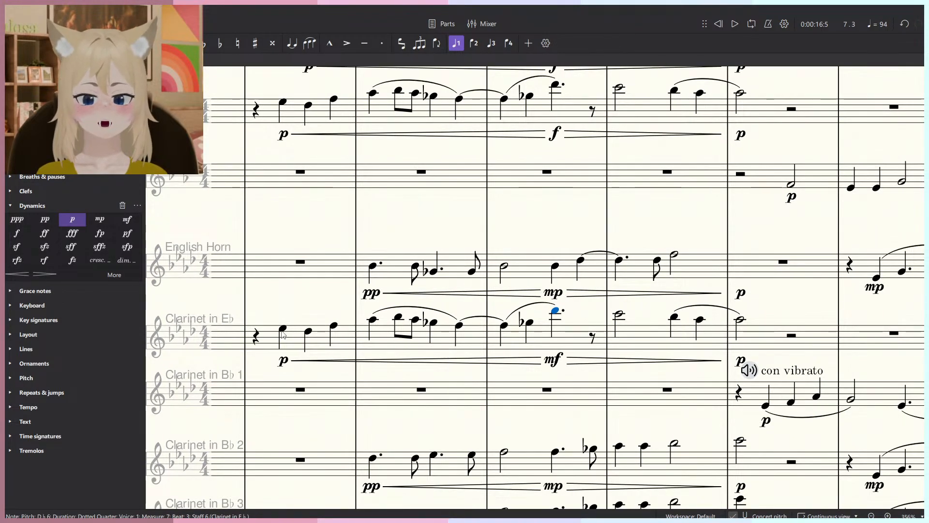
{"action": "left_click", "coordinate": [283, 333]}
{"action": "key", "text": "space"}
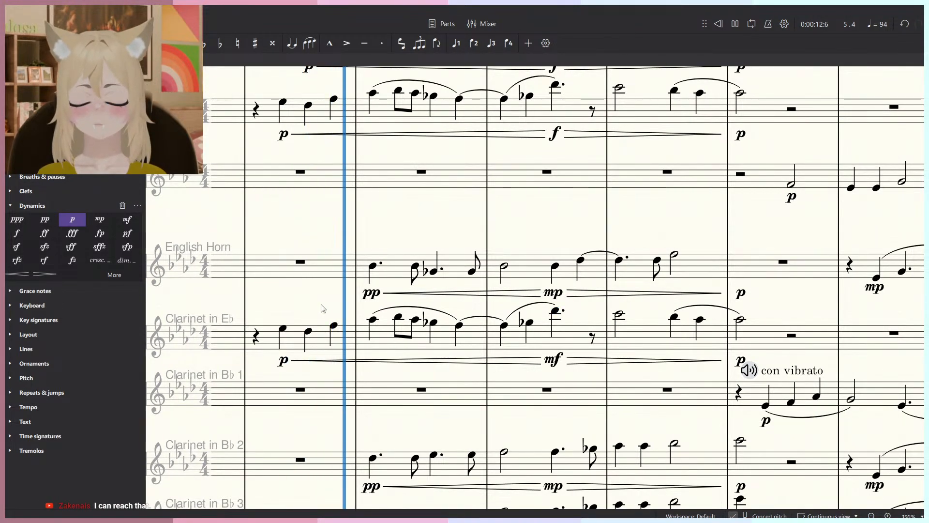
{"action": "key", "text": "space"}
{"action": "scroll", "coordinate": [323, 308], "scroll_direction": "down", "scroll_amount": 3}
{"action": "scroll", "coordinate": [437, 238], "scroll_direction": "right", "scroll_amount": 3}
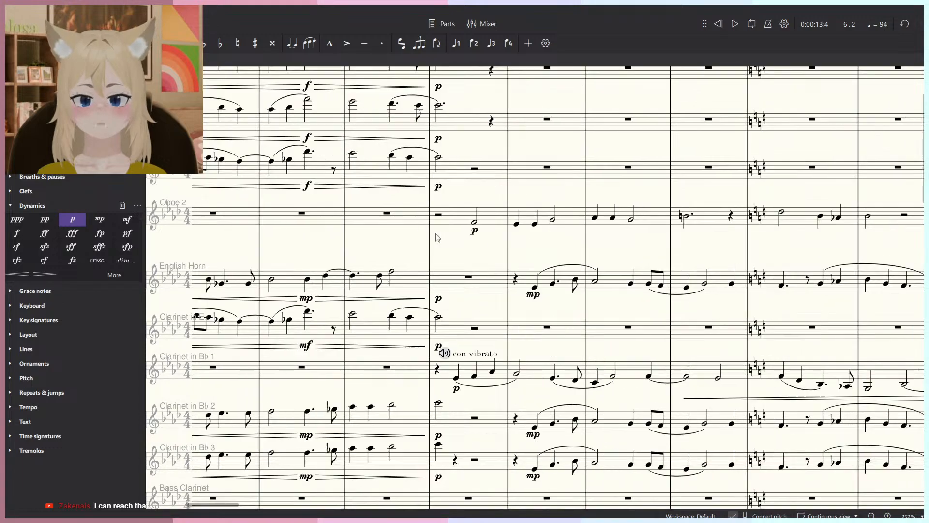
{"action": "scroll", "coordinate": [437, 237], "scroll_direction": "right", "scroll_amount": 1}
{"action": "scroll", "coordinate": [350, 286], "scroll_direction": "down", "scroll_amount": 4}
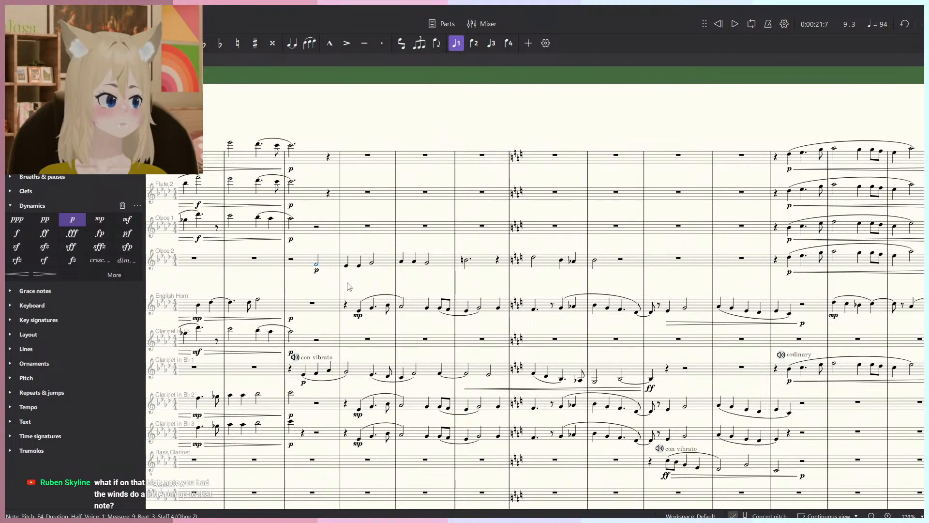
{"action": "left_click_drag", "start_coordinate": [344, 261], "coordinate": [667, 282]}
Play back the woodwinds from the start of measure 7 to the end of measure 9.
{"action": "scroll", "coordinate": [489, 239], "scroll_direction": "up", "scroll_amount": 3}
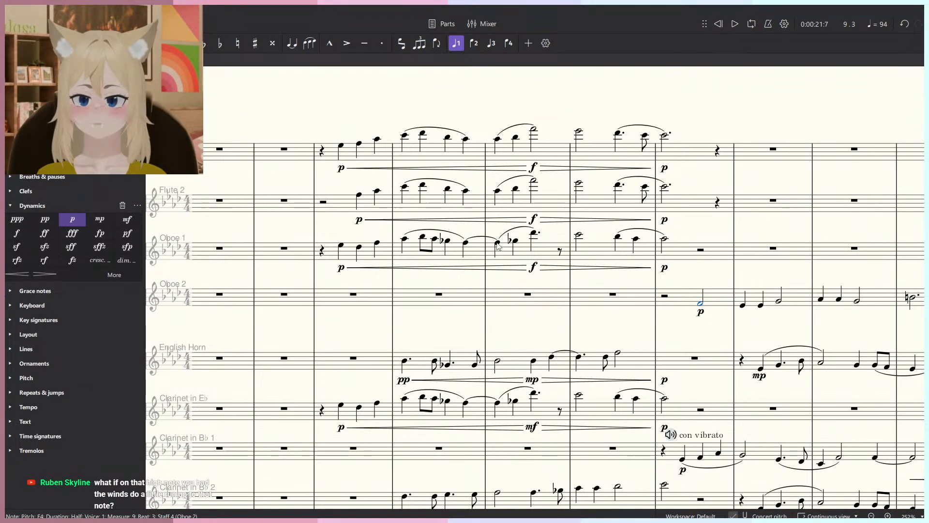
{"action": "left_click", "coordinate": [498, 246]}
{"action": "key", "text": "space"}
{"action": "scroll", "coordinate": [550, 98], "scroll_direction": "up", "scroll_amount": 5}
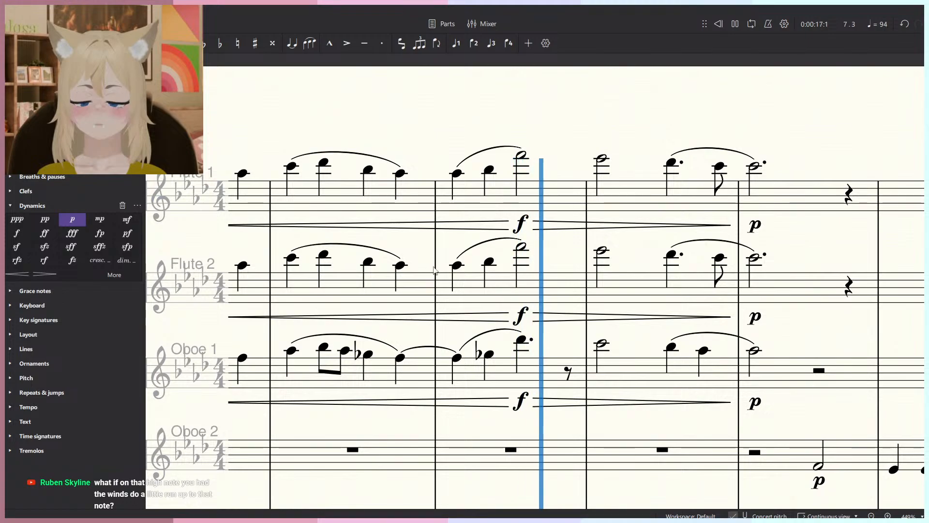
{"action": "left_click", "coordinate": [368, 261]}
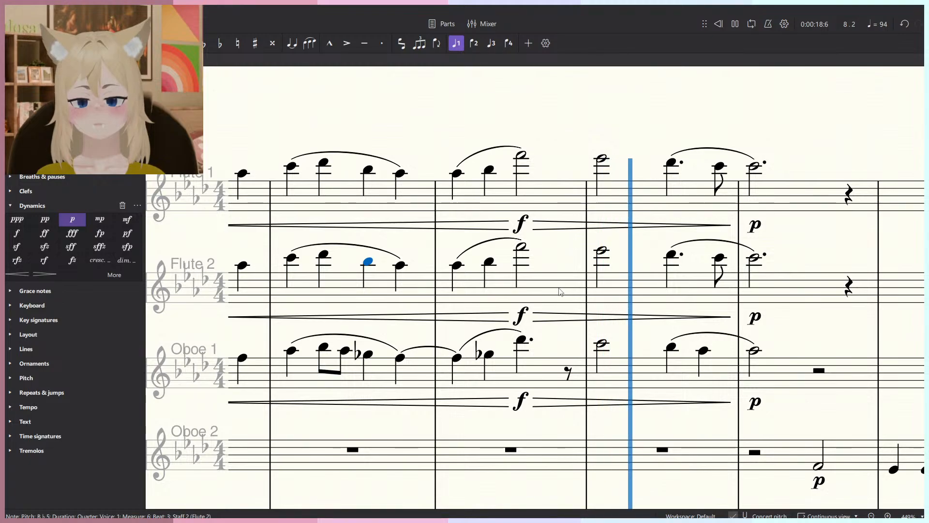
{"action": "scroll", "coordinate": [560, 291], "scroll_direction": "down", "scroll_amount": 3}
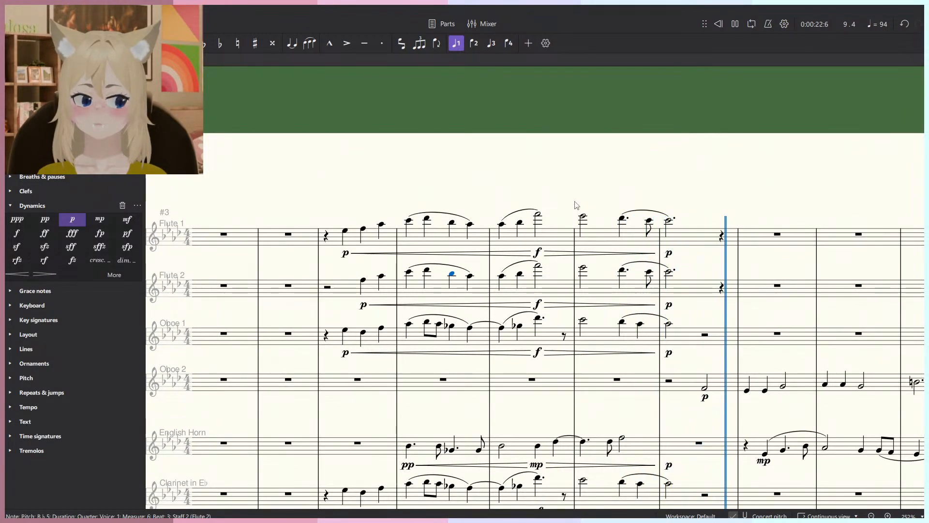
{"action": "key", "text": "space"}
Replay measure 7 from beat 1 to beat 3 and check the beat 2 notes in Oboe 1 and Flute 2.
{"action": "scroll", "coordinate": [565, 226], "scroll_direction": "up", "scroll_amount": 3}
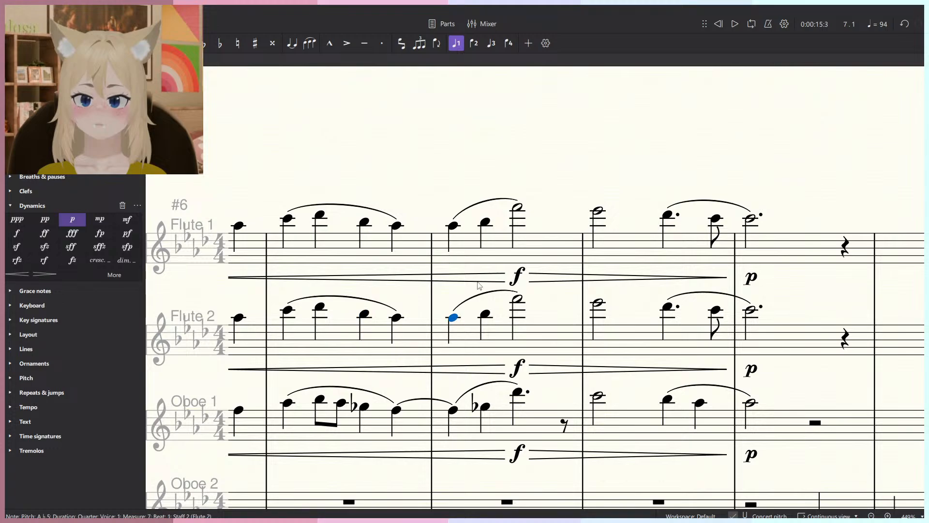
{"action": "key", "text": "space"}
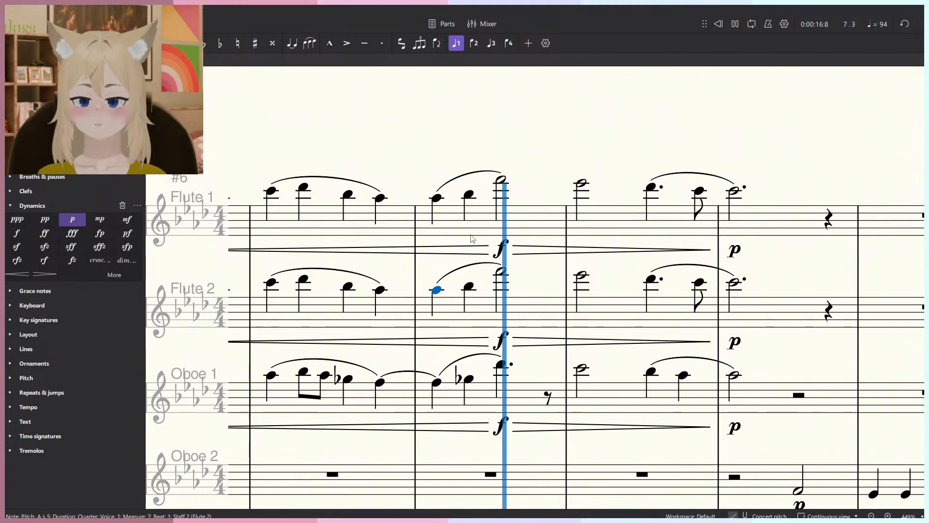
{"action": "key", "text": "space"}
{"action": "left_click", "coordinate": [469, 386]}
{"action": "key", "text": "Escape"}
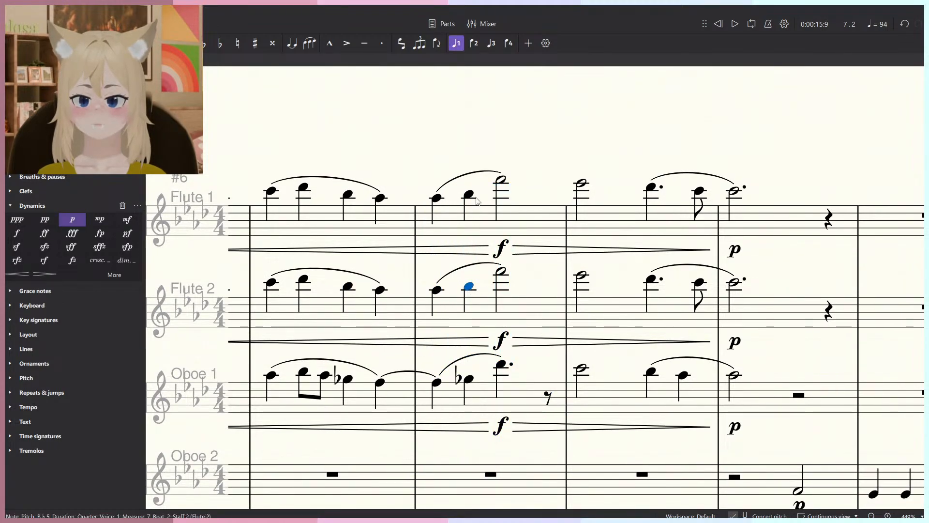
Shorten the measure 7 beat 2 G♭ to an eighth note in both Oboe 1 and Clarinet in E♭.
{"action": "scroll", "coordinate": [474, 201], "scroll_direction": "up", "scroll_amount": 2}
{"action": "left_click", "coordinate": [468, 424]}
{"action": "scroll", "coordinate": [478, 409], "scroll_direction": "down", "scroll_amount": 6}
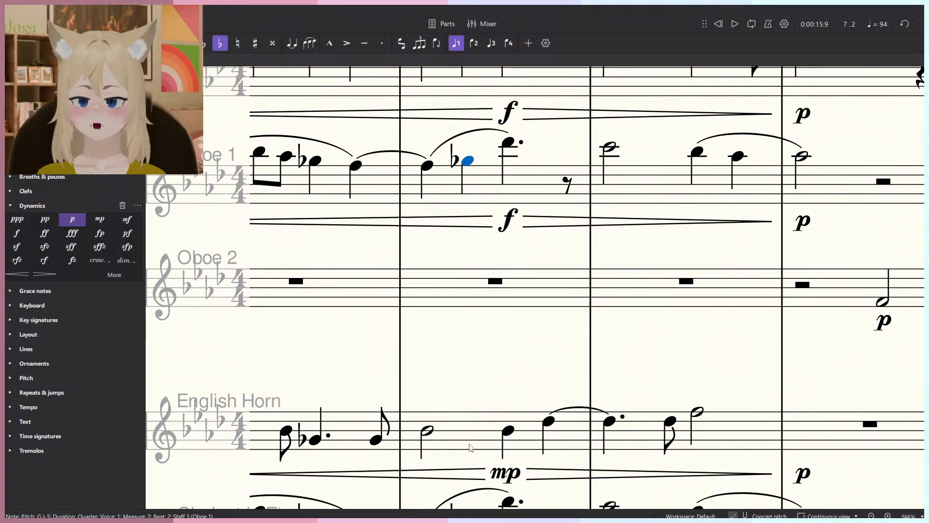
{"action": "scroll", "coordinate": [472, 435], "scroll_direction": "down", "scroll_amount": 3}
{"action": "key", "text": "4"}
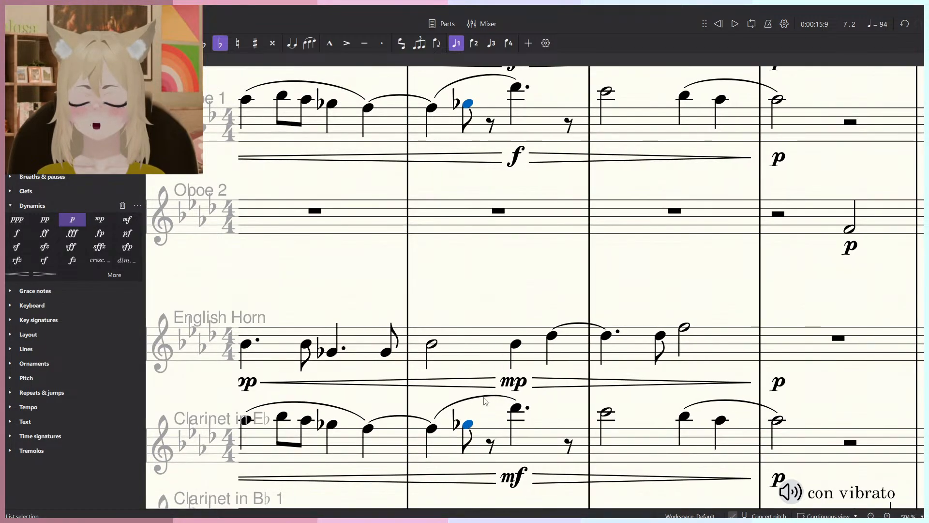
Fill the eighth rest after measure 7's G♭ with a B♭ eighth note in Oboe 1 and Clarinet in E♭.
{"action": "scroll", "coordinate": [486, 399], "scroll_direction": "up", "scroll_amount": 4}
{"action": "scroll", "coordinate": [489, 306], "scroll_direction": "up", "scroll_amount": 5}
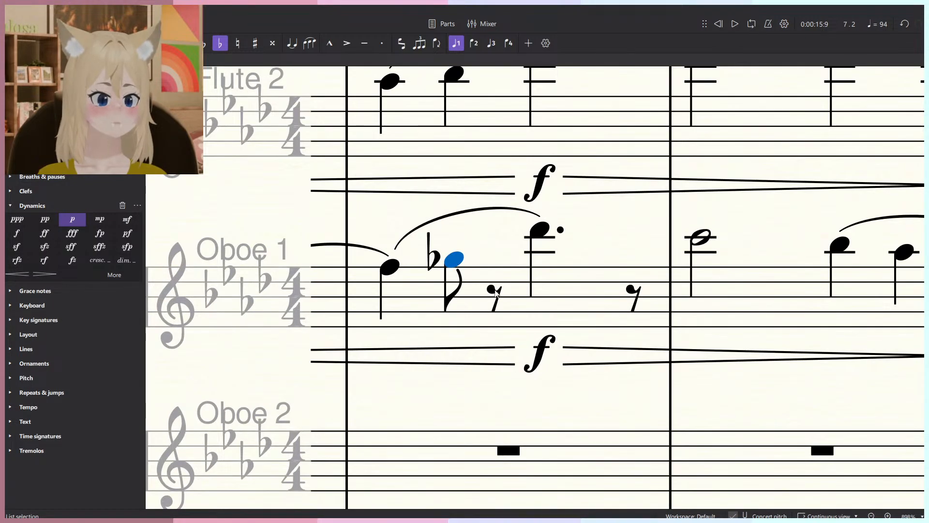
{"action": "key", "text": "r"}
{"action": "key", "text": "ctrl+z"}
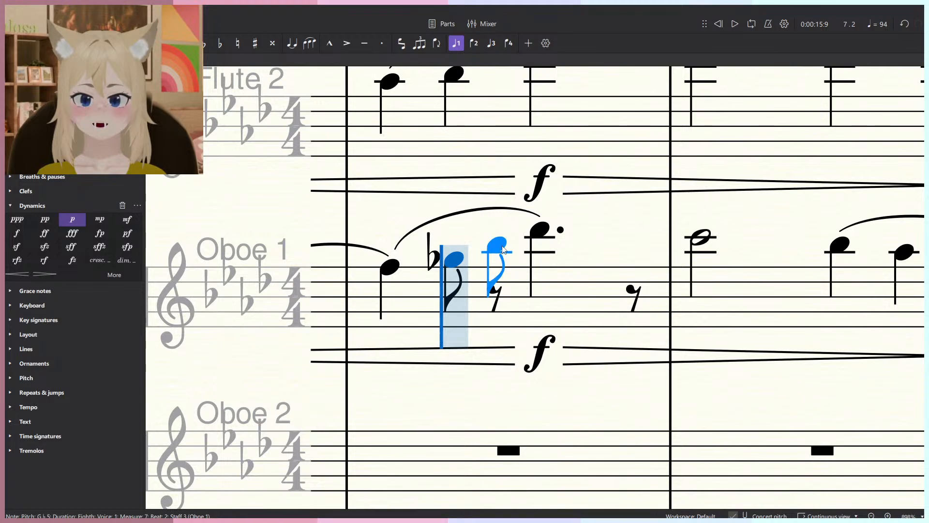
{"action": "left_click", "coordinate": [503, 249]}
{"action": "key", "text": "Left"}
{"action": "key", "text": "Right"}
{"action": "key", "text": "Right"}
{"action": "scroll", "coordinate": [487, 298], "scroll_direction": "down", "scroll_amount": 5}
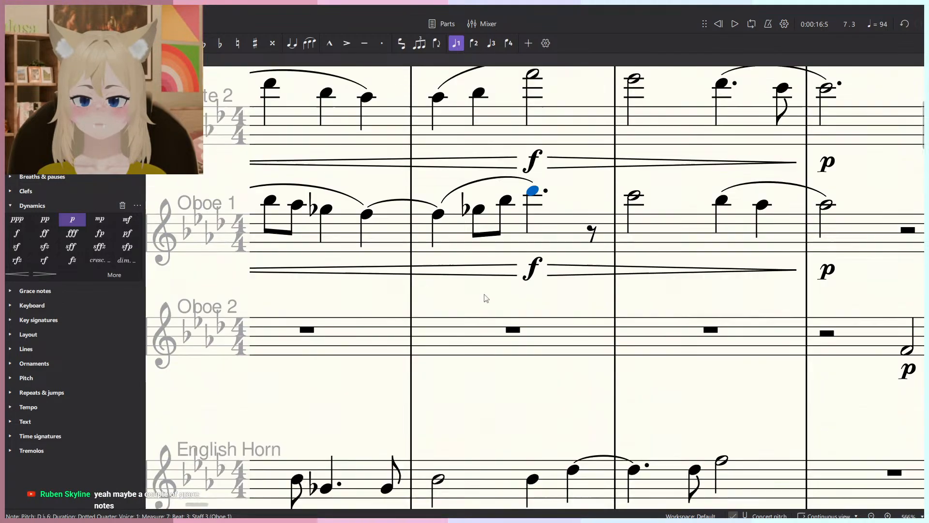
{"action": "scroll", "coordinate": [487, 298], "scroll_direction": "down", "scroll_amount": 4}
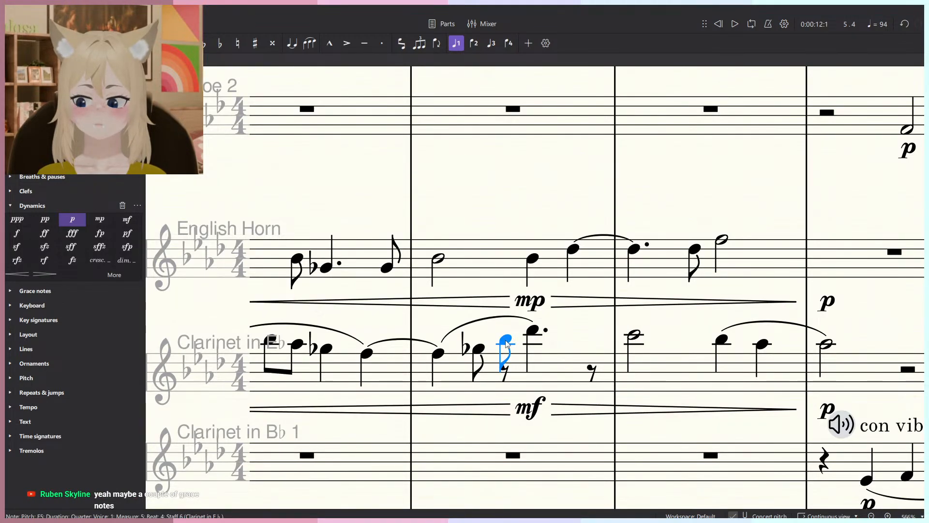
Play back the revised woodwind phrase up to measure 7 beat 3 and check Oboe 1's dynamic there.
{"action": "scroll", "coordinate": [410, 353], "scroll_direction": "down", "scroll_amount": 5}
{"action": "key", "text": "space"}
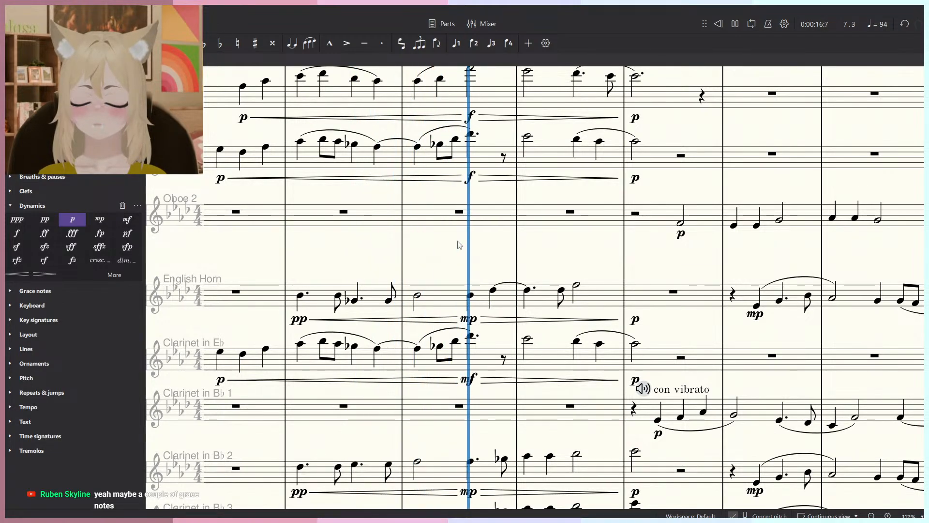
{"action": "key", "text": "space"}
{"action": "left_click", "coordinate": [447, 343]}
{"action": "scroll", "coordinate": [455, 209], "scroll_direction": "up", "scroll_amount": 2}
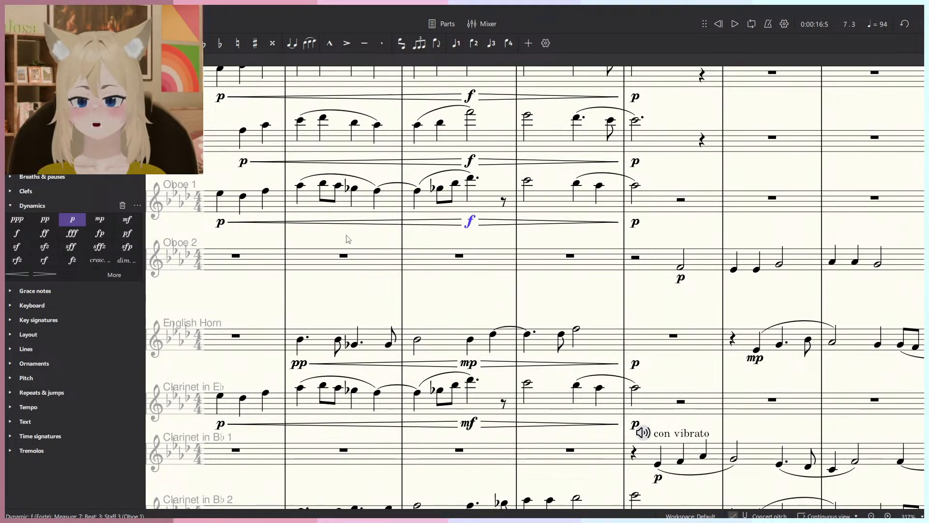
Replay from Oboe 1's measure 6 beat 4 to the start of measure 8 and check Clarinet in E♭'s measure 7 dynamic.
{"action": "left_click", "coordinate": [380, 190]}
{"action": "key", "text": "space"}
{"action": "left_click", "coordinate": [509, 187]}
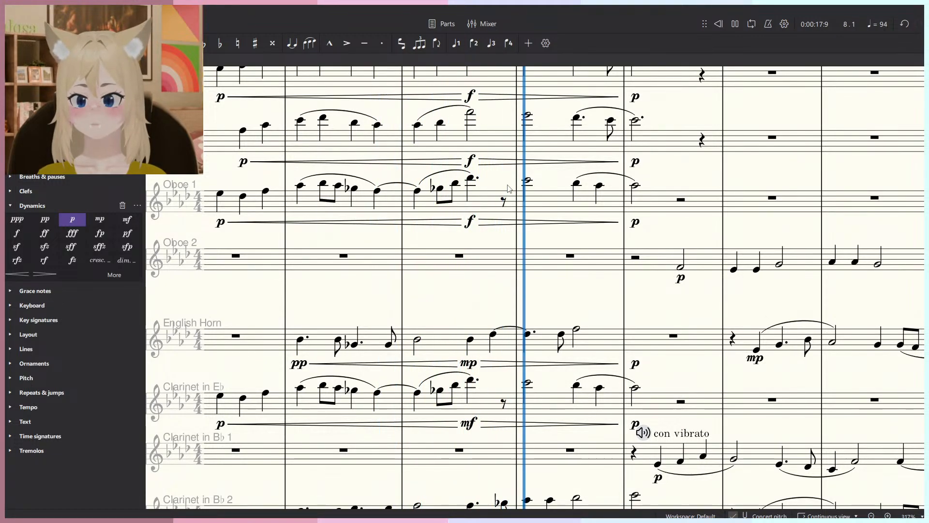
{"action": "key", "text": "space"}
{"action": "left_click", "coordinate": [469, 422]}
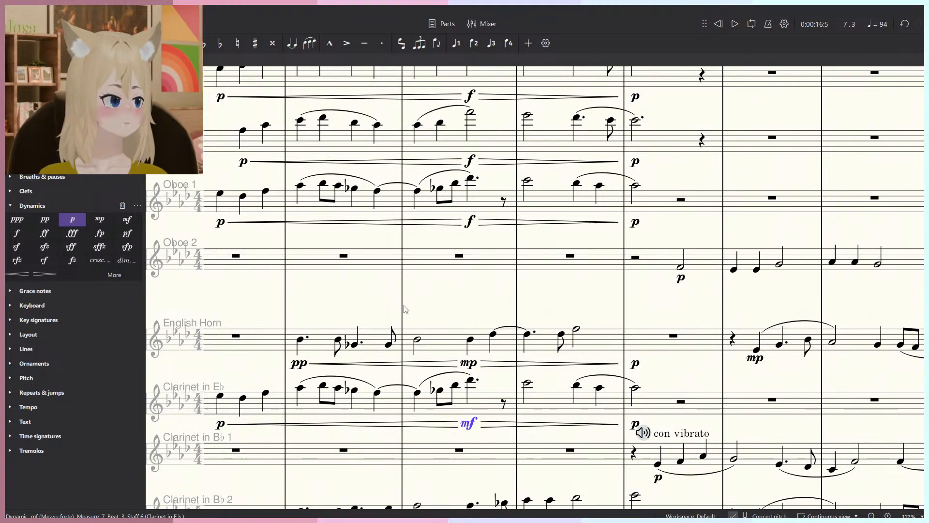
{"action": "scroll", "coordinate": [459, 293], "scroll_direction": "down", "scroll_amount": 3}
{"action": "key", "text": "Escape"}
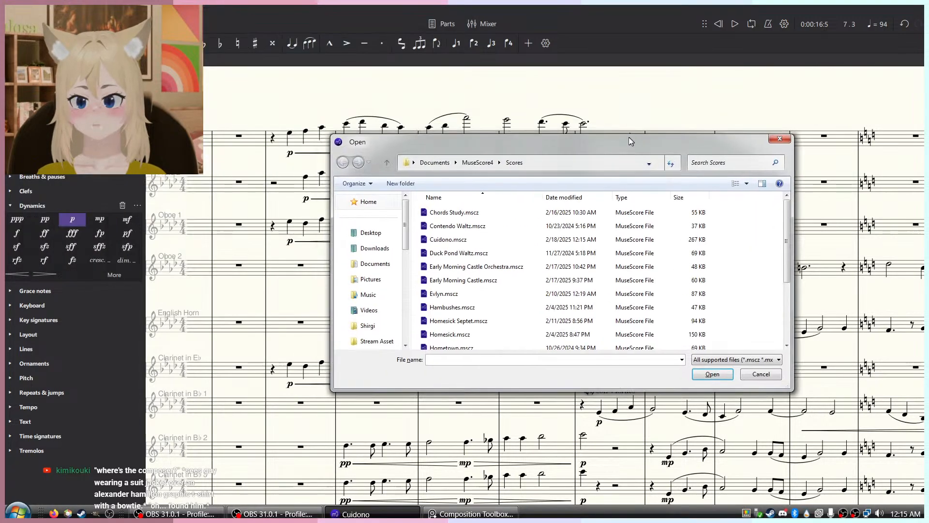
Open the score Novumlibellum.mscz from the Scores folder and switch to its window.
{"action": "left_click", "coordinate": [514, 270]}
{"action": "scroll", "coordinate": [514, 270], "scroll_direction": "down", "scroll_amount": 3}
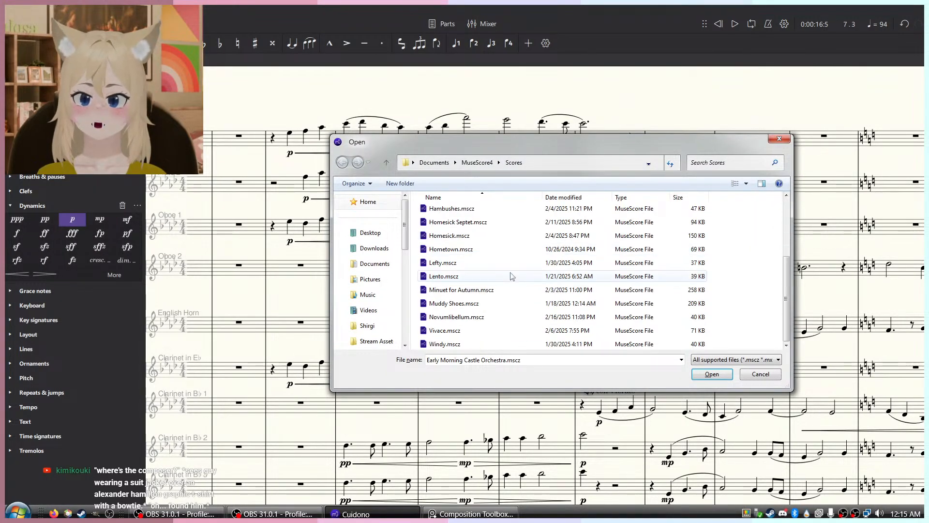
{"action": "scroll", "coordinate": [514, 270], "scroll_direction": "up", "scroll_amount": 3}
{"action": "left_click_drag", "start_coordinate": [550, 145], "coordinate": [928, 184]}
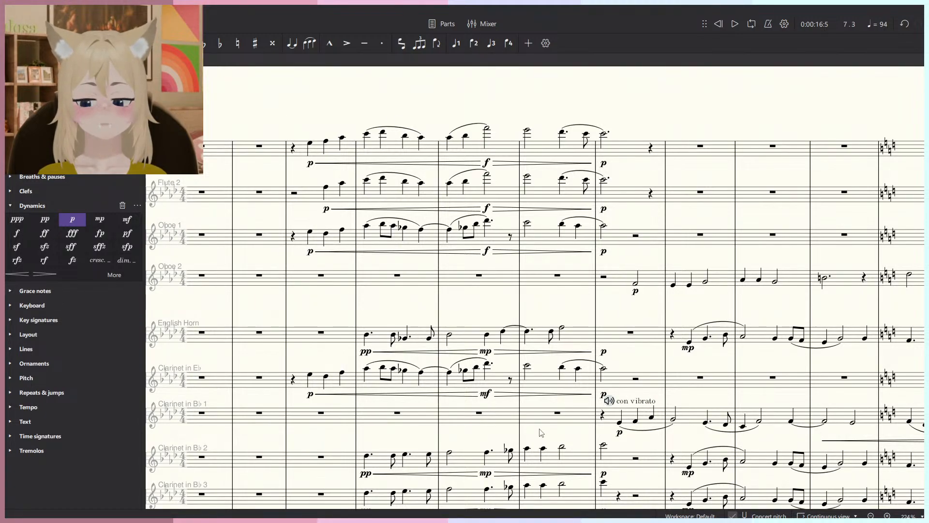
{"action": "key", "text": "alt+Tab"}
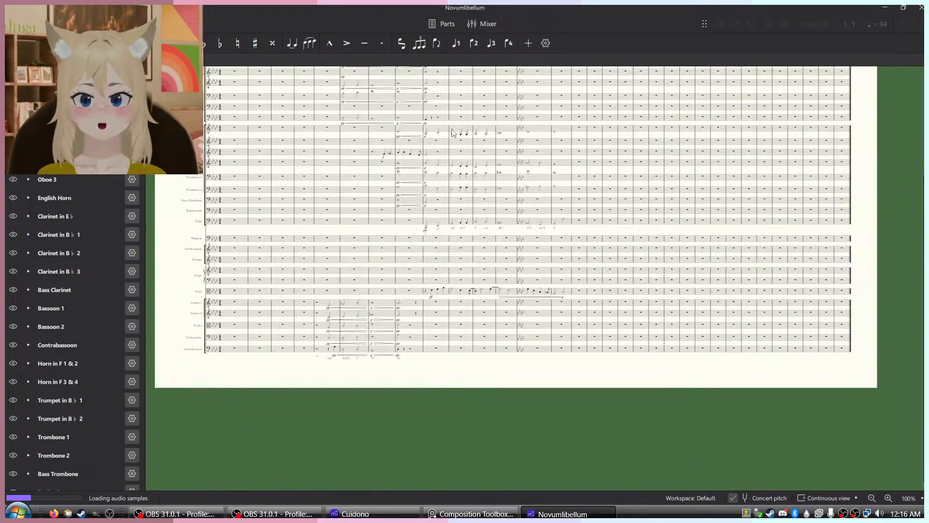
Examine the flute, oboe, English Horn and clarinet writing in the opening measures of Novumlibellum.
{"action": "scroll", "coordinate": [433, 269], "scroll_direction": "up", "scroll_amount": 8, "text": "ctrl"}
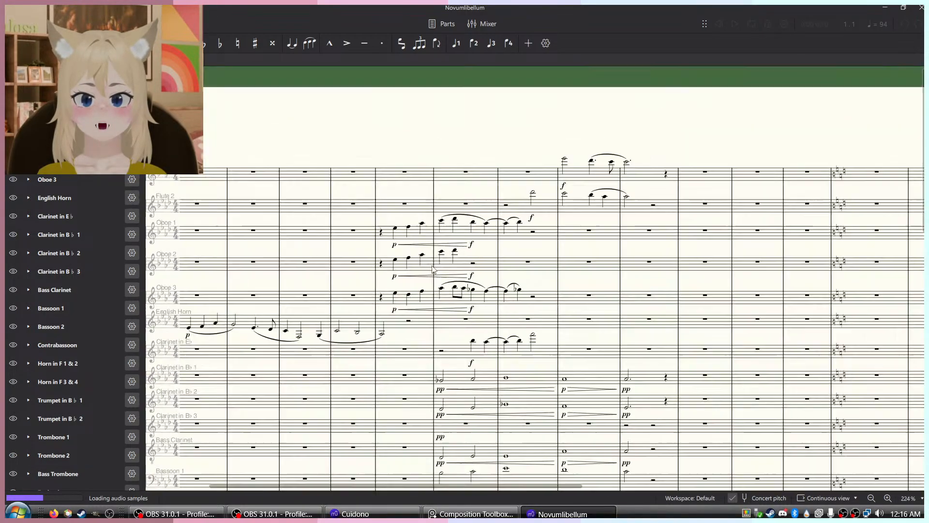
{"action": "scroll", "coordinate": [434, 270], "scroll_direction": "up", "scroll_amount": 3, "text": "ctrl"}
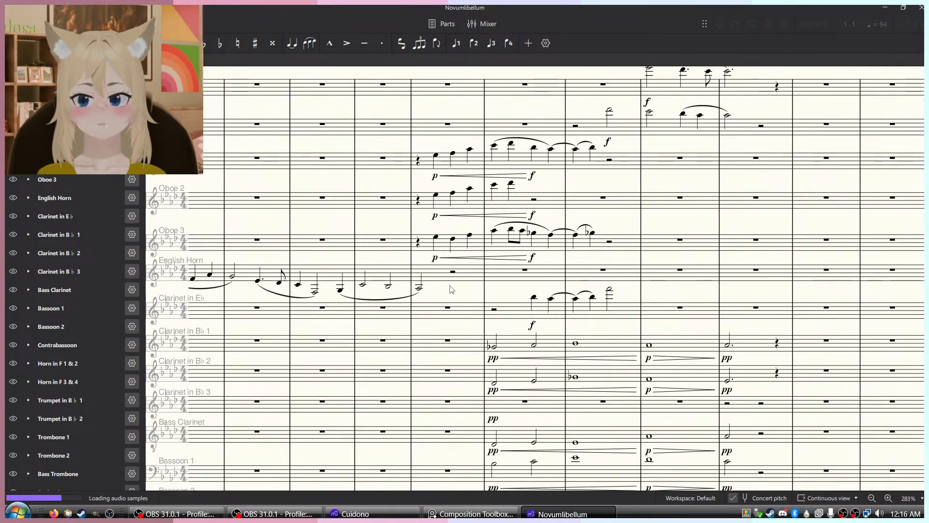
{"action": "left_click_drag", "start_coordinate": [450, 285], "coordinate": [602, 324]}
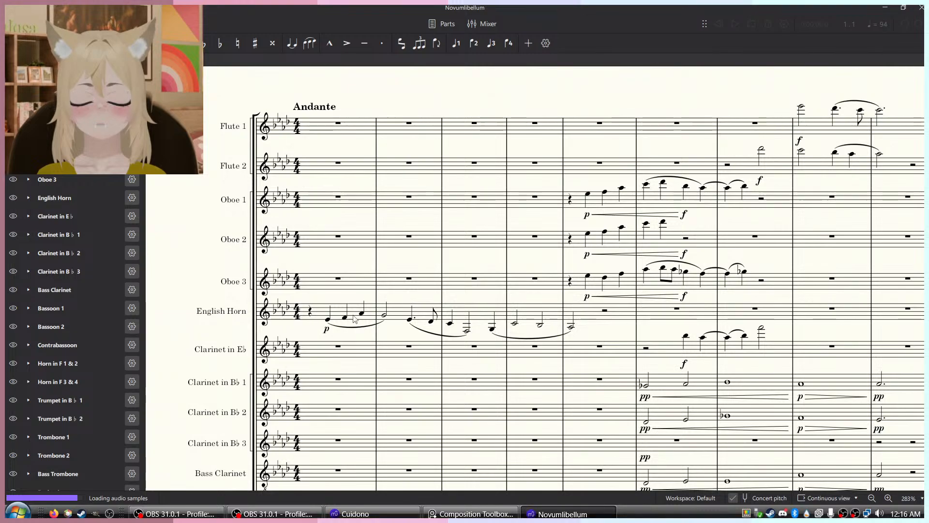
{"action": "left_click_drag", "start_coordinate": [535, 328], "coordinate": [425, 348]}
{"action": "left_click_drag", "start_coordinate": [488, 267], "coordinate": [378, 219]}
{"action": "scroll", "coordinate": [376, 219], "scroll_direction": "down", "scroll_amount": 1, "text": "ctrl"}
{"action": "scroll", "coordinate": [297, 262], "scroll_direction": "down", "scroll_amount": 1, "text": "ctrl"}
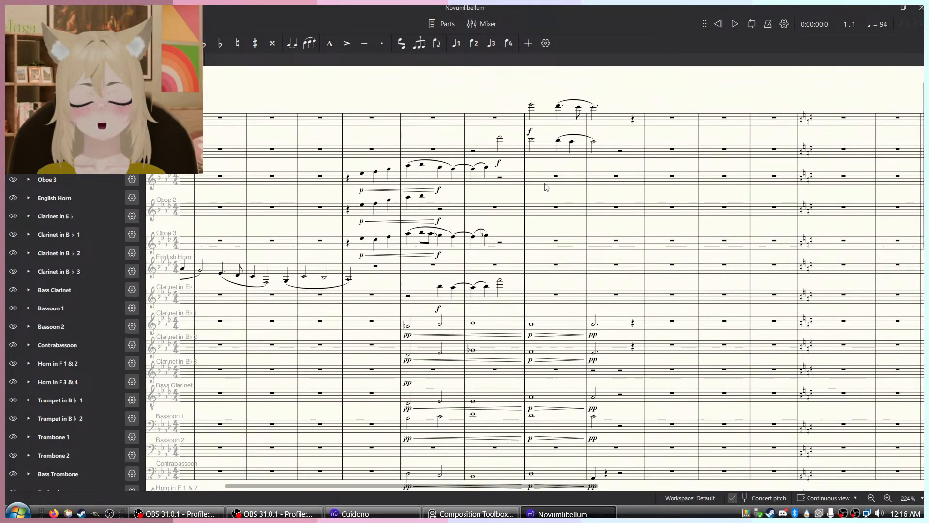
Play Novumlibellum from English Horn's first measure into measure 2 and check the Master channel in the Mixer.
{"action": "left_click_drag", "start_coordinate": [298, 261], "coordinate": [402, 235]}
{"action": "left_click", "coordinate": [249, 247]}
{"action": "key", "text": "space"}
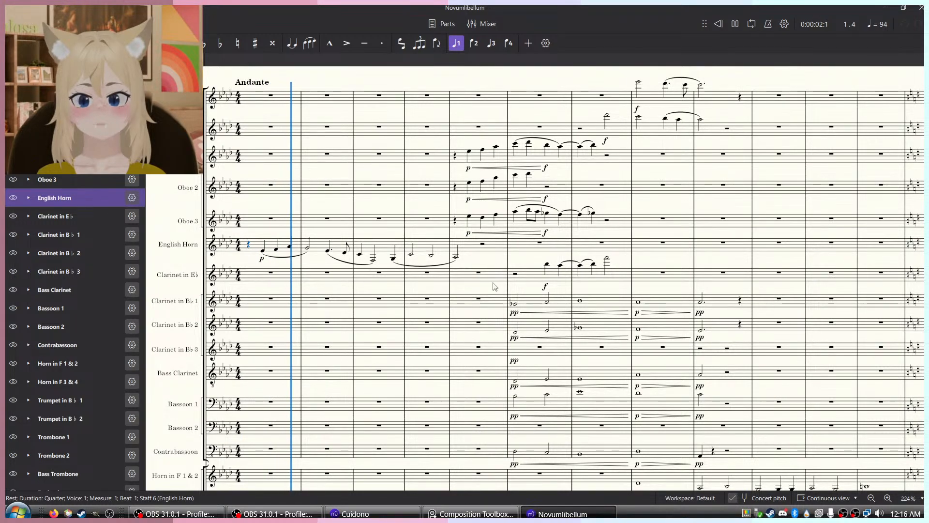
{"action": "key", "text": "F10"}
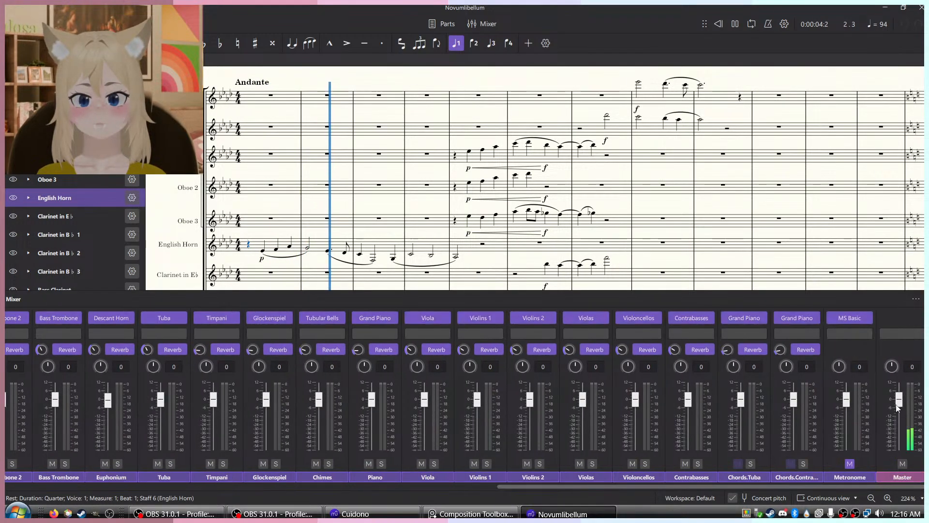
{"action": "key", "text": "F10"}
{"action": "key", "text": "space"}
Play back measures 1 to 9 of Flute 1 through Clarinet in E♭ in Novumlibellum.
{"action": "left_click", "coordinate": [717, 274]}
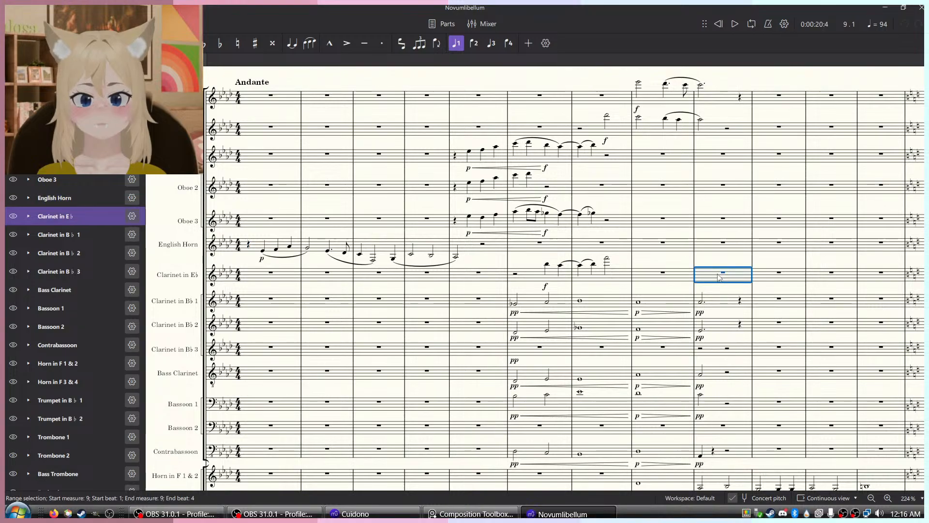
{"action": "left_click", "coordinate": [283, 100], "text": "shift"}
{"action": "key", "text": "space"}
{"action": "scroll", "coordinate": [461, 258], "scroll_direction": "down", "scroll_amount": 6}
{"action": "scroll", "coordinate": [475, 276], "scroll_direction": "down", "scroll_amount": 2}
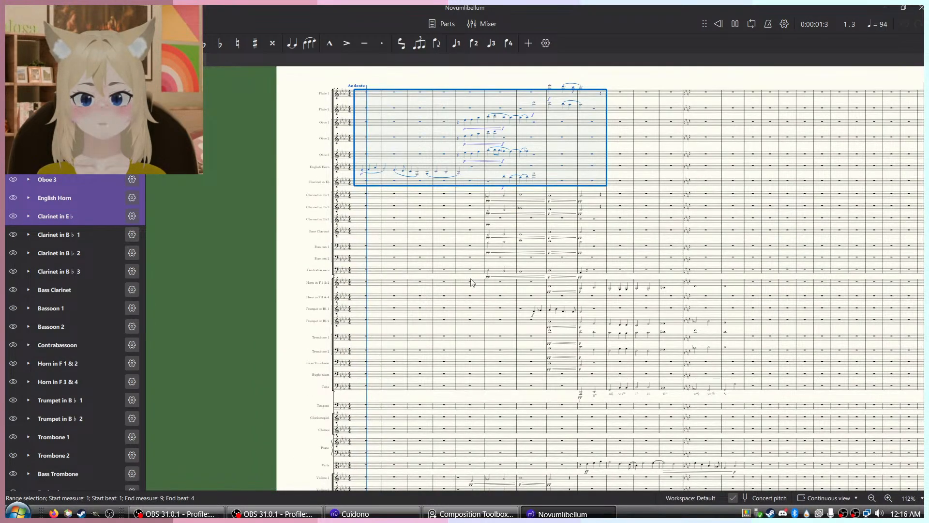
{"action": "scroll", "coordinate": [542, 127], "scroll_direction": "up", "scroll_amount": 2}
{"action": "scroll", "coordinate": [543, 131], "scroll_direction": "down", "scroll_amount": 4}
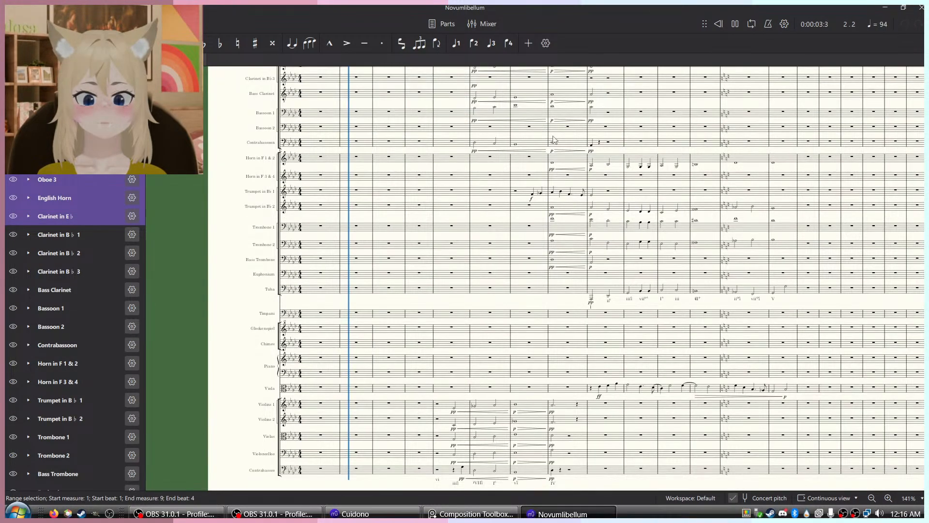
{"action": "scroll", "coordinate": [543, 133], "scroll_direction": "up", "scroll_amount": 5}
{"action": "scroll", "coordinate": [544, 143], "scroll_direction": "up", "scroll_amount": 4}
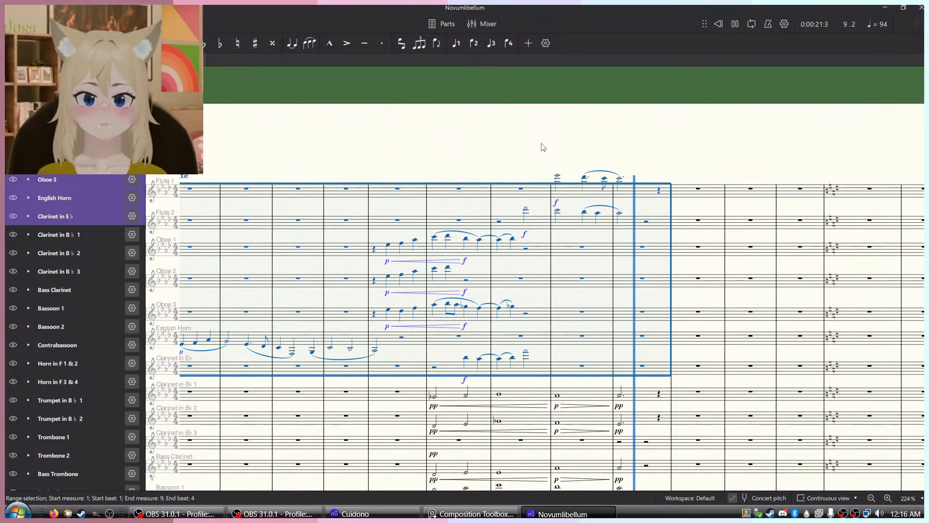
{"action": "left_click", "coordinate": [543, 147]}
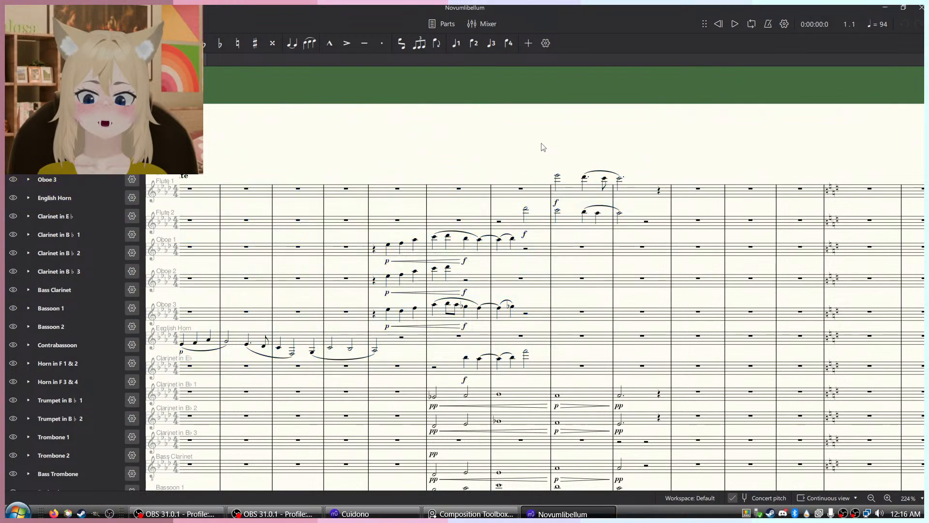
Compare the flute, oboe and E♭ clarinet voicing in measures 5 to 9 between Novumlibellum and Cuidono, ending in Cuidono.
{"action": "scroll", "coordinate": [502, 215], "scroll_direction": "up", "scroll_amount": 1}
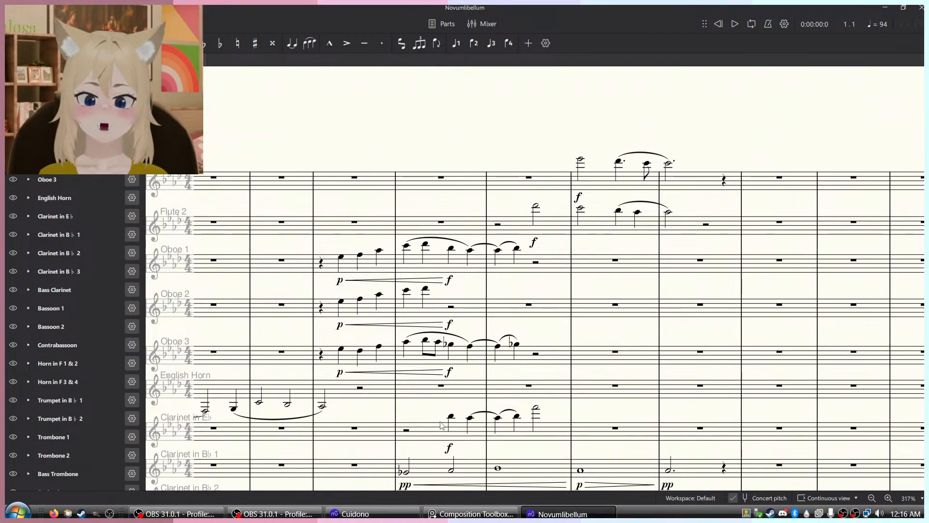
{"action": "scroll", "coordinate": [526, 433], "scroll_direction": "down", "scroll_amount": 1}
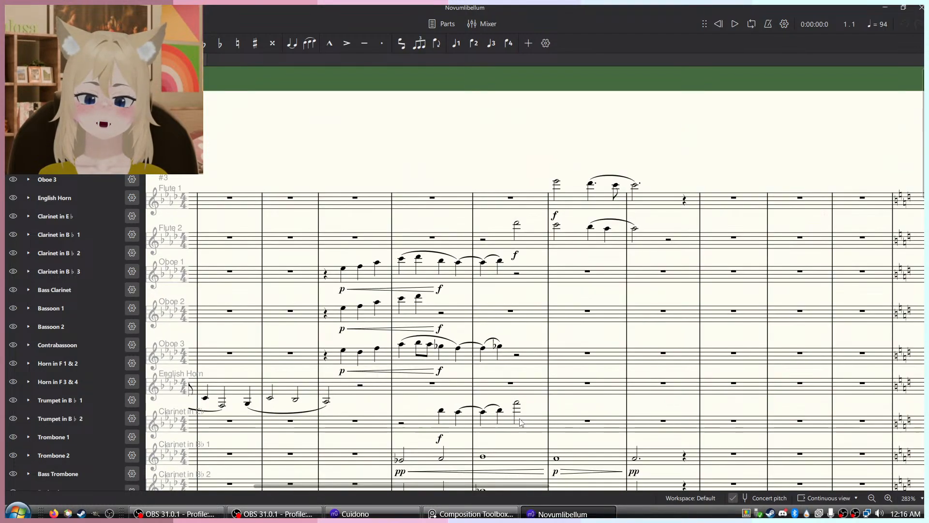
{"action": "left_click_drag", "start_coordinate": [560, 267], "coordinate": [616, 250]}
{"action": "left_click_drag", "start_coordinate": [452, 281], "coordinate": [513, 260]}
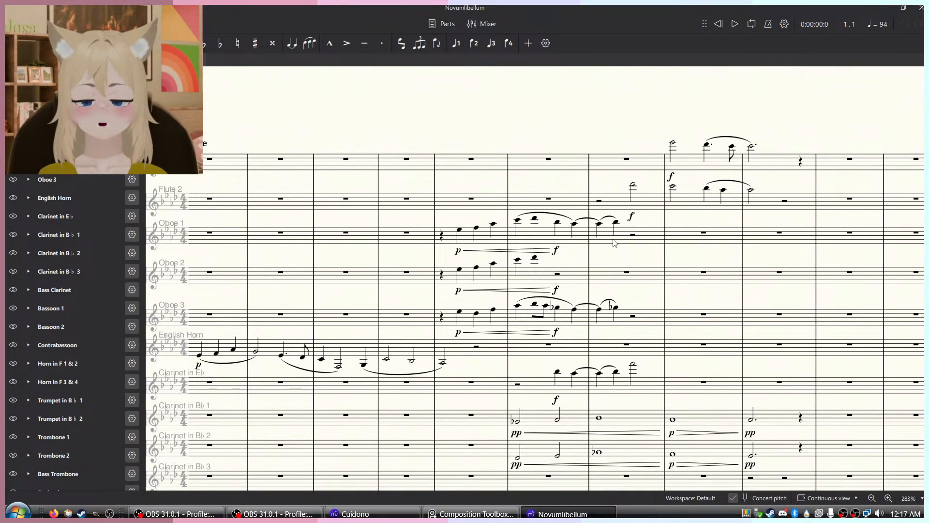
{"action": "key", "text": "alt+Tab"}
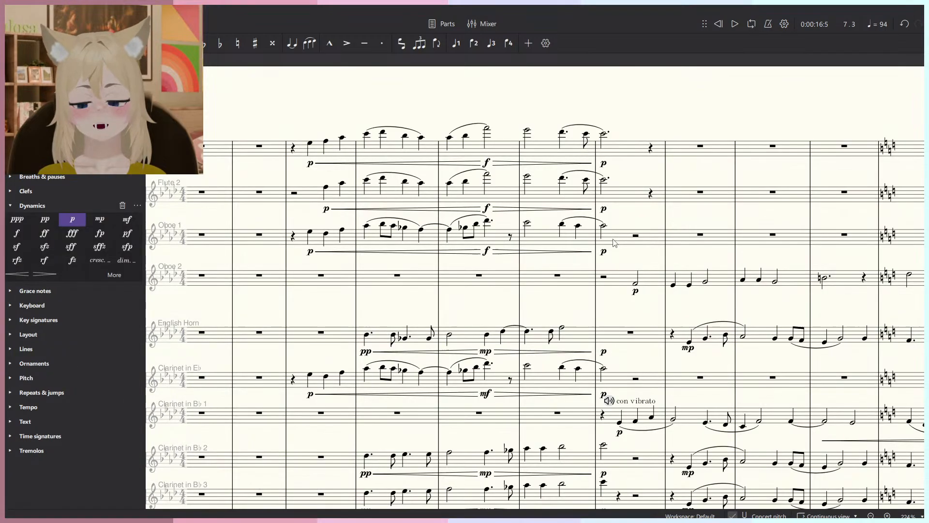
{"action": "scroll", "coordinate": [614, 240], "scroll_direction": "down", "scroll_amount": 4}
{"action": "left_click_drag", "start_coordinate": [614, 241], "coordinate": [598, 232]}
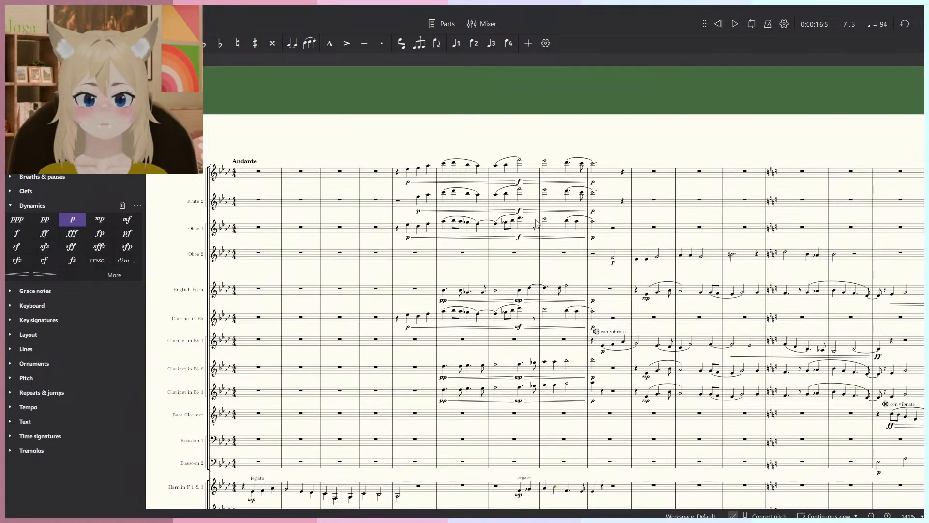
{"action": "key", "text": "alt+Tab"}
{"action": "key", "text": "alt+Tab"}
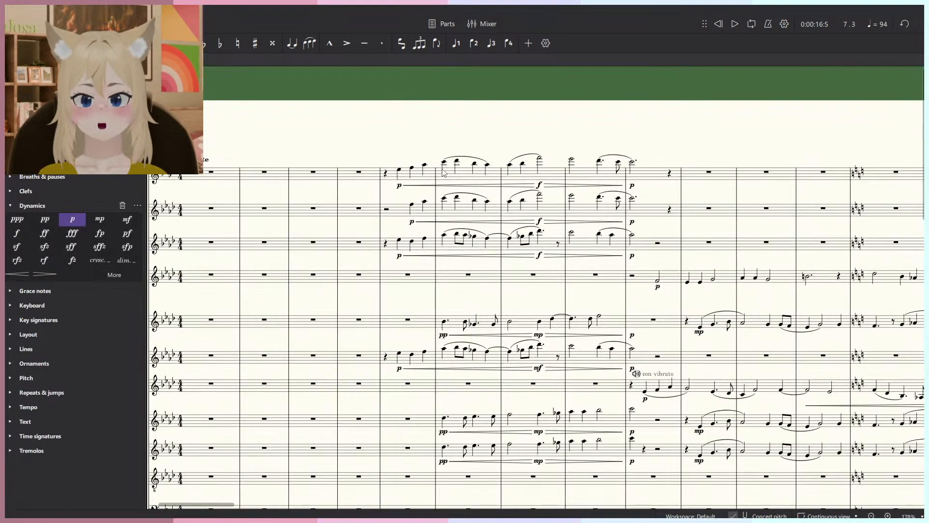
{"action": "key", "text": "alt+Tab"}
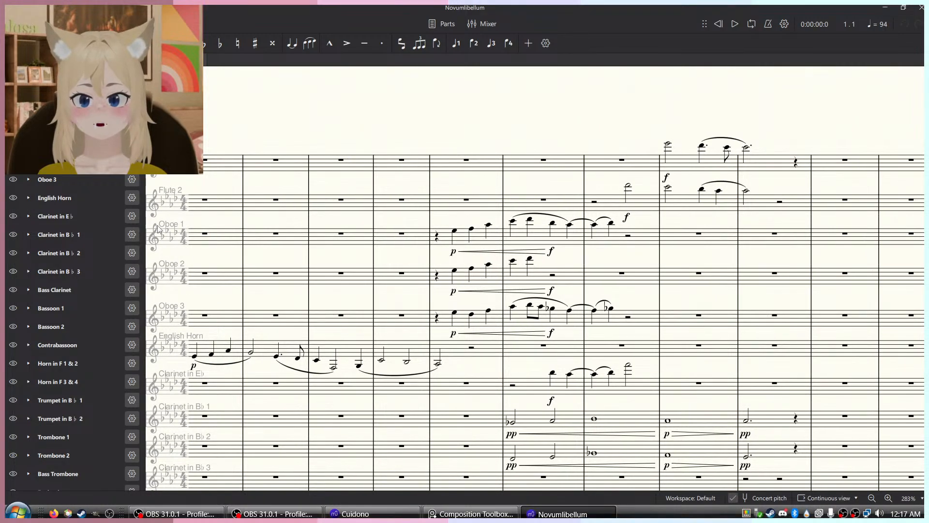
{"action": "key", "text": "alt+Tab"}
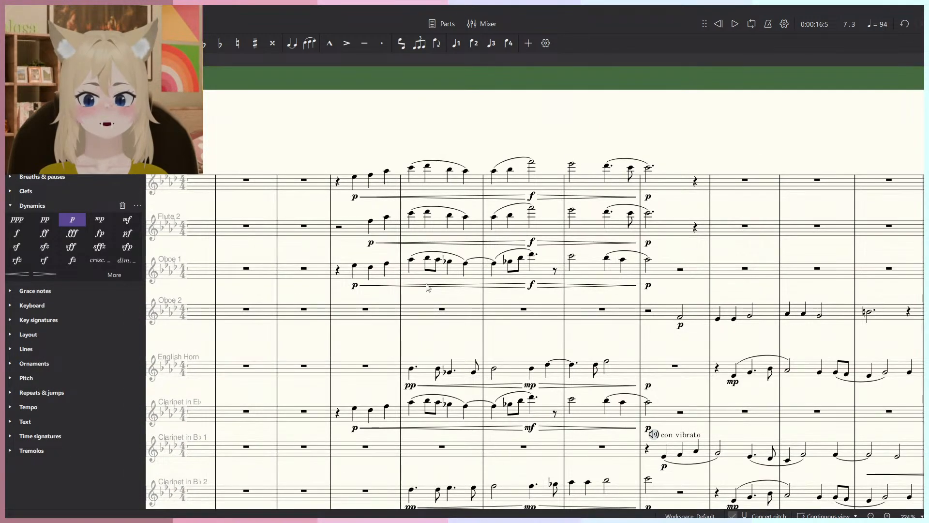
Add a third oboe to the score's woodwind instruments.
{"action": "key", "text": "i"}
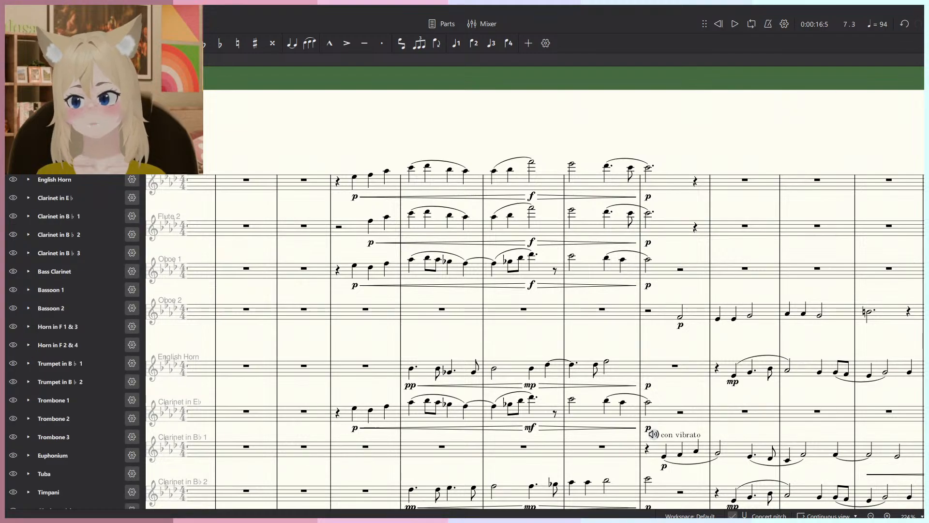
{"action": "left_click", "coordinate": [434, 215]}
{"action": "left_click", "coordinate": [515, 271]}
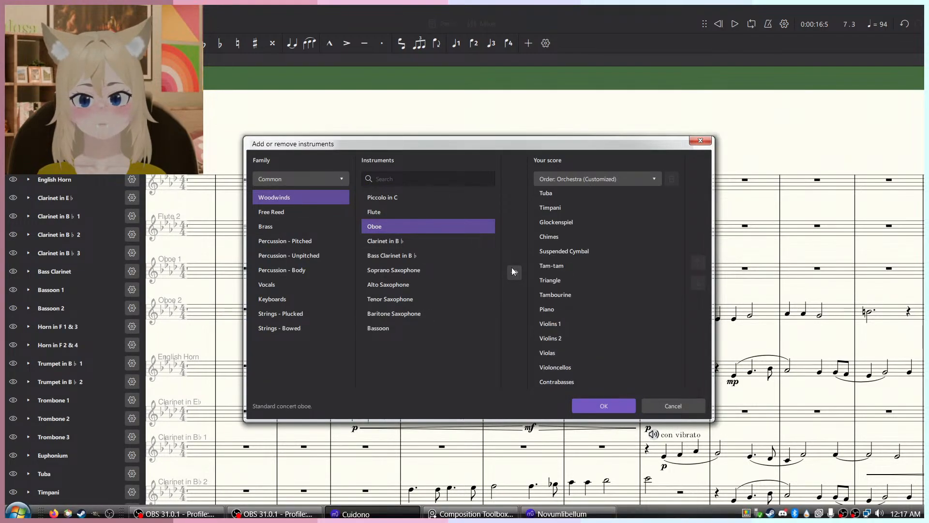
{"action": "left_click", "coordinate": [603, 406]}
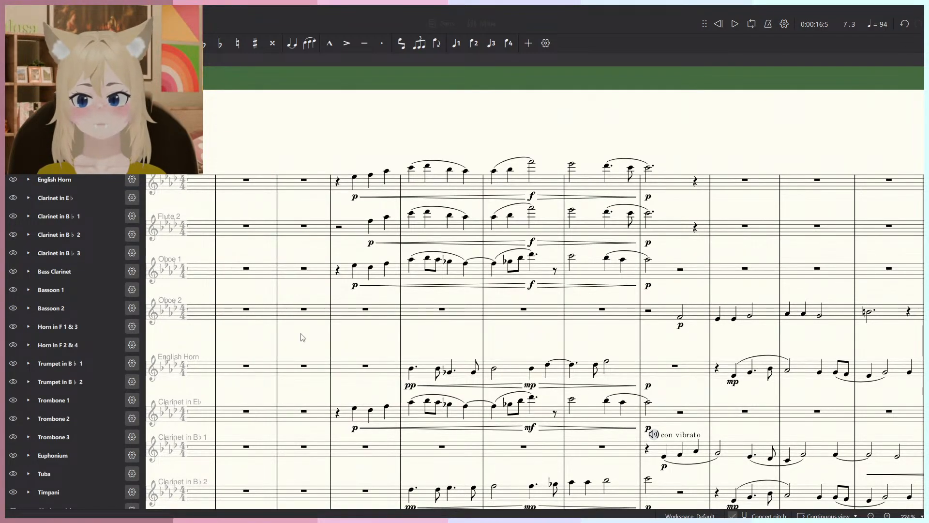
Move the Oboe 2 music in measures 9 to 14 to the same measures of the Oboe 3 staff.
{"action": "scroll", "coordinate": [415, 332], "scroll_direction": "right", "scroll_amount": 6}
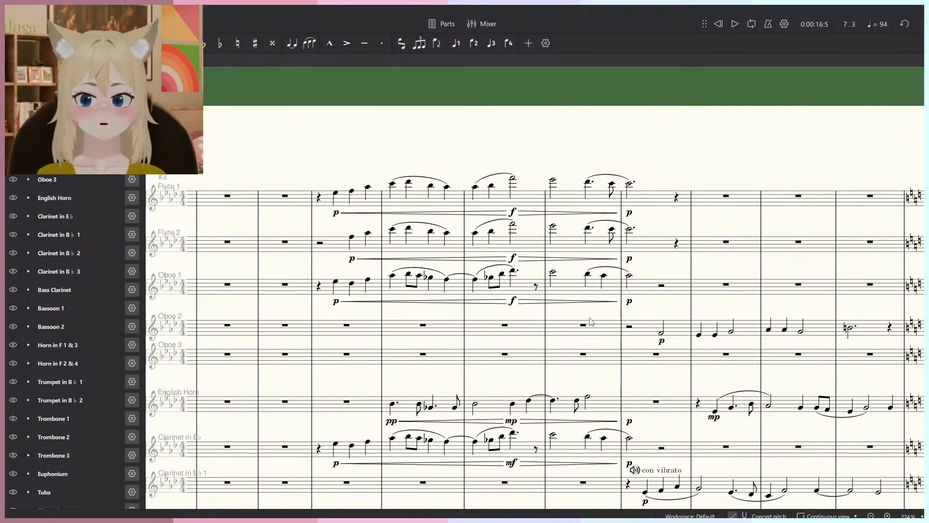
{"action": "left_click_drag", "start_coordinate": [614, 309], "coordinate": [462, 279]}
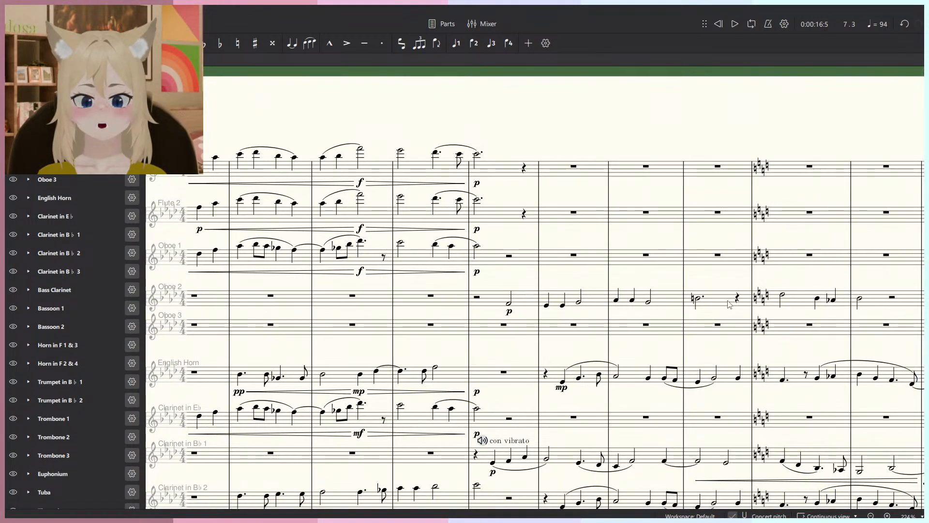
{"action": "left_click", "coordinate": [728, 300]}
{"action": "left_click", "coordinate": [508, 303]}
{"action": "left_click_drag", "start_coordinate": [605, 309], "coordinate": [574, 315]}
{"action": "left_click", "coordinate": [494, 304]}
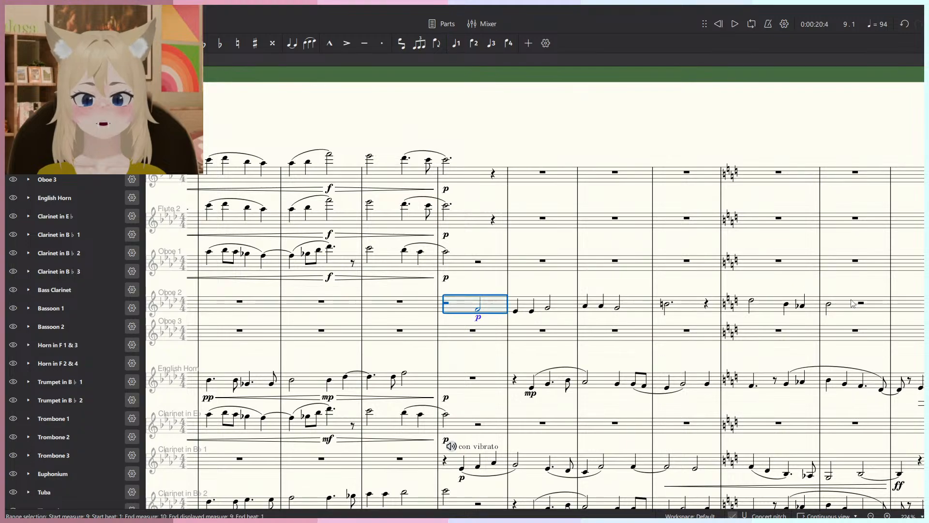
{"action": "left_click", "coordinate": [852, 302], "text": "shift"}
{"action": "key", "text": "ctrl+x"}
{"action": "left_click", "coordinate": [463, 336]}
{"action": "key", "text": "ctrl+v"}
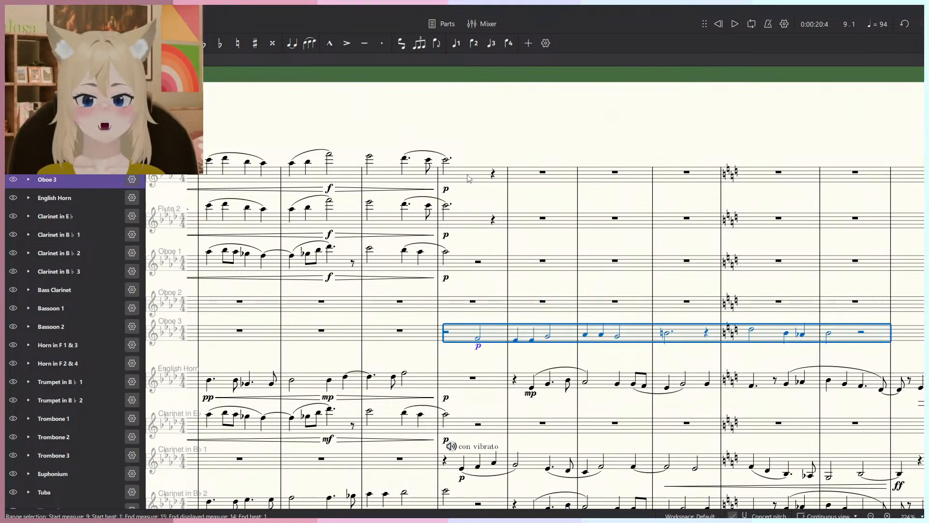
Copy measures 5 to 9 of Flute 1 through Oboe 3 from Novumlibellum and paste them over Cuidono's same staves from measure 5.
{"action": "key", "text": "Escape"}
{"action": "left_click_drag", "start_coordinate": [367, 303], "coordinate": [645, 303]}
{"action": "scroll", "coordinate": [411, 319], "scroll_direction": "up", "scroll_amount": 1}
{"action": "left_click_drag", "start_coordinate": [472, 296], "coordinate": [422, 307]}
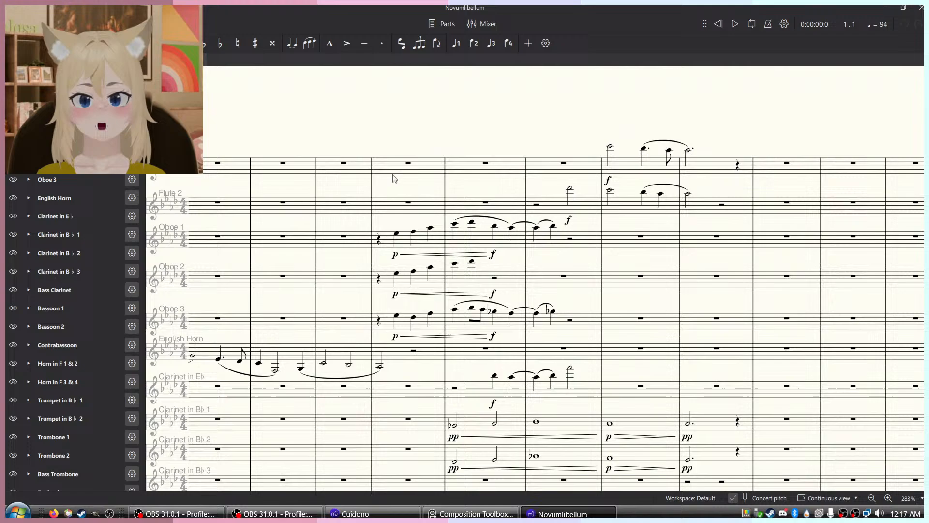
{"action": "left_click", "coordinate": [393, 179]}
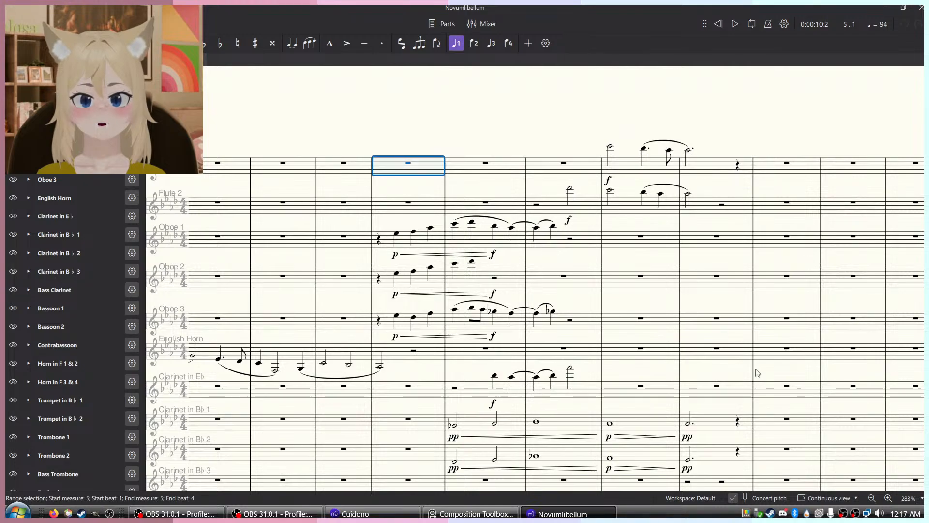
{"action": "left_click", "coordinate": [704, 328], "text": "shift"}
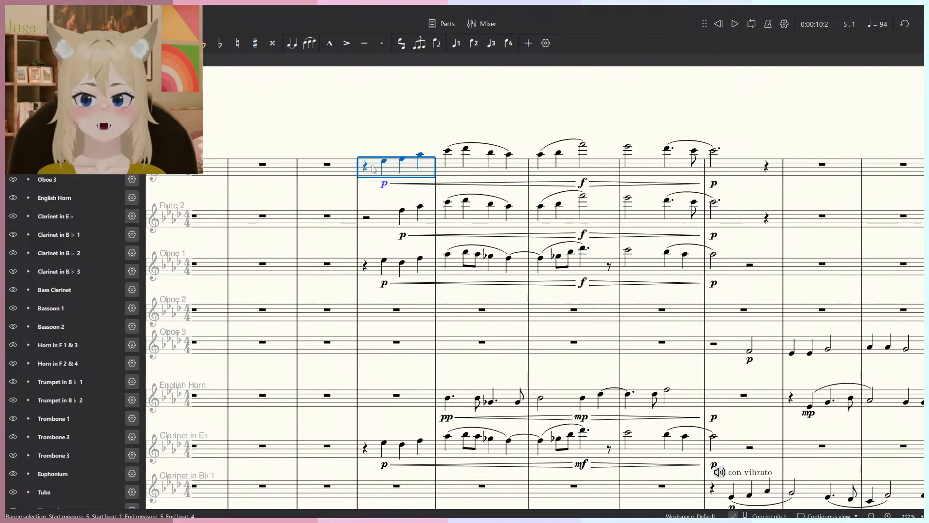
{"action": "key", "text": "ctrl+v"}
{"action": "left_click_drag", "start_coordinate": [555, 214], "coordinate": [486, 192]}
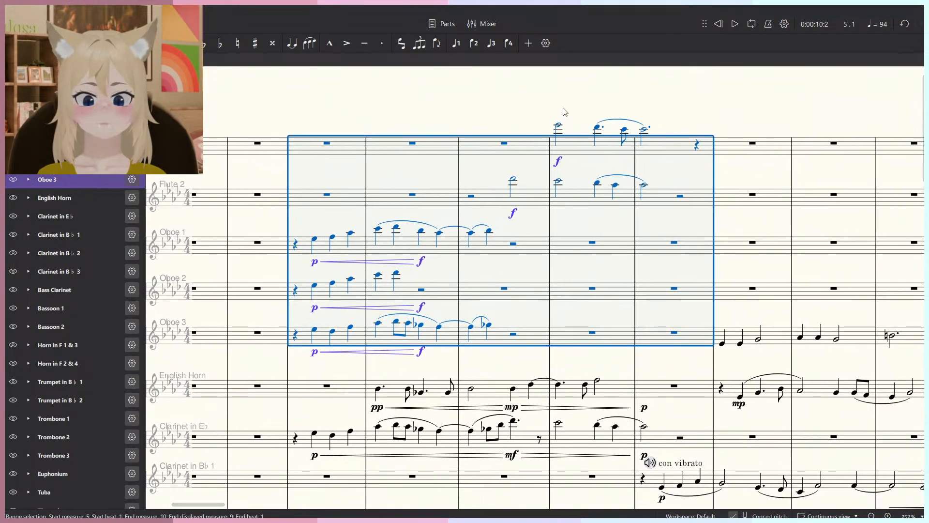
Play back the pasted flute and oboe passage from measure 5 into measure 7.
{"action": "left_click", "coordinate": [565, 106]}
{"action": "key", "text": "space"}
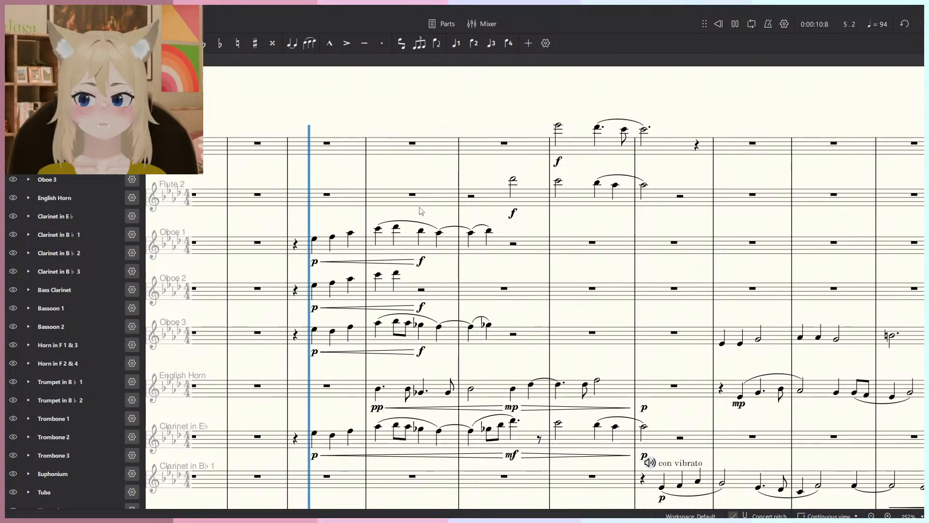
{"action": "left_click_drag", "start_coordinate": [541, 437], "coordinate": [557, 415]}
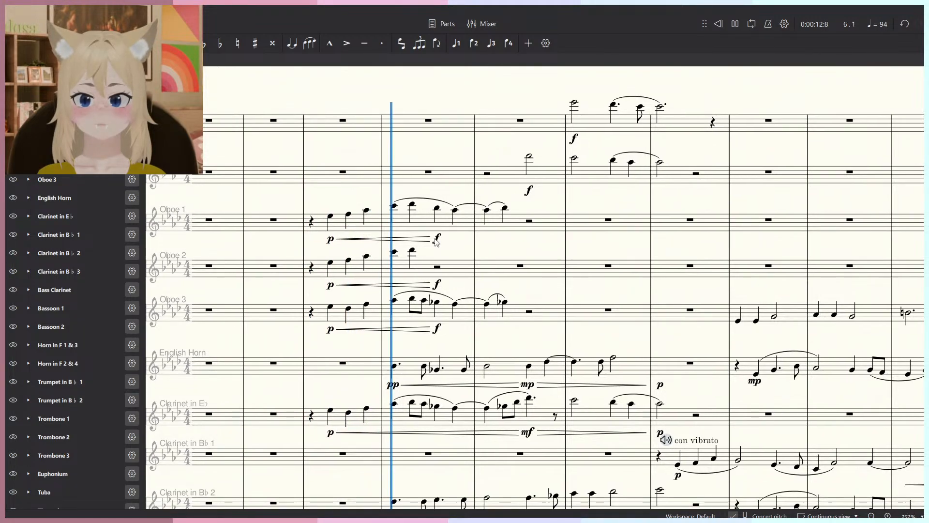
{"action": "scroll", "coordinate": [446, 240], "scroll_direction": "down", "scroll_amount": 4}
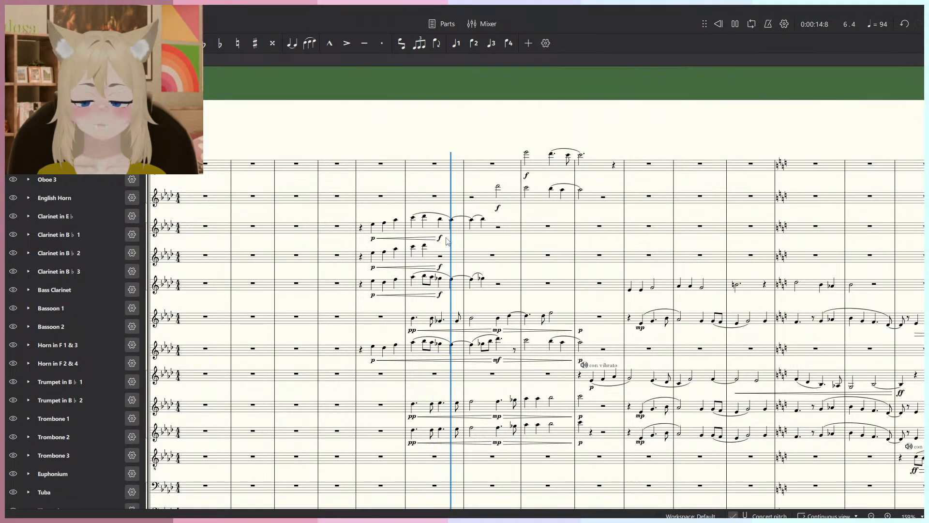
{"action": "scroll", "coordinate": [446, 240], "scroll_direction": "up", "scroll_amount": 5}
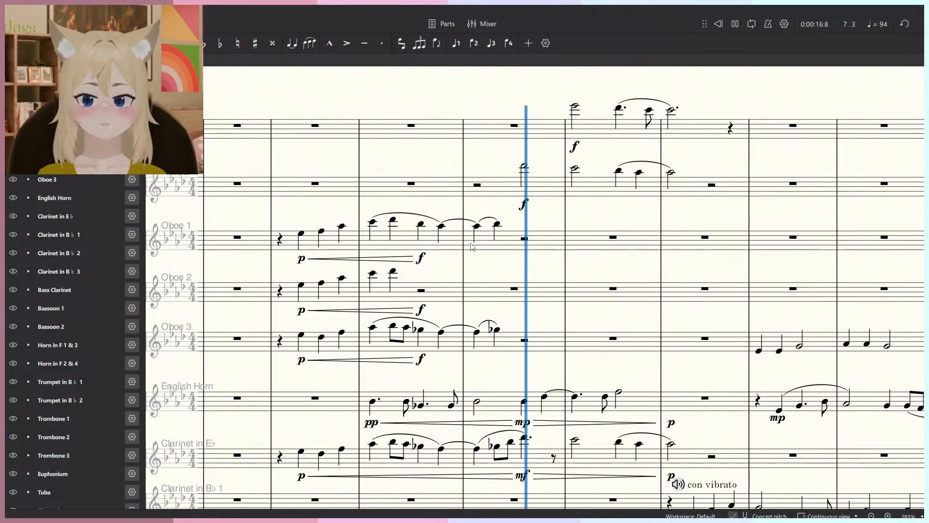
{"action": "scroll", "coordinate": [478, 228], "scroll_direction": "down", "scroll_amount": 1}
{"action": "key", "text": "space"}
{"action": "scroll", "coordinate": [475, 299], "scroll_direction": "down", "scroll_amount": 3}
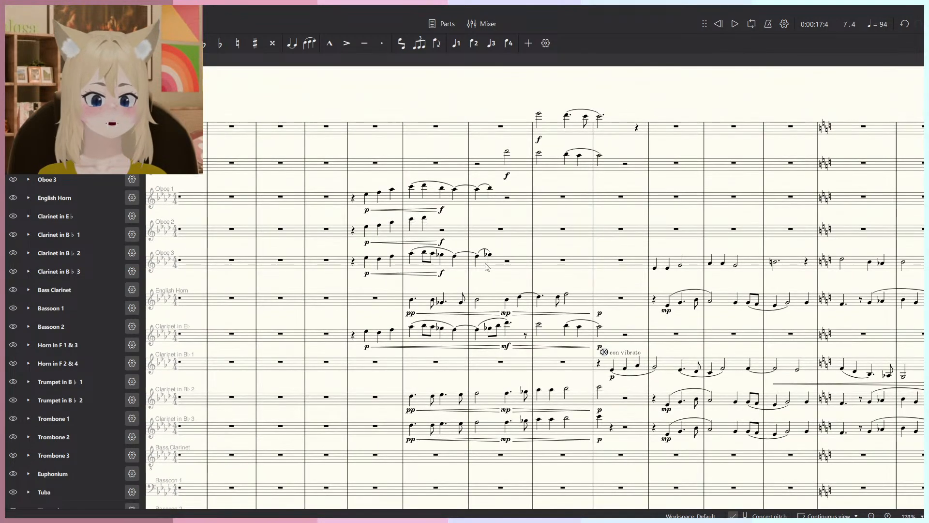
{"action": "scroll", "coordinate": [641, 357], "scroll_direction": "up", "scroll_amount": 2}
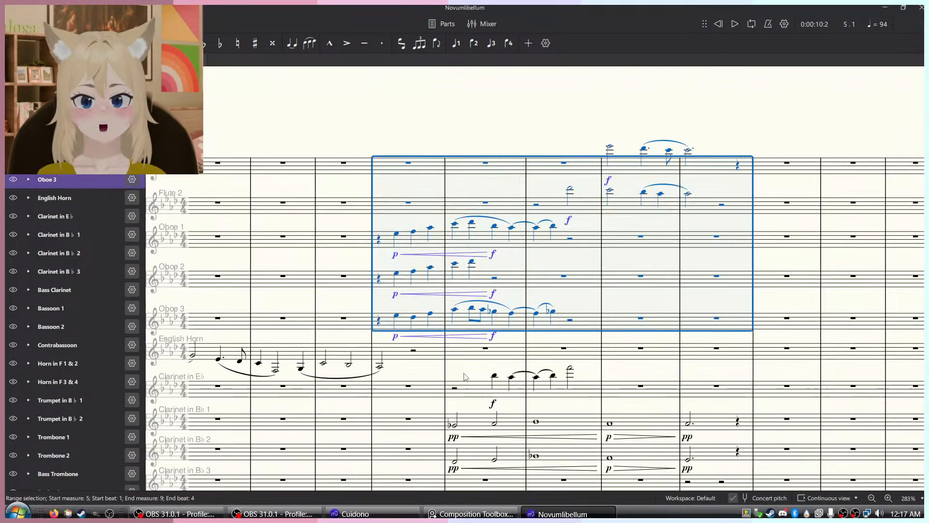
Copy Clarinet in E♭ measures 6 and 7 from Novumlibellum and paste them over Cuidono's E♭ clarinet from measure 6.
{"action": "left_click", "coordinate": [483, 383]}
{"action": "left_click", "coordinate": [596, 393], "text": "shift"}
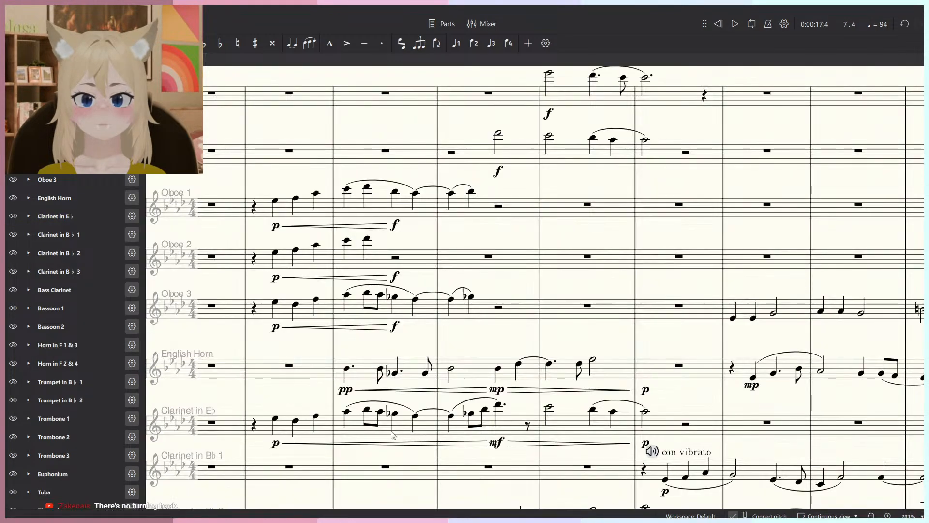
{"action": "left_click", "coordinate": [392, 433]}
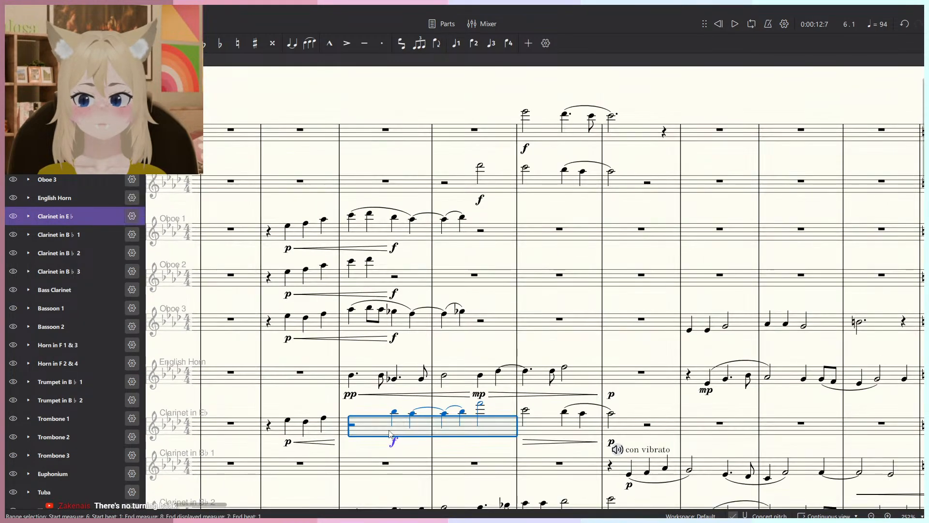
Clear the remaining Clarinet in E♭ notes and dynamics in measures 8 and 9 and in measure 5.
{"action": "scroll", "coordinate": [390, 433], "scroll_direction": "down", "scroll_amount": 1}
{"action": "left_click", "coordinate": [609, 430]}
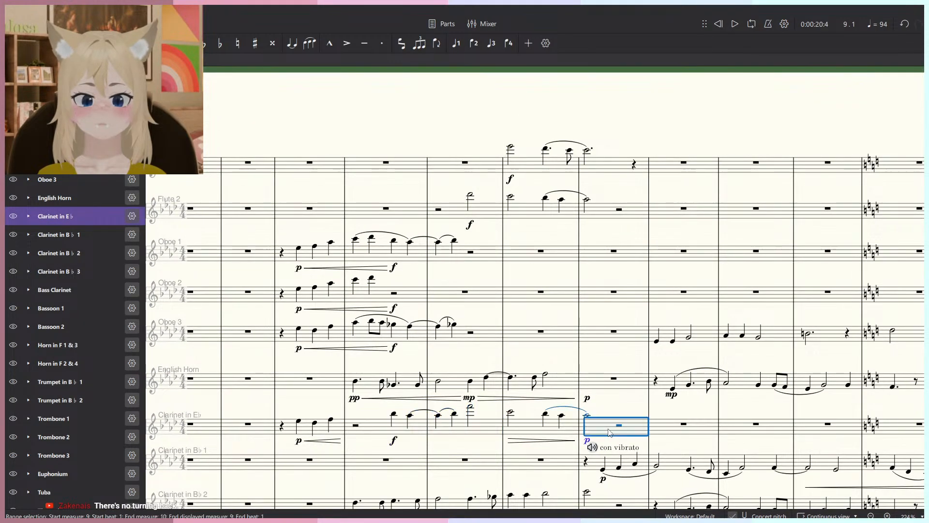
{"action": "left_click", "coordinate": [510, 428], "text": "shift"}
{"action": "key", "text": "Delete"}
{"action": "left_click", "coordinate": [339, 429]}
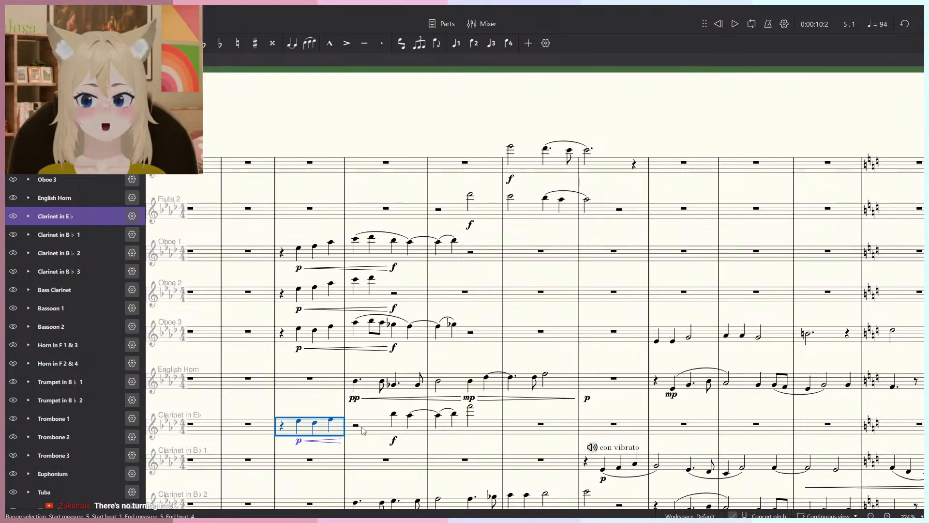
{"action": "key", "text": "Delete"}
Play back the revised woodwinds from measure 6 into measure 8.
{"action": "left_click", "coordinate": [356, 425]}
{"action": "key", "text": "space"}
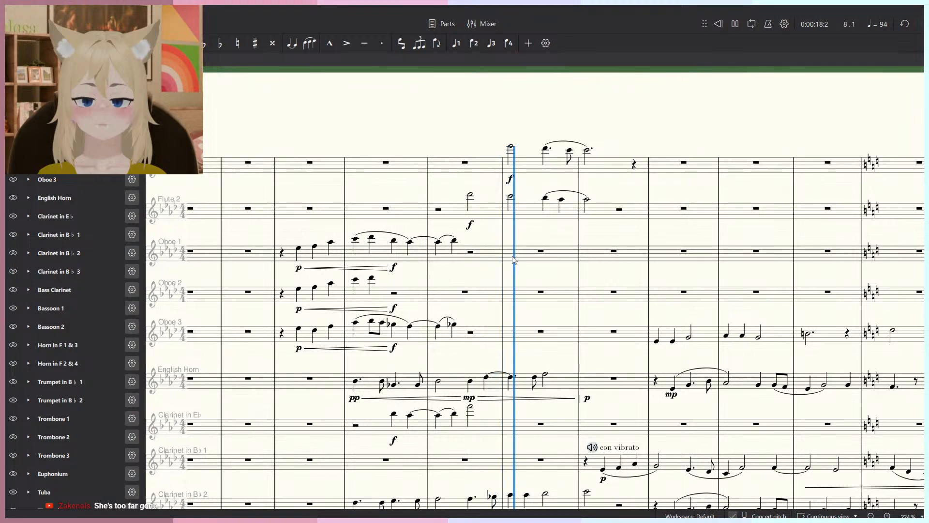
{"action": "key", "text": "space"}
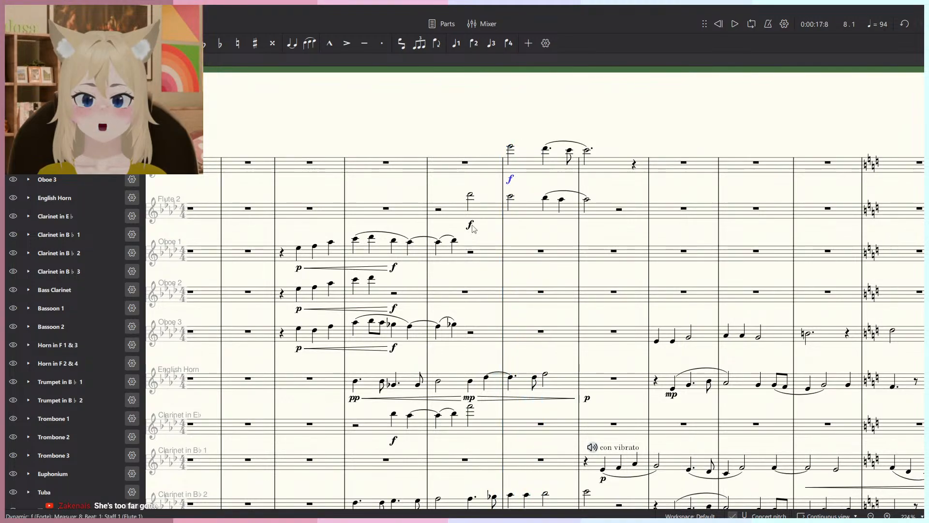
Change Flute 1's dynamic at the start of measure 8 to ff and play back measures 7 to 9.
{"action": "left_click", "coordinate": [23, 60]}
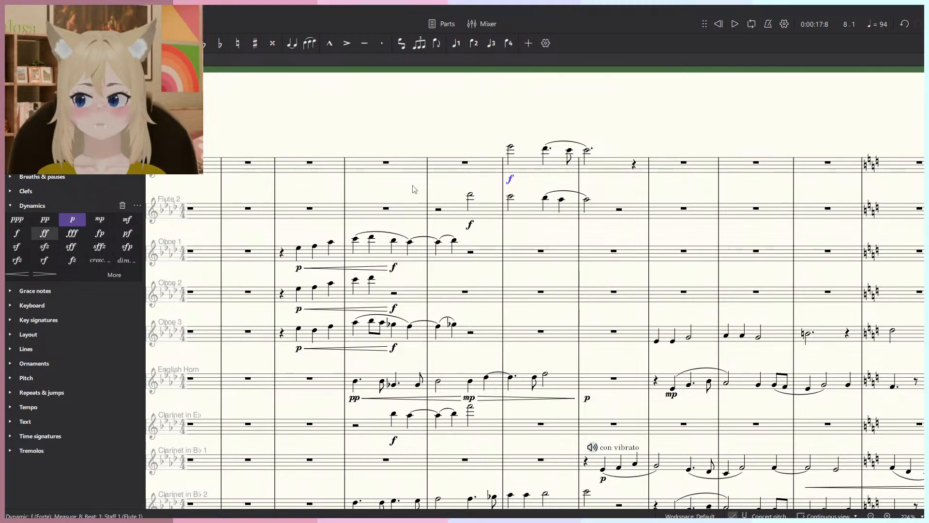
{"action": "left_click", "coordinate": [44, 234]}
{"action": "left_click", "coordinate": [439, 211]}
{"action": "key", "text": "space"}
{"action": "left_click", "coordinate": [462, 133]}
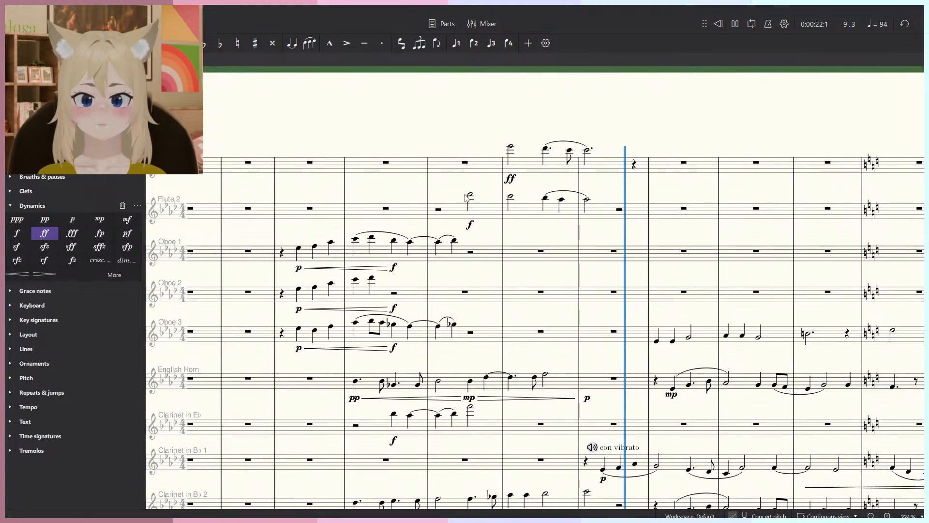
{"action": "key", "text": "space"}
Shorten measure 9's opening notes to a half note in Flute 1 and a dotted quarter in Flute 2, merging Flute 1's rests.
{"action": "key", "text": "period"}
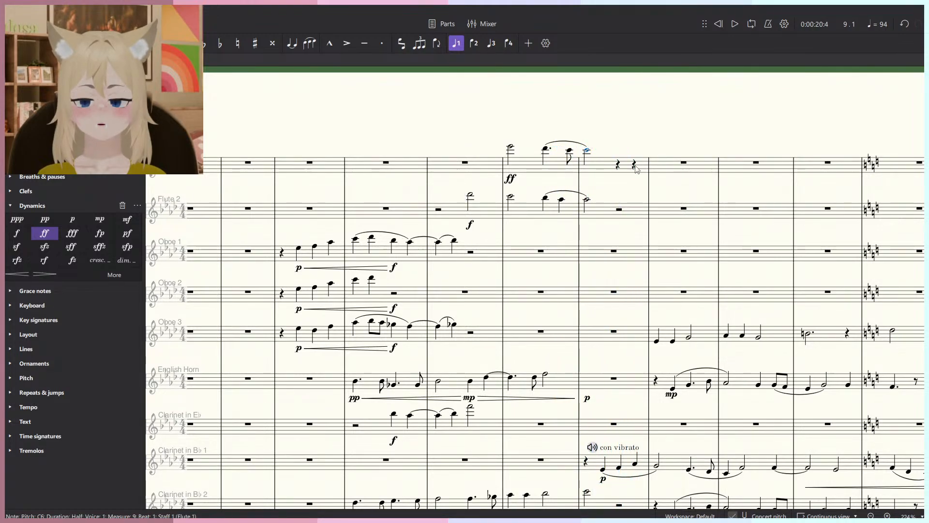
{"action": "left_click", "coordinate": [619, 165], "text": "shift"}
{"action": "key", "text": "Delete"}
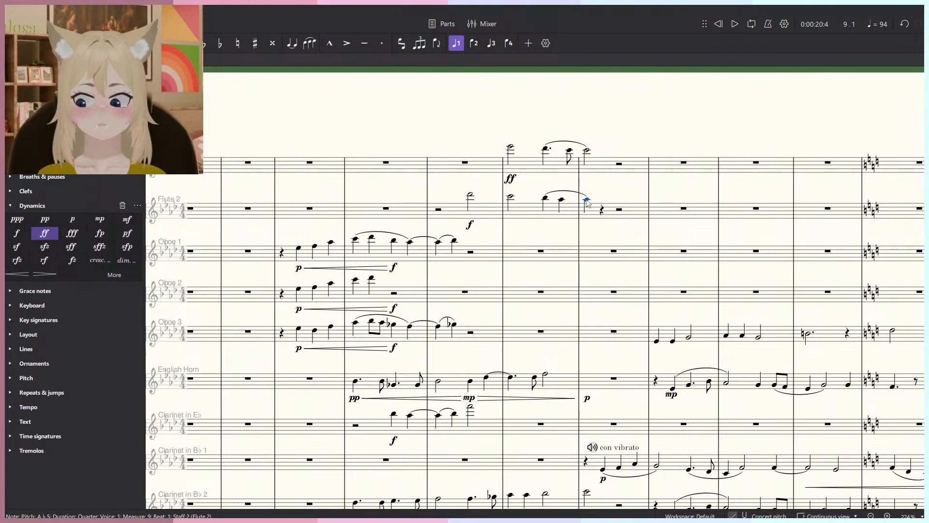
{"action": "key", "text": "period"}
Play back measures 8 and 9 to hear the shortened flute endings.
{"action": "key", "text": "Escape"}
{"action": "left_click", "coordinate": [510, 150]}
{"action": "key", "text": "space"}
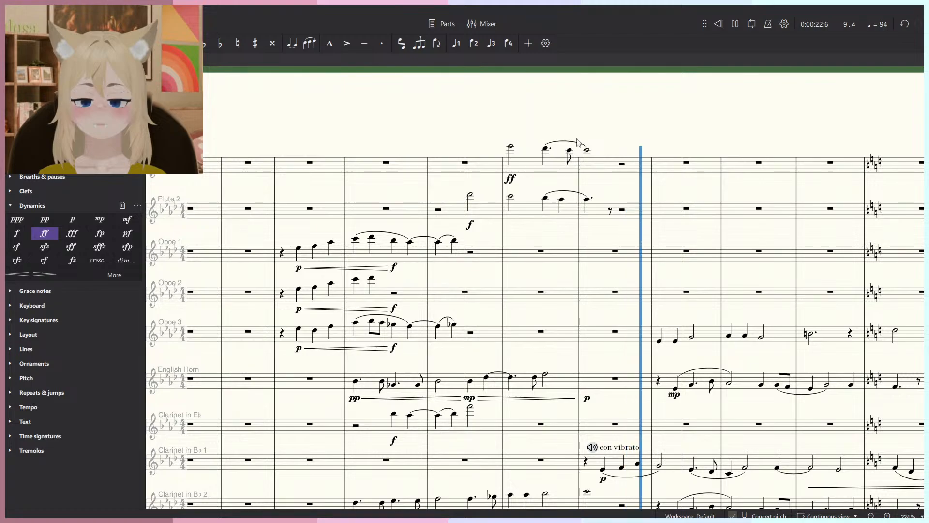
{"action": "key", "text": "space"}
Add a diminuendo hairpin under Flute 1's half note in measure 9, ending in a hidden mf on the half rest.
{"action": "left_click", "coordinate": [587, 151]}
{"action": "scroll", "coordinate": [605, 165], "scroll_direction": "up", "scroll_amount": 5, "text": "ctrl"}
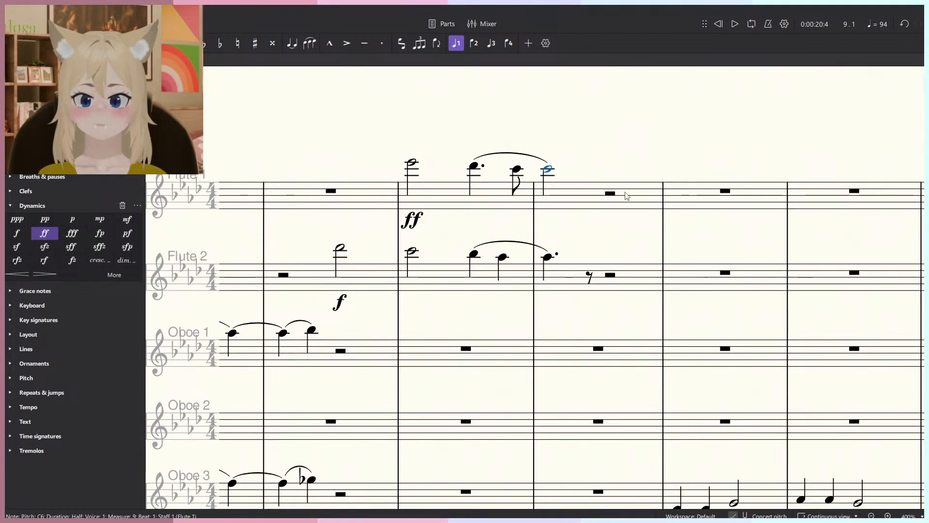
{"action": "key", "text": "shift+period"}
{"action": "left_click", "coordinate": [611, 194]}
{"action": "left_click", "coordinate": [100, 219]}
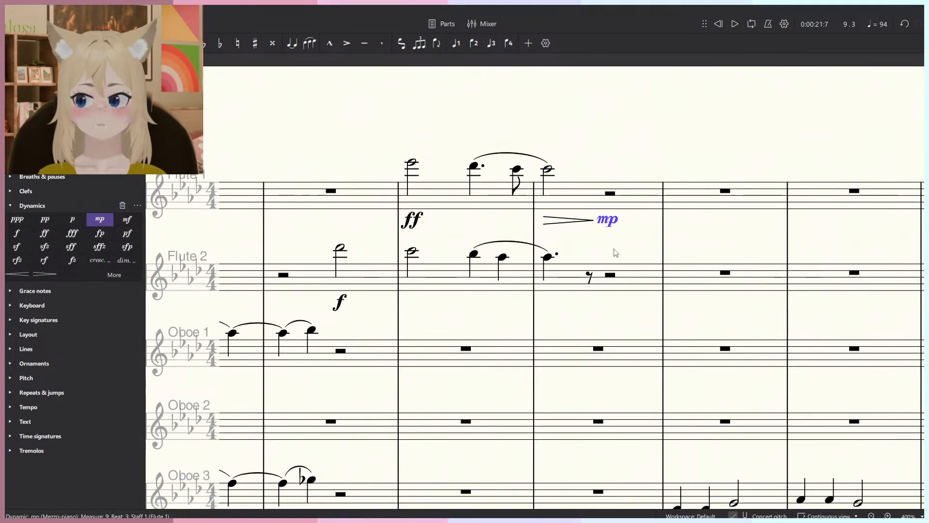
{"action": "left_click", "coordinate": [128, 219]}
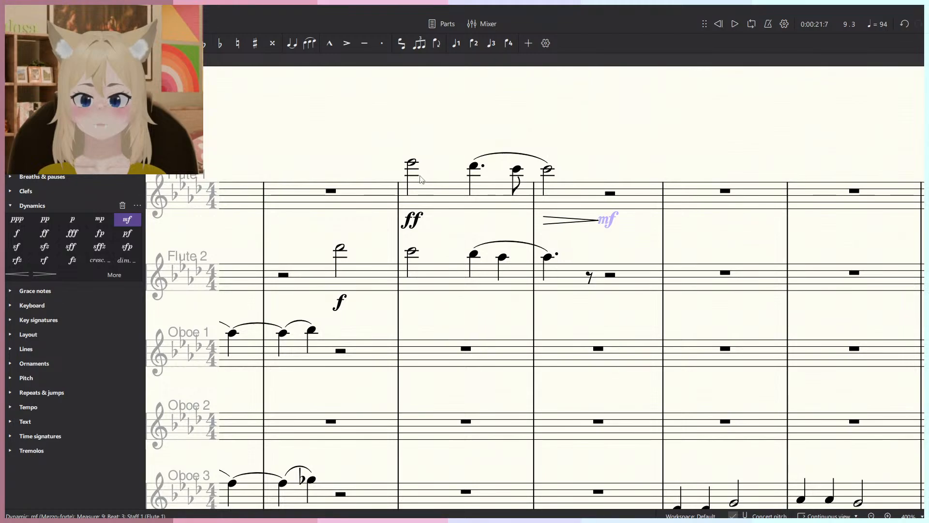
Play back Flute 1's diminuendo from the start of measure 8 through measure 9.
{"action": "left_click", "coordinate": [412, 163]}
{"action": "scroll", "coordinate": [445, 129], "scroll_direction": "down", "scroll_amount": 5}
{"action": "key", "text": "space"}
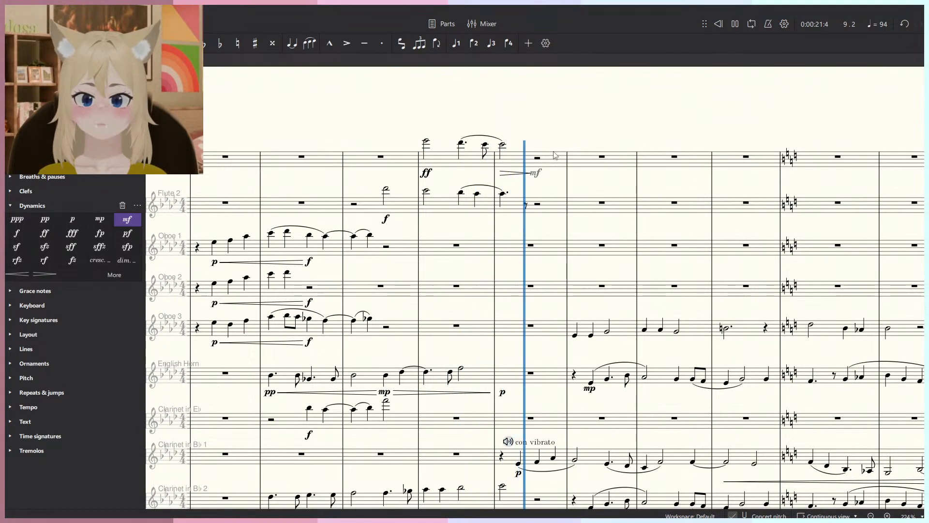
{"action": "key", "text": "space"}
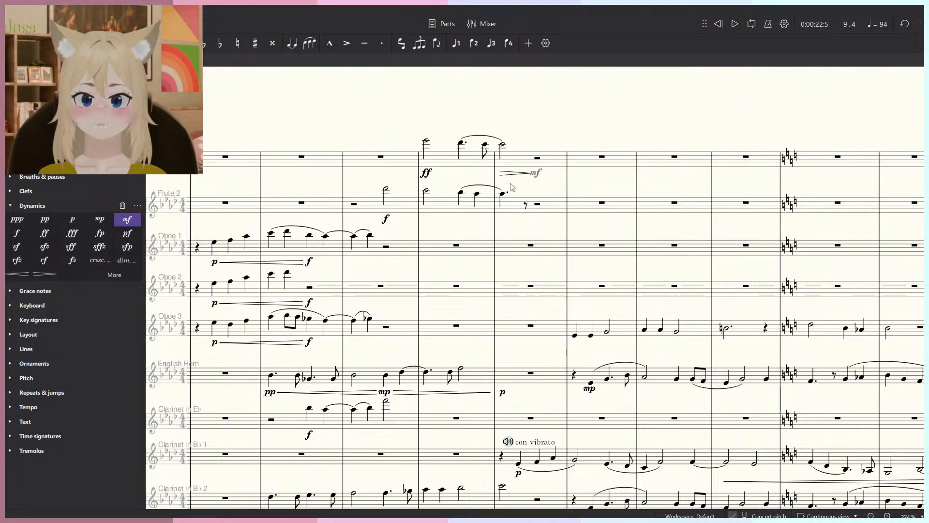
Add a diminuendo hairpin under Flute 2's dotted quarter note in measure 9, ending in a hidden mp on the eighth rest.
{"action": "left_click", "coordinate": [503, 194]}
{"action": "scroll", "coordinate": [524, 188], "scroll_direction": "up", "scroll_amount": 6}
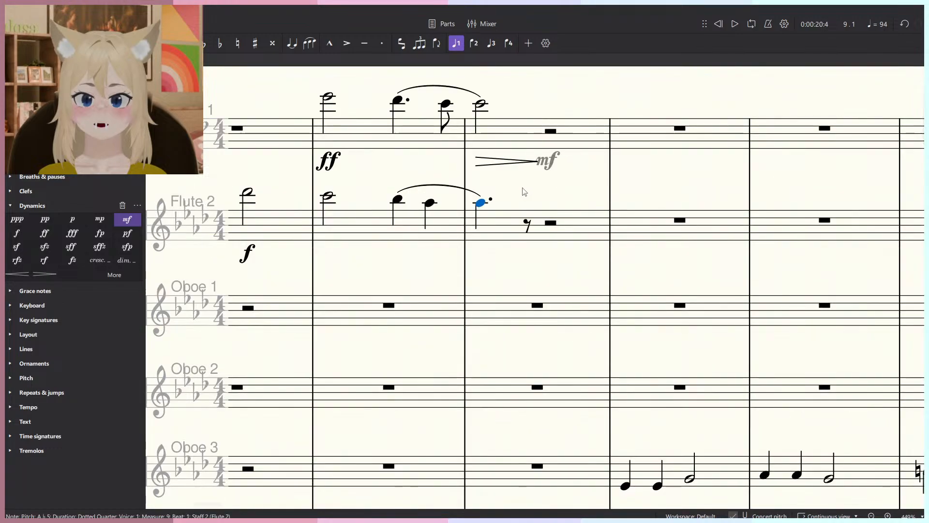
{"action": "key", "text": "greater"}
{"action": "left_click", "coordinate": [526, 230]}
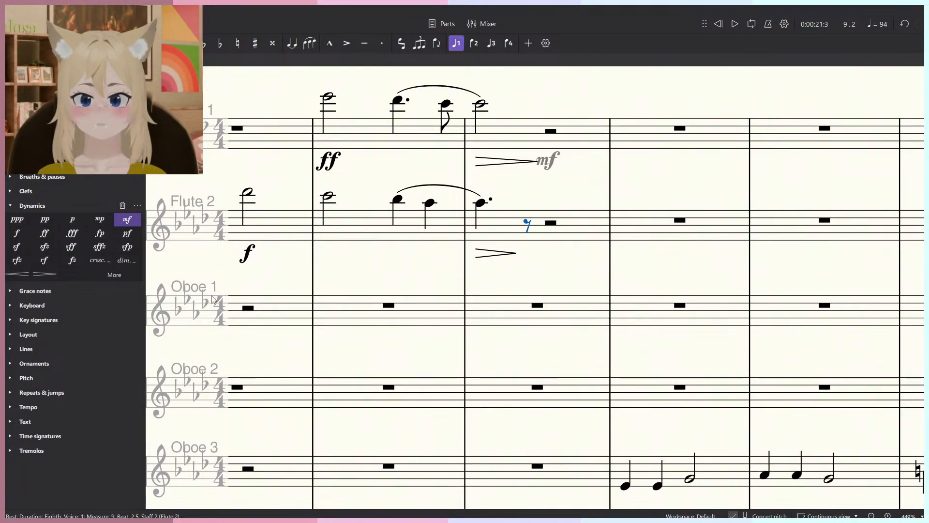
{"action": "left_click", "coordinate": [103, 222]}
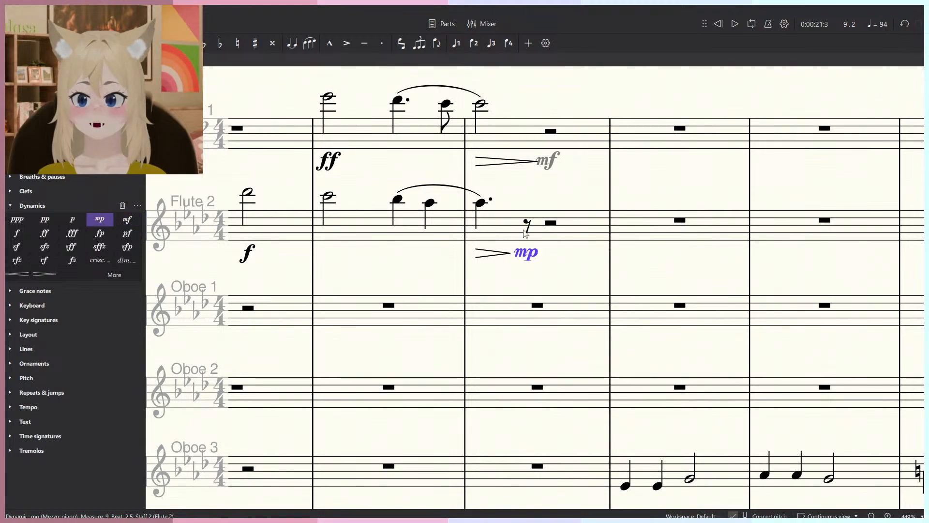
{"action": "left_click", "coordinate": [555, 168]}
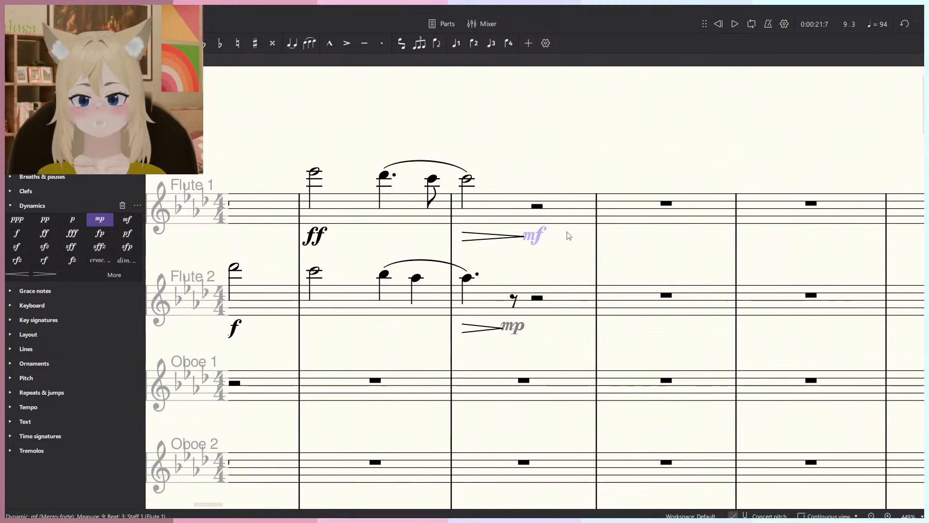
Examine the flute and oboe phrase endings and dynamics in measures 5 to 9.
{"action": "scroll", "coordinate": [569, 236], "scroll_direction": "down", "scroll_amount": 1, "text": "ctrl"}
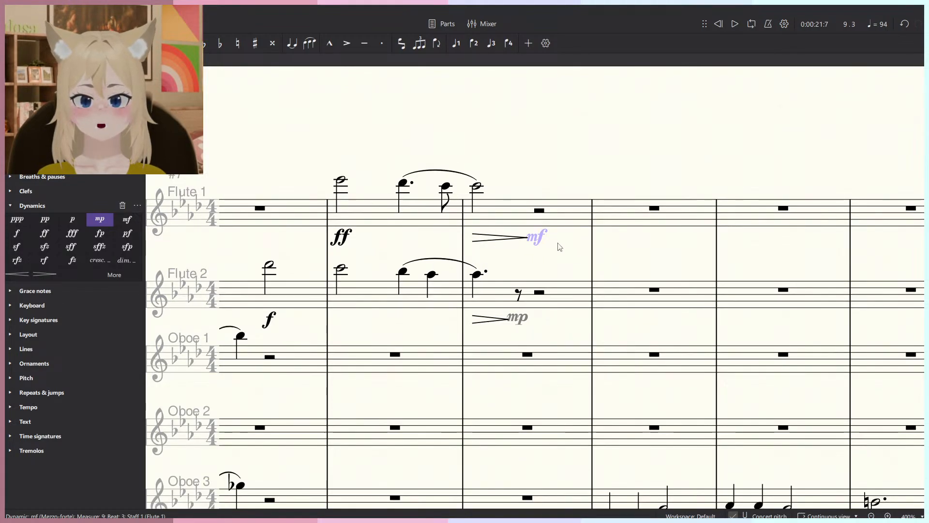
{"action": "scroll", "coordinate": [560, 247], "scroll_direction": "down", "scroll_amount": 1, "text": "ctrl"}
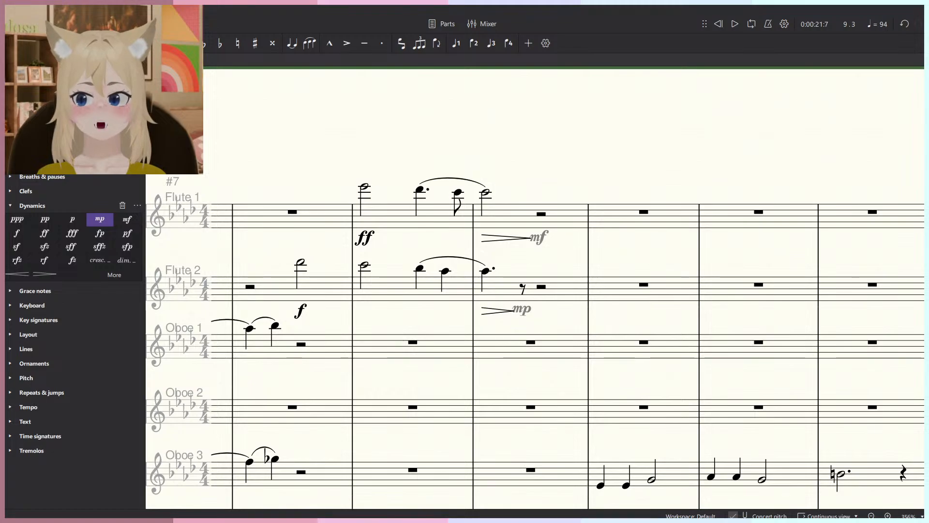
{"action": "left_click_drag", "start_coordinate": [353, 230], "coordinate": [711, 179]}
{"action": "scroll", "coordinate": [579, 334], "scroll_direction": "up", "scroll_amount": 2, "text": "ctrl"}
{"action": "left_click_drag", "start_coordinate": [574, 338], "coordinate": [521, 288]}
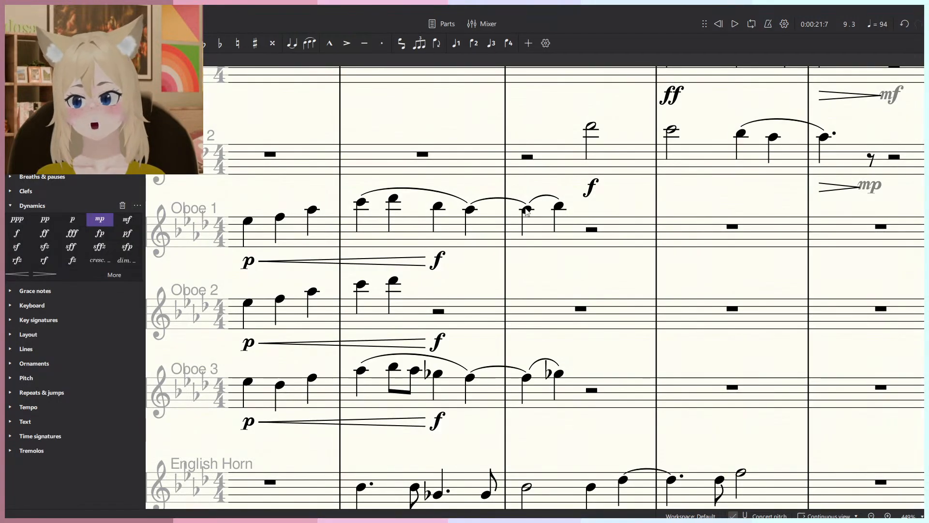
{"action": "left_click_drag", "start_coordinate": [527, 211], "coordinate": [465, 218]}
{"action": "scroll", "coordinate": [466, 216], "scroll_direction": "down", "scroll_amount": 5, "text": "ctrl"}
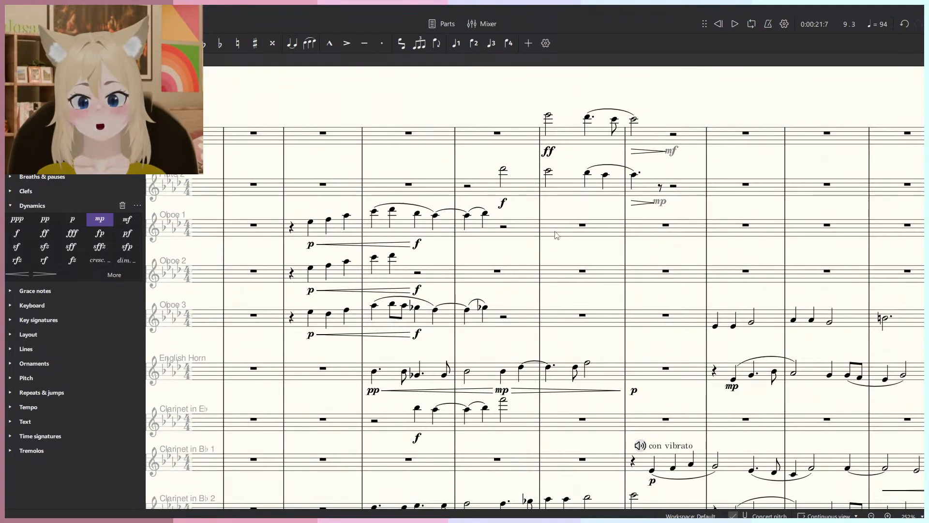
{"action": "left_click_drag", "start_coordinate": [664, 220], "coordinate": [523, 242]}
{"action": "scroll", "coordinate": [564, 192], "scroll_direction": "up", "scroll_amount": 5, "text": "ctrl"}
{"action": "left_click_drag", "start_coordinate": [546, 189], "coordinate": [574, 120]}
{"action": "scroll", "coordinate": [573, 131], "scroll_direction": "down", "scroll_amount": 4, "text": "ctrl"}
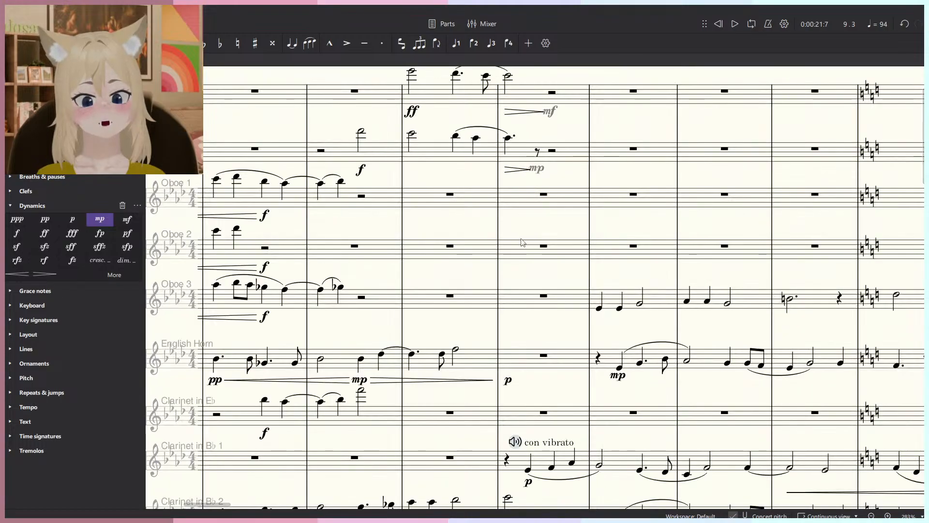
Extend Clarinet 3's opening note in measure 9 to a dotted quarter and add diminuendo hairpins under the opening notes of Clarinets 2 and 3.
{"action": "scroll", "coordinate": [513, 237], "scroll_direction": "down", "scroll_amount": 7}
{"action": "scroll", "coordinate": [472, 265], "scroll_direction": "up", "scroll_amount": 4}
{"action": "scroll", "coordinate": [494, 252], "scroll_direction": "down", "scroll_amount": 4}
{"action": "scroll", "coordinate": [509, 217], "scroll_direction": "up", "scroll_amount": 4, "text": "ctrl"}
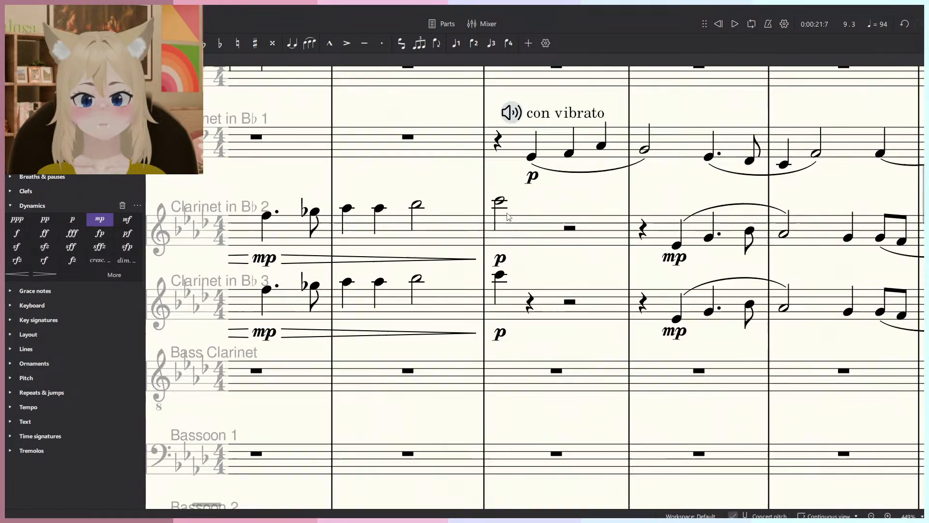
{"action": "left_click", "coordinate": [500, 201]}
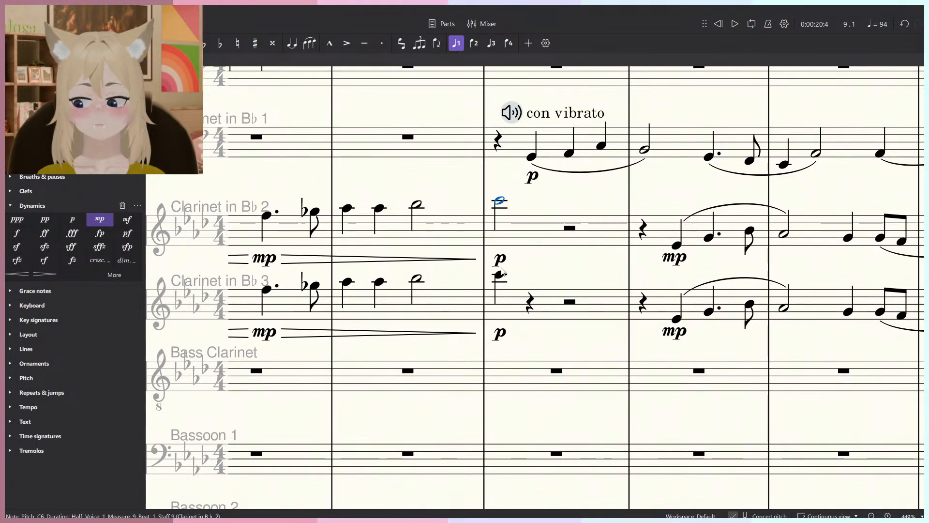
{"action": "key", "text": "shift+period"}
{"action": "left_click", "coordinate": [502, 275]}
{"action": "key", "text": "period"}
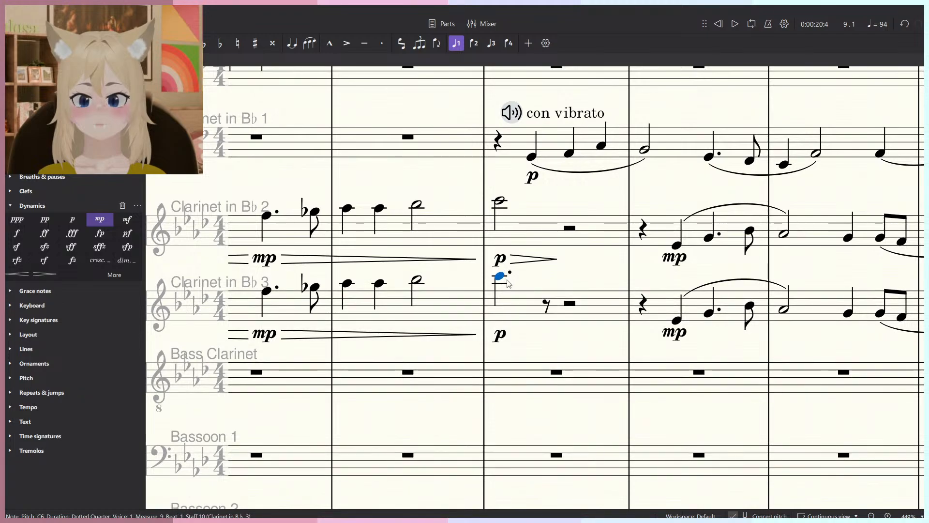
{"action": "key", "text": "shift+period"}
End the measure 9 hairpins of Clarinets 2 and 3 in a hidden pp on the rest following each note.
{"action": "left_click", "coordinate": [570, 228]}
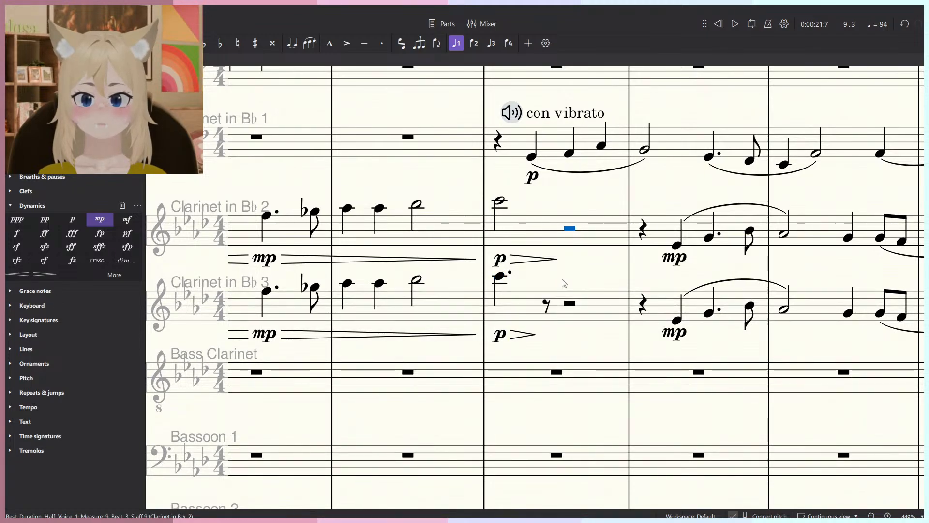
{"action": "left_click", "coordinate": [544, 306], "text": "ctrl"}
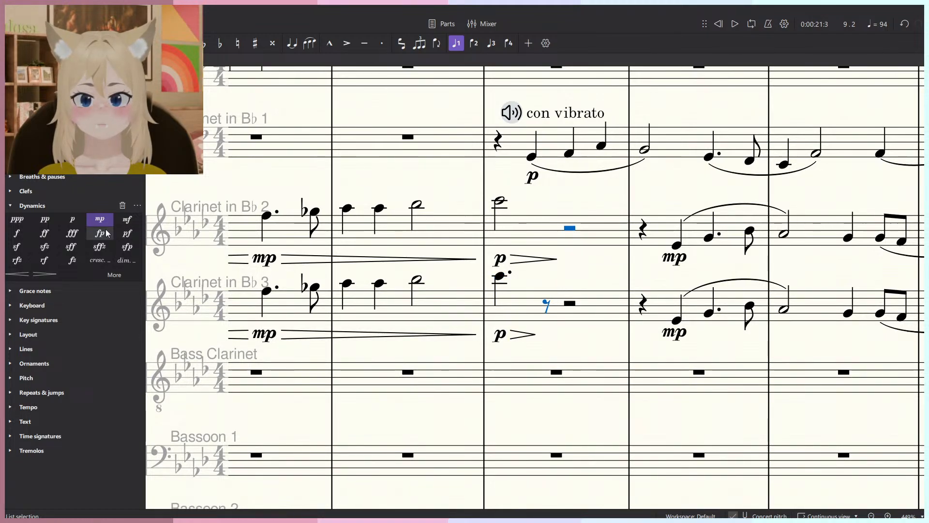
{"action": "left_click", "coordinate": [45, 220]}
{"action": "left_click", "coordinate": [546, 339], "text": "ctrl"}
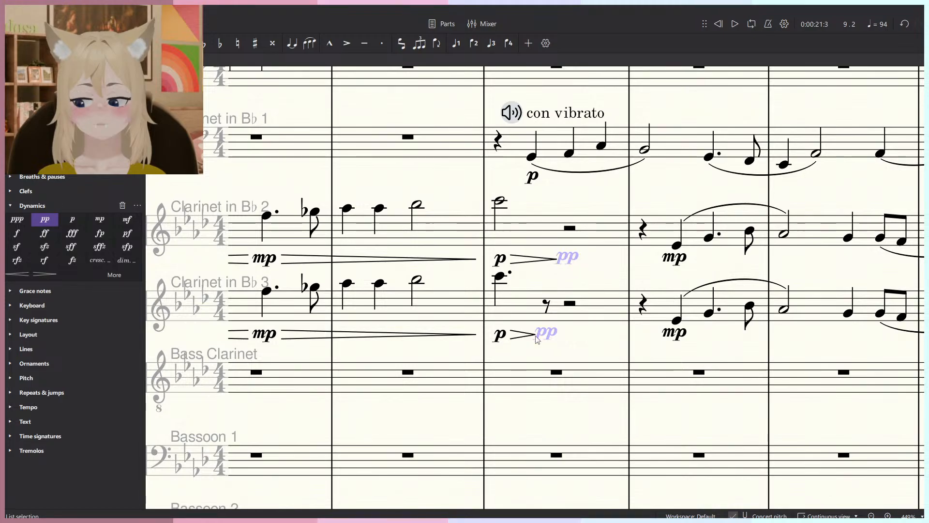
Play back from the start of measure 8 into measure 9 while following the brass parts.
{"action": "scroll", "coordinate": [538, 334], "scroll_direction": "down", "scroll_amount": 3}
{"action": "left_click", "coordinate": [445, 278]}
{"action": "scroll", "coordinate": [484, 291], "scroll_direction": "down", "scroll_amount": 3}
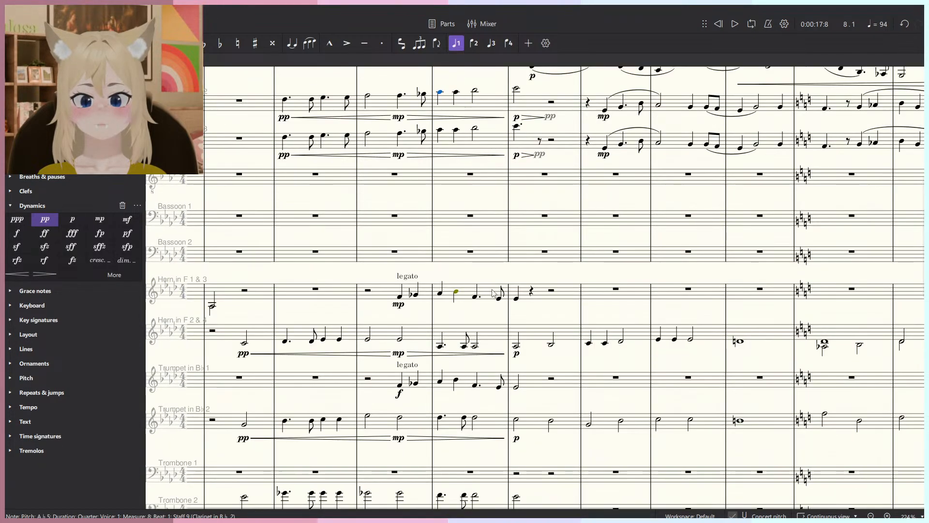
{"action": "key", "text": "space"}
{"action": "scroll", "coordinate": [516, 304], "scroll_direction": "down", "scroll_amount": 2}
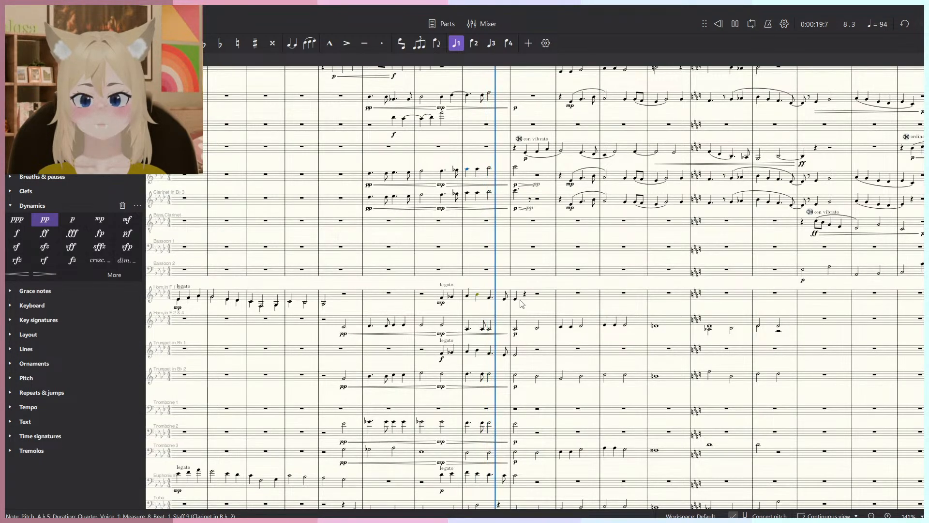
{"action": "scroll", "coordinate": [522, 304], "scroll_direction": "down", "scroll_amount": 3}
{"action": "scroll", "coordinate": [536, 224], "scroll_direction": "up", "scroll_amount": 2}
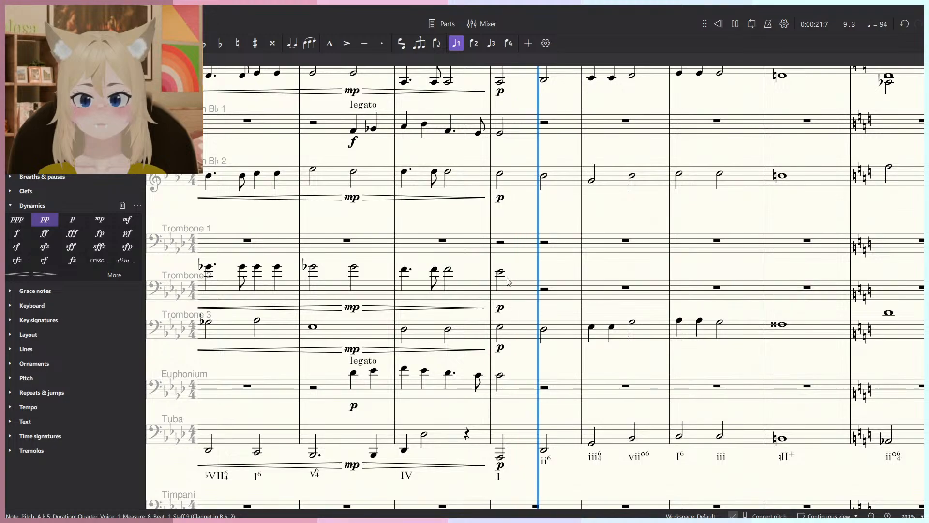
Try a diminuendo hairpin under Trombone 2's half note in measure 9 and delete it again.
{"action": "left_click", "coordinate": [505, 275]}
{"action": "scroll", "coordinate": [514, 258], "scroll_direction": "up", "scroll_amount": 2}
{"action": "key", "text": "greater"}
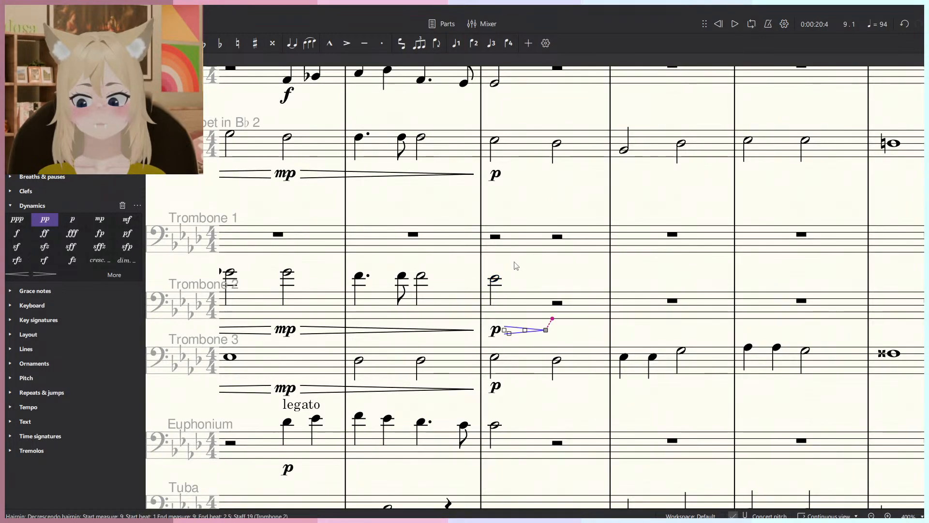
{"action": "scroll", "coordinate": [501, 230], "scroll_direction": "up", "scroll_amount": 1}
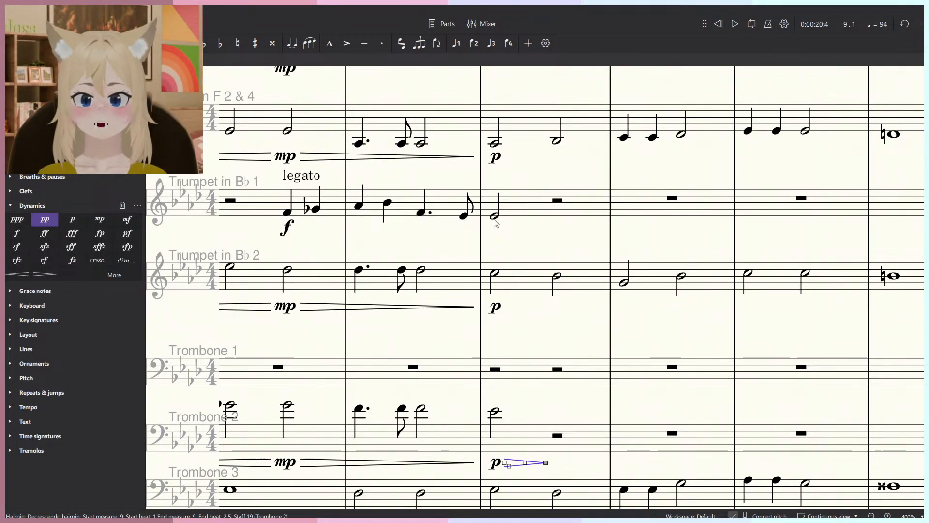
{"action": "left_click", "coordinate": [495, 217]}
{"action": "scroll", "coordinate": [517, 266], "scroll_direction": "down", "scroll_amount": 1}
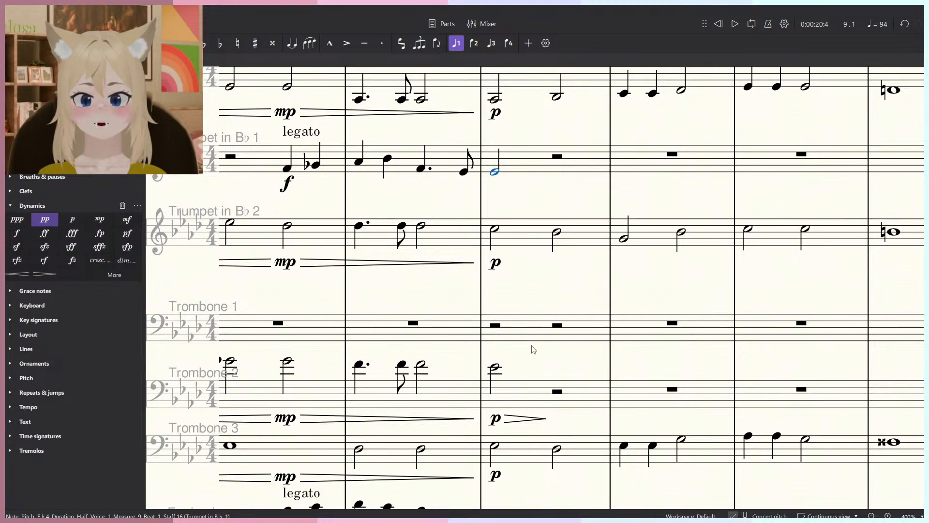
{"action": "left_click", "coordinate": [558, 398]}
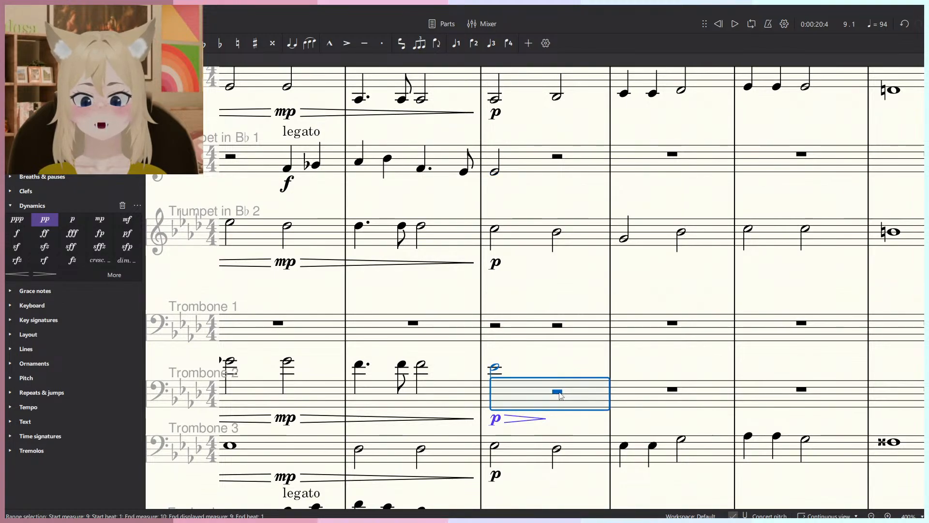
{"action": "left_click", "coordinate": [560, 395]}
{"action": "left_click", "coordinate": [537, 420]}
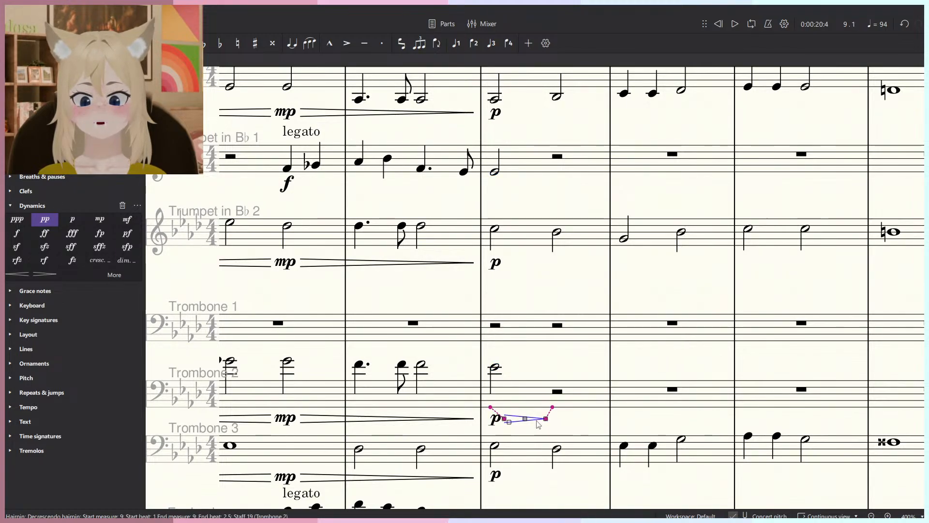
{"action": "key", "text": "Delete"}
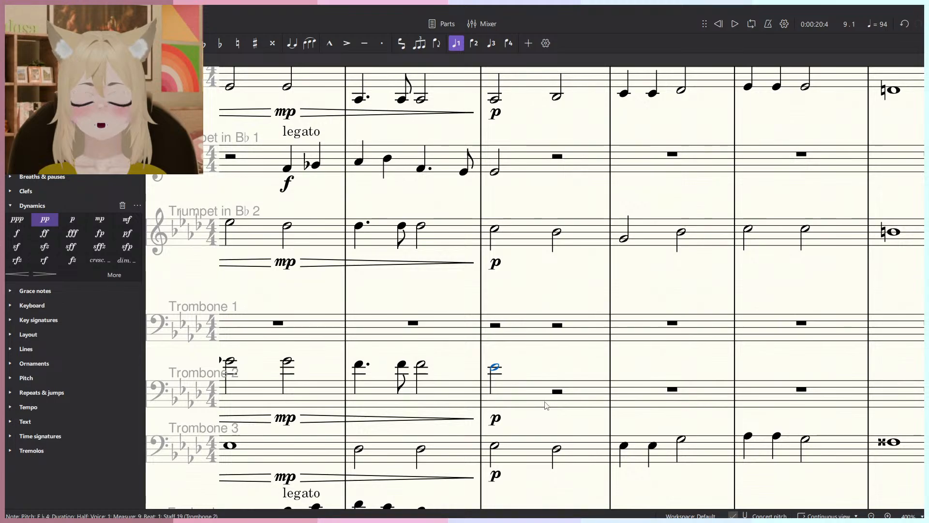
Undo the diminuendo hairpins and hidden pp marks of Clarinets 2 and 3 in measure 9.
{"action": "scroll", "coordinate": [546, 406], "scroll_direction": "down", "scroll_amount": 2}
{"action": "scroll", "coordinate": [552, 403], "scroll_direction": "down", "scroll_amount": 1}
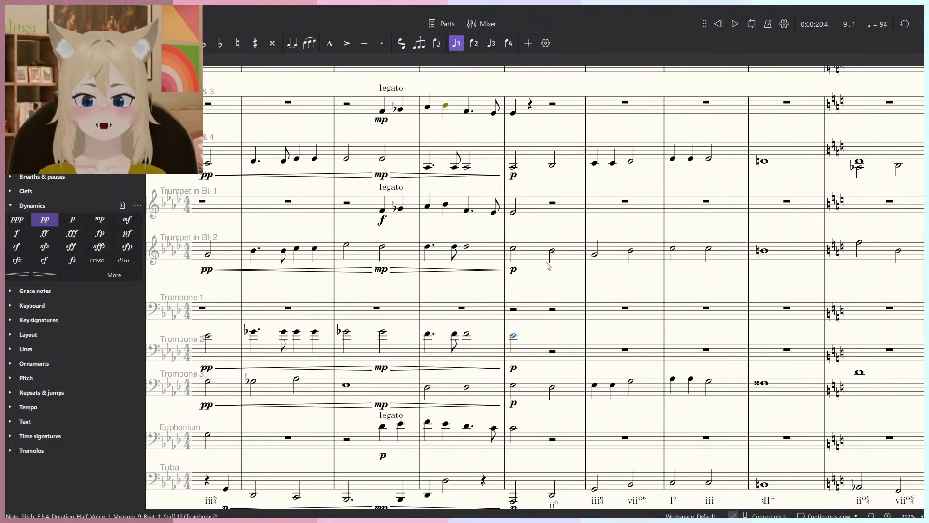
{"action": "scroll", "coordinate": [547, 266], "scroll_direction": "down", "scroll_amount": 1}
{"action": "scroll", "coordinate": [544, 346], "scroll_direction": "up", "scroll_amount": 6}
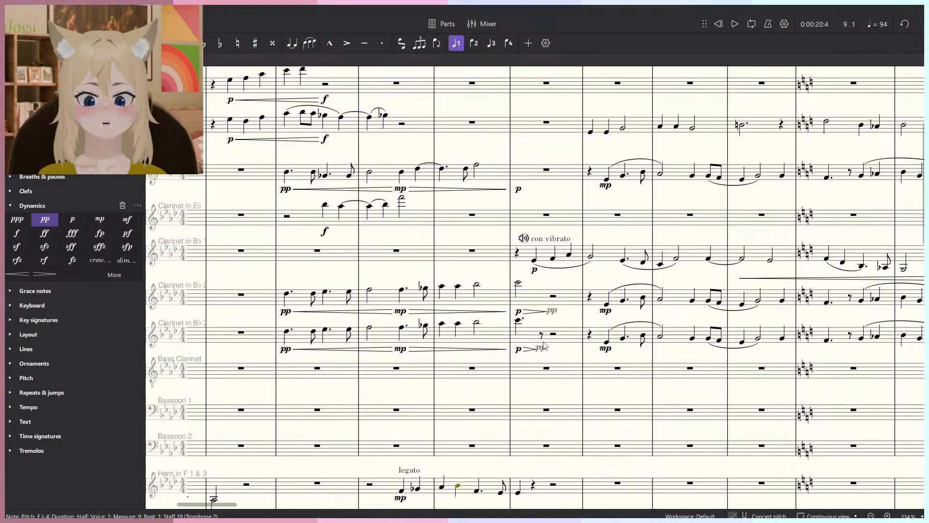
{"action": "scroll", "coordinate": [544, 346], "scroll_direction": "up", "scroll_amount": 3}
{"action": "left_click", "coordinate": [540, 357]}
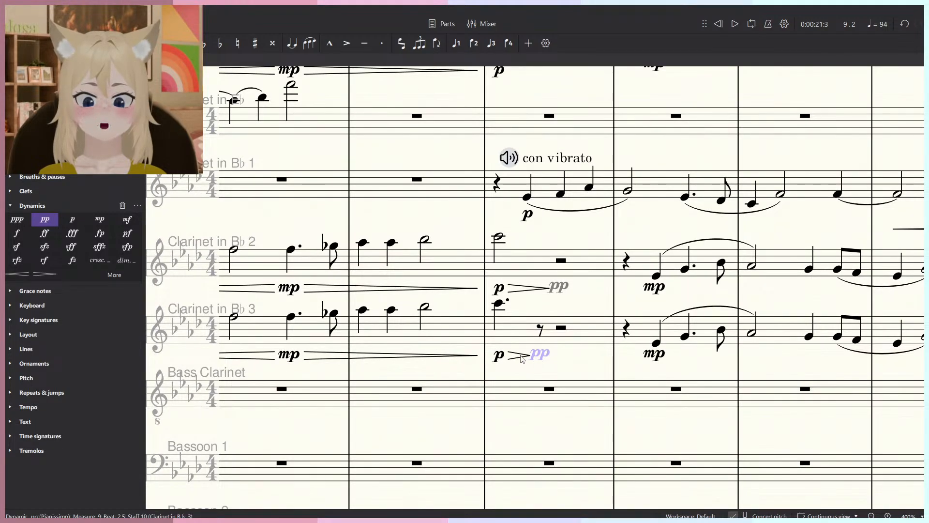
{"action": "key", "text": "ctrl+z"}
{"action": "key", "text": "ctrl+z"}
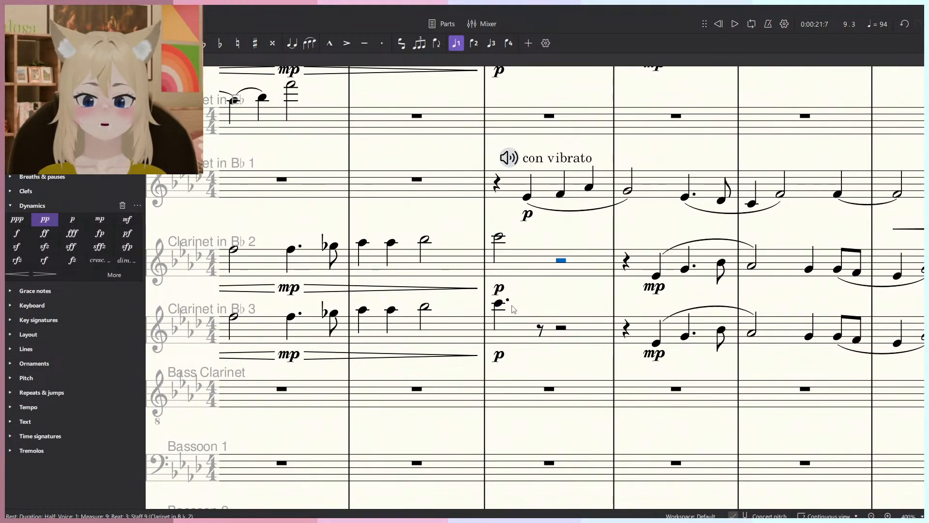
Hide the English Horn's p dynamic at the start of measure 9.
{"action": "left_click", "coordinate": [498, 304]}
{"action": "scroll", "coordinate": [519, 325], "scroll_direction": "down", "scroll_amount": 3}
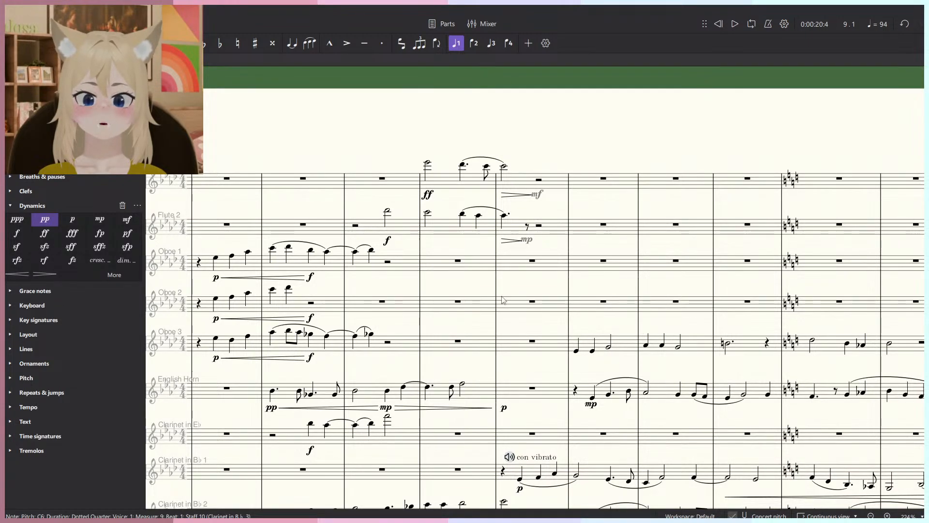
{"action": "left_click", "coordinate": [504, 409]}
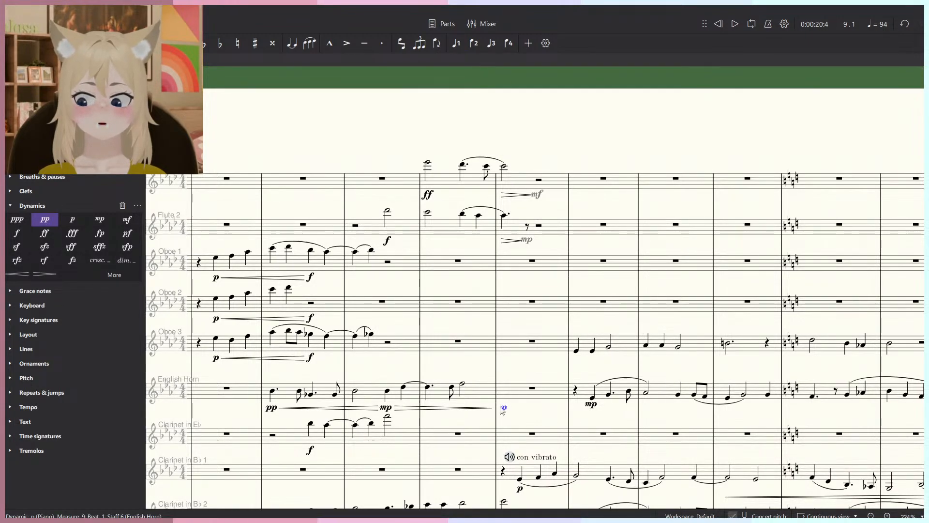
Play back from the last beat of measure 6 into measure 9 to hear the woodwind phrase endings.
{"action": "left_click", "coordinate": [336, 247]}
{"action": "key", "text": "space"}
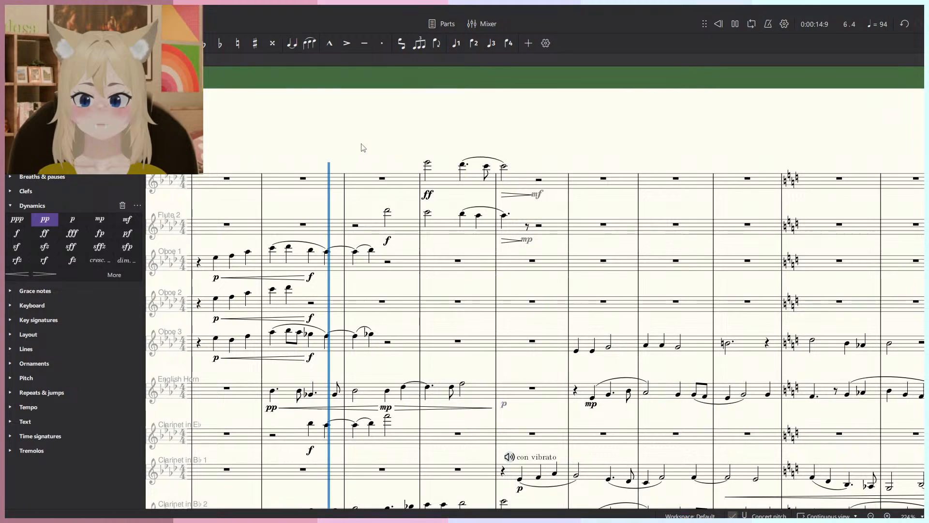
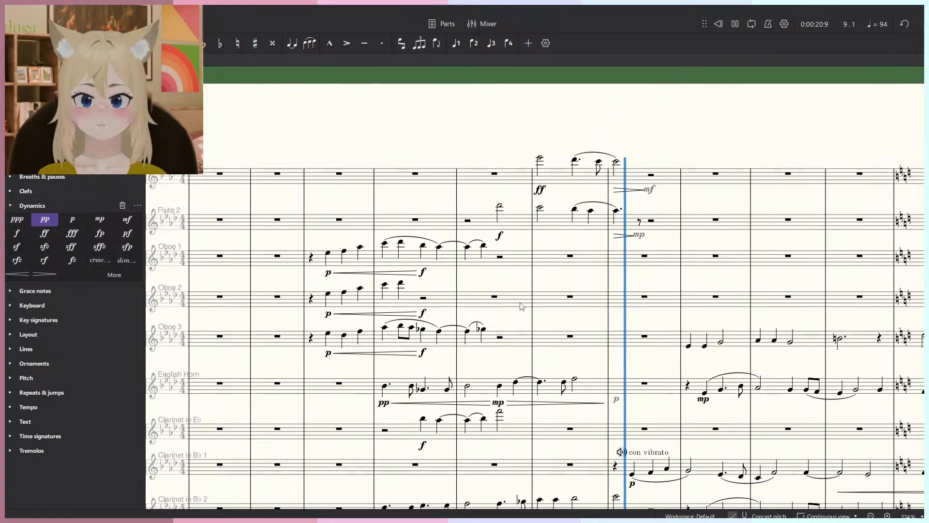
{"action": "left_click", "coordinate": [646, 224]}
Copy Flute 2's measures 8 and 9, including the diminuendo and mp, into the Clarinet in E♭ at measure 8.
{"action": "left_click", "coordinate": [556, 229]}
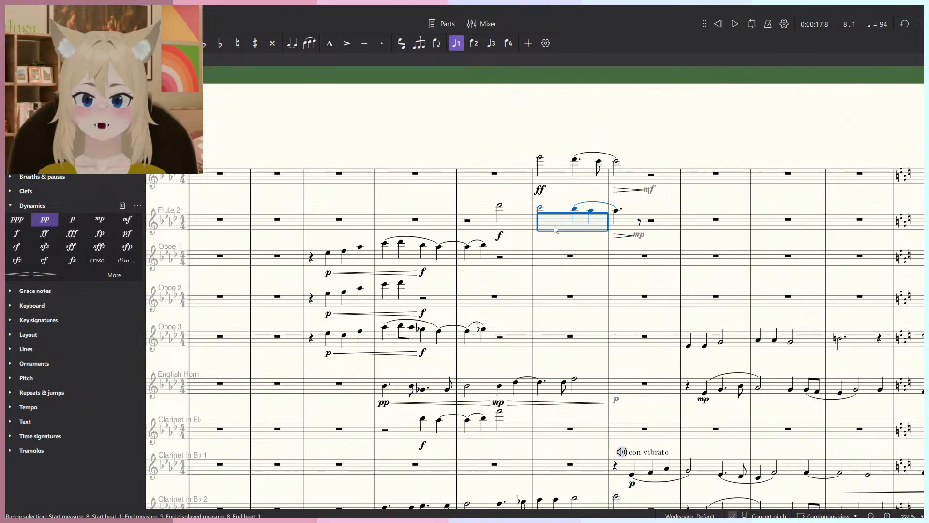
{"action": "left_click", "coordinate": [659, 229], "text": "shift"}
{"action": "key", "text": "ctrl+c"}
{"action": "left_click", "coordinate": [549, 432]}
{"action": "key", "text": "ctrl+v"}
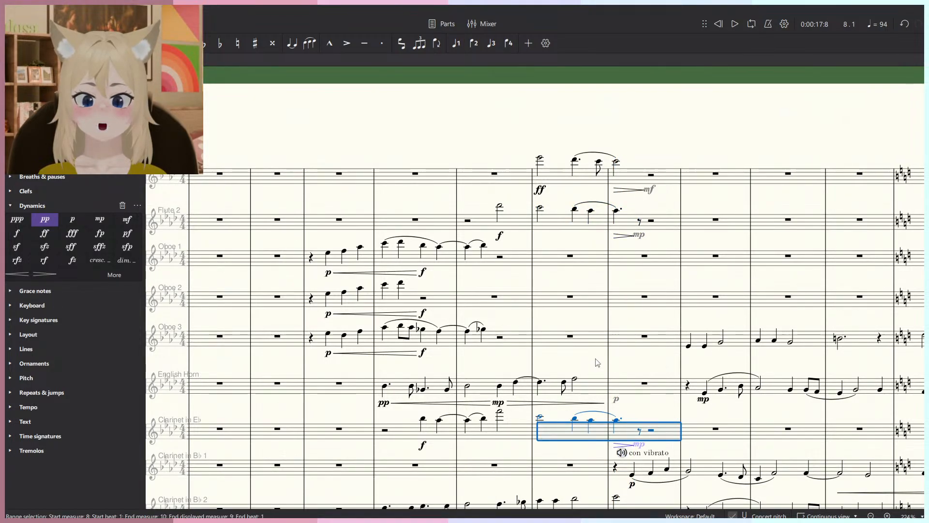
{"action": "key", "text": "ctrl+Up"}
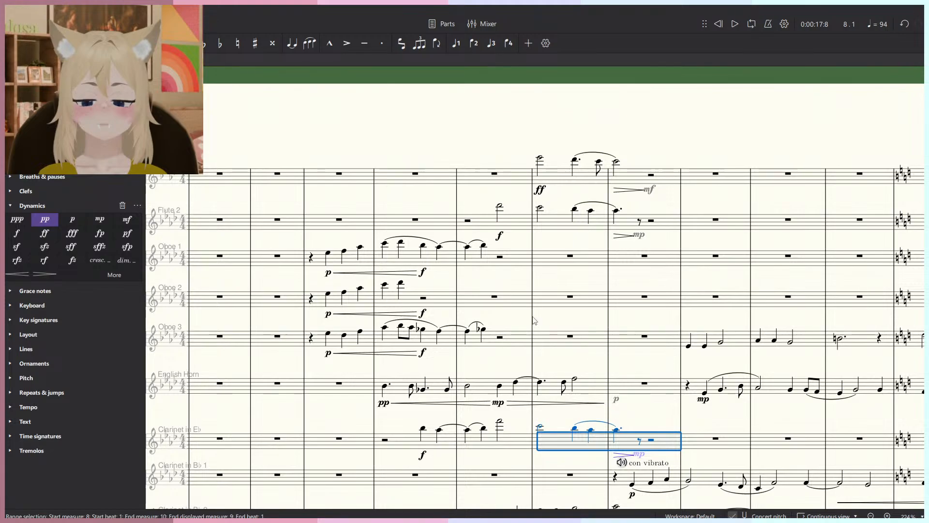
Replace the Clarinet in E♭'s measures 8 and 9 with a copy of Flute 1's phrase and dynamics.
{"action": "key", "text": "Delete"}
{"action": "left_click", "coordinate": [558, 178]}
{"action": "left_click", "coordinate": [670, 179], "text": "shift"}
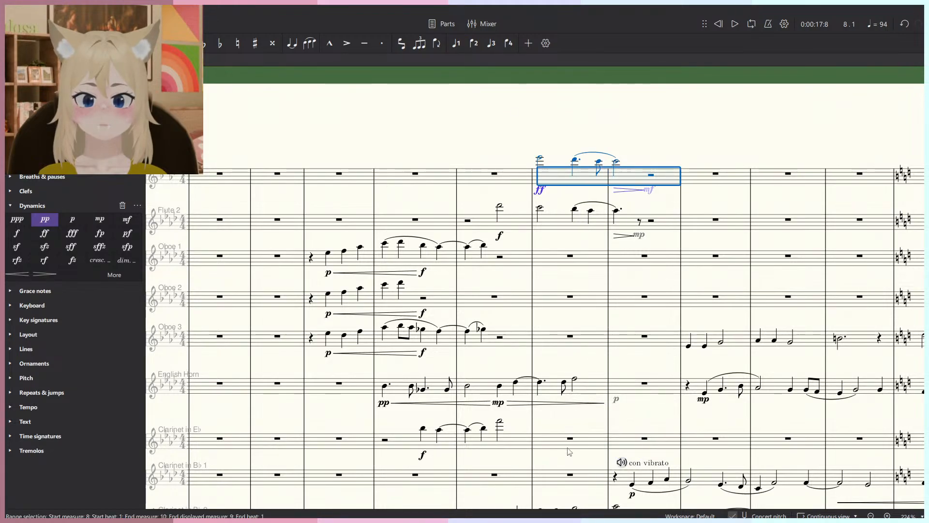
{"action": "left_click", "coordinate": [568, 447]}
{"action": "key", "text": "ctrl+v"}
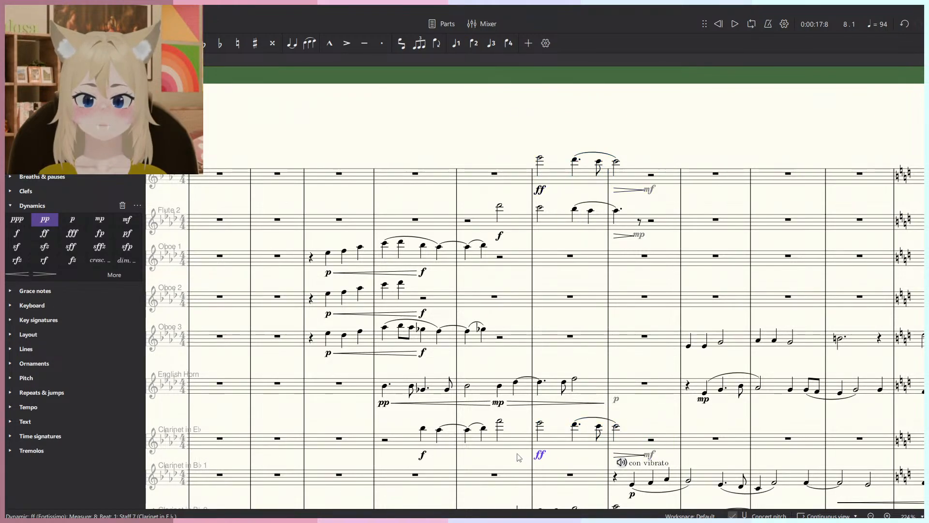
Delete the Clarinet in E♭'s ff in measure 8 and change its hidden measure 9 dynamic to mp.
{"action": "key", "text": "Delete"}
{"action": "left_click", "coordinate": [650, 455]}
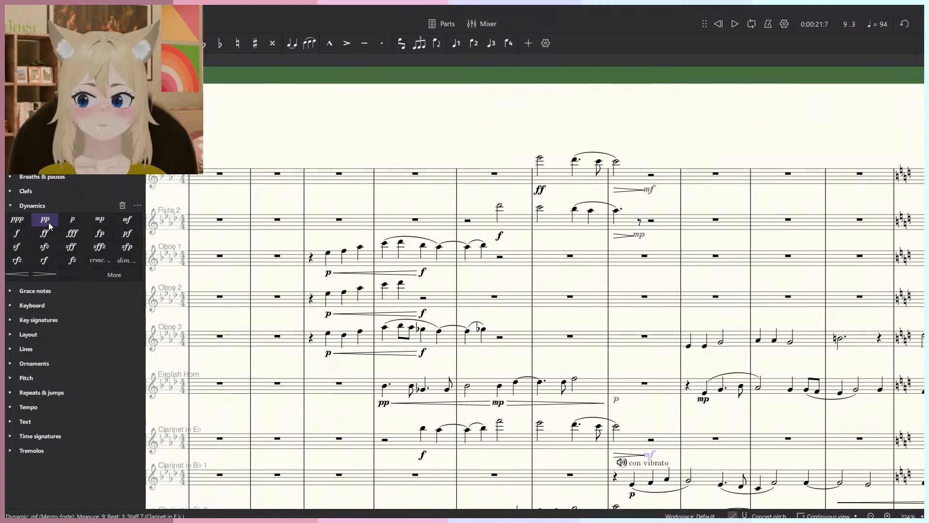
{"action": "left_click", "coordinate": [100, 219]}
Play back the phrase in measure 8, and set Flute 1's dynamic at the start of that measure to f.
{"action": "key", "text": "space"}
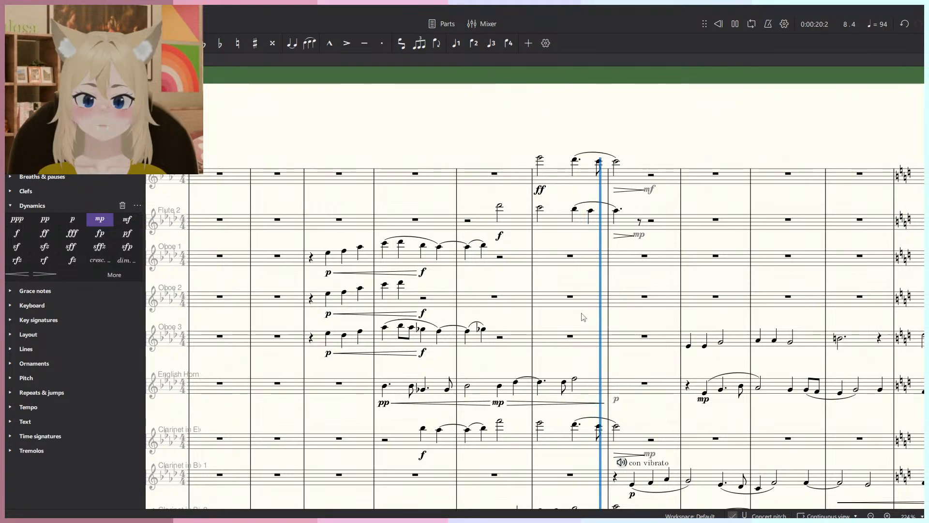
{"action": "key", "text": "space"}
{"action": "left_click", "coordinate": [540, 189]}
{"action": "left_click", "coordinate": [17, 234]}
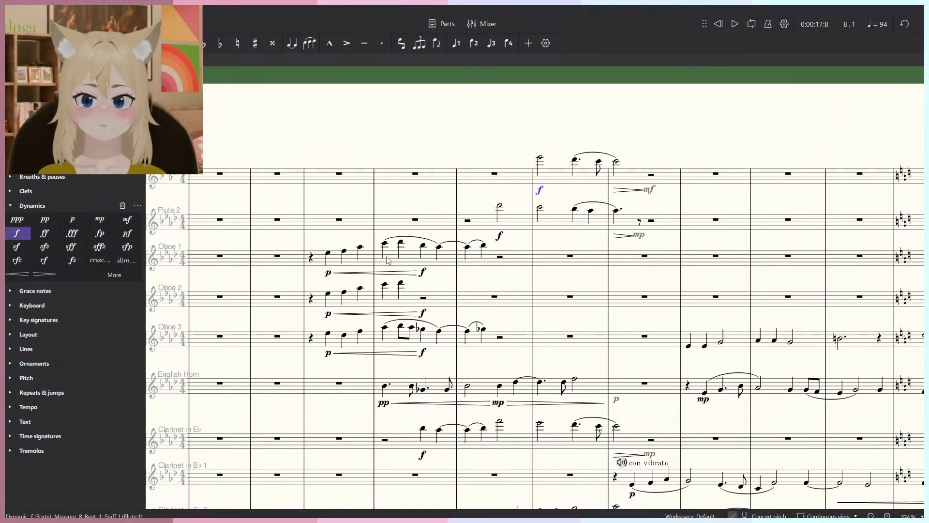
Play back the oboe passage from measure 6, and again from measure 5, into measure 7.
{"action": "left_click", "coordinate": [385, 246]}
{"action": "key", "text": "space"}
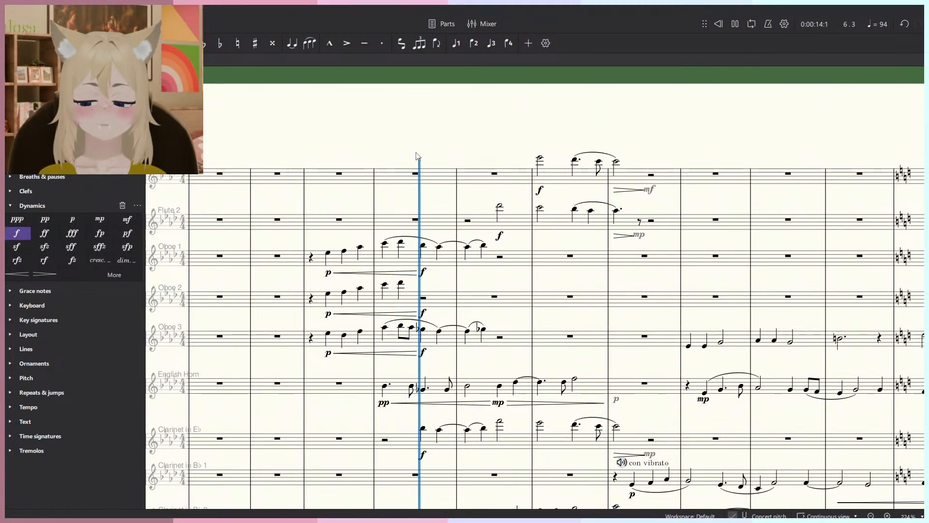
{"action": "key", "text": "space"}
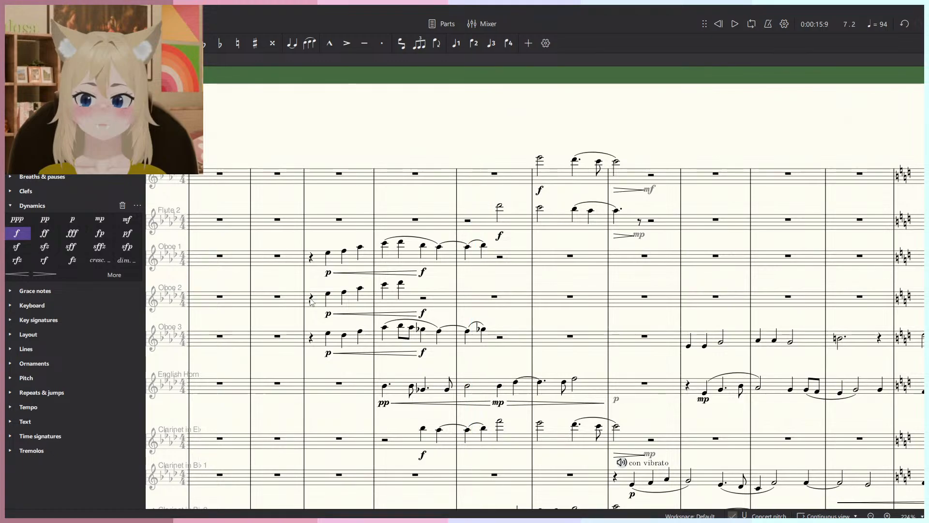
{"action": "left_click", "coordinate": [311, 298]}
{"action": "key", "text": "space"}
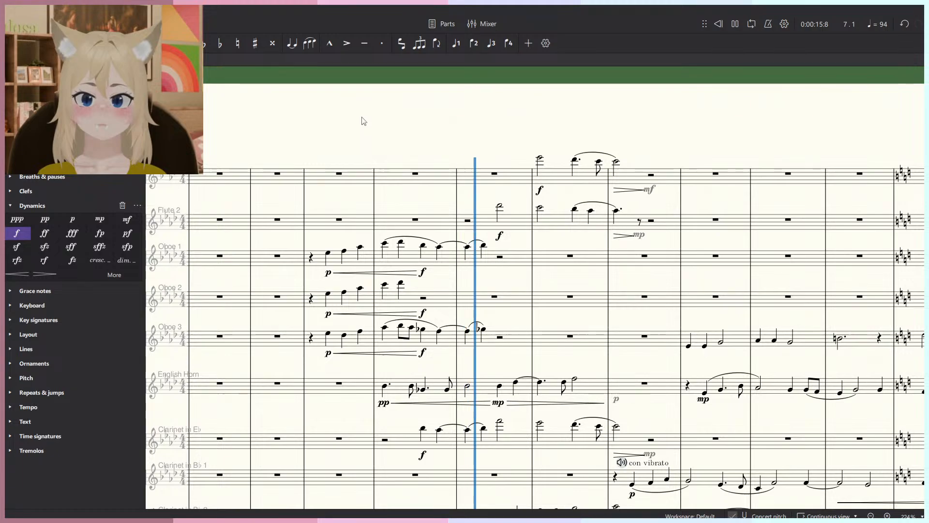
{"action": "key", "text": "space"}
Move the Clarinet in E♭'s f from beat 3 of measure 6 to the start of measure 7.
{"action": "scroll", "coordinate": [424, 461], "scroll_direction": "up", "scroll_amount": 5}
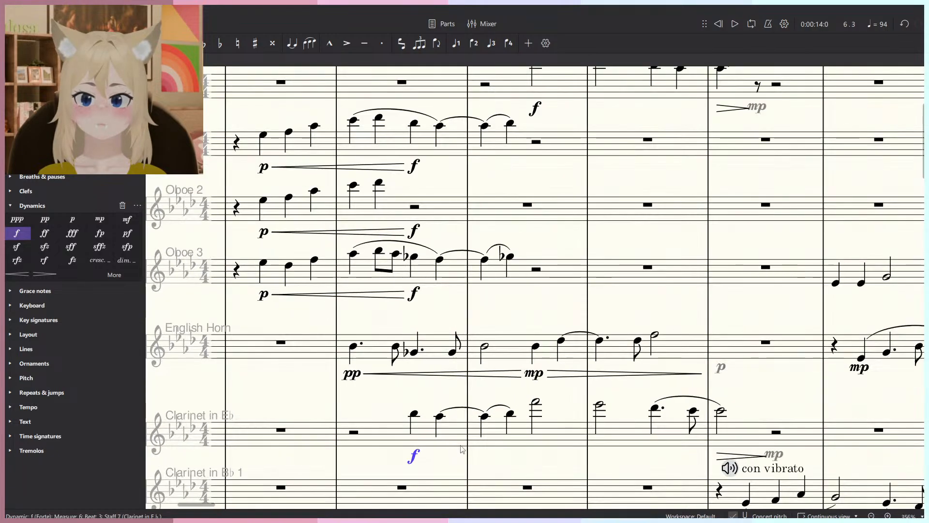
{"action": "left_click", "coordinate": [414, 414]}
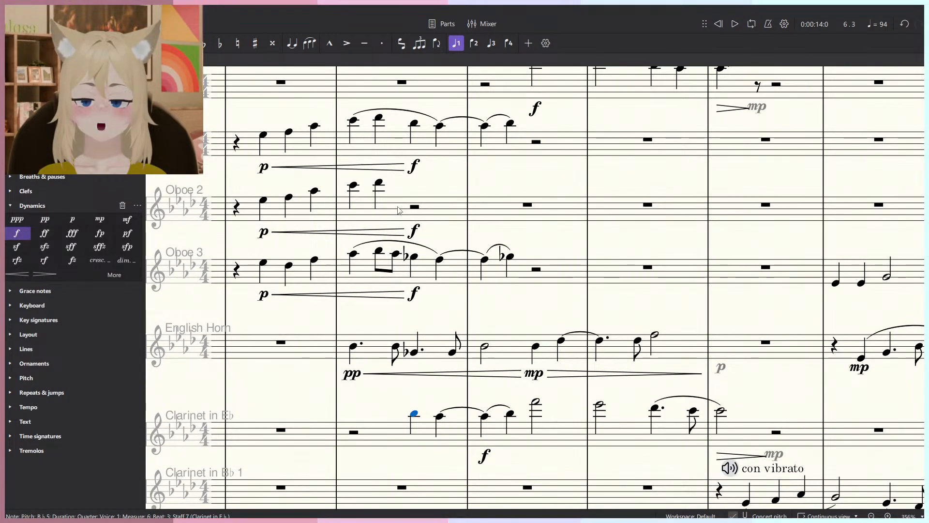
Add quarter notes B♭ and A♭ on beats 3 and 4 of Oboe 2's measure 6, with a diminuendo.
{"action": "key", "text": "space"}
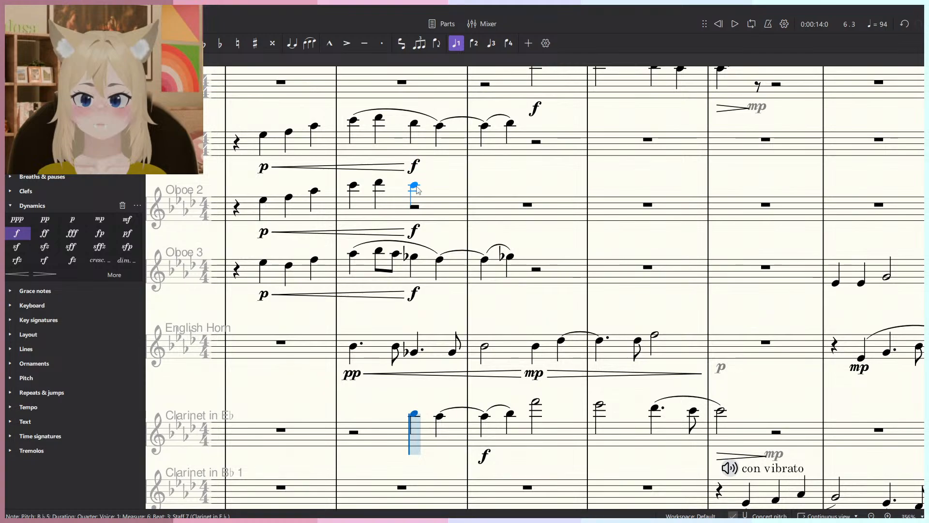
{"action": "left_click", "coordinate": [415, 189]}
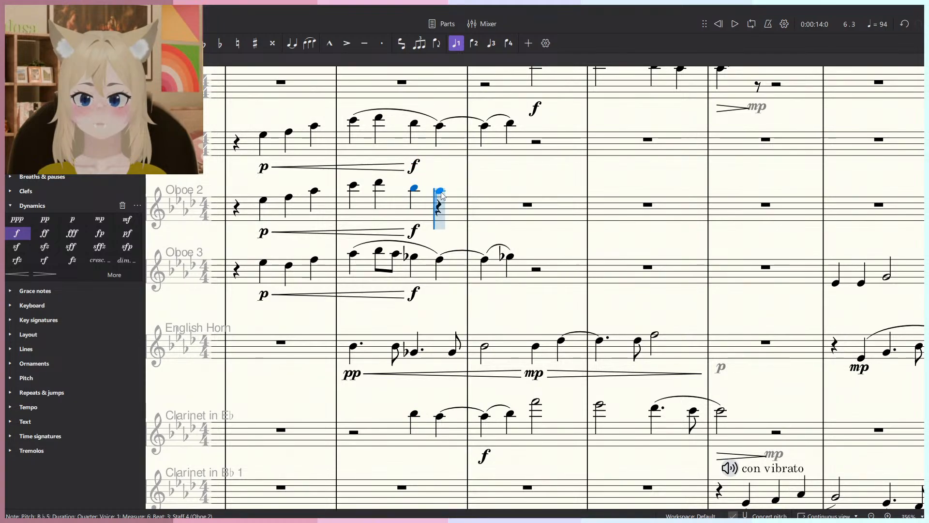
{"action": "left_click", "coordinate": [441, 192]}
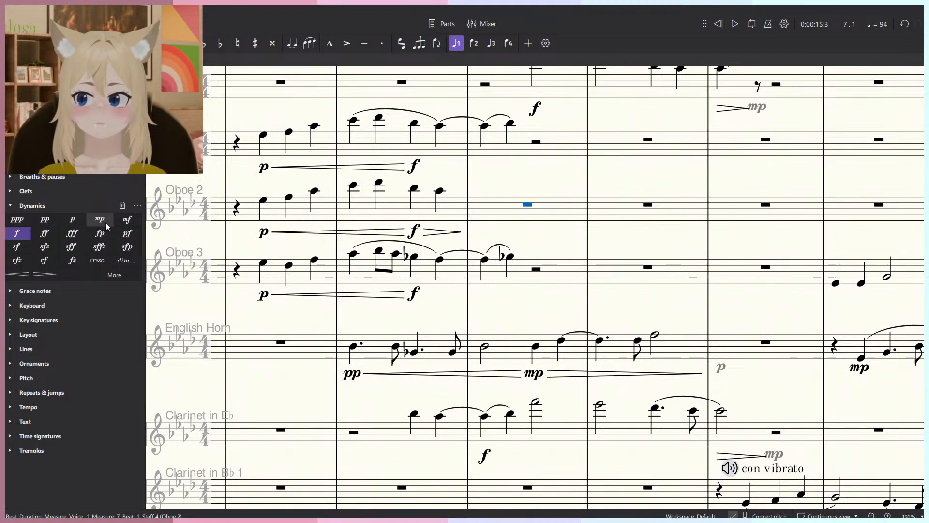
Add a hidden mf to Oboe 2 at measure 7, and a hidden mf with crescendo to the Clarinet in E♭ in measure 6.
{"action": "key", "text": "ctrl+z"}
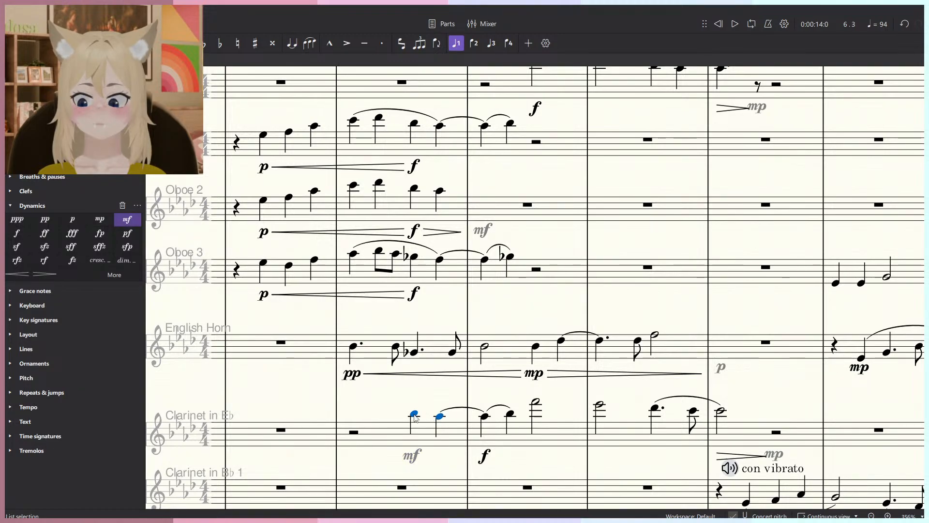
{"action": "key", "text": "space"}
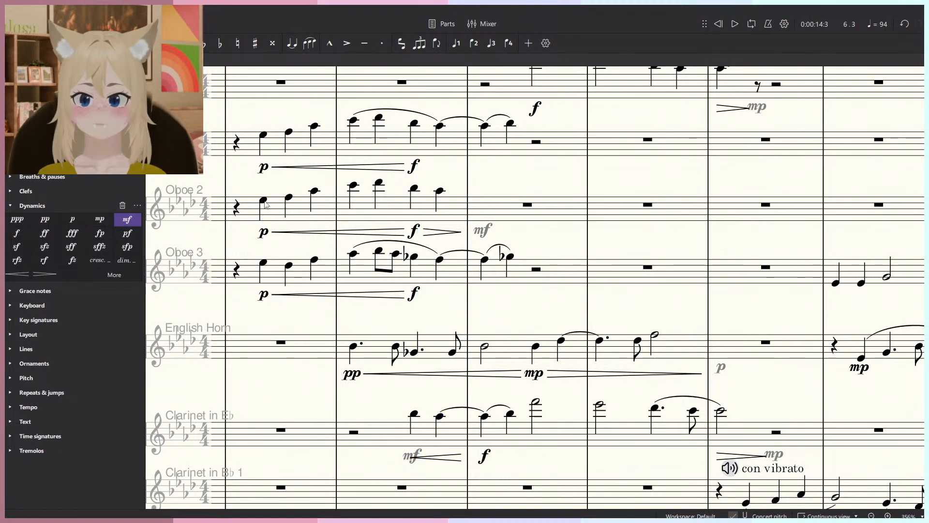
Play back the woodwind passage into measure 8, and look over the brass and string parts beneath it.
{"action": "scroll", "coordinate": [531, 187], "scroll_direction": "down", "scroll_amount": 1}
{"action": "scroll", "coordinate": [528, 189], "scroll_direction": "down", "scroll_amount": 1}
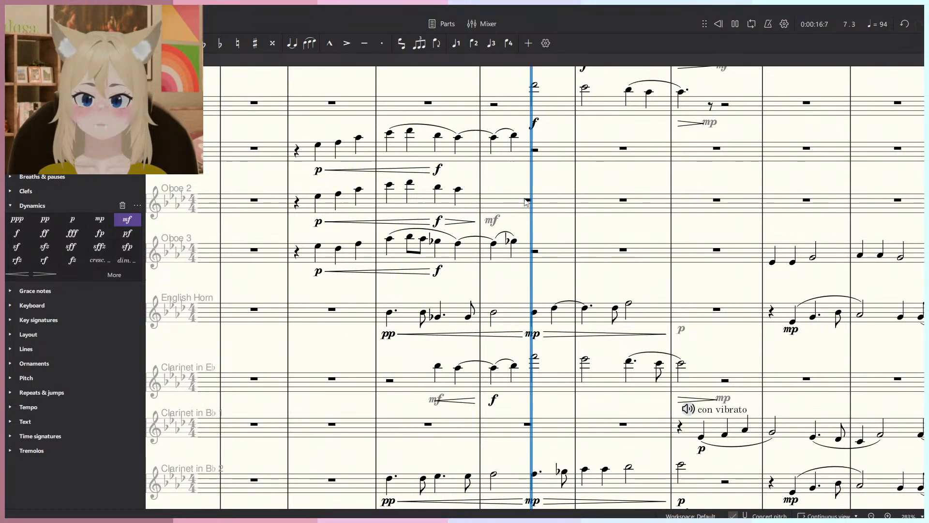
{"action": "left_click_drag", "start_coordinate": [515, 196], "coordinate": [467, 296]}
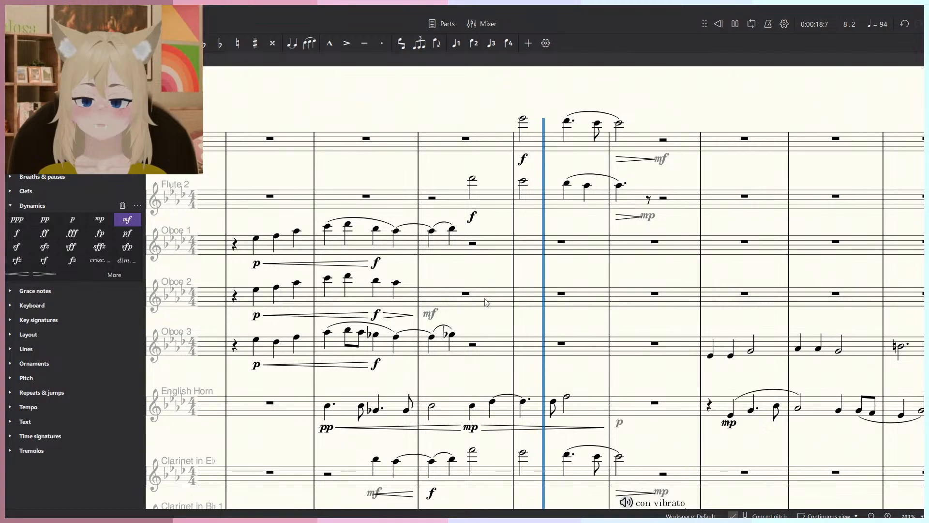
{"action": "scroll", "coordinate": [487, 303], "scroll_direction": "down", "scroll_amount": 6}
{"action": "scroll", "coordinate": [503, 304], "scroll_direction": "down", "scroll_amount": 12}
{"action": "key", "text": "space"}
{"action": "scroll", "coordinate": [553, 443], "scroll_direction": "down", "scroll_amount": 2}
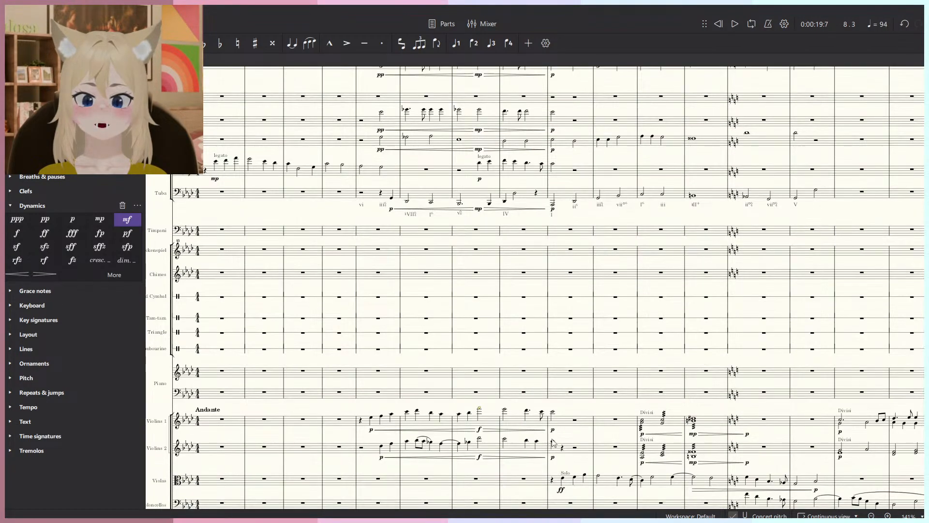
Replay from Oboe 1's measure 5 into measure 7, and check the Clarinet in E♭, Oboe 1 and Oboe 3 notes in measure 7.
{"action": "scroll", "coordinate": [424, 424], "scroll_direction": "up", "scroll_amount": 12}
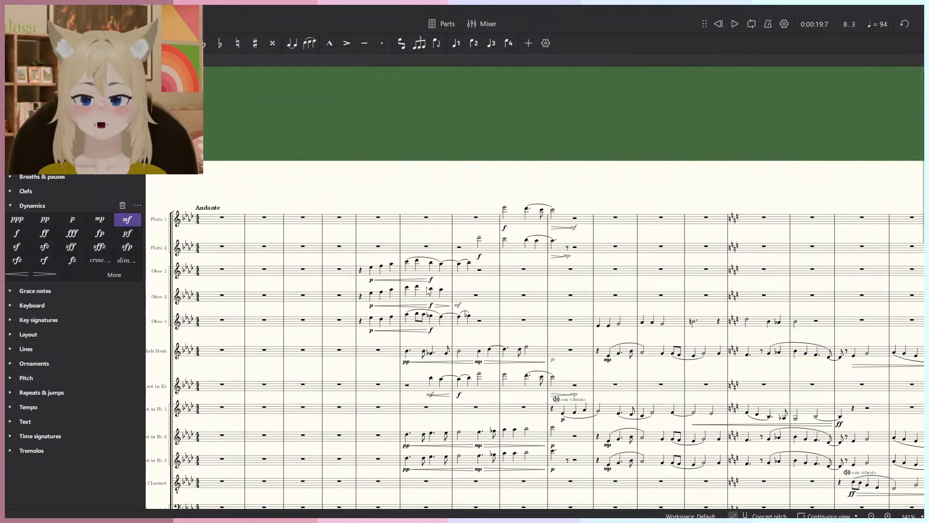
{"action": "scroll", "coordinate": [327, 266], "scroll_direction": "up", "scroll_amount": 4}
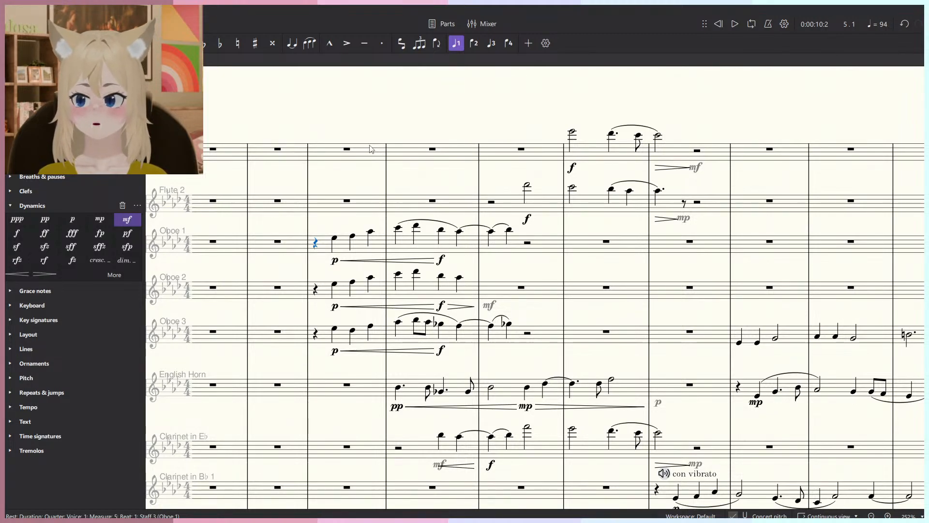
{"action": "key", "text": "space"}
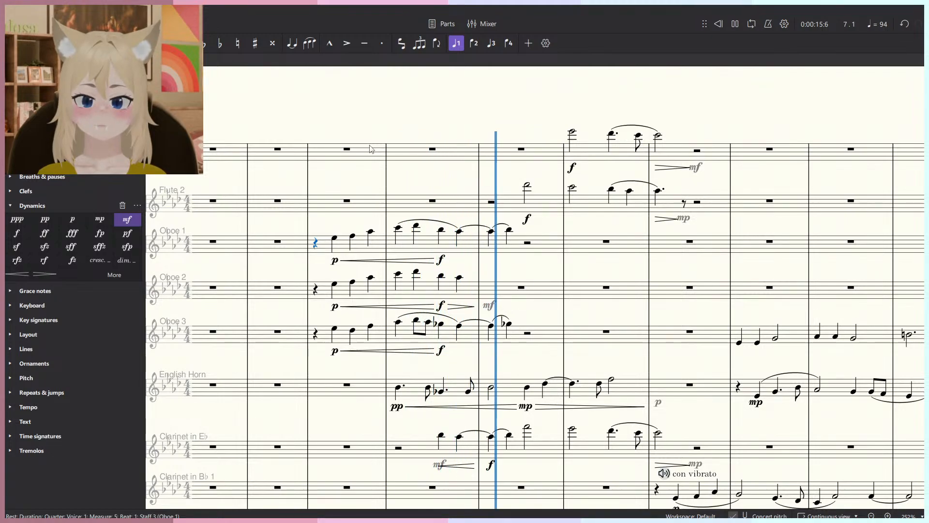
{"action": "key", "text": "space"}
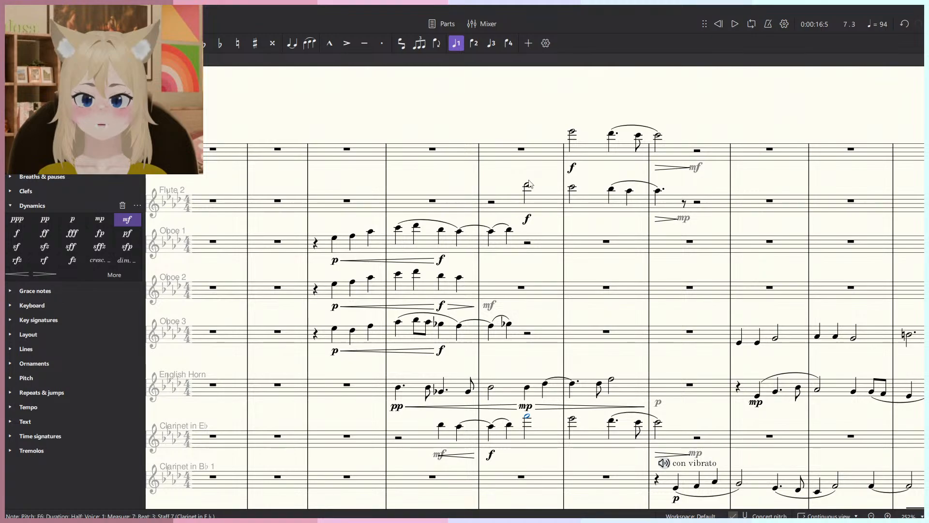
{"action": "key", "text": "space"}
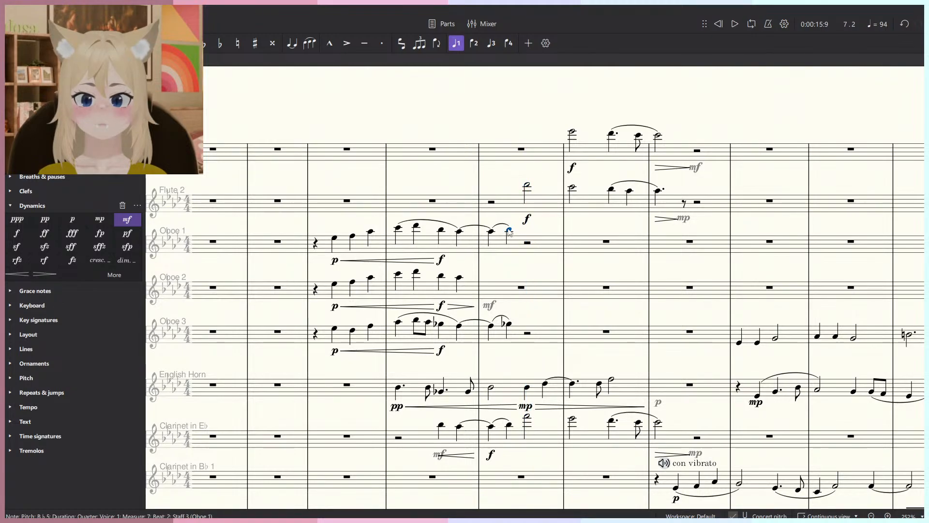
{"action": "scroll", "coordinate": [509, 231], "scroll_direction": "up", "scroll_amount": 6}
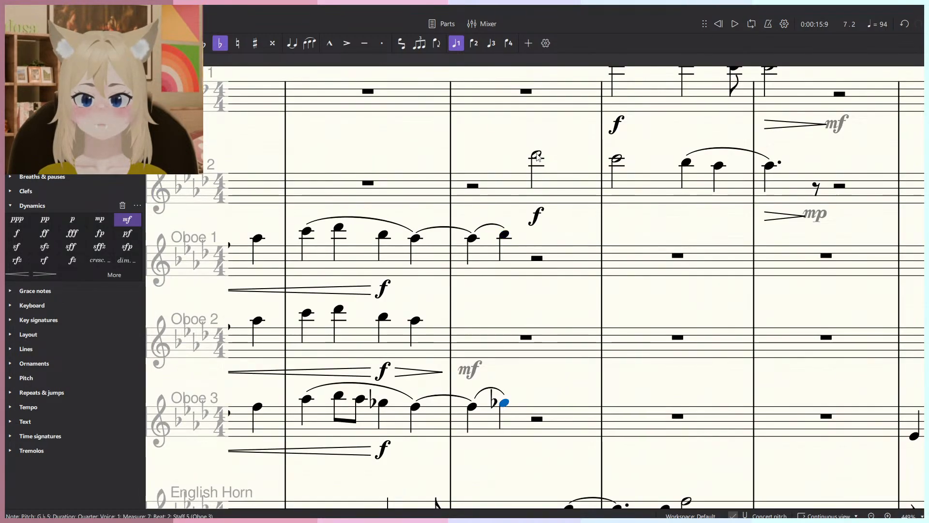
Play back from beat 2 of measure 7 into measure 10, following the woodwind parts.
{"action": "key", "text": "space"}
{"action": "scroll", "coordinate": [498, 158], "scroll_direction": "down", "scroll_amount": 6}
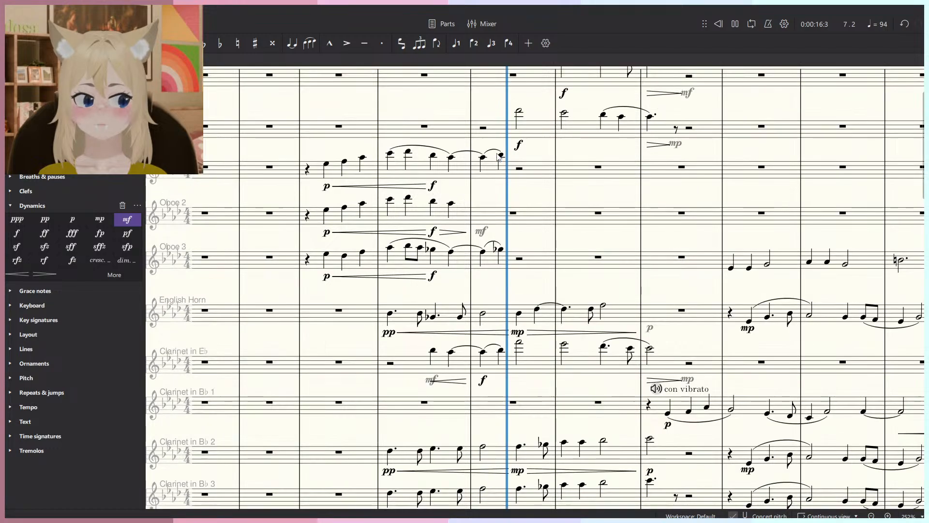
{"action": "scroll", "coordinate": [499, 158], "scroll_direction": "down", "scroll_amount": 3}
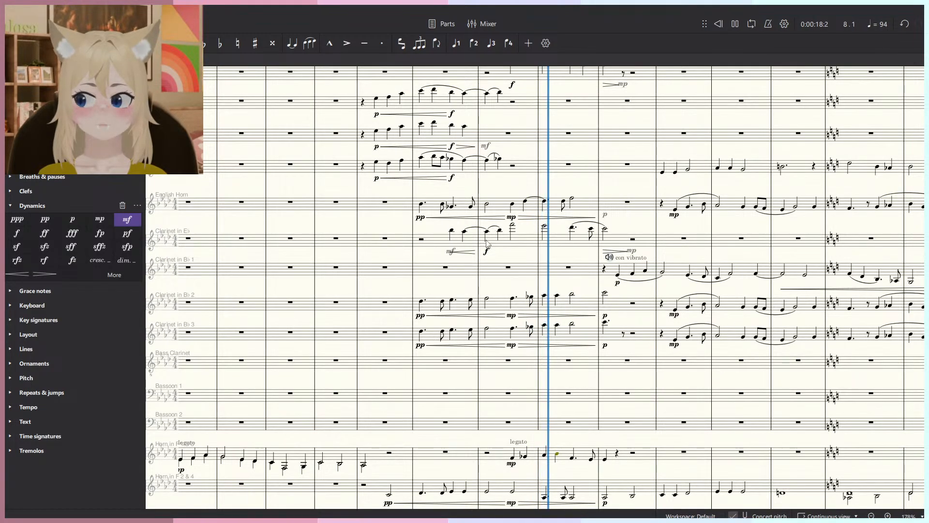
{"action": "left_click_drag", "start_coordinate": [522, 188], "coordinate": [457, 325]}
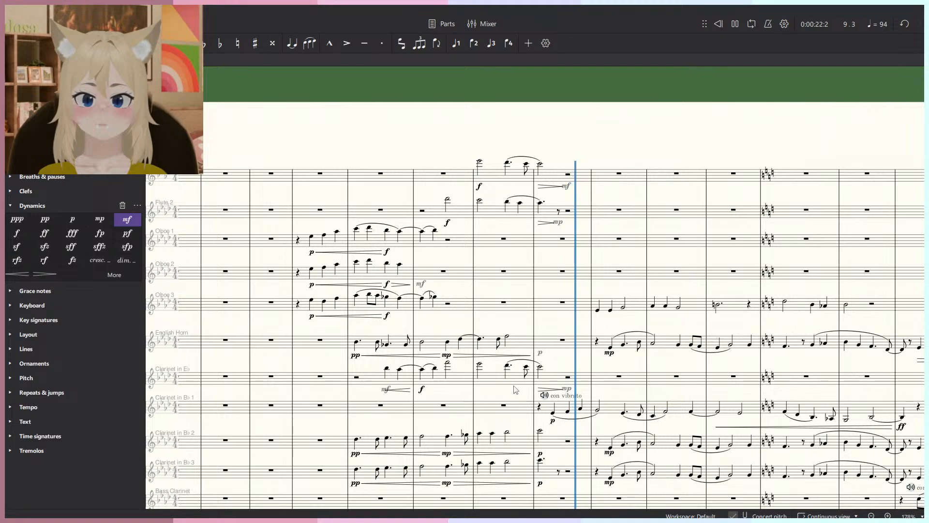
{"action": "scroll", "coordinate": [489, 361], "scroll_direction": "up", "scroll_amount": 4}
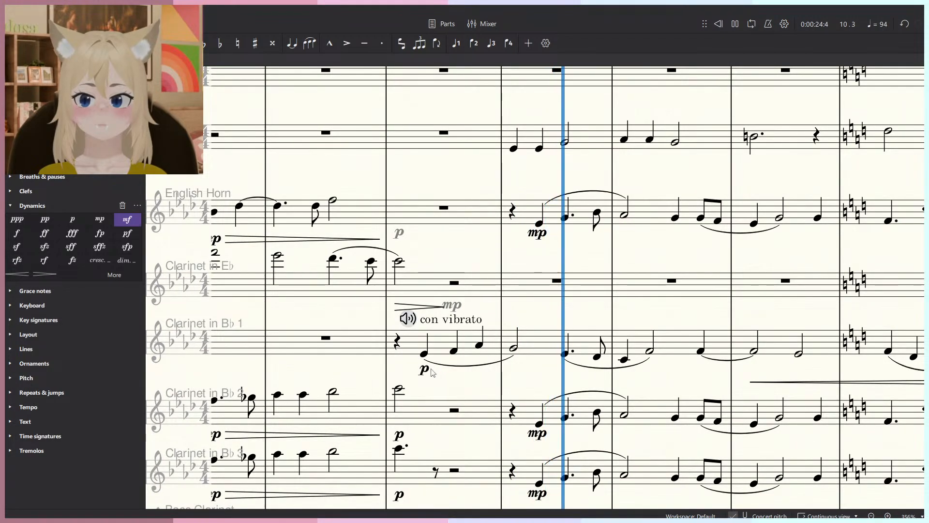
{"action": "scroll", "coordinate": [472, 329], "scroll_direction": "down", "scroll_amount": 3}
{"action": "key", "text": "space"}
Add a p dynamic to Oboe 3's first note in measure 10, and play back the entrance.
{"action": "left_click", "coordinate": [483, 229]}
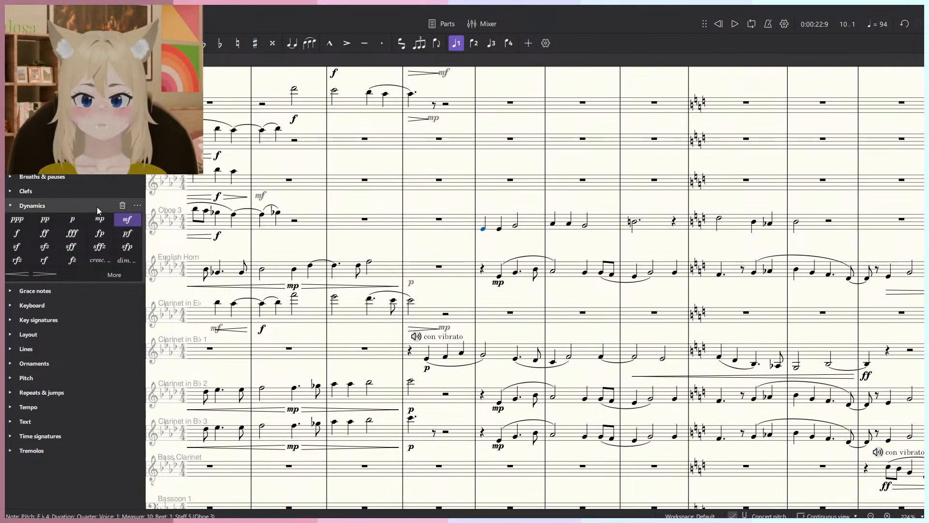
{"action": "scroll", "coordinate": [516, 249], "scroll_direction": "down", "scroll_amount": 3}
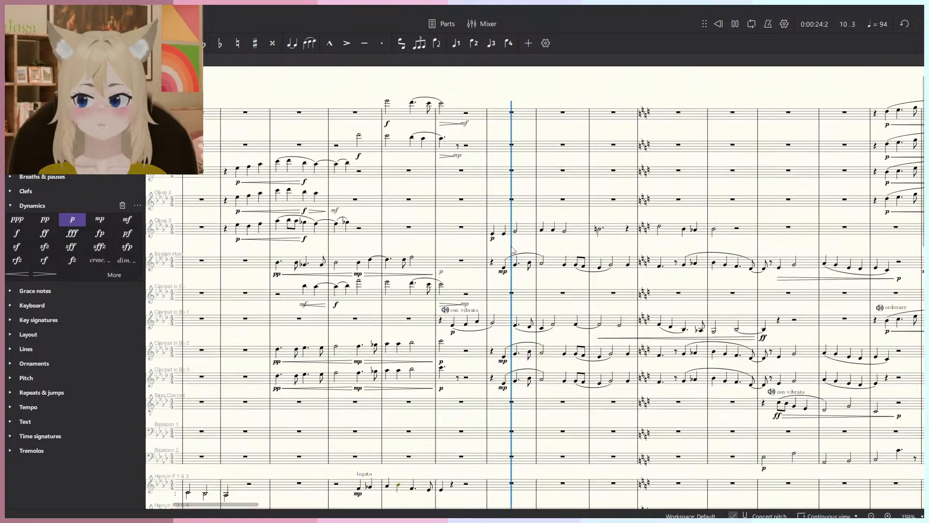
{"action": "key", "text": "space"}
Enter an E♭4 whole note in Oboe 3's measure 9.
{"action": "scroll", "coordinate": [455, 336], "scroll_direction": "down", "scroll_amount": 6}
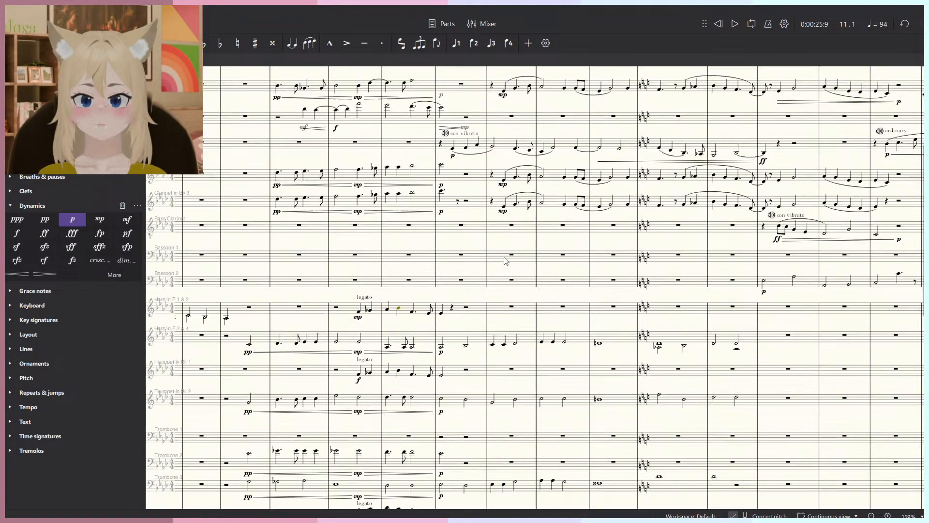
{"action": "scroll", "coordinate": [456, 337], "scroll_direction": "up", "scroll_amount": 8}
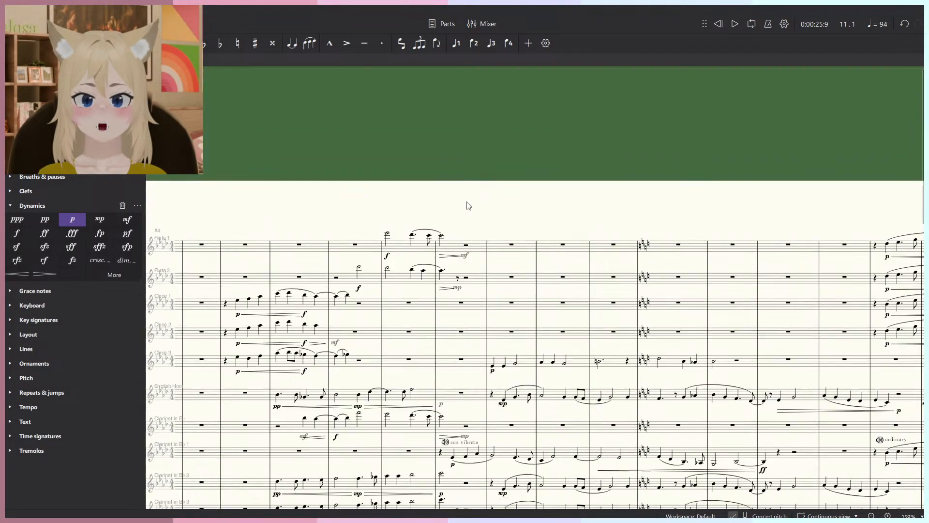
{"action": "scroll", "coordinate": [417, 320], "scroll_direction": "up", "scroll_amount": 8}
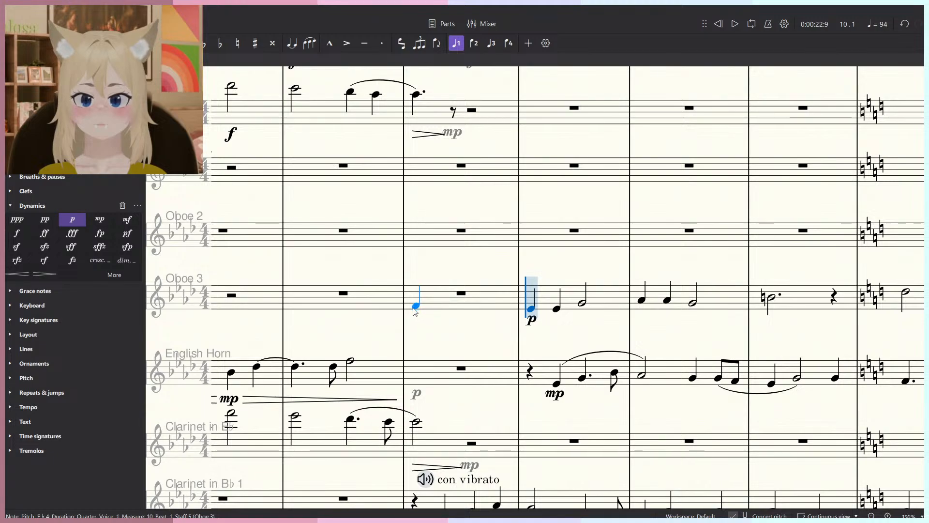
{"action": "left_click", "coordinate": [415, 311]}
{"action": "key", "text": "Escape"}
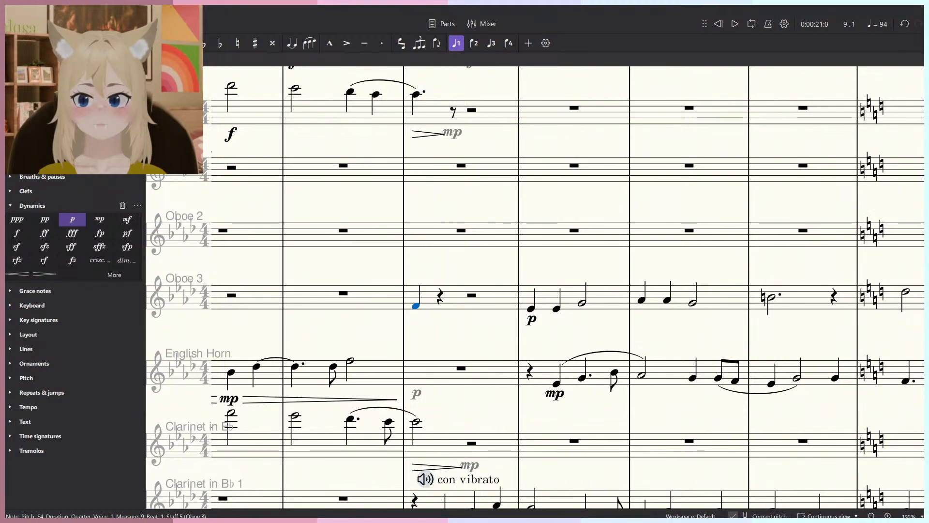
{"action": "key", "text": "7"}
{"action": "scroll", "coordinate": [417, 311], "scroll_direction": "up", "scroll_amount": 5, "text": "ctrl"}
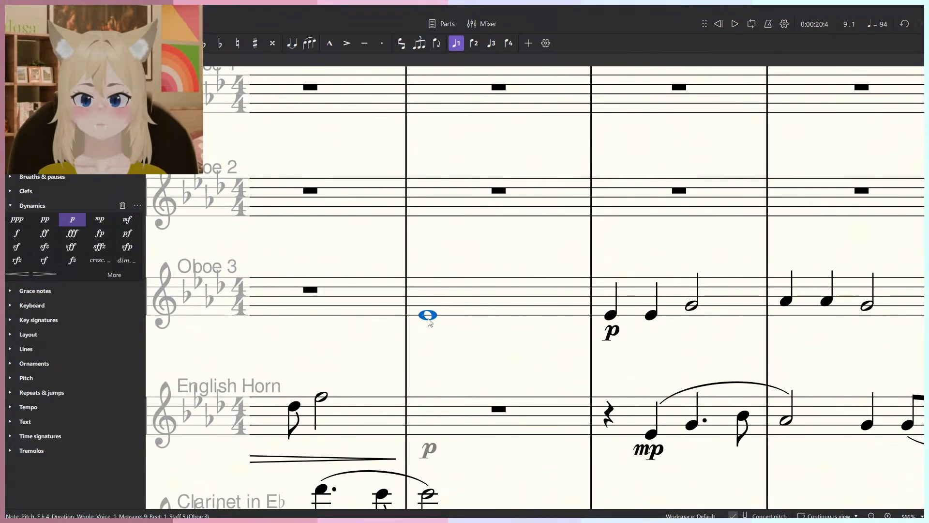
Move the p dynamic from Oboe 3's measure 10 to its E♭4 in measure 9, and play back into measure 10.
{"action": "key", "text": "space"}
{"action": "scroll", "coordinate": [451, 275], "scroll_direction": "down", "scroll_amount": 5}
{"action": "key", "text": "space"}
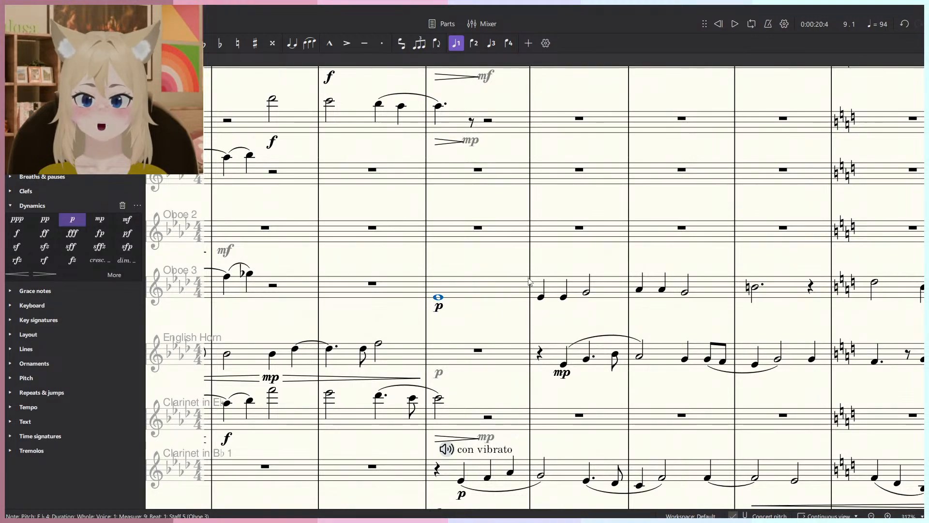
{"action": "scroll", "coordinate": [528, 281], "scroll_direction": "down", "scroll_amount": 5}
{"action": "key", "text": "space"}
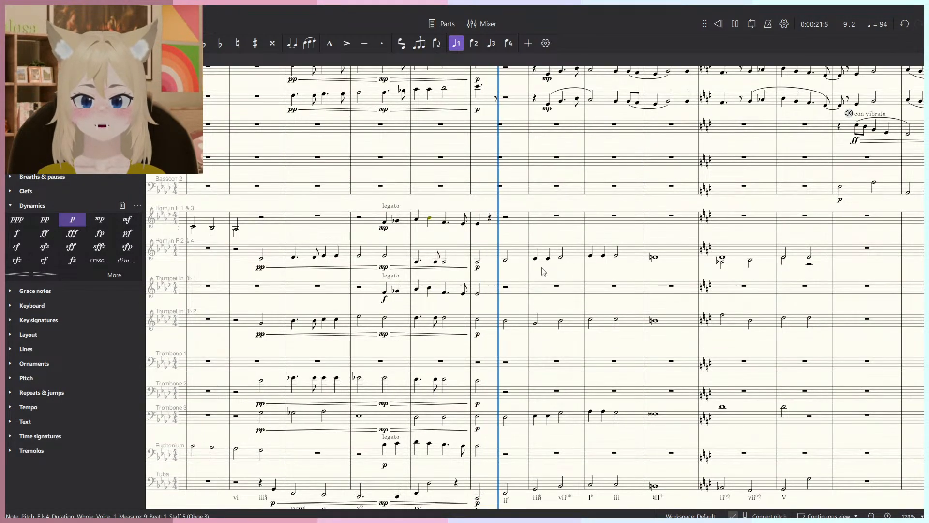
{"action": "scroll", "coordinate": [543, 274], "scroll_direction": "up", "scroll_amount": 5}
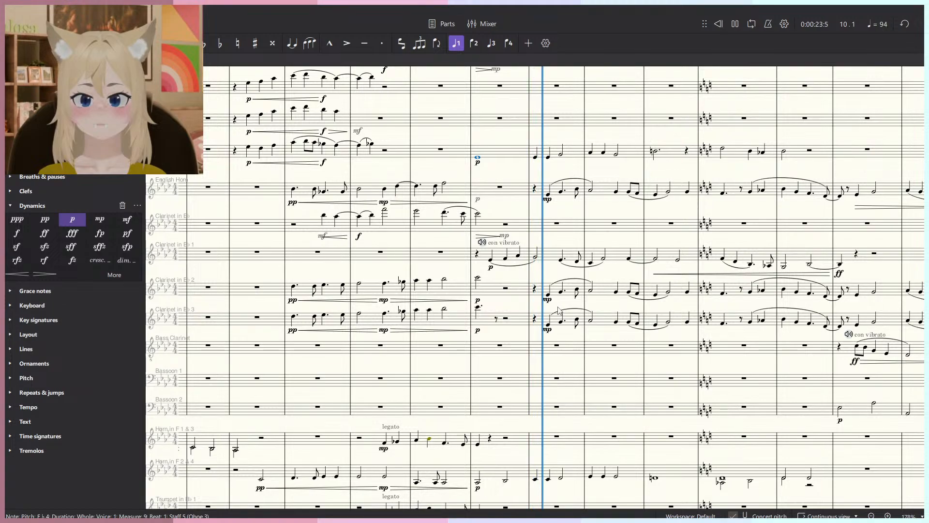
{"action": "scroll", "coordinate": [559, 310], "scroll_direction": "down", "scroll_amount": 9}
{"action": "key", "text": "space"}
{"action": "key", "text": "ctrl+plus"}
{"action": "key", "text": "ctrl+plus"}
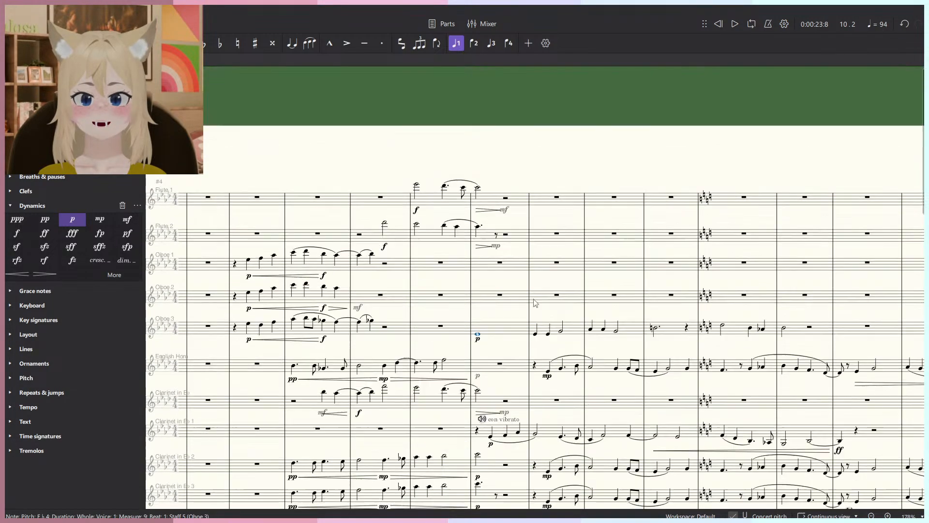
Rewrite Oboe 3's measure 9 as E♭4 and F4 half notes, and play back the start of that measure.
{"action": "key", "text": "6"}
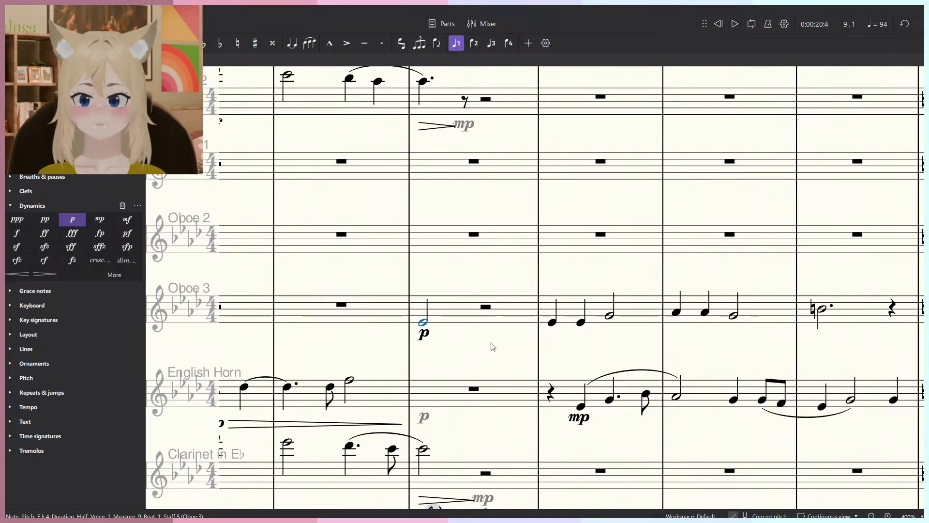
{"action": "left_click", "coordinate": [488, 320]}
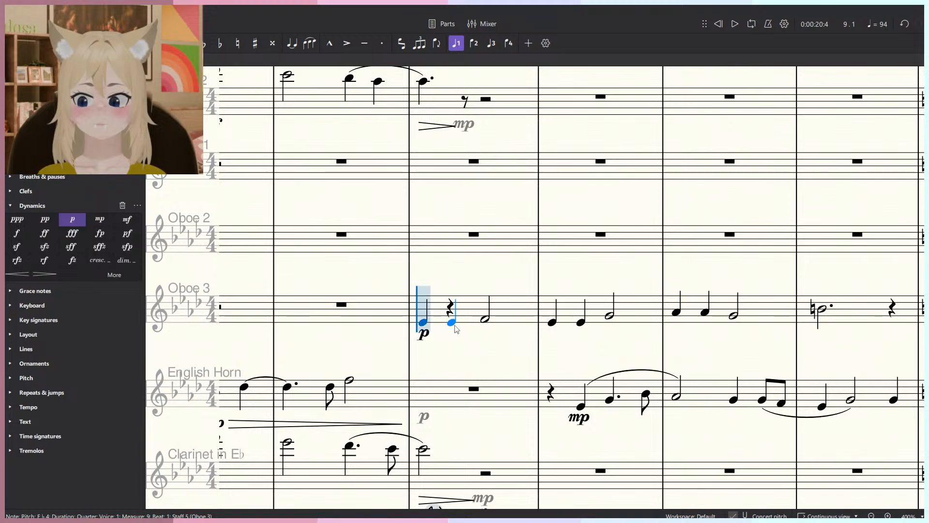
{"action": "left_click", "coordinate": [351, 381]}
{"action": "key", "text": "space"}
{"action": "key", "text": "ctrl+minus"}
{"action": "key", "text": "ctrl+minus"}
{"action": "key", "text": "ctrl+minus"}
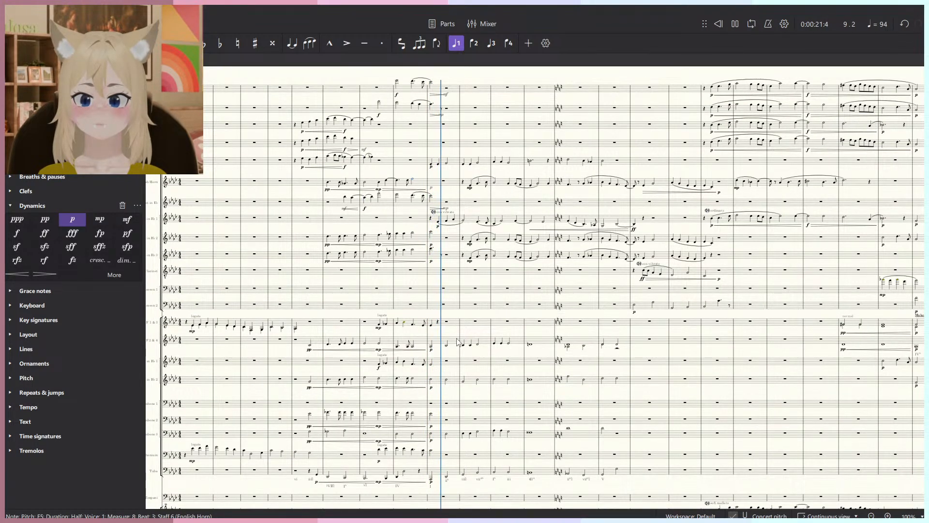
{"action": "key", "text": "space"}
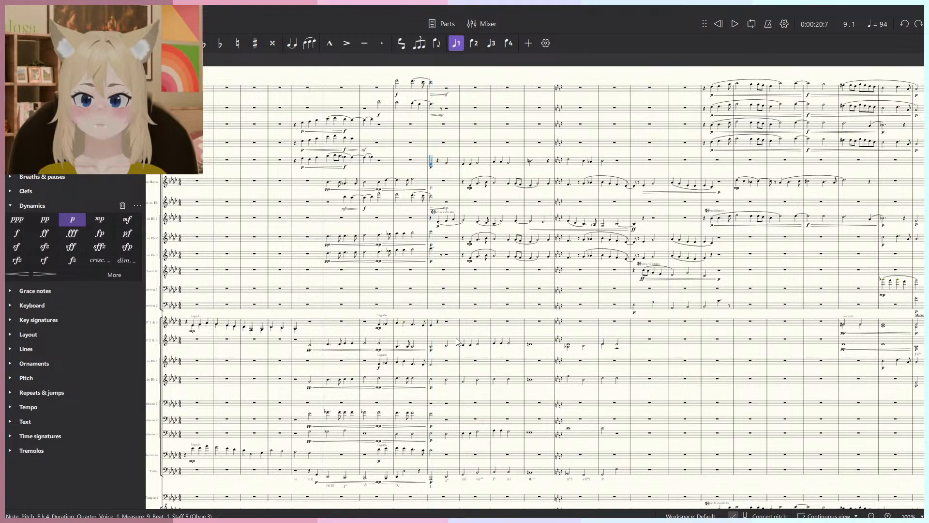
Play back from measure 9 into measure 12, following Oboe 3 against the other woodwind parts.
{"action": "scroll", "coordinate": [447, 296], "scroll_direction": "up", "scroll_amount": 5}
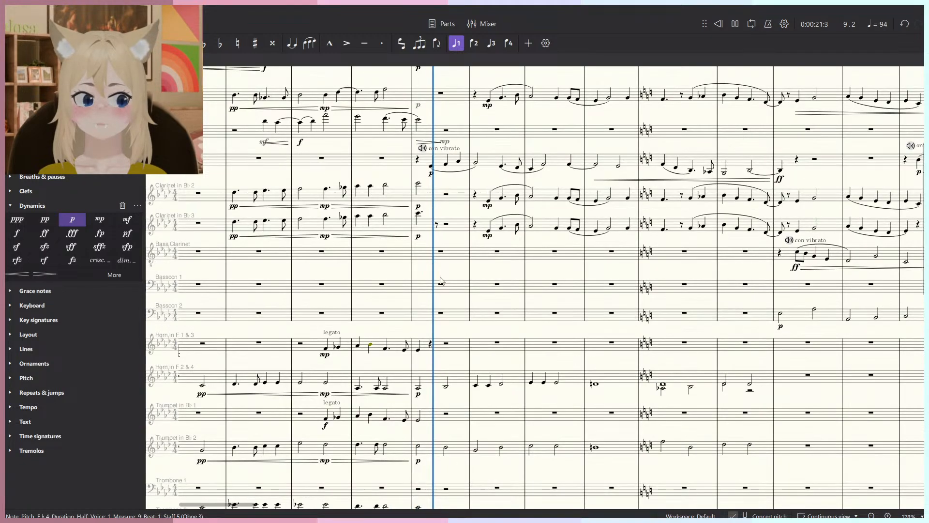
{"action": "scroll", "coordinate": [428, 274], "scroll_direction": "up", "scroll_amount": 4}
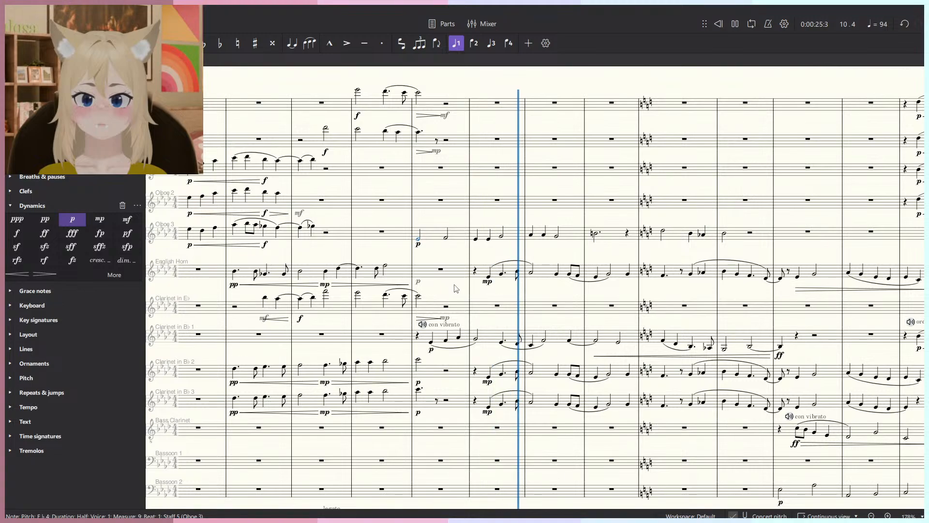
{"action": "scroll", "coordinate": [460, 296], "scroll_direction": "down", "scroll_amount": 5}
{"action": "scroll", "coordinate": [461, 297], "scroll_direction": "up", "scroll_amount": 5}
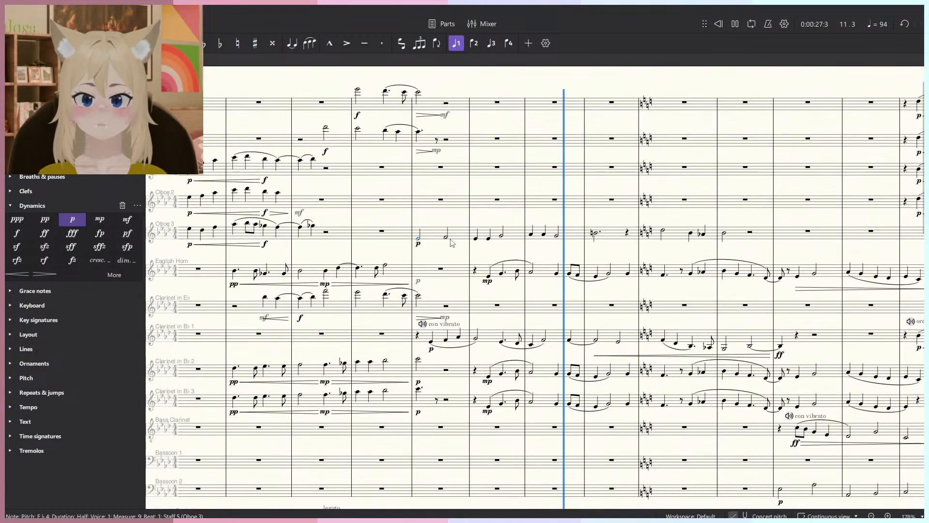
{"action": "scroll", "coordinate": [446, 247], "scroll_direction": "up", "scroll_amount": 6}
{"action": "key", "text": "space"}
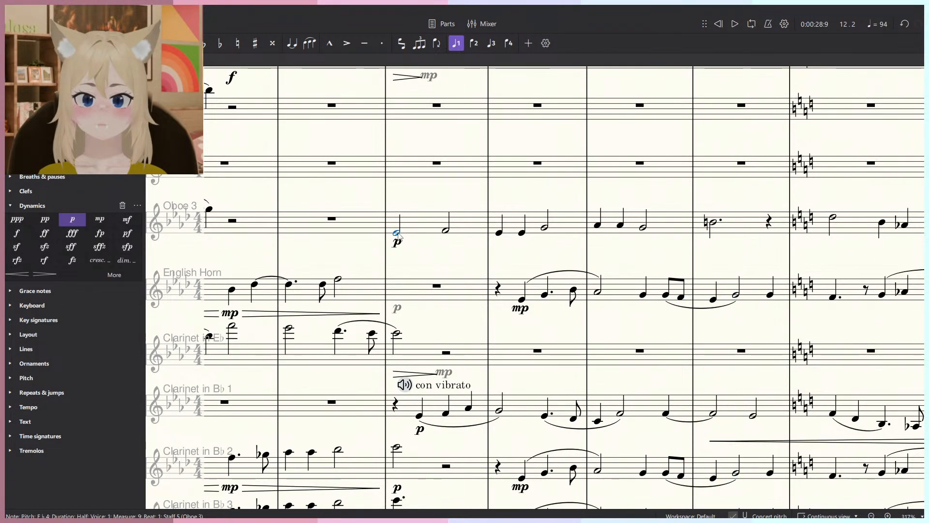
Add an instrument change to English Horn on Oboe 3's first note in measure 9.
{"action": "left_click", "coordinate": [22, 421]}
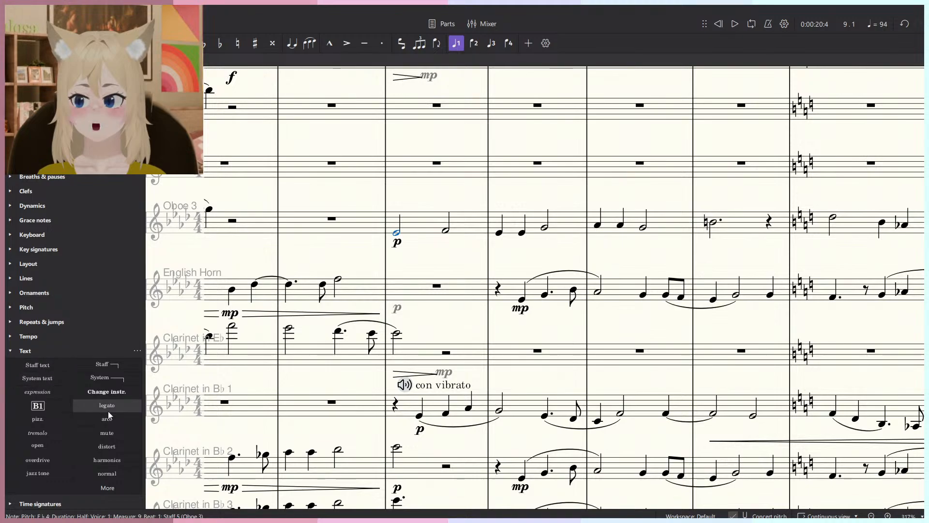
{"action": "left_click", "coordinate": [109, 392]}
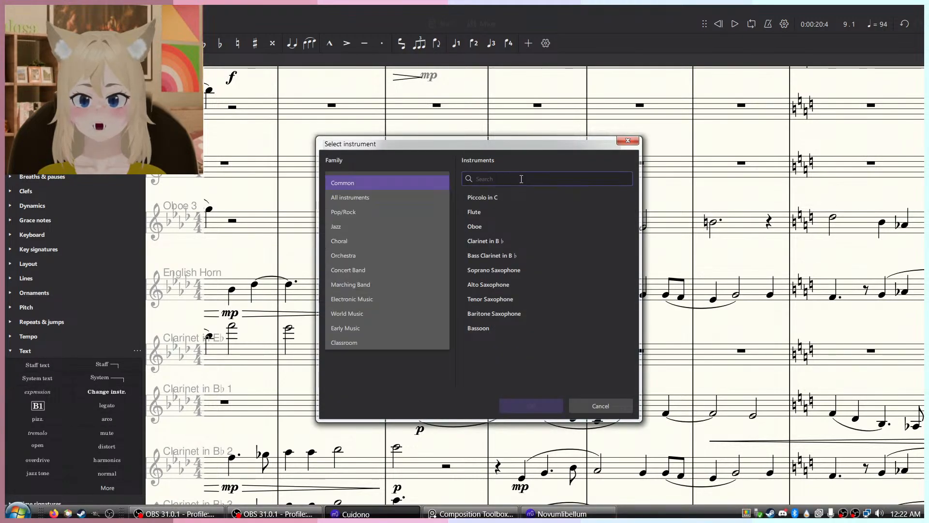
{"action": "type", "text": "english"}
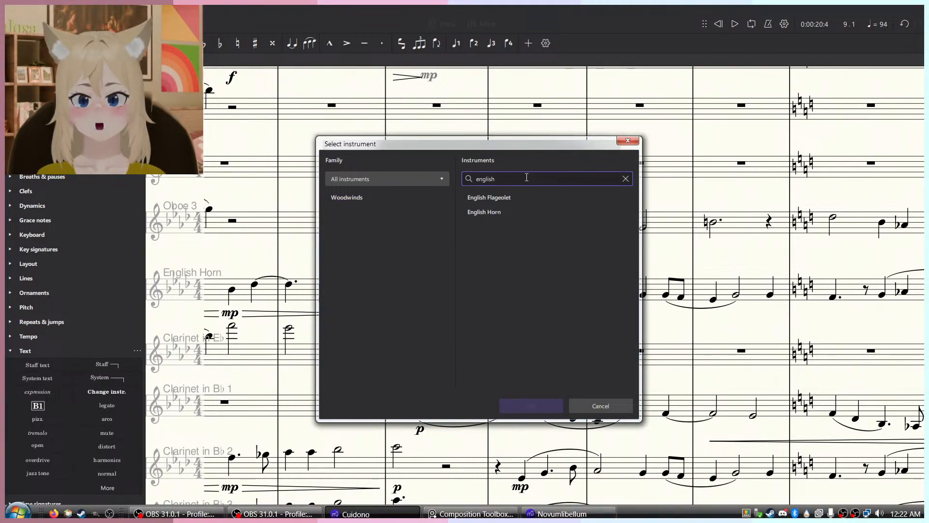
{"action": "left_click", "coordinate": [518, 213]}
{"action": "left_click", "coordinate": [531, 405]}
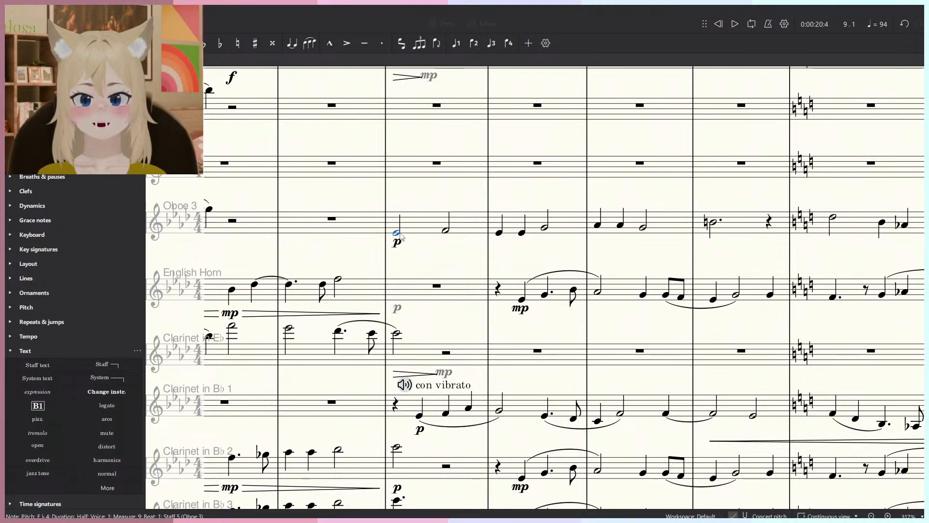
{"action": "left_click", "coordinate": [108, 60]}
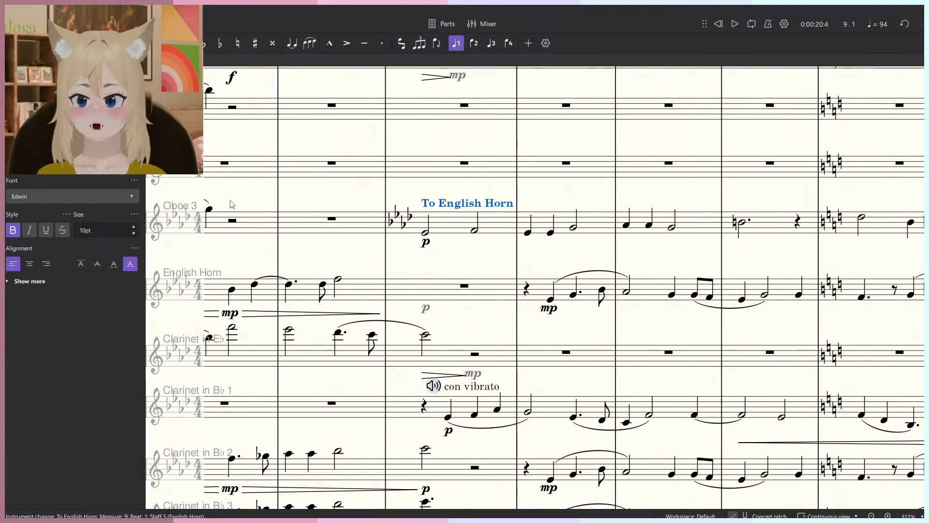
Try to delete the extra key signature before the English Horn change in Oboe 3's measure 9.
{"action": "left_click", "coordinate": [406, 230]}
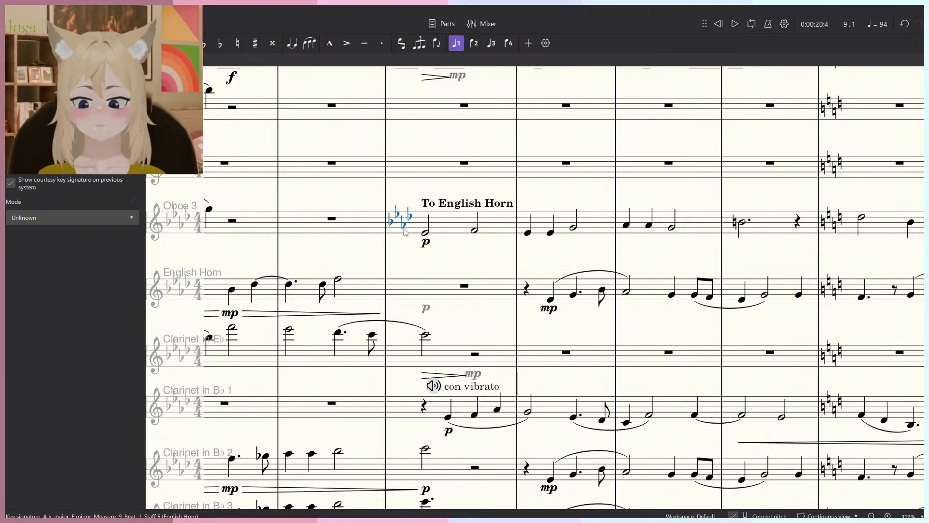
{"action": "key", "text": "Delete"}
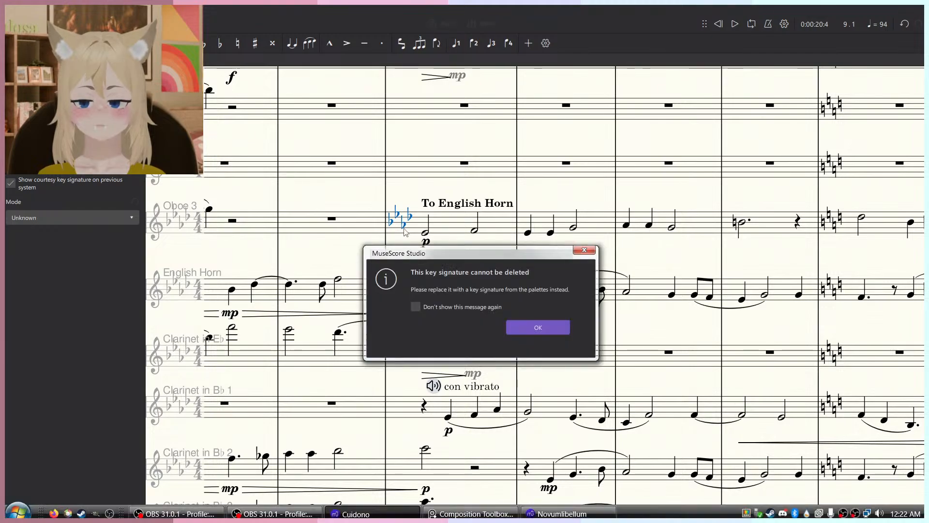
{"action": "left_click", "coordinate": [543, 325]}
{"action": "key", "text": "Right"}
{"action": "scroll", "coordinate": [492, 296], "scroll_direction": "down", "scroll_amount": 3, "text": "ctrl"}
{"action": "left_click_drag", "start_coordinate": [444, 250], "coordinate": [679, 267]}
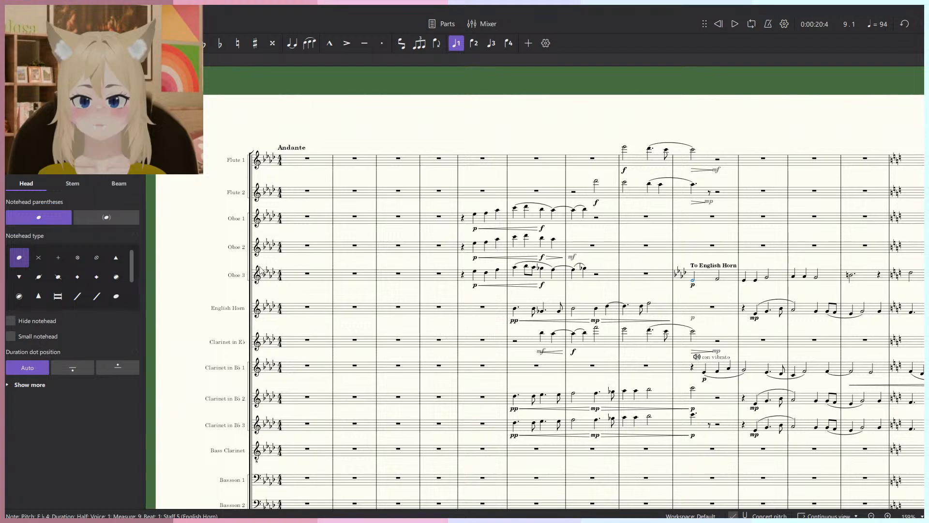
Check the English Horn change in transposed pitch, return to concert pitch, and remove the bold style from its To English Horn text.
{"action": "left_click_drag", "start_coordinate": [718, 267], "coordinate": [557, 256]}
{"action": "scroll", "coordinate": [558, 256], "scroll_direction": "up", "scroll_amount": 2, "text": "ctrl"}
{"action": "left_click", "coordinate": [563, 255]}
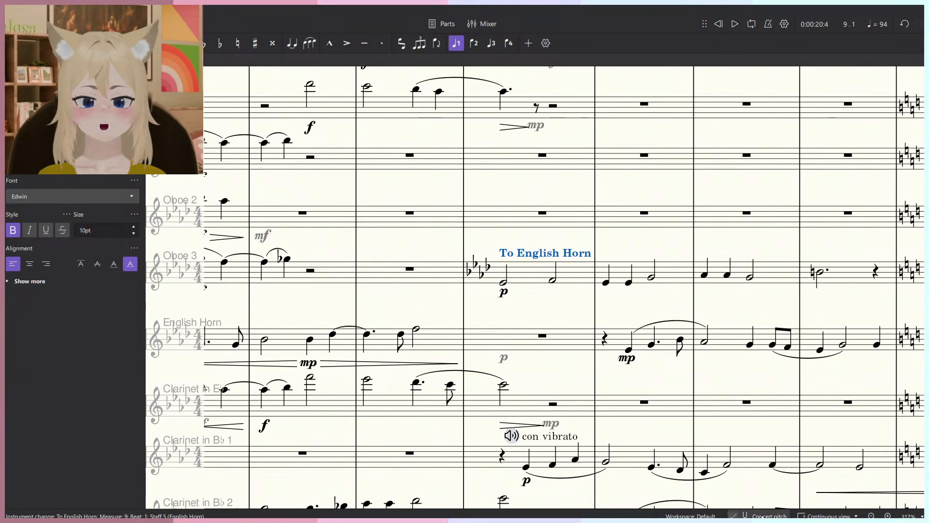
{"action": "left_click", "coordinate": [763, 516]}
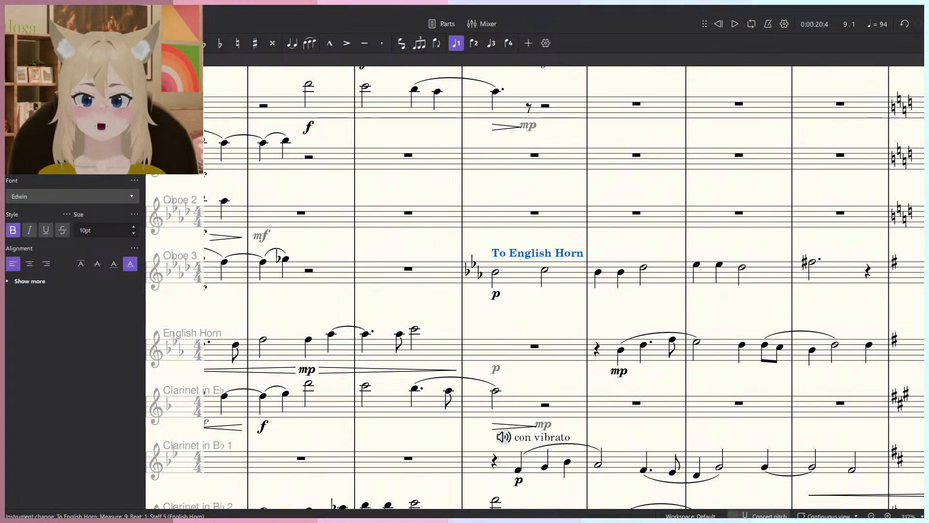
{"action": "left_click", "coordinate": [763, 516]}
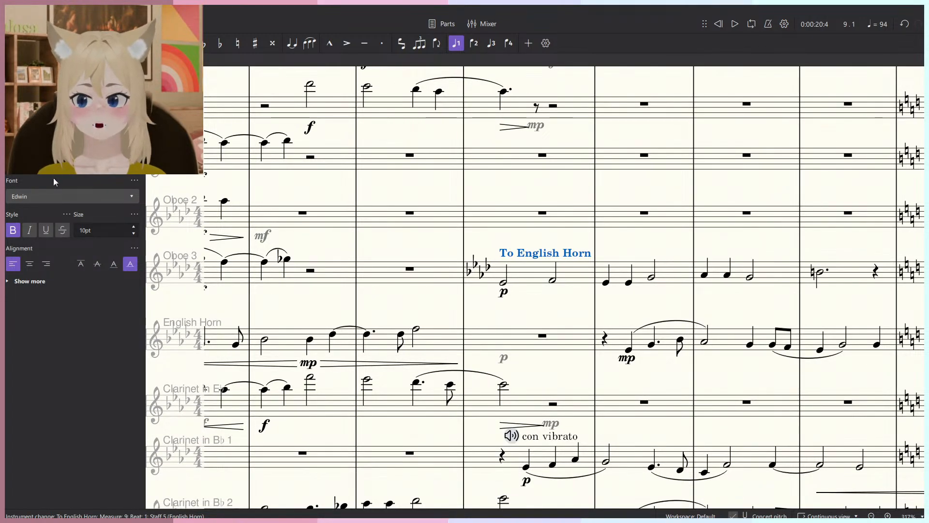
{"action": "left_click", "coordinate": [566, 244]}
{"action": "scroll", "coordinate": [556, 247], "scroll_direction": "down", "scroll_amount": 1, "text": "ctrl"}
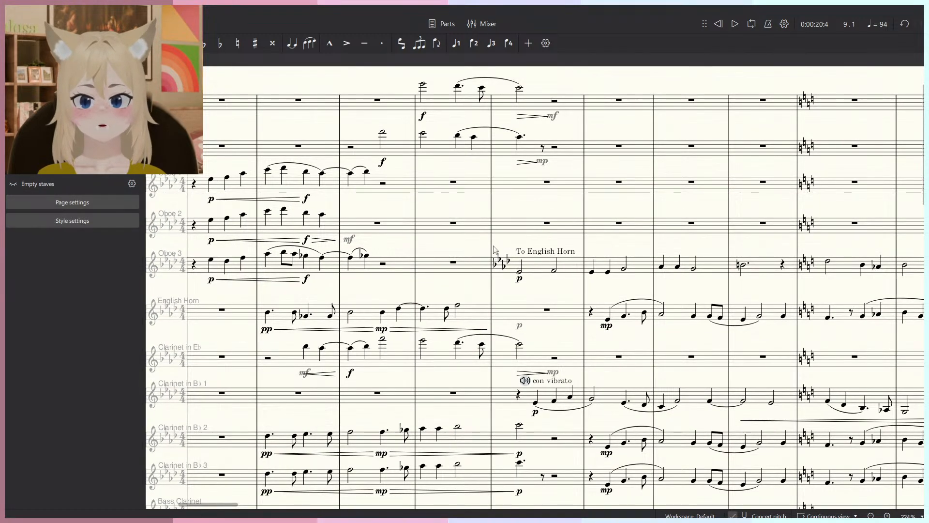
Play back from the English Horn change in measure 9 through measure 12.
{"action": "key", "text": "space"}
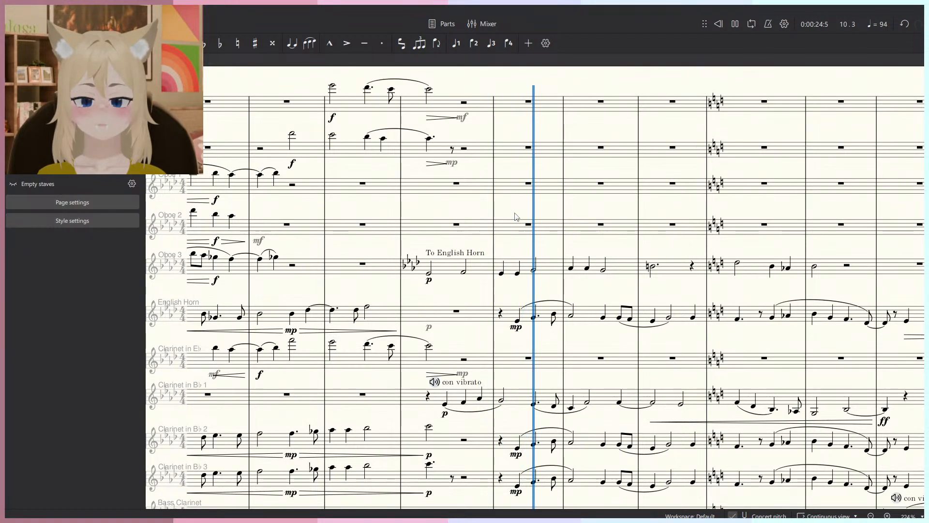
{"action": "scroll", "coordinate": [474, 213], "scroll_direction": "down", "scroll_amount": 5}
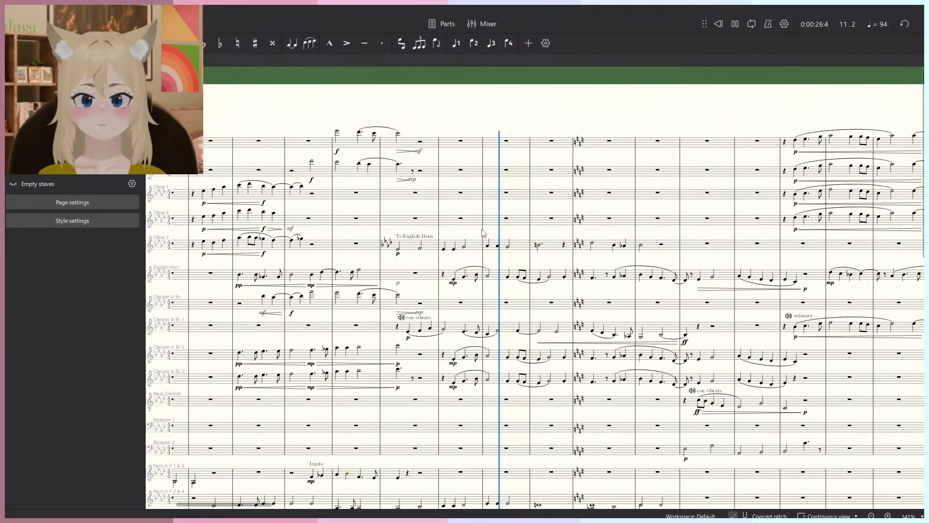
{"action": "scroll", "coordinate": [522, 321], "scroll_direction": "up", "scroll_amount": 4}
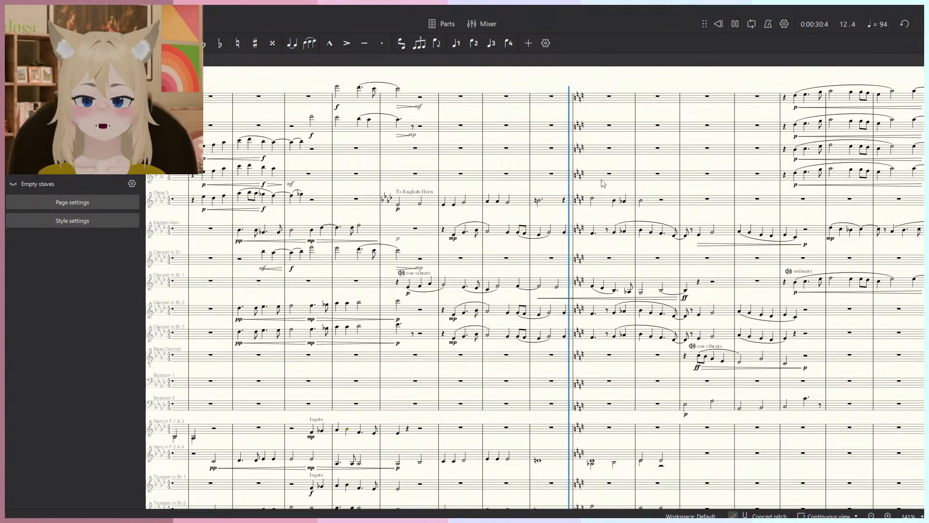
Lengthen the B4 in measure 12 of the Oboe 3 staff to a whole note.
{"action": "left_click", "coordinate": [539, 201]}
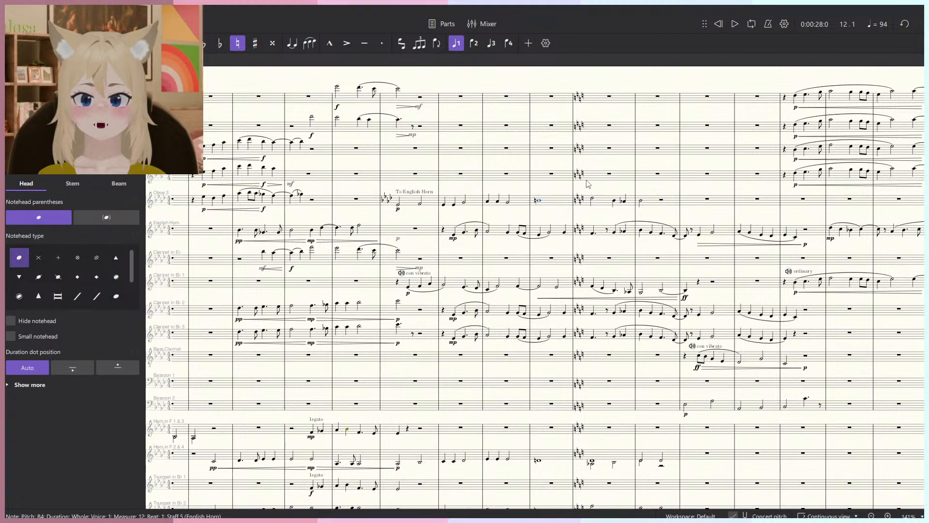
{"action": "key", "text": "Escape"}
{"action": "scroll", "coordinate": [609, 78], "scroll_direction": "up", "scroll_amount": 5}
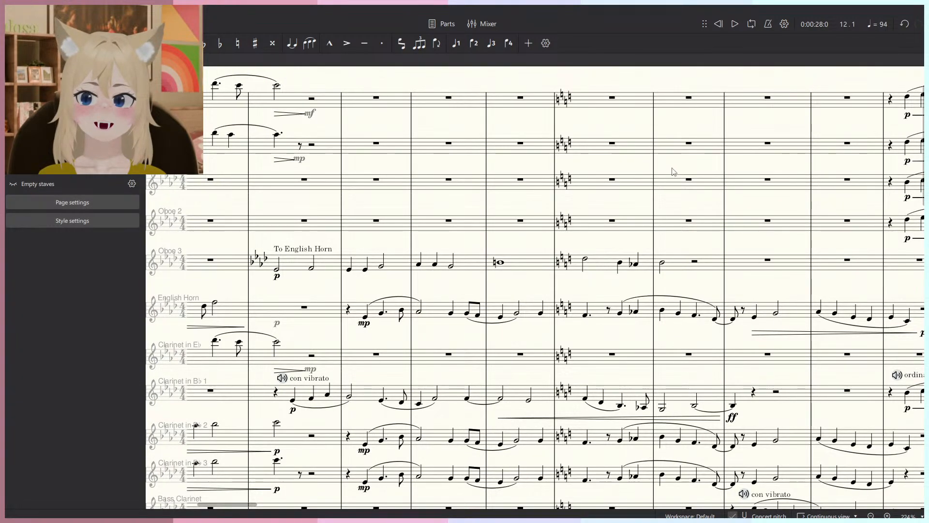
{"action": "scroll", "coordinate": [532, 295], "scroll_direction": "up", "scroll_amount": 3}
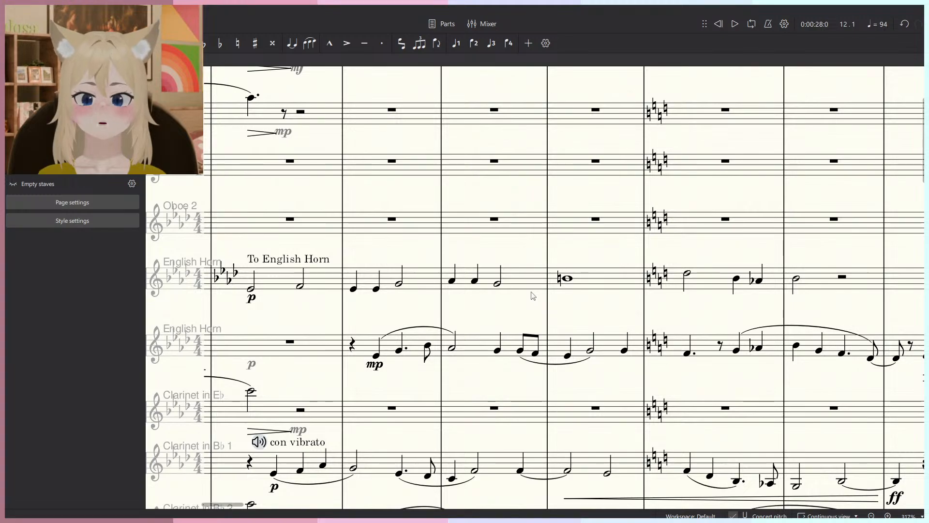
Shorten the B4 in measure 12 of the Oboe 3 staff to a half note.
{"action": "left_click", "coordinate": [569, 286]}
{"action": "left_click", "coordinate": [572, 279]}
{"action": "key", "text": "6"}
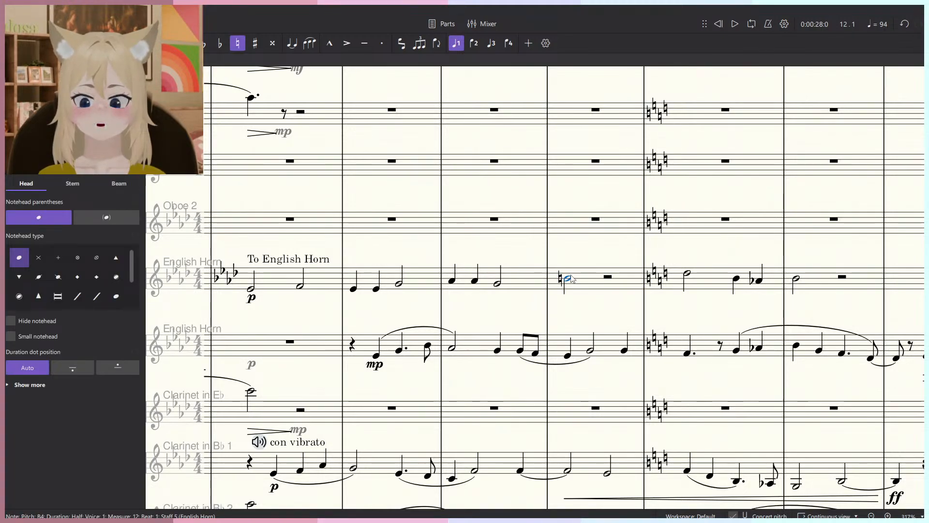
{"action": "left_click", "coordinate": [607, 252]}
Examine the brass chord in measure 12 across the staves, including the whole note in the Horn in F 2 & 4 staff.
{"action": "scroll", "coordinate": [615, 256], "scroll_direction": "down", "scroll_amount": 5}
{"action": "scroll", "coordinate": [610, 271], "scroll_direction": "down", "scroll_amount": 8}
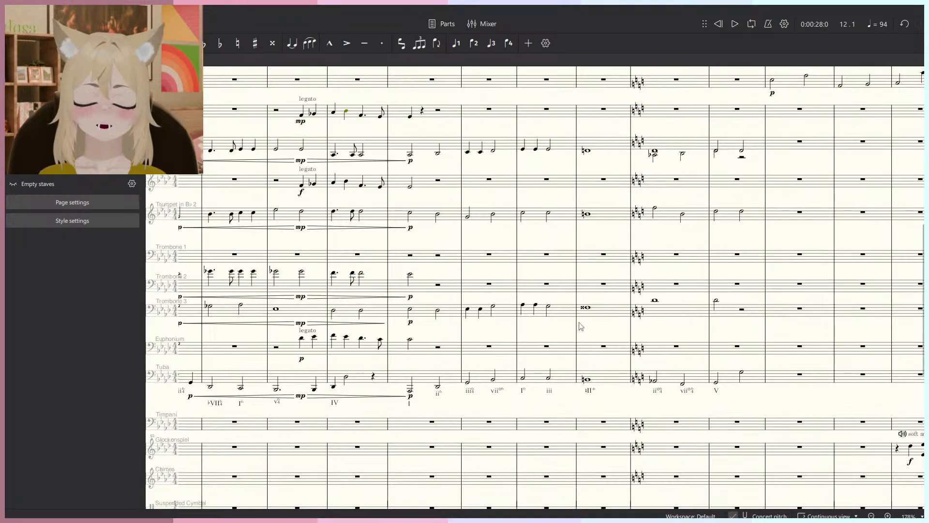
{"action": "scroll", "coordinate": [588, 339], "scroll_direction": "down", "scroll_amount": 4}
{"action": "scroll", "coordinate": [595, 396], "scroll_direction": "up", "scroll_amount": 5}
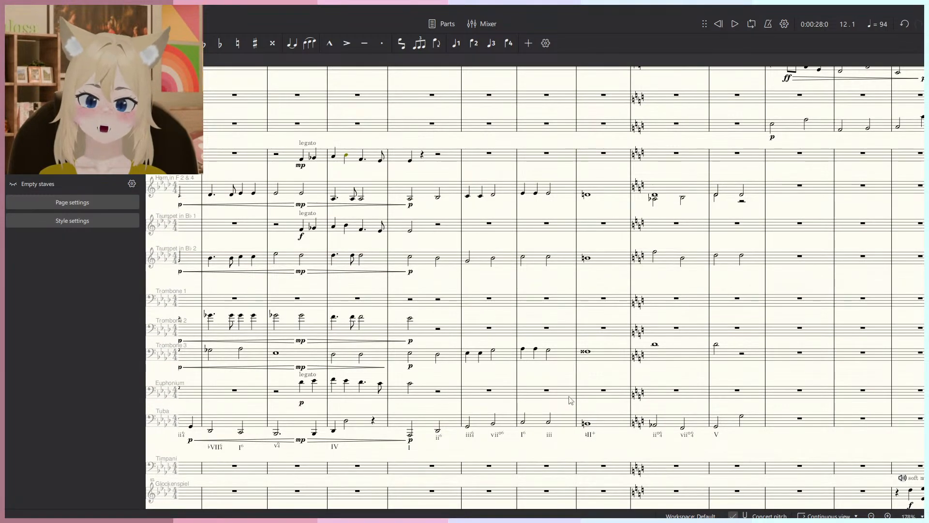
{"action": "scroll", "coordinate": [571, 399], "scroll_direction": "up", "scroll_amount": 2}
{"action": "scroll", "coordinate": [588, 370], "scroll_direction": "up", "scroll_amount": 2}
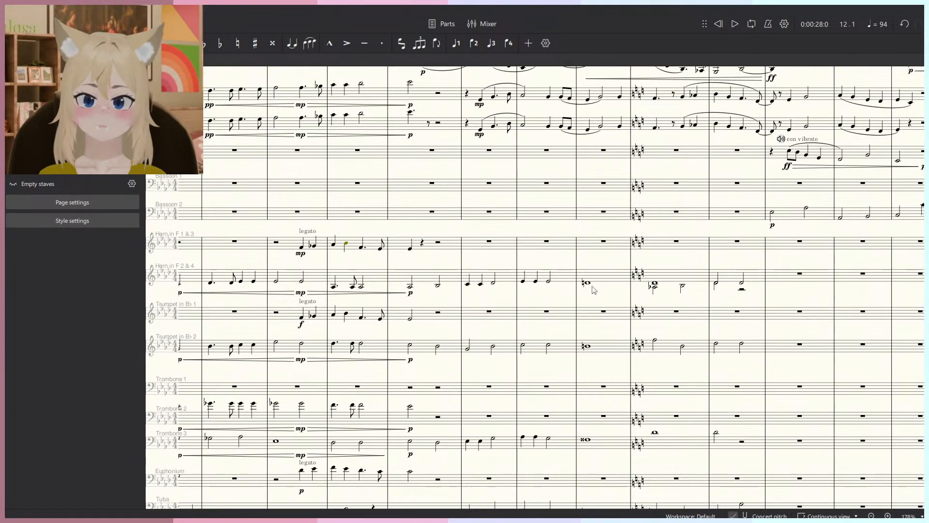
{"action": "scroll", "coordinate": [593, 290], "scroll_direction": "up", "scroll_amount": 5}
{"action": "left_click", "coordinate": [586, 282]}
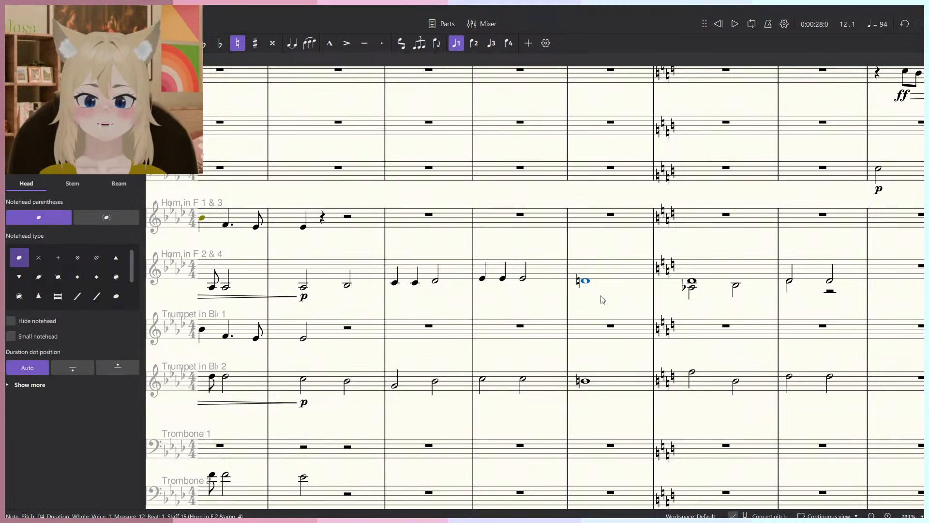
{"action": "key", "text": "Escape"}
{"action": "scroll", "coordinate": [603, 301], "scroll_direction": "down", "scroll_amount": 6}
Play back the passage from measure 12 into measure 15, following the woodwind and brass staves across the key change.
{"action": "scroll", "coordinate": [605, 304], "scroll_direction": "up", "scroll_amount": 5}
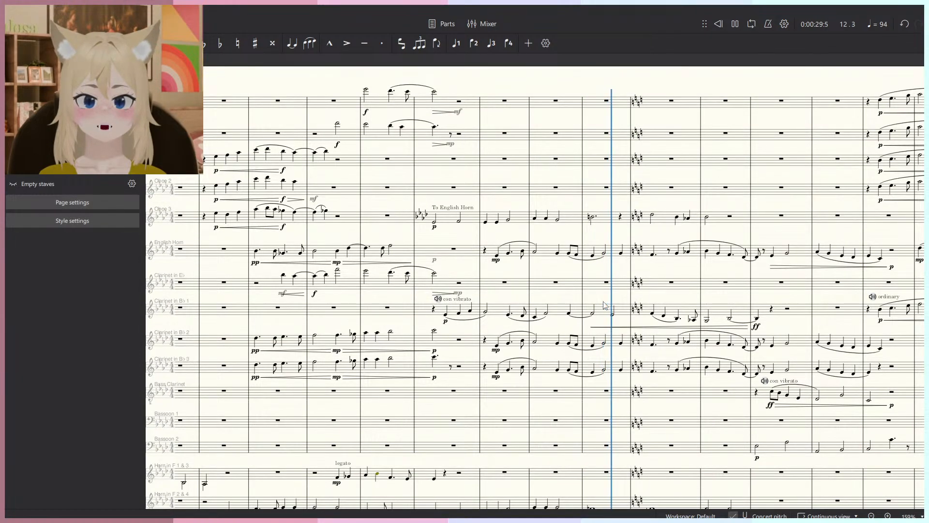
{"action": "scroll", "coordinate": [603, 309], "scroll_direction": "down", "scroll_amount": 1}
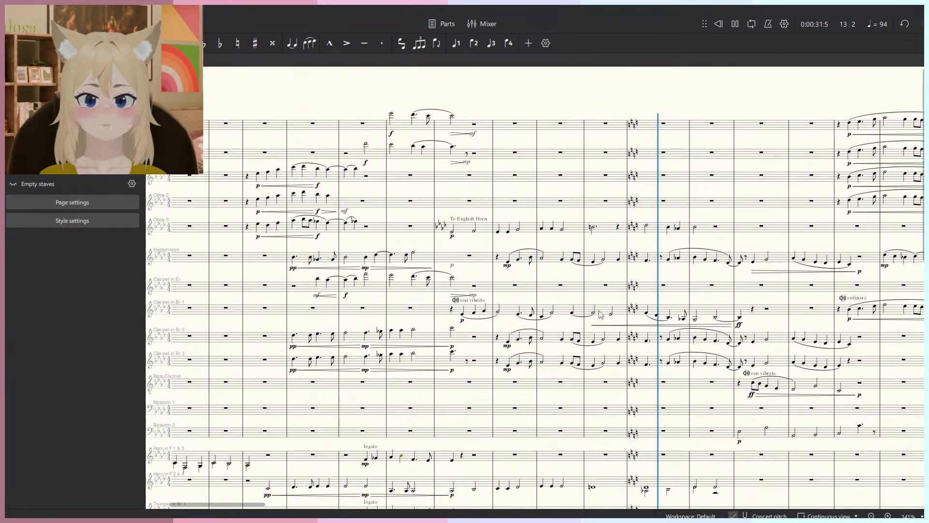
{"action": "scroll", "coordinate": [625, 290], "scroll_direction": "down", "scroll_amount": 1}
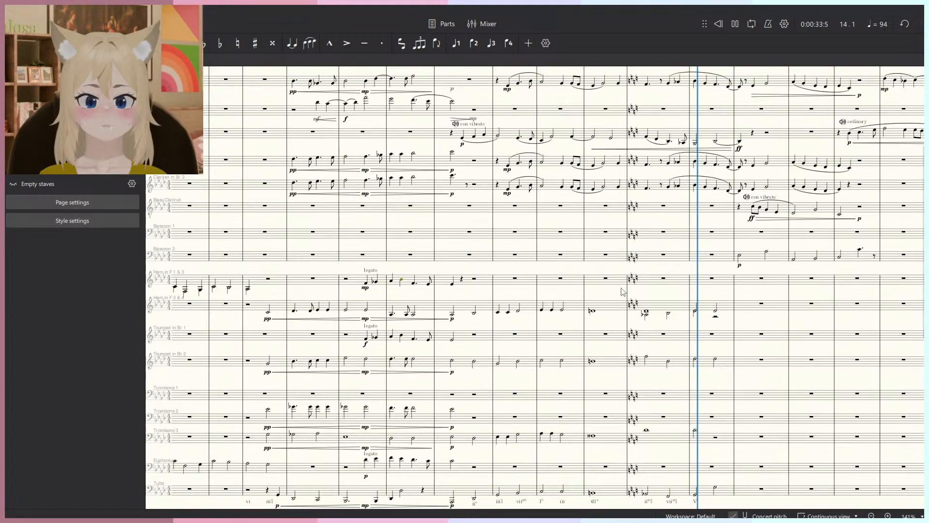
{"action": "scroll", "coordinate": [649, 271], "scroll_direction": "up", "scroll_amount": 2}
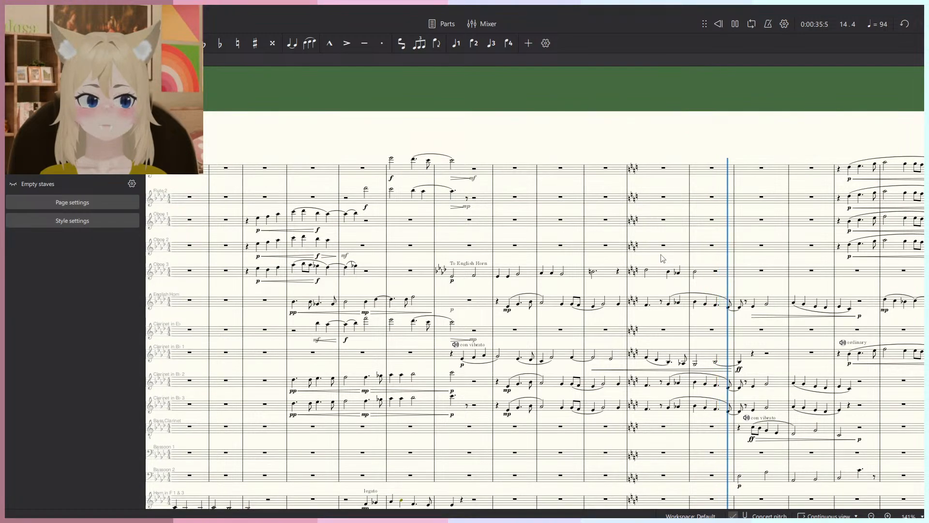
{"action": "left_click_drag", "start_coordinate": [661, 255], "coordinate": [614, 241]}
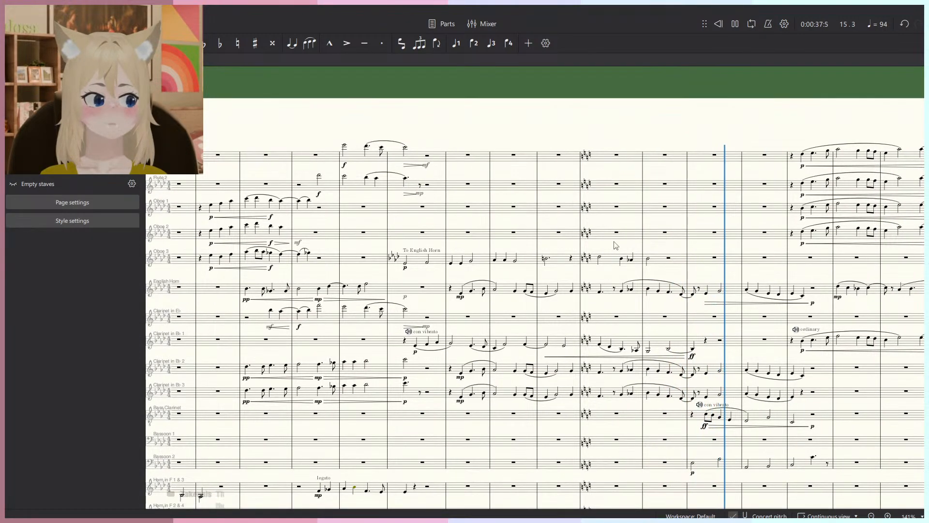
Play back from measure 10 through measure 16, following the brass, tuba and woodwind staves, and stop in measure 16.
{"action": "left_click", "coordinate": [450, 263]}
{"action": "key", "text": "space"}
{"action": "left_click", "coordinate": [583, 127]}
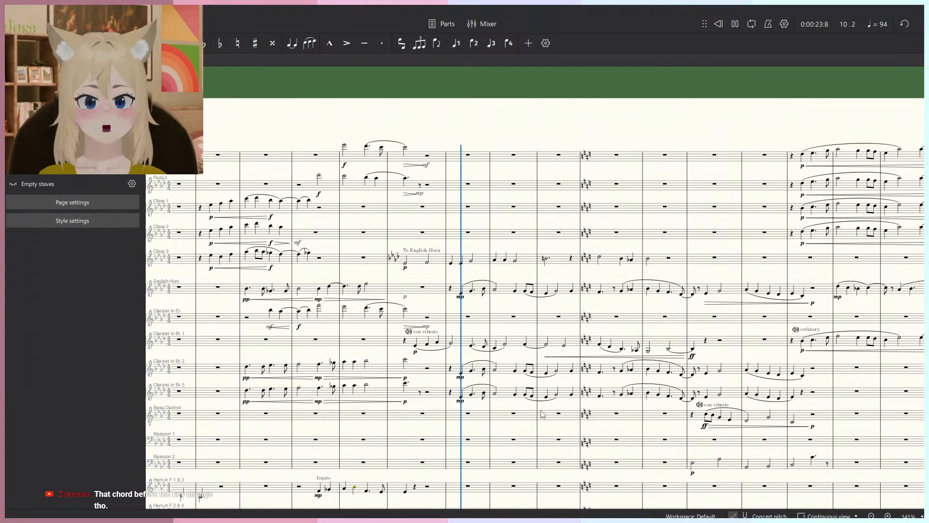
{"action": "scroll", "coordinate": [553, 380], "scroll_direction": "down", "scroll_amount": 9}
{"action": "scroll", "coordinate": [559, 447], "scroll_direction": "down", "scroll_amount": 1}
{"action": "scroll", "coordinate": [555, 267], "scroll_direction": "up", "scroll_amount": 6}
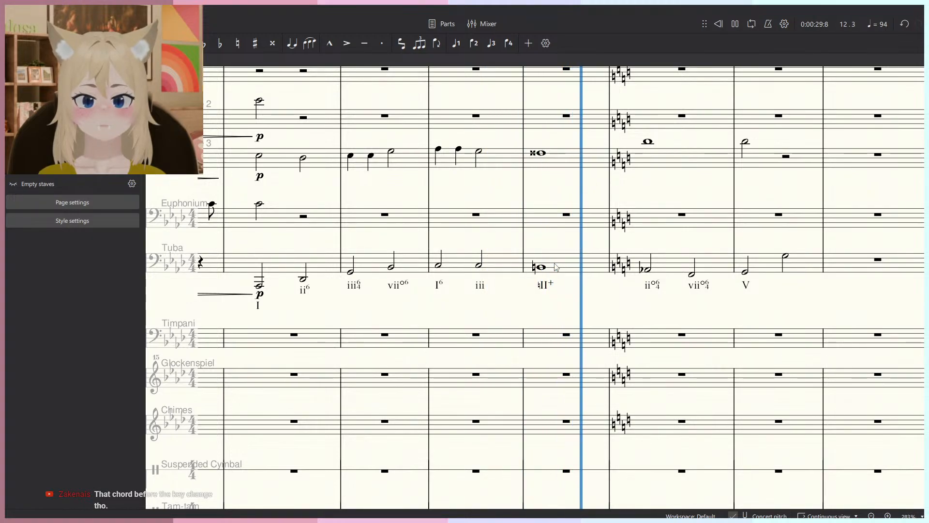
{"action": "scroll", "coordinate": [557, 285], "scroll_direction": "down", "scroll_amount": 3}
{"action": "scroll", "coordinate": [566, 319], "scroll_direction": "up", "scroll_amount": 11}
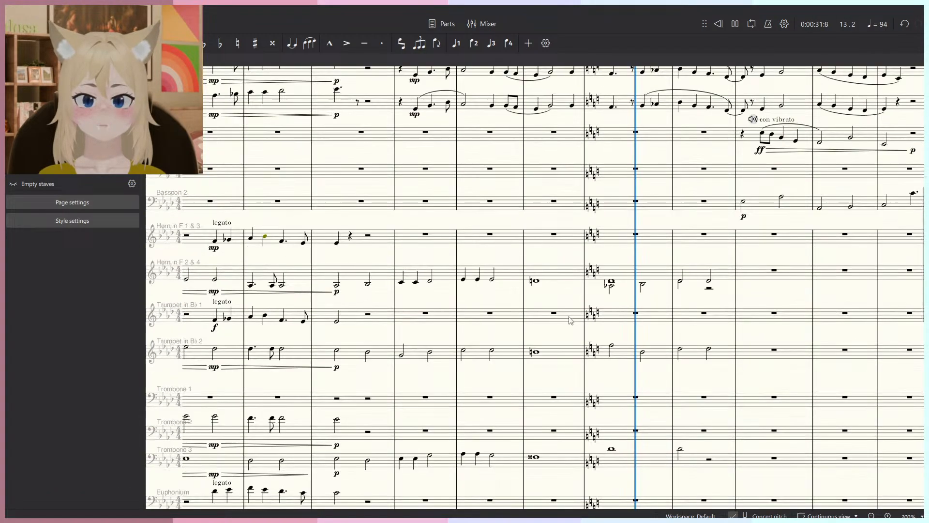
{"action": "left_click_drag", "start_coordinate": [625, 321], "coordinate": [541, 358]}
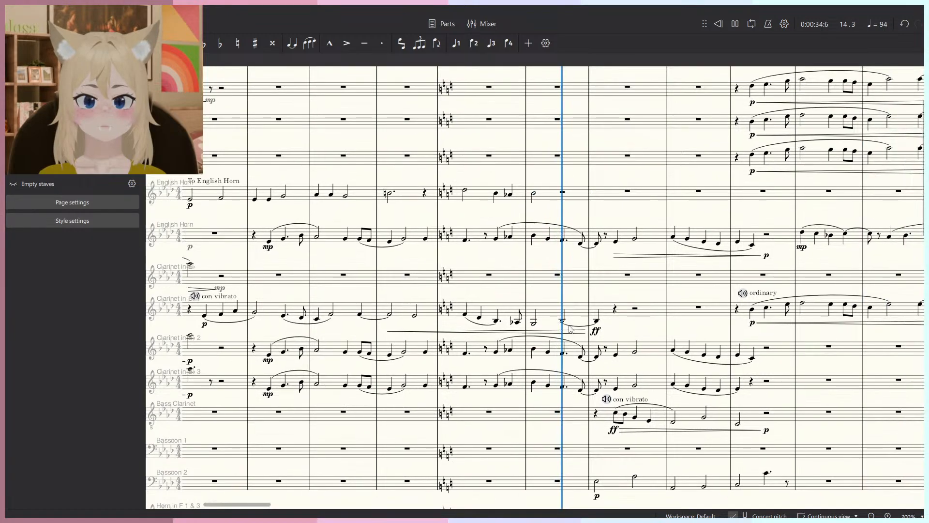
{"action": "left_click_drag", "start_coordinate": [570, 329], "coordinate": [656, 377]}
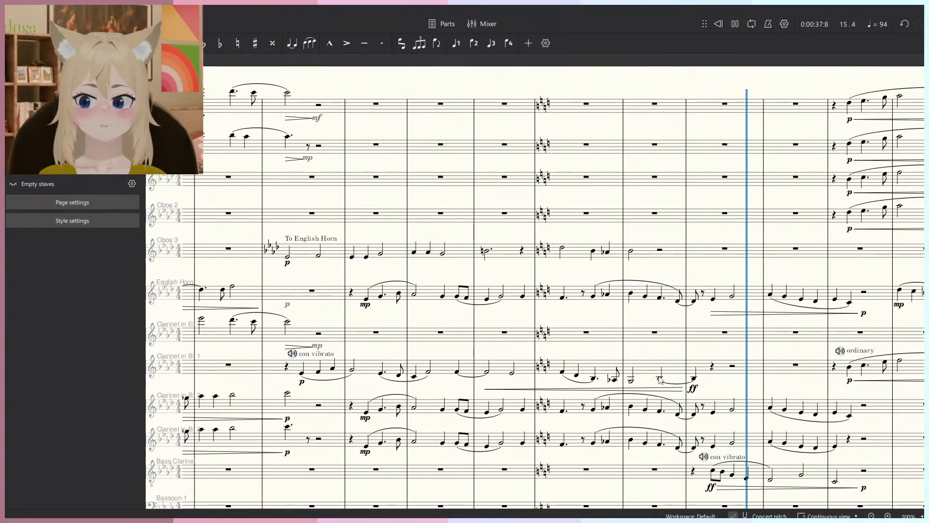
{"action": "scroll", "coordinate": [704, 420], "scroll_direction": "down", "scroll_amount": 3}
{"action": "key", "text": "space"}
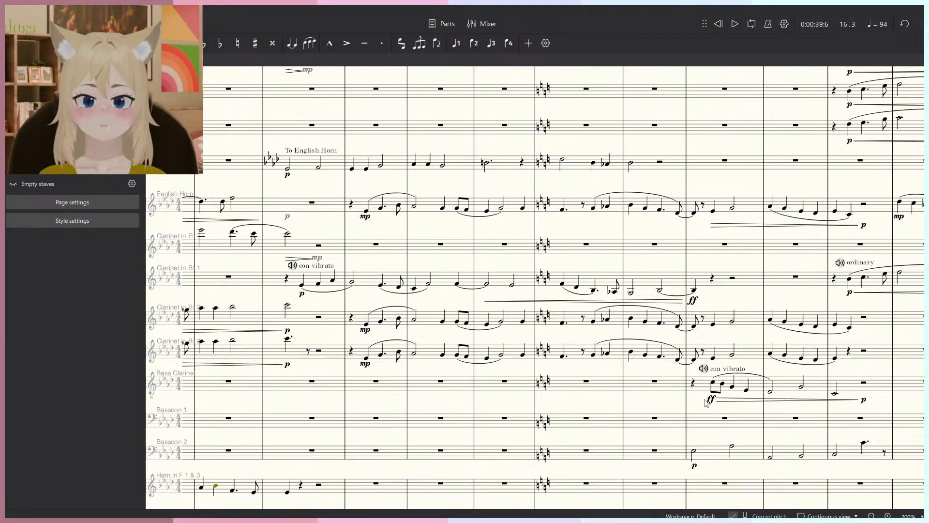
Play back from the Bass Clarinet's rest in measure 15 and check the instrument levels in the mixer.
{"action": "key", "text": "F10"}
{"action": "left_click", "coordinate": [692, 262]}
{"action": "key", "text": "space"}
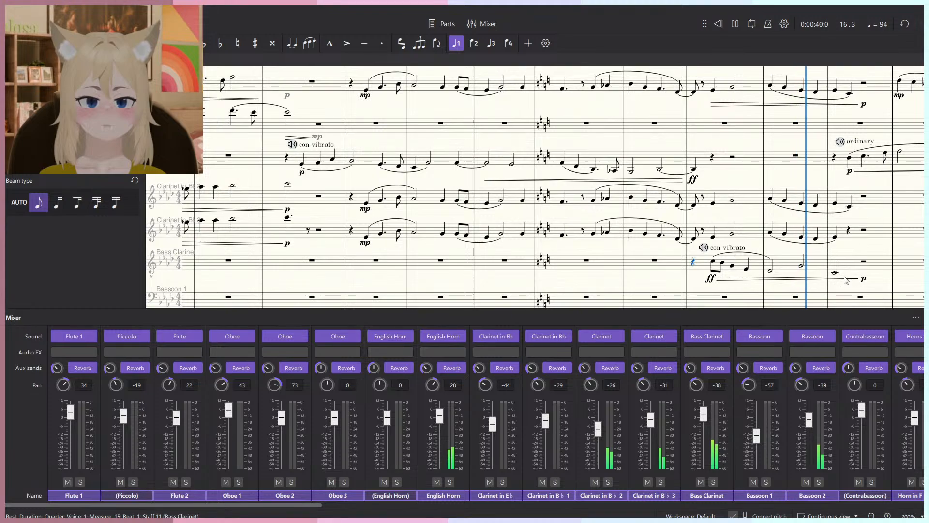
{"action": "key", "text": "F10"}
{"action": "key", "text": "space"}
Replace the Bass Clarinet's long decrescendo hairpin over measures 15 to 17 with a short one under the half note in measure 17.
{"action": "left_click", "coordinate": [804, 279]}
{"action": "key", "text": "Delete"}
{"action": "left_click_drag", "start_coordinate": [839, 281], "coordinate": [764, 287]}
{"action": "scroll", "coordinate": [765, 287], "scroll_direction": "up", "scroll_amount": 6}
{"action": "key", "text": "greater"}
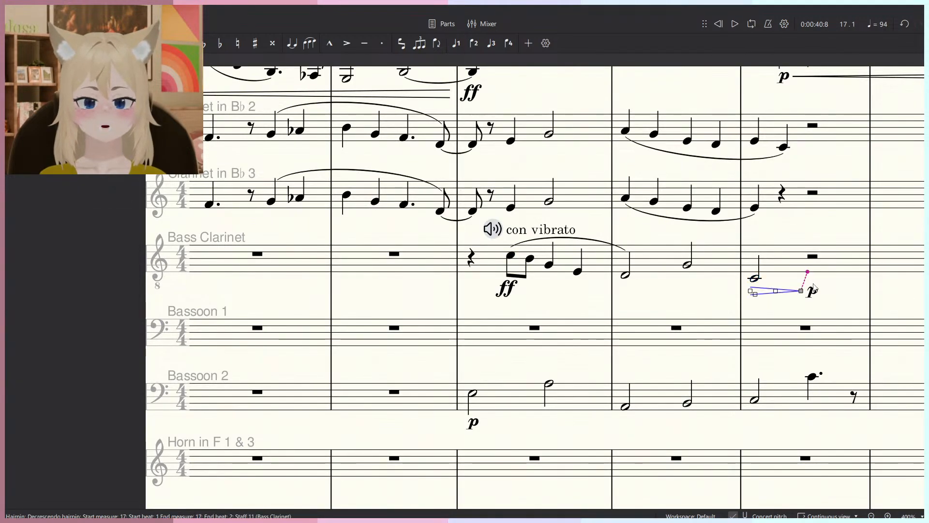
Change the Bass Clarinet's dynamic on beat 3 of measure 17 to mf.
{"action": "left_click", "coordinate": [811, 289]}
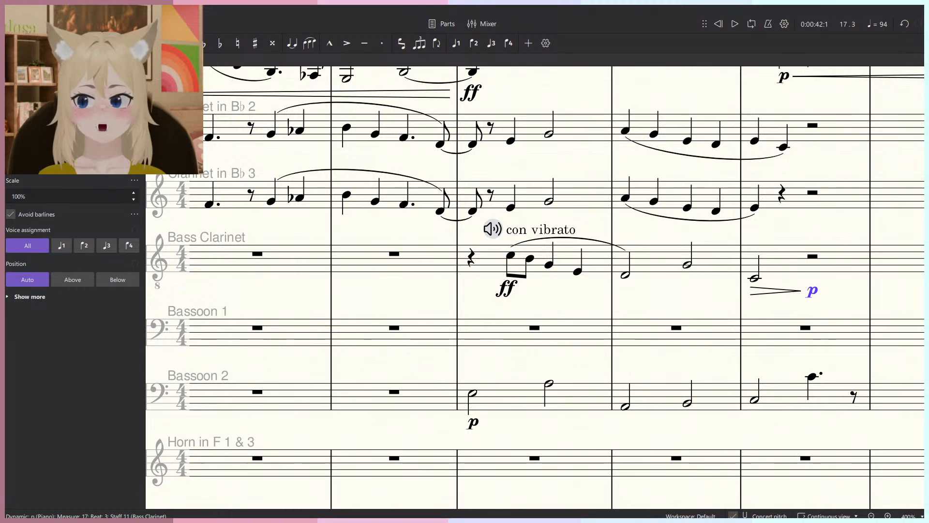
{"action": "left_click", "coordinate": [22, 59]}
{"action": "left_click", "coordinate": [12, 205]}
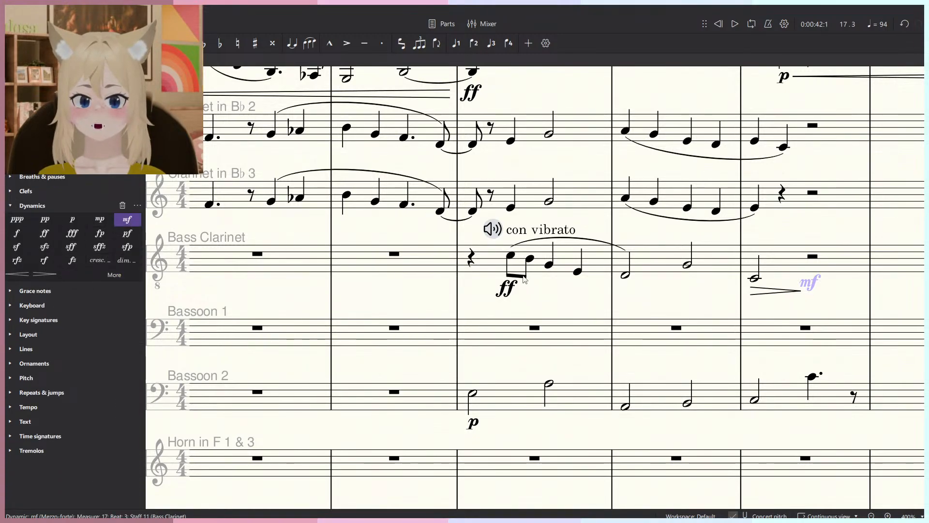
Play back the Bass Clarinet phrase from measure 15 into measure 17, checking its level in the mixer.
{"action": "left_click", "coordinate": [472, 259]}
{"action": "key", "text": "space"}
{"action": "scroll", "coordinate": [559, 291], "scroll_direction": "down", "scroll_amount": 2}
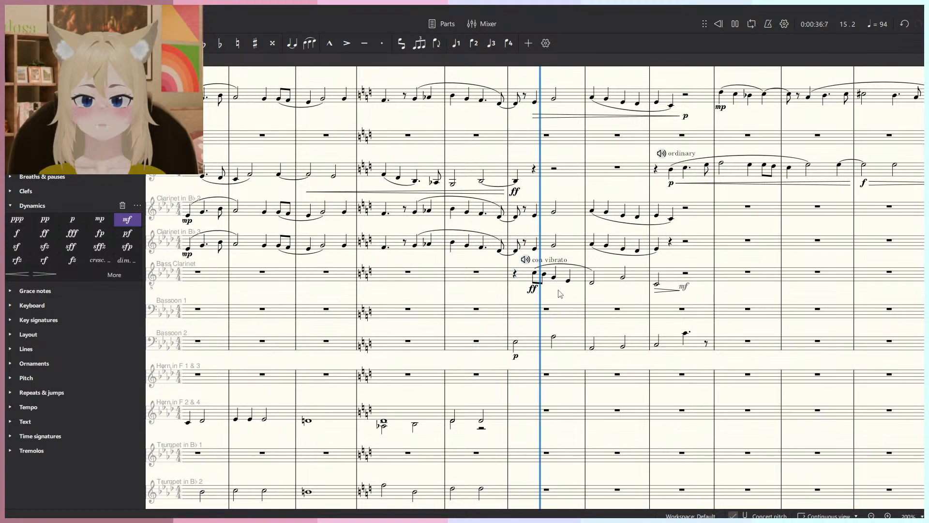
{"action": "key", "text": "F10"}
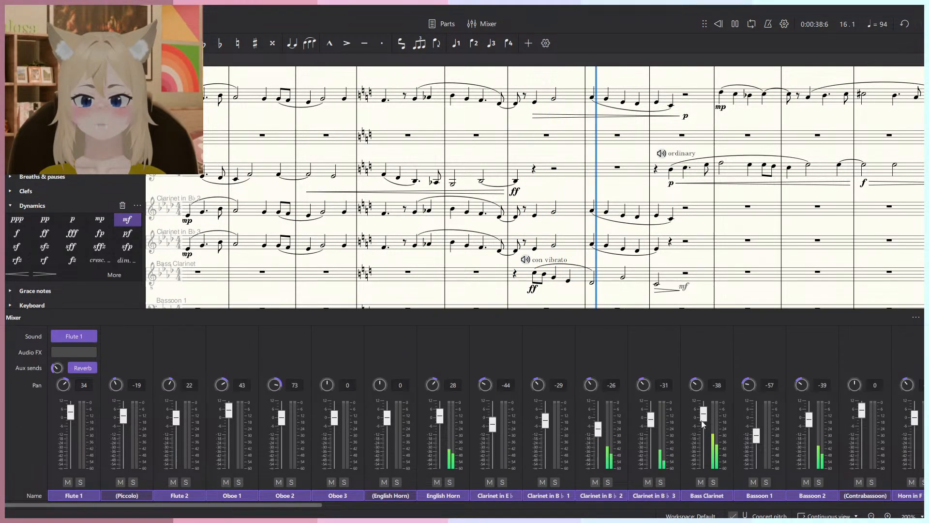
{"action": "key", "text": "F10"}
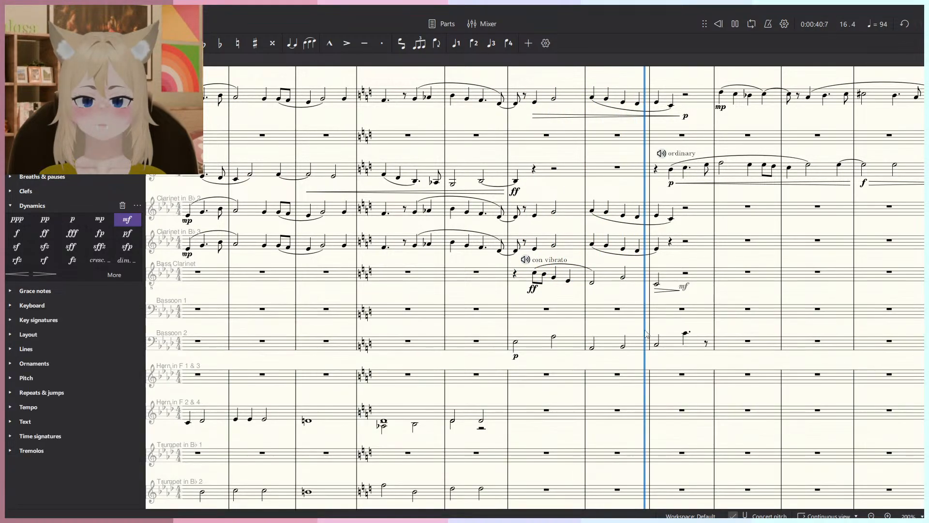
{"action": "left_click_drag", "start_coordinate": [631, 301], "coordinate": [680, 396]}
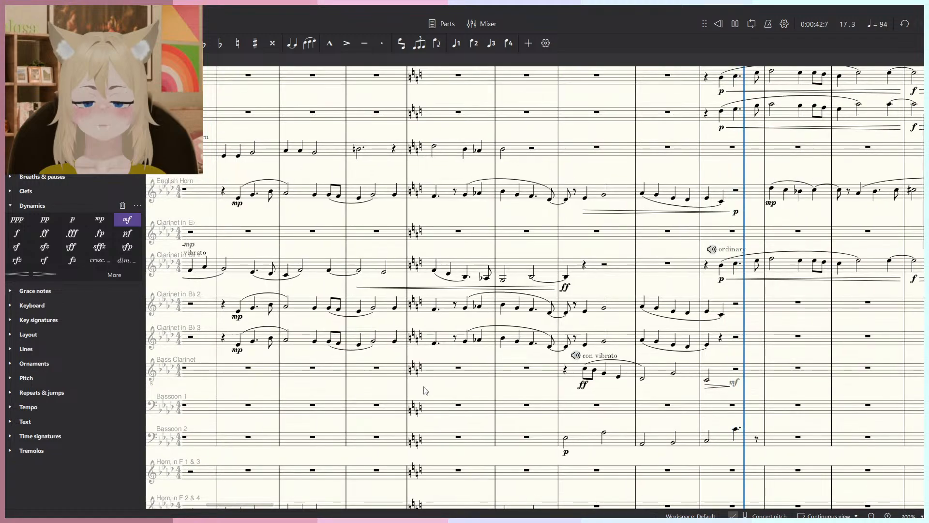
{"action": "key", "text": "space"}
Play back from the Clarinet in B♭ 3 rest at the start of measure 10 and stop at measure 11.
{"action": "left_click", "coordinate": [224, 340]}
{"action": "key", "text": "space"}
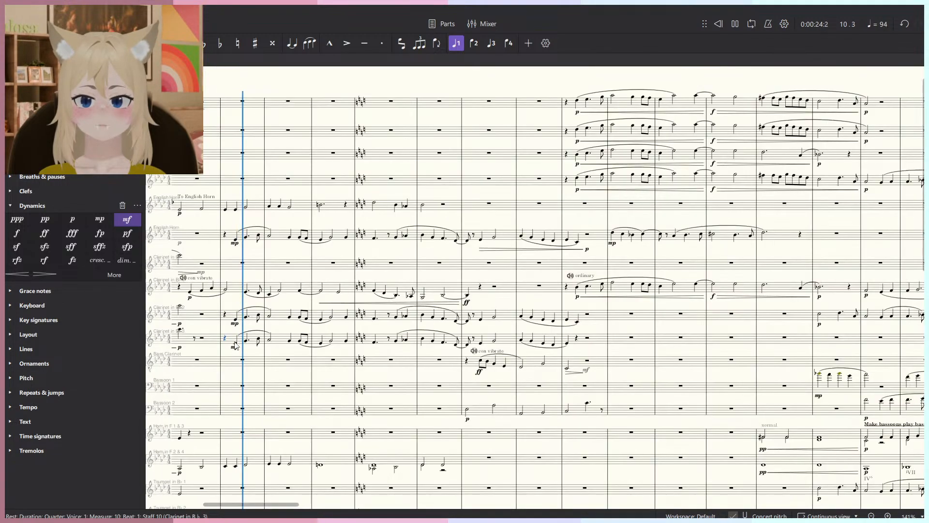
{"action": "scroll", "coordinate": [226, 341], "scroll_direction": "down", "scroll_amount": 3}
{"action": "scroll", "coordinate": [314, 357], "scroll_direction": "up", "scroll_amount": 5}
{"action": "key", "text": "space"}
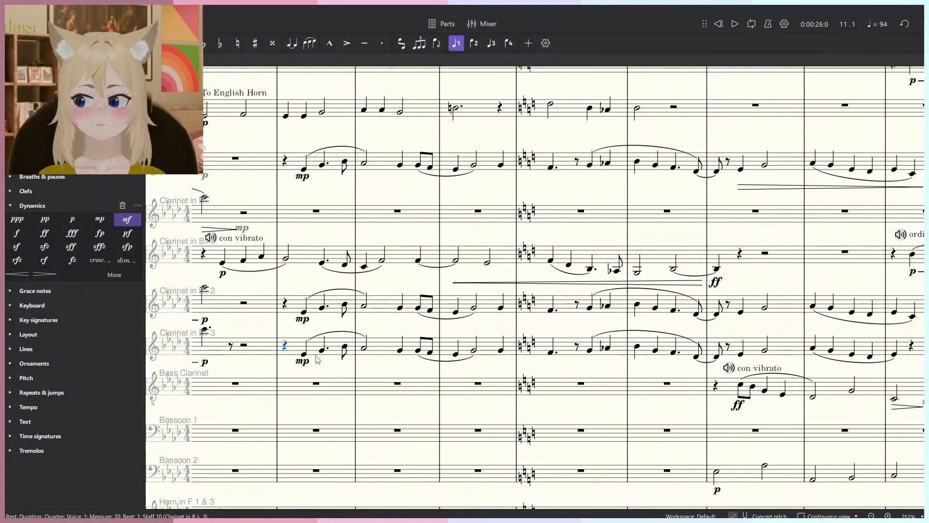